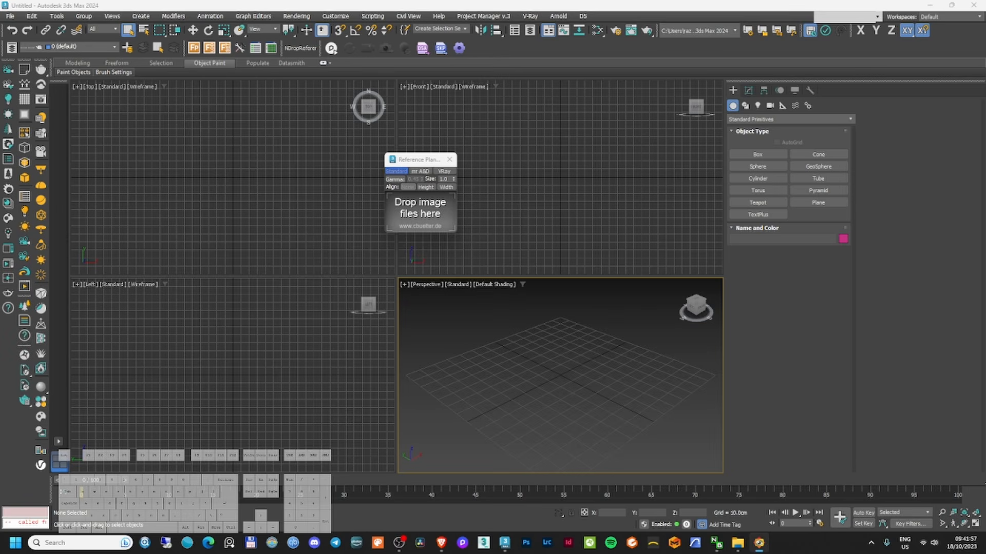
# - Create a reference plane from the house image with the reference plane tool, maximize the perspective view, and close the tool
pyautogui.moveTo(985, 288); pyautogui.dragTo(834, 288)
pyautogui.moveTo(432, 218); pyautogui.dragTo(432, 218)
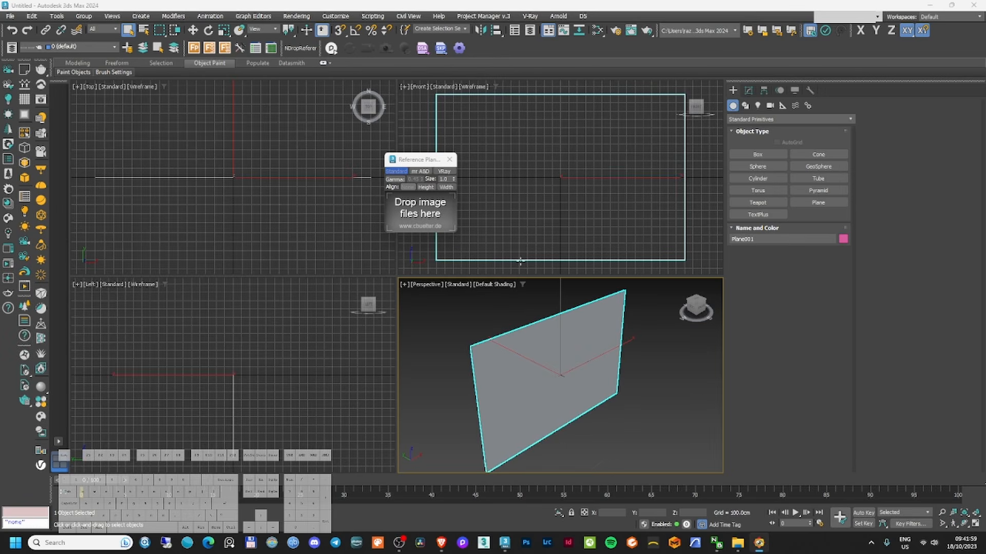
pyautogui.click(473, 305)
pyautogui.hotkey('alt', 'w')
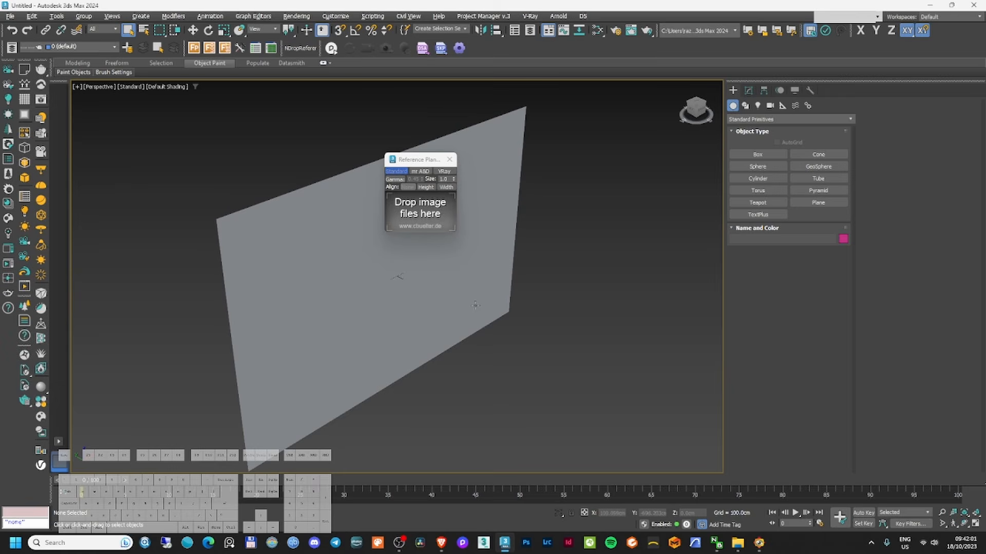
pyautogui.click(450, 159)
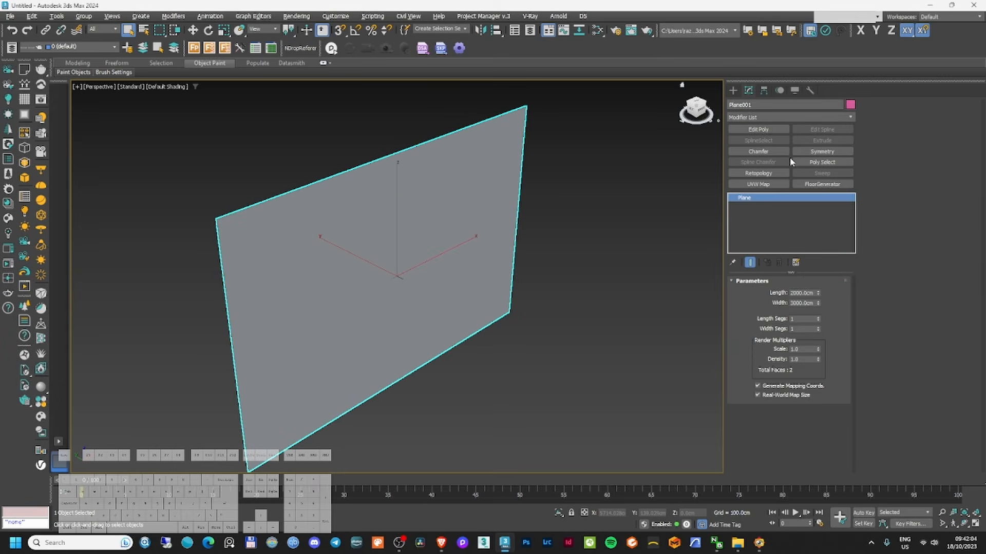
# - Apply a UVW Map modifier to the image plane with Box mapping and Real-World Map Size turned off
pyautogui.click(758, 184)
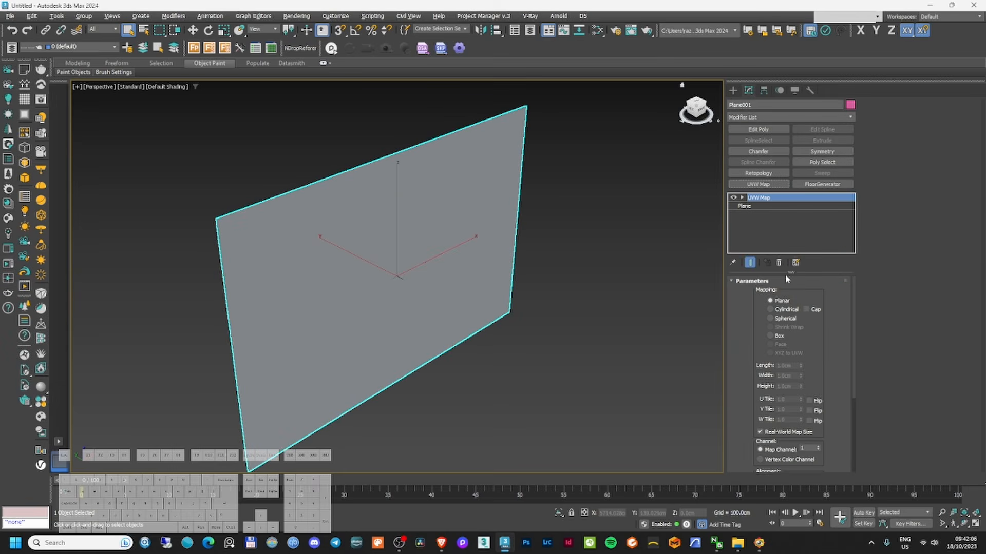
pyautogui.click(776, 336)
pyautogui.scroll(-2, 824, 359)
pyautogui.click(767, 389)
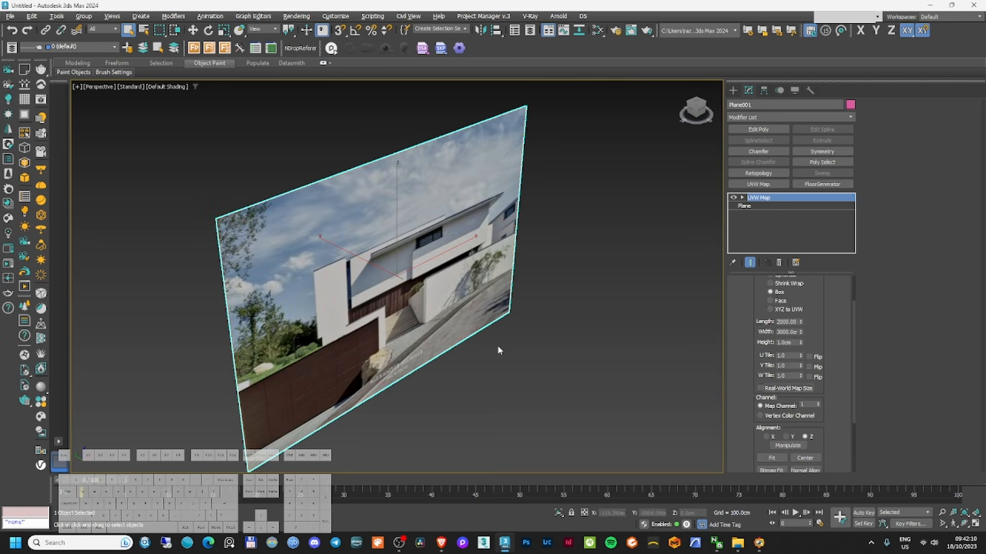
# - Show the image plane in the front view with default shading instead of wireframe and keep it selected
pyautogui.keyDown('alt'); pyautogui.moveTo(497, 350); pyautogui.dragTo(408, 301, button='middle'); pyautogui.keyUp('alt')
pyautogui.press('w')
pyautogui.press('f')
pyautogui.press('z')
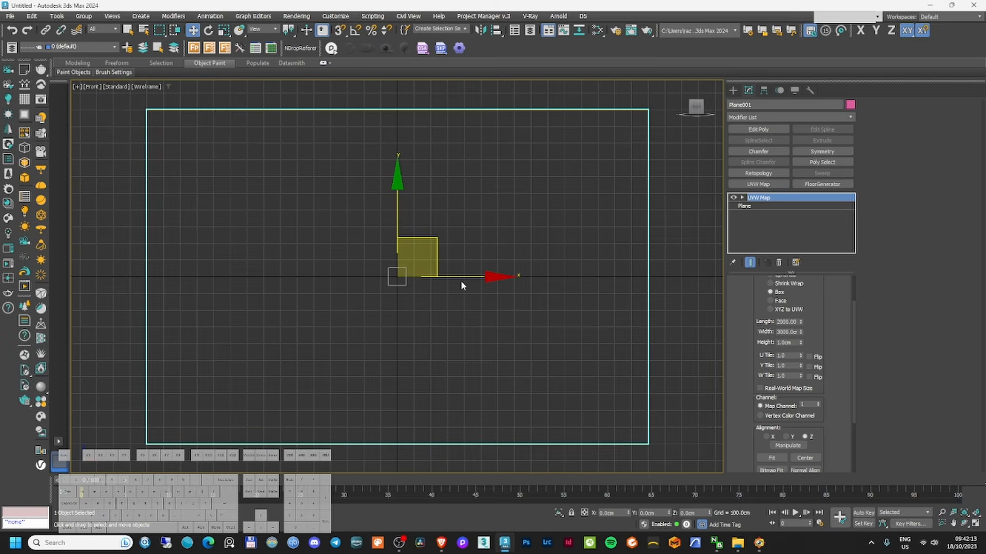
pyautogui.press('F3')
pyautogui.scroll(-2, 458, 288)
pyautogui.hotkey('ctrl', 'd')
pyautogui.click(495, 303)
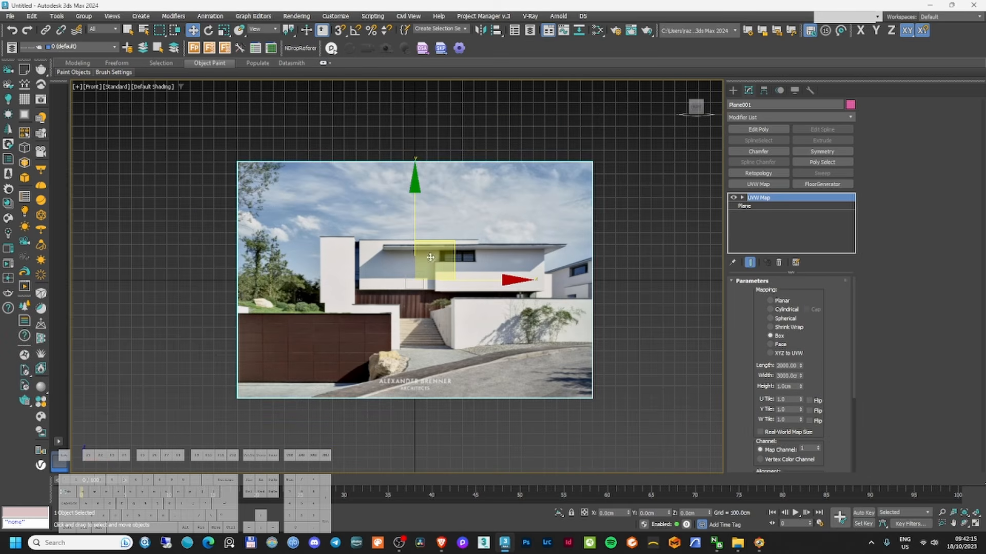
# - Raise the image plane vertically by about 522 cm
pyautogui.moveTo(407, 215); pyautogui.dragTo(407, 153)
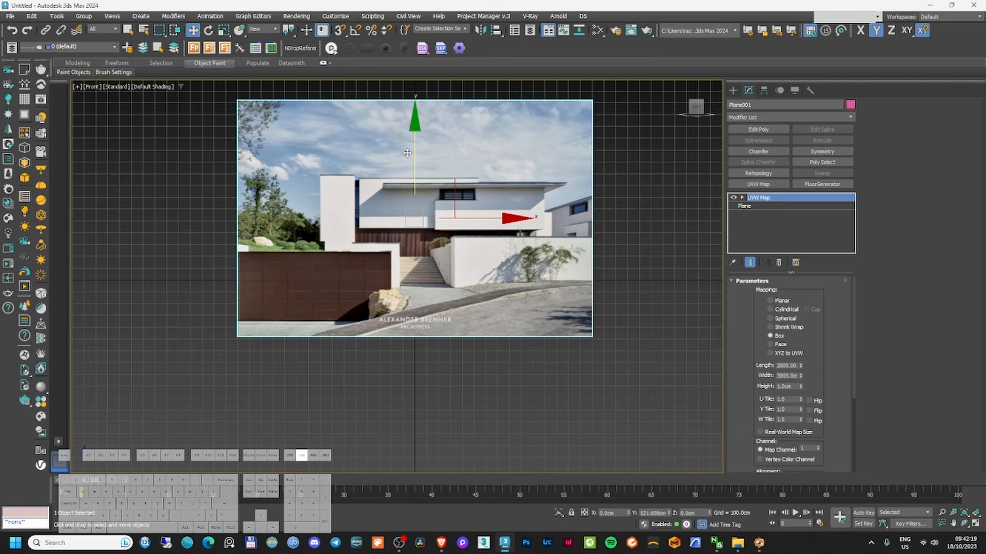
pyautogui.scroll(2, 549, 284)
pyautogui.moveTo(549, 284); pyautogui.dragTo(571, 304, button='middle')
pyautogui.scroll(-2, 571, 304)
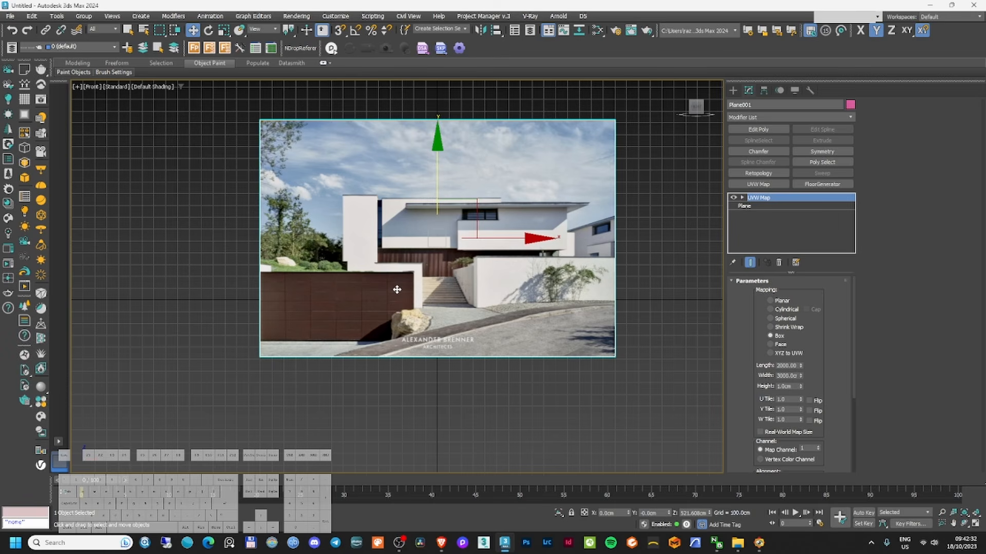
# - Lower the image plane vertically to a height of about 287 cm and deselect it
pyautogui.scroll(6, 447, 263)
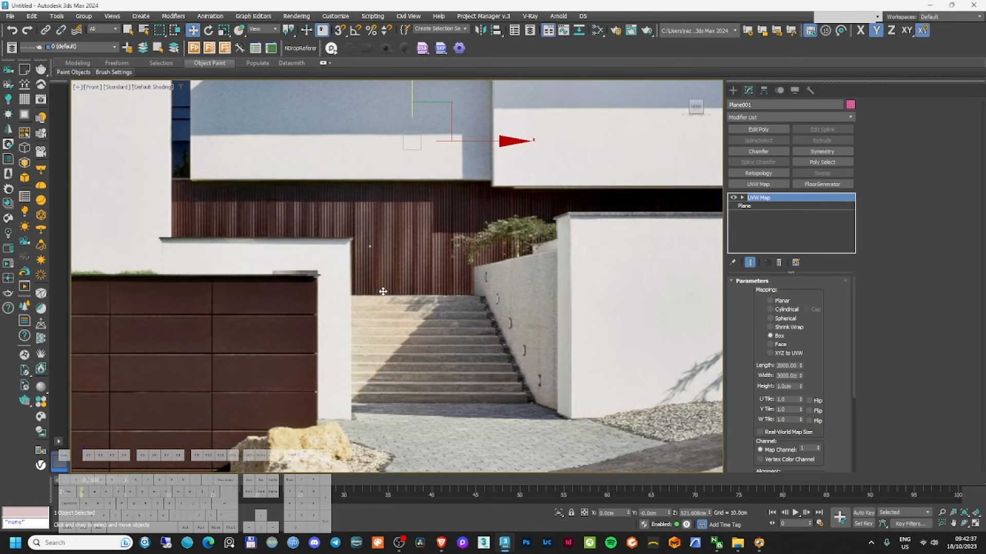
pyautogui.scroll(-2, 401, 295)
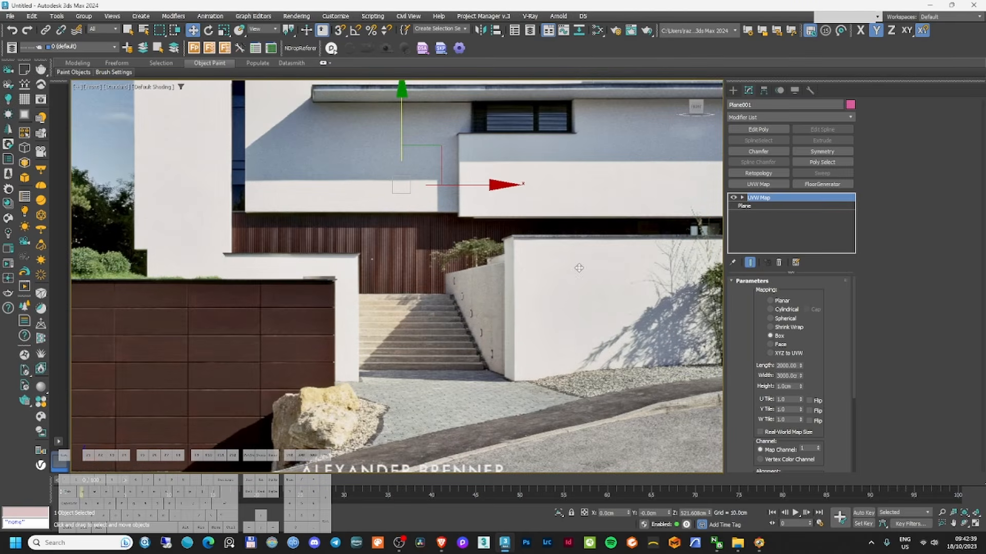
pyautogui.moveTo(621, 253); pyautogui.dragTo(494, 248, button='middle')
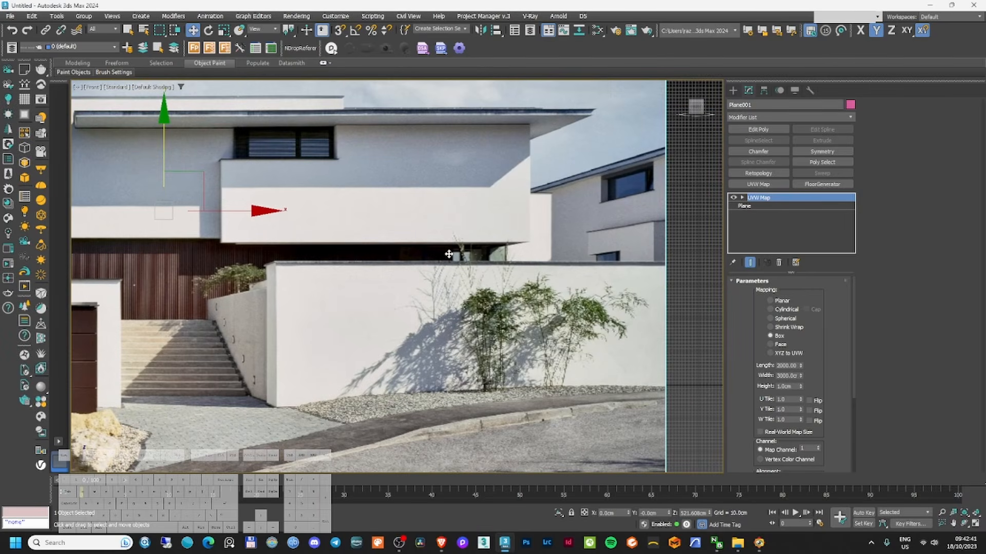
pyautogui.moveTo(269, 317); pyautogui.dragTo(516, 256, button='middle')
pyautogui.scroll(-2, 359, 312)
pyautogui.scroll(-2, 517, 255)
pyautogui.moveTo(527, 128); pyautogui.dragTo(527, 132)
pyautogui.moveTo(518, 251); pyautogui.dragTo(513, 288)
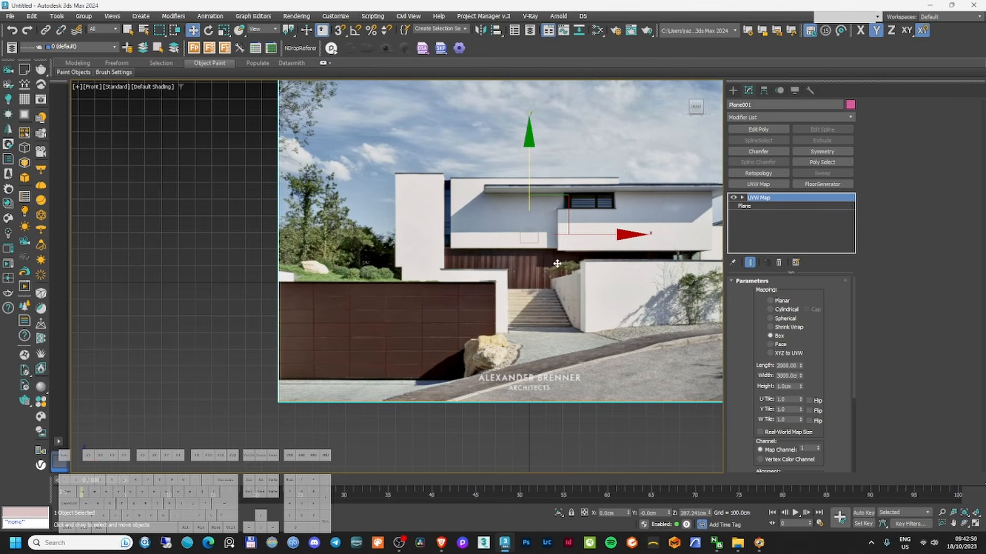
pyautogui.moveTo(557, 264); pyautogui.dragTo(427, 279, button='middle')
pyautogui.scroll(-2, 427, 279)
pyautogui.click(648, 266)
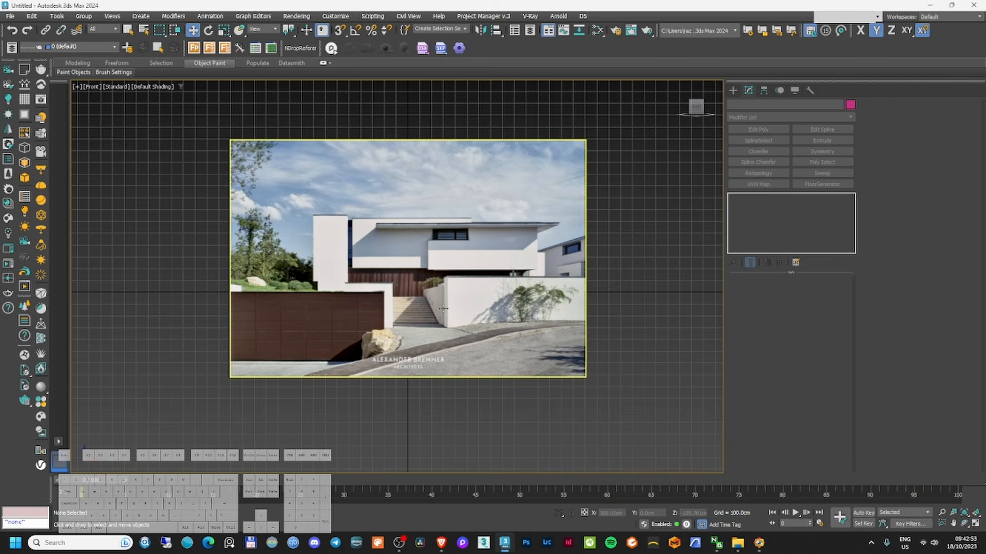
# - Move only the image plane's pivot to its left edge, level with the top of the brown garage wall
pyautogui.scroll(2, 443, 286)
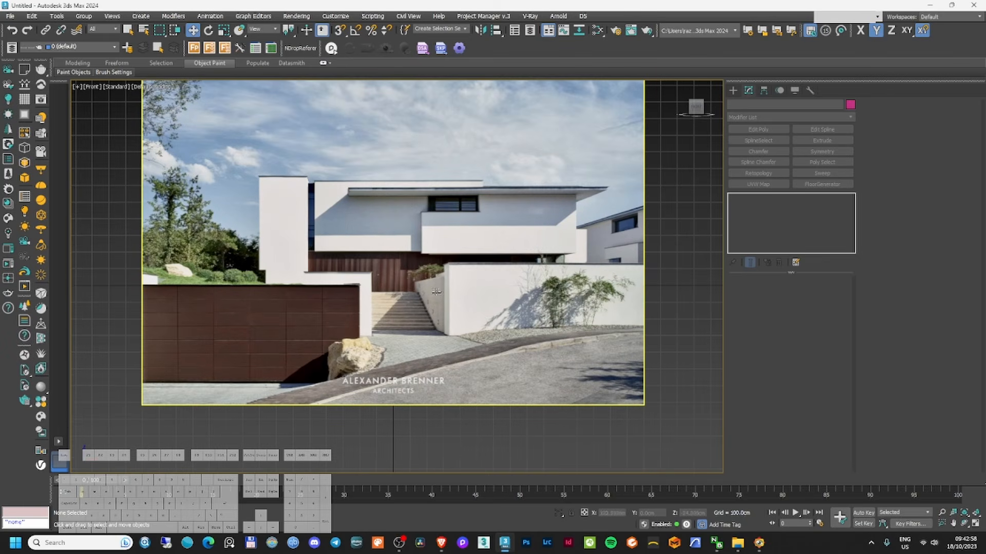
pyautogui.click(506, 289)
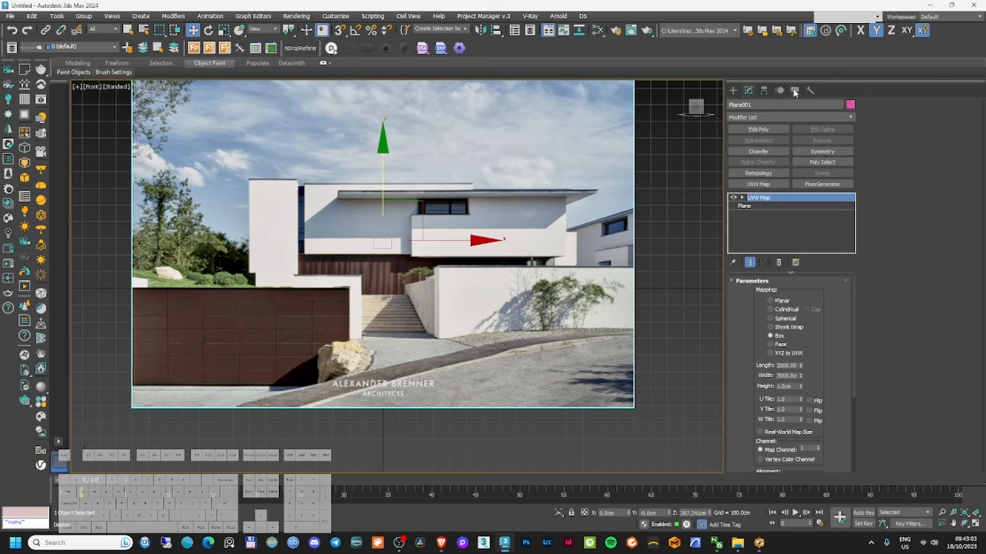
pyautogui.click(764, 91)
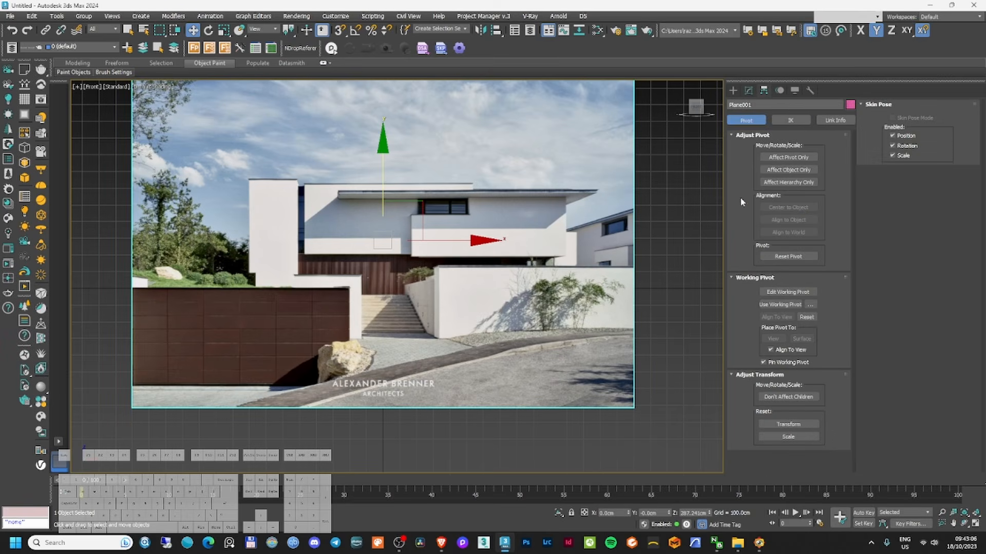
pyautogui.click(787, 158)
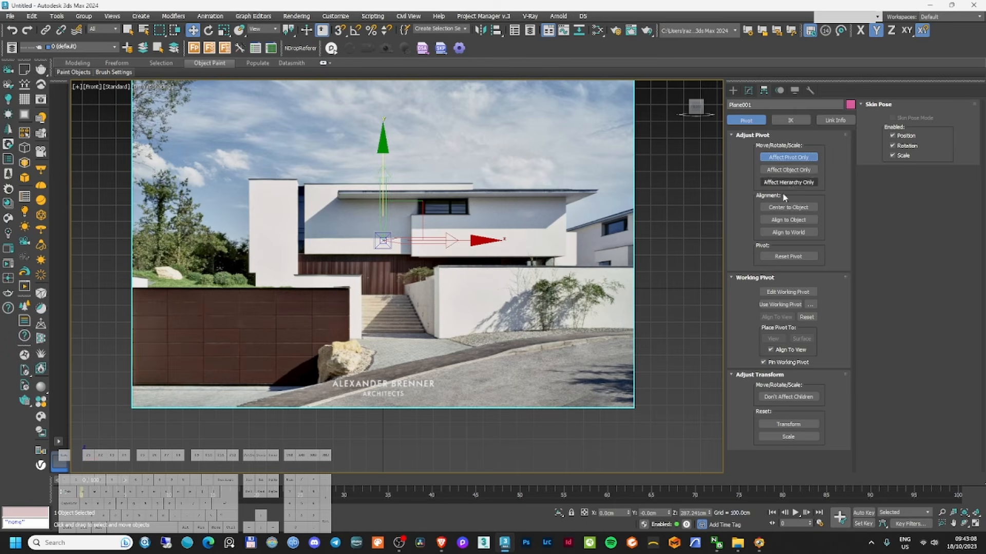
pyautogui.moveTo(422, 200); pyautogui.dragTo(169, 248)
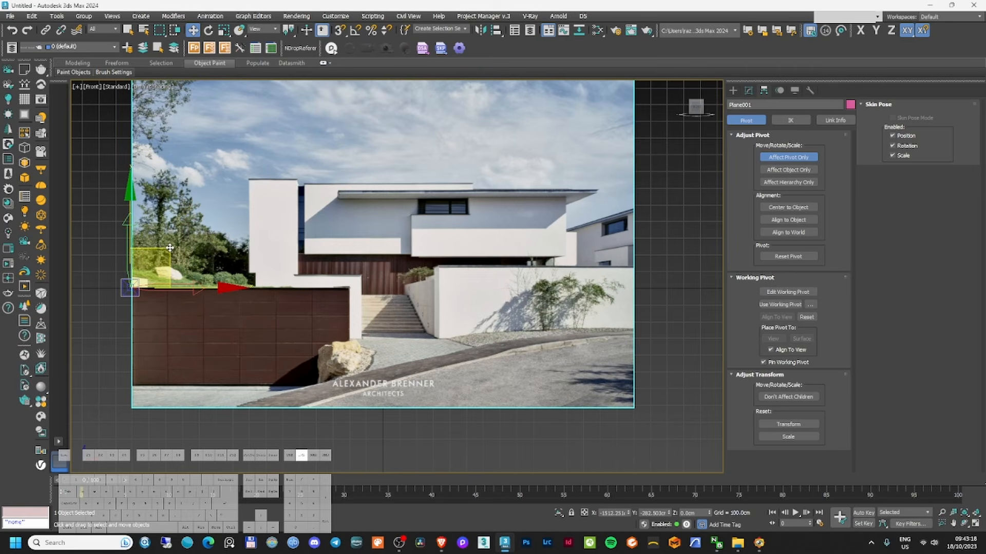
# - Switch to Calculator and compute the stair height as 13 × 16.5
pyautogui.scroll(8, 420, 347)
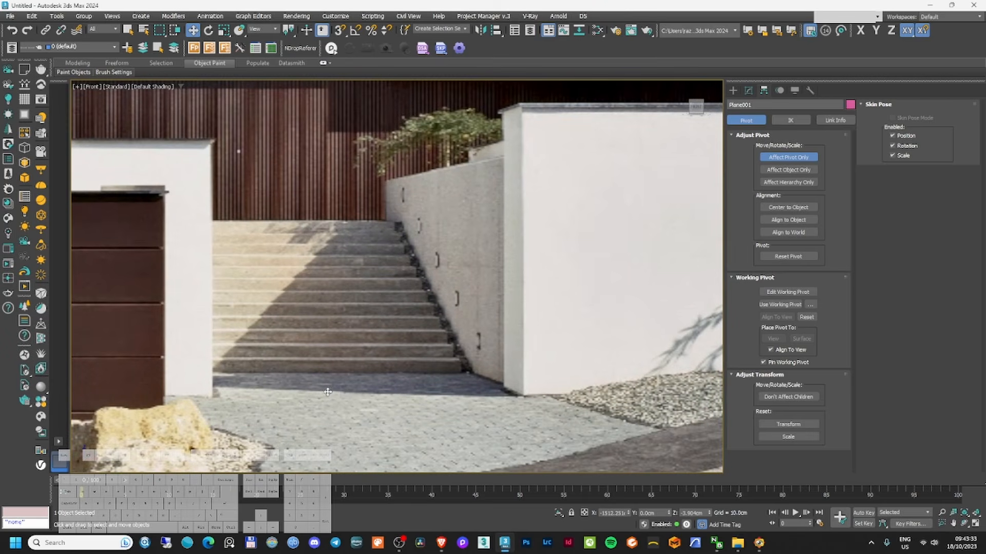
pyautogui.click(64, 542)
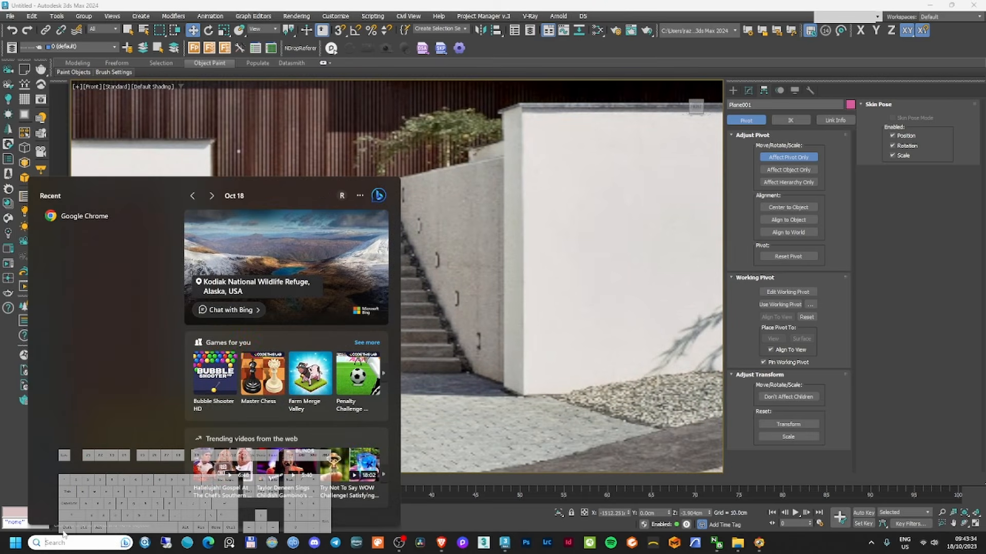
pyautogui.write('calc')
pyautogui.press('Return')
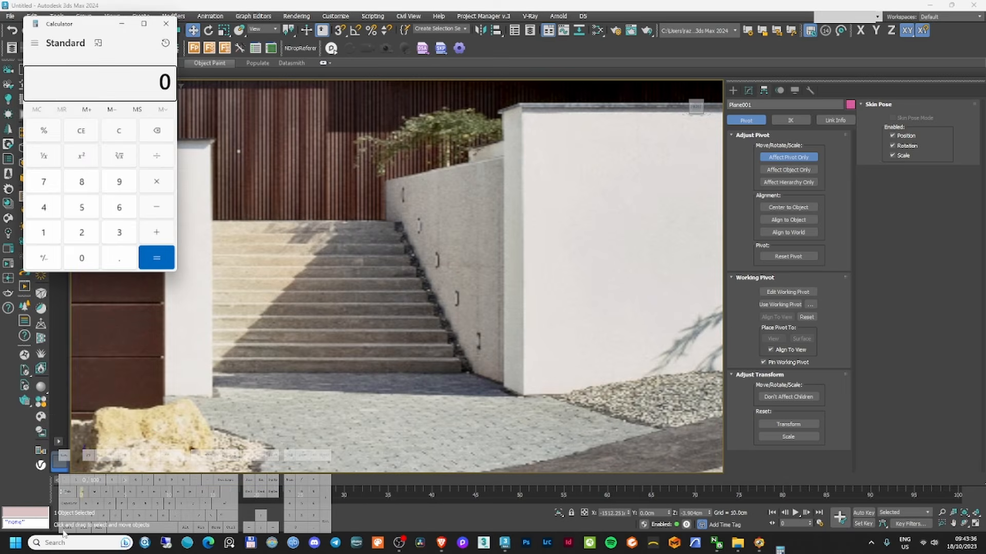
pyautogui.write('13')
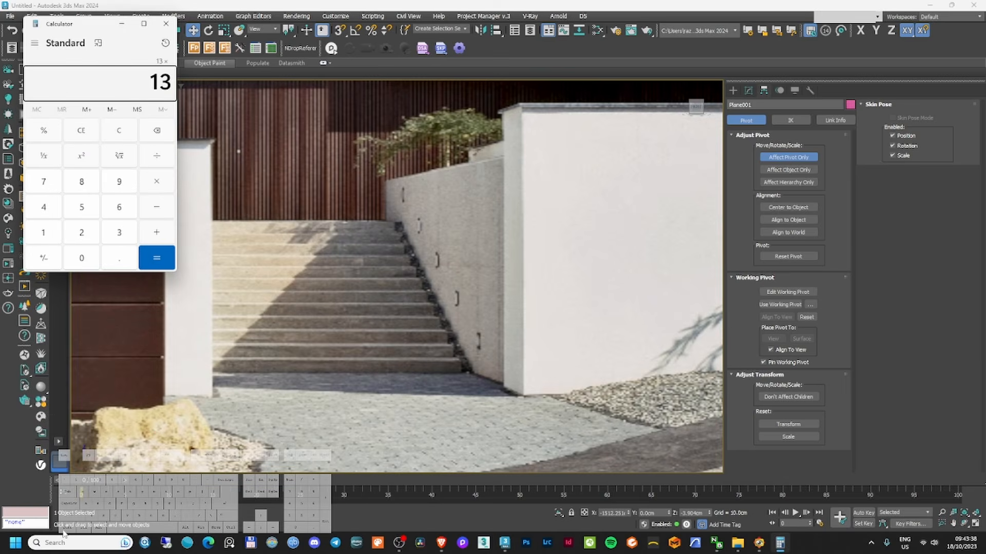
pyautogui.write('*16.5')
pyautogui.press('Return')
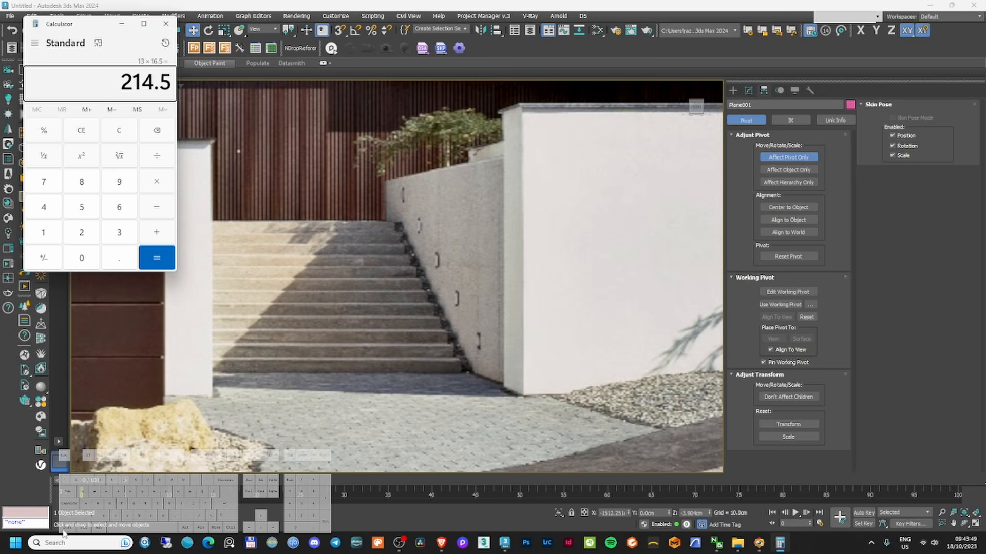
# - Draw a rectangle spline about 228 cm high and 63 cm wide from the foot to the top of the stairs
pyautogui.click(733, 90)
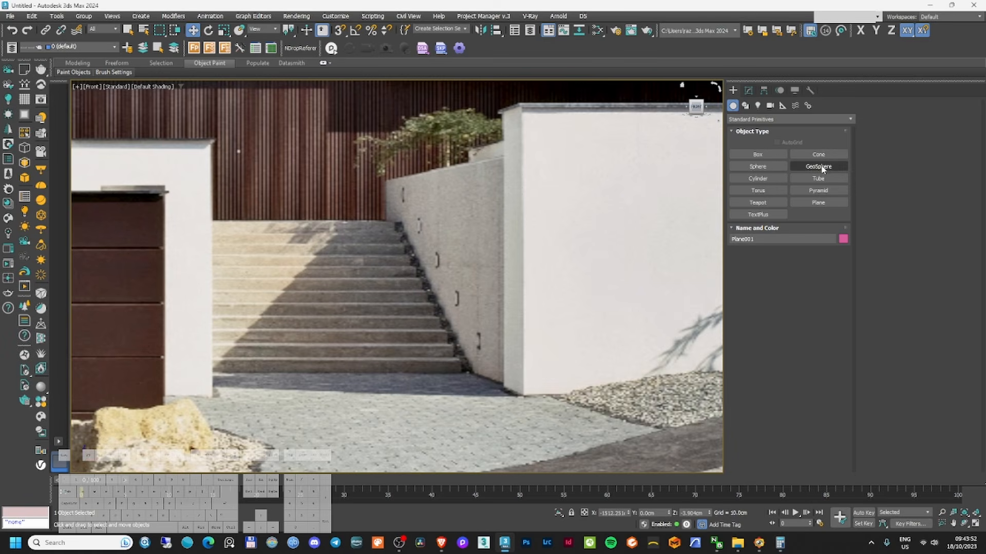
pyautogui.click(745, 106)
pyautogui.click(818, 166)
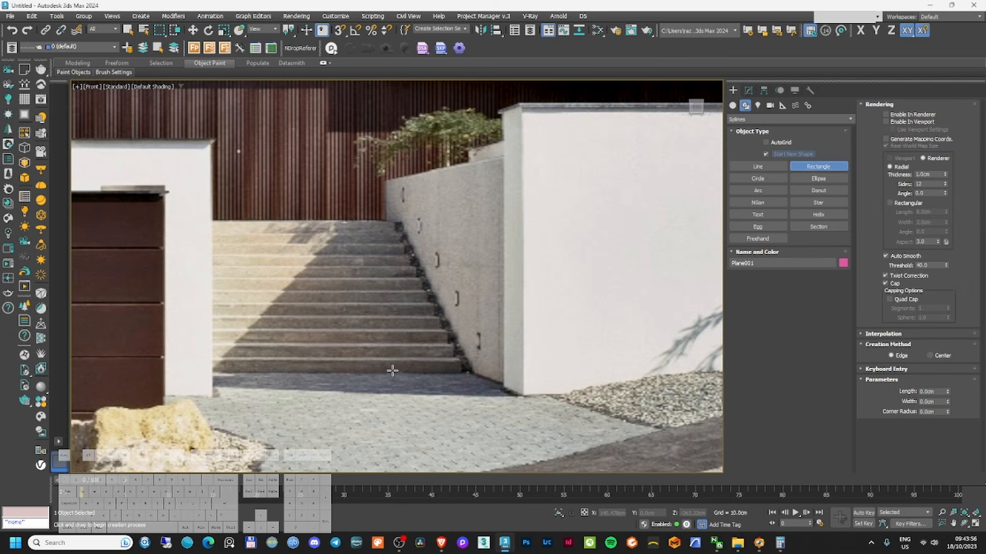
pyautogui.moveTo(393, 372); pyautogui.dragTo(351, 220)
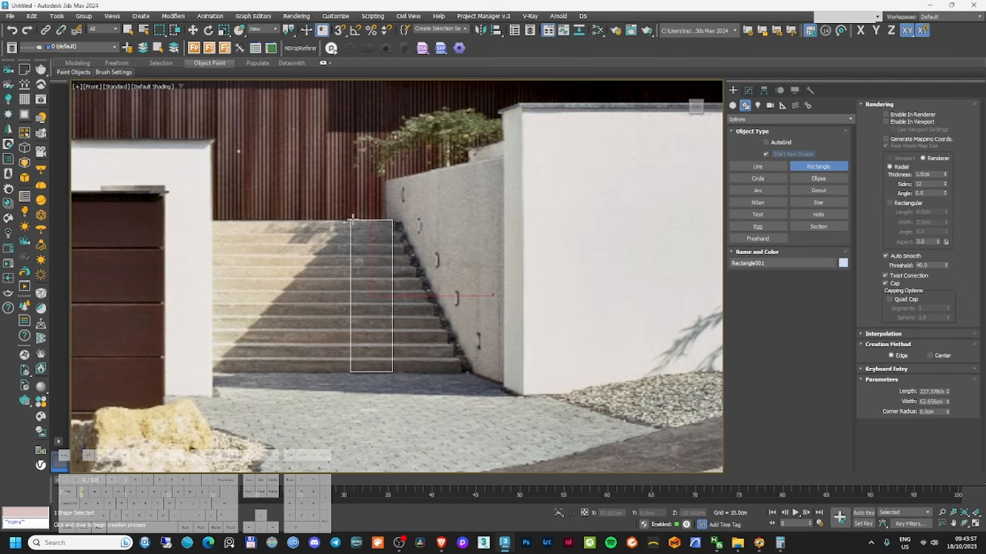
# - Copy the result from Calculator and set the rectangle's length to 214.5 cm with it
pyautogui.click(780, 542)
pyautogui.doubleClick(128, 88)
pyautogui.hotkey('ctrl', 'c')
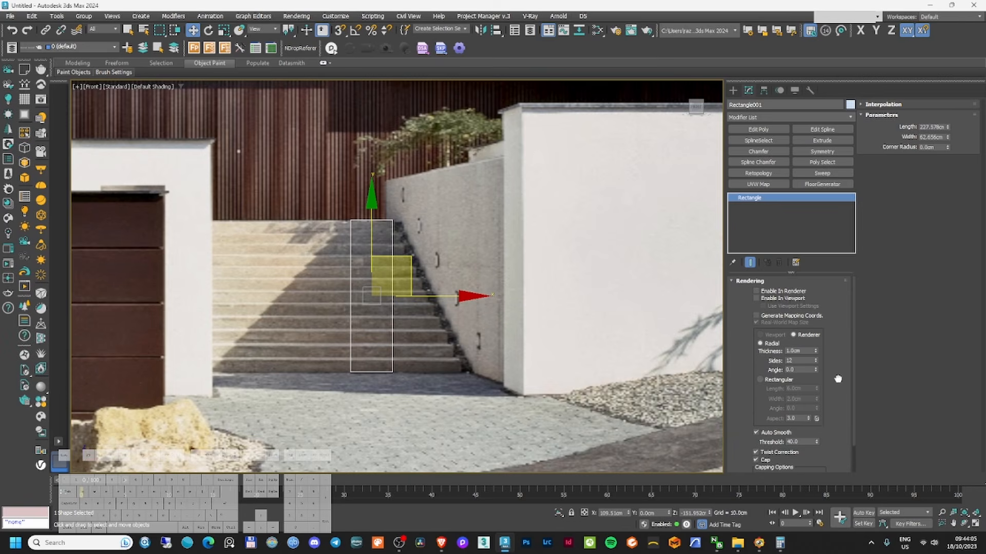
pyautogui.moveTo(838, 379); pyautogui.dragTo(838, 372)
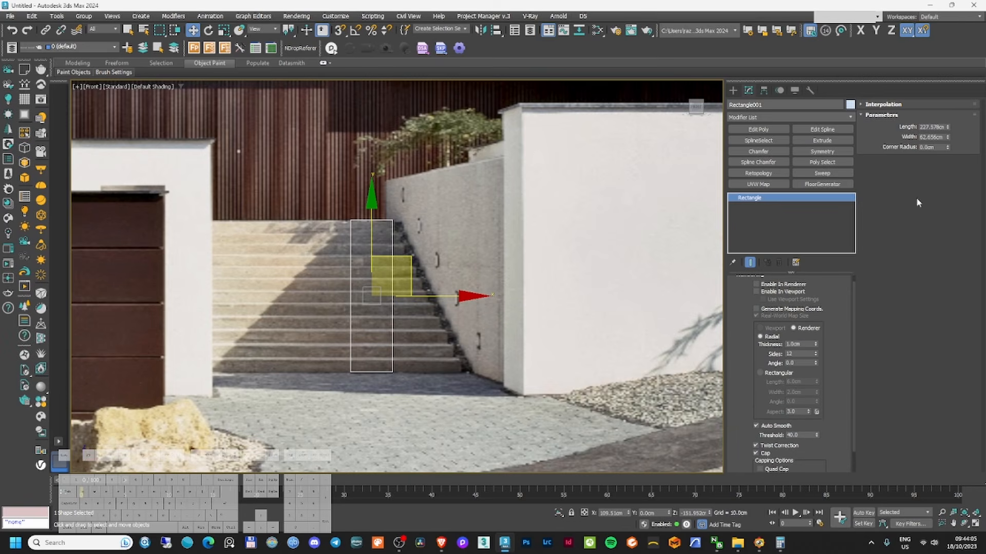
pyautogui.doubleClick(931, 127)
pyautogui.hotkey('ctrl', 'v')
pyautogui.press('Return')
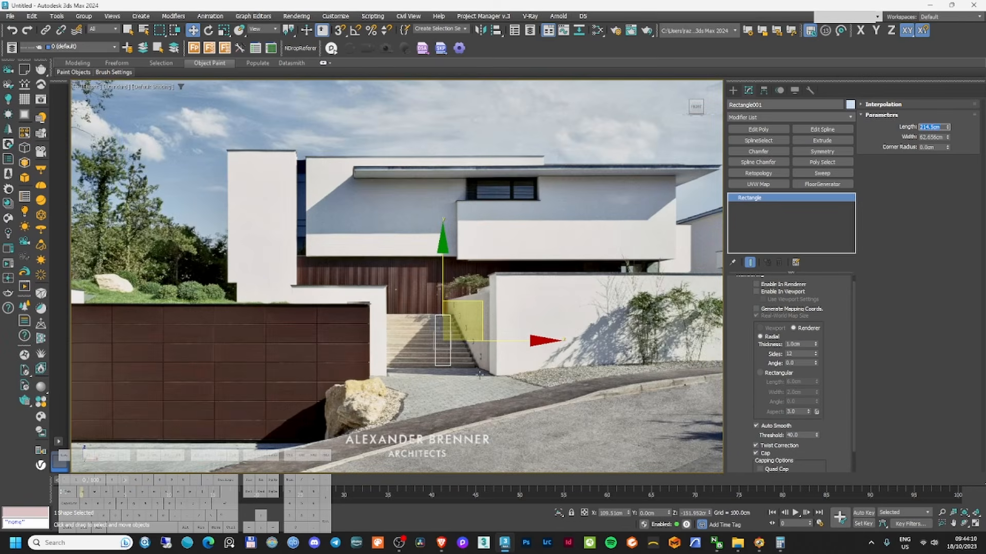
# - Move only the image plane's pivot to the rectangle's bottom edge at the foot of the stairs, using snapping
pyautogui.scroll(5, 479, 375)
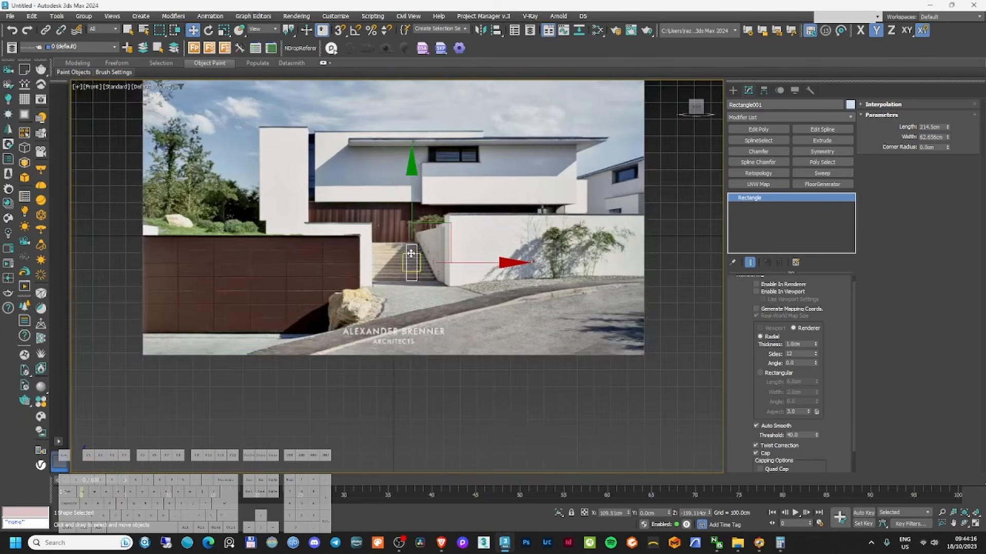
pyautogui.click(590, 308)
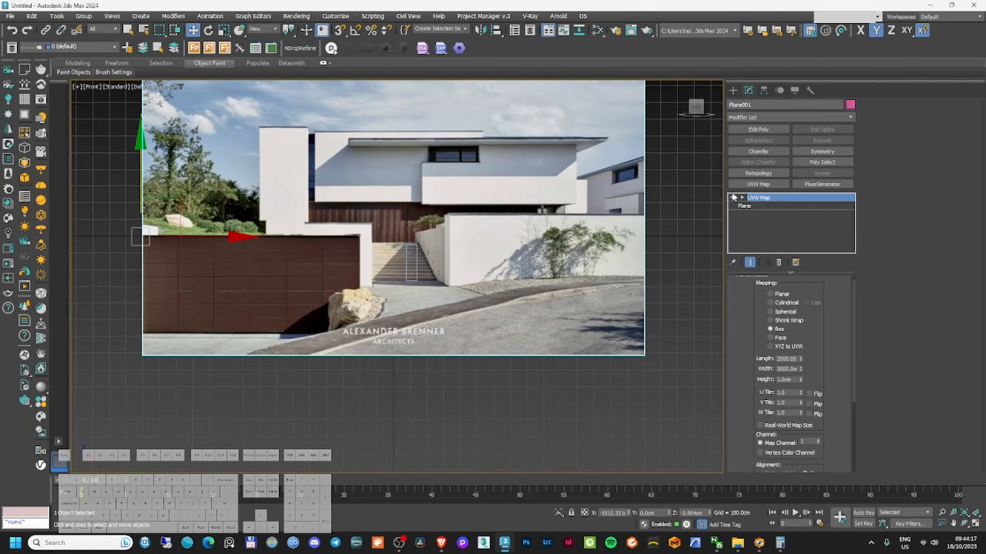
pyautogui.click(764, 90)
pyautogui.click(789, 157)
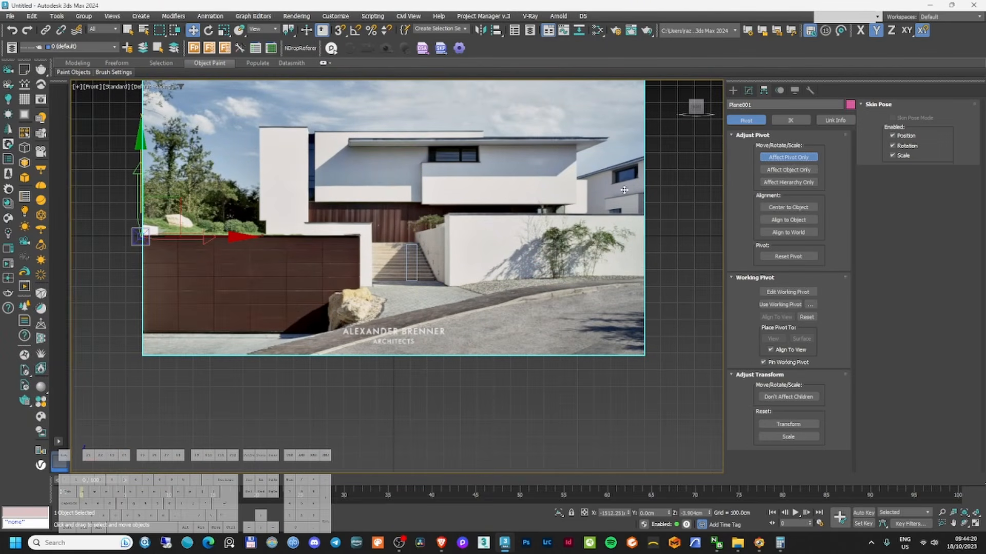
pyautogui.moveTo(184, 200); pyautogui.dragTo(455, 244)
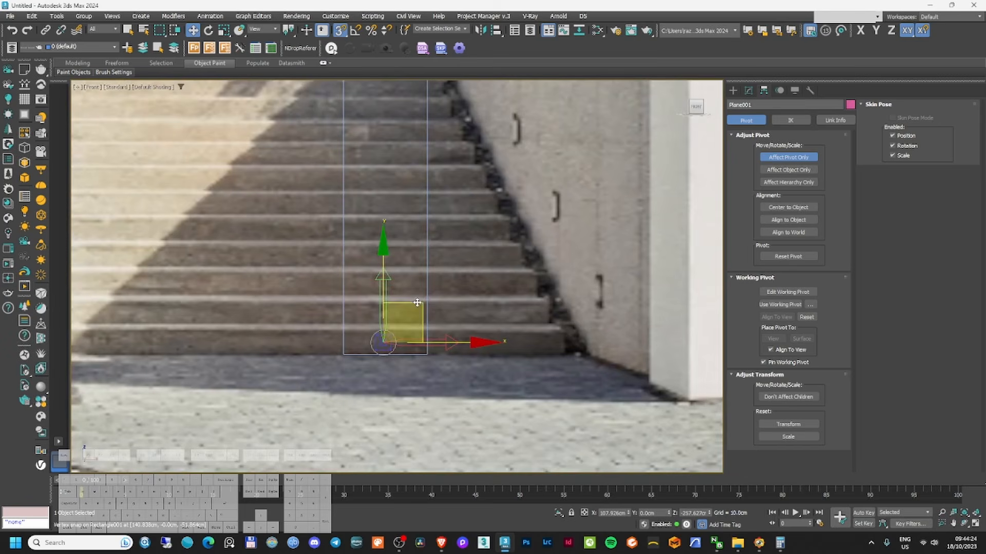
pyautogui.moveTo(417, 302)
pyautogui.mouseDown()
pyautogui.moveTo(428, 304)
pyautogui.moveTo(418, 300)
pyautogui.mouseUp()
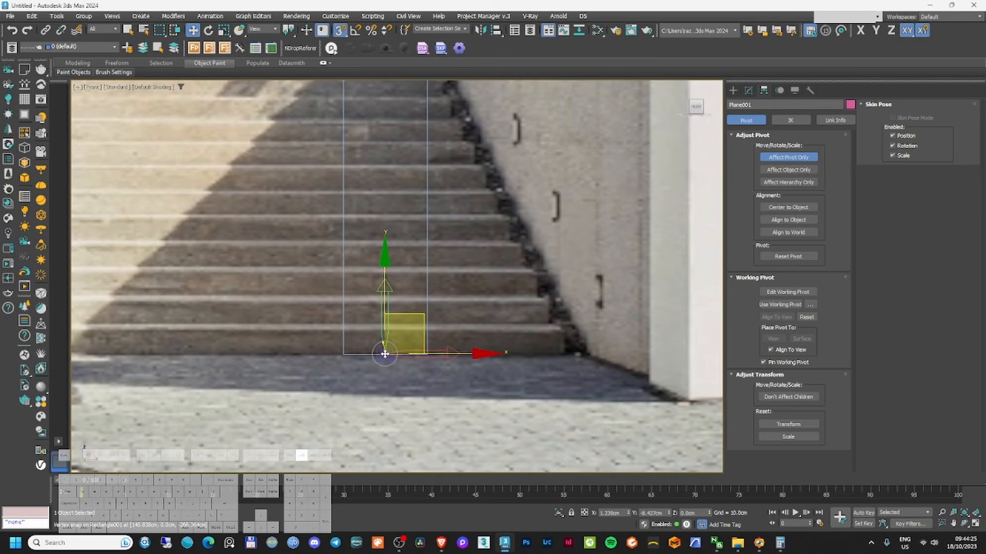
# - Finish editing the pivot and uniformly scale the image plane to about 94.5% so the stairs match the rectangle's height
pyautogui.click(788, 157)
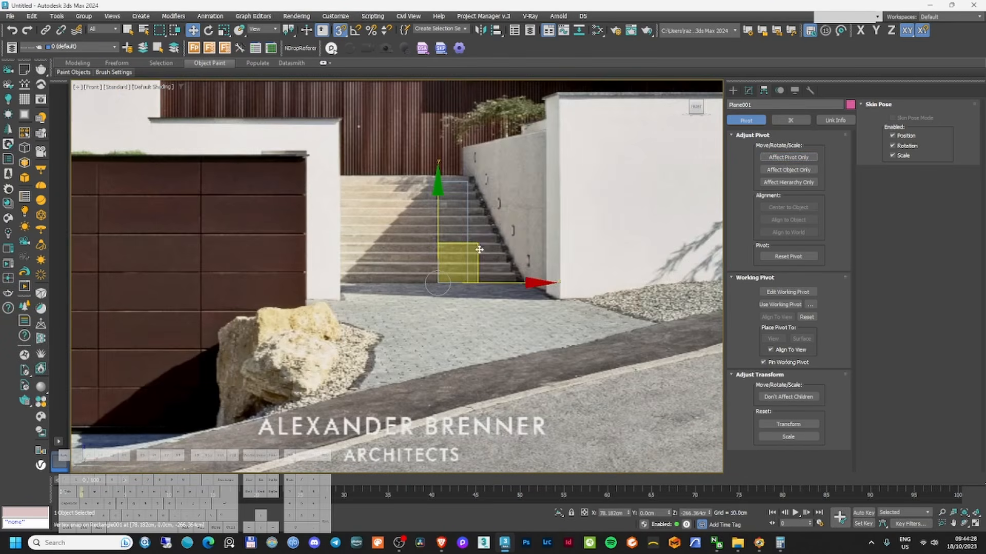
pyautogui.rightClick(479, 250)
pyautogui.click(492, 273)
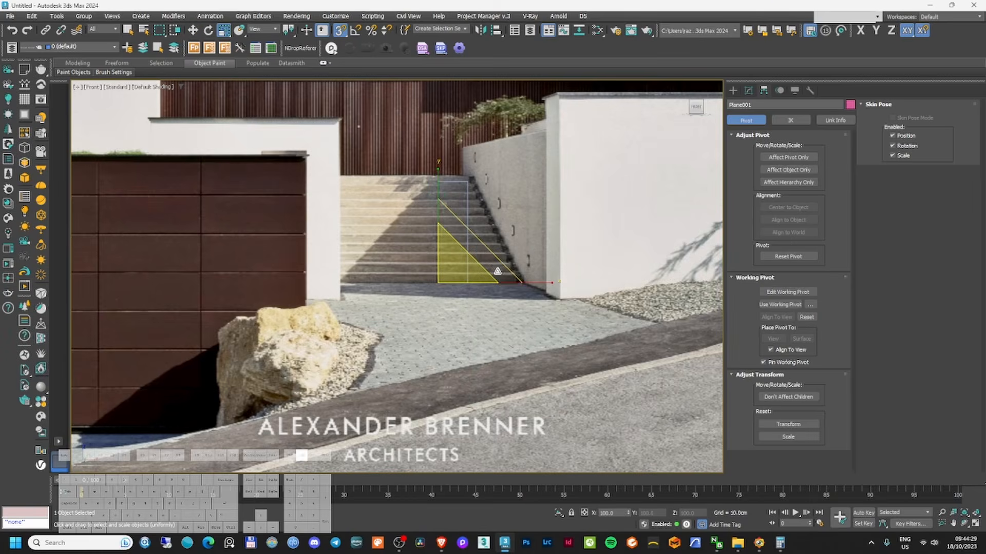
pyautogui.scroll(3, 449, 297)
pyautogui.moveTo(449, 298); pyautogui.dragTo(450, 299)
pyautogui.scroll(-5, 449, 299)
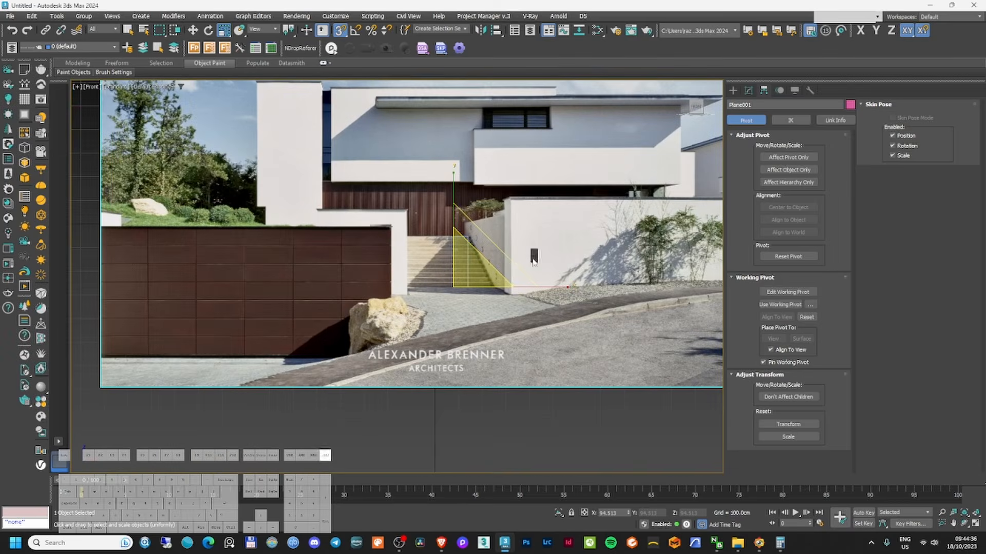
# - Delete the reference rectangle spline over the stairs
pyautogui.press('e')
pyautogui.moveTo(531, 205); pyautogui.dragTo(427, 232, button='middle')
pyautogui.scroll(-3, 427, 232)
pyautogui.click(599, 227)
pyautogui.rightClick(587, 225)
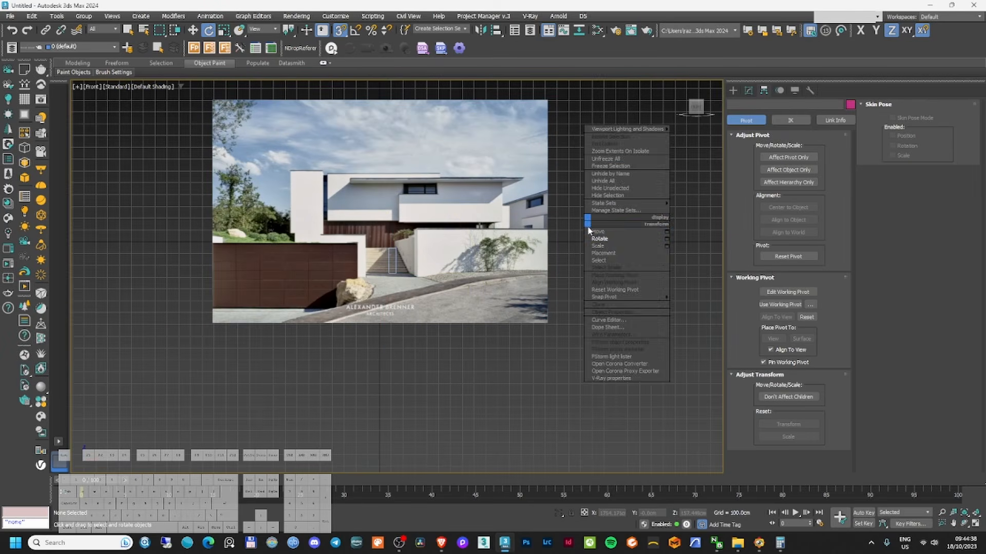
pyautogui.click(396, 261)
pyautogui.click(622, 263)
pyautogui.click(748, 90)
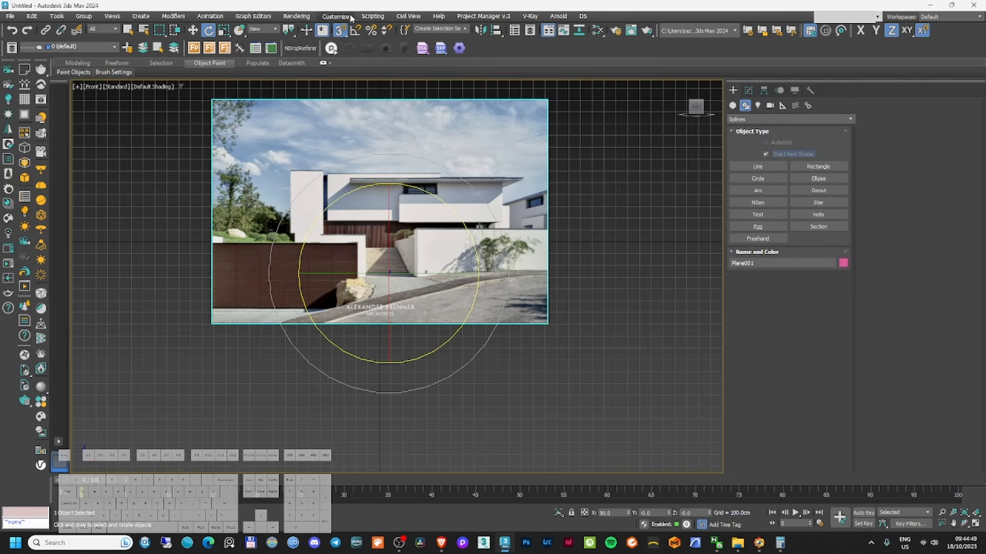
# - Check the display units and system unit scale in the units setup
pyautogui.click(346, 17)
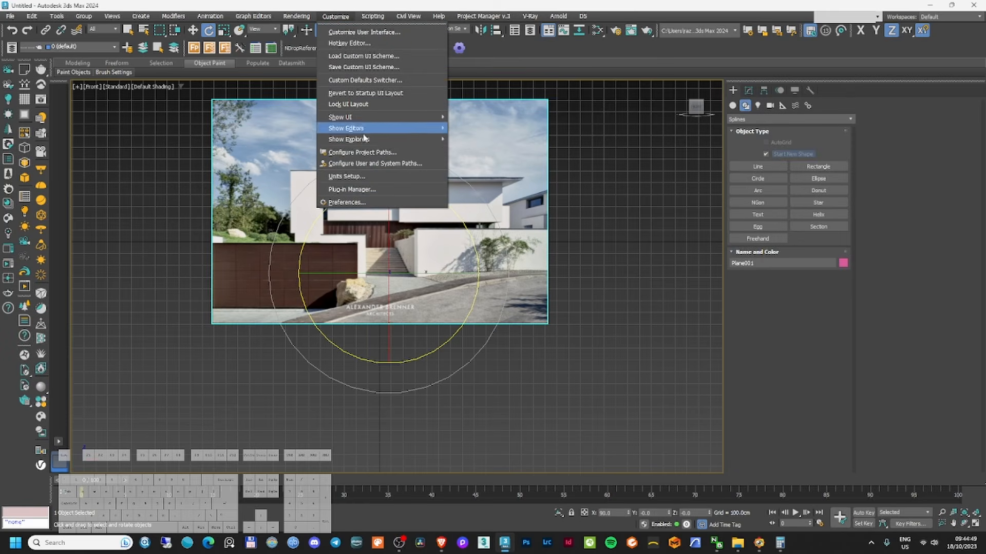
pyautogui.click(347, 176)
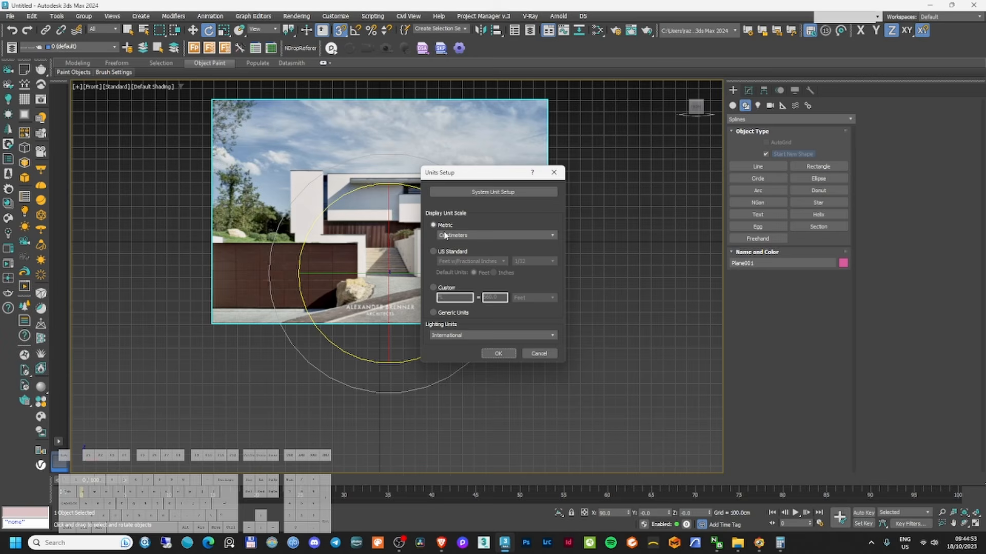
pyautogui.click(479, 192)
pyautogui.click(492, 315)
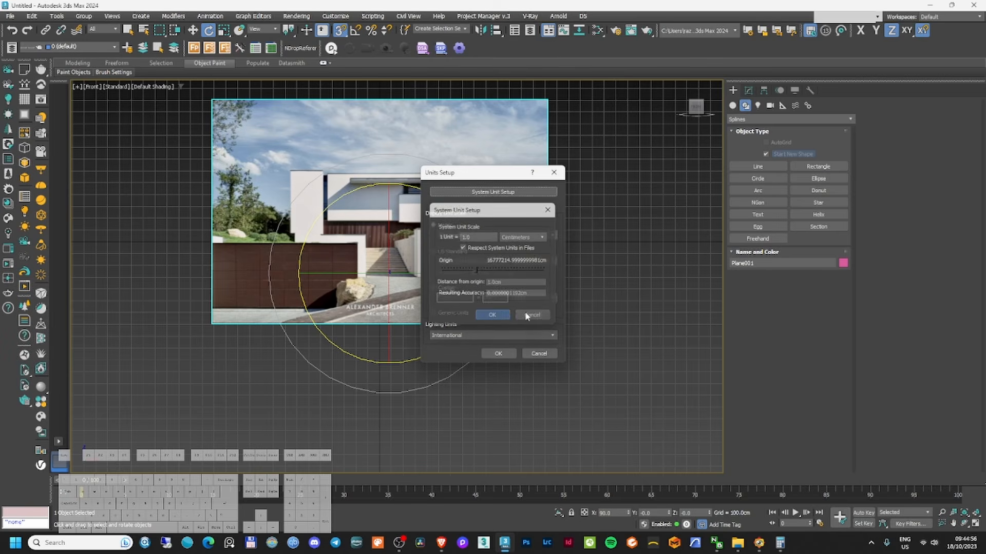
pyautogui.click(538, 354)
pyautogui.click(626, 208)
pyautogui.rightClick(405, 237)
pyautogui.click(591, 221)
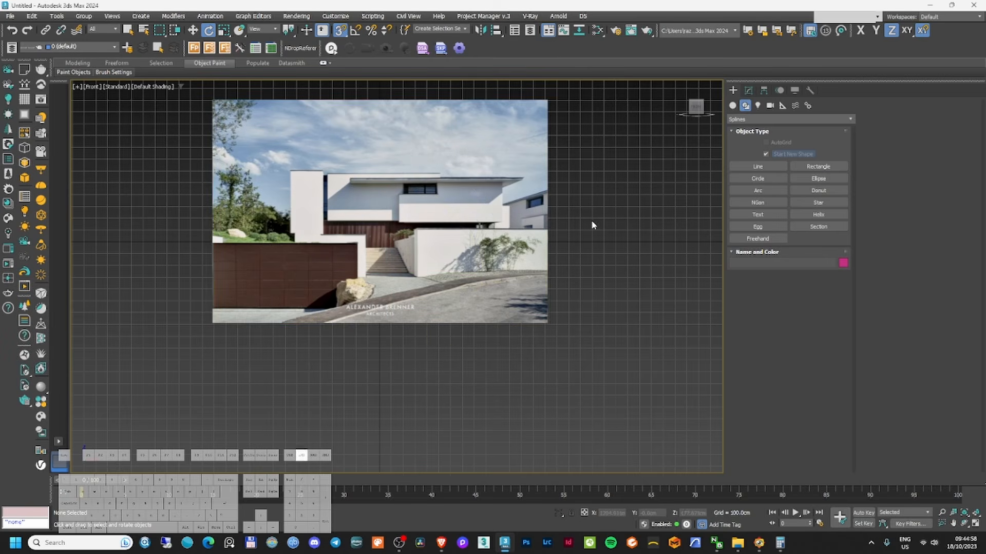
pyautogui.click(392, 251)
pyautogui.scroll(4, 385, 252)
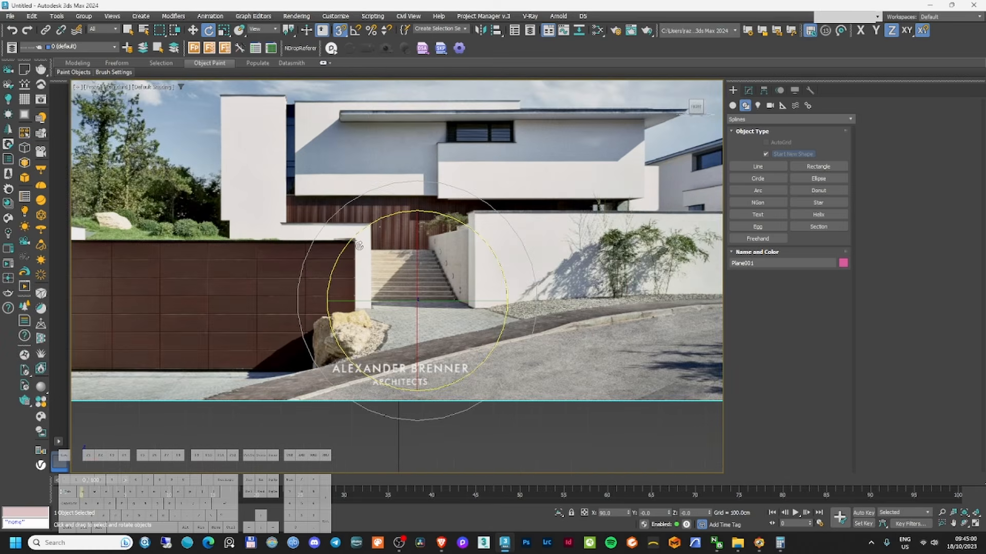
pyautogui.scroll(-2, 358, 249)
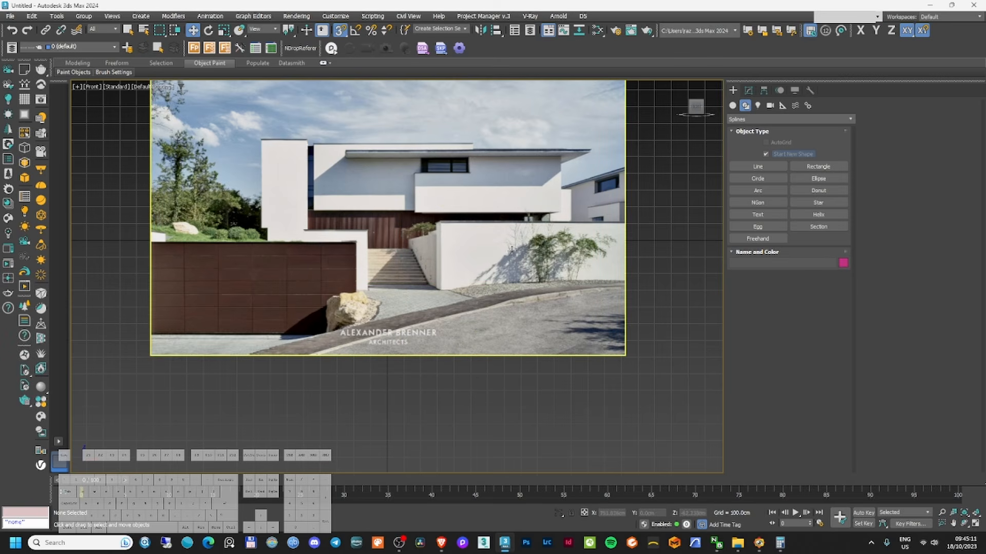
pyautogui.press('w')
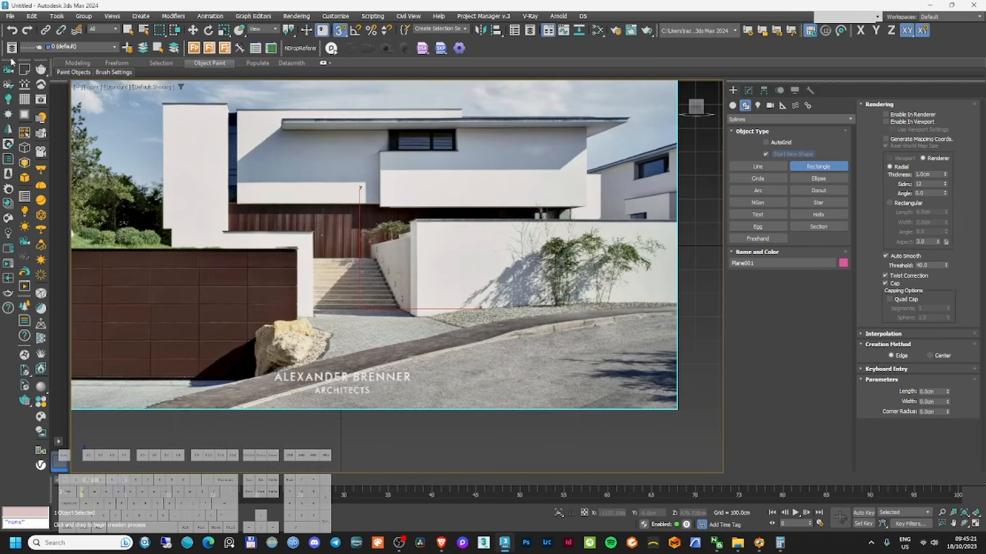
# - Open the Layer Explorer and create two layers named Street and Walls
pyautogui.click(11, 47)
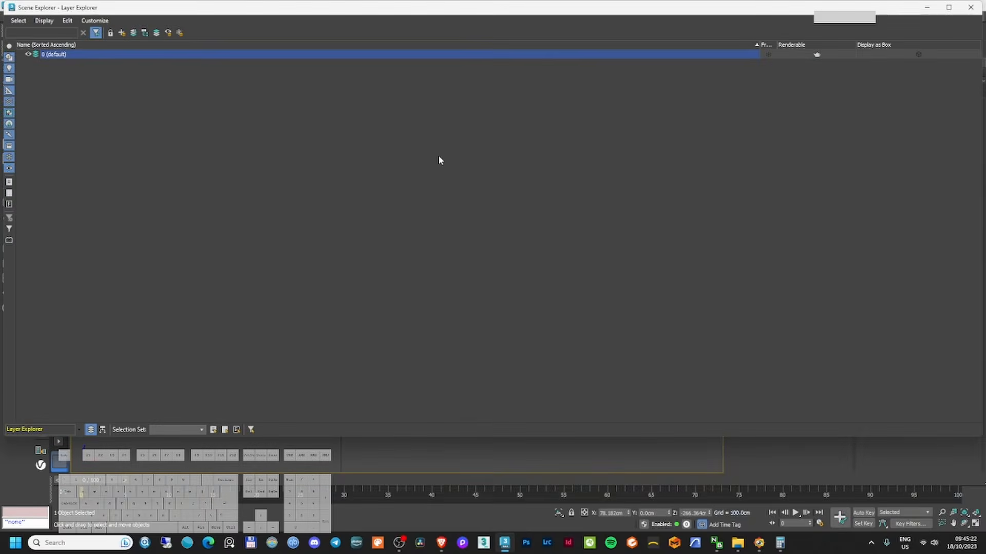
pyautogui.click(121, 33)
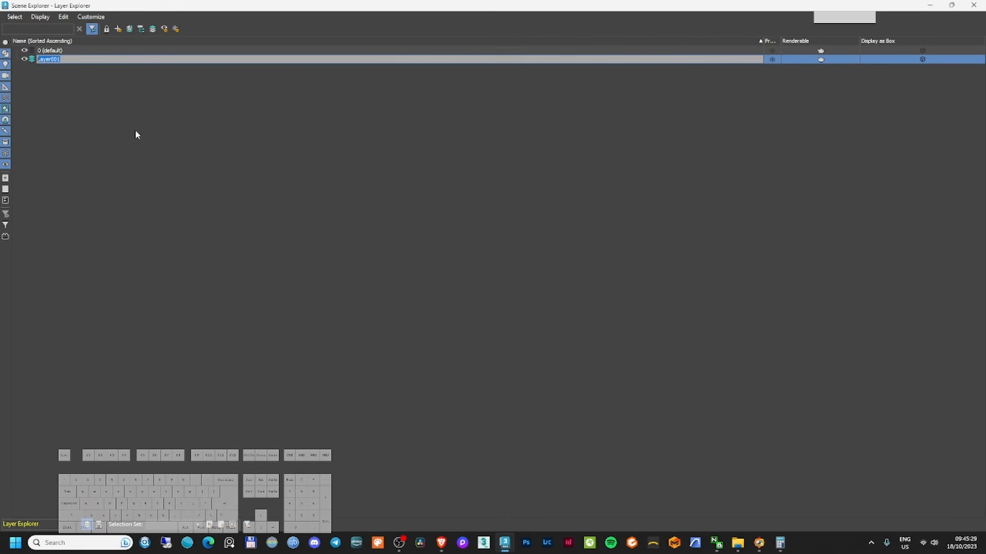
pyautogui.write('Street')
pyautogui.press('Return')
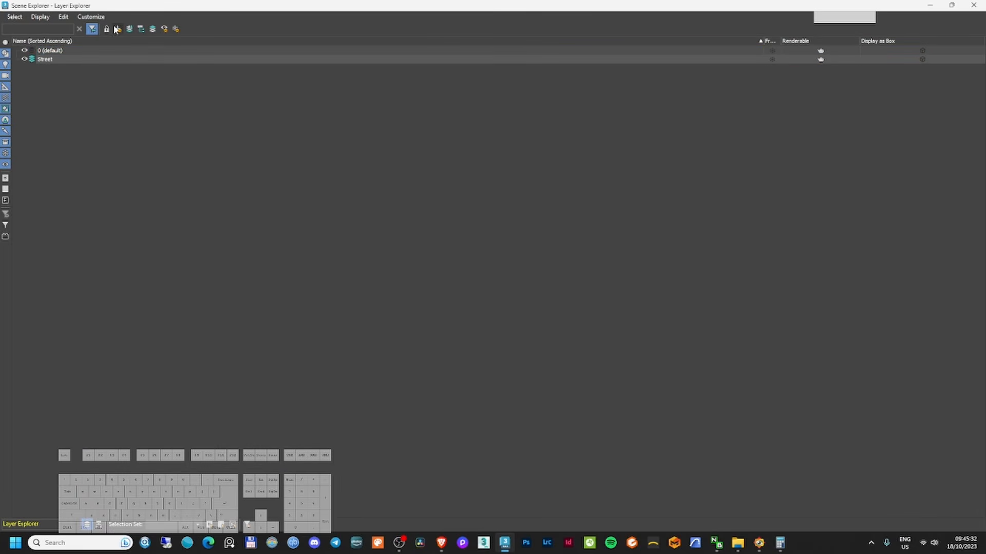
pyautogui.click(118, 29)
pyautogui.write('Walls')
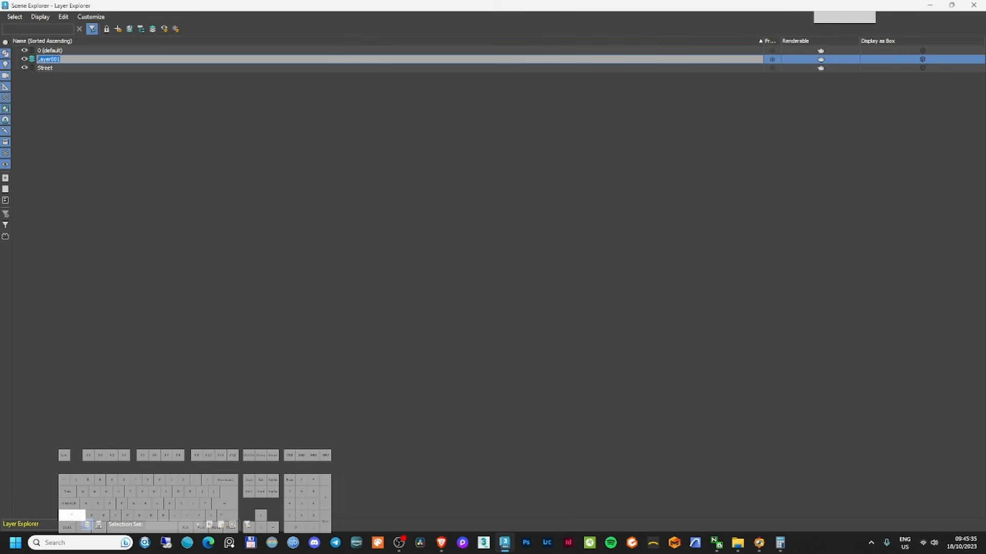
# - Add layers named Windows, Roof and Vegetation
pyautogui.click(118, 30)
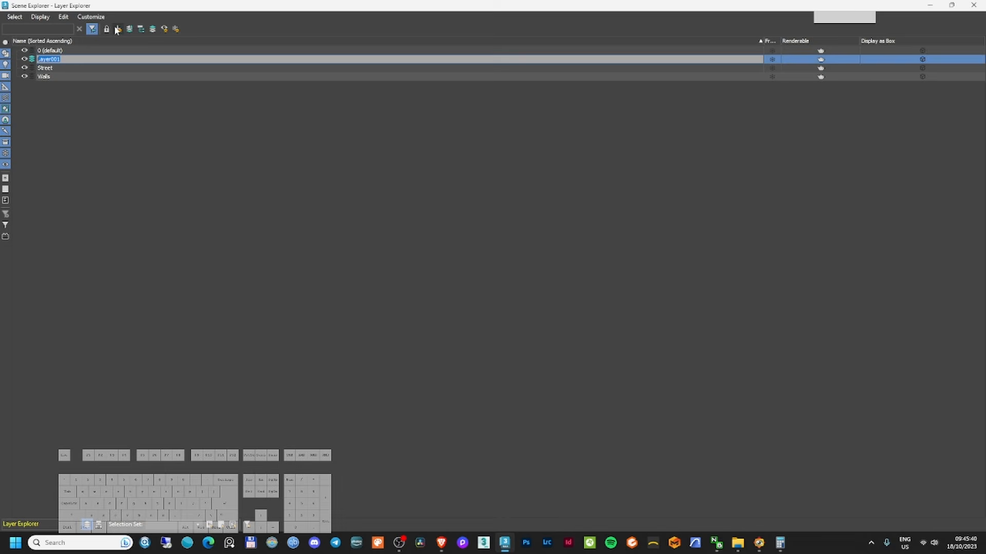
pyautogui.write('Windows')
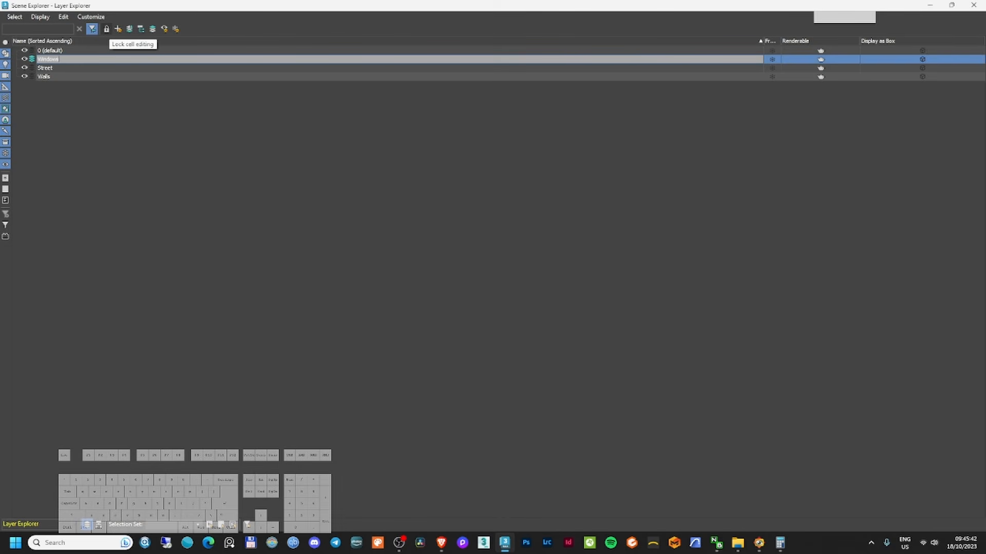
pyautogui.press('Return')
pyautogui.click(118, 29)
pyautogui.write('Roof')
pyautogui.press('Return')
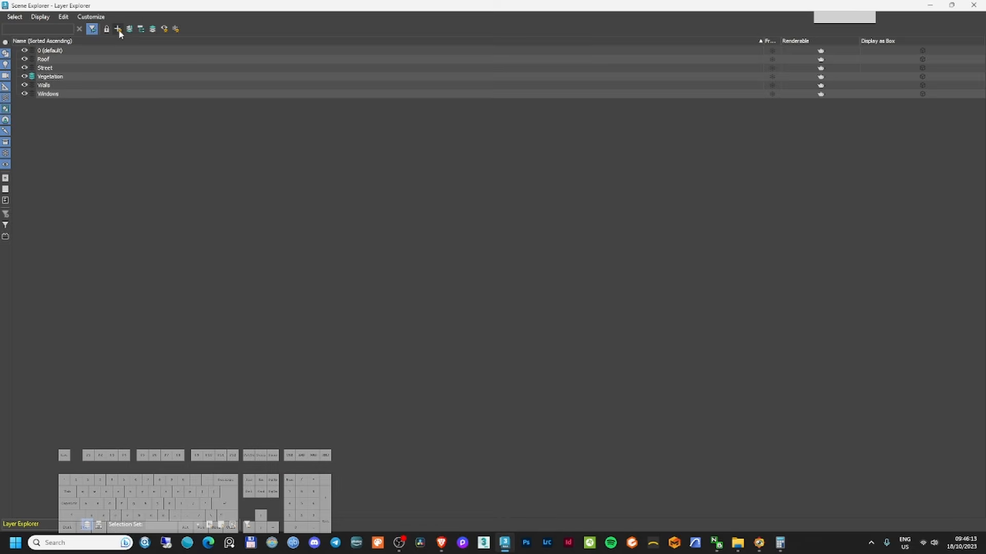
# - Add two more layers named Cameras and Lights
pyautogui.click(118, 30)
pyautogui.write('Ca')
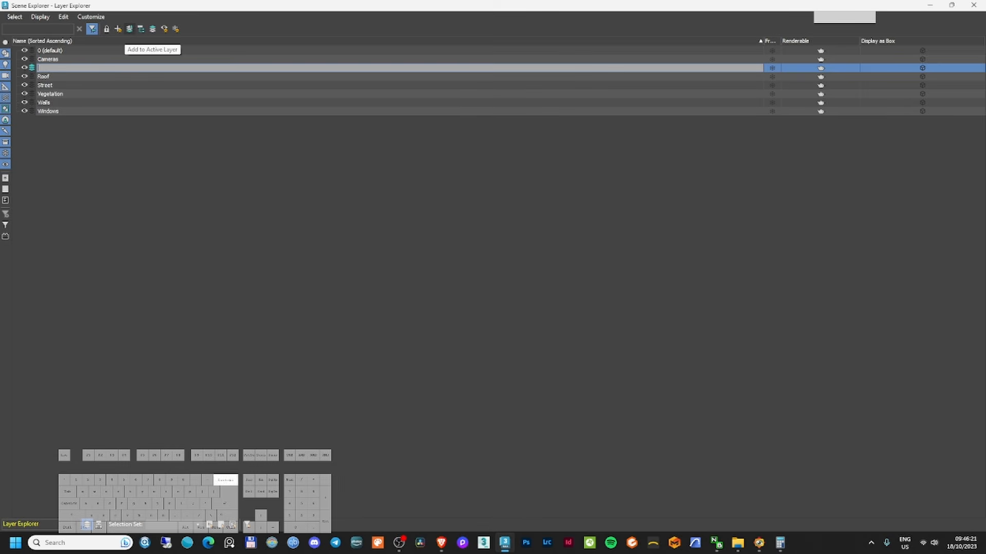
pyautogui.write('Lights')
pyautogui.press('Return')
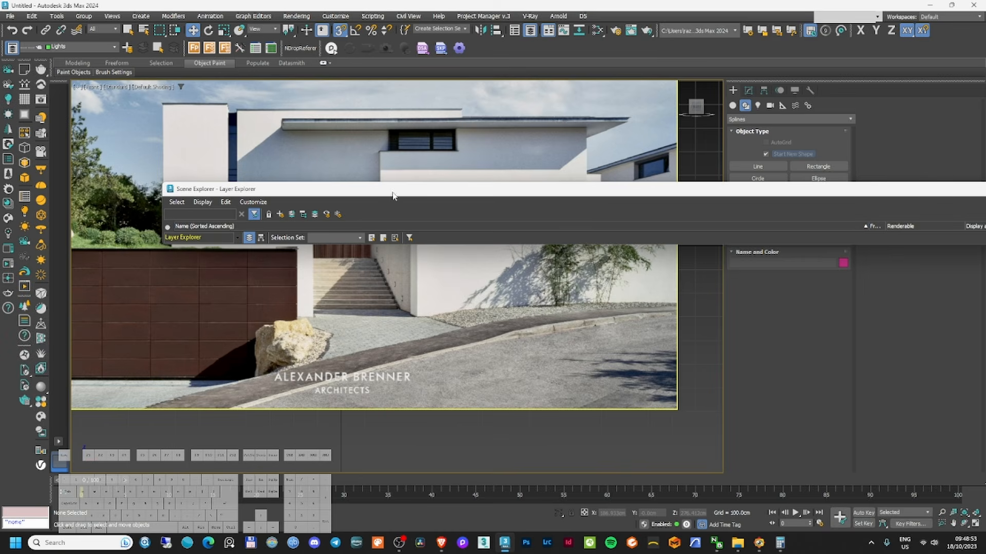
# - Dock the Layer Explorer together with the Command Panel and bring the Command Panel back to the front
pyautogui.moveTo(392, 196); pyautogui.dragTo(567, 175)
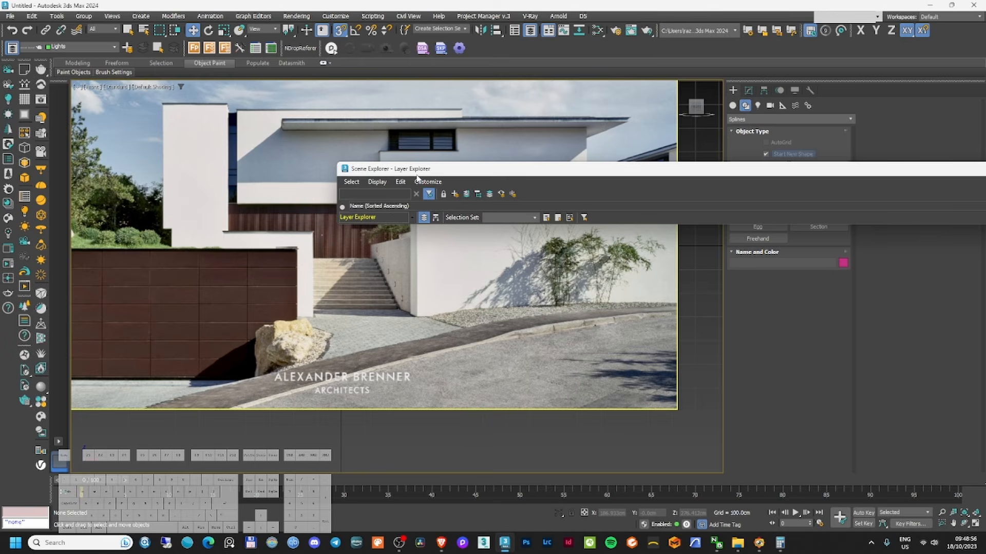
pyautogui.click(11, 47)
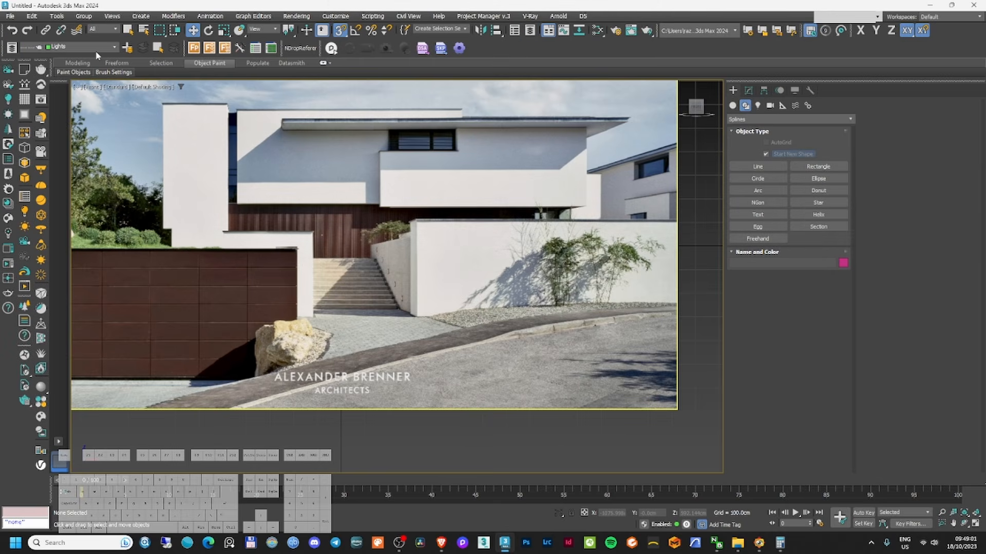
pyautogui.click(12, 48)
pyautogui.moveTo(82, 182); pyautogui.dragTo(806, 151)
pyautogui.click(755, 86)
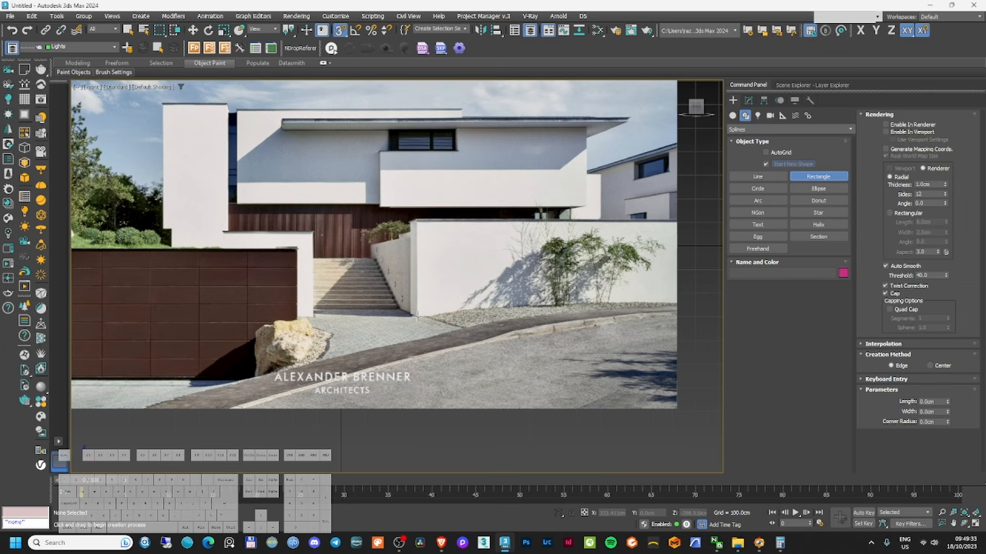
# - Draw a rectangle spline over the white boundary wall beside the stairs
pyautogui.moveTo(418, 318); pyautogui.dragTo(618, 214)
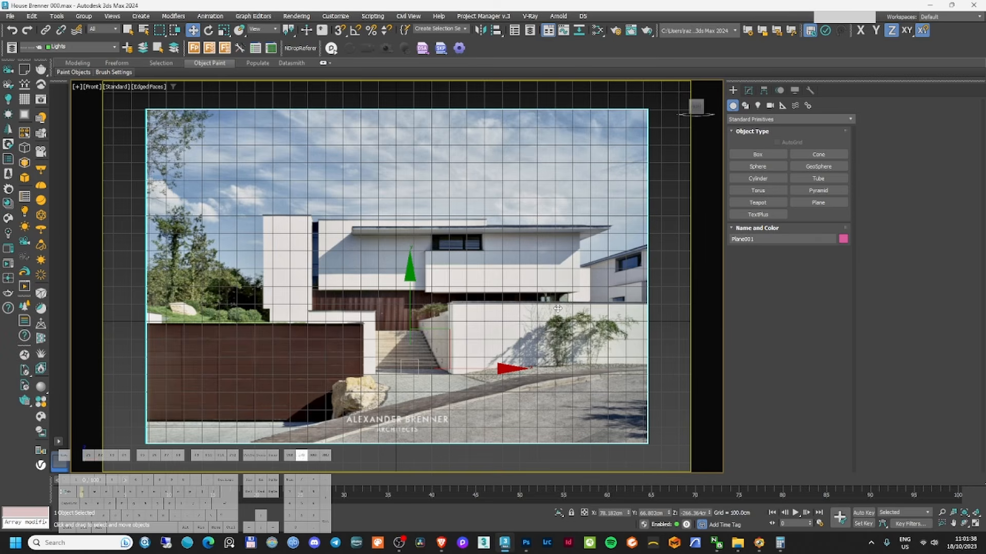
pyautogui.press('F3')
pyautogui.press('F3')
# - Draw a check rectangle about 229 cm high and 79 cm wide over the stairs and compare its length with the Calculator result
pyautogui.click(745, 106)
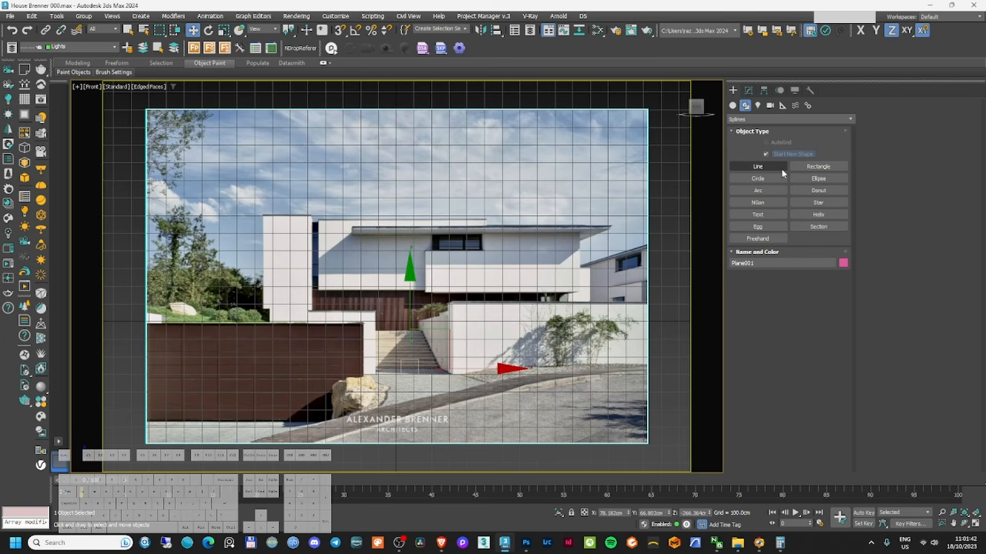
pyautogui.click(818, 166)
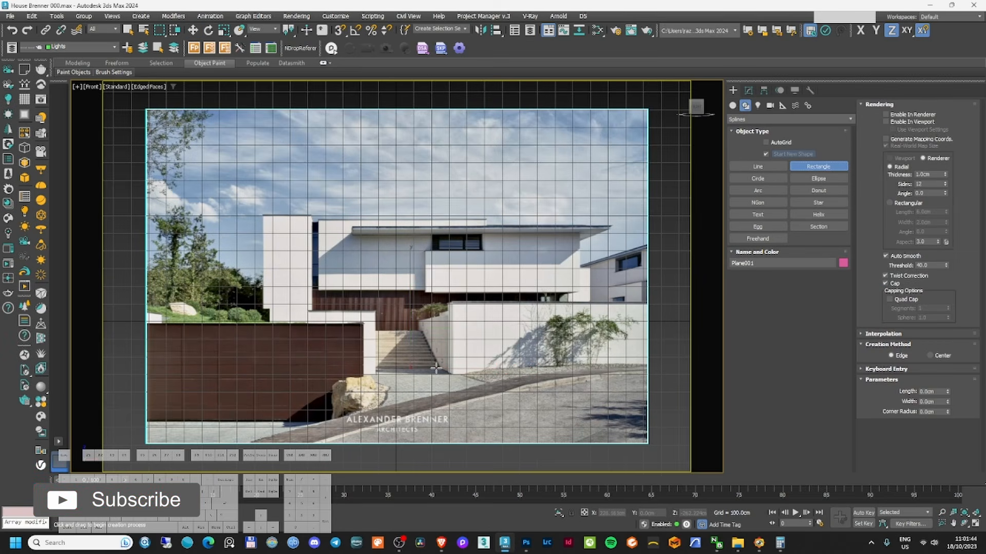
pyautogui.moveTo(435, 368)
pyautogui.mouseDown()
pyautogui.moveTo(414, 331)
pyautogui.moveTo(420, 325)
pyautogui.mouseUp()
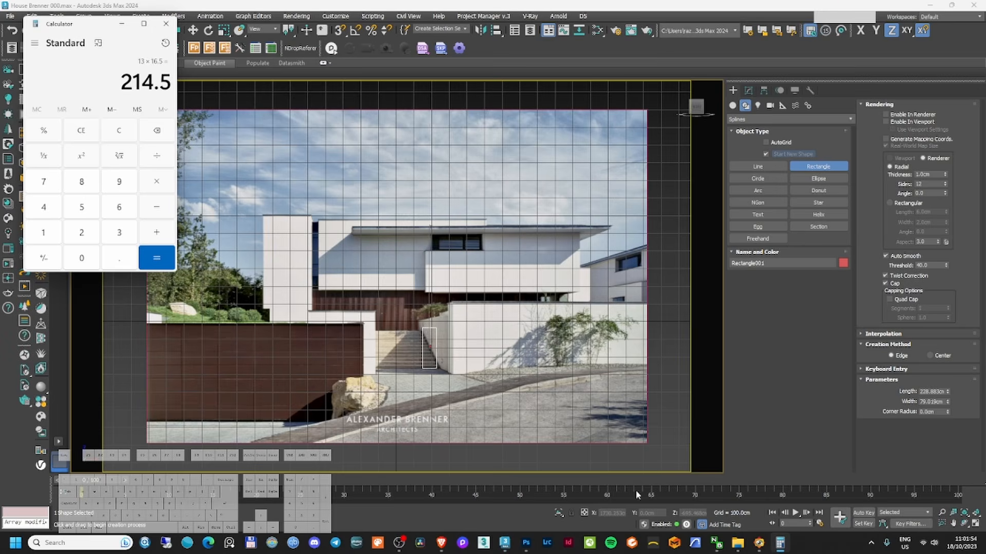
pyautogui.click(166, 24)
# - Try shifting the check rectangle sideways along X over the stairs, and delete it
pyautogui.rightClick(430, 339)
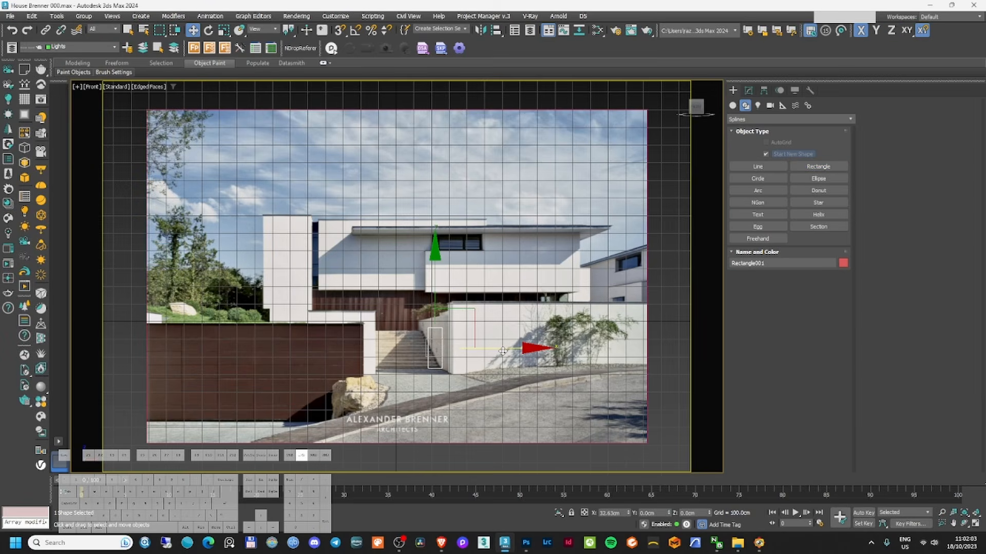
pyautogui.rightClick(502, 351)
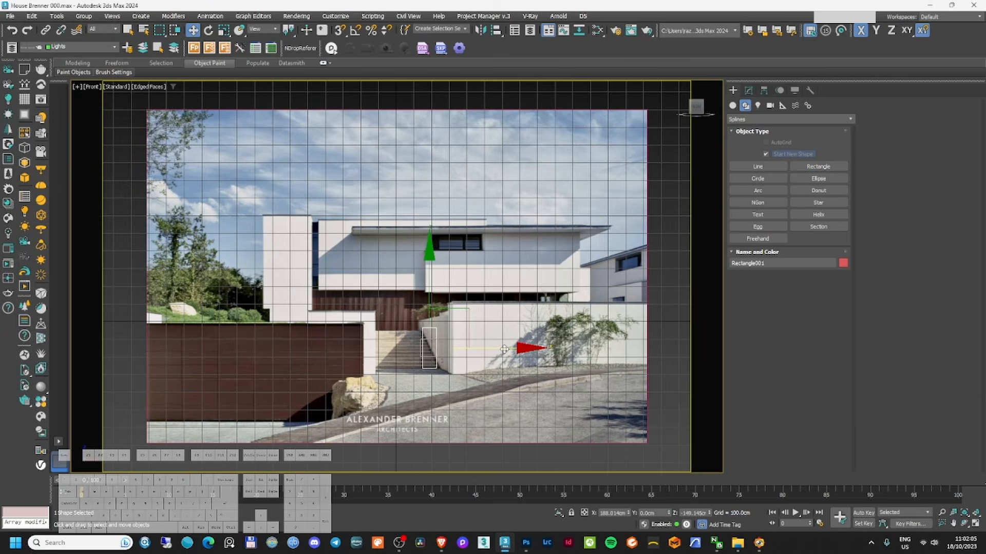
pyautogui.rightClick(454, 344)
pyautogui.press('Delete')
# - Draw a rectangle spline about 403 cm high and 1232 cm wide over the white boundary wall right of the stairs
pyautogui.click(456, 347)
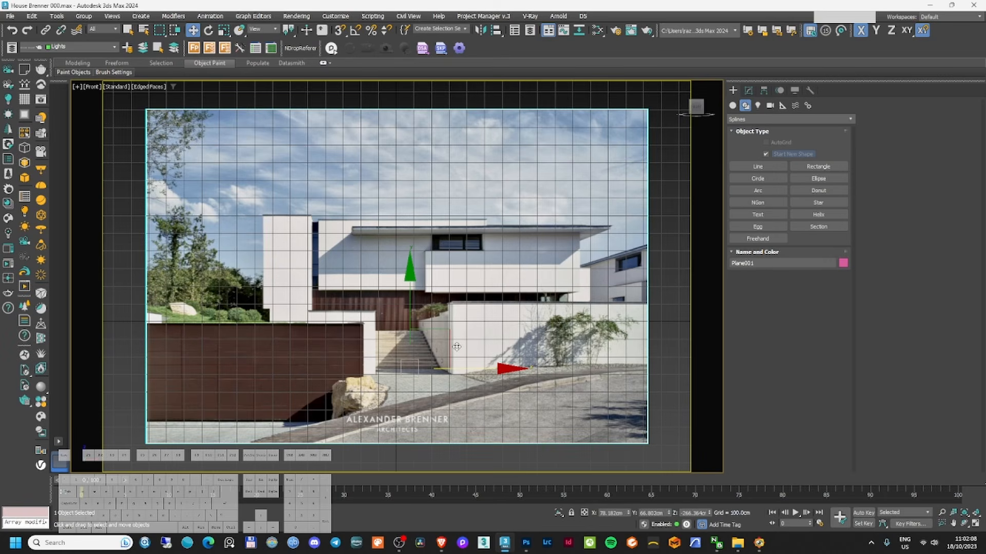
pyautogui.click(818, 167)
pyautogui.moveTo(453, 375); pyautogui.dragTo(670, 304)
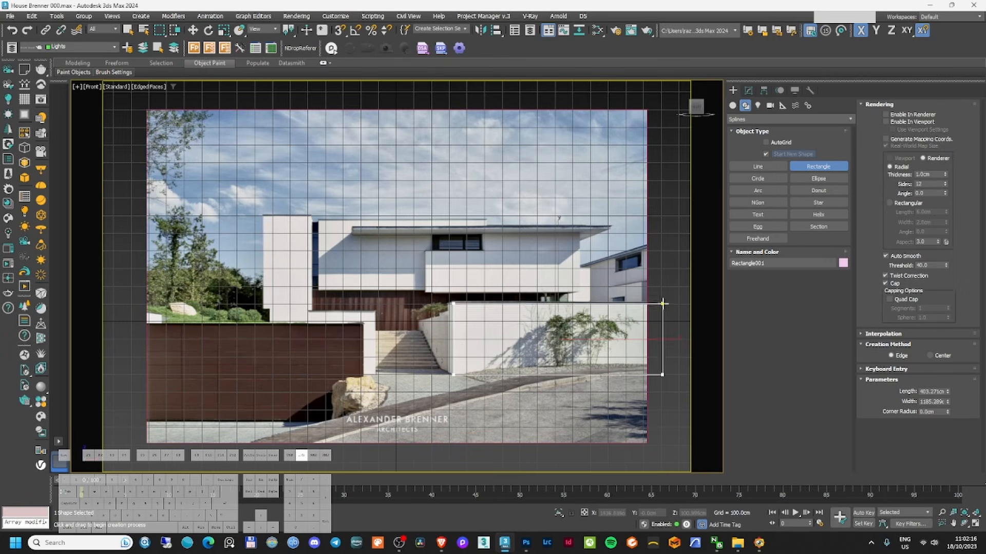
# - Apply an Extrude modifier to the wall rectangle and set its amount to 40 cm
pyautogui.click(748, 90)
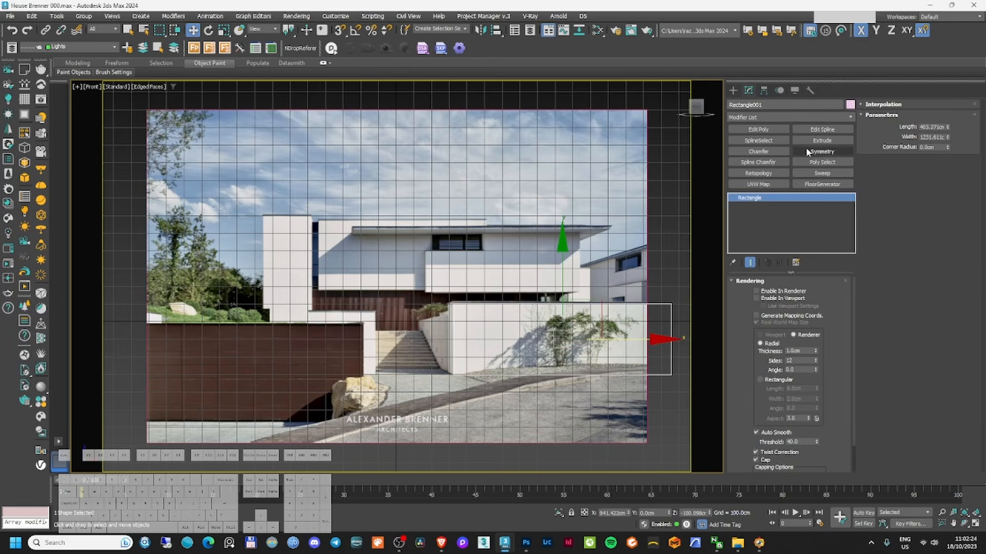
pyautogui.click(822, 140)
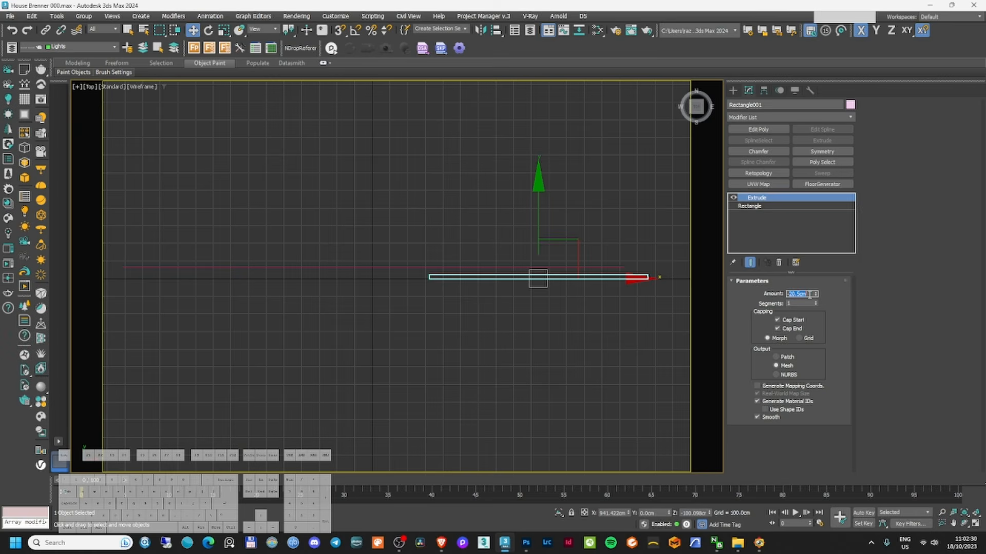
pyautogui.write('40')
pyautogui.press('Return')
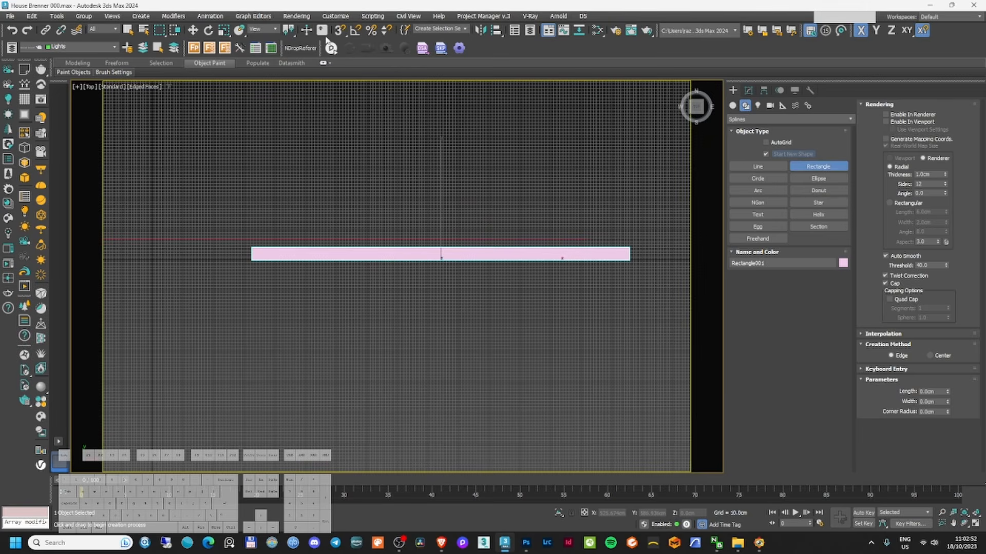
# - Draw a snapped rectangle spline 40 cm by about 1232 cm along the wall's top and apply an Edit Spline modifier to it
pyautogui.click(339, 31)
pyautogui.moveTo(251, 261)
pyautogui.mouseDown()
pyautogui.moveTo(685, 240)
pyautogui.moveTo(630, 247)
pyautogui.mouseUp()
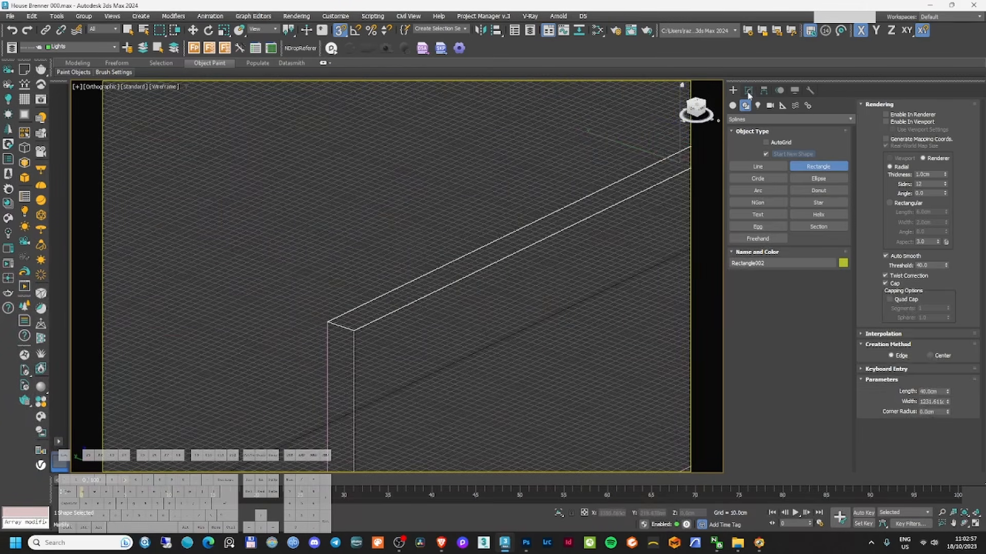
pyautogui.click(748, 90)
pyautogui.click(822, 129)
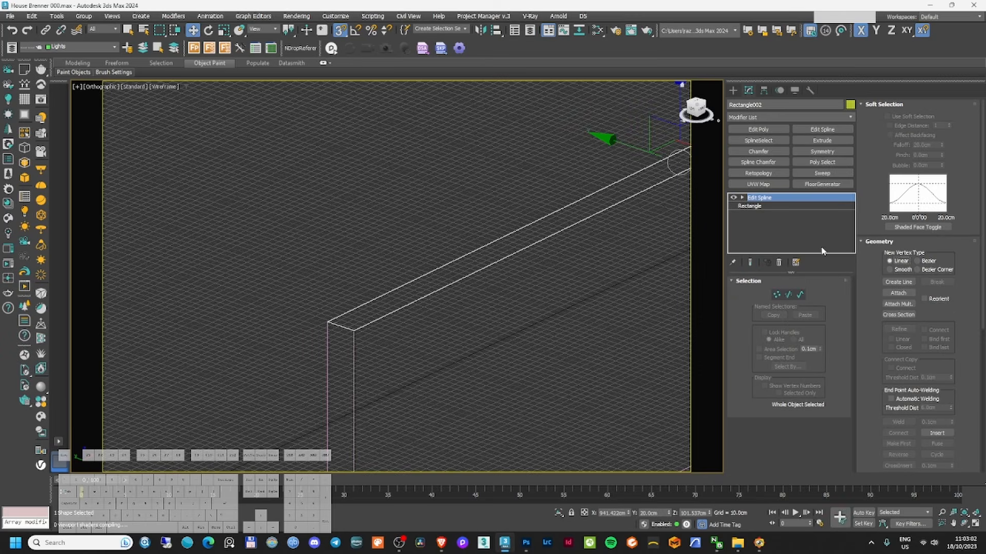
# - Outline the rectangle's closed spline by -5 cm and delete the original inner spline, leaving only the larger outline
pyautogui.click(788, 295)
pyautogui.hotkey('ctrl', 'a')
pyautogui.rightClick(387, 315)
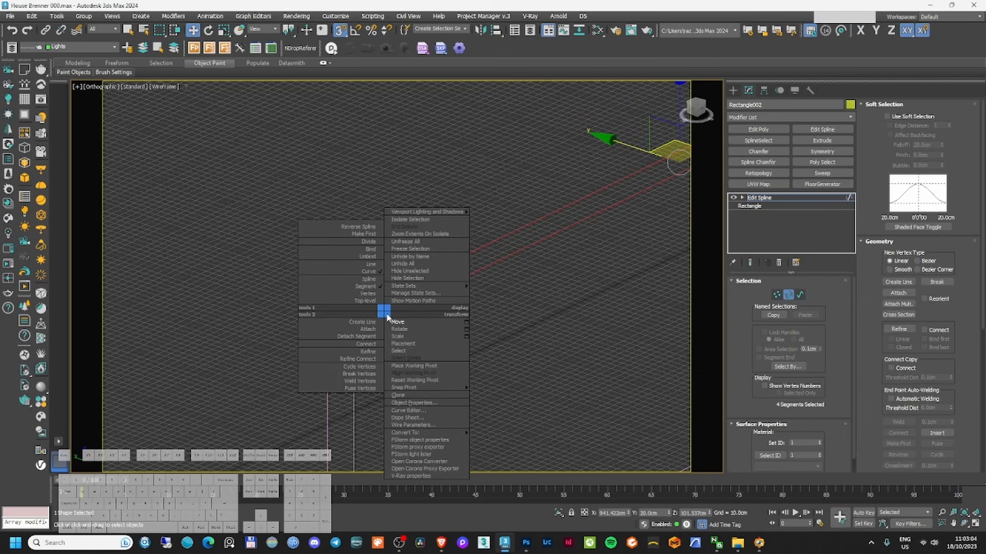
pyautogui.click(371, 299)
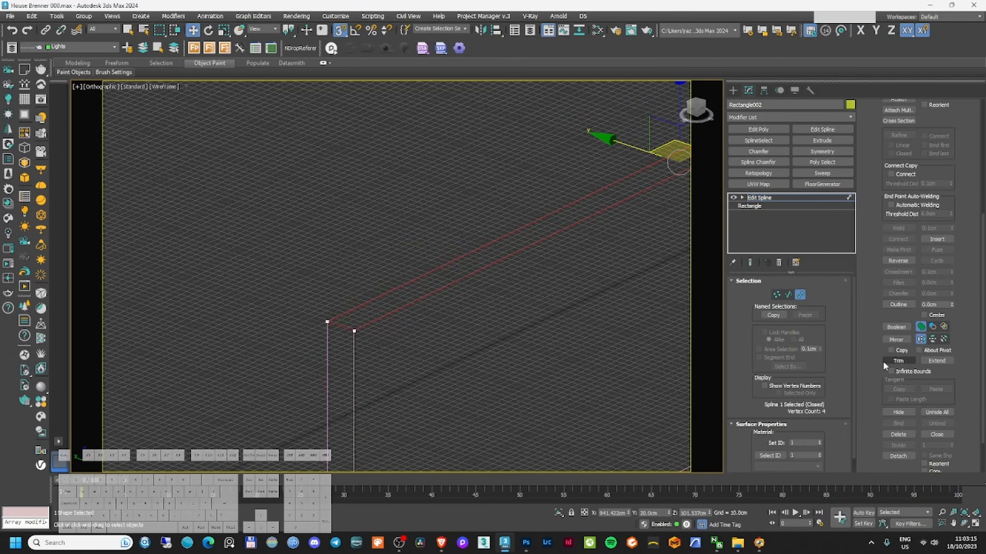
pyautogui.scroll(-2, 928, 365)
pyautogui.scroll(1, 936, 374)
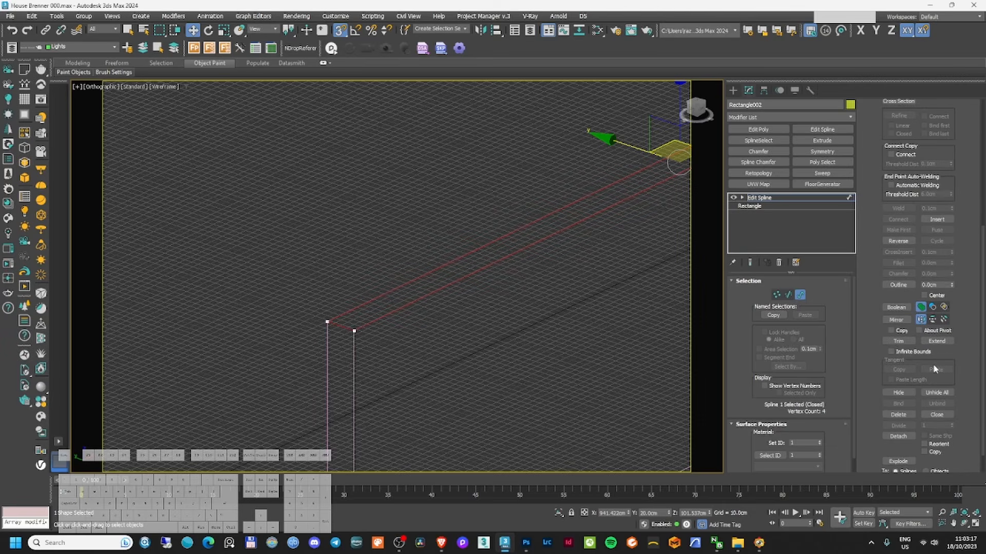
pyautogui.moveTo(951, 284); pyautogui.dragTo(951, 288)
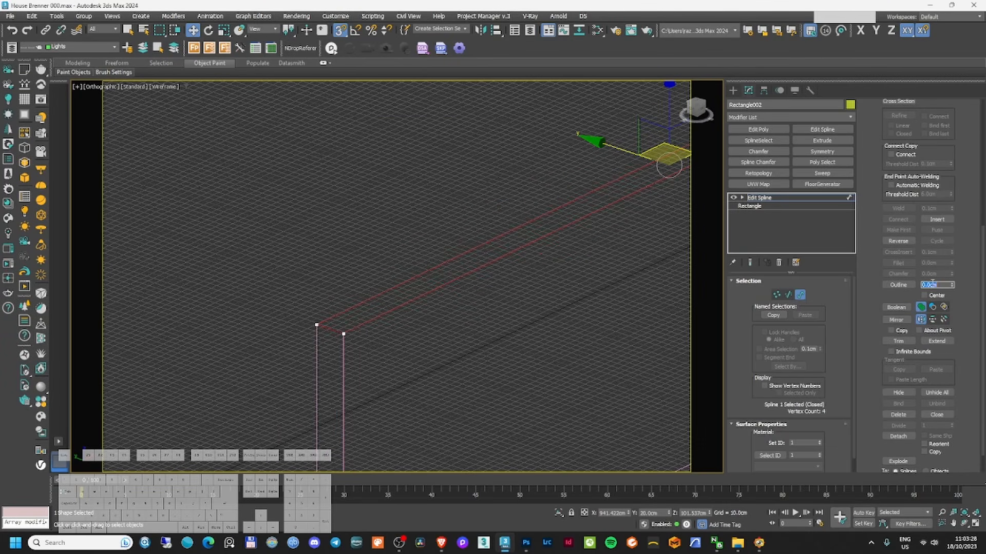
pyautogui.write('-5')
pyautogui.press('Return')
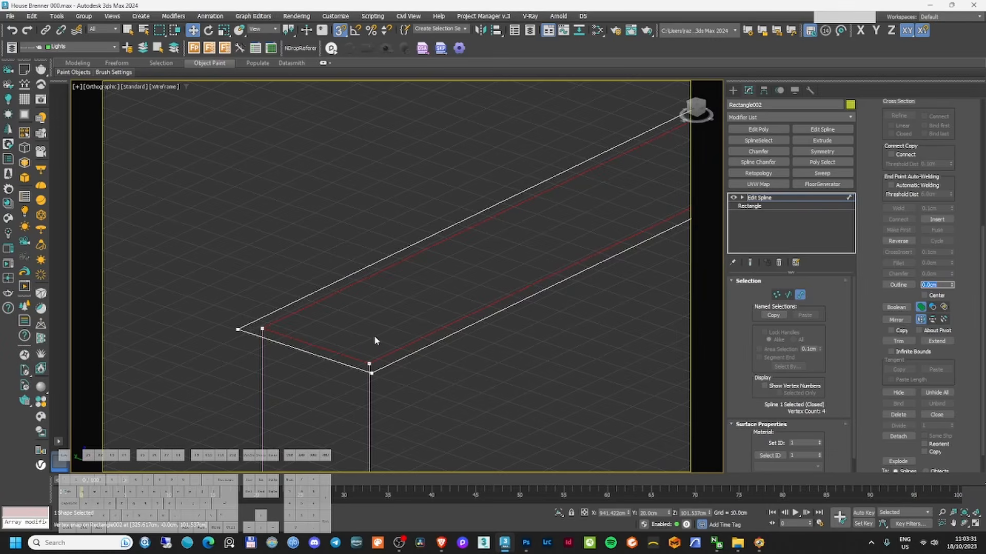
pyautogui.moveTo(434, 299); pyautogui.dragTo(420, 308, button='middle')
pyautogui.press('Delete')
pyautogui.moveTo(340, 321)
pyautogui.mouseDown(button='middle')
pyautogui.moveTo(303, 339)
pyautogui.moveTo(322, 310)
pyautogui.moveTo(315, 330)
pyautogui.mouseUp(button='middle')
pyautogui.click(802, 297)
# - Apply an Extrude modifier to the coping outline and set its amount to 6.5 cm, comparing with the coping in the photo
pyautogui.press('F3')
pyautogui.scroll(-5, 302, 346)
pyautogui.scroll(3, 315, 330)
pyautogui.click(821, 141)
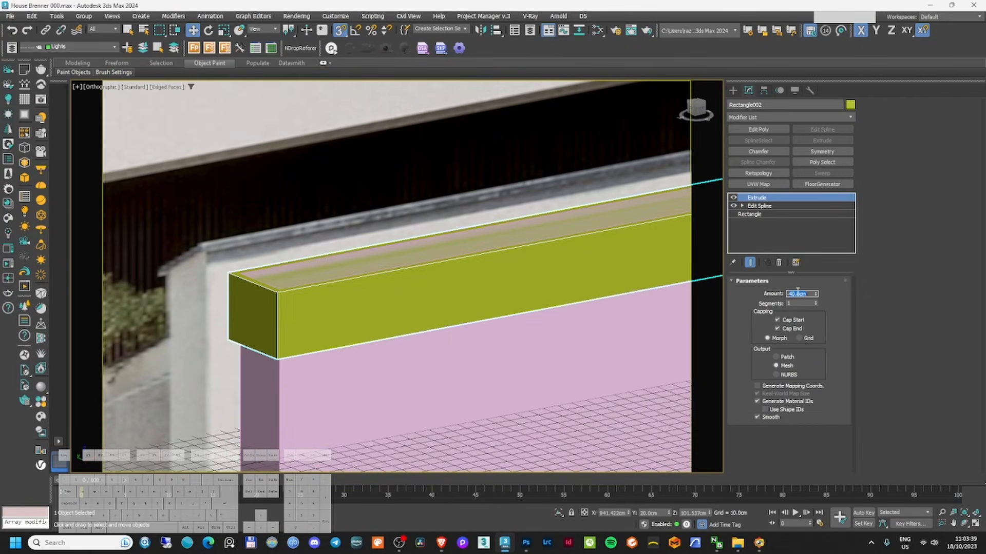
pyautogui.press('BackSpace')
pyautogui.write('5')
pyautogui.press('Return')
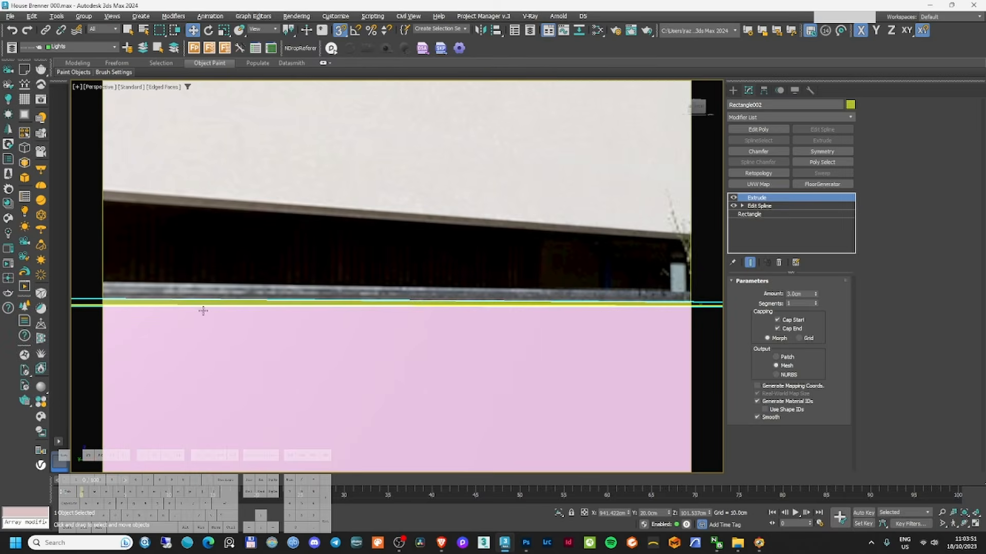
pyautogui.moveTo(203, 311); pyautogui.dragTo(472, 290, button='middle')
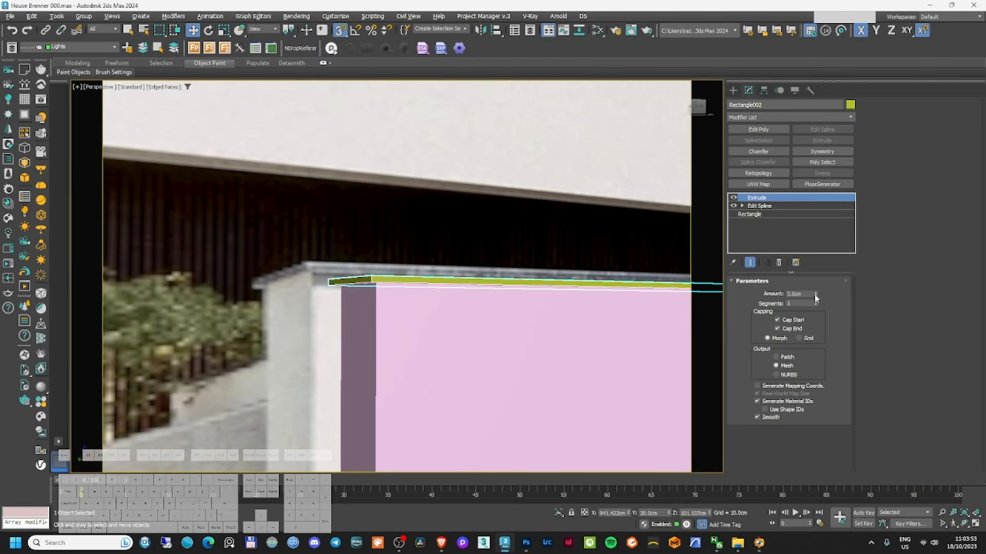
pyautogui.moveTo(816, 298); pyautogui.dragTo(812, 287)
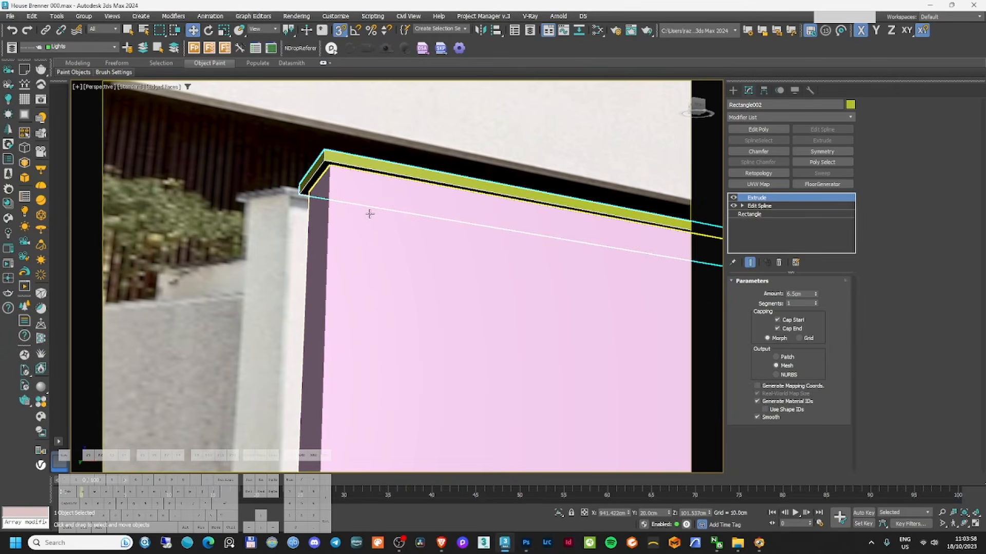
# - Turn off the start cap in the coping's Extrude modifier so its underside is open
pyautogui.scroll(4, 369, 213)
pyautogui.press('F3')
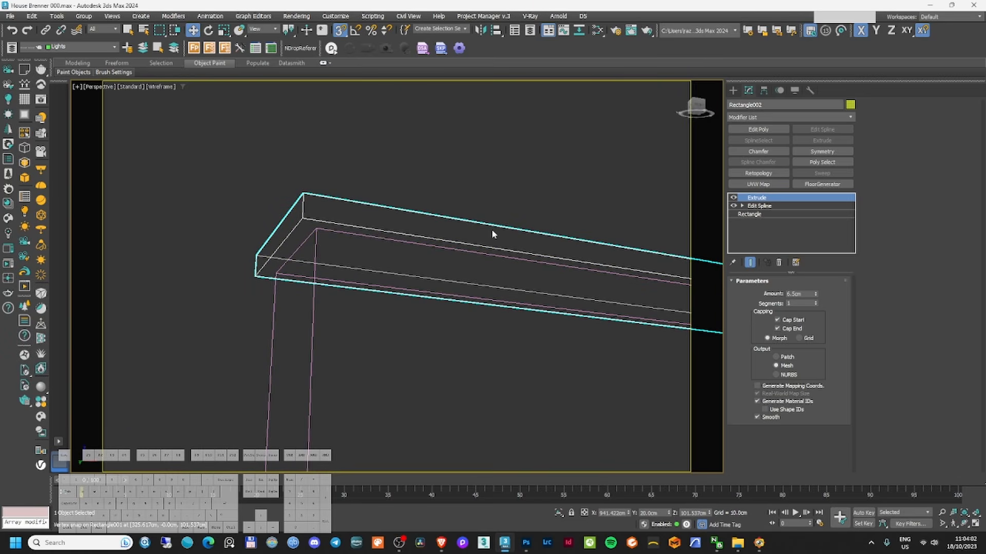
pyautogui.press('F3')
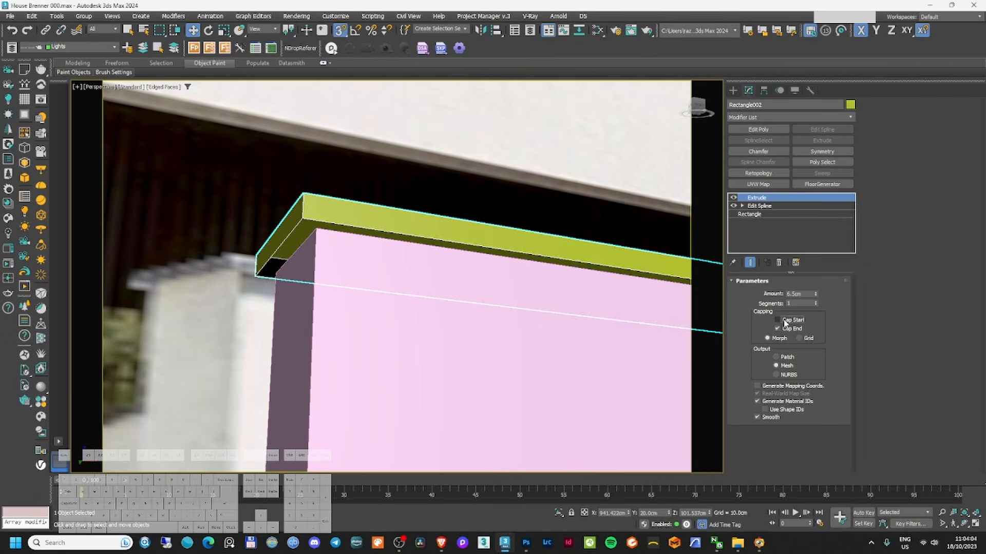
# - Add an Edit Spline modifier to the boundary wall, between its base rectangle and the Extrude modifier
pyautogui.scroll(-5, 413, 272)
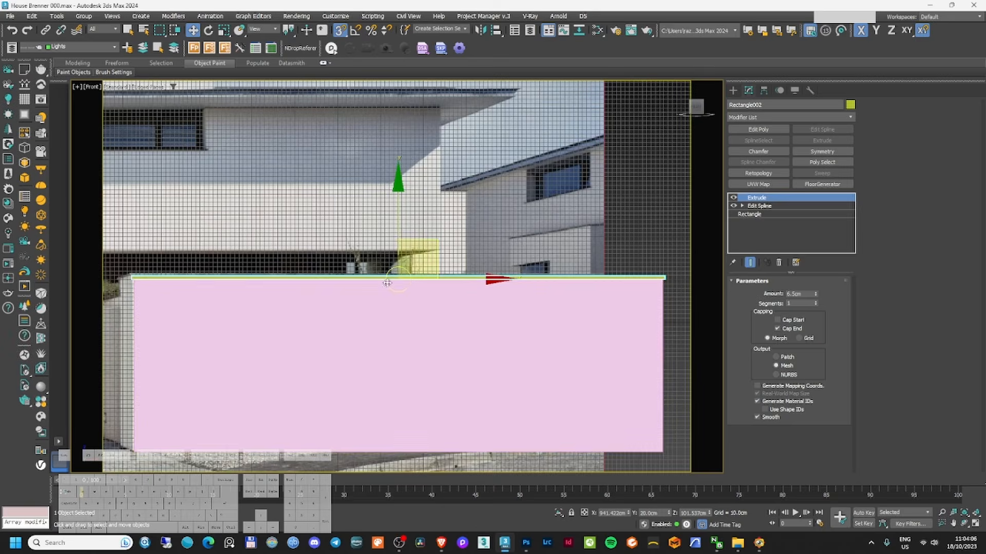
pyautogui.press('f')
pyautogui.scroll(8, 365, 258)
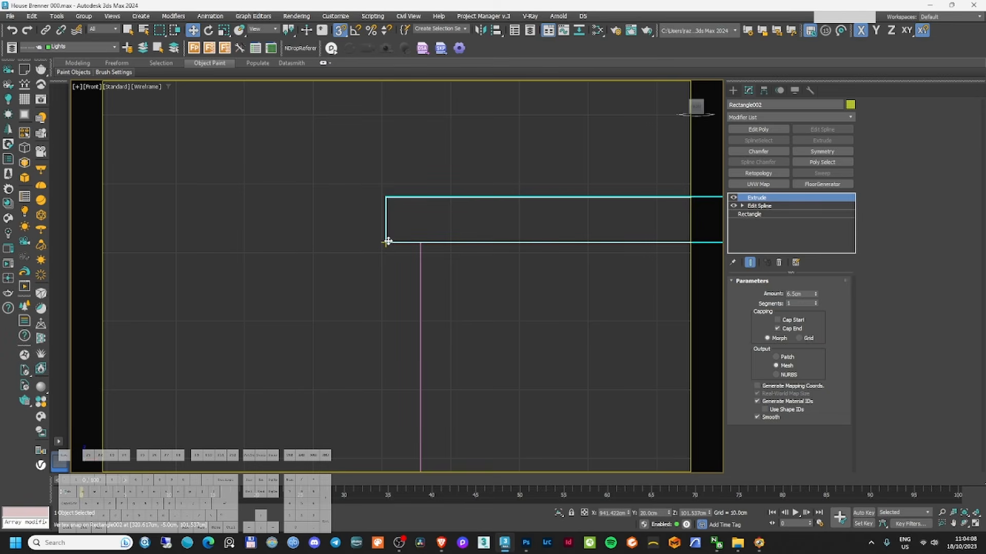
pyautogui.moveTo(387, 242); pyautogui.dragTo(368, 261)
pyautogui.rightClick(367, 260)
pyautogui.click(420, 272)
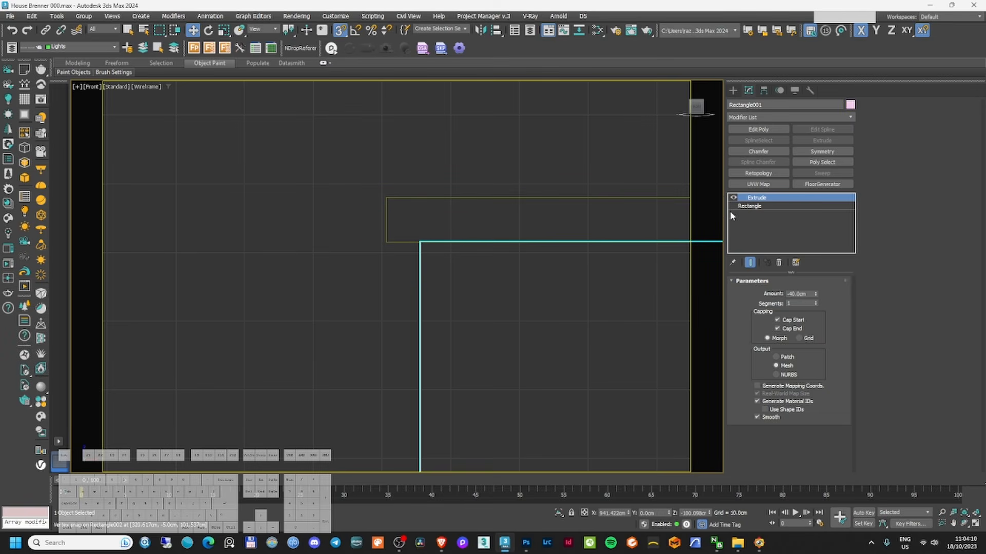
pyautogui.click(747, 205)
pyautogui.click(820, 129)
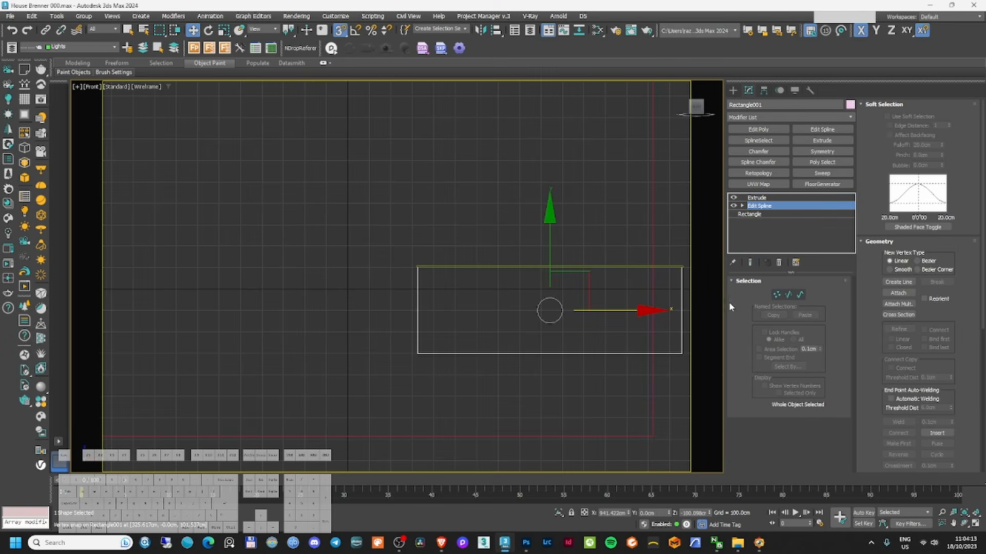
# - Raise the wall's upper vertices with snapping off so the wall's top sits inside the hollow coping
pyautogui.click(776, 296)
pyautogui.moveTo(703, 388); pyautogui.dragTo(667, 252)
pyautogui.scroll(12, 683, 267)
pyautogui.moveTo(671, 266); pyautogui.dragTo(466, 280, button='middle')
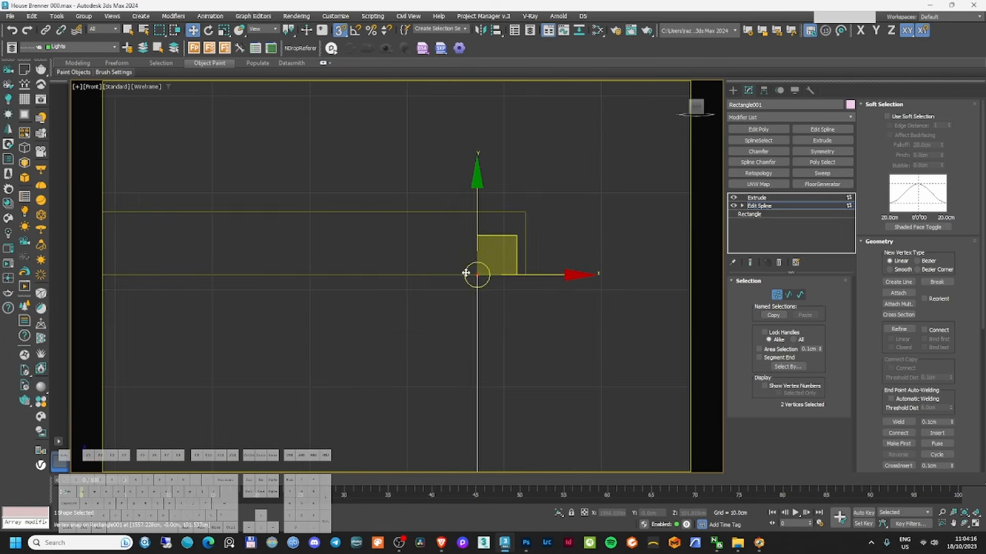
pyautogui.scroll(4, 466, 273)
pyautogui.click(341, 31)
pyautogui.moveTo(501, 210); pyautogui.dragTo(523, 68)
# - Add a Shell modifier to the coping with straightened corners, an inner amount of 0.3 cm and an outer amount of 0 cm
pyautogui.click(534, 102)
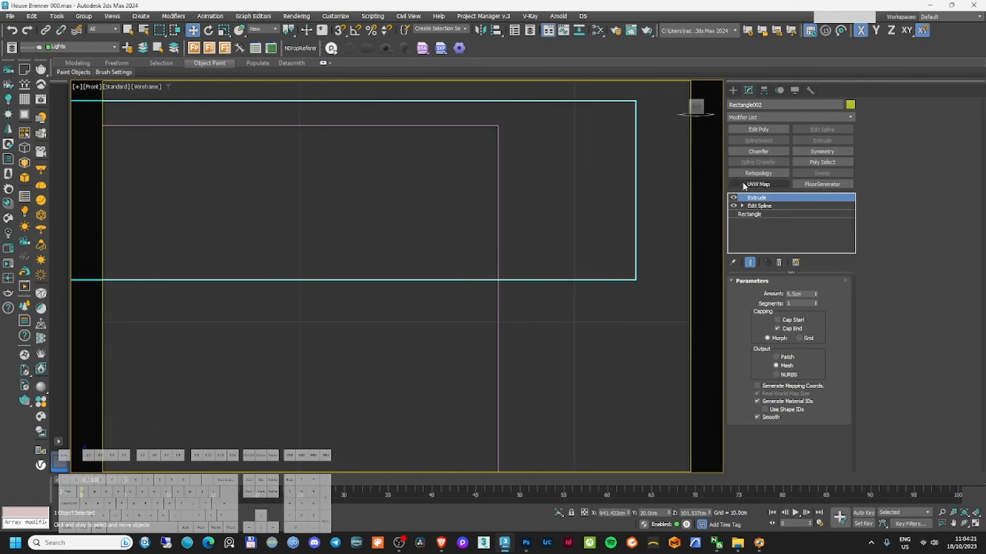
pyautogui.click(781, 117)
pyautogui.write('sh')
pyautogui.press('Return')
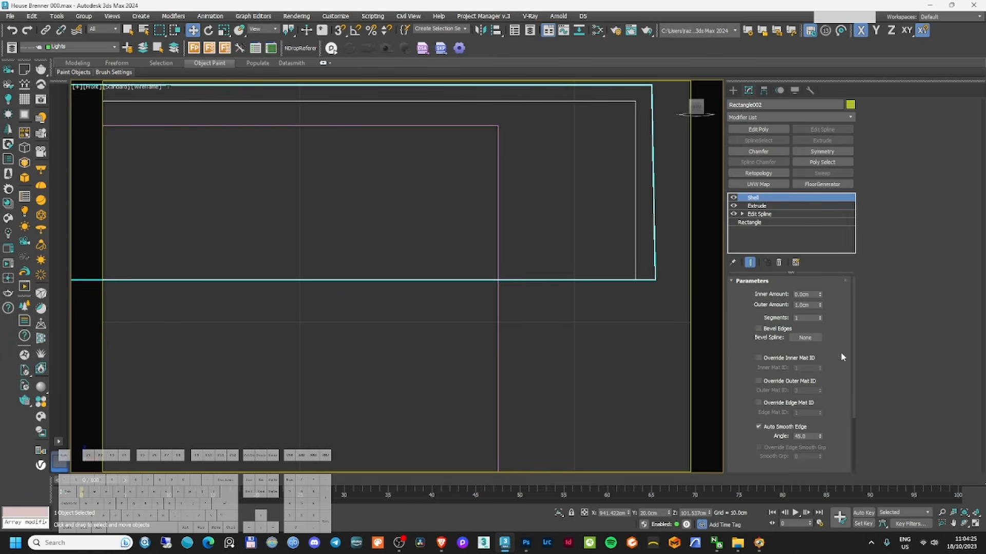
pyautogui.scroll(-3, 840, 355)
pyautogui.click(759, 461)
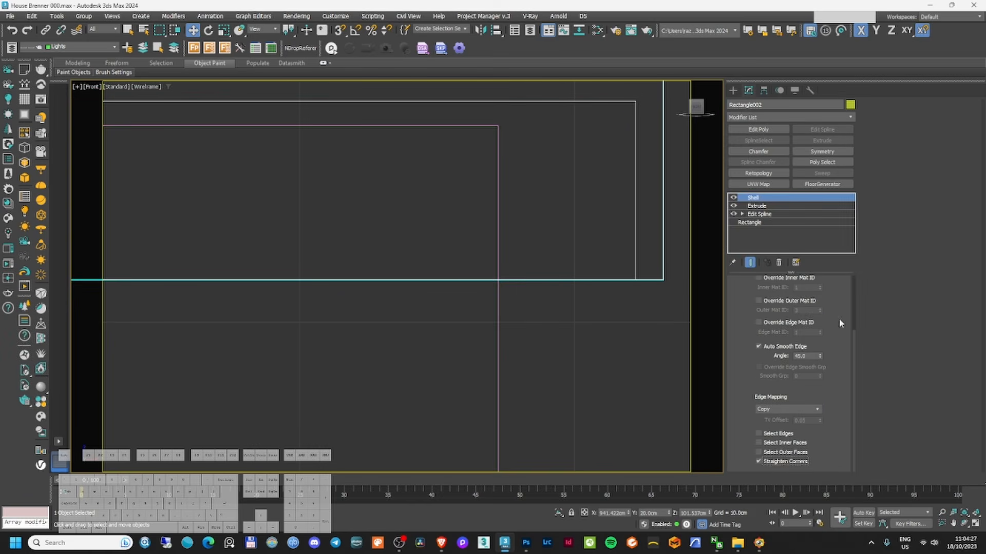
pyautogui.scroll(3, 837, 318)
pyautogui.click(815, 295)
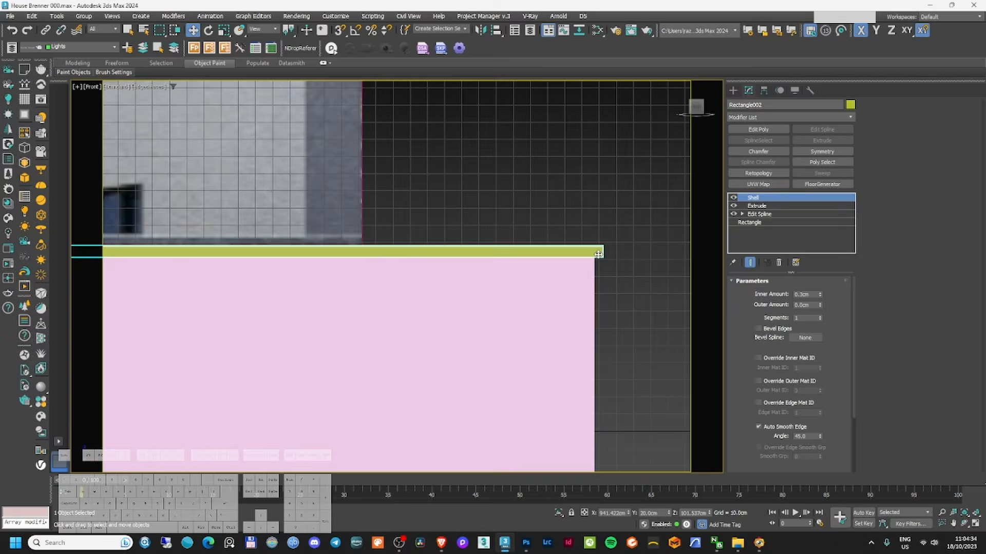
# - Frame the whole house photo frontally in a perspective view and create a Corona camera from that view
pyautogui.scroll(-5, 456, 265)
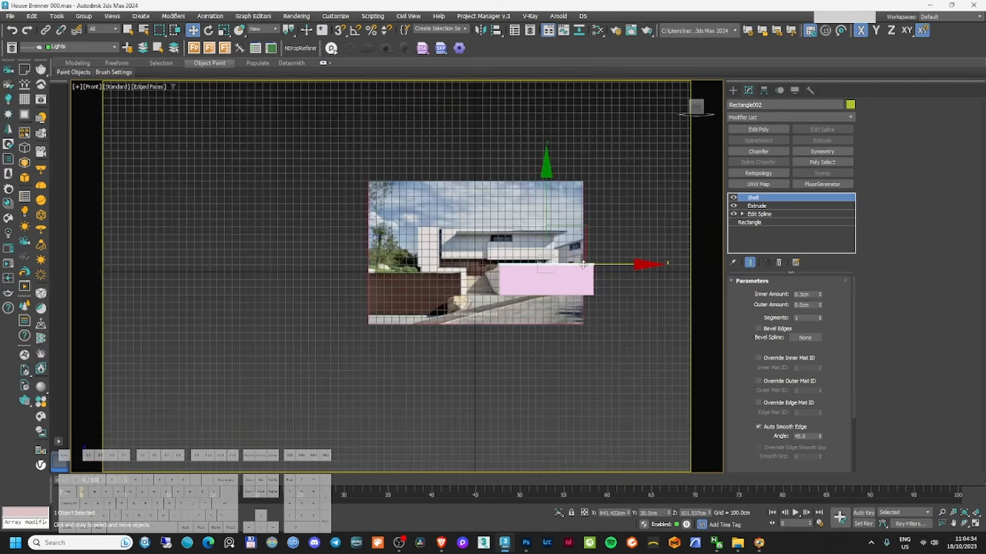
pyautogui.scroll(5, 456, 265)
pyautogui.keyDown('alt'); pyautogui.moveTo(457, 265); pyautogui.dragTo(438, 291, button='middle'); pyautogui.keyUp('alt')
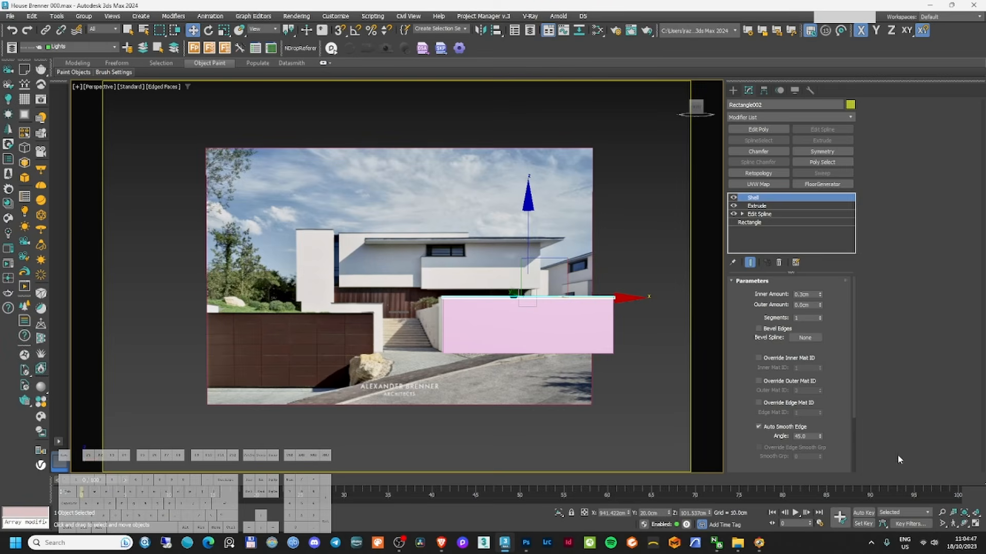
pyautogui.scroll(3, 454, 276)
pyautogui.moveTo(443, 271); pyautogui.dragTo(459, 284, button='middle')
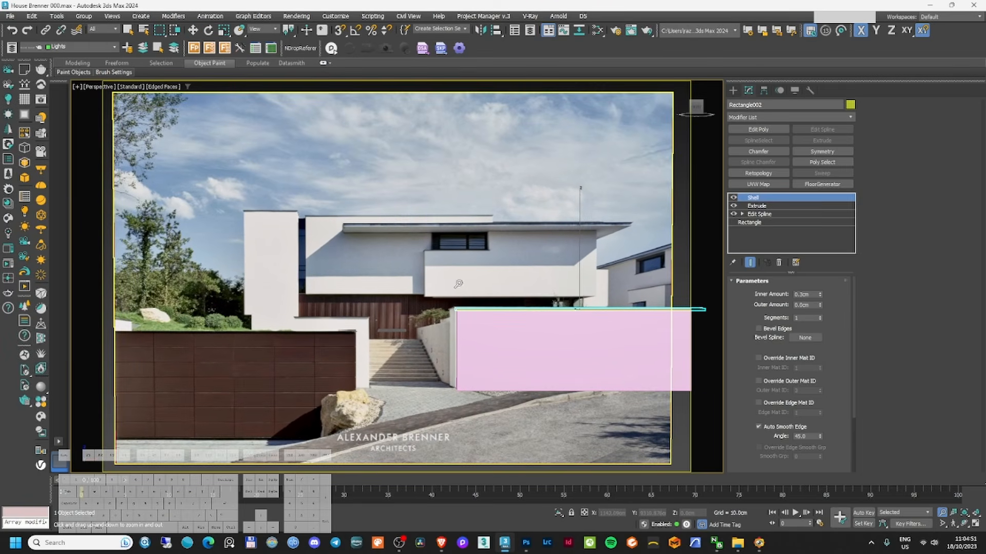
pyautogui.moveTo(389, 278); pyautogui.dragTo(405, 272)
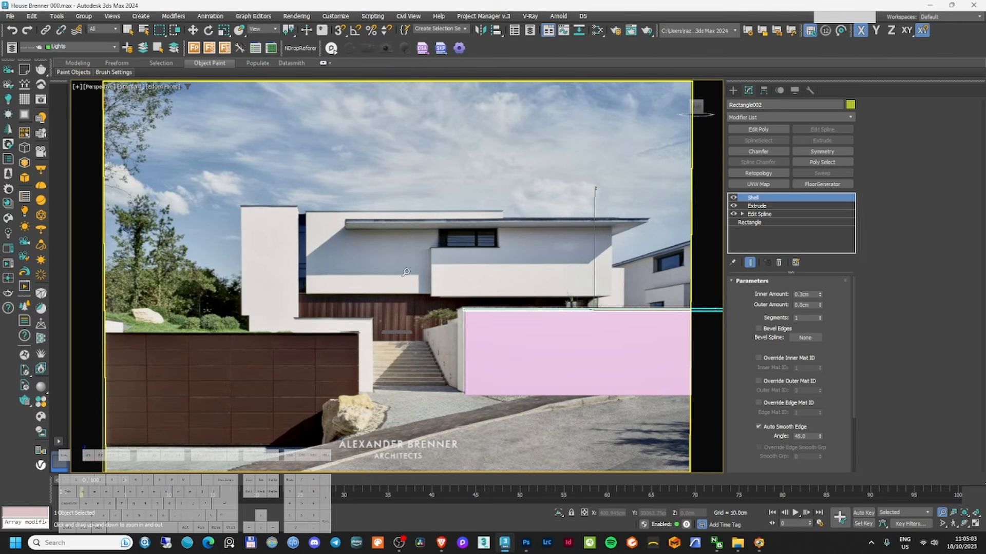
pyautogui.click(8, 89)
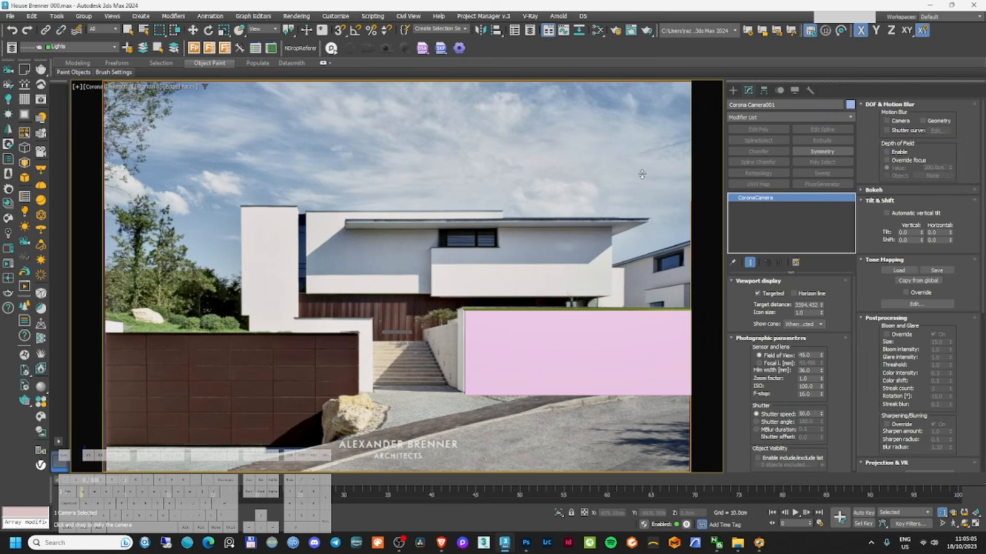
pyautogui.press('w')
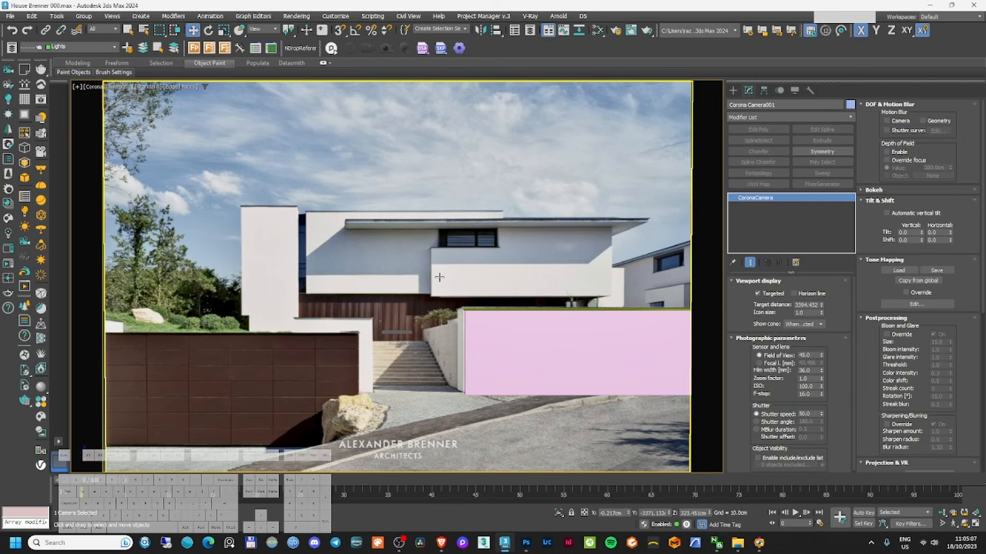
# - Make the boundary wall see-through in the camera view so the photo behind it can be traced
pyautogui.rightClick(439, 277)
pyautogui.click(452, 284)
pyautogui.click(472, 289)
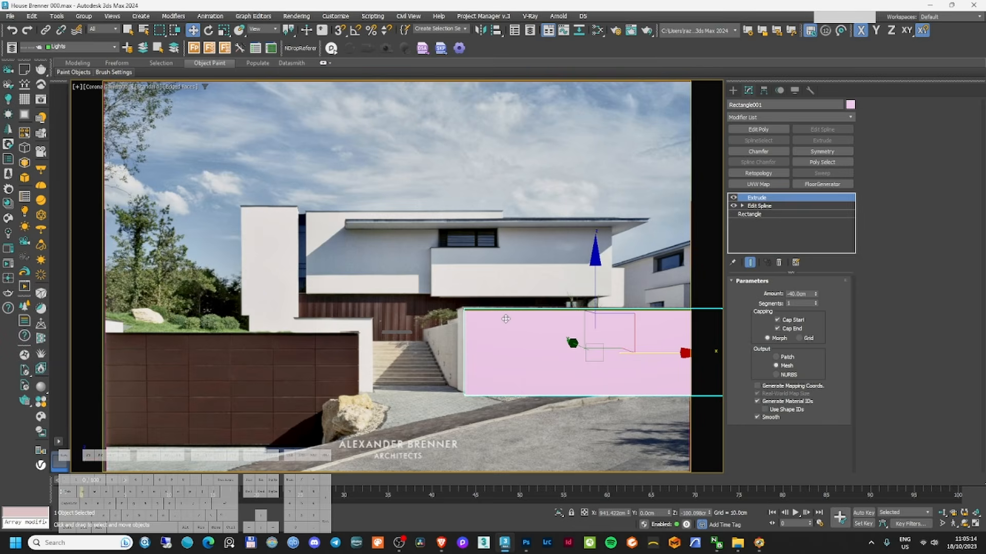
pyautogui.hotkey('alt', 'x')
pyautogui.click(463, 252)
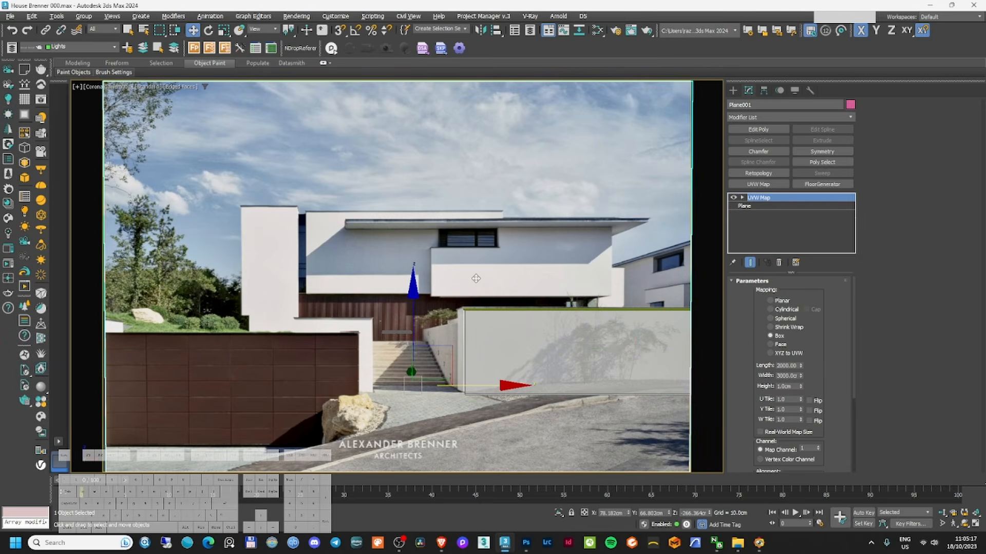
# - Draw a rectangle spline about 450 cm long and 46 cm wide on the ground at the wall's corner beside the stairs
pyautogui.press('F3')
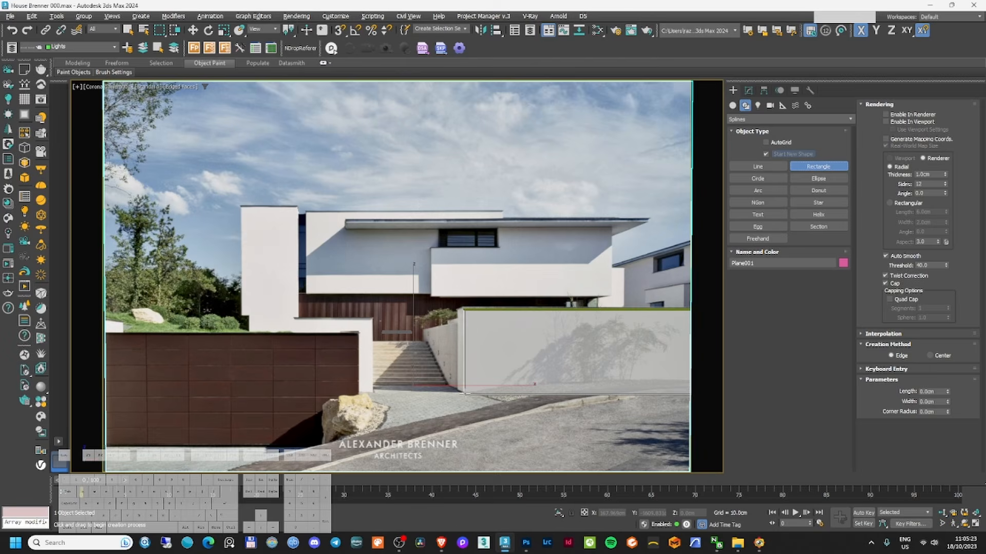
pyautogui.moveTo(465, 394); pyautogui.dragTo(466, 367)
pyautogui.press('F3')
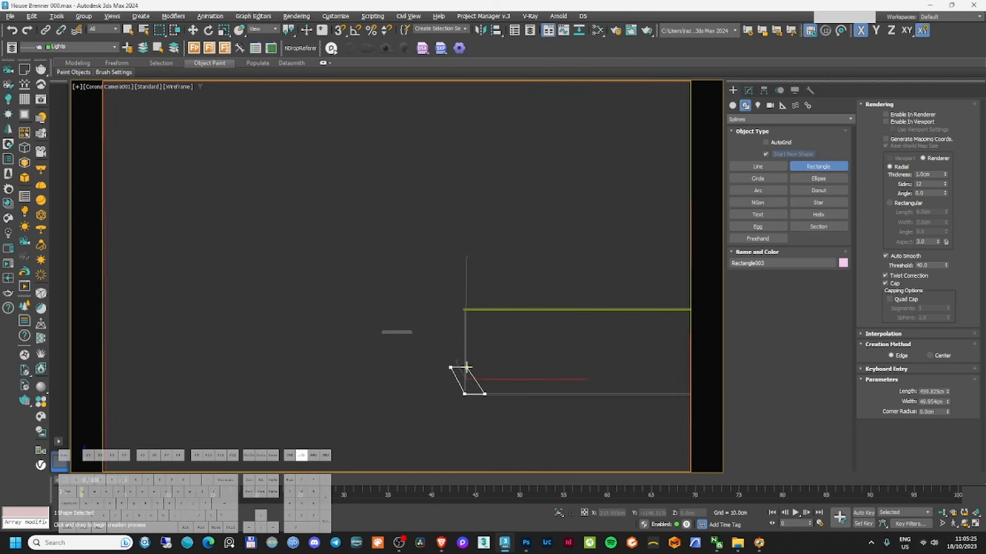
pyautogui.press('F3')
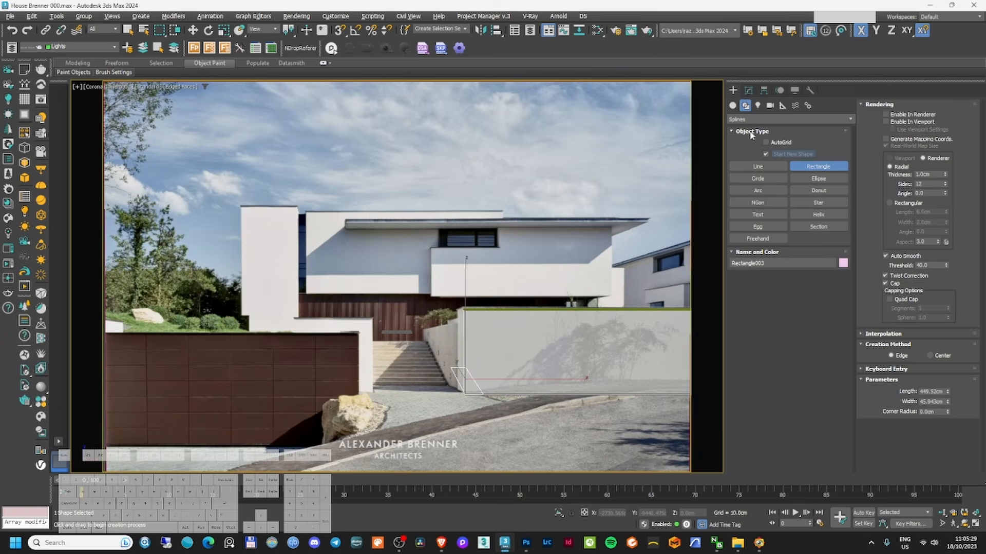
pyautogui.click(748, 90)
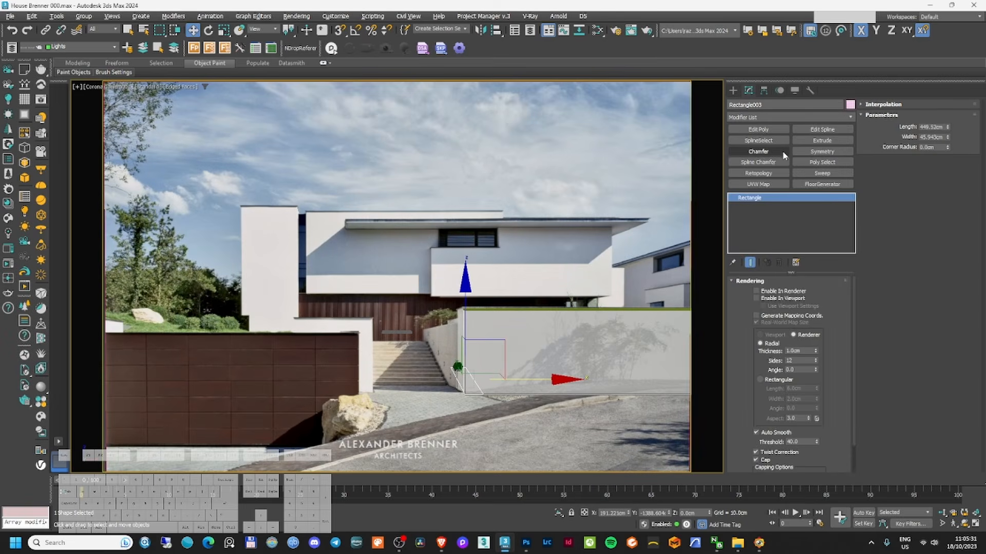
pyautogui.press('F3')
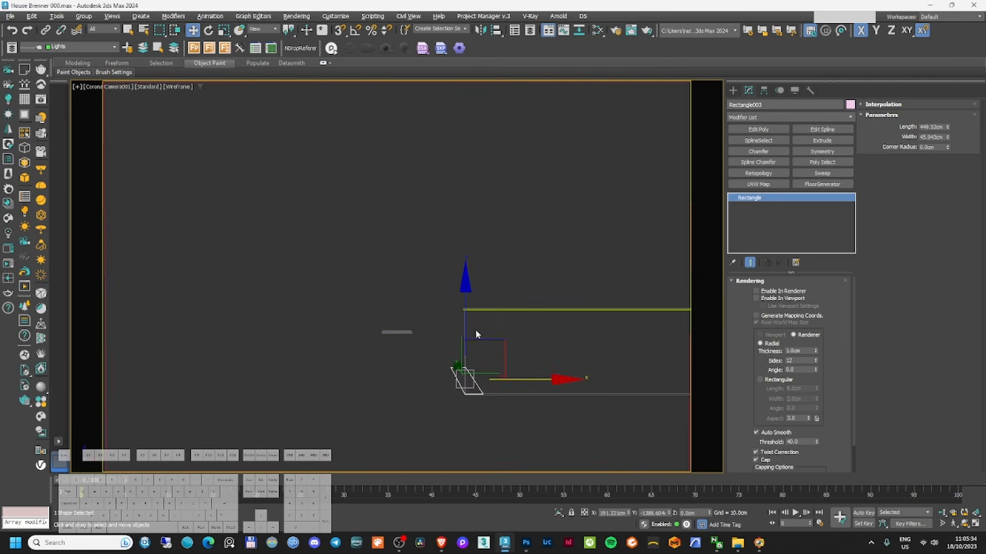
# - Snap the rectangle spline's corner to the end of the boundary wall and lower the spline to the wall's base
pyautogui.press('F3')
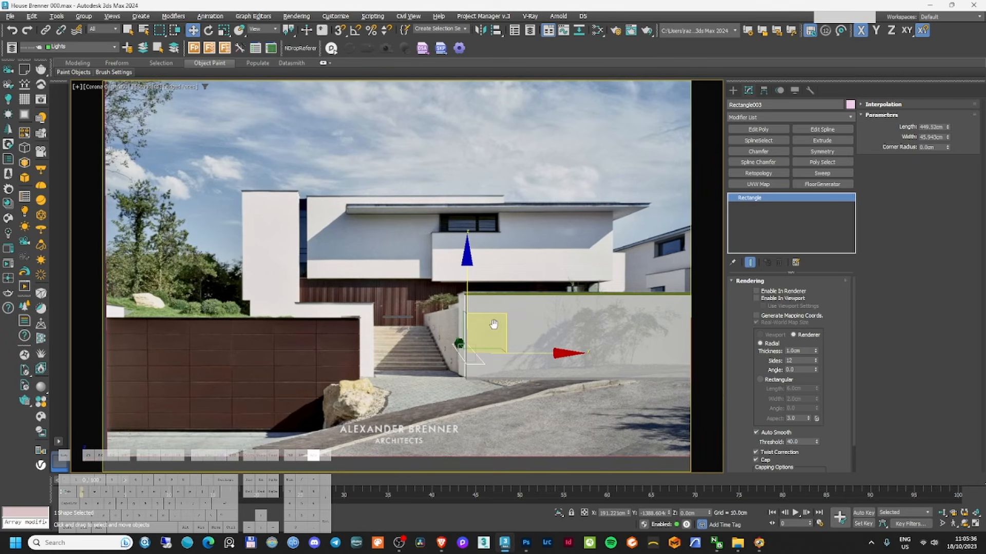
pyautogui.press('t')
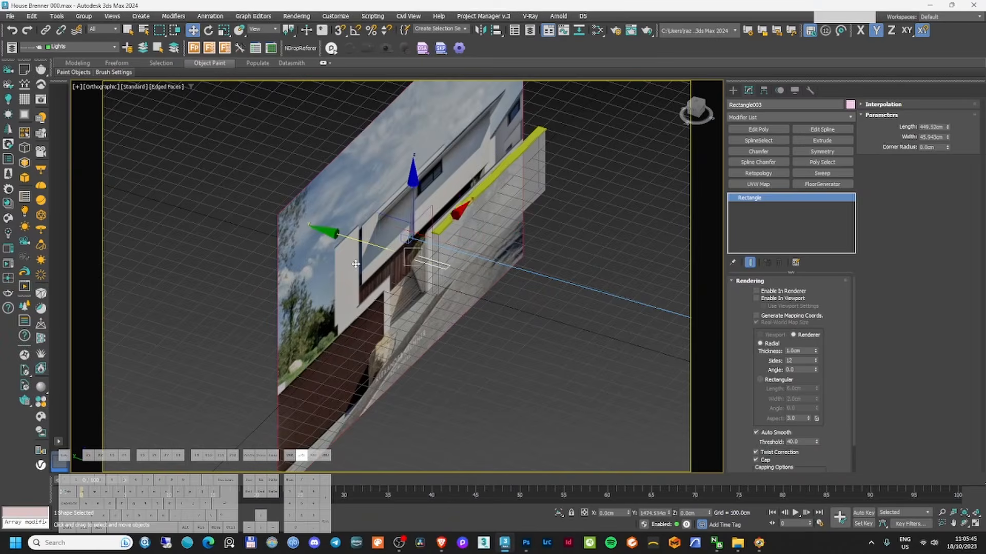
pyautogui.press('s')
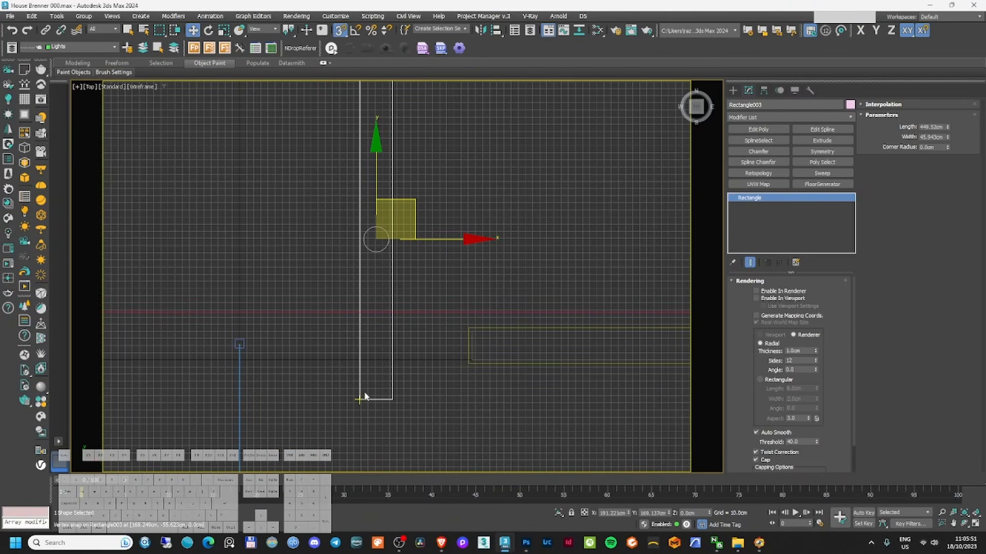
pyautogui.moveTo(359, 396)
pyautogui.mouseDown()
pyautogui.moveTo(457, 312)
pyautogui.moveTo(471, 330)
pyautogui.mouseUp()
pyautogui.moveTo(471, 330)
pyautogui.keyDown('alt'); pyautogui.mouseDown(button='middle')
pyautogui.moveTo(539, 220)
pyautogui.moveTo(529, 270)
pyautogui.moveTo(481, 226)
pyautogui.mouseUp(button='middle'); pyautogui.keyUp('alt')
pyautogui.press('F3')
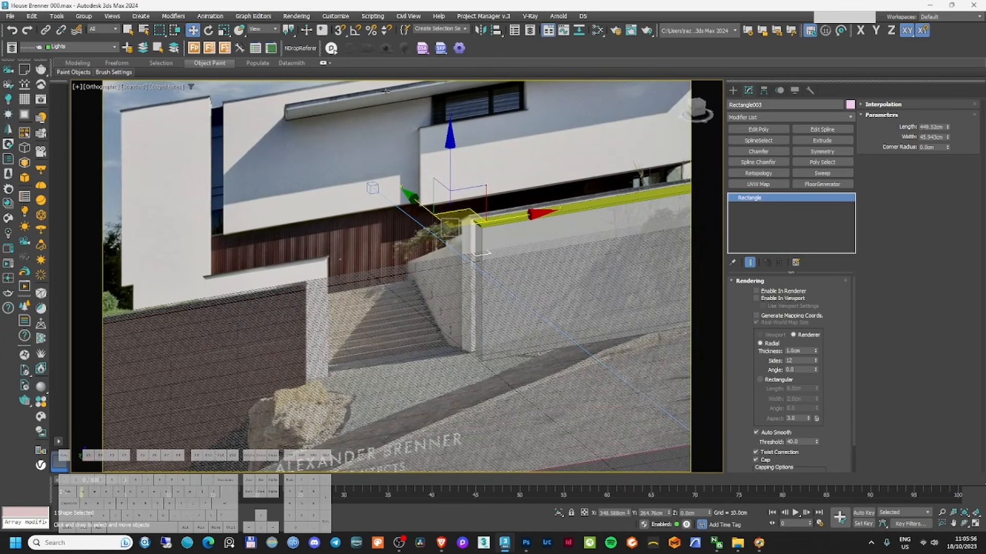
pyautogui.moveTo(453, 171); pyautogui.dragTo(489, 354)
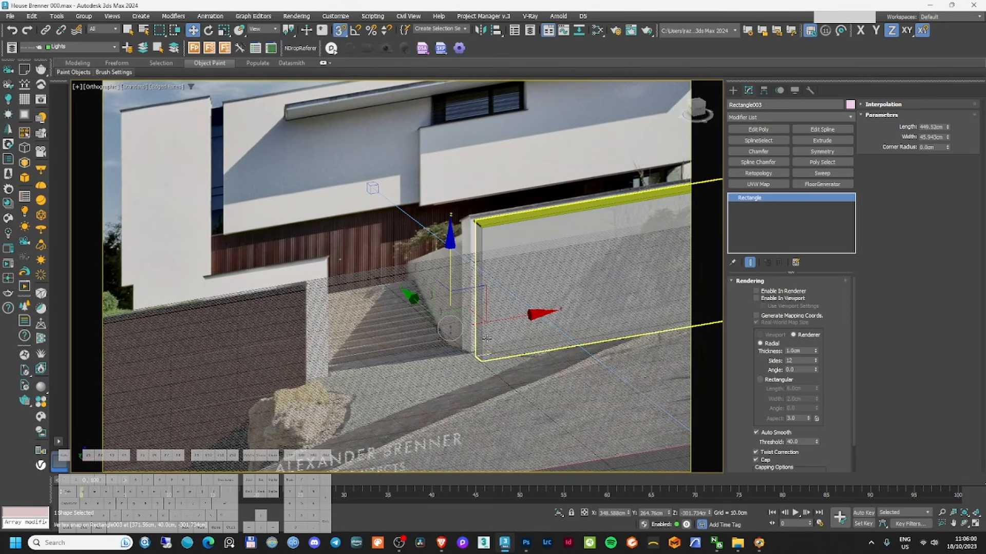
# - Add an Edit Spline modifier to the rectangle and move its two rear vertices back to follow the stairs' side wall in the photo
pyautogui.press('c')
pyautogui.click(822, 129)
pyautogui.press('F3')
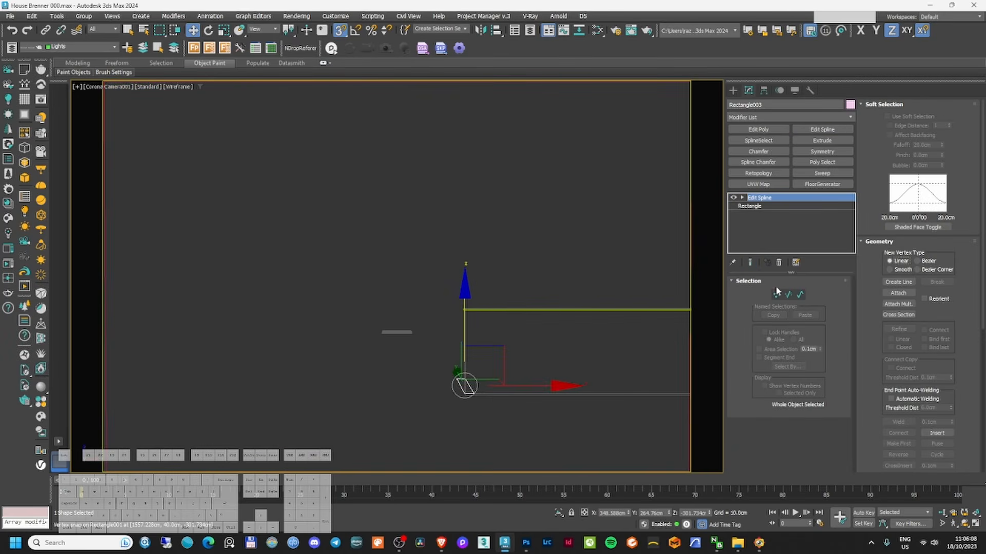
pyautogui.click(777, 294)
pyautogui.moveTo(470, 372); pyautogui.dragTo(475, 384)
pyautogui.press('F3')
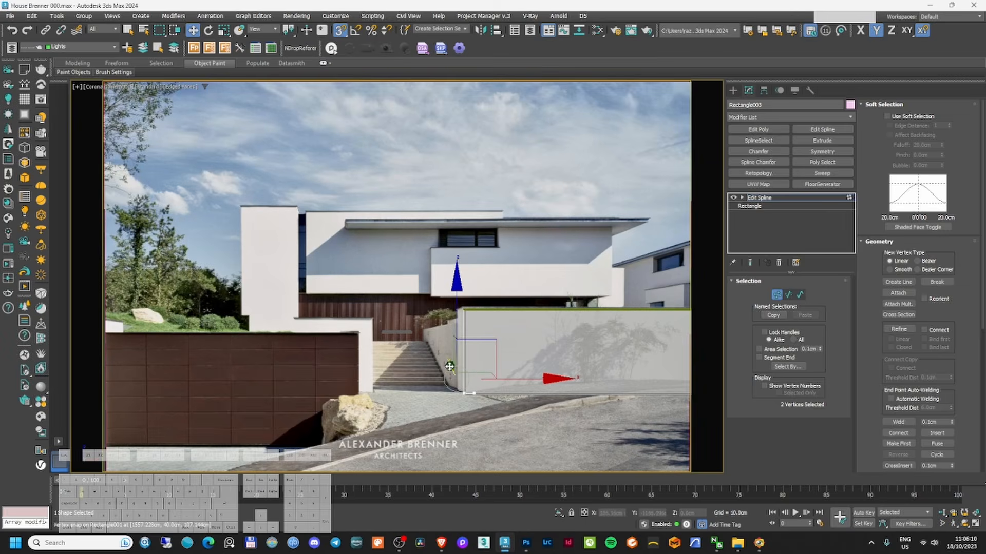
pyautogui.press('F3')
pyautogui.rightClick(493, 359)
pyautogui.click(483, 307)
pyautogui.moveTo(358, 347)
pyautogui.mouseDown()
pyautogui.moveTo(504, 383)
pyautogui.moveTo(418, 336)
pyautogui.mouseUp()
pyautogui.press('F3')
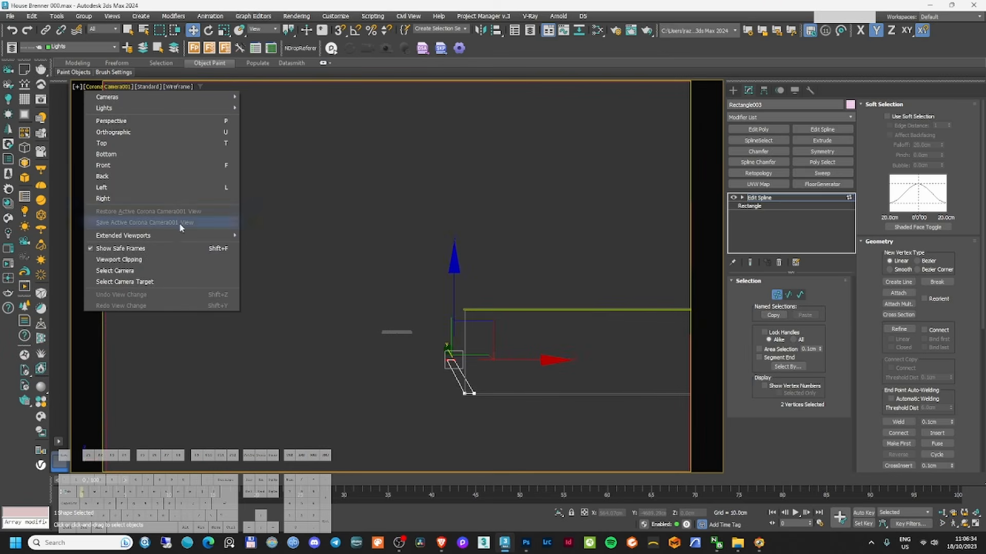
# - Set the Corona camera's focal length to 20 mm and dolly it in until the house photo fills the frame
pyautogui.click(155, 271)
pyautogui.press('F3')
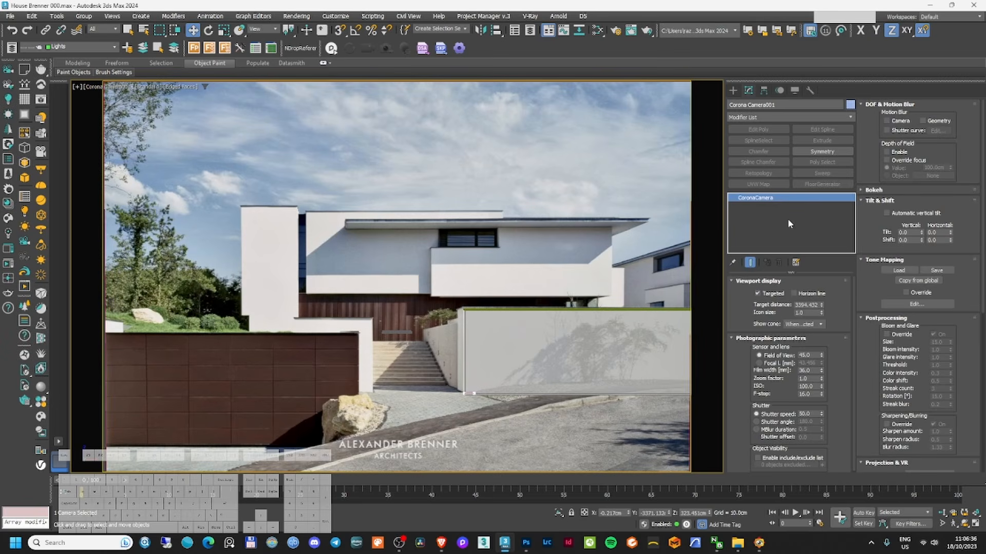
pyautogui.click(781, 364)
pyautogui.press('Return')
pyautogui.write('20')
pyautogui.press('Return')
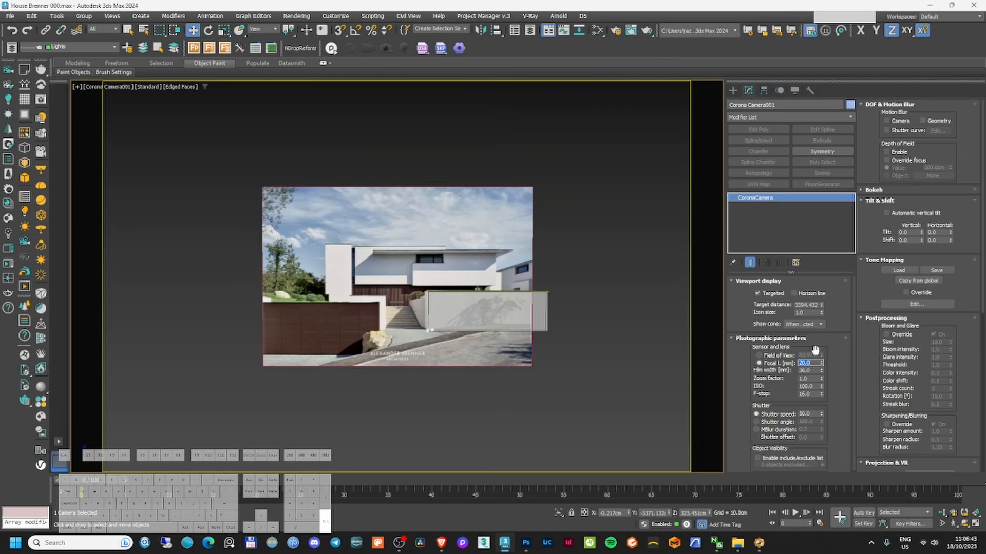
pyautogui.click(944, 513)
pyautogui.moveTo(426, 295); pyautogui.dragTo(505, 310)
pyautogui.moveTo(505, 309); pyautogui.dragTo(530, 222, button='middle')
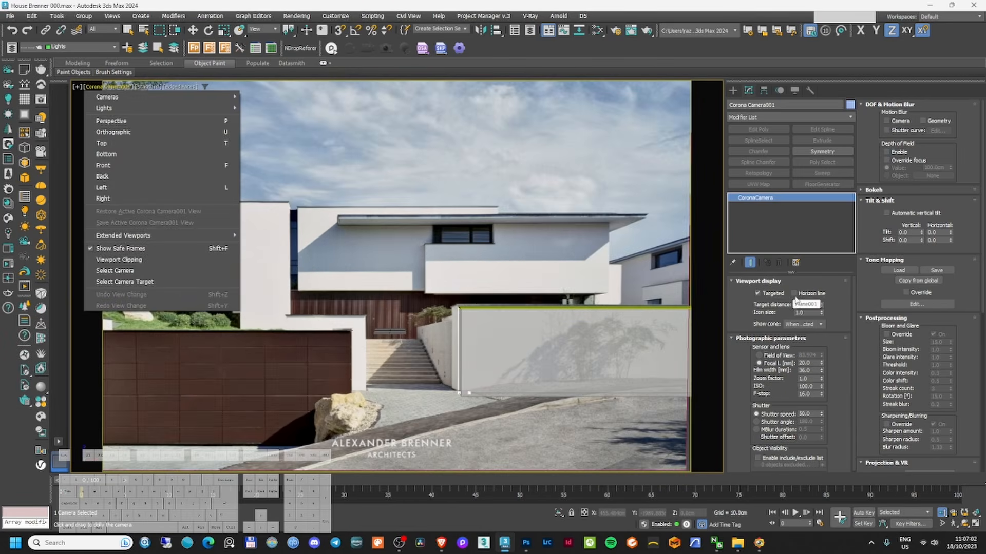
# - Lower the Corona camera's target with the horizon line shown, and enable automatic vertical tilt
pyautogui.click(795, 293)
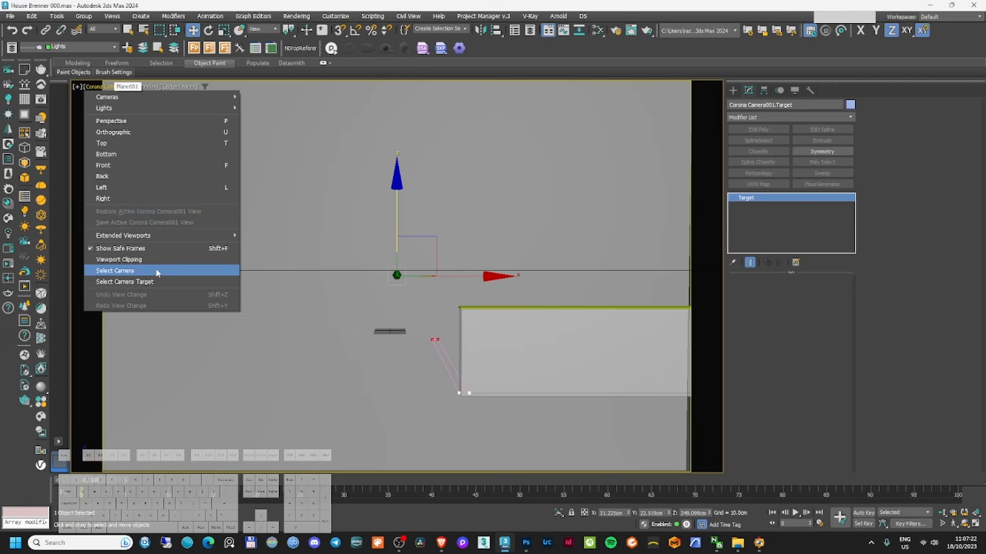
pyautogui.click(190, 282)
pyautogui.moveTo(395, 205)
pyautogui.mouseDown()
pyautogui.moveTo(393, 231)
pyautogui.moveTo(391, 208)
pyautogui.moveTo(393, 221)
pyautogui.mouseUp()
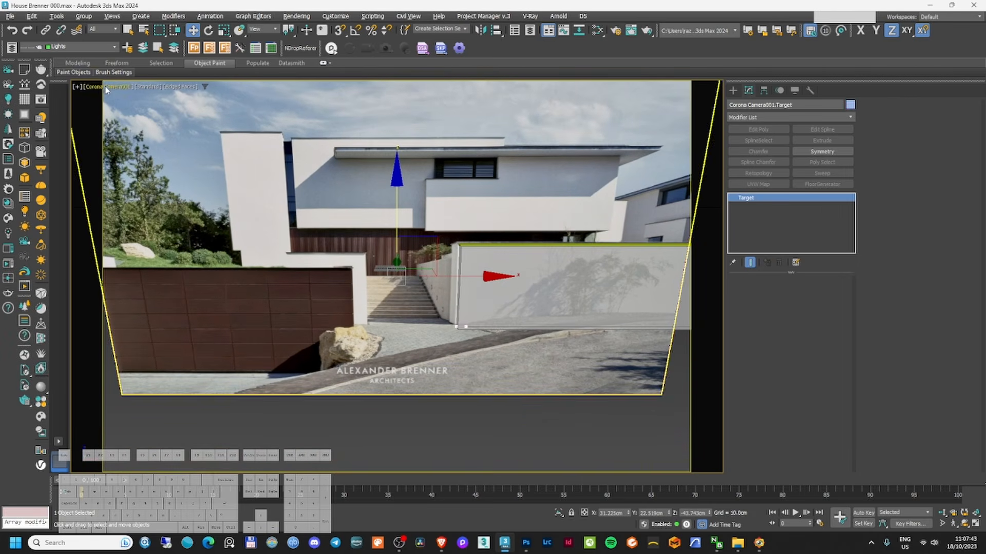
pyautogui.rightClick(240, 262)
pyautogui.click(186, 259)
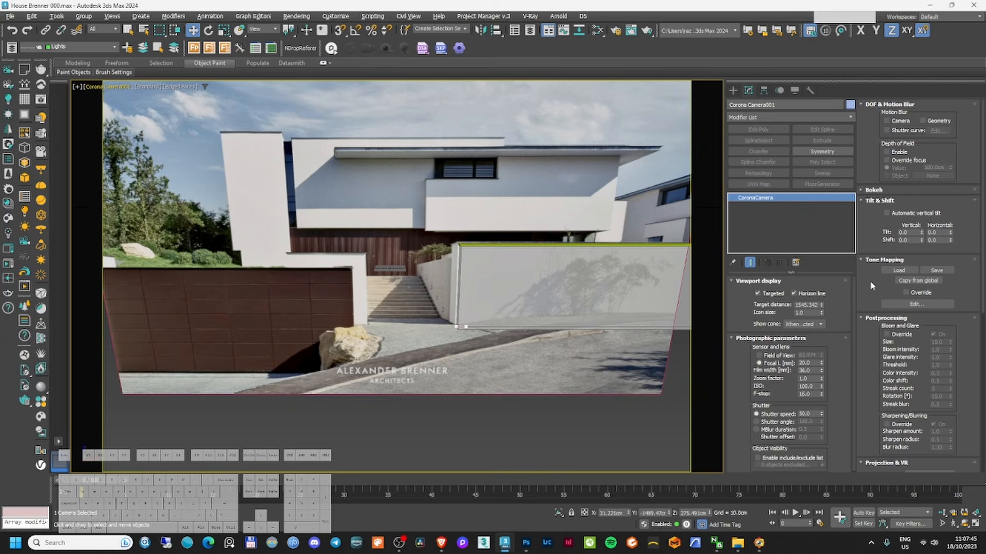
pyautogui.click(886, 213)
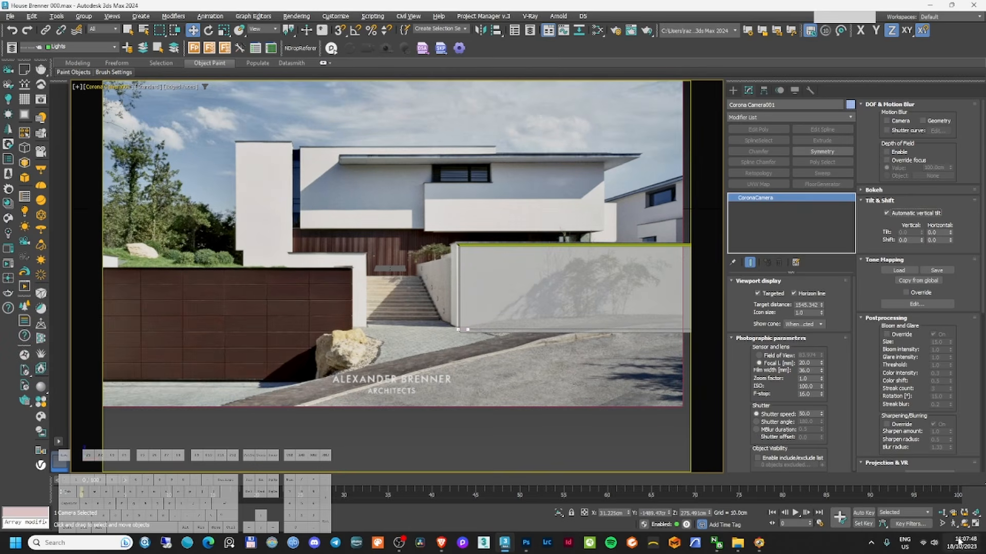
# - Reframe the camera view and align the photo plane with the modelled boundary wall
pyautogui.moveTo(432, 328); pyautogui.dragTo(431, 309)
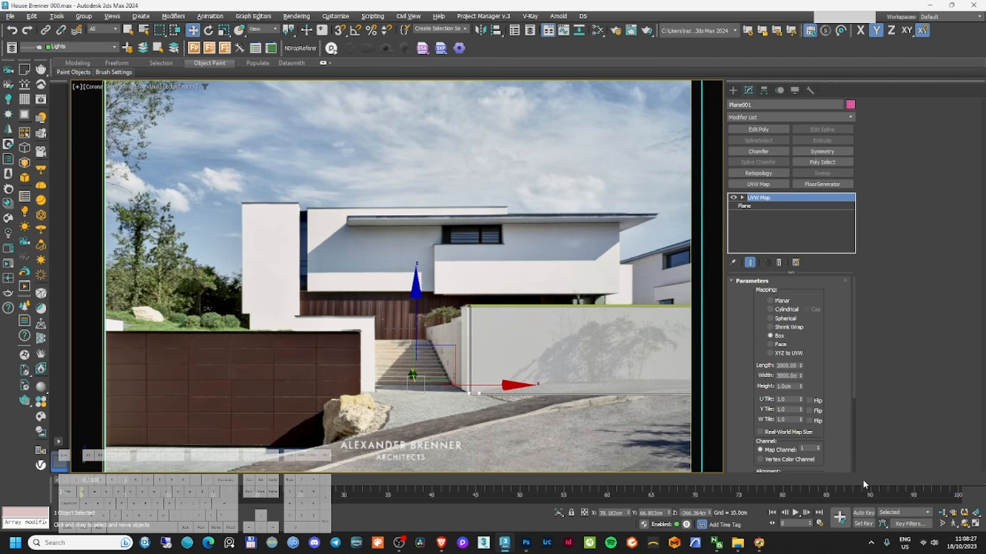
pyautogui.click(943, 513)
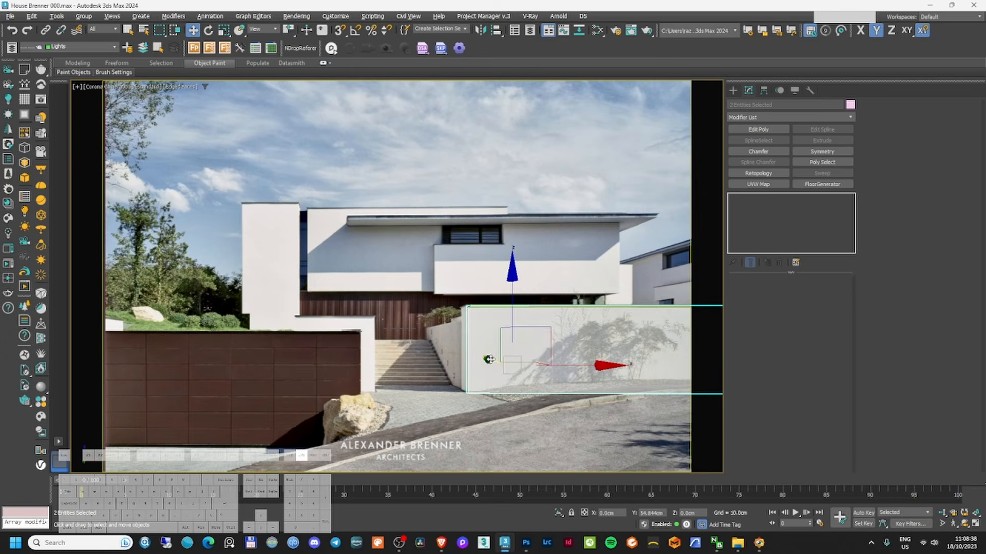
pyautogui.moveTo(487, 359); pyautogui.dragTo(416, 316)
pyautogui.click(401, 314)
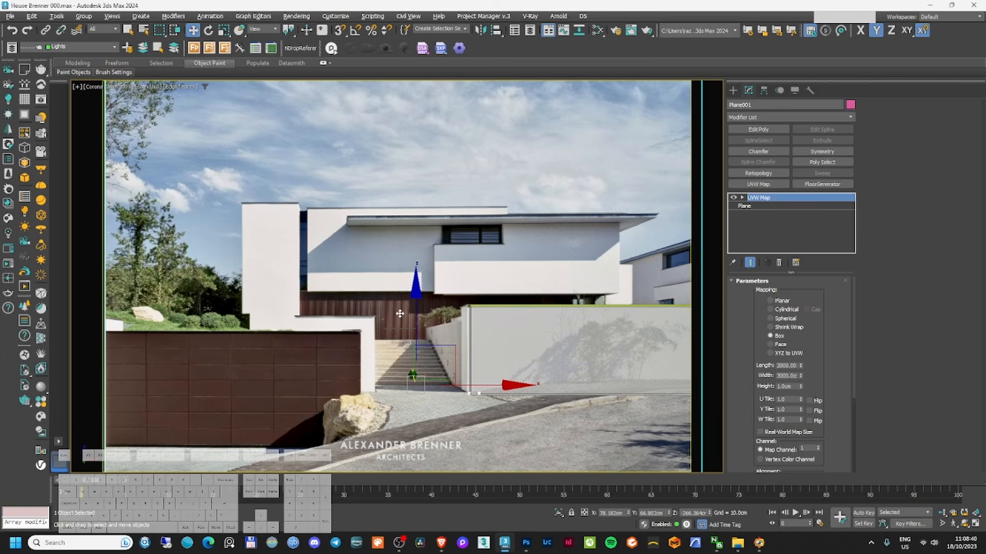
pyautogui.scroll(5, 496, 324)
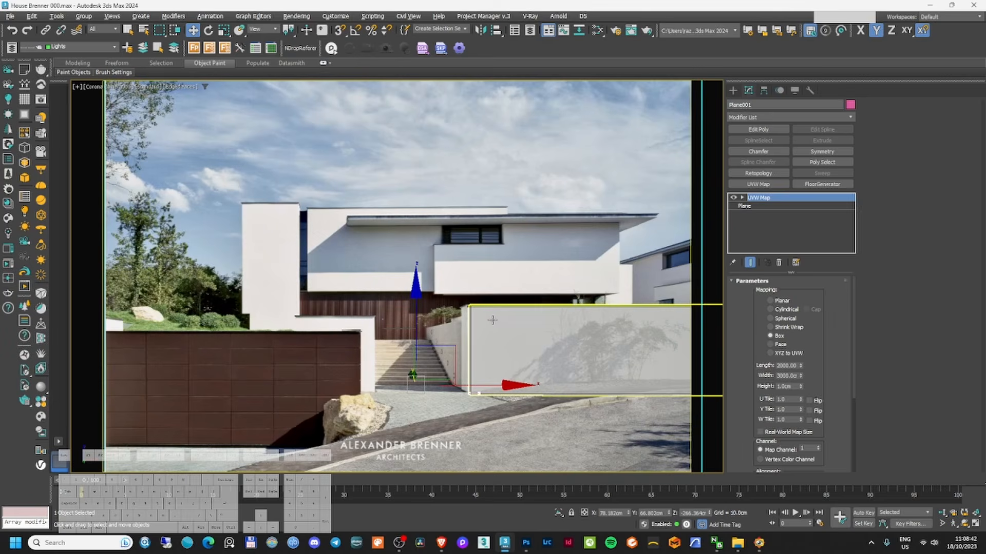
# - Extrude the edited rectangle beside the stairs to a height of 359 cm
pyautogui.click(733, 91)
pyautogui.click(749, 91)
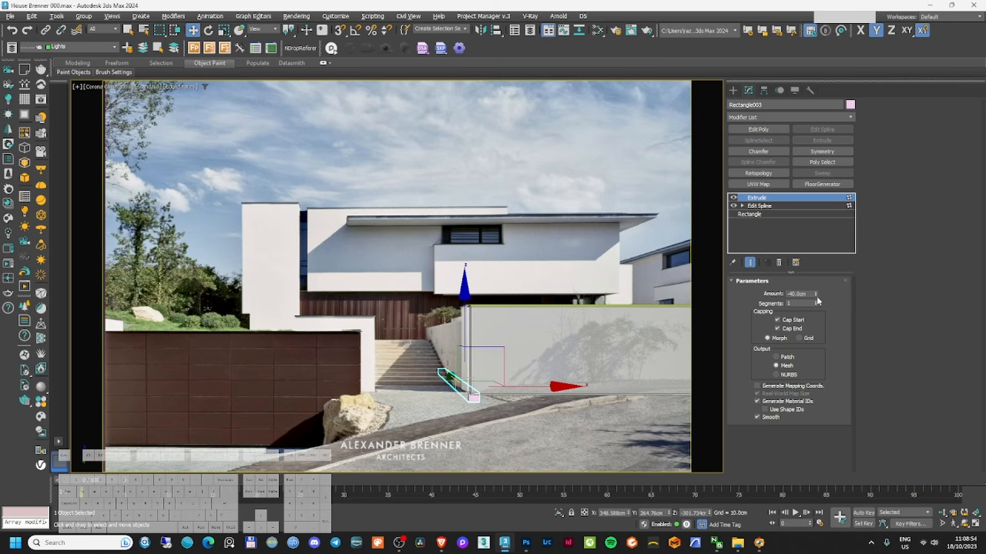
pyautogui.moveTo(815, 294); pyautogui.dragTo(751, 433)
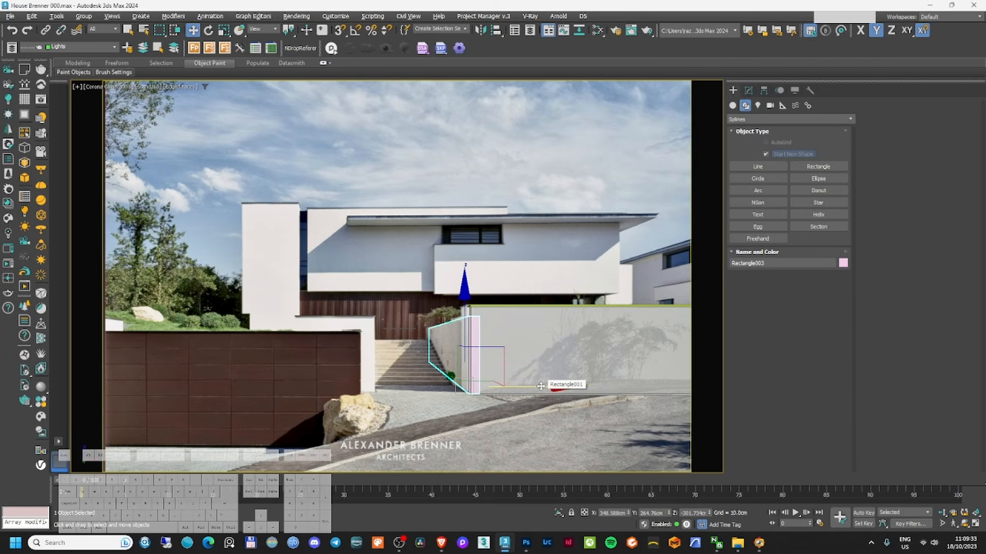
# - Copy the extruded side wall to the opposite side of the stairs, over the white pillar beside the garage
pyautogui.moveTo(541, 386)
pyautogui.keyDown('shift'); pyautogui.mouseDown()
pyautogui.moveTo(432, 391)
pyautogui.moveTo(448, 391)
pyautogui.mouseUp(); pyautogui.keyUp('shift')
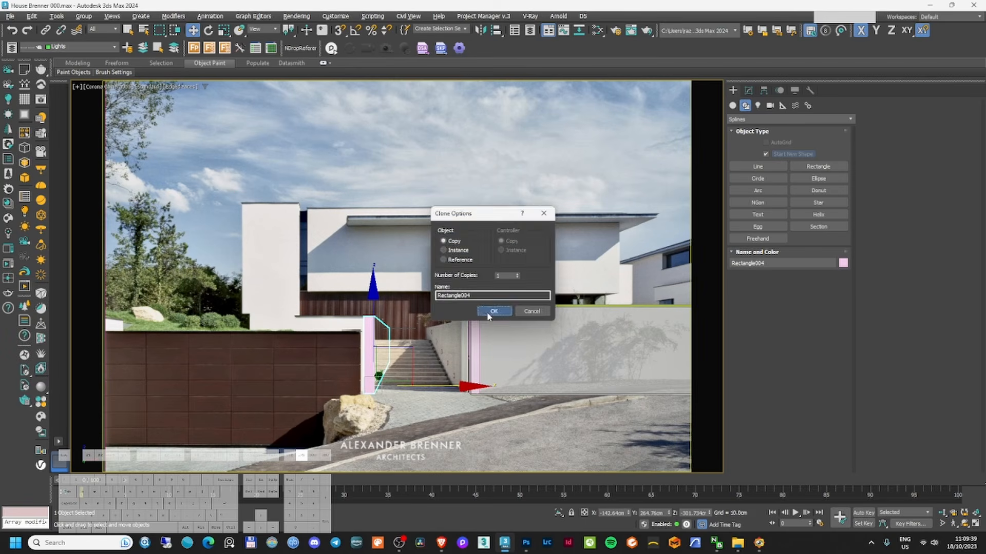
pyautogui.click(488, 314)
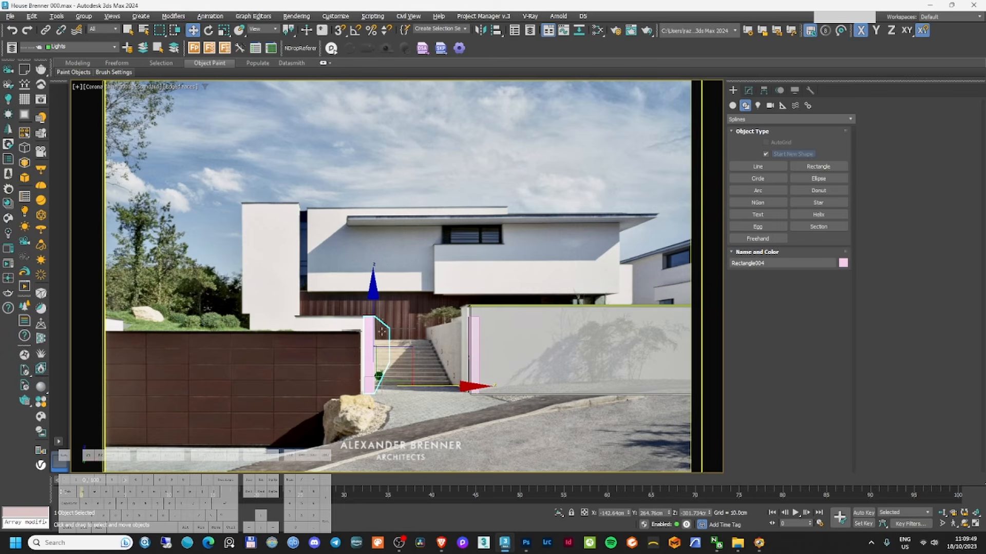
pyautogui.click(749, 90)
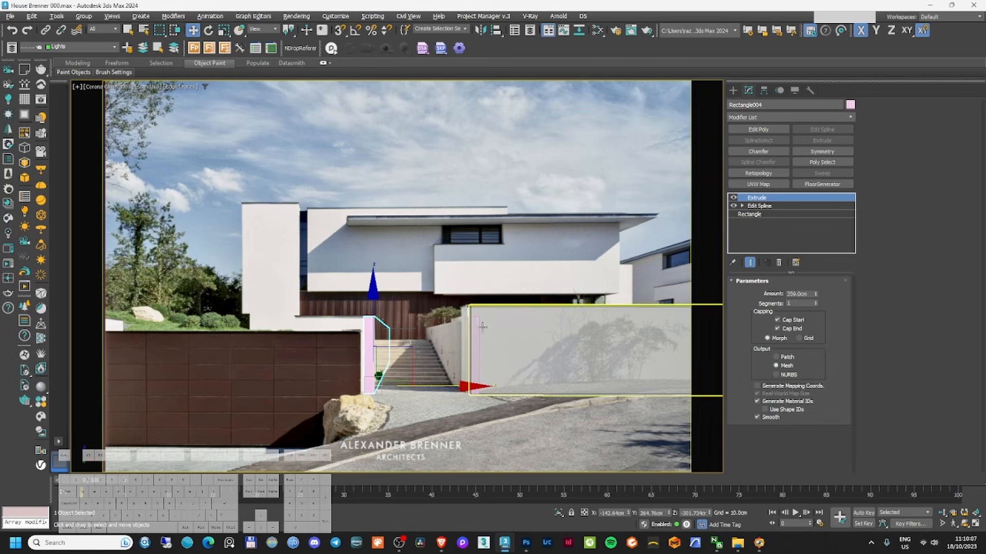
# - Isolate the copied wall with the boundary wall and snap the copy's front vertices flush with the boundary wall's front face
pyautogui.keyDown('ctrl'); pyautogui.click(492, 328); pyautogui.keyUp('ctrl')
pyautogui.hotkey('alt', 'q')
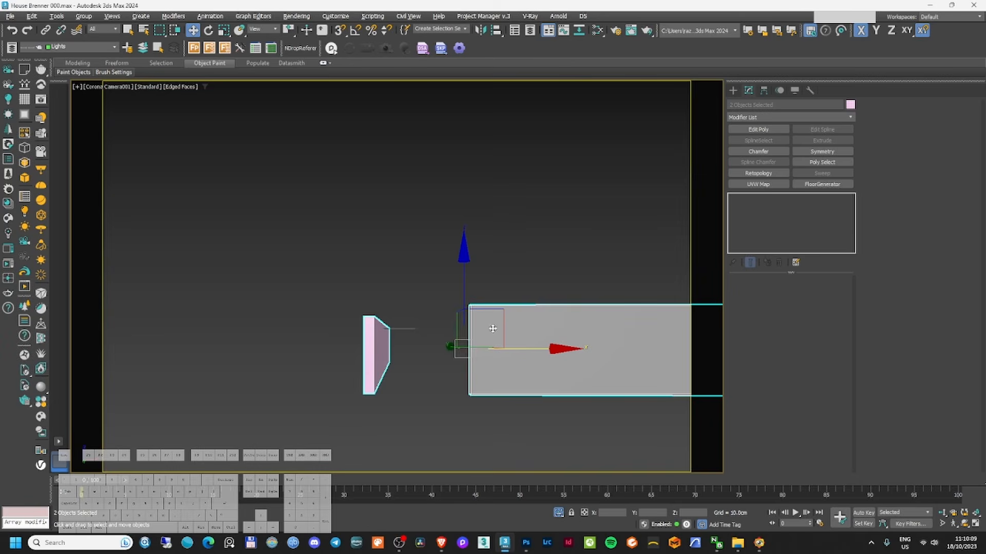
pyautogui.press('t')
pyautogui.press('z')
pyautogui.click(379, 374)
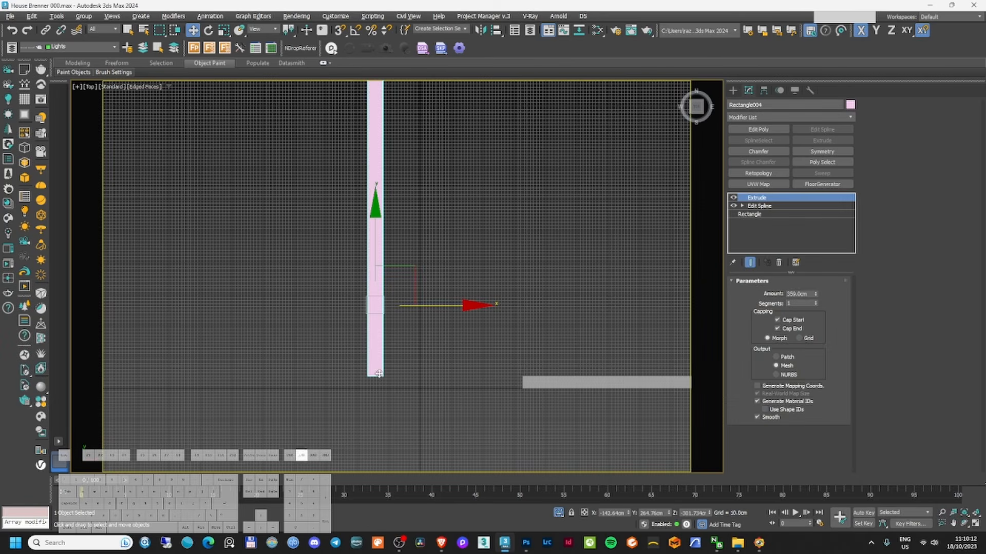
pyautogui.click(743, 206)
pyautogui.click(760, 214)
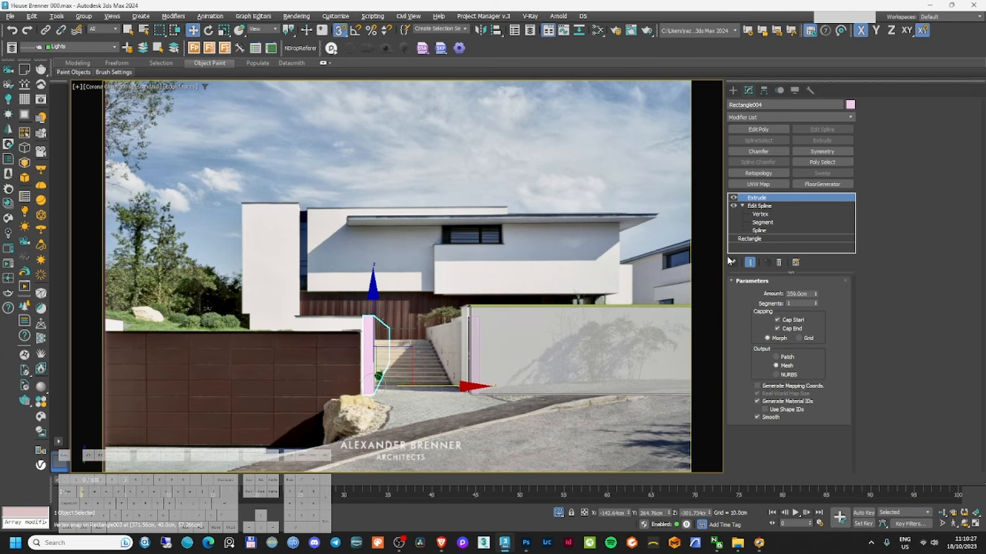
# - Add an Edit Poly modifier to the copied wall and insert a horizontal edge loop near its top
pyautogui.click(758, 130)
pyautogui.hotkey('alt', '1')
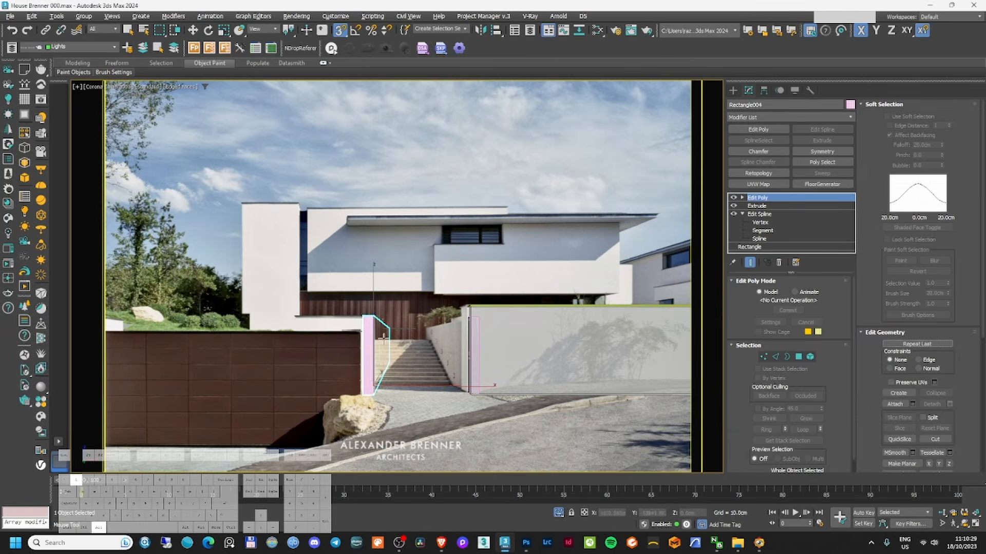
pyautogui.click(367, 329)
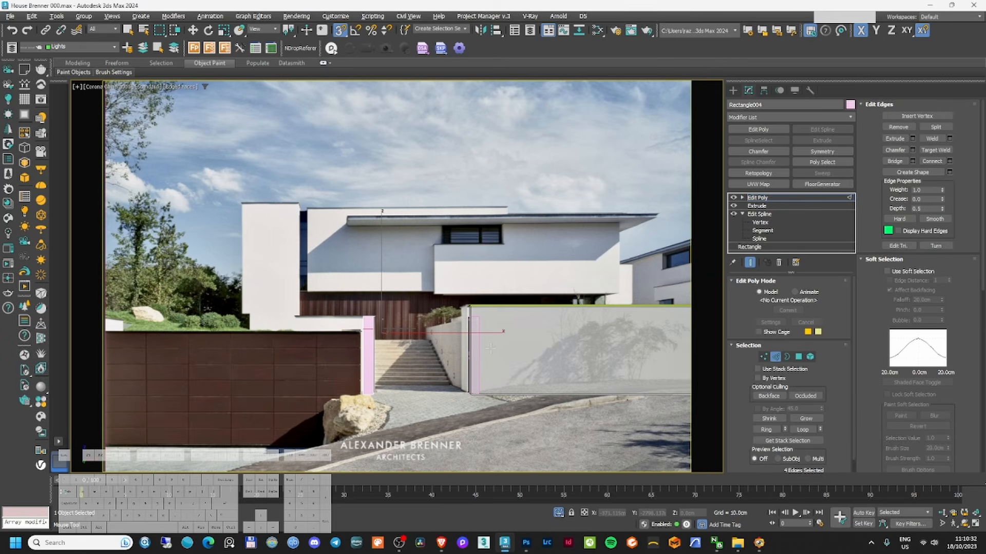
pyautogui.rightClick(367, 329)
# - Extend the copied wall's upper side polygon over the garage wall to match the white band in the photo
pyautogui.press('t')
pyautogui.scroll(-6, 495, 353)
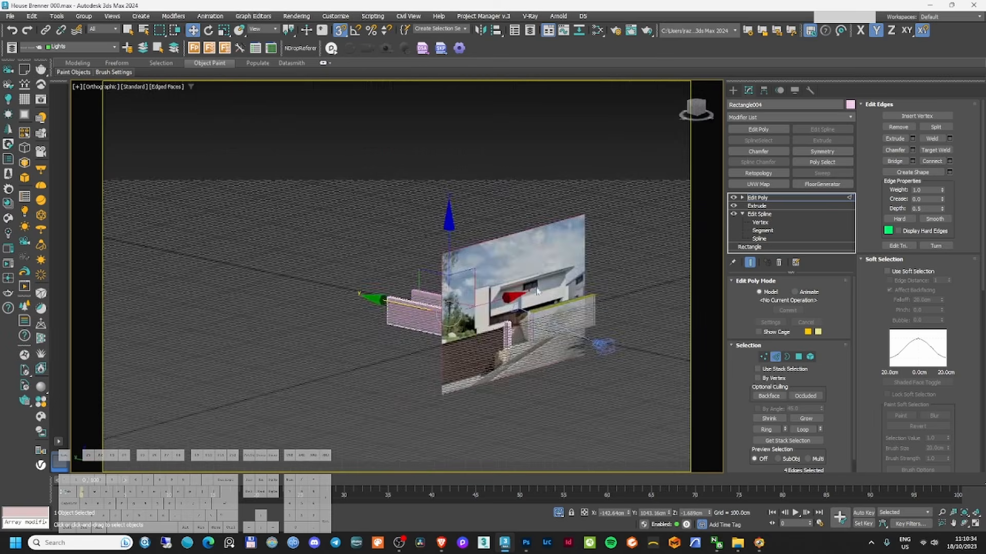
pyautogui.press('c')
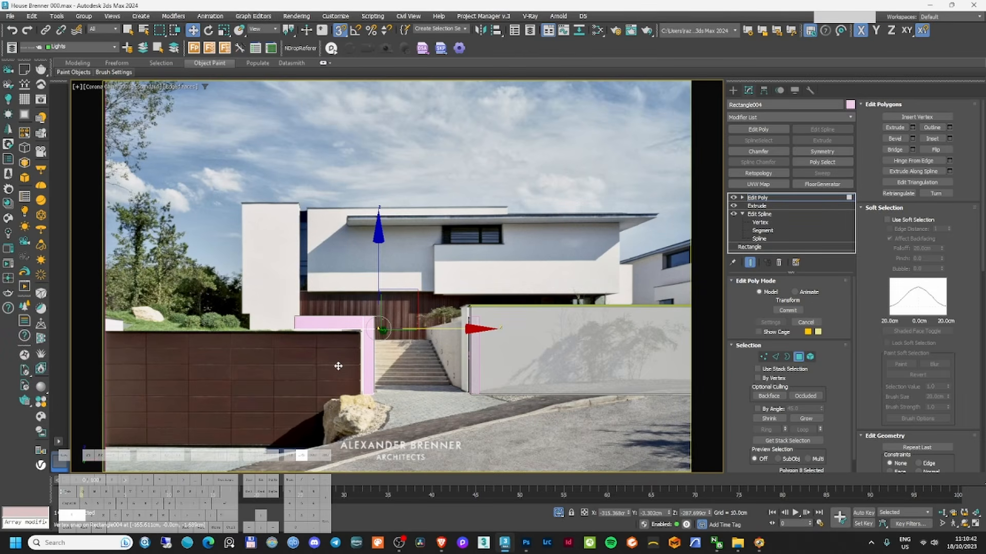
pyautogui.keyDown('shift'); pyautogui.moveTo(338, 366); pyautogui.dragTo(339, 365); pyautogui.keyUp('shift')
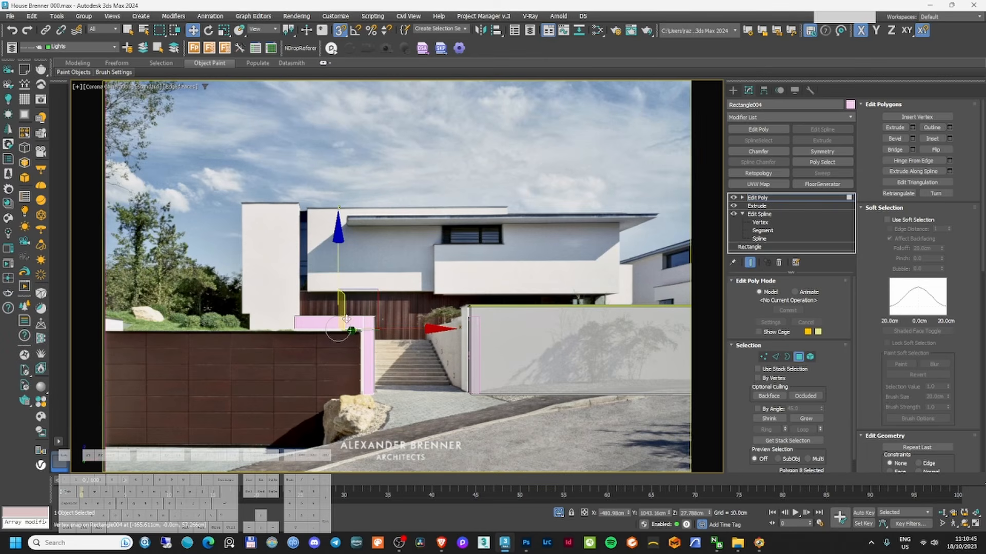
pyautogui.click(799, 357)
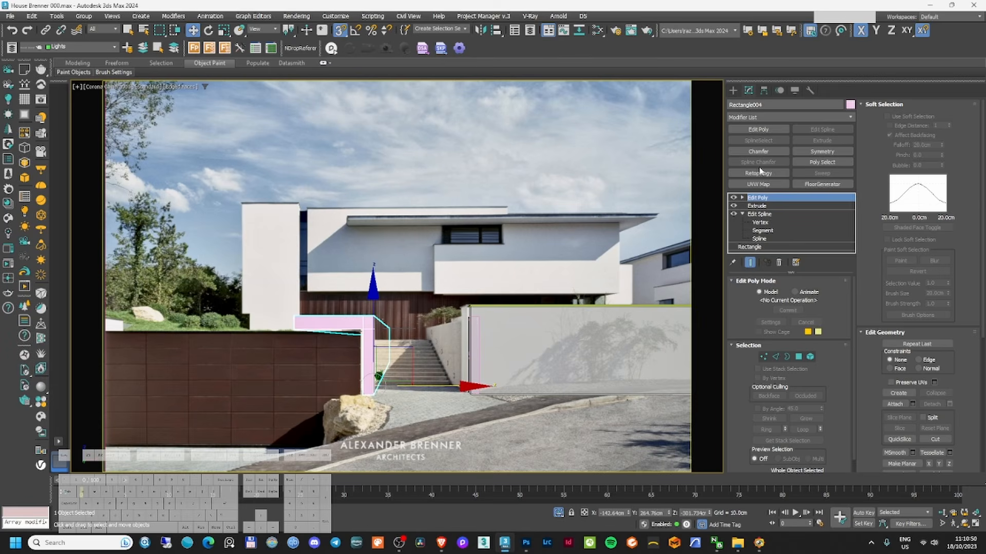
# - Draw a rectangle spline about 2086 cm long and 445 cm wide on the ground between the two stair walls, snapping to their corners
pyautogui.click(733, 91)
pyautogui.click(818, 166)
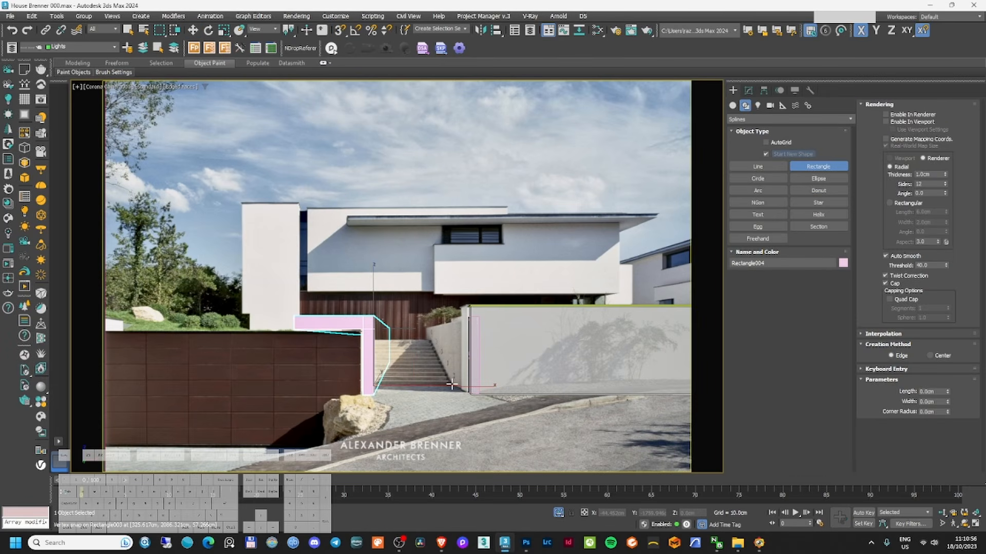
pyautogui.press('F3')
pyautogui.press('s')
pyautogui.moveTo(471, 395); pyautogui.dragTo(389, 363)
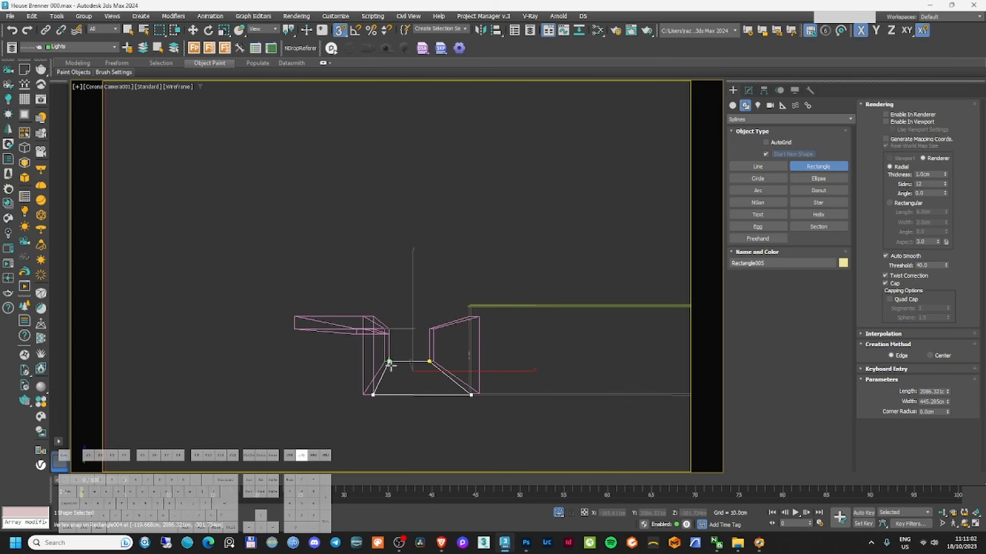
# - Add an Edit Spline modifier to the rectangle and move its two front vertices back to the foot of the stairs in the photo
pyautogui.click(749, 90)
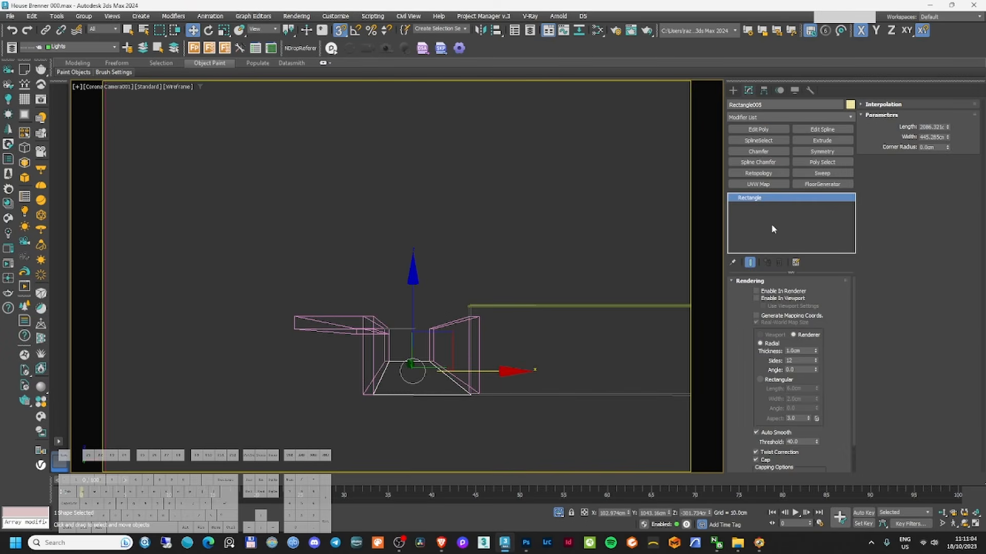
pyautogui.rightClick(424, 345)
pyautogui.click(437, 355)
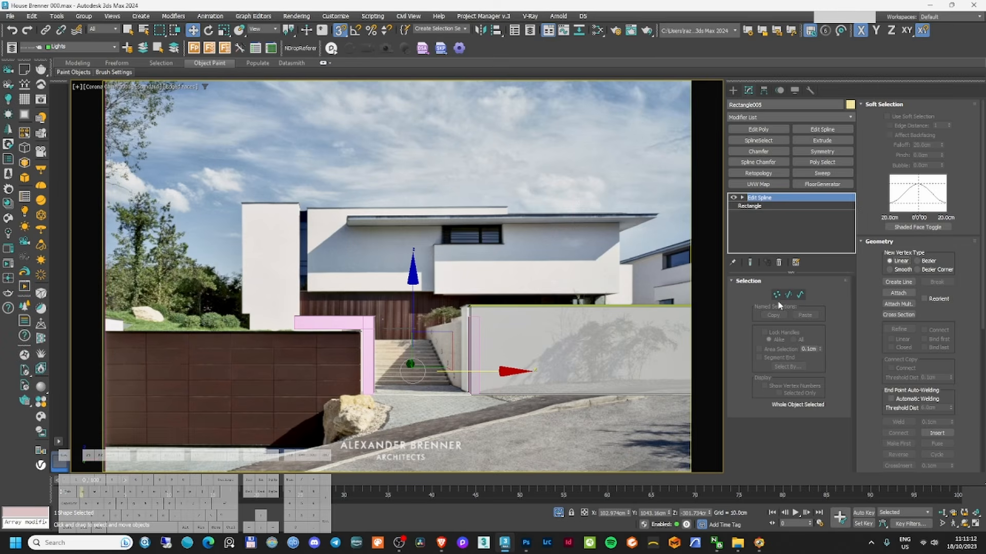
pyautogui.click(776, 295)
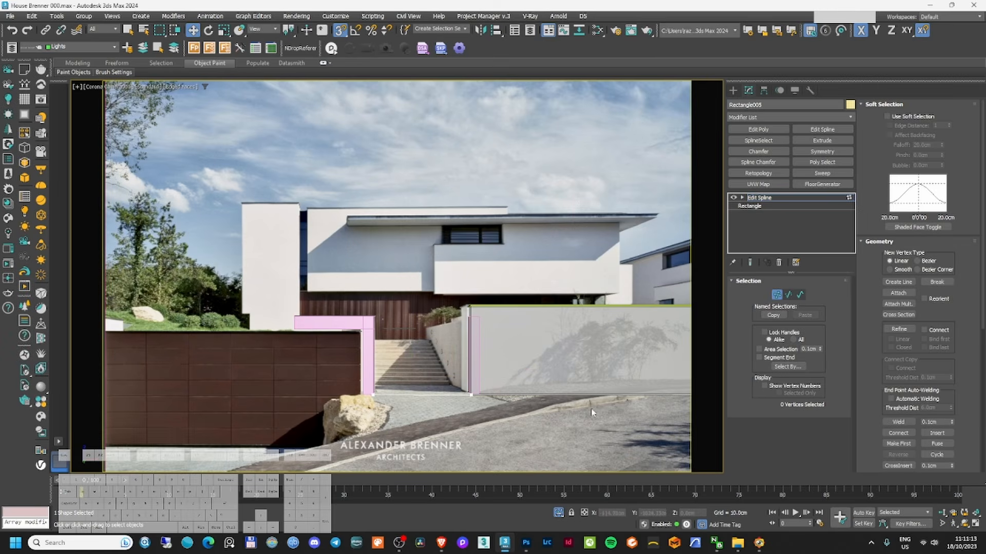
pyautogui.moveTo(289, 364); pyautogui.dragTo(289, 363)
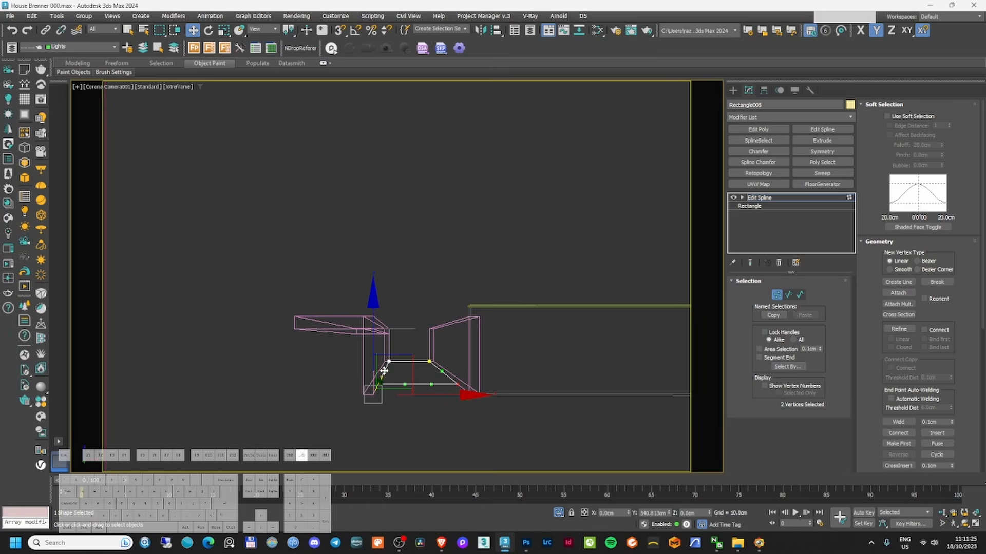
pyautogui.moveTo(384, 371); pyautogui.dragTo(389, 360)
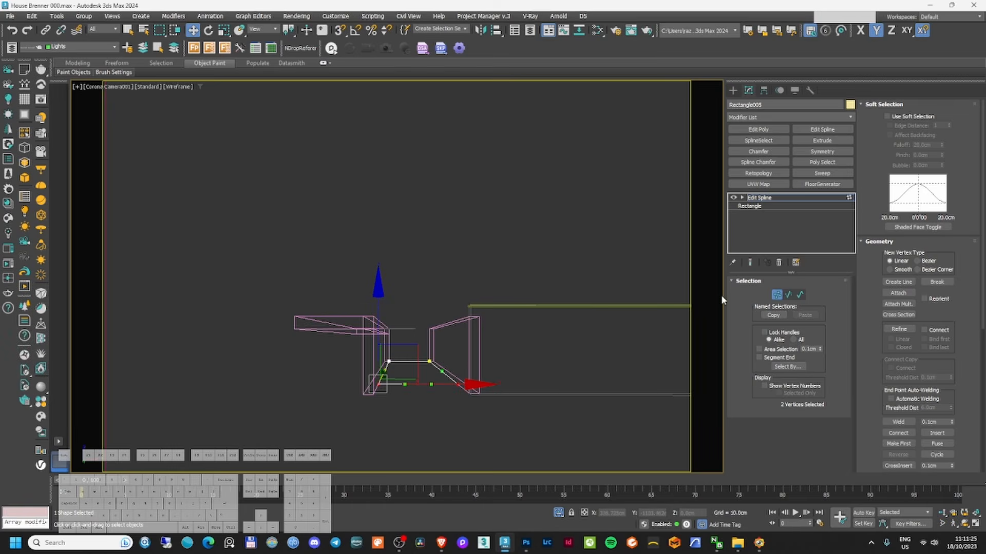
pyautogui.click(778, 295)
# - Extrude the rectangle by 16.5 cm to form a single stair step
pyautogui.click(821, 141)
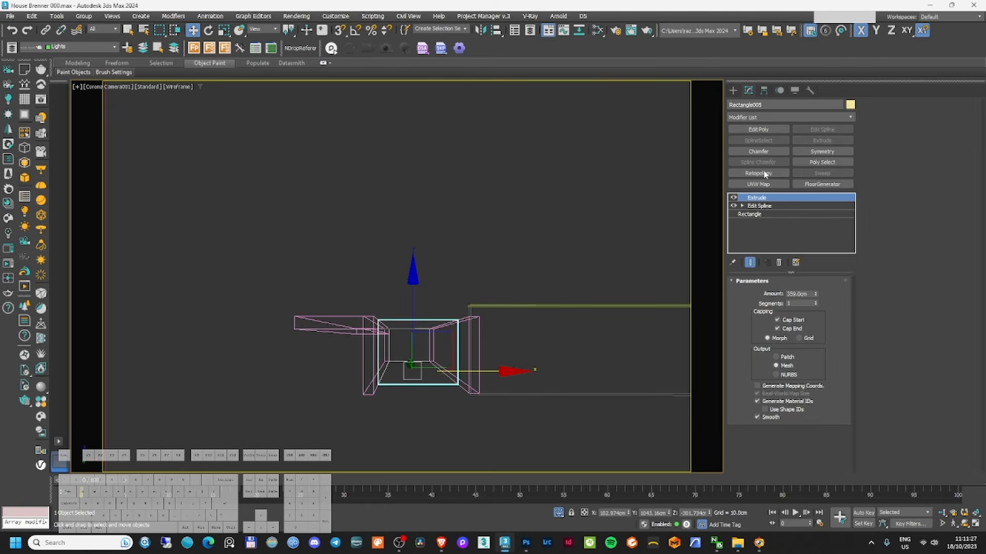
pyautogui.press('F3')
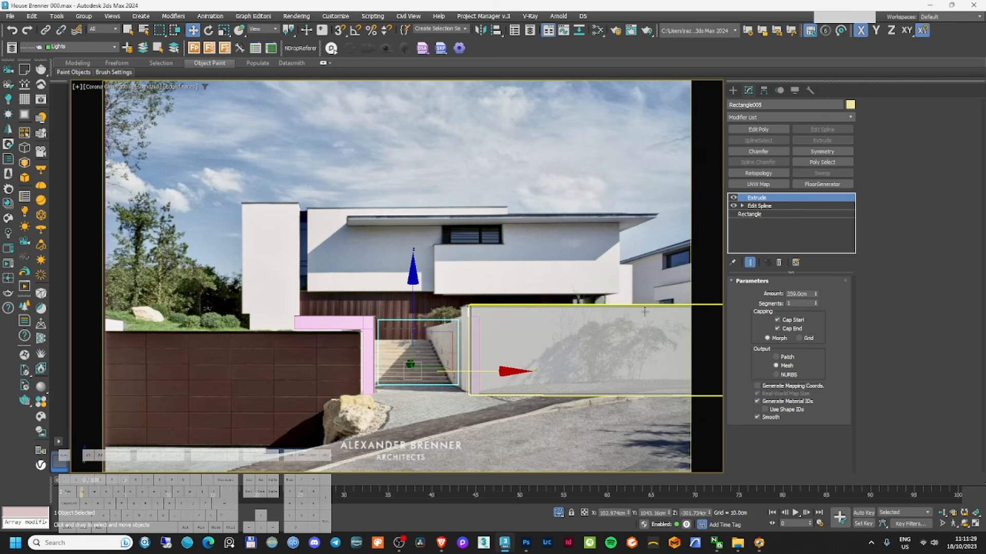
pyautogui.doubleClick(804, 294)
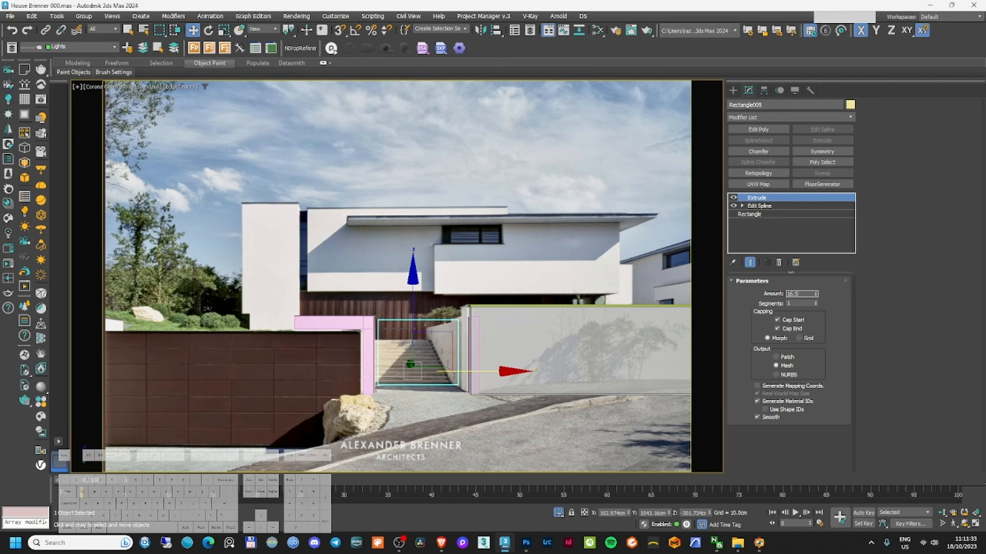
pyautogui.press('Return')
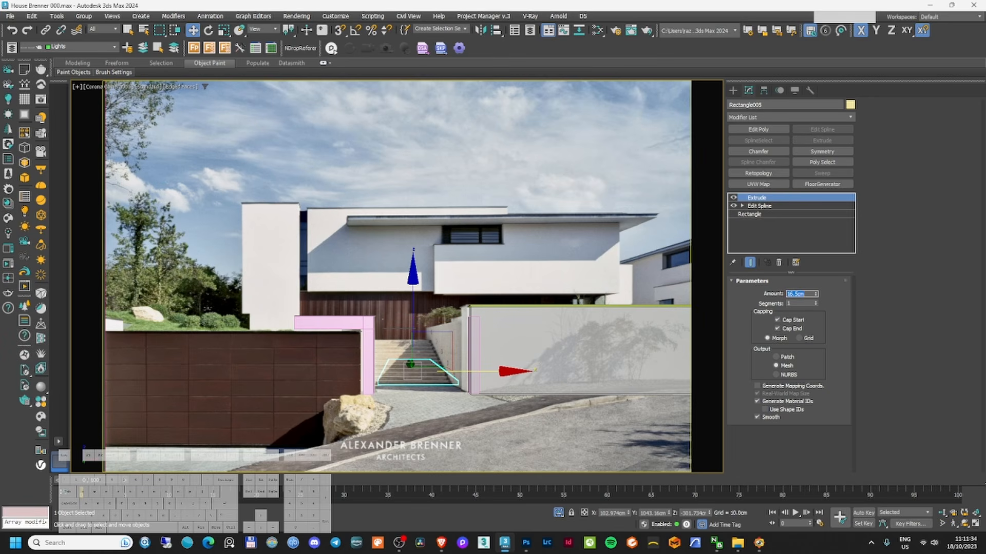
# - Set the base rectangle's length to 30 cm for the step's tread depth
pyautogui.rightClick(404, 359)
pyautogui.click(757, 214)
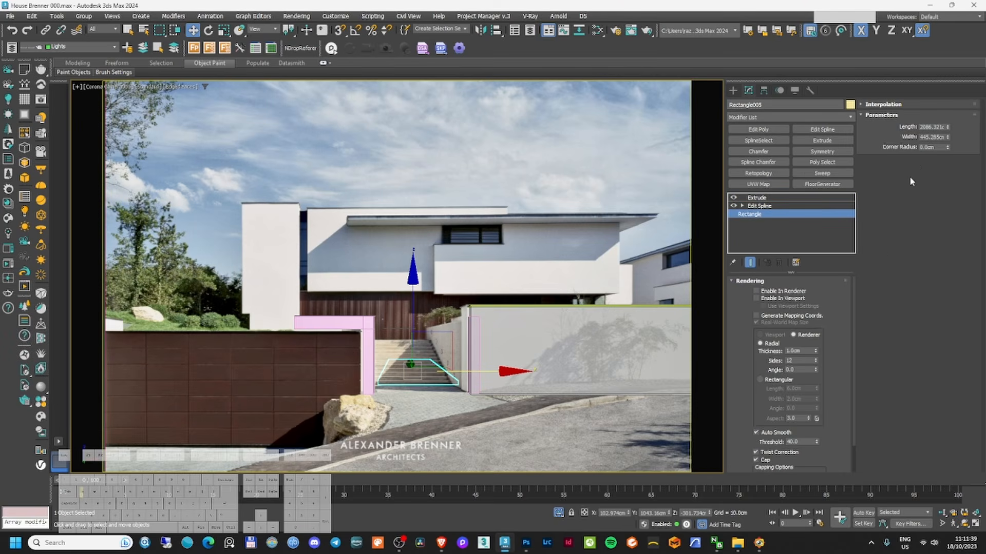
pyautogui.moveTo(949, 129)
pyautogui.mouseDown()
pyautogui.moveTo(950, 163)
pyautogui.moveTo(948, 129)
pyautogui.mouseUp()
pyautogui.doubleClick(932, 127)
pyautogui.write('30')
pyautogui.press('Return')
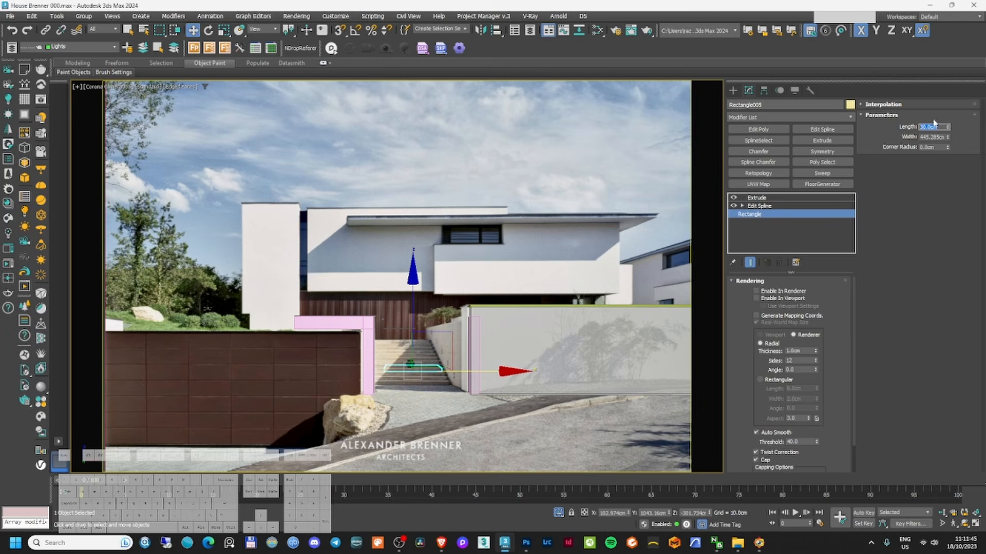
# - Move the step along Y toward the camera to about 326 cm, near the foot of the stairs in the photo
pyautogui.moveTo(410, 365); pyautogui.dragTo(412, 378)
pyautogui.press('t')
pyautogui.press('z')
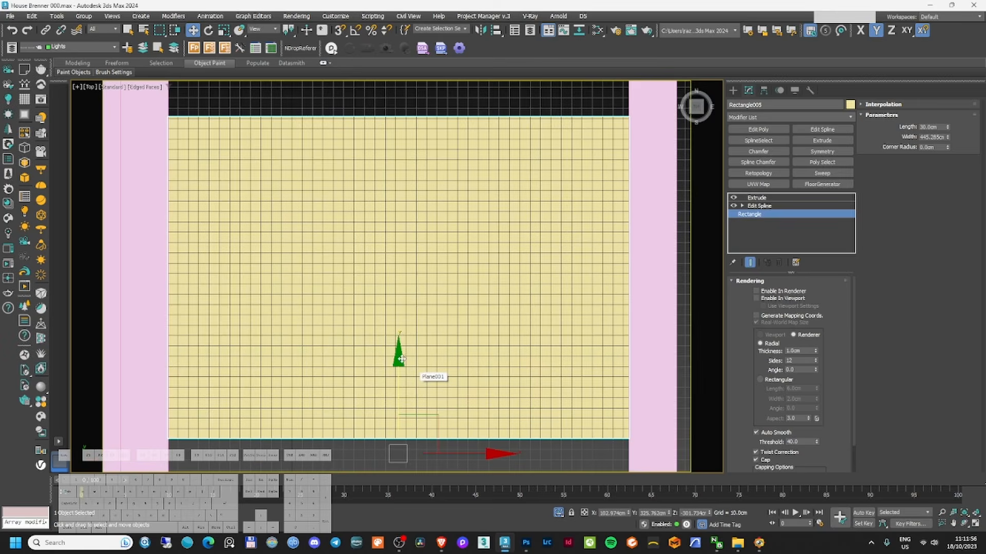
# - Try to delete the Edit Spline modifier from the step's modifier stack
pyautogui.scroll(-4, 427, 369)
pyautogui.press('F3')
pyautogui.click(759, 206)
pyautogui.click(734, 206)
pyautogui.keyDown('alt'); pyautogui.moveTo(442, 402); pyautogui.dragTo(466, 335, button='middle'); pyautogui.keyUp('alt')
pyautogui.press('F3')
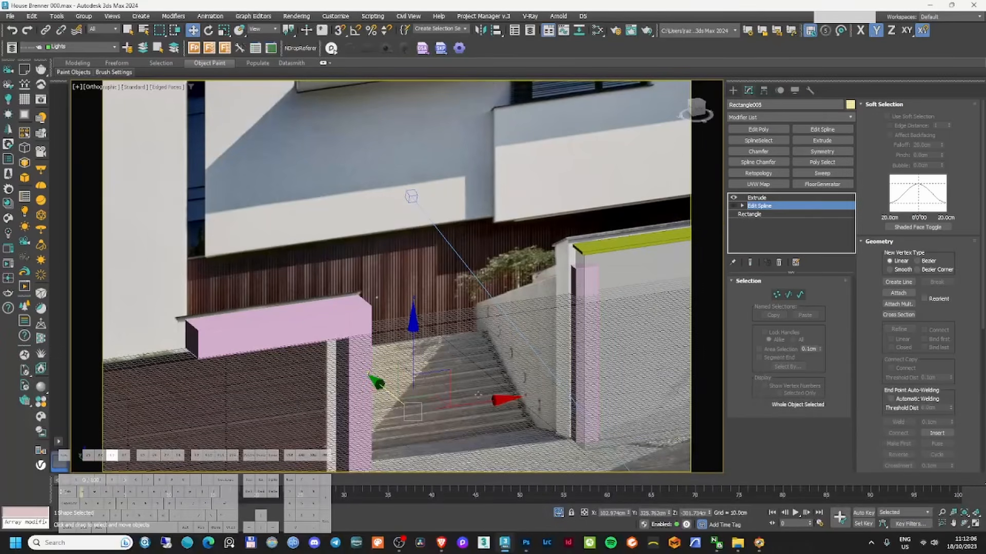
pyautogui.rightClick(755, 205)
pyautogui.click(780, 222)
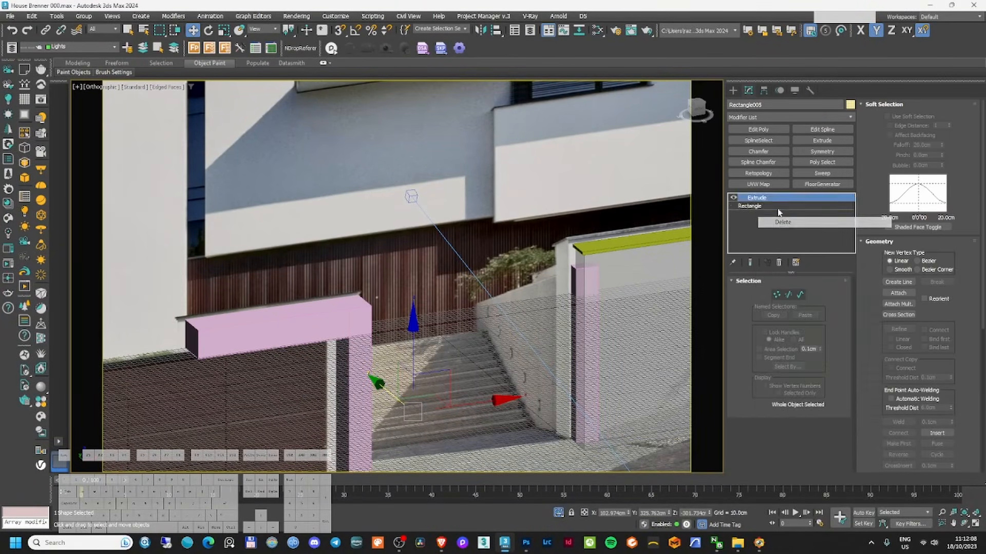
pyautogui.hotkey('ctrl', 'z')
# - Examine how the step sits between the two stair walls from orbited and front views
pyautogui.press('F3')
pyautogui.moveTo(469, 432)
pyautogui.mouseDown(button='middle')
pyautogui.moveTo(473, 405)
pyautogui.moveTo(507, 367)
pyautogui.mouseUp(button='middle')
pyautogui.click(757, 197)
pyautogui.press('F3')
pyautogui.press('F3')
pyautogui.moveTo(433, 386)
pyautogui.keyDown('alt'); pyautogui.mouseDown(button='middle')
pyautogui.moveTo(326, 352)
pyautogui.moveTo(318, 323)
pyautogui.moveTo(431, 388)
pyautogui.mouseUp(button='middle'); pyautogui.keyUp('alt')
pyautogui.press('F3')
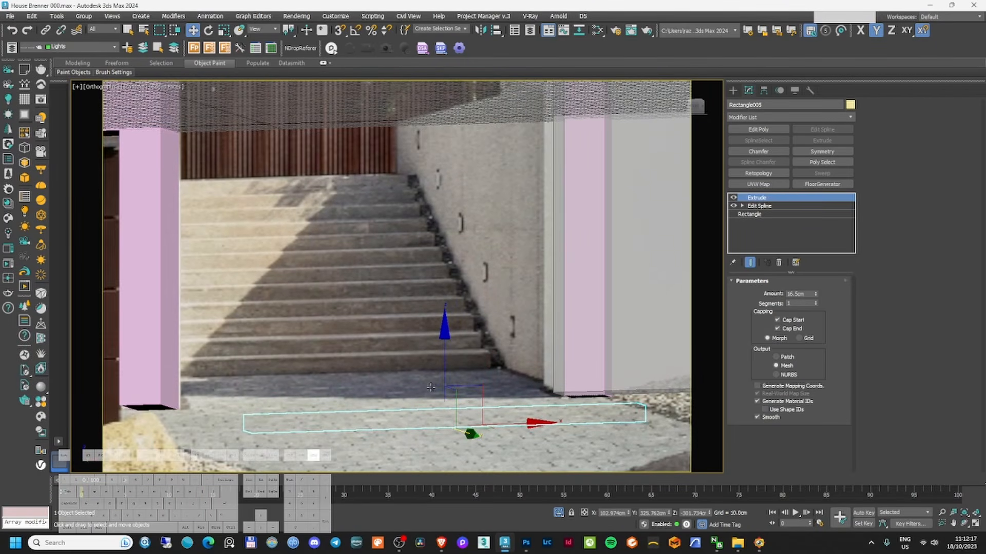
pyautogui.press('f')
pyautogui.press('F3')
pyautogui.scroll(-3, 441, 355)
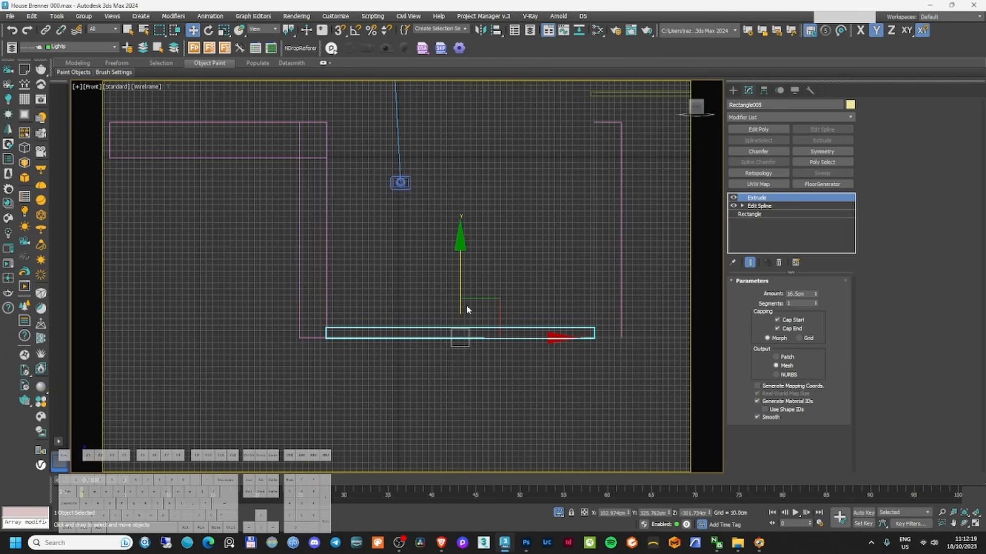
pyautogui.scroll(-2, 413, 332)
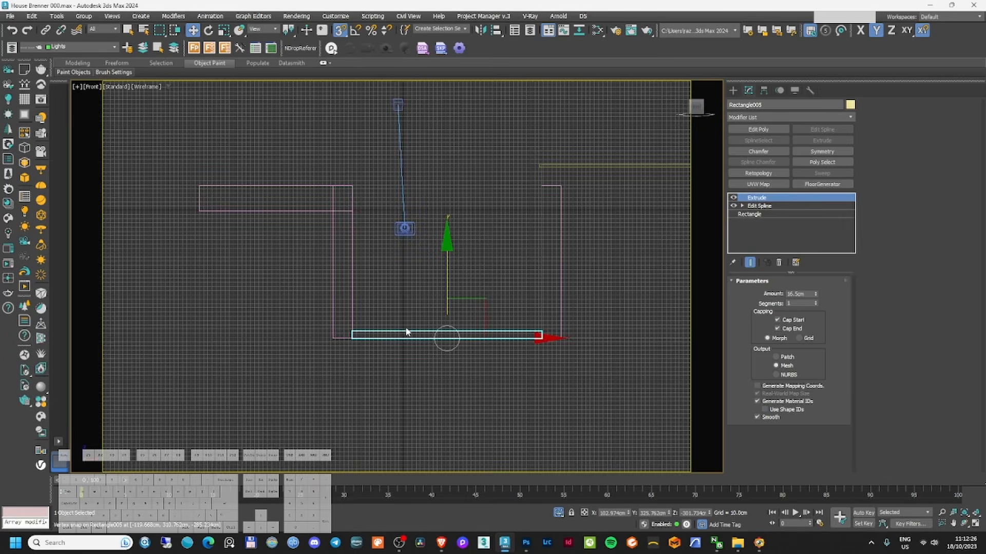
pyautogui.keyDown('alt'); pyautogui.moveTo(407, 331); pyautogui.dragTo(440, 345, button='middle'); pyautogui.keyUp('alt')
pyautogui.press('F3')
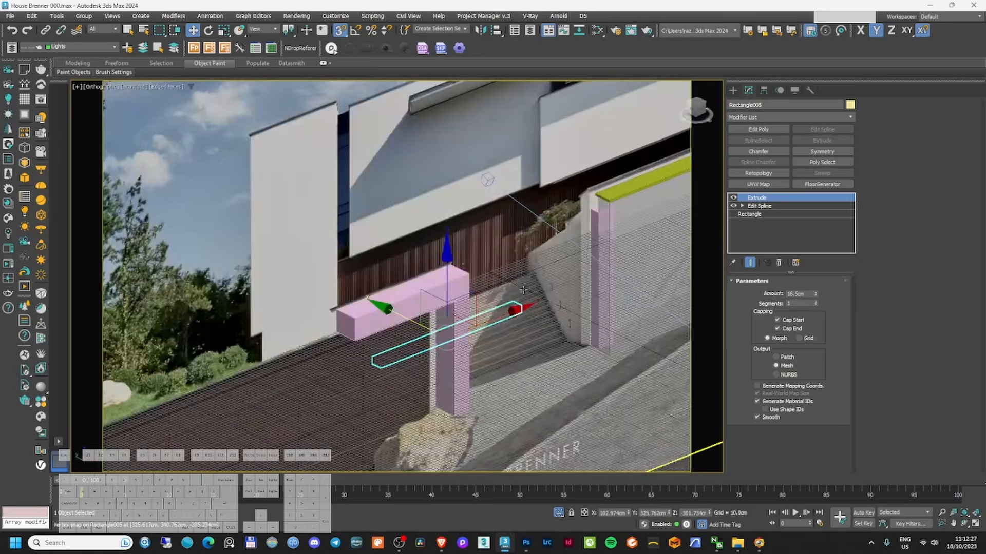
# - Add an Array modifier to the step with Count X 1 and Count Y 13
pyautogui.click(768, 116)
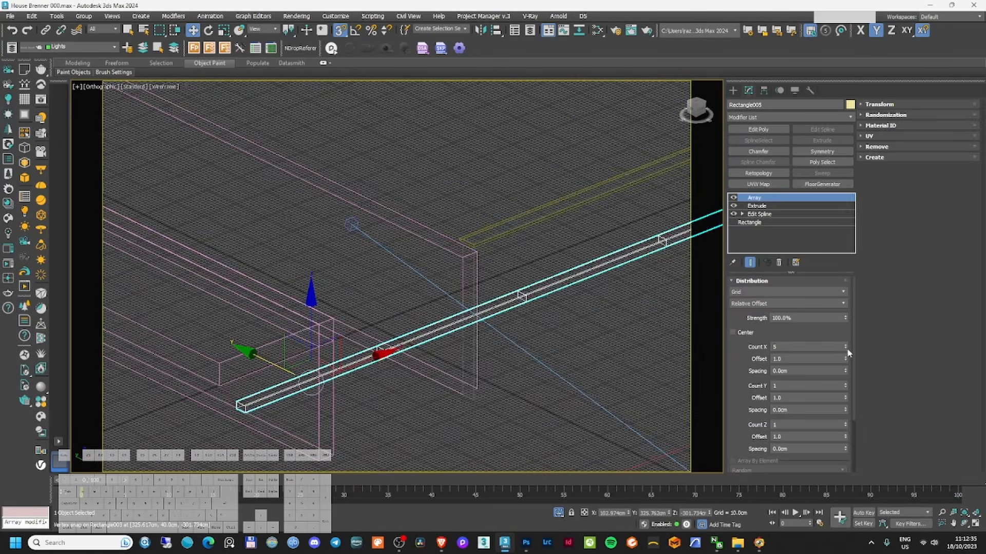
pyautogui.moveTo(845, 349); pyautogui.dragTo(846, 374)
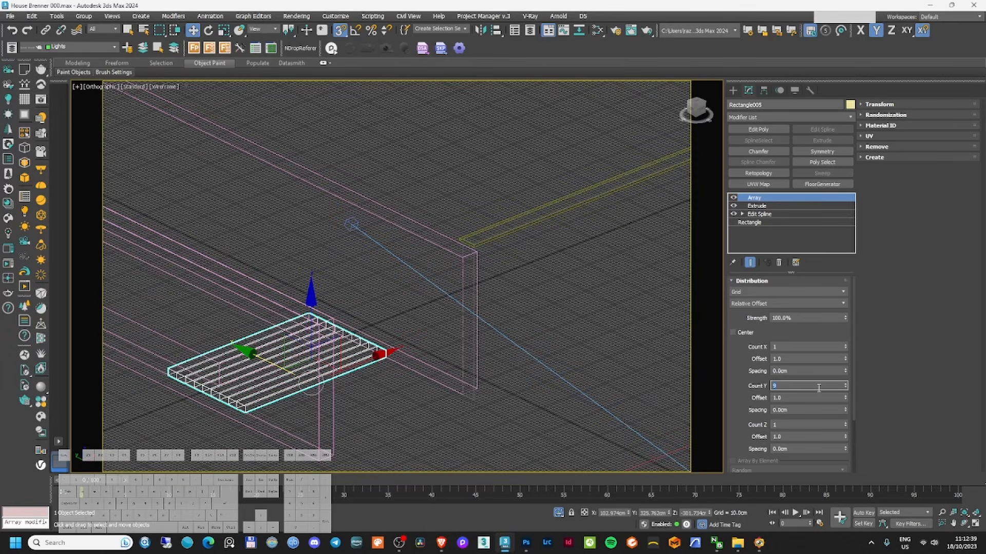
pyautogui.write('13')
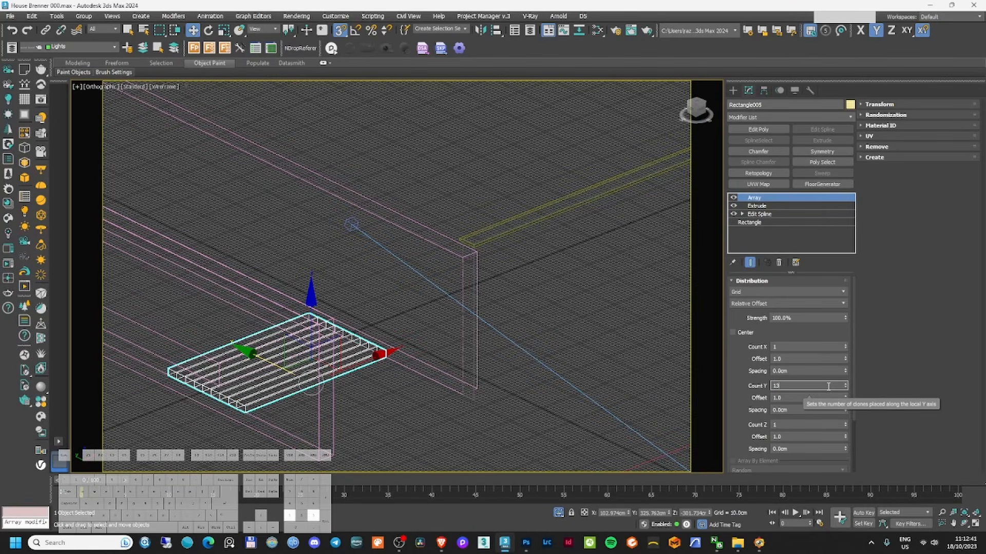
pyautogui.press('Return')
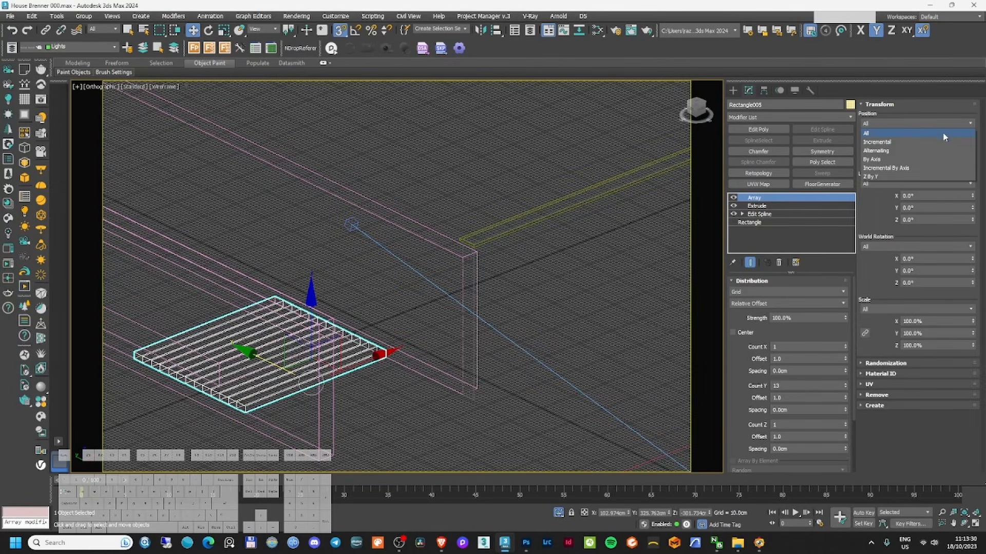
# - Make the array's position offset Incremental and set its Z value to 16.5 cm so the steps climb
pyautogui.click(938, 143)
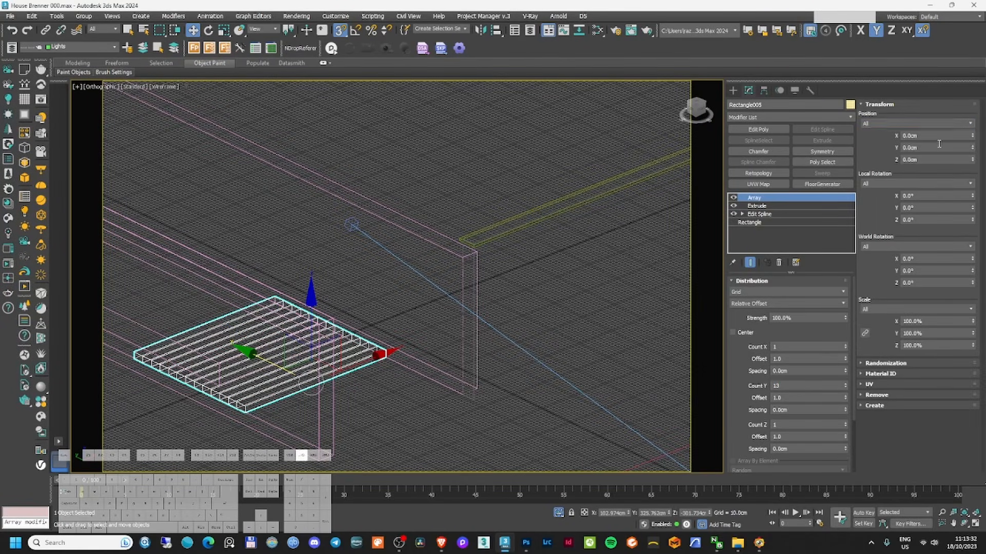
pyautogui.moveTo(973, 161); pyautogui.dragTo(952, 87)
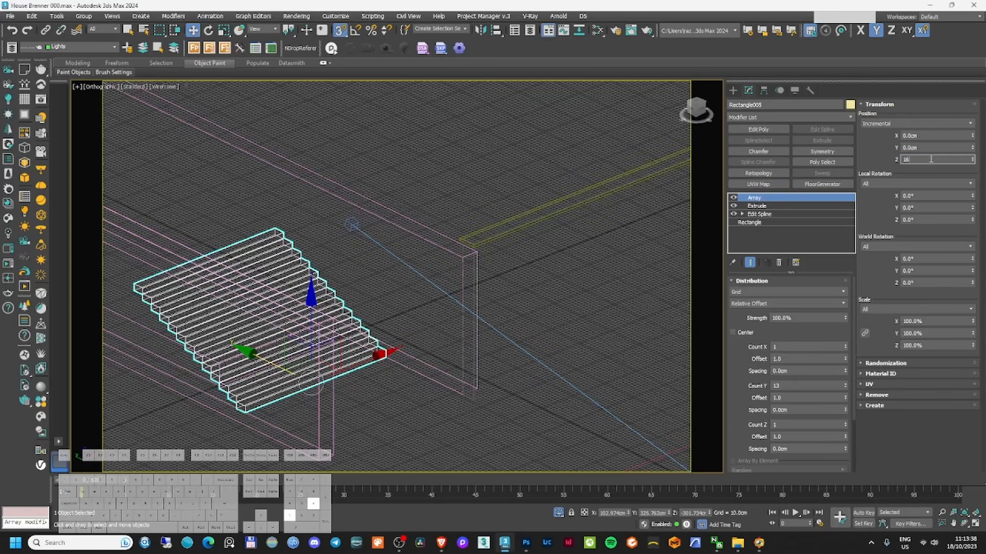
pyautogui.press('Return')
# - Compare the arrayed stairs with the photo and the side walls from the camera and perspective views
pyautogui.press('c')
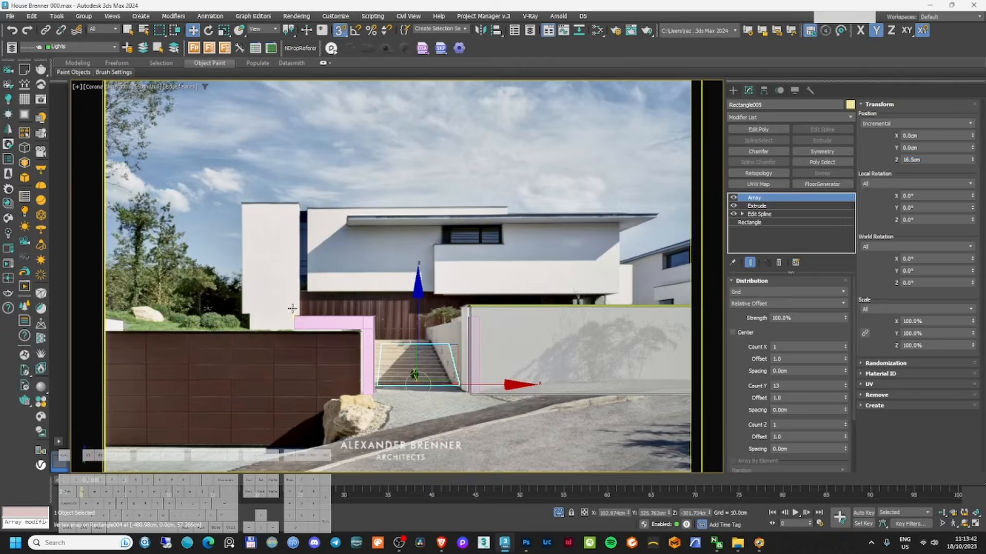
pyautogui.press('F3')
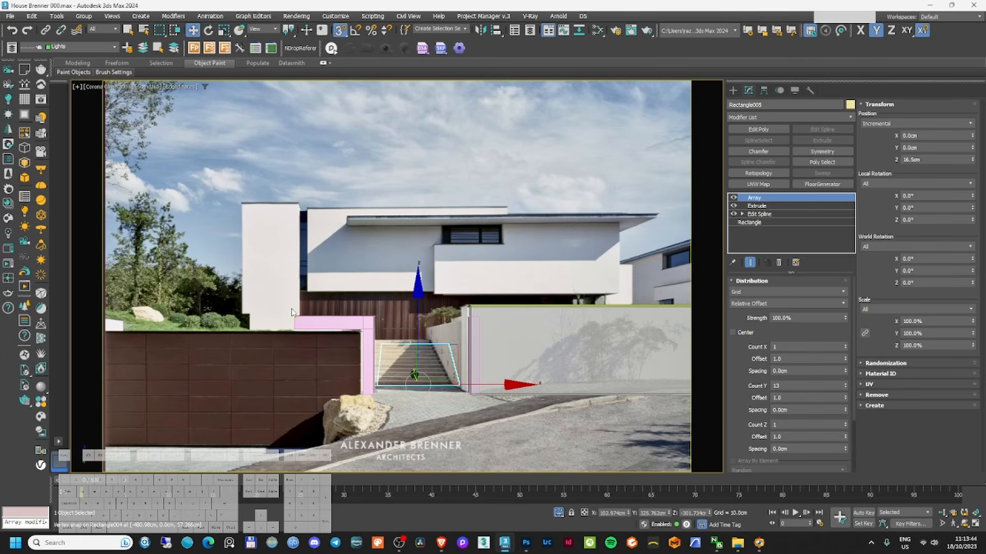
pyautogui.rightClick(451, 335)
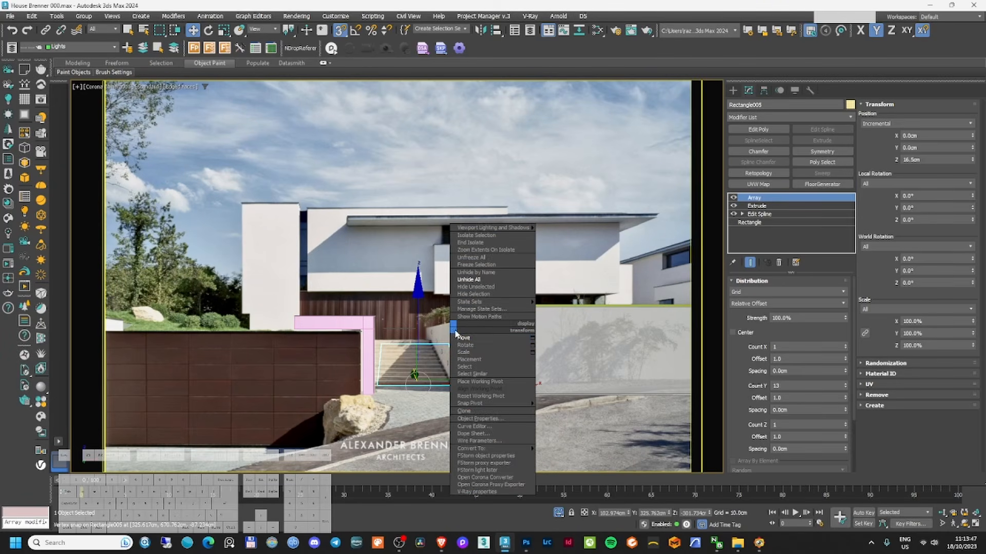
pyautogui.press('Escape')
pyautogui.press('t')
pyautogui.scroll(-5, 452, 331)
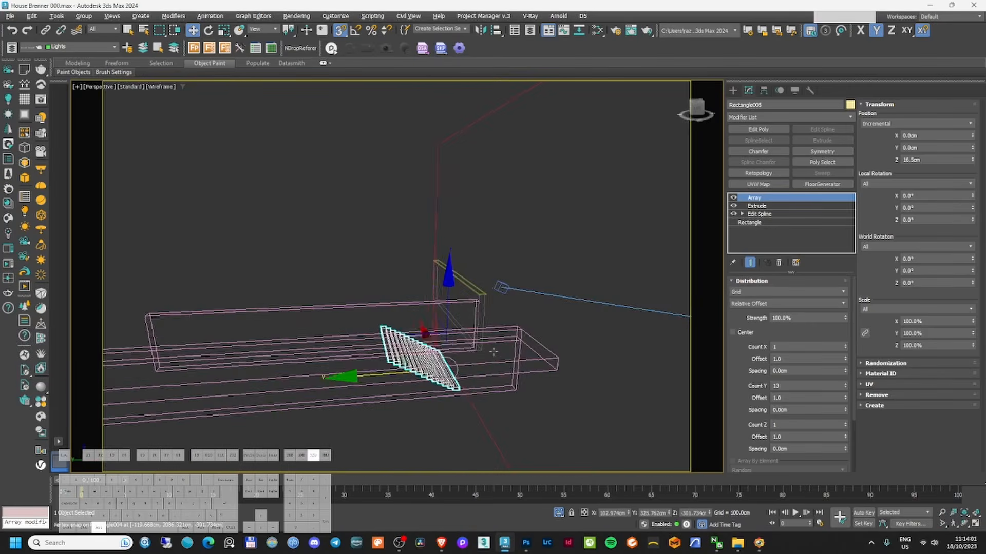
pyautogui.keyDown('alt'); pyautogui.moveTo(493, 349); pyautogui.dragTo(444, 346, button='middle'); pyautogui.keyUp('alt')
pyautogui.press('F3')
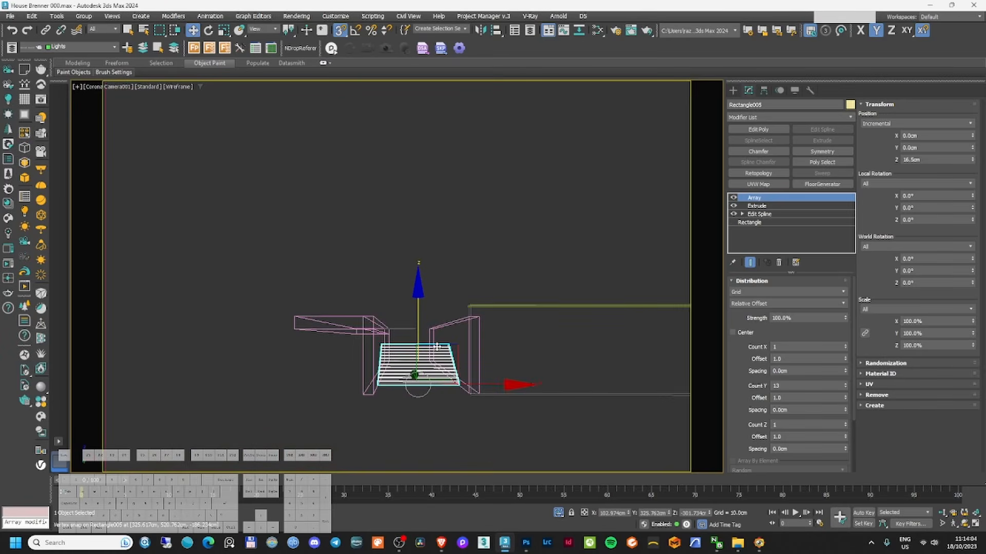
# - Select the long boundary wall beside the stairs and show it opaque over the photo
pyautogui.click(495, 325)
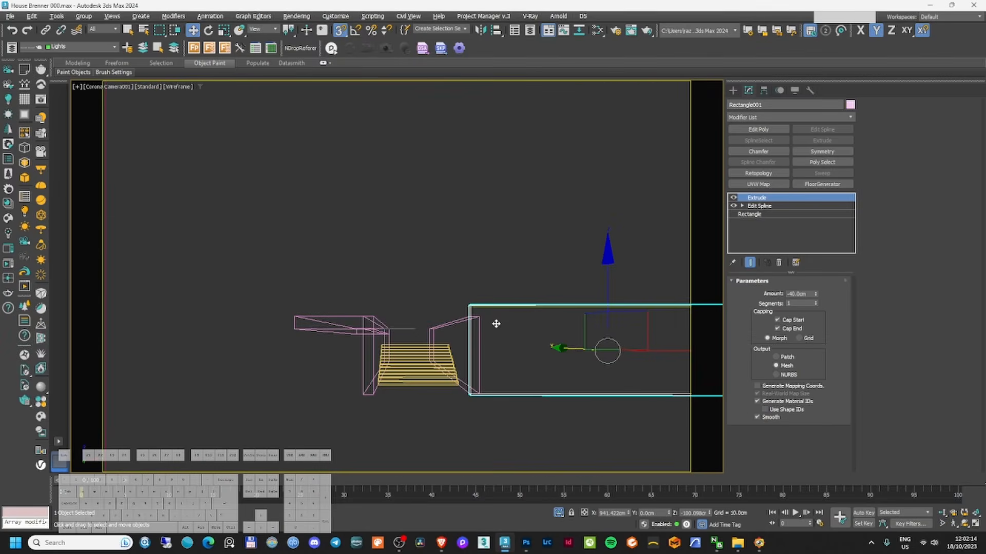
pyautogui.press('F3')
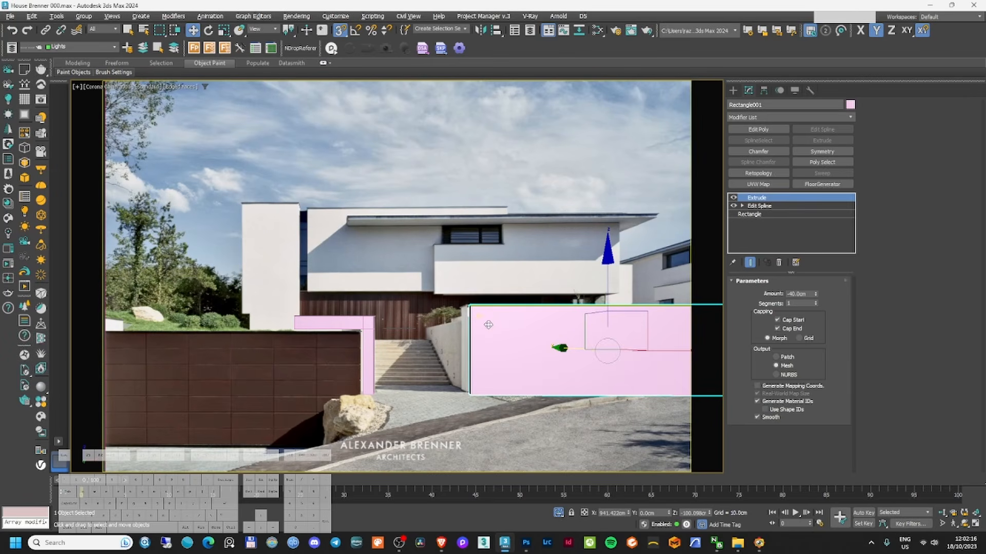
pyautogui.rightClick(489, 325)
pyautogui.click(499, 332)
# - Try to draw a rectangle spline over the garage wall in the camera view
pyautogui.click(732, 90)
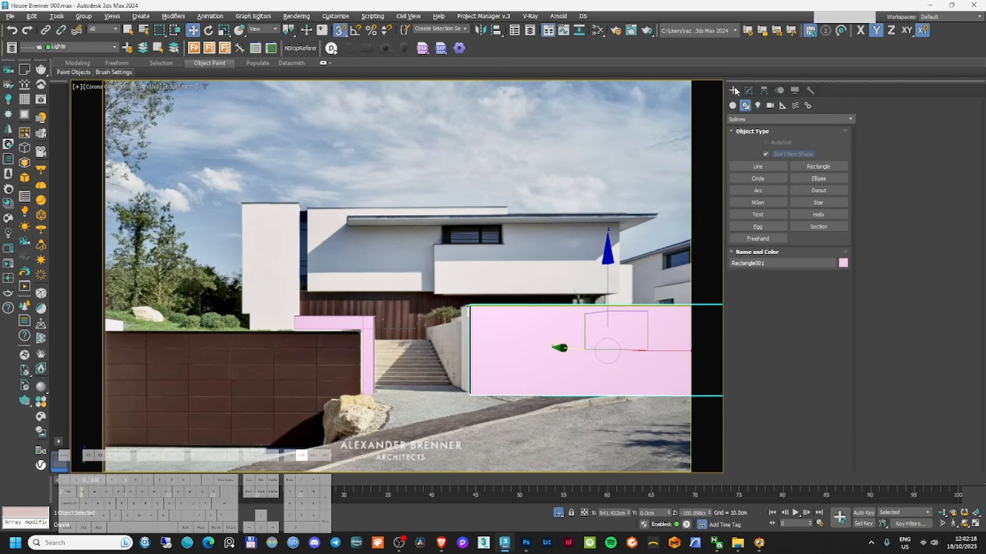
pyautogui.click(818, 167)
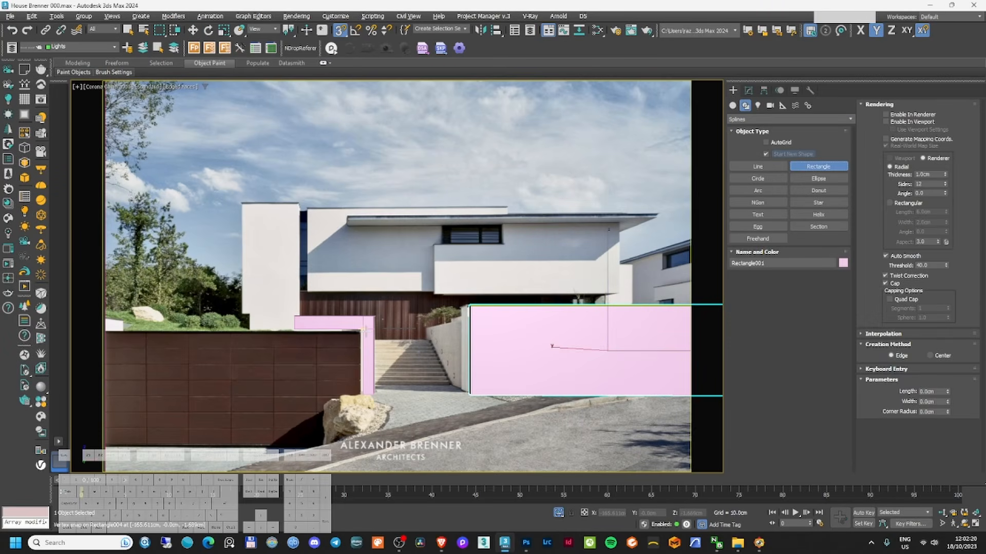
pyautogui.moveTo(365, 330); pyautogui.dragTo(330, 358)
pyautogui.hotkey('ctrl', 'z')
# - In the front view, draw a rectangle spline for the garage wall from the inner corner below the white band outward and down
pyautogui.press('f')
pyautogui.press('z')
pyautogui.scroll(-5, 315, 229)
pyautogui.moveTo(216, 261); pyautogui.dragTo(520, 235, button='middle')
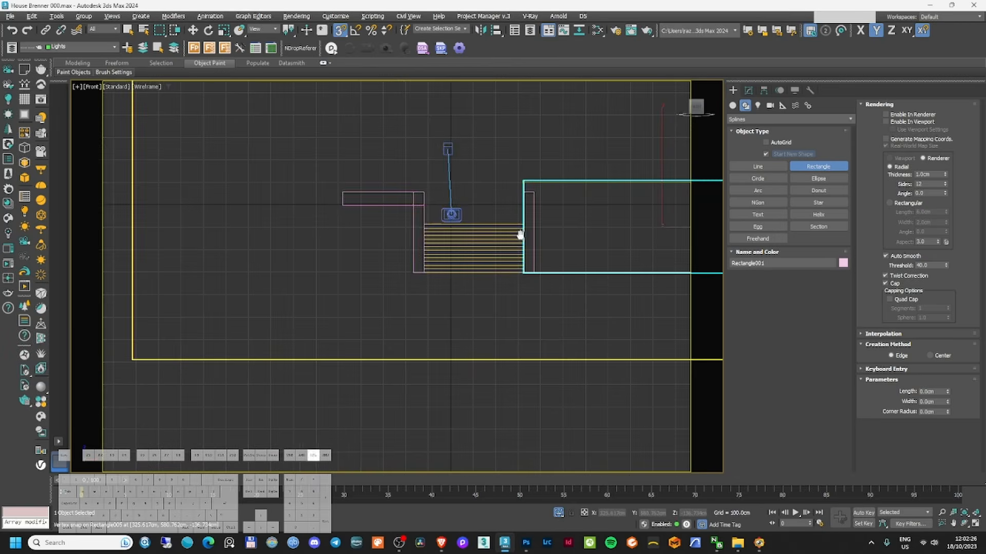
pyautogui.scroll(2, 473, 233)
pyautogui.moveTo(390, 197); pyautogui.dragTo(143, 372)
# - Add an Edit Spline modifier to the garage wall rectangle and return to the camera view
pyautogui.moveTo(207, 335); pyautogui.dragTo(401, 332, button='middle')
pyautogui.scroll(-4, 277, 323)
pyautogui.scroll(5, 364, 306)
pyautogui.click(749, 90)
pyautogui.click(821, 129)
pyautogui.press('c')
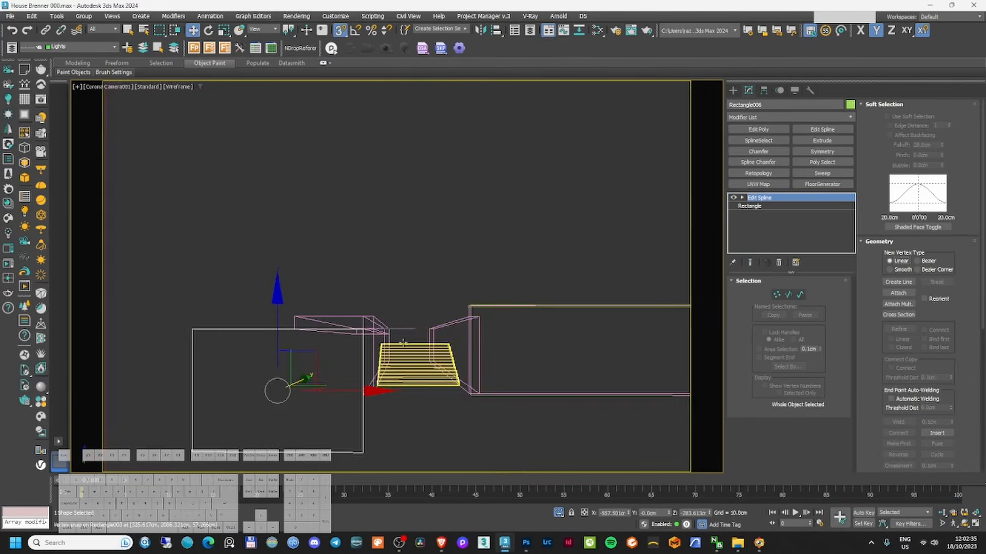
# - Move the outer vertices of the garage wall outline outward to the edge of the reference photo
pyautogui.press('F3')
pyautogui.click(777, 294)
pyautogui.moveTo(236, 465); pyautogui.dragTo(159, 293)
pyautogui.press('s')
pyautogui.moveTo(270, 329); pyautogui.dragTo(182, 324)
# - Shift the lower and upper vertices of the garage wall outline vertically to match the dark wall in the photo
pyautogui.moveTo(392, 429); pyautogui.dragTo(90, 491)
pyautogui.moveTo(106, 393); pyautogui.dragTo(107, 386)
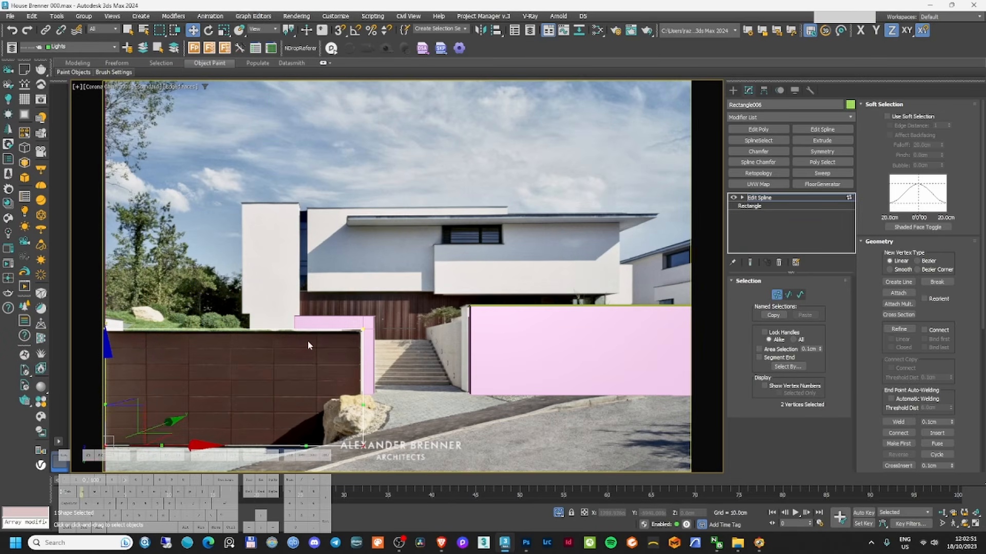
pyautogui.moveTo(85, 348); pyautogui.dragTo(84, 343)
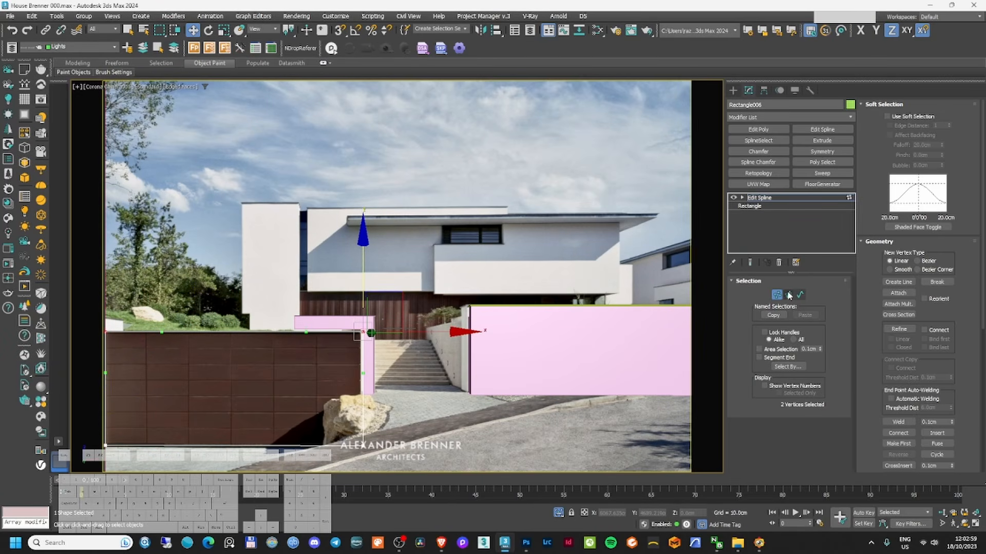
# - Add an Edit Poly modifier to the garage wall outline and make the wall see-through over the photo
pyautogui.click(759, 197)
pyautogui.click(759, 131)
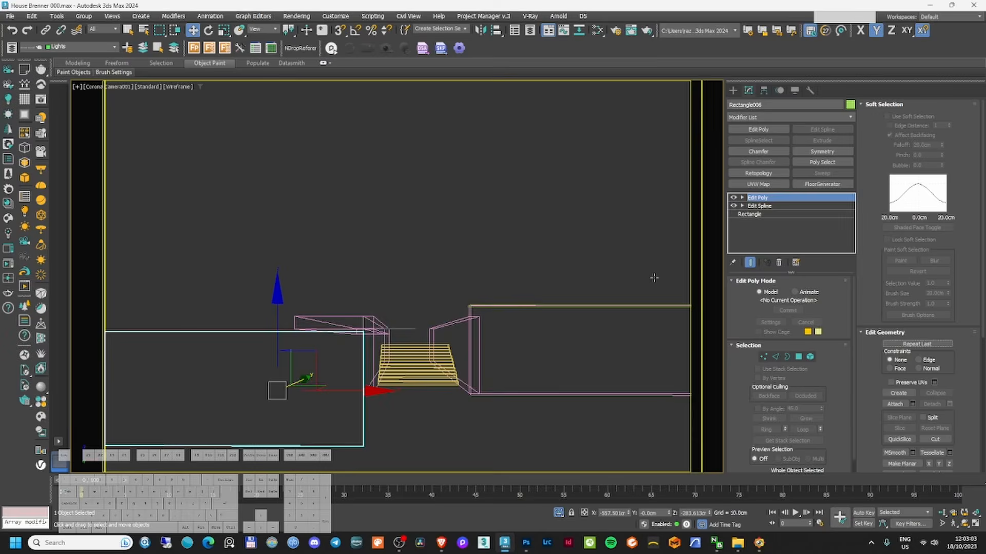
pyautogui.hotkey('alt', 'x')
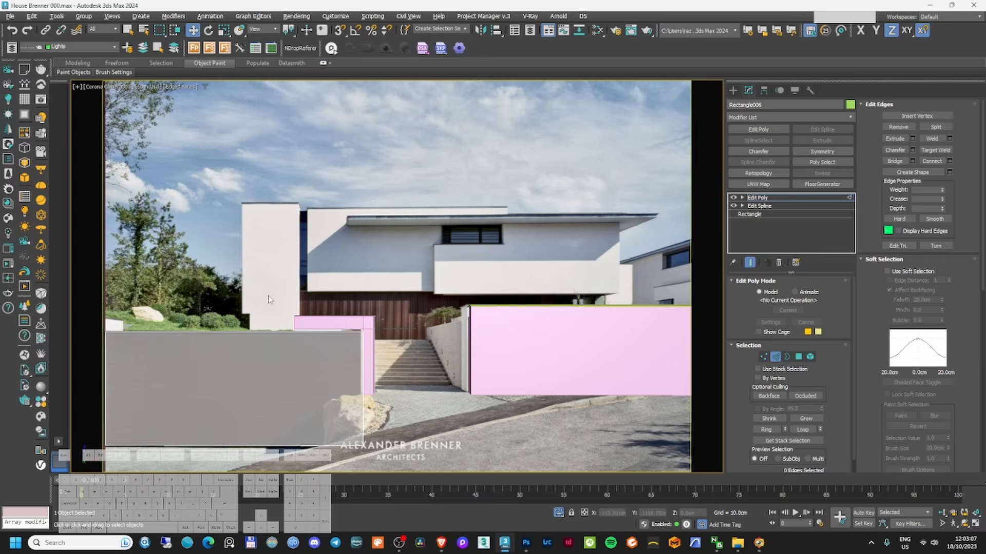
# - Copy the garage wall upward and isolate the original and its copy in the front view
pyautogui.keyDown('shift'); pyautogui.moveTo(283, 329); pyautogui.dragTo(283, 266); pyautogui.keyUp('shift')
pyautogui.click(500, 314)
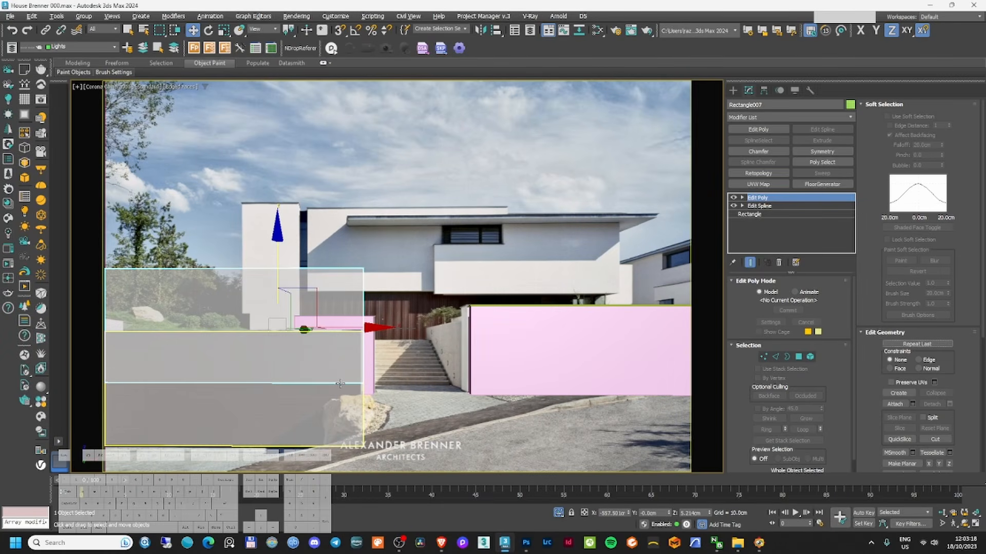
pyautogui.keyDown('ctrl'); pyautogui.click(263, 403); pyautogui.keyUp('ctrl')
pyautogui.press('f')
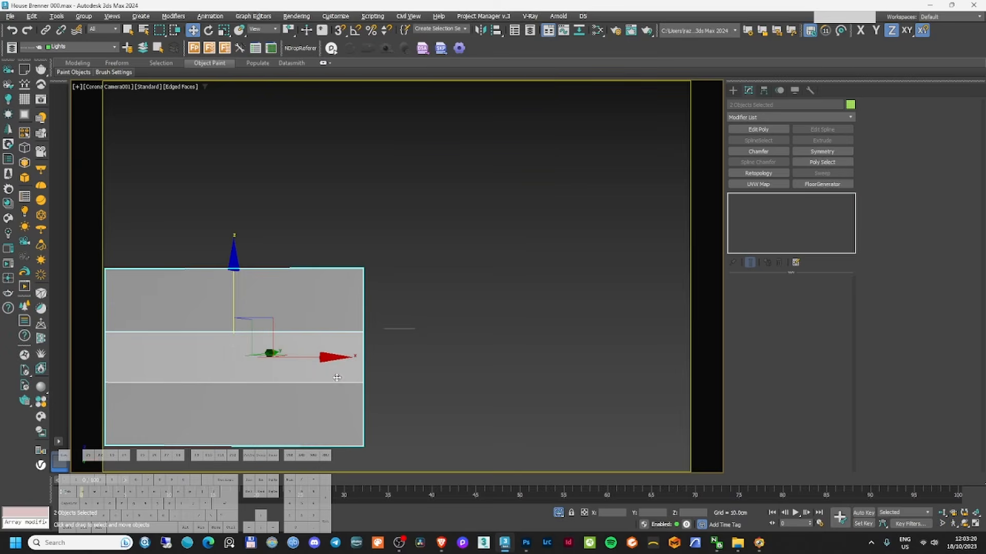
pyautogui.press('z')
pyautogui.press('g')
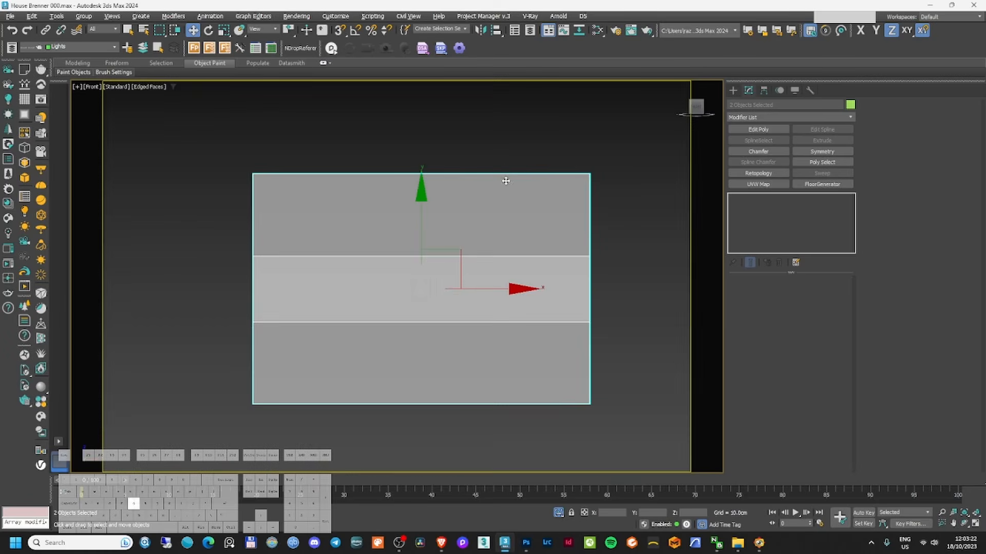
# - Snap the copied wall onto the original's top edge and lower its upper vertices to make a thin cap strip
pyautogui.click(475, 207)
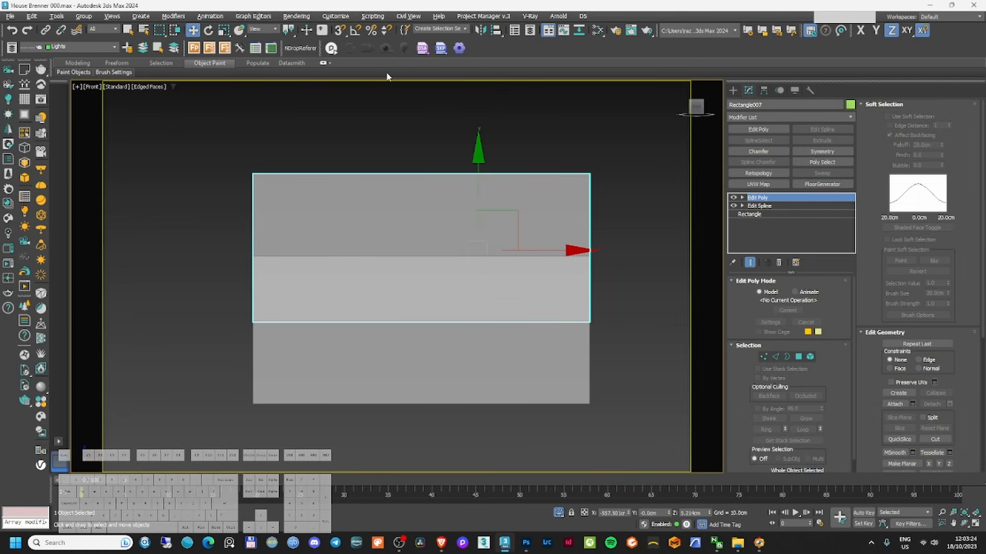
pyautogui.click(448, 141)
pyautogui.click(435, 174)
pyautogui.click(477, 195)
pyautogui.press('s')
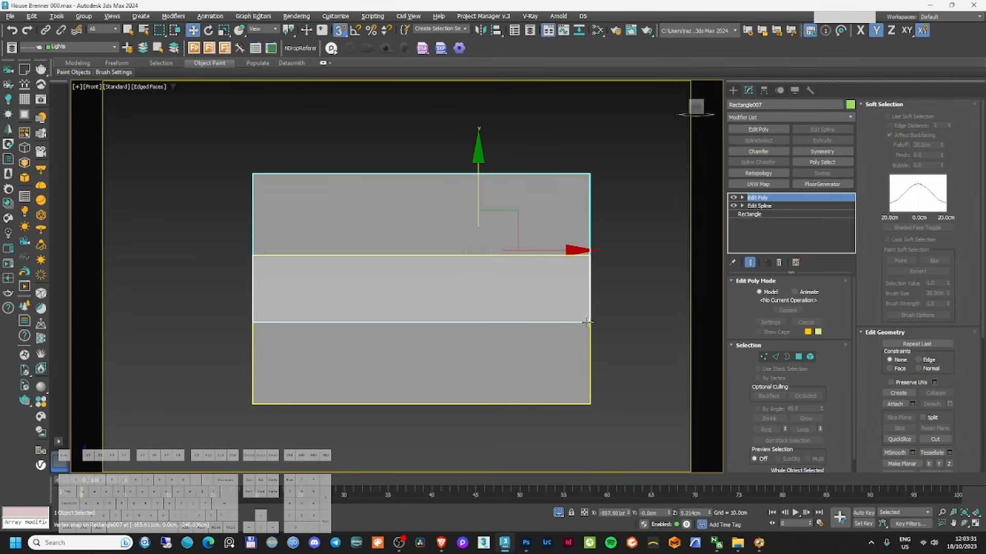
pyautogui.moveTo(589, 322); pyautogui.dragTo(589, 257)
pyautogui.press('c')
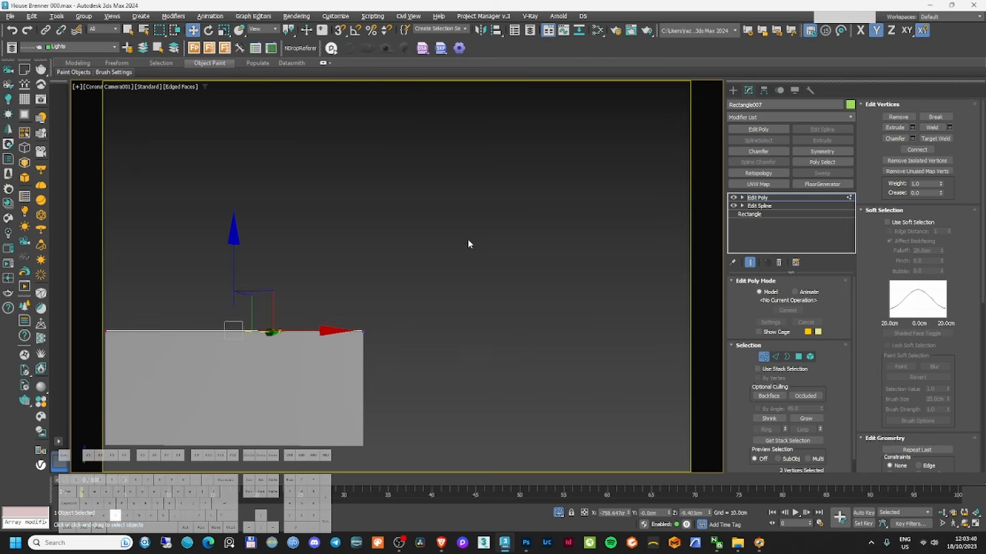
# - Add a Shell modifier to the cap strip with an inner amount of 150 cm
pyautogui.click(762, 117)
pyautogui.write('sh')
pyautogui.press('Return')
pyautogui.press('F3')
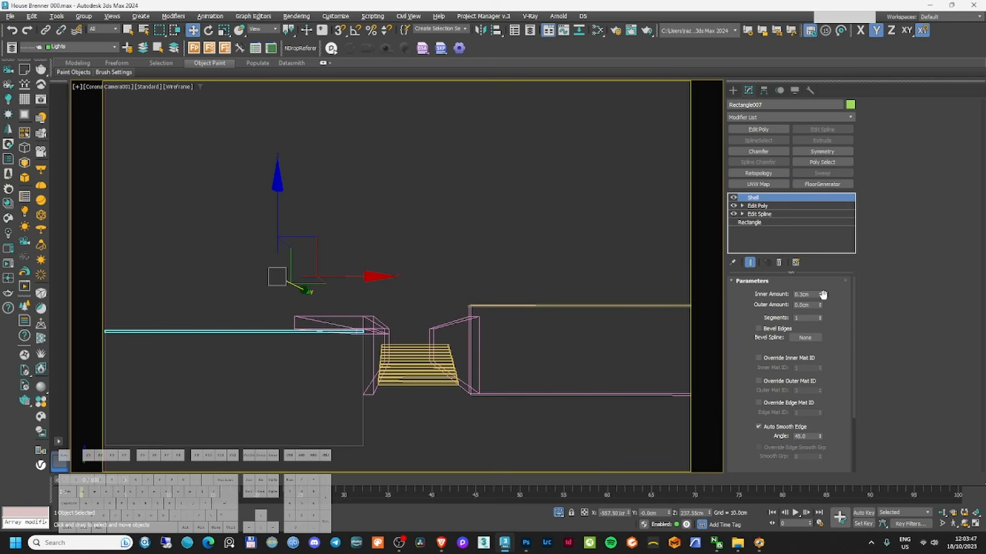
pyautogui.moveTo(820, 294); pyautogui.dragTo(779, 9)
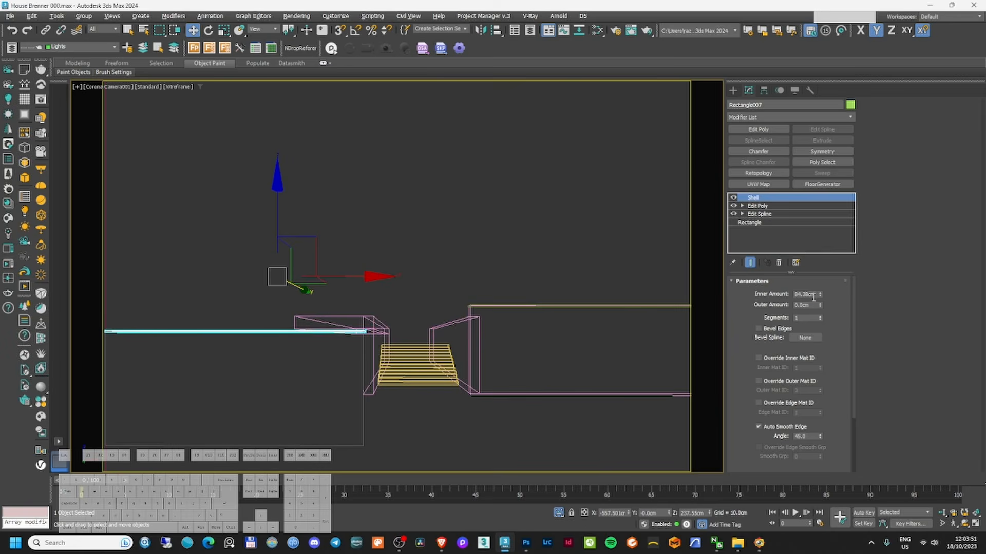
pyautogui.write('150')
pyautogui.press('Return')
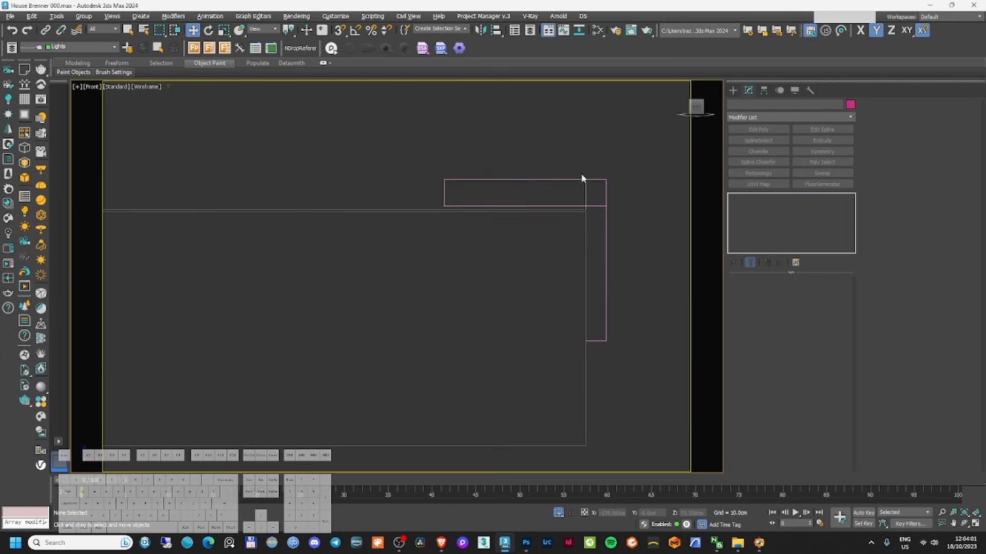
# - In the front view, snap the cap strip upward against the underside of the L-shaped wall's horizontal band
pyautogui.click(581, 174)
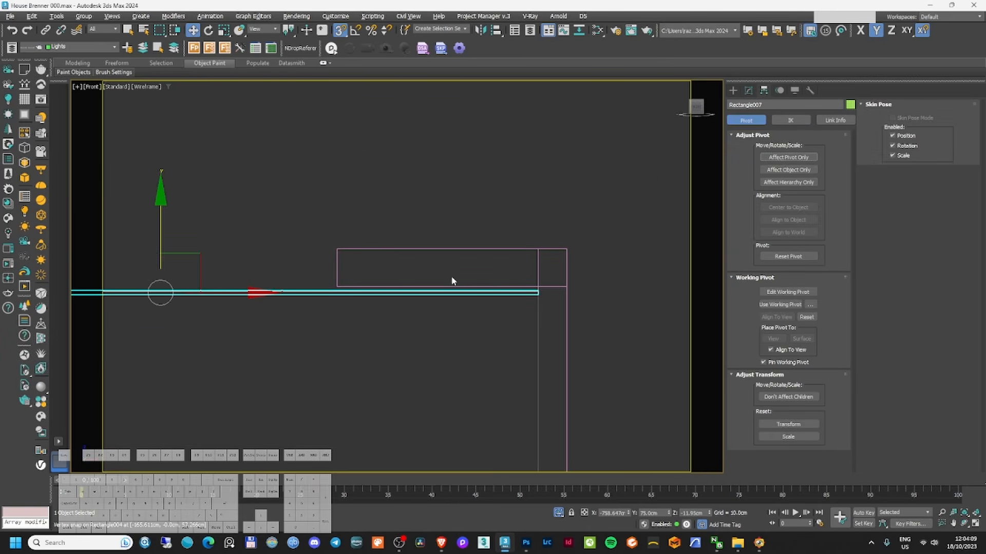
pyautogui.scroll(5, 546, 259)
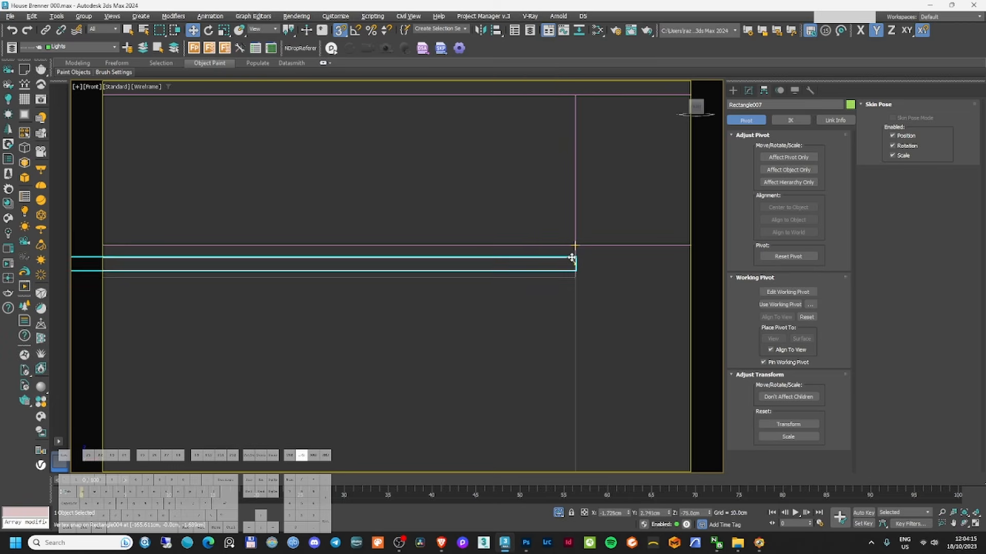
pyautogui.press('F3')
pyautogui.click(749, 90)
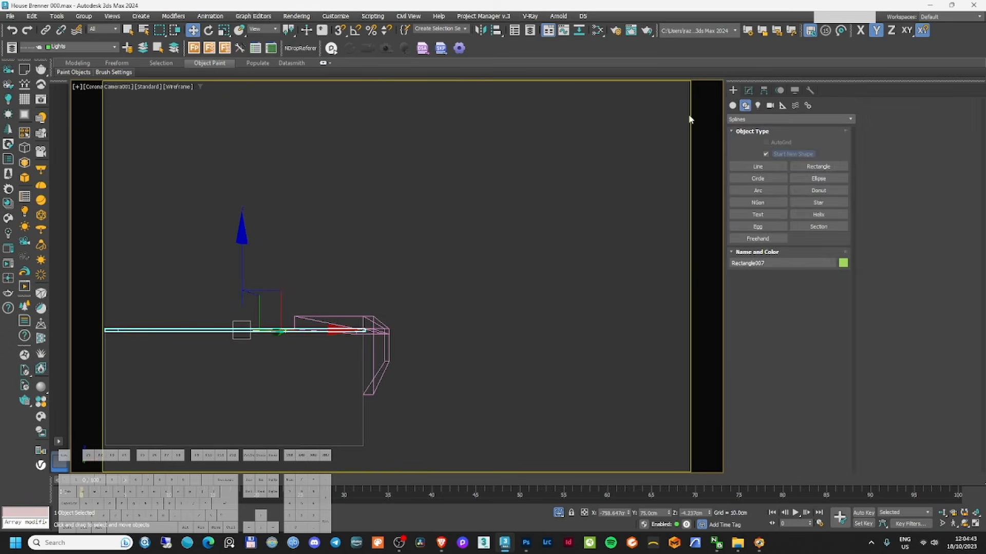
# - Extend the L-shaped wall beside the garage by snapping its lower vertices down to the garage wall's bottom edge
pyautogui.rightClick(397, 365)
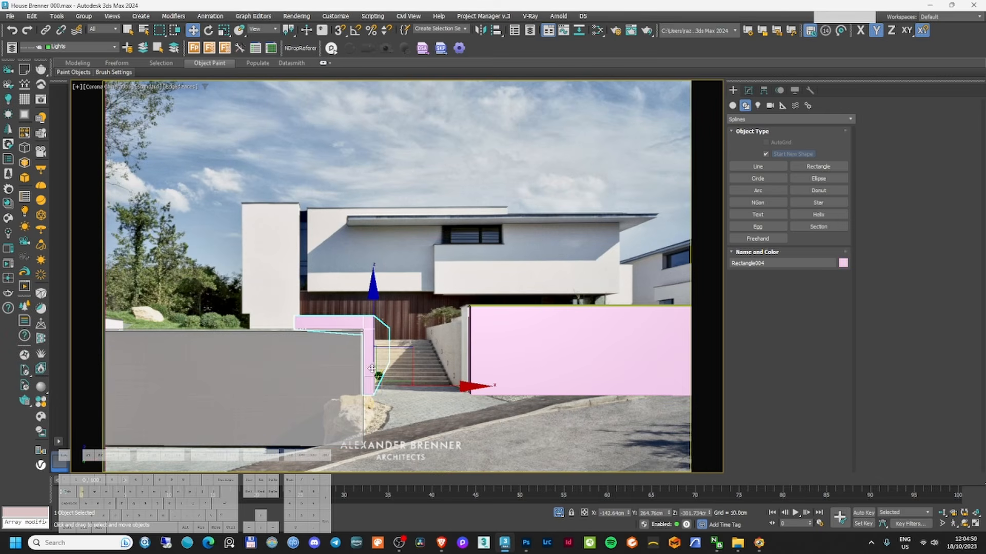
pyautogui.click(747, 91)
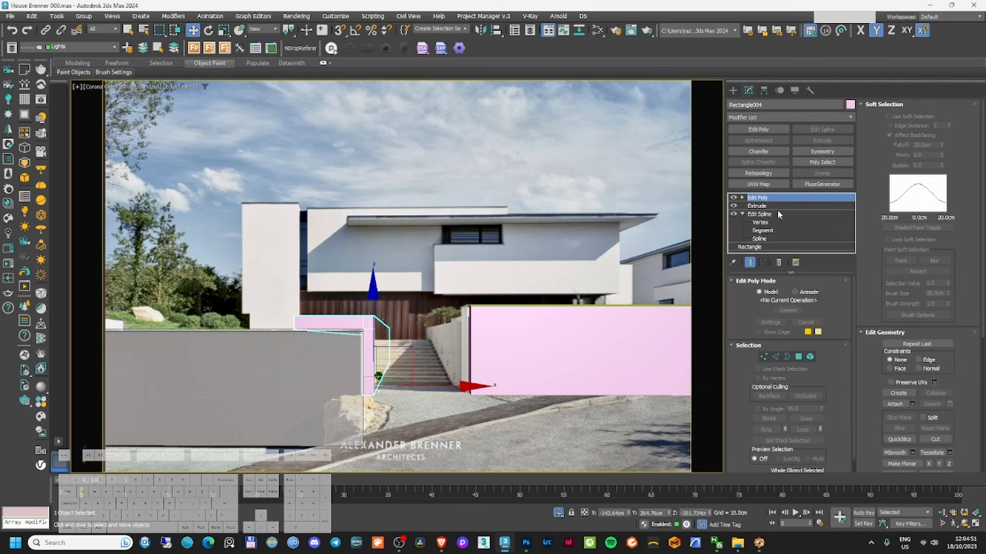
pyautogui.click(764, 356)
pyautogui.press('F3')
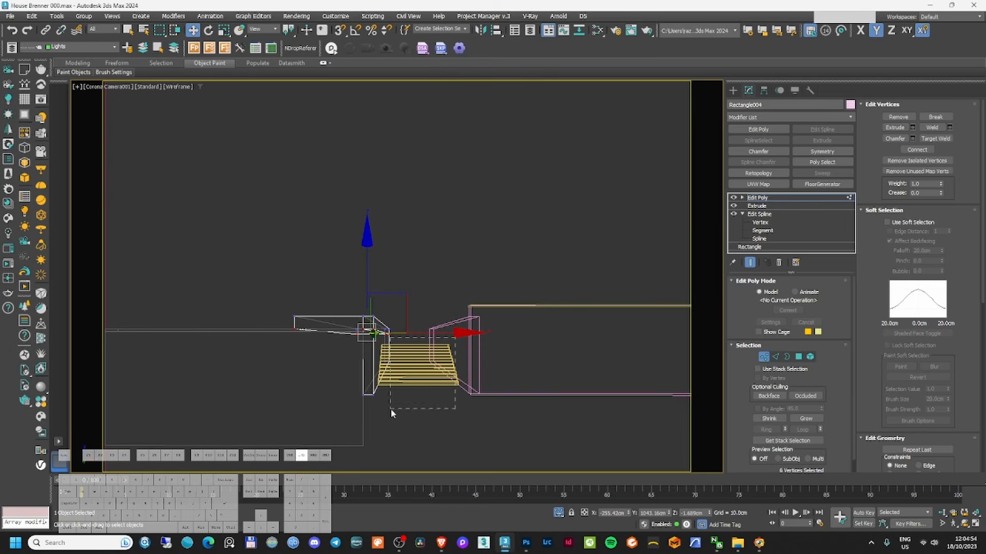
pyautogui.moveTo(392, 413); pyautogui.dragTo(360, 409)
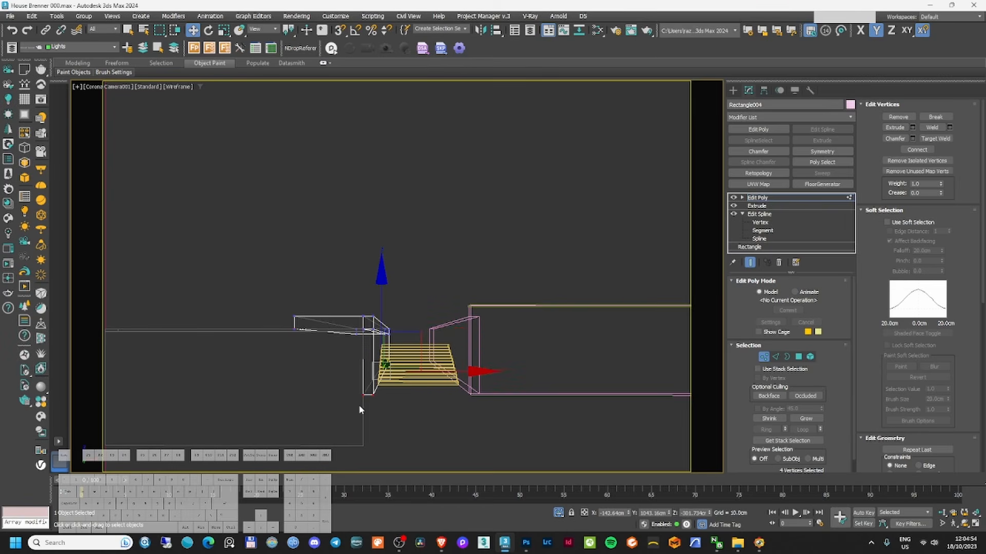
pyautogui.click(339, 29)
pyautogui.moveTo(373, 409); pyautogui.dragTo(368, 446)
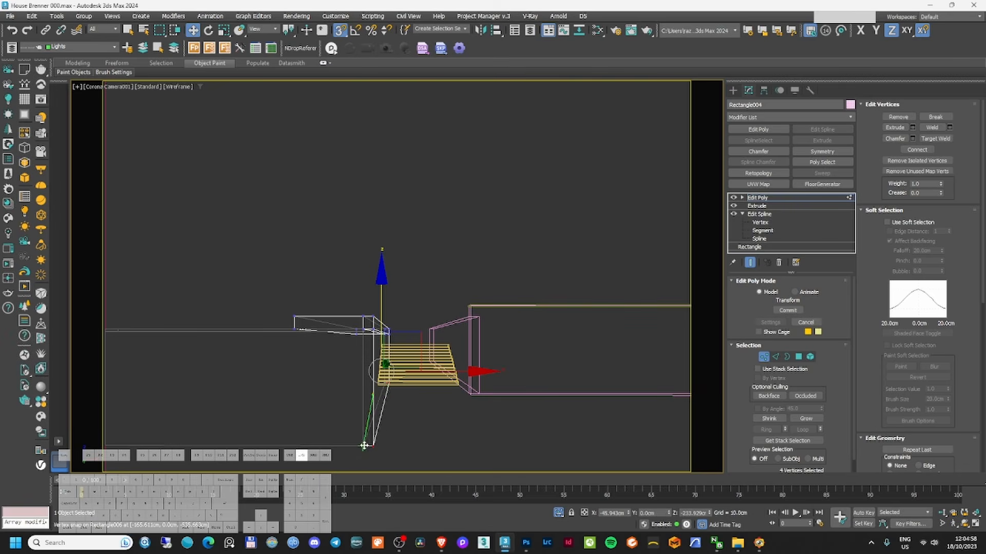
pyautogui.press('F3')
pyautogui.click(769, 362)
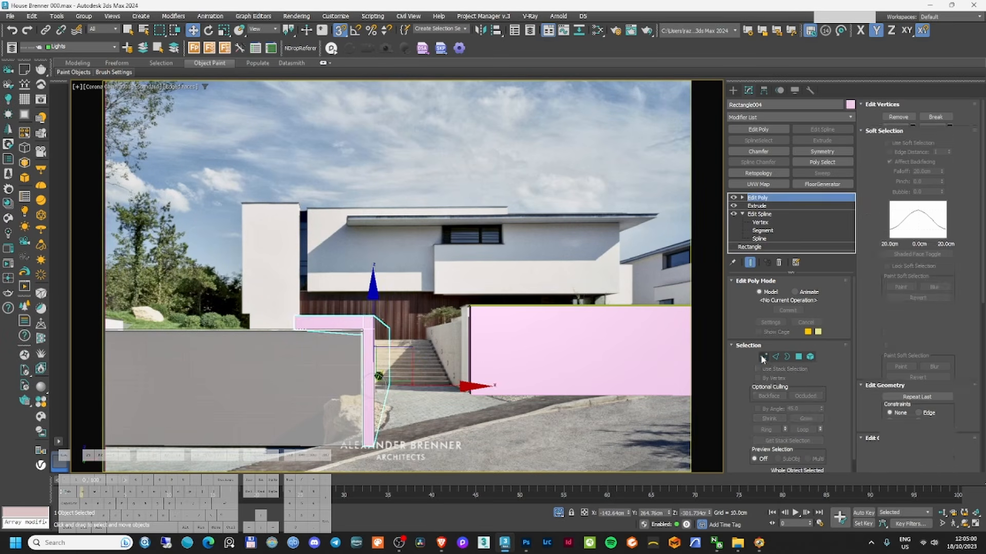
# - Make the long boundary wall beside the stairs see-through so the photo's ground line can be traced
pyautogui.click(733, 90)
pyautogui.press('F3')
pyautogui.press('F3')
pyautogui.click(582, 324)
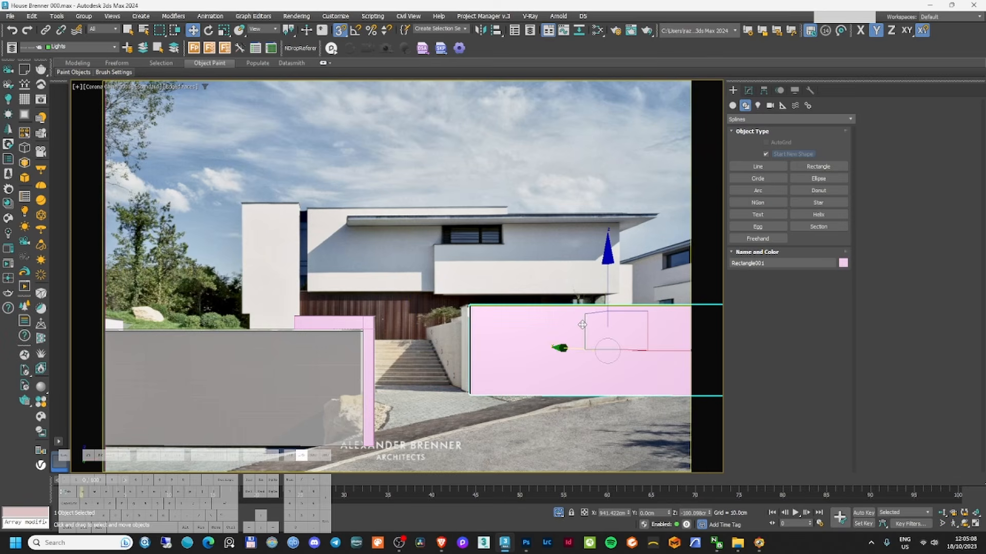
pyautogui.hotkey('alt', 'x')
pyautogui.click(577, 220)
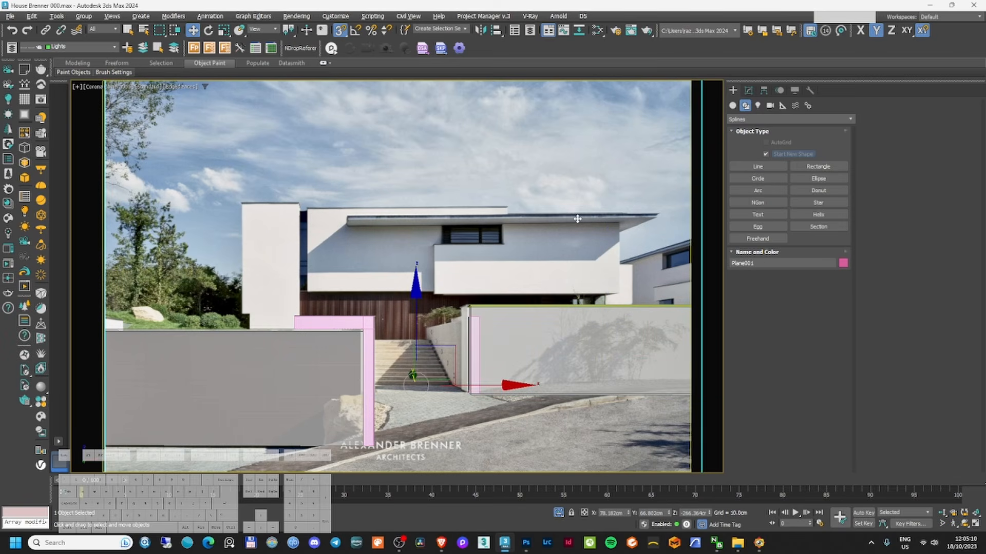
# - Using AutoGrid and snapping, draw a line spline on the long wall's face along the rising ground at its foot
pyautogui.click(758, 166)
pyautogui.click(766, 142)
pyautogui.press('s')
pyautogui.click(478, 394)
pyautogui.click(493, 389)
pyautogui.click(531, 384)
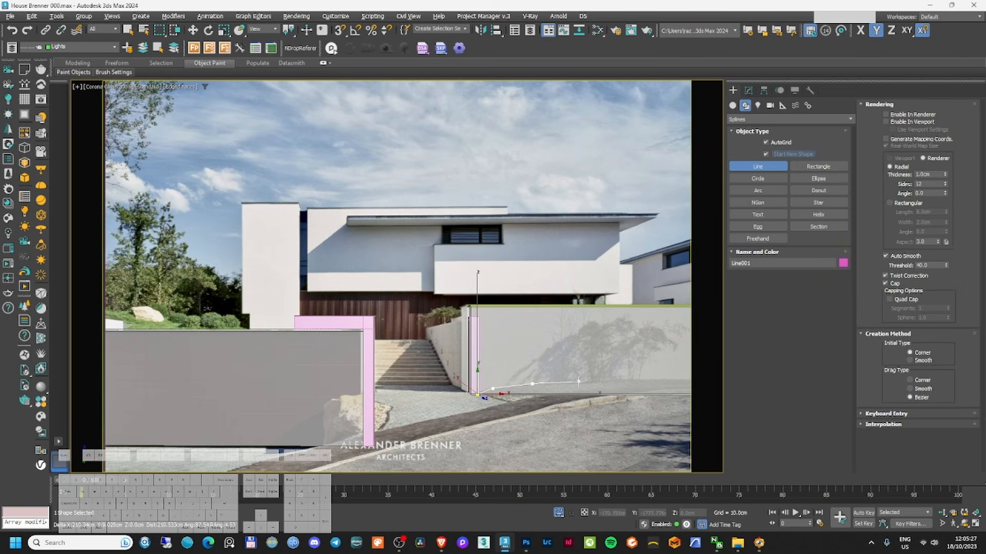
pyautogui.click(588, 380)
pyautogui.click(657, 380)
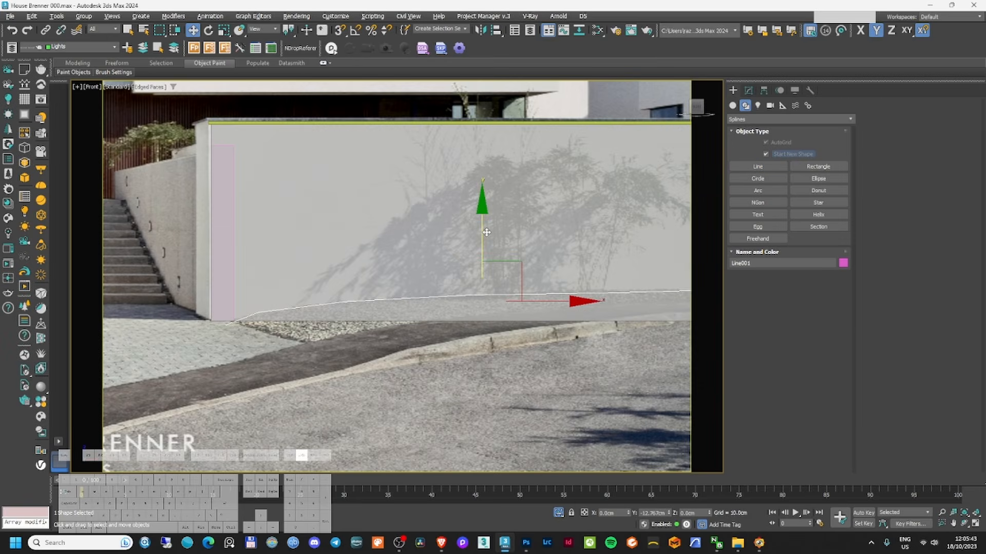
# - In the front view, trace a second line along the first ground line, from beyond the wall's outer end back toward the stairs
pyautogui.keyDown('alt'); pyautogui.moveTo(487, 231); pyautogui.dragTo(476, 303, button='middle'); pyautogui.keyUp('alt')
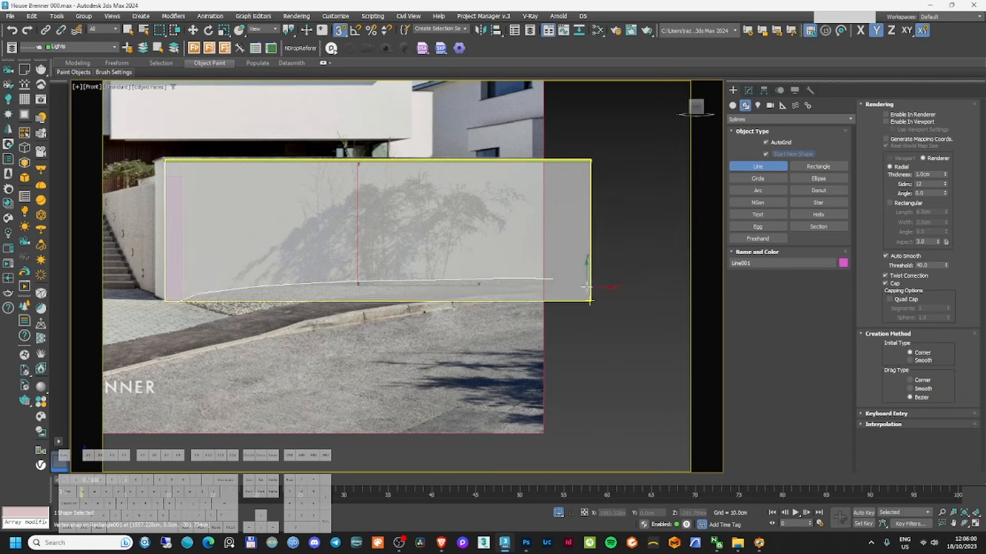
pyautogui.click(534, 283)
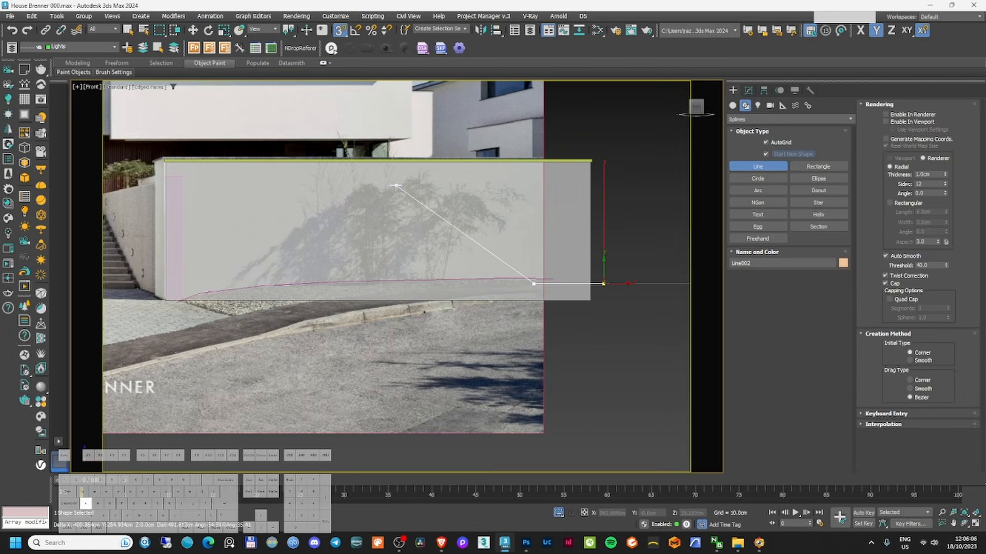
pyautogui.click(454, 287)
pyautogui.click(381, 292)
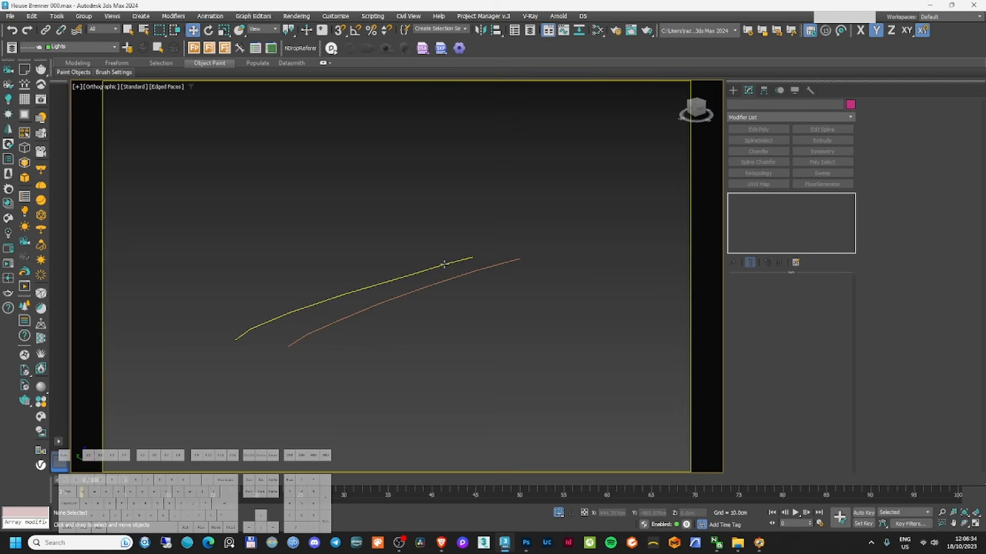
# - Attach the second ground line to the first so both belong to one spline object
pyautogui.click(898, 320)
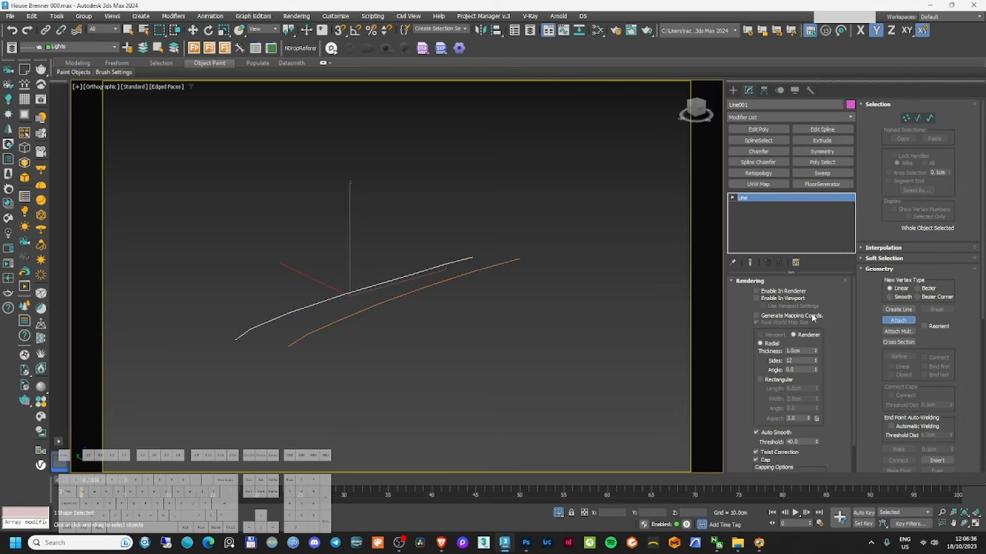
pyautogui.click(470, 277)
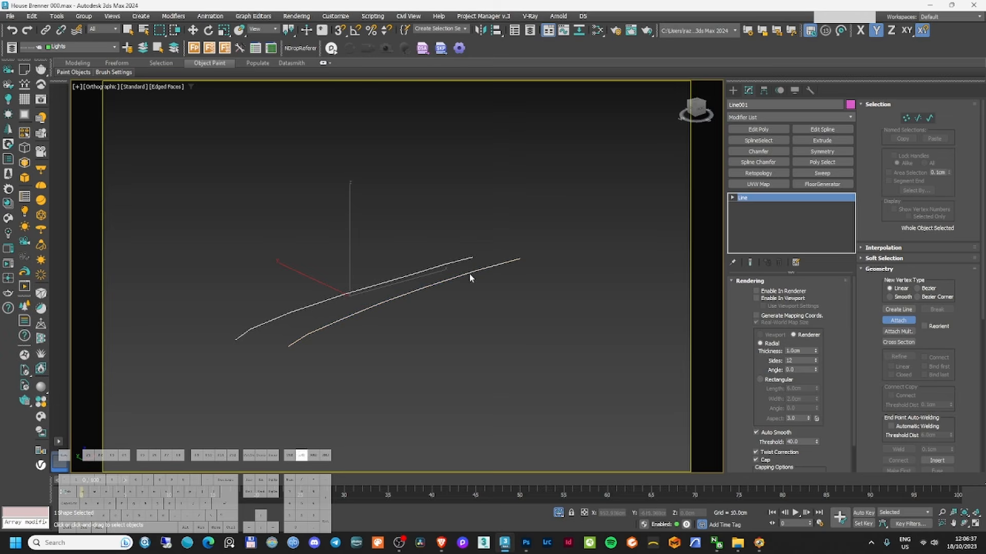
pyautogui.click(899, 321)
# - Create connecting lines between the matching end vertices of the two ground lines to close the outline at both ends
pyautogui.click(906, 118)
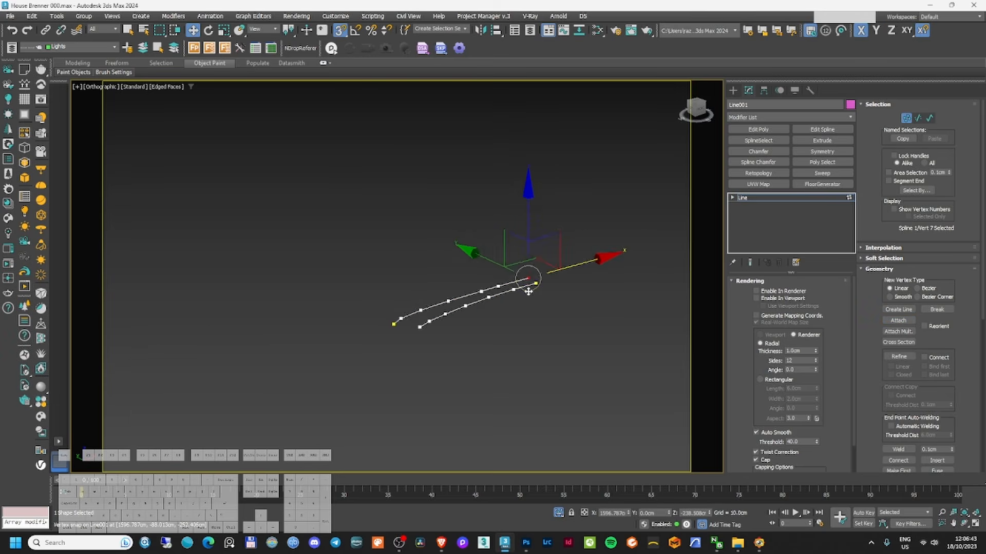
pyautogui.scroll(4, 426, 321)
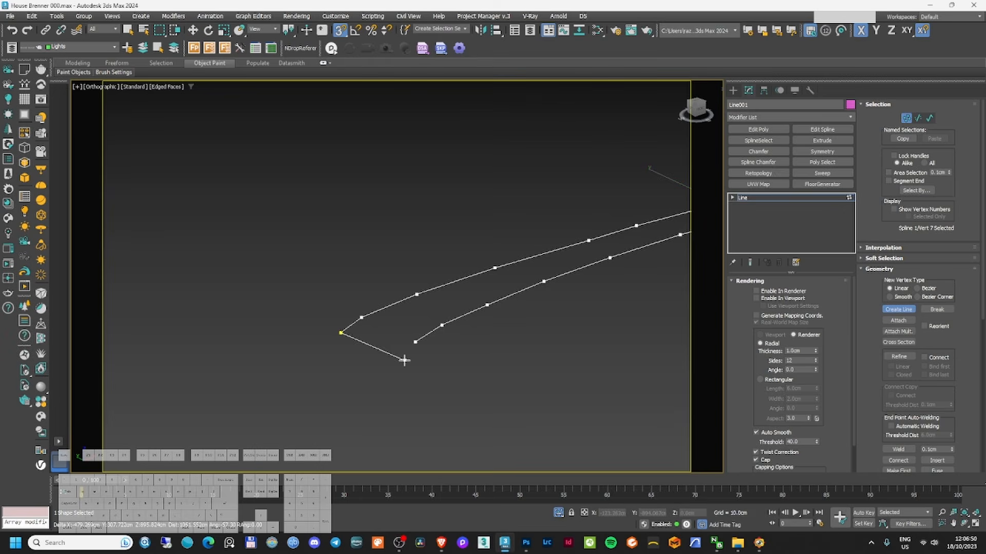
pyautogui.click(415, 342)
pyautogui.moveTo(508, 276); pyautogui.dragTo(305, 339, button='middle')
pyautogui.scroll(3, 556, 264)
pyautogui.click(483, 269)
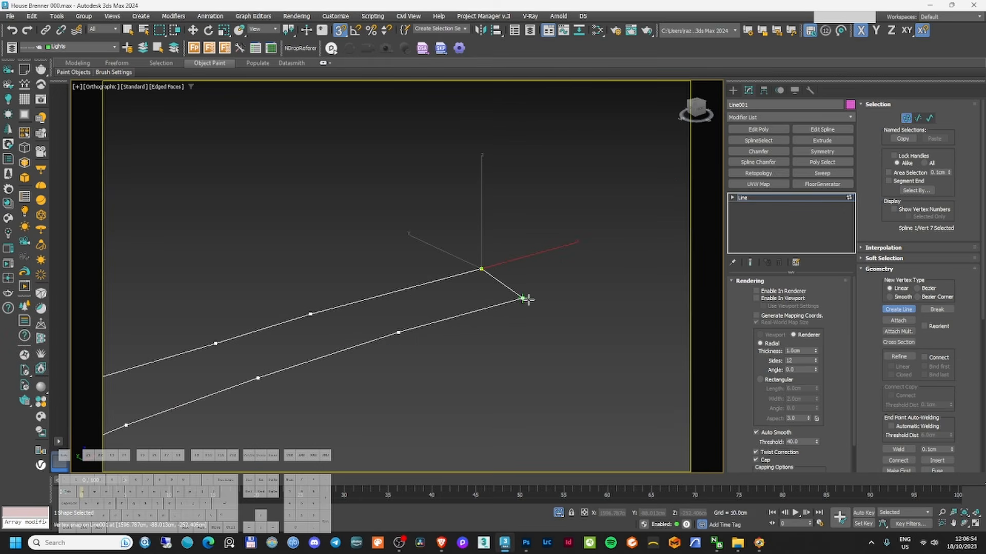
pyautogui.click(523, 299)
pyautogui.click(473, 279)
pyautogui.click(898, 312)
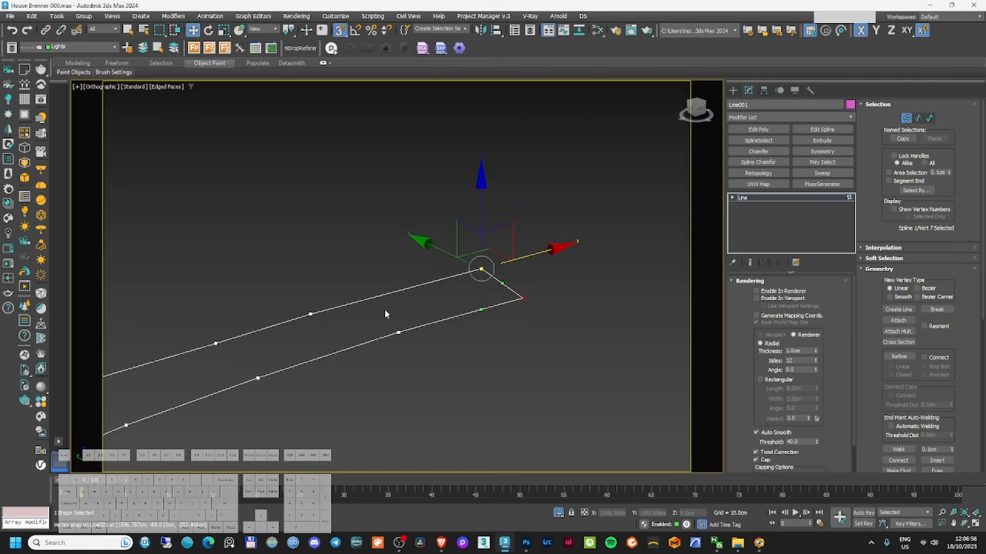
# - Create three cross lines between facing vertices of the two ground lines, from the outer end to mid-strip
pyautogui.scroll(-3, 385, 312)
pyautogui.moveTo(385, 312); pyautogui.dragTo(543, 292, button='middle')
pyautogui.scroll(2, 464, 316)
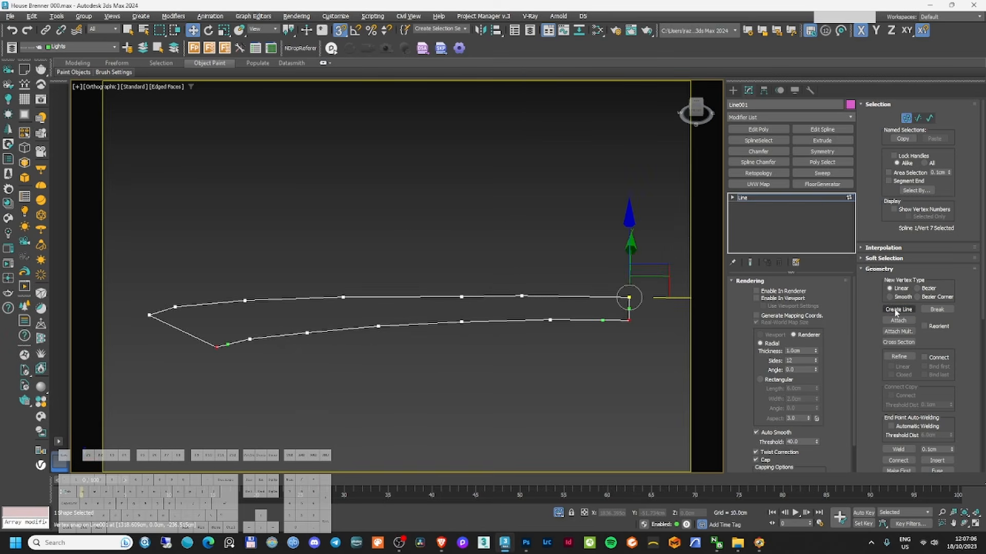
pyautogui.click(898, 309)
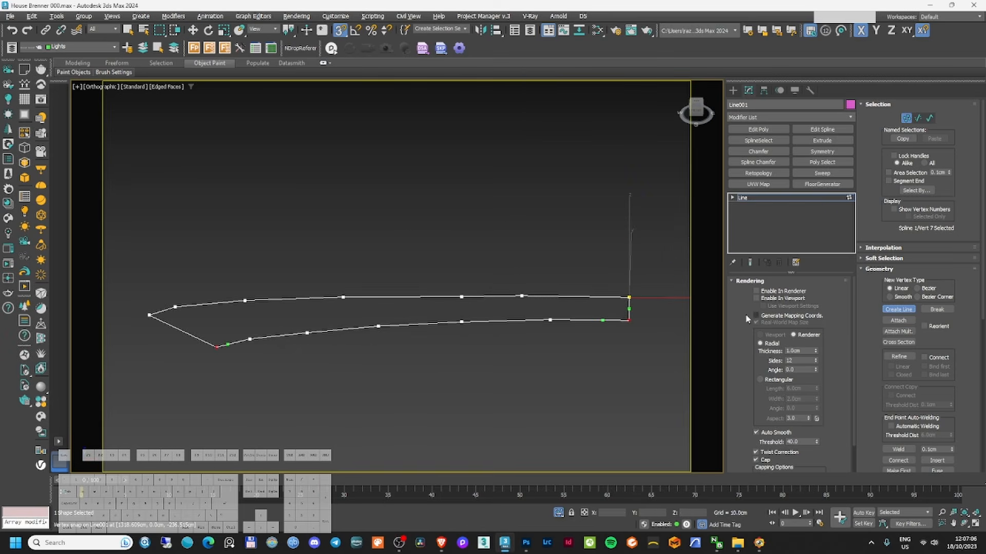
pyautogui.click(549, 320)
pyautogui.rightClick(473, 291)
pyautogui.click(463, 326)
pyautogui.rightClick(404, 267)
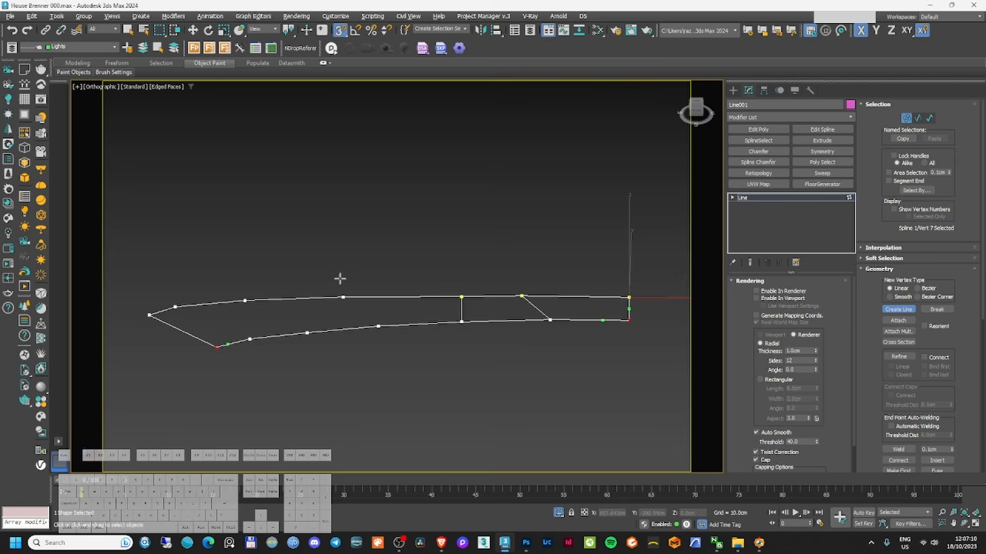
pyautogui.click(380, 326)
pyautogui.rightClick(380, 306)
# - Create two more cross lines between the facing vertices near the strip's stair end
pyautogui.scroll(2, 244, 314)
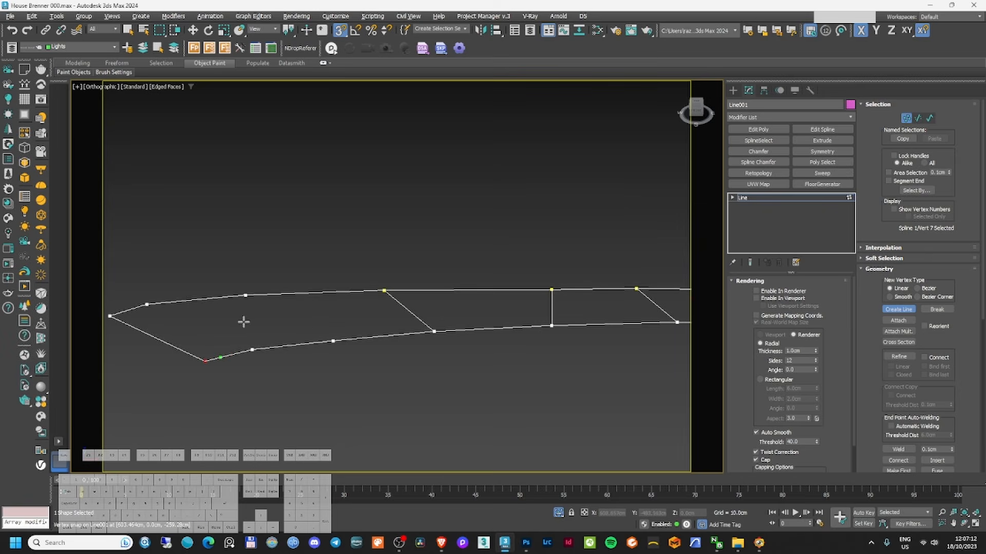
pyautogui.click(245, 297)
pyautogui.click(334, 340)
pyautogui.rightClick(352, 304)
pyautogui.scroll(1, 196, 309)
pyautogui.moveTo(196, 310); pyautogui.dragTo(398, 286, button='middle')
pyautogui.scroll(1, 393, 288)
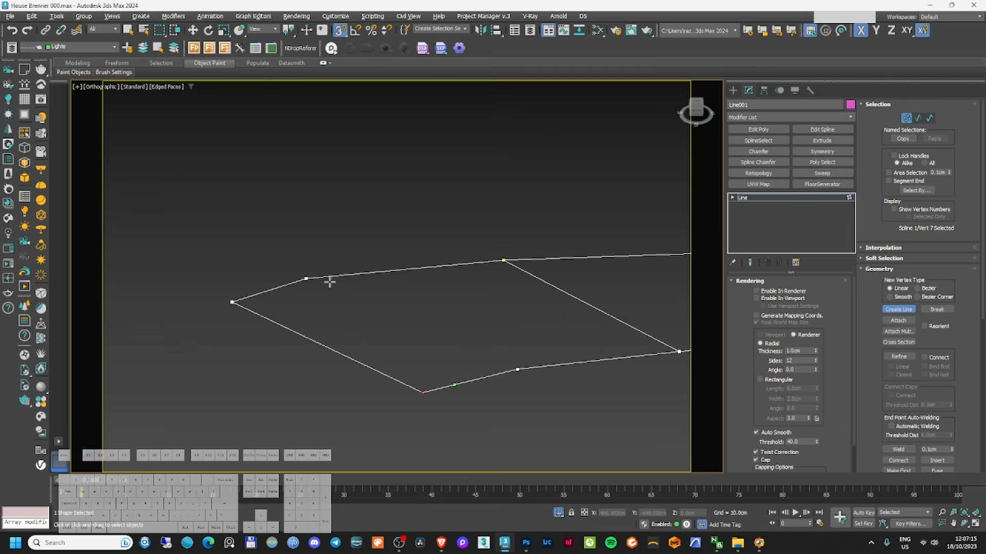
pyautogui.click(311, 281)
pyautogui.click(520, 369)
pyautogui.rightClick(484, 315)
pyautogui.scroll(-3, 525, 297)
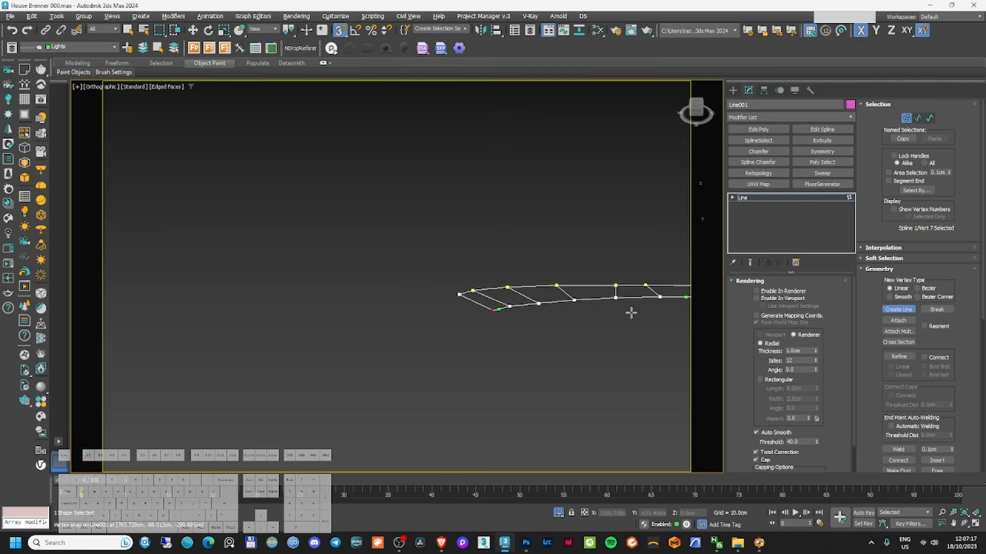
# - Delete the curved cross segment near the strip's stair end
pyautogui.moveTo(631, 313); pyautogui.dragTo(421, 322, button='middle')
pyautogui.moveTo(421, 322)
pyautogui.keyDown('alt'); pyautogui.mouseDown(button='middle')
pyautogui.moveTo(508, 288)
pyautogui.moveTo(498, 282)
pyautogui.moveTo(479, 298)
pyautogui.mouseUp(button='middle'); pyautogui.keyUp('alt')
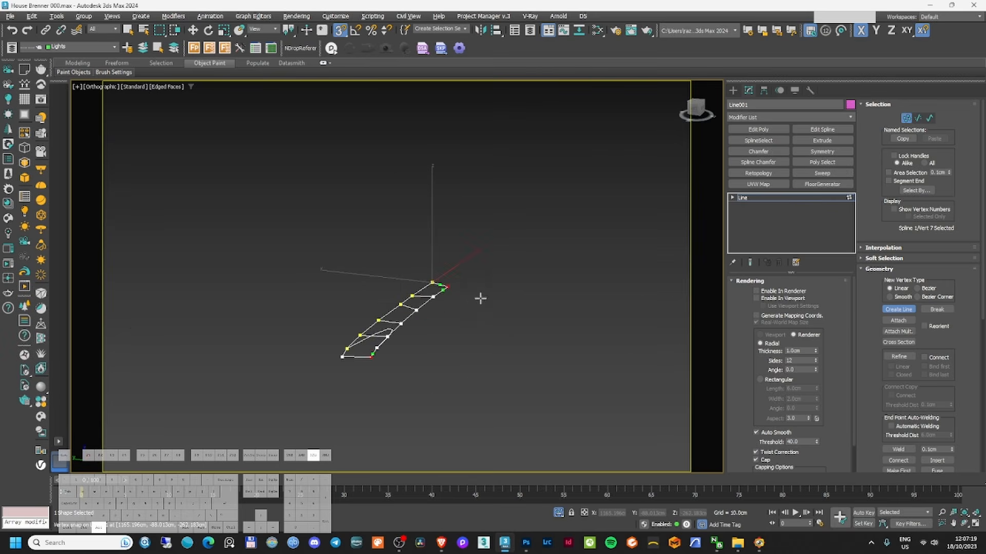
pyautogui.scroll(2, 385, 340)
pyautogui.rightClick(385, 341)
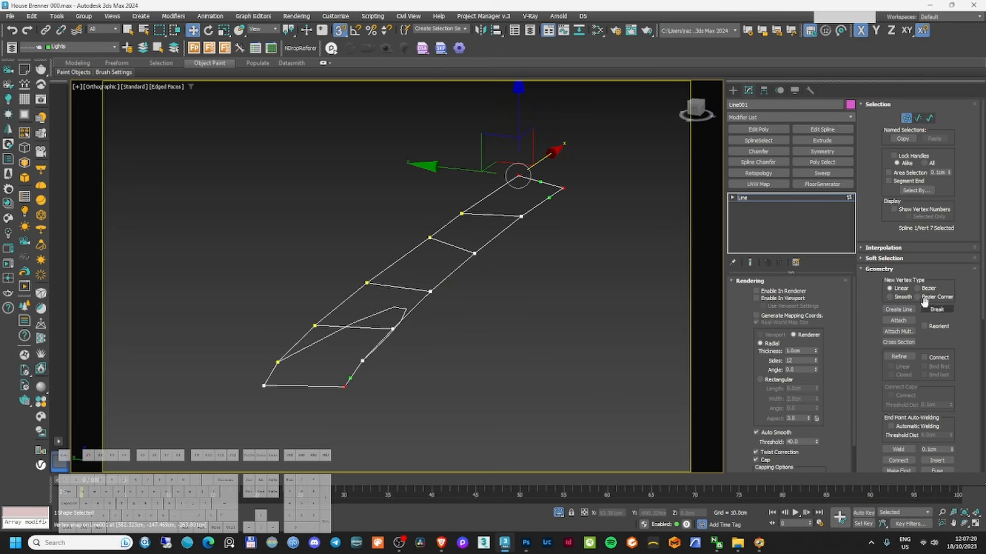
pyautogui.click(918, 119)
pyautogui.click(323, 337)
pyautogui.press('Delete')
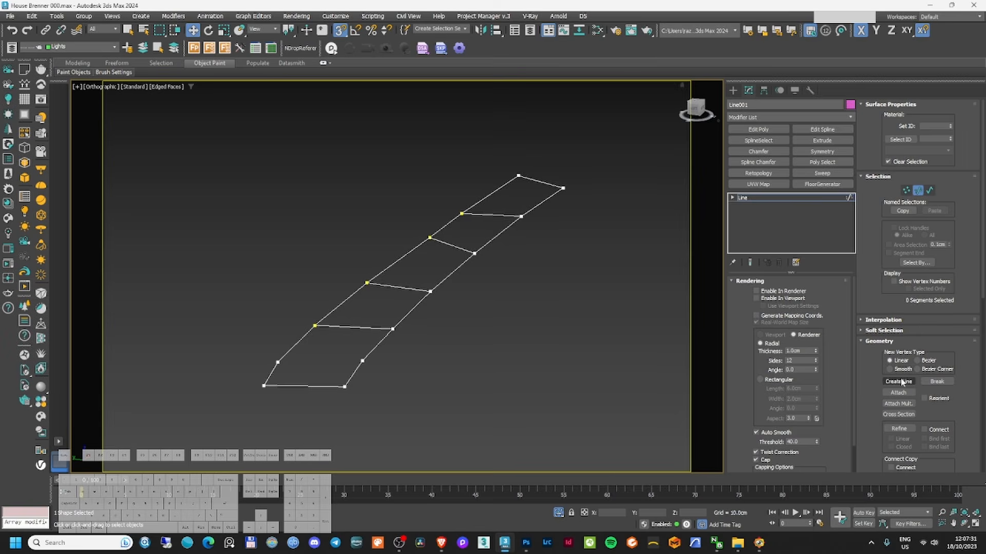
# - Create a straight cross line between the two facing vertices closest to the strip's stair end
pyautogui.click(899, 382)
pyautogui.click(277, 359)
pyautogui.click(364, 357)
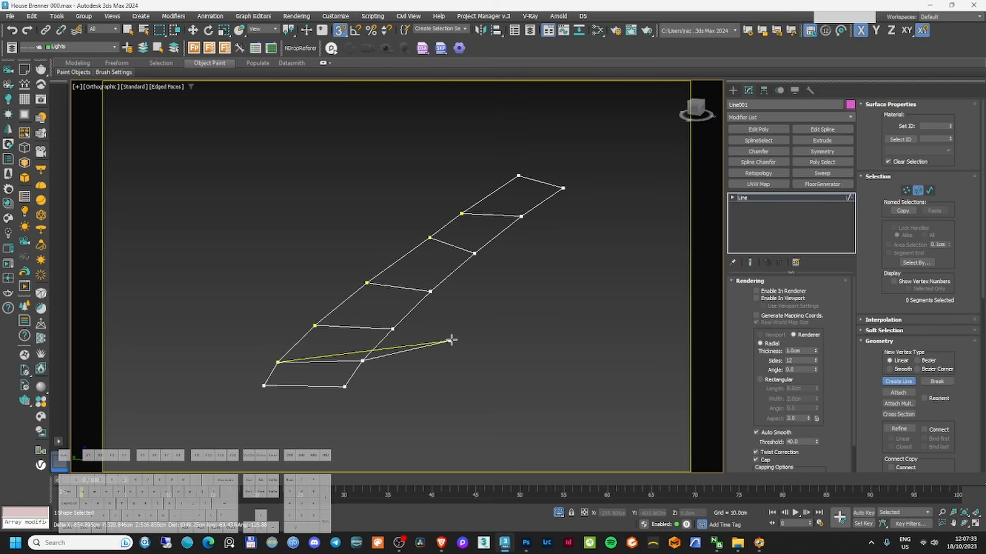
pyautogui.rightClick(453, 339)
pyautogui.scroll(-4, 486, 306)
pyautogui.moveTo(486, 306)
pyautogui.keyDown('alt'); pyautogui.mouseDown(button='middle')
pyautogui.moveTo(413, 288)
pyautogui.moveTo(339, 301)
pyautogui.moveTo(437, 298)
pyautogui.mouseUp(button='middle'); pyautogui.keyUp('alt')
# - Select all vertices of the ground strip spline and apply an Edit Patch modifier to surface it
pyautogui.hotkey('ctrl', 'a')
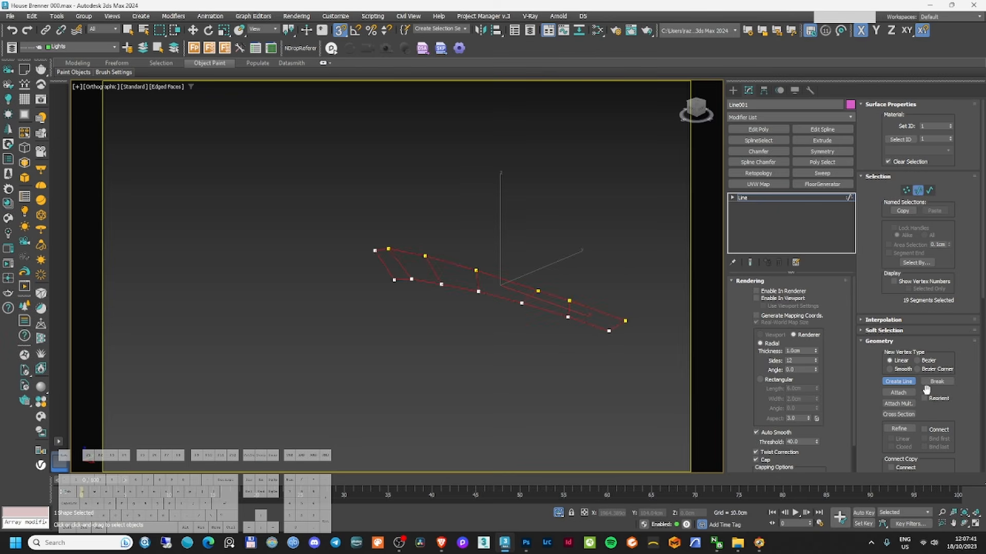
pyautogui.scroll(-5, 926, 390)
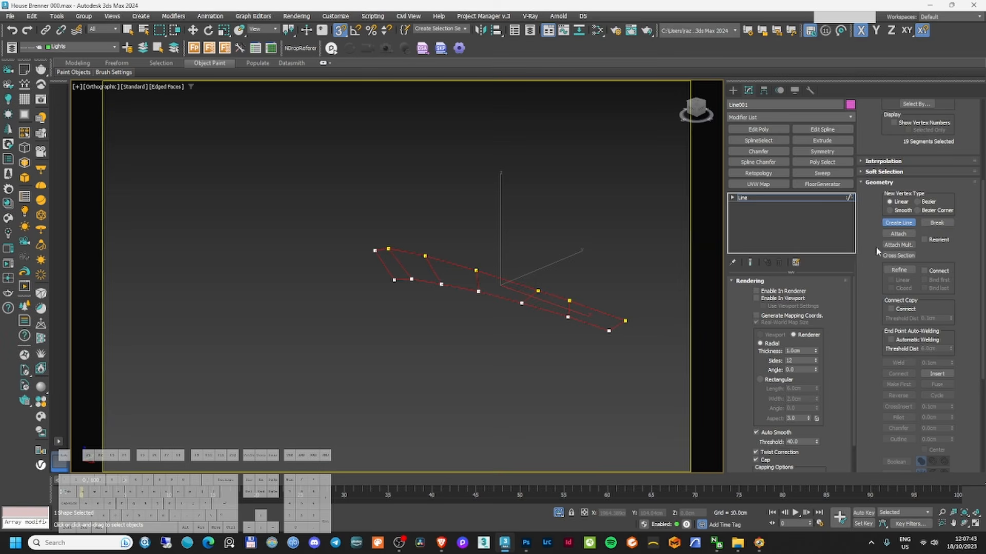
pyautogui.scroll(2, 875, 254)
pyautogui.press('1')
pyautogui.scroll(-2, 935, 217)
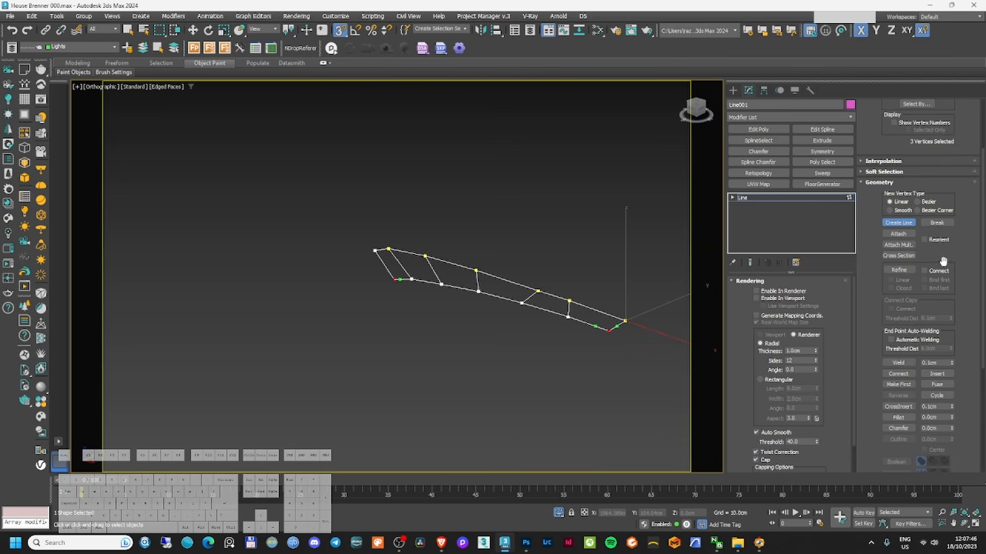
pyautogui.hotkey('ctrl', 'a')
pyautogui.press('w')
pyautogui.click(797, 118)
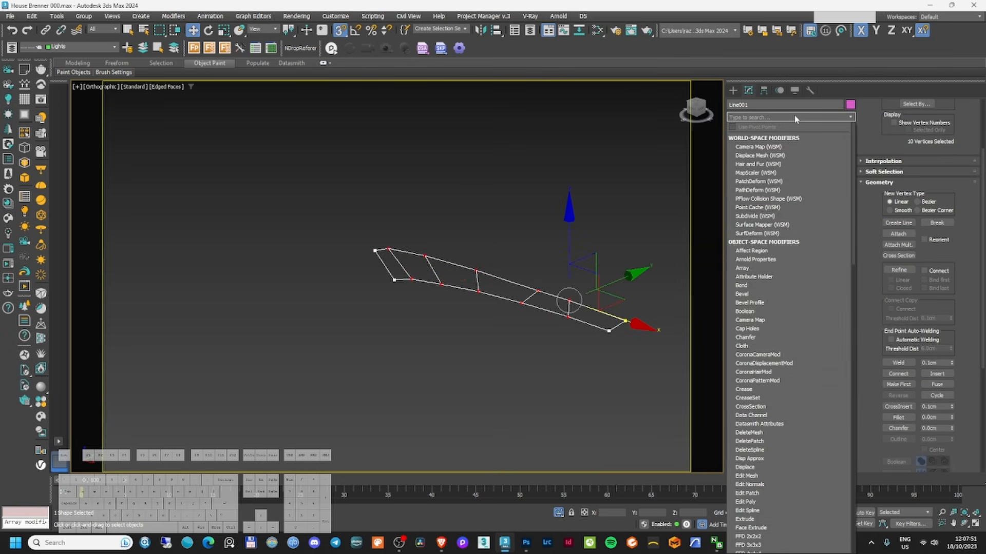
pyautogui.write('ed')
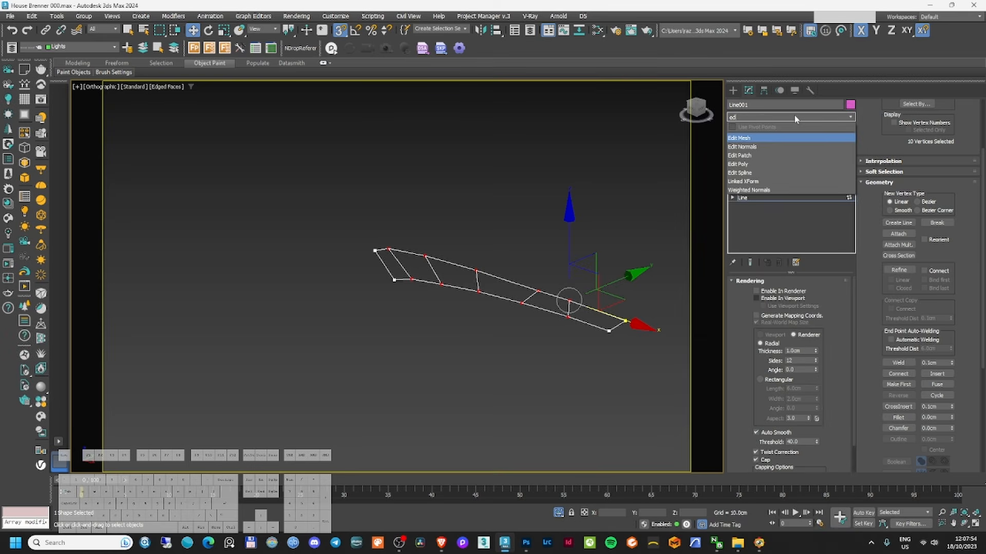
pyautogui.click(785, 155)
pyautogui.scroll(9, 518, 254)
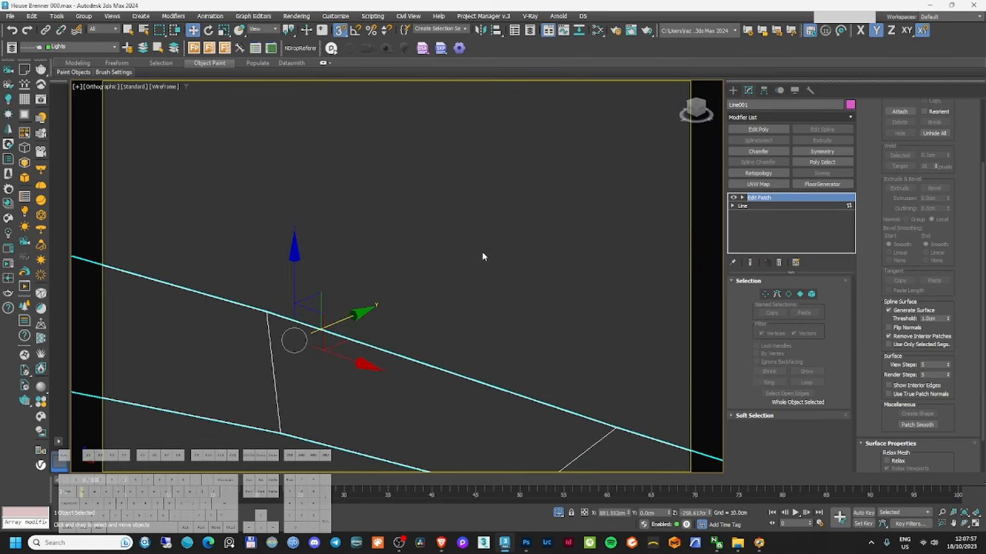
pyautogui.scroll(-6, 481, 256)
pyautogui.keyDown('alt'); pyautogui.moveTo(399, 283); pyautogui.dragTo(498, 268, button='middle'); pyautogui.keyUp('alt')
# - Add a TurboSmooth modifier to the patched ground strip and compare its surface with the photo through the camera
pyautogui.click(776, 117)
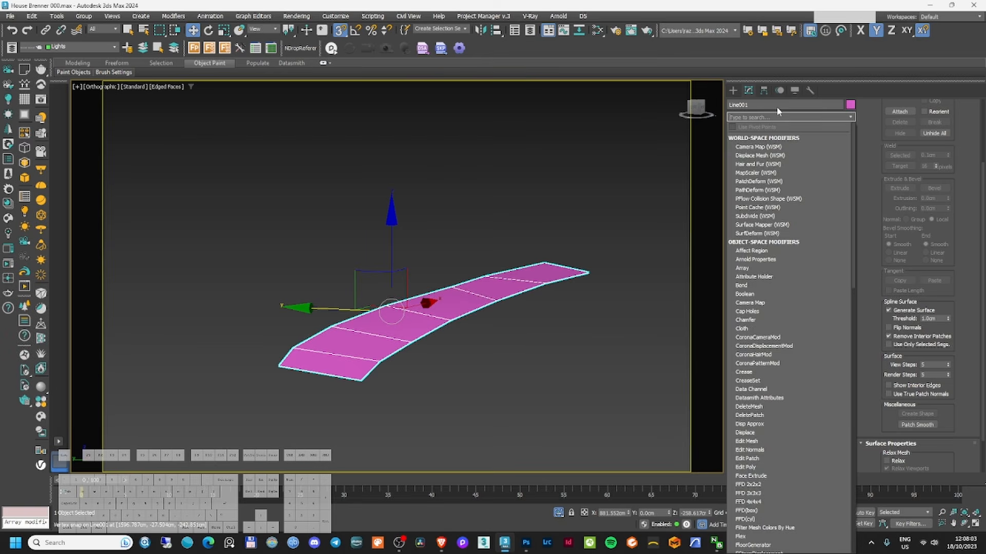
pyautogui.write('tu')
pyautogui.press('Return')
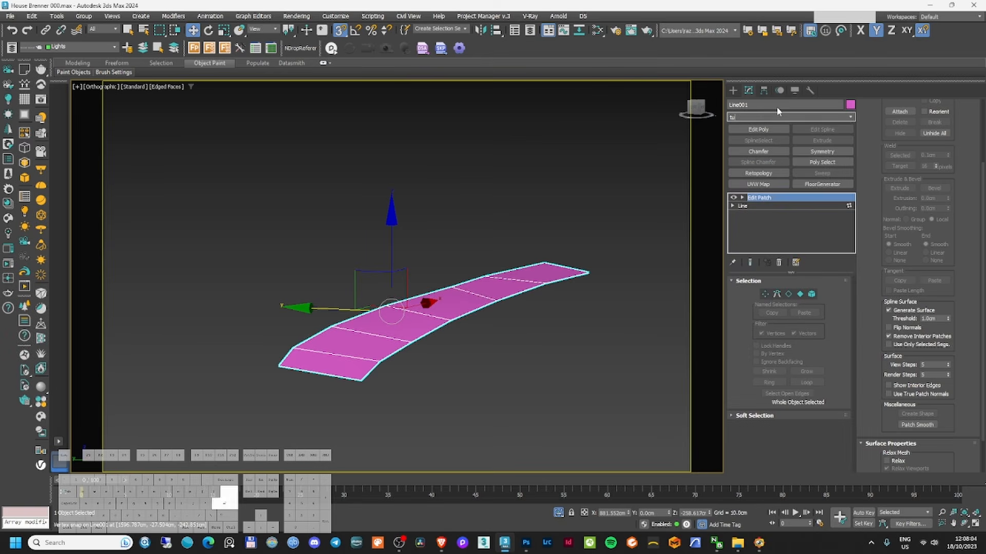
pyautogui.scroll(5, 418, 319)
pyautogui.moveTo(418, 319)
pyautogui.keyDown('alt'); pyautogui.mouseDown(button='middle')
pyautogui.moveTo(314, 339)
pyautogui.moveTo(375, 302)
pyautogui.moveTo(408, 330)
pyautogui.mouseUp(button='middle'); pyautogui.keyUp('alt')
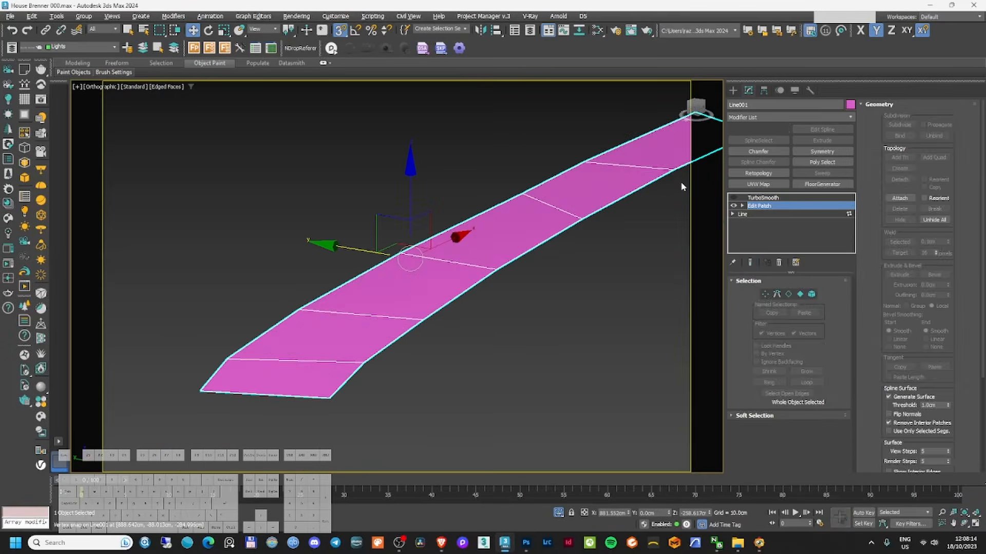
pyautogui.keyDown('alt'); pyautogui.moveTo(371, 315); pyautogui.dragTo(346, 312, button='middle'); pyautogui.keyUp('alt')
pyautogui.press('c')
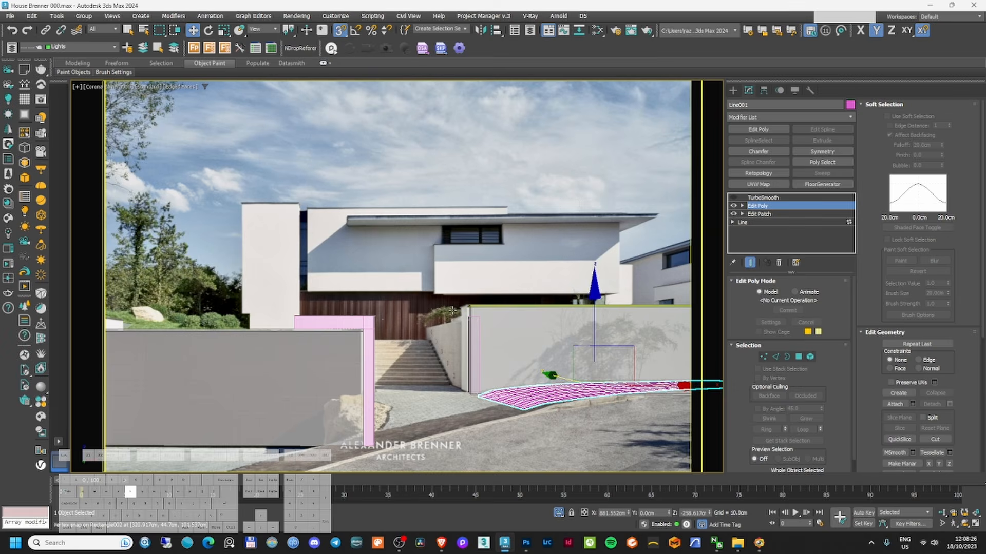
# - In the top view, move the outer ground line's vertices near the stair end to reshape the strip's front edge
pyautogui.hotkey('shift', 'z')
pyautogui.keyDown('alt'); pyautogui.moveTo(445, 316); pyautogui.dragTo(397, 312, button='middle'); pyautogui.keyUp('alt')
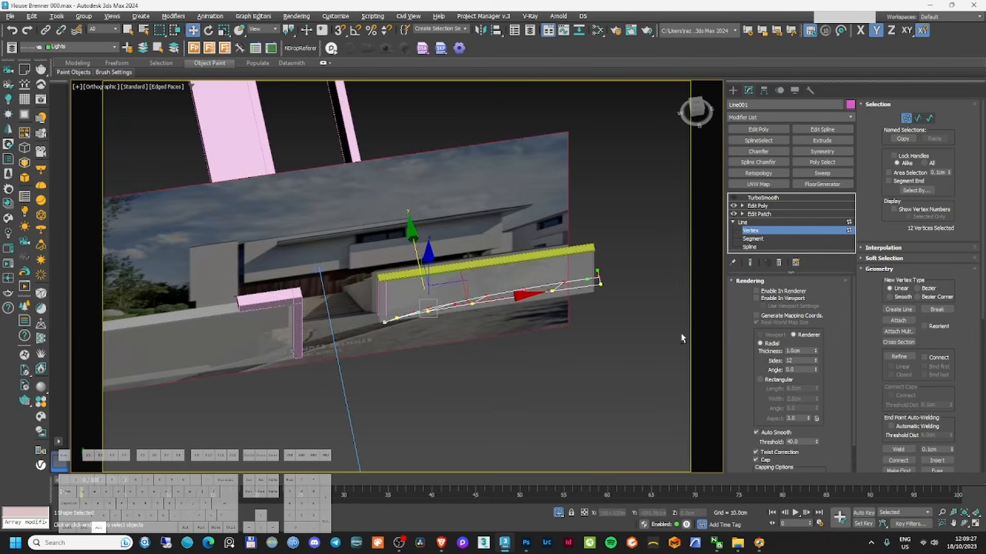
pyautogui.keyDown('alt'); pyautogui.moveTo(462, 314); pyautogui.dragTo(485, 315, button='middle'); pyautogui.keyUp('alt')
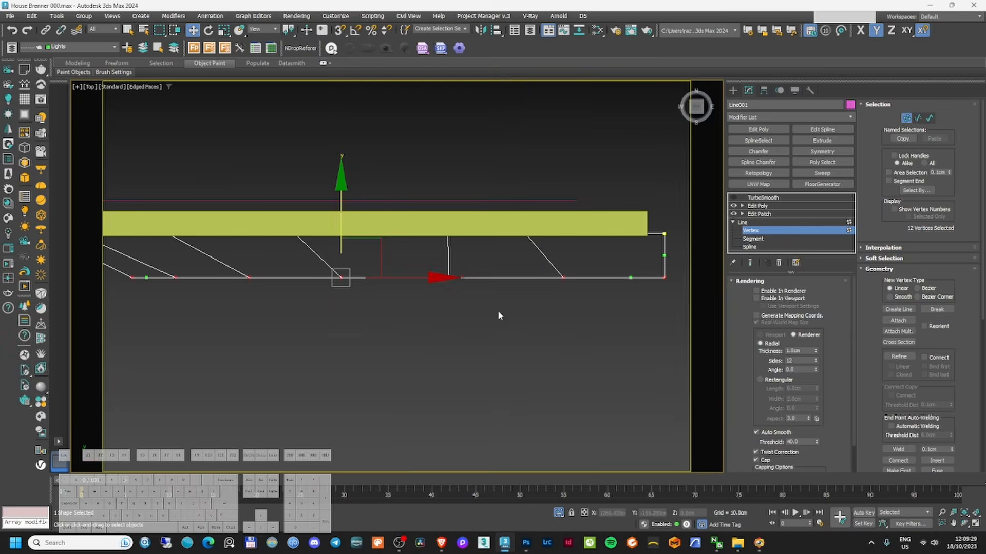
pyautogui.click(558, 335)
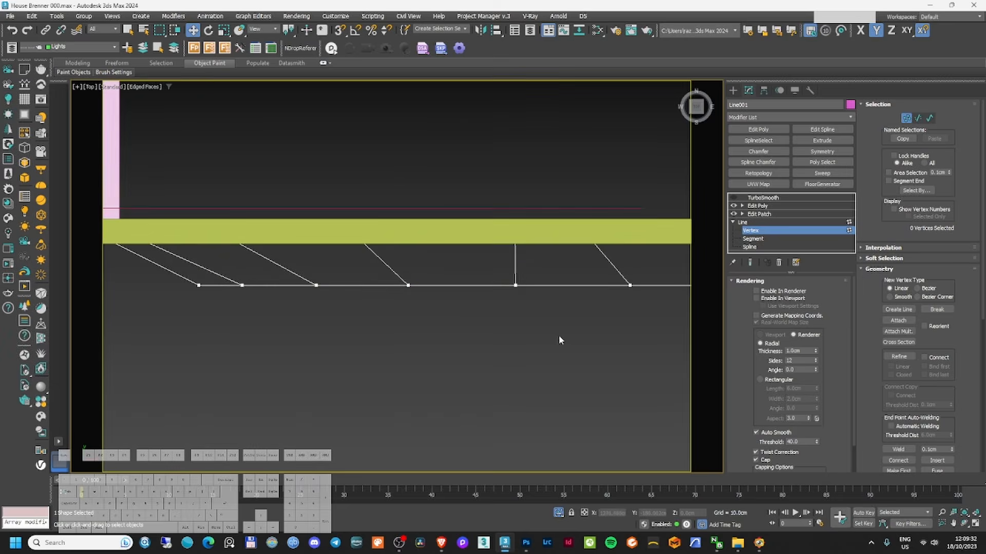
pyautogui.scroll(-3, 570, 335)
pyautogui.moveTo(499, 307); pyautogui.dragTo(451, 302)
pyautogui.scroll(2, 450, 301)
pyautogui.moveTo(471, 243); pyautogui.dragTo(471, 235)
pyautogui.scroll(3, 405, 295)
pyautogui.moveTo(430, 348); pyautogui.dragTo(412, 270)
pyautogui.moveTo(338, 343); pyautogui.dragTo(310, 286)
pyautogui.moveTo(261, 307); pyautogui.dragTo(206, 347)
# - In the camera view, shift the strip's outer corner vertex toward the photo's kerb edge and display the smoothed surface
pyautogui.press('c')
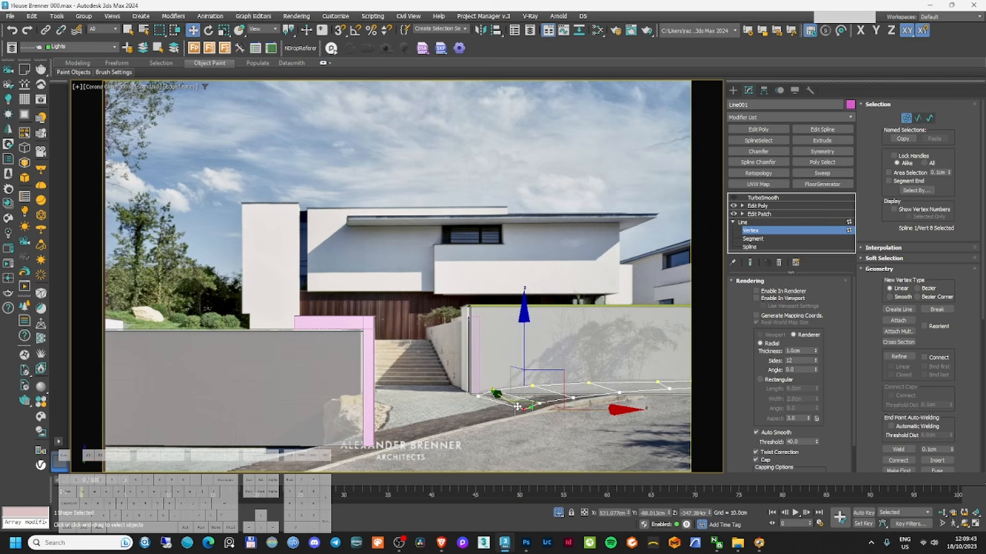
pyautogui.moveTo(529, 404)
pyautogui.mouseDown()
pyautogui.moveTo(513, 397)
pyautogui.moveTo(533, 402)
pyautogui.mouseUp()
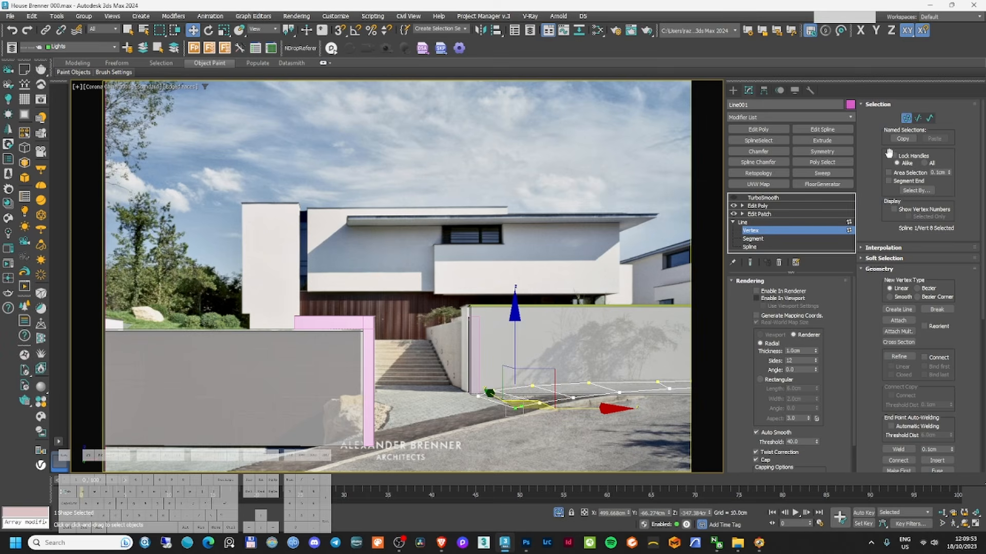
pyautogui.click(906, 119)
pyautogui.click(541, 396)
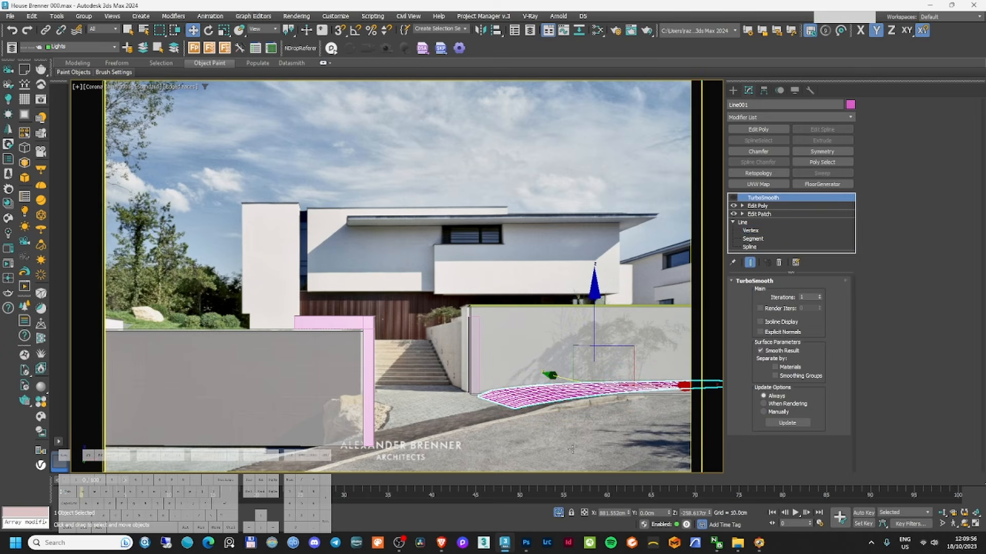
pyautogui.click(542, 398)
# - In the top view, move the stair-end corner vertex farther from the wall and adjust its Bezier handle to round the edge
pyautogui.press('t')
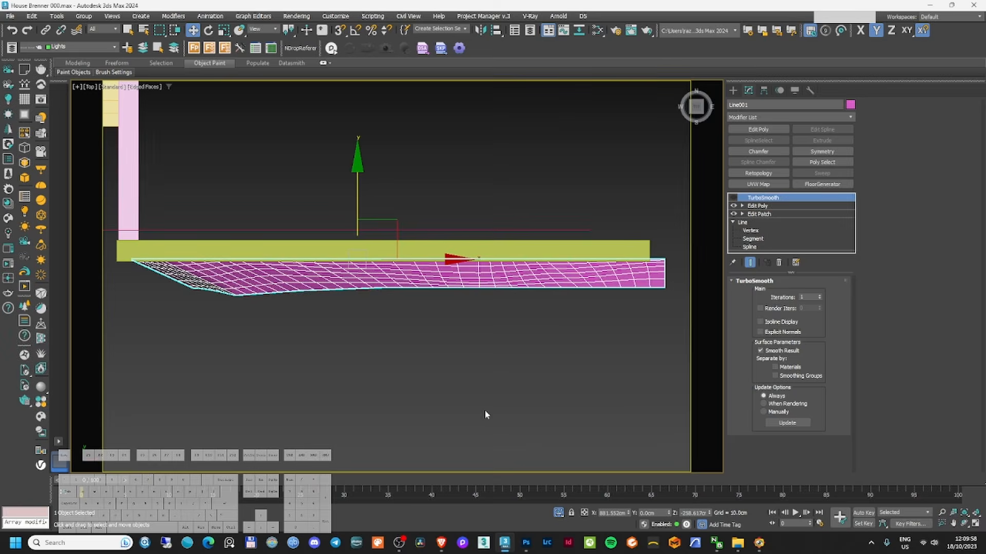
pyautogui.scroll(2, 426, 384)
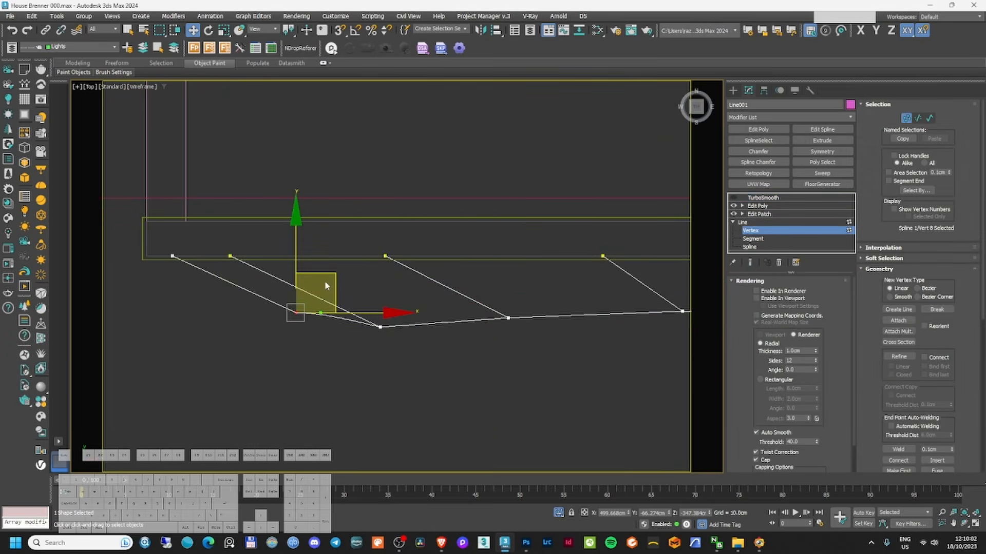
pyautogui.moveTo(324, 286); pyautogui.dragTo(278, 326)
pyautogui.scroll(3, 293, 357)
pyautogui.rightClick(280, 327)
pyautogui.scroll(1, 289, 335)
pyautogui.scroll(3, 258, 345)
pyautogui.moveTo(332, 380); pyautogui.dragTo(298, 288)
pyautogui.scroll(-5, 303, 306)
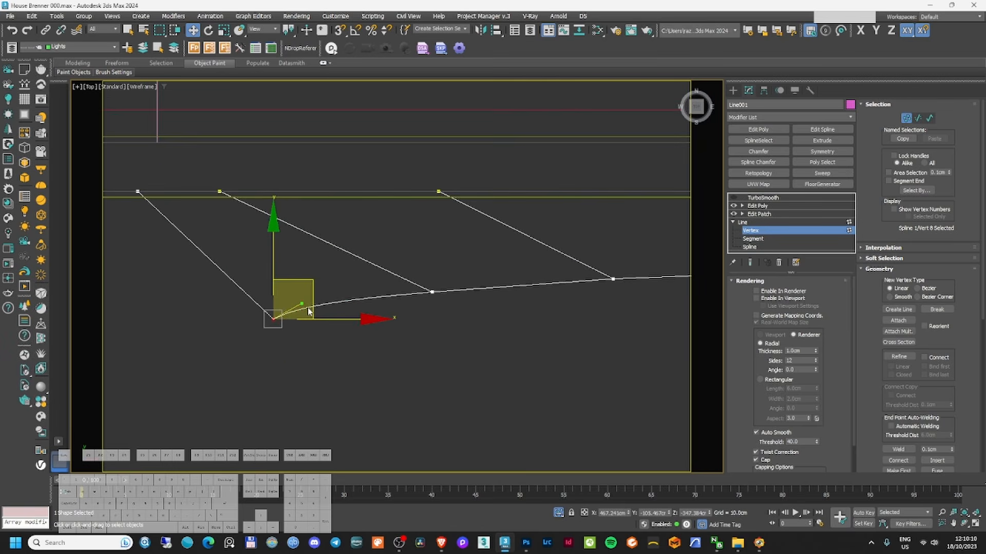
# - Examine the smoothed ground strip against the photo through the camera in shaded and wireframe display
pyautogui.click(906, 119)
pyautogui.click(765, 207)
pyautogui.click(763, 198)
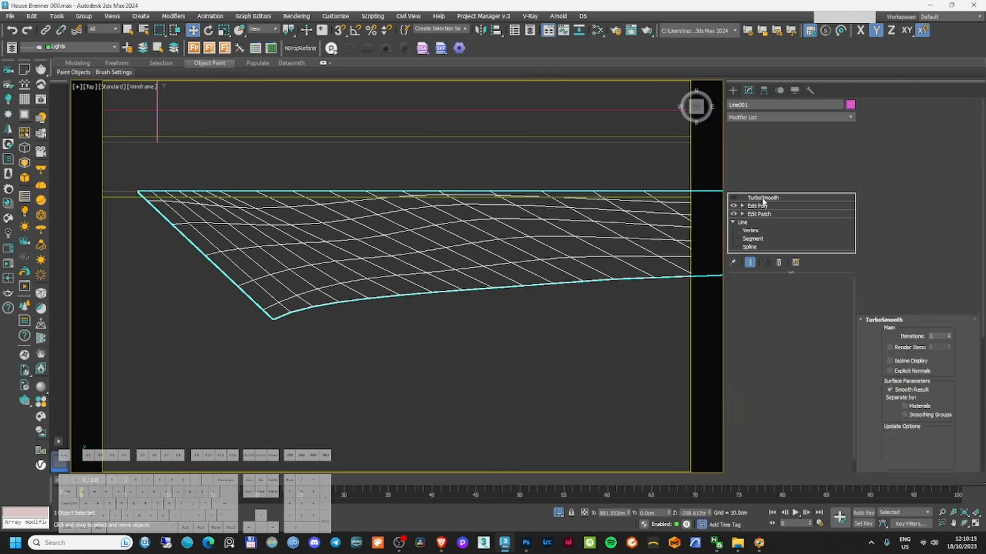
pyautogui.press('c')
pyautogui.press('F3')
pyautogui.click(442, 368)
pyautogui.rightClick(442, 369)
pyautogui.click(451, 332)
pyautogui.press('F3')
pyautogui.press('F3')
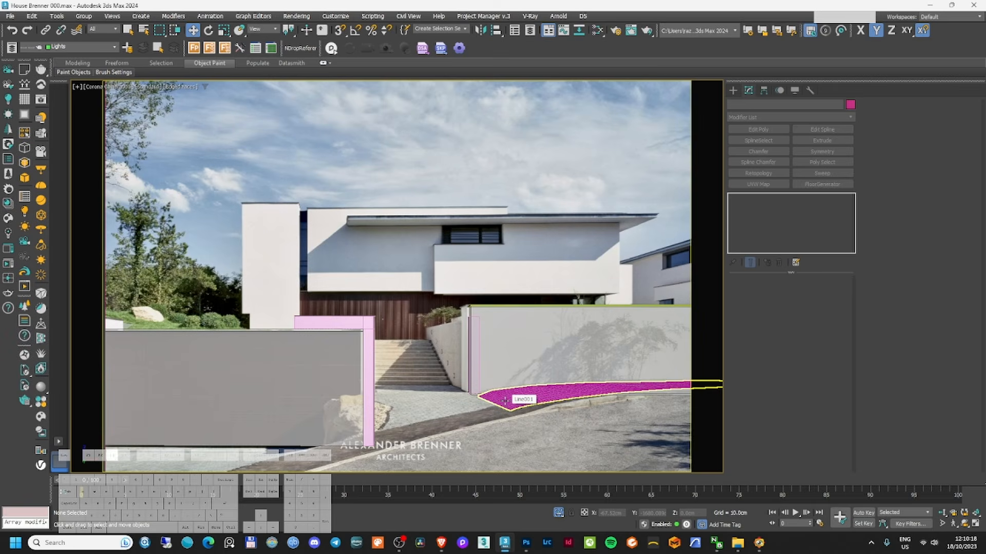
pyautogui.press('F3')
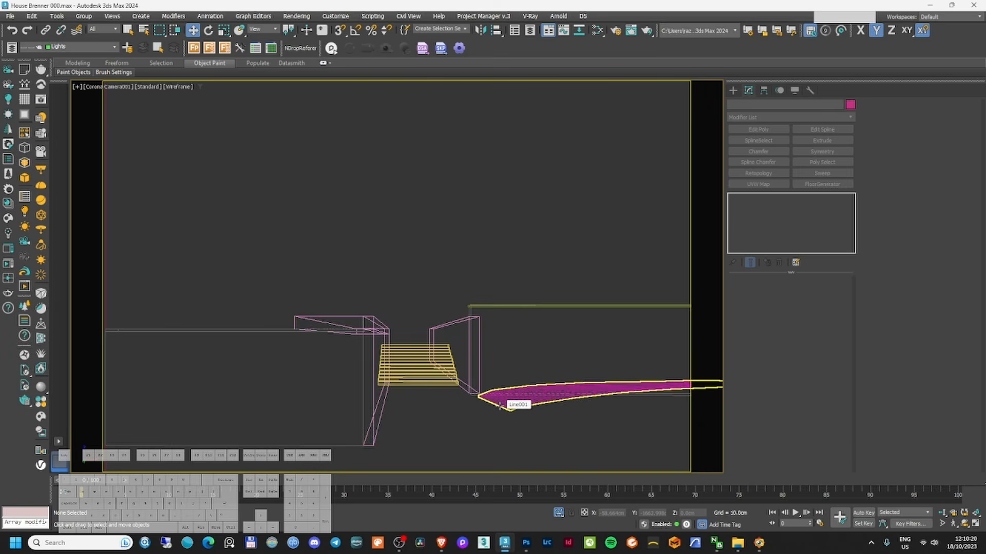
# - Make an independent copy of the smoothed ground strip, offset toward the road from the original
pyautogui.click(497, 405)
pyautogui.press('F3')
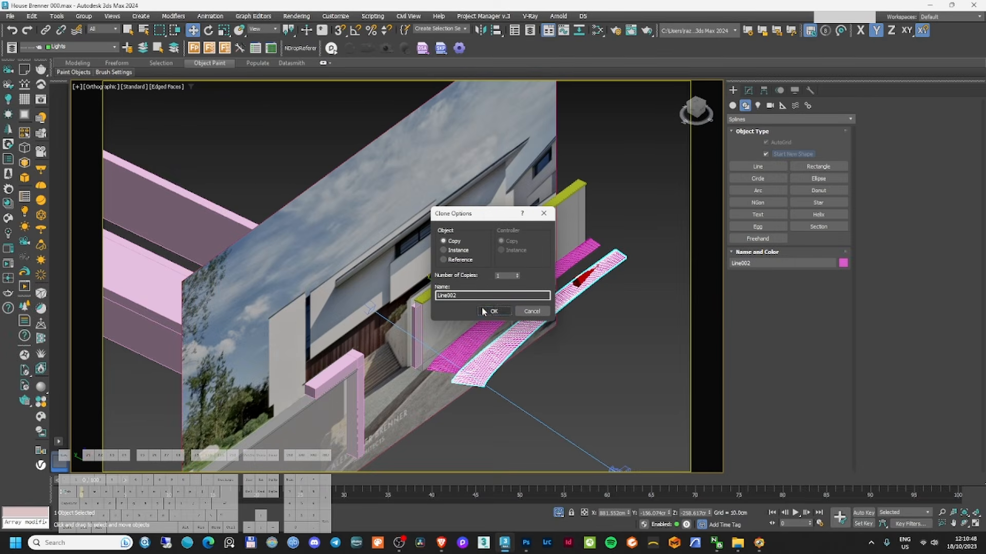
pyautogui.click(492, 311)
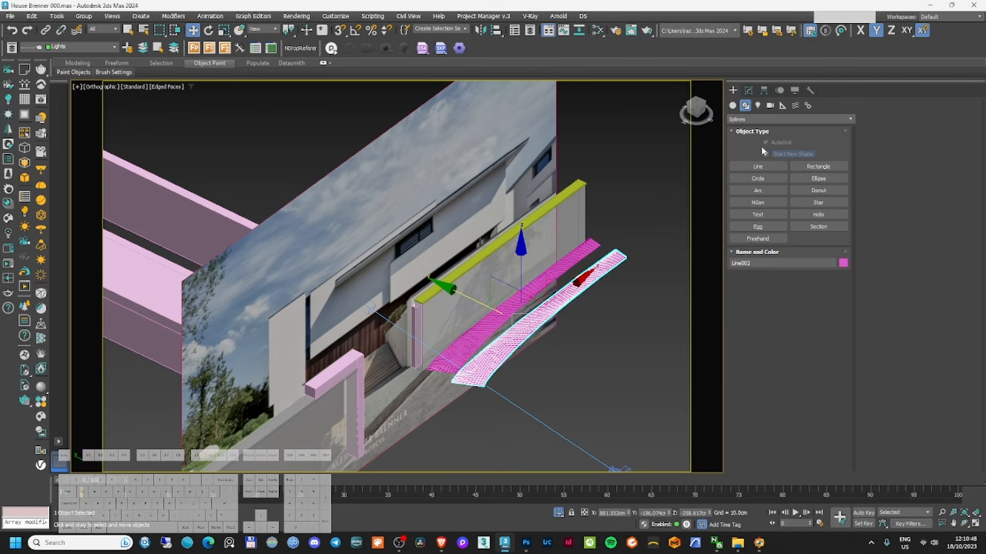
# - Delete the TurboSmooth, Edit Poly and Edit Patch modifiers from the copied strip so that only the base line remains
pyautogui.click(749, 90)
pyautogui.keyDown('ctrl'); pyautogui.click(766, 206); pyautogui.keyUp('ctrl')
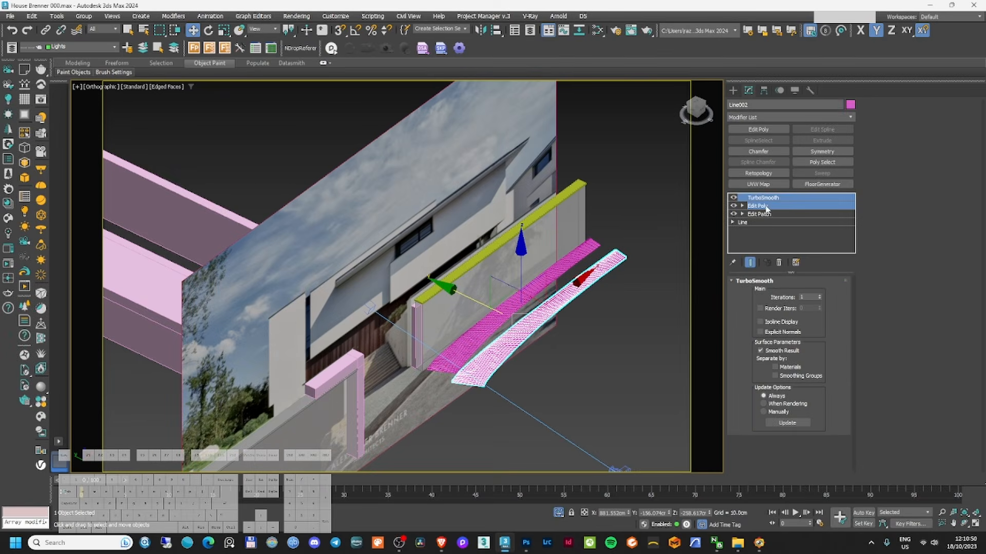
pyautogui.rightClick(765, 206)
pyautogui.click(783, 222)
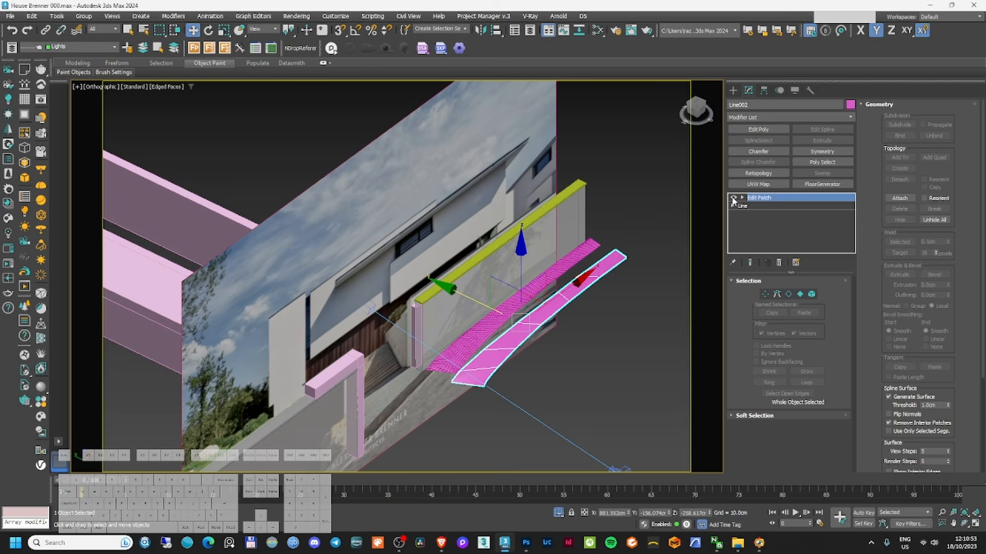
pyautogui.rightClick(751, 198)
pyautogui.click(768, 214)
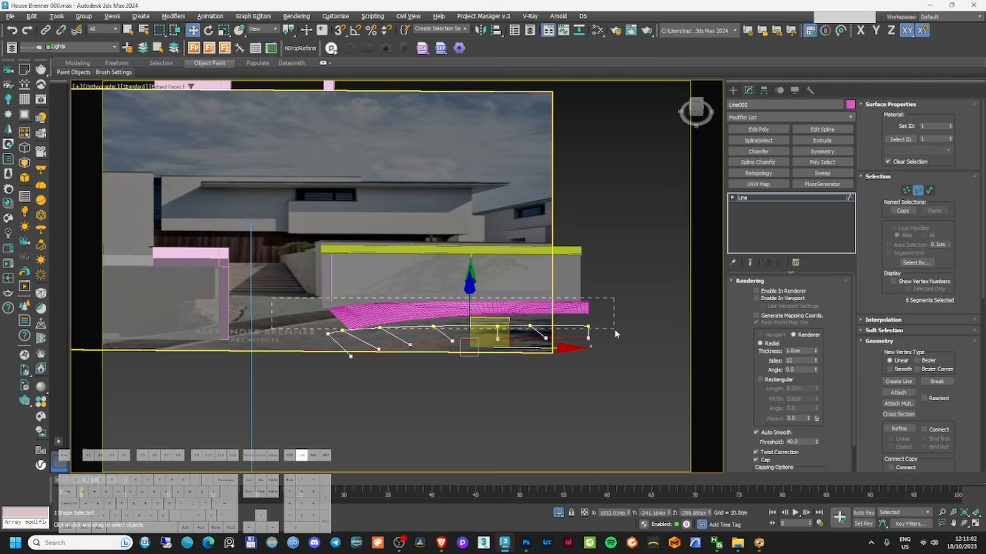
# - Delete the copied line's wall-side and cross segments, keeping only the road-side edge
pyautogui.hotkey('ctrl', 'a')
pyautogui.press('Delete')
pyautogui.moveTo(343, 335); pyautogui.dragTo(307, 350)
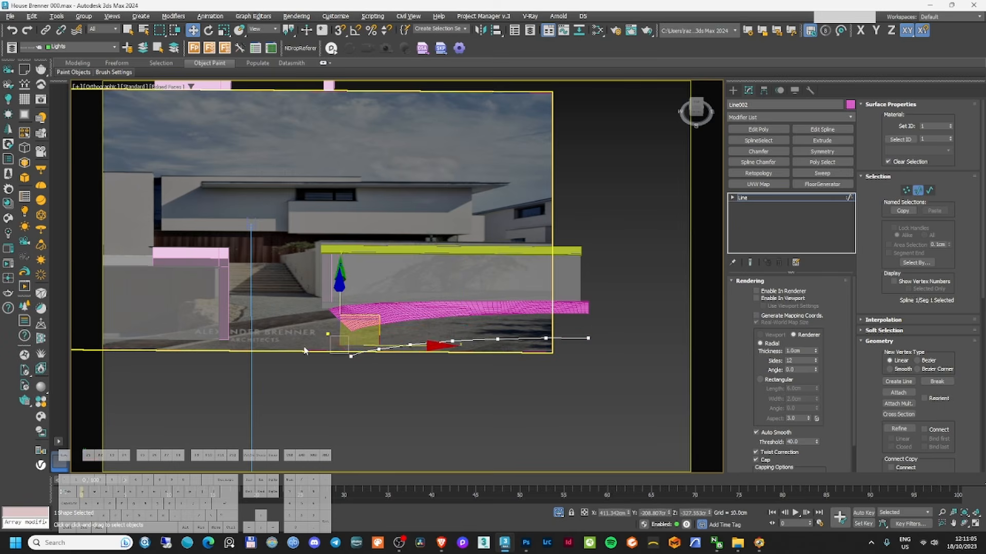
pyautogui.press('Delete')
pyautogui.click(918, 191)
# - Center the pivot of the remaining edge line on the object
pyautogui.keyDown('alt'); pyautogui.moveTo(493, 277); pyautogui.dragTo(737, 177, button='middle'); pyautogui.keyUp('alt')
pyautogui.click(763, 91)
pyautogui.click(788, 157)
pyautogui.click(788, 208)
pyautogui.click(786, 159)
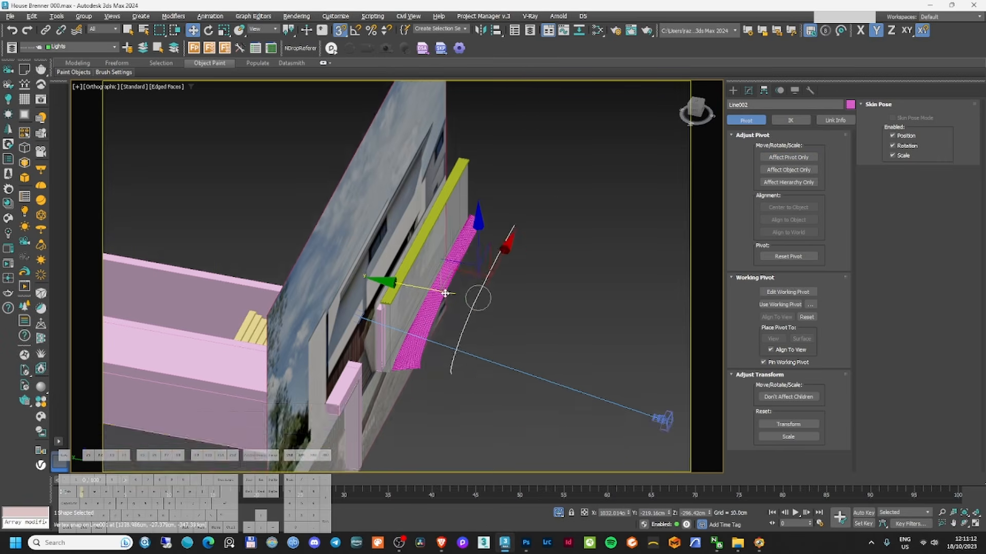
# - Move the edge line along Y with vertex snapping so it meets the outer edge of the ground strip
pyautogui.scroll(4, 447, 292)
pyautogui.press('s')
pyautogui.moveTo(452, 455); pyautogui.dragTo(398, 443)
pyautogui.keyDown('alt'); pyautogui.moveTo(518, 354); pyautogui.dragTo(452, 297, button='middle'); pyautogui.keyUp('alt')
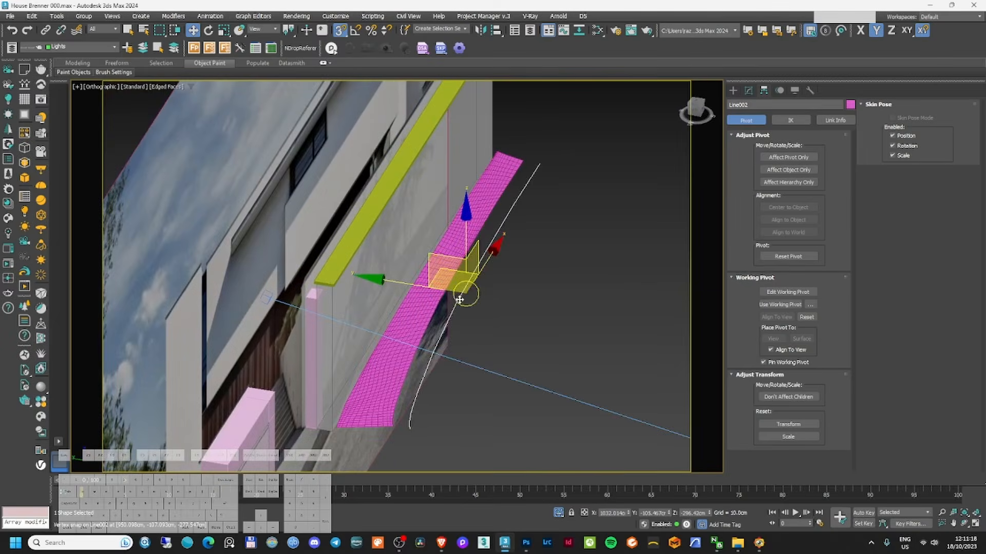
# - In the front view, extend the line from its stair-end vertex with four segments following the photo's kerb down past the garage
pyautogui.press('t')
pyautogui.press('c')
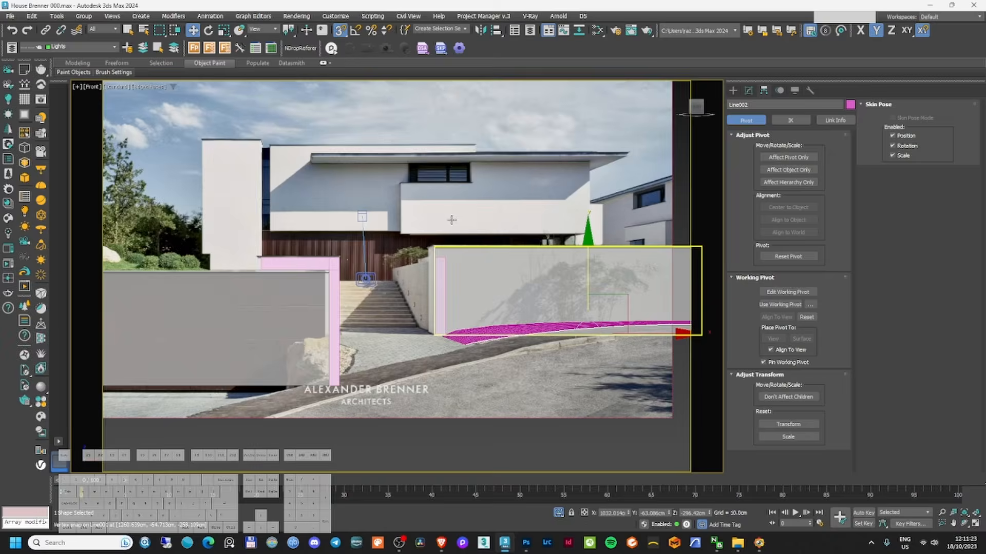
pyautogui.click(748, 90)
pyautogui.press('1')
pyautogui.click(510, 410)
pyautogui.press('s')
pyautogui.keyDown('shift'); pyautogui.moveTo(525, 384); pyautogui.dragTo(451, 402); pyautogui.keyUp('shift')
pyautogui.keyDown('shift'); pyautogui.moveTo(452, 402); pyautogui.dragTo(352, 432); pyautogui.keyUp('shift')
pyautogui.keyDown('shift'); pyautogui.moveTo(352, 432); pyautogui.dragTo(272, 460); pyautogui.keyUp('shift')
pyautogui.keyDown('shift'); pyautogui.moveTo(272, 460); pyautogui.dragTo(187, 493); pyautogui.keyUp('shift')
pyautogui.click(906, 118)
pyautogui.keyDown('alt'); pyautogui.moveTo(410, 231); pyautogui.dragTo(435, 268, button='middle'); pyautogui.keyUp('alt')
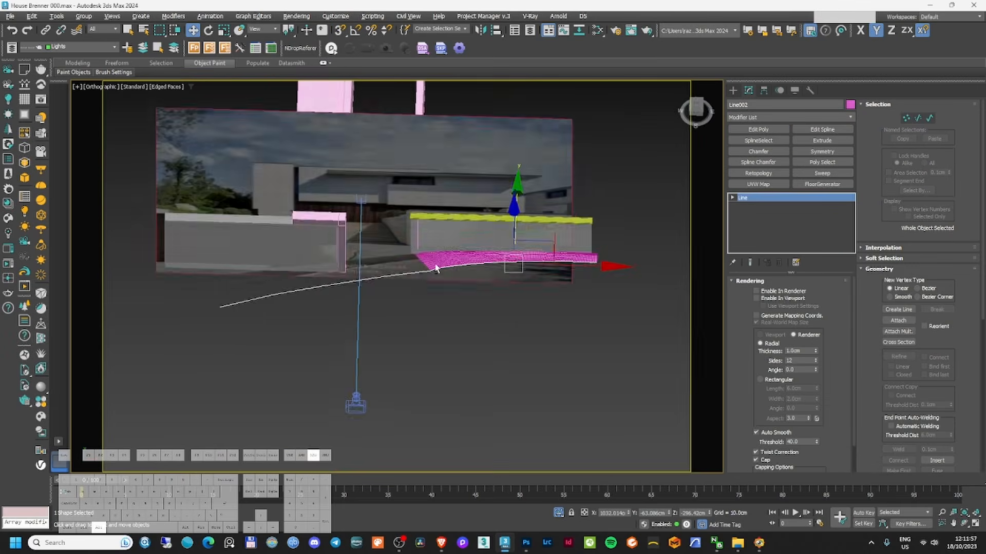
# - In the top view, move the four new vertices away from the wall and smooth the curve through them
pyautogui.press('t')
pyautogui.press('1')
pyautogui.moveTo(456, 309); pyautogui.dragTo(185, 280)
pyautogui.moveTo(204, 229); pyautogui.dragTo(205, 245)
pyautogui.rightClick(205, 245)
pyautogui.click(180, 202)
pyautogui.moveTo(462, 310); pyautogui.dragTo(376, 294)
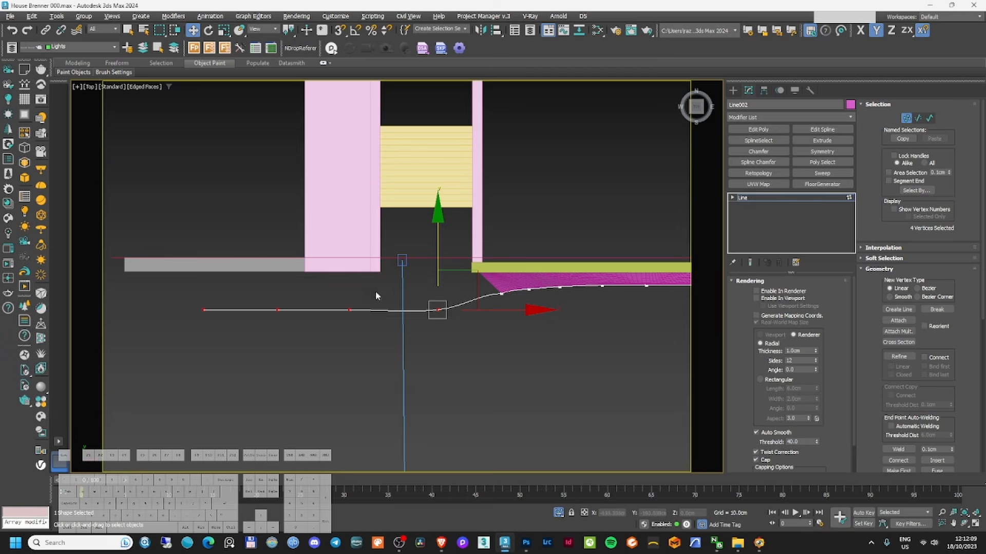
# - Move progressively smaller groups of the outer vertices farther from the garage wall so the line swings gradually toward the road
pyautogui.click(348, 287)
pyautogui.moveTo(151, 277); pyautogui.dragTo(376, 344)
pyautogui.moveTo(203, 239); pyautogui.dragTo(203, 260)
pyautogui.moveTo(154, 308); pyautogui.dragTo(308, 359)
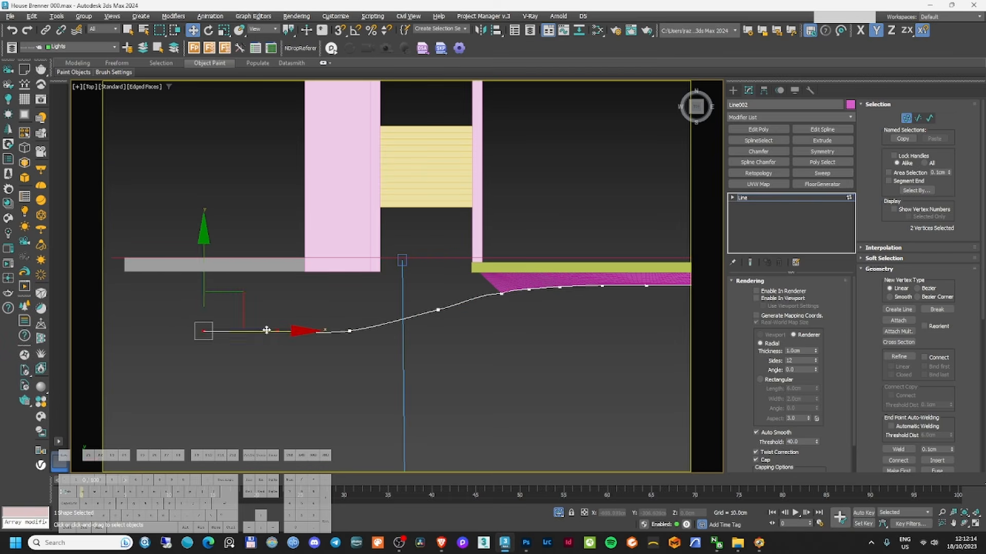
pyautogui.moveTo(204, 275); pyautogui.dragTo(203, 287)
pyautogui.moveTo(149, 332); pyautogui.dragTo(231, 365)
pyautogui.moveTo(200, 282); pyautogui.dragTo(197, 304)
# - Reset the tangents of the line's vertex at the ground strip's stair-end corner
pyautogui.moveTo(488, 281); pyautogui.dragTo(511, 304)
pyautogui.scroll(6, 511, 292)
pyautogui.scroll(5, 483, 292)
pyautogui.rightClick(454, 322)
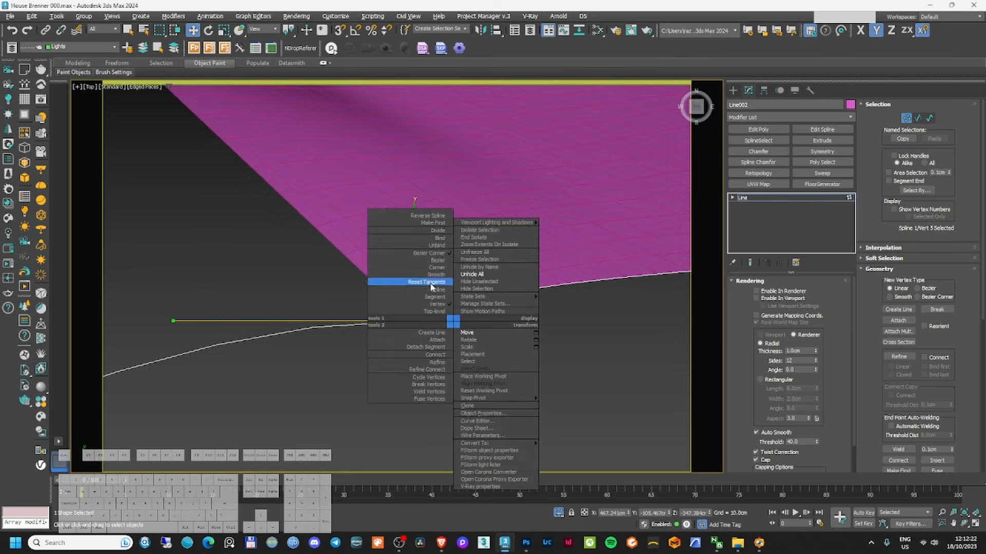
pyautogui.click(432, 283)
# - Shift the line's far-end vertices in front of the garage farther toward the road to even out the curve
pyautogui.scroll(-5, 523, 275)
pyautogui.moveTo(218, 312); pyautogui.dragTo(271, 360)
pyautogui.moveTo(419, 287); pyautogui.dragTo(412, 328)
pyautogui.scroll(-4, 412, 329)
pyautogui.moveTo(213, 347); pyautogui.dragTo(387, 260, button='middle')
pyautogui.moveTo(345, 300); pyautogui.dragTo(288, 267)
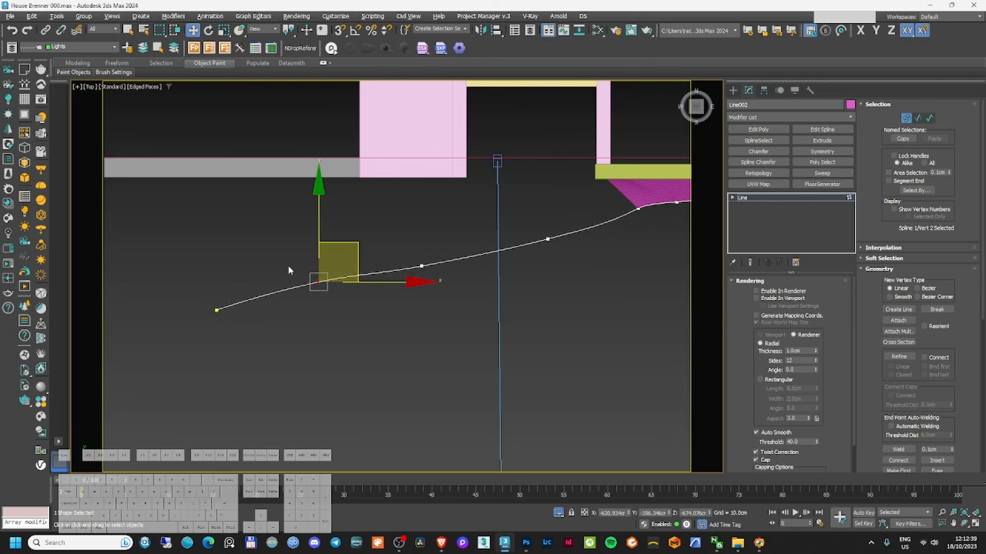
# - Extend the line beyond the garage with two more segments curving farther away from the wall
pyautogui.moveTo(246, 279); pyautogui.dragTo(434, 273, button='middle')
pyautogui.moveTo(433, 272); pyautogui.dragTo(302, 338)
pyautogui.moveTo(302, 338); pyautogui.dragTo(459, 219, button='middle')
pyautogui.keyDown('shift'); pyautogui.moveTo(462, 212); pyautogui.dragTo(275, 325); pyautogui.keyUp('shift')
# - In the front view, adjust the heights of the extended vertices to continue the slope of the photo's kerb
pyautogui.press('f')
pyautogui.moveTo(398, 344); pyautogui.dragTo(377, 288, button='middle')
pyautogui.moveTo(418, 211); pyautogui.dragTo(418, 198)
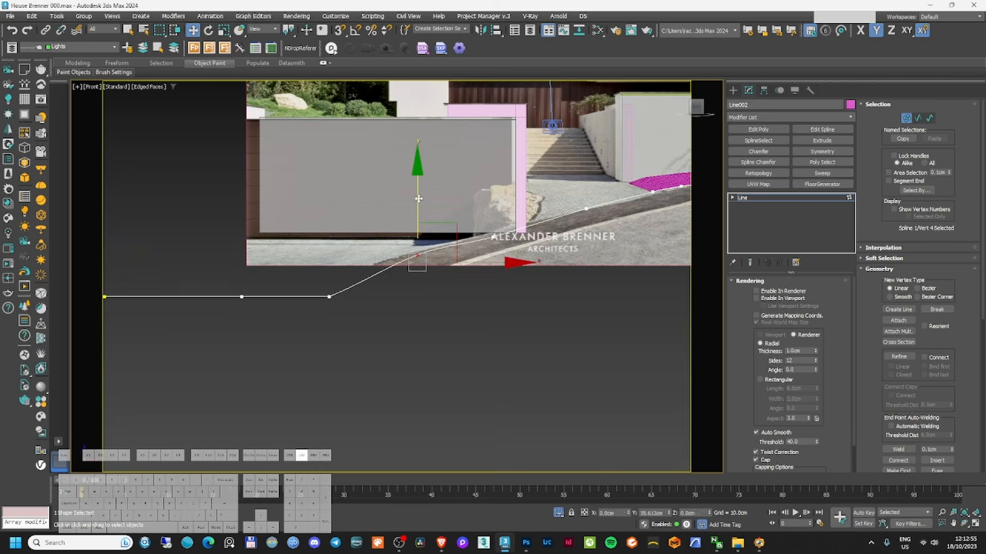
pyautogui.scroll(4, 495, 209)
pyautogui.moveTo(492, 233); pyautogui.dragTo(485, 215)
pyautogui.moveTo(328, 308); pyautogui.dragTo(491, 283, button='middle')
pyautogui.moveTo(300, 334); pyautogui.dragTo(354, 379)
pyautogui.moveTo(327, 307); pyautogui.dragTo(327, 276)
pyautogui.scroll(-5, 328, 288)
pyautogui.moveTo(363, 241); pyautogui.dragTo(363, 260)
# - Set the line's second vertex to Smooth and select the third vertex to check the slope against the photo
pyautogui.rightClick(504, 313)
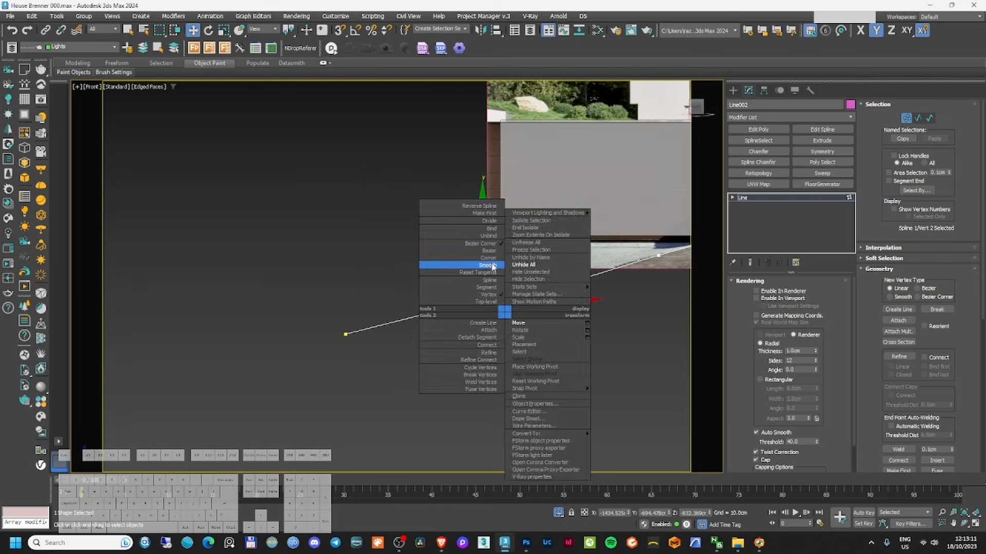
pyautogui.click(488, 267)
pyautogui.moveTo(424, 295); pyautogui.dragTo(470, 324)
pyautogui.scroll(-2, 462, 308)
pyautogui.moveTo(663, 246); pyautogui.dragTo(488, 260, button='middle')
pyautogui.scroll(2, 347, 306)
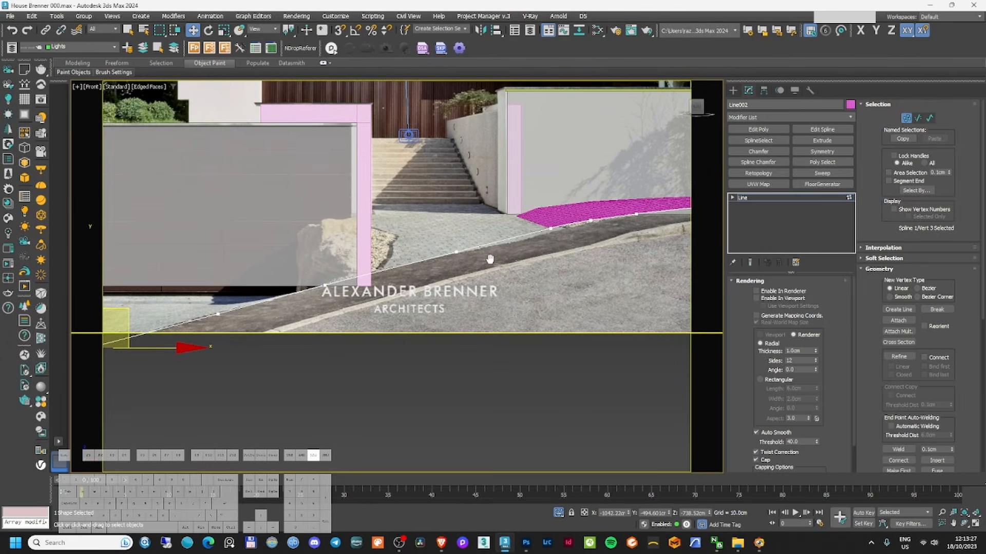
pyautogui.scroll(-2, 492, 264)
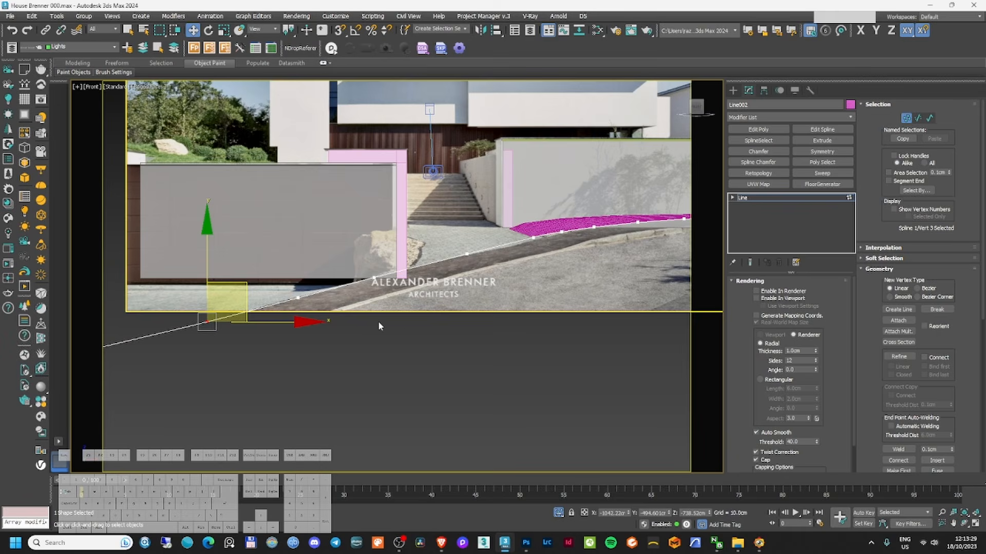
# - Examine the extended kerb line in perspective and inspect its vertices one by one in the top view
pyautogui.click(906, 119)
pyautogui.keyDown('alt'); pyautogui.moveTo(541, 293); pyautogui.dragTo(578, 292, button='middle'); pyautogui.keyUp('alt')
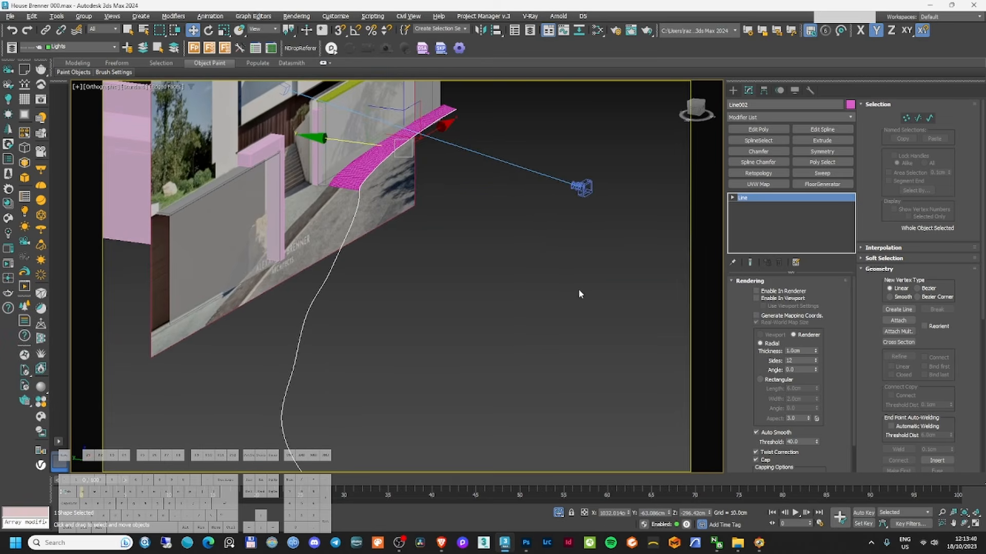
pyautogui.press('t')
pyautogui.click(906, 118)
pyautogui.click(280, 270)
pyautogui.scroll(2, 125, 249)
pyautogui.click(430, 253)
pyautogui.scroll(4, 610, 204)
pyautogui.click(565, 236)
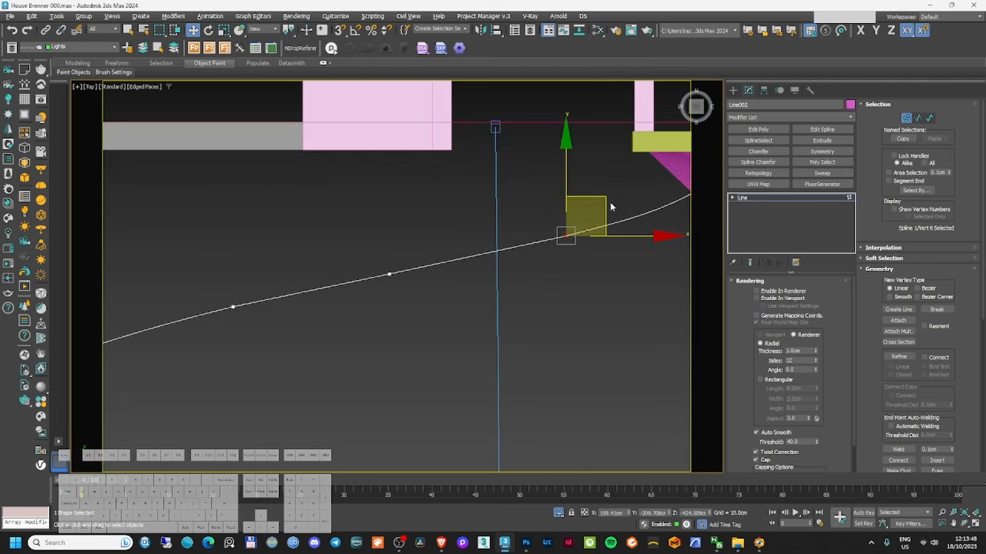
pyautogui.moveTo(257, 288); pyautogui.dragTo(531, 193, button='middle')
pyautogui.click(346, 270)
pyautogui.scroll(-5, 205, 360)
pyautogui.scroll(5, 564, 277)
pyautogui.scroll(-5, 303, 296)
pyautogui.click(906, 119)
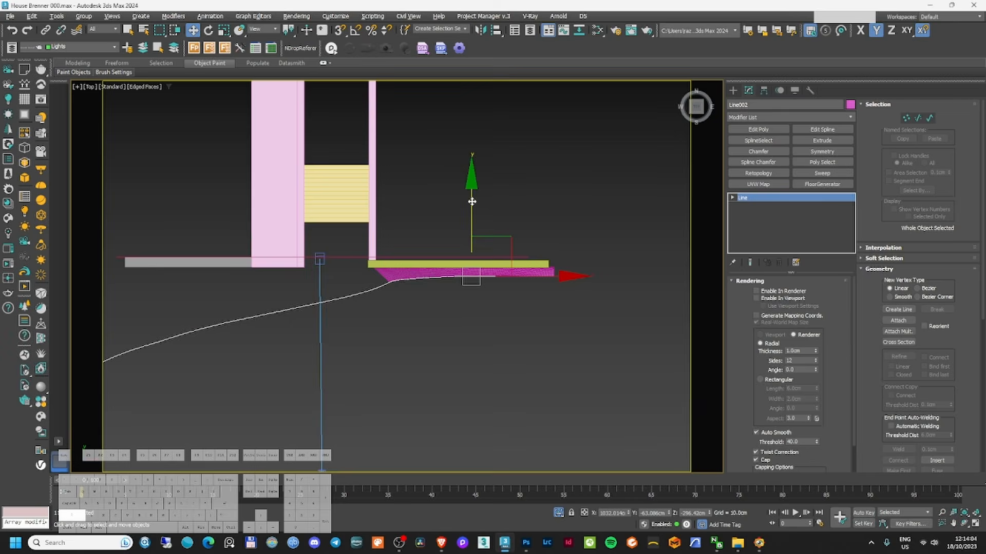
# - Copy the kerb line a short distance toward the road along Y and attach the original line to the copy
pyautogui.keyDown('shift'); pyautogui.moveTo(471, 200); pyautogui.dragTo(471, 220); pyautogui.keyUp('shift')
pyautogui.click(495, 311)
pyautogui.scroll(2, 386, 305)
pyautogui.click(897, 320)
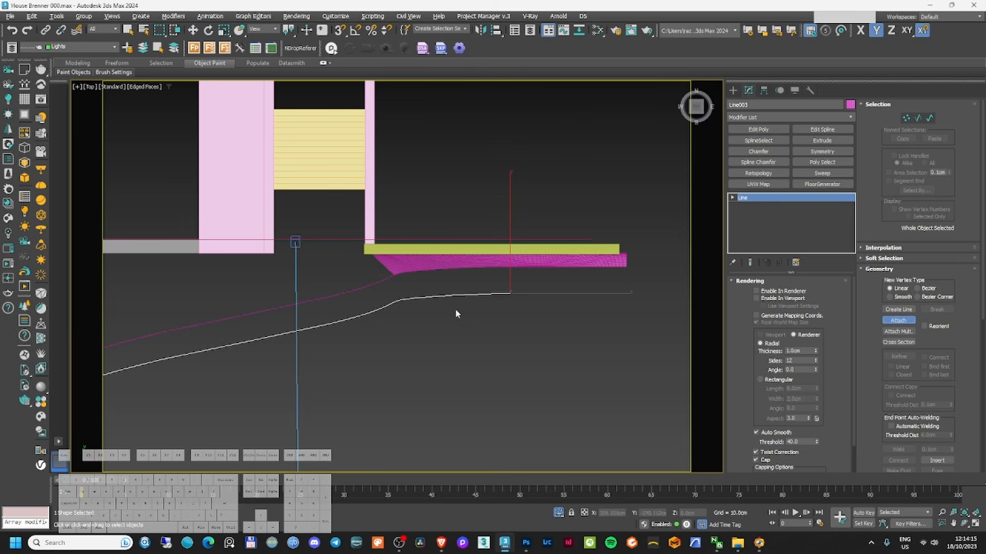
pyautogui.click(358, 291)
pyautogui.scroll(2, 413, 304)
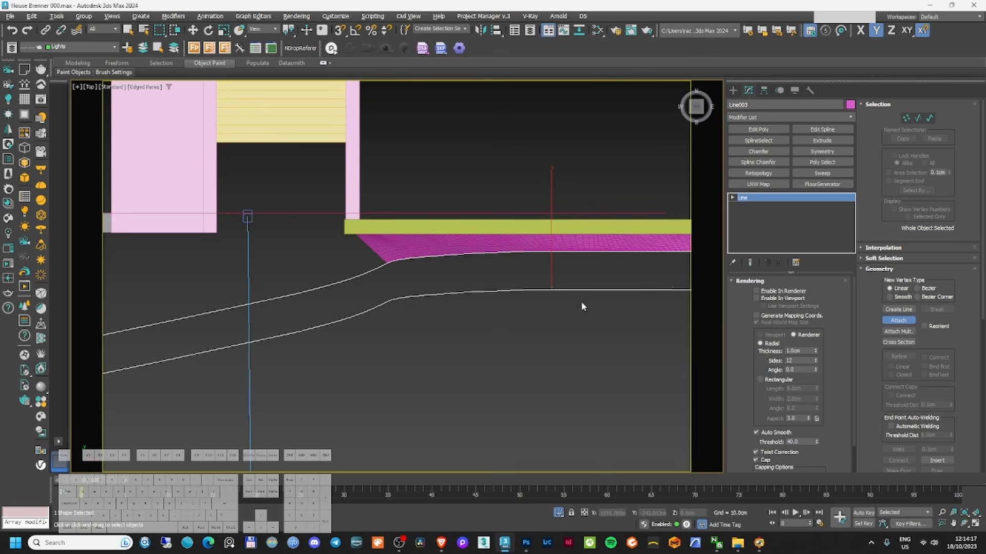
pyautogui.click(899, 320)
# - Isolate the paired kerb lines together with the photo reference plane
pyautogui.click(907, 120)
pyautogui.keyDown('alt'); pyautogui.moveTo(345, 334); pyautogui.dragTo(473, 257, button='middle'); pyautogui.keyUp('alt')
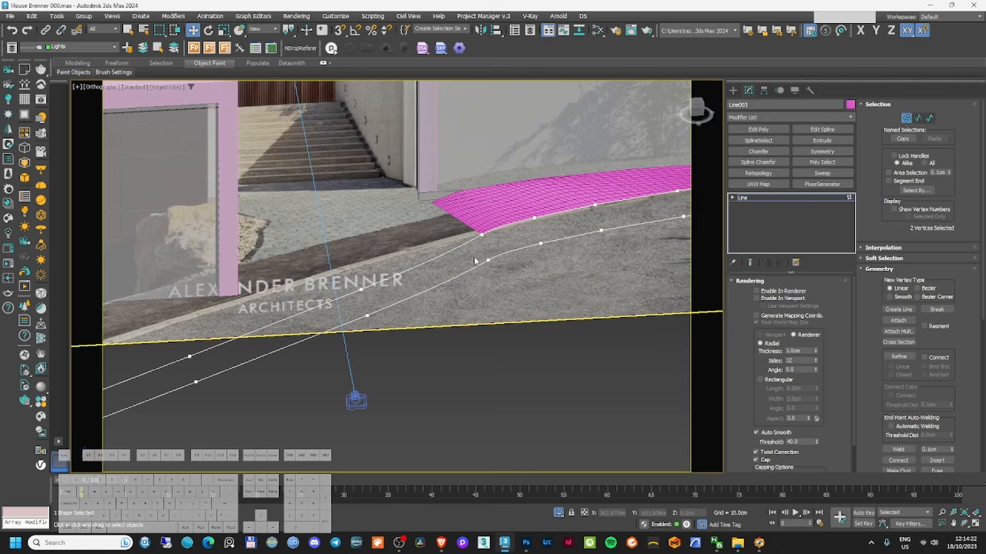
pyautogui.click(906, 119)
pyautogui.keyDown('ctrl'); pyautogui.click(404, 248); pyautogui.keyUp('ctrl')
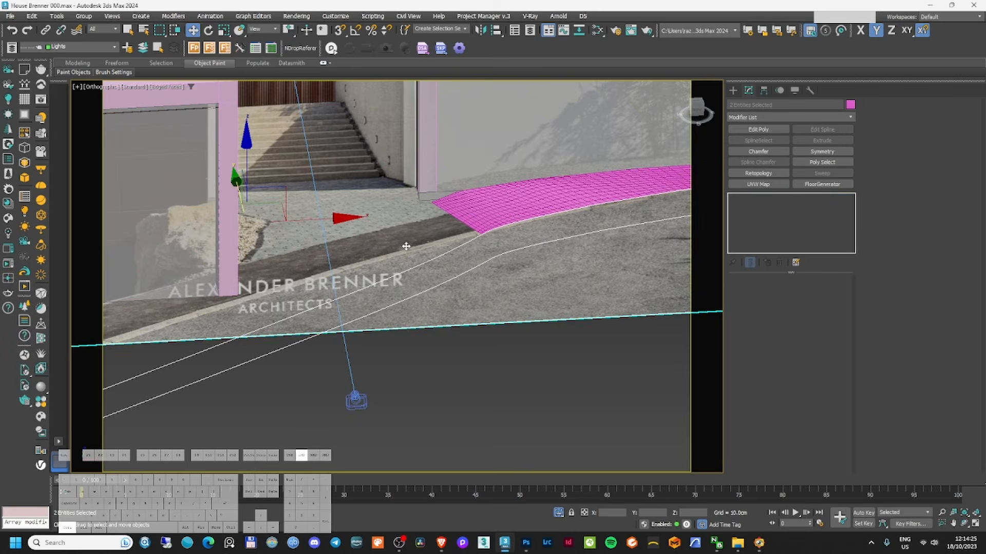
pyautogui.hotkey('alt', 'q')
pyautogui.click(504, 311)
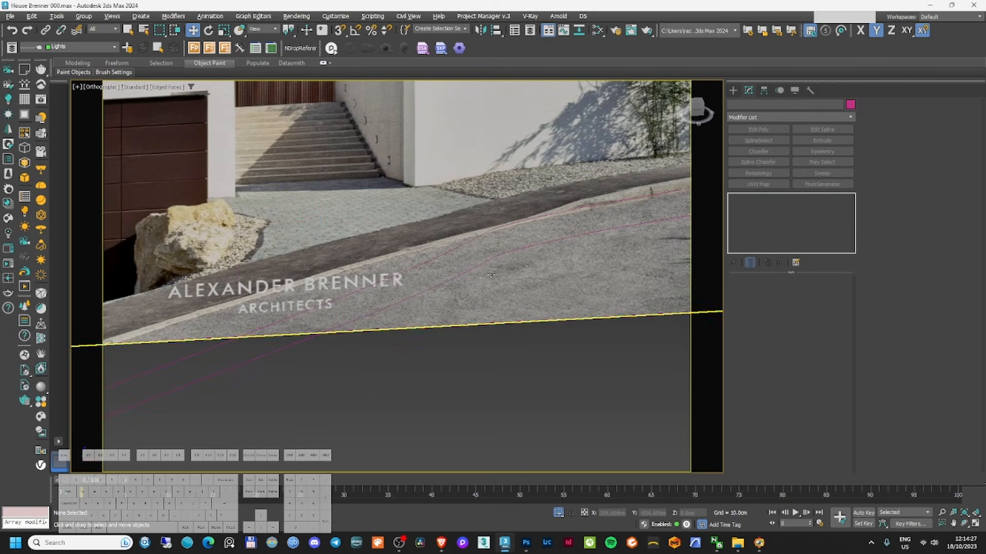
# - Select the road-side line's six stretches at segment level and shift them vertically with a relative Z offset
pyautogui.click(491, 261)
pyautogui.click(906, 119)
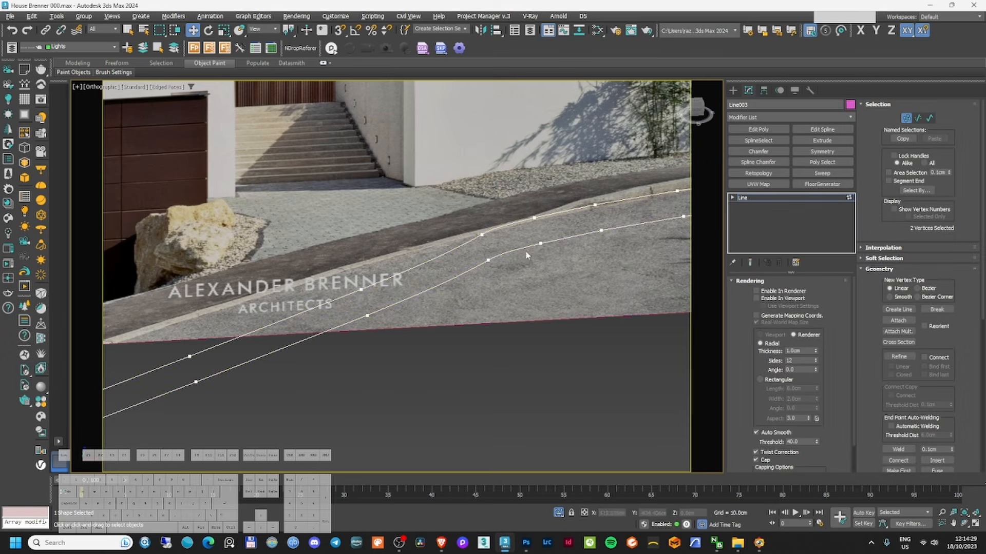
pyautogui.scroll(3, 524, 257)
pyautogui.scroll(-5, 524, 256)
pyautogui.scroll(4, 523, 252)
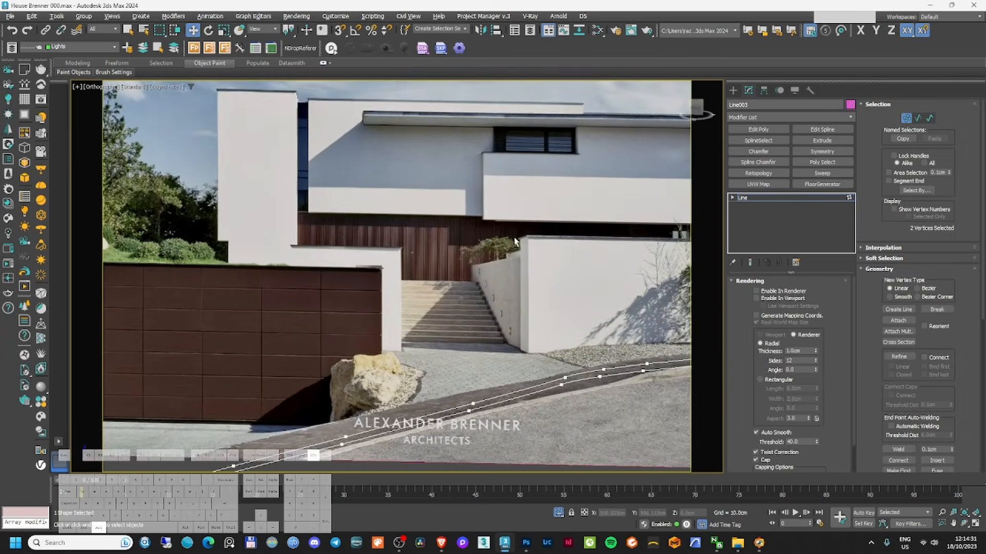
pyautogui.scroll(5, 521, 242)
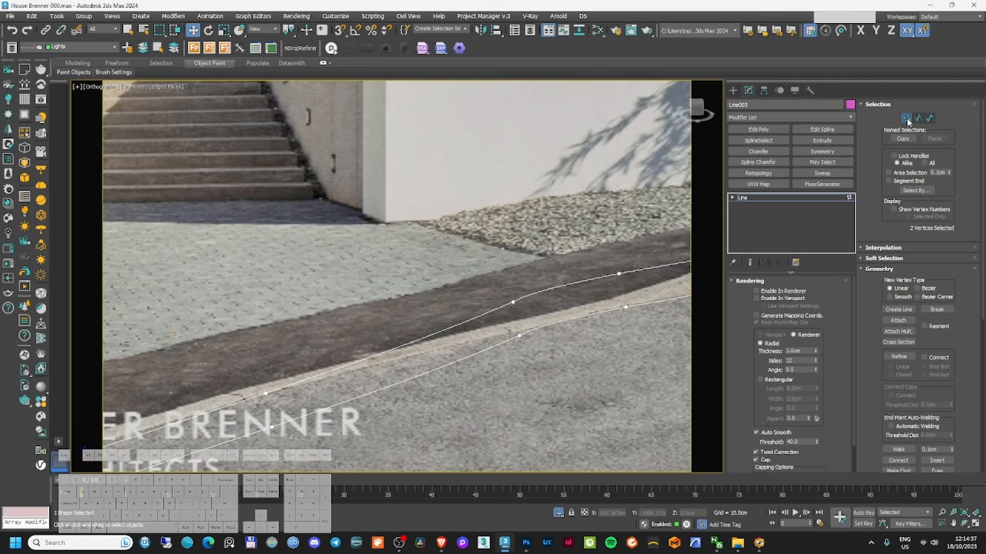
pyautogui.click(918, 119)
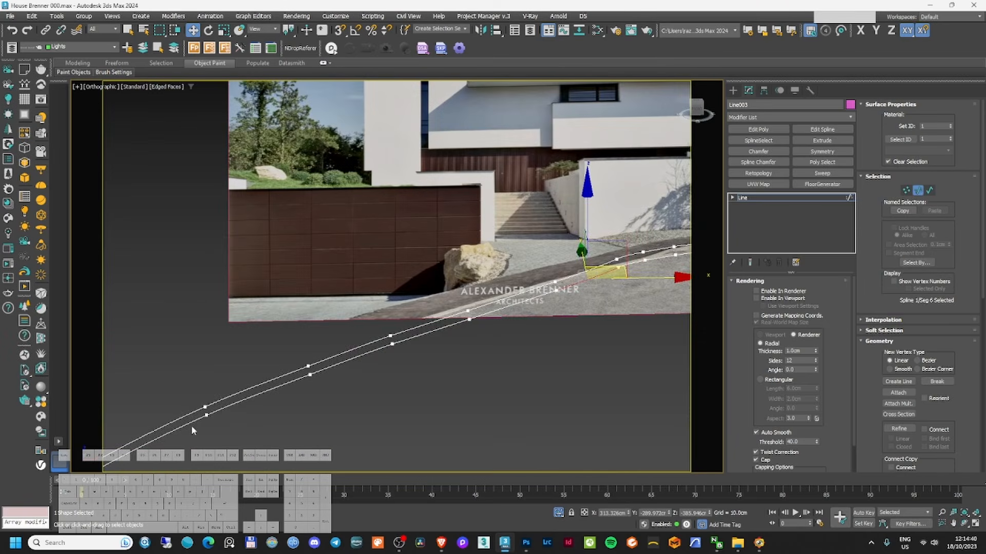
pyautogui.moveTo(191, 425); pyautogui.dragTo(260, 356, button='middle')
pyautogui.scroll(2, 288, 298)
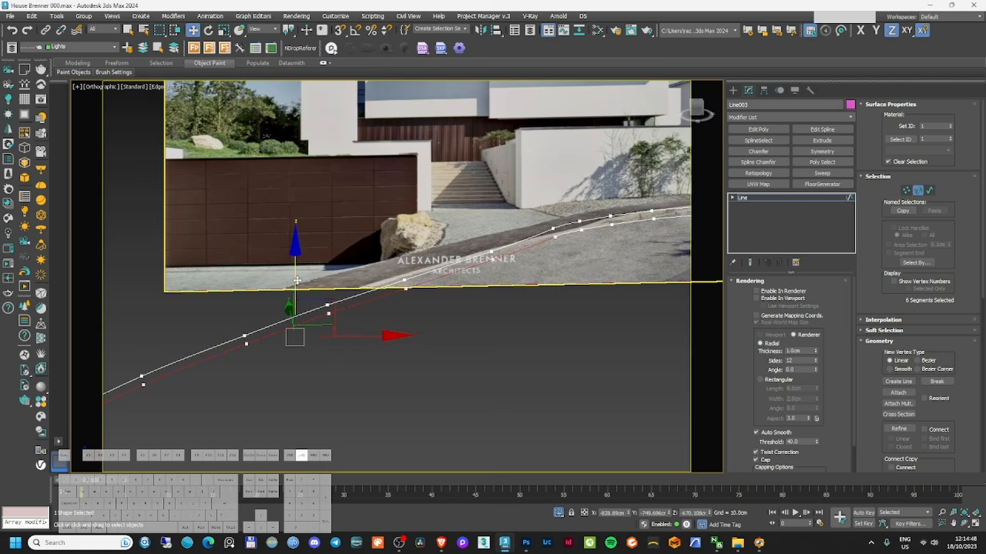
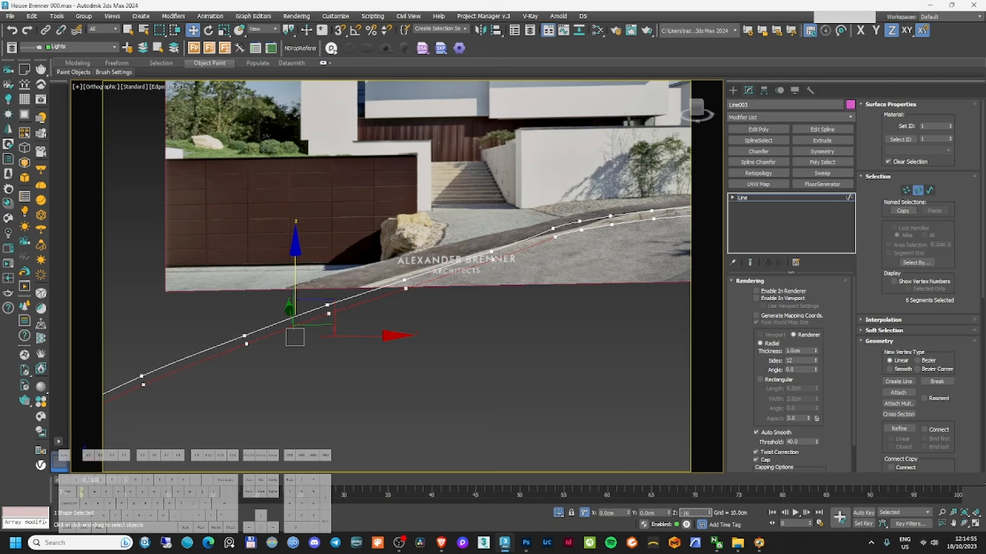
pyautogui.press('Return')
# - Add an Edit Spline modifier to the paired kerb lines and join their far right ends with a vertex-snapped line, welding the endpoints
pyautogui.keyDown('alt'); pyautogui.moveTo(622, 321); pyautogui.dragTo(506, 327, button='middle'); pyautogui.keyUp('alt')
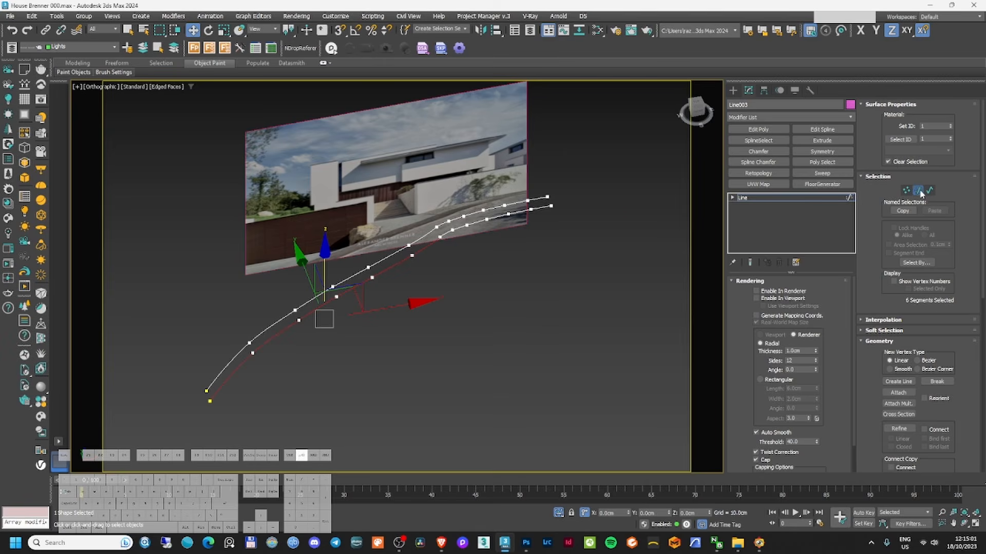
pyautogui.click(822, 130)
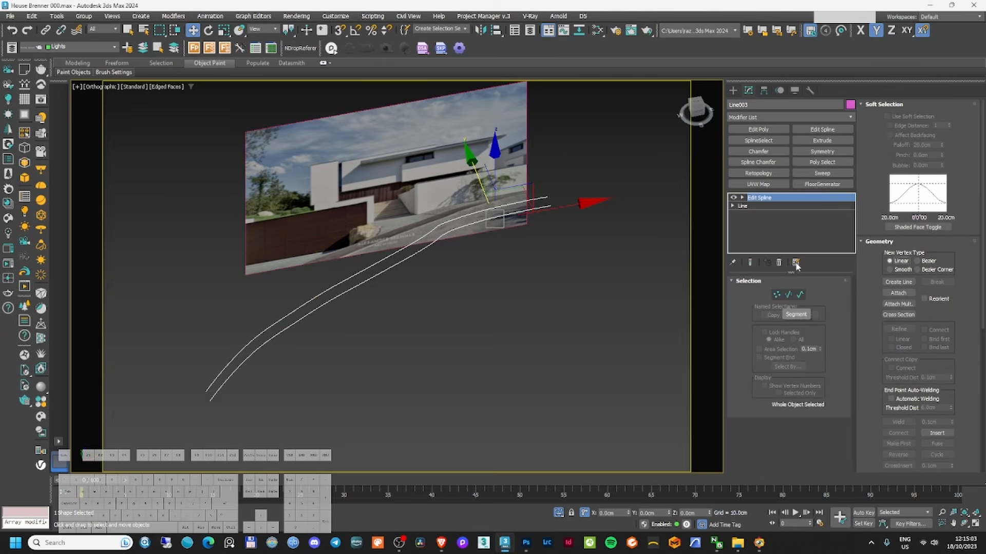
pyautogui.click(898, 283)
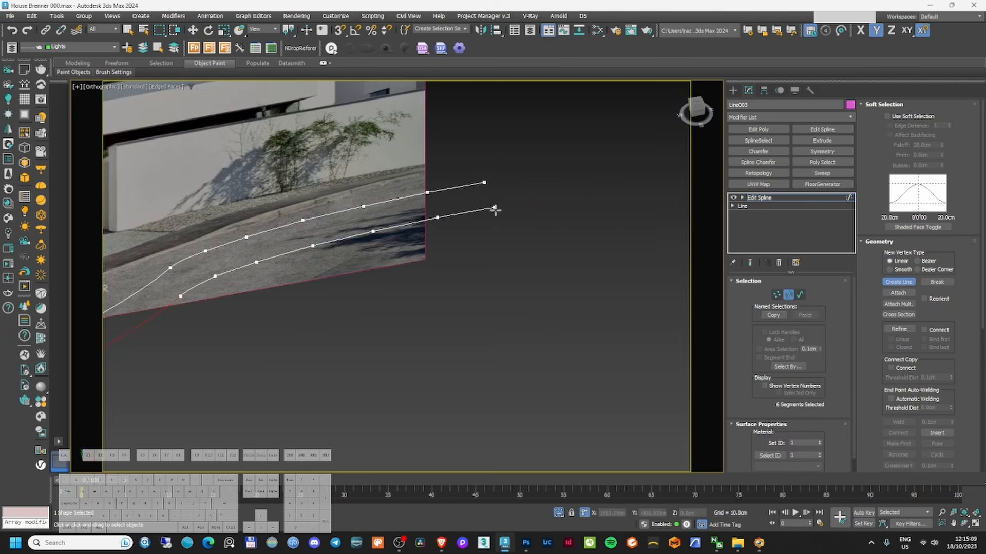
pyautogui.scroll(-3, 390, 118)
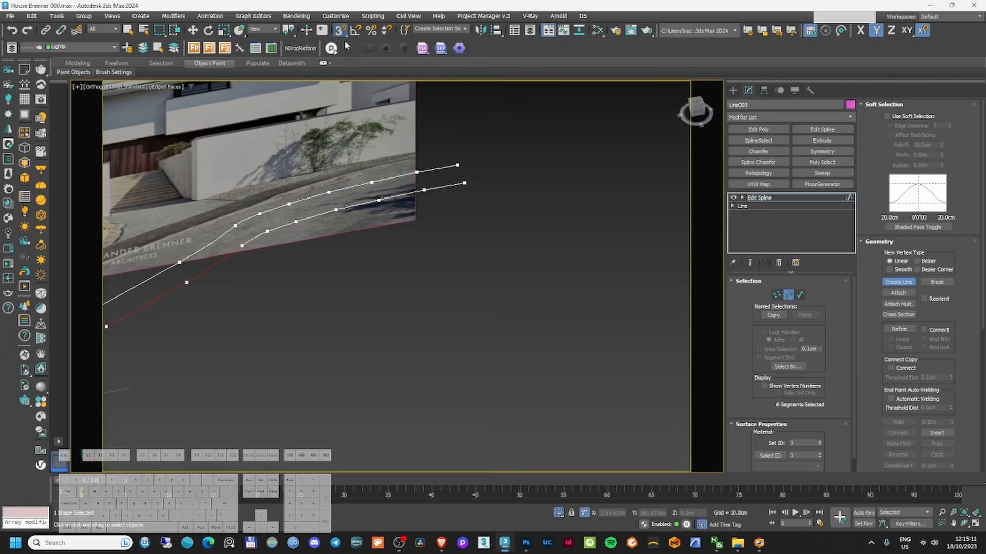
pyautogui.scroll(3, 357, 150)
pyautogui.click(633, 191)
pyautogui.click(652, 242)
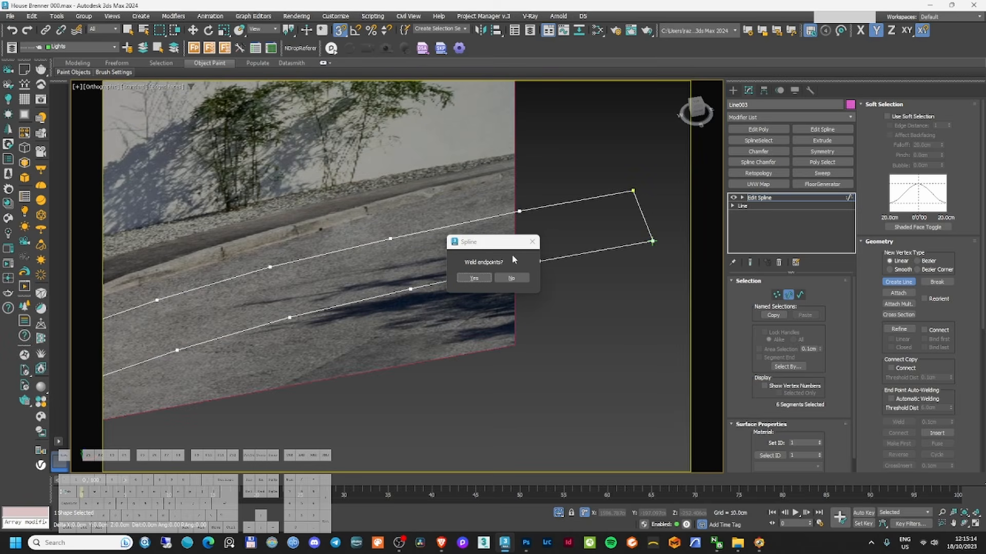
pyautogui.click(474, 280)
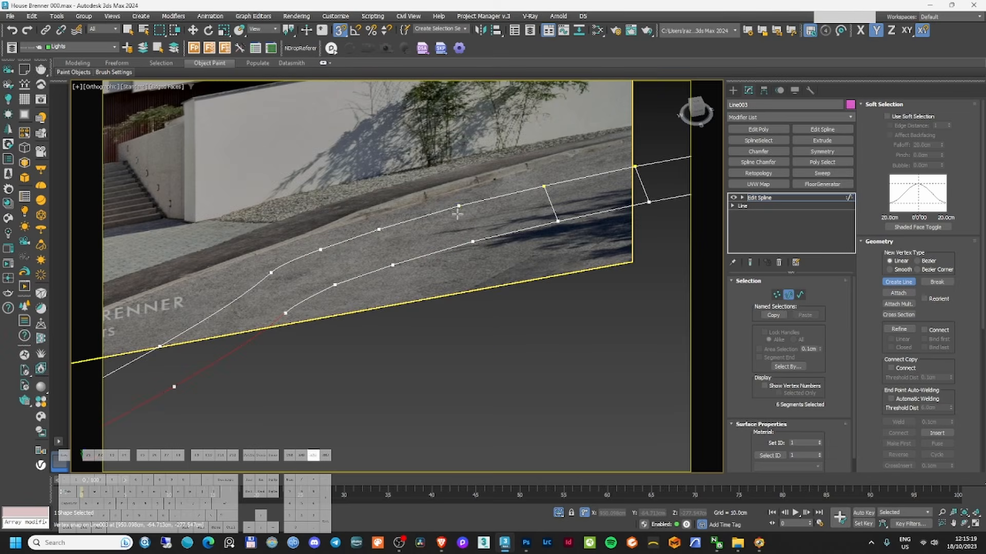
# - Draw snapped cross lines between the remaining opposite vertex pairs, working down the kerb to its lower left end
pyautogui.click(271, 272)
pyautogui.click(286, 313)
pyautogui.rightClick(287, 314)
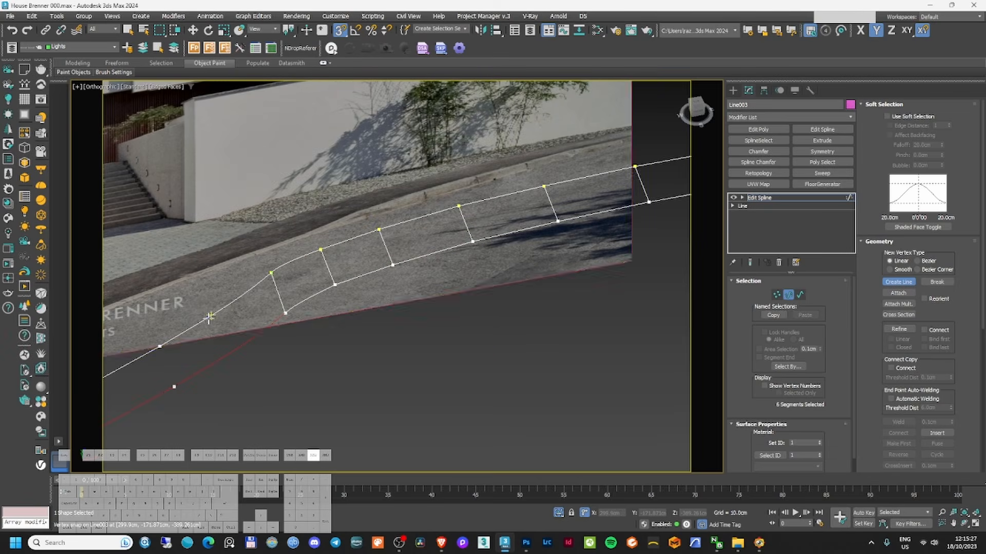
pyautogui.moveTo(209, 319); pyautogui.dragTo(414, 164, button='middle')
pyautogui.click(365, 191)
pyautogui.click(381, 233)
pyautogui.rightClick(433, 236)
pyautogui.moveTo(246, 287); pyautogui.dragTo(423, 195, button='middle')
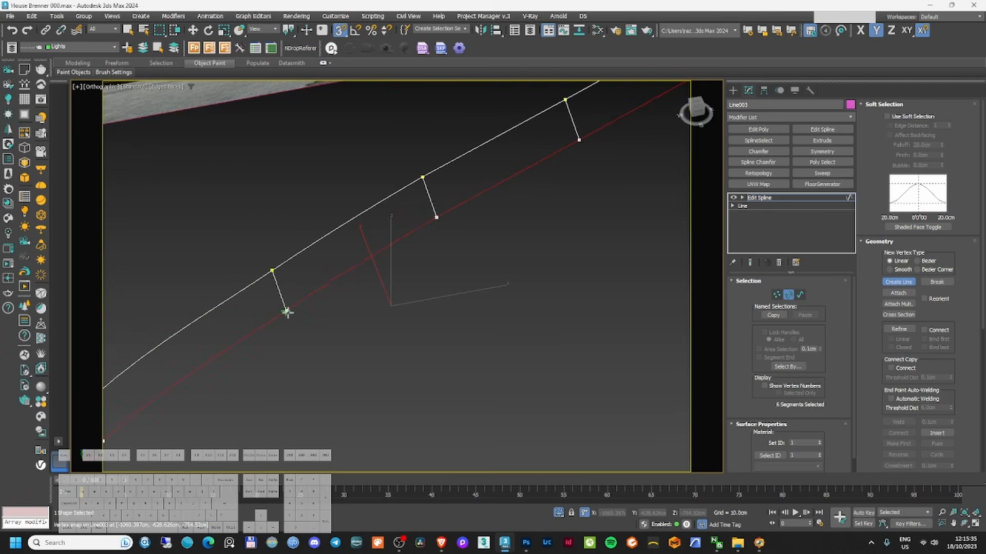
pyautogui.moveTo(164, 406); pyautogui.dragTo(454, 234, button='middle')
pyautogui.click(378, 229)
pyautogui.click(392, 270)
pyautogui.moveTo(267, 390); pyautogui.dragTo(298, 317, button='middle')
pyautogui.click(237, 350)
pyautogui.click(250, 390)
pyautogui.click(474, 278)
pyautogui.rightClick(514, 288)
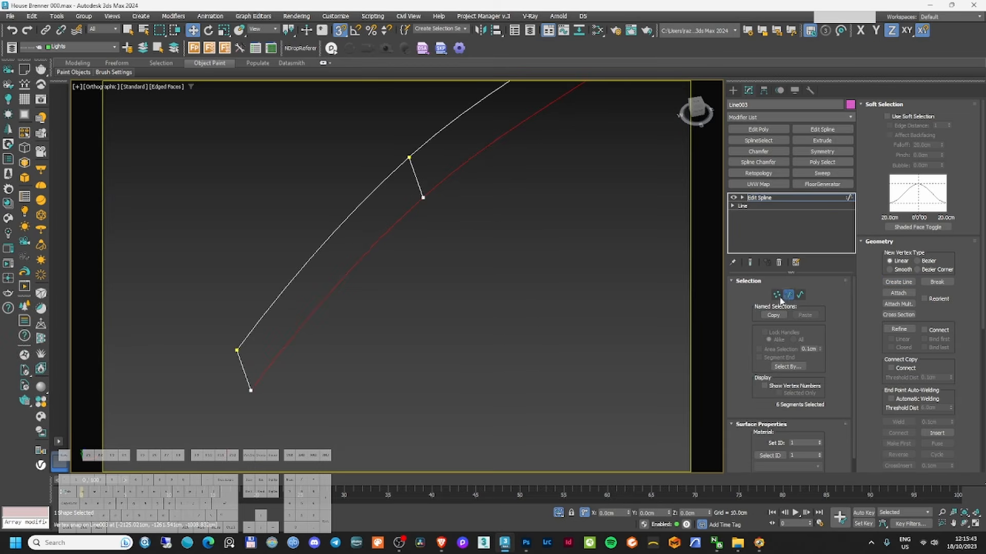
# - Try to weld the vertices of the kerb spline cage with a 0.1 cm threshold
pyautogui.click(778, 295)
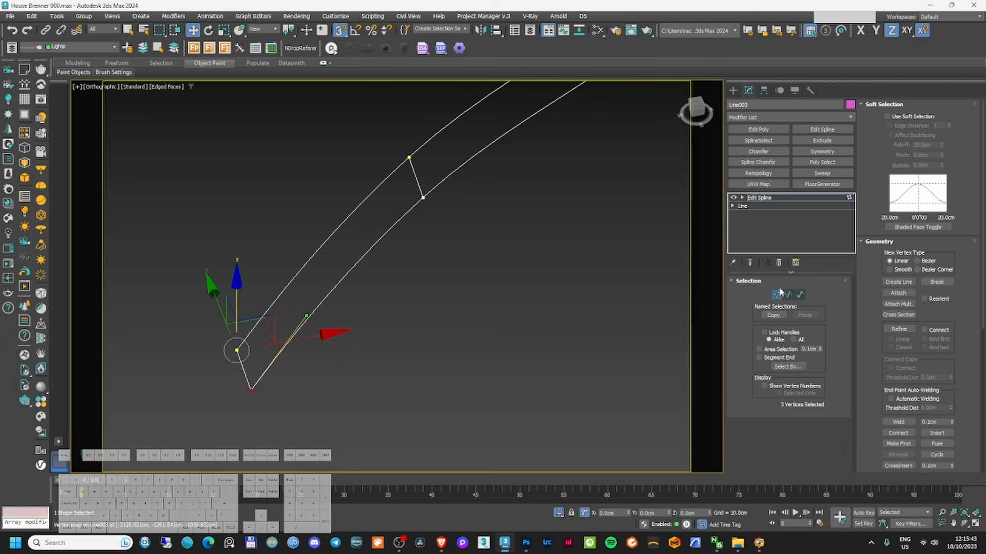
pyautogui.click(897, 422)
pyautogui.press('z')
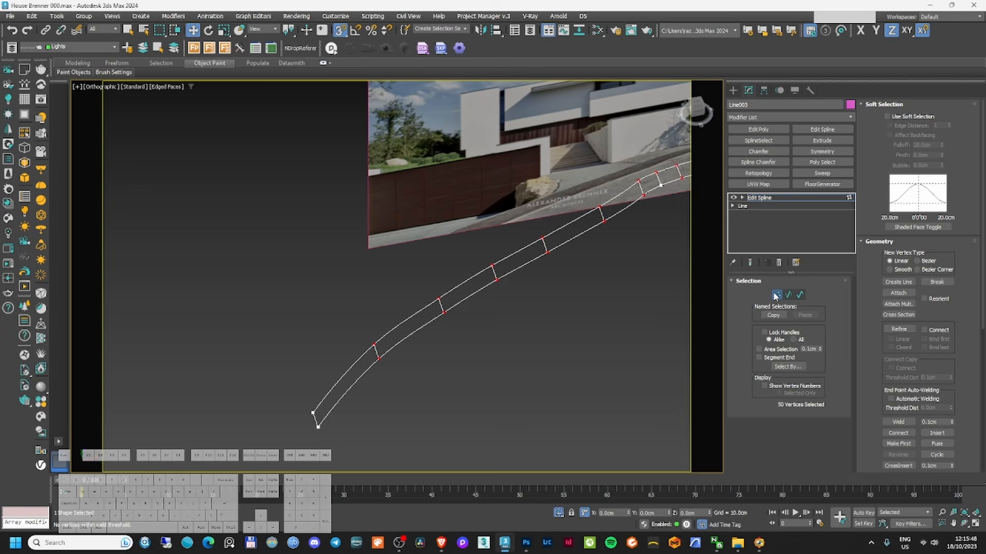
pyautogui.click(776, 295)
# - Apply an Edit Patch modifier to the spline cage to generate the strip's surface
pyautogui.click(772, 118)
pyautogui.write('ed')
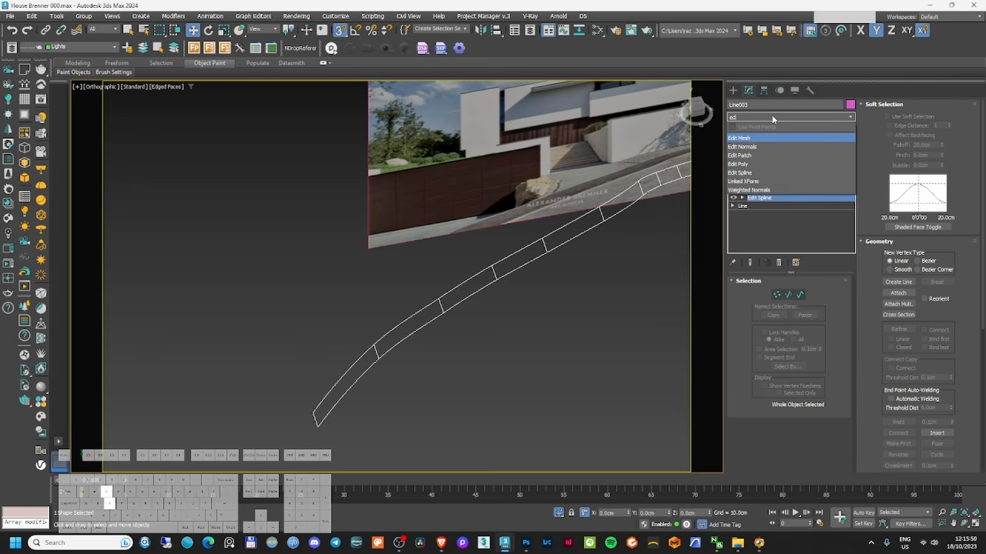
pyautogui.click(769, 156)
pyautogui.moveTo(602, 220); pyautogui.dragTo(341, 298, button='middle')
pyautogui.scroll(2, 444, 266)
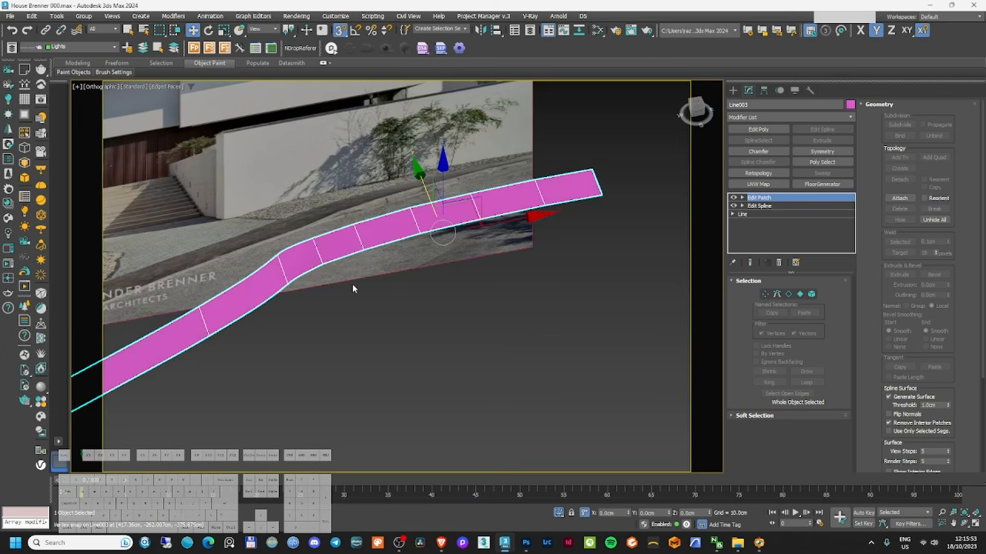
pyautogui.scroll(5, 352, 283)
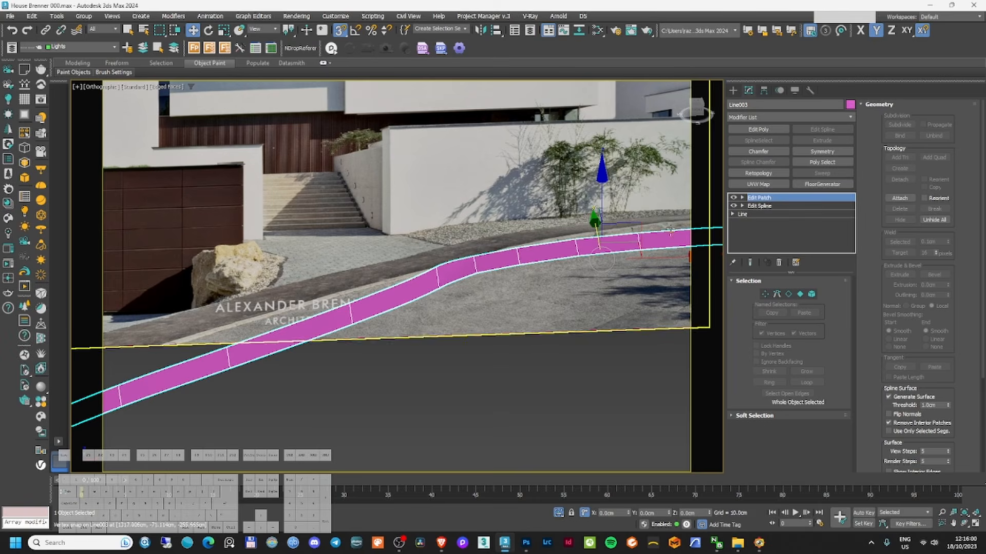
# - Thicken the patch strip with a Shell modifier using a 10 cm inner amount and 0 cm outer amount
pyautogui.click(777, 118)
pyautogui.write('sh')
pyautogui.press('Return')
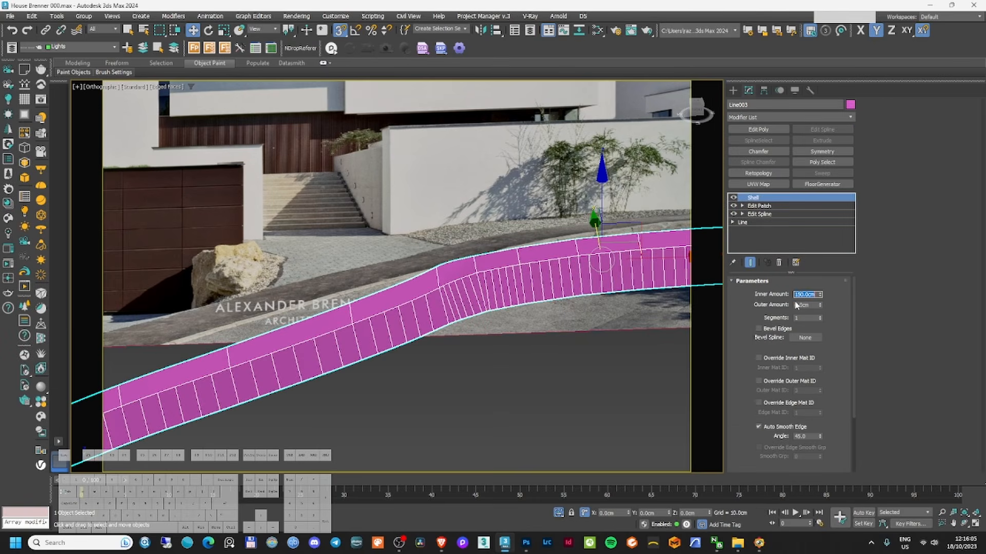
pyautogui.press('Return')
# - Copy the shelled strip upward along Z and delete the Shell and Edit Patch modifiers from the copy
pyautogui.keyDown('shift'); pyautogui.moveTo(601, 260); pyautogui.dragTo(607, 196); pyautogui.keyUp('shift')
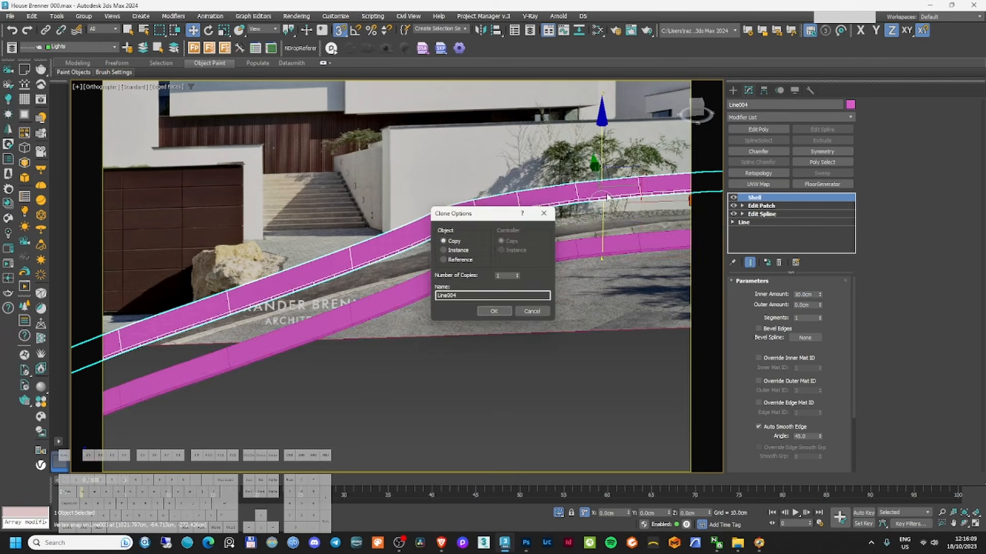
pyautogui.click(495, 312)
pyautogui.keyDown('ctrl'); pyautogui.click(761, 205); pyautogui.keyUp('ctrl')
pyautogui.rightClick(764, 205)
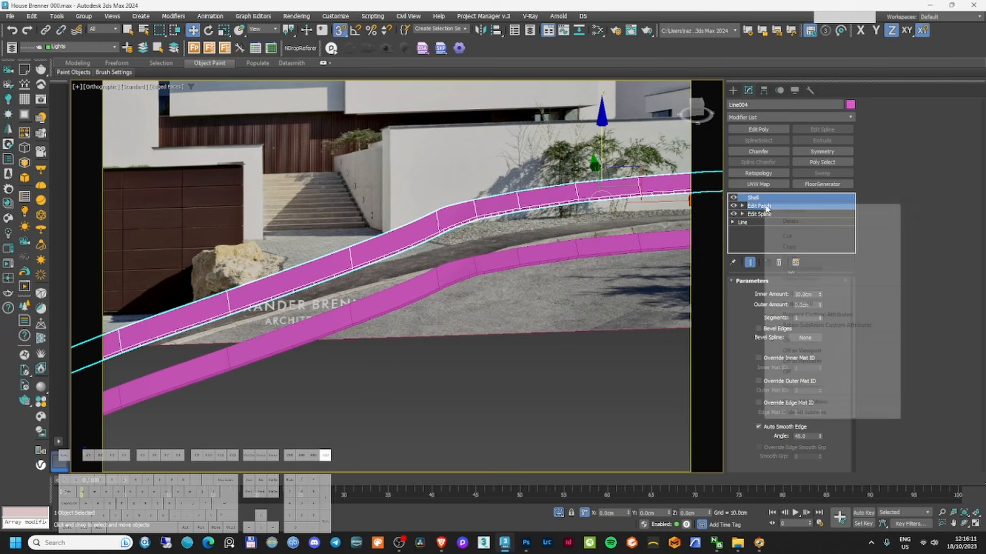
pyautogui.click(791, 223)
# - Delete the copy's rear line and cross segments, and snap the remaining road-side line onto the strip's edge in the front view
pyautogui.moveTo(588, 246); pyautogui.dragTo(519, 299, button='middle')
pyautogui.press('2')
pyautogui.scroll(-5, 519, 255)
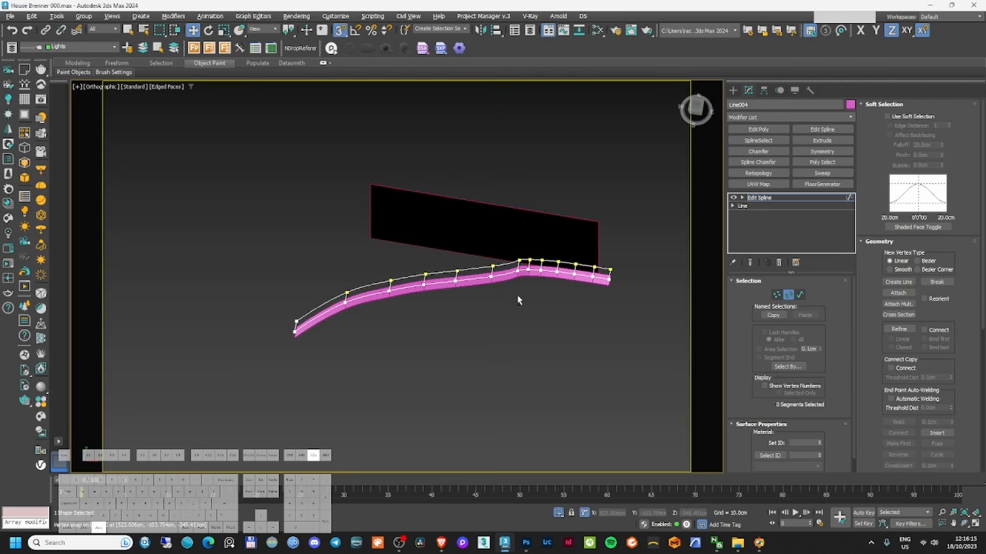
pyautogui.scroll(3, 608, 263)
pyautogui.moveTo(541, 278); pyautogui.dragTo(540, 277)
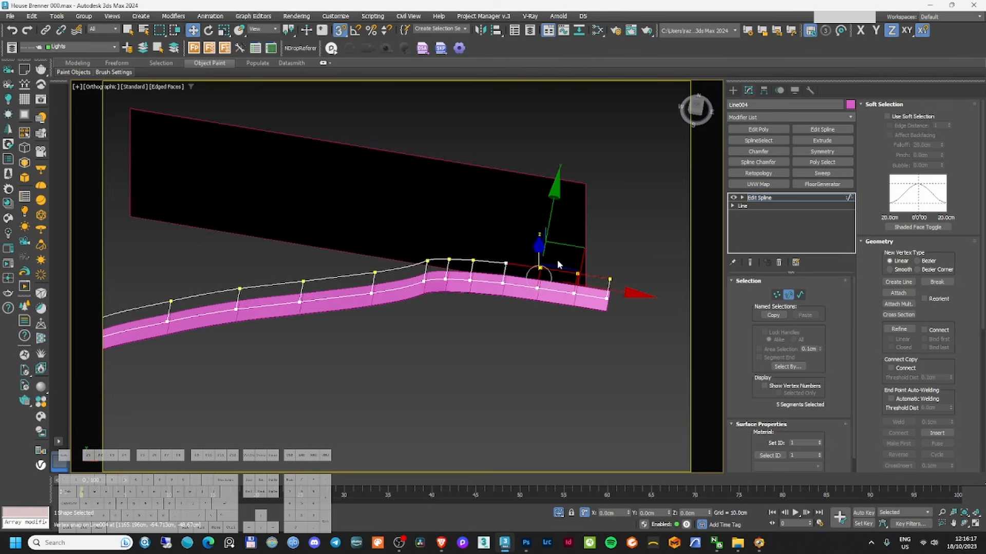
pyautogui.press('Delete')
pyautogui.click(608, 284)
pyautogui.press('Delete')
pyautogui.moveTo(551, 228); pyautogui.dragTo(483, 254)
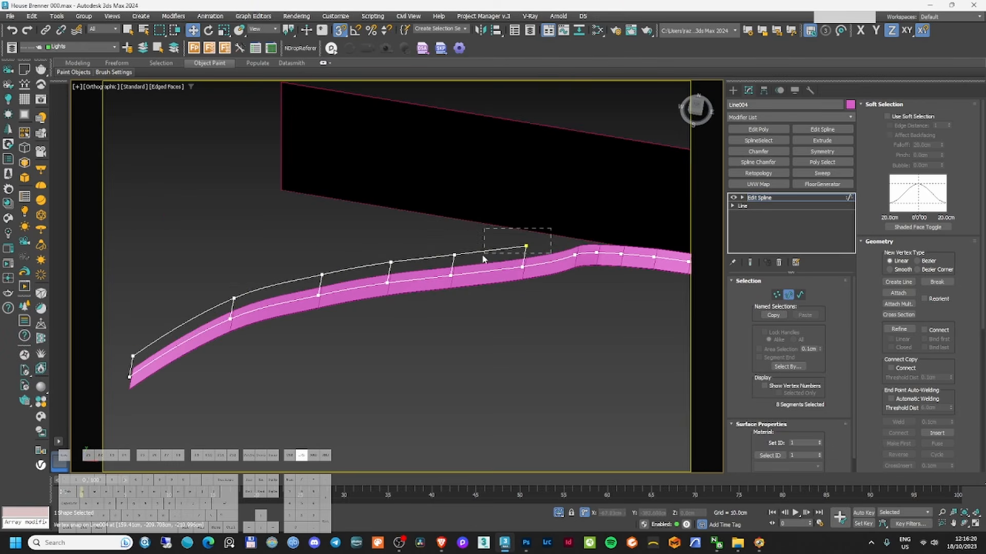
pyautogui.press('Delete')
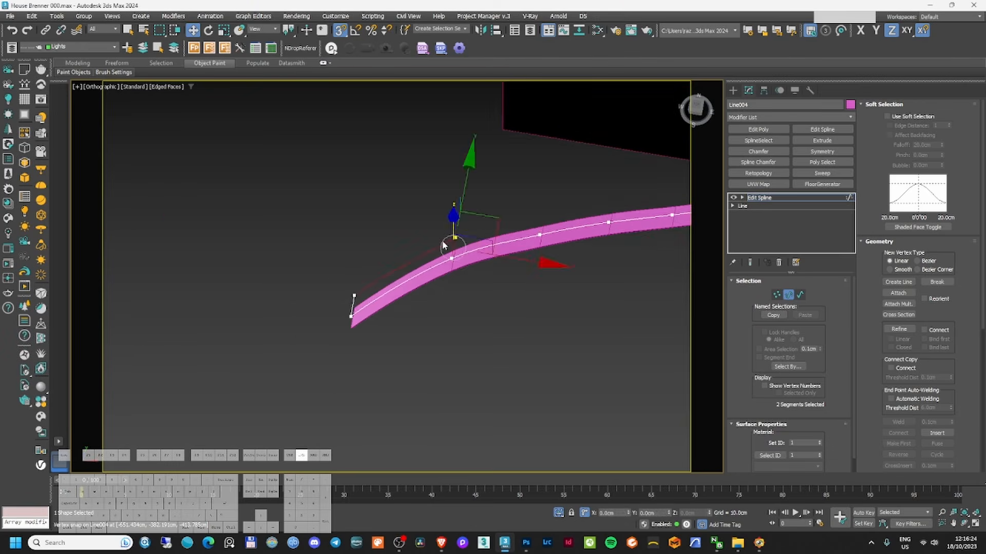
pyautogui.scroll(-3, 356, 301)
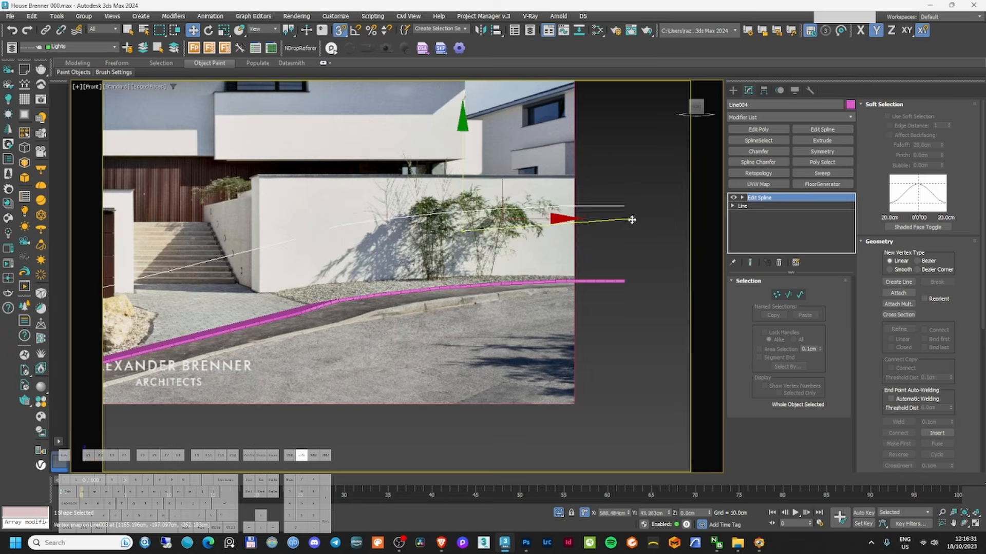
pyautogui.press('Delete')
pyautogui.click(626, 279)
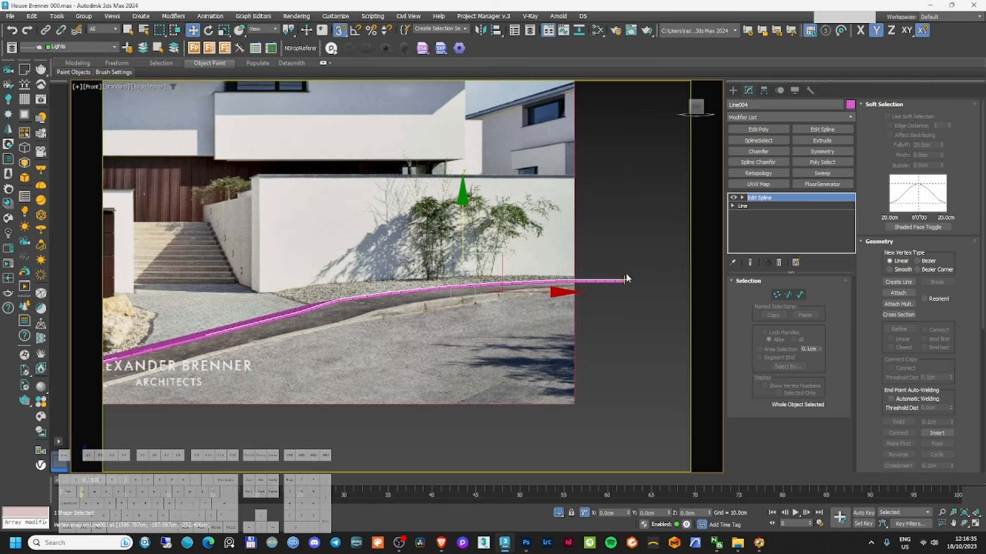
# - Apply a Sweep modifier to the road-side line with the built-in Bar section
pyautogui.click(790, 117)
pyautogui.write('sw')
pyautogui.click(806, 174)
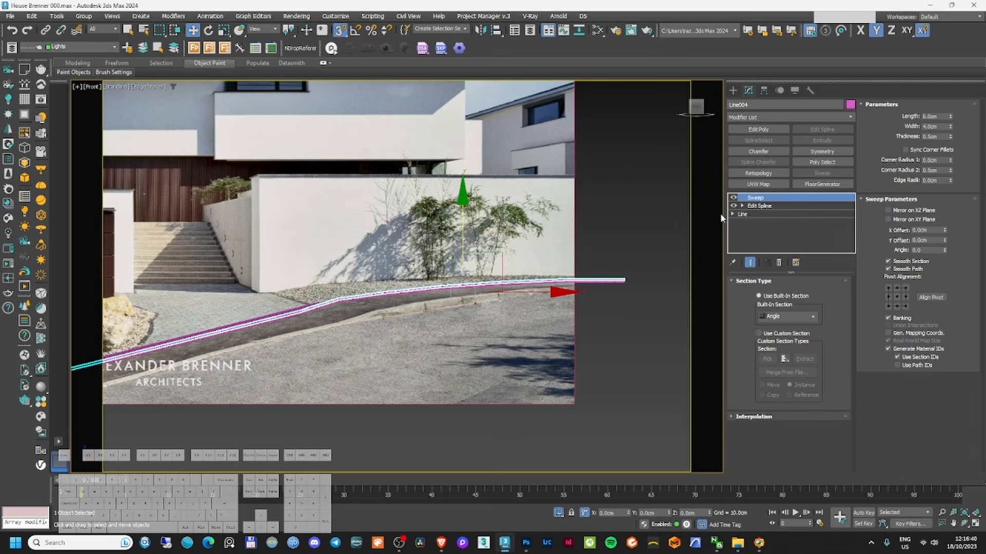
pyautogui.click(788, 316)
pyautogui.click(775, 331)
# - Align the sweep's pivot to the section's bottom-left corner and set the bar's length and width to 10 cm
pyautogui.keyDown('alt'); pyautogui.moveTo(370, 302); pyautogui.dragTo(678, 230, button='middle'); pyautogui.keyUp('alt')
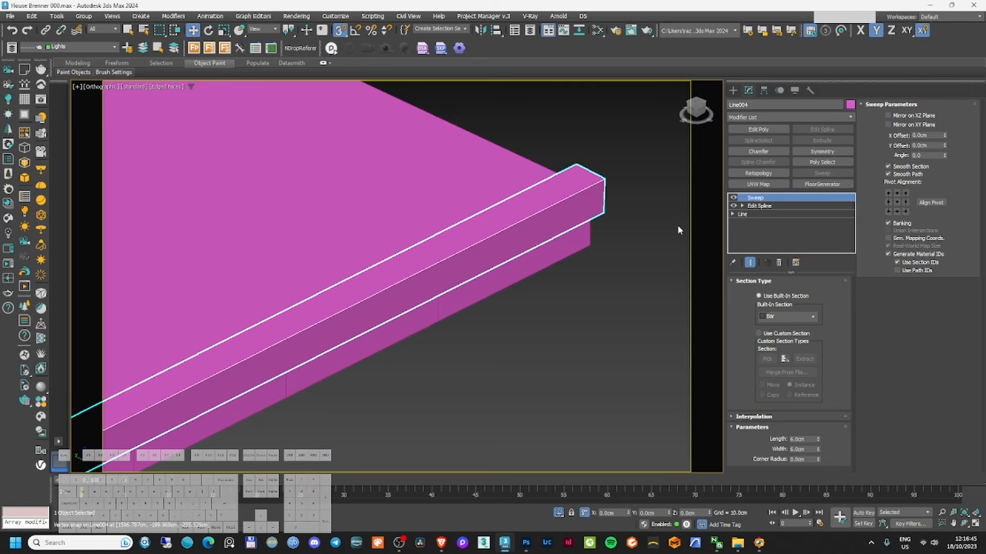
pyautogui.click(906, 211)
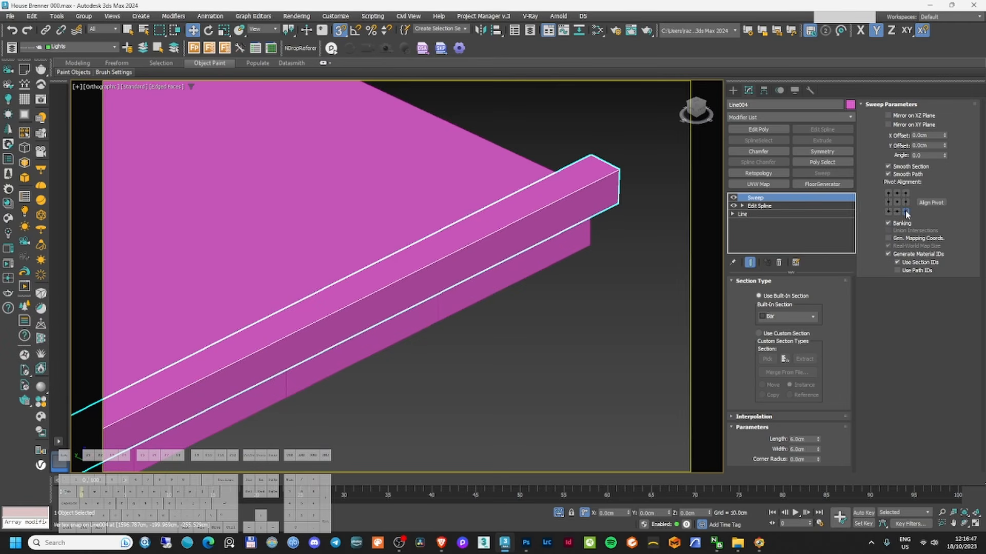
pyautogui.doubleClick(807, 440)
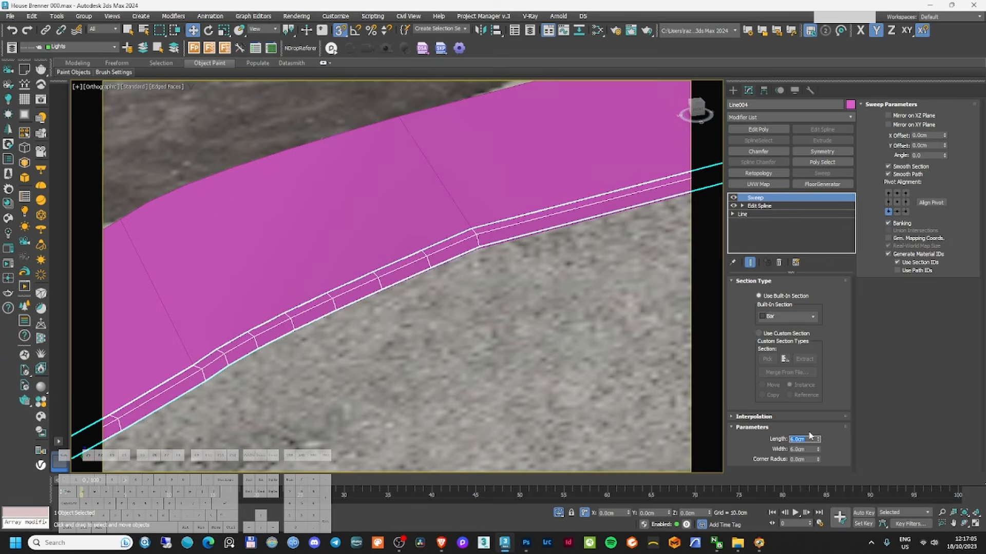
pyautogui.press('Return')
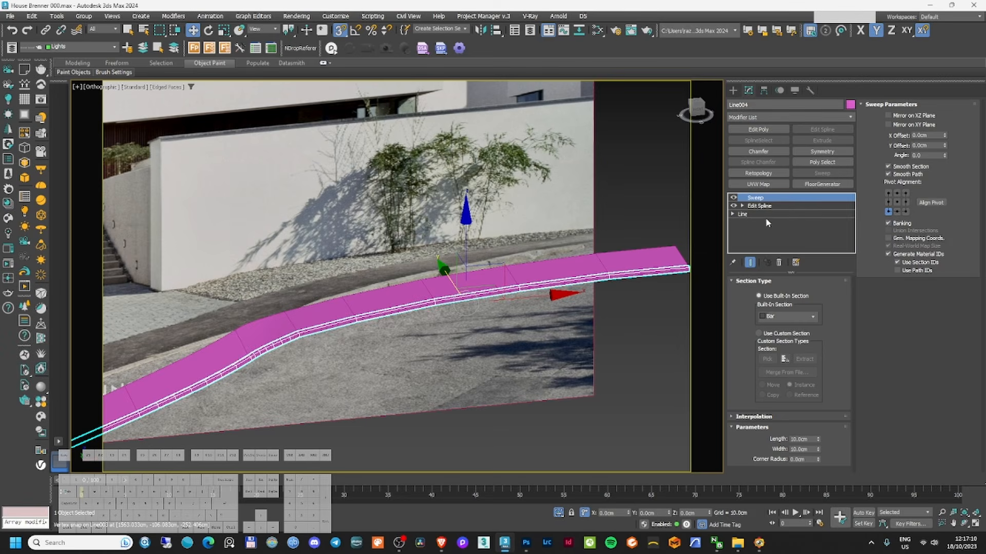
# - Insert a Normalize Spline modifier beneath the Sweep with a segment length of 120 cm
pyautogui.click(770, 208)
pyautogui.click(770, 117)
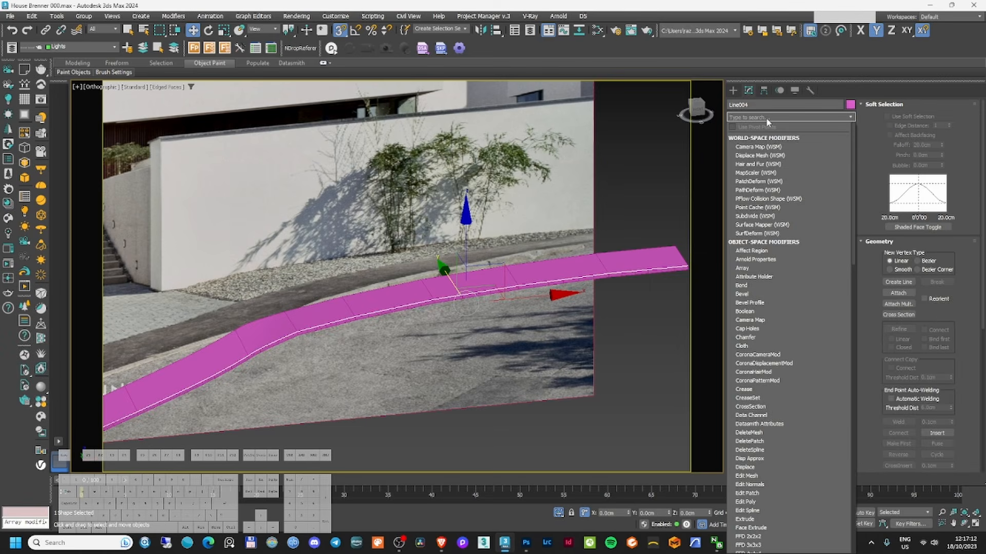
pyautogui.write('normalize')
pyautogui.press('Return')
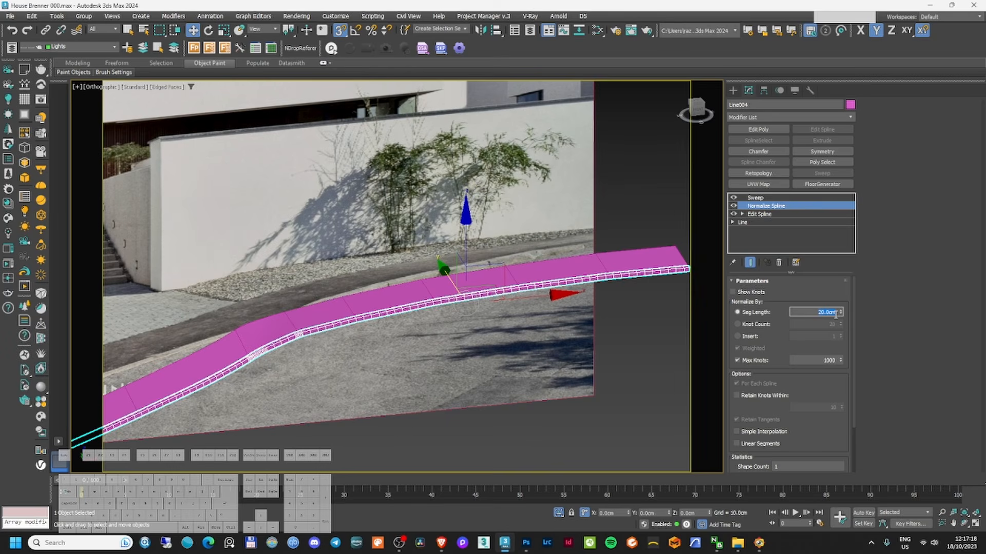
pyautogui.write('120')
pyautogui.press('Return')
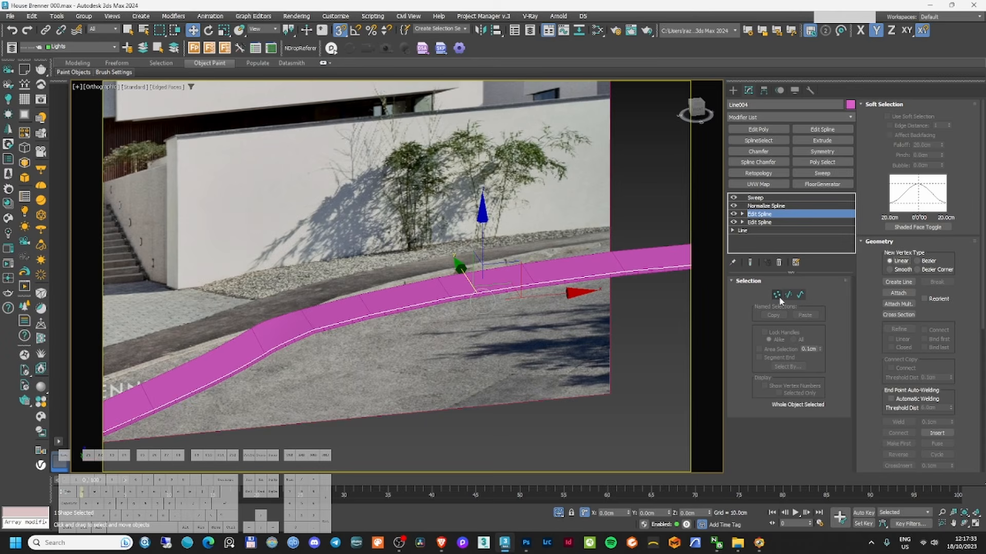
# - Break the kerb spline at the selected vertex on its bend, working in the Edit Spline modifier below Normalize Spline
pyautogui.click(778, 296)
pyautogui.scroll(4, 263, 328)
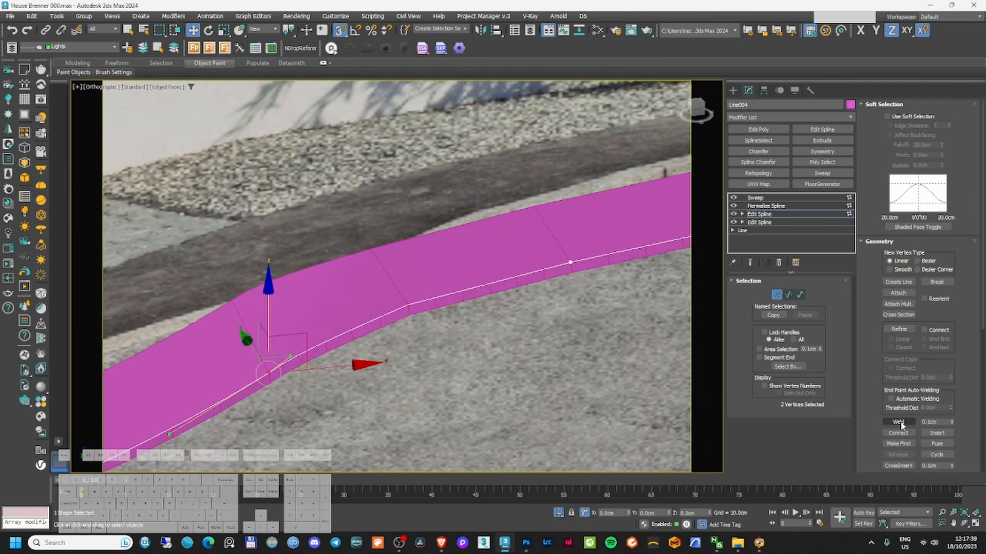
pyautogui.scroll(-6, 534, 279)
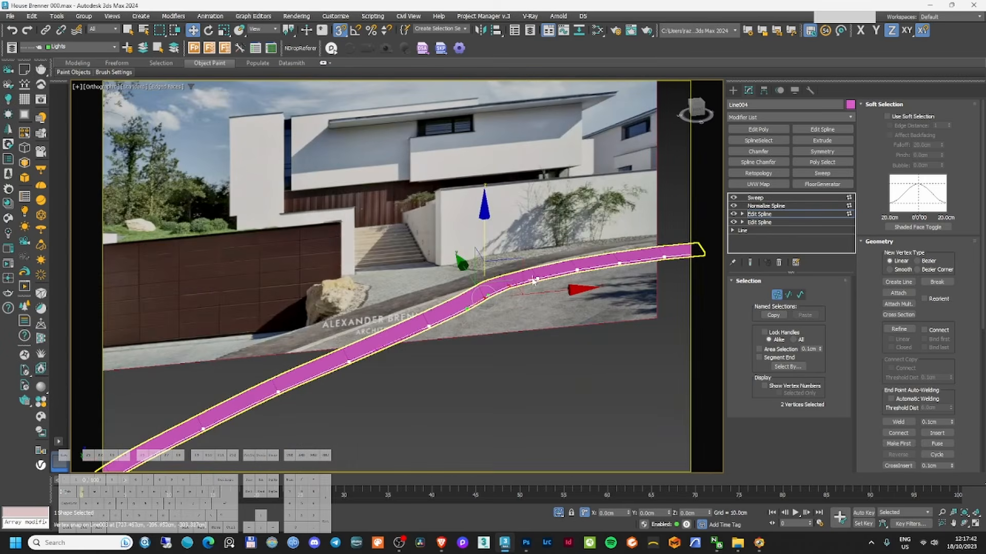
pyautogui.moveTo(520, 294); pyautogui.dragTo(595, 248, button='middle')
pyautogui.moveTo(250, 368); pyautogui.dragTo(343, 265, button='middle')
pyautogui.moveTo(496, 270); pyautogui.dragTo(333, 358, button='middle')
pyautogui.moveTo(950, 307); pyautogui.dragTo(941, 170)
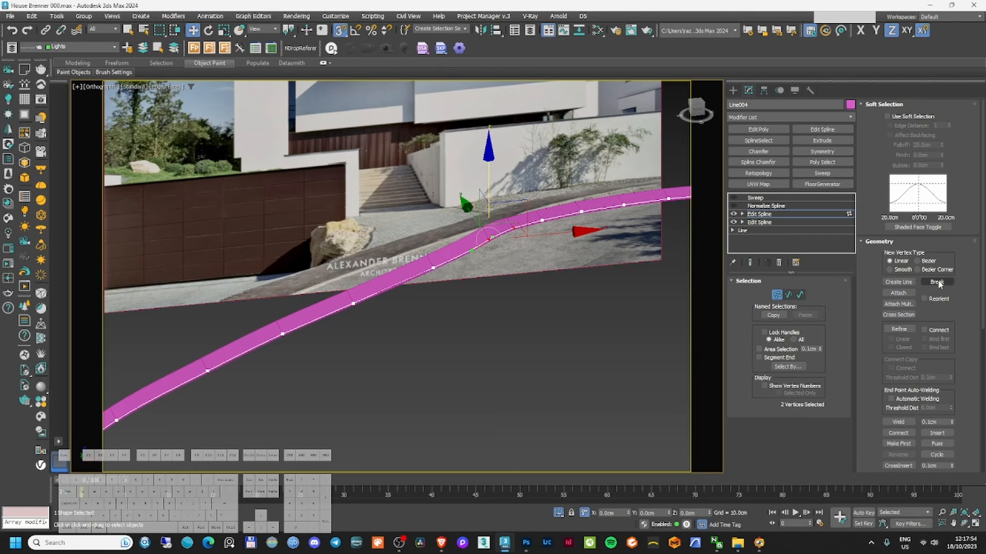
pyautogui.click(938, 282)
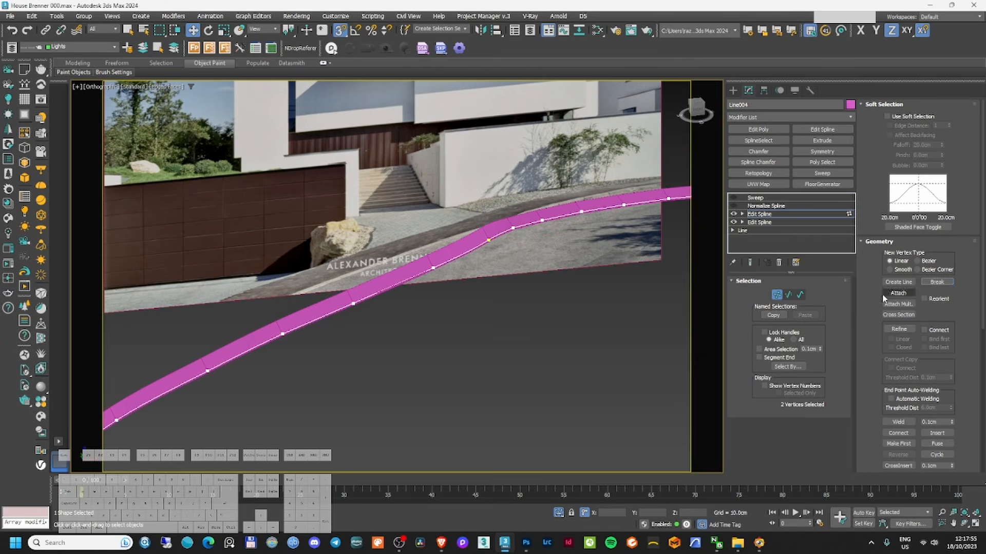
# - Detach the kerb spline's segment on the bend as a separate shape
pyautogui.click(780, 298)
pyautogui.click(510, 232)
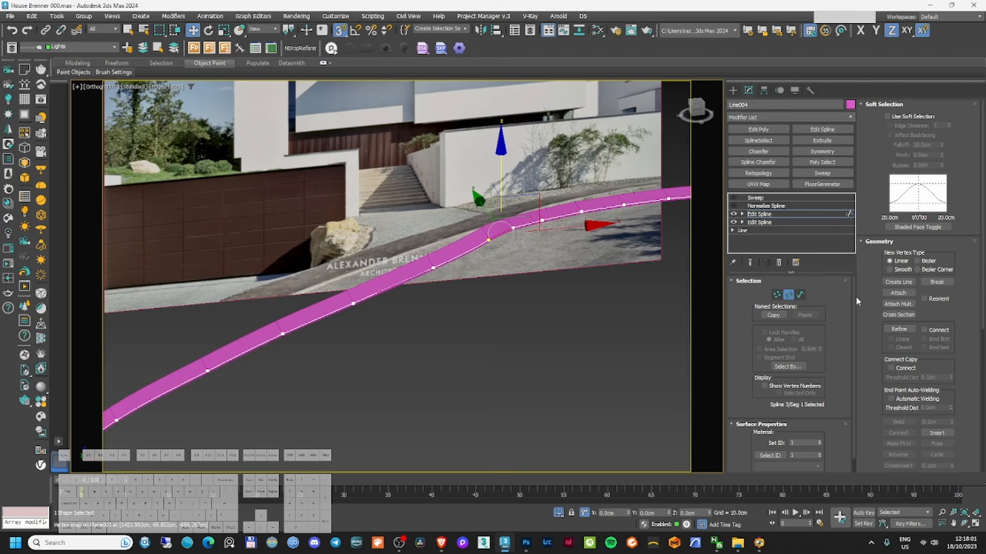
pyautogui.scroll(-5, 968, 298)
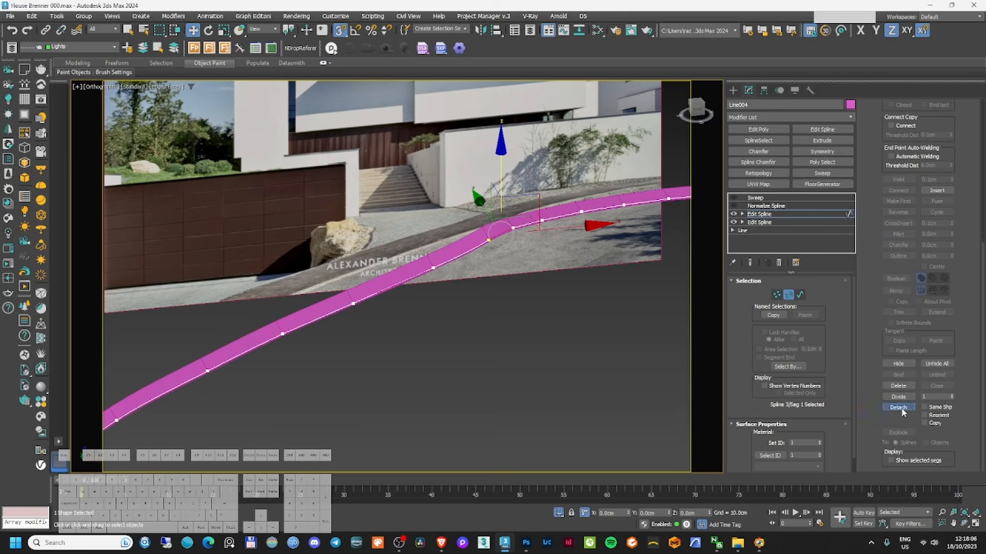
pyautogui.click(899, 408)
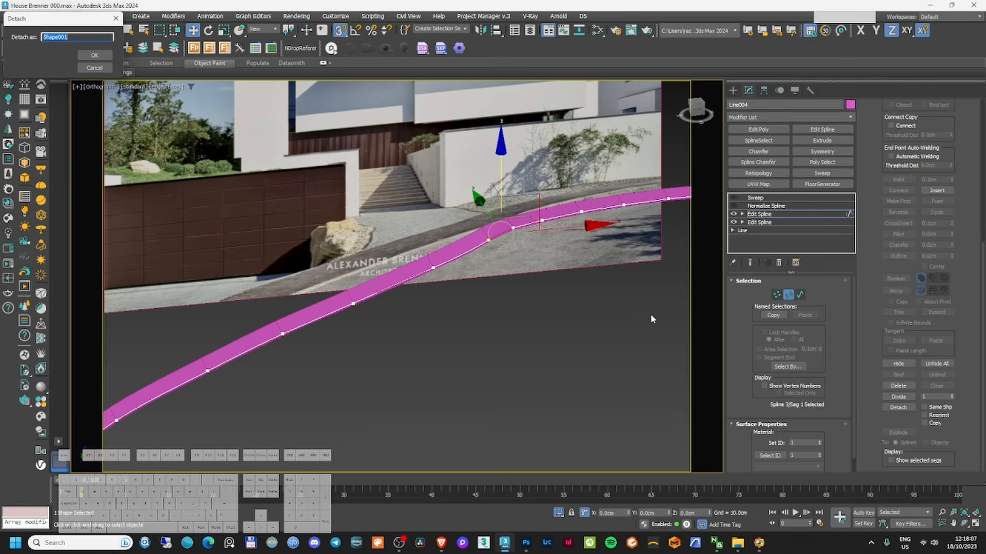
pyautogui.click(95, 55)
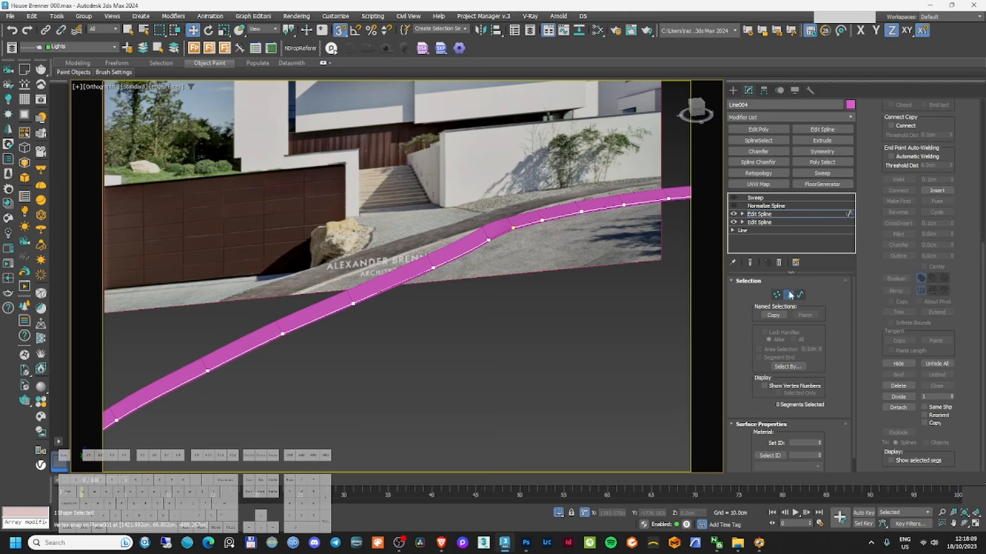
# - Turn the kerb's Sweep modifier back on and inspect its end at the gap in wireframe
pyautogui.click(755, 198)
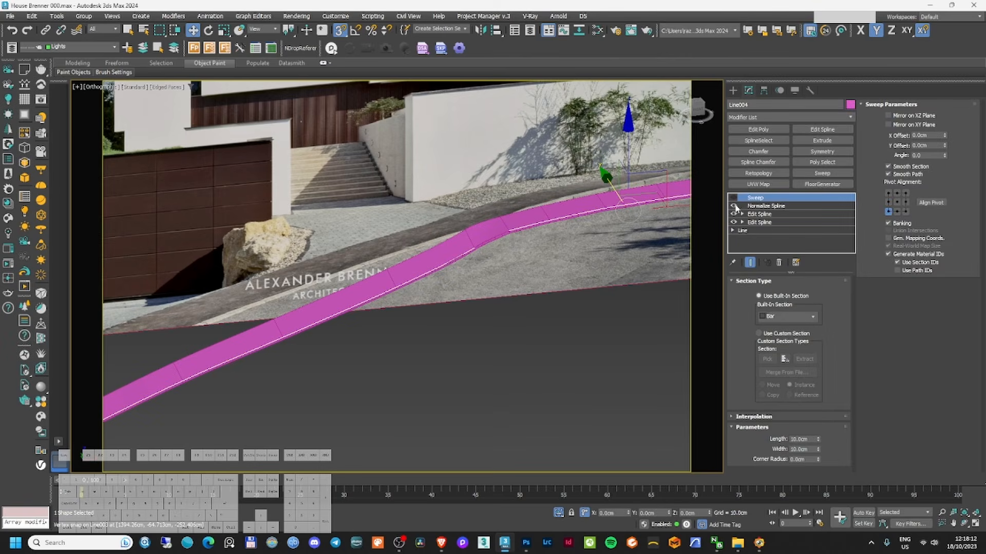
pyautogui.click(756, 207)
pyautogui.click(755, 198)
pyautogui.click(733, 197)
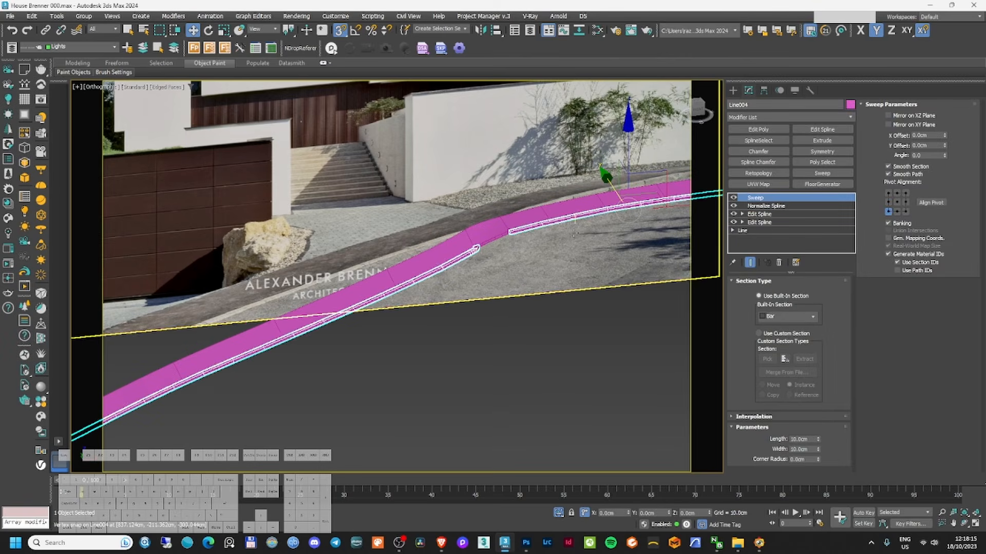
pyautogui.scroll(5, 497, 254)
pyautogui.scroll(3, 481, 253)
pyautogui.press('F3')
# - Delete the end vertex of the kerb spline at the gap, in the Edit Spline below Normalize Spline
pyautogui.click(759, 214)
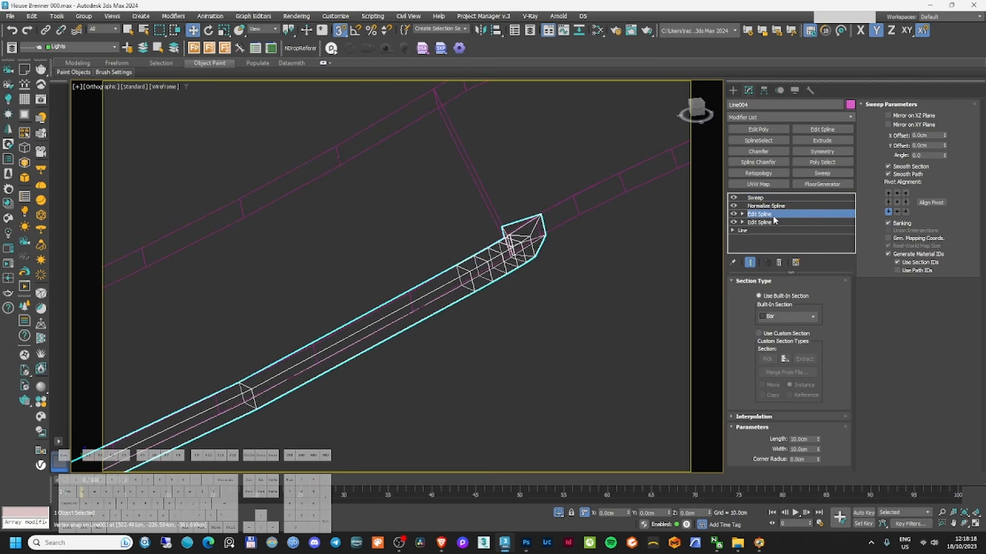
pyautogui.click(776, 295)
pyautogui.click(507, 236)
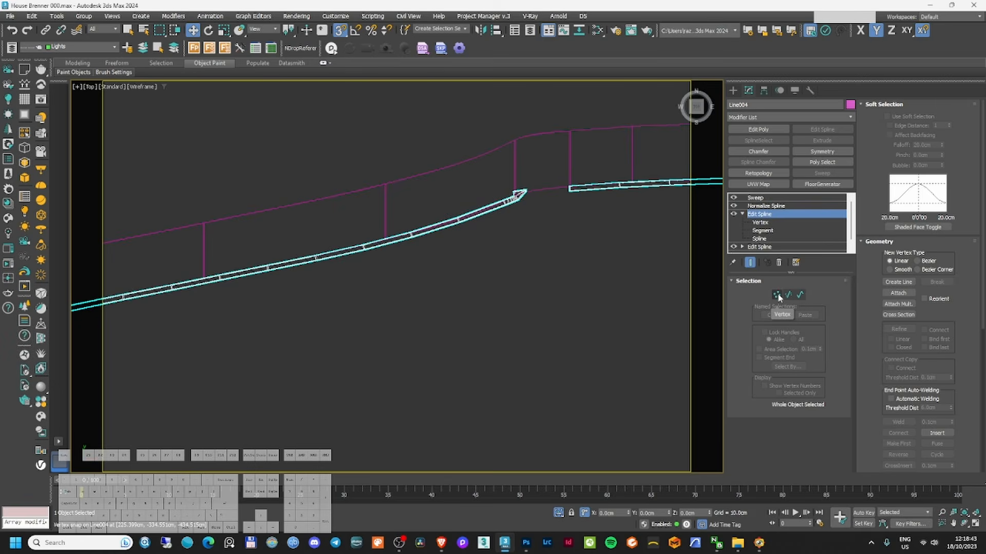
pyautogui.click(777, 296)
pyautogui.scroll(8, 511, 193)
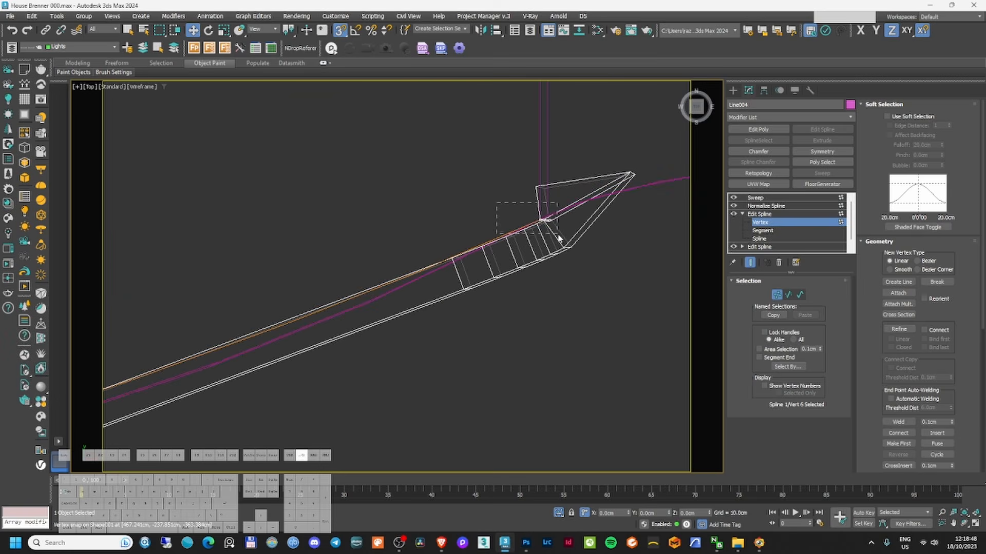
pyautogui.moveTo(559, 238); pyautogui.dragTo(558, 238)
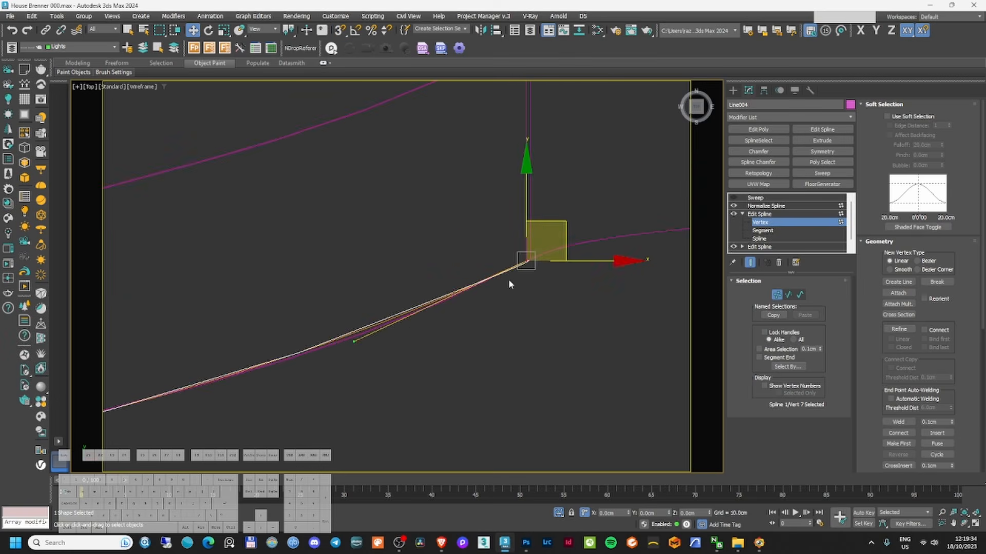
pyautogui.press('Delete')
# - Snap the shortened kerb spline's end vertex onto the pavement edge where the bend starts, matching its height
pyautogui.scroll(-4, 508, 280)
pyautogui.moveTo(598, 335); pyautogui.dragTo(725, 297, button='middle')
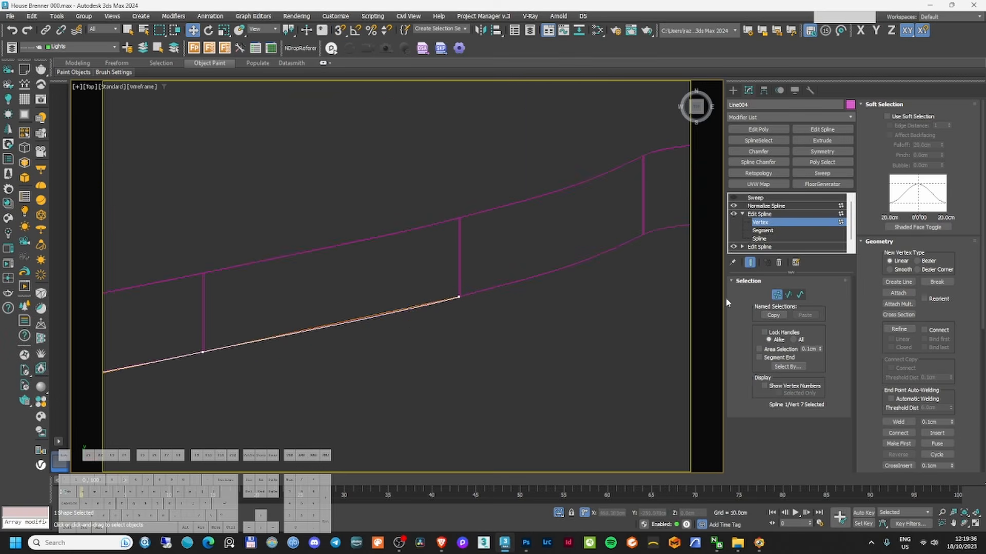
pyautogui.moveTo(446, 280); pyautogui.dragTo(471, 317)
pyautogui.keyDown('shift'); pyautogui.moveTo(500, 262); pyautogui.dragTo(685, 198); pyautogui.keyUp('shift')
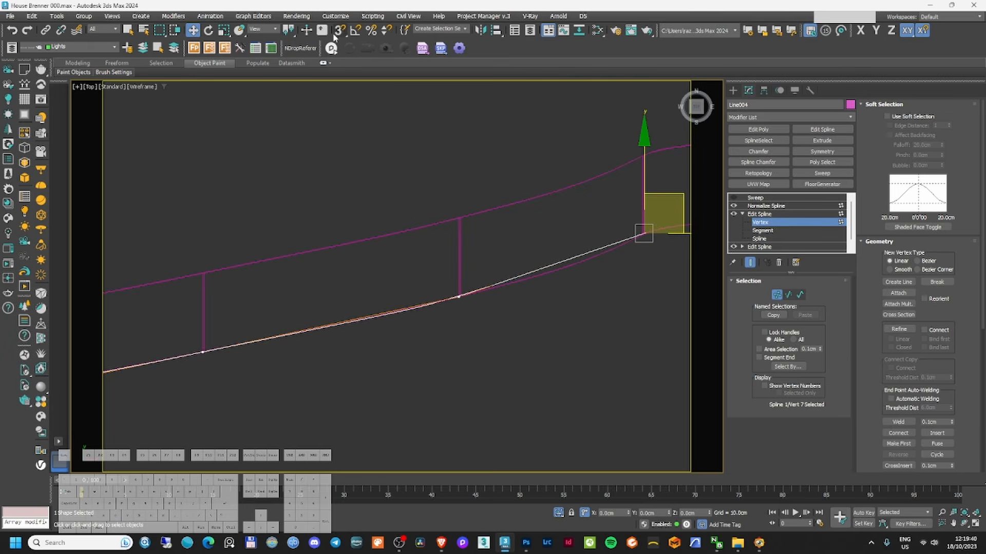
pyautogui.moveTo(664, 246); pyautogui.dragTo(625, 257, button='middle')
pyautogui.scroll(6, 625, 258)
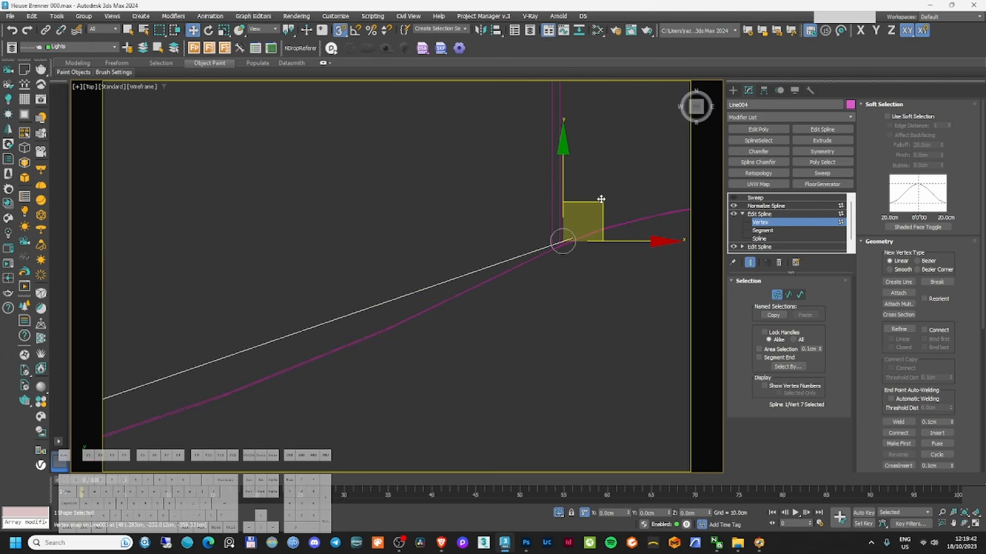
pyautogui.keyDown('alt'); pyautogui.moveTo(601, 200); pyautogui.dragTo(558, 349, button='middle'); pyautogui.keyUp('alt')
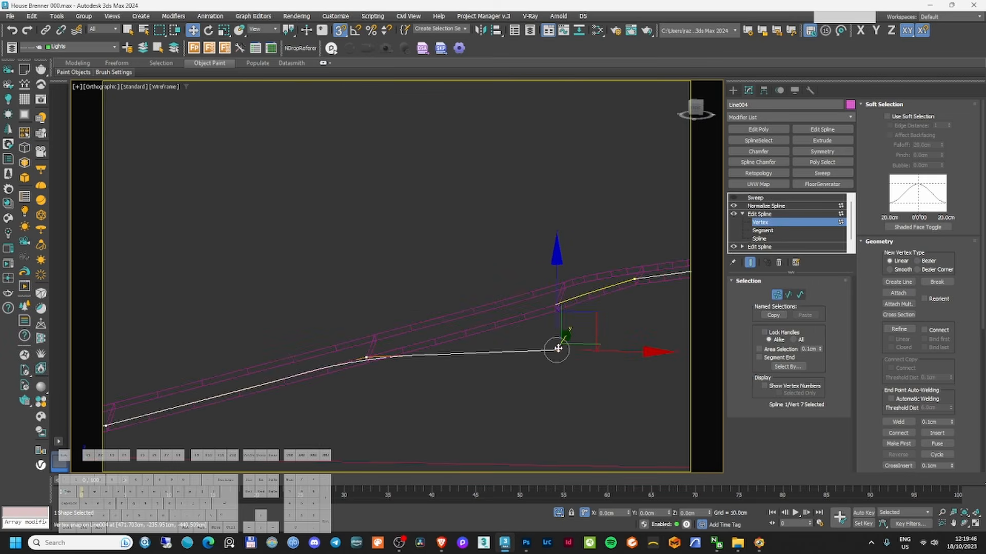
pyautogui.moveTo(558, 327); pyautogui.dragTo(557, 302)
# - With snapping off, adjust the tangent handle of the kerb spline's second-to-last vertex to follow the pavement edge
pyautogui.scroll(3, 370, 353)
pyautogui.moveTo(279, 319); pyautogui.dragTo(446, 395)
pyautogui.scroll(-5, 452, 365)
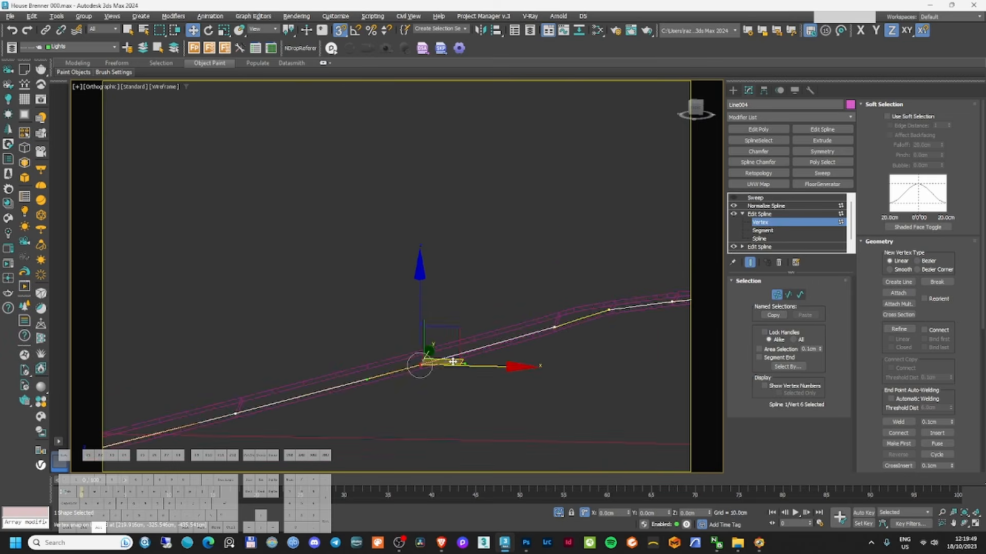
pyautogui.keyDown('alt'); pyautogui.moveTo(453, 362); pyautogui.dragTo(371, 322, button='middle'); pyautogui.keyUp('alt')
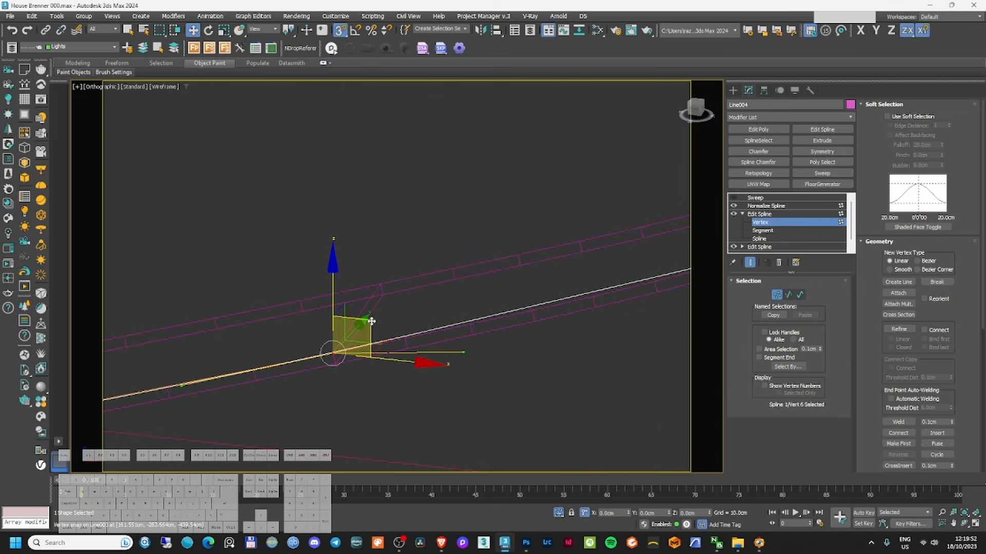
pyautogui.click(340, 30)
pyautogui.moveTo(463, 352); pyautogui.dragTo(465, 322)
pyautogui.scroll(3, 547, 284)
pyautogui.moveTo(539, 276); pyautogui.dragTo(556, 285)
# - Turn the Sweep back on and check the kerb ends around the gap in shaded view
pyautogui.keyDown('alt'); pyautogui.moveTo(556, 286); pyautogui.dragTo(570, 391, button='middle'); pyautogui.keyUp('alt')
pyautogui.click(760, 199)
pyautogui.click(734, 198)
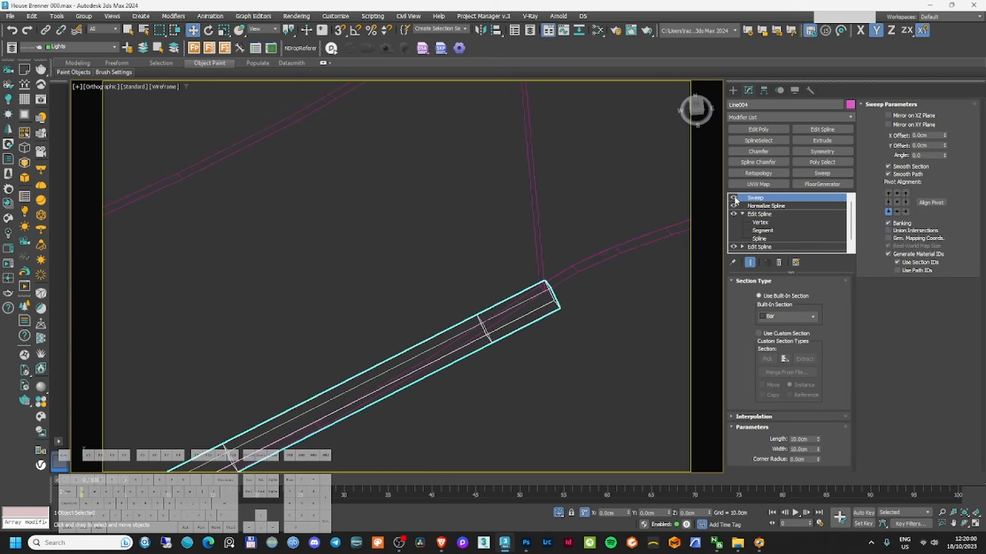
pyautogui.press('F3')
pyautogui.scroll(-3, 505, 308)
pyautogui.keyDown('alt'); pyautogui.moveTo(501, 313); pyautogui.dragTo(487, 218, button='middle'); pyautogui.keyUp('alt')
pyautogui.scroll(3, 558, 358)
pyautogui.scroll(-5, 574, 366)
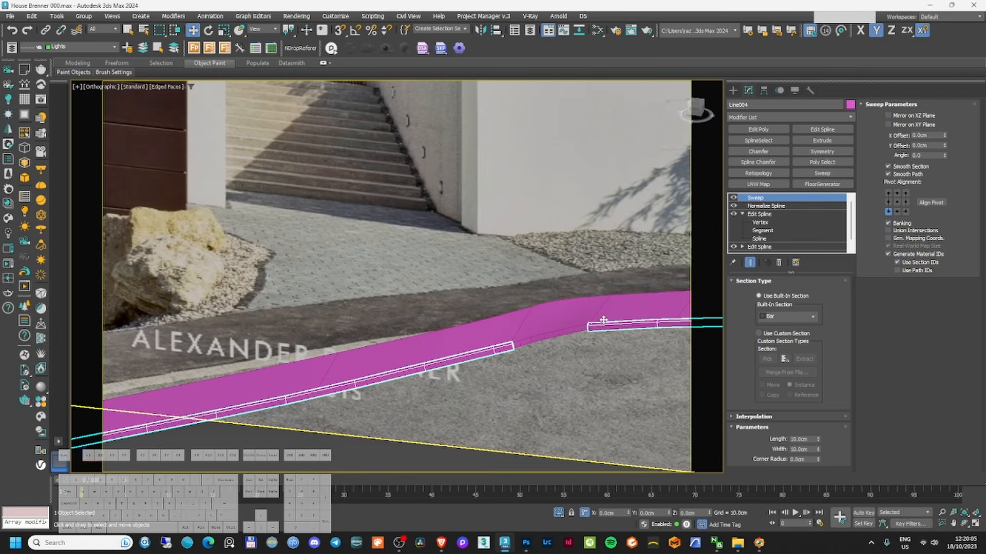
# - Add an Edit Spline modifier above Normalize Spline, break the spline at all its vertices and return to the Sweep
pyautogui.click(774, 206)
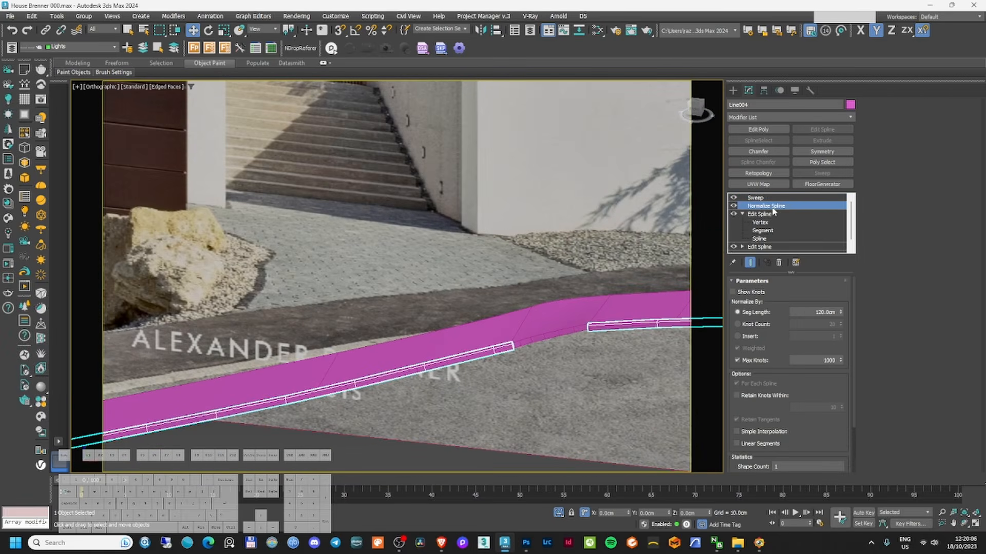
pyautogui.click(811, 130)
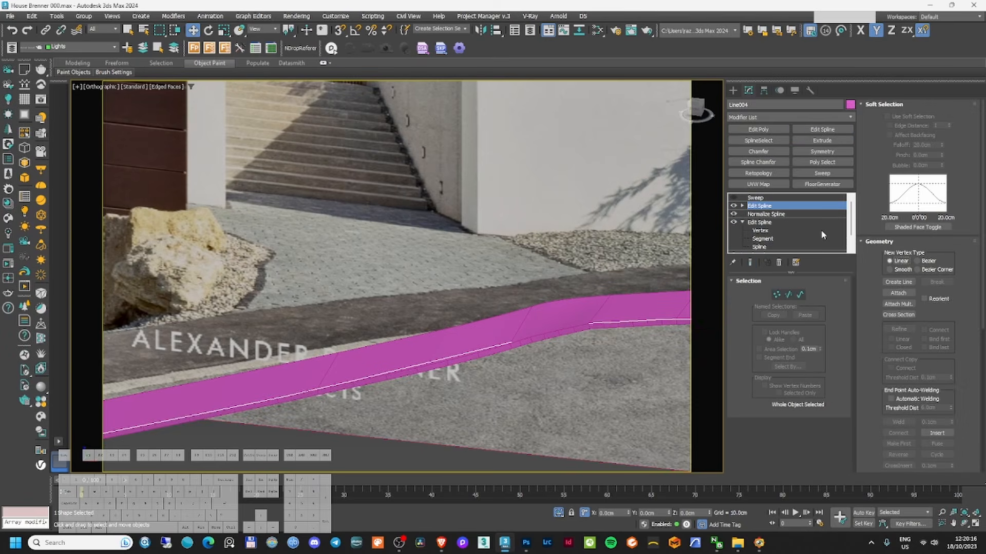
pyautogui.click(777, 295)
pyautogui.keyDown('alt'); pyautogui.moveTo(459, 377); pyautogui.dragTo(517, 365, button='middle'); pyautogui.keyUp('alt')
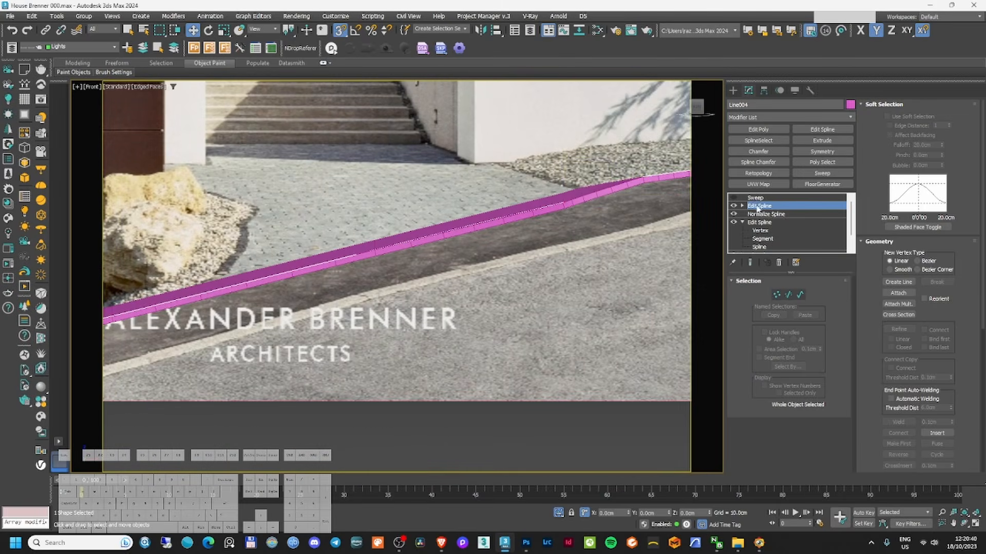
pyautogui.hotkey('ctrl', 'a')
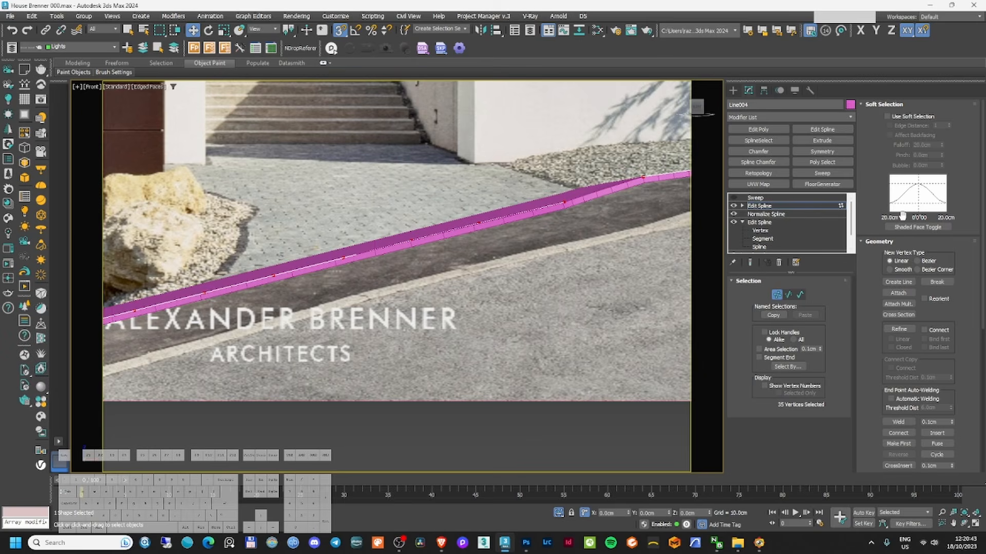
pyautogui.click(936, 284)
pyautogui.click(755, 198)
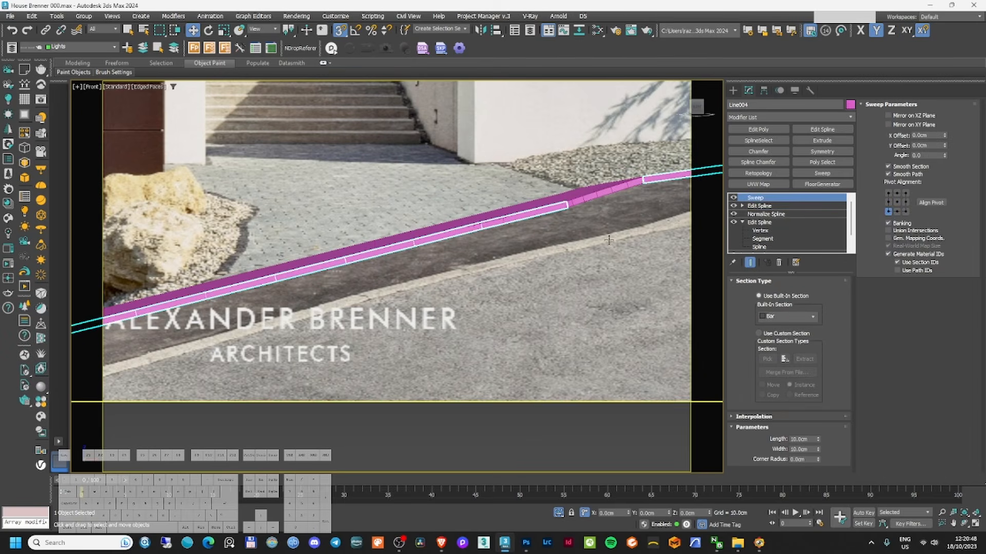
# - Isolate the kerb together with the detached bend spline in wireframe view
pyautogui.keyDown('alt'); pyautogui.moveTo(608, 241); pyautogui.dragTo(575, 267, button='middle'); pyautogui.keyUp('alt')
pyautogui.moveTo(308, 124); pyautogui.dragTo(420, 272, button='middle')
pyautogui.scroll(5, 419, 271)
pyautogui.press('F3')
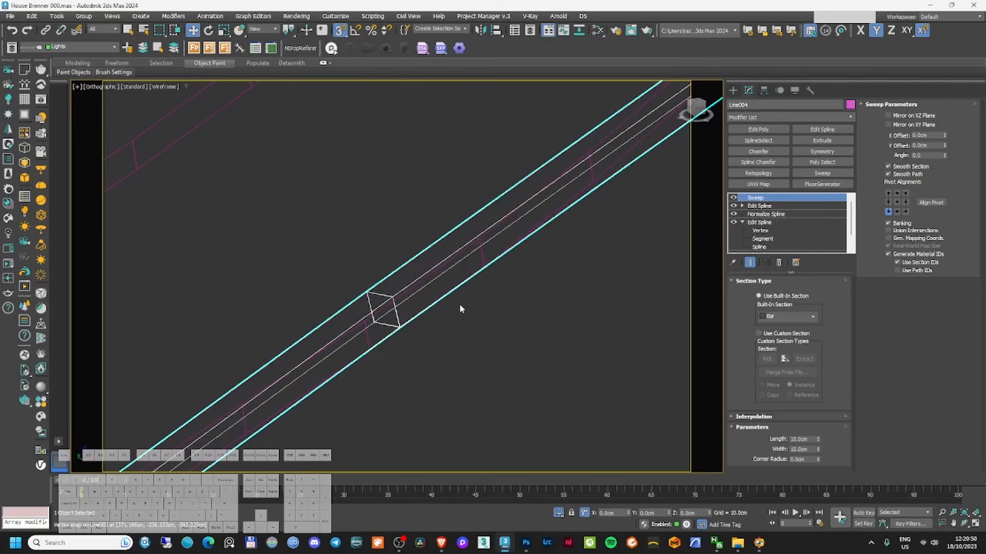
pyautogui.rightClick(480, 286)
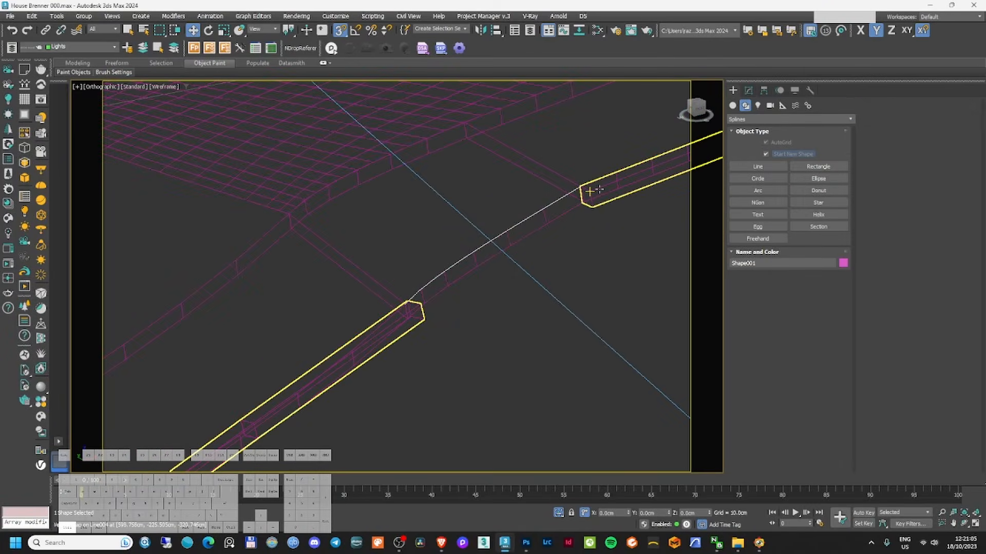
pyautogui.click(589, 191)
pyautogui.rightClick(589, 191)
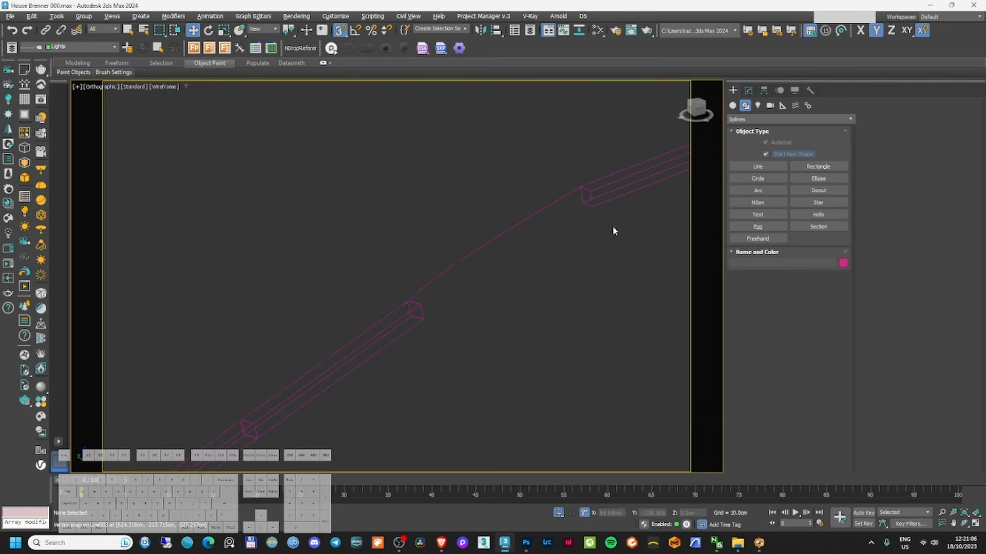
# - Attach the detached bend spline to the kerb in the Edit Spline modifier directly below the Sweep
pyautogui.click(748, 90)
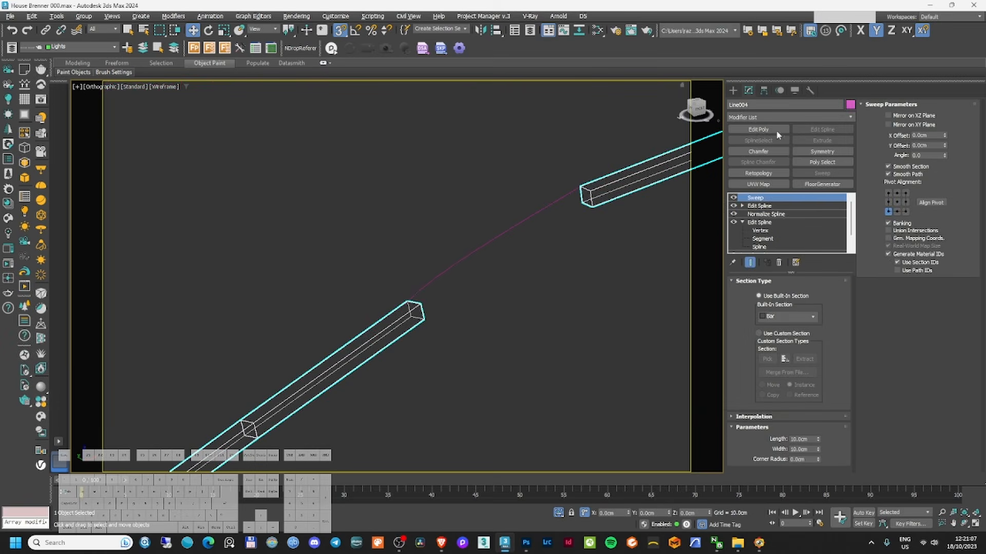
pyautogui.click(773, 206)
pyautogui.click(897, 293)
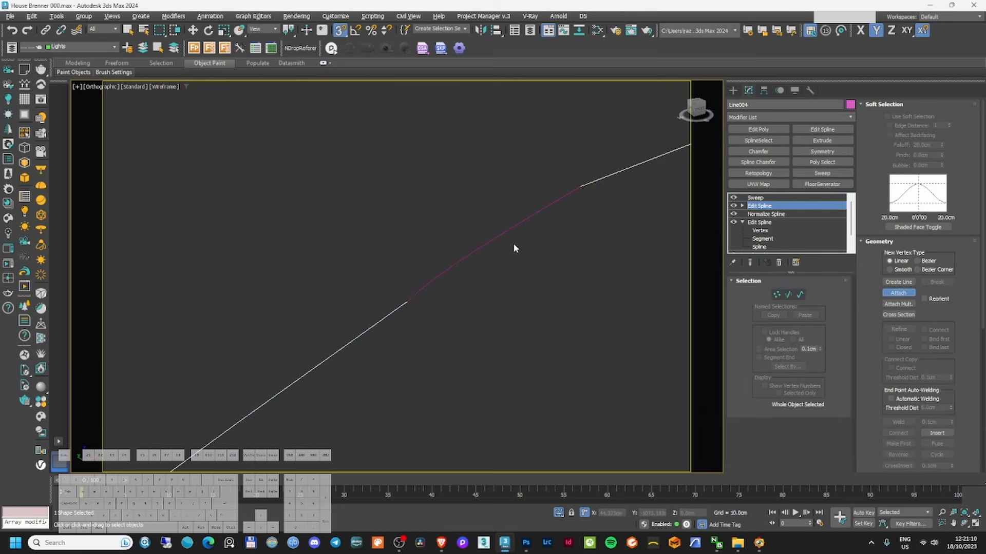
pyautogui.click(883, 294)
pyautogui.click(765, 198)
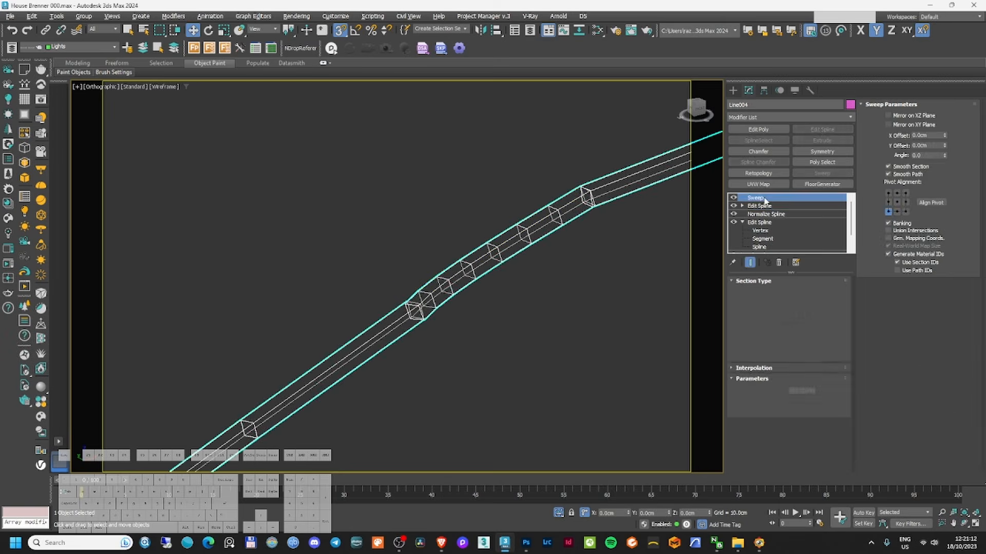
# - Snap the bend spline's first vertex onto the neighbouring end vertex of the lower kerb section
pyautogui.click(742, 206)
pyautogui.click(759, 214)
pyautogui.scroll(8, 411, 283)
pyautogui.moveTo(421, 311); pyautogui.dragTo(467, 340)
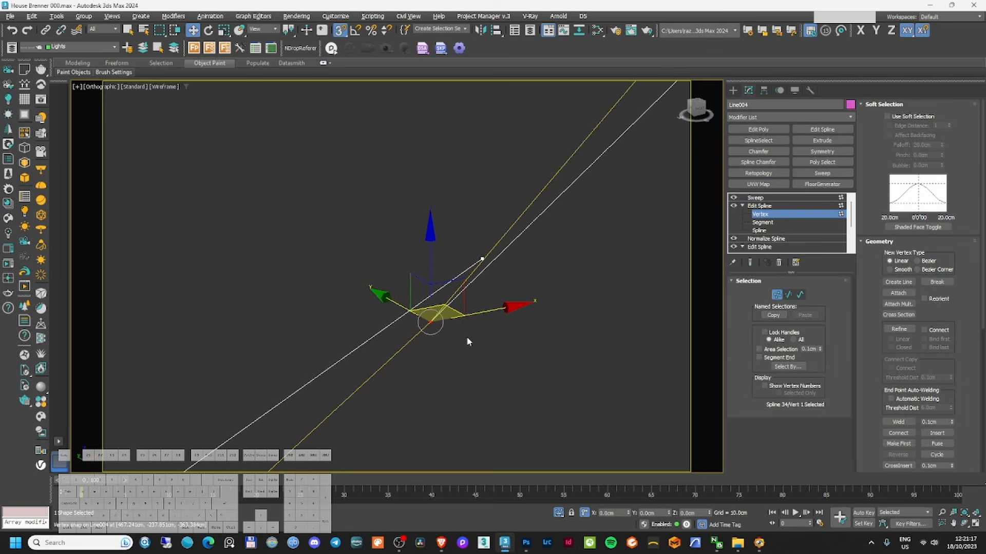
pyautogui.moveTo(443, 307); pyautogui.dragTo(482, 259)
pyautogui.scroll(-3, 485, 261)
pyautogui.moveTo(545, 297); pyautogui.dragTo(345, 435, button='middle')
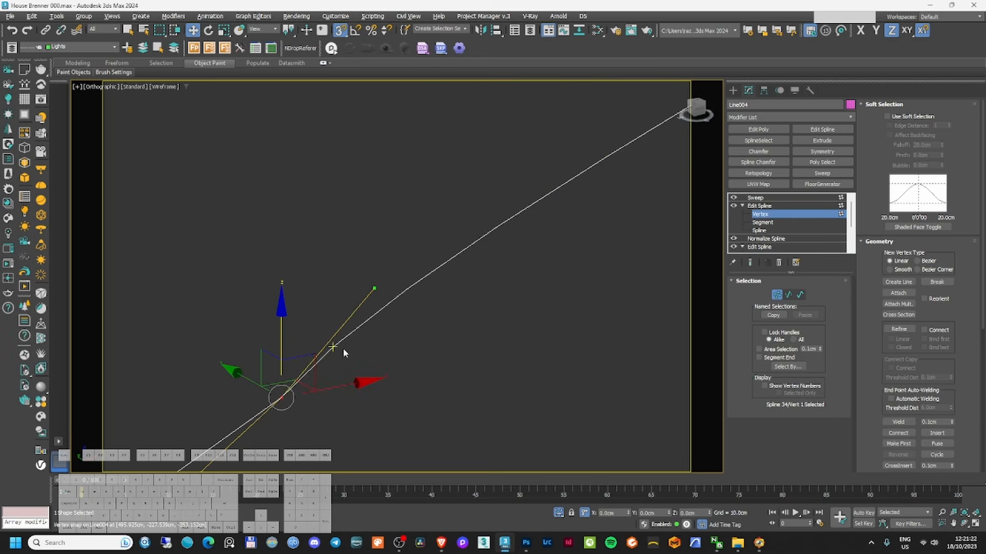
# - With snapping off, pull the tangent handle of the bend spline's first vertex outward to flatten the curve
pyautogui.press('s')
pyautogui.moveTo(376, 289); pyautogui.dragTo(448, 280)
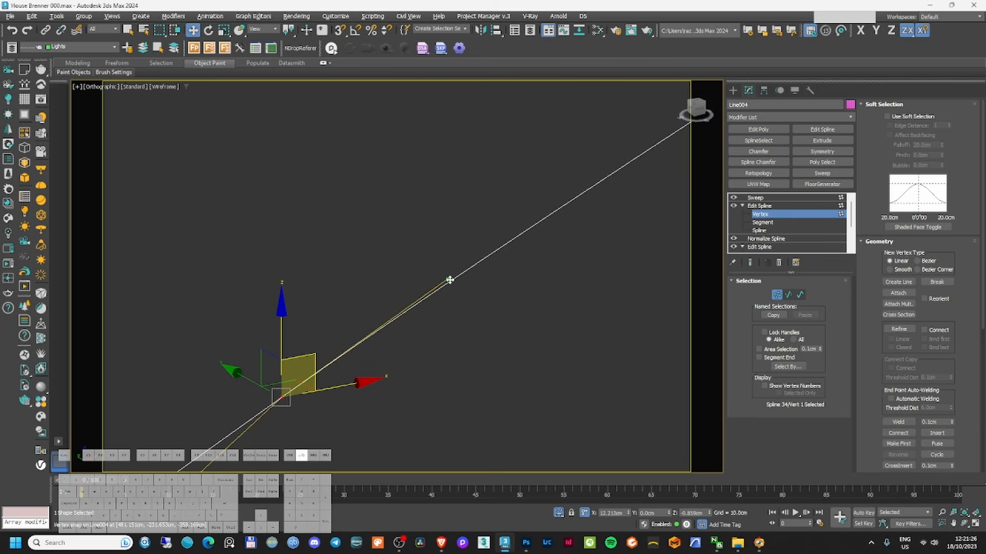
pyautogui.scroll(-5, 448, 280)
pyautogui.scroll(3, 522, 236)
pyautogui.scroll(4, 465, 244)
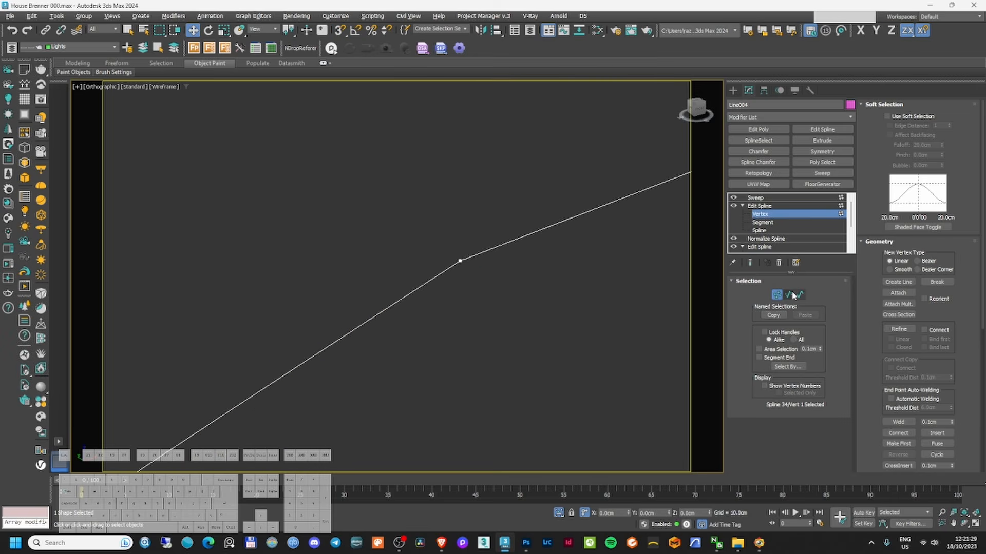
# - Return to the Sweep modifier and inspect the rejoined kerb along the bend in shaded and wireframe views
pyautogui.click(777, 295)
pyautogui.click(767, 198)
pyautogui.moveTo(445, 289); pyautogui.dragTo(569, 292, button='middle')
pyautogui.scroll(-3, 568, 291)
pyautogui.press('F3')
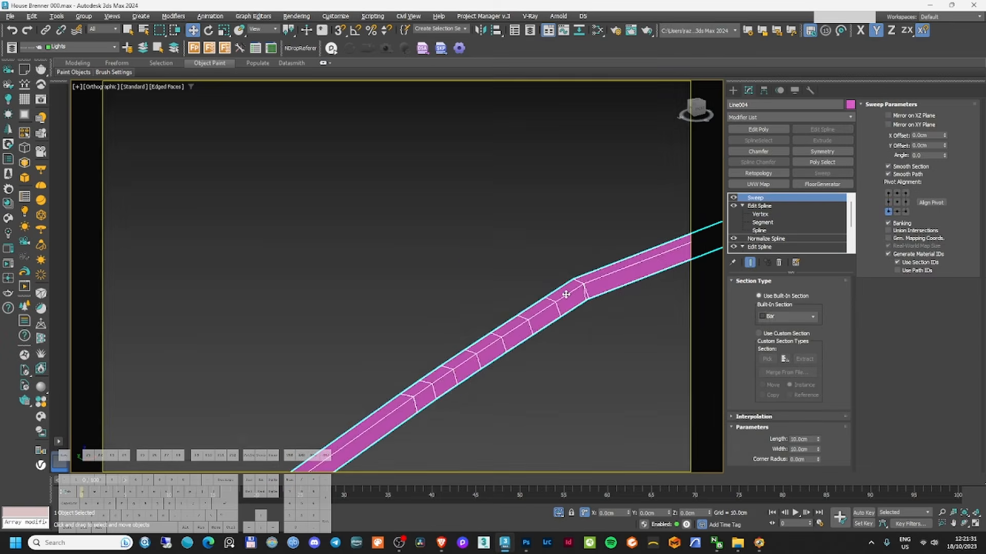
pyautogui.press('F3')
pyautogui.scroll(3, 605, 294)
pyautogui.click(769, 118)
pyautogui.click(770, 118)
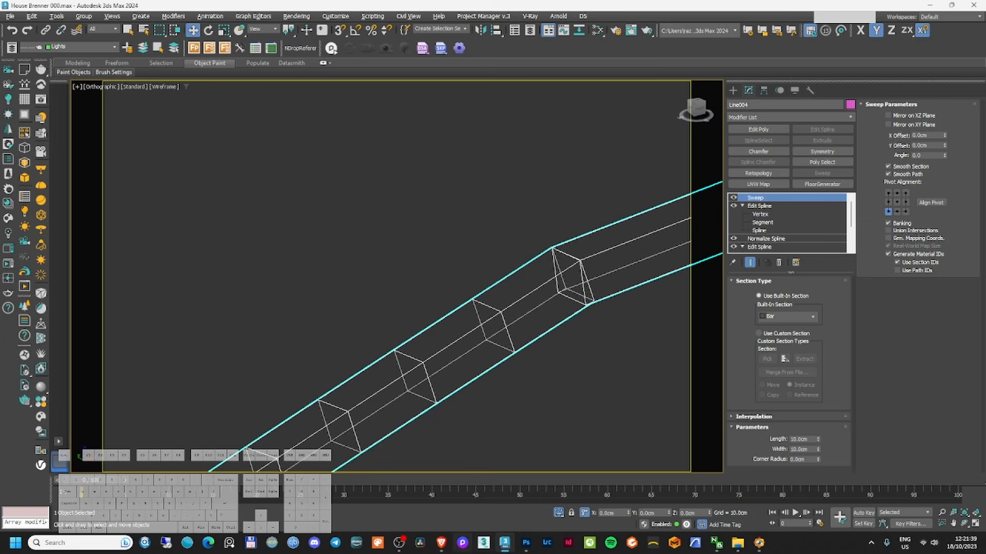
# - Check the joints between the kerb stones up close and add a Chamfer modifier above the kerb's Sweep
pyautogui.scroll(3, 588, 307)
pyautogui.press('F3')
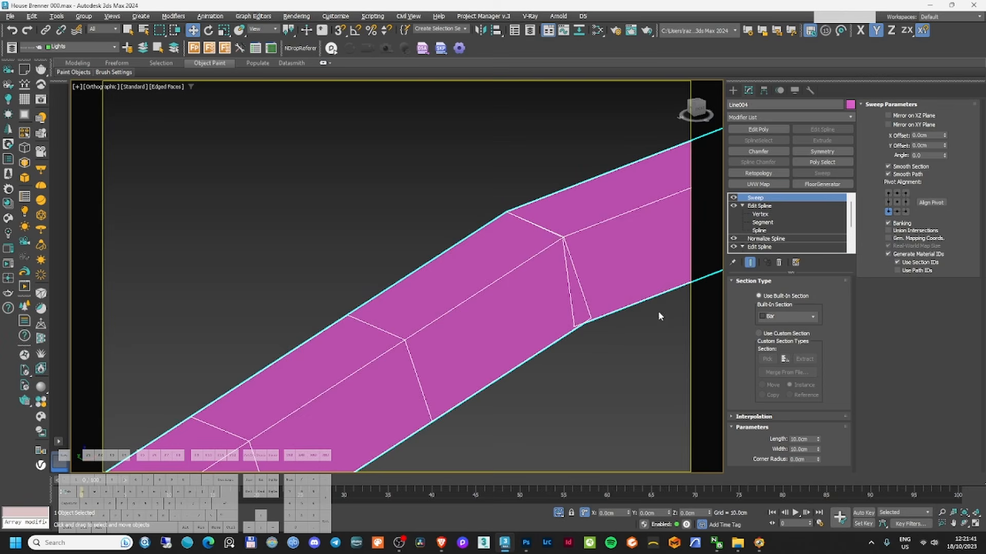
pyautogui.scroll(5, 434, 311)
pyautogui.press('F3')
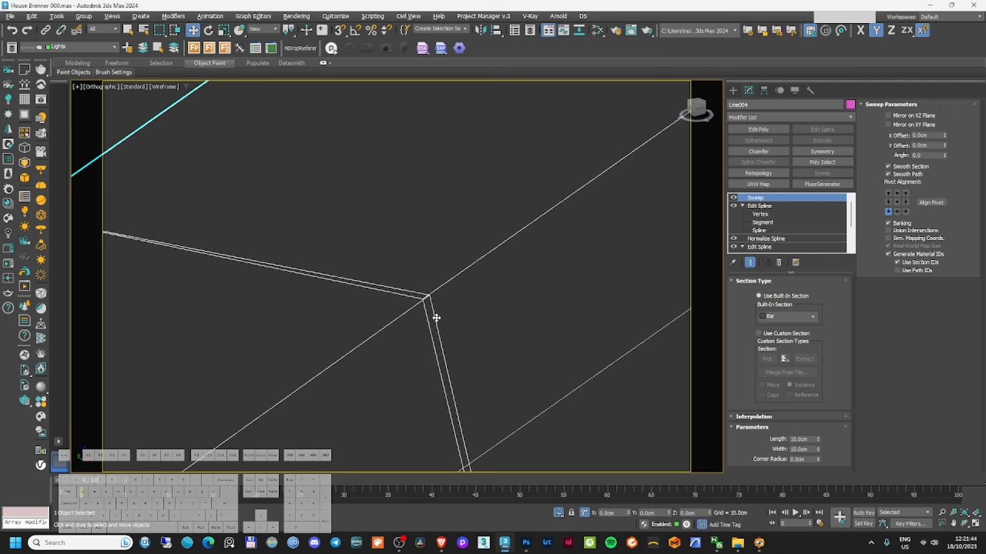
pyautogui.click(779, 117)
pyautogui.write('ch')
pyautogui.press('Return')
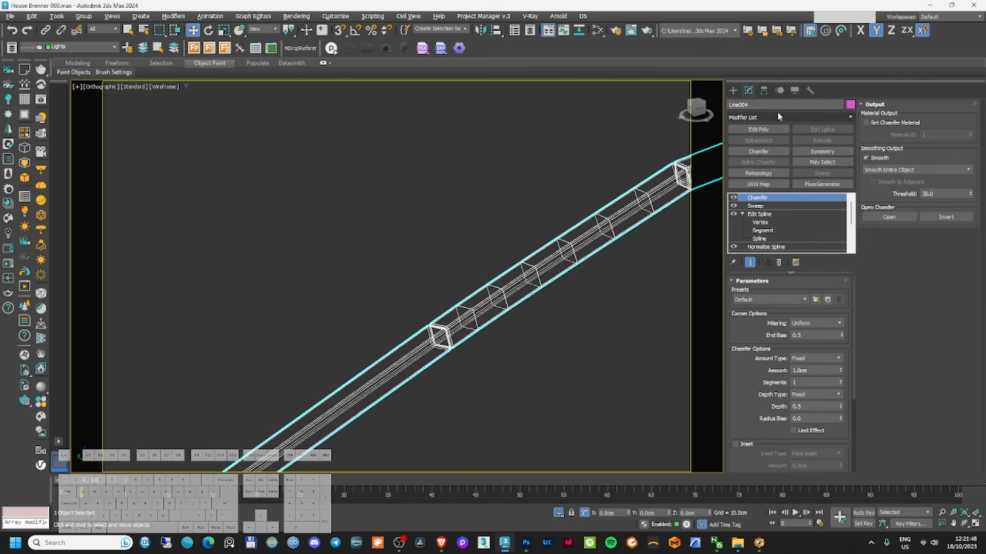
# - Examine the chamfered edges and the joints between the kerb stones along the straight run and the bend in shaded view
pyautogui.moveTo(497, 313); pyautogui.dragTo(335, 344, button='middle')
pyautogui.press('F3')
pyautogui.scroll(5, 303, 354)
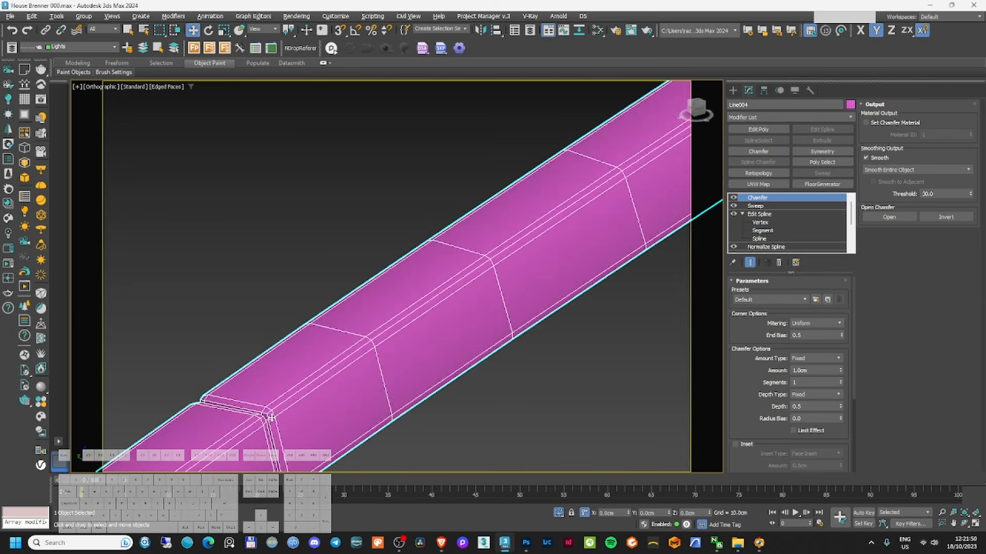
pyautogui.scroll(-4, 292, 416)
pyautogui.moveTo(637, 243); pyautogui.dragTo(349, 370, button='middle')
pyautogui.scroll(6, 330, 342)
pyautogui.scroll(-8, 330, 347)
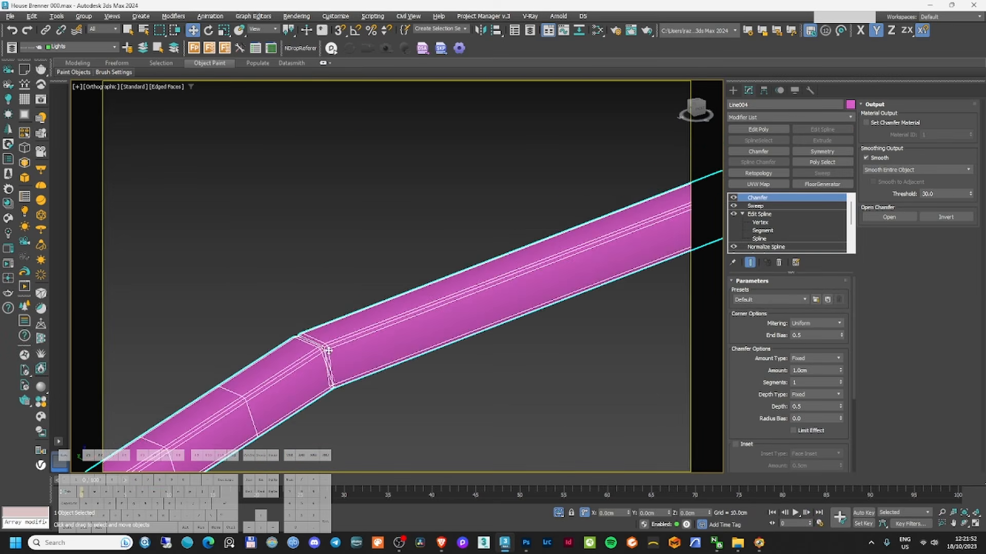
pyautogui.moveTo(515, 291); pyautogui.dragTo(428, 308, button='middle')
pyautogui.scroll(5, 419, 300)
pyautogui.scroll(3, 418, 300)
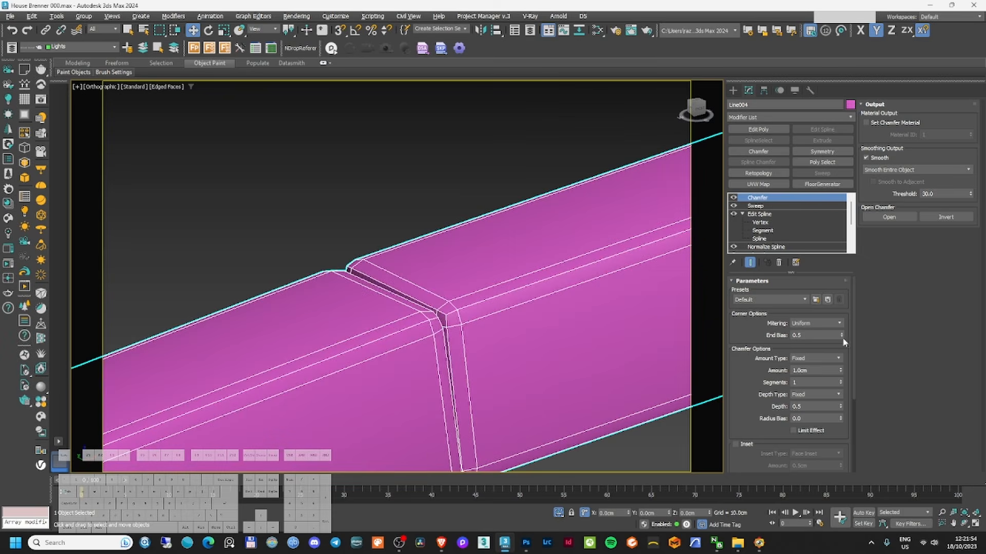
# - Set the kerb's chamfer segments to 2 and unhide all scene objects in the camera view
pyautogui.click(840, 384)
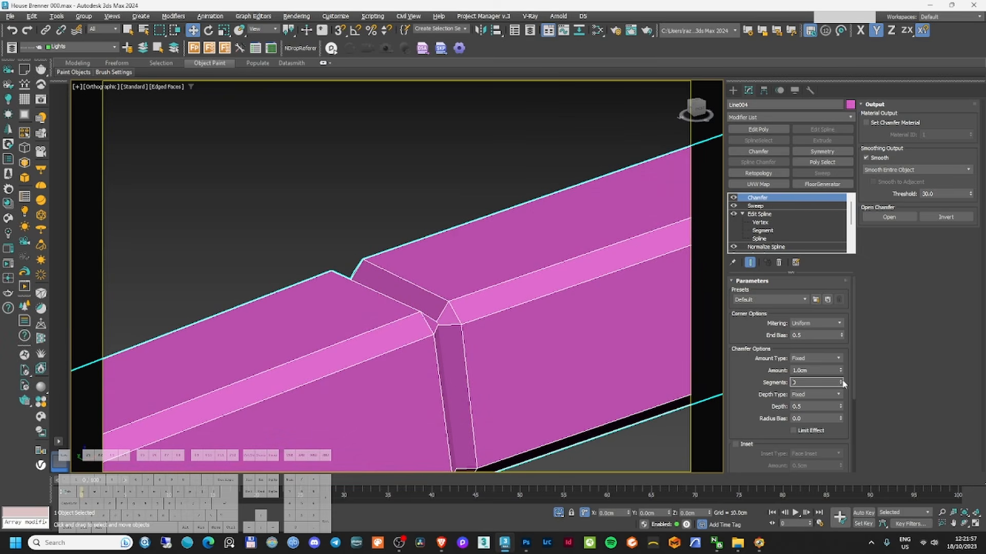
pyautogui.scroll(-5, 397, 302)
pyautogui.click(747, 226)
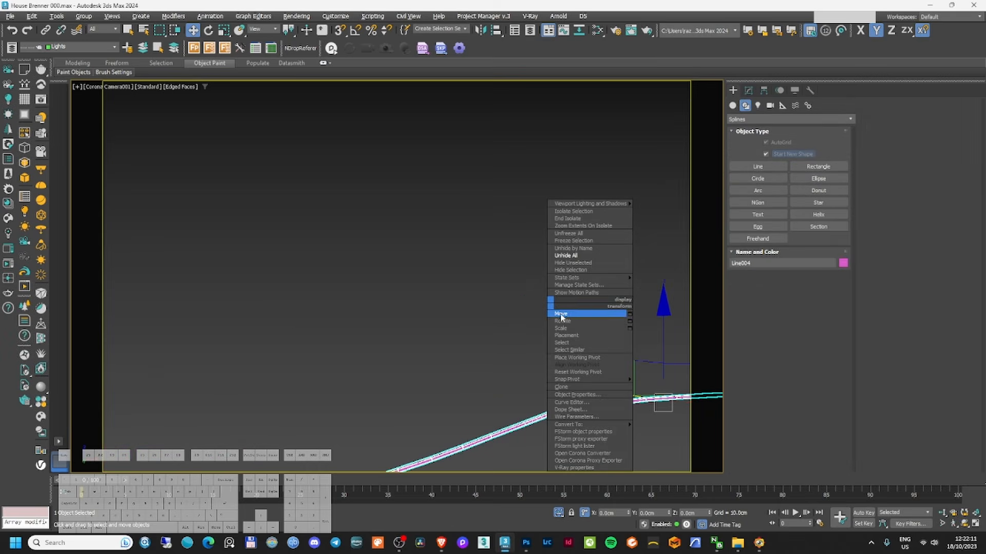
pyautogui.click(588, 255)
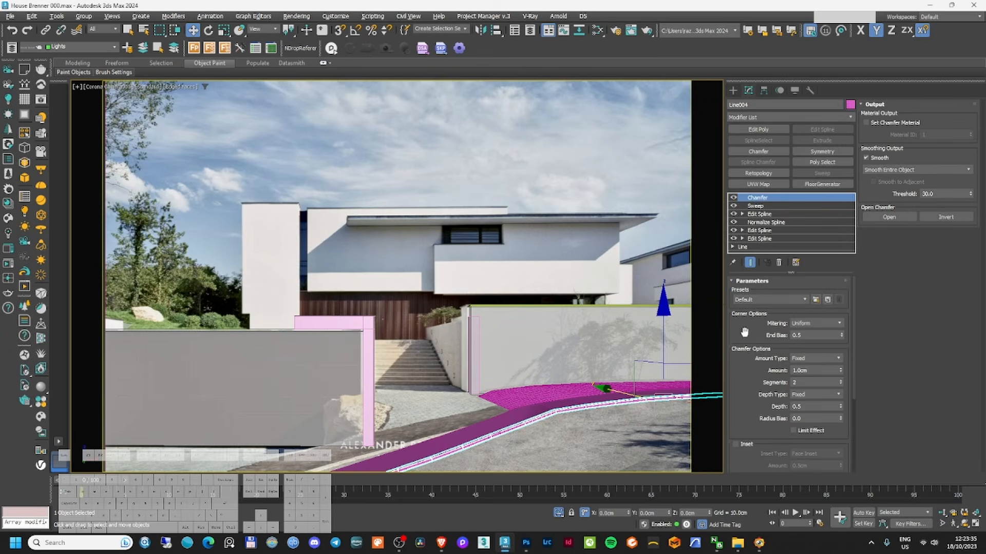
# - Set the length and width of the kerb's Sweep bar section to 15 cm each
pyautogui.click(765, 205)
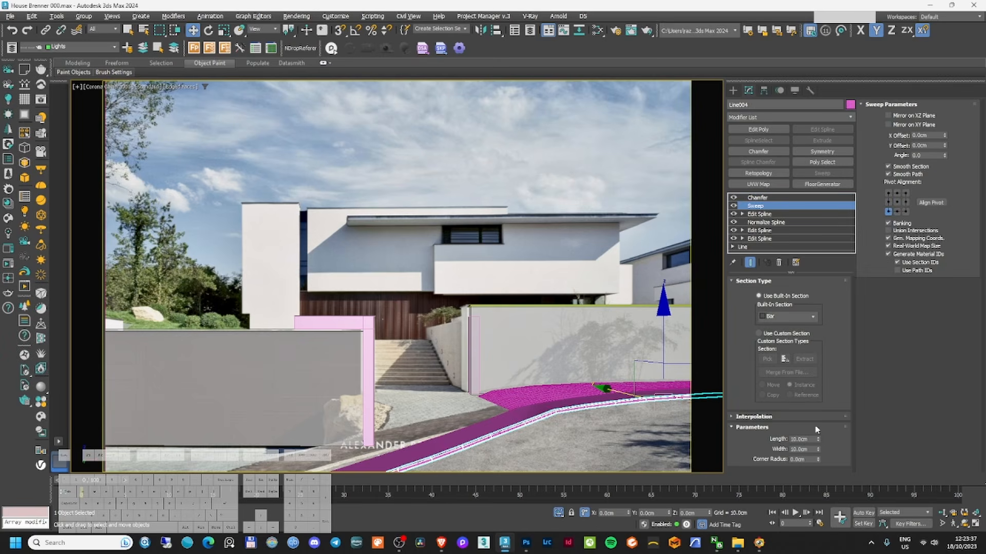
pyautogui.write('15')
pyautogui.press('Tab')
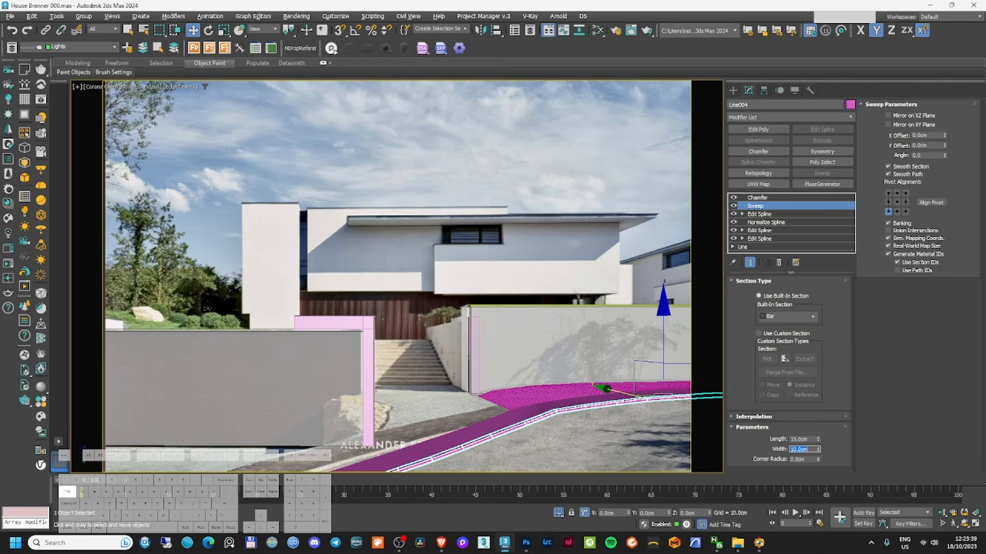
pyautogui.write('15')
pyautogui.press('Return')
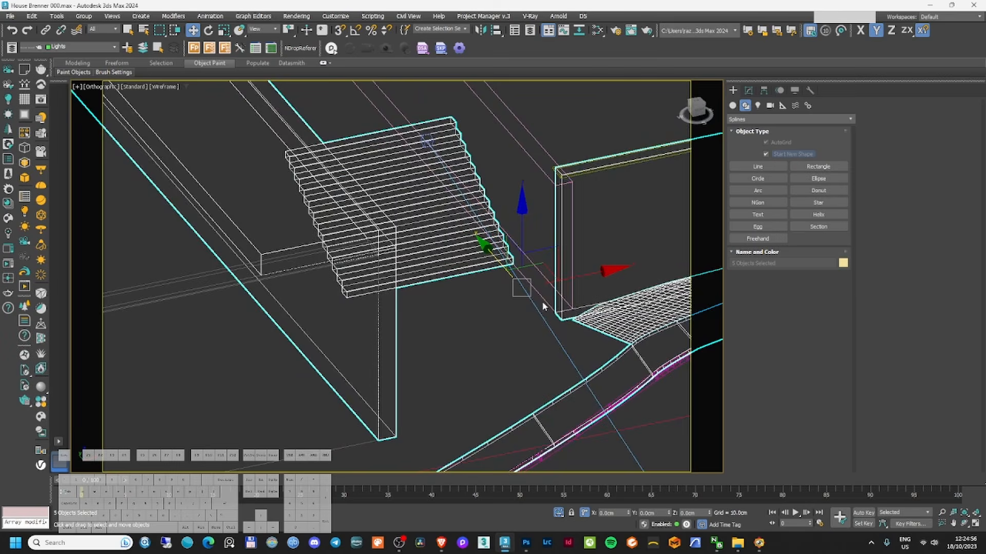
# - Draw a snapped rectangle about 311 cm long and 445 cm wide between the two walls below the stairs, in the top view
pyautogui.click(543, 303)
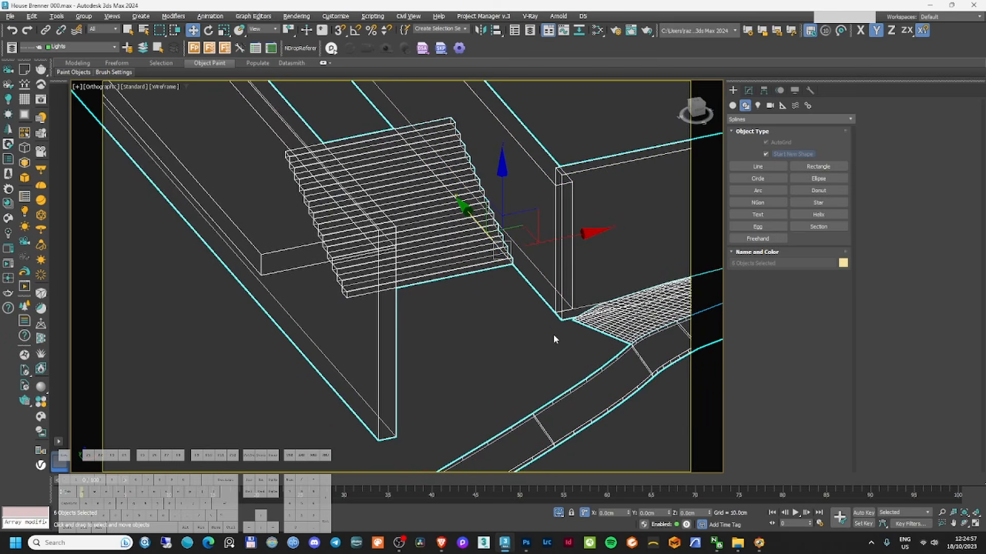
pyautogui.press('t')
pyautogui.press('z')
pyautogui.click(575, 294)
pyautogui.click(822, 167)
pyautogui.scroll(4, 448, 309)
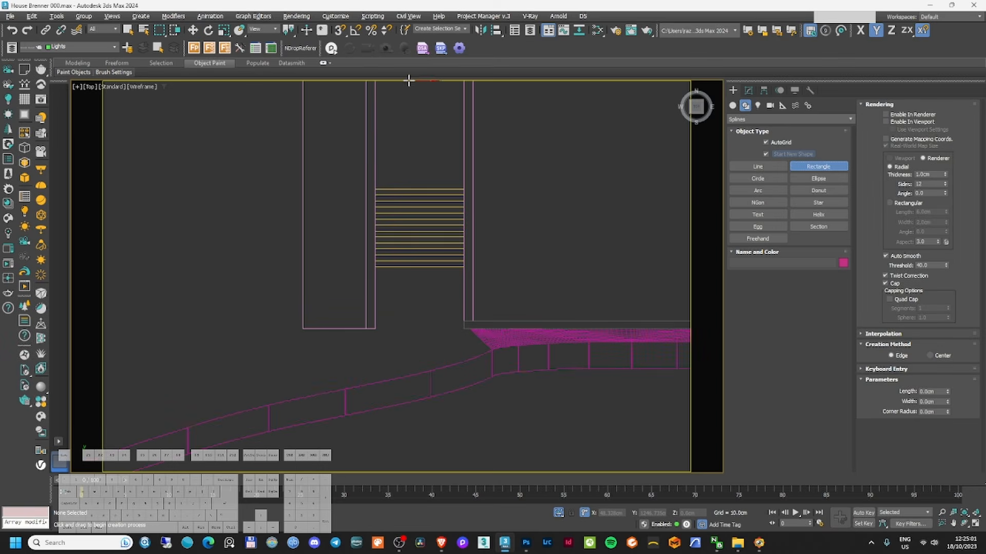
pyautogui.click(339, 30)
pyautogui.moveTo(376, 329); pyautogui.dragTo(456, 271)
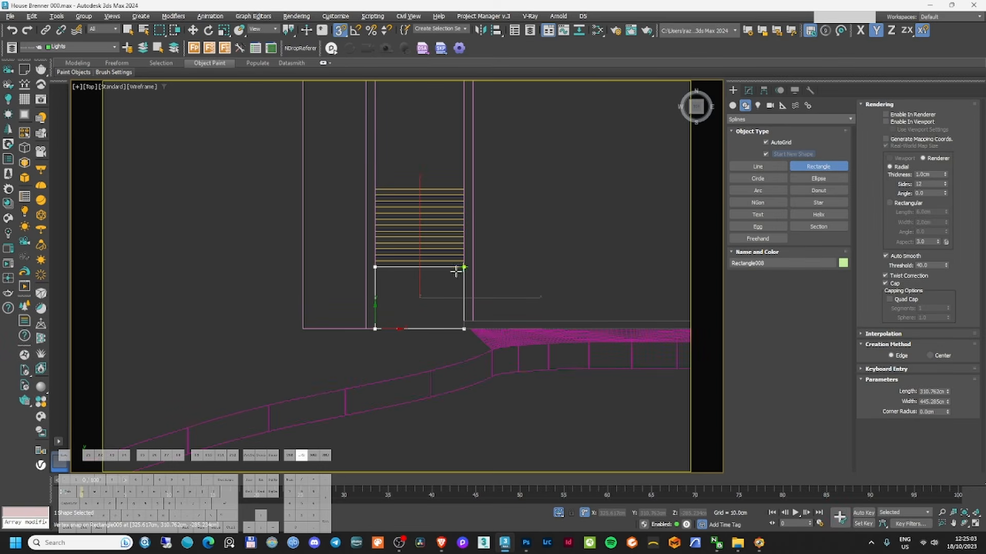
# - Add an Edit Spline modifier to the rectangle and extend its lower edge segment outward toward the curved magenta strip
pyautogui.moveTo(450, 336); pyautogui.dragTo(471, 297, button='middle')
pyautogui.scroll(4, 471, 297)
pyautogui.click(749, 90)
pyautogui.click(822, 129)
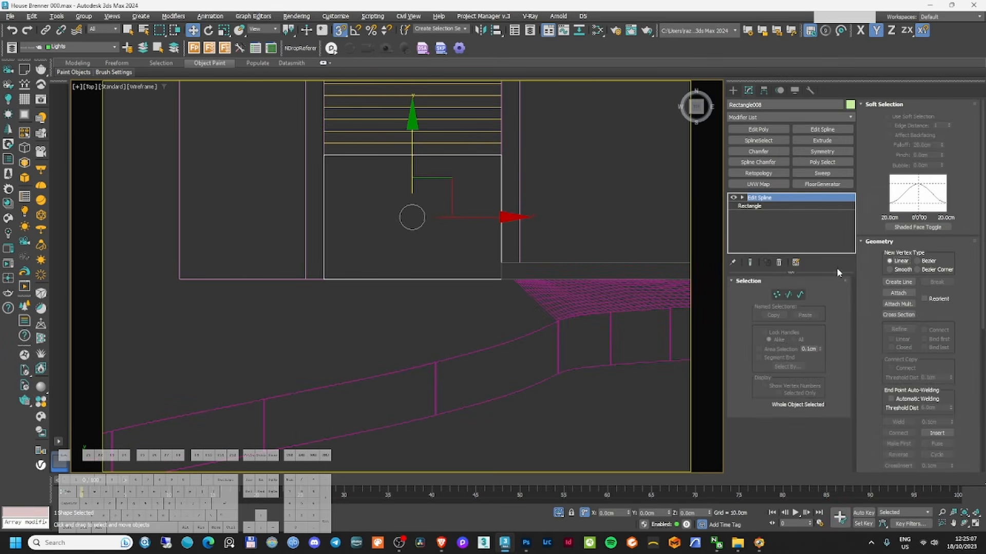
pyautogui.click(789, 294)
pyautogui.click(421, 279)
pyautogui.moveTo(415, 215); pyautogui.dragTo(477, 352)
# - Move the outline's lower-left corner vertex vertically onto the curved strip's edge in the top view
pyautogui.click(777, 294)
pyautogui.moveTo(345, 322); pyautogui.dragTo(312, 342)
pyautogui.click(339, 30)
pyautogui.moveTo(324, 265); pyautogui.dragTo(321, 317)
pyautogui.scroll(8, 315, 384)
pyautogui.click(355, 30)
pyautogui.moveTo(388, 291)
pyautogui.mouseDown()
pyautogui.moveTo(381, 328)
pyautogui.moveTo(382, 304)
pyautogui.mouseUp()
pyautogui.press('F3')
pyautogui.press('F3')
pyautogui.click(339, 30)
pyautogui.scroll(3, 359, 385)
pyautogui.scroll(3, 433, 346)
pyautogui.moveTo(459, 359); pyautogui.dragTo(442, 356)
pyautogui.press('F3')
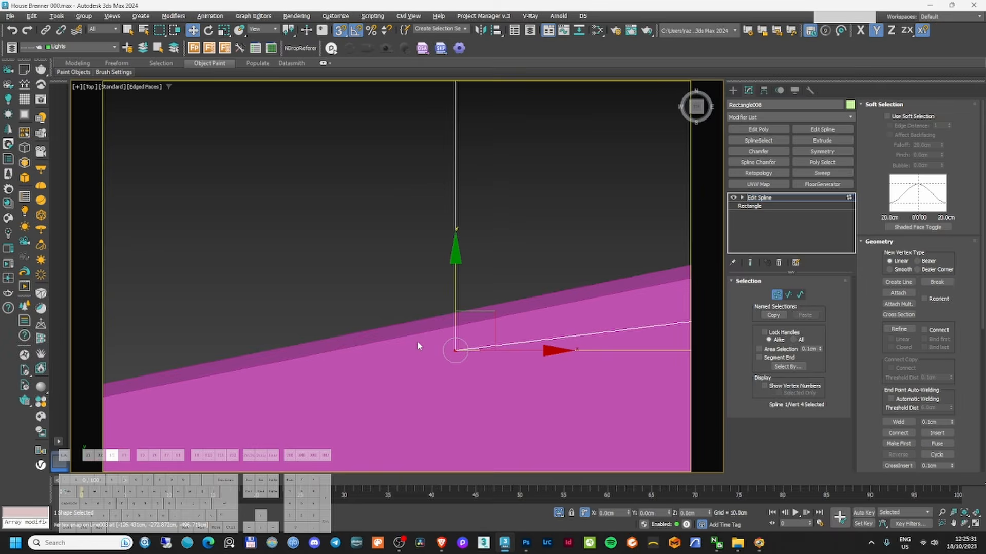
# - Refine the outline's right side edge with an extra vertex between the wall end and the outer corner
pyautogui.scroll(-8, 418, 344)
pyautogui.keyDown('alt'); pyautogui.moveTo(417, 344); pyautogui.dragTo(470, 325, button='middle'); pyautogui.keyUp('alt')
pyautogui.press('f')
pyautogui.press('1')
pyautogui.scroll(4, 457, 238)
pyautogui.moveTo(385, 271)
pyautogui.mouseDown(button='middle')
pyautogui.moveTo(457, 239)
pyautogui.moveTo(513, 329)
pyautogui.mouseUp(button='middle')
pyautogui.scroll(5, 520, 355)
pyautogui.press('F3')
pyautogui.click(776, 294)
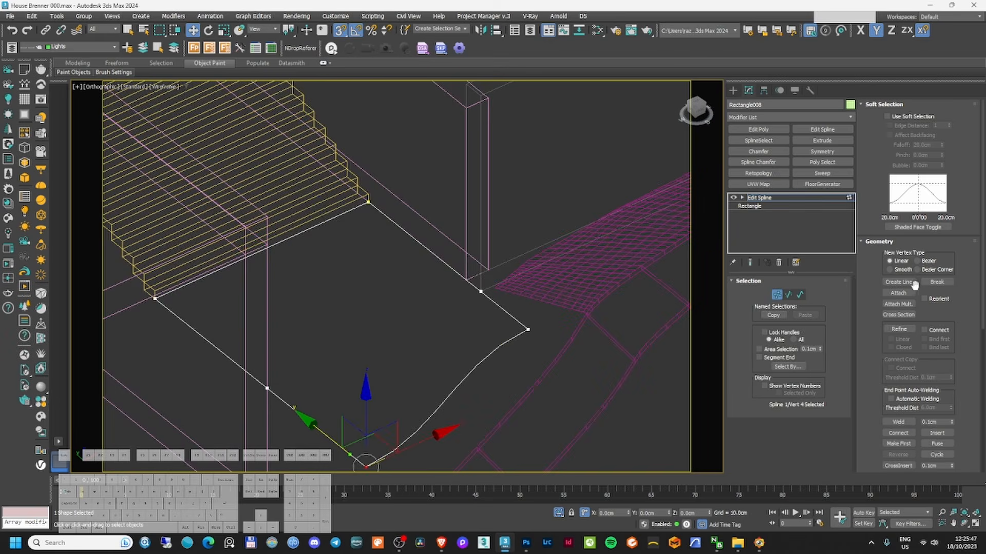
pyautogui.press('1')
pyautogui.press('1')
pyautogui.scroll(-3, 913, 454)
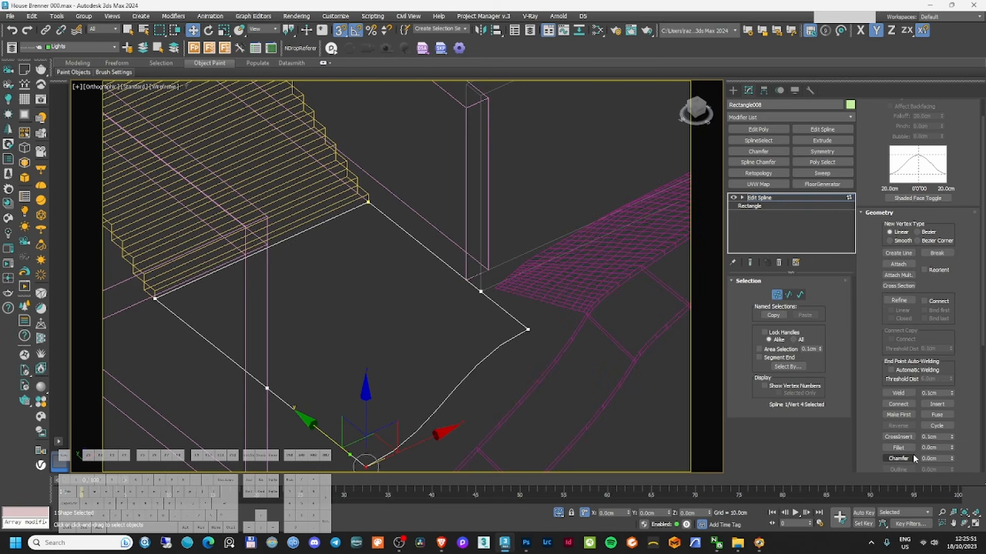
pyautogui.scroll(3, 913, 395)
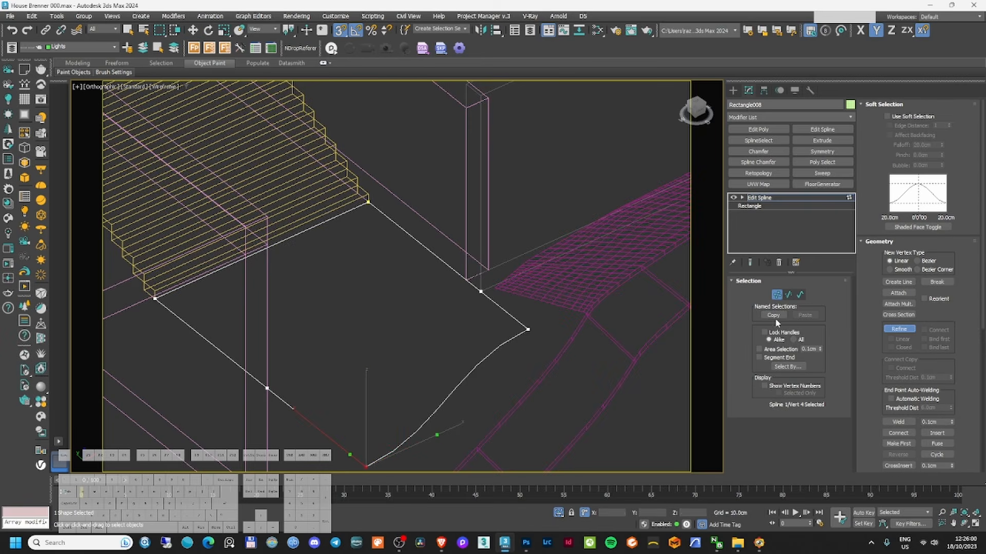
pyautogui.click(898, 328)
pyautogui.scroll(3, 440, 273)
pyautogui.scroll(-1, 575, 328)
pyautogui.scroll(2, 590, 323)
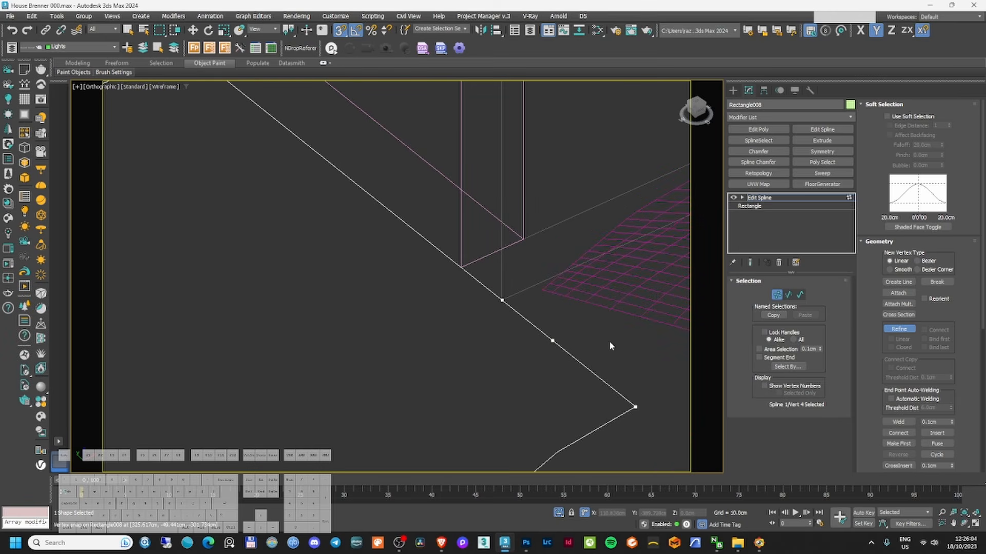
pyautogui.rightClick(609, 341)
# - Refine the outline's front edge with two extra vertices spaced between its left and right outer corners
pyautogui.scroll(-5, 564, 359)
pyautogui.scroll(4, 518, 366)
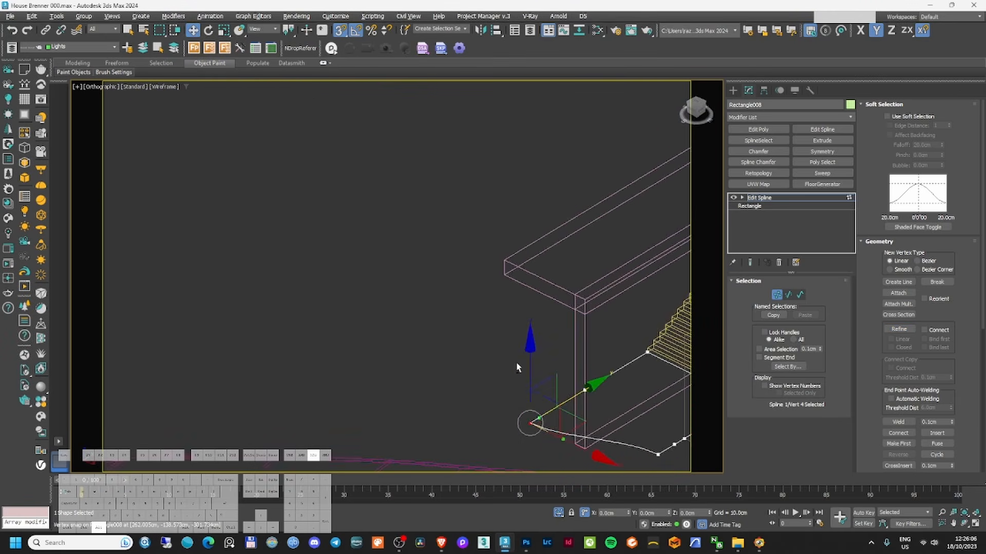
pyautogui.scroll(4, 603, 409)
pyautogui.scroll(-6, 527, 386)
pyautogui.scroll(2, 586, 419)
pyautogui.moveTo(586, 419); pyautogui.dragTo(524, 353, button='middle')
pyautogui.scroll(5, 555, 371)
pyautogui.keyDown('alt'); pyautogui.moveTo(457, 302); pyautogui.dragTo(481, 342, button='middle'); pyautogui.keyUp('alt')
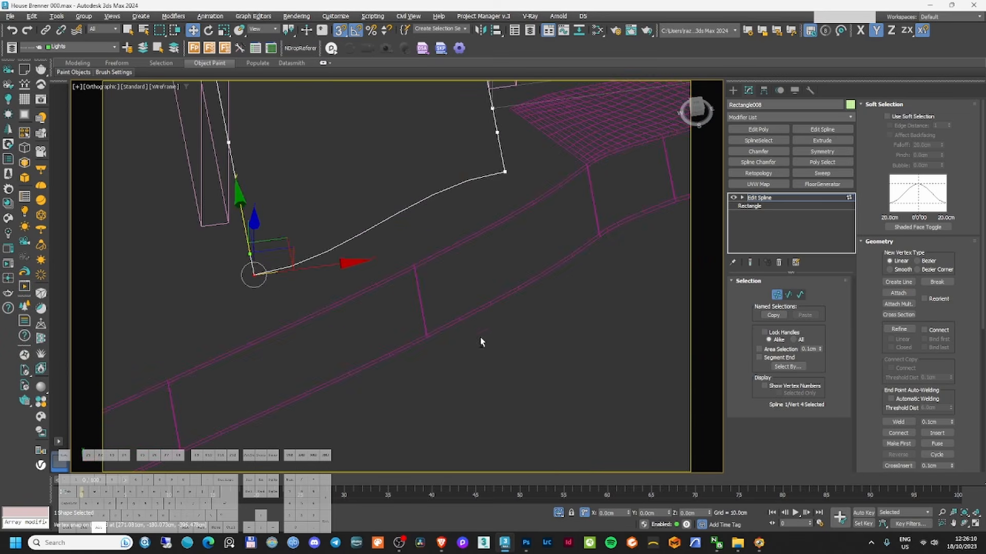
pyautogui.click(897, 331)
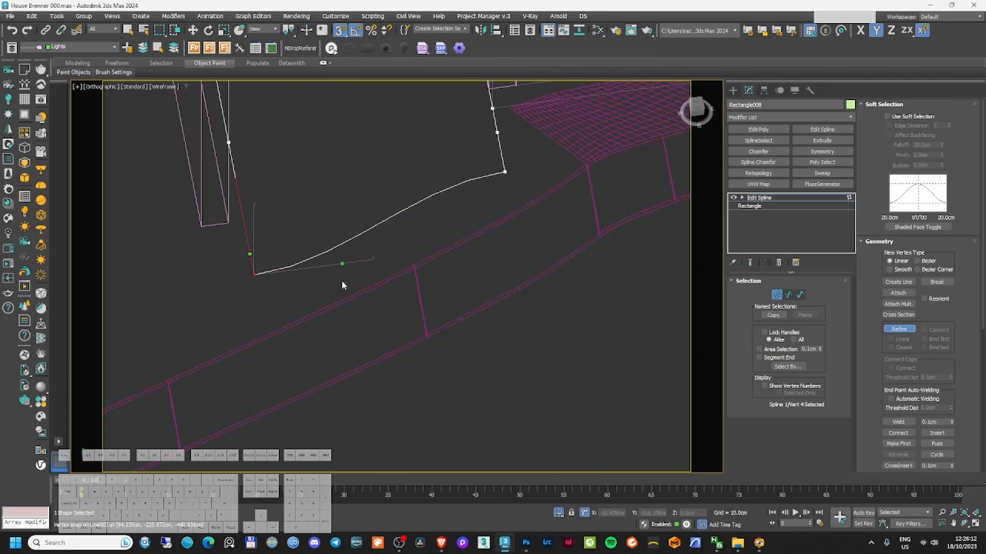
pyautogui.click(362, 233)
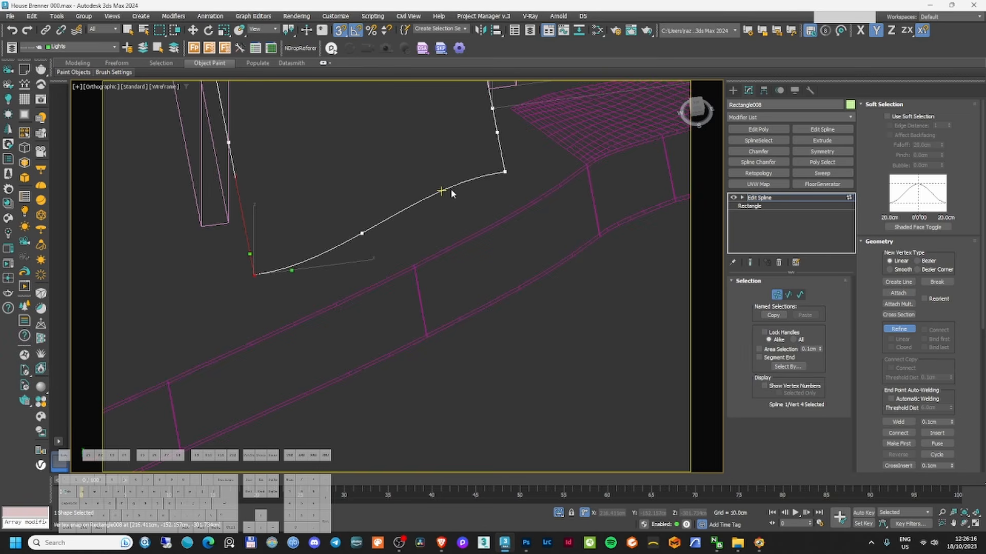
pyautogui.press('w')
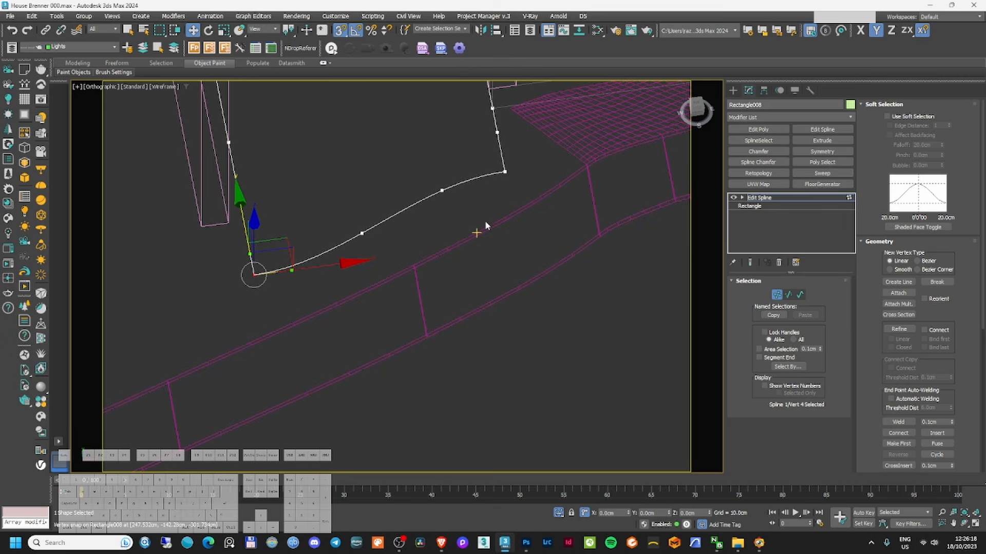
# - Move the inserted right-side vertex over to the near corner of the magenta mesh surface
pyautogui.moveTo(485, 225)
pyautogui.keyDown('alt'); pyautogui.mouseDown(button='middle')
pyautogui.moveTo(468, 162)
pyautogui.moveTo(477, 213)
pyautogui.mouseUp(button='middle'); pyautogui.keyUp('alt')
pyautogui.scroll(5, 529, 267)
pyautogui.moveTo(534, 280); pyautogui.dragTo(482, 304)
pyautogui.moveTo(529, 280); pyautogui.dragTo(590, 235)
# - Move the outline's right outer corner vertex horizontally toward the curved strip's corner in the top view
pyautogui.scroll(2, 589, 239)
pyautogui.moveTo(544, 410); pyautogui.dragTo(544, 226, button='middle')
pyautogui.moveTo(464, 234); pyautogui.dragTo(413, 277)
pyautogui.press('t')
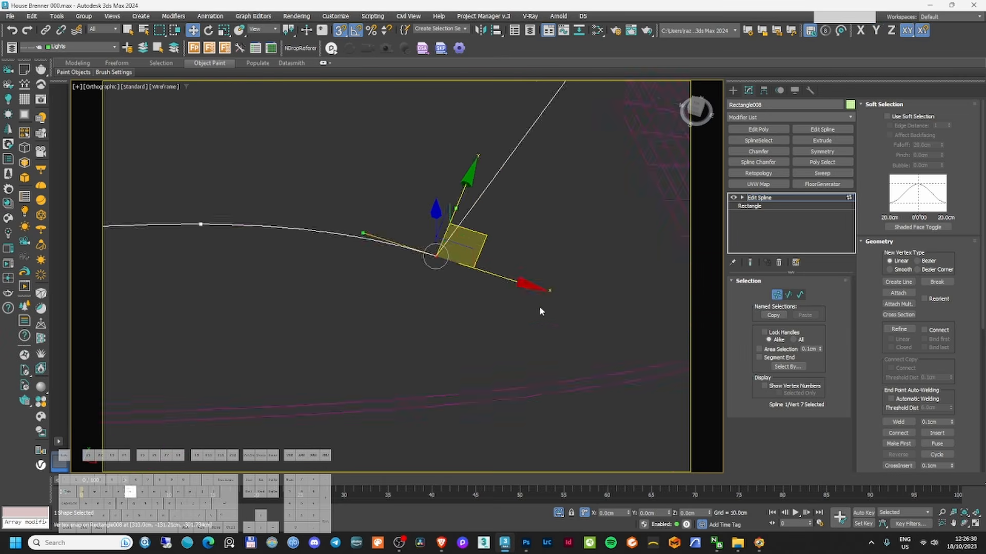
pyautogui.scroll(-4, 539, 307)
pyautogui.scroll(5, 611, 288)
pyautogui.moveTo(481, 299); pyautogui.dragTo(598, 300)
# - Move the two inserted front-edge vertices onto the curved strip's edge in the top view
pyautogui.scroll(-5, 561, 306)
pyautogui.moveTo(561, 306); pyautogui.dragTo(679, 275, button='middle')
pyautogui.moveTo(455, 317); pyautogui.dragTo(527, 335)
pyautogui.scroll(2, 566, 331)
pyautogui.moveTo(544, 334); pyautogui.dragTo(706, 311, button='middle')
pyautogui.click(390, 368)
pyautogui.moveTo(389, 369); pyautogui.dragTo(418, 380)
# - Nudge the outline's left outer corner vertex vertically to sit exactly on the curved strip's edge
pyautogui.moveTo(417, 380); pyautogui.dragTo(593, 341, button='middle')
pyautogui.moveTo(367, 372); pyautogui.dragTo(266, 417)
pyautogui.click(339, 30)
pyautogui.click(355, 31)
pyautogui.scroll(7, 316, 381)
pyautogui.moveTo(347, 392); pyautogui.dragTo(347, 379)
# - Adjust the left corner vertex's Bezier handle so the front edge follows the curved strip in the top view
pyautogui.scroll(-7, 347, 379)
pyautogui.moveTo(347, 378); pyautogui.dragTo(285, 356, button='middle')
pyautogui.moveTo(535, 273); pyautogui.dragTo(569, 328)
pyautogui.moveTo(471, 352); pyautogui.dragTo(472, 323)
pyautogui.moveTo(364, 347); pyautogui.dragTo(365, 325)
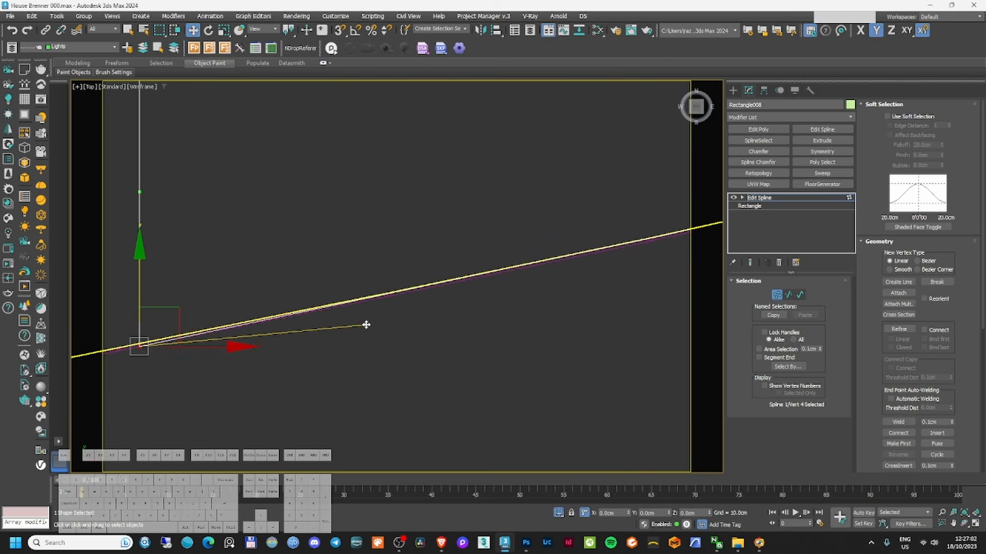
# - Adjust the Bezier handles of the left-middle and right corner front vertices to match the strip's curve in the top view
pyautogui.scroll(-5, 365, 325)
pyautogui.click(531, 296)
pyautogui.scroll(6, 521, 302)
pyautogui.moveTo(458, 310); pyautogui.dragTo(468, 259)
pyautogui.moveTo(591, 231); pyautogui.dragTo(309, 330, button='middle')
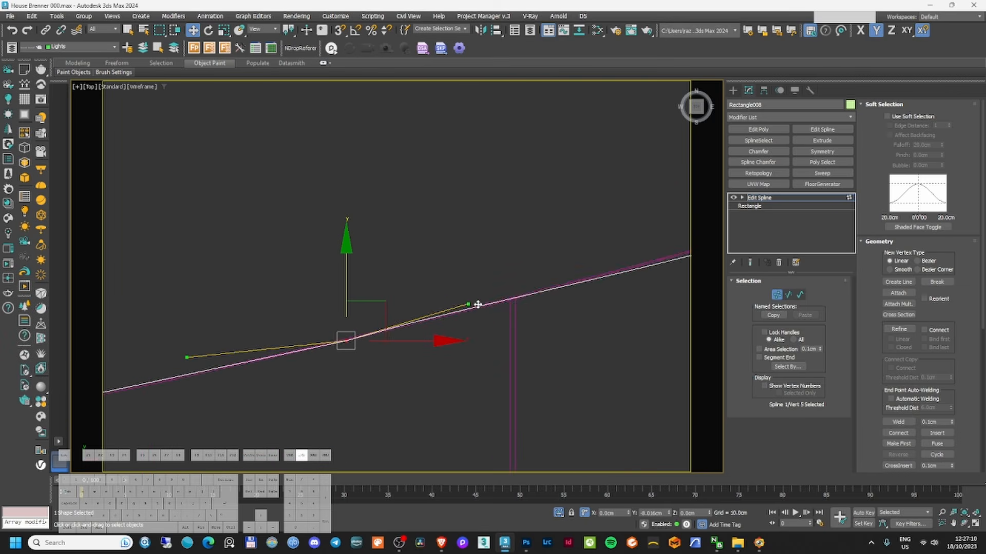
pyautogui.moveTo(477, 304); pyautogui.dragTo(478, 308)
pyautogui.scroll(-4, 477, 308)
pyautogui.click(580, 253)
pyautogui.moveTo(491, 253); pyautogui.dragTo(500, 309)
# - Examine the outline's height against the stairs, walls and sloping strip in shaded 3D and front views
pyautogui.scroll(-5, 586, 264)
pyautogui.press('F3')
pyautogui.keyDown('alt'); pyautogui.moveTo(585, 264); pyautogui.dragTo(522, 232, button='middle'); pyautogui.keyUp('alt')
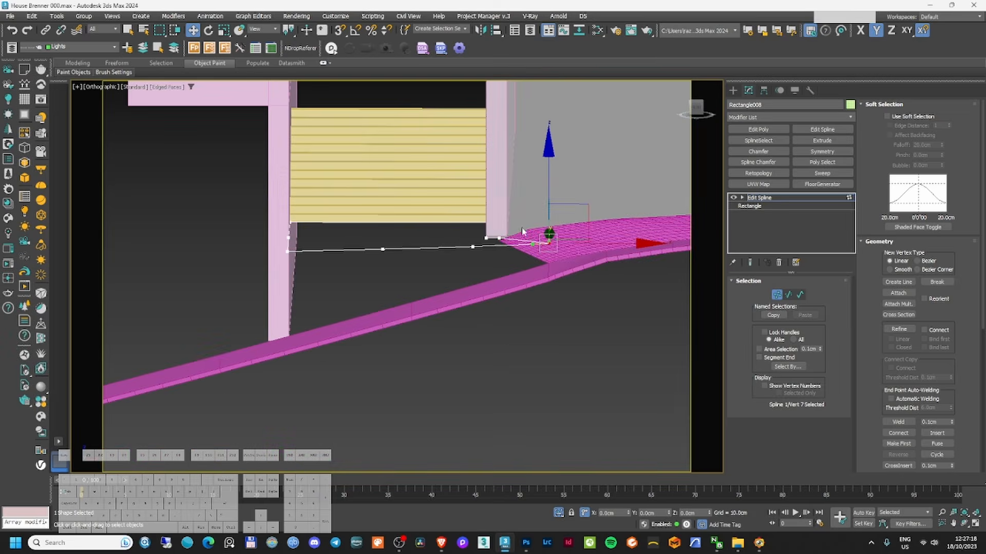
pyautogui.moveTo(437, 244); pyautogui.dragTo(501, 264, button='middle')
pyautogui.press('F3')
pyautogui.press('F3')
pyautogui.scroll(3, 396, 276)
pyautogui.moveTo(396, 276)
pyautogui.keyDown('alt'); pyautogui.mouseDown(button='middle')
pyautogui.moveTo(346, 264)
pyautogui.moveTo(344, 276)
pyautogui.moveTo(359, 281)
pyautogui.mouseUp(button='middle'); pyautogui.keyUp('alt')
pyautogui.click(365, 288)
pyautogui.keyDown('alt'); pyautogui.moveTo(371, 281); pyautogui.dragTo(411, 257, button='middle'); pyautogui.keyUp('alt')
pyautogui.scroll(4, 431, 260)
pyautogui.press('f')
pyautogui.press('z')
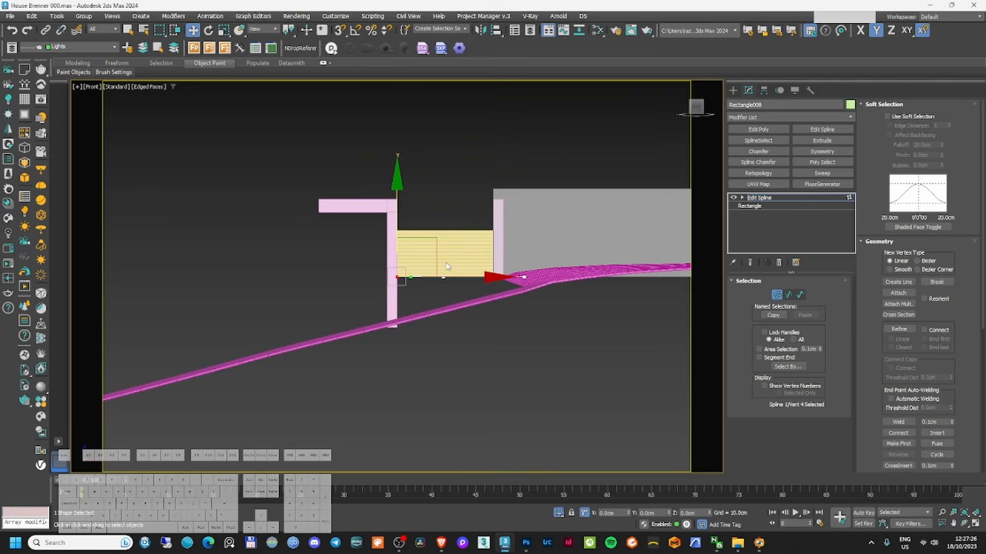
pyautogui.scroll(3, 456, 308)
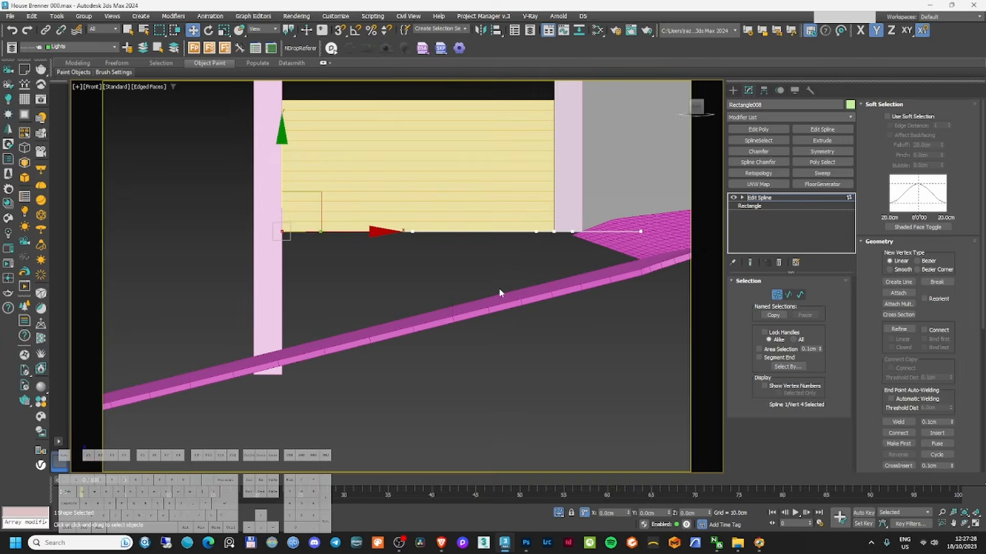
# - Lower the outline's four front-edge vertices together in the front view to bring the right corner to the sloping strip
pyautogui.press('F3')
pyautogui.keyDown('alt'); pyautogui.moveTo(545, 264); pyautogui.dragTo(554, 291, button='middle'); pyautogui.keyUp('alt')
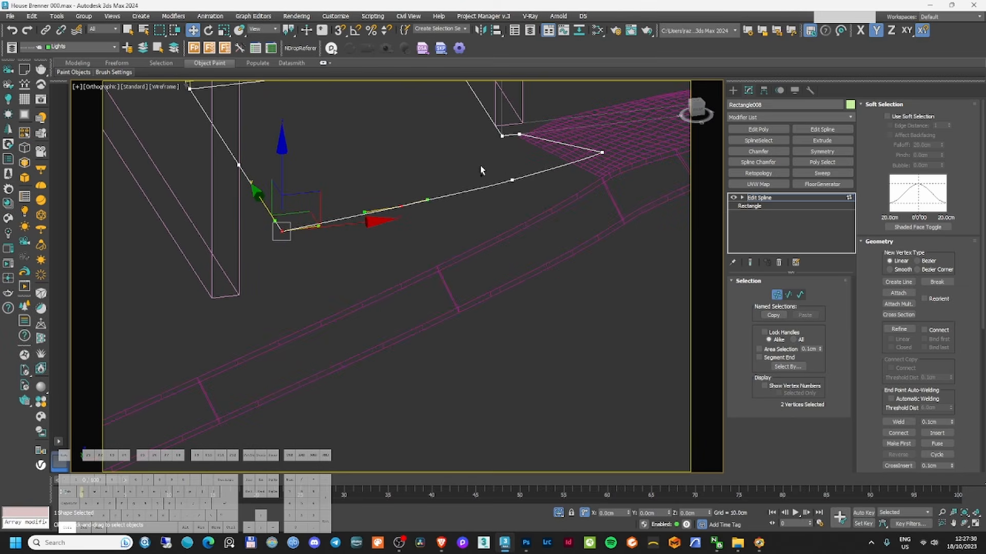
pyautogui.press('f')
pyautogui.press('z')
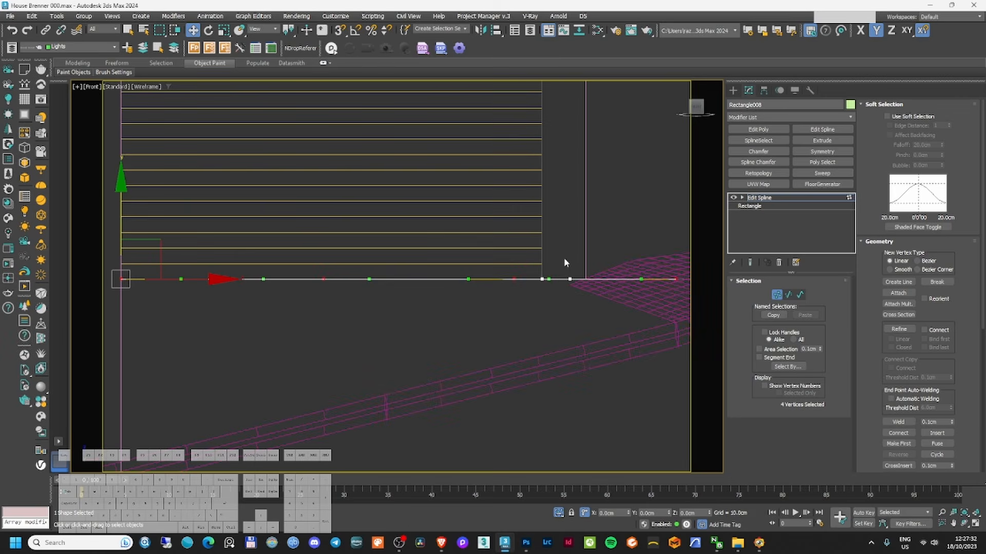
pyautogui.moveTo(564, 257); pyautogui.dragTo(520, 235, button='middle')
pyautogui.click(281, 255)
pyautogui.moveTo(272, 255); pyautogui.dragTo(388, 247, button='middle')
pyautogui.moveTo(399, 179); pyautogui.dragTo(413, 228)
pyautogui.moveTo(636, 289); pyautogui.dragTo(413, 304, button='middle')
pyautogui.scroll(3, 498, 309)
pyautogui.moveTo(542, 319); pyautogui.dragTo(544, 303)
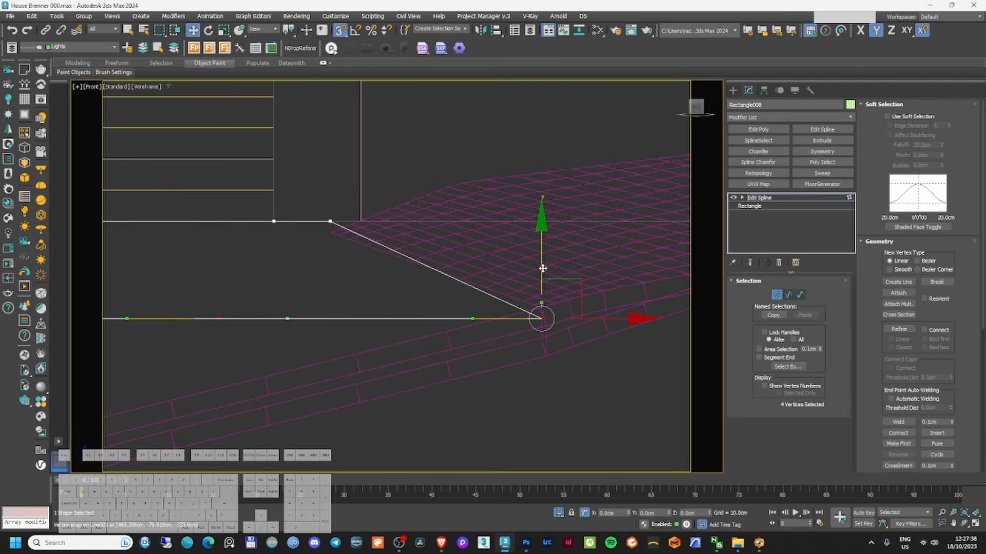
pyautogui.moveTo(543, 269); pyautogui.dragTo(543, 307)
# - Lower the two middle front-edge vertices onto the sloping strip's top edge in the front view
pyautogui.scroll(-4, 543, 307)
pyautogui.scroll(2, 354, 299)
pyautogui.moveTo(460, 299); pyautogui.dragTo(462, 356)
pyautogui.moveTo(213, 319); pyautogui.dragTo(495, 275, button='middle')
pyautogui.moveTo(471, 255); pyautogui.dragTo(473, 378)
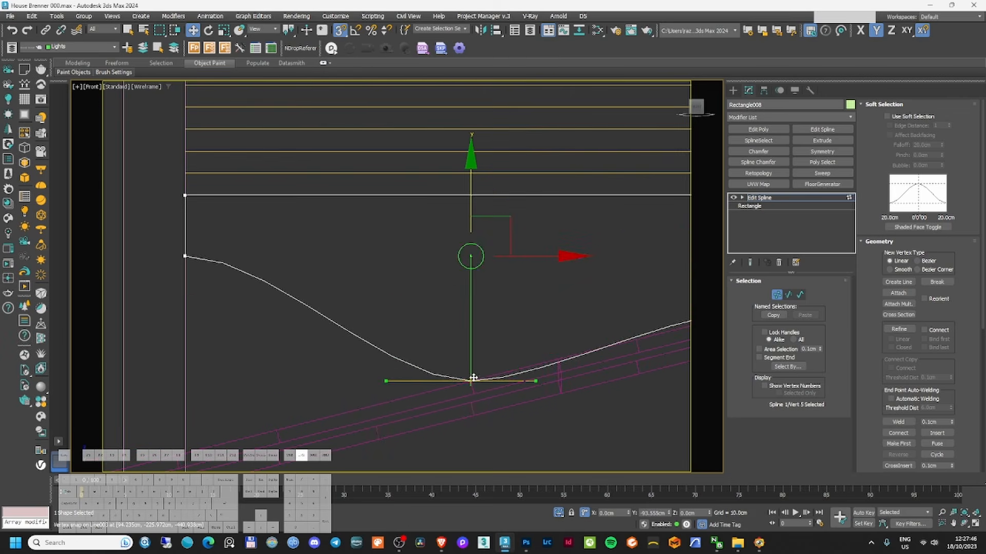
# - Lower the left corner vertex to the sloping strip's top edge and fine-tune its height with snapping off
pyautogui.moveTo(200, 267); pyautogui.dragTo(391, 222, button='middle')
pyautogui.moveTo(376, 211); pyautogui.dragTo(380, 408)
pyautogui.scroll(8, 380, 408)
pyautogui.press('s')
pyautogui.moveTo(359, 370); pyautogui.dragTo(365, 357)
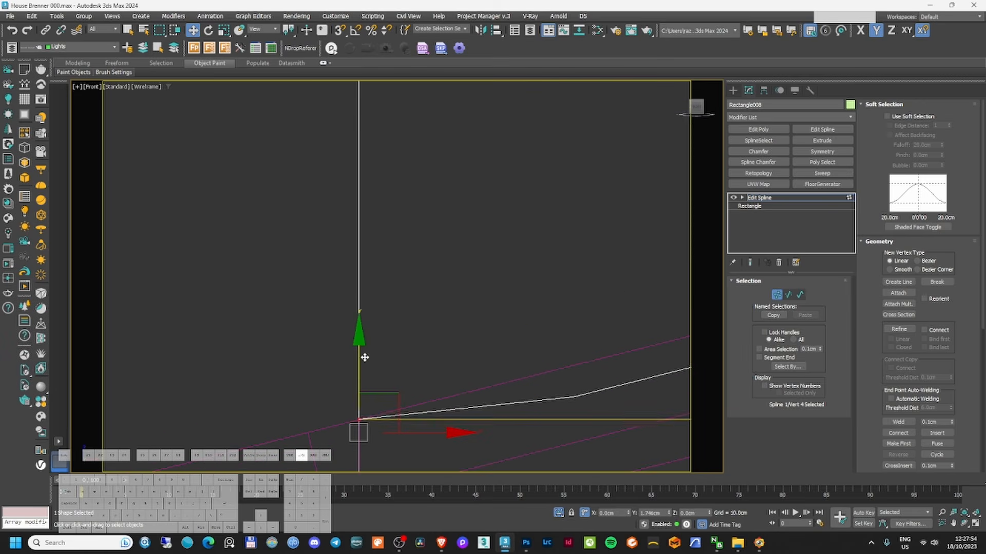
# - Adjust the Bezier handles of the left-middle and left corner vertices toward the strip's slope in the front view
pyautogui.scroll(-6, 365, 358)
pyautogui.moveTo(364, 358); pyautogui.dragTo(169, 410, button='middle')
pyautogui.click(573, 325)
pyautogui.click(606, 305)
pyautogui.moveTo(451, 324); pyautogui.dragTo(457, 353)
pyautogui.click(255, 387)
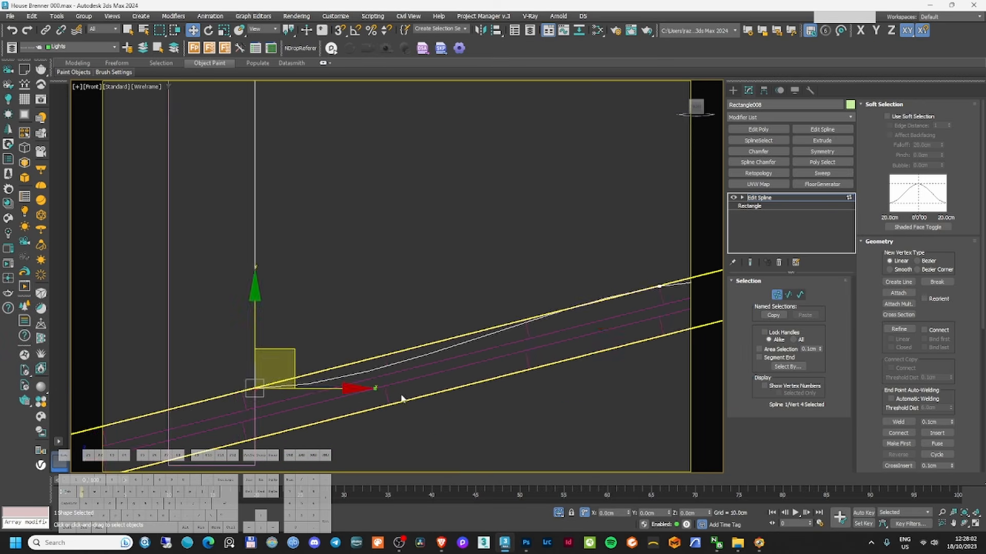
pyautogui.scroll(4, 400, 396)
pyautogui.moveTo(359, 387); pyautogui.dragTo(368, 327)
# - Tilt both Bezier handles of the right-middle front vertex to align with the strip's top edge
pyautogui.scroll(-6, 368, 325)
pyautogui.click(554, 298)
pyautogui.moveTo(425, 299); pyautogui.dragTo(456, 317)
pyautogui.scroll(-5, 456, 317)
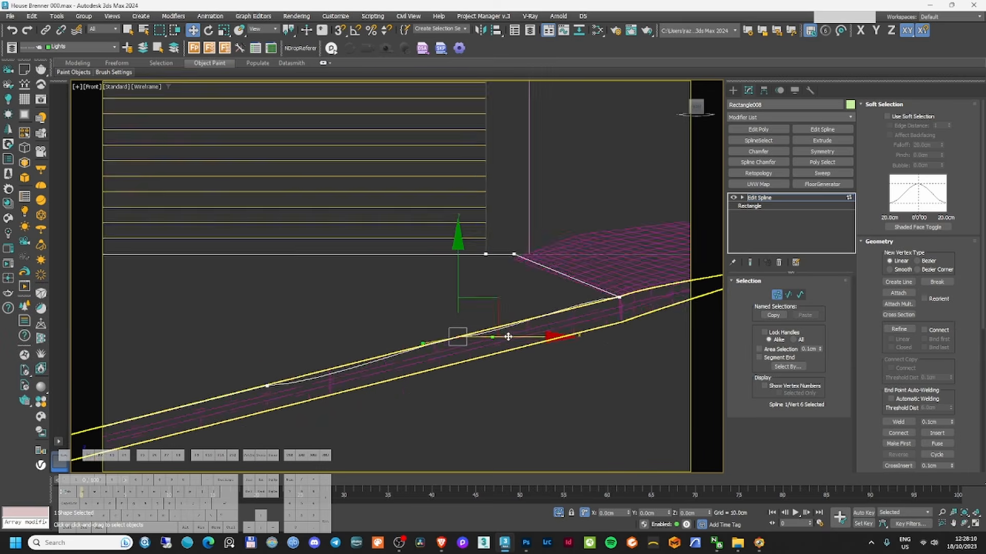
pyautogui.scroll(9, 502, 338)
pyautogui.moveTo(516, 312); pyautogui.dragTo(475, 260)
# - Adjust the right corner vertex's Bezier handle to follow the strip's top edge in the front view
pyautogui.scroll(-8, 474, 261)
pyautogui.scroll(3, 598, 202)
pyautogui.click(652, 220)
pyautogui.scroll(4, 585, 224)
pyautogui.moveTo(548, 231); pyautogui.dragTo(545, 249)
# - Fine-tune the Bezier handles of the two middle front vertices to flatten the curve against the strip's top edge
pyautogui.scroll(-6, 544, 248)
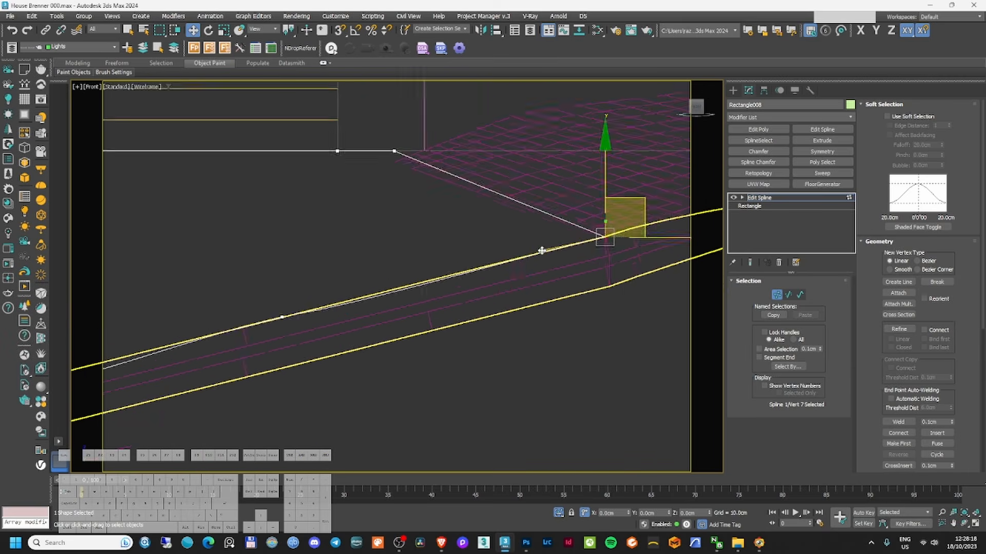
pyautogui.click(284, 316)
pyautogui.scroll(4, 312, 316)
pyautogui.moveTo(403, 295); pyautogui.dragTo(401, 287)
pyautogui.scroll(-7, 401, 287)
pyautogui.click(375, 326)
pyautogui.scroll(4, 394, 315)
pyautogui.moveTo(466, 350); pyautogui.dragTo(466, 321)
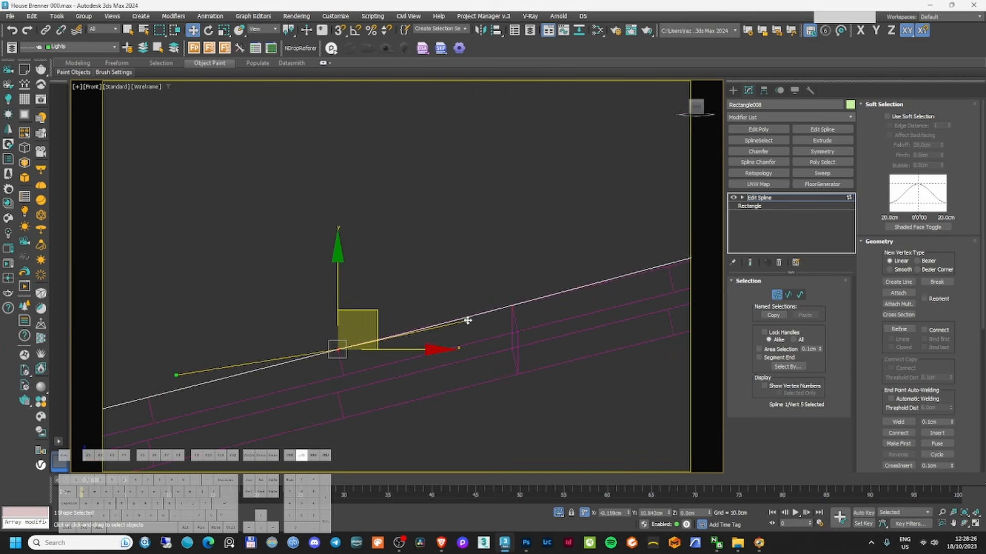
# - Nudge the right-middle front vertex's Bezier handle onto the strip's top edge in the front view
pyautogui.scroll(-4, 466, 321)
pyautogui.scroll(4, 611, 290)
pyautogui.click(616, 264)
pyautogui.moveTo(518, 286); pyautogui.dragTo(517, 287)
pyautogui.scroll(-8, 515, 286)
# - Adjust the right-middle front vertex's Bezier handle in the top view to follow the strip's edge in plan
pyautogui.press('F3')
pyautogui.moveTo(515, 286)
pyautogui.keyDown('alt'); pyautogui.mouseDown(button='middle')
pyautogui.moveTo(457, 339)
pyautogui.moveTo(438, 300)
pyautogui.moveTo(455, 278)
pyautogui.mouseUp(button='middle'); pyautogui.keyUp('alt')
pyautogui.moveTo(455, 277)
pyautogui.mouseDown(button='middle')
pyautogui.moveTo(462, 318)
pyautogui.moveTo(505, 334)
pyautogui.mouseUp(button='middle')
pyautogui.press('t')
pyautogui.scroll(7, 482, 313)
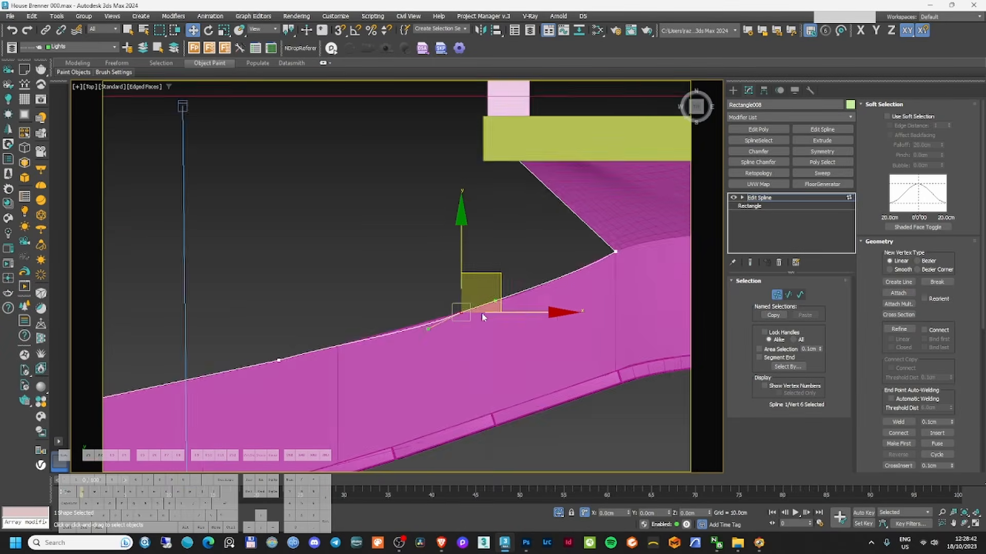
pyautogui.moveTo(377, 337); pyautogui.dragTo(378, 332)
pyautogui.scroll(-7, 486, 367)
# - Refine the outline's left edge with another vertex and move both middle vertices inward to bend the edge
pyautogui.click(899, 328)
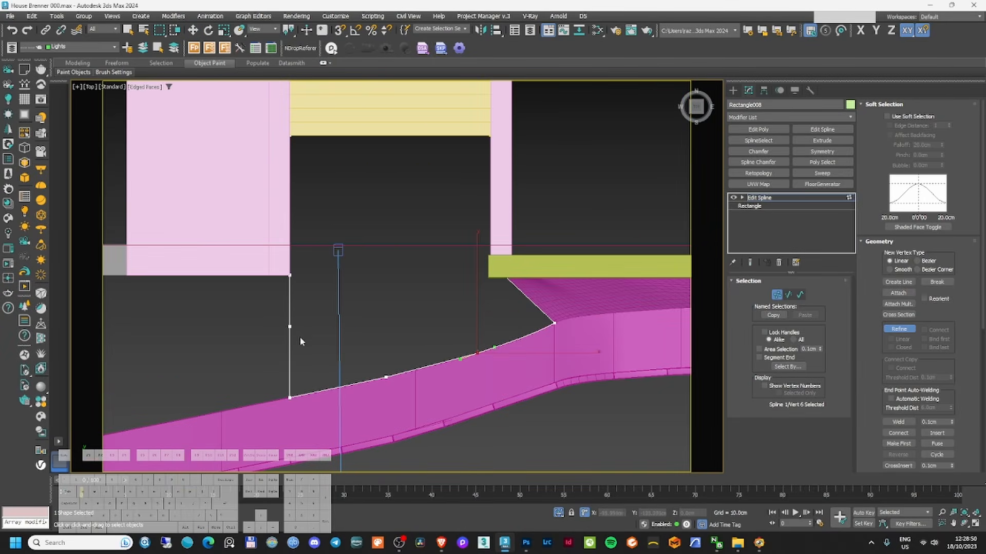
pyautogui.click(289, 359)
pyautogui.rightClick(291, 359)
pyautogui.moveTo(269, 310); pyautogui.dragTo(321, 375)
pyautogui.moveTo(352, 326); pyautogui.dragTo(365, 326)
# - Adjust the left front corner vertex's Bezier handle in the top view so the front edge follows the strip
pyautogui.scroll(4, 304, 332)
pyautogui.click(273, 423)
pyautogui.moveTo(300, 412); pyautogui.dragTo(330, 405)
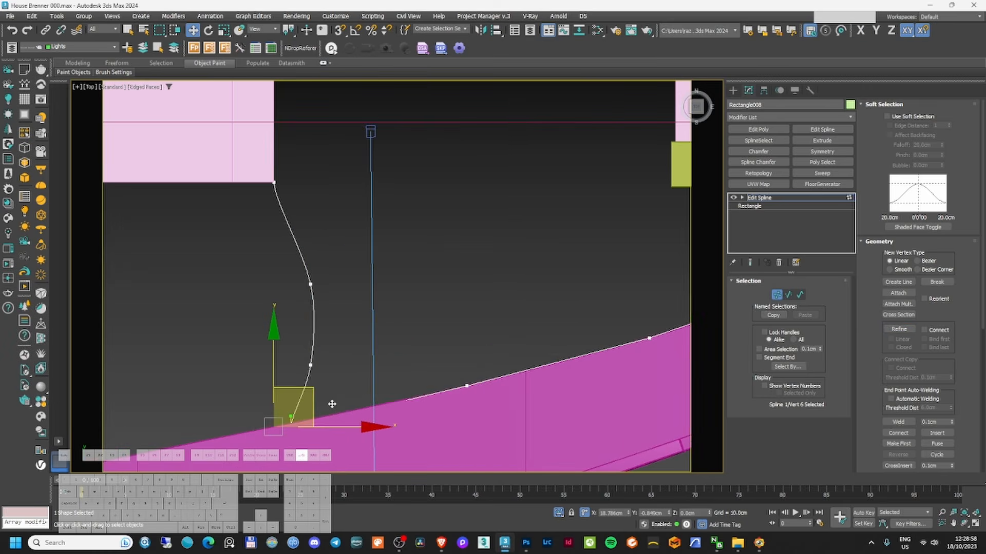
pyautogui.moveTo(338, 402)
pyautogui.keyDown('alt'); pyautogui.mouseDown(button='middle')
pyautogui.moveTo(367, 324)
pyautogui.moveTo(377, 333)
pyautogui.mouseUp(button='middle'); pyautogui.keyUp('alt')
pyautogui.press('t')
pyautogui.scroll(5, 411, 288)
pyautogui.press('F3')
pyautogui.moveTo(396, 287); pyautogui.dragTo(396, 281)
pyautogui.scroll(-6, 396, 282)
pyautogui.moveTo(405, 287)
pyautogui.keyDown('alt'); pyautogui.mouseDown(button='middle')
pyautogui.moveTo(445, 313)
pyautogui.moveTo(470, 238)
pyautogui.moveTo(451, 216)
pyautogui.moveTo(482, 219)
pyautogui.mouseUp(button='middle'); pyautogui.keyUp('alt')
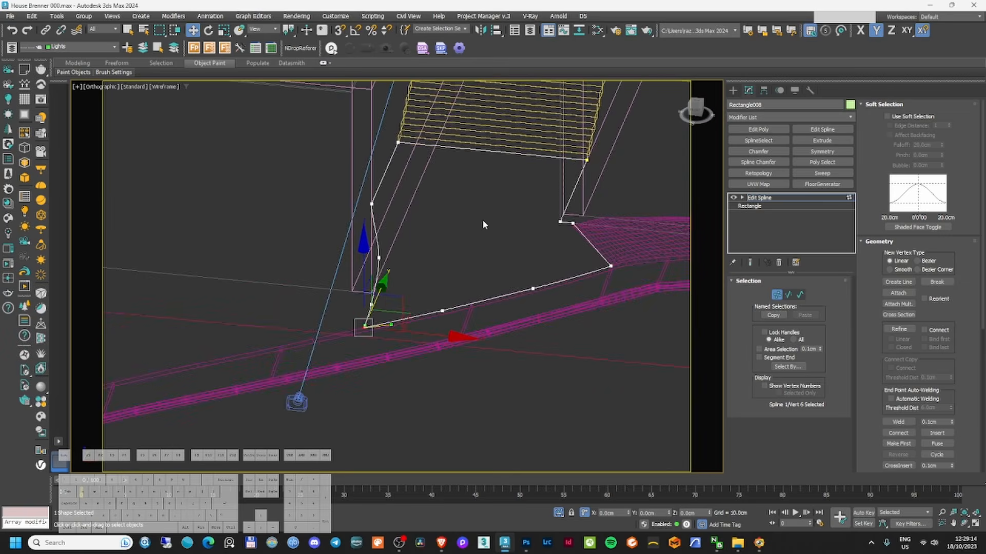
# - Isolate the outline and try an Edit Patch modifier on it twice, deleting it each time
pyautogui.press('F3')
pyautogui.hotkey('alt', 'q')
pyautogui.click(777, 296)
pyautogui.click(772, 118)
pyautogui.write('ed')
pyautogui.click(759, 155)
pyautogui.rightClick(769, 197)
pyautogui.click(780, 210)
pyautogui.click(772, 118)
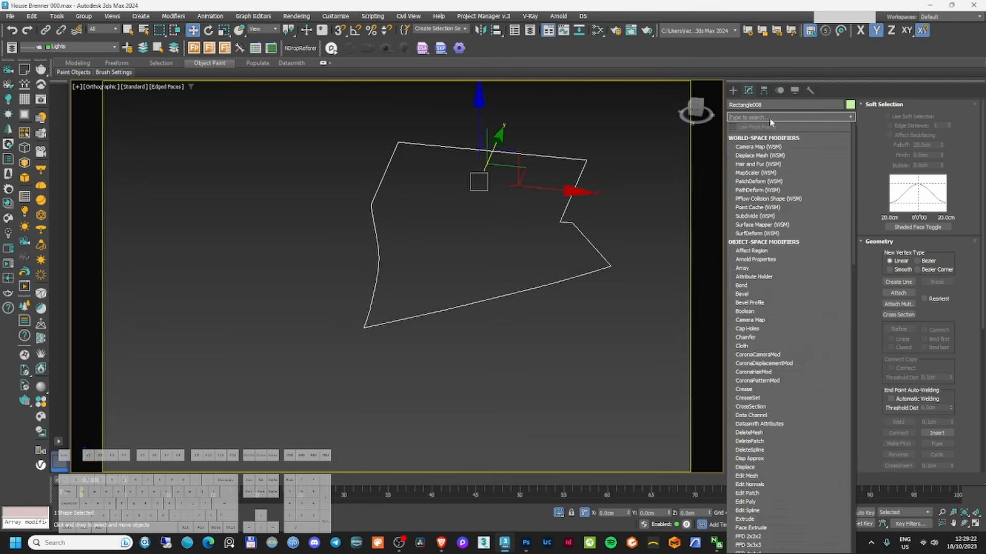
pyautogui.write('ed')
pyautogui.click(758, 157)
pyautogui.rightClick(759, 196)
pyautogui.click(771, 210)
# - Select all the outline's vertices and try an Edit Mesh modifier to fill the outline as a surface
pyautogui.click(776, 295)
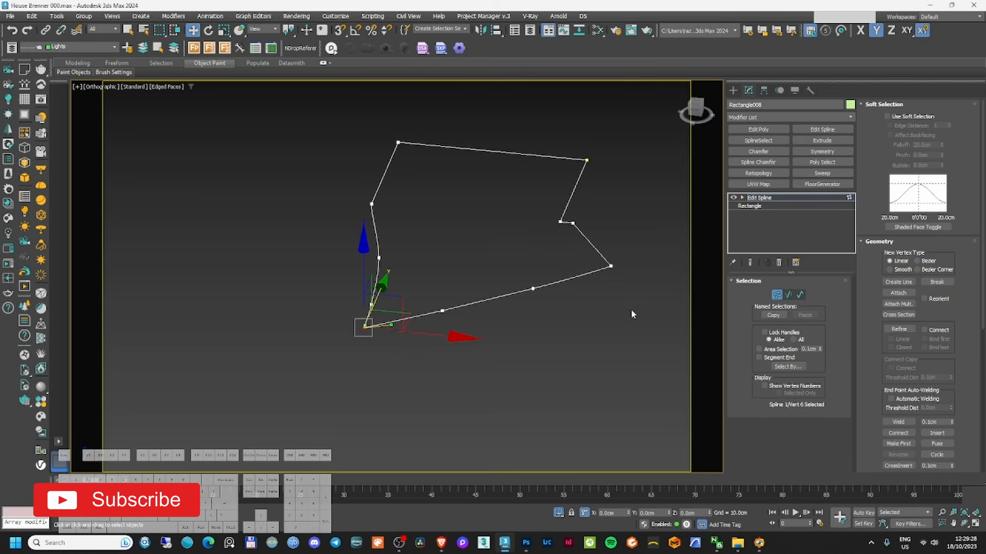
pyautogui.hotkey('ctrl', 'a')
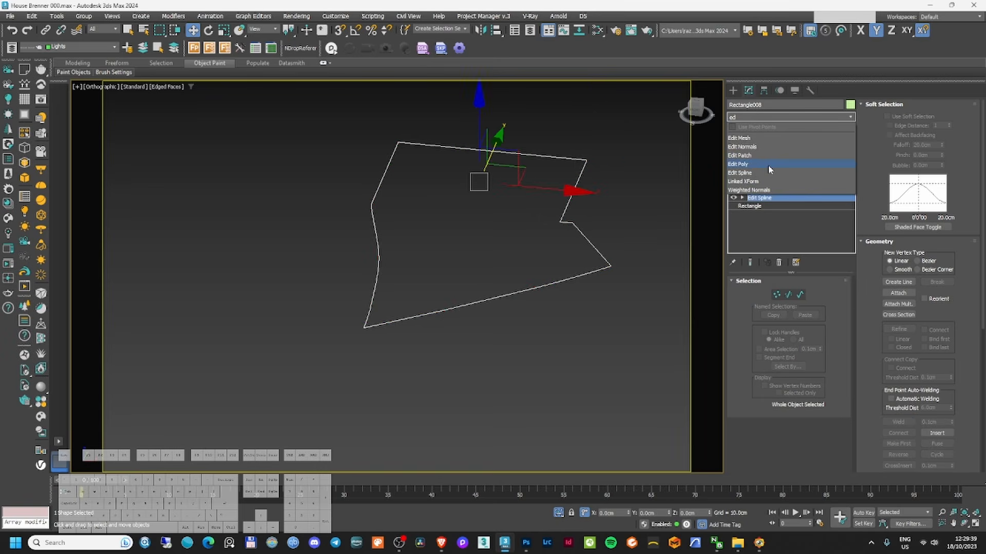
pyautogui.click(739, 138)
pyautogui.scroll(4, 492, 254)
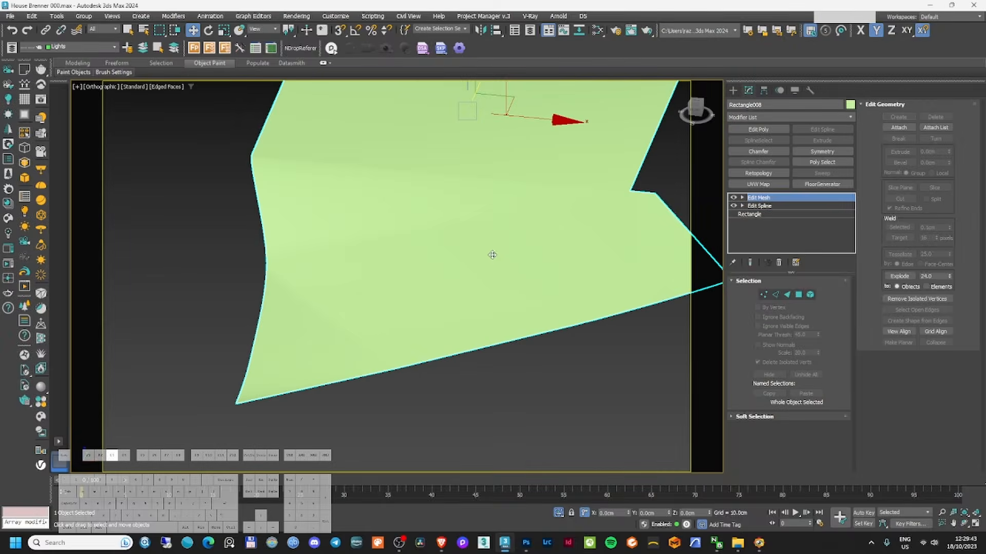
pyautogui.moveTo(492, 255)
pyautogui.keyDown('alt'); pyautogui.mouseDown(button='middle')
pyautogui.moveTo(506, 236)
pyautogui.moveTo(563, 223)
pyautogui.moveTo(568, 237)
pyautogui.moveTo(460, 240)
pyautogui.moveTo(477, 248)
pyautogui.mouseUp(button='middle'); pyautogui.keyUp('alt')
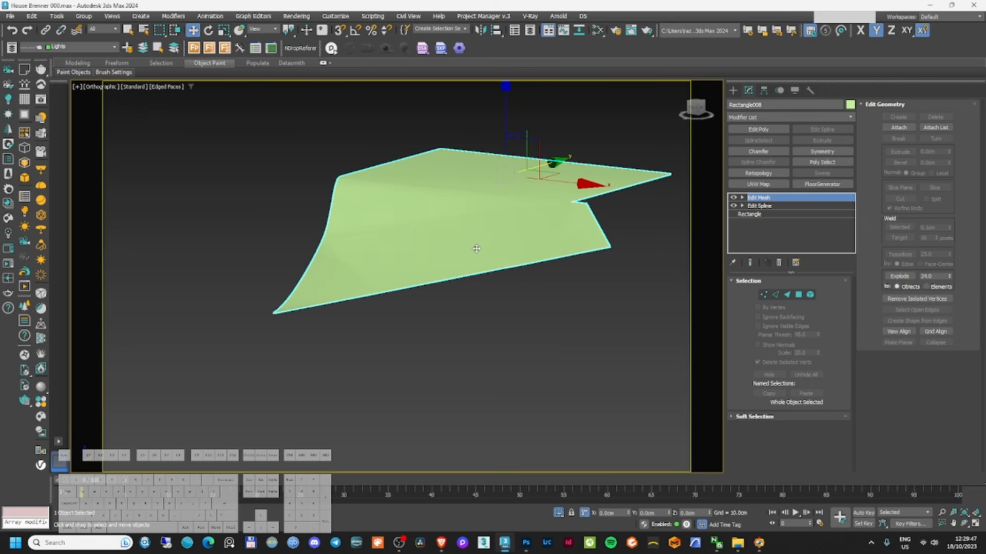
pyautogui.scroll(3, 476, 248)
# - Check the filled surface against its surroundings in the front, orbited and camera views, and delete the Edit Mesh modifier
pyautogui.press('f')
pyautogui.press('z')
pyautogui.scroll(-4, 494, 252)
pyautogui.hotkey('alt', 'q')
pyautogui.scroll(-4, 482, 288)
pyautogui.keyDown('alt'); pyautogui.moveTo(446, 295); pyautogui.dragTo(372, 301, button='middle'); pyautogui.keyUp('alt')
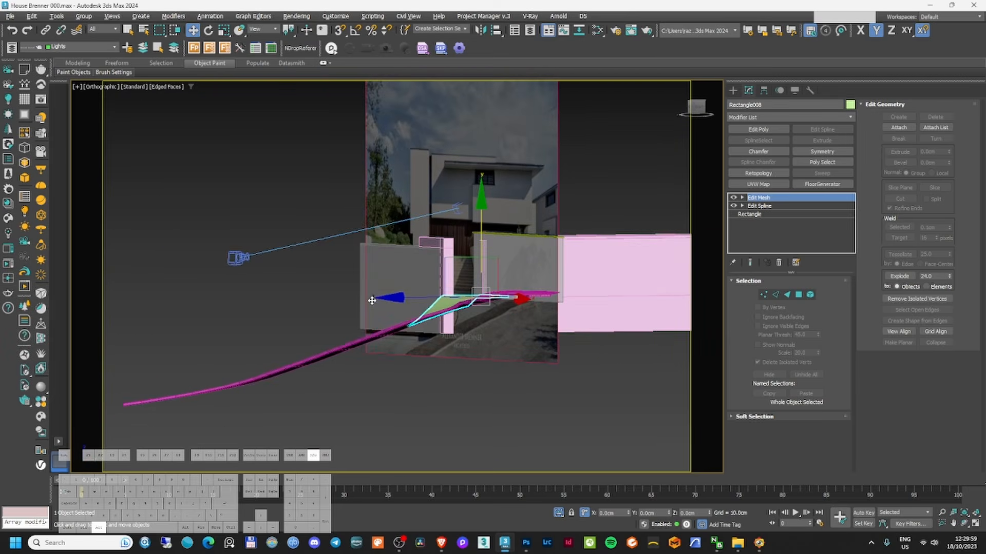
pyautogui.keyDown('alt'); pyautogui.moveTo(438, 316); pyautogui.dragTo(542, 314, button='middle'); pyautogui.keyUp('alt')
pyautogui.press('c')
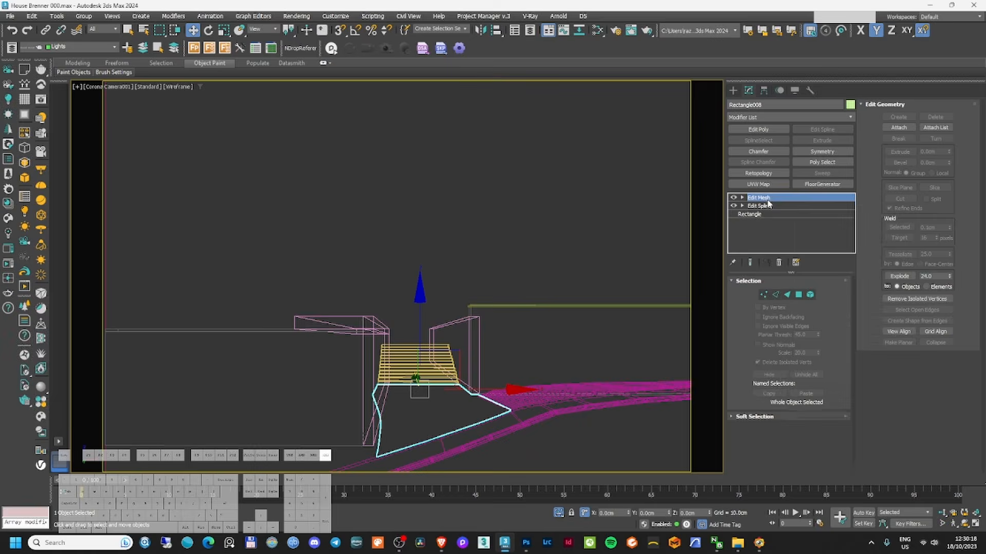
pyautogui.rightClick(767, 199)
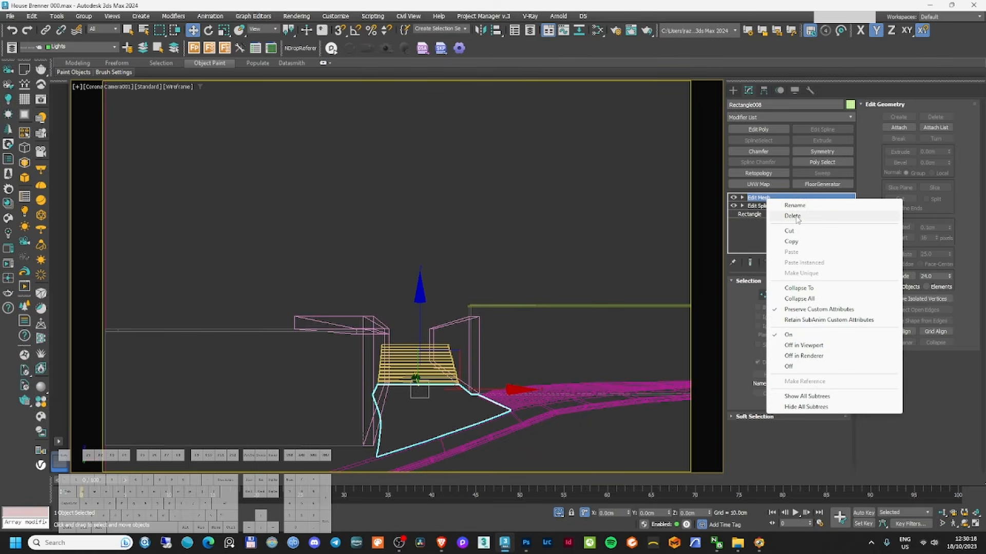
pyautogui.click(785, 215)
# - Isolate the outline in the top view and draw a vertex-snapped line across it from the left to the right inner corner
pyautogui.hotkey('alt', 'q')
pyautogui.press('t')
pyautogui.press('z')
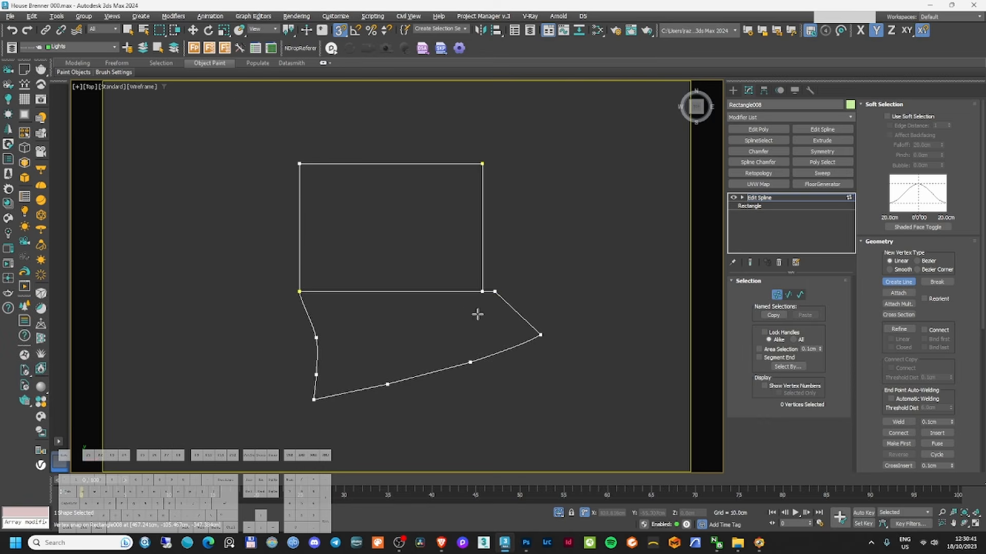
pyautogui.scroll(2, 477, 315)
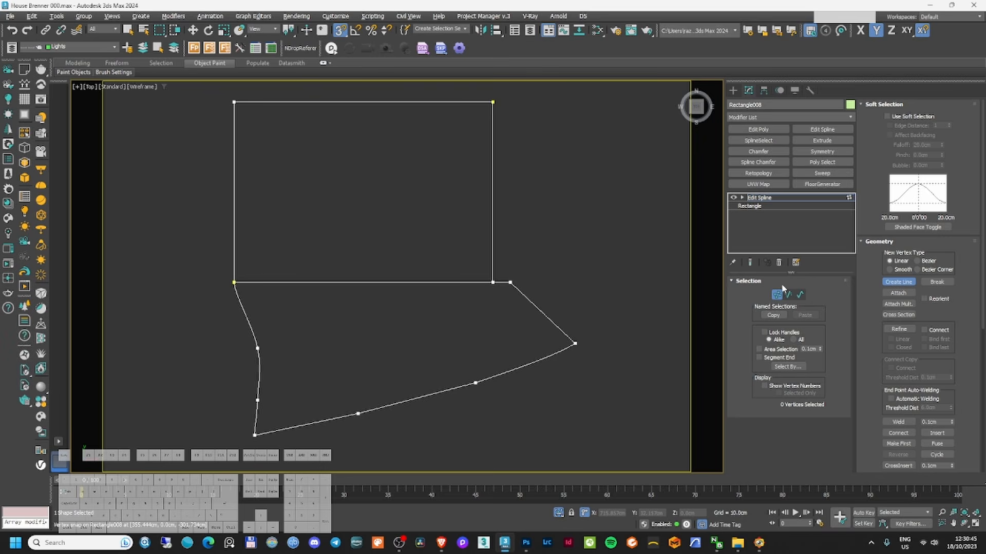
# - Refine the outline with two vertices each on the cross line, the slanted right edge and the rear edge
pyautogui.press('1')
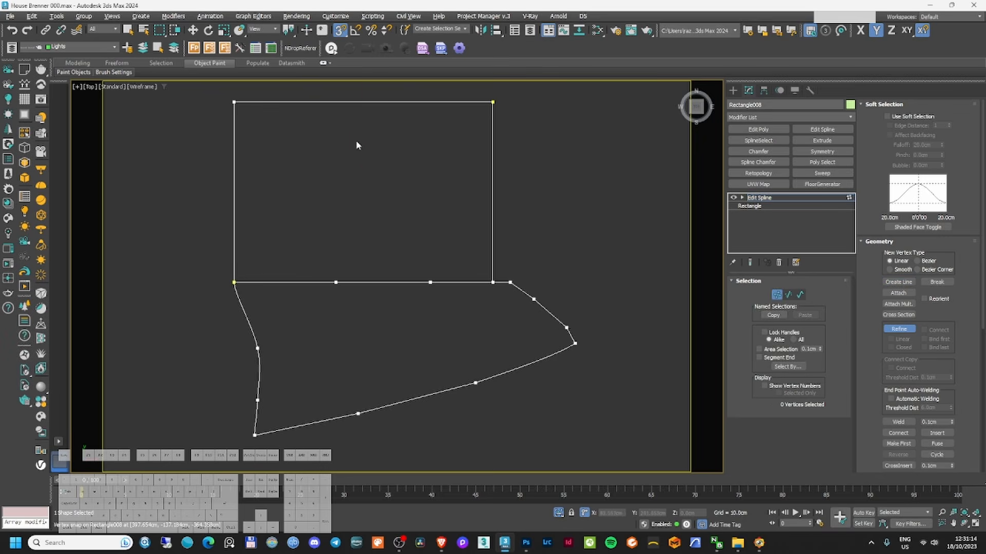
pyautogui.moveTo(356, 141); pyautogui.dragTo(364, 166, button='middle')
pyautogui.click(325, 126)
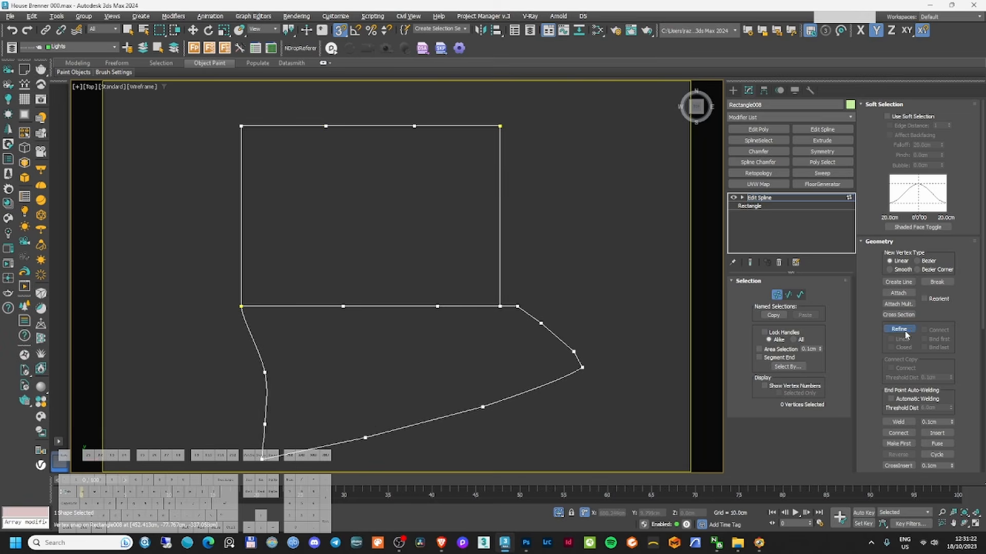
# - Draw two vertex-snapped lengthwise lines from the rear edge through the cross line to the front edge's middle vertices
pyautogui.click(325, 126)
pyautogui.rightClick(394, 159)
pyautogui.click(414, 126)
pyautogui.click(437, 306)
pyautogui.click(483, 407)
pyautogui.rightClick(493, 405)
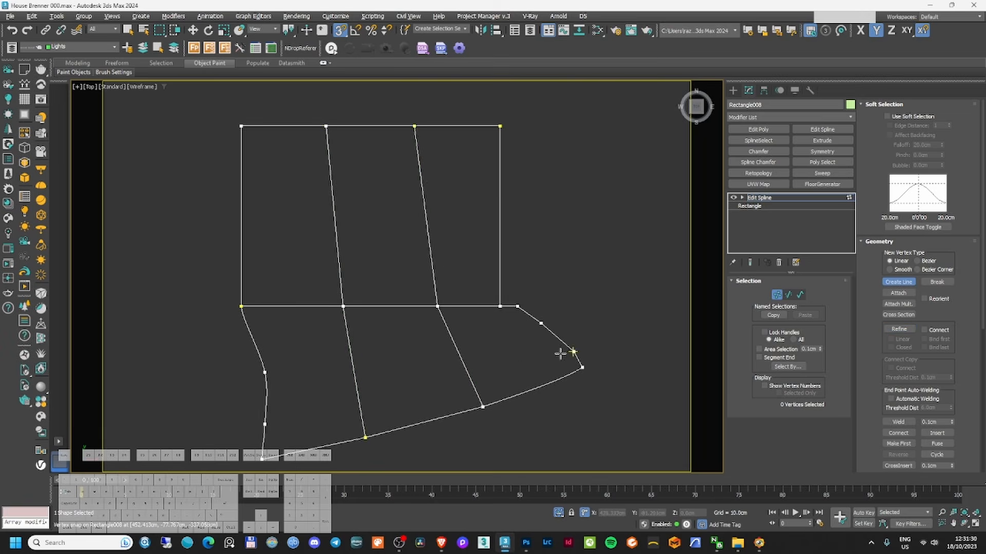
# - Add vertices to the front parts of both lengthwise lines and draw two cross lines from the right edge to the left
pyautogui.press('1')
pyautogui.press('1')
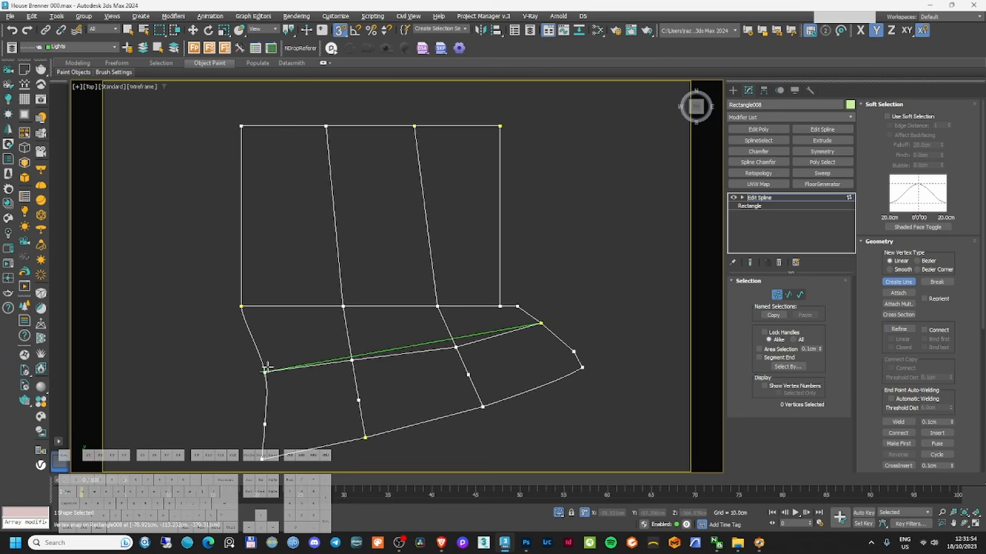
pyautogui.click(573, 352)
pyautogui.rightClick(591, 313)
# - Delete the misplaced vertices and segments of the left lengthwise line in the front section
pyautogui.keyDown('alt'); pyautogui.moveTo(590, 314); pyautogui.dragTo(708, 236, button='middle'); pyautogui.keyUp('alt')
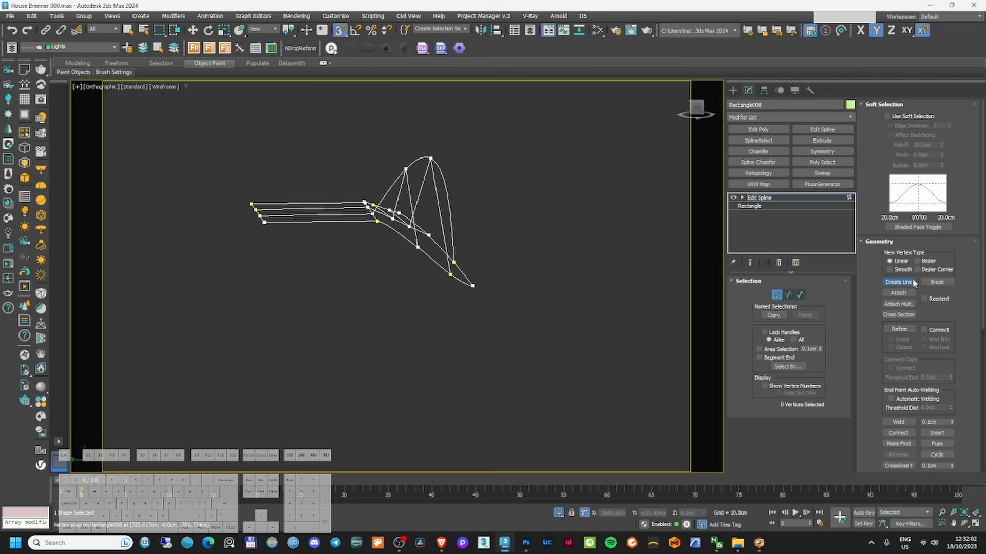
pyautogui.press('F7')
pyautogui.moveTo(405, 168); pyautogui.dragTo(454, 262)
pyautogui.keyDown('alt'); pyautogui.moveTo(454, 262); pyautogui.dragTo(591, 283, button='middle'); pyautogui.keyUp('alt')
pyautogui.scroll(4, 379, 279)
pyautogui.press('Delete')
pyautogui.press('2')
pyautogui.click(498, 222)
pyautogui.press('1')
# - Refine the two front cross lines with vertices at the left and redraw the missing lengthwise line through them
pyautogui.click(898, 329)
pyautogui.keyDown('alt'); pyautogui.moveTo(462, 220); pyautogui.dragTo(391, 287, button='middle'); pyautogui.keyUp('alt')
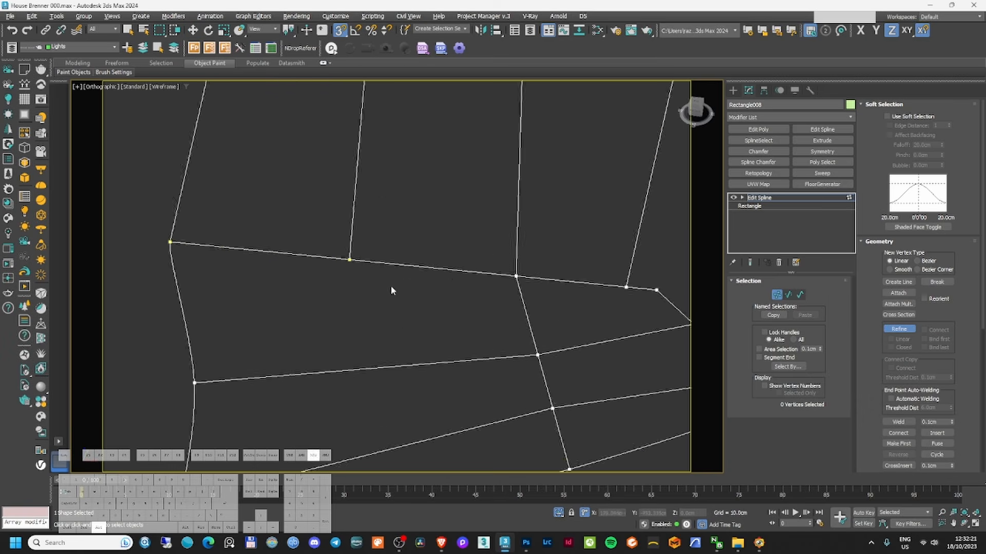
pyautogui.scroll(-4, 391, 287)
pyautogui.click(361, 377)
pyautogui.click(361, 332)
pyautogui.rightClick(380, 349)
pyautogui.keyDown('alt'); pyautogui.moveTo(442, 374); pyautogui.dragTo(474, 315, button='middle'); pyautogui.keyUp('alt')
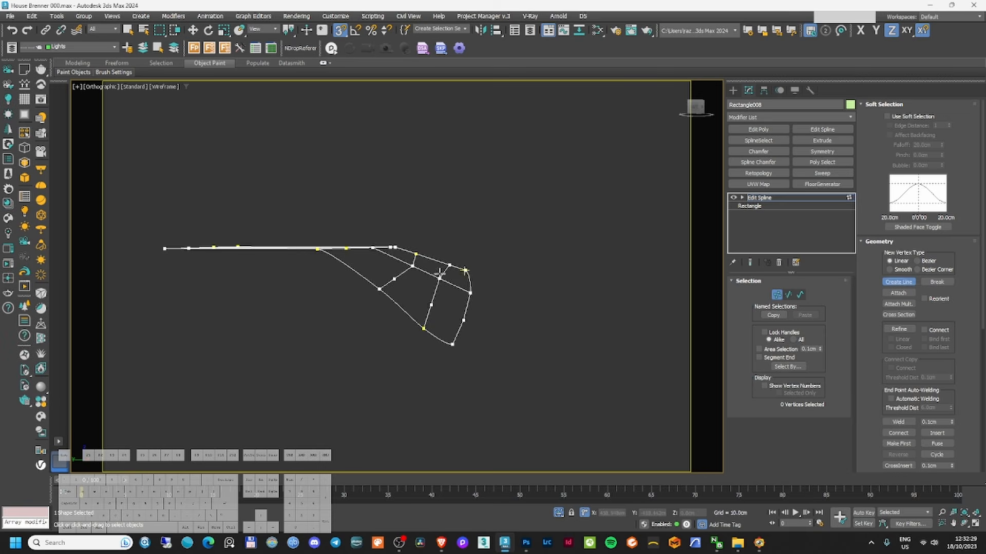
pyautogui.keyDown('alt'); pyautogui.moveTo(440, 272); pyautogui.dragTo(408, 286, button='middle'); pyautogui.keyUp('alt')
pyautogui.rightClick(516, 303)
pyautogui.keyDown('alt'); pyautogui.moveTo(515, 303); pyautogui.dragTo(495, 329, button='middle'); pyautogui.keyUp('alt')
# - Insert vertices midway along the rear section's lengthwise lines and connect them with a cross line
pyautogui.click(898, 329)
pyautogui.moveTo(246, 236); pyautogui.dragTo(232, 276, button='middle')
pyautogui.click(231, 276)
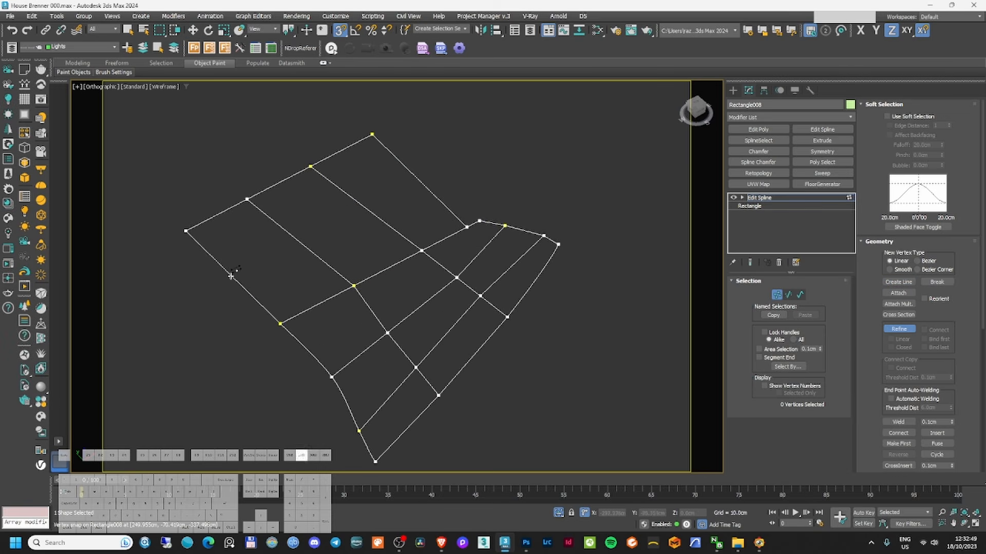
pyautogui.rightClick(469, 154)
pyautogui.keyDown('alt'); pyautogui.moveTo(395, 318); pyautogui.dragTo(354, 288, button='middle'); pyautogui.keyUp('alt')
# - Select interior intersection vertices of the spline grid and adjust their height to smooth the slope
pyautogui.scroll(3, 355, 287)
pyautogui.press('w')
pyautogui.moveTo(334, 303); pyautogui.dragTo(290, 272)
pyautogui.keyDown('ctrl'); pyautogui.moveTo(478, 261); pyautogui.dragTo(441, 292); pyautogui.keyUp('ctrl')
pyautogui.moveTo(308, 286); pyautogui.dragTo(271, 296)
pyautogui.keyDown('alt'); pyautogui.moveTo(328, 318); pyautogui.dragTo(517, 395, button='middle'); pyautogui.keyUp('alt')
pyautogui.click(516, 365)
pyautogui.keyDown('alt'); pyautogui.moveTo(493, 287); pyautogui.dragTo(345, 310, button='middle'); pyautogui.keyUp('alt')
pyautogui.moveTo(473, 260); pyautogui.dragTo(473, 265)
pyautogui.keyDown('alt'); pyautogui.moveTo(473, 265); pyautogui.dragTo(433, 270, button='middle'); pyautogui.keyUp('alt')
# - Apply an Edit Patch modifier to the spline grid and display it shaded
pyautogui.press('1')
pyautogui.click(784, 117)
pyautogui.write('edit')
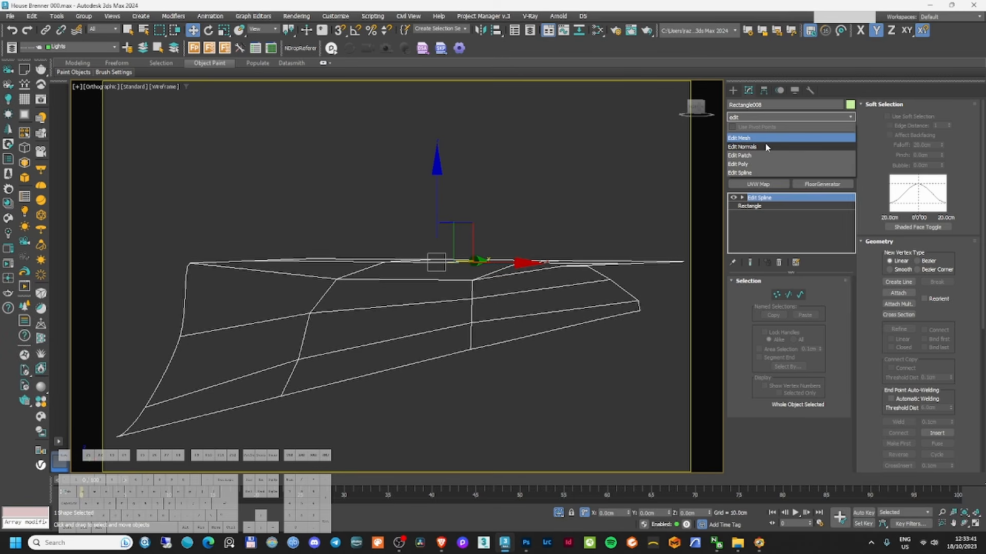
pyautogui.click(766, 154)
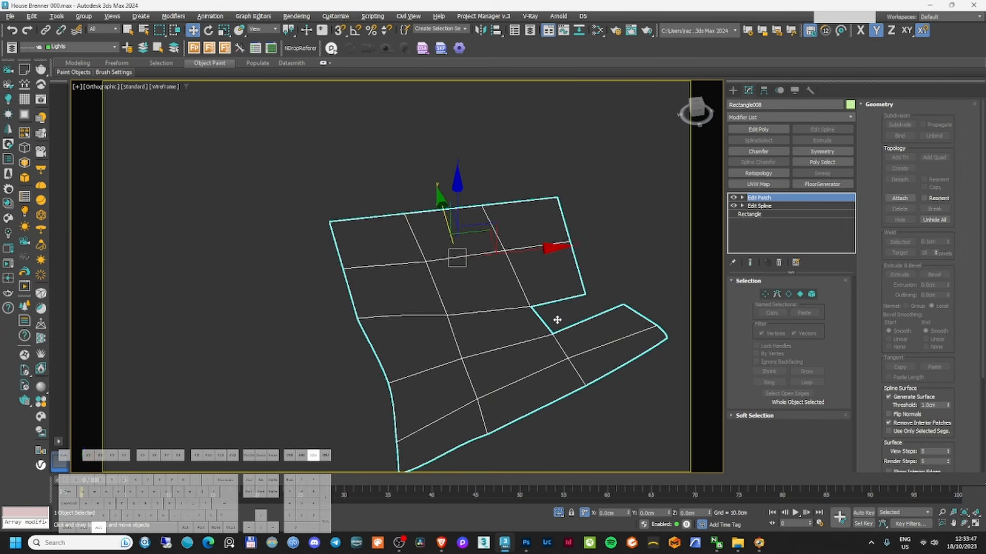
pyautogui.moveTo(557, 320)
pyautogui.keyDown('alt'); pyautogui.mouseDown(button='middle')
pyautogui.moveTo(535, 326)
pyautogui.moveTo(512, 296)
pyautogui.moveTo(468, 302)
pyautogui.moveTo(495, 314)
pyautogui.mouseUp(button='middle'); pyautogui.keyUp('alt')
pyautogui.press('F3')
# - At the Edit Spline level, refine the three front rows near the right edge and draw a lengthwise line through them
pyautogui.click(733, 197)
pyautogui.scroll(5, 555, 337)
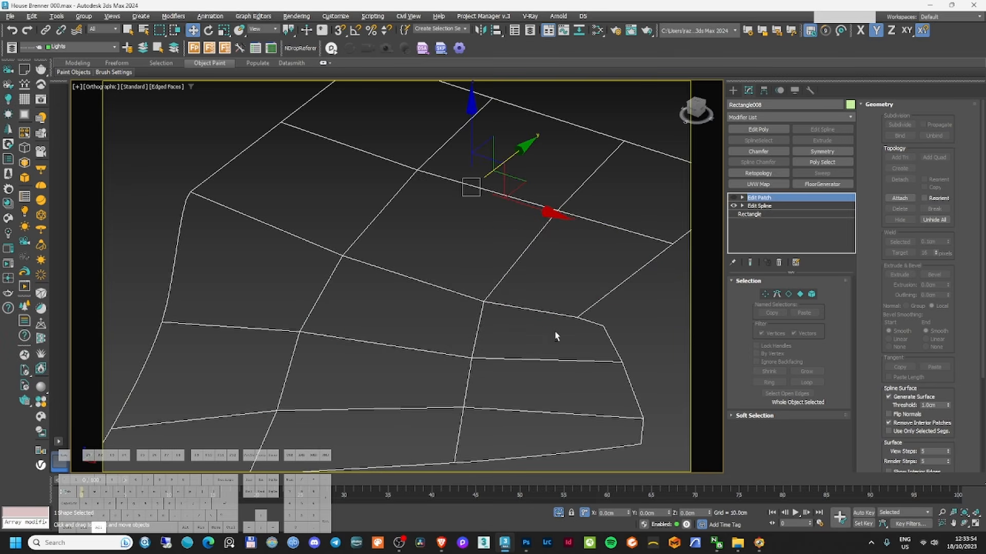
pyautogui.click(759, 205)
pyautogui.press('1')
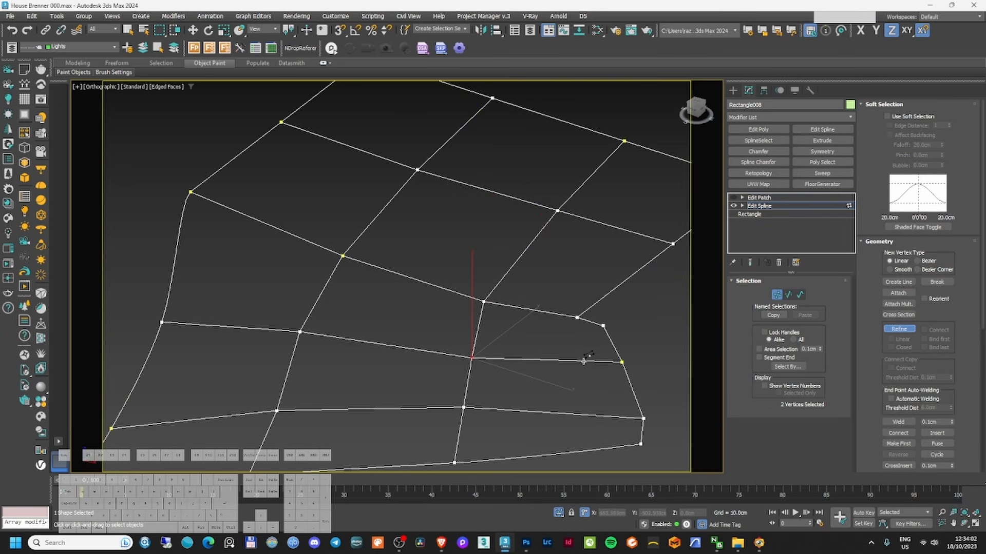
pyautogui.press('2')
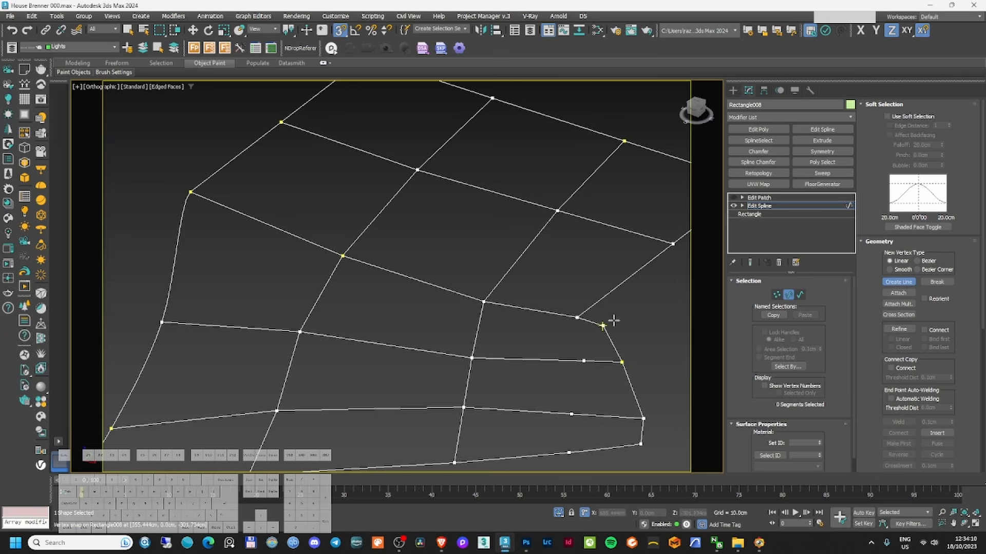
pyautogui.press('w')
pyautogui.click(760, 198)
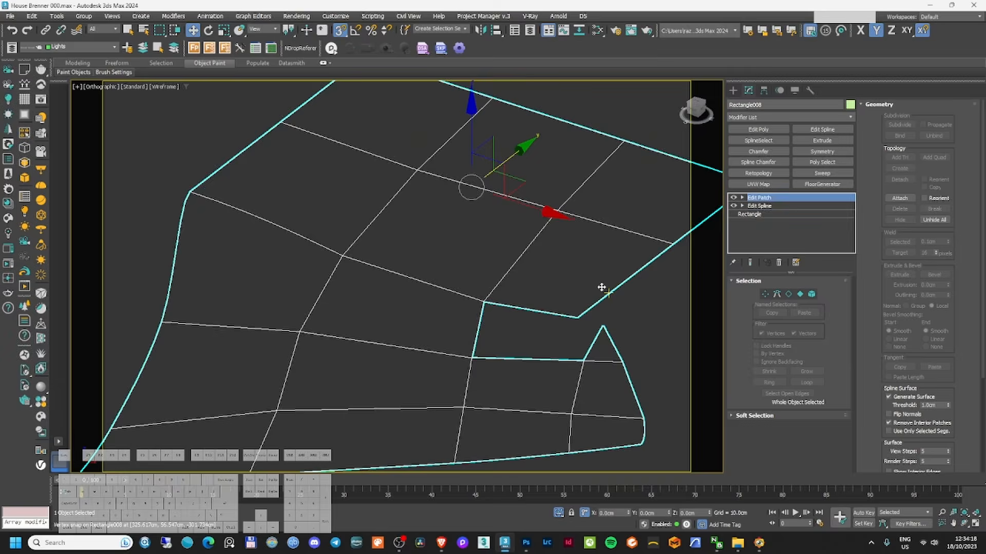
pyautogui.moveTo(590, 383); pyautogui.dragTo(667, 317, button='middle')
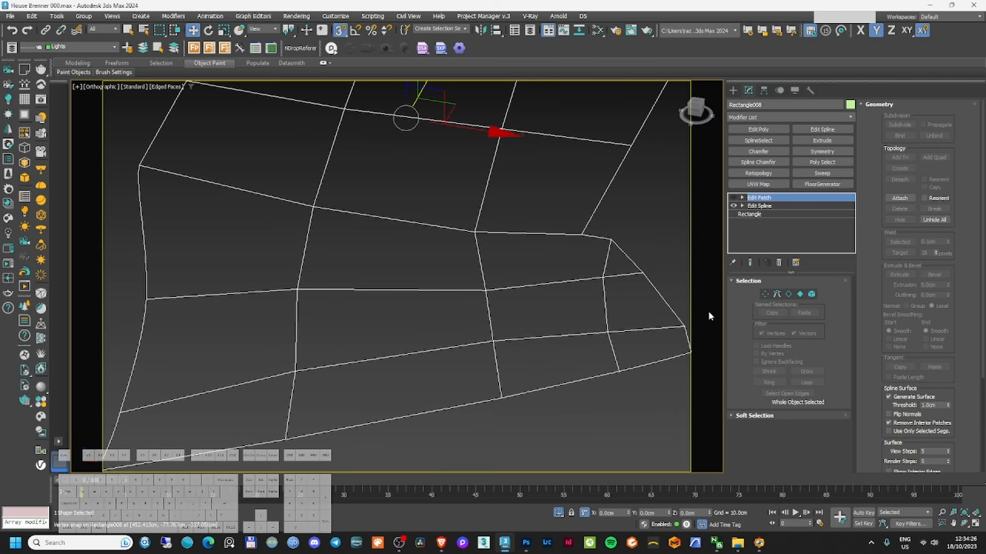
# - Refine the three front rows of the Edit Spline grid with another column of vertices below the rear section's right corner
pyautogui.press('1')
pyautogui.click(761, 206)
pyautogui.press('1')
pyautogui.click(900, 329)
pyautogui.click(566, 281)
pyautogui.click(571, 334)
pyautogui.click(579, 381)
pyautogui.rightClick(580, 381)
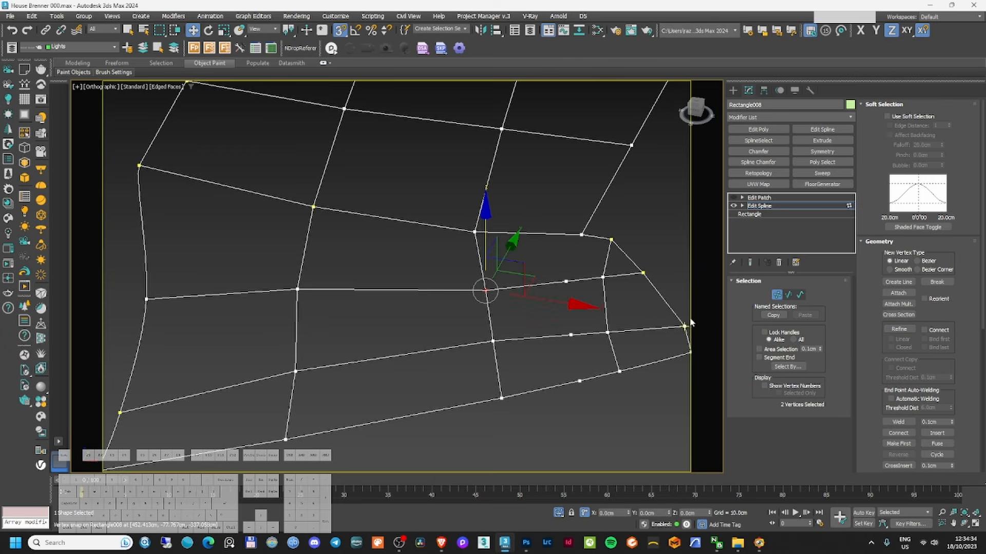
# - Draw a line from the rear section's right corner through the new vertices to the front edge and show the patch surface
pyautogui.click(899, 282)
pyautogui.rightClick(581, 381)
pyautogui.rightClick(580, 381)
pyautogui.click(759, 198)
pyautogui.click(734, 198)
pyautogui.keyDown('alt'); pyautogui.moveTo(585, 308); pyautogui.dragTo(523, 282, button='middle'); pyautogui.keyUp('alt')
# - Turn off the Edit Patch result and select the patch vertex at the rear section's right corner to check the junction
pyautogui.click(760, 198)
pyautogui.click(734, 198)
pyautogui.press('1')
pyautogui.scroll(4, 396, 314)
pyautogui.click(416, 297)
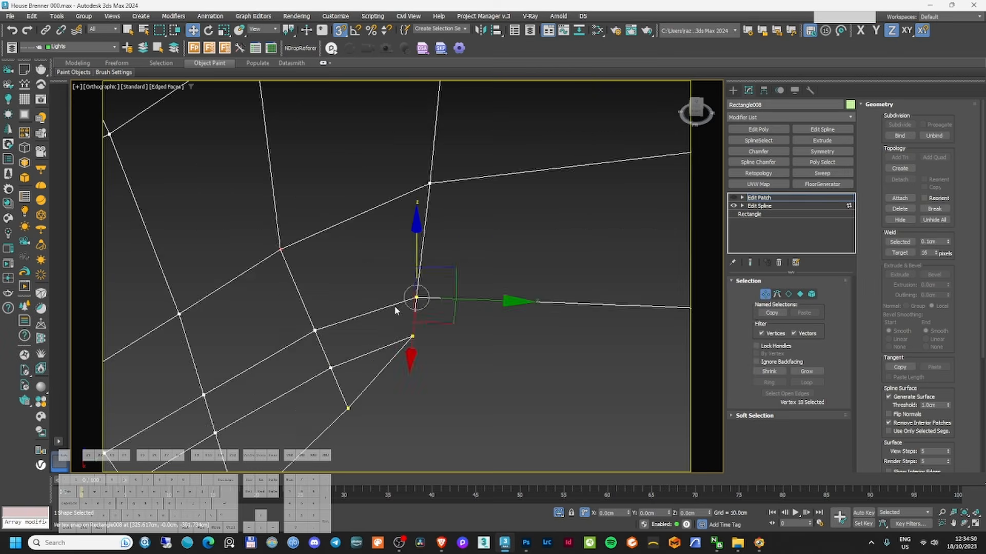
pyautogui.keyDown('alt'); pyautogui.moveTo(395, 306); pyautogui.dragTo(462, 288, button='middle'); pyautogui.keyUp('alt')
pyautogui.rightClick(499, 289)
# - Select the overlapping Edit Spline vertices at the rear section's right corner and correct them
pyautogui.click(742, 206)
pyautogui.click(759, 215)
pyautogui.moveTo(434, 257); pyautogui.dragTo(479, 306)
pyautogui.rightClick(483, 321)
pyautogui.click(469, 276)
pyautogui.click(755, 199)
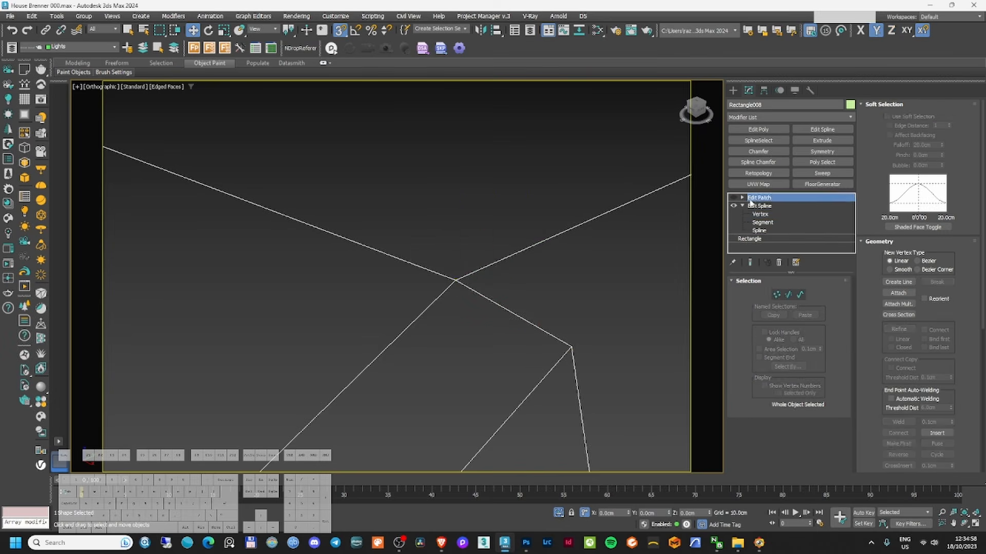
# - Turn the Edit Patch result back on and inspect the surface's vertices and curvature from several sides
pyautogui.click(734, 197)
pyautogui.press('1')
pyautogui.scroll(-4, 541, 329)
pyautogui.keyDown('alt'); pyautogui.moveTo(542, 329); pyautogui.dragTo(559, 262, button='middle'); pyautogui.keyUp('alt')
pyautogui.press('1')
pyautogui.scroll(5, 482, 260)
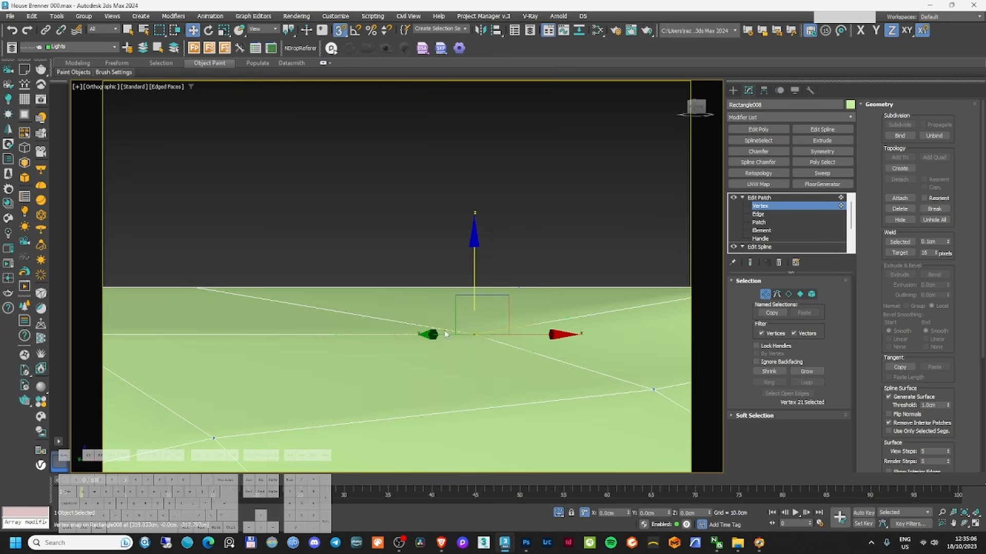
pyautogui.keyDown('alt'); pyautogui.moveTo(482, 260); pyautogui.dragTo(495, 304, button='middle'); pyautogui.keyUp('alt')
pyautogui.scroll(-4, 357, 336)
pyautogui.scroll(-3, 510, 303)
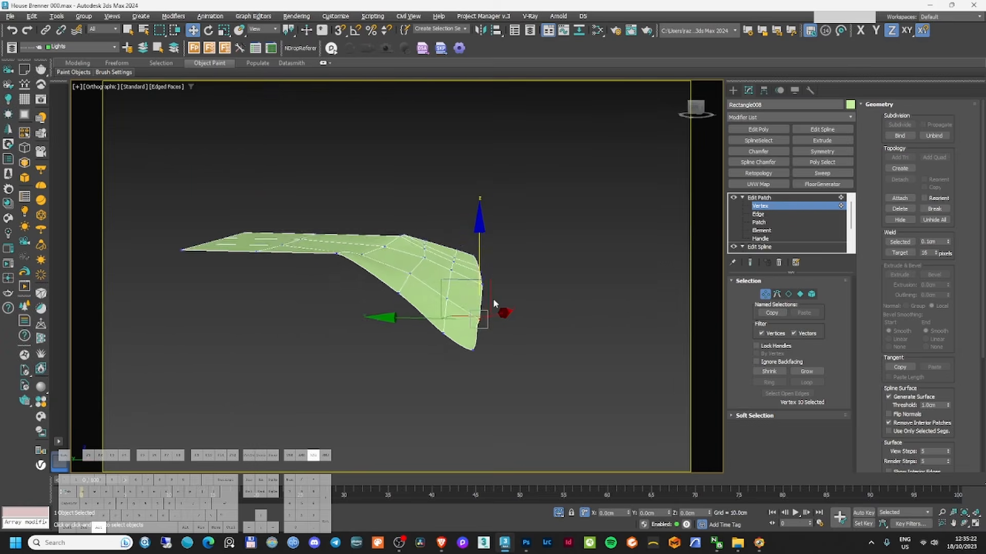
# - Try moving a vertex in the middle of the patch surface and resetting its tangents, undoing each attempt
pyautogui.click(413, 283)
pyautogui.scroll(6, 413, 284)
pyautogui.moveTo(414, 248); pyautogui.dragTo(466, 178)
pyautogui.hotkey('ctrl', 'z')
pyautogui.press('F3')
pyautogui.rightClick(458, 309)
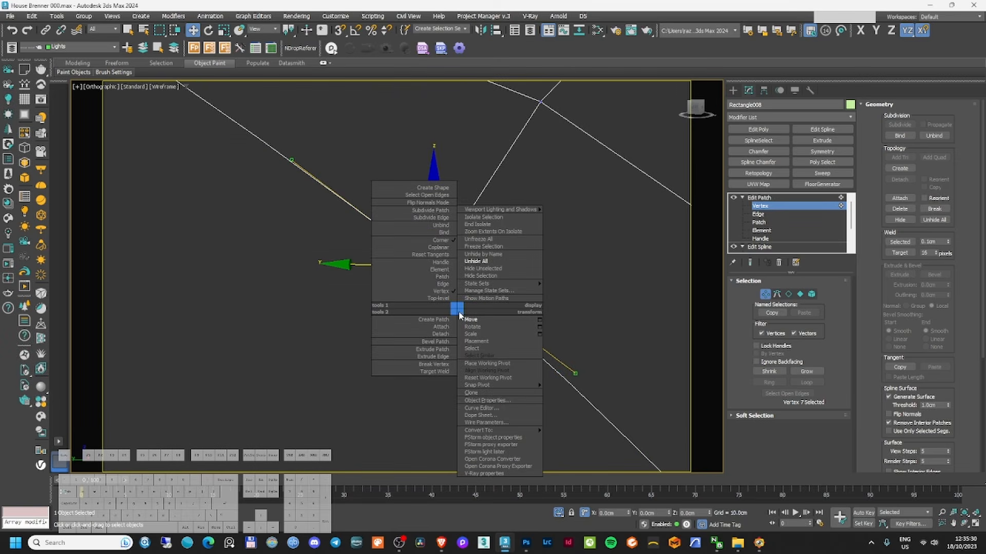
pyautogui.click(437, 256)
pyautogui.hotkey('ctrl', 'z')
pyautogui.press('F3')
# - Leave the patch vertex level and examine the ground surface against the stairs, walls and backdrop photo in camera and top views
pyautogui.scroll(-5, 313, 149)
pyautogui.keyDown('alt'); pyautogui.moveTo(401, 246); pyautogui.dragTo(246, 272, button='middle'); pyautogui.keyUp('alt')
pyautogui.click(764, 200)
pyautogui.scroll(-5, 964, 378)
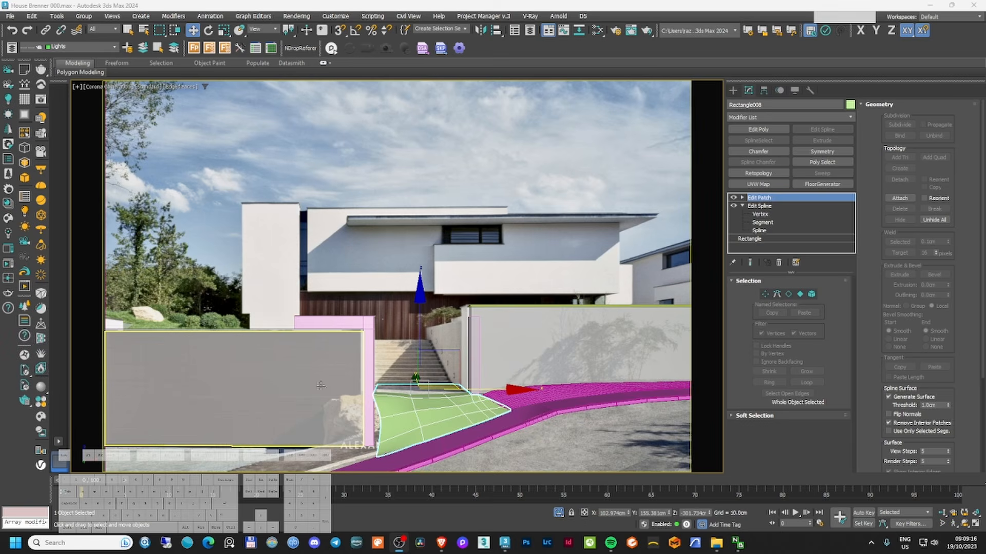
pyautogui.rightClick(334, 363)
pyautogui.click(354, 377)
pyautogui.scroll(-10, 329, 328)
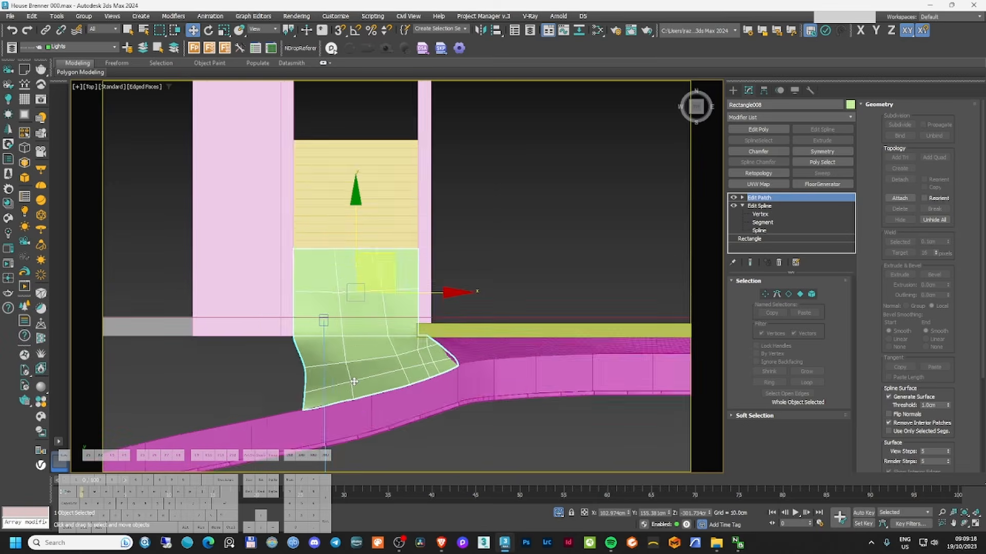
pyautogui.moveTo(308, 358); pyautogui.dragTo(453, 299, button='middle')
pyautogui.scroll(5, 464, 282)
pyautogui.scroll(-2, 462, 286)
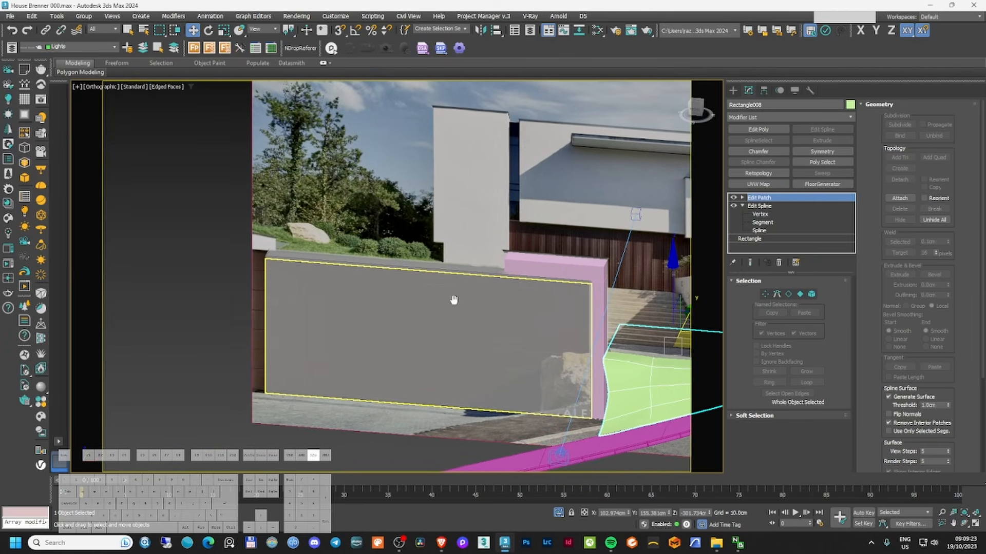
pyautogui.click(391, 214)
pyautogui.hotkey('alt', 'q')
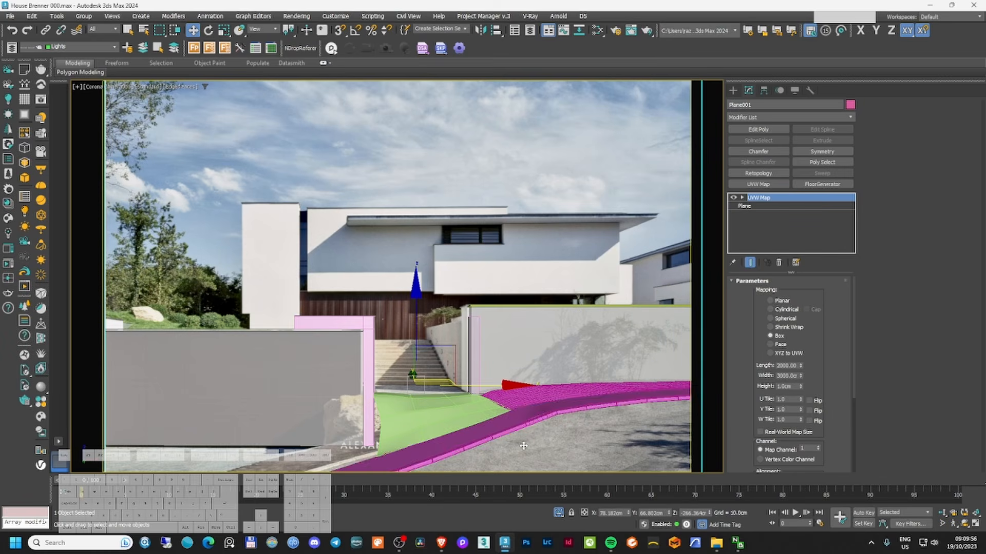
# - Isolate the curved strip, copy it upward, and turn off the copy's Chamfer, Sweep, upper Edit Spline and Normalize Spline modifiers
pyautogui.click(521, 428)
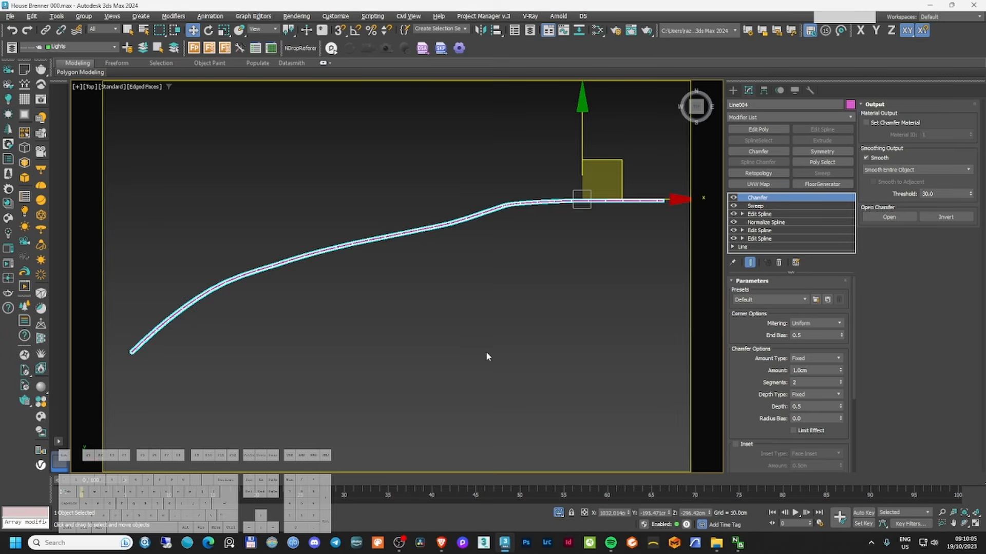
pyautogui.keyDown('alt'); pyautogui.moveTo(486, 355); pyautogui.dragTo(545, 197, button='middle'); pyautogui.keyUp('alt')
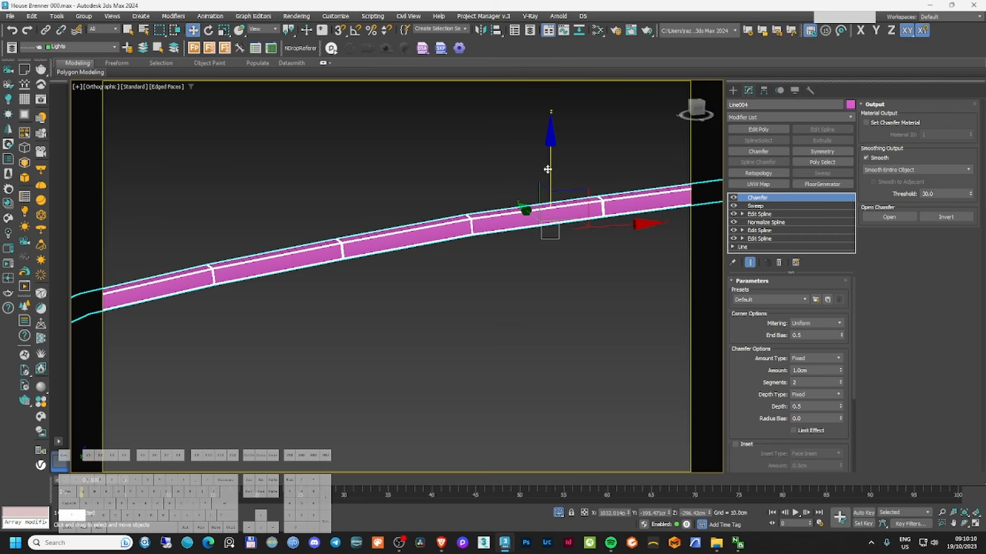
pyautogui.keyDown('shift'); pyautogui.moveTo(548, 169); pyautogui.dragTo(548, 83); pyautogui.keyUp('shift')
pyautogui.click(489, 312)
pyautogui.click(733, 198)
pyautogui.click(733, 205)
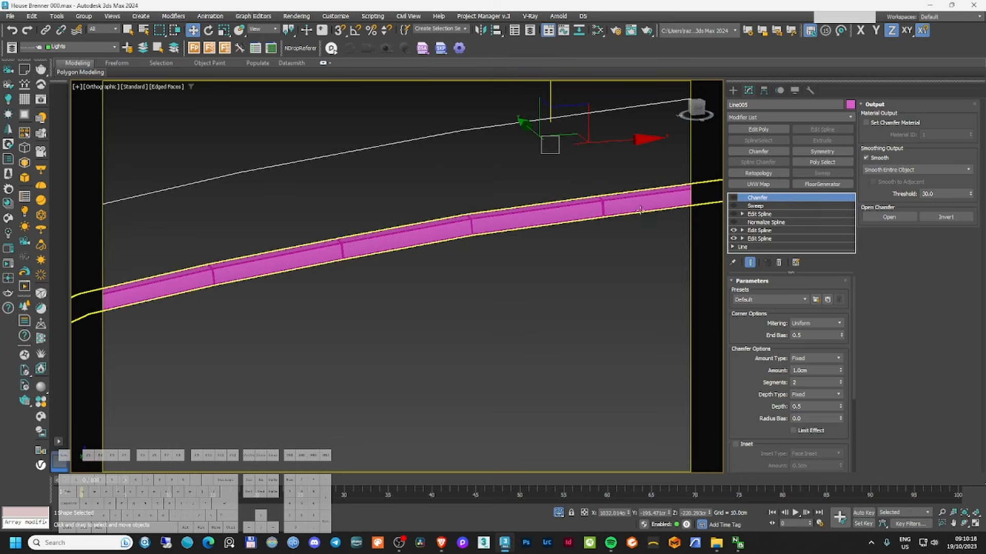
# - Move the copied spline down and back to line up with the strip's rear lower edge, checking the fit in wireframe
pyautogui.moveTo(583, 206); pyautogui.dragTo(524, 258, button='middle')
pyautogui.moveTo(495, 130); pyautogui.dragTo(495, 222)
pyautogui.press('F3')
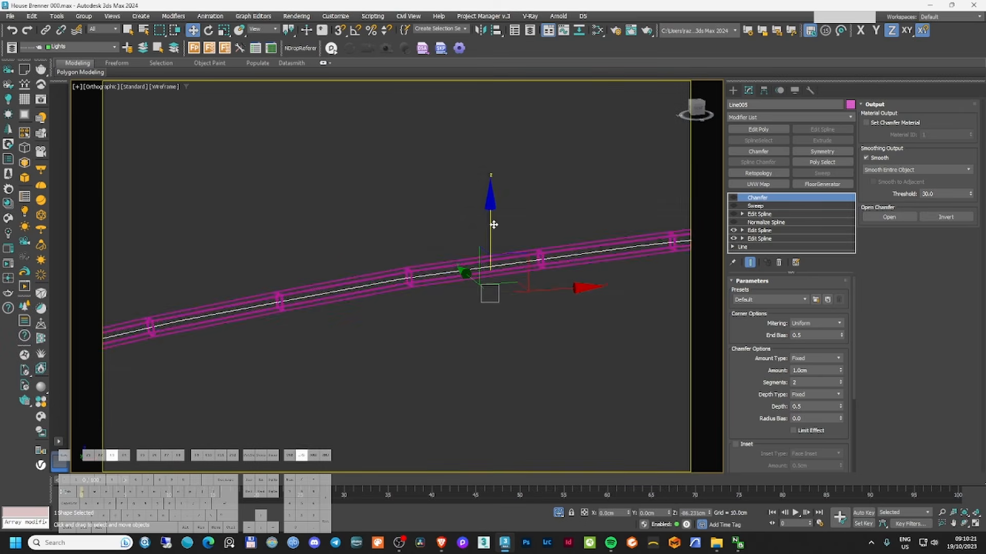
pyautogui.press('t')
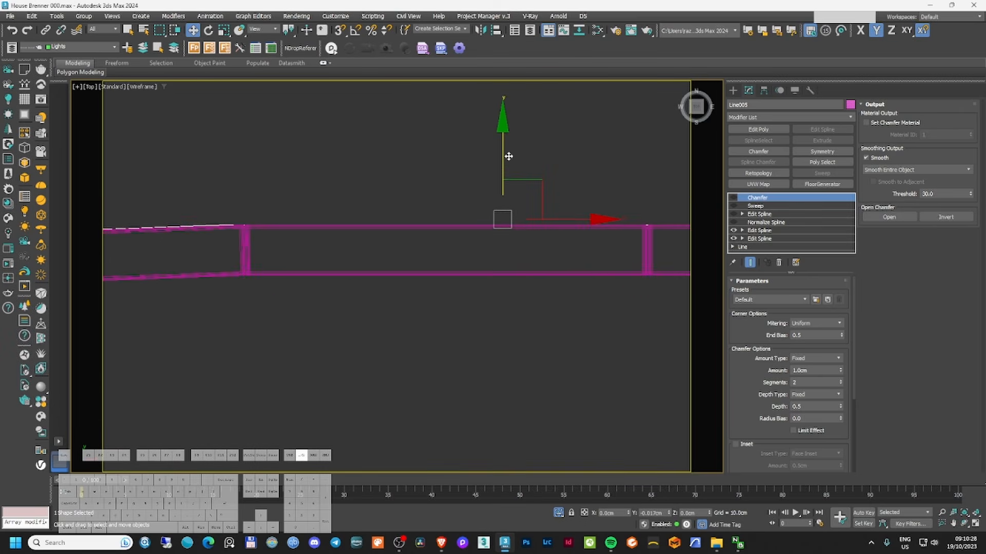
pyautogui.scroll(-4, 356, 221)
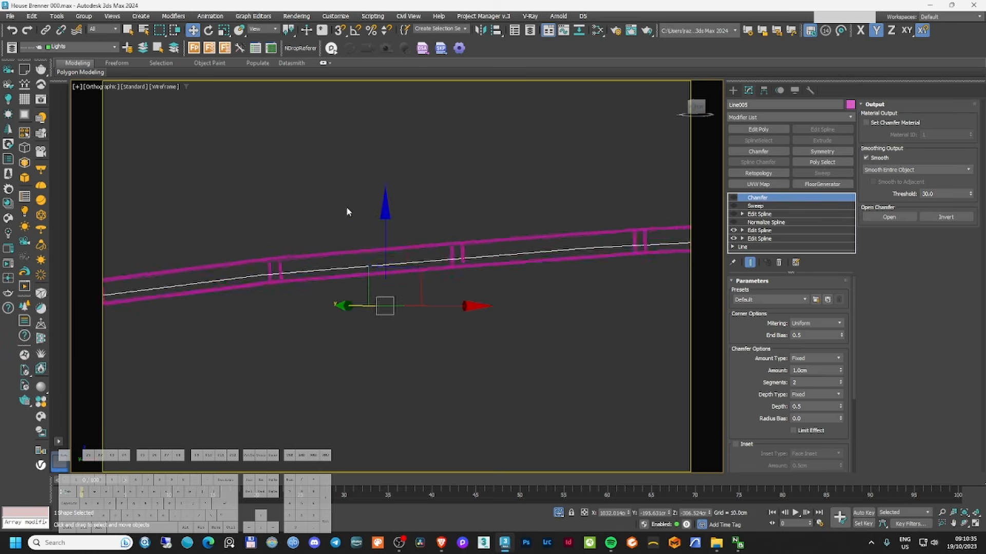
pyautogui.scroll(2, 347, 209)
pyautogui.moveTo(403, 291); pyautogui.dragTo(404, 305)
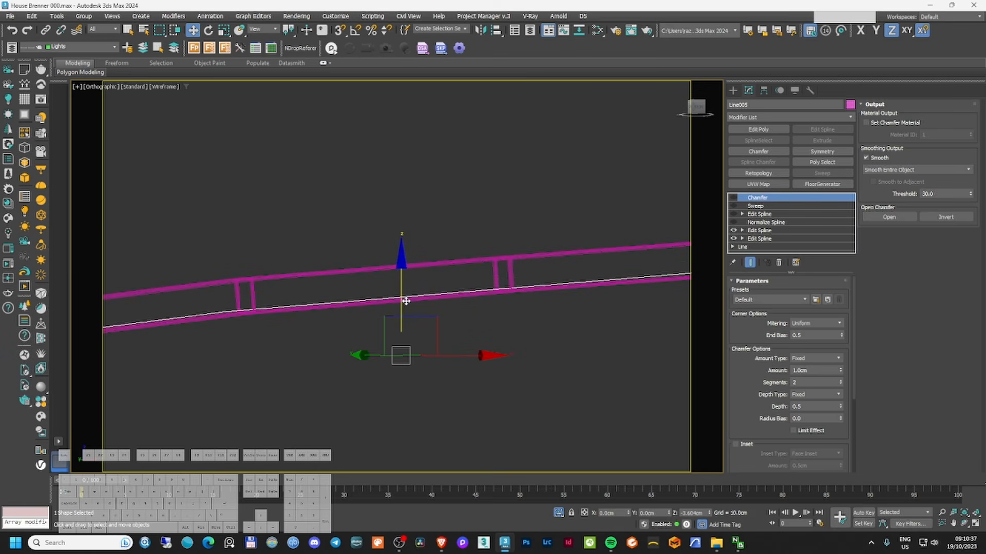
pyautogui.press('f')
pyautogui.scroll(5, 579, 218)
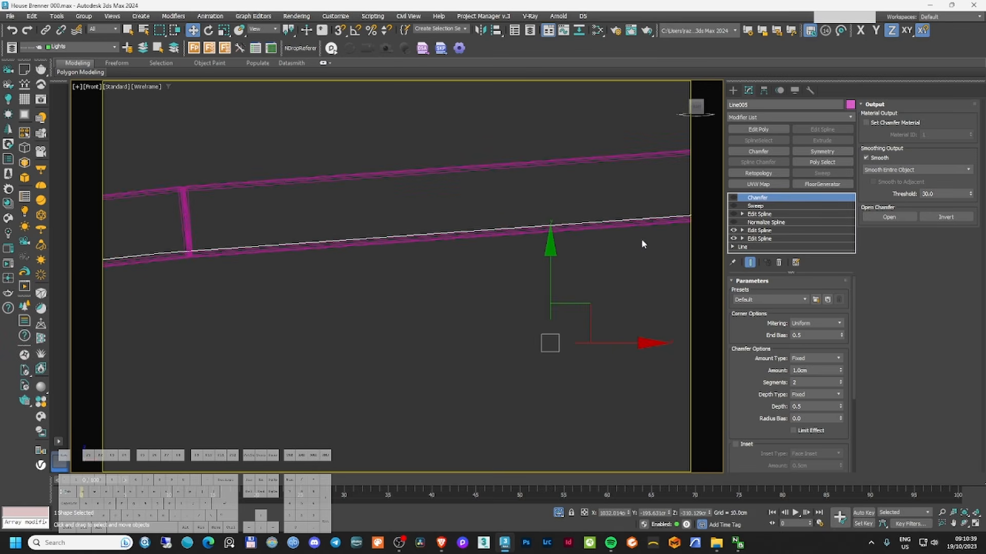
pyautogui.moveTo(593, 240); pyautogui.dragTo(446, 258, button='middle')
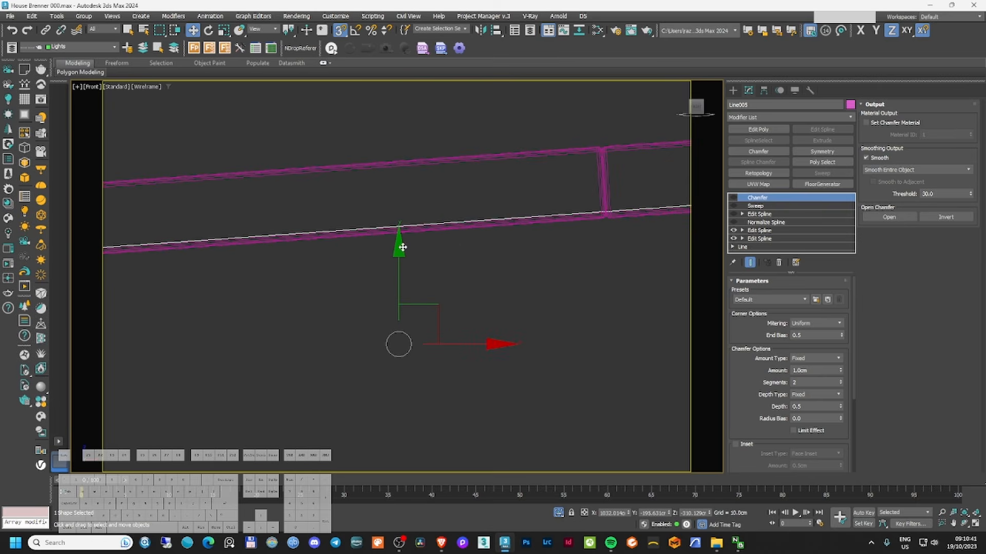
# - Delete the Normalize Spline, upper Edit Spline, Sweep and Chamfer modifiers from the copy and collapse its stack to an Editable Spline
pyautogui.click(762, 221)
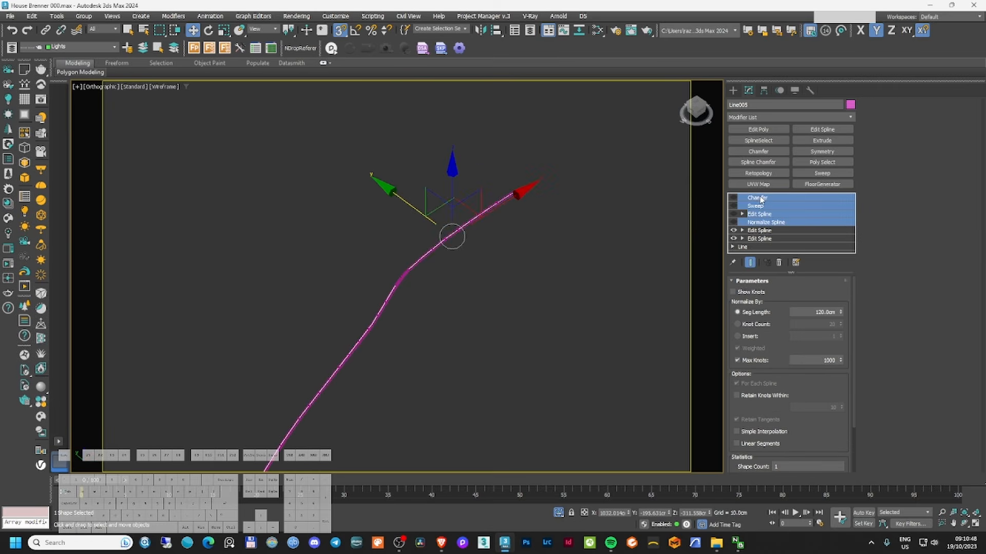
pyautogui.rightClick(761, 200)
pyautogui.click(789, 214)
pyautogui.rightClick(751, 200)
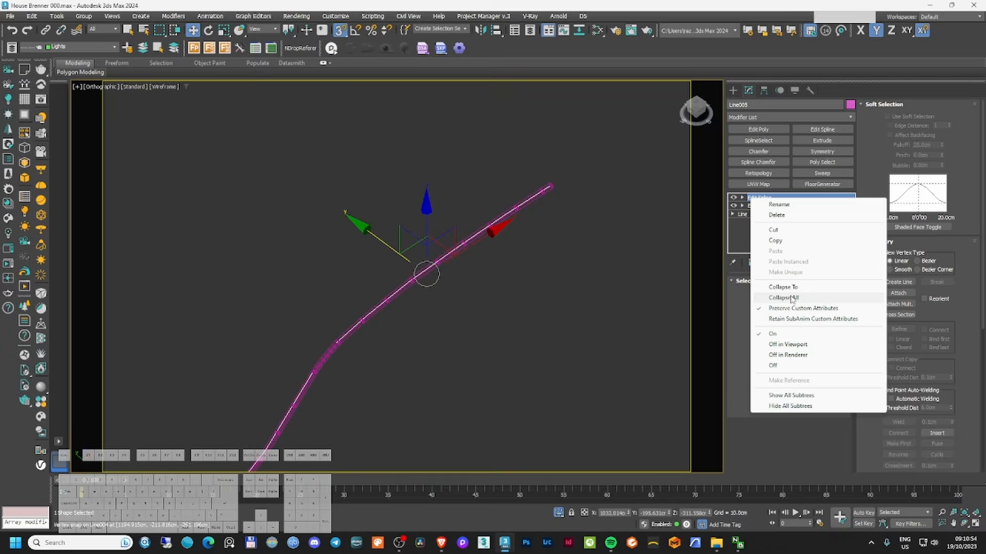
pyautogui.click(783, 299)
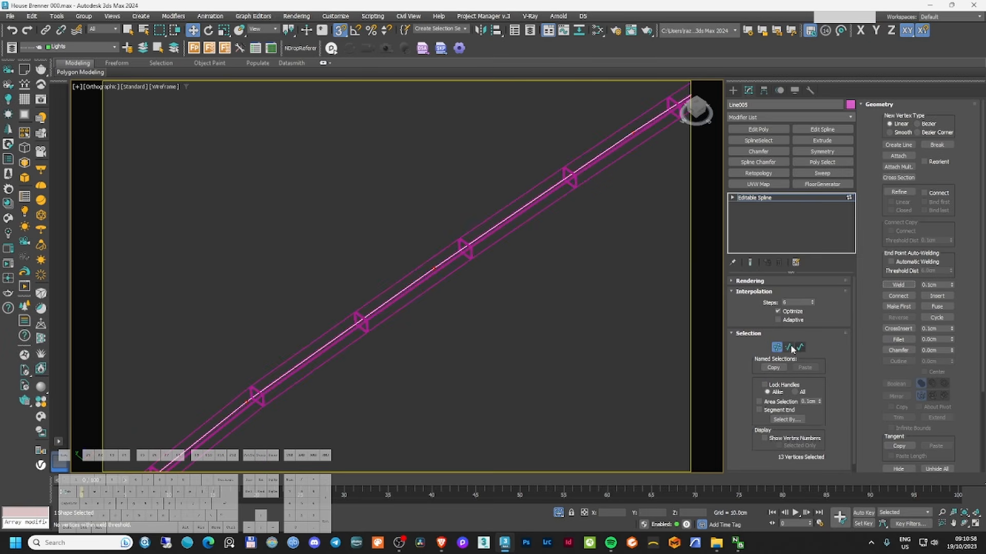
# - Select all segments of the copied spline and examine its continuity along the strip from the top view
pyautogui.press('2')
pyautogui.hotkey('ctrl', 'a')
pyautogui.moveTo(571, 248); pyautogui.dragTo(567, 245, button='middle')
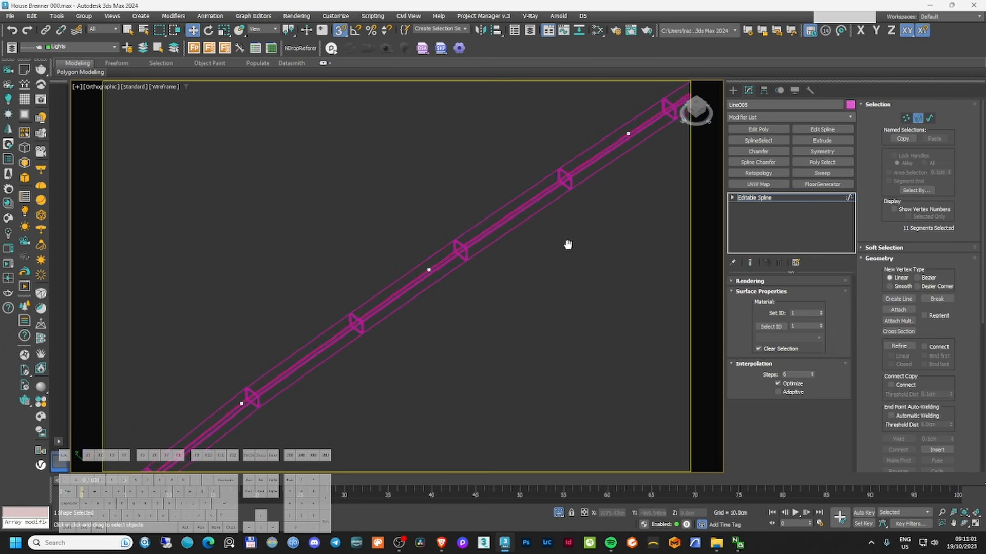
pyautogui.press('t')
pyautogui.press('z')
pyautogui.scroll(10, 539, 208)
pyautogui.moveTo(546, 213); pyautogui.dragTo(864, 427, button='middle')
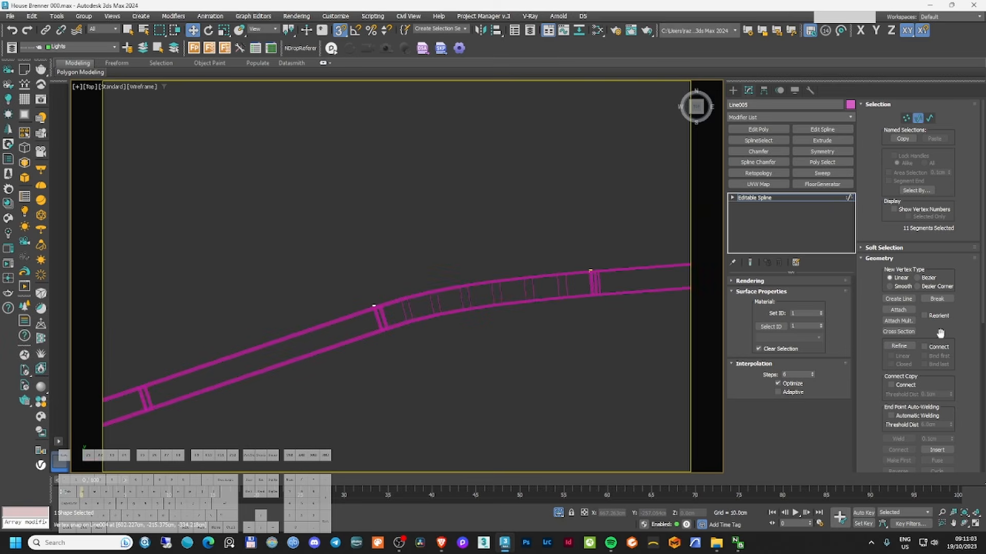
pyautogui.scroll(-5, 937, 332)
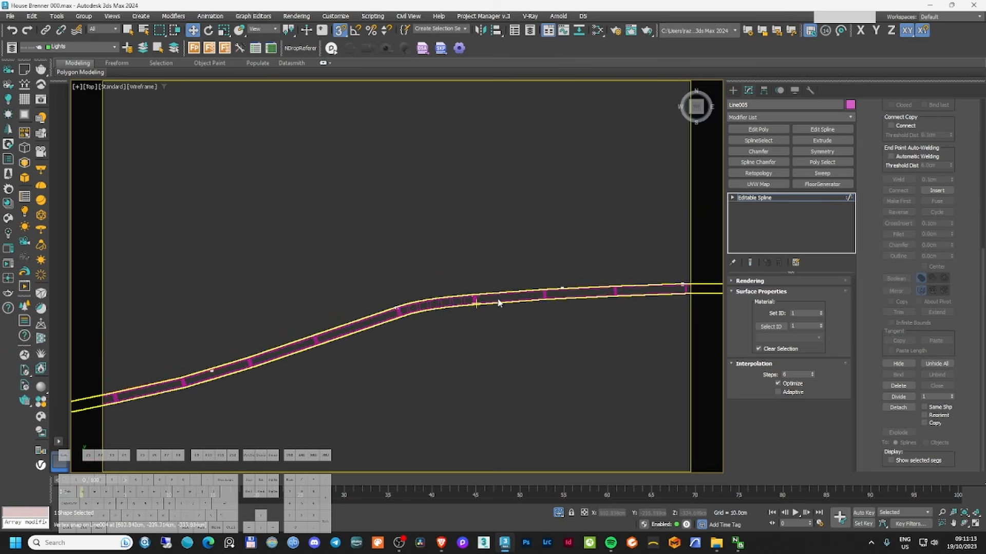
pyautogui.moveTo(649, 304); pyautogui.dragTo(466, 321, button='middle')
pyautogui.scroll(-8, 478, 317)
pyautogui.click(498, 315)
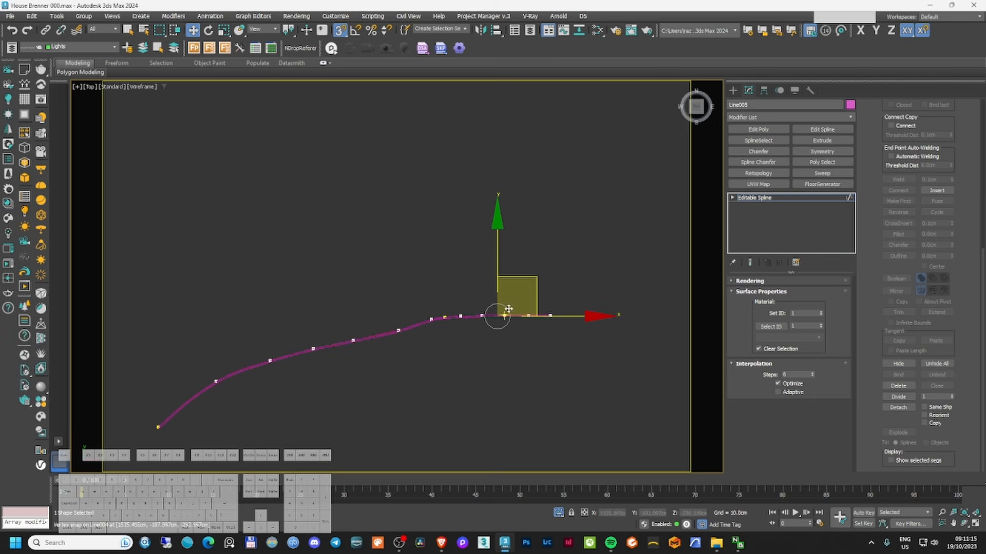
# - Select the long lower-left piece of the copied spline at spline level and try to outline it
pyautogui.click(750, 223)
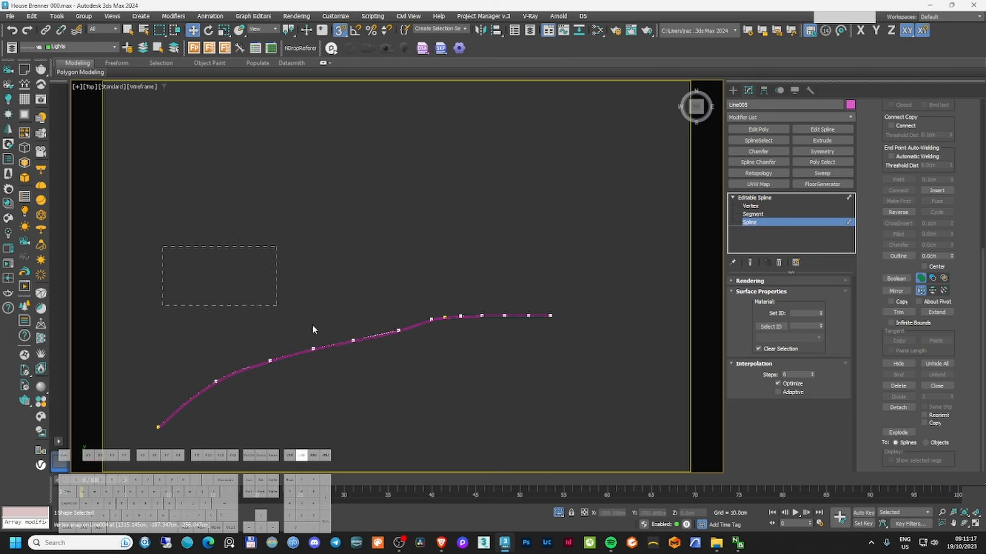
pyautogui.moveTo(313, 330); pyautogui.dragTo(357, 365)
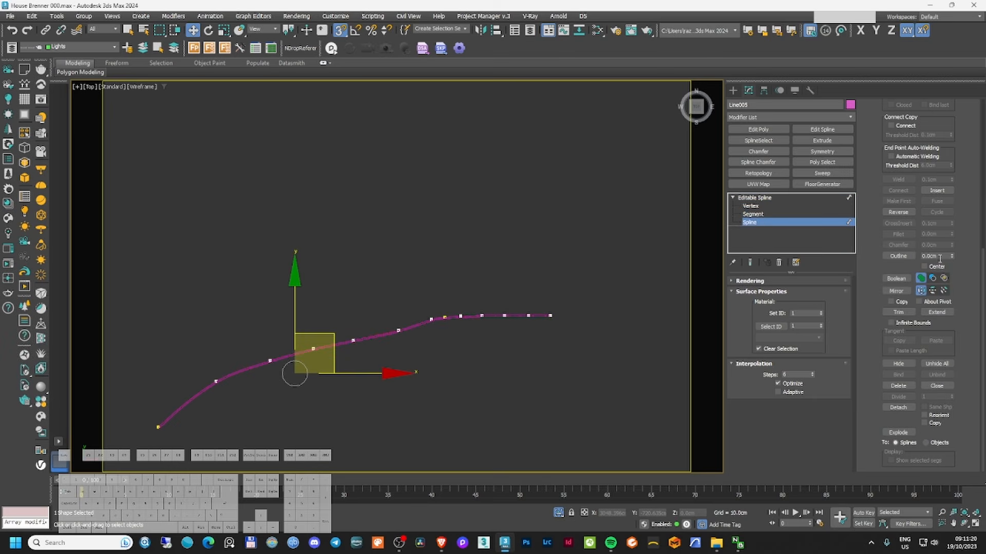
pyautogui.moveTo(952, 258); pyautogui.dragTo(146, 72)
# - Inspect the gap between the two pieces of the copied spline and isolate the spline from the strip
pyautogui.moveTo(201, 152); pyautogui.dragTo(470, 420)
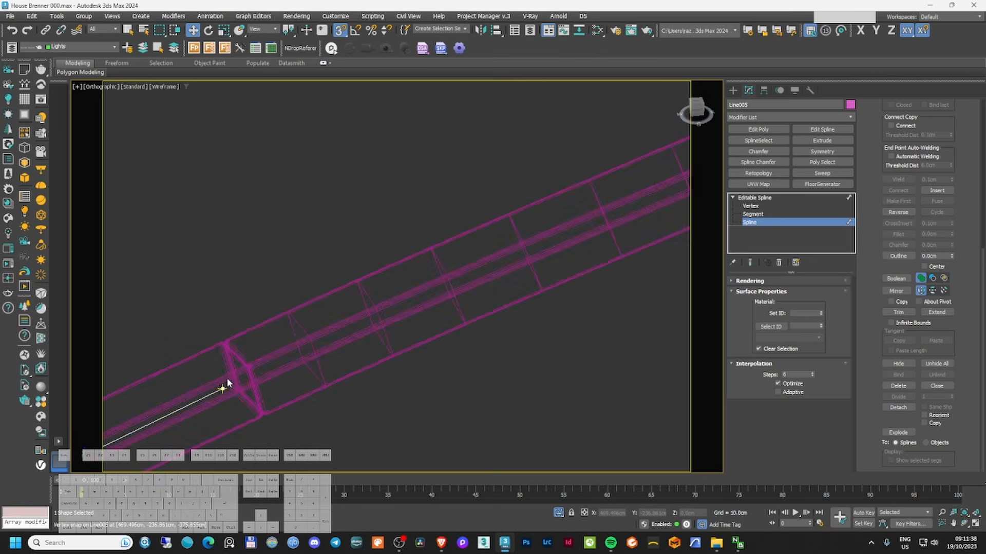
pyautogui.scroll(2, 222, 389)
pyautogui.scroll(-7, 222, 388)
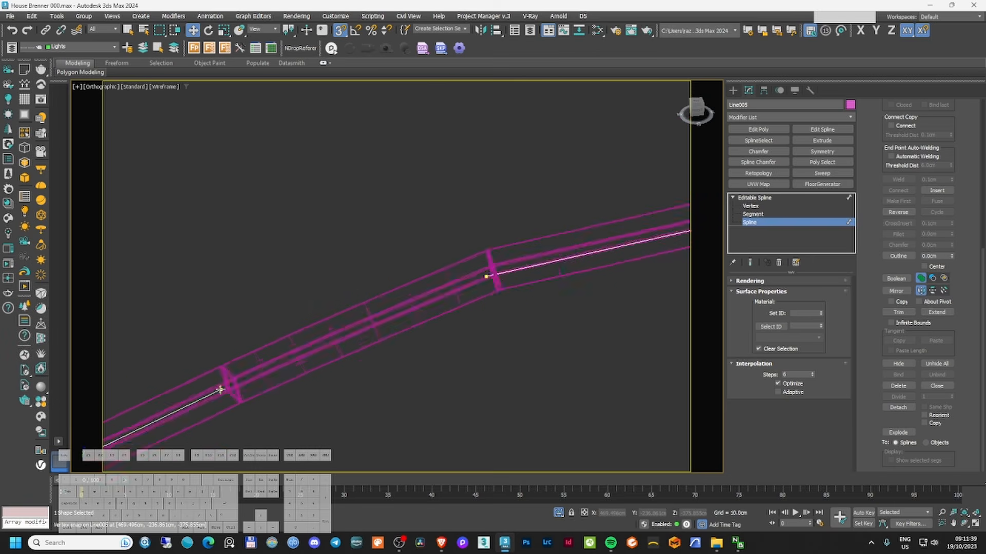
pyautogui.moveTo(381, 315); pyautogui.dragTo(456, 269, button='middle')
pyautogui.scroll(5, 302, 343)
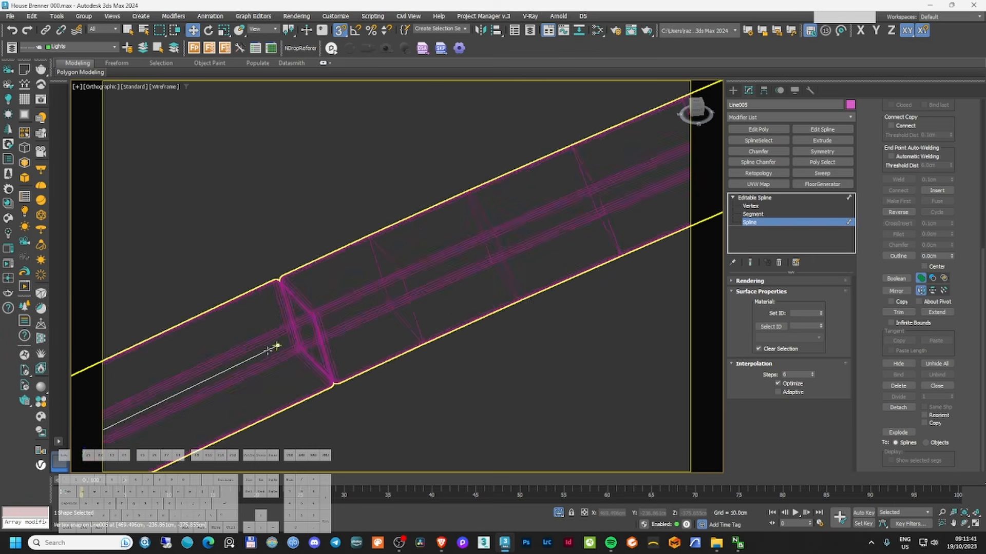
pyautogui.scroll(-4, 302, 343)
pyautogui.press('Delete')
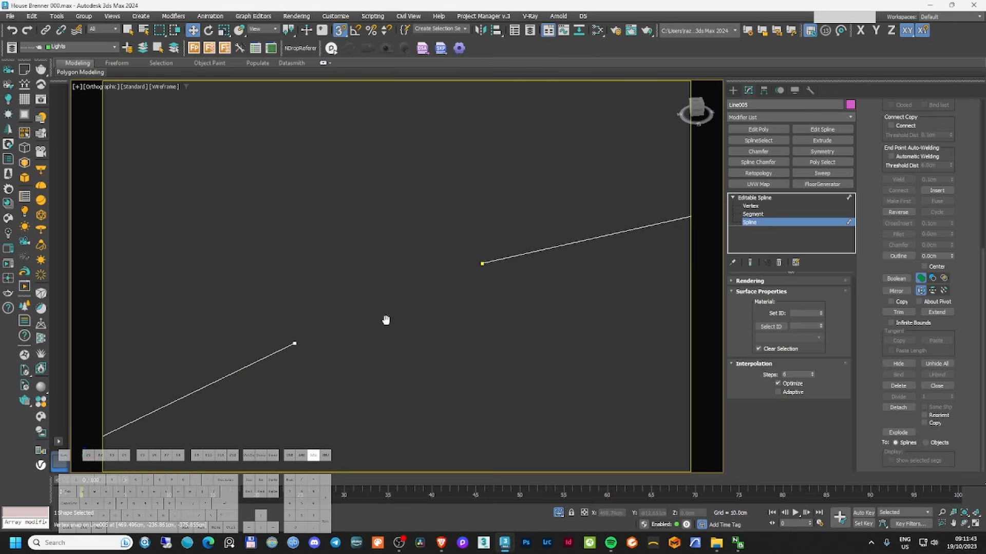
# - Bridge the gap in the copied spline with a new line and weld all vertices into one spline, raising the threshold to 1.0 cm
pyautogui.press('2')
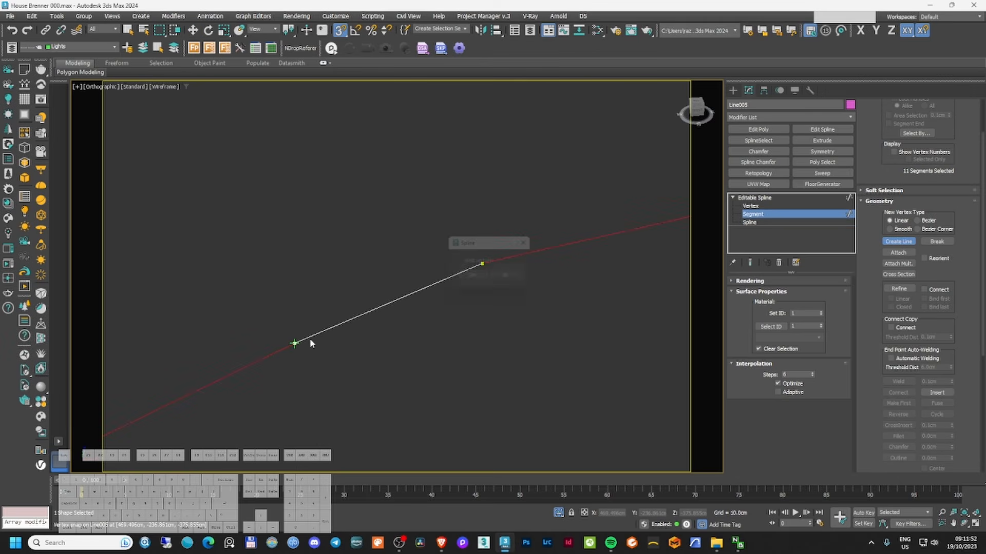
pyautogui.click(484, 277)
pyautogui.press('3')
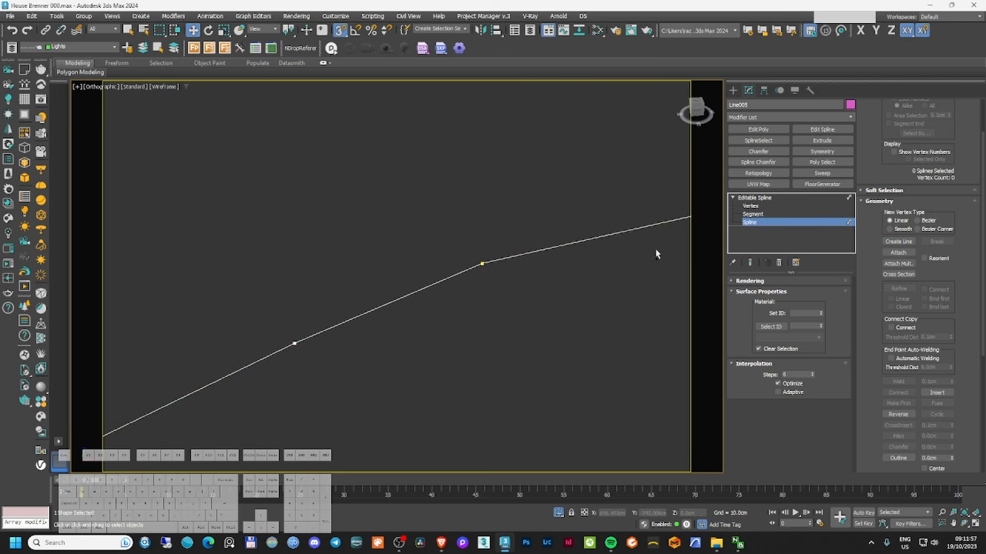
pyautogui.hotkey('ctrl', 'a')
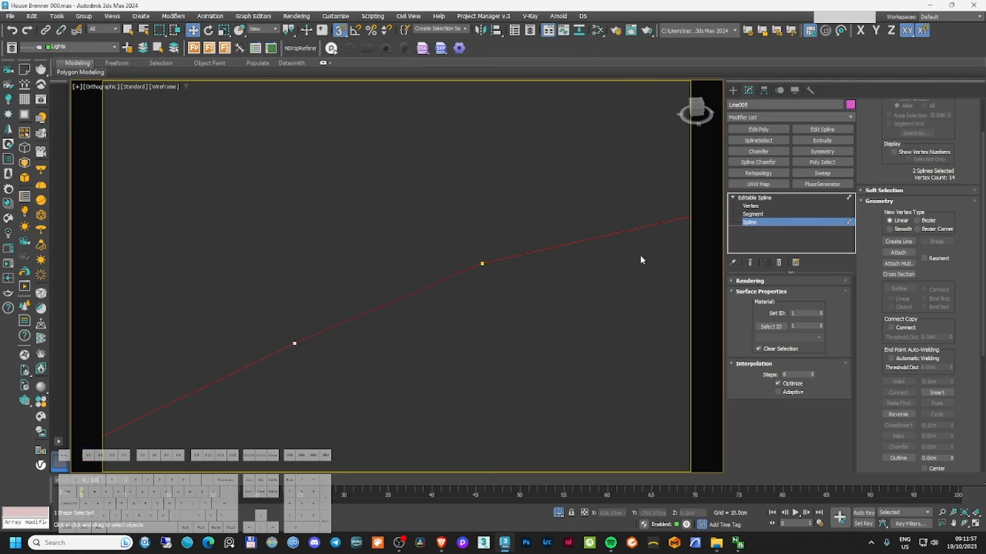
pyautogui.press('1')
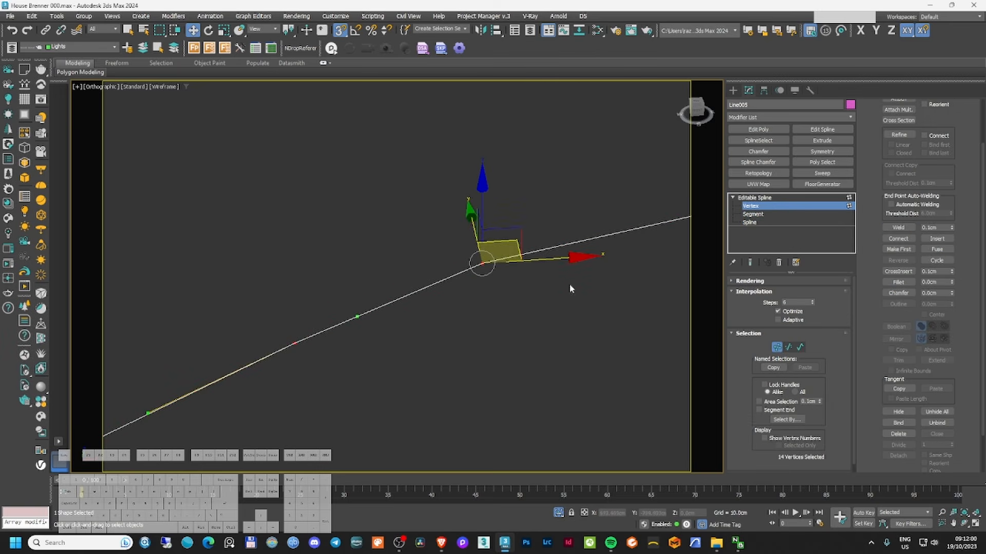
pyautogui.click(901, 229)
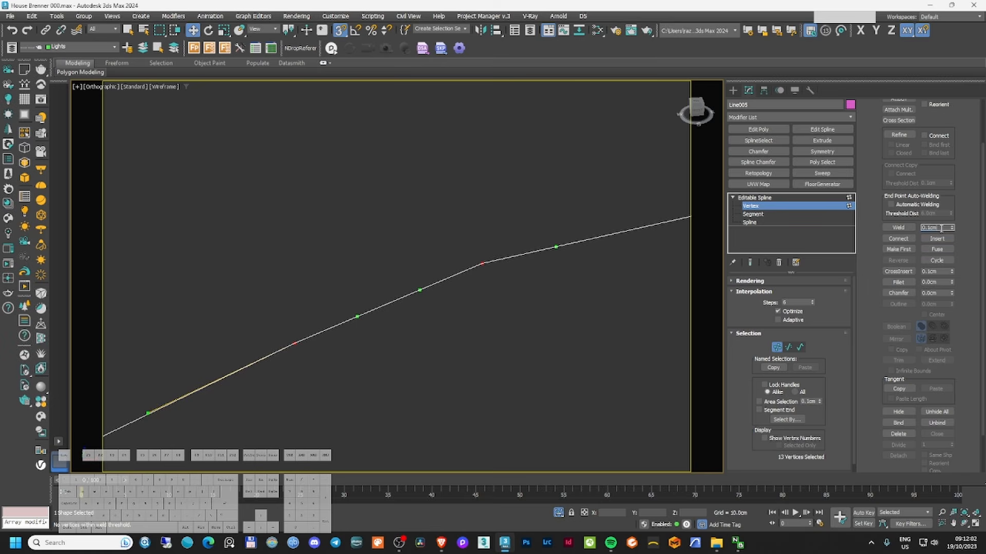
# - Select the whole joined spline and try a centred outline of about 147 cm on it
pyautogui.click(749, 222)
pyautogui.press('z')
pyautogui.scroll(-2, 961, 437)
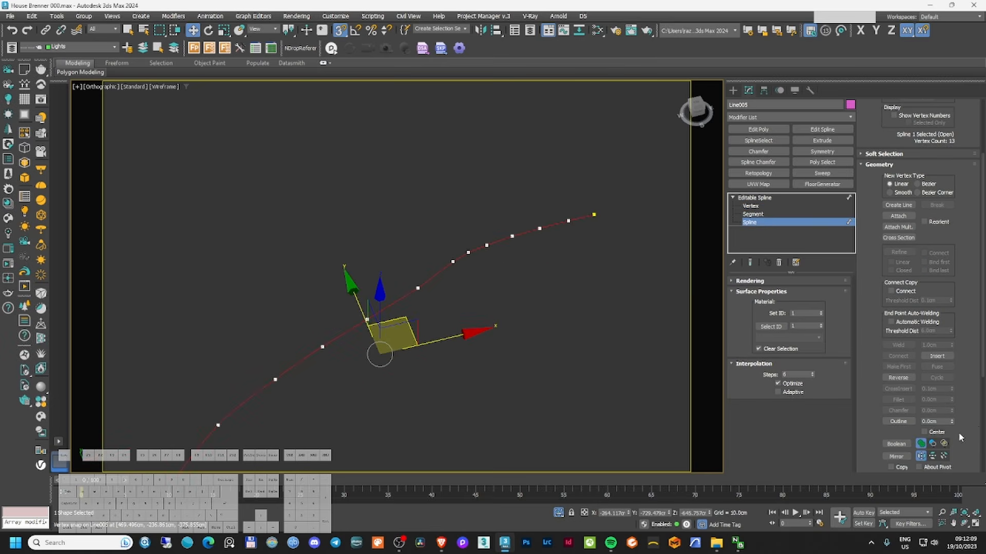
pyautogui.moveTo(952, 422); pyautogui.dragTo(933, 352)
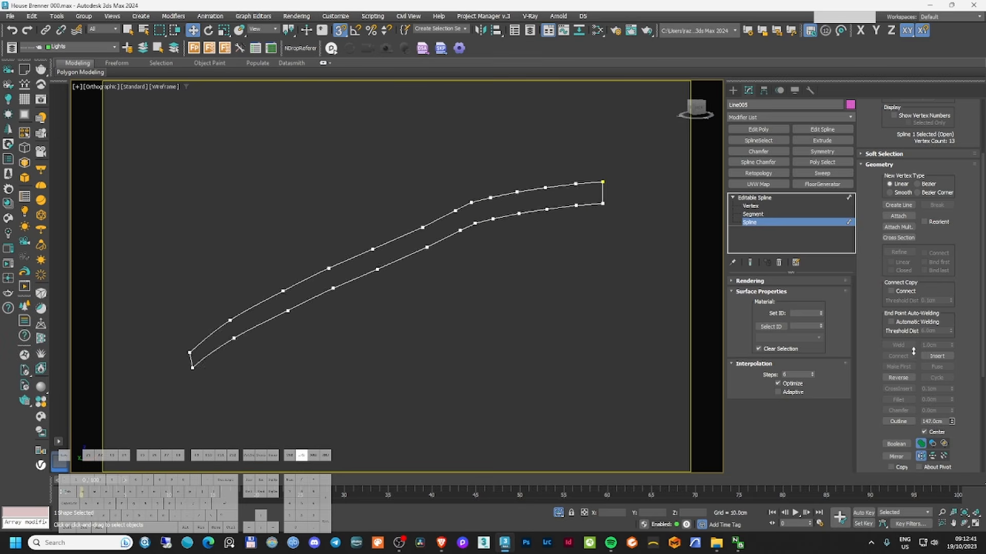
pyautogui.moveTo(913, 352); pyautogui.dragTo(913, 355)
pyautogui.rightClick(912, 355)
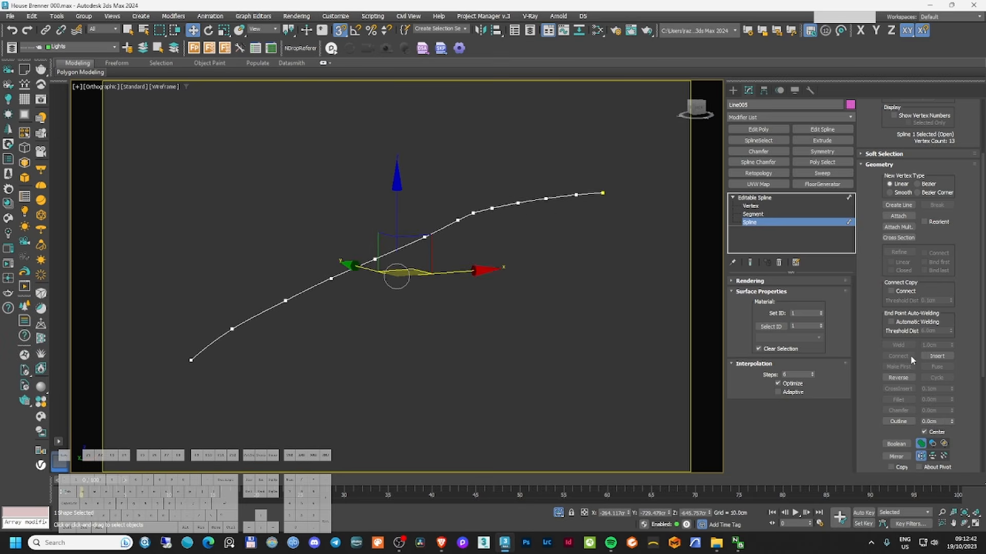
# - Apply a Sweep modifier to the joined spline using the built-in Bar section with a length of about 28.86 cm
pyautogui.click(755, 198)
pyautogui.click(782, 117)
pyautogui.write('sw')
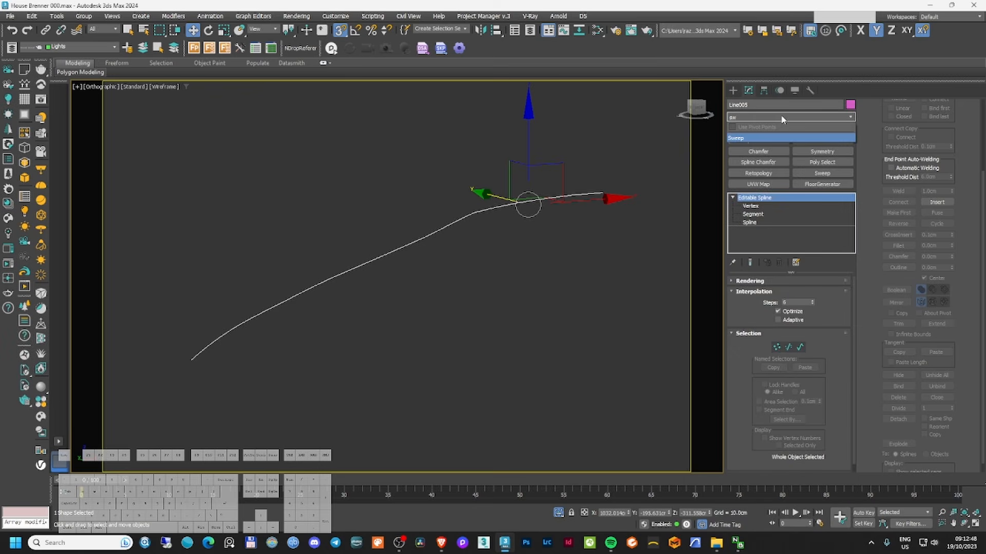
pyautogui.click(778, 138)
pyautogui.scroll(5, 454, 368)
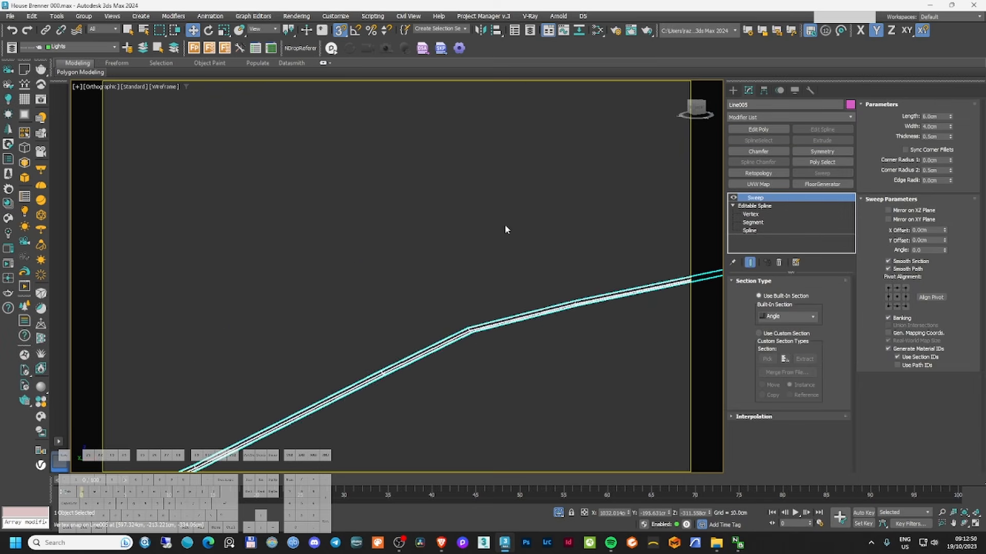
pyautogui.press('F3')
pyautogui.click(787, 317)
pyautogui.click(785, 335)
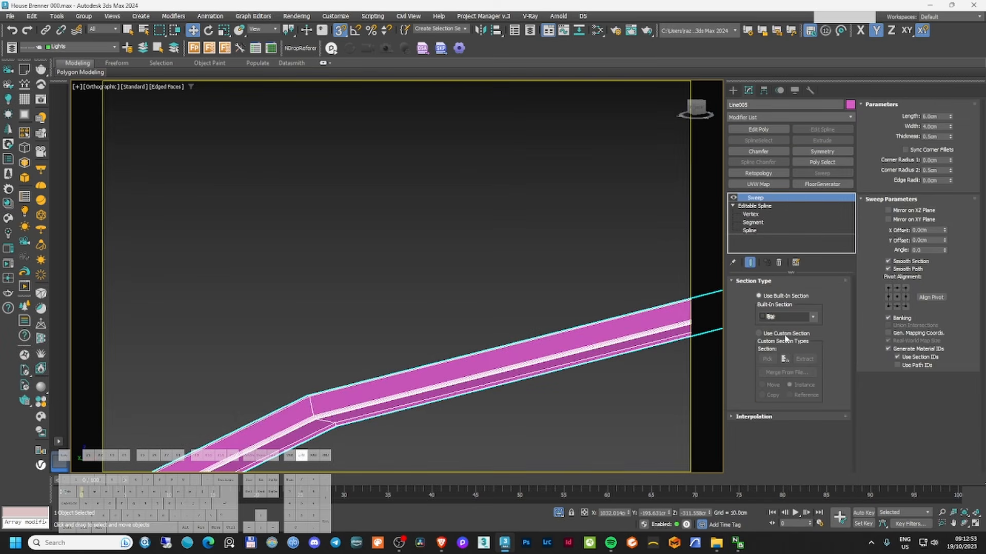
pyautogui.moveTo(818, 440); pyautogui.dragTo(799, 256)
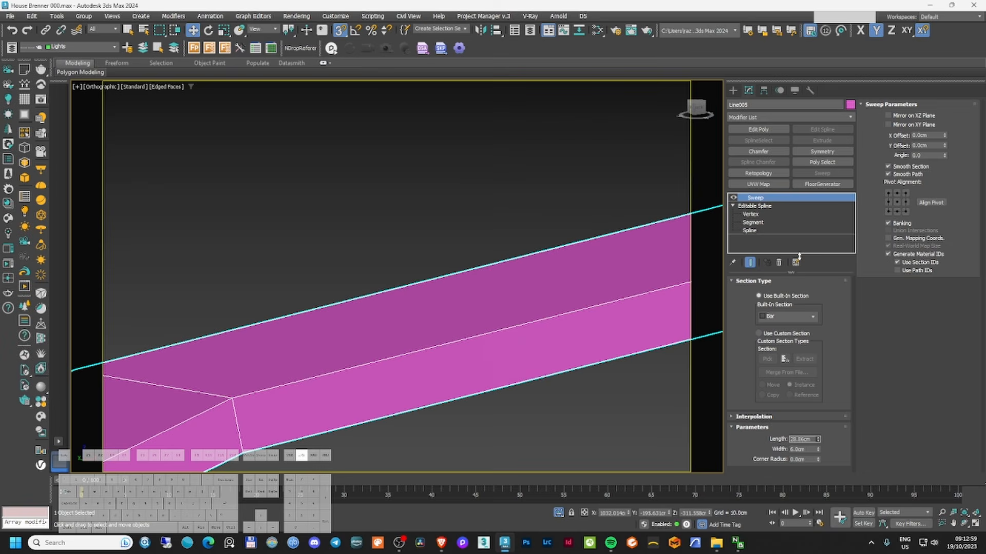
# - Isolate the swept bar together with the curved strip and try the bottom-left pivot alignment on the sweep
pyautogui.rightClick(586, 236)
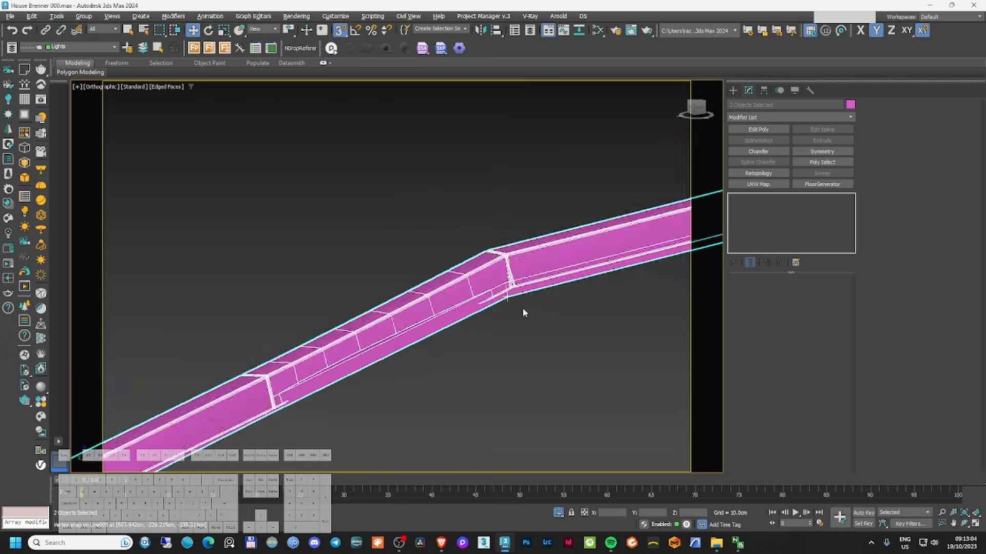
pyautogui.click(414, 330)
pyautogui.scroll(3, 506, 324)
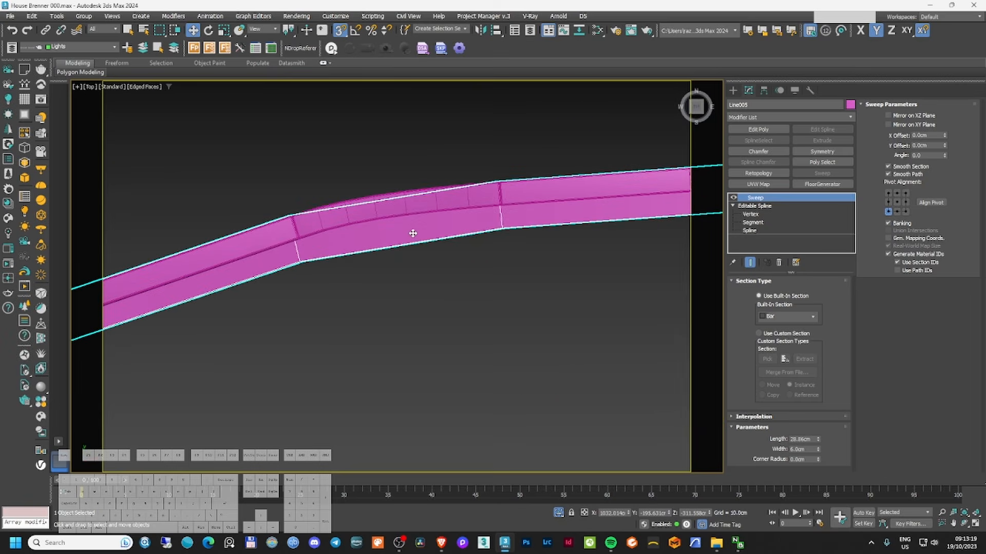
pyautogui.scroll(-7, 418, 246)
pyautogui.scroll(8, 250, 324)
pyautogui.scroll(-8, 251, 323)
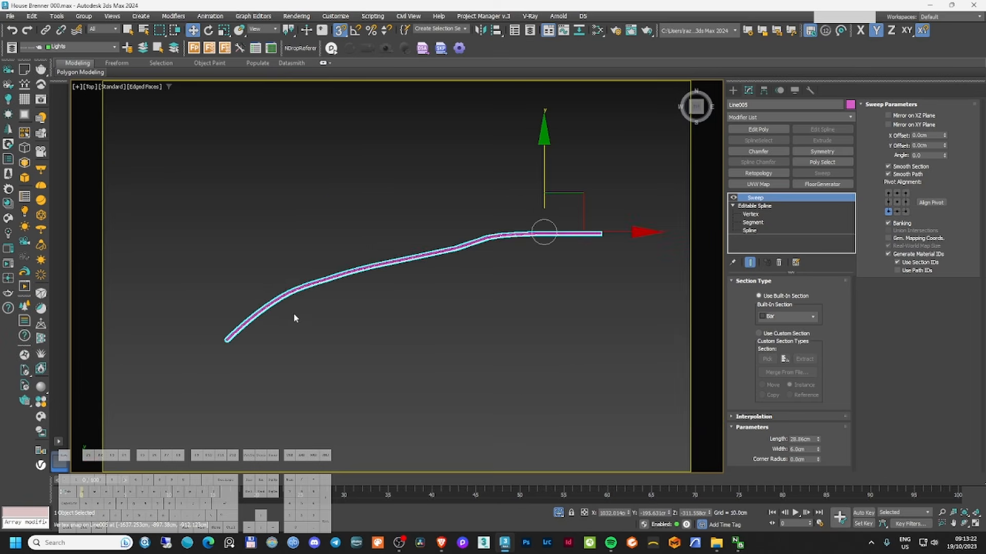
# - Compare the swept bar with the curved strip and set the sweep's pivot alignment to the bottom-right point
pyautogui.keyDown('alt'); pyautogui.moveTo(294, 313); pyautogui.dragTo(381, 242, button='middle'); pyautogui.keyUp('alt')
pyautogui.scroll(3, 534, 253)
pyautogui.scroll(5, 387, 218)
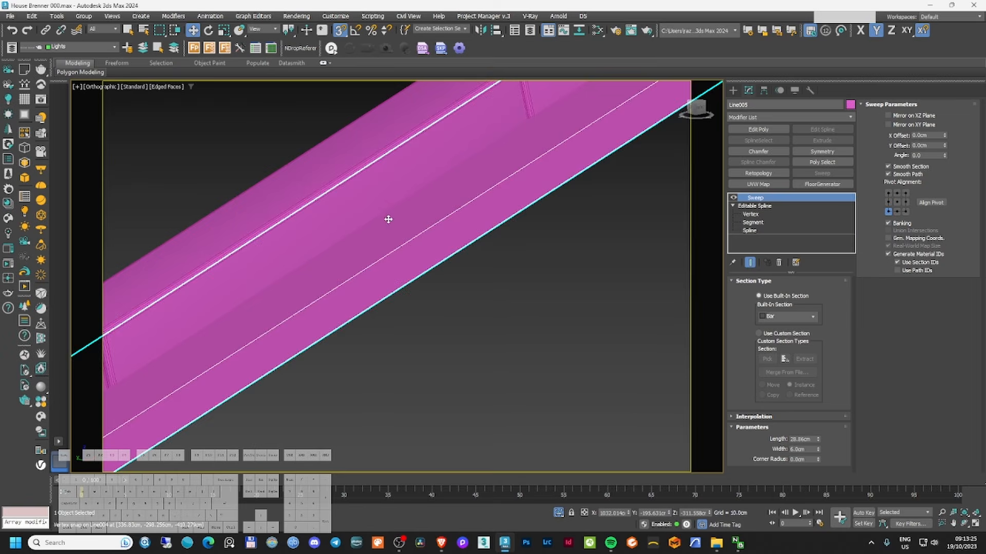
pyautogui.press('f')
pyautogui.scroll(-4, 452, 226)
pyautogui.scroll(5, 457, 237)
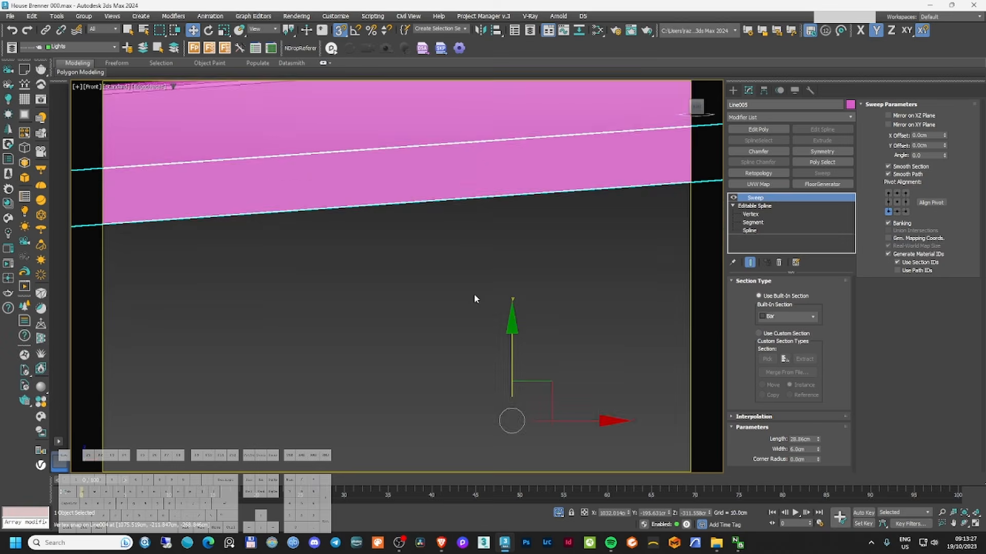
pyautogui.press('F3')
pyautogui.click(905, 211)
pyautogui.scroll(-8, 559, 228)
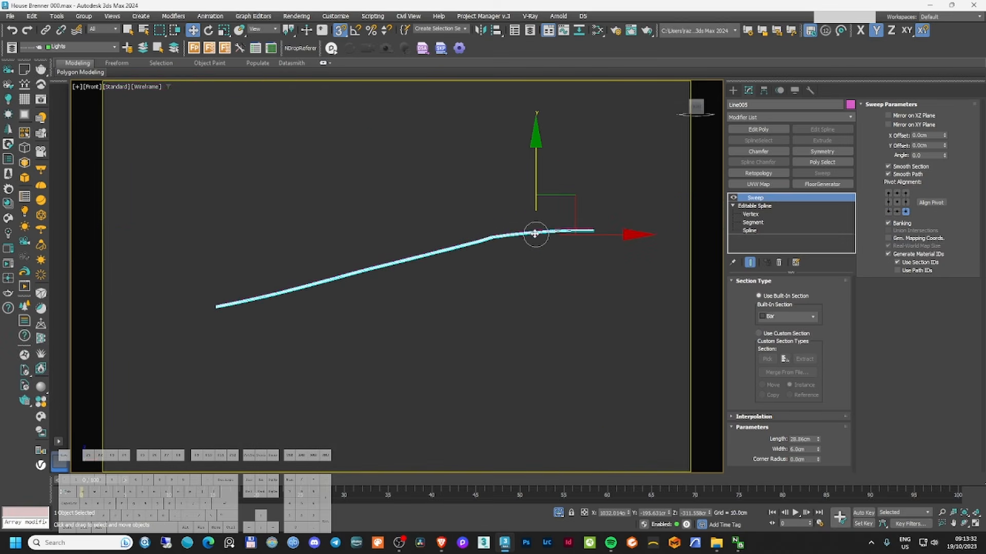
pyautogui.keyDown('alt'); pyautogui.moveTo(534, 232); pyautogui.dragTo(414, 214, button='middle'); pyautogui.keyUp('alt')
pyautogui.scroll(4, 415, 211)
pyautogui.press('F3')
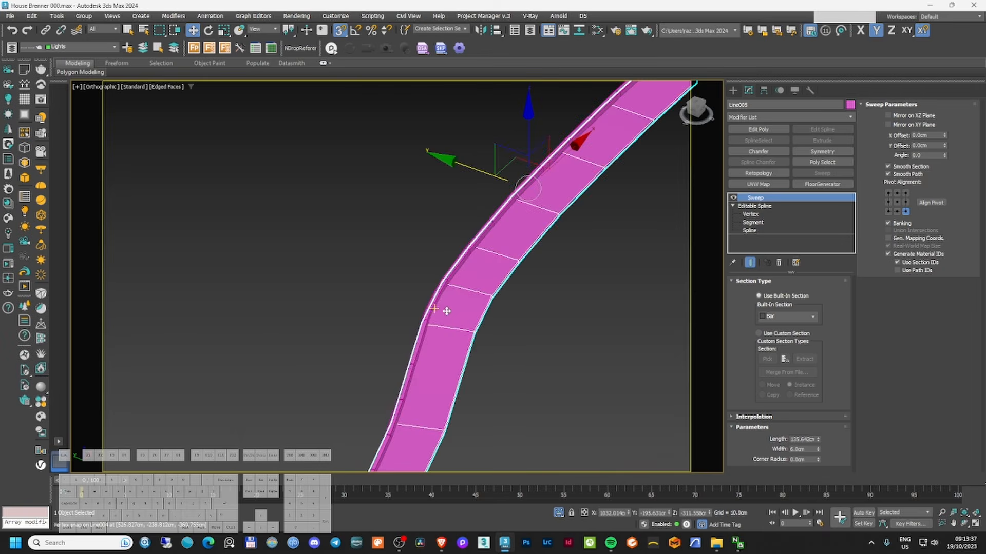
# - Widen the swept bar into a broad ground surface by setting its section length to 600 cm
pyautogui.scroll(-5, 480, 334)
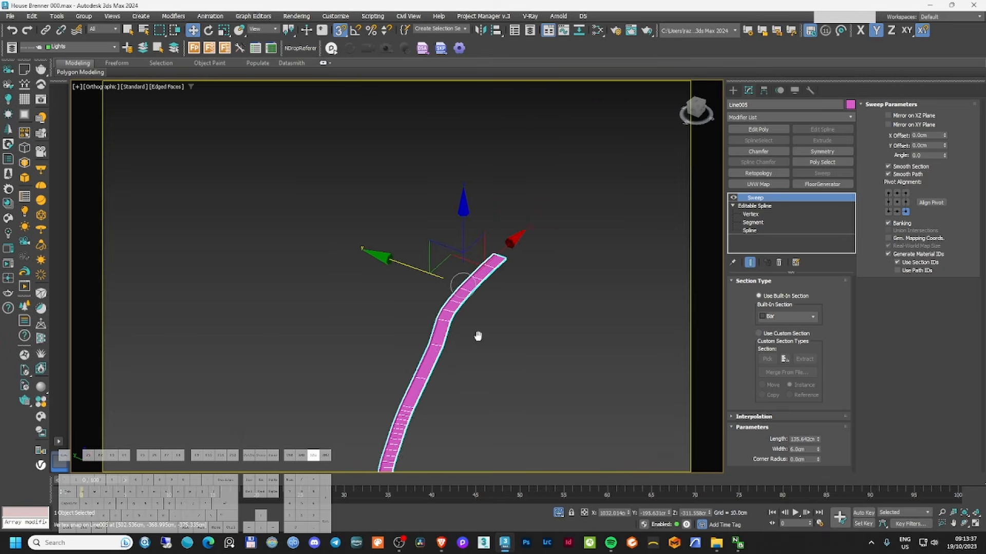
pyautogui.moveTo(818, 441); pyautogui.dragTo(738, 117)
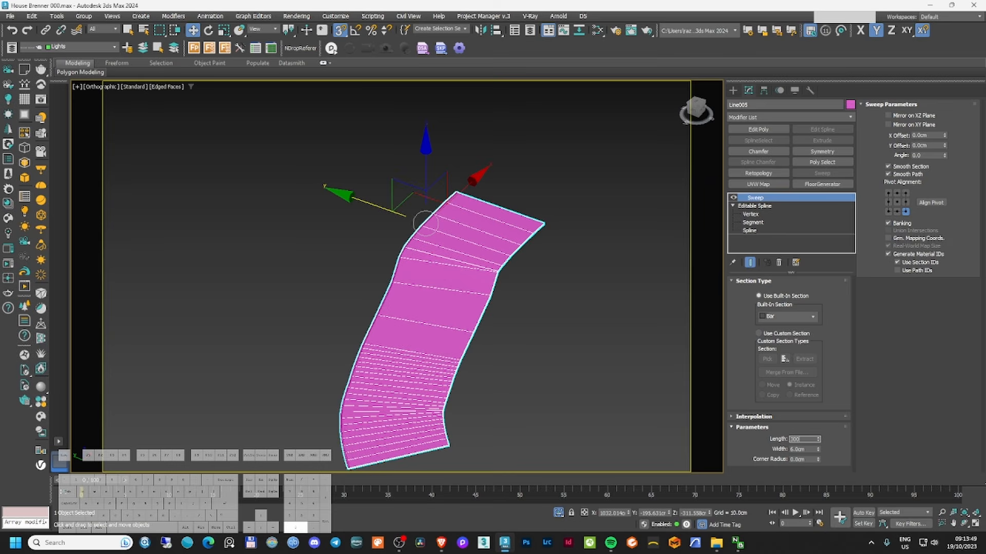
pyautogui.press('Return')
pyautogui.write('6')
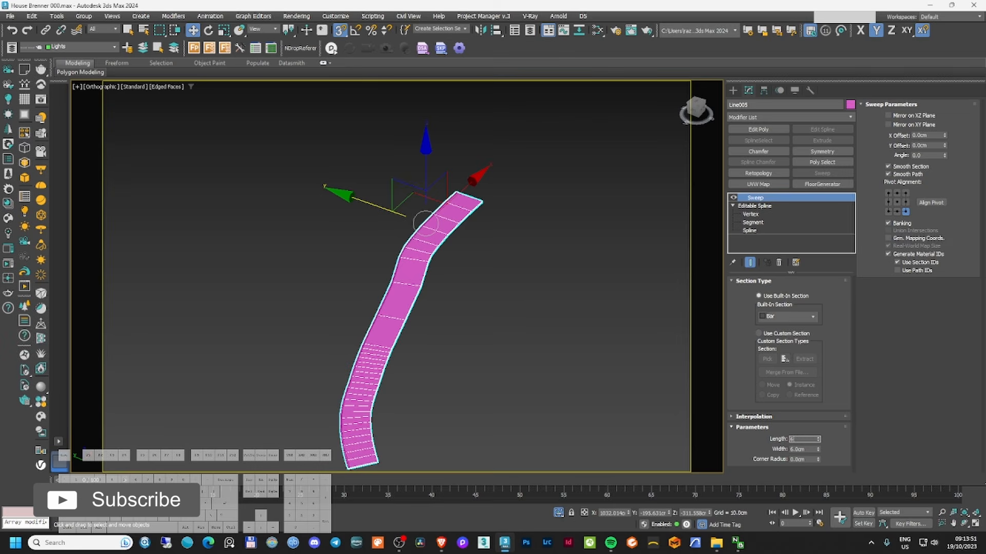
pyautogui.write('00')
pyautogui.press('Return')
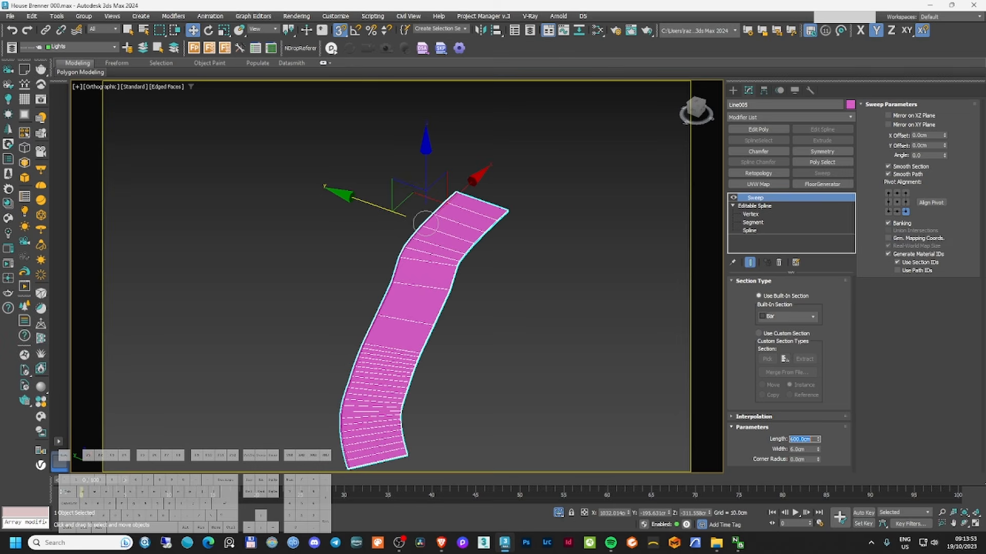
pyautogui.scroll(10, 426, 223)
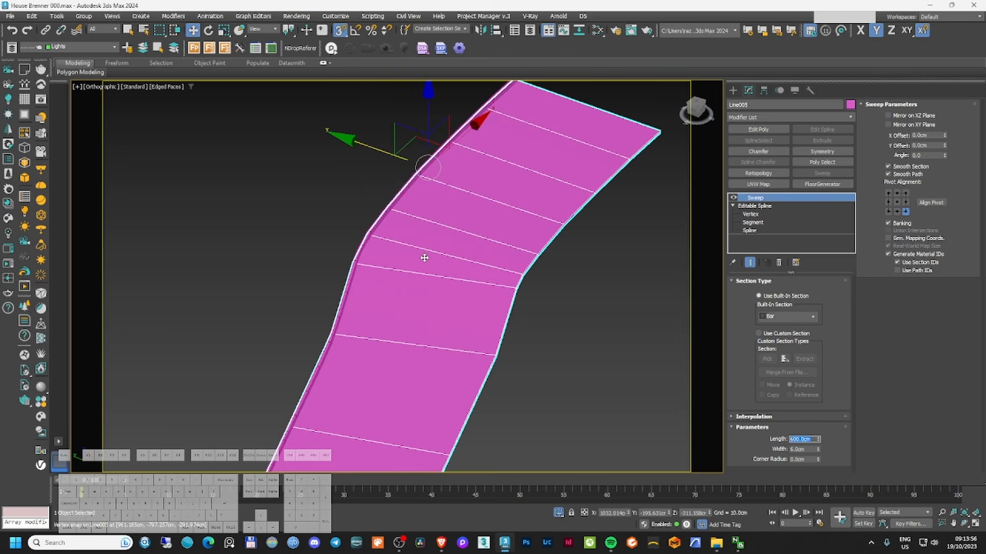
pyautogui.moveTo(564, 297); pyautogui.dragTo(545, 302, button='middle')
# - Save the scene as the new version House Brenner 001.max
pyautogui.click(732, 91)
pyautogui.click(10, 16)
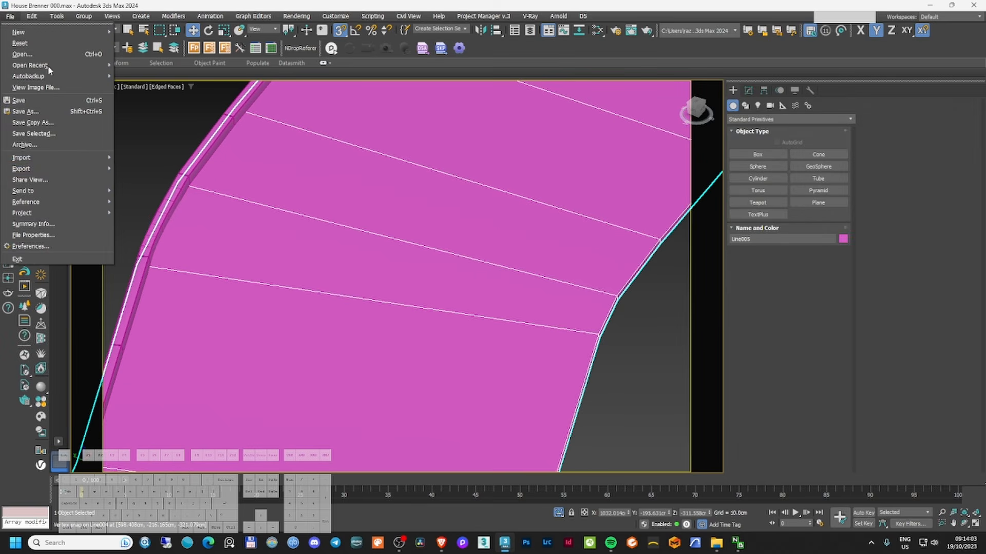
pyautogui.click(54, 123)
pyautogui.click(754, 414)
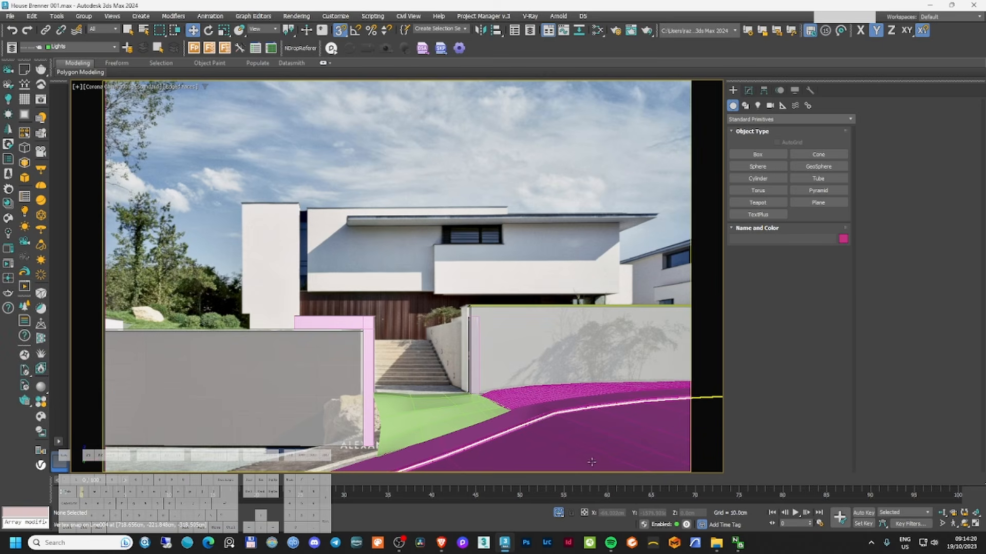
# - Isolate the wide swept surface in wireframe and add an Edit Poly modifier above its Sweep
pyautogui.click(593, 458)
pyautogui.press('F3')
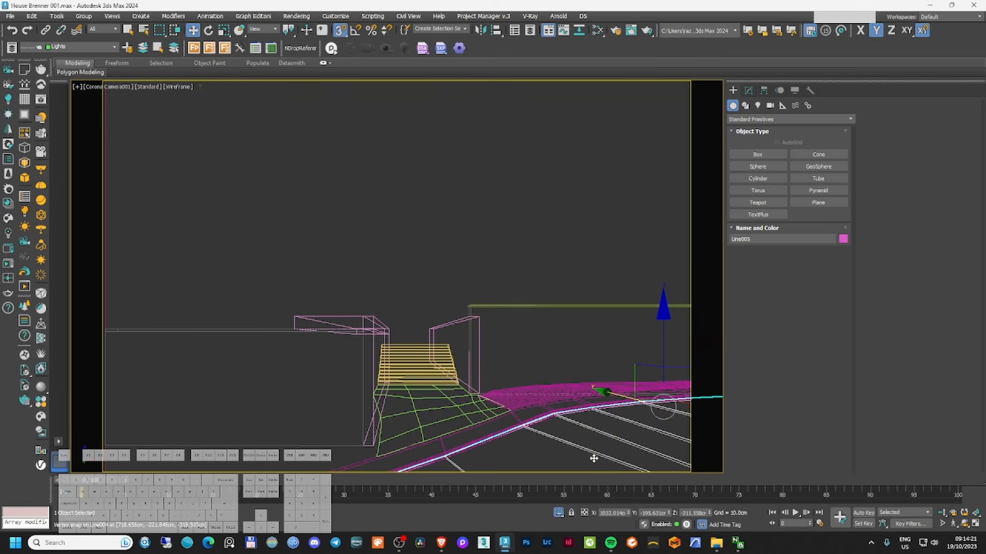
pyautogui.hotkey('alt', 'q')
pyautogui.press('t')
pyautogui.press('z')
pyautogui.keyDown('alt'); pyautogui.moveTo(486, 369); pyautogui.dragTo(609, 245, button='middle'); pyautogui.keyUp('alt')
pyautogui.scroll(5, 525, 224)
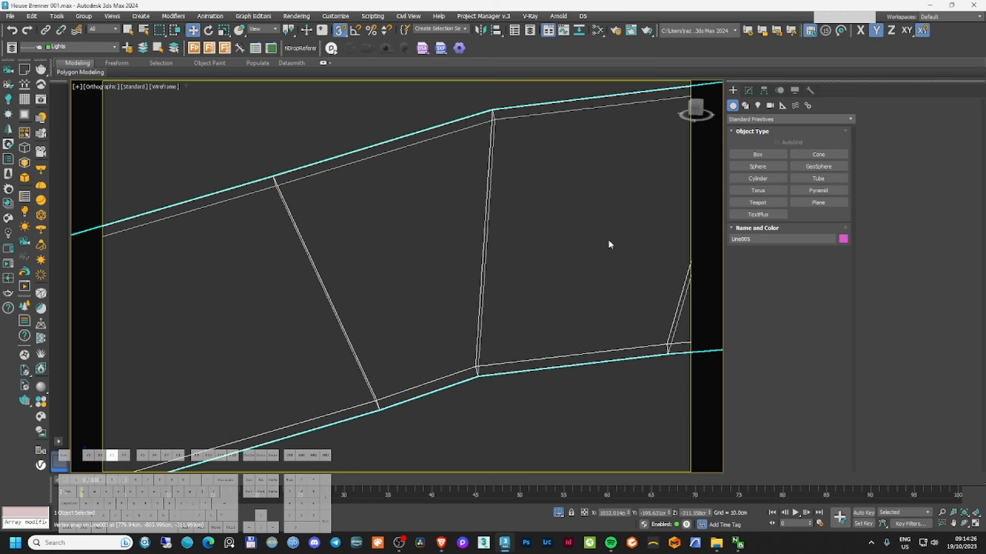
pyautogui.click(751, 92)
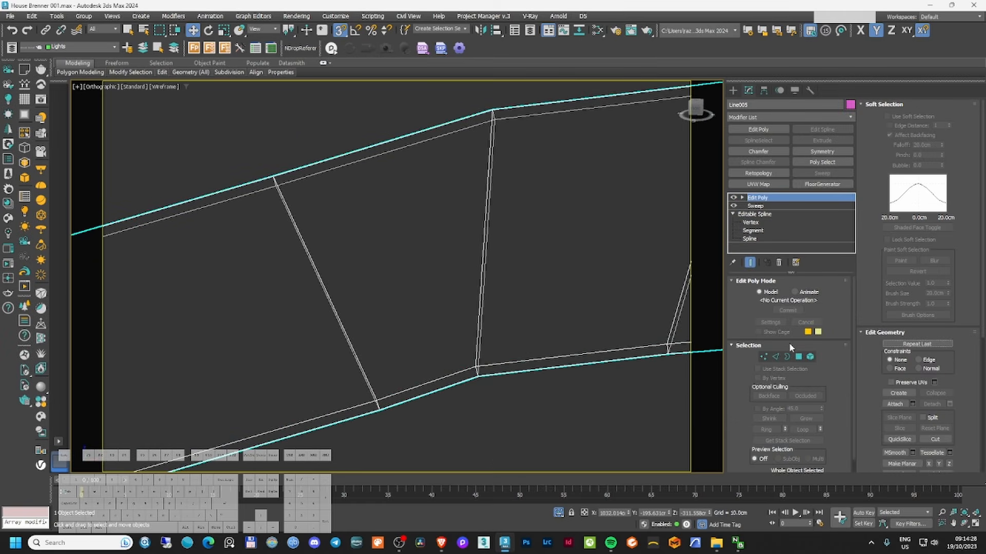
# - Delete the thin side polygons and one of the two broad polygon layers, leaving a single-layer surface
pyautogui.click(799, 358)
pyautogui.scroll(3, 478, 387)
pyautogui.click(452, 369)
pyautogui.keyDown('shift'); pyautogui.click(493, 360); pyautogui.keyUp('shift')
pyautogui.scroll(-8, 493, 362)
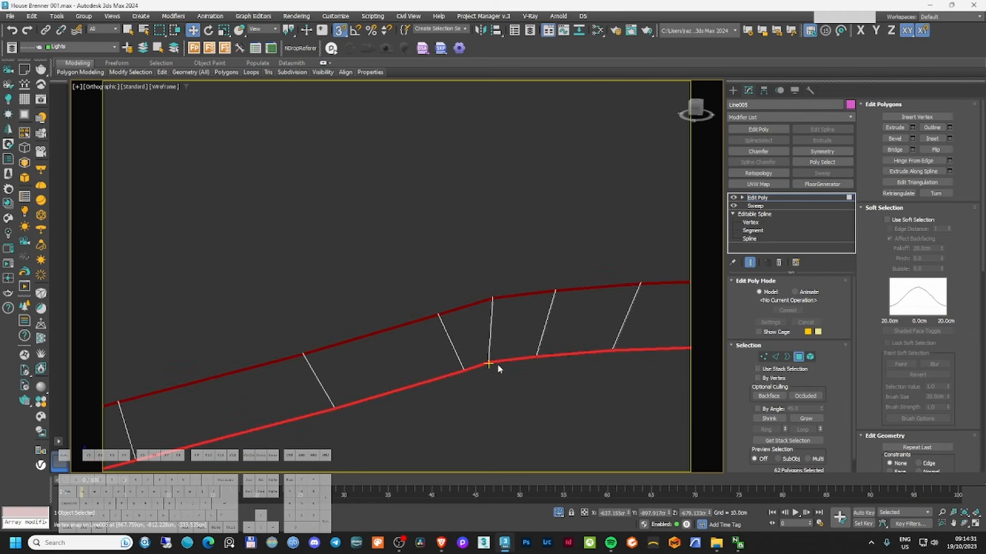
pyautogui.press('Delete')
pyautogui.moveTo(540, 374); pyautogui.dragTo(519, 328, button='middle')
pyautogui.click(570, 303)
pyautogui.keyDown('shift'); pyautogui.click(618, 290); pyautogui.keyUp('shift')
pyautogui.press('Delete')
pyautogui.scroll(-5, 618, 290)
pyautogui.scroll(5, 462, 309)
pyautogui.click(798, 356)
# - Add a TurboSmooth modifier with 2 iterations to the single-layer surface
pyautogui.click(770, 119)
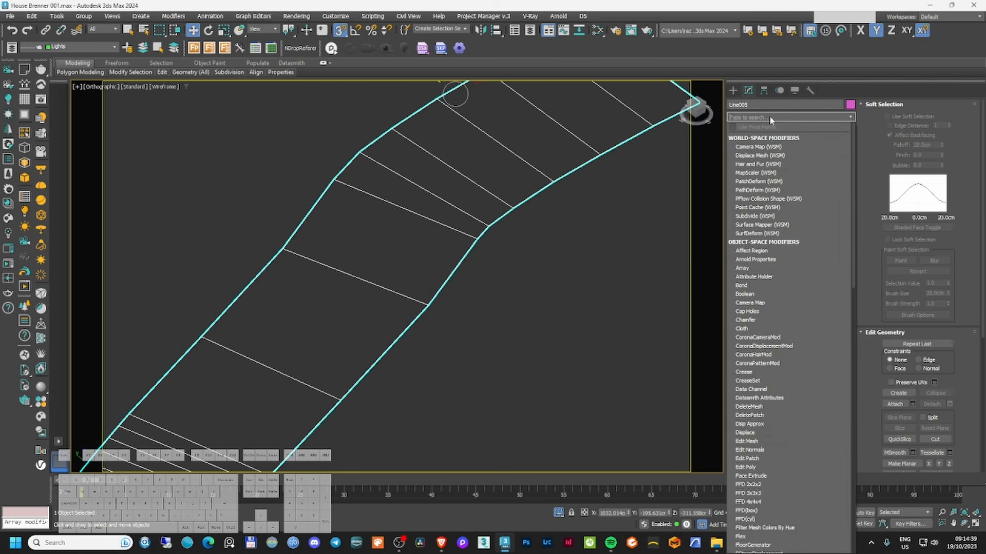
pyautogui.write('turb')
pyautogui.click(769, 143)
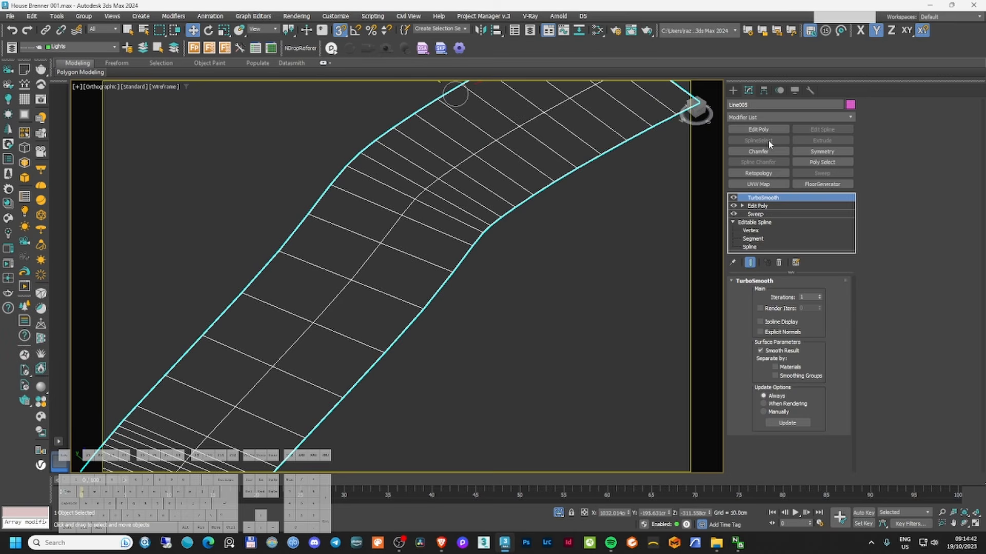
pyautogui.click(820, 296)
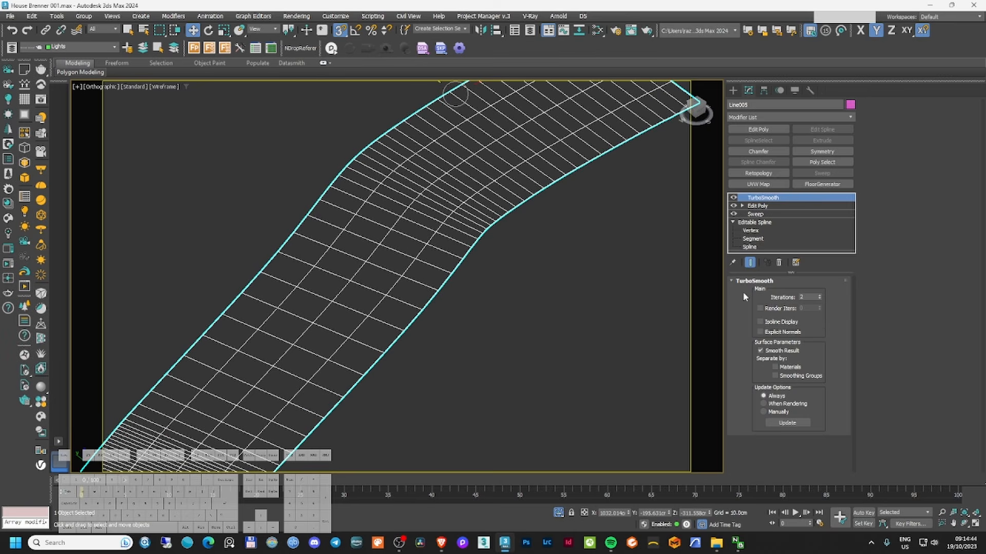
# - Return to the shaded camera view and unhide all objects
pyautogui.moveTo(445, 265)
pyautogui.mouseDown(button='middle')
pyautogui.moveTo(440, 280)
pyautogui.moveTo(407, 222)
pyautogui.mouseUp(button='middle')
pyautogui.press('F3')
pyautogui.press('c')
pyautogui.rightClick(532, 343)
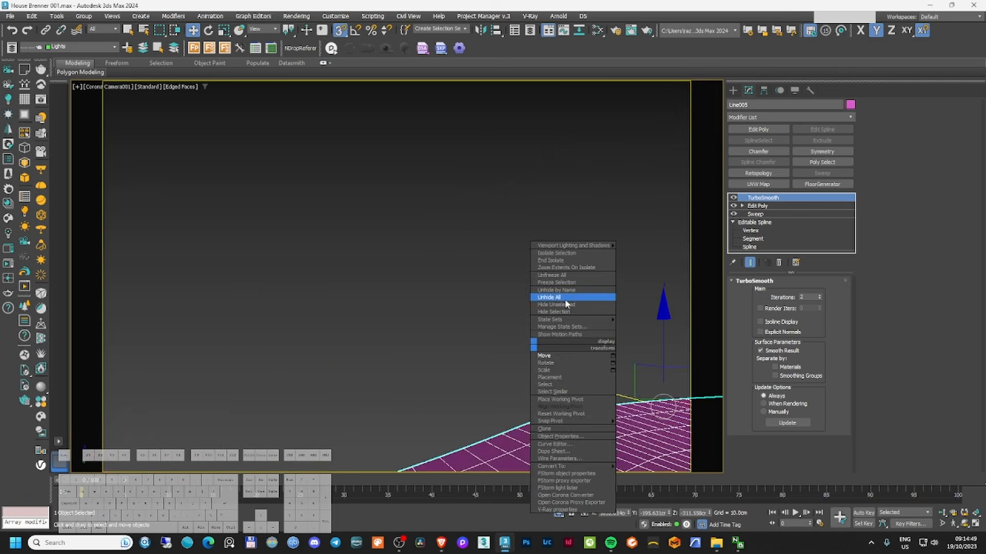
pyautogui.click(566, 299)
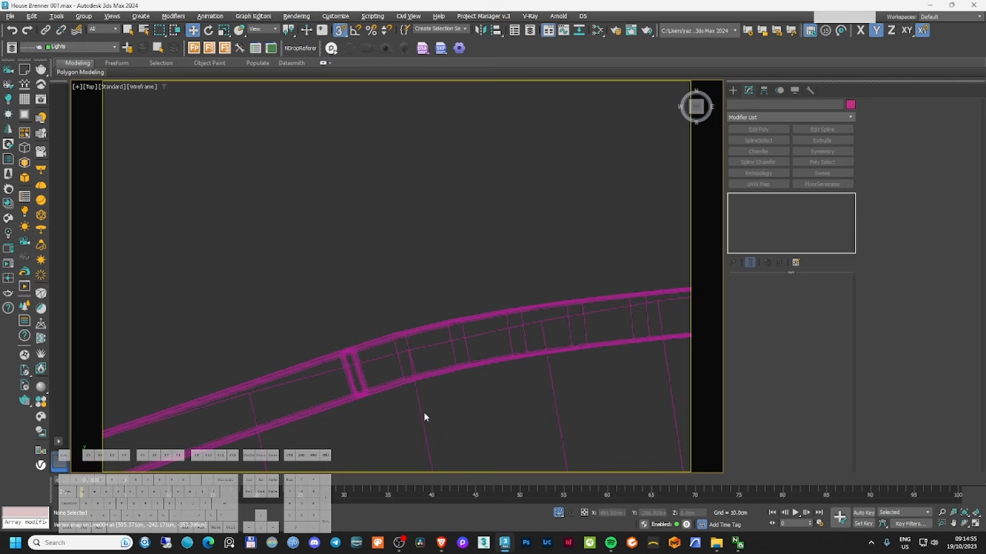
# - Examine how the smoothed surface's edge follows the curved strip along its whole length, from above and at an angle
pyautogui.click(420, 410)
pyautogui.press('F3')
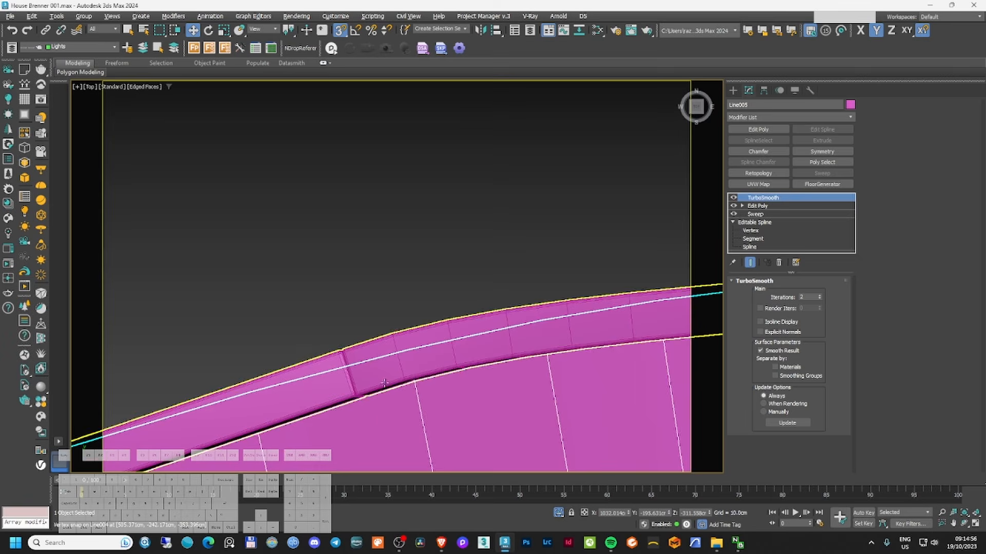
pyautogui.scroll(-5, 420, 410)
pyautogui.moveTo(615, 382)
pyautogui.mouseDown(button='middle')
pyautogui.moveTo(594, 367)
pyautogui.moveTo(299, 335)
pyautogui.mouseUp(button='middle')
pyautogui.scroll(-5, 299, 336)
pyautogui.moveTo(679, 329); pyautogui.dragTo(517, 308, button='middle')
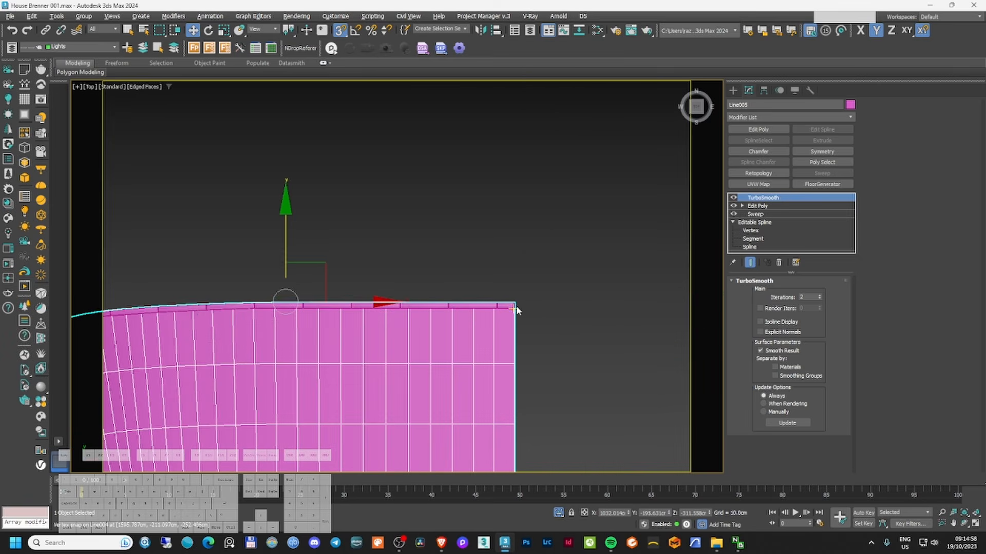
pyautogui.moveTo(195, 313); pyautogui.dragTo(605, 262, button='middle')
pyautogui.scroll(-5, 299, 321)
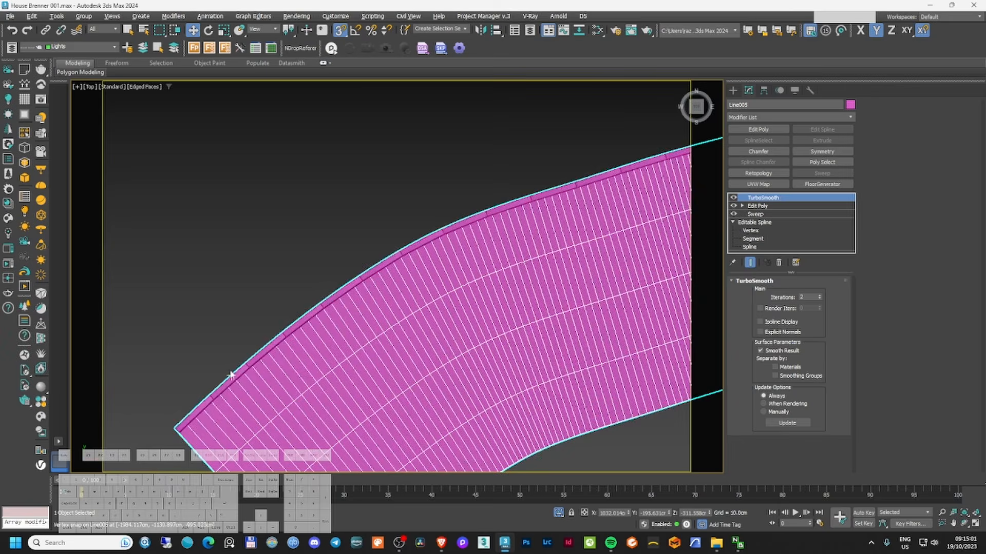
pyautogui.scroll(-3, 228, 360)
pyautogui.keyDown('alt'); pyautogui.moveTo(226, 339); pyautogui.dragTo(352, 260, button='middle'); pyautogui.keyUp('alt')
pyautogui.scroll(10, 352, 260)
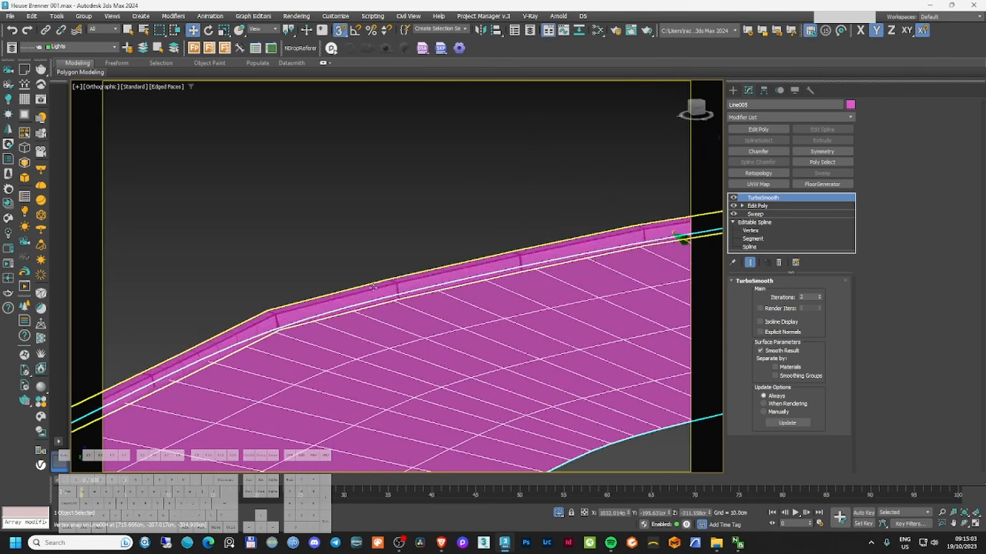
pyautogui.scroll(-6, 326, 325)
pyautogui.keyDown('alt'); pyautogui.moveTo(391, 328); pyautogui.dragTo(421, 334, button='middle'); pyautogui.keyUp('alt')
pyautogui.moveTo(493, 329); pyautogui.dragTo(438, 282, button='middle')
# - Add a TurboSmooth modifier above the Chamfer on the curved strip and check its segments in shaded view
pyautogui.scroll(4, 438, 282)
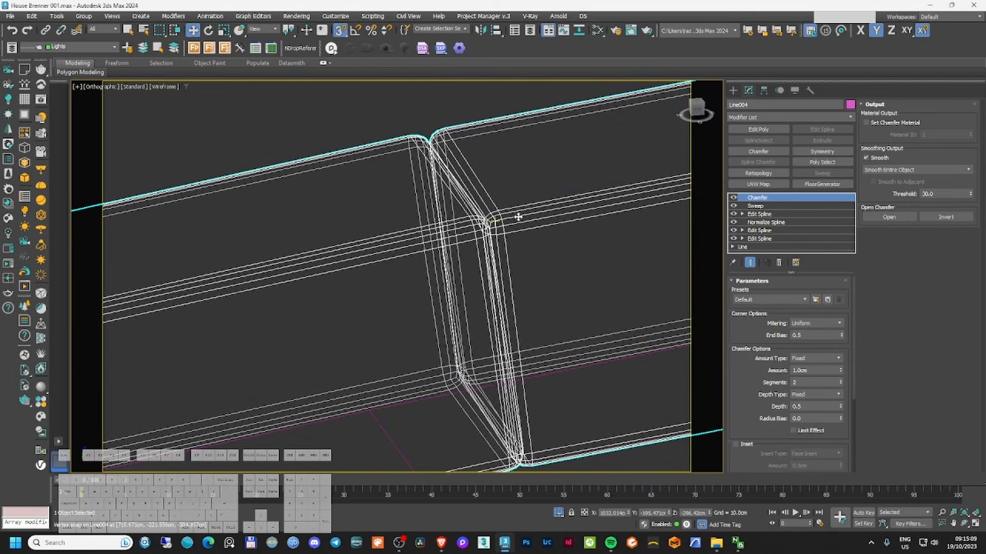
pyautogui.click(769, 117)
pyautogui.write('tu')
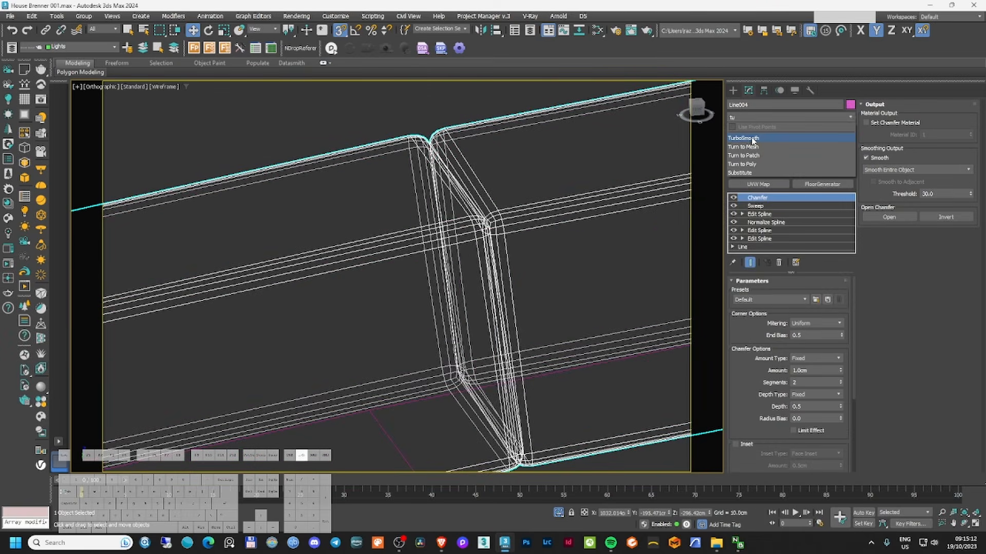
pyautogui.click(752, 141)
pyautogui.scroll(-3, 442, 226)
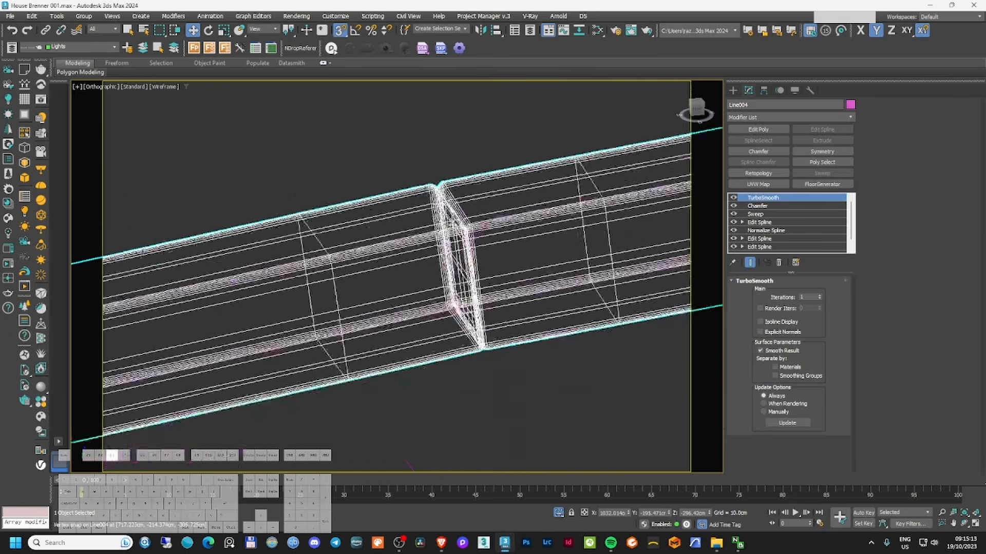
pyautogui.press('F3')
pyautogui.scroll(-5, 457, 225)
pyautogui.moveTo(609, 210); pyautogui.dragTo(273, 253, button='middle')
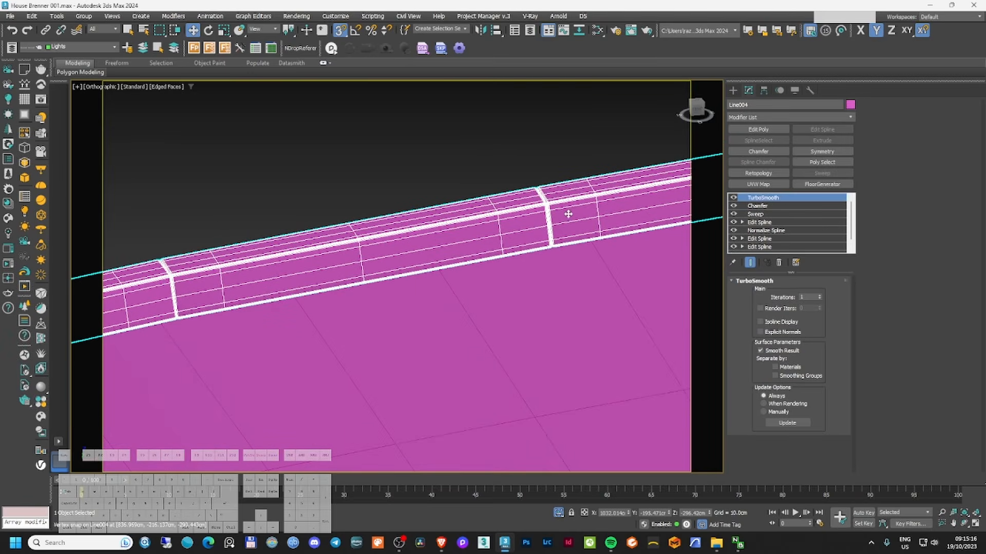
# - Examine the smoothed curved strip's segment joints up close in shaded and wireframe display and check its Sweep parameters
pyautogui.moveTo(662, 194); pyautogui.dragTo(495, 226, button='middle')
pyautogui.scroll(-5, 495, 228)
pyautogui.keyDown('alt'); pyautogui.moveTo(495, 310); pyautogui.dragTo(556, 252, button='middle'); pyautogui.keyUp('alt')
pyautogui.scroll(10, 554, 253)
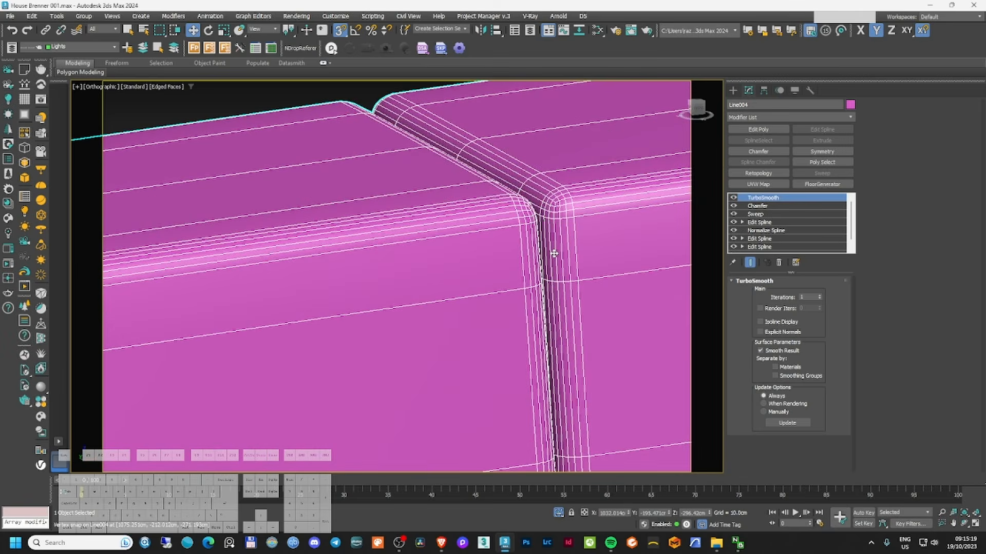
pyautogui.press('F3')
pyautogui.click(765, 214)
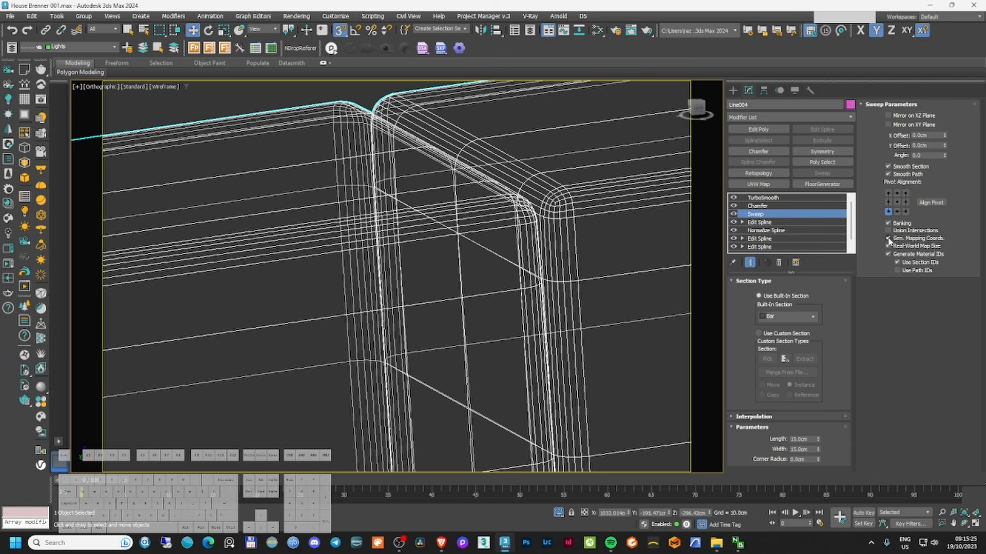
pyautogui.scroll(-6, 525, 223)
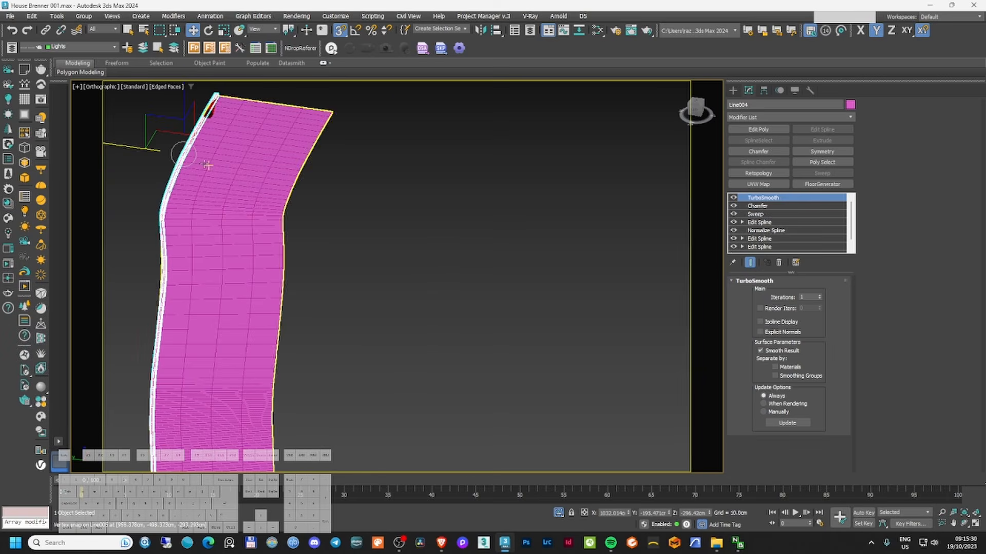
# - Try a copy of the curved strip along the opposite edge of the wide surface, checking its fit from above
pyautogui.moveTo(209, 165)
pyautogui.mouseDown()
pyautogui.moveTo(370, 180)
pyautogui.moveTo(563, 155)
pyautogui.moveTo(547, 181)
pyautogui.mouseUp()
pyautogui.press('Return')
pyautogui.scroll(5, 573, 128)
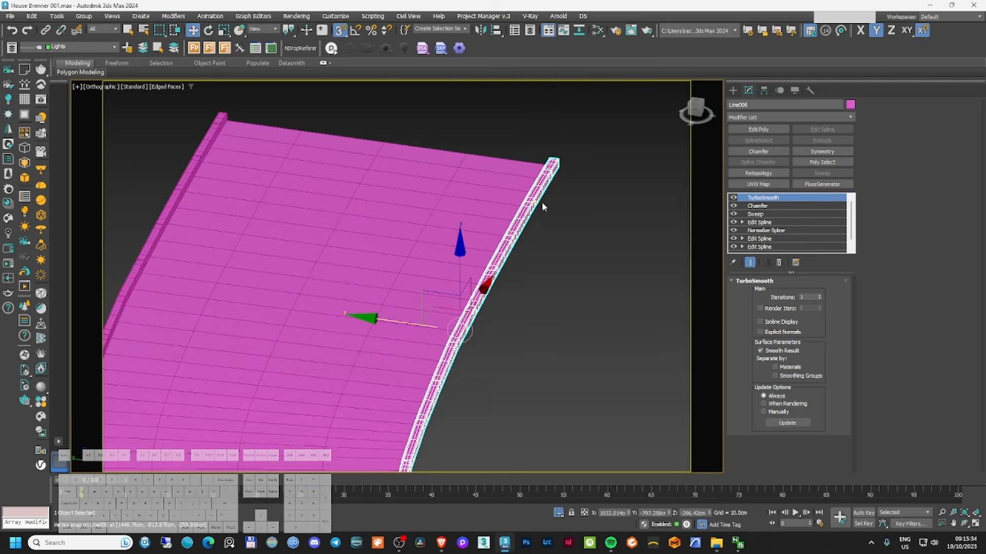
pyautogui.scroll(-3, 543, 206)
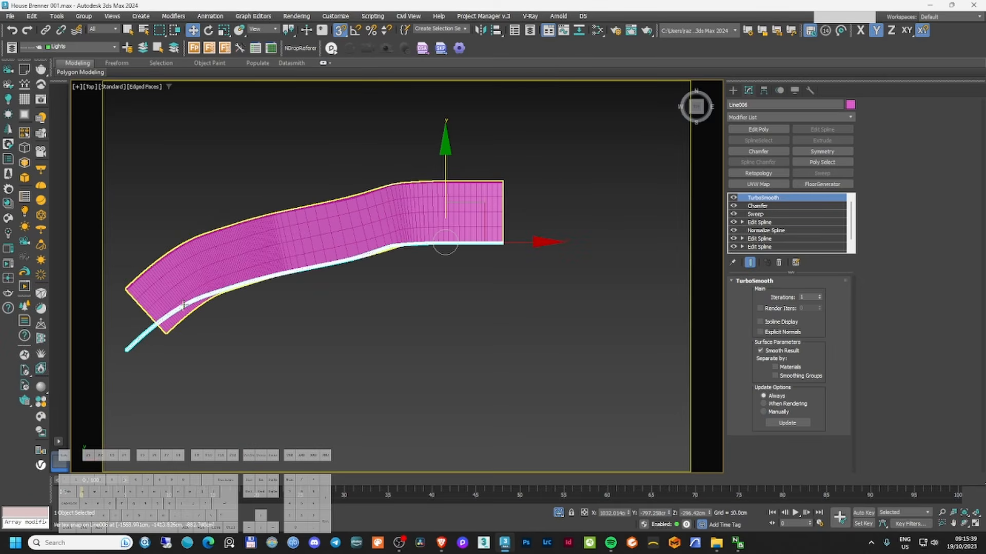
pyautogui.scroll(4, 494, 245)
pyautogui.press('F3')
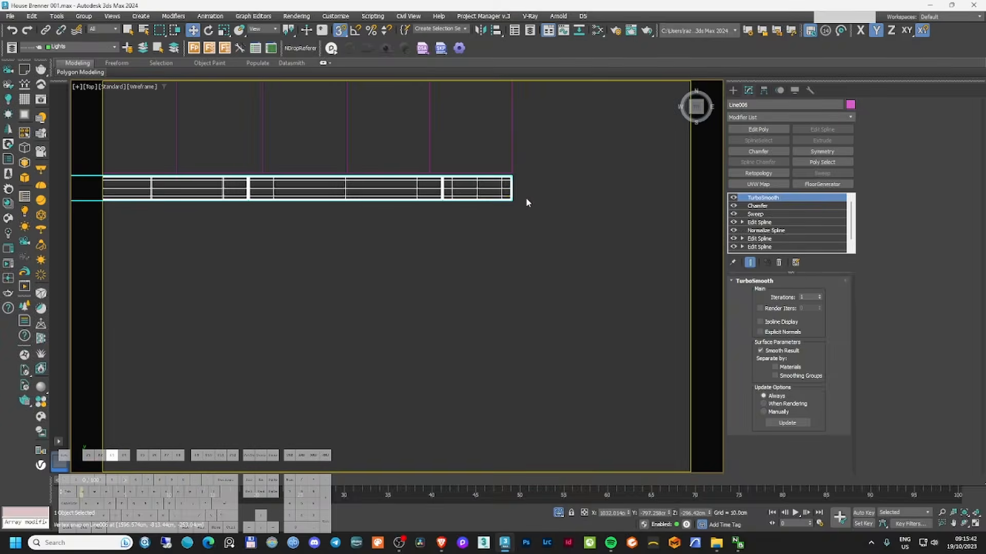
pyautogui.scroll(2, 525, 199)
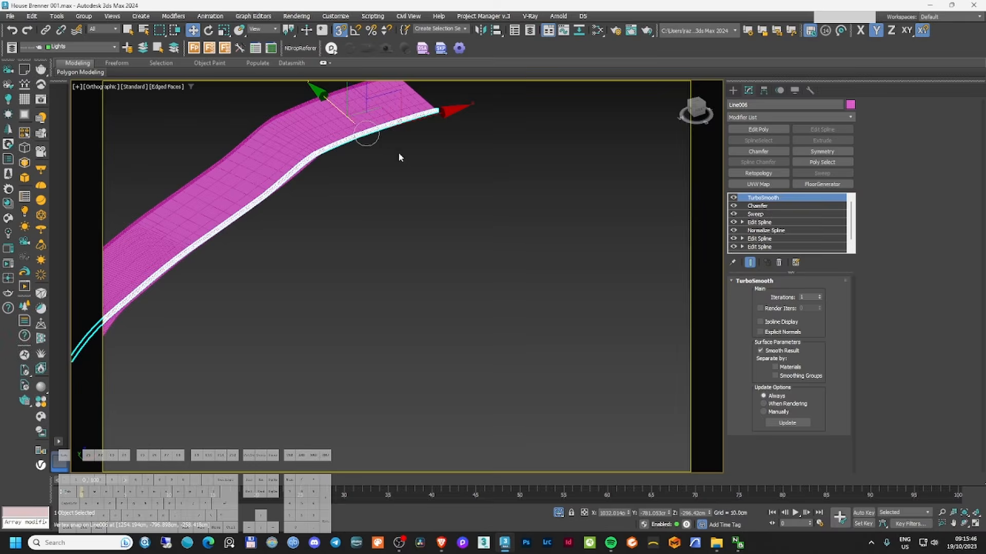
pyautogui.keyDown('alt'); pyautogui.moveTo(402, 154); pyautogui.dragTo(394, 312, button='middle'); pyautogui.keyUp('alt')
pyautogui.click(436, 300)
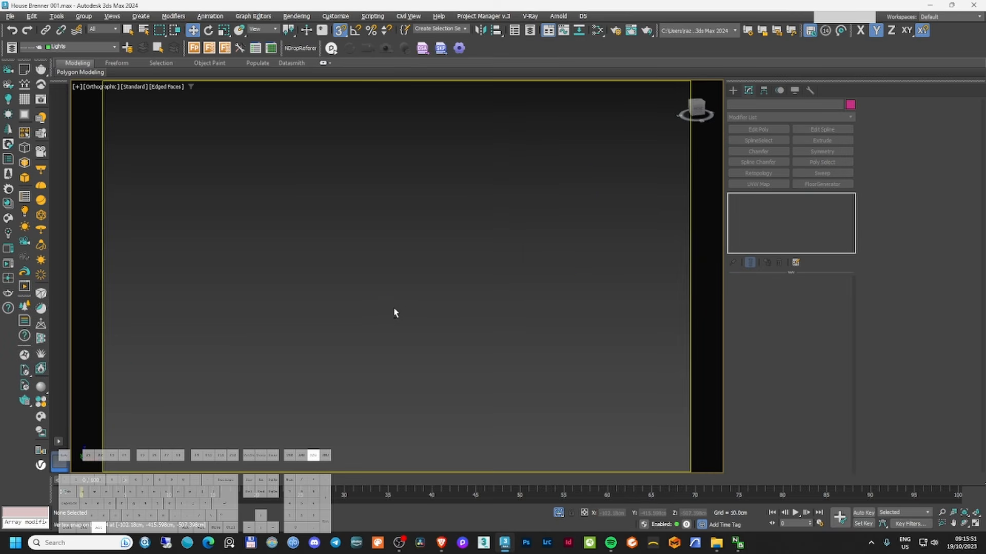
# - Select the wide smoothed surface, return to the camera view and unhide all objects
pyautogui.scroll(5, 319, 159)
pyautogui.click(318, 161)
pyautogui.press('c')
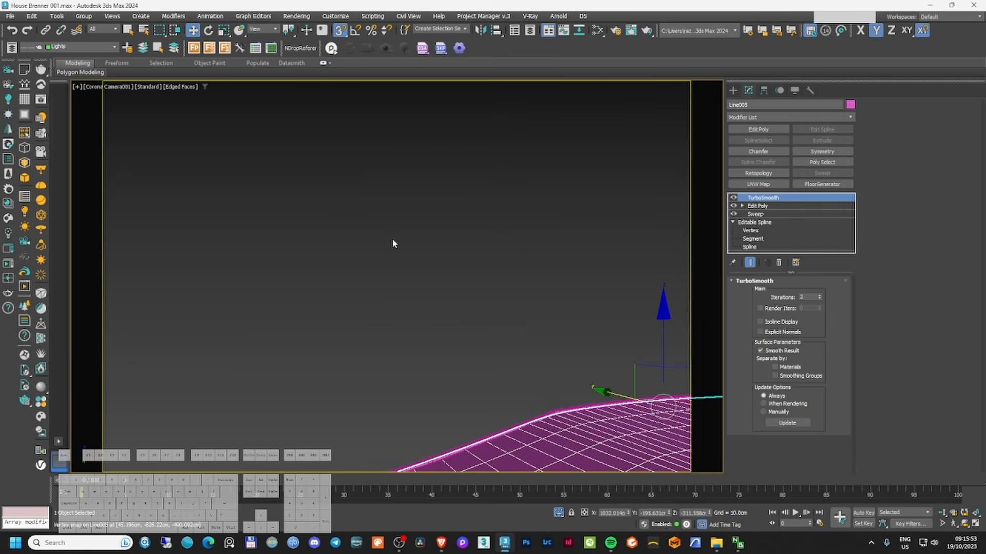
pyautogui.rightClick(393, 236)
pyautogui.click(417, 189)
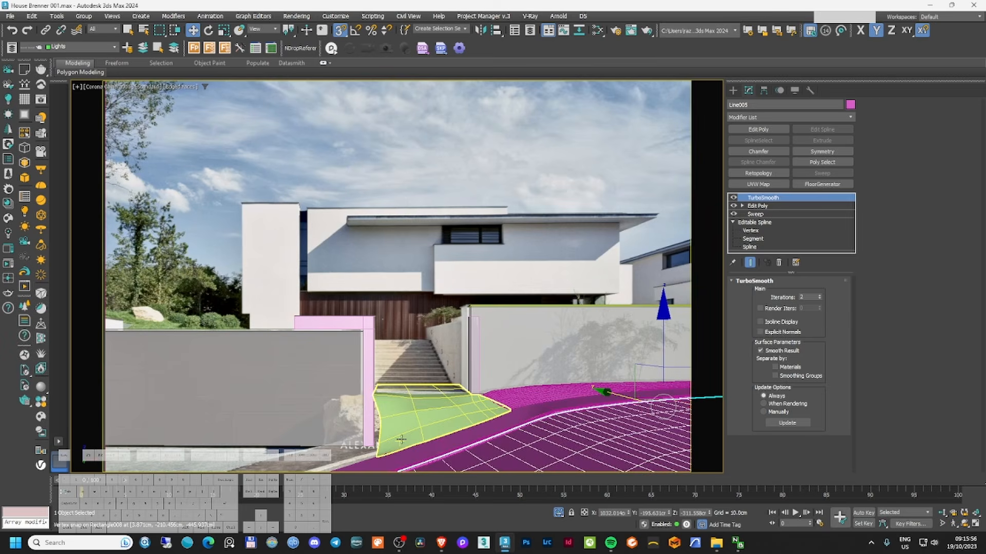
# - Examine the green entrance patch from above and at an angle, where it meets the curved slab
pyautogui.click(401, 439)
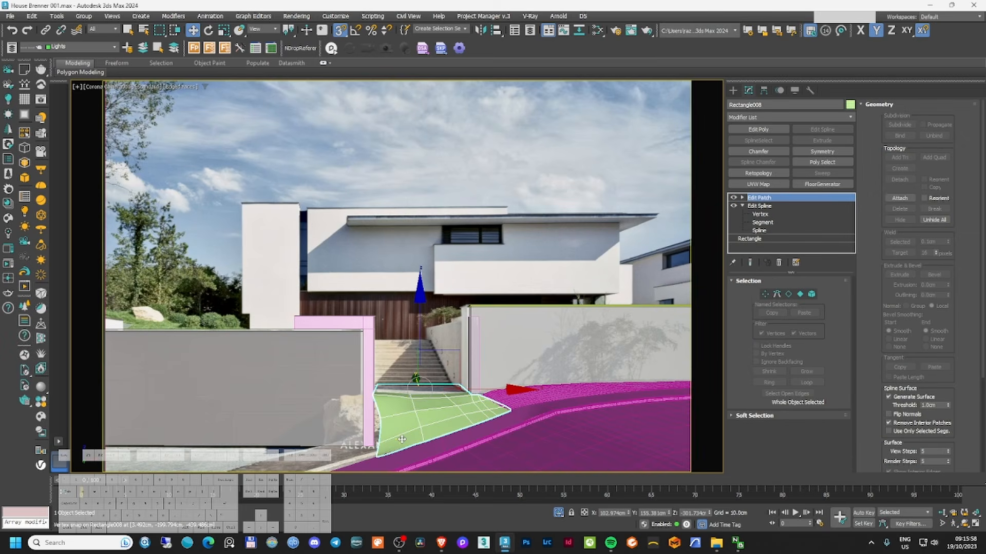
pyautogui.press('t')
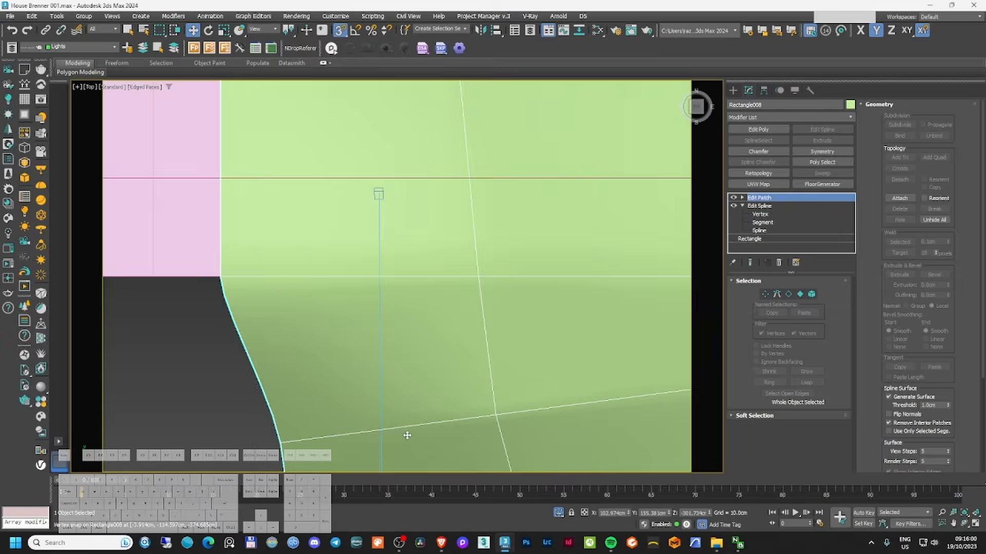
pyautogui.moveTo(406, 434)
pyautogui.keyDown('alt'); pyautogui.mouseDown(button='middle')
pyautogui.moveTo(482, 255)
pyautogui.moveTo(514, 247)
pyautogui.mouseUp(button='middle'); pyautogui.keyUp('alt')
pyautogui.scroll(3, 514, 293)
pyautogui.press('F3')
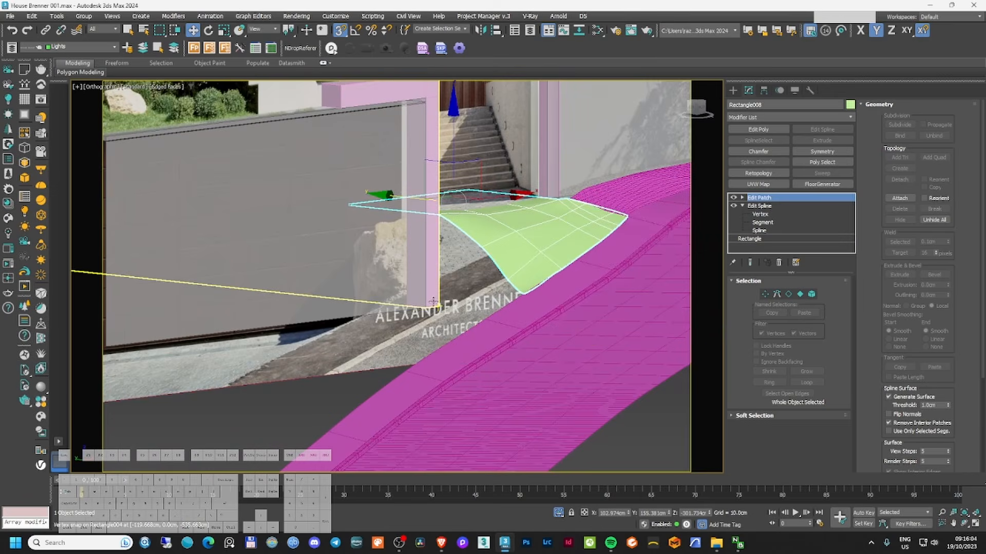
# - Examine the curved slab against the gray wall's foot and the entrance patch in shaded and wireframe display
pyautogui.keyDown('alt'); pyautogui.moveTo(438, 307); pyautogui.dragTo(477, 316, button='middle'); pyautogui.keyUp('alt')
pyautogui.click(422, 358)
pyautogui.keyDown('alt'); pyautogui.moveTo(417, 332); pyautogui.dragTo(527, 316, button='middle'); pyautogui.keyUp('alt')
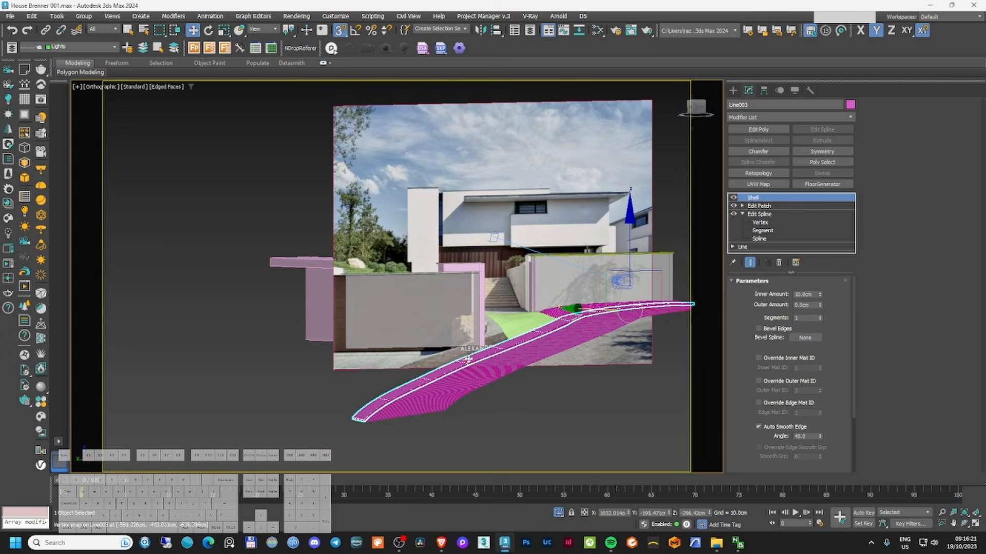
pyautogui.scroll(5, 364, 390)
pyautogui.press('F3')
pyautogui.moveTo(436, 308)
pyautogui.mouseDown(button='middle')
pyautogui.moveTo(363, 352)
pyautogui.moveTo(481, 316)
pyautogui.mouseUp(button='middle')
pyautogui.press('F3')
pyautogui.scroll(-1, 426, 337)
pyautogui.press('F3')
pyautogui.moveTo(543, 281); pyautogui.dragTo(415, 323, button='middle')
pyautogui.scroll(-3, 416, 323)
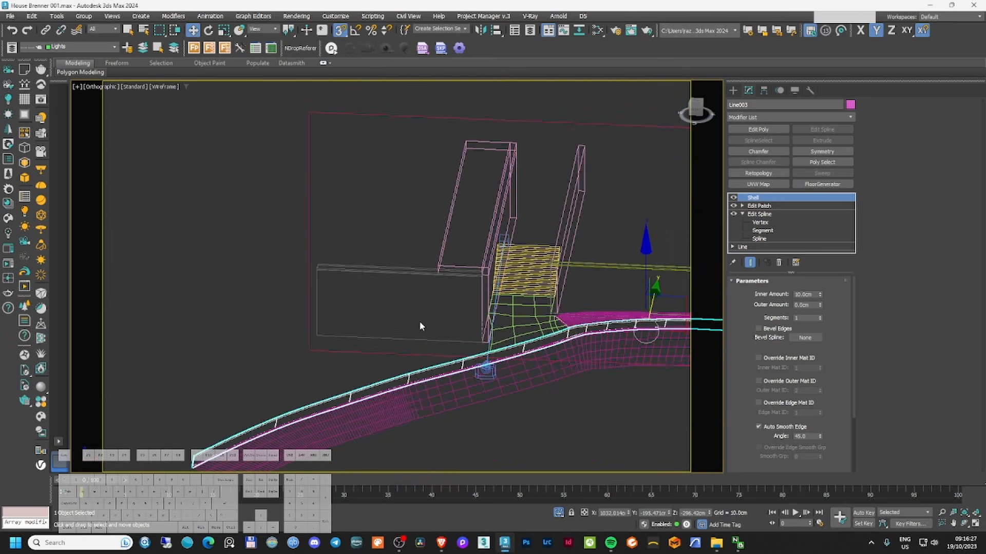
# - Copy the pink L-shaped wall beside the stairs along X past the gray panel and mirror the copy on X without cloning
pyautogui.press('F3')
pyautogui.click(478, 247)
pyautogui.press('F3')
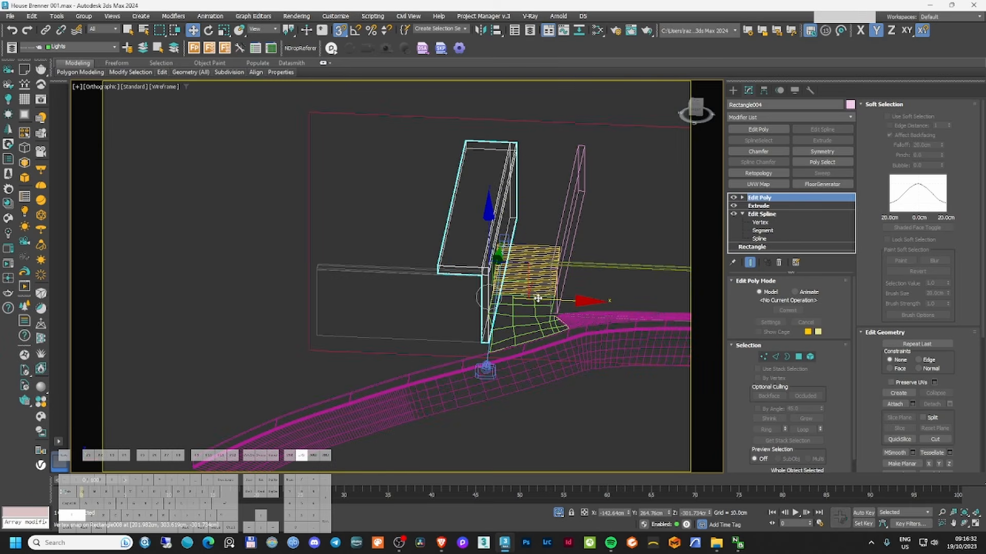
pyautogui.keyDown('shift'); pyautogui.moveTo(537, 298); pyautogui.dragTo(354, 297); pyautogui.keyUp('shift')
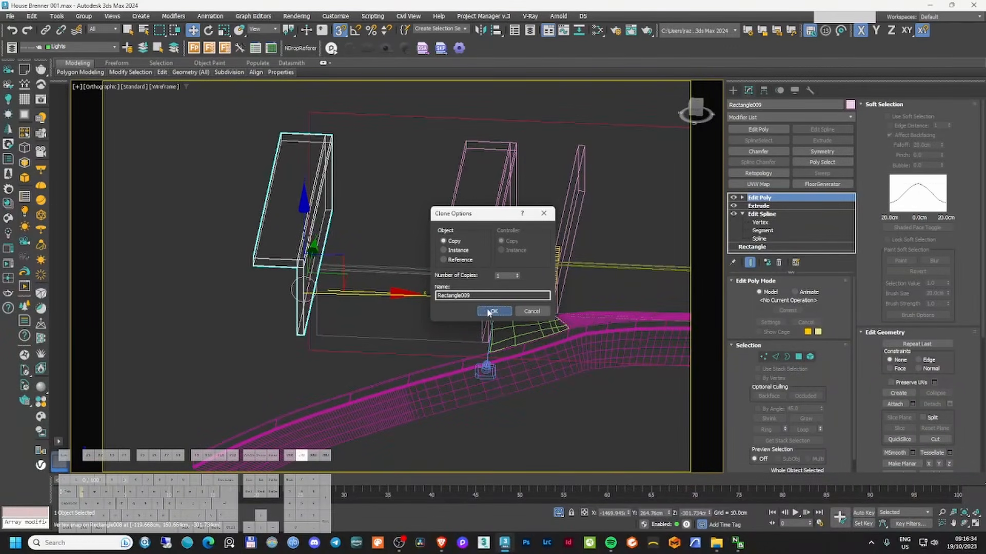
pyautogui.click(491, 312)
pyautogui.click(480, 29)
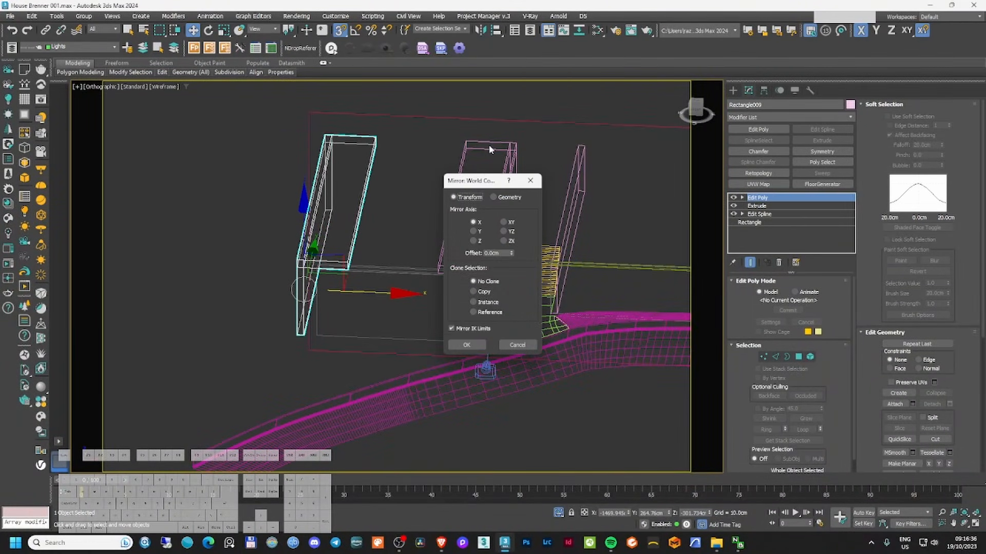
pyautogui.click(477, 345)
# - Move the mirrored wall copy outward along X to about -1659 cm, comparing it with the photo in the camera view
pyautogui.press('c')
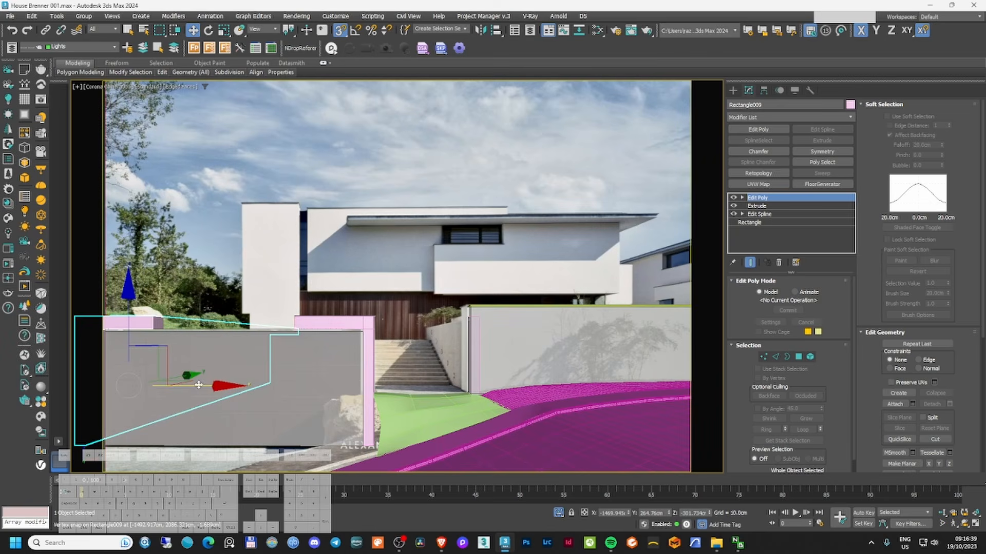
pyautogui.press('u')
pyautogui.keyDown('alt'); pyautogui.moveTo(334, 298); pyautogui.dragTo(378, 310, button='middle'); pyautogui.keyUp('alt')
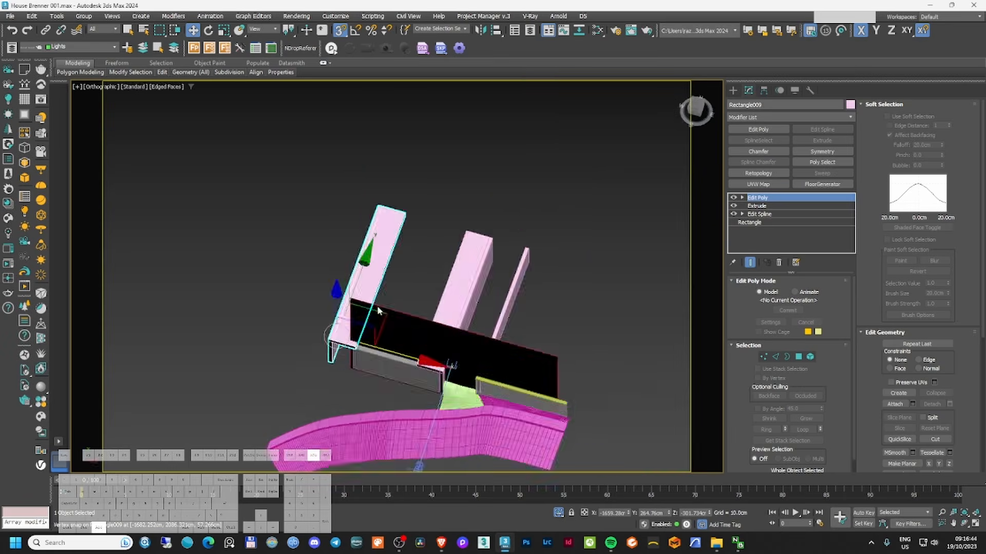
pyautogui.press('c')
# - Extend the gray wall panel by moving its two outer end vertices to the mirrored wall copy
pyautogui.click(390, 322)
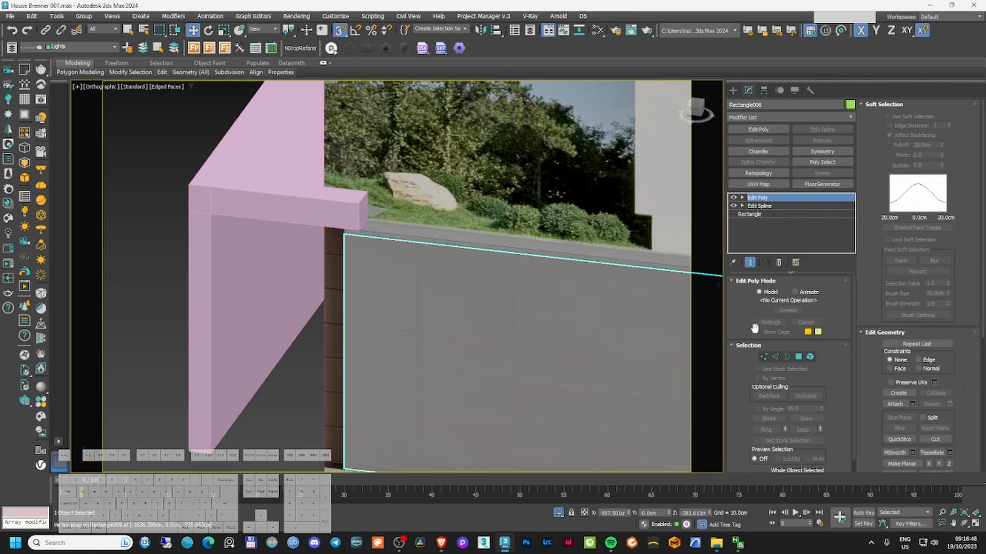
pyautogui.click(763, 357)
pyautogui.scroll(-4, 364, 129)
pyautogui.moveTo(282, 117); pyautogui.dragTo(403, 378)
pyautogui.moveTo(408, 244); pyautogui.dragTo(287, 172)
pyautogui.moveTo(422, 241); pyautogui.dragTo(353, 218, button='middle')
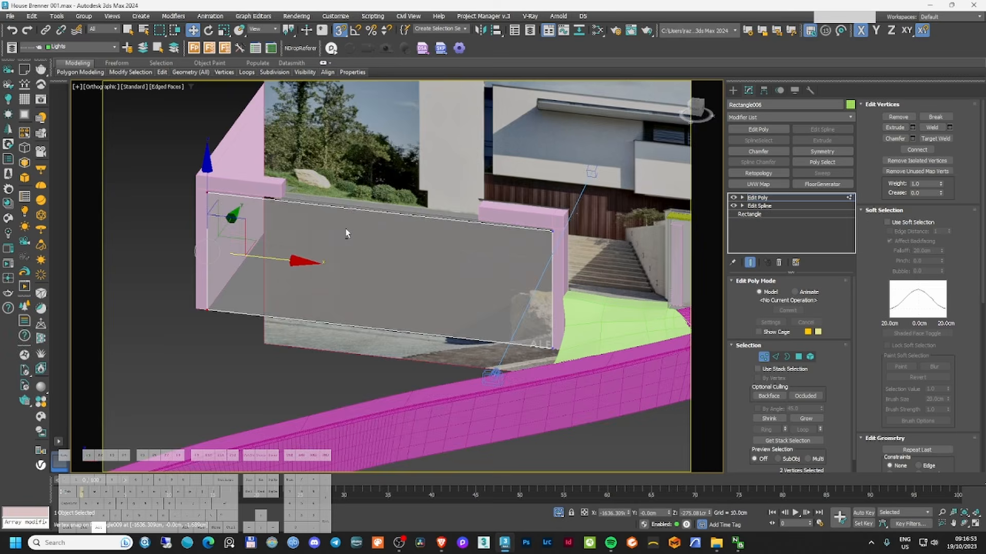
pyautogui.press('F3')
pyautogui.press('F3')
pyautogui.moveTo(415, 212); pyautogui.dragTo(393, 233, button='middle')
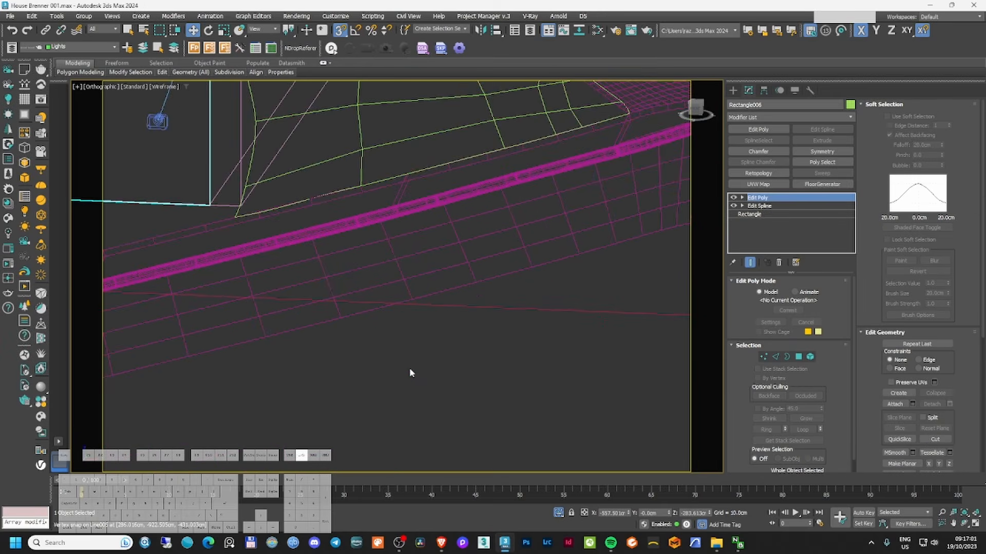
# - Add a Shell modifier with a 10 cm inner amount to the wide smoothed surface
pyautogui.click(403, 280)
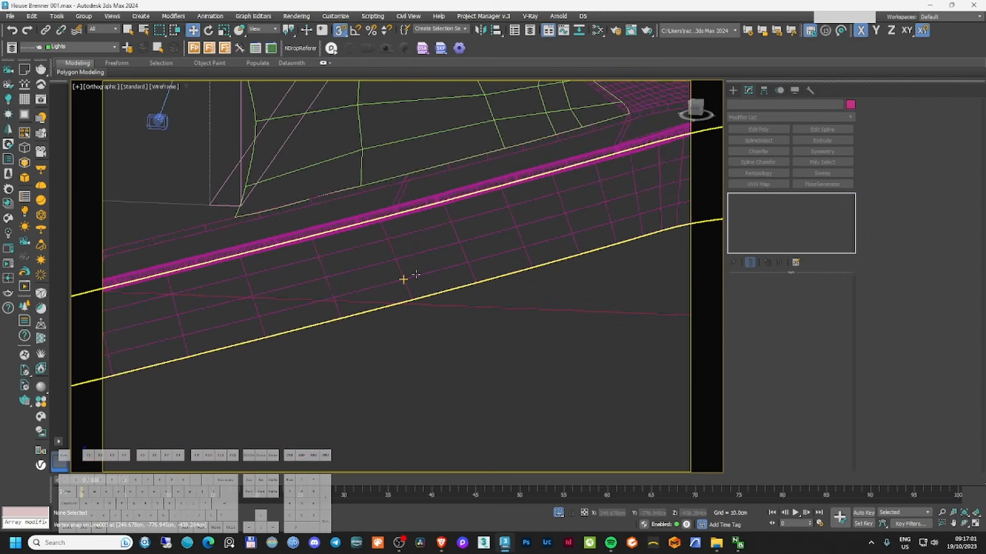
pyautogui.press('F3')
pyautogui.scroll(-5, 430, 272)
pyautogui.keyDown('alt'); pyautogui.moveTo(431, 272); pyautogui.dragTo(506, 281); pyautogui.keyUp('alt')
pyautogui.scroll(4, 487, 194)
pyautogui.press('F3')
pyautogui.press('F3')
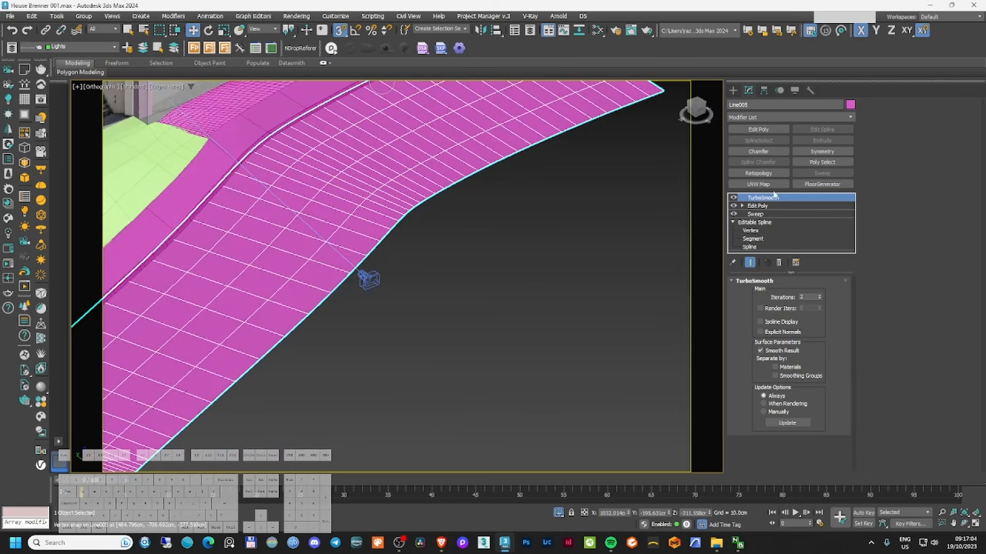
pyautogui.click(770, 122)
pyautogui.write('shell')
pyautogui.press('Return')
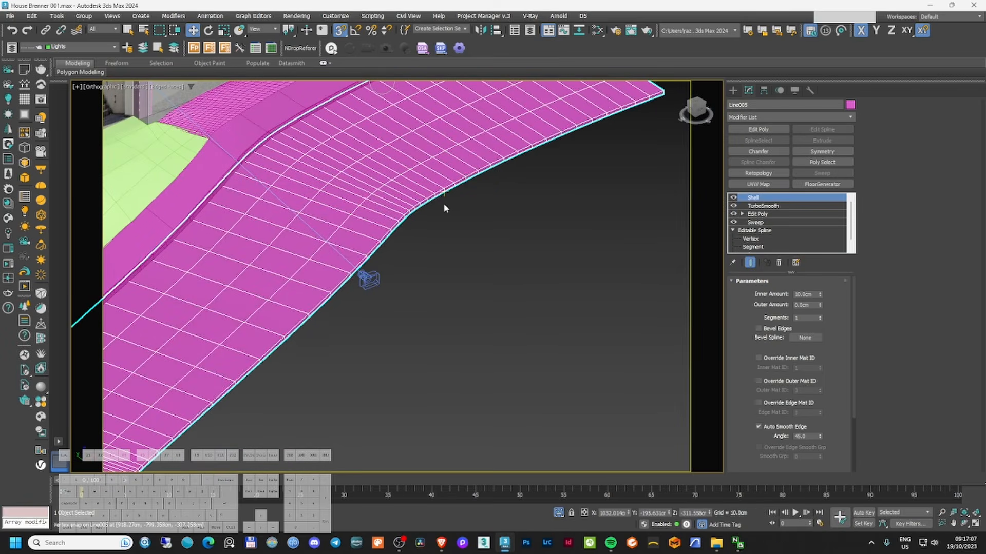
# - Examine the thickened surface's outer edge and the open ground between the gray wall panel and the curved slab
pyautogui.scroll(4, 352, 210)
pyautogui.scroll(3, 352, 209)
pyautogui.scroll(-6, 382, 263)
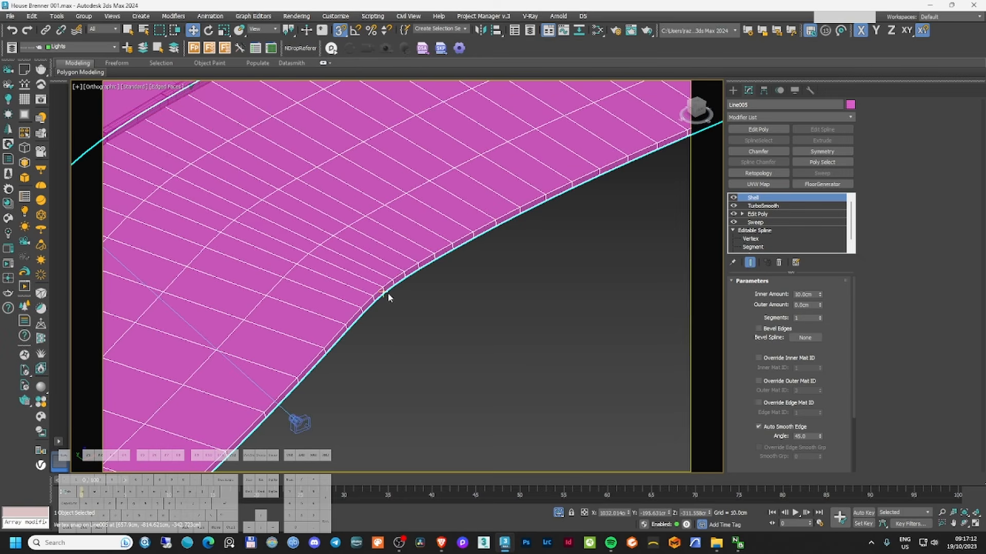
pyautogui.moveTo(387, 293); pyautogui.dragTo(521, 330, button='middle')
pyautogui.scroll(-4, 519, 331)
pyautogui.moveTo(387, 313); pyautogui.dragTo(547, 274, button='middle')
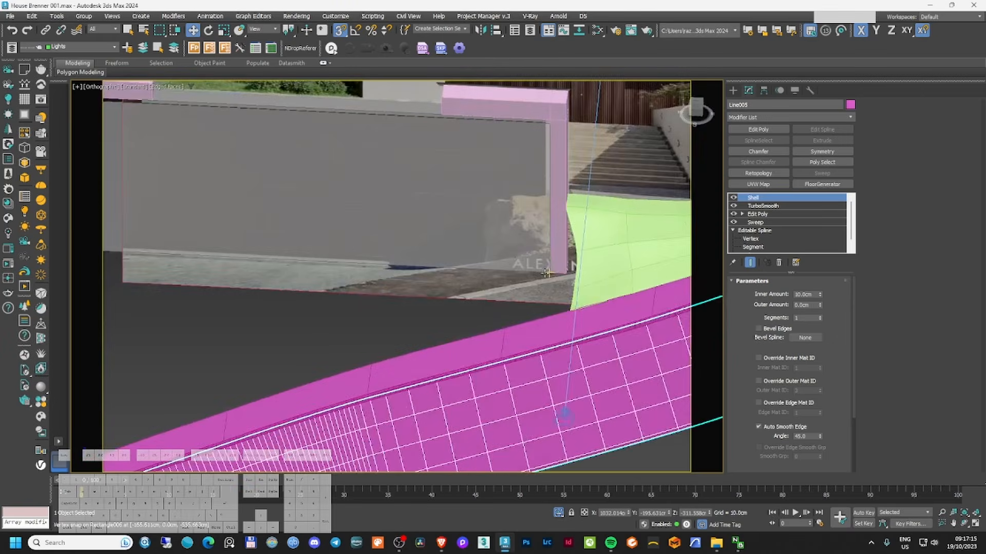
pyautogui.scroll(-5, 549, 264)
pyautogui.scroll(2, 666, 331)
pyautogui.moveTo(267, 293); pyautogui.dragTo(301, 340, button='middle')
pyautogui.scroll(2, 301, 340)
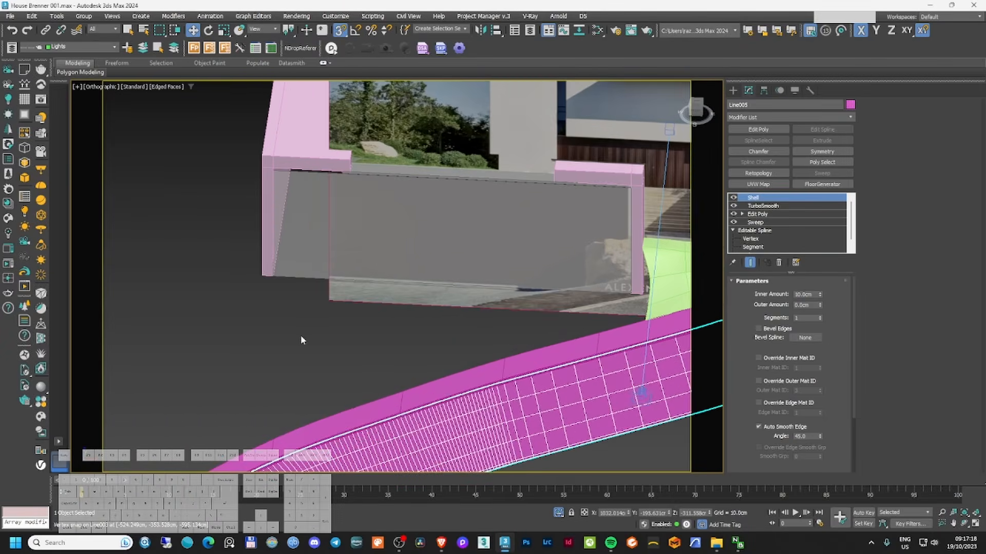
# - Check the gray wall panel's long horizontal edges and add another Edit Poly modifier on top of its stack
pyautogui.click(332, 231)
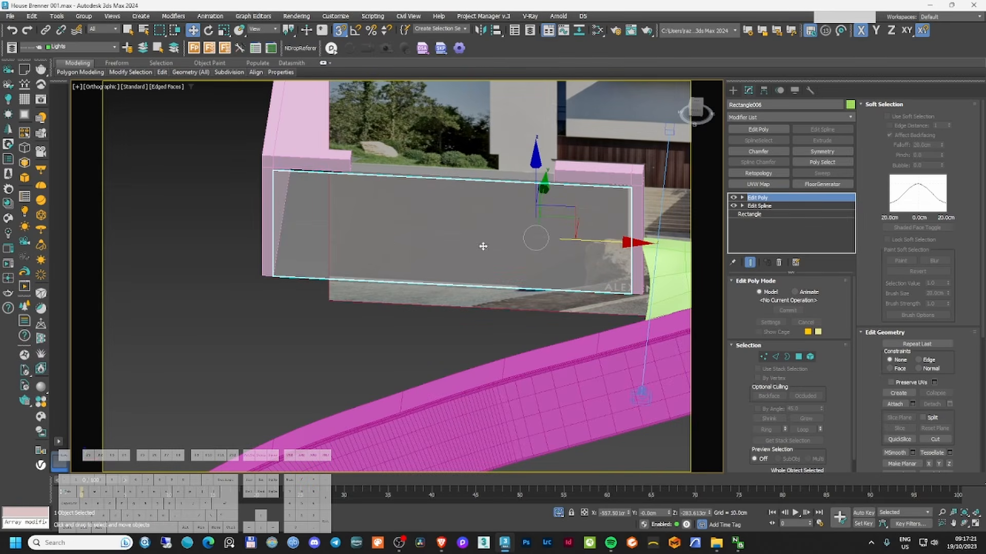
pyautogui.click(774, 357)
pyautogui.press('F3')
pyautogui.moveTo(337, 428); pyautogui.dragTo(337, 429)
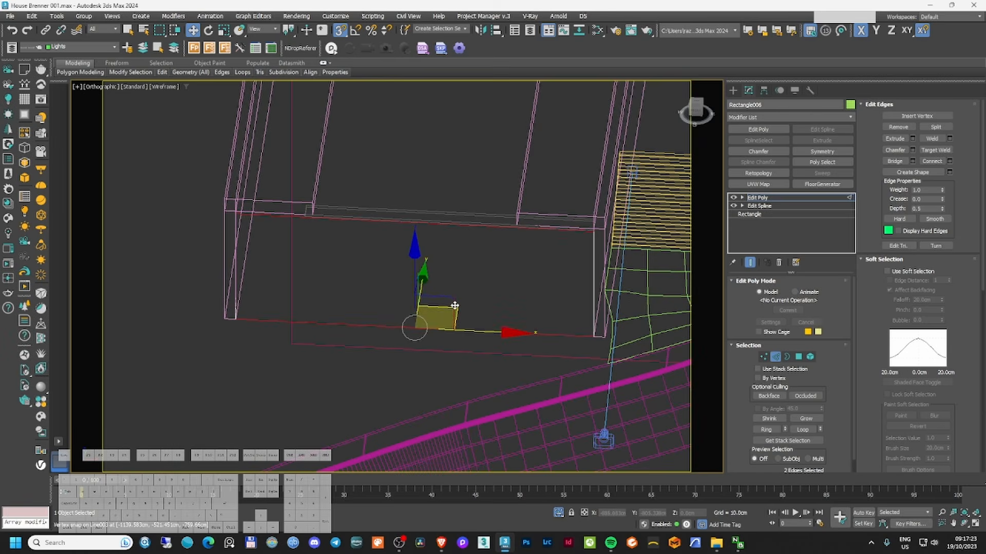
pyautogui.press('F3')
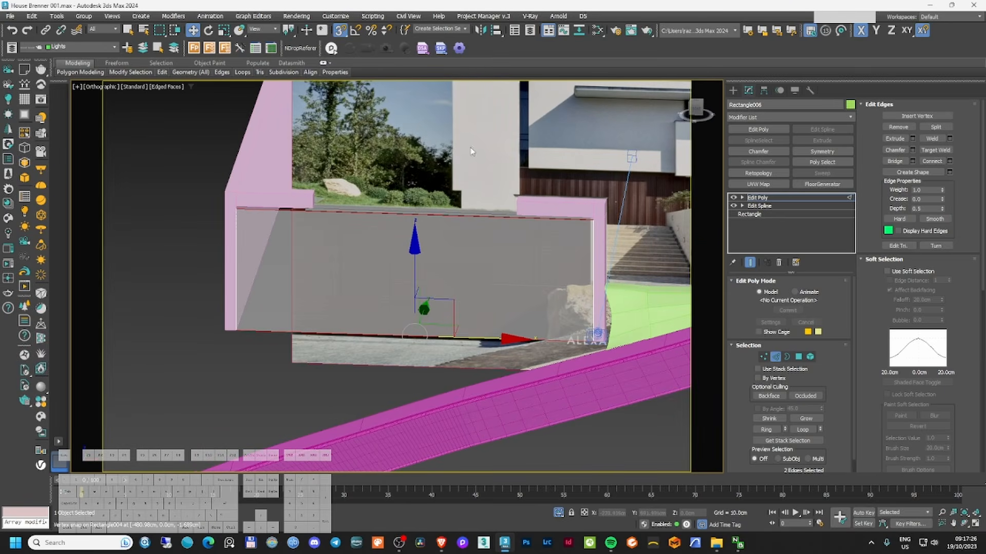
pyautogui.moveTo(472, 151); pyautogui.dragTo(434, 231)
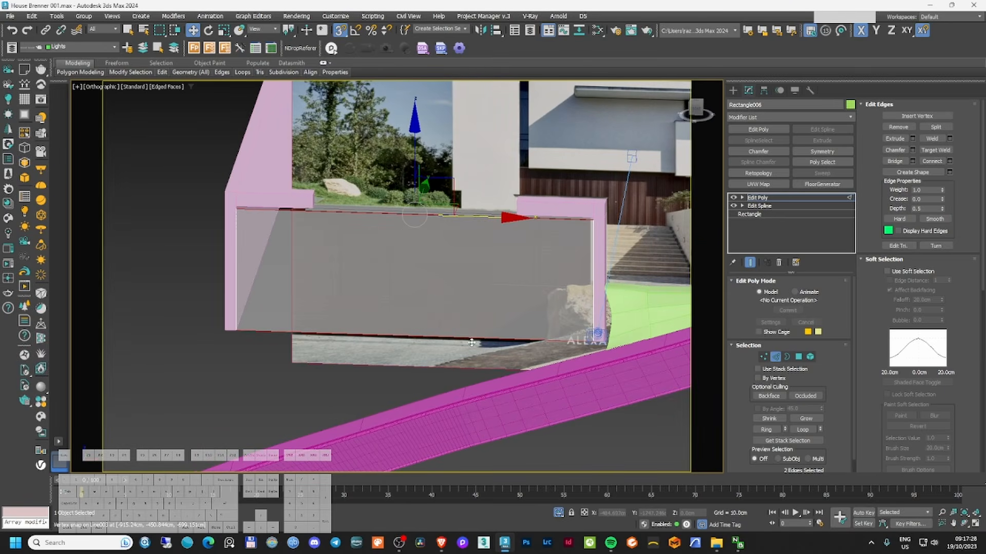
pyautogui.click(775, 357)
pyautogui.click(758, 129)
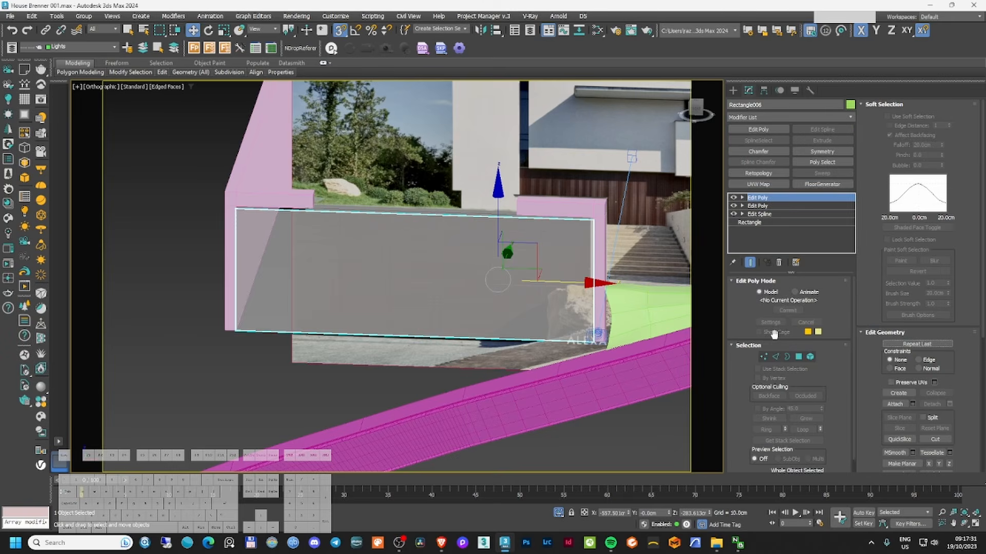
# - Connect the gray panel's upper and lower edges with 6 evenly spaced vertical segments
pyautogui.click(776, 357)
pyautogui.rightClick(434, 278)
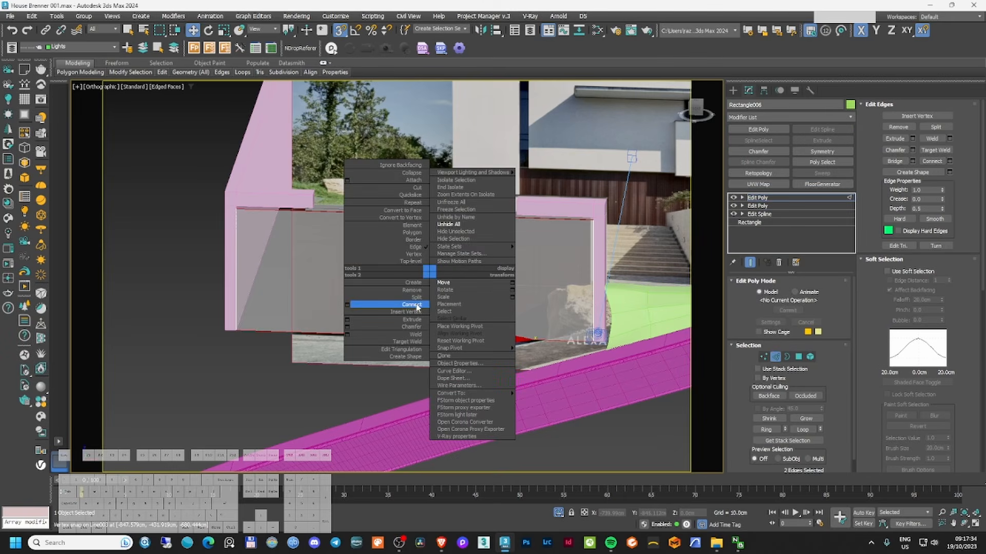
pyautogui.click(349, 307)
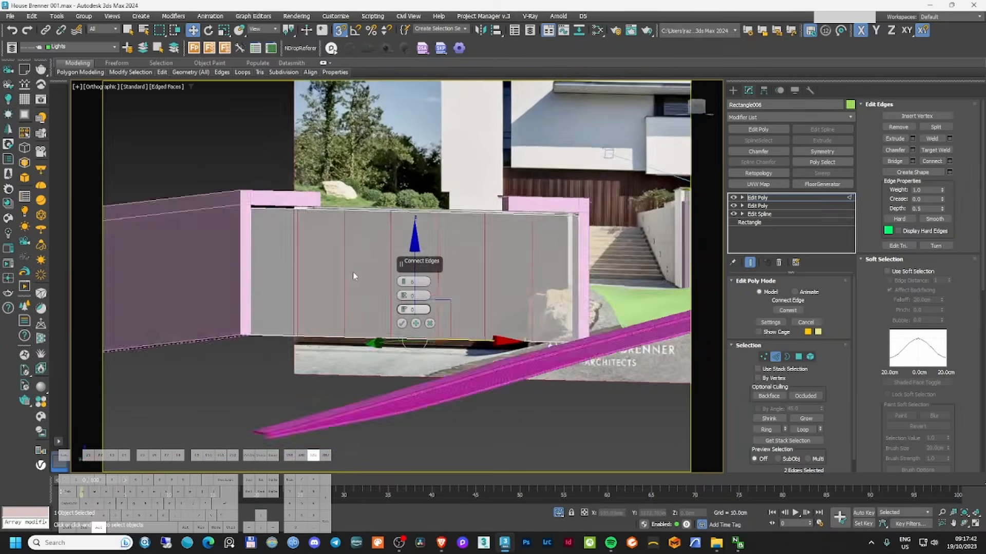
pyautogui.moveTo(353, 276)
pyautogui.keyDown('alt'); pyautogui.mouseDown(button='middle')
pyautogui.moveTo(447, 236)
pyautogui.moveTo(500, 258)
pyautogui.moveTo(364, 282)
pyautogui.mouseUp(button='middle'); pyautogui.keyUp('alt')
pyautogui.click(401, 323)
# - Select all the vertical edges of the gray panel and connect them with 6 horizontal segments
pyautogui.moveTo(474, 296); pyautogui.dragTo(352, 302, button='middle')
pyautogui.scroll(-4, 588, 280)
pyautogui.moveTo(587, 280); pyautogui.dragTo(279, 274)
pyautogui.scroll(4, 409, 270)
pyautogui.rightClick(403, 295)
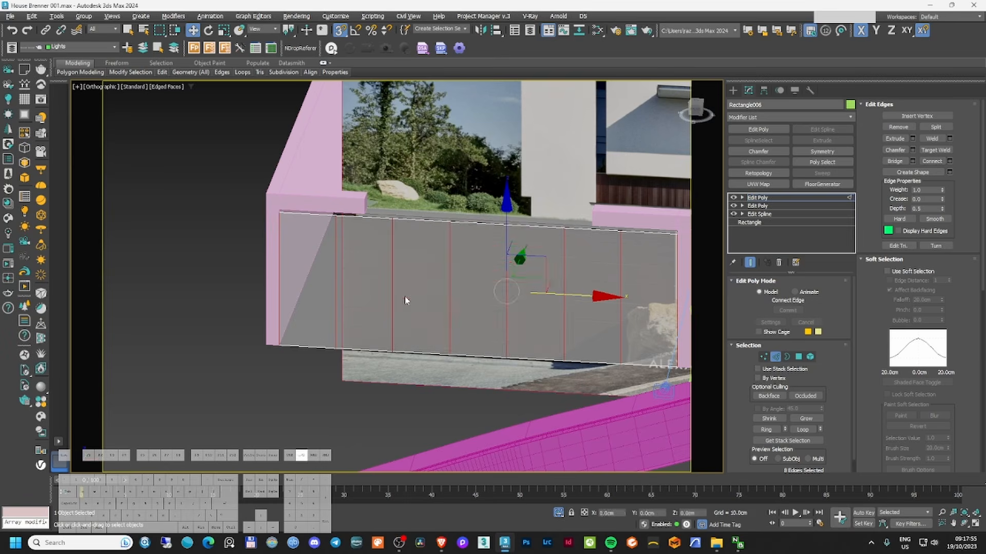
pyautogui.click(360, 337)
pyautogui.keyDown('alt'); pyautogui.moveTo(437, 294); pyautogui.dragTo(475, 285, button='middle'); pyautogui.keyUp('alt')
pyautogui.scroll(6, 579, 306)
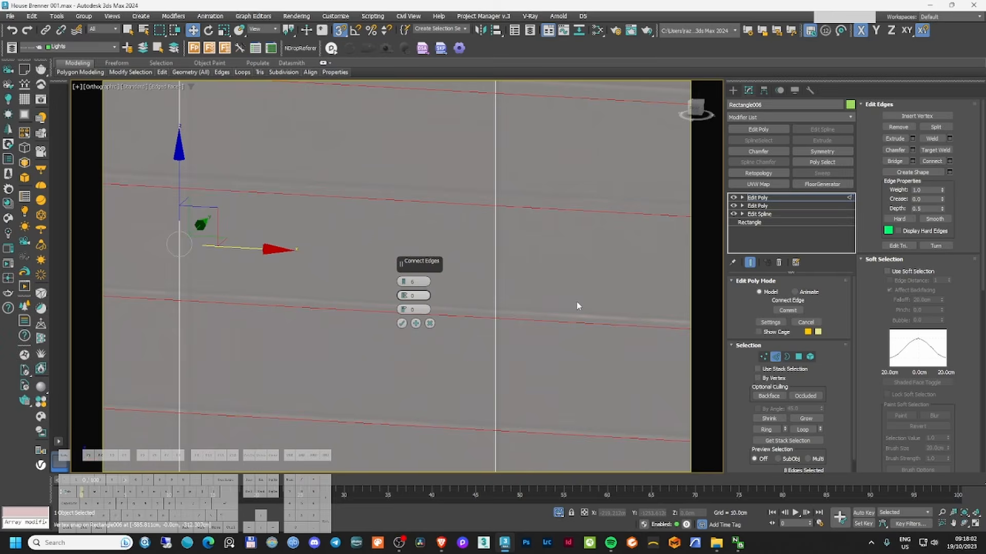
pyautogui.scroll(-6, 579, 306)
pyautogui.scroll(1, 490, 310)
pyautogui.click(402, 323)
pyautogui.keyDown('alt'); pyautogui.moveTo(384, 317); pyautogui.dragTo(422, 306, button='middle'); pyautogui.keyUp('alt')
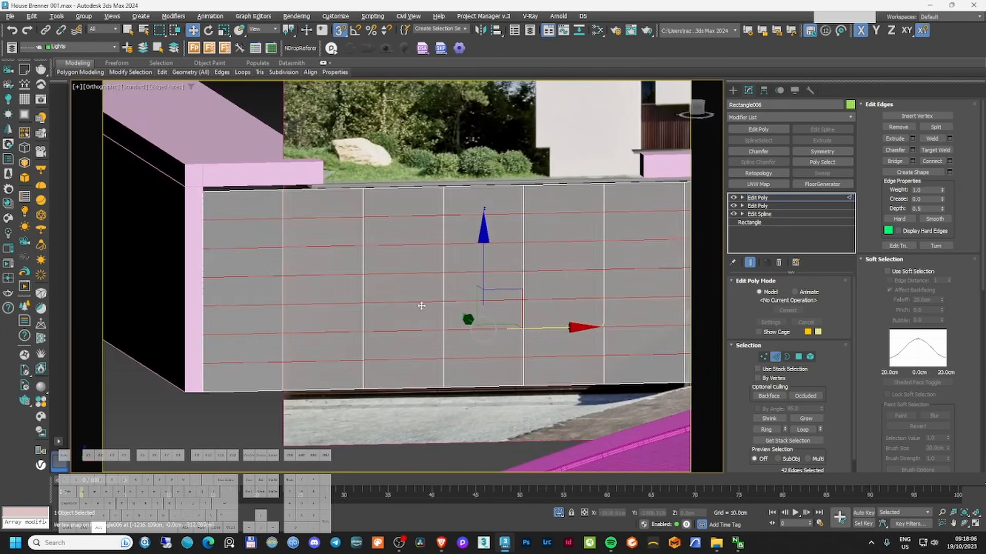
# - Isolate the gridded panel and inset all its polygons By Polygon by about 2 cm to form block joints
pyautogui.click(780, 358)
pyautogui.keyDown('alt'); pyautogui.moveTo(506, 271); pyautogui.dragTo(549, 277, button='middle'); pyautogui.keyUp('alt')
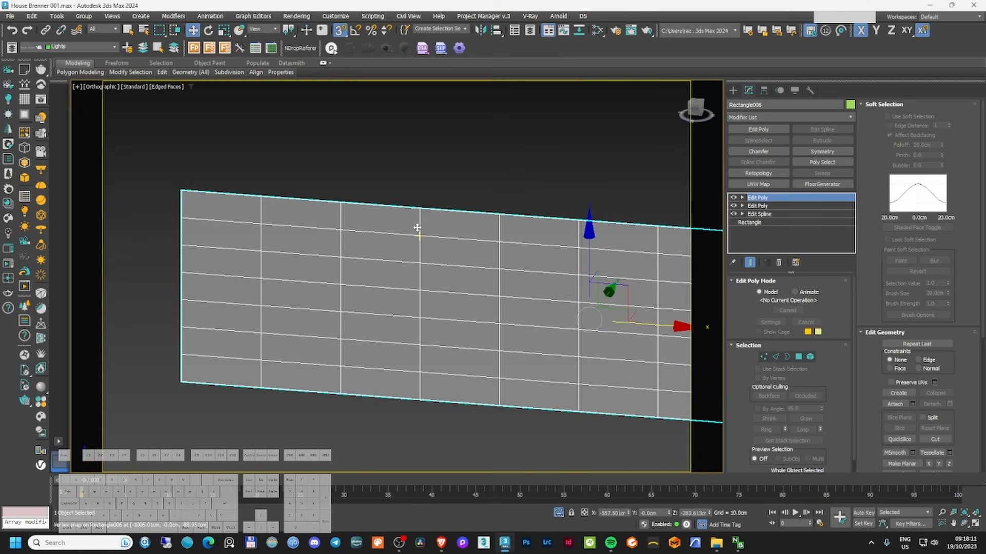
pyautogui.press('4')
pyautogui.hotkey('ctrl', 'a')
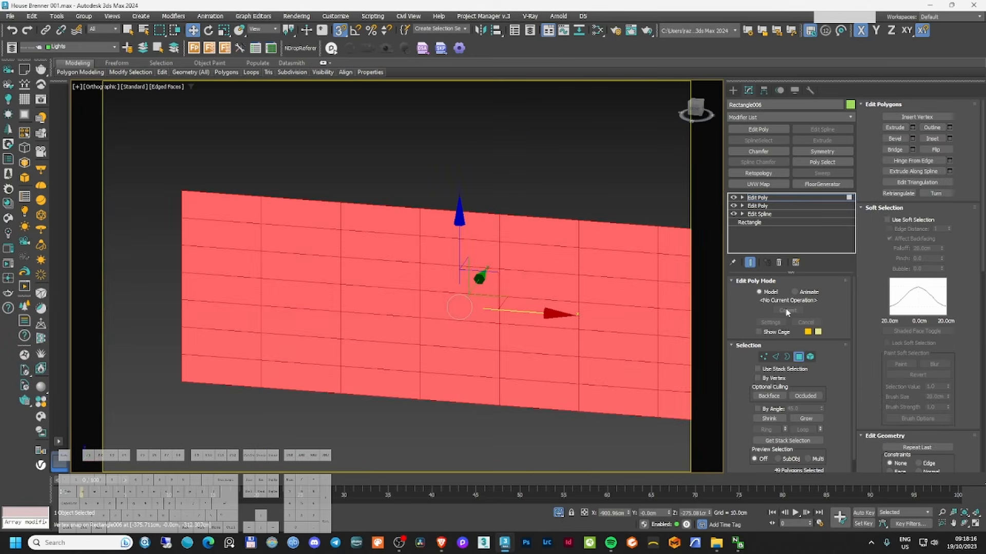
pyautogui.click(949, 139)
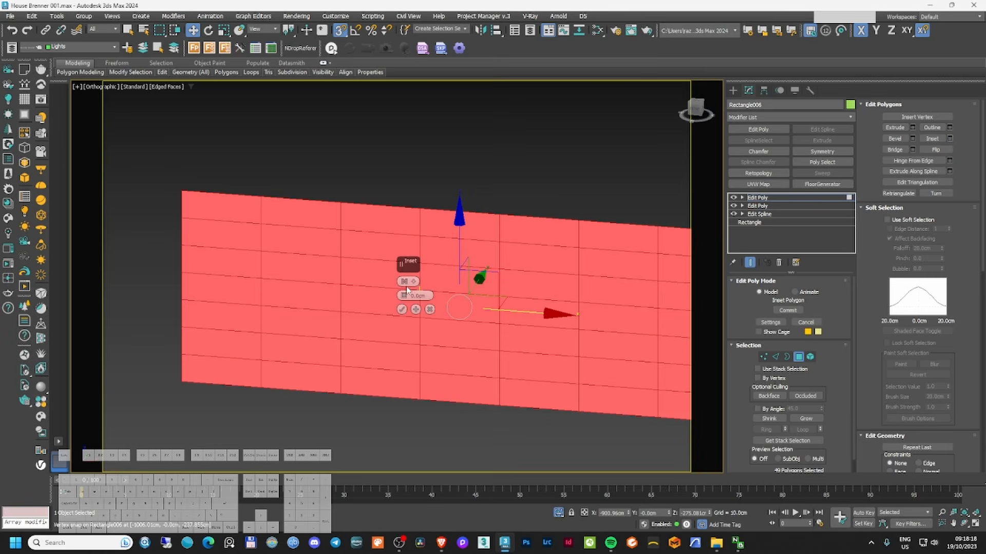
pyautogui.moveTo(406, 296); pyautogui.dragTo(406, 283)
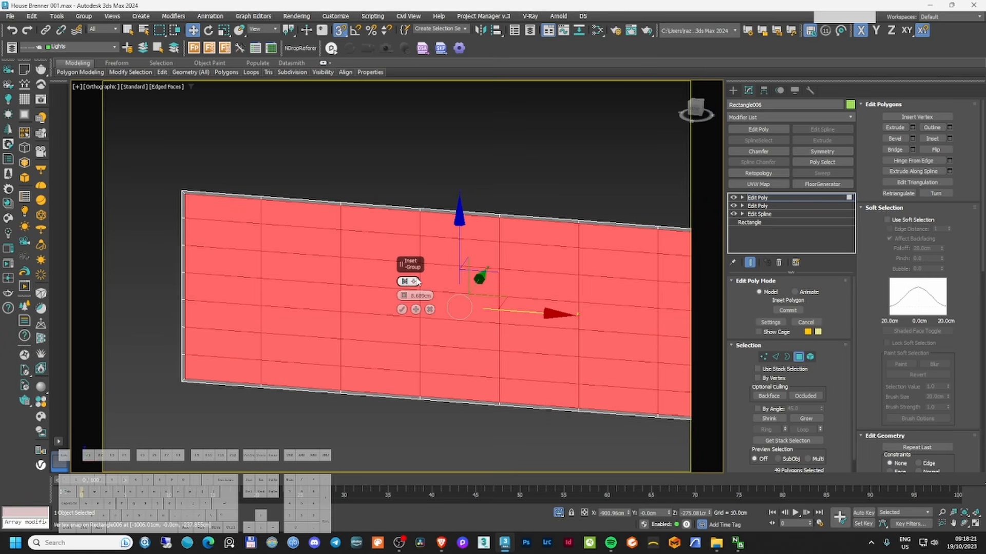
pyautogui.click(414, 282)
pyautogui.click(418, 297)
pyautogui.scroll(2, 406, 276)
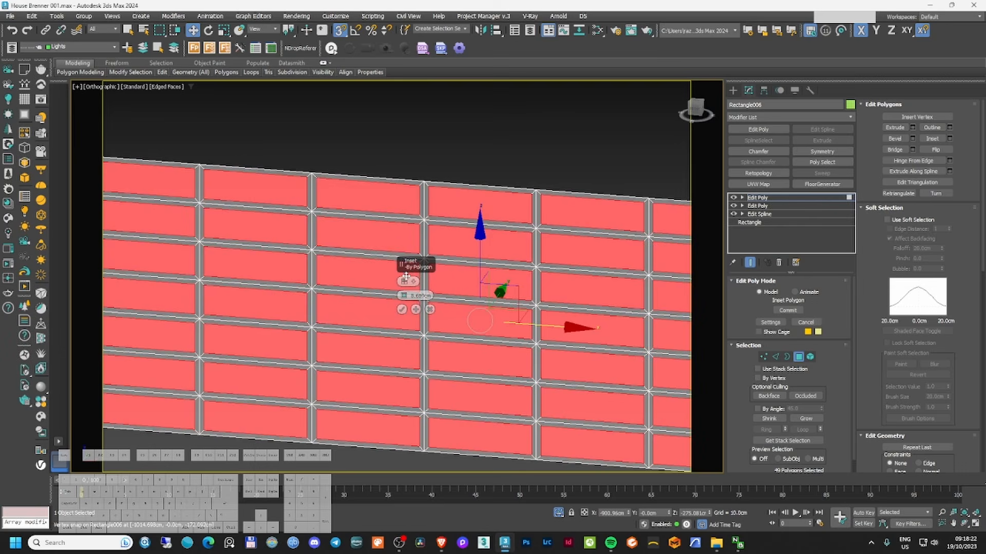
pyautogui.moveTo(404, 297); pyautogui.dragTo(408, 302)
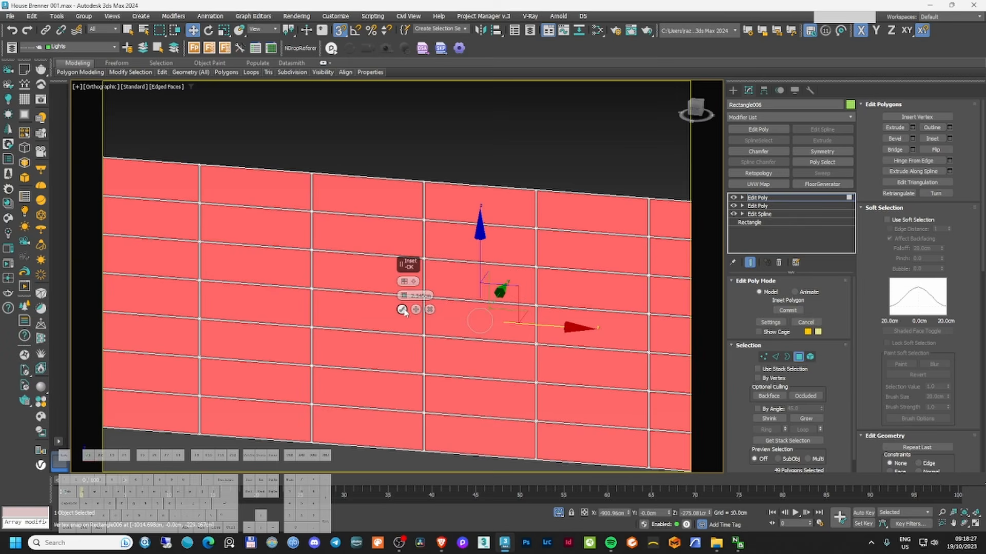
pyautogui.click(402, 309)
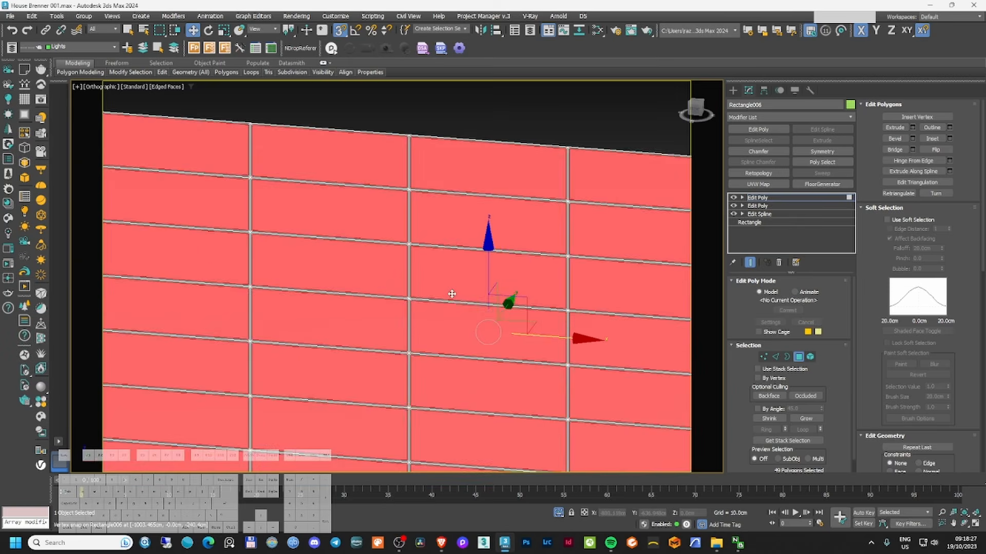
# - Extrude the inset block polygons of the panel by about 7.7 cm
pyautogui.scroll(5, 452, 294)
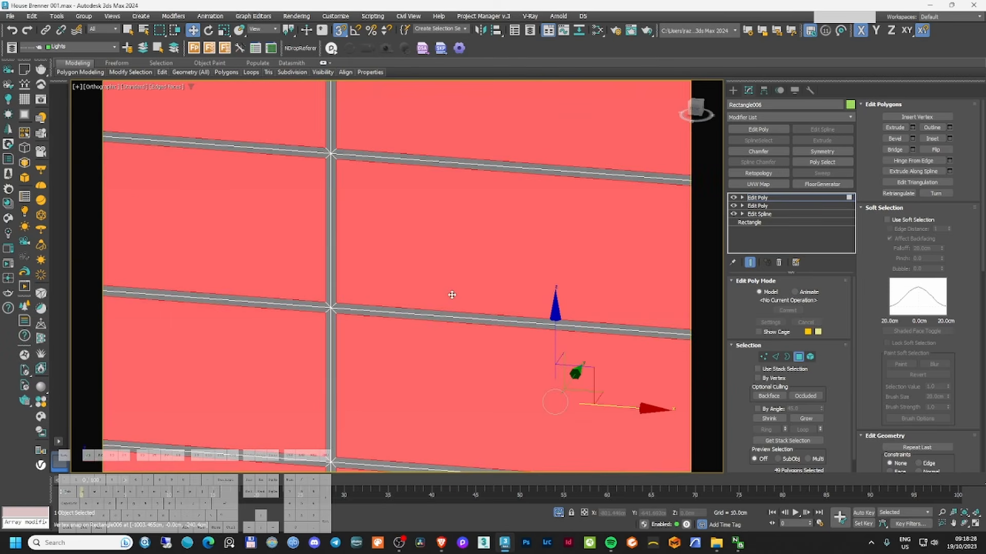
pyautogui.click(913, 128)
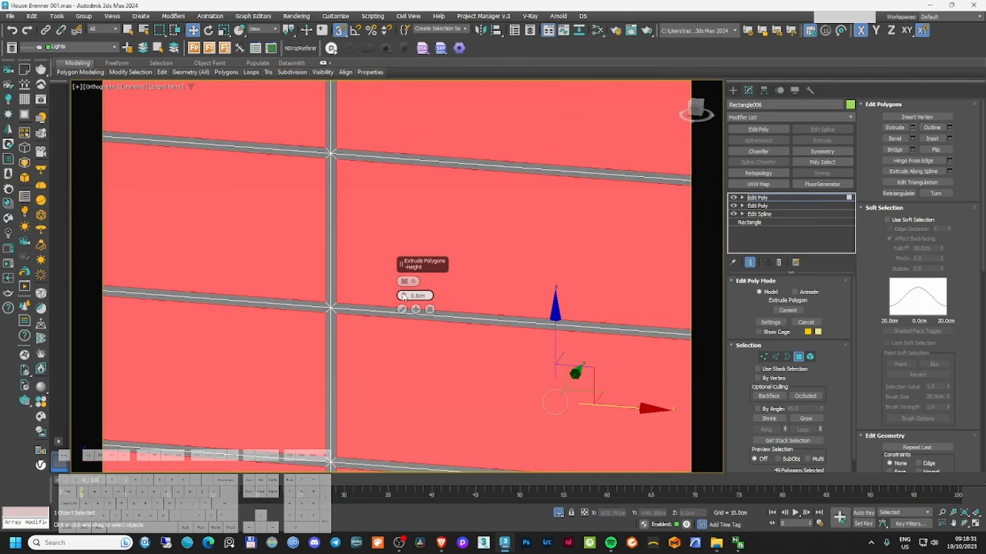
pyautogui.moveTo(403, 297); pyautogui.dragTo(404, 273)
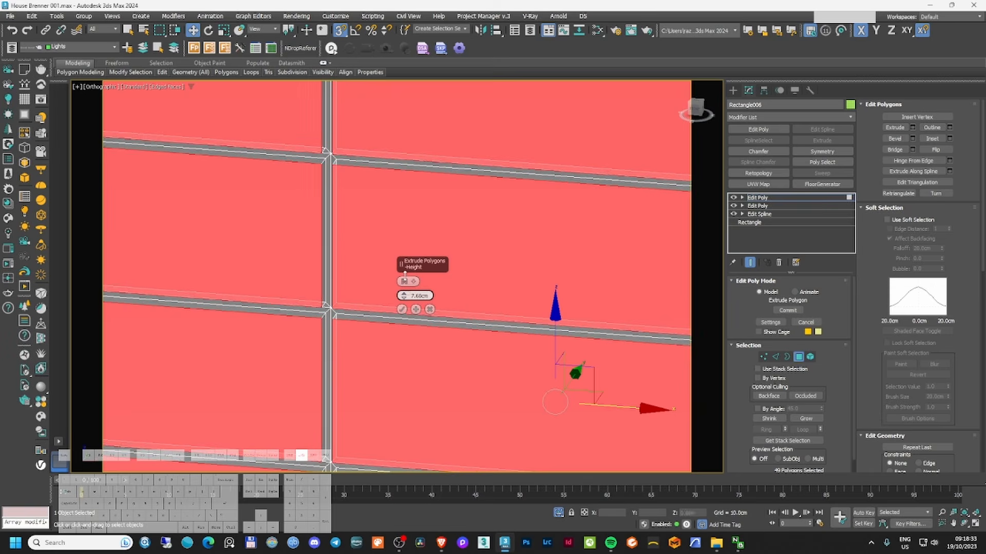
pyautogui.click(402, 309)
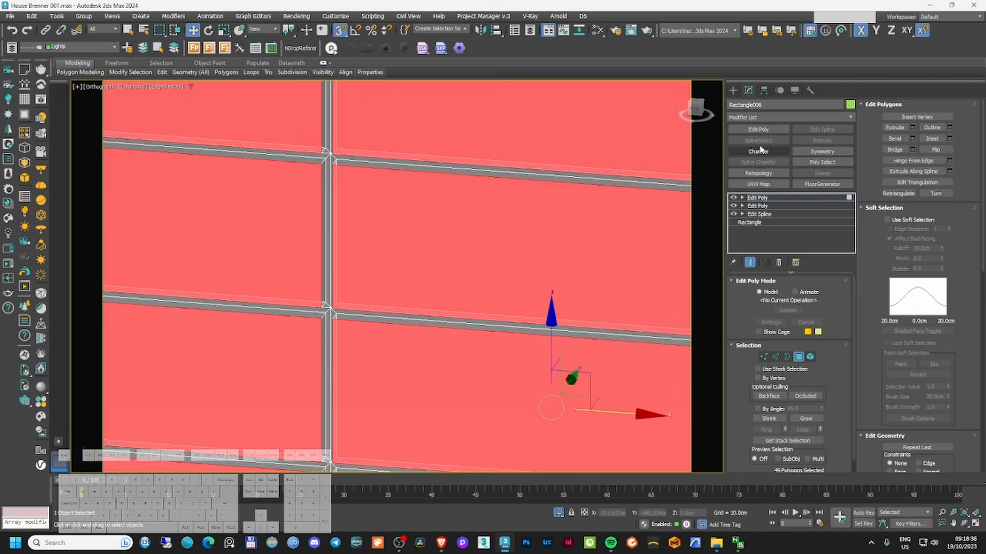
# - Add a Chamfer modifier to the block panel and inspect its bevels at a joint crossing
pyautogui.click(763, 117)
pyautogui.write('ch')
pyautogui.press('Return')
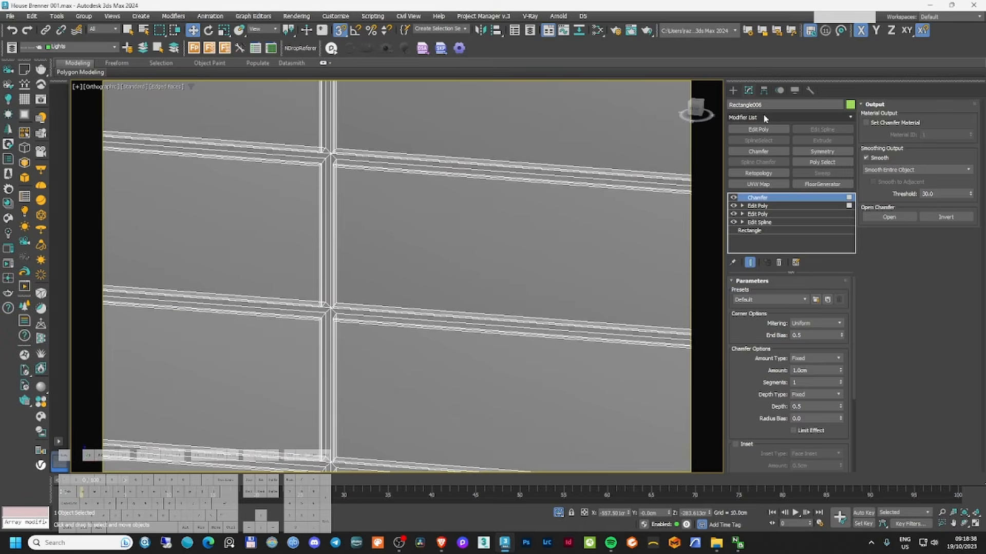
pyautogui.scroll(10, 315, 235)
pyautogui.scroll(-6, 321, 219)
pyautogui.scroll(5, 321, 219)
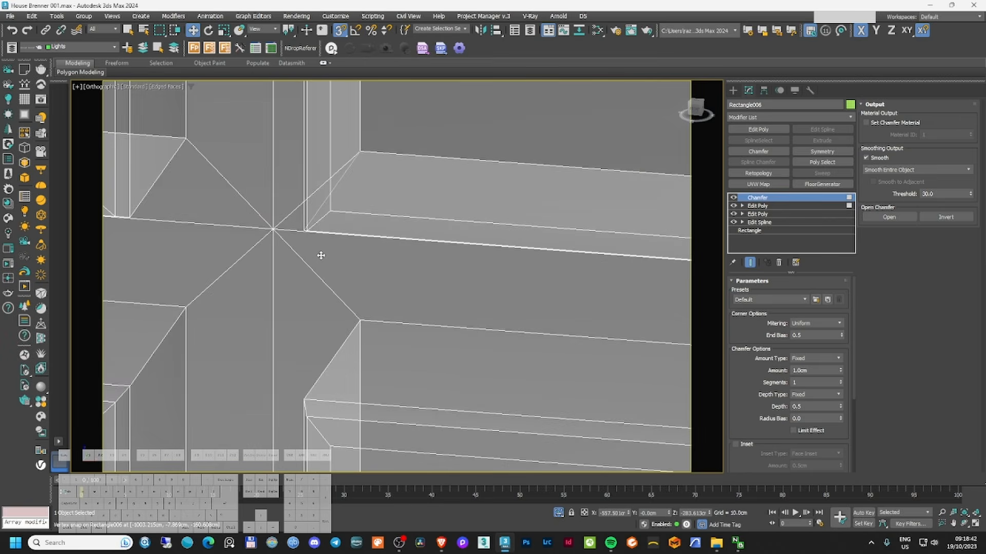
pyautogui.scroll(-4, 335, 266)
pyautogui.press('F3')
pyautogui.moveTo(745, 403); pyautogui.dragTo(749, 375)
pyautogui.press('F3')
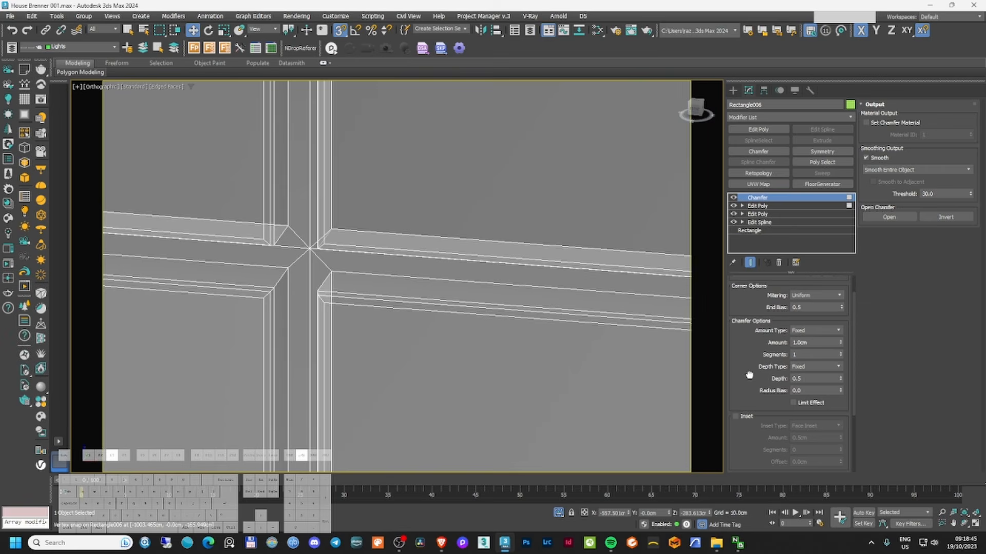
# - Insert a Poly Select modifier below the Chamfer and use polygon level with all the block faces selected
pyautogui.click(764, 207)
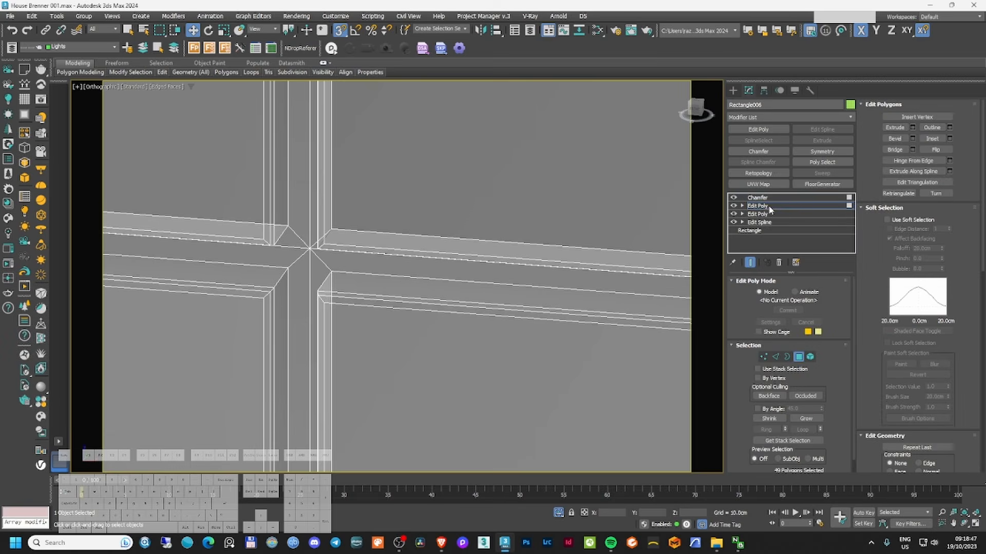
pyautogui.click(774, 117)
pyautogui.write('po')
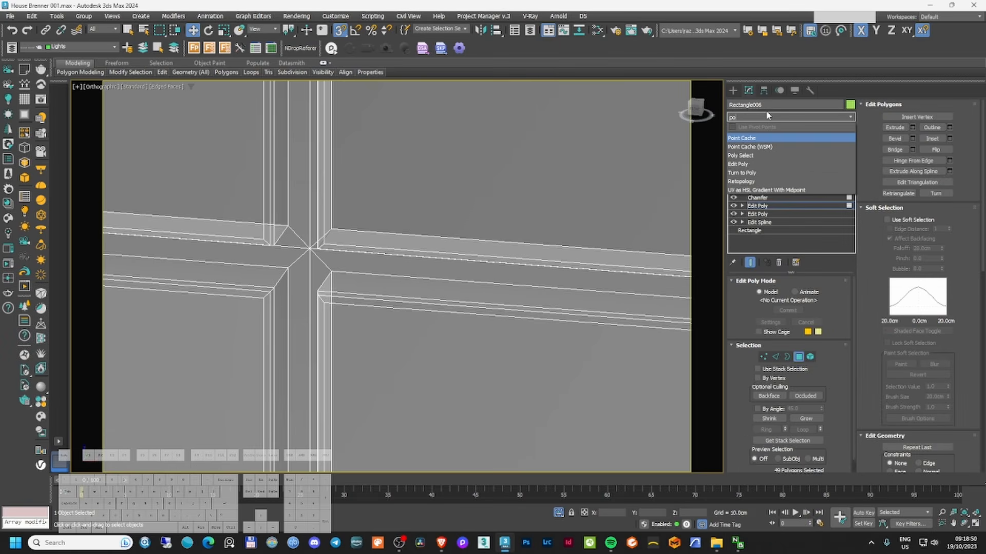
pyautogui.click(740, 155)
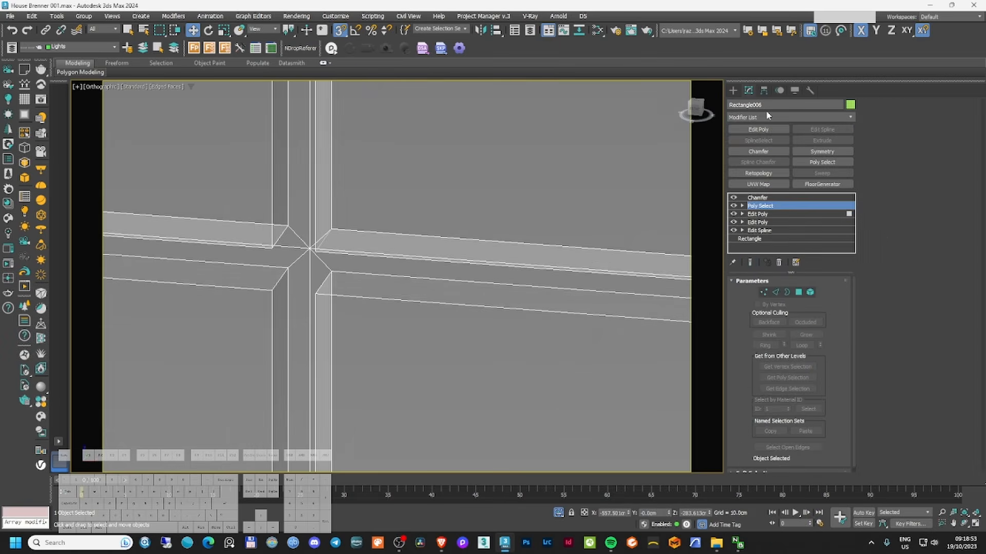
pyautogui.scroll(-5, 572, 302)
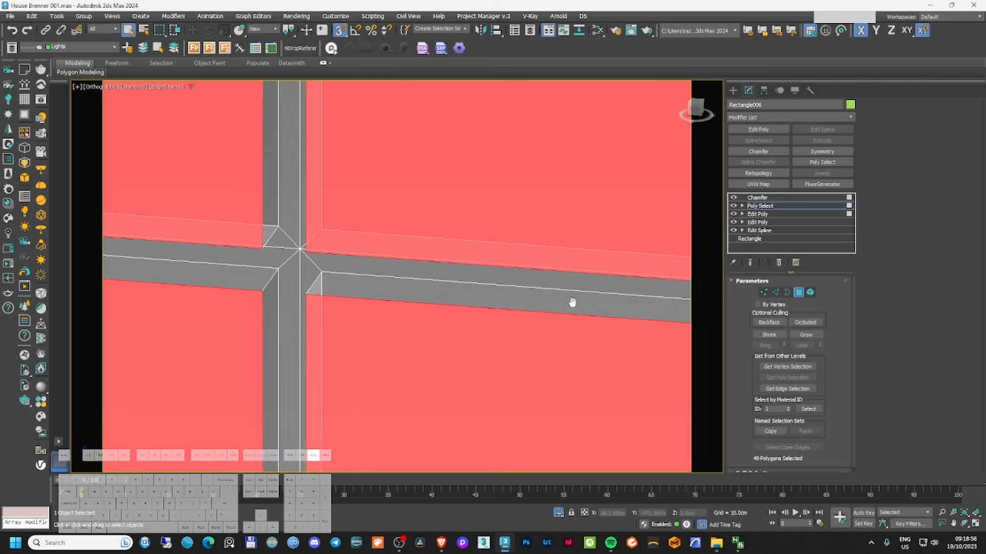
pyautogui.scroll(-3, 408, 341)
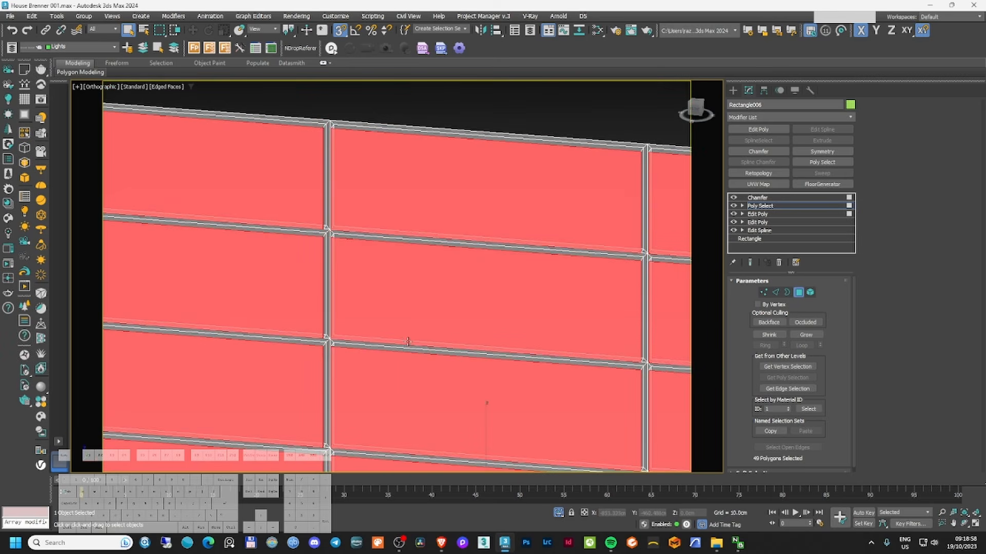
pyautogui.scroll(-6, 357, 242)
pyautogui.moveTo(403, 214); pyautogui.dragTo(154, 216, button='middle')
pyautogui.scroll(2, 154, 216)
pyautogui.scroll(3, 606, 277)
# - Set the Chamfer modifier's segments to 5 on the block panel
pyautogui.click(761, 198)
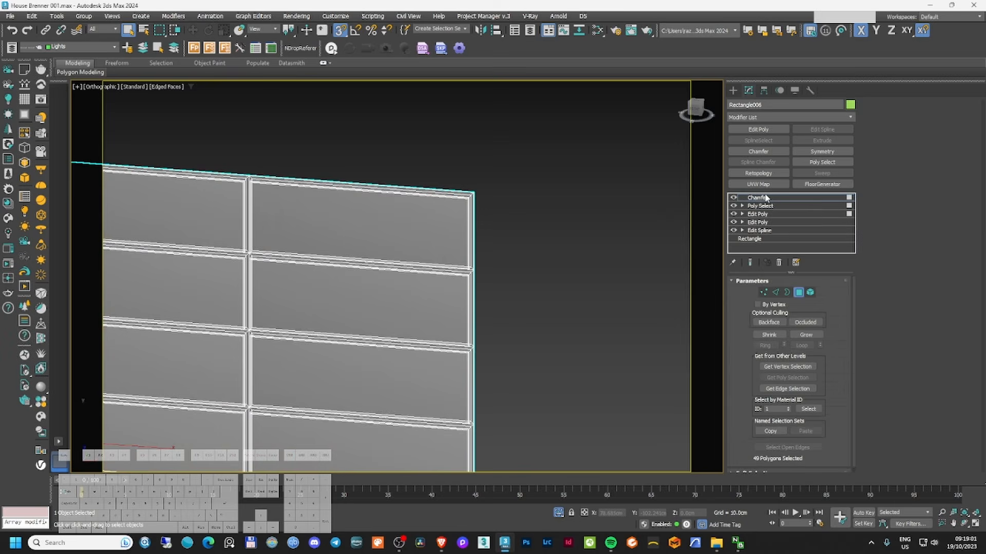
pyautogui.scroll(5, 477, 203)
pyautogui.scroll(4, 478, 202)
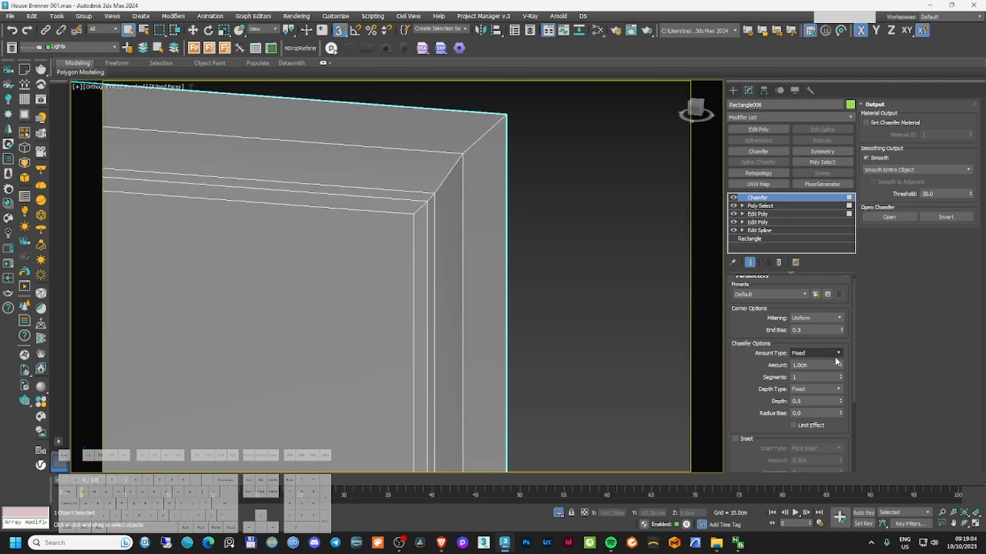
pyautogui.scroll(-5, 359, 256)
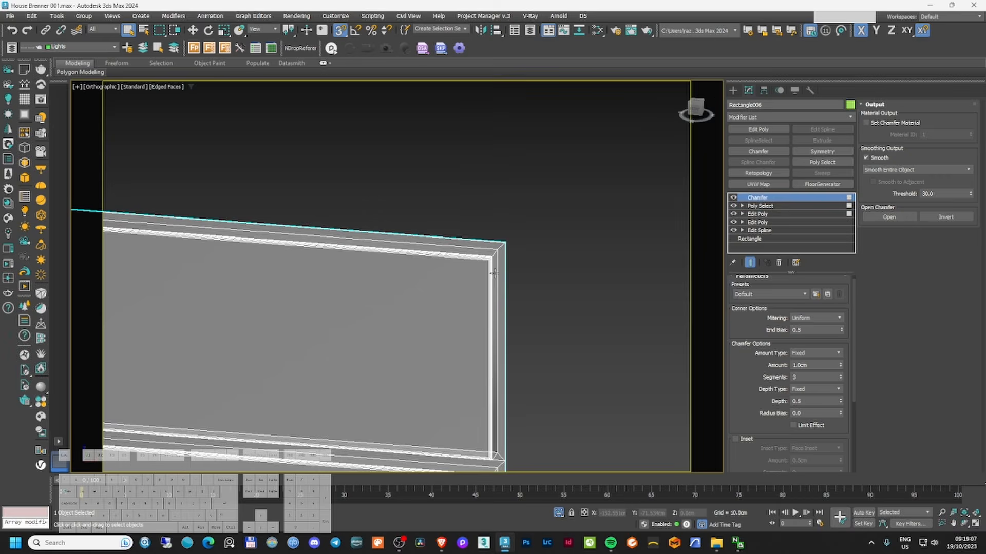
# - Bring back all the hidden scene objects in the camera view
pyautogui.rightClick(377, 288)
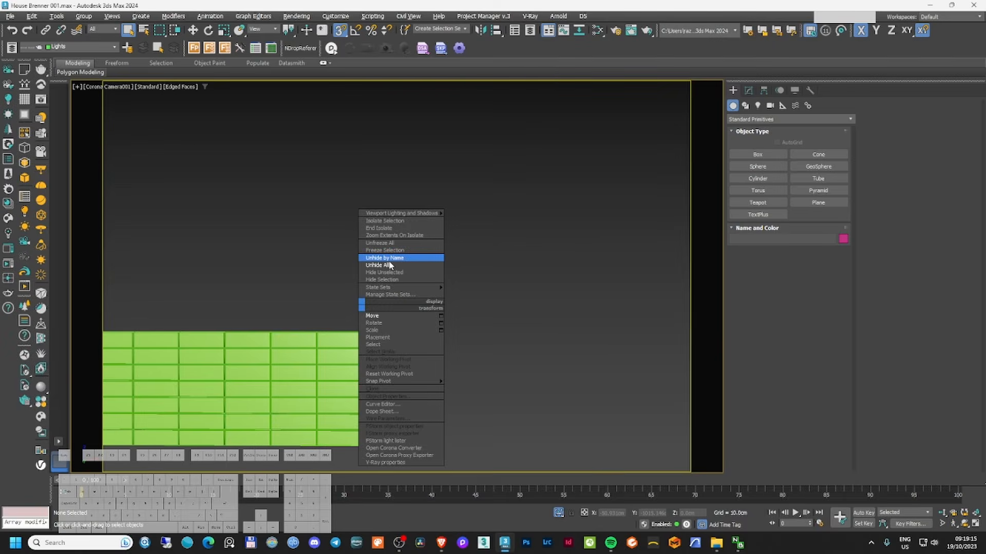
pyautogui.click(390, 270)
pyautogui.click(260, 317)
pyautogui.rightClick(328, 302)
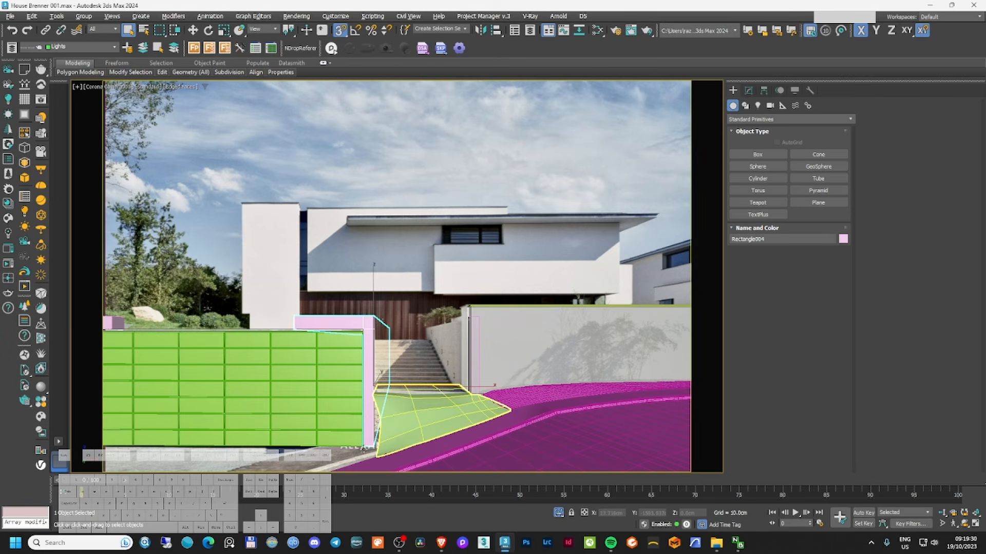
# - Isolate the block wall panel, the green entrance surface and the curved strip, and show them from the top
pyautogui.click(340, 442)
pyautogui.keyDown('ctrl'); pyautogui.click(370, 465); pyautogui.keyUp('ctrl')
pyautogui.keyDown('ctrl'); pyautogui.click(386, 444); pyautogui.keyUp('ctrl')
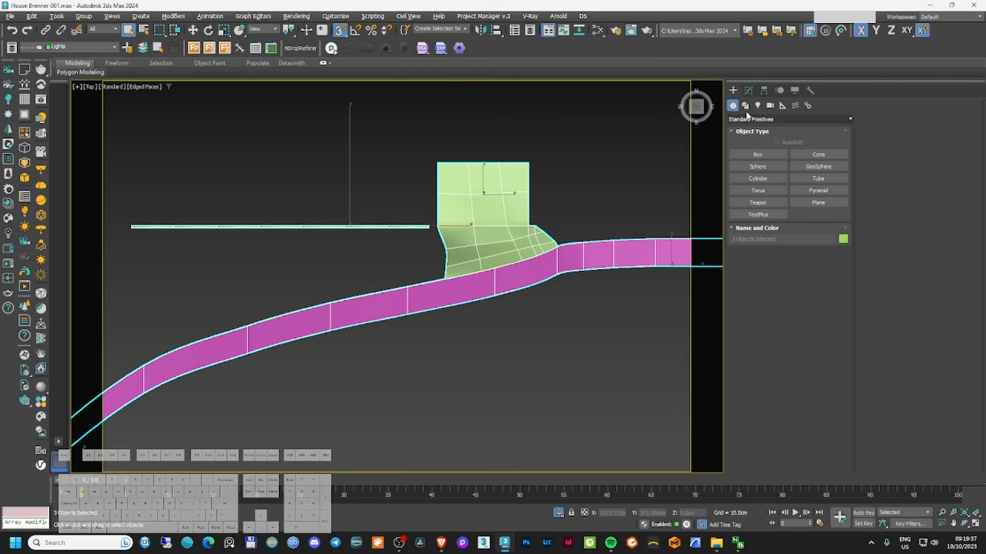
# - Draw a line from the block wall's near end to the green surface's corner and along the curved strip's wall-side edge
pyautogui.click(745, 105)
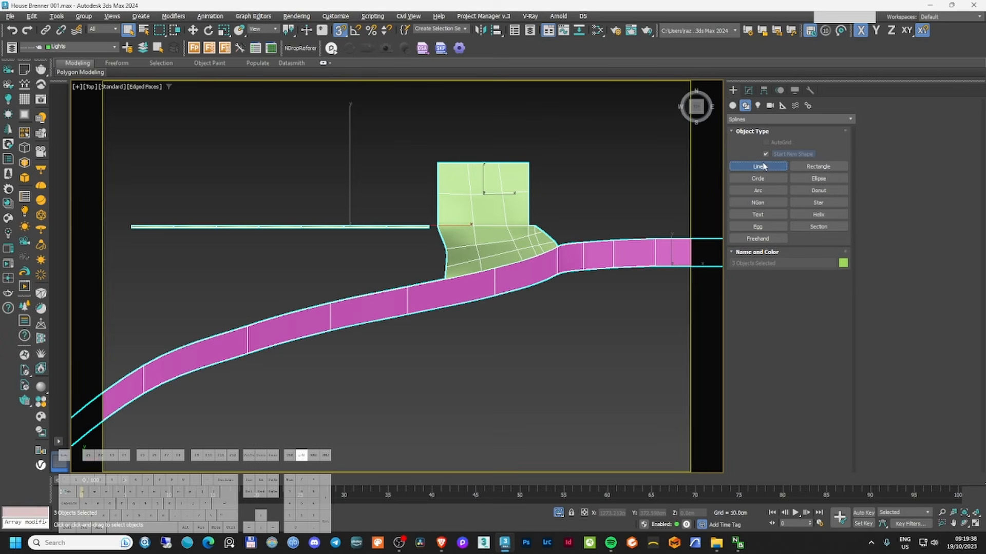
pyautogui.click(763, 167)
pyautogui.scroll(3, 452, 244)
pyautogui.click(404, 216)
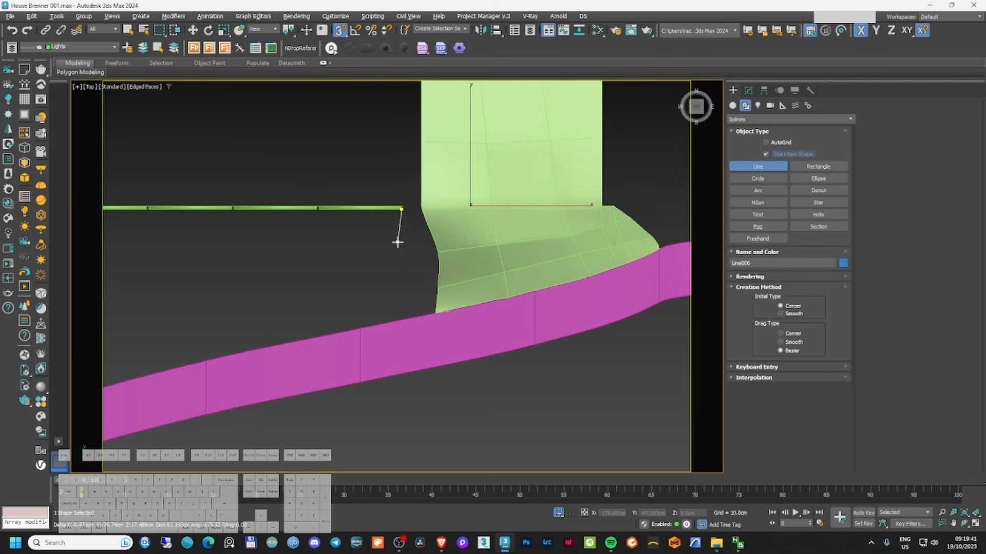
pyautogui.click(365, 259)
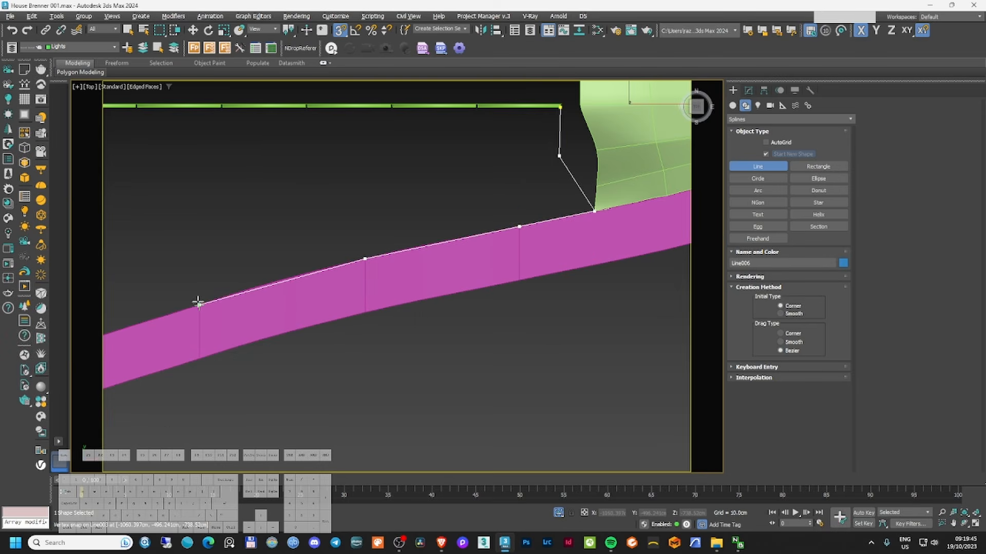
pyautogui.click(199, 303)
pyautogui.moveTo(169, 302); pyautogui.dragTo(455, 211, button='middle')
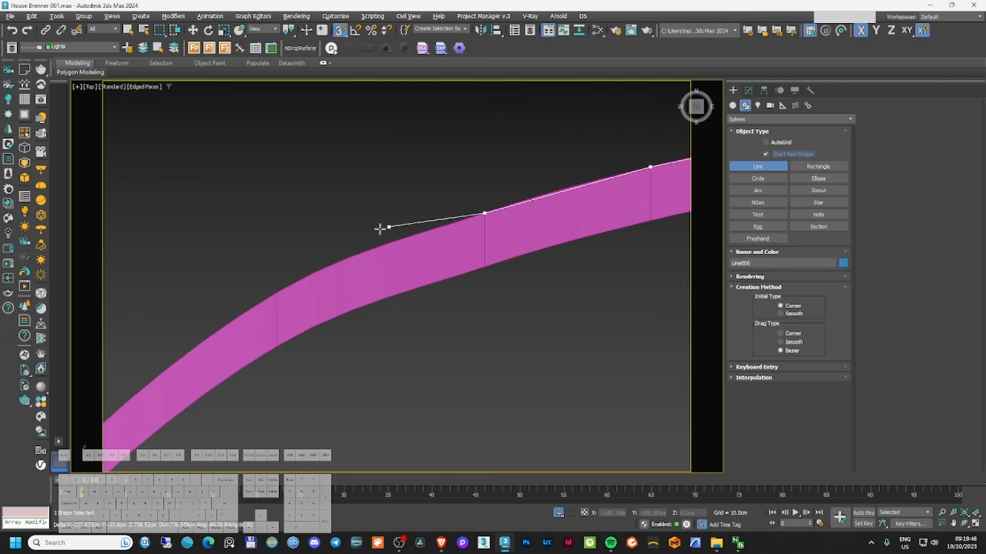
pyautogui.click(275, 288)
pyautogui.moveTo(262, 291); pyautogui.dragTo(409, 178, button='middle')
pyautogui.scroll(-2, 280, 244)
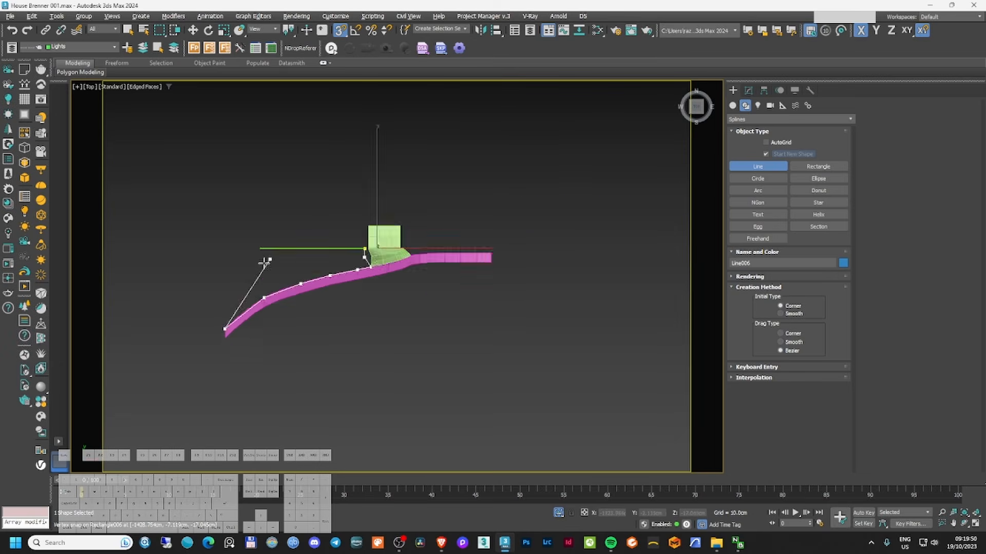
# - Continue the line to the block wall's far end and close it as a spline at its first vertex
pyautogui.scroll(3, 287, 205)
pyautogui.scroll(5, 564, 217)
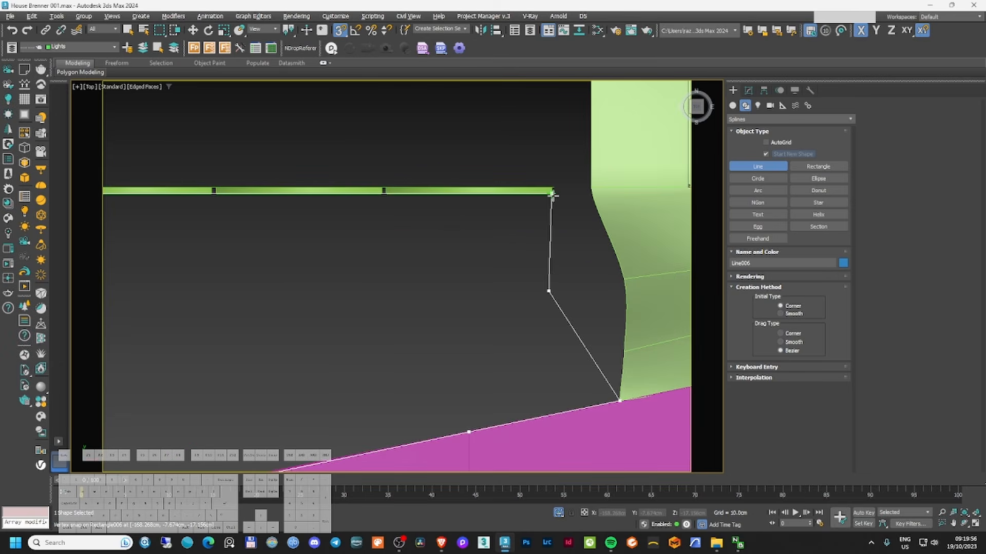
pyautogui.click(553, 195)
pyautogui.click(471, 295)
# - Lower the outline's two vertices at the block wall's near end to the base of the wall
pyautogui.scroll(-7, 462, 278)
pyautogui.keyDown('alt'); pyautogui.moveTo(452, 277); pyautogui.dragTo(528, 195, button='middle'); pyautogui.keyUp('alt')
pyautogui.click(748, 91)
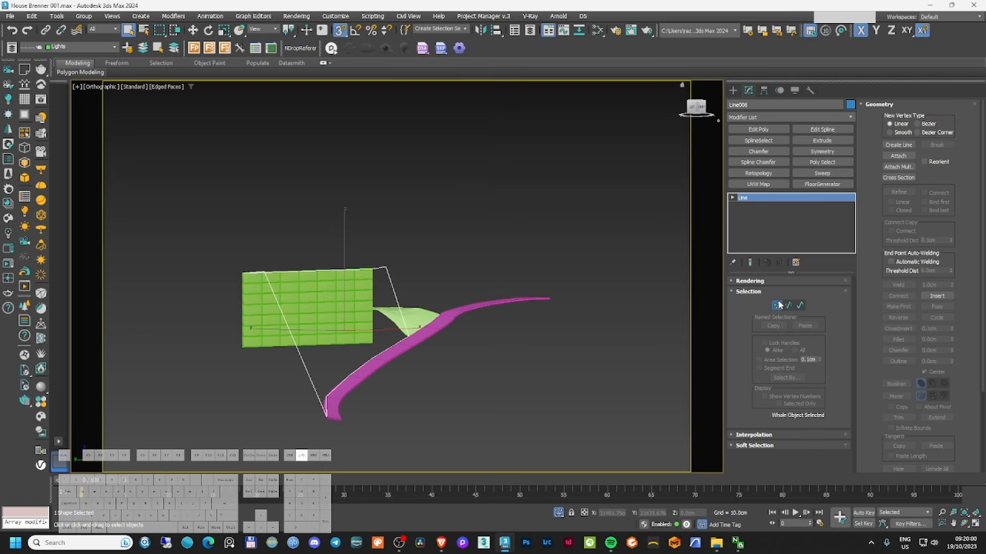
pyautogui.click(780, 305)
pyautogui.press('F3')
pyautogui.moveTo(316, 229); pyautogui.dragTo(452, 313)
pyautogui.scroll(3, 393, 272)
pyautogui.rightClick(367, 251)
pyautogui.click(378, 262)
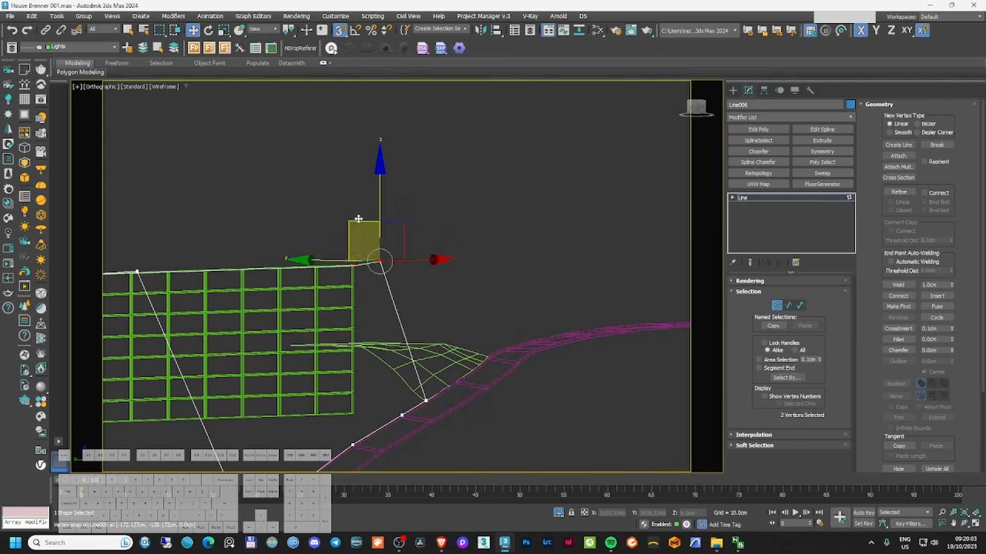
pyautogui.moveTo(380, 196); pyautogui.dragTo(357, 390)
pyautogui.scroll(5, 358, 408)
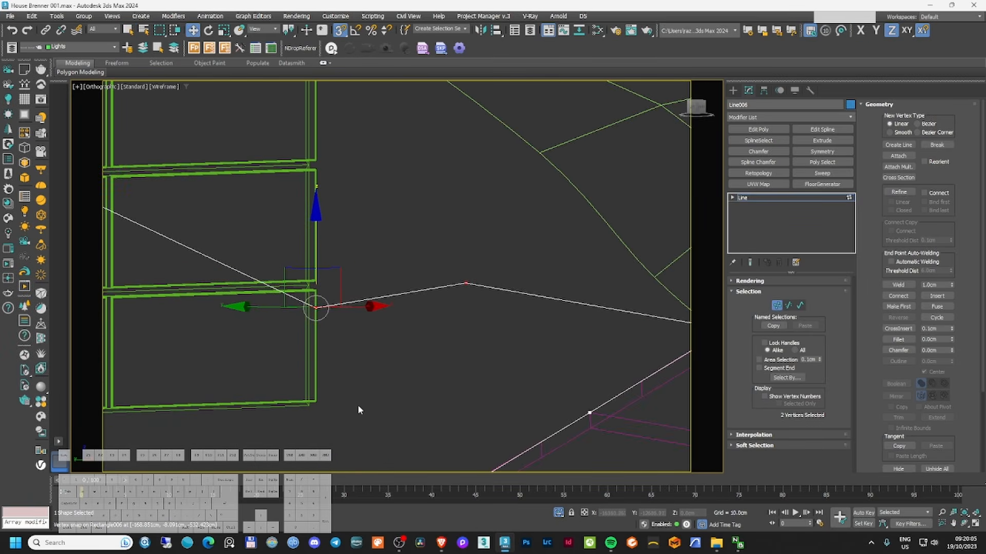
pyautogui.moveTo(317, 298); pyautogui.dragTo(317, 402)
# - Lower the outline's vertices at the block wall's far end to the base of the wall
pyautogui.scroll(-8, 478, 359)
pyautogui.moveTo(277, 231); pyautogui.dragTo(354, 293)
pyautogui.scroll(3, 267, 245)
pyautogui.moveTo(392, 252); pyautogui.dragTo(371, 308)
pyautogui.scroll(7, 333, 441)
pyautogui.scroll(-4, 368, 380)
pyautogui.moveTo(310, 341); pyautogui.dragTo(309, 300)
# - Turn off snapping and lower the intermediate vertex between the wall's far end and the end of the curved strip
pyautogui.keyDown('alt'); pyautogui.moveTo(359, 329); pyautogui.dragTo(359, 302, button='middle'); pyautogui.keyUp('alt')
pyautogui.scroll(-4, 387, 308)
pyautogui.scroll(3, 354, 288)
pyautogui.moveTo(359, 262); pyautogui.dragTo(318, 283)
pyautogui.click(343, 31)
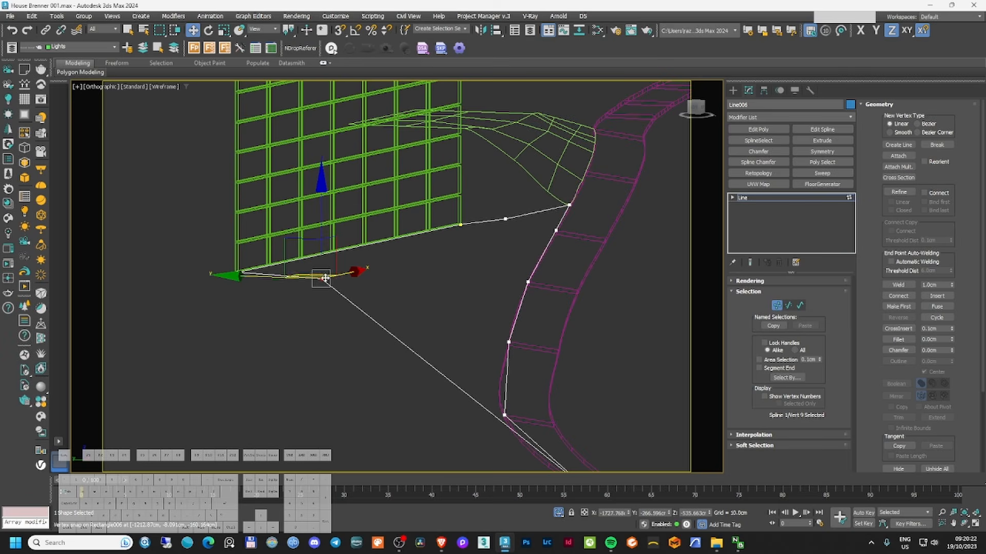
pyautogui.moveTo(322, 219)
pyautogui.mouseDown()
pyautogui.moveTo(261, 273)
pyautogui.moveTo(283, 257)
pyautogui.mouseUp()
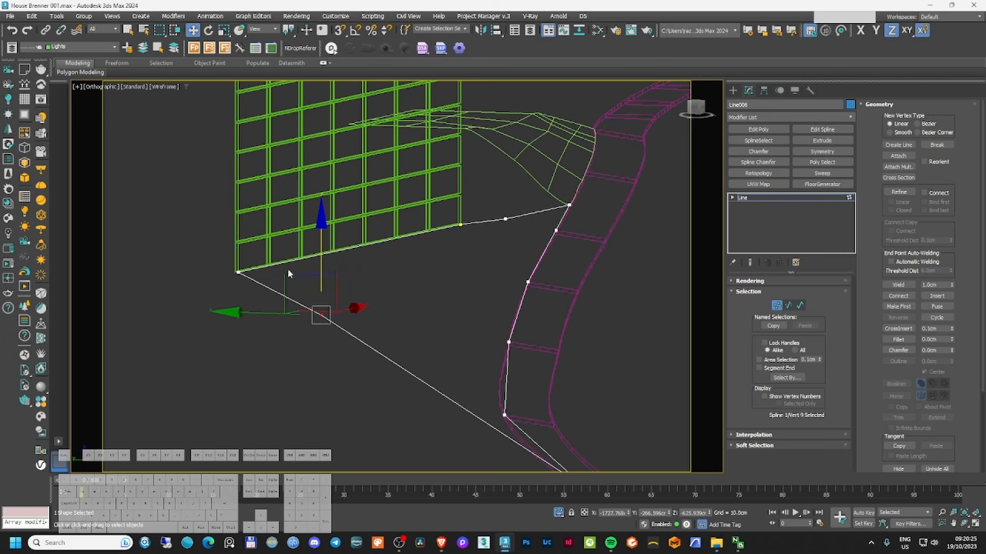
# - Isolate the ground outline and show the whole shape in the top wireframe view
pyautogui.moveTo(288, 274)
pyautogui.keyDown('alt'); pyautogui.mouseDown(button='middle')
pyautogui.moveTo(378, 297)
pyautogui.moveTo(306, 312)
pyautogui.moveTo(398, 337)
pyautogui.moveTo(359, 324)
pyautogui.moveTo(456, 323)
pyautogui.moveTo(450, 347)
pyautogui.moveTo(418, 363)
pyautogui.mouseUp(button='middle'); pyautogui.keyUp('alt')
pyautogui.press('F3')
pyautogui.press('F3')
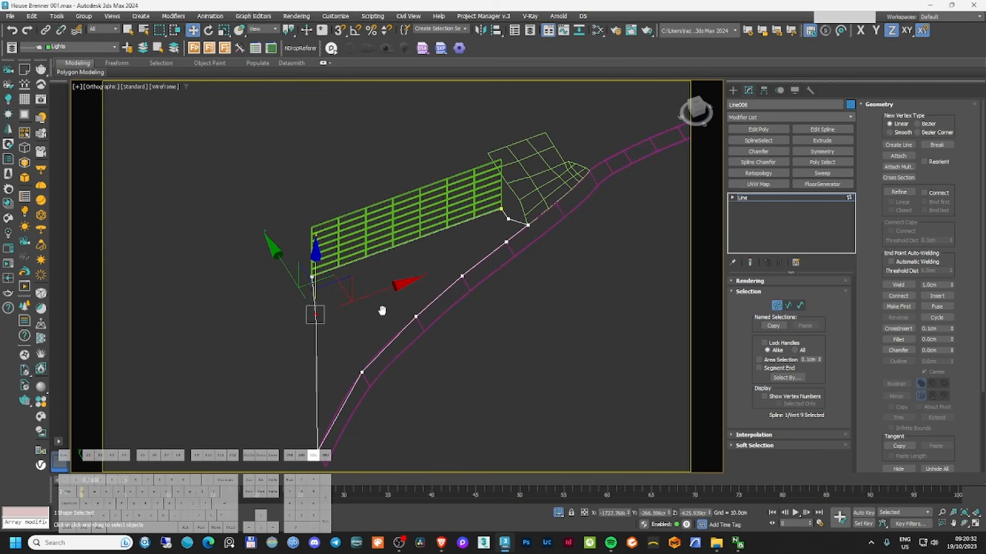
pyautogui.keyDown('alt'); pyautogui.moveTo(382, 311); pyautogui.dragTo(328, 304, button='middle'); pyautogui.keyUp('alt')
pyautogui.hotkey('alt', 'q')
pyautogui.keyDown('alt'); pyautogui.moveTo(396, 329); pyautogui.dragTo(399, 343, button='middle'); pyautogui.keyUp('alt')
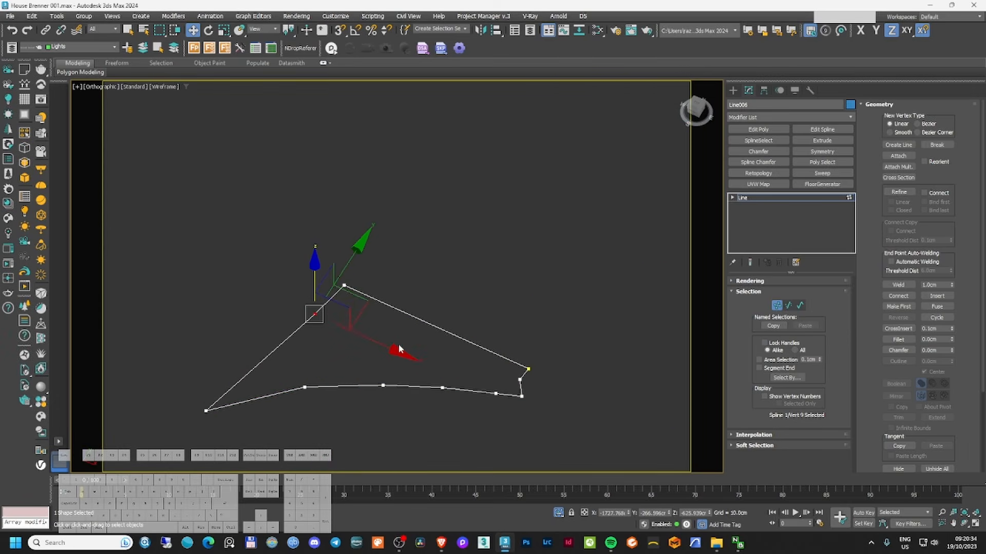
pyautogui.press('t')
pyautogui.press('z')
pyautogui.scroll(-3, 404, 340)
pyautogui.moveTo(391, 290); pyautogui.dragTo(481, 255, button='middle')
pyautogui.scroll(-8, 481, 255)
pyautogui.scroll(5, 363, 285)
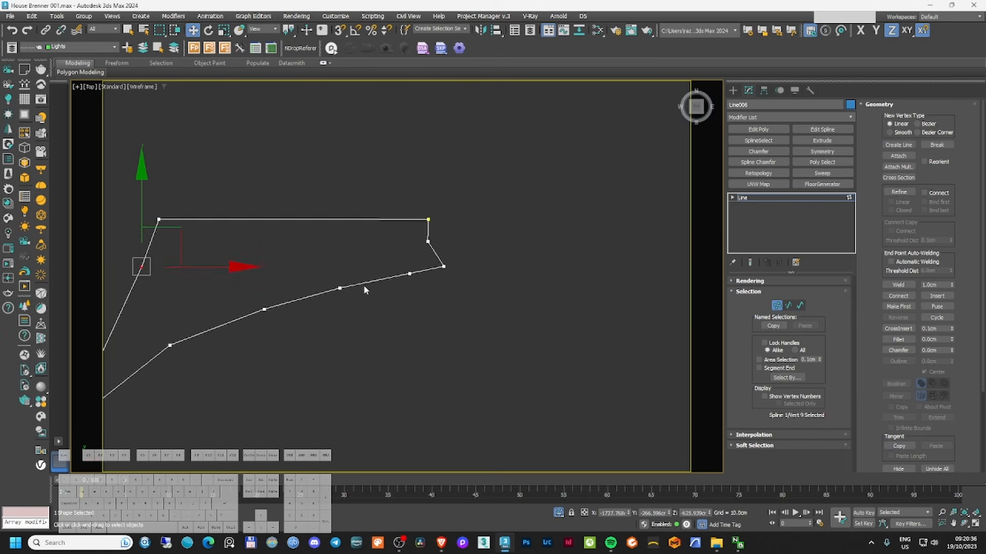
pyautogui.moveTo(363, 285); pyautogui.dragTo(470, 299, button='middle')
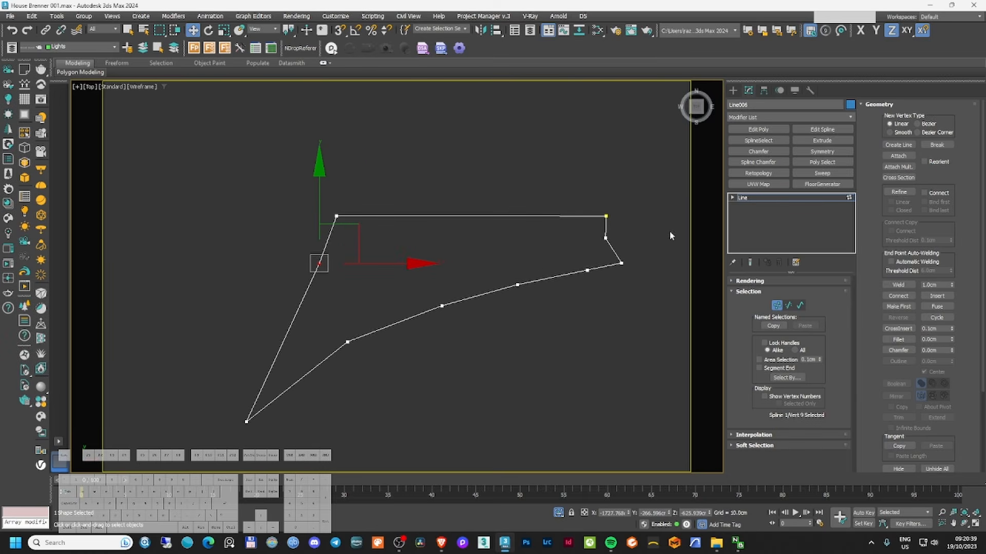
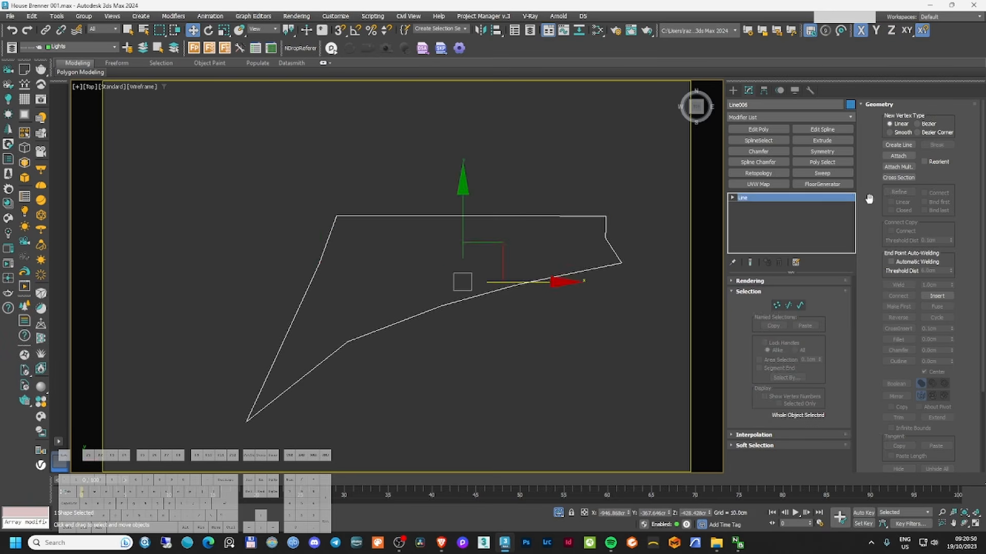
# - Refine the outline with extra vertices along its wall-side edge and on both of its end edges
pyautogui.click(898, 192)
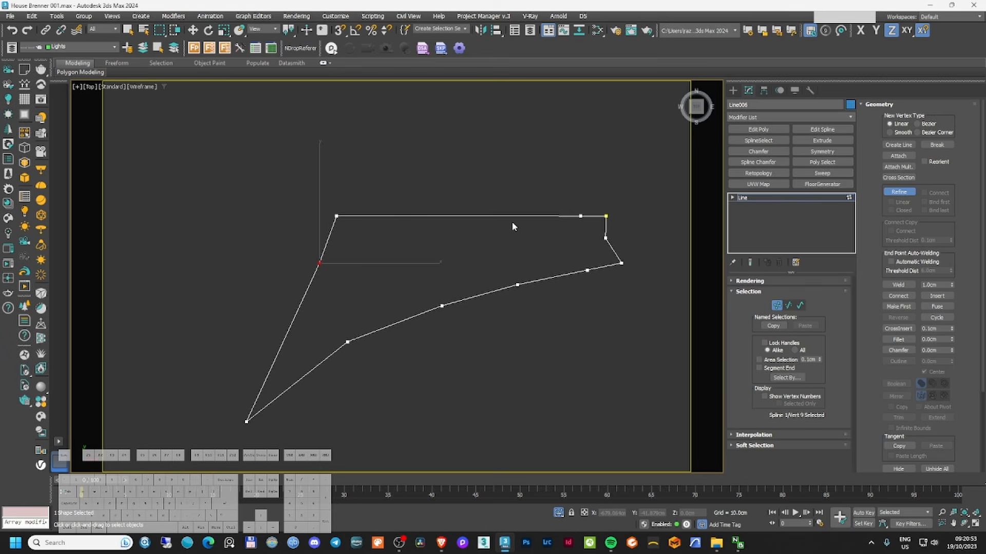
pyautogui.click(373, 217)
pyautogui.rightClick(518, 310)
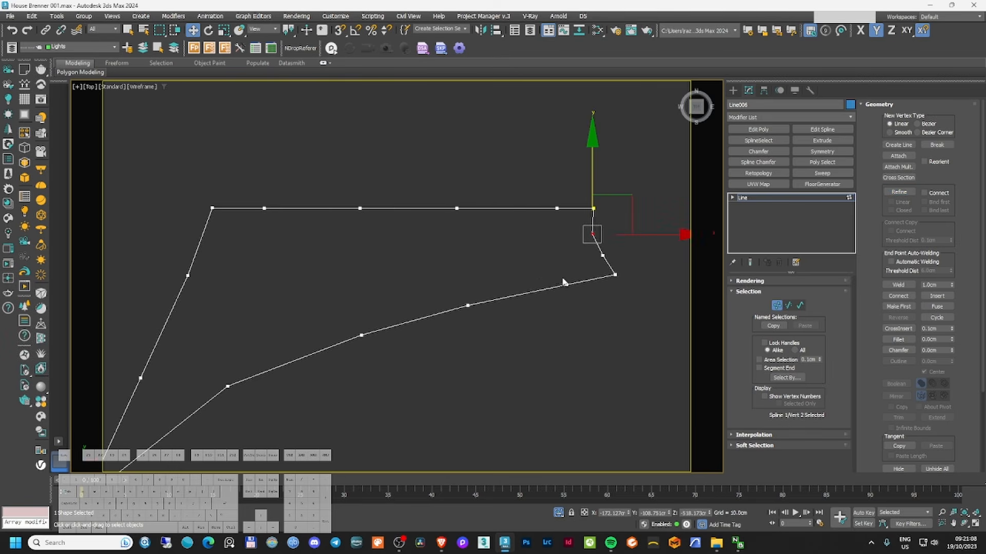
# - Unhide all scene objects and isolate the outline together with the curved strip
pyautogui.rightClick(558, 273)
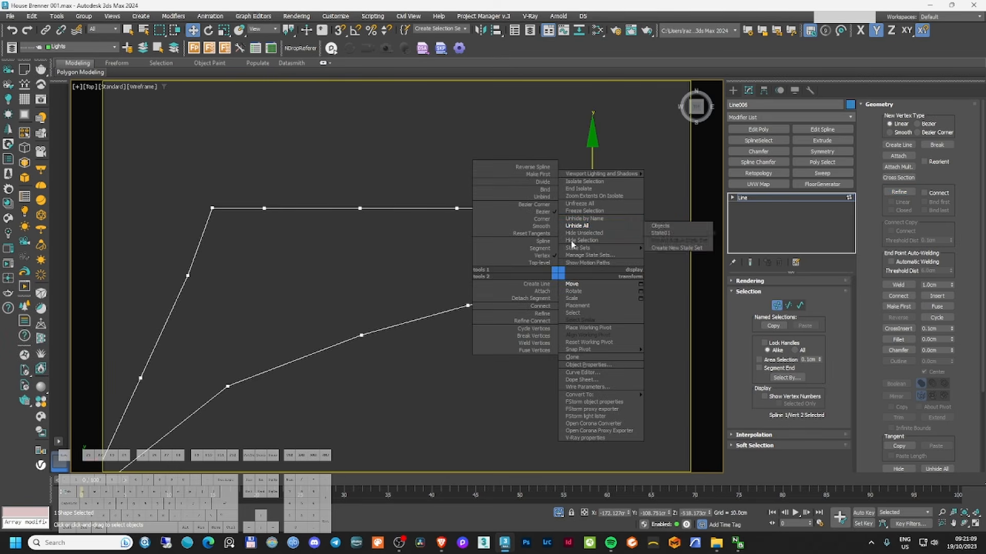
pyautogui.click(575, 226)
pyautogui.moveTo(474, 310); pyautogui.dragTo(461, 287, button='middle')
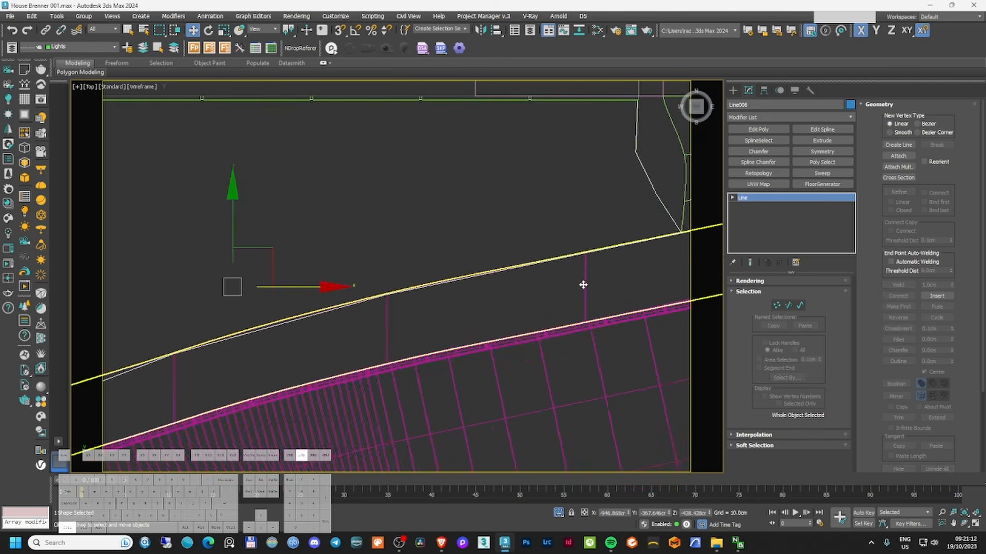
pyautogui.scroll(-5, 395, 277)
pyautogui.click(416, 339)
pyautogui.click(415, 339)
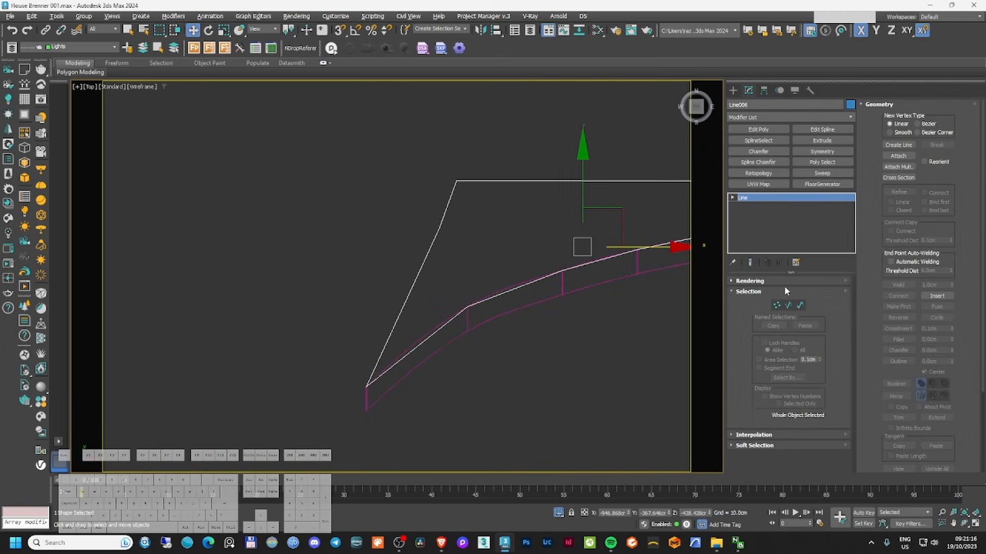
# - Convert the outline's vertices along the curved strip to Smooth so the line follows the strip's edge
pyautogui.click(776, 307)
pyautogui.scroll(5, 488, 312)
pyautogui.moveTo(441, 283); pyautogui.dragTo(494, 323)
pyautogui.rightClick(520, 316)
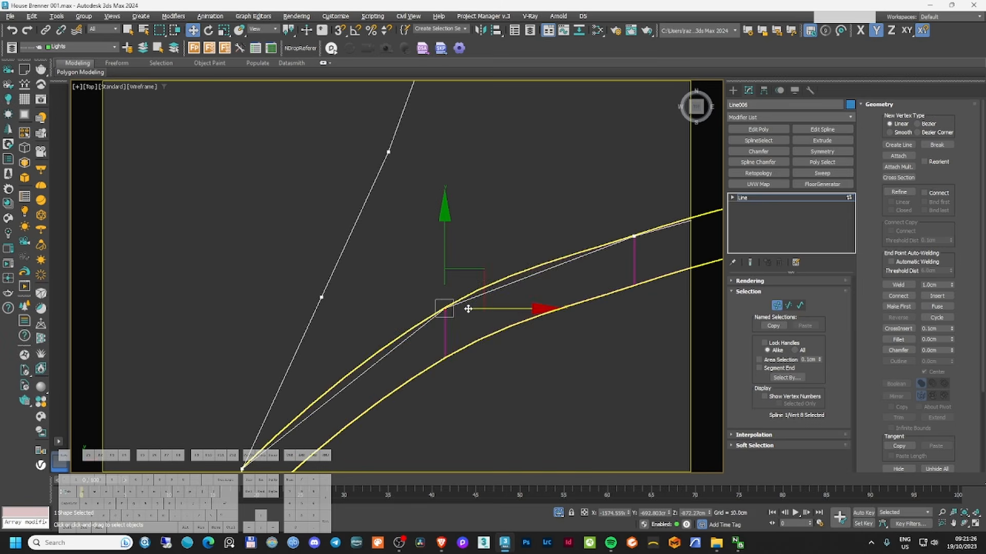
pyautogui.rightClick(465, 304)
pyautogui.click(453, 250)
pyautogui.rightClick(465, 293)
pyautogui.click(453, 246)
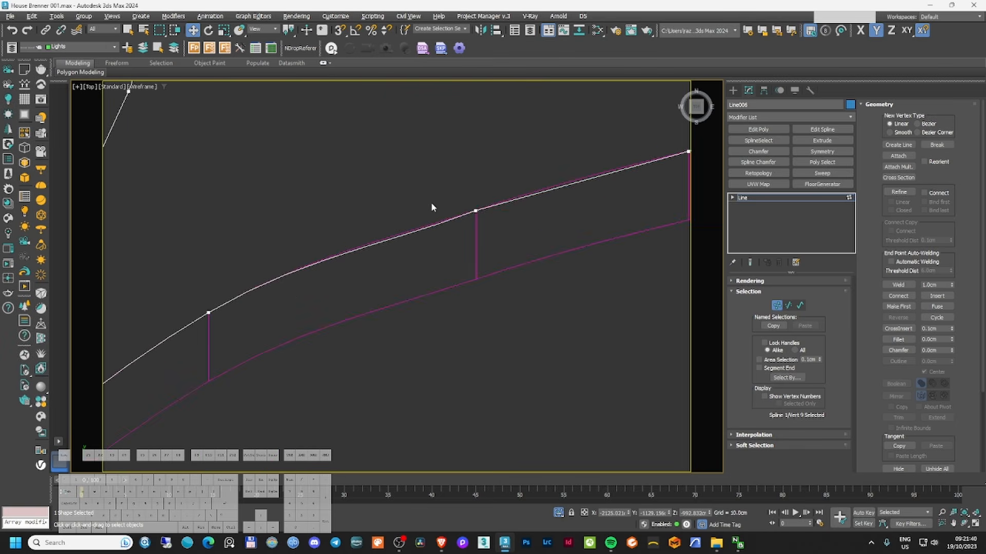
pyautogui.rightClick(480, 208)
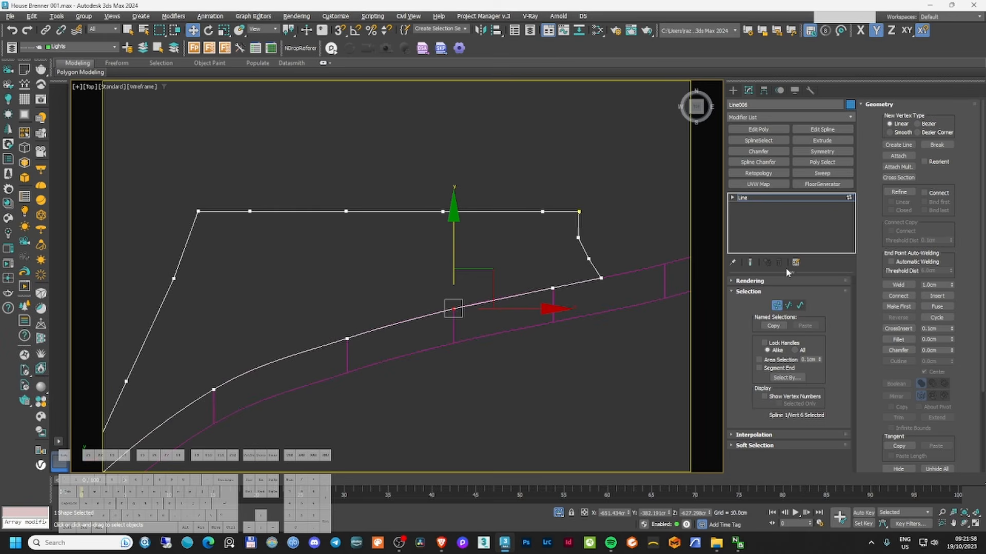
# - Examine in shaded mode from several angles how the outline fits against the curved strip's edge
pyautogui.scroll(8, 547, 288)
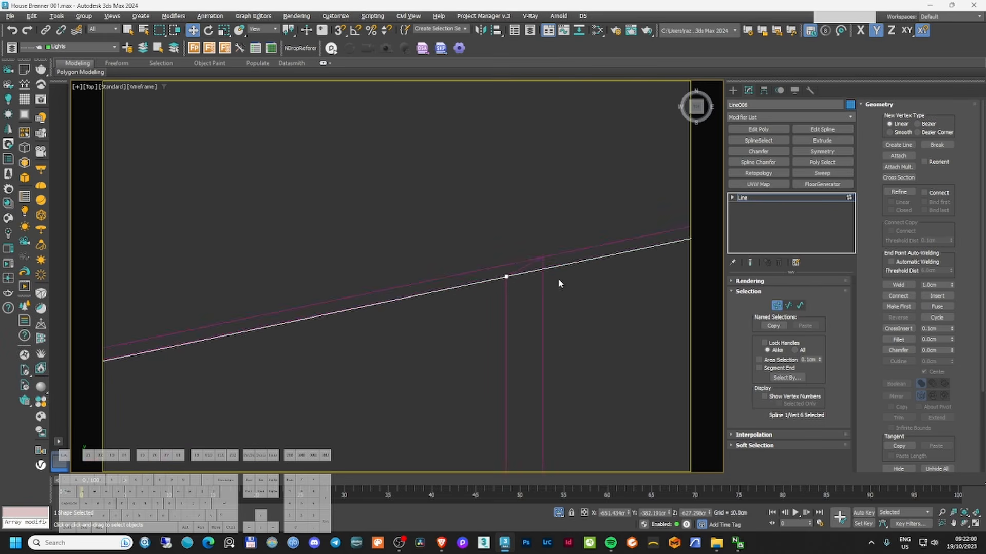
pyautogui.press('F3')
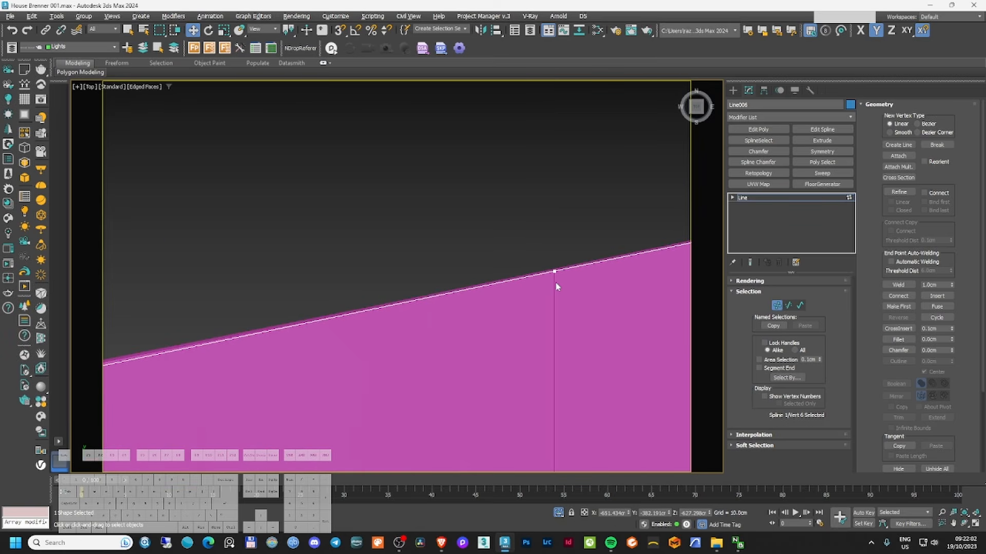
pyautogui.scroll(-6, 542, 279)
pyautogui.keyDown('alt'); pyautogui.moveTo(543, 279); pyautogui.dragTo(588, 217, button='middle'); pyautogui.keyUp('alt')
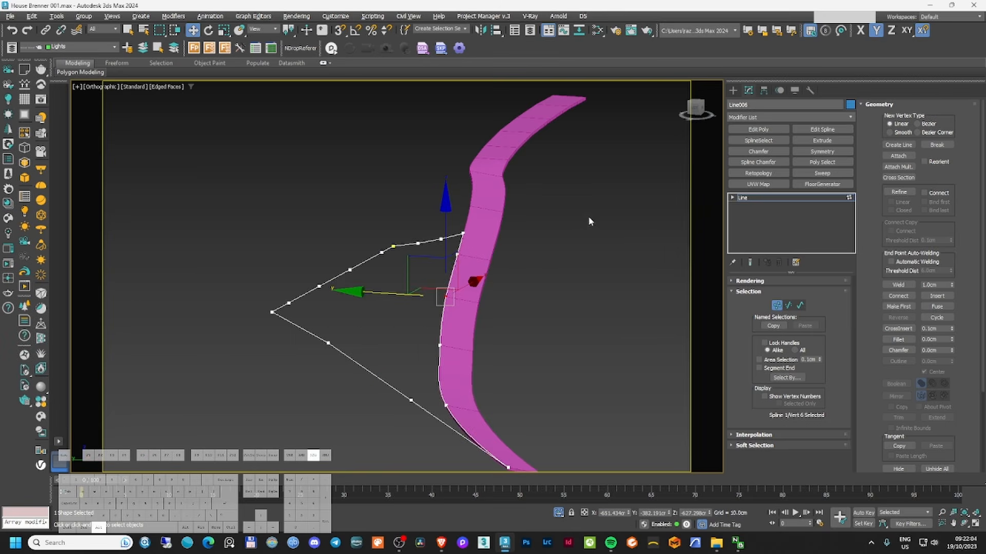
pyautogui.scroll(5, 460, 266)
pyautogui.keyDown('alt'); pyautogui.moveTo(460, 267); pyautogui.dragTo(532, 320, button='middle'); pyautogui.keyUp('alt')
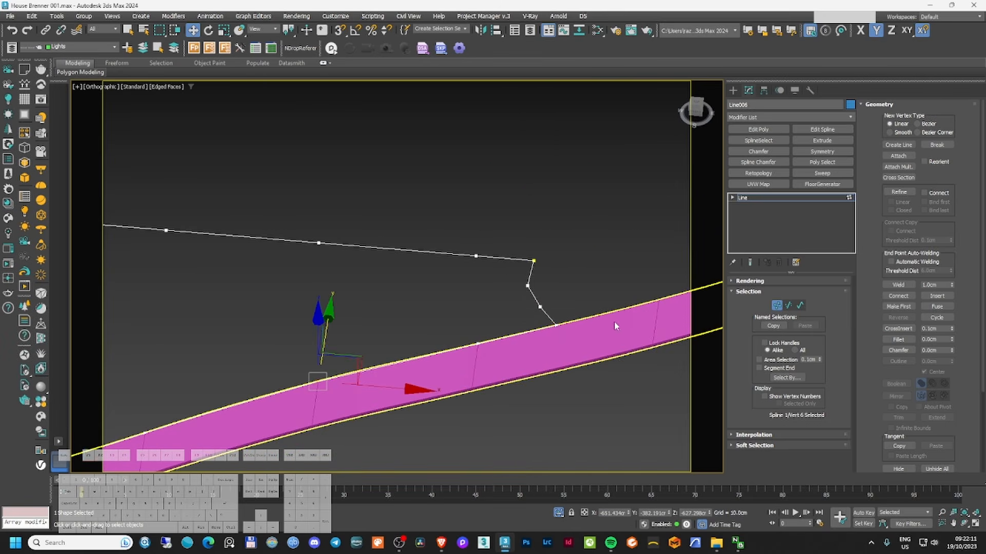
pyautogui.keyDown('alt'); pyautogui.moveTo(614, 322); pyautogui.dragTo(580, 318, button='middle'); pyautogui.keyUp('alt')
# - Isolate the smoothed outline without the curved strip and frame it from the top
pyautogui.press('t')
pyautogui.press('z')
pyautogui.scroll(-10, 517, 286)
pyautogui.scroll(5, 522, 282)
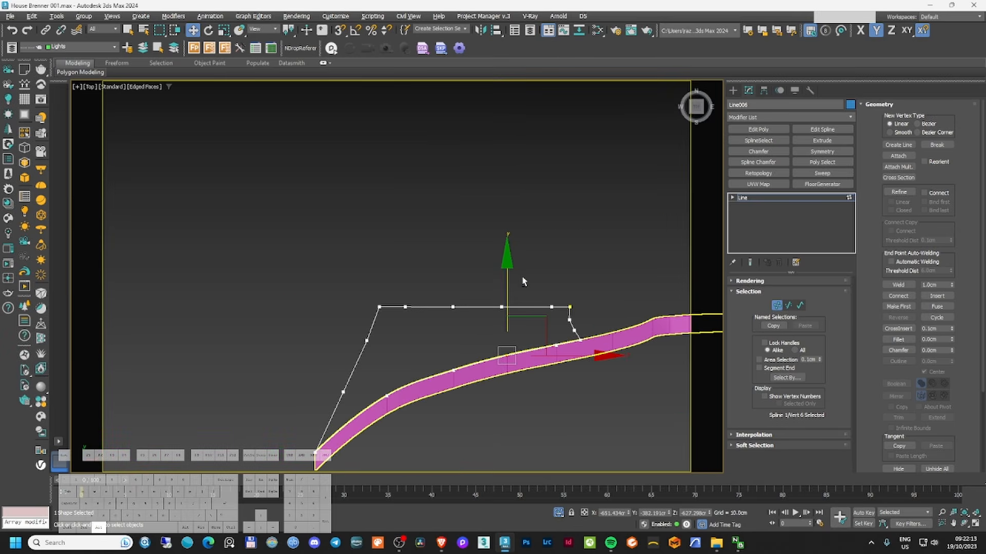
pyautogui.scroll(4, 522, 281)
pyautogui.scroll(-2, 517, 270)
pyautogui.scroll(1, 613, 265)
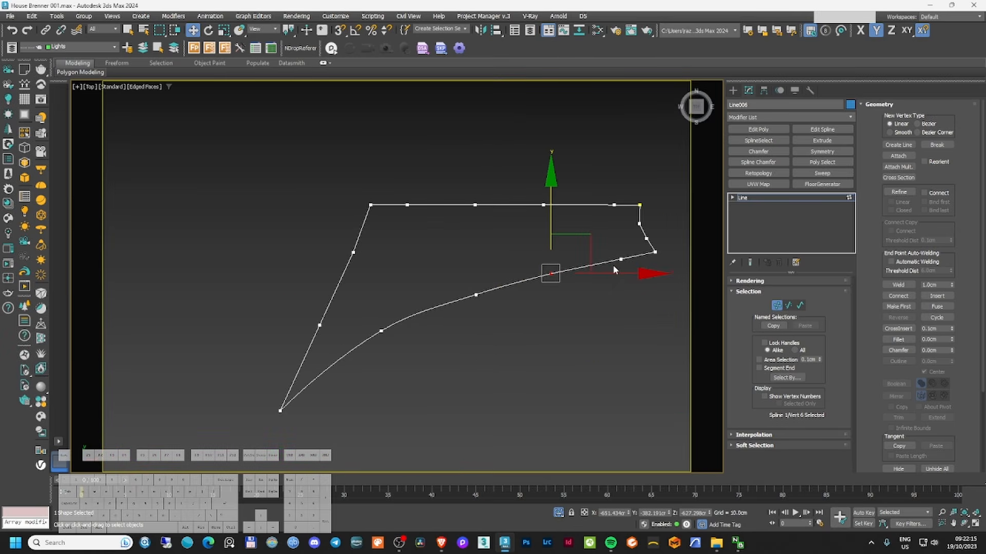
# - Create four cross lines at segment level, joining the wall-side vertices to the opposite vertices on the curved edge
pyautogui.click(791, 306)
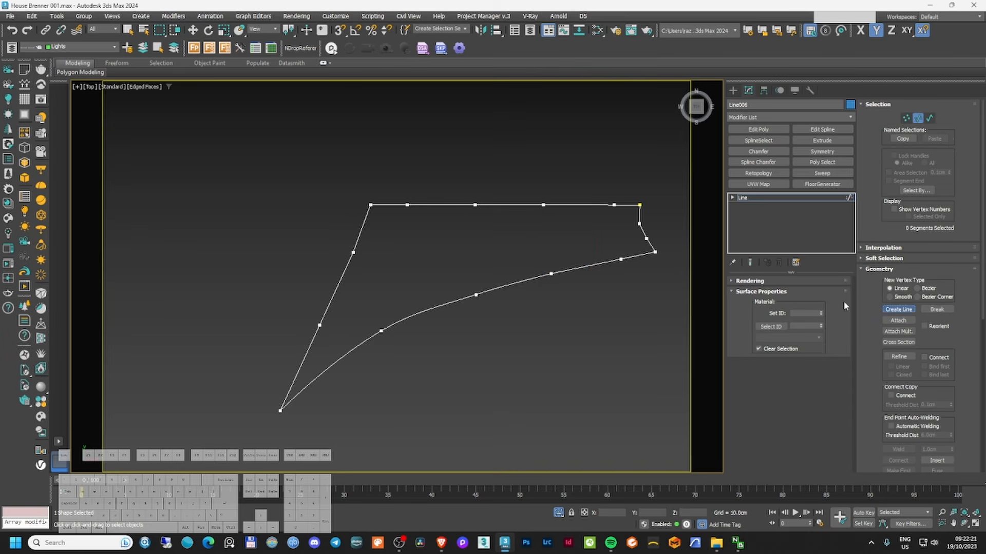
pyautogui.scroll(2, 555, 194)
pyautogui.click(635, 209)
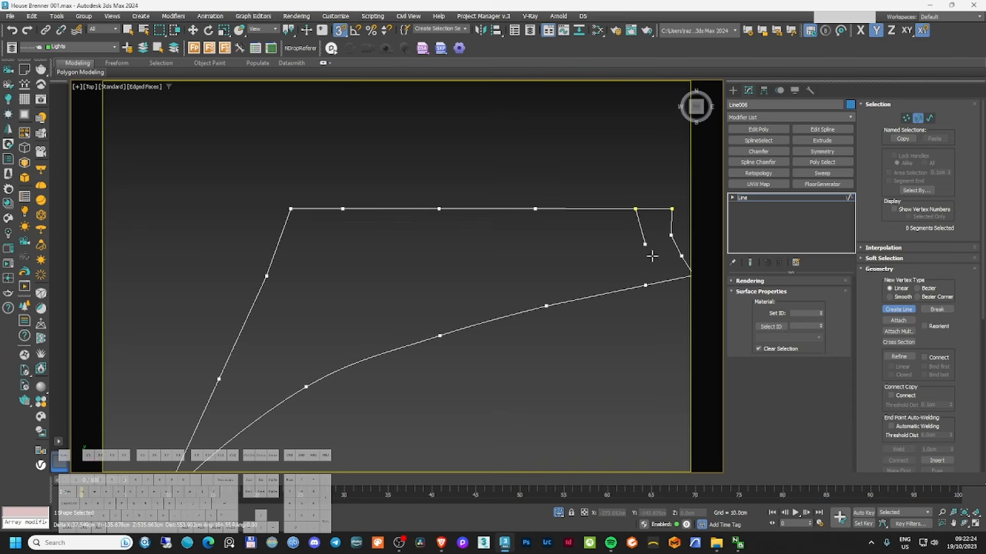
pyautogui.click(645, 285)
pyautogui.rightClick(560, 221)
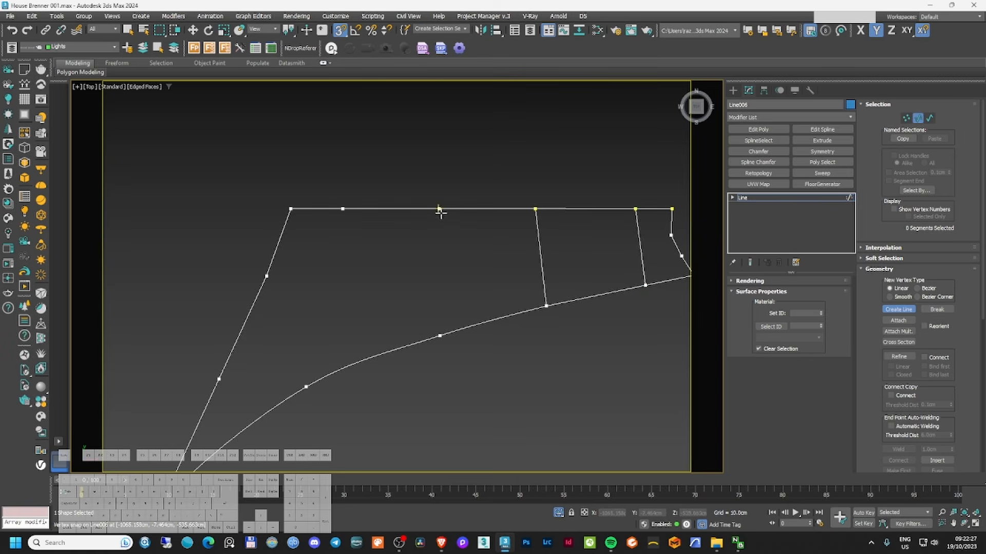
pyautogui.click(439, 209)
pyautogui.click(440, 335)
pyautogui.click(342, 209)
pyautogui.click(307, 387)
pyautogui.rightClick(579, 264)
pyautogui.moveTo(585, 262); pyautogui.dragTo(566, 267, button='middle')
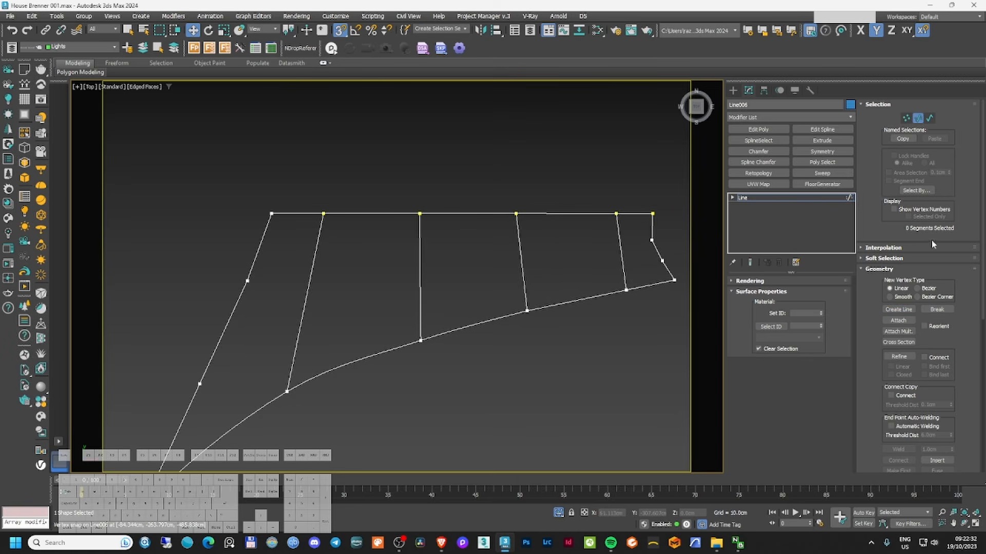
# - Refine each of the four cross lines with two intermediate vertices at vertex level
pyautogui.click(906, 118)
pyautogui.click(899, 191)
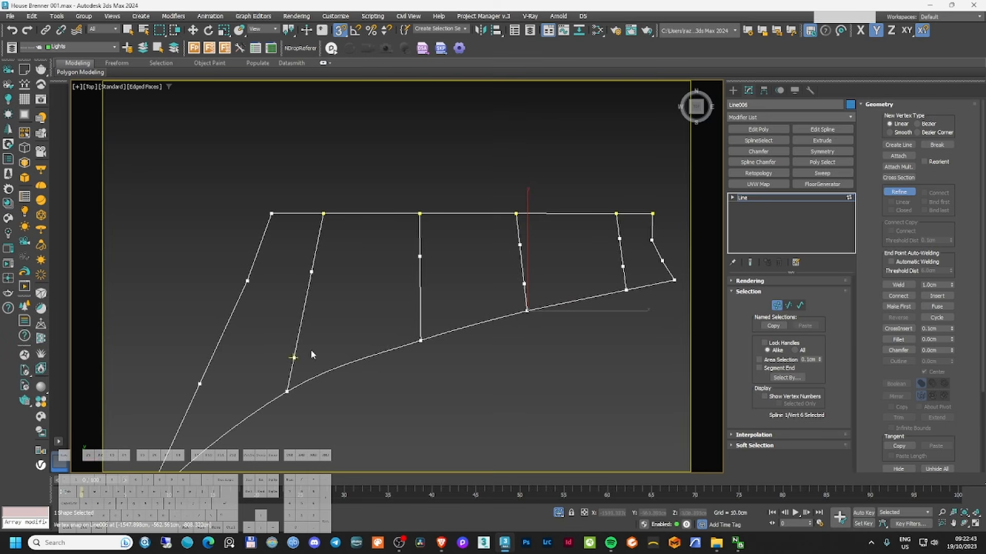
pyautogui.scroll(-4, 454, 308)
pyautogui.keyDown('alt'); pyautogui.moveTo(456, 309); pyautogui.dragTo(557, 297, button='middle'); pyautogui.keyUp('alt')
pyautogui.scroll(7, 481, 307)
pyautogui.scroll(2, 557, 297)
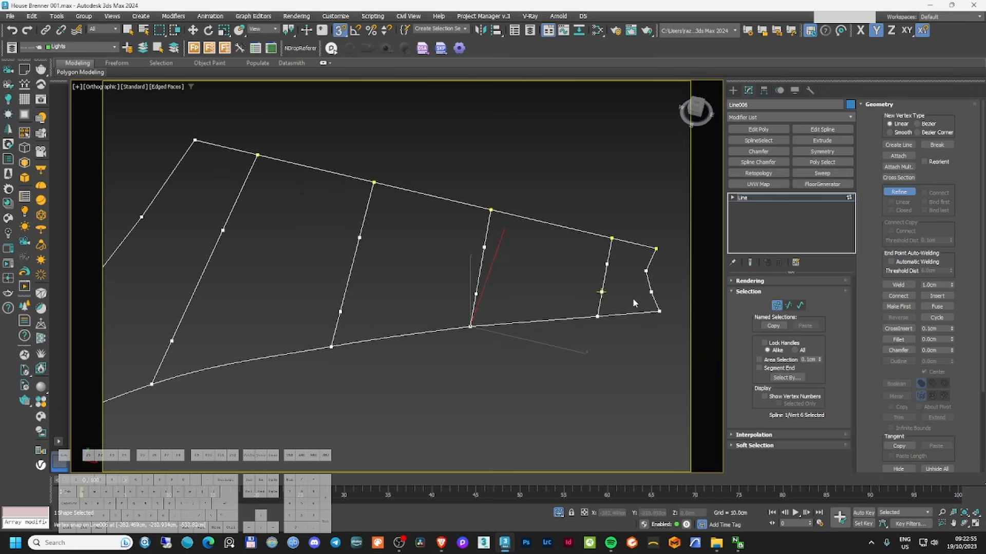
pyautogui.press('t')
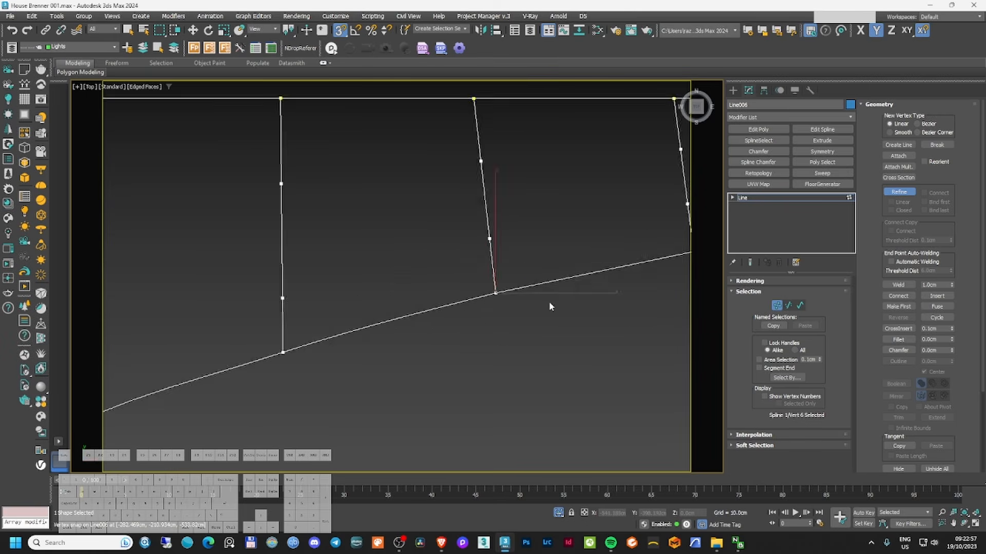
pyautogui.scroll(2, 501, 319)
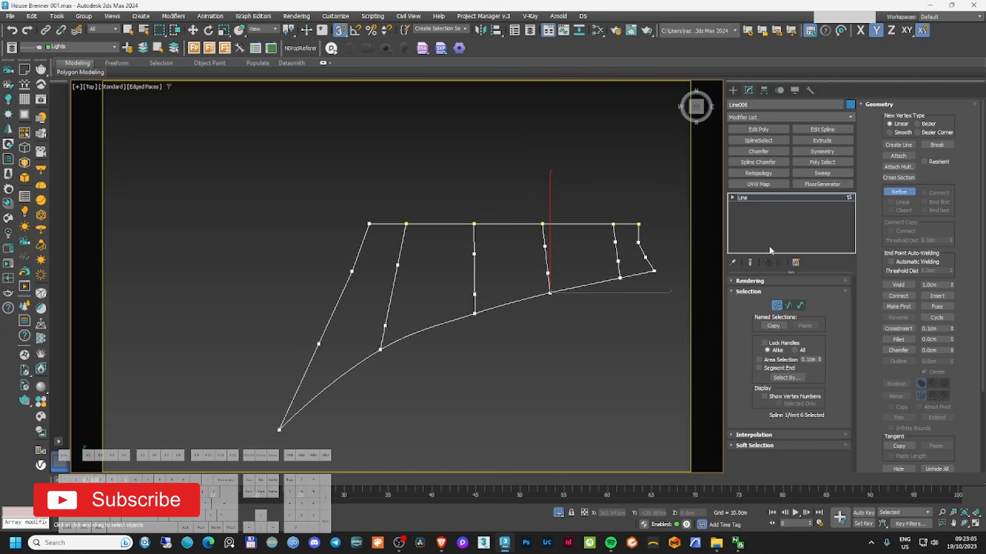
# - Create a lengthwise line through the wall-side intermediate vertices, from the short edge across all cross lines to the long slanted edge
pyautogui.click(899, 145)
pyautogui.scroll(2, 635, 246)
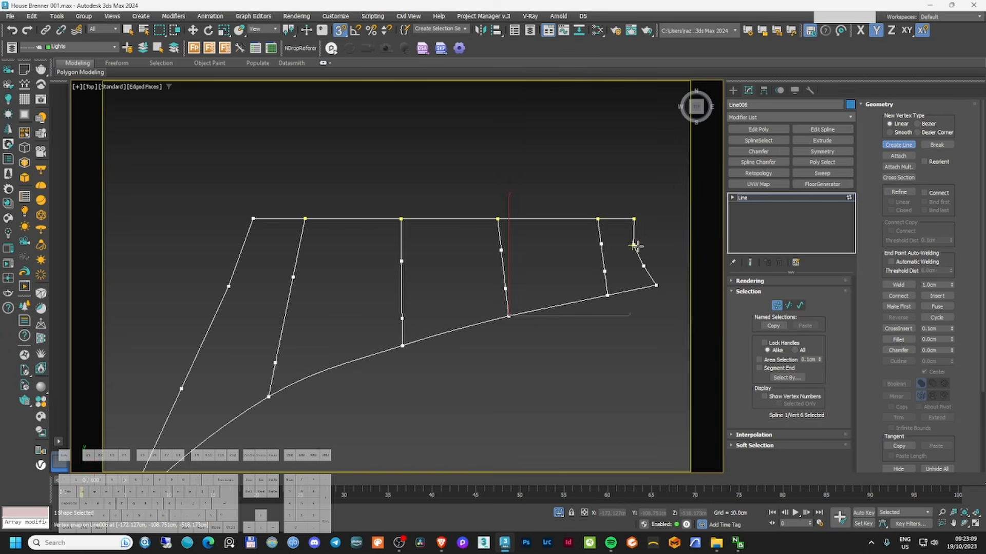
pyautogui.click(601, 244)
pyautogui.click(500, 250)
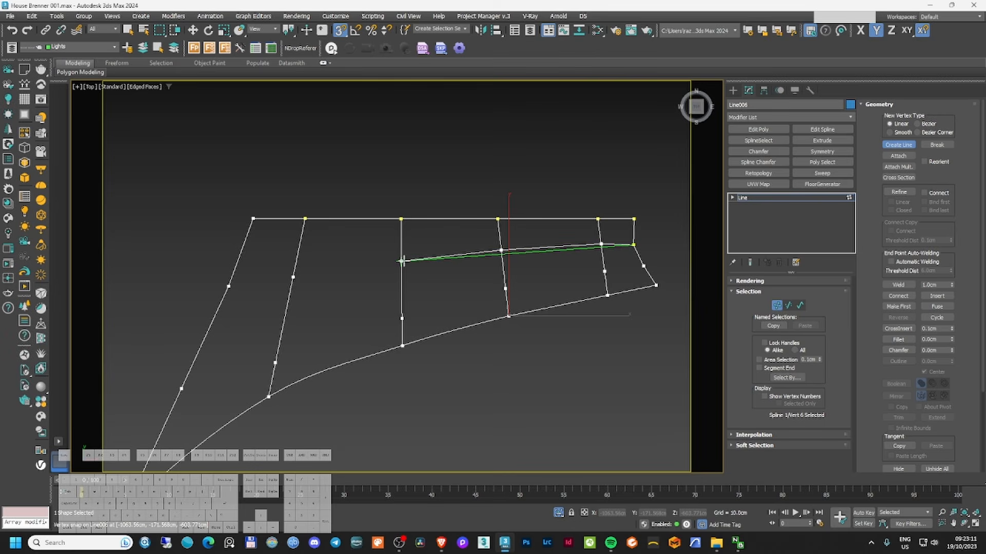
pyautogui.click(402, 261)
pyautogui.click(371, 277)
pyautogui.click(293, 277)
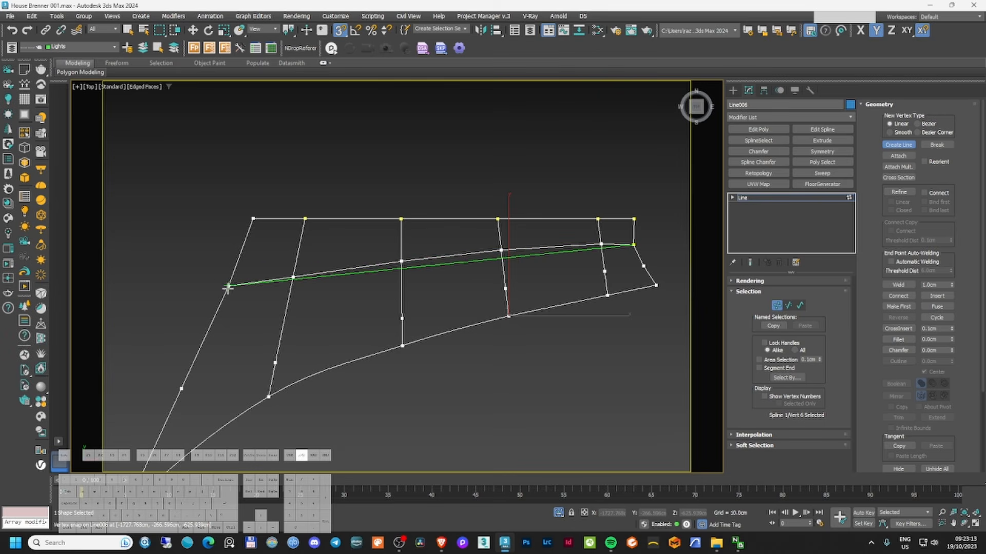
pyautogui.click(228, 286)
pyautogui.rightClick(228, 285)
# - Create a second lengthwise line through the remaining intermediate vertices, from the long slanted edge back to the short edge
pyautogui.click(181, 388)
pyautogui.click(275, 363)
pyautogui.click(402, 319)
pyautogui.click(505, 289)
pyautogui.click(604, 271)
pyautogui.click(643, 266)
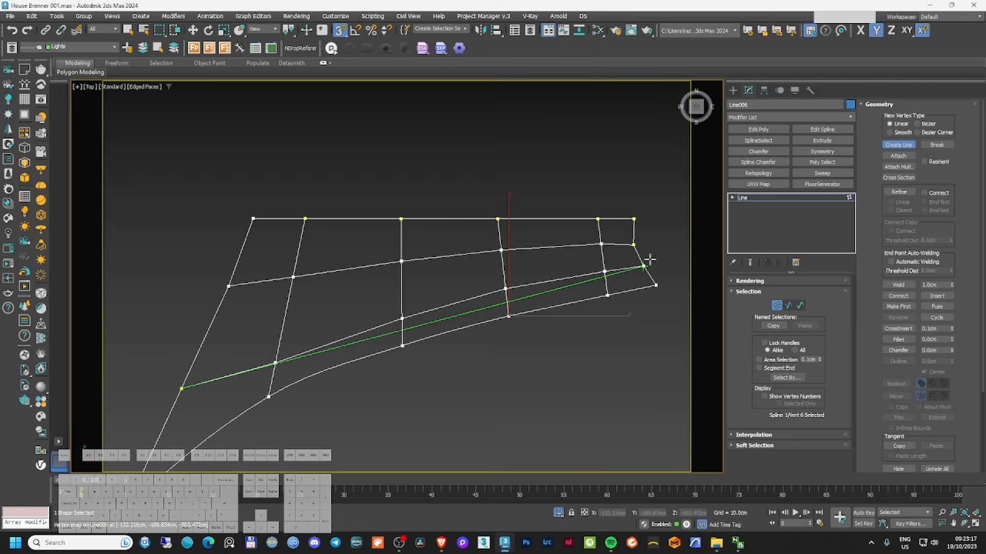
pyautogui.rightClick(658, 243)
# - Raise the crossing vertices nearest the short edge on the curve-side lengthwise line along Z
pyautogui.scroll(-5, 520, 248)
pyautogui.keyDown('alt'); pyautogui.moveTo(521, 248); pyautogui.dragTo(533, 231, button='middle'); pyautogui.keyUp('alt')
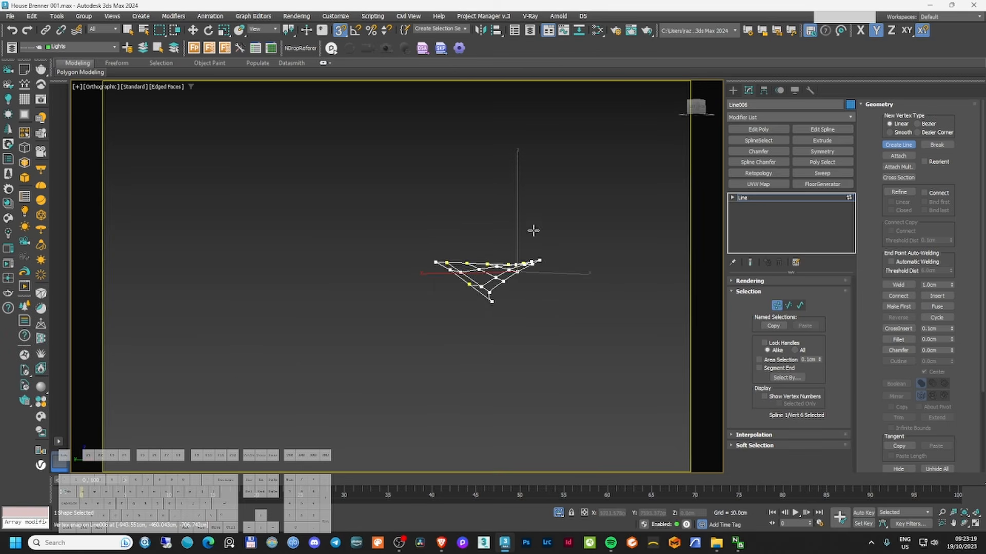
pyautogui.scroll(6, 528, 241)
pyautogui.keyDown('alt'); pyautogui.moveTo(512, 290); pyautogui.dragTo(530, 290, button='middle'); pyautogui.keyUp('alt')
pyautogui.moveTo(519, 291)
pyautogui.keyDown('alt'); pyautogui.mouseDown(button='middle')
pyautogui.moveTo(513, 282)
pyautogui.moveTo(479, 288)
pyautogui.moveTo(509, 297)
pyautogui.mouseUp(button='middle'); pyautogui.keyUp('alt')
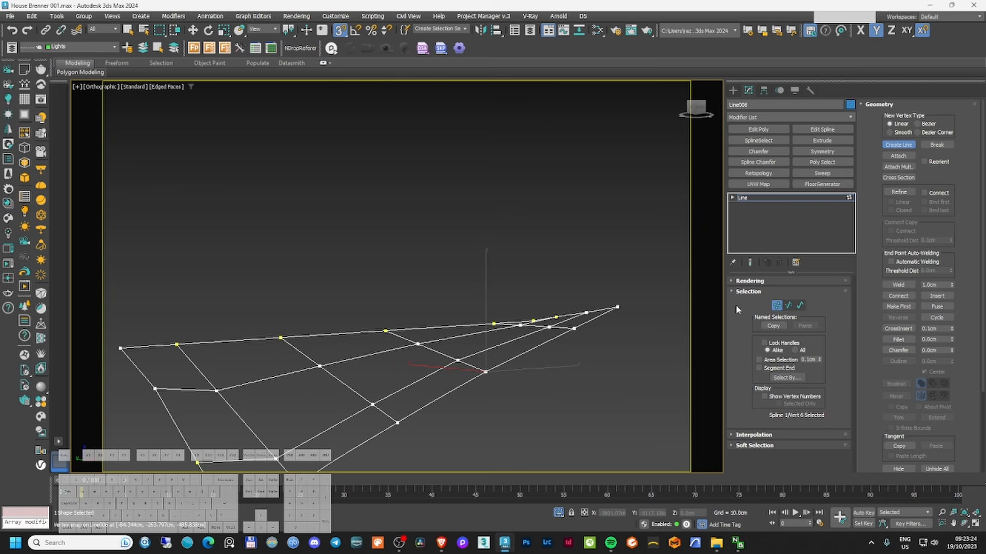
pyautogui.click(898, 148)
pyautogui.scroll(4, 428, 349)
pyautogui.moveTo(429, 350); pyautogui.dragTo(401, 275, button='middle')
pyautogui.moveTo(448, 284); pyautogui.dragTo(470, 309)
pyautogui.keyDown('alt'); pyautogui.moveTo(464, 300); pyautogui.dragTo(471, 282, button='middle'); pyautogui.keyUp('alt')
pyautogui.moveTo(465, 238); pyautogui.dragTo(465, 228)
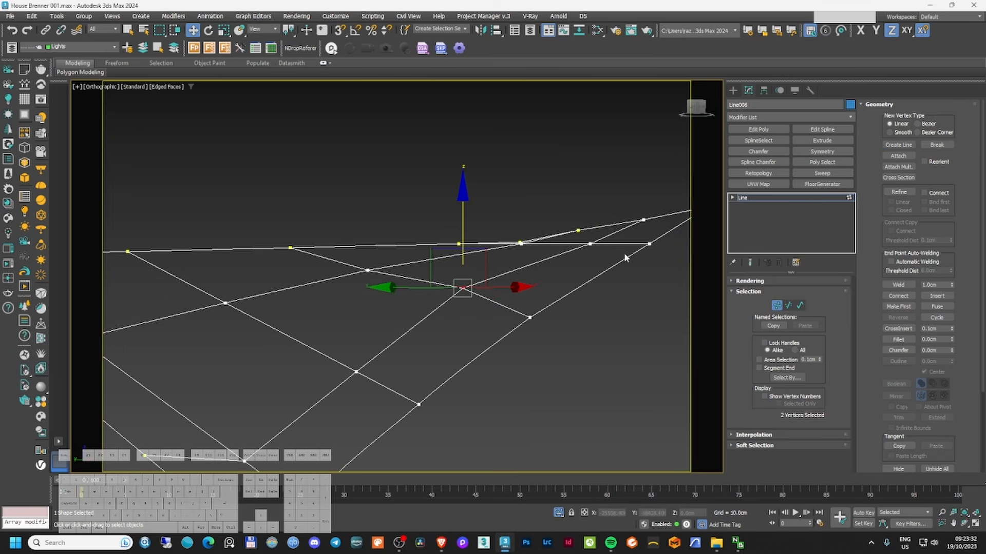
pyautogui.keyDown('alt'); pyautogui.moveTo(591, 245); pyautogui.dragTo(592, 235, button='middle'); pyautogui.keyUp('alt')
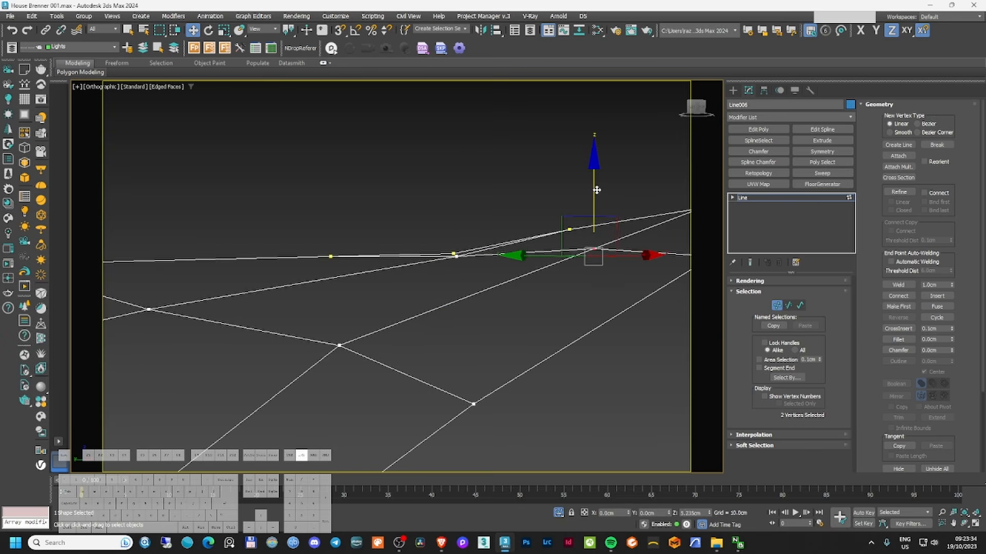
pyautogui.keyDown('alt'); pyautogui.moveTo(595, 198); pyautogui.dragTo(424, 326, button='middle'); pyautogui.keyUp('alt')
# - Raise the crossing vertices of the curve-side lengthwise line in the middle of the network along Z
pyautogui.moveTo(430, 230); pyautogui.dragTo(504, 266)
pyautogui.moveTo(481, 221); pyautogui.dragTo(479, 286, button='middle')
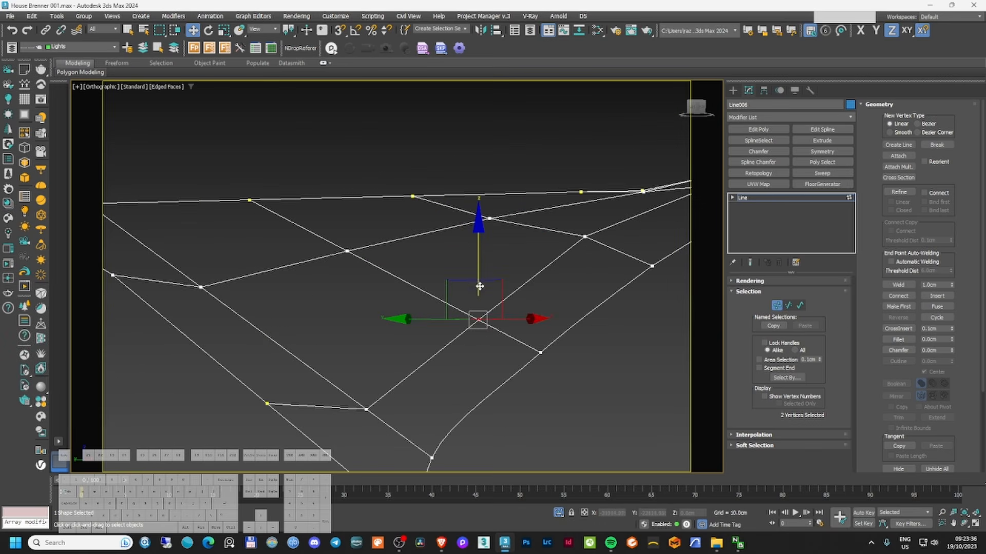
pyautogui.moveTo(480, 266); pyautogui.dragTo(484, 243)
pyautogui.keyDown('alt'); pyautogui.moveTo(464, 274); pyautogui.dragTo(353, 261, button='middle'); pyautogui.keyUp('alt')
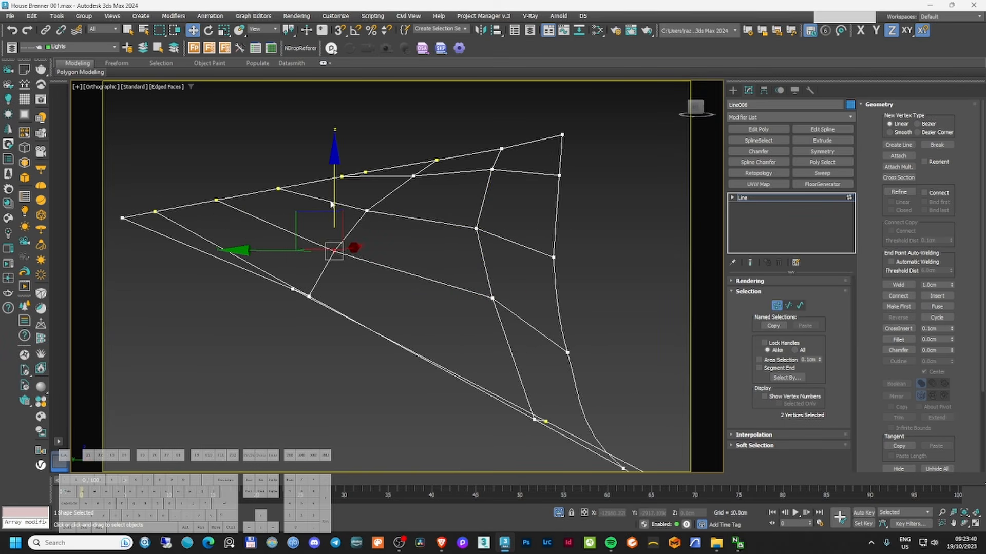
pyautogui.moveTo(331, 204); pyautogui.dragTo(350, 187)
# - Raise the crossing vertices toward the wide end of the network along Z to shape the ground's slope
pyautogui.click(367, 212)
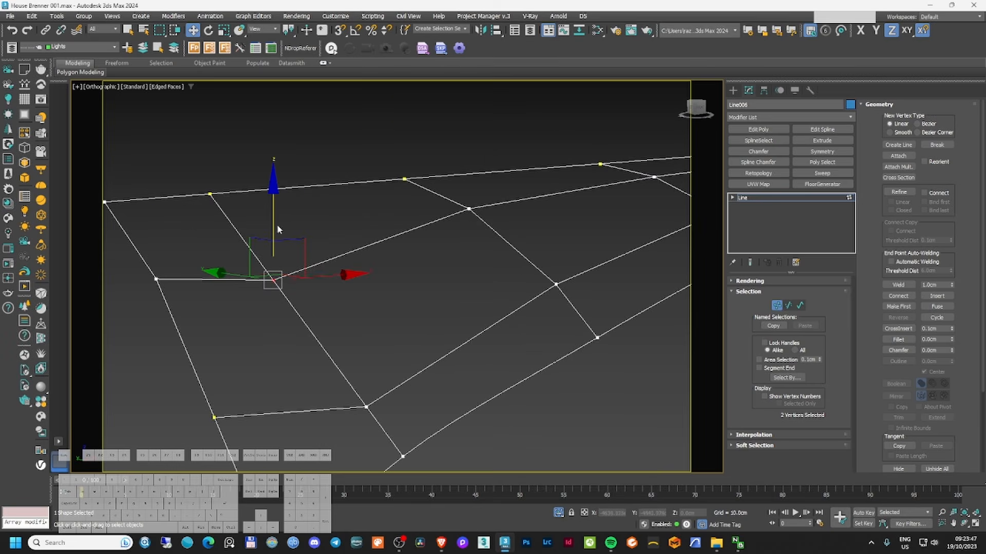
pyautogui.moveTo(278, 228); pyautogui.dragTo(277, 190)
pyautogui.scroll(-4, 297, 218)
pyautogui.keyDown('alt'); pyautogui.moveTo(308, 219); pyautogui.dragTo(447, 266, button='middle'); pyautogui.keyUp('alt')
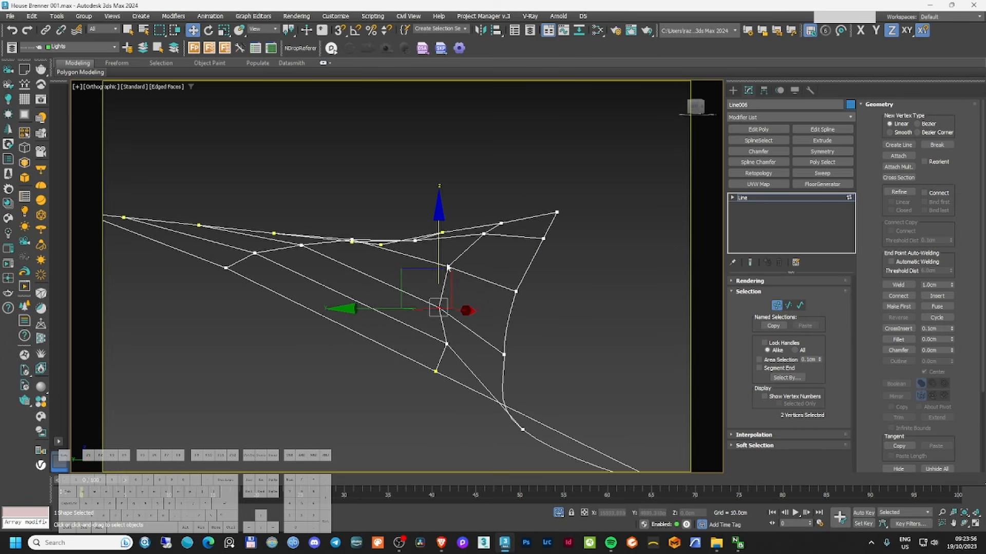
pyautogui.moveTo(439, 251); pyautogui.dragTo(438, 241)
pyautogui.click(448, 267)
pyautogui.moveTo(449, 202); pyautogui.dragTo(451, 192)
# - Fine-tune the heights of two more inner crossings, raising one and lowering the other slightly, and exit vertex editing
pyautogui.keyDown('alt'); pyautogui.moveTo(451, 192); pyautogui.dragTo(344, 266, button='middle'); pyautogui.keyUp('alt')
pyautogui.scroll(-3, 323, 264)
pyautogui.scroll(5, 321, 269)
pyautogui.moveTo(342, 242); pyautogui.dragTo(366, 260)
pyautogui.moveTo(355, 203); pyautogui.dragTo(357, 198)
pyautogui.keyDown('alt'); pyautogui.moveTo(462, 215); pyautogui.dragTo(544, 287, button='middle'); pyautogui.keyUp('alt')
pyautogui.scroll(4, 529, 313)
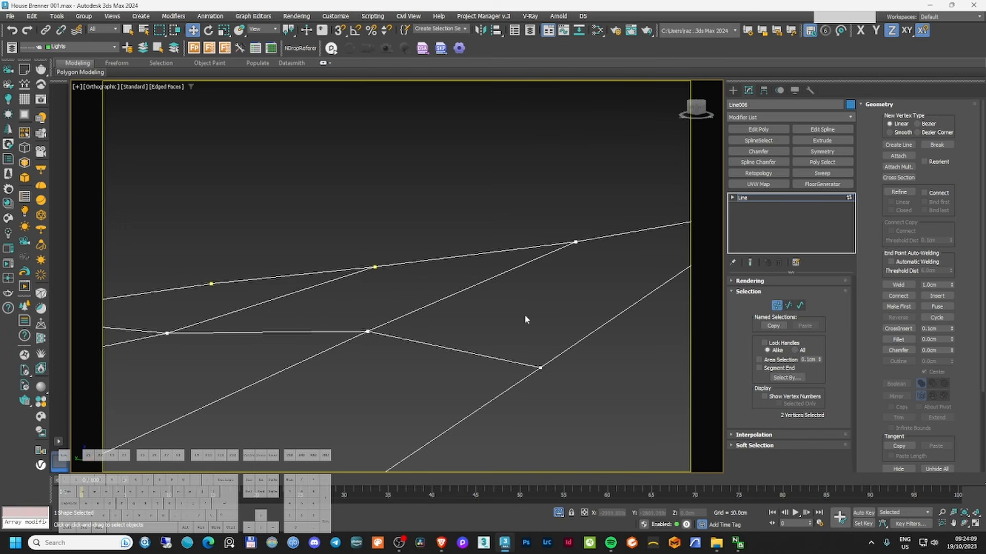
pyautogui.moveTo(355, 321); pyautogui.dragTo(381, 344)
pyautogui.moveTo(368, 294); pyautogui.dragTo(368, 303)
pyautogui.scroll(-5, 368, 302)
pyautogui.keyDown('alt'); pyautogui.moveTo(368, 303); pyautogui.dragTo(287, 334, button='middle'); pyautogui.keyUp('alt')
pyautogui.click(777, 306)
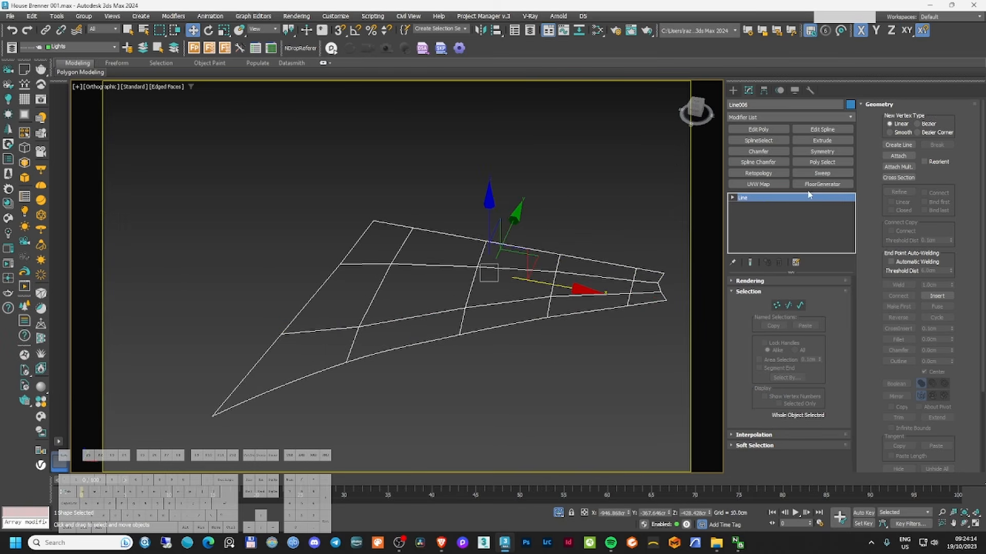
# - Apply an Edit Patch modifier to the spline network and flip the generated surface's normals
pyautogui.click(794, 118)
pyautogui.write('ed')
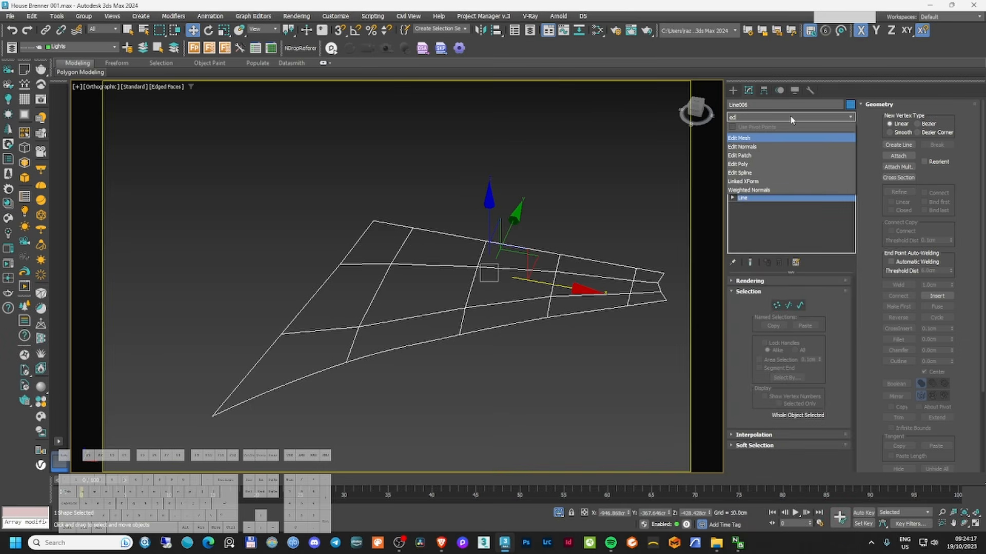
pyautogui.click(780, 155)
pyautogui.scroll(4, 554, 296)
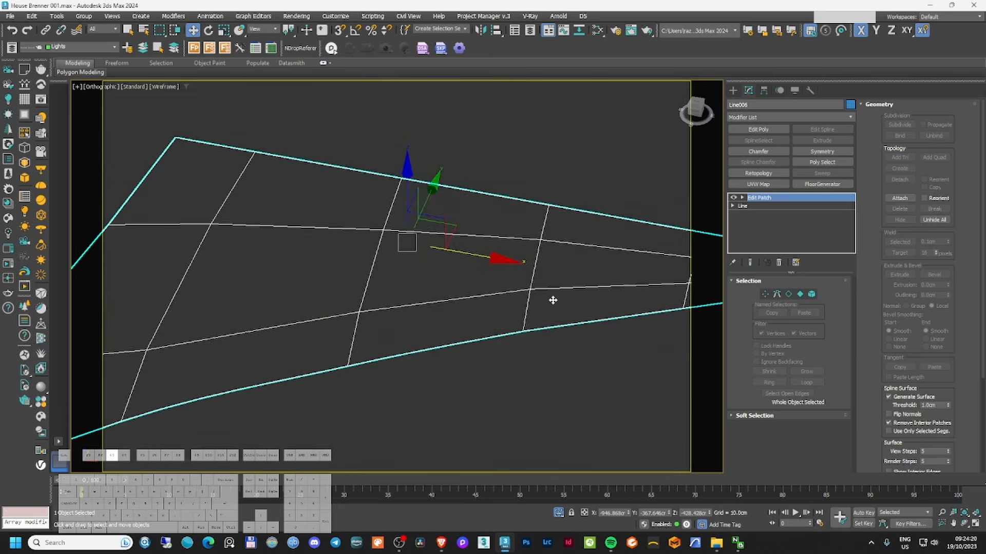
pyautogui.scroll(-5, 548, 302)
pyautogui.keyDown('alt'); pyautogui.moveTo(547, 301); pyautogui.dragTo(580, 292, button='middle'); pyautogui.keyUp('alt')
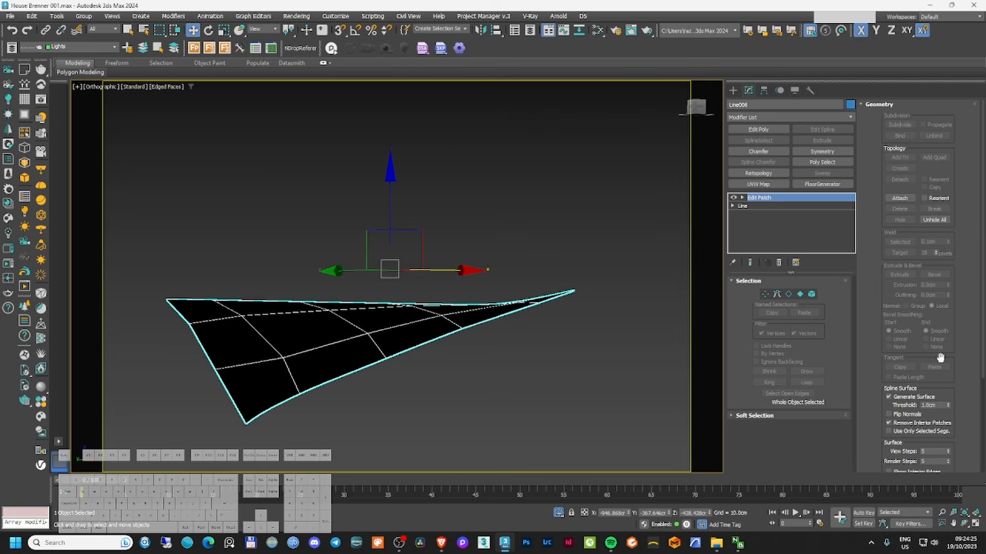
pyautogui.click(888, 414)
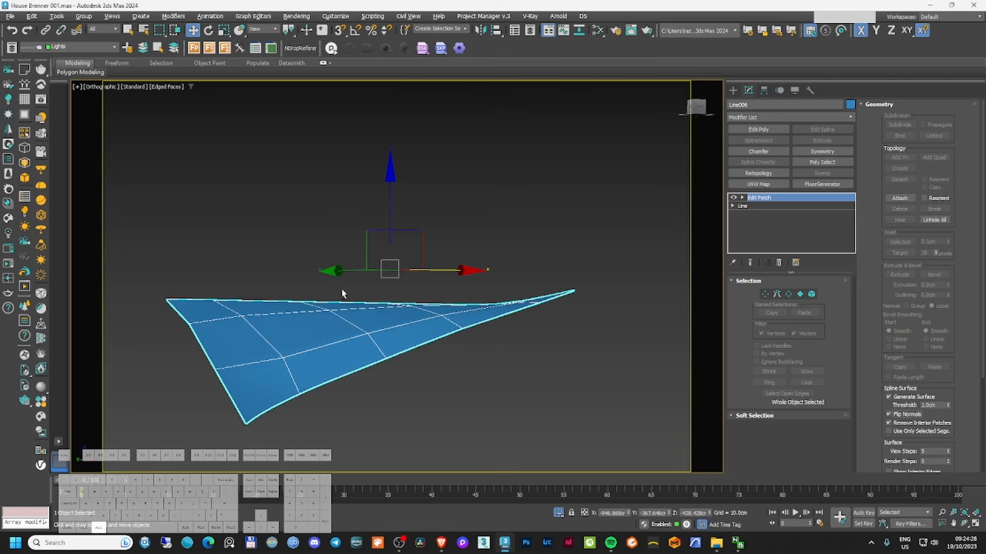
pyautogui.keyDown('alt'); pyautogui.moveTo(343, 294); pyautogui.dragTo(727, 446, button='middle'); pyautogui.keyUp('alt')
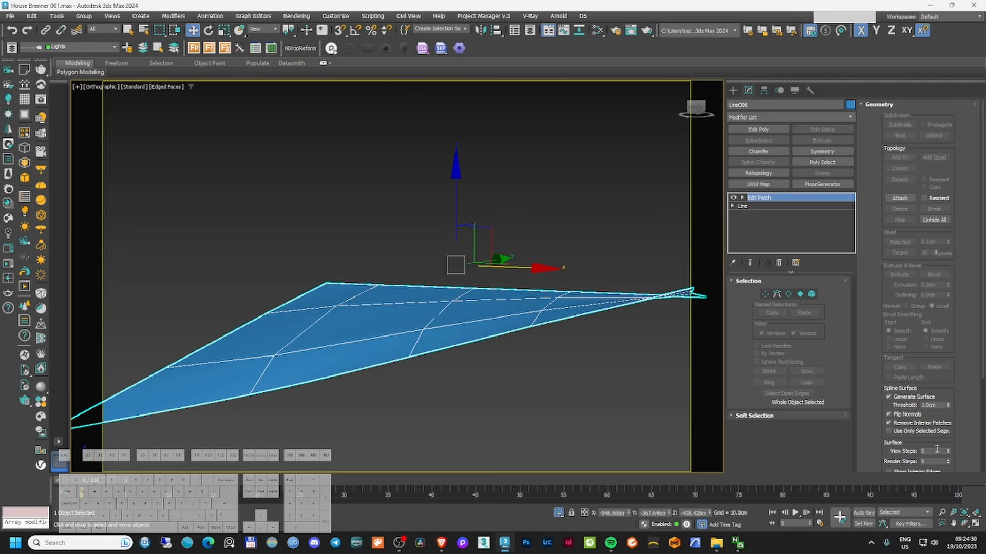
# - Increase the patch's View Steps to 9 and Render Steps to 10, and add Edit Poly to examine the mesh density
pyautogui.press('F3')
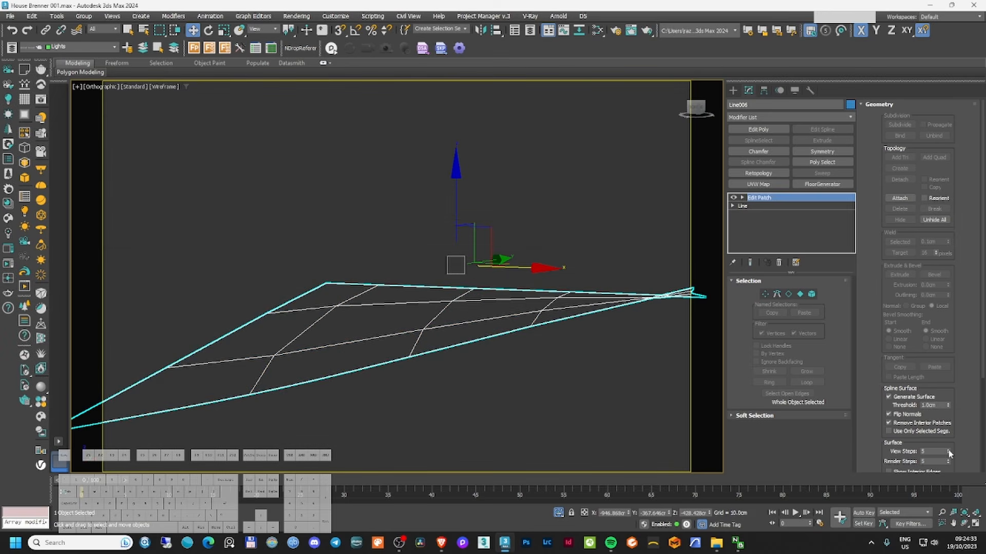
pyautogui.press('F3')
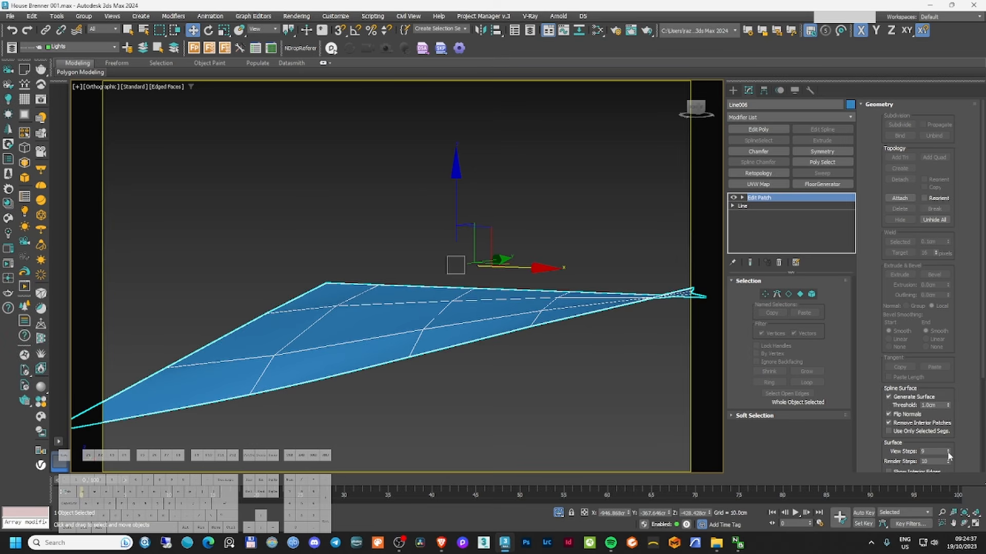
pyautogui.click(758, 129)
pyautogui.scroll(8, 651, 331)
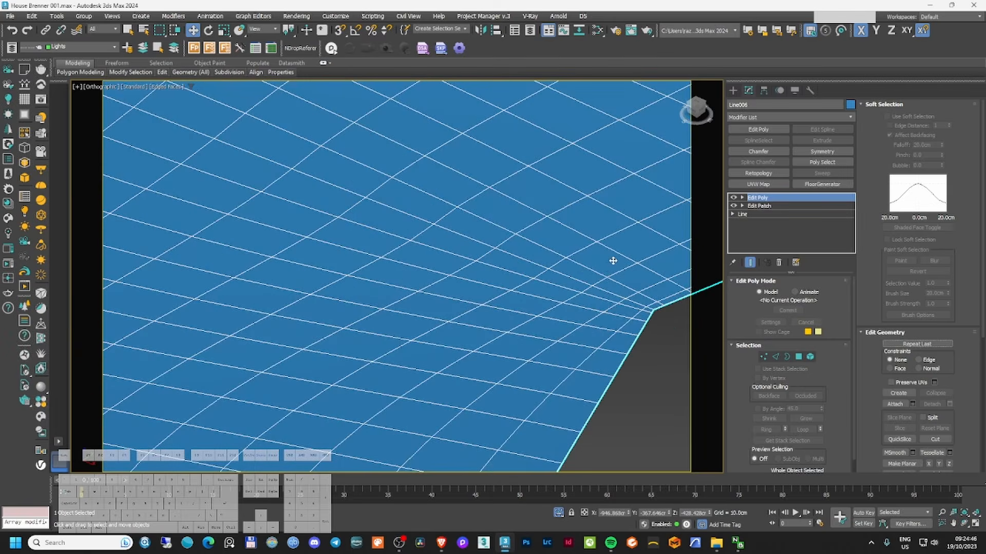
pyautogui.scroll(-7, 600, 279)
pyautogui.press('F3')
pyautogui.scroll(-2, 420, 280)
pyautogui.press('F3')
pyautogui.scroll(-2, 380, 287)
pyautogui.moveTo(364, 289); pyautogui.dragTo(390, 269, button='middle')
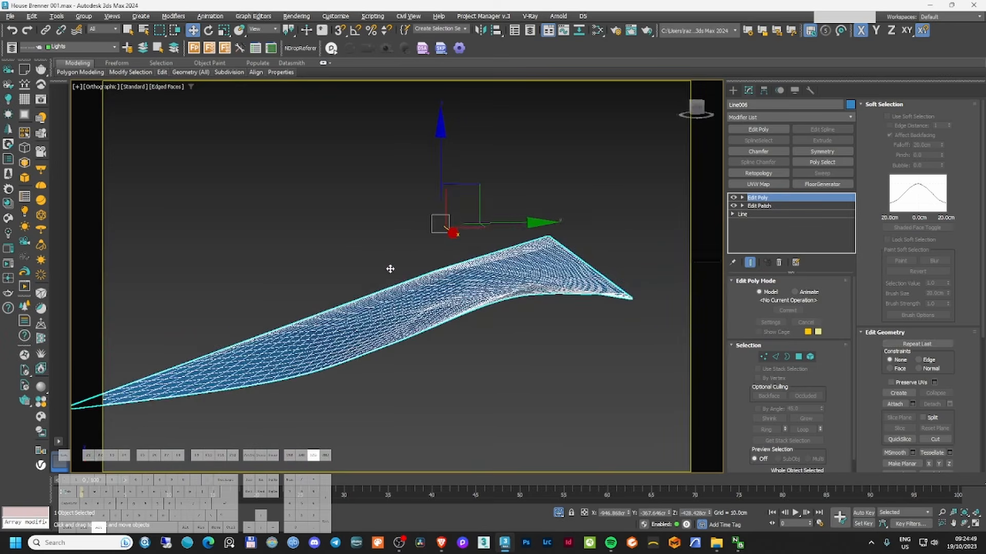
pyautogui.keyDown('alt'); pyautogui.moveTo(519, 289); pyautogui.dragTo(471, 273, button='middle'); pyautogui.keyUp('alt')
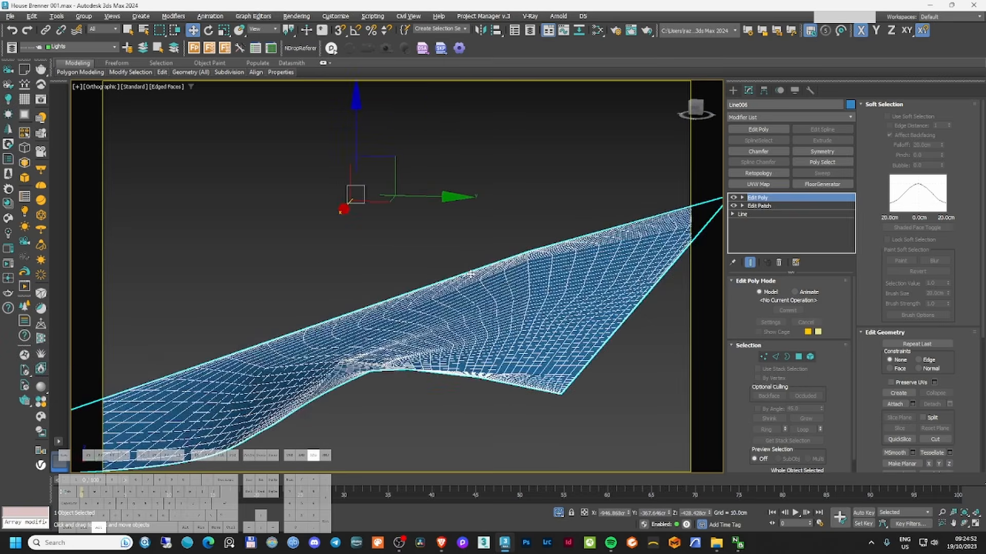
pyautogui.keyDown('alt'); pyautogui.moveTo(545, 304); pyautogui.dragTo(647, 329, button='middle'); pyautogui.keyUp('alt')
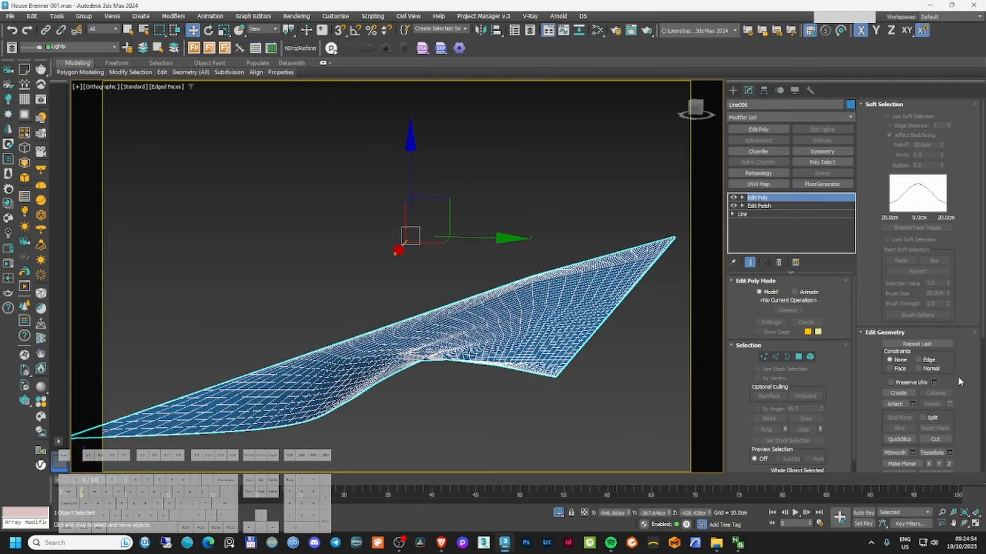
# - Remove Edit Poly, set the patch's View Steps and Render Steps to 3, and reapply Edit Poly
pyautogui.click(778, 262)
pyautogui.moveTo(954, 402); pyautogui.dragTo(959, 358)
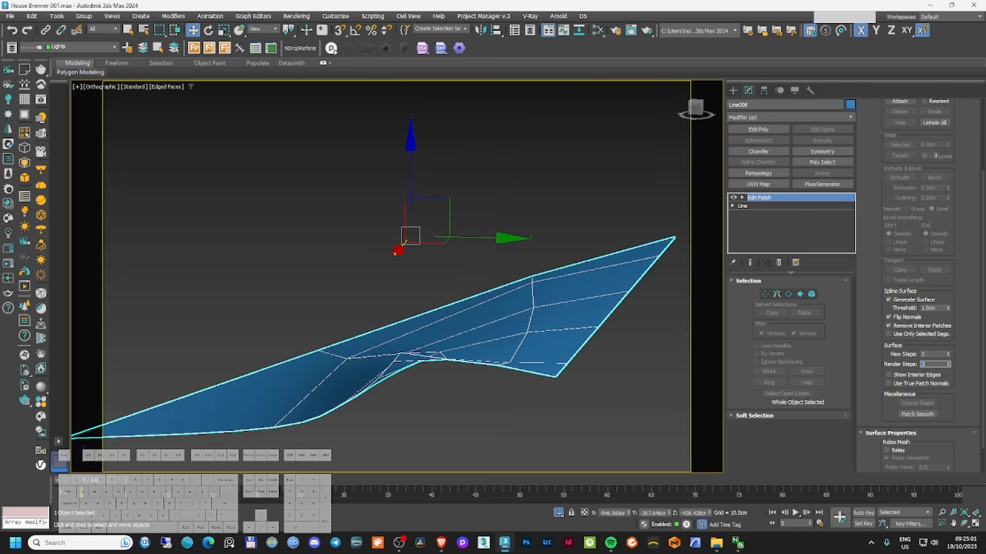
pyautogui.click(768, 131)
# - Add a TurboSmooth modifier above Edit Poly and inspect the smoothed ground surface
pyautogui.click(756, 117)
pyautogui.write('tu')
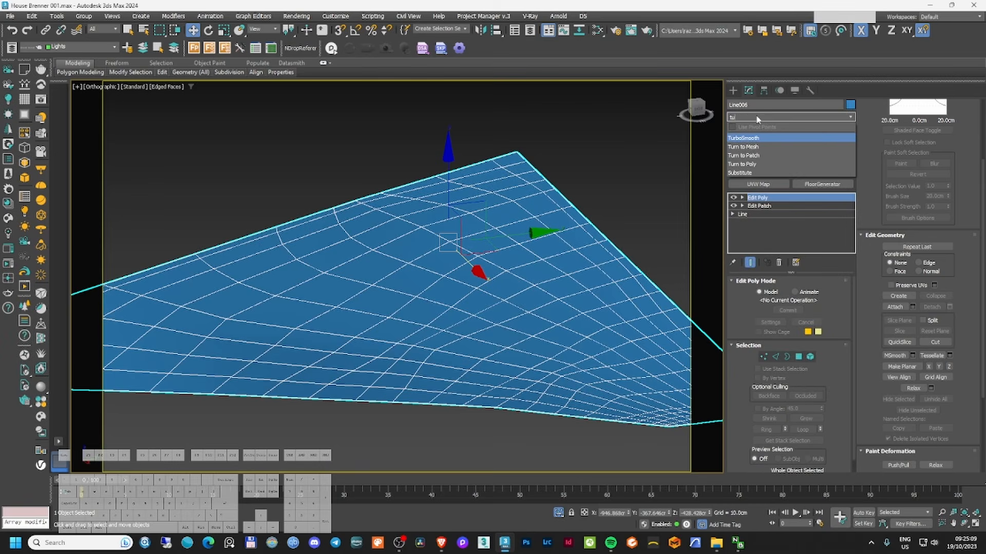
pyautogui.click(751, 139)
pyautogui.keyDown('alt'); pyautogui.moveTo(575, 231); pyautogui.dragTo(422, 305, button='middle'); pyautogui.keyUp('alt')
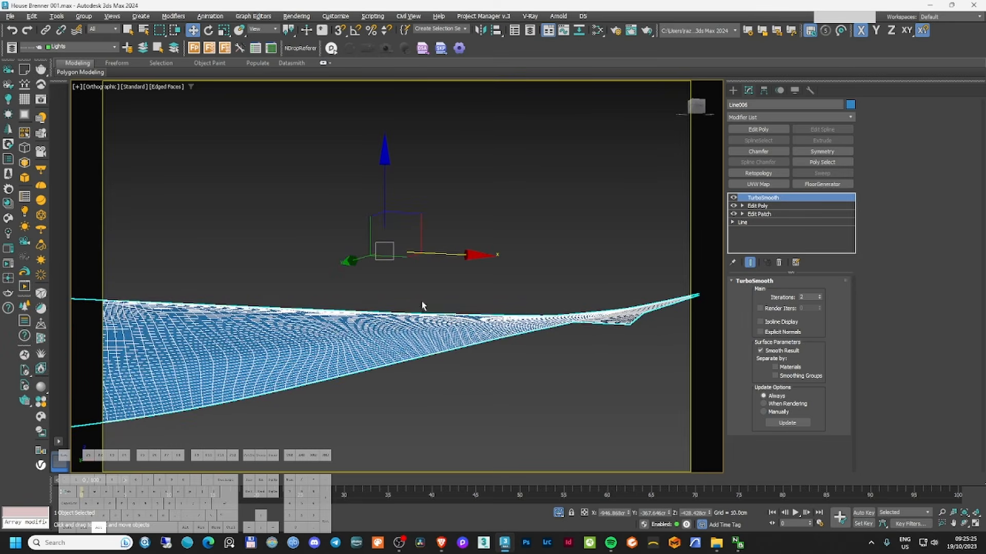
# - Turn off TurboSmooth and Edit Poly in the modifier stack and enter Edit Patch's Vertex level
pyautogui.click(733, 198)
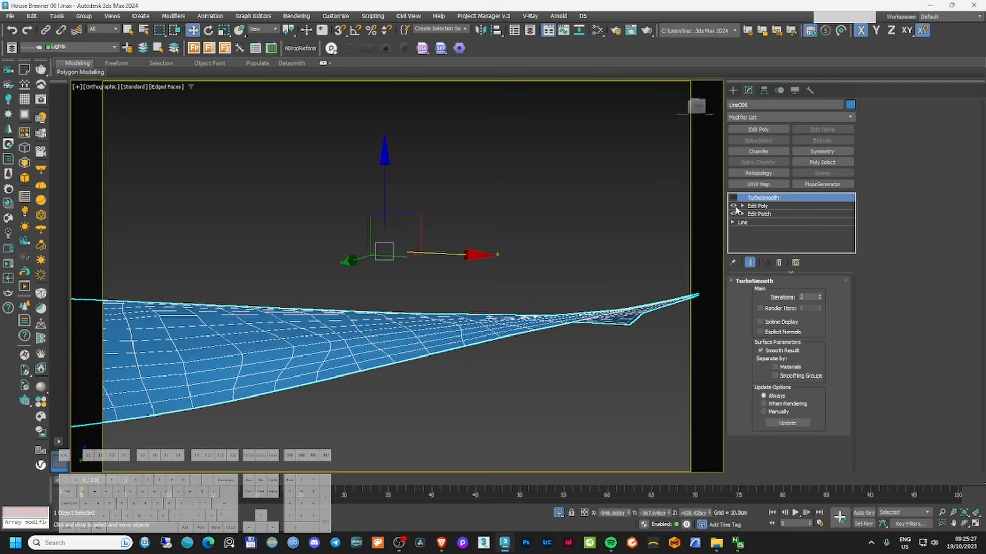
pyautogui.click(734, 205)
pyautogui.click(754, 213)
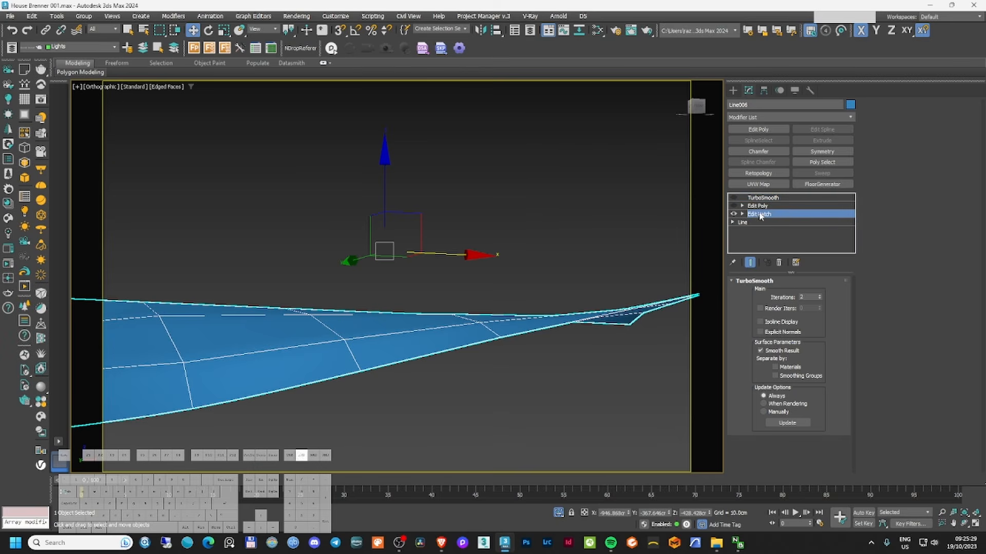
pyautogui.click(765, 294)
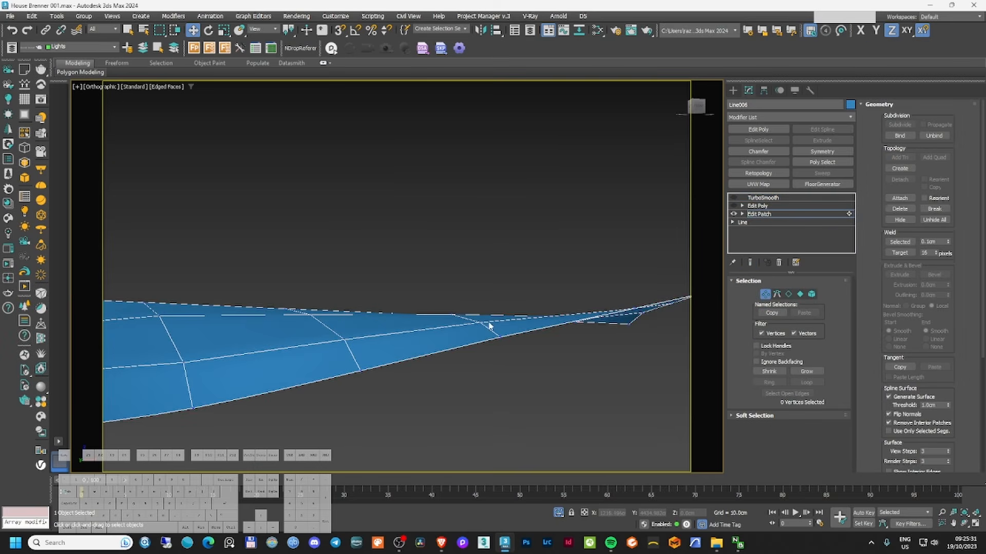
# - Raise the tangent handles of interior patch vertices 20 and 22 to smooth the surface's curvature
pyautogui.scroll(3, 489, 325)
pyautogui.keyDown('alt'); pyautogui.moveTo(455, 339); pyautogui.dragTo(481, 339, button='middle'); pyautogui.keyUp('alt')
pyautogui.rightClick(481, 343)
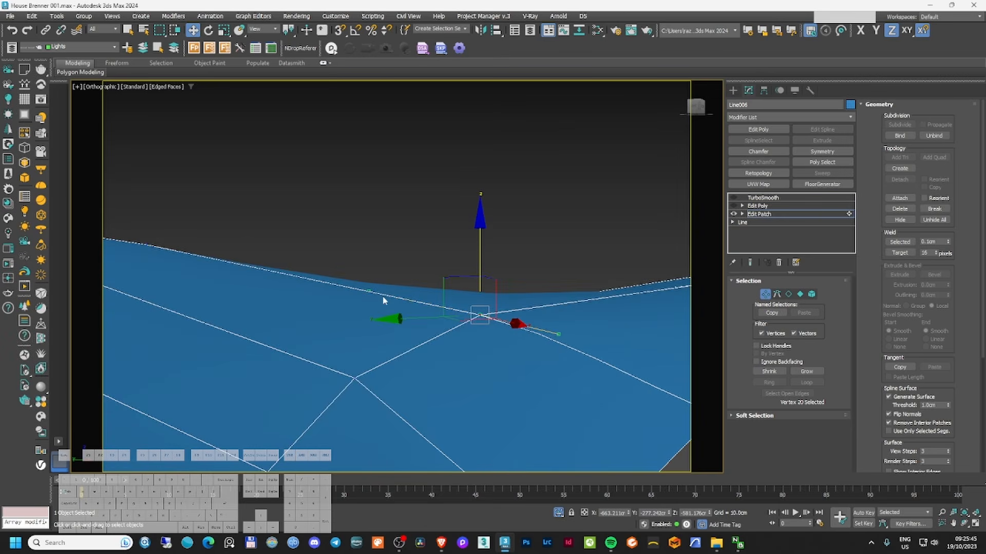
pyautogui.moveTo(374, 291); pyautogui.dragTo(374, 277)
pyautogui.click(355, 379)
pyautogui.moveTo(416, 341); pyautogui.dragTo(431, 333)
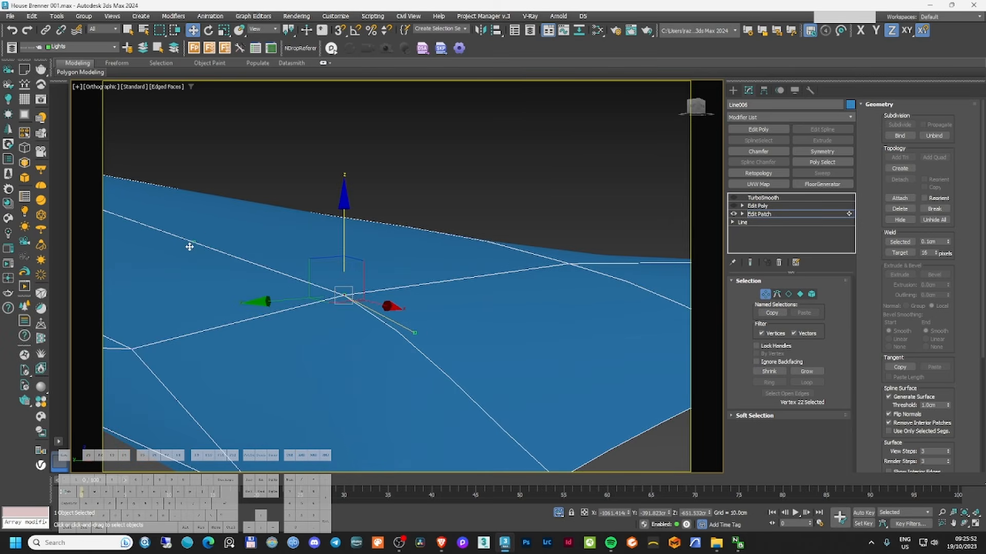
pyautogui.moveTo(195, 240); pyautogui.dragTo(201, 218)
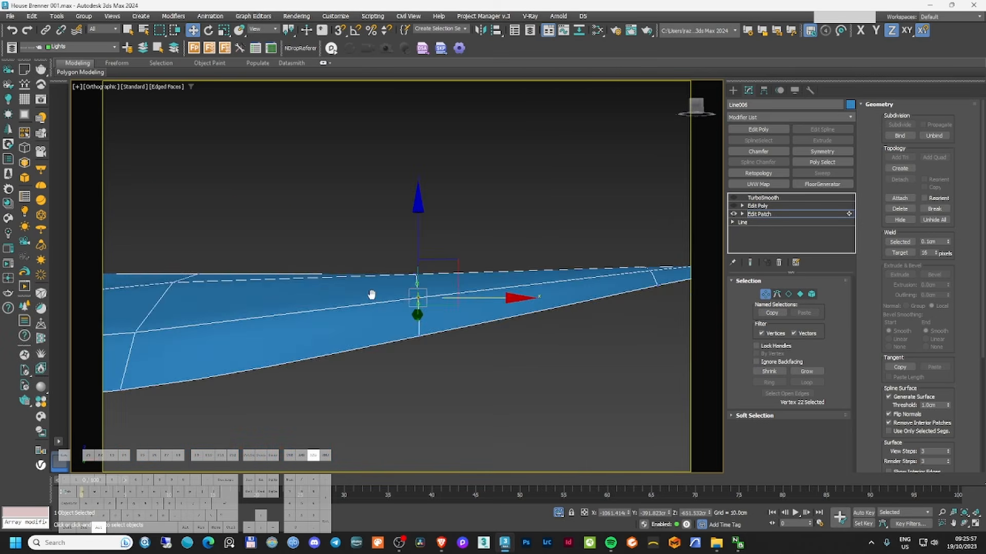
# - Select interior patch vertex 23 and raise its tangent handle to even out the bend
pyautogui.moveTo(539, 264); pyautogui.dragTo(607, 324)
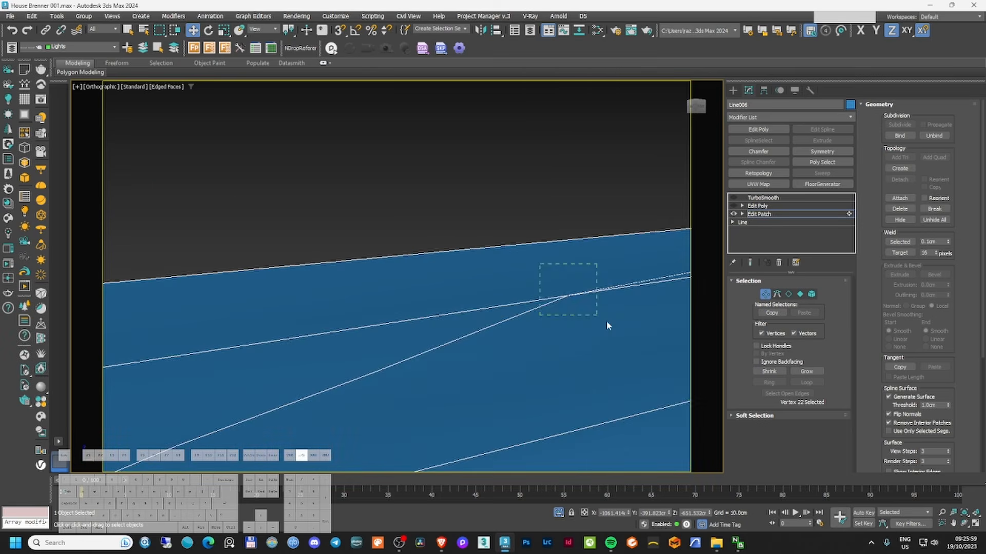
pyautogui.keyDown('alt'); pyautogui.moveTo(608, 323); pyautogui.dragTo(580, 283, button='middle'); pyautogui.keyUp('alt')
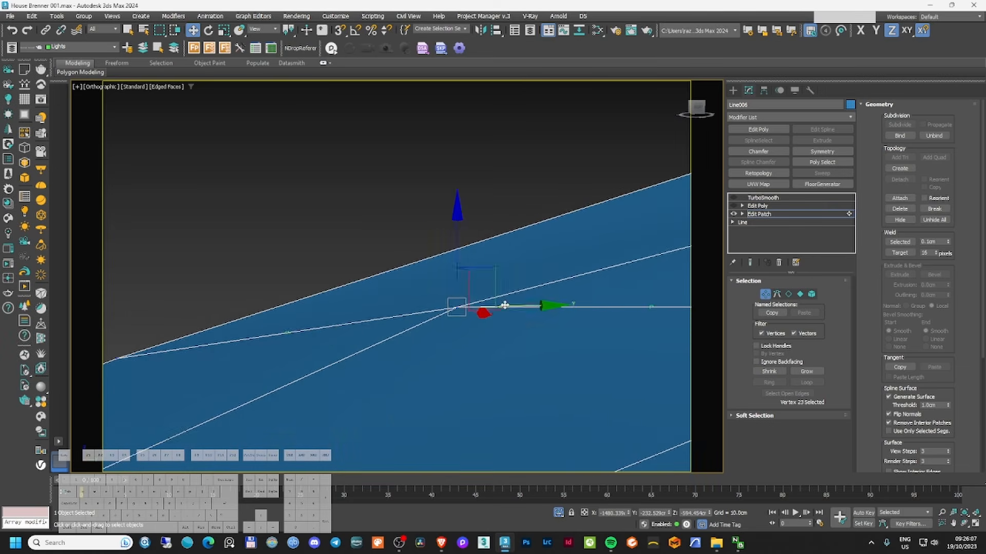
pyautogui.keyDown('alt'); pyautogui.moveTo(506, 303); pyautogui.dragTo(519, 284, button='middle'); pyautogui.keyUp('alt')
pyautogui.moveTo(472, 302); pyautogui.dragTo(469, 279)
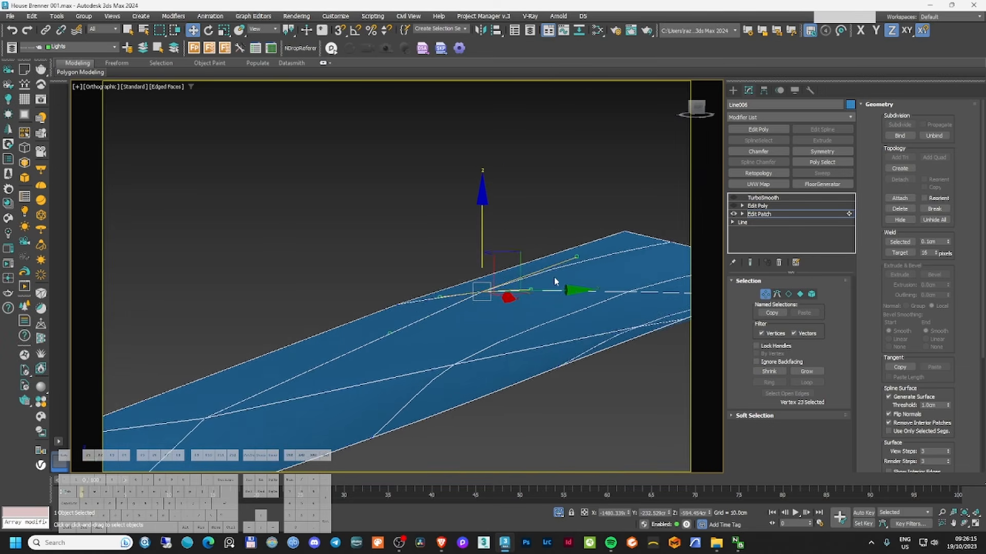
# - Raise a tangent handle on patch vertex 24 and on the next interior vertex
pyautogui.moveTo(554, 281)
pyautogui.keyDown('alt'); pyautogui.mouseDown(button='middle')
pyautogui.moveTo(467, 290)
pyautogui.moveTo(557, 281)
pyautogui.mouseUp(button='middle'); pyautogui.keyUp('alt')
pyautogui.keyDown('alt'); pyautogui.moveTo(393, 307); pyautogui.dragTo(532, 308, button='middle'); pyautogui.keyUp('alt')
pyautogui.moveTo(646, 375); pyautogui.dragTo(409, 302, button='middle')
pyautogui.keyDown('alt'); pyautogui.moveTo(409, 302); pyautogui.dragTo(426, 310, button='middle'); pyautogui.keyUp('alt')
pyautogui.scroll(3, 511, 318)
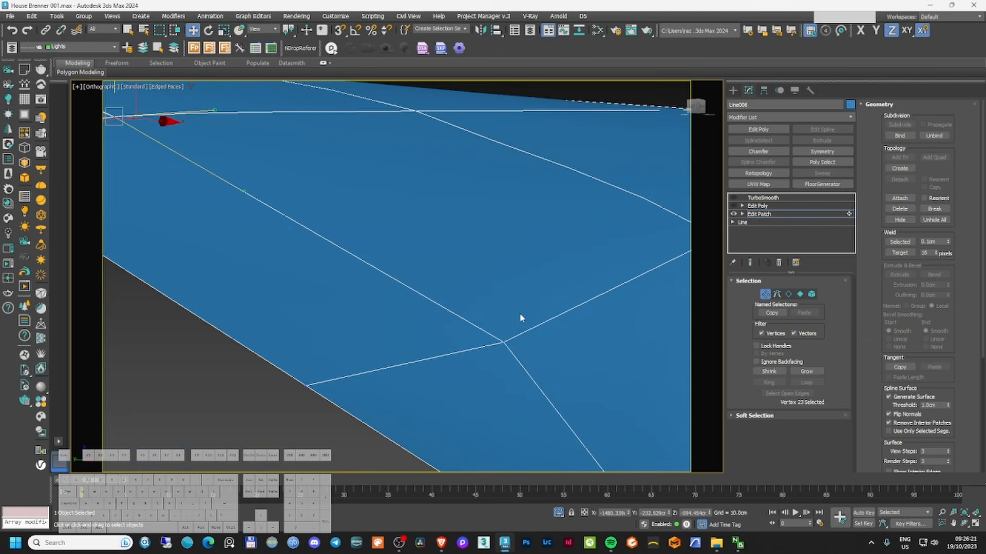
pyautogui.click(504, 342)
pyautogui.moveTo(371, 263); pyautogui.dragTo(391, 243)
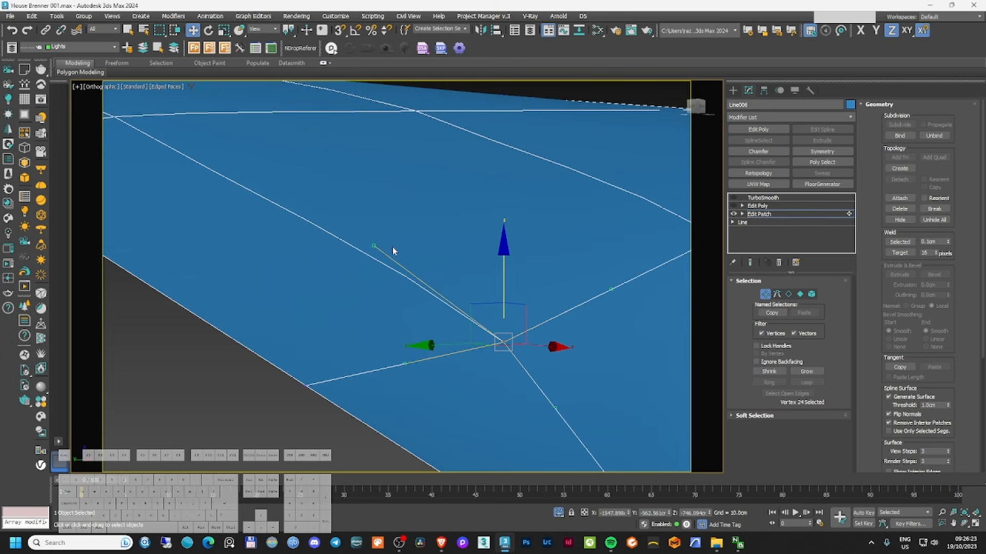
pyautogui.moveTo(576, 414); pyautogui.dragTo(517, 330, button='middle')
pyautogui.scroll(5, 267, 341)
pyautogui.moveTo(268, 342); pyautogui.dragTo(288, 346, button='middle')
pyautogui.click(255, 308)
pyautogui.moveTo(405, 313); pyautogui.dragTo(405, 303)
# - Move patch vertex 17 slightly upward to smooth the transition to the surrounding patches
pyautogui.scroll(2, 519, 294)
pyautogui.moveTo(308, 296); pyautogui.dragTo(322, 366, button='middle')
pyautogui.keyDown('alt'); pyautogui.moveTo(552, 354); pyautogui.dragTo(570, 378, button='middle'); pyautogui.keyUp('alt')
pyautogui.click(435, 325)
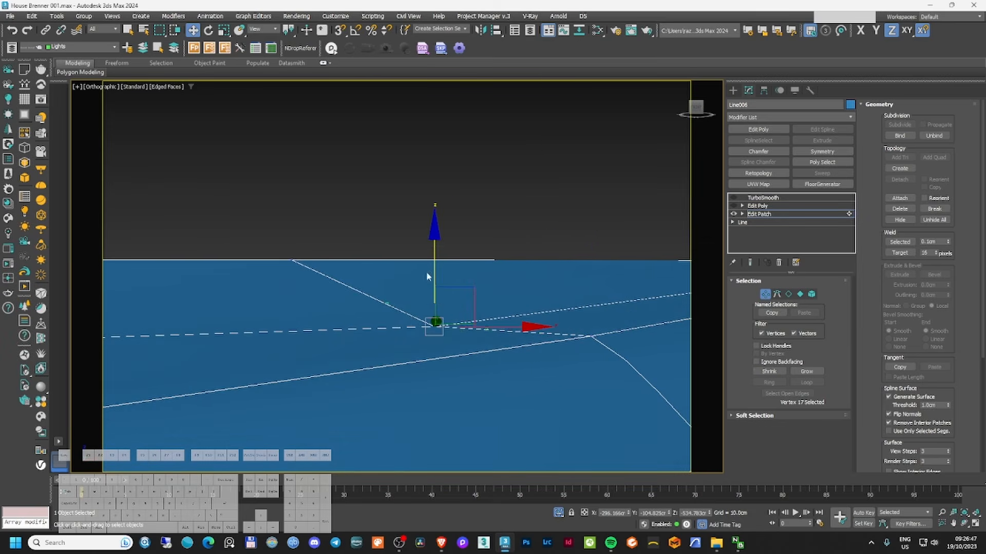
pyautogui.moveTo(436, 276); pyautogui.dragTo(436, 267)
pyautogui.keyDown('alt'); pyautogui.moveTo(436, 308); pyautogui.dragTo(404, 354, button='middle'); pyautogui.keyUp('alt')
pyautogui.moveTo(384, 281); pyautogui.dragTo(384, 274)
pyautogui.keyDown('alt'); pyautogui.moveTo(385, 273); pyautogui.dragTo(283, 298, button='middle'); pyautogui.keyUp('alt')
pyautogui.moveTo(284, 297); pyautogui.dragTo(286, 291)
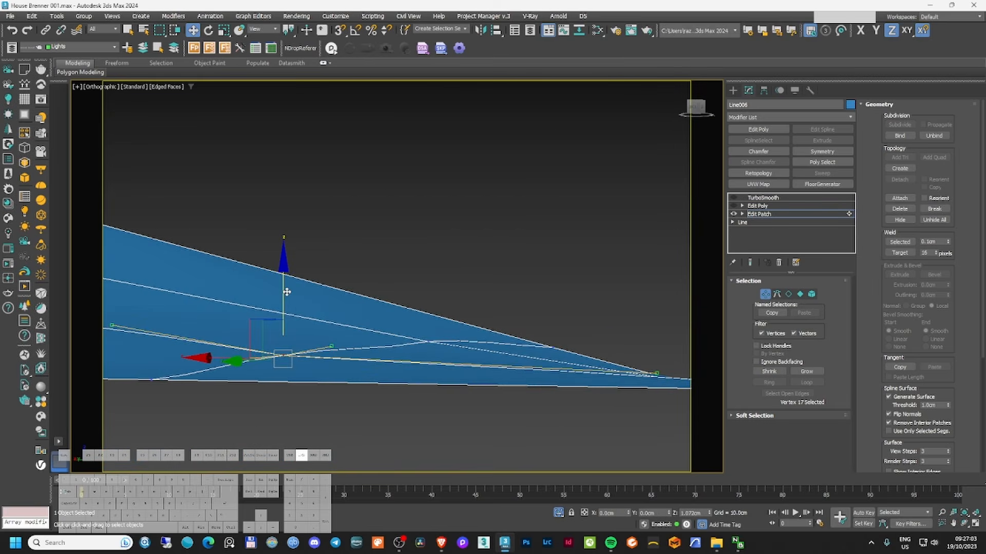
# - Select a further interior patch vertex and raise its tangent handle while viewing the surface in wireframe
pyautogui.keyDown('alt'); pyautogui.moveTo(286, 291); pyautogui.dragTo(462, 339, button='middle'); pyautogui.keyUp('alt')
pyautogui.click(548, 341)
pyautogui.keyDown('alt'); pyautogui.moveTo(621, 370); pyautogui.dragTo(462, 360, button='middle'); pyautogui.keyUp('alt')
pyautogui.press('F3')
pyautogui.moveTo(397, 335); pyautogui.dragTo(404, 322)
pyautogui.press('F3')
pyautogui.keyDown('alt'); pyautogui.moveTo(404, 322); pyautogui.dragTo(574, 266, button='middle'); pyautogui.keyUp('alt')
# - Raise the tangent handles of one more interior patch vertex, checking the curve from different angles
pyautogui.scroll(4, 489, 311)
pyautogui.click(306, 321)
pyautogui.scroll(5, 435, 277)
pyautogui.keyDown('alt'); pyautogui.moveTo(433, 315); pyautogui.dragTo(432, 349, button='middle'); pyautogui.keyUp('alt')
pyautogui.moveTo(378, 339); pyautogui.dragTo(368, 325)
pyautogui.scroll(-4, 369, 325)
pyautogui.keyDown('alt'); pyautogui.moveTo(369, 327); pyautogui.dragTo(374, 285, button='middle'); pyautogui.keyUp('alt')
pyautogui.moveTo(388, 280); pyautogui.dragTo(389, 255)
pyautogui.scroll(-2, 410, 288)
pyautogui.keyDown('alt'); pyautogui.moveTo(415, 295); pyautogui.dragTo(519, 280, button='middle'); pyautogui.keyUp('alt')
# - Leave the Vertex level, reactivate Edit Poly and TurboSmooth, and inspect the smoothed surface shaded and in wireframe
pyautogui.click(764, 294)
pyautogui.click(758, 205)
pyautogui.click(733, 205)
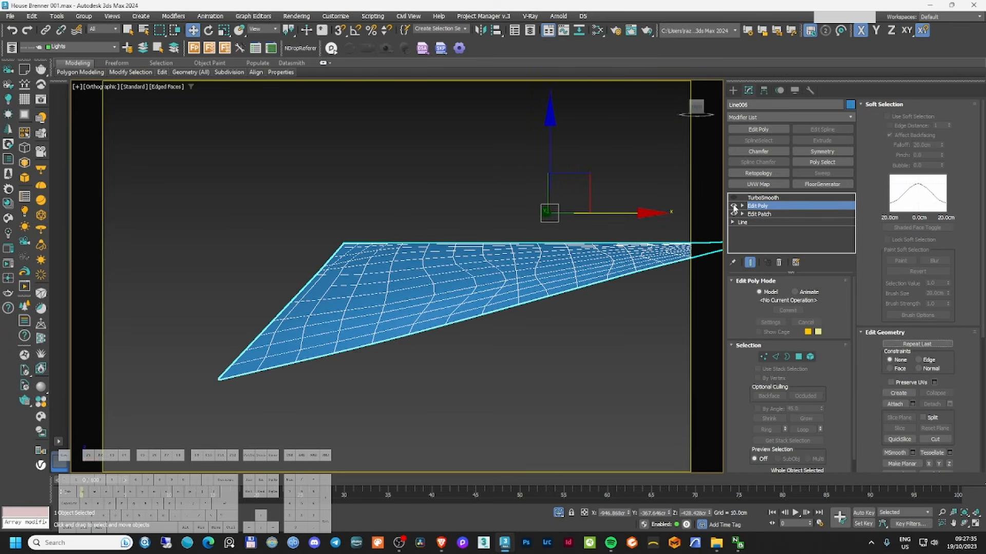
pyautogui.click(763, 198)
pyautogui.click(734, 197)
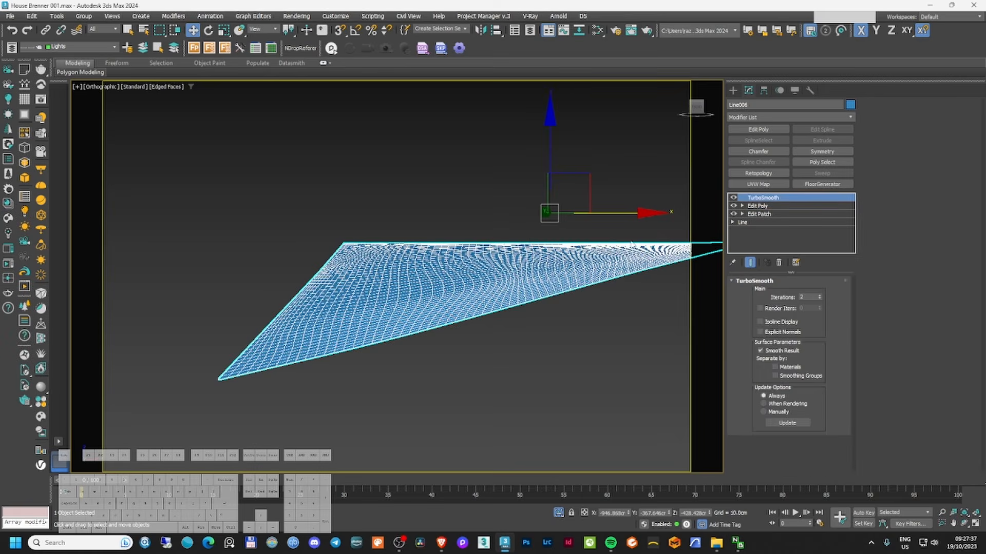
pyautogui.moveTo(514, 277)
pyautogui.mouseDown(button='middle')
pyautogui.moveTo(395, 299)
pyautogui.moveTo(540, 296)
pyautogui.moveTo(572, 313)
pyautogui.moveTo(510, 222)
pyautogui.moveTo(556, 223)
pyautogui.moveTo(577, 264)
pyautogui.mouseUp(button='middle')
pyautogui.press('F4')
pyautogui.press('F3')
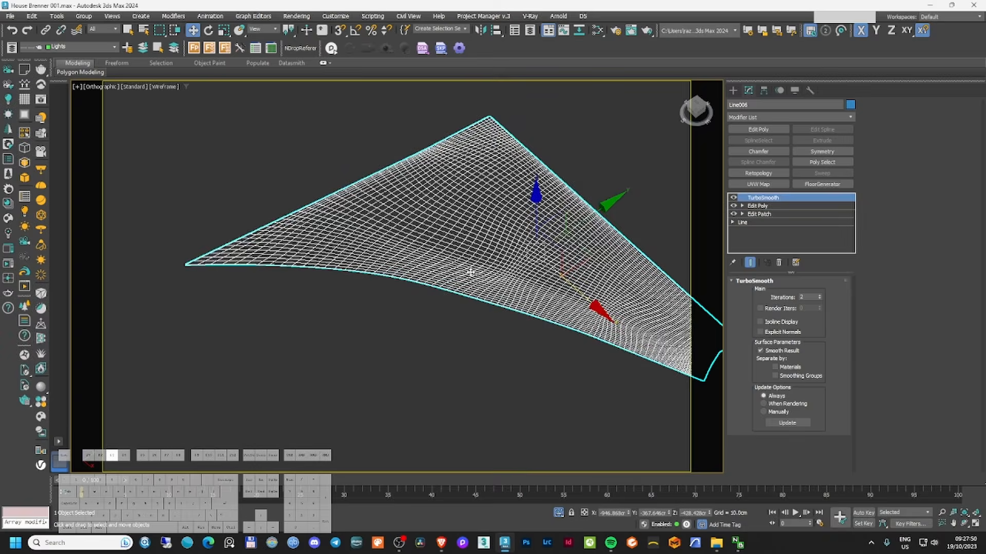
pyautogui.press('F3')
pyautogui.moveTo(469, 271)
pyautogui.keyDown('alt'); pyautogui.mouseDown(button='middle')
pyautogui.moveTo(489, 227)
pyautogui.moveTo(570, 203)
pyautogui.mouseUp(button='middle'); pyautogui.keyUp('alt')
# - Try a planar UVW Map modifier on the ground surface and delete it from the stack
pyautogui.click(759, 184)
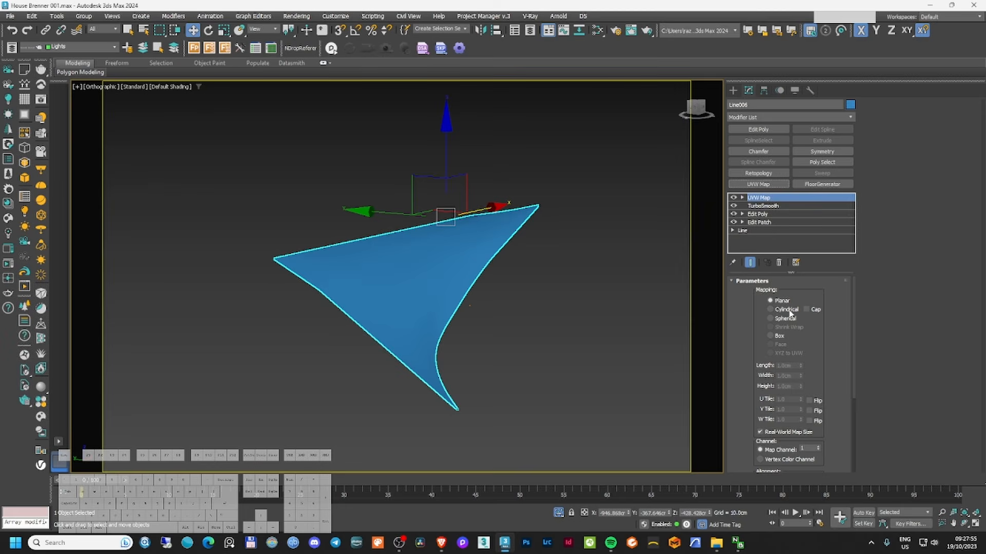
pyautogui.moveTo(466, 298)
pyautogui.keyDown('alt'); pyautogui.mouseDown(button='middle')
pyautogui.moveTo(447, 270)
pyautogui.moveTo(398, 275)
pyautogui.mouseUp(button='middle'); pyautogui.keyUp('alt')
pyautogui.press('F3')
pyautogui.press('F3')
pyautogui.rightClick(760, 198)
pyautogui.click(785, 207)
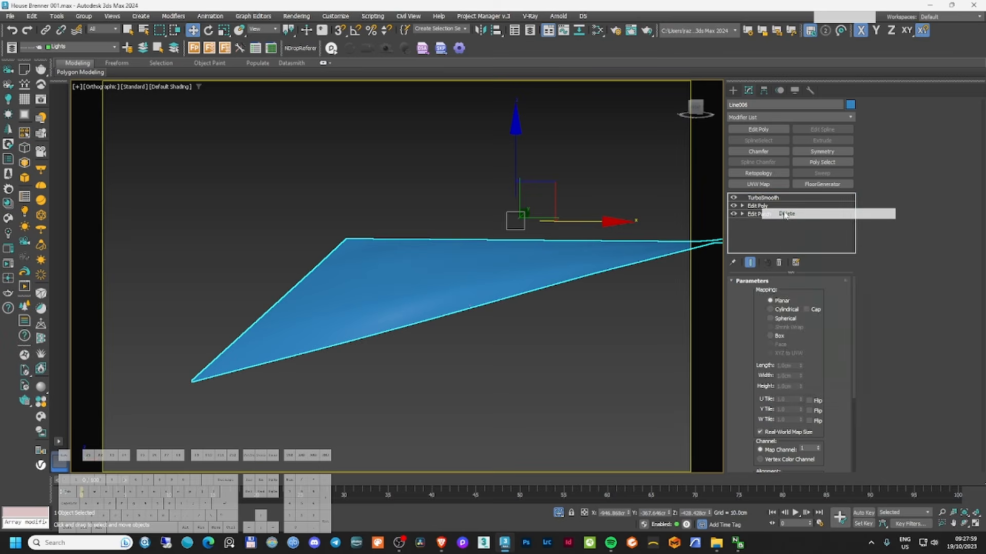
# - Add an Unwrap UVW modifier above TurboSmooth and select all polygons of the ground surface
pyautogui.click(764, 117)
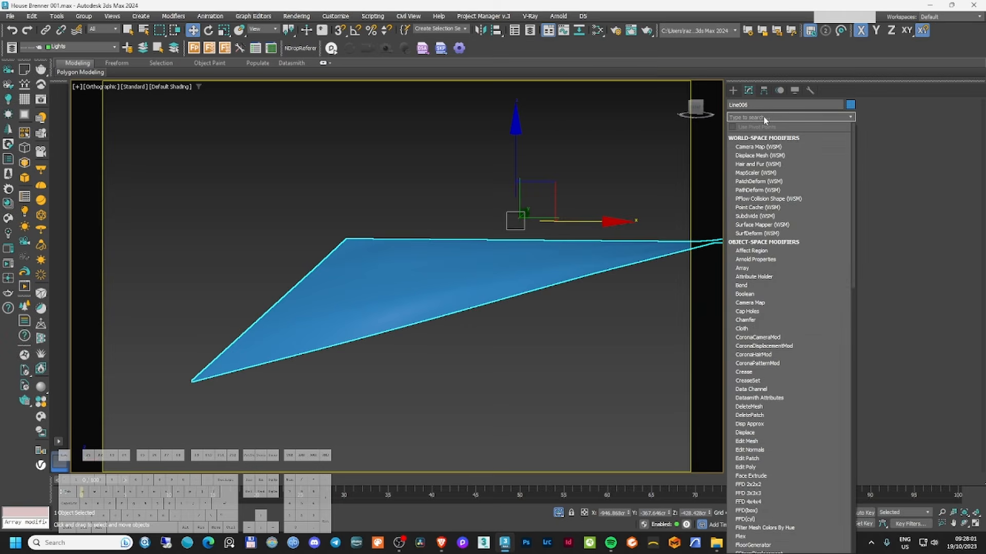
pyautogui.write('un')
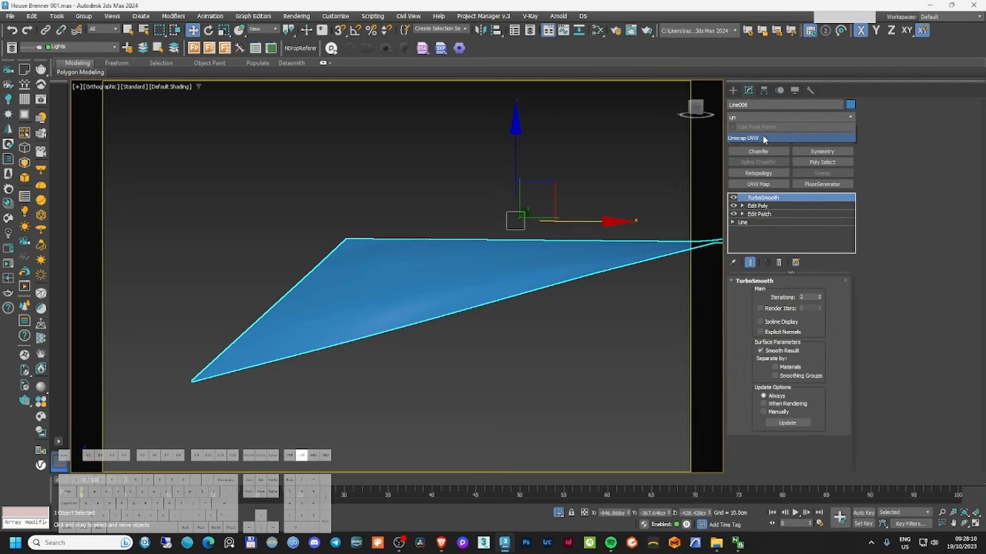
pyautogui.click(763, 137)
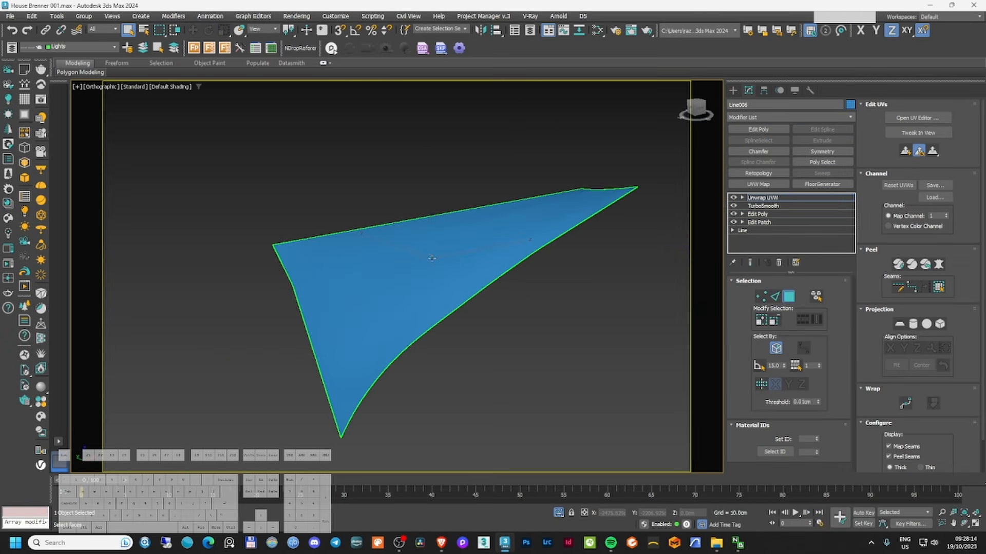
pyautogui.click(431, 258)
pyautogui.press('F3')
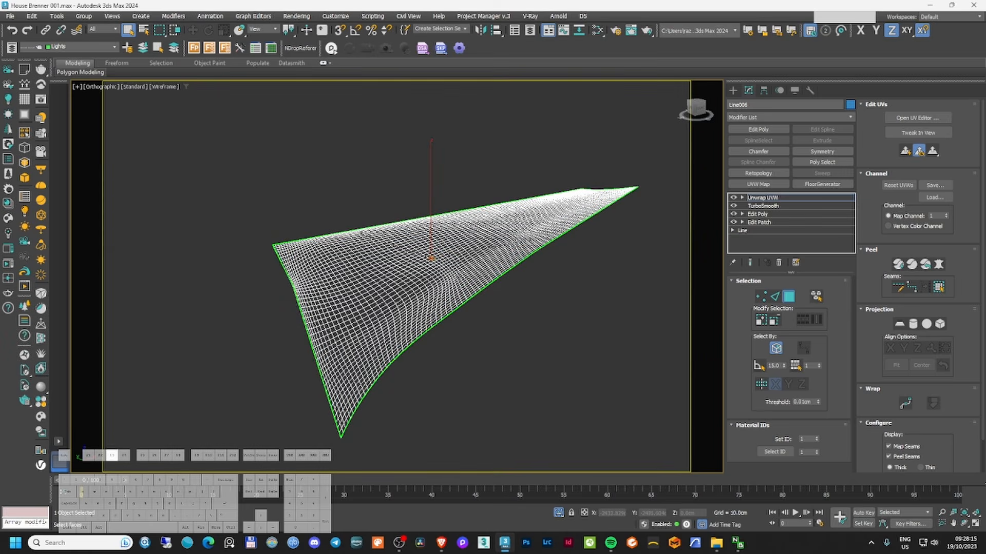
pyautogui.click(441, 277)
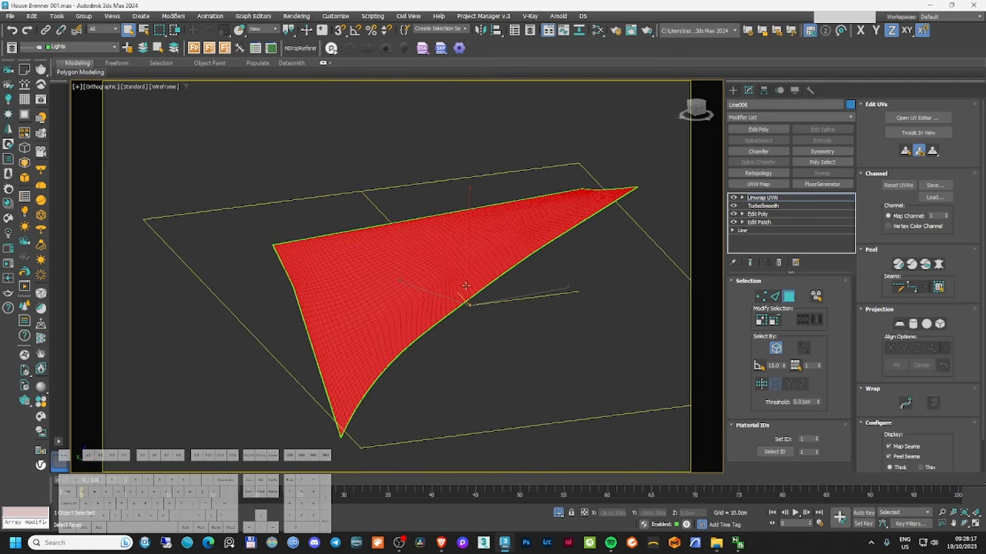
pyautogui.keyDown('alt'); pyautogui.moveTo(465, 285); pyautogui.dragTo(402, 275, button='middle'); pyautogui.keyUp('alt')
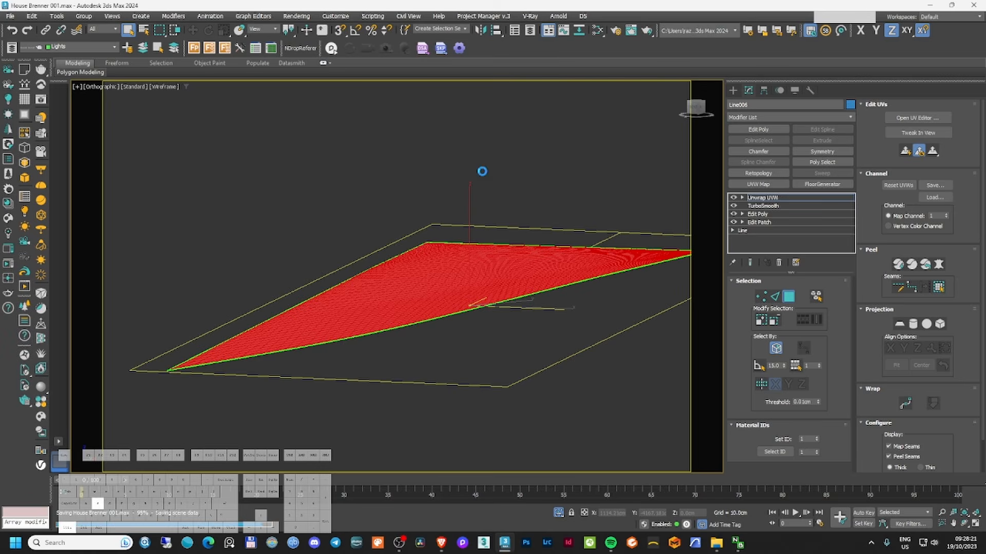
# - Open the UV editor full screen and relax the selected polygons by polygon angles with 100 iterations and amount 0.1
pyautogui.click(907, 119)
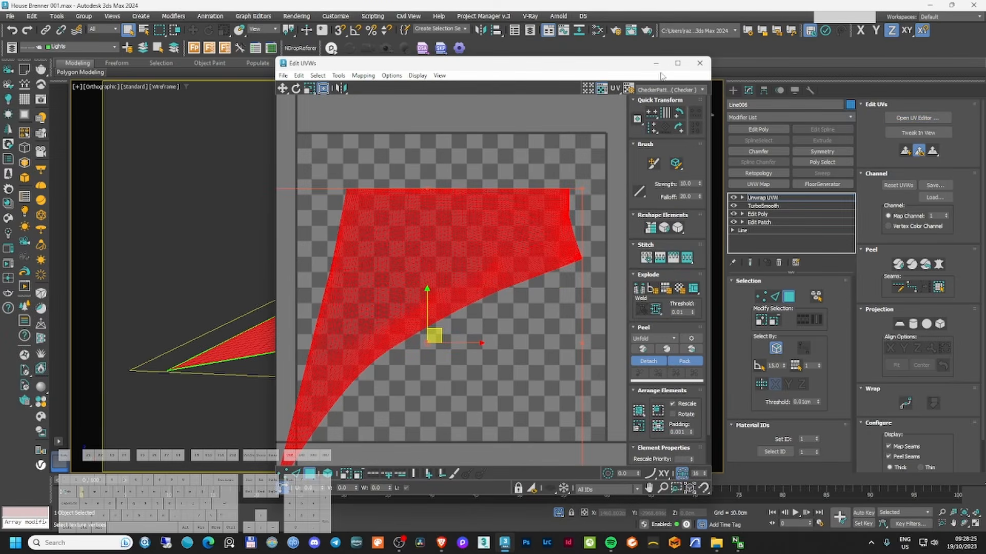
pyautogui.click(678, 62)
pyautogui.click(87, 15)
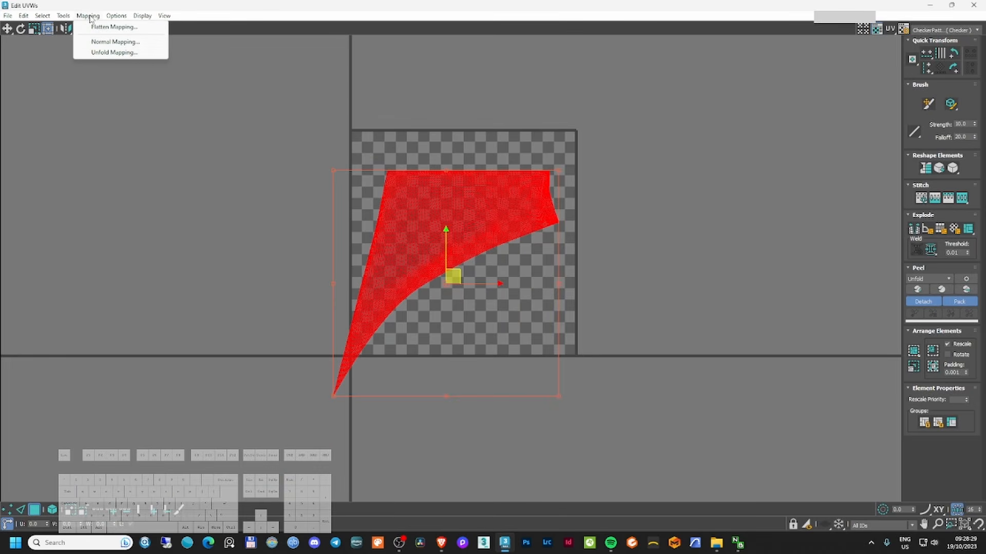
pyautogui.moveTo(63, 16)
pyautogui.click(87, 181)
pyautogui.click(341, 129)
pyautogui.click(308, 138)
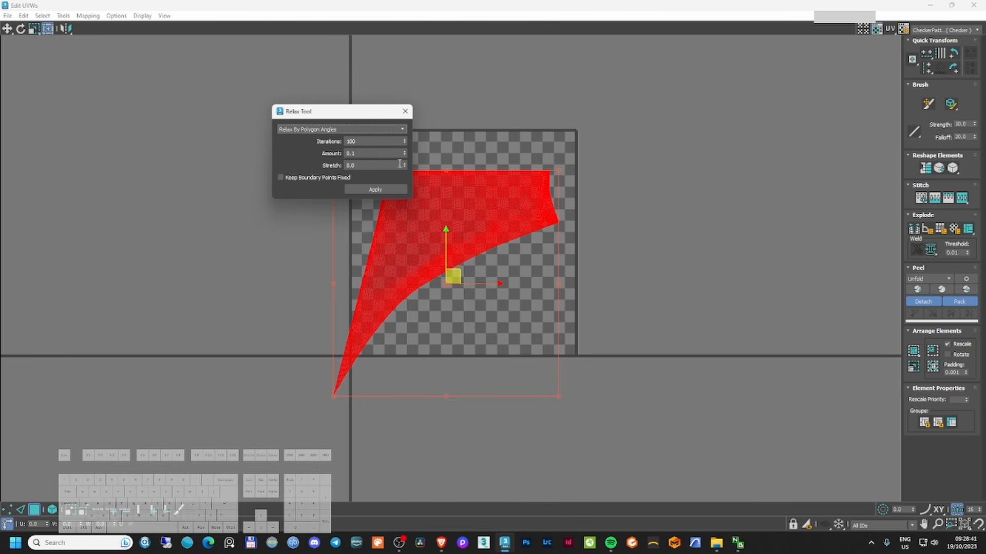
pyautogui.click(372, 190)
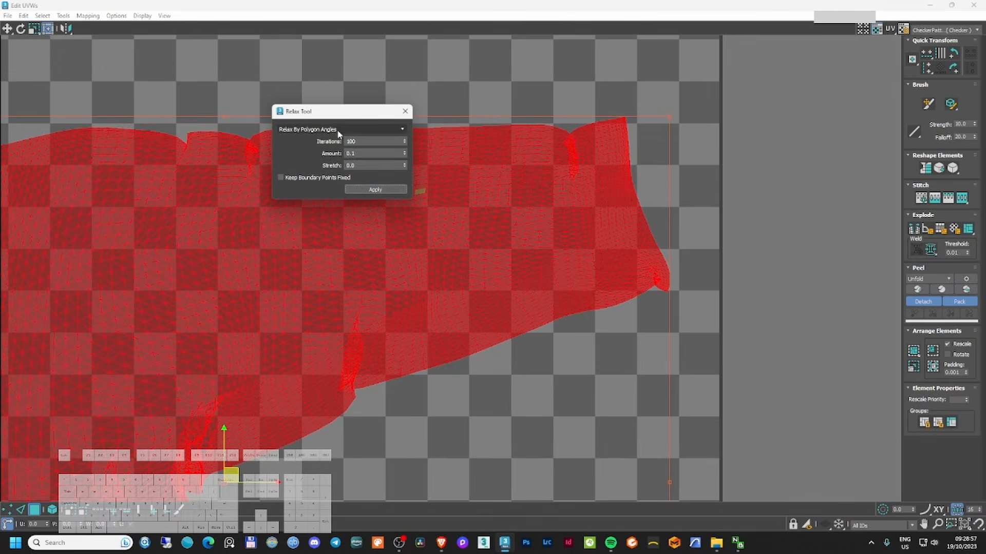
# - Switch the Relax method to Relax By Edge Angles and apply it to the selected UV polygons
pyautogui.click(341, 129)
pyautogui.click(308, 146)
pyautogui.click(382, 192)
pyautogui.scroll(-5, 514, 256)
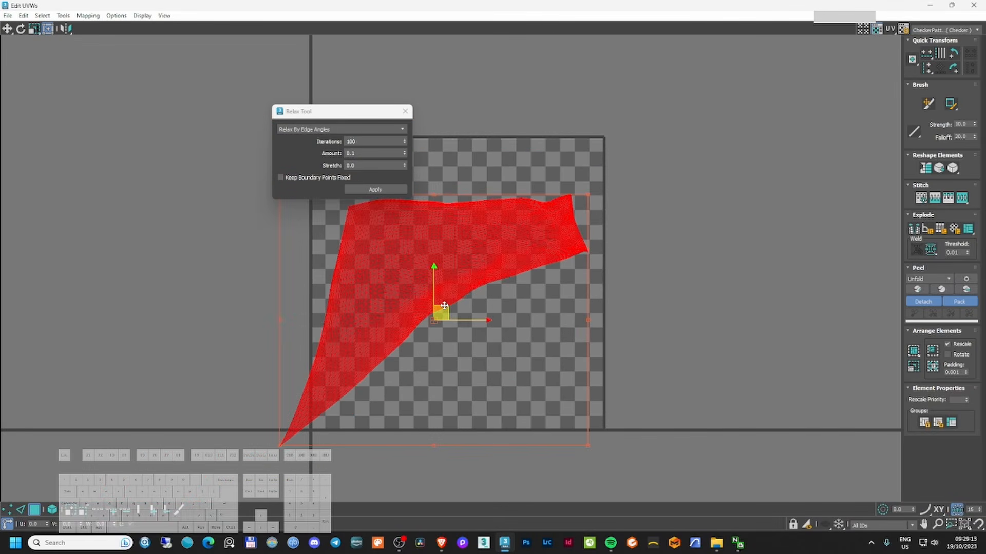
# - Set the Relax stretch to 0.03 and apply the edge-angle relaxation several times
pyautogui.doubleClick(361, 165)
pyautogui.write('0.038')
pyautogui.scroll(5, 452, 277)
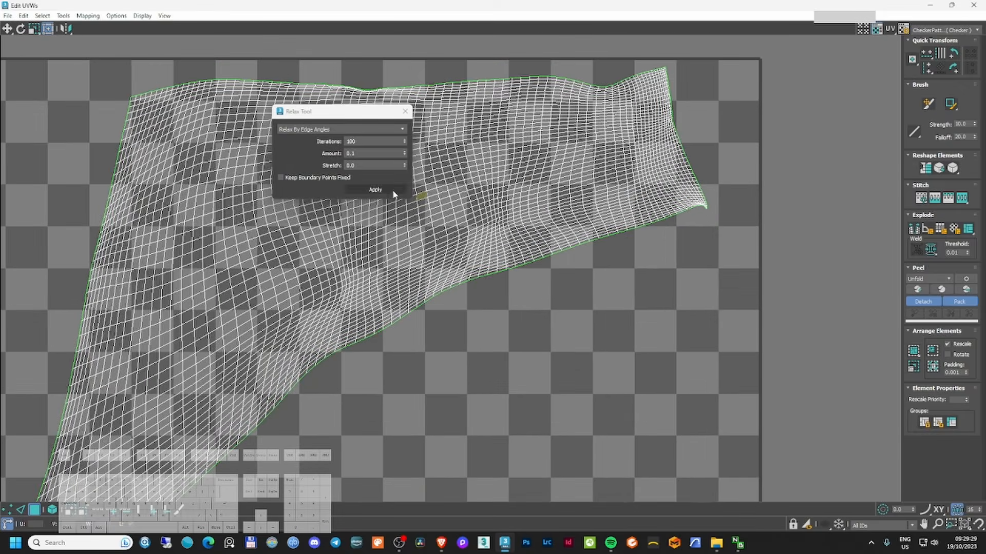
pyautogui.click(375, 189)
pyautogui.click(383, 188)
pyautogui.click(383, 188)
pyautogui.scroll(-5, 406, 262)
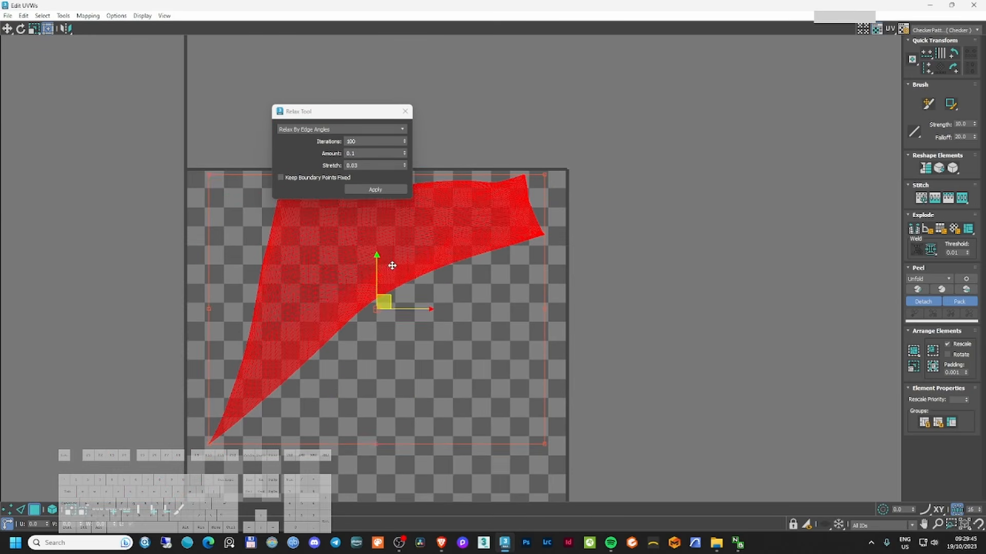
# - Close the Relax tool, clear the UV polygon selection and leave the UV editor
pyautogui.click(88, 16)
pyautogui.click(341, 130)
pyautogui.click(318, 164)
pyautogui.click(405, 111)
pyautogui.click(491, 170)
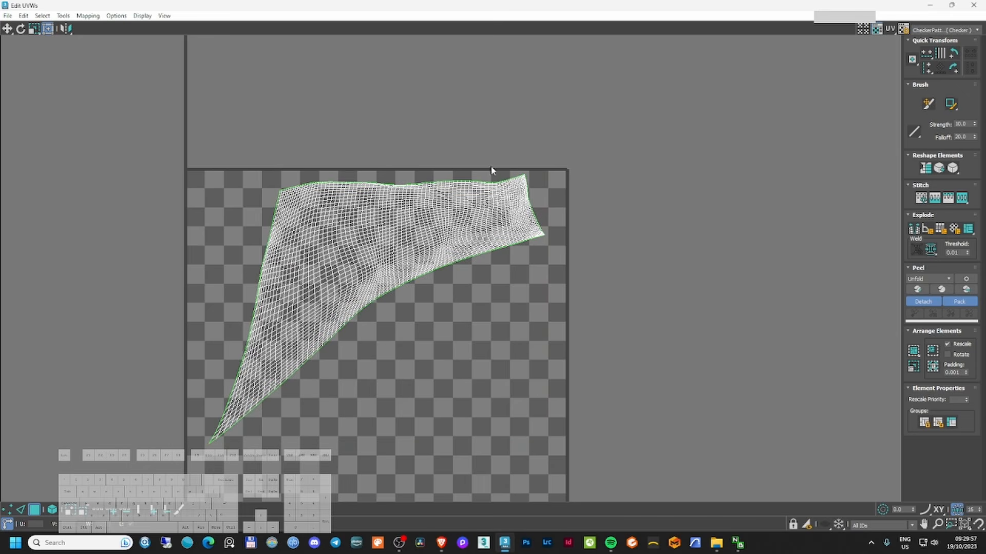
pyautogui.scroll(3, 398, 260)
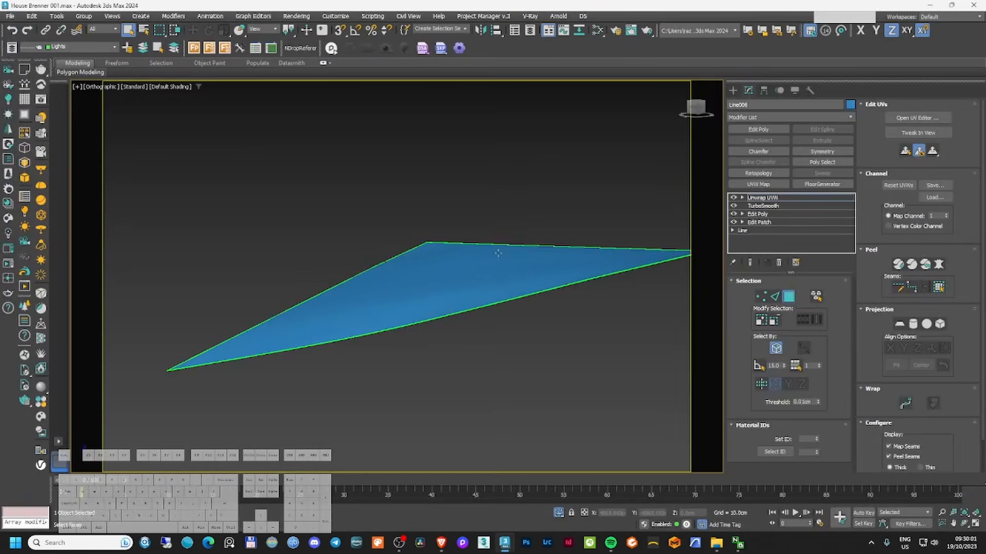
# - Bring back the hidden scene objects, then select the reference photo plane and isolate it
pyautogui.scroll(-4, 445, 256)
pyautogui.keyDown('alt'); pyautogui.moveTo(443, 256); pyautogui.dragTo(486, 285, button='middle'); pyautogui.keyUp('alt')
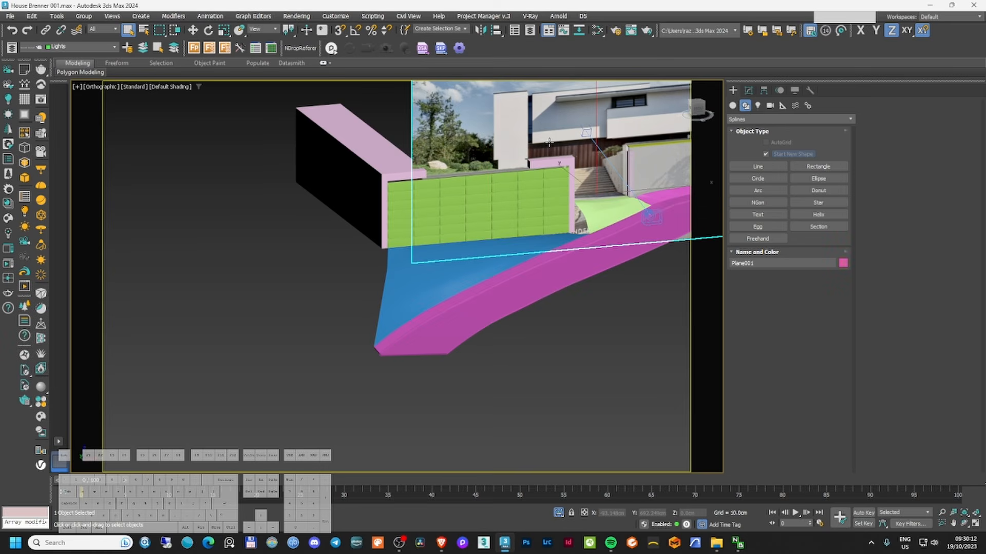
pyautogui.hotkey('alt', 'q')
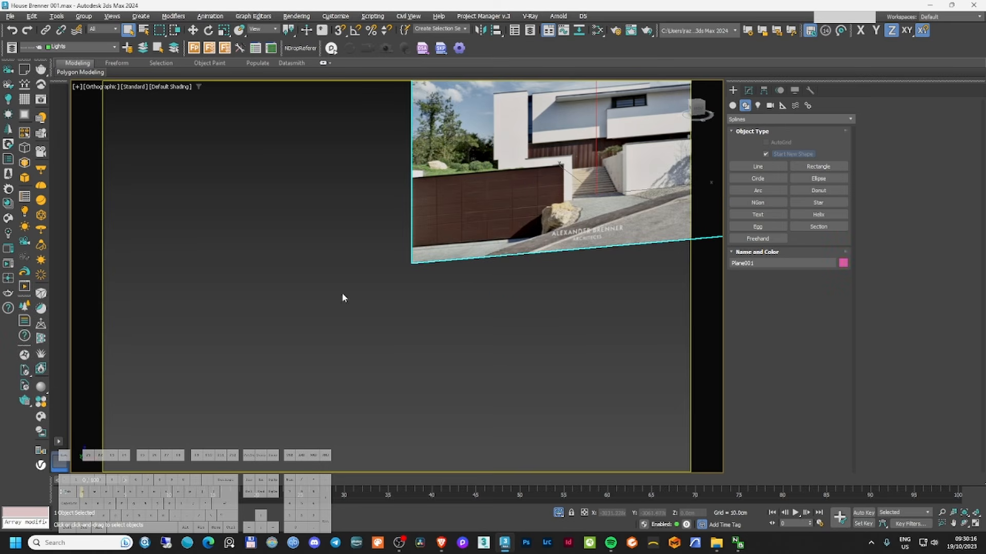
# - Bring back the hidden scene objects and return to the camera view with the ground surface beside the stairs selected
pyautogui.rightClick(349, 308)
pyautogui.click(374, 260)
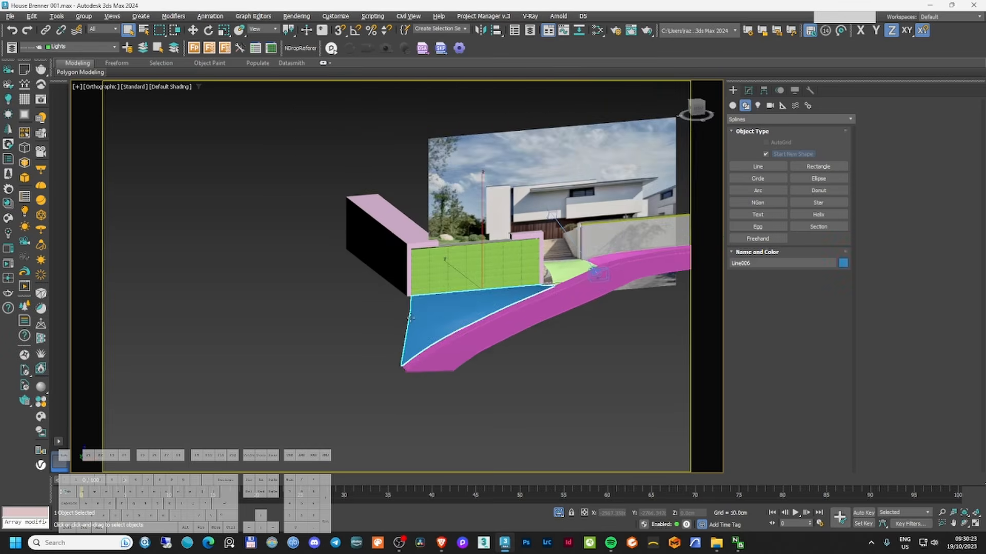
pyautogui.press('c')
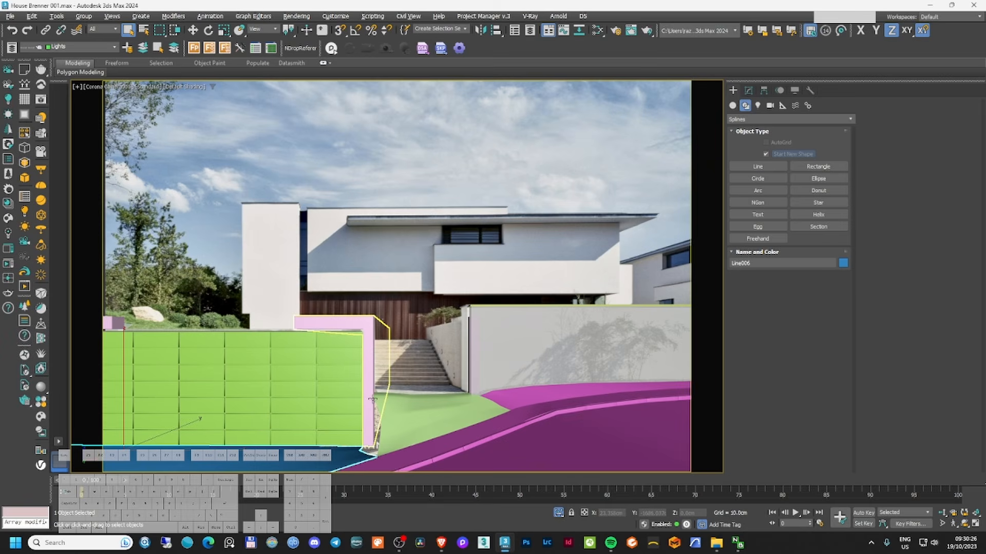
pyautogui.click(365, 450)
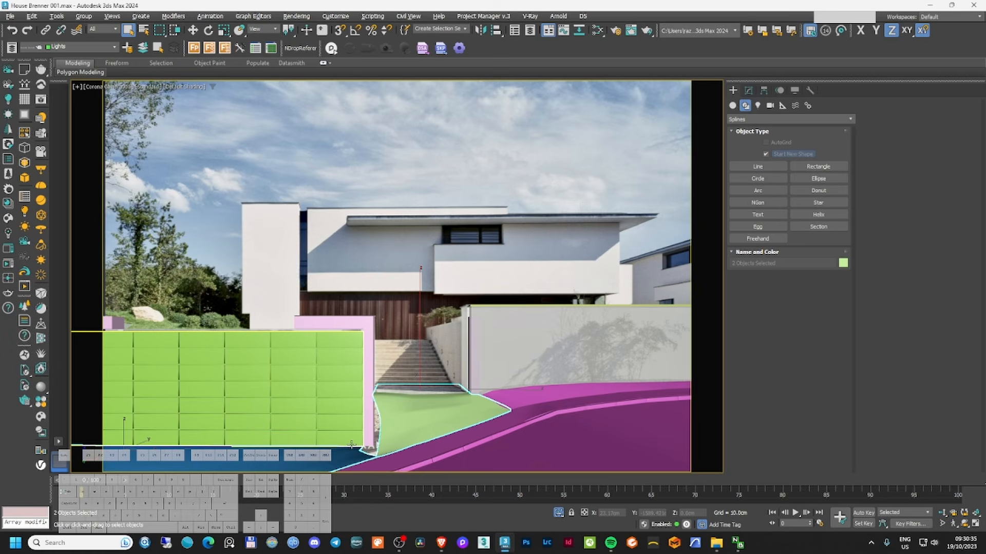
# - Select the wall frame beside the stairs, then make Street the active layer and close the Layer Explorer
pyautogui.click(313, 321)
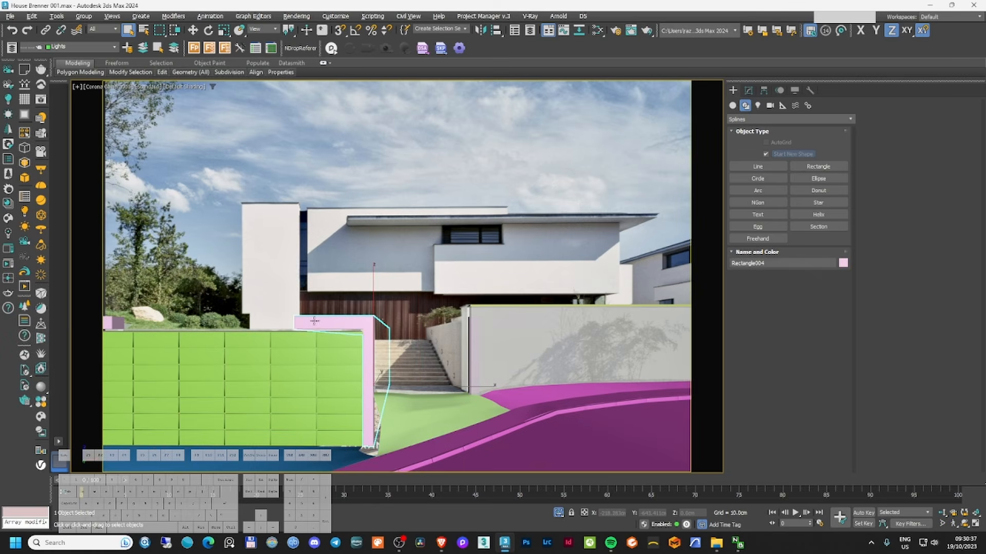
pyautogui.rightClick(314, 322)
pyautogui.click(336, 327)
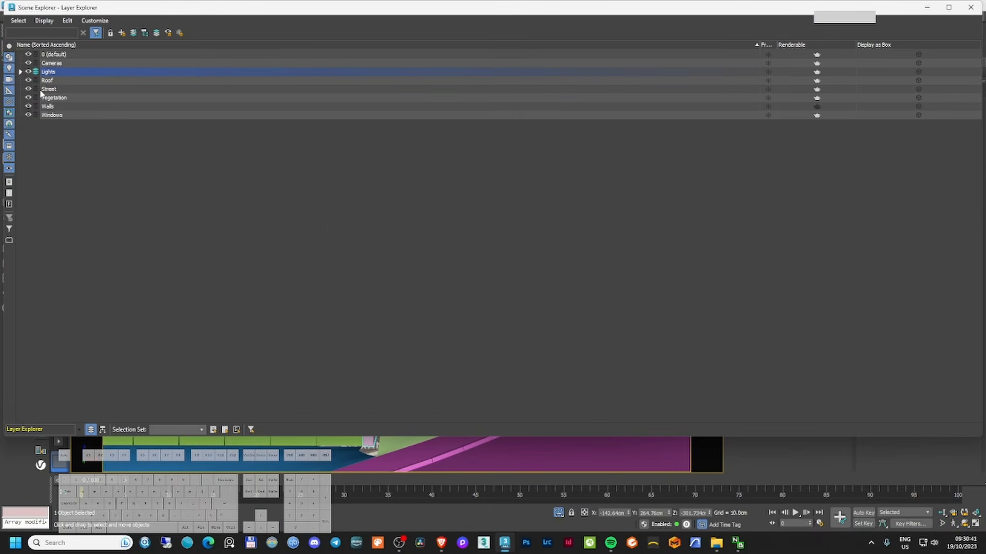
pyautogui.click(978, 11)
# - Select the six road, pavement and ground surfaces together and assign them to the Street layer
pyautogui.click(610, 386)
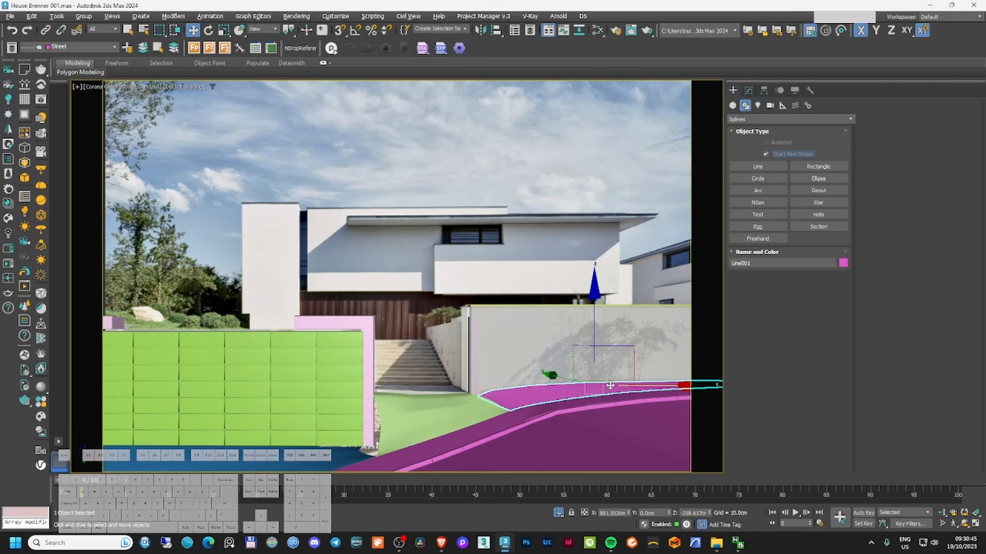
pyautogui.keyDown('ctrl'); pyautogui.click(457, 418); pyautogui.keyUp('ctrl')
pyautogui.keyDown('ctrl'); pyautogui.click(319, 464); pyautogui.keyUp('ctrl')
pyautogui.keyDown('ctrl'); pyautogui.click(388, 461); pyautogui.keyUp('ctrl')
pyautogui.keyDown('ctrl'); pyautogui.click(432, 460); pyautogui.keyUp('ctrl')
pyautogui.keyDown('ctrl'); pyautogui.click(460, 463); pyautogui.keyUp('ctrl')
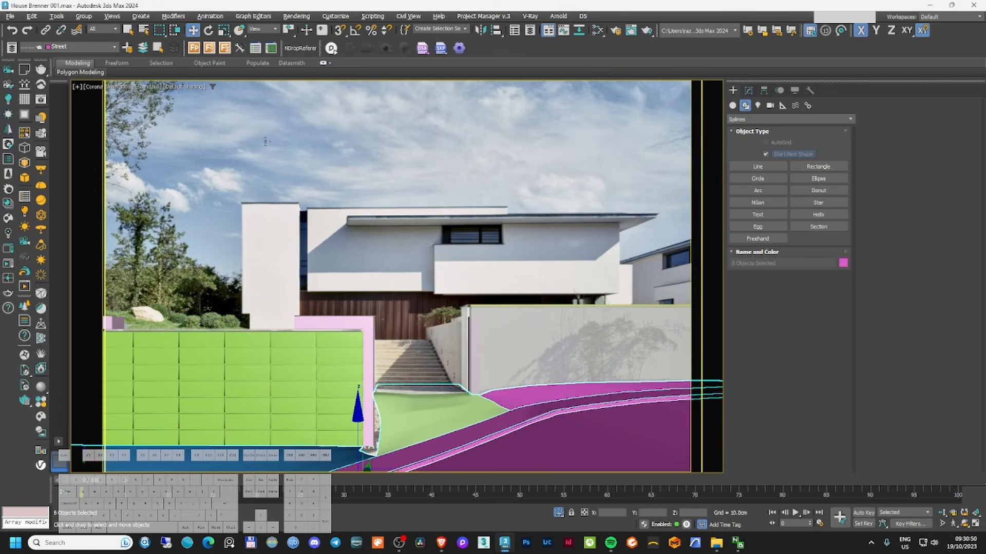
pyautogui.click(115, 47)
pyautogui.click(40, 91)
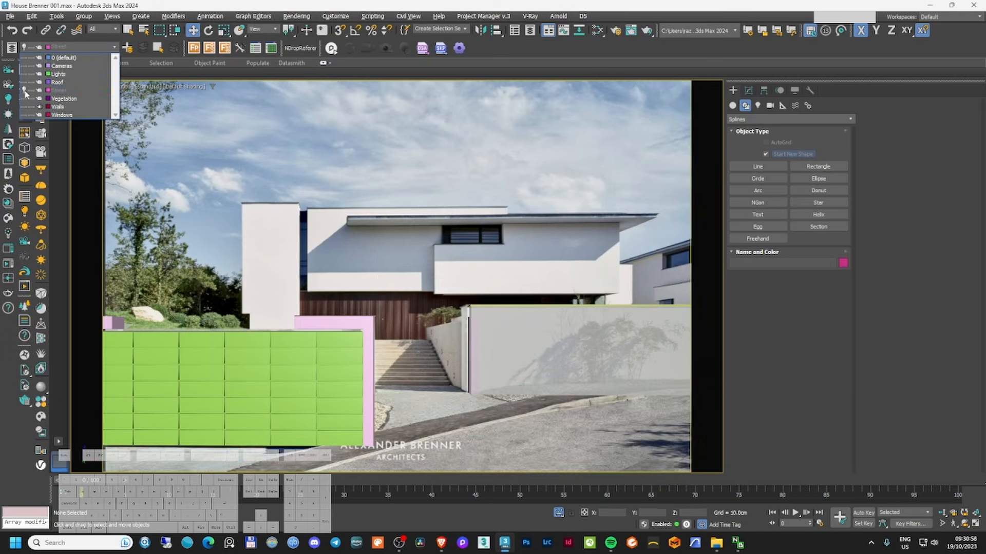
# - Toggle the Street layer's visibility off and on to check which objects belong to it
pyautogui.click(40, 91)
pyautogui.click(73, 47)
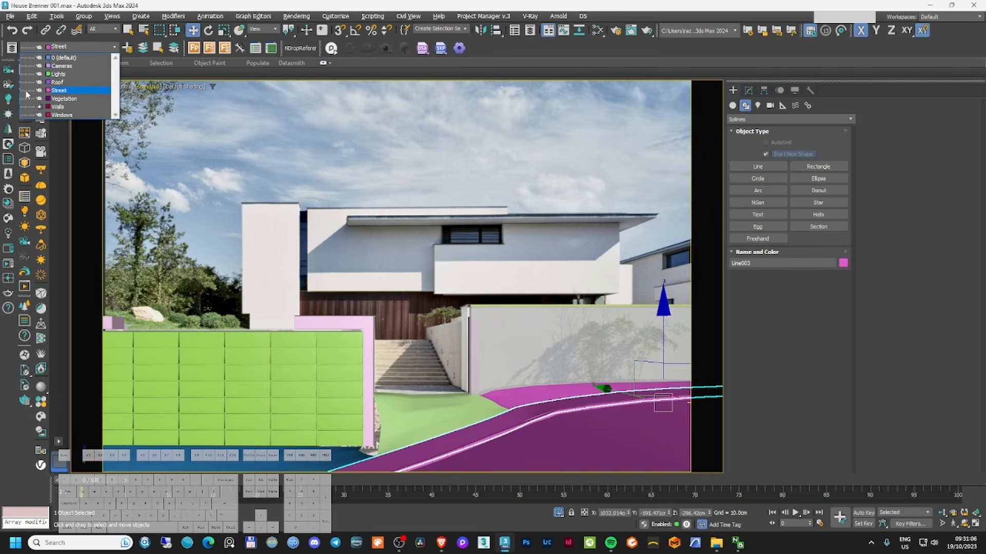
pyautogui.click(25, 91)
pyautogui.click(26, 91)
pyautogui.click(26, 91)
pyautogui.click(26, 91)
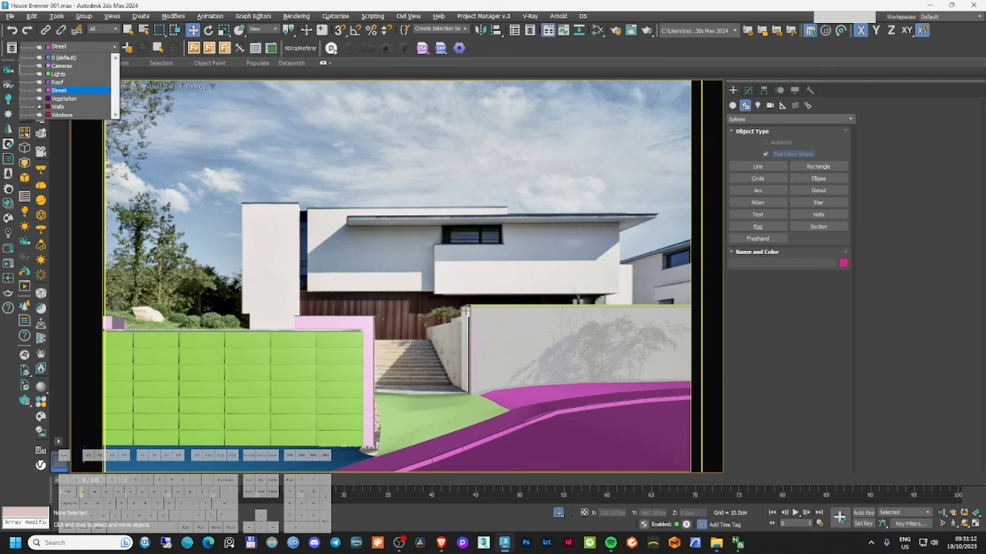
# - Examine from above and from the side how the walls and ground sit relative to the reference photo plane
pyautogui.press('t')
pyautogui.scroll(-4, 462, 307)
pyautogui.keyDown('alt'); pyautogui.moveTo(437, 326); pyautogui.dragTo(475, 273, button='middle'); pyautogui.keyUp('alt')
pyautogui.click(430, 287)
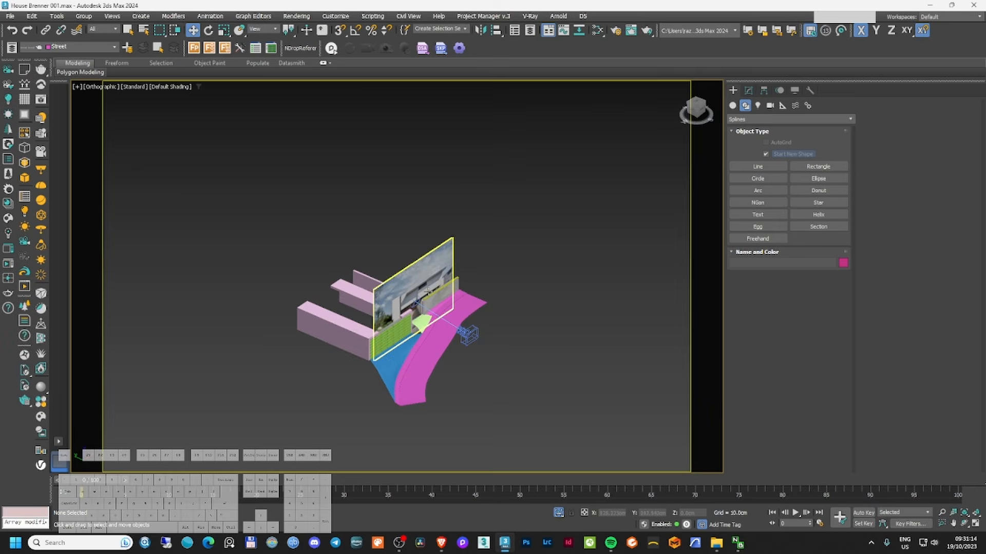
pyautogui.scroll(4, 430, 288)
pyautogui.moveTo(395, 323)
pyautogui.keyDown('alt'); pyautogui.mouseDown(button='middle')
pyautogui.moveTo(452, 314)
pyautogui.moveTo(448, 335)
pyautogui.moveTo(392, 352)
pyautogui.mouseUp(button='middle'); pyautogui.keyUp('alt')
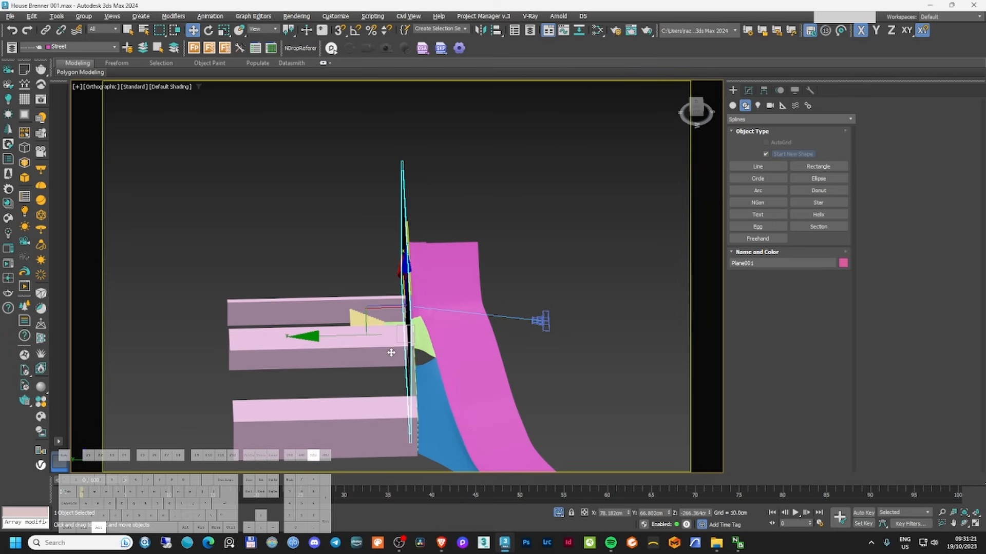
pyautogui.scroll(2, 368, 317)
pyautogui.press('F3')
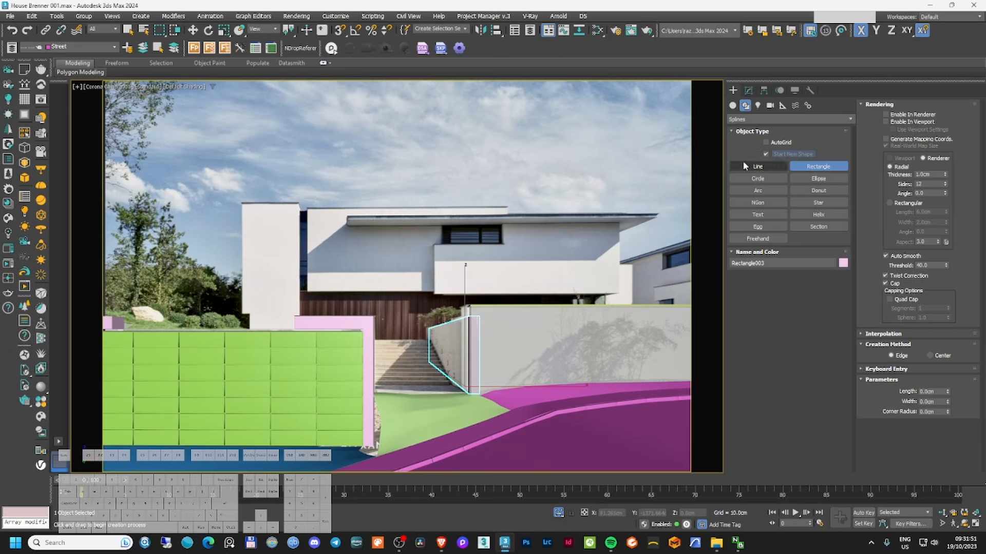
# - With AutoGrid on, trace rectangles over the photo's projecting block (about 863 × 328 cm), upper-storey wall (about 960 × 400 cm) and tower (about 270 × 615 cm)
pyautogui.moveTo(617, 290); pyautogui.dragTo(435, 223)
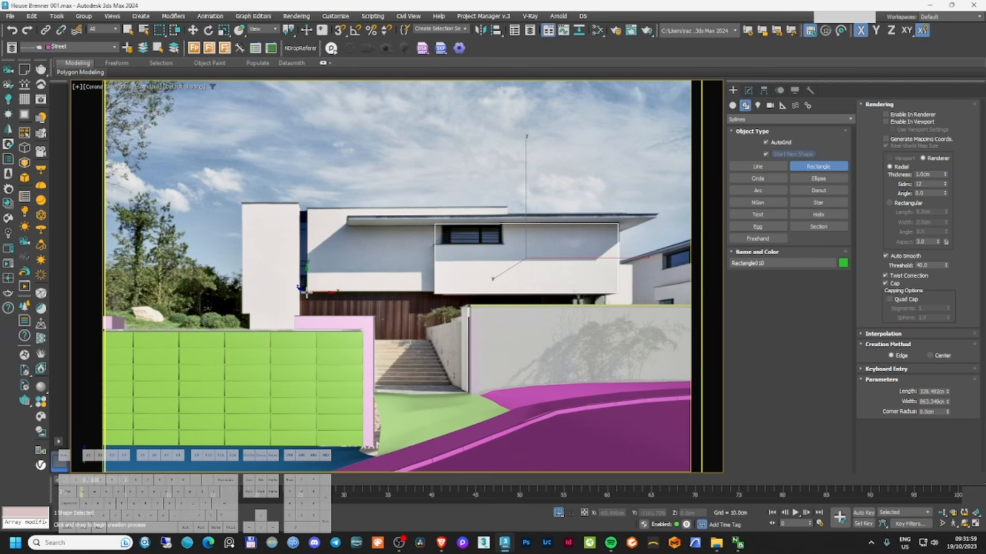
pyautogui.moveTo(307, 293); pyautogui.dragTo(509, 206)
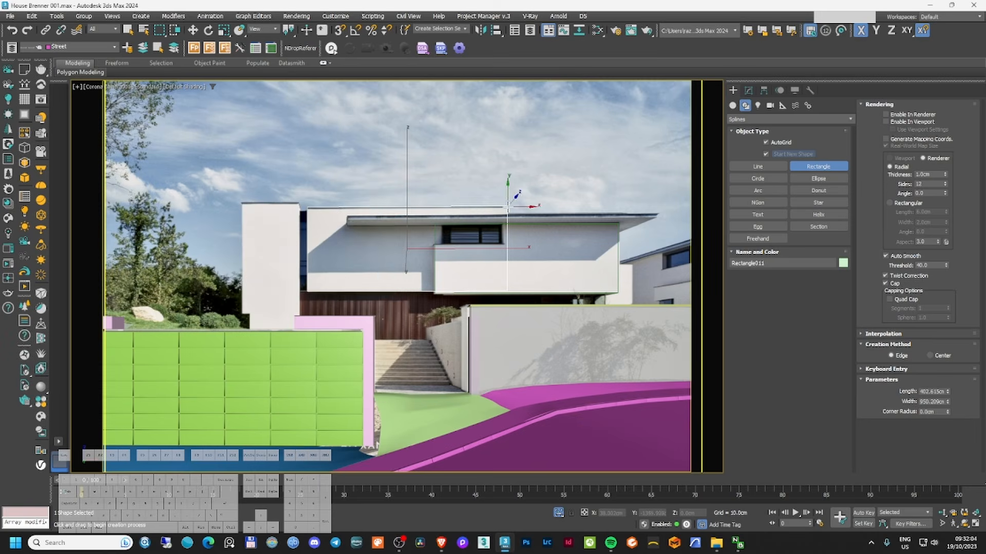
pyautogui.moveTo(242, 203); pyautogui.dragTo(300, 331)
pyautogui.click(813, 165)
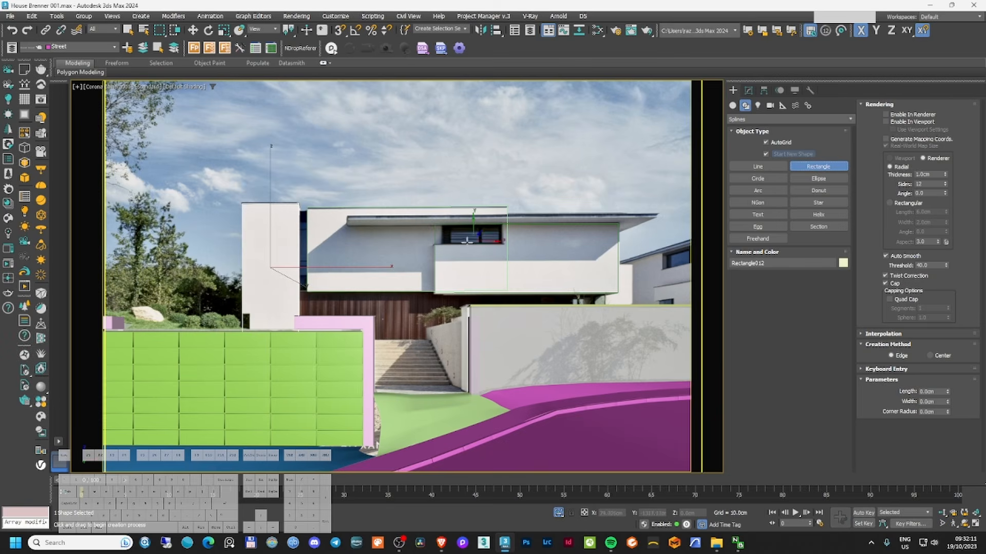
pyautogui.moveTo(358, 235); pyautogui.dragTo(424, 246)
pyautogui.rightClick(426, 247)
# - Add an Edit Spline modifier to the tower rectangle and refine it with extra vertices at the notch near its base
pyautogui.press('t')
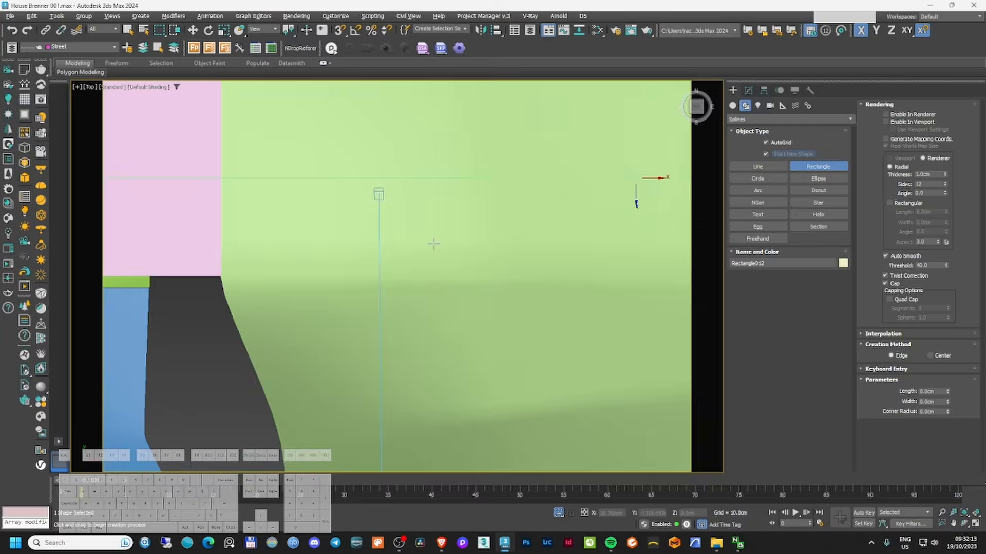
pyautogui.press('z')
pyautogui.scroll(-3, 433, 243)
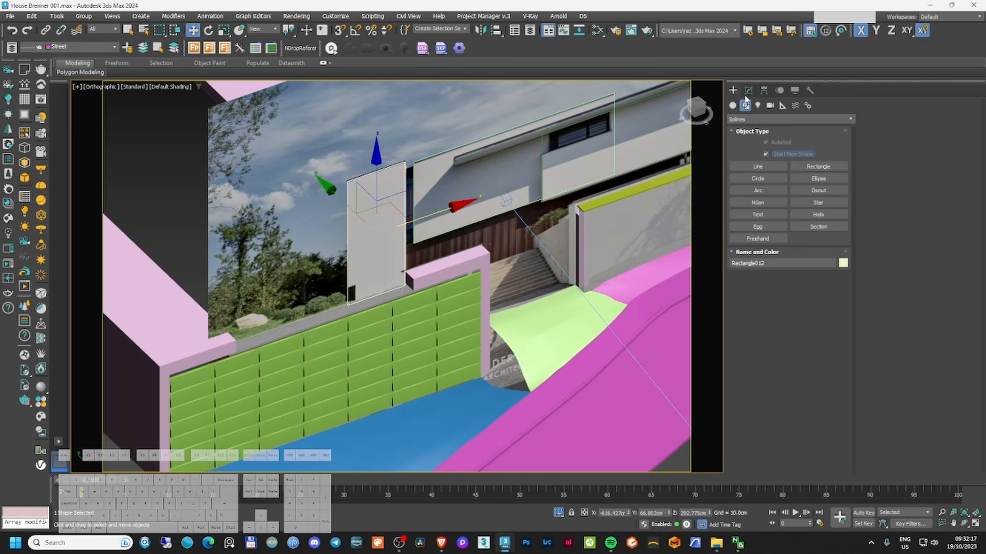
pyautogui.click(748, 92)
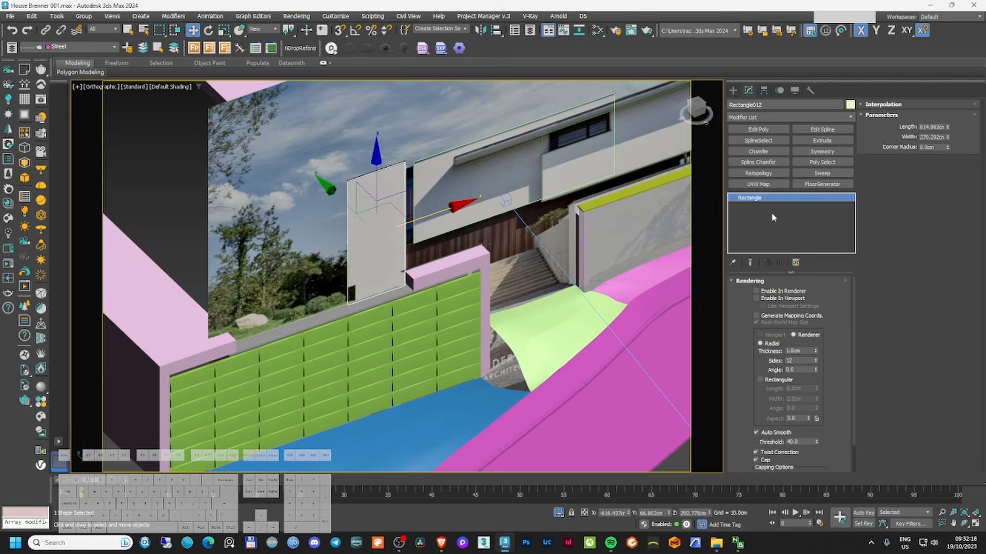
pyautogui.click(822, 129)
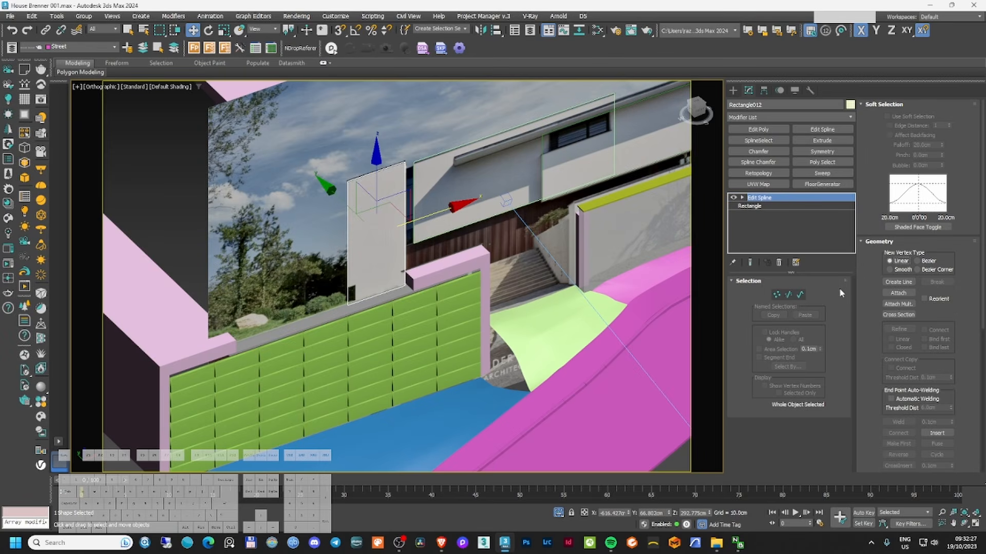
pyautogui.press('1')
pyautogui.click(898, 330)
pyautogui.scroll(5, 391, 310)
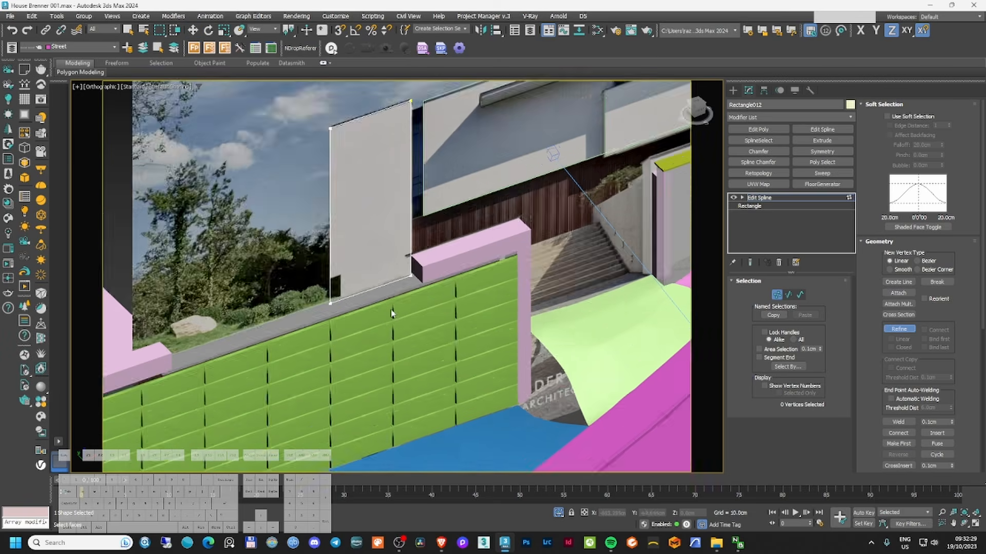
pyautogui.press('w')
pyautogui.scroll(2, 294, 274)
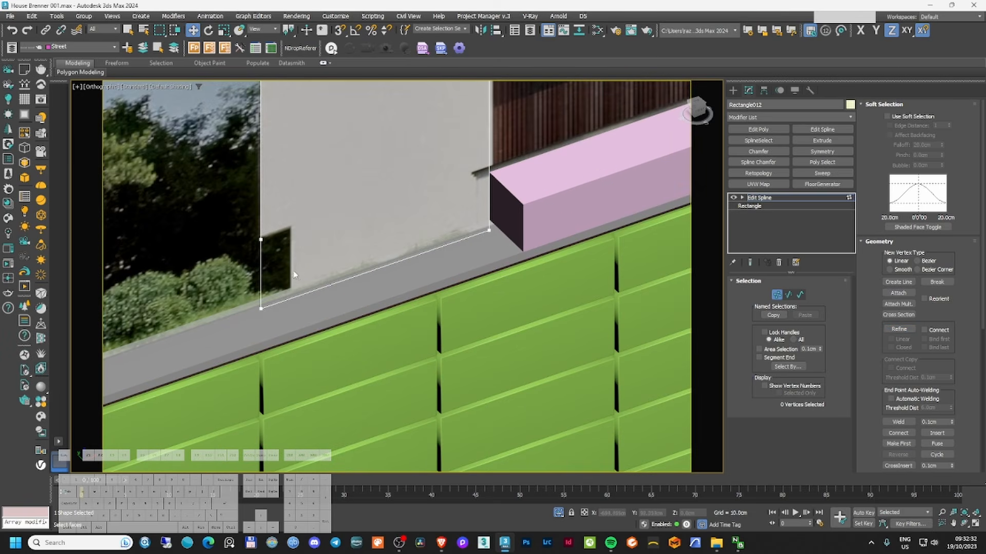
# - Move the tower outline's lower-left segment inward to form the notch and turn its curved vertices into straight corners
pyautogui.press('2')
pyautogui.click(261, 272)
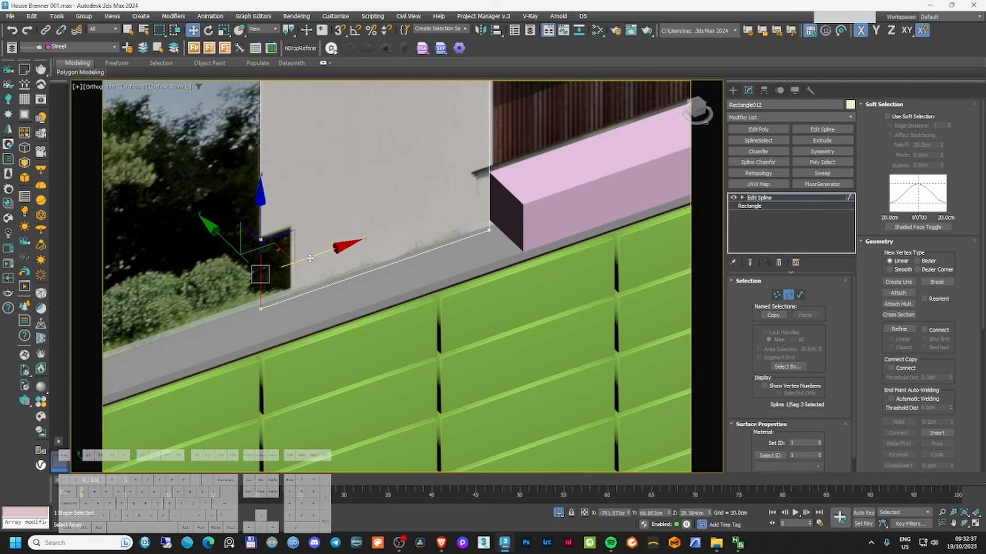
pyautogui.moveTo(352, 250); pyautogui.dragTo(322, 260)
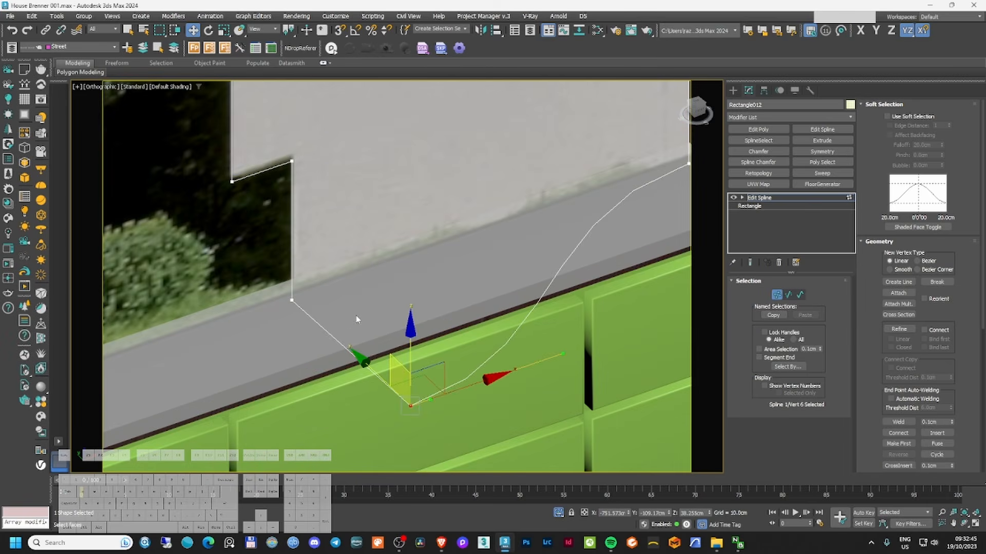
pyautogui.rightClick(180, 279)
pyautogui.click(254, 337)
pyautogui.scroll(-6, 395, 273)
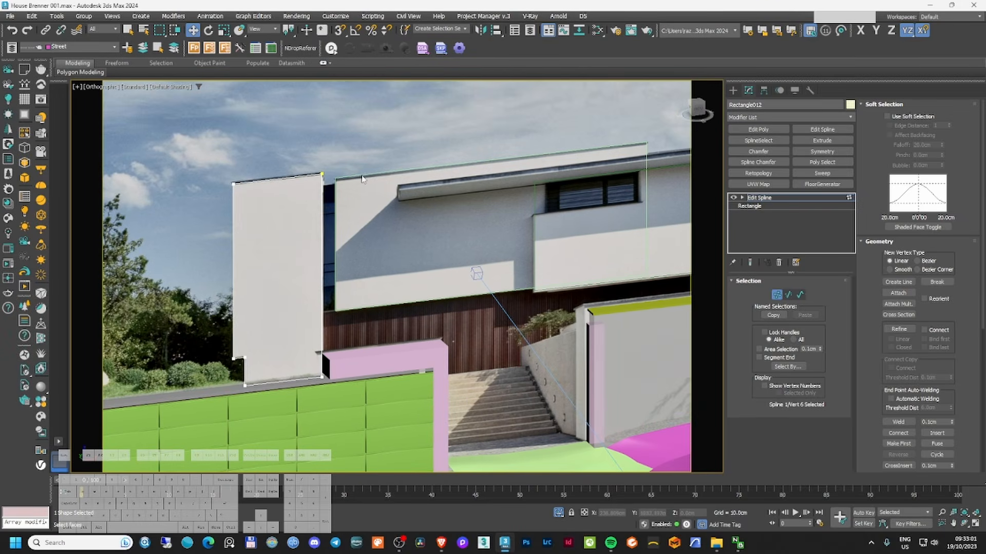
# - Extrude the tower outline by -1513 cm and bring up the options of its Extrude modifier
pyautogui.click(776, 294)
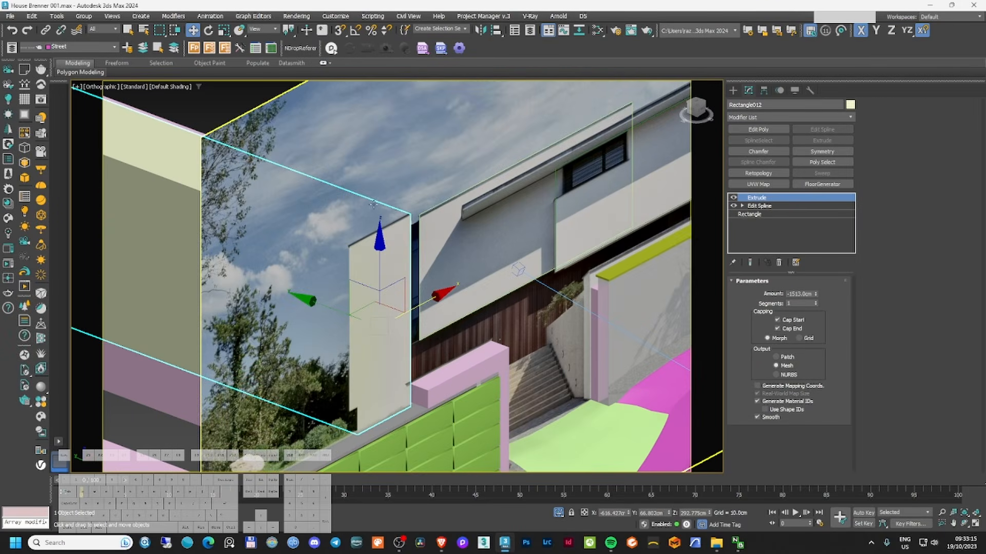
pyautogui.rightClick(758, 197)
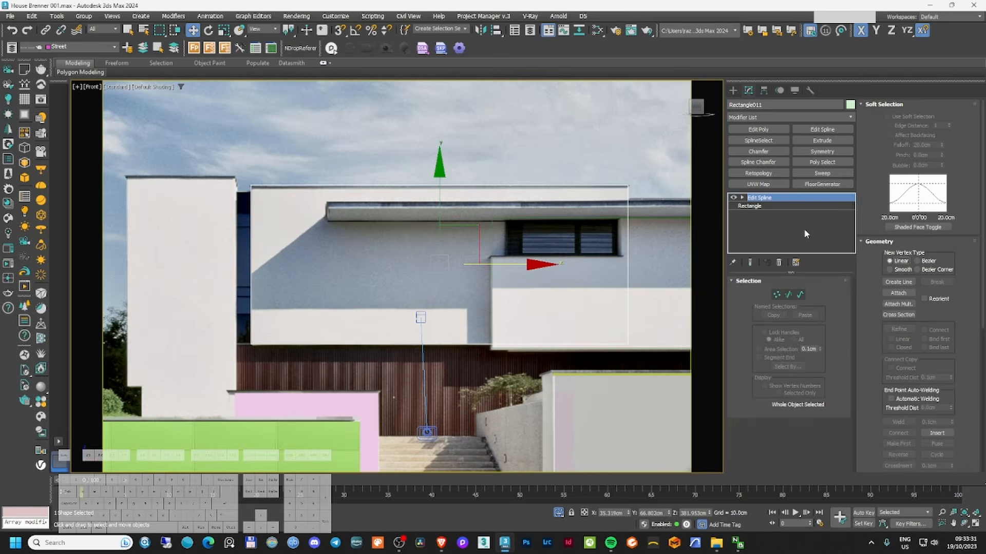
# - Refine the upper-storey wall outline with extra vertices and move its lower right-hand segment inward to the window's left edge
pyautogui.press('1')
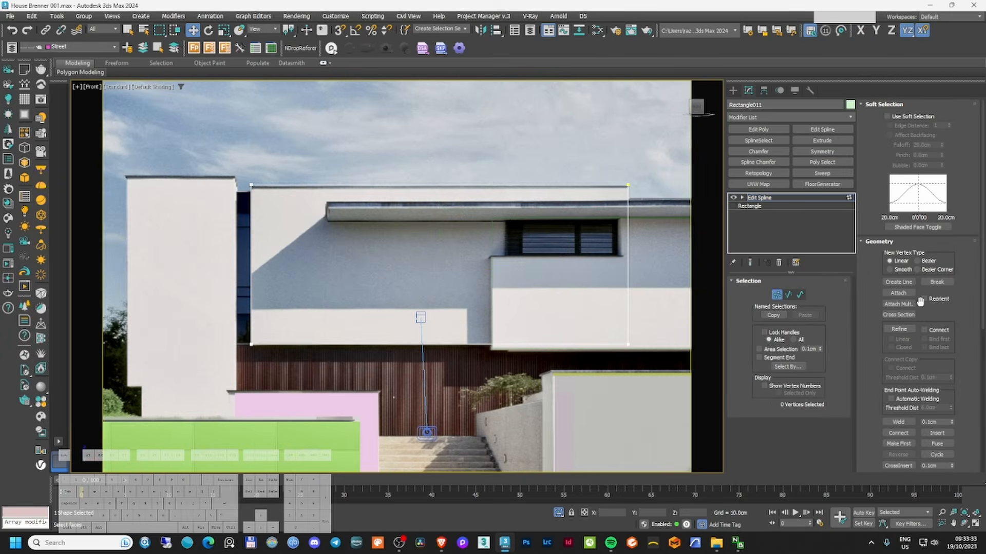
pyautogui.click(898, 329)
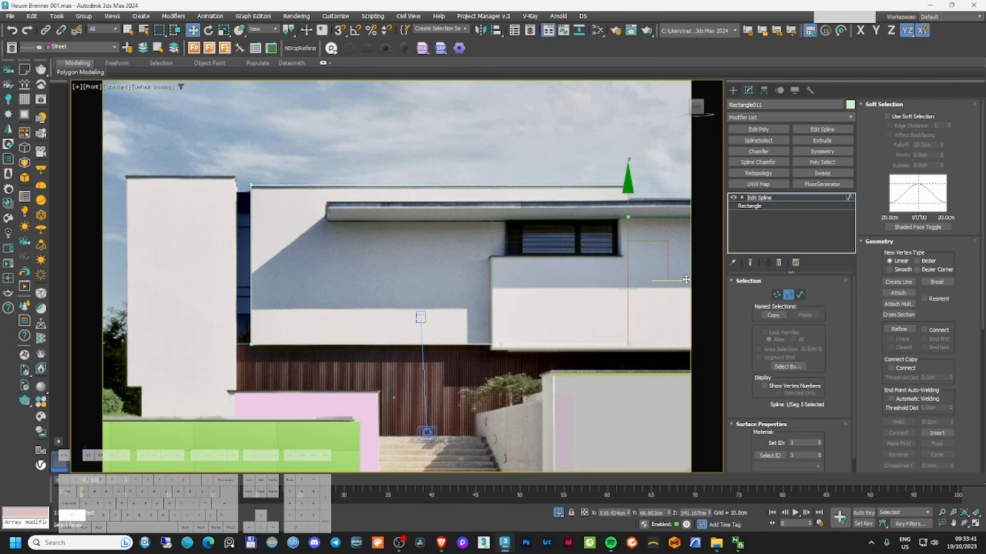
pyautogui.click(505, 303)
pyautogui.moveTo(469, 327); pyautogui.dragTo(502, 355)
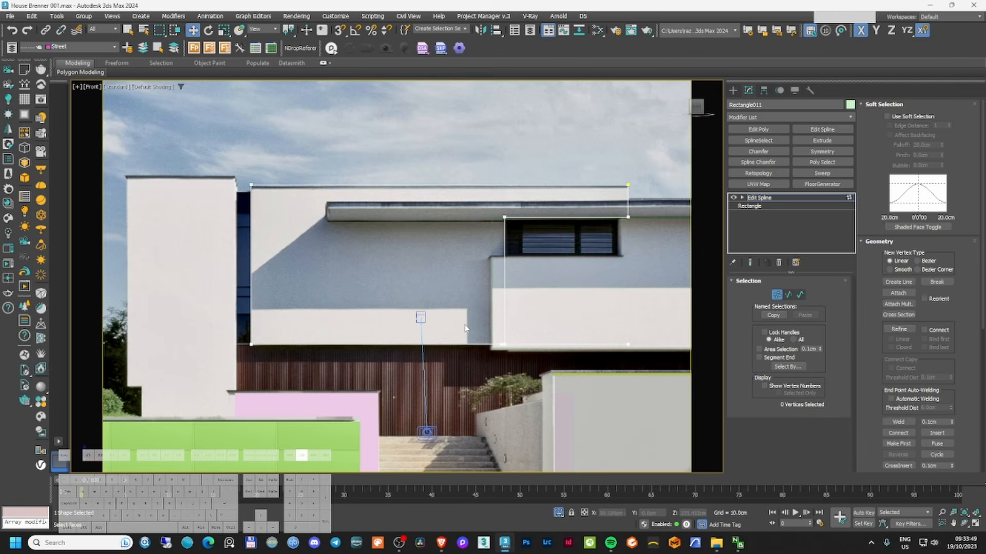
pyautogui.moveTo(503, 353); pyautogui.dragTo(594, 356)
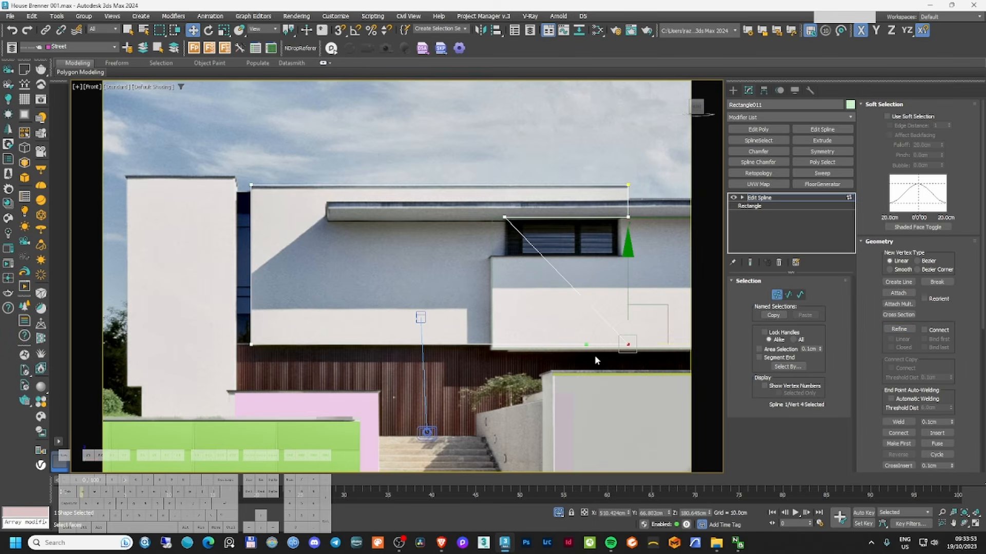
# - Convert all vertices of the upper-storey outline to corners and snap the lower-right one directly beneath the window's left edge
pyautogui.rightClick(434, 214)
pyautogui.click(420, 157)
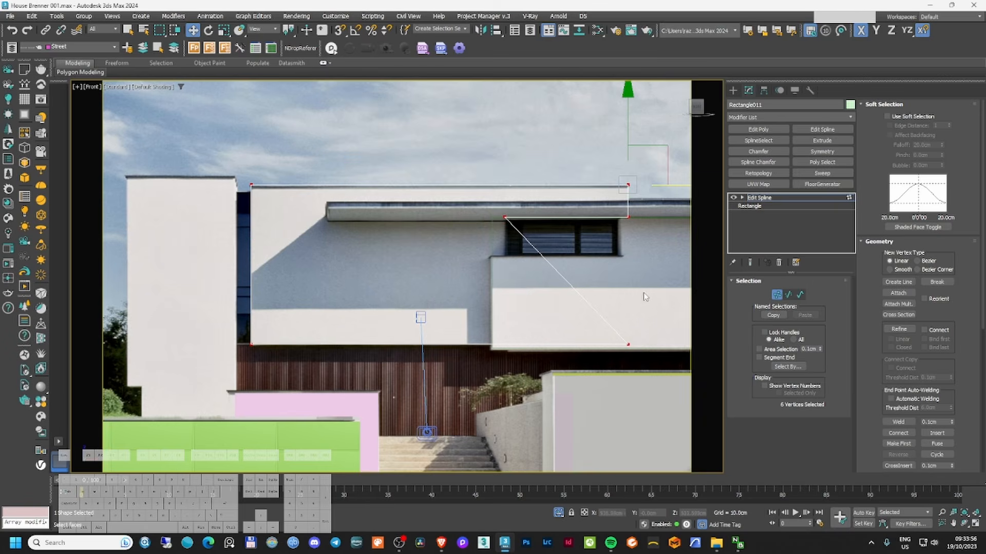
pyautogui.click(627, 343)
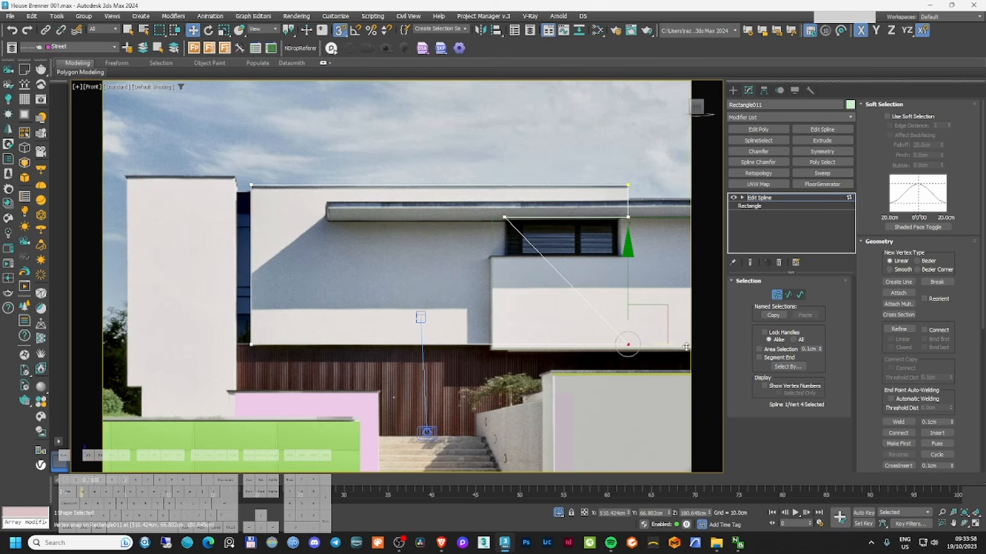
pyautogui.moveTo(502, 219); pyautogui.dragTo(503, 218)
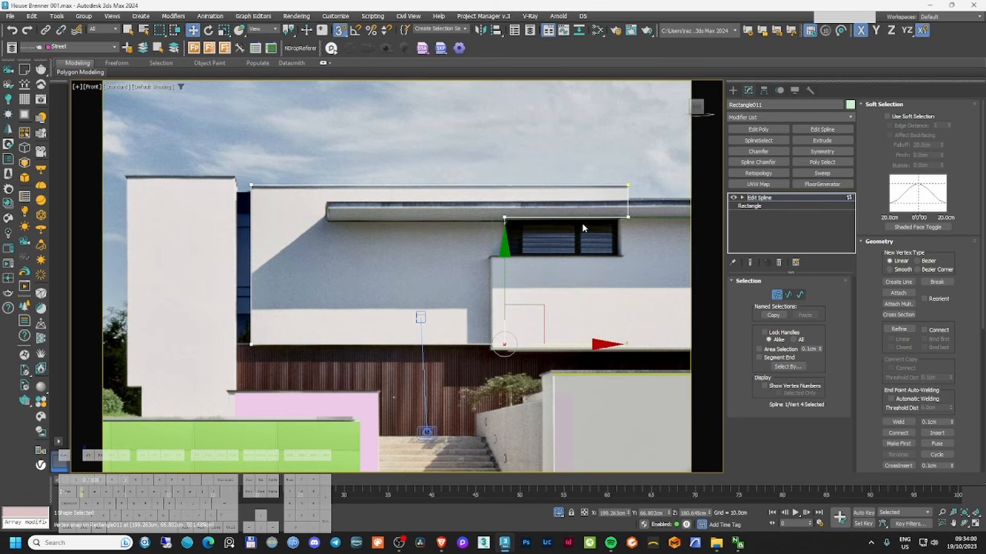
# - Extrude the upper-storey wall outline by -1513 cm using the tower's Extrude settings, and leave the tower volume selected
pyautogui.click(776, 296)
pyautogui.rightClick(780, 199)
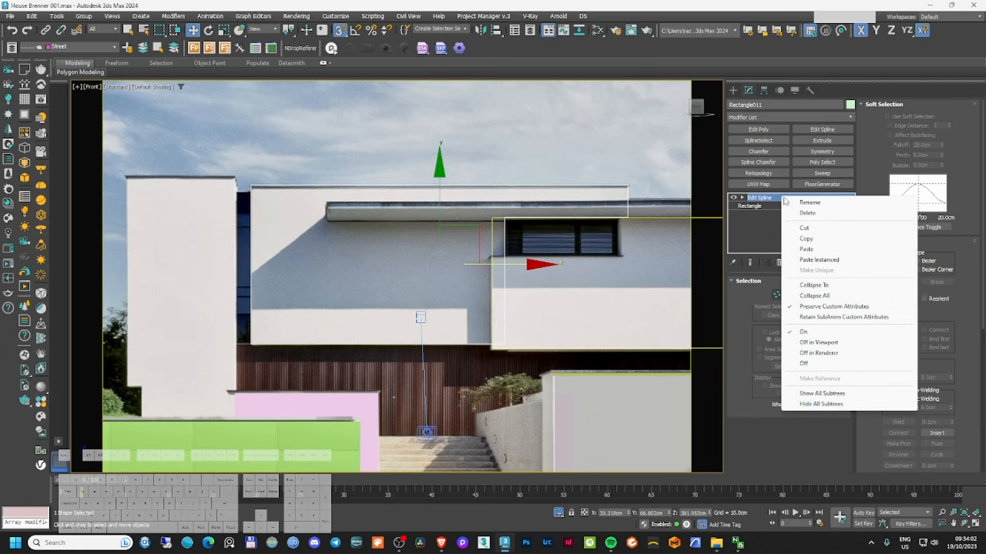
pyautogui.click(822, 140)
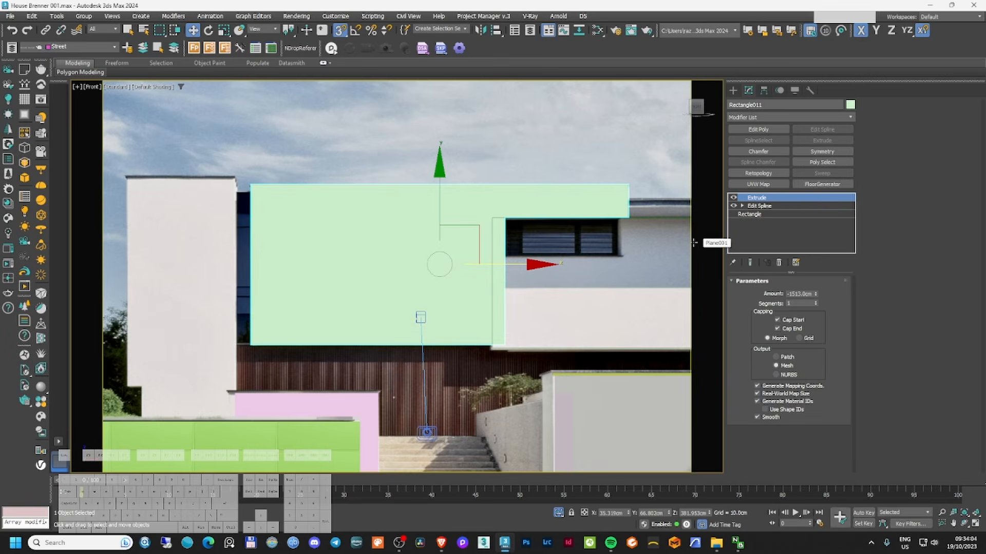
pyautogui.click(195, 237)
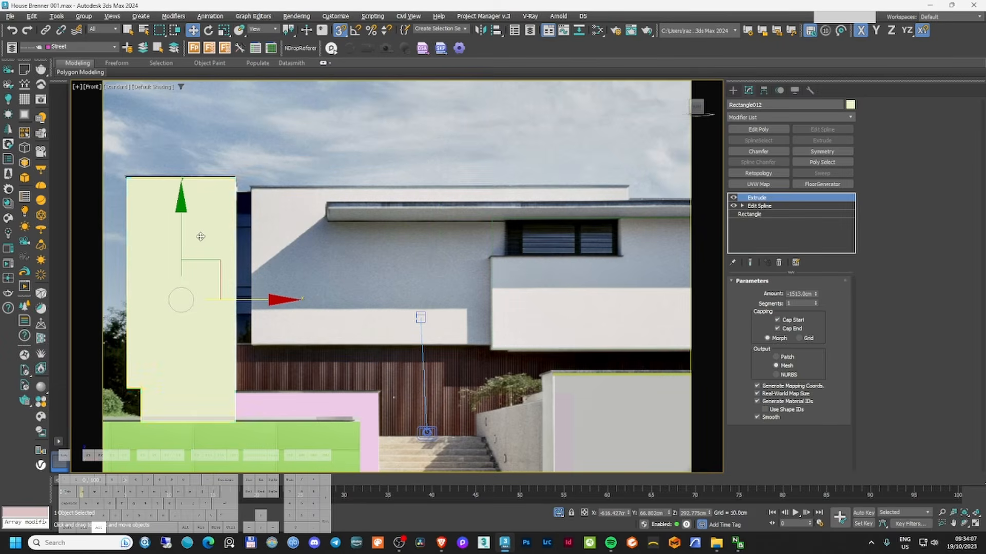
# - Make the right-hand projecting wall rectangle an editable spline and refine it with vertices at the window's upper-right corner and the ledge's left end
pyautogui.click(499, 277)
pyautogui.click(822, 129)
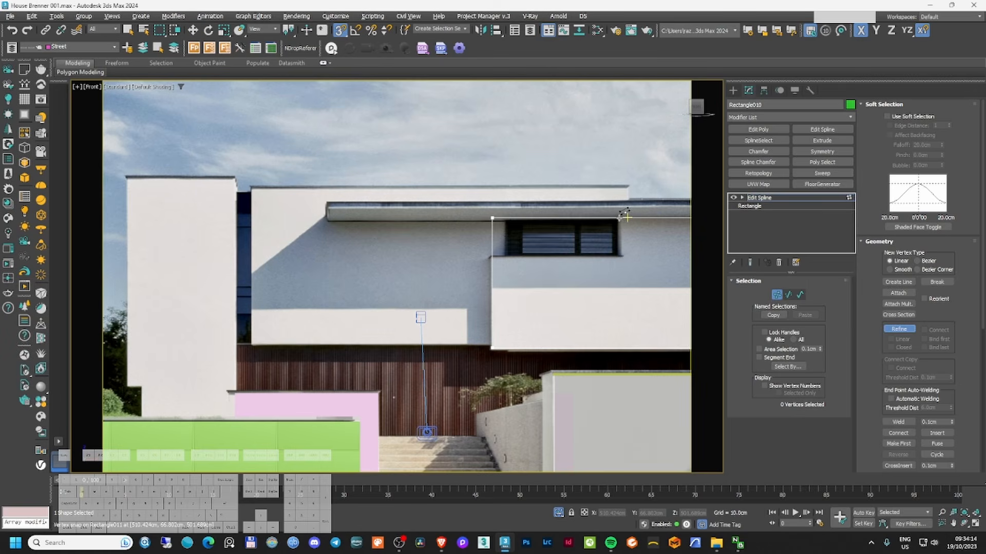
pyautogui.click(621, 217)
pyautogui.click(492, 257)
pyautogui.rightClick(494, 255)
# - Copy the outline's upper-left segment horizontally across to the window's right edge
pyautogui.press('2')
pyautogui.press('2')
pyautogui.press('2')
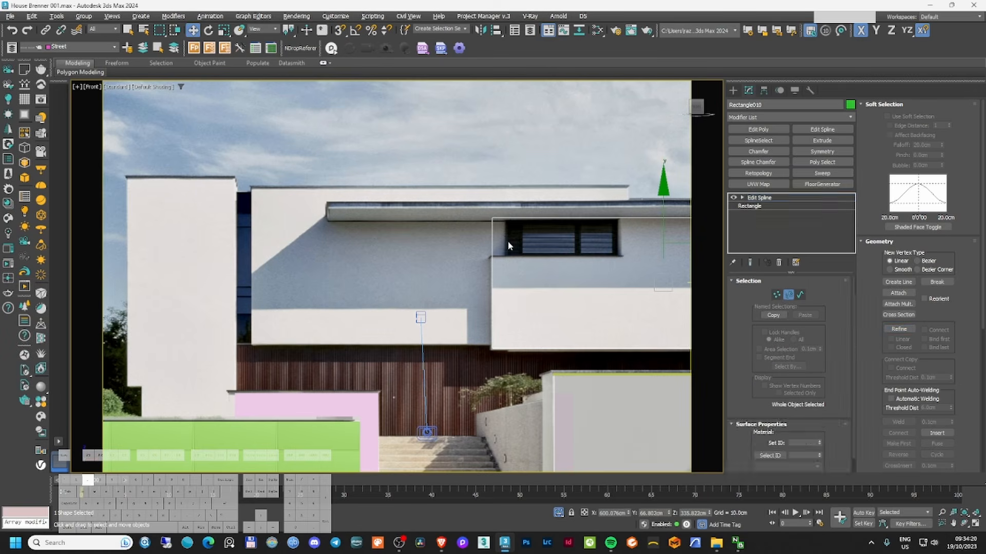
pyautogui.click(492, 237)
pyautogui.keyDown('shift'); pyautogui.moveTo(558, 237); pyautogui.dragTo(687, 238); pyautogui.keyUp('shift')
pyautogui.press('2')
pyautogui.click(493, 220)
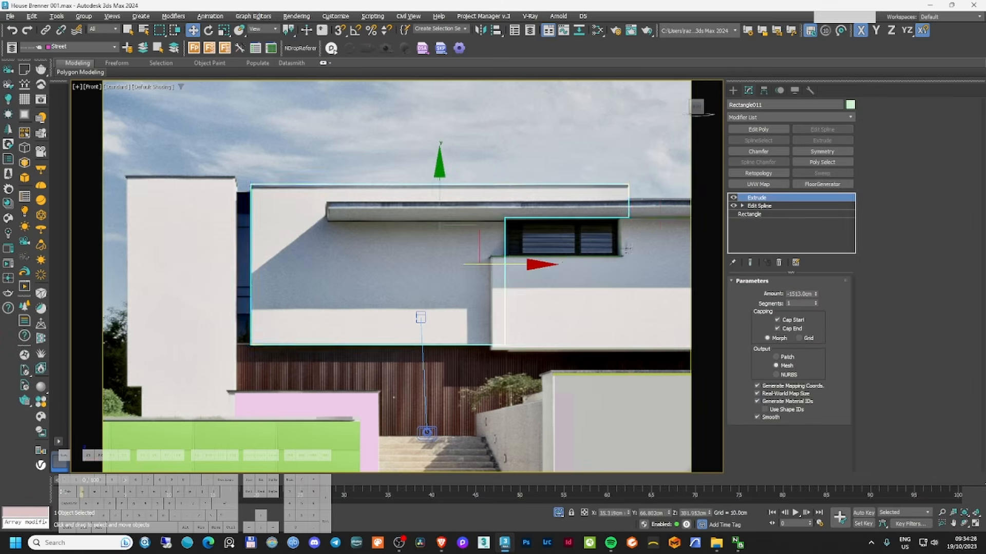
# - Delete the leftover vertex at the right-hand outline's original upper-left corner so the stepped notch remains
pyautogui.press('F3')
pyautogui.click(492, 261)
pyautogui.press('1')
pyautogui.moveTo(467, 214); pyautogui.dragTo(508, 228)
pyautogui.press('Delete')
pyautogui.click(776, 294)
pyautogui.press('F3')
pyautogui.press('F3')
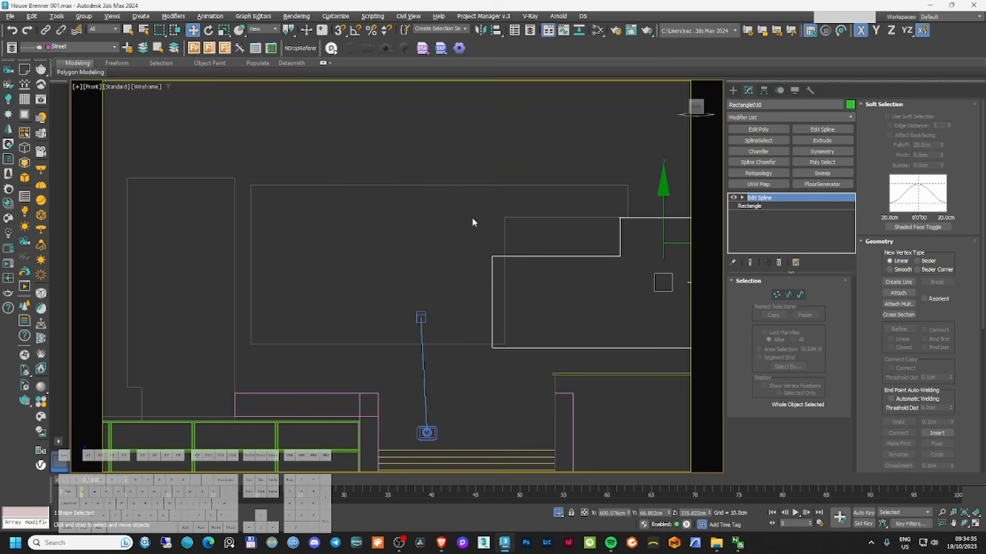
# - Copy the upper storey's Extrude modifier and paste it onto the stepped right-hand wall outline
pyautogui.click(410, 185)
pyautogui.rightClick(761, 198)
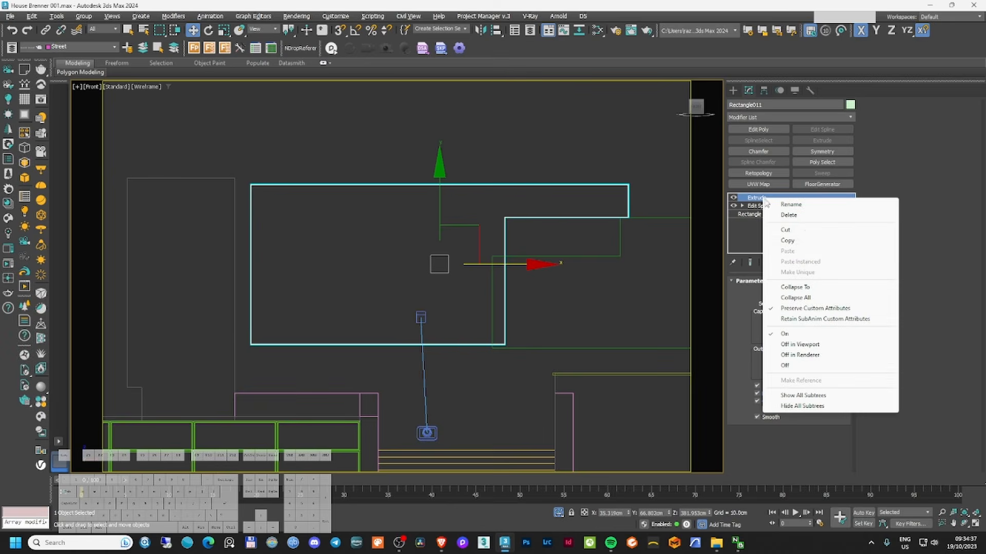
pyautogui.click(803, 241)
pyautogui.press('F3')
pyautogui.click(560, 258)
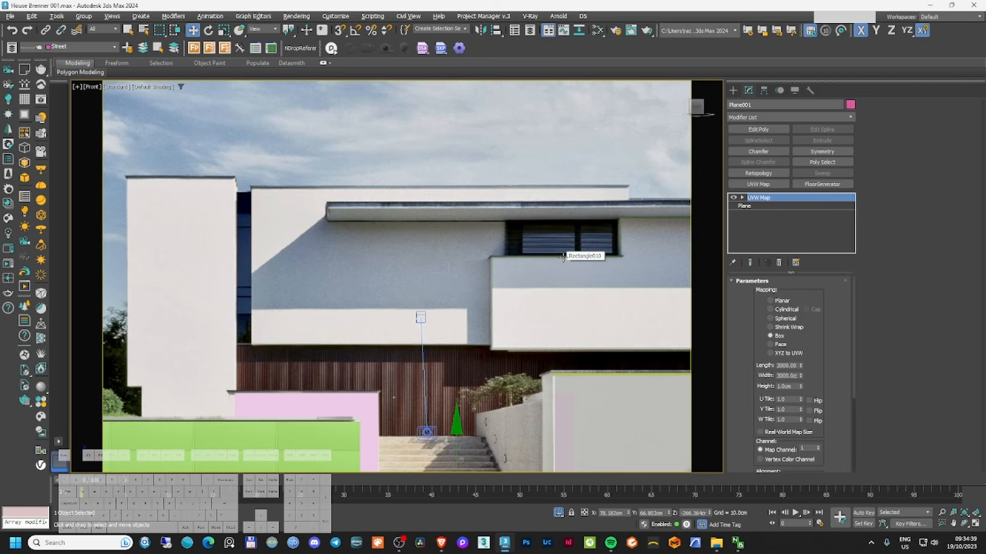
pyautogui.press('F3')
pyautogui.click(590, 256)
pyautogui.rightClick(777, 199)
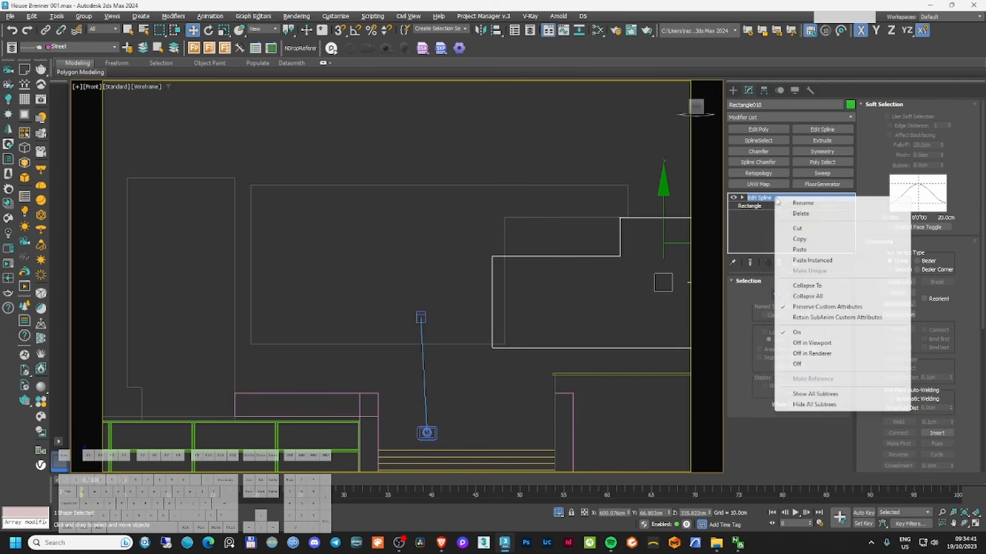
pyautogui.click(799, 250)
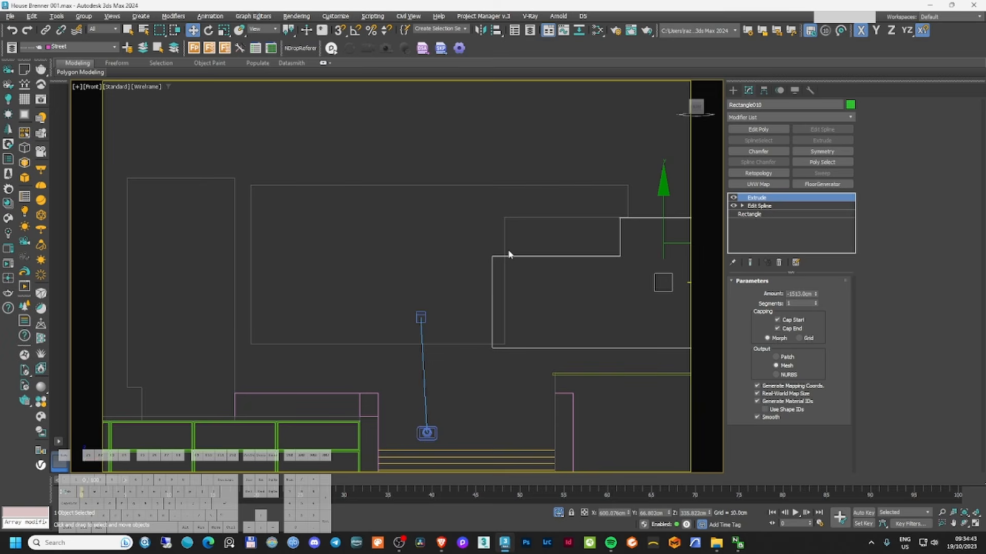
# - Delete the reference photo plane and select the extruded right-hand wall volume
pyautogui.press('F3')
pyautogui.moveTo(503, 246)
pyautogui.keyDown('alt'); pyautogui.mouseDown(button='middle')
pyautogui.moveTo(492, 273)
pyautogui.moveTo(514, 169)
pyautogui.mouseUp(button='middle'); pyautogui.keyUp('alt')
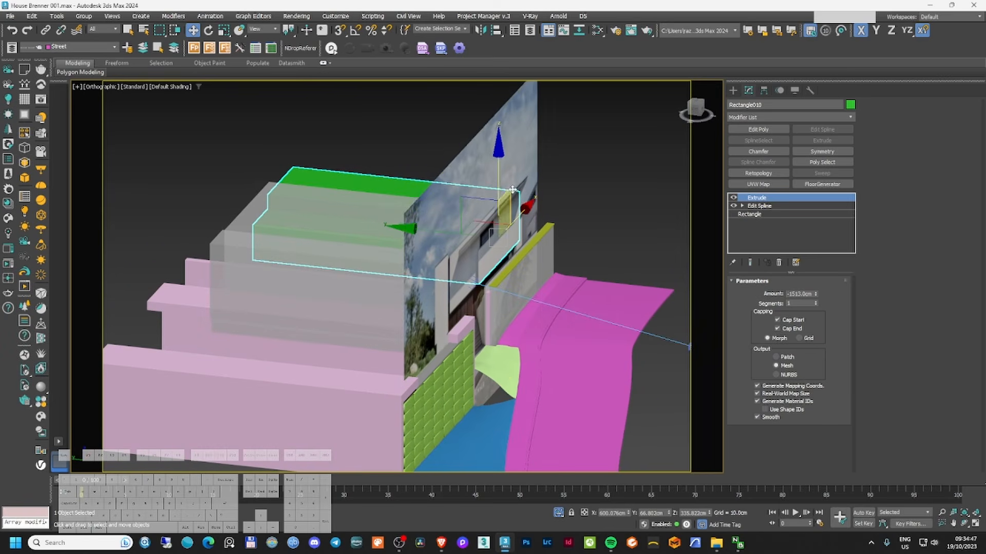
pyautogui.click(518, 149)
pyautogui.press('Delete')
pyautogui.scroll(5, 502, 212)
pyautogui.click(509, 202)
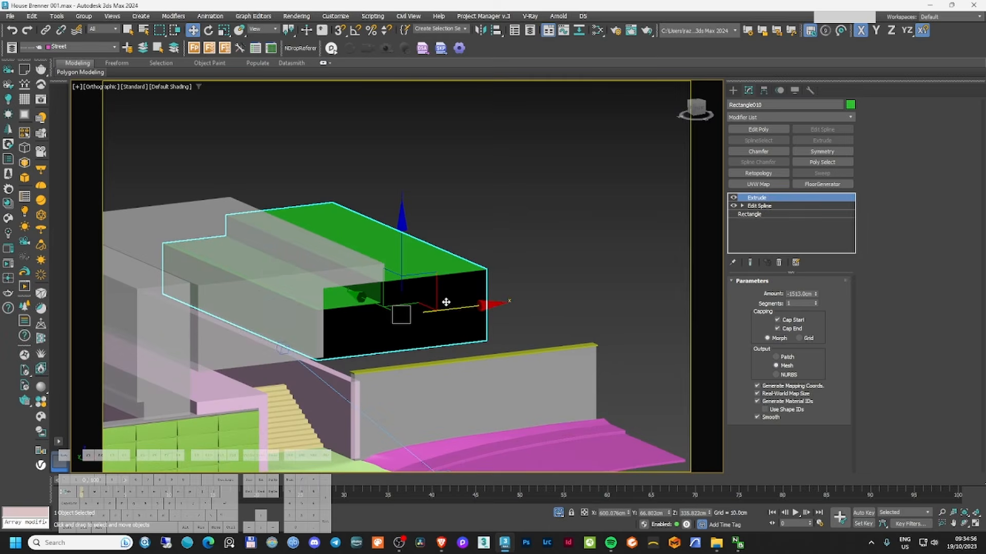
# - Isolate the right-hand wall volume and convert all of its outline vertices to corners
pyautogui.hotkey('alt', 'q')
pyautogui.keyDown('alt'); pyautogui.moveTo(451, 304); pyautogui.dragTo(378, 294, button='middle'); pyautogui.keyUp('alt')
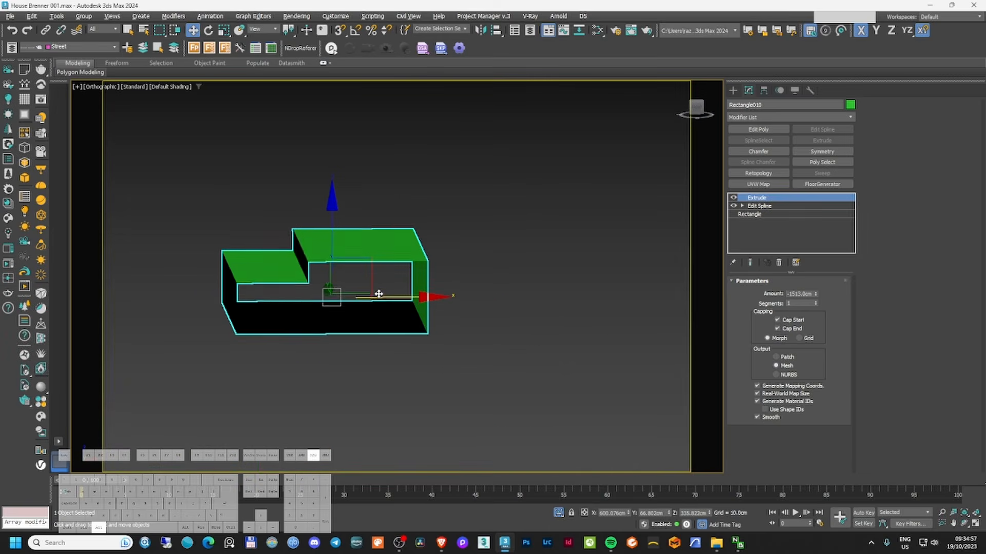
pyautogui.click(742, 205)
pyautogui.click(760, 214)
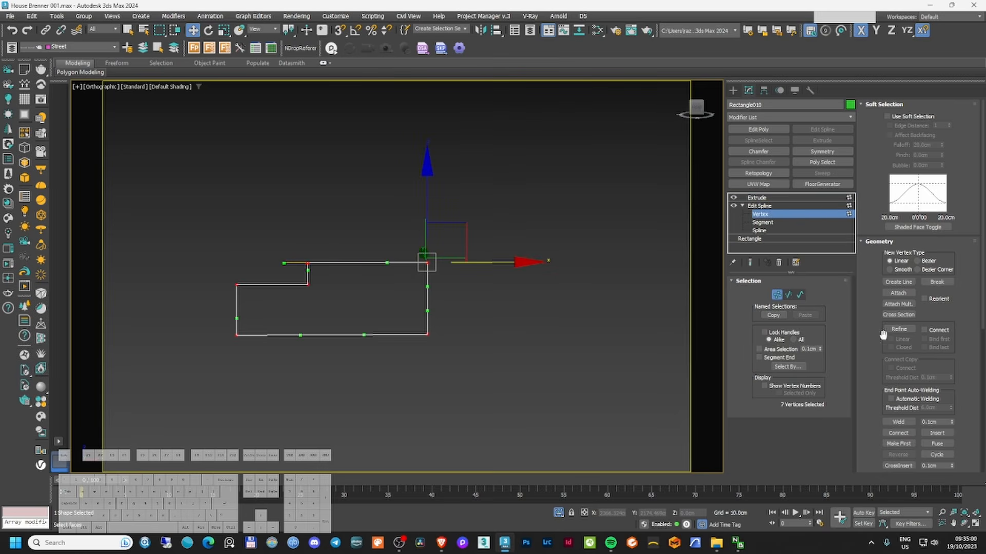
pyautogui.rightClick(525, 369)
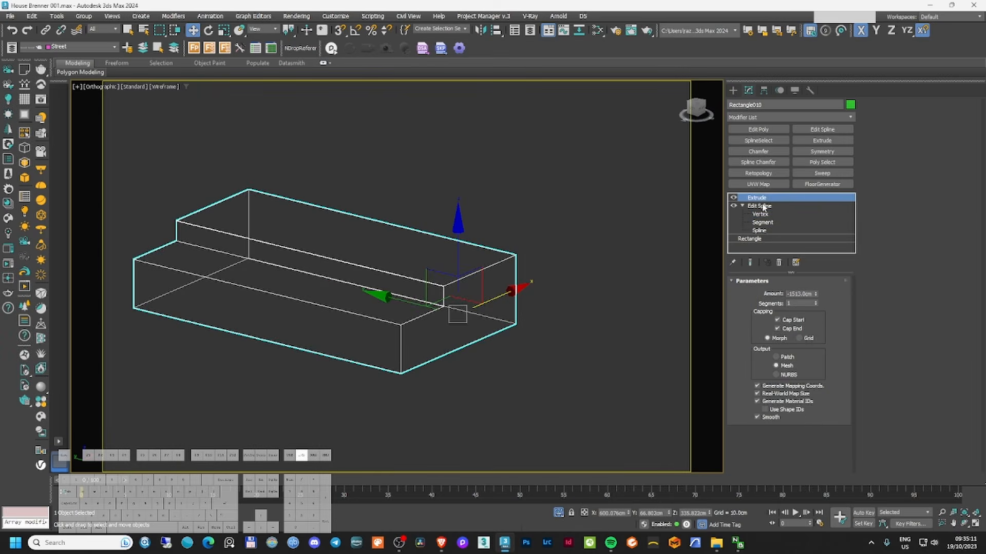
# - Snap the stray vertex onto the notch's upper corner and weld all of the outline's vertices into a closed shape
pyautogui.click(761, 206)
pyautogui.press('1')
pyautogui.scroll(5, 425, 287)
pyautogui.scroll(5, 526, 265)
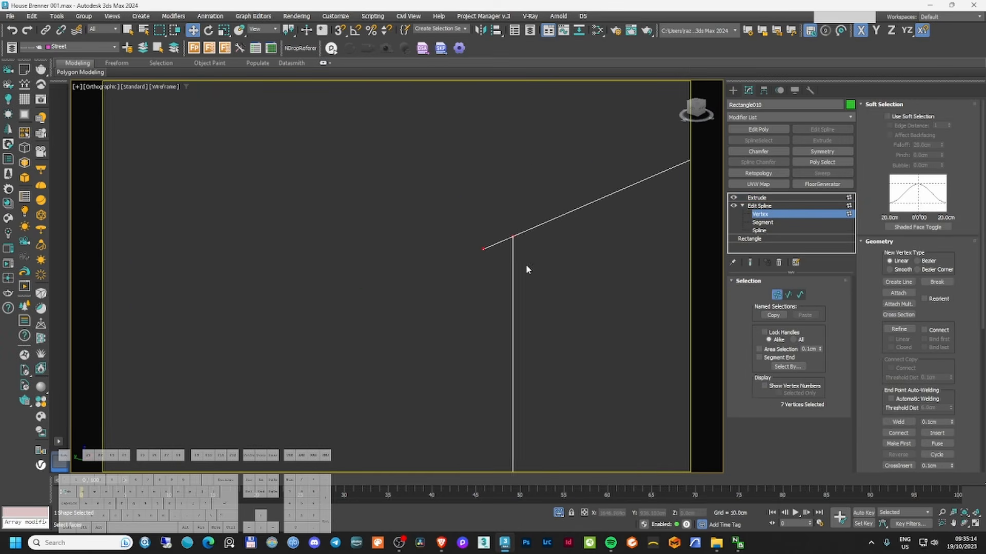
pyautogui.moveTo(399, 209); pyautogui.dragTo(481, 277)
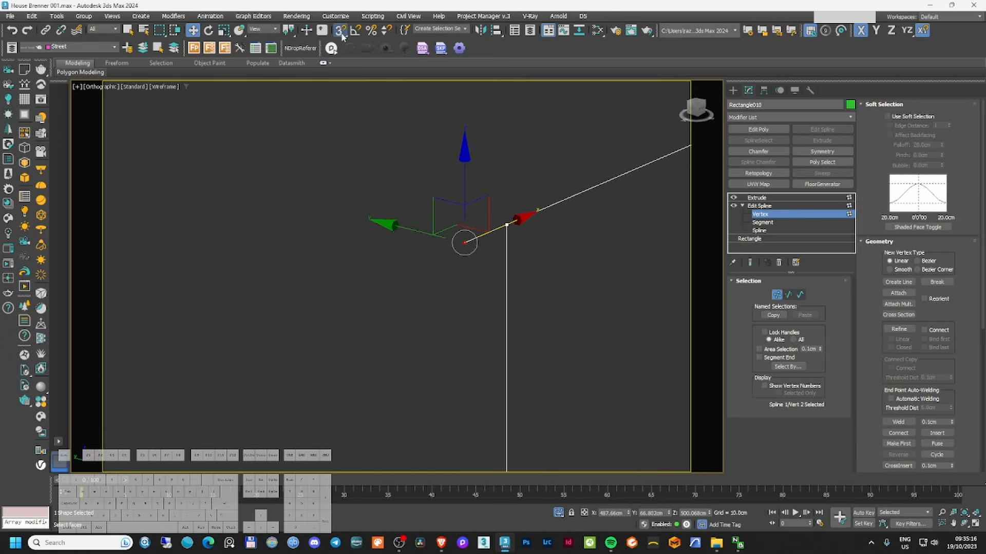
pyautogui.moveTo(490, 218); pyautogui.dragTo(507, 224)
pyautogui.hotkey('ctrl', 'a')
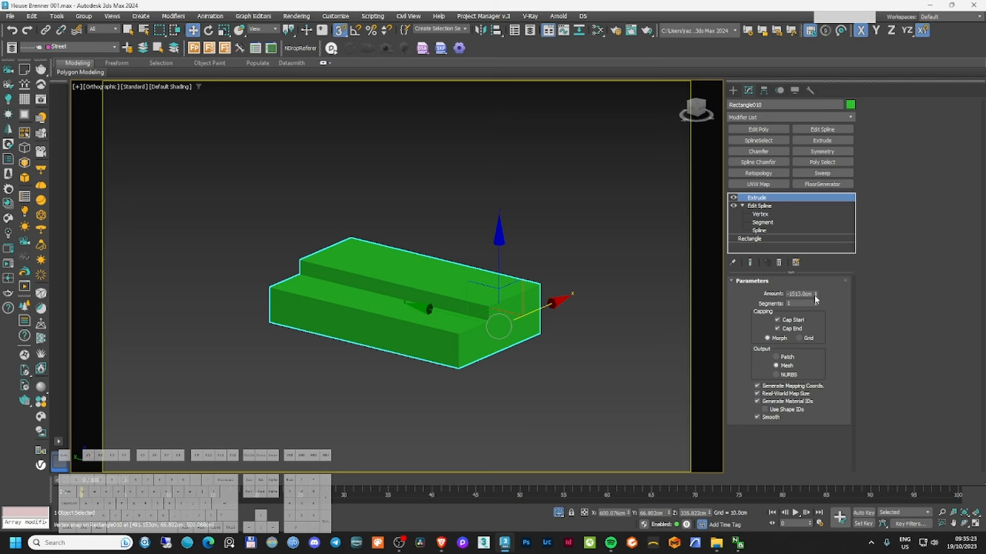
# - Set the right-hand wall's extrusion to -40 cm and move it 40 cm forward along Y, against the upper storey's front face
pyautogui.moveTo(815, 296); pyautogui.dragTo(783, 444)
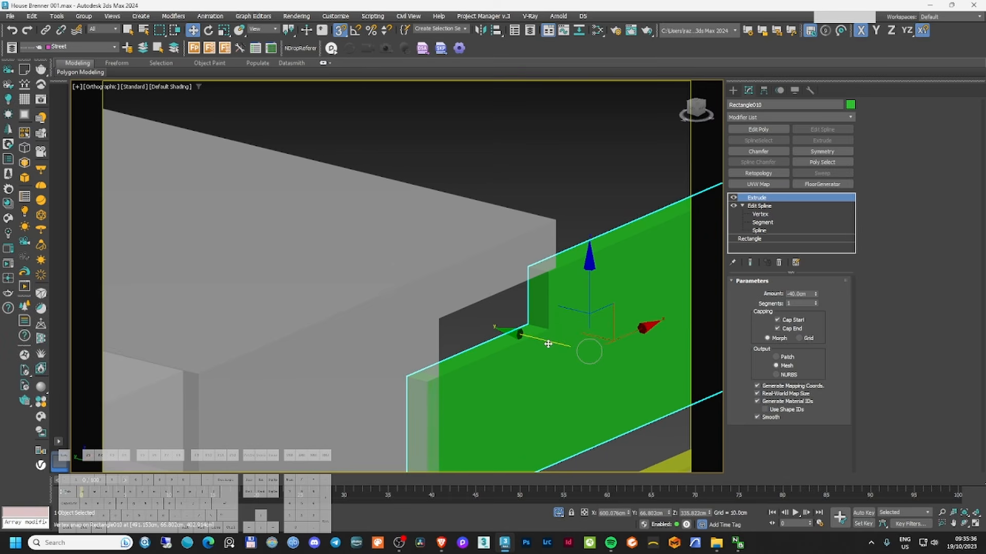
pyautogui.moveTo(530, 327); pyautogui.dragTo(561, 267)
pyautogui.scroll(-5, 564, 272)
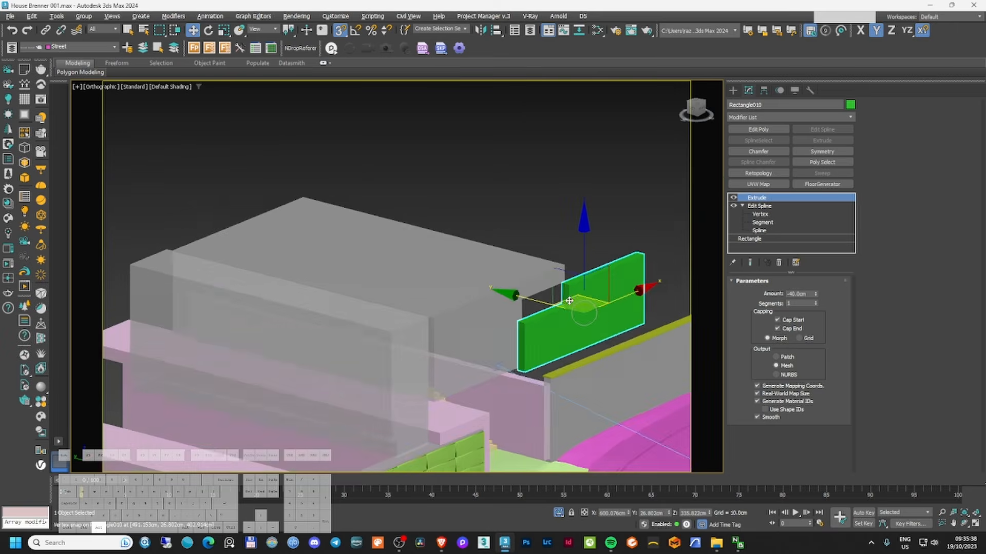
# - Increase the right-hand wall's extrusion depth to about -86.5 cm and select the upper-storey volume behind it
pyautogui.keyDown('alt'); pyautogui.moveTo(557, 308); pyautogui.dragTo(462, 298, button='middle'); pyautogui.keyUp('alt')
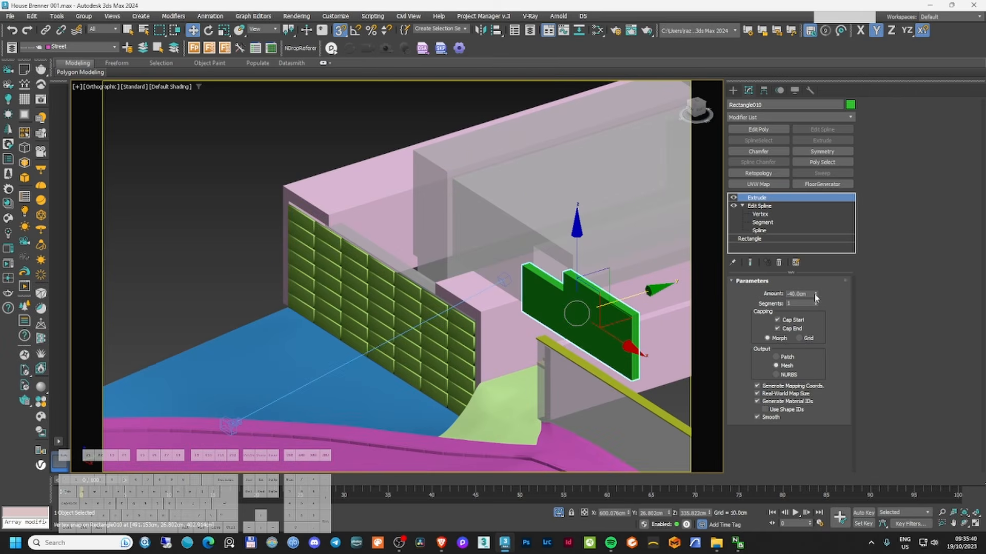
pyautogui.moveTo(816, 292); pyautogui.dragTo(807, 338)
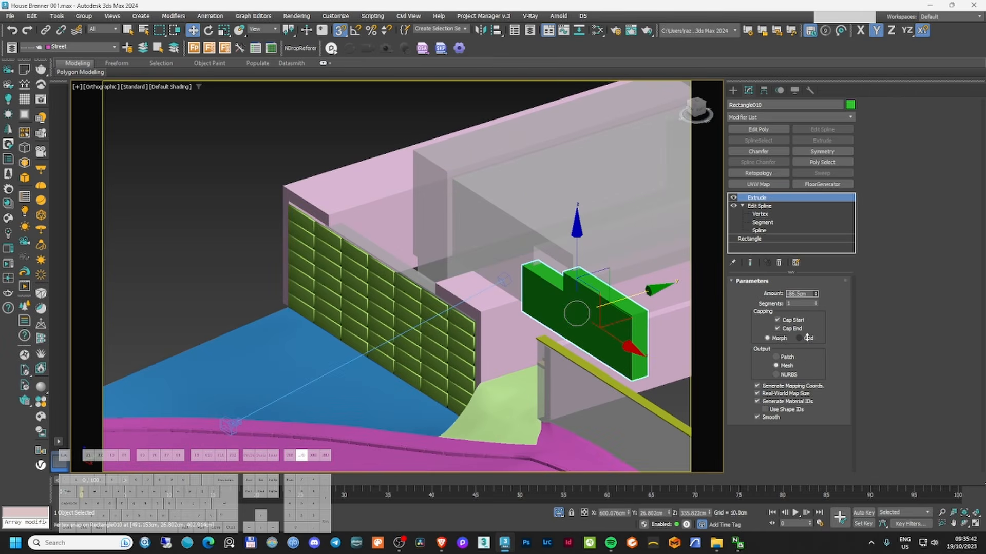
pyautogui.moveTo(524, 338)
pyautogui.keyDown('alt'); pyautogui.mouseDown(button='middle')
pyautogui.moveTo(611, 311)
pyautogui.moveTo(549, 342)
pyautogui.mouseUp(button='middle'); pyautogui.keyUp('alt')
pyautogui.click(519, 269)
pyautogui.press('F3')
pyautogui.press('F3')
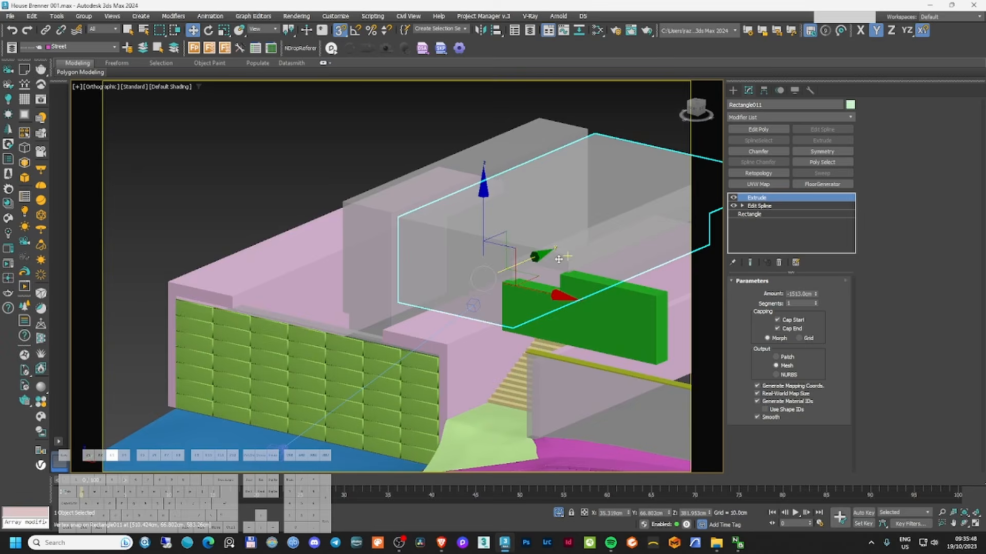
# - Examine the extruded upper-floor volume in shaded and wireframe display, and return to the camera view with nothing selected
pyautogui.moveTo(506, 257)
pyautogui.keyDown('alt'); pyautogui.mouseDown(button='middle')
pyautogui.moveTo(532, 243)
pyautogui.moveTo(588, 247)
pyautogui.moveTo(583, 257)
pyautogui.moveTo(489, 260)
pyautogui.mouseUp(button='middle'); pyautogui.keyUp('alt')
pyautogui.press('F3')
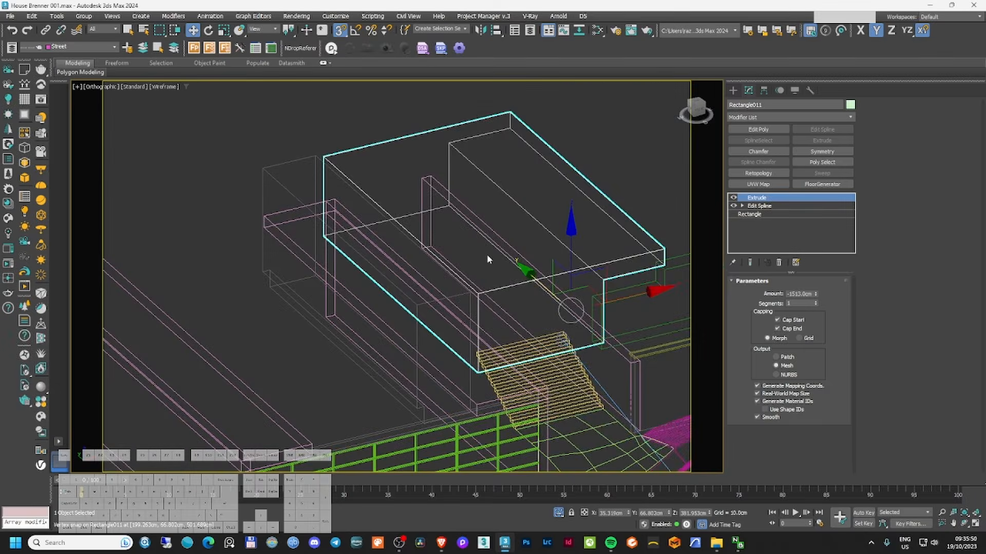
pyautogui.press('F3')
pyautogui.keyDown('alt'); pyautogui.moveTo(553, 223); pyautogui.dragTo(543, 200, button='middle'); pyautogui.keyUp('alt')
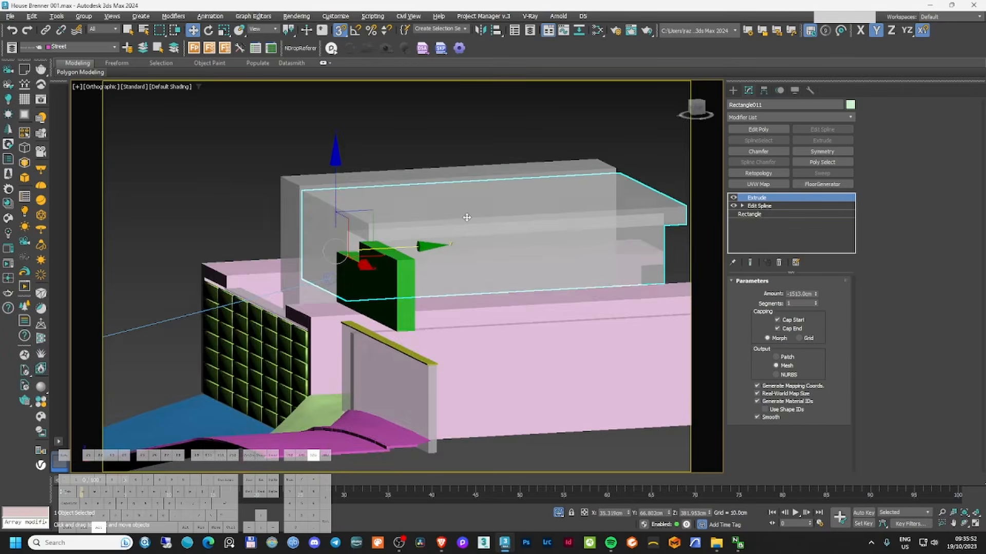
pyautogui.press('c')
pyautogui.click(558, 170)
pyautogui.rightClick(543, 196)
pyautogui.click(564, 184)
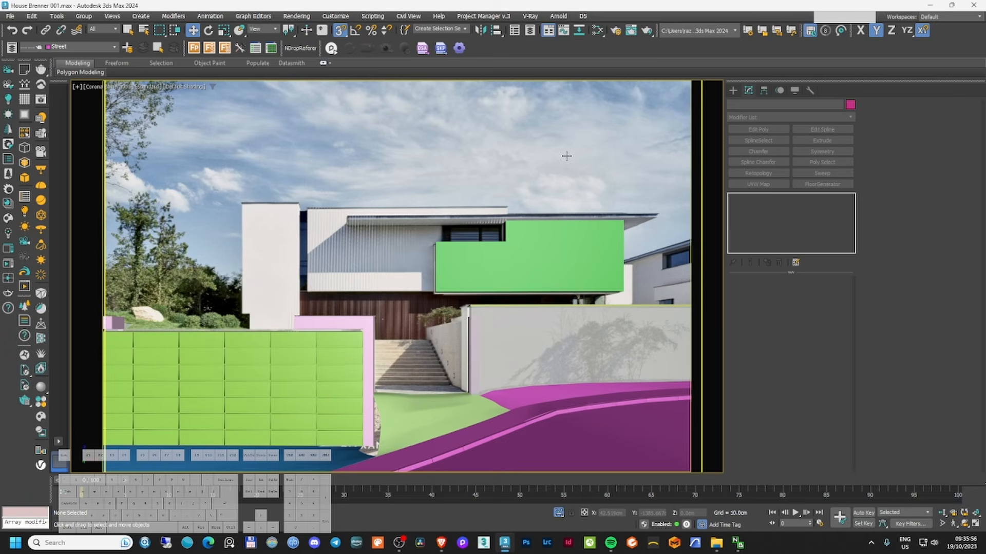
# - Draw a rectangle spline of about 17 by 108 cm in the camera view, following the flat roof overhang in the photo
pyautogui.click(733, 91)
pyautogui.click(818, 167)
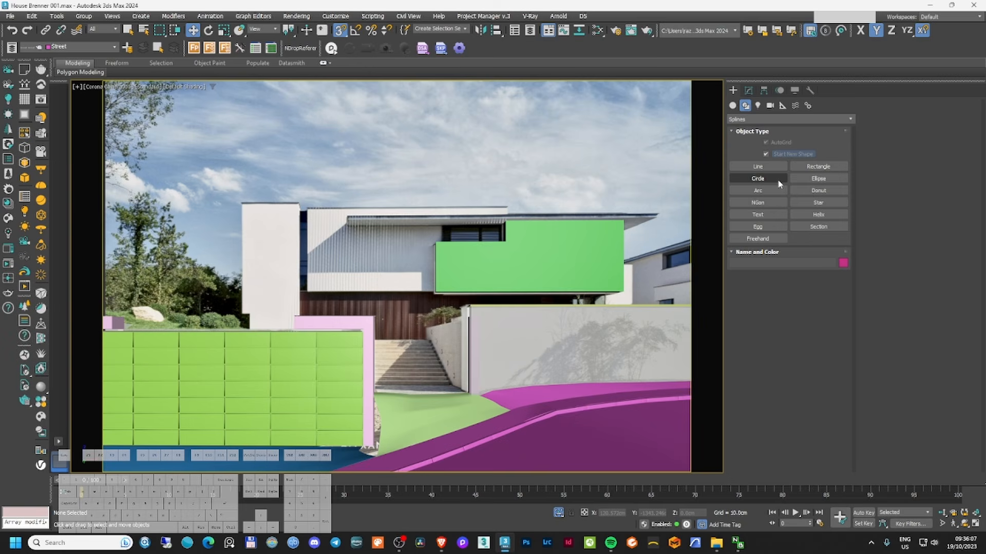
pyautogui.click(816, 167)
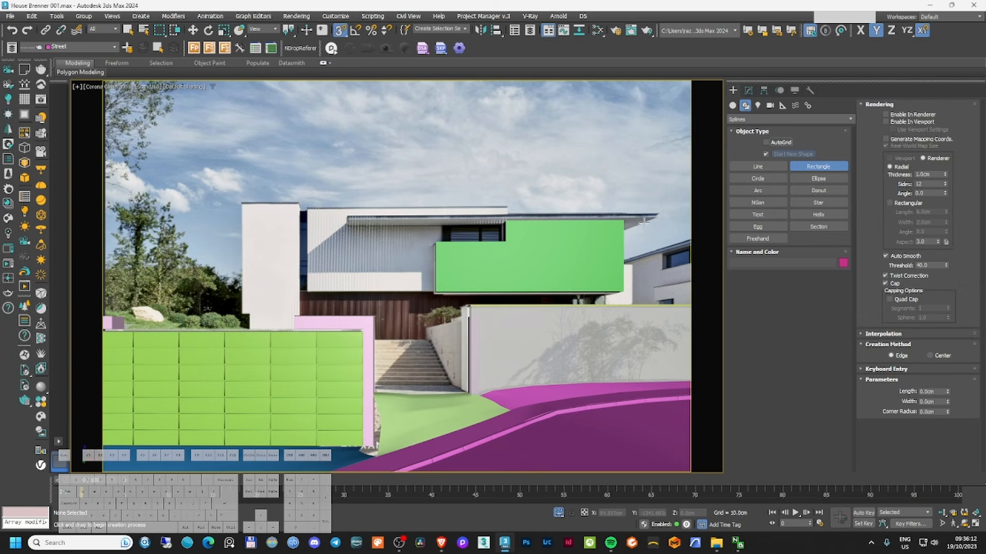
pyautogui.moveTo(659, 217); pyautogui.dragTo(344, 196)
pyautogui.press('F3')
pyautogui.press('F3')
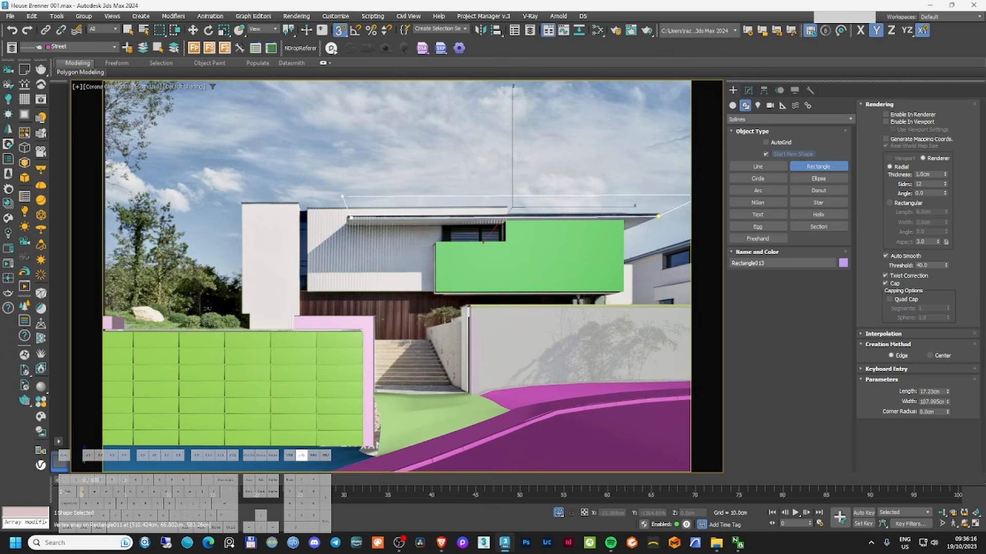
# - Turn off snapping, shift the rectangle along the Y axis, and isolate it together with the green balcony block
pyautogui.press('w')
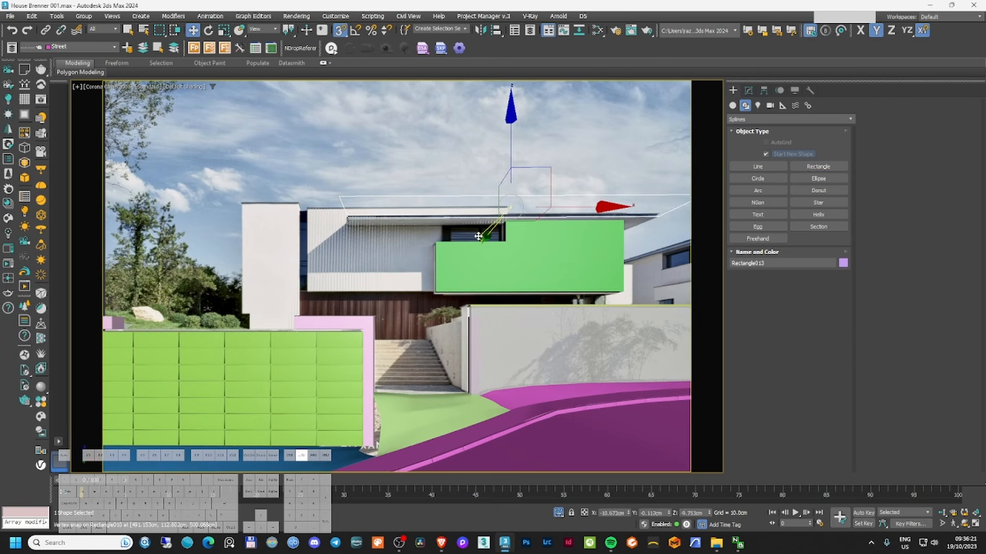
pyautogui.click(342, 31)
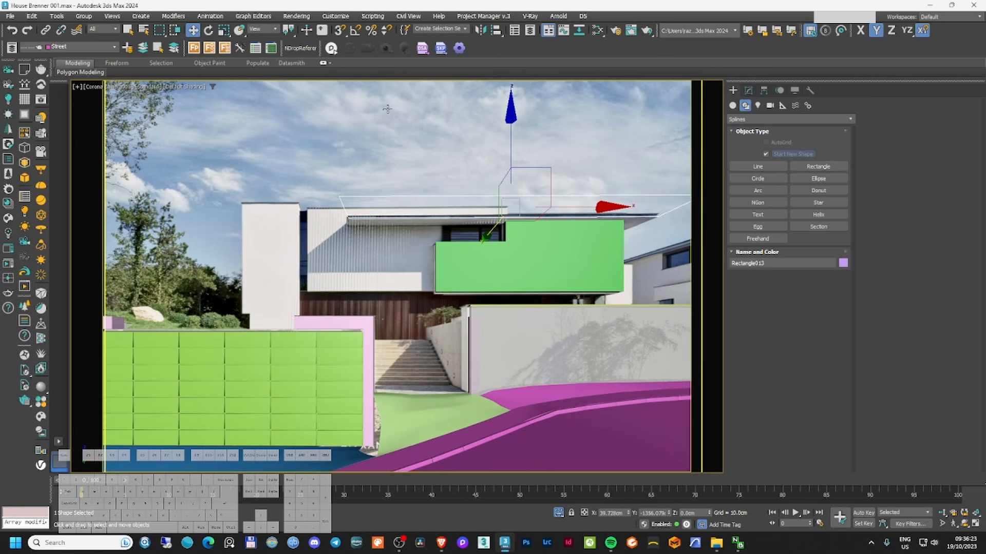
pyautogui.moveTo(493, 225); pyautogui.dragTo(487, 259)
pyautogui.keyDown('ctrl'); pyautogui.click(486, 259); pyautogui.keyUp('ctrl')
pyautogui.press('t')
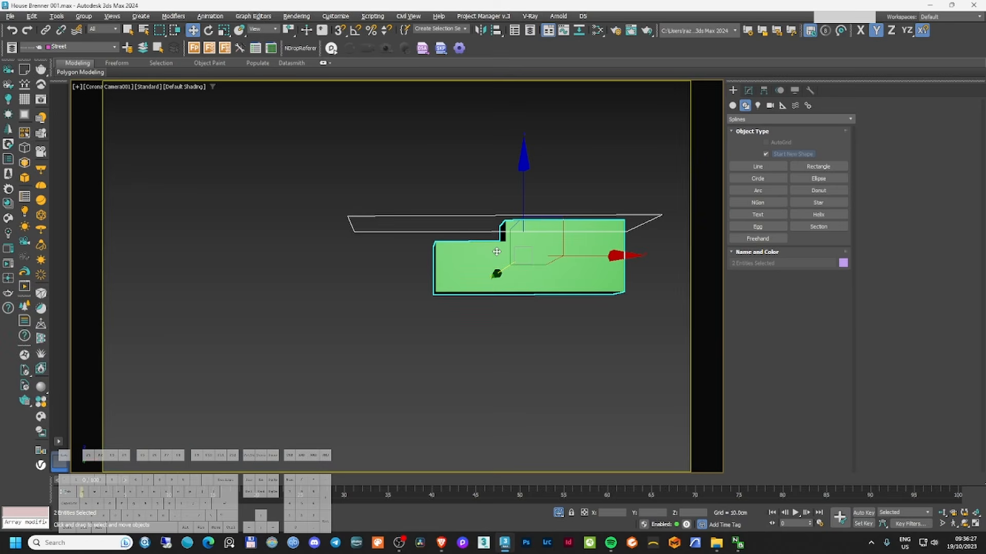
# - Move the rectangle in plan so that it sits just in front of the green block
pyautogui.press('F3')
pyautogui.scroll(-5, 445, 231)
pyautogui.scroll(3, 402, 273)
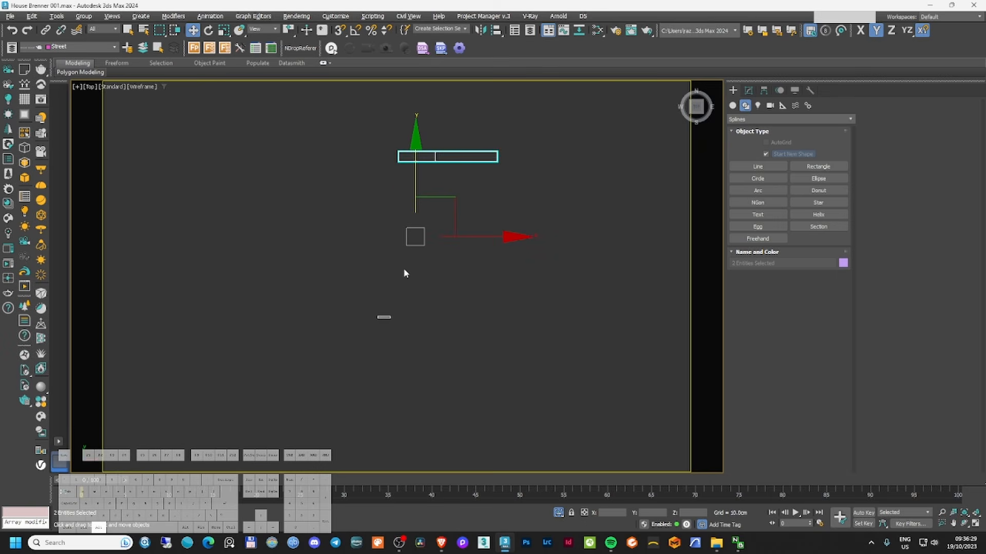
pyautogui.keyDown('alt'); pyautogui.moveTo(403, 273); pyautogui.dragTo(488, 241, button='middle'); pyautogui.keyUp('alt')
pyautogui.click(486, 277)
pyautogui.press('c')
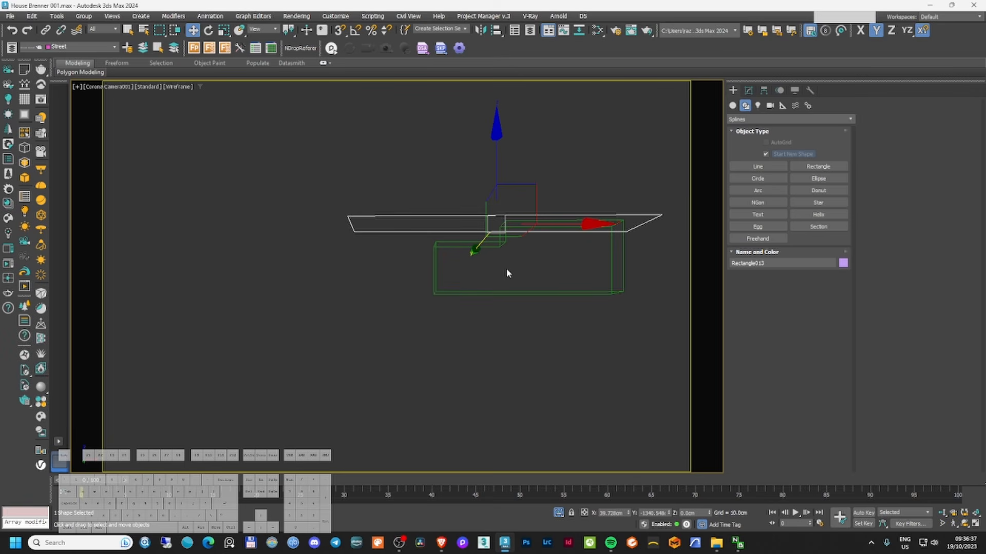
pyautogui.press('t')
pyautogui.press('z')
pyautogui.scroll(-15, 495, 262)
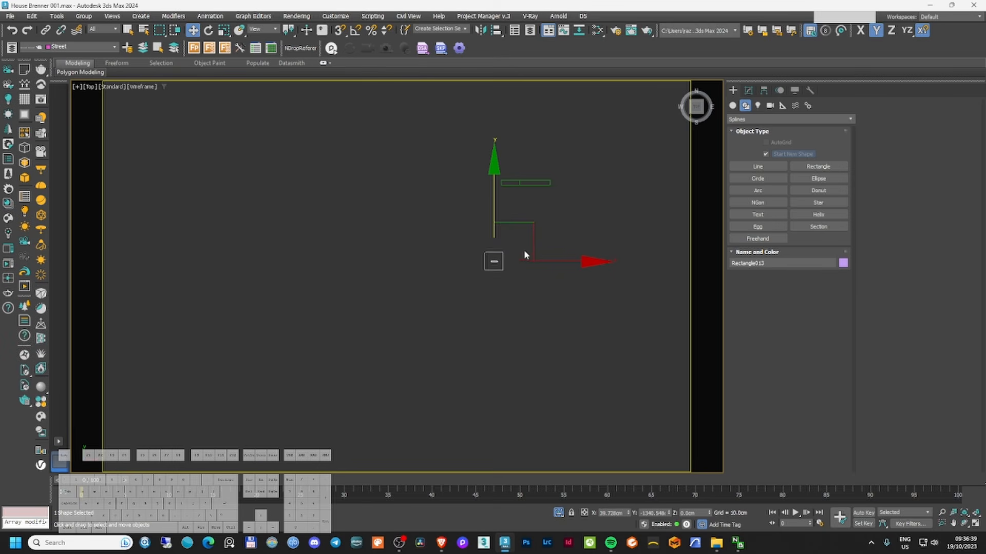
pyautogui.scroll(4, 554, 225)
pyautogui.moveTo(454, 259); pyautogui.dragTo(463, 116)
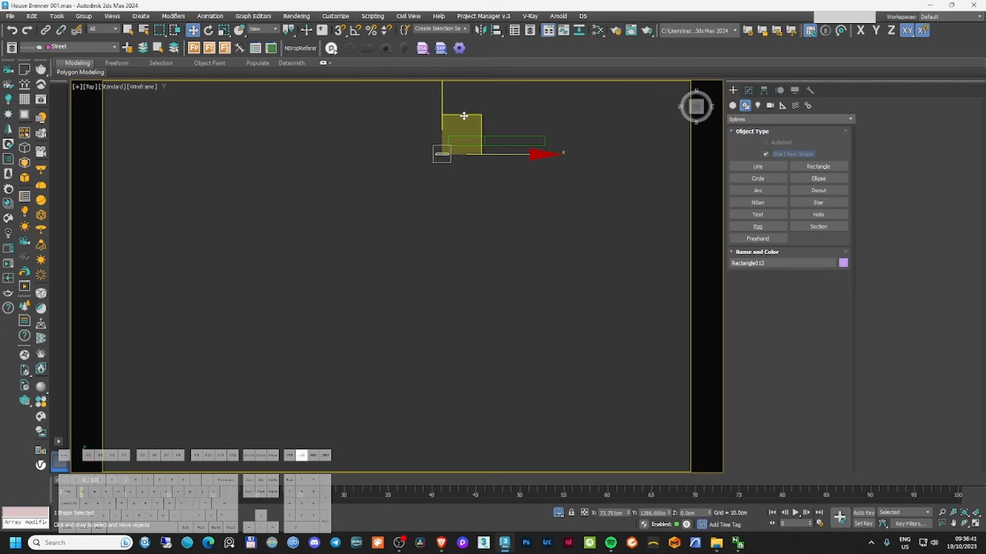
# - Add an Edit Spline modifier to the rectangle and stretch its end vertices along X past the green block's ends
pyautogui.click(748, 90)
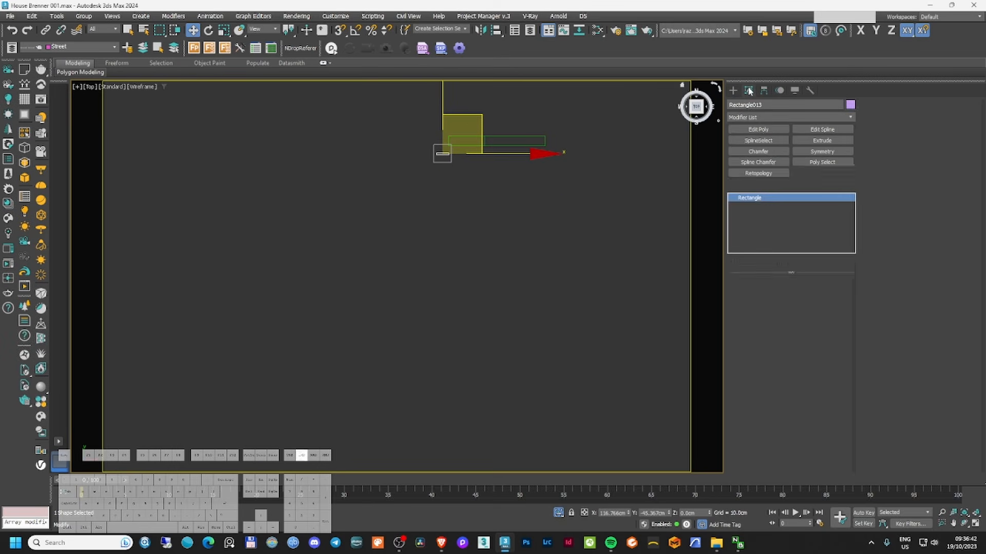
pyautogui.click(822, 129)
pyautogui.click(776, 295)
pyautogui.scroll(4, 439, 154)
pyautogui.moveTo(268, 225); pyautogui.dragTo(546, 242)
pyautogui.scroll(4, 267, 225)
pyautogui.moveTo(226, 247); pyautogui.dragTo(266, 301)
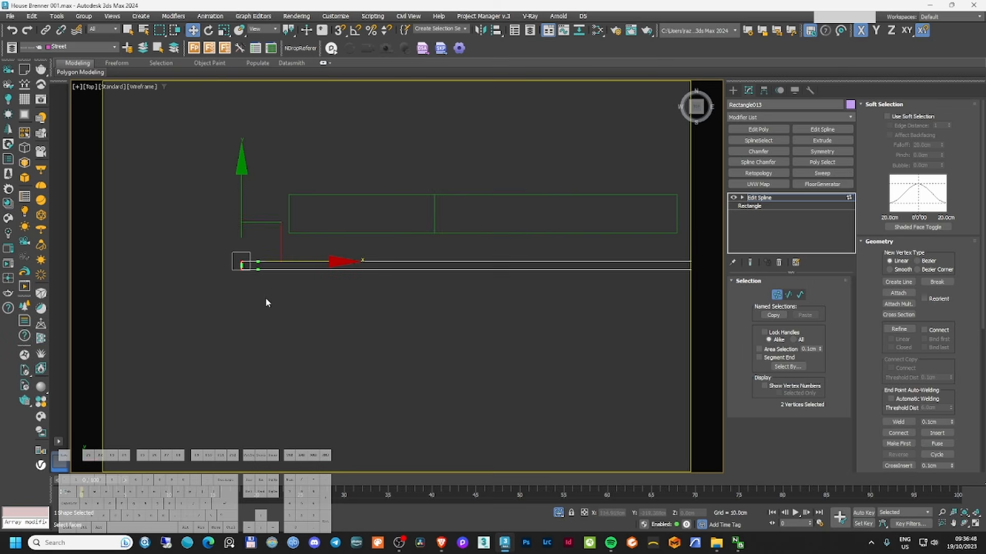
# - Move the rectangle's rear vertices back along Y to deepen the roof outline beyond the green block
pyautogui.scroll(-2, 288, 259)
pyautogui.moveTo(565, 246); pyautogui.dragTo(600, 283)
pyautogui.moveTo(517, 229); pyautogui.dragTo(518, 147)
pyautogui.moveTo(385, 339); pyautogui.dragTo(329, 172)
# - Raise the whole roof outline to about Z 505 cm at the overhang in the photo and end the isolation
pyautogui.press('c')
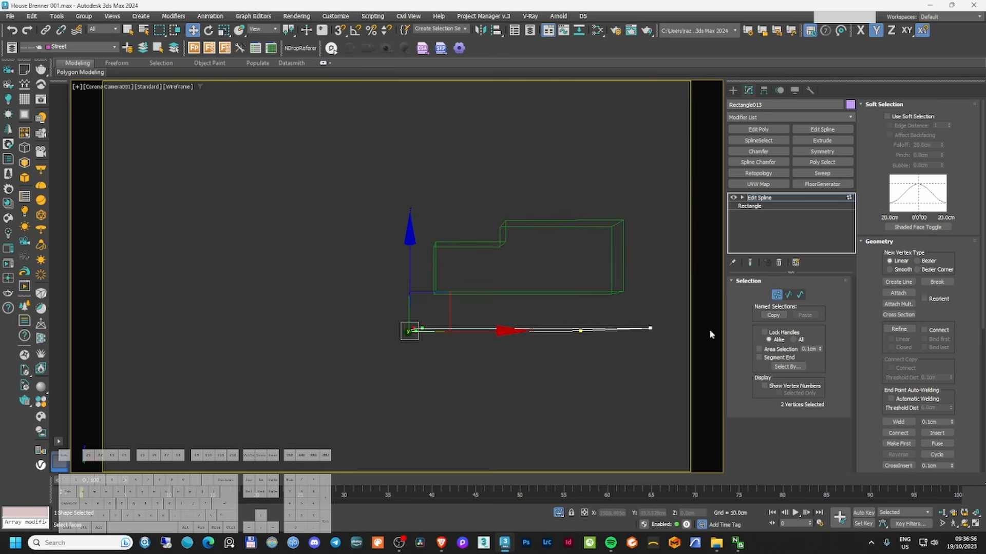
pyautogui.press('F3')
pyautogui.click(776, 294)
pyautogui.moveTo(426, 277); pyautogui.dragTo(426, 161)
pyautogui.rightClick(445, 169)
pyautogui.click(466, 121)
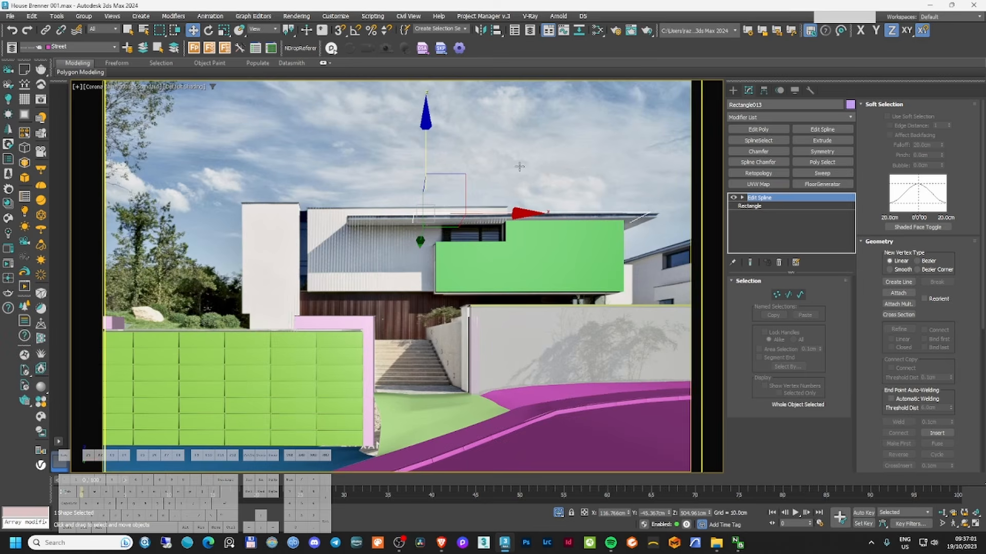
# - Adjust the roof outline's side vertices along X to match the two ends of the overhang in the photo
pyautogui.click(776, 294)
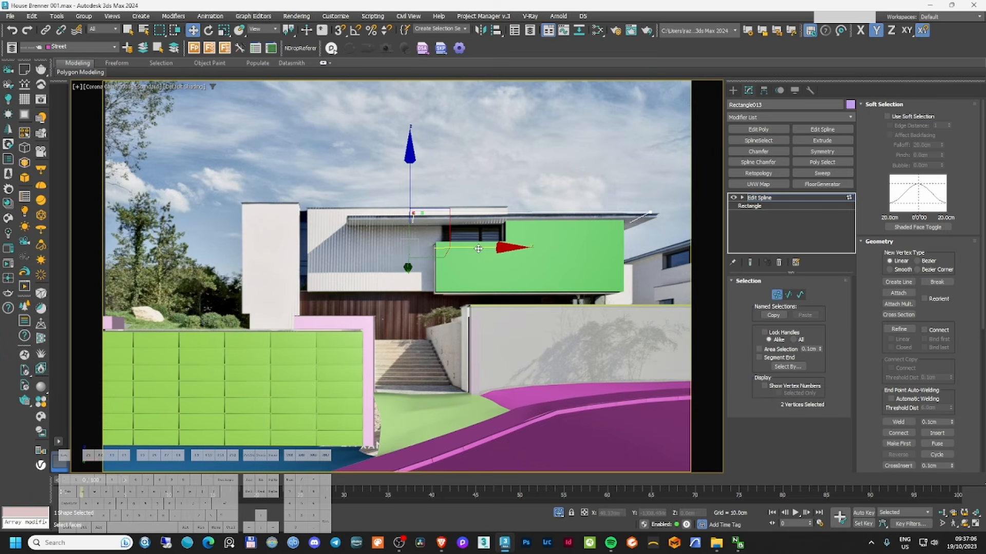
pyautogui.moveTo(478, 249); pyautogui.dragTo(428, 249)
pyautogui.click(650, 212)
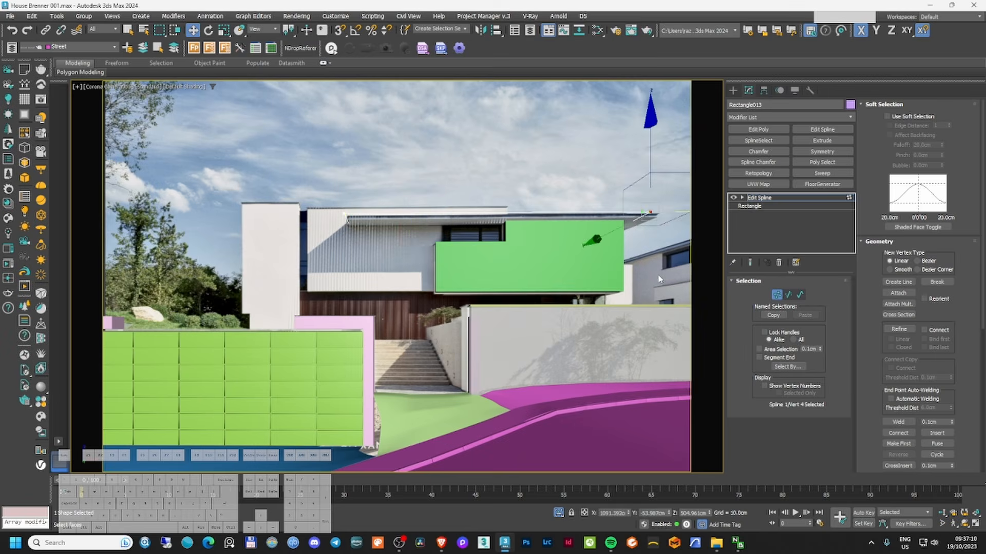
pyautogui.press('F3')
pyautogui.click(580, 247)
pyautogui.press('F3')
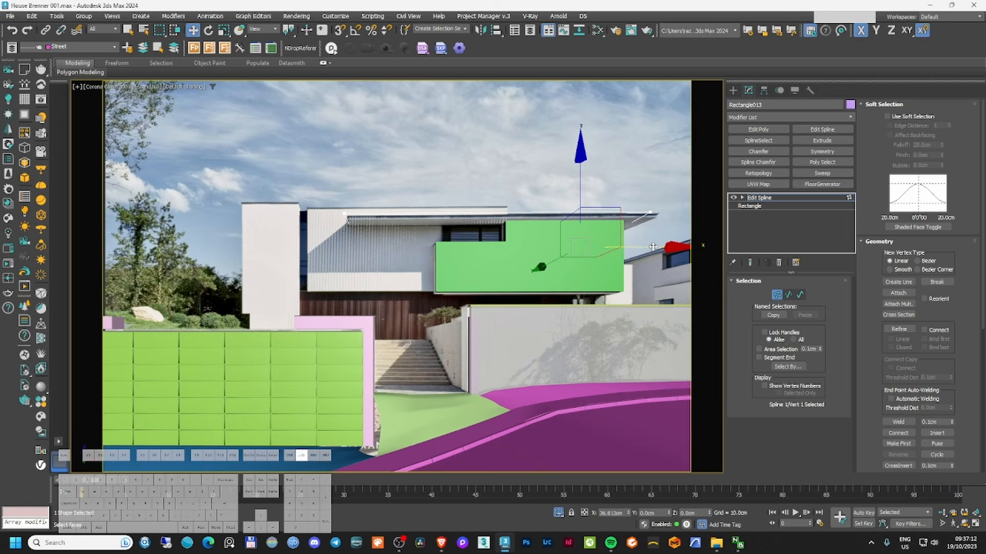
pyautogui.press('F3')
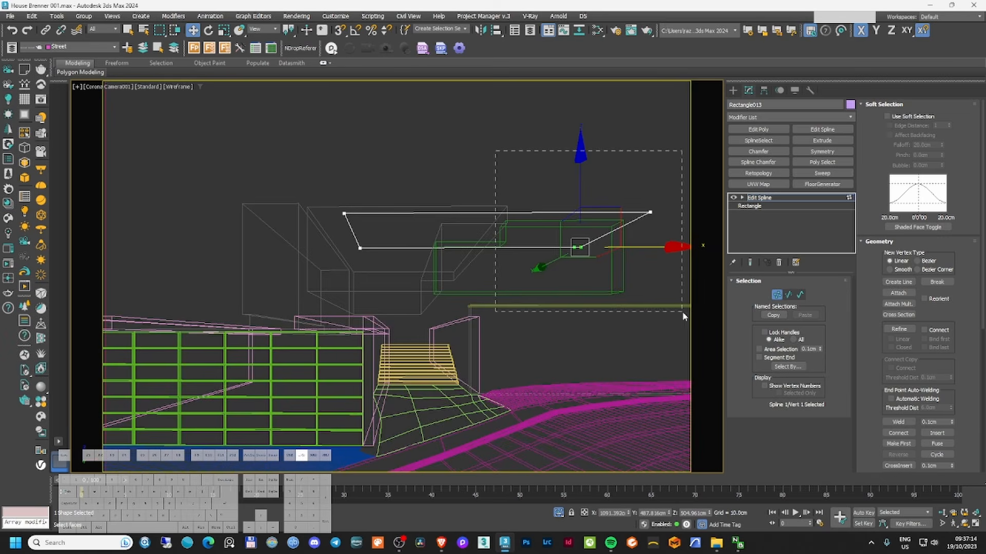
pyautogui.moveTo(682, 312); pyautogui.dragTo(681, 310)
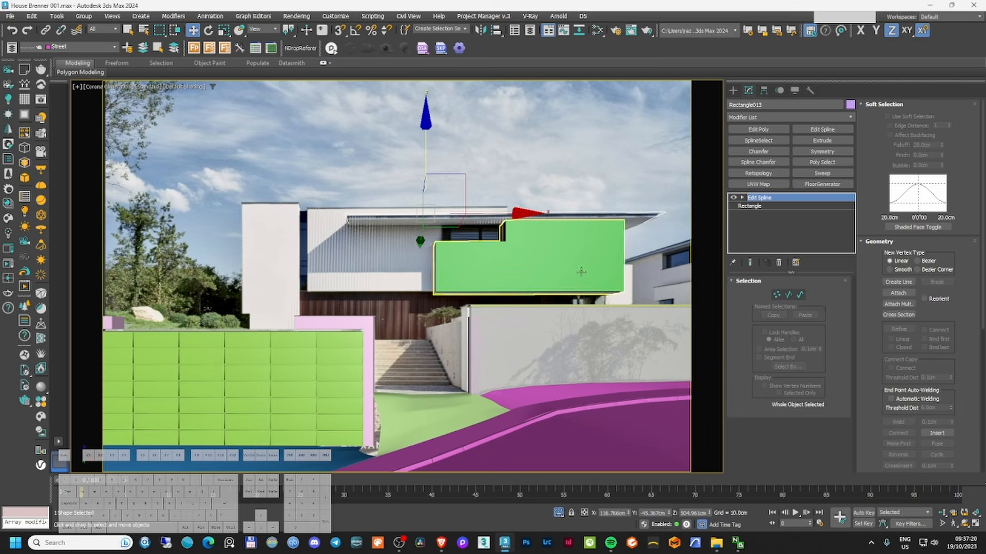
# - Isolate the roof outline with the green block and examine their relative position in 3D
pyautogui.keyDown('ctrl'); pyautogui.click(585, 273); pyautogui.keyUp('ctrl')
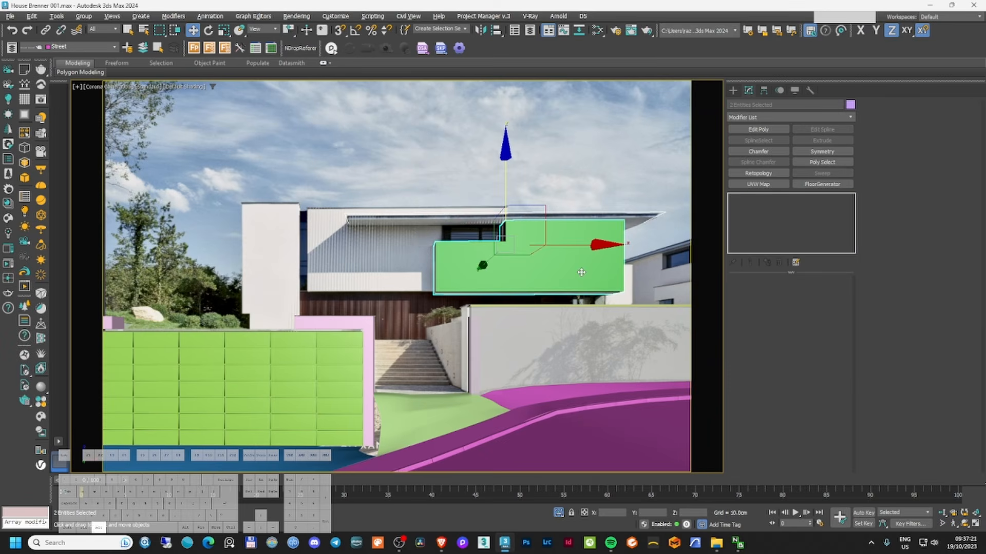
pyautogui.hotkey('alt', 'q')
pyautogui.press('t')
pyautogui.press('z')
pyautogui.keyDown('alt'); pyautogui.moveTo(567, 265); pyautogui.dragTo(550, 226, button='middle'); pyautogui.keyUp('alt')
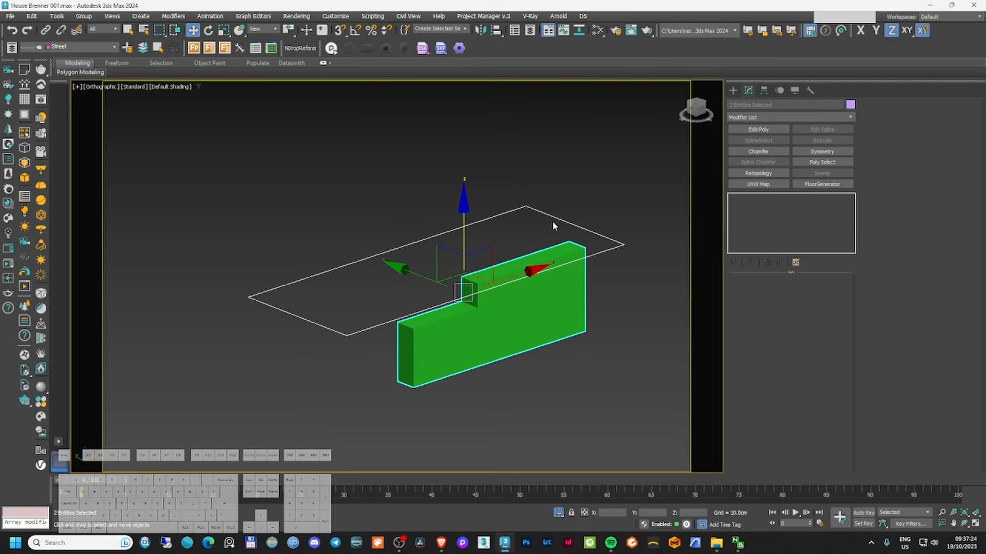
pyautogui.press('F3')
pyautogui.press('F3')
# - Apply a Sweep modifier to the roof outline with the built-in Channel section
pyautogui.click(595, 191)
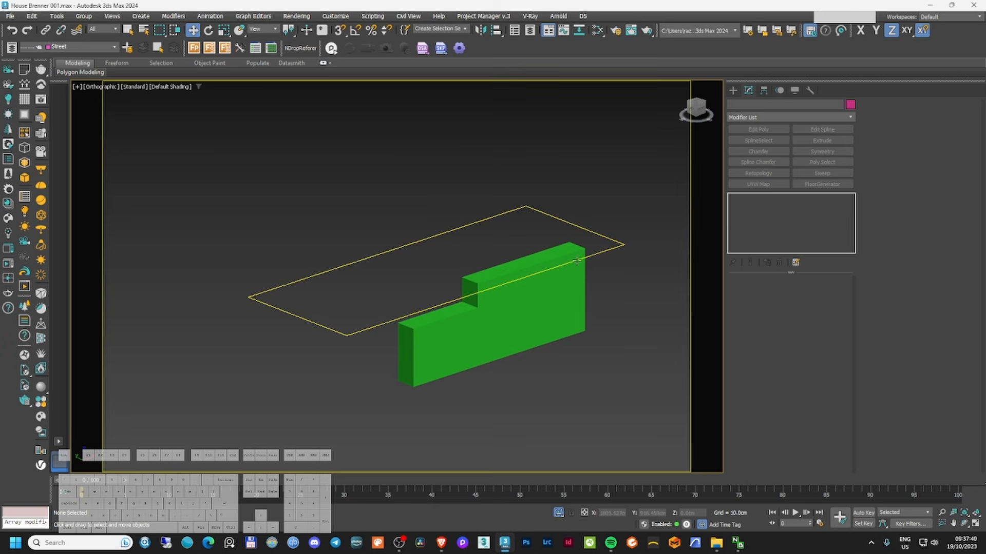
pyautogui.click(622, 246)
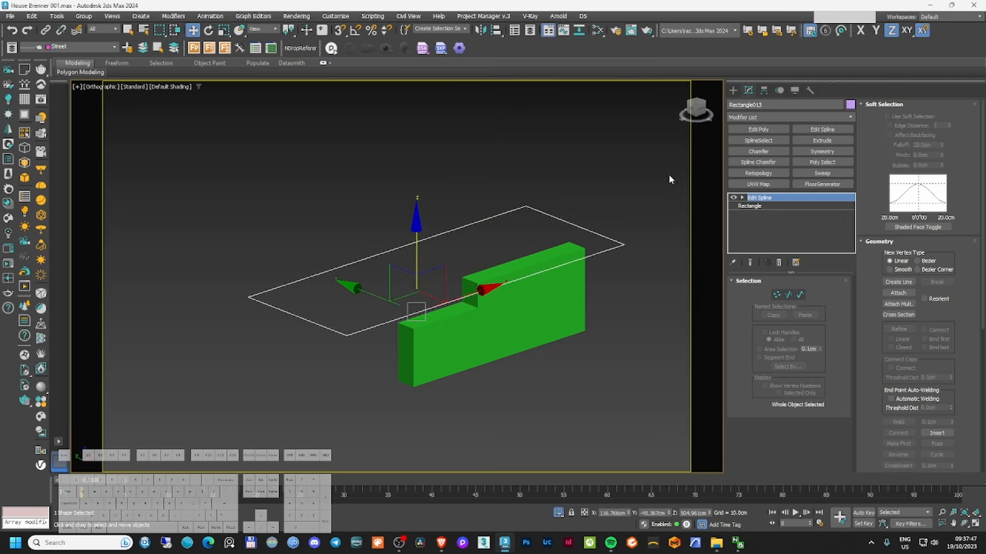
pyautogui.click(775, 118)
pyautogui.write('sw')
pyautogui.press('Return')
pyautogui.click(788, 316)
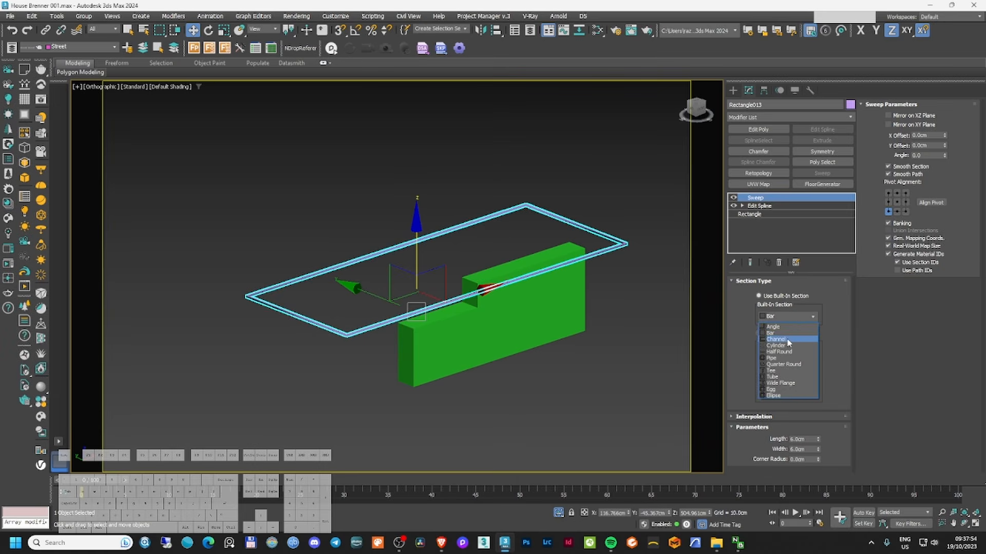
pyautogui.click(789, 339)
pyautogui.scroll(5, 627, 226)
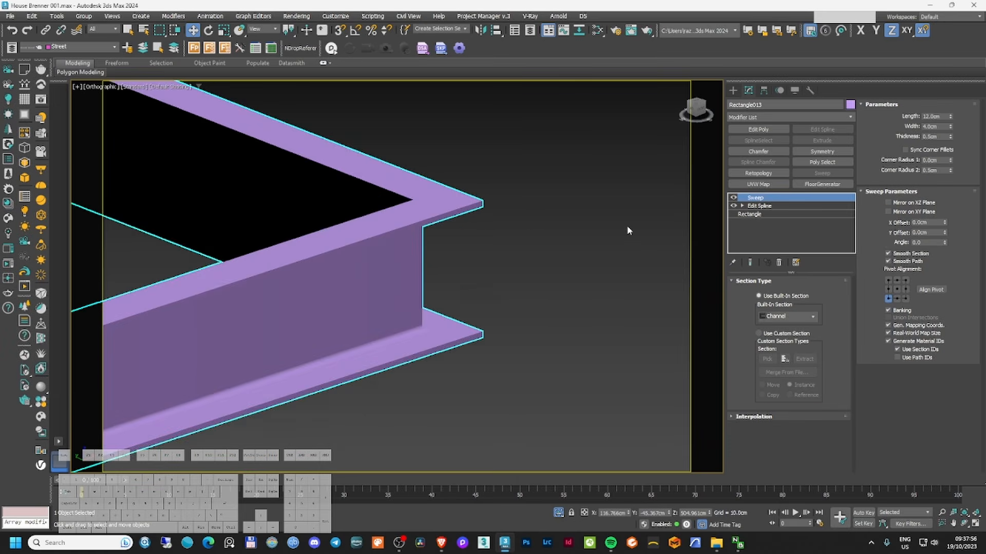
# - Set the swept channel's section length to 16 cm, judging it against the photo in the camera view
pyautogui.press('F3')
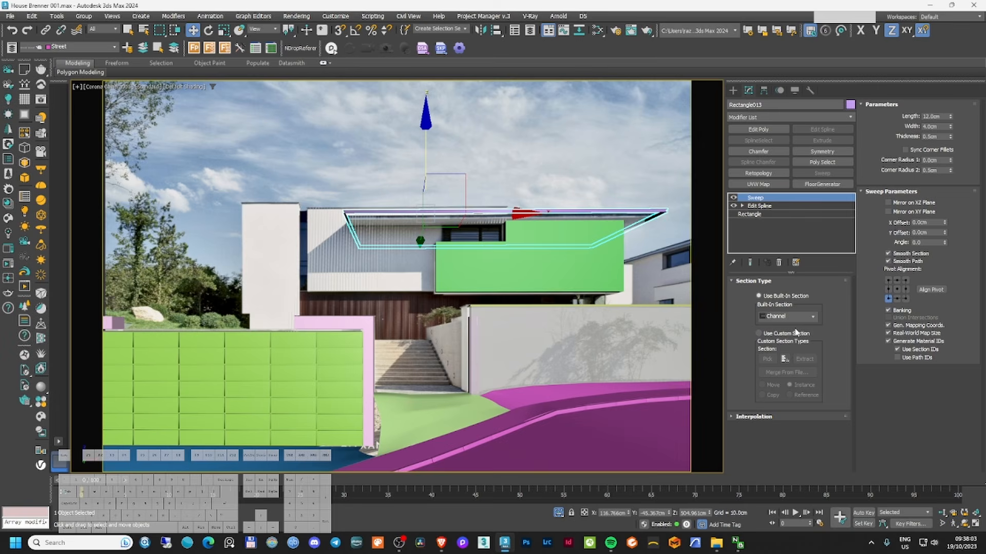
pyautogui.doubleClick(936, 116)
pyautogui.write('20')
pyautogui.press('Return')
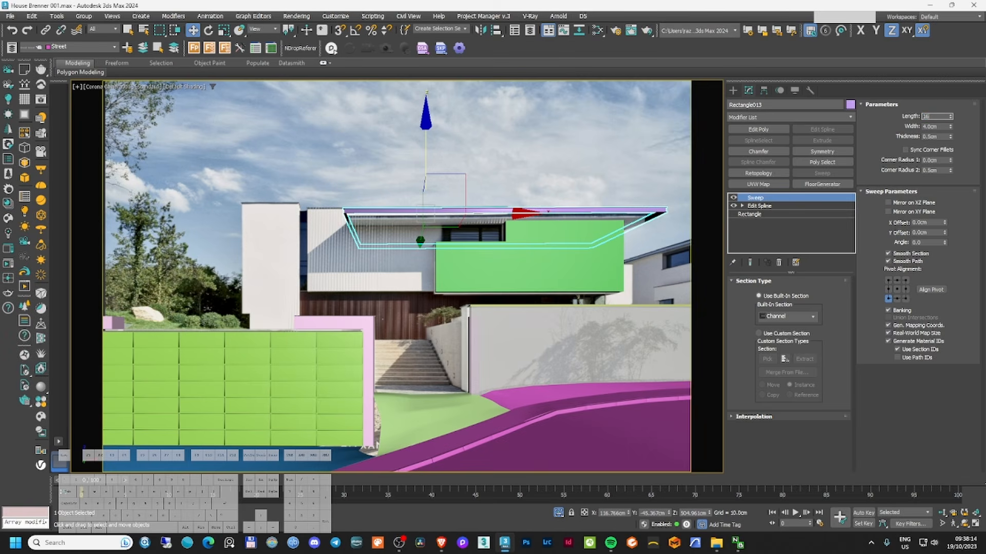
pyautogui.write('16')
pyautogui.press('Return')
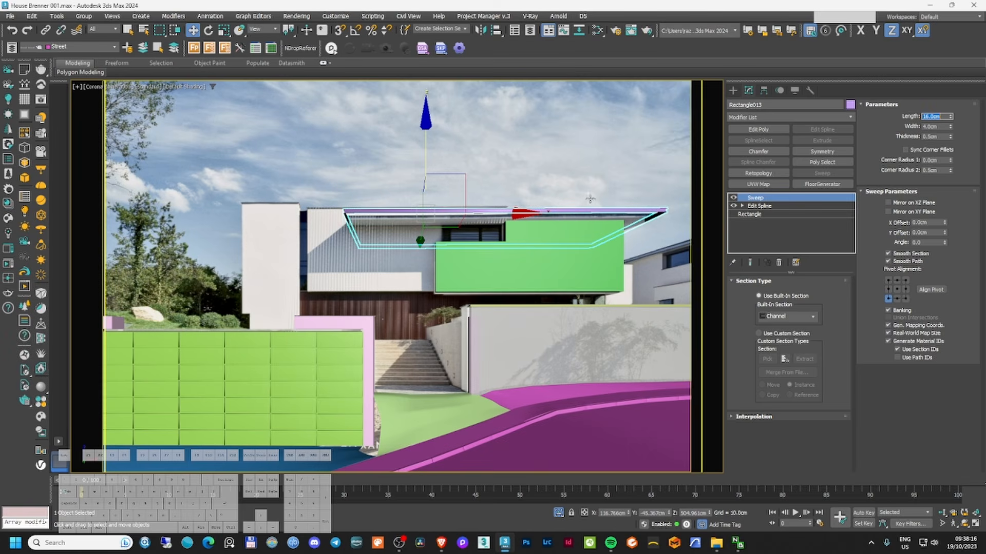
# - Isolate the channel frame and make one independent copy of it about 103 cm higher along Z
pyautogui.rightClick(590, 201)
pyautogui.click(606, 210)
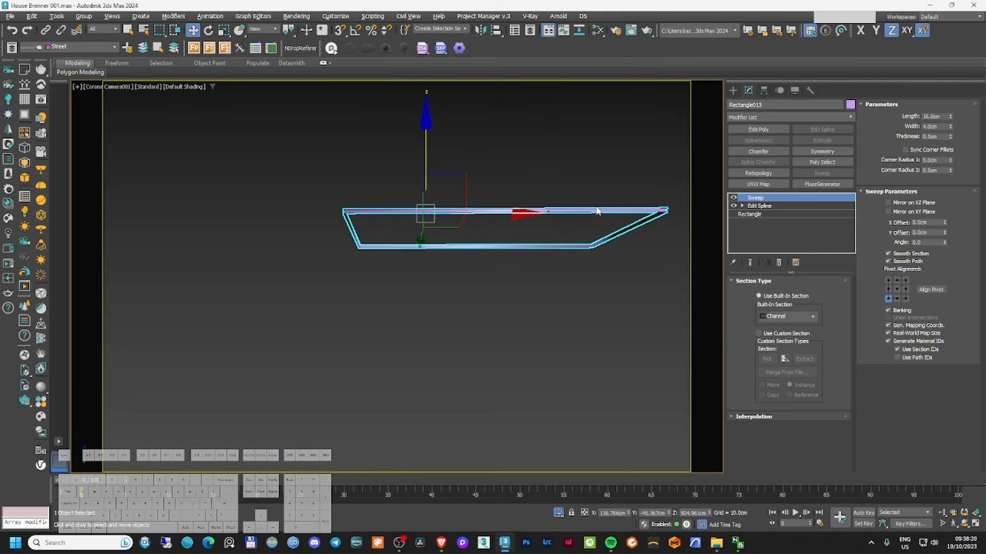
pyautogui.press('t')
pyautogui.press('z')
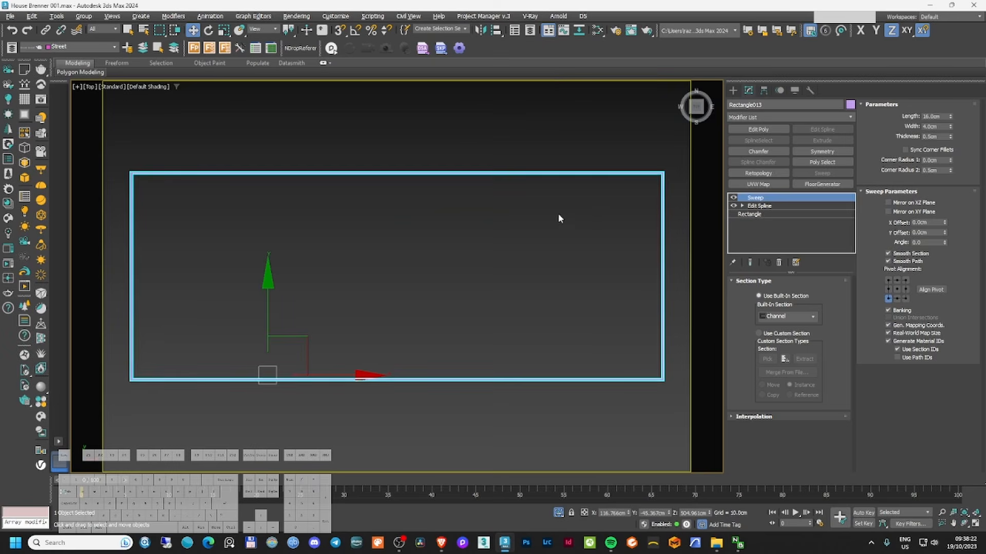
pyautogui.scroll(-4, 557, 213)
pyautogui.moveTo(558, 213); pyautogui.dragTo(503, 190)
pyautogui.keyDown('alt'); pyautogui.moveTo(555, 212); pyautogui.dragTo(478, 190, button='middle'); pyautogui.keyUp('alt')
pyautogui.scroll(4, 472, 216)
pyautogui.keyDown('shift'); pyautogui.moveTo(471, 219); pyautogui.dragTo(472, 163); pyautogui.keyUp('shift')
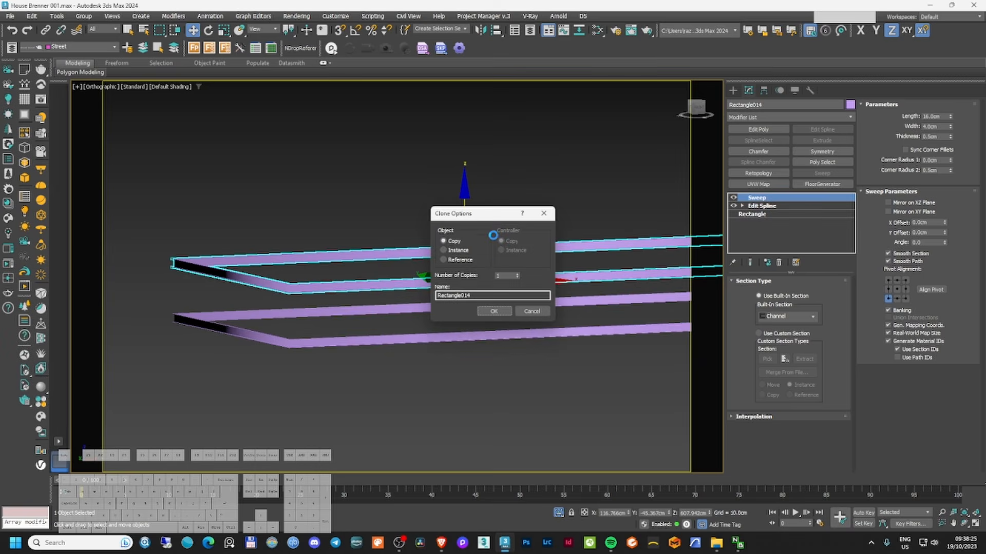
pyautogui.click(494, 311)
# - Replace the Sweep modifier on the upper copy with an Extrude of -2 cm to make a thin roof slab
pyautogui.rightClick(765, 198)
pyautogui.click(786, 213)
pyautogui.click(820, 142)
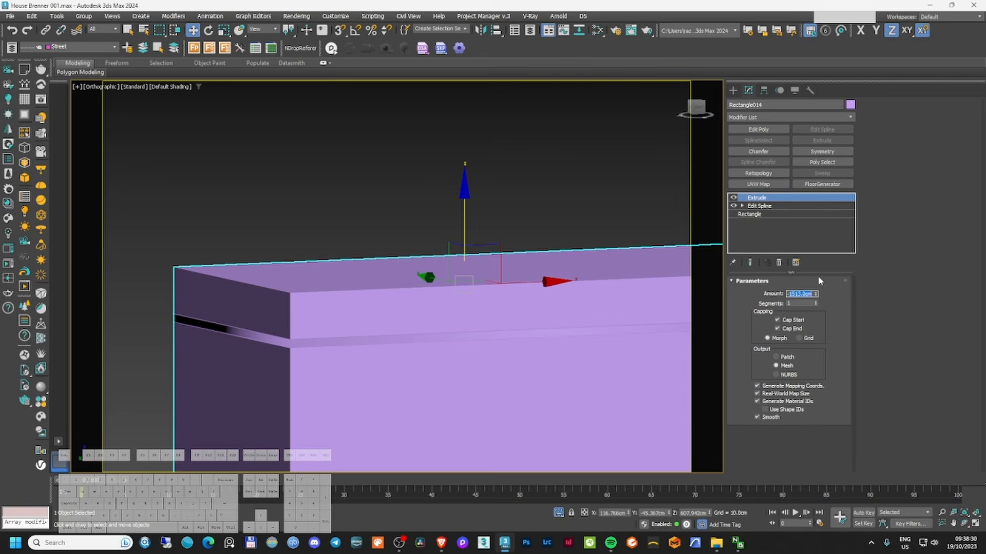
pyautogui.write('-2')
pyautogui.press('Return')
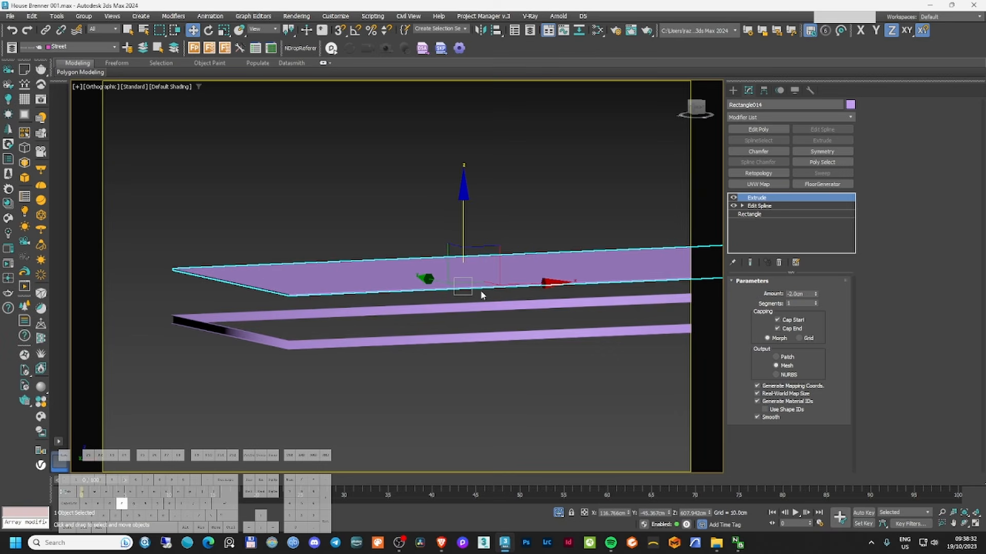
# - Lower the thin slab in the front view, snapping its underside onto the channel frame's upper edge
pyautogui.press('f')
pyautogui.press('s')
pyautogui.moveTo(546, 225); pyautogui.dragTo(272, 287)
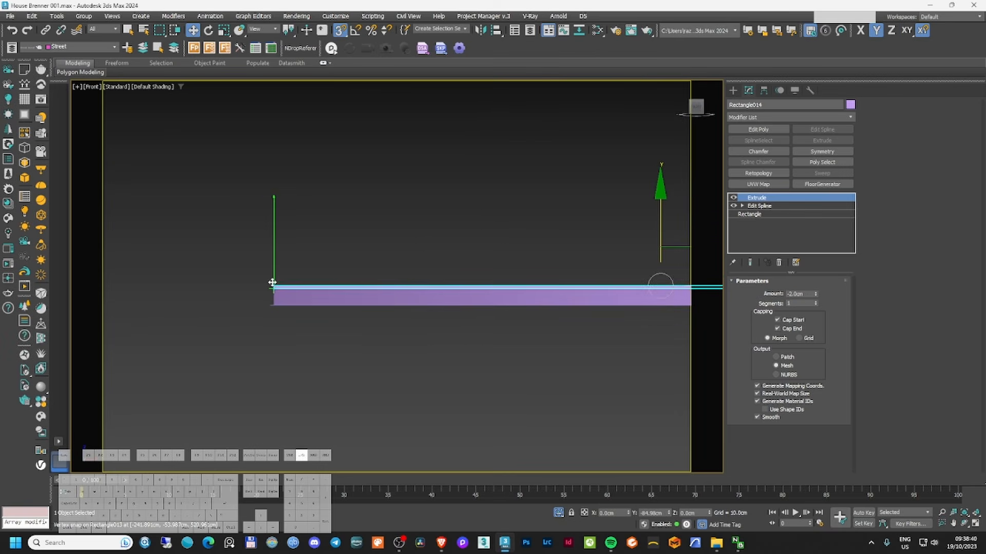
pyautogui.scroll(6, 266, 303)
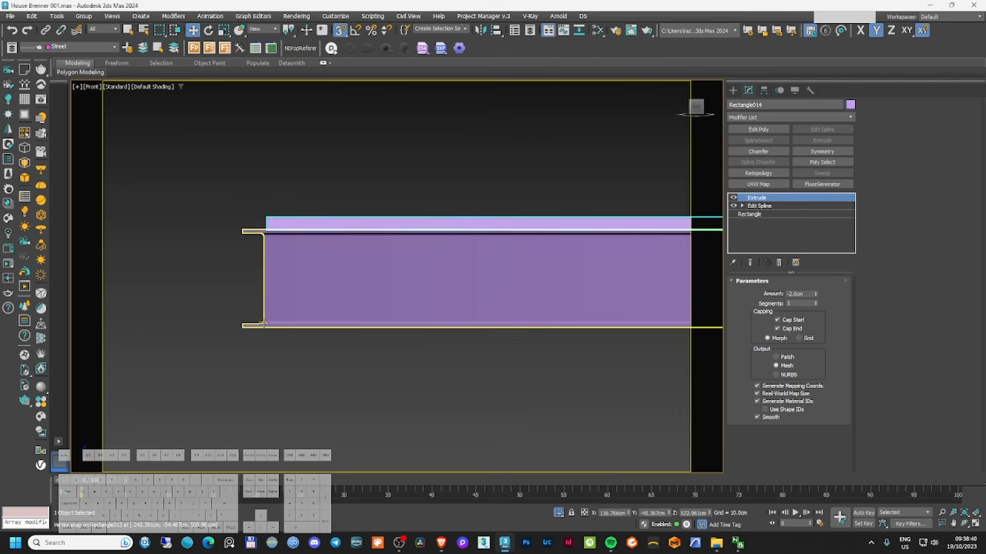
# - Set the channel frame's section thickness to 1.5 cm after trying 2 cm
pyautogui.click(473, 326)
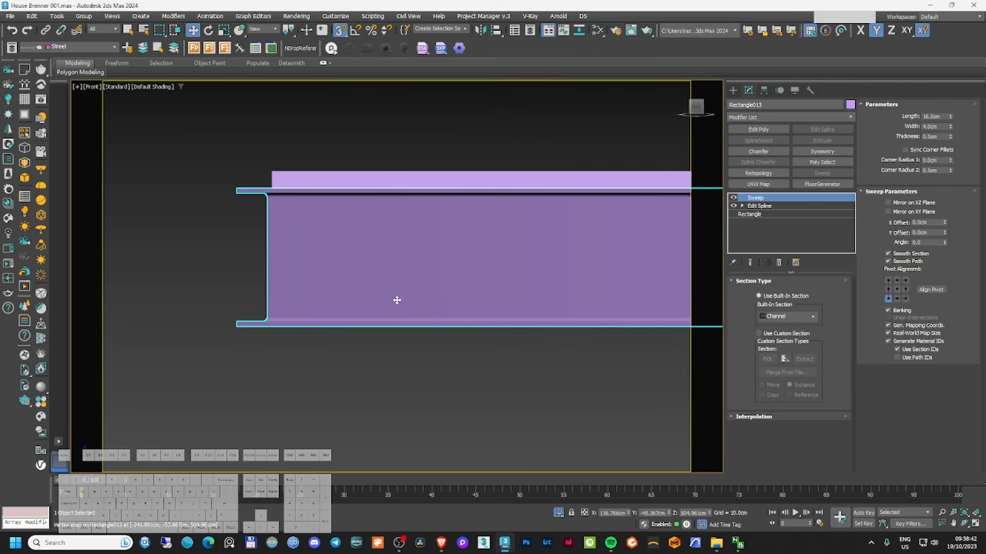
pyautogui.click(943, 138)
pyautogui.write('2')
pyautogui.press('Return')
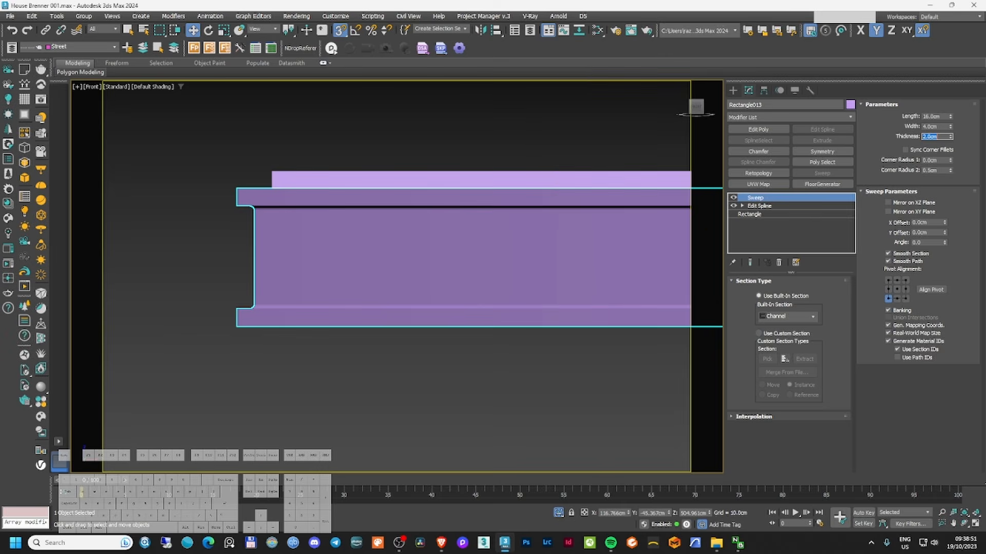
pyautogui.write('1.5')
pyautogui.press('Return')
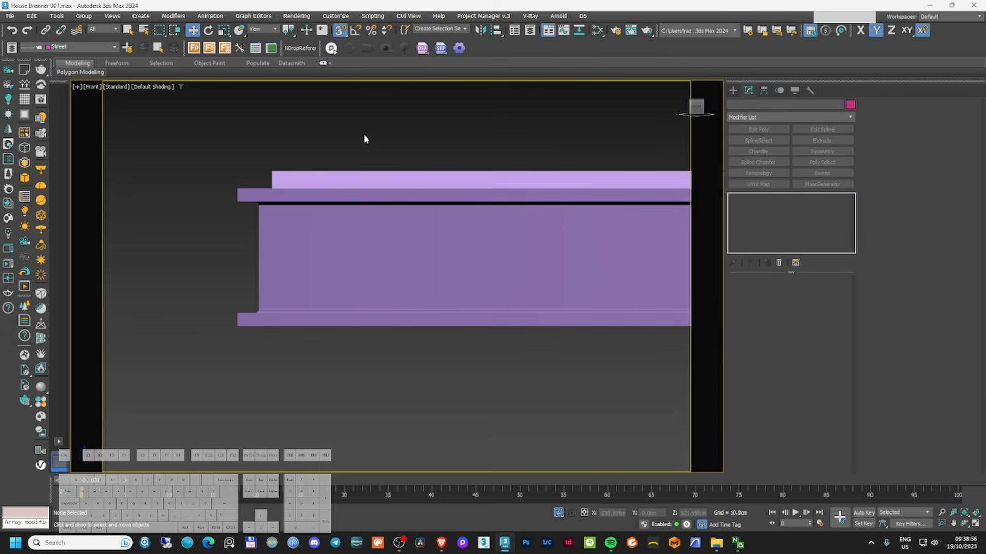
# - Change the frame's sweep pivot alignment to the bottom-right point to line its outer edge up with the slab
pyautogui.press('F3')
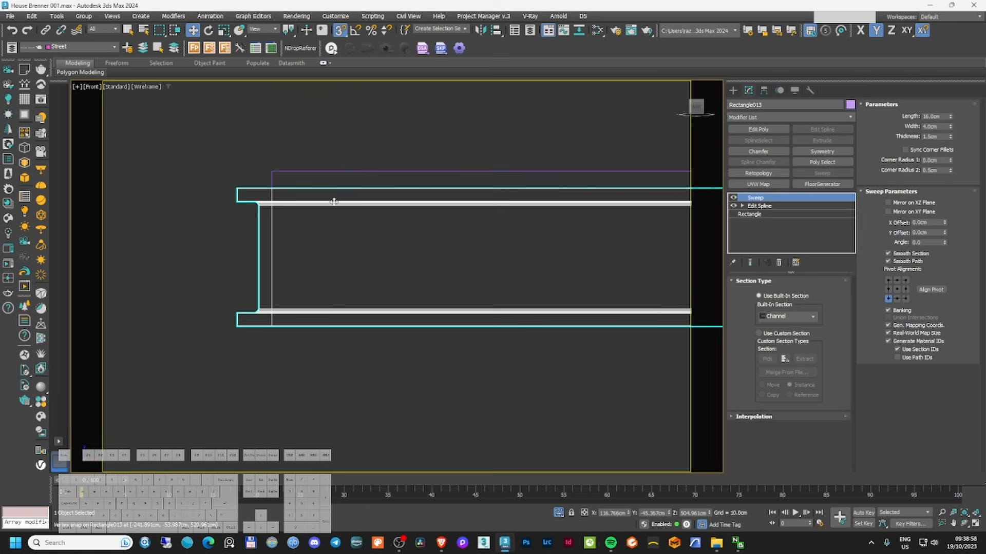
pyautogui.click(905, 299)
pyautogui.click(317, 161)
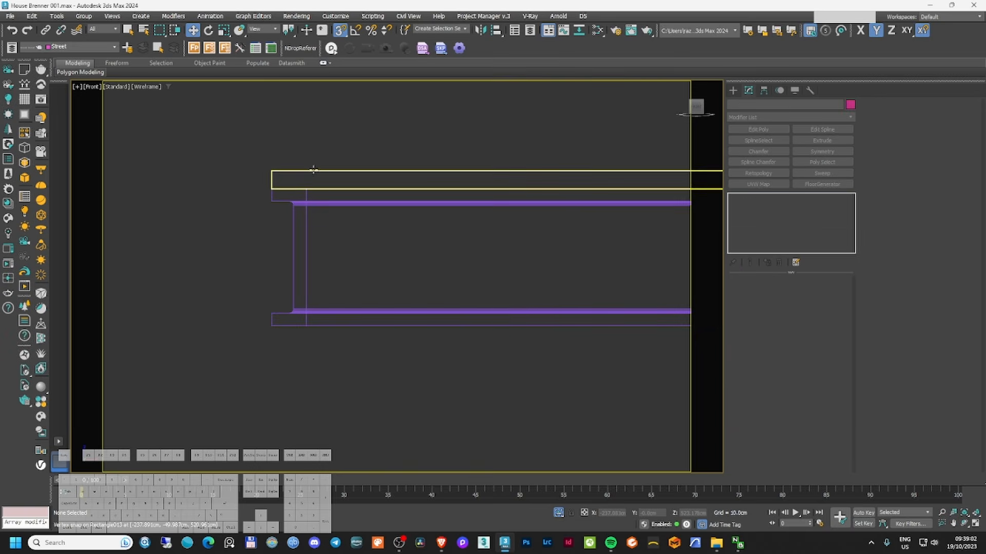
# - Copy the thin slab about 11 cm higher in the front view
pyautogui.click(311, 171)
pyautogui.press('F3')
pyautogui.moveTo(447, 176); pyautogui.dragTo(279, 178, button='middle')
pyautogui.scroll(-10, 299, 177)
pyautogui.moveTo(548, 183); pyautogui.dragTo(508, 183, button='middle')
pyautogui.scroll(3, 505, 183)
pyautogui.keyDown('shift'); pyautogui.moveTo(481, 154); pyautogui.dragTo(480, 142); pyautogui.keyUp('shift')
pyautogui.click(493, 311)
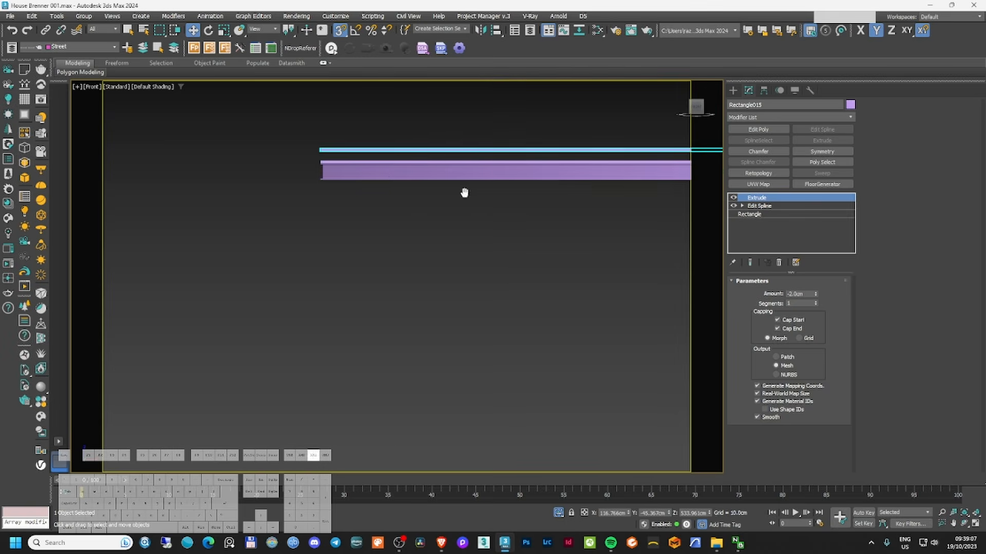
# - Select the three roof pieces in the camera view and end isolation to bring back the rest of the scene
pyautogui.scroll(5, 337, 147)
pyautogui.press('F3')
pyautogui.moveTo(349, 211)
pyautogui.keyDown('alt'); pyautogui.mouseDown(button='middle')
pyautogui.moveTo(433, 242)
pyautogui.moveTo(445, 232)
pyautogui.mouseUp(button='middle'); pyautogui.keyUp('alt')
pyautogui.press('F3')
pyautogui.press('c')
pyautogui.moveTo(647, 165); pyautogui.dragTo(508, 261)
pyautogui.rightClick(505, 253)
pyautogui.click(534, 207)
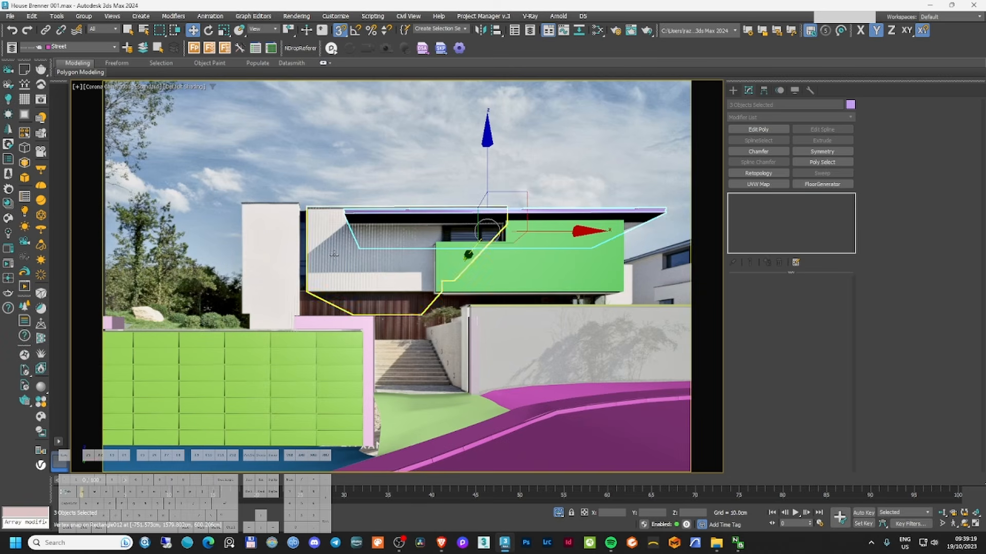
# - Hide the background photo plane in the camera view
pyautogui.click(358, 254)
pyautogui.rightClick(641, 232)
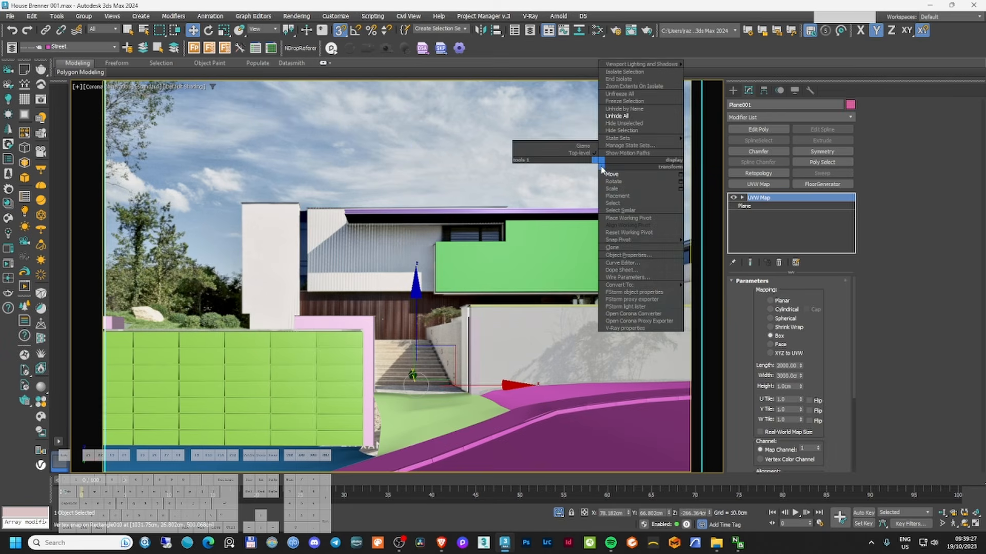
pyautogui.click(618, 134)
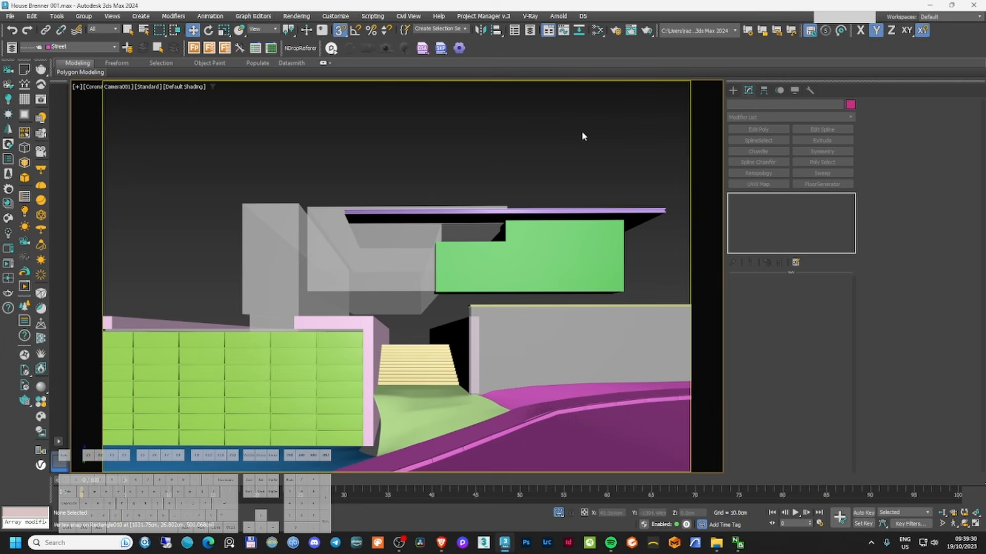
# - Deepen the green block's extrusion to -1708 cm, judging it against the roof and neighbouring volumes
pyautogui.click(555, 233)
pyautogui.press('F3')
pyautogui.press('F3')
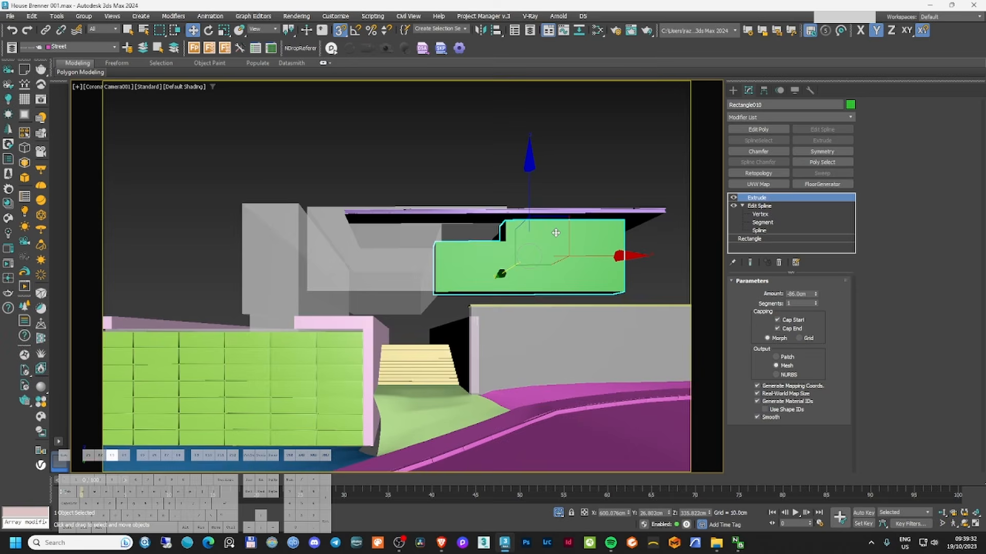
pyautogui.press('t')
pyautogui.press('z')
pyautogui.scroll(-5, 528, 229)
pyautogui.keyDown('alt'); pyautogui.moveTo(528, 229); pyautogui.dragTo(474, 242, button='middle'); pyautogui.keyUp('alt')
pyautogui.scroll(3, 474, 241)
pyautogui.moveTo(604, 282); pyautogui.dragTo(627, 282, button='middle')
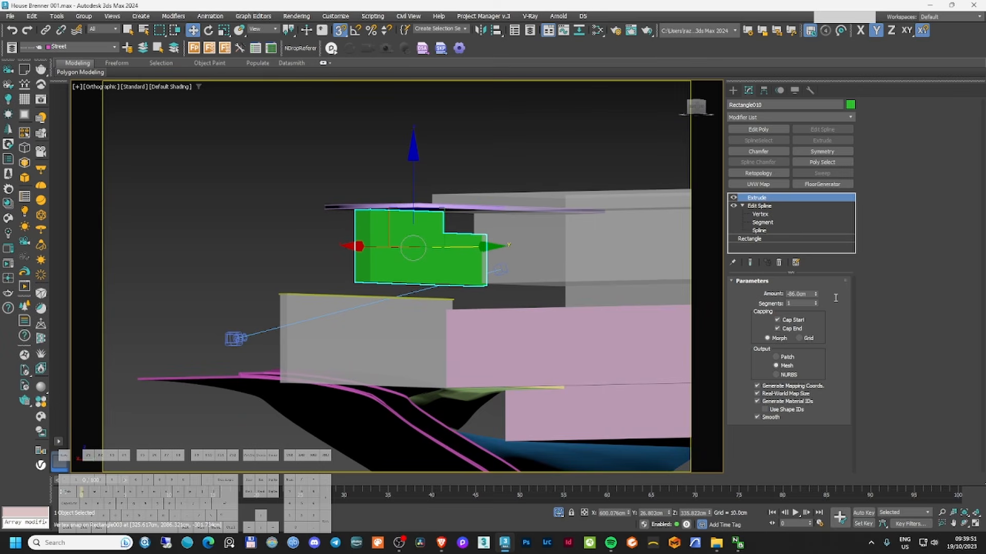
pyautogui.moveTo(815, 297); pyautogui.dragTo(359, 218)
pyautogui.keyDown('alt'); pyautogui.moveTo(359, 218); pyautogui.dragTo(626, 243, button='middle'); pyautogui.keyUp('alt')
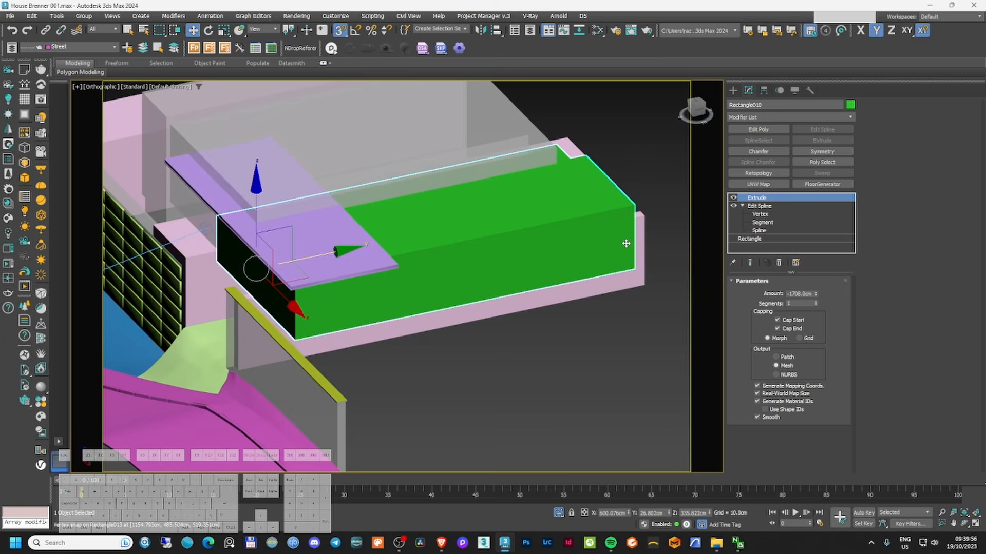
# - Examine how the channel frame sits over the extended green block in 3D and in the camera view
pyautogui.keyDown('alt'); pyautogui.moveTo(528, 266); pyautogui.dragTo(548, 275, button='middle'); pyautogui.keyUp('alt')
pyautogui.click(534, 271)
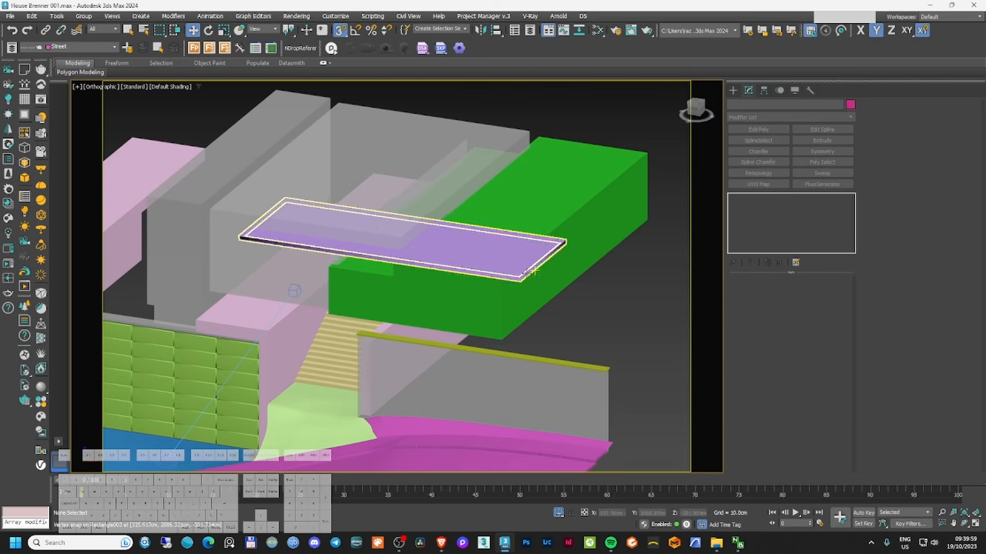
pyautogui.click(533, 270)
pyautogui.scroll(6, 521, 280)
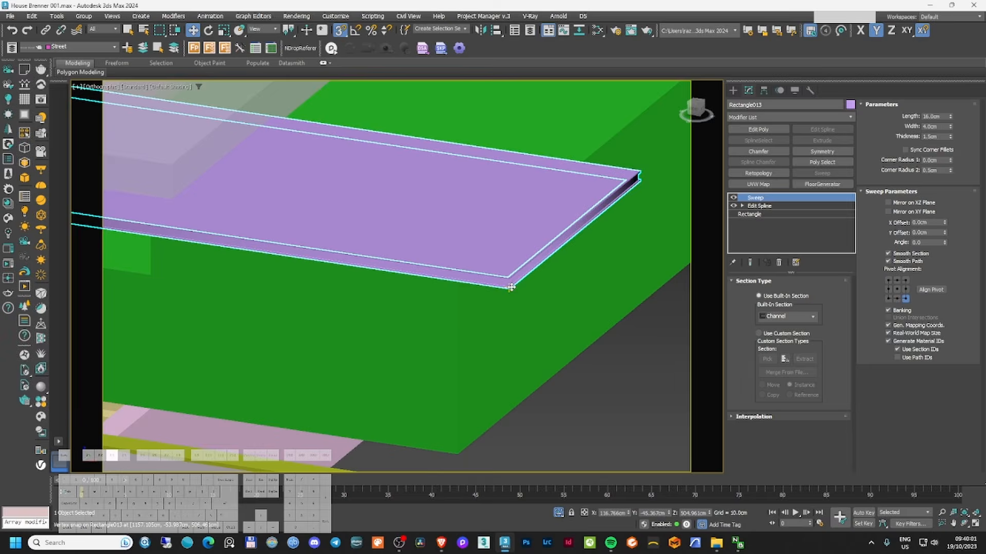
pyautogui.press('F3')
pyautogui.press('F3')
pyautogui.press('c')
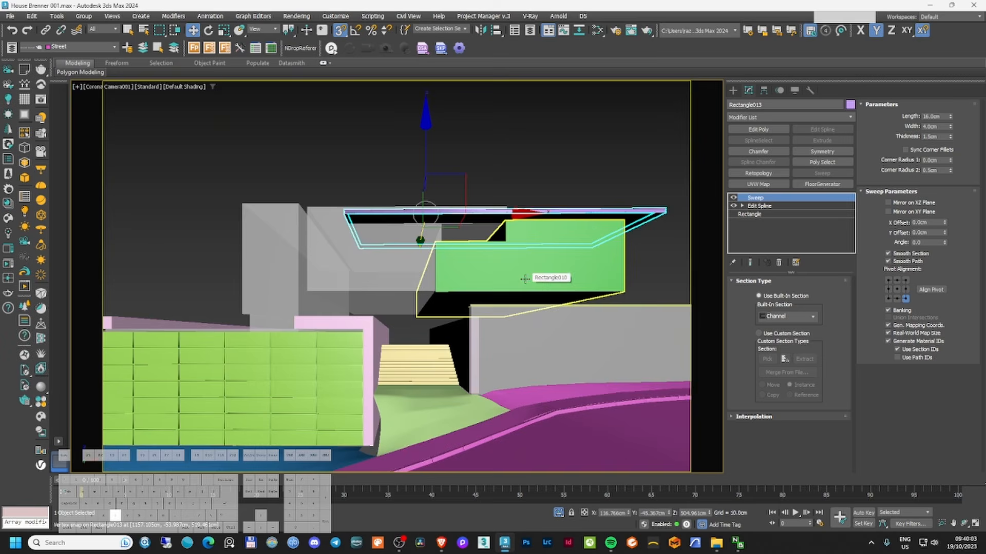
# - Unhide the background photo plane in the camera view
pyautogui.click(636, 266)
pyautogui.rightClick(632, 267)
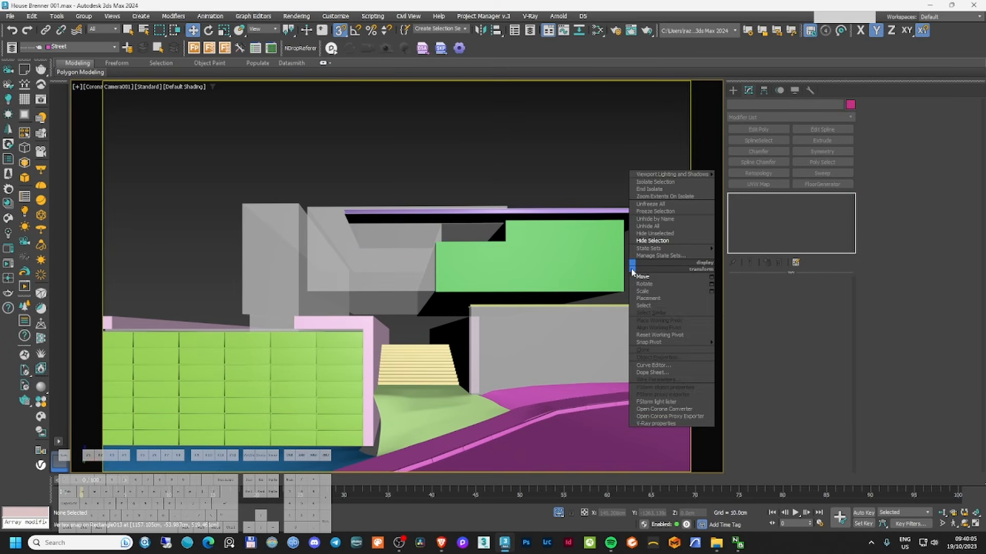
pyautogui.click(646, 227)
pyautogui.hotkey('ctrl', 'z')
pyautogui.press('F3')
pyautogui.press('F3')
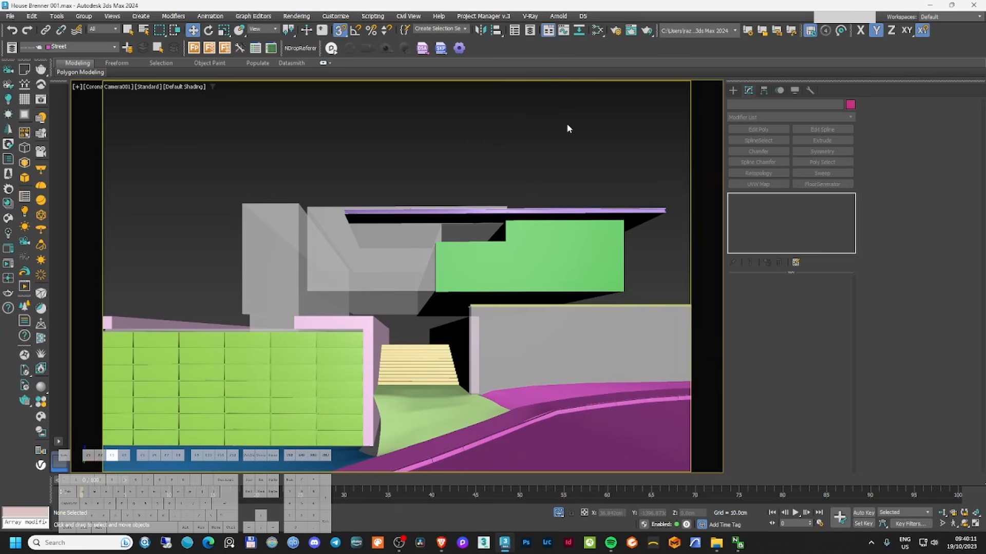
pyautogui.rightClick(567, 127)
pyautogui.click(589, 83)
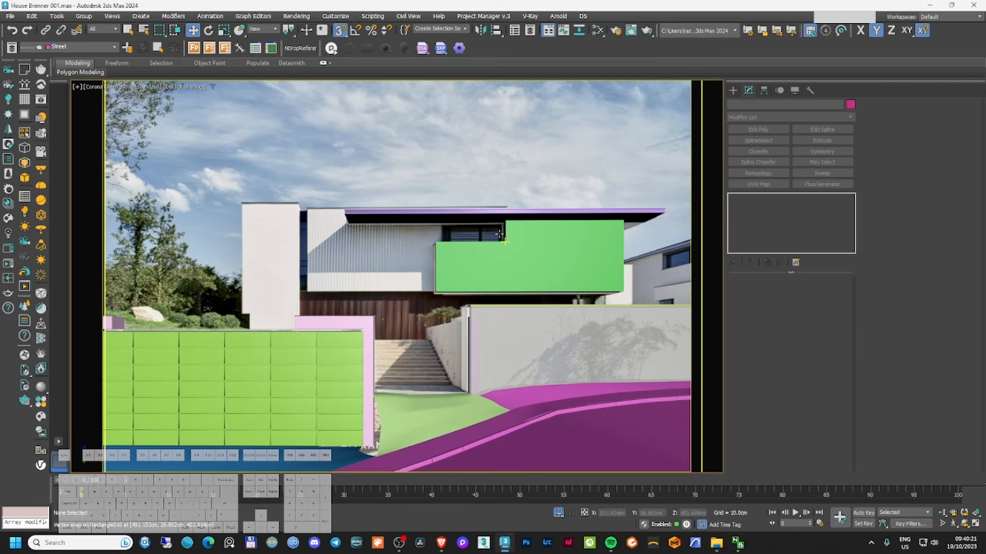
# - Make Walls the current layer instead of Street
pyautogui.click(465, 217)
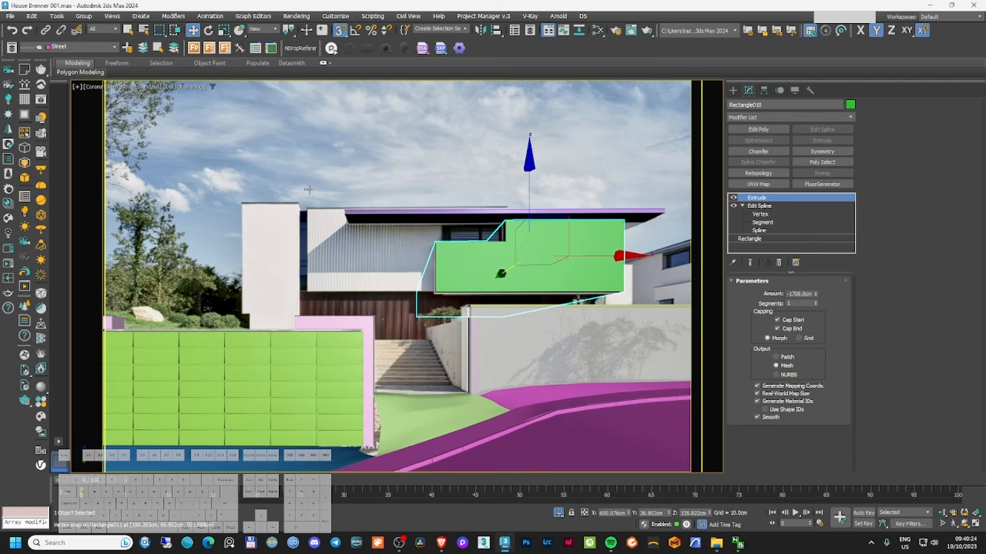
pyautogui.click(81, 48)
pyautogui.click(79, 47)
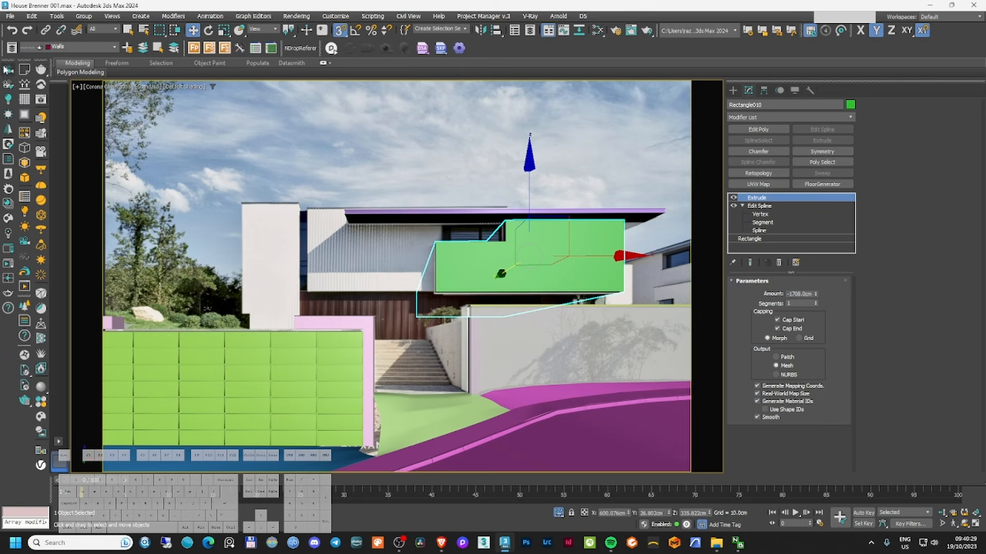
# - Rename the Walls layer to House in the Layer Explorer
pyautogui.click(12, 48)
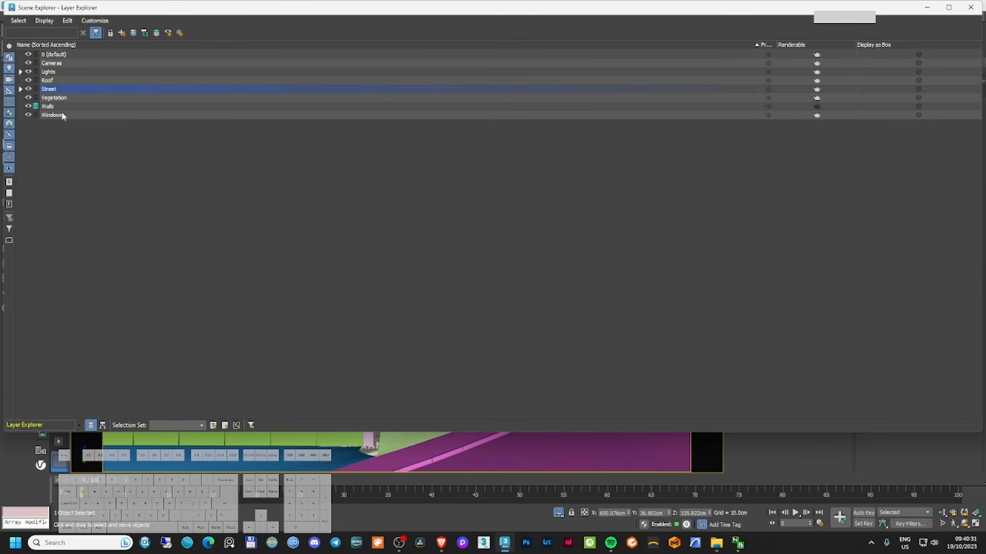
pyautogui.click(44, 107)
pyautogui.rightClick(98, 103)
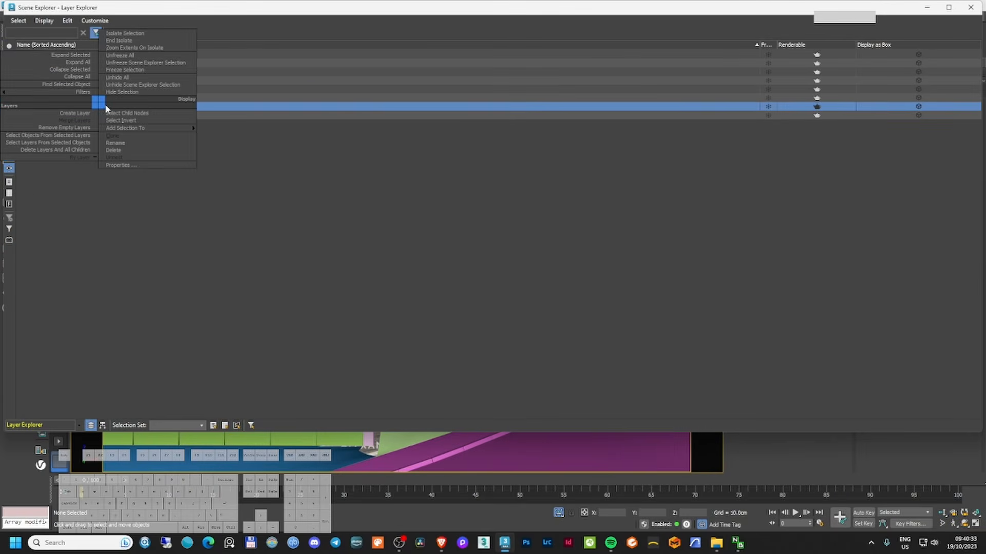
pyautogui.click(132, 143)
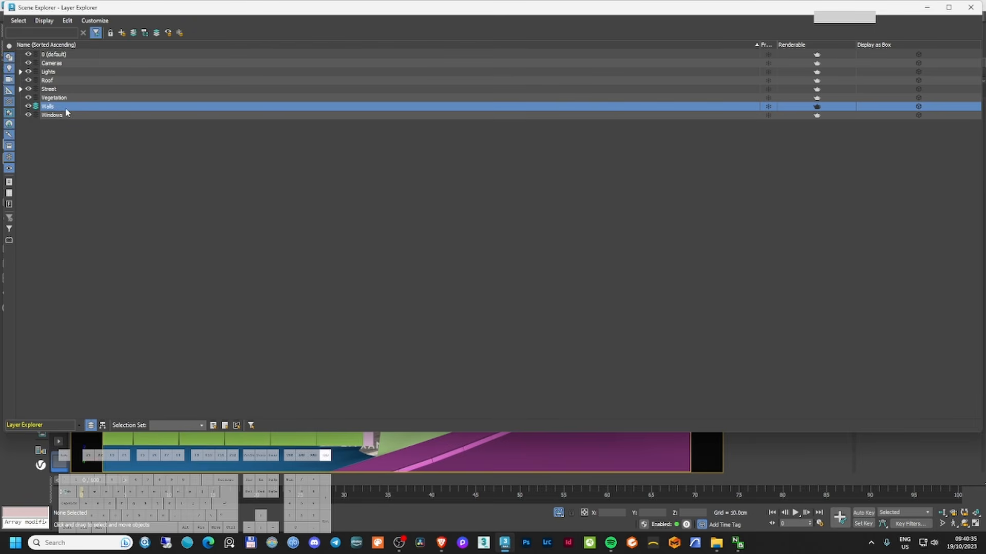
pyautogui.write('House')
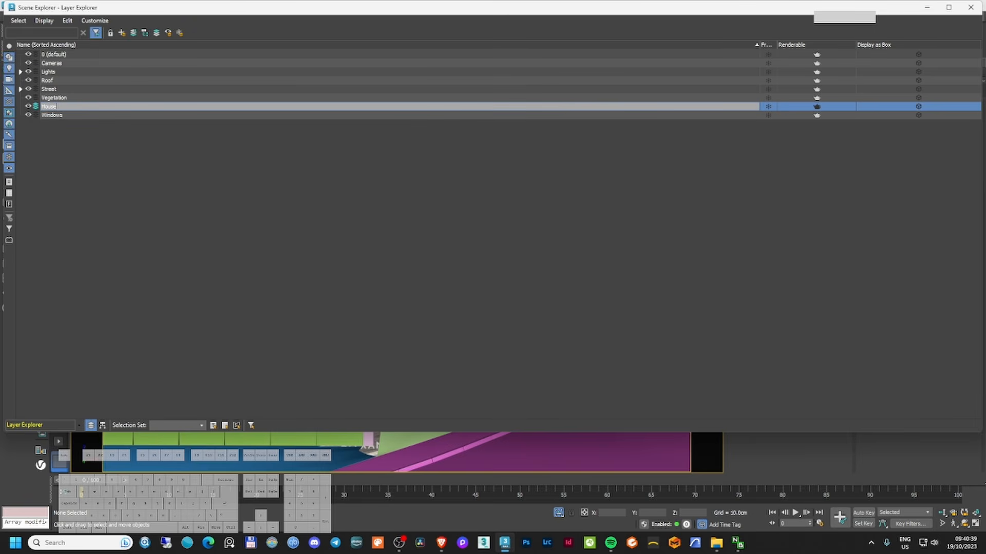
pyautogui.press('Return')
pyautogui.click(971, 7)
# - Select the green block, the two white house volumes and the three roof pieces together
pyautogui.click(627, 130)
pyautogui.click(549, 235)
pyautogui.press('F3')
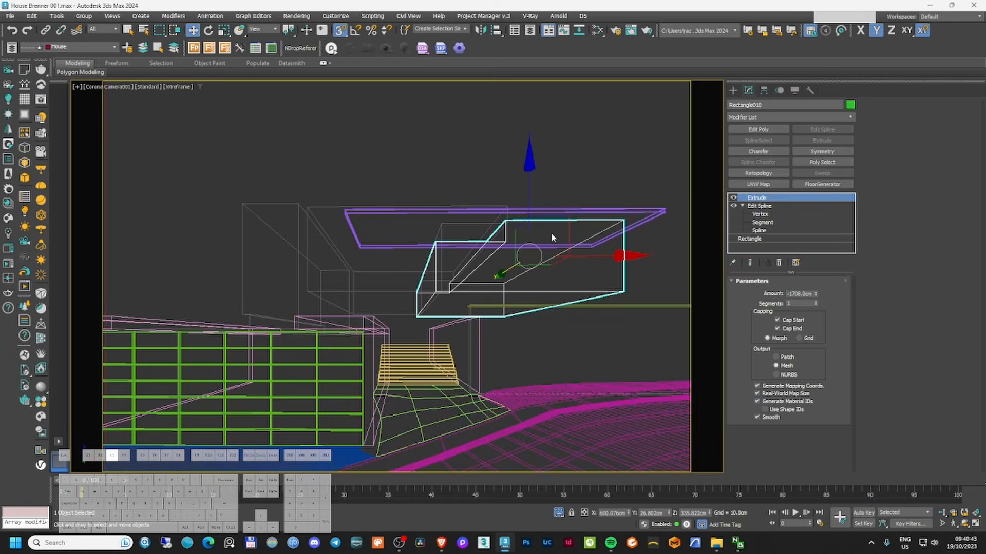
pyautogui.press('F3')
pyautogui.keyDown('ctrl'); pyautogui.click(381, 254); pyautogui.keyUp('ctrl')
pyautogui.keyDown('ctrl'); pyautogui.click(291, 258); pyautogui.keyUp('ctrl')
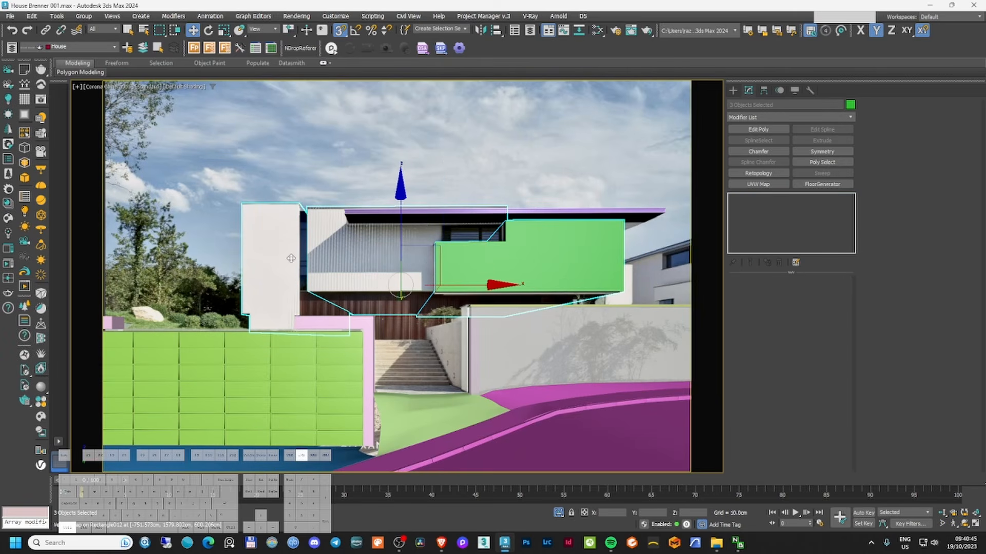
pyautogui.keyDown('ctrl'); pyautogui.click(361, 215); pyautogui.keyUp('ctrl')
pyautogui.keyDown('ctrl'); pyautogui.click(361, 220); pyautogui.keyUp('ctrl')
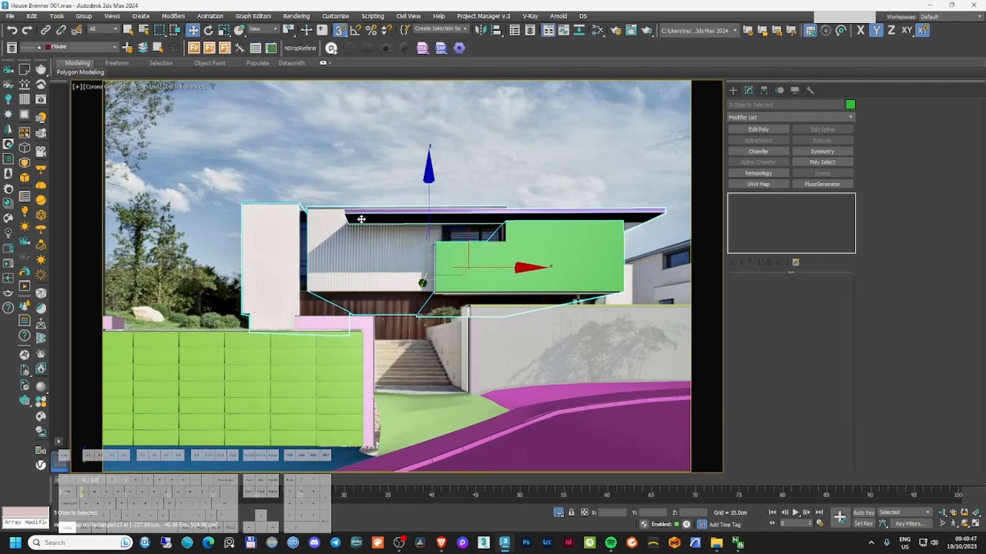
pyautogui.keyDown('ctrl'); pyautogui.click(407, 210); pyautogui.keyUp('ctrl')
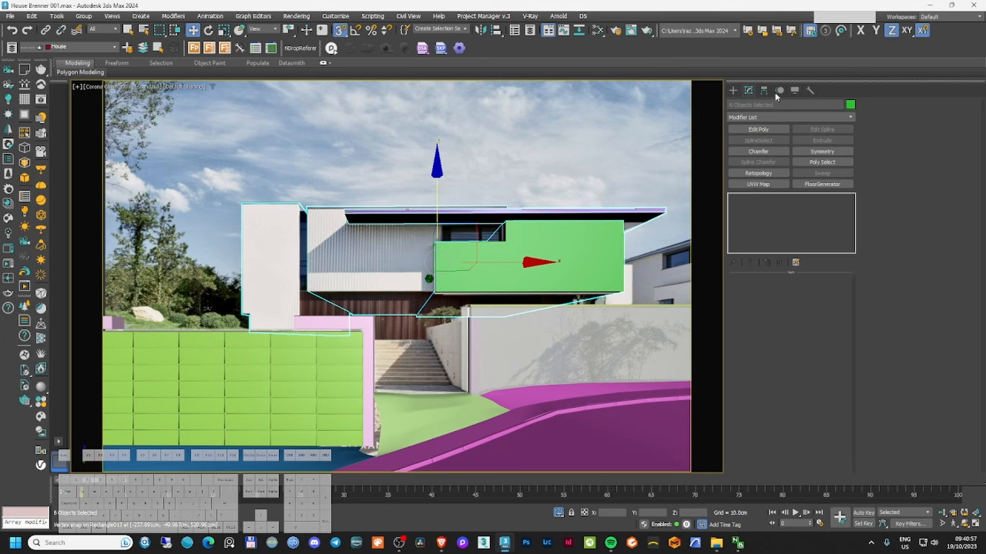
# - Draw an AutoGrid rectangle about 515 by 39 cm over the gap between the white volumes and add an Edit Spline modifier
pyautogui.click(732, 91)
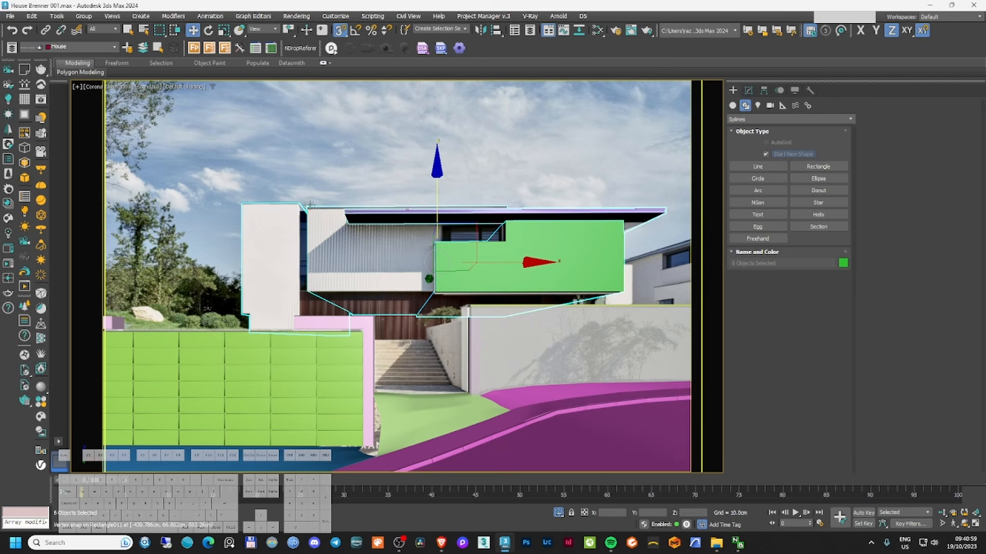
pyautogui.click(818, 166)
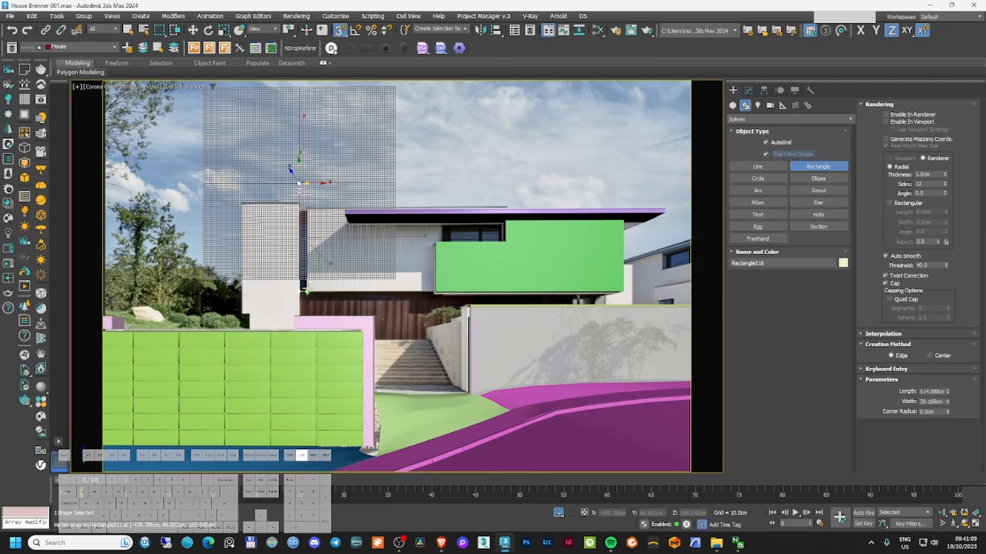
pyautogui.moveTo(300, 208); pyautogui.dragTo(307, 290)
pyautogui.click(748, 90)
pyautogui.click(816, 132)
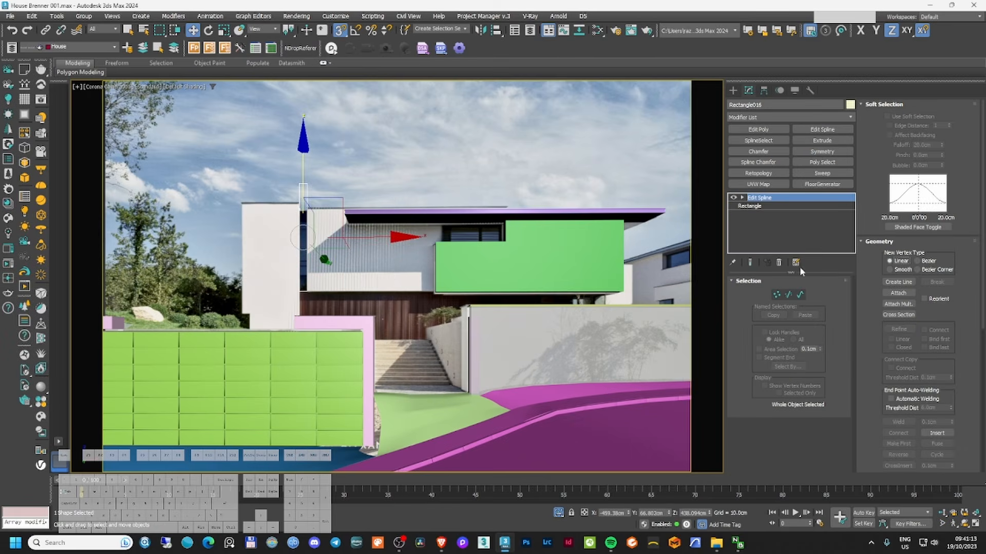
# - Lower the rectangle's top vertices to just below the roof edge and isolate it with the two neighbouring white volumes
pyautogui.click(778, 295)
pyautogui.moveTo(324, 199); pyautogui.dragTo(311, 146)
pyautogui.click(340, 30)
pyautogui.rightClick(336, 167)
pyautogui.click(324, 141)
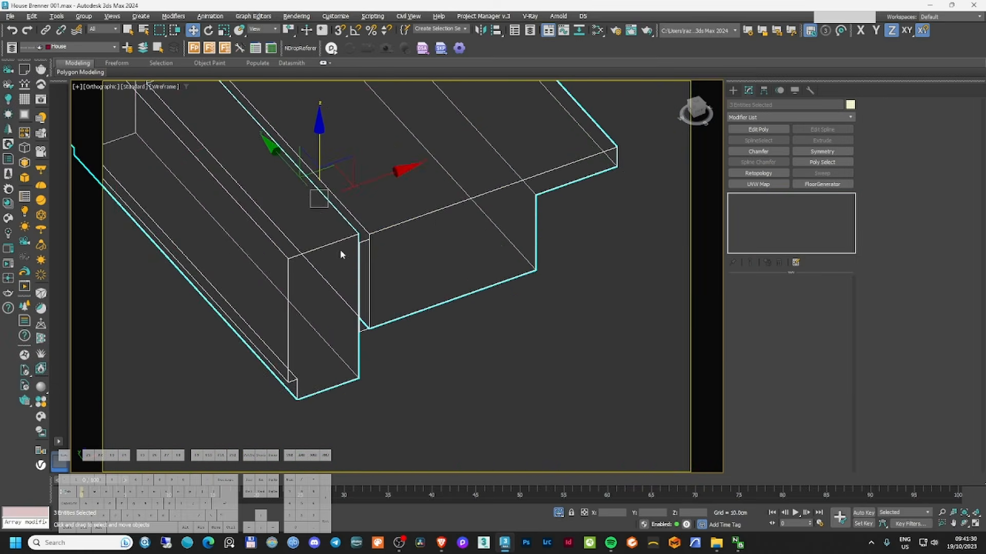
# - In the top view, snap the rectangle's end vertices to the white volumes' corners so it spans the whole gap
pyautogui.click(364, 248)
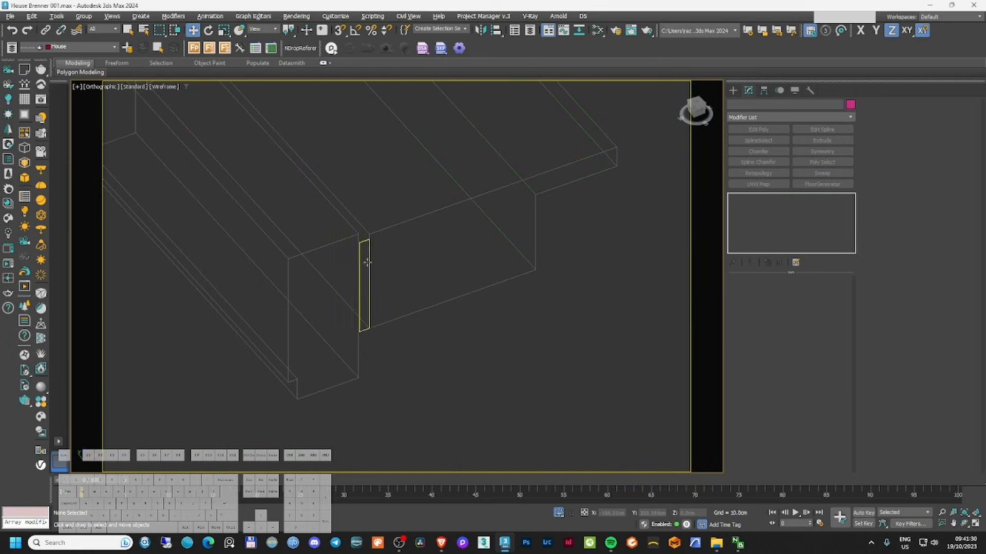
pyautogui.press('F3')
pyautogui.press('t')
pyautogui.scroll(-5, 368, 250)
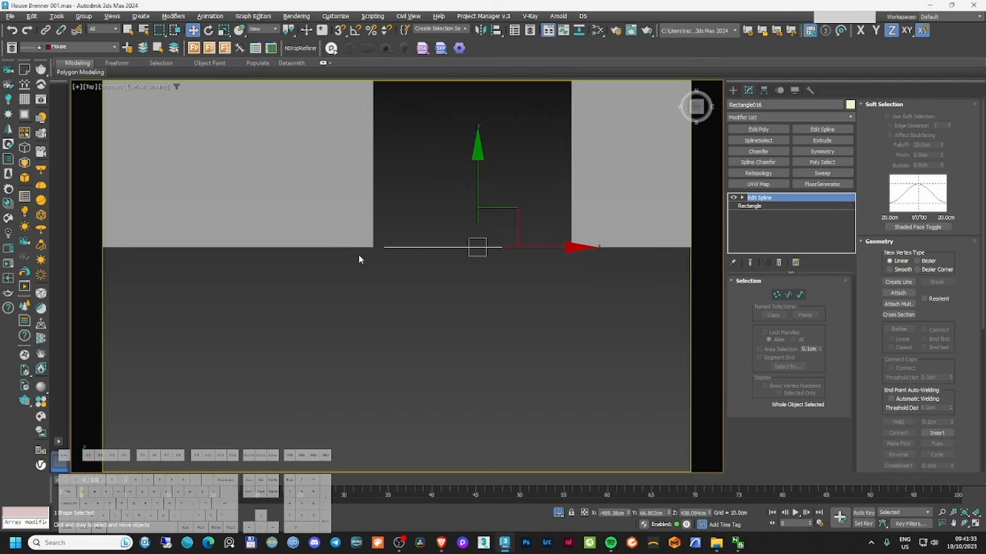
pyautogui.click(776, 295)
pyautogui.moveTo(370, 236); pyautogui.dragTo(401, 245)
pyautogui.press('s')
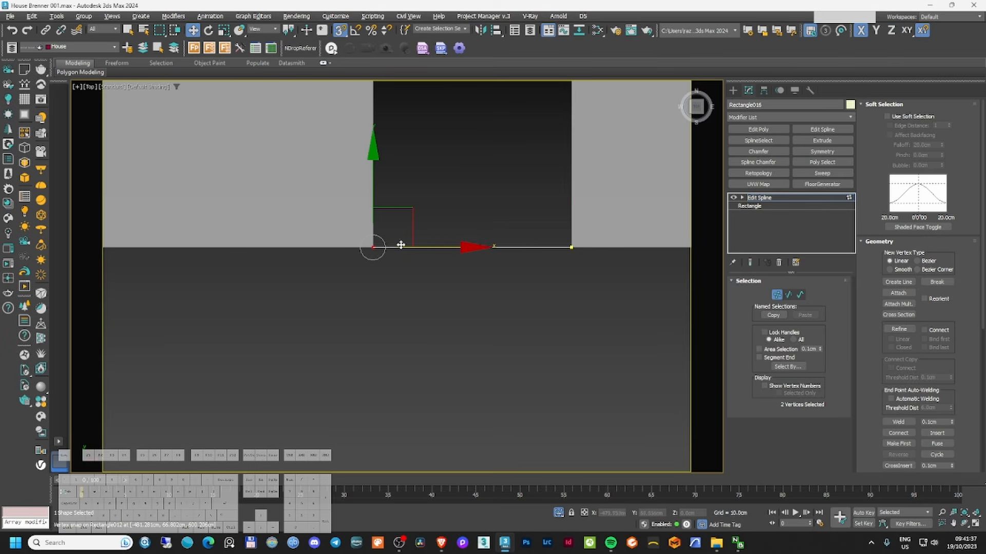
pyautogui.click(776, 295)
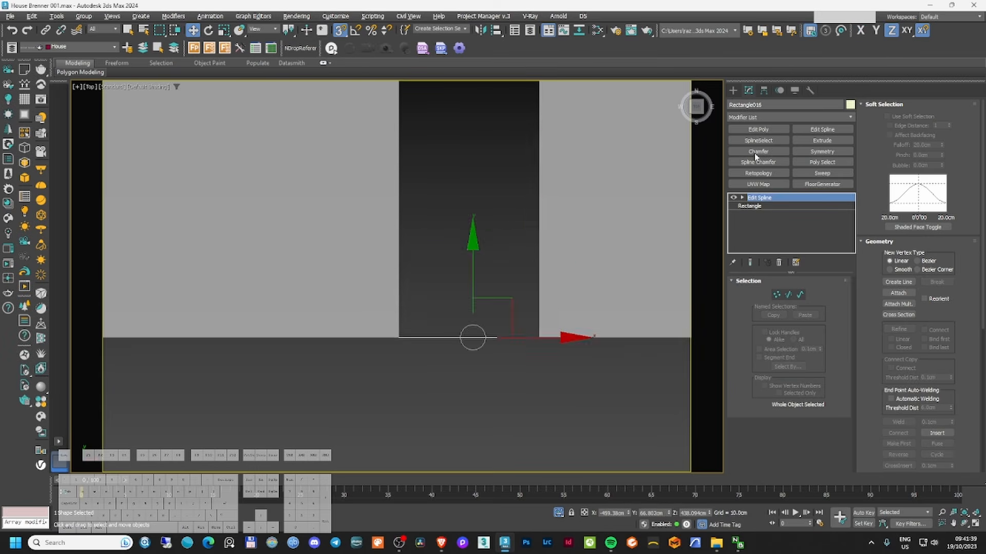
# - Set the rectangle back 20 cm along Y into the gap and add an Edit Poly modifier to it
pyautogui.moveTo(472, 288); pyautogui.dragTo(355, 269)
pyautogui.rightClick(355, 270)
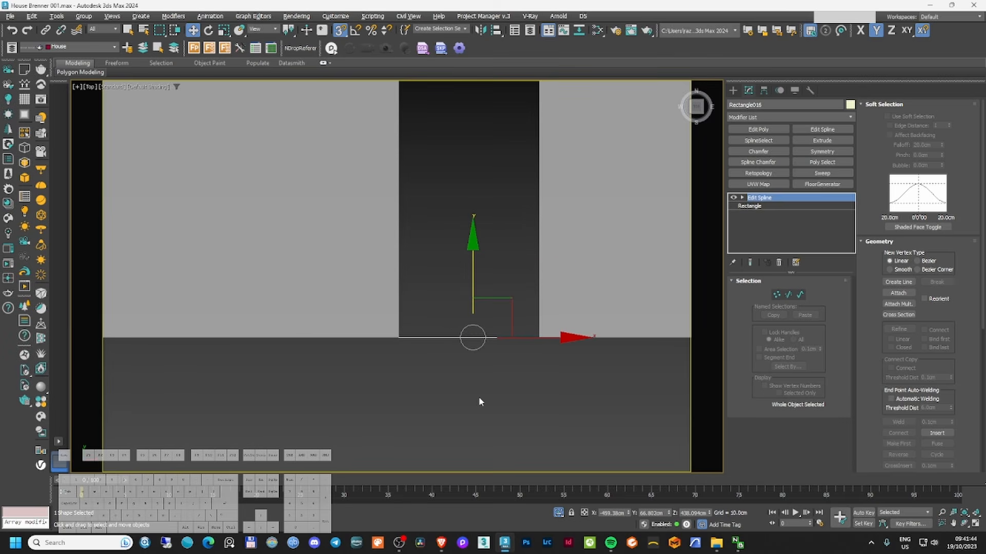
pyautogui.doubleClick(652, 511)
pyautogui.write('0')
pyautogui.press('Return')
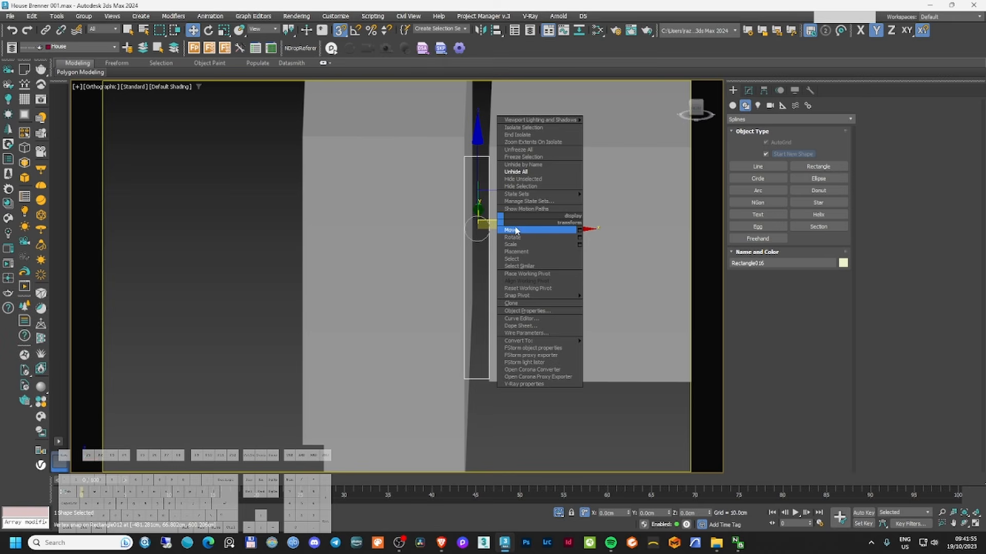
pyautogui.click(519, 210)
pyautogui.click(758, 130)
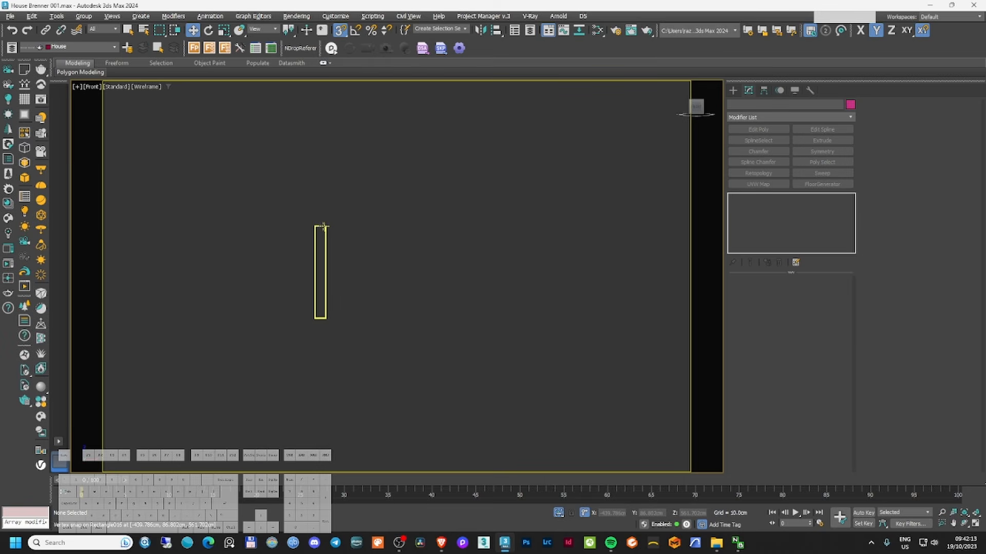
# - Push the reference photo plane along Y behind the rectangle, and slide the rectangle sideways beside the photographed gap
pyautogui.click(314, 224)
pyautogui.press('F3')
pyautogui.keyDown('alt'); pyautogui.moveTo(406, 210); pyautogui.dragTo(462, 253, button='middle'); pyautogui.keyUp('alt')
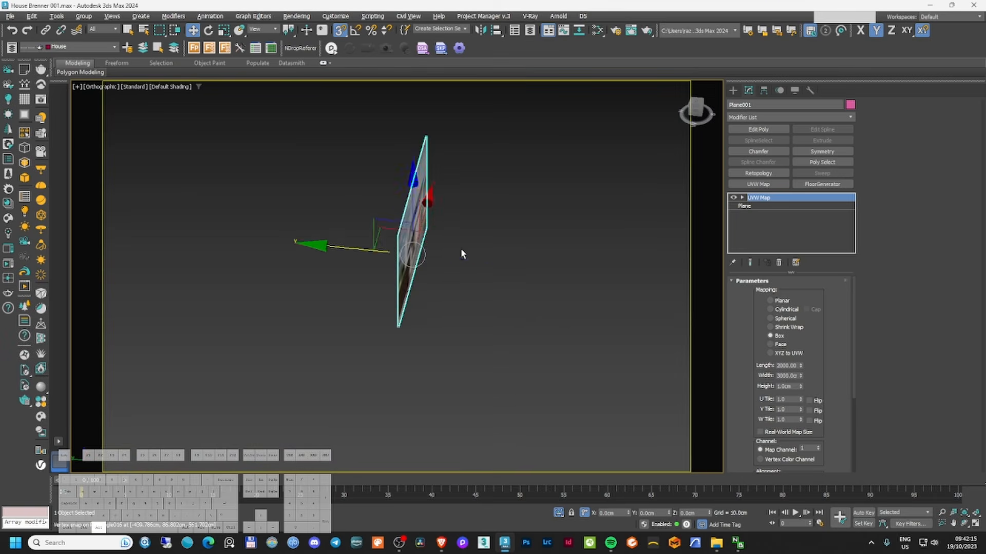
pyautogui.scroll(6, 432, 255)
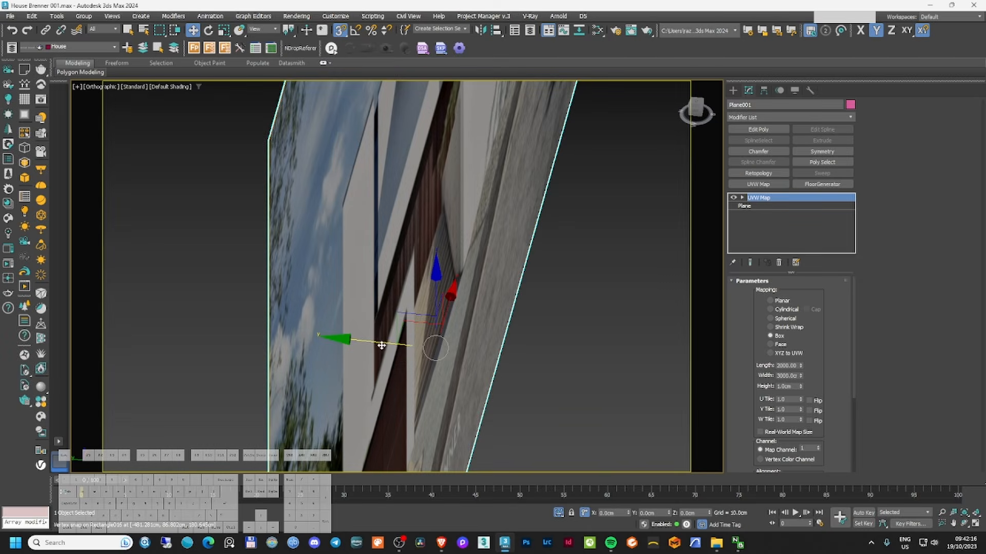
pyautogui.moveTo(381, 346); pyautogui.dragTo(418, 351)
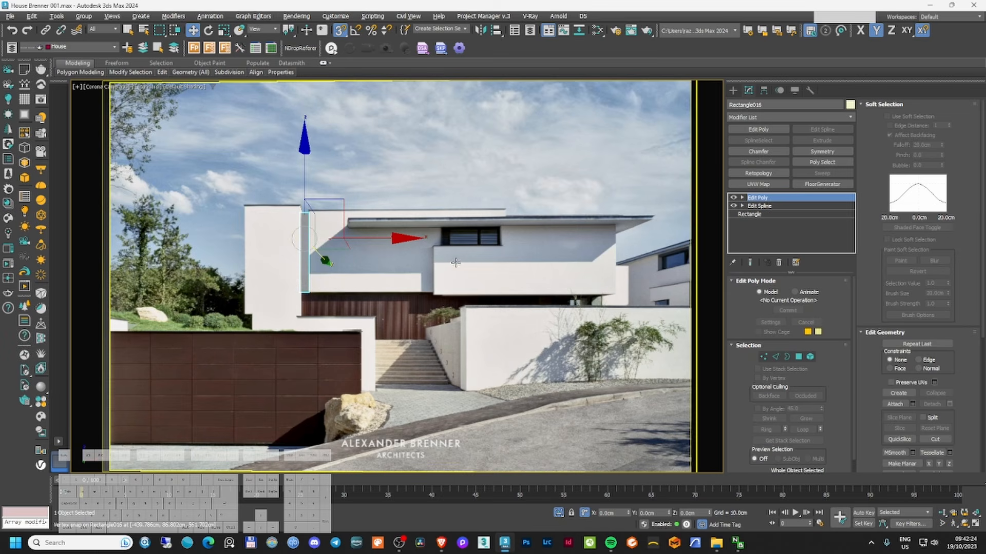
pyautogui.scroll(5, 397, 244)
pyautogui.moveTo(397, 244); pyautogui.dragTo(603, 207)
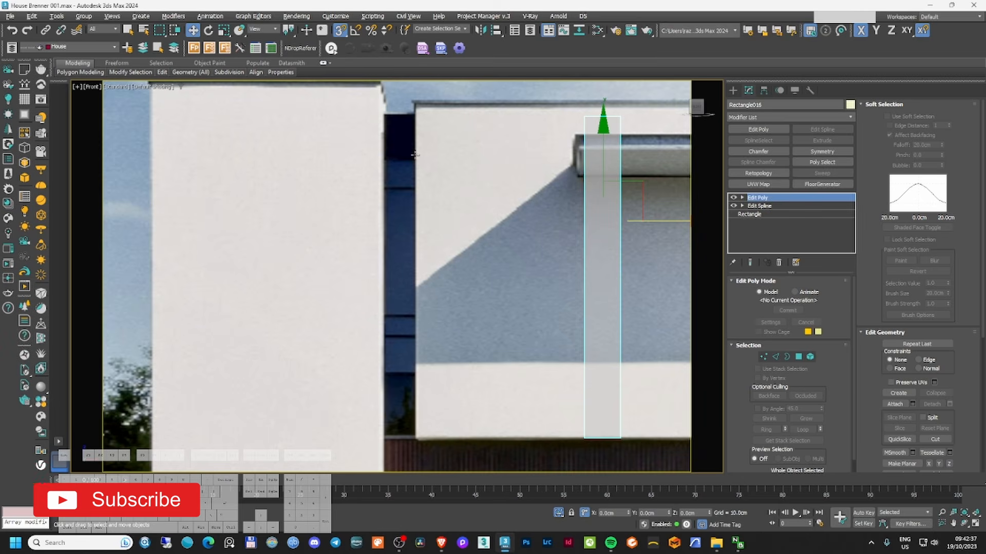
# - Inset the strip's single polygon slightly to form a thin frame border around it
pyautogui.scroll(-2, 445, 178)
pyautogui.press('4')
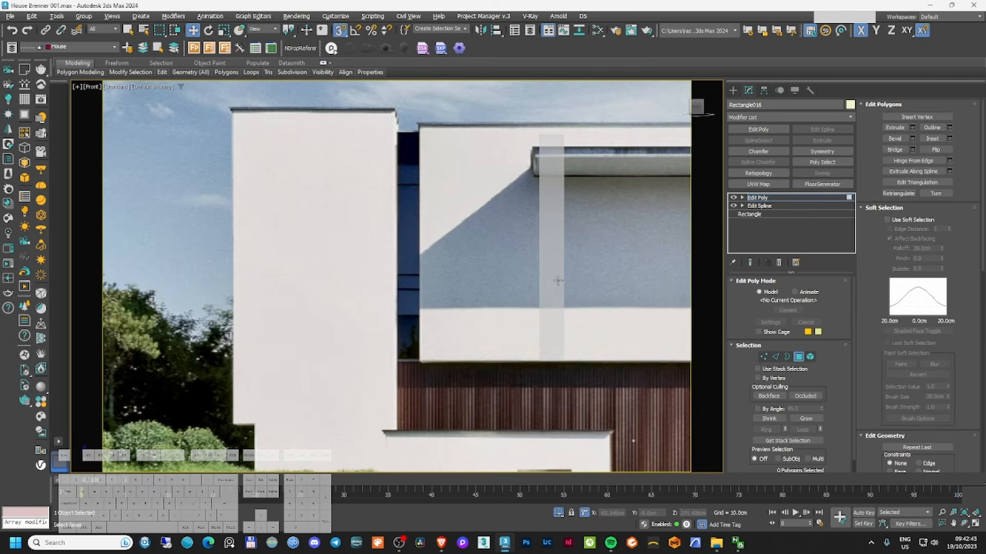
pyautogui.click(545, 250)
pyautogui.scroll(3, 565, 247)
pyautogui.scroll(-1, 591, 240)
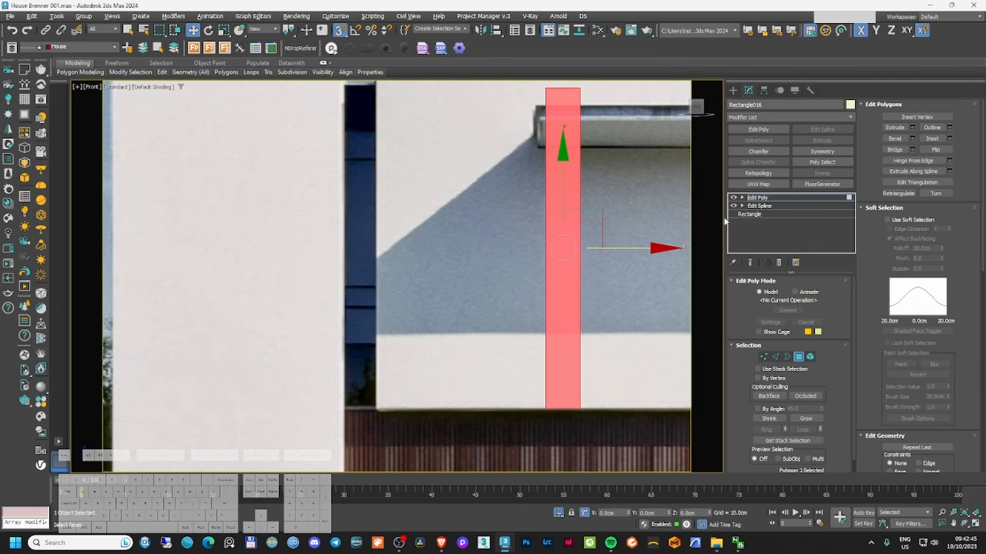
pyautogui.click(932, 139)
pyautogui.moveTo(563, 241); pyautogui.dragTo(561, 220)
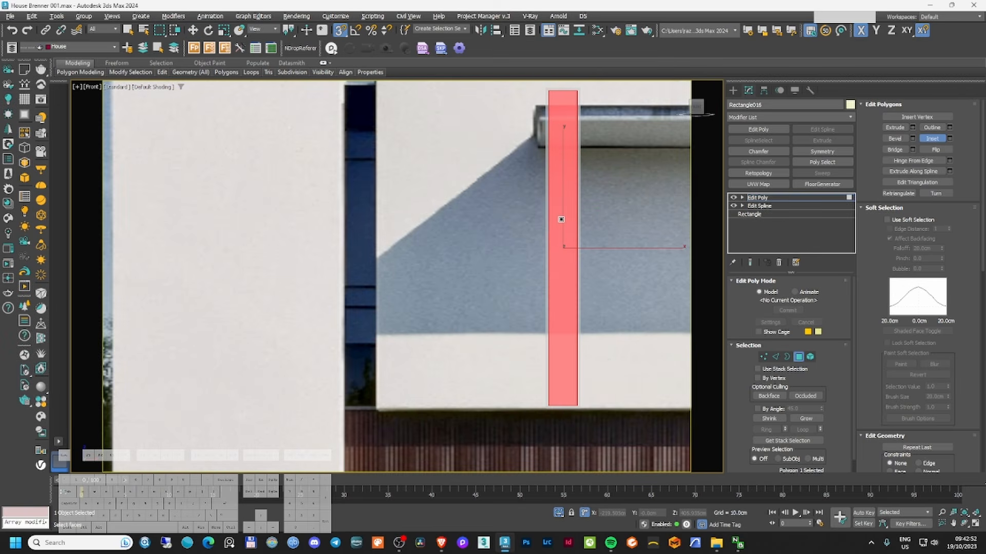
pyautogui.rightClick(561, 220)
pyautogui.hotkey('alt', 'q')
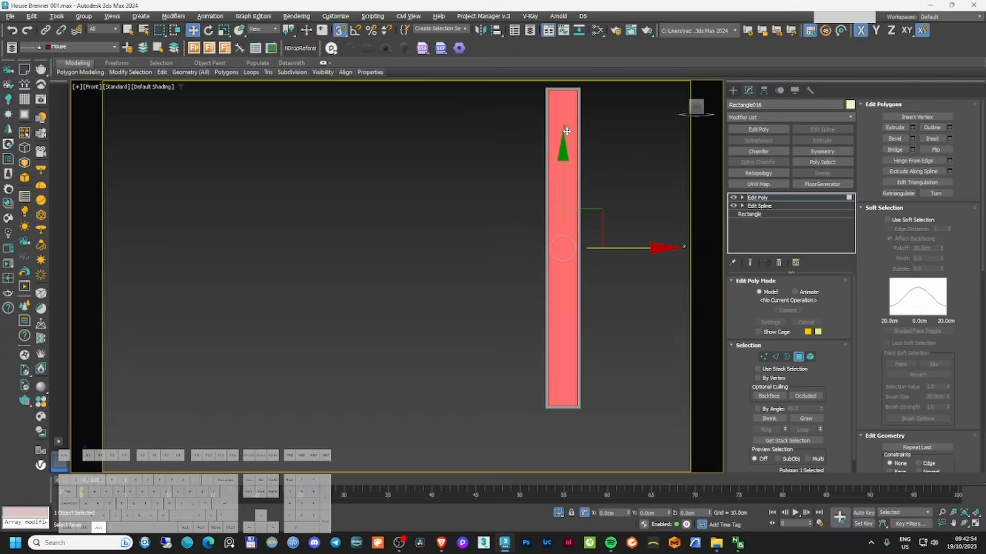
pyautogui.hotkey('alt', 'q')
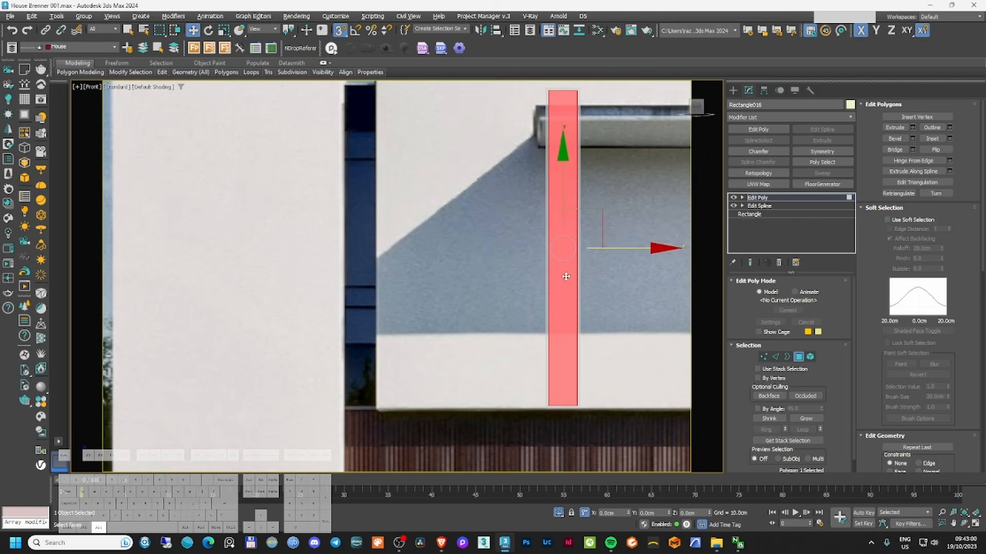
# - Add five horizontal edge loops across the strip at the heights of the window divisions in the photo
pyautogui.hotkey('alt', '1')
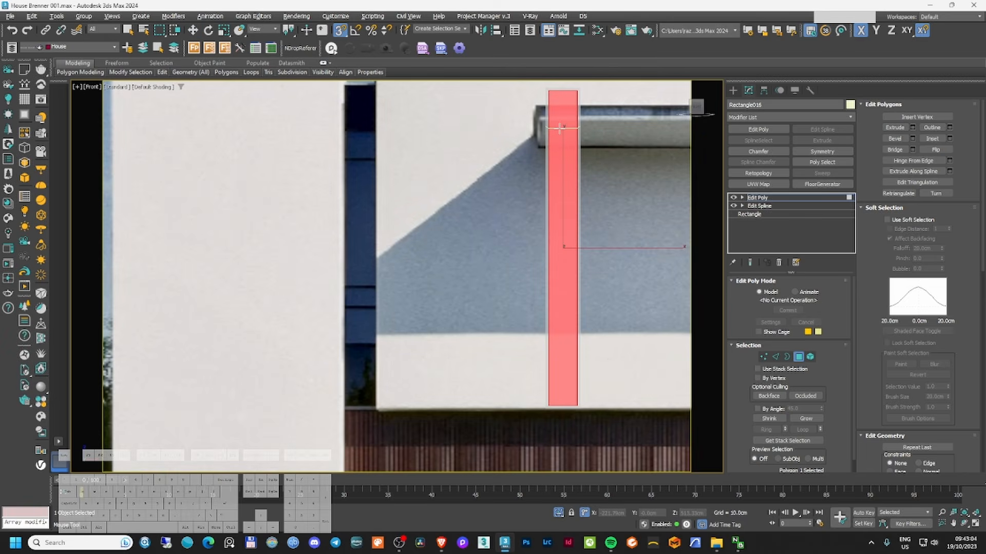
pyautogui.press('2')
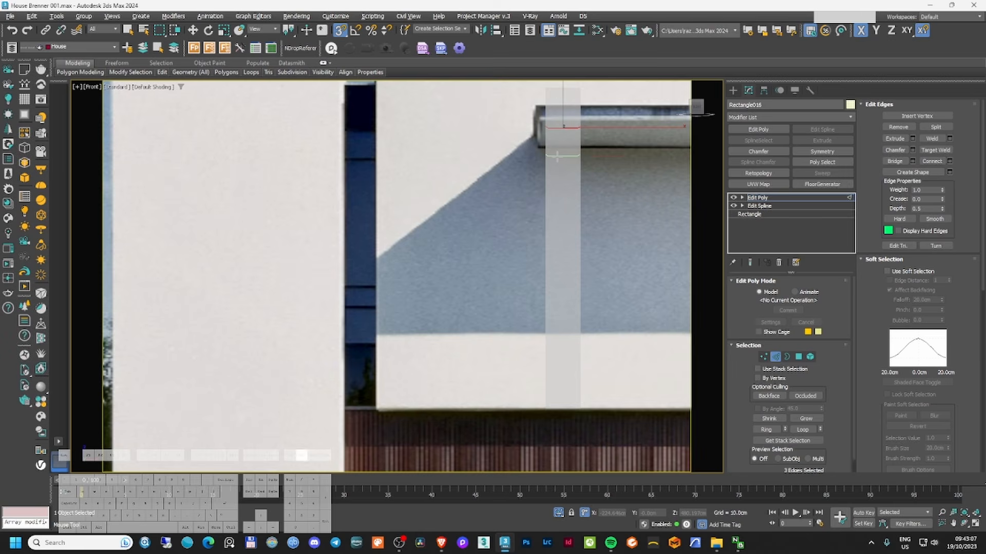
pyautogui.moveTo(556, 155); pyautogui.dragTo(562, 334)
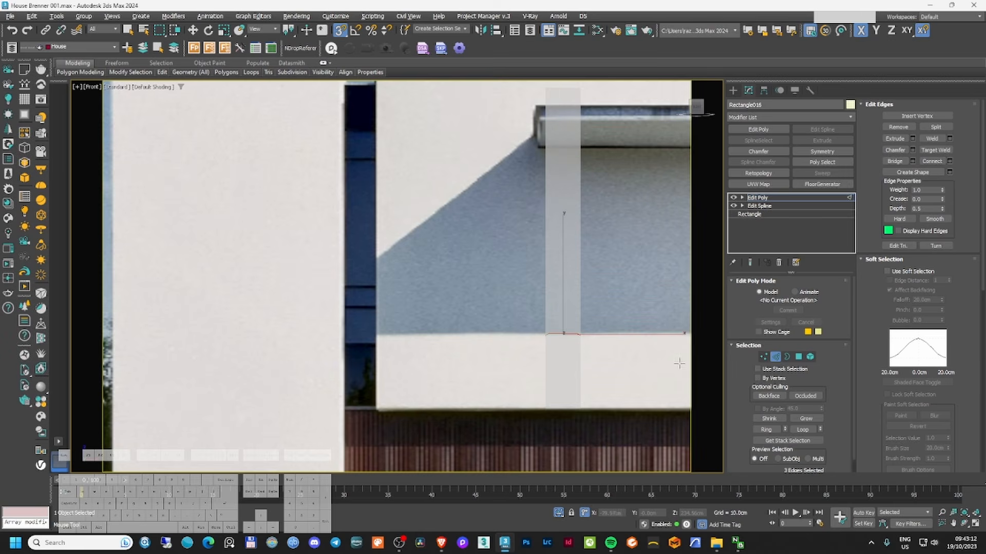
pyautogui.press('w')
# - Chamfer the five horizontal inner edges of the strip by 1.714 cm to form the window crossbars
pyautogui.press('F3')
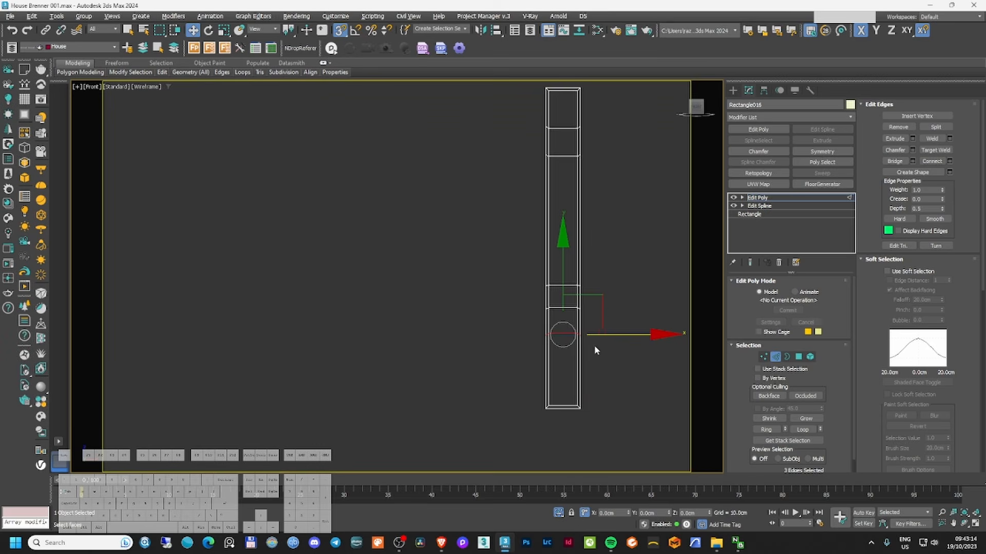
pyautogui.click(559, 354)
pyautogui.moveTo(539, 241); pyautogui.dragTo(539, 240)
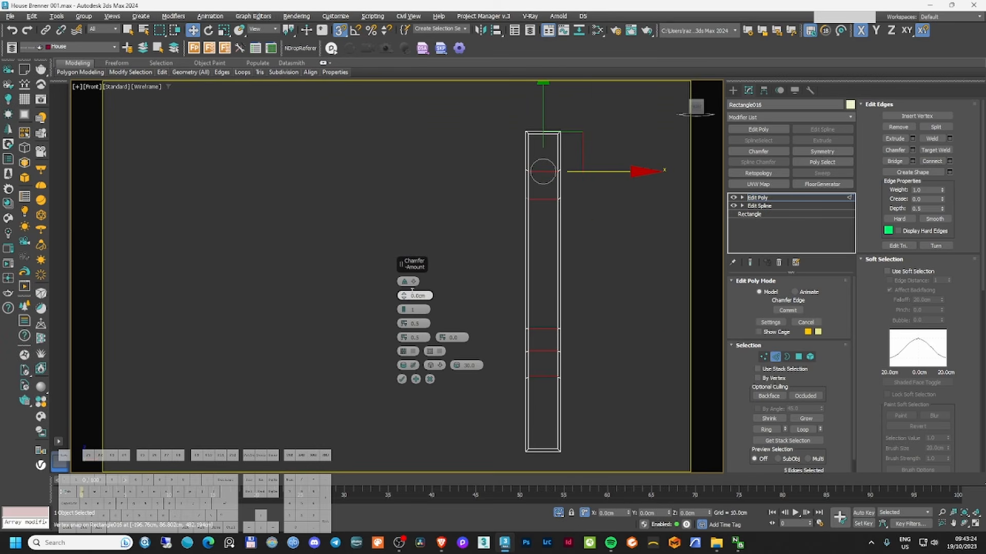
pyautogui.moveTo(403, 295); pyautogui.dragTo(405, 290)
pyautogui.scroll(10, 560, 197)
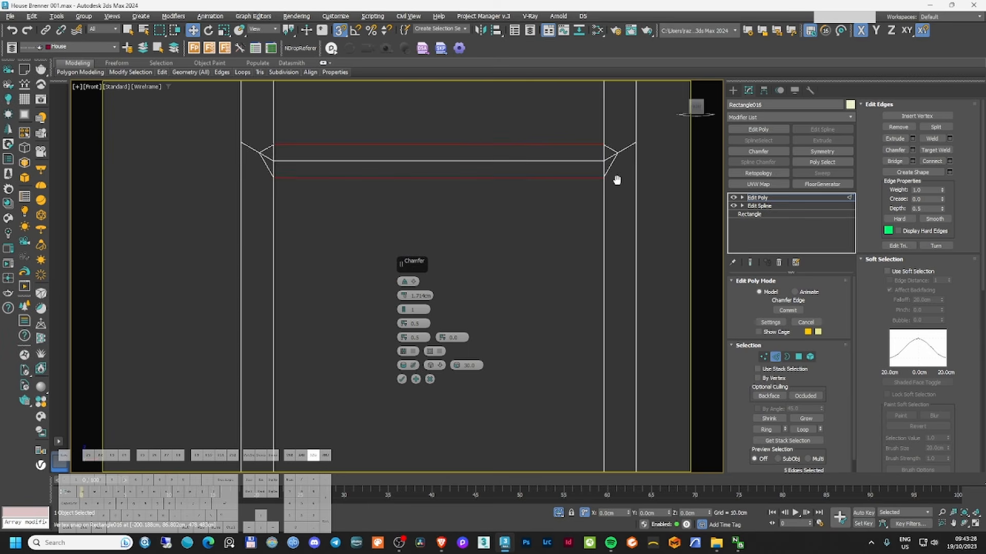
pyautogui.click(401, 379)
# - Add a Shell modifier to the window strip and set its inner amount to 7 cm
pyautogui.scroll(-10, 517, 325)
pyautogui.keyDown('alt'); pyautogui.moveTo(483, 228); pyautogui.dragTo(518, 231, button='middle'); pyautogui.keyUp('alt')
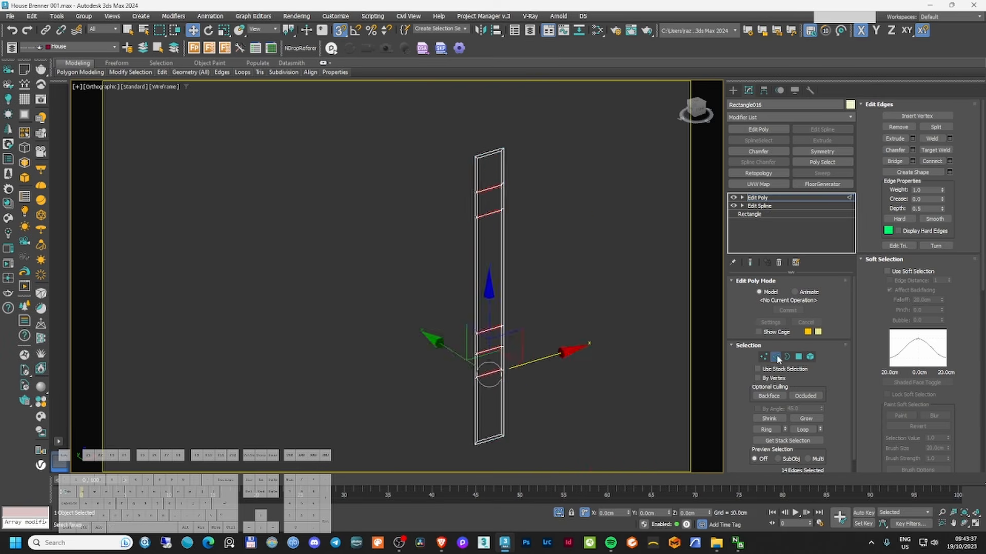
pyautogui.press('2')
pyautogui.click(781, 117)
pyautogui.write('sh')
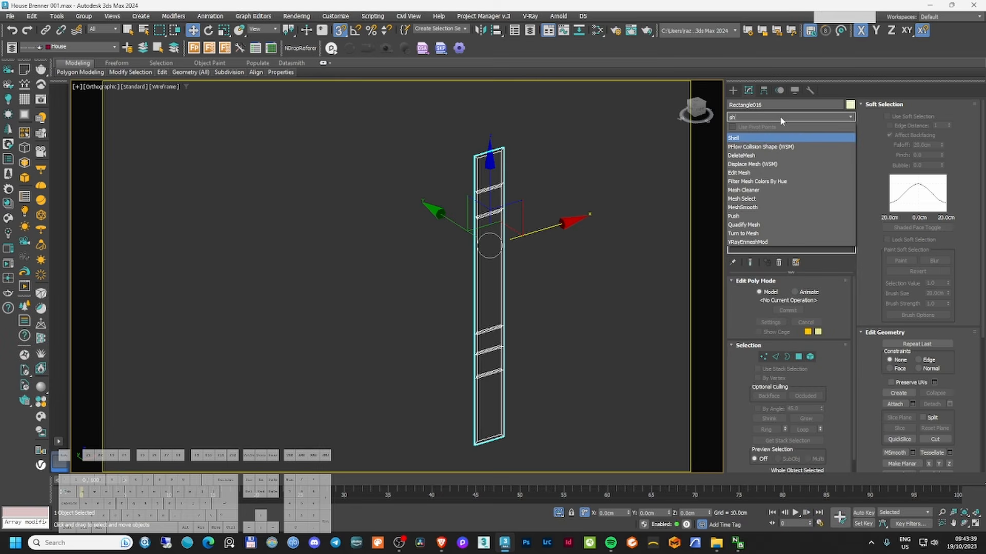
pyautogui.press('Return')
pyautogui.scroll(3, 537, 198)
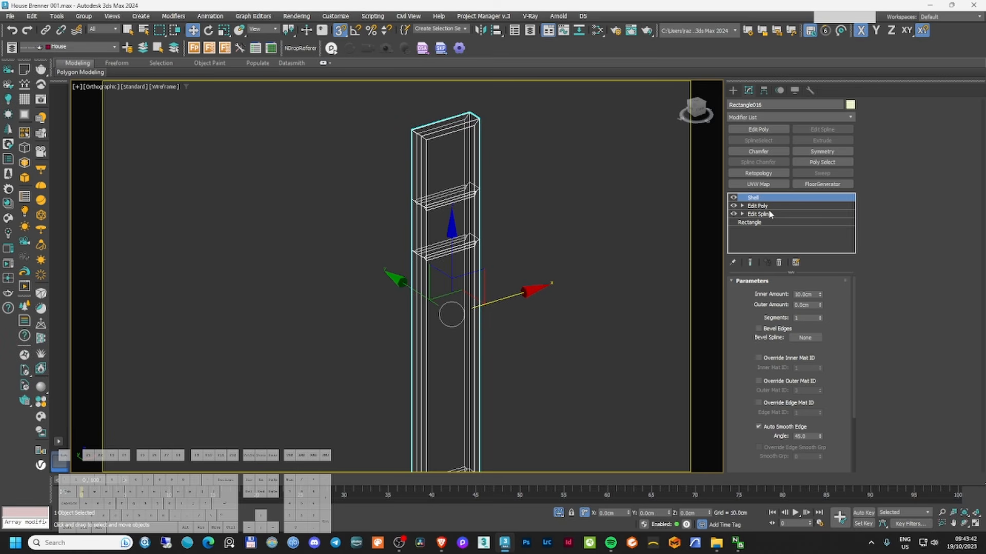
pyautogui.moveTo(820, 298); pyautogui.dragTo(500, 257)
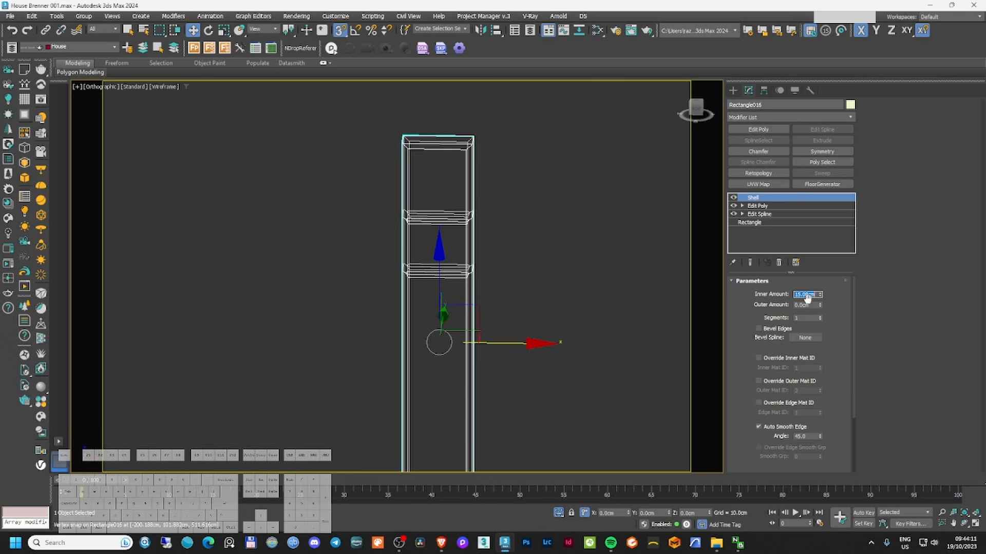
pyautogui.write('7')
pyautogui.press('Return')
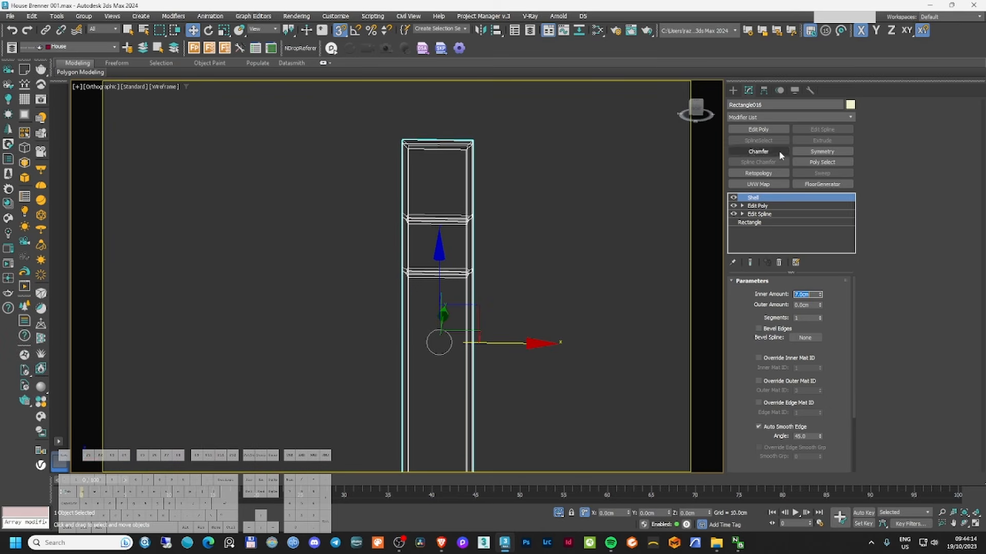
# - Add another Edit Poly modifier and clone the strip's six panel polygons to a separate object offset along Y
pyautogui.click(758, 129)
pyautogui.click(798, 357)
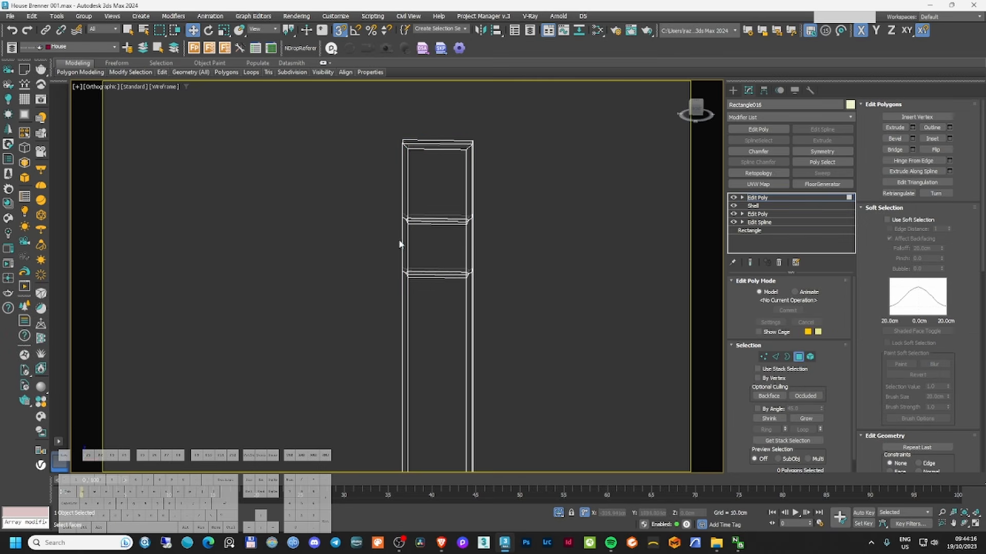
pyautogui.click(431, 181)
pyautogui.keyDown('ctrl'); pyautogui.click(427, 243); pyautogui.keyUp('ctrl')
pyautogui.keyDown('ctrl'); pyautogui.click(445, 344); pyautogui.keyUp('ctrl')
pyautogui.scroll(-5, 445, 347)
pyautogui.moveTo(445, 347); pyautogui.dragTo(442, 315, button='middle')
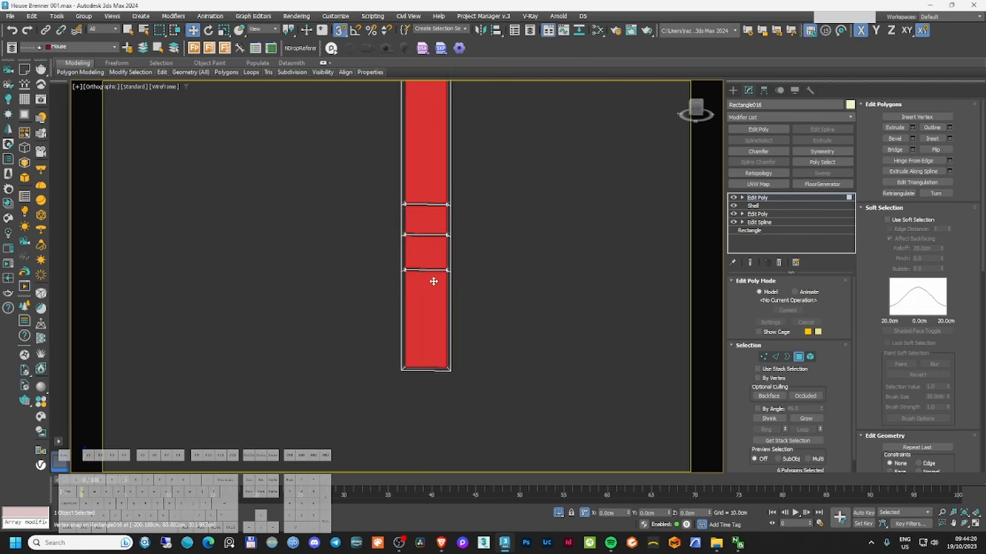
pyautogui.keyDown('alt'); pyautogui.moveTo(433, 281); pyautogui.dragTo(326, 347, button='middle'); pyautogui.keyUp('alt')
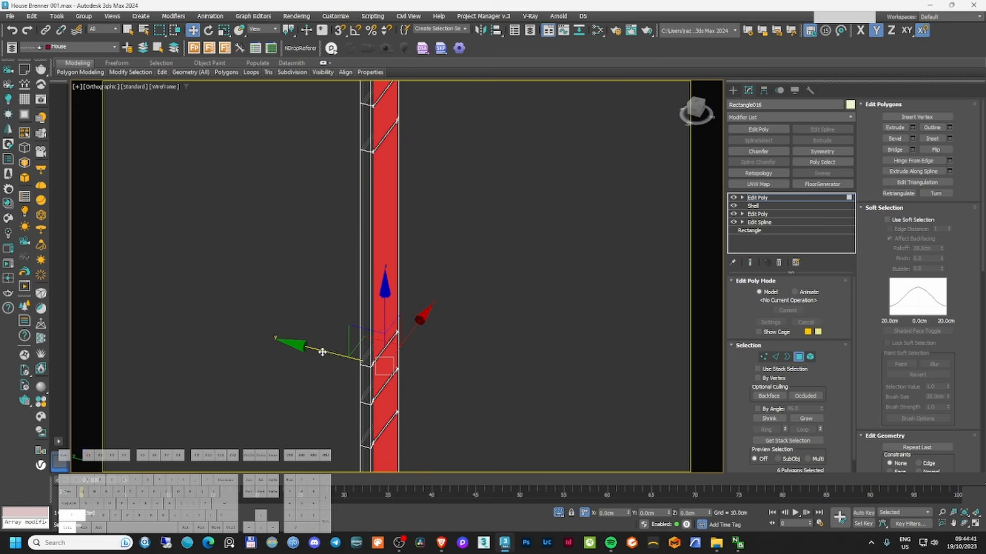
pyautogui.moveTo(322, 352)
pyautogui.keyDown('shift'); pyautogui.mouseDown()
pyautogui.moveTo(131, 301)
pyautogui.moveTo(477, 352)
pyautogui.mouseUp(); pyautogui.keyUp('shift')
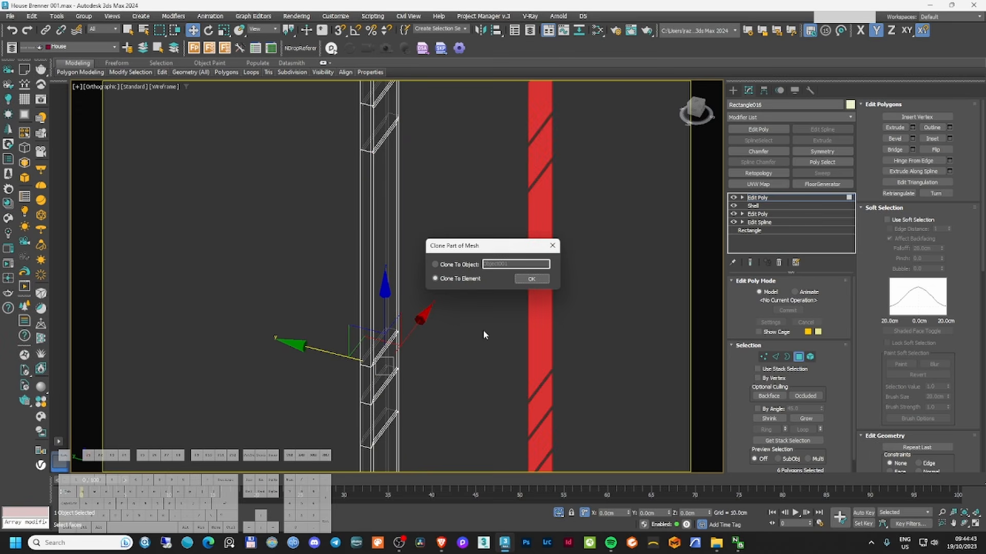
pyautogui.click(456, 265)
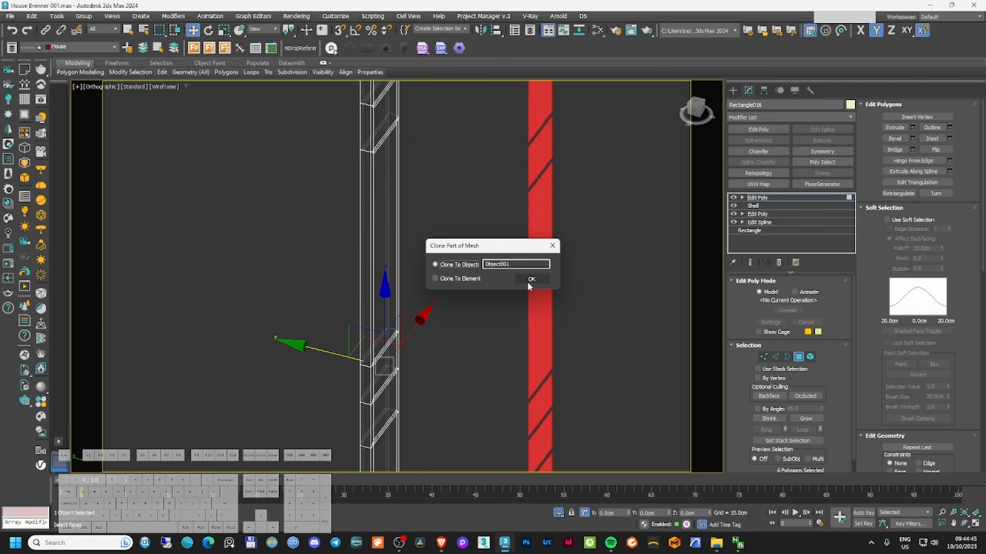
pyautogui.click(527, 279)
# - Remove the six remaining panel polygons from the window strip, leaving only its open frame with crossbars
pyautogui.keyDown('ctrl'); pyautogui.click(390, 337); pyautogui.keyUp('ctrl')
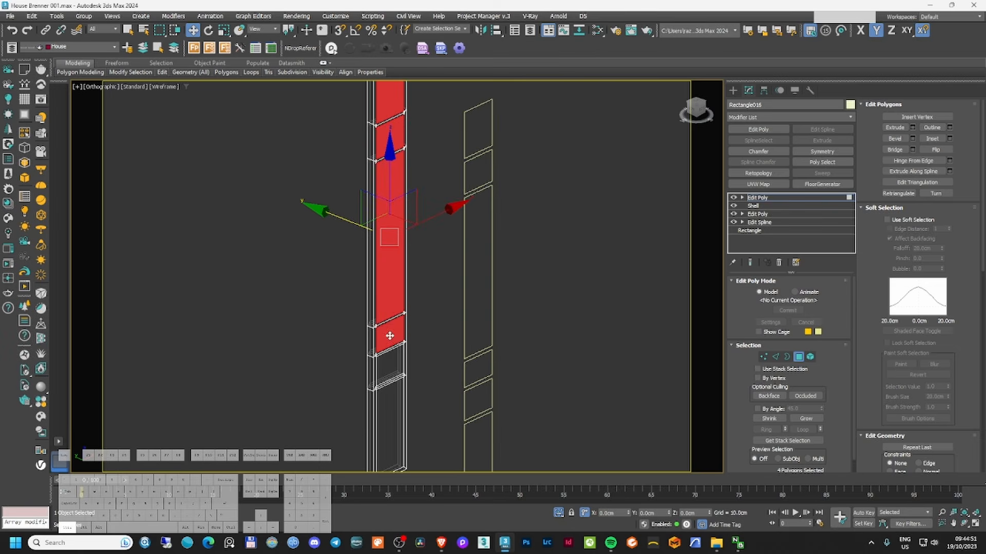
pyautogui.keyDown('ctrl'); pyautogui.click(389, 359); pyautogui.keyUp('ctrl')
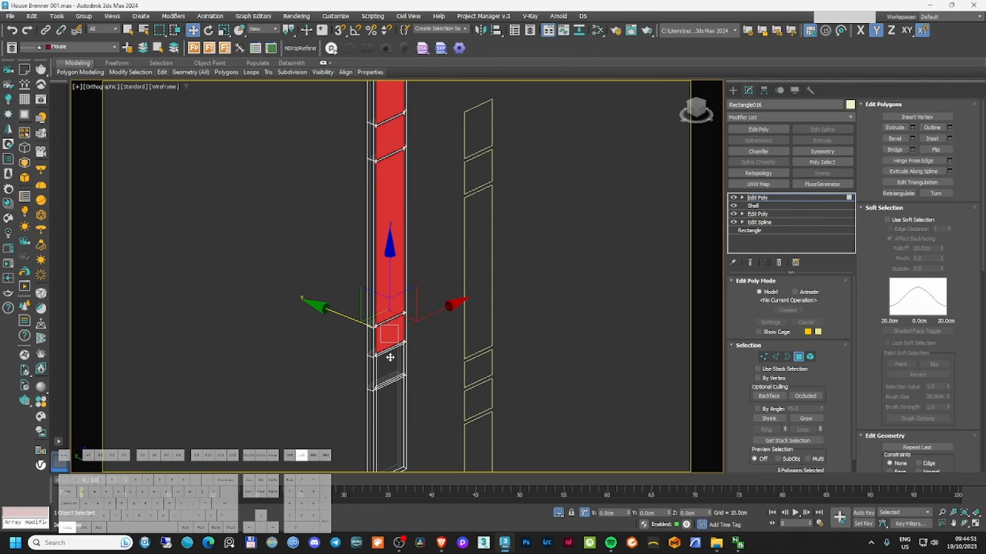
pyautogui.keyDown('ctrl'); pyautogui.click(392, 403); pyautogui.keyUp('ctrl')
pyautogui.scroll(4, 374, 295)
pyautogui.click(327, 267)
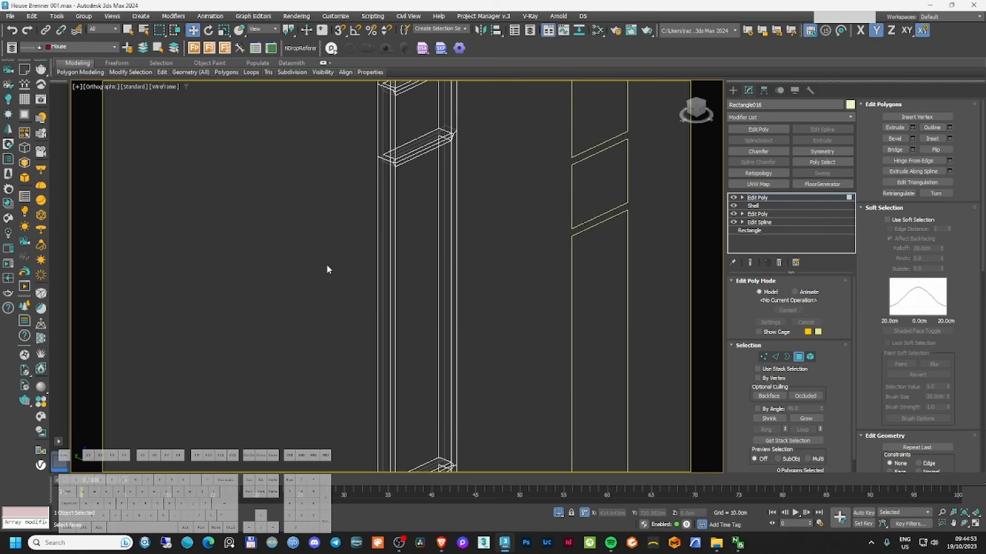
pyautogui.click(798, 357)
# - Center the pivot of the cloned glass panels on the object itself
pyautogui.click(574, 243)
pyautogui.press('F3')
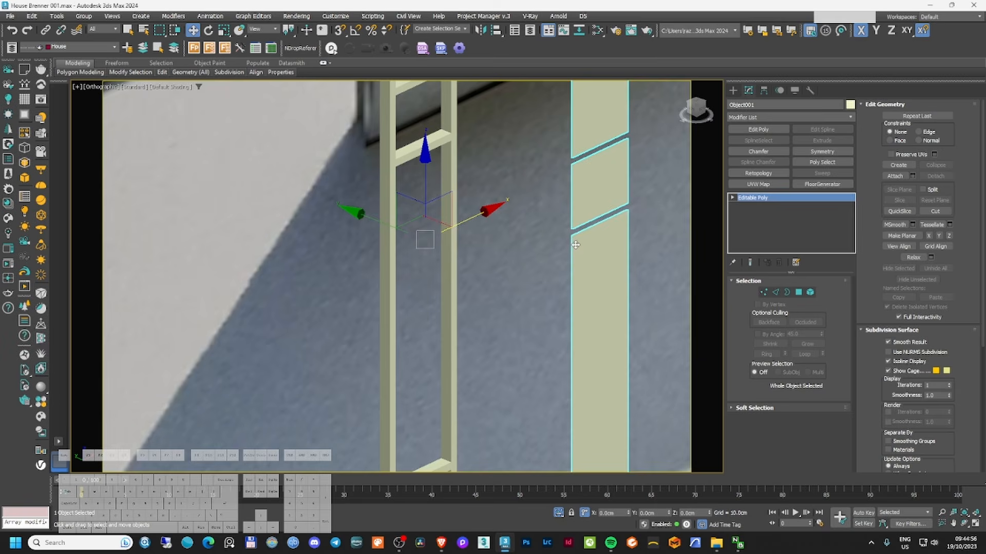
pyautogui.moveTo(576, 205); pyautogui.dragTo(559, 243, button='middle')
pyautogui.click(748, 91)
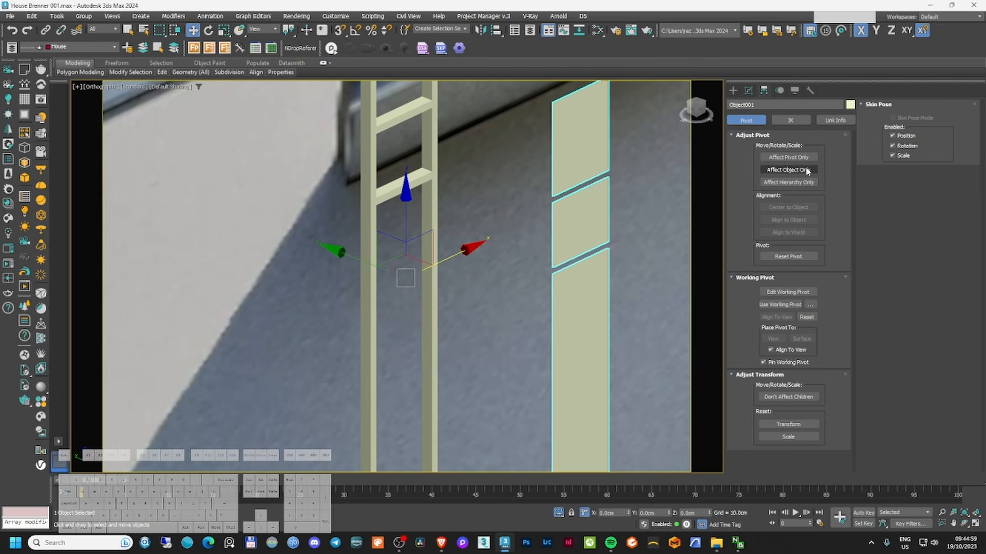
pyautogui.click(748, 90)
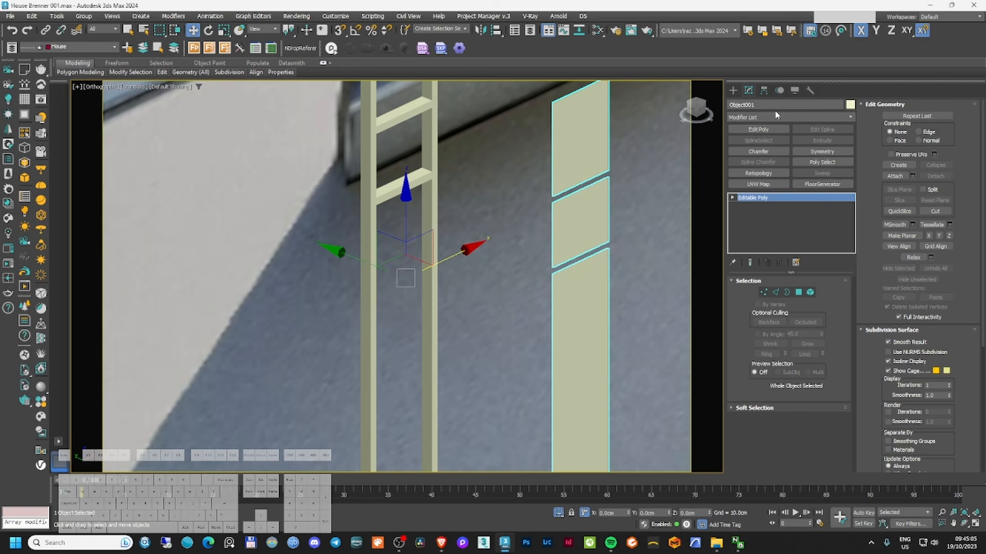
pyautogui.click(764, 91)
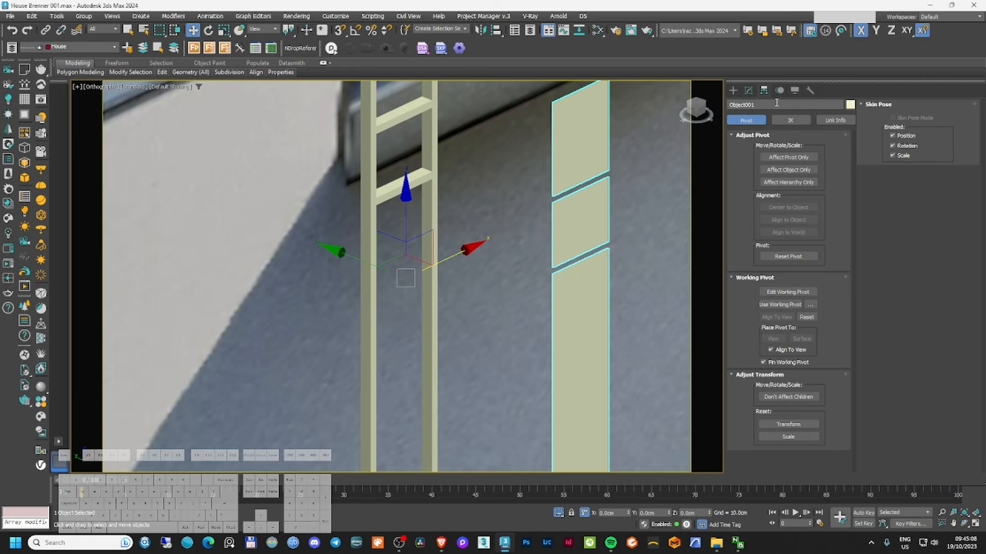
pyautogui.click(783, 157)
pyautogui.click(788, 207)
pyautogui.click(788, 157)
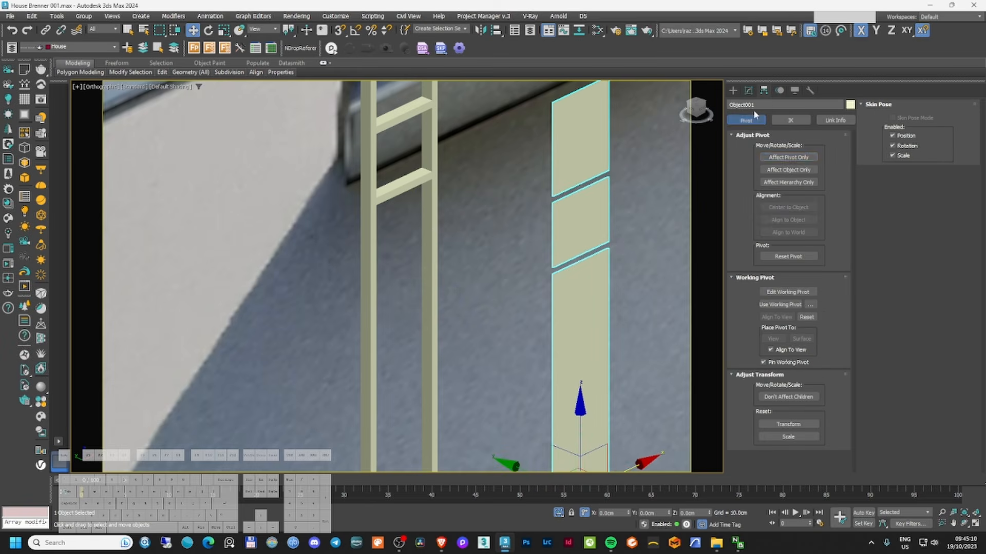
# - Add a Shell modifier to the glass panels and set its inner amount to 0.3 cm
pyautogui.click(748, 90)
pyautogui.click(768, 119)
pyautogui.write('shell')
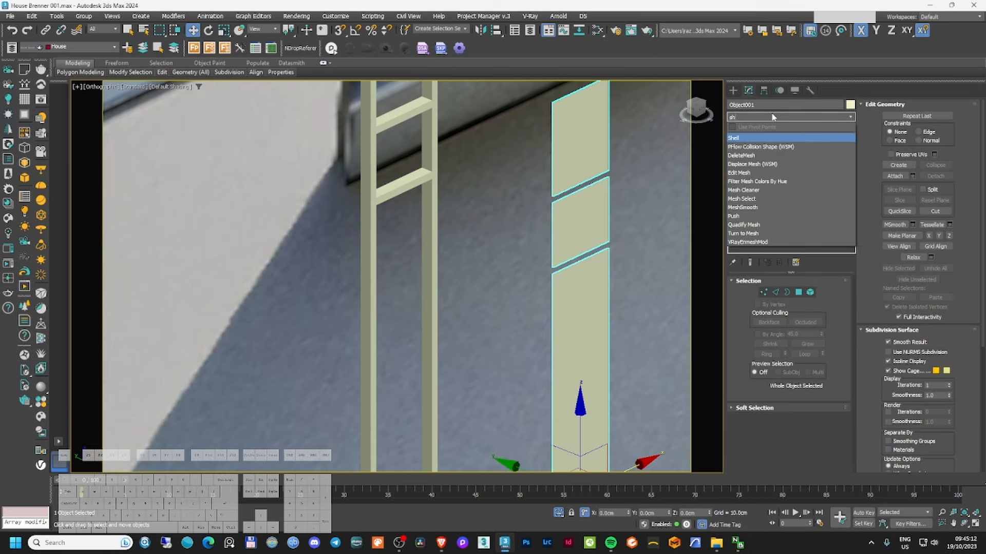
pyautogui.press('Return')
pyautogui.click(804, 298)
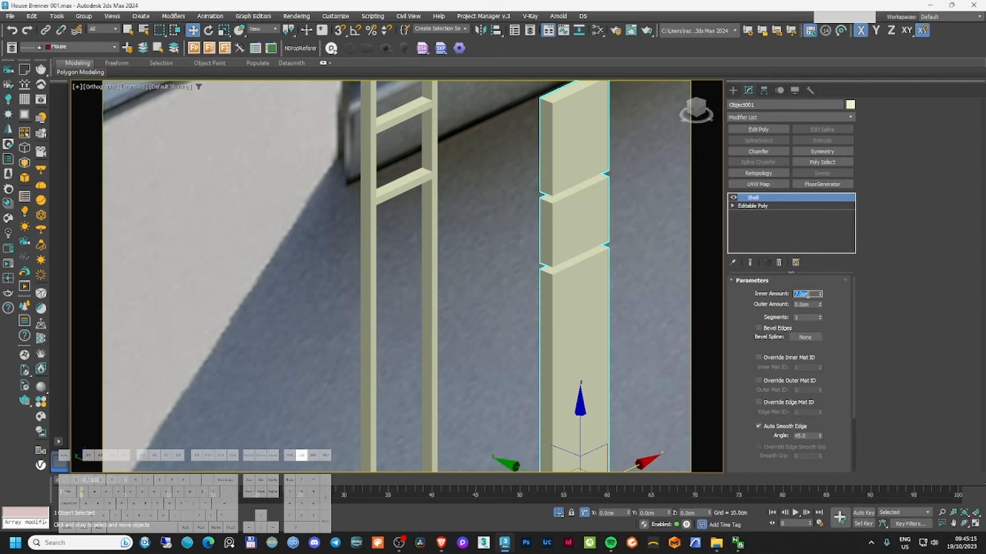
pyautogui.write('0.3')
pyautogui.press('Return')
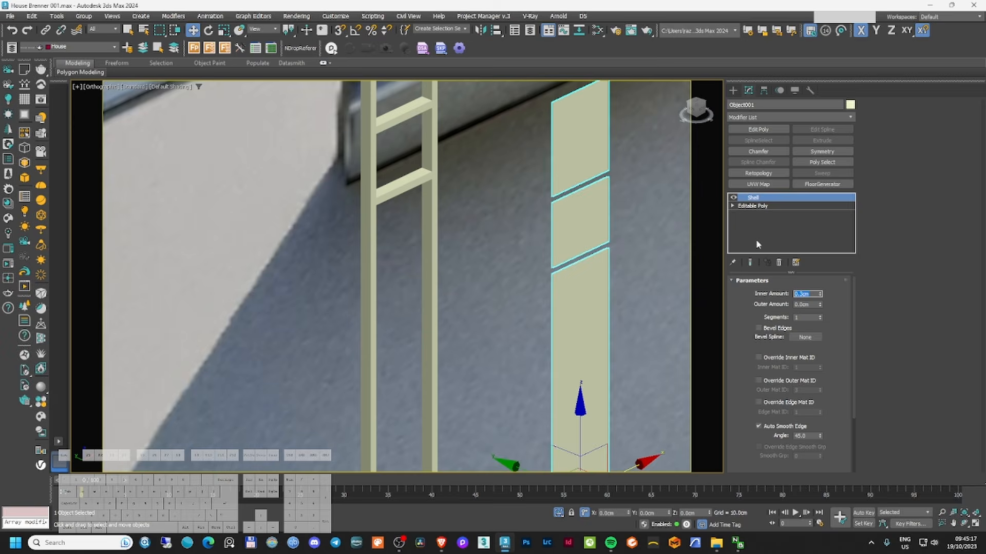
# - Fit the glass panels into the window frame, setting them back about 1.76 cm along Y from its front face
pyautogui.press('F3')
pyautogui.scroll(-5, 510, 252)
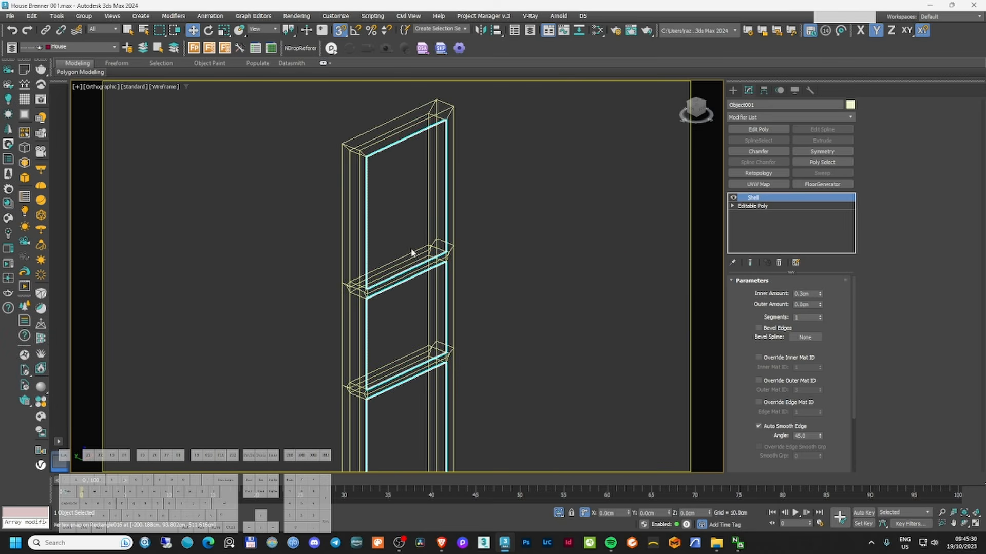
pyautogui.press('t')
pyautogui.scroll(5, 426, 185)
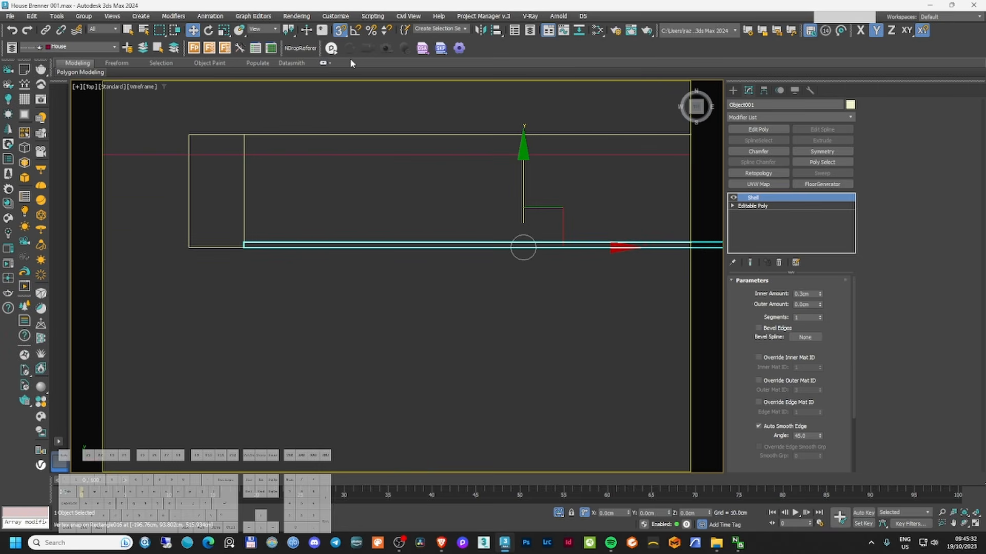
pyautogui.moveTo(525, 187); pyautogui.dragTo(520, 158)
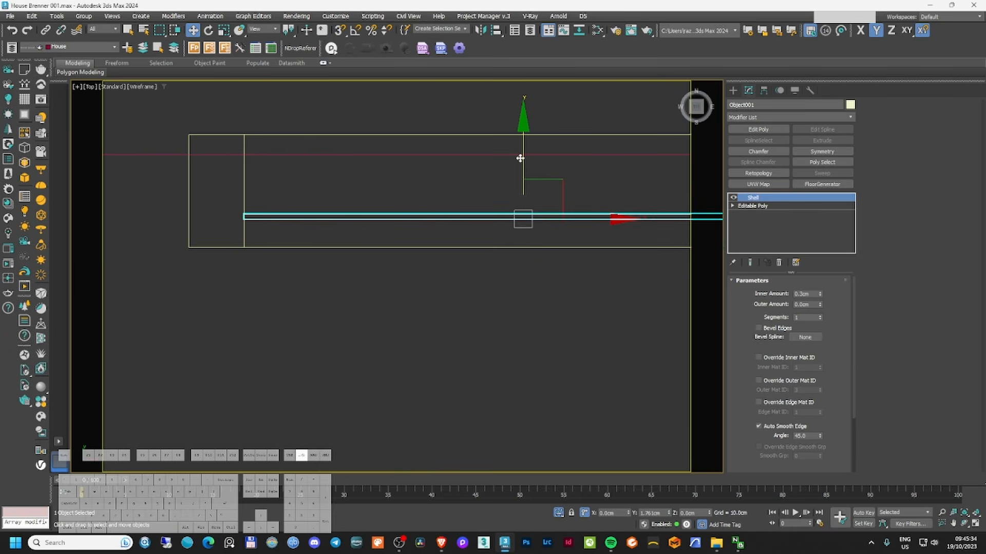
pyautogui.scroll(-6, 447, 192)
pyautogui.keyDown('alt'); pyautogui.moveTo(448, 222); pyautogui.dragTo(484, 155, button='middle'); pyautogui.keyUp('alt')
pyautogui.press('F3')
pyautogui.press('c')
# - Unhide the rest of the model and isolate the window frame and glass with the two adjacent house volumes
pyautogui.click(382, 226)
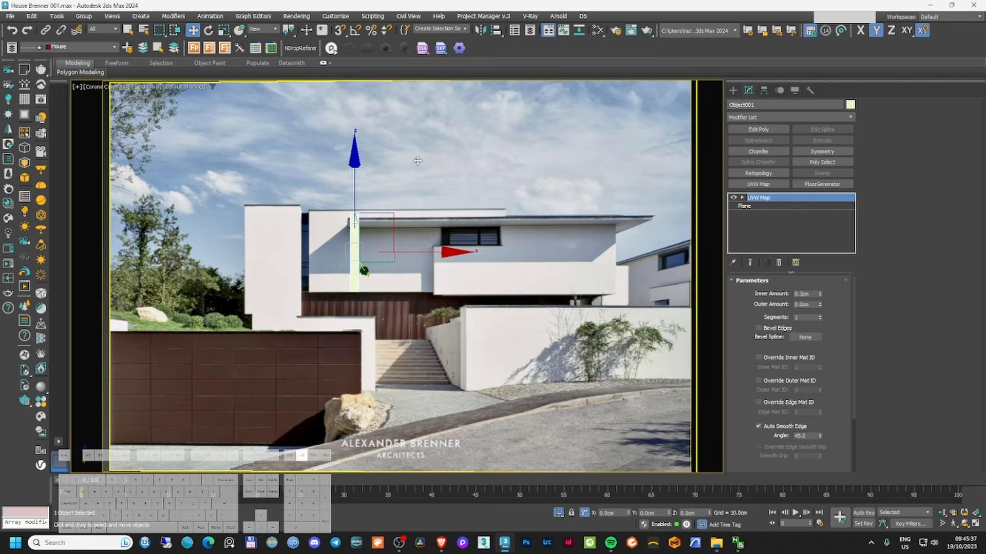
pyautogui.press('F3')
pyautogui.moveTo(377, 244); pyautogui.dragTo(337, 242)
pyautogui.rightClick(395, 241)
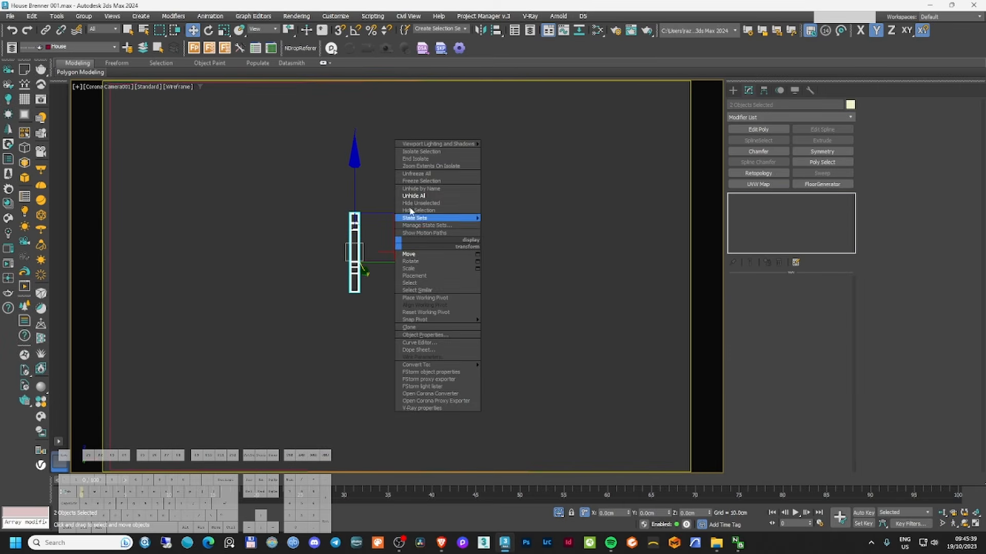
pyautogui.click(410, 216)
pyautogui.press('F3')
pyautogui.click(333, 239)
pyautogui.keyDown('ctrl'); pyautogui.click(285, 244); pyautogui.keyUp('ctrl')
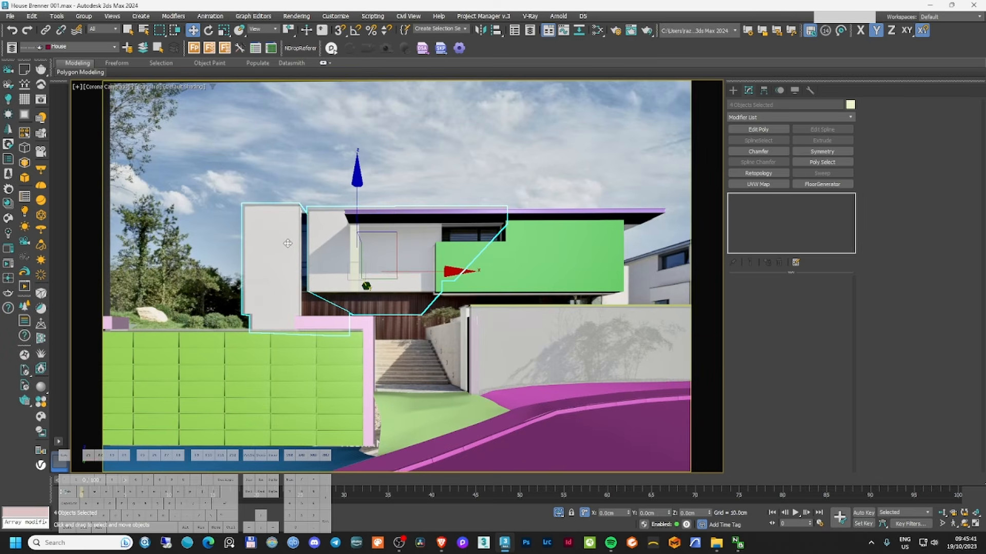
pyautogui.hotkey('alt', 'q')
pyautogui.click(330, 157)
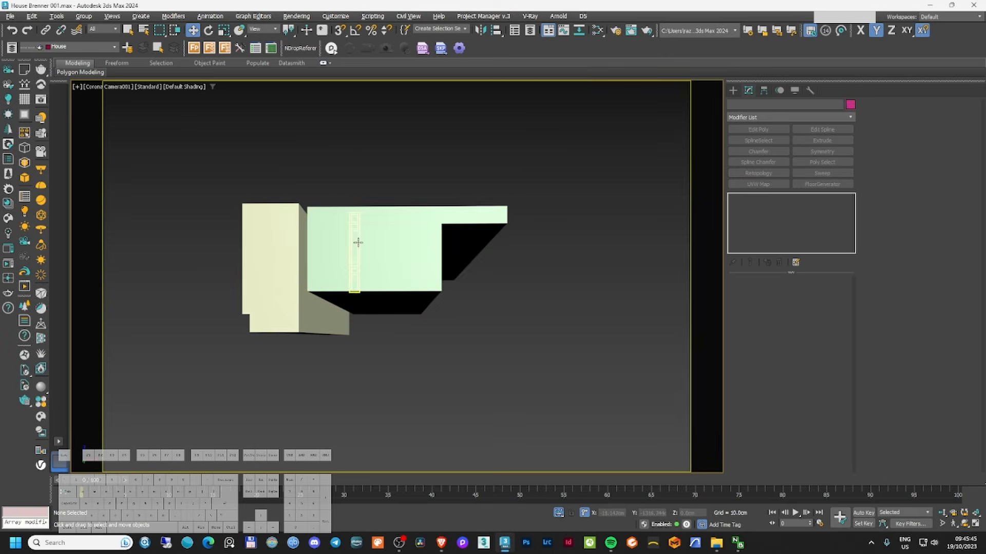
# - Move the window frame and glass panels together along X towards the gap between the two house volumes
pyautogui.press('F3')
pyautogui.hotkey('ctrl', 'a')
pyautogui.press('t')
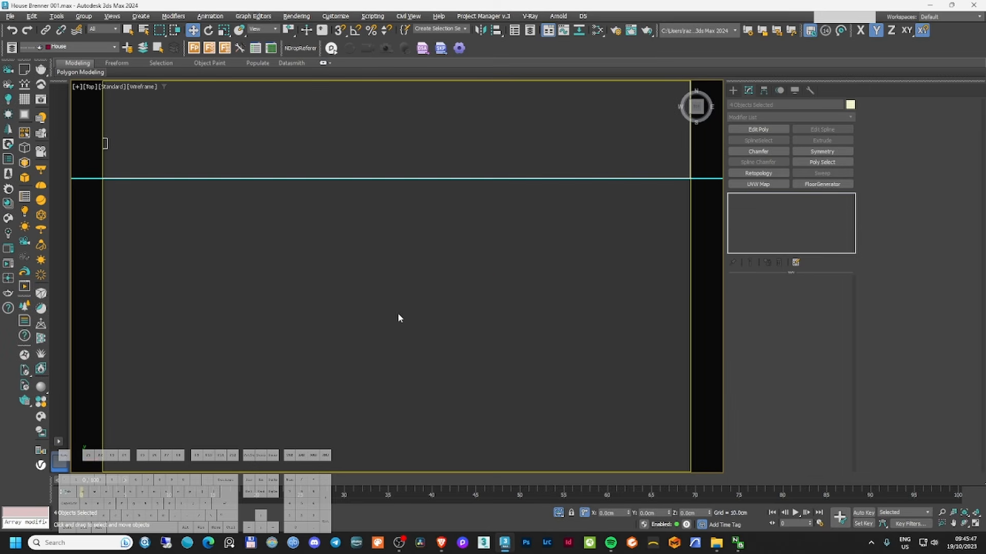
pyautogui.press('z')
pyautogui.scroll(3, 390, 428)
pyautogui.moveTo(390, 428); pyautogui.dragTo(388, 411, button='middle')
pyautogui.click(368, 384)
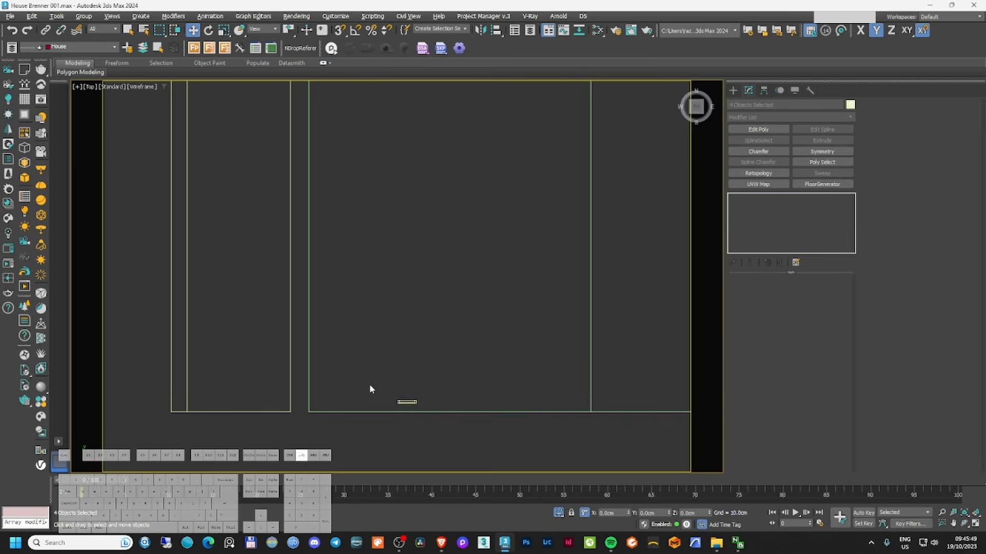
pyautogui.moveTo(376, 386); pyautogui.dragTo(282, 411)
pyautogui.press('z')
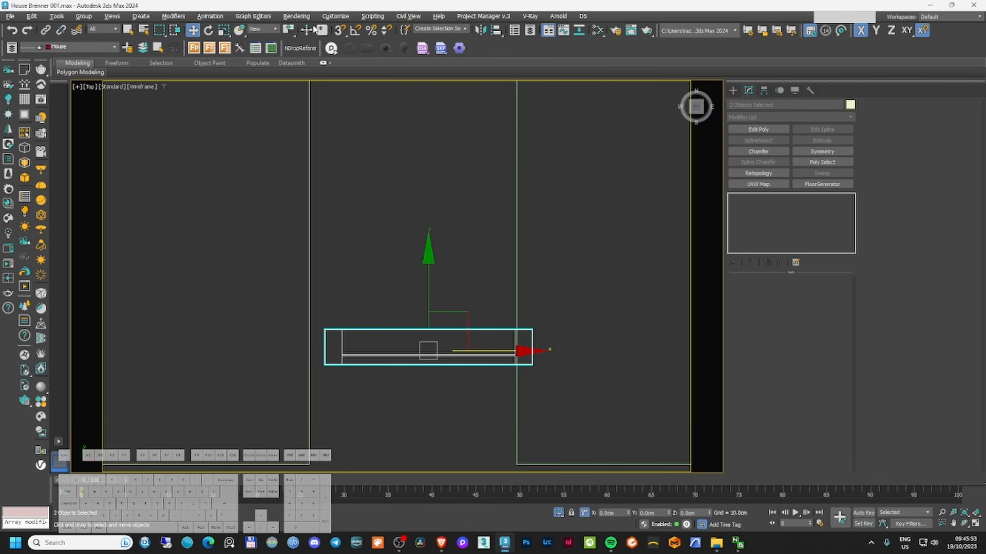
# - Vertex-snap the window frame and glass along X to the edge of the tower volume, filling the gap
pyautogui.click(340, 30)
pyautogui.moveTo(340, 359); pyautogui.dragTo(337, 273, button='middle')
pyautogui.moveTo(342, 263); pyautogui.dragTo(326, 367)
pyautogui.scroll(-8, 361, 335)
pyautogui.keyDown('alt'); pyautogui.moveTo(361, 334); pyautogui.dragTo(399, 290, button='middle'); pyautogui.keyUp('alt')
pyautogui.press('F3')
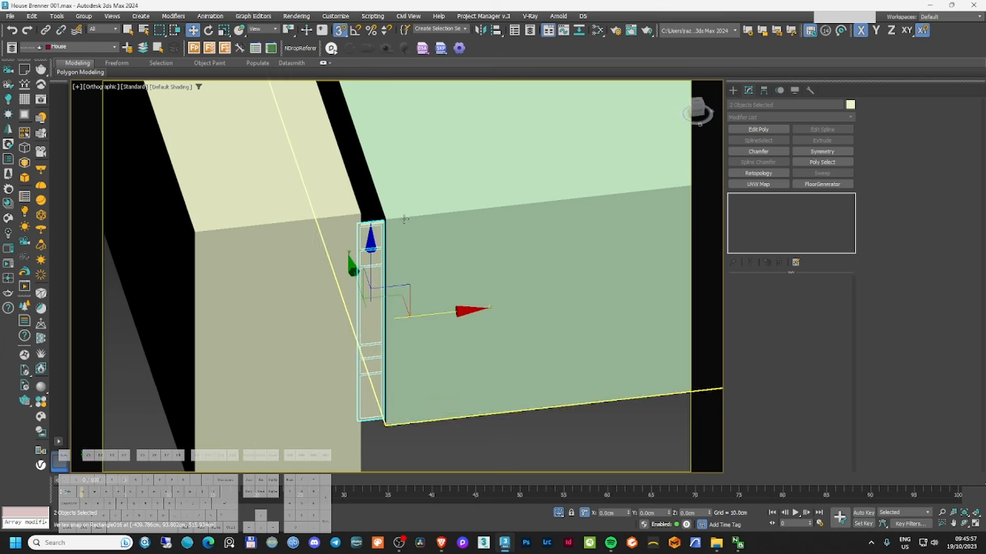
pyautogui.scroll(3, 405, 219)
pyautogui.moveTo(405, 220)
pyautogui.keyDown('alt'); pyautogui.mouseDown(button='middle')
pyautogui.moveTo(355, 220)
pyautogui.moveTo(357, 202)
pyautogui.moveTo(347, 239)
pyautogui.moveTo(327, 247)
pyautogui.moveTo(382, 239)
pyautogui.moveTo(373, 275)
pyautogui.mouseUp(button='middle'); pyautogui.keyUp('alt')
pyautogui.scroll(-3, 358, 202)
# - Return to the shaded camera view, unhide all objects and save the scene
pyautogui.press('F3')
pyautogui.press('c')
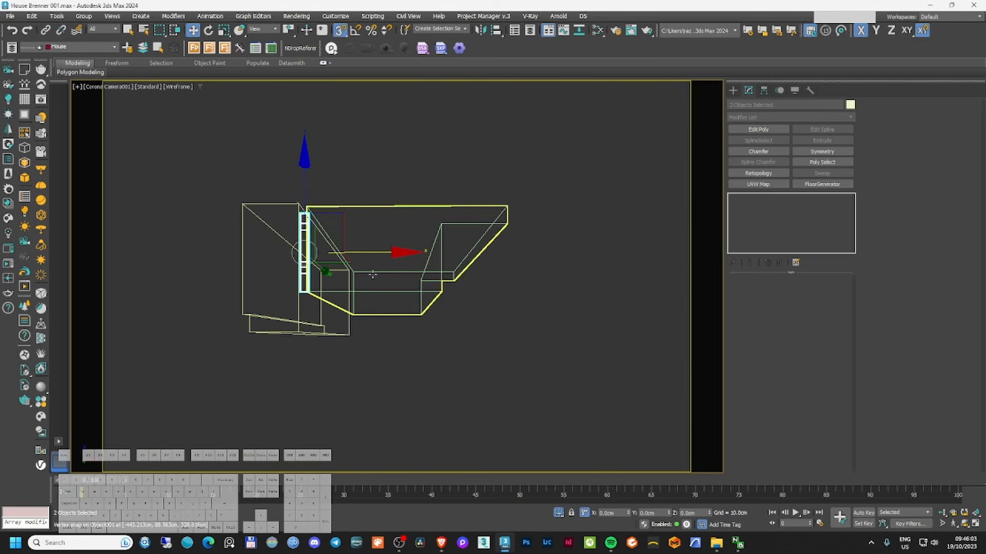
pyautogui.press('F3')
pyautogui.click(405, 373)
pyautogui.rightClick(407, 373)
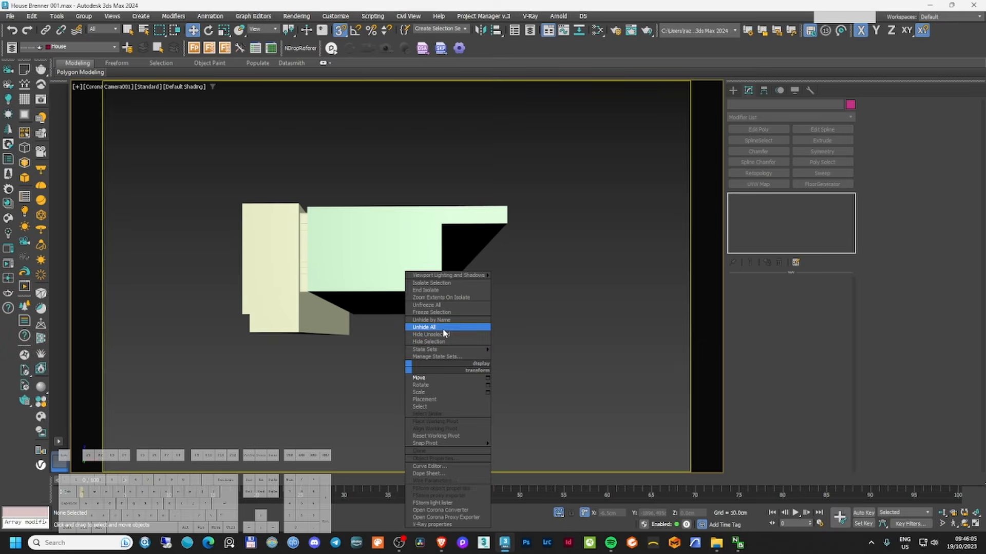
pyautogui.click(424, 327)
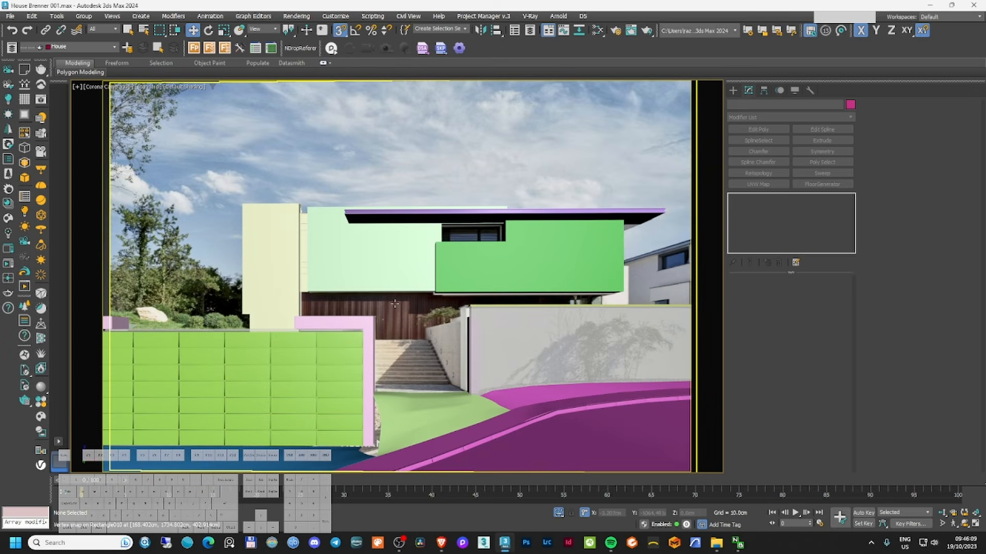
pyautogui.press('F3')
pyautogui.press('F3')
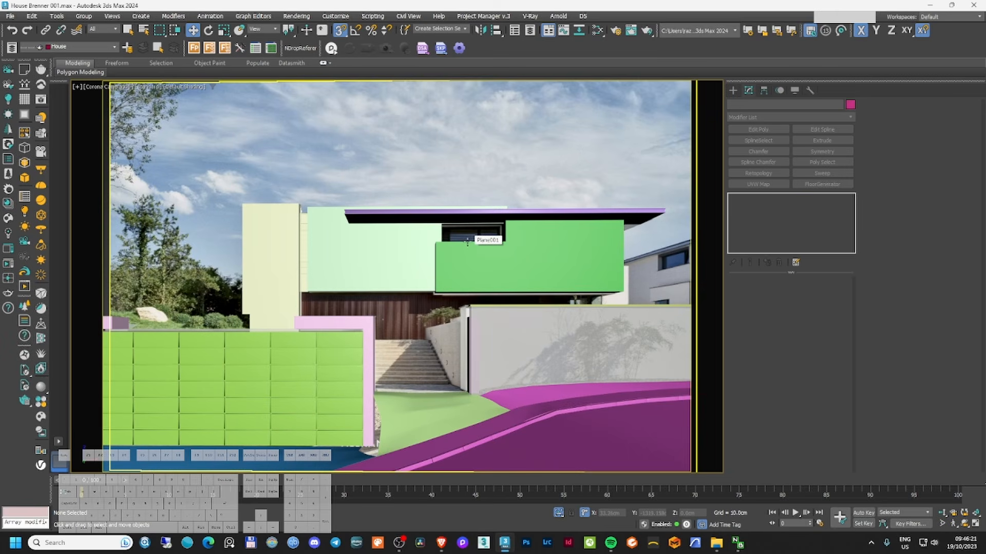
pyautogui.hotkey('ctrl', 's')
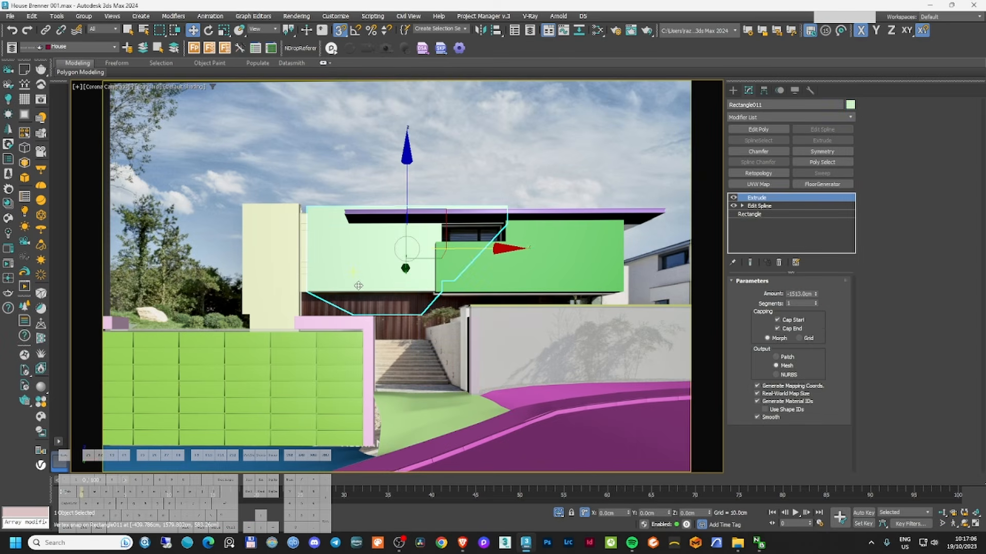
pyautogui.keyDown('ctrl'); pyautogui.click(285, 291); pyautogui.keyUp('ctrl')
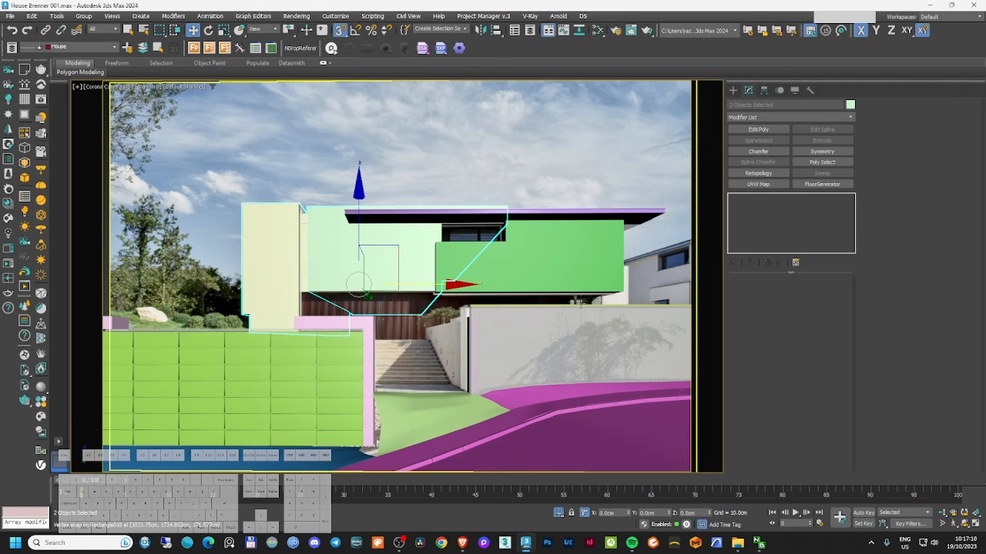
pyautogui.keyDown('ctrl'); pyautogui.click(577, 301); pyautogui.keyUp('ctrl')
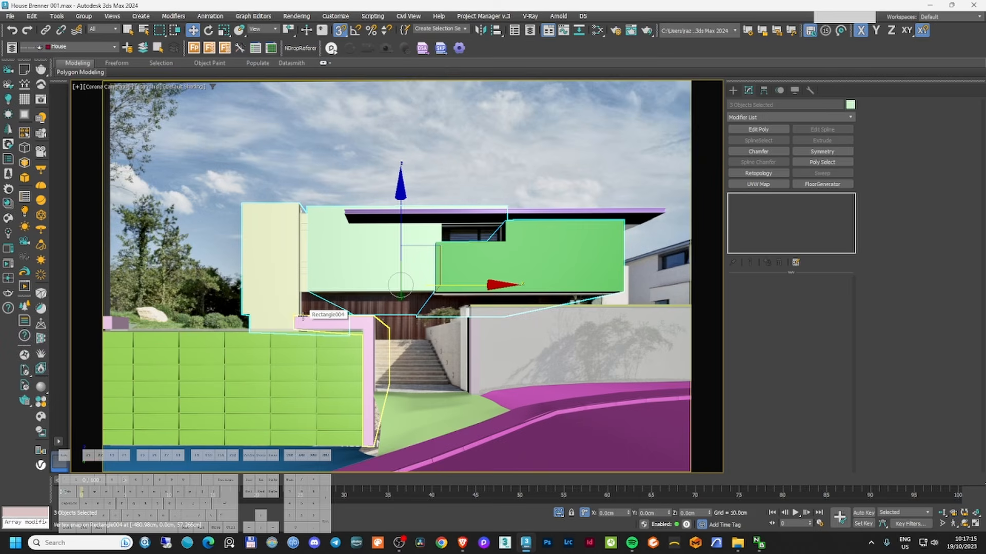
pyautogui.hotkey('alt', 'q')
pyautogui.press('t')
pyautogui.press('z')
pyautogui.keyDown('alt'); pyautogui.moveTo(347, 326); pyautogui.dragTo(401, 287, button='middle'); pyautogui.keyUp('alt')
pyautogui.rightClick(402, 286)
pyautogui.click(423, 240)
# - Isolate the stairs together with the tower volume and show them in the front view
pyautogui.moveTo(332, 368); pyautogui.dragTo(397, 310, button='middle')
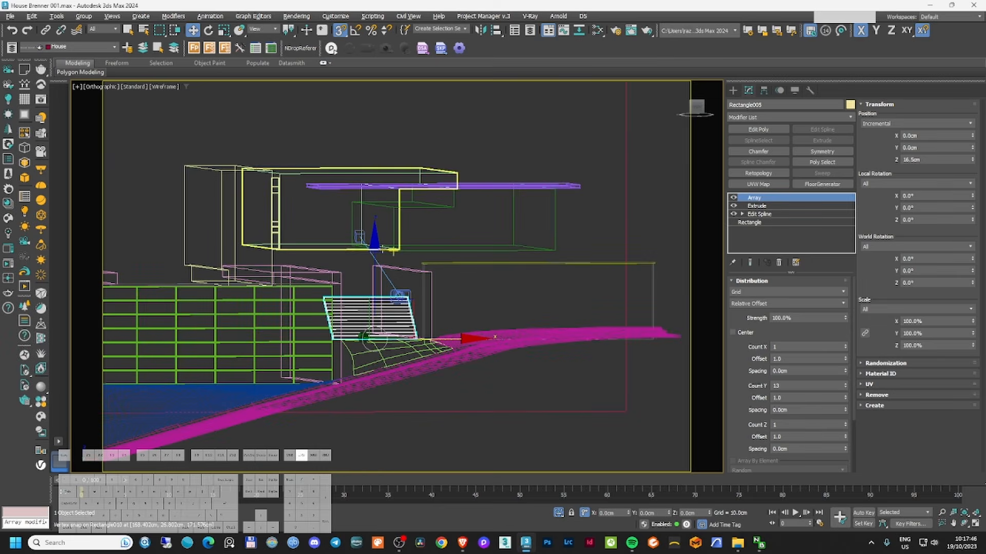
pyautogui.keyDown('ctrl'); pyautogui.click(220, 244); pyautogui.keyUp('ctrl')
pyautogui.hotkey('alt', 'q')
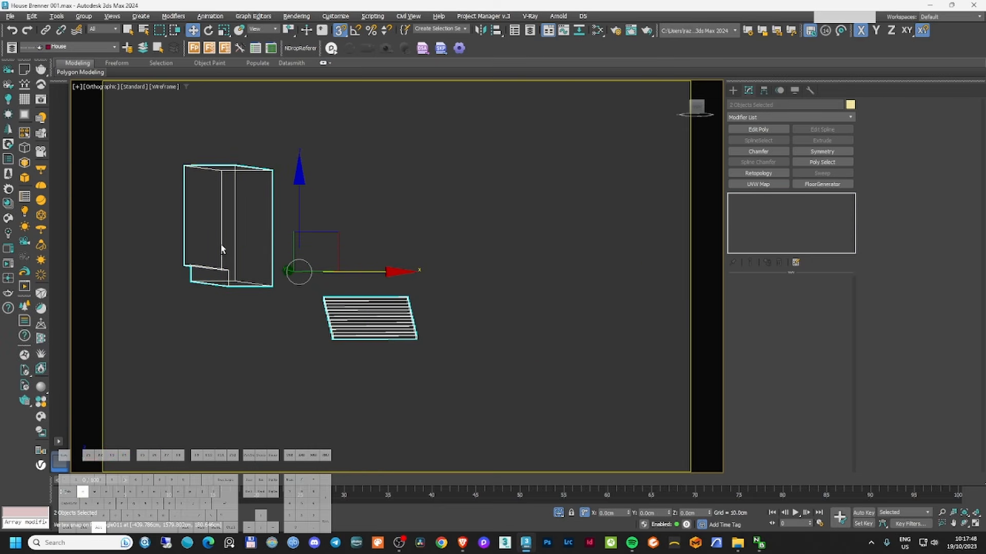
pyautogui.press('f')
pyautogui.click(280, 318)
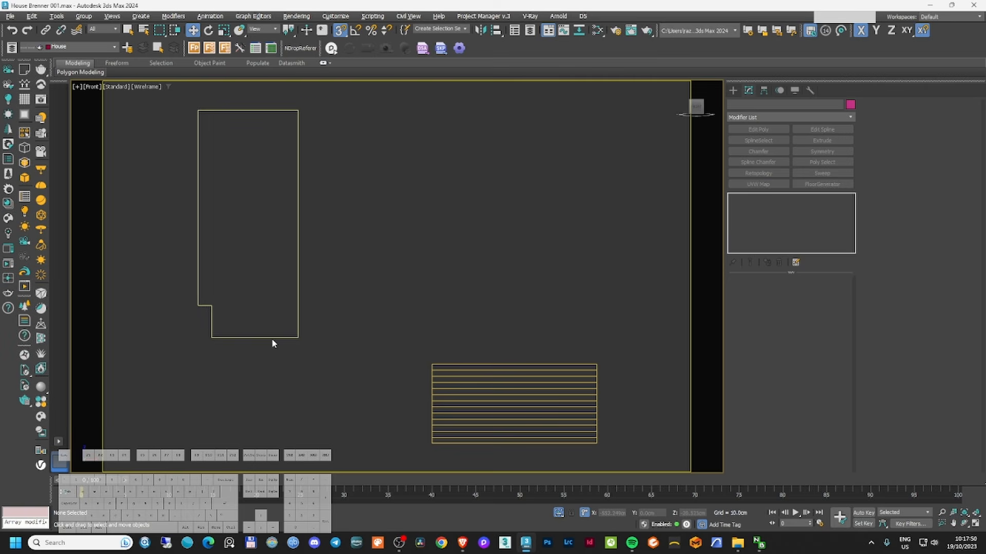
# - Lower the two bottom vertices of the tower's spline along Y, snapped to the top of the stairs, and unhide all objects
pyautogui.click(272, 338)
pyautogui.click(741, 206)
pyautogui.click(761, 214)
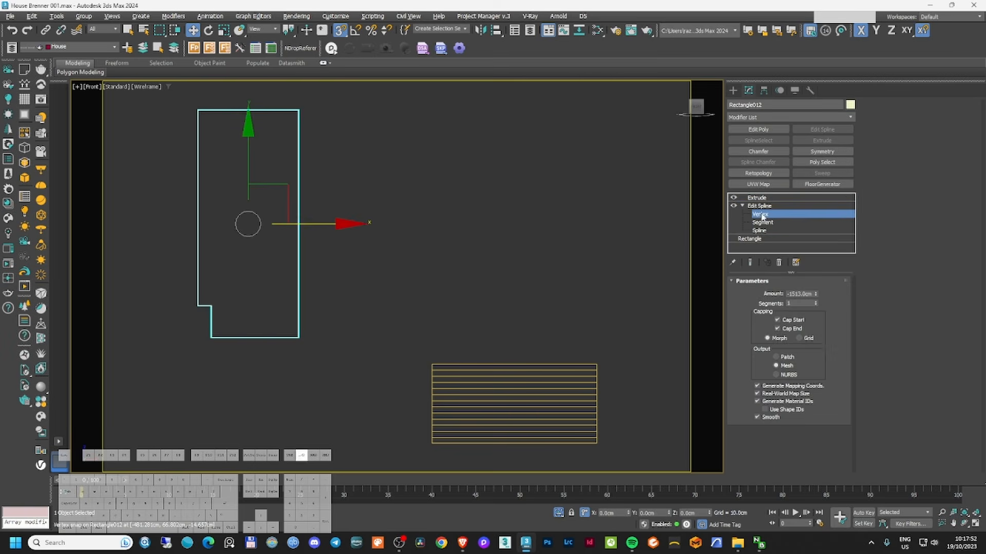
pyautogui.moveTo(156, 330); pyautogui.dragTo(349, 362)
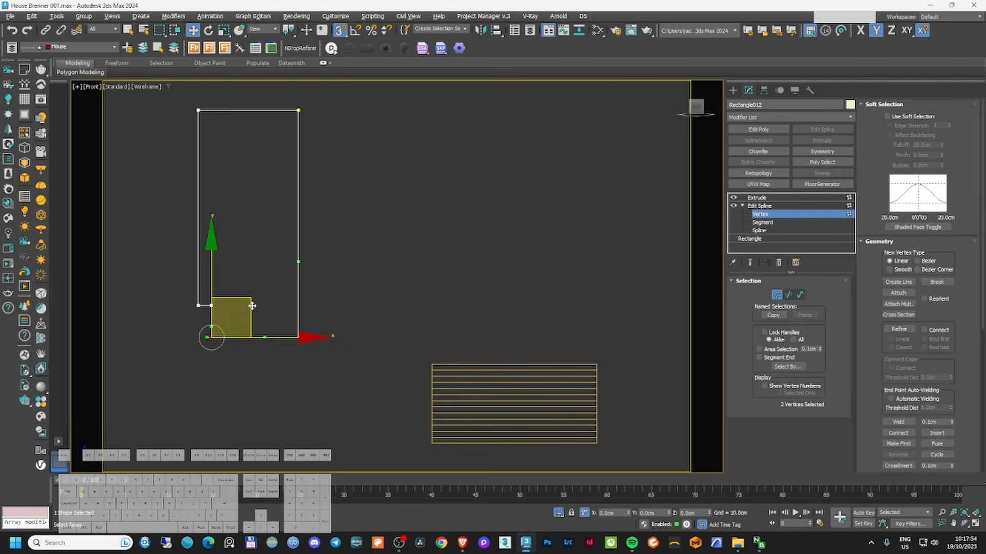
pyautogui.moveTo(207, 338); pyautogui.dragTo(432, 365)
pyautogui.click(776, 295)
pyautogui.rightClick(492, 306)
pyautogui.click(510, 258)
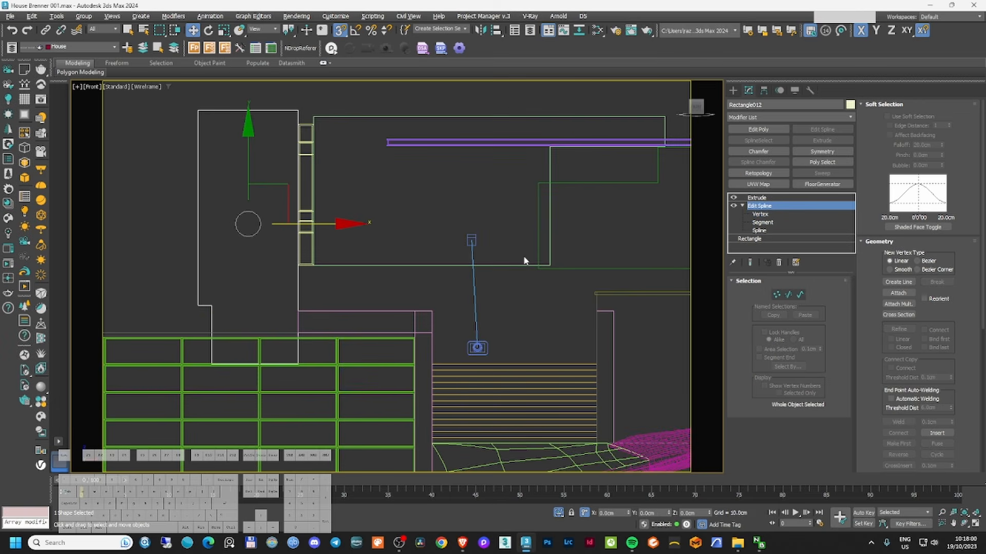
# - Isolate the stairs, the tower and the light green and dark green upper volumes in the front view
pyautogui.moveTo(525, 260); pyautogui.dragTo(503, 233, button='middle')
pyautogui.click(733, 91)
pyautogui.keyDown('ctrl'); pyautogui.click(477, 236); pyautogui.keyUp('ctrl')
pyautogui.keyDown('ctrl'); pyautogui.click(506, 337); pyautogui.keyUp('ctrl')
pyautogui.moveTo(527, 283); pyautogui.dragTo(522, 282, button='middle')
pyautogui.scroll(-3, 516, 277)
pyautogui.keyDown('ctrl'); pyautogui.click(513, 251); pyautogui.keyUp('ctrl')
pyautogui.rightClick(498, 308)
pyautogui.click(517, 269)
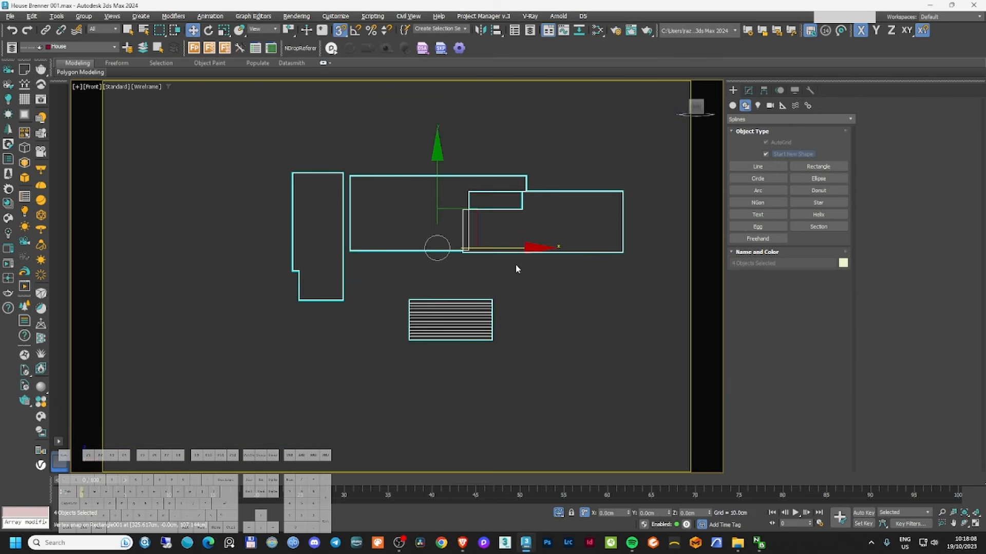
# - Draw a vertex-snapped rectangle about 641 by 259 cm from the tower's lower inner corner to the dark green volume's lower near corner
pyautogui.click(534, 278)
pyautogui.click(818, 166)
pyautogui.moveTo(343, 300); pyautogui.dragTo(462, 252)
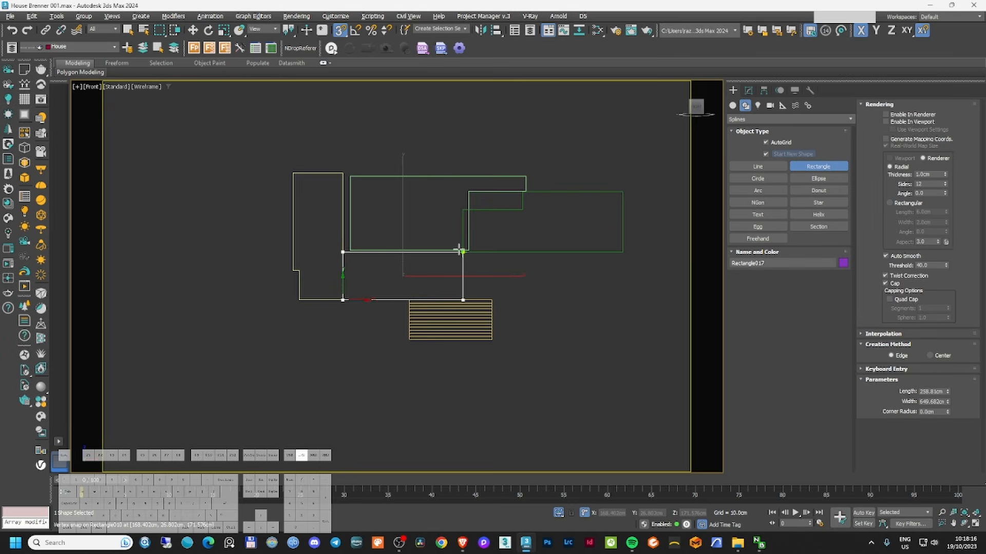
# - Add an Edit Spline modifier to the rectangle and snap its top two vertices along Y to the underside of the light green volume
pyautogui.click(748, 90)
pyautogui.click(822, 129)
pyautogui.scroll(2, 494, 273)
pyautogui.click(777, 294)
pyautogui.moveTo(259, 223); pyautogui.dragTo(473, 264)
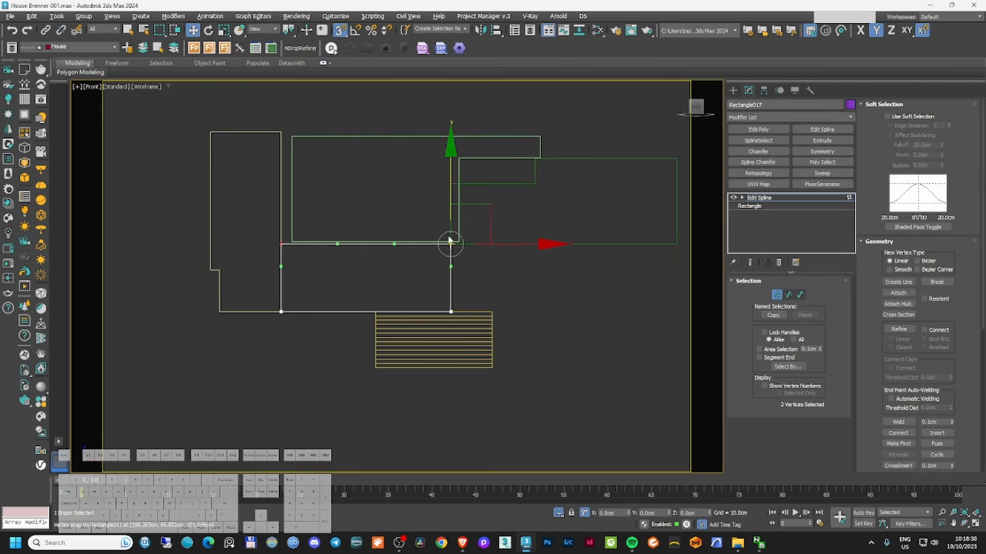
pyautogui.scroll(2, 440, 237)
pyautogui.moveTo(453, 198); pyautogui.dragTo(265, 241)
# - Lengthen the outline by moving its two far-end vertices along X to partway under the dark green volume
pyautogui.scroll(-4, 265, 238)
pyautogui.scroll(2, 387, 333)
pyautogui.moveTo(349, 224); pyautogui.dragTo(506, 191)
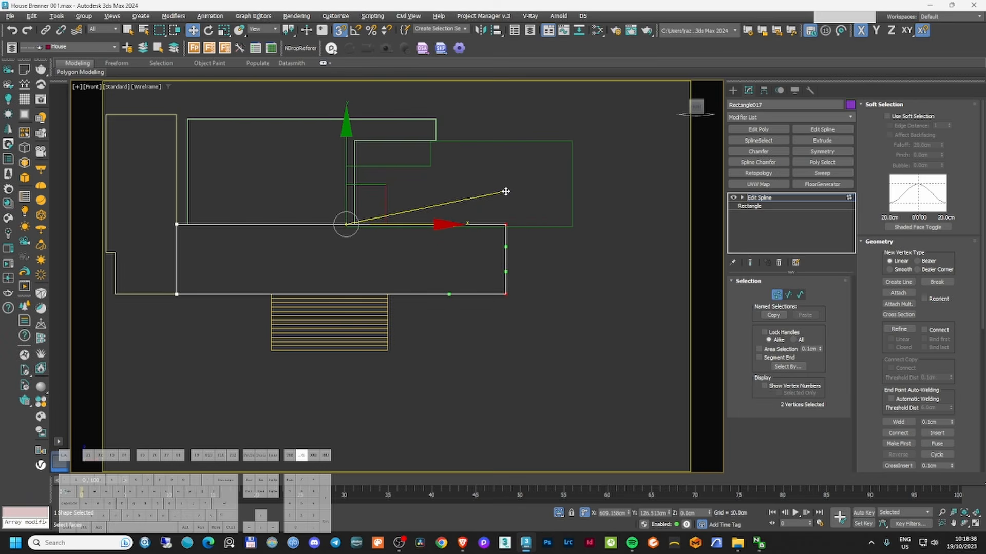
pyautogui.click(758, 198)
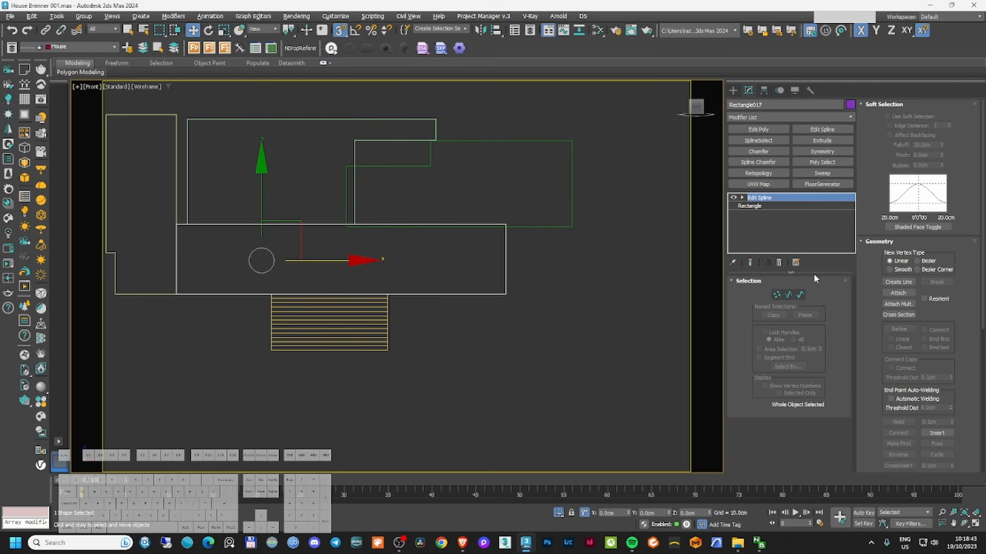
# - Refine the outline's top edge with an extra vertex and snap it along X to the near edge of the dark green volume
pyautogui.click(777, 295)
pyautogui.click(899, 329)
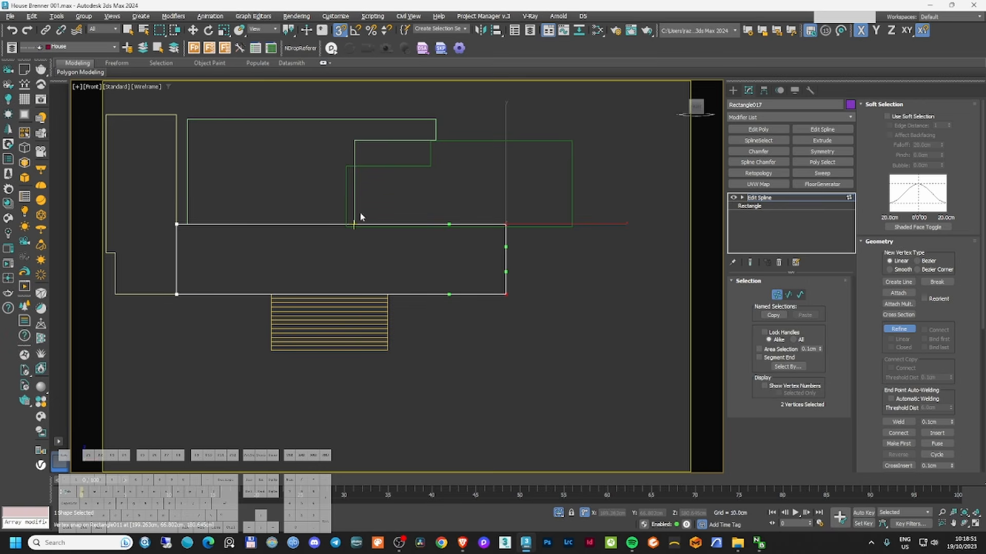
pyautogui.press('s')
pyautogui.scroll(2, 326, 188)
pyautogui.click(334, 239)
pyautogui.press('1')
pyautogui.press('1')
pyautogui.moveTo(384, 214); pyautogui.dragTo(355, 242)
# - Extrude the top segment under the dark green volume down along Y to that volume's underside, and set all vertices to Corner
pyautogui.press('2')
pyautogui.click(462, 240)
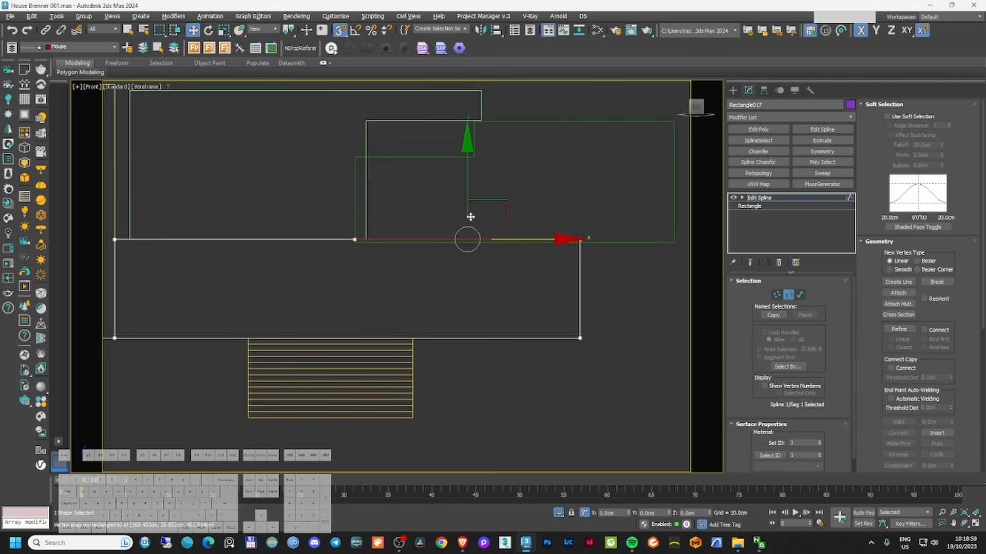
pyautogui.keyDown('shift'); pyautogui.moveTo(467, 217); pyautogui.dragTo(524, 240); pyautogui.keyUp('shift')
pyautogui.scroll(8, 584, 235)
pyautogui.press('1')
pyautogui.moveTo(559, 267); pyautogui.dragTo(559, 290)
pyautogui.scroll(-5, 595, 340)
pyautogui.rightClick(485, 333)
pyautogui.click(471, 302)
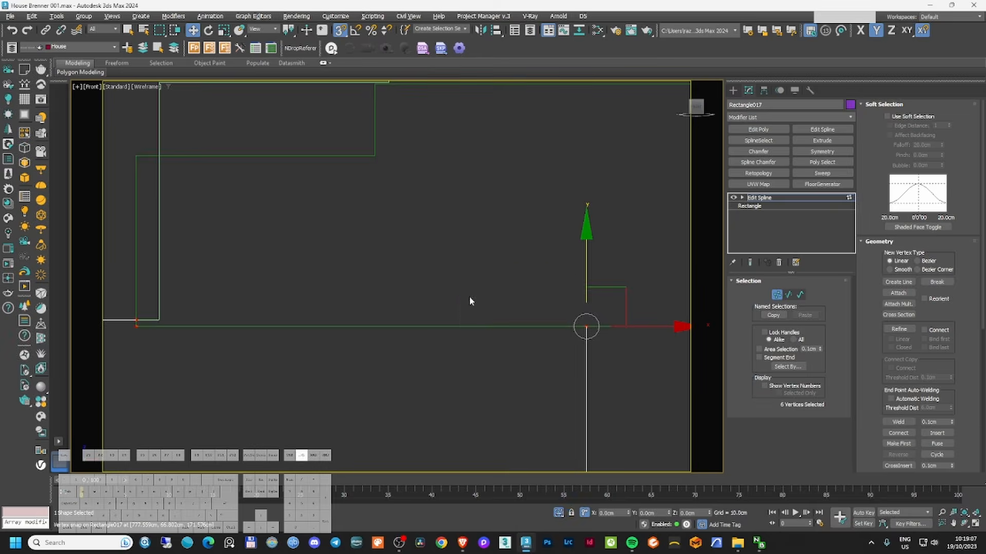
# - Show the outline with only the window frame, and move it along Y in the top view, snapped to the frame's corner
pyautogui.press('F3')
pyautogui.scroll(-6, 471, 301)
pyautogui.press('1')
pyautogui.click(519, 288)
pyautogui.keyDown('alt'); pyautogui.moveTo(508, 231); pyautogui.dragTo(452, 267, button='middle'); pyautogui.keyUp('alt')
pyautogui.click(216, 287)
pyautogui.press('t')
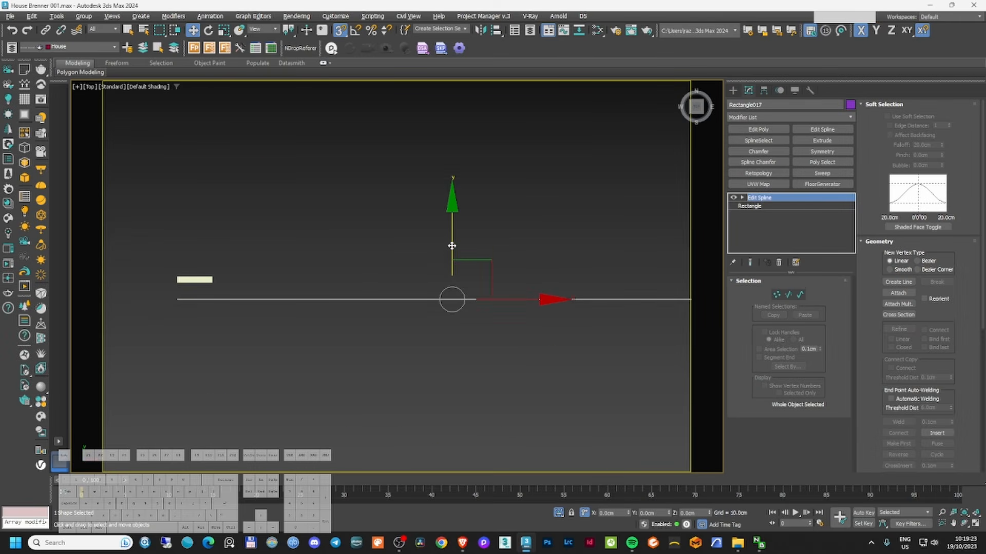
pyautogui.moveTo(452, 246); pyautogui.dragTo(213, 283)
pyautogui.scroll(-6, 328, 282)
pyautogui.keyDown('alt'); pyautogui.moveTo(331, 282); pyautogui.dragTo(378, 253, button='middle'); pyautogui.keyUp('alt')
pyautogui.press('f')
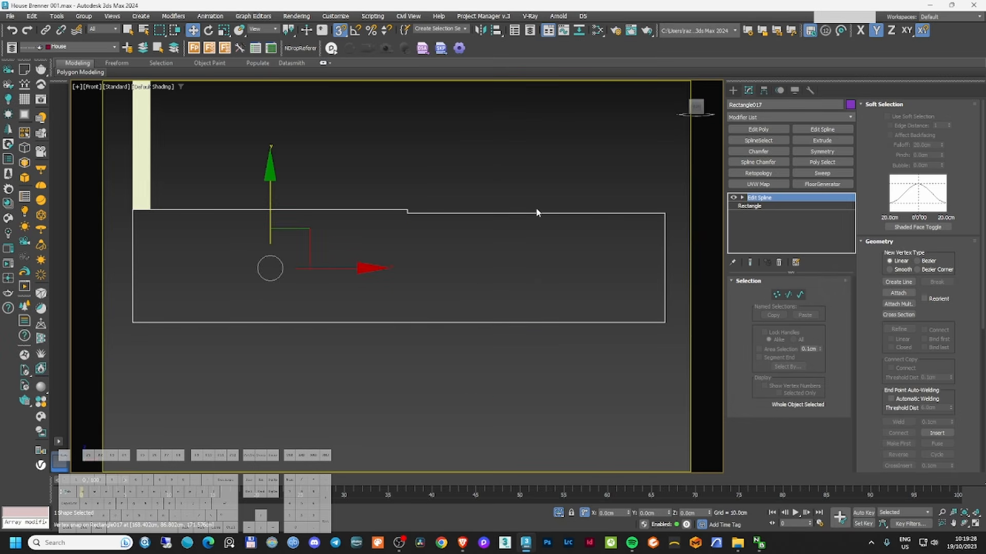
pyautogui.click(789, 117)
pyautogui.write('fl')
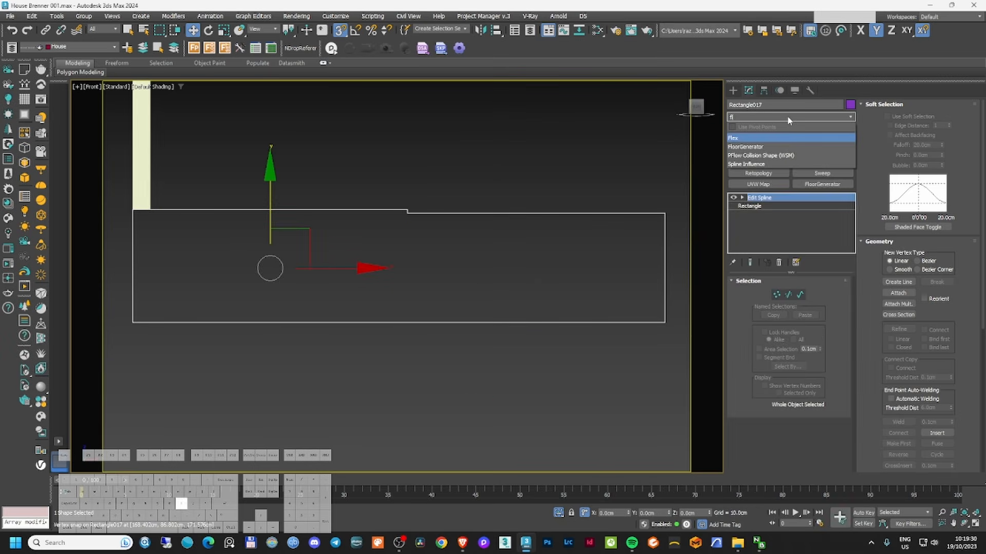
pyautogui.press('Return')
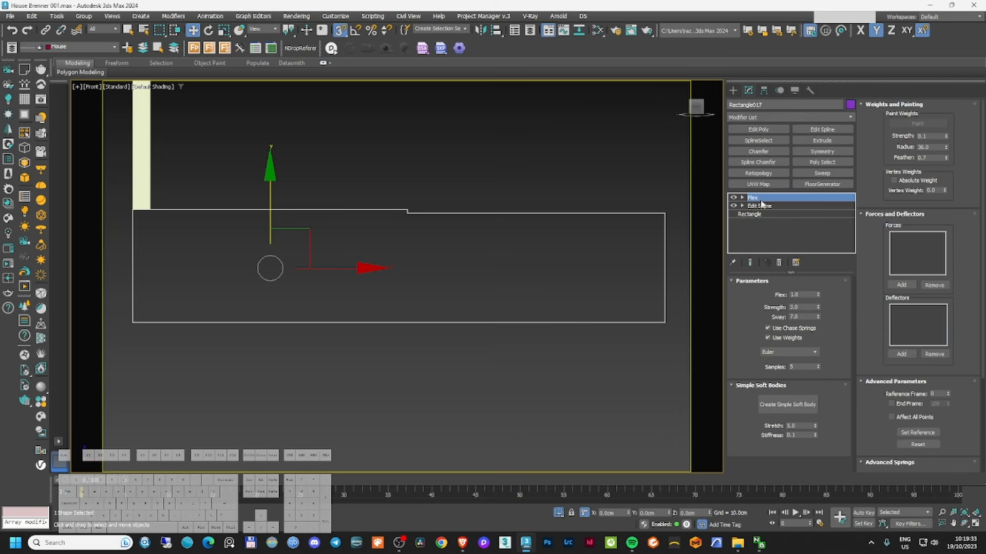
pyautogui.rightClick(761, 199)
pyautogui.click(785, 216)
pyautogui.click(765, 117)
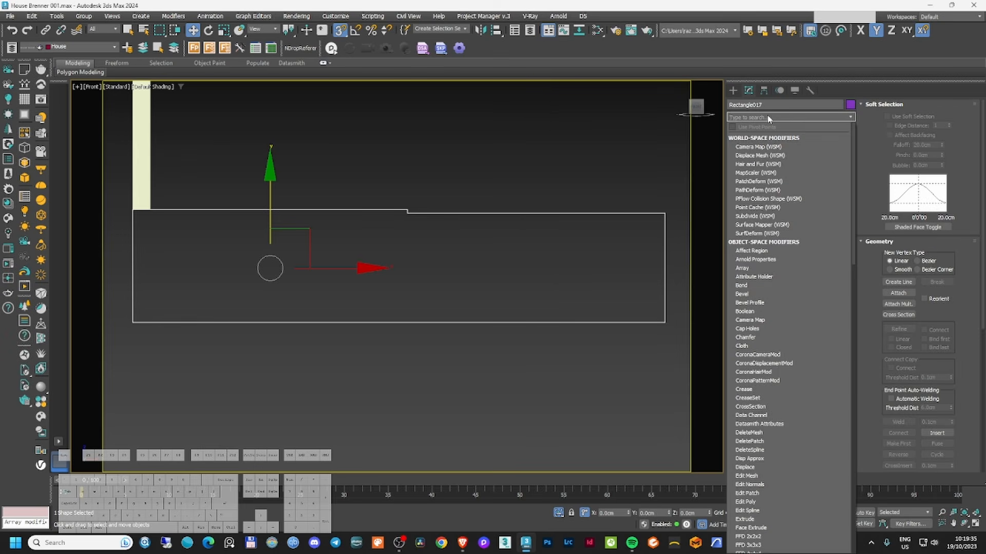
pyautogui.write('fl')
pyautogui.press('Return')
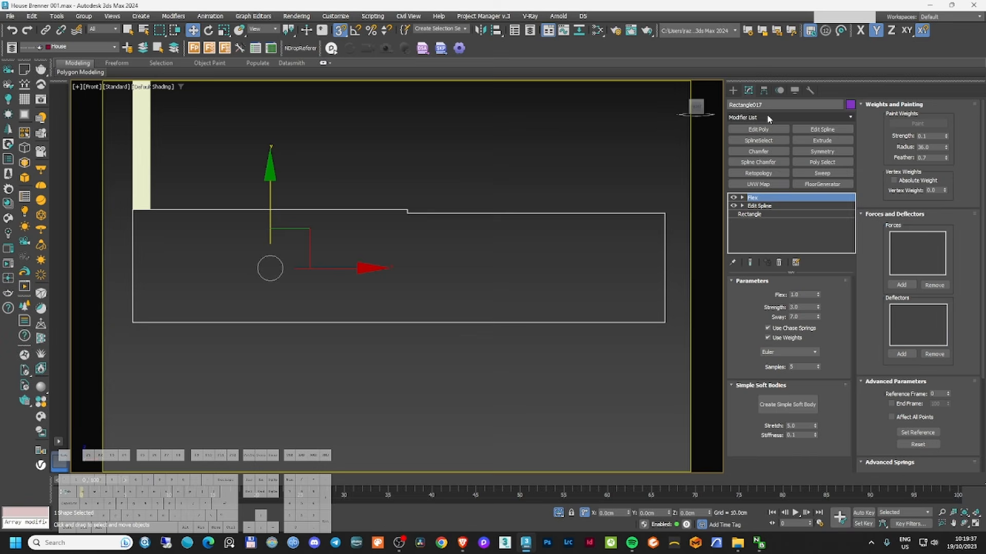
pyautogui.rightClick(750, 199)
pyautogui.click(775, 216)
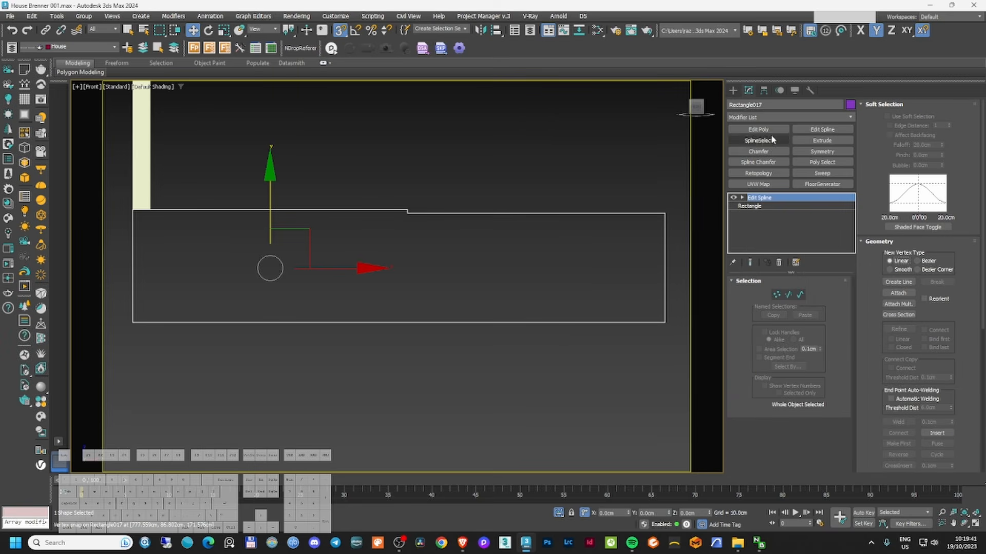
# - Apply the FloorGenerator modifier to the outline and set the board direction to 90
pyautogui.click(761, 118)
pyautogui.write('fl')
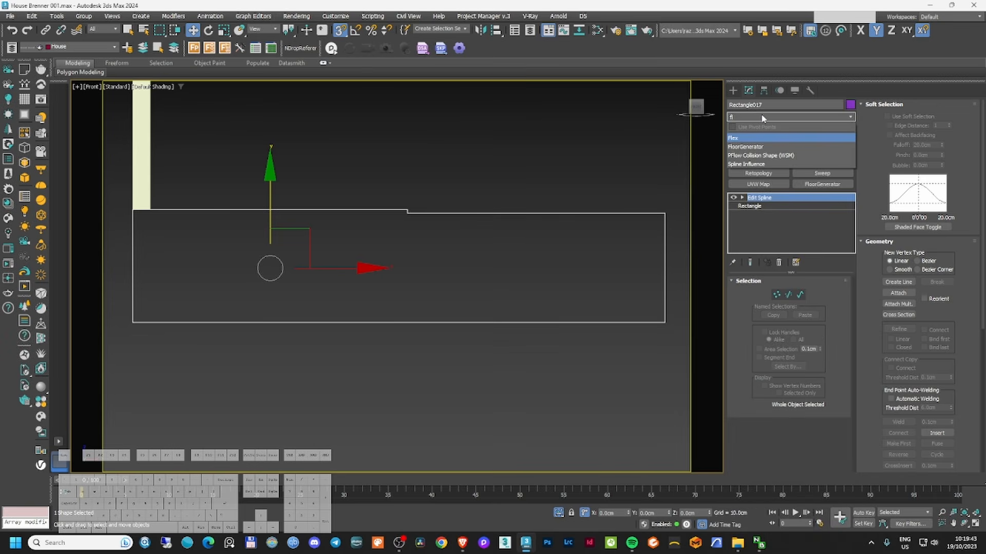
pyautogui.click(765, 149)
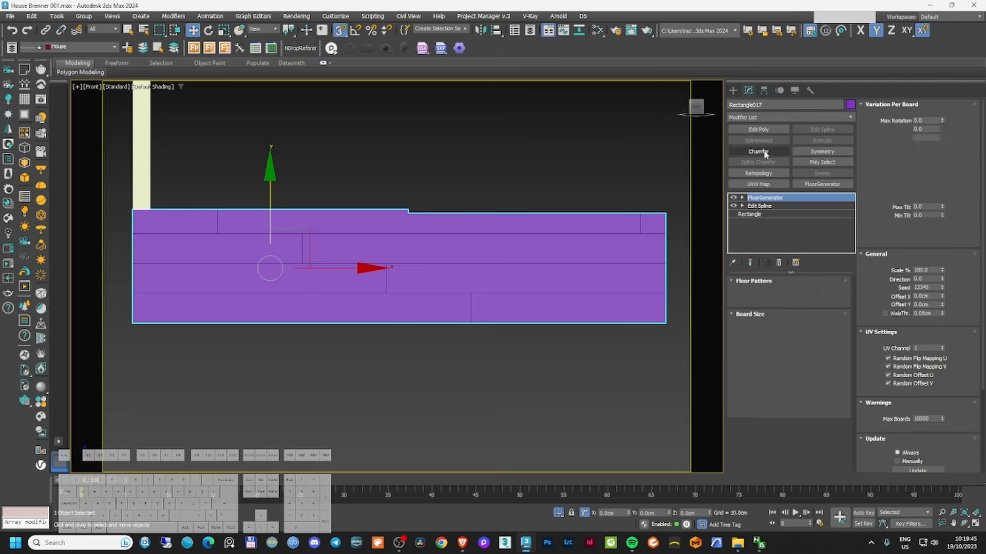
pyautogui.scroll(2, 573, 246)
pyautogui.press('F3')
pyautogui.press('F3')
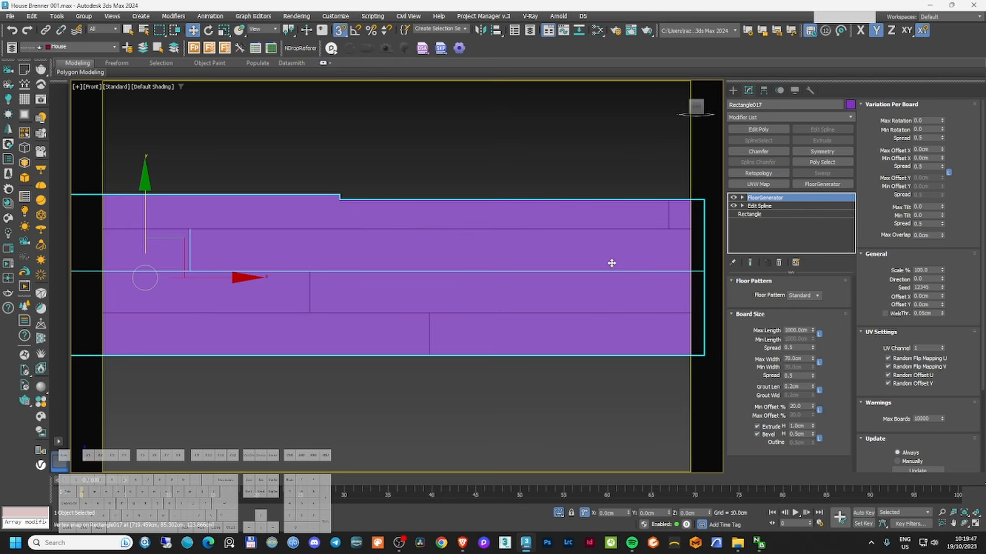
pyautogui.doubleClick(929, 278)
pyautogui.press('Return')
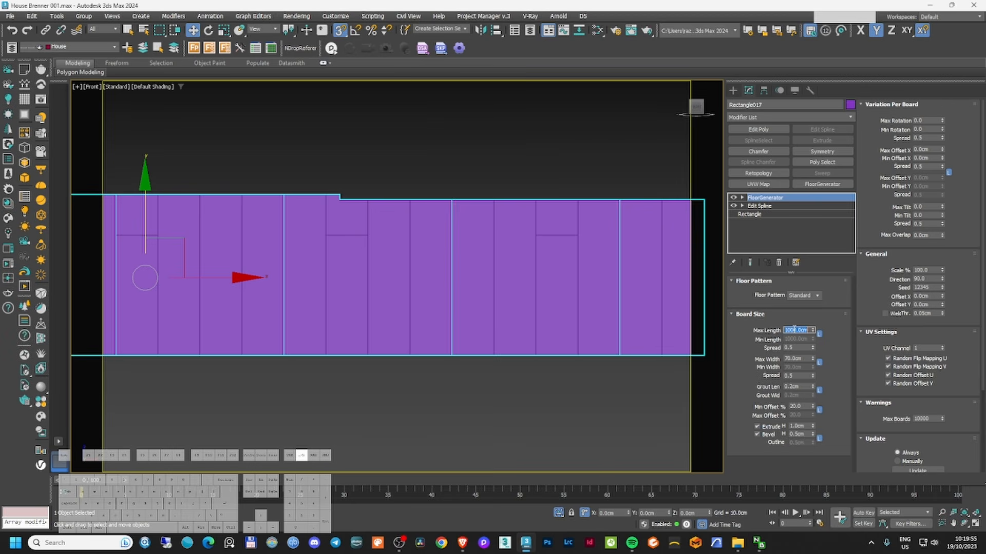
# - Set the boards' maximum length to 100 cm and maximum width to 7 cm
pyautogui.write('100')
pyautogui.press('Return')
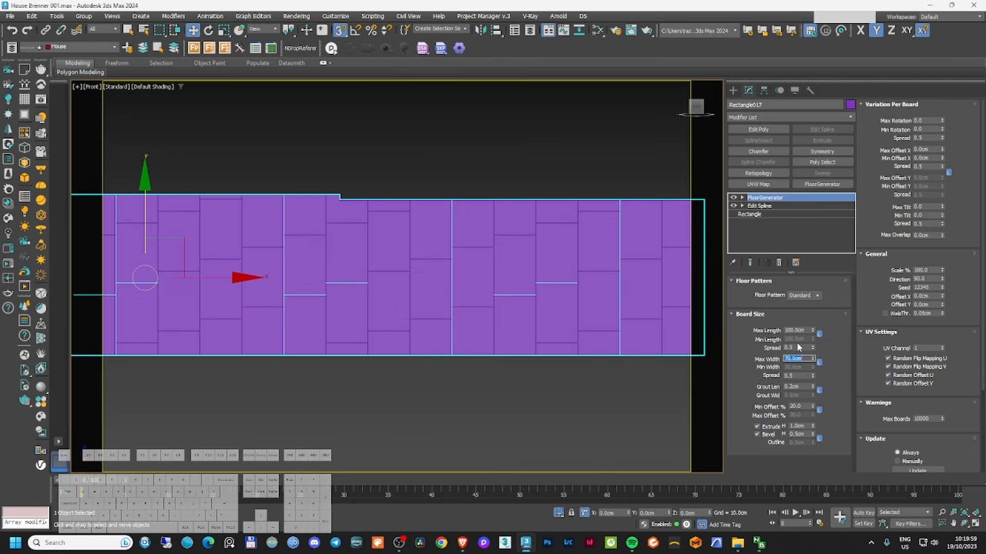
pyautogui.write('7')
pyautogui.press('Return')
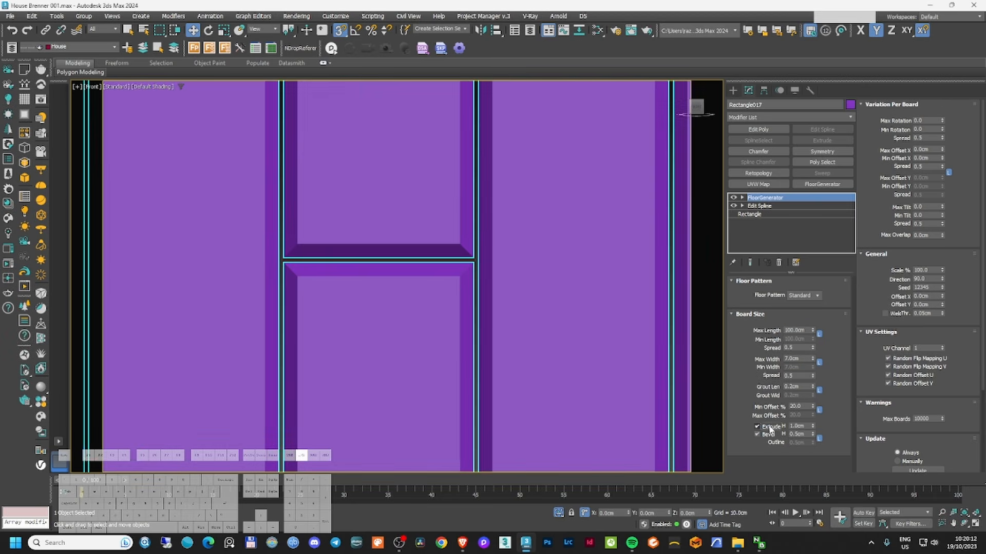
# - Turn off extrusion and bevel for the FloorGenerator boards
pyautogui.click(767, 435)
pyautogui.moveTo(474, 317); pyautogui.dragTo(460, 339, button='middle')
pyautogui.scroll(-6, 462, 338)
pyautogui.scroll(6, 462, 337)
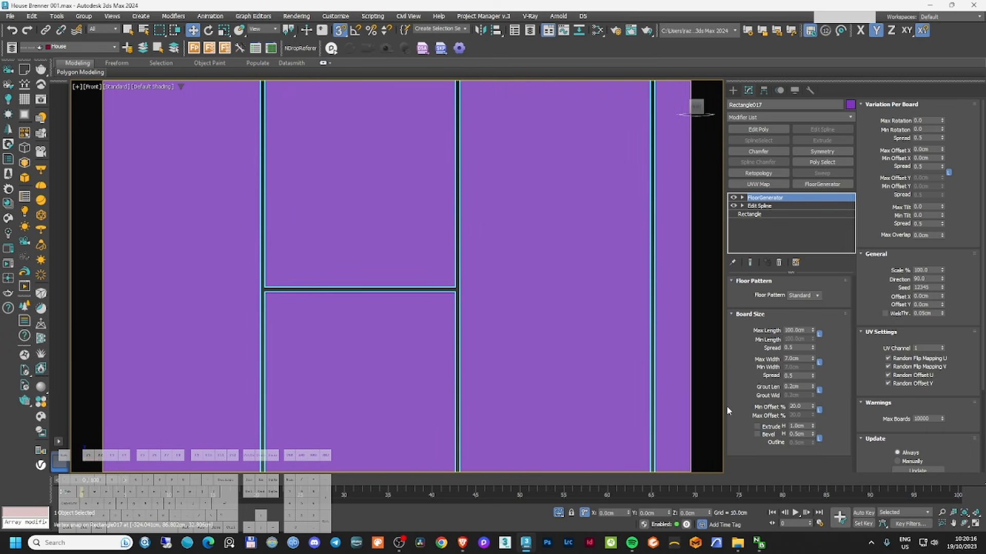
# - Unlink the board offsets and set both the minimum and maximum offset to 0%
pyautogui.click(819, 410)
pyautogui.press('Return')
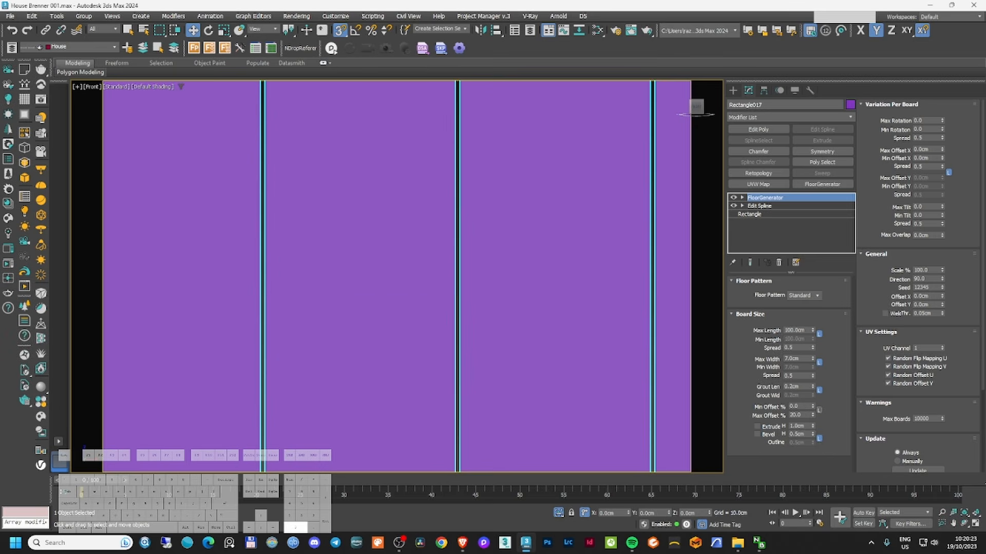
pyautogui.write('0')
pyautogui.press('Return')
pyautogui.scroll(-5, 422, 352)
pyautogui.scroll(5, 405, 251)
pyautogui.press('F3')
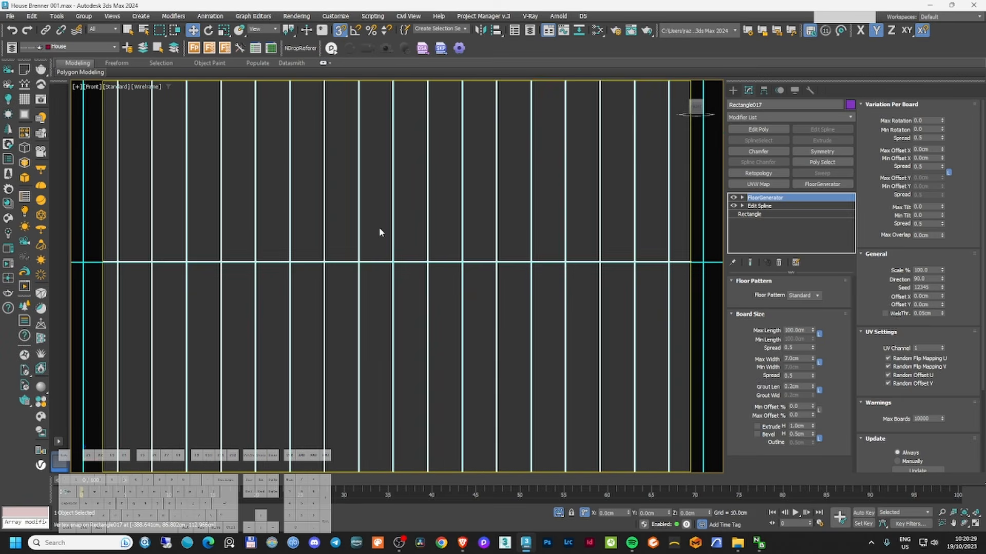
# - Set the boards' maximum length to 300 cm and check the cladding along its whole length
pyautogui.scroll(-5, 379, 227)
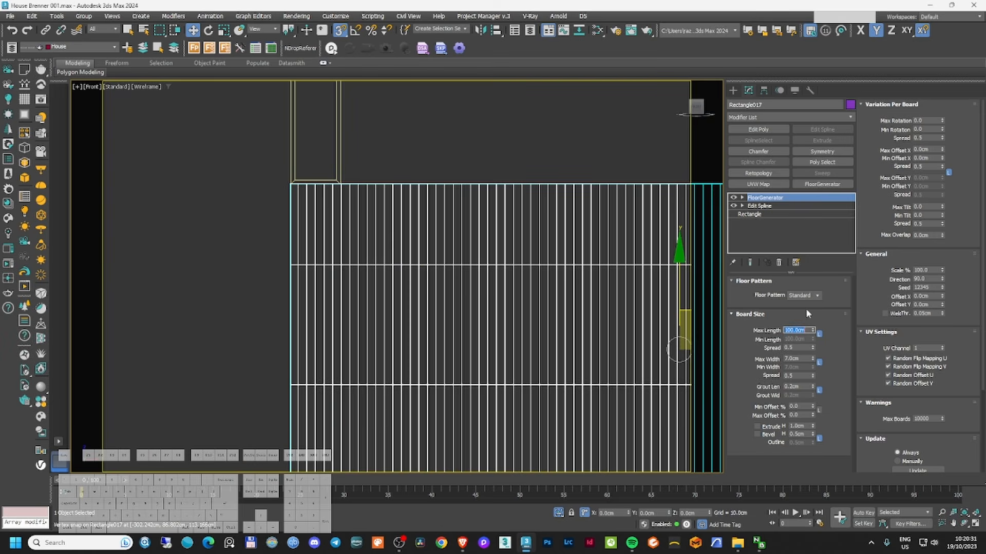
pyautogui.press('Return')
pyautogui.moveTo(609, 294); pyautogui.dragTo(534, 270, button='middle')
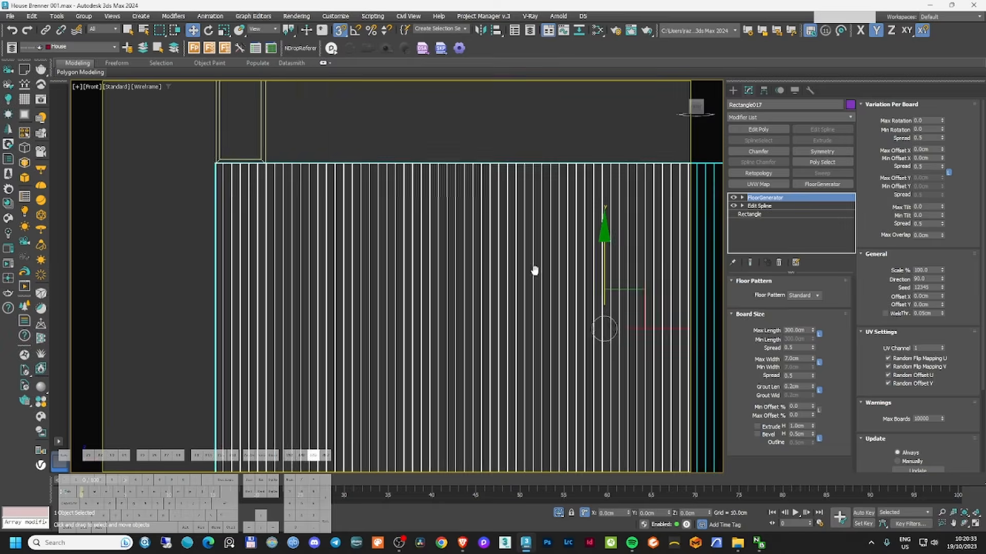
pyautogui.press('F3')
pyautogui.press('F3')
pyautogui.scroll(-3, 525, 277)
pyautogui.moveTo(618, 306); pyautogui.dragTo(429, 294, button='middle')
pyautogui.press('F3')
# - Add a Shell modifier to the cladding boards with an inner amount of 1.98 cm and an outer amount of 0
pyautogui.moveTo(575, 264)
pyautogui.mouseDown(button='middle')
pyautogui.moveTo(454, 284)
pyautogui.moveTo(410, 272)
pyautogui.mouseUp(button='middle')
pyautogui.scroll(8, 318, 265)
pyautogui.click(782, 118)
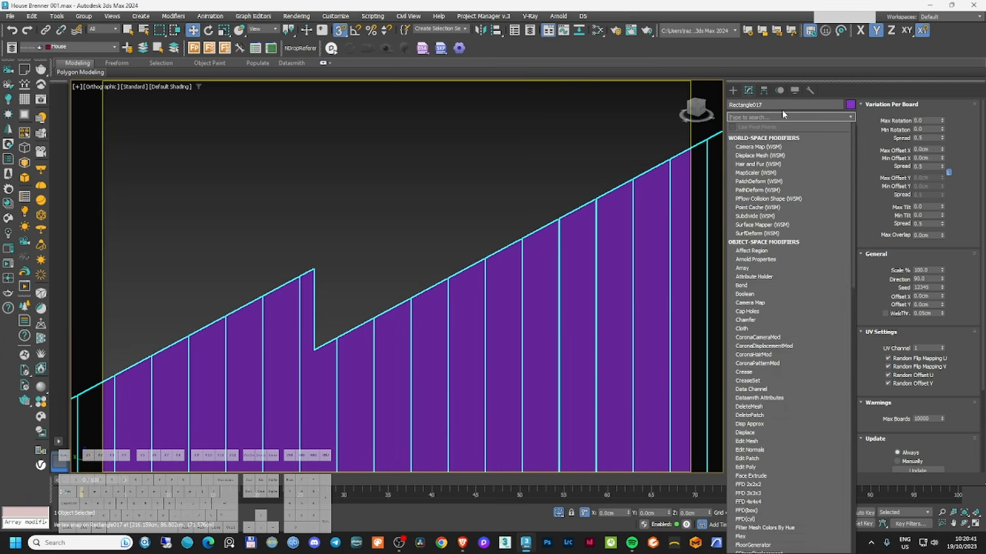
pyautogui.write('sh')
pyautogui.press('Return')
pyautogui.moveTo(820, 295); pyautogui.dragTo(801, 218)
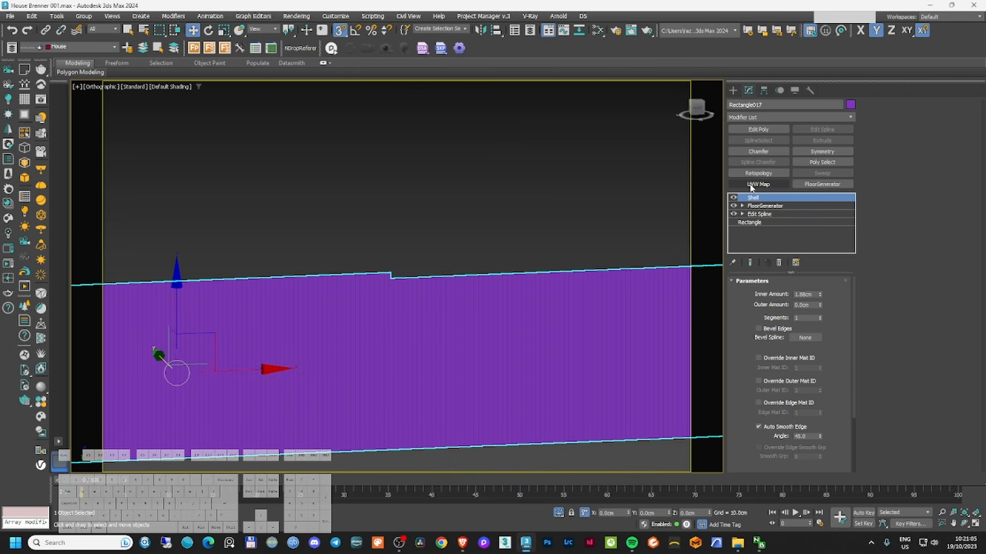
# - Add a UVW Map modifier to the cladding with Box mapping
pyautogui.click(752, 185)
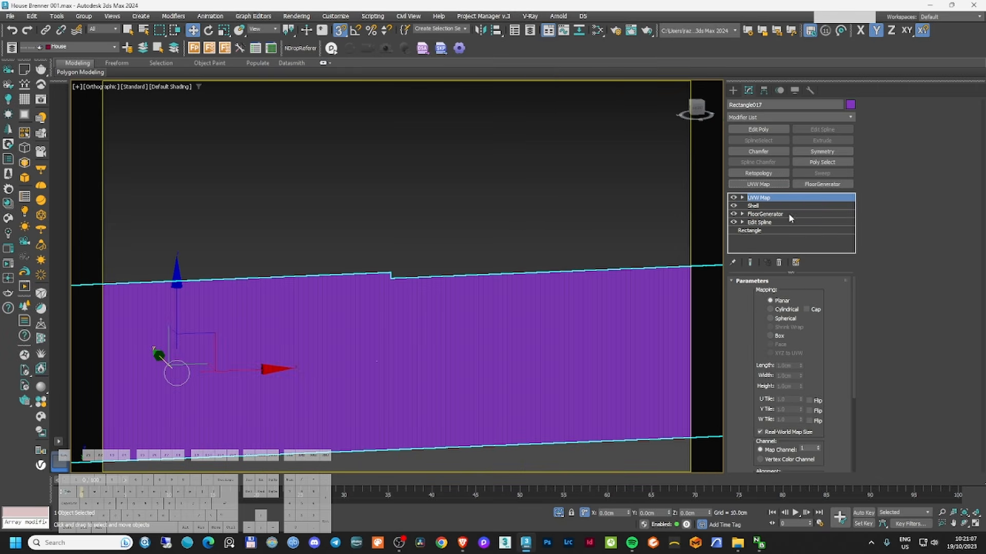
pyautogui.moveTo(482, 281); pyautogui.dragTo(466, 272, button='middle')
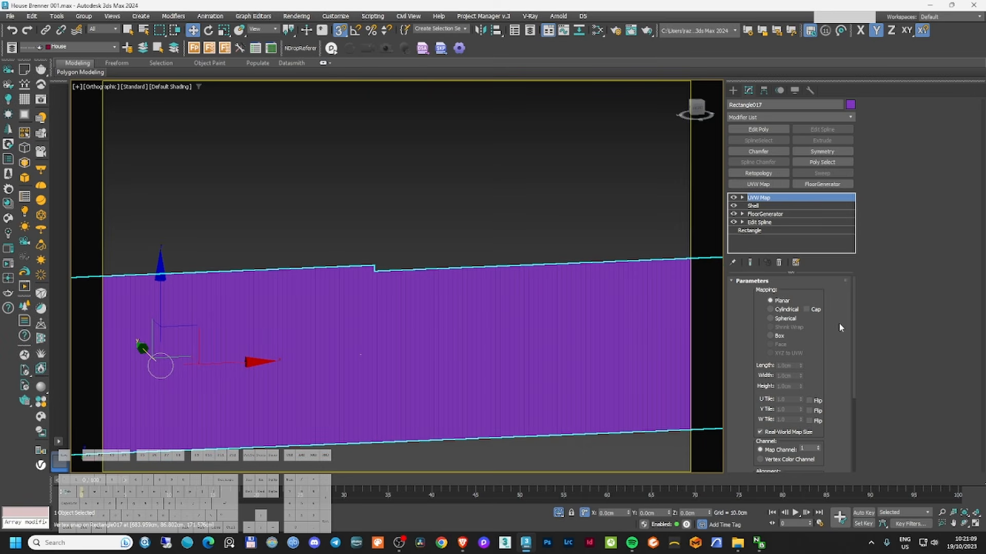
pyautogui.scroll(-5, 539, 333)
# - Unhide all objects and return to the camera view
pyautogui.rightClick(547, 334)
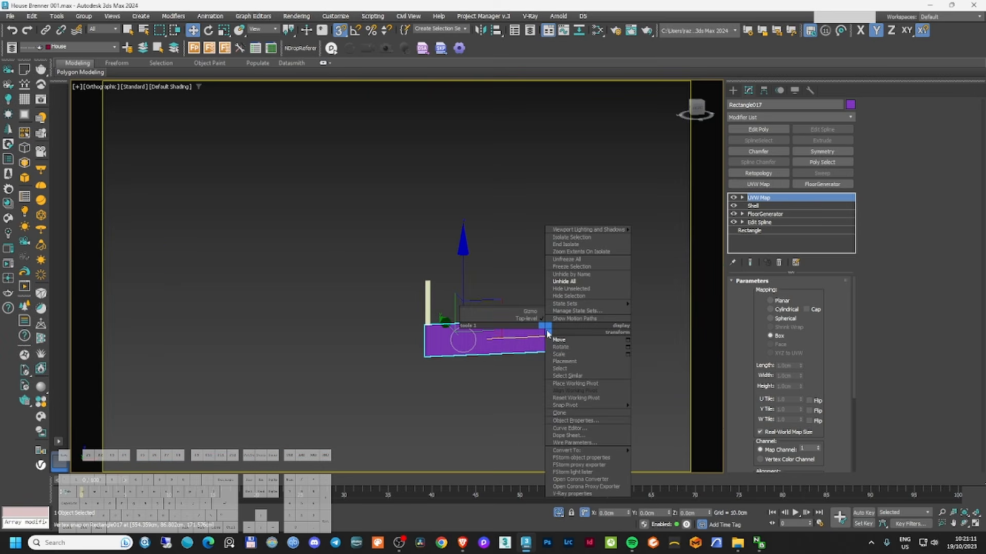
pyautogui.click(582, 284)
pyautogui.press('c')
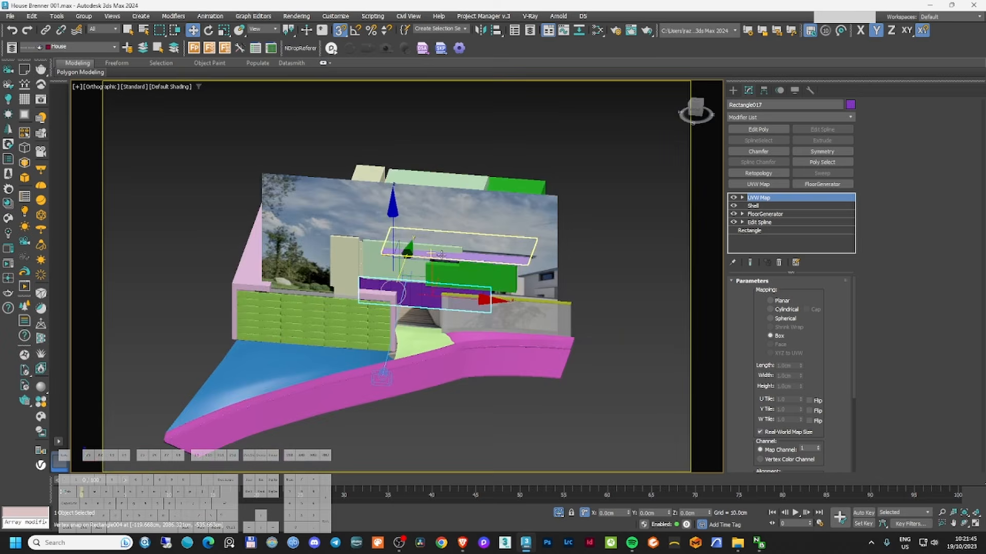
# - Select the background photo plane and examine from the side how it stands between the camera and the house volumes
pyautogui.keyDown('alt'); pyautogui.moveTo(383, 370); pyautogui.dragTo(416, 222, button='middle'); pyautogui.keyUp('alt')
pyautogui.press('F3')
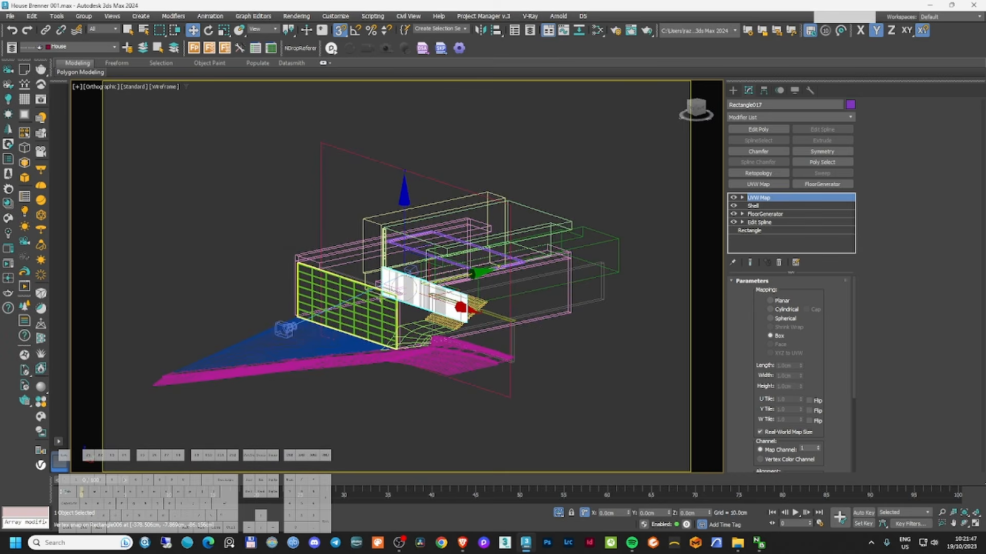
pyautogui.press('F3')
pyautogui.click(377, 188)
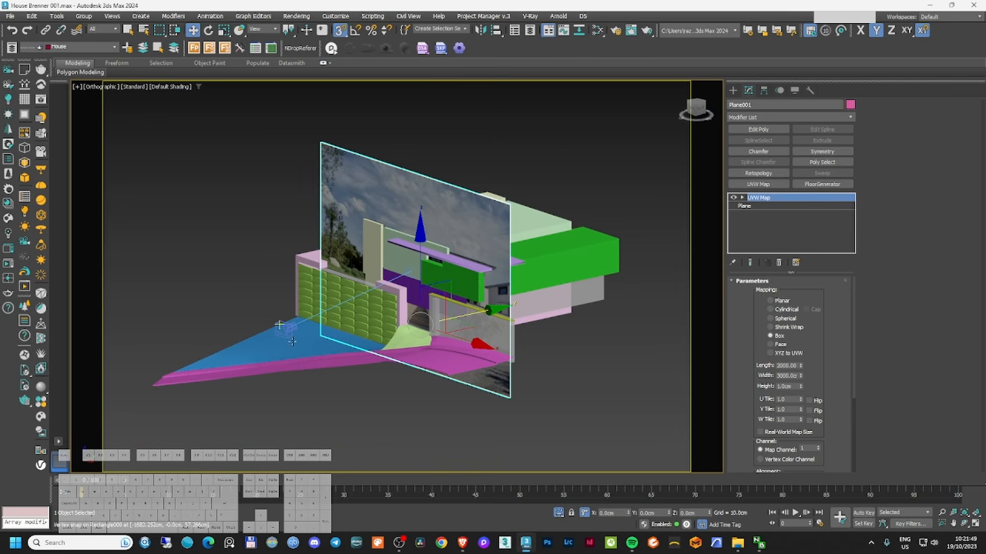
pyautogui.keyDown('alt'); pyautogui.moveTo(404, 288); pyautogui.dragTo(373, 275, button='middle'); pyautogui.keyUp('alt')
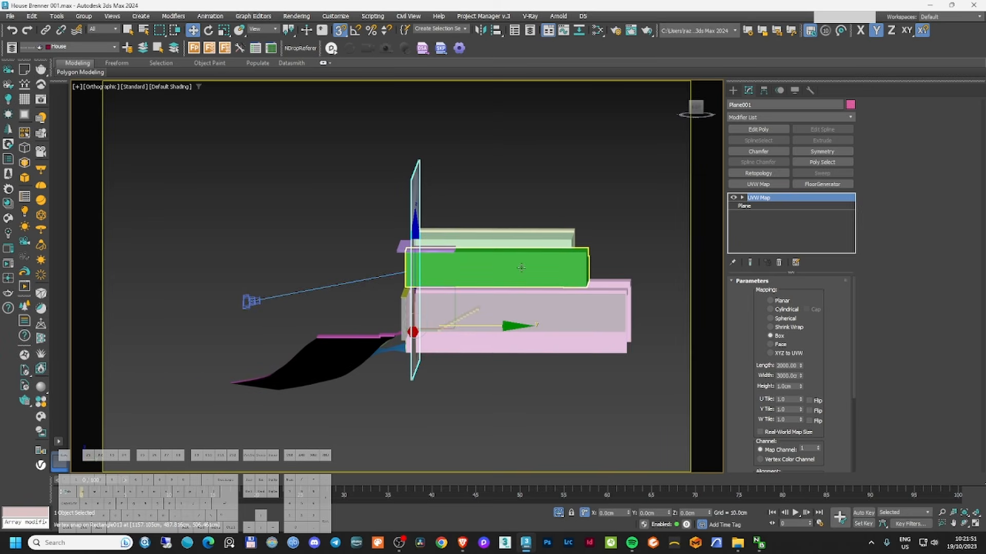
# - Draw a rectangle about 260 cm by 254 cm in the Front view, between the cladding's end and the upper volume's corner
pyautogui.moveTo(574, 264)
pyautogui.keyDown('alt'); pyautogui.mouseDown(button='middle')
pyautogui.moveTo(482, 264)
pyautogui.moveTo(498, 264)
pyautogui.mouseUp(button='middle'); pyautogui.keyUp('alt')
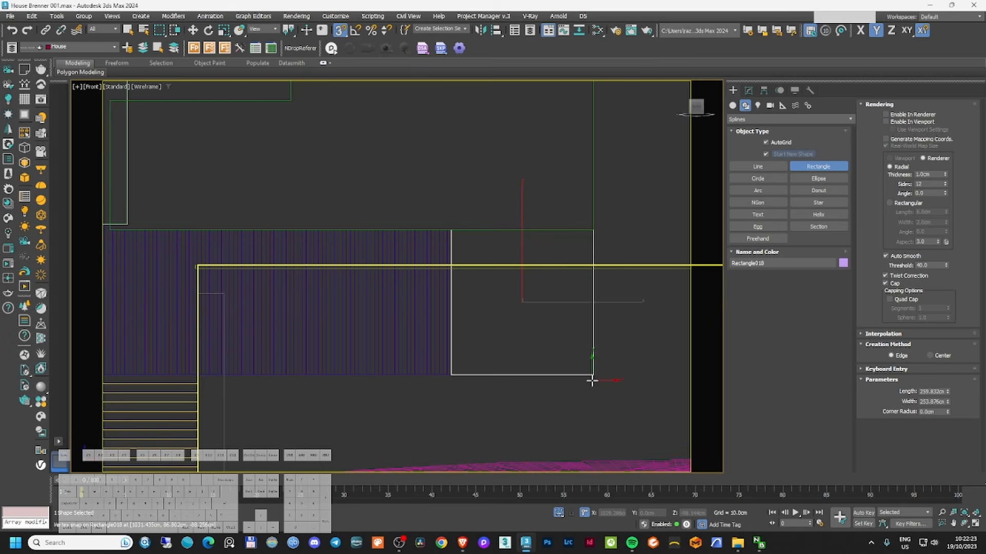
pyautogui.moveTo(592, 380)
pyautogui.keyDown('alt'); pyautogui.mouseDown(button='middle')
pyautogui.moveTo(512, 359)
pyautogui.moveTo(543, 286)
pyautogui.mouseUp(button='middle'); pyautogui.keyUp('alt')
pyautogui.press('F3')
pyautogui.scroll(-3, 543, 286)
pyautogui.click(748, 91)
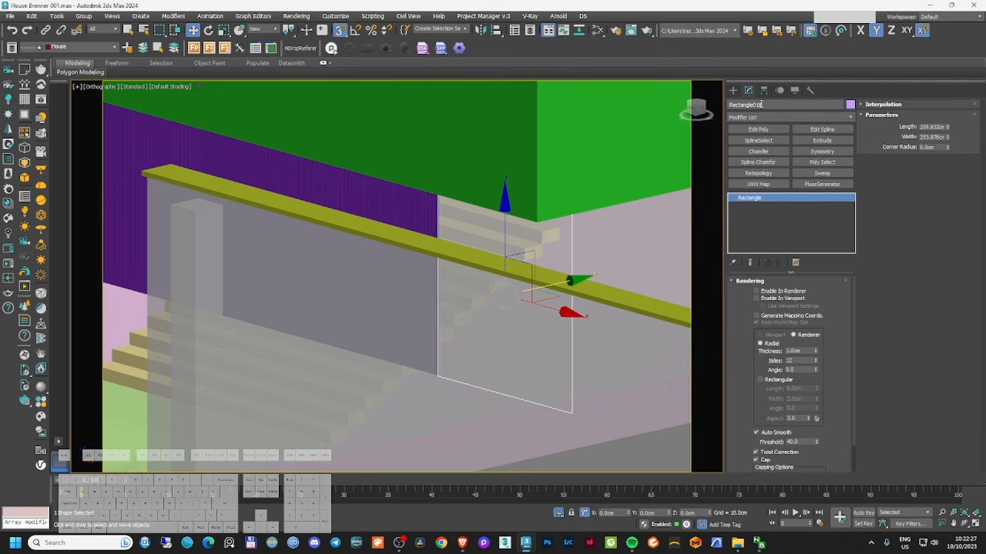
# - Add an Edit Spline modifier to the rectangle and adjust the height of two of its vertices against the cladding
pyautogui.click(821, 130)
pyautogui.click(777, 295)
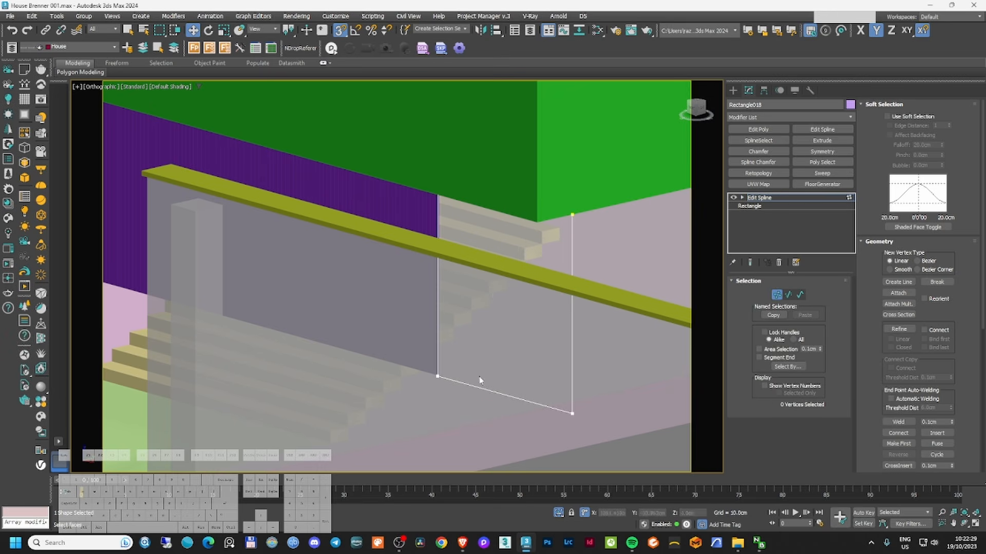
pyautogui.moveTo(475, 394); pyautogui.dragTo(416, 165)
pyautogui.scroll(6, 445, 369)
pyautogui.scroll(-10, 416, 394)
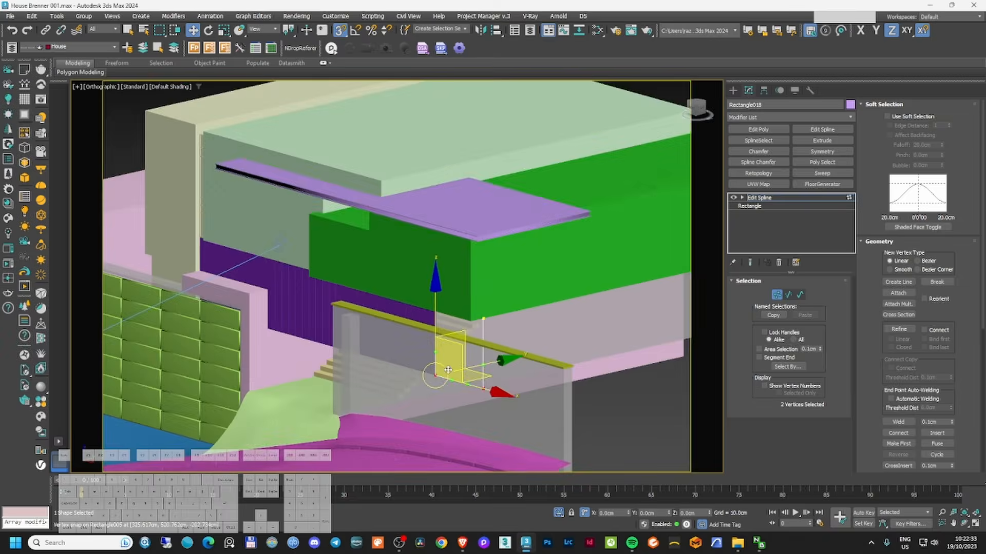
pyautogui.keyDown('alt'); pyautogui.moveTo(429, 377); pyautogui.dragTo(475, 346, button='middle'); pyautogui.keyUp('alt')
pyautogui.scroll(4, 470, 348)
pyautogui.click(759, 197)
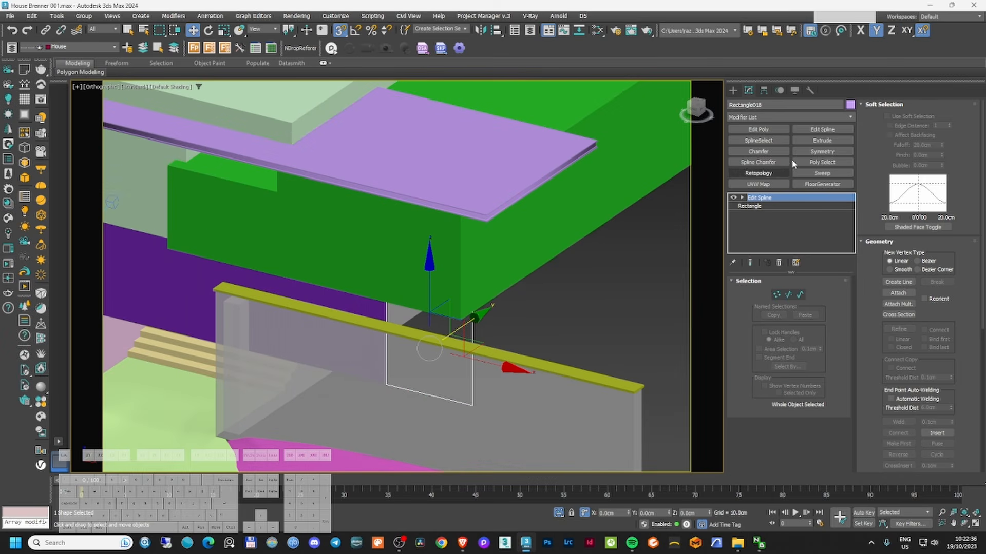
# - Add a Sweep modifier to the rectangle with a built-in Bar section and set the section width to 7 cm
pyautogui.click(811, 117)
pyautogui.write('sw')
pyautogui.press('Return')
pyautogui.click(799, 316)
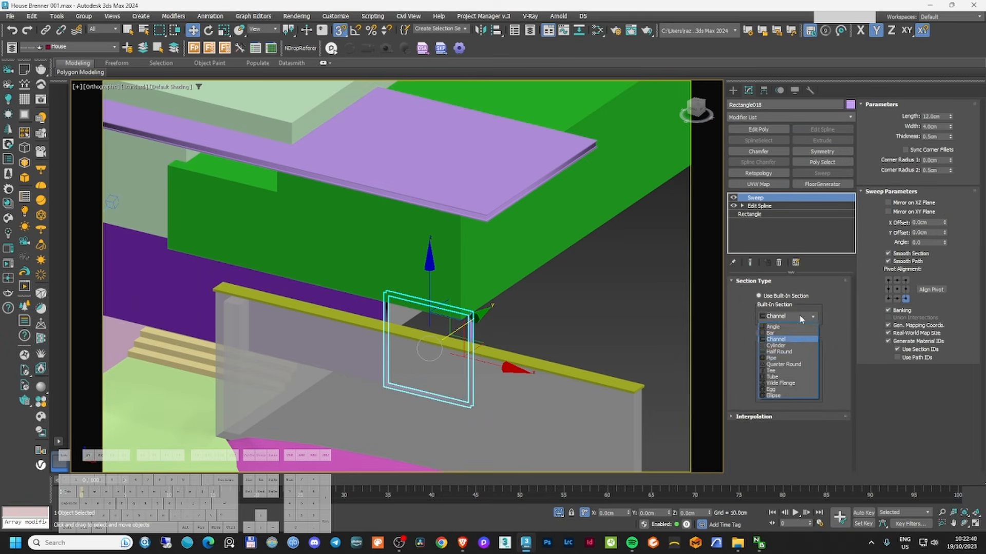
pyautogui.click(792, 329)
pyautogui.click(794, 317)
pyautogui.click(778, 334)
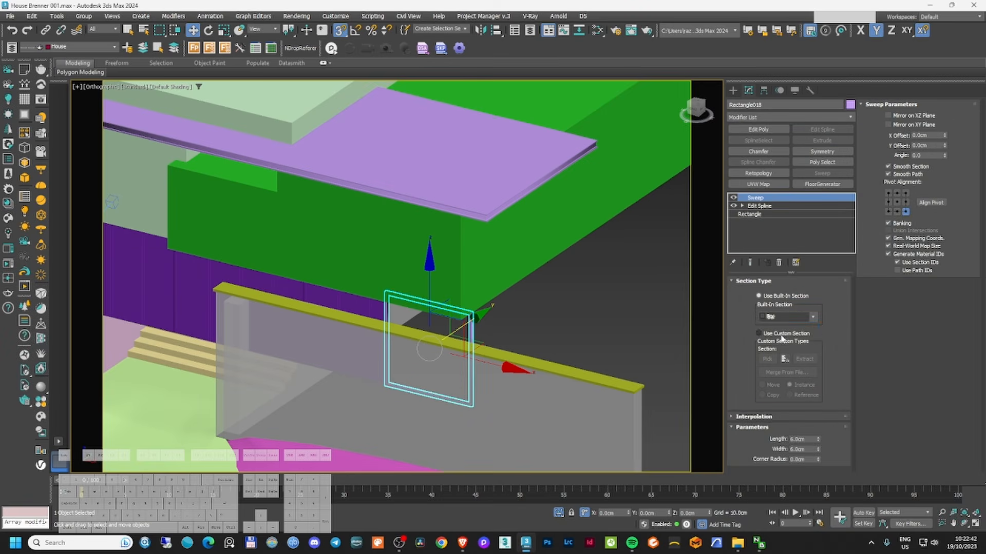
pyautogui.scroll(8, 450, 333)
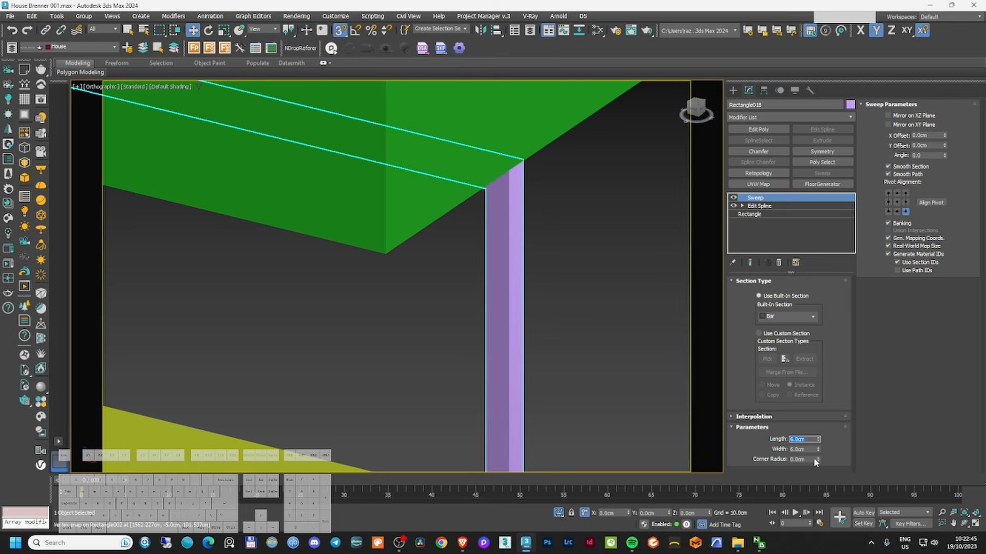
pyautogui.write('7')
pyautogui.press('Return')
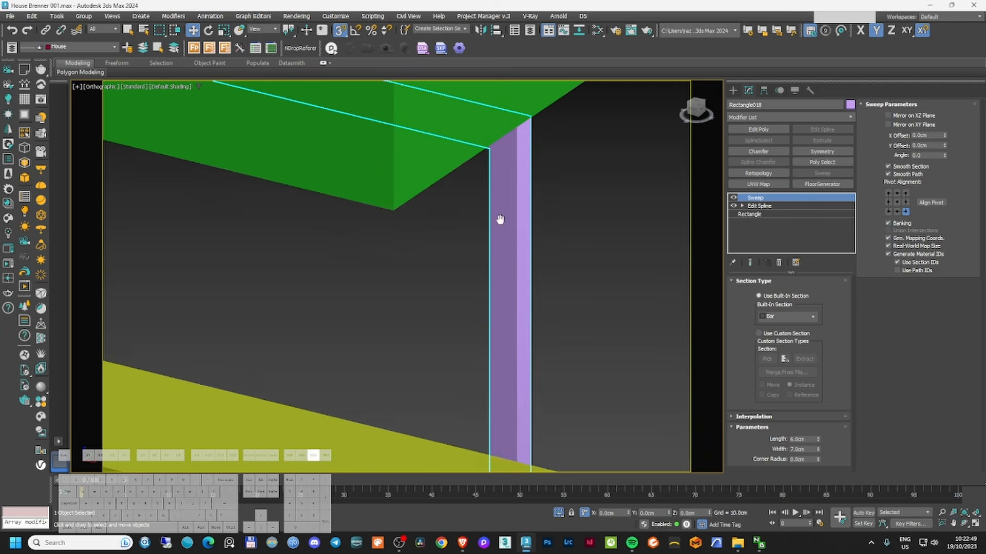
# - Add a Symmetry modifier to the swept frame, enter its Mirror sub-object and isolate the frame
pyautogui.scroll(-6, 502, 219)
pyautogui.click(767, 118)
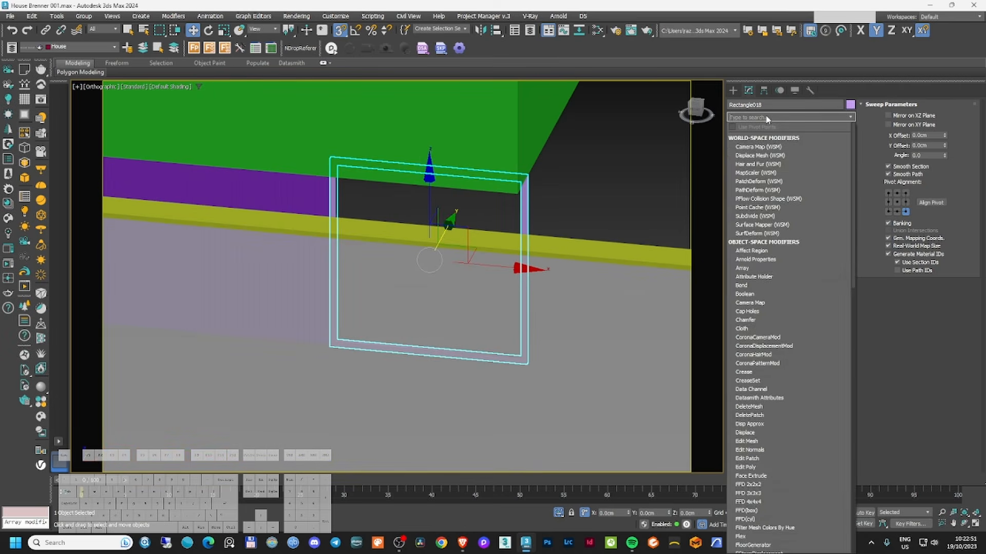
pyautogui.write('sy')
pyautogui.press('Return')
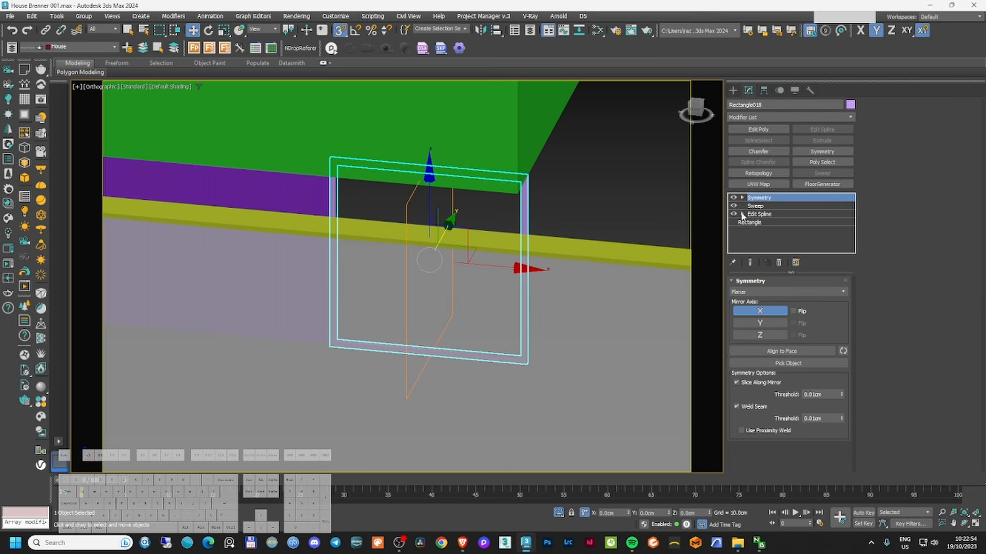
pyautogui.click(758, 206)
pyautogui.hotkey('alt', 'q')
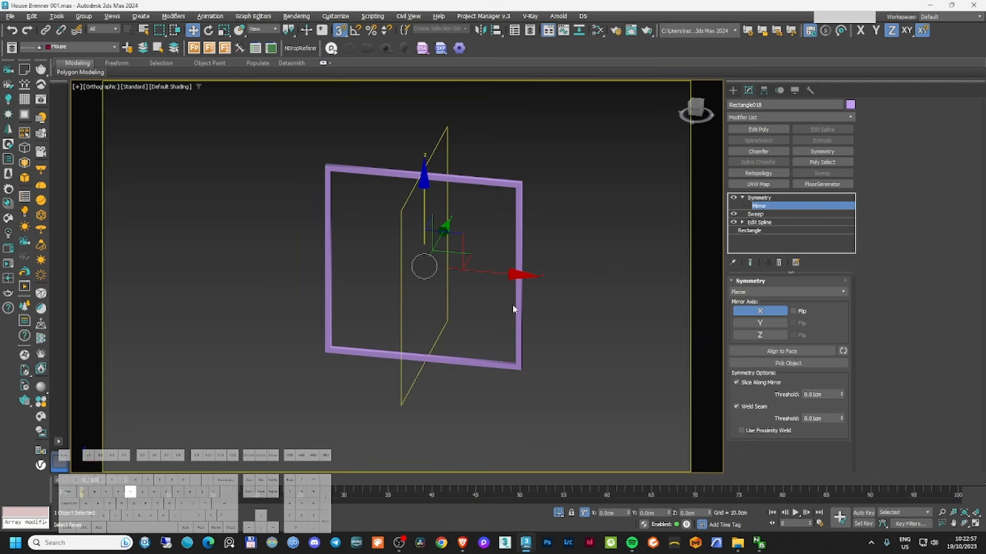
# - Rotate the symmetry mirror plane 45 degrees about Z in the Top view and enable Flip for the X mirror axis
pyautogui.press('t')
pyautogui.rightClick(493, 277)
pyautogui.click(505, 289)
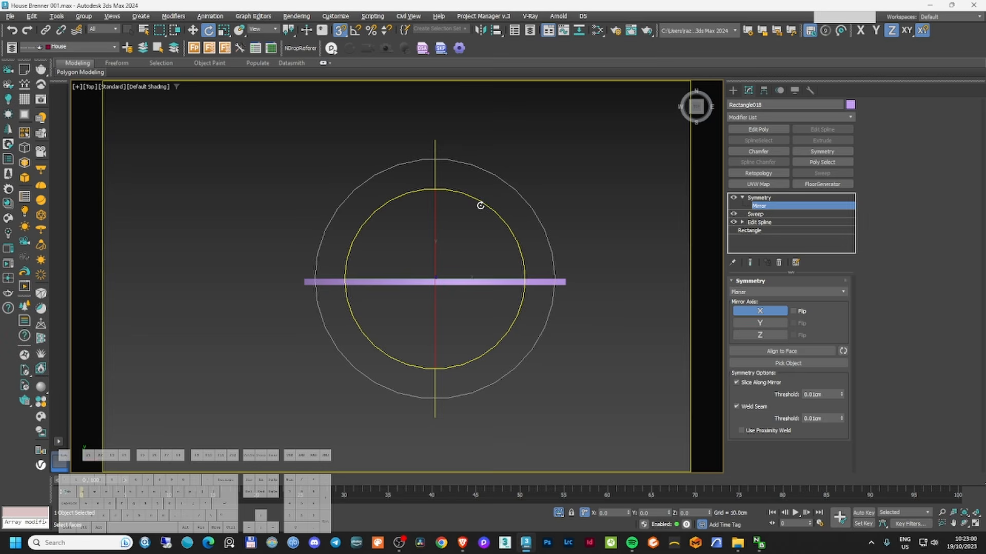
pyautogui.moveTo(482, 202); pyautogui.dragTo(493, 220)
pyautogui.rightClick(493, 221)
pyautogui.write('45')
pyautogui.press('Return')
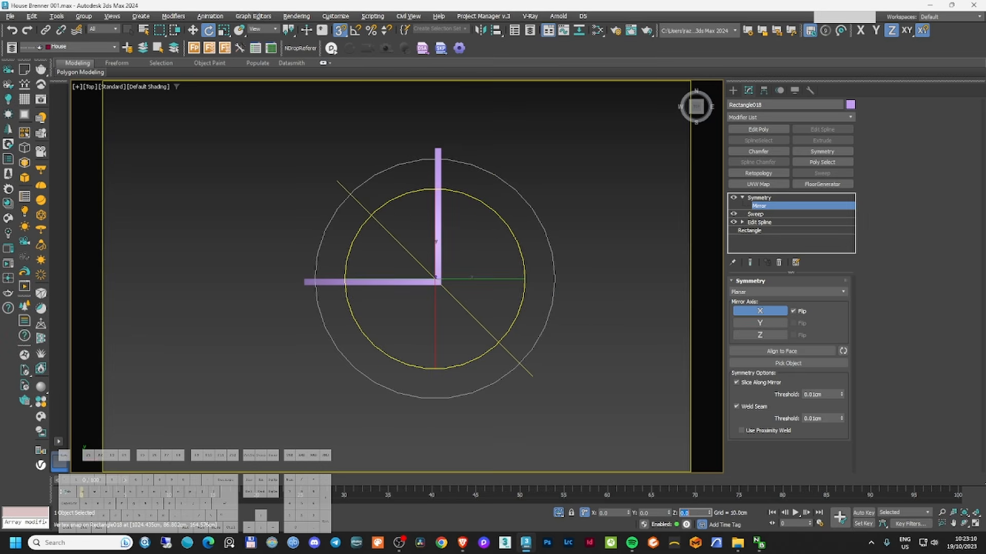
# - Move the mirror plane along X to the frame's outer end to form an L-shaped corner frame, and show all objects again
pyautogui.rightClick(460, 267)
pyautogui.click(472, 278)
pyautogui.moveTo(465, 280); pyautogui.dragTo(536, 284)
pyautogui.rightClick(543, 285)
pyautogui.click(563, 248)
# - Draw an L-shaped line from the corner frame's rear end along the side and back of the green volume
pyautogui.moveTo(544, 308)
pyautogui.keyDown('alt'); pyautogui.mouseDown(button='middle')
pyautogui.moveTo(533, 254)
pyautogui.moveTo(504, 283)
pyautogui.moveTo(564, 300)
pyautogui.mouseUp(button='middle'); pyautogui.keyUp('alt')
pyautogui.press('F3')
pyautogui.press('F3')
pyautogui.press('F3')
pyautogui.press('F3')
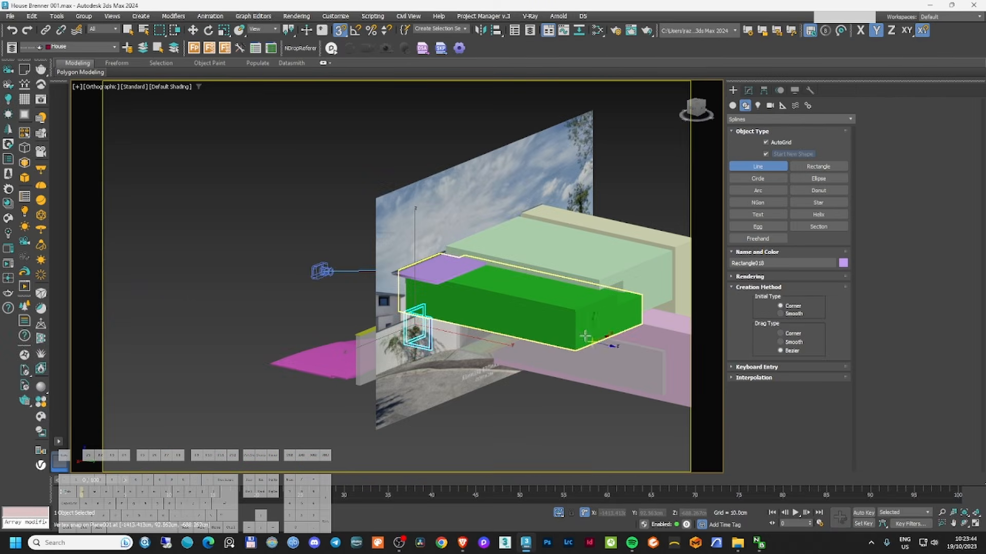
pyautogui.keyDown('alt'); pyautogui.moveTo(519, 313); pyautogui.dragTo(516, 320, button='middle'); pyautogui.keyUp('alt')
pyautogui.press('t')
pyautogui.press('F3')
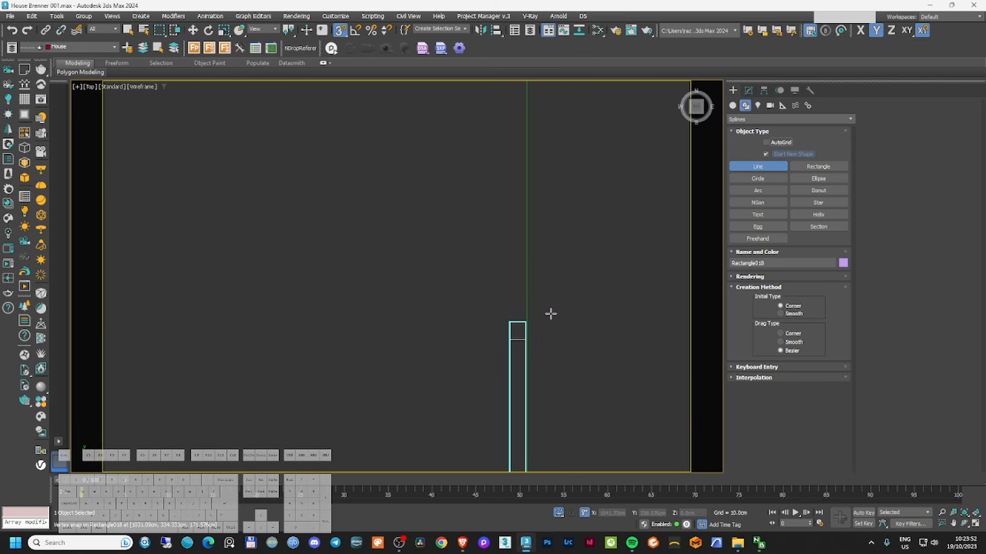
pyautogui.click(530, 321)
pyautogui.scroll(-8, 534, 270)
pyautogui.scroll(4, 537, 292)
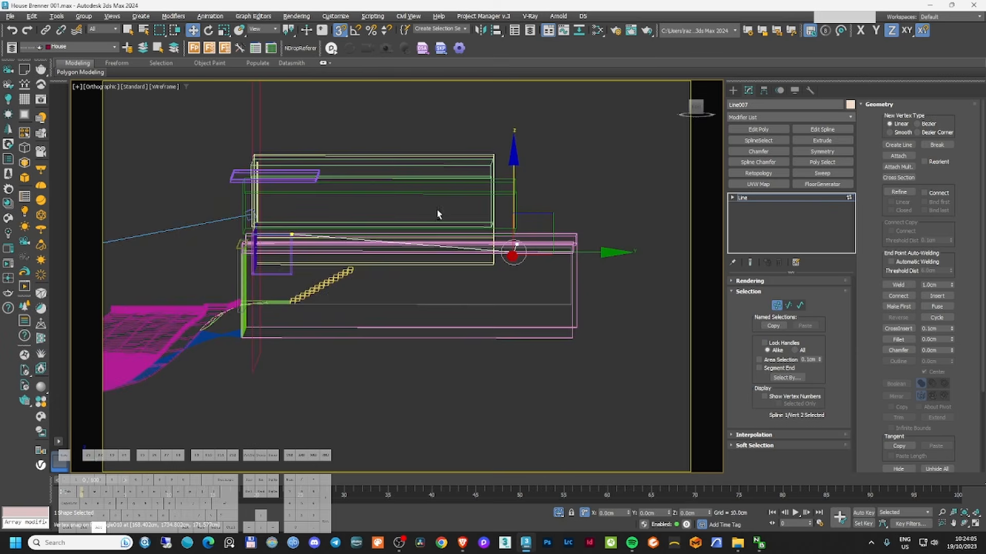
# - Level the line's vertices with the corner frame's lower edge
pyautogui.hotkey('alt', 'q')
pyautogui.press('f')
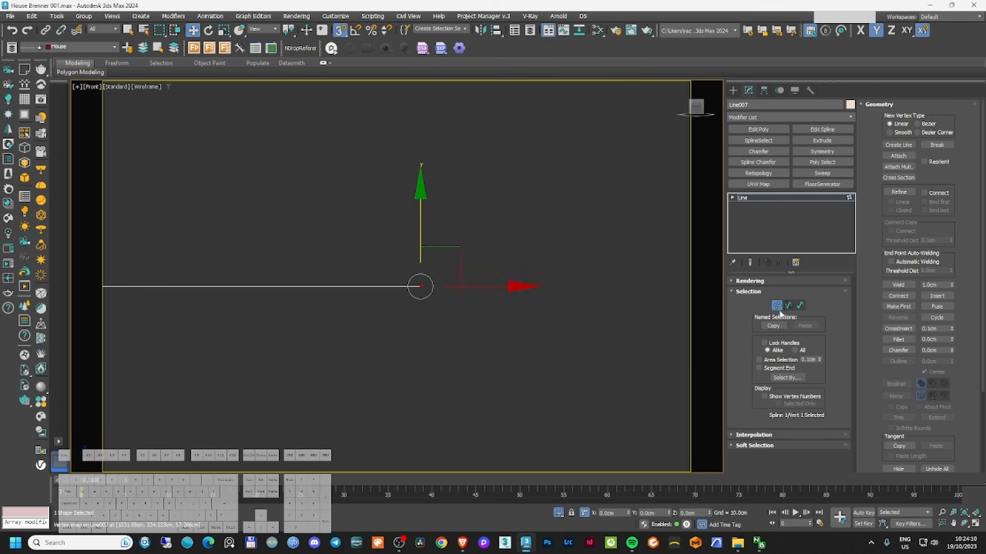
pyautogui.click(764, 90)
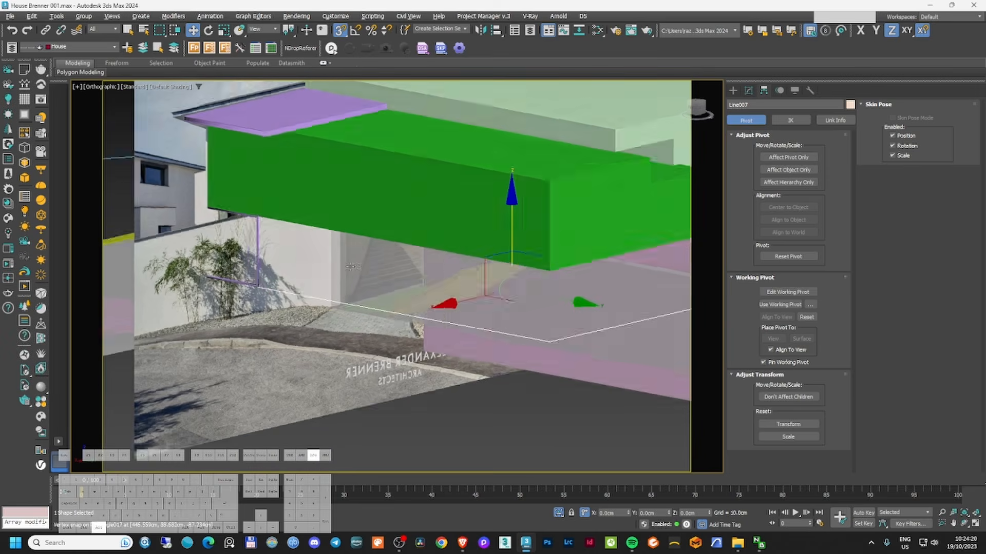
# - Add an Extrude modifier to the line with an amount of 256 cm
pyautogui.click(748, 90)
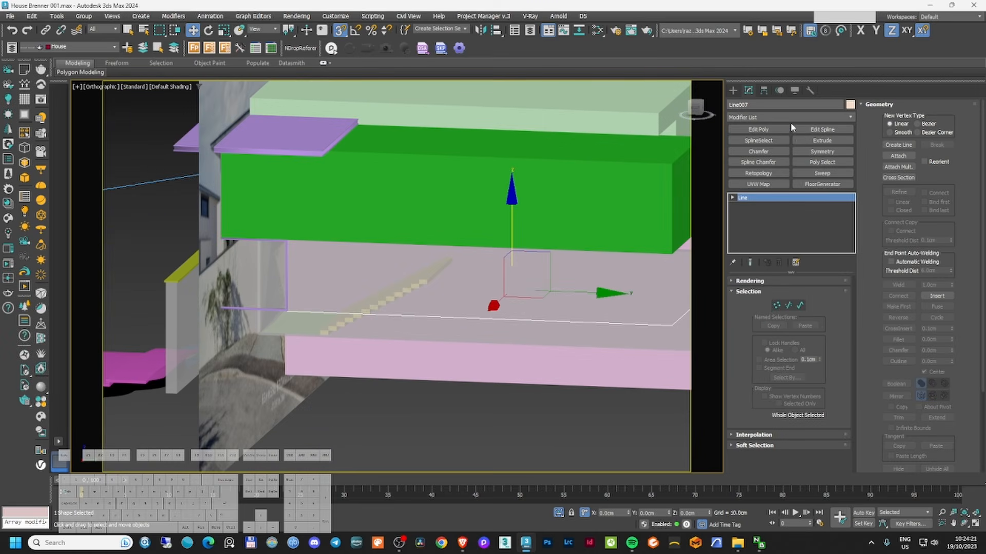
pyautogui.click(813, 140)
pyautogui.moveTo(817, 296); pyautogui.dragTo(816, 242)
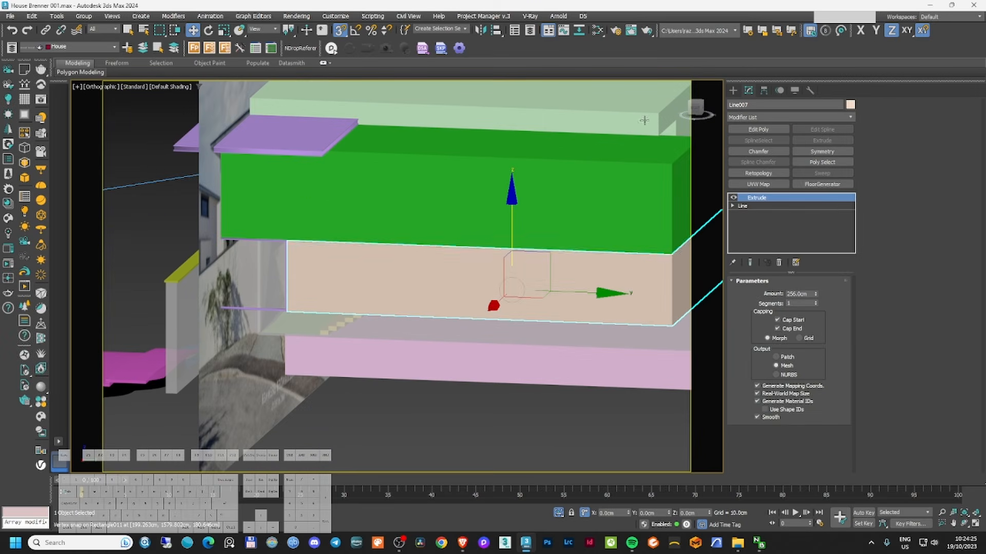
# - Isolate the wall with the green volume in the Front view and set the wall's extrusion to 258.5 cm to meet the volume's underside
pyautogui.keyDown('ctrl'); pyautogui.click(500, 219); pyautogui.keyUp('ctrl')
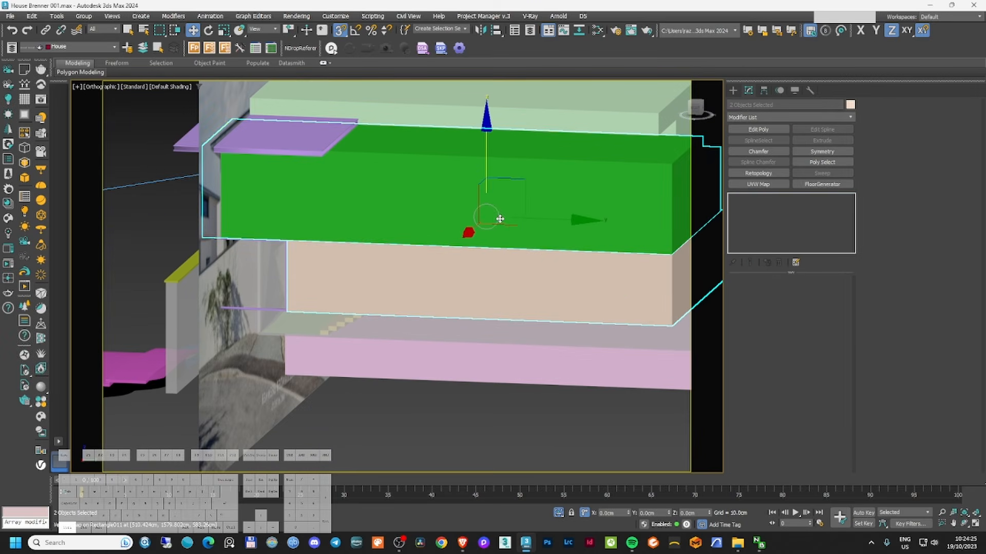
pyautogui.hotkey('alt', 'q')
pyautogui.press('f')
pyautogui.press('z')
pyautogui.press('F3')
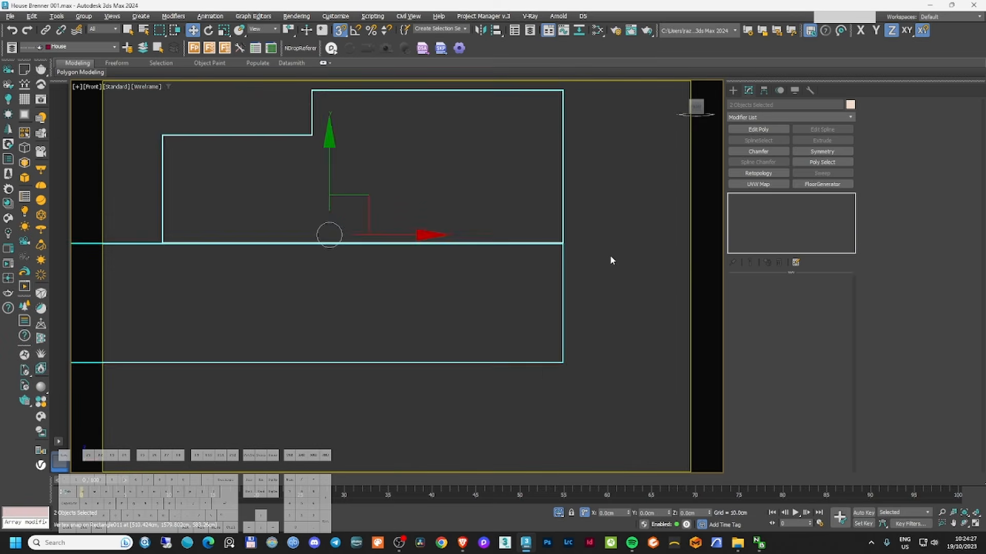
pyautogui.scroll(5, 610, 254)
pyautogui.click(505, 241)
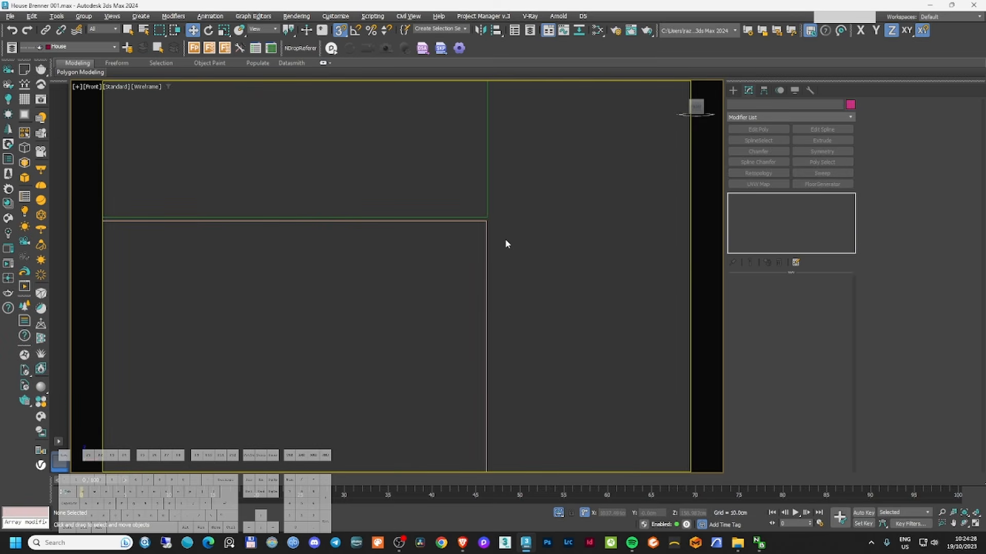
pyautogui.scroll(2, 505, 241)
pyautogui.click(478, 231)
pyautogui.click(816, 293)
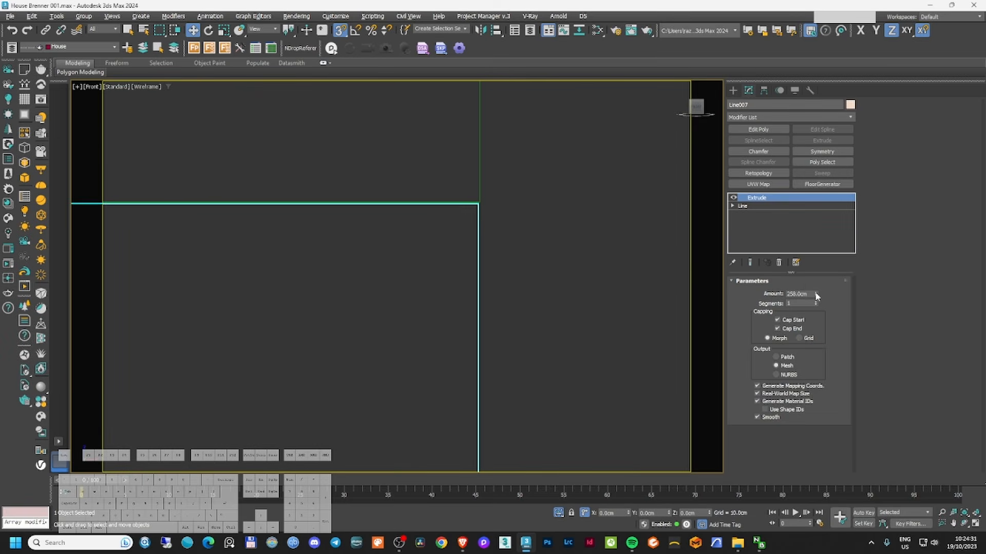
pyautogui.scroll(-12, 585, 298)
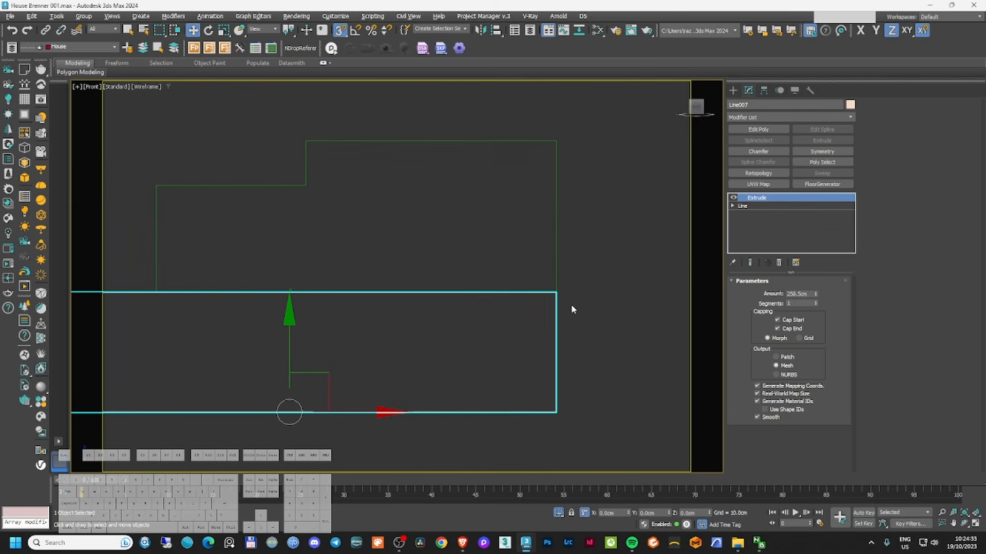
# - Add a Shell modifier to the extruded wall, thickening it inward with an outer amount of 0 cm, and leave isolation
pyautogui.keyDown('alt'); pyautogui.moveTo(529, 317); pyautogui.dragTo(524, 326, button='middle'); pyautogui.keyUp('alt')
pyautogui.click(772, 118)
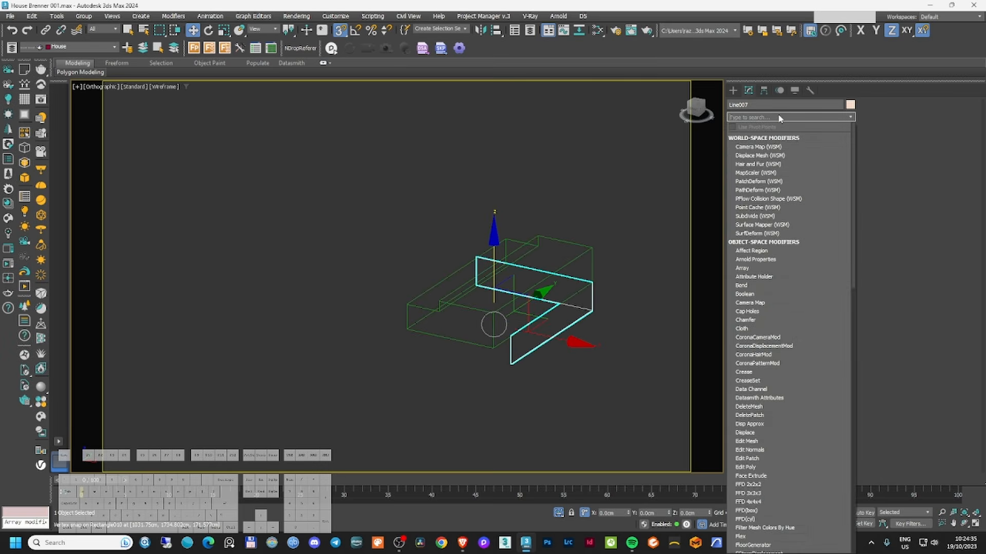
pyautogui.write('sh')
pyautogui.press('Return')
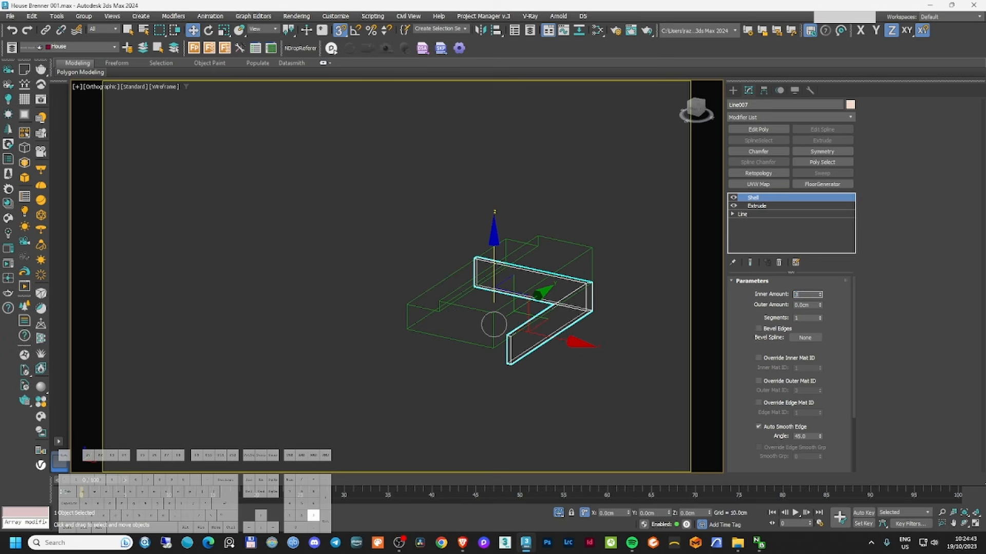
pyautogui.click(563, 364)
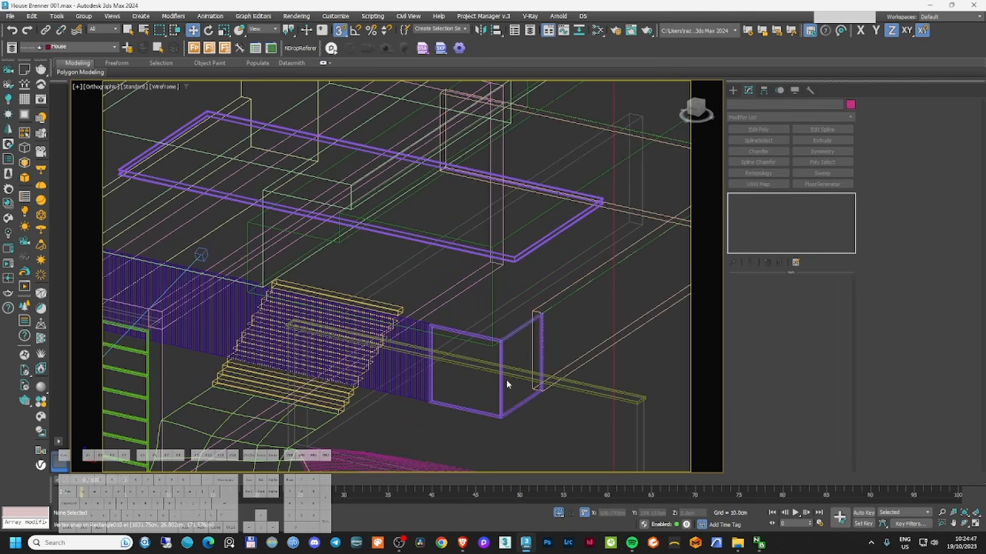
# - Isolate the corner frame, the board cladding, the new wall and the adjoining pale volume in the Top view
pyautogui.click(505, 389)
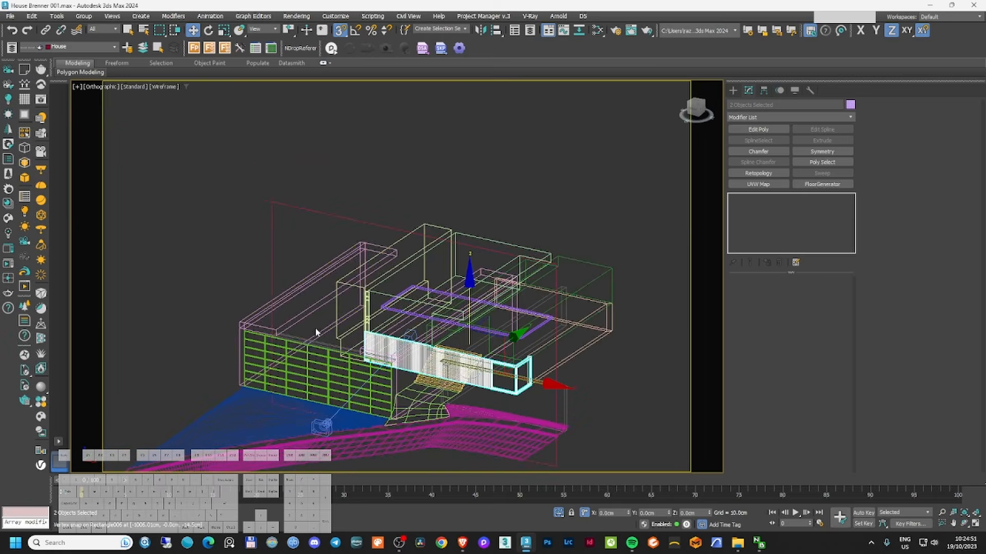
pyautogui.press('F3')
pyautogui.keyDown('ctrl'); pyautogui.click(547, 357); pyautogui.keyUp('ctrl')
pyautogui.hotkey('alt', 'q')
pyautogui.press('t')
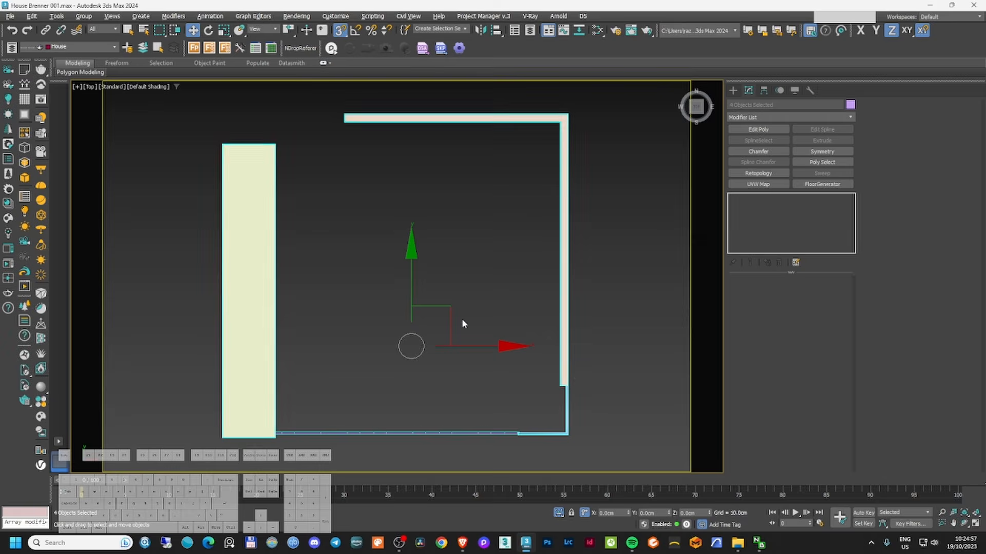
# - Draw a rectangle in the Top view spanning the area enclosed by the wall, the cladding and the pale volume
pyautogui.scroll(-2, 459, 322)
pyautogui.click(733, 91)
pyautogui.click(817, 167)
pyautogui.moveTo(526, 180); pyautogui.dragTo(326, 398)
# - Move the rectangle down to the base of the cladding and frame, and add Edit Spline and Extrude modifiers to it
pyautogui.keyDown('alt'); pyautogui.moveTo(441, 370); pyautogui.dragTo(410, 293, button='middle'); pyautogui.keyUp('alt')
pyautogui.scroll(4, 411, 293)
pyautogui.press('w')
pyautogui.moveTo(447, 278)
pyautogui.mouseDown()
pyautogui.moveTo(477, 270)
pyautogui.moveTo(478, 348)
pyautogui.mouseUp()
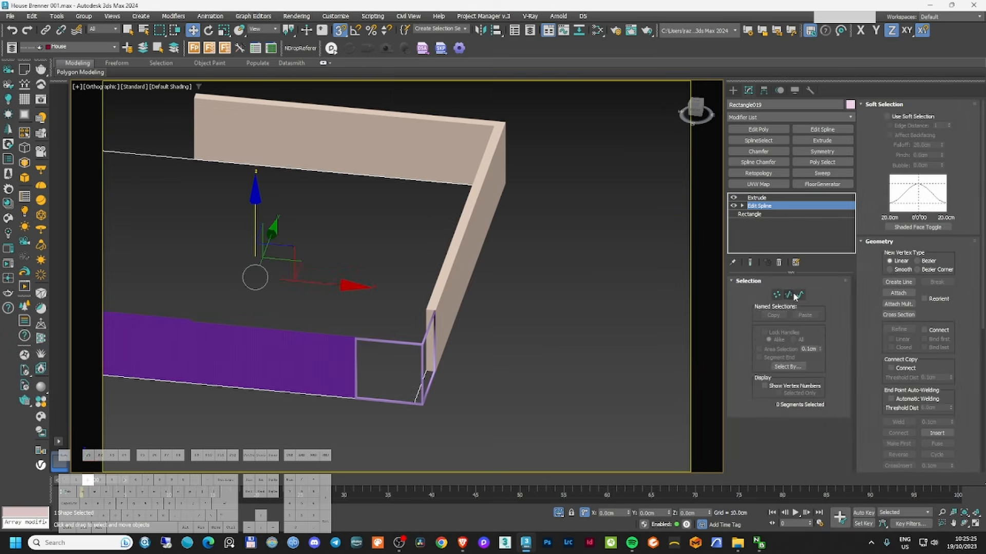
# - Edit the rectangle's side segment along the wall in Edit Spline, lining it up with the wall, and leave segment editing
pyautogui.click(789, 294)
pyautogui.click(462, 236)
pyautogui.keyDown('alt'); pyautogui.moveTo(462, 236); pyautogui.dragTo(514, 155, button='middle'); pyautogui.keyUp('alt')
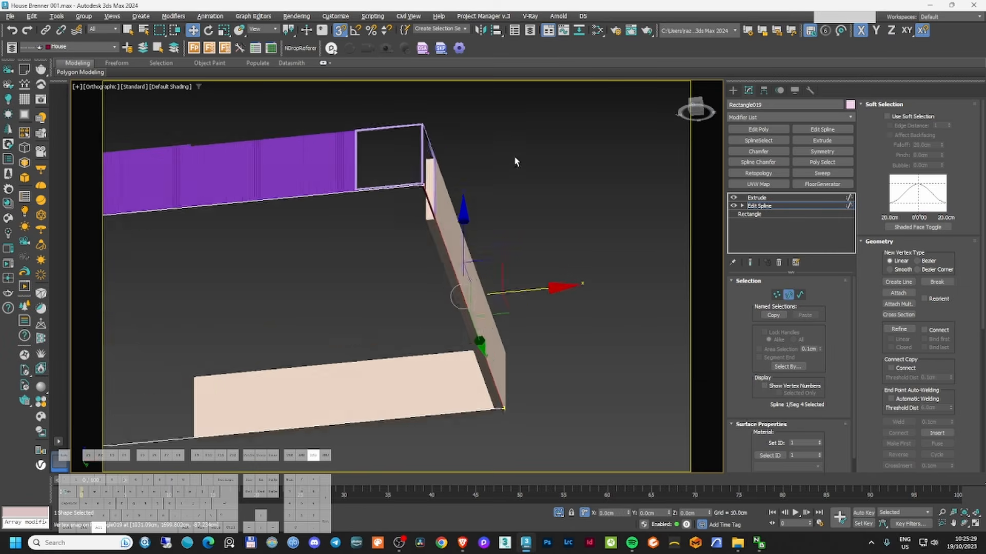
pyautogui.scroll(5, 389, 271)
pyautogui.scroll(-4, 389, 272)
pyautogui.keyDown('alt'); pyautogui.moveTo(389, 272); pyautogui.dragTo(407, 290, button='middle'); pyautogui.keyUp('alt')
pyautogui.moveTo(542, 386); pyautogui.dragTo(448, 270, button='middle')
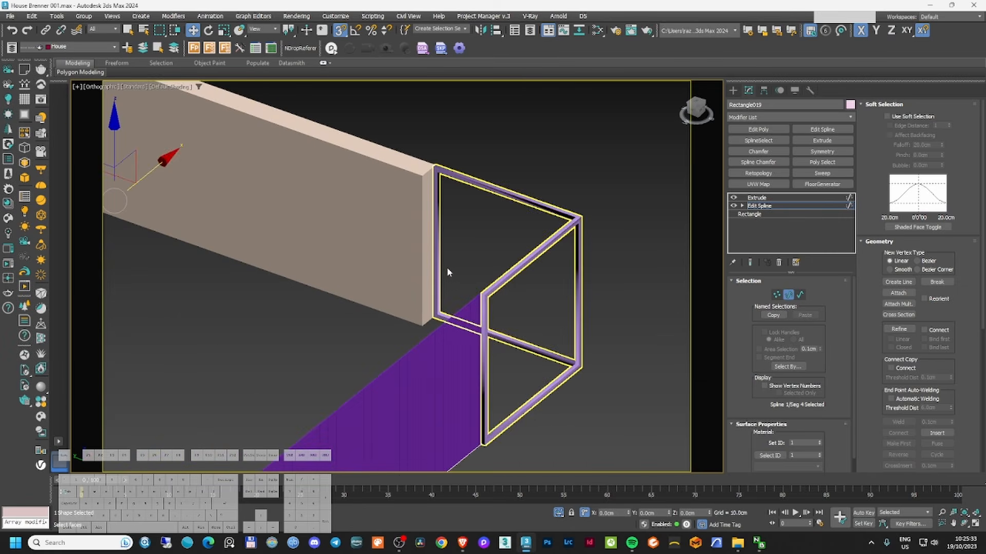
pyautogui.scroll(6, 482, 295)
pyautogui.press('Delete')
pyautogui.click(788, 294)
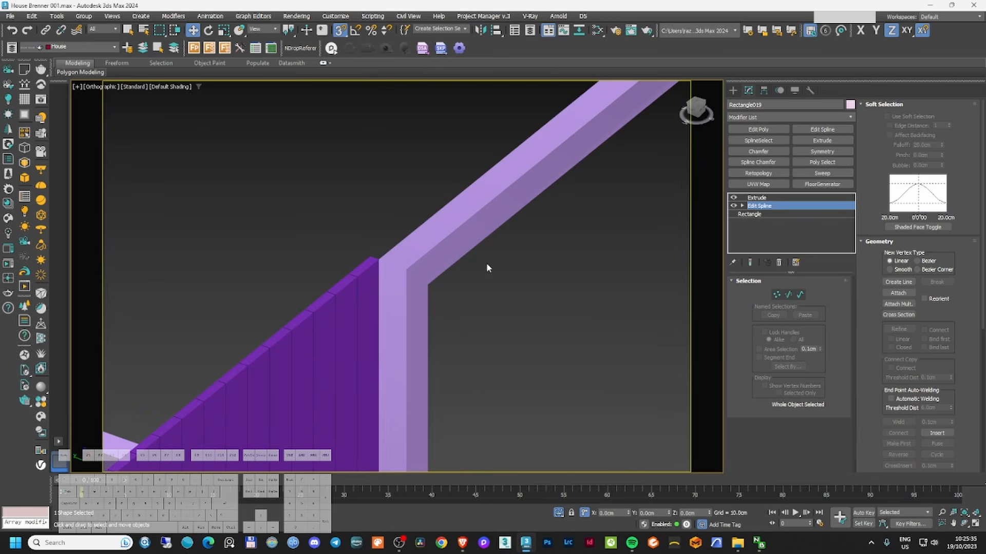
# - In the Top view, move the end vertex of the adjoining wall's line along Y to meet the corner frame, keeping its Shell modifier active
pyautogui.click(418, 265)
pyautogui.moveTo(406, 269); pyautogui.dragTo(442, 243)
pyautogui.scroll(-8, 413, 258)
pyautogui.scroll(2, 411, 260)
pyautogui.press('F3')
pyautogui.scroll(5, 426, 249)
pyautogui.rightClick(445, 243)
pyautogui.scroll(4, 435, 236)
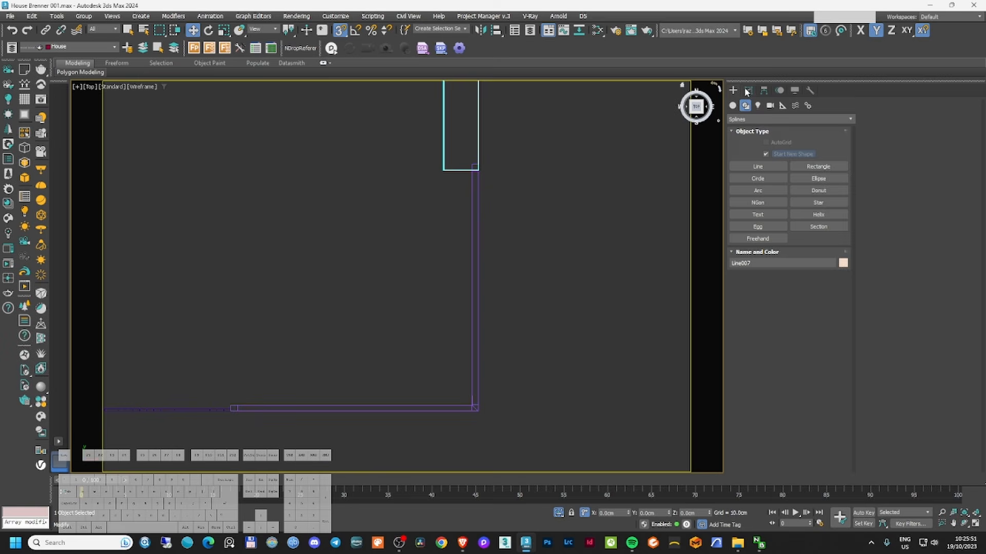
pyautogui.click(748, 90)
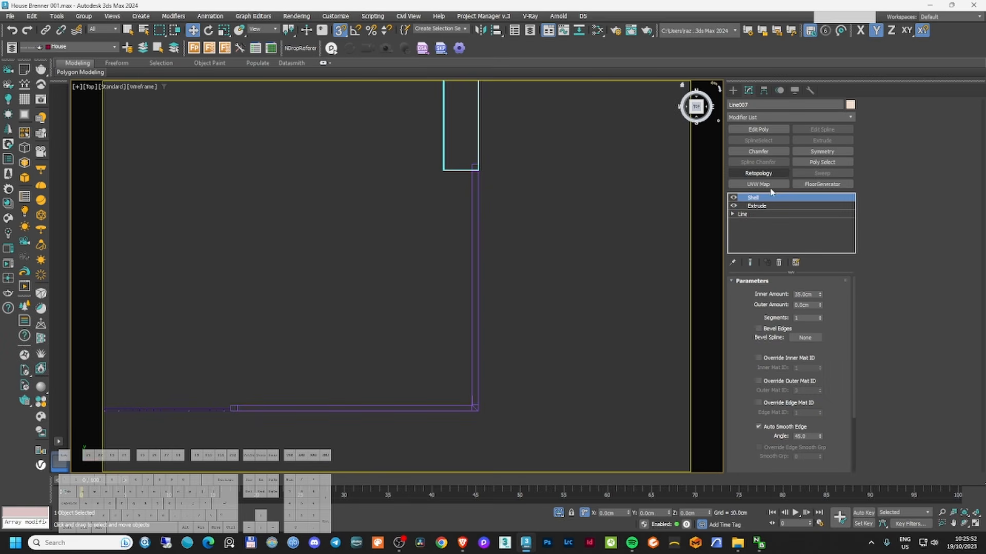
pyautogui.click(732, 214)
pyautogui.click(750, 222)
pyautogui.moveTo(559, 225); pyautogui.dragTo(535, 281, button='middle')
pyautogui.moveTo(456, 170); pyautogui.dragTo(454, 222)
pyautogui.click(754, 198)
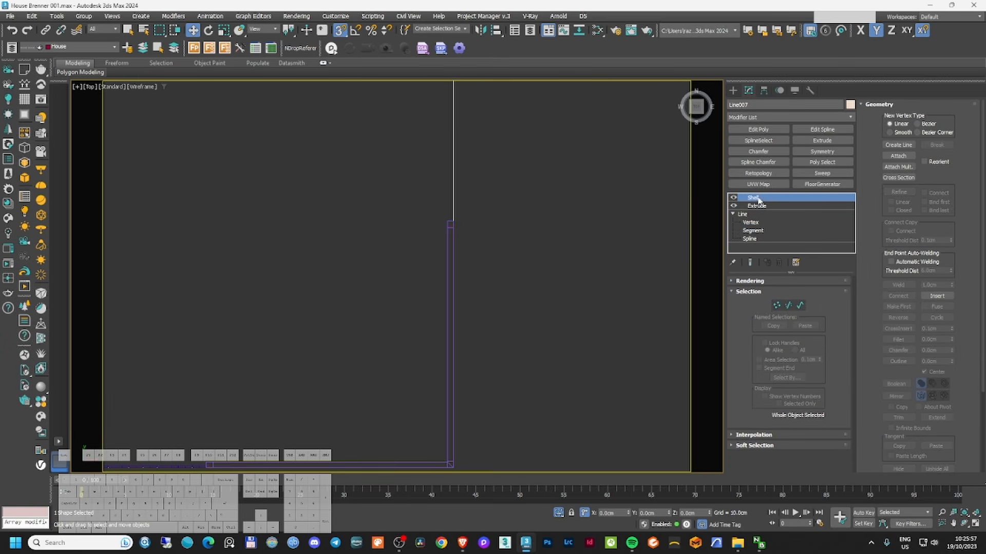
pyautogui.rightClick(578, 245)
pyautogui.click(605, 203)
# - Return to the shaded camera view, clear the selection, and name the new layer "Photo refernce" in the Layer Explorer
pyautogui.scroll(-7, 556, 239)
pyautogui.press('F3')
pyautogui.moveTo(525, 281)
pyautogui.keyDown('alt'); pyautogui.mouseDown(button='middle')
pyautogui.moveTo(476, 239)
pyautogui.moveTo(493, 240)
pyautogui.moveTo(436, 198)
pyautogui.moveTo(427, 214)
pyautogui.moveTo(583, 218)
pyautogui.moveTo(573, 217)
pyautogui.mouseUp(button='middle'); pyautogui.keyUp('alt')
pyautogui.press('c')
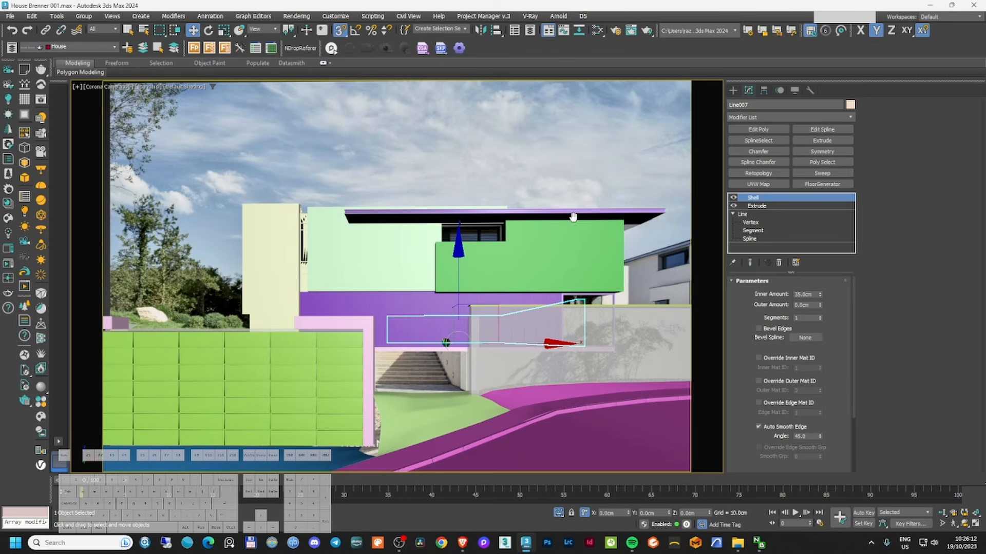
pyautogui.click(542, 164)
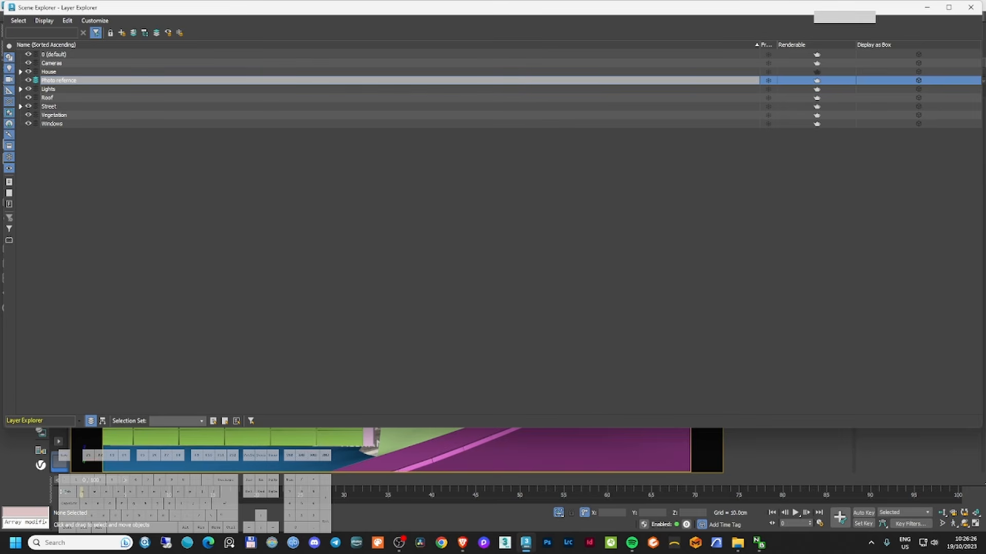
pyautogui.press('Return')
pyautogui.moveTo(199, 8); pyautogui.dragTo(505, 150)
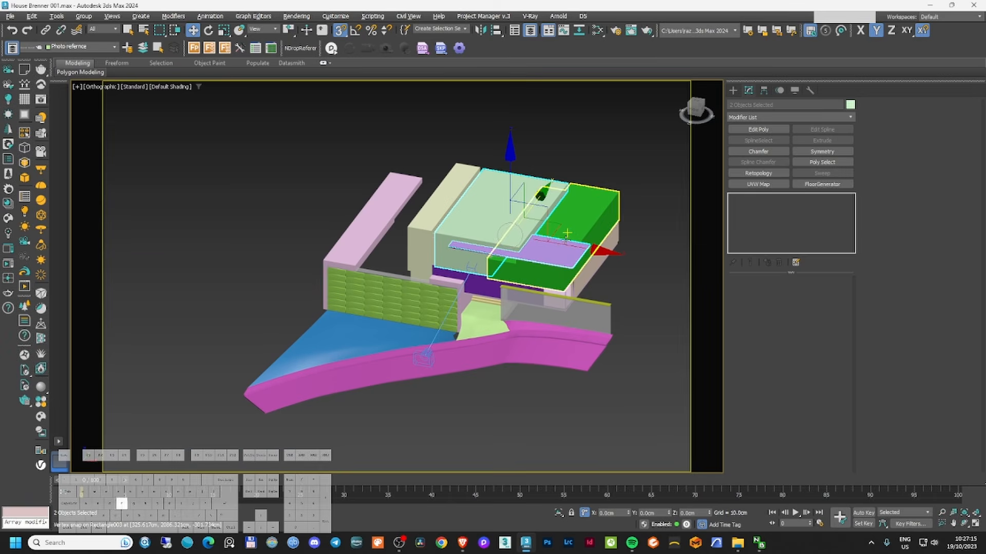
# - Select the upper house volumes, canopy, cladding and corner frame together from the Front view, dropping one object from the selection
pyautogui.press('f')
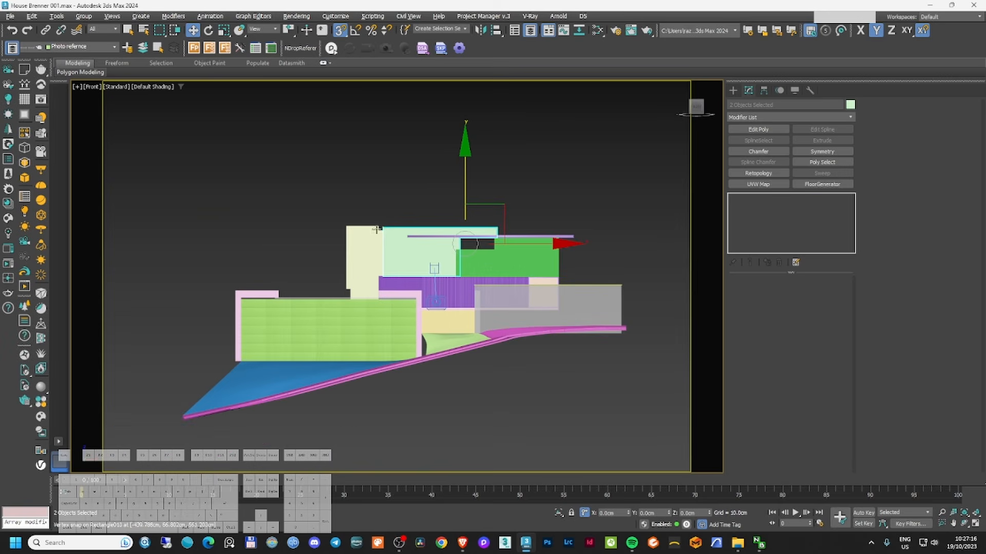
pyautogui.moveTo(582, 284); pyautogui.dragTo(583, 284)
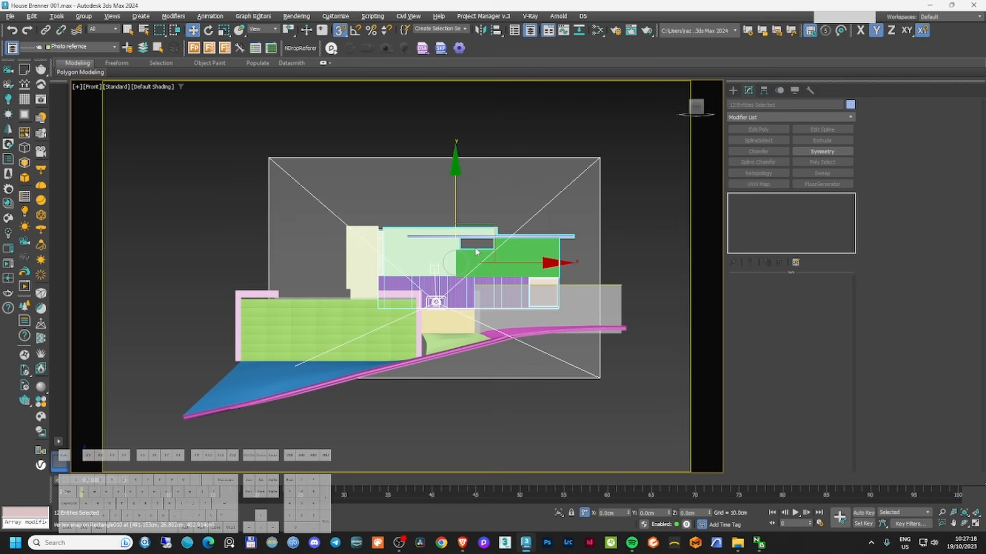
pyautogui.keyDown('alt'); pyautogui.moveTo(459, 264); pyautogui.dragTo(654, 328, button='middle'); pyautogui.keyUp('alt')
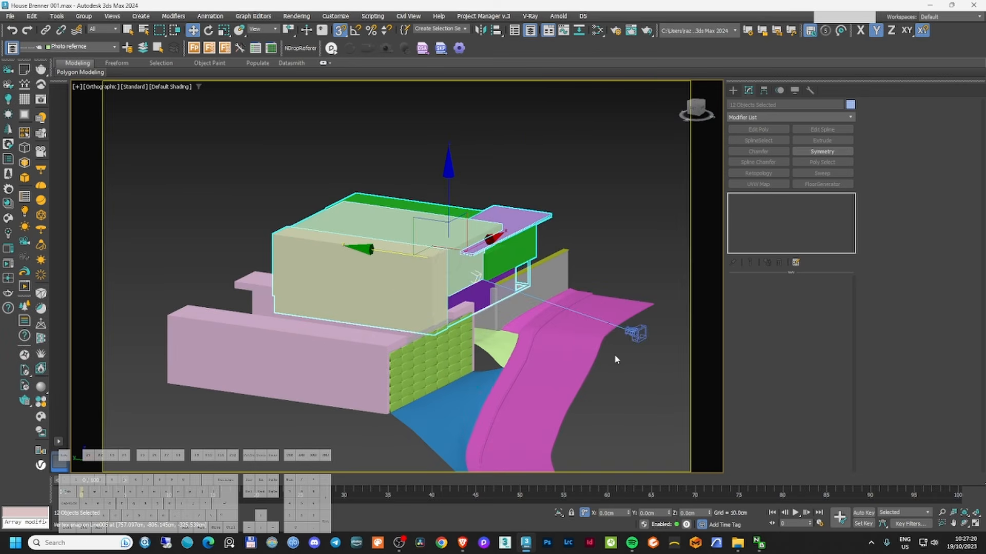
pyautogui.press('F3')
pyautogui.scroll(4, 477, 278)
pyautogui.keyDown('alt'); pyautogui.click(484, 281); pyautogui.keyUp('alt')
pyautogui.scroll(-3, 548, 279)
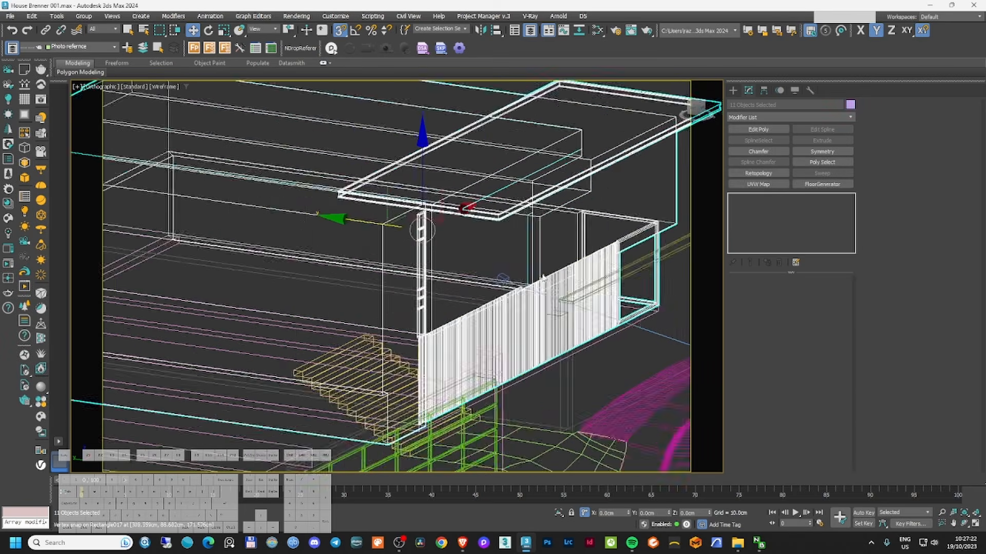
# - Move the selected house parts back along the Y axis, away from the street
pyautogui.moveTo(526, 288); pyautogui.dragTo(504, 252, button='middle')
pyautogui.scroll(-3, 492, 253)
pyautogui.scroll(-1, 496, 252)
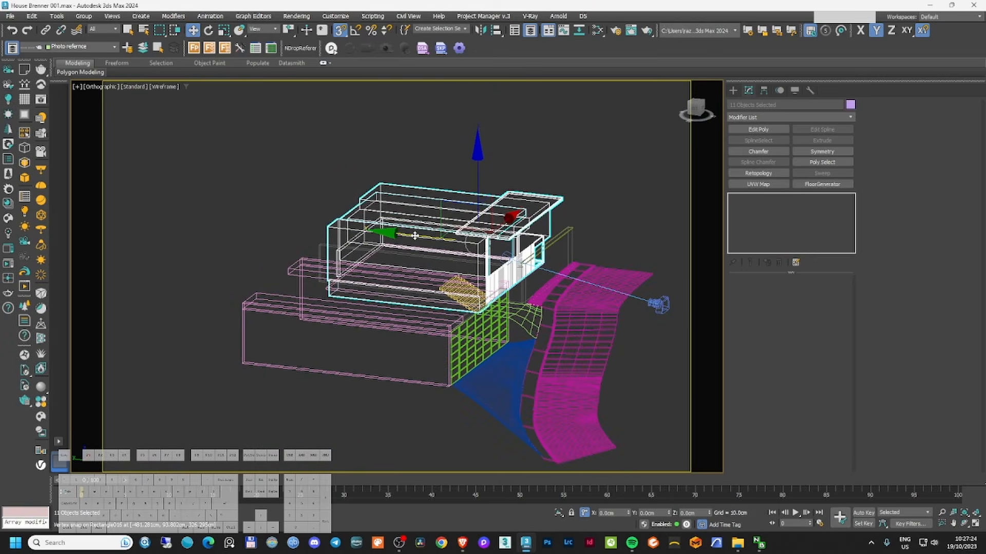
pyautogui.moveTo(414, 234); pyautogui.dragTo(378, 226)
pyautogui.press('F3')
pyautogui.press('F3')
pyautogui.press('F3')
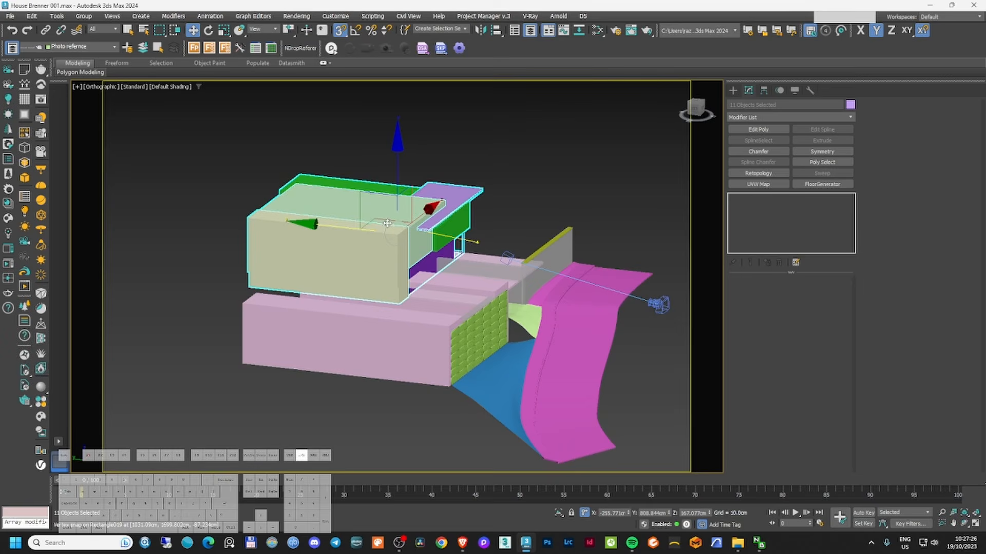
pyautogui.press('p')
pyautogui.press('t')
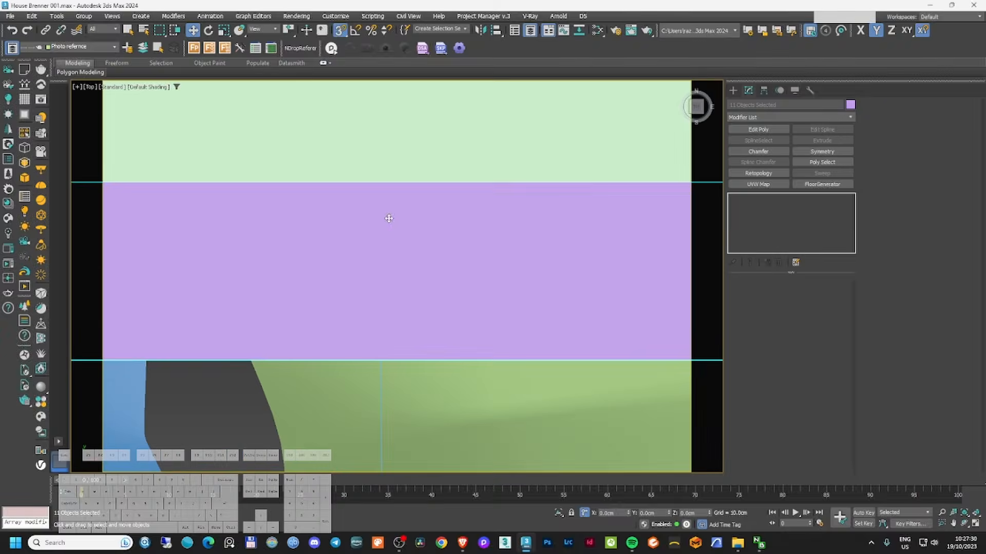
# - Push the selected house parts farther back along the Y axis and check their position in the shaded camera view
pyautogui.press('z')
pyautogui.keyDown('alt'); pyautogui.moveTo(390, 282); pyautogui.dragTo(425, 267, button='middle'); pyautogui.keyUp('alt')
pyautogui.press('F3')
pyautogui.scroll(4, 406, 288)
pyautogui.moveTo(418, 283); pyautogui.dragTo(238, 275)
pyautogui.press('c')
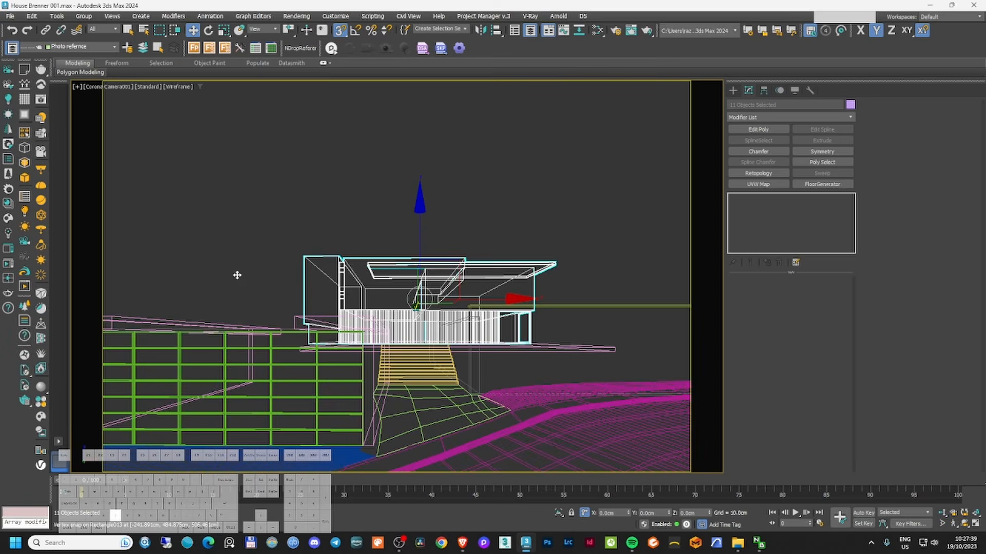
pyautogui.press('F3')
pyautogui.click(248, 252)
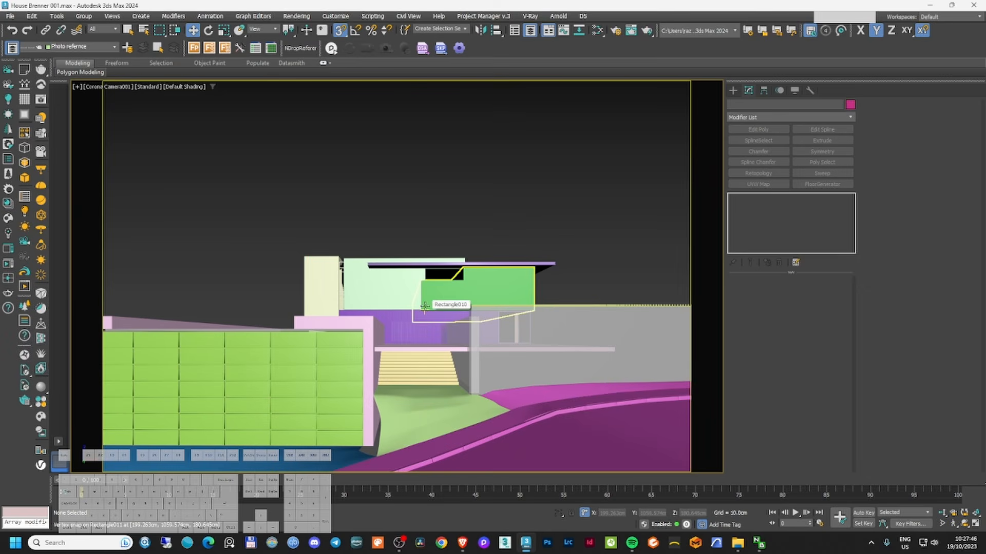
# - Restore the selection, isolate it together with the slab, and move the slab so its front corner snaps beneath the corner frame
pyautogui.click(107, 88)
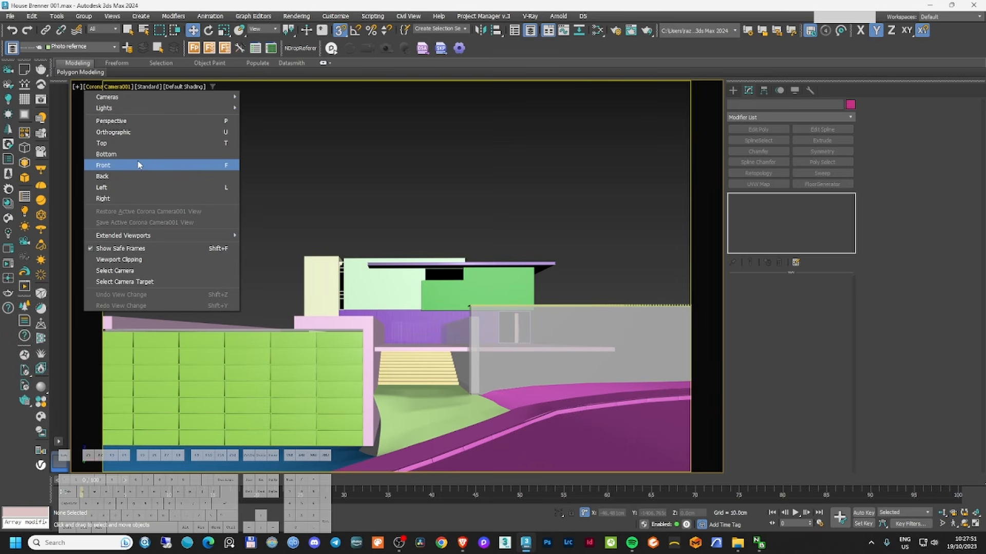
pyautogui.press('Escape')
pyautogui.hotkey('ctrl', 'z')
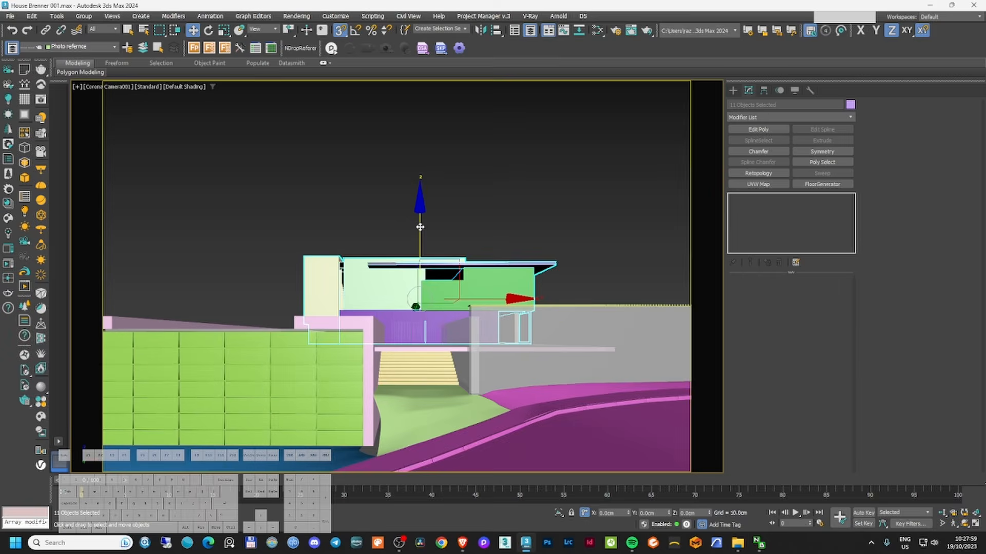
pyautogui.hotkey('shift', 'z')
pyautogui.press('F3')
pyautogui.scroll(5, 410, 287)
pyautogui.keyDown('ctrl'); pyautogui.click(359, 369); pyautogui.keyUp('ctrl')
pyautogui.hotkey('alt', 'q')
pyautogui.click(399, 379)
pyautogui.press('F3')
pyautogui.scroll(5, 403, 381)
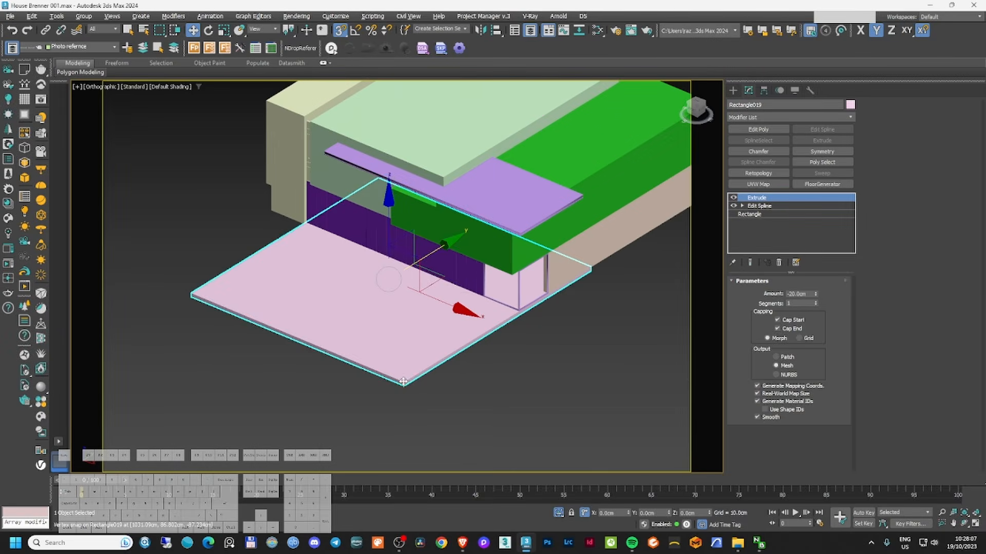
pyautogui.moveTo(405, 382); pyautogui.dragTo(509, 317)
# - Select all isolated parts and inspect the gap between the pale green and beige volumes, the rear side and the slab underside
pyautogui.hotkey('ctrl', 'a')
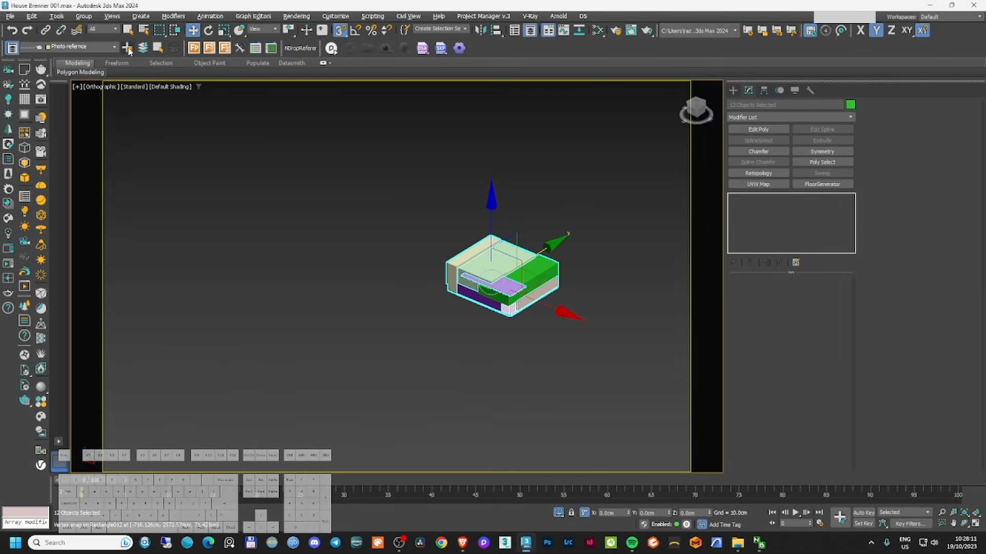
pyautogui.scroll(10, 482, 263)
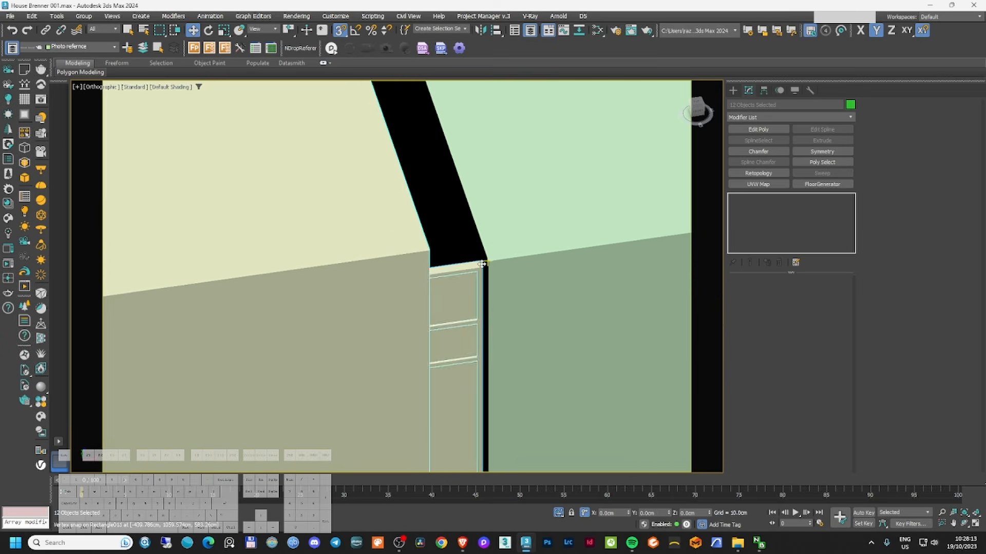
pyautogui.scroll(-10, 478, 268)
pyautogui.keyDown('alt'); pyautogui.moveTo(470, 281); pyautogui.dragTo(567, 239, button='middle'); pyautogui.keyUp('alt')
pyautogui.scroll(5, 533, 280)
pyautogui.keyDown('alt'); pyautogui.moveTo(532, 280); pyautogui.dragTo(479, 315, button='middle'); pyautogui.keyUp('alt')
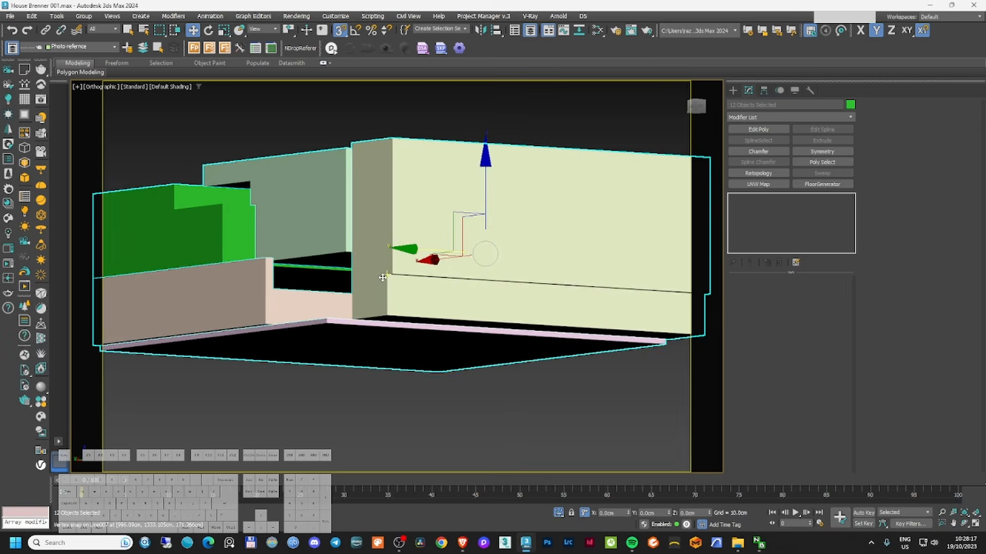
pyautogui.scroll(-5, 383, 277)
pyautogui.keyDown('alt'); pyautogui.moveTo(382, 277); pyautogui.dragTo(369, 298, button='middle'); pyautogui.keyUp('alt')
pyautogui.press('F3')
pyautogui.scroll(7, 378, 314)
# - Add an Edit Poly modifier to the pale green upper volume and move its rear vertices in line with the wall below
pyautogui.click(379, 315)
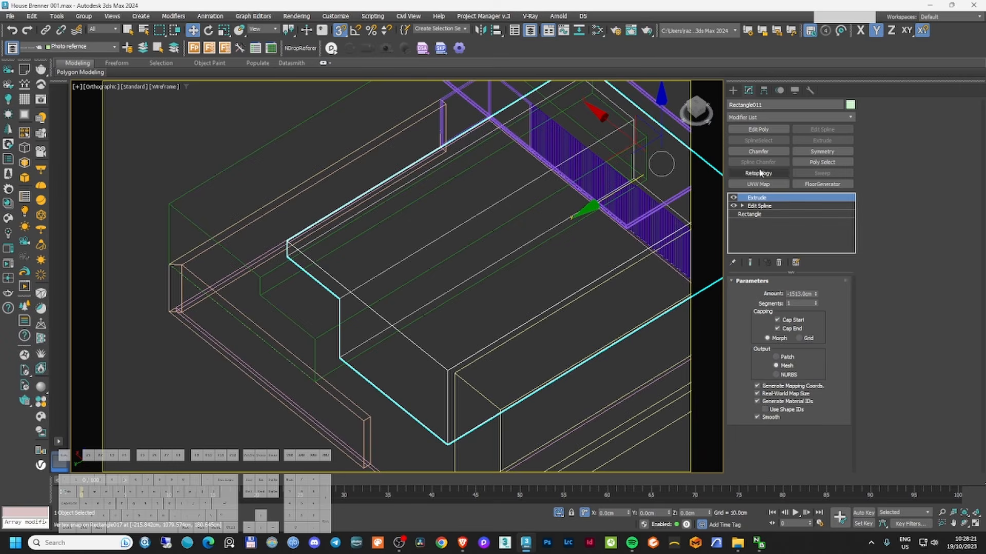
pyautogui.click(763, 130)
pyautogui.click(763, 359)
pyautogui.scroll(-5, 362, 303)
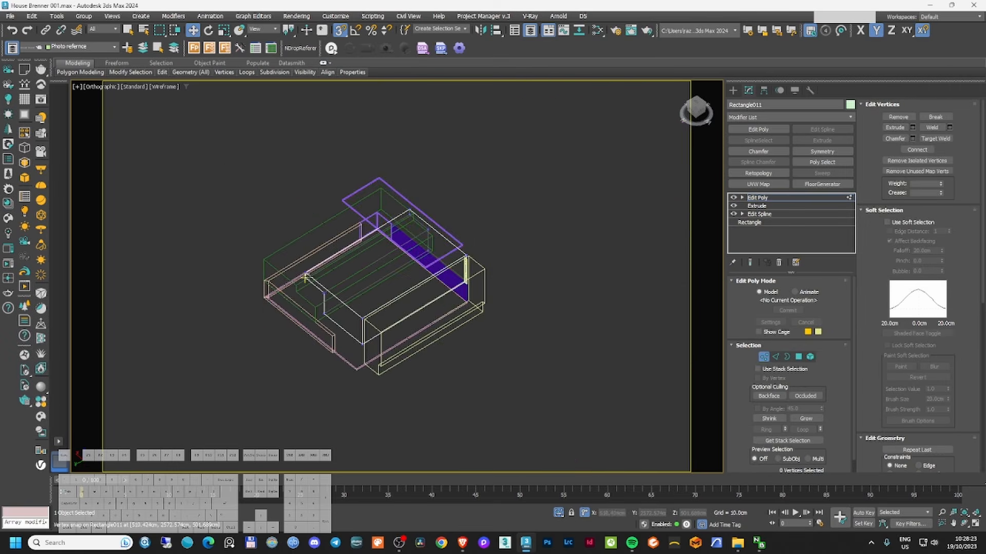
pyautogui.keyDown('alt'); pyautogui.moveTo(367, 308); pyautogui.dragTo(328, 320, button='middle'); pyautogui.keyUp('alt')
pyautogui.moveTo(358, 397); pyautogui.dragTo(360, 398)
pyautogui.scroll(2, 303, 296)
pyautogui.keyDown('alt'); pyautogui.moveTo(290, 294); pyautogui.dragTo(317, 286, button='middle'); pyautogui.keyUp('alt')
pyautogui.scroll(5, 318, 286)
pyautogui.press('F3')
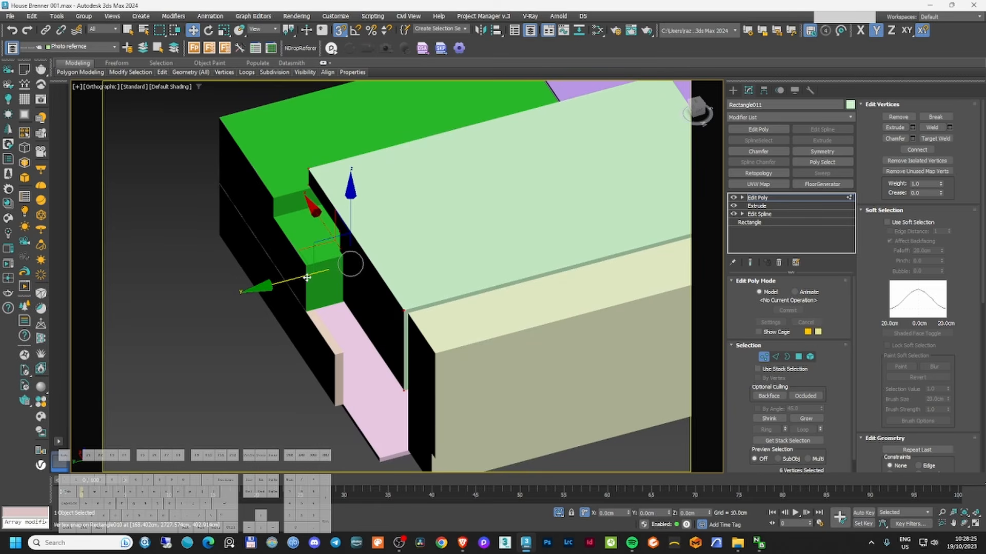
pyautogui.moveTo(302, 278)
pyautogui.mouseDown()
pyautogui.moveTo(336, 303)
pyautogui.moveTo(333, 355)
pyautogui.mouseUp()
# - Draw a rectangle about 1486 by 41.5 cm in the Top view, filling the gap between the pale green and beige volumes
pyautogui.keyDown('alt'); pyautogui.moveTo(411, 334); pyautogui.dragTo(480, 308, button='middle'); pyautogui.keyUp('alt')
pyautogui.press('F3')
pyautogui.click(733, 90)
pyautogui.click(813, 168)
pyautogui.moveTo(583, 197); pyautogui.dragTo(572, 211, button='middle')
pyautogui.press('t')
pyautogui.press('z')
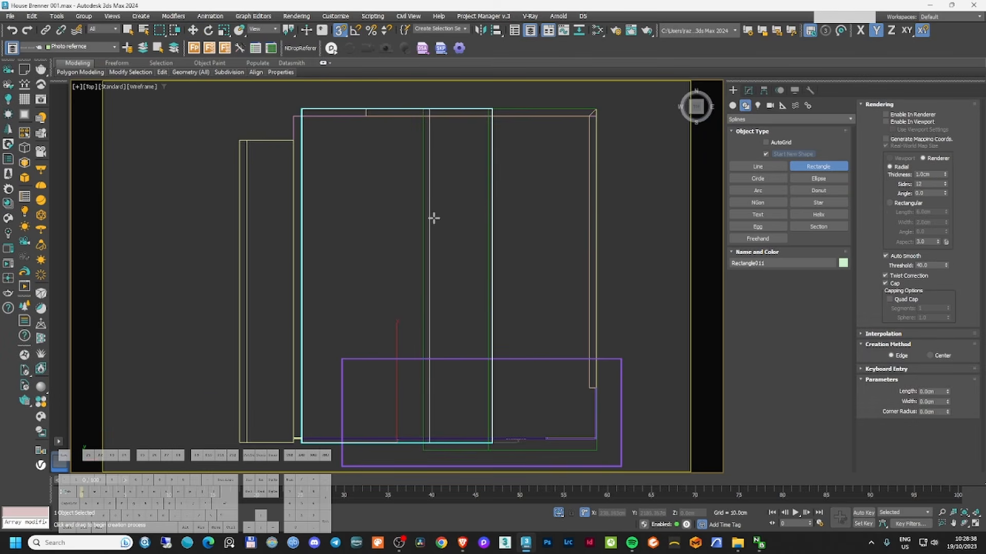
pyautogui.scroll(5, 301, 109)
pyautogui.moveTo(301, 109); pyautogui.dragTo(253, 110)
pyautogui.scroll(-8, 253, 110)
pyautogui.moveTo(266, 133)
pyautogui.keyDown('alt'); pyautogui.mouseDown(button='middle')
pyautogui.moveTo(297, 180)
pyautogui.moveTo(295, 202)
pyautogui.mouseUp(button='middle'); pyautogui.keyUp('alt')
pyautogui.press('F3')
pyautogui.scroll(5, 223, 253)
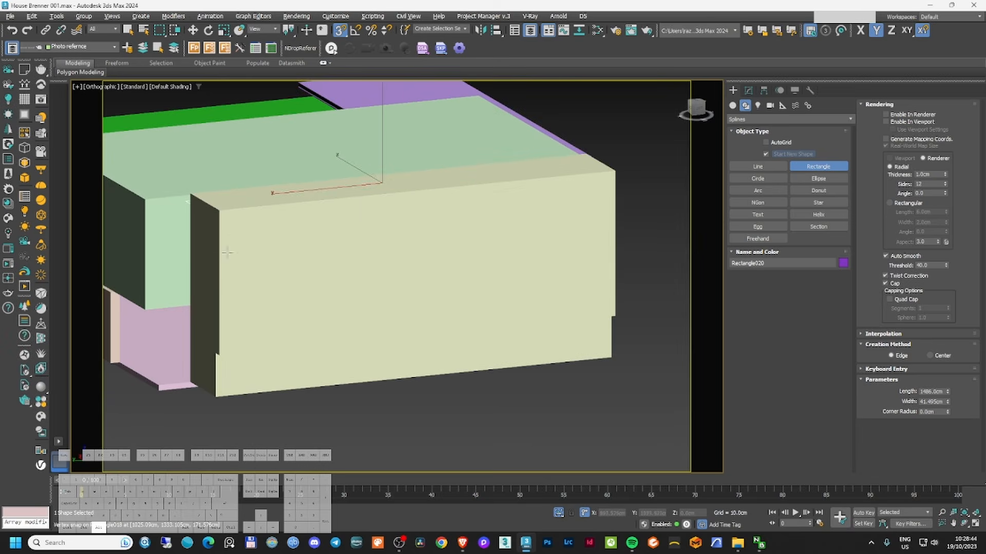
# - Add an Edit Poly modifier to the gap rectangle and extend its rear edge down to the slab
pyautogui.keyDown('alt'); pyautogui.moveTo(227, 251); pyautogui.dragTo(462, 218, button='middle'); pyautogui.keyUp('alt')
pyautogui.scroll(-1, 477, 219)
pyautogui.click(748, 91)
pyautogui.click(777, 130)
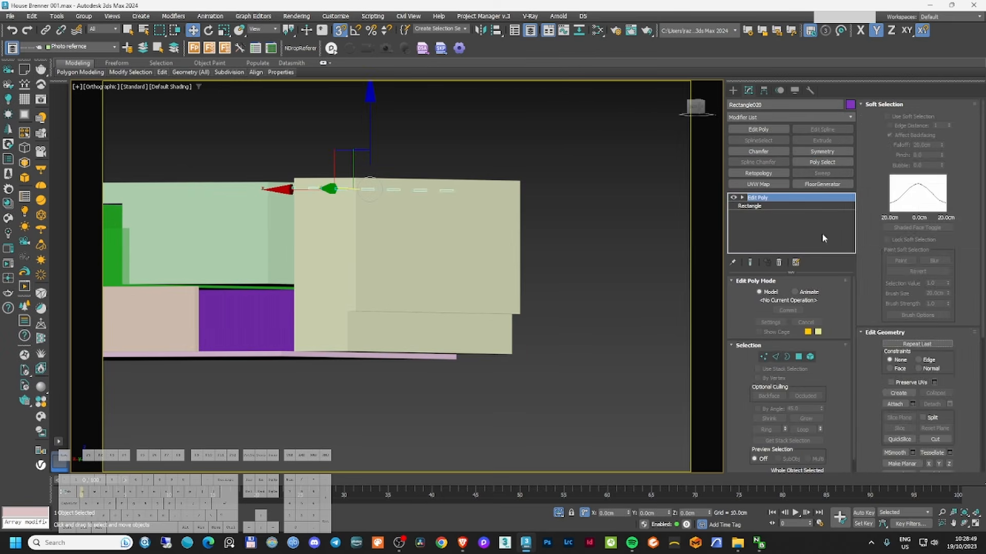
pyautogui.press('2')
pyautogui.press('F3')
pyautogui.scroll(5, 313, 185)
pyautogui.click(302, 205)
pyautogui.keyDown('alt'); pyautogui.moveTo(302, 204); pyautogui.dragTo(358, 165, button='middle'); pyautogui.keyUp('alt')
pyautogui.scroll(-3, 317, 413)
pyautogui.click(386, 197)
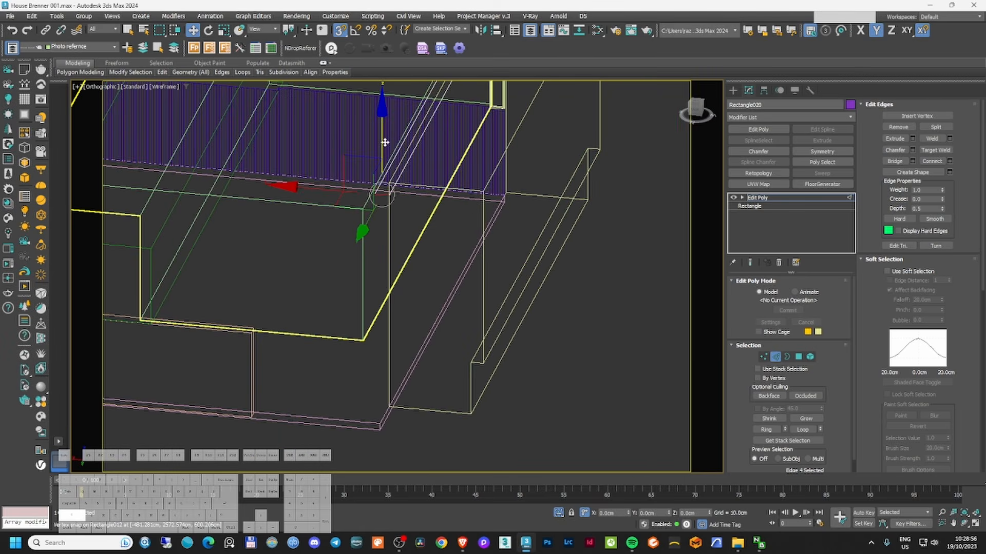
pyautogui.keyDown('ctrl'); pyautogui.click(390, 396); pyautogui.keyUp('ctrl')
# - Insert a horizontal edge loop in the gap's rear face, level with the underside of the pale green volume
pyautogui.keyDown('alt'); pyautogui.moveTo(407, 341); pyautogui.dragTo(399, 307, button='middle'); pyautogui.keyUp('alt')
pyautogui.scroll(3, 388, 277)
pyautogui.hotkey('alt', '1')
pyautogui.scroll(3, 381, 273)
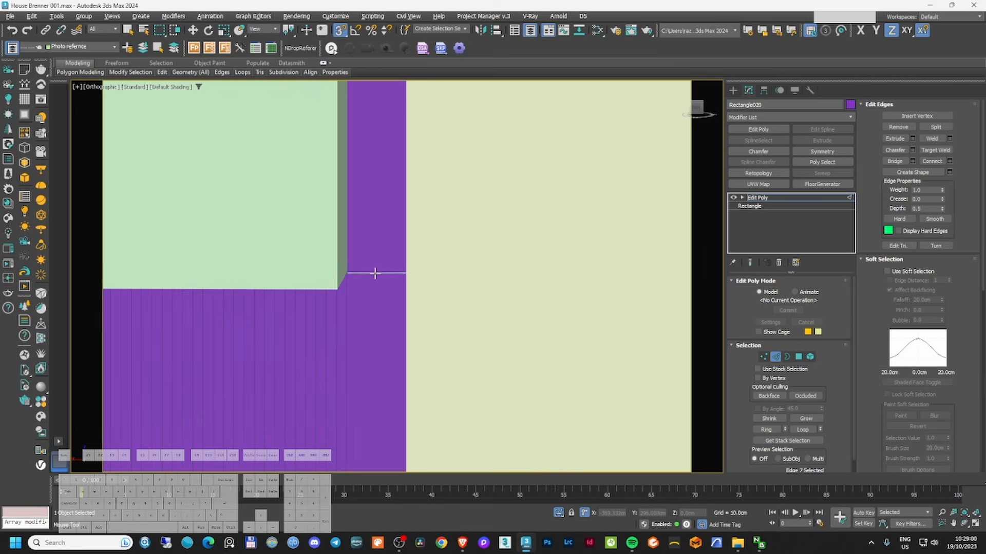
pyautogui.rightClick(391, 297)
pyautogui.scroll(-5, 392, 298)
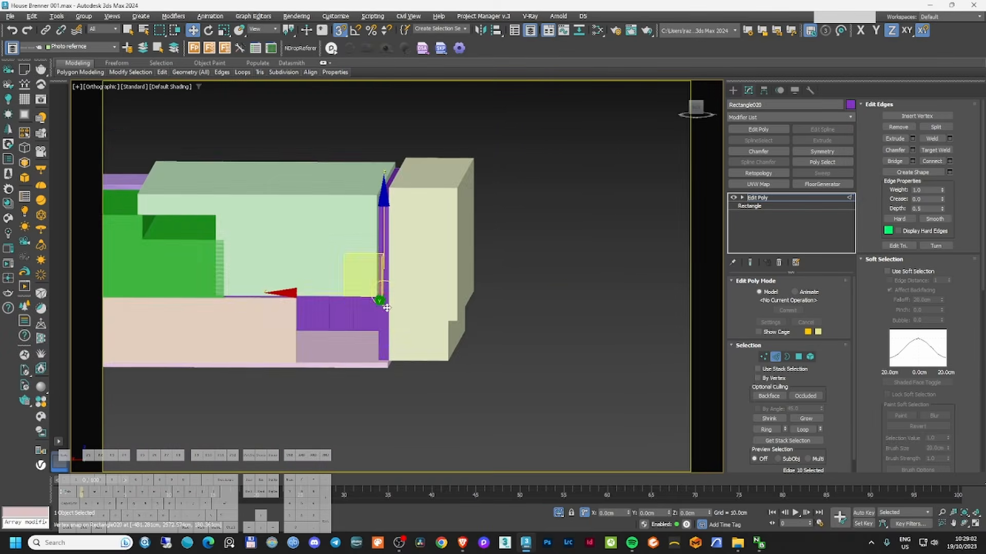
# - Extend the lower side edge of the gap's rear face along X beneath the pale green volume as a new wall face
pyautogui.keyDown('alt'); pyautogui.moveTo(392, 298); pyautogui.dragTo(382, 315, button='middle'); pyautogui.keyUp('alt')
pyautogui.scroll(3, 383, 315)
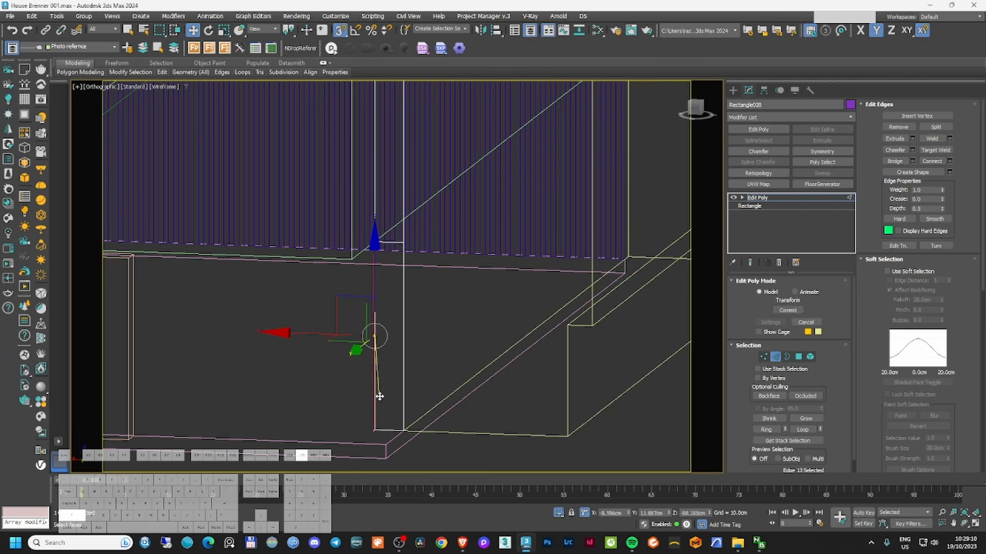
pyautogui.moveTo(380, 396); pyautogui.dragTo(324, 349)
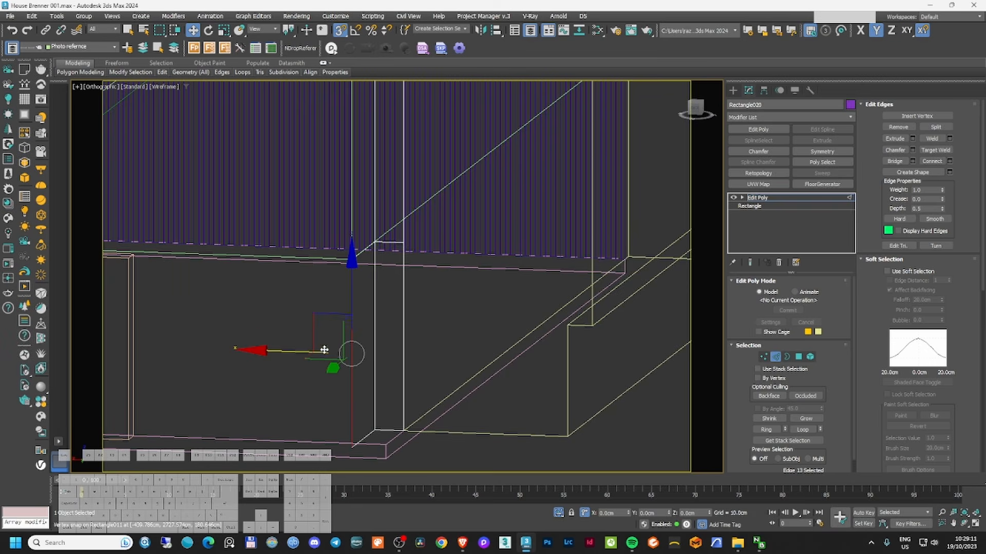
pyautogui.keyDown('shift'); pyautogui.moveTo(168, 356); pyautogui.dragTo(129, 355); pyautogui.keyUp('shift')
pyautogui.press('F3')
pyautogui.moveTo(330, 355)
pyautogui.mouseDown(button='middle')
pyautogui.moveTo(421, 359)
pyautogui.moveTo(262, 307)
pyautogui.moveTo(297, 337)
pyautogui.mouseUp(button='middle')
# - Group all 13 house parts together so they can be transformed as one
pyautogui.scroll(-5, 421, 358)
pyautogui.press('F3')
pyautogui.scroll(-4, 328, 331)
pyautogui.moveTo(246, 132); pyautogui.dragTo(626, 363)
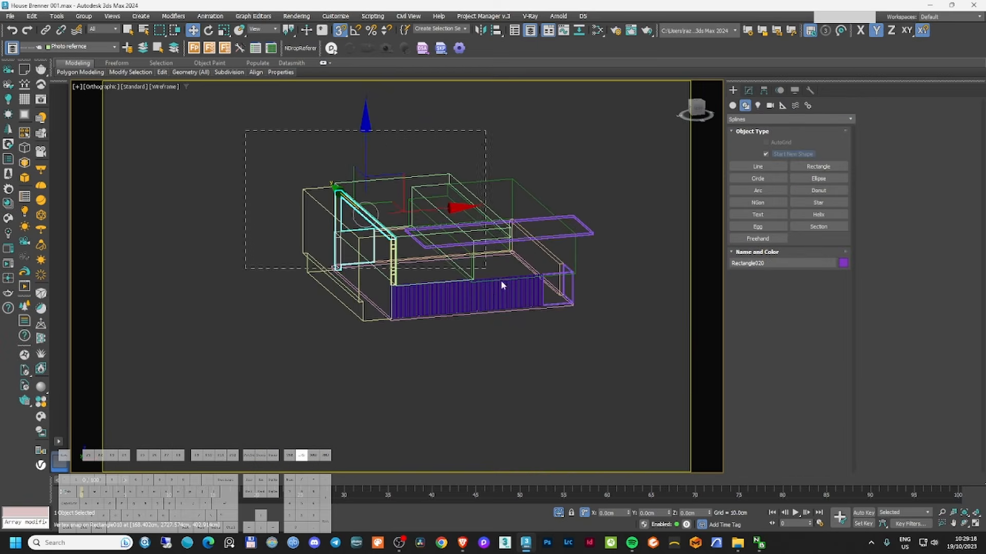
pyautogui.click(83, 16)
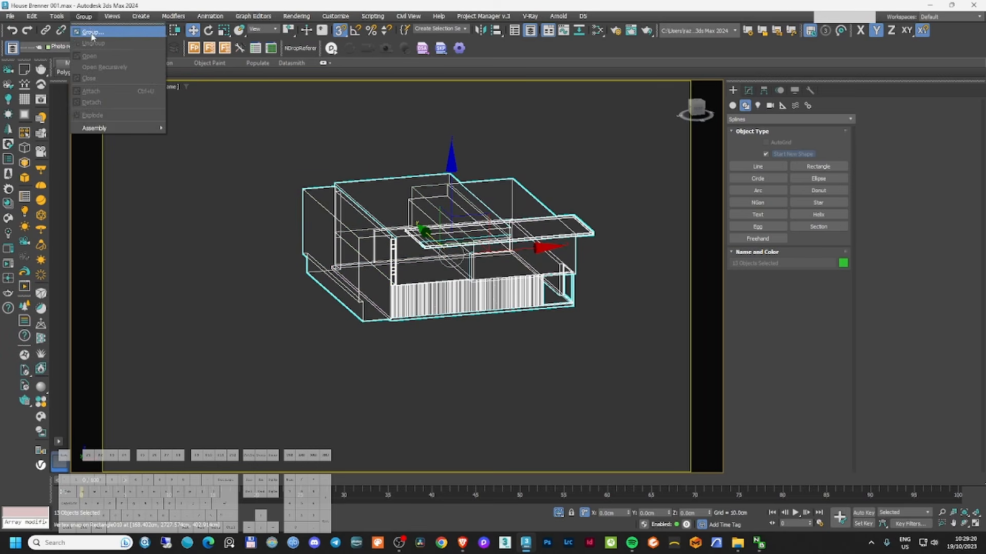
pyautogui.click(82, 30)
pyautogui.click(503, 284)
# - In the Front view, lower the house group's pivot to the base of the house
pyautogui.press('f')
pyautogui.press('Insert')
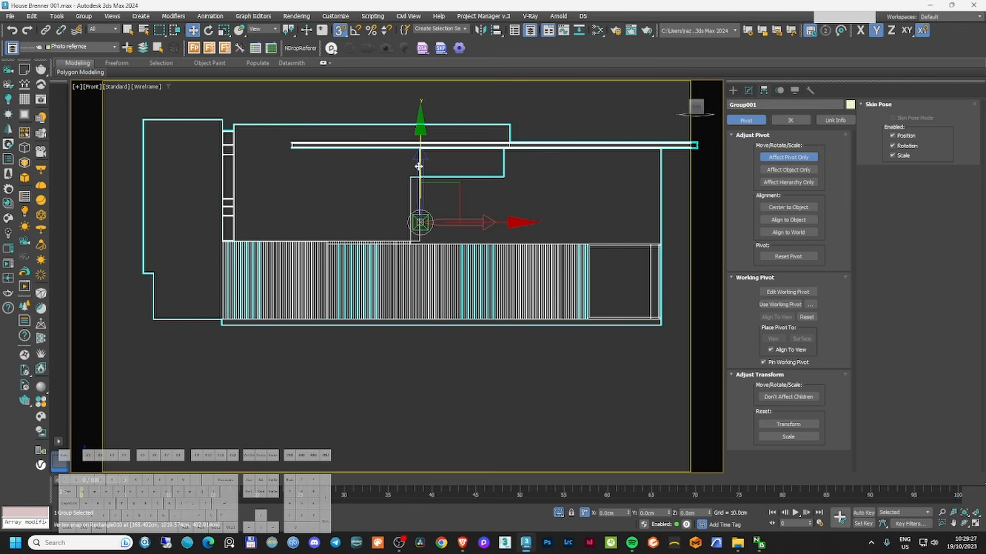
pyautogui.moveTo(419, 166); pyautogui.dragTo(148, 319)
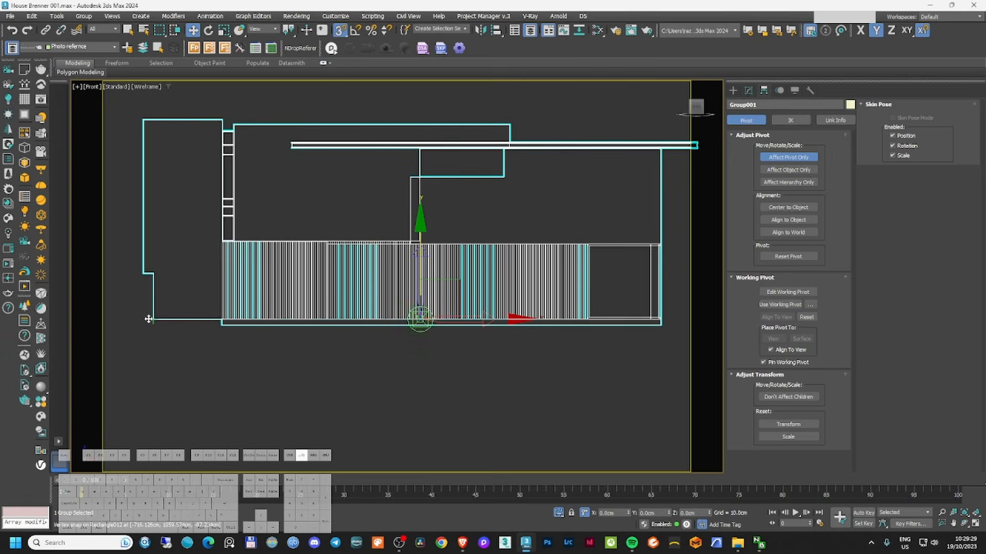
pyautogui.click(788, 158)
# - Scale the house group up uniformly to about 134 percent, judging its size through the camera view
pyautogui.rightClick(457, 246)
pyautogui.click(475, 264)
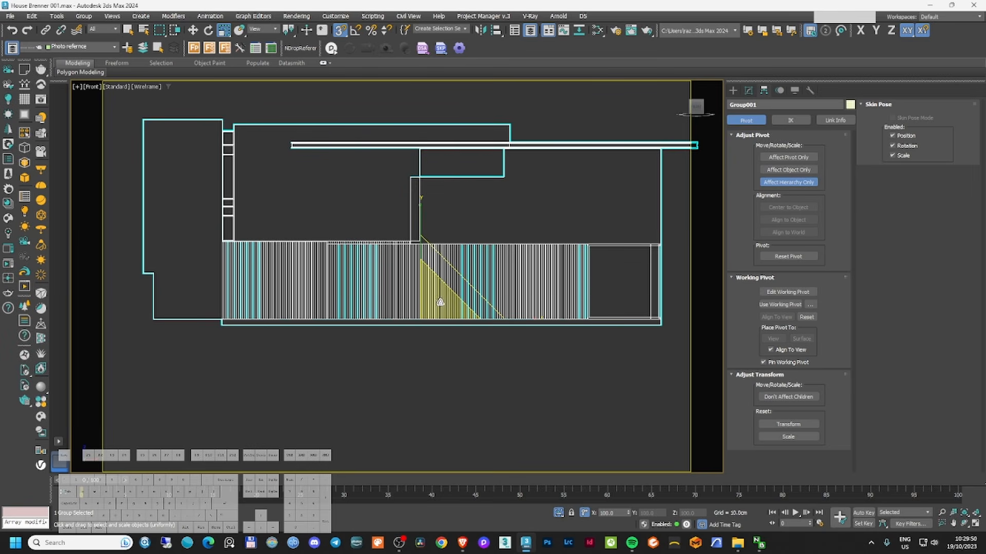
pyautogui.press('c')
pyautogui.press('F3')
pyautogui.rightClick(461, 294)
pyautogui.click(494, 250)
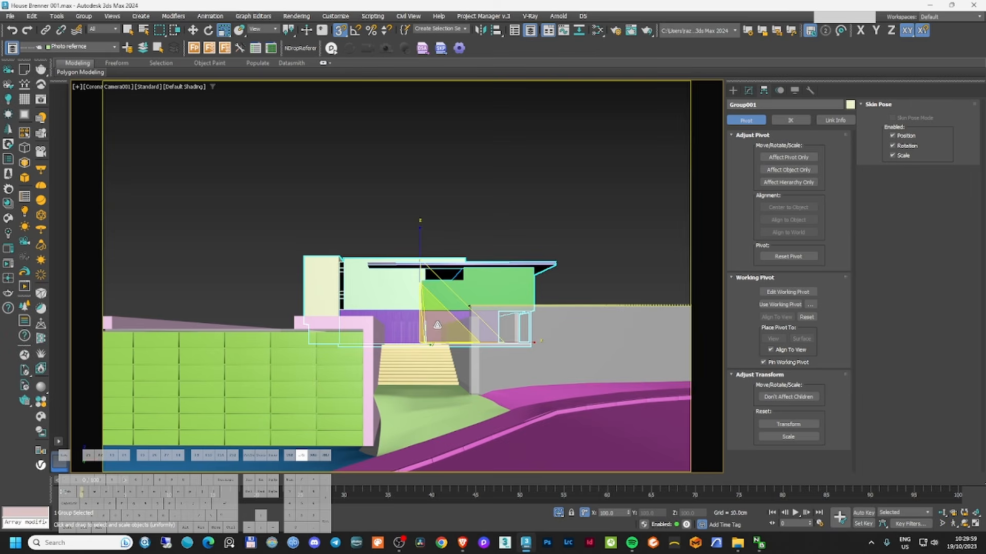
pyautogui.moveTo(437, 325); pyautogui.dragTo(442, 307)
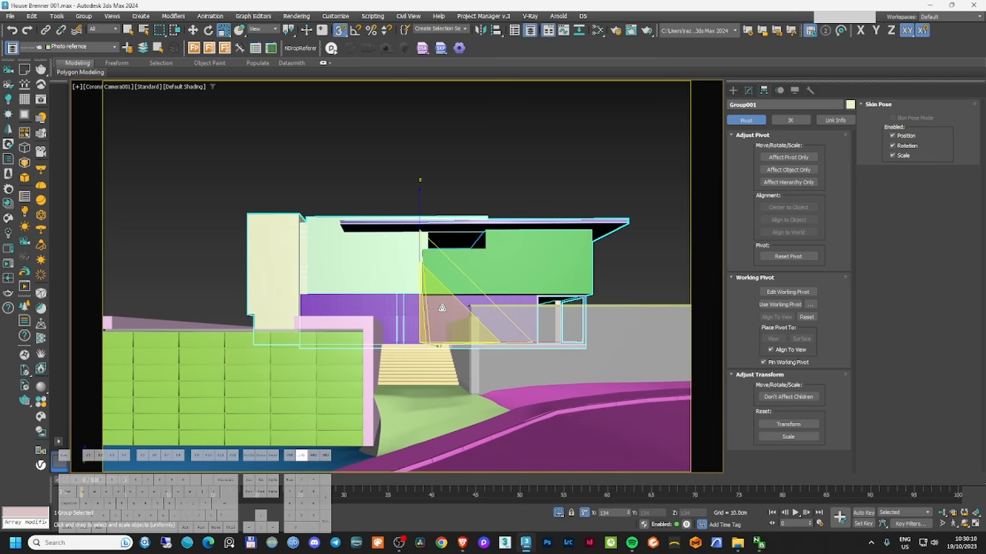
pyautogui.moveTo(442, 308); pyautogui.dragTo(442, 308)
# - Move the scaled house group slightly farther back along Y, away from the garage
pyautogui.rightClick(443, 308)
pyautogui.click(451, 321)
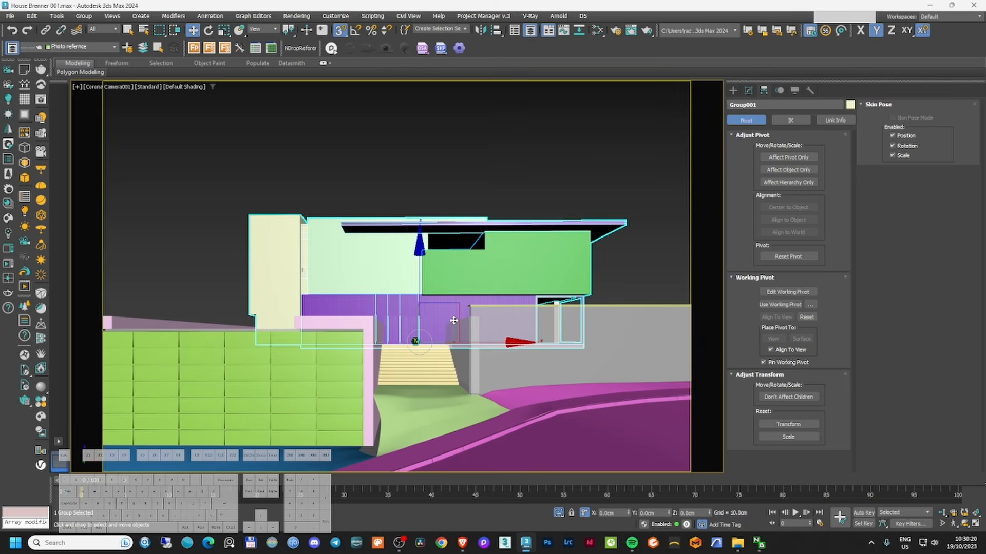
pyautogui.press('t')
pyautogui.scroll(-10, 452, 321)
pyautogui.keyDown('alt'); pyautogui.moveTo(441, 322); pyautogui.dragTo(418, 258, button='middle'); pyautogui.keyUp('alt')
pyautogui.scroll(8, 410, 336)
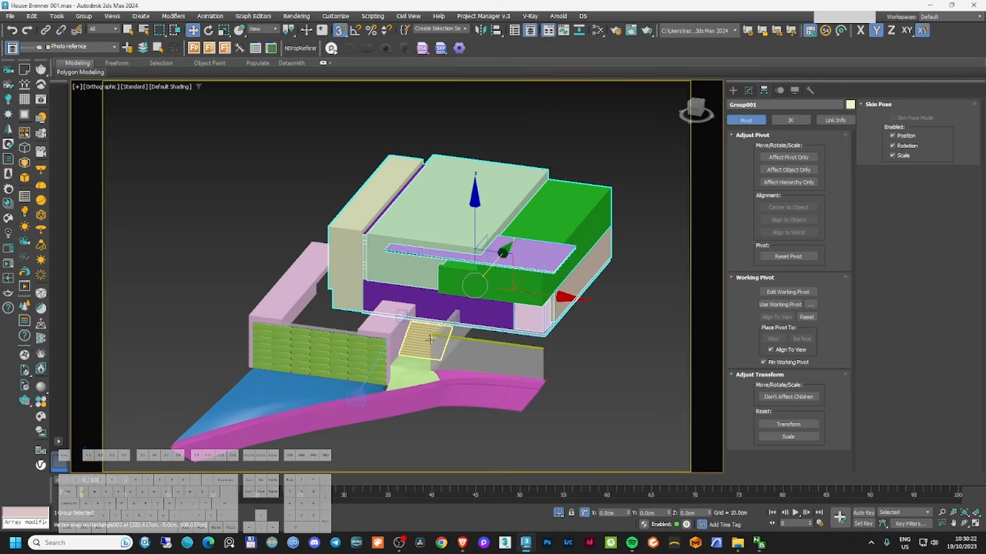
pyautogui.keyDown('alt'); pyautogui.moveTo(483, 355); pyautogui.dragTo(421, 308, button='middle'); pyautogui.keyUp('alt')
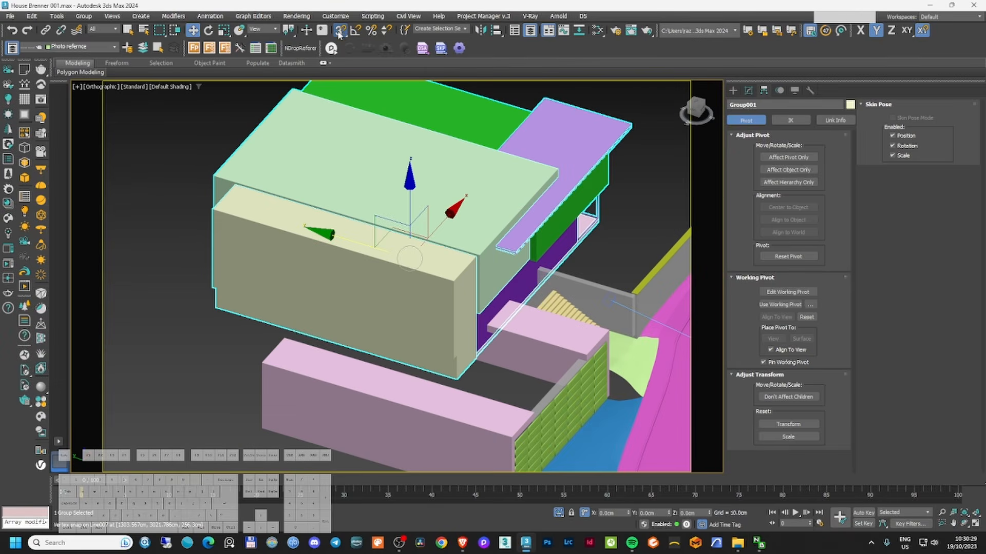
pyautogui.moveTo(359, 245); pyautogui.dragTo(327, 235)
# - Shorten the wall beside the stairs and the neighbouring pink block by pulling their rear vertices forward to the house front
pyautogui.click(574, 289)
pyautogui.press('F3')
pyautogui.click(748, 91)
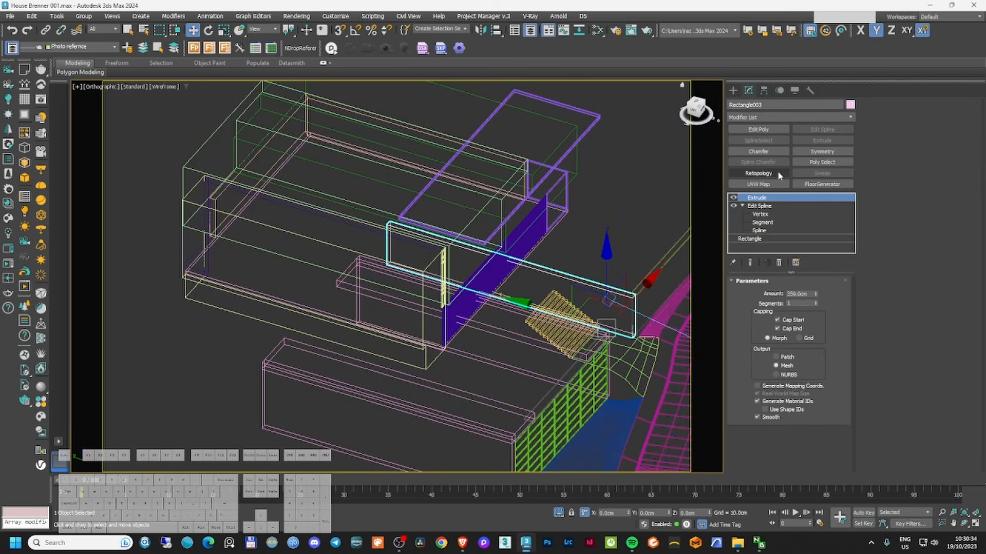
pyautogui.click(761, 214)
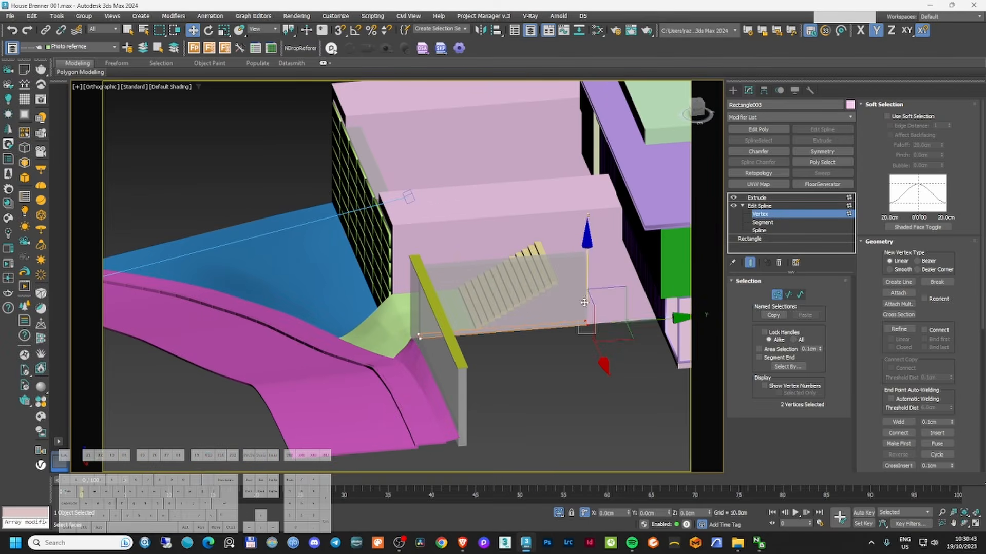
pyautogui.press('F3')
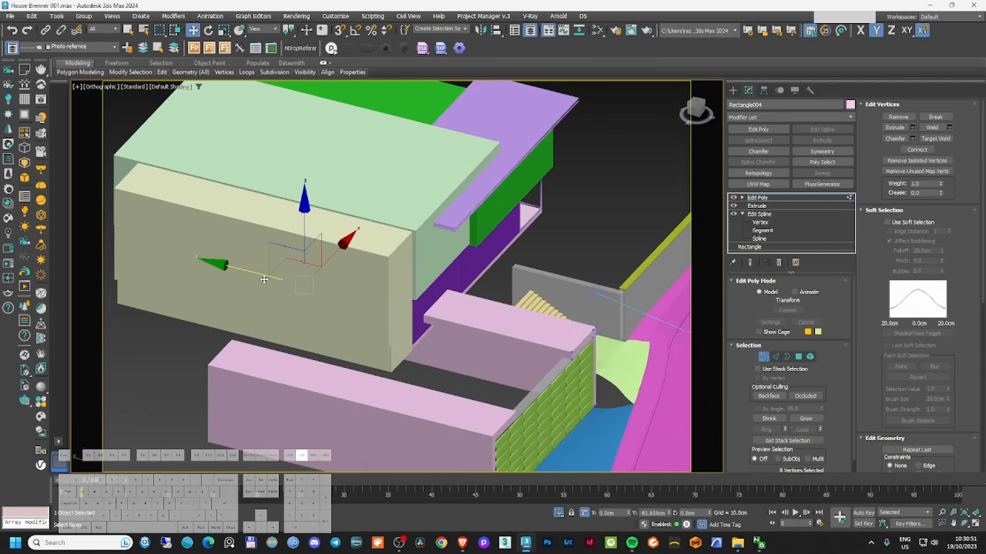
pyautogui.click(482, 324)
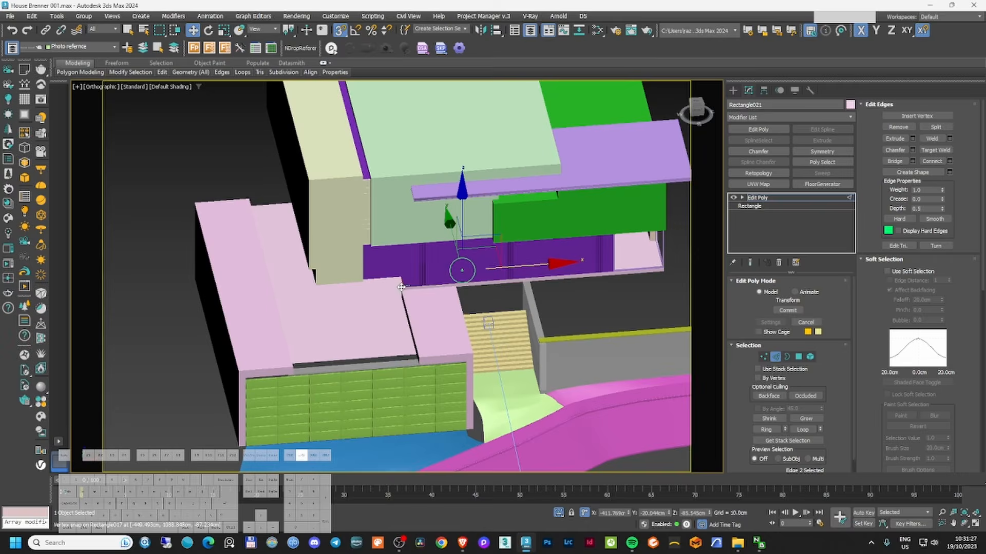
# - Adjust the new slab's edges so it fills the area above the garage between the two pink blocks, up to the house front
pyautogui.press('F3')
pyautogui.moveTo(401, 288)
pyautogui.keyDown('alt'); pyautogui.mouseDown(button='middle')
pyautogui.moveTo(387, 363)
pyautogui.moveTo(328, 339)
pyautogui.mouseUp(button='middle'); pyautogui.keyUp('alt')
pyautogui.moveTo(276, 287); pyautogui.dragTo(341, 380)
pyautogui.press('F3')
pyautogui.scroll(-4, 340, 381)
pyautogui.press('F3')
pyautogui.moveTo(122, 272); pyautogui.dragTo(328, 358)
pyautogui.scroll(4, 195, 312)
pyautogui.press('F3')
pyautogui.press('F3')
pyautogui.keyDown('alt'); pyautogui.moveTo(329, 358); pyautogui.dragTo(410, 334, button='middle'); pyautogui.keyUp('alt')
pyautogui.hotkey('alt', '1')
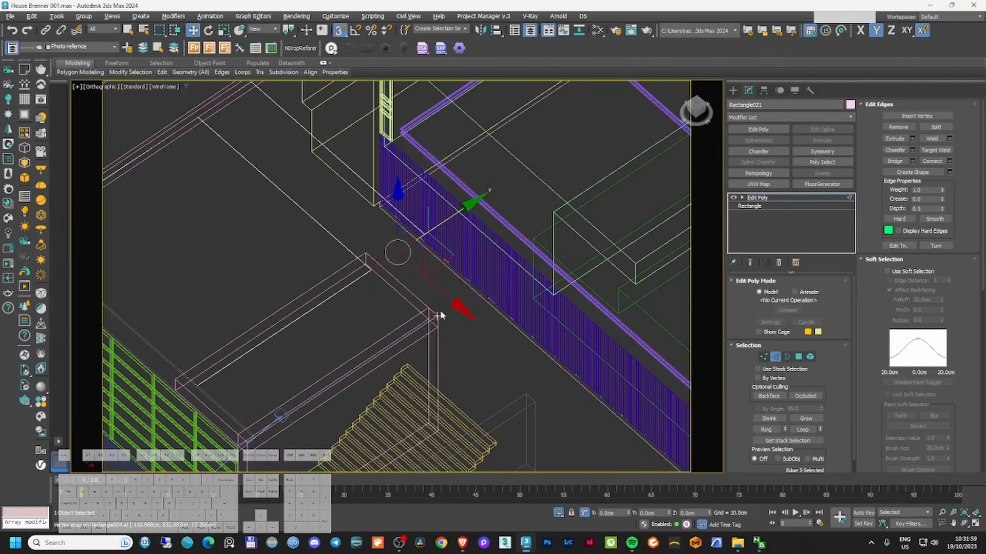
# - Extend the slab's short side edge along X in front of the house to the corner of the stair wall
pyautogui.moveTo(398, 252); pyautogui.dragTo(538, 402)
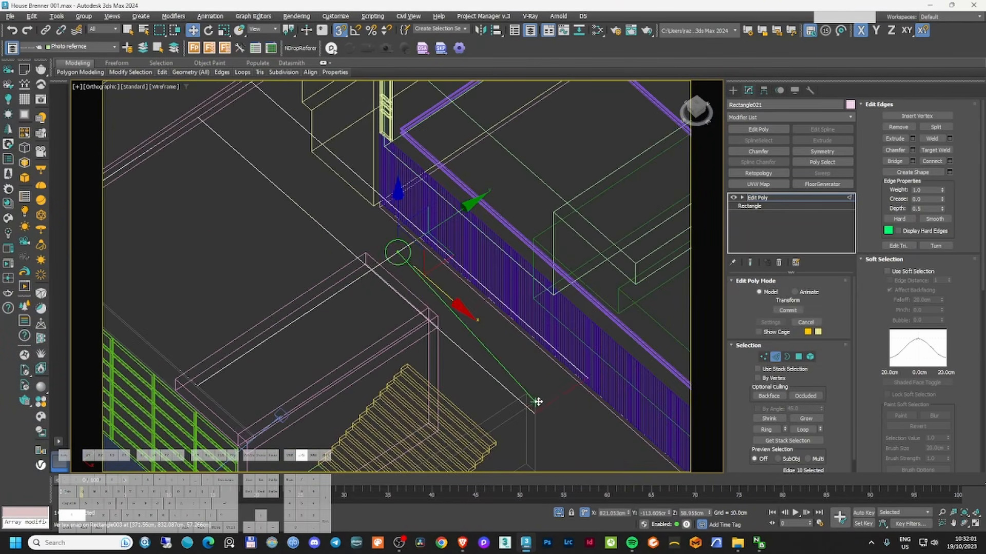
pyautogui.press('F3')
pyautogui.moveTo(536, 402)
pyautogui.keyDown('alt'); pyautogui.mouseDown(button='middle')
pyautogui.moveTo(464, 385)
pyautogui.moveTo(431, 303)
pyautogui.mouseUp(button='middle'); pyautogui.keyUp('alt')
# - Continue the slab strip along X from the stair wall to the far end of the house front
pyautogui.click(428, 290)
pyautogui.scroll(2, 418, 299)
pyautogui.press('F3')
pyautogui.press('F3')
pyautogui.moveTo(434, 286)
pyautogui.mouseDown()
pyautogui.moveTo(416, 299)
pyautogui.moveTo(581, 332)
pyautogui.mouseUp()
pyautogui.press('F3')
pyautogui.scroll(2, 662, 334)
pyautogui.click(616, 326)
pyautogui.moveTo(645, 367); pyautogui.dragTo(524, 328, button='middle')
pyautogui.scroll(-8, 616, 328)
pyautogui.press('F3')
pyautogui.moveTo(616, 328)
pyautogui.keyDown('alt'); pyautogui.mouseDown(button='middle')
pyautogui.moveTo(500, 291)
pyautogui.moveTo(536, 296)
pyautogui.mouseUp(button='middle'); pyautogui.keyUp('alt')
pyautogui.click(774, 356)
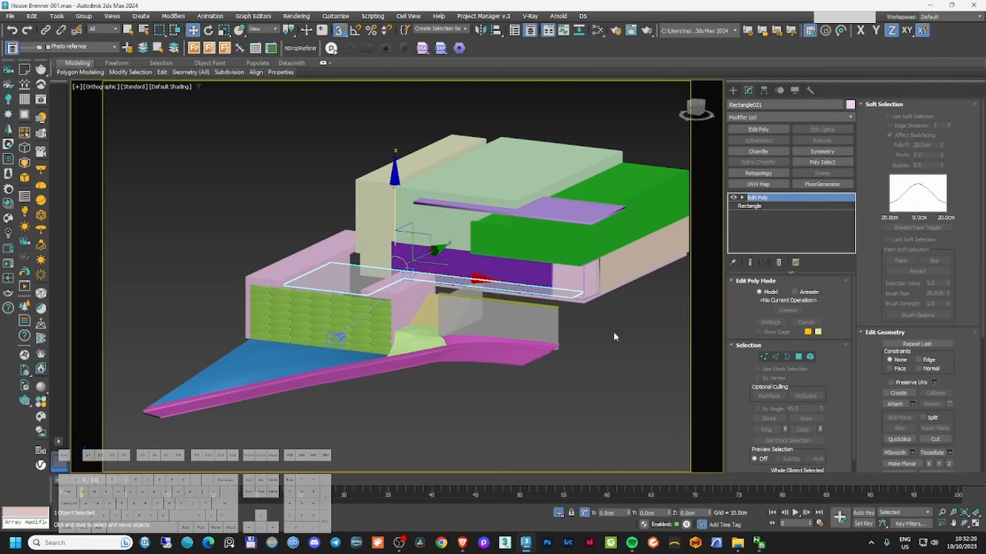
# - Select the slab's four strip polygons in front of the house and detach them from the garage slab as a separate object
pyautogui.keyDown('alt'); pyautogui.moveTo(446, 272); pyautogui.dragTo(475, 311, button='middle'); pyautogui.keyUp('alt')
pyautogui.scroll(6, 470, 312)
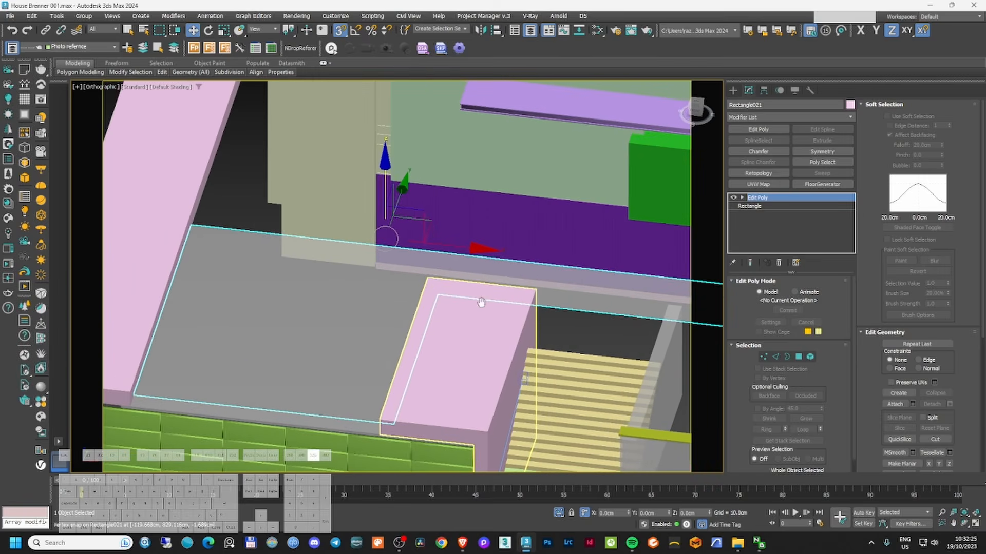
pyautogui.press('F3')
pyautogui.click(798, 358)
pyautogui.click(442, 293)
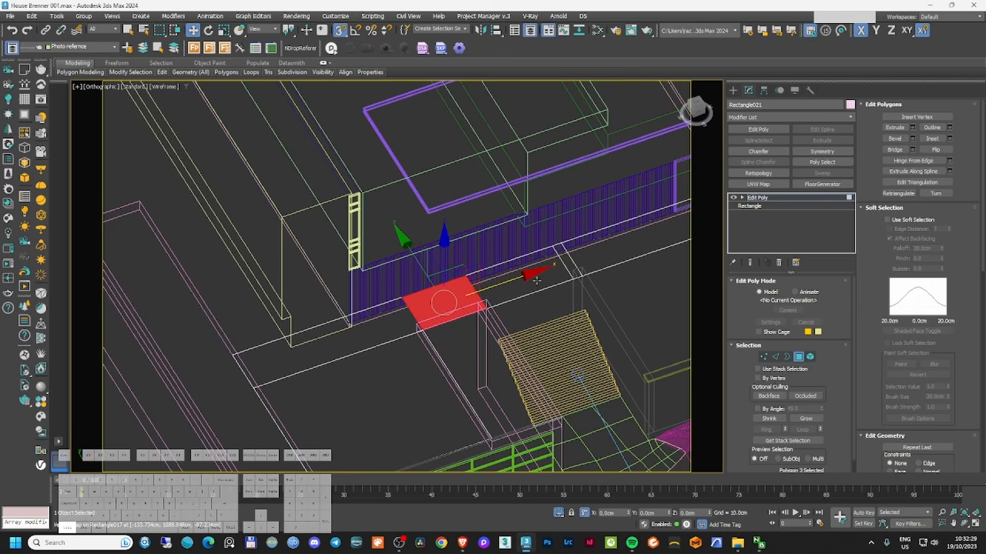
pyautogui.keyDown('ctrl'); pyautogui.click(515, 277); pyautogui.keyUp('ctrl')
pyautogui.keyDown('ctrl'); pyautogui.click(569, 264); pyautogui.keyUp('ctrl')
pyautogui.keyDown('ctrl'); pyautogui.click(607, 258); pyautogui.keyUp('ctrl')
pyautogui.keyDown('alt'); pyautogui.moveTo(516, 285); pyautogui.dragTo(302, 272, button='middle'); pyautogui.keyUp('alt')
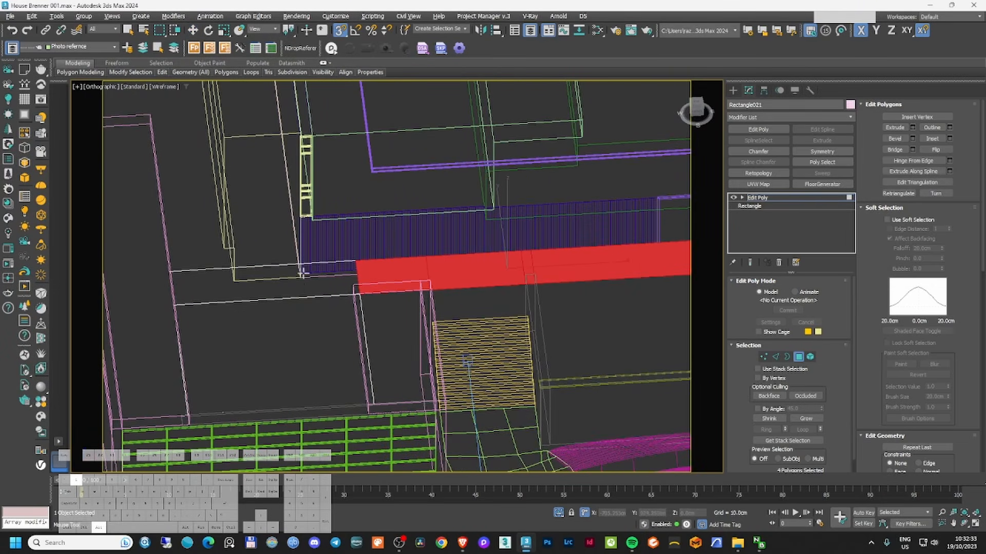
pyautogui.press('w')
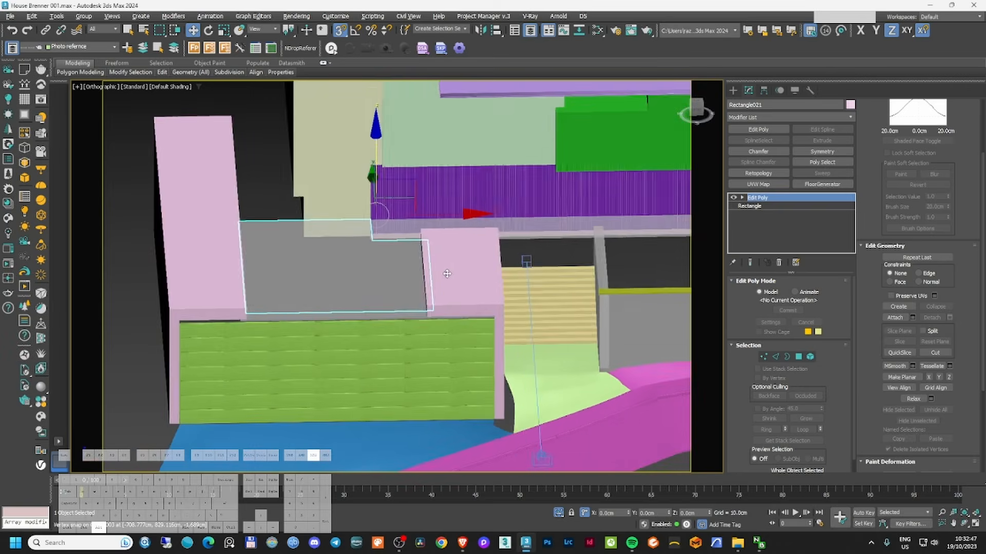
# - Insert an edge loop in the garage slab in line with the beige volume and extend the outer rear edge back along Y
pyautogui.click(396, 268)
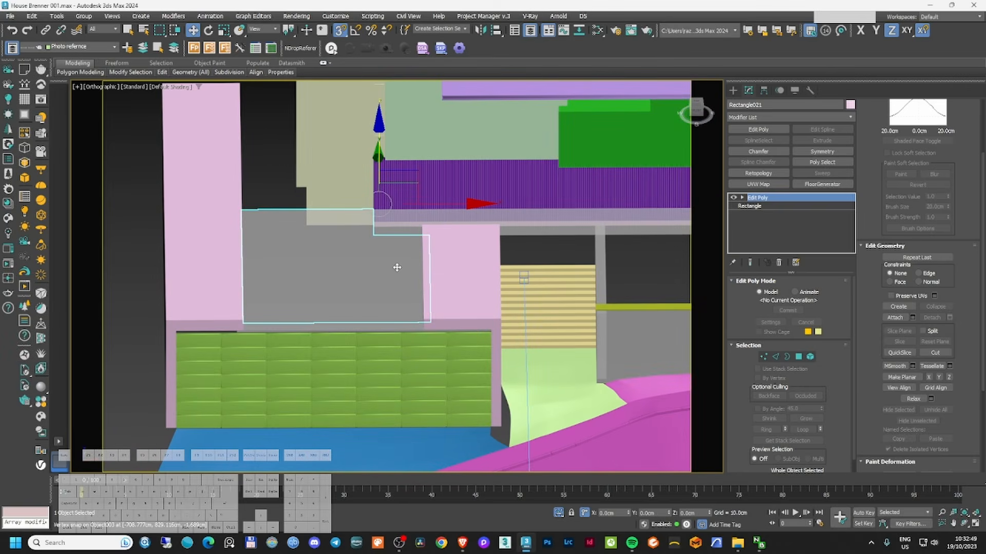
pyautogui.keyDown('alt'); pyautogui.moveTo(396, 267); pyautogui.dragTo(362, 253, button='middle'); pyautogui.keyUp('alt')
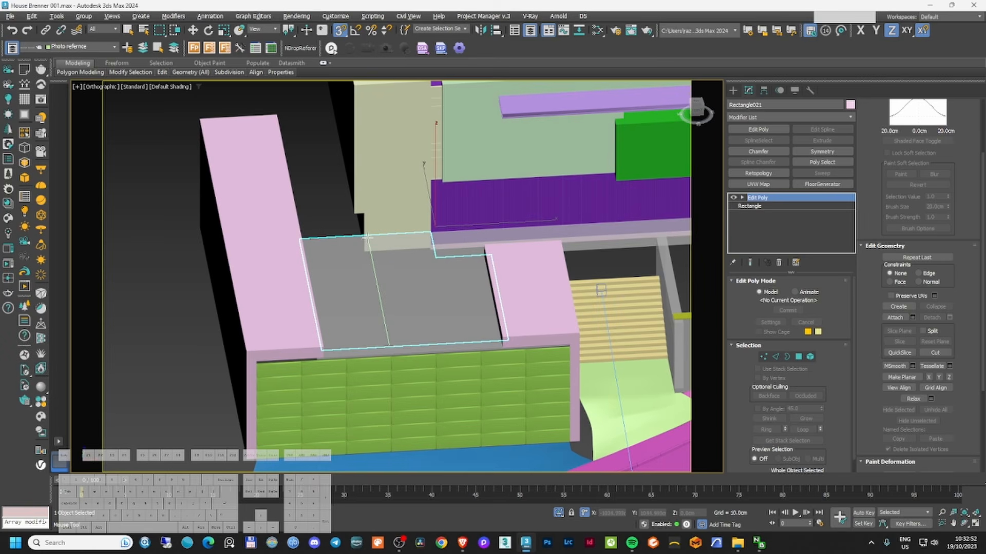
pyautogui.scroll(5, 367, 243)
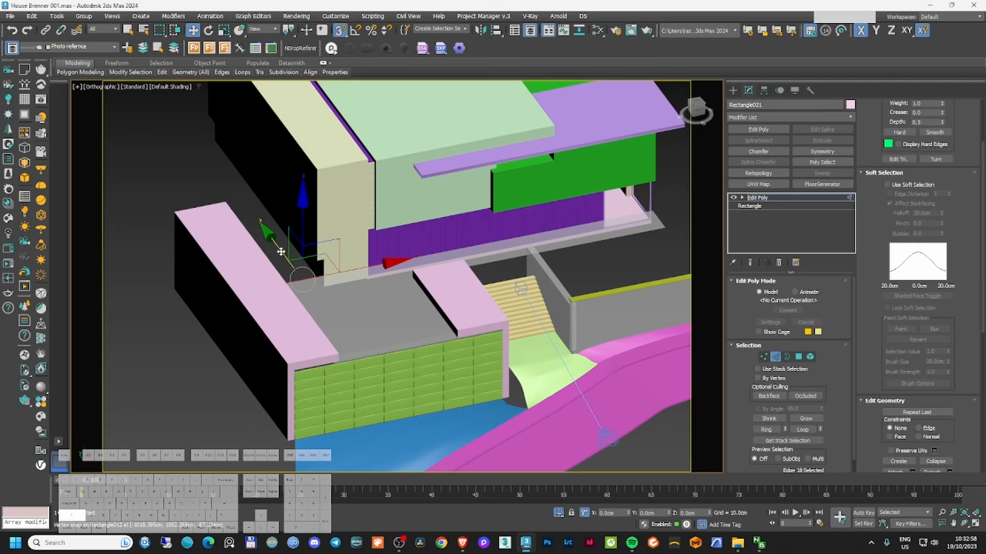
pyautogui.click(220, 197)
pyautogui.keyDown('alt'); pyautogui.moveTo(293, 238); pyautogui.dragTo(289, 265, button='middle'); pyautogui.keyUp('alt')
pyautogui.press('2')
# - Shorten the long pink block beside the garage by snapping its rear vertices forward to the slab
pyautogui.click(280, 262)
pyautogui.click(762, 357)
pyautogui.press('F3')
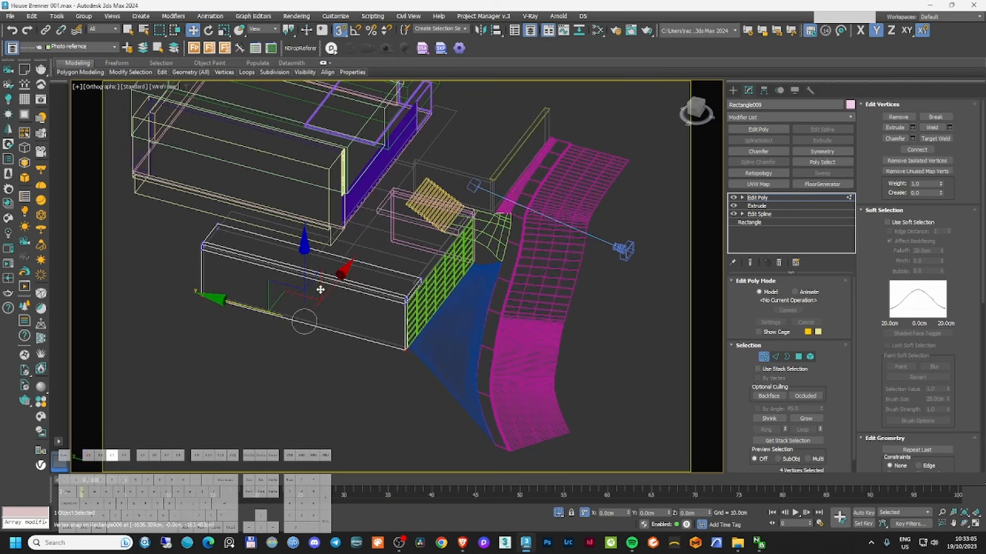
pyautogui.moveTo(156, 250); pyautogui.dragTo(363, 254)
pyautogui.press('F3')
pyautogui.press('F3')
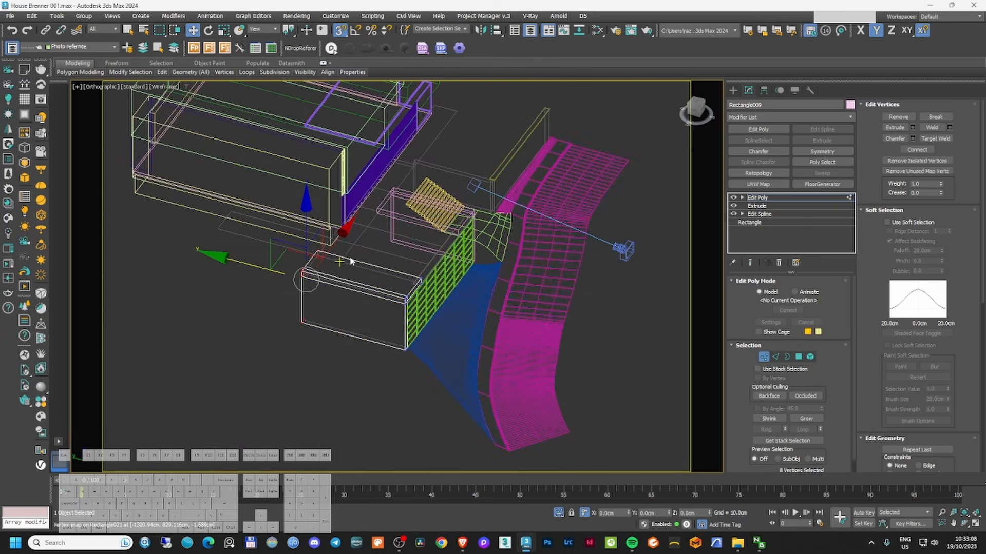
pyautogui.keyDown('alt'); pyautogui.moveTo(348, 261); pyautogui.dragTo(405, 248, button='middle'); pyautogui.keyUp('alt')
pyautogui.press('F3')
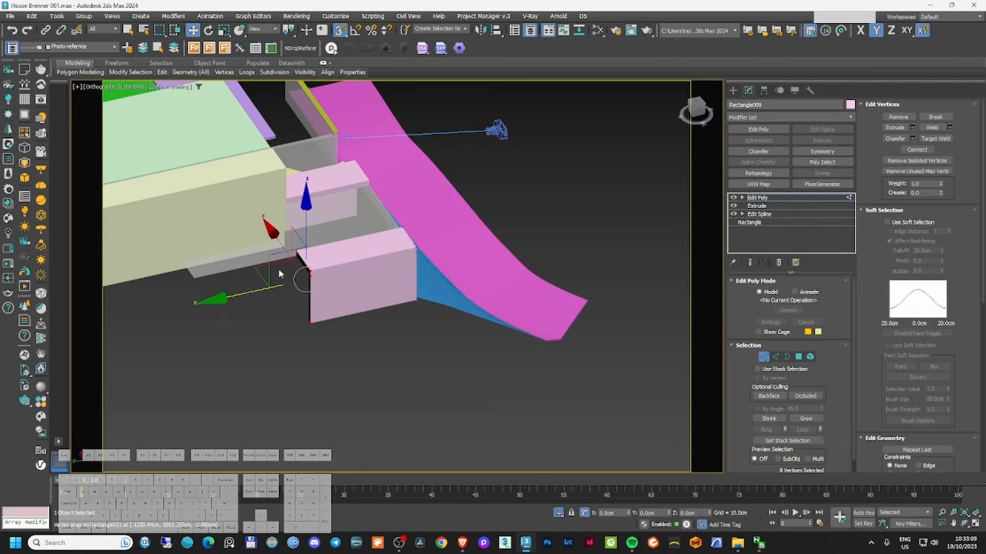
# - Extend the garage slab's outer side edges along X, behind and past the long pink block
pyautogui.click(764, 357)
pyautogui.keyDown('alt'); pyautogui.moveTo(306, 277); pyautogui.dragTo(319, 282, button='middle'); pyautogui.keyUp('alt')
pyautogui.press('F3')
pyautogui.press('F3')
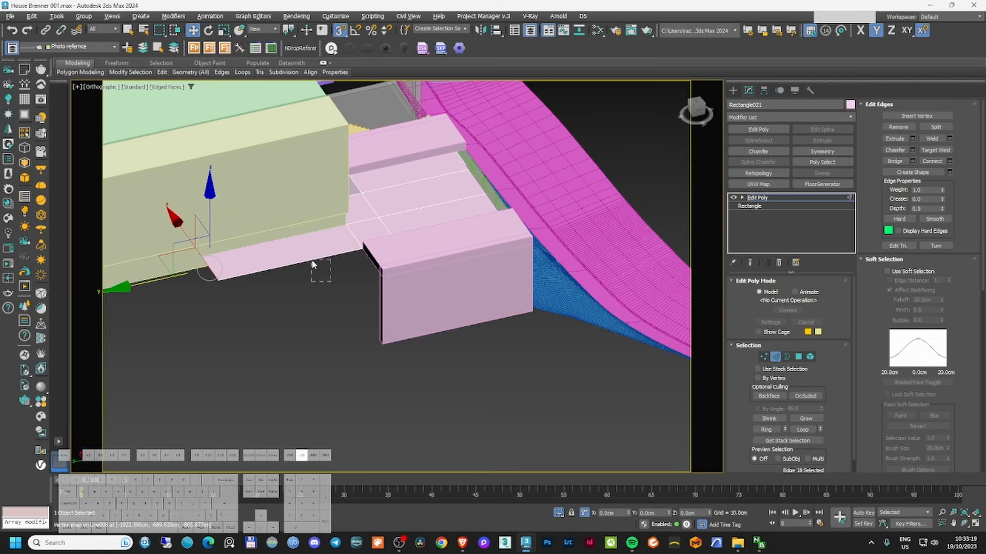
pyautogui.moveTo(268, 233); pyautogui.dragTo(394, 271)
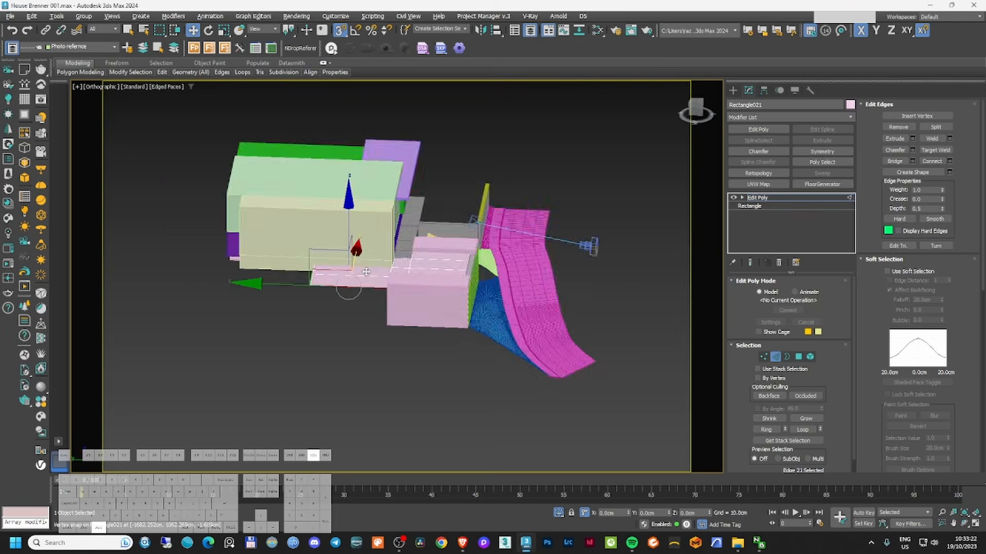
pyautogui.keyDown('alt'); pyautogui.moveTo(328, 257); pyautogui.dragTo(275, 264, button='middle'); pyautogui.keyUp('alt')
pyautogui.scroll(5, 275, 264)
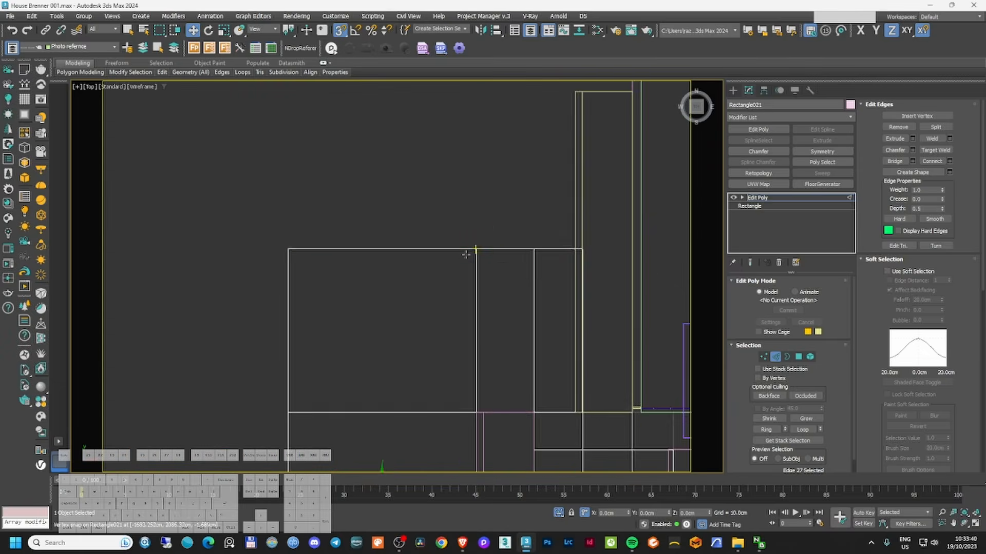
# - Extend the slab's rear edges back along Y past the rear of the house
pyautogui.scroll(-5, 513, 256)
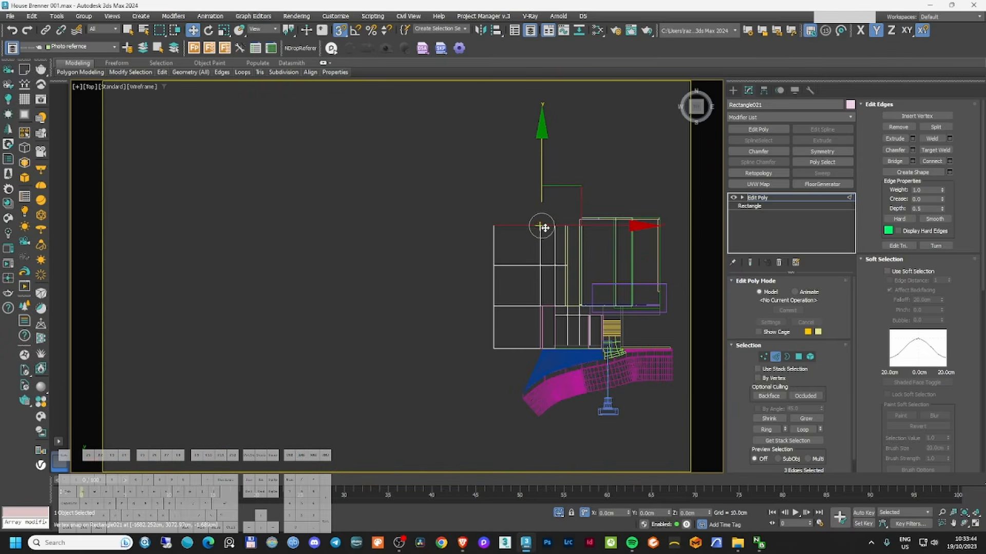
pyautogui.keyDown('alt'); pyautogui.moveTo(442, 288); pyautogui.dragTo(482, 295, button='middle'); pyautogui.keyUp('alt')
pyautogui.scroll(5, 482, 296)
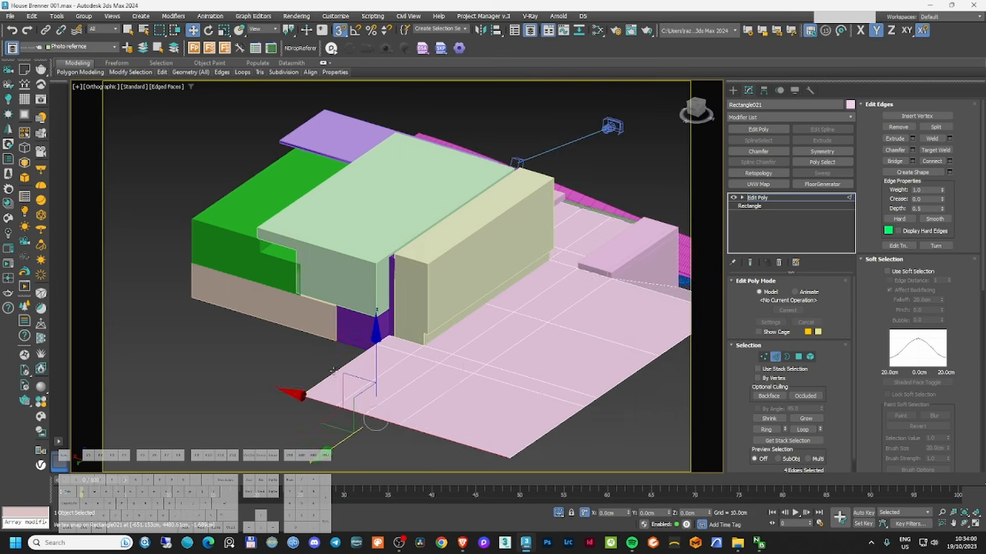
# - Slope the slab down beside the long pink block and extend its rear part along X behind the house
pyautogui.scroll(-5, 288, 328)
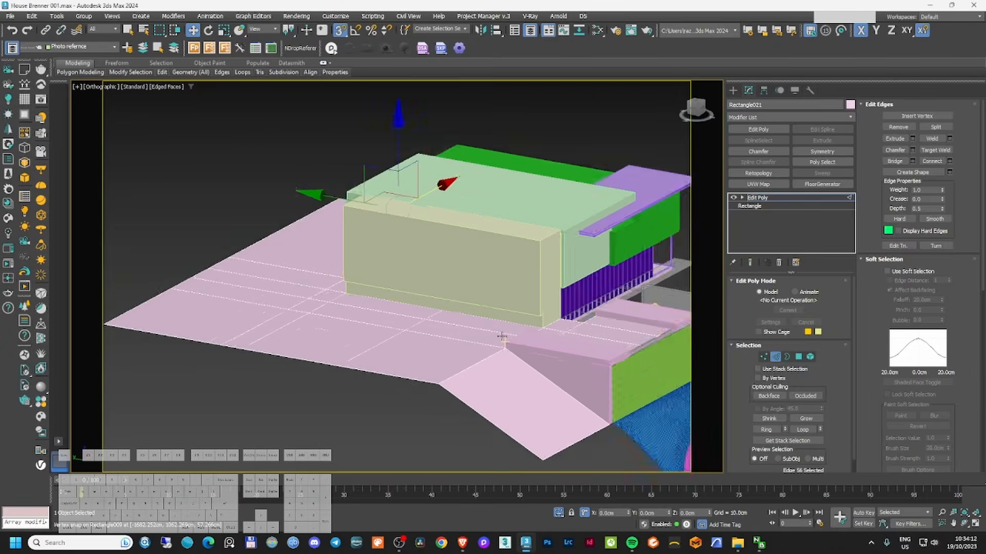
pyautogui.press('c')
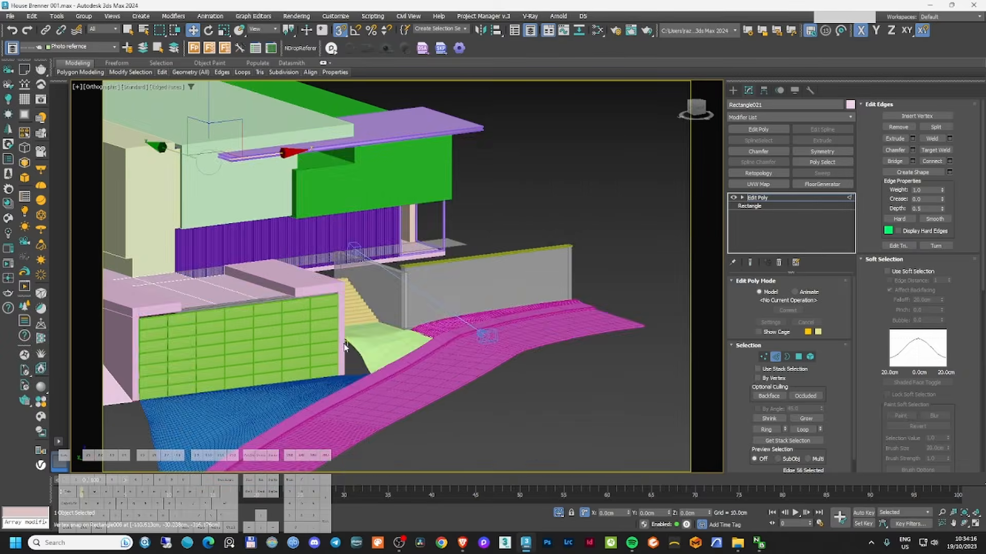
pyautogui.press('u')
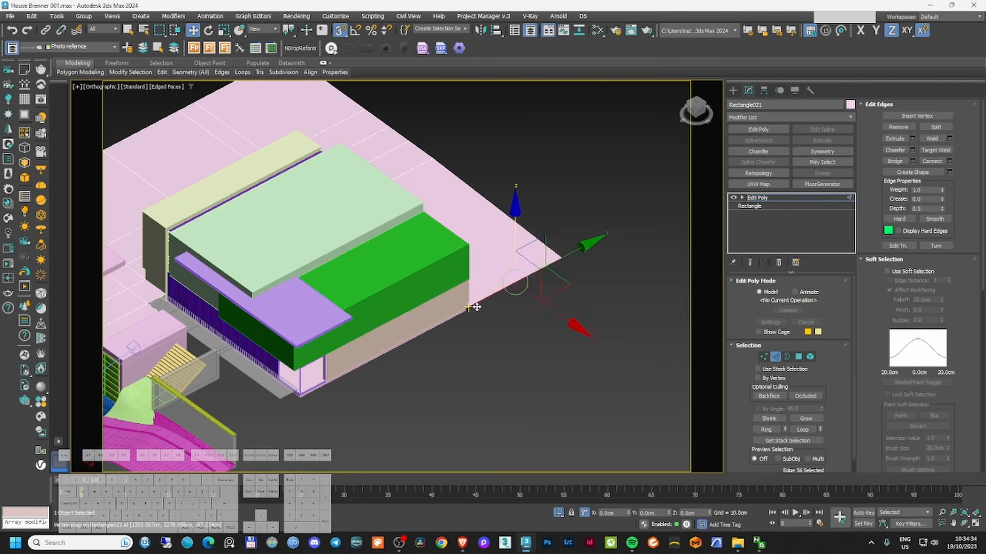
# - Extend the slab's edges along the outer side of the house and out to the olive-topped retaining wall
pyautogui.scroll(3, 648, 380)
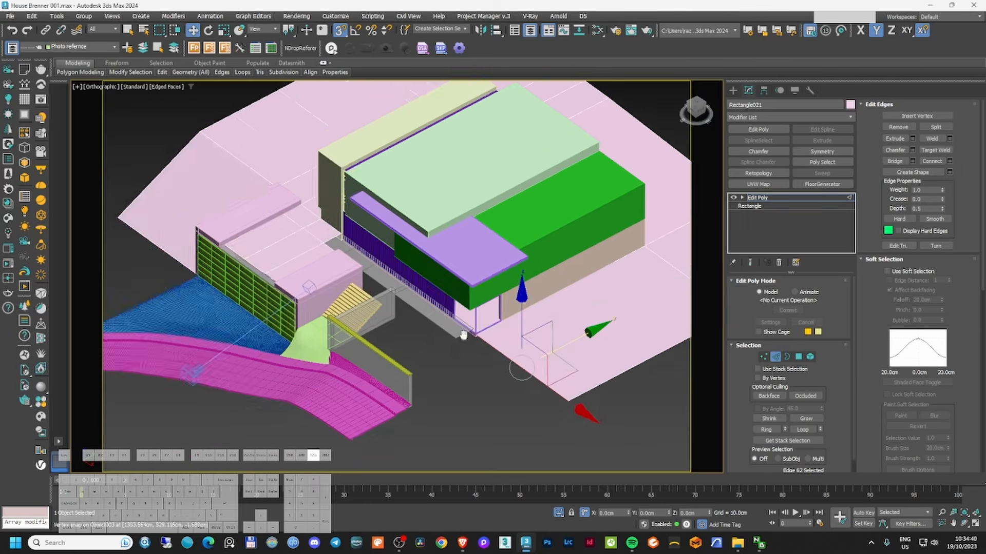
pyautogui.scroll(5, 381, 266)
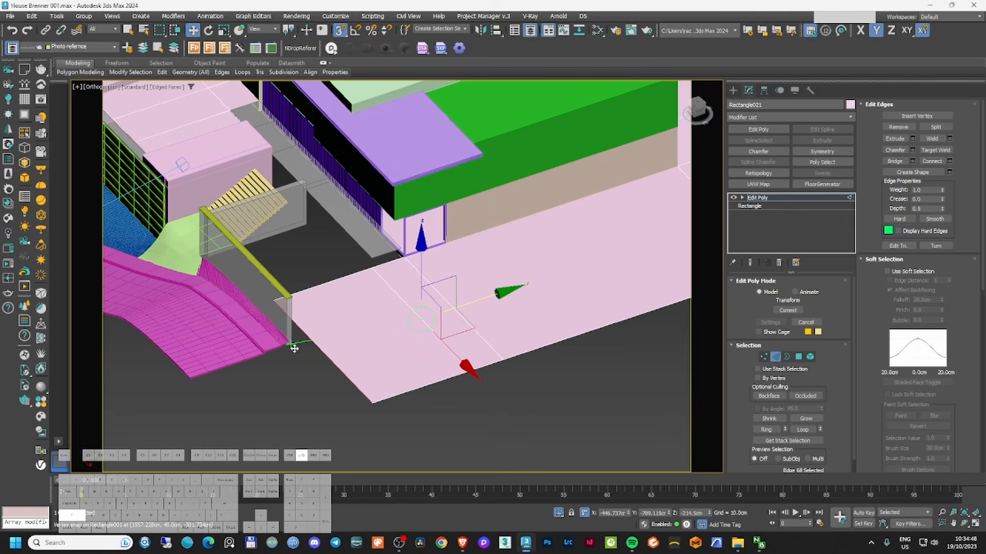
pyautogui.scroll(3, 405, 363)
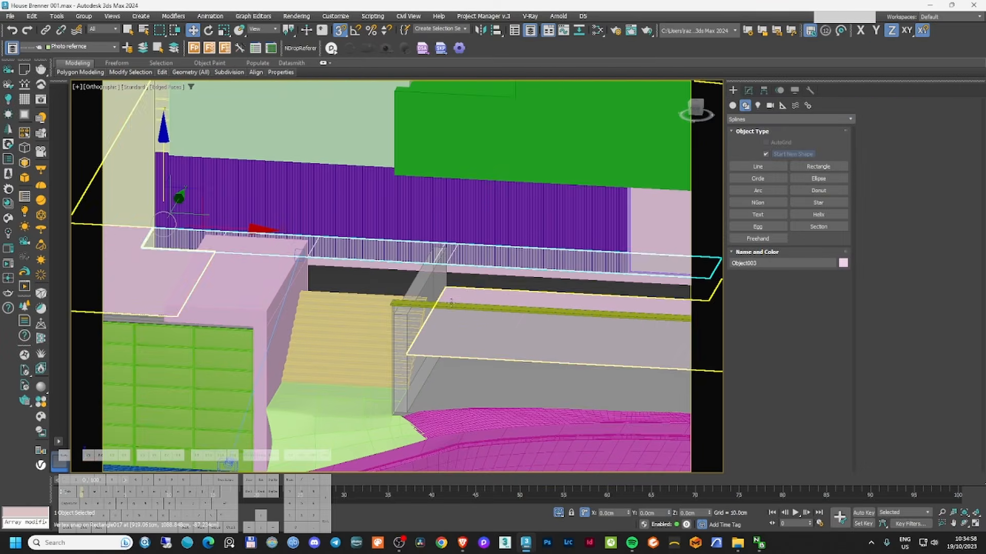
# - Extend the slab's edge behind the stairs down to the end corner of the gray walkway strip
pyautogui.press('f')
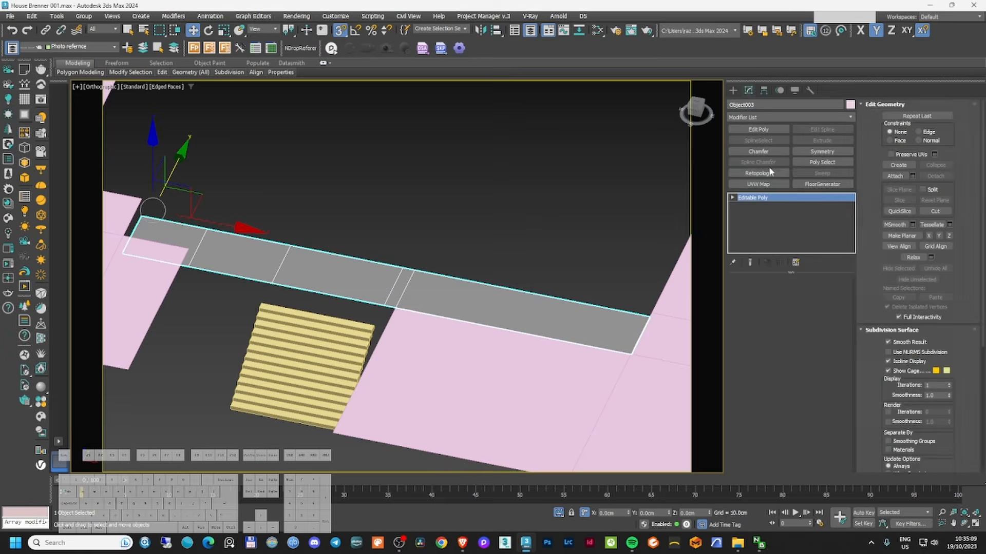
pyautogui.scroll(-5, 359, 284)
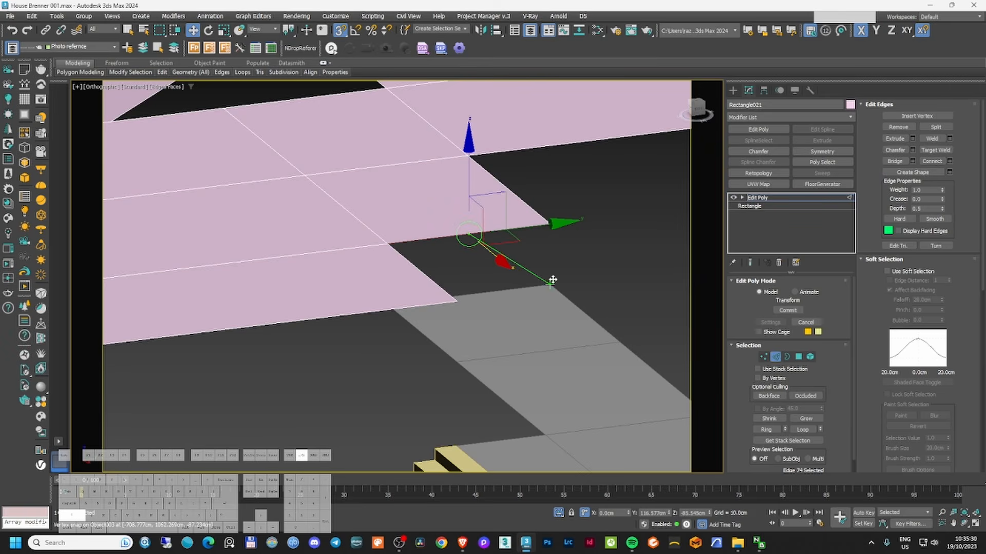
pyautogui.moveTo(429, 216); pyautogui.dragTo(550, 302)
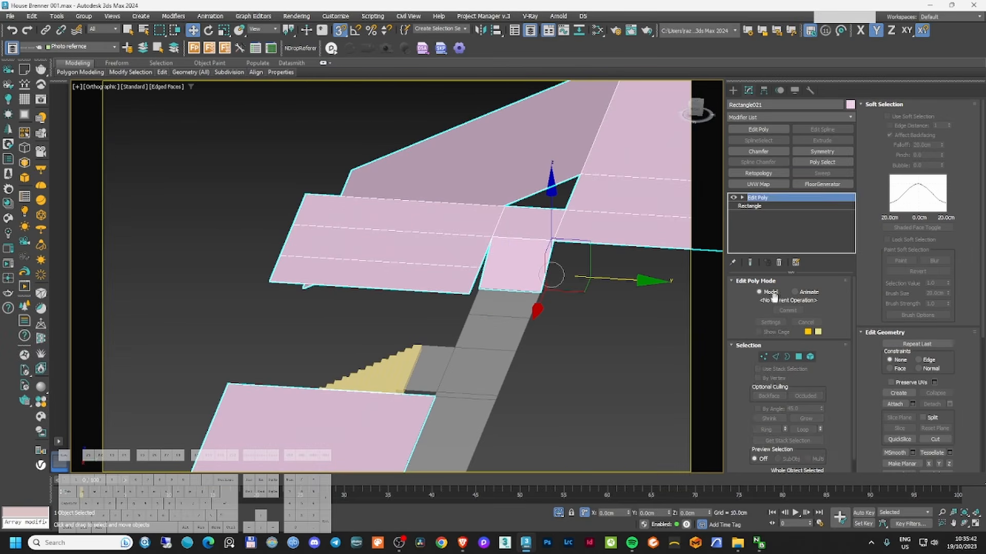
# - Thicken the pink slab with a Shell modifier and raise its inner amount to about 86 cm
pyautogui.click(765, 117)
pyautogui.write('shell')
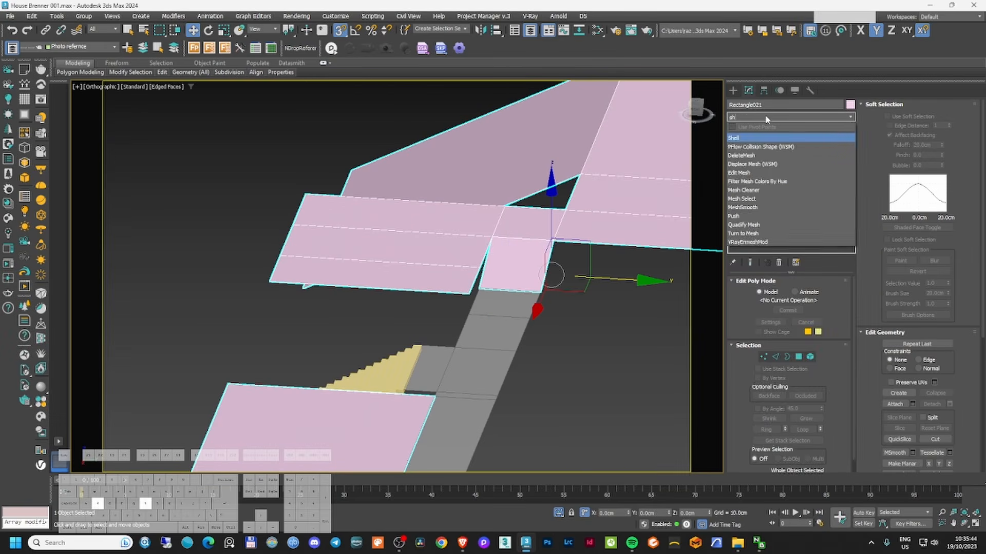
pyautogui.press('Return')
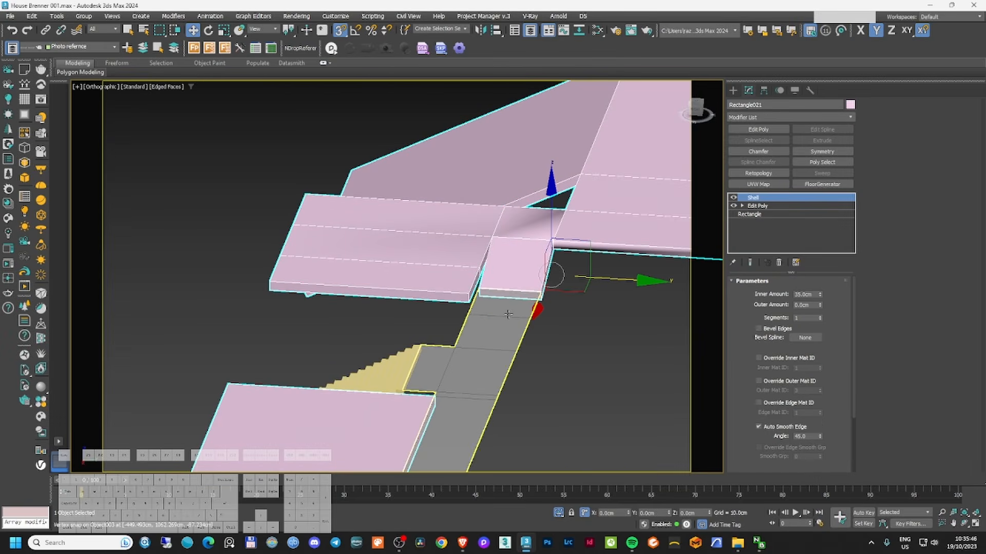
pyautogui.keyDown('alt'); pyautogui.moveTo(507, 314); pyautogui.dragTo(571, 298, button='middle'); pyautogui.keyUp('alt')
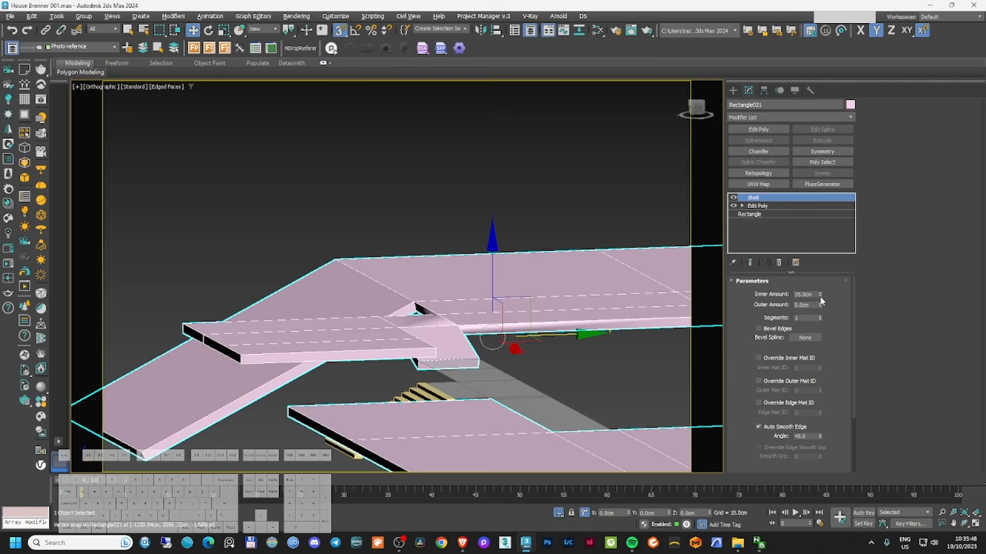
pyautogui.moveTo(825, 358); pyautogui.dragTo(700, 479)
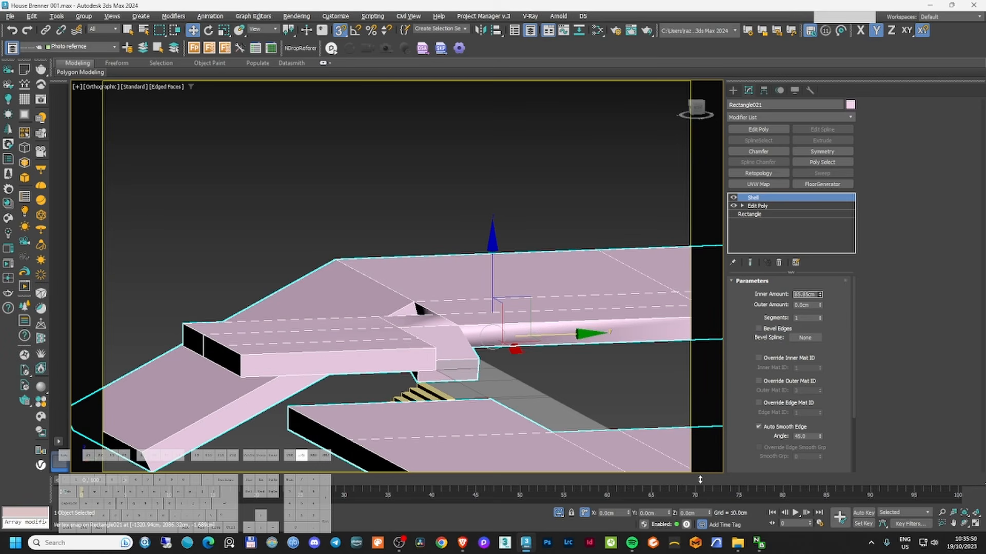
pyautogui.keyDown('alt'); pyautogui.moveTo(411, 277); pyautogui.dragTo(371, 294, button='middle'); pyautogui.keyUp('alt')
pyautogui.scroll(-4, 550, 316)
pyautogui.keyDown('alt'); pyautogui.moveTo(370, 294); pyautogui.dragTo(312, 328, button='middle'); pyautogui.keyUp('alt')
# - Apply a Shell modifier to the gray walkway strip at the head of the stairs
pyautogui.click(734, 90)
pyautogui.click(401, 361)
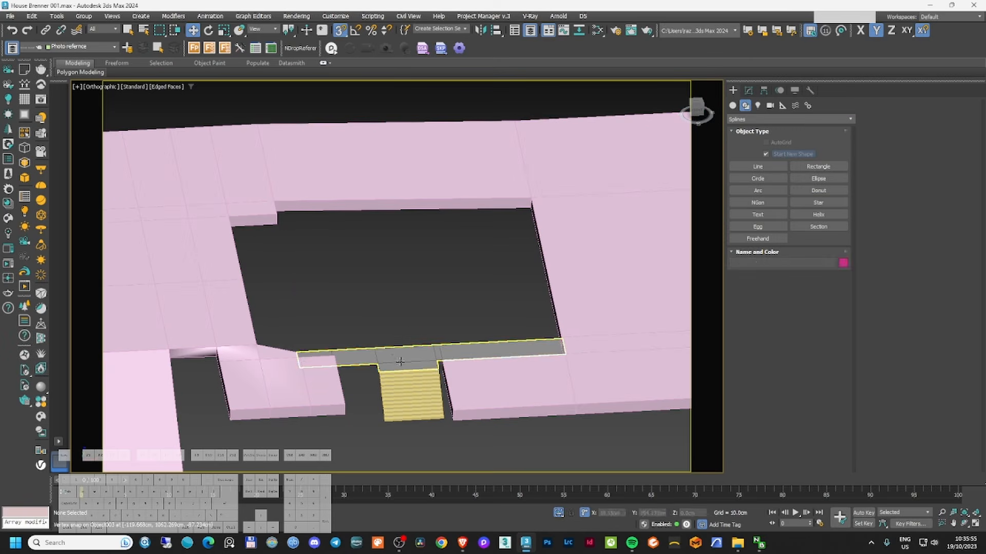
pyautogui.click(748, 91)
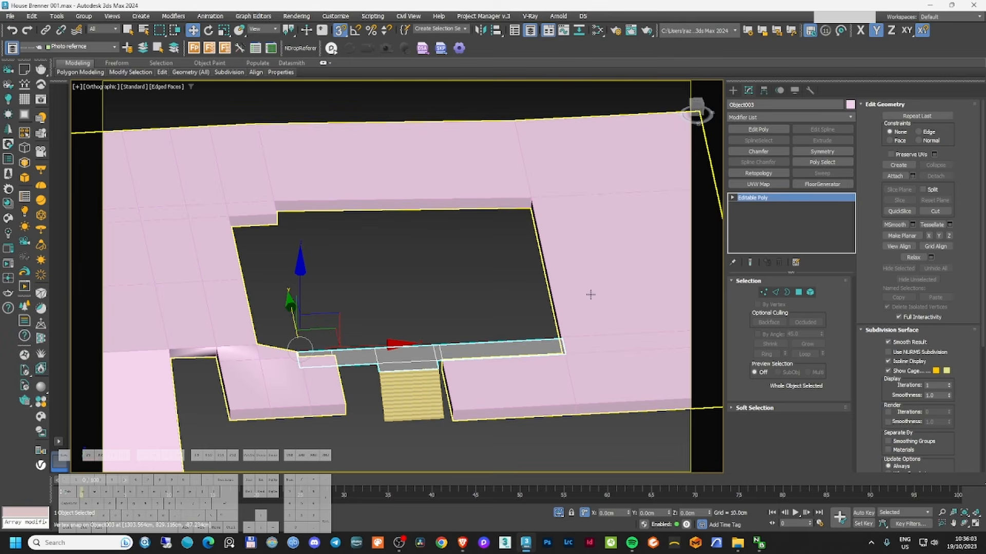
pyautogui.click(762, 117)
pyautogui.write('sh')
pyautogui.press('Return')
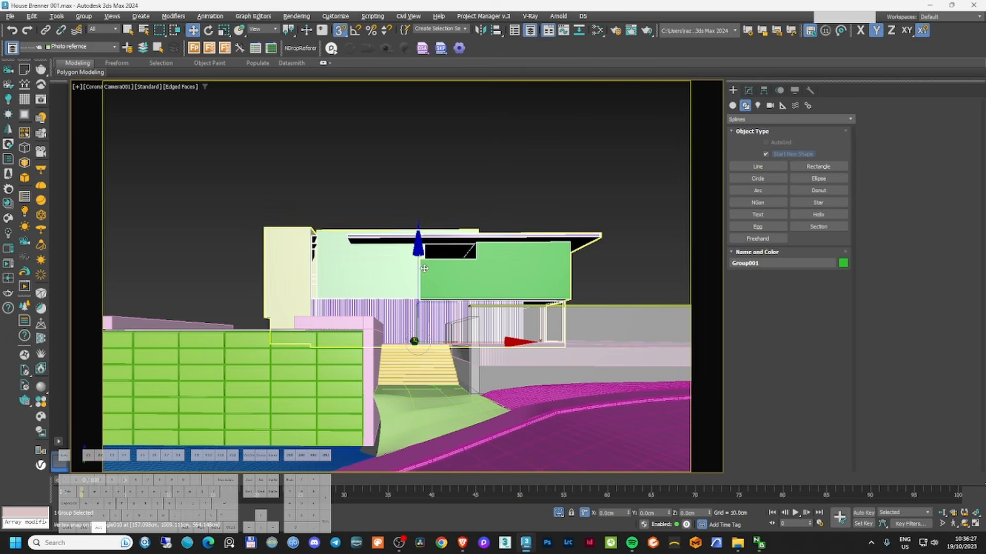
# - Draw a rectangle about 131 by 388 cm in the front view over the opening in the green block's upper part
pyautogui.press('f')
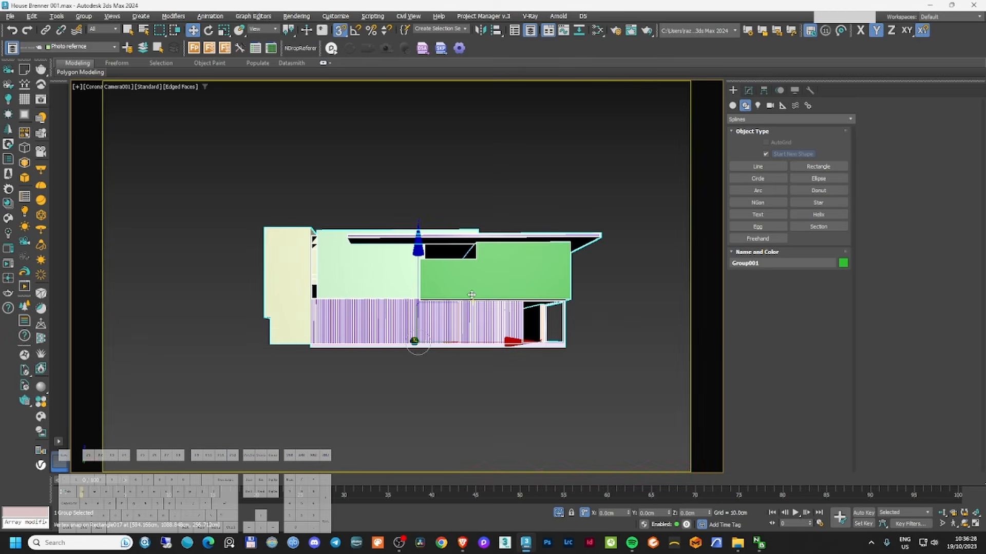
pyautogui.scroll(3, 477, 298)
pyautogui.click(517, 108)
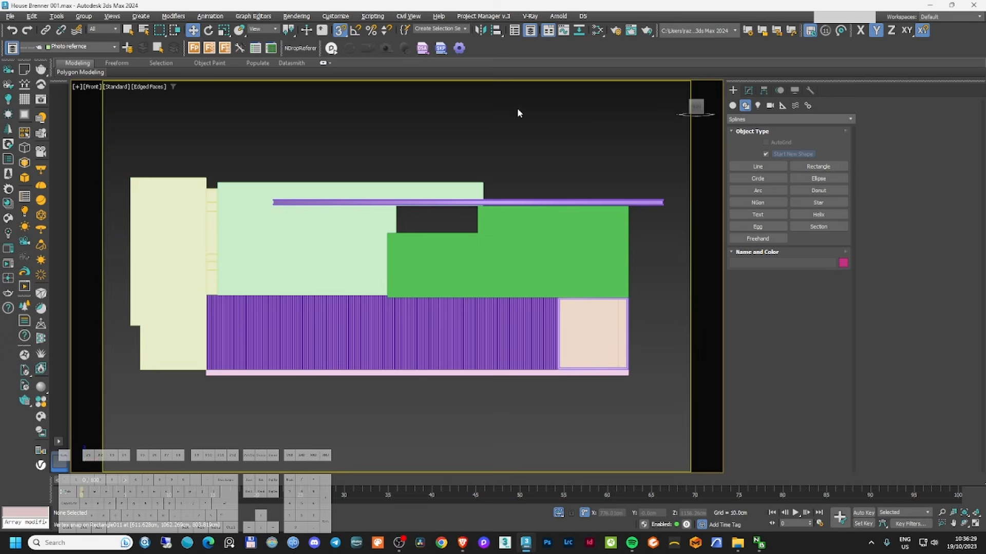
pyautogui.click(819, 167)
pyautogui.scroll(4, 528, 206)
pyautogui.press('F3')
pyautogui.moveTo(425, 261); pyautogui.dragTo(261, 206)
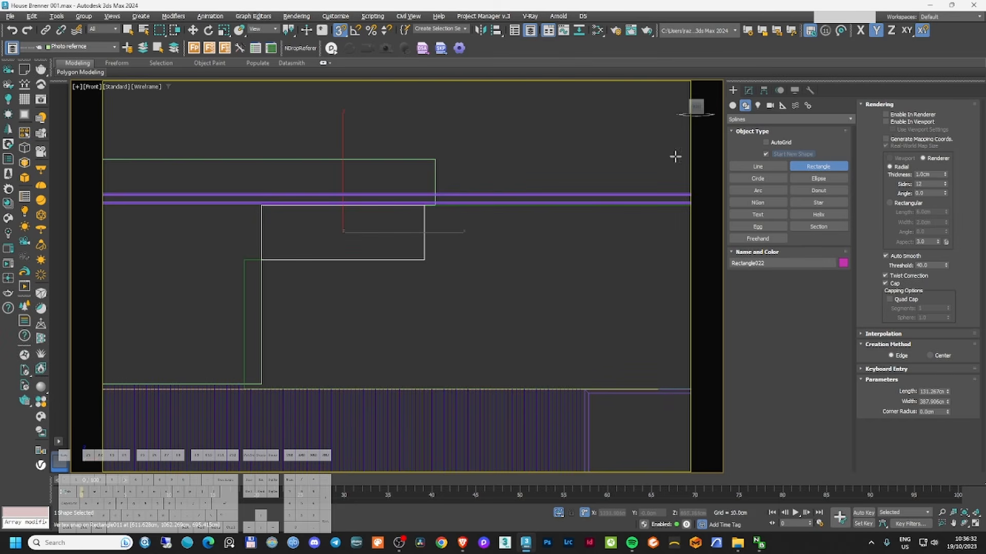
# - Turn the opening's rectangle into a window frame using a Sweep with a 6 by 6 cm Bar section
pyautogui.click(751, 90)
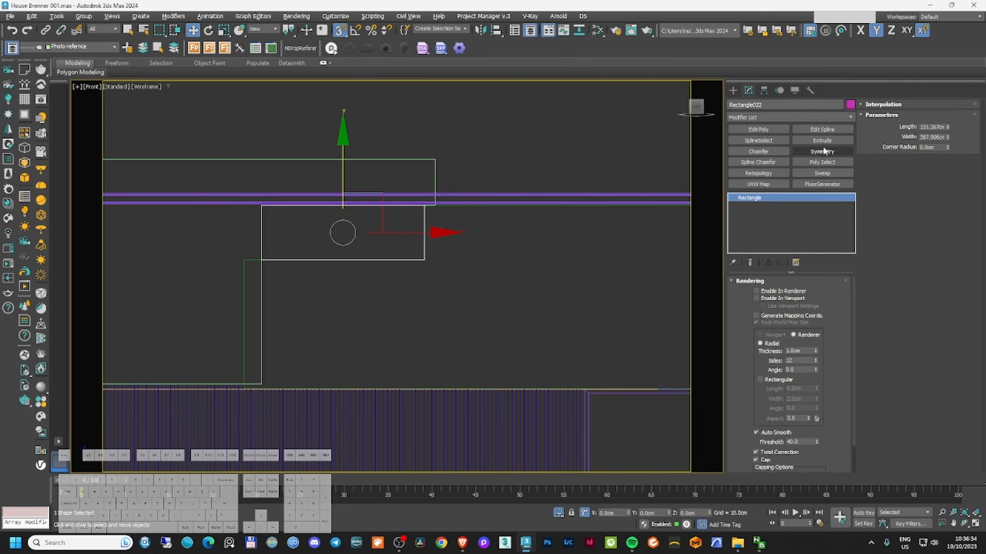
pyautogui.click(822, 173)
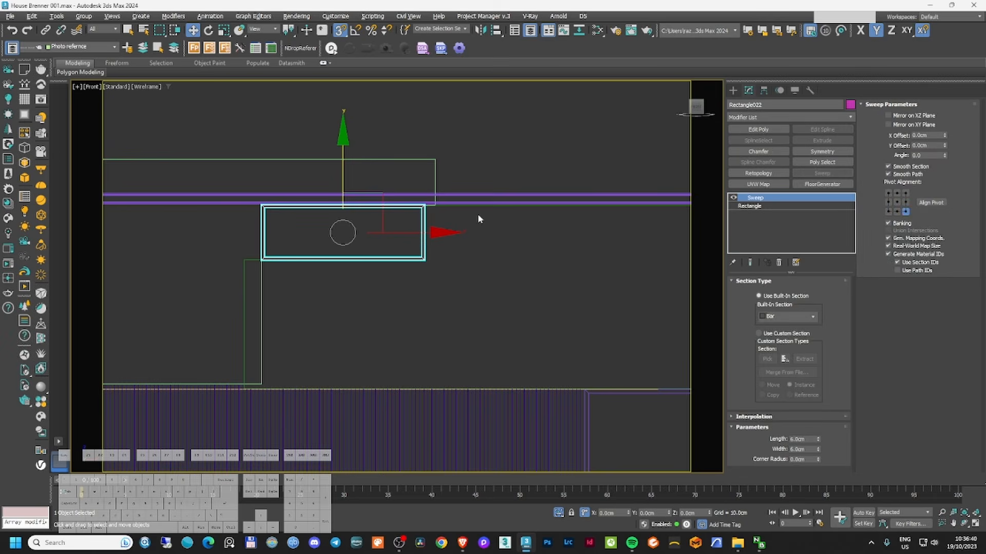
pyautogui.moveTo(350, 227); pyautogui.dragTo(387, 228, button='middle')
pyautogui.keyDown('alt'); pyautogui.moveTo(436, 252); pyautogui.dragTo(516, 302, button='middle'); pyautogui.keyUp('alt')
pyautogui.press('F3')
pyautogui.keyDown('alt'); pyautogui.moveTo(405, 262); pyautogui.dragTo(396, 255, button='middle'); pyautogui.keyUp('alt')
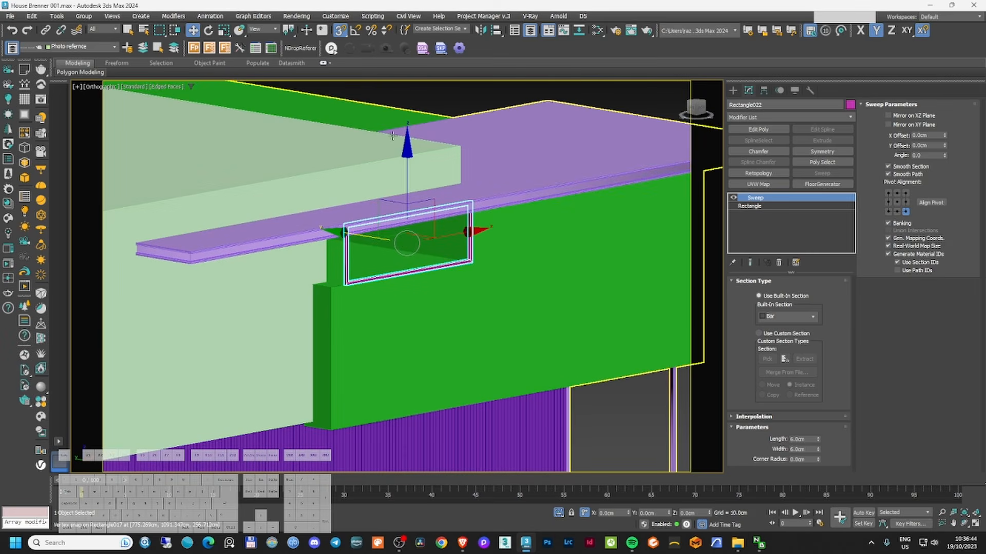
# - Move the window frame back along Y into the green block's opening
pyautogui.scroll(4, 395, 254)
pyautogui.scroll(3, 359, 226)
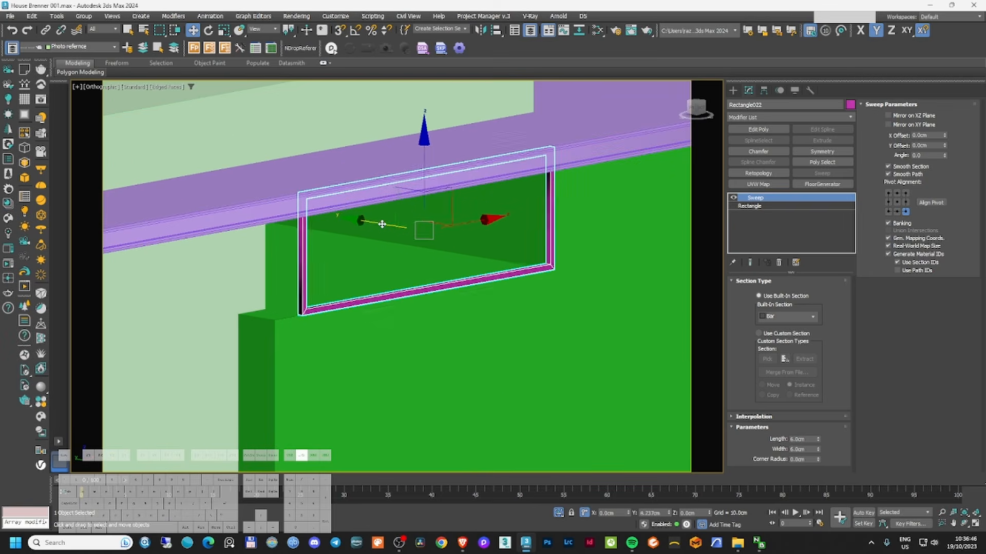
pyautogui.press('F3')
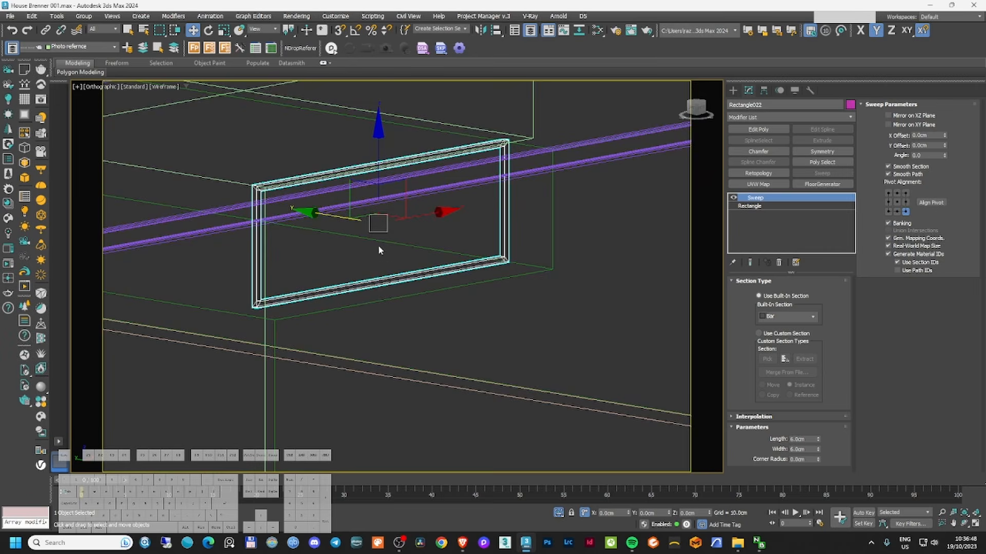
# - Isolate the green block together with its window frame and display them shaded
pyautogui.scroll(-3, 380, 254)
pyautogui.click(386, 268)
pyautogui.scroll(-2, 388, 272)
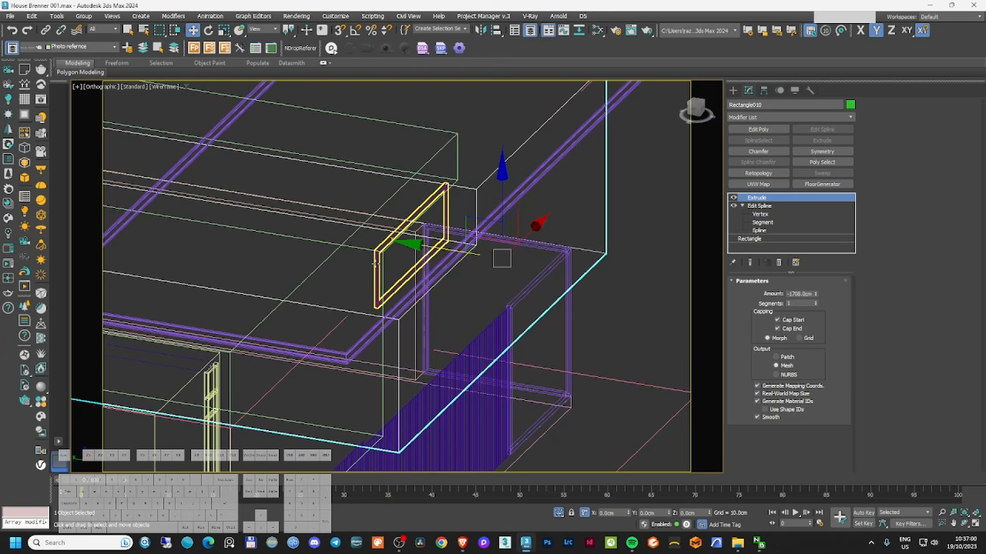
pyautogui.keyDown('ctrl'); pyautogui.click(411, 274); pyautogui.keyUp('ctrl')
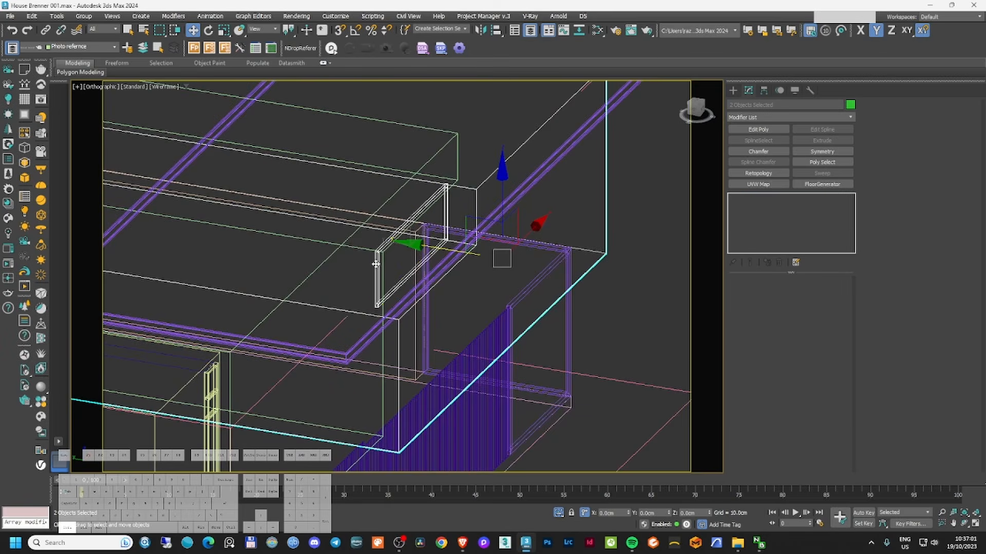
pyautogui.hotkey('alt', 'q')
pyautogui.scroll(-3, 424, 284)
pyautogui.click(472, 291)
pyautogui.click(438, 280)
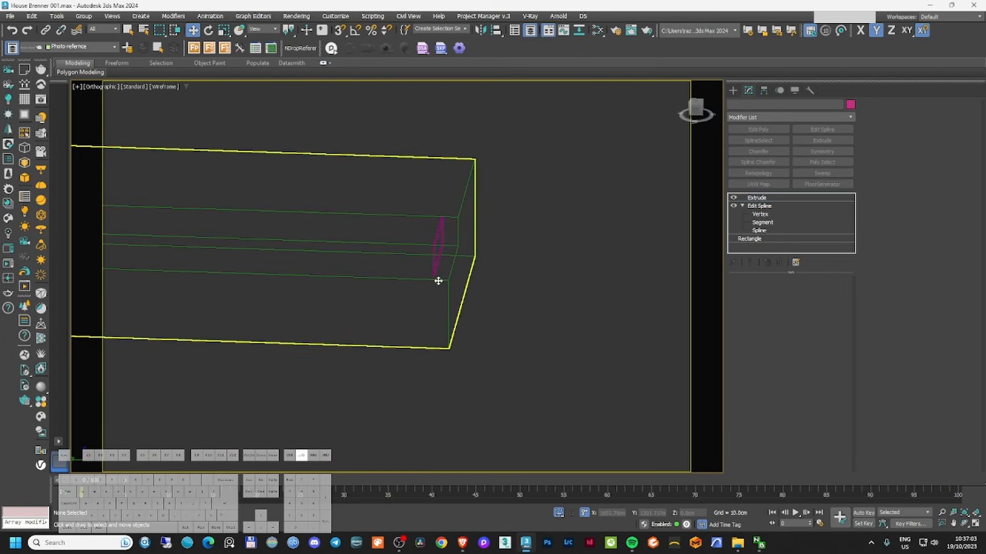
pyautogui.press('F3')
pyautogui.press('F3')
pyautogui.press('F3')
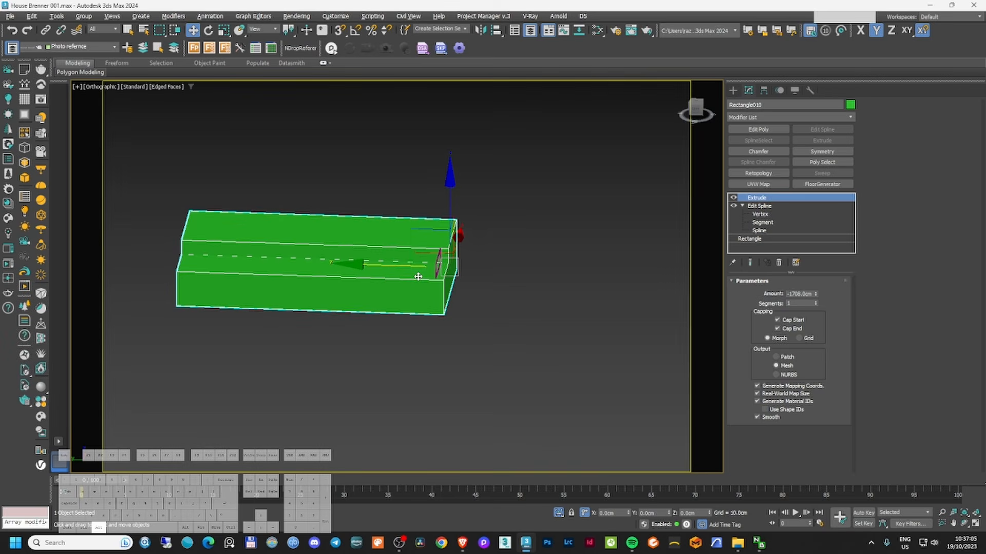
pyautogui.keyDown('alt'); pyautogui.moveTo(418, 276); pyautogui.dragTo(409, 282, button='middle'); pyautogui.keyUp('alt')
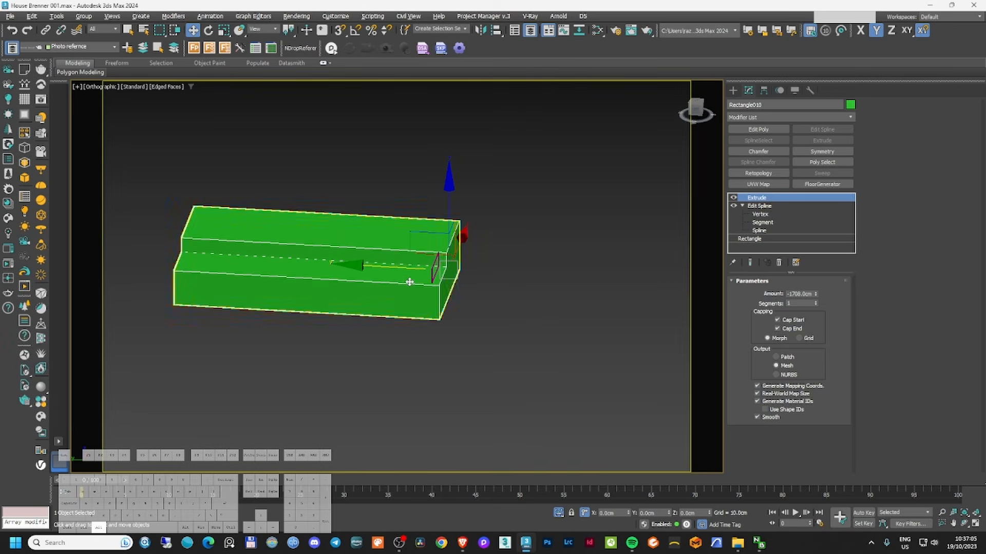
# - Add an Edit Poly modifier to the green block and slice the block across just behind the window frame
pyautogui.click(764, 130)
pyautogui.click(799, 357)
pyautogui.click(368, 231)
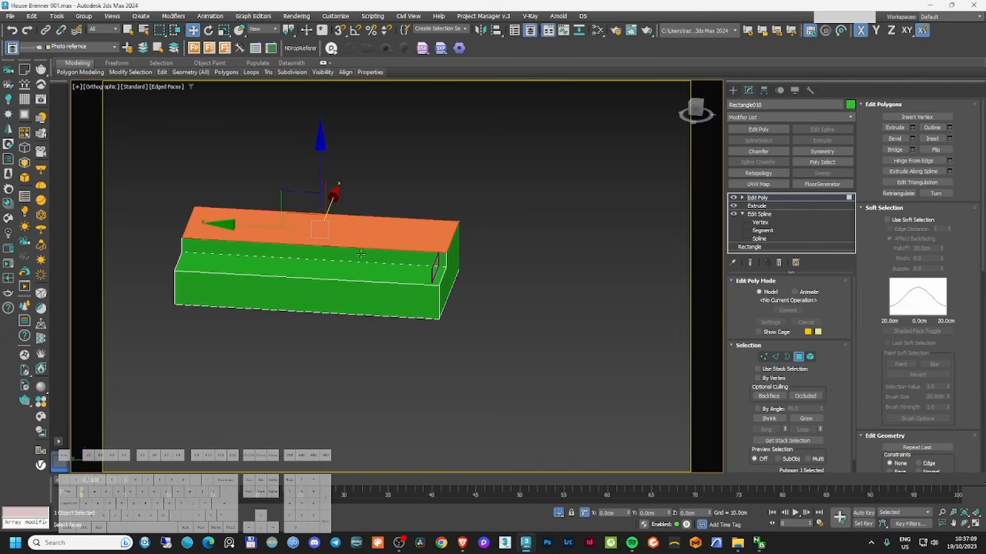
pyautogui.keyDown('ctrl'); pyautogui.click(360, 257); pyautogui.keyUp('ctrl')
pyautogui.keyDown('ctrl'); pyautogui.click(355, 271); pyautogui.keyUp('ctrl')
pyautogui.scroll(2, 440, 258)
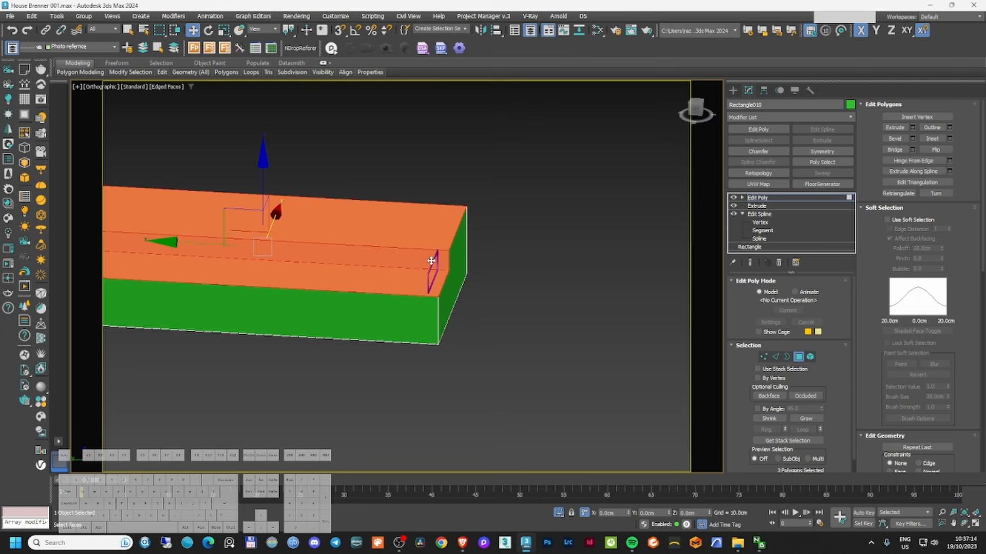
pyautogui.click(470, 262)
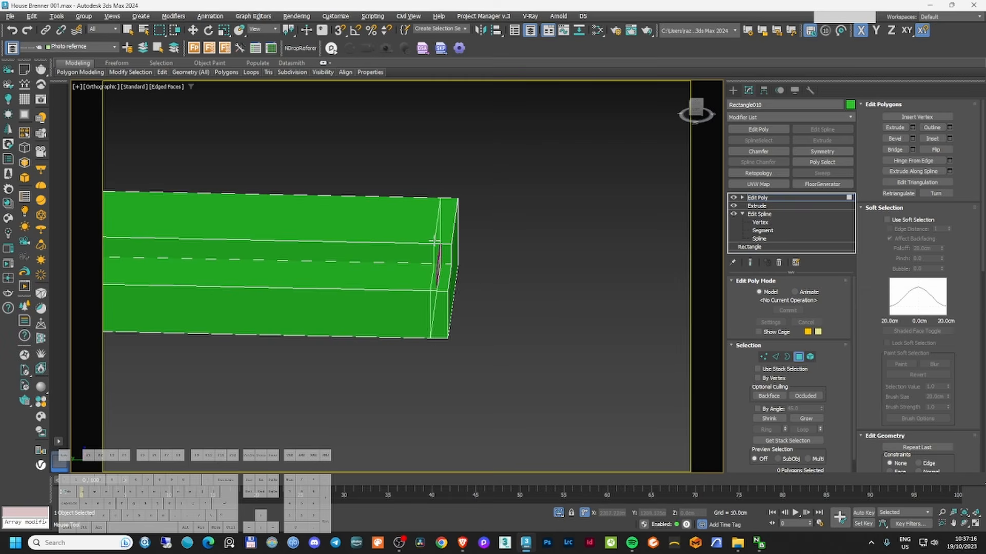
pyautogui.scroll(8, 433, 241)
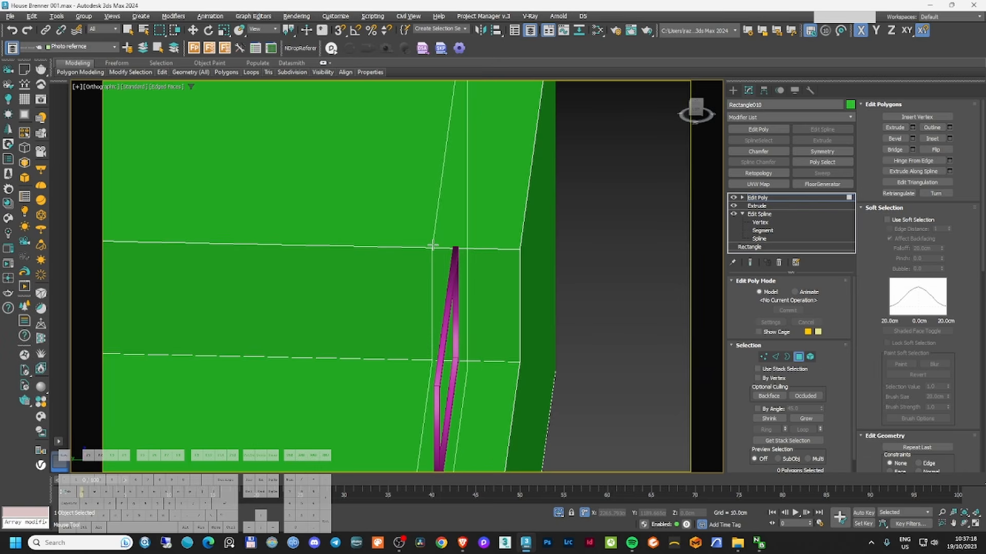
pyautogui.click(427, 245)
pyautogui.scroll(-8, 446, 239)
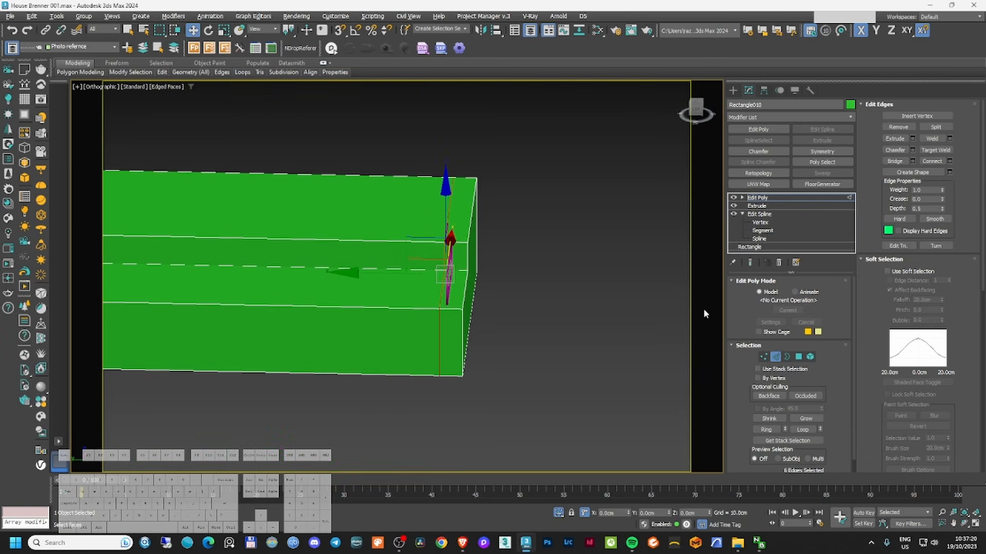
# - Delete the green block's two top faces, the step face between them and the long side face behind the slice
pyautogui.keyDown('alt'); pyautogui.moveTo(433, 261); pyautogui.dragTo(493, 273, button='middle'); pyautogui.keyUp('alt')
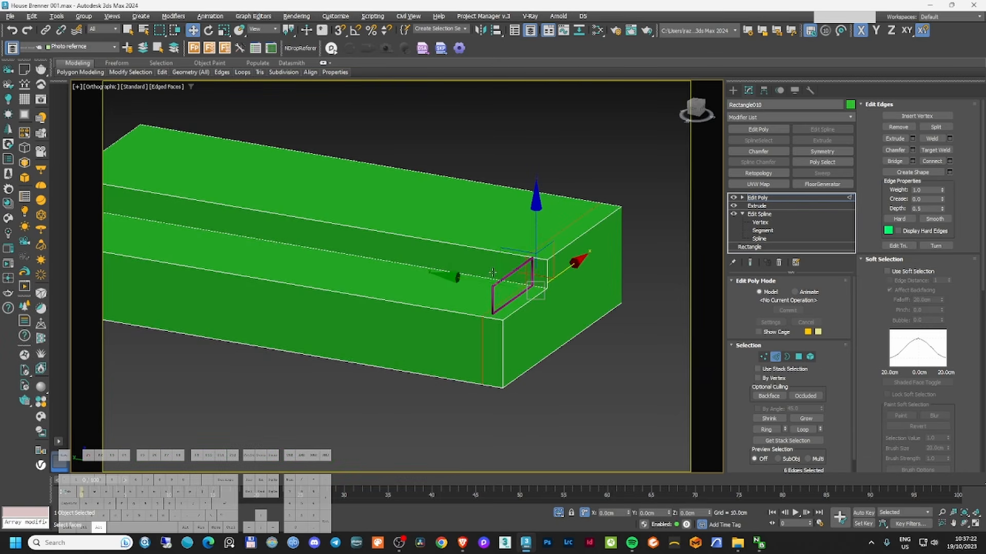
pyautogui.click(799, 357)
pyautogui.click(497, 238)
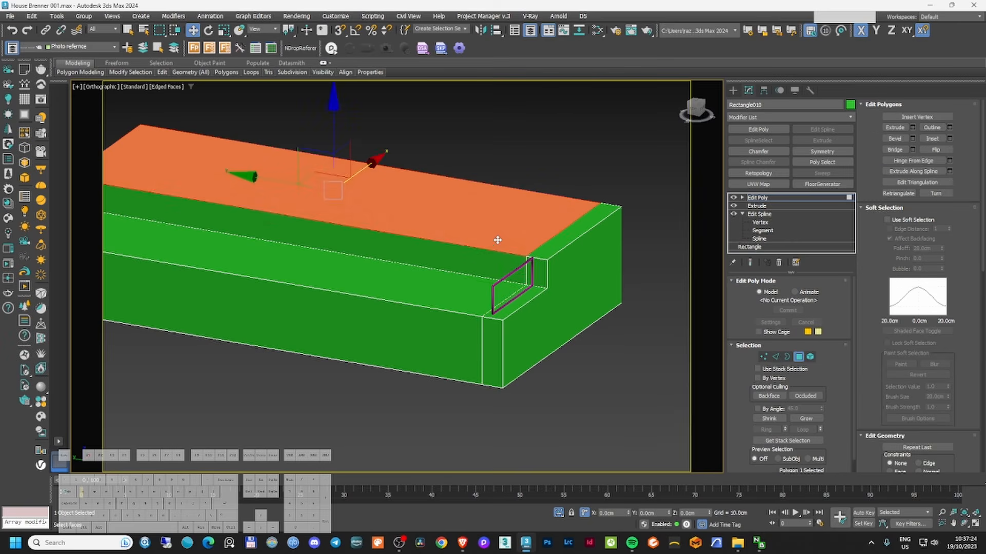
pyautogui.keyDown('ctrl'); pyautogui.click(477, 263); pyautogui.keyUp('ctrl')
pyautogui.keyDown('ctrl'); pyautogui.click(444, 294); pyautogui.keyUp('ctrl')
pyautogui.keyDown('ctrl'); pyautogui.click(433, 317); pyautogui.keyUp('ctrl')
pyautogui.press('Delete')
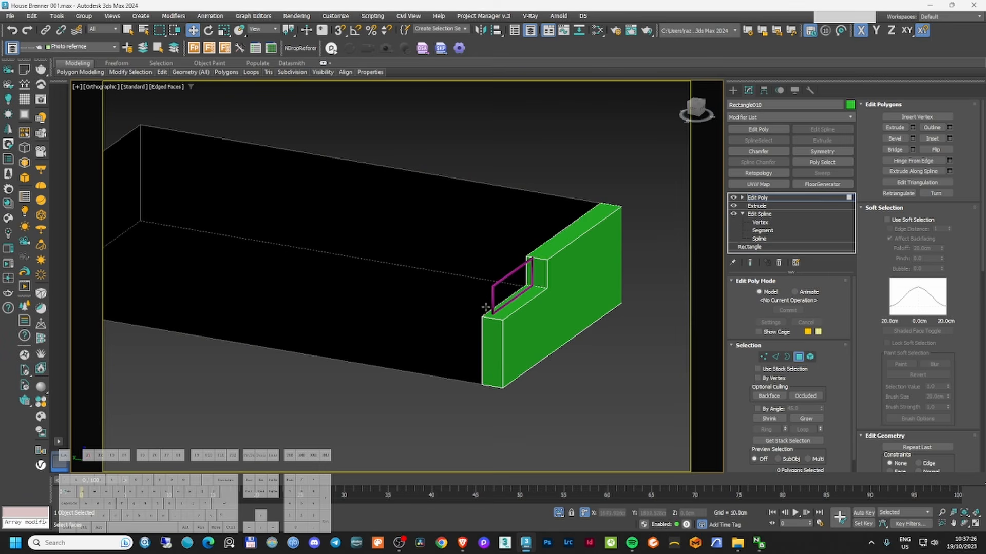
pyautogui.keyDown('alt'); pyautogui.moveTo(426, 299); pyautogui.dragTo(504, 299, button='middle'); pyautogui.keyUp('alt')
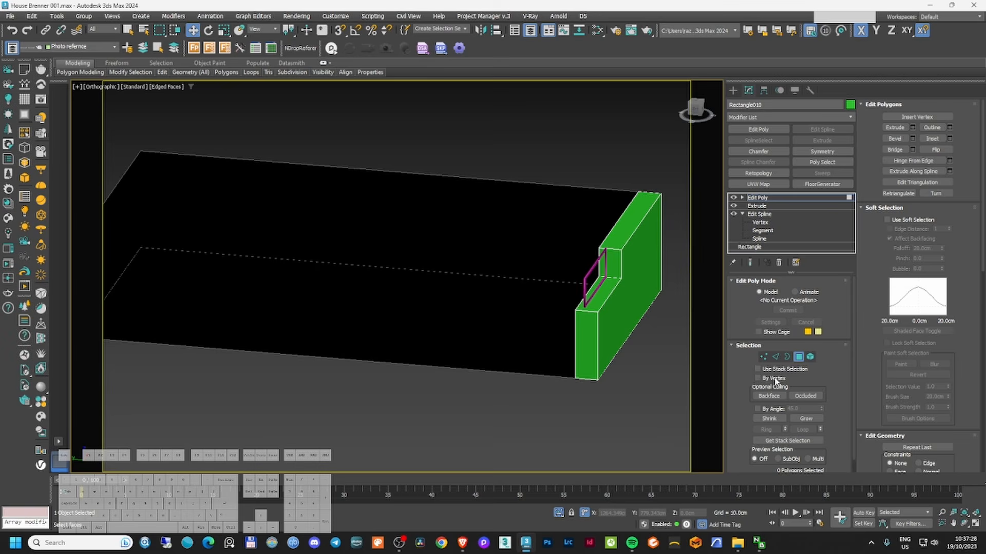
# - Thicken the green block's remaining faces with a Shell modifier, and unhide all objects in the camera view
pyautogui.click(799, 357)
pyautogui.click(778, 121)
pyautogui.write('shell')
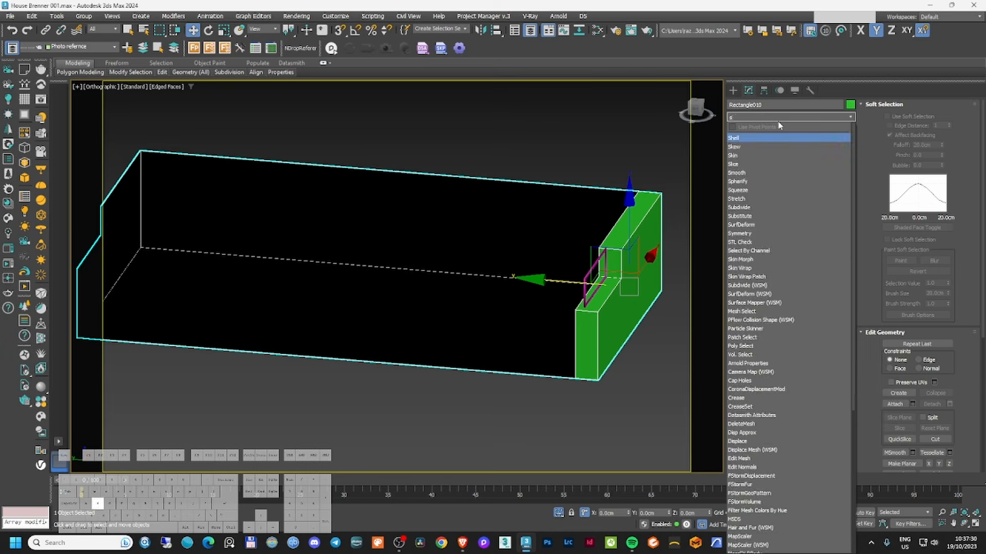
pyautogui.press('Return')
pyautogui.keyDown('alt'); pyautogui.moveTo(668, 250); pyautogui.dragTo(554, 263, button='middle'); pyautogui.keyUp('alt')
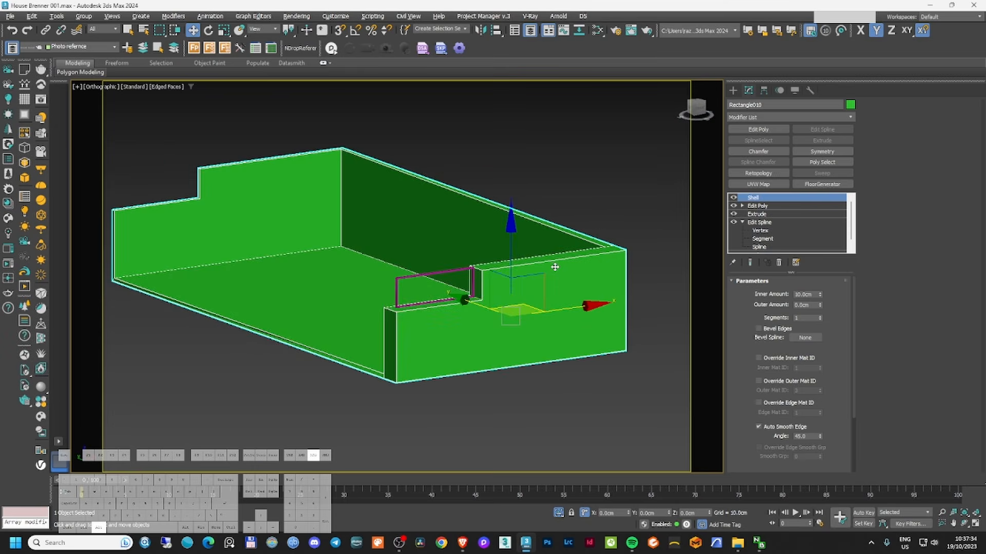
pyautogui.press('c')
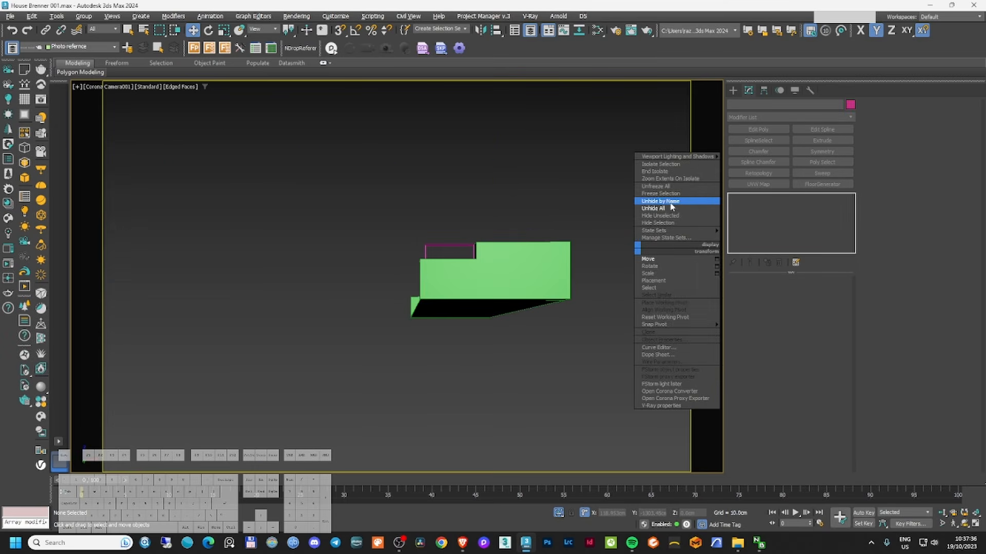
pyautogui.click(668, 208)
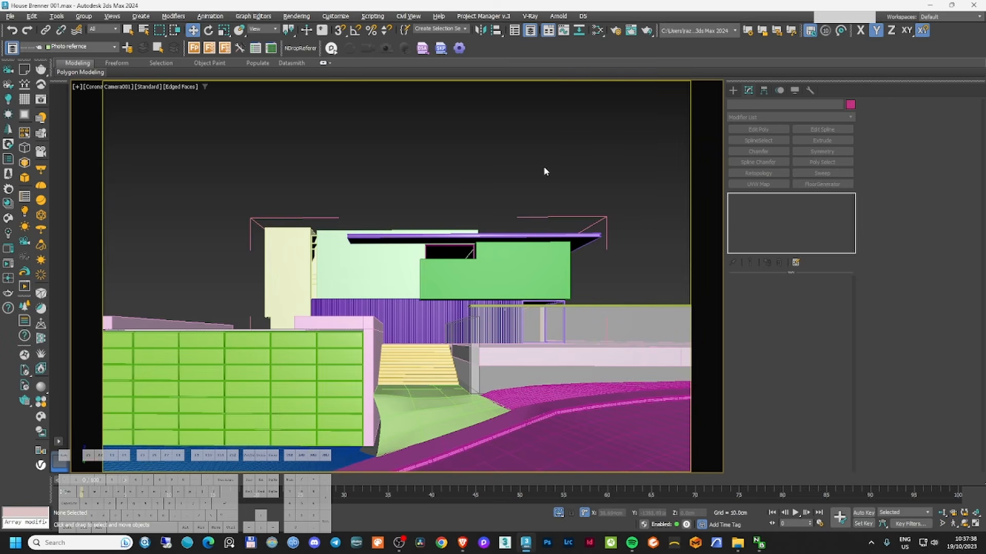
# - Draw a rectangle about 376 × 118 cm across the window frame's inner corners in the front view, using snapping
pyautogui.press('F3')
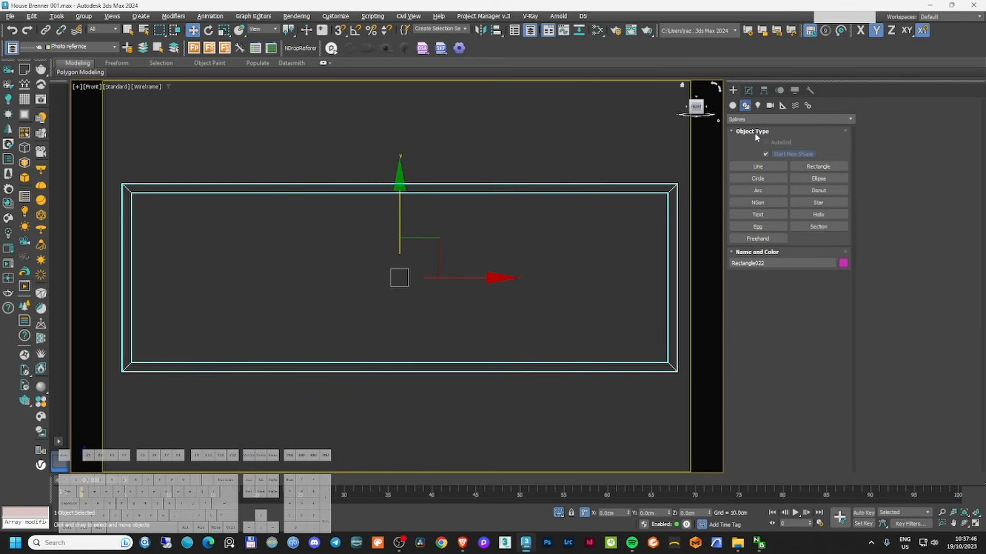
pyautogui.click(817, 167)
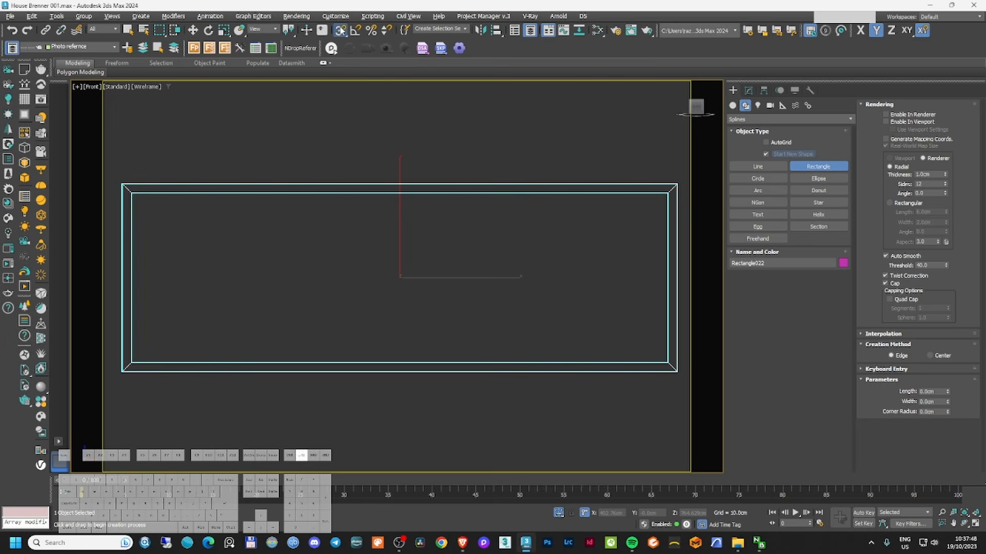
pyautogui.moveTo(666, 194); pyautogui.dragTo(131, 363)
# - Move the new rectangle along Y into the middle of the window frame's depth
pyautogui.keyDown('alt'); pyautogui.moveTo(131, 363); pyautogui.dragTo(361, 294, button='middle'); pyautogui.keyUp('alt')
pyautogui.press('w')
pyautogui.scroll(6, 343, 280)
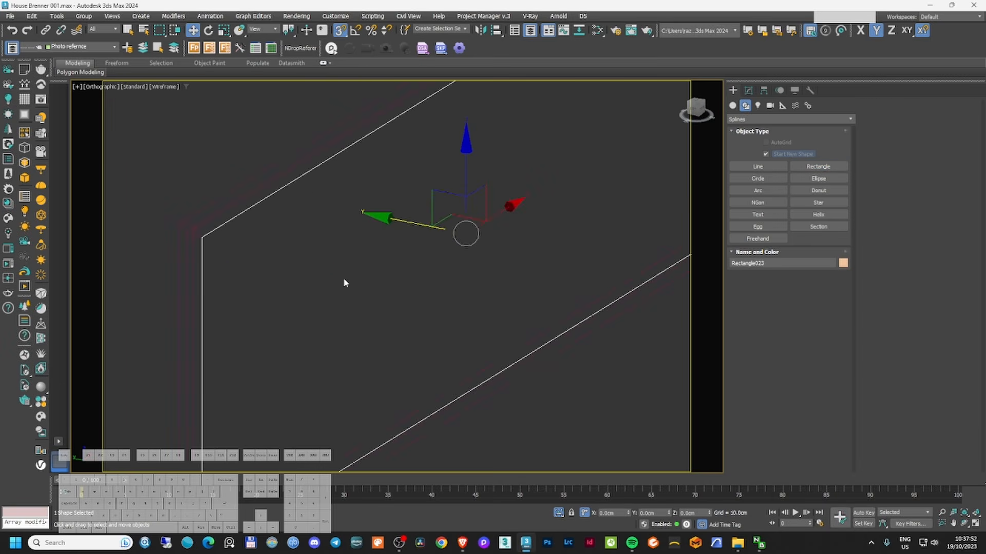
pyautogui.moveTo(385, 219); pyautogui.dragTo(199, 240)
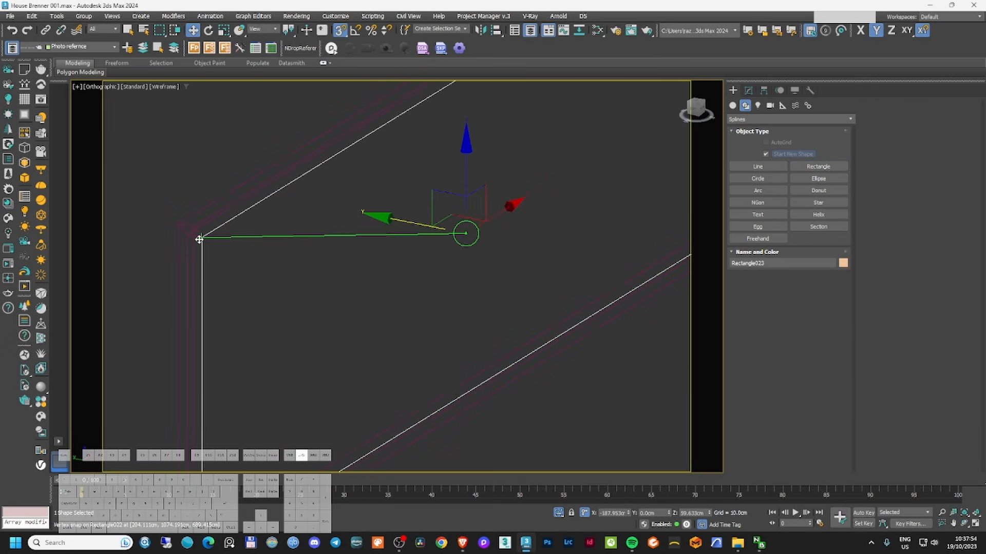
pyautogui.press('t')
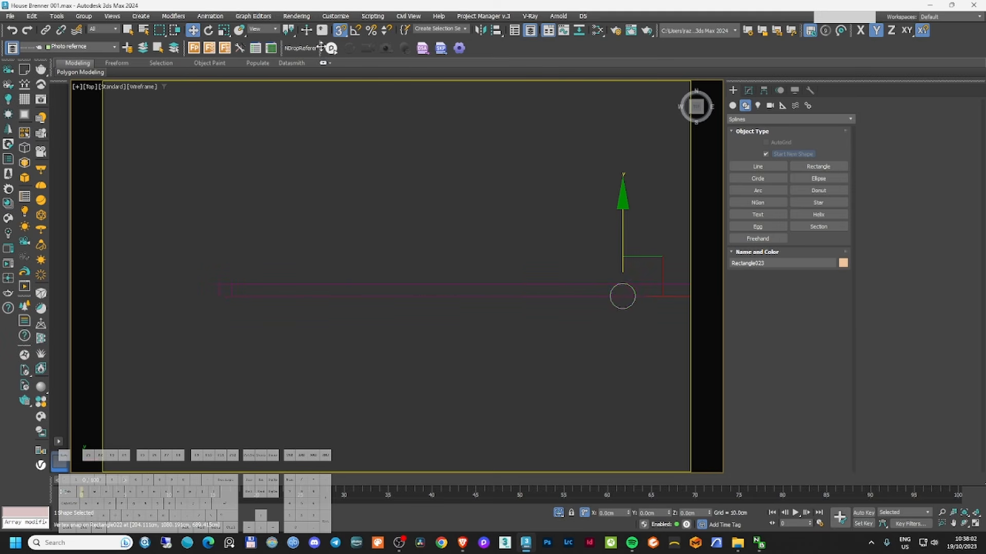
pyautogui.moveTo(622, 296); pyautogui.dragTo(622, 290)
# - Turn the rectangle into a glass pane with a Shell modifier of 0.6 cm inner amount, and display it shaded
pyautogui.click(748, 90)
pyautogui.click(764, 116)
pyautogui.write('sh')
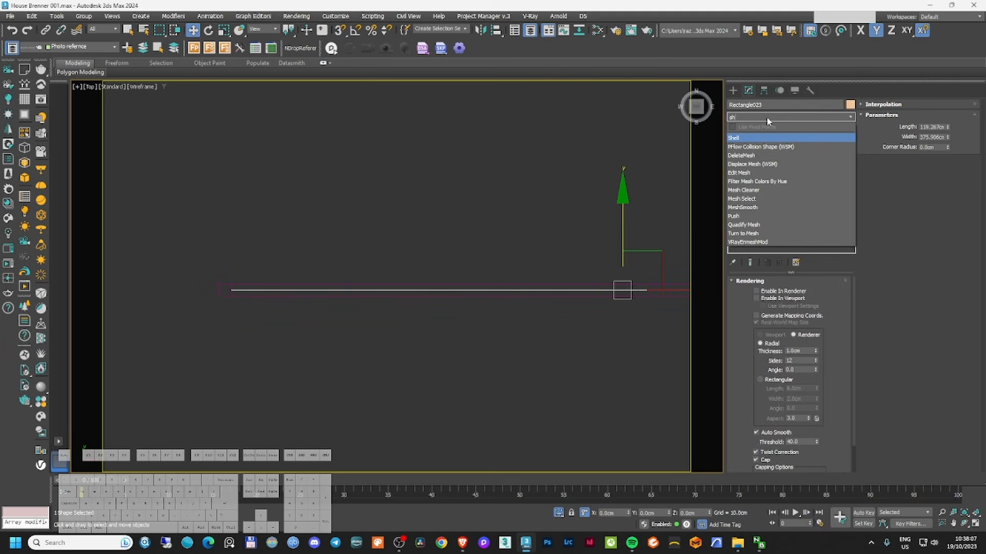
pyautogui.press('Return')
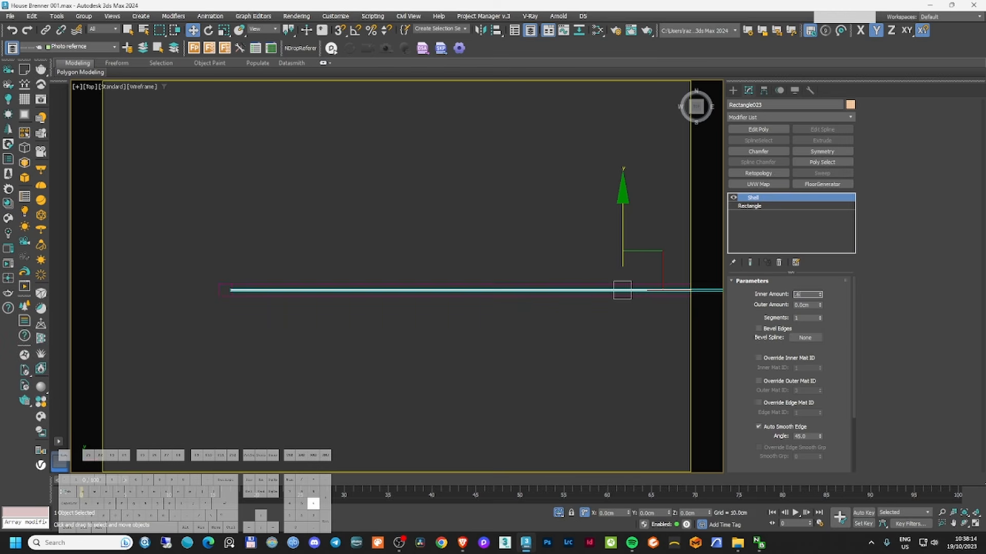
pyautogui.write('.6')
pyautogui.press('Return')
pyautogui.scroll(-2, 551, 243)
pyautogui.moveTo(586, 210); pyautogui.dragTo(506, 220, button='middle')
pyautogui.press('F3')
pyautogui.scroll(-3, 514, 222)
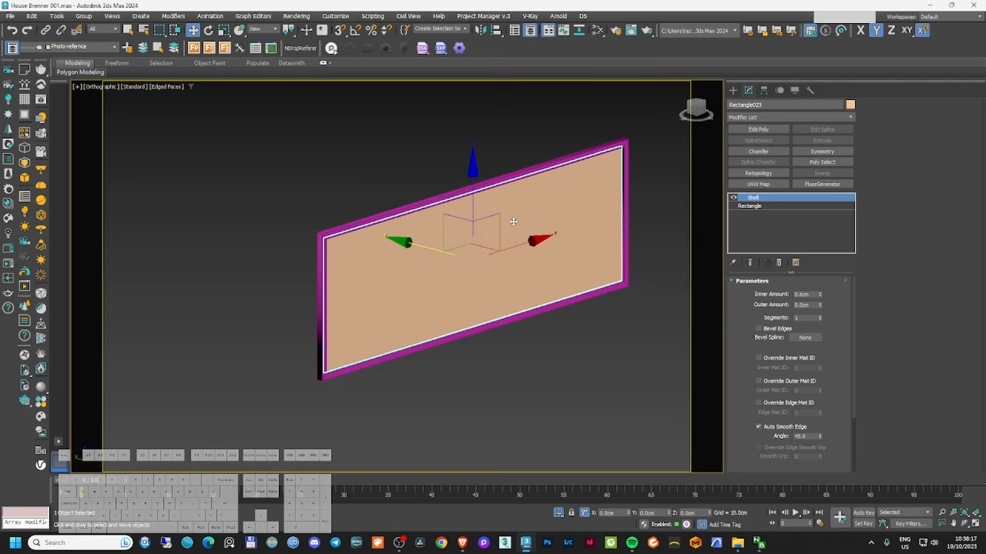
# - Add a Smooth modifier to the window frame around the pane
pyautogui.click(368, 379)
pyautogui.scroll(5, 314, 376)
pyautogui.click(524, 321)
pyautogui.click(776, 116)
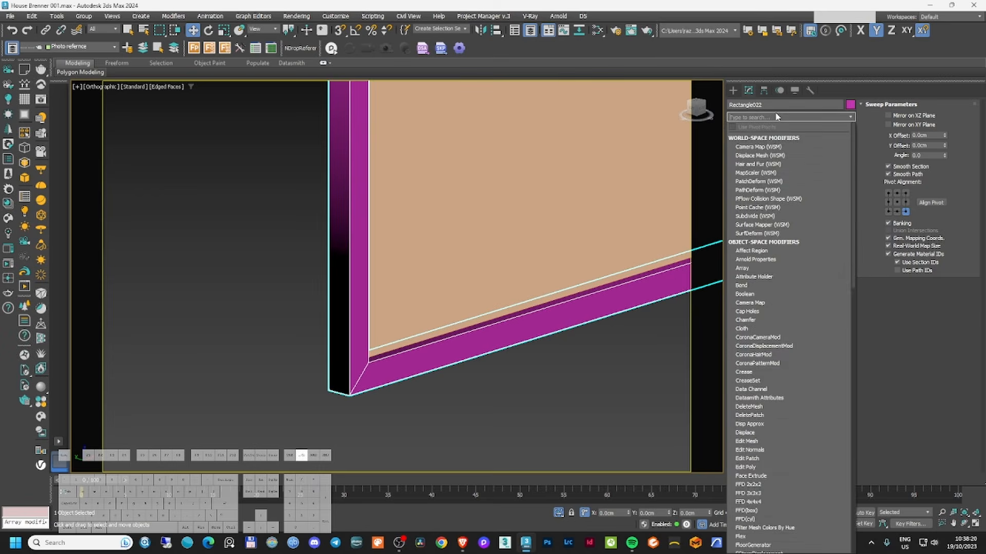
pyautogui.write('smo')
pyautogui.press('Return')
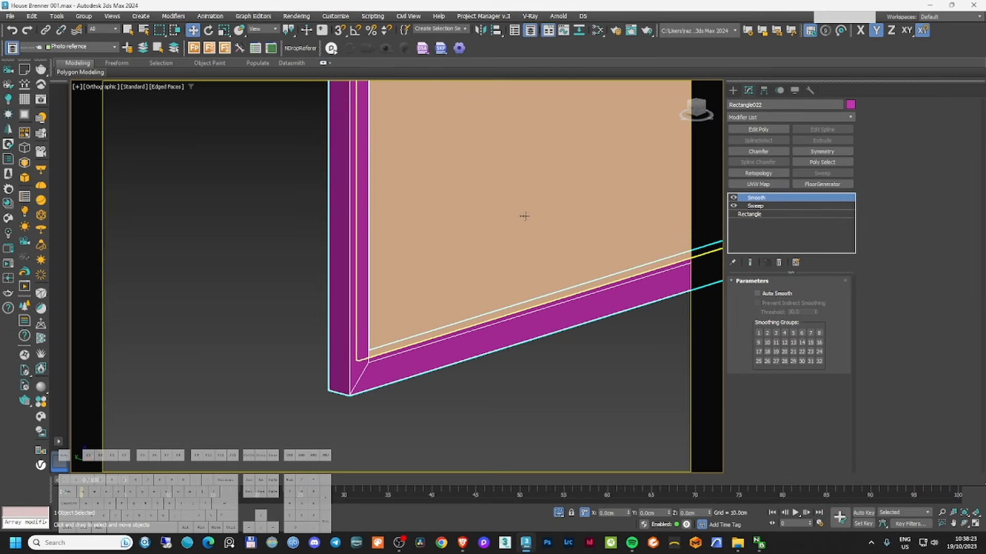
# - Return to the camera view, unhide all objects and clear the selection
pyautogui.press('c')
pyautogui.rightClick(521, 257)
pyautogui.click(539, 211)
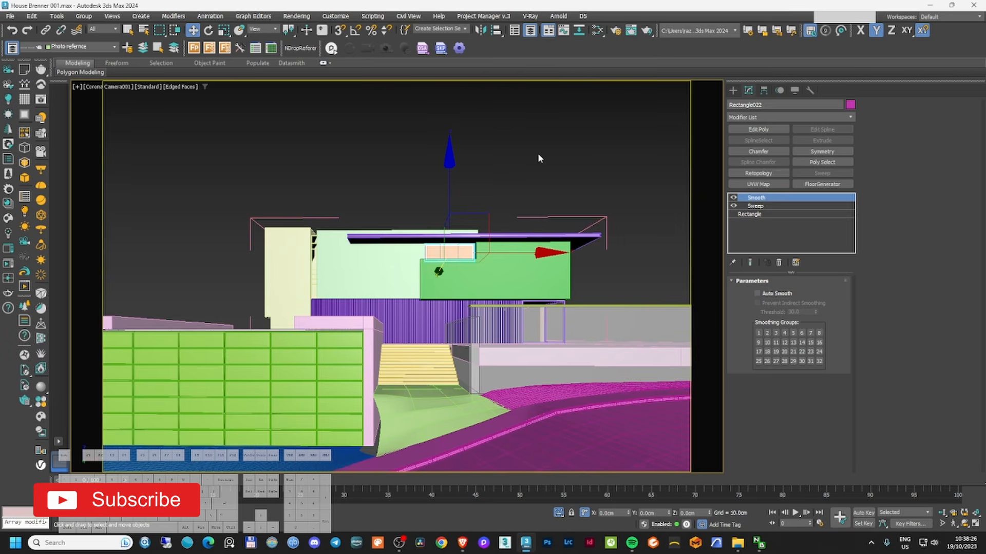
pyautogui.click(538, 154)
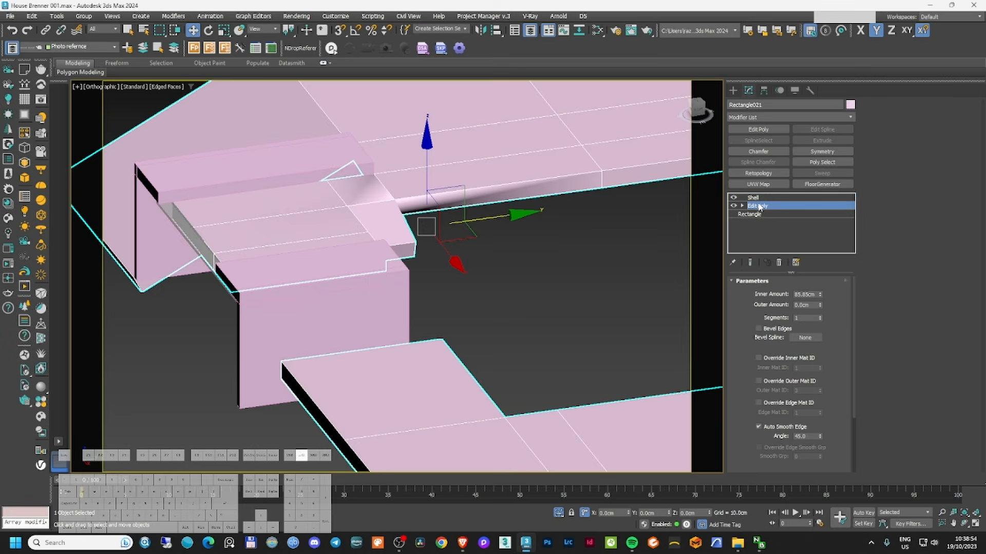
# - In the pink slab's Edit Poly below the Shell, delete the three strip faces between the two raised blocks
pyautogui.click(757, 206)
pyautogui.click(798, 358)
pyautogui.click(290, 248)
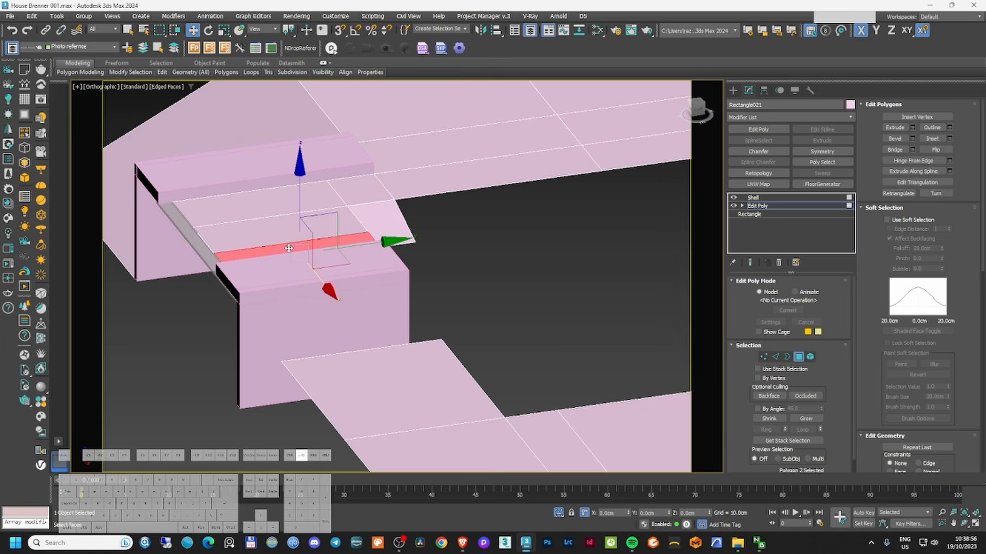
pyautogui.keyDown('ctrl'); pyautogui.click(270, 231); pyautogui.keyUp('ctrl')
pyautogui.keyDown('ctrl'); pyautogui.click(257, 206); pyautogui.keyUp('ctrl')
pyautogui.press('Delete')
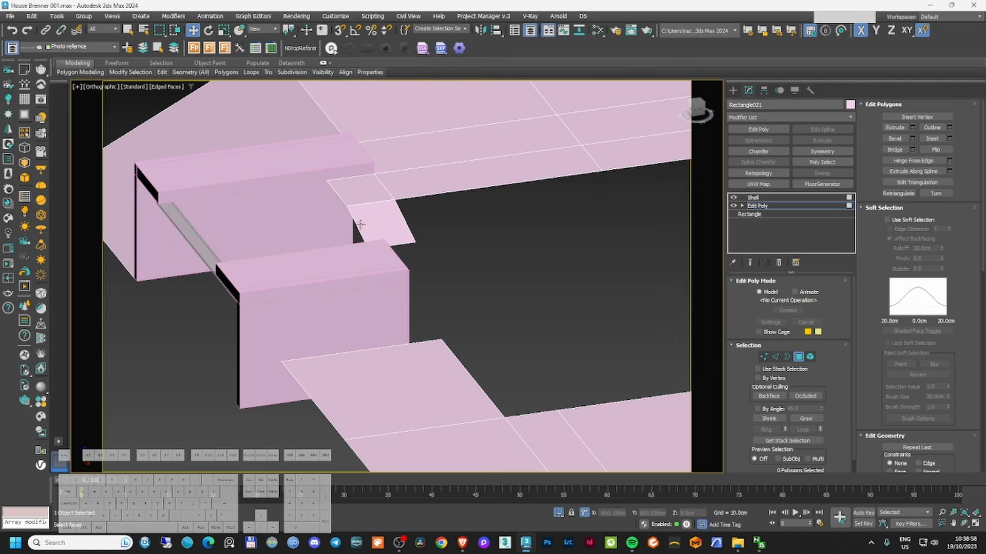
pyautogui.moveTo(360, 224)
pyautogui.keyDown('alt'); pyautogui.mouseDown(button='middle')
pyautogui.moveTo(345, 247)
pyautogui.moveTo(370, 234)
pyautogui.mouseUp(button='middle'); pyautogui.keyUp('alt')
pyautogui.click(798, 355)
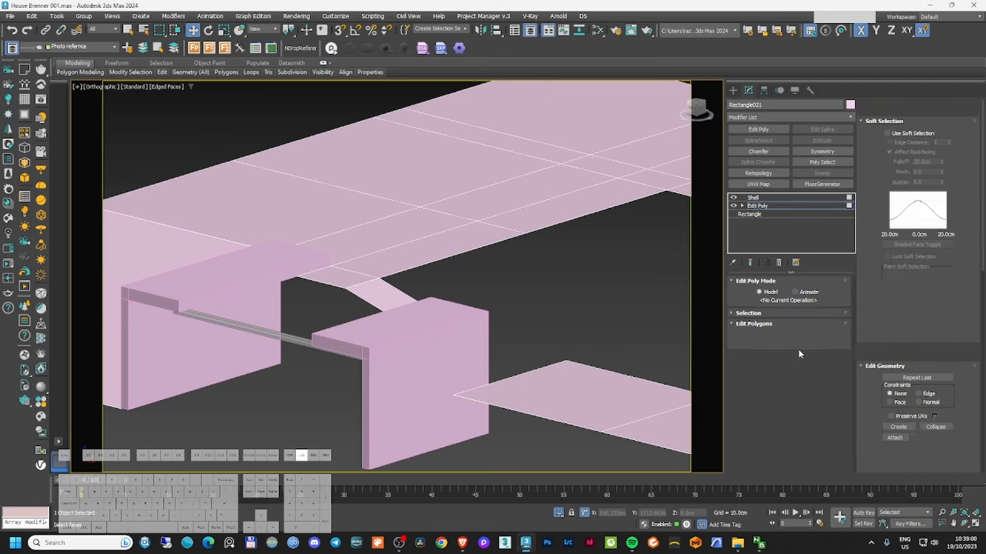
pyautogui.click(750, 198)
# - Select the thin plate between the raised blocks and pick its long border in the upper Edit Poly modifier
pyautogui.click(733, 90)
pyautogui.click(262, 332)
pyautogui.click(748, 90)
pyautogui.click(742, 214)
pyautogui.click(760, 231)
pyautogui.scroll(6, 298, 331)
pyautogui.keyDown('alt'); pyautogui.moveTo(308, 318); pyautogui.dragTo(298, 340, button='middle'); pyautogui.keyUp('alt')
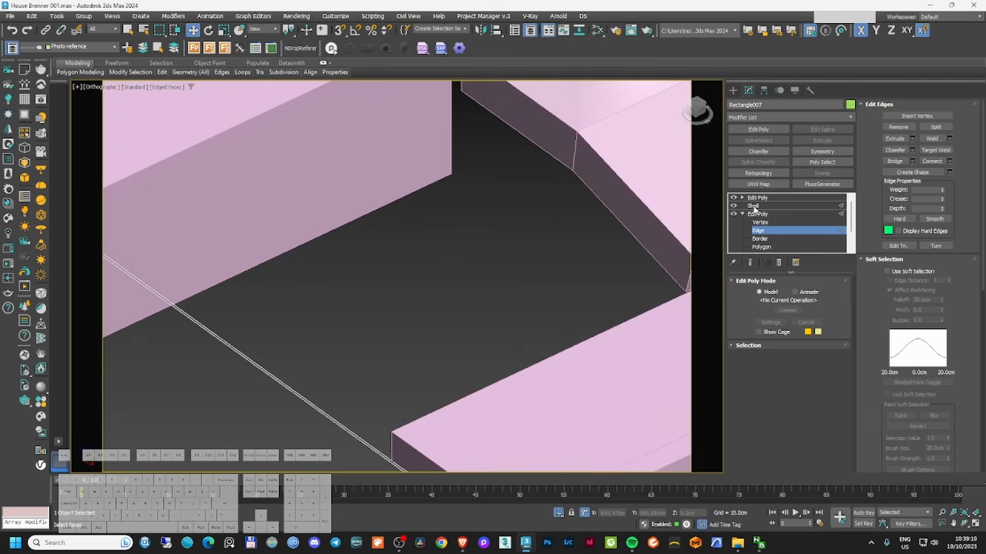
pyautogui.click(757, 198)
pyautogui.press('1')
pyautogui.scroll(-5, 380, 274)
pyautogui.keyDown('alt'); pyautogui.moveTo(380, 280); pyautogui.dragTo(362, 238, button='middle'); pyautogui.keyUp('alt')
pyautogui.press('F3')
pyautogui.press('3')
pyautogui.click(334, 283)
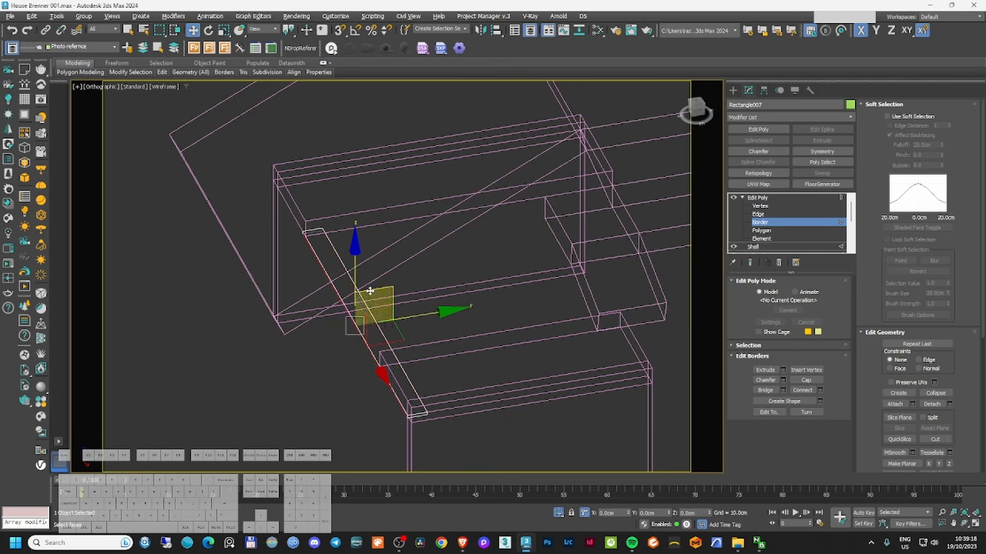
# - Select the plate's long inner side face and move it back along Y, snapped to the pink slab's vertex
pyautogui.keyDown('alt'); pyautogui.moveTo(369, 291); pyautogui.dragTo(387, 314, button='middle'); pyautogui.keyUp('alt')
pyautogui.scroll(5, 386, 314)
pyautogui.press('4')
pyautogui.click(388, 316)
pyautogui.scroll(-6, 389, 316)
pyautogui.click(429, 345)
pyautogui.click(340, 30)
pyautogui.moveTo(421, 341); pyautogui.dragTo(492, 382)
pyautogui.press('F3')
pyautogui.scroll(5, 508, 369)
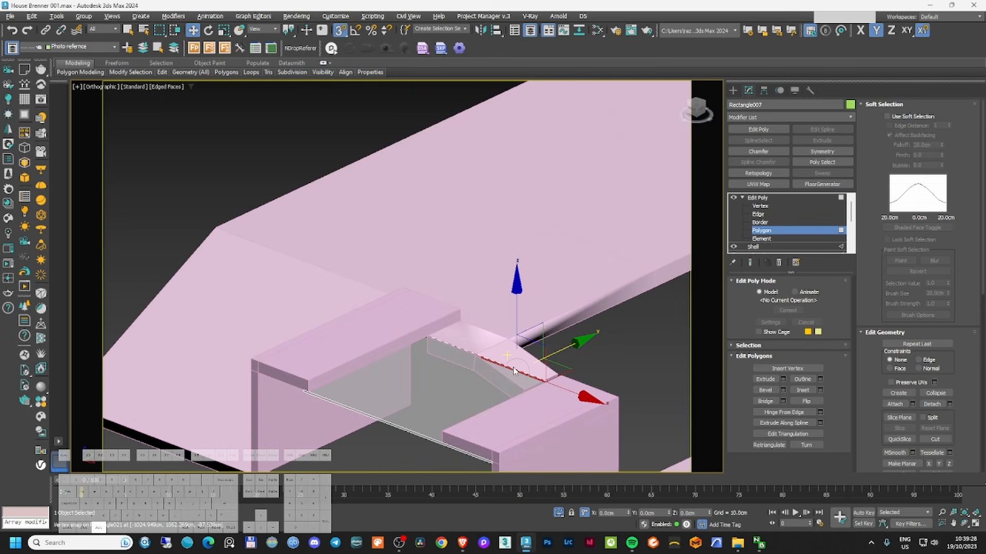
# - Turn off the plate's see-through display and bring the whole scene back from isolation
pyautogui.hotkey('alt', 'x')
pyautogui.moveTo(464, 409); pyautogui.dragTo(452, 332, button='middle')
pyautogui.moveTo(451, 331)
pyautogui.keyDown('alt'); pyautogui.mouseDown(button='middle')
pyautogui.moveTo(479, 308)
pyautogui.moveTo(443, 304)
pyautogui.moveTo(446, 330)
pyautogui.mouseUp(button='middle'); pyautogui.keyUp('alt')
pyautogui.click(732, 90)
pyautogui.hotkey('alt', 'q')
pyautogui.scroll(5, 577, 311)
pyautogui.scroll(5, 607, 314)
pyautogui.scroll(-5, 607, 314)
pyautogui.moveTo(363, 318); pyautogui.dragTo(568, 301, button='middle')
pyautogui.scroll(-5, 569, 300)
# - Move the plate's end edge under the raised block, snapped to the outer corner above the green panelled wall
pyautogui.click(748, 92)
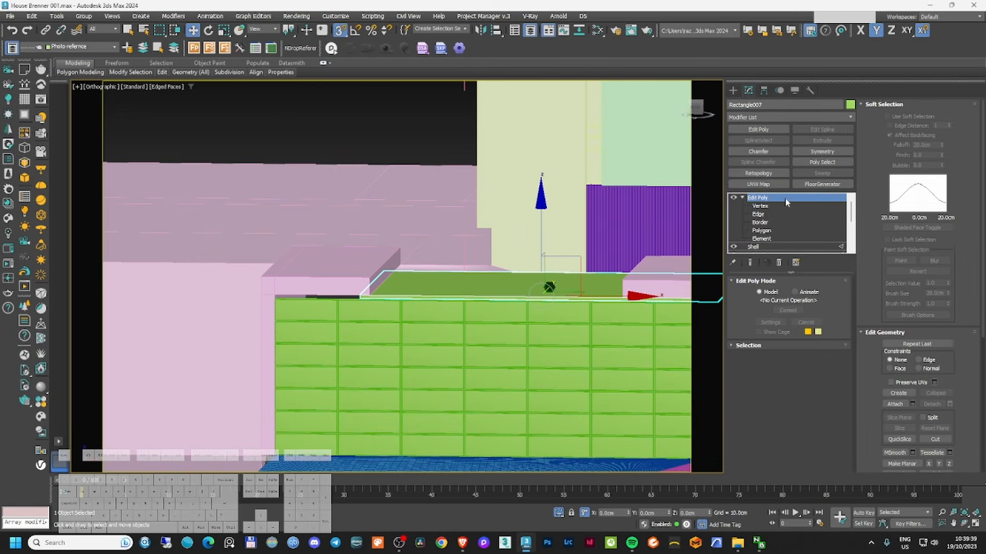
pyautogui.click(758, 214)
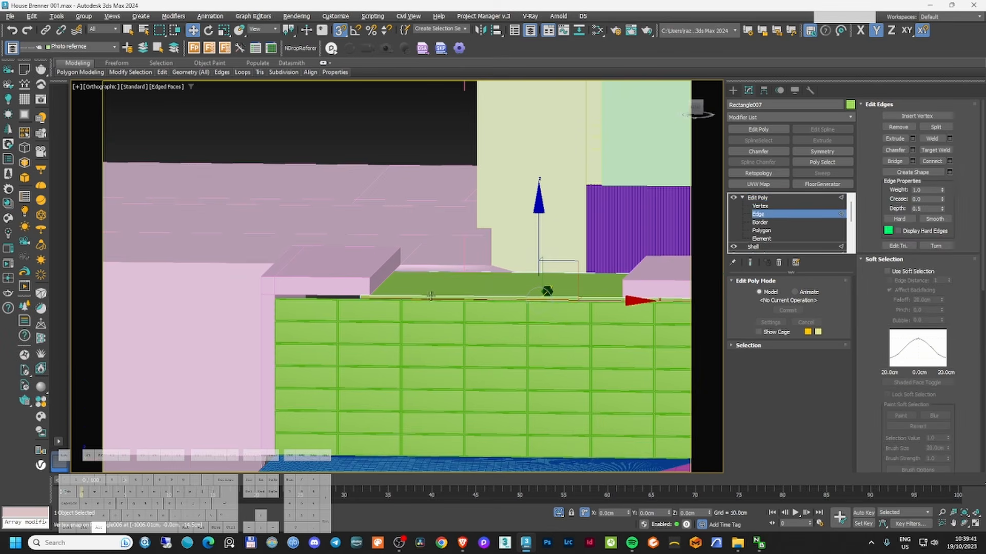
pyautogui.keyDown('alt'); pyautogui.moveTo(431, 292); pyautogui.dragTo(392, 290, button='middle'); pyautogui.keyUp('alt')
pyautogui.press('F3')
pyautogui.scroll(2, 391, 290)
pyautogui.click(386, 249)
pyautogui.moveTo(456, 256); pyautogui.dragTo(207, 285)
pyautogui.press('F3')
pyautogui.click(757, 197)
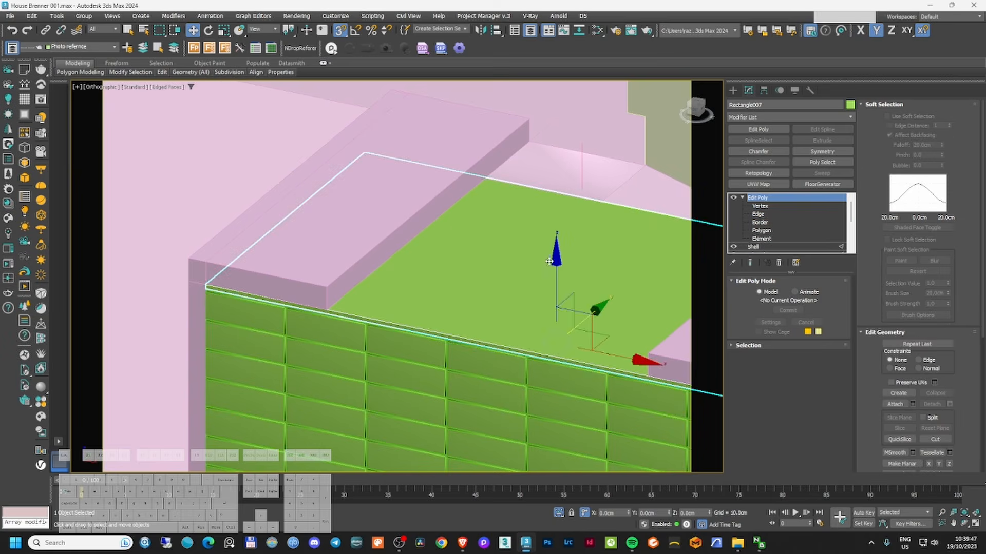
# - Select the plate together with the two pink L-shaped blocks beside it and isolate them
pyautogui.scroll(-8, 555, 288)
pyautogui.keyDown('alt'); pyautogui.moveTo(555, 303); pyautogui.dragTo(508, 282); pyautogui.keyUp('alt')
pyautogui.keyDown('alt'); pyautogui.moveTo(508, 282); pyautogui.dragTo(488, 272, button='middle'); pyautogui.keyUp('alt')
pyautogui.press('F3')
pyautogui.click(398, 307)
pyautogui.press('F3')
pyautogui.keyDown('alt'); pyautogui.moveTo(458, 343); pyautogui.dragTo(343, 436, button='middle'); pyautogui.keyUp('alt')
pyautogui.keyDown('ctrl'); pyautogui.click(407, 305); pyautogui.keyUp('ctrl')
pyautogui.keyDown('ctrl'); pyautogui.click(342, 387); pyautogui.keyUp('ctrl')
pyautogui.press('F3')
pyautogui.moveTo(343, 436); pyautogui.dragTo(356, 413, button='middle')
pyautogui.hotkey('alt', 'q')
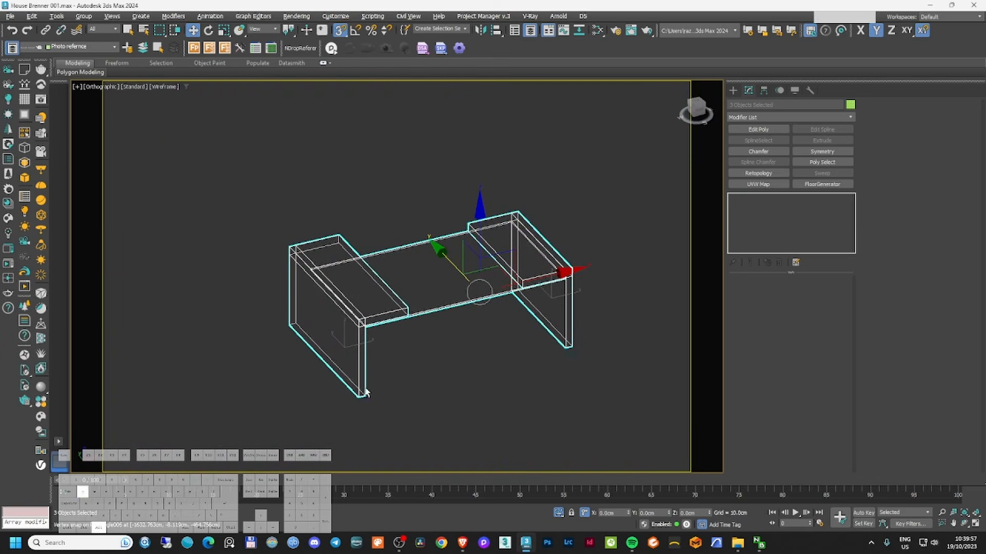
# - Draw a rectangle about 1471 × 1062 cm on the ground between the feet of the two pink blocks, using snapping
pyautogui.click(398, 399)
pyautogui.click(735, 93)
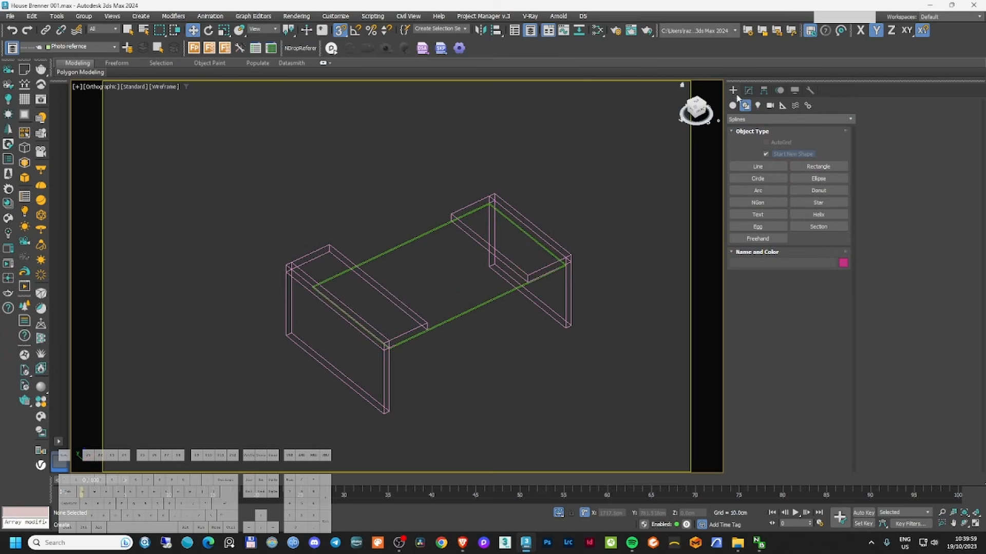
pyautogui.click(799, 168)
pyautogui.moveTo(563, 334); pyautogui.dragTo(288, 330)
pyautogui.keyDown('alt'); pyautogui.moveTo(288, 330); pyautogui.dragTo(423, 320, button='middle'); pyautogui.keyUp('alt')
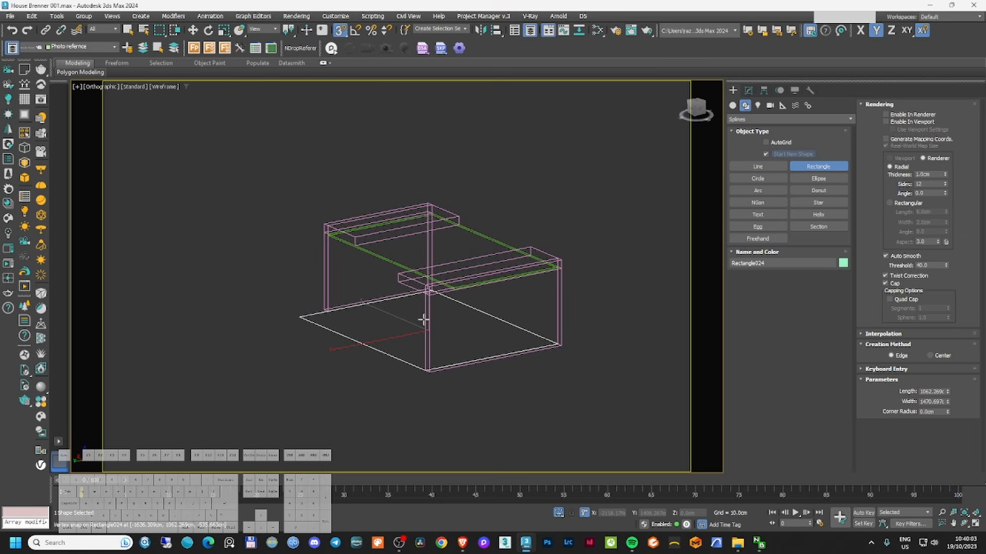
# - Add an Edit Poly modifier to the ground rectangle and extrude its back edge upward as a wall, snapped to the plate's height
pyautogui.click(749, 92)
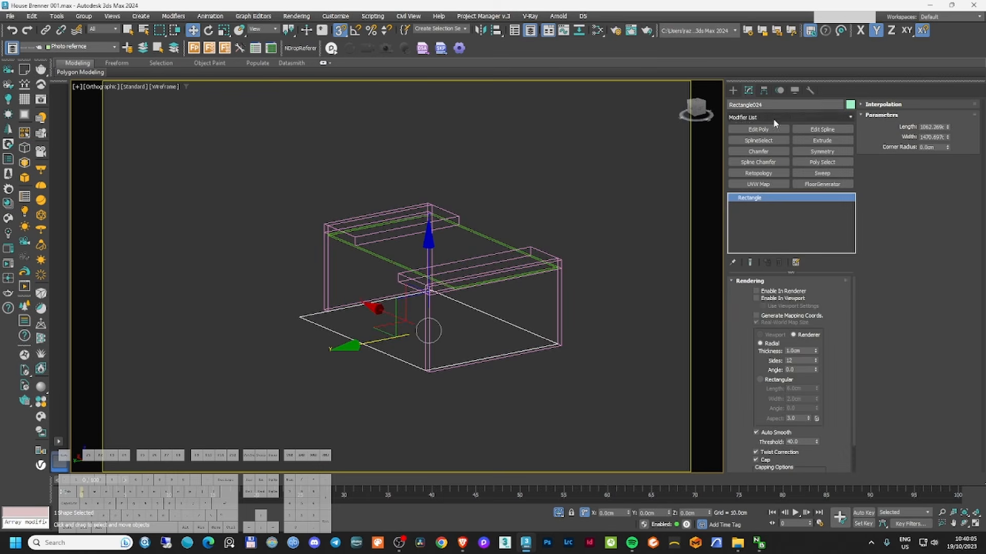
pyautogui.click(759, 129)
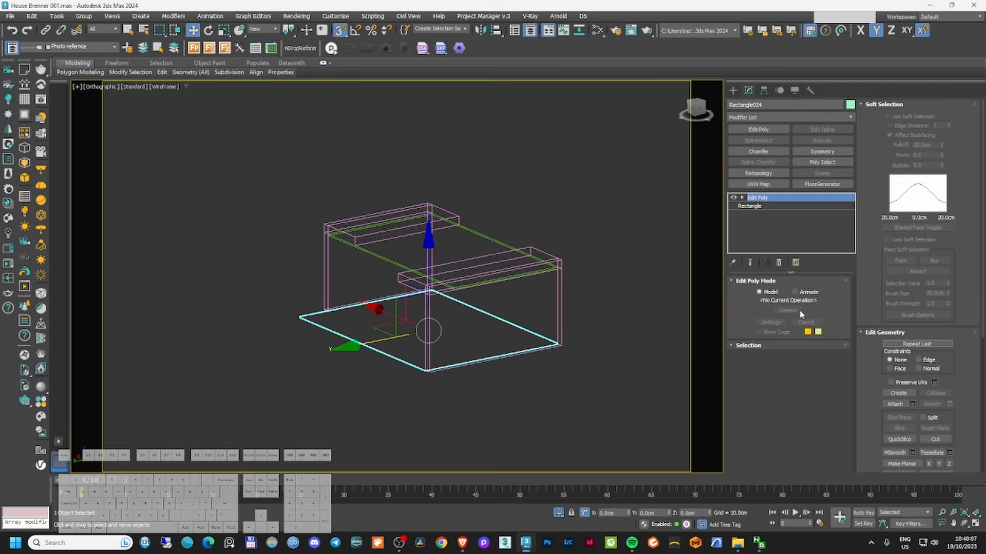
pyautogui.click(759, 214)
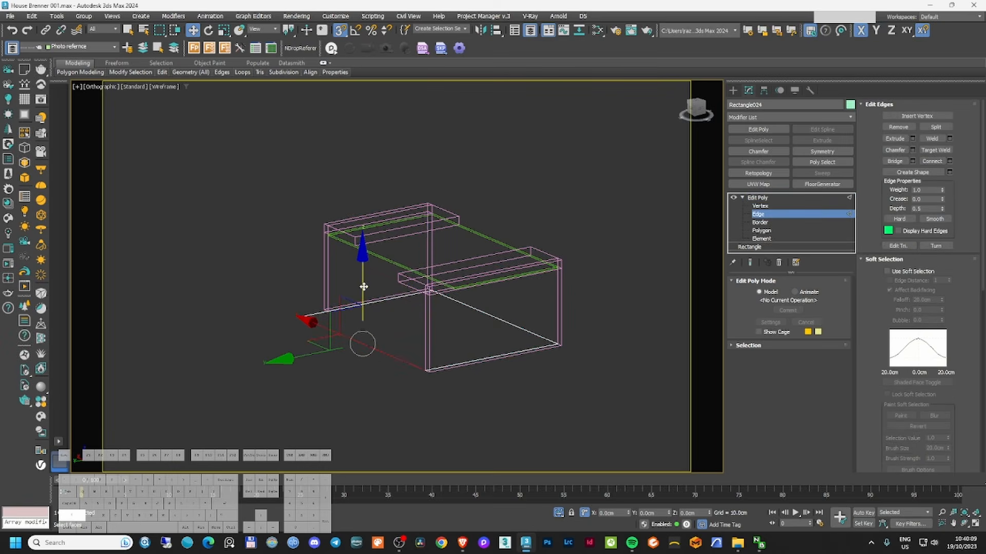
pyautogui.moveTo(364, 287); pyautogui.dragTo(330, 238)
pyautogui.keyDown('alt'); pyautogui.moveTo(448, 301); pyautogui.dragTo(515, 325, button='middle'); pyautogui.keyUp('alt')
pyautogui.press('F3')
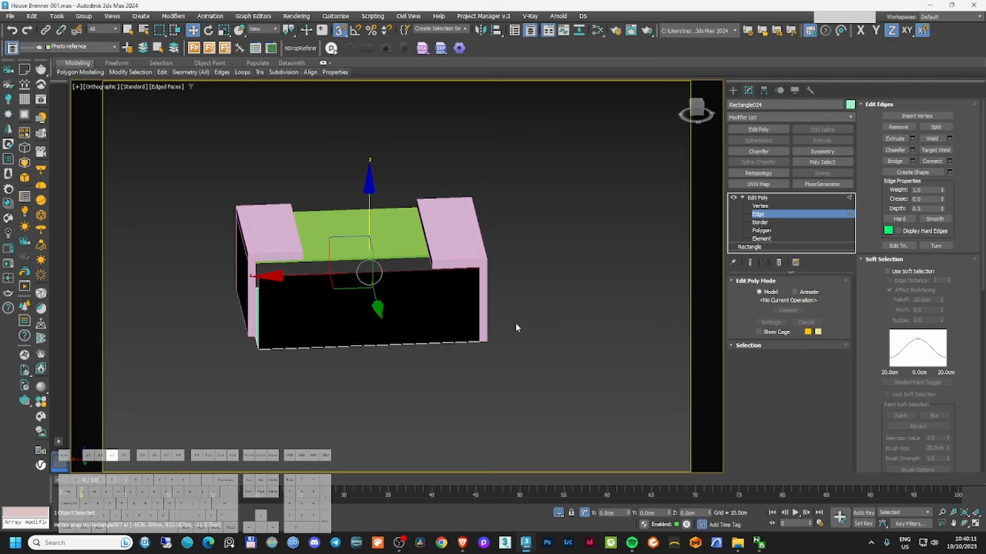
pyautogui.keyDown('alt'); pyautogui.moveTo(304, 311); pyautogui.dragTo(403, 313, button='middle'); pyautogui.keyUp('alt')
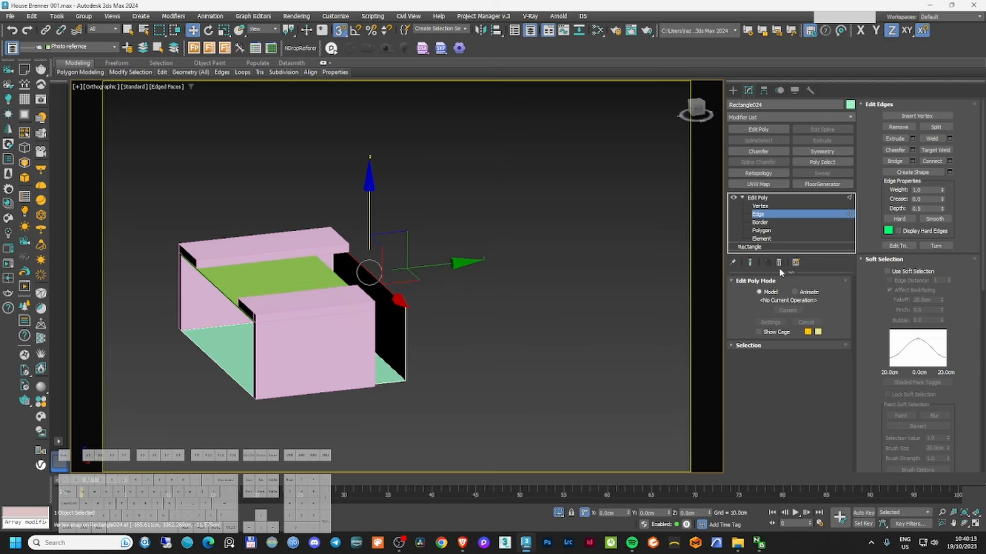
# - Thicken the floor and back wall with a Shell modifier of 5 cm inner amount
pyautogui.click(757, 197)
pyautogui.click(769, 117)
pyautogui.write('shell')
pyautogui.press('Return')
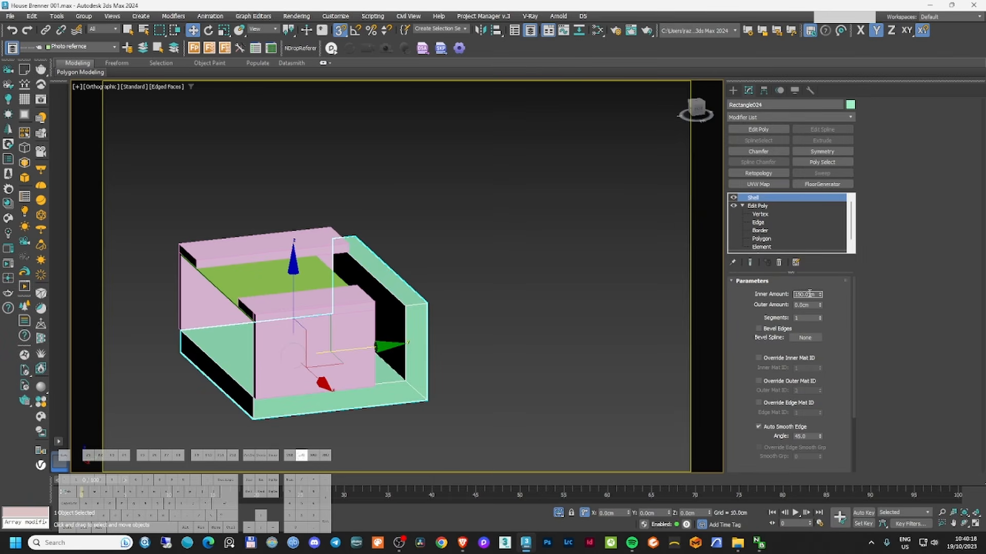
pyautogui.write('5')
pyautogui.press('Return')
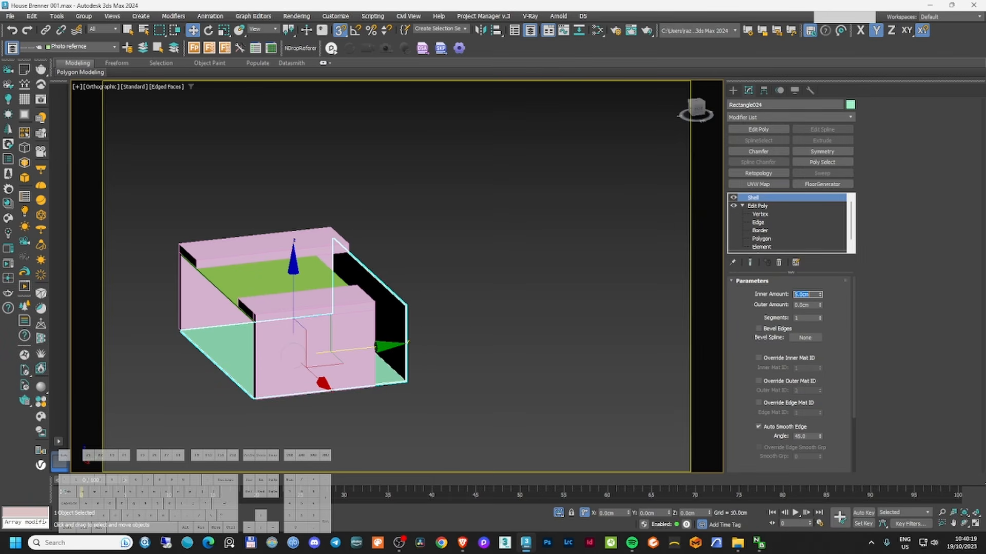
# - Turn off the see-through display of the two pink walls beside the stairs
pyautogui.click(733, 91)
pyautogui.click(469, 261)
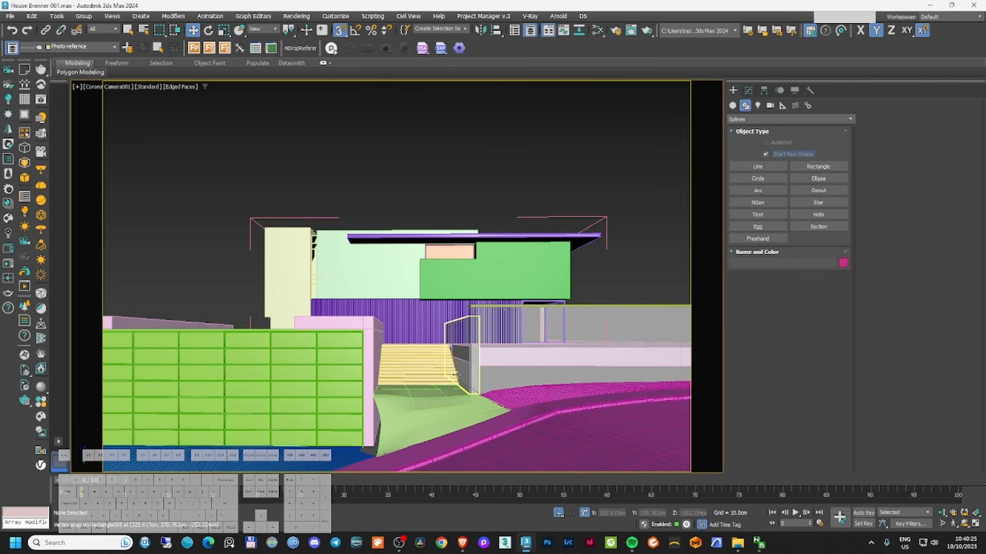
pyautogui.click(471, 372)
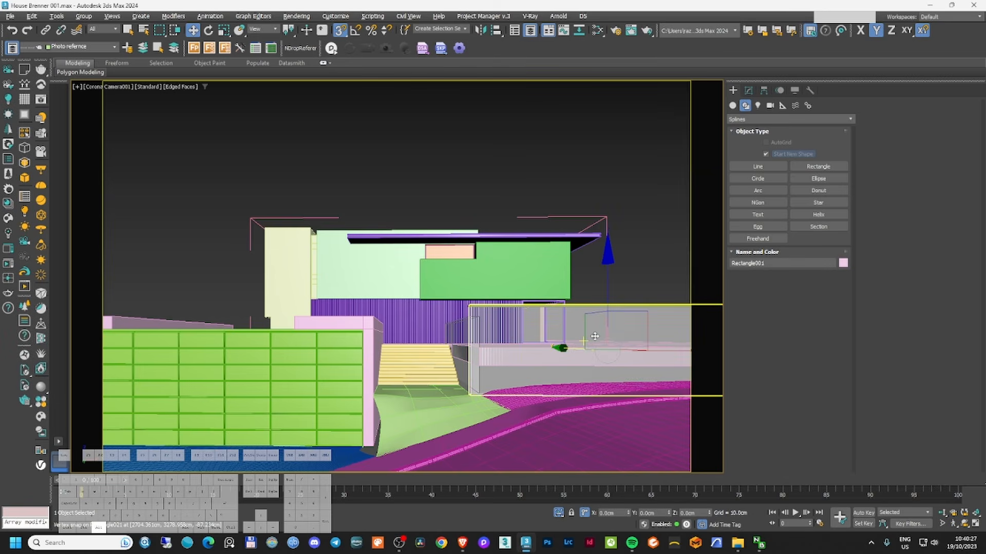
pyautogui.hotkey('alt', 'x')
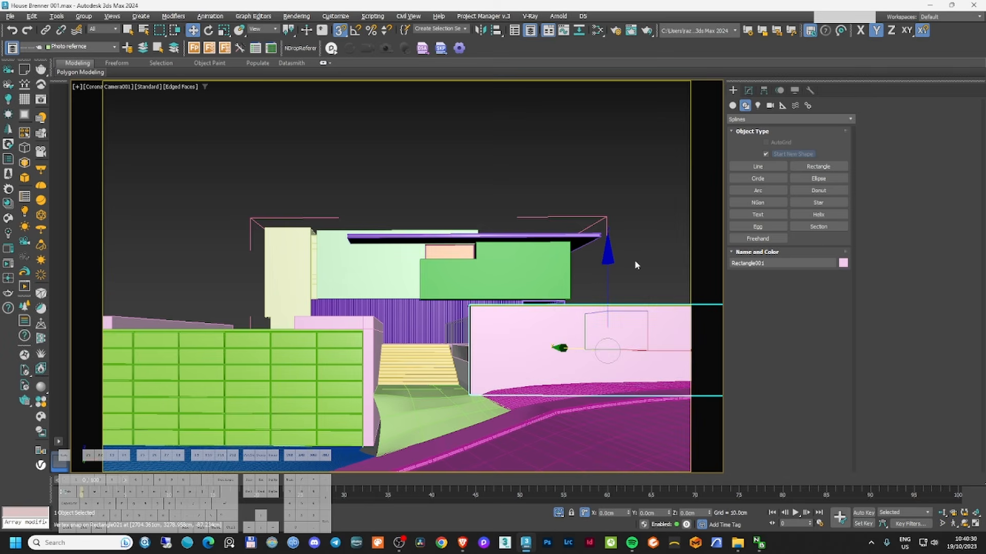
pyautogui.click(635, 265)
pyautogui.click(459, 337)
pyautogui.hotkey('alt', 'x')
pyautogui.click(642, 225)
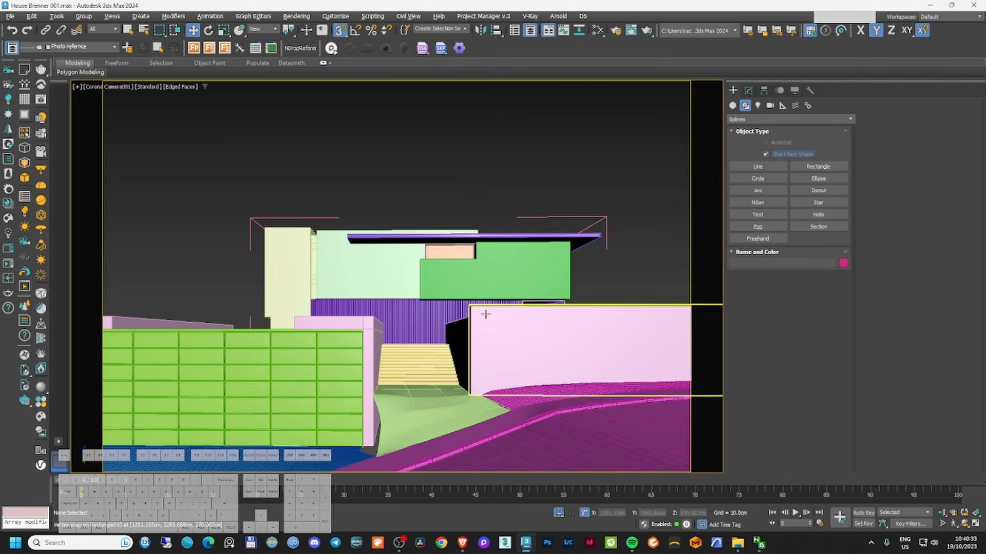
# - Isolate the pink walls, cream tower, pale green block and olive coping strip, and copy the strip across the narrow pink wall
pyautogui.keyDown('ctrl'); pyautogui.click(337, 324); pyautogui.keyUp('ctrl')
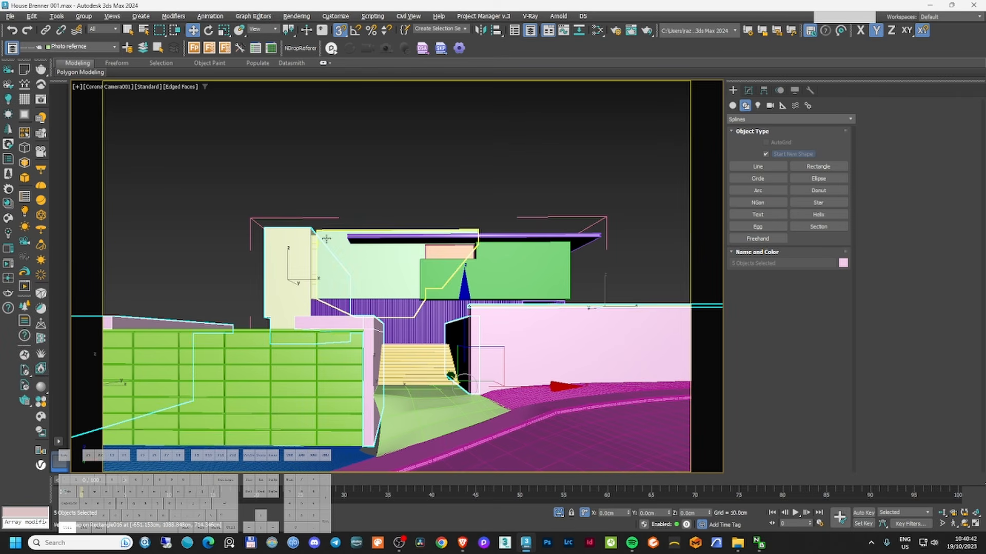
pyautogui.hotkey('alt', 'q')
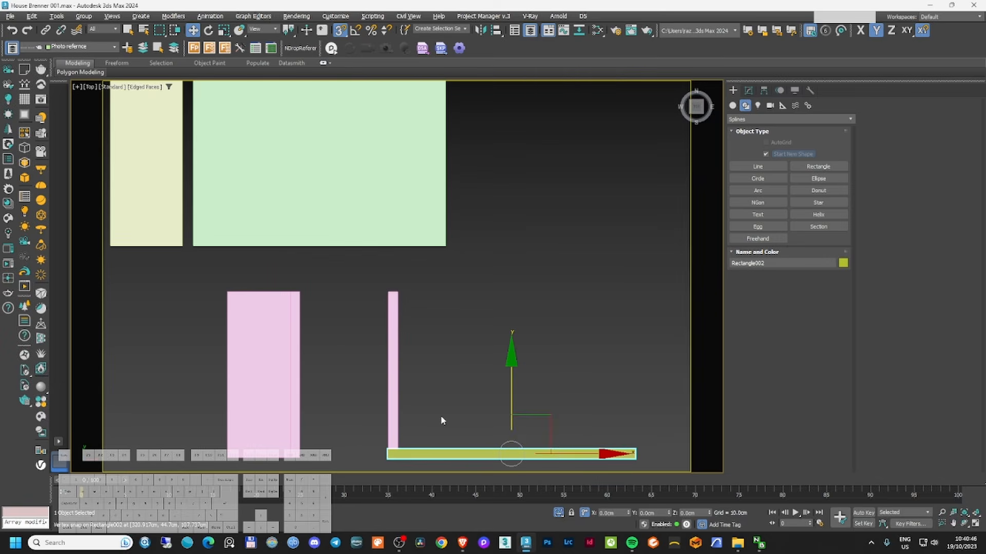
pyautogui.keyDown('shift'); pyautogui.moveTo(509, 453); pyautogui.dragTo(473, 343); pyautogui.keyUp('shift')
pyautogui.click(492, 312)
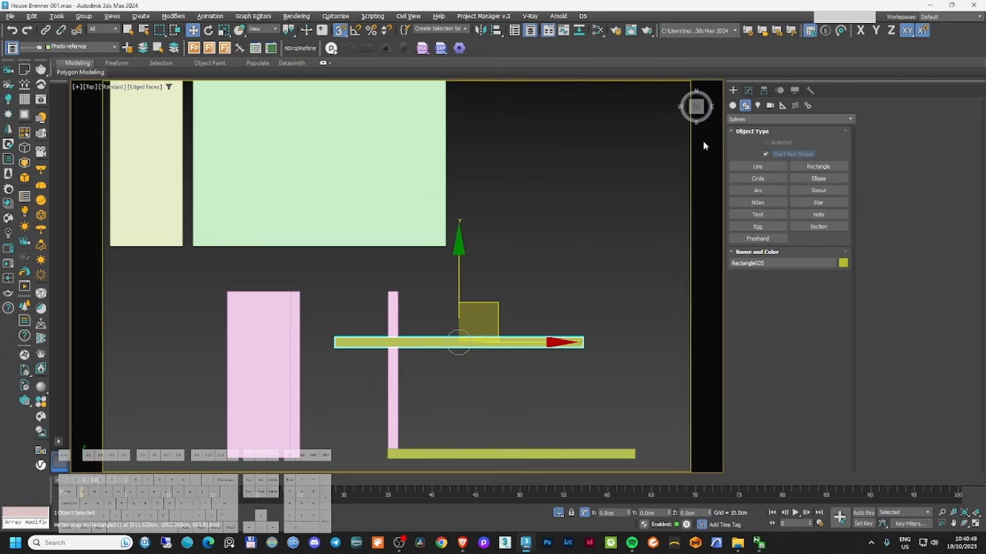
# - Snap the end vertices of the copied strip's spline to the two long sides of the narrow pink wall
pyautogui.click(748, 90)
pyautogui.click(759, 214)
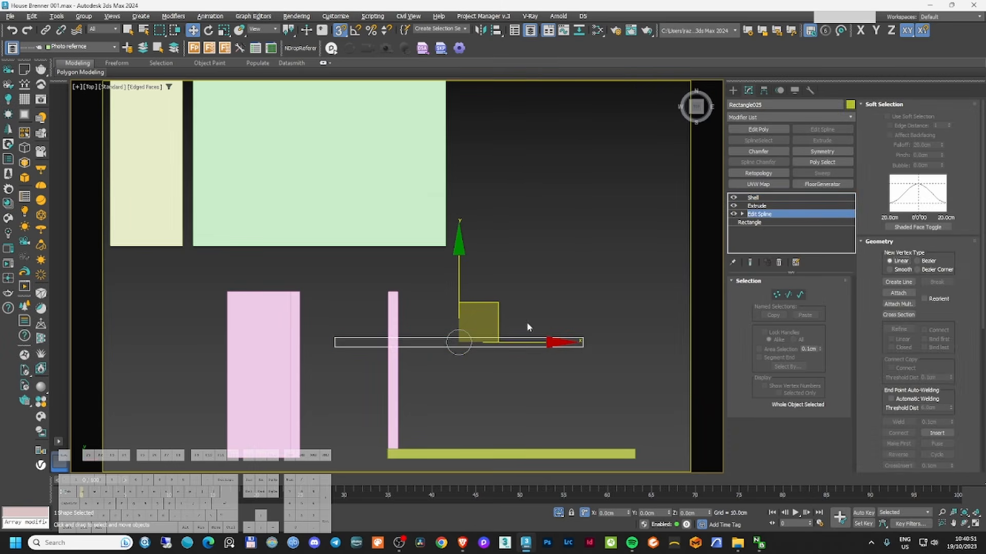
pyautogui.moveTo(528, 325); pyautogui.dragTo(516, 270, button='middle')
pyautogui.scroll(-1, 516, 270)
pyautogui.click(776, 295)
pyautogui.scroll(3, 411, 273)
pyautogui.scroll(-1, 386, 273)
pyautogui.moveTo(314, 264); pyautogui.dragTo(412, 221)
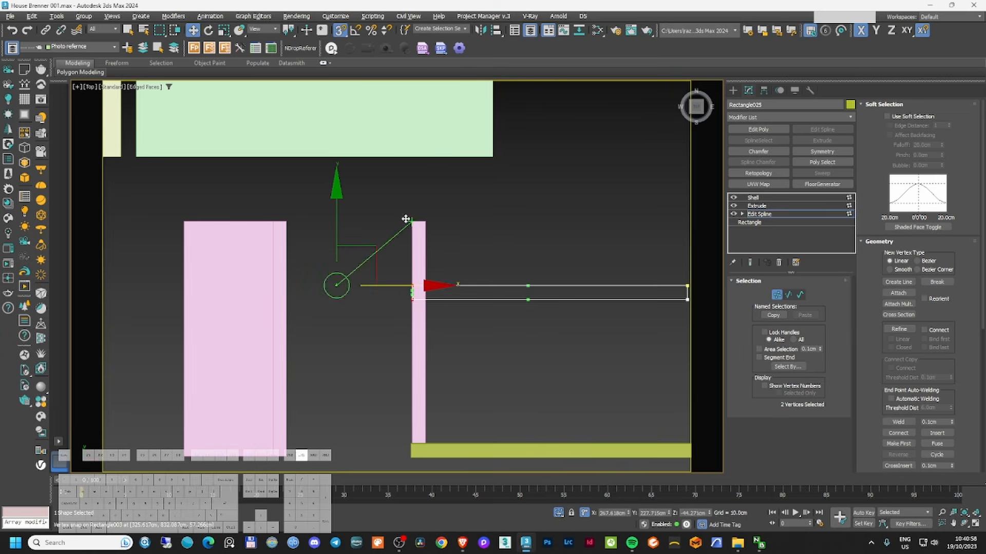
pyautogui.moveTo(437, 247); pyautogui.dragTo(366, 255, button='middle')
pyautogui.moveTo(593, 273); pyautogui.dragTo(647, 328)
pyautogui.moveTo(670, 293); pyautogui.dragTo(355, 230)
# - Change the type of all the strip's vertices to remove their handles, and snap its end vertices to the narrow wall's far end
pyautogui.hotkey('ctrl', 'a')
pyautogui.rightClick(419, 298)
pyautogui.click(392, 249)
pyautogui.scroll(3, 350, 274)
pyautogui.moveTo(287, 285); pyautogui.dragTo(382, 328)
pyautogui.moveTo(359, 277); pyautogui.dragTo(359, 187)
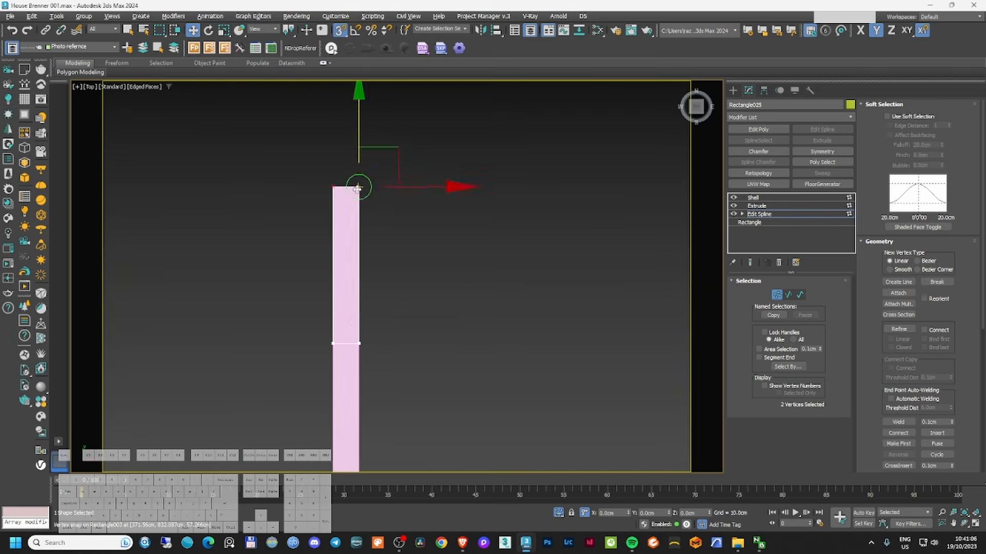
# - Add an Edit Poly modifier above the copied strip's Shell and extrude the strip's long side face
pyautogui.scroll(-3, 359, 195)
pyautogui.press('F3')
pyautogui.moveTo(308, 220); pyautogui.dragTo(330, 381)
pyautogui.scroll(2, 341, 358)
pyautogui.click(753, 197)
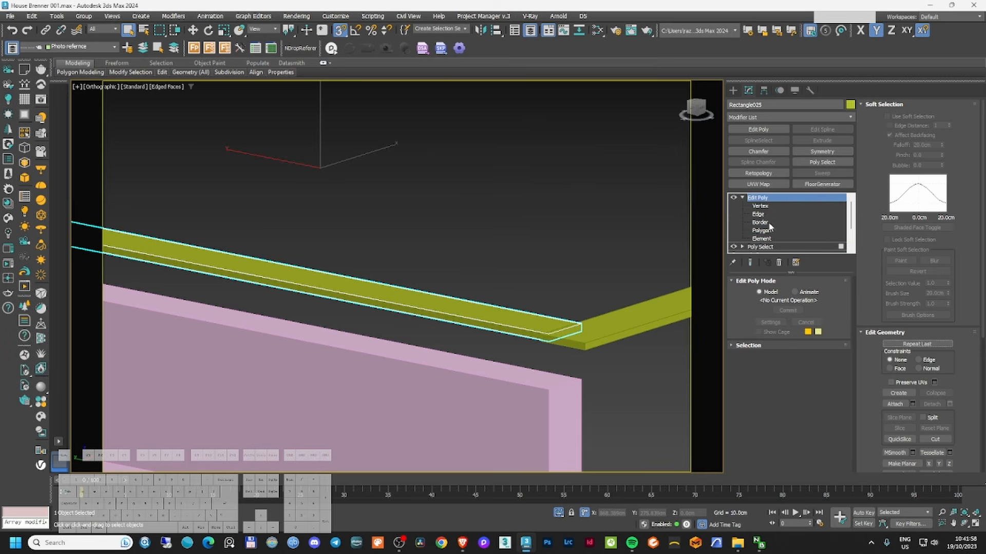
pyautogui.click(334, 292)
pyautogui.click(783, 378)
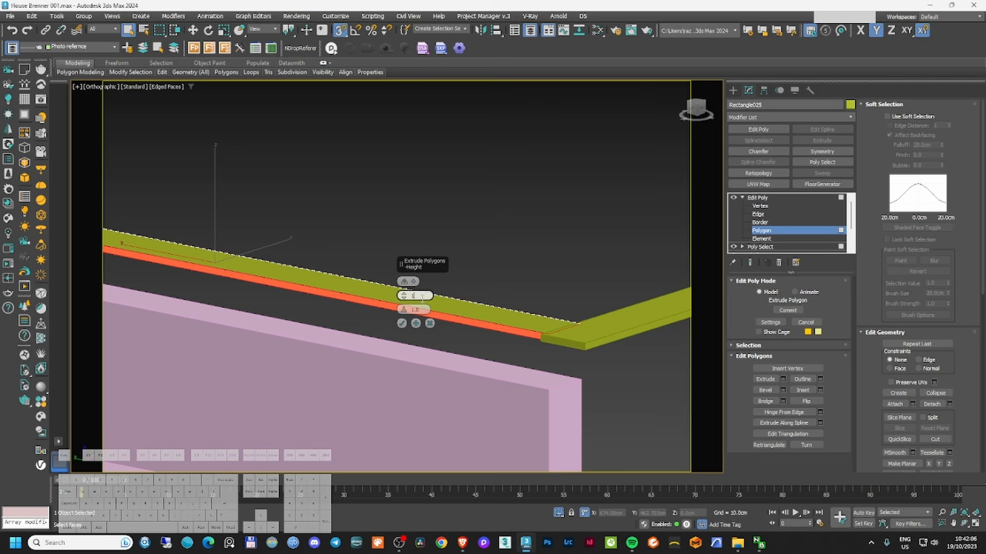
# - Apply the pending polygon extrusion on the thin wall cap and leave polygon editing
pyautogui.press('Return')
pyautogui.click(402, 324)
pyautogui.click(757, 197)
pyautogui.click(733, 90)
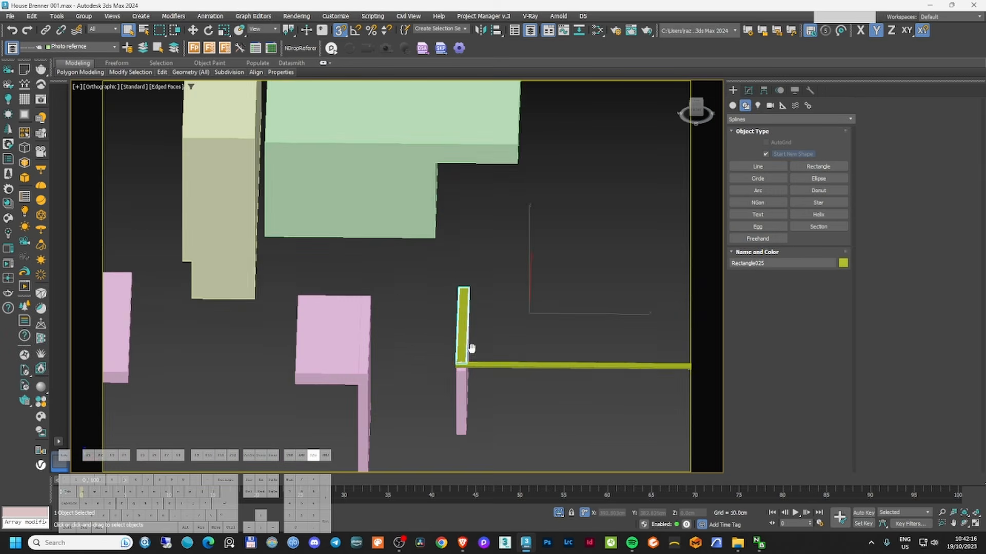
# - Make one independent copy of the thin wall cap over the neighbouring L-shaped pink wall
pyautogui.press('w')
pyautogui.keyDown('alt'); pyautogui.moveTo(359, 257); pyautogui.dragTo(411, 230, button='middle'); pyautogui.keyUp('alt')
pyautogui.keyDown('shift'); pyautogui.moveTo(623, 315); pyautogui.dragTo(536, 321); pyautogui.keyUp('shift')
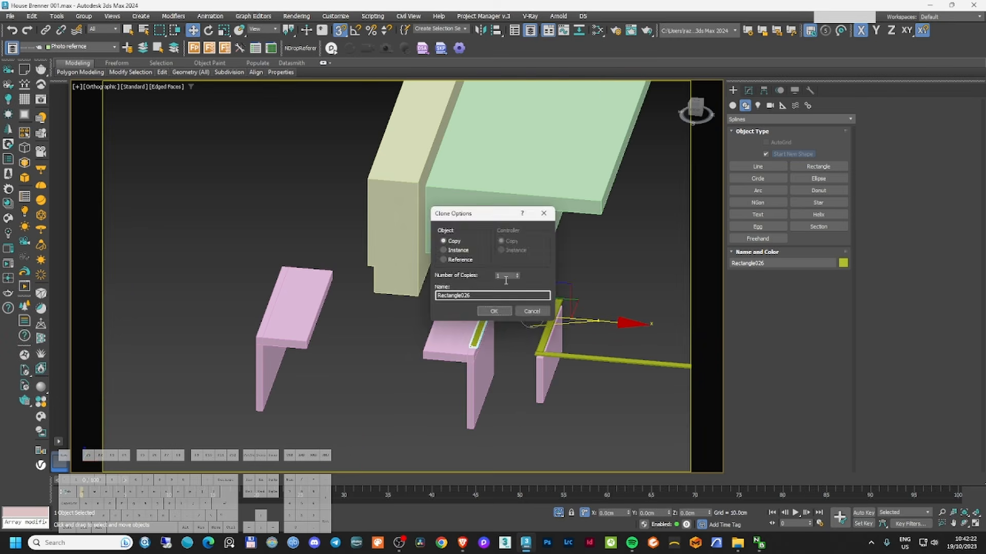
pyautogui.click(494, 311)
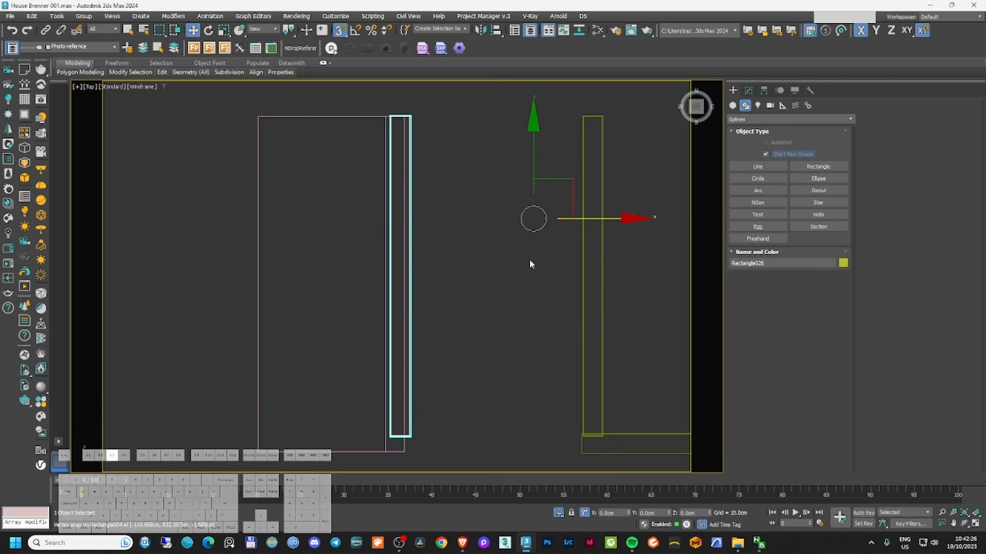
# - Turn off the copy's upper modifiers and move its Edit Spline vertices to match the L-shaped wall's top outline
pyautogui.click(749, 90)
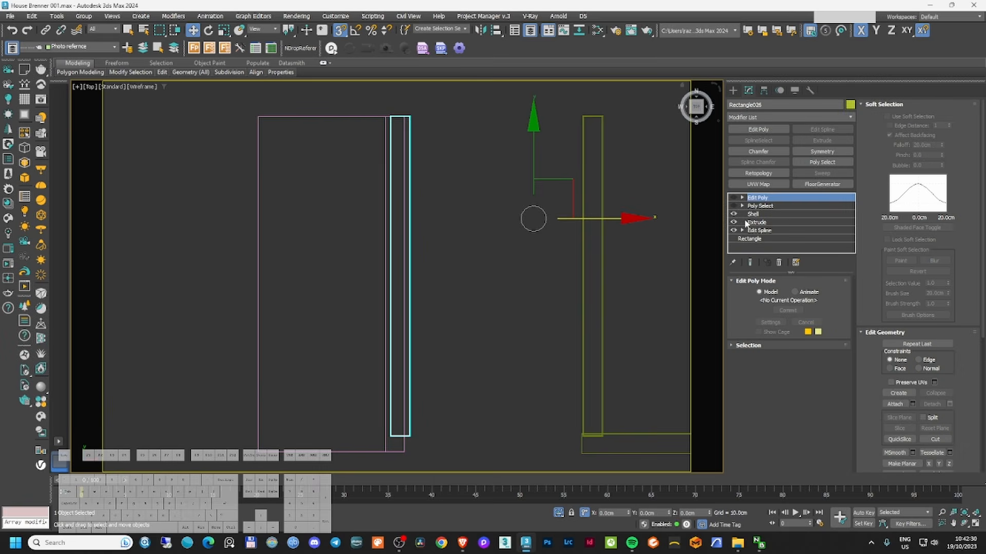
pyautogui.click(759, 230)
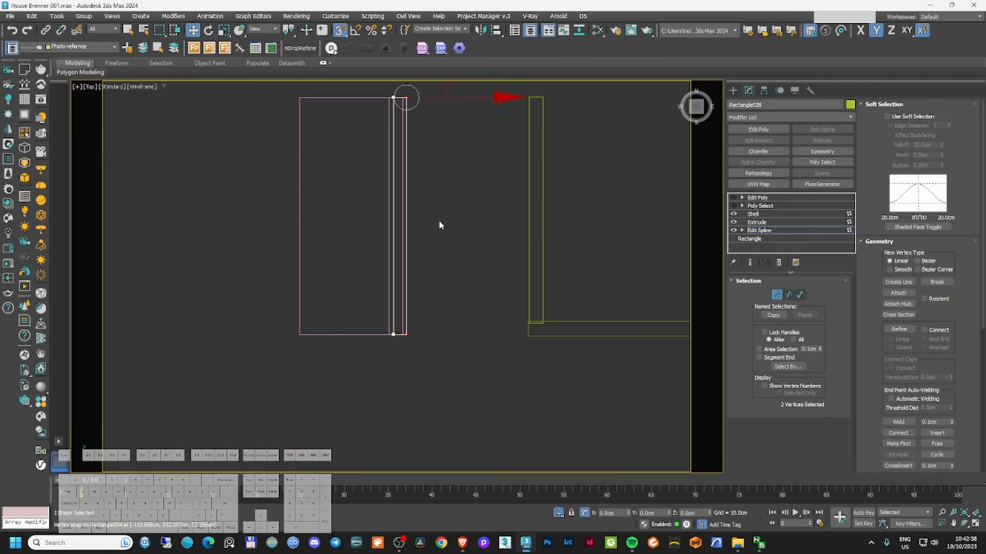
pyautogui.moveTo(439, 225); pyautogui.dragTo(475, 363, button='middle')
pyautogui.scroll(2, 447, 235)
pyautogui.moveTo(446, 235); pyautogui.dragTo(442, 235)
pyautogui.scroll(-5, 442, 236)
pyautogui.moveTo(414, 215); pyautogui.dragTo(372, 211)
pyautogui.scroll(2, 436, 300)
pyautogui.keyDown('alt'); pyautogui.moveTo(406, 359); pyautogui.dragTo(425, 257, button='middle'); pyautogui.keyUp('alt')
# - Leave vertex editing and turn the copied cap's Poly Select and Edit Poly modifiers back on
pyautogui.click(777, 294)
pyautogui.click(760, 206)
pyautogui.click(733, 198)
pyautogui.click(758, 198)
pyautogui.click(733, 90)
# - Centre the copied cap's pivot to the object and snap it down onto the L-shaped wall's top in the front view
pyautogui.press('f')
pyautogui.press('z')
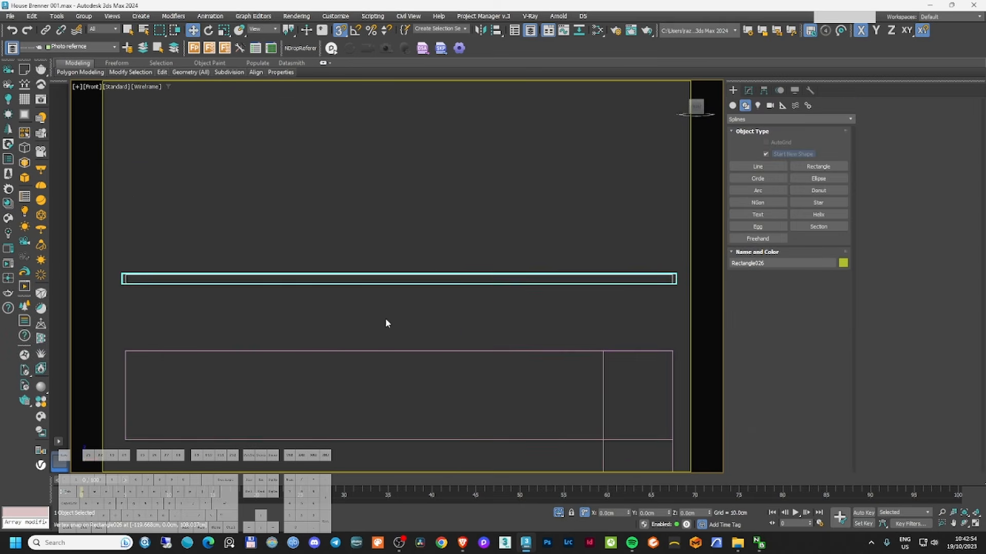
pyautogui.moveTo(388, 323); pyautogui.dragTo(391, 330, button='middle')
pyautogui.click(748, 90)
pyautogui.click(763, 90)
pyautogui.click(788, 157)
pyautogui.click(788, 207)
pyautogui.click(788, 158)
pyautogui.moveTo(143, 327); pyautogui.dragTo(205, 270, button='middle')
pyautogui.moveTo(188, 234); pyautogui.dragTo(207, 301)
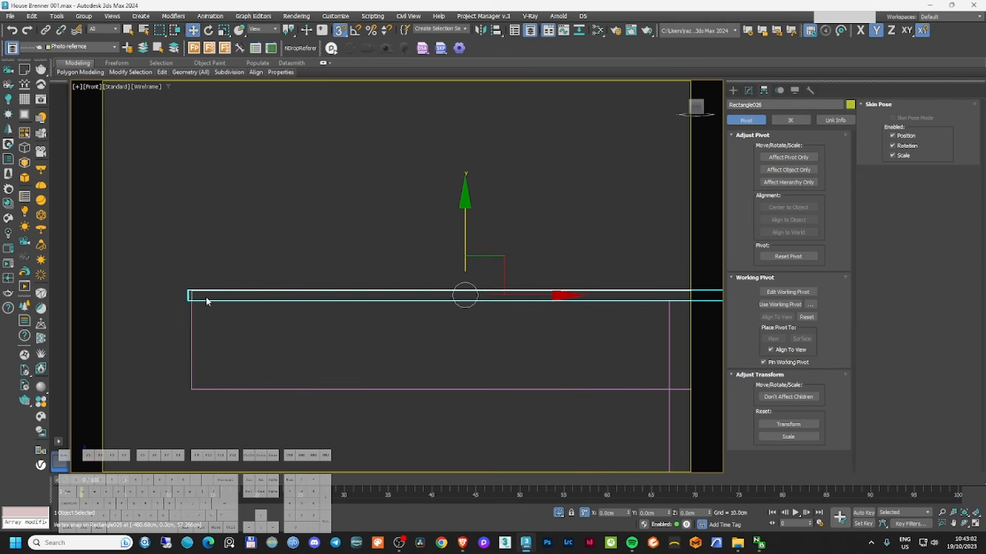
# - Select the original thin wall cap and centre its pivot to the object
pyautogui.scroll(-5, 206, 301)
pyautogui.scroll(7, 672, 280)
pyautogui.click(563, 252)
pyautogui.scroll(-7, 564, 251)
pyautogui.click(786, 158)
pyautogui.click(788, 207)
pyautogui.scroll(4, 575, 238)
pyautogui.click(788, 158)
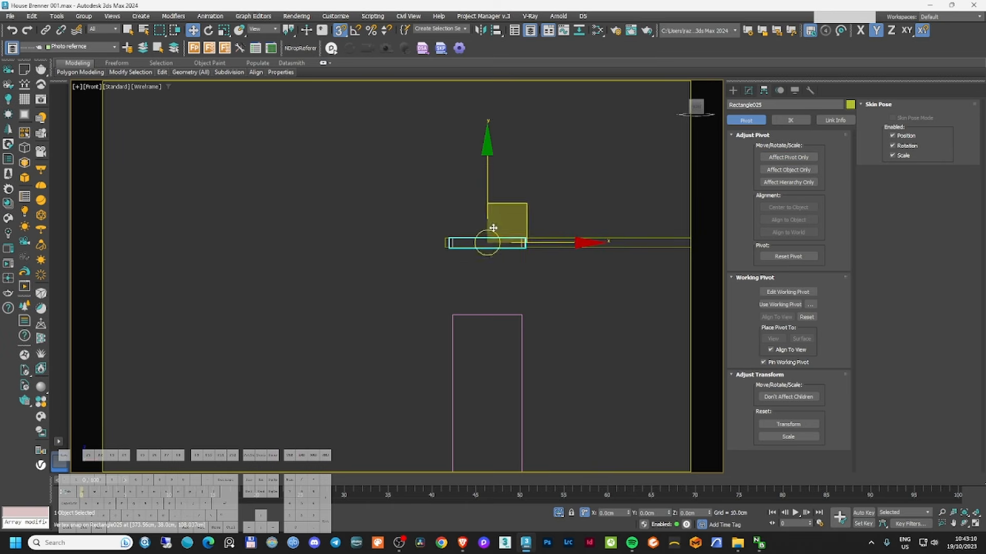
# - Snap the original thin cap vertically down onto the top of its own wall
pyautogui.moveTo(489, 242); pyautogui.dragTo(526, 305)
pyautogui.hotkey('ctrl', 'z')
pyautogui.scroll(2, 476, 279)
pyautogui.click(442, 234)
pyautogui.scroll(2, 443, 235)
pyautogui.moveTo(442, 234); pyautogui.dragTo(441, 369)
pyautogui.scroll(-9, 440, 369)
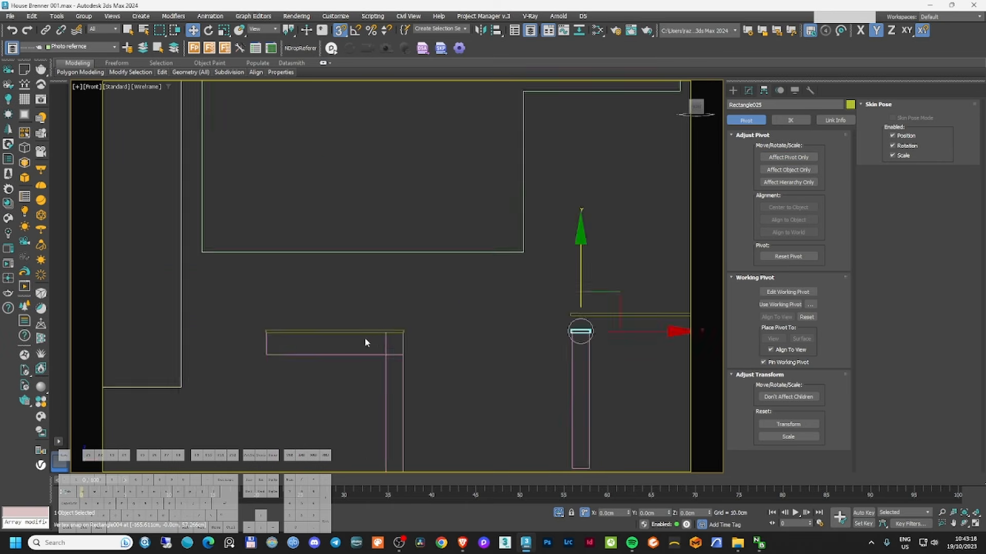
# - Make one copy of the wide cap over the far pink wall in a shaded orthographic view
pyautogui.click(365, 332)
pyautogui.scroll(-5, 366, 334)
pyautogui.keyDown('alt'); pyautogui.moveTo(519, 282); pyautogui.dragTo(492, 349, button='middle'); pyautogui.keyUp('alt')
pyautogui.press('F3')
pyautogui.keyDown('shift'); pyautogui.moveTo(503, 307); pyautogui.dragTo(313, 282); pyautogui.keyUp('shift')
pyautogui.click(492, 311)
# - Turn off the new copy's Poly Select and Edit Poly modifiers and snap one pair of its spline vertices to the far wall's outer edge
pyautogui.click(749, 90)
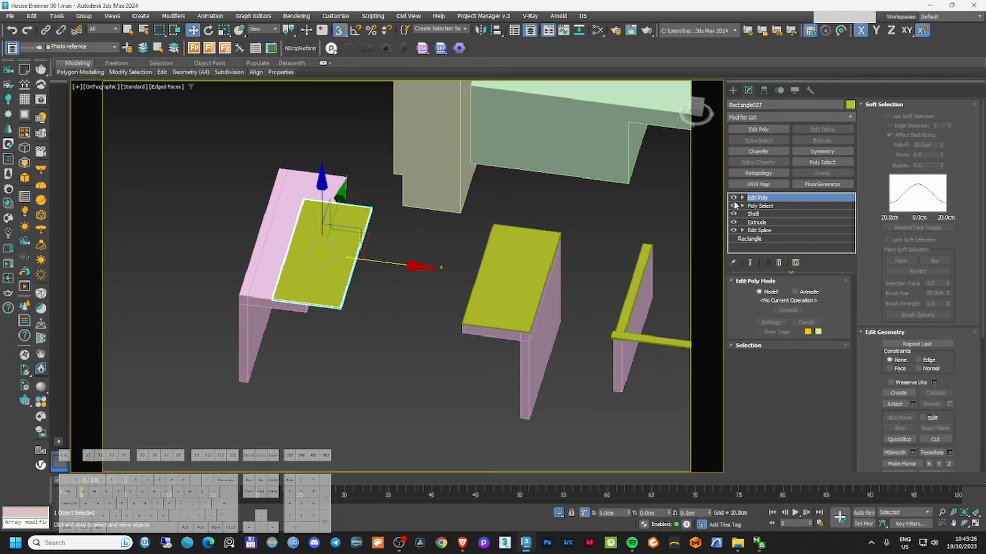
pyautogui.click(733, 206)
pyautogui.click(734, 198)
pyautogui.click(756, 230)
pyautogui.press('1')
pyautogui.keyDown('alt'); pyautogui.moveTo(355, 324); pyautogui.dragTo(405, 337, button='middle'); pyautogui.keyUp('alt')
pyautogui.scroll(4, 354, 190)
pyautogui.moveTo(428, 210); pyautogui.dragTo(297, 168)
# - Snap the cap's remaining spline vertices to the opposite and rear edges of the far wall
pyautogui.moveTo(193, 190); pyautogui.dragTo(272, 441)
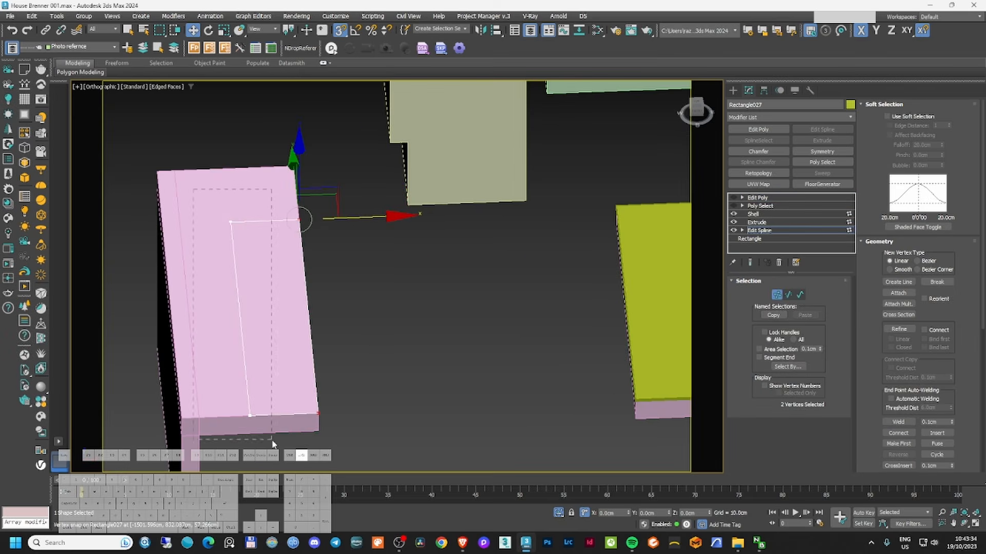
pyautogui.press('F3')
pyautogui.moveTo(272, 440); pyautogui.dragTo(313, 389, button='middle')
pyautogui.moveTo(334, 167); pyautogui.dragTo(223, 368)
pyautogui.moveTo(222, 328); pyautogui.dragTo(256, 418, button='middle')
pyautogui.moveTo(229, 226); pyautogui.dragTo(231, 209)
# - Leave spline editing on the far wall's cap and turn its Poly Select and Edit Poly modifiers back on
pyautogui.keyDown('alt'); pyautogui.moveTo(220, 329); pyautogui.dragTo(306, 292, button='middle'); pyautogui.keyUp('alt')
pyautogui.press('F3')
pyautogui.click(787, 295)
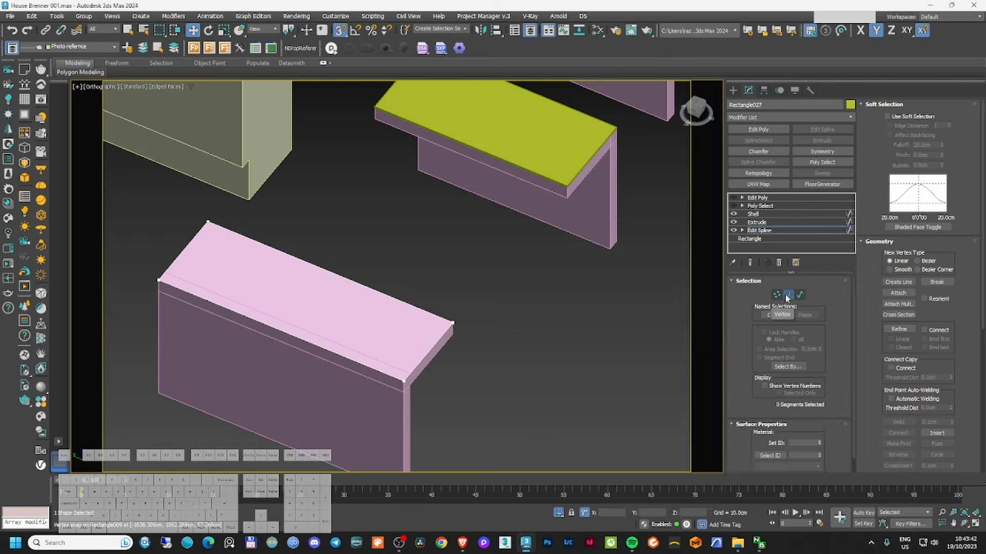
pyautogui.click(787, 297)
pyautogui.click(734, 206)
pyautogui.click(757, 206)
pyautogui.click(757, 198)
pyautogui.click(733, 91)
# - Make one copy of the far wall's cap straight up along the Z axis
pyautogui.scroll(-4, 477, 200)
pyautogui.moveTo(477, 200); pyautogui.dragTo(494, 255, button='middle')
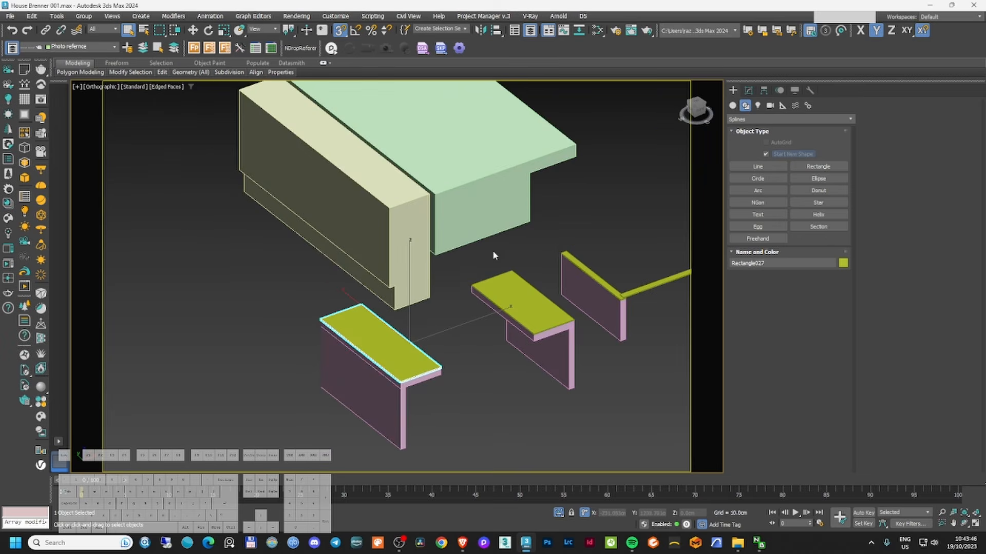
pyautogui.click(493, 252)
pyautogui.click(400, 352)
pyautogui.rightClick(414, 321)
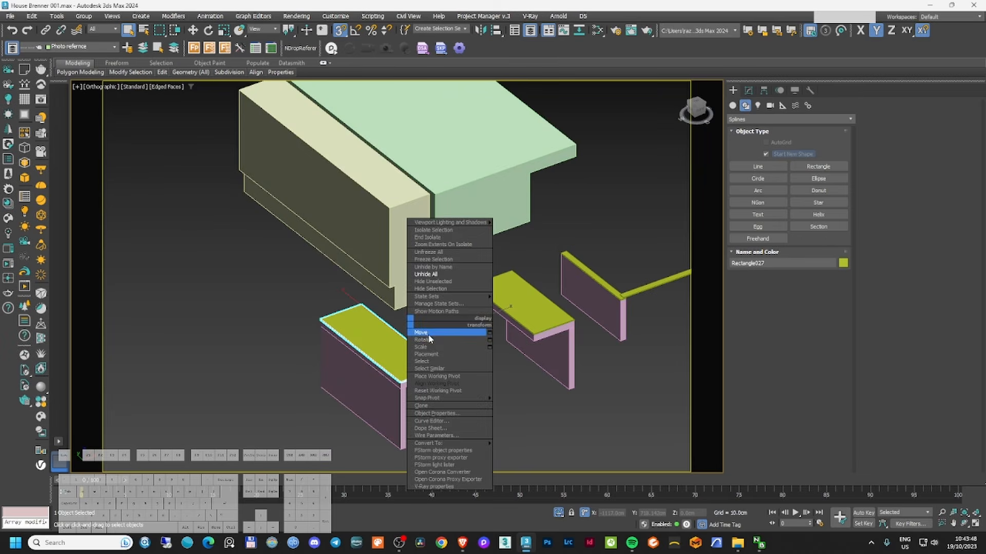
pyautogui.click(420, 322)
pyautogui.keyDown('shift'); pyautogui.moveTo(412, 305); pyautogui.dragTo(412, 217); pyautogui.keyUp('shift')
pyautogui.click(494, 310)
# - Snap the raised copy's corner to the front corner of the tall cream block in the top view
pyautogui.press('t')
pyautogui.press('z')
pyautogui.scroll(-6, 426, 279)
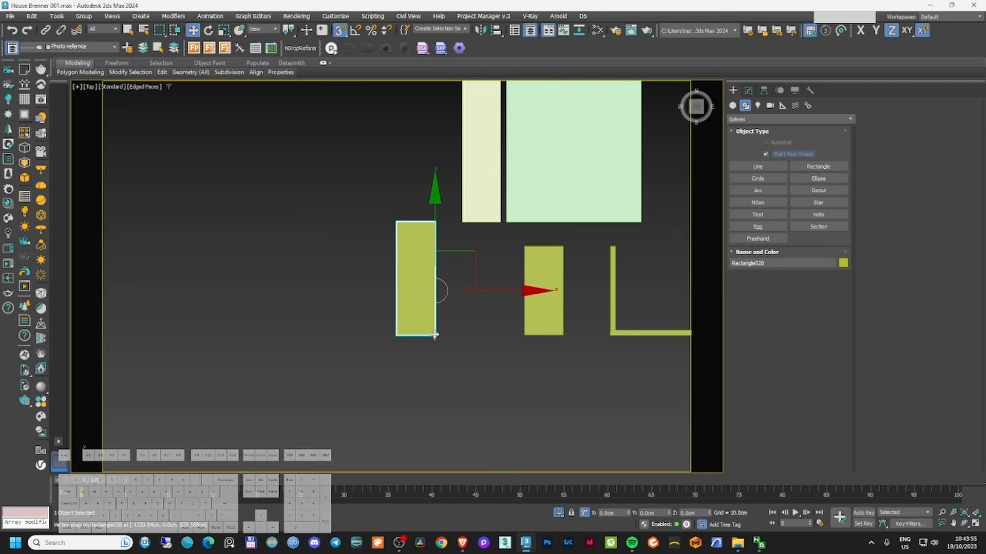
pyautogui.moveTo(436, 335); pyautogui.dragTo(488, 214)
pyautogui.press('F3')
pyautogui.scroll(2, 489, 215)
# - Move the copy's Edit Spline vertices so its outline fits the full footprint of the cream block
pyautogui.click(749, 90)
pyautogui.click(742, 231)
pyautogui.click(757, 238)
pyautogui.moveTo(480, 354); pyautogui.dragTo(386, 311)
pyautogui.moveTo(403, 328); pyautogui.dragTo(472, 154)
pyautogui.moveTo(458, 338); pyautogui.dragTo(477, 338)
pyautogui.scroll(-2, 472, 336)
pyautogui.moveTo(430, 383); pyautogui.dragTo(423, 204)
pyautogui.moveTo(424, 337); pyautogui.dragTo(437, 338)
pyautogui.moveTo(428, 197); pyautogui.dragTo(424, 235, button='middle')
pyautogui.moveTo(422, 237); pyautogui.dragTo(483, 272)
pyautogui.moveTo(471, 256); pyautogui.dragTo(471, 164)
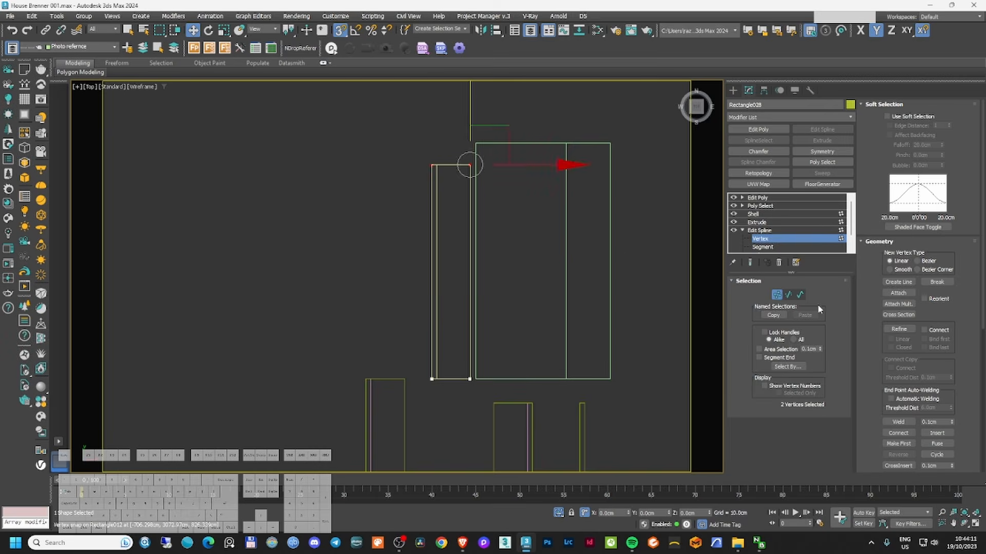
# - Leave vertex editing and copy the cream block's cap sideways over the green block
pyautogui.click(760, 239)
pyautogui.click(757, 198)
pyautogui.moveTo(493, 313); pyautogui.dragTo(448, 328, button='middle')
pyautogui.keyDown('shift'); pyautogui.moveTo(427, 339); pyautogui.dragTo(528, 339); pyautogui.keyUp('shift')
pyautogui.click(497, 311)
# - Snap the new cap's spline vertices to the corners of the green block's outline and return to the Edit Poly level
pyautogui.click(757, 239)
pyautogui.moveTo(520, 361); pyautogui.dragTo(498, 345, button='middle')
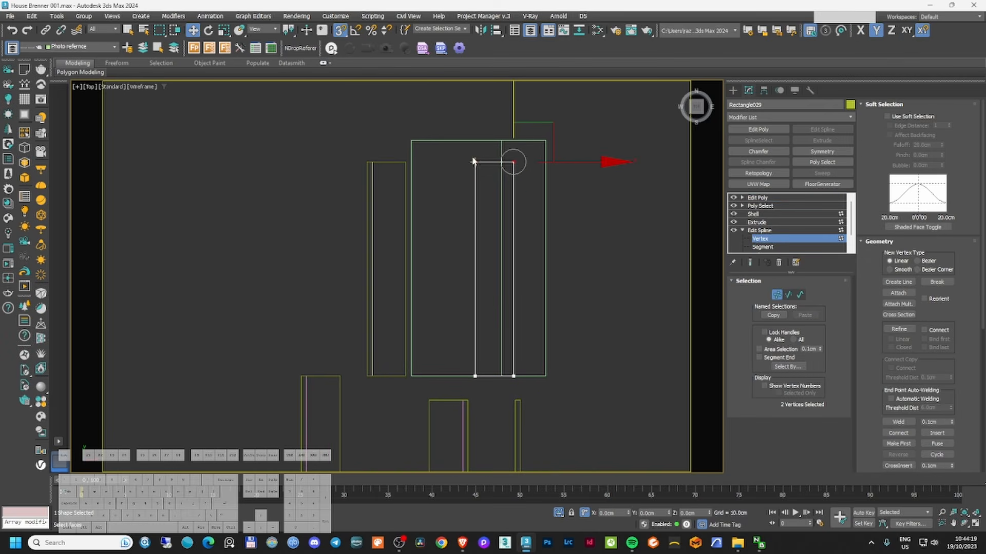
pyautogui.moveTo(513, 141); pyautogui.dragTo(544, 141)
pyautogui.moveTo(475, 140); pyautogui.dragTo(411, 140)
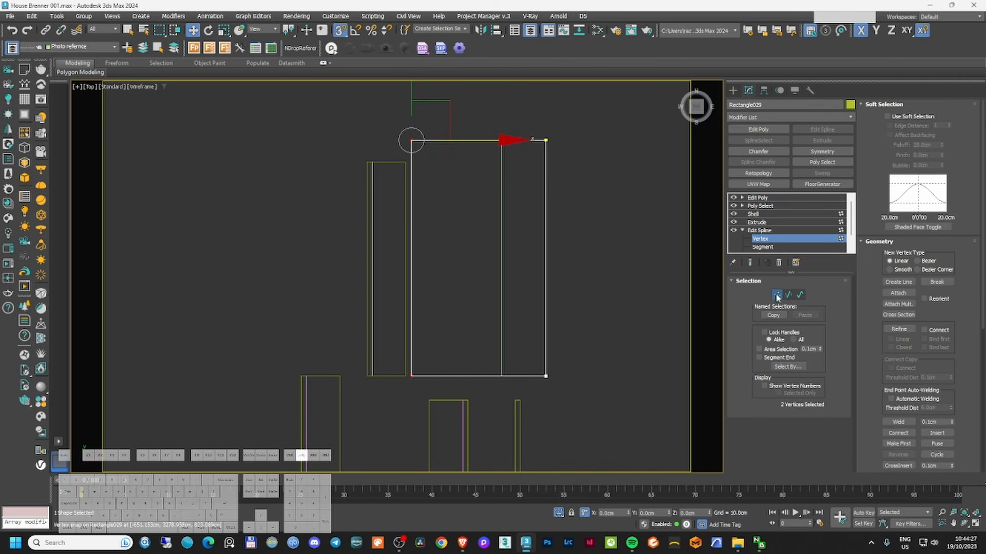
pyautogui.click(758, 198)
# - Snap the new cap vertically down onto the top of the green block in the front view
pyautogui.press('p')
pyautogui.press('f')
pyautogui.press('F3')
pyautogui.click(336, 216)
pyautogui.scroll(3, 337, 215)
pyautogui.click(473, 242)
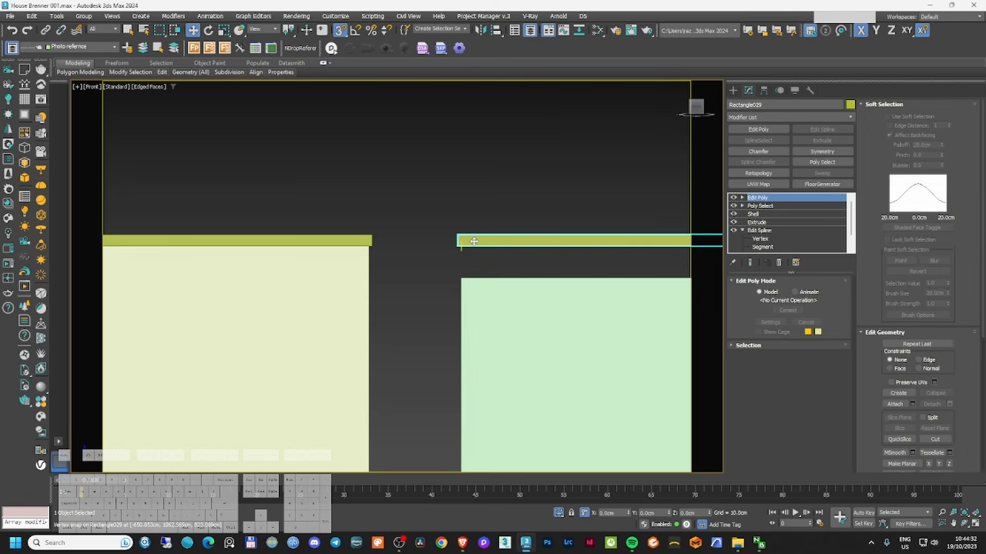
pyautogui.scroll(-3, 472, 243)
pyautogui.moveTo(515, 259); pyautogui.dragTo(372, 250, button='middle')
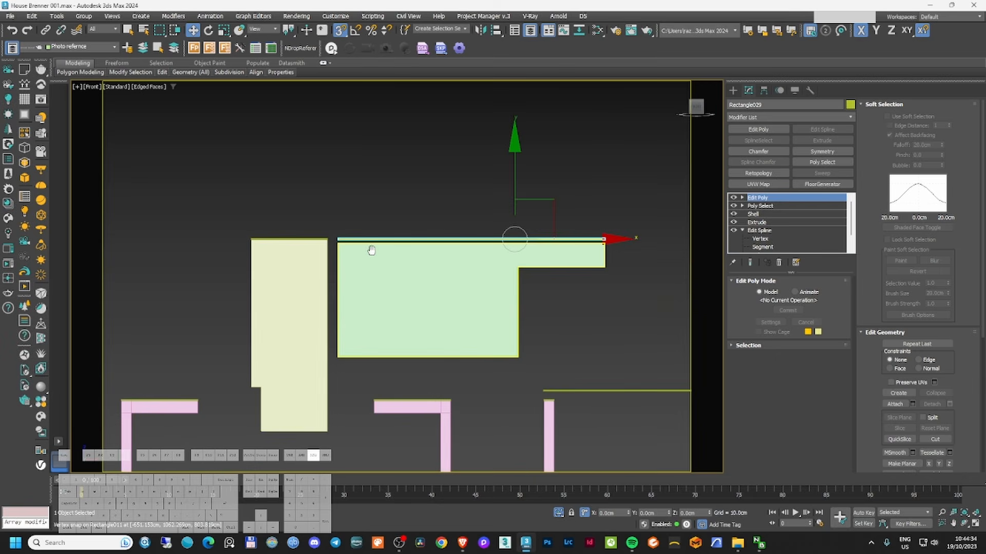
pyautogui.scroll(2, 356, 248)
pyautogui.click(356, 247)
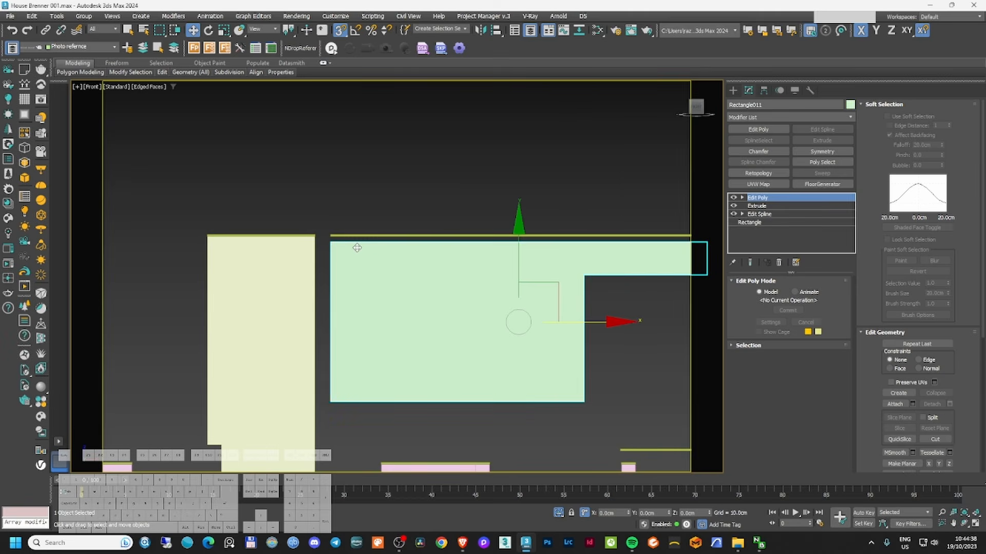
pyautogui.scroll(2, 350, 247)
pyautogui.click(320, 236)
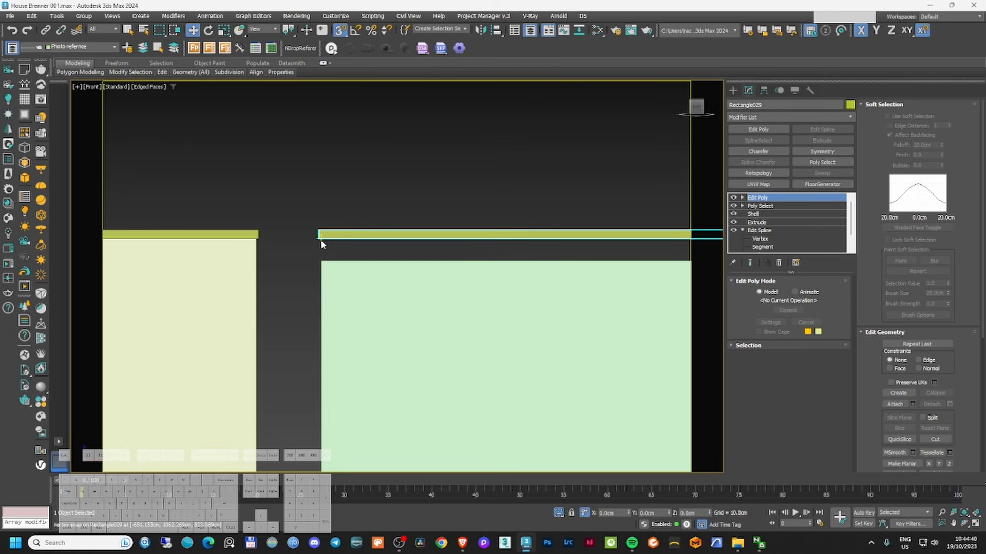
pyautogui.moveTo(321, 240); pyautogui.dragTo(349, 277)
pyautogui.scroll(-5, 356, 249)
pyautogui.press('F6')
# - Clear the selection and look at the capped walls and roofs through the scene camera
pyautogui.scroll(5, 356, 248)
pyautogui.scroll(-5, 383, 306)
pyautogui.click(534, 236)
pyautogui.press('c')
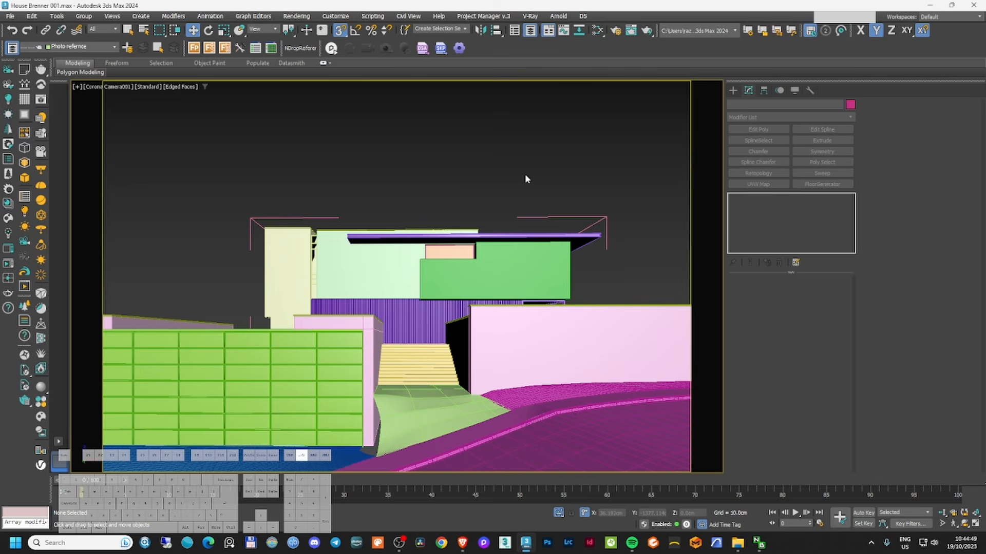
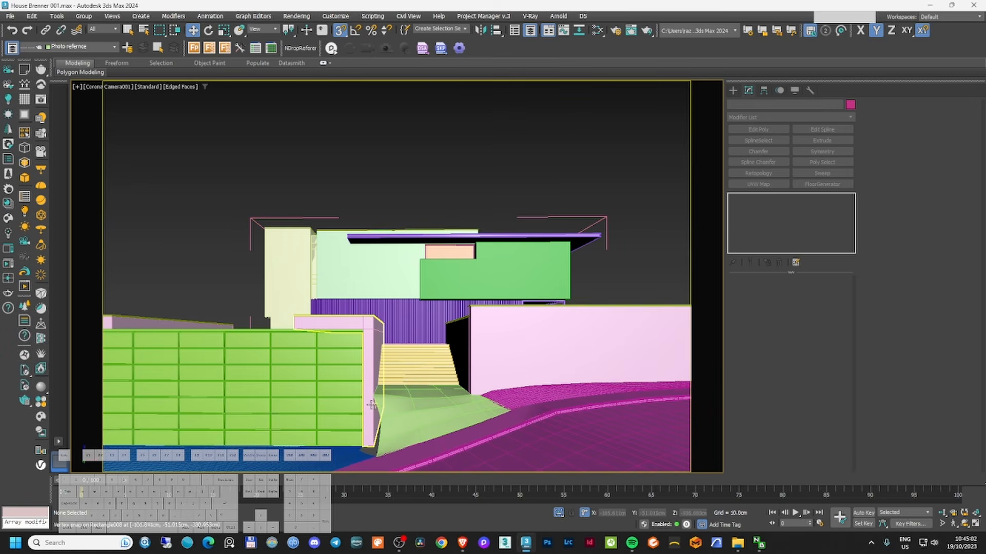
# - Isolate the green and blue terrain surfaces and show the gap between them in the top view
pyautogui.click(407, 430)
pyautogui.keyDown('ctrl'); pyautogui.click(407, 429); pyautogui.keyUp('ctrl')
pyautogui.hotkey('alt', 'q')
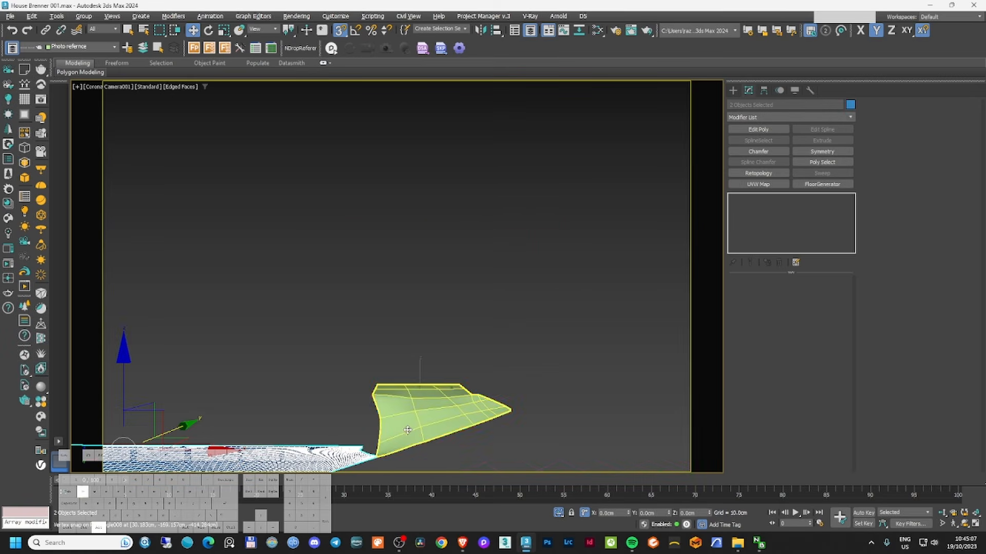
pyautogui.press('t')
pyautogui.scroll(5, 570, 188)
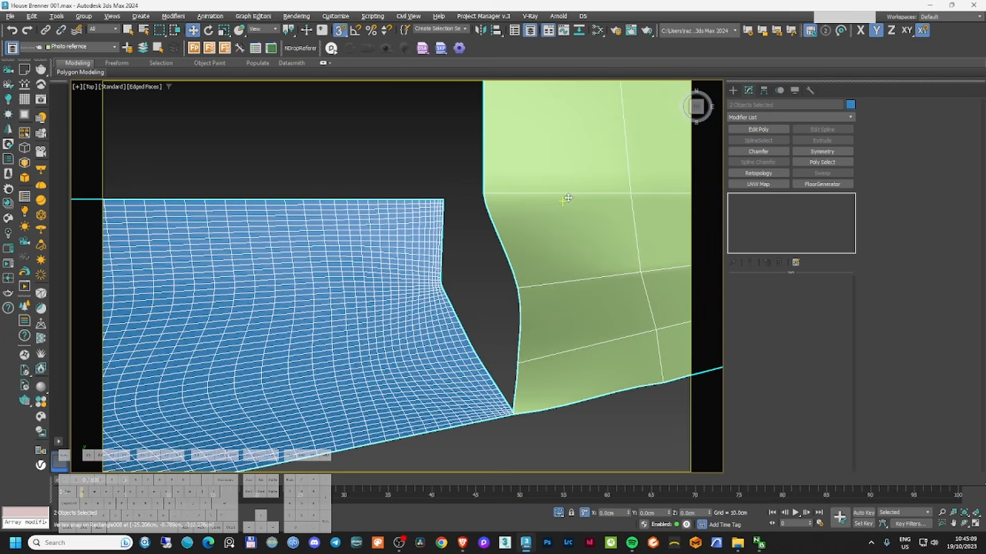
pyautogui.click(732, 91)
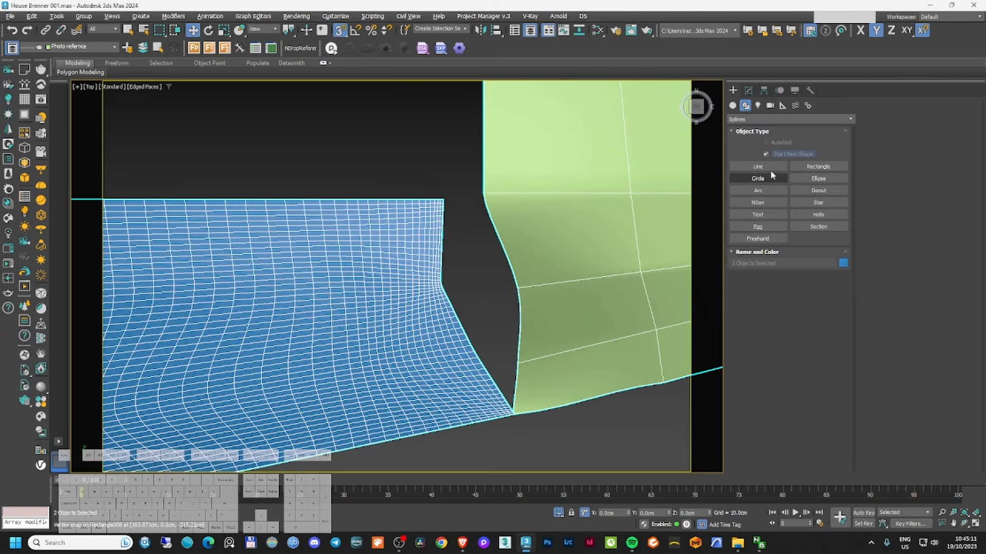
pyautogui.click(770, 168)
pyautogui.rightClick(479, 209)
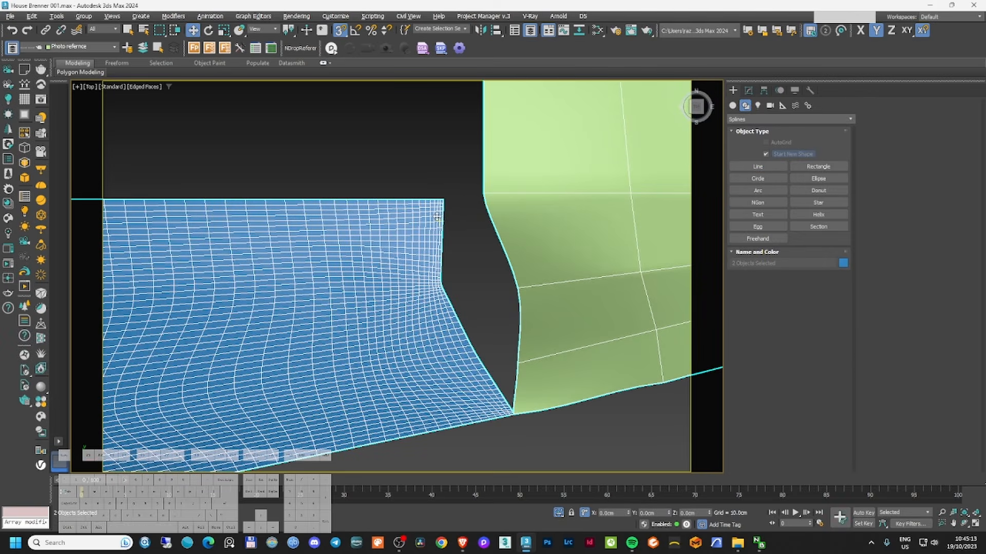
# - Turn off the Unwrap UVW and TurboSmooth modifiers on the blue terrain surface
pyautogui.click(436, 204)
pyautogui.click(749, 90)
pyautogui.click(734, 206)
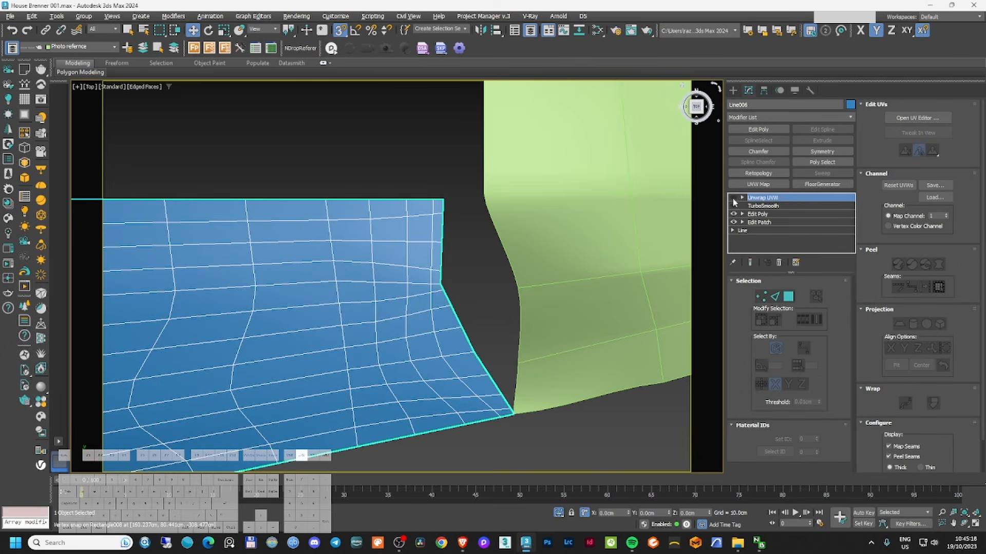
# - Draw a closed line with vertex snapping around the gap between the blue and green terrain surfaces
pyautogui.click(732, 91)
pyautogui.click(758, 167)
pyautogui.click(484, 194)
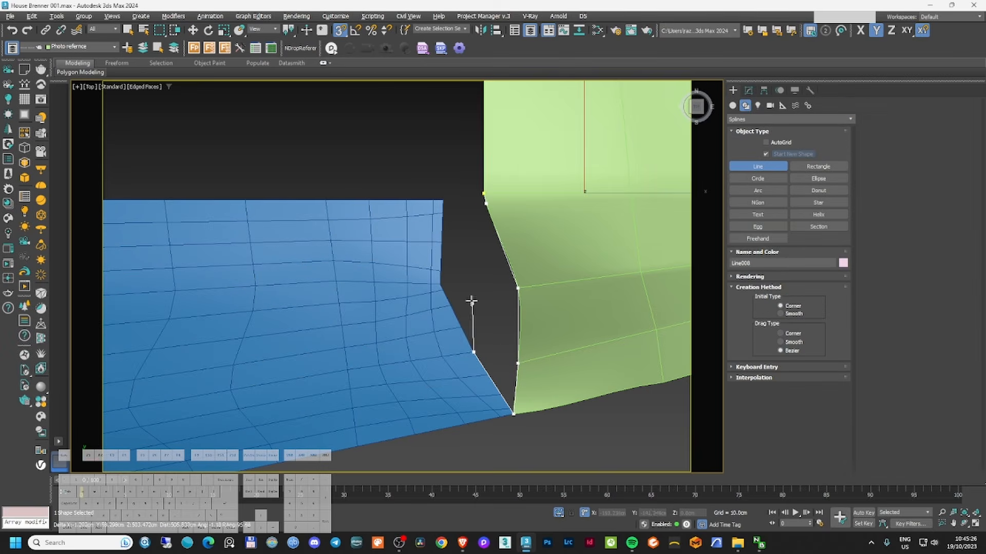
pyautogui.click(483, 191)
pyautogui.click(475, 294)
pyautogui.keyDown('alt'); pyautogui.moveTo(475, 286); pyautogui.dragTo(513, 200, button='middle'); pyautogui.keyUp('alt')
pyautogui.scroll(3, 543, 331)
pyautogui.rightClick(543, 331)
pyautogui.press('F3')
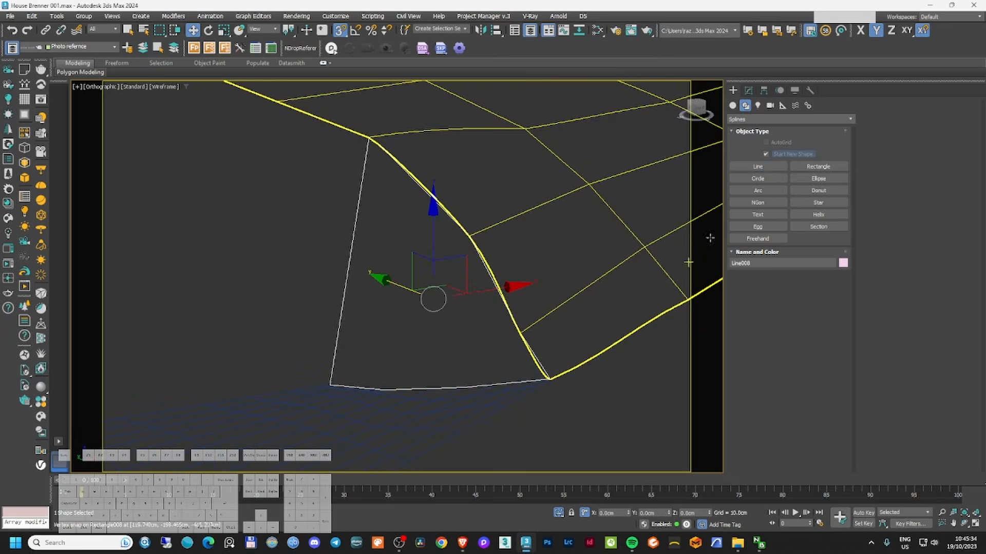
# - Give the line's lower vertex along the green terrain's edge adjustable Bezier tangent handles
pyautogui.click(748, 91)
pyautogui.press('1')
pyautogui.click(520, 333)
pyautogui.scroll(3, 554, 351)
pyautogui.keyDown('alt'); pyautogui.moveTo(523, 340); pyautogui.dragTo(577, 351, button='middle'); pyautogui.keyUp('alt')
pyautogui.rightClick(554, 351)
pyautogui.click(541, 302)
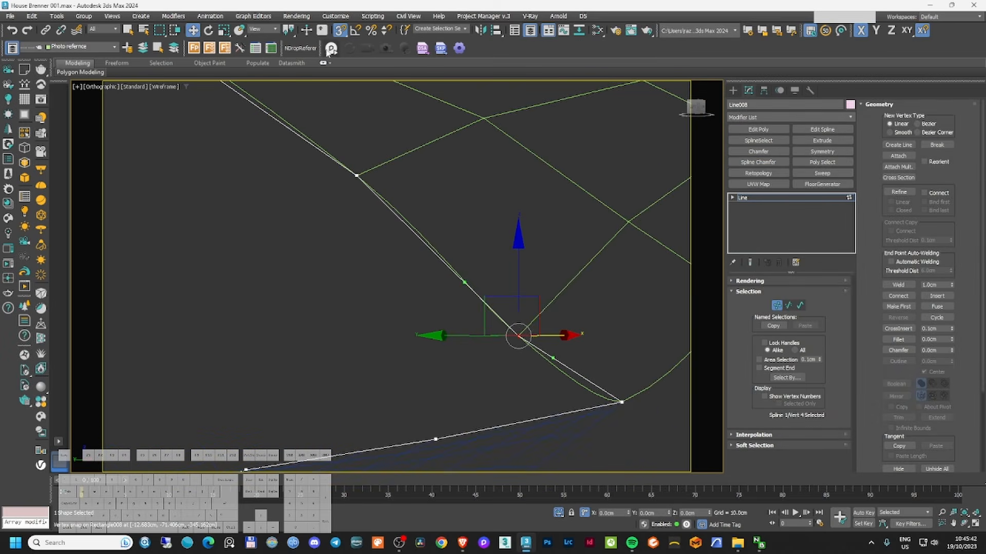
# - Turn off snapping and bend the lower vertex's tangent handle to follow the green terrain's edge
pyautogui.press('s')
pyautogui.scroll(3, 576, 352)
pyautogui.press('F8')
pyautogui.moveTo(527, 360); pyautogui.dragTo(520, 381)
pyautogui.moveTo(591, 421); pyautogui.dragTo(529, 381, button='middle')
# - Convert the line's corner vertex where the terrains meet to Bezier Corner and fit the adjoining curve to the green edge
pyautogui.click(604, 407)
pyautogui.rightClick(638, 438)
pyautogui.click(623, 385)
pyautogui.scroll(2, 562, 436)
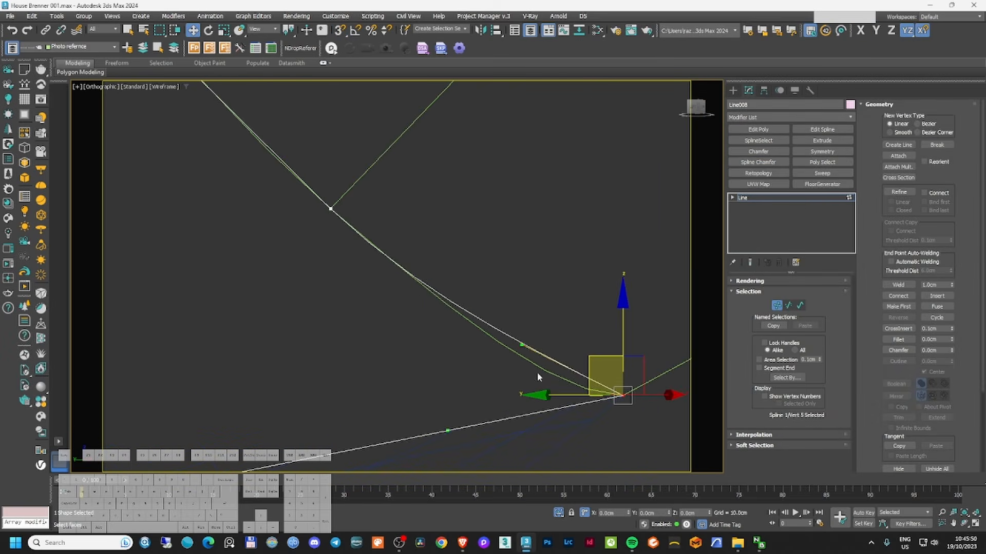
pyautogui.moveTo(537, 372); pyautogui.dragTo(524, 382)
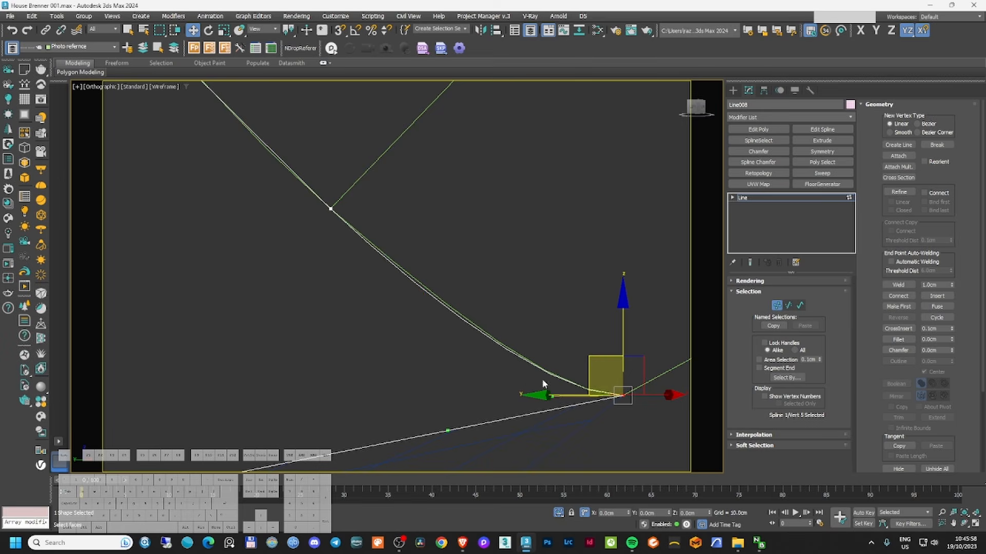
pyautogui.click(330, 208)
pyautogui.moveTo(419, 293); pyautogui.dragTo(409, 283)
# - Convert the next vertex up the green terrain's edge to Bezier Corner and bend its lower handle along the edge
pyautogui.scroll(-4, 409, 282)
pyautogui.scroll(4, 340, 214)
pyautogui.moveTo(356, 171); pyautogui.dragTo(299, 215)
pyautogui.rightClick(370, 243)
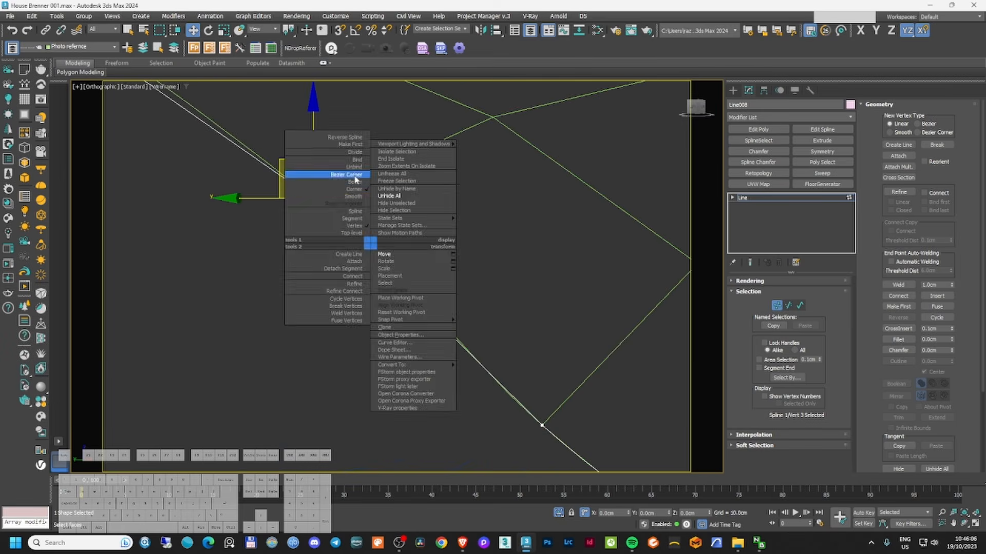
pyautogui.click(352, 177)
pyautogui.moveTo(391, 266); pyautogui.dragTo(373, 245)
# - Give the vertex just below the line's upper corner Bezier Corner handles and shape its lower curve to the green edge
pyautogui.scroll(-4, 371, 246)
pyautogui.moveTo(268, 205); pyautogui.dragTo(298, 236, button='middle')
pyautogui.moveTo(328, 177); pyautogui.dragTo(344, 230, button='middle')
pyautogui.click(252, 198)
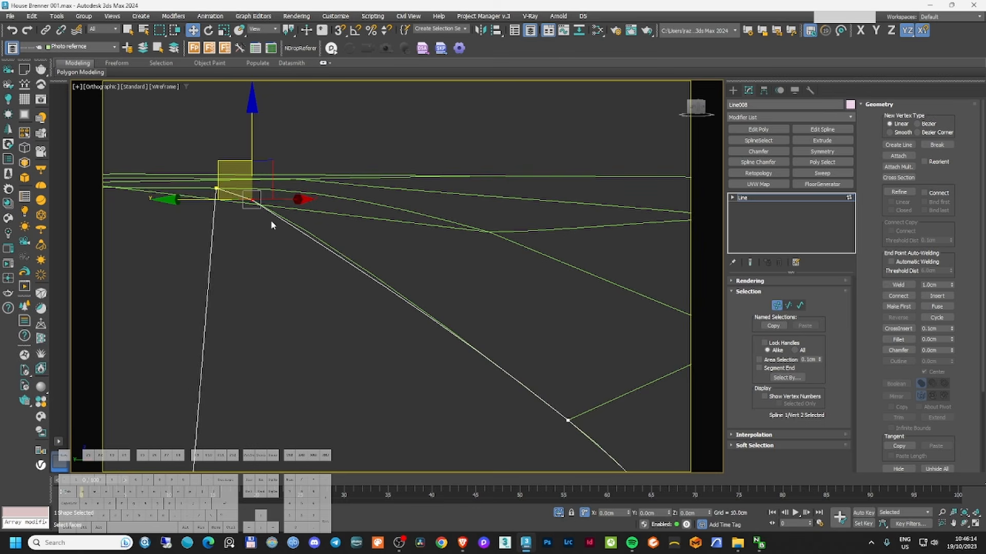
pyautogui.rightClick(270, 219)
pyautogui.click(245, 170)
pyautogui.scroll(2, 370, 279)
pyautogui.moveTo(367, 272); pyautogui.dragTo(350, 249)
pyautogui.scroll(-6, 351, 249)
pyautogui.keyDown('alt'); pyautogui.moveTo(514, 318); pyautogui.dragTo(362, 290, button='middle'); pyautogui.keyUp('alt')
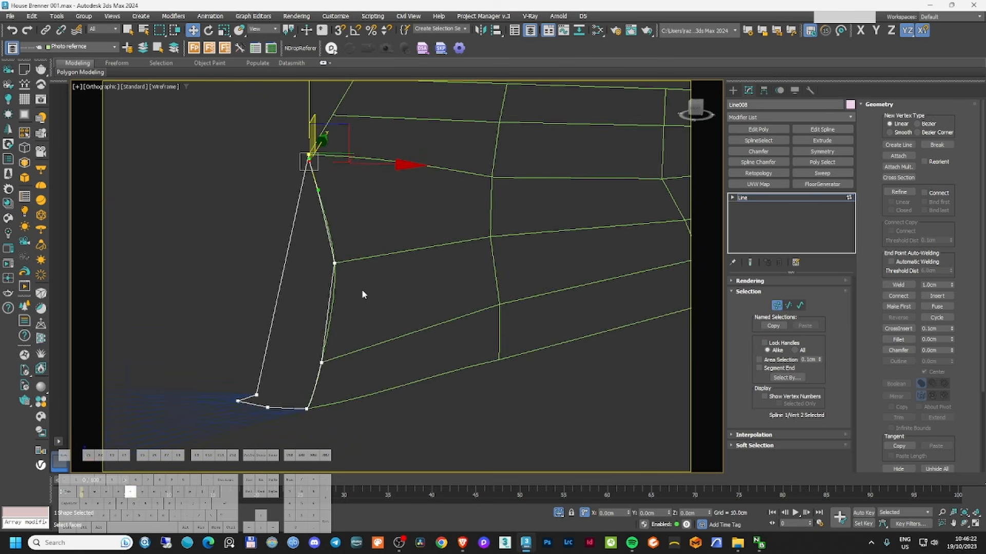
# - In the top view, bend the middle vertex's Bezier handles so the line matches the green terrain's edge
pyautogui.press('t')
pyautogui.click(451, 406)
pyautogui.rightClick(451, 407)
pyautogui.click(426, 356)
pyautogui.scroll(6, 442, 388)
pyautogui.moveTo(399, 262); pyautogui.dragTo(430, 261)
pyautogui.scroll(-2, 434, 256)
pyautogui.scroll(-5, 436, 267)
pyautogui.scroll(5, 480, 359)
pyautogui.moveTo(449, 308); pyautogui.dragTo(455, 341)
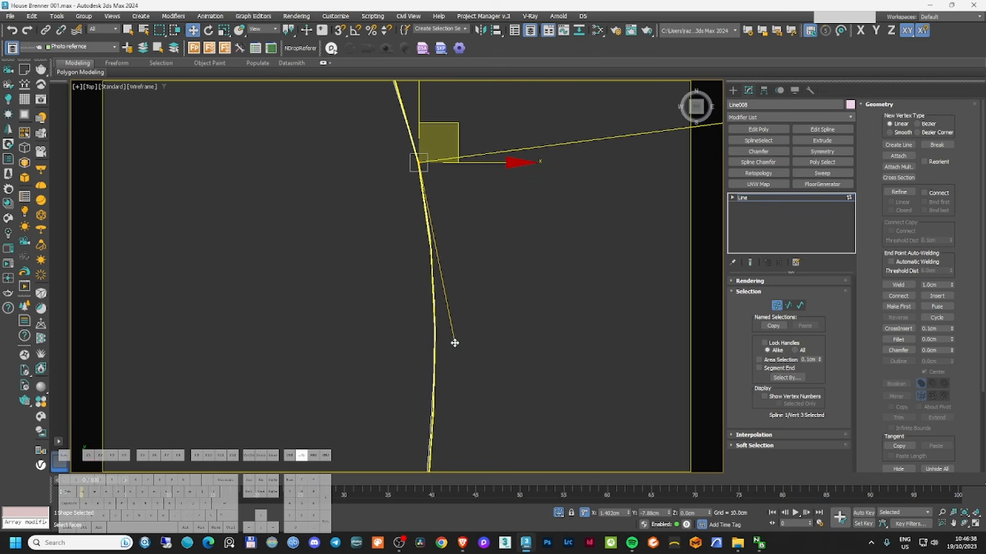
pyautogui.scroll(-5, 455, 340)
# - In the top view, adjust the upper Bezier handle of the next vertex down the green edge
pyautogui.scroll(4, 339, 229)
pyautogui.click(371, 253)
pyautogui.rightClick(371, 253)
pyautogui.click(347, 203)
pyautogui.moveTo(368, 176); pyautogui.dragTo(369, 170)
pyautogui.scroll(-5, 385, 195)
# - In a side orthographic view, readjust the handles of the two middle vertices to follow the green edge's height
pyautogui.scroll(-4, 409, 225)
pyautogui.moveTo(382, 134); pyautogui.dragTo(488, 216, button='middle')
pyautogui.scroll(5, 489, 271)
pyautogui.click(523, 286)
pyautogui.moveTo(428, 255); pyautogui.dragTo(427, 268)
pyautogui.moveTo(257, 129); pyautogui.dragTo(331, 232, button='middle')
pyautogui.click(306, 198)
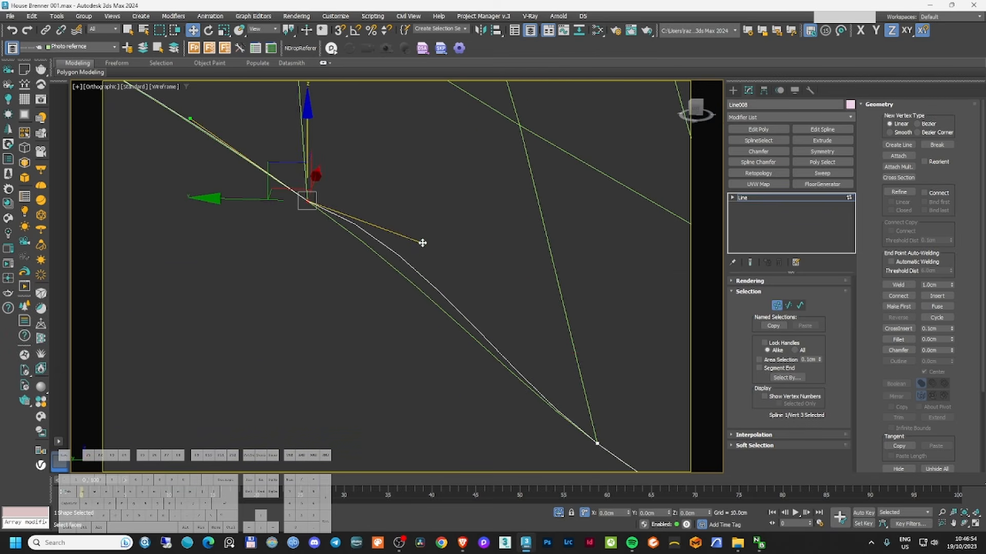
pyautogui.press('F8')
pyautogui.moveTo(422, 243); pyautogui.dragTo(429, 271)
pyautogui.scroll(-5, 429, 278)
pyautogui.keyDown('alt'); pyautogui.moveTo(452, 288); pyautogui.dragTo(404, 314, button='middle'); pyautogui.keyUp('alt')
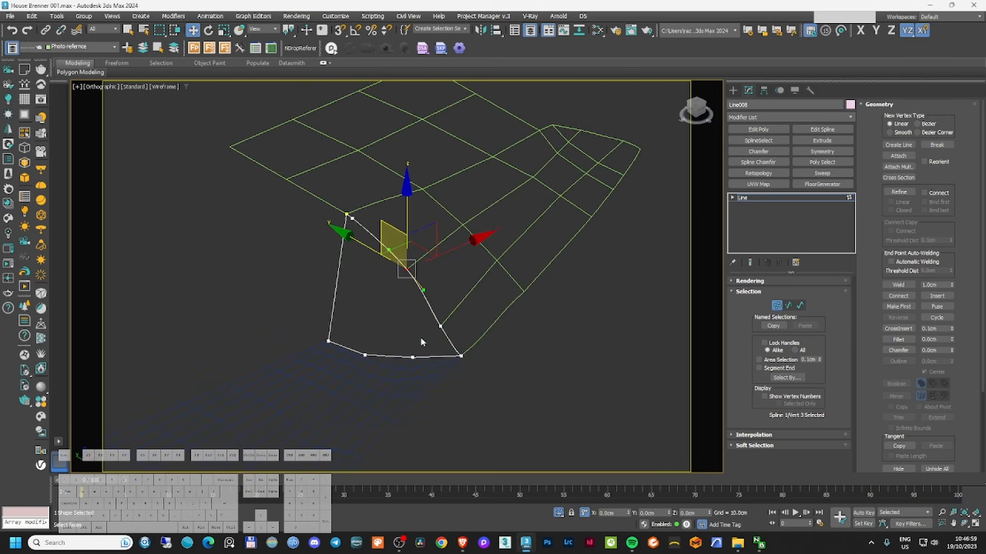
# - Delete the extra line vertex just below the upper corner on the green terrain's edge
pyautogui.scroll(2, 392, 306)
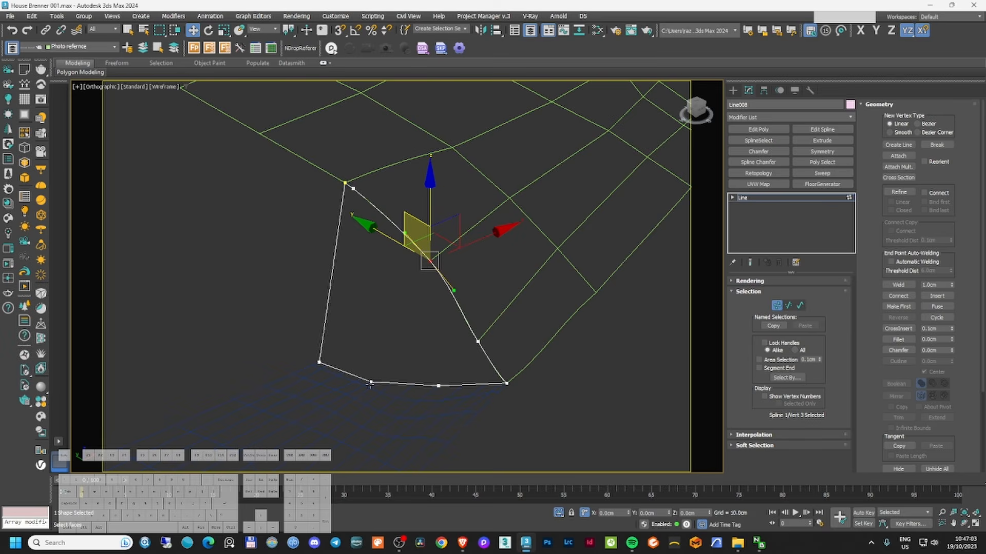
pyautogui.scroll(6, 355, 189)
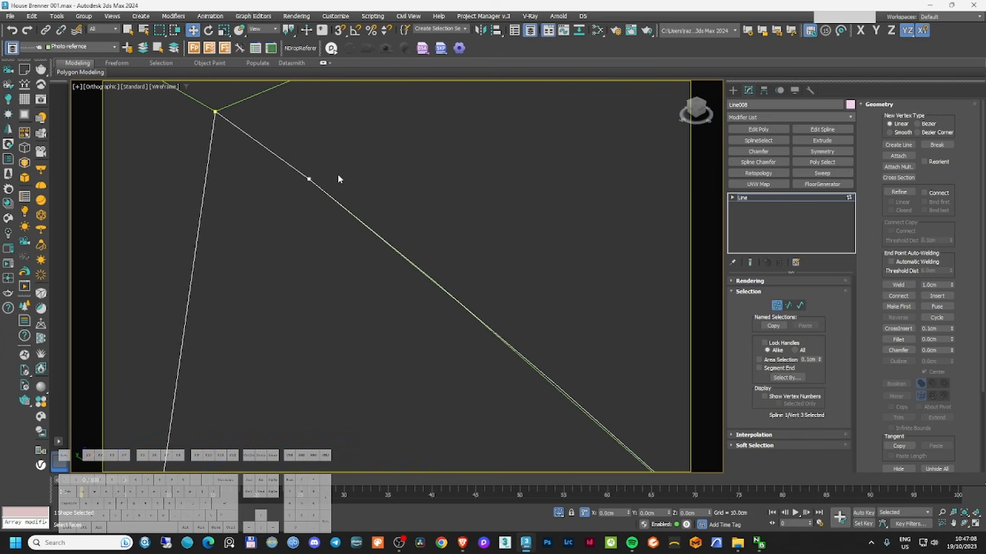
pyautogui.scroll(-4, 356, 201)
pyautogui.scroll(6, 355, 201)
pyautogui.click(314, 159)
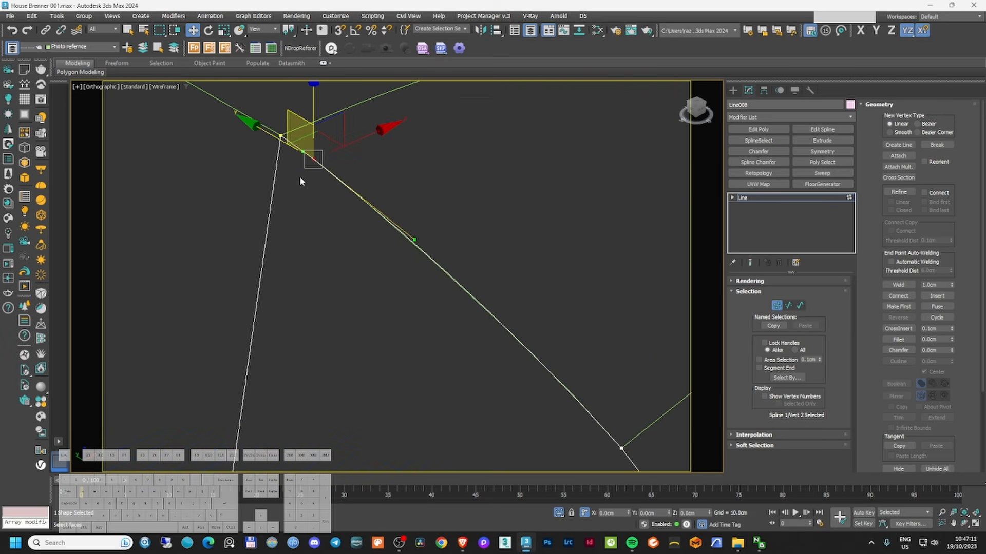
pyautogui.press('Delete')
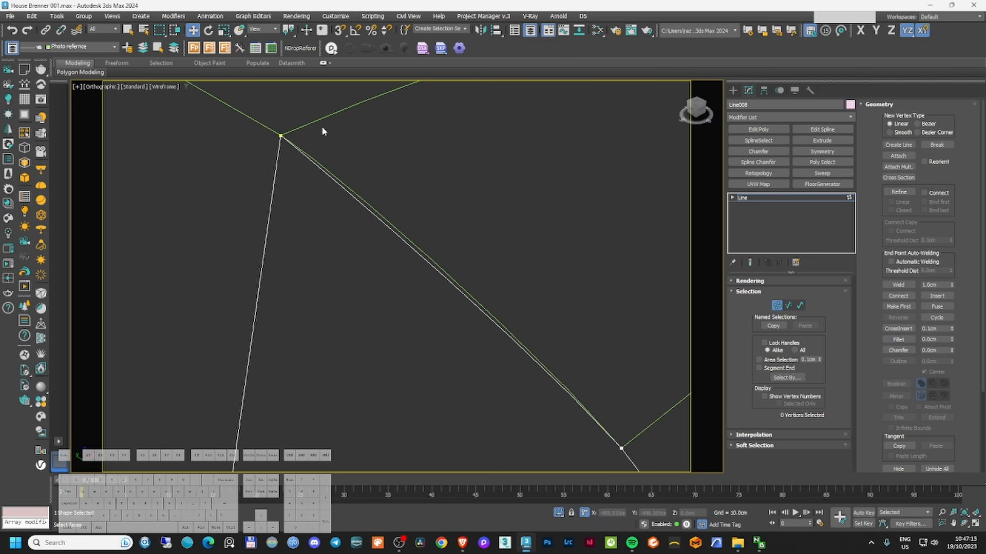
# - Reshape the curve between the upper corner and the next vertex with Bezier handles to follow the green edge
pyautogui.click(281, 135)
pyautogui.press('F6')
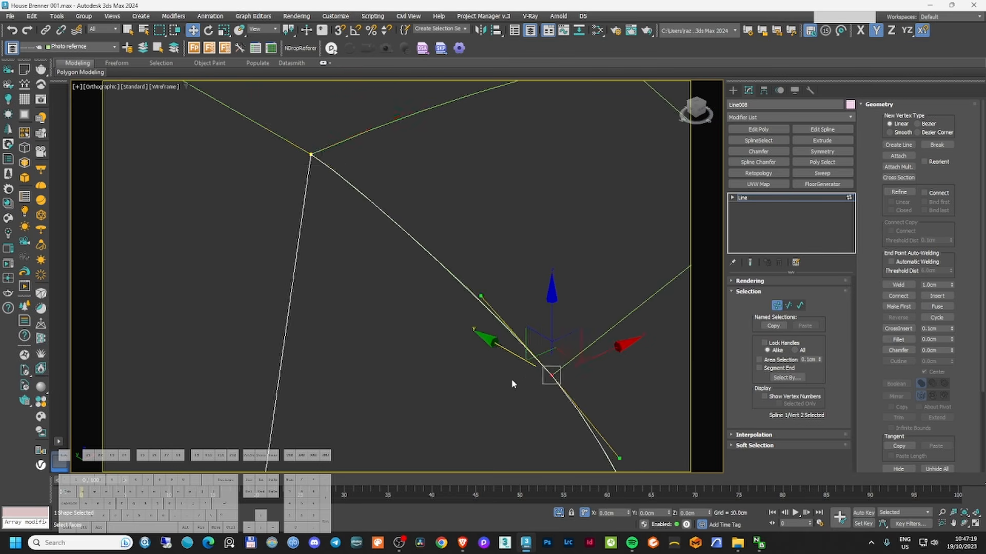
pyautogui.scroll(-5, 511, 379)
pyautogui.keyDown('alt'); pyautogui.moveTo(512, 379); pyautogui.dragTo(678, 293, button='middle'); pyautogui.keyUp('alt')
# - Draw two snapped cross lines between opposite vertices of the gap outline with Create Line
pyautogui.press('1')
pyautogui.press('F3')
pyautogui.keyDown('alt'); pyautogui.moveTo(477, 315); pyautogui.dragTo(501, 310, button='middle'); pyautogui.keyUp('alt')
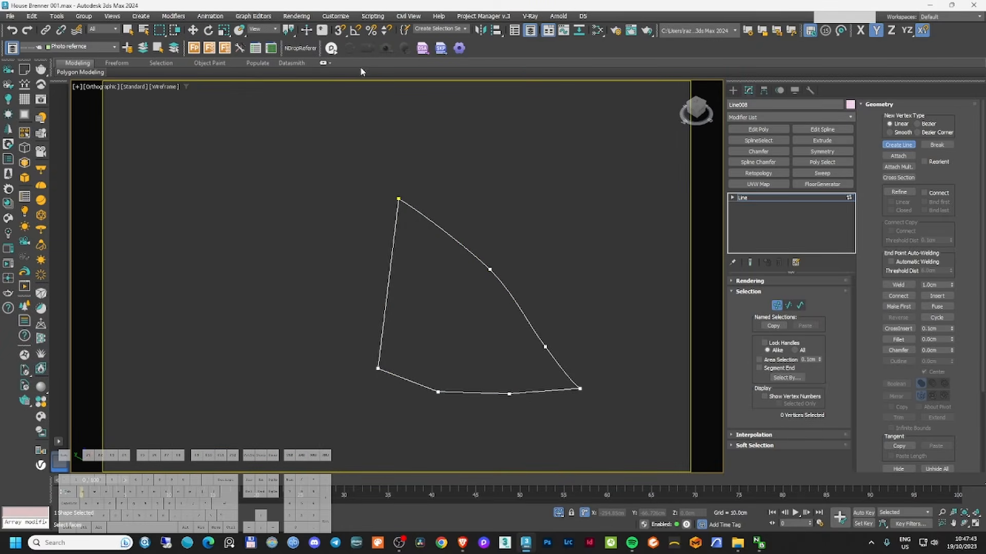
pyautogui.click(544, 347)
pyautogui.press('1')
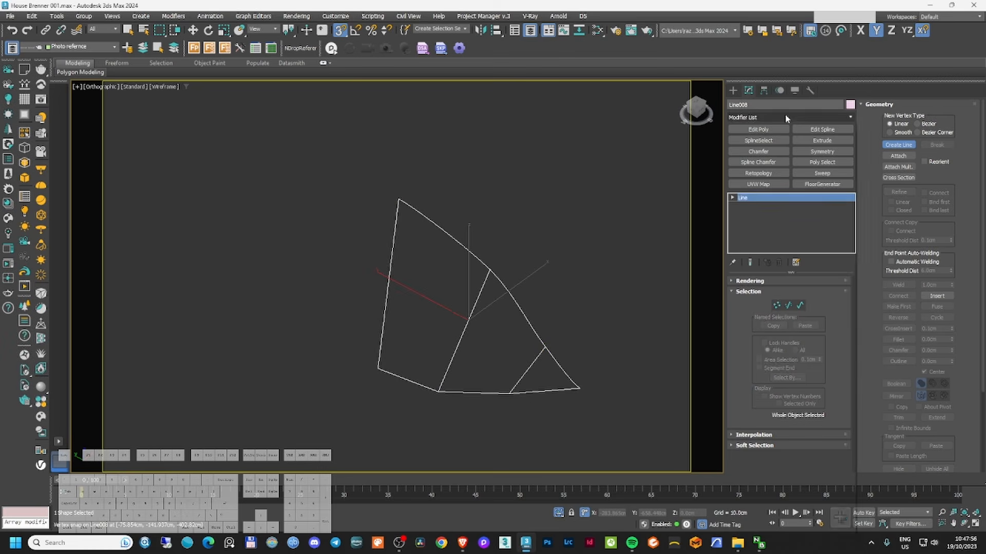
# - Add an Edit Patch modifier to the gap outline and turn on Flip Normals
pyautogui.click(786, 117)
pyautogui.write('ed')
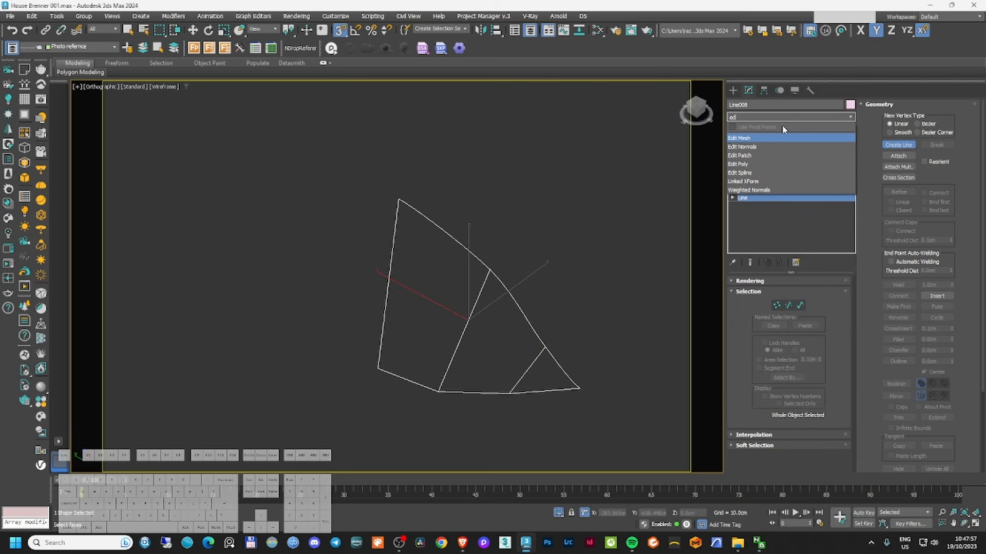
pyautogui.click(771, 155)
pyautogui.press('F3')
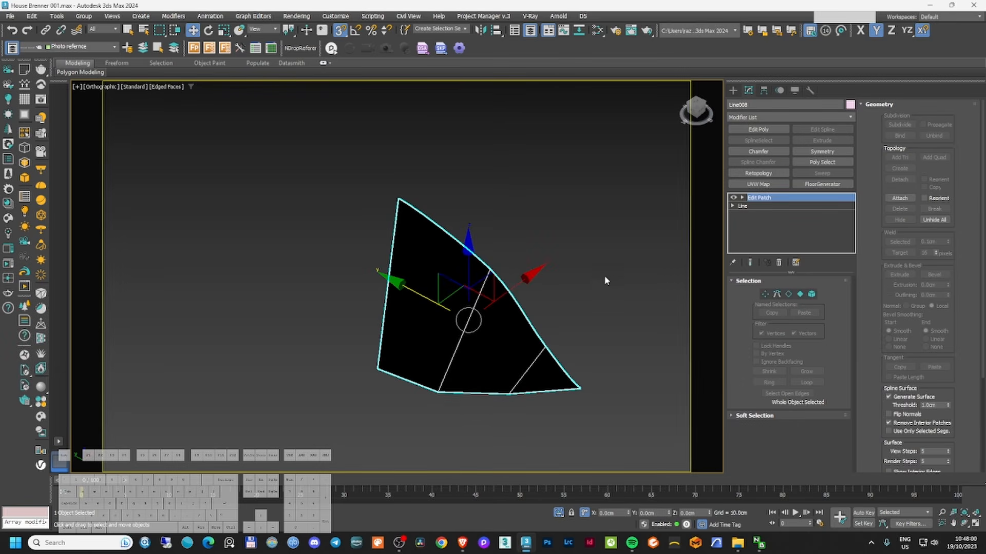
pyautogui.moveTo(604, 277)
pyautogui.keyDown('alt'); pyautogui.mouseDown(button='middle')
pyautogui.moveTo(466, 282)
pyautogui.moveTo(477, 301)
pyautogui.mouseUp(button='middle'); pyautogui.keyUp('alt')
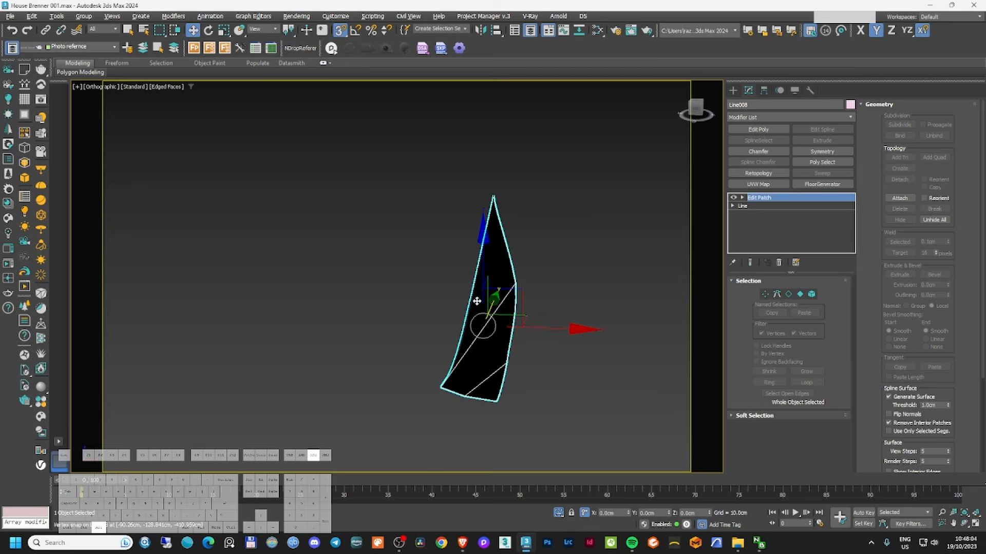
pyautogui.moveTo(891, 377); pyautogui.dragTo(901, 496)
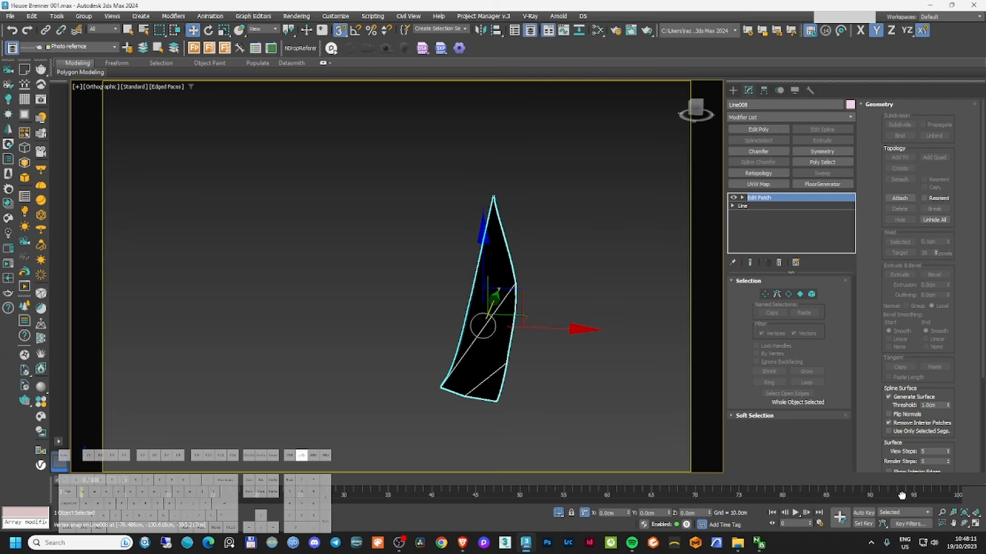
pyautogui.click(888, 415)
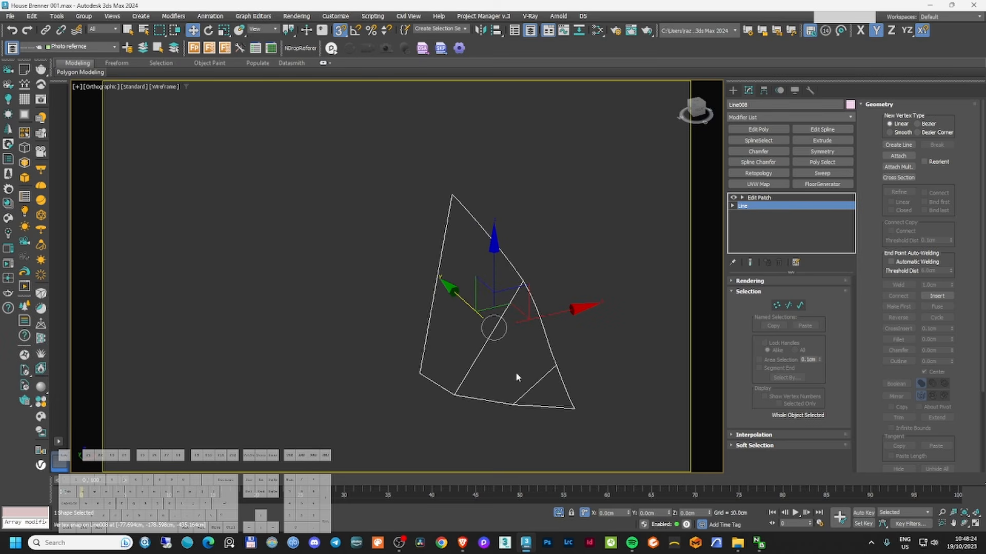
# - At the Line's vertex level, draw a snapped line across the outline through the midpoints of both cross lines
pyautogui.click(778, 305)
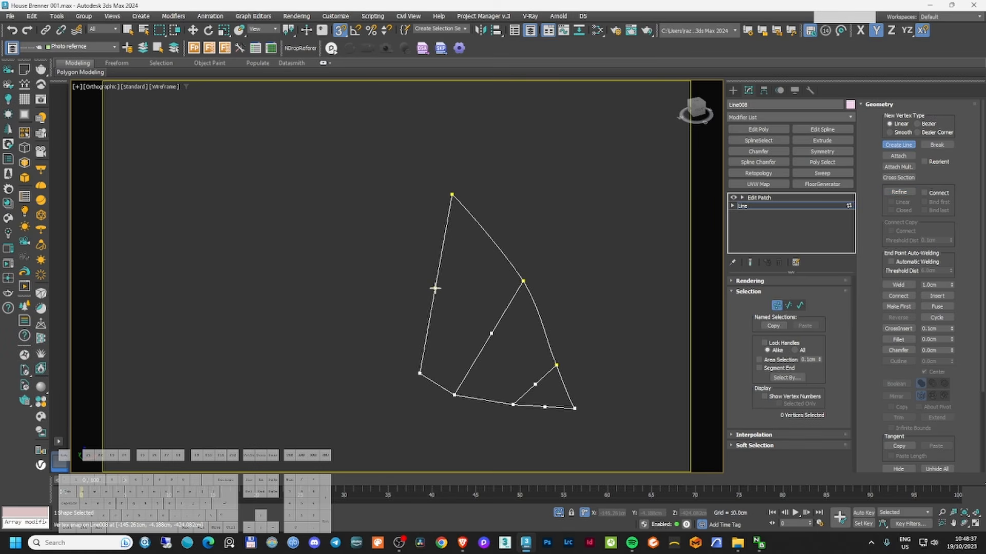
pyautogui.click(549, 407)
pyautogui.rightClick(575, 346)
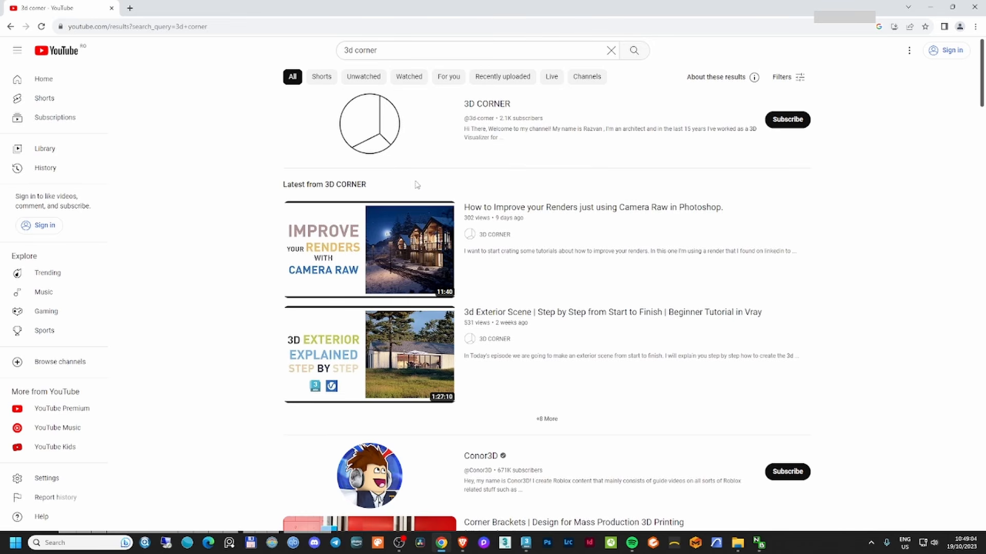
# - Switch to YouTube, open the 3D CORNER channel and skim through the video "How to model a space with arches in 3ds max"
pyautogui.click(385, 127)
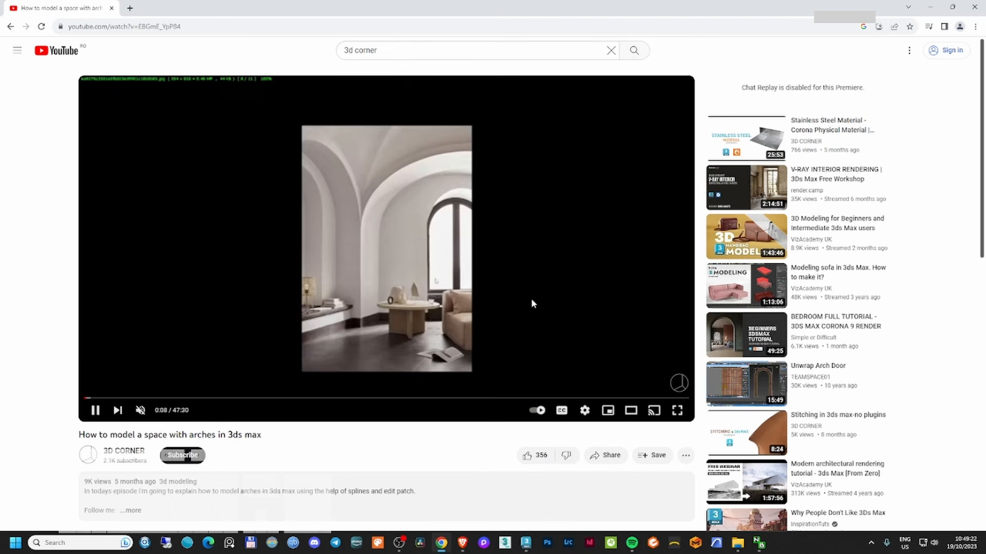
pyautogui.moveTo(95, 398); pyautogui.dragTo(184, 399)
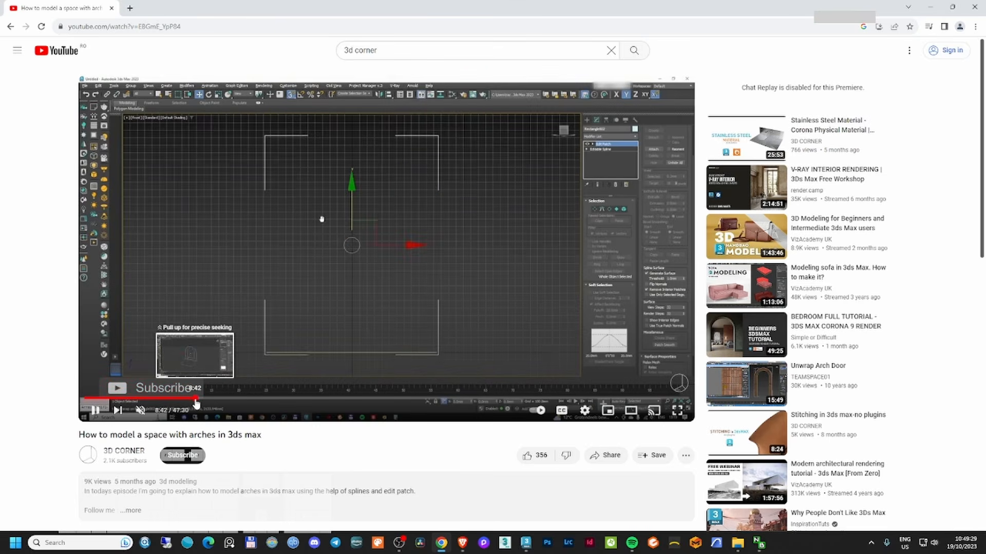
pyautogui.click(197, 399)
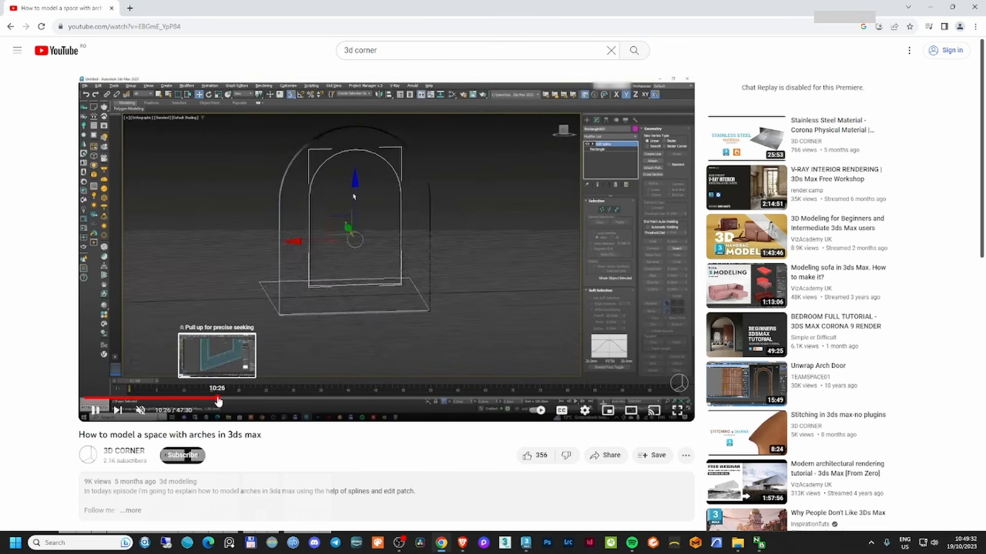
pyautogui.click(216, 398)
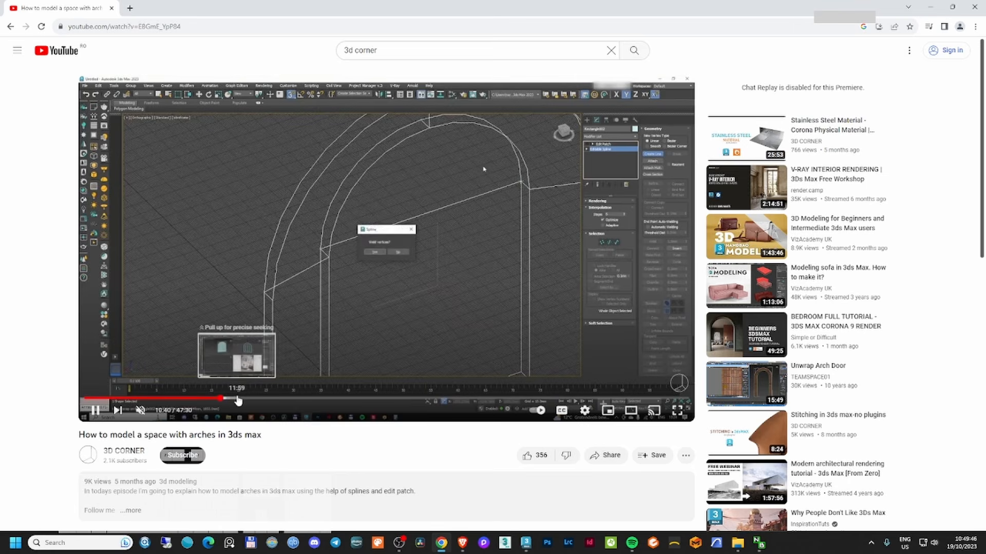
pyautogui.click(239, 398)
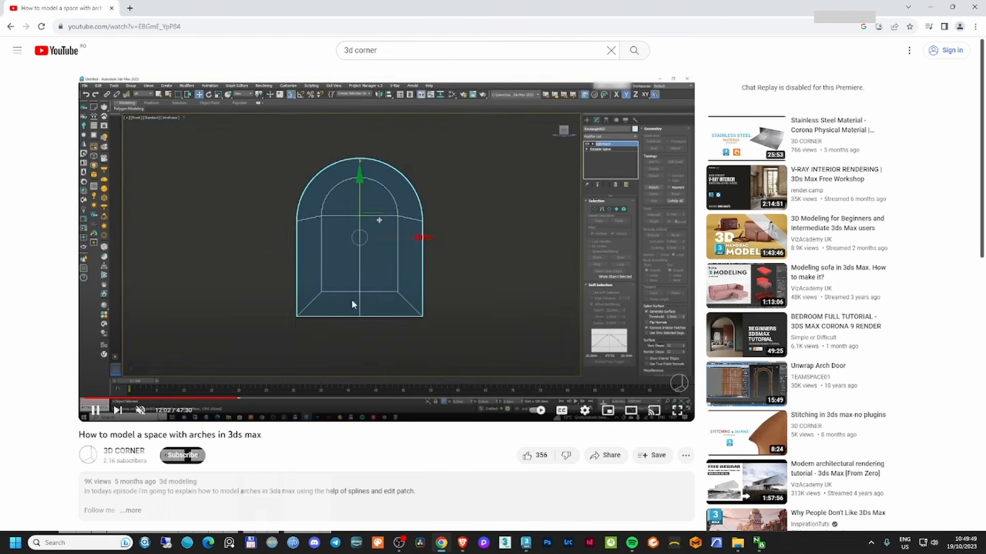
pyautogui.click(260, 399)
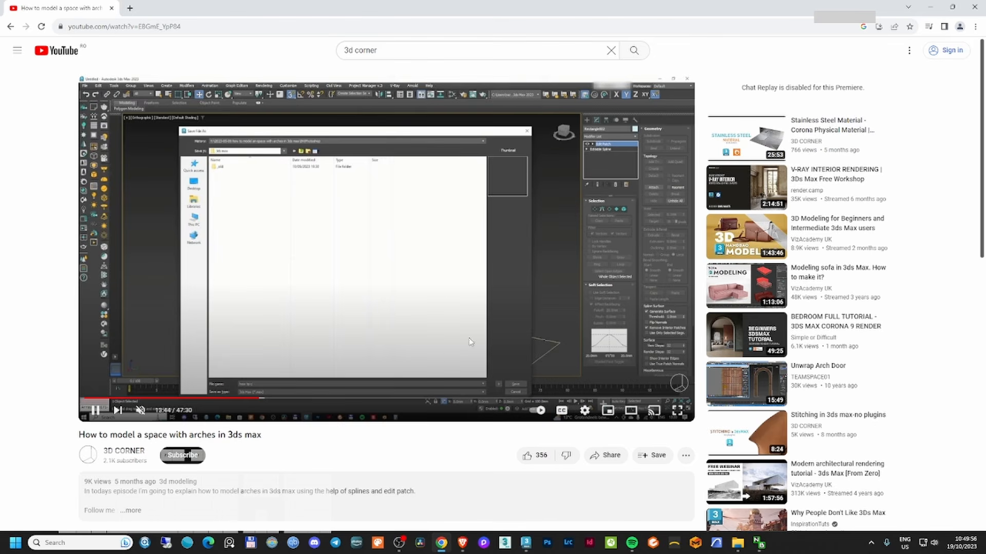
pyautogui.click(288, 399)
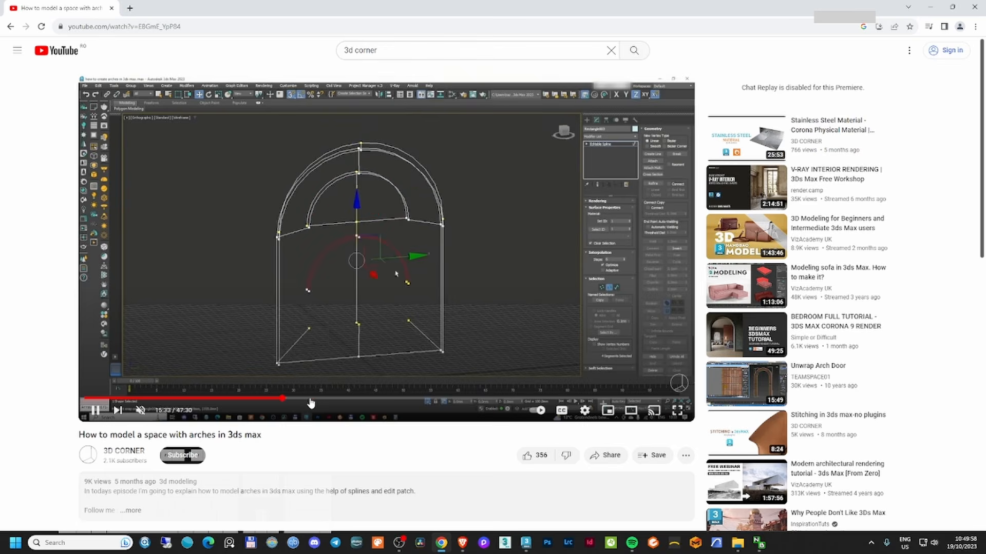
pyautogui.click(312, 398)
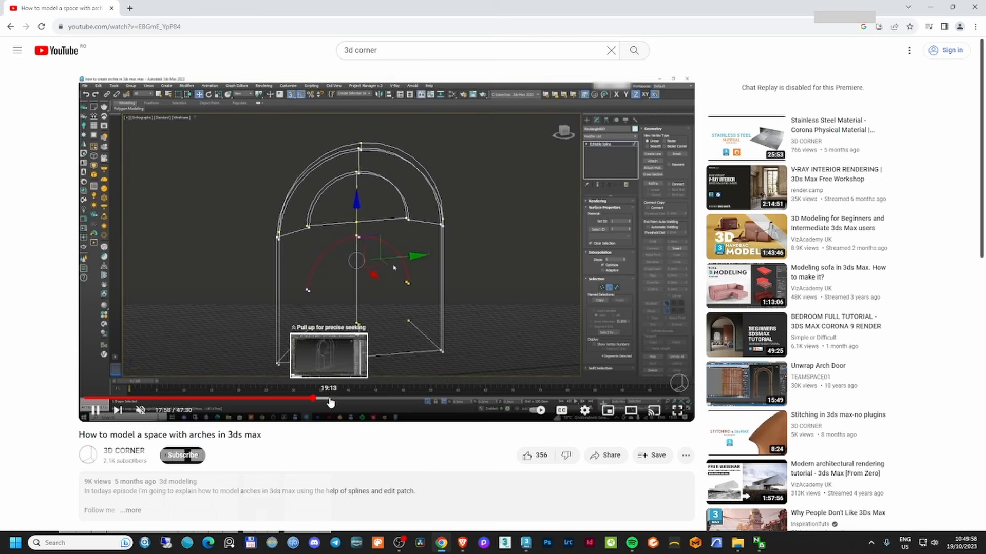
pyautogui.click(344, 399)
pyautogui.click(366, 399)
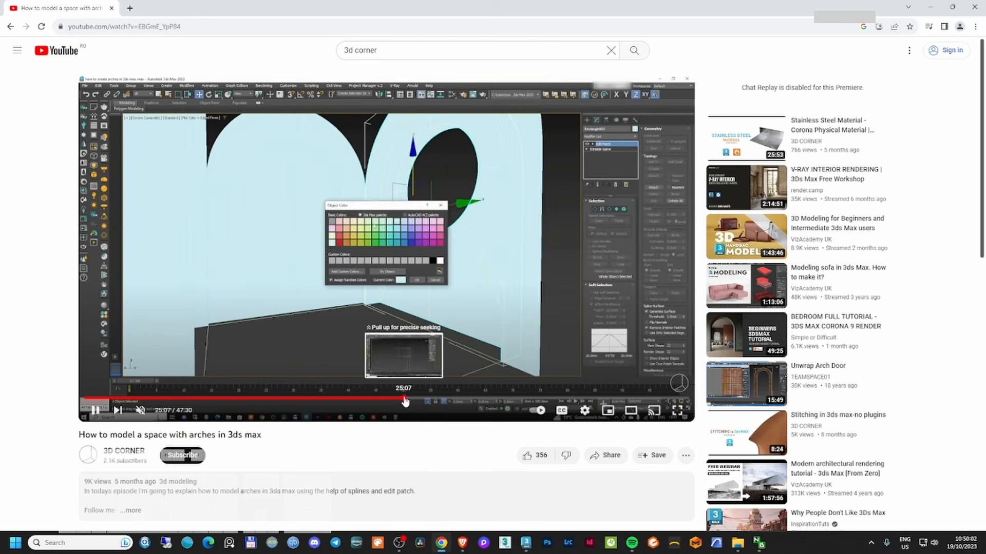
pyautogui.click(496, 399)
pyautogui.click(517, 399)
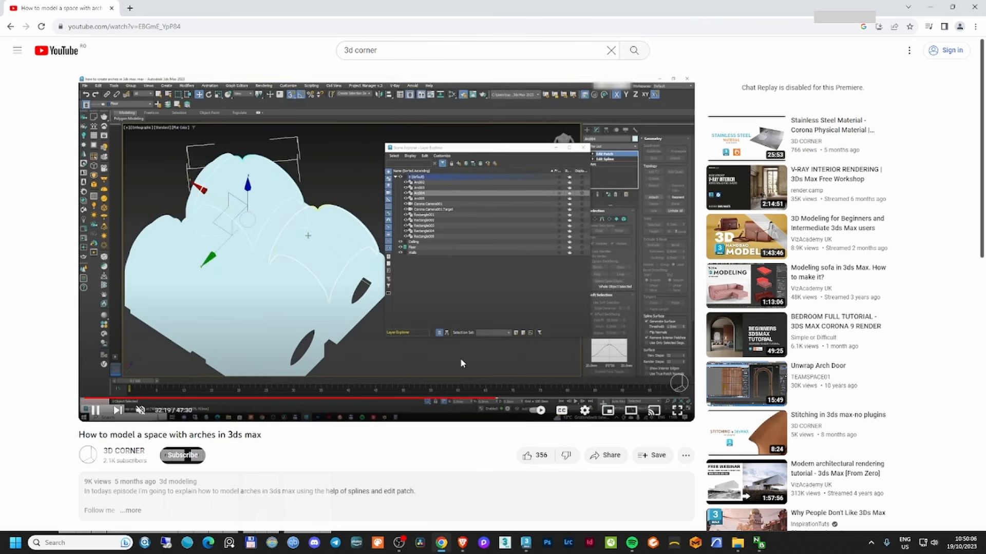
pyautogui.click(536, 399)
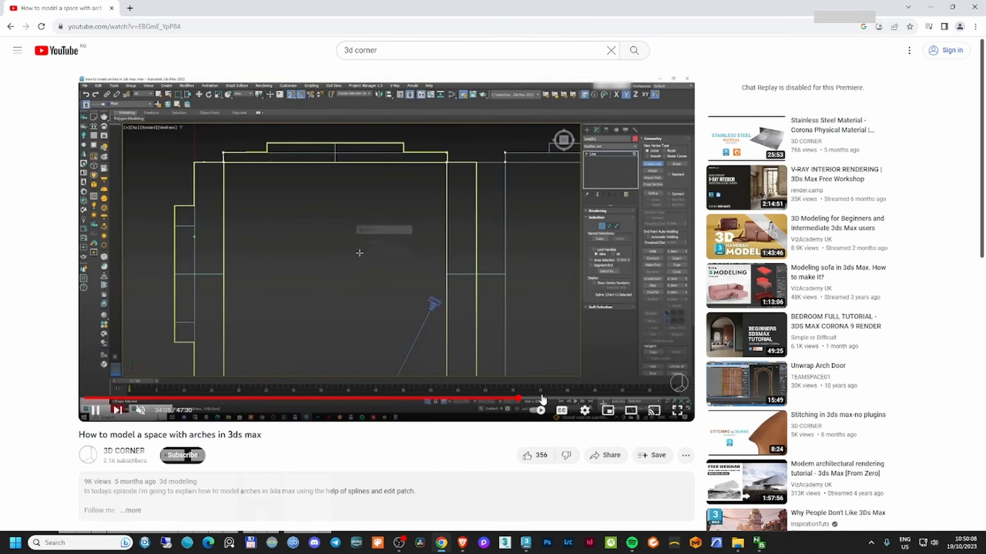
pyautogui.click(551, 399)
pyautogui.click(566, 399)
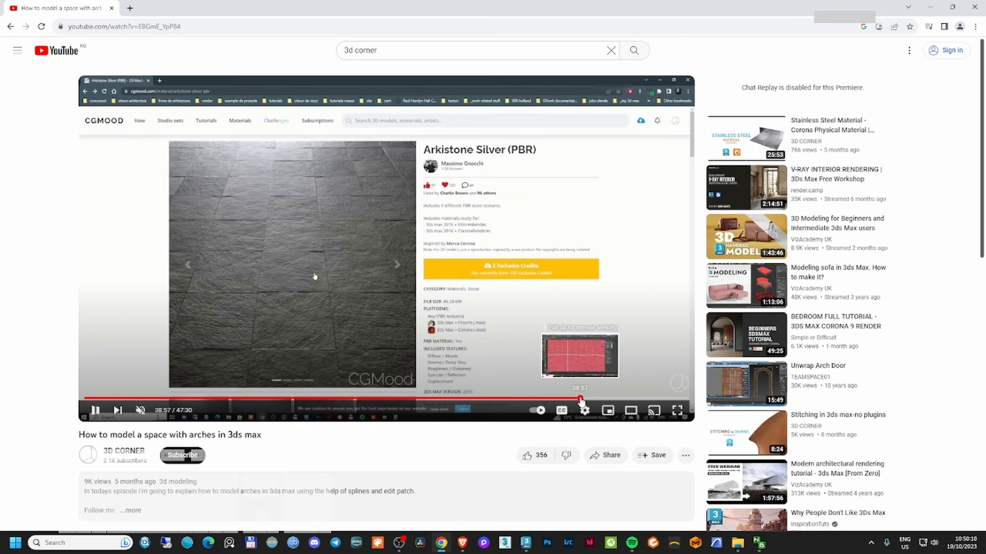
pyautogui.click(538, 398)
pyautogui.click(651, 399)
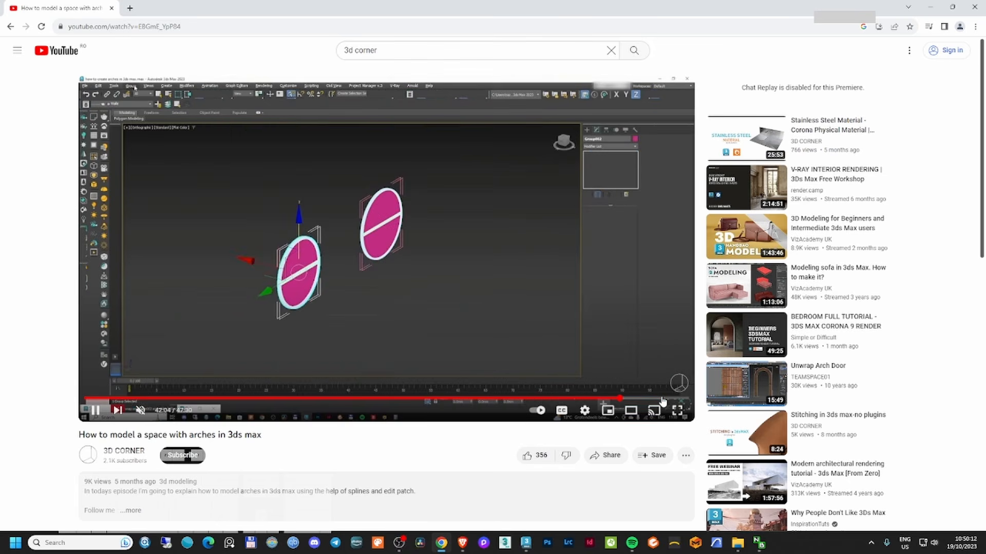
# - Skim further through the YouTube video, switch back to 3ds Max and activate the Handle level of the gap surface's Edit Patch modifier
pyautogui.click(663, 398)
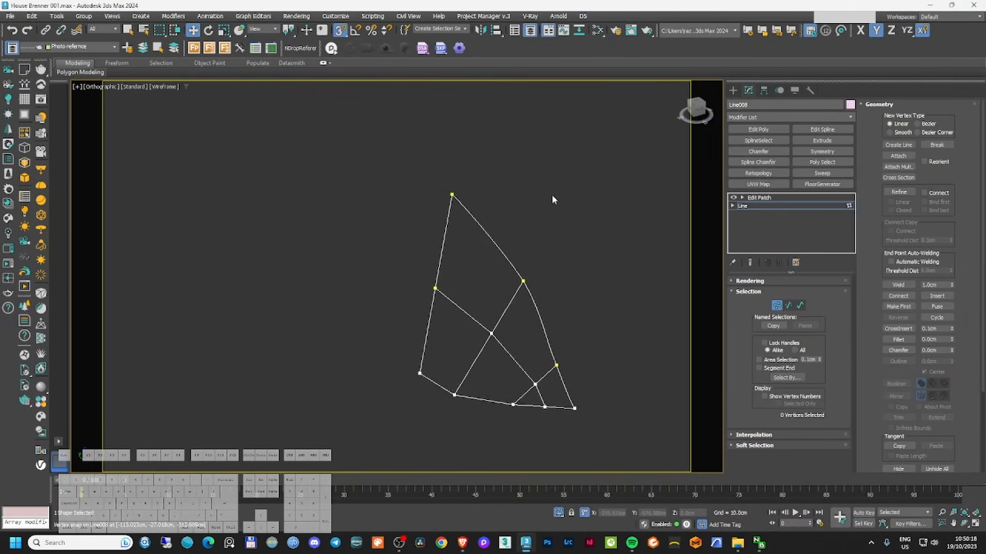
pyautogui.click(477, 326)
pyautogui.keyDown('alt'); pyautogui.moveTo(476, 328); pyautogui.dragTo(436, 293, button='middle'); pyautogui.keyUp('alt')
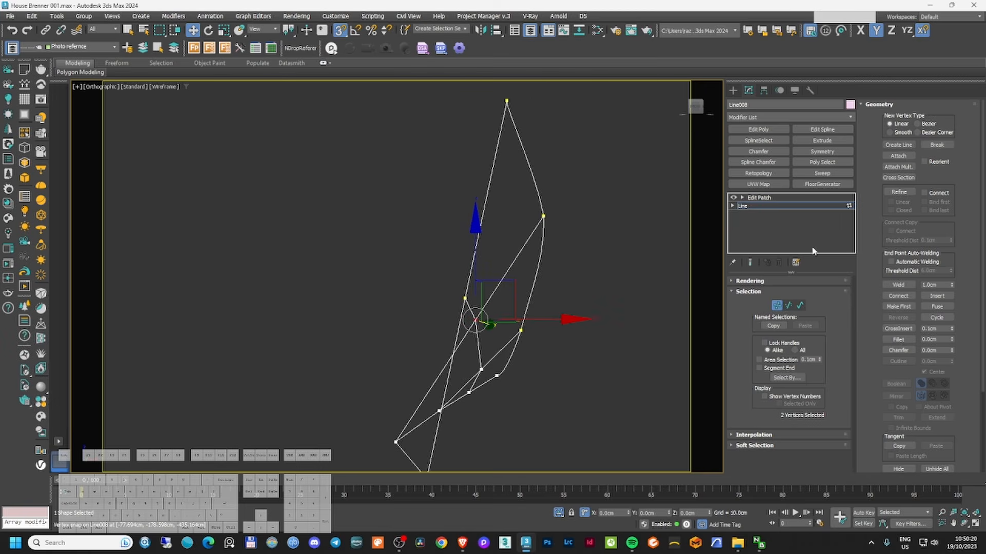
pyautogui.click(759, 198)
pyautogui.click(777, 294)
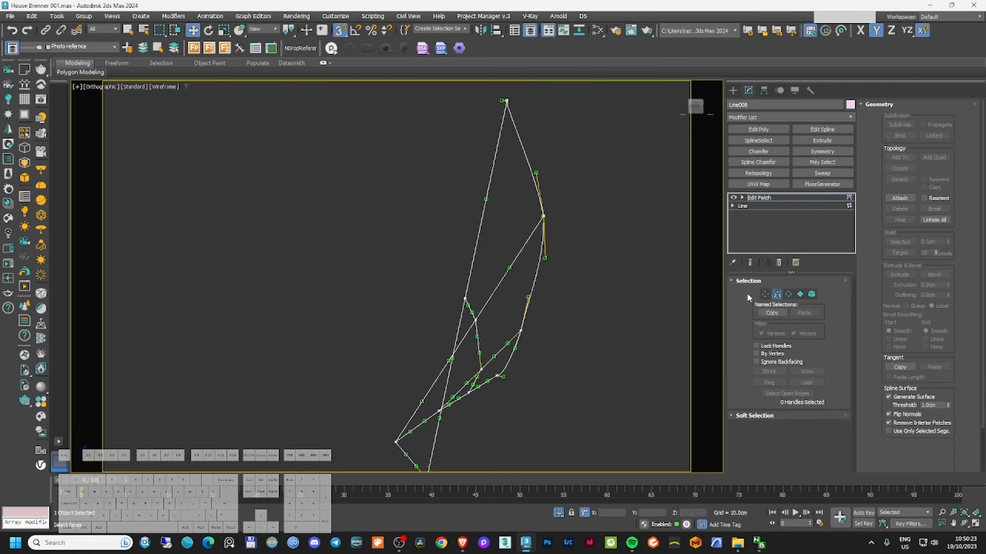
# - With snapping off, raise both handles of the inner cross edge along Z so that the edge bows upward
pyautogui.scroll(8, 488, 319)
pyautogui.keyDown('alt'); pyautogui.moveTo(639, 326); pyautogui.dragTo(632, 338, button='middle'); pyautogui.keyUp('alt')
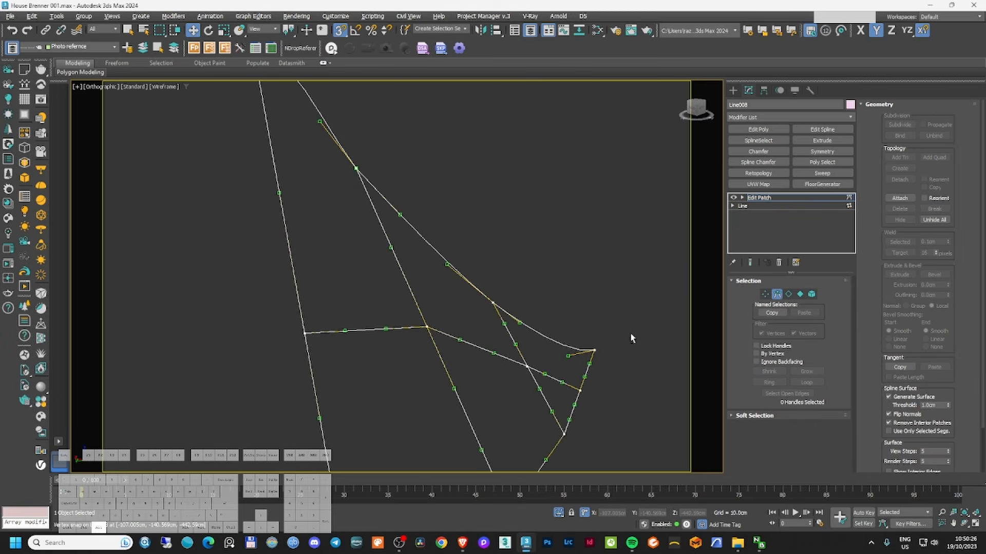
pyautogui.click(344, 31)
pyautogui.scroll(4, 415, 348)
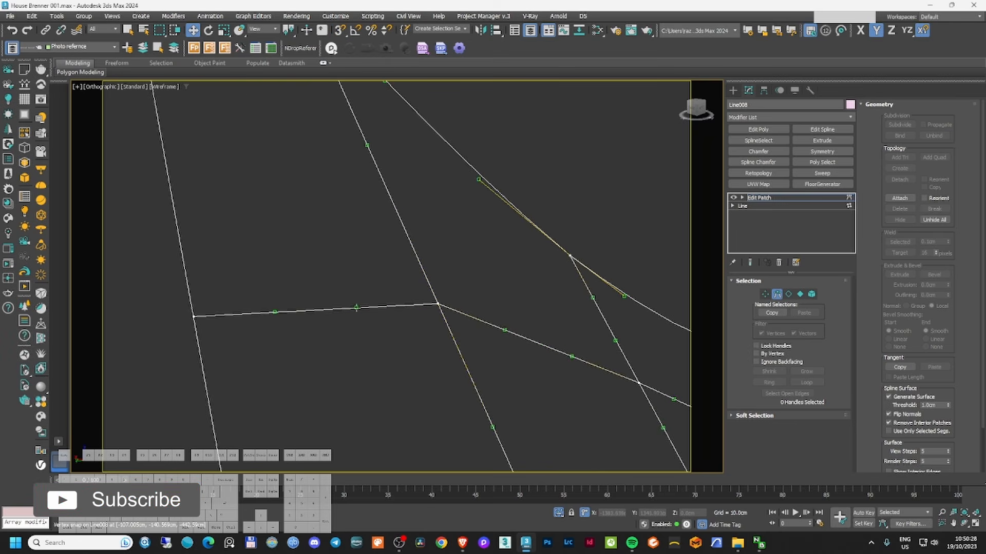
pyautogui.click(355, 308)
pyautogui.moveTo(357, 260); pyautogui.dragTo(356, 245)
pyautogui.click(275, 312)
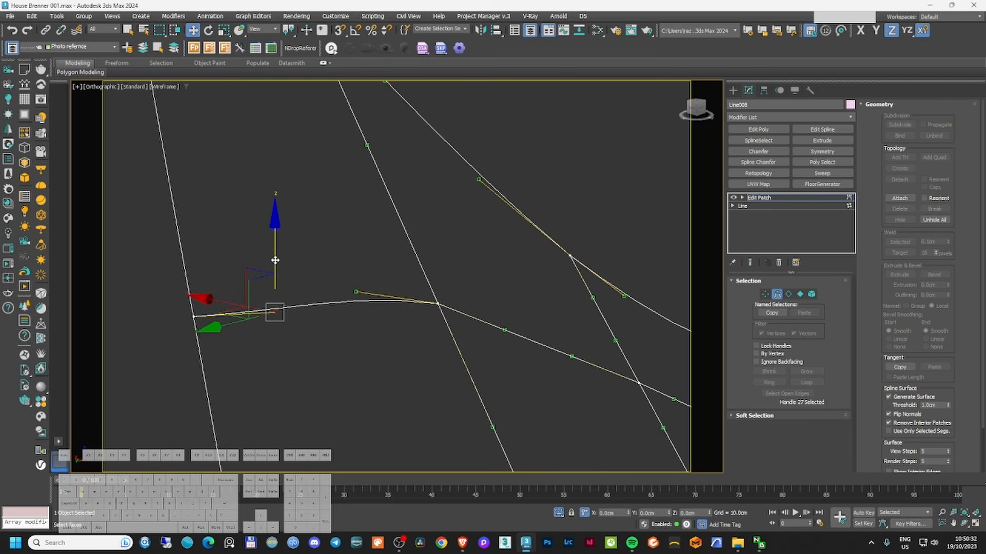
pyautogui.moveTo(275, 259); pyautogui.dragTo(275, 242)
# - At the patch's Vertex level, move the lower interior vertex upward and raise both interior vertices together along Z
pyautogui.keyDown('alt'); pyautogui.moveTo(510, 319); pyautogui.dragTo(369, 293, button='middle'); pyautogui.keyUp('alt')
pyautogui.scroll(4, 414, 340)
pyautogui.click(415, 342)
pyautogui.scroll(4, 416, 344)
pyautogui.keyDown('alt'); pyautogui.moveTo(417, 347); pyautogui.dragTo(394, 329, button='middle'); pyautogui.keyUp('alt')
pyautogui.click(765, 294)
pyautogui.click(356, 352)
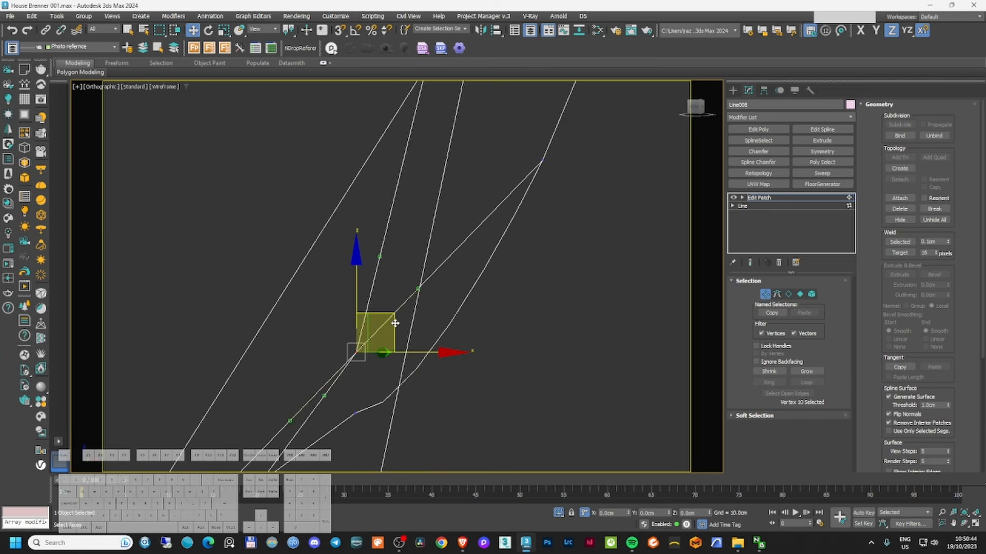
pyautogui.moveTo(394, 322); pyautogui.dragTo(373, 279)
pyautogui.keyDown('alt'); pyautogui.moveTo(375, 280); pyautogui.dragTo(347, 266, button='middle'); pyautogui.keyUp('alt')
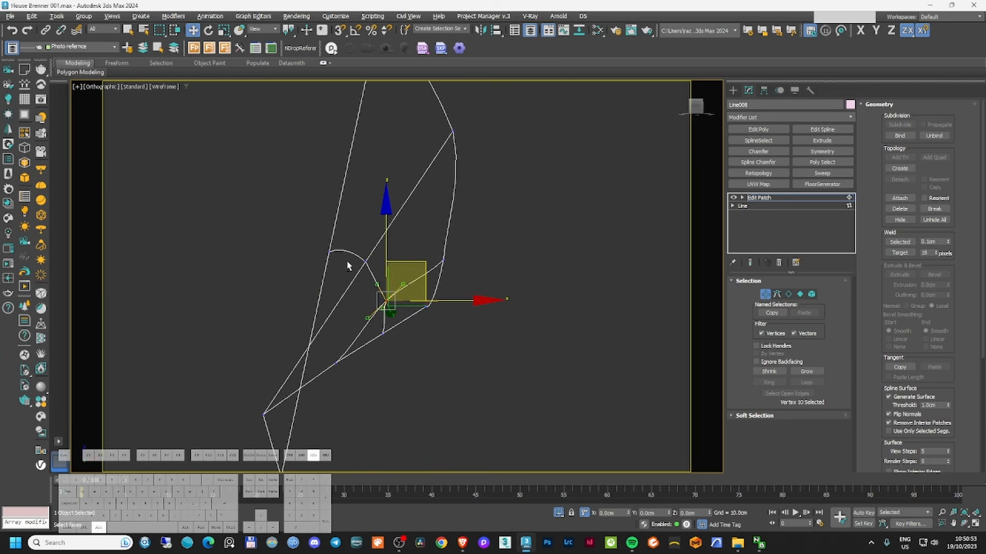
pyautogui.keyDown('ctrl'); pyautogui.click(368, 261); pyautogui.keyUp('ctrl')
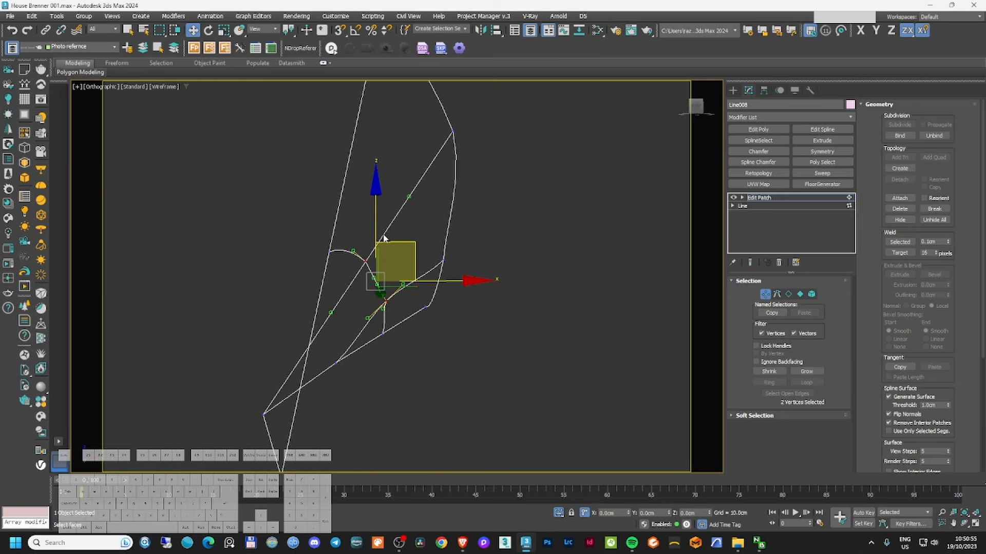
pyautogui.moveTo(375, 224); pyautogui.dragTo(377, 200)
# - Adjust the two vertices on the gap surface's curved outer border so the inner edges meeting them bend smoothly
pyautogui.keyDown('alt'); pyautogui.moveTo(406, 258); pyautogui.dragTo(444, 293, button='middle'); pyautogui.keyUp('alt')
pyautogui.scroll(4, 483, 303)
pyautogui.moveTo(459, 267); pyautogui.dragTo(493, 311)
pyautogui.scroll(2, 494, 313)
pyautogui.keyDown('alt'); pyautogui.moveTo(494, 312); pyautogui.dragTo(399, 255, button='middle'); pyautogui.keyUp('alt')
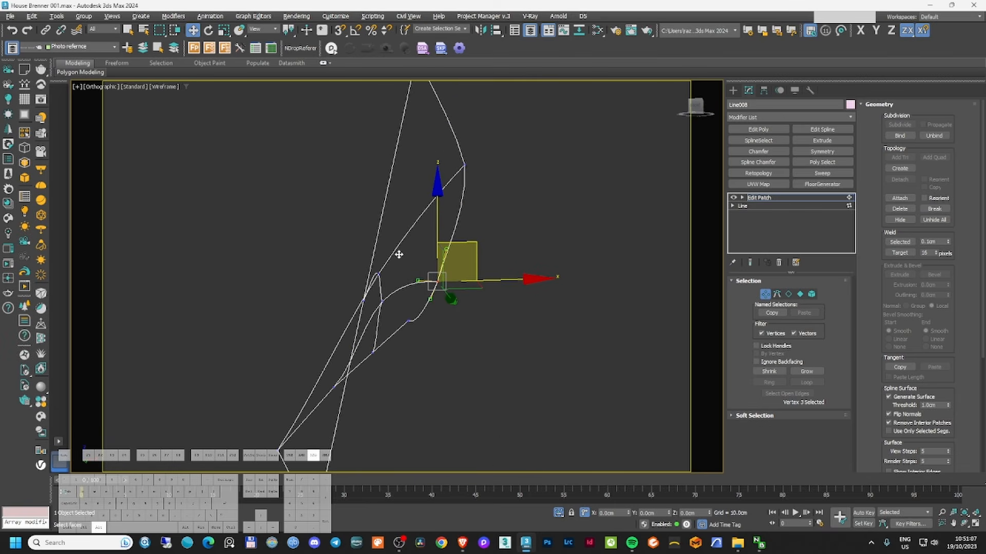
pyautogui.moveTo(497, 194); pyautogui.dragTo(498, 195)
pyautogui.scroll(5, 459, 180)
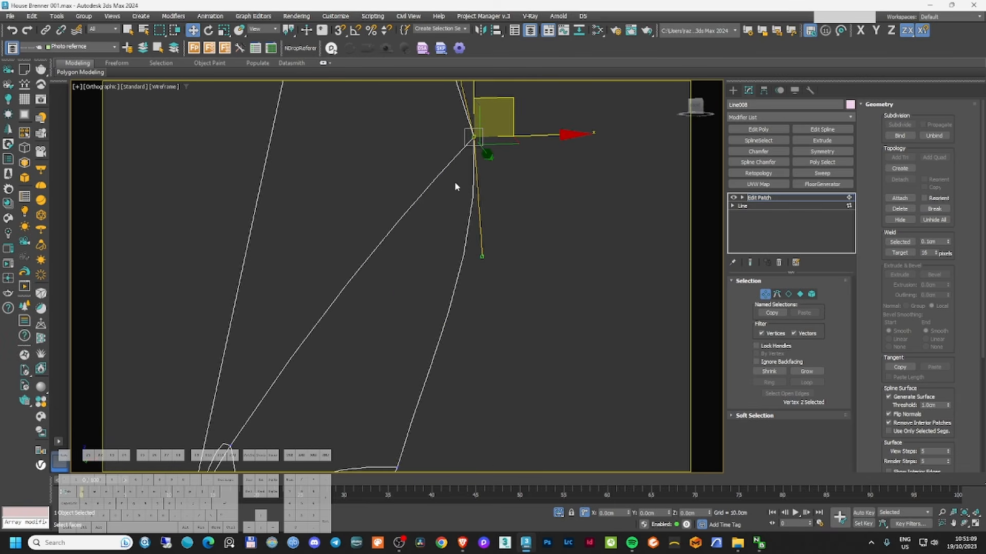
pyautogui.scroll(-2, 455, 181)
# - Pull the interior vertex's tangent handle upward and adjust the neighbouring vertices' handles to round the patch edges
pyautogui.moveTo(326, 295); pyautogui.dragTo(359, 331)
pyautogui.moveTo(400, 243); pyautogui.dragTo(403, 165)
pyautogui.moveTo(493, 76); pyautogui.dragTo(463, 148, button='middle')
pyautogui.moveTo(465, 146); pyautogui.dragTo(512, 183)
pyautogui.scroll(3, 512, 183)
pyautogui.scroll(-6, 530, 208)
pyautogui.keyDown('alt'); pyautogui.moveTo(506, 231); pyautogui.dragTo(436, 267, button='middle'); pyautogui.keyUp('alt')
pyautogui.scroll(6, 435, 455)
pyautogui.moveTo(435, 456); pyautogui.dragTo(460, 302, button='middle')
pyautogui.moveTo(394, 384); pyautogui.dragTo(424, 415)
pyautogui.moveTo(457, 362); pyautogui.dragTo(462, 340)
pyautogui.keyDown('alt'); pyautogui.moveTo(462, 354); pyautogui.dragTo(469, 337, button='middle'); pyautogui.keyUp('alt')
# - Refine the tangent handles at the lower border and the upper interior vertex, and leave the patch's Vertex level
pyautogui.moveTo(272, 311); pyautogui.dragTo(300, 338)
pyautogui.keyDown('alt'); pyautogui.moveTo(308, 354); pyautogui.dragTo(267, 372, button='middle'); pyautogui.keyUp('alt')
pyautogui.moveTo(288, 344); pyautogui.dragTo(283, 314)
pyautogui.moveTo(384, 136); pyautogui.dragTo(411, 164)
pyautogui.keyDown('alt'); pyautogui.moveTo(389, 143); pyautogui.dragTo(406, 136, button='middle'); pyautogui.keyUp('alt')
pyautogui.moveTo(406, 136); pyautogui.dragTo(415, 211, button='middle')
pyautogui.moveTo(435, 199); pyautogui.dragTo(431, 172)
pyautogui.moveTo(446, 129); pyautogui.dragTo(458, 122)
pyautogui.keyDown('alt'); pyautogui.moveTo(448, 177); pyautogui.dragTo(429, 193, button='middle'); pyautogui.keyUp('alt')
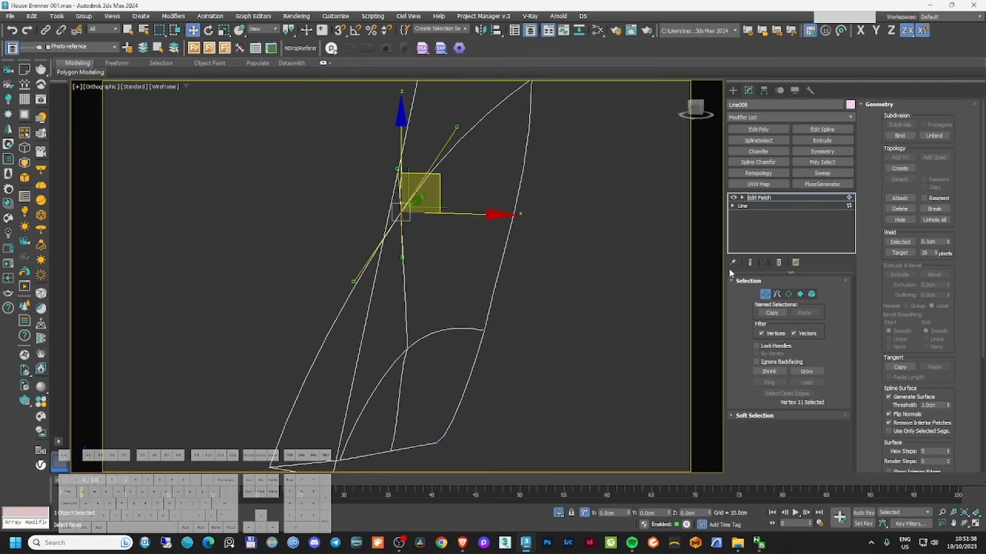
pyautogui.click(765, 294)
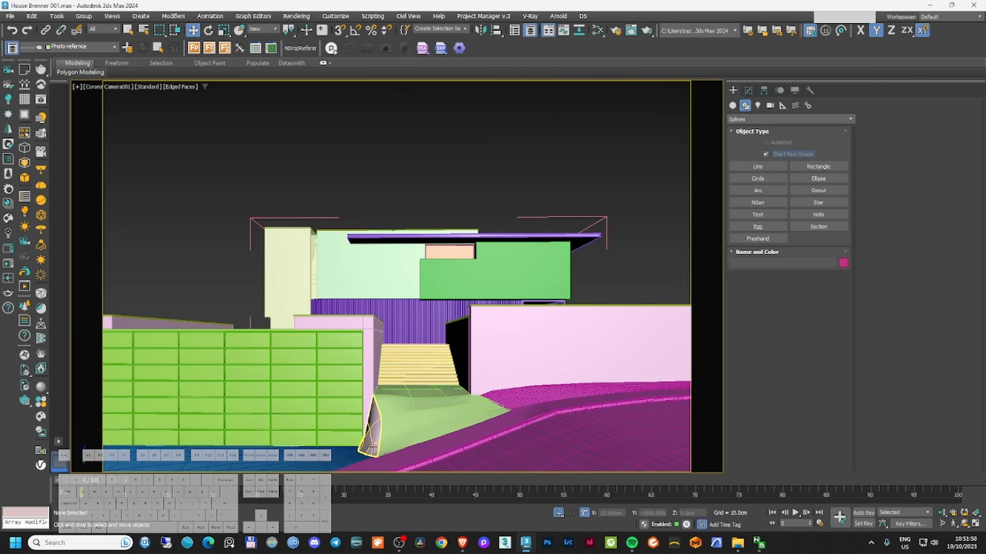
# - Check the finished gap surface among its neighbours in the camera view and save the scene
pyautogui.click(371, 441)
pyautogui.click(571, 385)
pyautogui.click(518, 289)
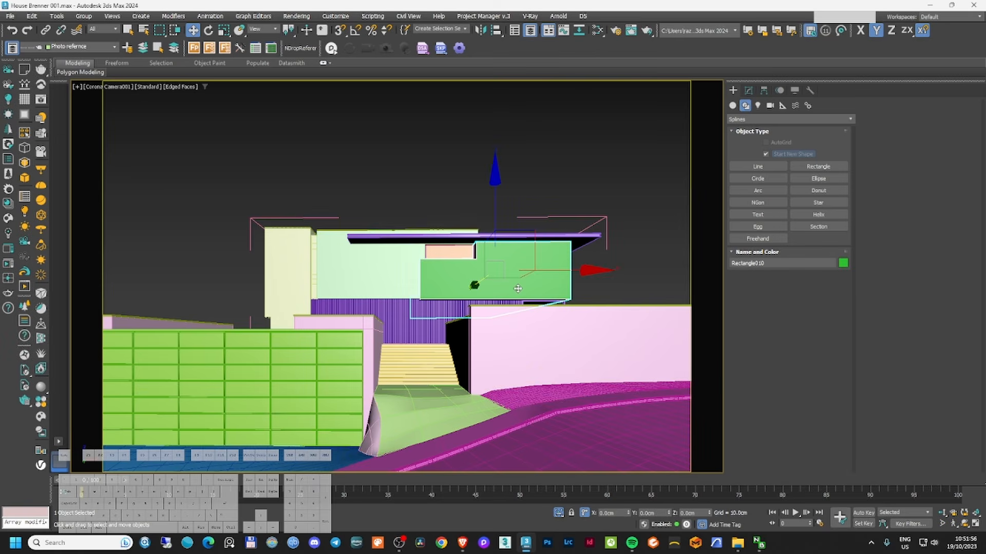
pyautogui.hotkey('ctrl', 's')
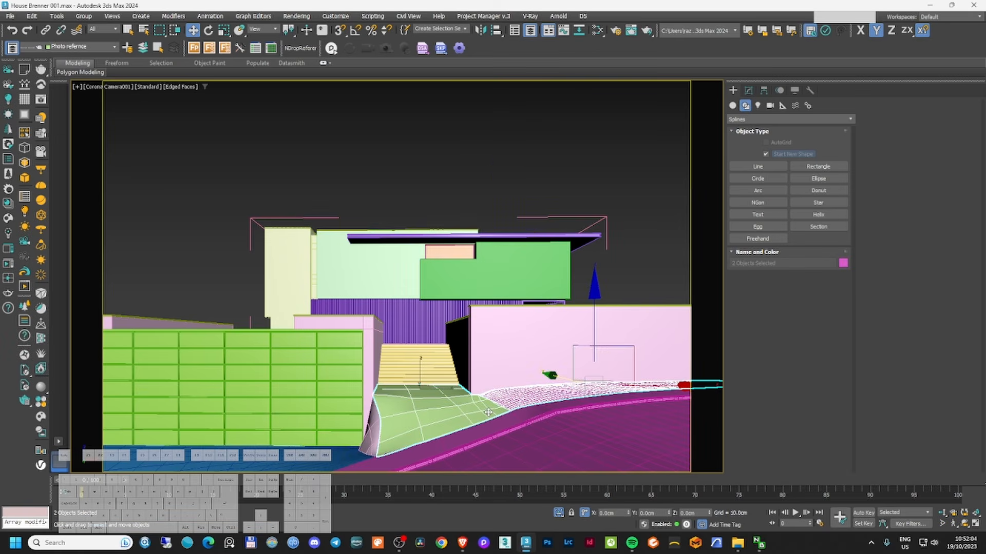
# - Isolate the green terrain and the adjoining magenta strip, and show their shared border in a wireframe top view
pyautogui.hotkey('alt', 'q')
pyautogui.press('t')
pyautogui.press('z')
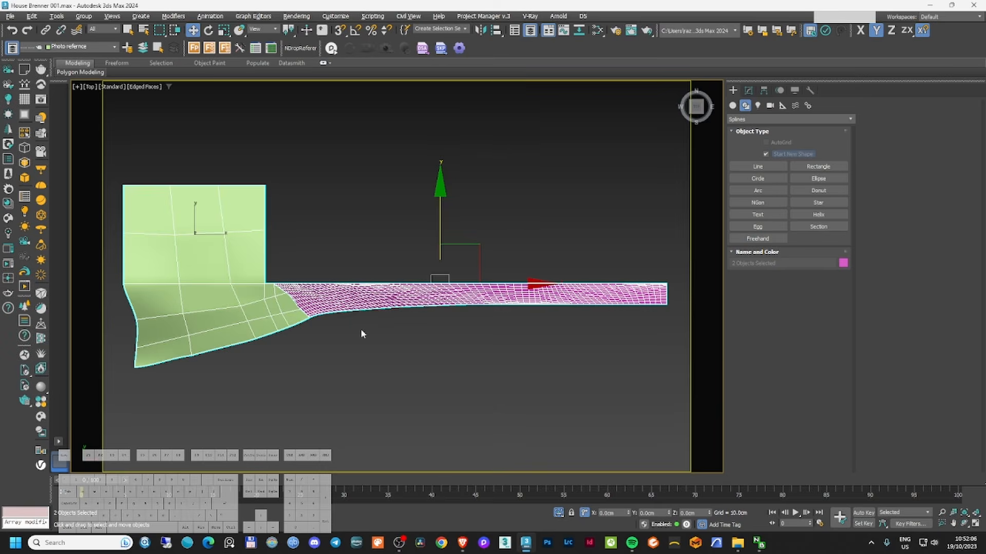
pyautogui.scroll(8, 277, 338)
pyautogui.press('F3')
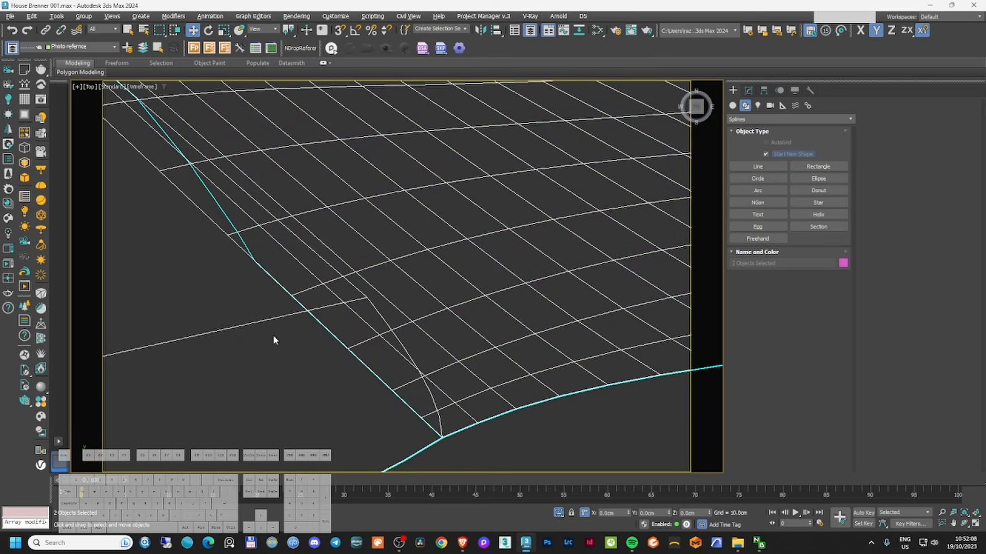
pyautogui.scroll(-6, 273, 334)
pyautogui.moveTo(255, 310); pyautogui.dragTo(310, 294, button='middle')
pyautogui.click(459, 416)
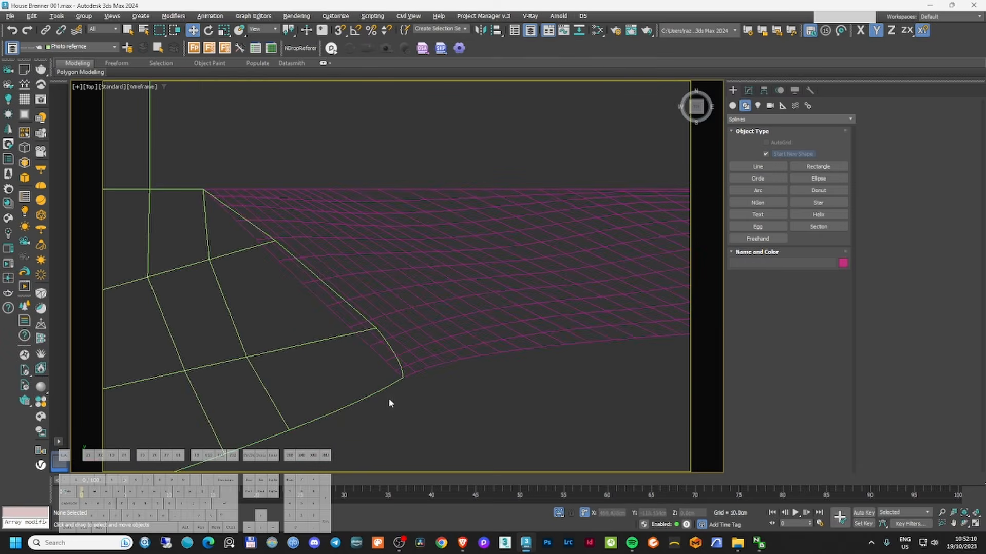
# - At the green terrain's Edit Spline vertex level, snap the intermediate border vertices onto the magenta strip's edge, including along Z
pyautogui.click(391, 384)
pyautogui.click(748, 90)
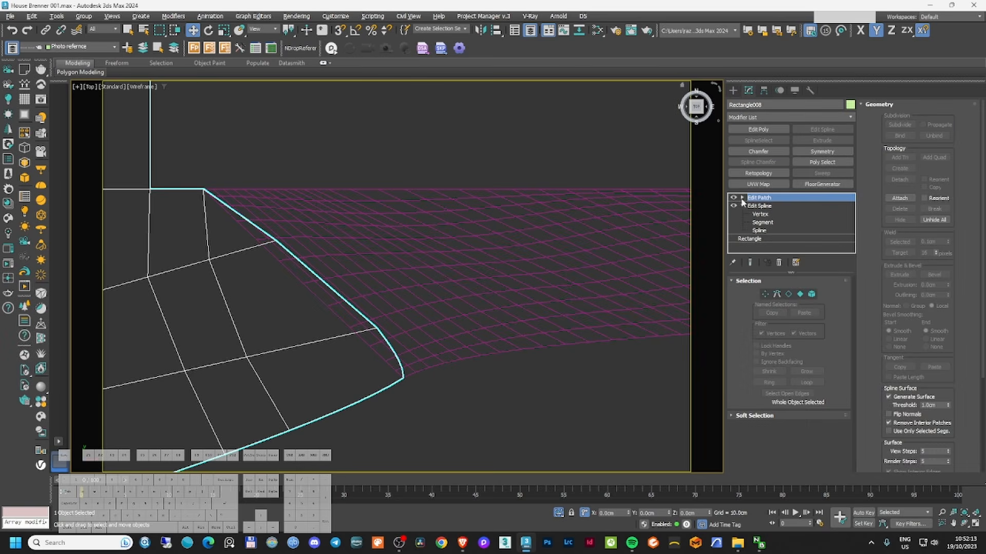
pyautogui.click(760, 214)
pyautogui.scroll(4, 344, 325)
pyautogui.moveTo(388, 355); pyautogui.dragTo(358, 331)
pyautogui.press('s')
pyautogui.moveTo(308, 257); pyautogui.dragTo(489, 316, button='middle')
pyautogui.moveTo(362, 242); pyautogui.dragTo(354, 213)
pyautogui.scroll(-5, 383, 247)
pyautogui.keyDown('alt'); pyautogui.moveTo(390, 308); pyautogui.dragTo(396, 259, button='middle'); pyautogui.keyUp('alt')
pyautogui.moveTo(414, 200); pyautogui.dragTo(413, 285)
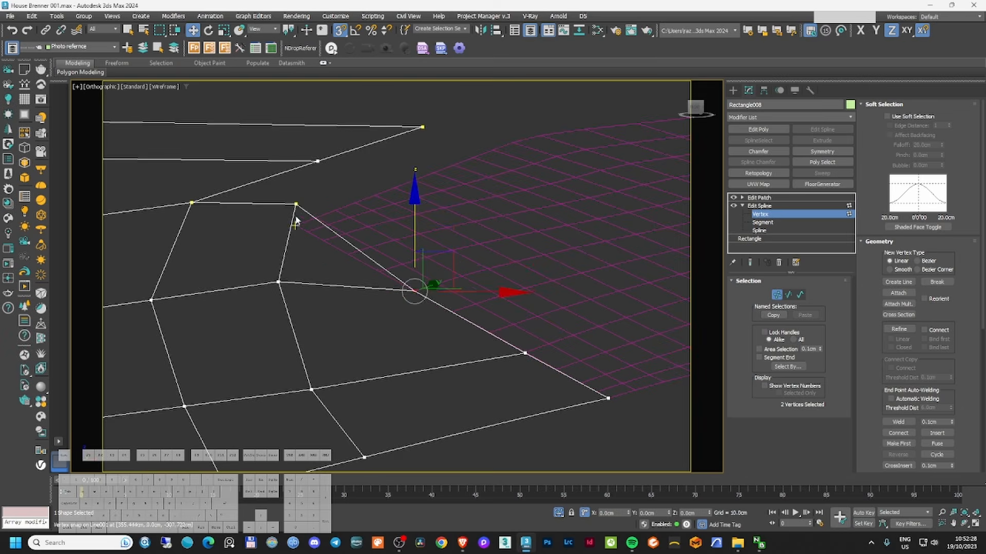
# - Lower the green terrain's upper corner vertex along Z onto the end of the magenta strip and leave vertex editing
pyautogui.scroll(4, 303, 208)
pyautogui.moveTo(259, 190); pyautogui.dragTo(298, 231)
pyautogui.moveTo(278, 154); pyautogui.dragTo(276, 244)
pyautogui.scroll(-5, 276, 245)
pyautogui.moveTo(276, 246)
pyautogui.keyDown('alt'); pyautogui.mouseDown(button='middle')
pyautogui.moveTo(241, 272)
pyautogui.moveTo(277, 254)
pyautogui.moveTo(337, 304)
pyautogui.mouseUp(button='middle'); pyautogui.keyUp('alt')
pyautogui.click(767, 214)
pyautogui.click(733, 90)
# - At the long pink wall's Edit Spline vertex level, snap the two lower vertices at its stair-side end to the terrain along Z
pyautogui.click(390, 195)
pyautogui.press('F3')
pyautogui.click(292, 281)
pyautogui.click(359, 256)
pyautogui.press('F3')
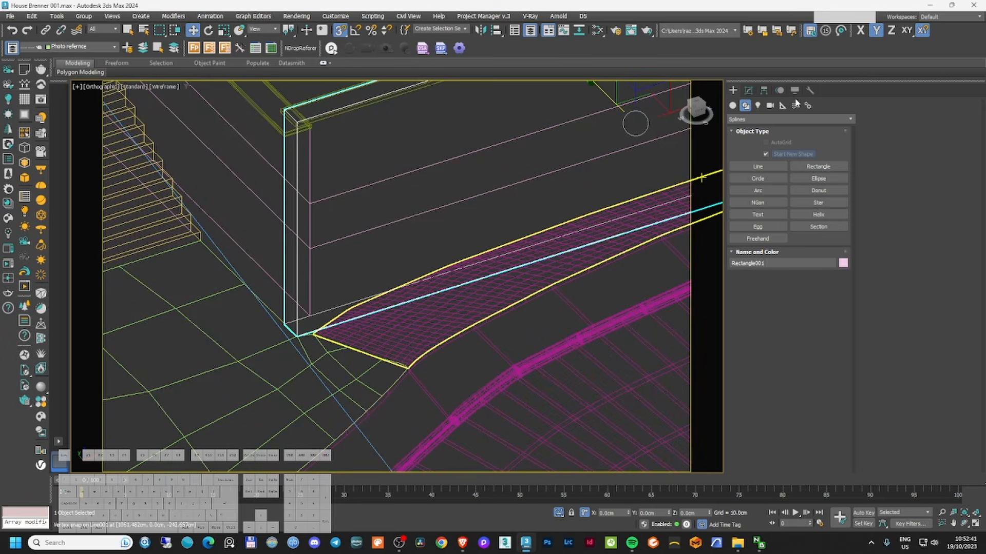
pyautogui.click(748, 90)
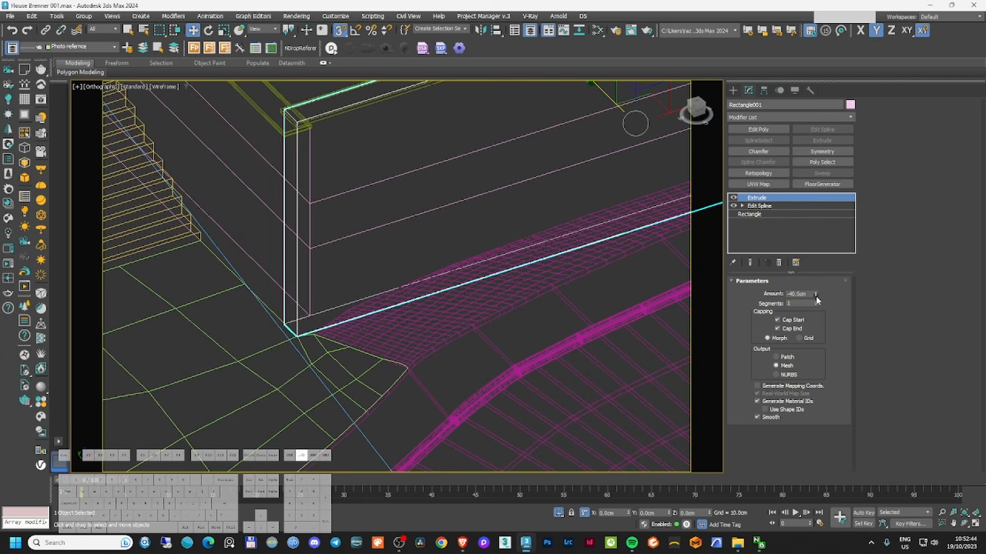
pyautogui.click(742, 206)
pyautogui.click(760, 214)
pyautogui.keyDown('alt'); pyautogui.moveTo(535, 268); pyautogui.dragTo(405, 303, button='middle'); pyautogui.keyUp('alt')
pyautogui.moveTo(403, 304); pyautogui.dragTo(447, 266)
pyautogui.press('F3')
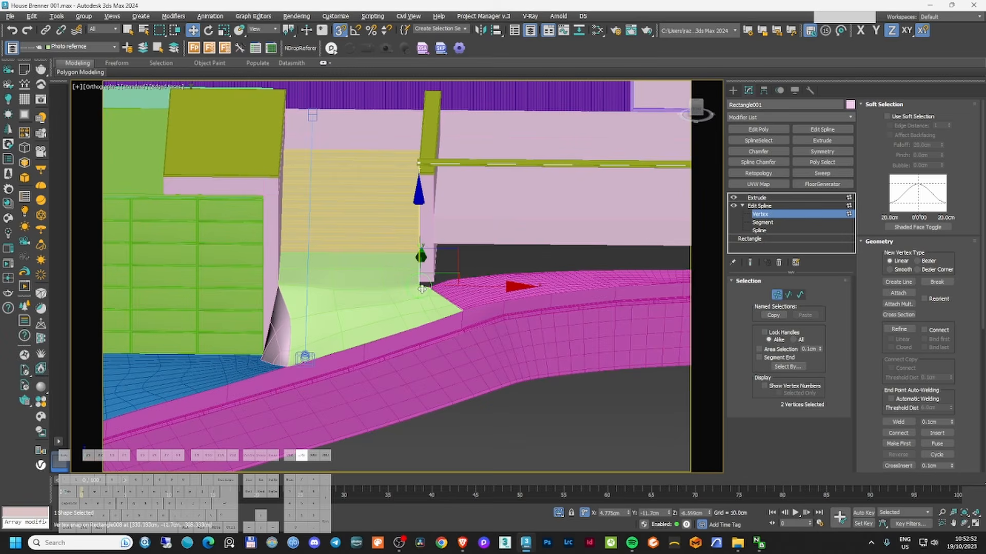
pyautogui.press('F3')
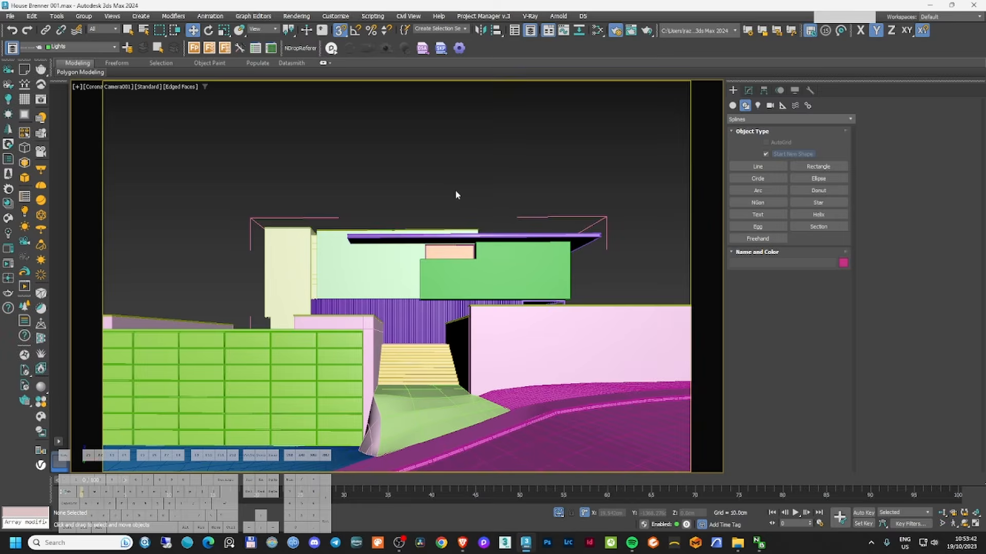
# - In the render setup's Scene settings, choose Multiple maps (LightMix) for the Scene Environment
pyautogui.press('F10')
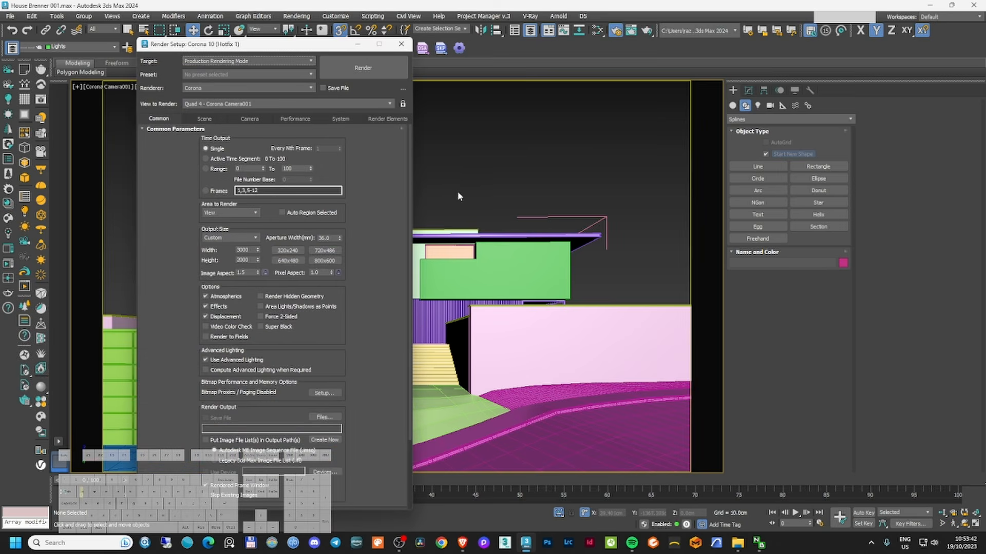
pyautogui.scroll(-3, 236, 308)
pyautogui.click(205, 119)
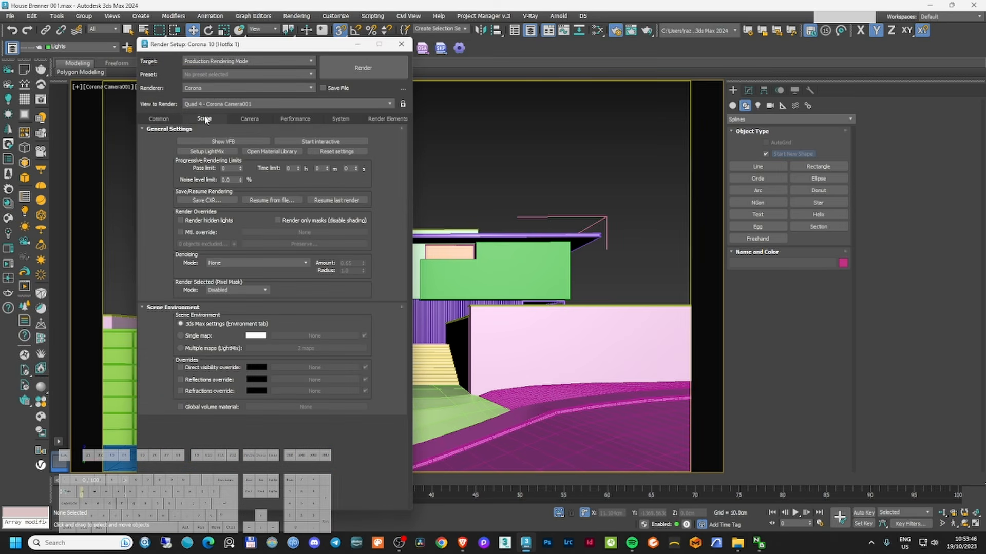
pyautogui.click(180, 348)
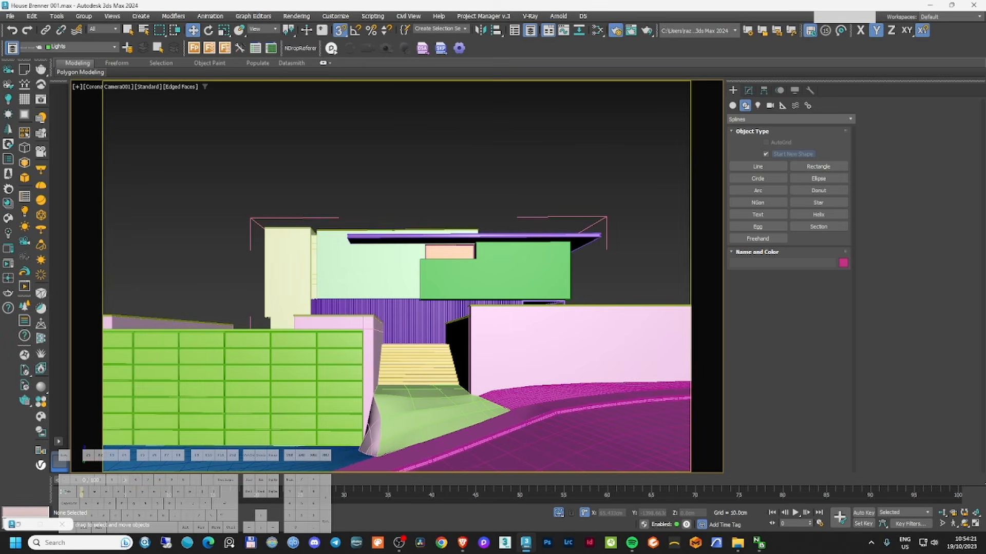
# - Create a targeted Corona Sun aimed at the house from high up in the camera view
pyautogui.click(758, 105)
pyautogui.click(791, 119)
pyautogui.click(750, 147)
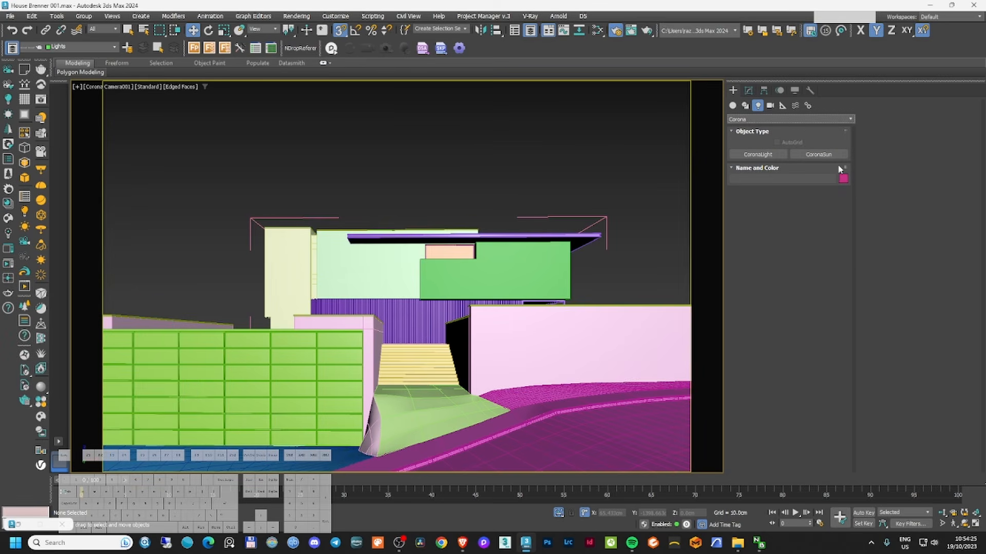
pyautogui.click(817, 155)
pyautogui.moveTo(590, 359); pyautogui.dragTo(511, 168)
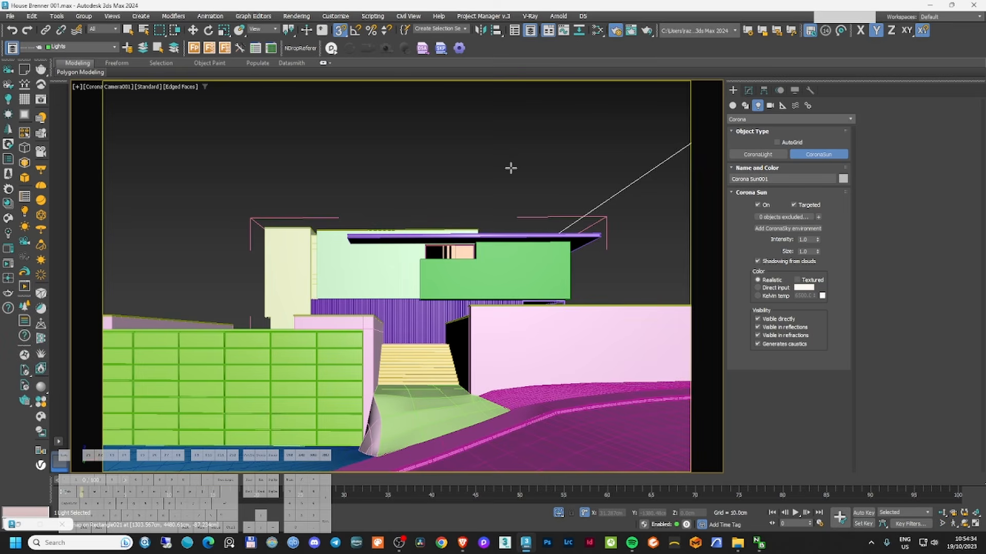
# - Assign a CoronaSky map as the scene's environment map and undo the accidentally placed second sun
pyautogui.press('8')
pyautogui.click(205, 138)
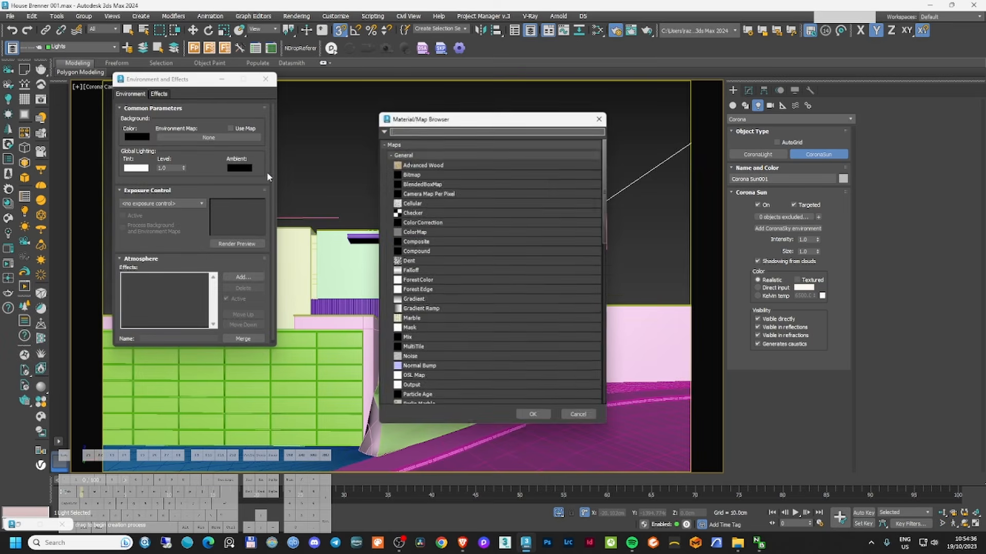
pyautogui.scroll(-10, 437, 309)
pyautogui.doubleClick(446, 310)
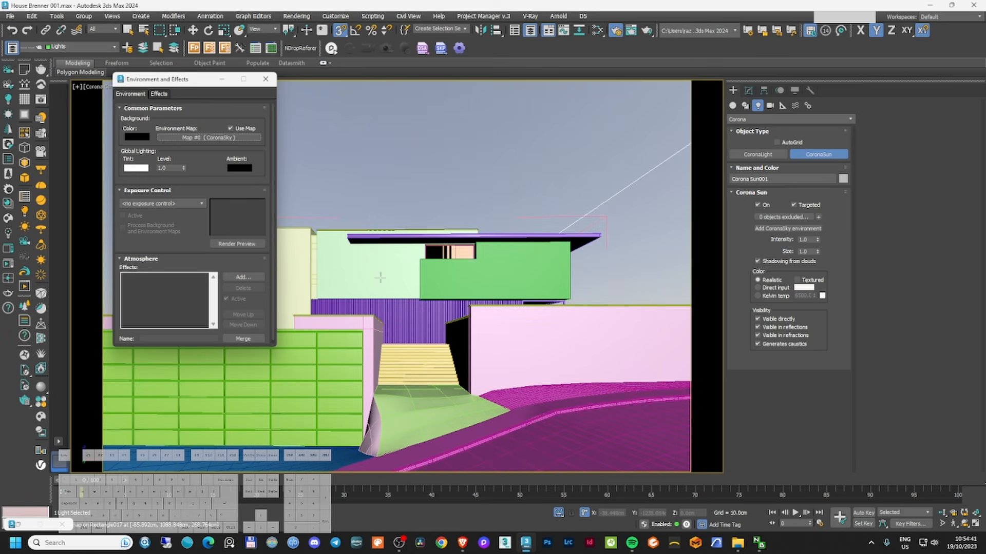
pyautogui.click(334, 189)
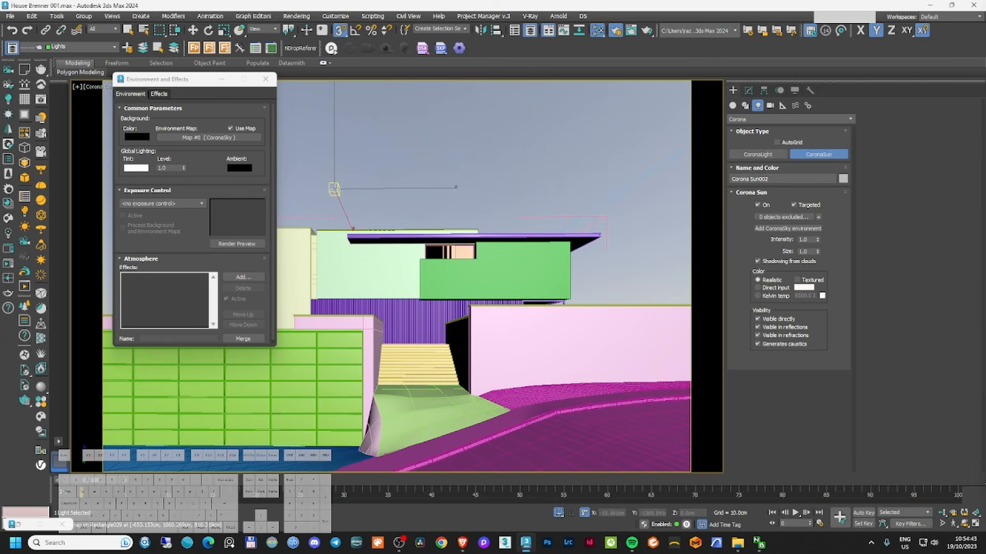
pyautogui.hotkey('ctrl', 'z')
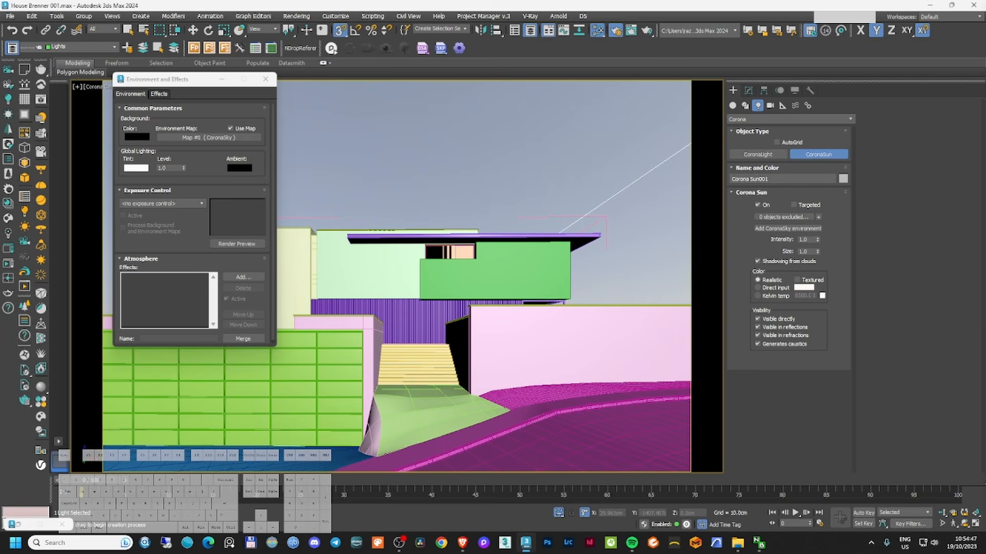
# - Create a view named sky in the Slate Material Editor and place the environment's CoronaSky map in it
pyautogui.press('m')
pyautogui.rightClick(475, 79)
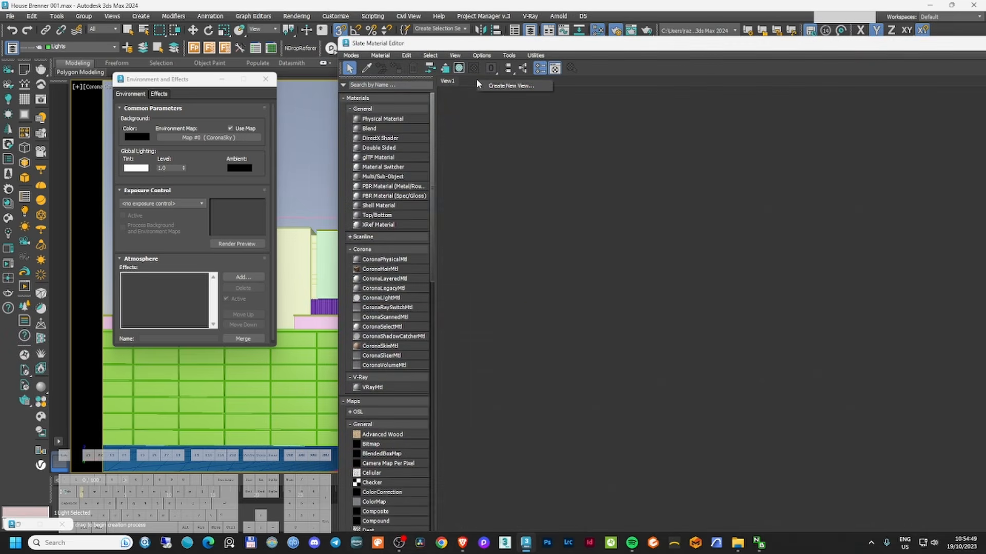
pyautogui.click(509, 85)
pyautogui.write('aky')
pyautogui.press('Return')
pyautogui.moveTo(209, 138); pyautogui.dragTo(898, 326)
pyautogui.click(805, 333)
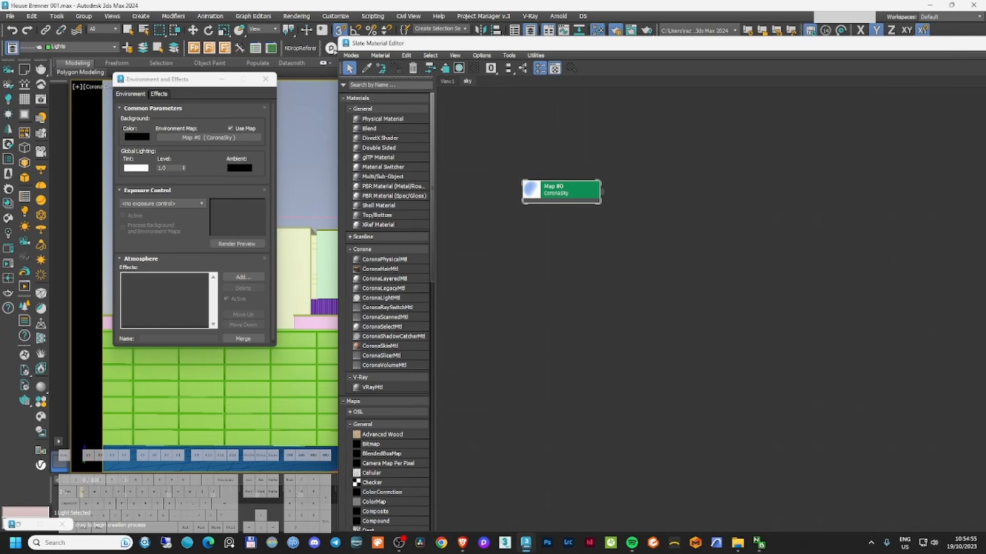
# - Leave the material editor, open the render setup and examine which render elements can be added
pyautogui.press('m')
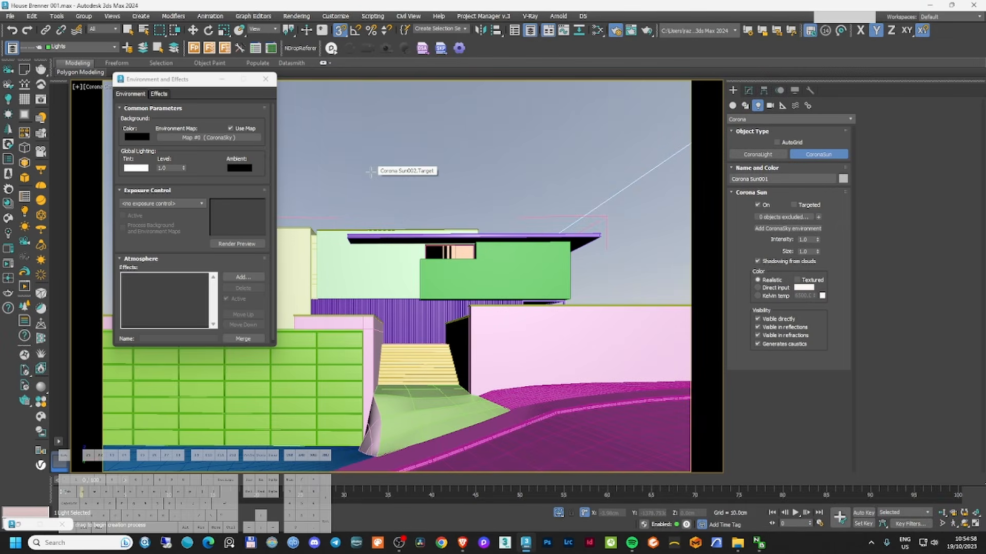
pyautogui.press('w')
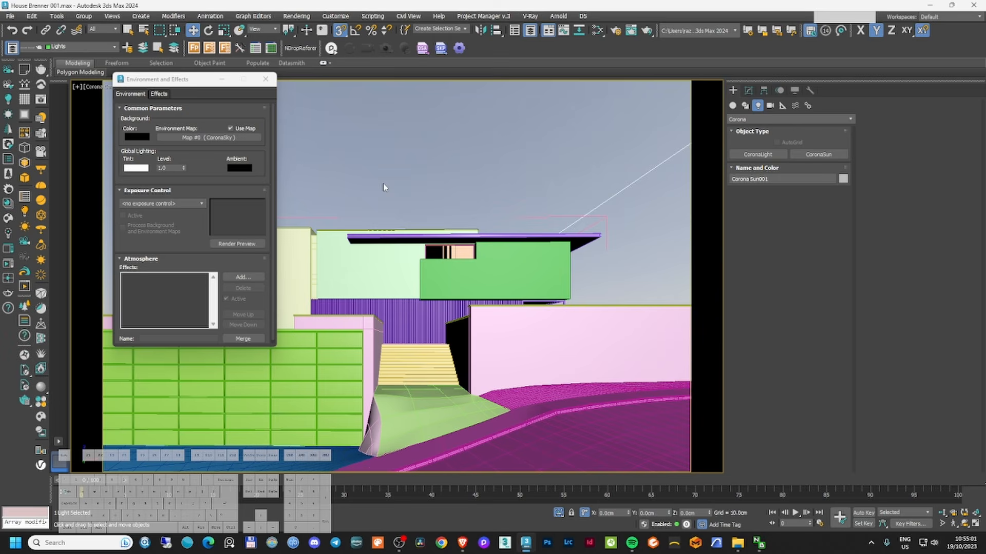
pyautogui.press('F10')
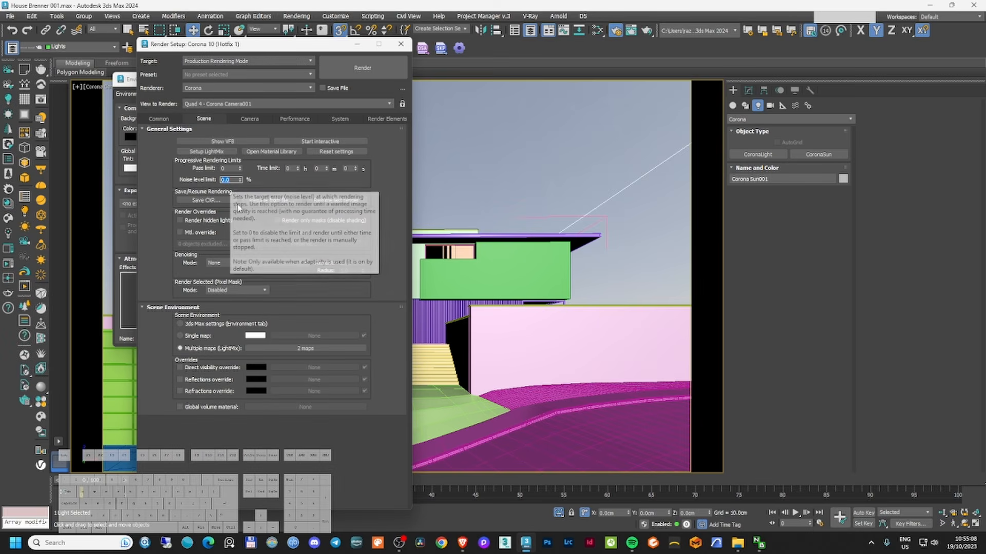
pyautogui.click(386, 119)
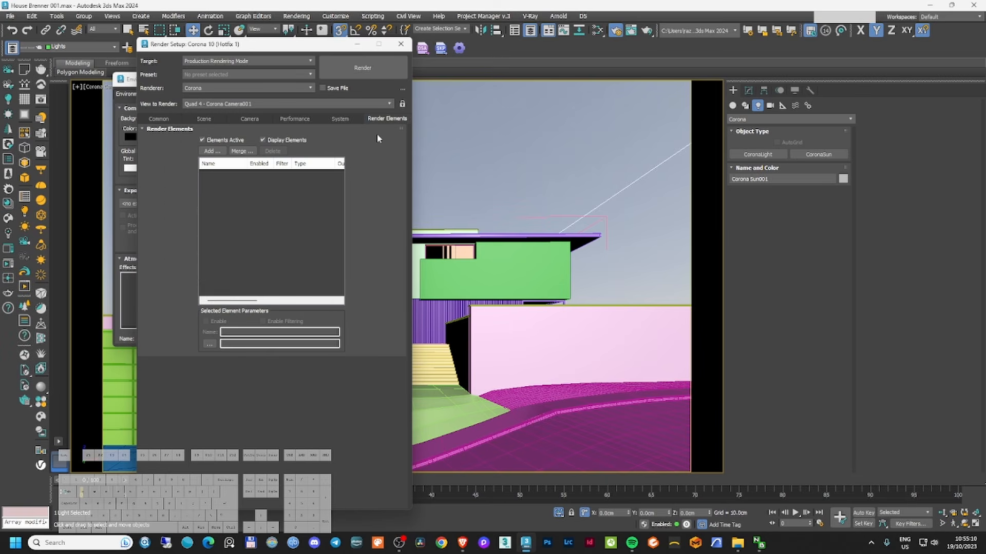
pyautogui.click(208, 151)
pyautogui.click(272, 219)
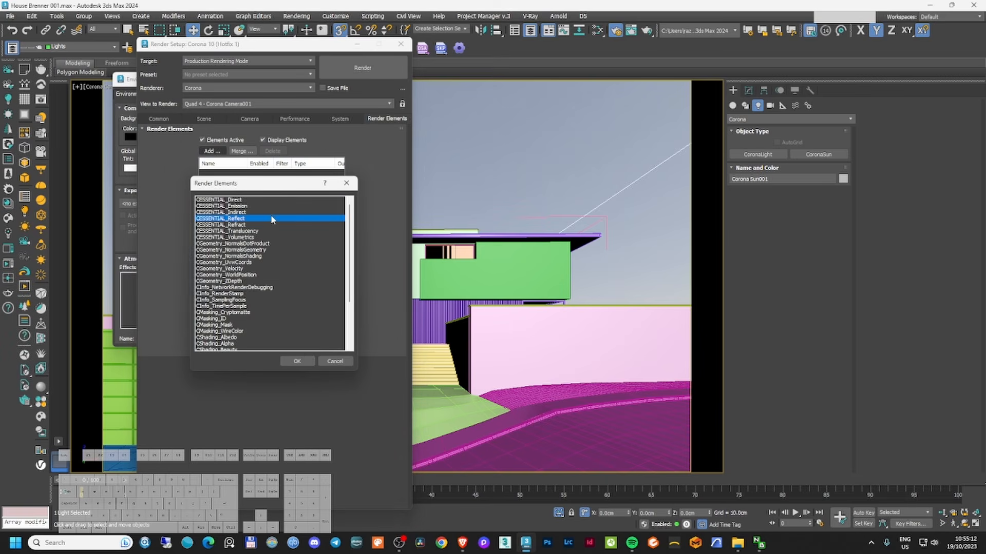
pyautogui.click(346, 183)
# - Set denoising to NVIDIA GPU AI (fast preview) with amount 0.68 and assign the CoronaSky map as the single-map scene environment
pyautogui.click(208, 120)
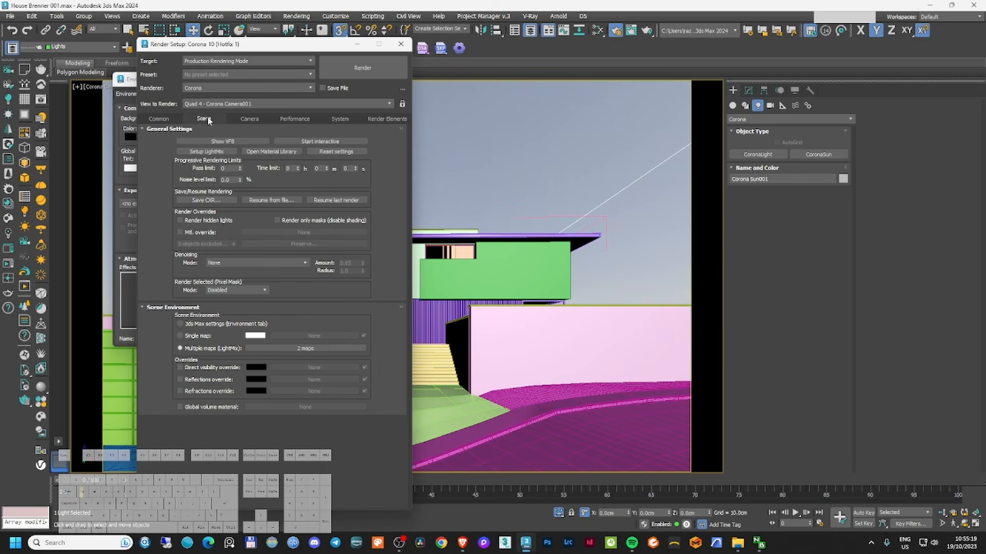
pyautogui.click(289, 263)
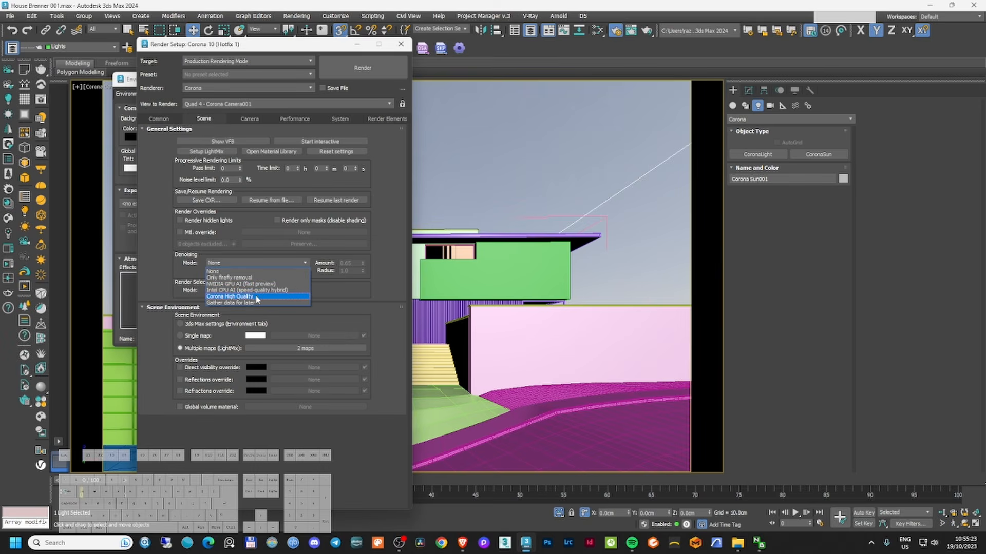
pyautogui.click(241, 284)
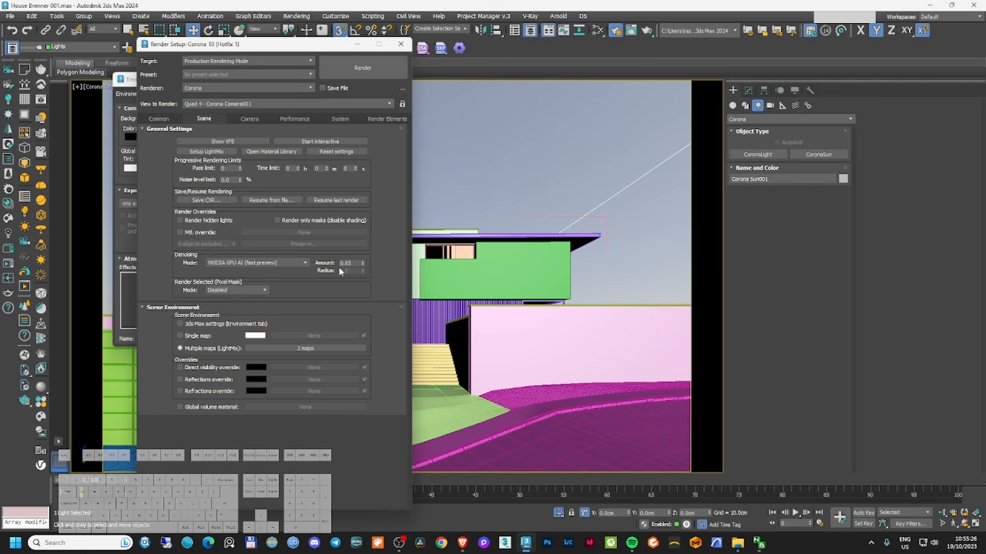
pyautogui.click(363, 261)
pyautogui.click(180, 336)
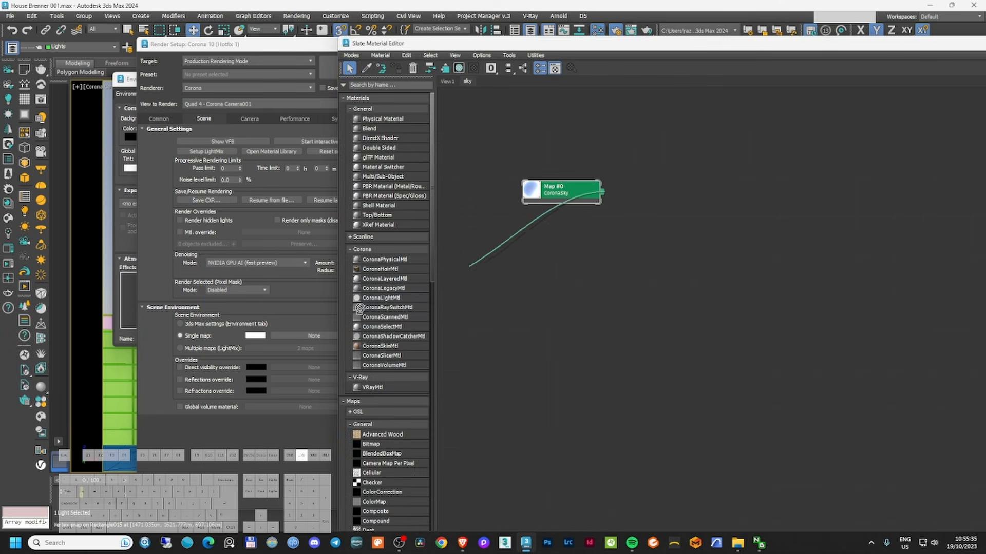
pyautogui.click(253, 307)
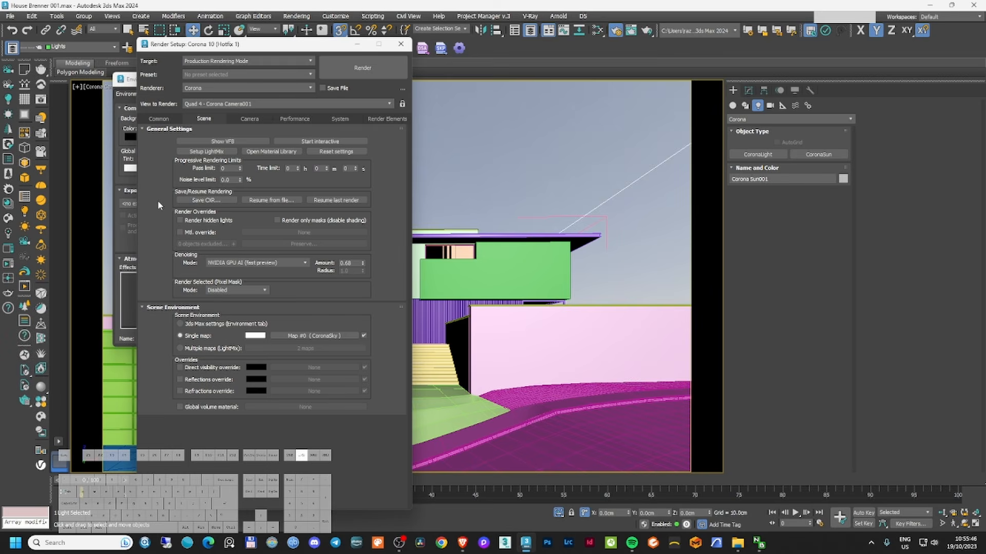
# - Start an interactive render of the camera view and inspect it in the enlarged frame buffer
pyautogui.click(164, 119)
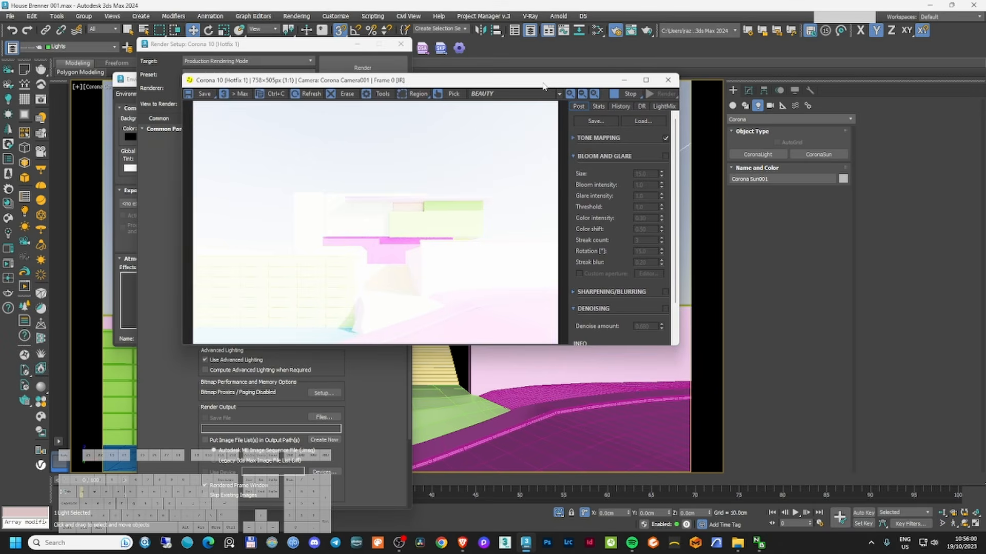
pyautogui.doubleClick(543, 86)
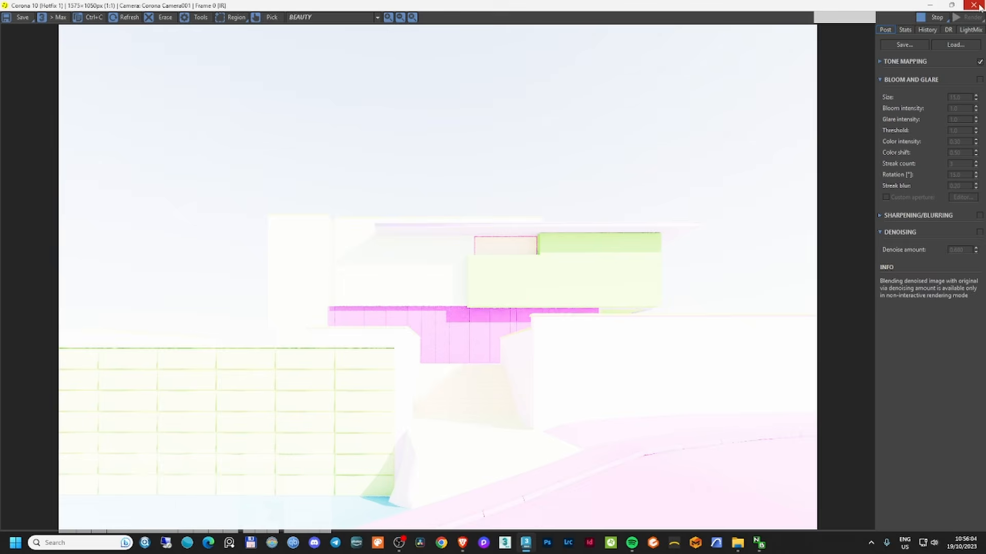
pyautogui.click(951, 5)
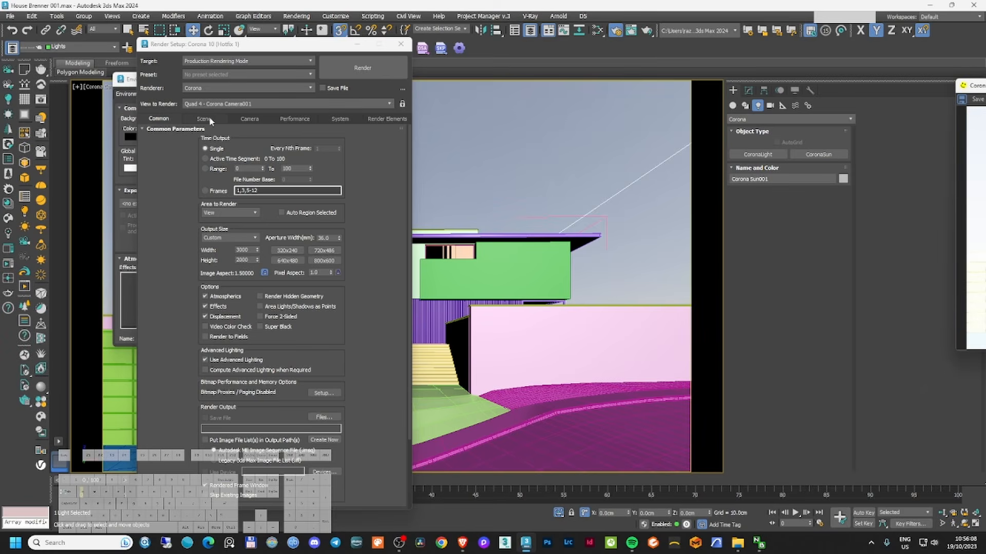
# - Enable the material override in the Scene render settings and assign a CoronaPhysicalMtl to it
pyautogui.click(204, 119)
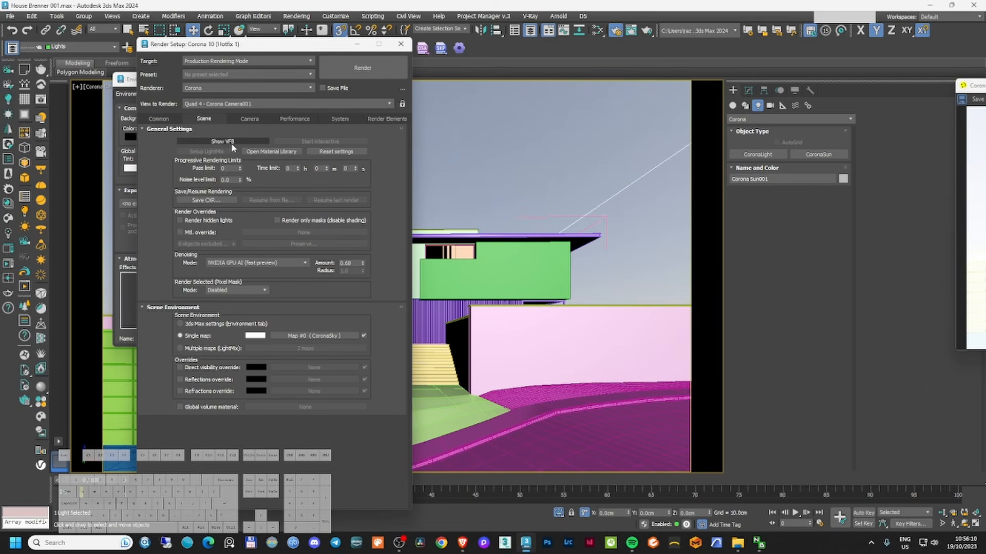
pyautogui.click(180, 232)
pyautogui.click(289, 234)
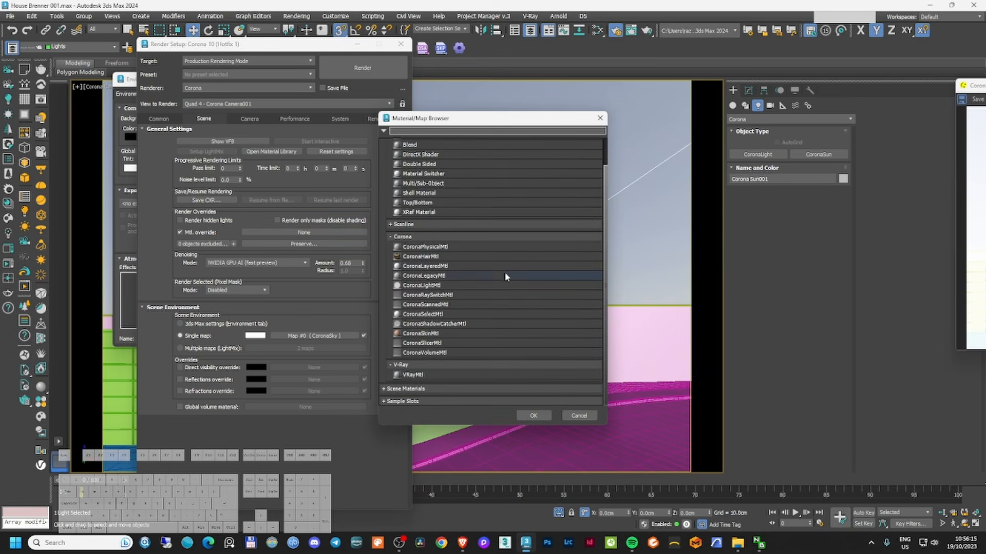
pyautogui.doubleClick(432, 247)
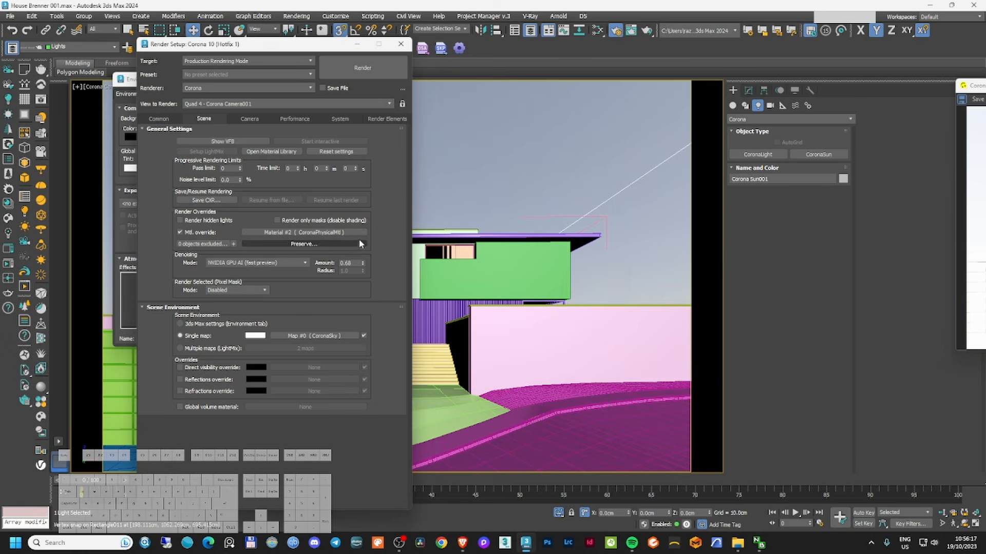
# - Place the override material in the Slate Material Editor as an instance and set its base colour to near white
pyautogui.press('m')
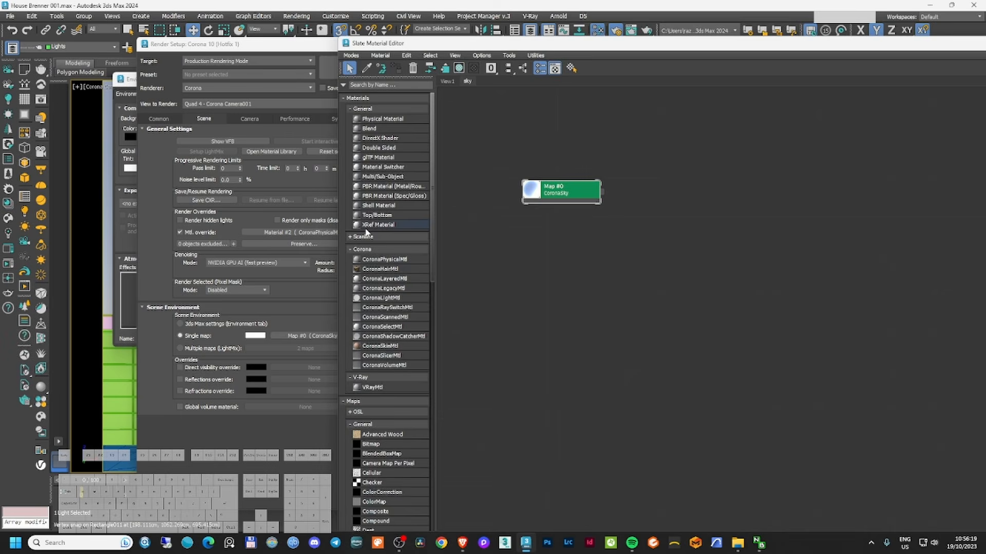
pyautogui.moveTo(308, 233); pyautogui.dragTo(586, 204)
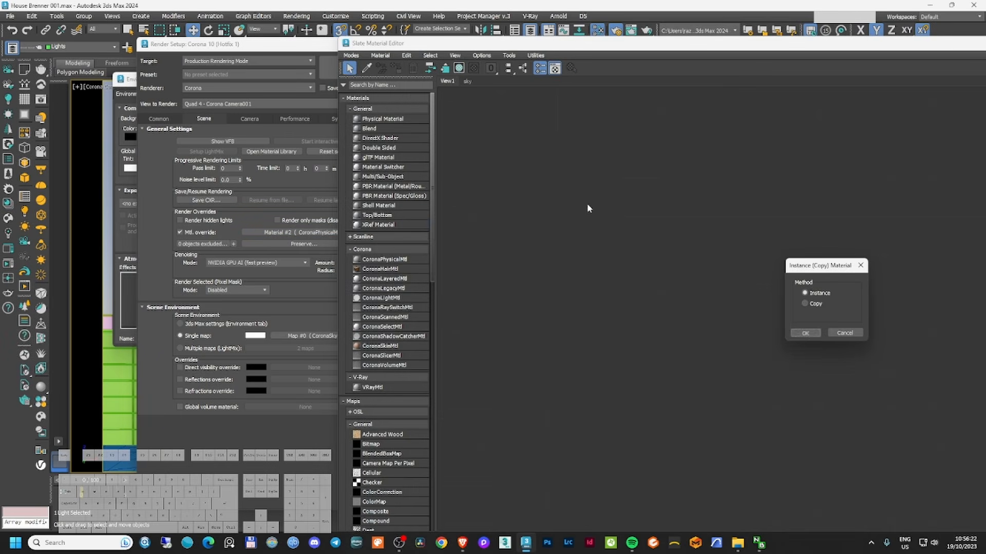
pyautogui.press('Return')
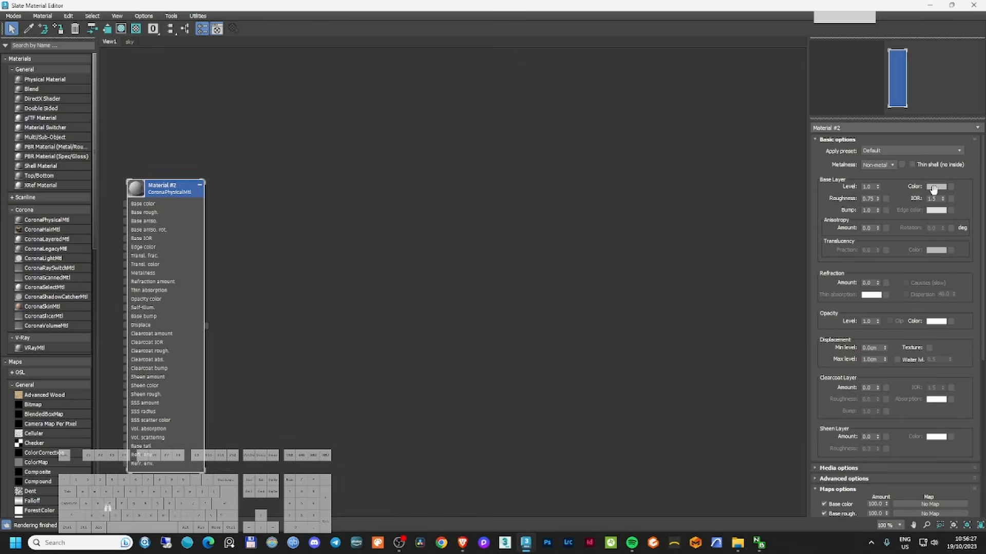
pyautogui.click(936, 186)
pyautogui.click(740, 147)
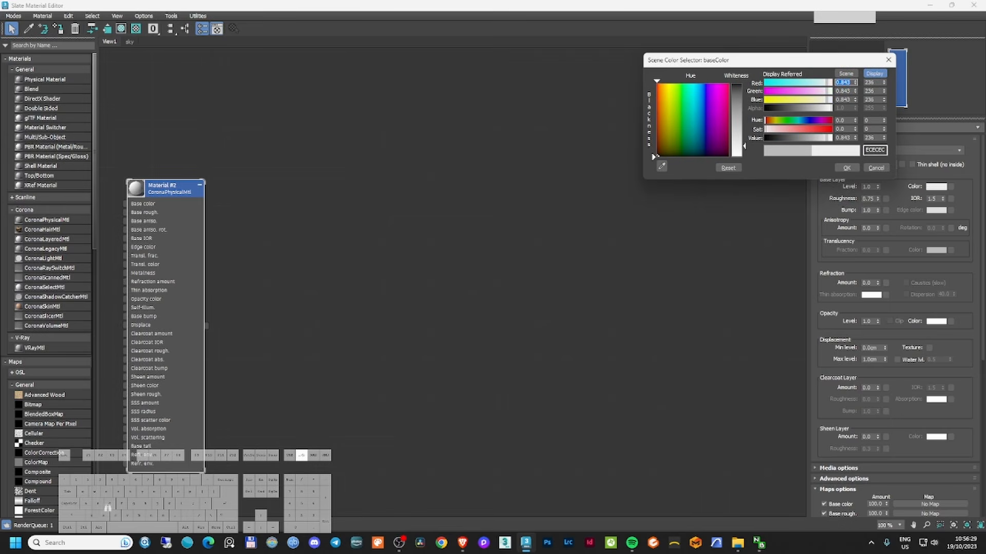
pyautogui.moveTo(743, 146); pyautogui.dragTo(743, 148)
pyautogui.click(846, 168)
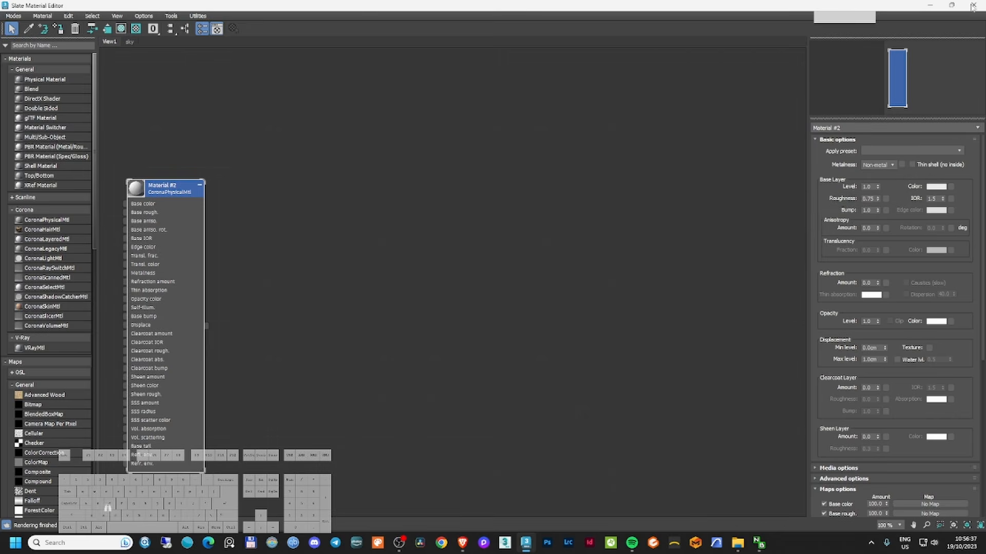
pyautogui.click(970, 7)
# - Stop the interactive render and generate LightMix layers separated by Instanced Lights, included in denoising
pyautogui.moveTo(983, 87); pyautogui.dragTo(650, 111)
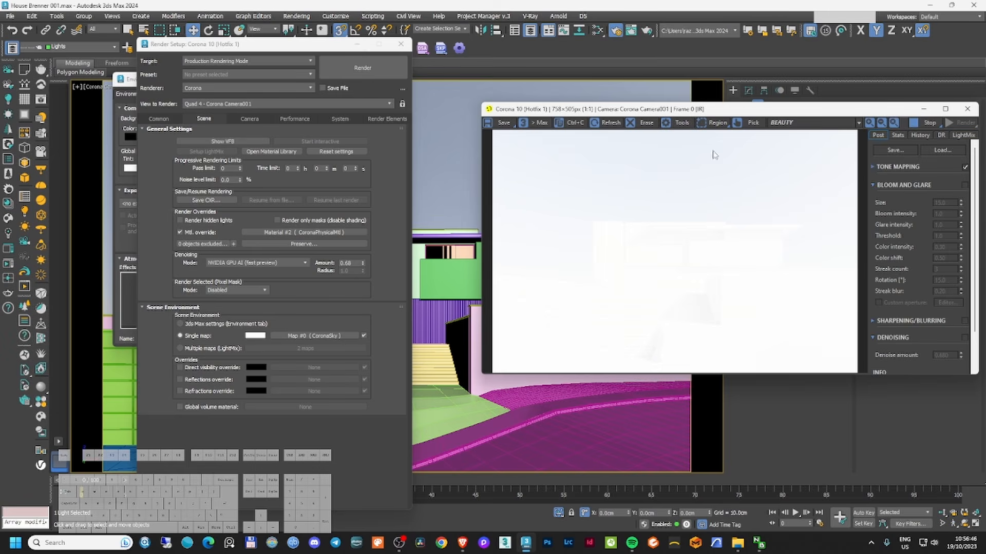
pyautogui.click(908, 123)
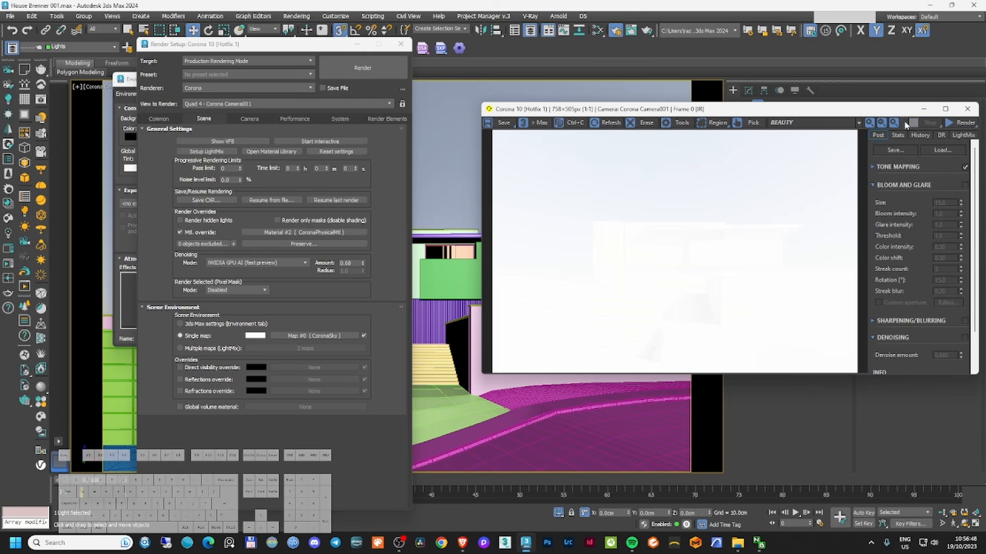
pyautogui.click(206, 151)
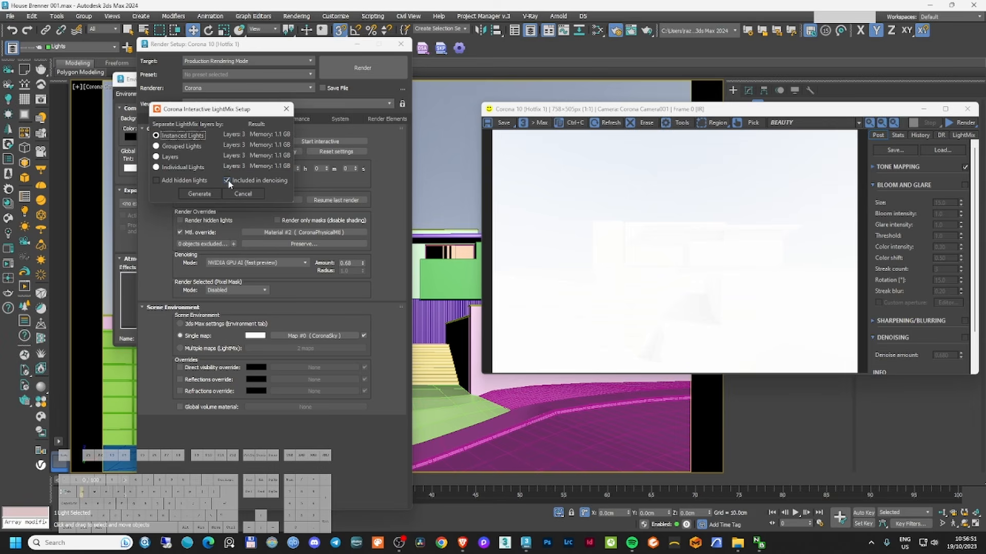
pyautogui.click(236, 195)
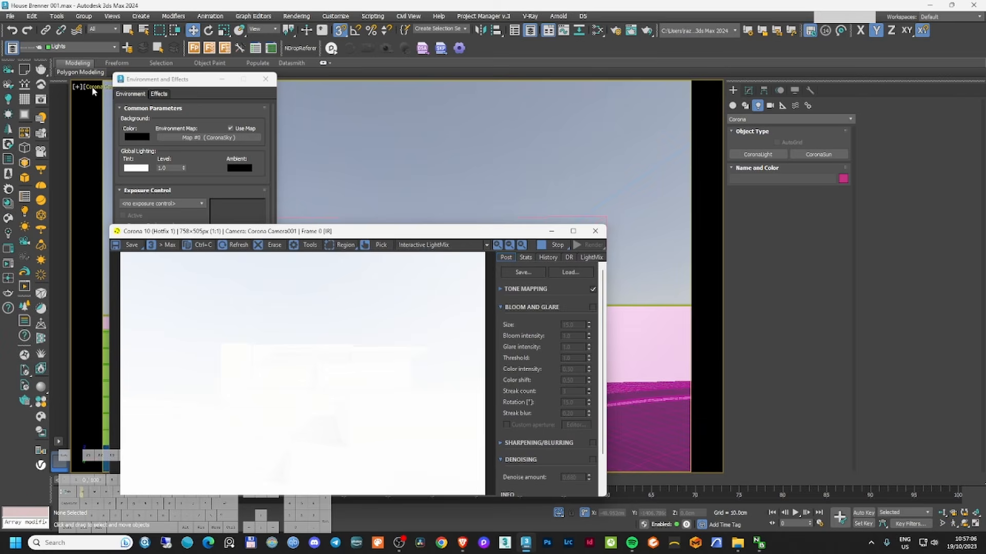
# - Select the active camera and lower the frame buffer's Simple Exposure to about -3.3 in the tone mapping
pyautogui.click(94, 86)
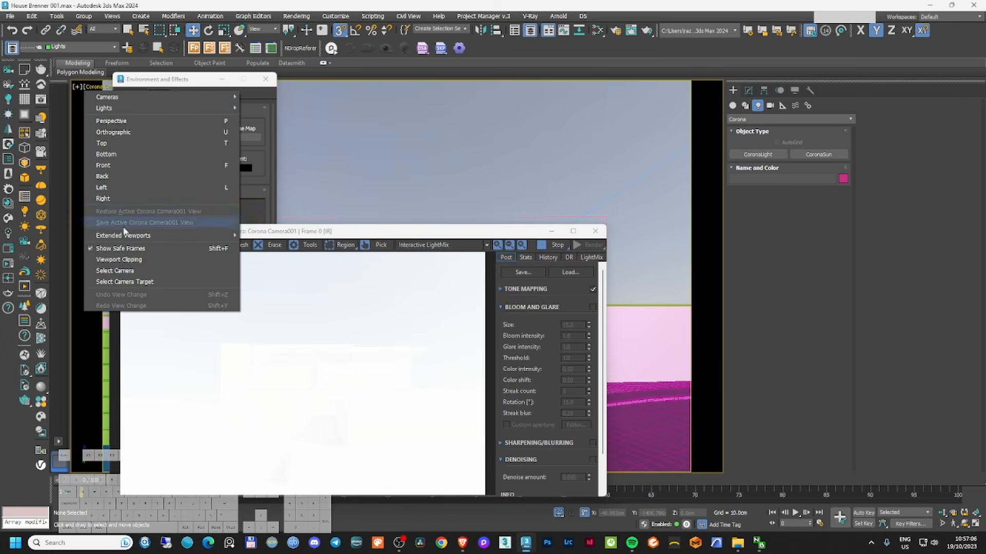
pyautogui.click(121, 271)
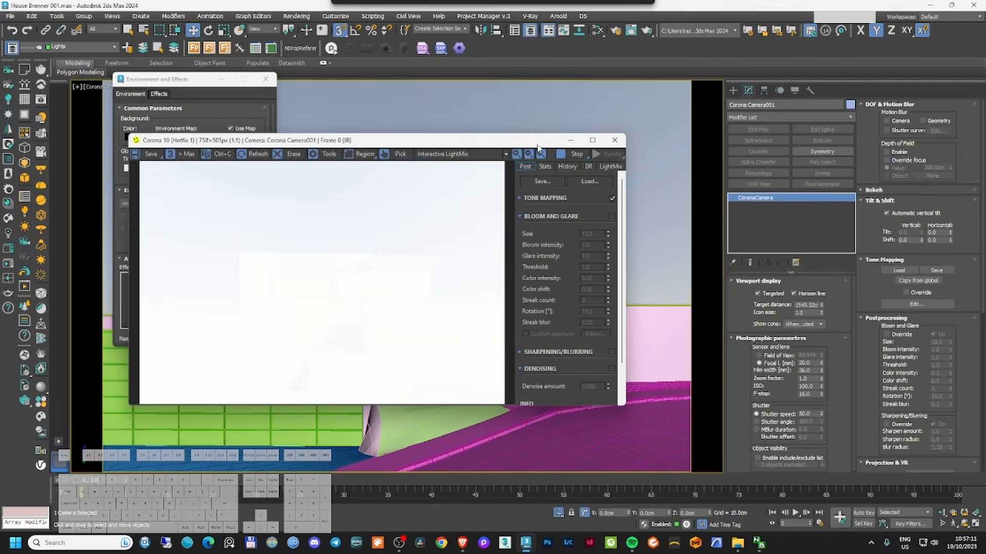
pyautogui.doubleClick(596, 215)
pyautogui.moveTo(607, 217); pyautogui.dragTo(617, 392)
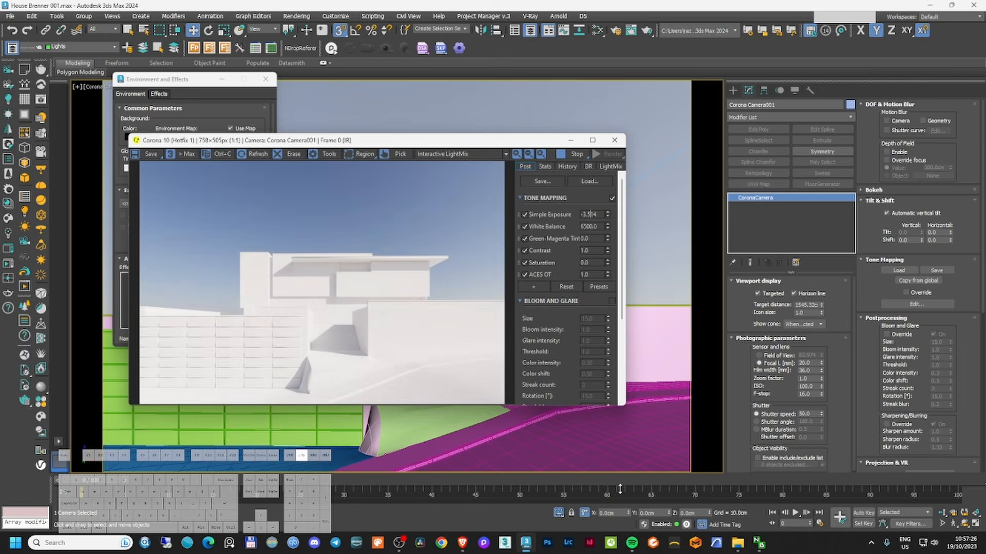
pyautogui.click(592, 139)
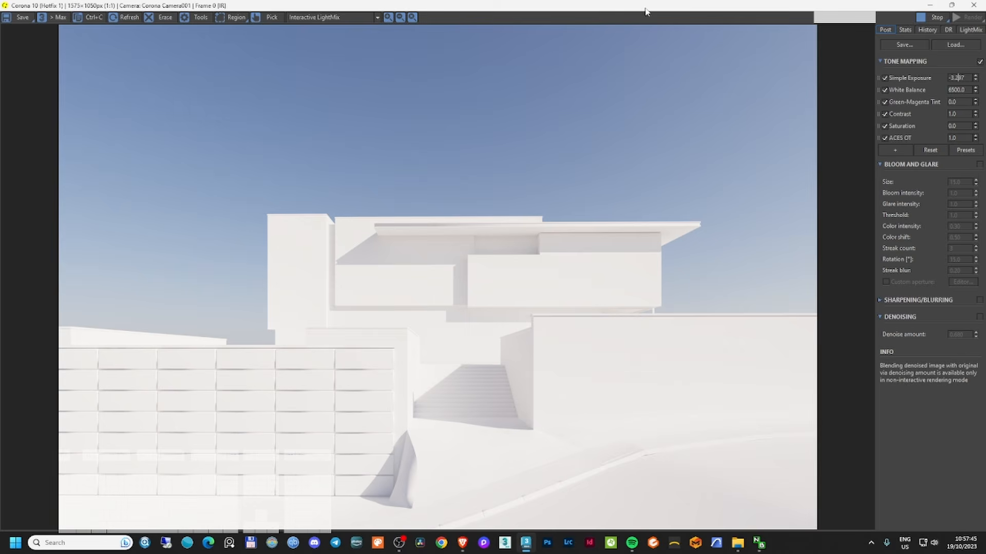
# - Select the Corona Sun by name and move it to about X 15155, Y -2177.8, Z 10817.9 cm
pyautogui.moveTo(645, 12); pyautogui.dragTo(439, 195)
pyautogui.click(457, 155)
pyautogui.press('h')
pyautogui.click(58, 82)
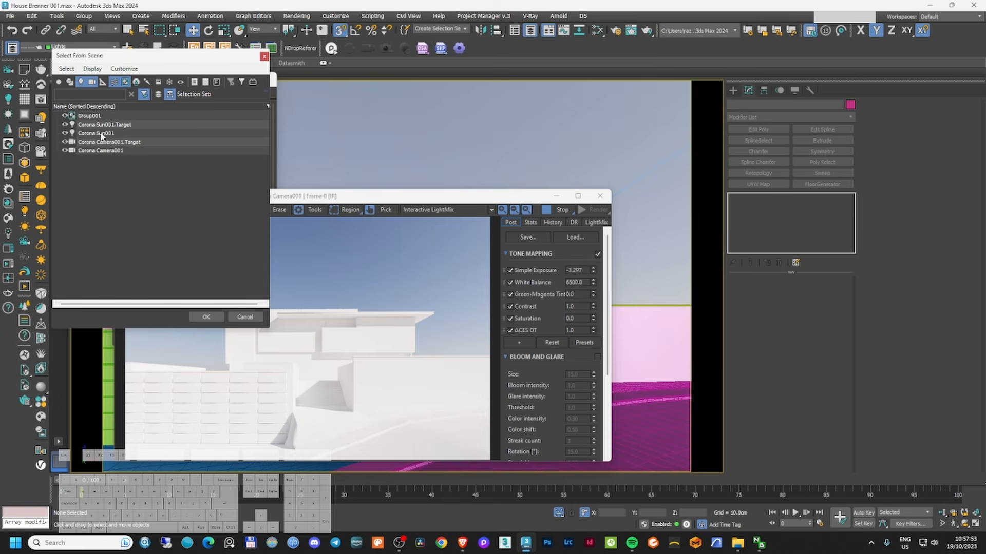
pyautogui.doubleClick(101, 134)
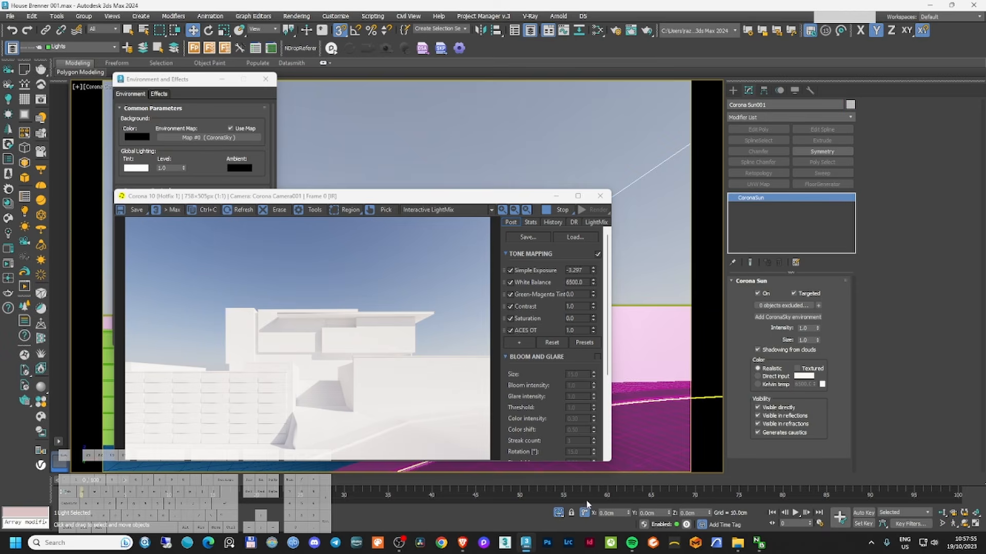
pyautogui.click(584, 513)
pyautogui.moveTo(628, 514); pyautogui.dragTo(442, 108)
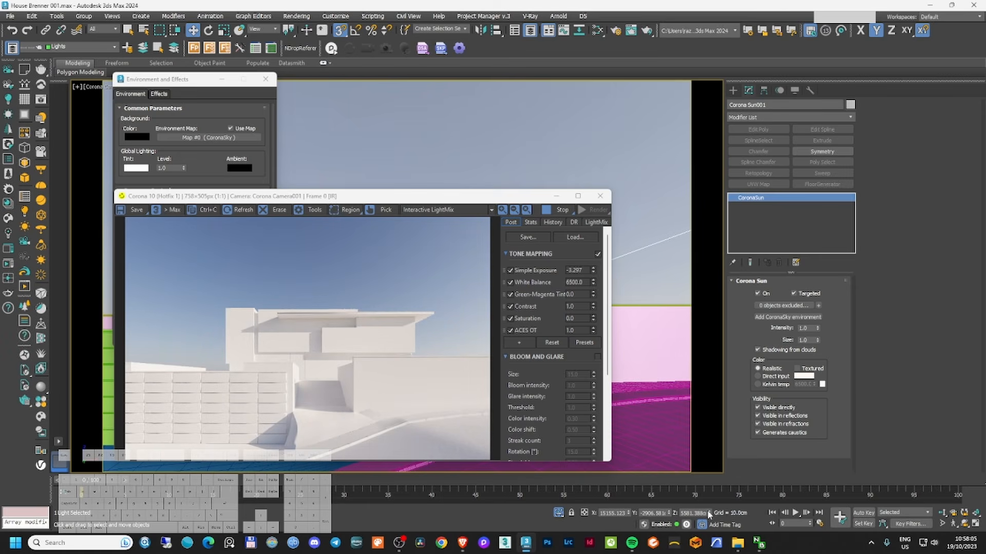
pyautogui.moveTo(709, 510); pyautogui.dragTo(453, 516)
pyautogui.moveTo(668, 513); pyautogui.dragTo(475, 323)
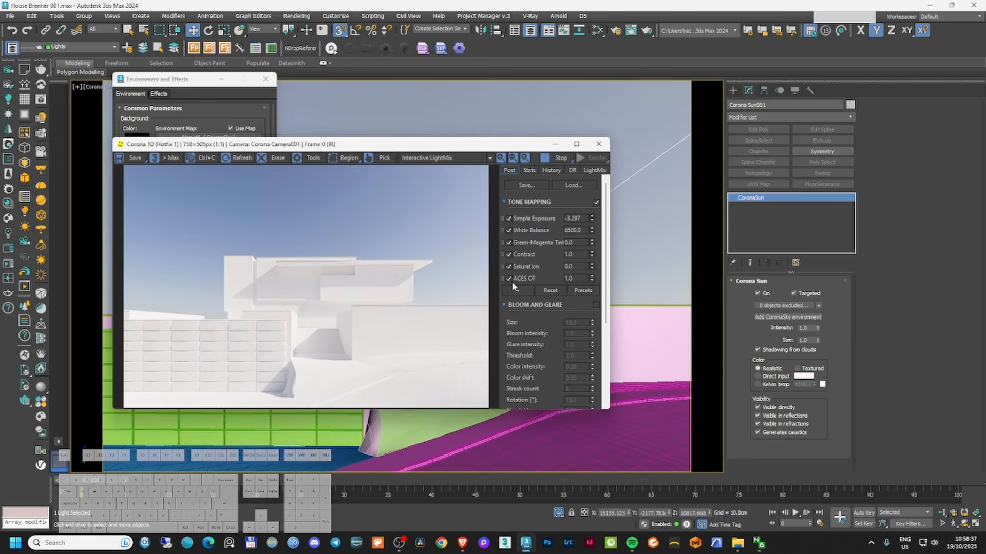
# - Disable the ACES OT operator in the frame buffer's tone mapping and add a Filmic operator
pyautogui.click(509, 279)
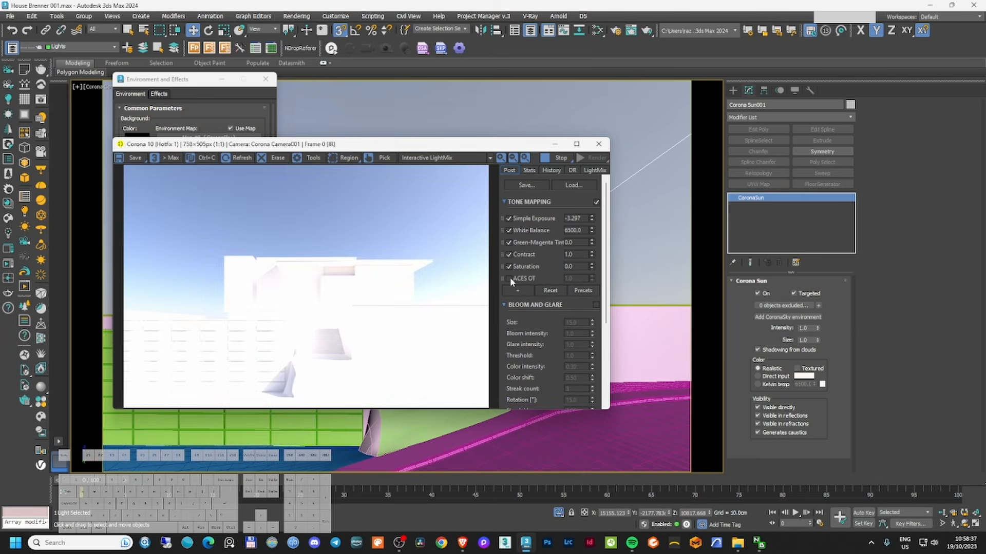
pyautogui.click(509, 278)
pyautogui.click(509, 278)
pyautogui.click(569, 255)
pyautogui.click(526, 291)
pyautogui.click(562, 428)
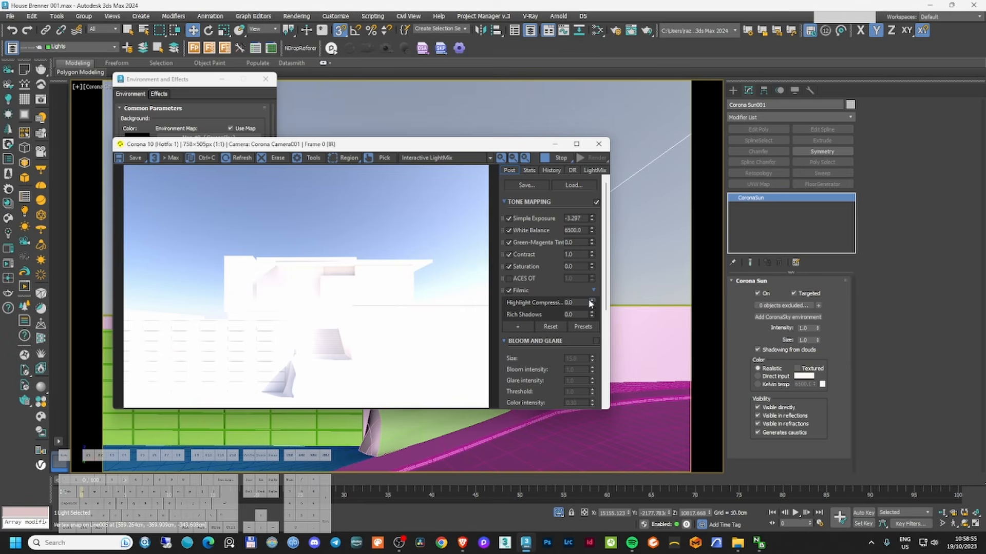
# - Set the Filmic operator's Highlight Compression to 0.844 and Rich Shadows to about 0.85
pyautogui.moveTo(591, 302); pyautogui.dragTo(573, 175)
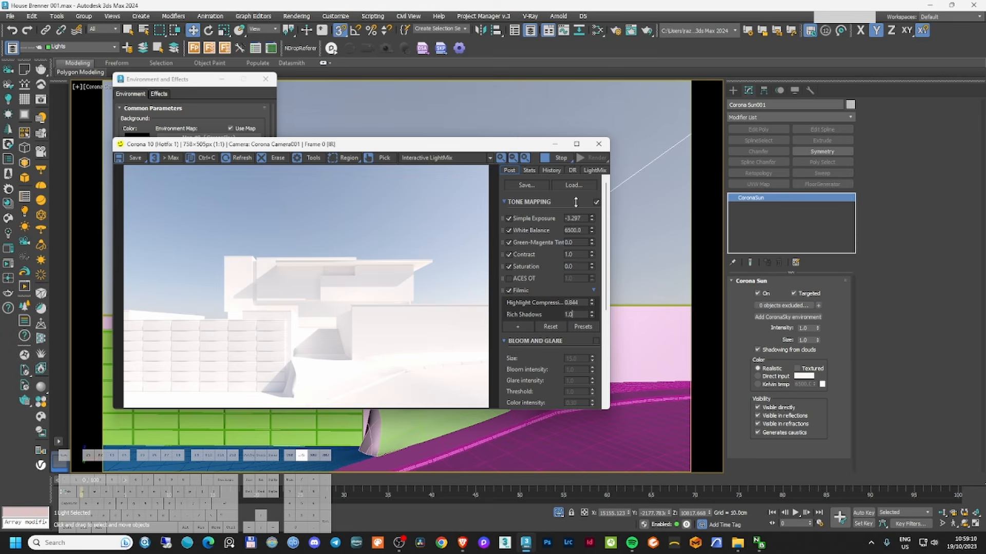
pyautogui.moveTo(583, 278); pyautogui.dragTo(581, 275)
# - Add a Curves operator to the tone mapping, maximize the frame buffer and shift the curve's black point toward the histogram
pyautogui.click(524, 330)
pyautogui.click(511, 148)
pyautogui.click(518, 327)
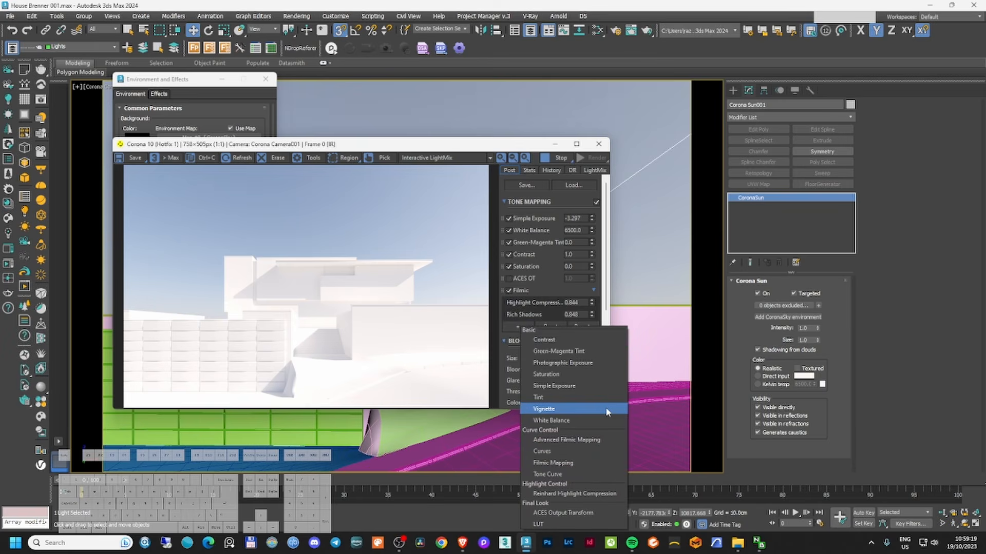
pyautogui.click(565, 451)
pyautogui.click(576, 144)
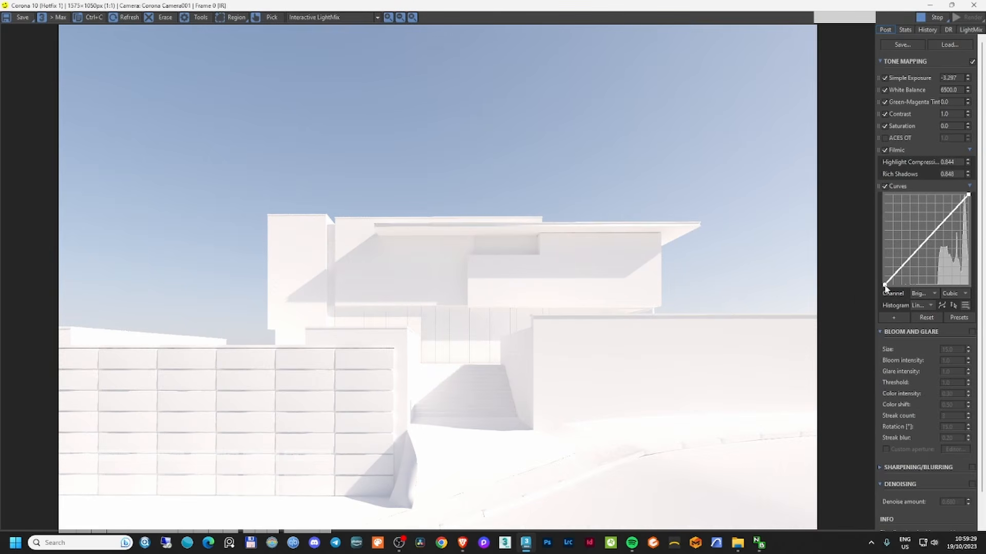
pyautogui.moveTo(884, 285); pyautogui.dragTo(935, 286)
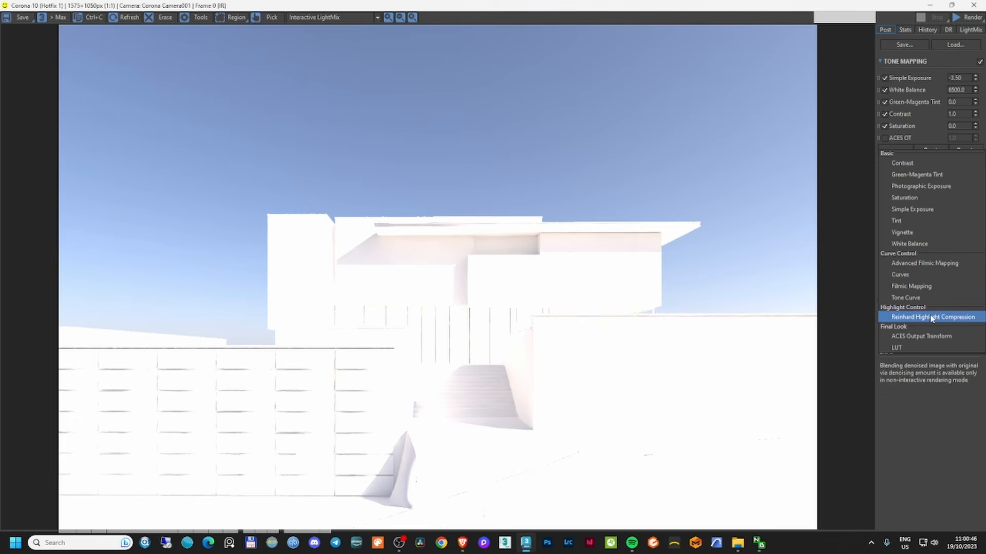
# - Add Reinhard Highlight Compression at about 2.6 and a Filmic operator with Highlight Compression 0.50 and Rich Shadows about 0.45
pyautogui.click(934, 313)
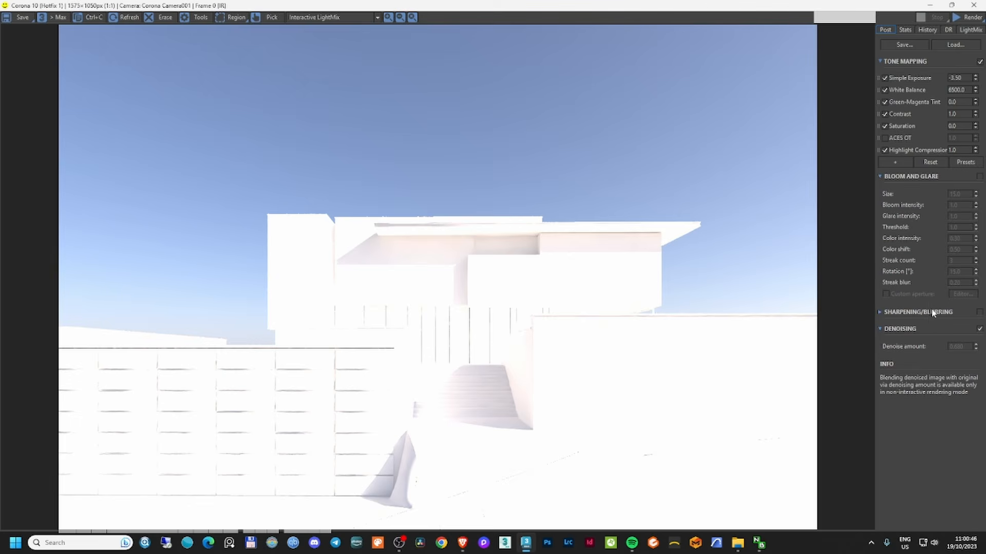
pyautogui.moveTo(976, 149); pyautogui.dragTo(955, 4)
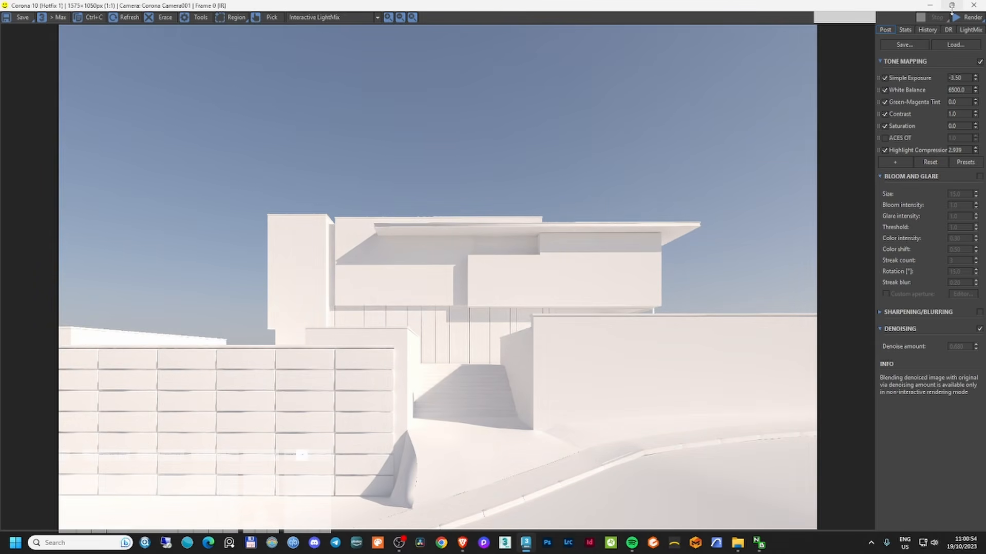
pyautogui.click(895, 163)
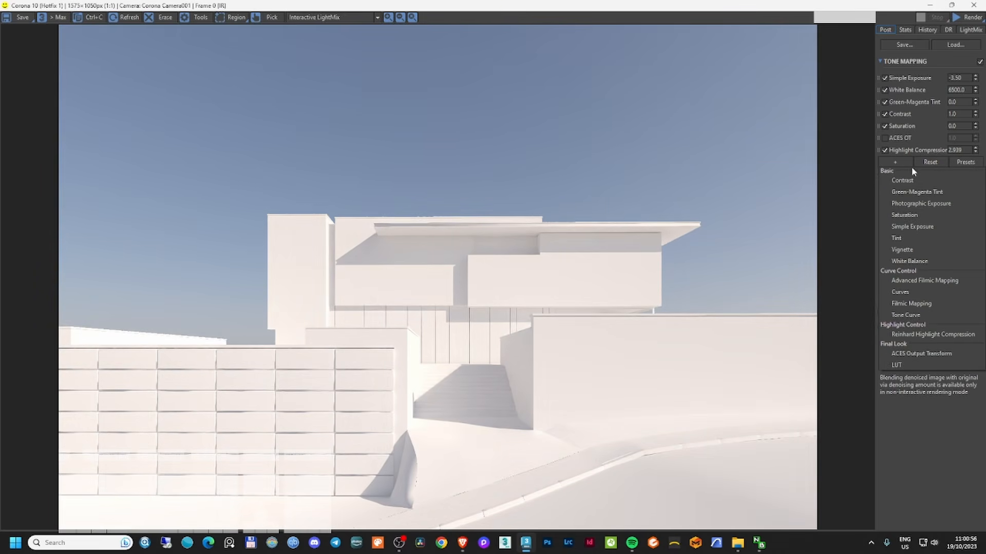
pyautogui.click(918, 307)
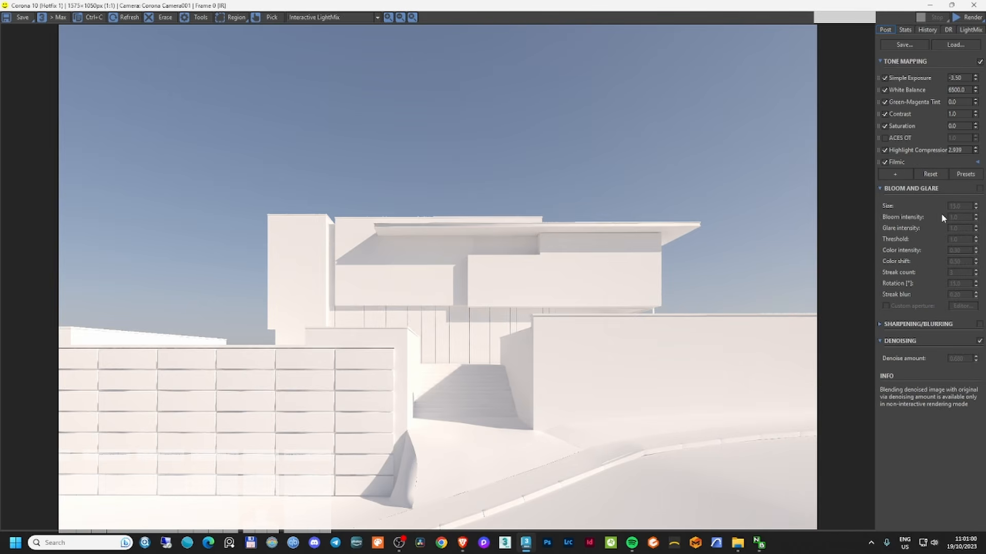
pyautogui.click(976, 162)
pyautogui.moveTo(964, 122); pyautogui.dragTo(964, 115)
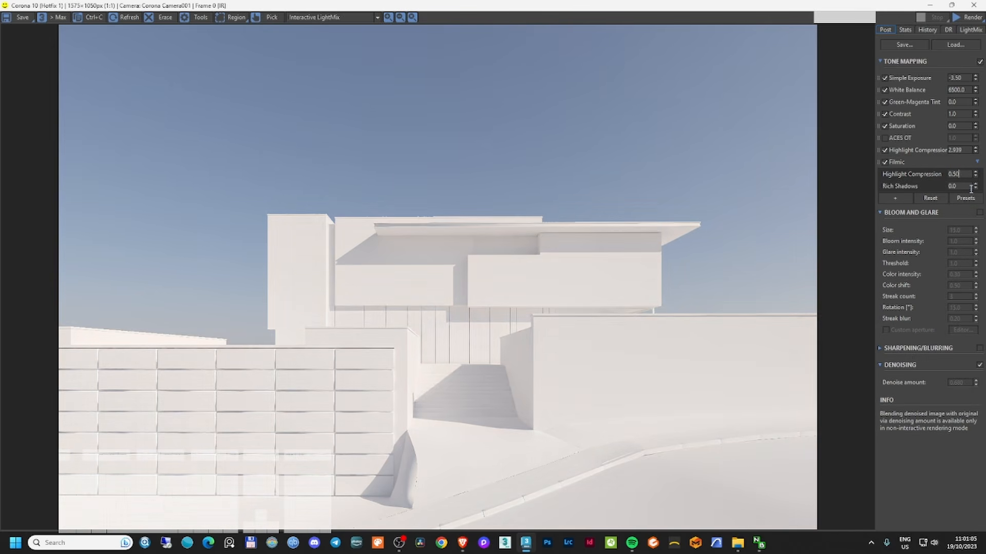
pyautogui.moveTo(976, 187)
pyautogui.mouseDown()
pyautogui.moveTo(966, 114)
pyautogui.moveTo(974, 189)
pyautogui.mouseUp()
# - Add a Curves operator below Filmic and pull the brightness curve's dark end inward to deepen the shadows
pyautogui.click(895, 200)
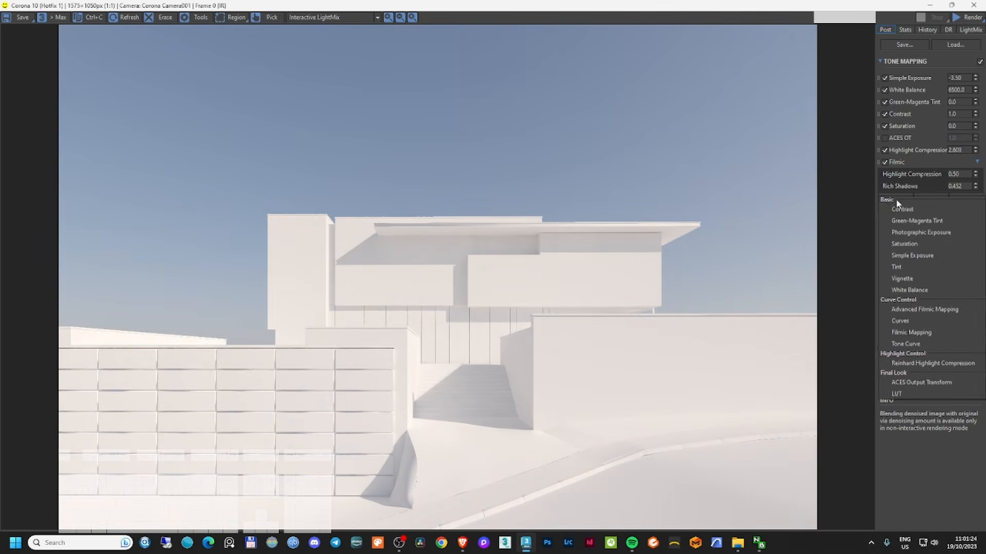
pyautogui.click(897, 201)
pyautogui.click(901, 323)
pyautogui.click(977, 199)
pyautogui.moveTo(884, 297); pyautogui.dragTo(900, 298)
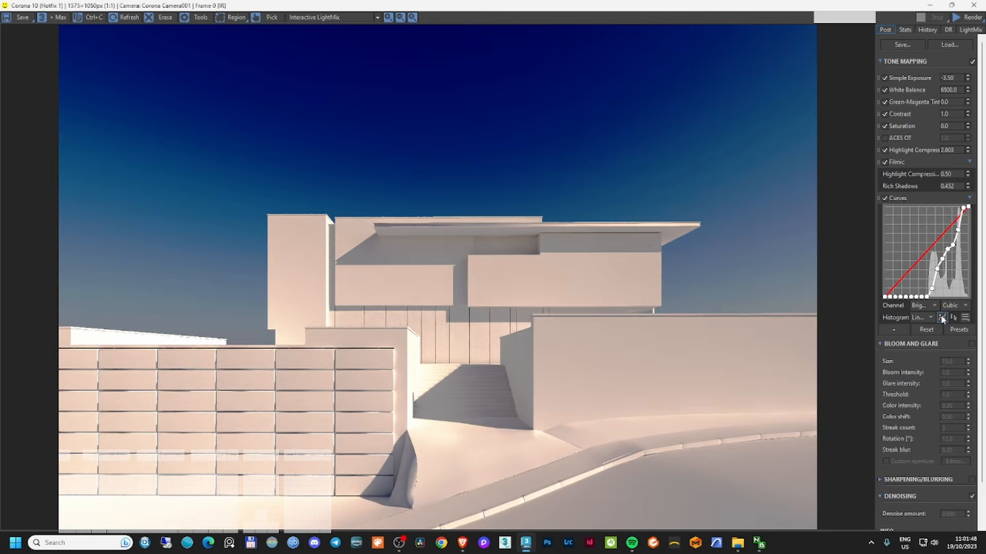
# - Compare the image with Highlight Compression toggled and try the histogram display modes of the Curves operator
pyautogui.click(884, 151)
pyautogui.click(930, 317)
pyautogui.click(924, 325)
pyautogui.click(930, 317)
pyautogui.click(931, 322)
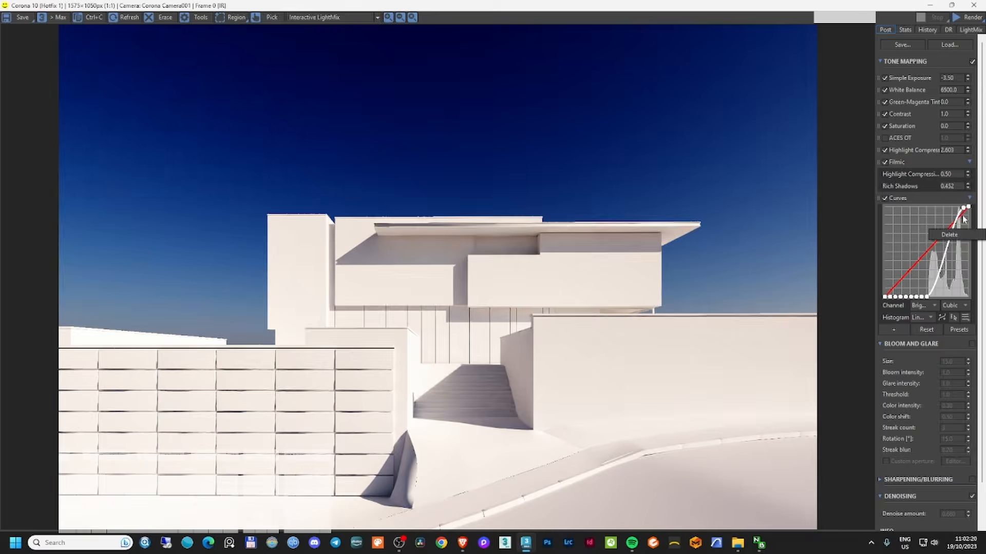
# - Delete the surplus control points along the bottom of the brightness curve
pyautogui.rightClick(919, 298)
pyautogui.click(943, 302)
pyautogui.rightClick(911, 297)
pyautogui.click(934, 302)
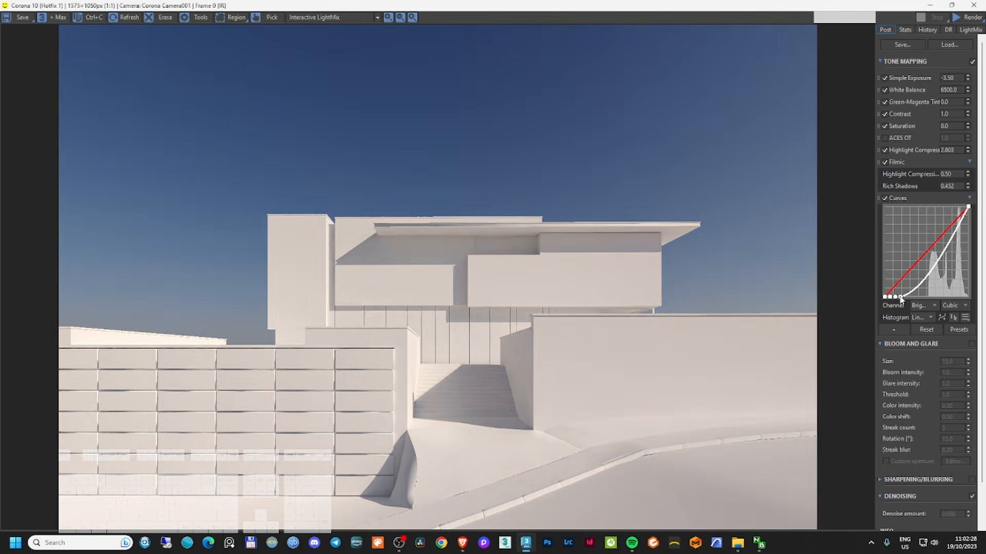
pyautogui.rightClick(890, 297)
pyautogui.click(912, 302)
# - Shape the brightness curve into an S by lowering a shadow point and raising a midtone point
pyautogui.moveTo(905, 276); pyautogui.dragTo(911, 288)
pyautogui.moveTo(942, 252); pyautogui.dragTo(942, 242)
pyautogui.moveTo(911, 289); pyautogui.dragTo(914, 289)
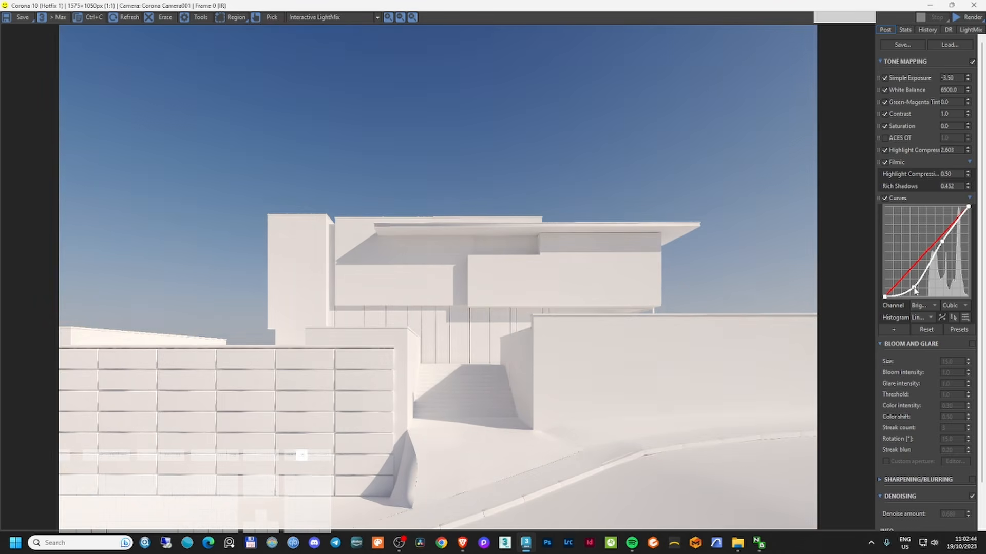
pyautogui.moveTo(942, 241); pyautogui.dragTo(939, 242)
pyautogui.moveTo(915, 288); pyautogui.dragTo(918, 287)
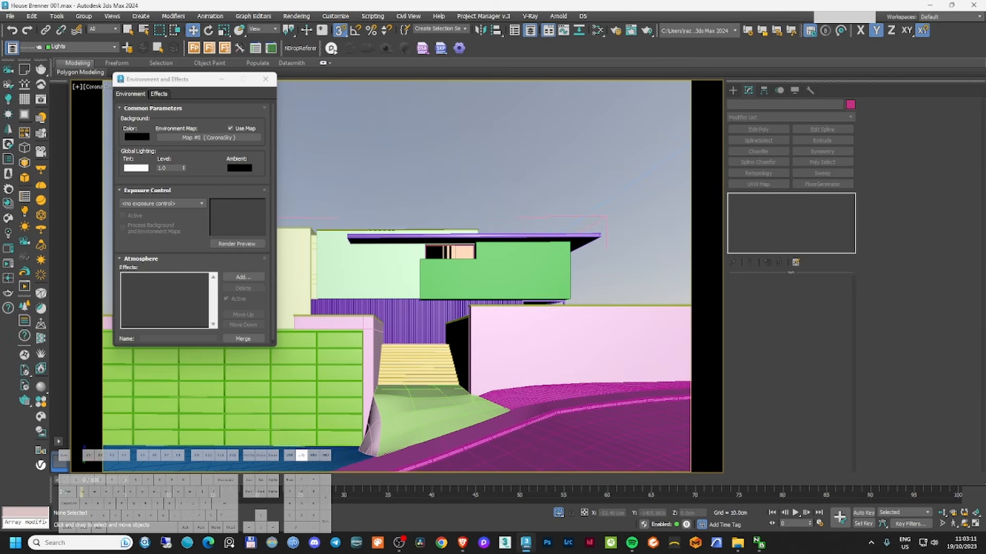
# - Select the Corona Sun by name, start the interactive render and lower the sun to about Z 4068 cm
pyautogui.press('h')
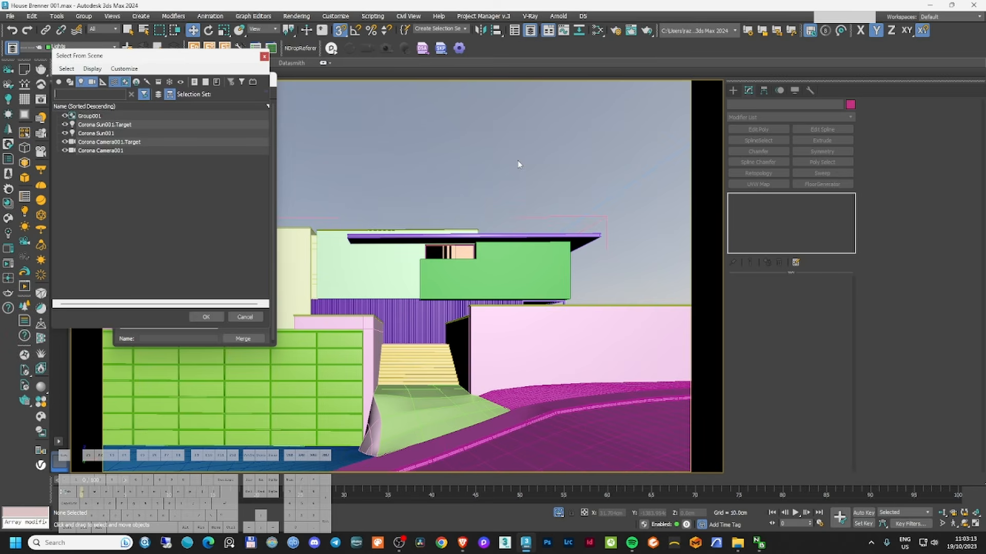
pyautogui.doubleClick(126, 134)
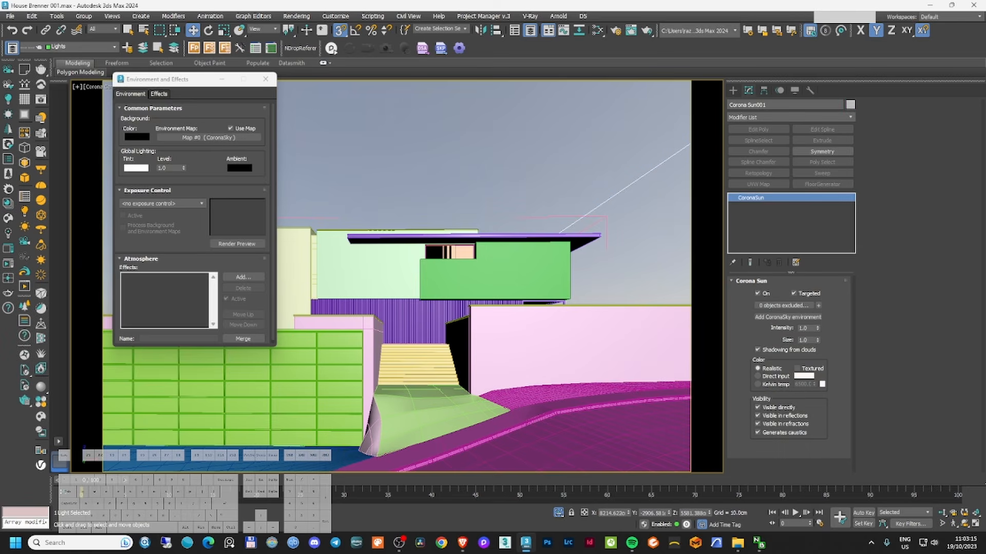
pyautogui.moveTo(985, 142); pyautogui.dragTo(266, 149)
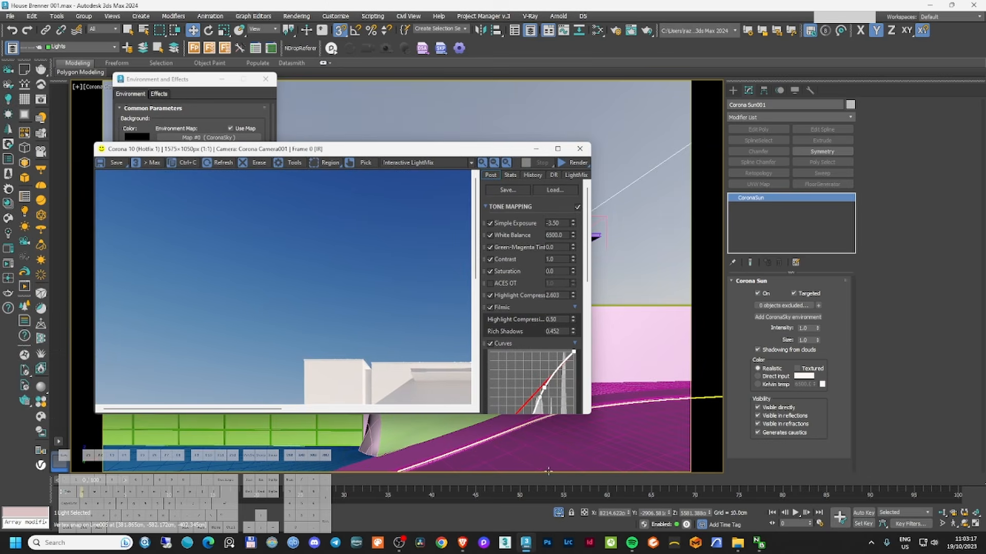
pyautogui.moveTo(393, 316); pyautogui.dragTo(319, 296, button='middle')
pyautogui.moveTo(378, 338); pyautogui.dragTo(164, 222, button='middle')
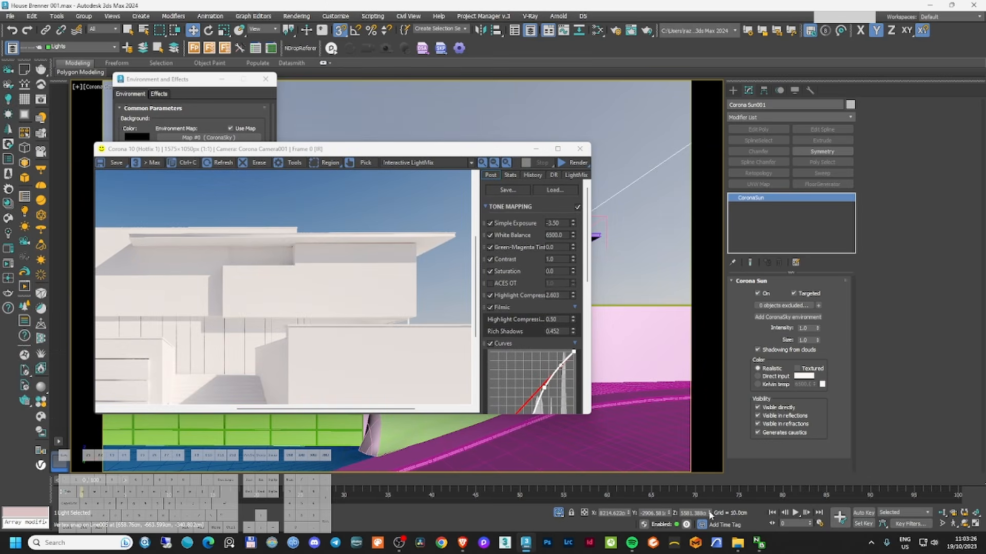
pyautogui.moveTo(710, 515); pyautogui.dragTo(710, 67)
pyautogui.click(577, 162)
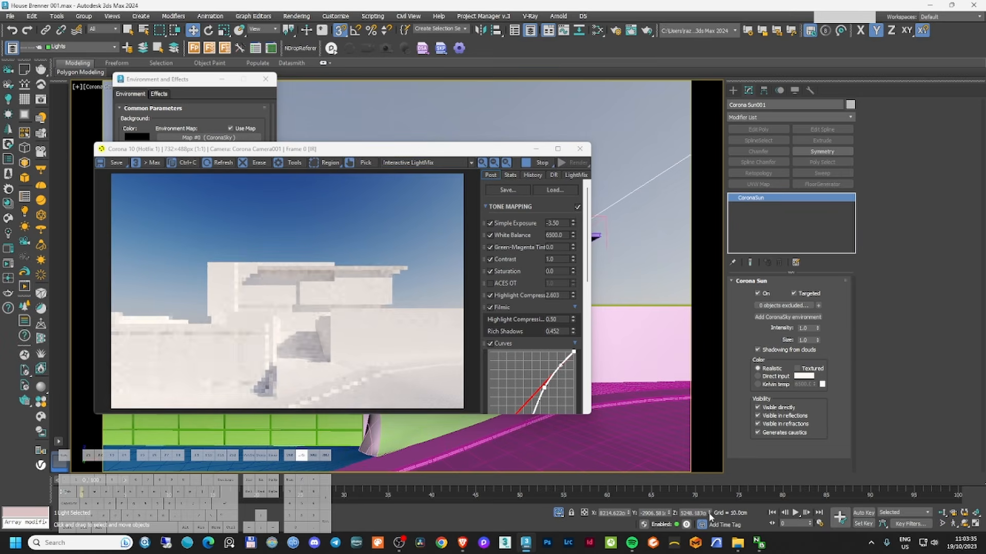
pyautogui.moveTo(710, 516); pyautogui.dragTo(406, 234)
# - Examine the rendered shadows and edges up close on the facade, stairs, curb and roof cap
pyautogui.scroll(1, 310, 315)
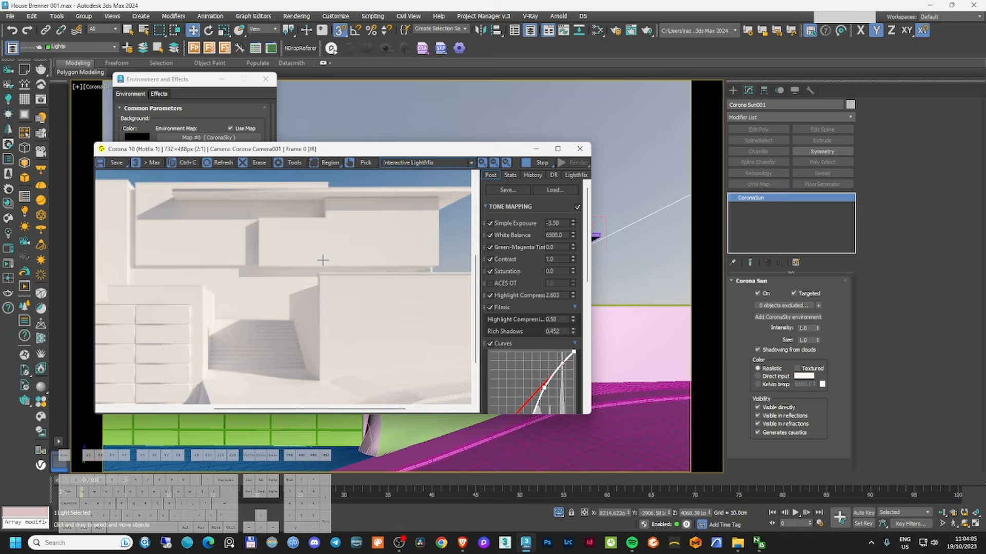
pyautogui.scroll(-1, 359, 292)
pyautogui.scroll(2, 414, 354)
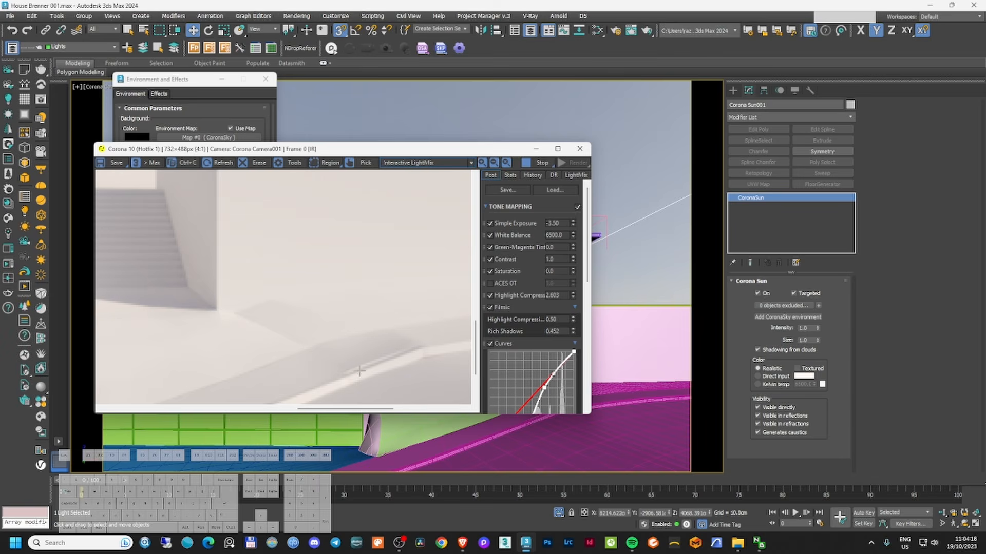
pyautogui.scroll(-1, 384, 359)
pyautogui.moveTo(382, 307); pyautogui.dragTo(387, 288, button='middle')
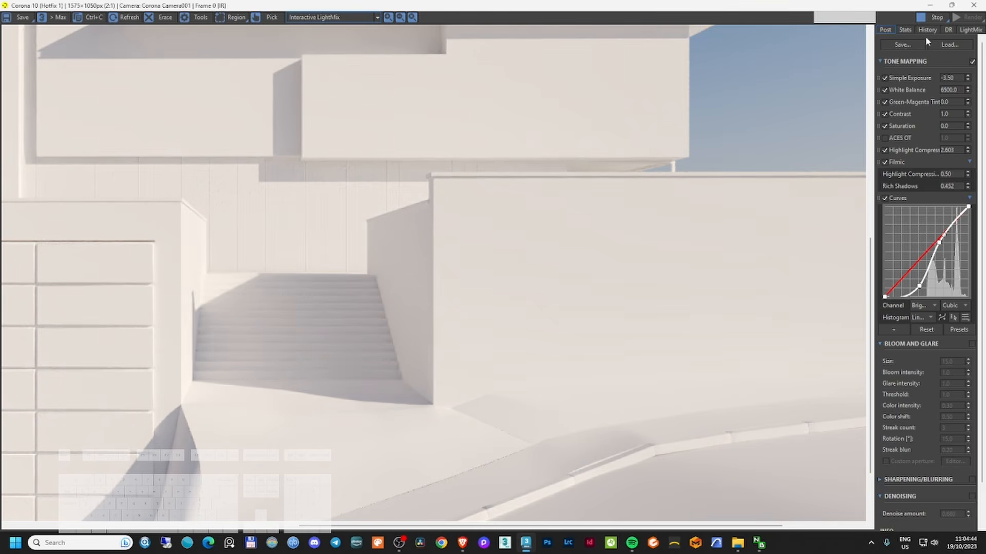
pyautogui.scroll(-1, 588, 254)
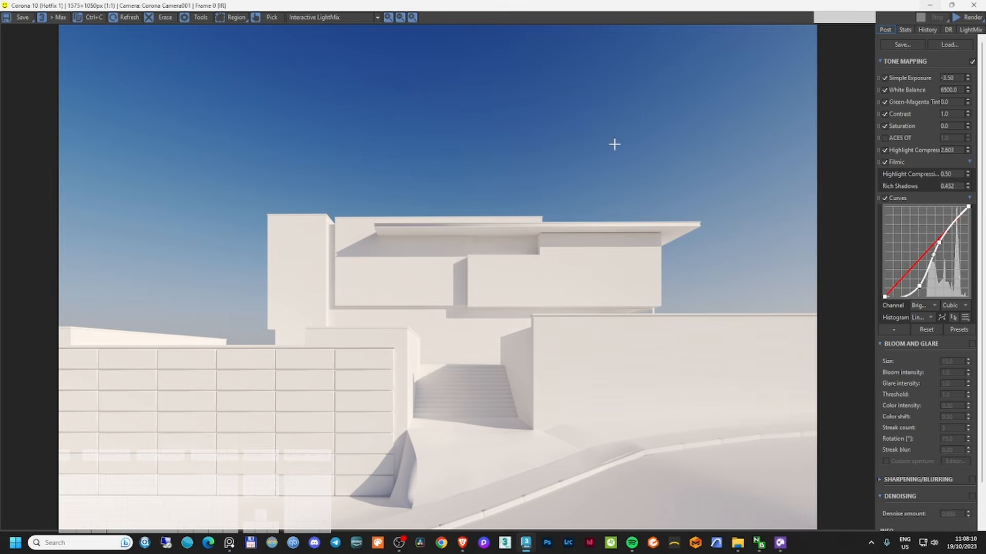
pyautogui.scroll(5, 282, 218)
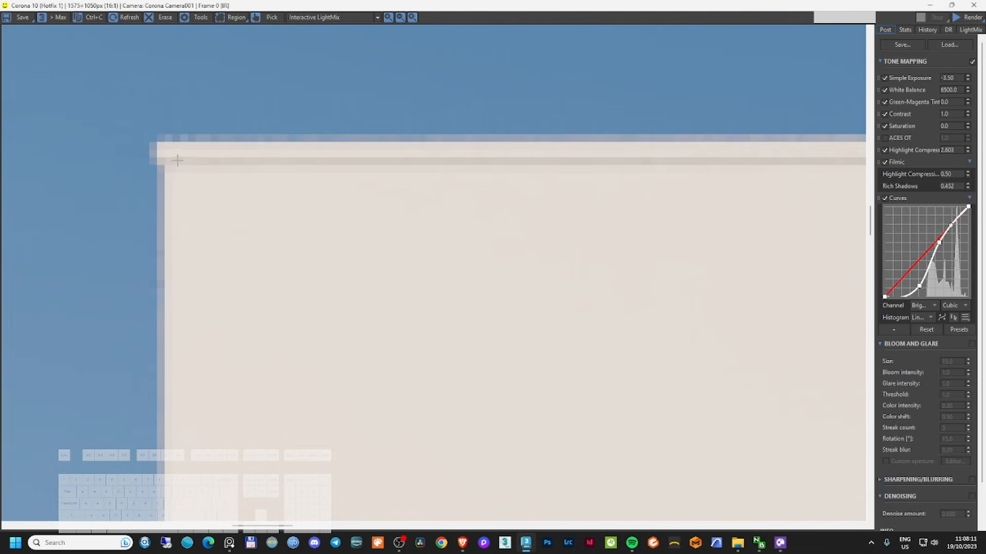
pyautogui.scroll(-3, 188, 162)
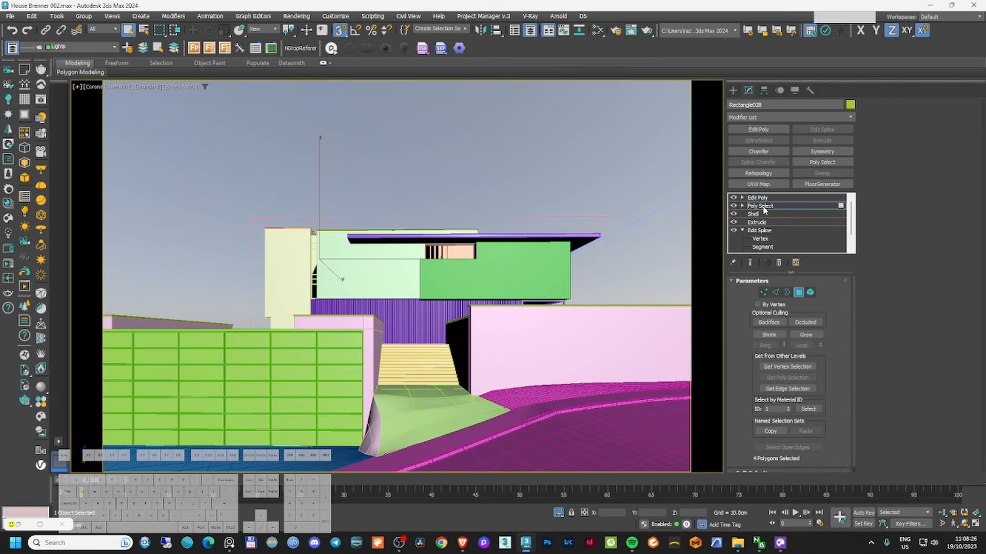
# - Extrude the selected edge polygons of the tall block's roof cap by 2 cm along local normals
pyautogui.click(741, 197)
pyautogui.click(761, 230)
pyautogui.click(782, 380)
pyautogui.click(413, 280)
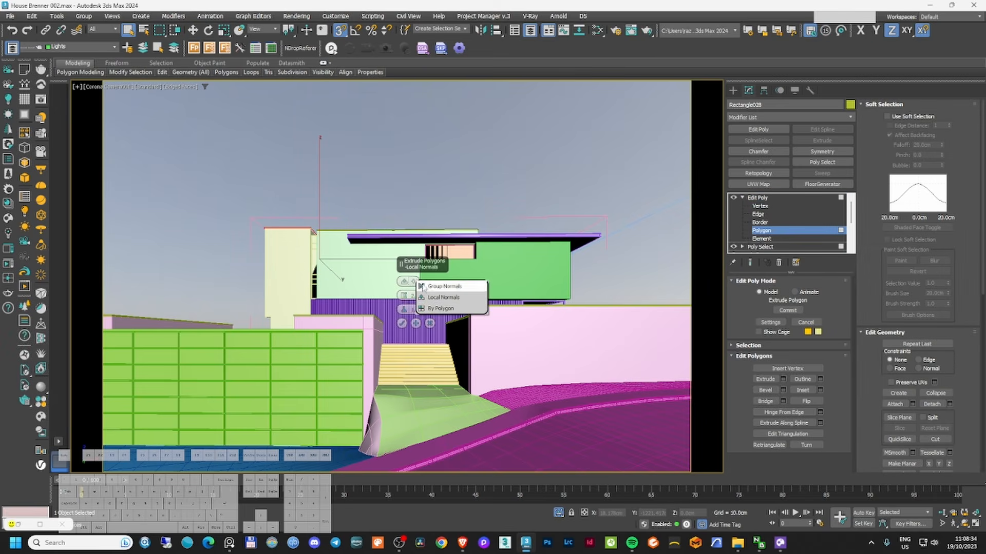
pyautogui.click(436, 298)
pyautogui.rightClick(310, 261)
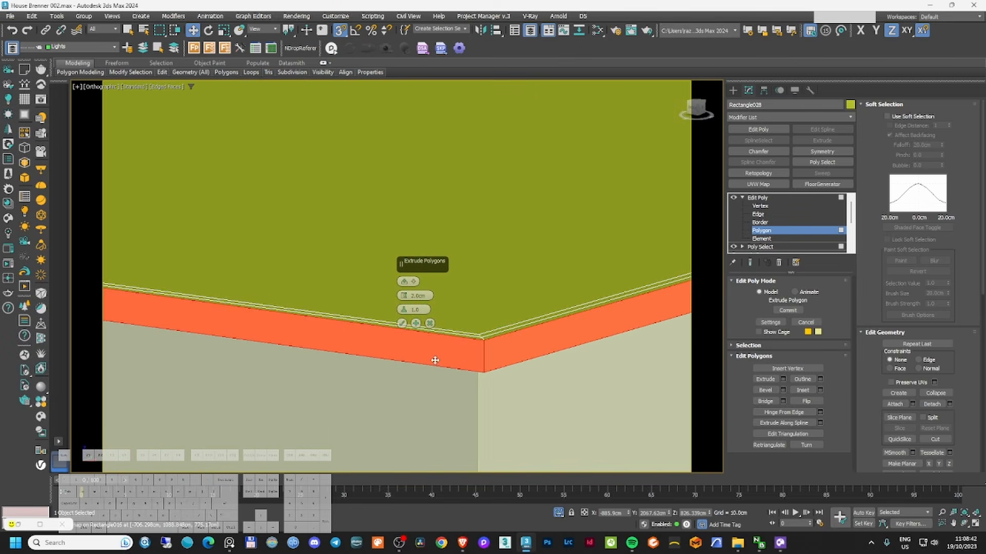
pyautogui.press('Return')
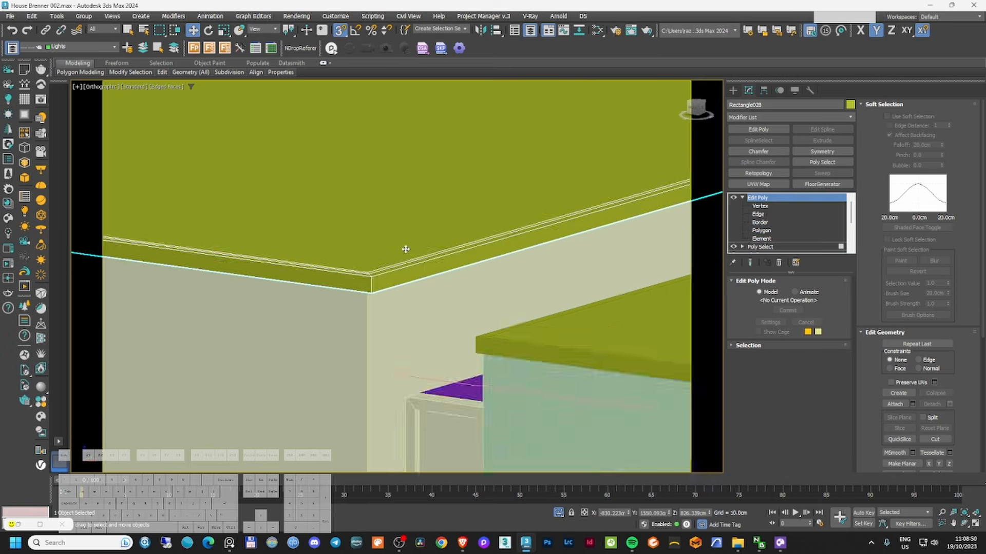
# - Extrude the edge polygons of the adjacent lower roof cap by 10 cm
pyautogui.click(769, 232)
pyautogui.click(783, 379)
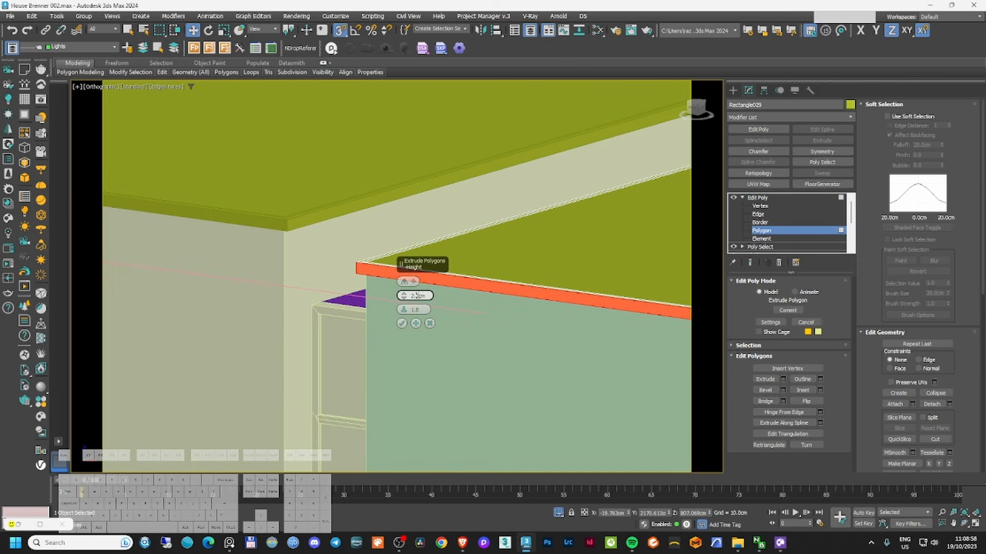
pyautogui.doubleClick(419, 295)
pyautogui.write('10')
pyautogui.press('Return')
pyautogui.click(401, 323)
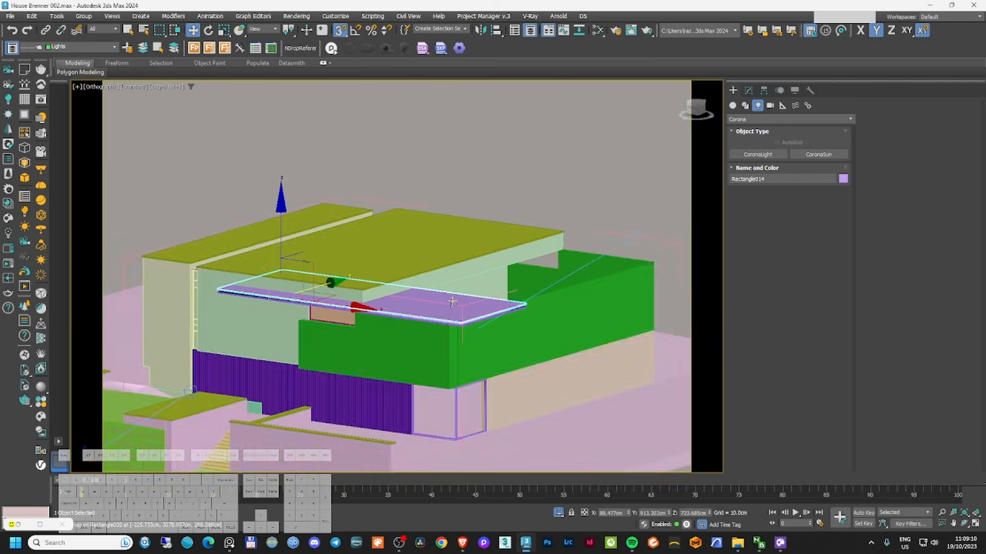
# - Draw a snapped rectangle about 65 by 429 cm on the green parapet ledge below the recessed window
pyautogui.moveTo(451, 302)
pyautogui.keyDown('alt'); pyautogui.mouseDown(button='middle')
pyautogui.moveTo(348, 354)
pyautogui.moveTo(401, 343)
pyautogui.moveTo(355, 341)
pyautogui.mouseUp(button='middle'); pyautogui.keyUp('alt')
pyautogui.scroll(5, 356, 341)
pyautogui.click(355, 342)
pyautogui.press('F3')
pyautogui.click(748, 91)
pyautogui.click(733, 90)
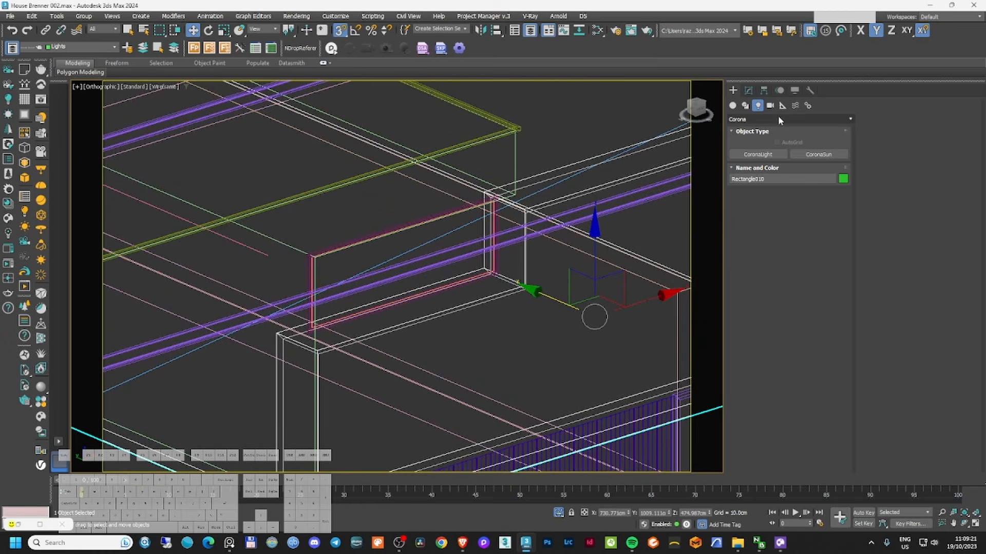
pyautogui.click(746, 106)
pyautogui.click(818, 166)
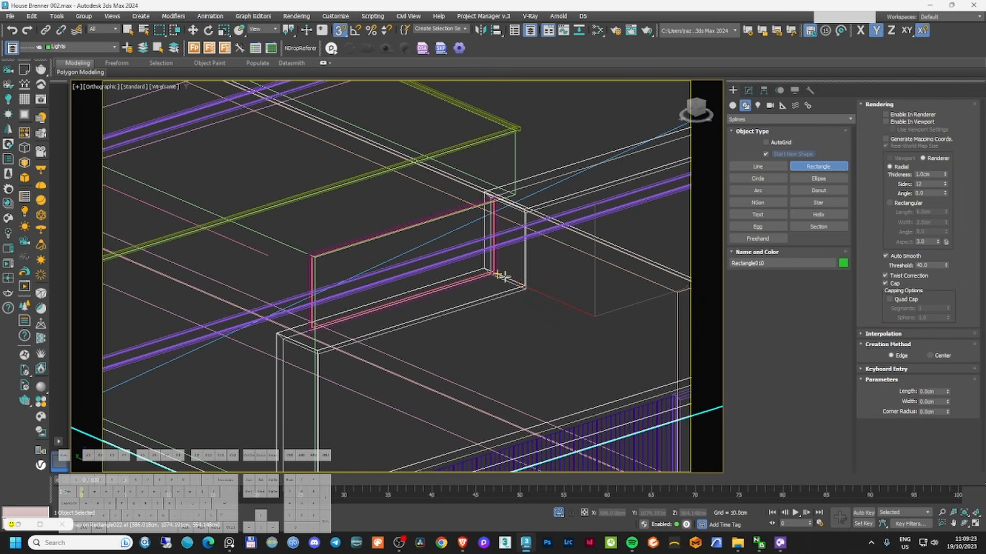
pyautogui.moveTo(498, 275); pyautogui.dragTo(313, 353)
pyautogui.press('F3')
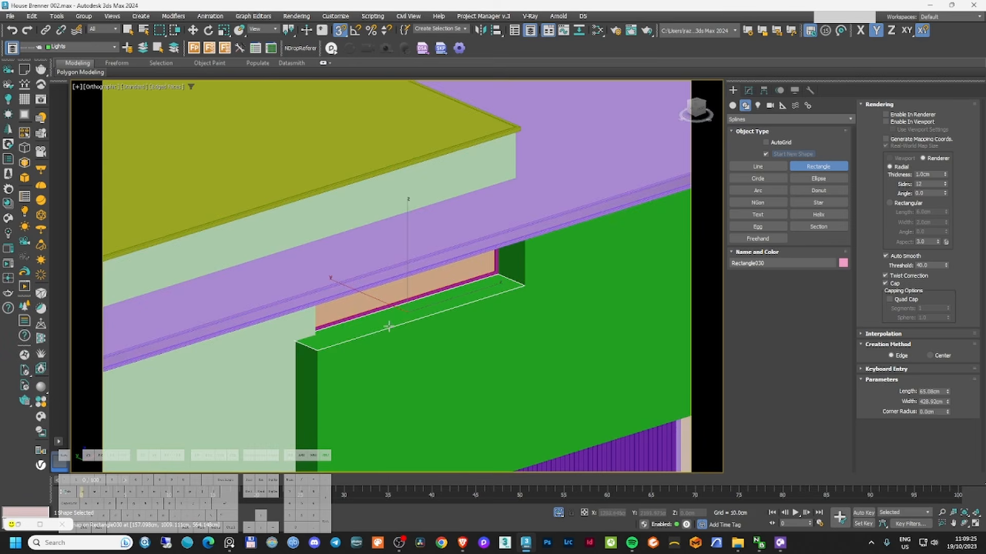
pyautogui.click(749, 91)
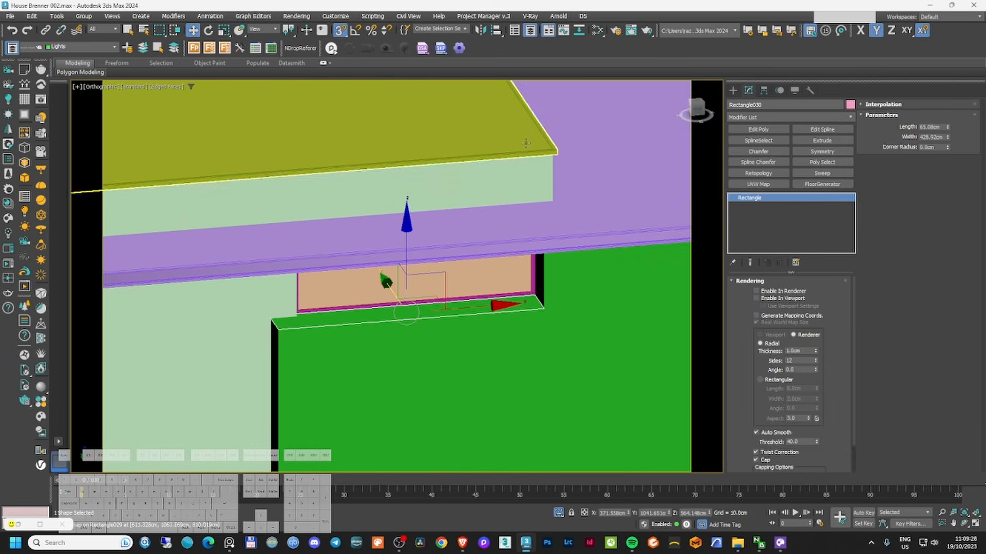
# - Copy the Extrude and Shell modifiers from the olive roof cap's modifier stack
pyautogui.click(508, 135)
pyautogui.click(743, 198)
pyautogui.click(753, 214)
pyautogui.keyDown('ctrl'); pyautogui.click(757, 223); pyautogui.keyUp('ctrl')
pyautogui.rightClick(757, 221)
pyautogui.click(775, 260)
# - Move the green front wall outward along Y, snapping it to the outer corner of the drawn ledge rectangle
pyautogui.click(519, 299)
pyautogui.press('F3')
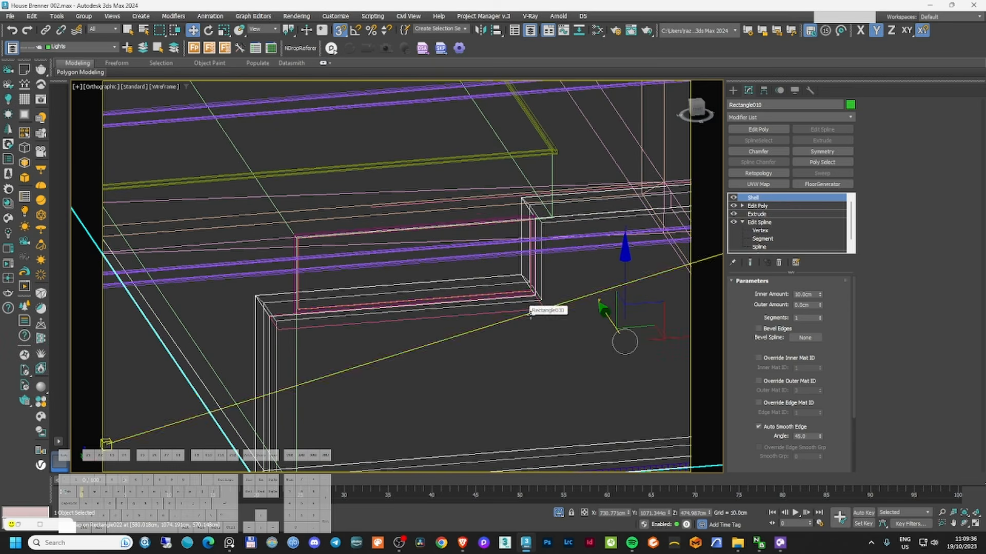
pyautogui.moveTo(536, 296); pyautogui.dragTo(544, 309)
pyautogui.click(733, 90)
pyautogui.click(340, 32)
# - Paste the copied Extrude and Shell modifiers onto the ledge rectangle below the recessed window
pyautogui.click(314, 328)
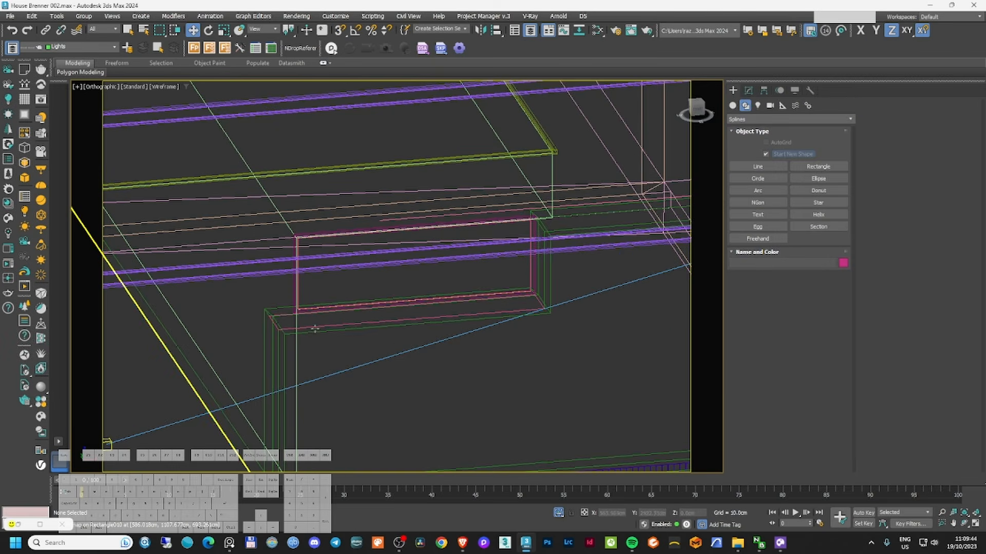
pyautogui.press('F3')
pyautogui.press('F3')
pyautogui.click(314, 328)
pyautogui.click(315, 328)
pyautogui.click(749, 90)
pyautogui.moveTo(455, 293)
pyautogui.mouseDown(button='middle')
pyautogui.moveTo(431, 247)
pyautogui.moveTo(481, 259)
pyautogui.moveTo(468, 242)
pyautogui.mouseUp(button='middle')
pyautogui.press('F3')
# - Add an Edit Poly modifier to the ledge cap and select its front and end side polygons
pyautogui.click(768, 130)
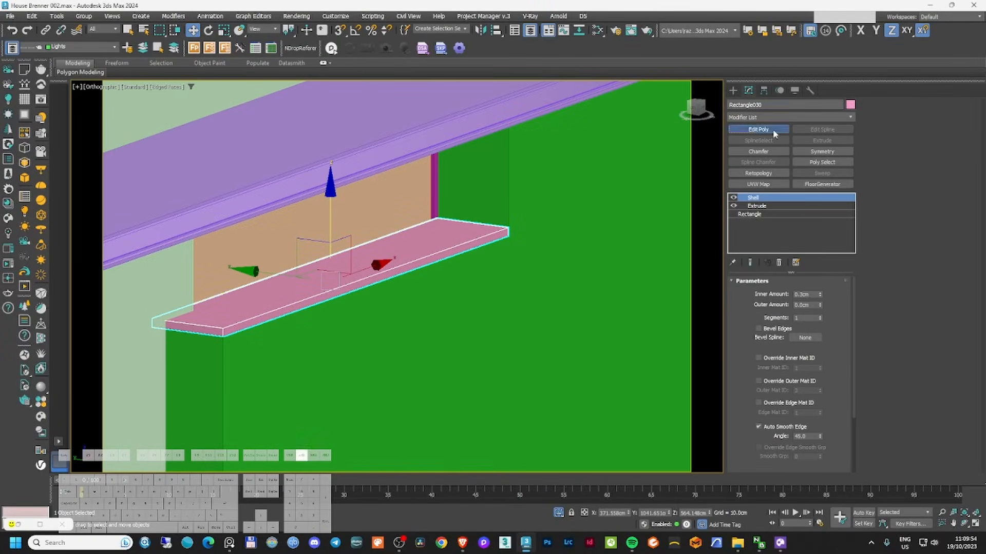
pyautogui.click(742, 197)
pyautogui.press('4')
pyautogui.click(300, 305)
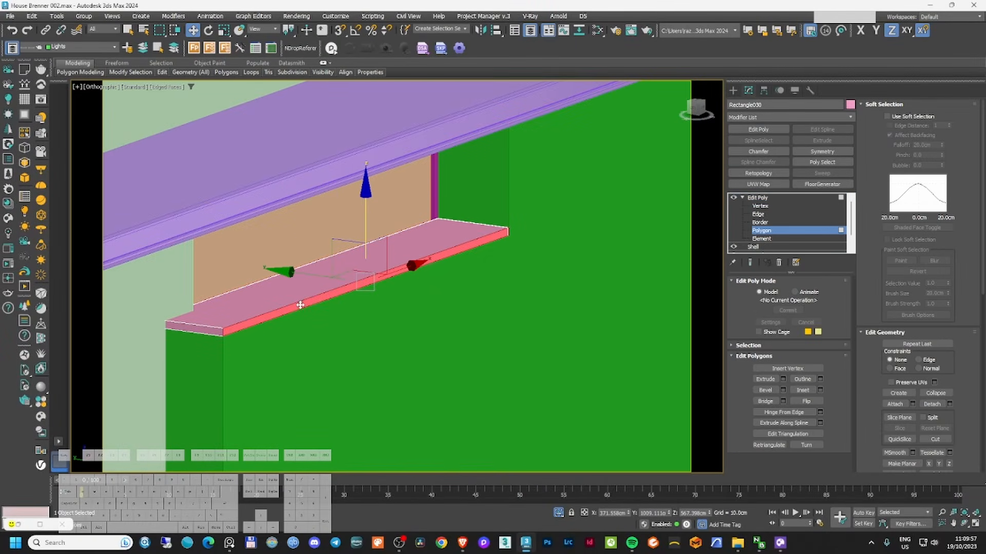
pyautogui.keyDown('ctrl'); pyautogui.click(202, 330); pyautogui.keyUp('ctrl')
# - Insert an Edit Spline beneath the ledge cap's Extrude and notch the rectangle's back corner around the adjoining wall
pyautogui.moveTo(265, 310)
pyautogui.mouseDown(button='middle')
pyautogui.moveTo(282, 330)
pyautogui.moveTo(218, 338)
pyautogui.moveTo(247, 359)
pyautogui.moveTo(303, 325)
pyautogui.mouseUp(button='middle')
pyautogui.press('F3')
pyautogui.click(741, 197)
pyautogui.click(760, 222)
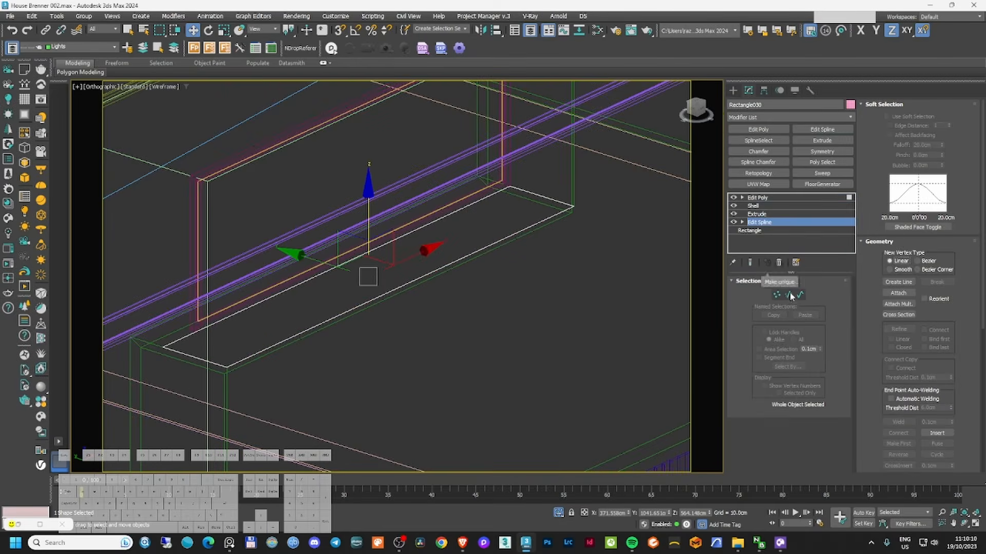
pyautogui.click(788, 294)
pyautogui.scroll(3, 174, 352)
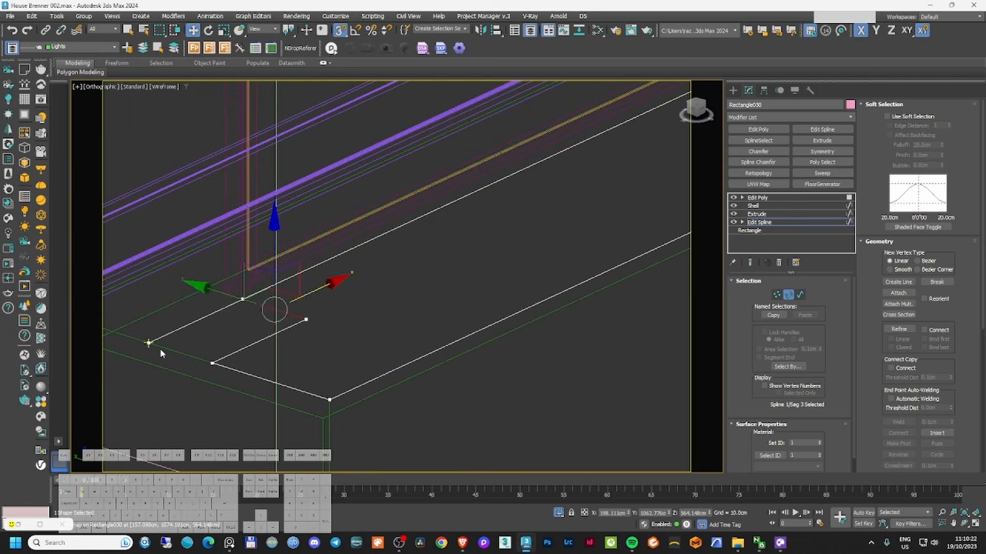
pyautogui.moveTo(171, 323); pyautogui.dragTo(124, 367)
pyautogui.rightClick(353, 333)
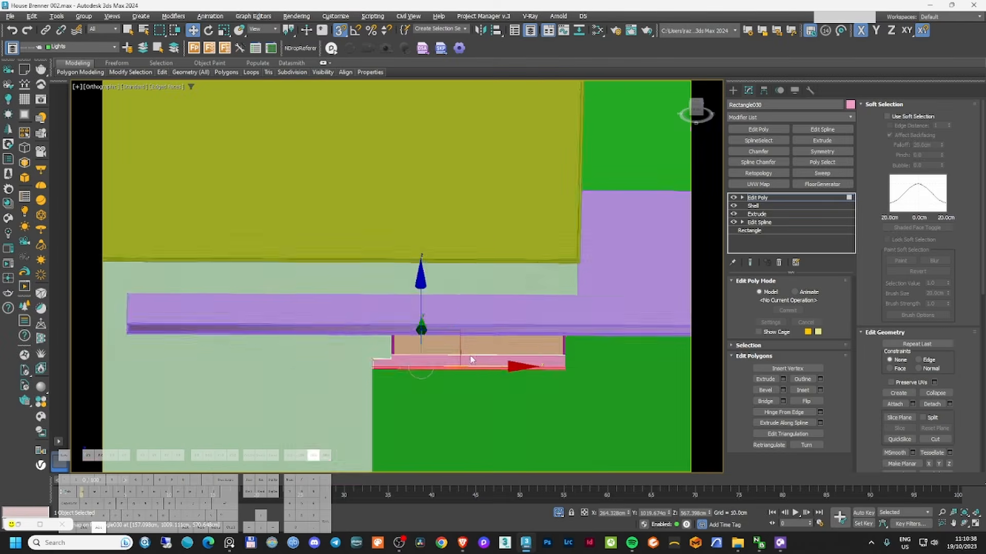
# - Extrude the selected front and end polygons of the ledge cap outward to form an overhang
pyautogui.click(753, 206)
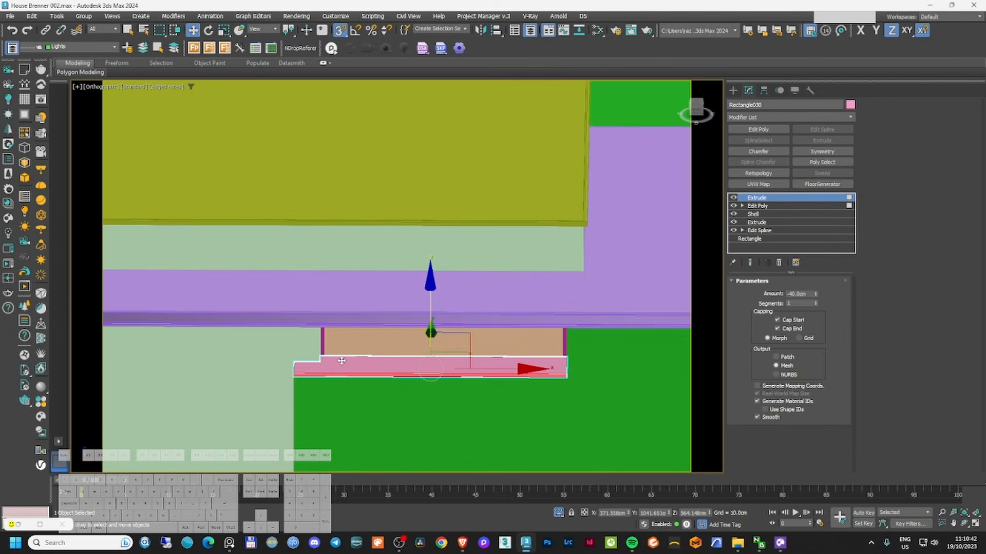
pyautogui.click(770, 198)
pyautogui.click(783, 379)
pyautogui.click(356, 329)
pyautogui.keyDown('alt'); pyautogui.moveTo(356, 328); pyautogui.dragTo(344, 391, button='middle'); pyautogui.keyUp('alt')
pyautogui.scroll(2, 341, 294)
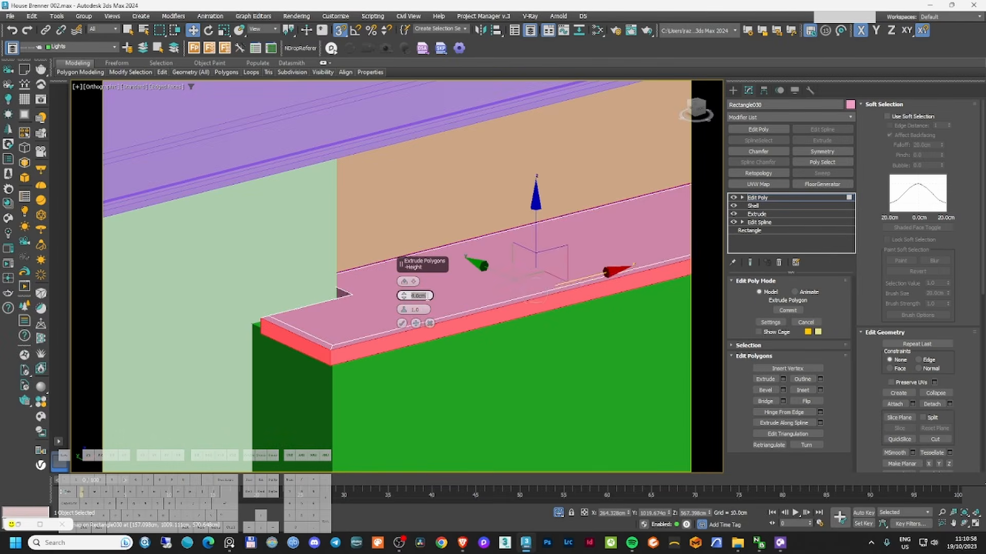
pyautogui.click(402, 322)
# - Move the ledge cap along Y toward the recessed window
pyautogui.click(732, 91)
pyautogui.moveTo(533, 288)
pyautogui.keyDown('alt'); pyautogui.mouseDown(button='middle')
pyautogui.moveTo(567, 267)
pyautogui.moveTo(537, 362)
pyautogui.moveTo(462, 287)
pyautogui.moveTo(513, 277)
pyautogui.mouseUp(button='middle'); pyautogui.keyUp('alt')
pyautogui.press('F3')
pyautogui.press('F3')
pyautogui.scroll(4, 359, 308)
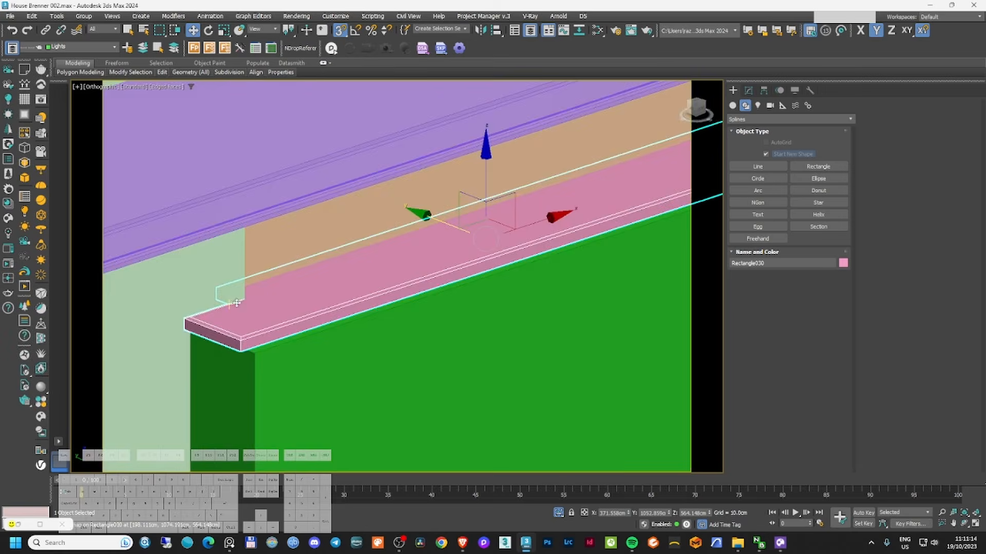
# - Adjust the ledge cap's front vertices along Y in the top view to fit the green wall's edge
pyautogui.press('t')
pyautogui.click(539, 317)
pyautogui.press('F3')
pyautogui.click(347, 431)
pyautogui.click(749, 90)
pyautogui.click(760, 206)
pyautogui.scroll(4, 117, 347)
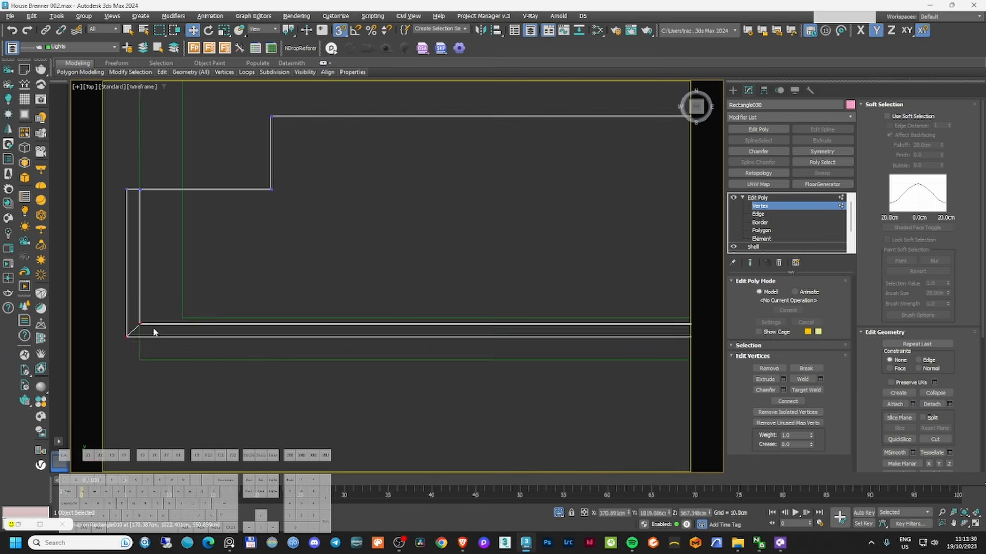
pyautogui.press('F3')
pyautogui.keyDown('alt'); pyautogui.moveTo(359, 329); pyautogui.dragTo(410, 267, button='middle'); pyautogui.keyUp('alt')
pyautogui.click(757, 197)
pyautogui.click(733, 91)
# - Return to the camera view, select the green front wall and save the scene
pyautogui.press('c')
pyautogui.click(533, 273)
pyautogui.hotkey('ctrl', 's')
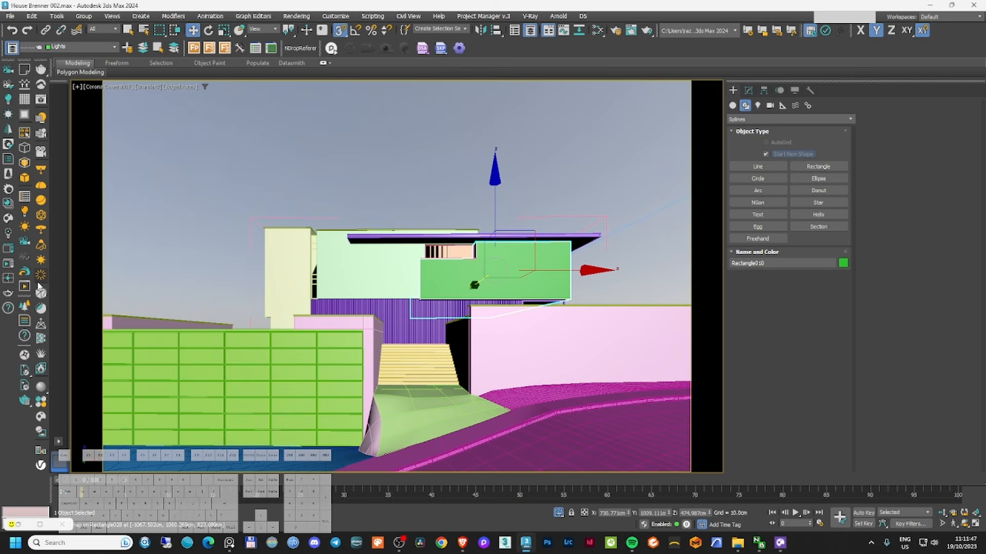
# - Open Chaos Cosmos at the Walls materials and download Wall Stucco White 21-97 150cm
pyautogui.click(8, 218)
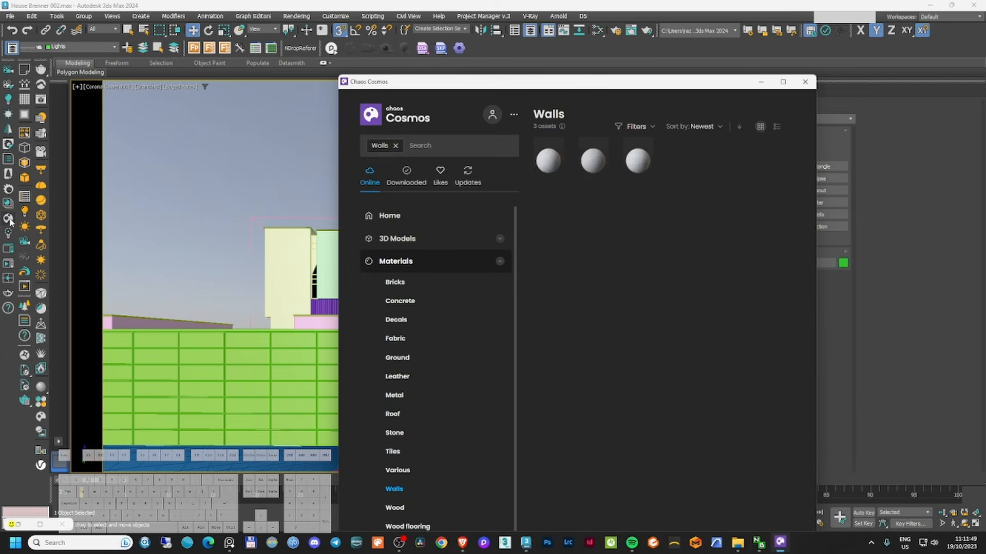
pyautogui.click(599, 147)
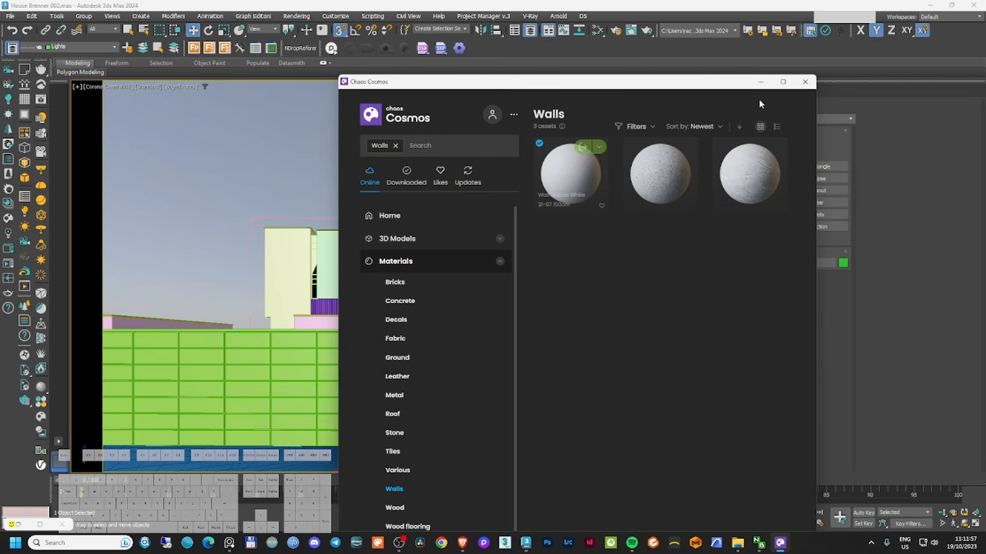
pyautogui.click(783, 82)
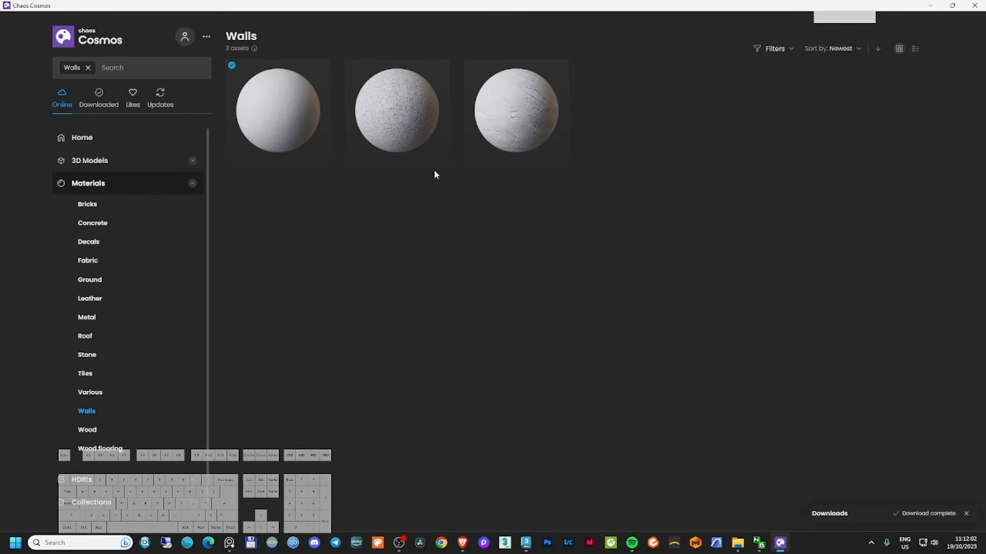
pyautogui.moveTo(304, 137)
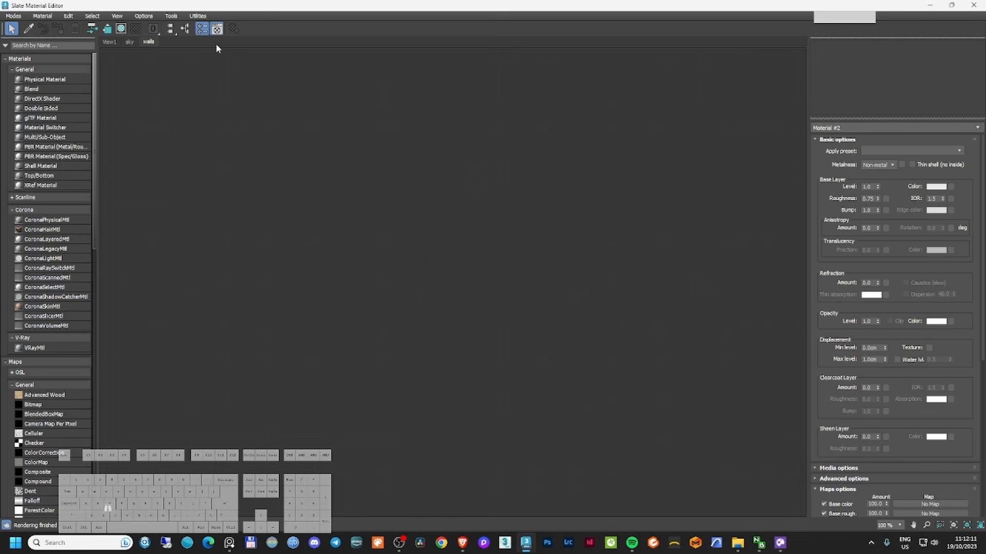
# - Import the Wall Stucco White material into the Slate walls view with triplanar mapping and real-world scale enabled
pyautogui.doubleClick(667, 18)
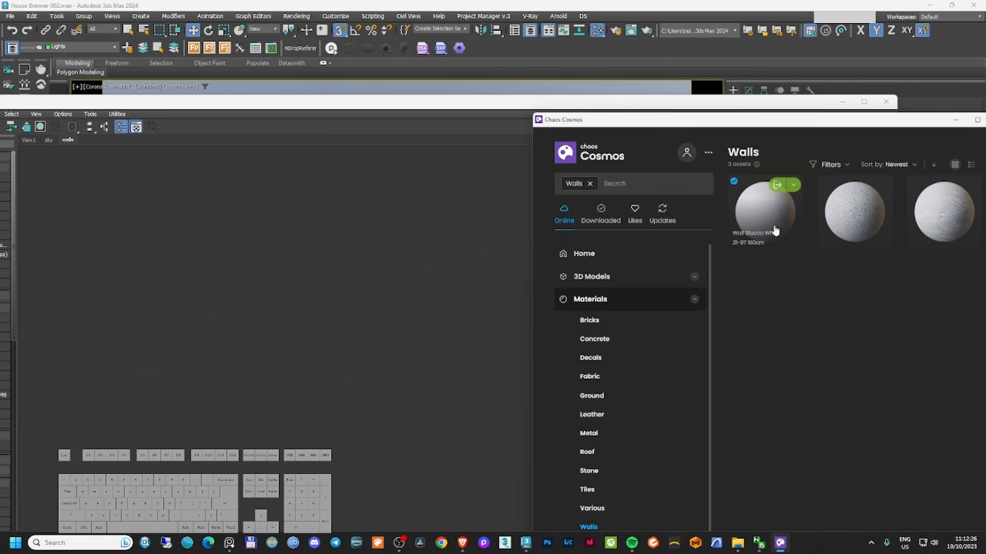
pyautogui.click(794, 186)
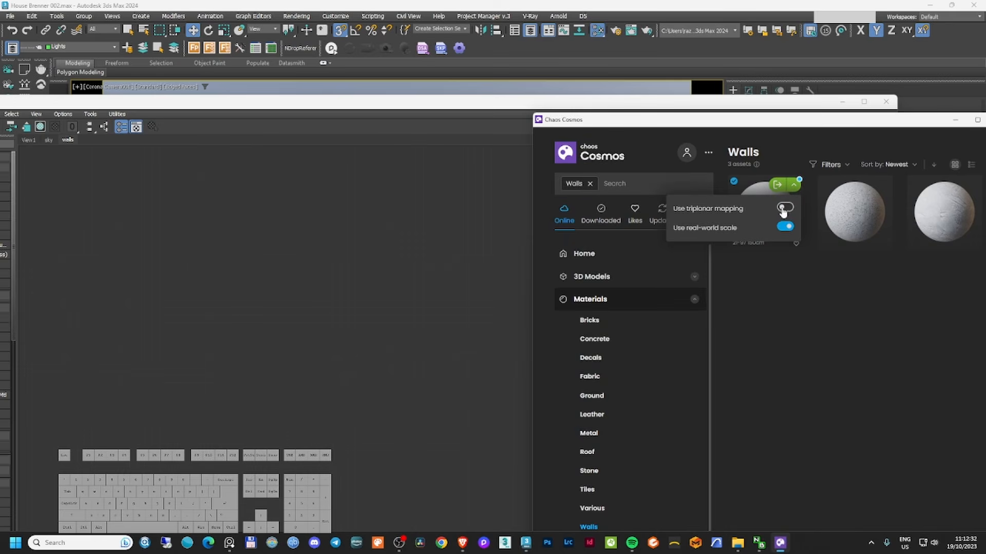
pyautogui.click(783, 208)
pyautogui.click(780, 189)
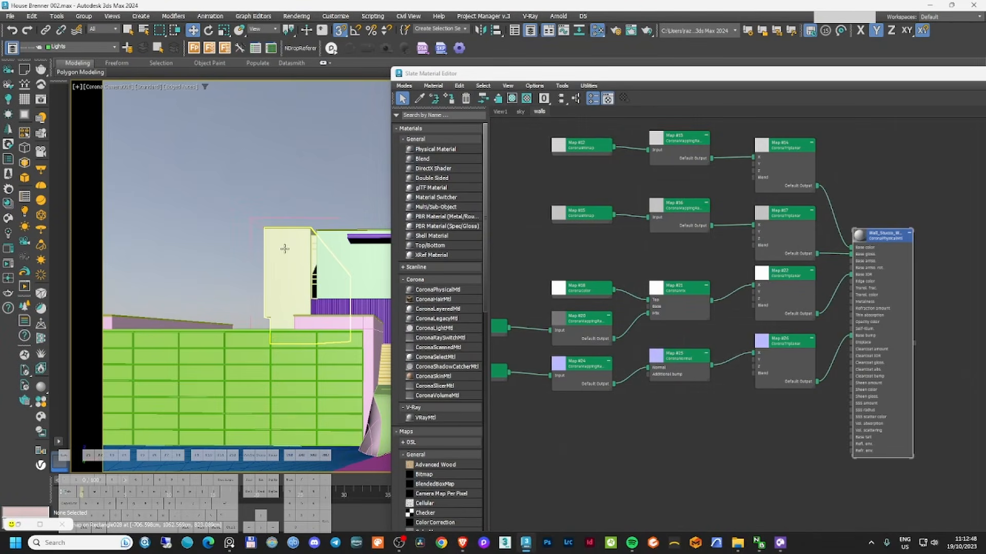
# - Select the tall block, the adjoining upper block and the two pink garden walls, and try to assign the white stucco material
pyautogui.click(284, 249)
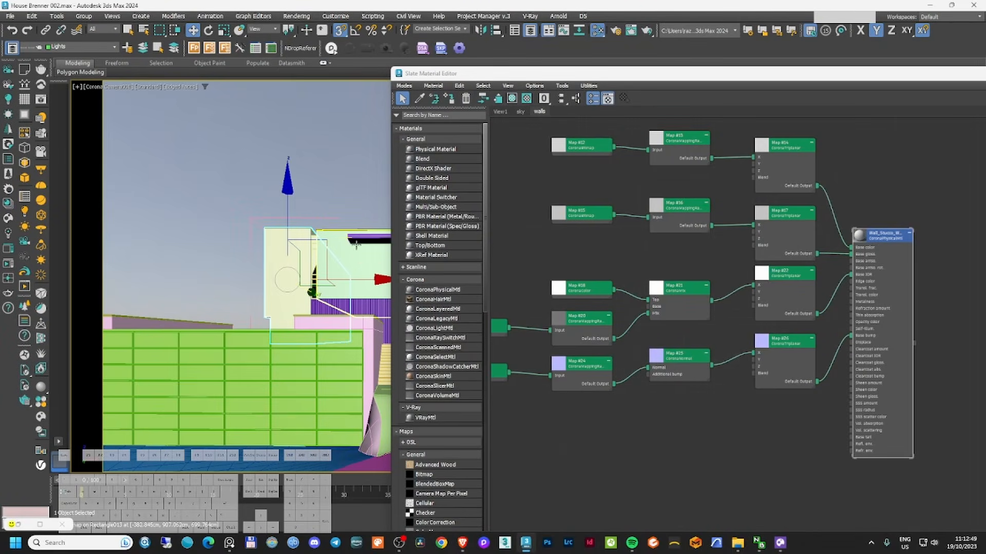
pyautogui.keyDown('ctrl'); pyautogui.click(163, 324); pyautogui.keyUp('ctrl')
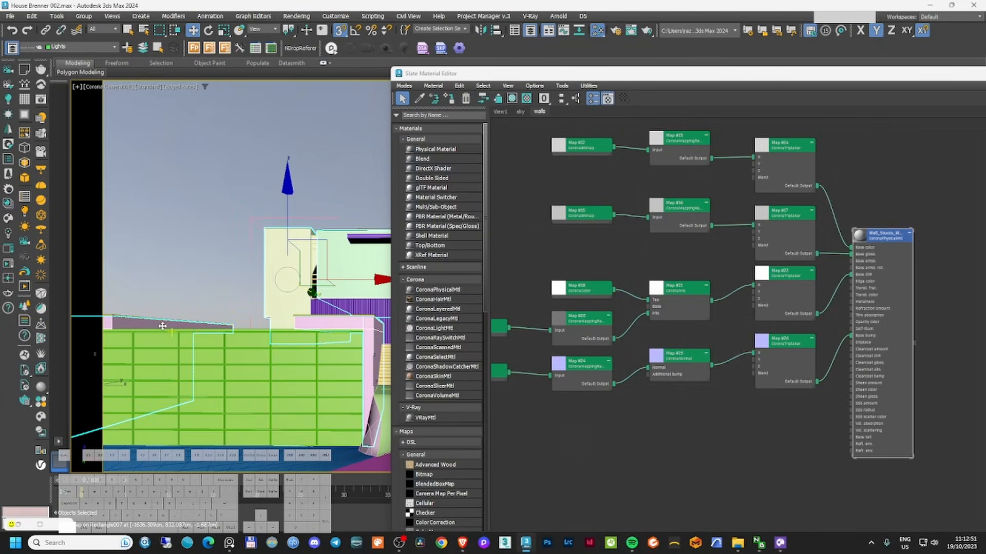
pyautogui.click(451, 98)
pyautogui.click(556, 307)
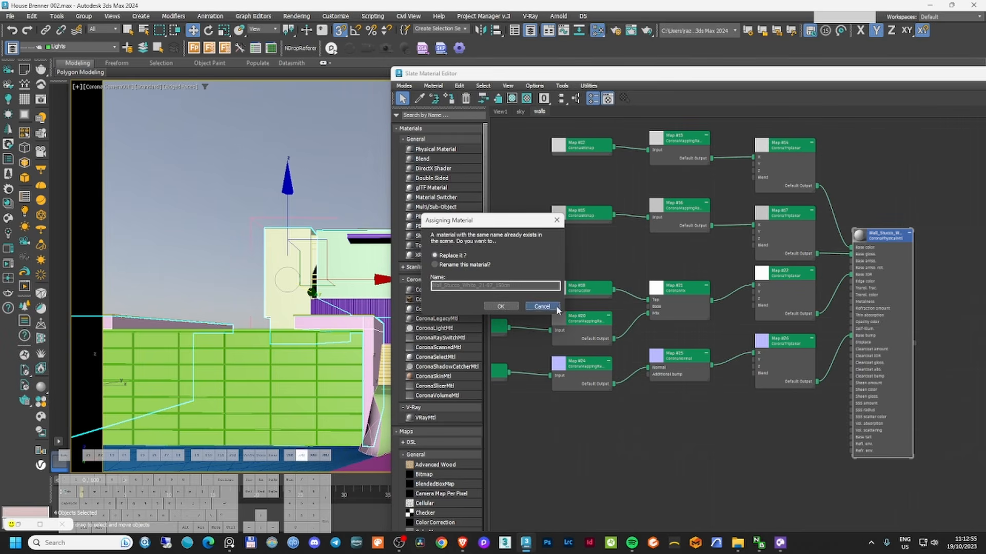
# - Isolate the six wall objects, including the long boundary wall and upper front wall, and assign them the Wall Stucco White material
pyautogui.moveTo(582, 76); pyautogui.dragTo(985, 67)
pyautogui.keyDown('ctrl'); pyautogui.click(649, 316); pyautogui.keyUp('ctrl')
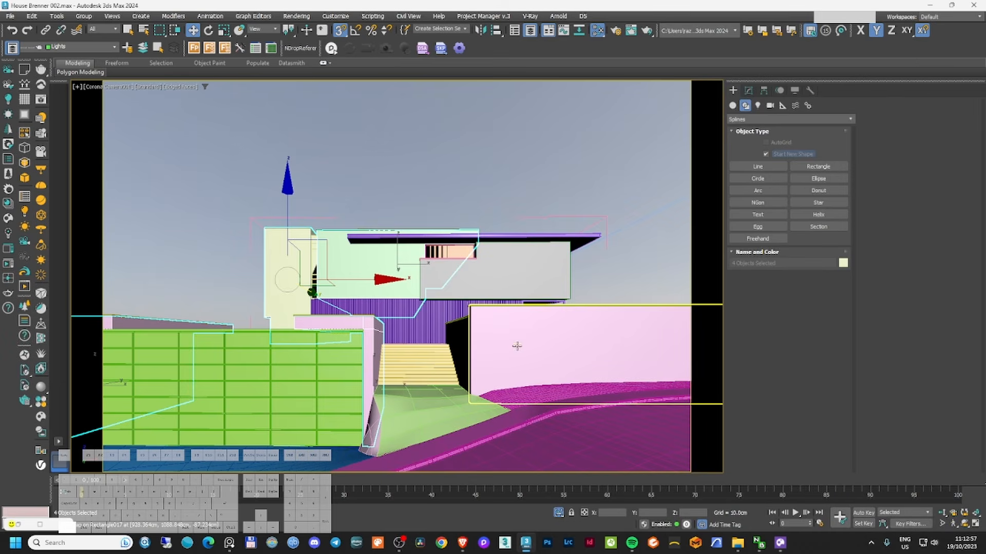
pyautogui.keyDown('ctrl'); pyautogui.click(521, 271); pyautogui.keyUp('ctrl')
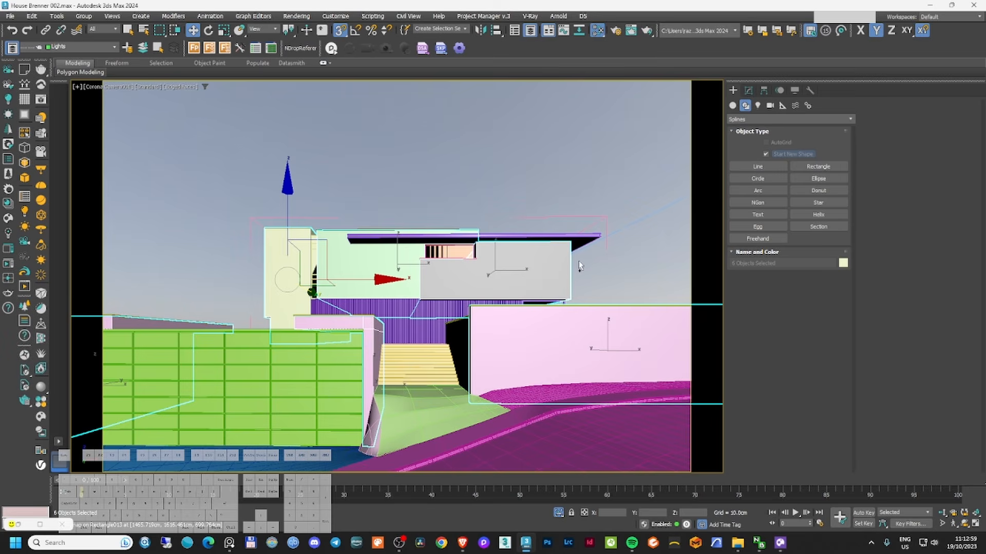
pyautogui.hotkey('alt', 'q')
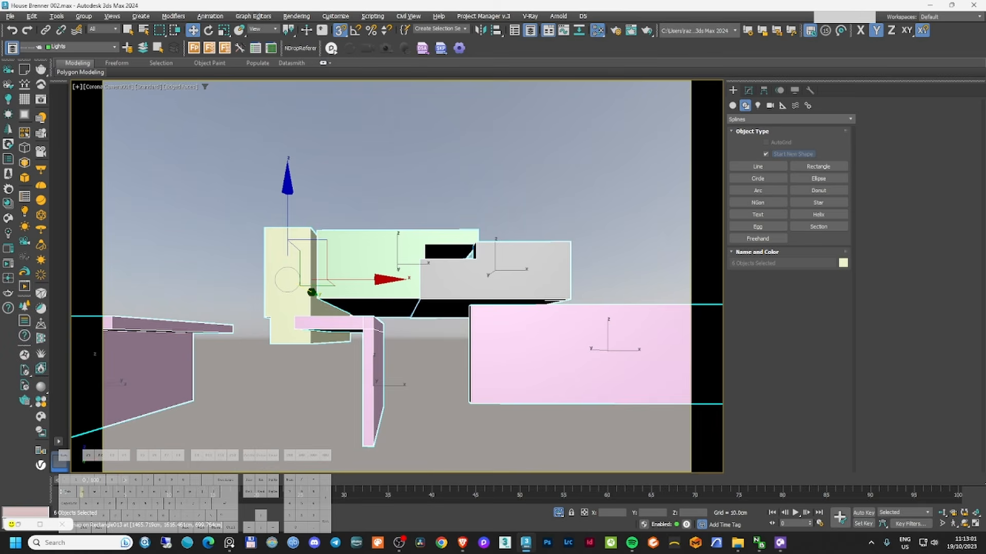
pyautogui.press('m')
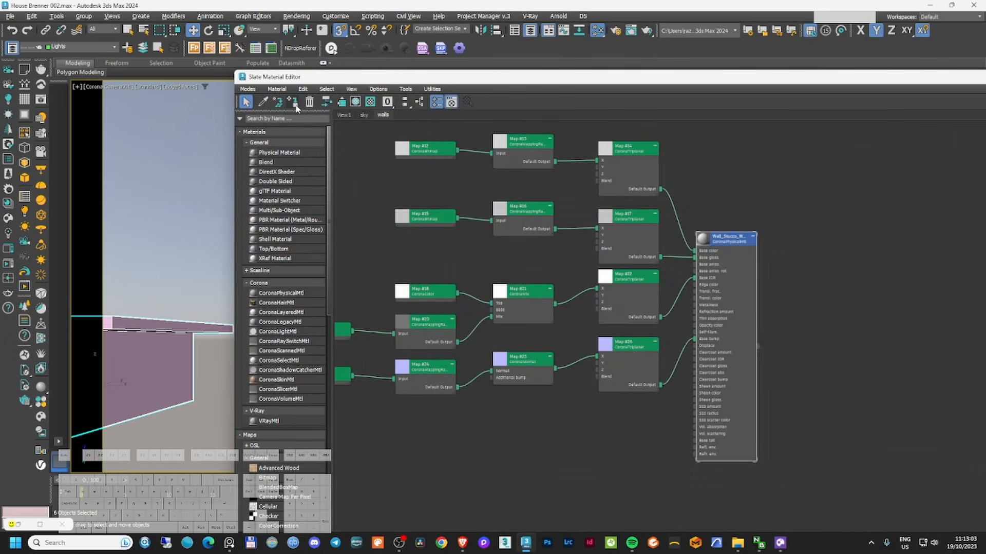
pyautogui.click(293, 103)
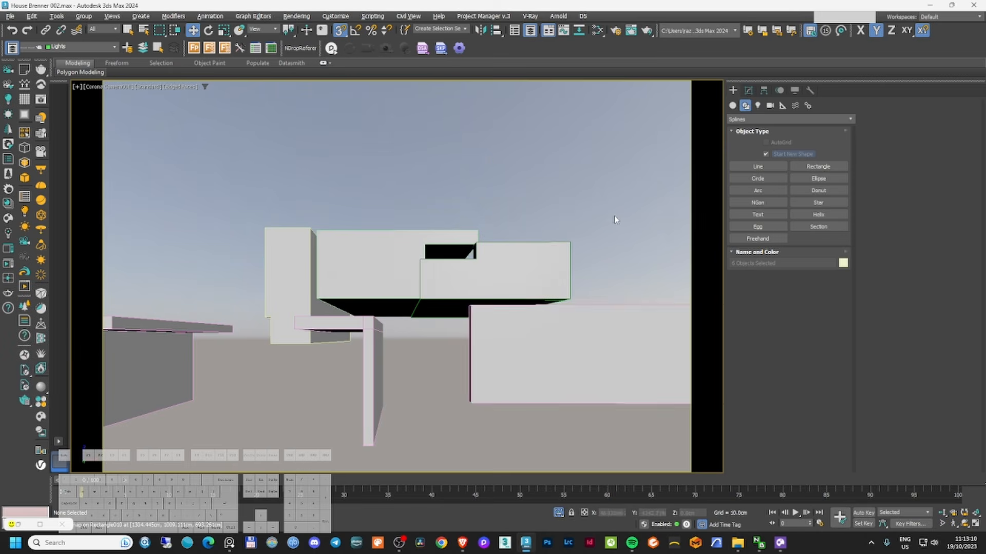
# - Enable Generate Mapping Coords on the long boundary wall's Extrude and add a UVW Map with Box mapping and real-world map size
pyautogui.click(611, 328)
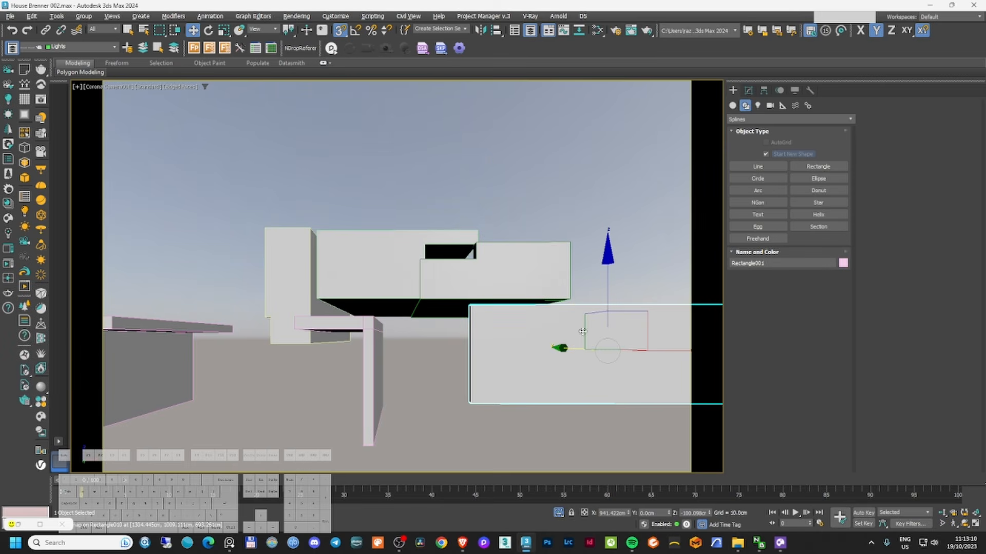
pyautogui.click(749, 90)
pyautogui.click(786, 386)
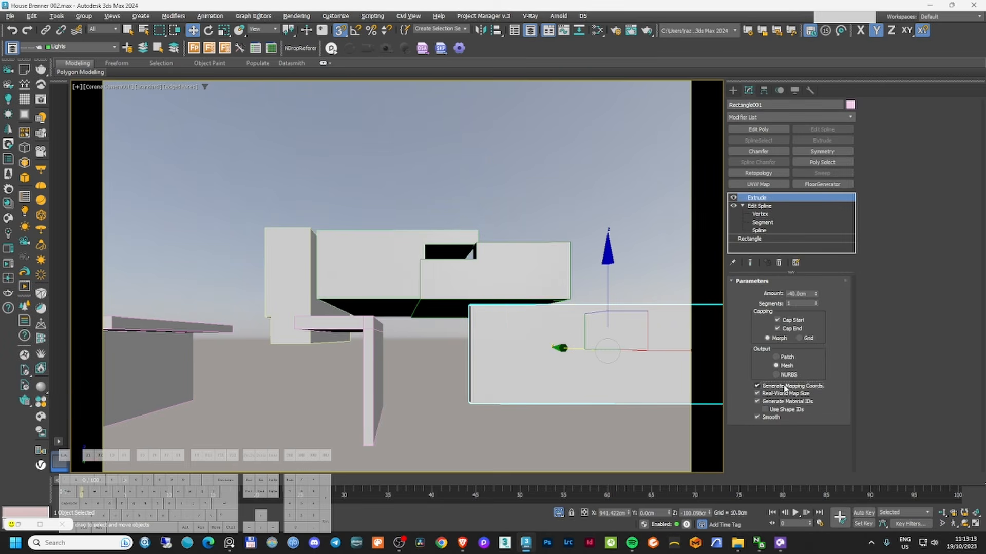
pyautogui.click(758, 184)
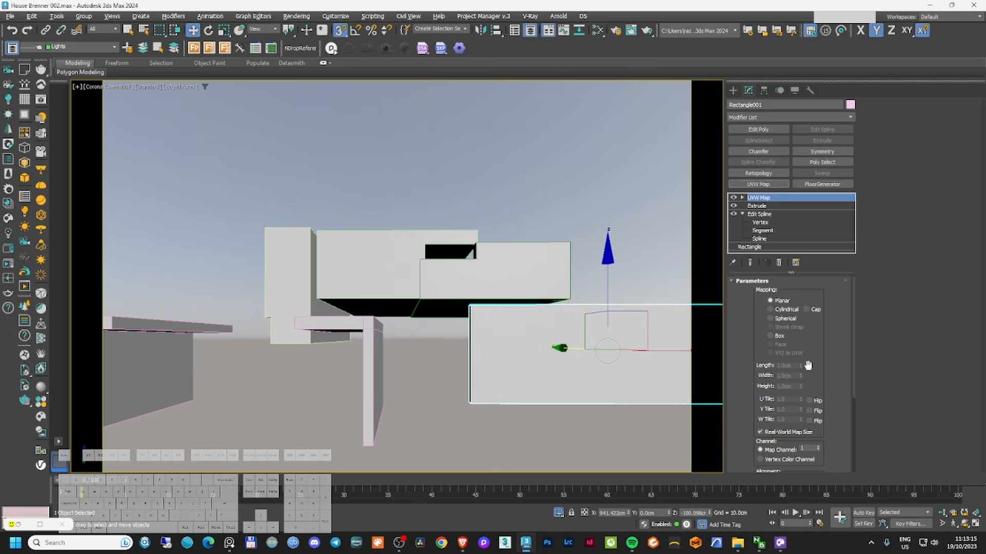
# - Copy the boundary wall's UVW Map modifier and paste it onto the upper front wall, the upper block and the tall block
pyautogui.rightClick(758, 197)
pyautogui.click(775, 238)
pyautogui.click(562, 254)
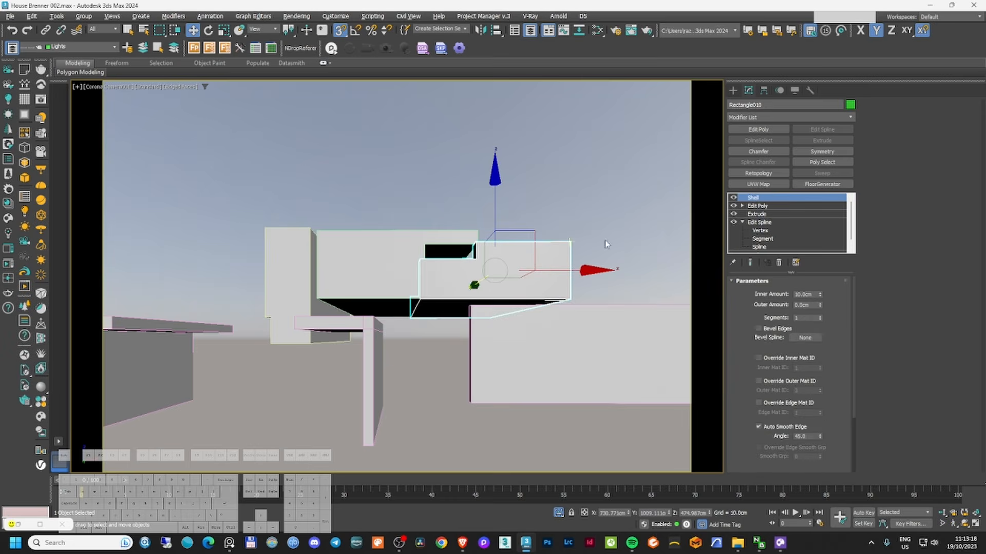
pyautogui.rightClick(772, 198)
pyautogui.click(817, 239)
pyautogui.click(370, 267)
pyautogui.rightClick(794, 198)
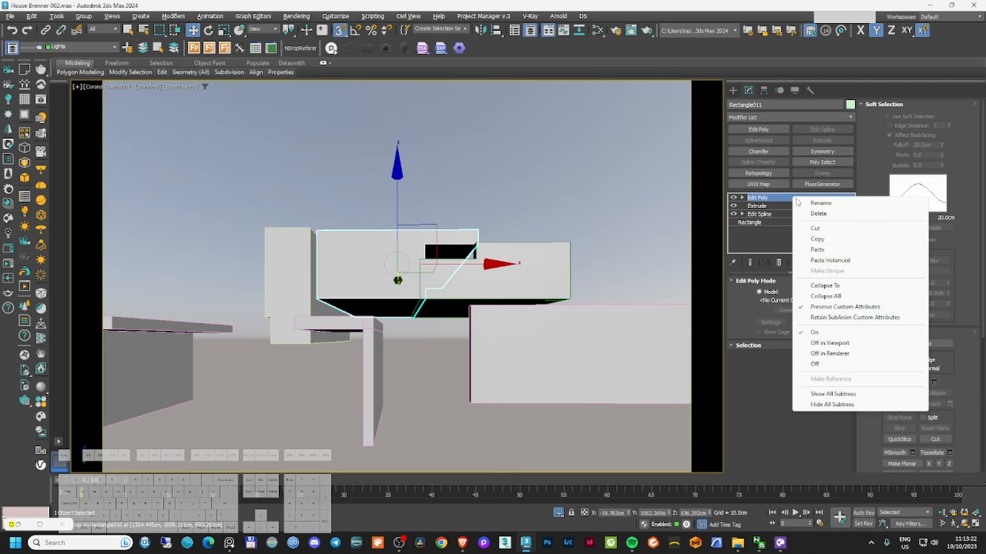
pyautogui.click(853, 251)
pyautogui.click(293, 267)
pyautogui.rightClick(784, 197)
pyautogui.click(809, 250)
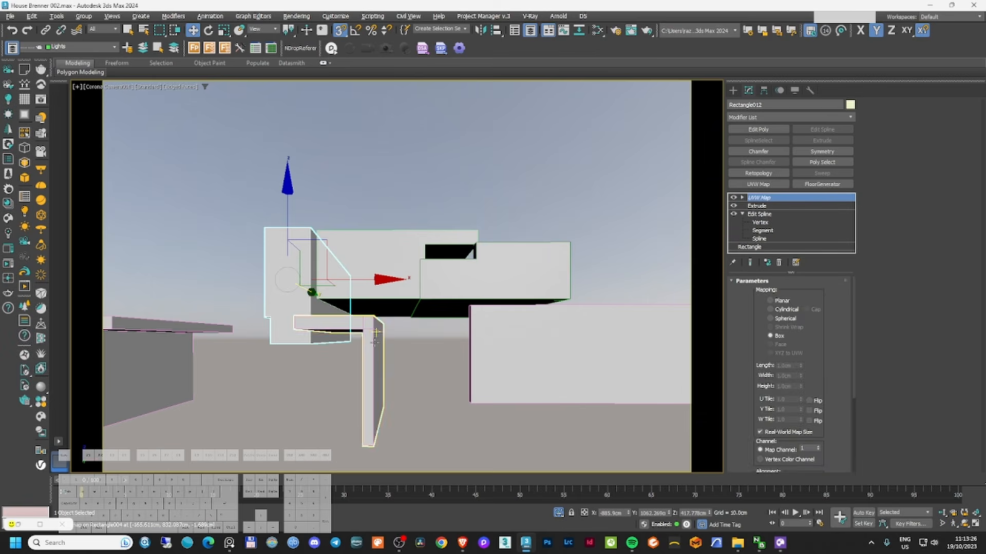
# - Paste the Box UVW Map modifier onto the wall beside the stairs and the remaining garden wall
pyautogui.click(374, 342)
pyautogui.rightClick(773, 198)
pyautogui.click(829, 249)
pyautogui.click(163, 365)
pyautogui.rightClick(782, 199)
pyautogui.click(850, 252)
# - Unhide all objects and select the purple slatted wall under the upper floor
pyautogui.click(535, 205)
pyautogui.rightClick(535, 221)
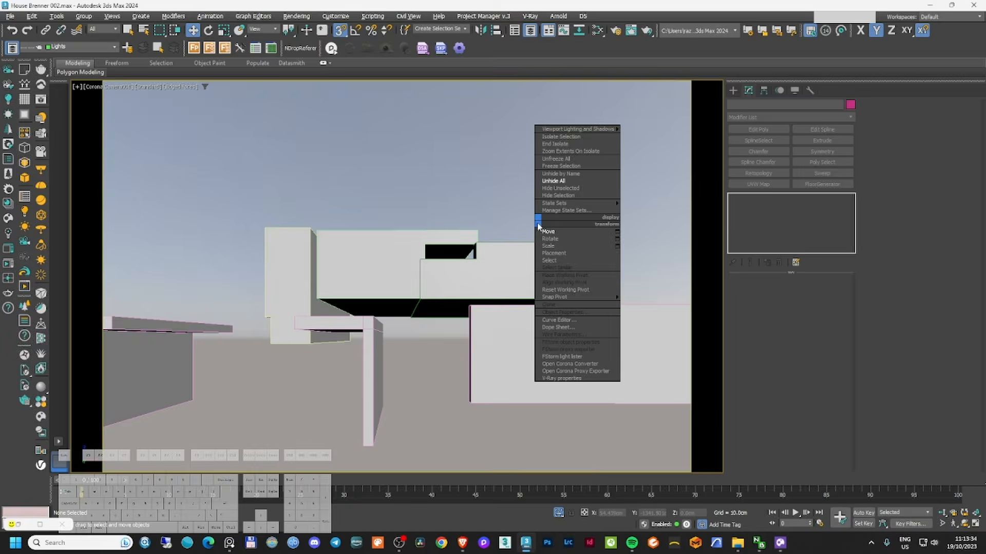
pyautogui.click(553, 181)
pyautogui.click(410, 323)
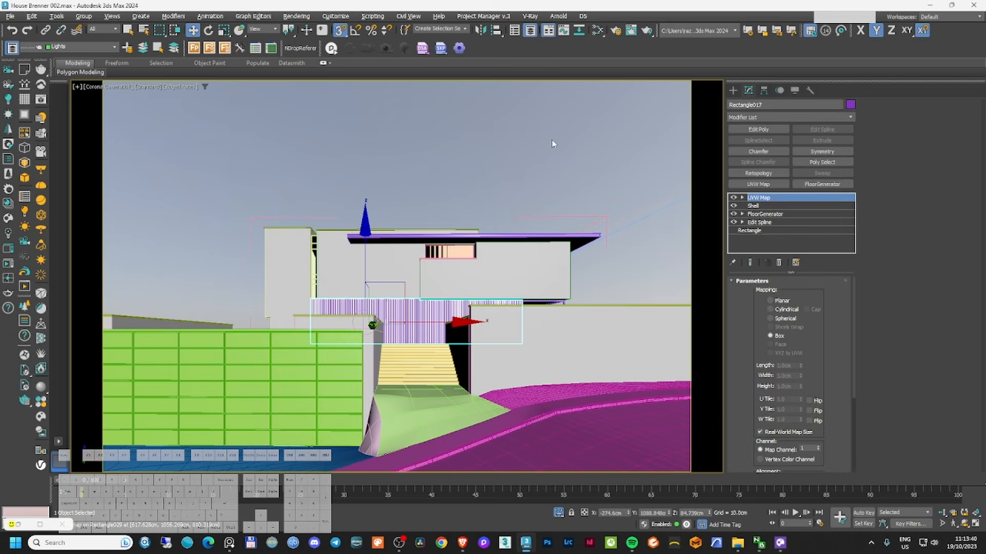
# - Deselect the slatted wall and save the scene
pyautogui.click(497, 139)
pyautogui.hotkey('ctrl', 's')
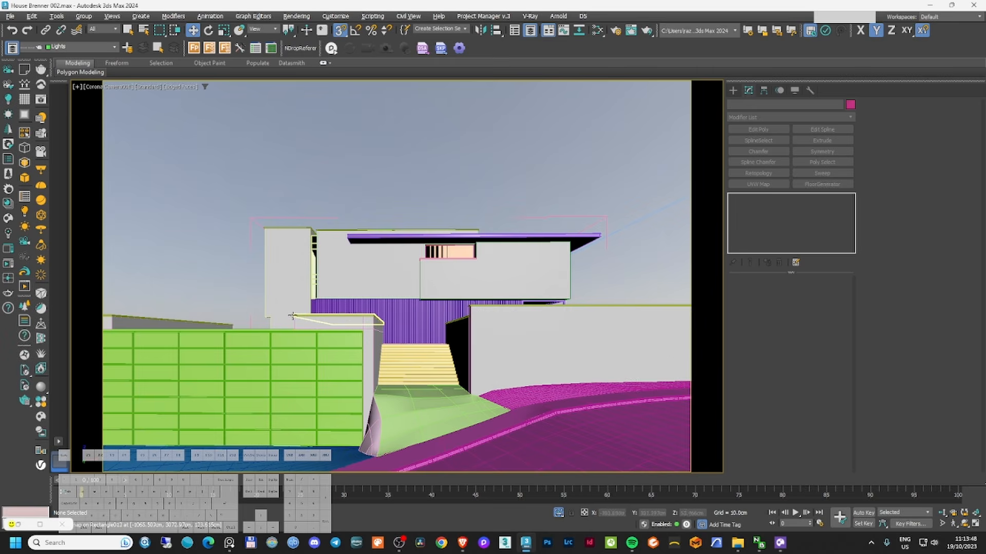
# - Review the wall material's node network and the Corona scene render settings
pyautogui.click(578, 242)
pyautogui.press('m')
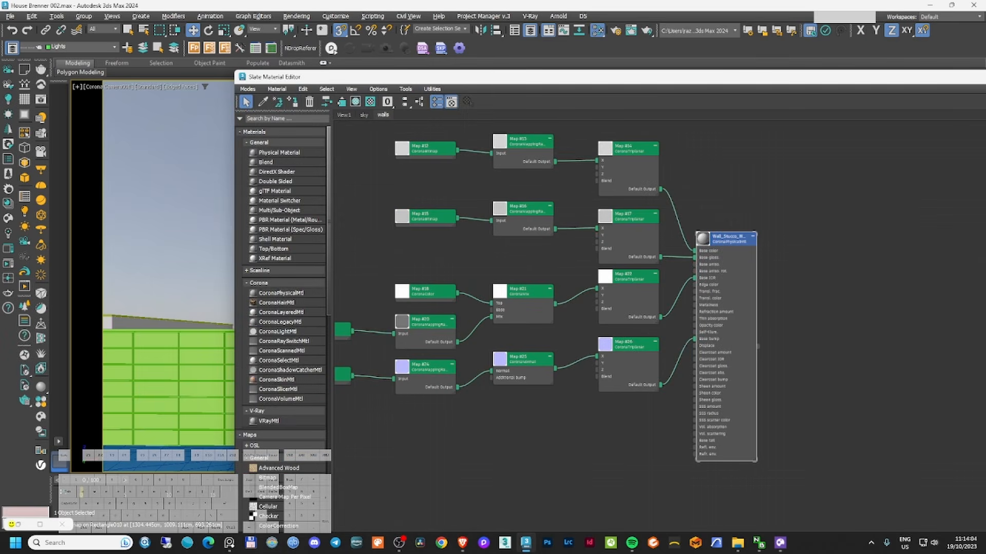
pyautogui.press('m')
pyautogui.press('F10')
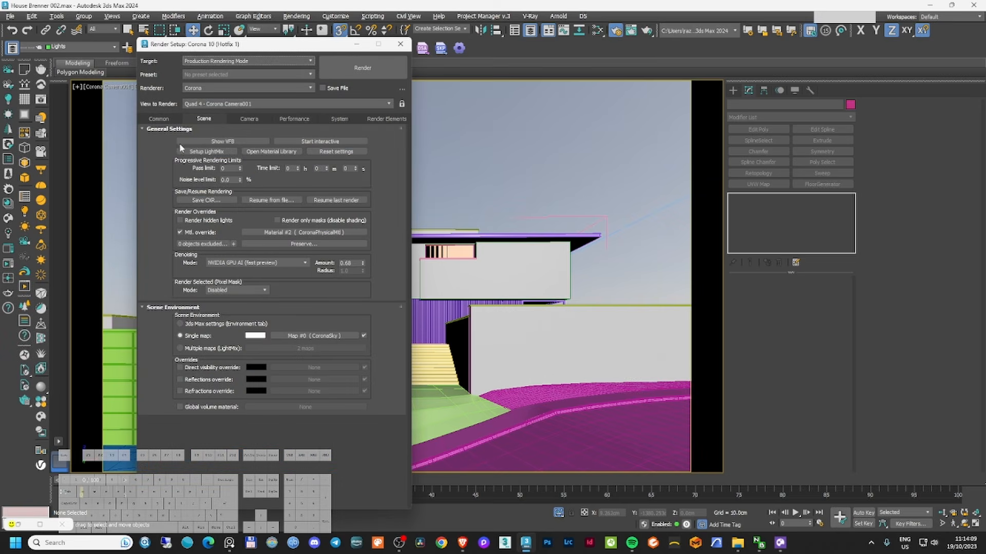
pyautogui.click(400, 44)
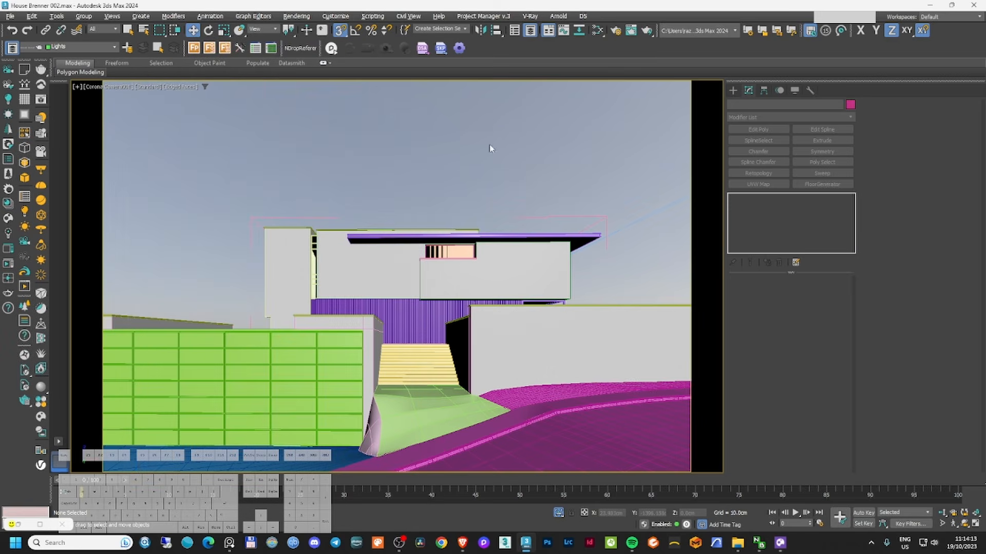
pyautogui.click(451, 252)
pyautogui.moveTo(451, 196); pyautogui.dragTo(451, 90)
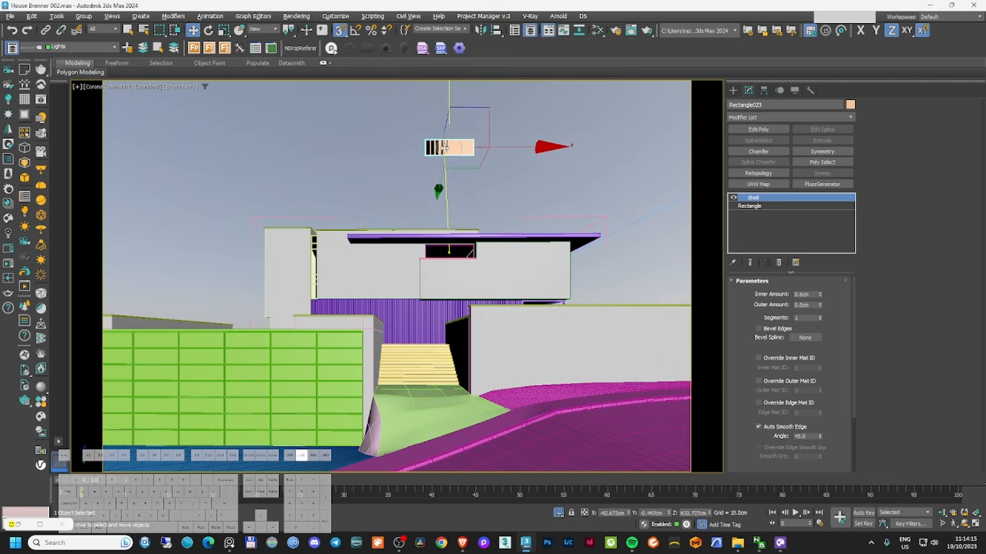
pyautogui.rightClick(453, 113)
# - Create a material editor view named "glass material" and add a CoronaPhysicalMtl to it
pyautogui.press('m')
pyautogui.rightClick(427, 116)
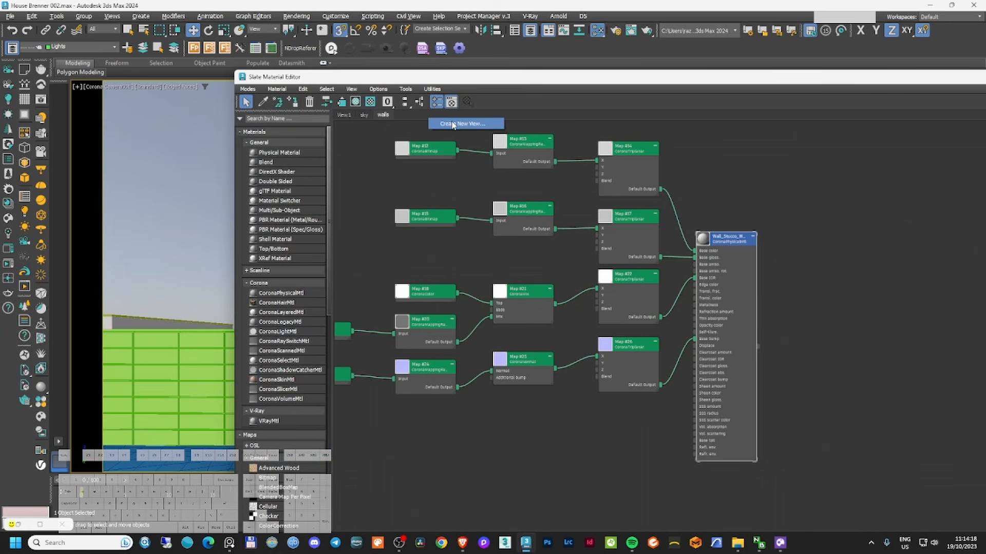
pyautogui.click(448, 118)
pyautogui.write('glass')
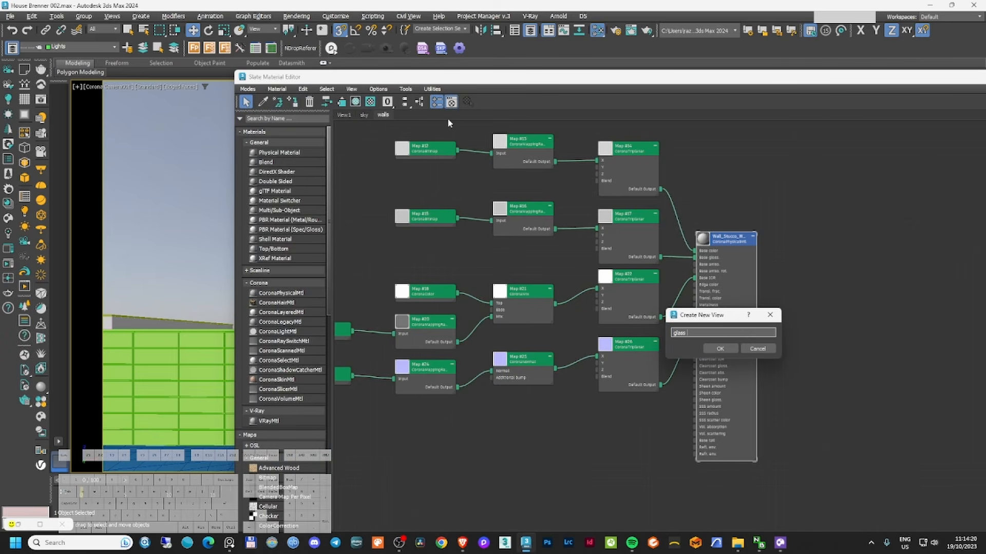
pyautogui.write(' material')
pyautogui.press('Return')
pyautogui.moveTo(281, 293); pyautogui.dragTo(465, 270)
pyautogui.moveTo(542, 91); pyautogui.dragTo(486, 81)
pyautogui.click(893, 151)
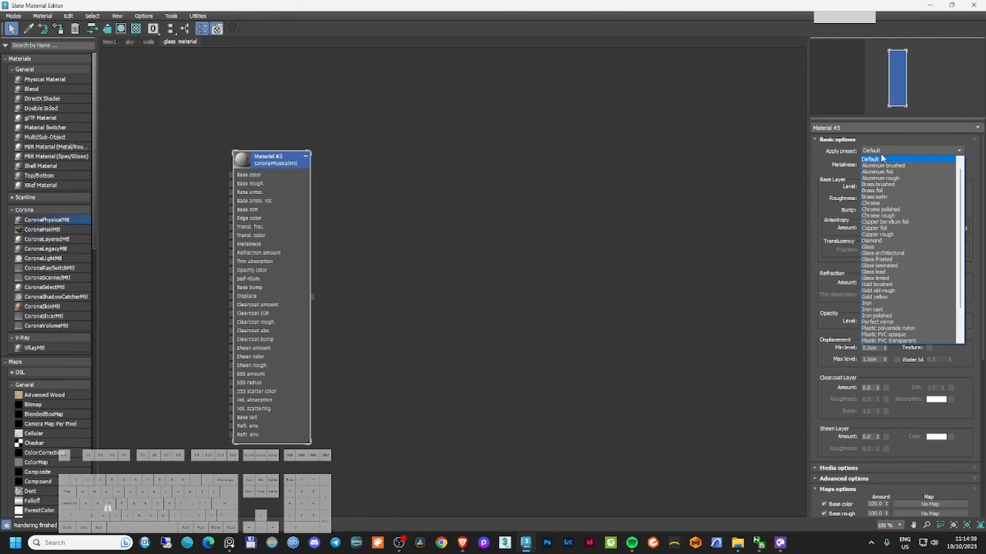
pyautogui.click(893, 278)
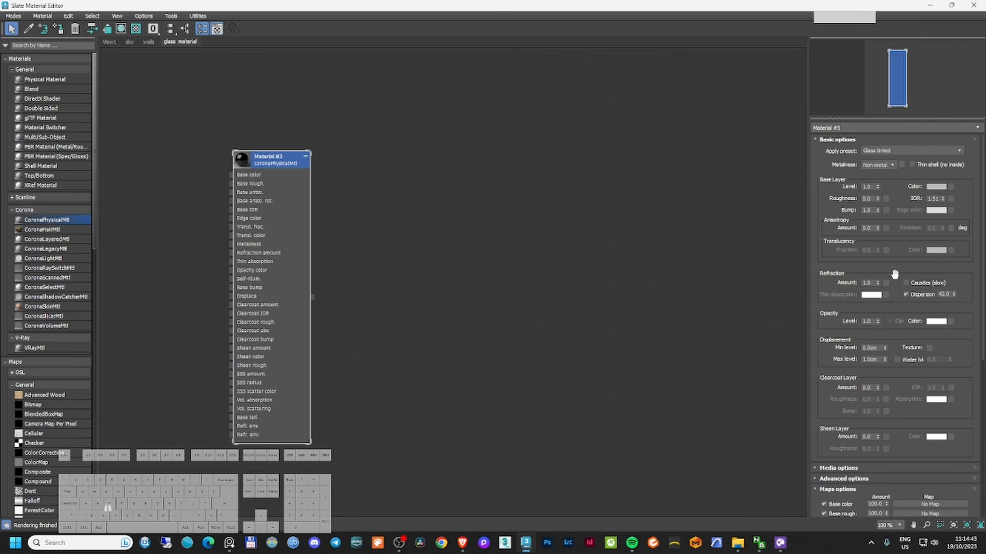
pyautogui.click(903, 151)
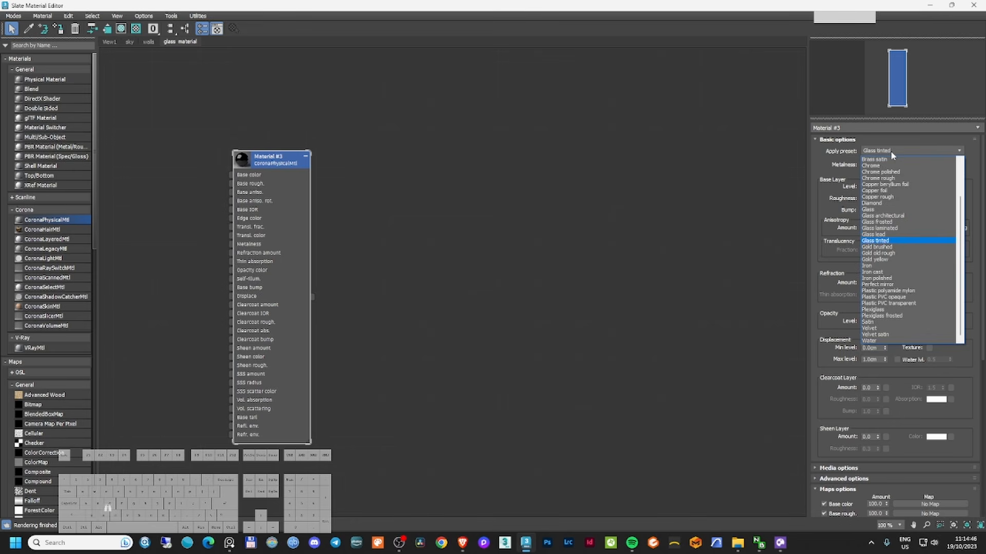
pyautogui.scroll(5, 894, 205)
pyautogui.click(891, 166)
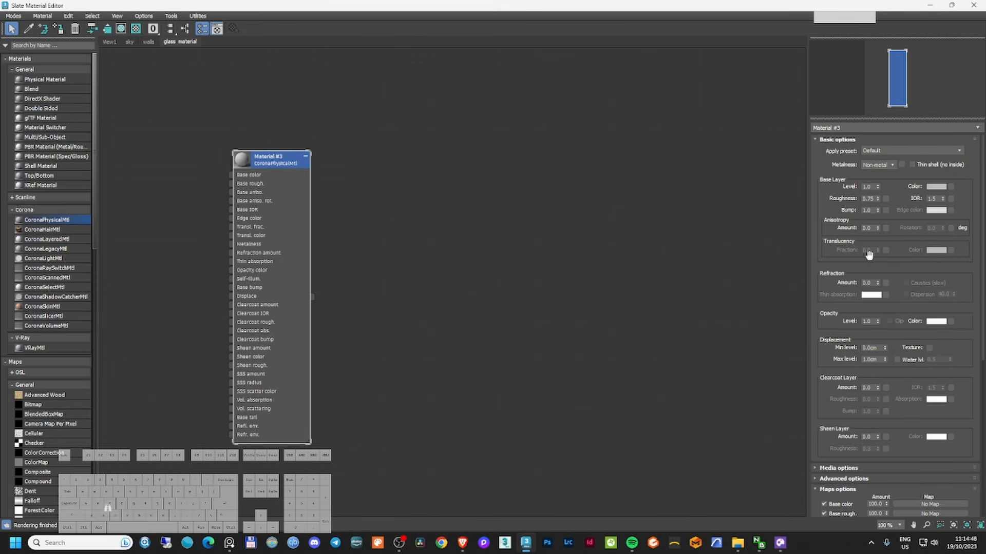
# - Set the glass material's roughness to 0 and refraction amount to 1.0, enlarge its preview and expand its media options
pyautogui.rightClick(877, 199)
pyautogui.moveTo(878, 283); pyautogui.dragTo(877, 43)
pyautogui.doubleClick(244, 158)
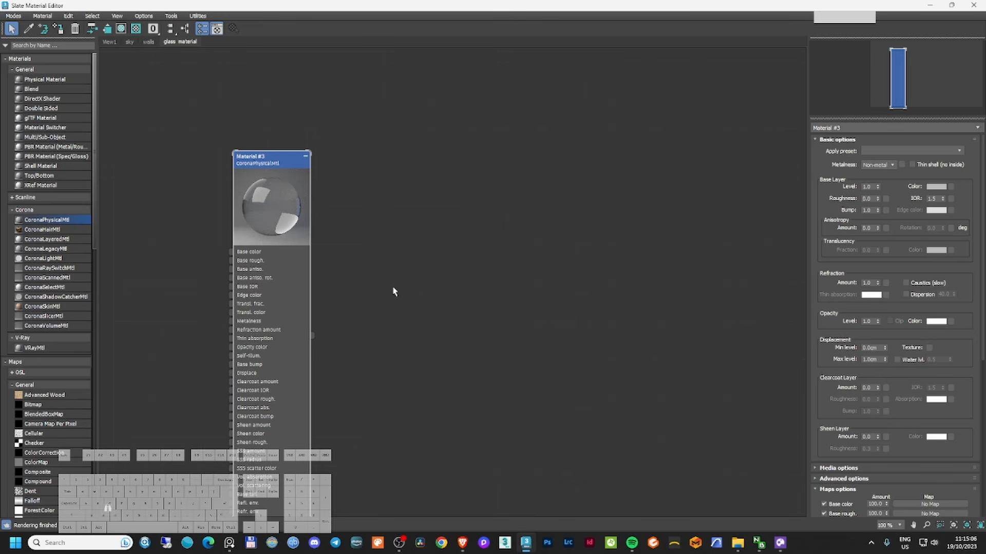
pyautogui.click(856, 467)
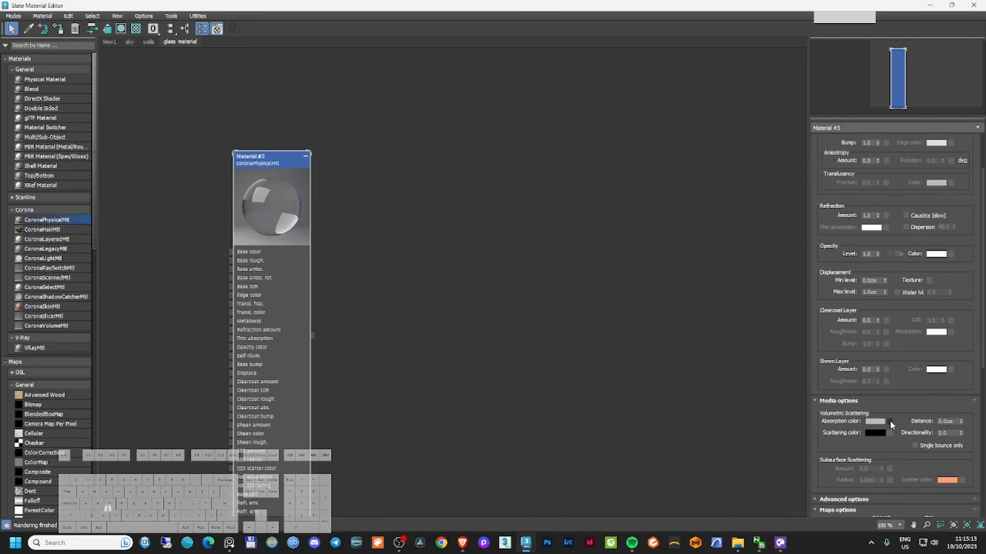
pyautogui.moveTo(952, 421); pyautogui.dragTo(452, 424)
# - Assign the glass material to the window pane recessed in the upper front wall
pyautogui.moveTo(730, 4); pyautogui.dragTo(984, 77)
pyautogui.click(621, 260)
pyautogui.click(458, 253)
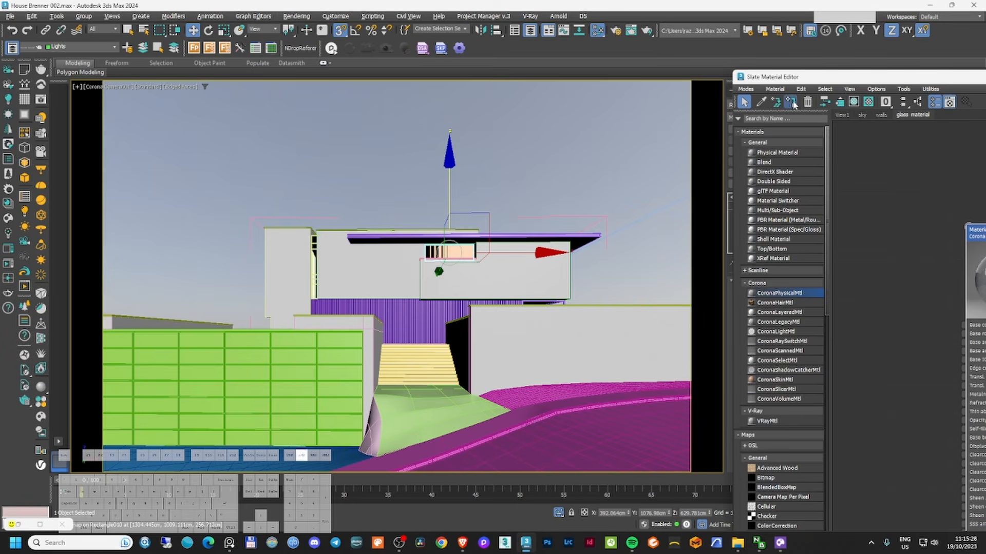
pyautogui.rightClick(557, 228)
pyautogui.click(567, 237)
# - Isolate the L-shaped corner window frame at the end of the slatted wall
pyautogui.press('t')
pyautogui.press('z')
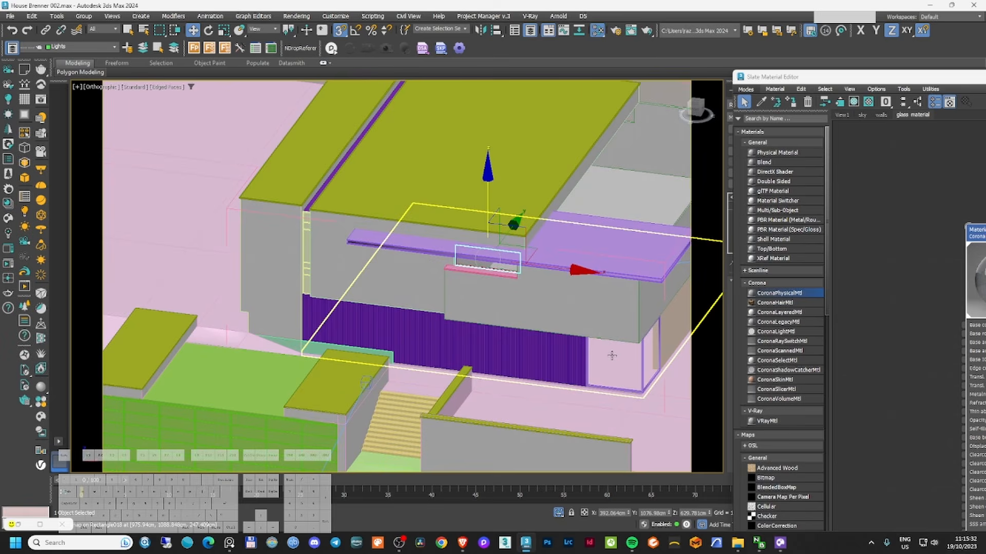
pyautogui.click(616, 356)
pyautogui.scroll(5, 616, 356)
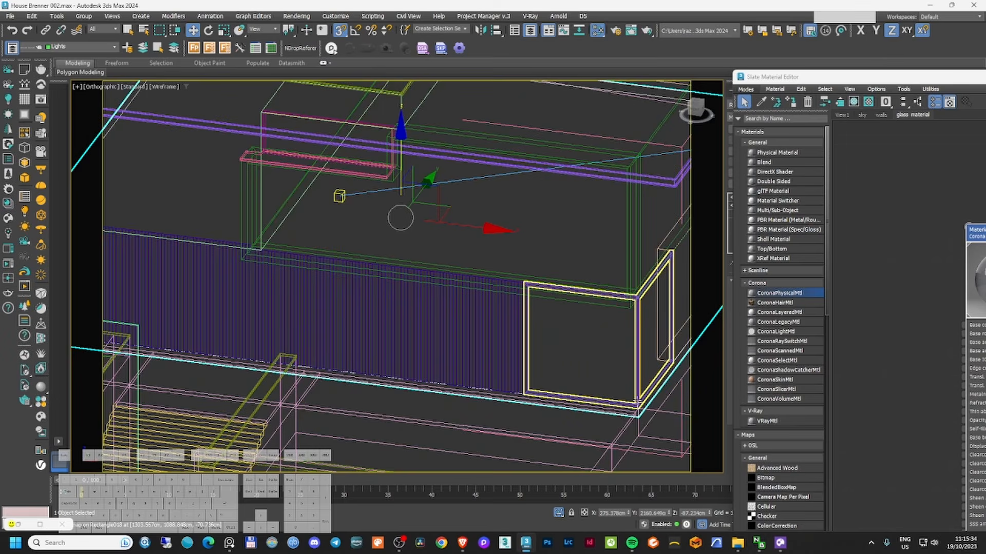
pyautogui.click(629, 370)
pyautogui.hotkey('alt', 'q')
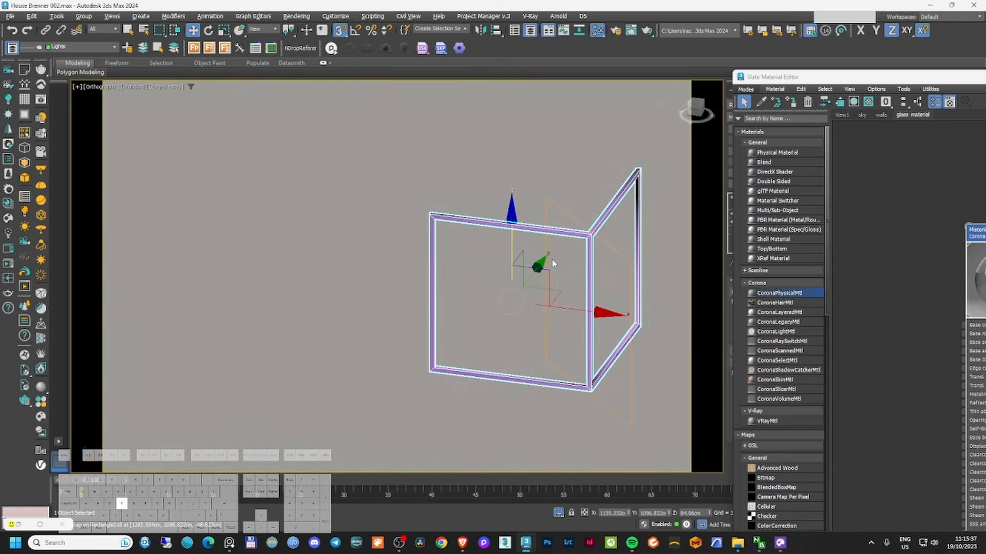
# - Add a Smooth modifier to the isolated corner window frame
pyautogui.press('f')
pyautogui.moveTo(827, 81); pyautogui.dragTo(985, 87)
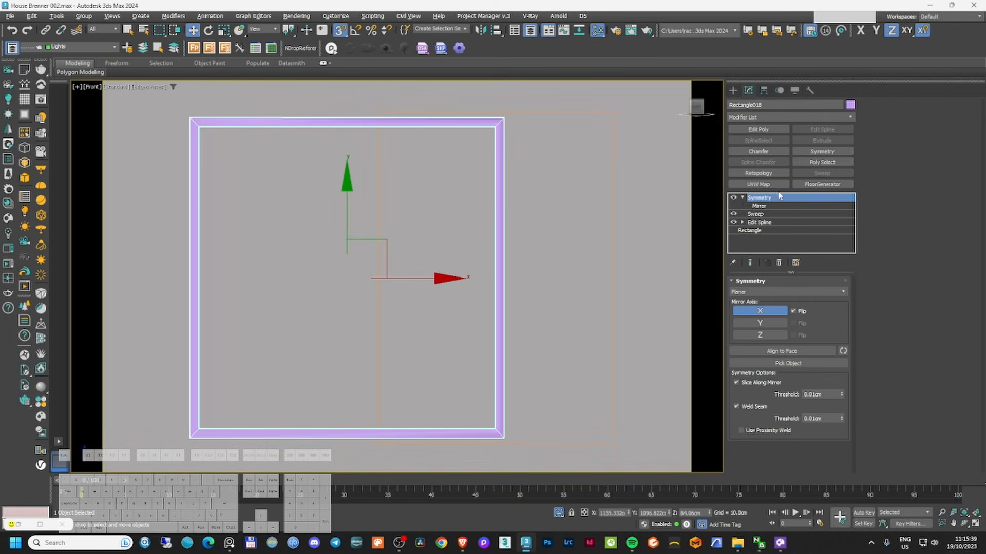
pyautogui.click(780, 118)
pyautogui.write('ch')
pyautogui.click(768, 121)
pyautogui.click(769, 120)
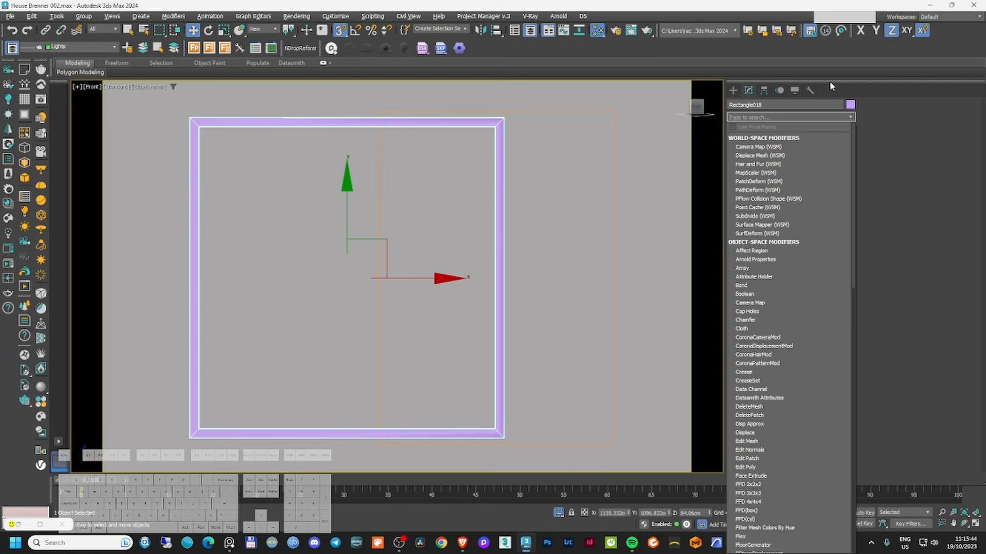
pyautogui.write('smo')
pyautogui.press('Return')
# - Draw a rectangle about 325.3 cm long and 318.8 cm wide, snapped inside the front opening of the corner window frame
pyautogui.click(733, 89)
pyautogui.click(818, 167)
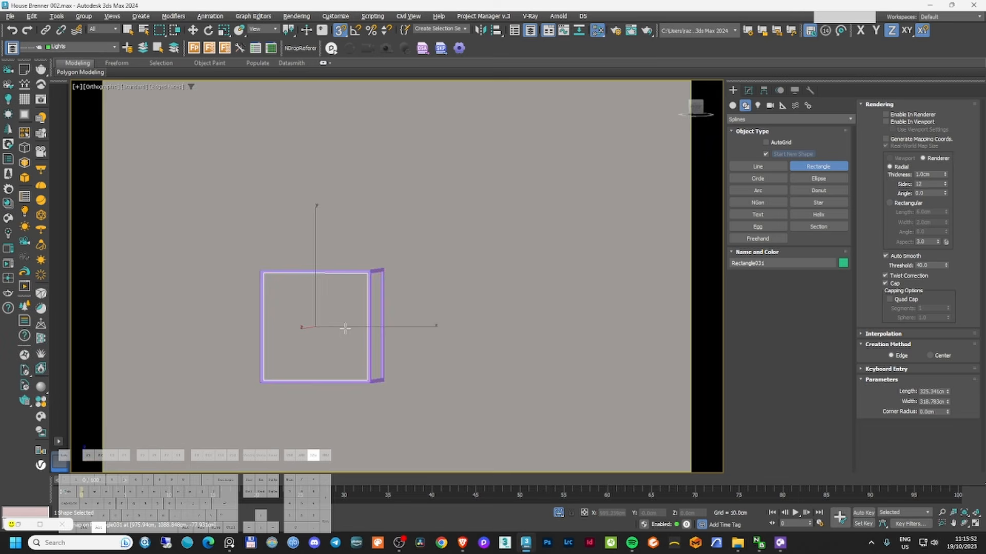
pyautogui.keyDown('alt'); pyautogui.moveTo(345, 329); pyautogui.dragTo(303, 346, button='middle'); pyautogui.keyUp('alt')
pyautogui.scroll(4, 304, 346)
# - Extrude the rectangle by -0.3 cm to form the front glass pane
pyautogui.click(747, 90)
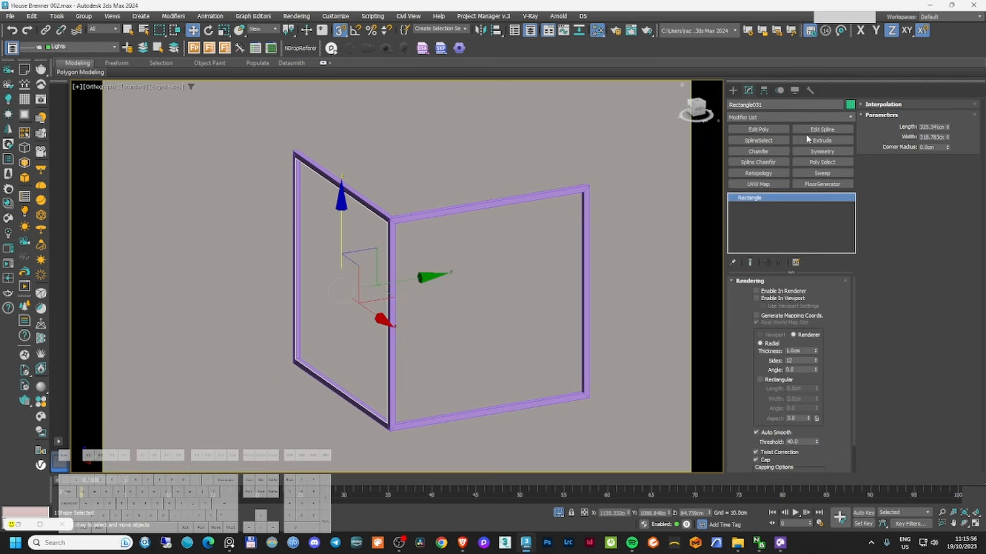
pyautogui.click(817, 139)
pyautogui.doubleClick(799, 294)
pyautogui.write('-0.3')
pyautogui.press('Return')
# - Move the front glass pane to the middle of the frame's depth, adjusting the snap settings for placement
pyautogui.press('t')
pyautogui.press('F3')
pyautogui.moveTo(509, 221); pyautogui.dragTo(242, 269)
pyautogui.rightClick(340, 30)
pyautogui.click(516, 279)
pyautogui.click(554, 204)
pyautogui.scroll(-4, 241, 268)
pyautogui.moveTo(431, 267); pyautogui.dragTo(368, 289, button='middle')
pyautogui.scroll(3, 312, 281)
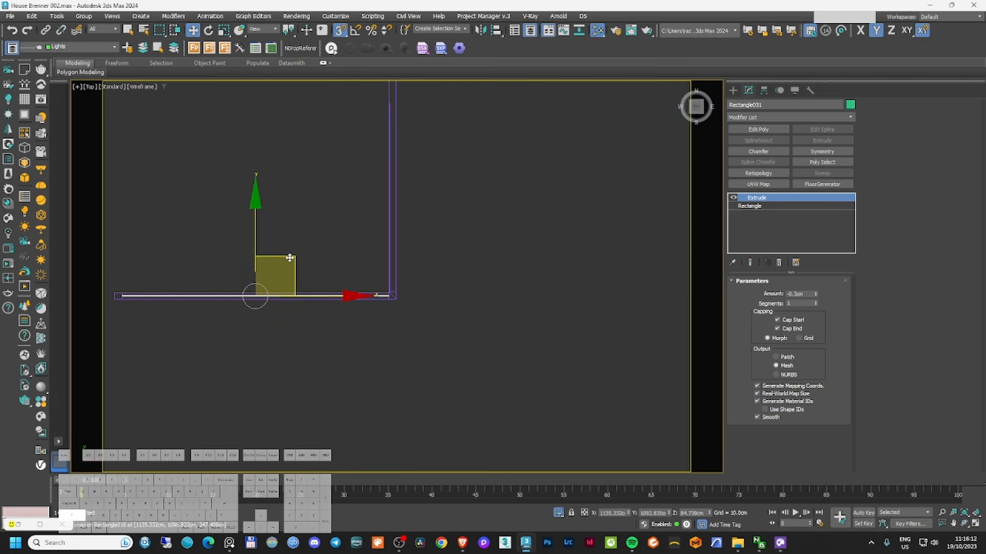
# - Clone the front glass pane and rotate the copy -90 degrees with angle snapping enabled
pyautogui.keyDown('shift'); pyautogui.moveTo(288, 257); pyautogui.dragTo(356, 184); pyautogui.keyUp('shift')
pyautogui.press('Return')
pyautogui.moveTo(354, 179); pyautogui.dragTo(358, 207, button='middle')
pyautogui.rightClick(357, 206)
pyautogui.click(370, 221)
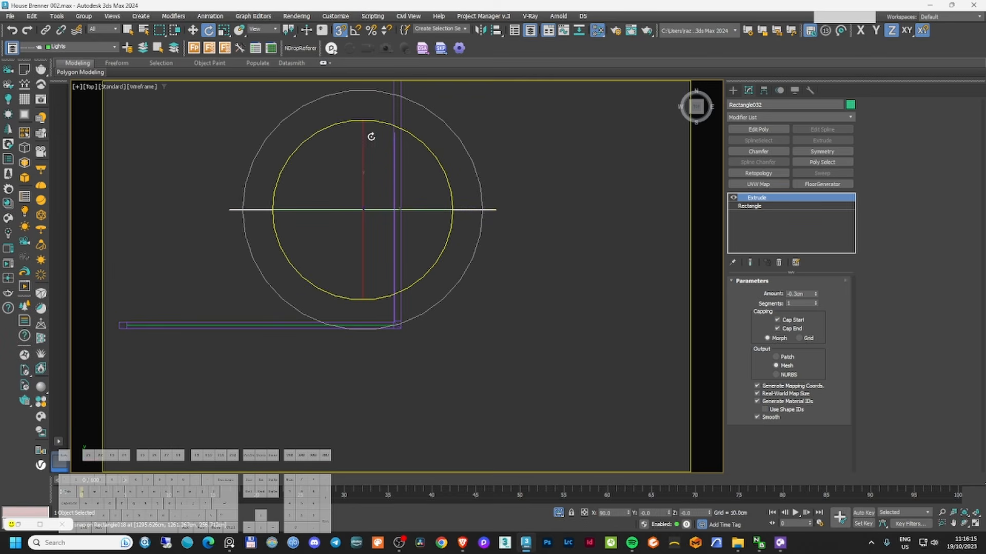
pyautogui.moveTo(367, 135); pyautogui.dragTo(409, 179)
pyautogui.hotkey('ctrl', 'z')
pyautogui.click(356, 30)
pyautogui.moveTo(381, 122); pyautogui.dragTo(423, 196)
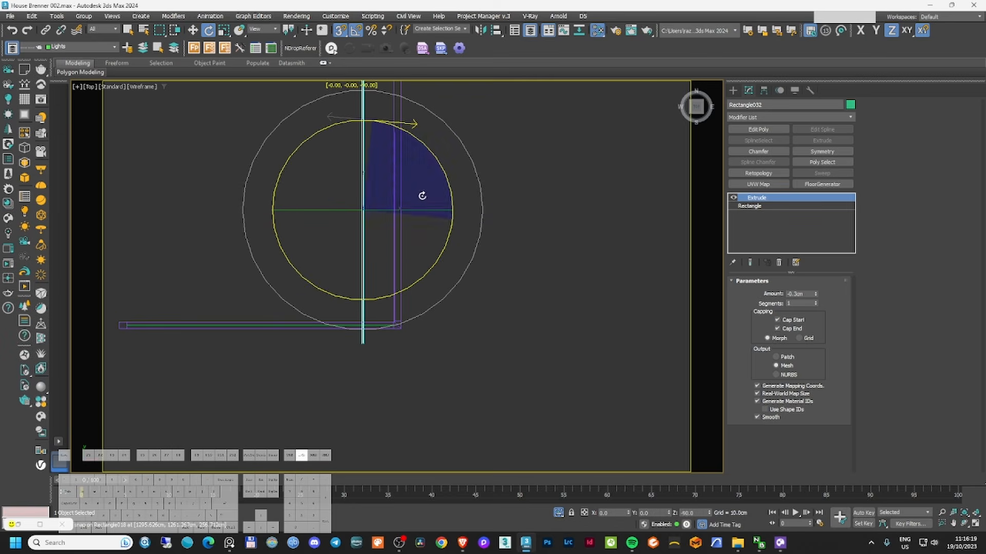
# - Move the rotated pane into the side opening of the corner frame and show the whole house again in the camera view
pyautogui.rightClick(418, 199)
pyautogui.click(430, 207)
pyautogui.scroll(2, 399, 220)
pyautogui.scroll(7, 354, 378)
pyautogui.moveTo(354, 339); pyautogui.dragTo(353, 268, button='middle')
pyautogui.moveTo(352, 269); pyautogui.dragTo(537, 268)
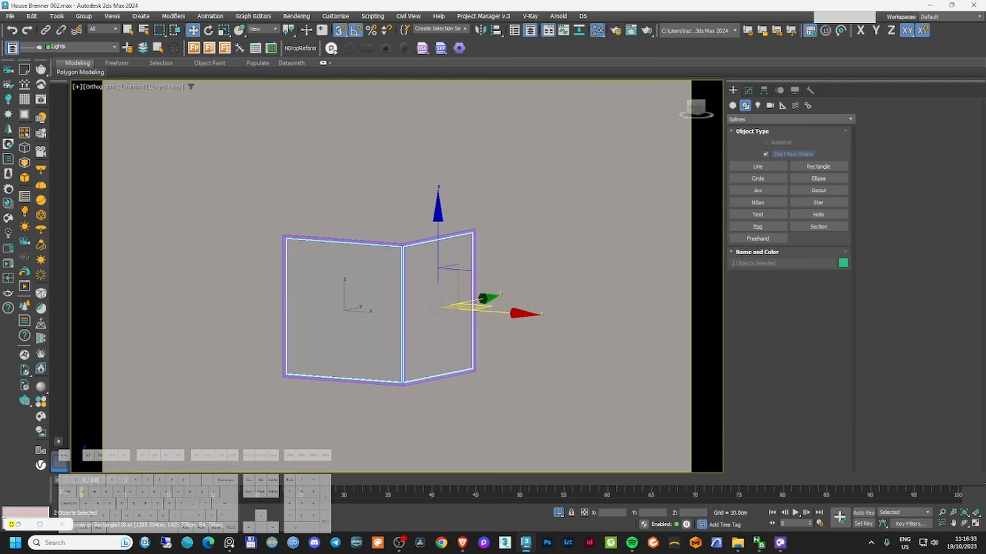
pyautogui.rightClick(523, 216)
pyautogui.click(559, 174)
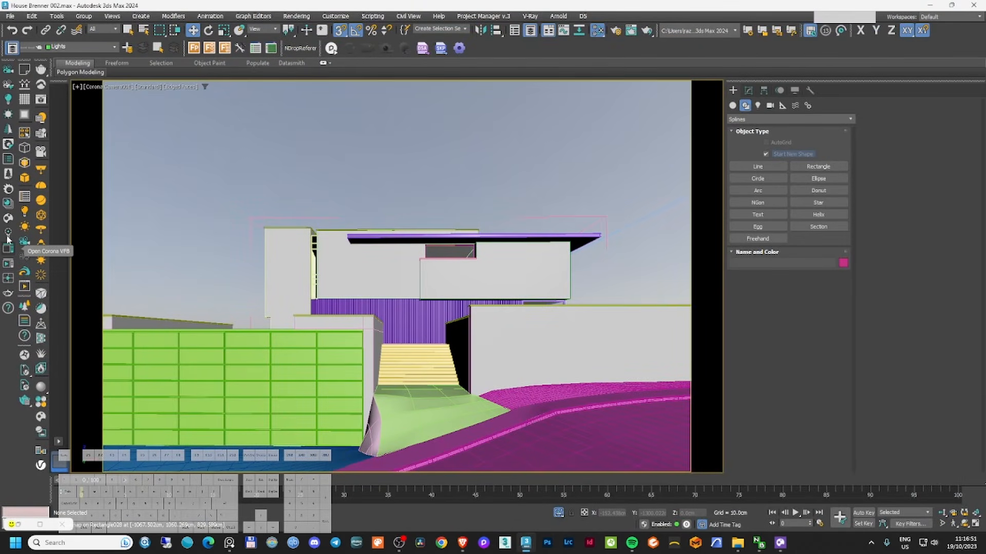
# - Open Chaos Cosmos and browse the Metal materials for one to use as black metal
pyautogui.click(8, 219)
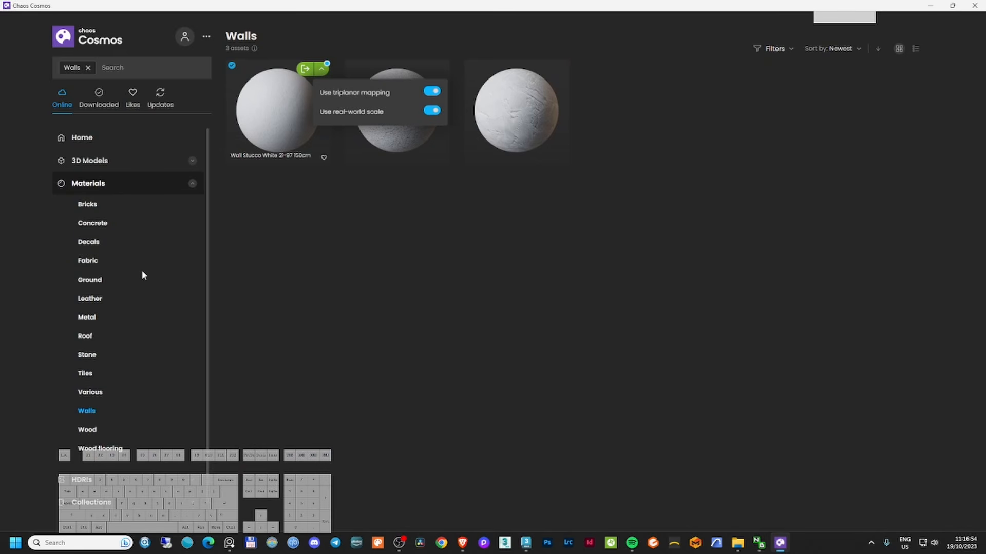
pyautogui.click(82, 318)
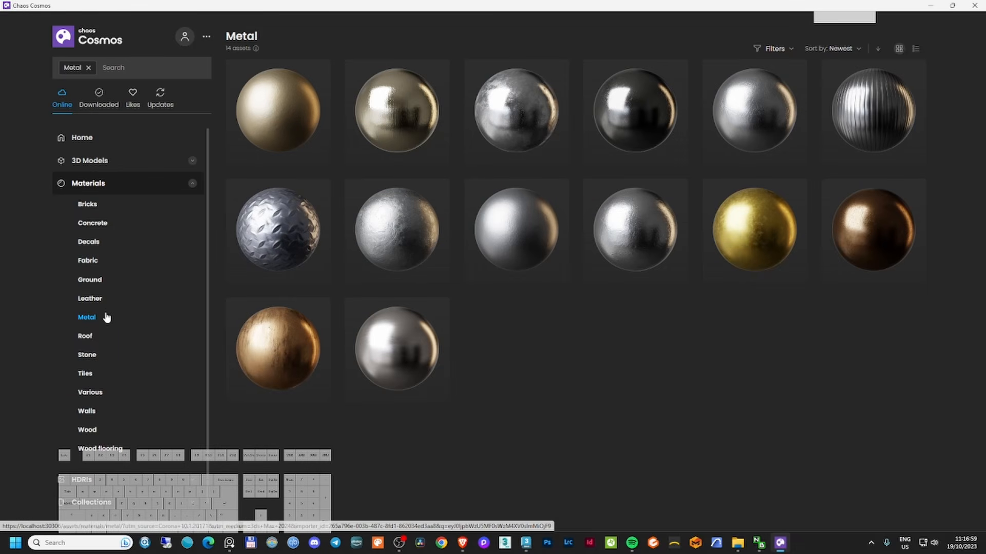
pyautogui.moveTo(797, 229)
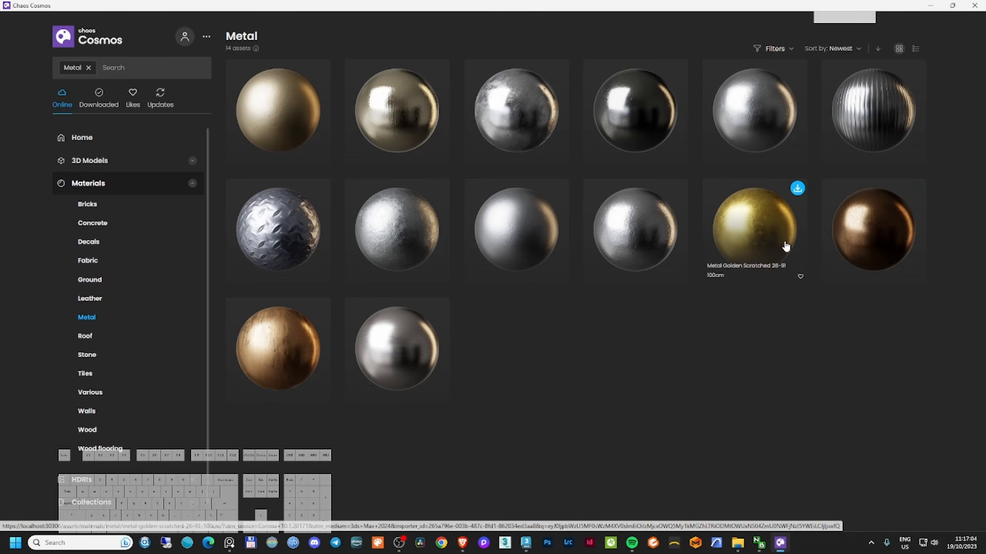
pyautogui.moveTo(879, 223)
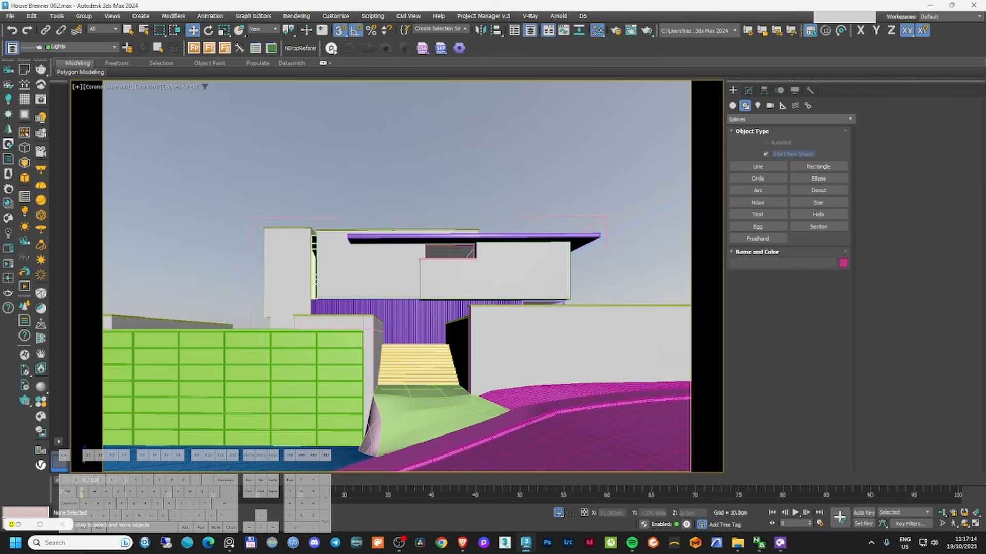
# - Create a material editor view named "black metal"
pyautogui.press('m')
pyautogui.rightClick(369, 88)
pyautogui.click(374, 93)
pyautogui.write('black')
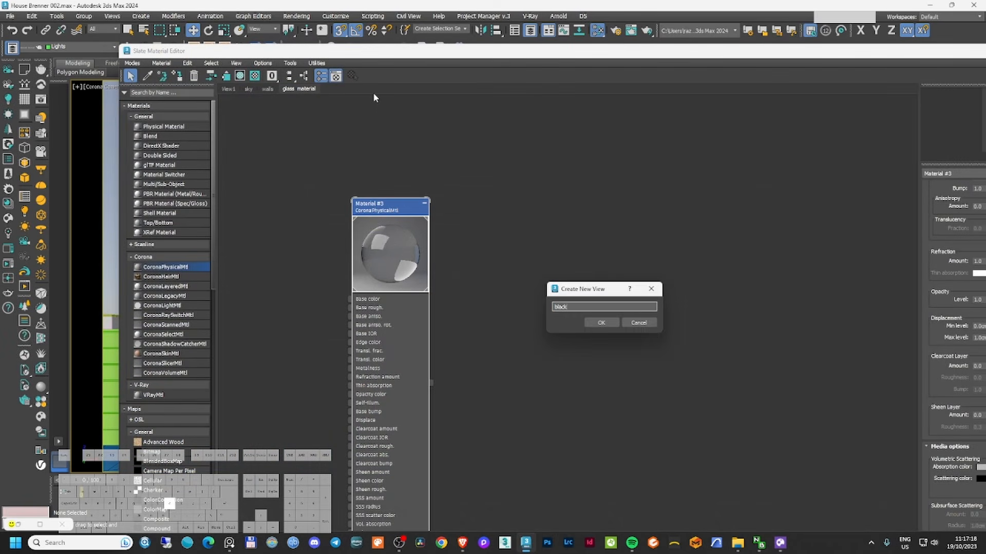
pyautogui.write(' metal')
pyautogui.press('Return')
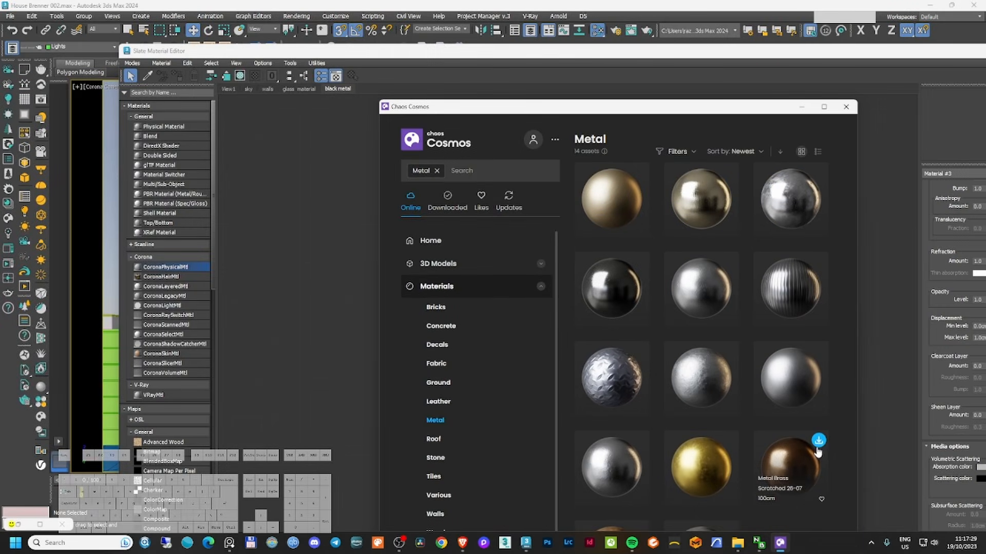
# - Import the Metal Brass Scratched 26-07 100cm material from Chaos Cosmos into the black metal view and select its nodes
pyautogui.moveTo(820, 447); pyautogui.dragTo(347, 285)
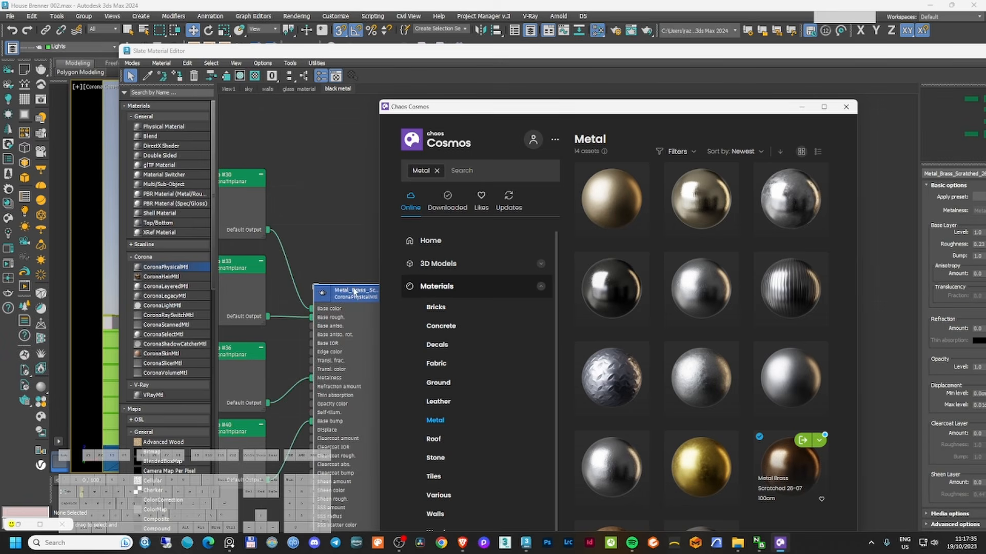
pyautogui.moveTo(309, 277); pyautogui.dragTo(403, 239, button='middle')
pyautogui.scroll(-5, 362, 247)
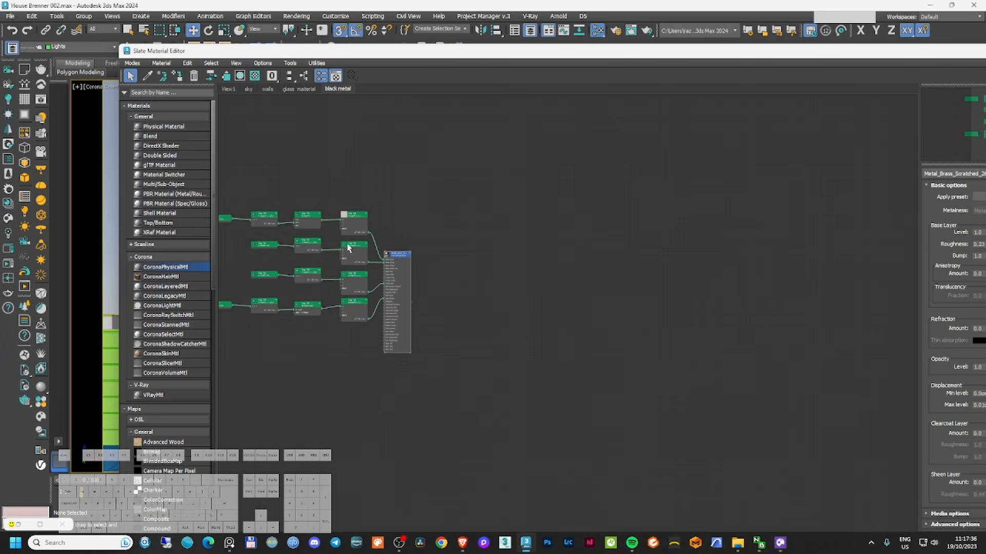
pyautogui.moveTo(331, 207); pyautogui.dragTo(470, 192, button='middle')
pyautogui.click(392, 178)
pyautogui.moveTo(314, 165); pyautogui.dragTo(553, 337)
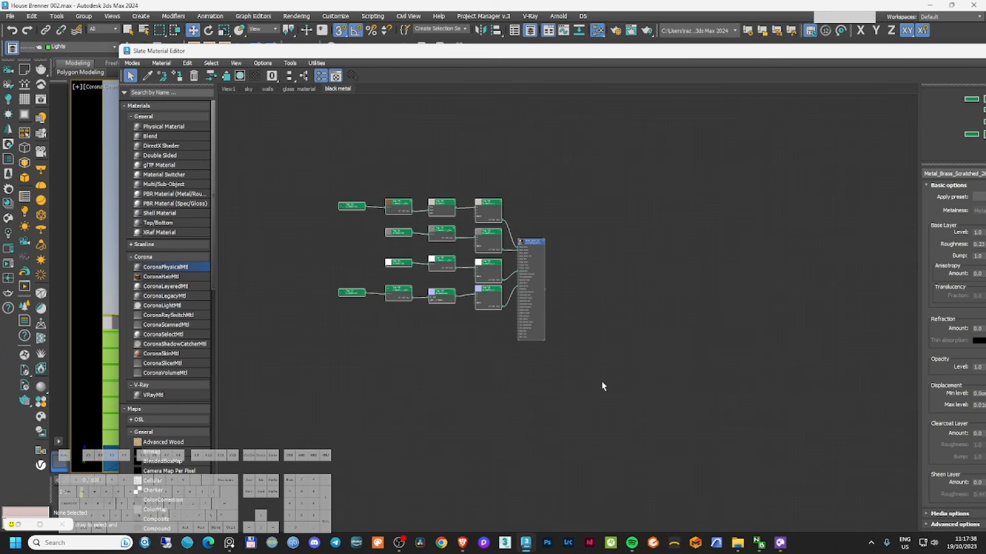
# - Delete the imported nodes and import Metal Brass Scratched 26-07 100cm again with triplanar mapping and real-world scale enabled
pyautogui.click(194, 75)
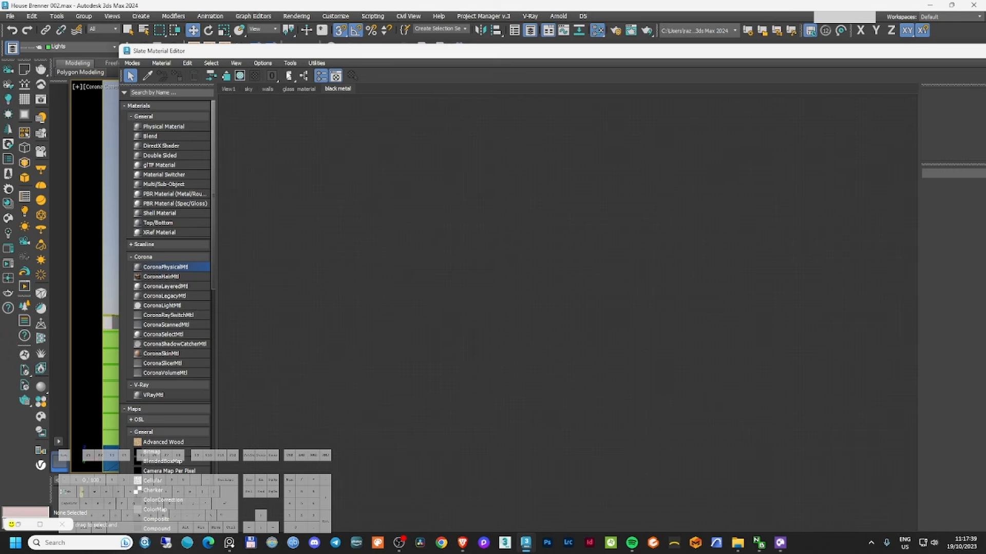
pyautogui.click(779, 543)
pyautogui.click(819, 444)
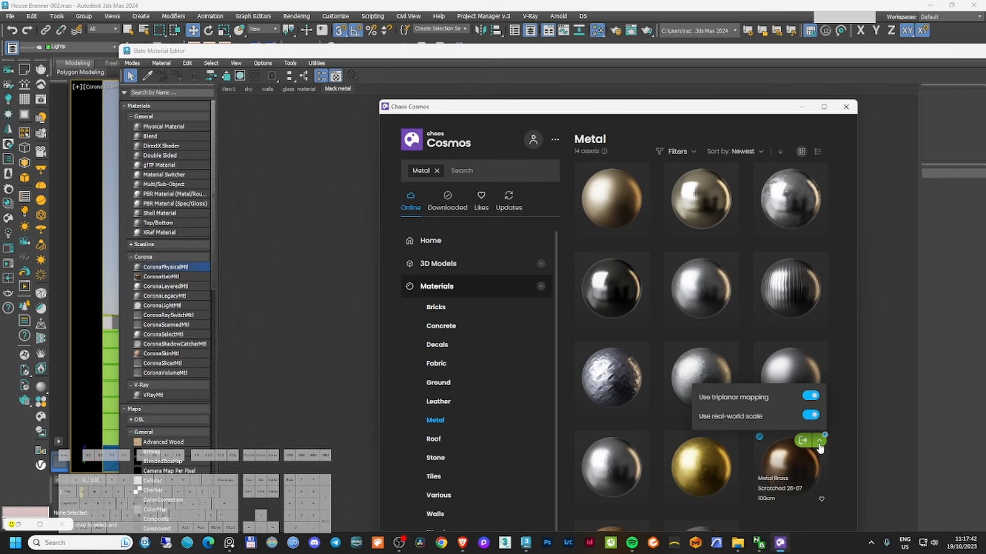
pyautogui.moveTo(315, 325); pyautogui.dragTo(315, 325)
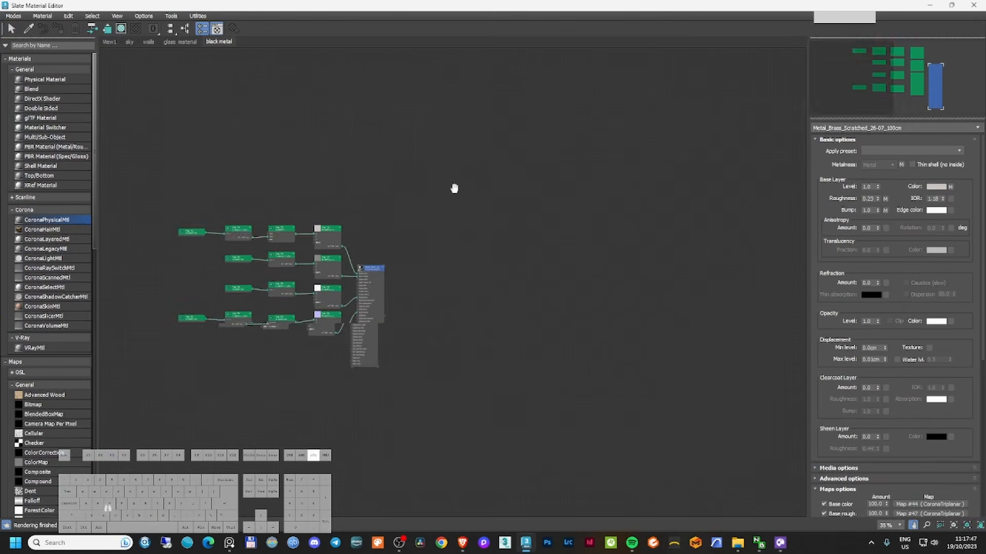
# - Examine the base color map chain, checking the bitmap image, the mapping randomizer and the mix map
pyautogui.moveTo(453, 189); pyautogui.dragTo(552, 169, button='middle')
pyautogui.scroll(5, 407, 241)
pyautogui.scroll(3, 407, 241)
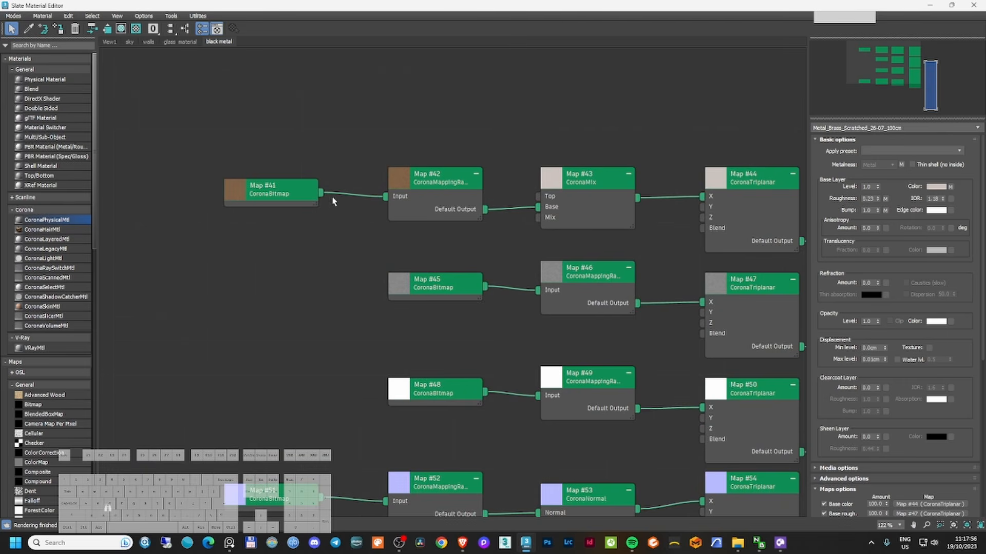
pyautogui.doubleClick(258, 197)
pyautogui.click(859, 298)
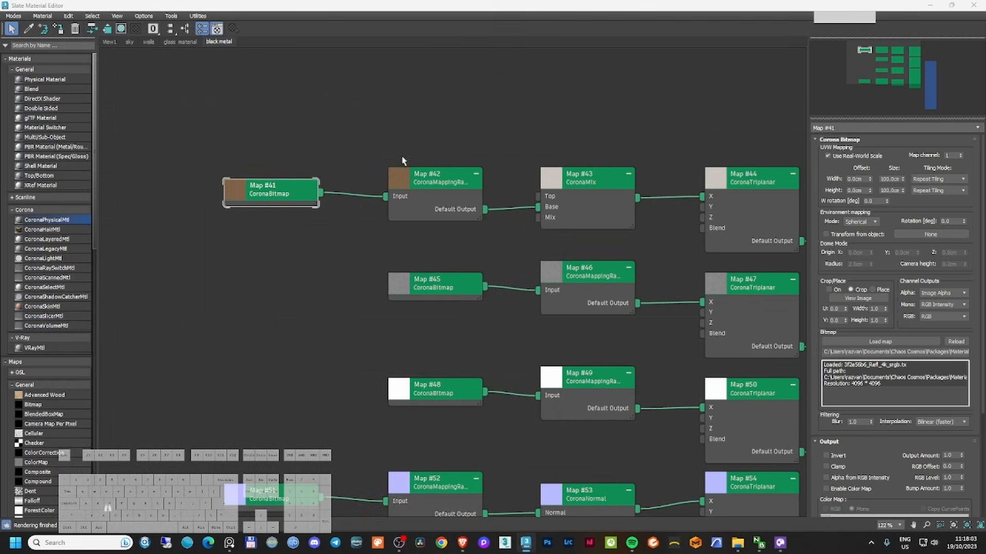
pyautogui.doubleClick(427, 189)
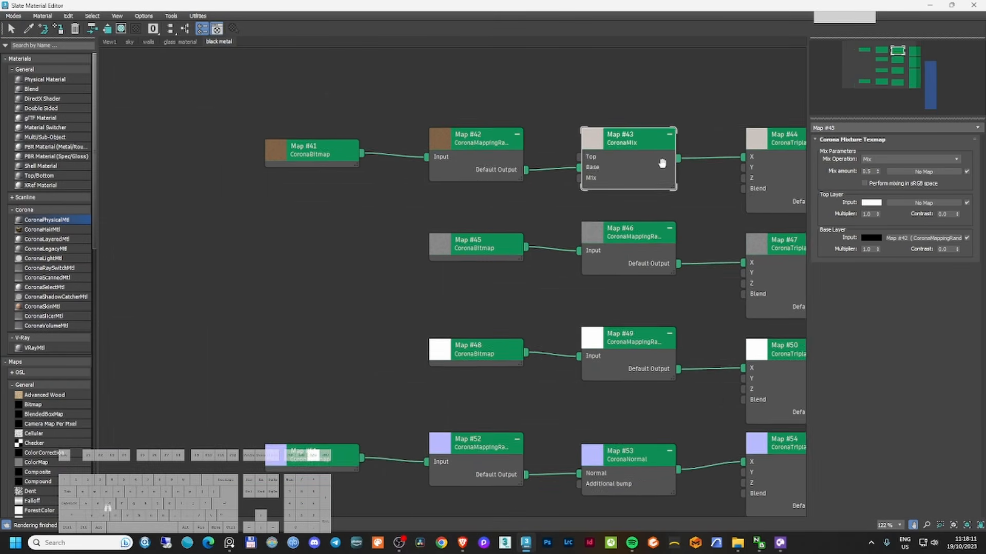
pyautogui.moveTo(662, 163); pyautogui.dragTo(616, 156, button='middle')
pyautogui.scroll(1, 616, 156)
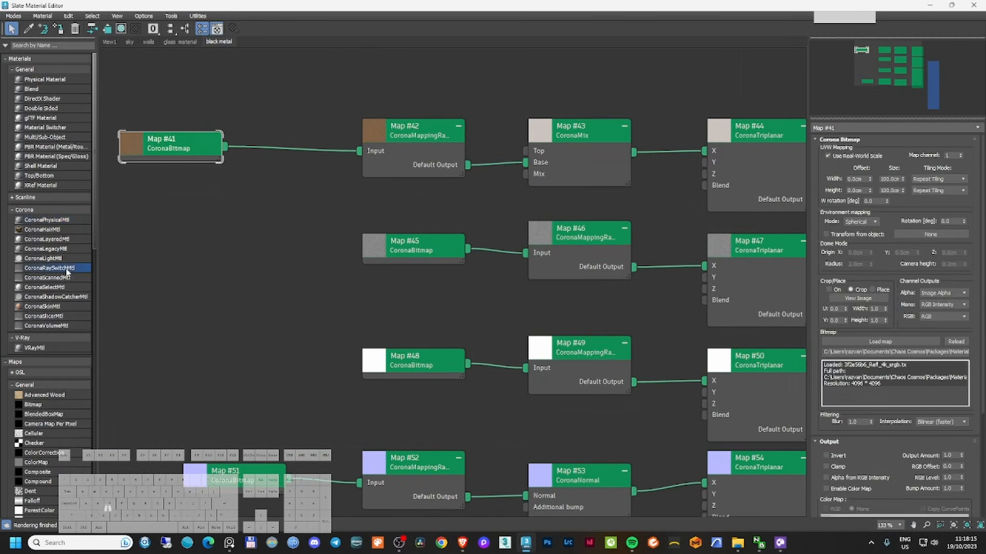
# - Insert a CoronaColorCorrect map between the base color bitmap and its mapping randomizer and set its saturation to -1.0
pyautogui.scroll(-2, 46, 308)
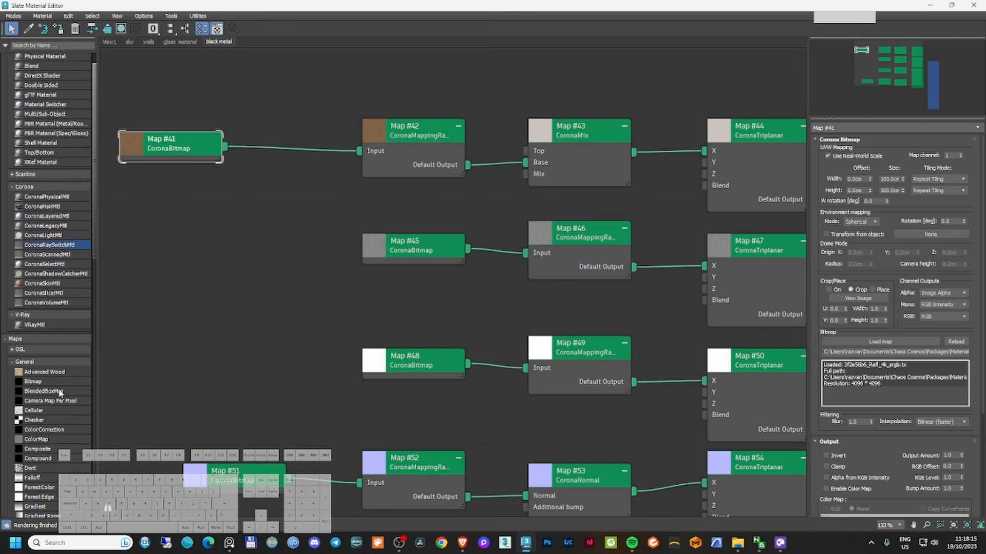
pyautogui.click(14, 341)
pyautogui.scroll(-1, 37, 350)
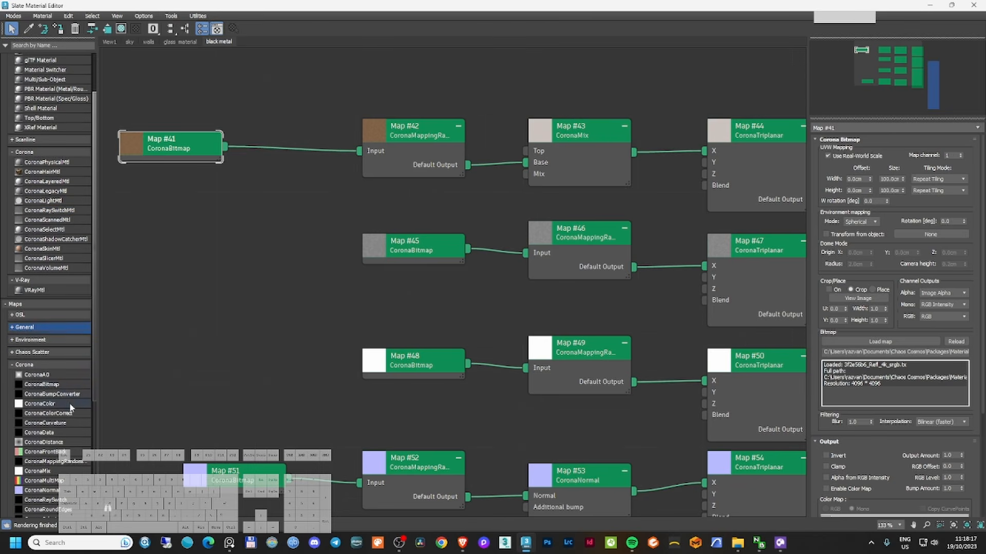
pyautogui.moveTo(56, 413); pyautogui.dragTo(162, 260)
pyautogui.moveTo(272, 157); pyautogui.dragTo(273, 155)
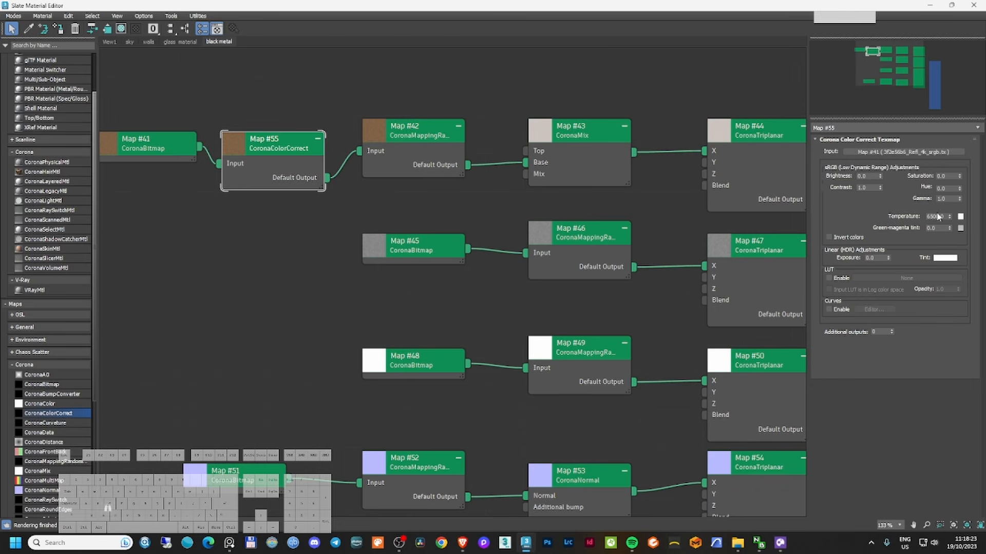
pyautogui.moveTo(960, 177); pyautogui.dragTo(943, 325)
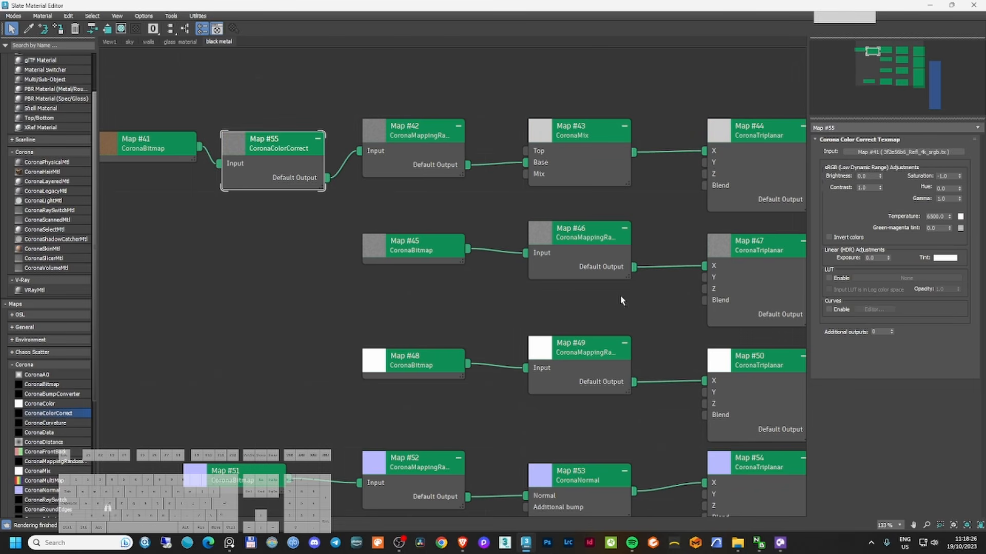
# - Insert a CoronaColorCorrect map between the roughness bitmap and its mapping randomizer, spacing the nodes apart
pyautogui.moveTo(627, 235); pyautogui.dragTo(414, 230, button='middle')
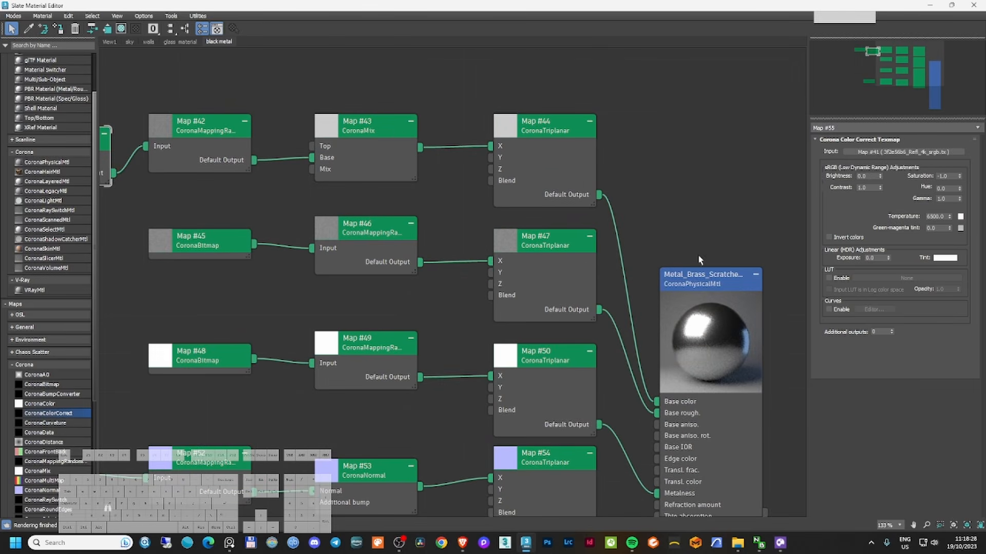
pyautogui.moveTo(697, 254); pyautogui.dragTo(672, 187, button='middle')
pyautogui.click(679, 219)
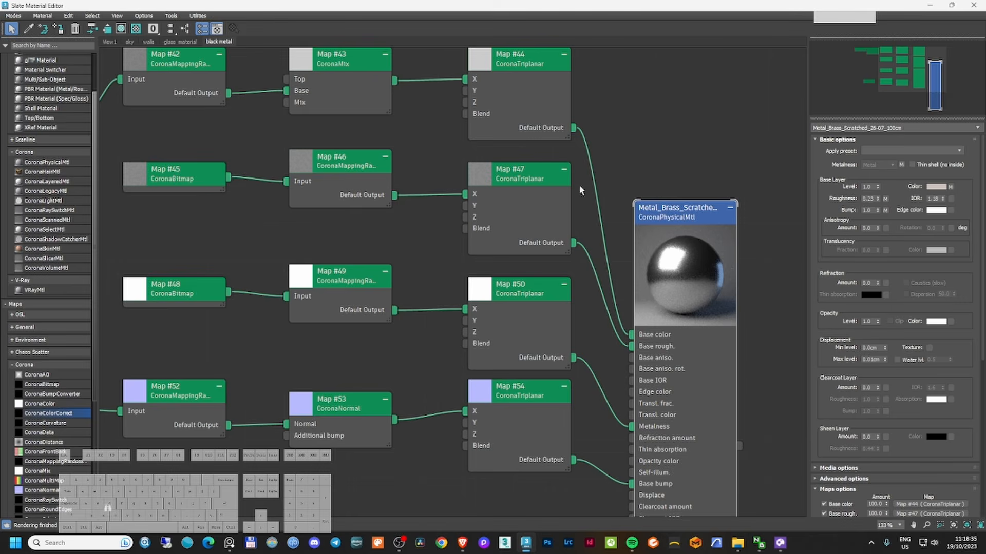
pyautogui.click(526, 178)
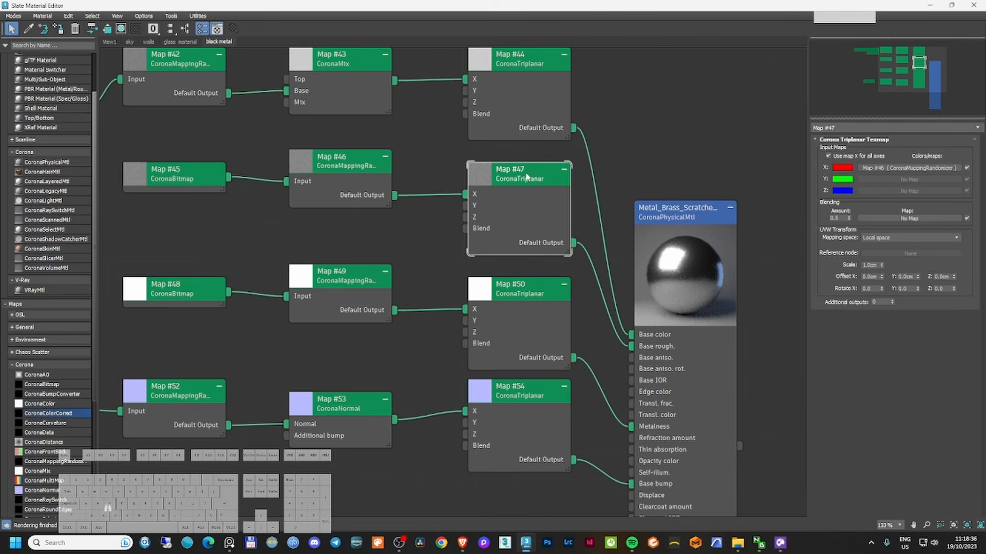
pyautogui.click(348, 177)
pyautogui.click(170, 179)
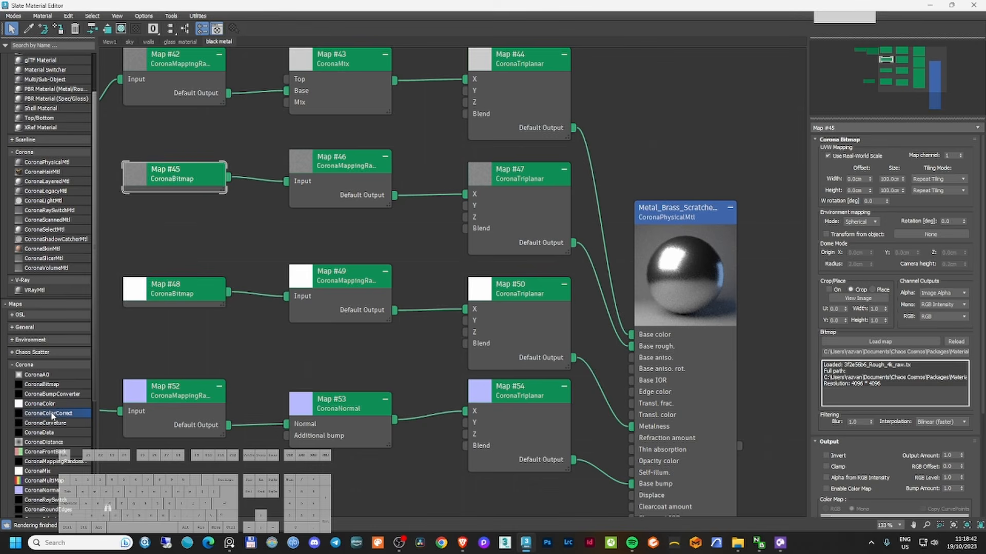
pyautogui.moveTo(51, 416); pyautogui.dragTo(205, 178)
pyautogui.moveTo(326, 165); pyautogui.dragTo(365, 166)
pyautogui.moveTo(203, 180); pyautogui.dragTo(227, 181)
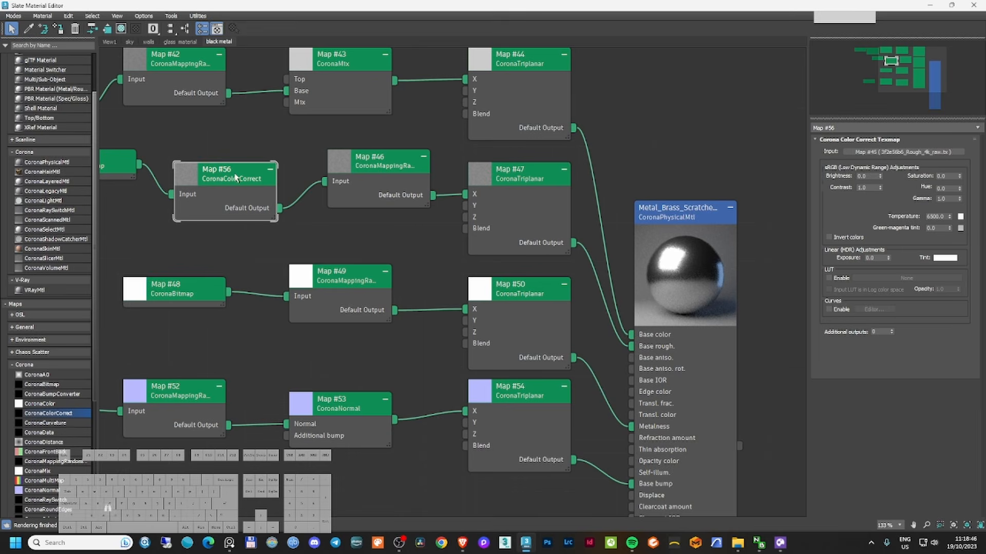
# - Review the metal material's media, advanced and maps options, including the roughness mode
pyautogui.click(677, 211)
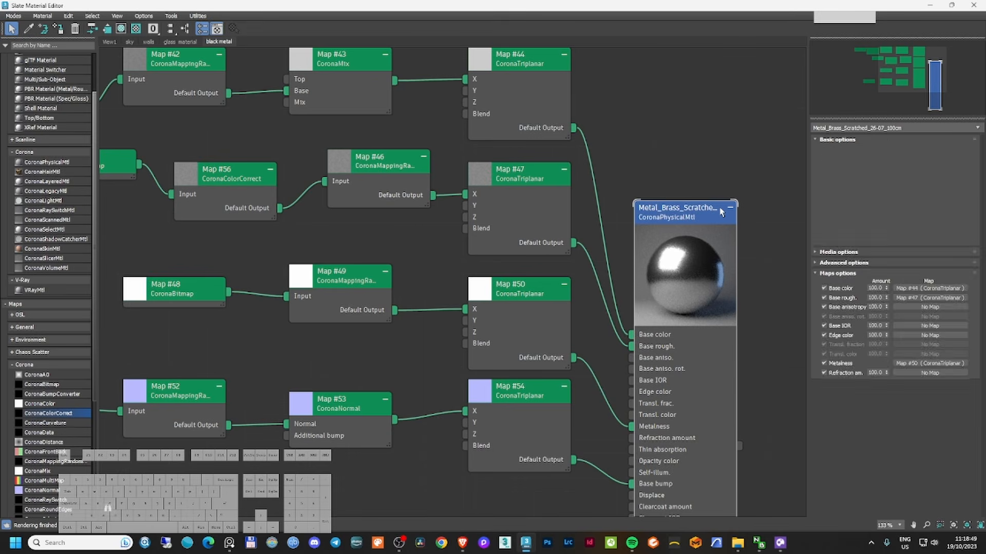
pyautogui.scroll(-3, 899, 318)
pyautogui.scroll(-2, 893, 310)
pyautogui.click(866, 335)
pyautogui.scroll(-3, 881, 338)
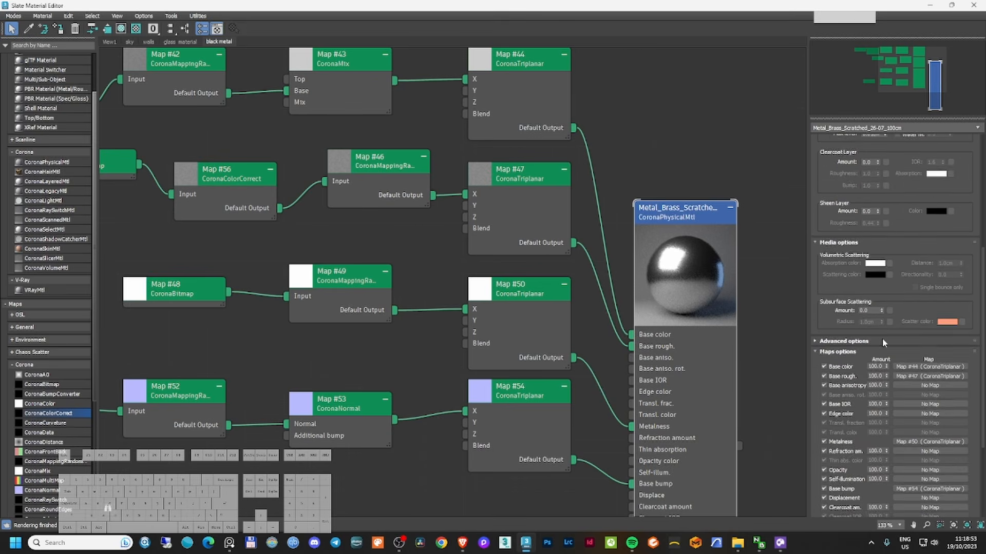
pyautogui.click(882, 339)
pyautogui.scroll(-1, 882, 339)
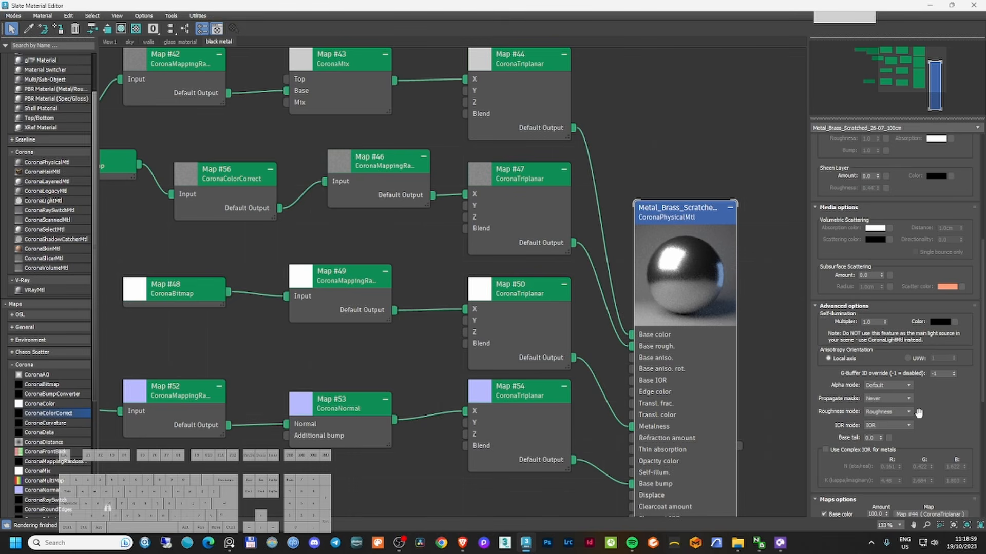
# - Set the brightness of the roughness chain's color correct map to 0.19
pyautogui.click(241, 180)
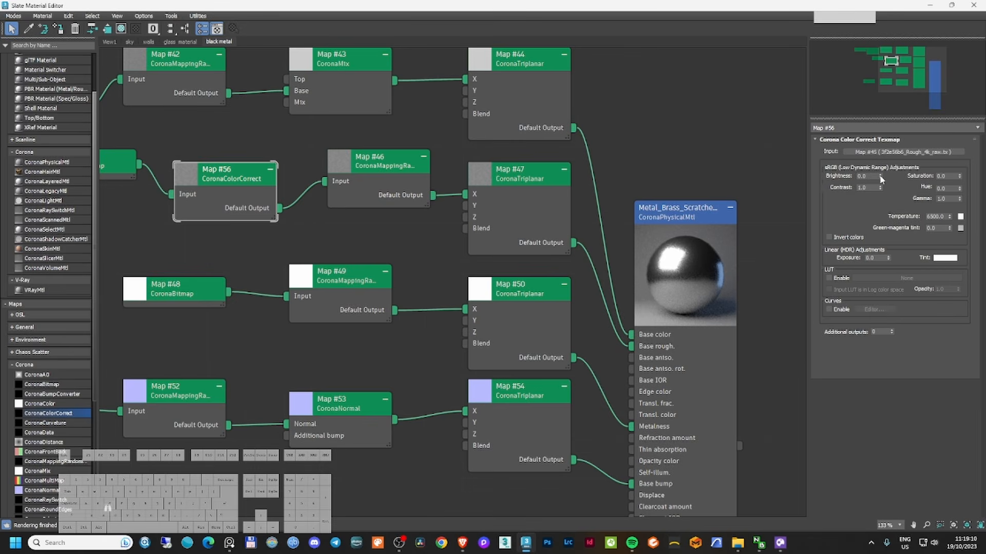
pyautogui.moveTo(881, 178); pyautogui.dragTo(895, 221)
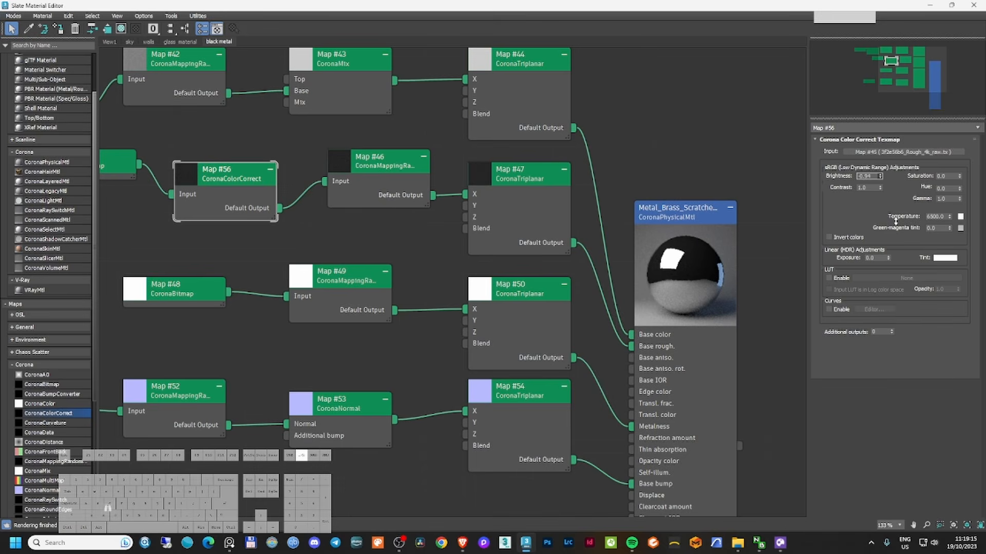
pyautogui.moveTo(895, 221); pyautogui.dragTo(907, 170)
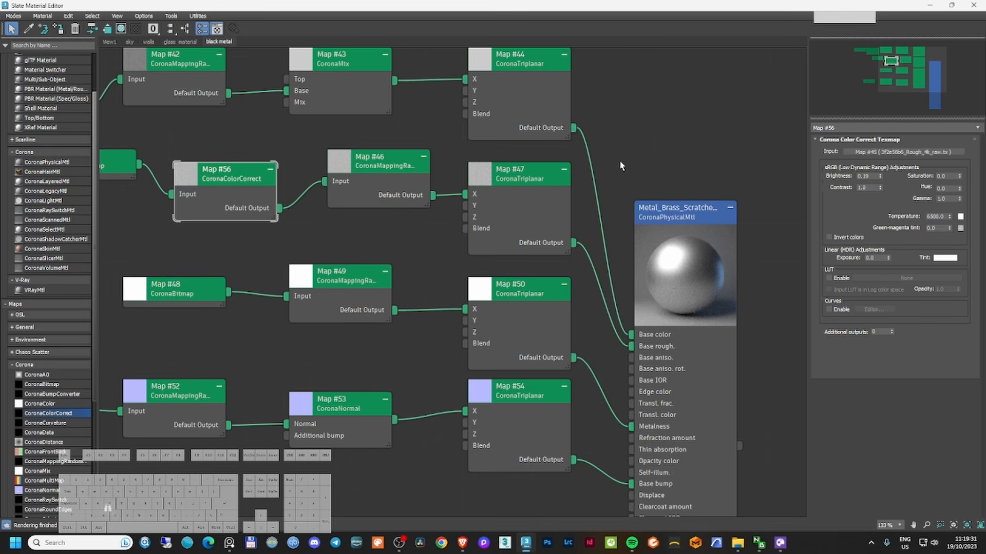
# - Darken the base color by setting its color correct map's brightness to -0.93
pyautogui.scroll(-1, 620, 164)
pyautogui.moveTo(240, 109); pyautogui.dragTo(310, 131, button='middle')
pyautogui.doubleClick(320, 103)
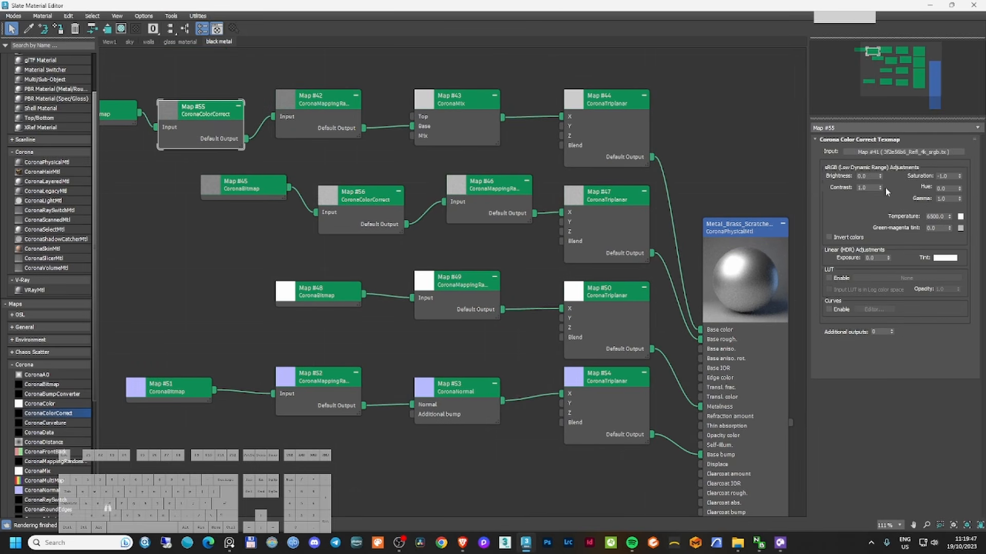
pyautogui.moveTo(881, 177); pyautogui.dragTo(904, 394)
pyautogui.rightClick(904, 393)
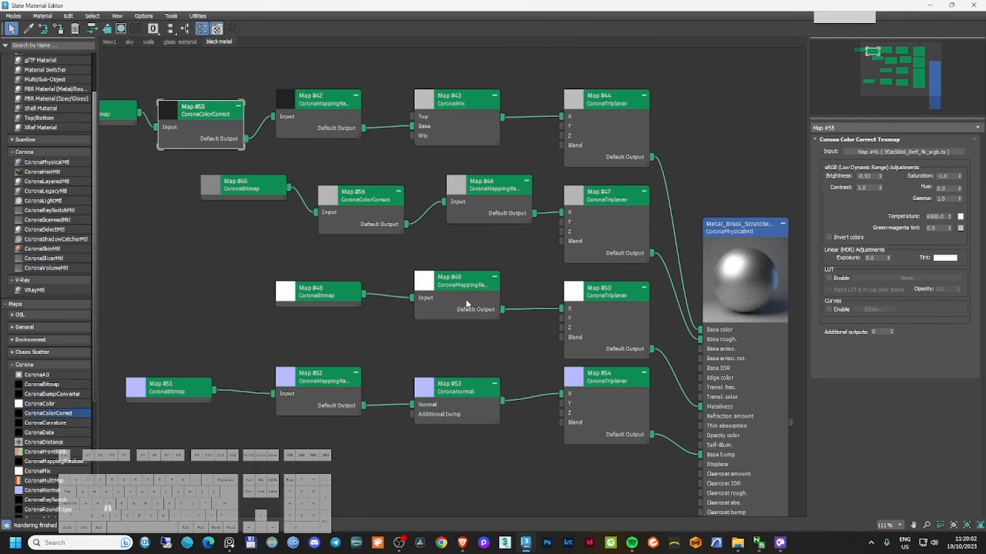
# - Insert a CoronaColorCorrect map between the metalness bitmap and its mapping randomizer, moving the bitmap away to make room
pyautogui.doubleClick(345, 293)
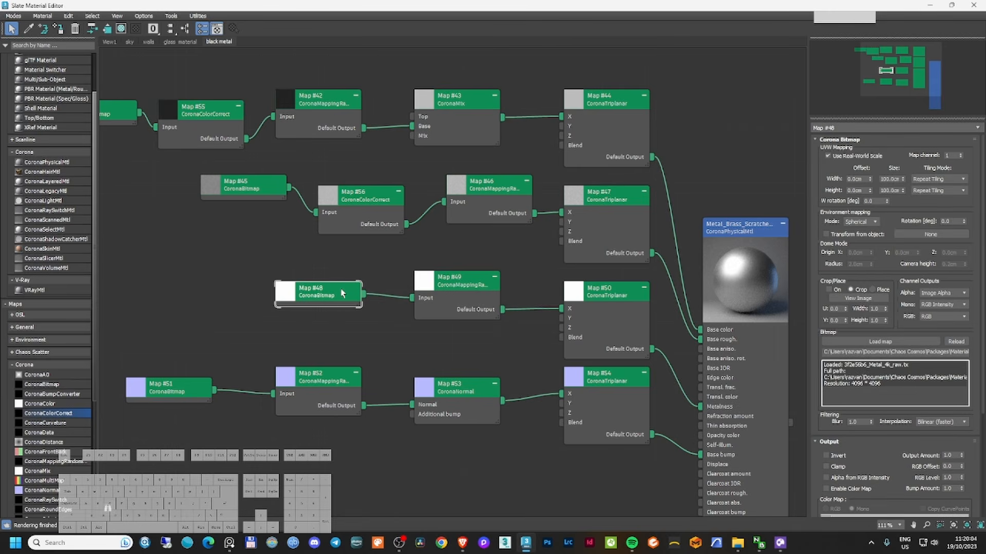
pyautogui.moveTo(342, 294); pyautogui.dragTo(235, 288)
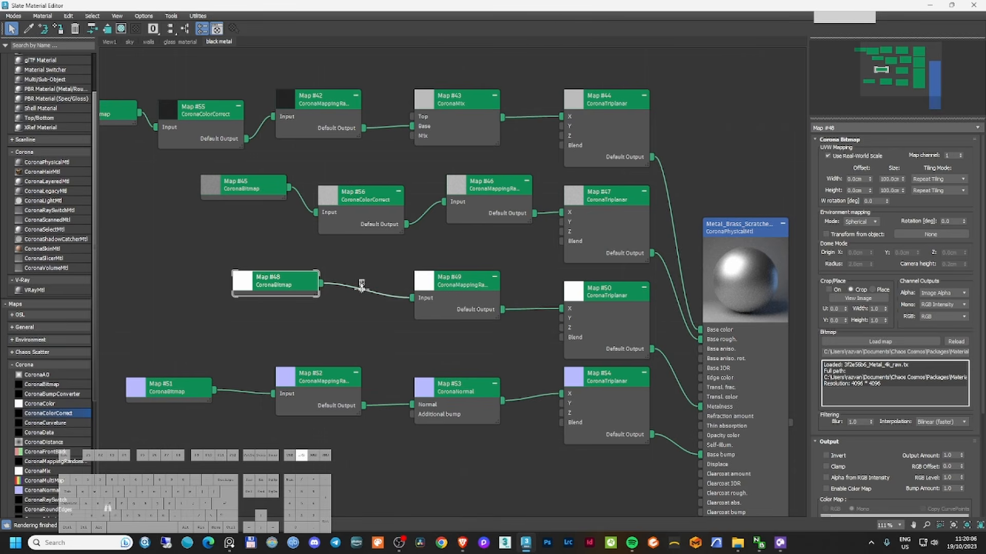
pyautogui.moveTo(362, 288); pyautogui.dragTo(361, 290)
pyautogui.moveTo(288, 282); pyautogui.dragTo(244, 272)
pyautogui.moveTo(244, 272); pyautogui.dragTo(244, 271)
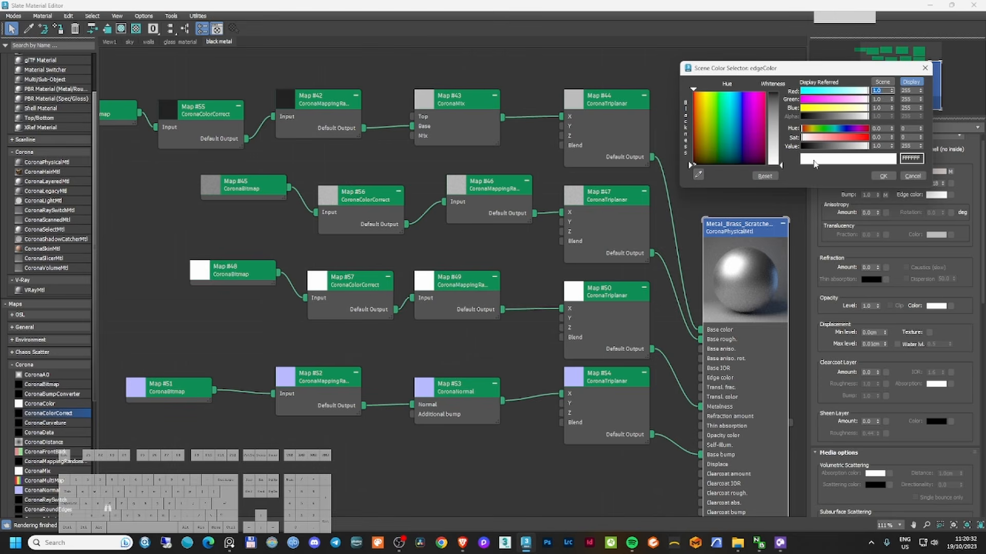
# - Darken the metal material's edge color to a neutral grey
pyautogui.moveTo(775, 143); pyautogui.dragTo(776, 130)
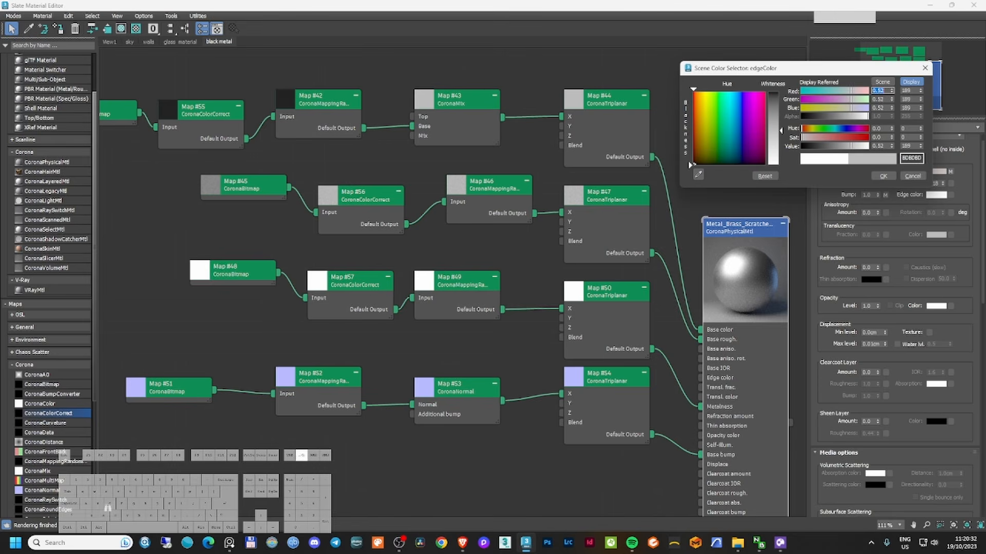
pyautogui.moveTo(777, 132); pyautogui.dragTo(777, 100)
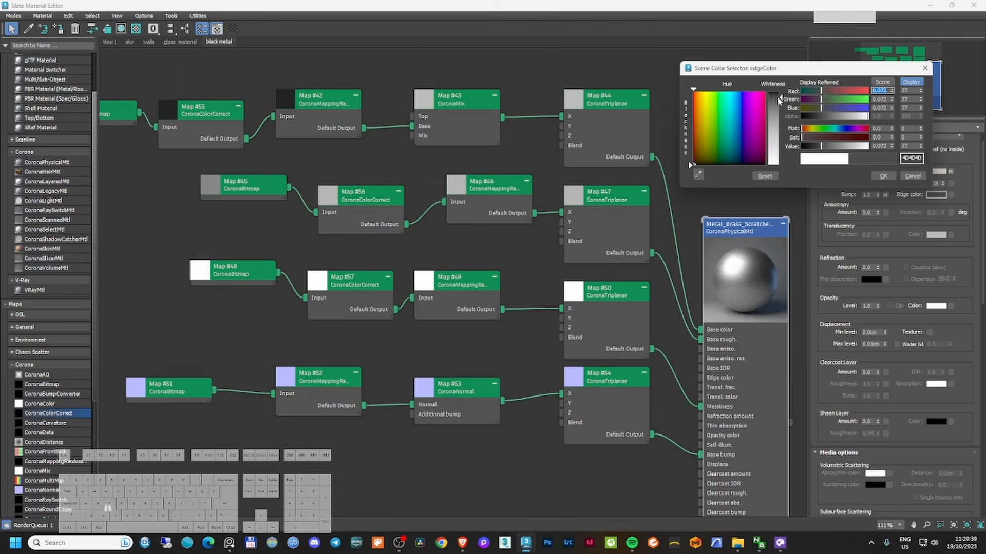
pyautogui.click(883, 176)
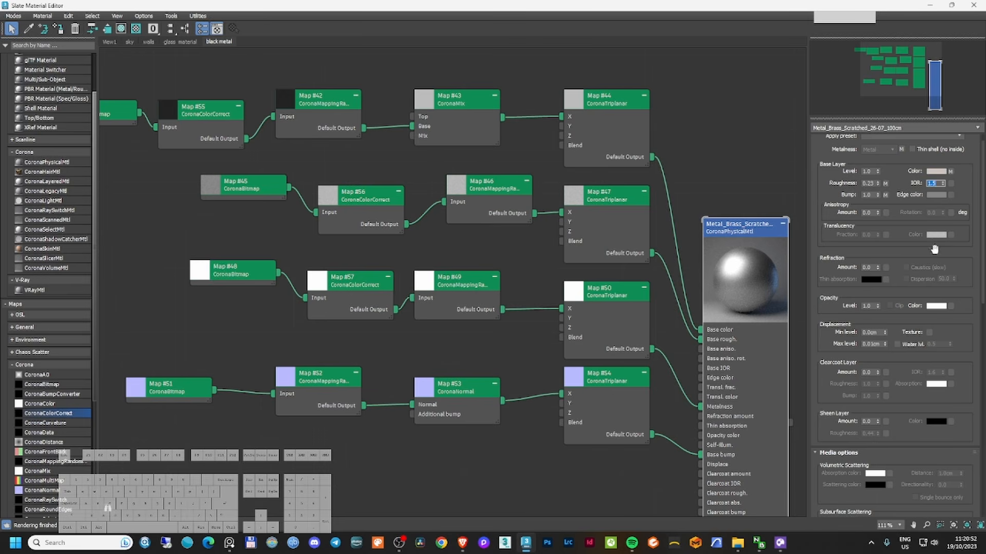
# - Set the base roughness map amount of the metal material to 60
pyautogui.scroll(-5, 935, 250)
pyautogui.moveTo(912, 355); pyautogui.dragTo(920, 201)
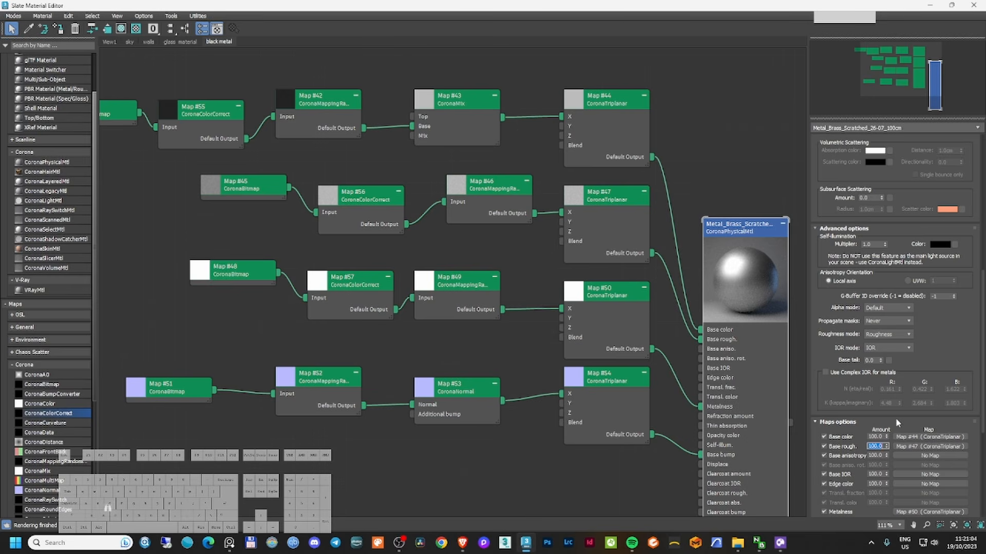
pyautogui.write('60')
pyautogui.press('Return')
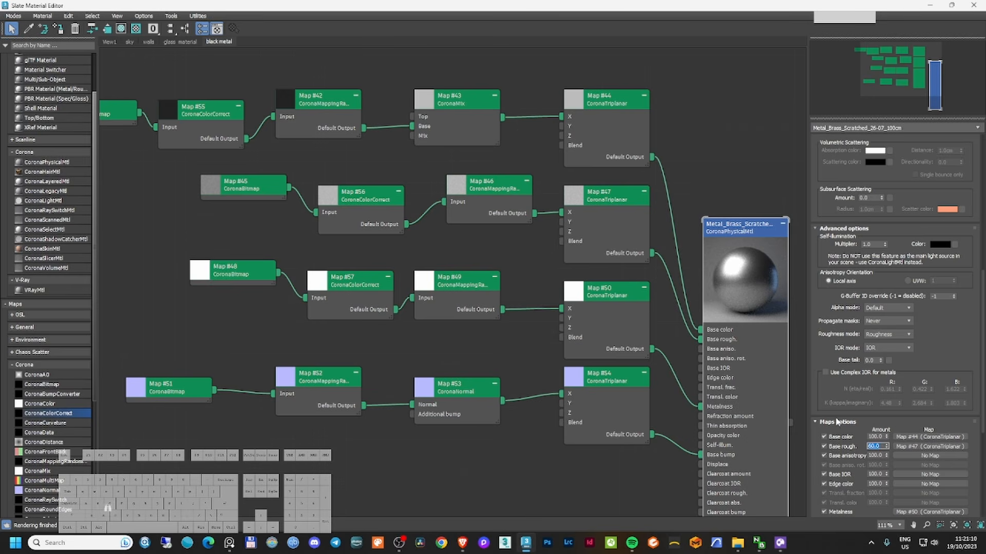
# - Try the Non-metal metalness mode on the material and switch it back to Metal
pyautogui.scroll(10, 913, 307)
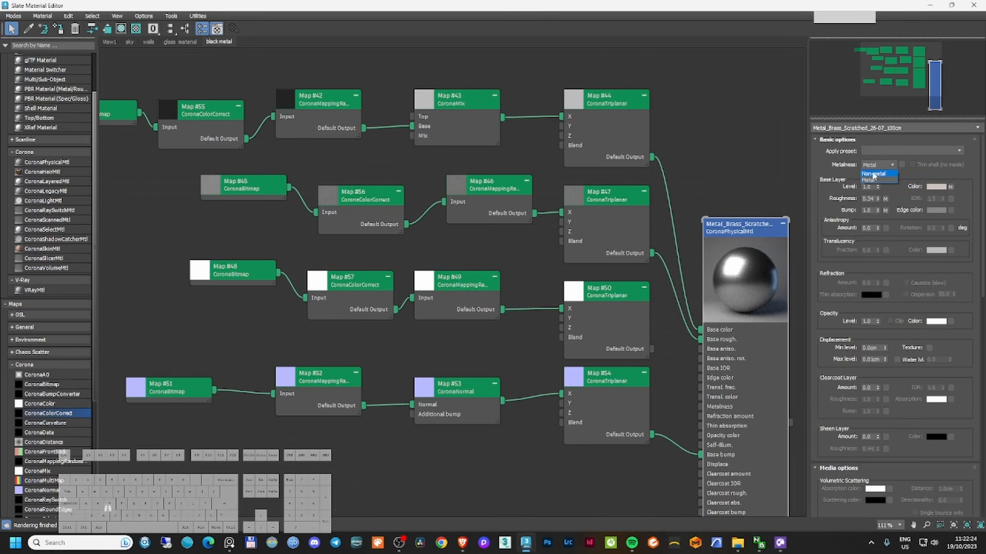
pyautogui.click(874, 174)
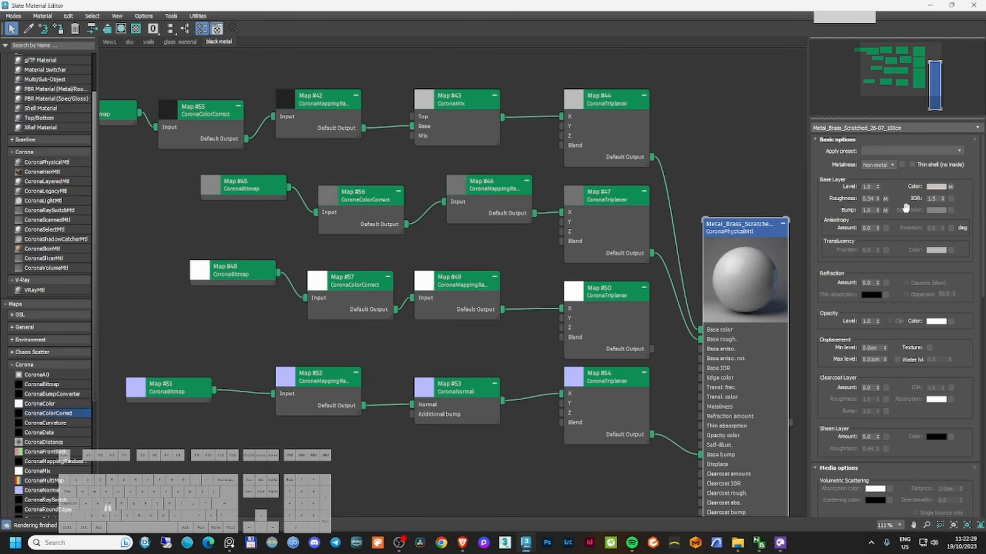
pyautogui.click(890, 165)
pyautogui.click(878, 184)
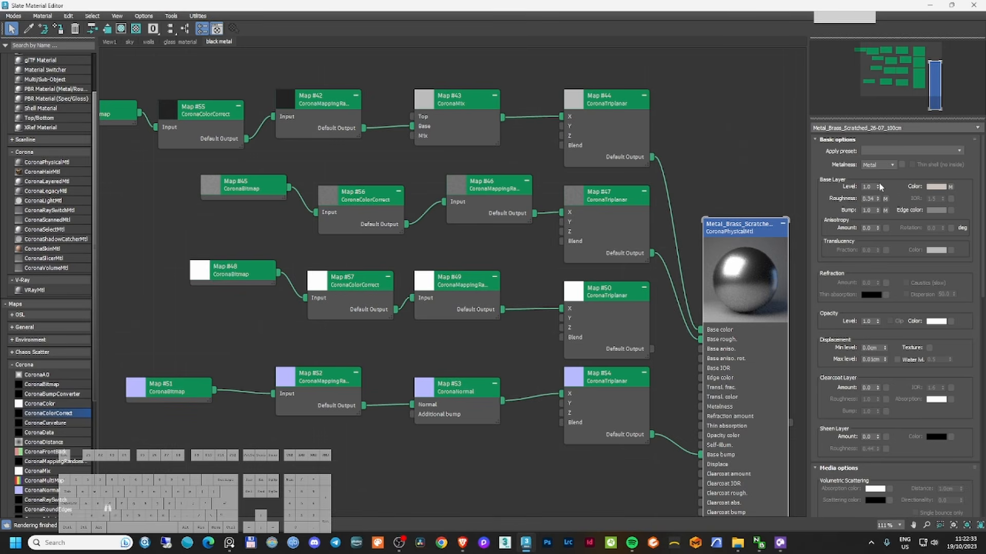
# - Select the copings along the tops of the house and boundary walls and assign them the scratched black metal material
pyautogui.moveTo(783, 9); pyautogui.dragTo(985, 19)
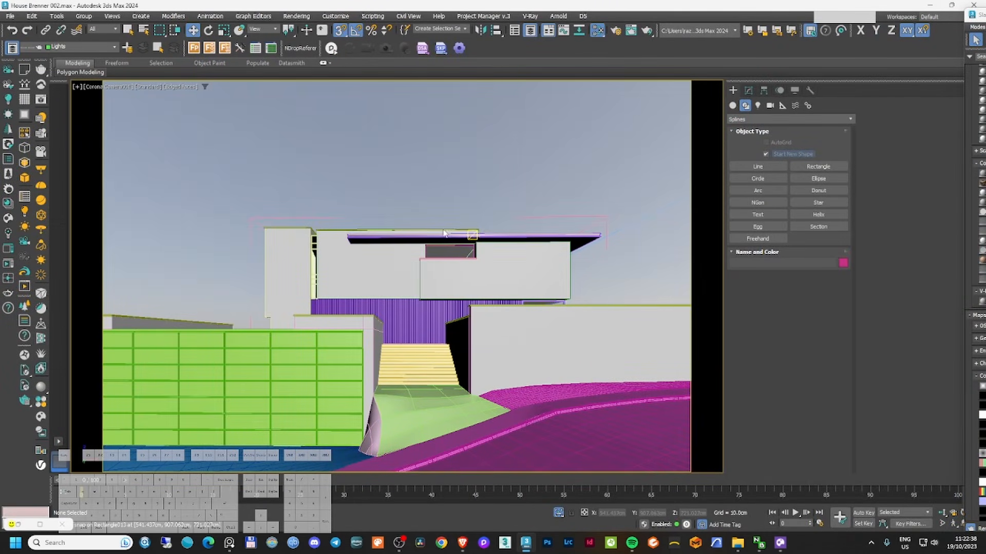
pyautogui.moveTo(446, 233); pyautogui.dragTo(407, 231)
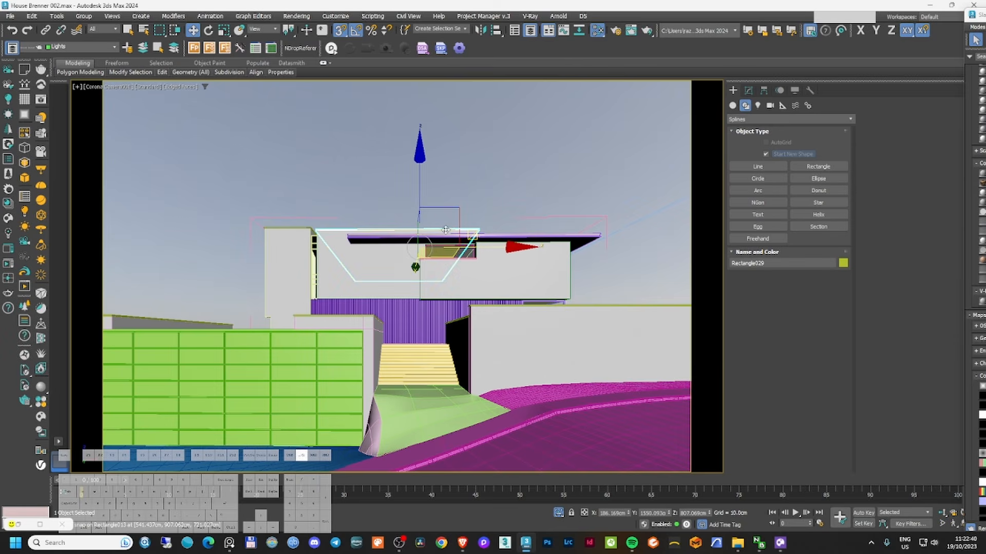
pyautogui.keyDown('ctrl'); pyautogui.click(301, 228); pyautogui.keyUp('ctrl')
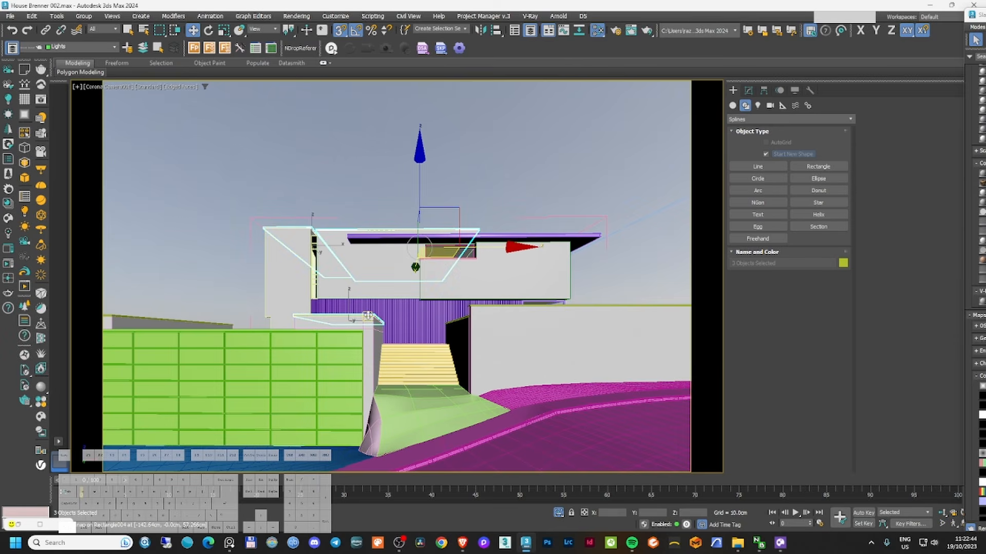
pyautogui.keyDown('ctrl'); pyautogui.click(188, 323); pyautogui.keyUp('ctrl')
pyautogui.keyDown('ctrl'); pyautogui.click(495, 306); pyautogui.keyUp('ctrl')
pyautogui.keyDown('ctrl'); pyautogui.click(460, 319); pyautogui.keyUp('ctrl')
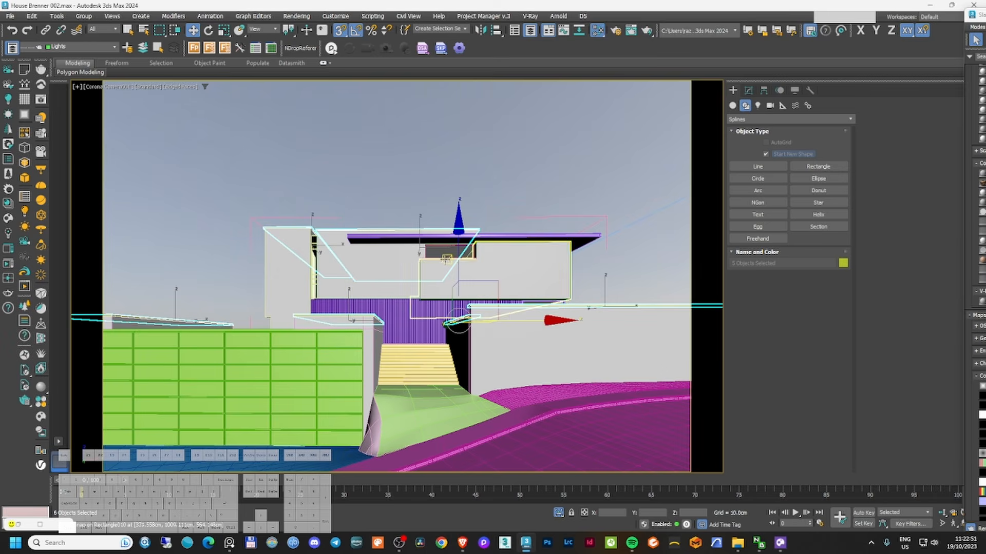
pyautogui.press('m')
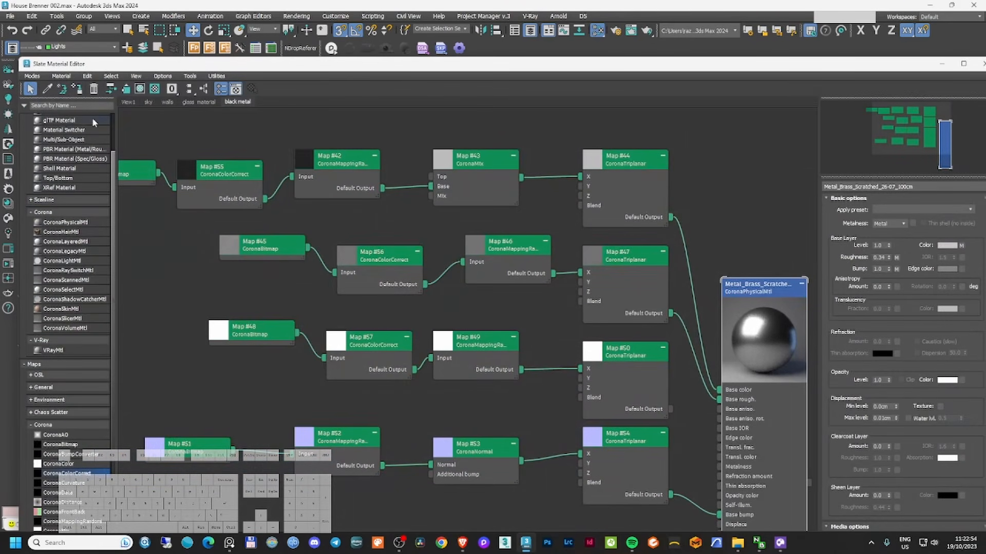
pyautogui.click(948, 65)
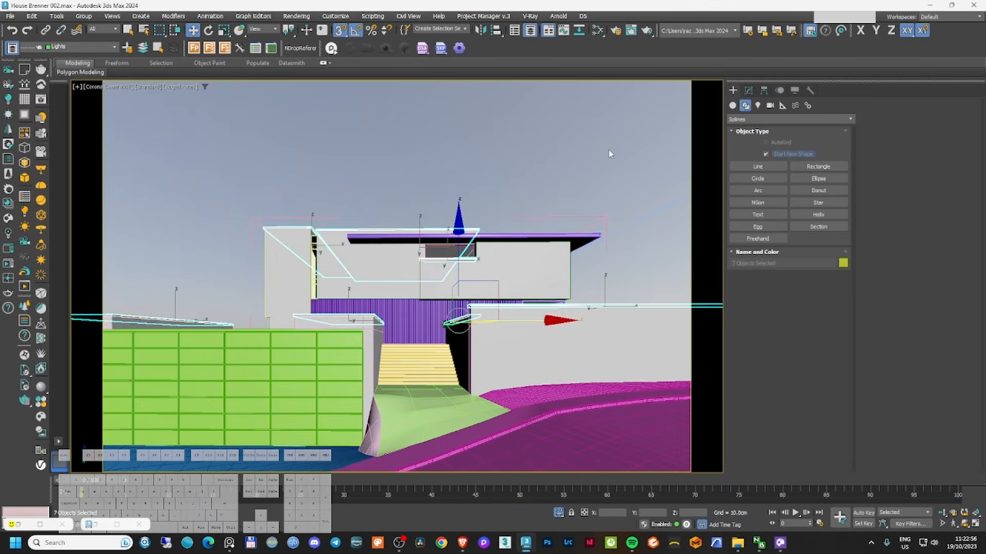
# - Assign the scratched black metal material to the trim around the projecting canopy roof
pyautogui.click(605, 235)
pyautogui.press('m')
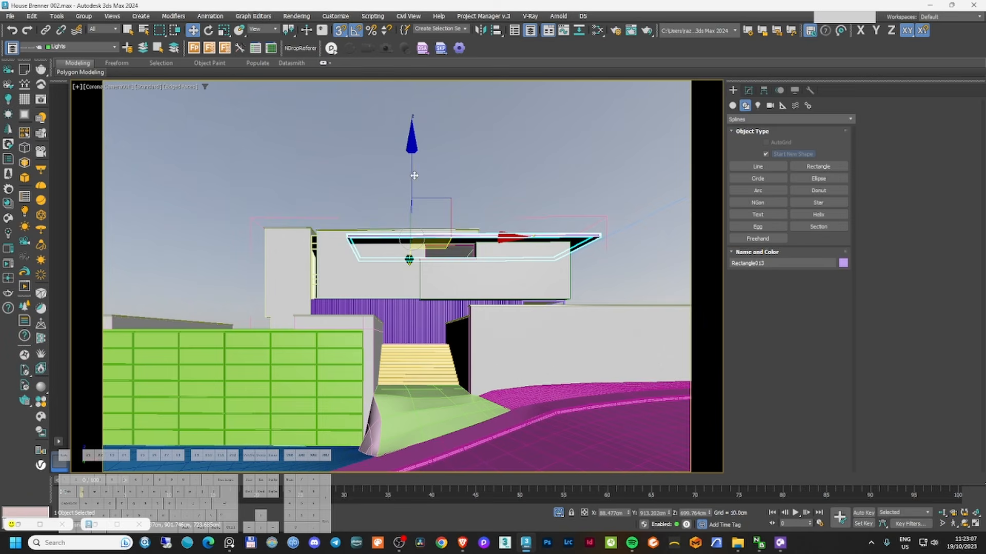
pyautogui.moveTo(413, 176); pyautogui.dragTo(436, 111)
pyautogui.rightClick(437, 110)
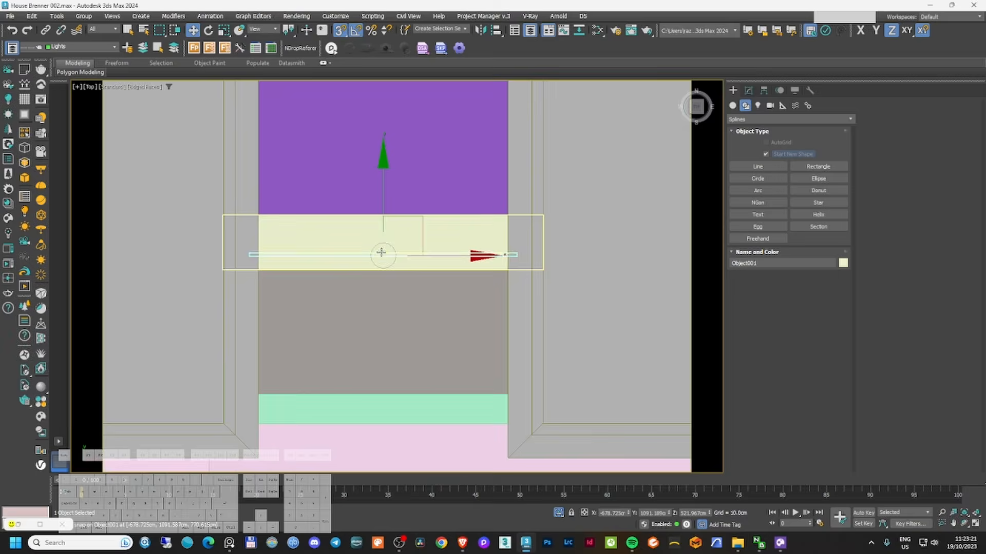
# - Apply the stucco wall material to the narrow roof surface above the tall window, between the two main volumes
pyautogui.keyDown('alt'); pyautogui.moveTo(381, 252); pyautogui.dragTo(372, 191, button='middle'); pyautogui.keyUp('alt')
pyautogui.scroll(10, 373, 187)
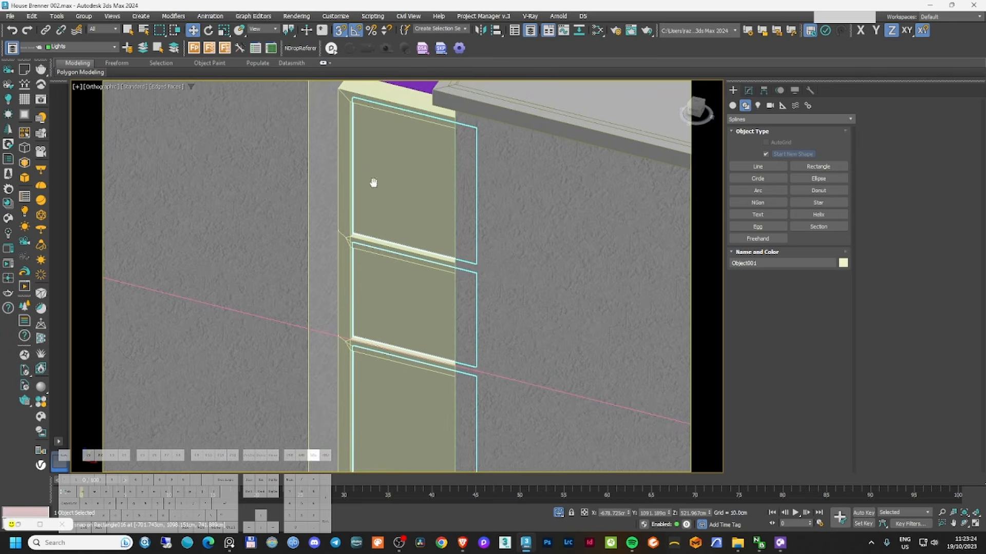
pyautogui.press('F3')
pyautogui.press('F3')
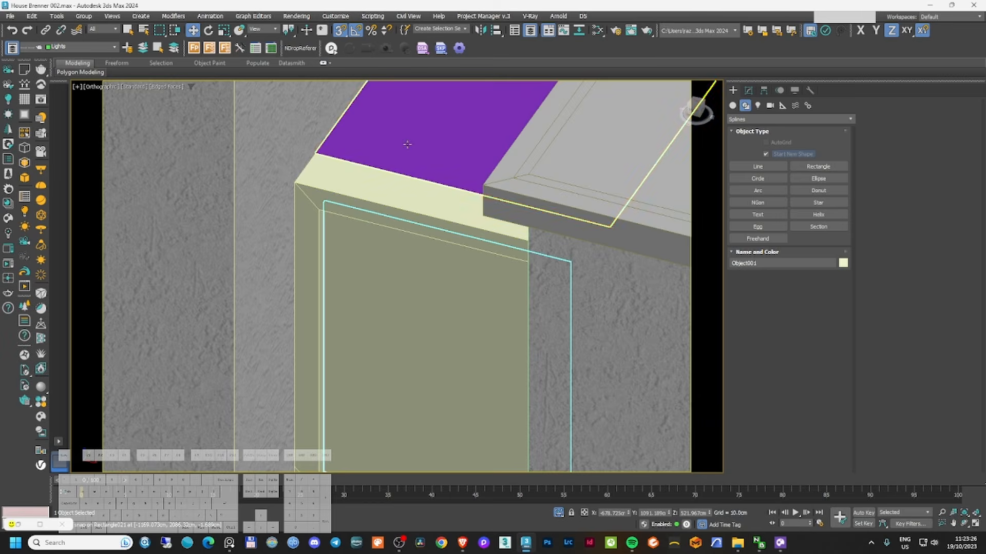
pyautogui.click(407, 143)
pyautogui.scroll(-8, 407, 143)
pyautogui.scroll(5, 427, 155)
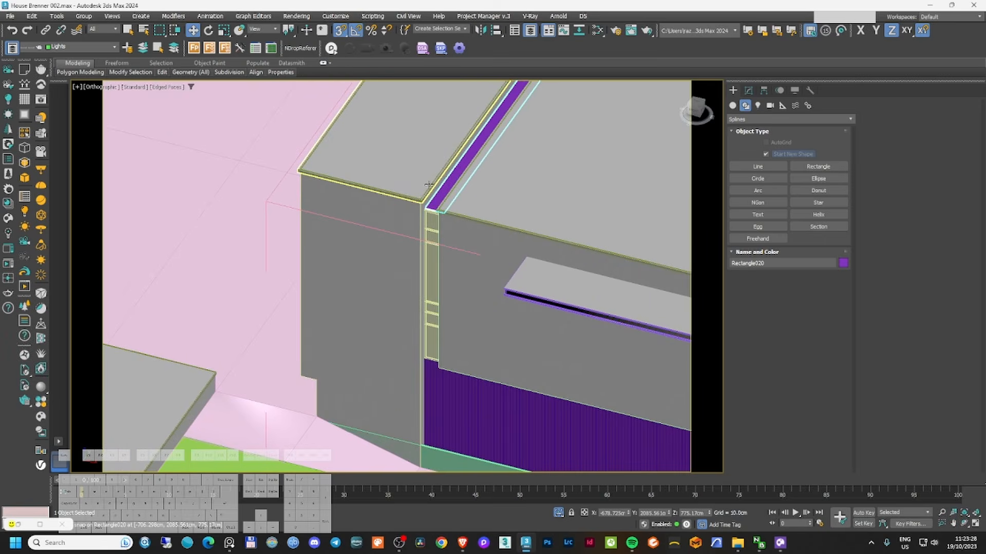
pyautogui.press('m')
pyautogui.click(167, 102)
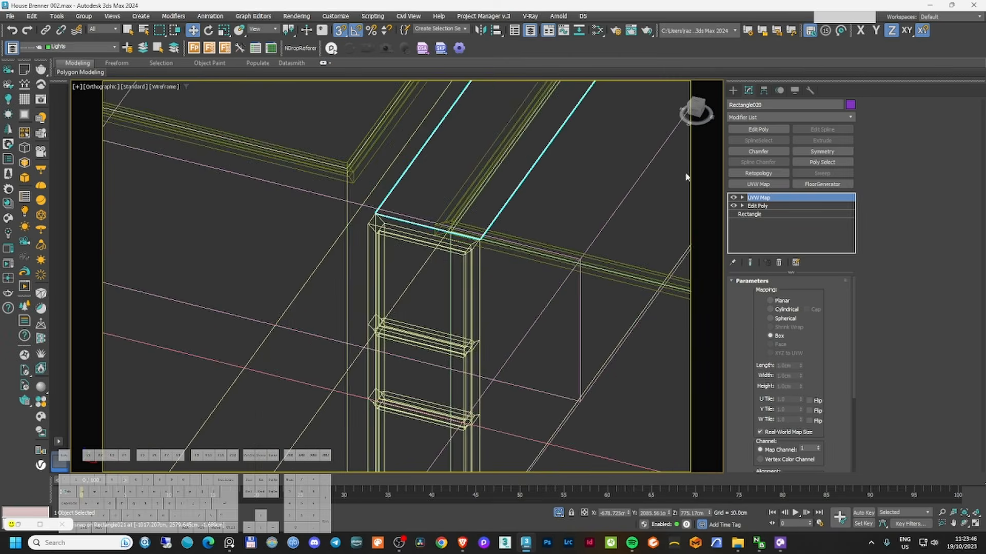
# - Add a Shell modifier between Edit Poly and UVW Map on the narrow roof surface to give it thickness
pyautogui.click(761, 117)
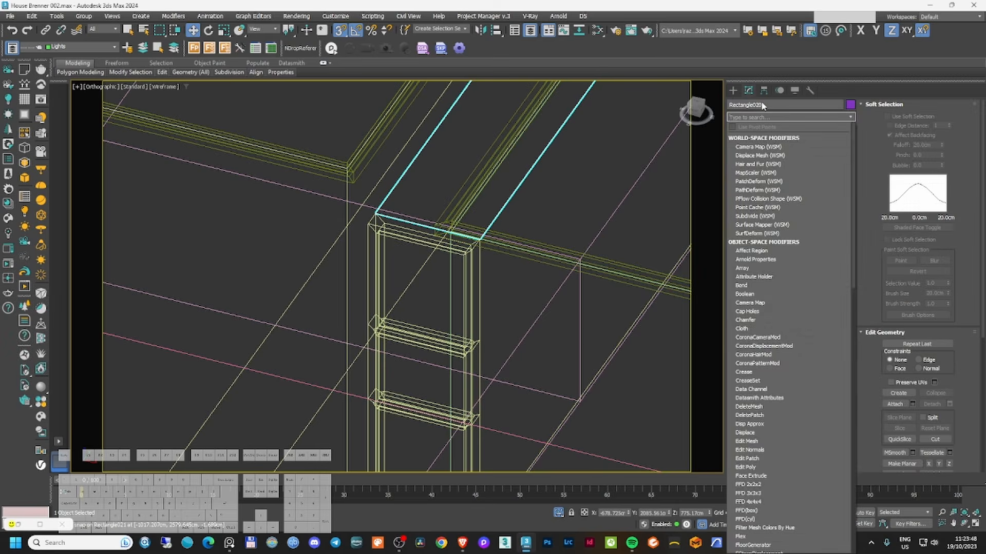
pyautogui.write('sh')
pyautogui.press('Return')
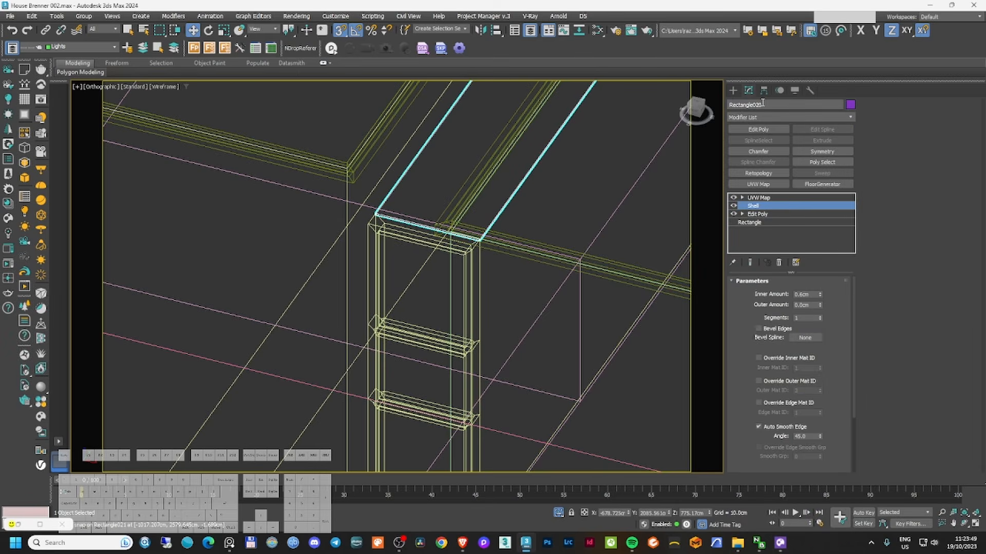
pyautogui.scroll(5, 495, 267)
pyautogui.press('F3')
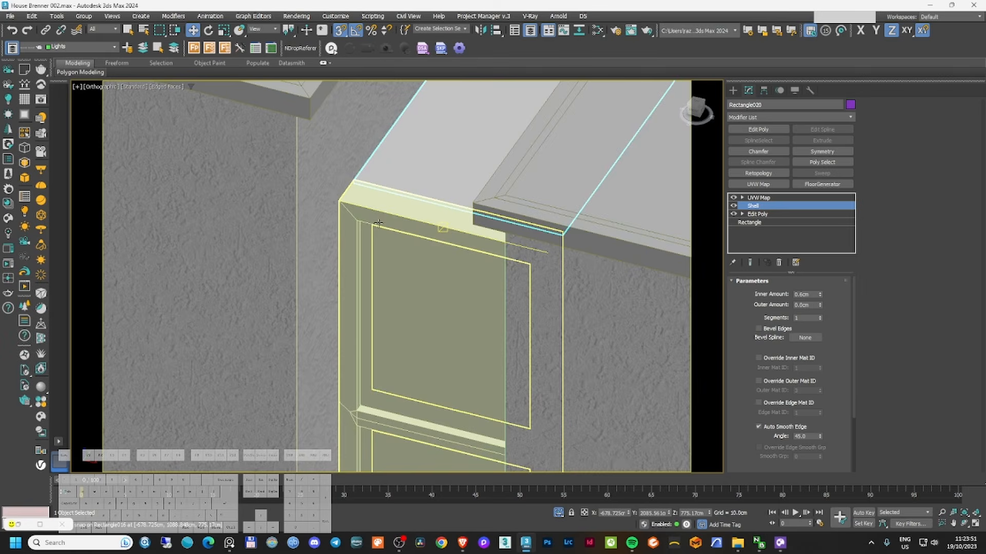
# - Assign the glass material to the panes of the tall narrow window
pyautogui.click(395, 276)
pyautogui.press('m')
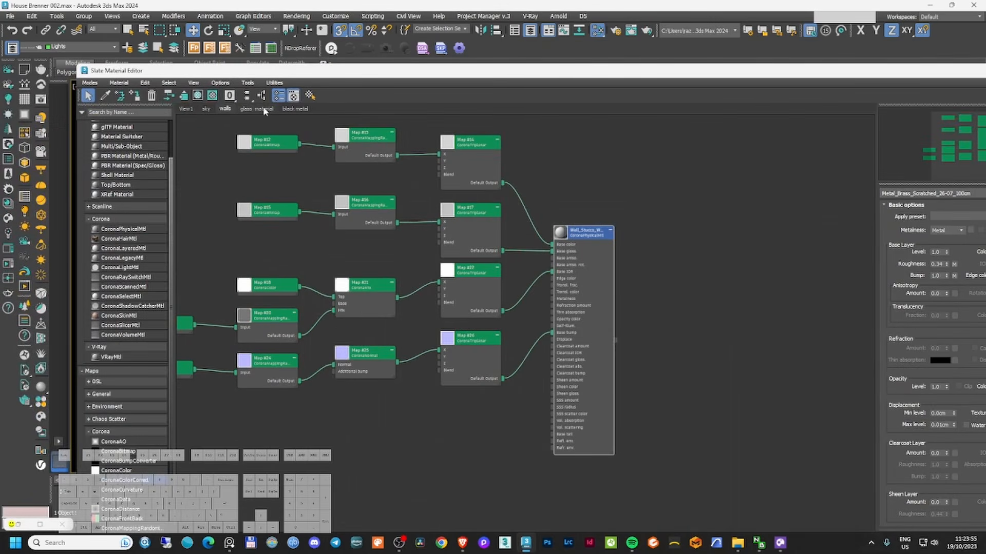
pyautogui.click(264, 109)
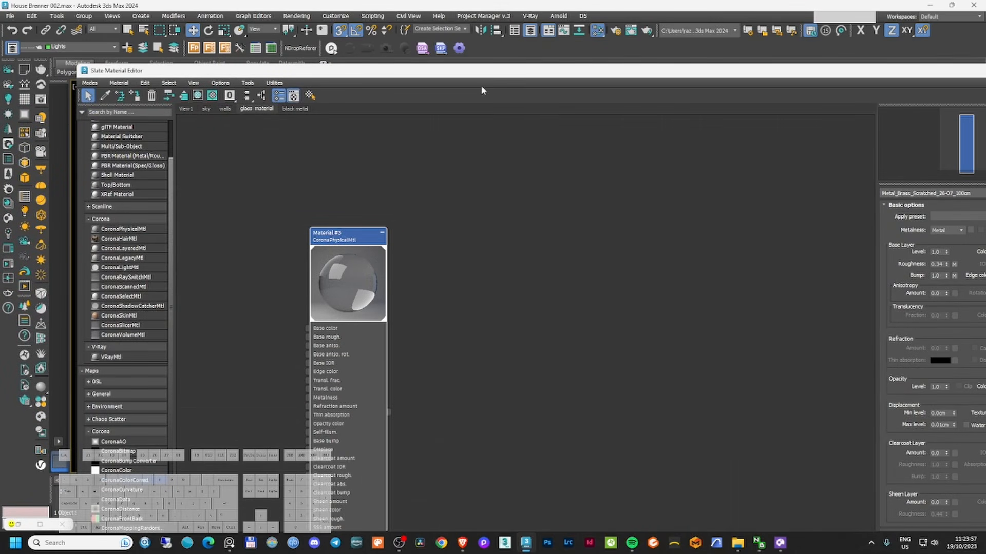
pyautogui.moveTo(500, 71); pyautogui.dragTo(367, 81)
pyautogui.click(919, 80)
pyautogui.moveTo(463, 179); pyautogui.dragTo(436, 181, button='middle')
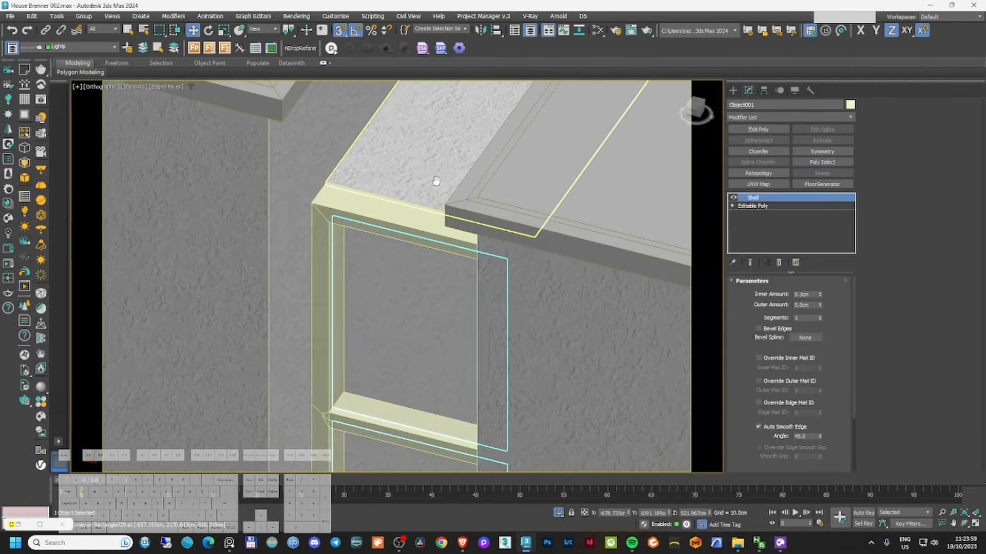
# - Create a new CoronaPhysicalMtl beneath the scratched metal material in the black metal view and show its parameters
pyautogui.scroll(-10, 436, 182)
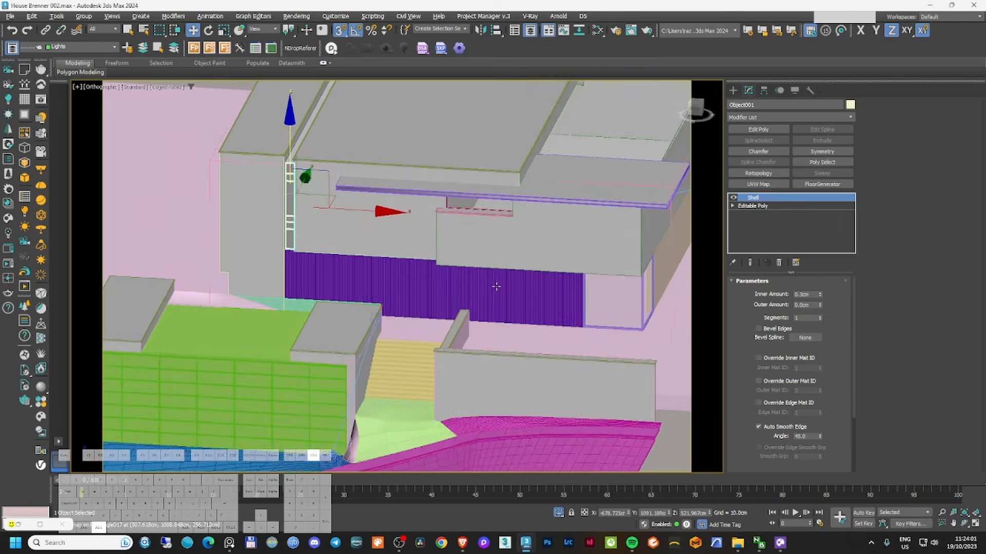
pyautogui.keyDown('alt'); pyautogui.moveTo(496, 286); pyautogui.dragTo(490, 301, button='middle'); pyautogui.keyUp('alt')
pyautogui.press('m')
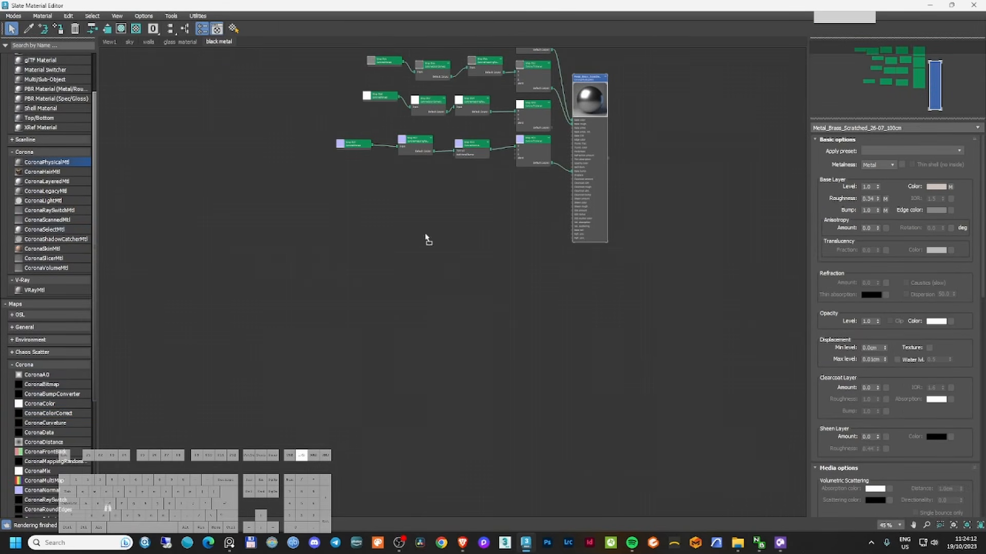
pyautogui.moveTo(427, 239); pyautogui.dragTo(536, 285)
pyautogui.doubleClick(537, 288)
pyautogui.scroll(6, 529, 282)
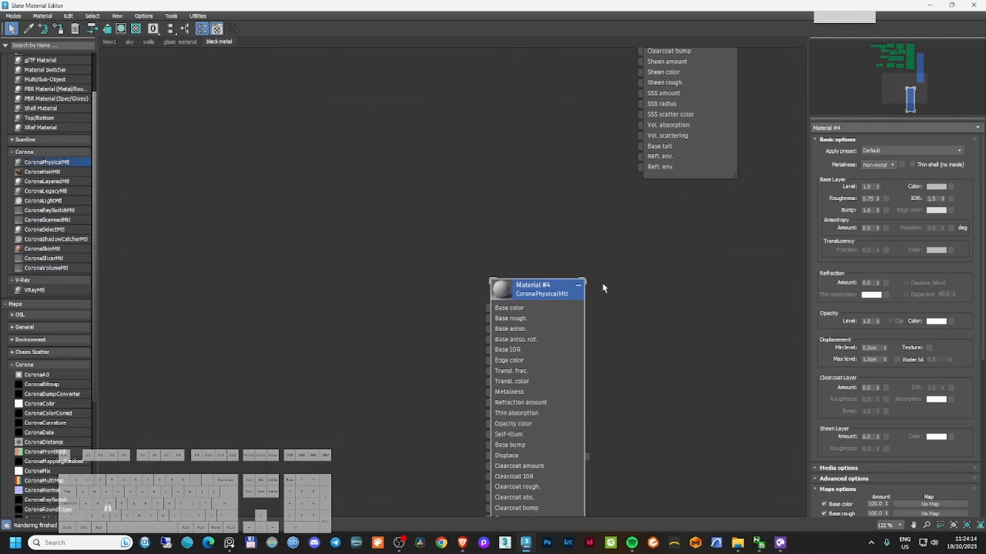
# - Set the new material's roughness to 0.36 and its base color to near black
pyautogui.moveTo(878, 200); pyautogui.dragTo(878, 224)
pyautogui.scroll(2, 529, 296)
pyautogui.moveTo(877, 199); pyautogui.dragTo(876, 176)
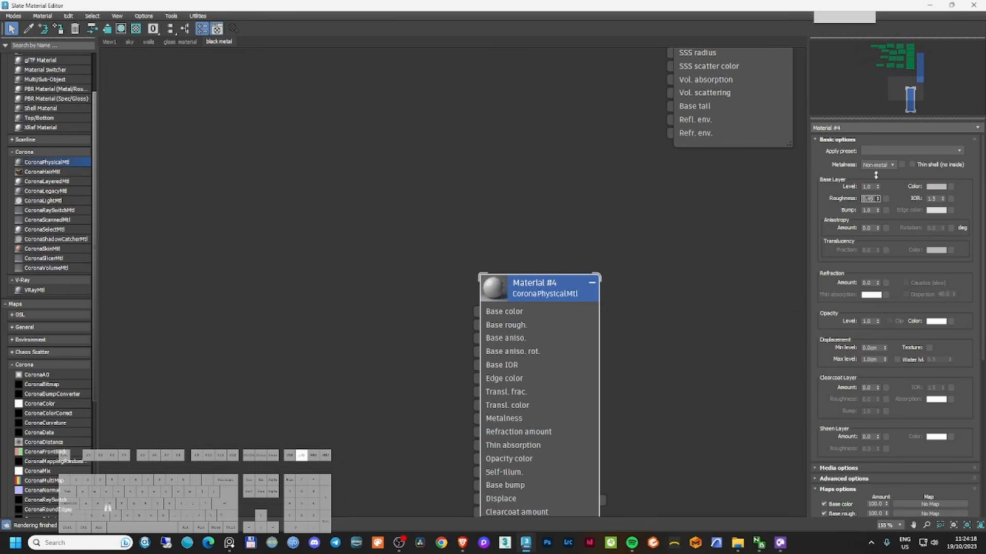
pyautogui.click(943, 189)
pyautogui.moveTo(789, 88); pyautogui.dragTo(789, 85)
pyautogui.moveTo(789, 86); pyautogui.dragTo(790, 84)
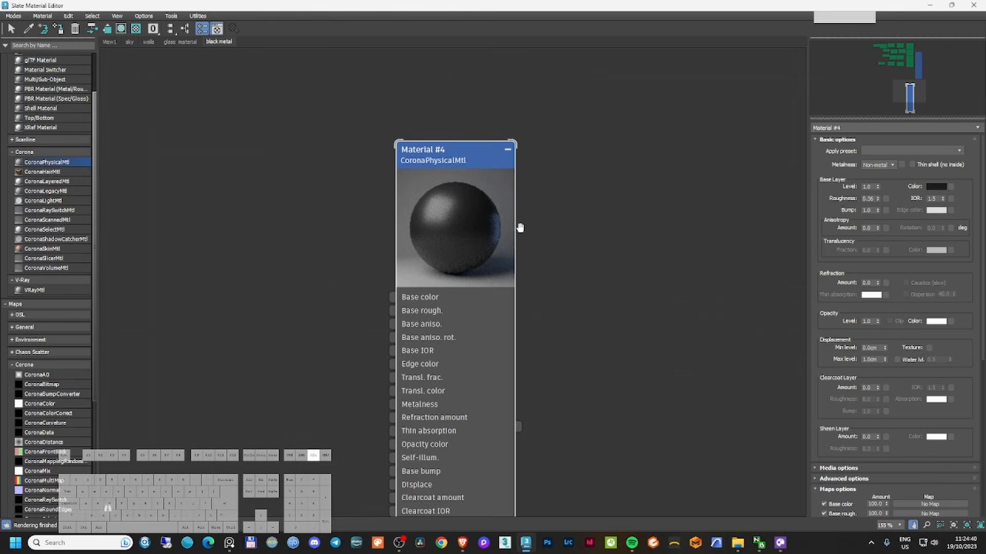
pyautogui.moveTo(519, 227); pyautogui.dragTo(519, 227, button='middle')
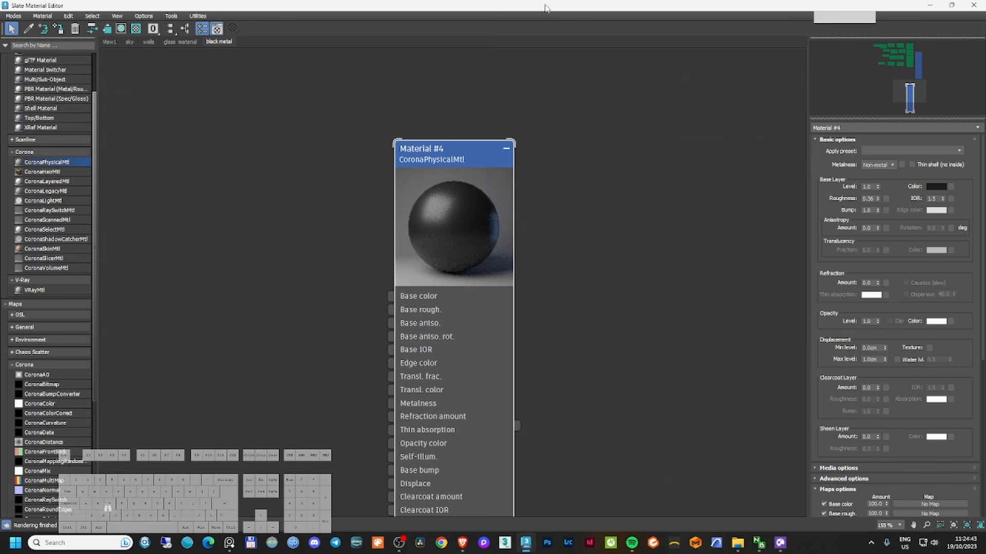
# - Select the ground-floor corner window frame together with the small upper window frame beside the canopy
pyautogui.moveTo(544, 5); pyautogui.dragTo(985, 31)
pyautogui.scroll(2, 632, 342)
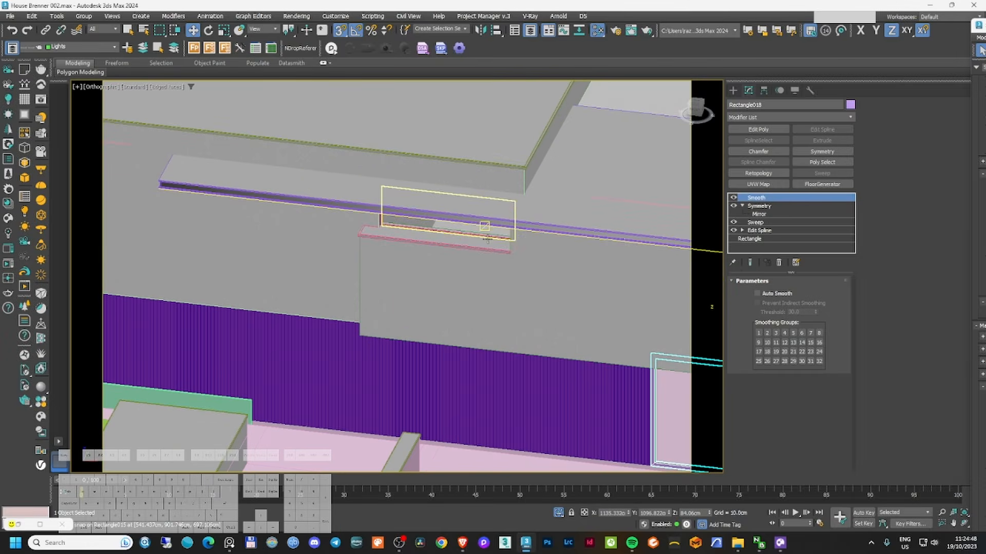
pyautogui.scroll(5, 383, 201)
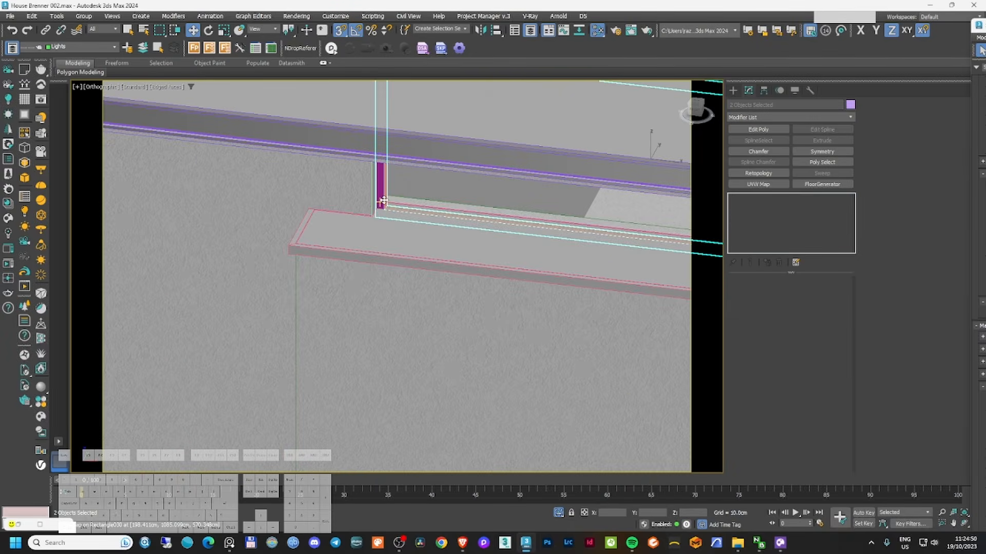
pyautogui.scroll(-6, 383, 200)
pyautogui.keyDown('alt'); pyautogui.moveTo(383, 200); pyautogui.dragTo(434, 206, button='middle'); pyautogui.keyUp('alt')
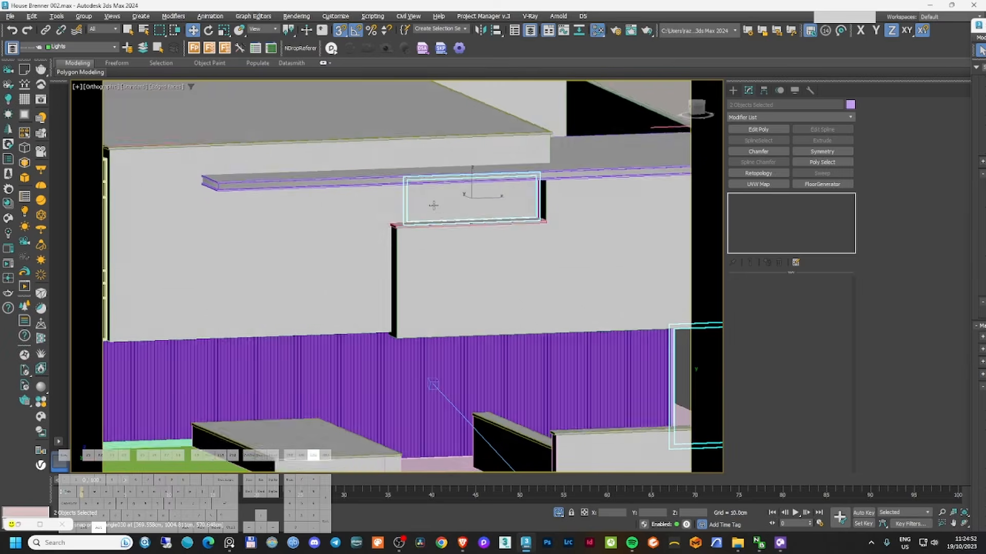
pyautogui.scroll(6, 544, 221)
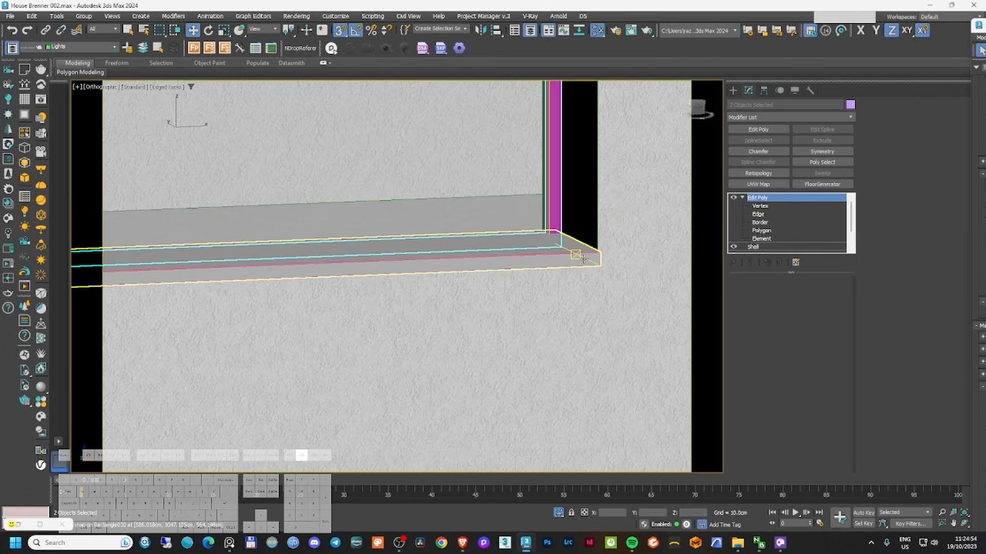
# - Turn off snapping and move the sill of the small upper window slightly down to expose the frame
pyautogui.click(584, 260)
pyautogui.moveTo(436, 258); pyautogui.dragTo(711, 225, button='middle')
pyautogui.click(341, 32)
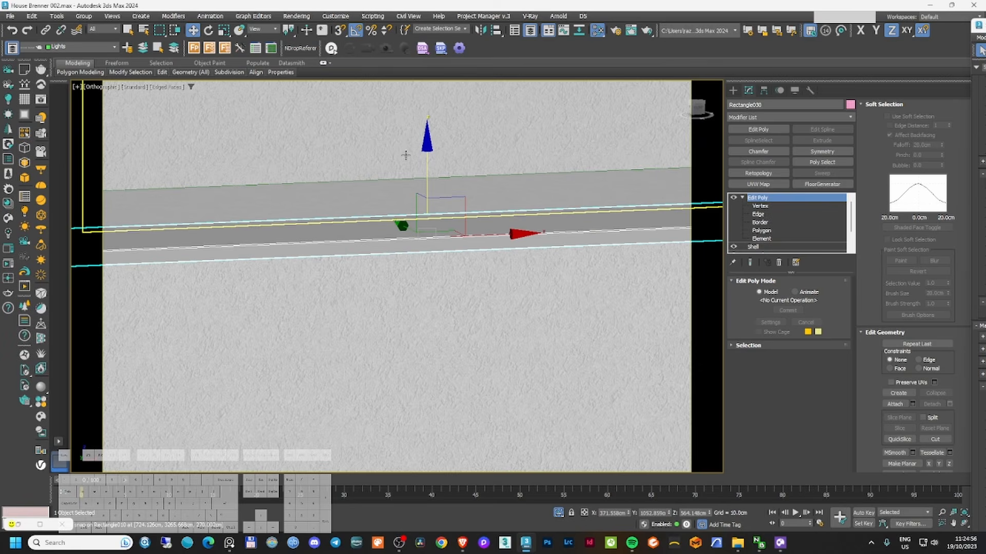
pyautogui.moveTo(430, 180); pyautogui.dragTo(430, 189)
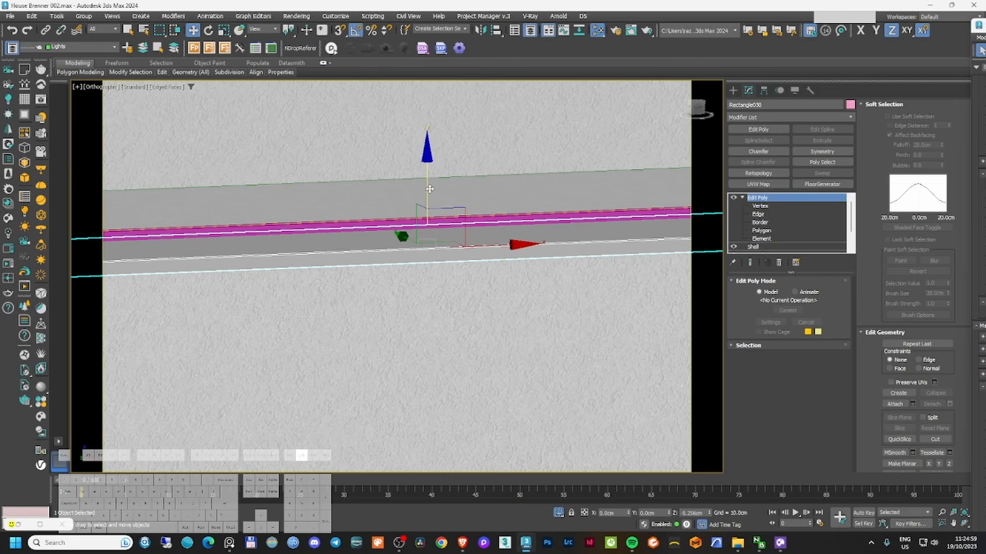
# - Inspect the small upper window's frame and the tall narrow window frame, checking how they sit in the facade
pyautogui.click(386, 226)
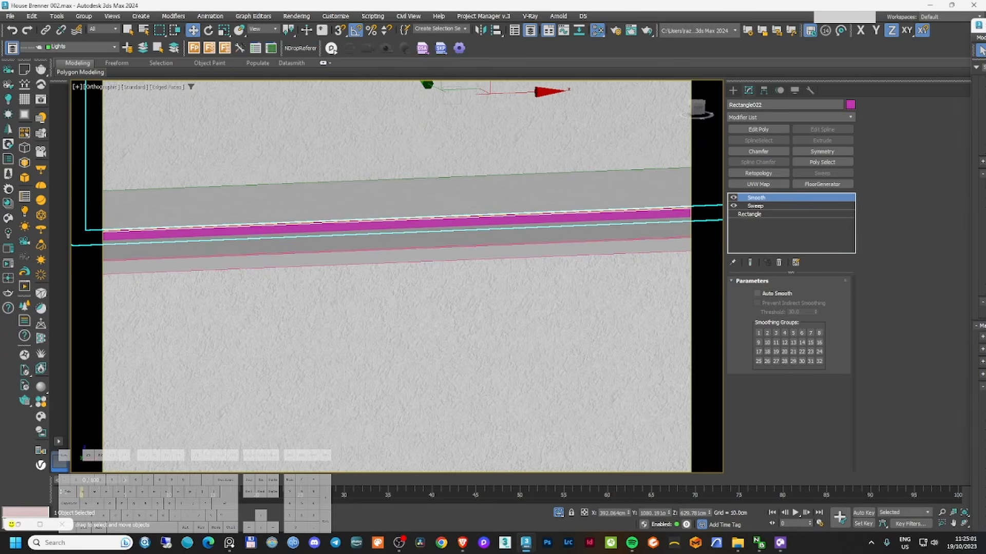
pyautogui.scroll(-5, 385, 222)
pyautogui.scroll(6, 323, 205)
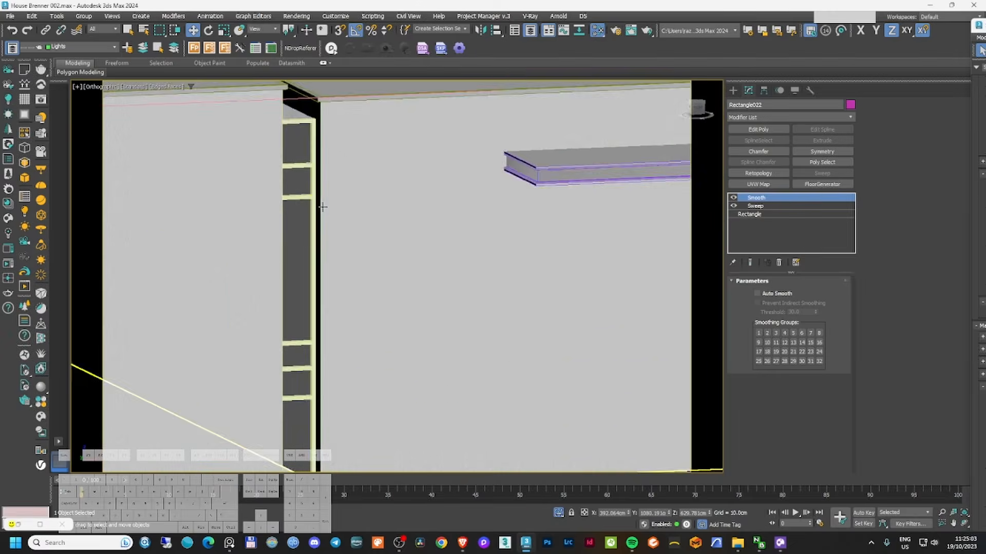
pyautogui.click(297, 190)
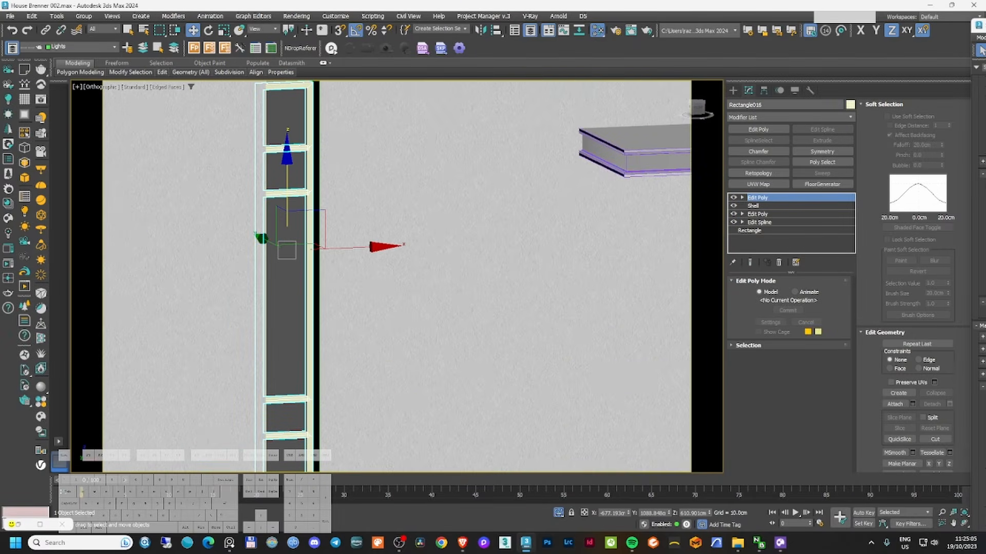
pyautogui.moveTo(304, 228); pyautogui.dragTo(367, 298, button='middle')
pyautogui.scroll(-6, 308, 281)
pyautogui.scroll(-3, 367, 298)
pyautogui.moveTo(447, 389); pyautogui.dragTo(380, 335, button='middle')
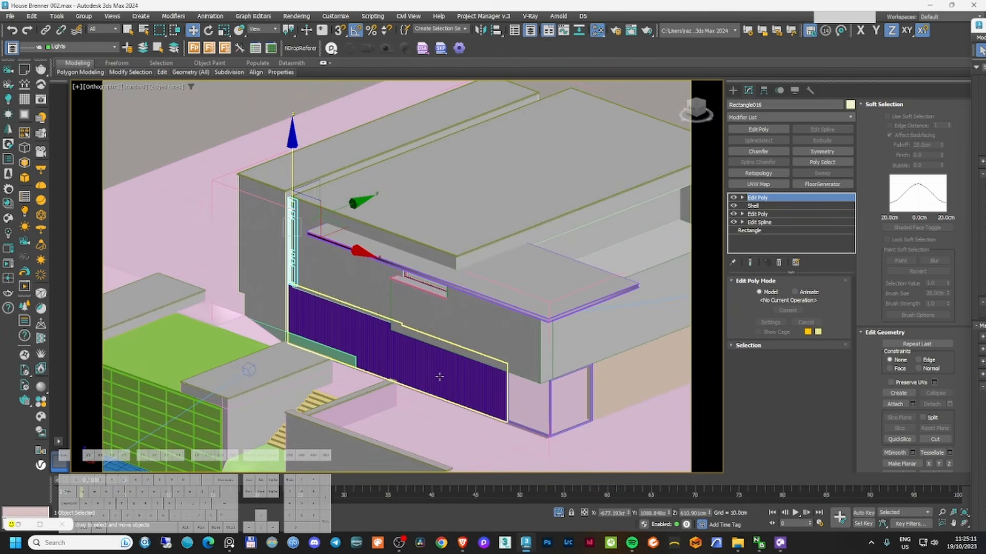
pyautogui.moveTo(484, 401); pyautogui.dragTo(385, 314, button='middle')
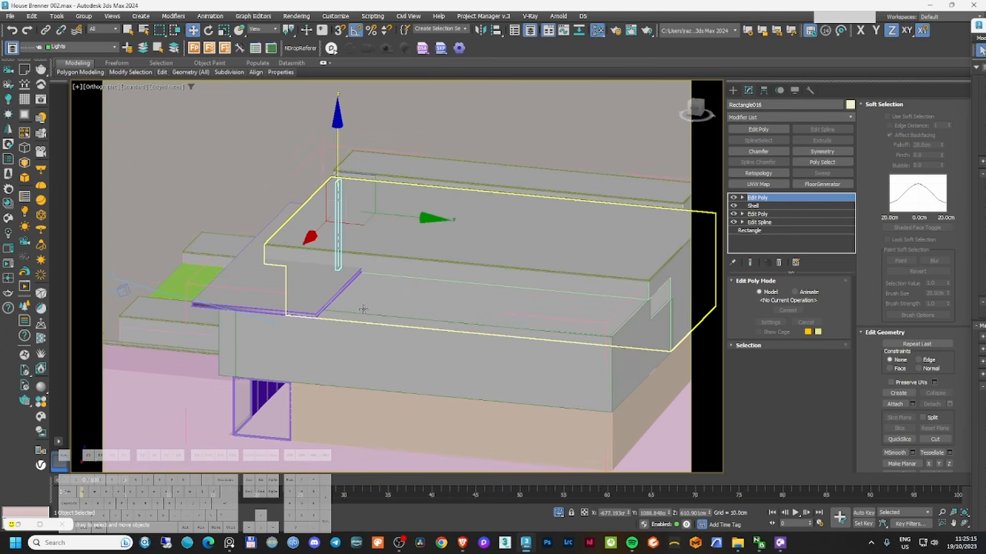
# - Move the rear spline segment of the thin plate under the canopy further back over the building, with snapping on
pyautogui.click(314, 301)
pyautogui.scroll(8, 415, 324)
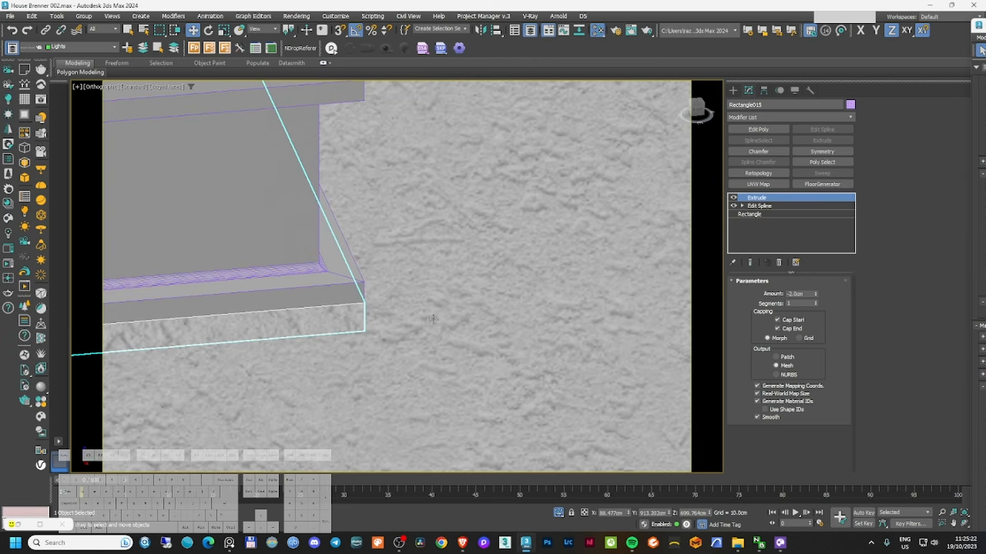
pyautogui.click(756, 206)
pyautogui.click(776, 295)
pyautogui.click(789, 295)
pyautogui.press('F3')
pyautogui.scroll(-5, 220, 286)
pyautogui.click(249, 262)
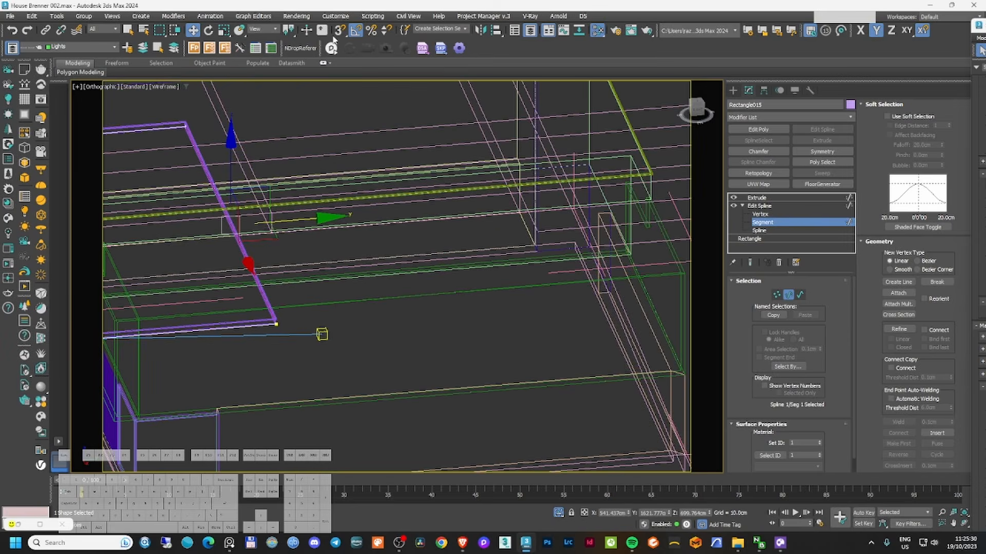
pyautogui.press('s')
pyautogui.moveTo(239, 225); pyautogui.dragTo(662, 237)
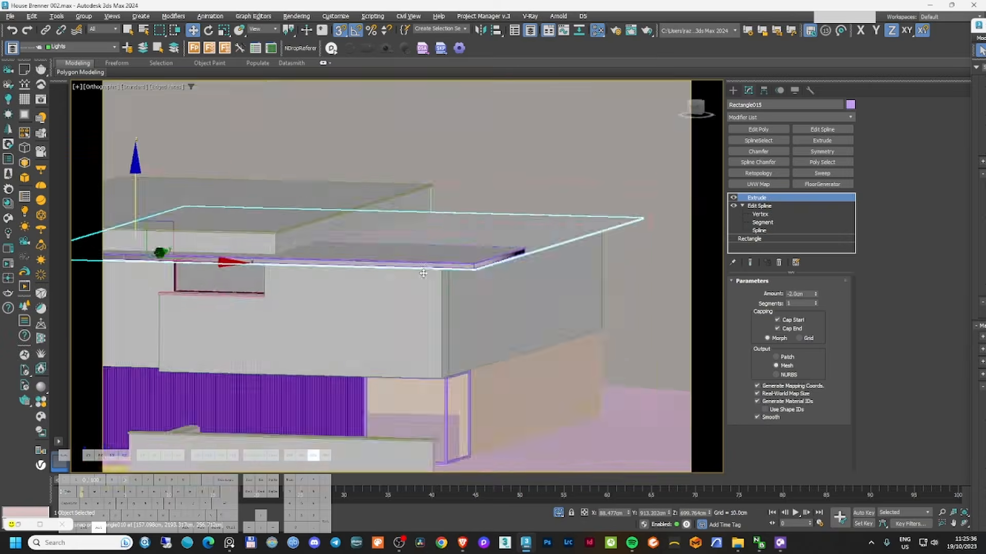
# - Return to the camera view, clear the selection and unhide all objects
pyautogui.press('c')
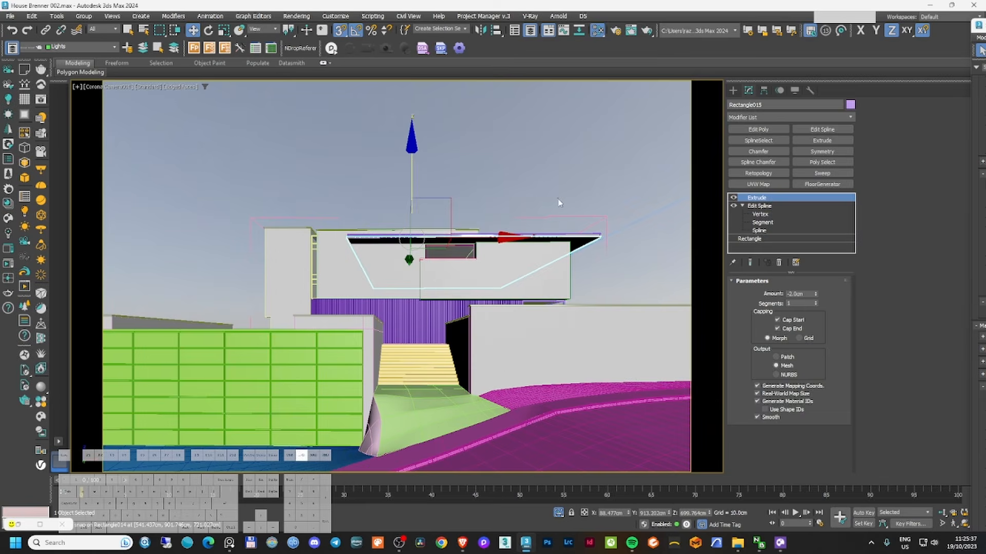
pyautogui.click(697, 132)
pyautogui.click(732, 90)
pyautogui.rightClick(531, 187)
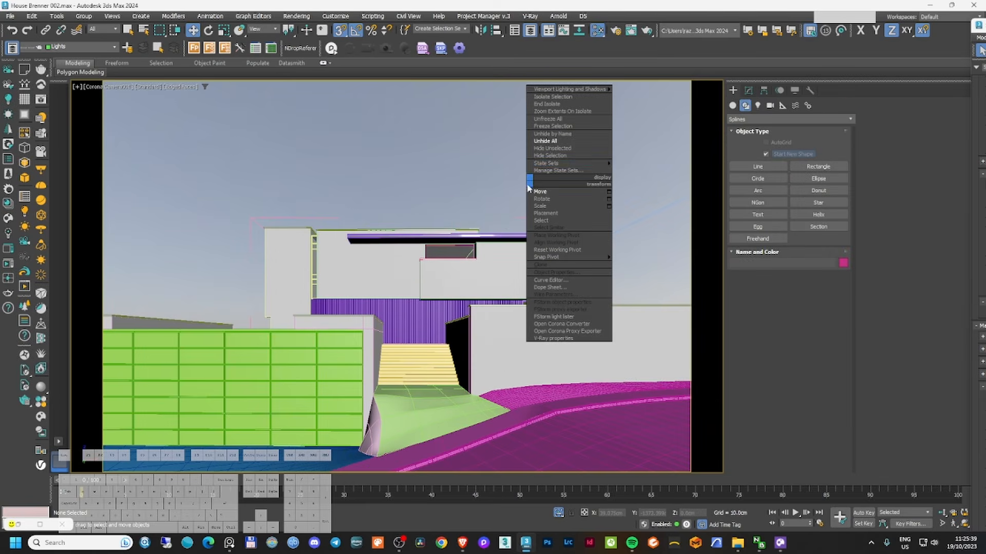
pyautogui.click(553, 141)
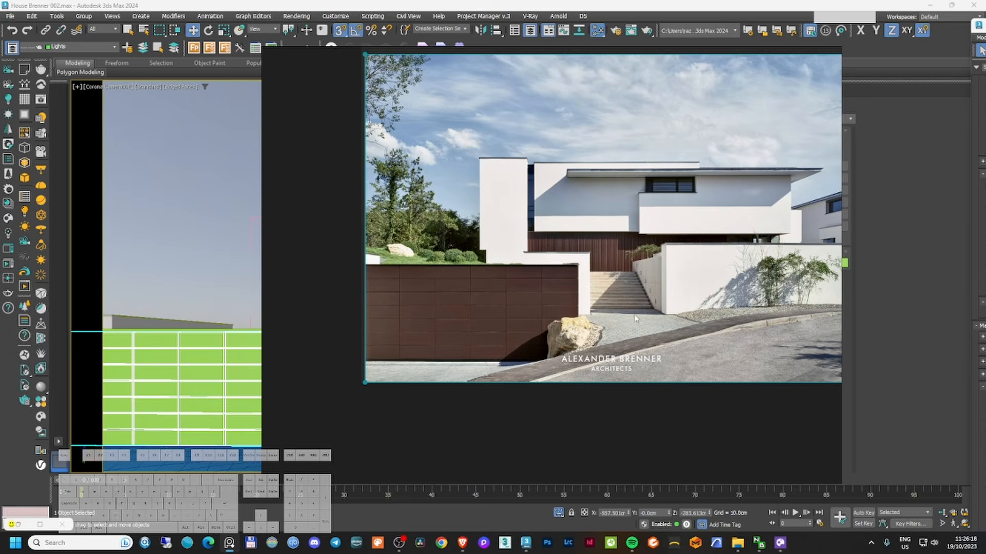
# - Examine the reference photo's ribbed brown cladding, panelled garage door, upper window and ground-floor corner glazing
pyautogui.scroll(5, 609, 249)
pyautogui.scroll(5, 582, 267)
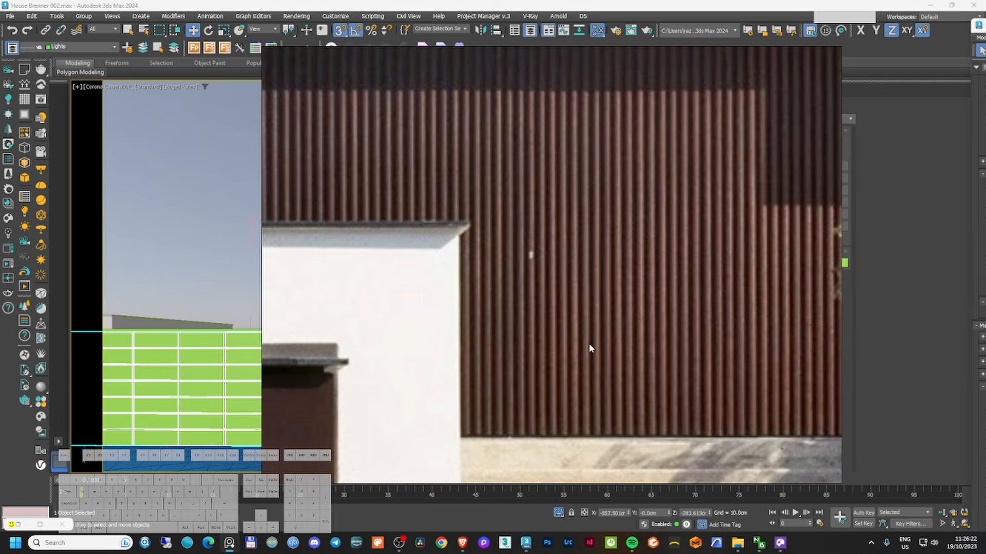
pyautogui.scroll(-2, 589, 349)
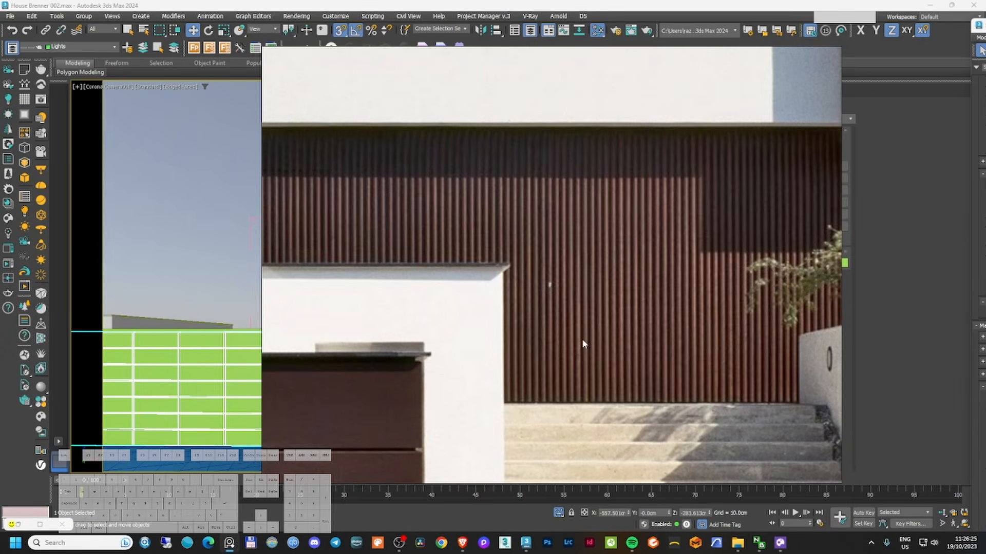
pyautogui.scroll(-1, 582, 340)
pyautogui.moveTo(670, 314); pyautogui.dragTo(477, 341, button='middle')
pyautogui.scroll(-1, 476, 341)
pyautogui.moveTo(656, 300); pyautogui.dragTo(452, 343, button='middle')
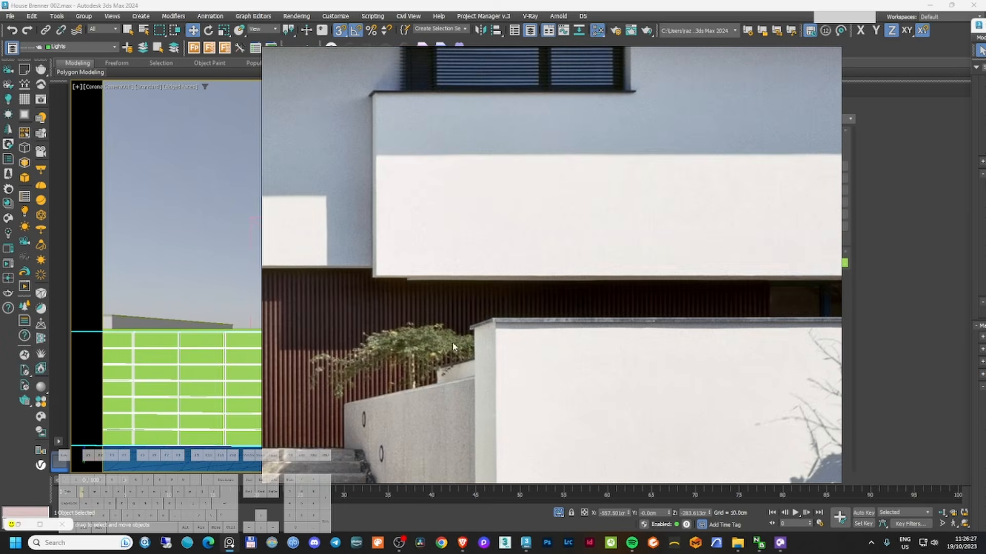
pyautogui.scroll(-3, 535, 324)
pyautogui.scroll(3, 685, 312)
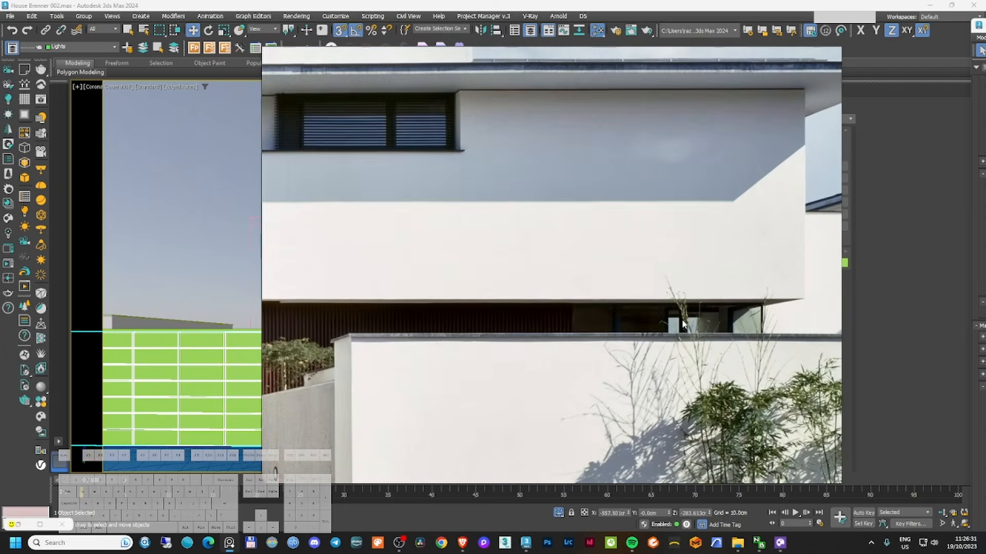
pyautogui.scroll(-2, 684, 320)
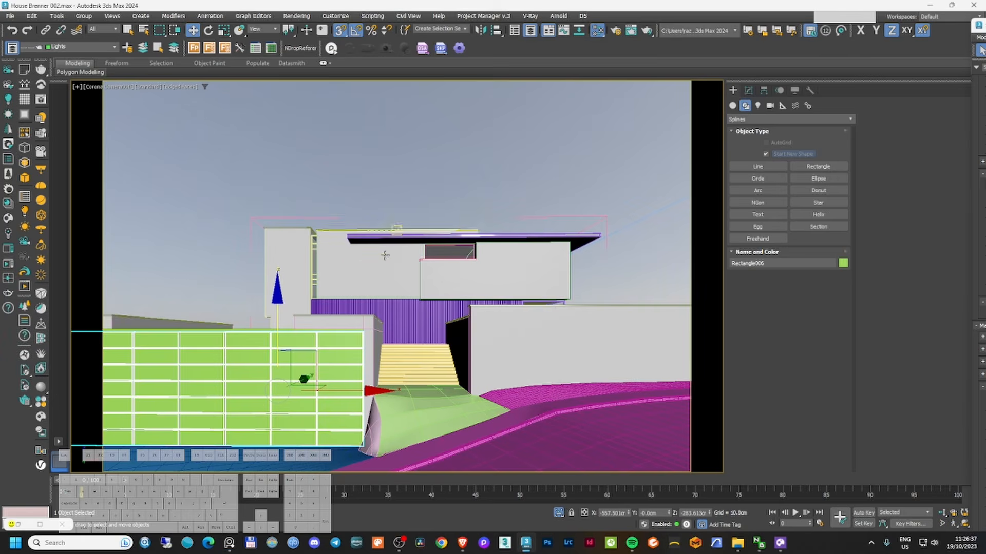
# - Set the FloorGenerator maximum board width of the ground-floor vertical cladding to 3 cm
pyautogui.press('f')
pyautogui.press('z')
pyautogui.click(747, 91)
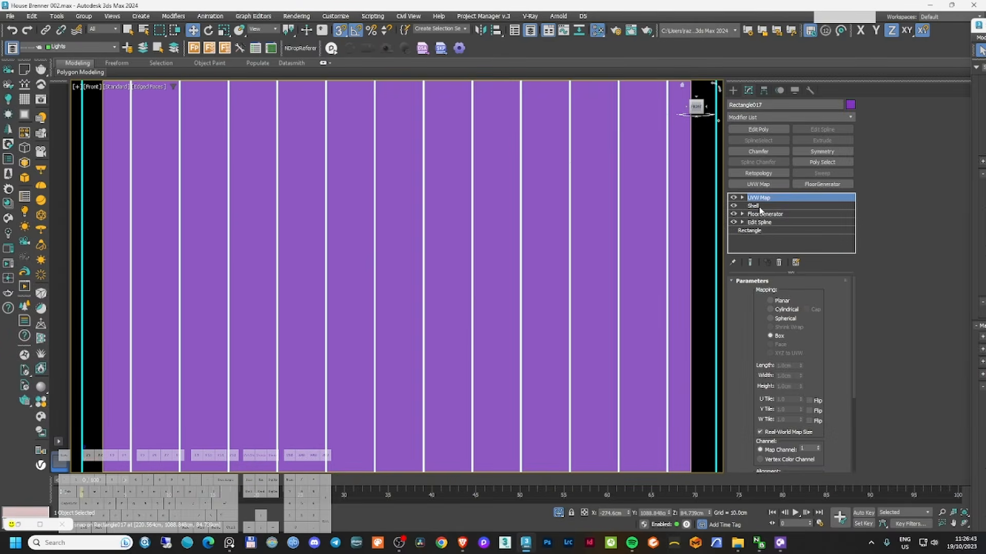
pyautogui.press('F3')
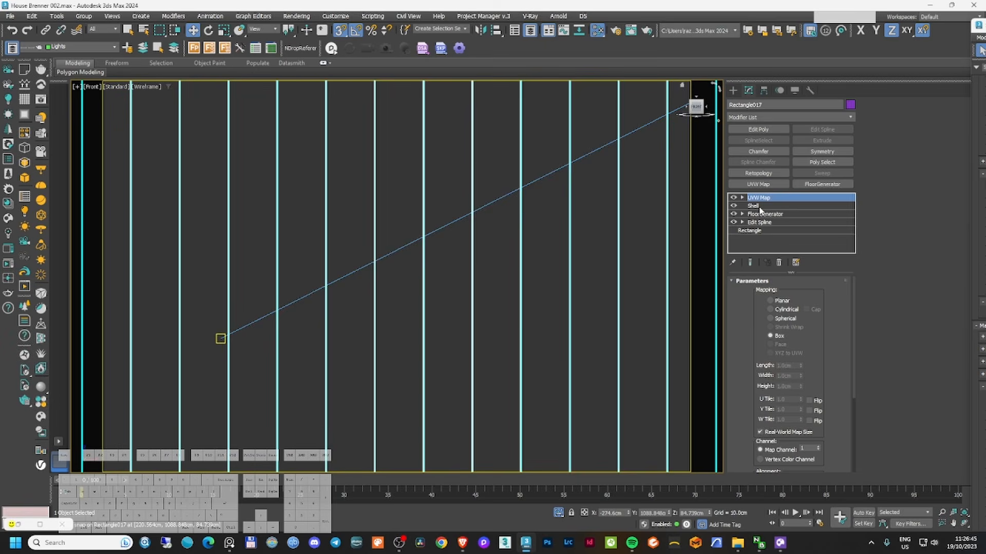
pyautogui.click(764, 214)
pyautogui.write('3')
pyautogui.press('Return')
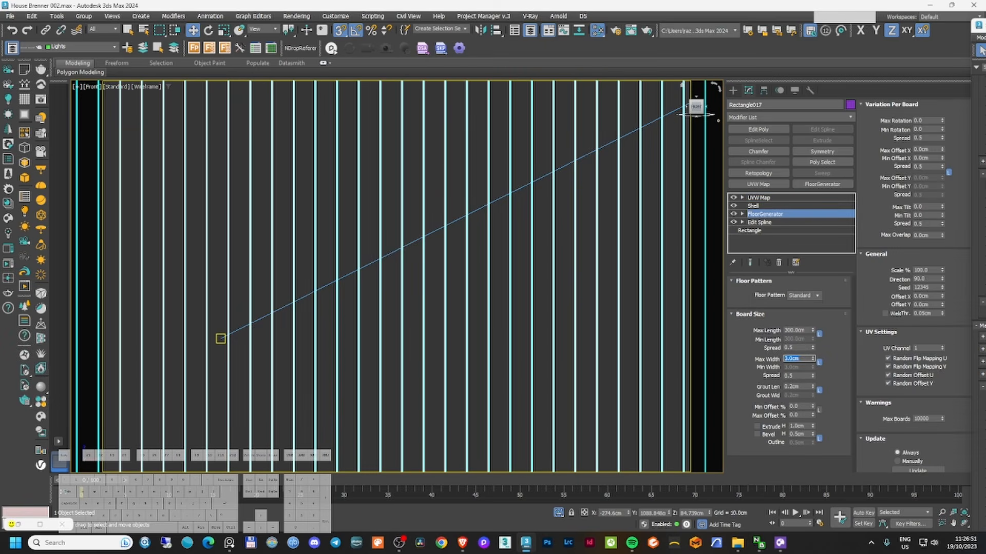
# - Add a Chamfer modifier above the cladding's Shell with an amount of 1.32 cm and 5 segments
pyautogui.click(753, 205)
pyautogui.click(791, 117)
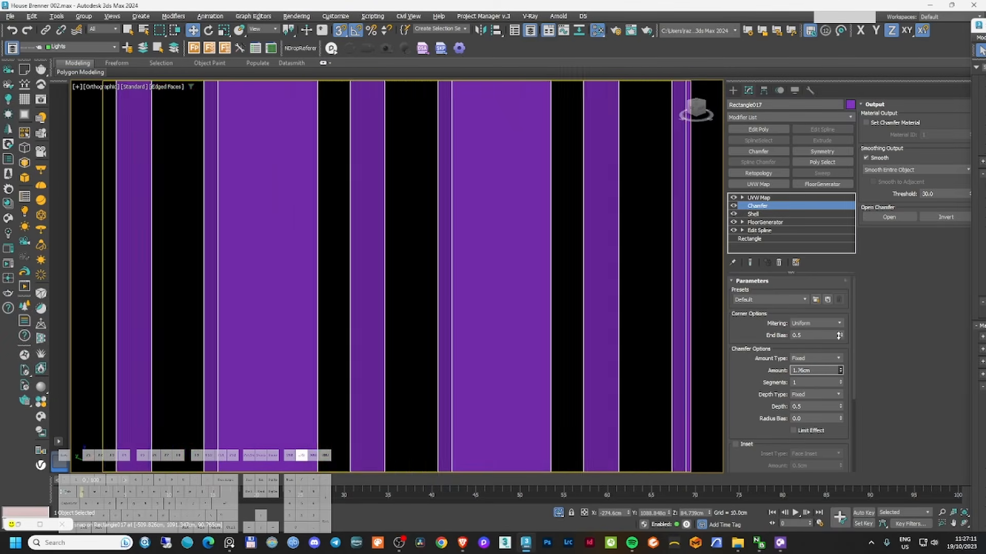
pyautogui.click(840, 381)
pyautogui.click(842, 383)
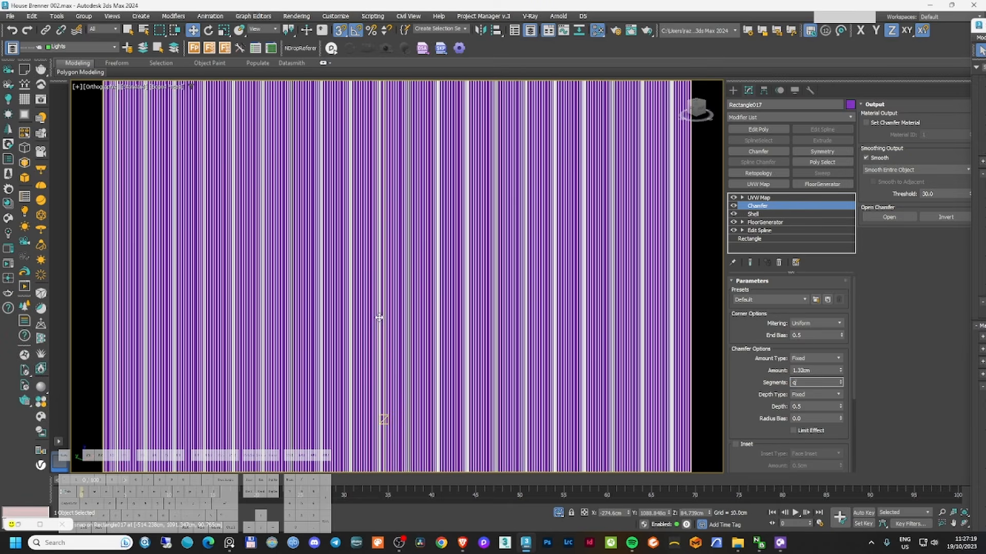
pyautogui.rightClick(378, 318)
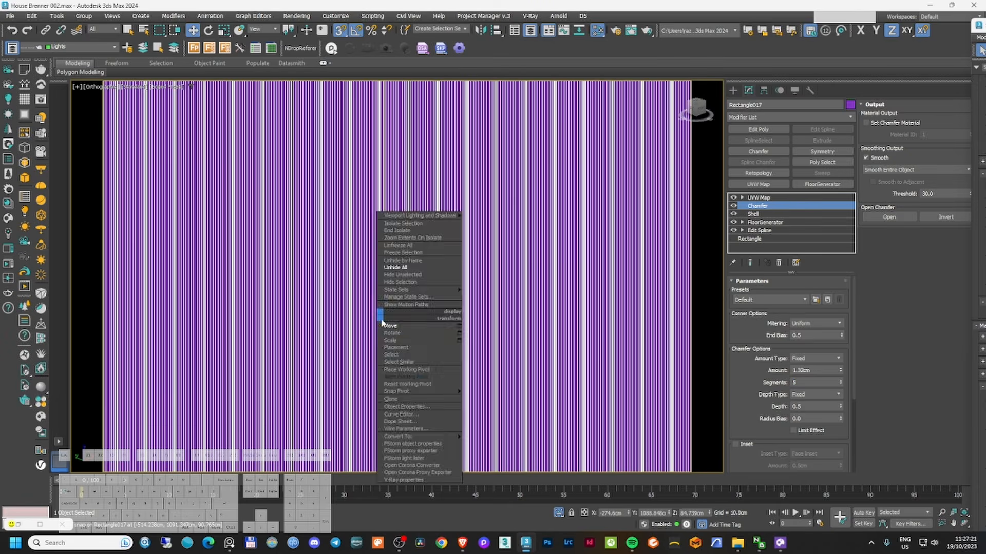
# - Lower the Chamfer amount on the cladding slats
pyautogui.click(759, 198)
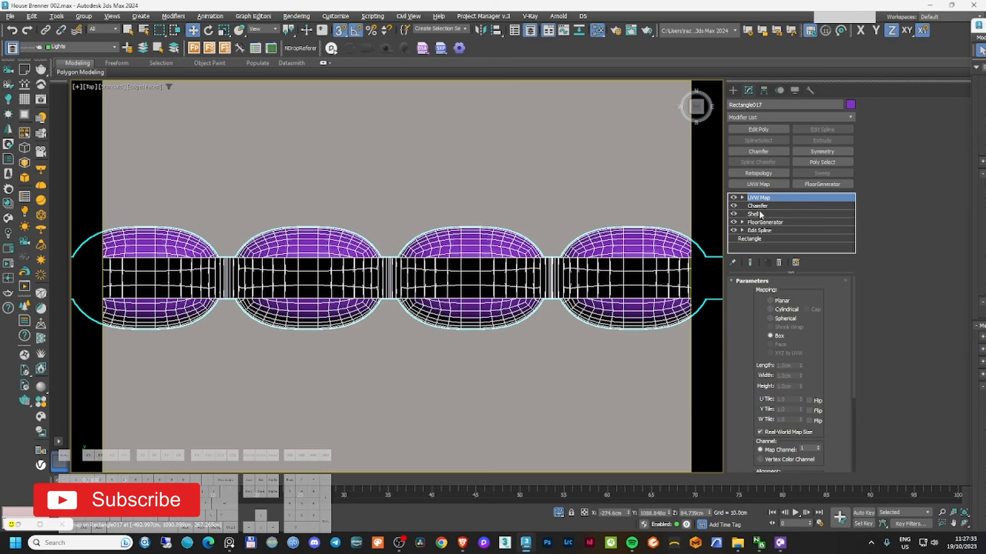
pyautogui.click(758, 206)
pyautogui.moveTo(841, 370); pyautogui.dragTo(841, 378)
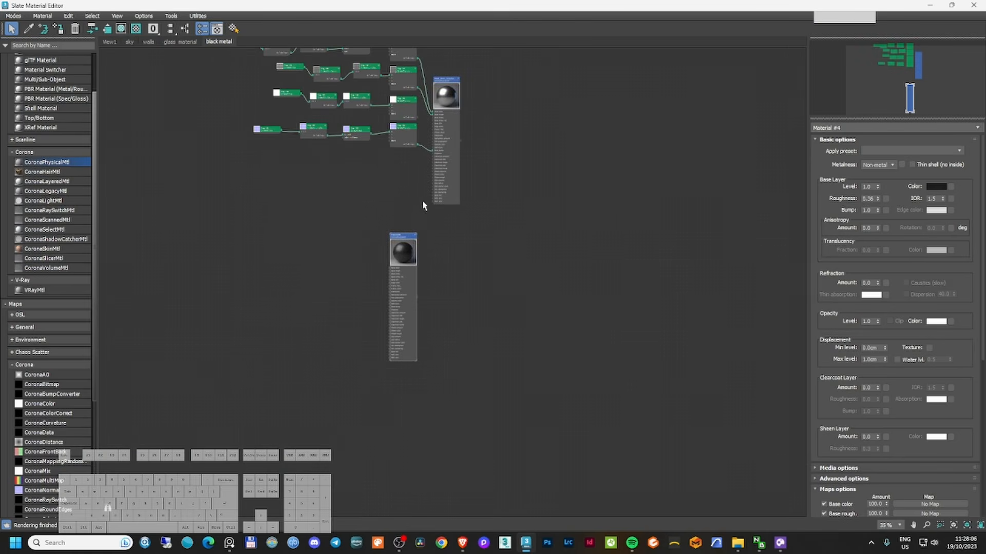
# - Duplicate the scratched metal material with its whole map network into the free area above the original
pyautogui.moveTo(423, 205); pyautogui.dragTo(451, 330, button='middle')
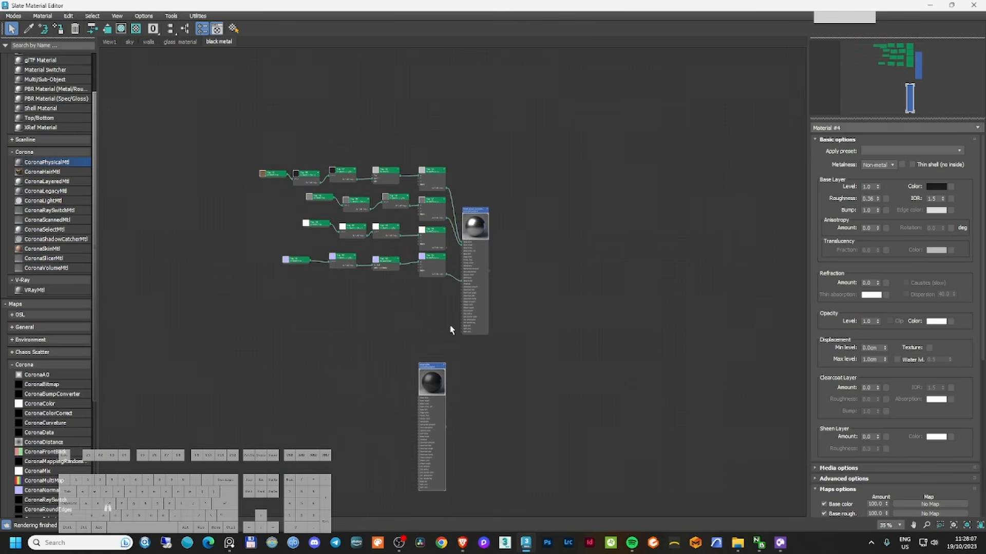
pyautogui.moveTo(300, 165); pyautogui.dragTo(542, 310)
pyautogui.moveTo(501, 210); pyautogui.dragTo(475, 291, button='middle')
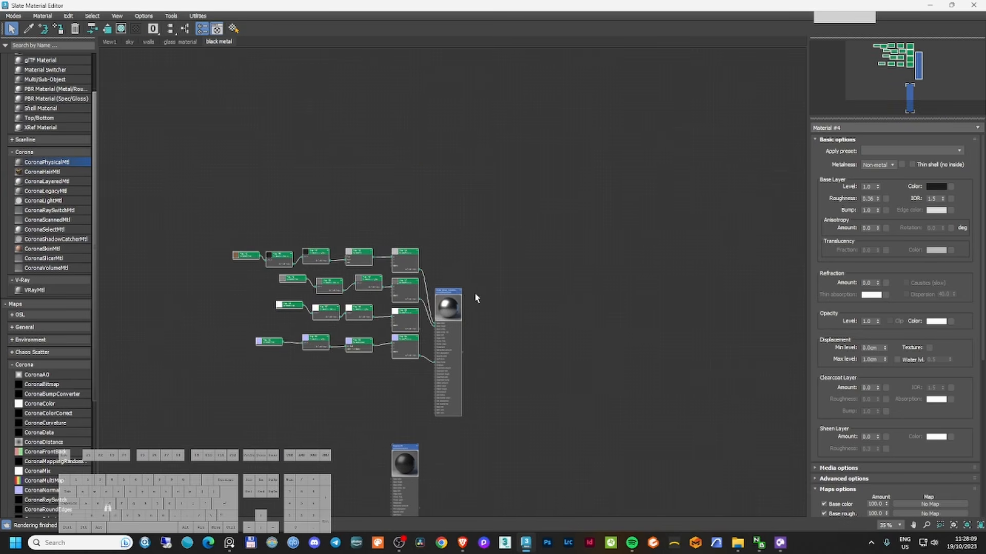
pyautogui.keyDown('shift'); pyautogui.moveTo(445, 291); pyautogui.dragTo(563, 100); pyautogui.keyUp('shift')
pyautogui.click(599, 74)
# - Set the saturation to 0 in the CoronaColorCorrect map feeding the duplicated material's base color
pyautogui.scroll(5, 414, 103)
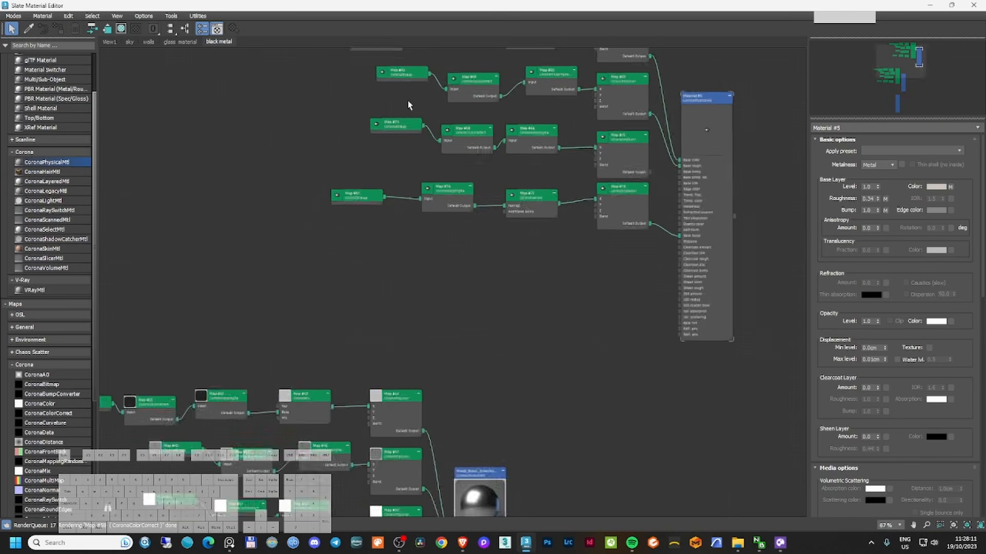
pyautogui.moveTo(422, 143); pyautogui.dragTo(363, 279, button='middle')
pyautogui.doubleClick(319, 145)
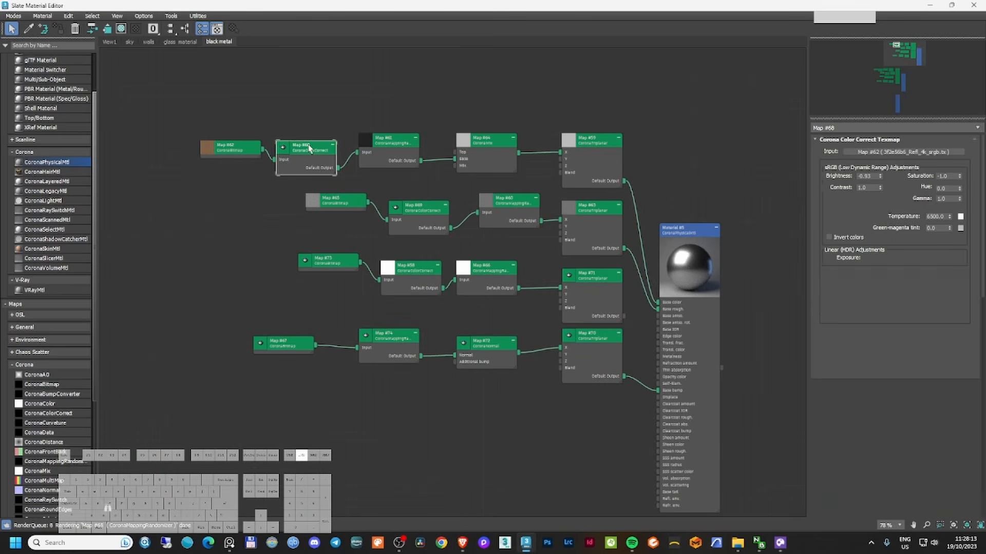
pyautogui.doubleClick(948, 177)
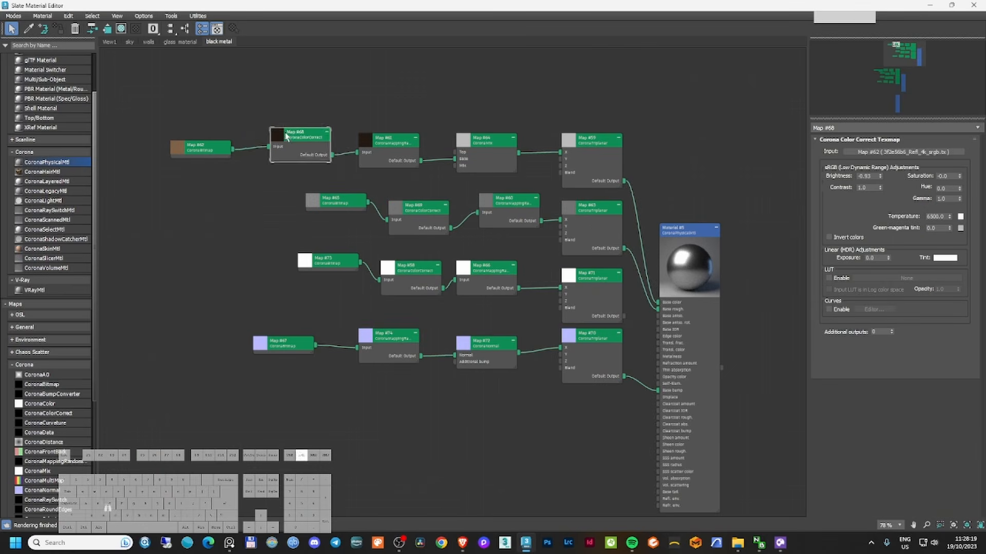
pyautogui.moveTo(289, 140); pyautogui.dragTo(286, 137)
# - Copy the duplicated material's base color swatch onto its edge color
pyautogui.scroll(4, 656, 108)
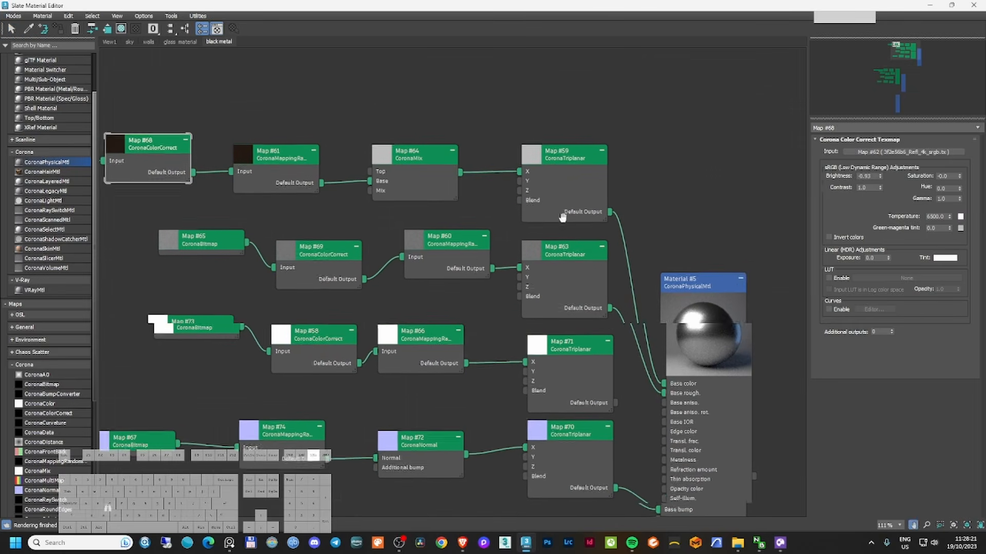
pyautogui.click(721, 284)
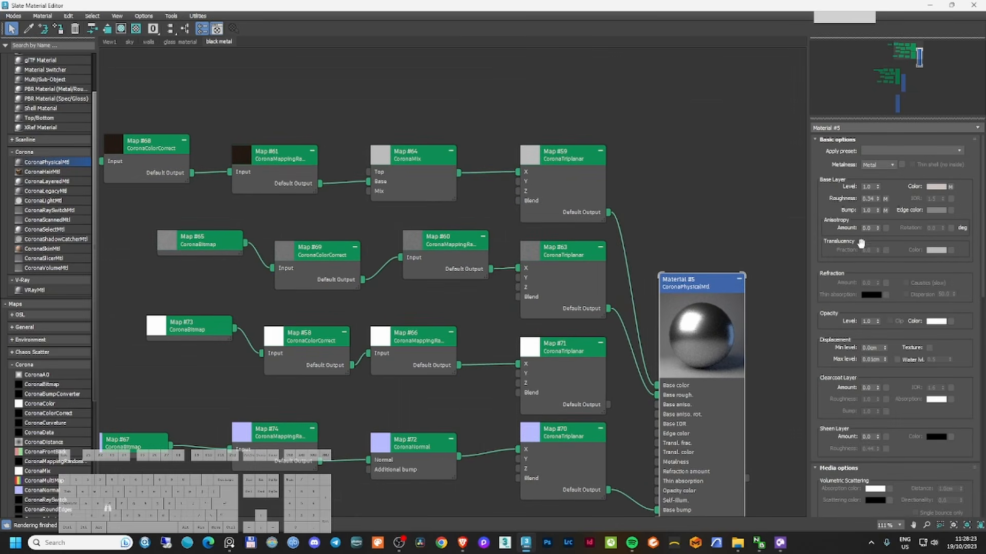
pyautogui.moveTo(938, 188); pyautogui.dragTo(935, 211)
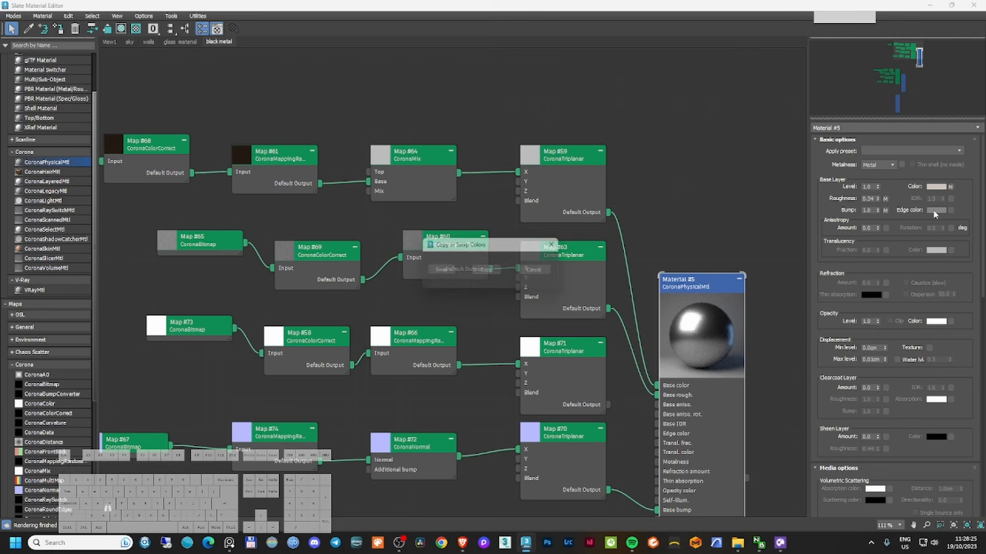
pyautogui.click(487, 272)
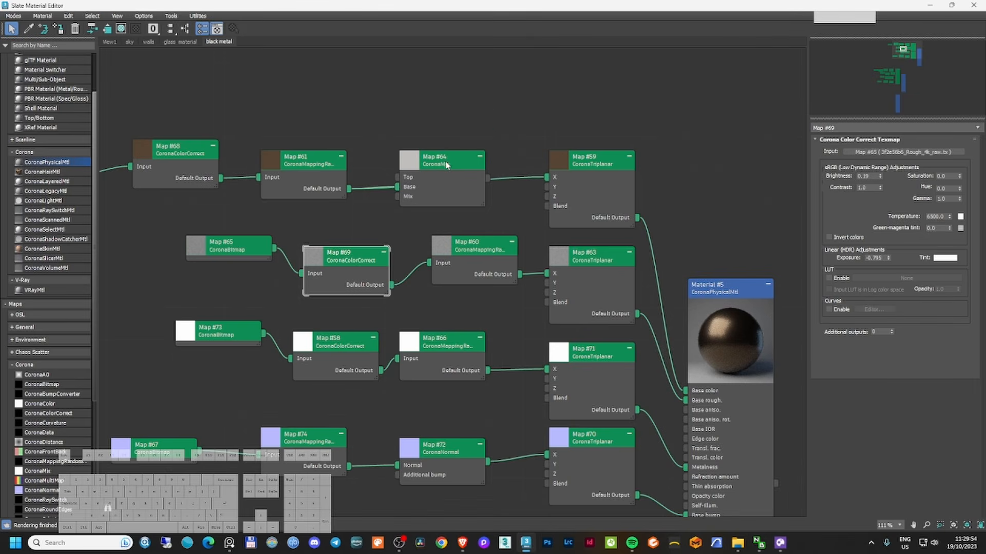
# - Remove the CoronaMix map so the base color's mapping randomizer feeds the triplanar map directly, and close the material editor
pyautogui.moveTo(445, 165); pyautogui.dragTo(451, 108)
pyautogui.press('Delete')
pyautogui.moveTo(311, 160); pyautogui.dragTo(386, 167, button='middle')
pyautogui.moveTo(374, 173); pyautogui.dragTo(428, 153)
pyautogui.click(280, 163)
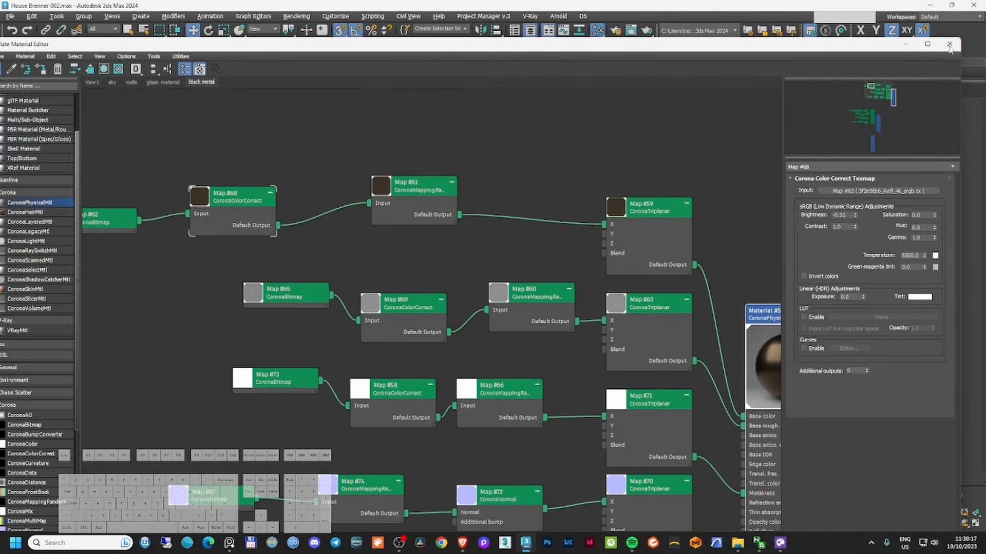
pyautogui.click(949, 45)
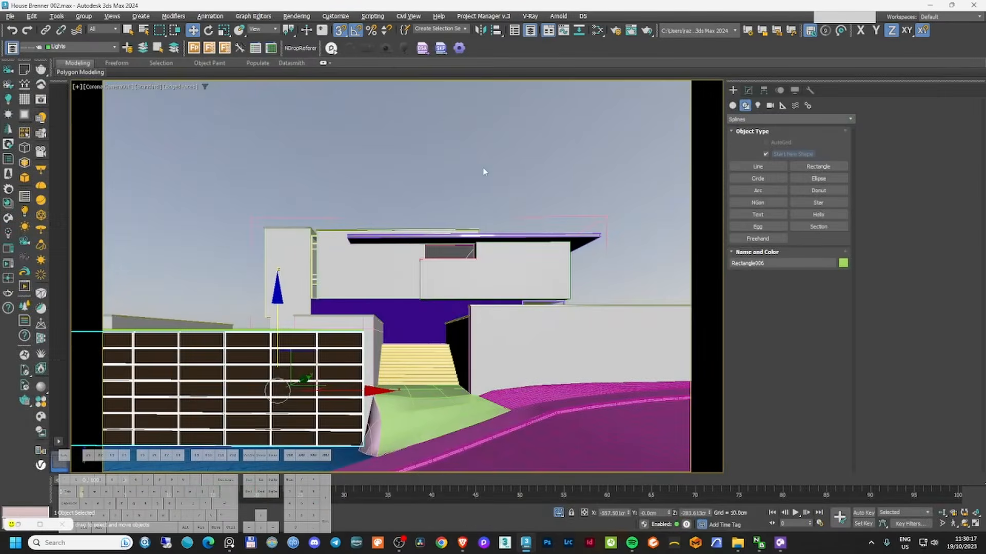
# - Add a UVW Map modifier with Box mapping to the gridded fence panel in front of the house
pyautogui.click(274, 330)
pyautogui.press('m')
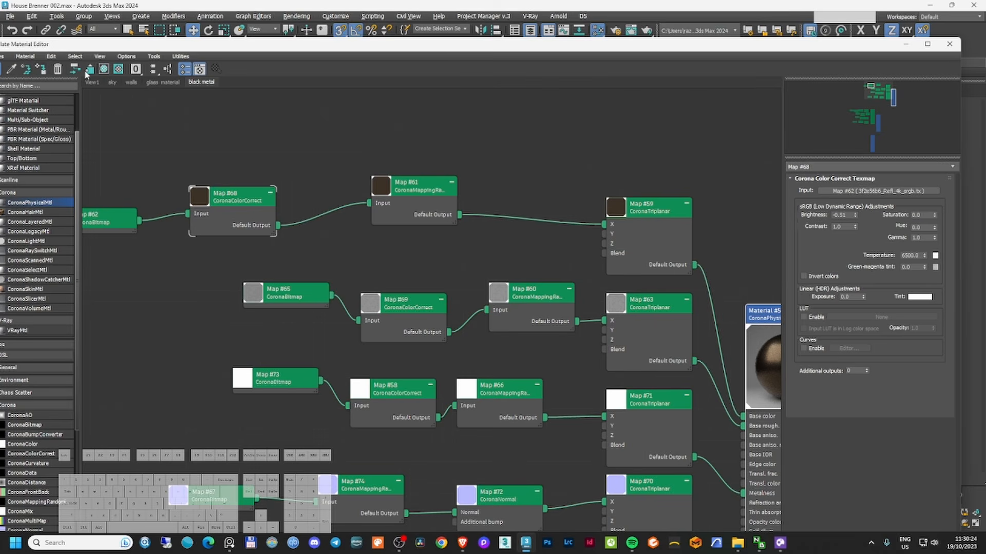
pyautogui.click(905, 43)
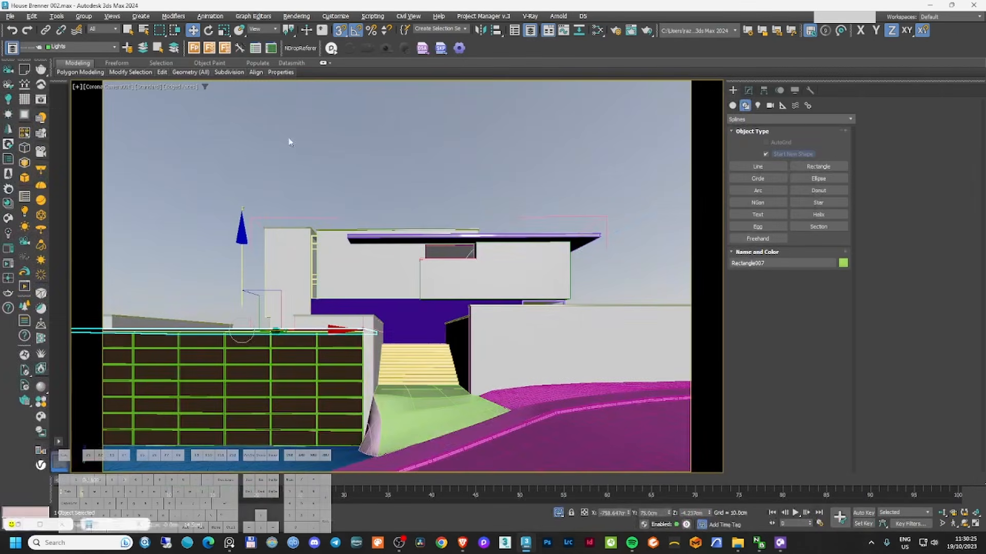
pyautogui.click(223, 356)
pyautogui.click(749, 91)
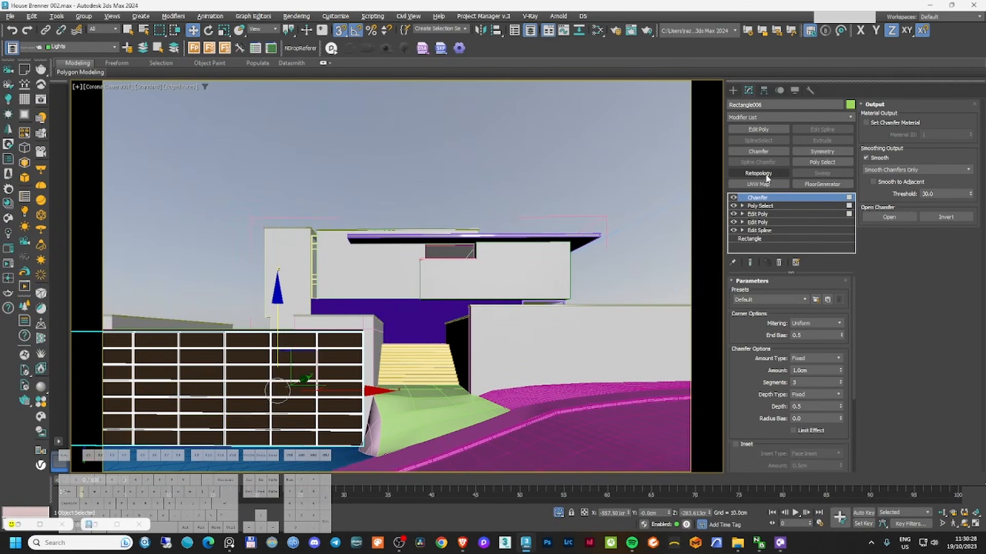
pyautogui.click(758, 184)
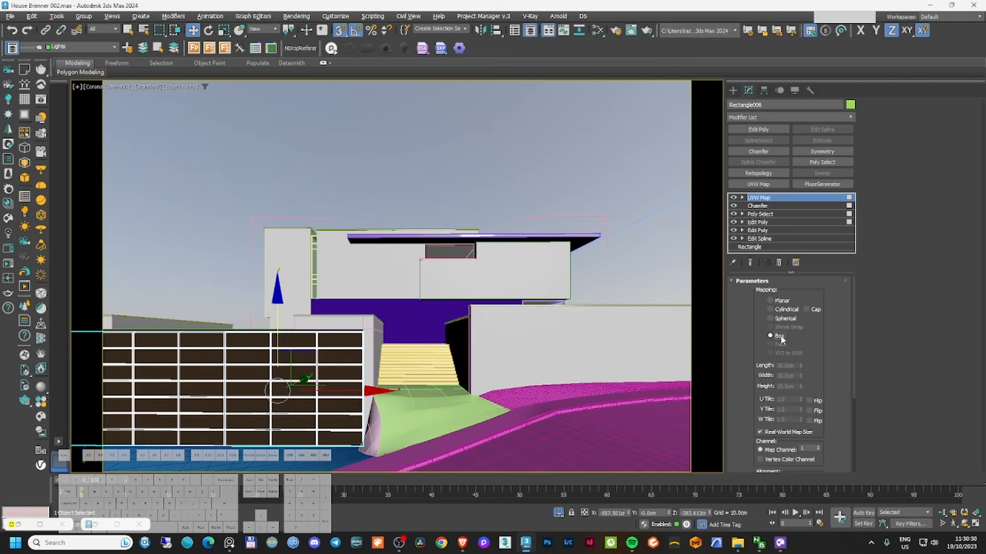
# - Select the purple cladding wall behind the stairs and download the Wood Fine 18-42 100cm material from Chaos Cosmos's Wood category
pyautogui.click(427, 321)
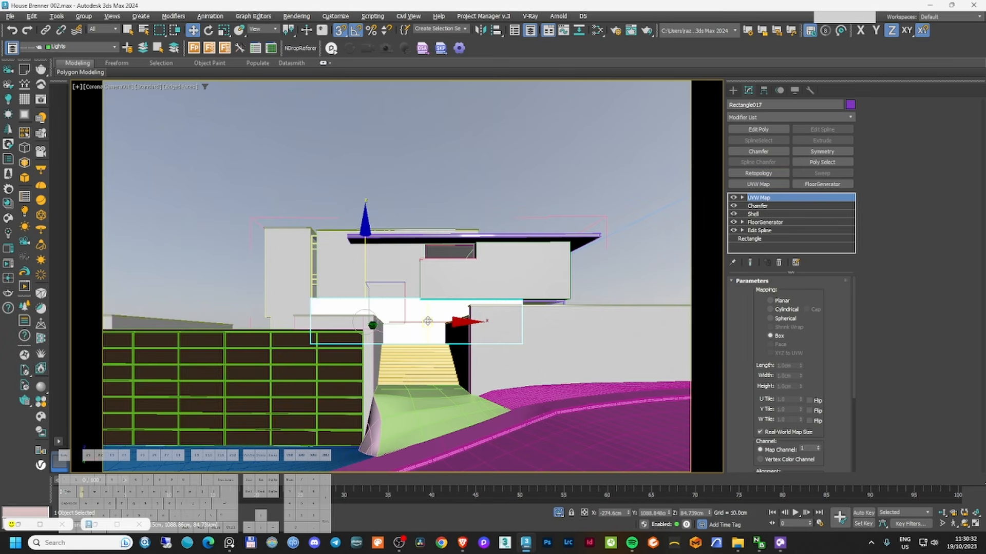
pyautogui.press('m')
pyautogui.doubleClick(548, 45)
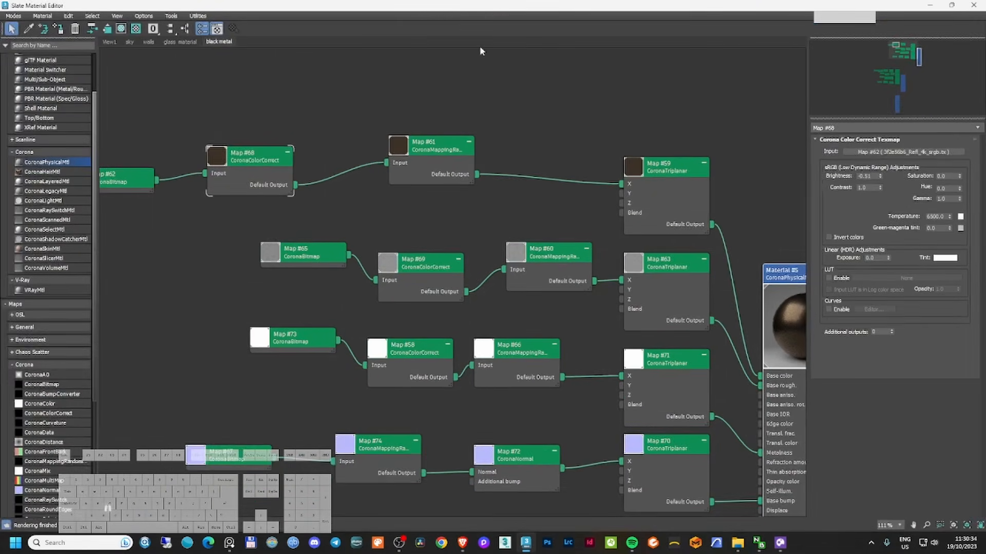
pyautogui.scroll(-3, 133, 294)
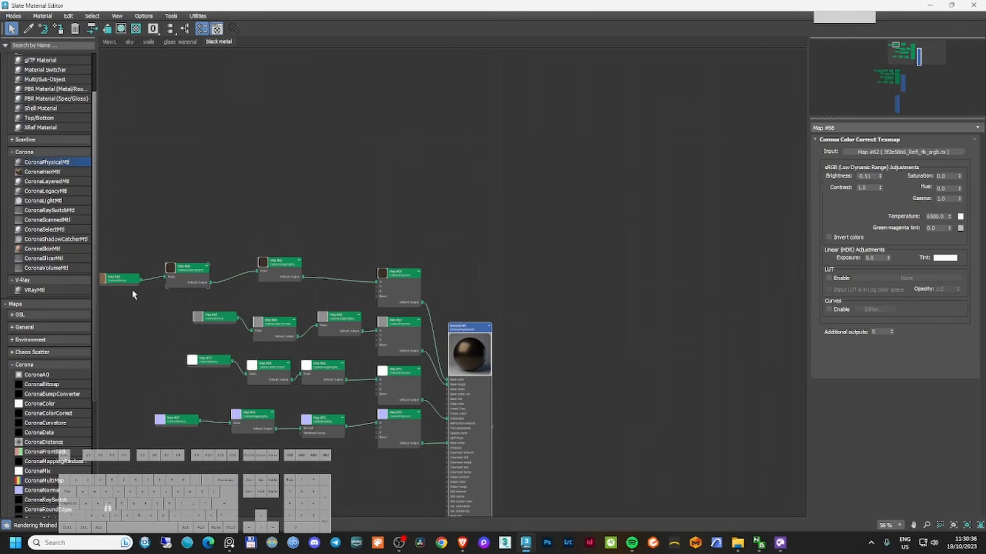
pyautogui.click(779, 543)
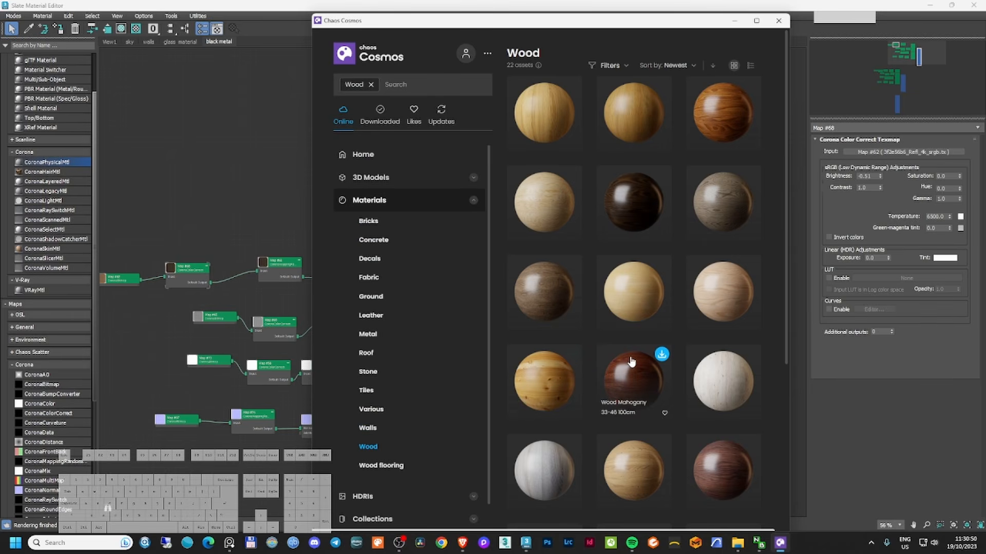
pyautogui.scroll(-4, 631, 361)
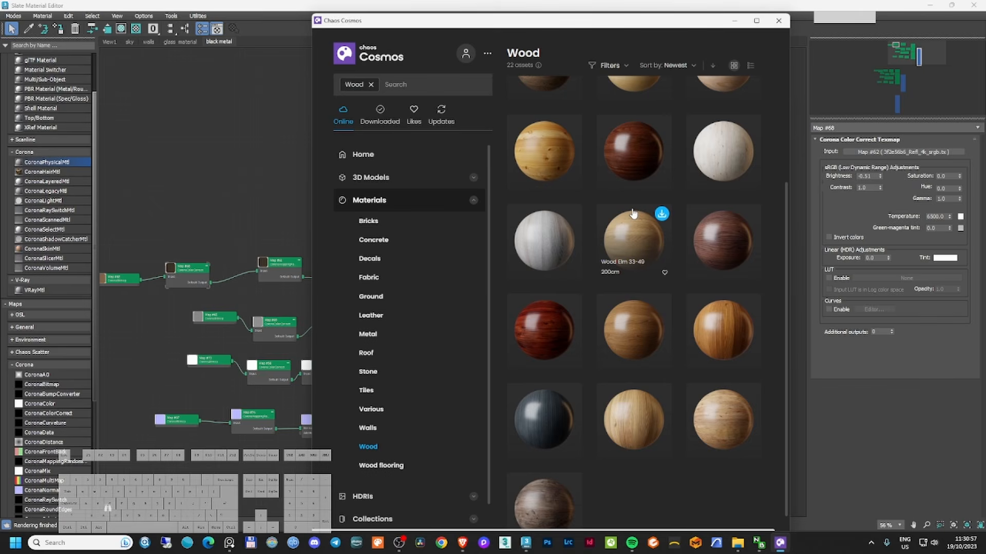
pyautogui.click(662, 86)
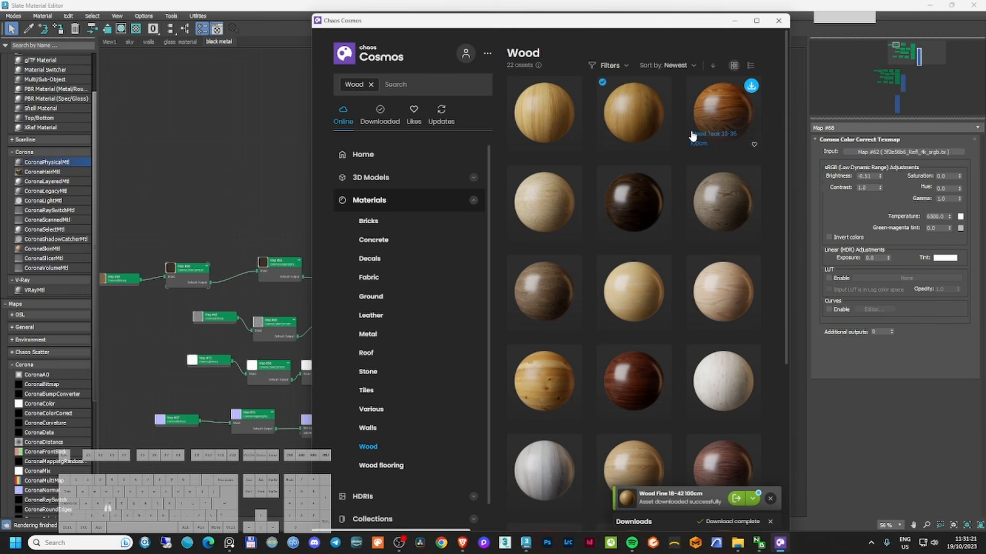
# - Import the Wood Fine 18-42 100cm material into the free area above the metal material's network and open its parameters
pyautogui.click(662, 86)
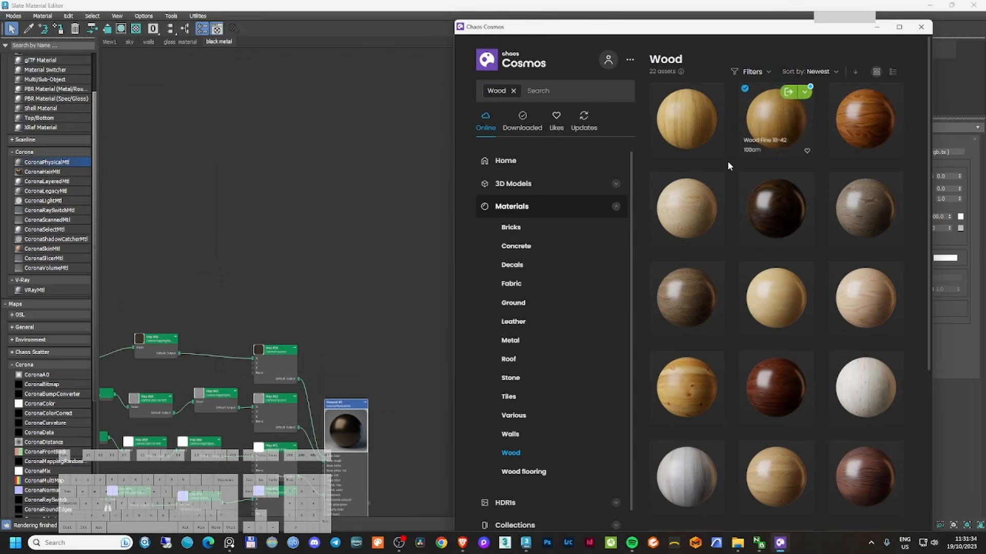
pyautogui.moveTo(336, 145); pyautogui.dragTo(338, 145)
pyautogui.doubleClick(335, 154)
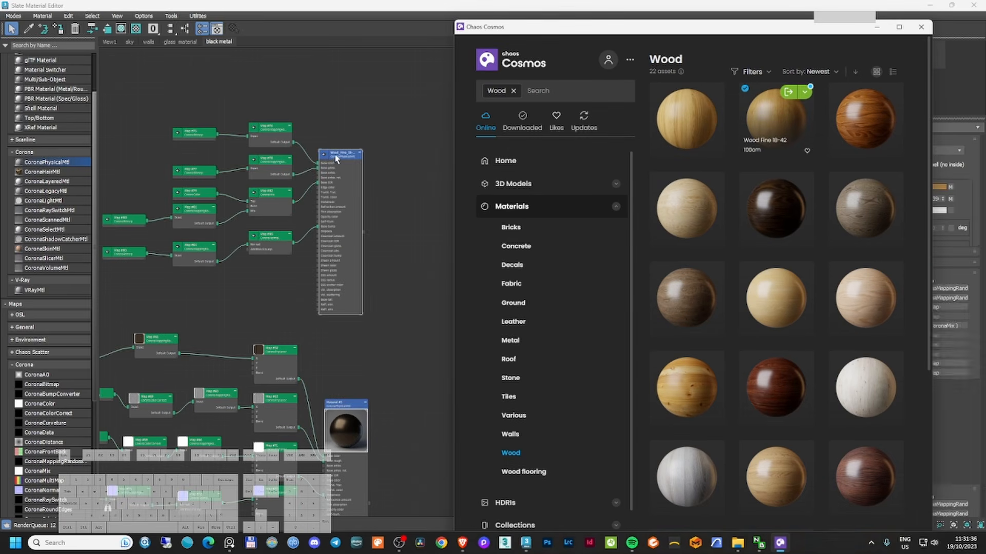
# - Spread out the wood material's base color bitmap and CoronaMappingRandomizer nodes to make room between them
pyautogui.moveTo(344, 132); pyautogui.dragTo(368, 130, button='middle')
pyautogui.scroll(5, 368, 135)
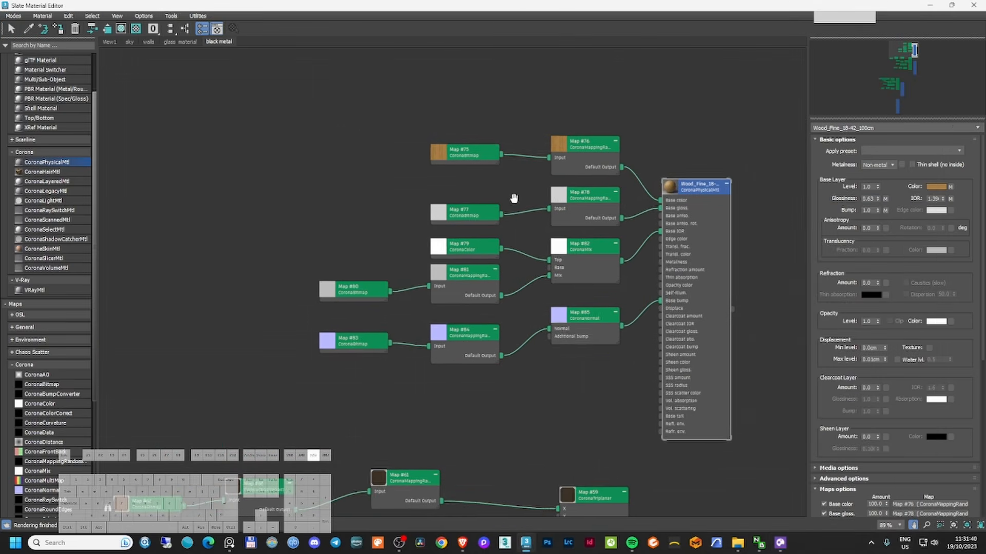
pyautogui.moveTo(480, 165); pyautogui.dragTo(362, 153)
pyautogui.moveTo(592, 170); pyautogui.dragTo(540, 161)
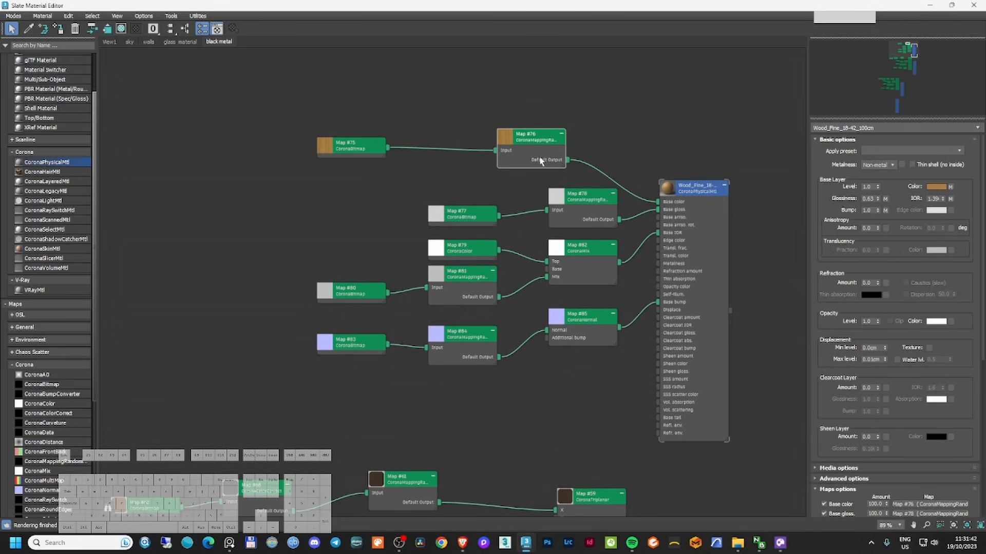
# - Insert a CoronaColorCorrect map between the wood bitmap and its mapping randomizer, setting exposure to -2.3 and slightly reducing saturation
pyautogui.doubleClick(541, 146)
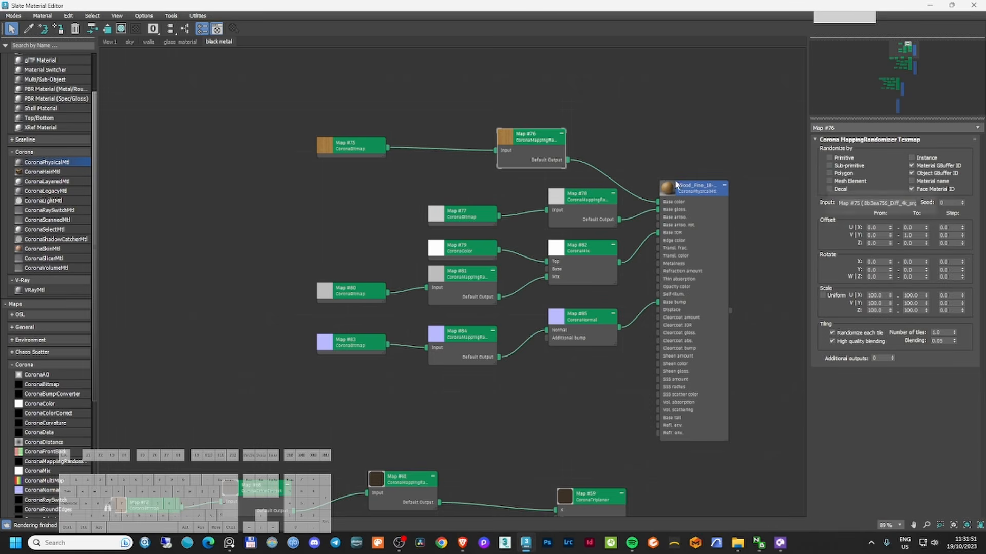
pyautogui.moveTo(53, 413); pyautogui.dragTo(428, 137)
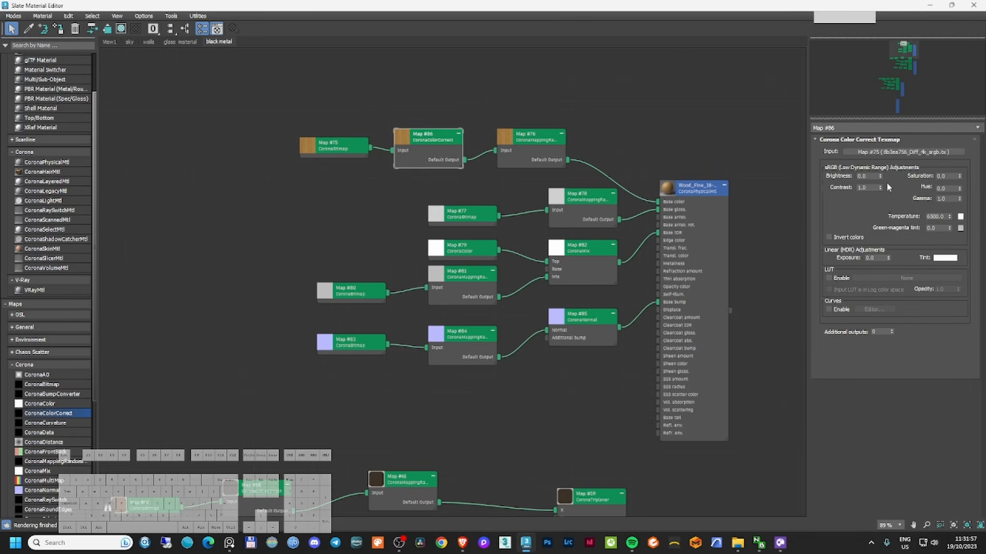
pyautogui.moveTo(888, 258); pyautogui.dragTo(894, 370)
pyautogui.click(959, 178)
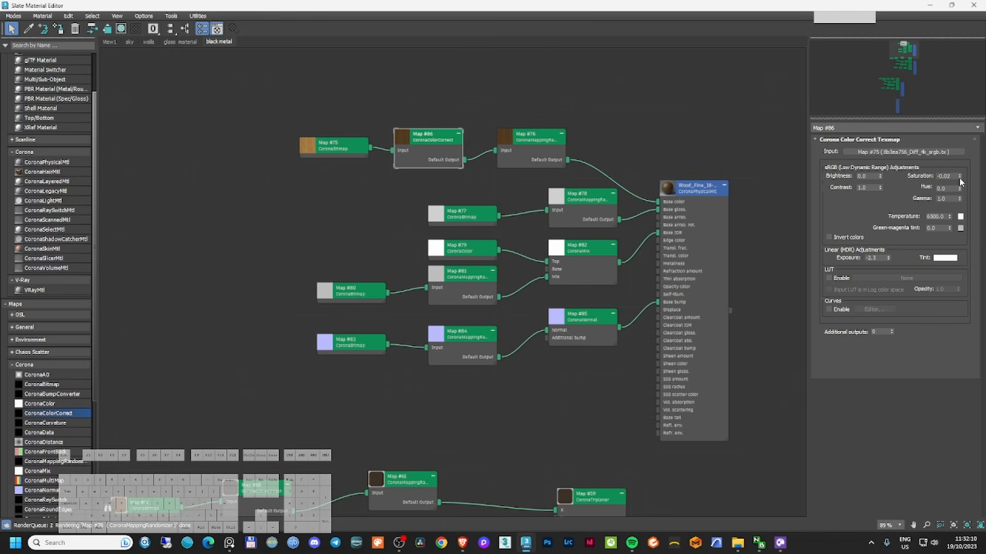
pyautogui.click(959, 178)
pyautogui.click(959, 178)
pyautogui.doubleClick(668, 189)
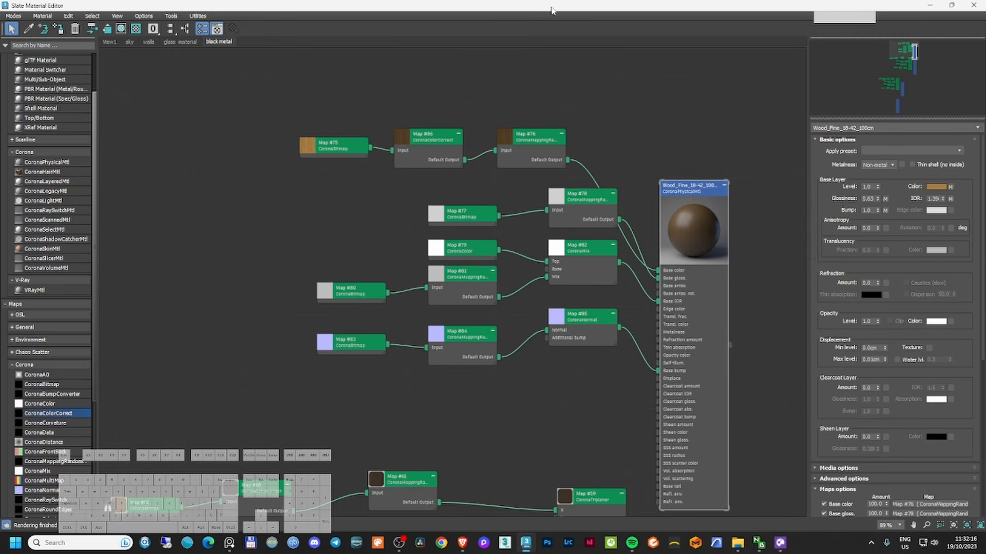
# - Assign the darkened Wood_Fine material to the recessed wall beneath the house's upper floor
pyautogui.doubleClick(569, 12)
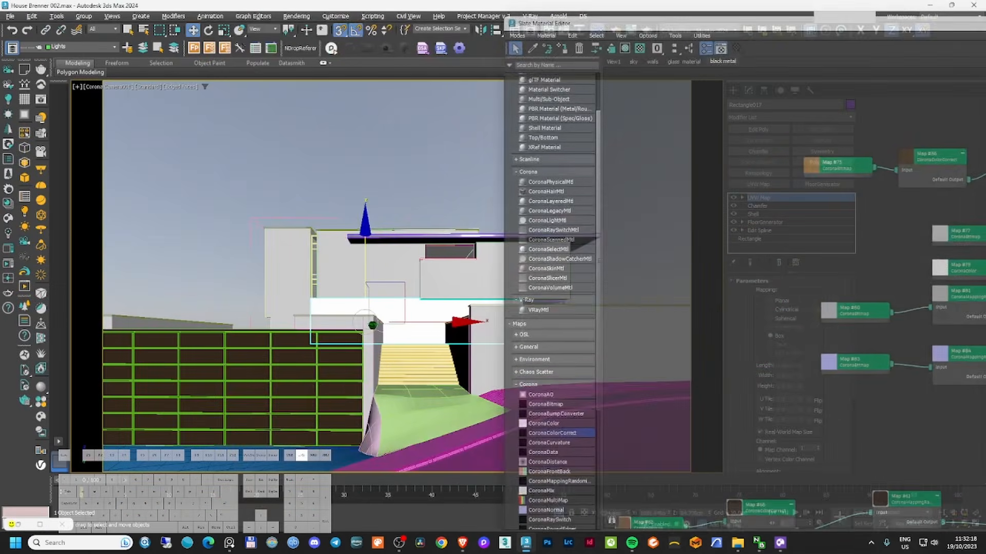
pyautogui.click(441, 187)
pyautogui.click(420, 313)
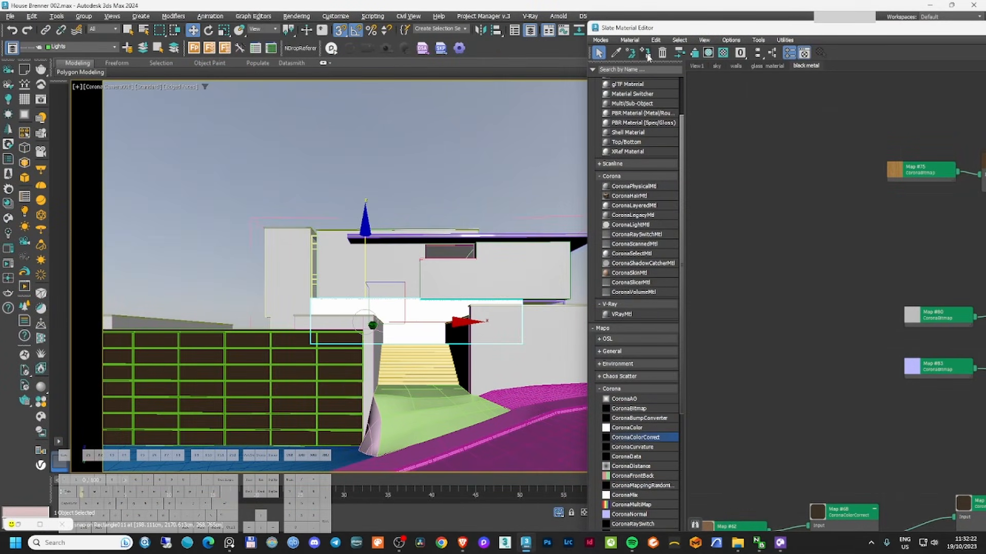
pyautogui.click(648, 55)
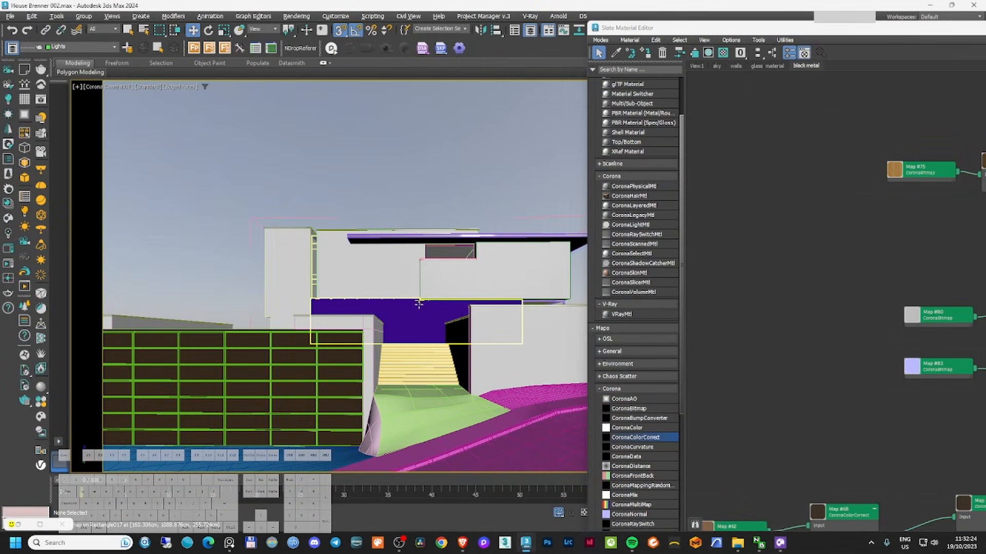
# - Hide the unneeded docked toolbars to free up space for the viewport
pyautogui.rightClick(39, 62)
pyautogui.click(62, 66)
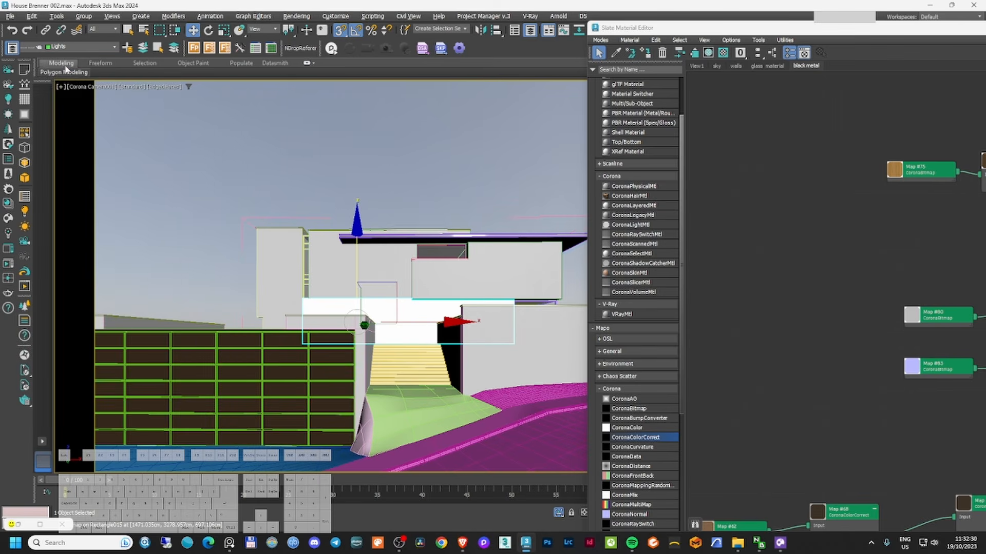
pyautogui.click(25, 85)
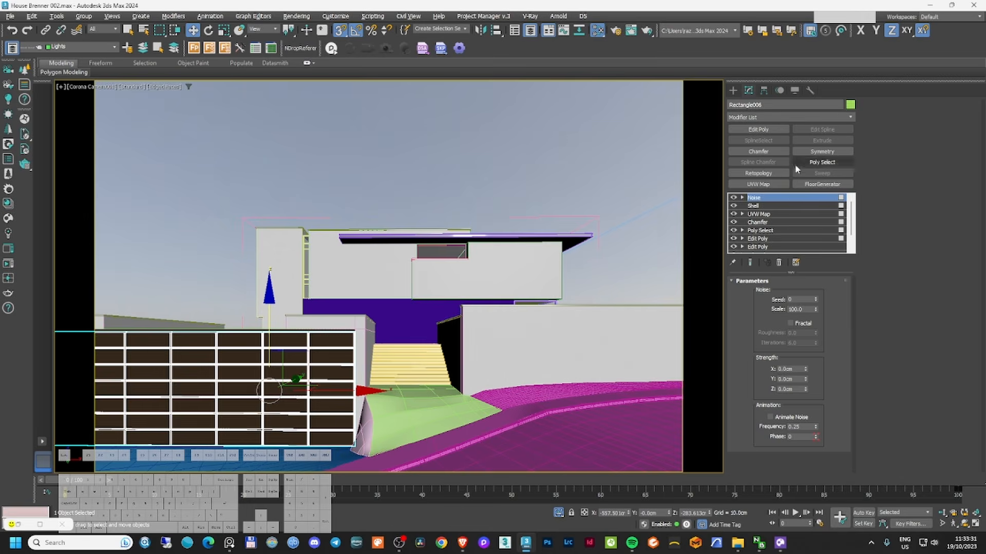
# - Replace the gridded fence panel's Noise modifier with a Normal modifier placed between UVW Map and Chamfer
pyautogui.rightClick(788, 199)
pyautogui.click(810, 209)
pyautogui.click(791, 117)
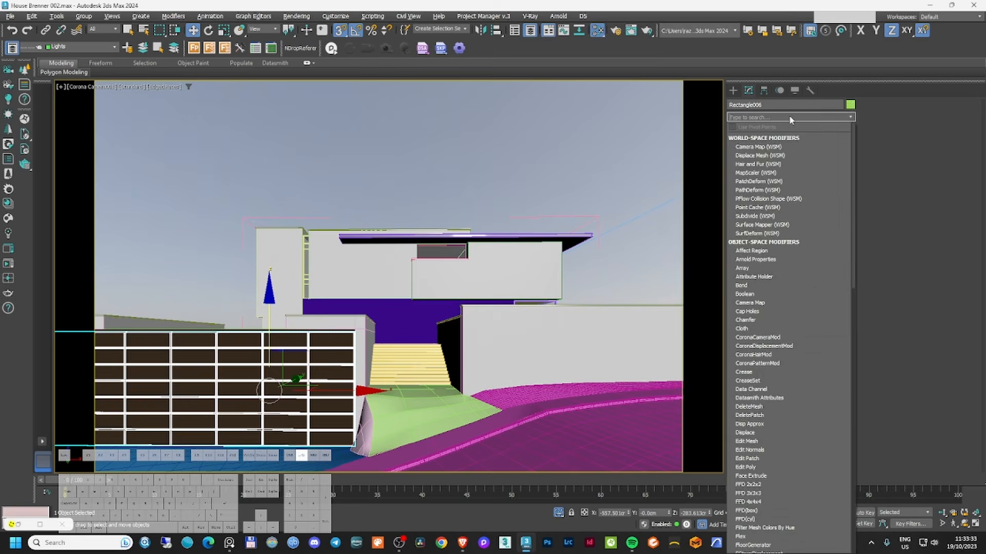
pyautogui.write('normal')
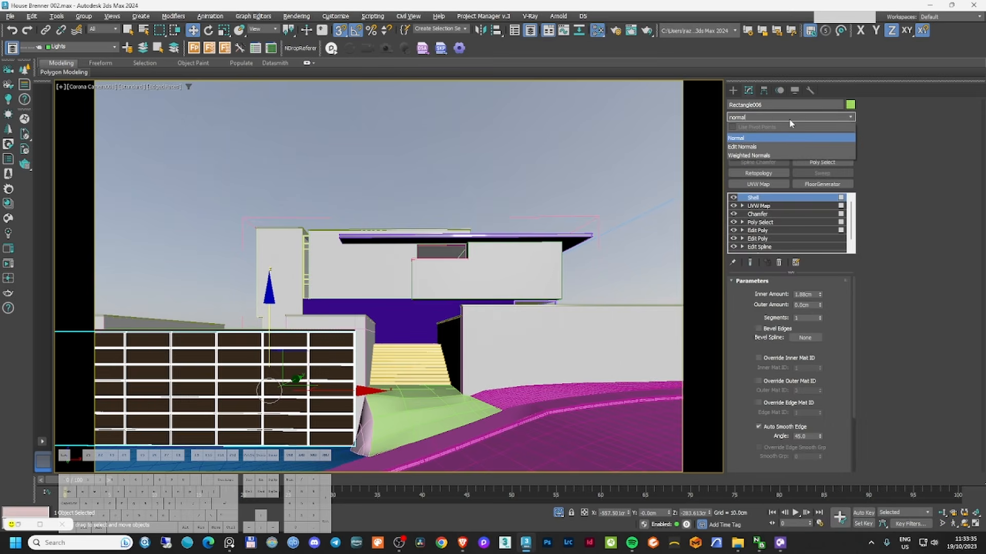
pyautogui.click(776, 139)
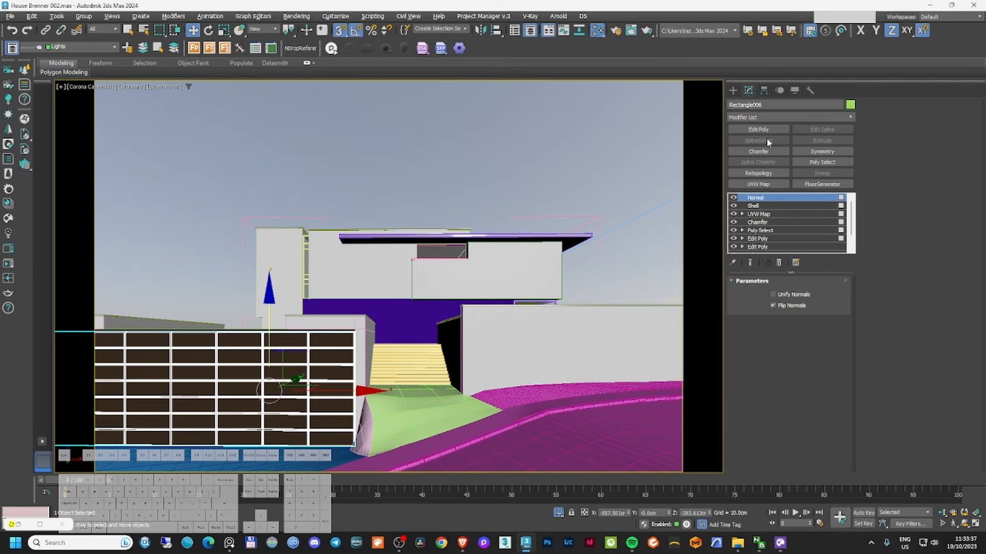
pyautogui.moveTo(776, 201); pyautogui.dragTo(777, 225)
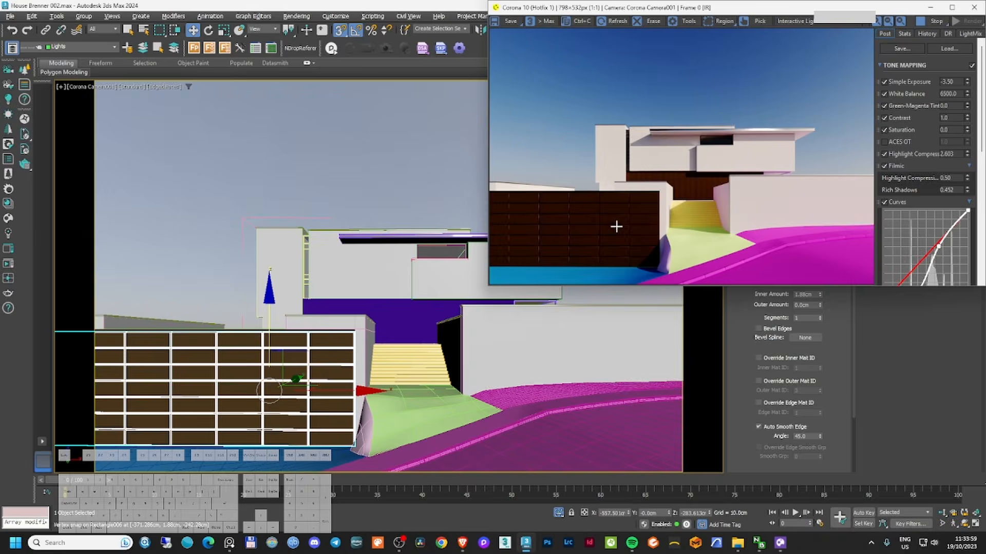
# - Move the fence panel's UVW Map modifier above Shell and disable Curves in the render's tone mapping
pyautogui.scroll(2, 616, 226)
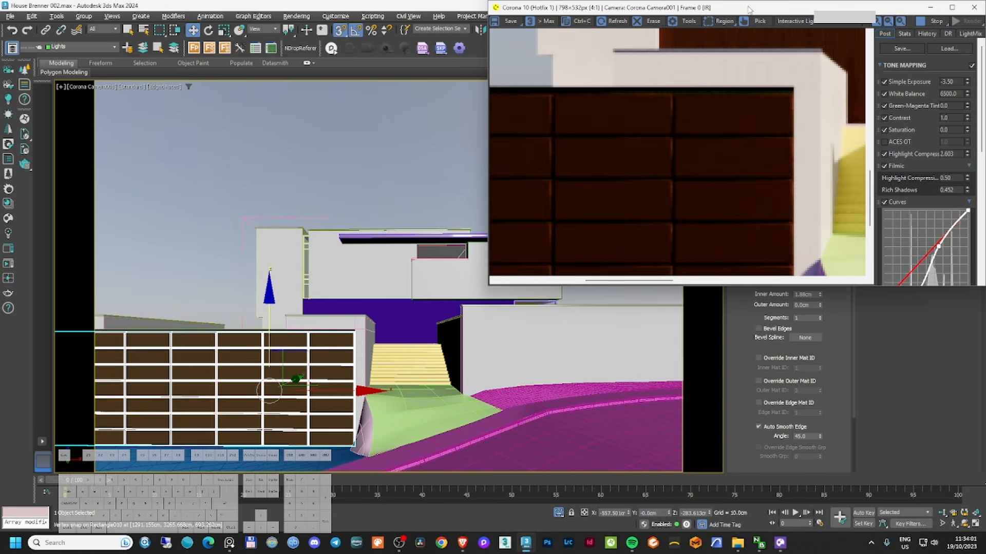
pyautogui.moveTo(749, 8); pyautogui.dragTo(448, 87)
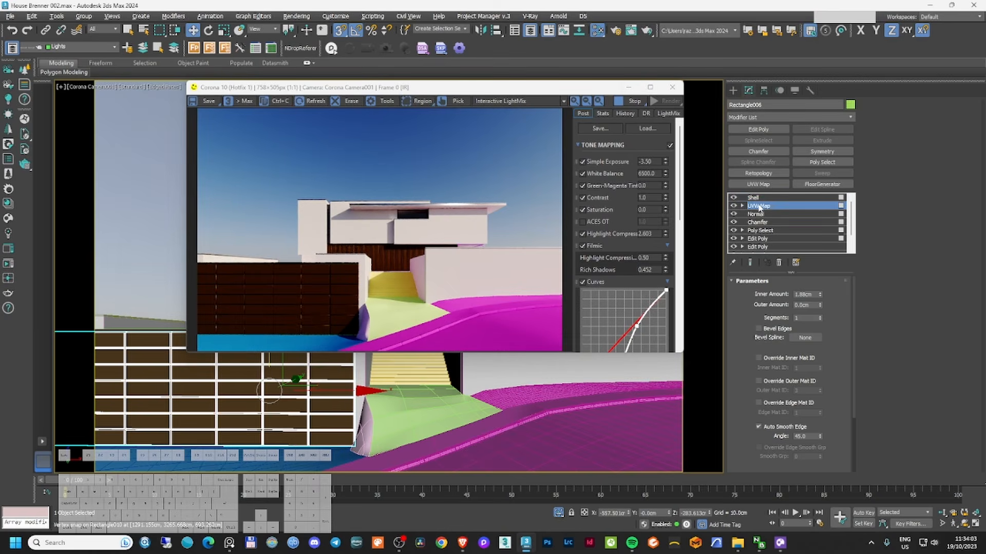
pyautogui.click(760, 206)
pyautogui.moveTo(765, 199); pyautogui.dragTo(765, 198)
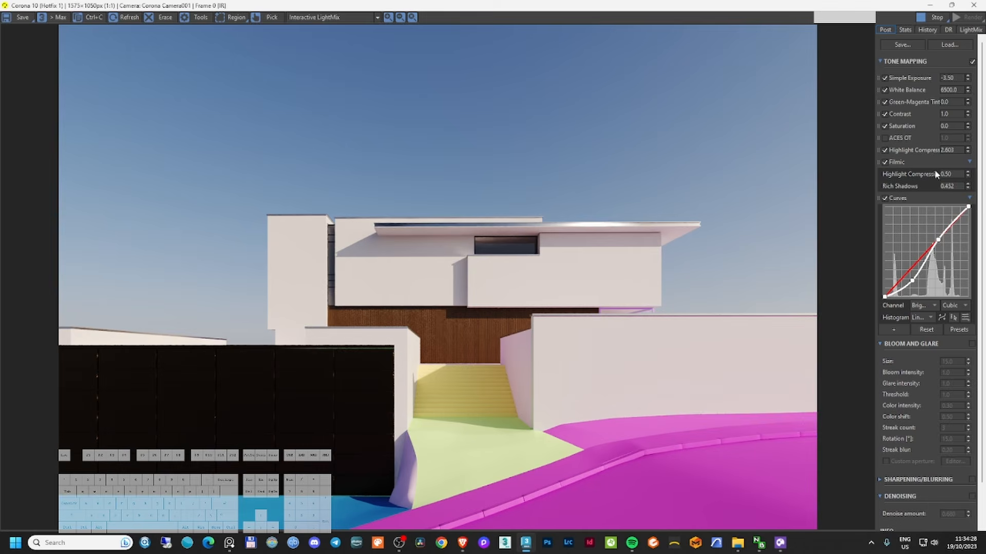
pyautogui.click(886, 199)
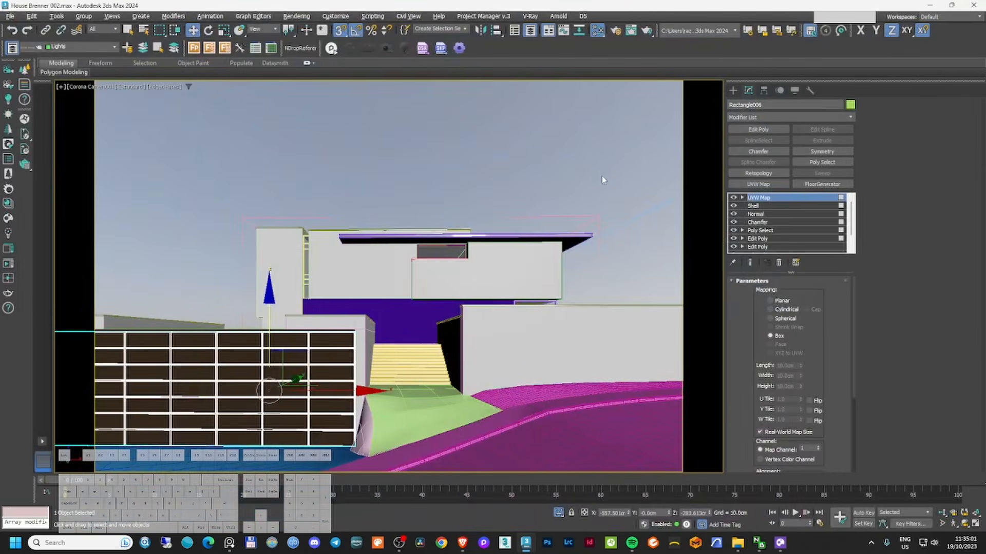
# - Isolate the sidewalk slab and its curb from the rest of the scene
pyautogui.click(602, 176)
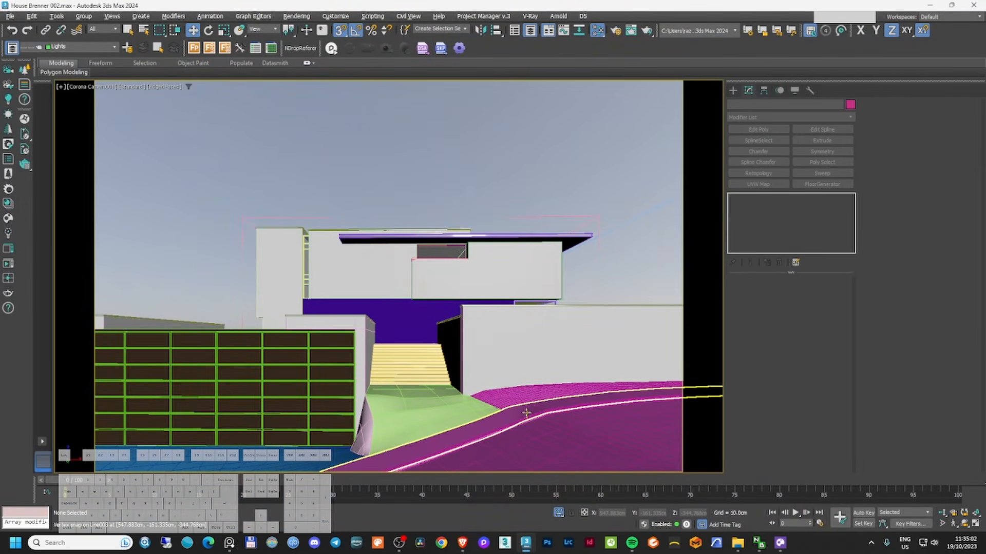
pyautogui.click(526, 413)
pyautogui.keyDown('ctrl'); pyautogui.click(540, 416); pyautogui.keyUp('ctrl')
pyautogui.hotkey('alt', 'q')
pyautogui.press('u')
pyautogui.keyDown('alt'); pyautogui.moveTo(361, 292); pyautogui.dragTo(358, 318, button='middle'); pyautogui.keyUp('alt')
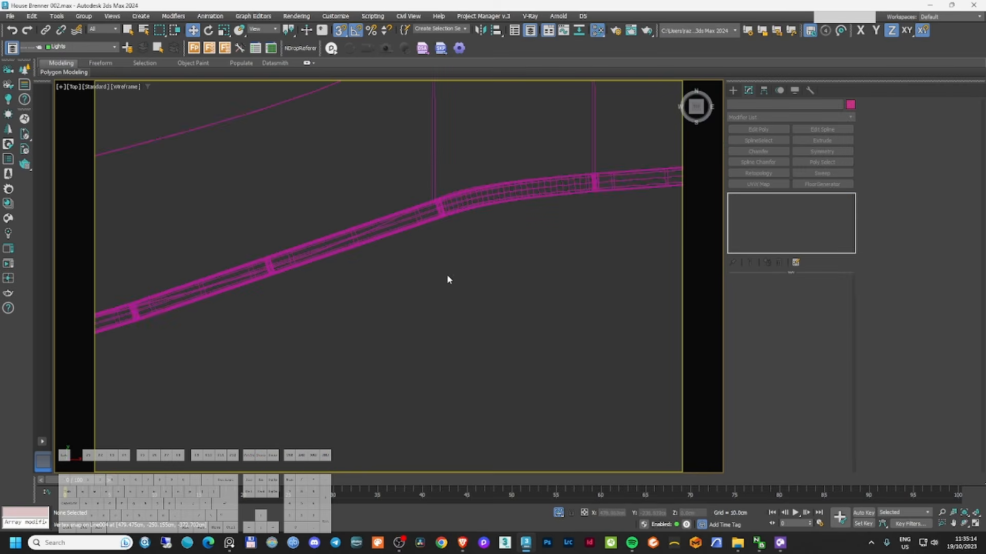
# - Reshape the sidewalk's Edit Spline at the bend by adjusting the vertex's Bezier handles so the slab edge follows the curb
pyautogui.moveTo(447, 275); pyautogui.dragTo(424, 373, button='middle')
pyautogui.click(569, 215)
pyautogui.click(760, 223)
pyautogui.scroll(-2, 419, 282)
pyautogui.moveTo(419, 283); pyautogui.dragTo(554, 244, button='middle')
pyautogui.scroll(4, 554, 244)
pyautogui.moveTo(450, 261); pyautogui.dragTo(485, 302)
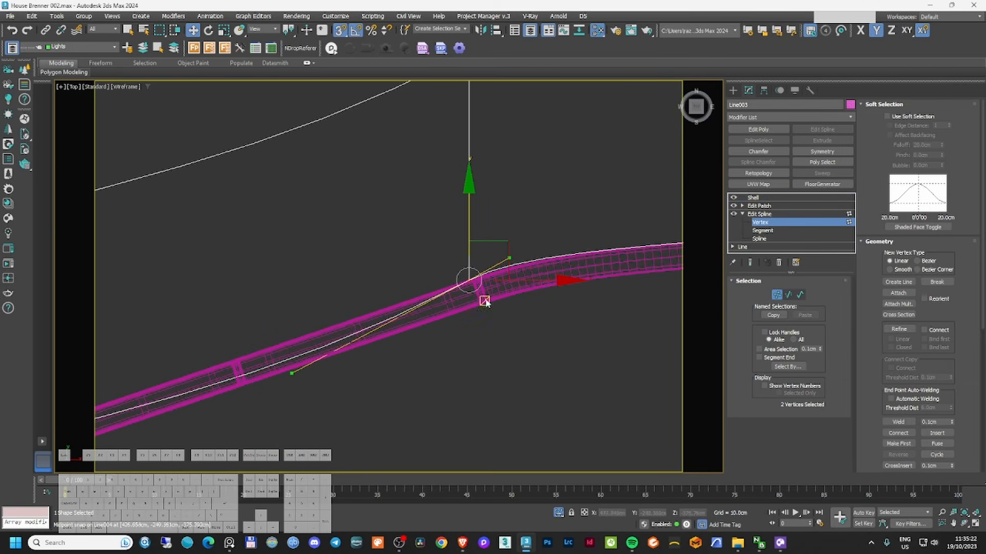
pyautogui.press('s')
pyautogui.press('a')
pyautogui.click(501, 244)
pyautogui.moveTo(291, 373); pyautogui.dragTo(282, 336)
pyautogui.scroll(4, 535, 257)
pyautogui.moveTo(482, 258); pyautogui.dragTo(520, 255)
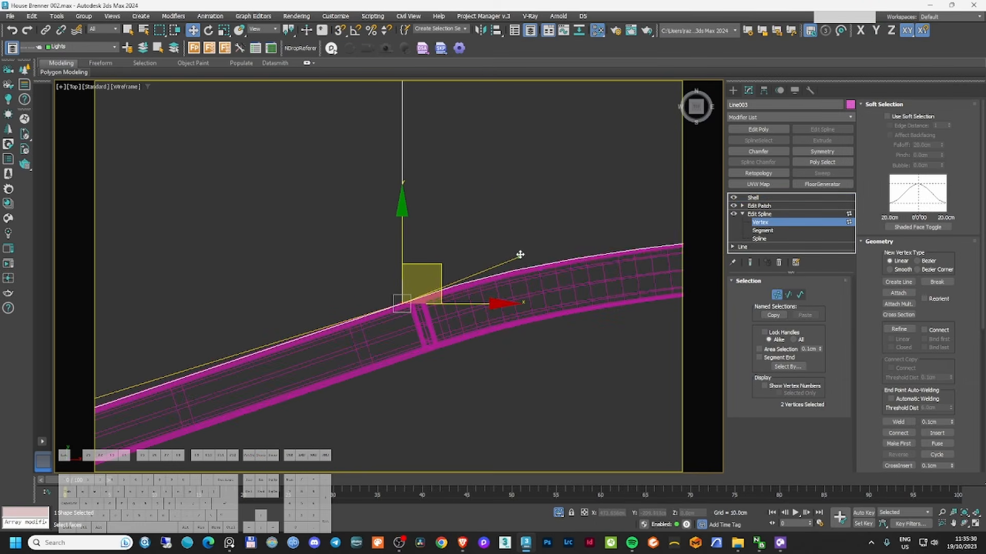
# - Fine-tune the height of the sidewalk spline's Bezier handle at the bend to align the slab with the curb
pyautogui.keyDown('alt'); pyautogui.moveTo(520, 255); pyautogui.dragTo(388, 282, button='middle'); pyautogui.keyUp('alt')
pyautogui.press('F6')
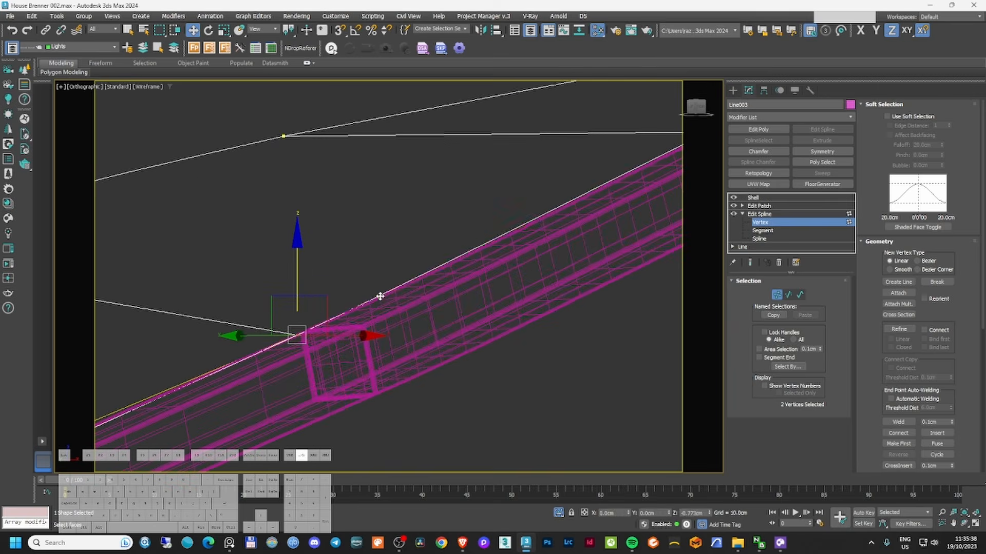
pyautogui.moveTo(380, 297); pyautogui.dragTo(380, 292)
pyautogui.moveTo(380, 293); pyautogui.dragTo(185, 344, button='middle')
pyautogui.moveTo(491, 167); pyautogui.dragTo(524, 206)
pyautogui.scroll(-3, 510, 207)
pyautogui.moveTo(200, 354); pyautogui.dragTo(406, 262, button='middle')
# - Return the sidewalk to its Shell level and bring back the full scene in the shaded Corona camera view
pyautogui.click(753, 197)
pyautogui.press('F3')
pyautogui.keyDown('alt'); pyautogui.moveTo(462, 241); pyautogui.dragTo(493, 272, button='middle'); pyautogui.keyUp('alt')
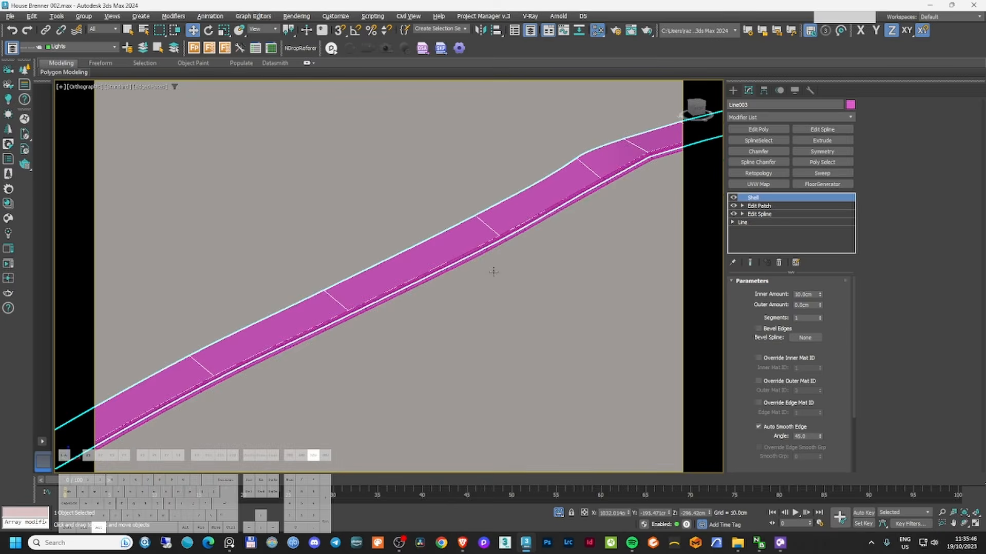
pyautogui.press('c')
pyautogui.click(501, 283)
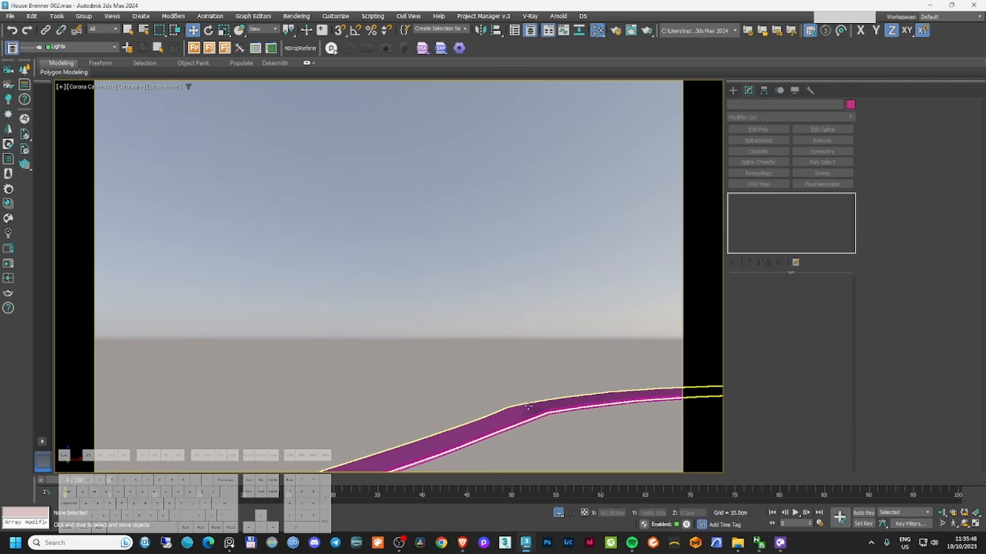
pyautogui.click(528, 407)
pyautogui.rightClick(528, 407)
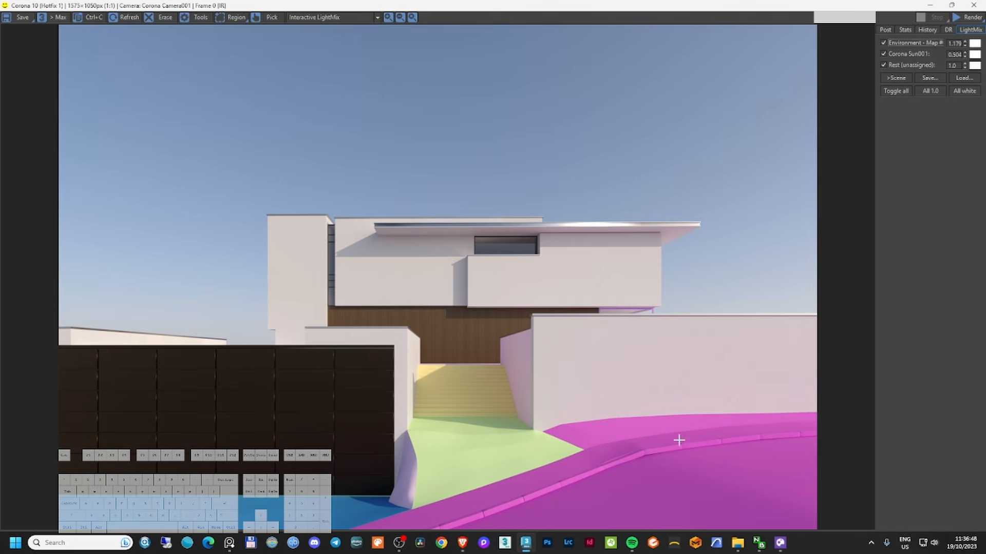
# - Render the camera view and examine the sidewalk and curb bend up close
pyautogui.click(968, 17)
pyautogui.scroll(2, 653, 461)
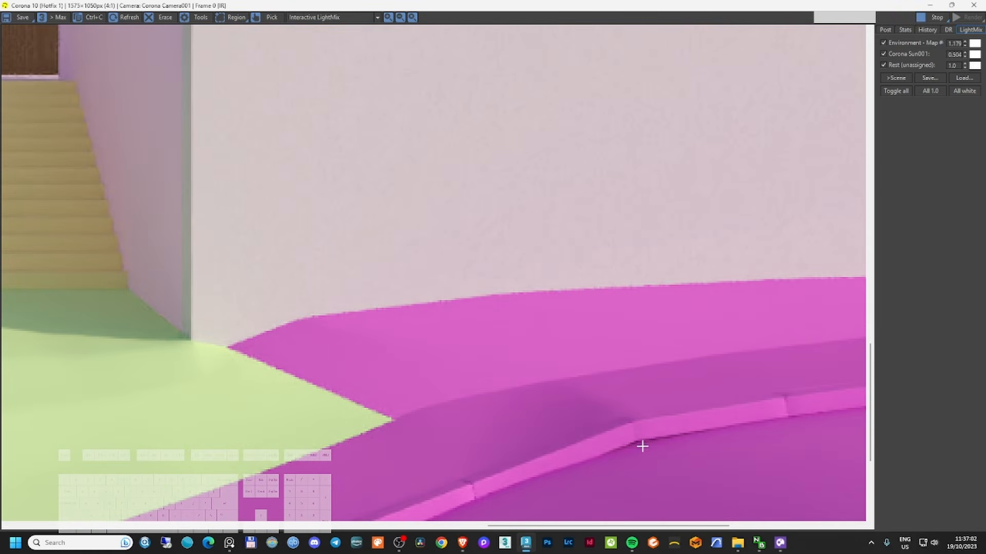
pyautogui.click(973, 6)
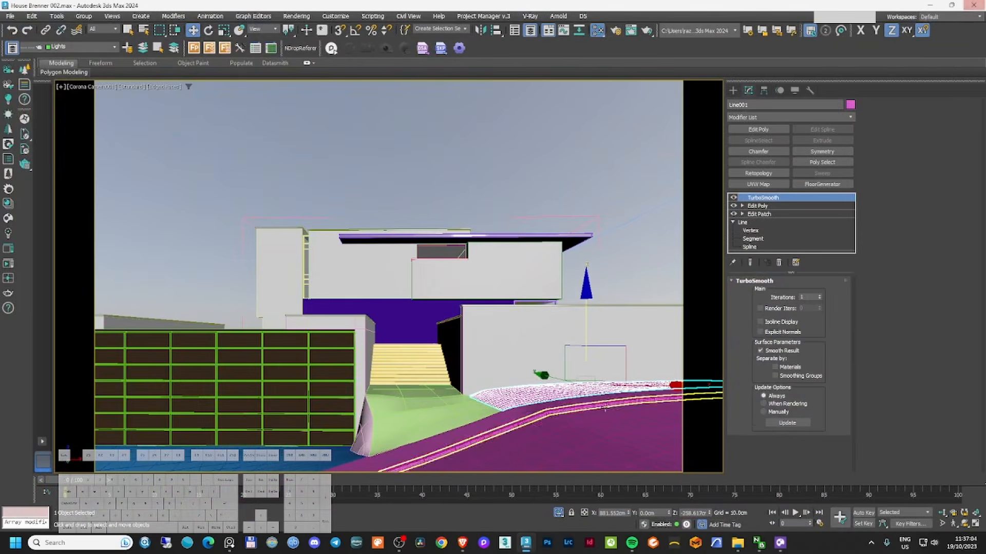
# - Add an Edit Poly modifier above Sweep on the curb and adjust its geometry at the bend
pyautogui.click(575, 423)
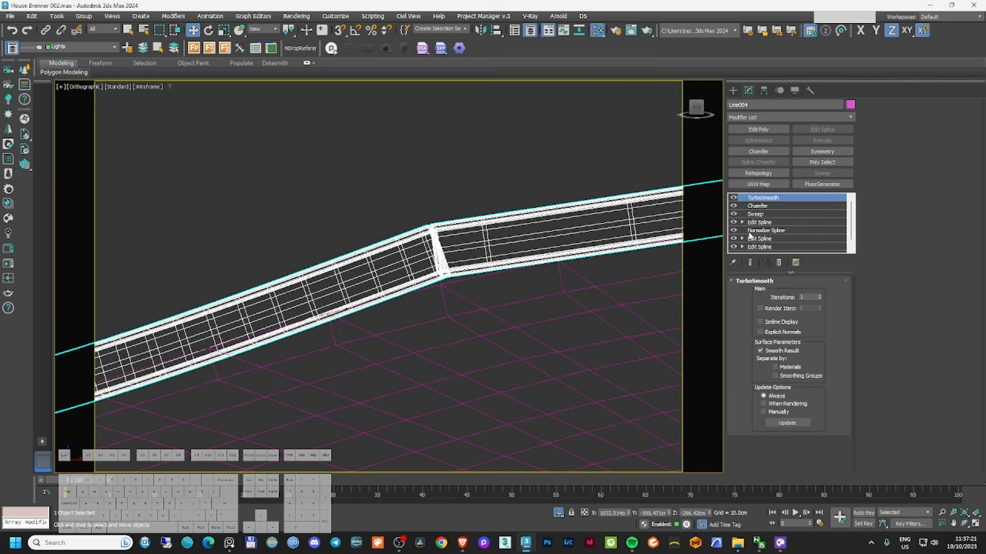
pyautogui.click(750, 236)
pyautogui.click(753, 214)
pyautogui.click(742, 215)
pyautogui.moveTo(514, 218); pyautogui.dragTo(500, 256)
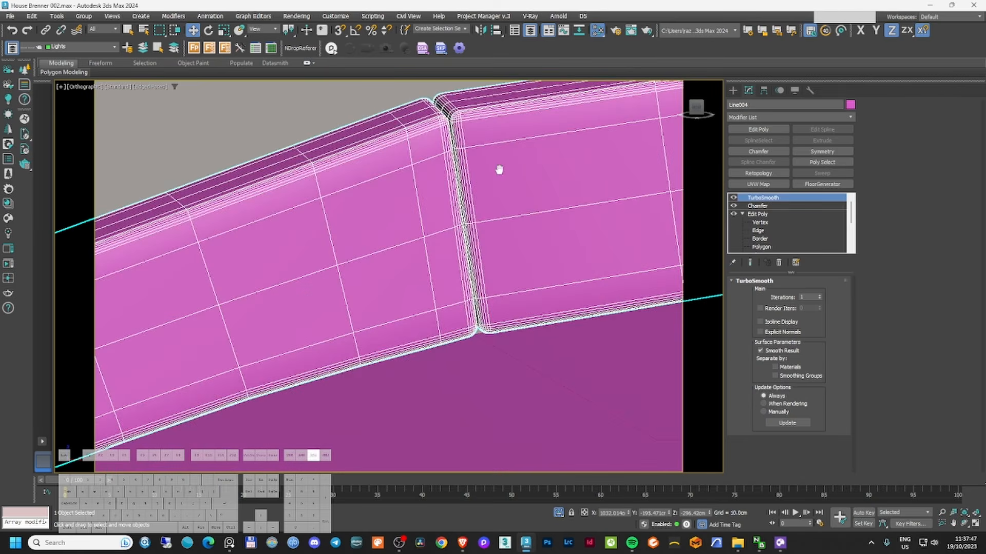
# - Examine the curb's segment joints around the bend and return to the full scene through the Corona camera
pyautogui.scroll(3, 499, 313)
pyautogui.scroll(-8, 499, 313)
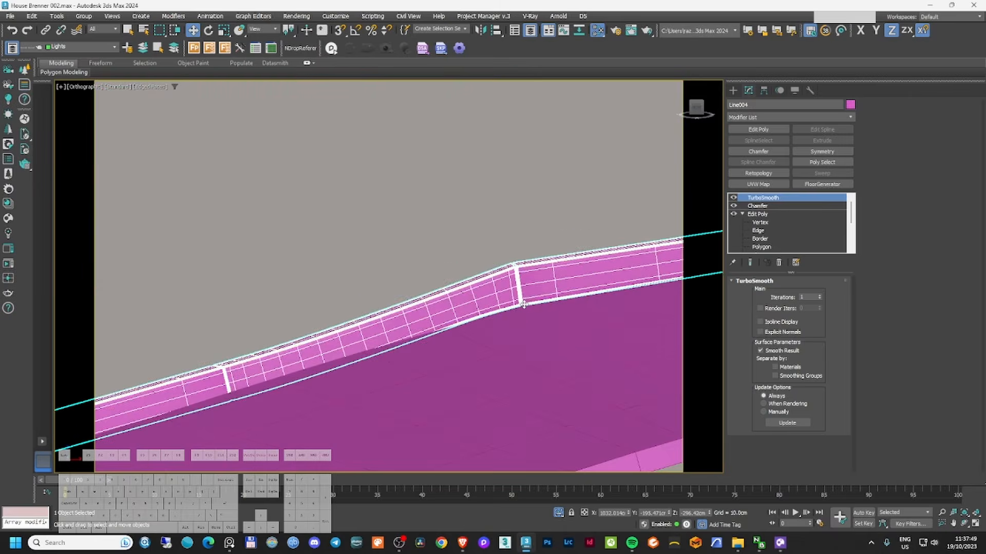
pyautogui.scroll(4, 506, 311)
pyautogui.moveTo(549, 292); pyautogui.dragTo(493, 290, button='middle')
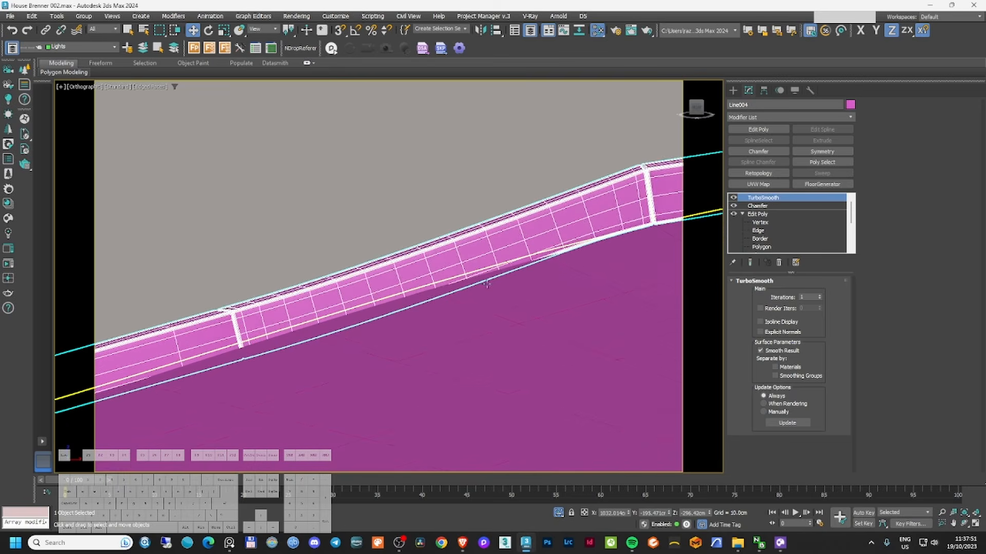
pyautogui.scroll(-5, 511, 285)
pyautogui.press('c')
pyautogui.rightClick(540, 328)
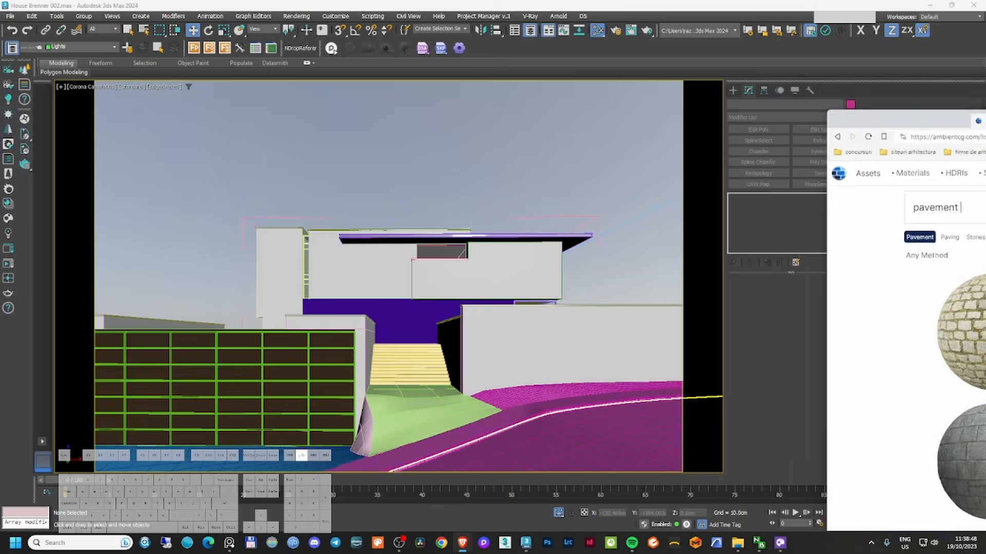
# - Switch to the browser and look through ambientCG's pavement materials for a suitable paving stone texture
pyautogui.moveTo(956, 91); pyautogui.dragTo(413, 91)
pyautogui.doubleClick(413, 92)
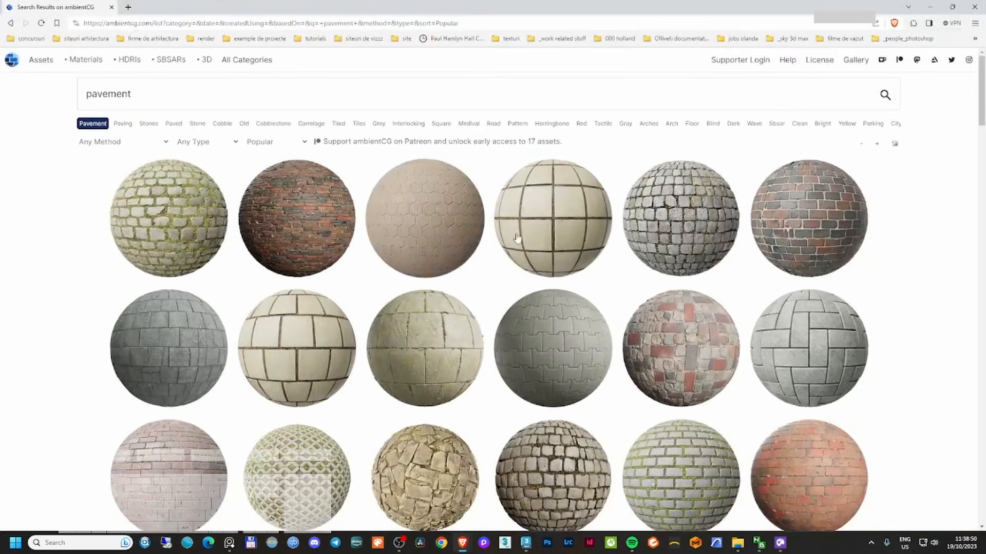
pyautogui.scroll(-1, 664, 260)
pyautogui.scroll(-2, 666, 263)
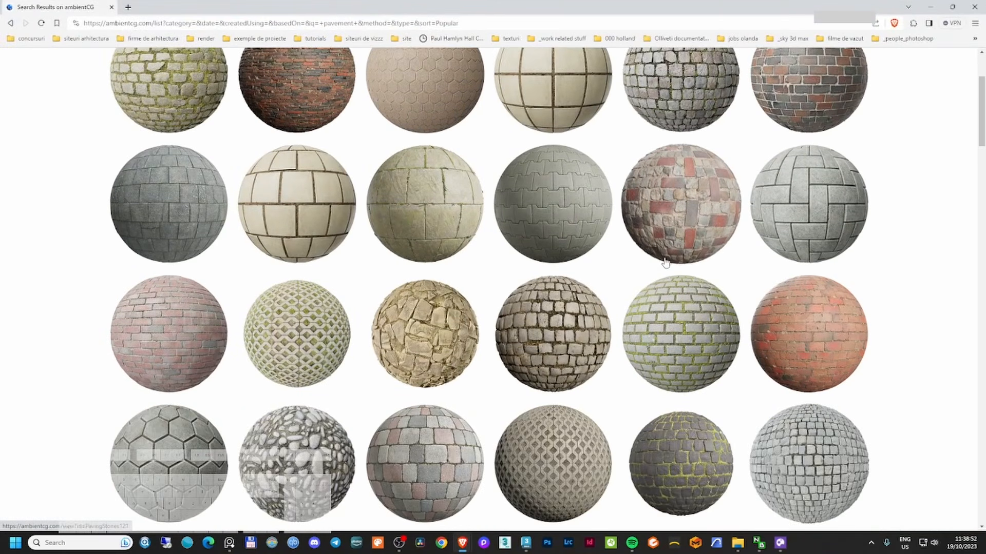
pyautogui.scroll(-3, 664, 260)
pyautogui.scroll(-1, 664, 261)
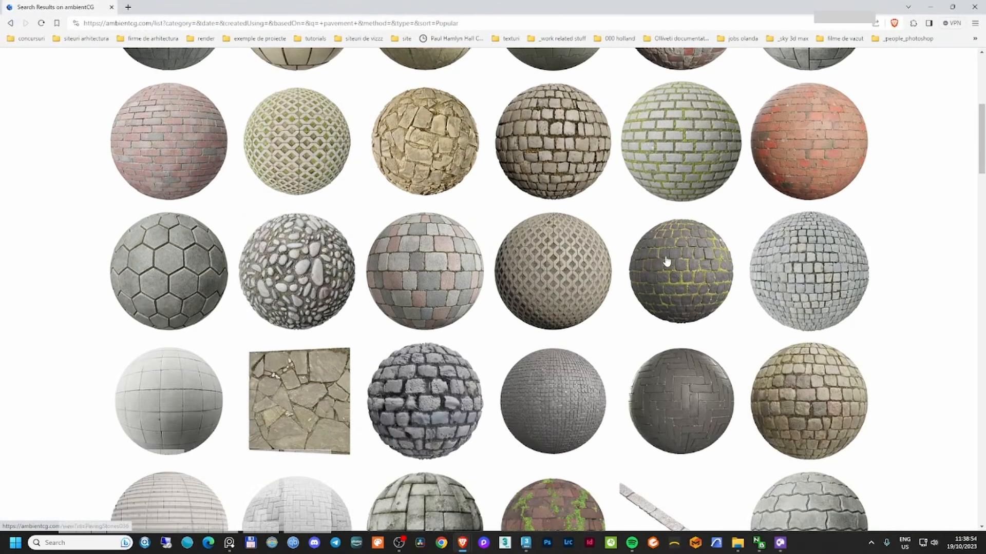
pyautogui.scroll(-3, 381, 226)
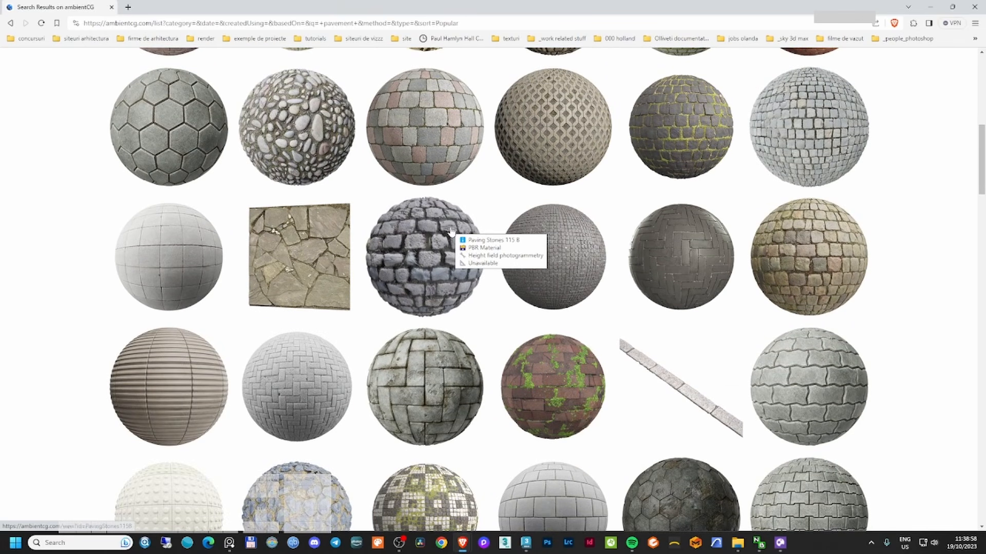
pyautogui.scroll(-2, 450, 231)
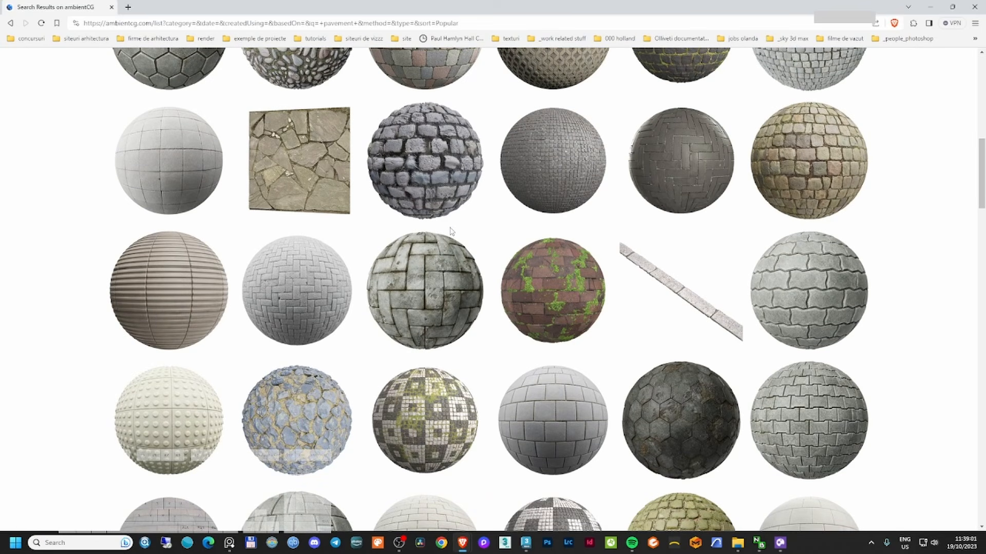
pyautogui.scroll(-7, 450, 231)
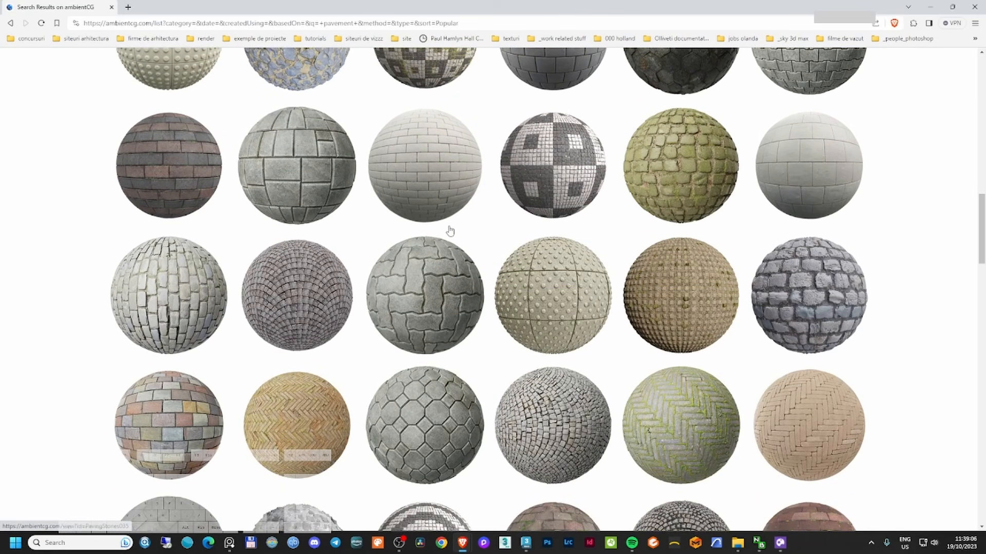
pyautogui.scroll(-5, 452, 233)
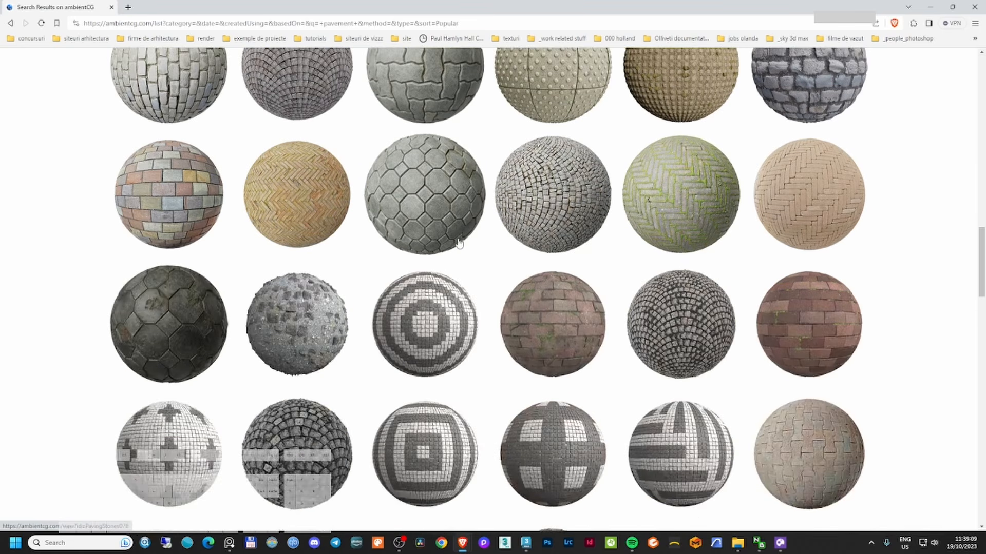
pyautogui.scroll(-9, 460, 247)
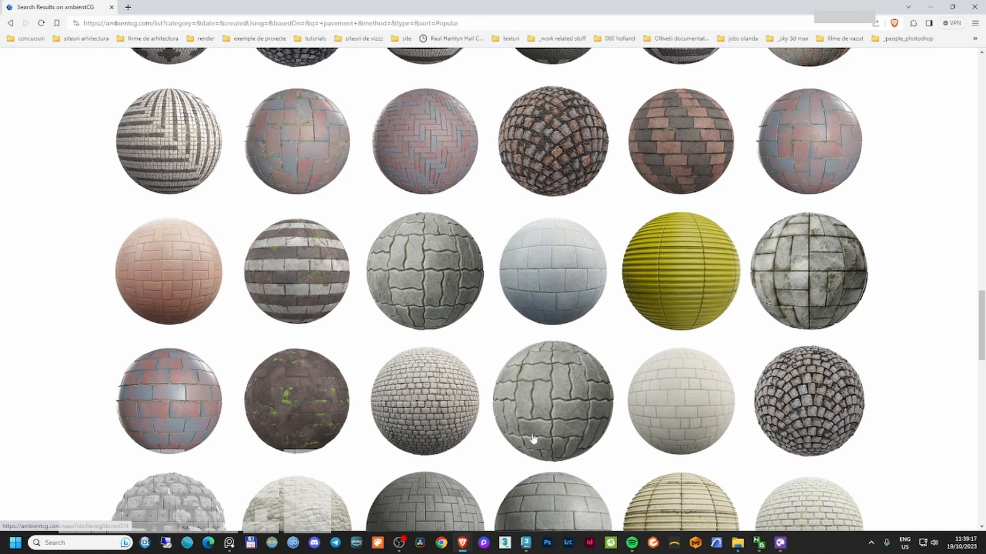
pyautogui.scroll(-2, 564, 404)
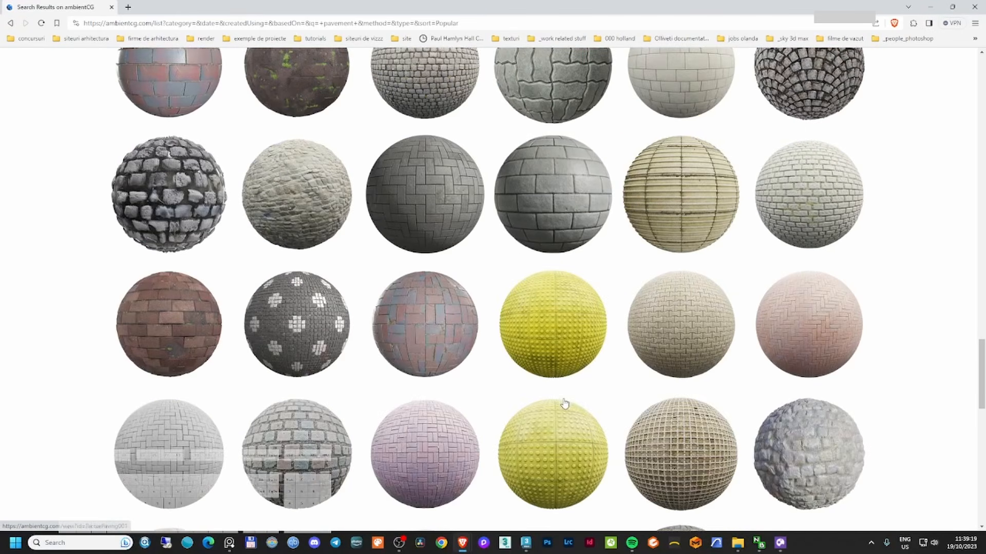
pyautogui.scroll(20, 564, 404)
pyautogui.scroll(3, 566, 403)
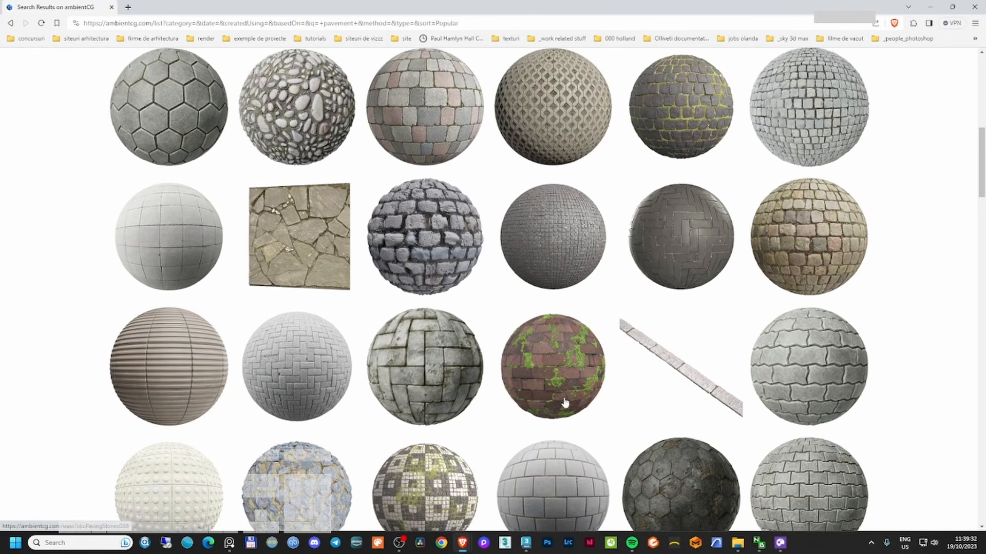
pyautogui.scroll(-1, 718, 436)
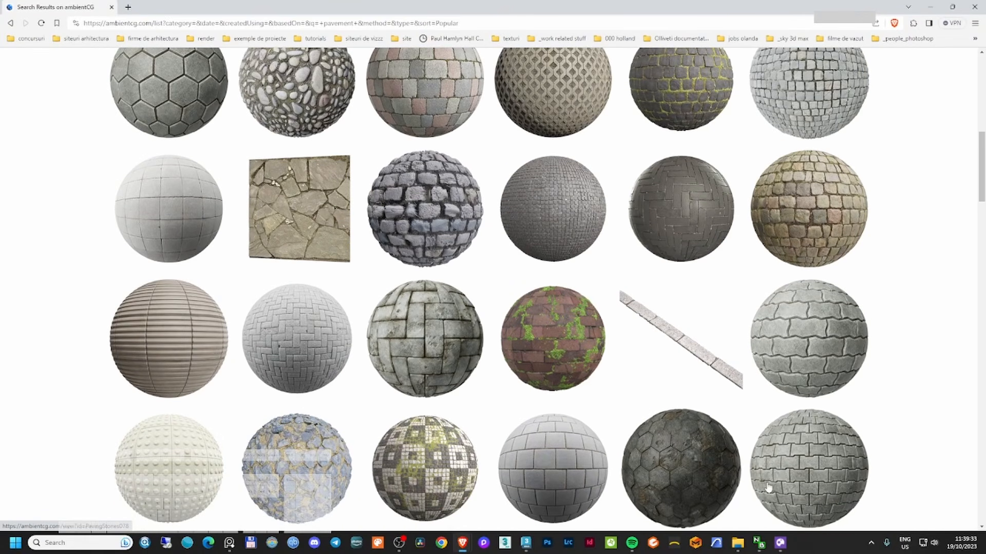
# - Open the Paving Stones 078 material and download its 4K-JPG package
pyautogui.click(807, 471)
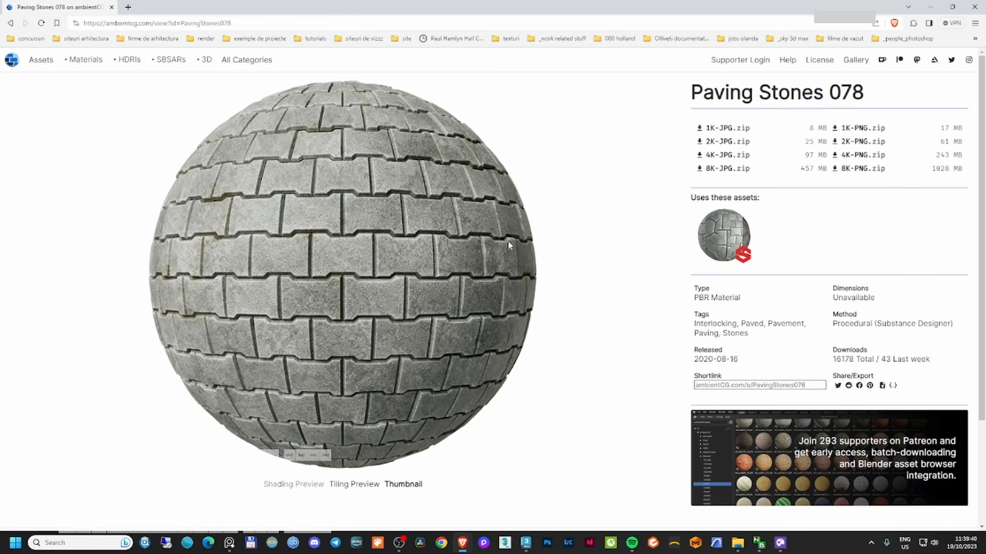
pyautogui.click(733, 162)
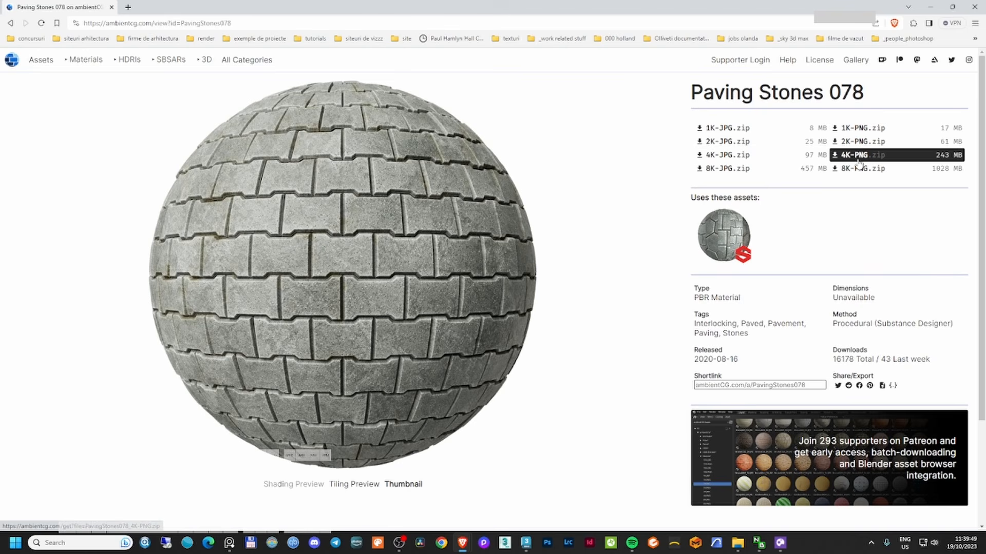
pyautogui.moveTo(857, 162)
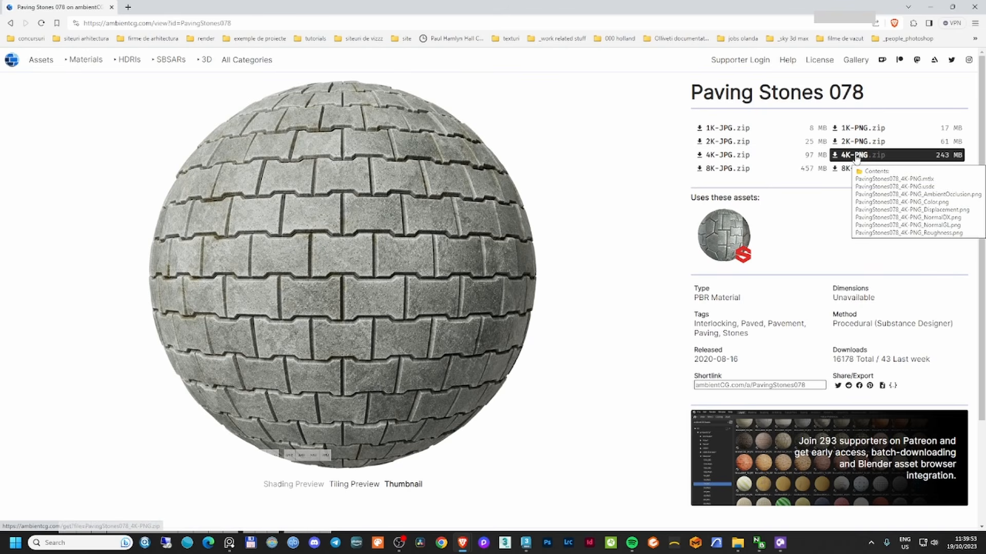
pyautogui.moveTo(767, 156)
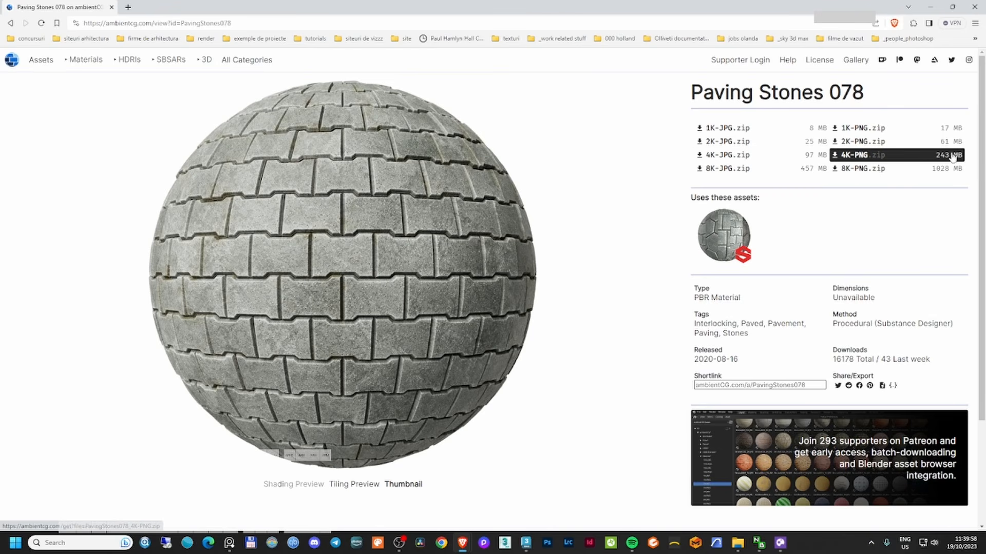
pyautogui.click(703, 157)
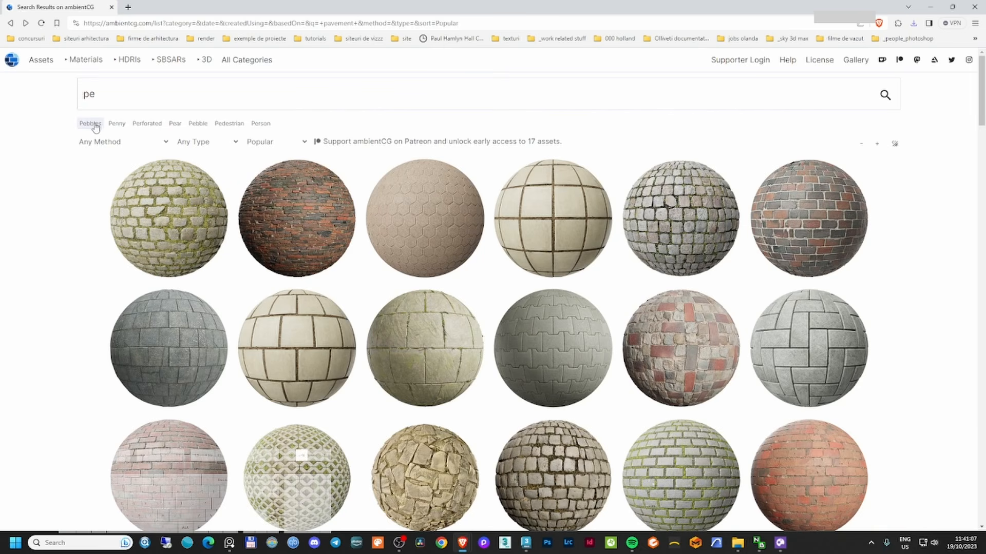
# - Search ambientCG for pebbles and concrete materials and compare the results with the reference photo of the street
pyautogui.click(91, 124)
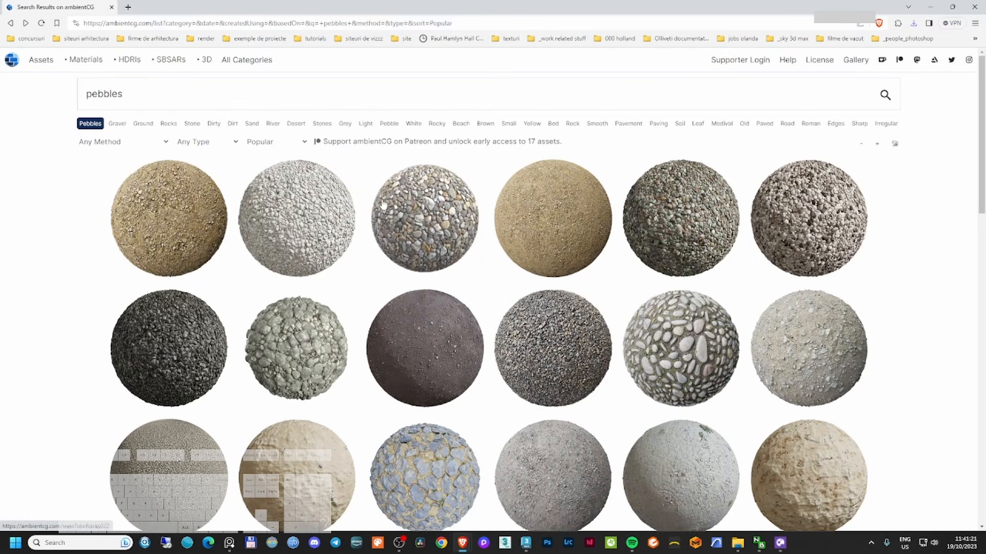
pyautogui.scroll(-2, 383, 206)
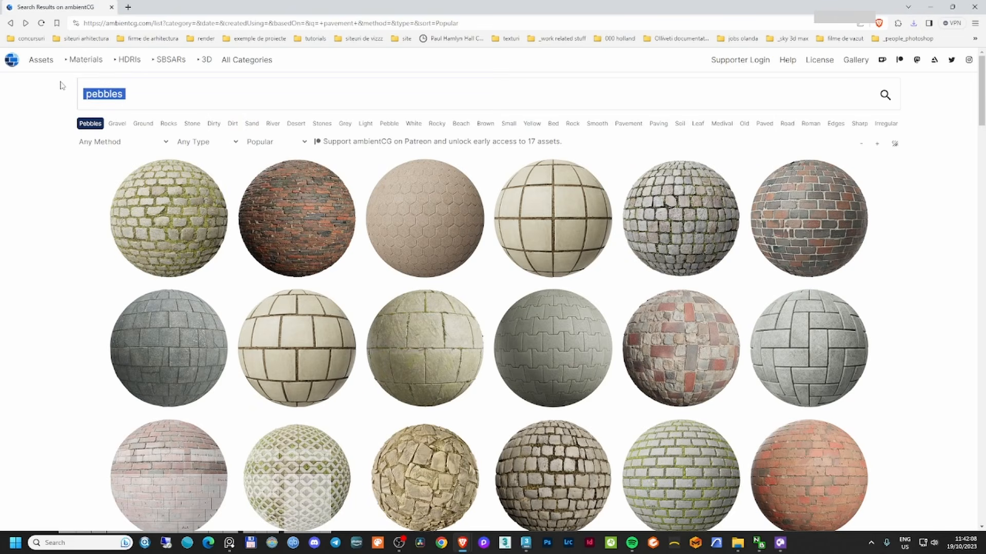
pyautogui.write('concrete')
pyautogui.press('Return')
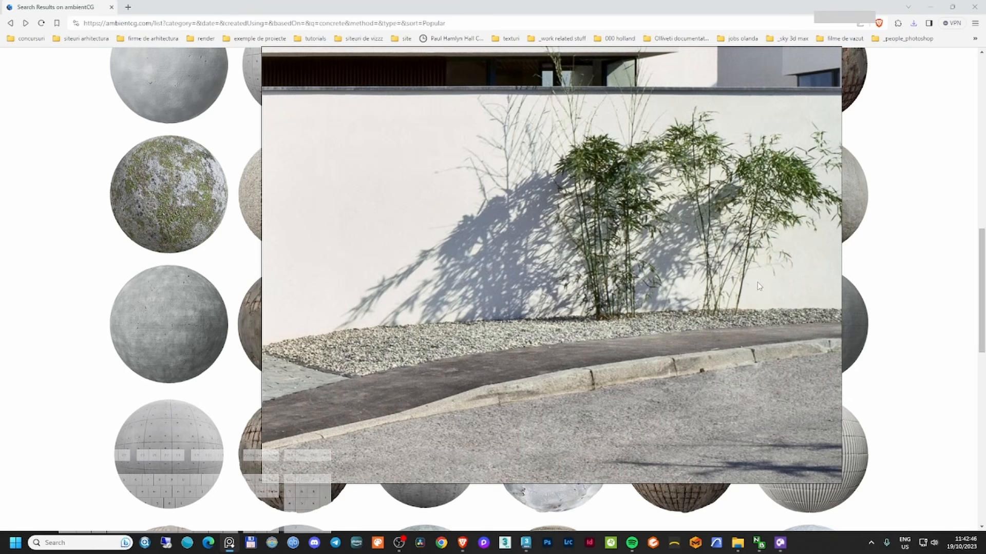
pyautogui.scroll(5, 748, 320)
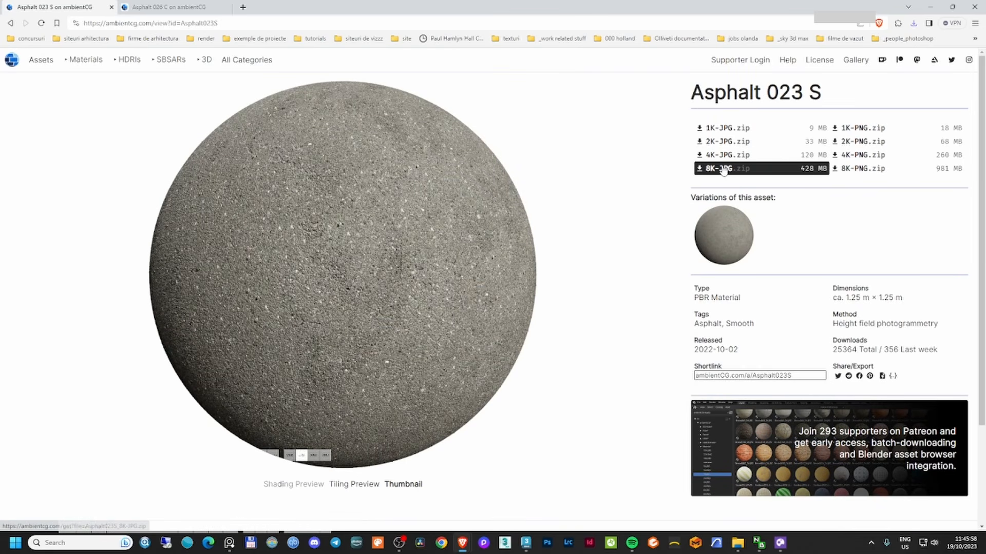
# - Download the 8K-JPG package of the Asphalt 023 S material
pyautogui.click(722, 171)
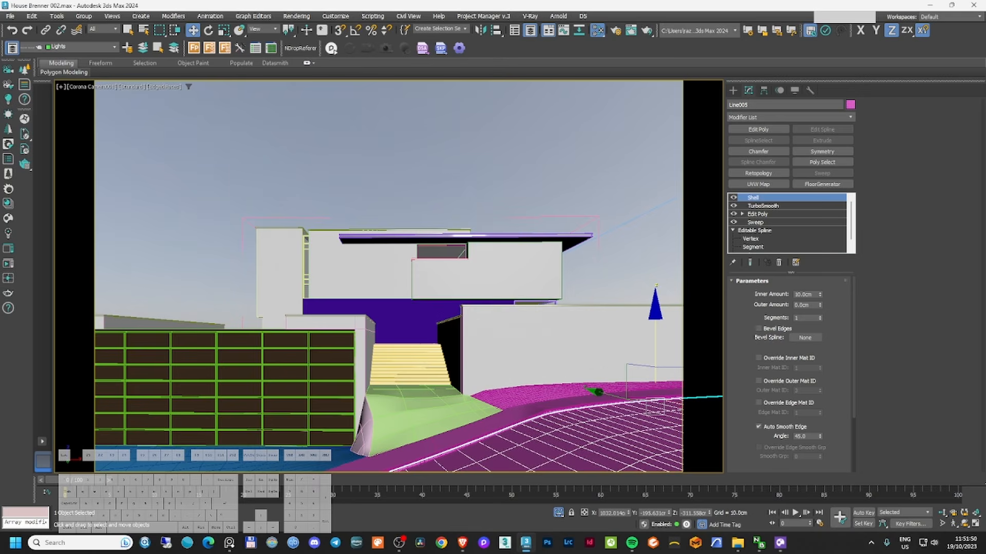
# - Switch to 3ds Max's Slate Material Editor and create a new view named asphalt
pyautogui.press('m')
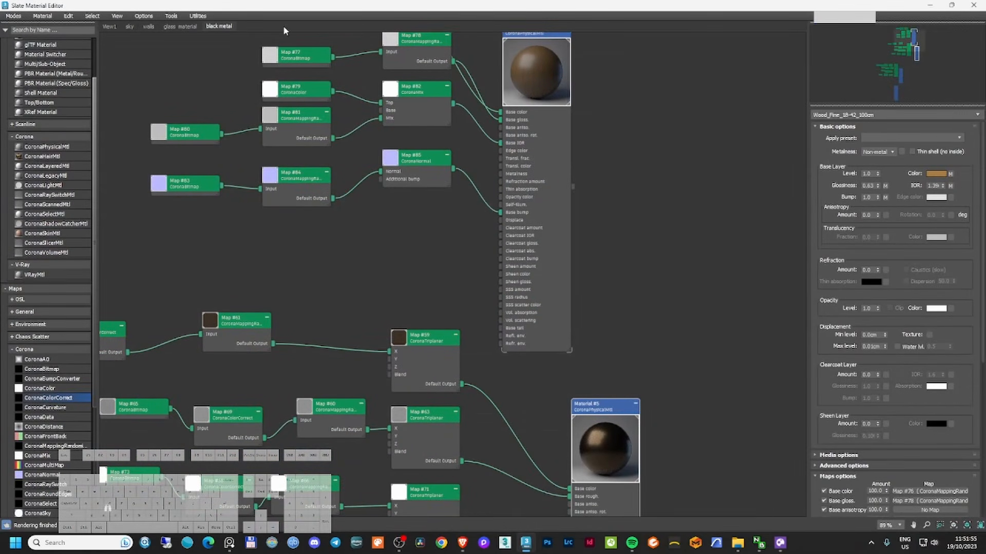
pyautogui.rightClick(315, 29)
pyautogui.click(319, 29)
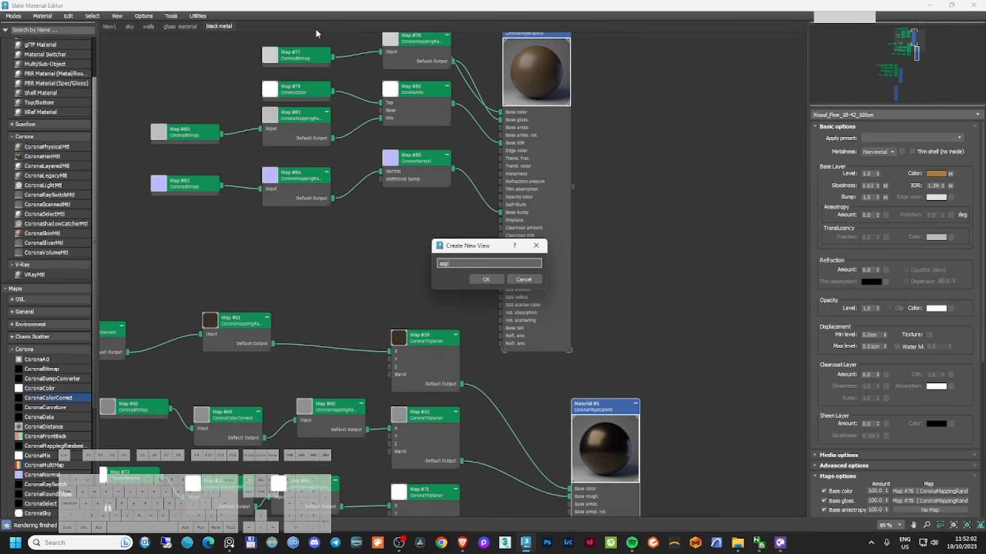
pyautogui.write('asphalt')
pyautogui.press('Return')
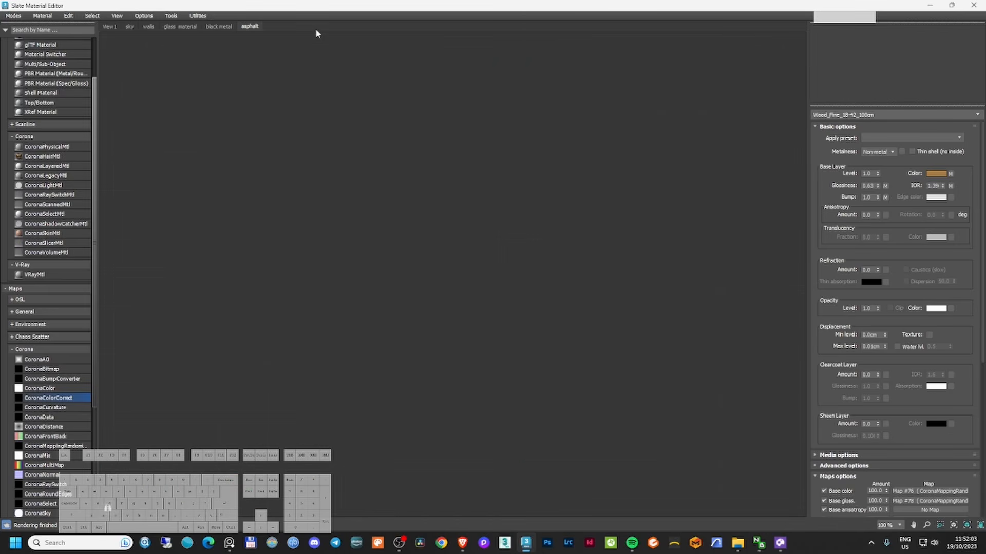
# - Create a CoronaPhysicalMtl and connect a CoronaBitmap loaded with Asphalt023S_8K-JPG_Color.jpg to its base color
pyautogui.doubleClick(48, 148)
pyautogui.moveTo(41, 368); pyautogui.dragTo(258, 226)
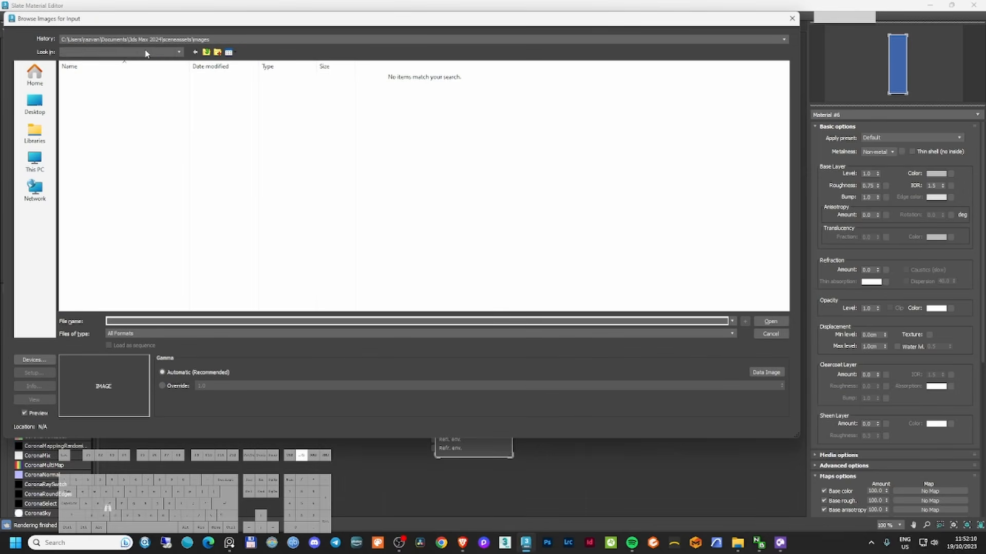
pyautogui.click(389, 149)
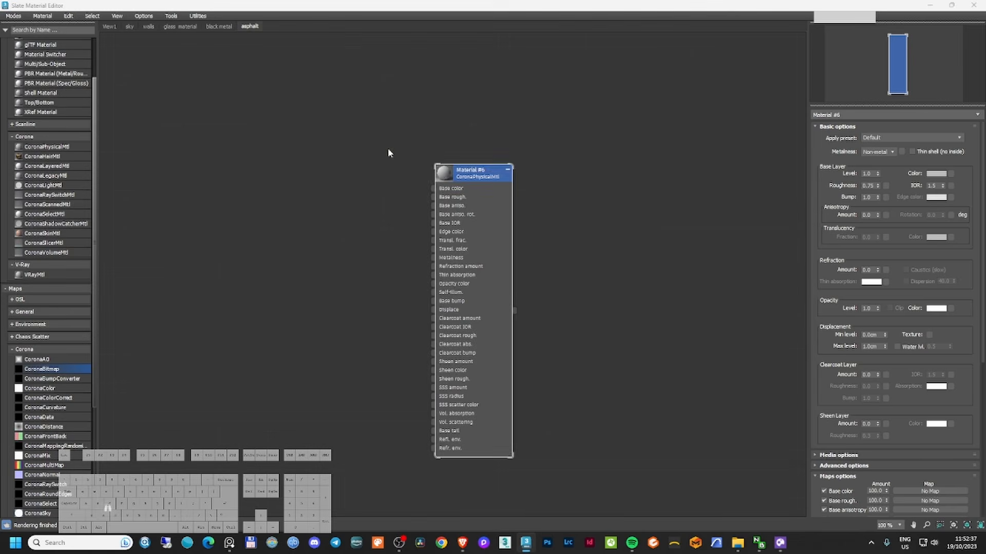
pyautogui.moveTo(304, 224); pyautogui.dragTo(433, 188)
pyautogui.moveTo(261, 219); pyautogui.dragTo(270, 189)
pyautogui.moveTo(475, 171); pyautogui.dragTo(504, 201)
# - Turn on real-world scale for the asphalt color bitmap and set its size to 200 cm by 200 cm
pyautogui.doubleClick(272, 192)
pyautogui.click(852, 144)
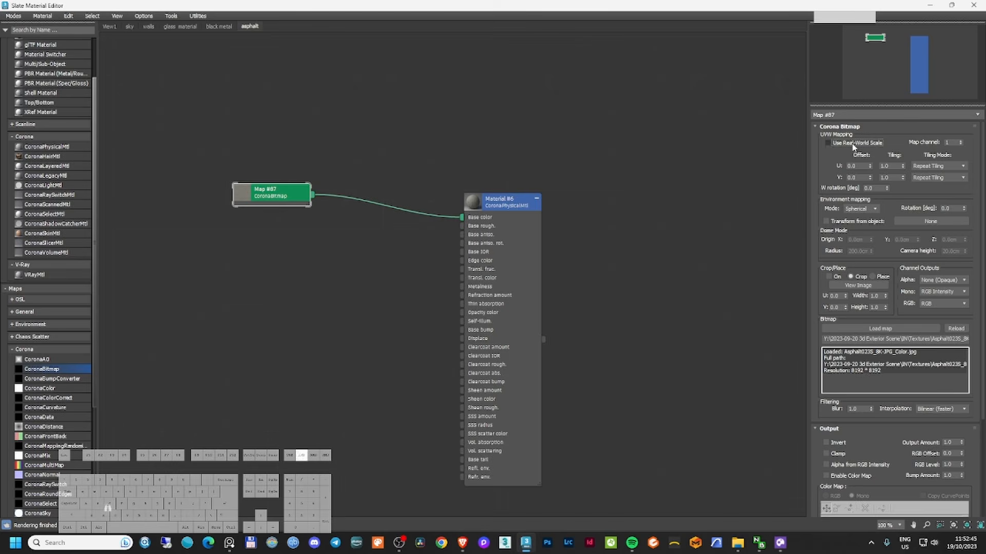
pyautogui.doubleClick(885, 166)
pyautogui.write('200')
pyautogui.doubleClick(884, 177)
pyautogui.write('20')
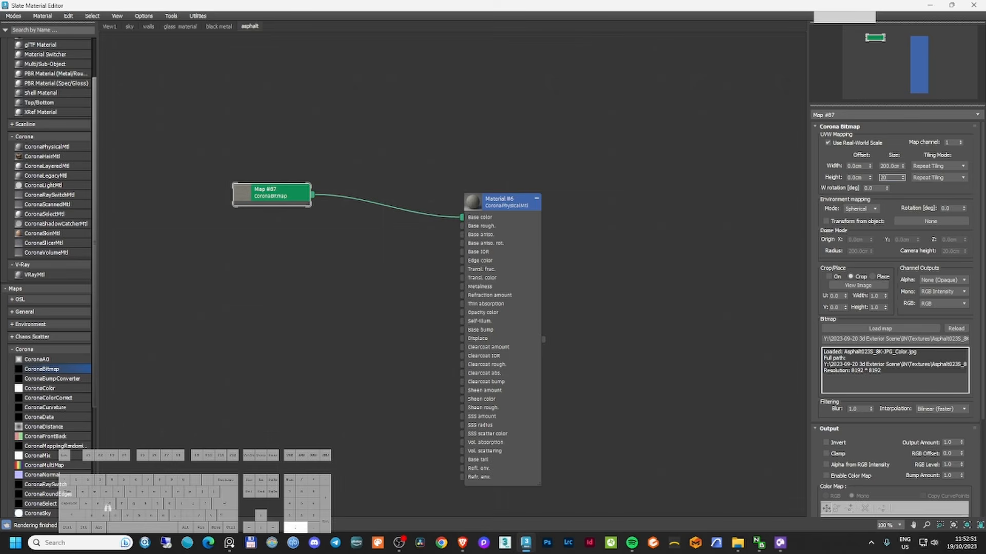
pyautogui.write('0.0cm')
pyautogui.press('Return')
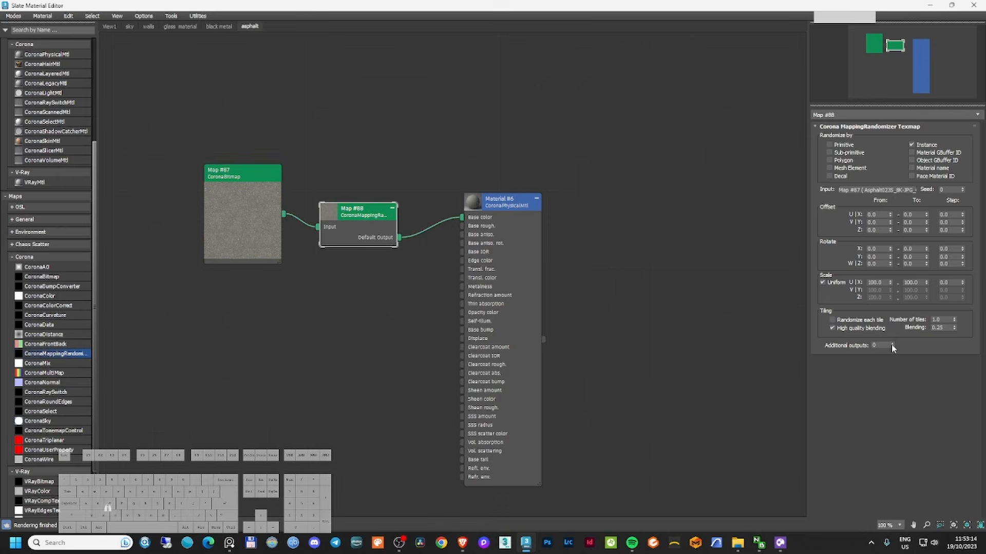
# - Give the CoronaMappingRandomizer four additional outputs and connect its default output to the material's base color
pyautogui.click(892, 344)
pyautogui.click(892, 345)
pyautogui.click(892, 344)
pyautogui.click(891, 345)
pyautogui.moveTo(251, 177); pyautogui.dragTo(181, 131)
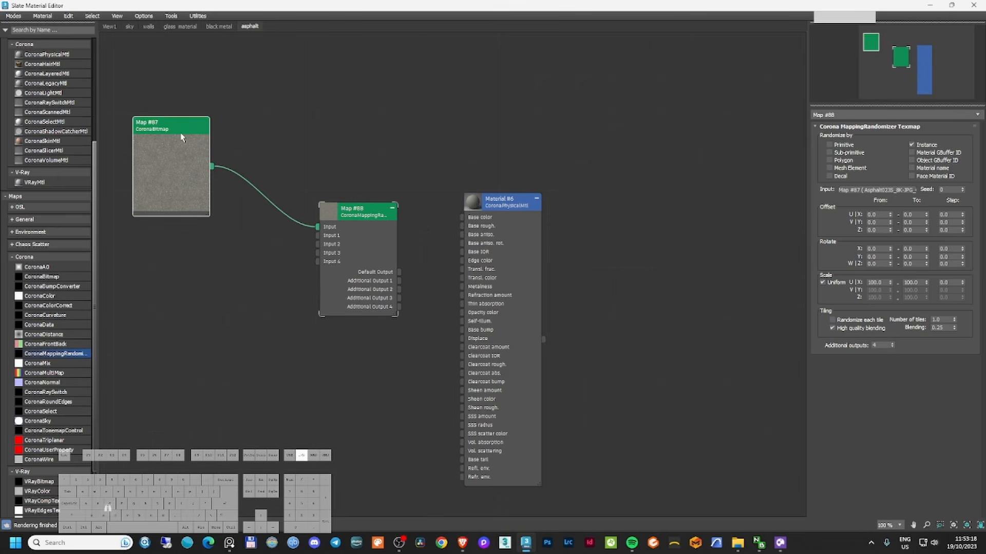
pyautogui.moveTo(399, 272); pyautogui.dragTo(570, 212)
pyautogui.click(361, 211)
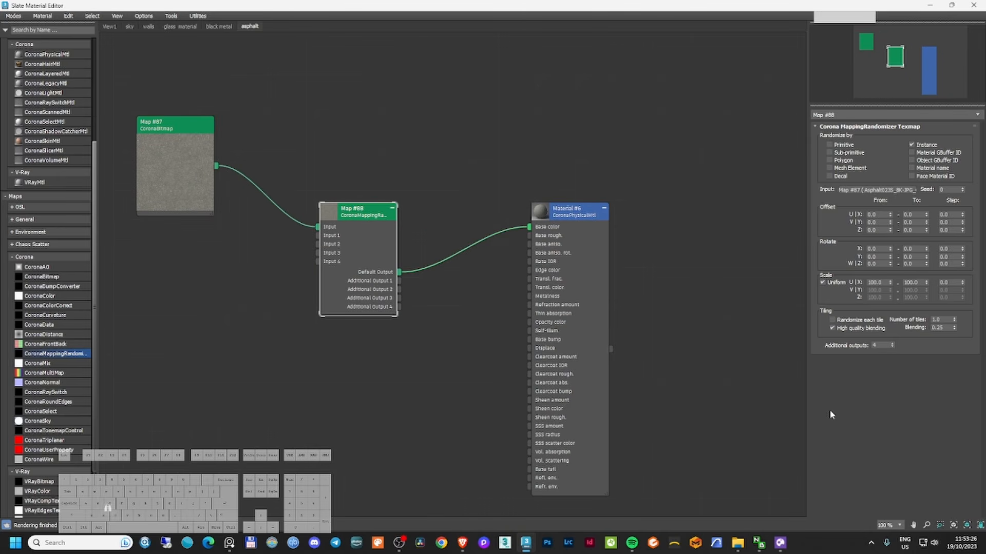
# - Enable Randomize each tile on the mapping randomizer, with U and V offsets up to 1, rotation up to 360 and rotation step 0
pyautogui.click(832, 320)
pyautogui.doubleClick(913, 214)
pyautogui.write('1')
pyautogui.press('Tab')
pyautogui.write('1')
pyautogui.write('360')
pyautogui.press('Tab')
pyautogui.press('Tab')
pyautogui.write('360')
pyautogui.press('Return')
pyautogui.doubleClick(947, 249)
pyautogui.write('0')
pyautogui.press('Return')
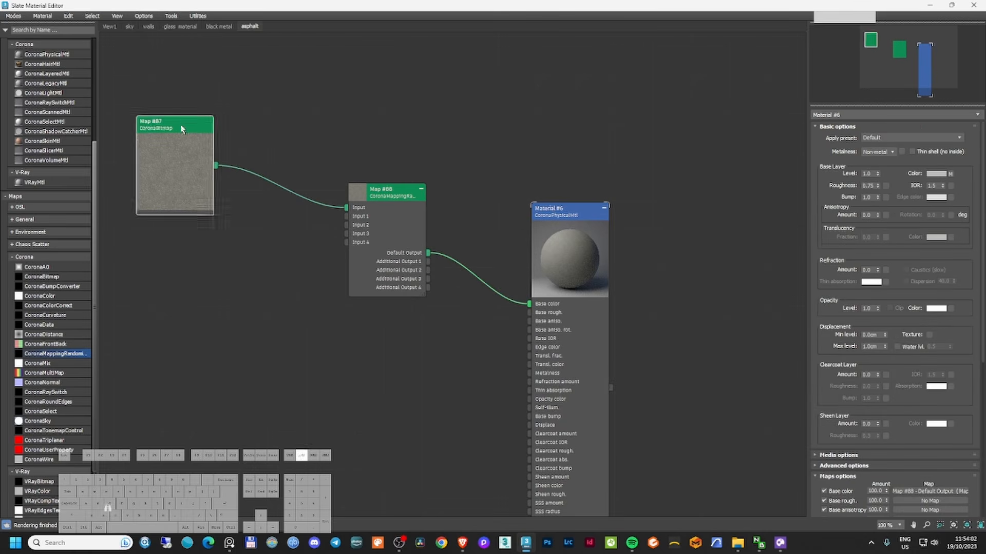
# - Duplicate the asphalt color bitmap and load Asphalt023S_8K-JPG_NormalDX.jpg into the copy
pyautogui.keyDown('shift'); pyautogui.moveTo(211, 132); pyautogui.dragTo(202, 237); pyautogui.keyUp('shift')
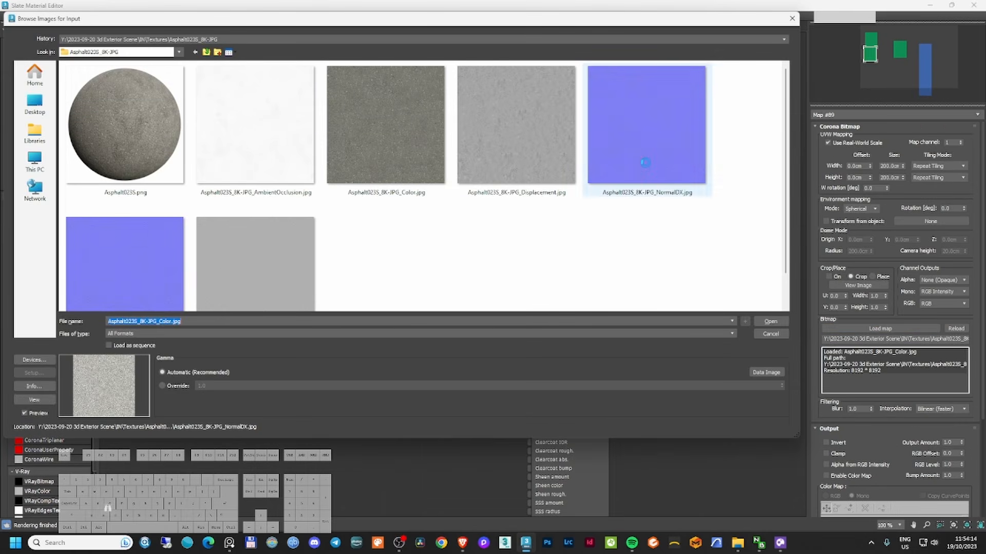
pyautogui.click(645, 162)
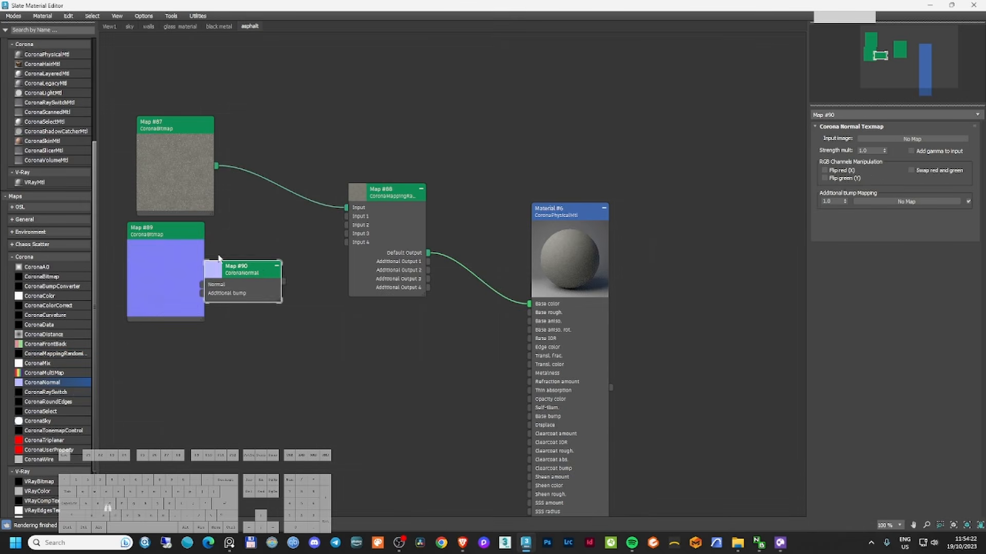
# - Route the normal bitmap through a CoronaNormal map and the mapping randomizer's Input 1 into the material's base bump
pyautogui.moveTo(177, 291); pyautogui.dragTo(231, 285)
pyautogui.moveTo(274, 267); pyautogui.dragTo(347, 217)
pyautogui.moveTo(429, 262); pyautogui.dragTo(532, 416)
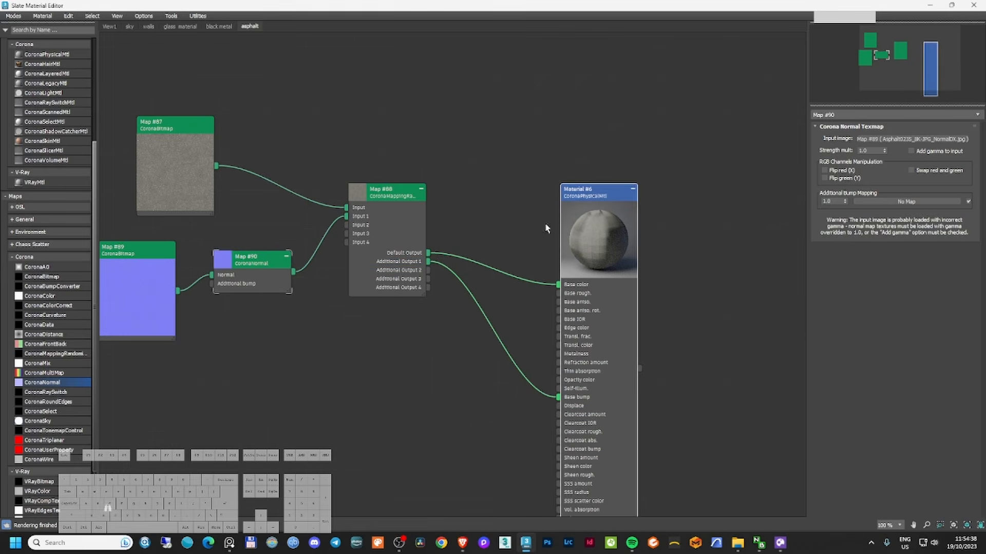
# - Enable Add gamma to input on the CoronaNormal map and increase its strength multiplier
pyautogui.click(928, 151)
pyautogui.click(578, 199)
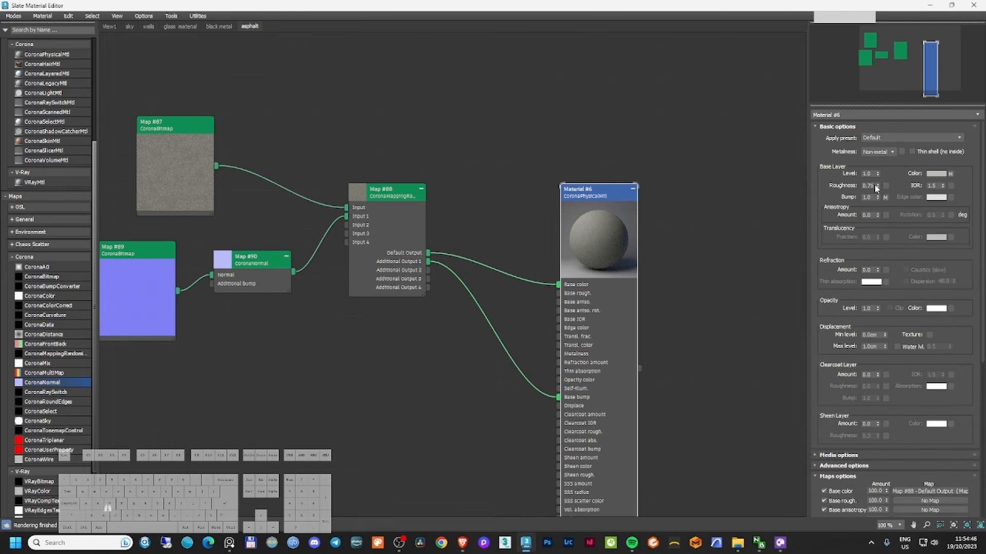
pyautogui.click(252, 259)
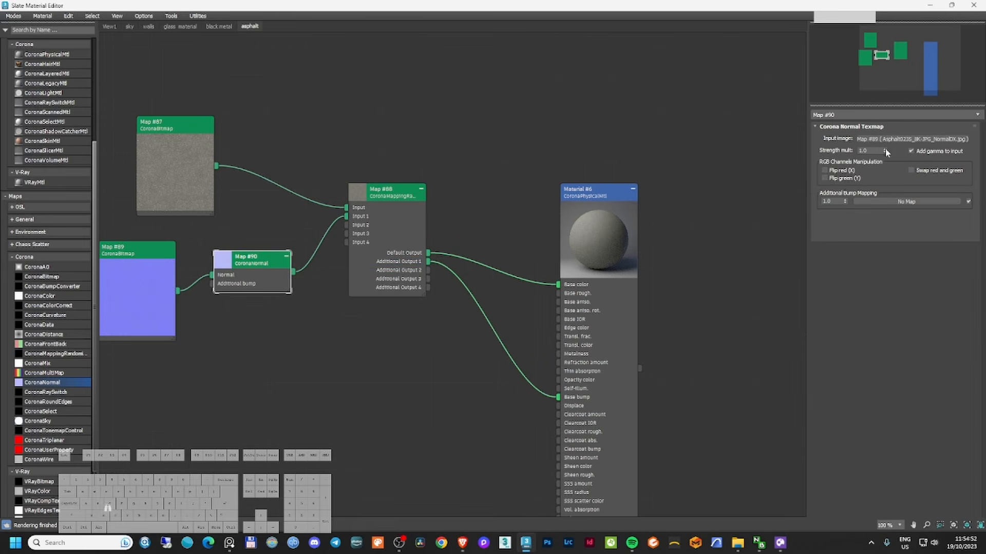
pyautogui.moveTo(885, 151); pyautogui.dragTo(885, 129)
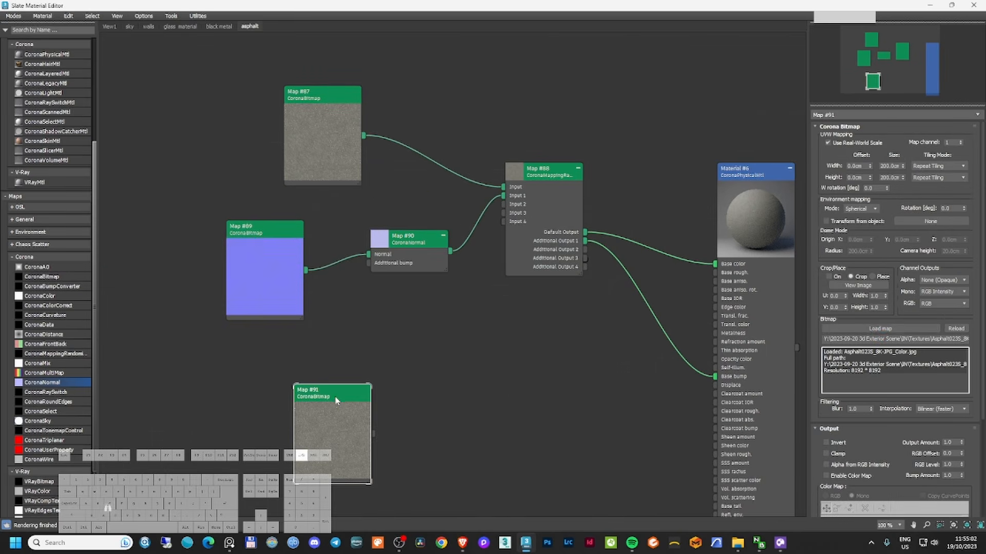
# - Load Asphalt023S_8K-JPG_Displacement.jpg into the bitmap copy, route it through randomizer Input 2 to the material's Displace, and set the displacement max level to 0.5 cm
pyautogui.click(880, 328)
pyautogui.moveTo(374, 437); pyautogui.dragTo(503, 204)
pyautogui.moveTo(711, 297); pyautogui.dragTo(717, 385)
pyautogui.doubleClick(754, 174)
pyautogui.scroll(-1, 881, 313)
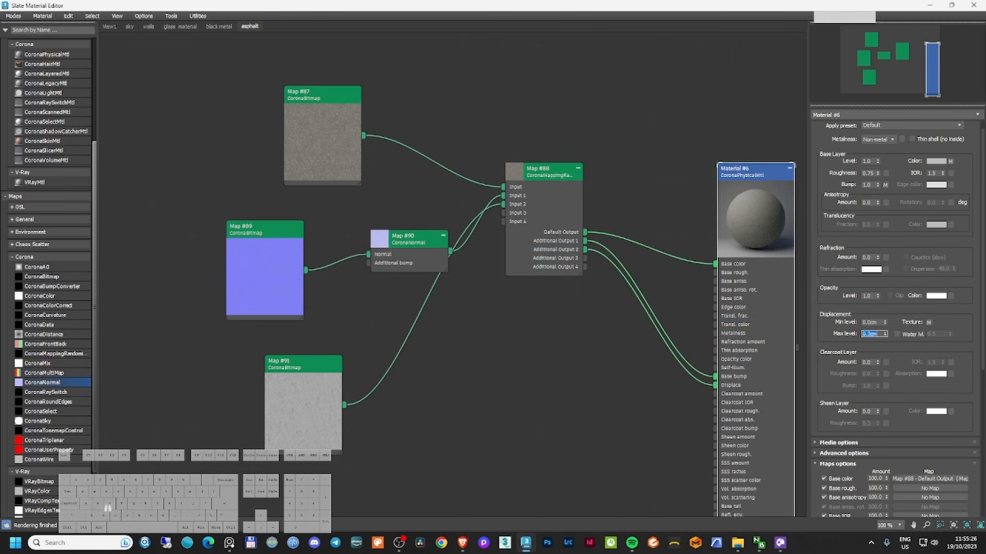
# - Load Asphalt023S_8K-JPG_Roughness.jpg into another bitmap copy and connect it to the material's base roughness as an instance
pyautogui.moveTo(431, 360); pyautogui.dragTo(368, 308, button='middle')
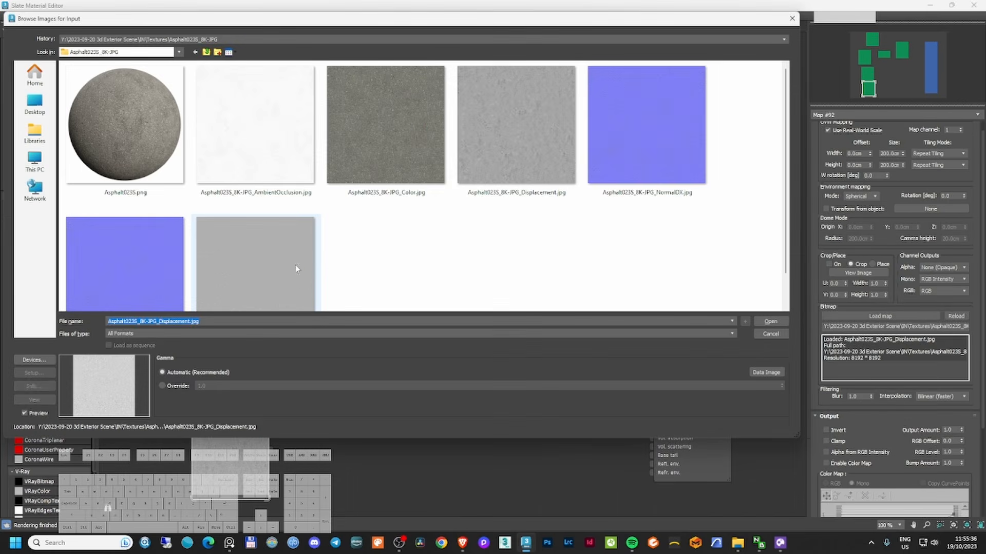
pyautogui.click(253, 260)
pyautogui.moveTo(701, 128); pyautogui.dragTo(700, 148)
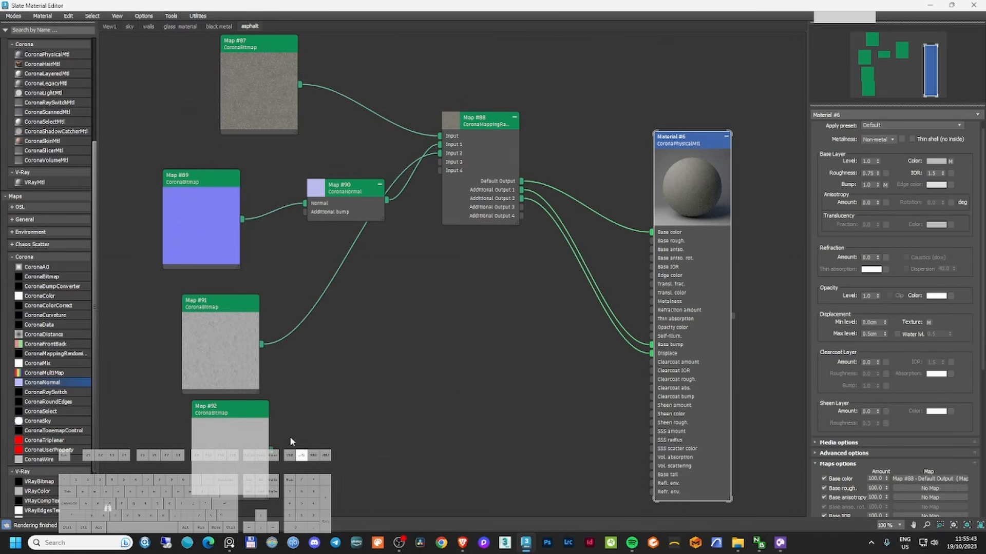
pyautogui.moveTo(271, 450); pyautogui.dragTo(885, 174)
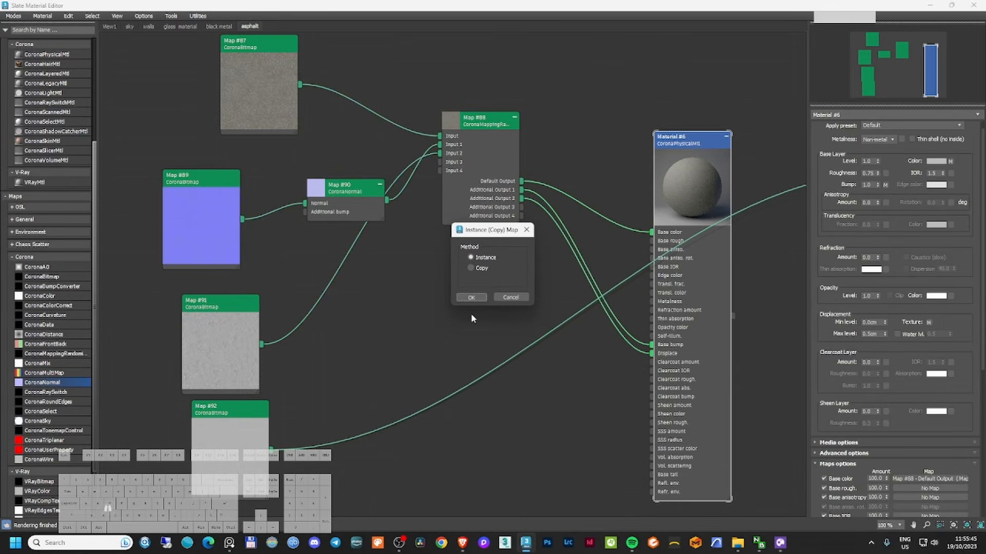
pyautogui.click(471, 298)
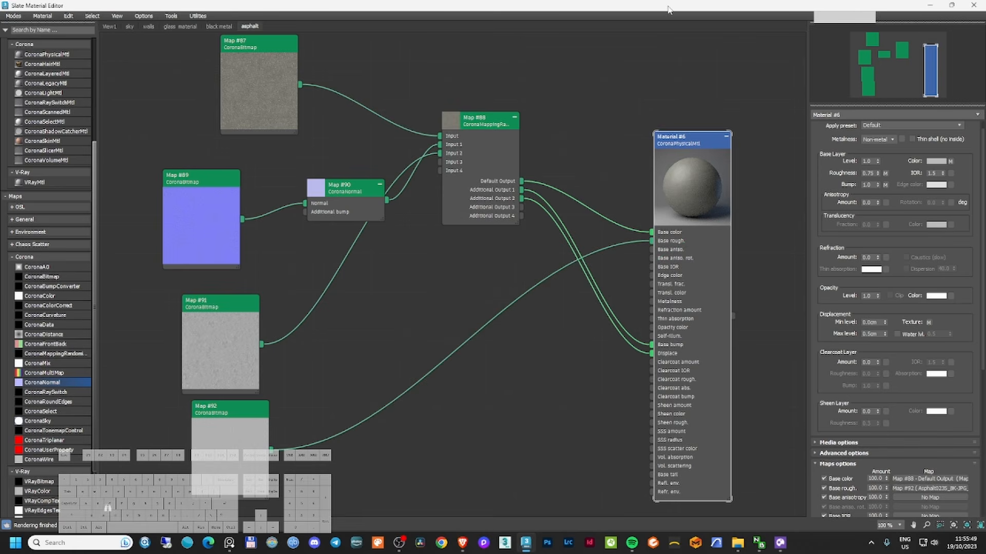
# - Apply the asphalt material to the sidewalk and add a UVW Map modifier with Box mapping and Real-World Map Size
pyautogui.moveTo(668, 8); pyautogui.dragTo(985, 23)
pyautogui.click(620, 202)
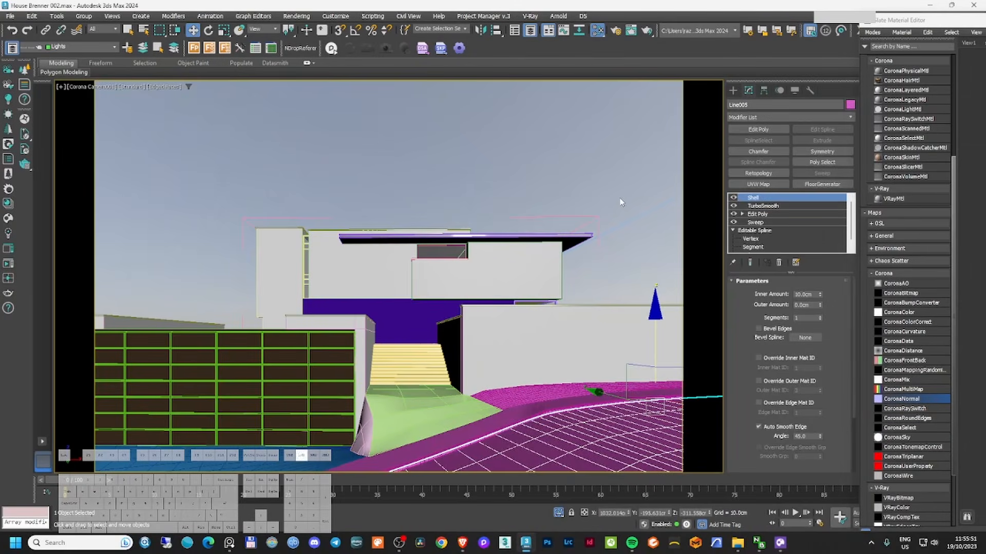
pyautogui.click(550, 403)
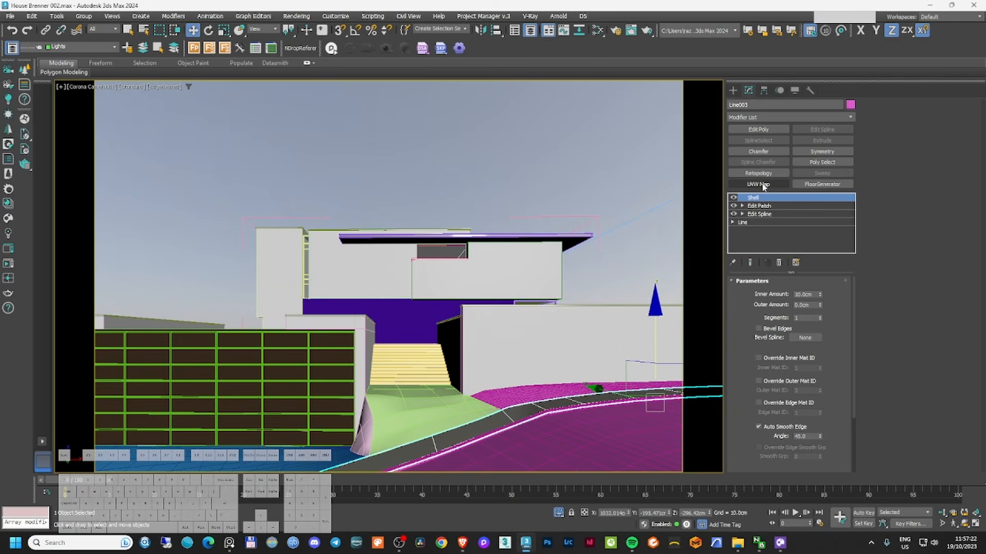
pyautogui.click(760, 185)
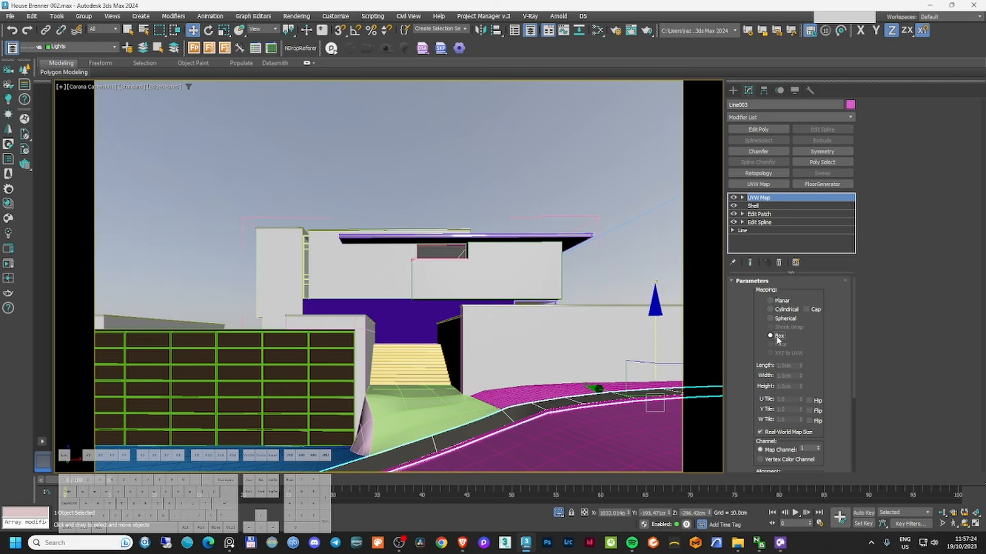
pyautogui.press('t')
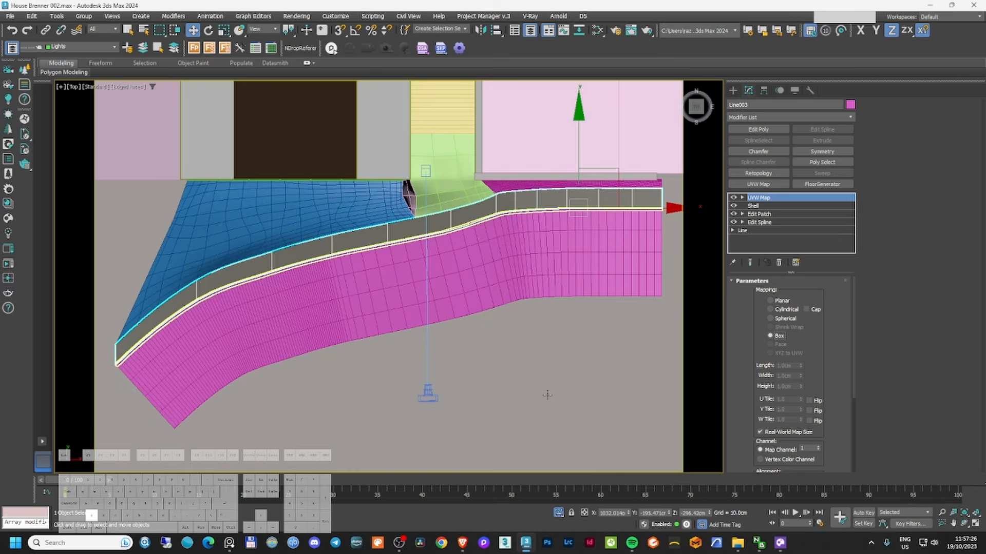
pyautogui.scroll(5, 470, 220)
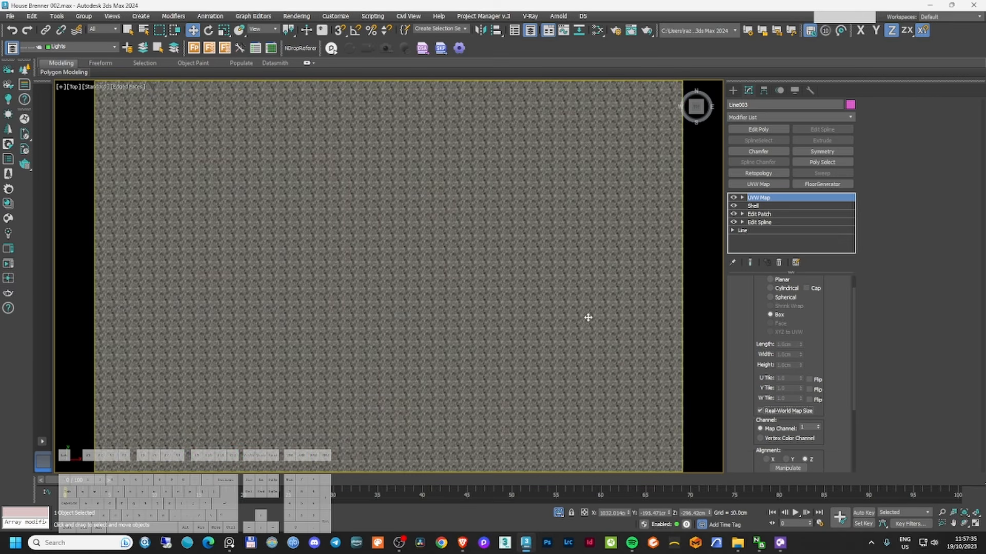
pyautogui.scroll(5, 538, 321)
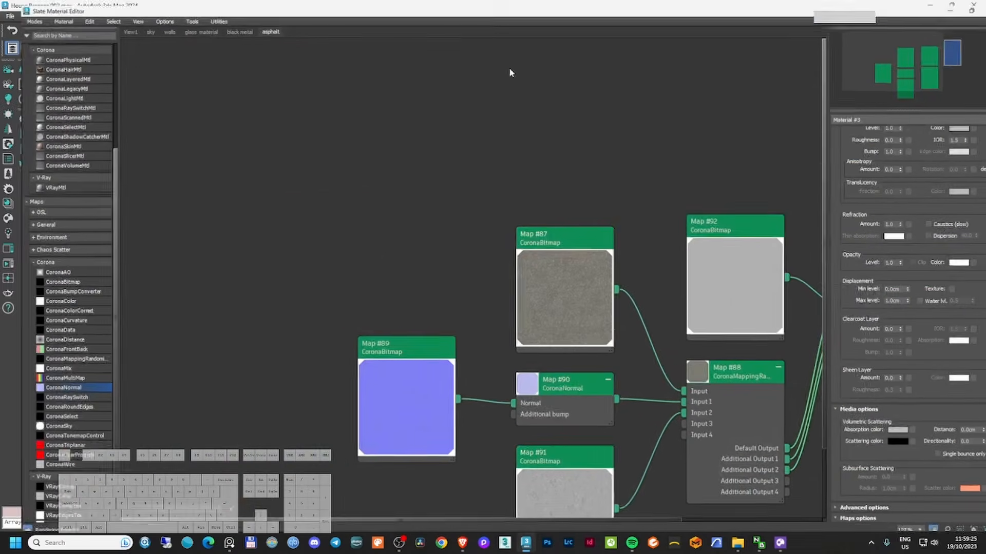
# - Duplicate the complete asphalt material network, including its bitmaps, normal map and mapping randomizer, below the original
pyautogui.scroll(-5, 326, 147)
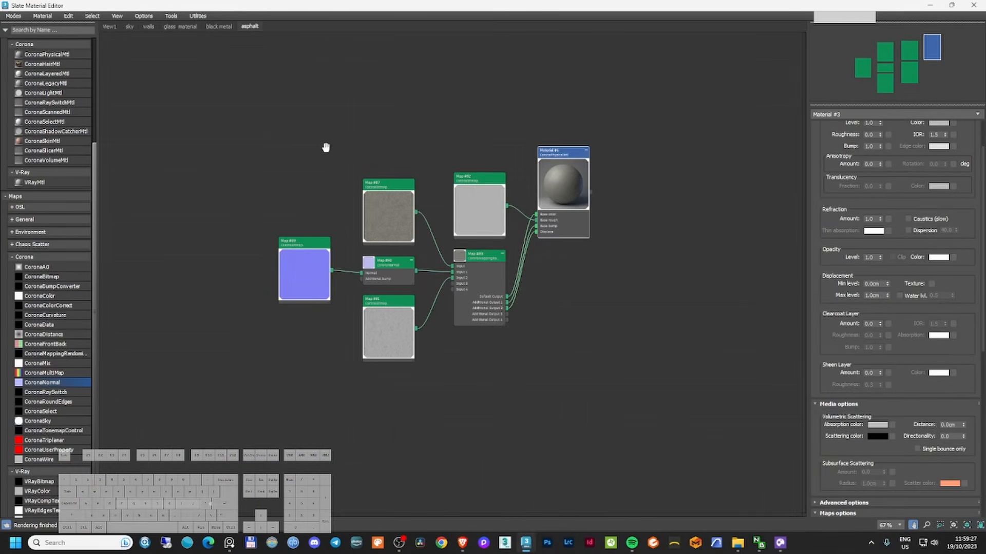
pyautogui.moveTo(261, 120); pyautogui.dragTo(613, 310, button='middle')
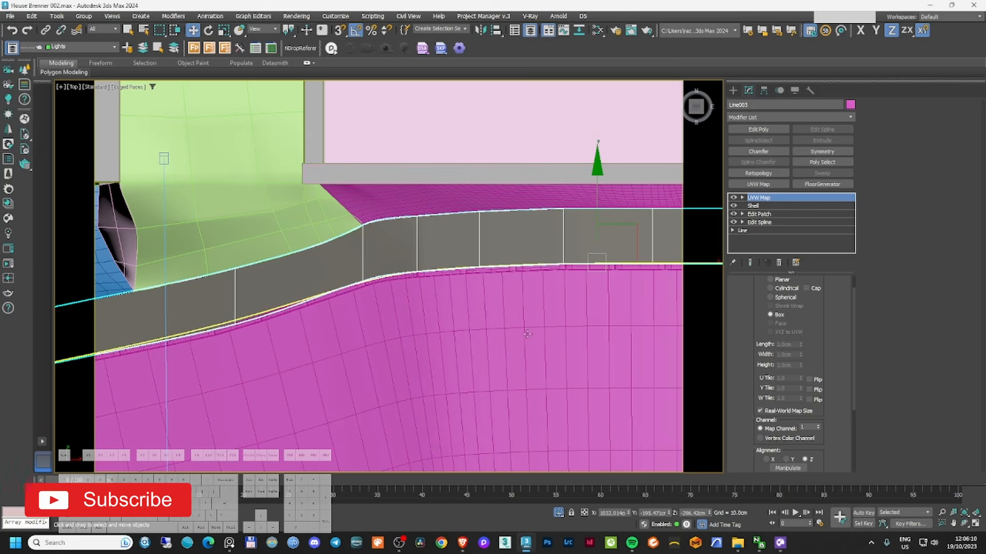
pyautogui.click(520, 273)
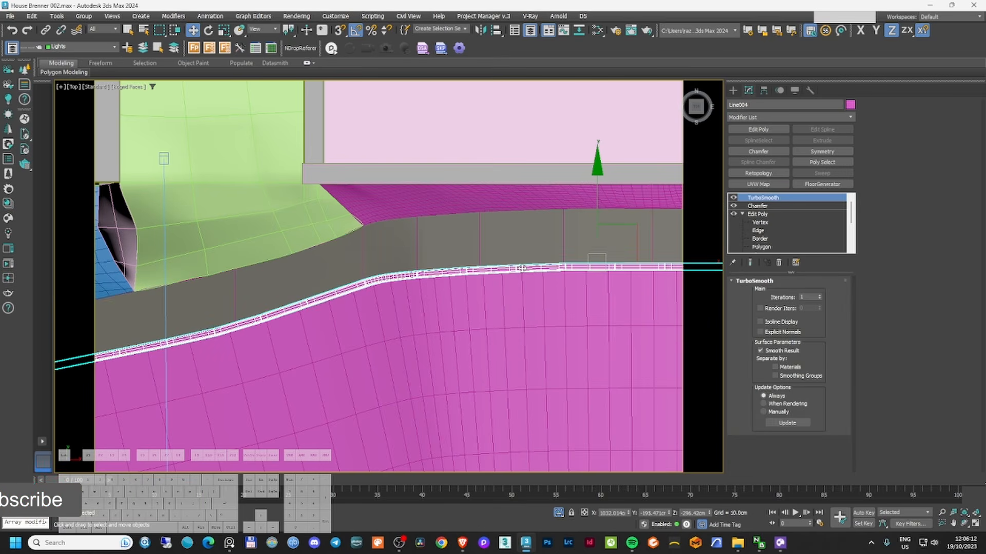
pyautogui.press('m')
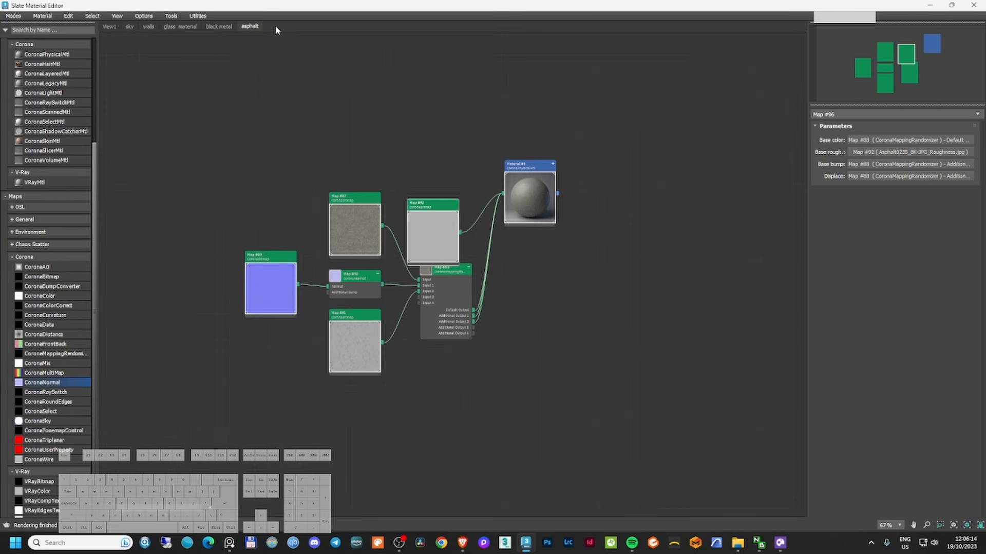
pyautogui.moveTo(392, 170); pyautogui.dragTo(419, 108, button='middle')
pyautogui.click(419, 108)
pyautogui.moveTo(227, 75); pyautogui.dragTo(620, 313)
pyautogui.moveTo(574, 240); pyautogui.dragTo(540, 210, button='middle')
pyautogui.keyDown('shift'); pyautogui.moveTo(530, 83); pyautogui.dragTo(493, 323); pyautogui.keyUp('shift')
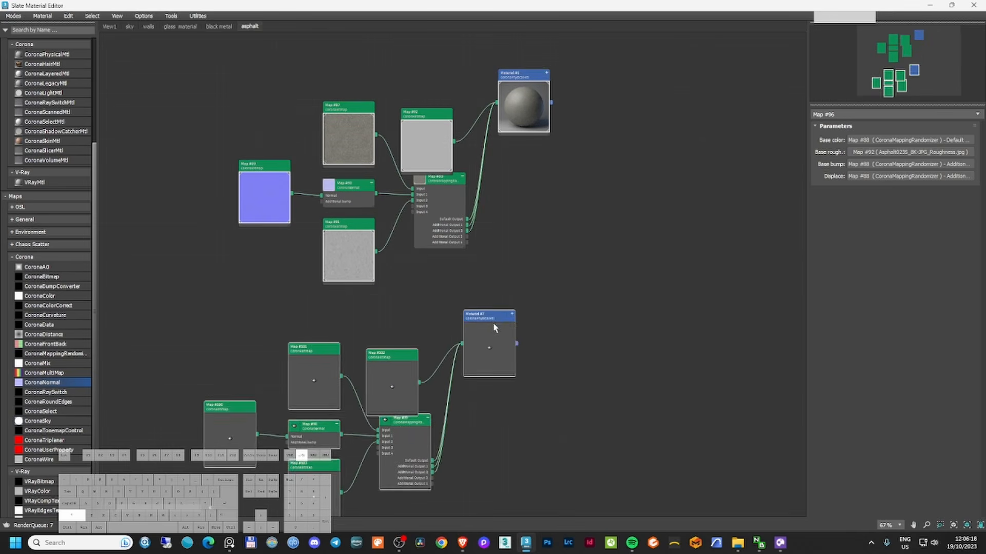
pyautogui.doubleClick(492, 323)
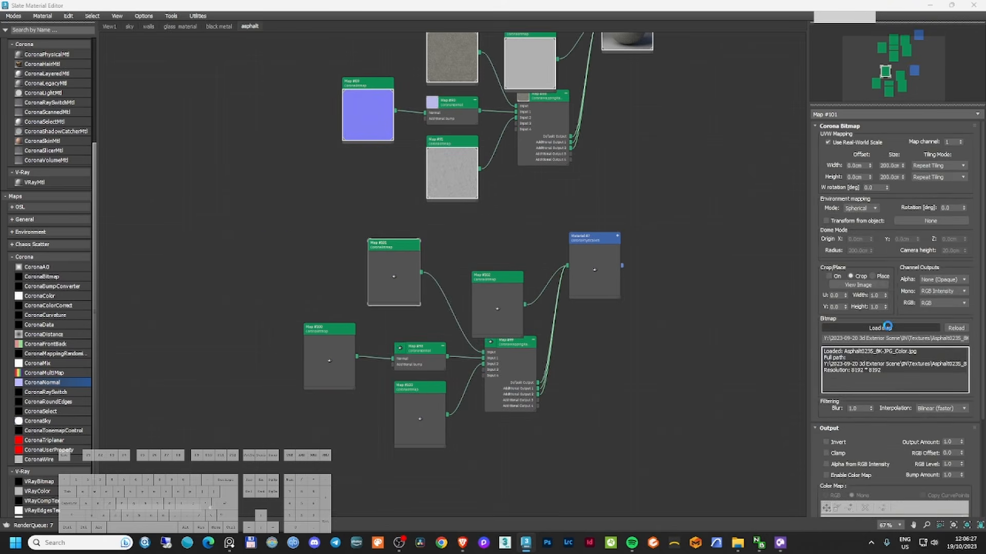
# - Load Asphalt026C_8K-JPG_Color.jpg into the color and roughness bitmaps of the duplicated material network
pyautogui.click(881, 328)
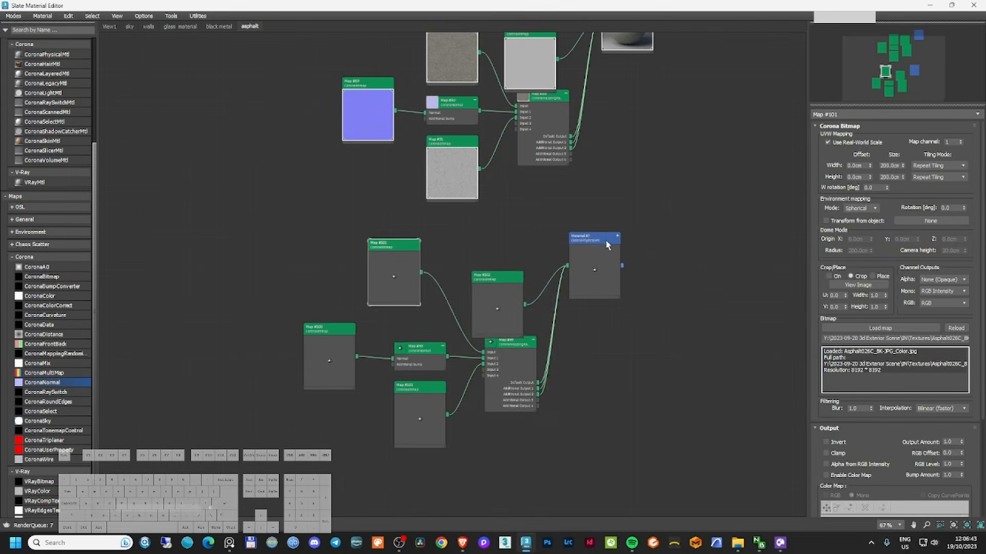
pyautogui.doubleClick(605, 239)
pyautogui.scroll(3, 605, 240)
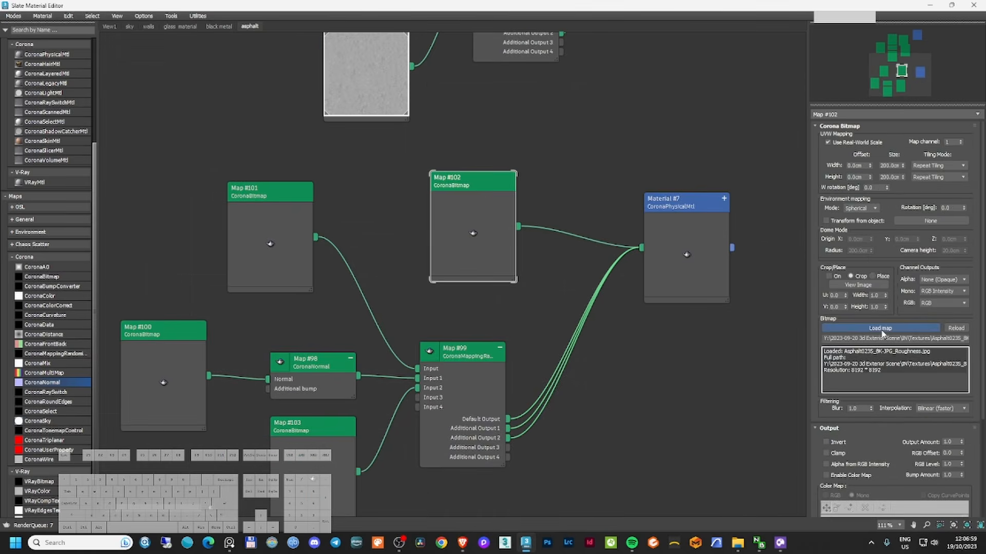
pyautogui.click(881, 328)
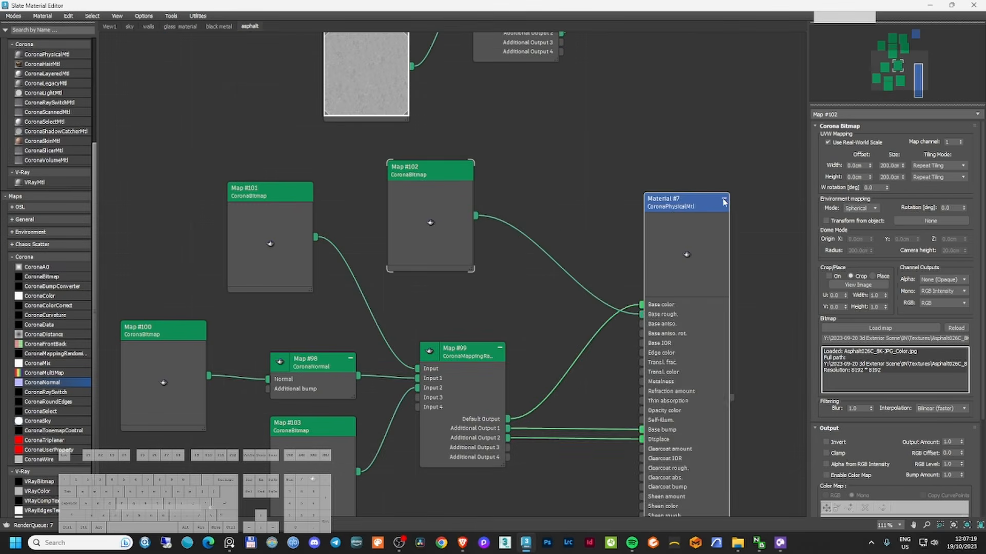
# - Route the roughness bitmap of both asphalt materials through its mapping randomizer's Input 3 and Additional Output 3 into base roughness
pyautogui.rightClick(612, 188)
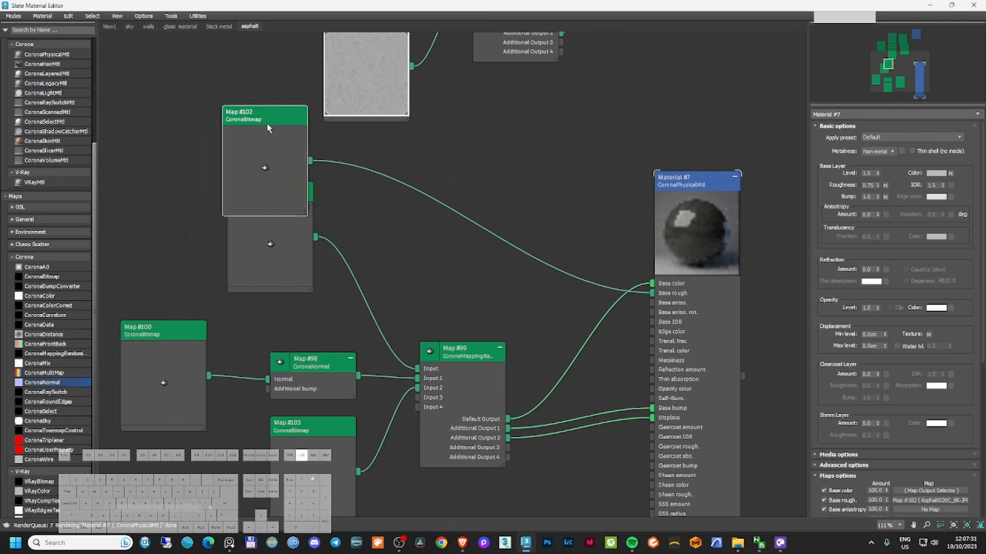
pyautogui.moveTo(267, 129); pyautogui.dragTo(268, 97)
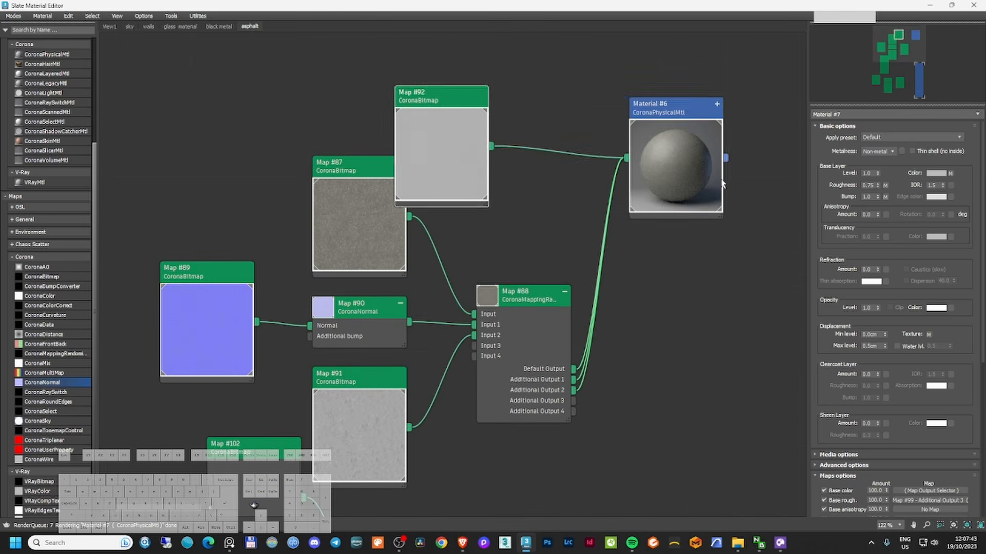
pyautogui.moveTo(434, 140); pyautogui.dragTo(357, 103)
pyautogui.moveTo(535, 409); pyautogui.dragTo(587, 239)
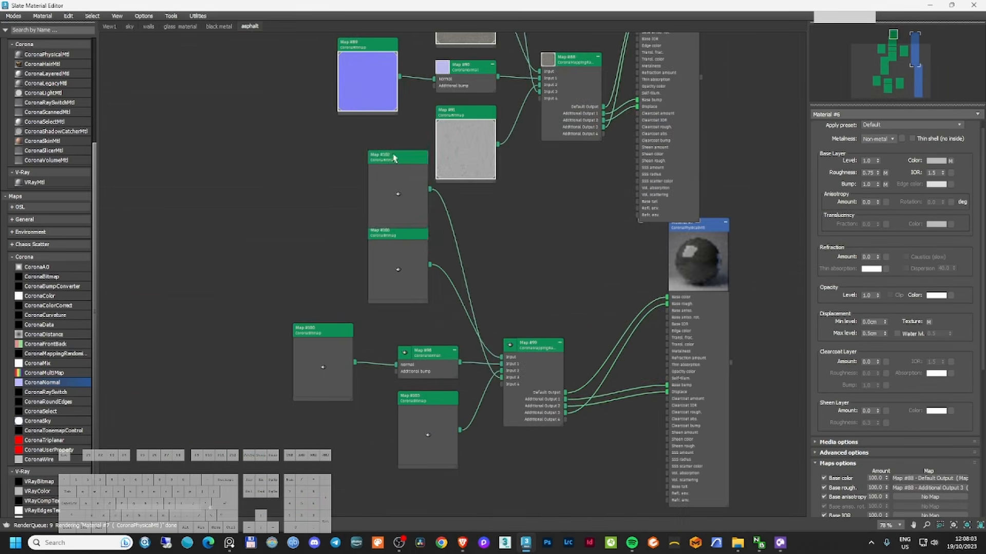
# - Refresh the previews of the duplicated bitmaps and rearrange the color and roughness nodes so they no longer crowd each other
pyautogui.doubleClick(393, 155)
pyautogui.moveTo(390, 233); pyautogui.dragTo(375, 249)
pyautogui.rightClick(382, 179)
pyautogui.rightClick(378, 266)
pyautogui.rightClick(320, 349)
pyautogui.doubleClick(420, 401)
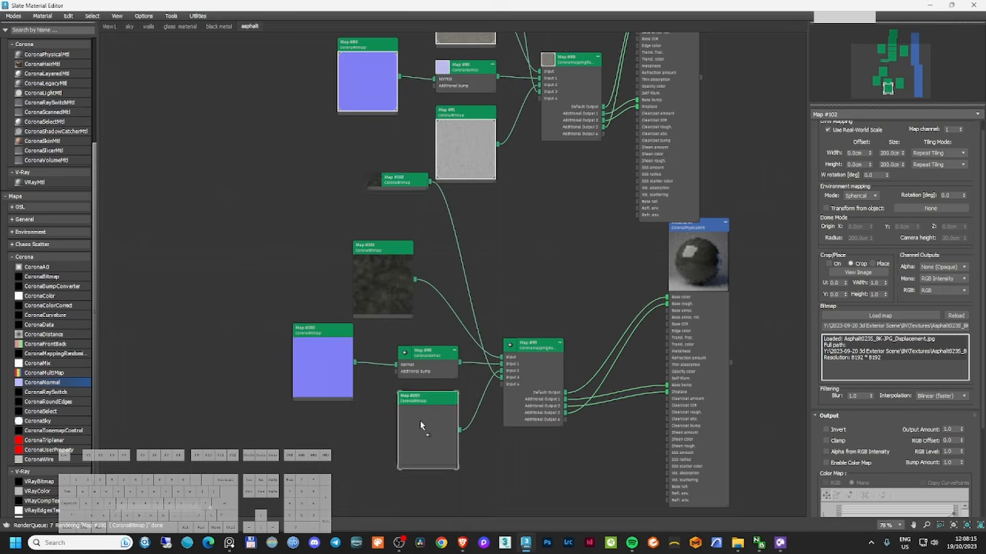
pyautogui.scroll(3, 511, 332)
pyautogui.moveTo(346, 221); pyautogui.dragTo(353, 202)
pyautogui.moveTo(354, 114); pyautogui.dragTo(206, 264)
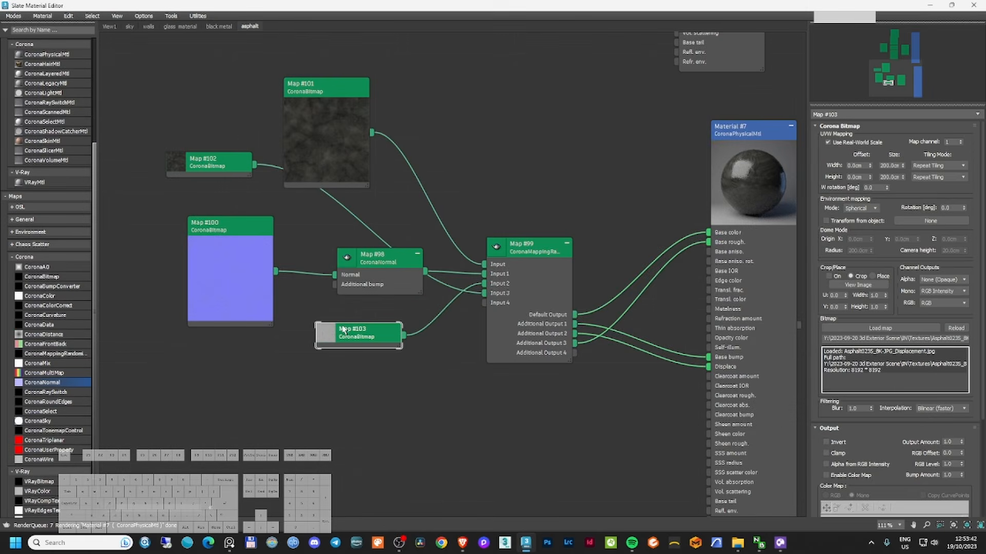
# - Load the Asphalt026C displacement, NormalDX and roughness images into the matching duplicated bitmaps and place the roughness node below the displacement node
pyautogui.click(333, 96)
pyautogui.click(359, 331)
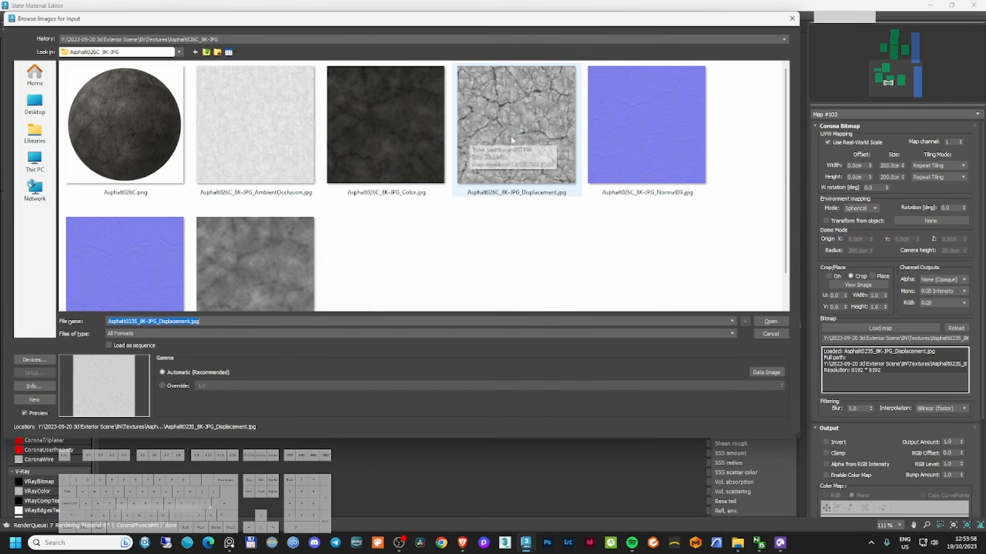
pyautogui.click(228, 163)
pyautogui.moveTo(229, 163); pyautogui.dragTo(308, 390)
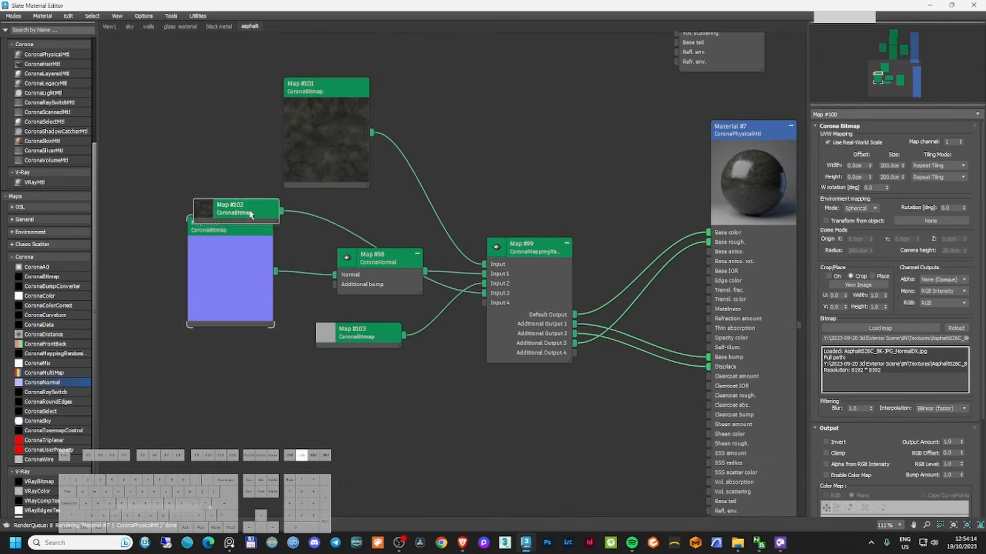
pyautogui.scroll(-2, 265, 224)
pyautogui.click(308, 338)
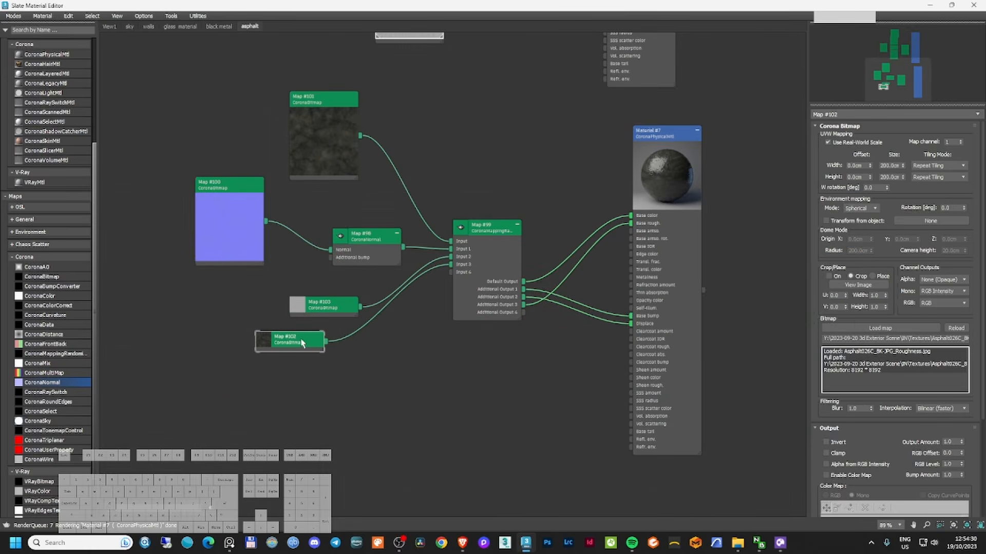
pyautogui.click(324, 103)
# - Save the scene as House Brenner 003.max and examine the asphalt street up close in the Corona interactive render
pyautogui.hotkey('ctrl', 'shift', 's')
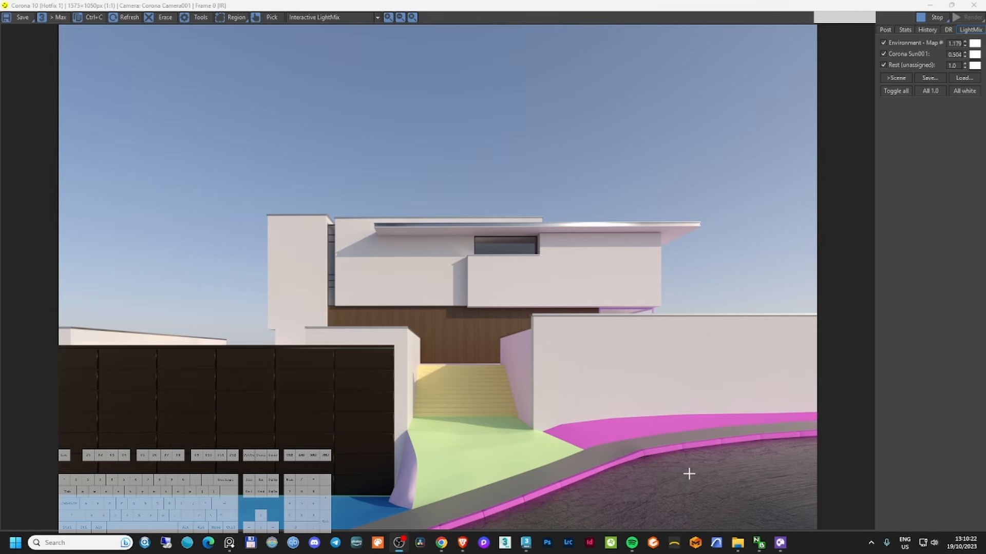
pyautogui.scroll(1, 781, 500)
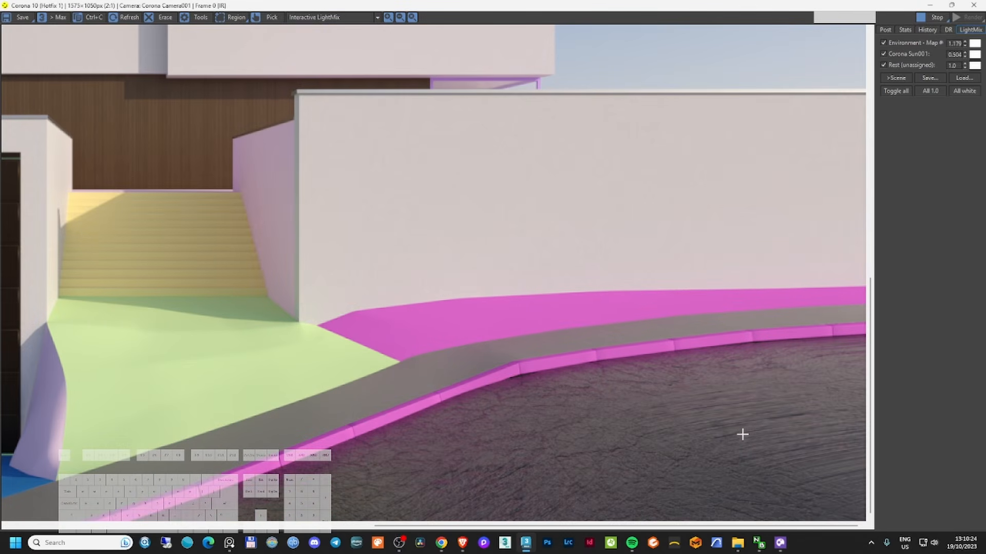
pyautogui.click(974, 5)
# - Isolate the street mesh and frame it in the top view
pyautogui.click(587, 446)
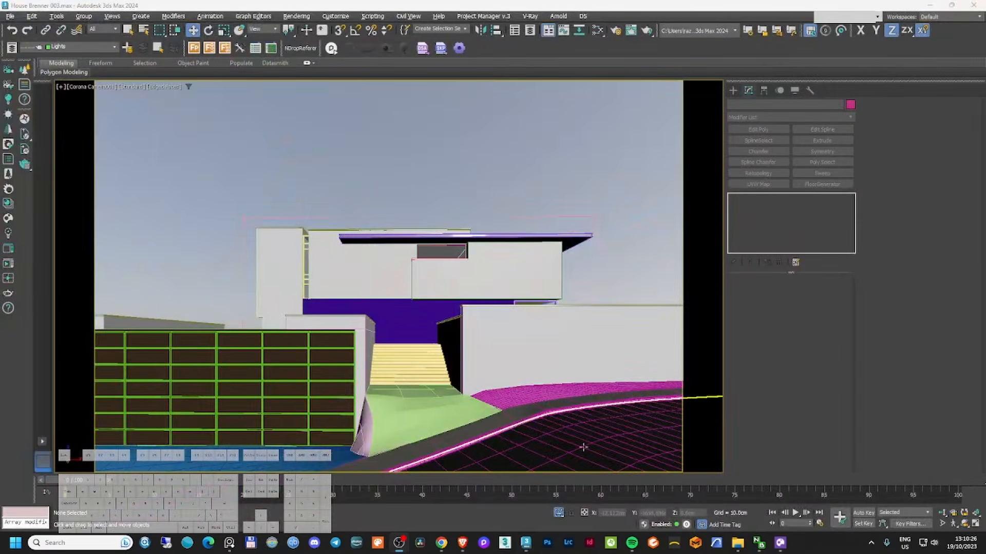
pyautogui.hotkey('alt', 'q')
pyautogui.press('t')
pyautogui.press('z')
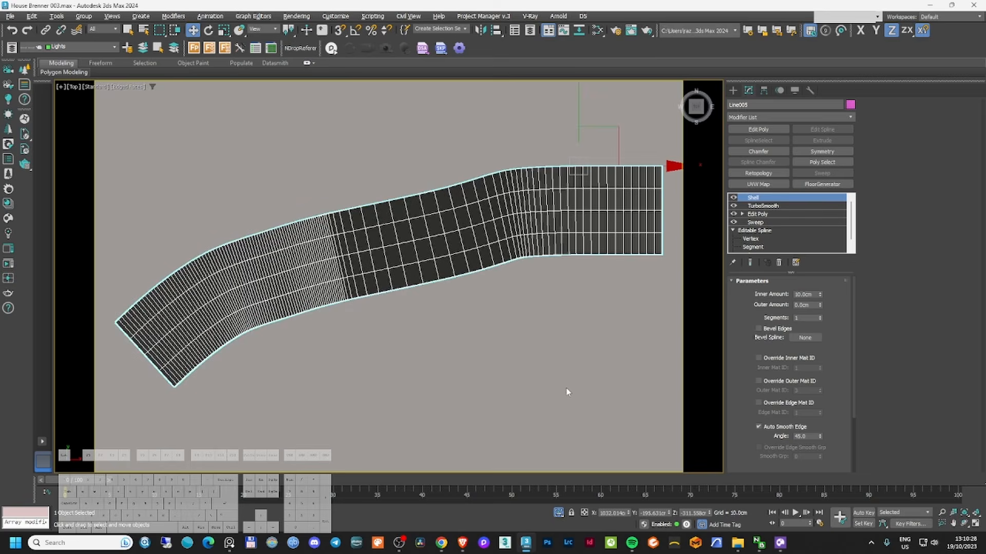
# - Insert an Unwrap UVW modifier between TurboSmooth and Shell in the street mesh's modifier stack
pyautogui.keyDown('alt'); pyautogui.moveTo(569, 378); pyautogui.dragTo(518, 173, button='middle'); pyautogui.keyUp('alt')
pyautogui.scroll(5, 518, 175)
pyautogui.click(764, 205)
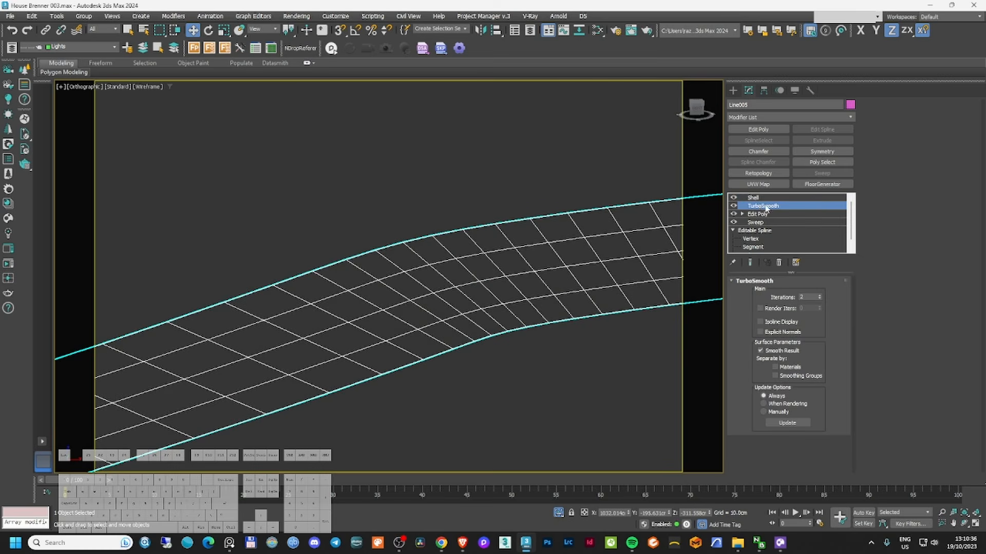
pyautogui.click(776, 117)
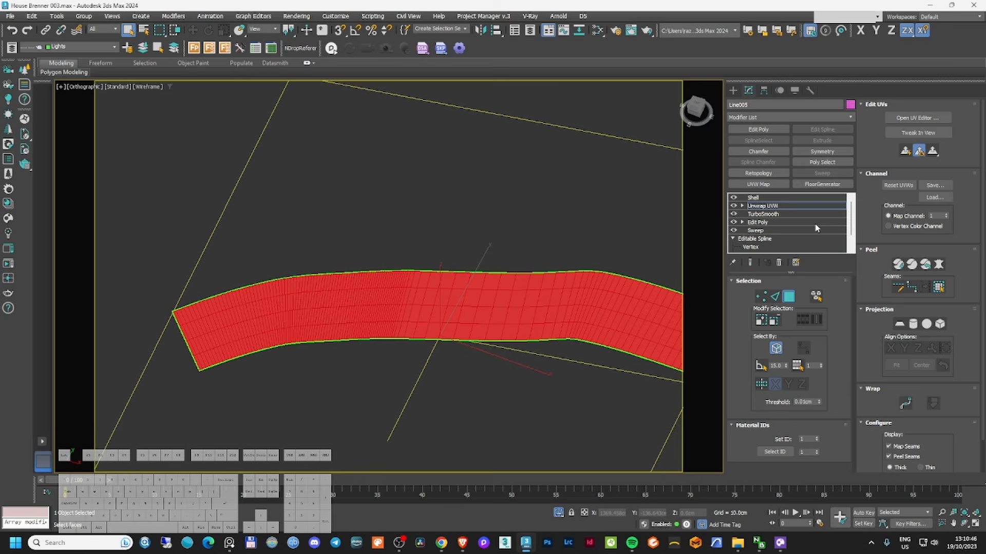
# - Open the street's UVs for editing and apply Flatten Mapping with a 45 polygon angle threshold and 0.001 spacing
pyautogui.click(911, 118)
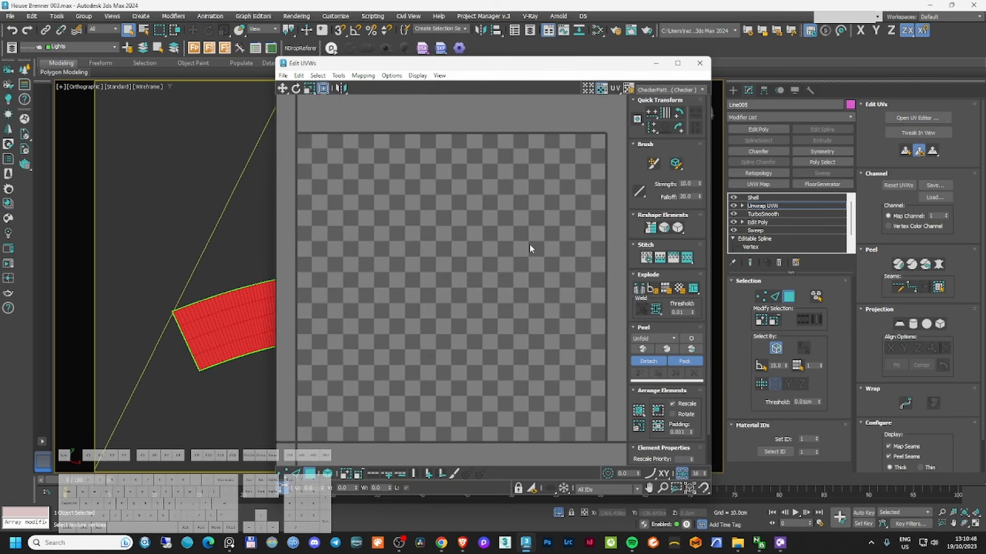
pyautogui.click(363, 75)
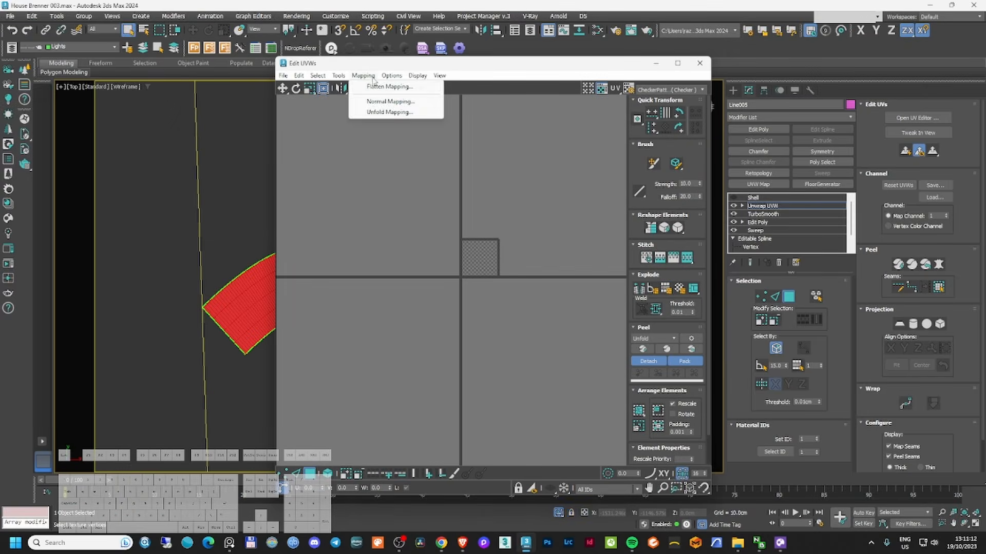
pyautogui.click(383, 80)
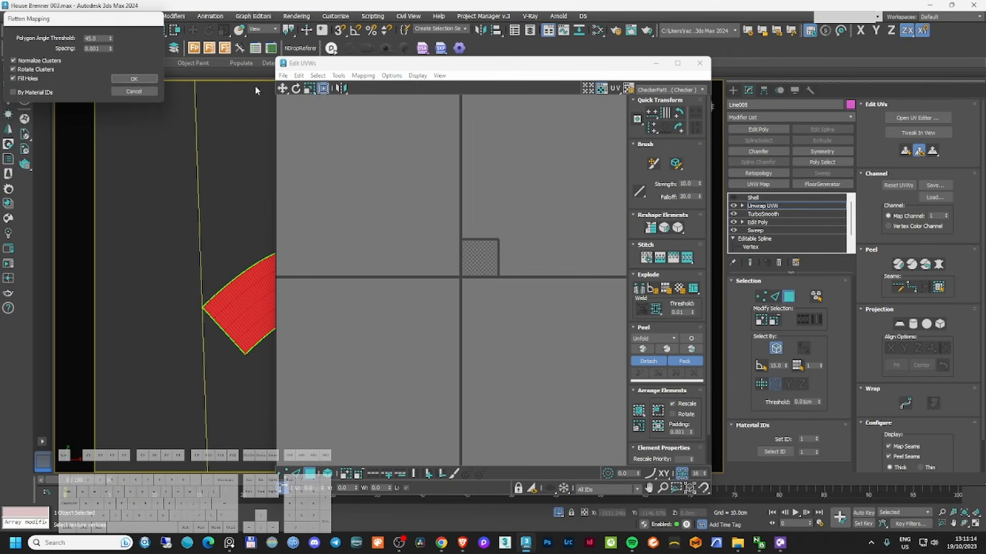
pyautogui.click(136, 77)
pyautogui.scroll(4, 515, 277)
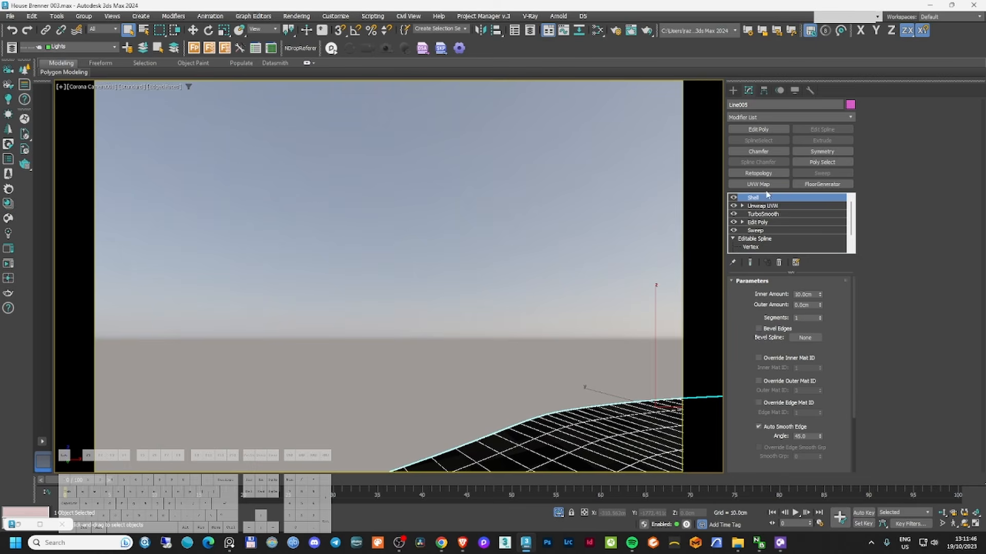
# - Add a UVW Xform modifier above the Shell on the street mesh
pyautogui.click(764, 184)
pyautogui.click(767, 117)
pyautogui.write('uvw')
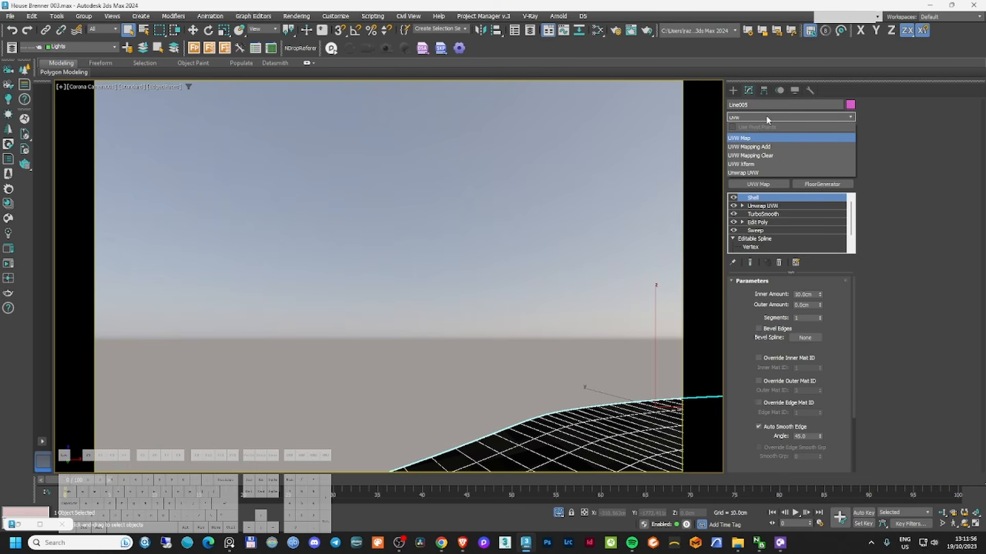
pyautogui.click(763, 163)
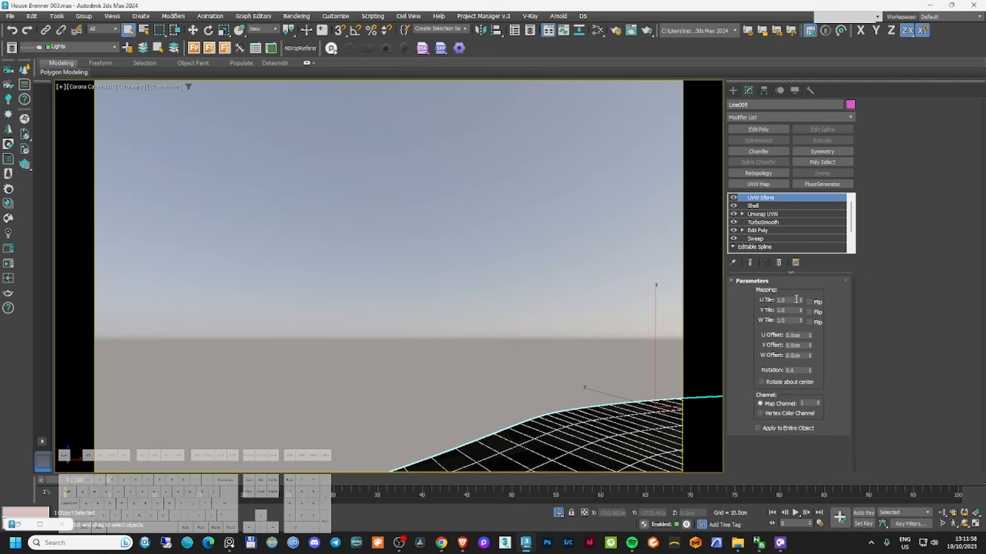
# - Set the U, V and W tiling of the street's UVW Xform to 100
pyautogui.doubleClick(796, 310)
pyautogui.write('1')
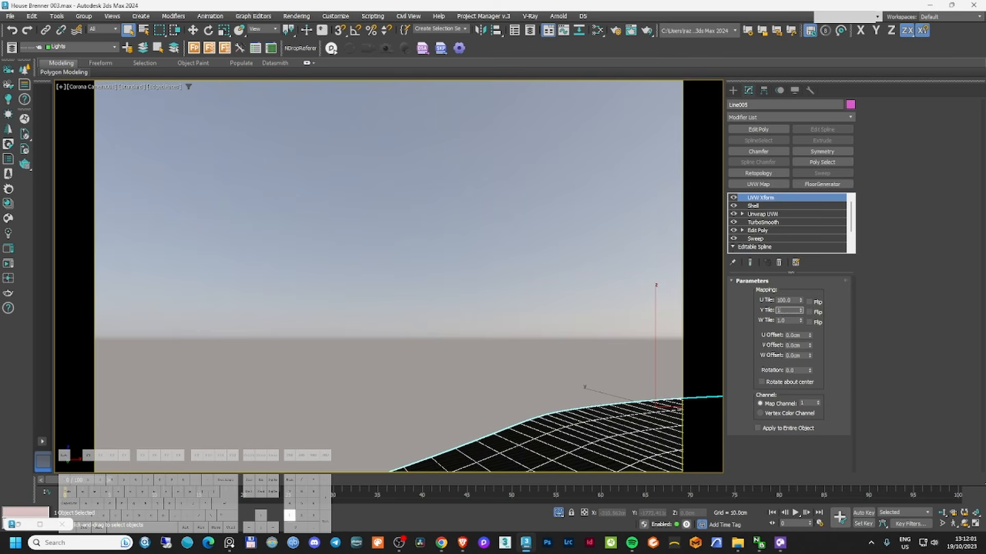
pyautogui.write('00')
pyautogui.press('Tab')
pyautogui.write('100')
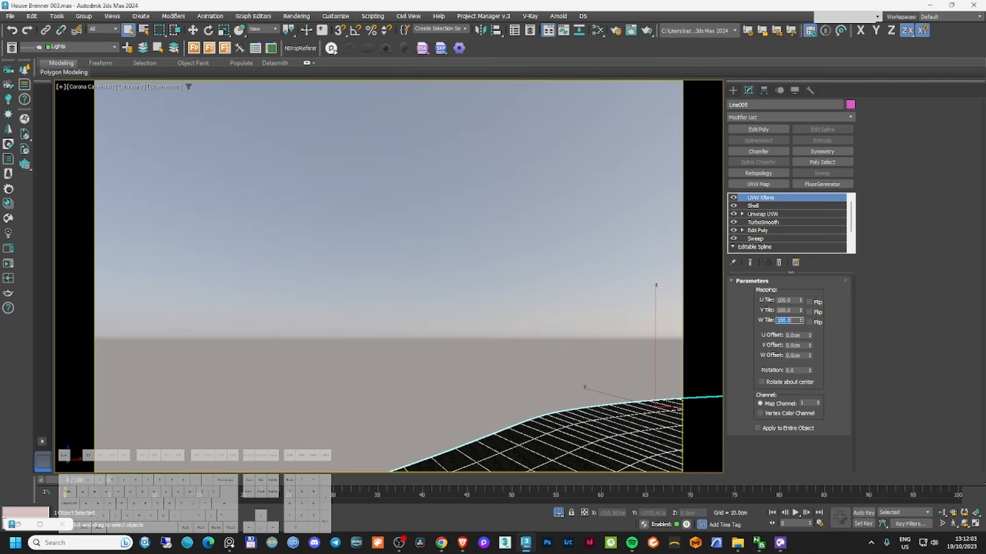
# - Set the street's U, V and W tiling to 1000 and check the asphalt in the Corona interactive render
pyautogui.doubleClick(786, 301)
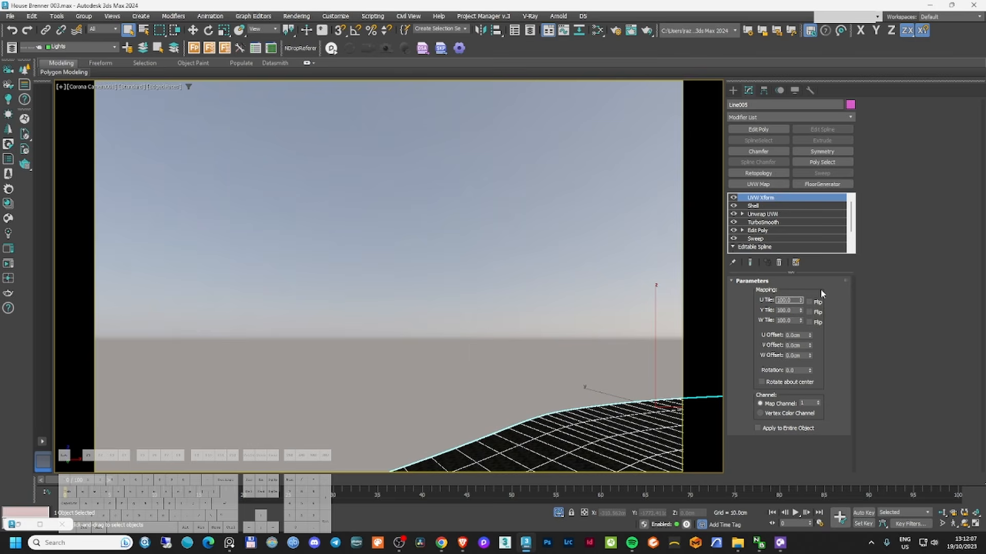
pyautogui.write('1000')
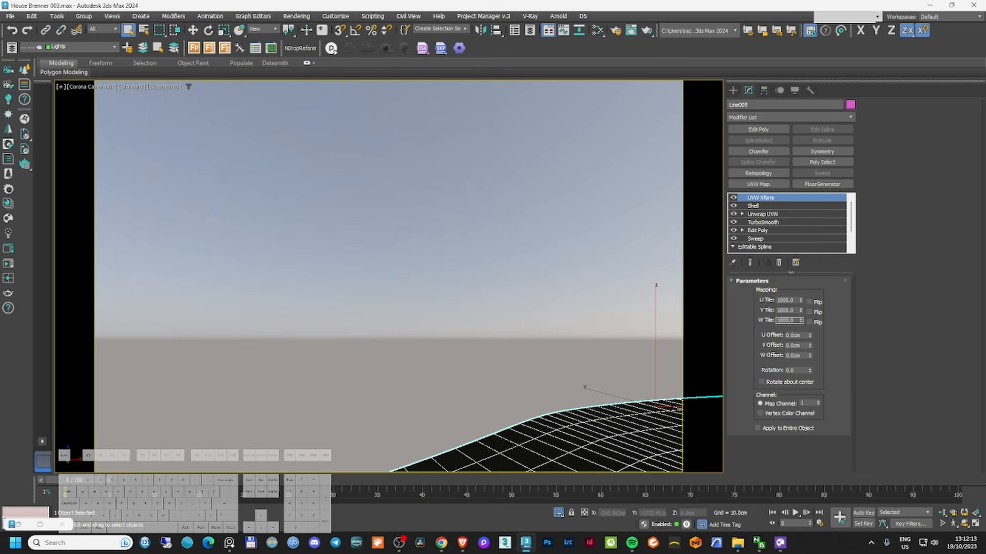
pyautogui.moveTo(985, 62); pyautogui.dragTo(2, 2)
pyautogui.doubleClick(325, 9)
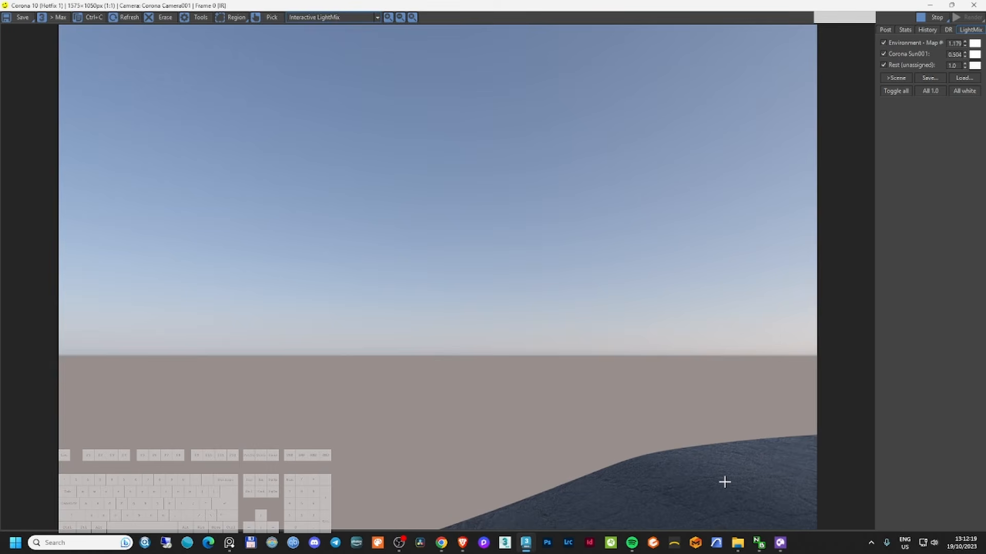
pyautogui.click(980, 6)
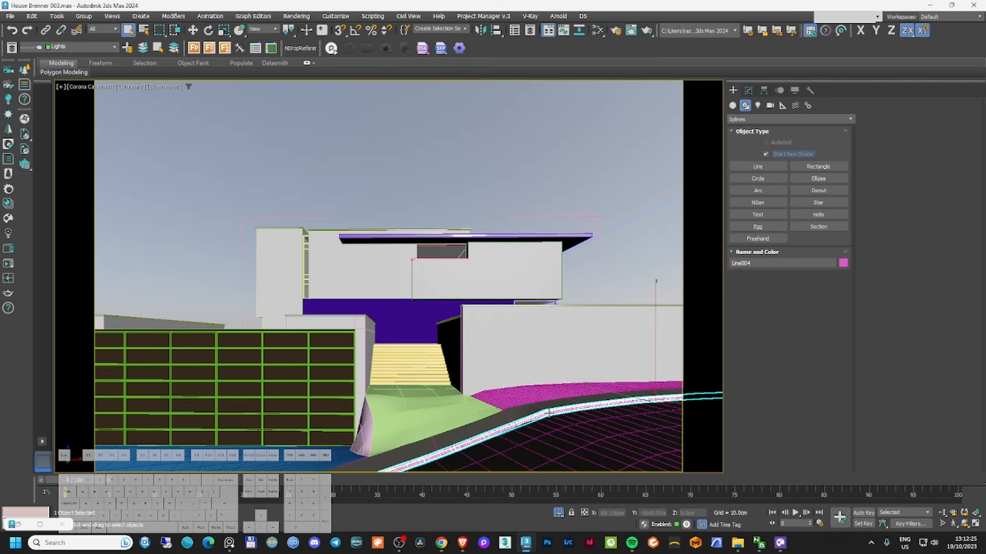
# - Isolate the curb, street and sidewalk together and frame them in the front view
pyautogui.keyDown('ctrl'); pyautogui.click(555, 426); pyautogui.keyUp('ctrl')
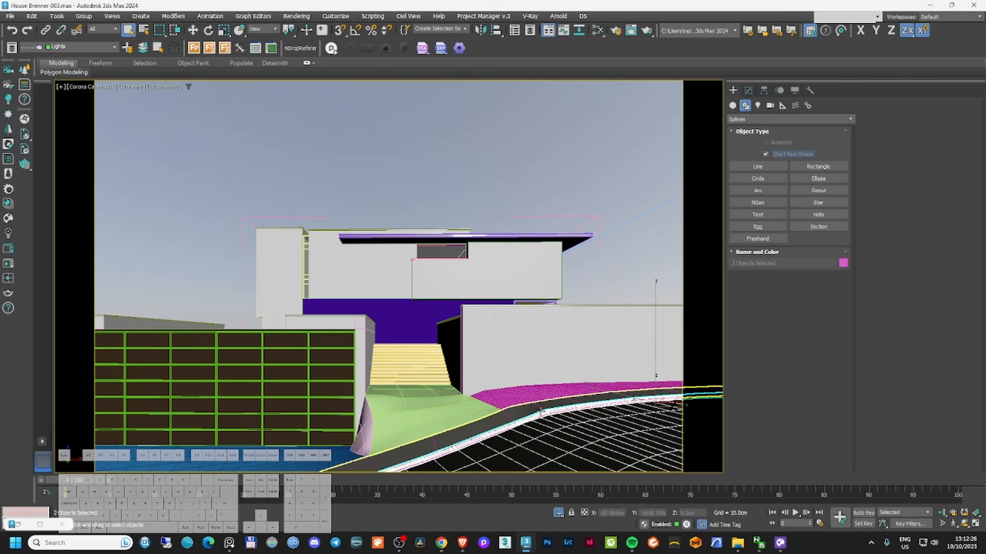
pyautogui.keyDown('ctrl'); pyautogui.click(540, 409); pyautogui.keyUp('ctrl')
pyautogui.hotkey('alt', 'q')
pyautogui.press('f')
pyautogui.press('z')
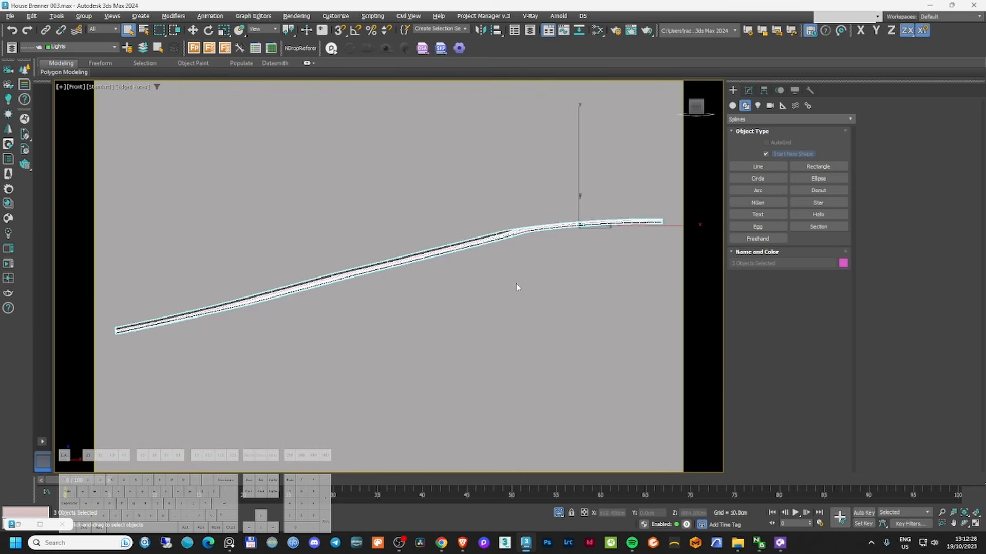
# - Select the curb and open its Edit Poly vertices for moving near the sharp bend
pyautogui.click(517, 285)
pyautogui.scroll(6, 492, 240)
pyautogui.click(455, 246)
pyautogui.scroll(3, 452, 246)
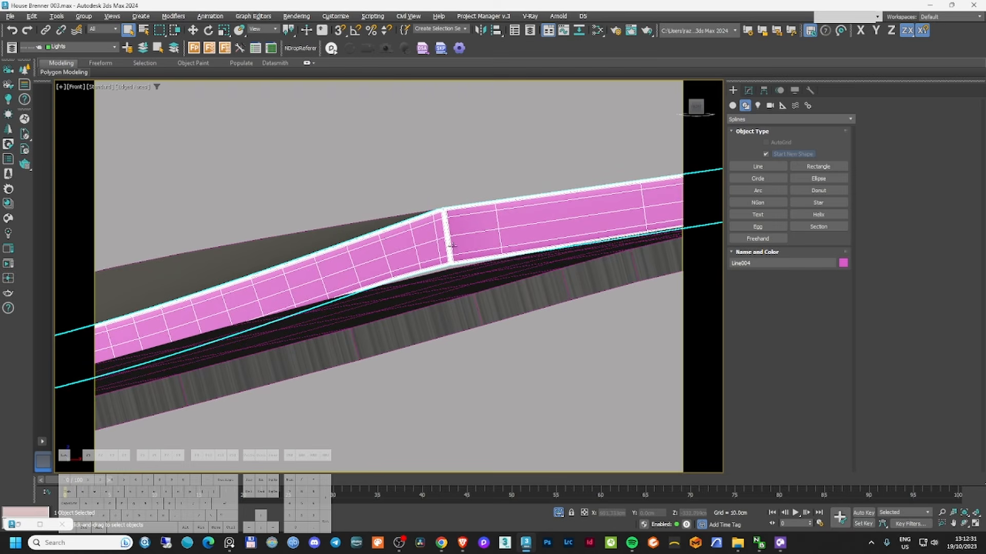
pyautogui.click(748, 90)
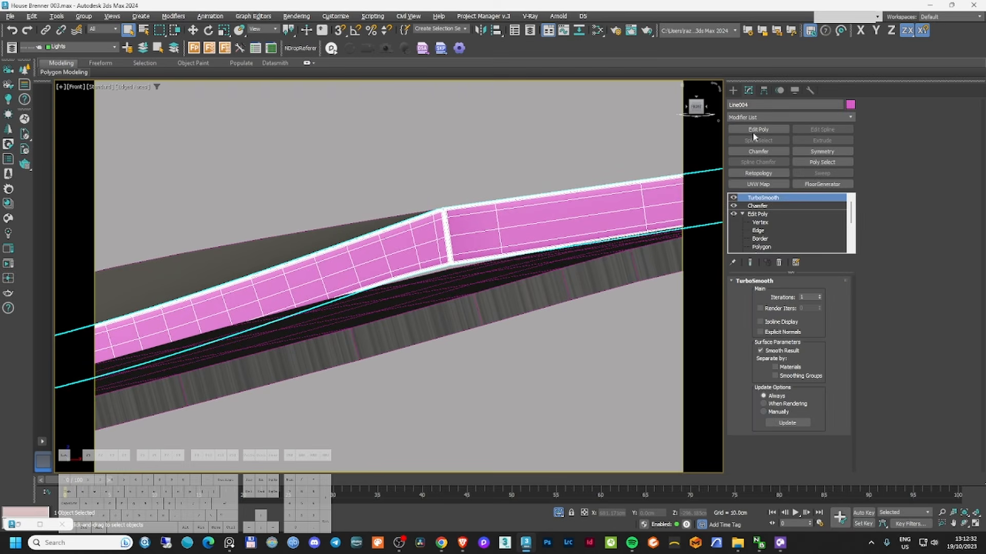
pyautogui.click(760, 222)
pyautogui.press('w')
pyautogui.scroll(2, 515, 379)
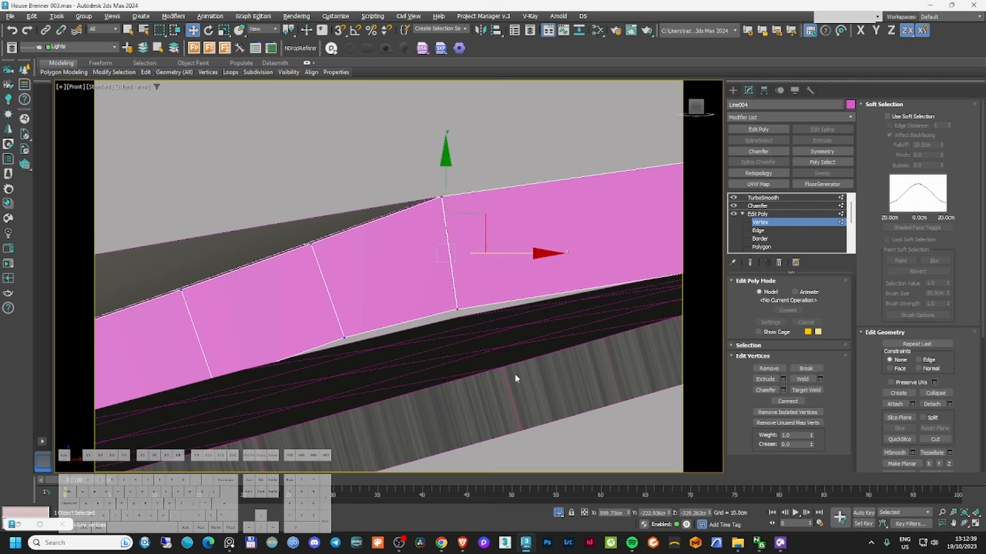
# - Try to lower the curb's vertices beside the bend slightly
pyautogui.moveTo(260, 205); pyautogui.dragTo(370, 373)
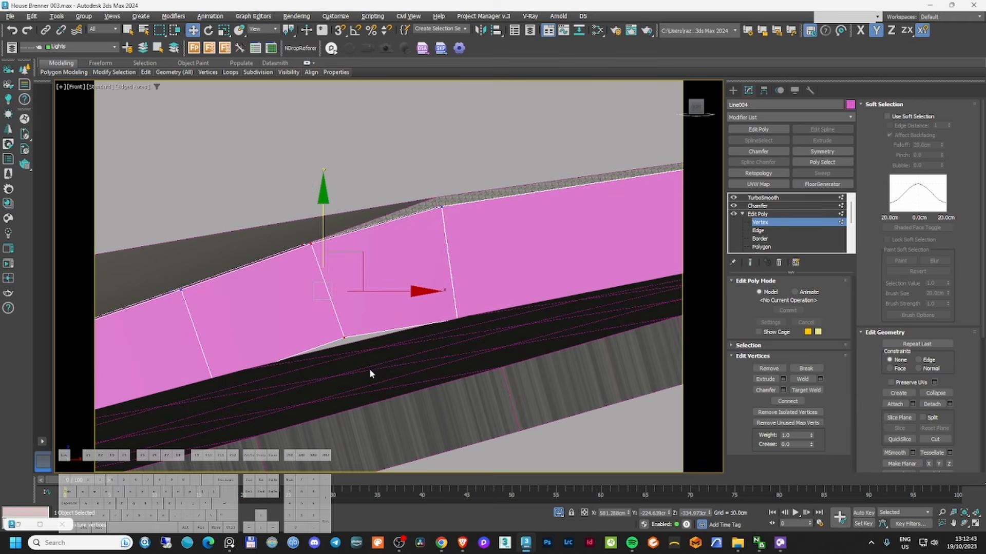
pyautogui.moveTo(323, 233); pyautogui.dragTo(323, 236)
pyautogui.hotkey('ctrl', 'z')
pyautogui.hotkey('ctrl', 'z')
# - Switch the view to wireframe and select the curb's upper vertices at the bend
pyautogui.press('F3')
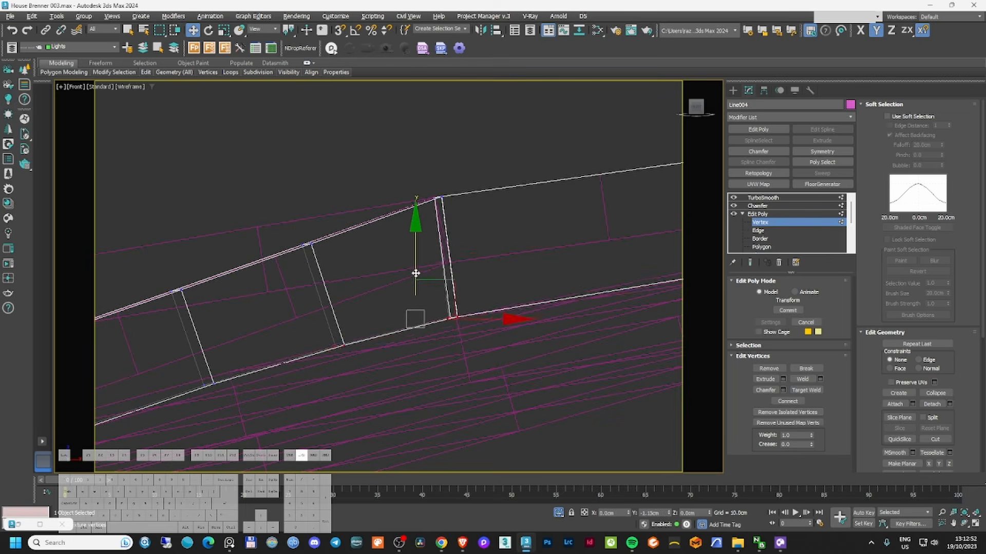
pyautogui.moveTo(413, 185); pyautogui.dragTo(464, 227)
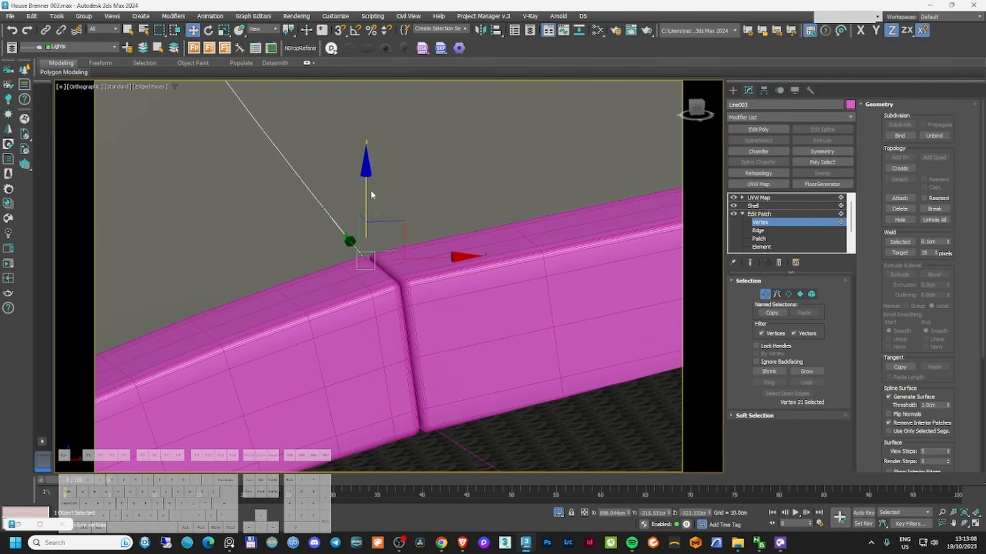
# - Raise the sidewalk's patch vertex at the curb bend slightly and lower another edge vertex slightly to fit the curb
pyautogui.moveTo(371, 190)
pyautogui.mouseDown(button='middle')
pyautogui.moveTo(354, 224)
pyautogui.moveTo(442, 229)
pyautogui.mouseUp(button='middle')
pyautogui.scroll(3, 341, 221)
pyautogui.moveTo(421, 224); pyautogui.dragTo(420, 220)
pyautogui.keyDown('alt'); pyautogui.moveTo(421, 220); pyautogui.dragTo(288, 318, button='middle'); pyautogui.keyUp('alt')
pyautogui.scroll(4, 287, 319)
pyautogui.click(450, 345)
pyautogui.moveTo(458, 318); pyautogui.dragTo(457, 323)
# - Lower the sidewalk's edge patch vertex farther along the street to fit the curb height
pyautogui.scroll(-5, 458, 323)
pyautogui.click(640, 387)
pyautogui.moveTo(640, 387); pyautogui.dragTo(292, 264, button='middle')
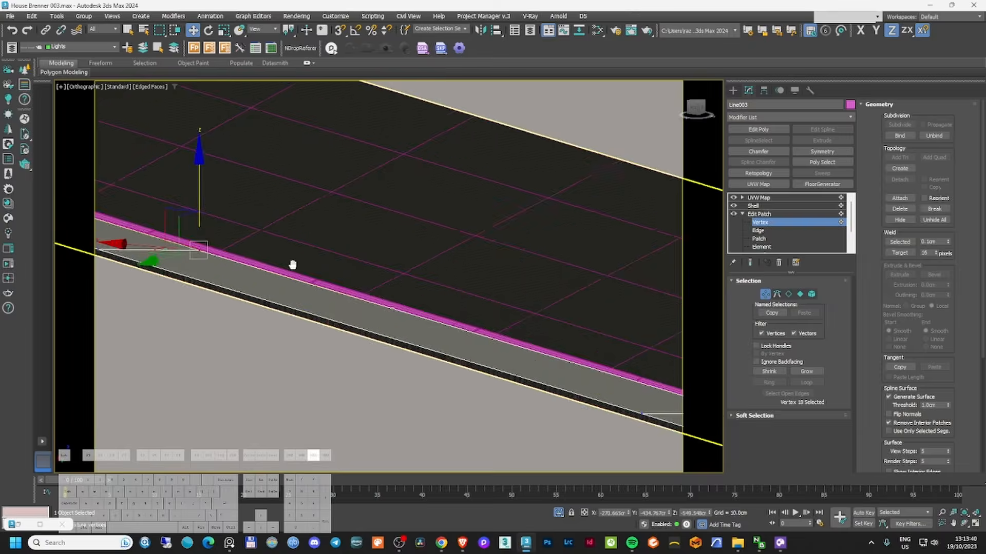
pyautogui.scroll(4, 292, 264)
pyautogui.moveTo(479, 331); pyautogui.dragTo(479, 344)
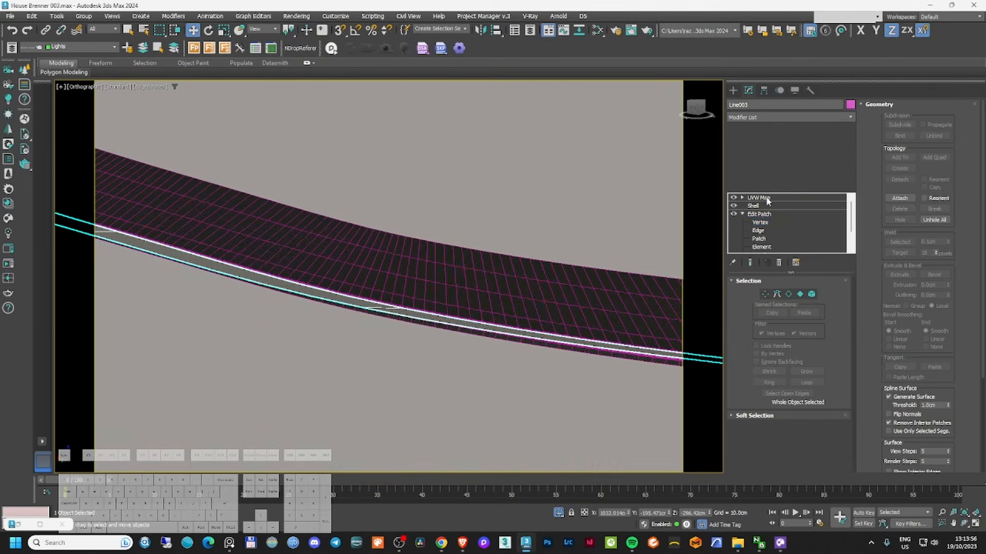
# - Insert a CoronaColorCorrect node between the Asphalt026C roughness bitmap and the mapping randomizer
pyautogui.press('m')
pyautogui.click(166, 400)
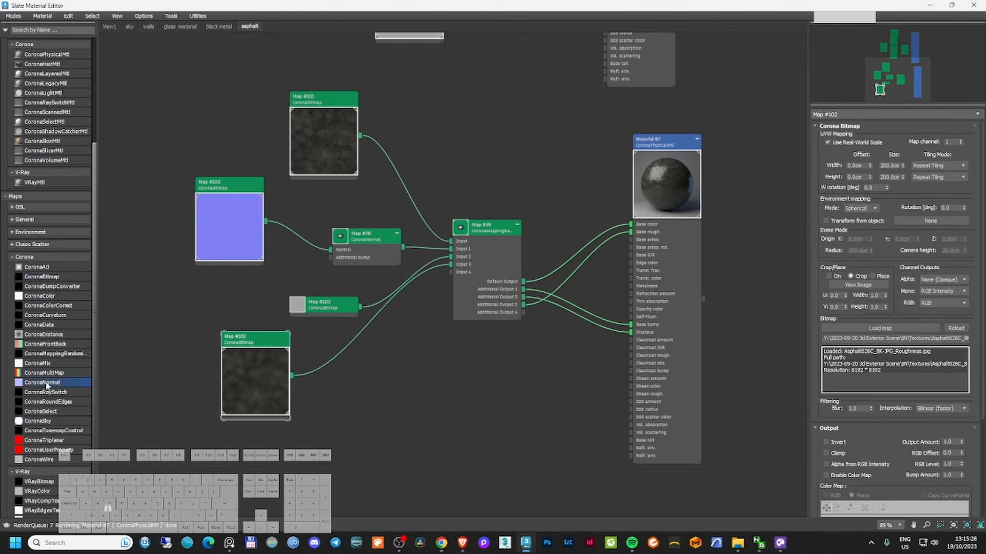
pyautogui.moveTo(48, 305); pyautogui.dragTo(319, 378)
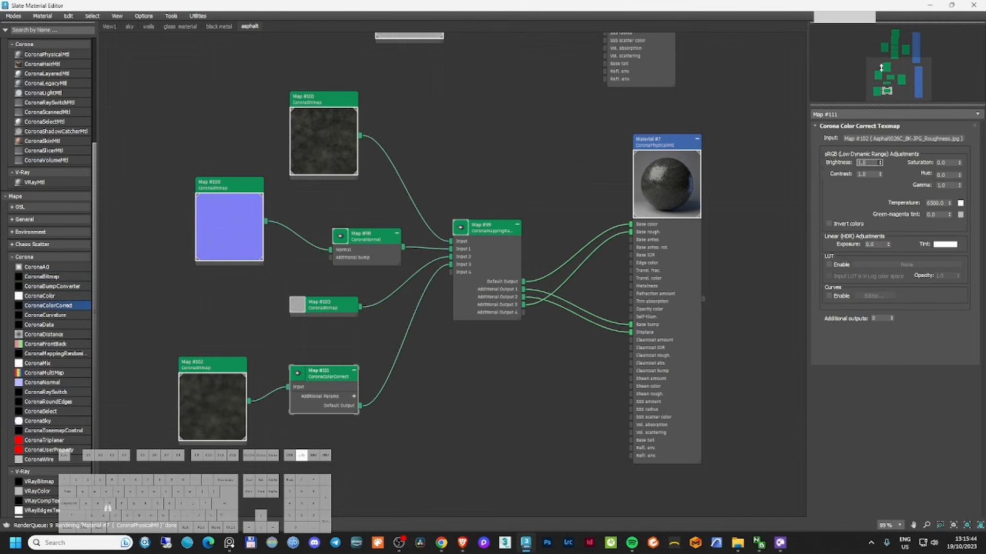
# - Lower the brightness of the roughness color correction and refresh the asphalt material's preview
pyautogui.rightClick(670, 177)
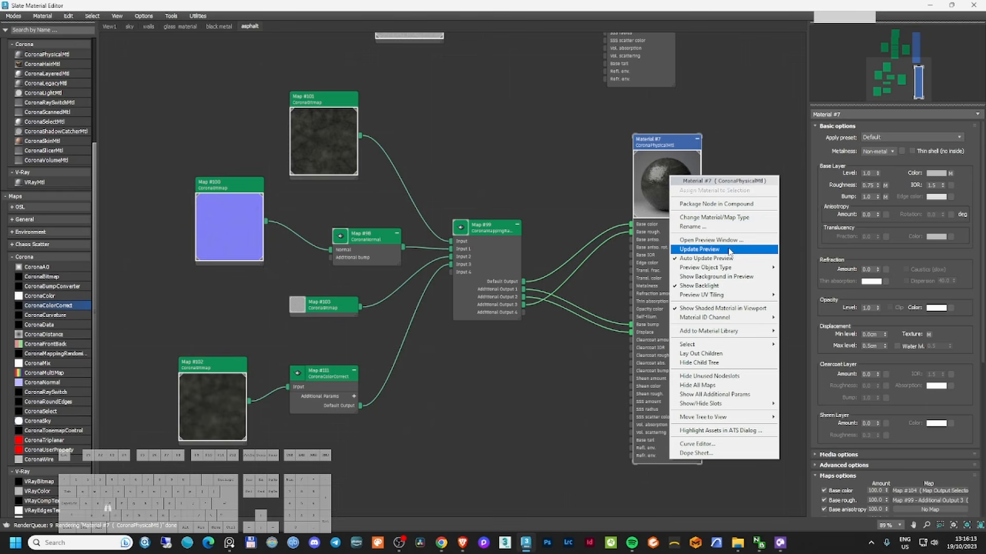
pyautogui.click(729, 250)
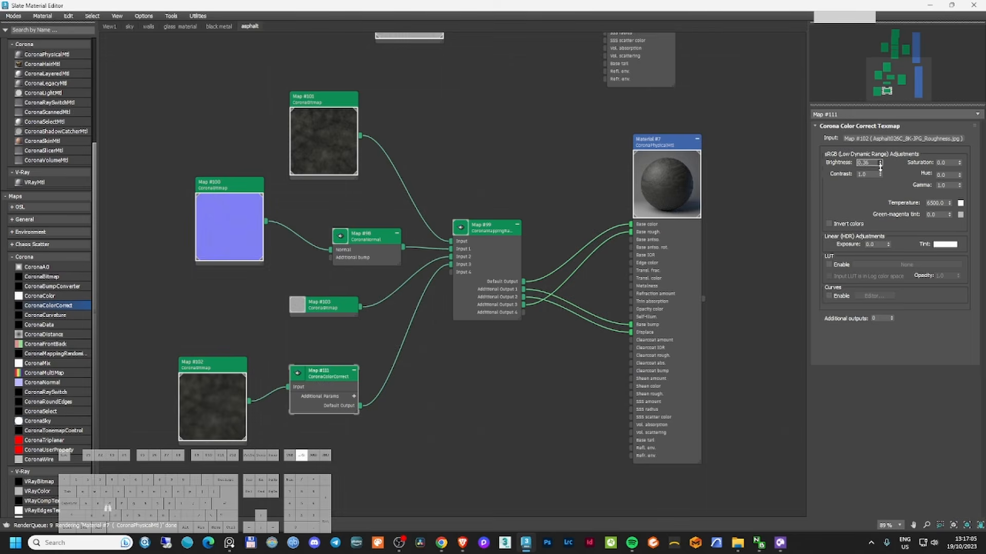
pyautogui.rightClick(683, 178)
pyautogui.click(729, 250)
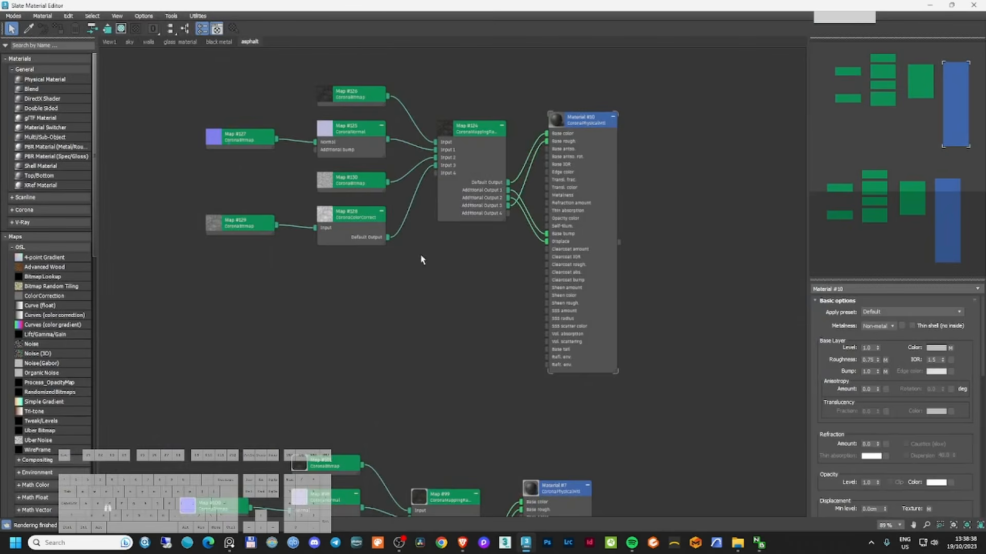
# - Load the Concrete032 color image into the color bitmap of the duplicated asphalt material in the upper node network
pyautogui.moveTo(422, 256); pyautogui.dragTo(442, 157, button='middle')
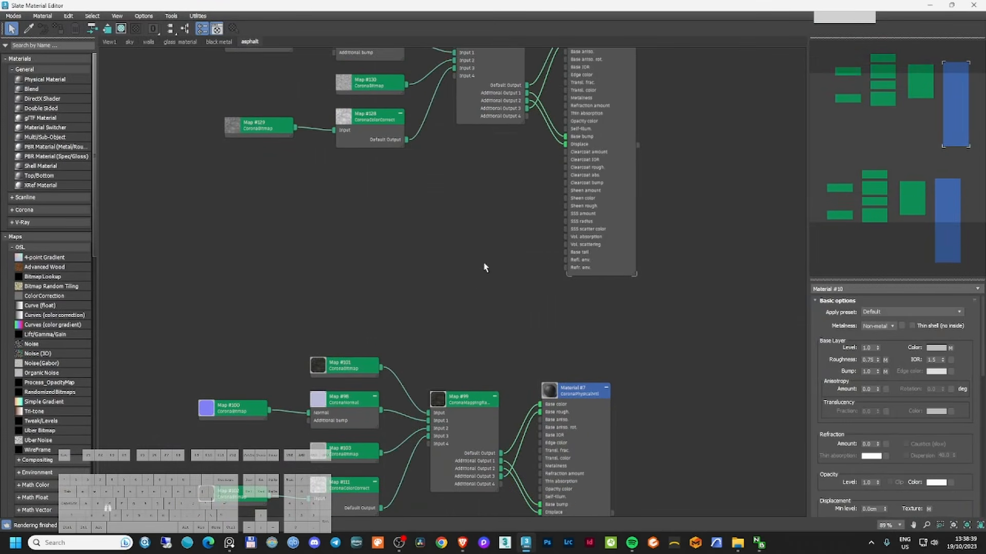
pyautogui.moveTo(466, 77); pyautogui.dragTo(477, 246, button='middle')
pyautogui.moveTo(517, 216); pyautogui.dragTo(508, 247, button='middle')
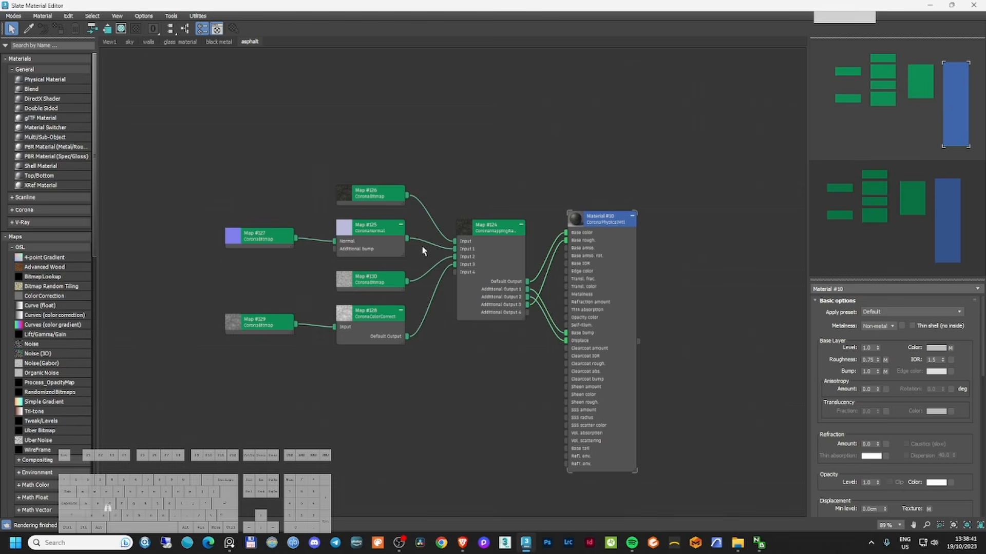
pyautogui.click(388, 196)
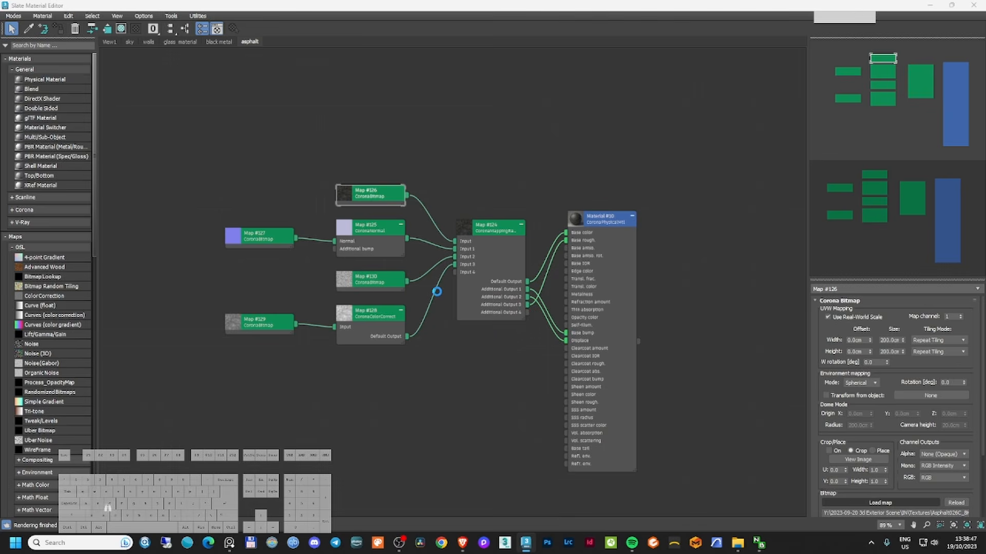
pyautogui.click(880, 503)
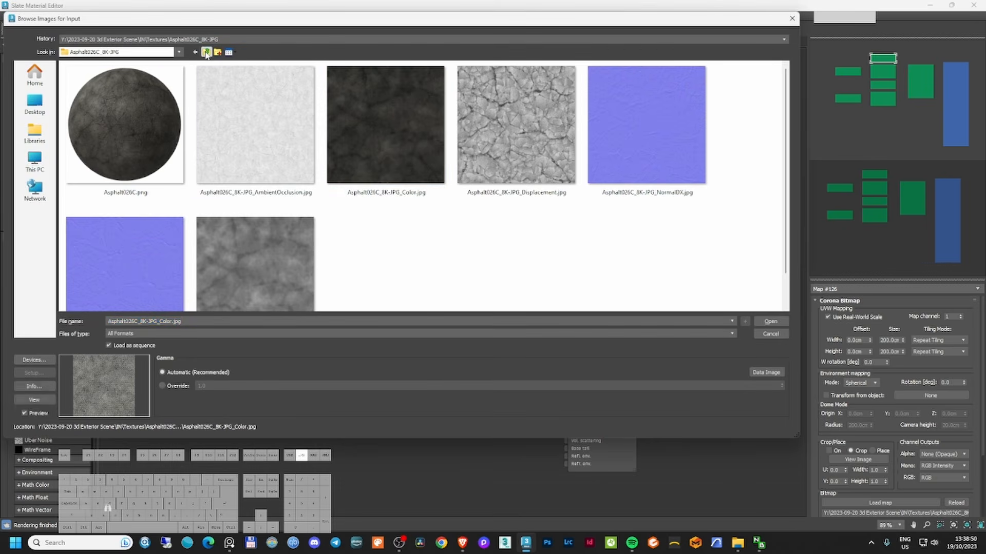
pyautogui.click(206, 52)
pyautogui.doubleClick(385, 123)
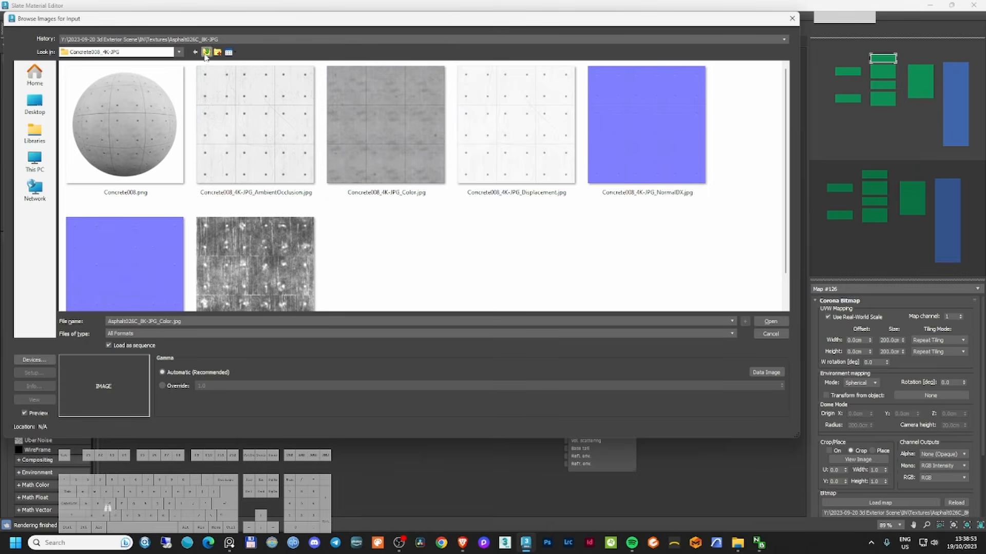
pyautogui.click(206, 52)
pyautogui.doubleClick(481, 155)
pyautogui.doubleClick(374, 152)
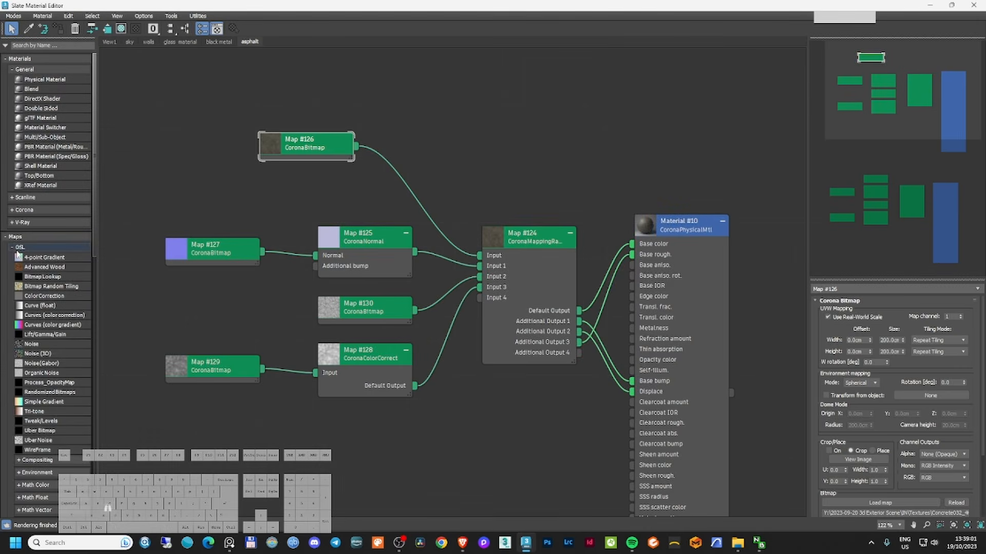
# - Insert a CoronaColorCorrect node between the Concrete032 color bitmap and the mapping randomizer, and open its settings
pyautogui.click(18, 248)
pyautogui.click(24, 285)
pyautogui.moveTo(48, 334); pyautogui.dragTo(415, 199)
pyautogui.moveTo(314, 145); pyautogui.dragTo(279, 99)
pyautogui.moveTo(433, 188); pyautogui.dragTo(418, 147)
pyautogui.moveTo(533, 237); pyautogui.dragTo(545, 237)
pyautogui.doubleClick(411, 145)
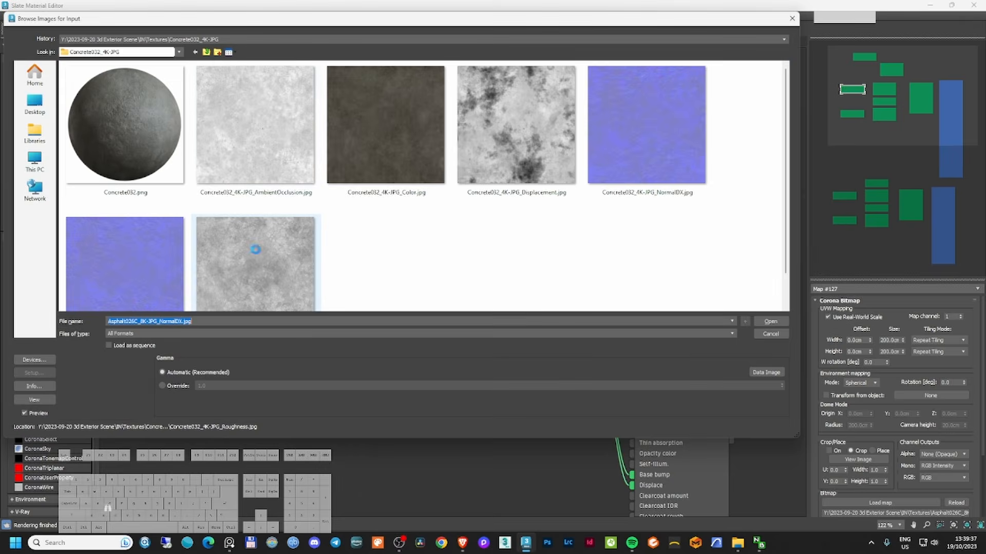
# - Replace the images in the duplicated material's remaining bitmaps with the matching Concrete032 4K maps
pyautogui.doubleClick(249, 259)
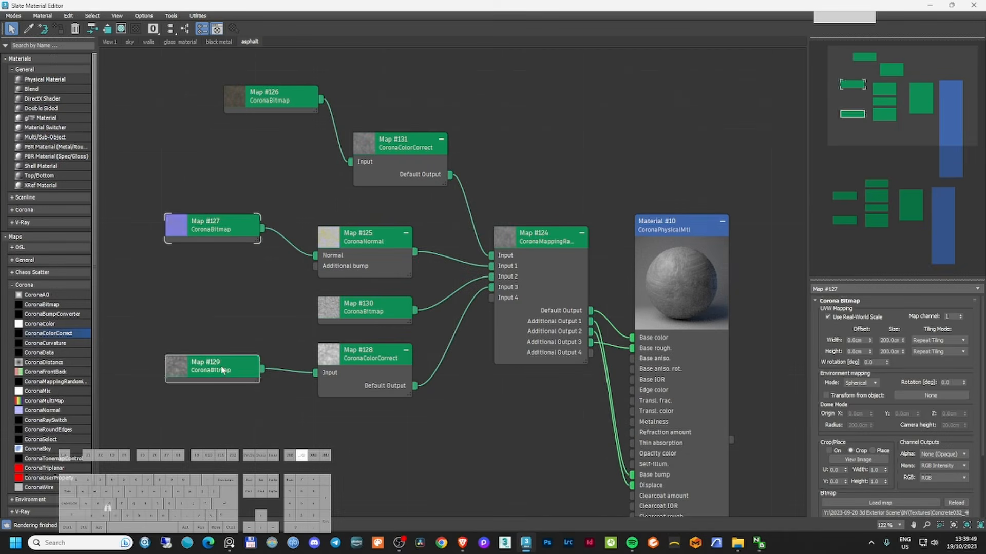
pyautogui.doubleClick(222, 369)
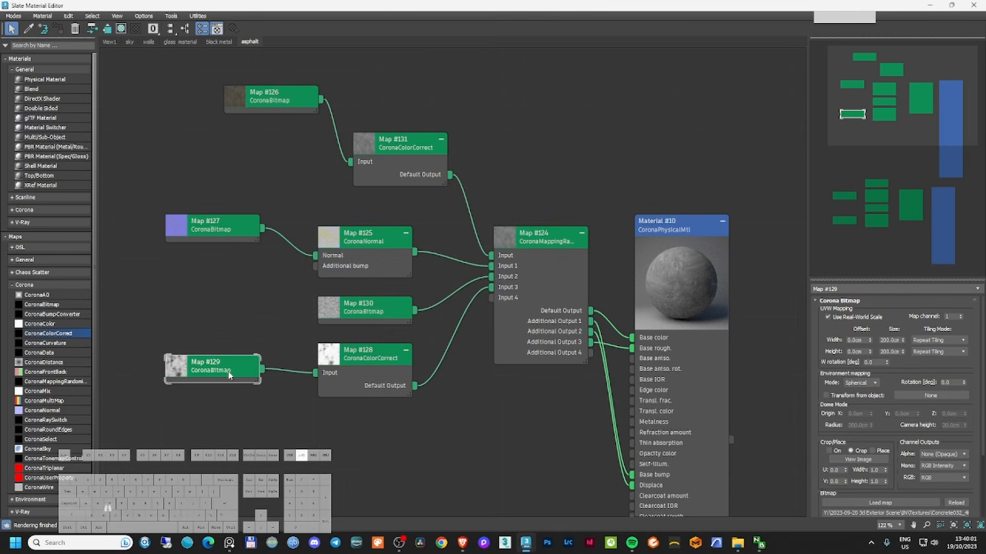
pyautogui.click(390, 309)
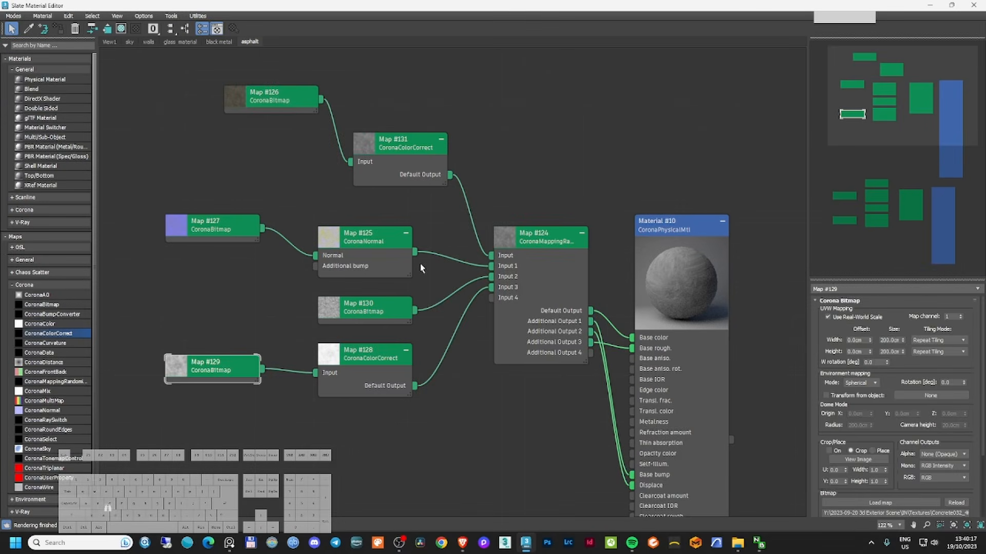
# - Lower the brightness of the roughness color correction and set the concrete material's maximum displacement level to 0.2 cm
pyautogui.moveTo(372, 365); pyautogui.dragTo(374, 380)
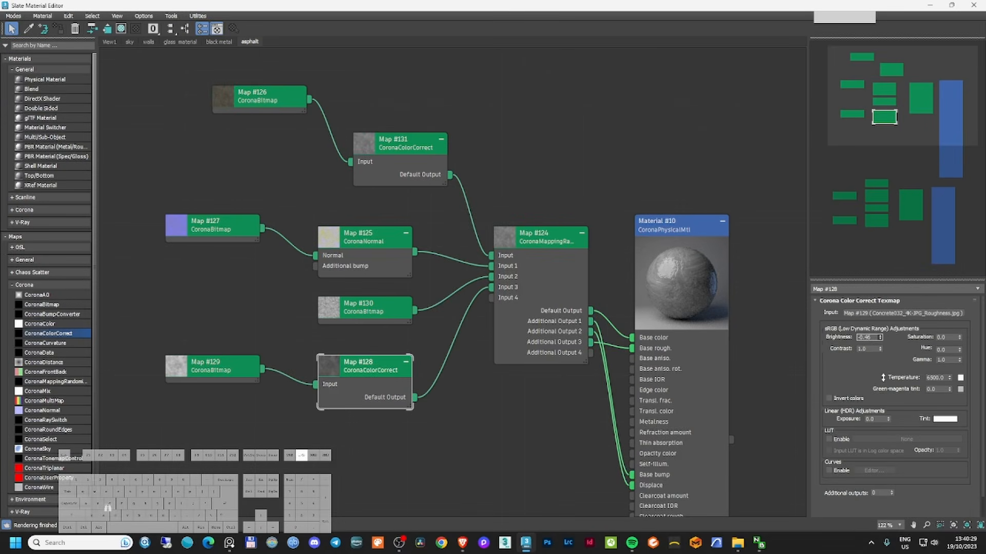
pyautogui.moveTo(880, 337); pyautogui.dragTo(879, 349)
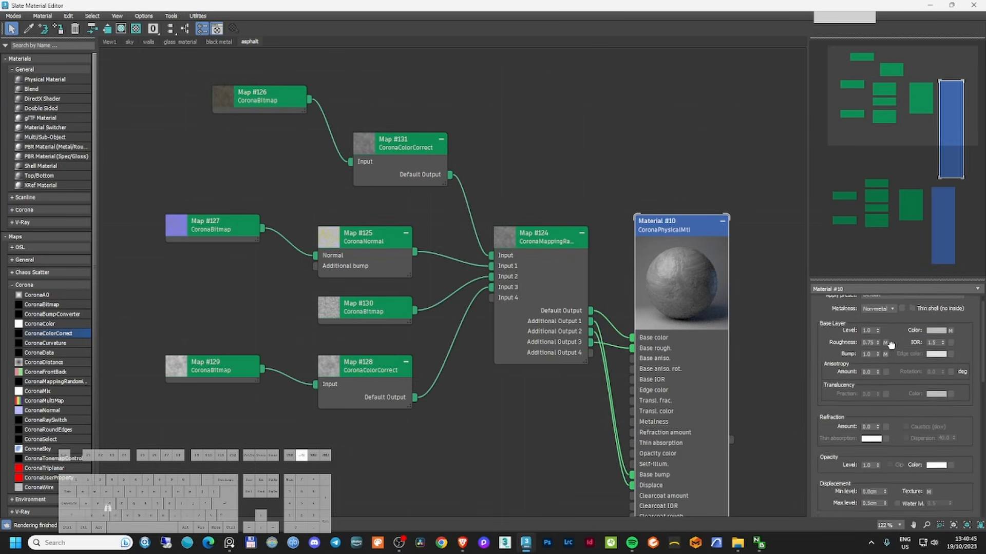
pyautogui.doubleClick(870, 415)
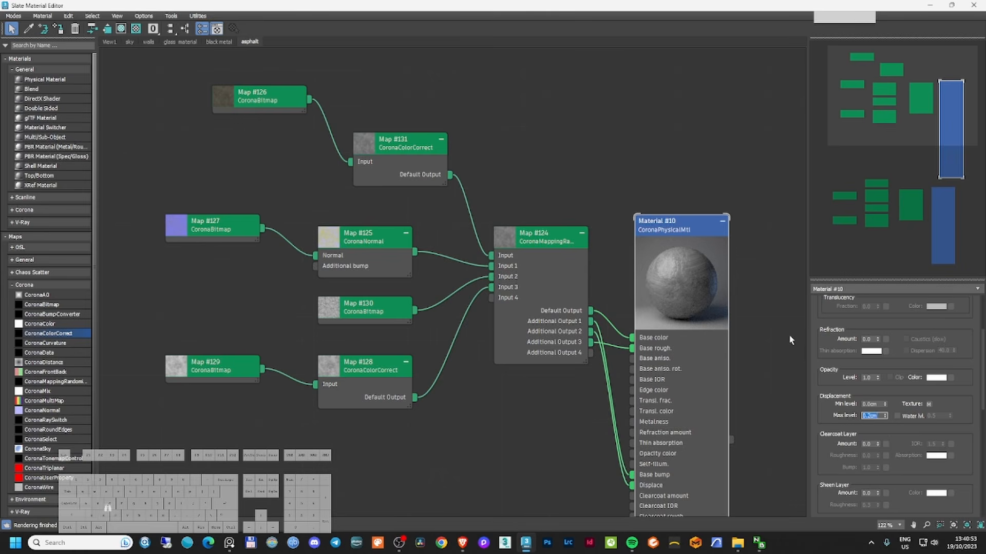
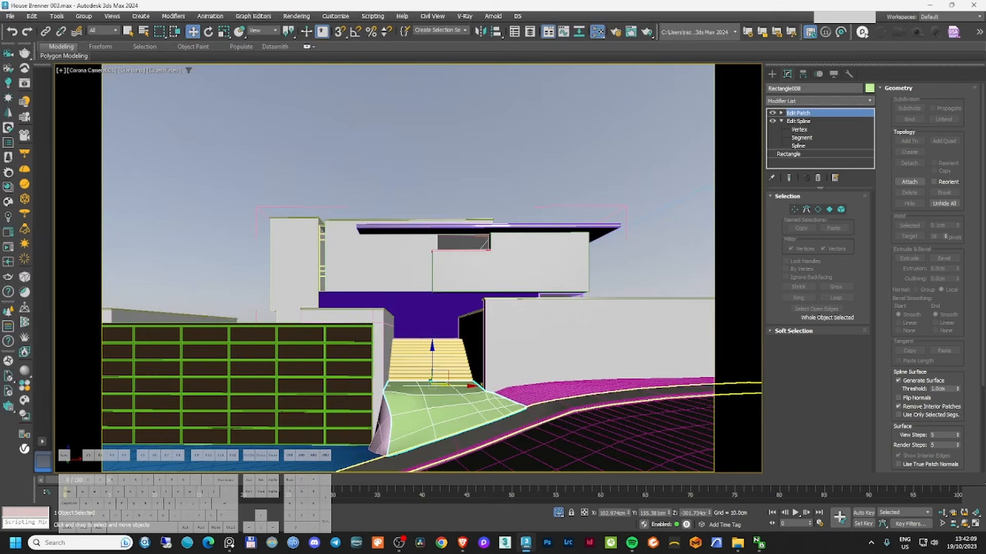
# - Duplicate the complete concrete material node network into the empty area above the original
pyautogui.press('m')
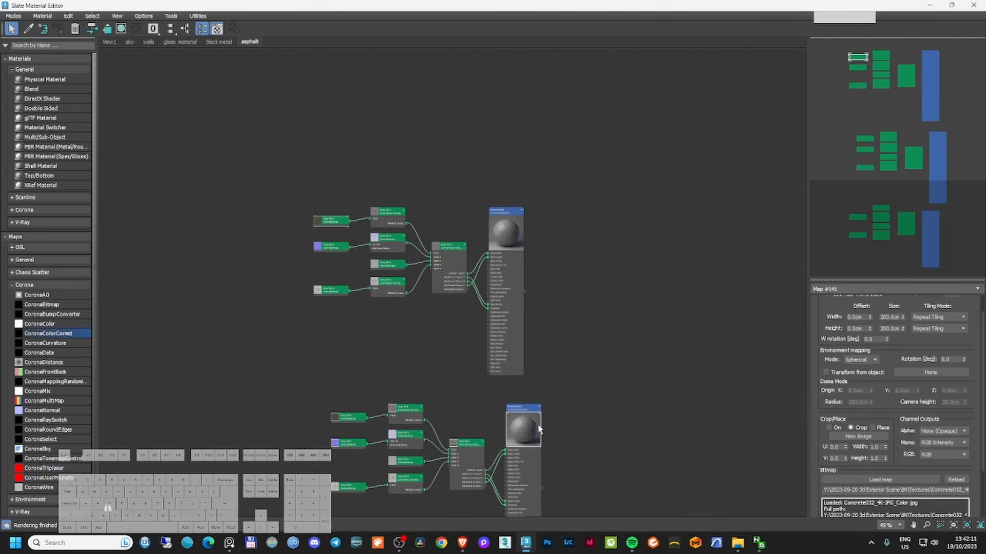
pyautogui.moveTo(473, 310); pyautogui.dragTo(479, 314, button='middle')
pyautogui.scroll(2, 465, 223)
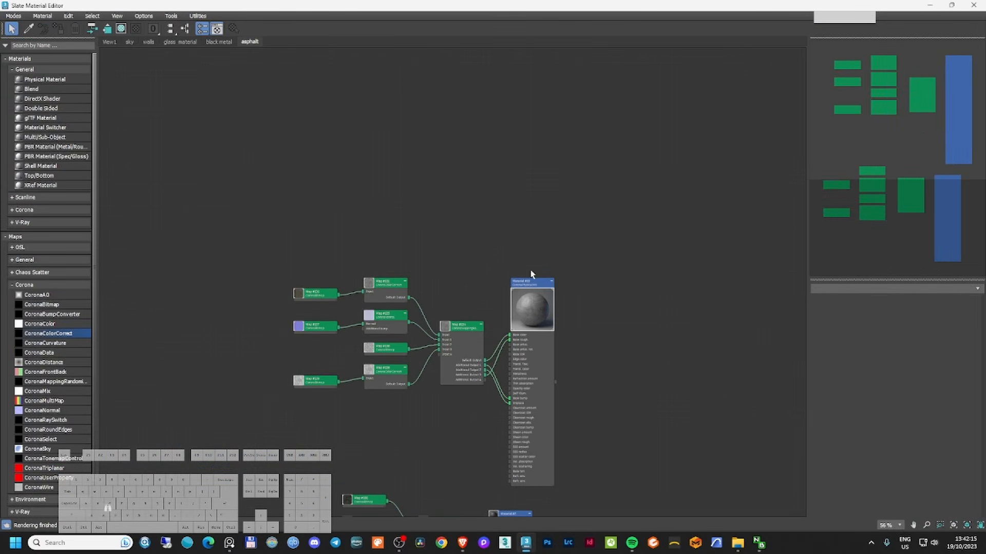
pyautogui.moveTo(218, 214); pyautogui.dragTo(582, 422)
pyautogui.keyDown('shift'); pyautogui.moveTo(512, 109); pyautogui.dragTo(542, 41); pyautogui.keyUp('shift')
pyautogui.moveTo(619, 179); pyautogui.dragTo(662, 366, button='middle')
pyautogui.click(631, 318)
pyautogui.click(549, 224)
# - Load PavingStones078_4K-JPG_Color.jpg into the new network's base color bitmap and move that node clear of the others
pyautogui.click(323, 237)
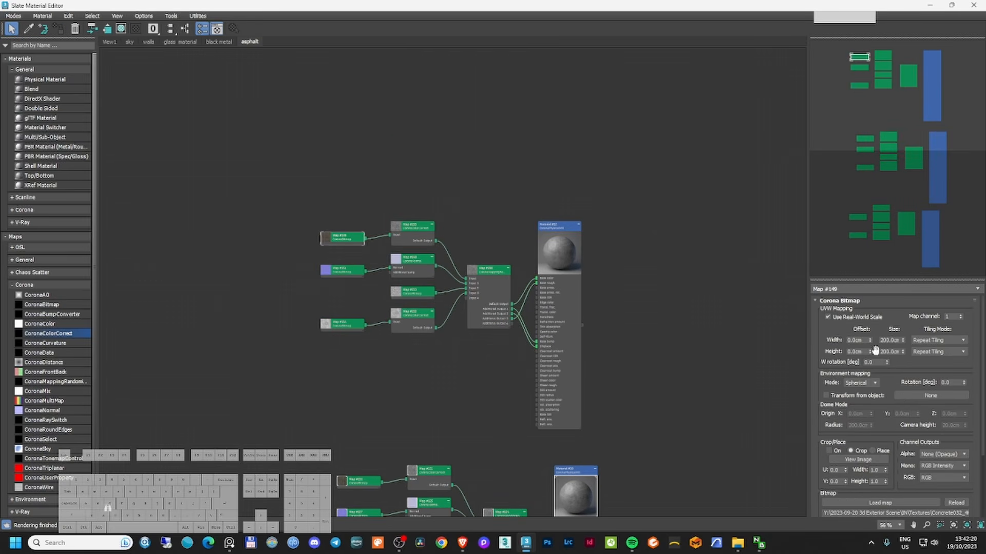
pyautogui.click(881, 502)
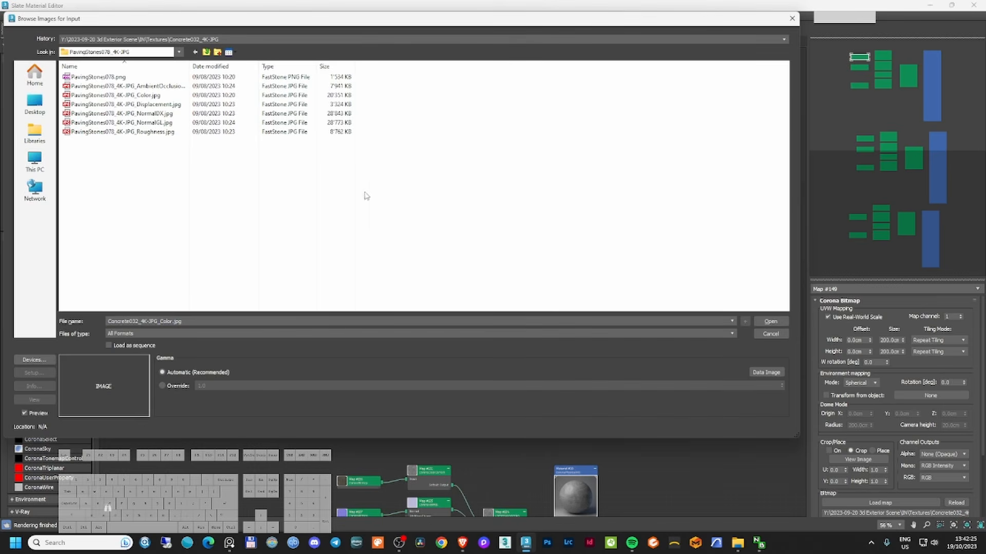
pyautogui.rightClick(351, 190)
pyautogui.moveTo(410, 195)
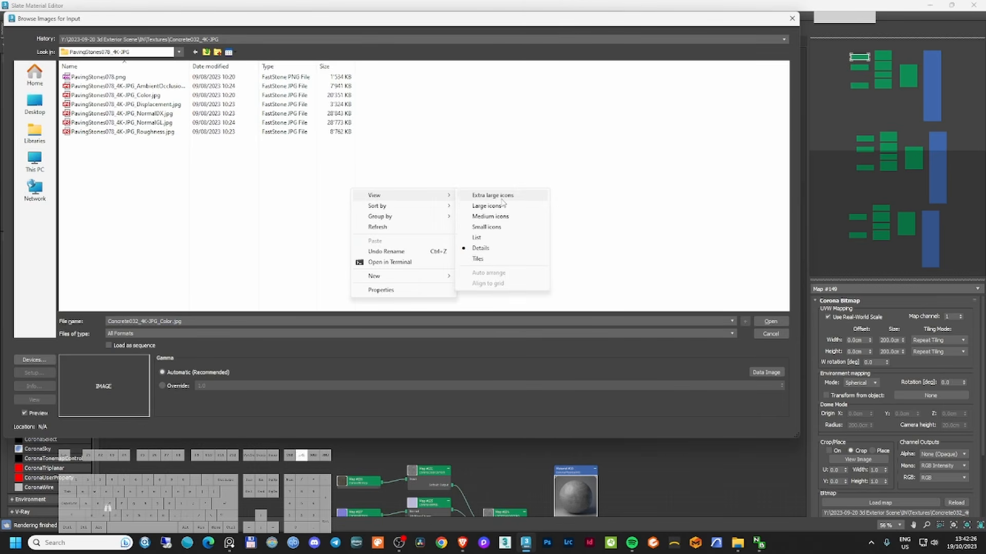
pyautogui.click(502, 198)
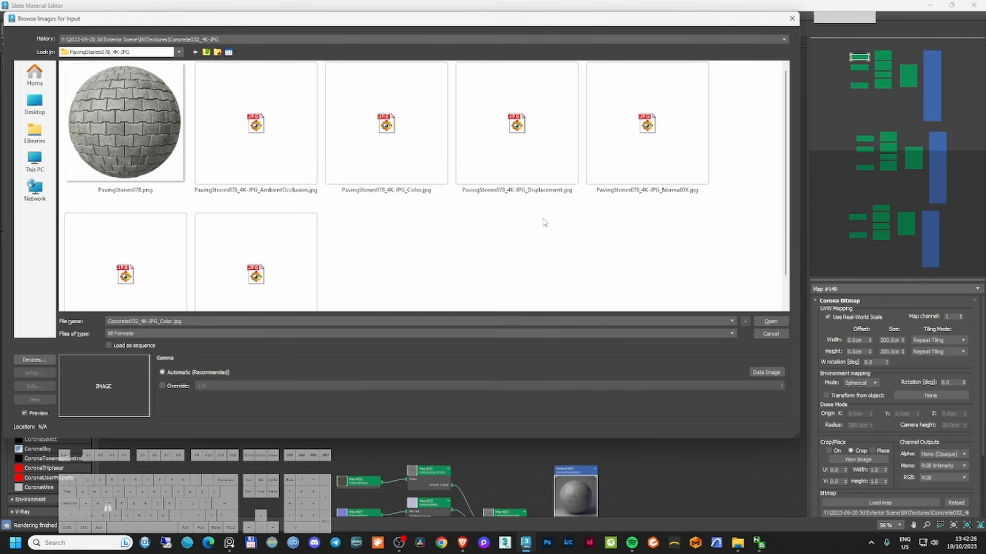
pyautogui.click(368, 146)
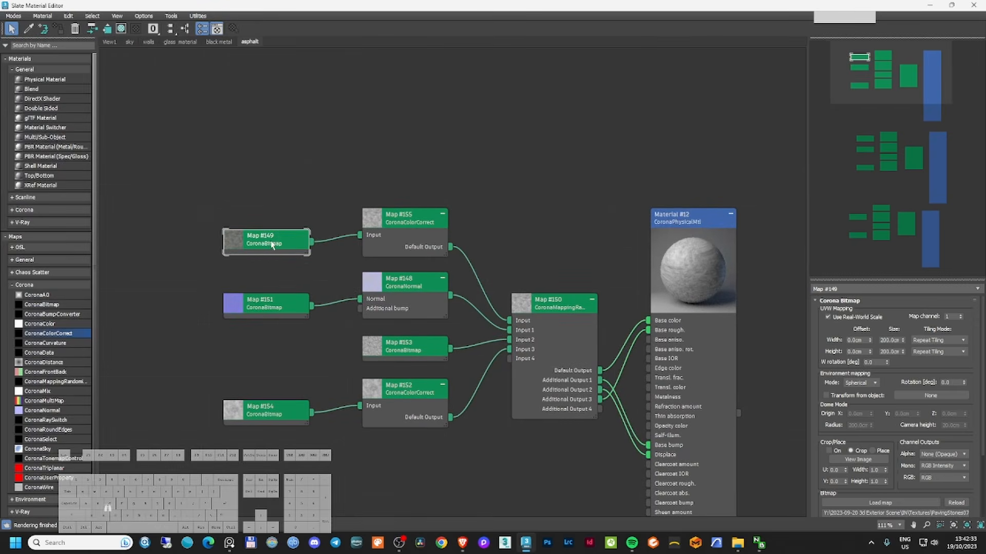
pyautogui.moveTo(272, 245); pyautogui.dragTo(254, 201)
# - Isolate the sloped patch surface below the entrance stairs in the viewport
pyautogui.press('m')
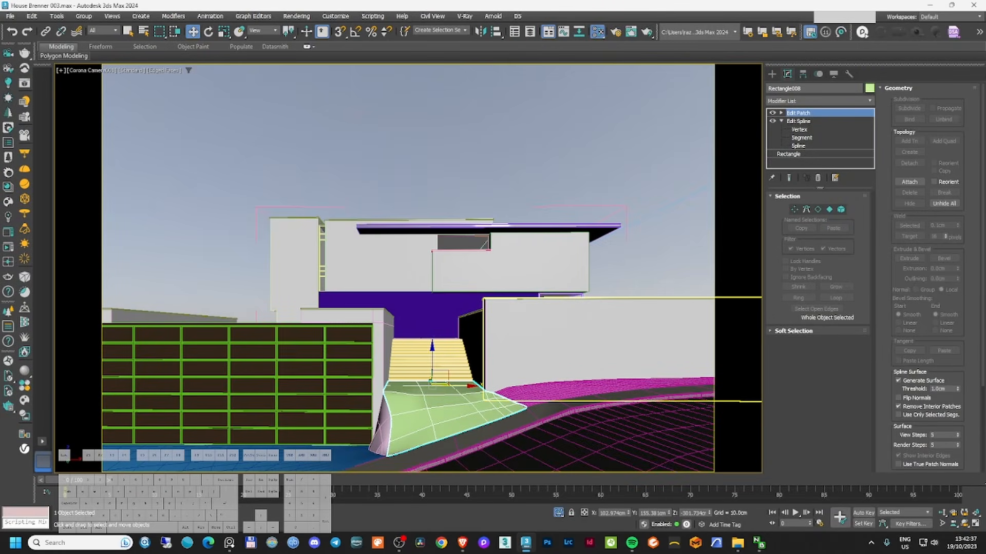
pyautogui.hotkey('alt', 'q')
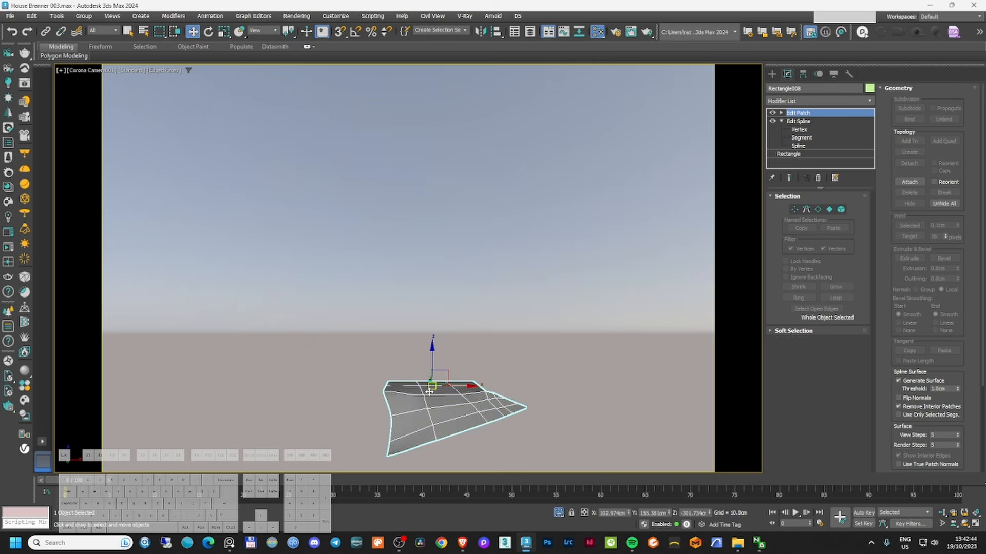
pyautogui.scroll(5, 429, 391)
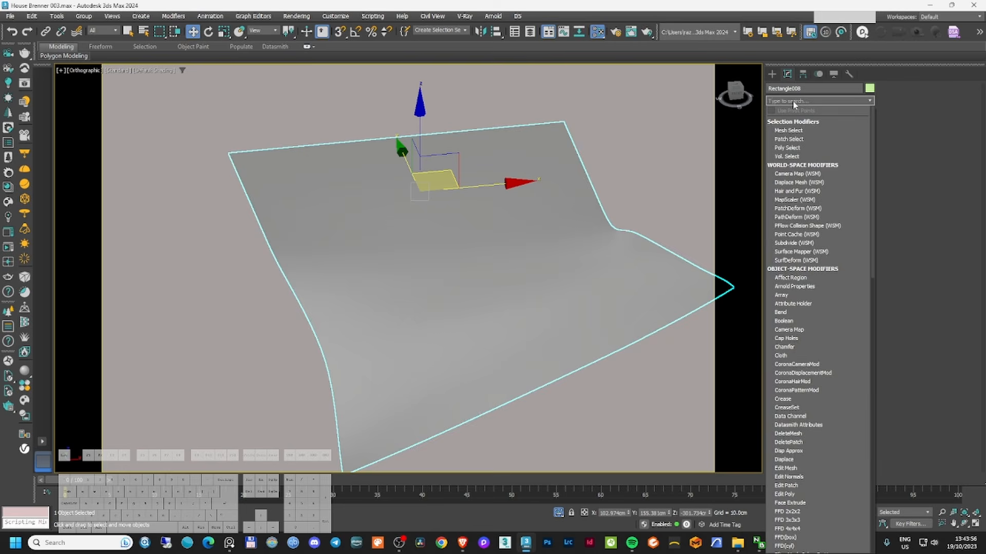
# - Add an Unwrap UVW modifier to the sloped patch and select all of its polygons
pyautogui.write('un')
pyautogui.click(783, 124)
pyautogui.click(818, 211)
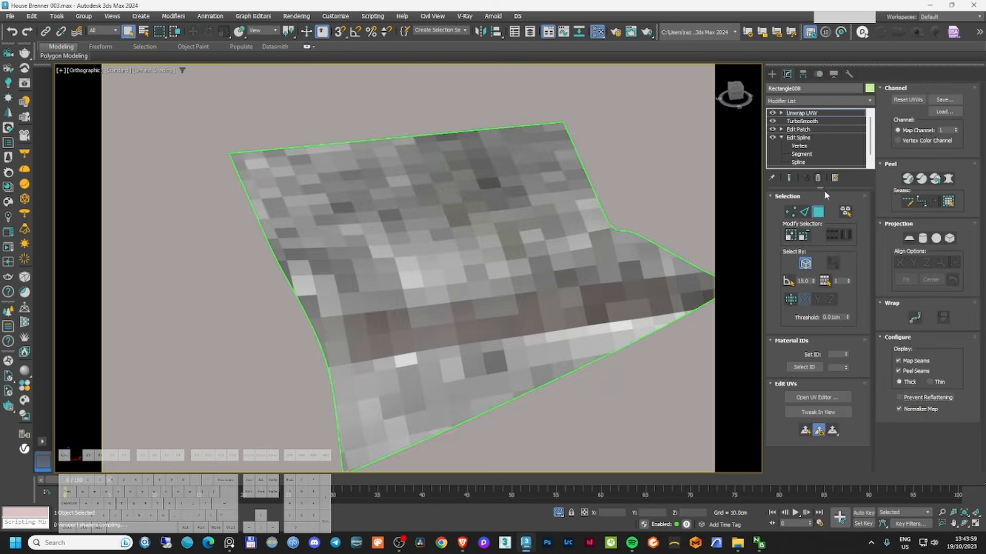
pyautogui.hotkey('ctrl', 'a')
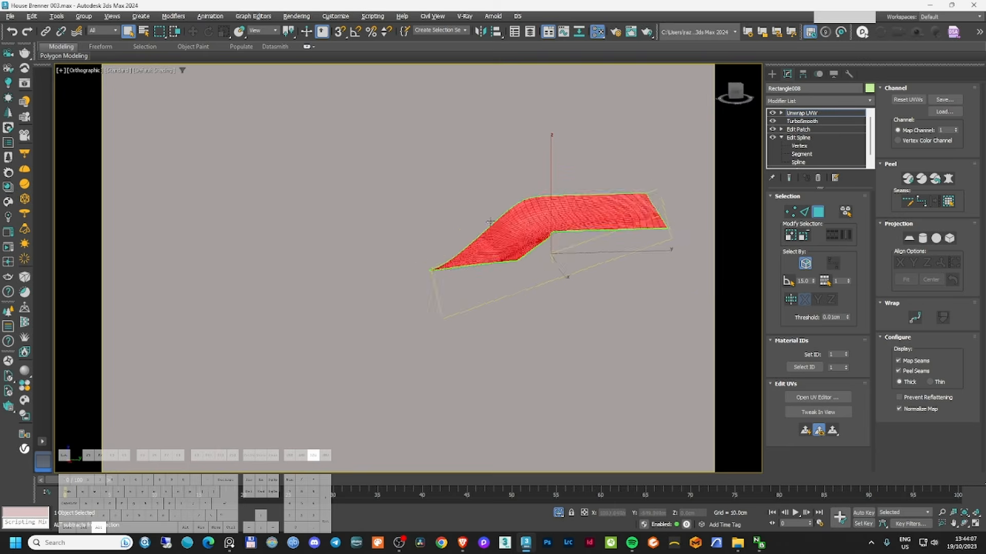
# - Apply Flatten Mapping to the selected polygons in the UV editor and close the editor
pyautogui.click(817, 397)
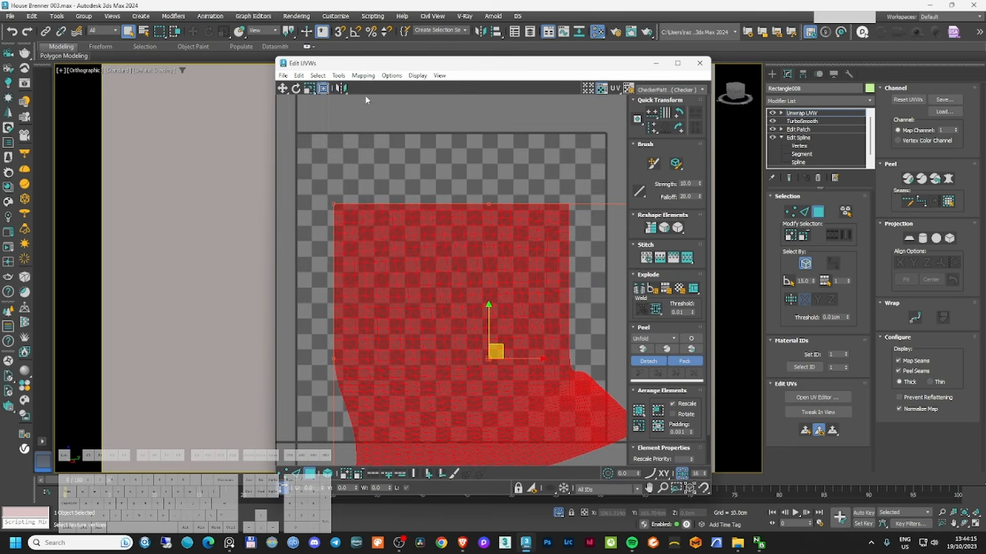
pyautogui.click(363, 76)
pyautogui.click(373, 87)
pyautogui.click(133, 78)
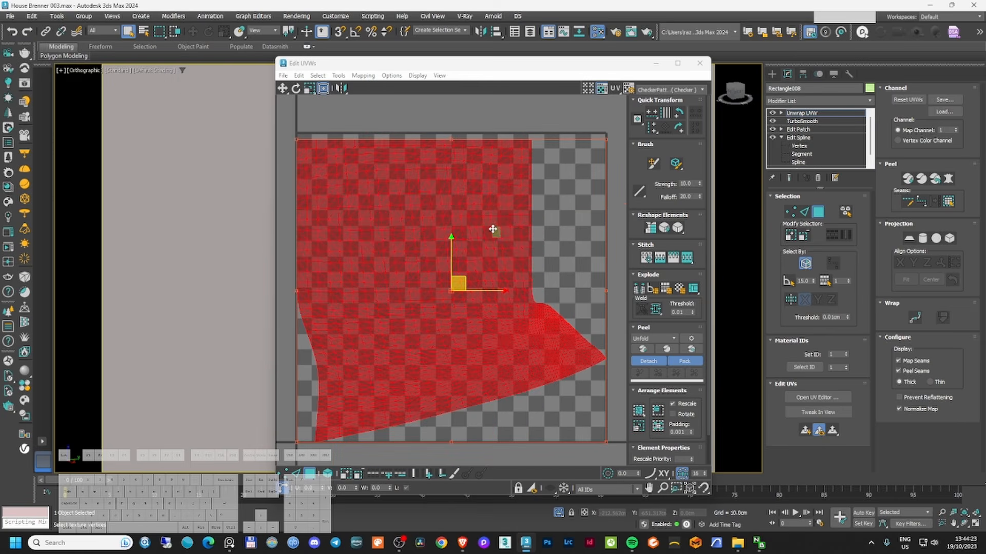
pyautogui.click(699, 62)
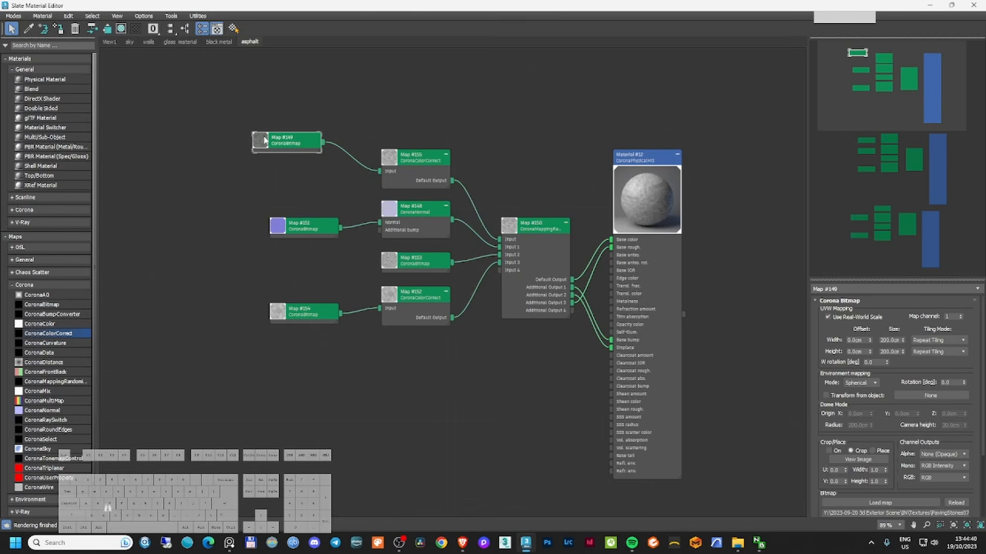
# - Enlarge the paving color bitmap's node preview to examine the stone pattern, and return to the patch in the viewport
pyautogui.doubleClick(261, 140)
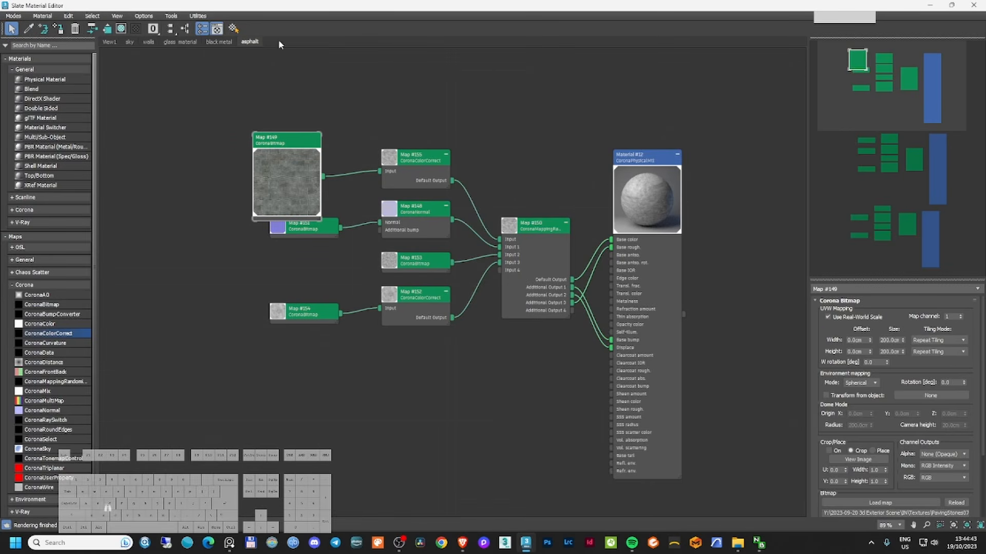
pyautogui.click(930, 5)
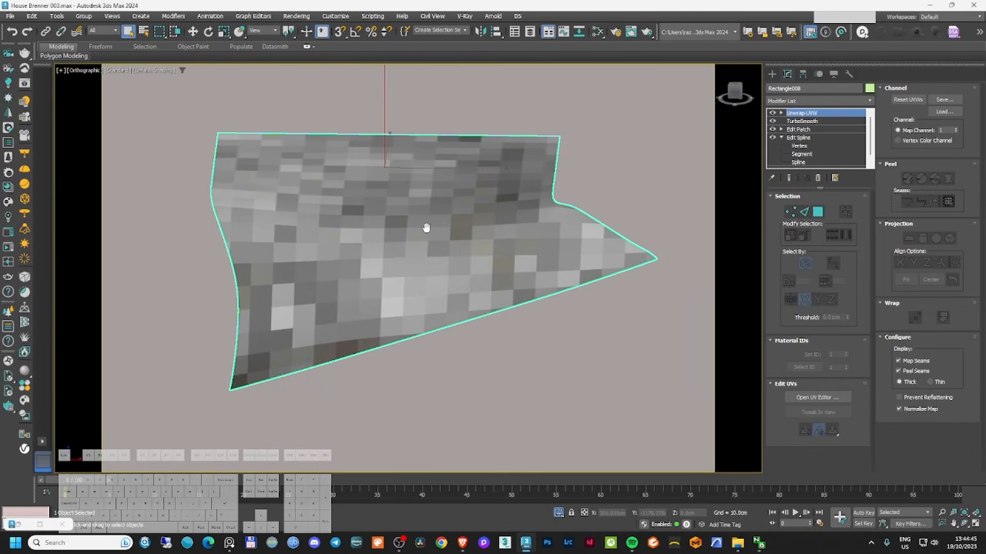
pyautogui.moveTo(426, 228); pyautogui.dragTo(429, 229, button='middle')
# - Add a UVW Xform modifier above the Unwrap UVW and set its tiling to 10
pyautogui.click(808, 102)
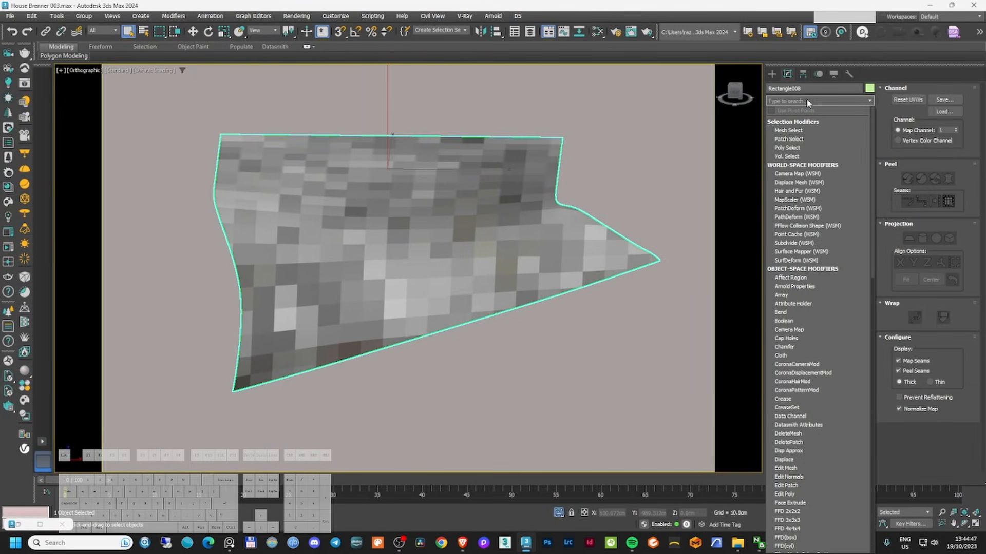
pyautogui.write('u')
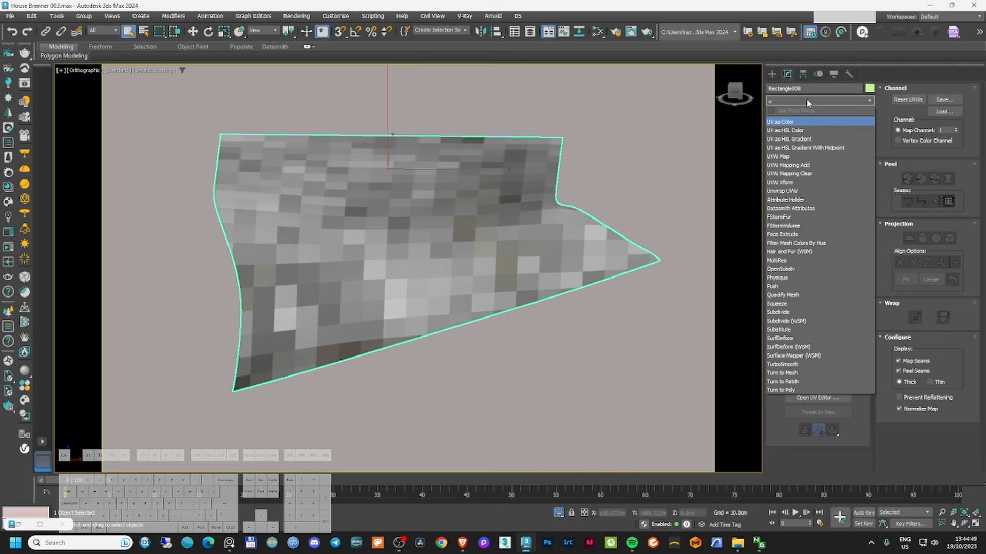
pyautogui.write('vw')
pyautogui.click(800, 147)
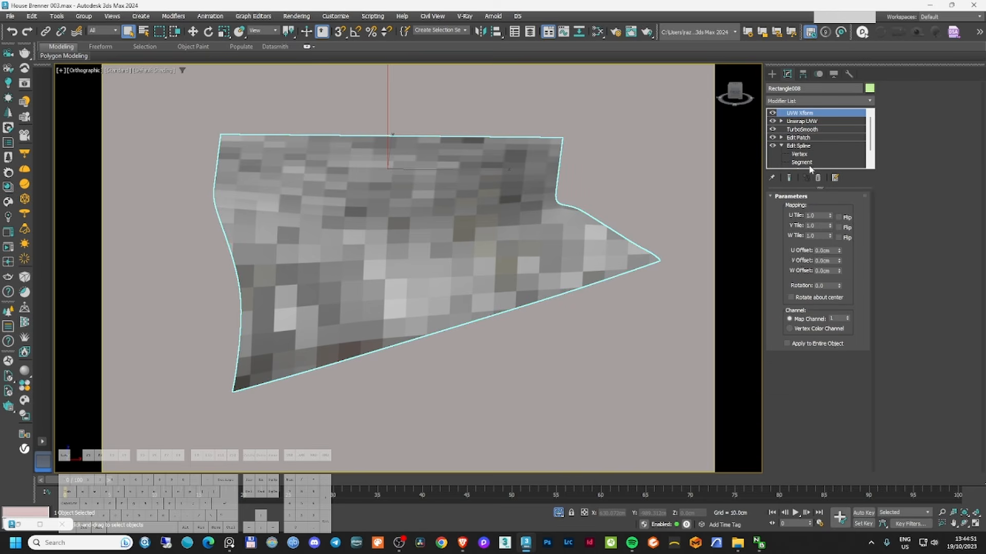
pyautogui.write('10')
pyautogui.write('10')
pyautogui.press('Return')
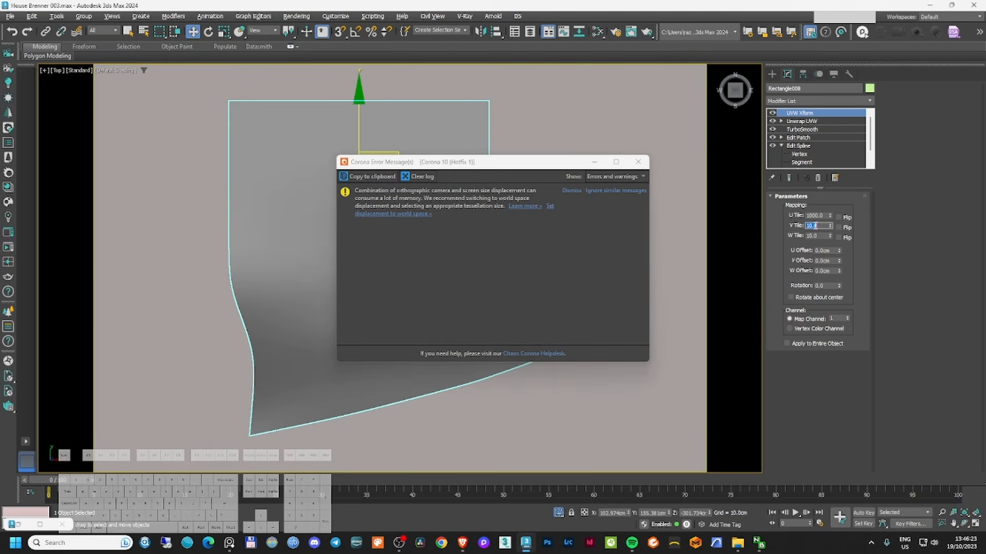
# - Set the UVW Xform's W tile to 500 and clear the Corona error window and material editor from view
pyautogui.doubleClick(818, 236)
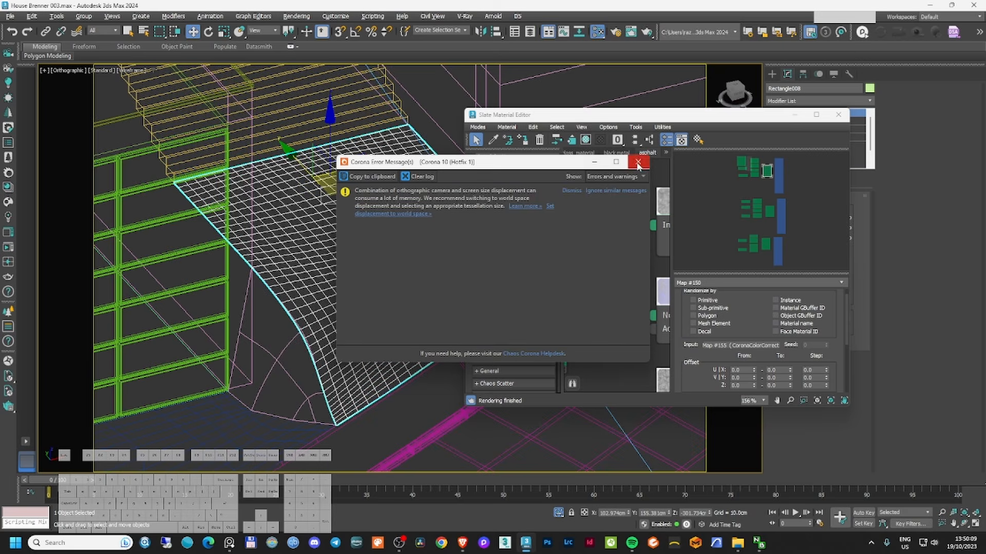
pyautogui.click(638, 161)
pyautogui.click(795, 116)
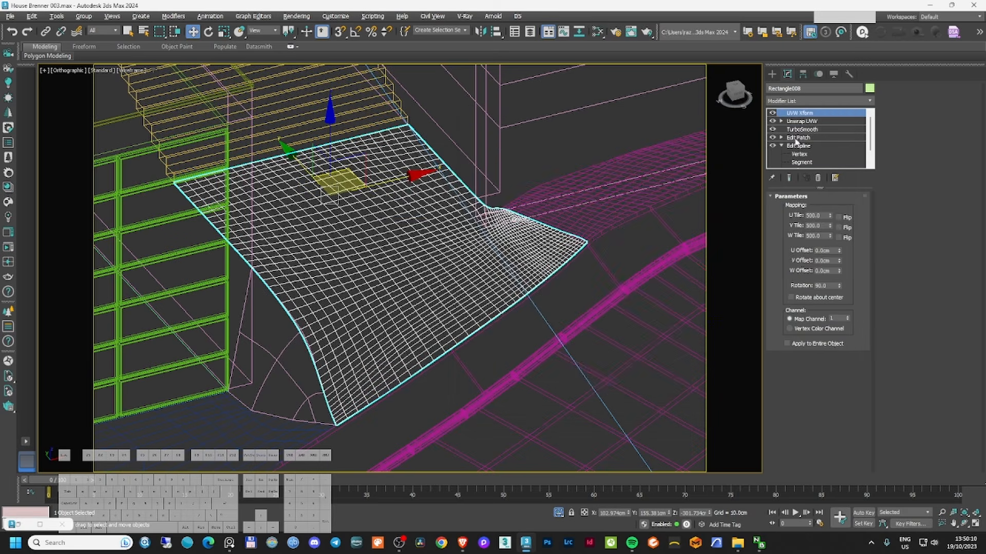
# - Add a Shell modifier on top of the sloped patch's modifier stack
pyautogui.click(799, 101)
pyautogui.write('sh')
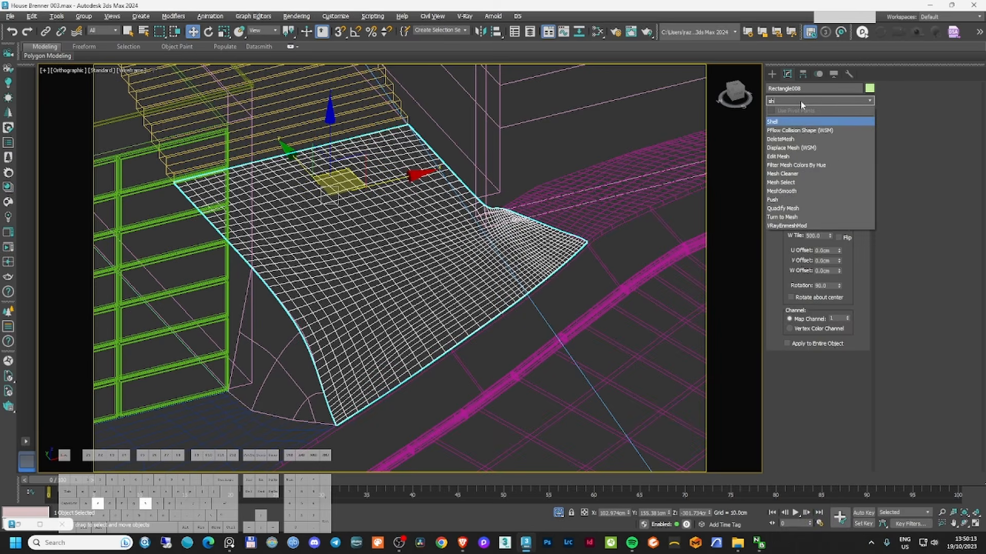
pyautogui.press('Return')
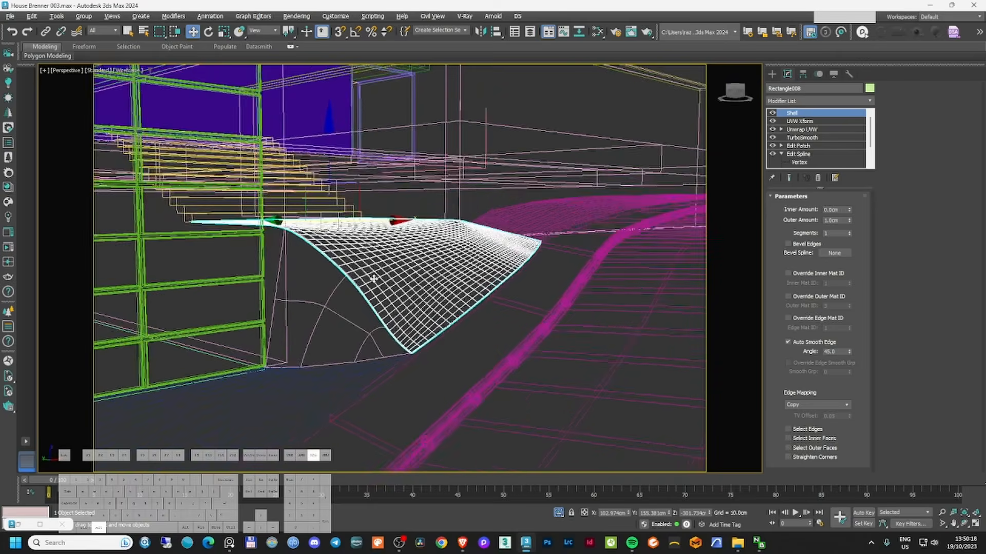
# - Set the Shell's inner amount to 10 cm to thicken the patch downward at its lower corner
pyautogui.keyDown('alt'); pyautogui.moveTo(418, 359); pyautogui.dragTo(416, 333, button='middle'); pyautogui.keyUp('alt')
pyautogui.scroll(5, 411, 284)
pyautogui.keyDown('alt'); pyautogui.moveTo(410, 284); pyautogui.dragTo(456, 277, button='middle'); pyautogui.keyUp('alt')
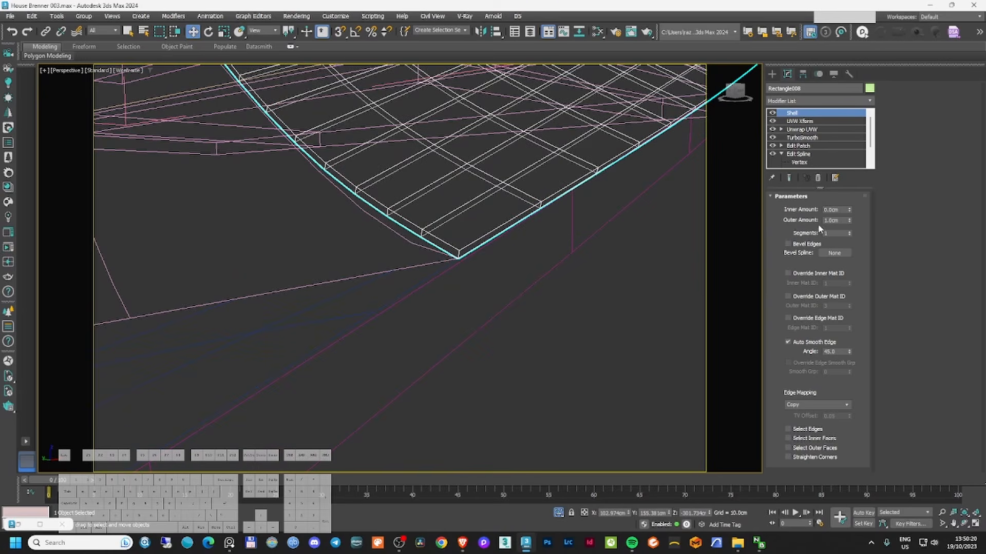
pyautogui.write('10')
pyautogui.press('Return')
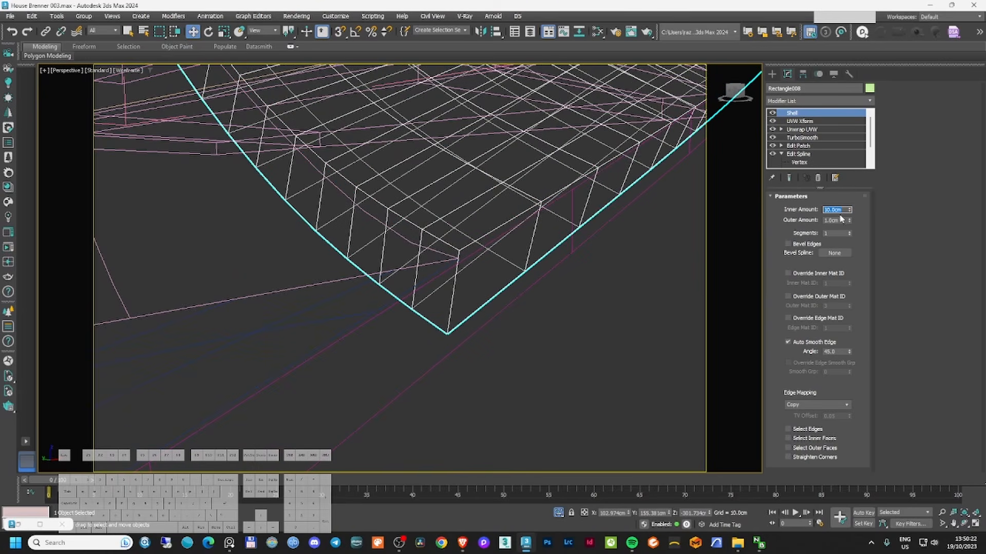
# - Set the Shell's outer amount to 0 cm and return the view to shaded display
pyautogui.click(835, 220)
pyautogui.press('Return')
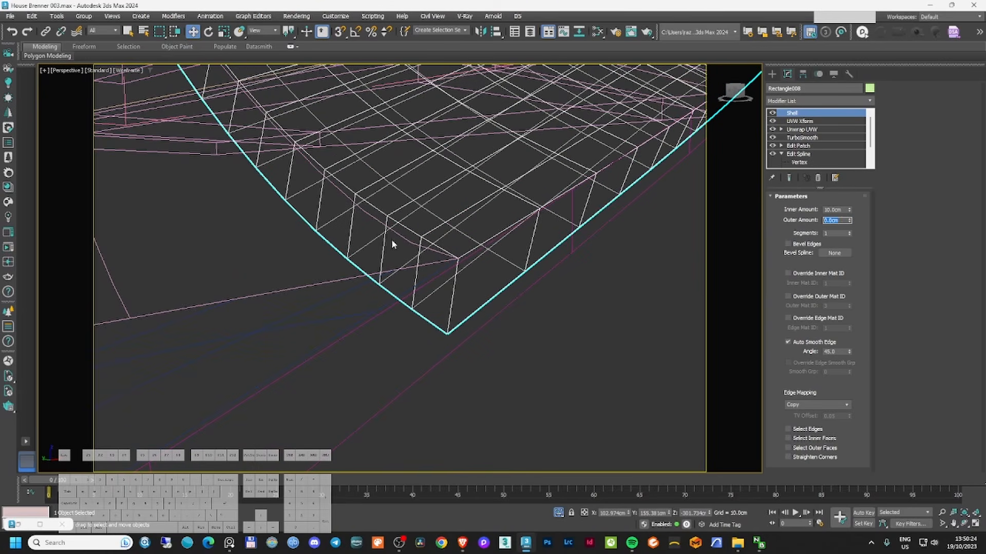
pyautogui.press('F3')
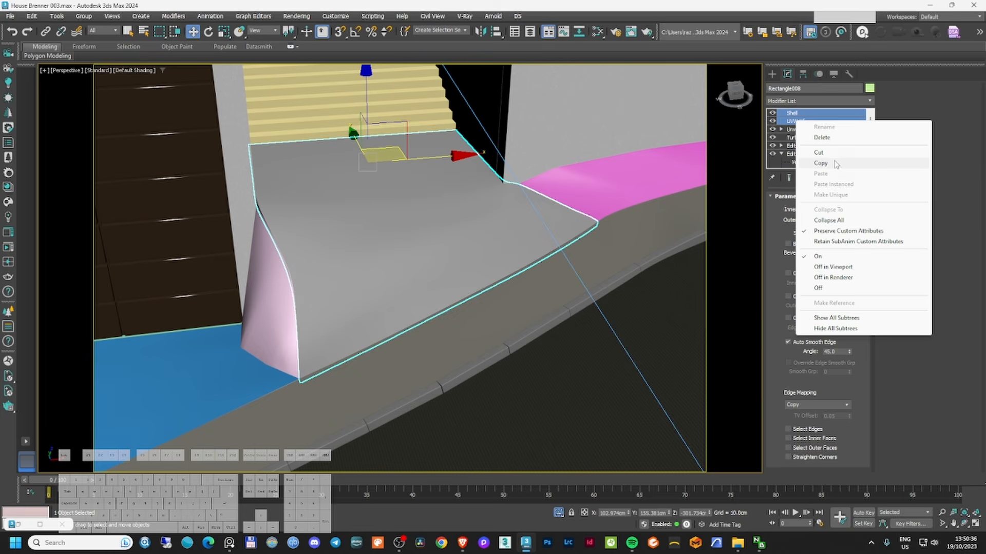
# - Copy the Shell, UVW Xform and Unwrap UVW modifiers from the sloped ramp patch's stack
pyautogui.keyDown('ctrl'); pyautogui.click(800, 121); pyautogui.keyUp('ctrl')
pyautogui.rightClick(803, 126)
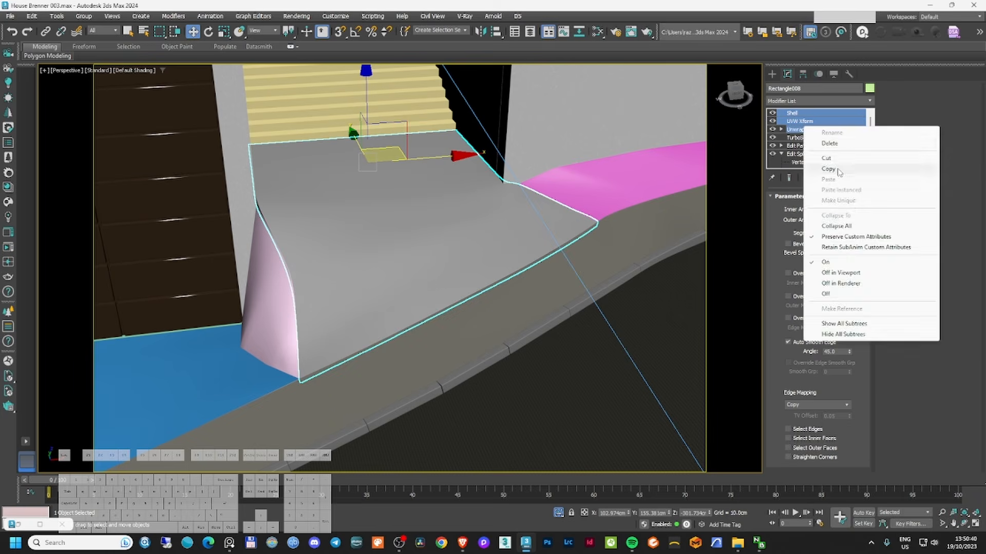
pyautogui.click(838, 172)
# - On the blue patch in front of the garage, delete Unwrap UVW and TurboSmooth and paste the copied modifiers on top of the stack
pyautogui.moveTo(354, 273); pyautogui.dragTo(550, 212, button='middle')
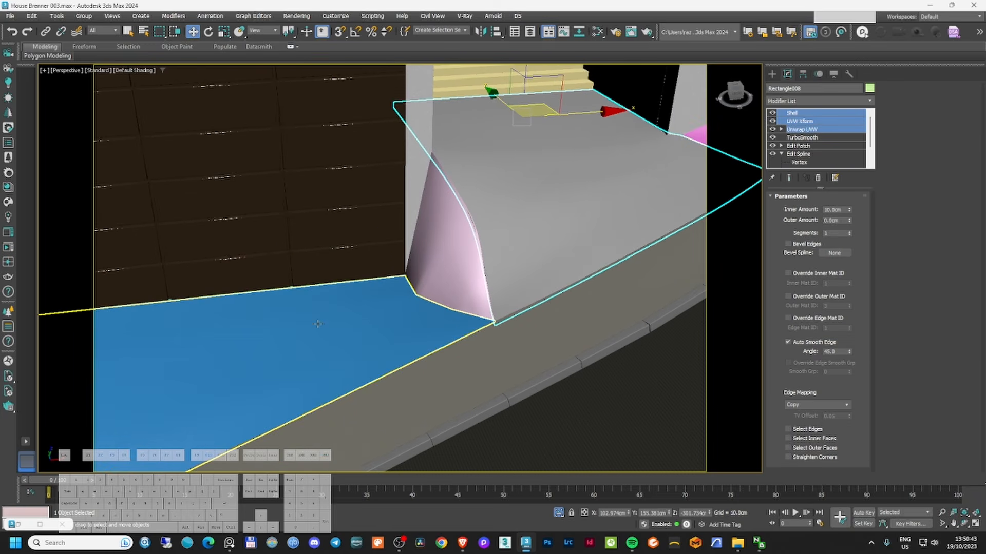
pyautogui.click(417, 303)
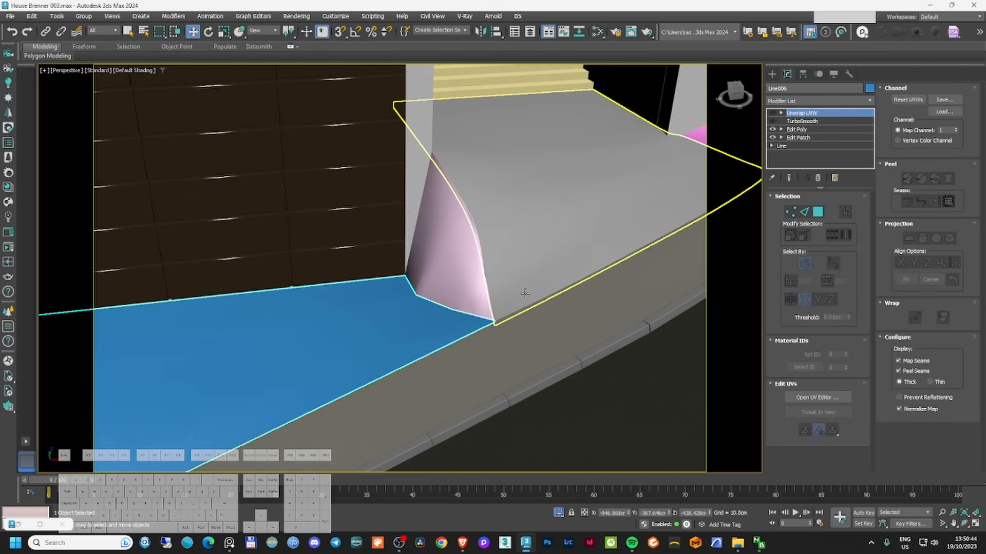
pyautogui.scroll(-5, 446, 289)
pyautogui.keyDown('alt'); pyautogui.moveTo(365, 304); pyautogui.dragTo(403, 293, button='middle'); pyautogui.keyUp('alt')
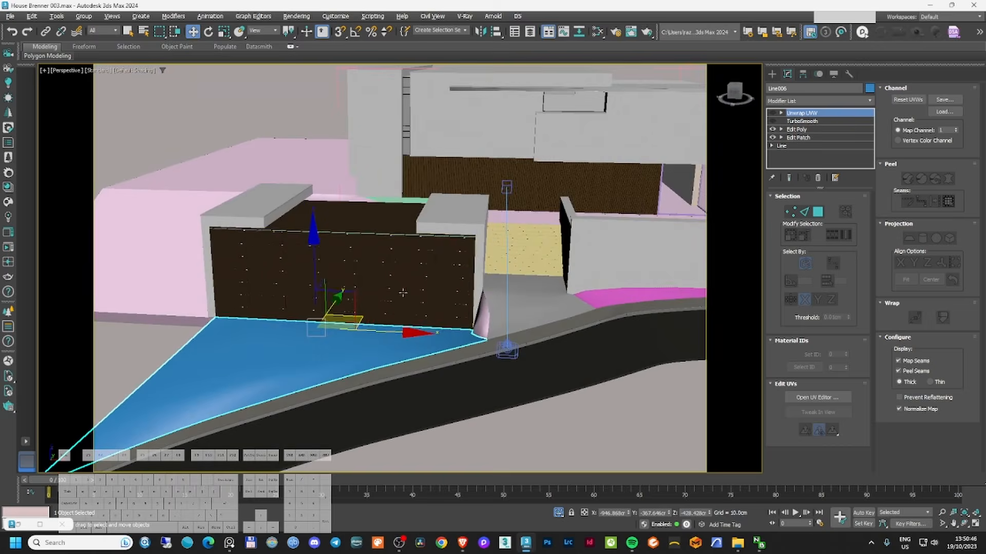
pyautogui.keyDown('ctrl'); pyautogui.click(826, 119); pyautogui.keyUp('ctrl')
pyautogui.rightClick(812, 118)
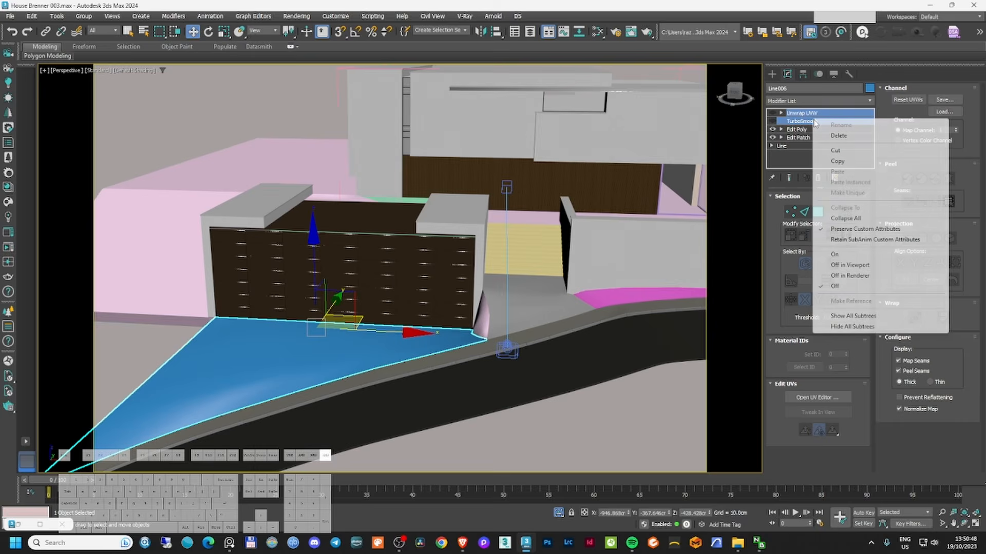
pyautogui.click(836, 134)
pyautogui.rightClick(824, 113)
pyautogui.click(848, 164)
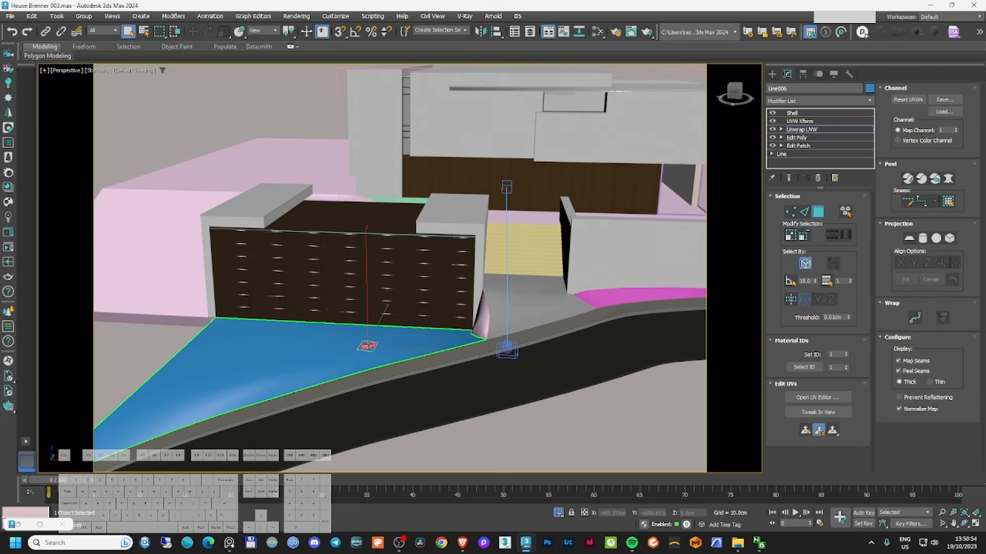
# - Assign Material #12 to the blue patch in front of the garage and open its UVs in the UV editor
pyautogui.press('m')
pyautogui.moveTo(662, 198); pyautogui.dragTo(469, 231, button='middle')
pyautogui.scroll(-1, 516, 234)
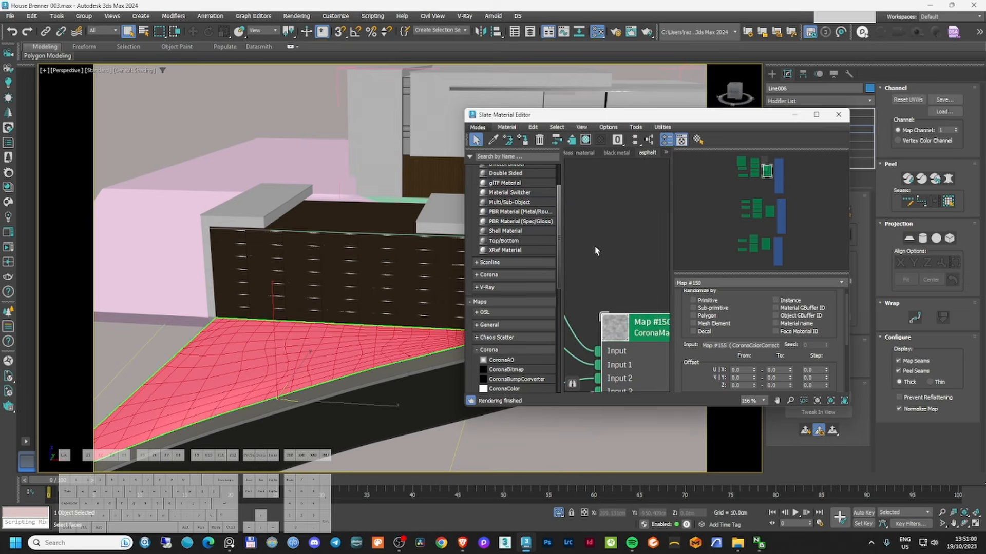
pyautogui.moveTo(639, 321); pyautogui.dragTo(654, 290)
pyautogui.click(526, 142)
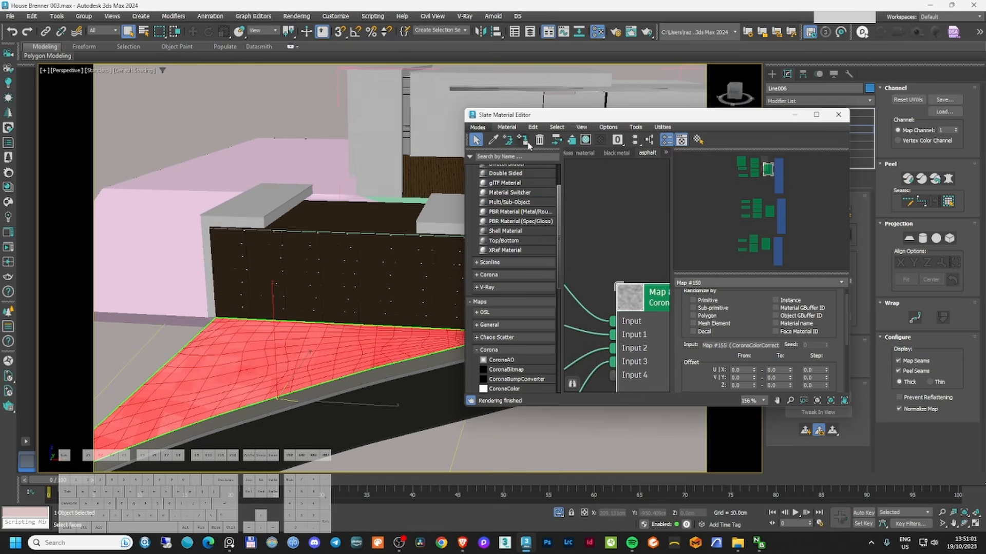
pyautogui.click(795, 115)
pyautogui.click(817, 397)
pyautogui.click(363, 75)
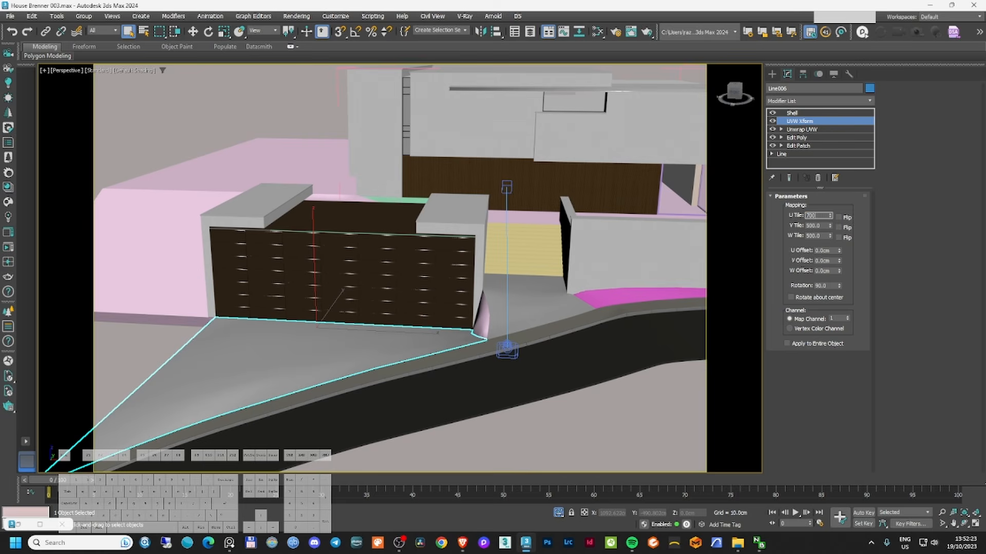
# - Set the garage patch's UVW Xform tiling to 700 in U, V and W
pyautogui.write('700')
pyautogui.press('Tab')
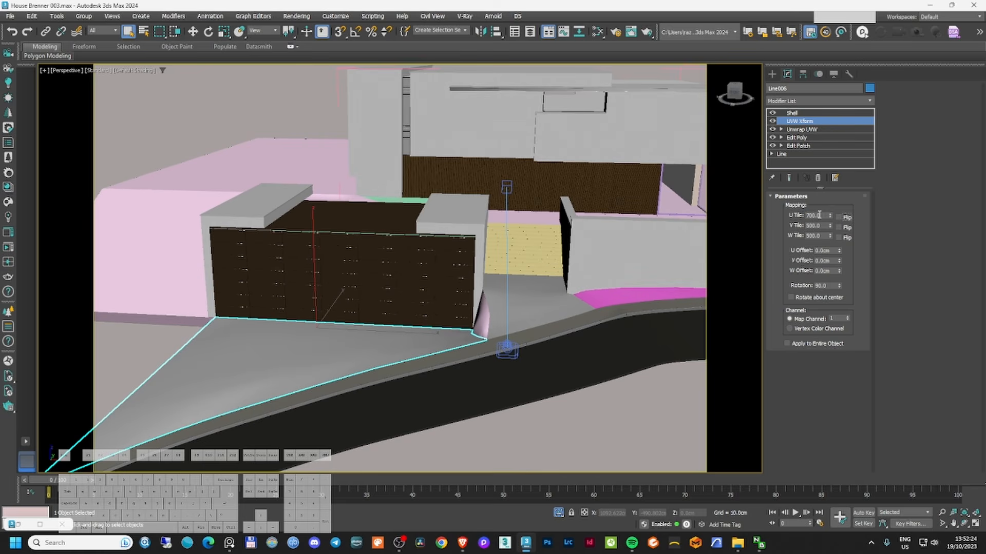
pyautogui.press('Tab')
pyautogui.press('Return')
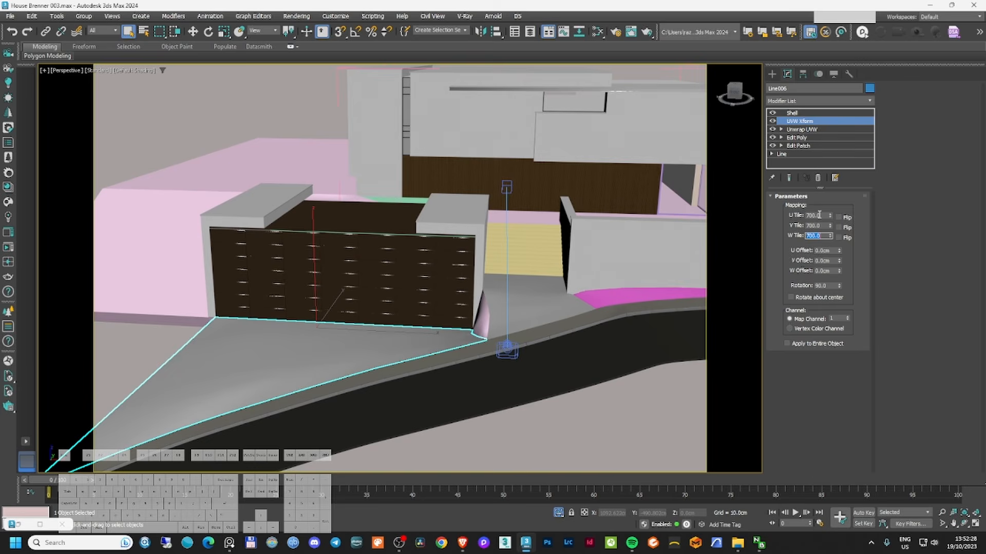
# - Increase the garage patch's UVW Xform tiling to 1000 in U, V and W
pyautogui.write('1000')
pyautogui.press('Tab')
pyautogui.write('1000')
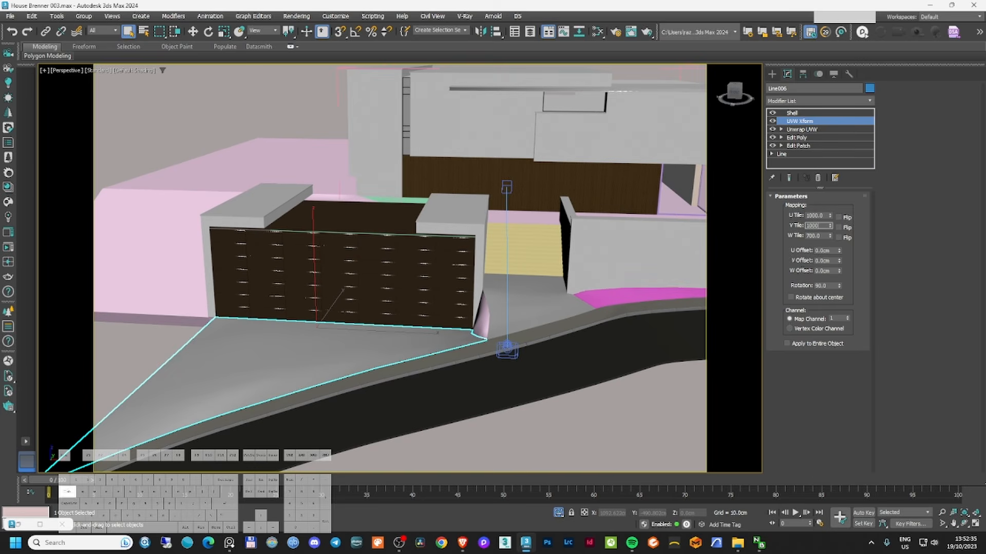
pyautogui.write('1000')
pyautogui.press('Return')
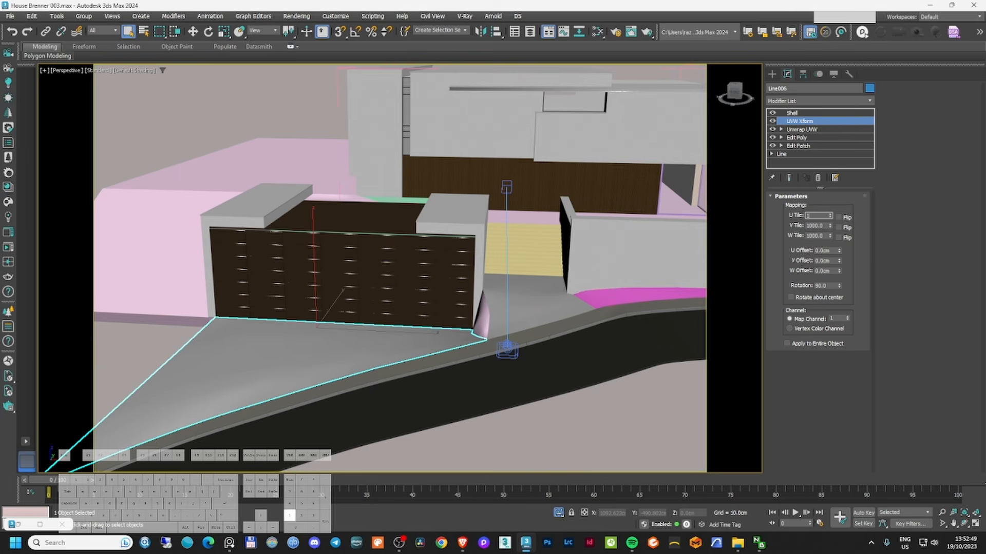
# - Raise the garage patch's UVW Xform tiling to 1300
pyautogui.write('0')
pyautogui.press('Return')
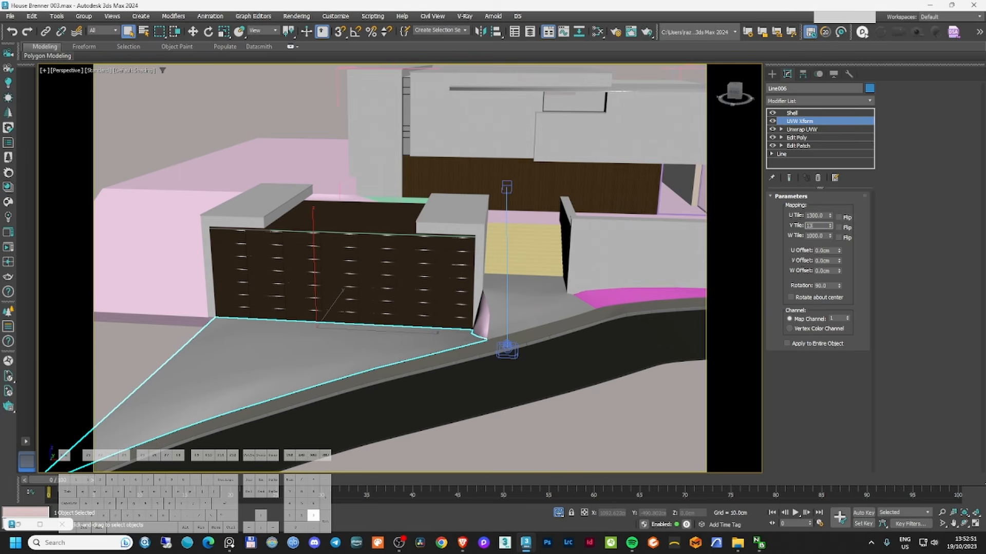
pyautogui.write('1300')
pyautogui.press('Tab')
pyautogui.press('Return')
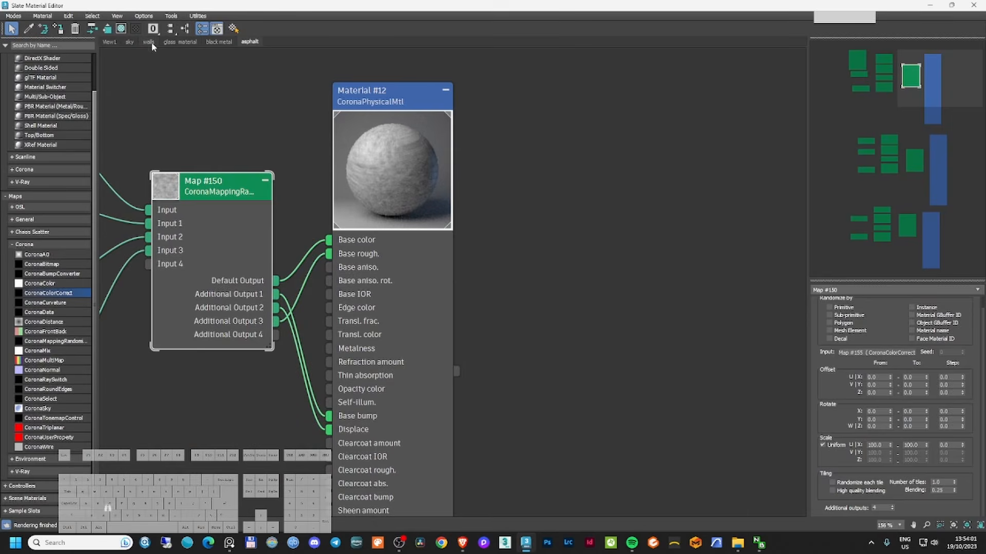
pyautogui.click(149, 42)
pyautogui.click(218, 41)
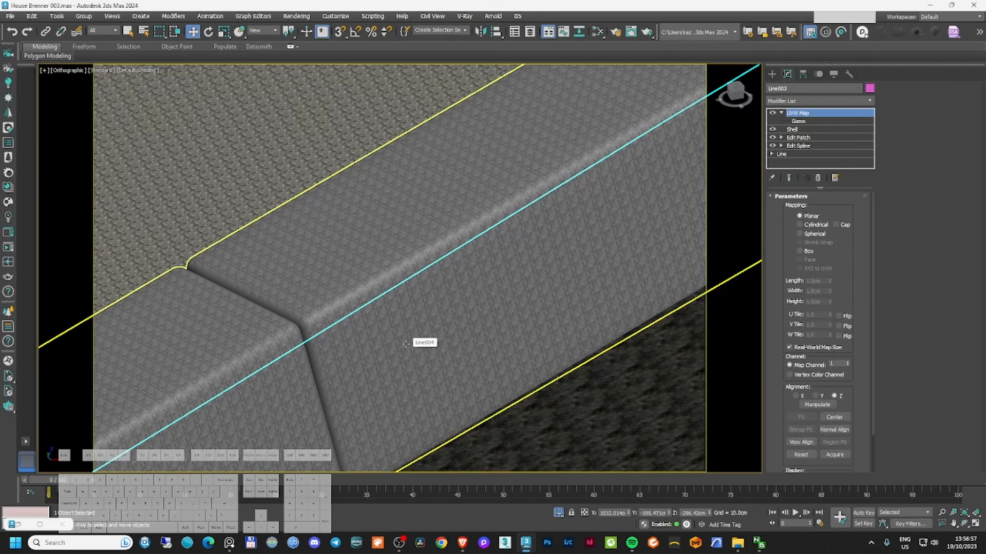
# - Set the strength multiplier of the concrete Material #10's Corona Normal map to 0.5
pyautogui.press('m')
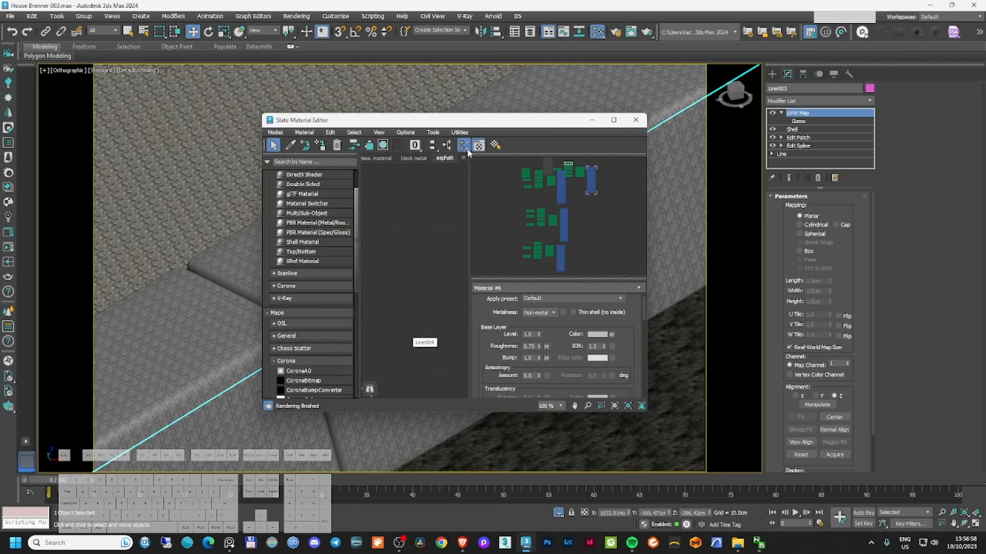
pyautogui.doubleClick(411, 120)
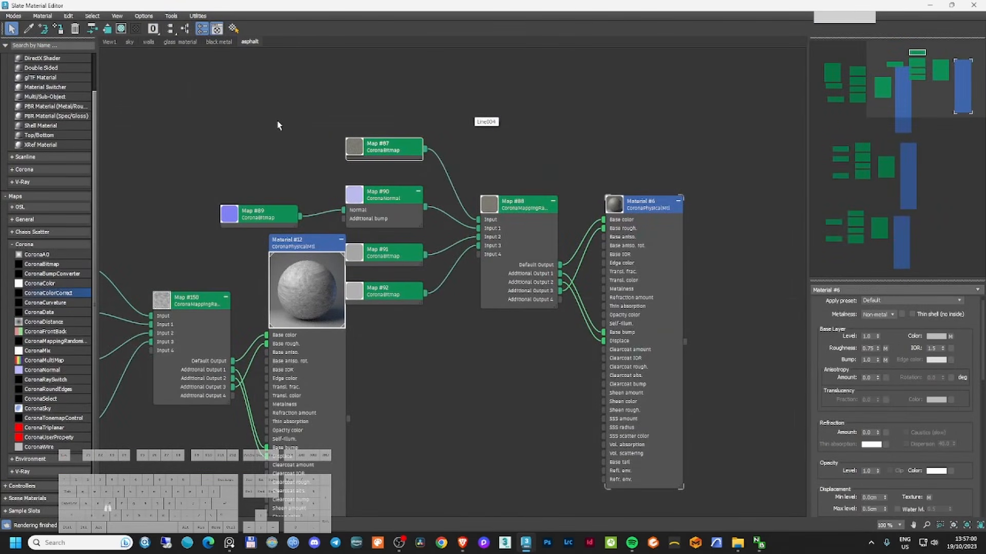
pyautogui.scroll(-10, 278, 127)
pyautogui.moveTo(335, 213); pyautogui.dragTo(356, 198, button='middle')
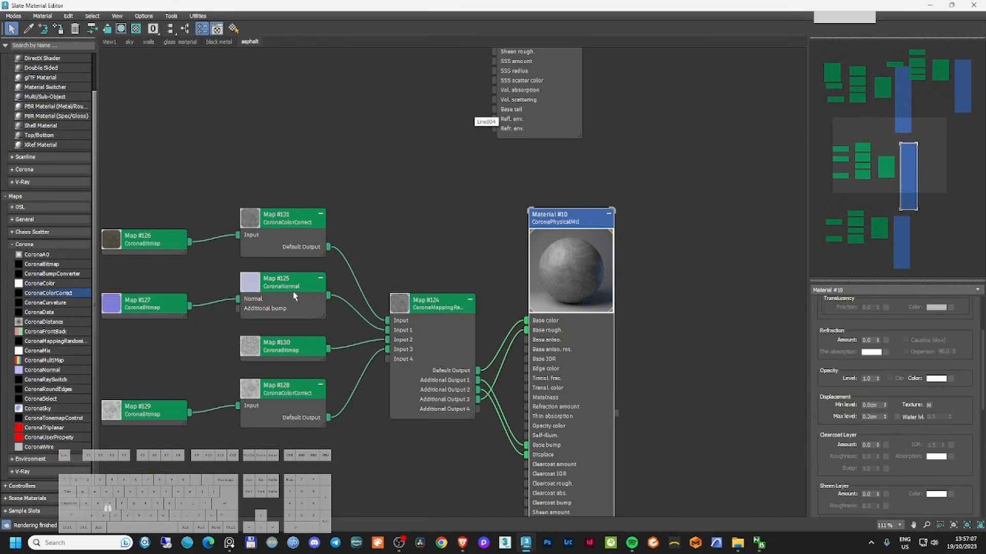
pyautogui.click(295, 291)
pyautogui.doubleClick(865, 325)
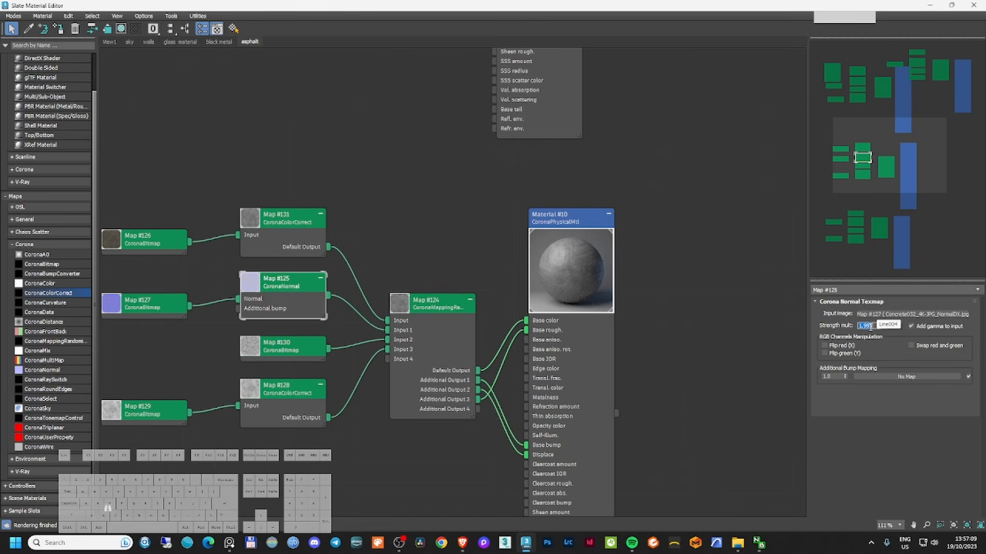
pyautogui.write('0.5')
pyautogui.press('Return')
# - Set the maximum displacement level of the concrete Material #10 to 0
pyautogui.click(304, 349)
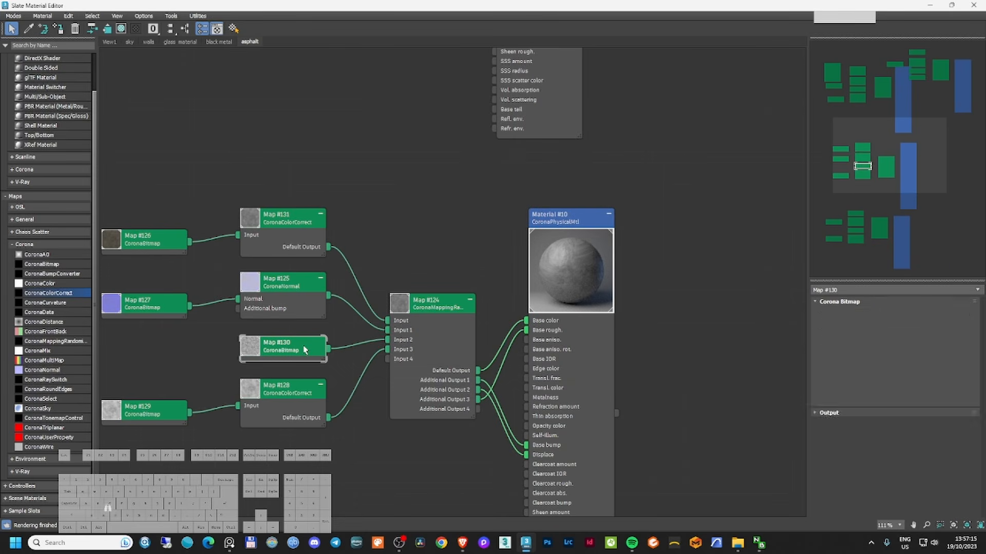
pyautogui.click(562, 234)
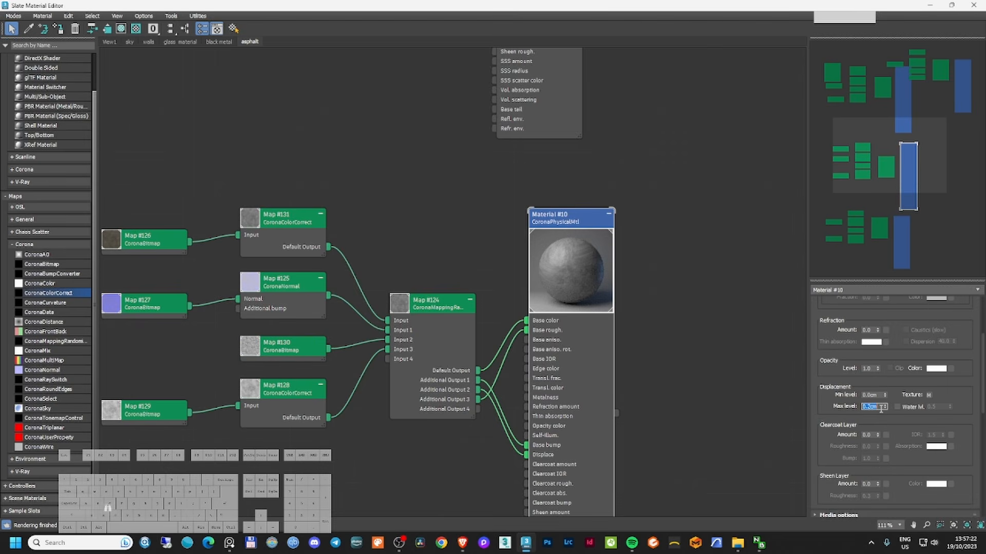
pyautogui.write('0')
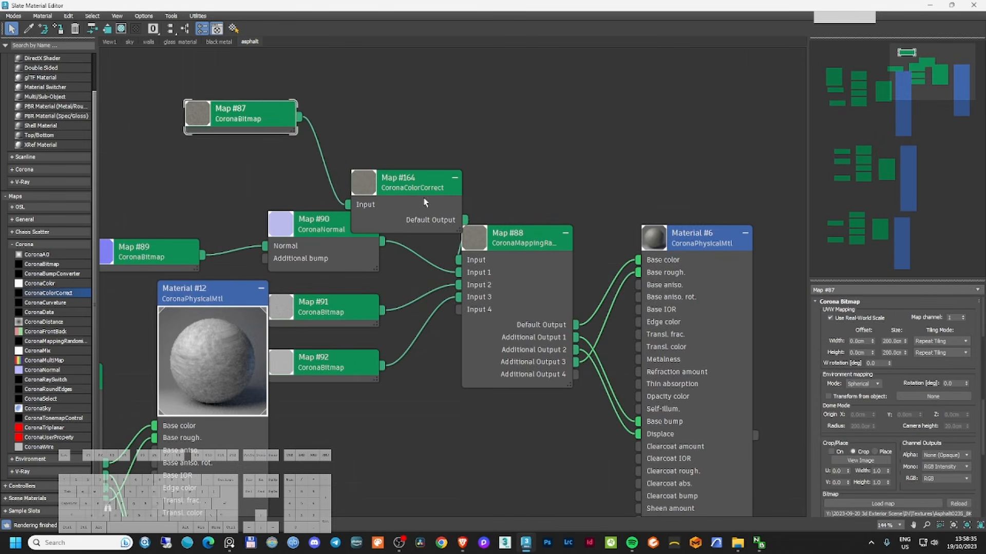
# - Move the asphalt color map's CoronaColorCorrect node clear of the others and set its saturation to -0.55 and exposure to 0.54
pyautogui.moveTo(424, 202); pyautogui.dragTo(410, 119)
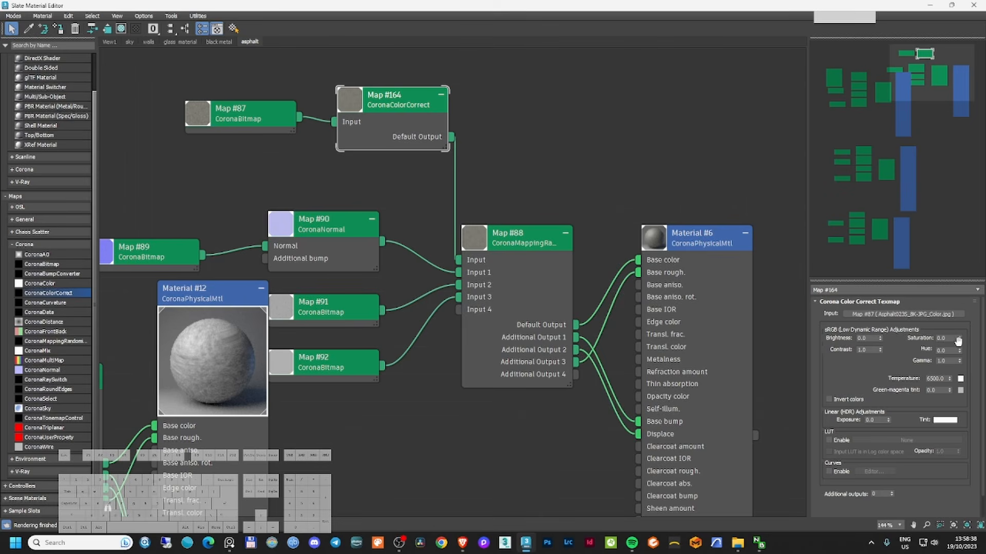
pyautogui.moveTo(959, 358); pyautogui.dragTo(961, 367)
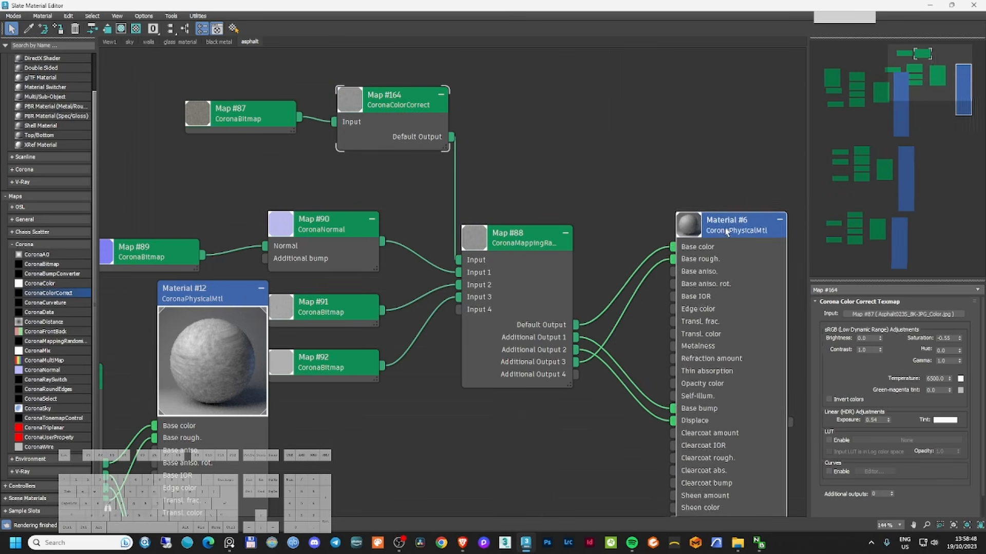
pyautogui.moveTo(580, 8); pyautogui.dragTo(619, 197)
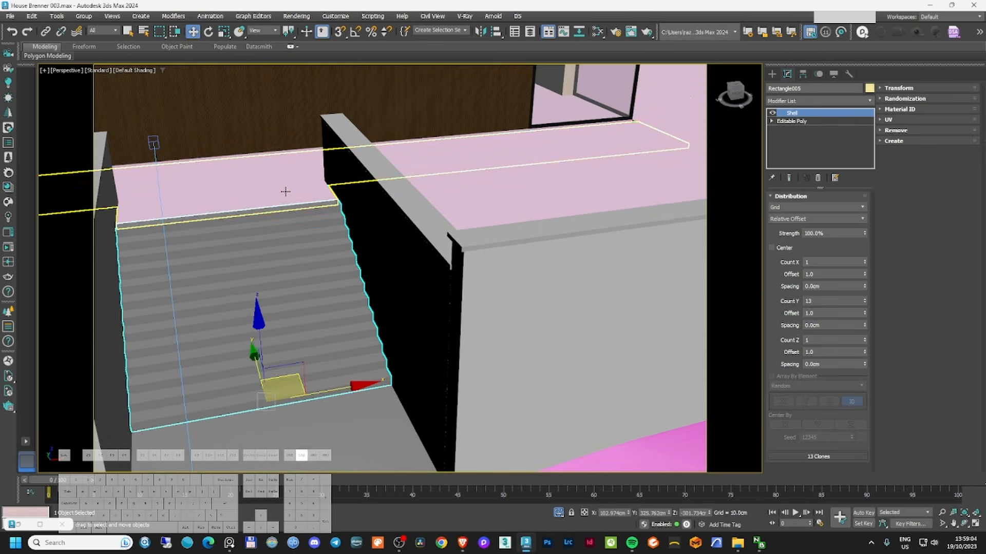
# - Select the landing slab at the top of the entrance stairs, inspect it, and clear the material editor from view
pyautogui.click(285, 191)
pyautogui.scroll(-5, 285, 191)
pyautogui.keyDown('alt'); pyautogui.moveTo(437, 172); pyautogui.dragTo(394, 193, button='middle'); pyautogui.keyUp('alt')
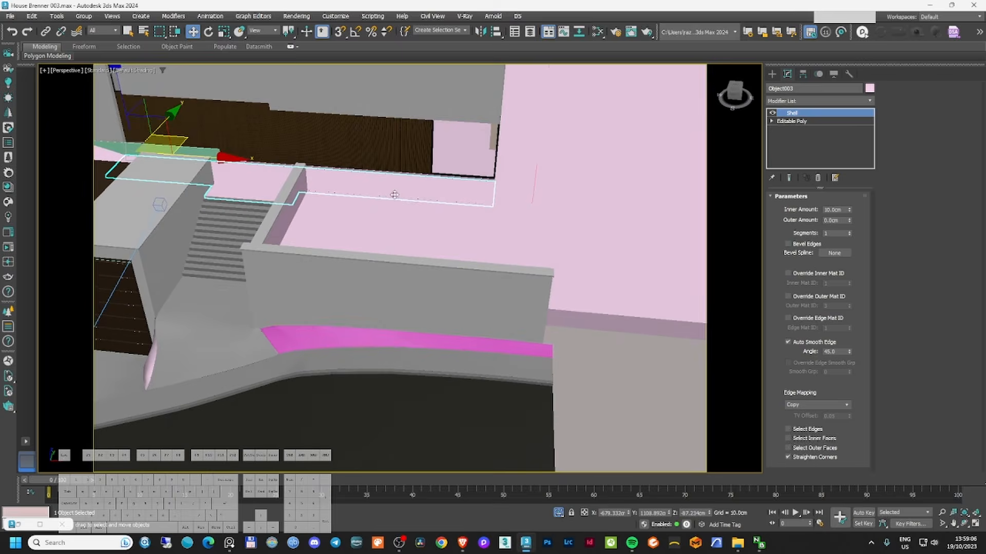
pyautogui.press('F3')
pyautogui.press('F3')
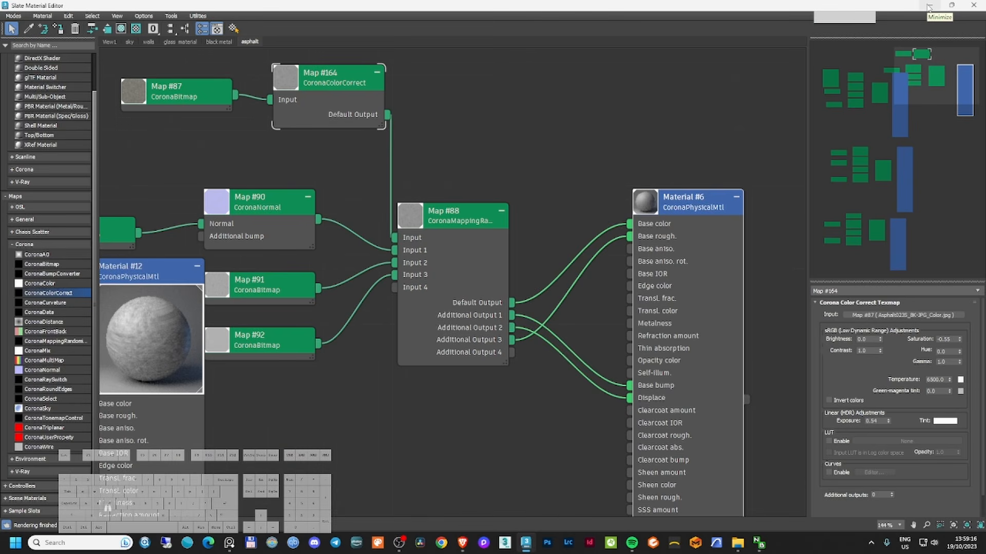
pyautogui.click(928, 8)
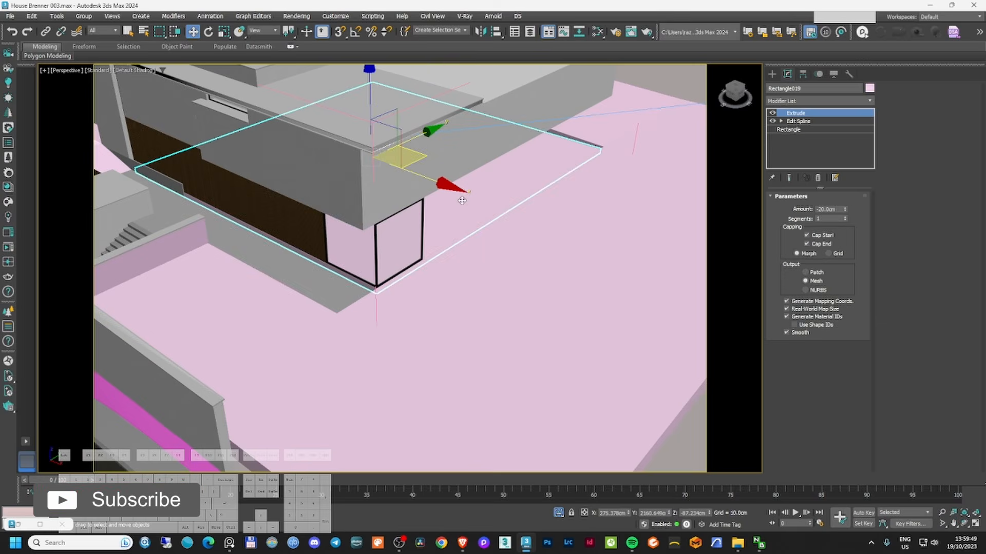
# - Apply the wall stucco material to the house's rectangular floor slab and close the material editor
pyautogui.press('m')
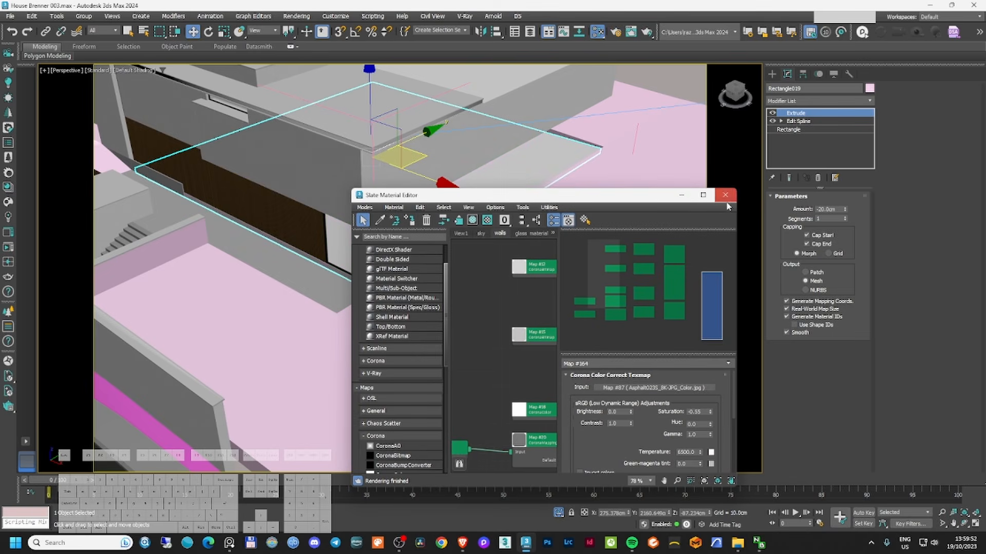
pyautogui.click(725, 197)
pyautogui.rightClick(541, 232)
pyautogui.click(561, 187)
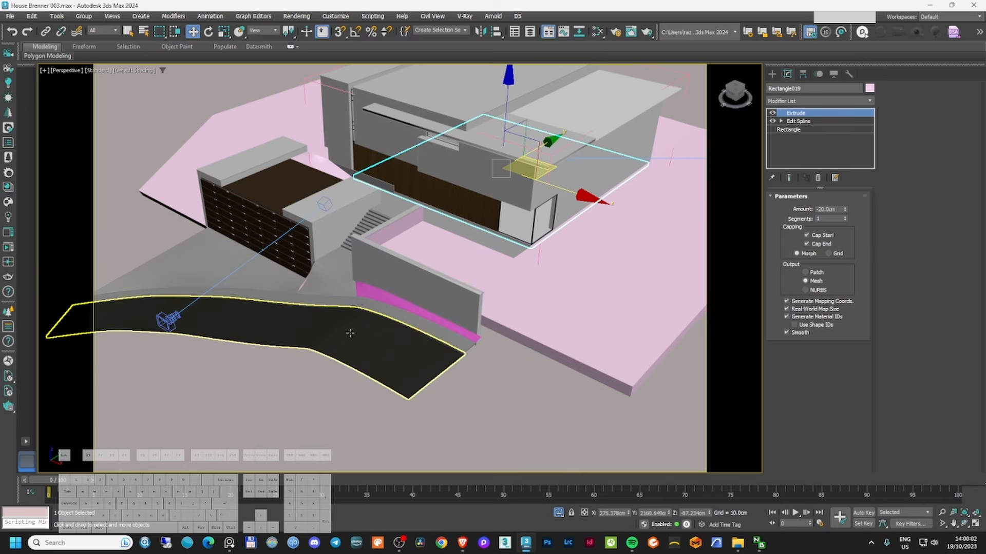
# - Select the terrain slab around the house and download the Dirt Plants Sticks 01 80cm ground material from Chaos Cosmos
pyautogui.keyDown('alt'); pyautogui.moveTo(349, 333); pyautogui.dragTo(466, 311, button='middle'); pyautogui.keyUp('alt')
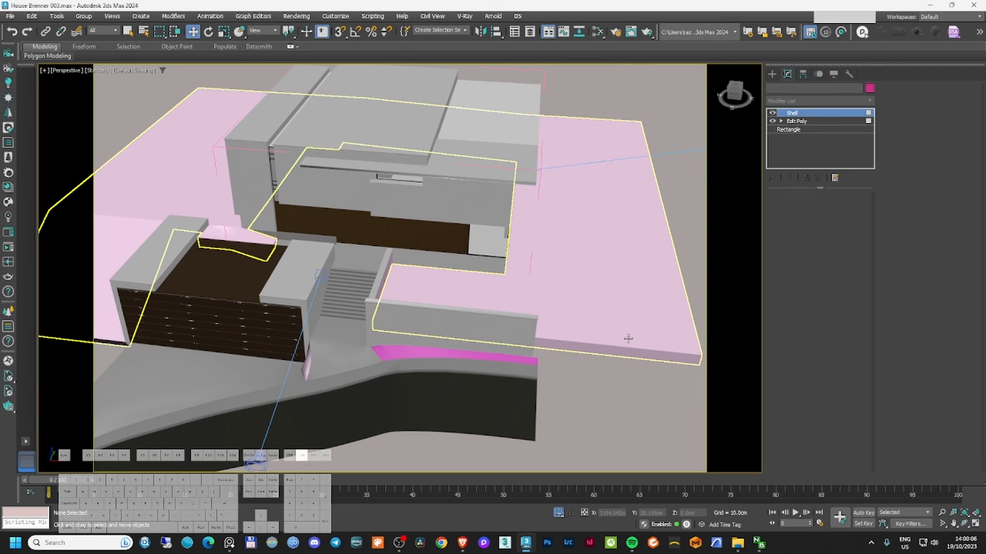
pyautogui.click(628, 339)
pyautogui.press('m')
pyautogui.doubleClick(486, 195)
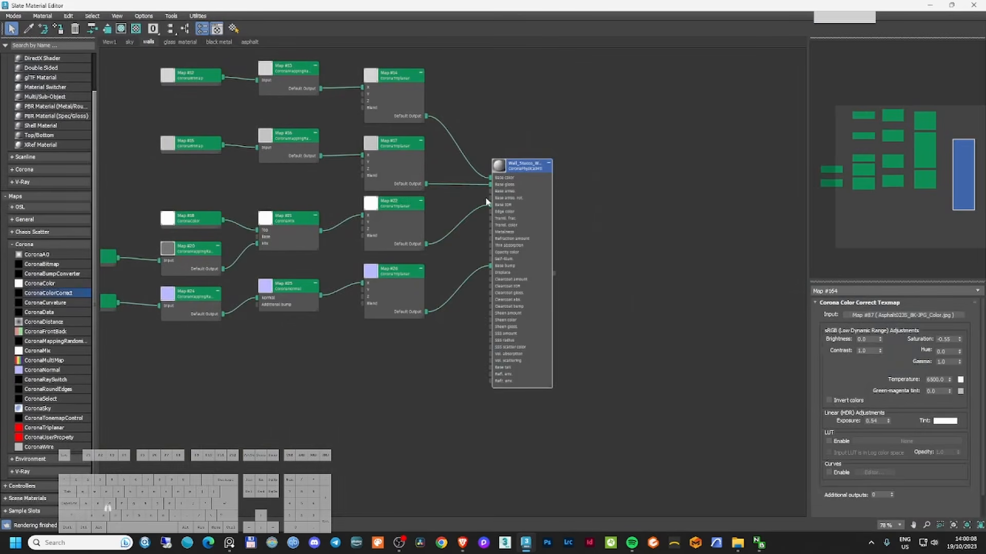
pyautogui.doubleClick(413, 4)
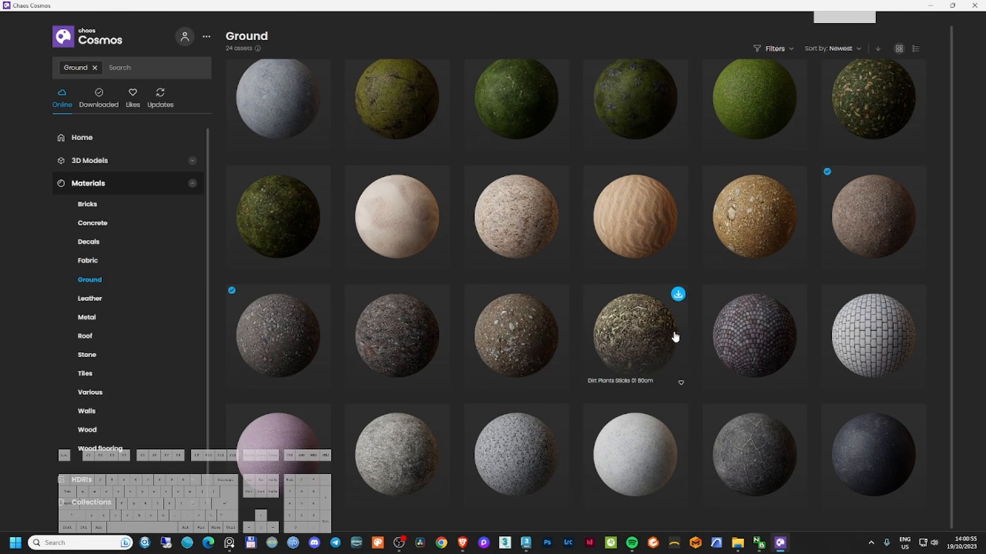
pyautogui.click(678, 295)
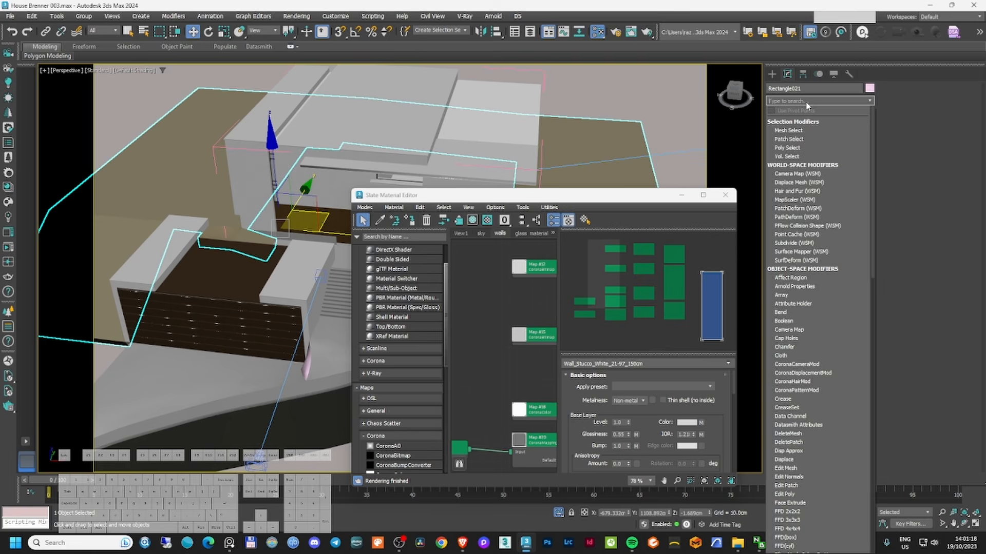
# - Add a box UVW Map with real-world map size to the terrain slab and import Dirt Plants Sticks 01 80cm into the material editor
pyautogui.write('uvw')
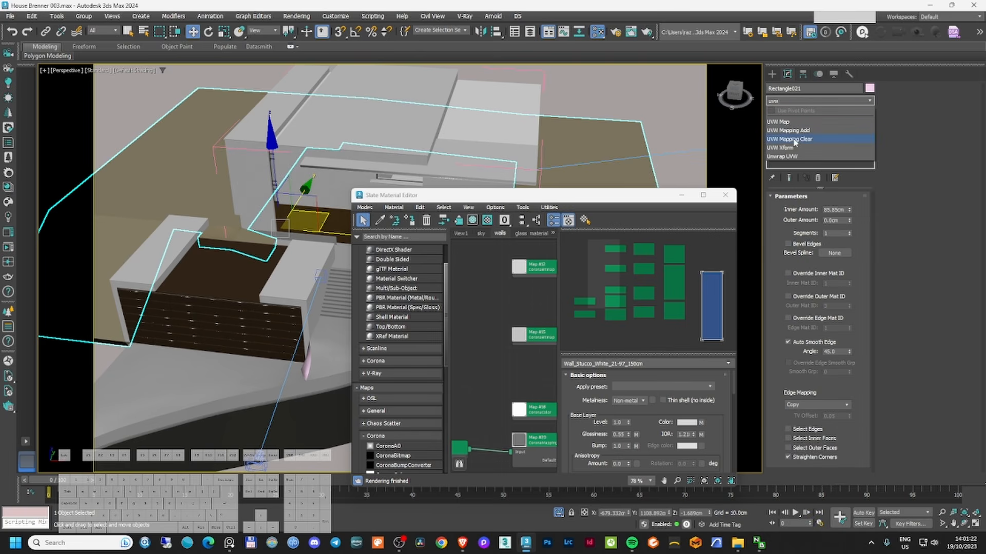
pyautogui.click(791, 121)
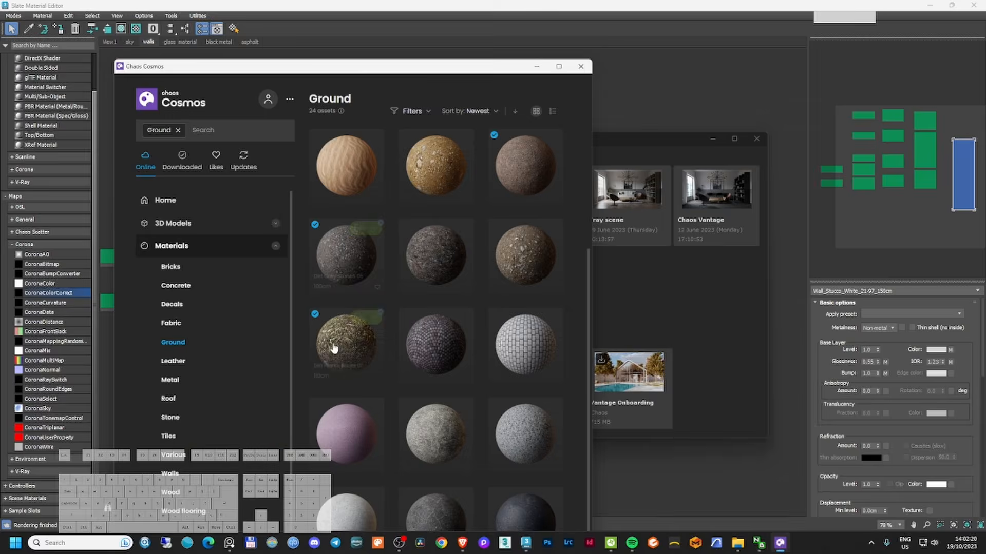
pyautogui.moveTo(334, 348); pyautogui.dragTo(728, 98)
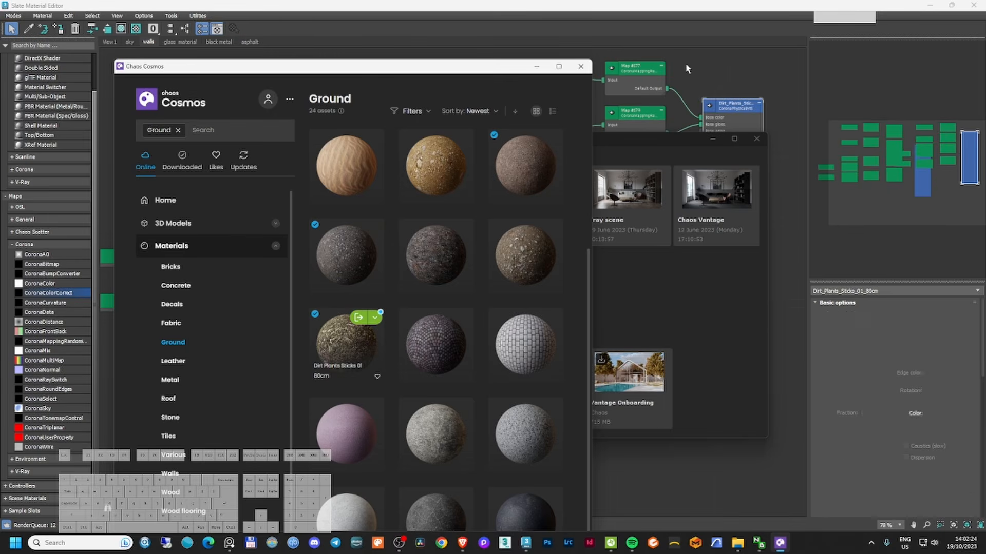
pyautogui.click(697, 6)
pyautogui.moveTo(630, 155); pyautogui.dragTo(628, 162, button='middle')
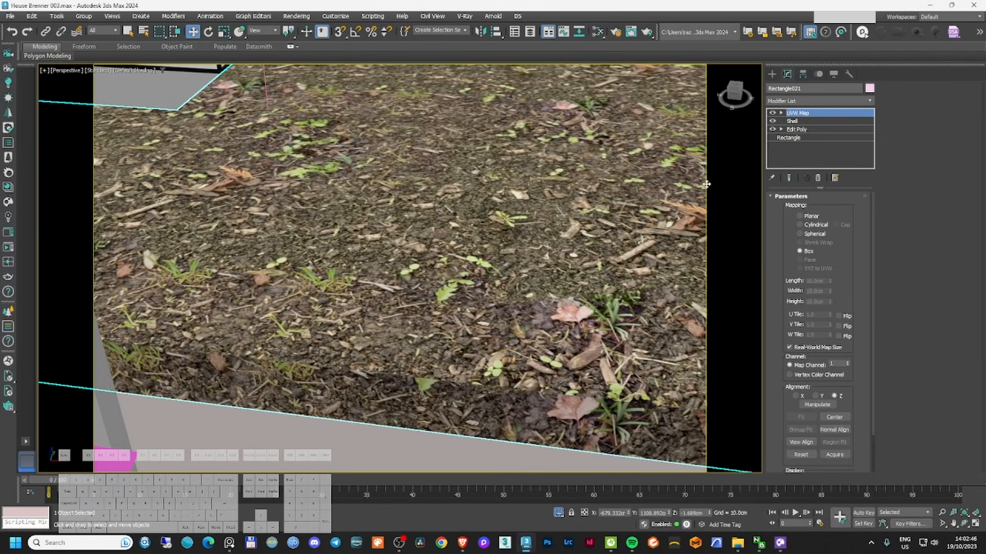
pyautogui.scroll(-5, 552, 262)
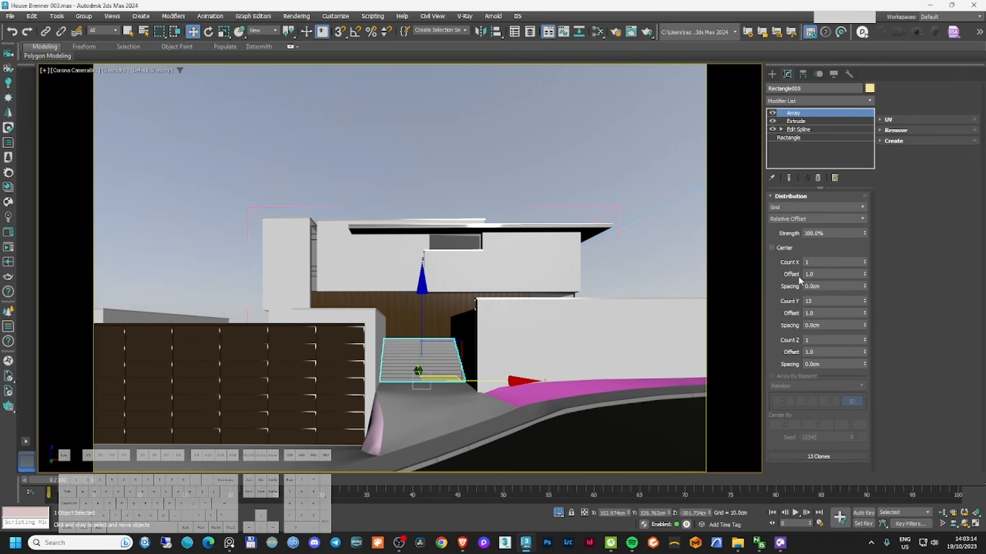
# - Add a UVW Map modifier with box mapping and real-world map size to the entrance stairs
pyautogui.click(800, 102)
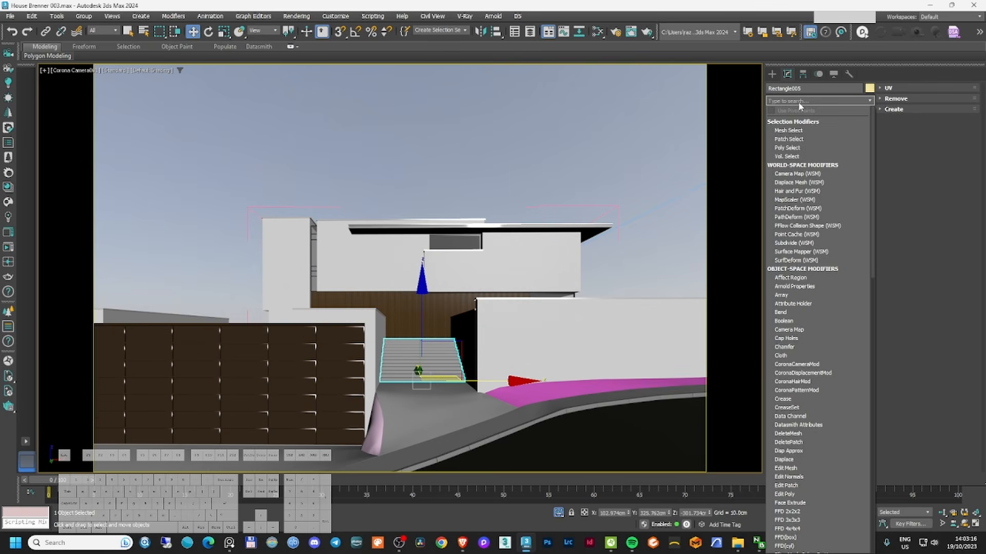
pyautogui.write('uvw')
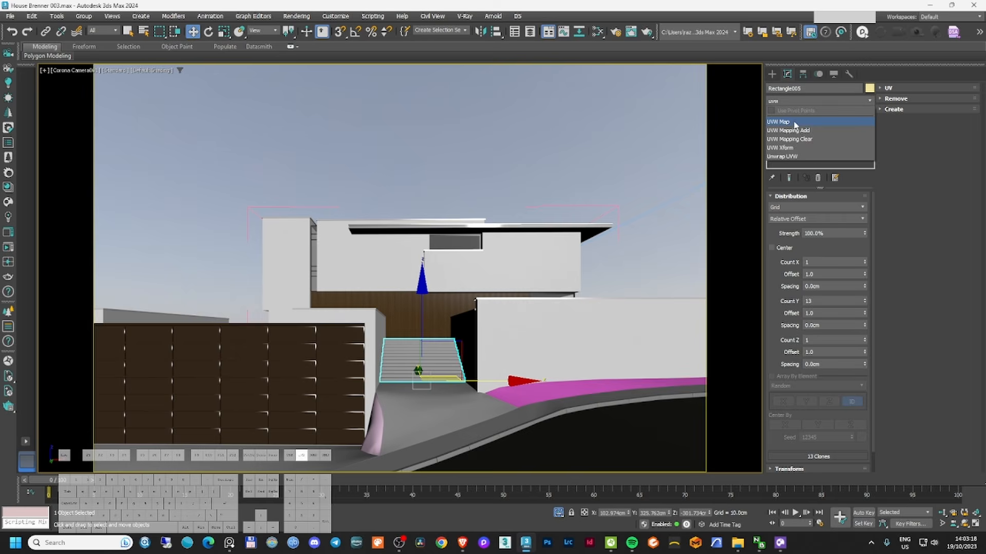
pyautogui.click(795, 124)
pyautogui.click(812, 253)
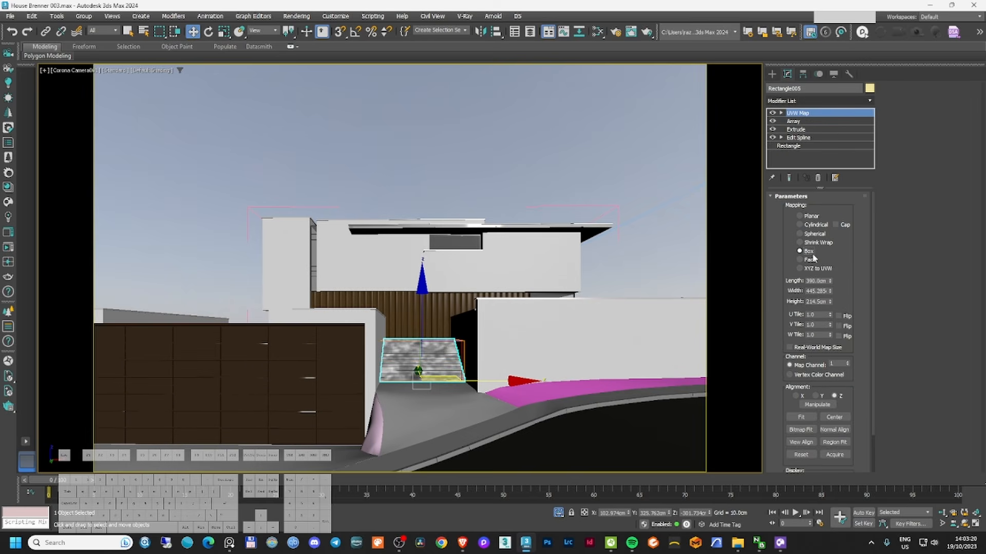
pyautogui.click(809, 345)
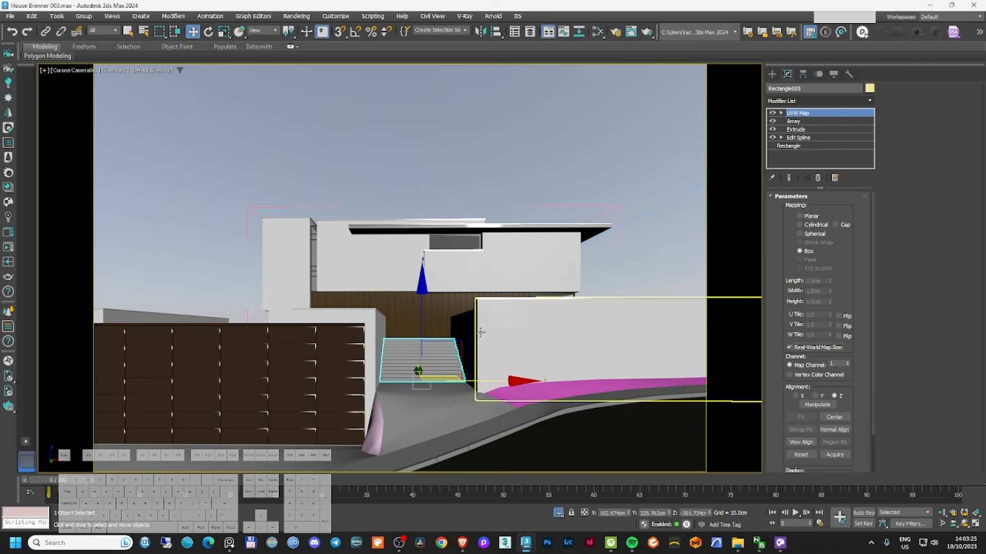
# - Move the Dirt Plants Sticks material and its maps clear of the wall stucco nodes in the material editor
pyautogui.click(464, 331)
pyautogui.press('m')
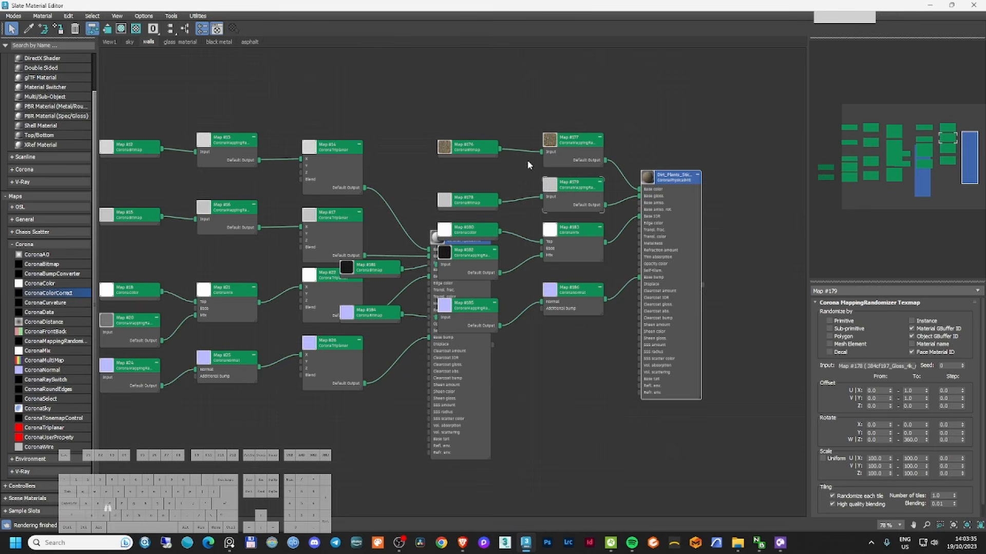
pyautogui.moveTo(666, 178); pyautogui.dragTo(771, 50)
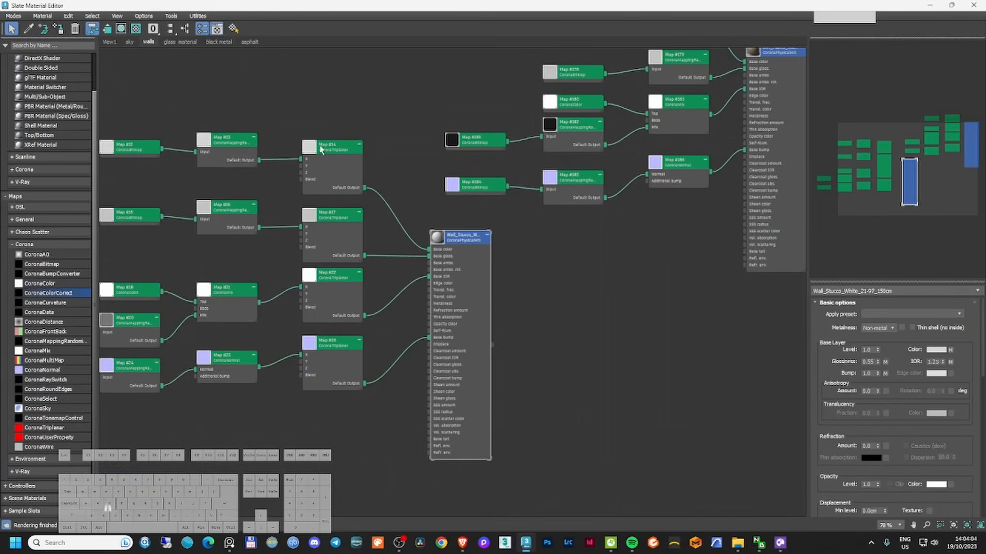
pyautogui.click(192, 42)
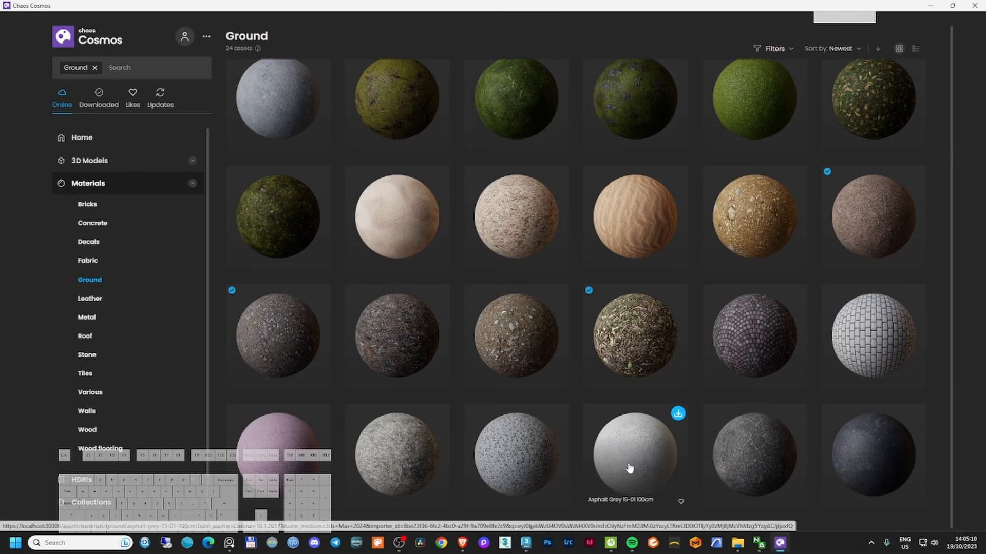
# - Import the white pebbles stone material from Chaos Cosmos into a new material editor view for the two planting strips
pyautogui.moveTo(764, 457)
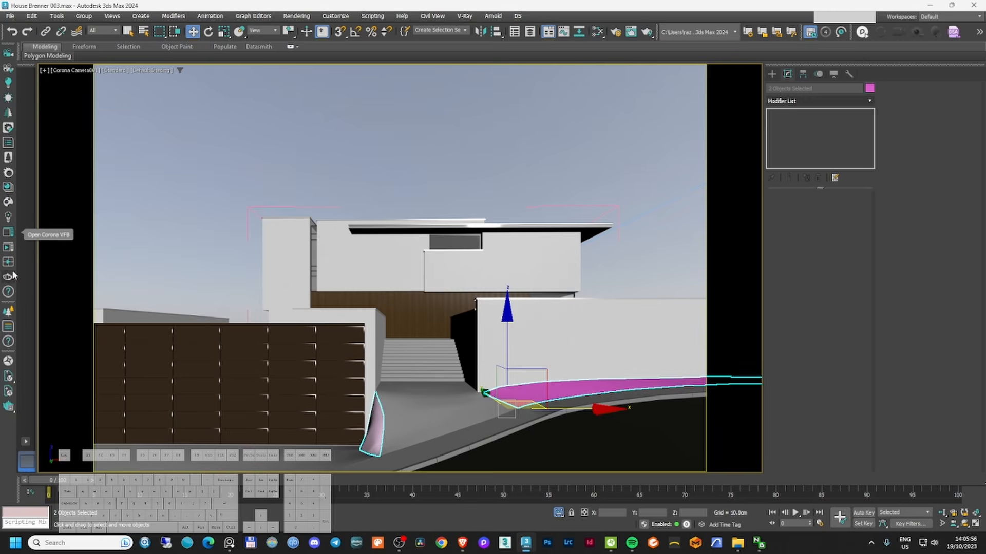
pyautogui.click(7, 217)
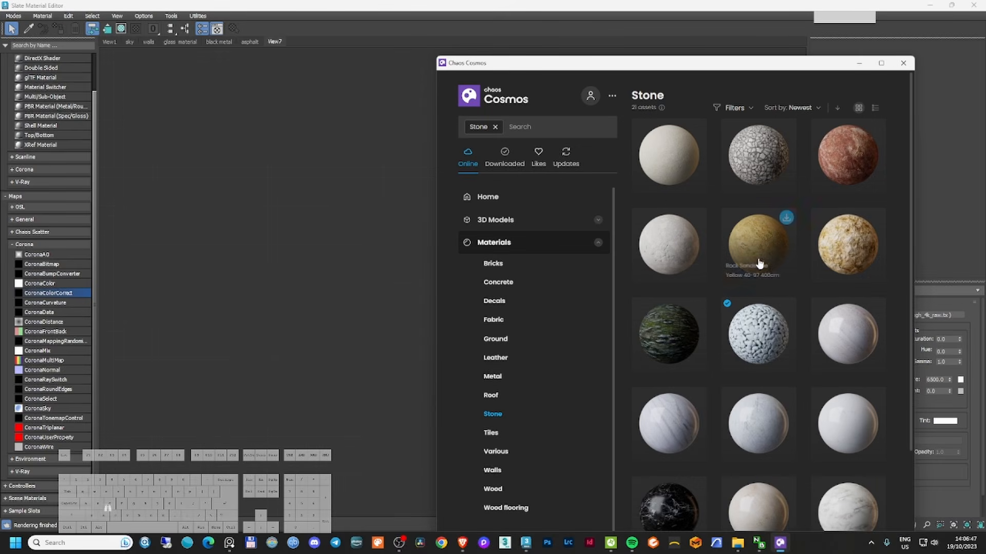
pyautogui.moveTo(758, 334); pyautogui.dragTo(377, 260)
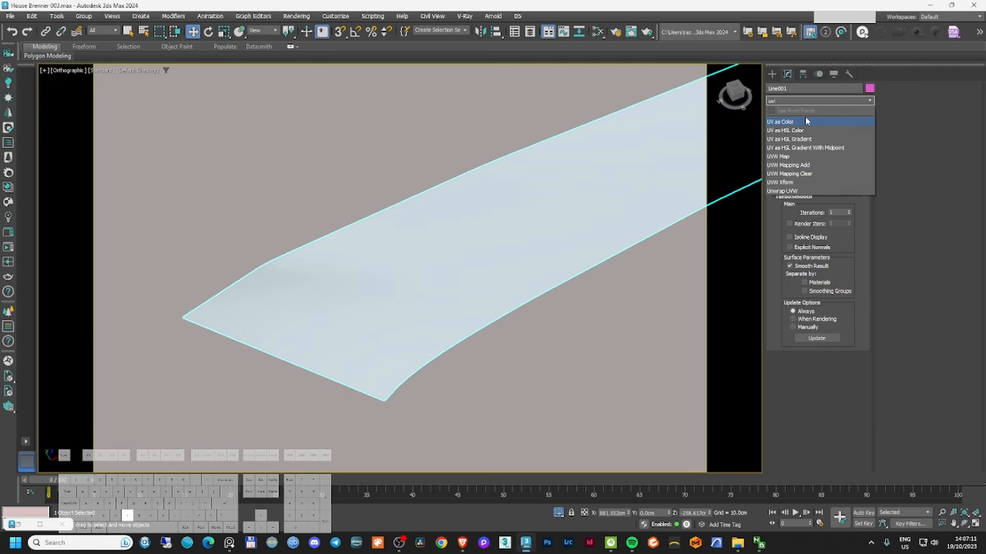
# - Add planar UVW Map modifiers with real-world map size to both pebble strips and set the small strip's gizmo to Move
pyautogui.write('w')
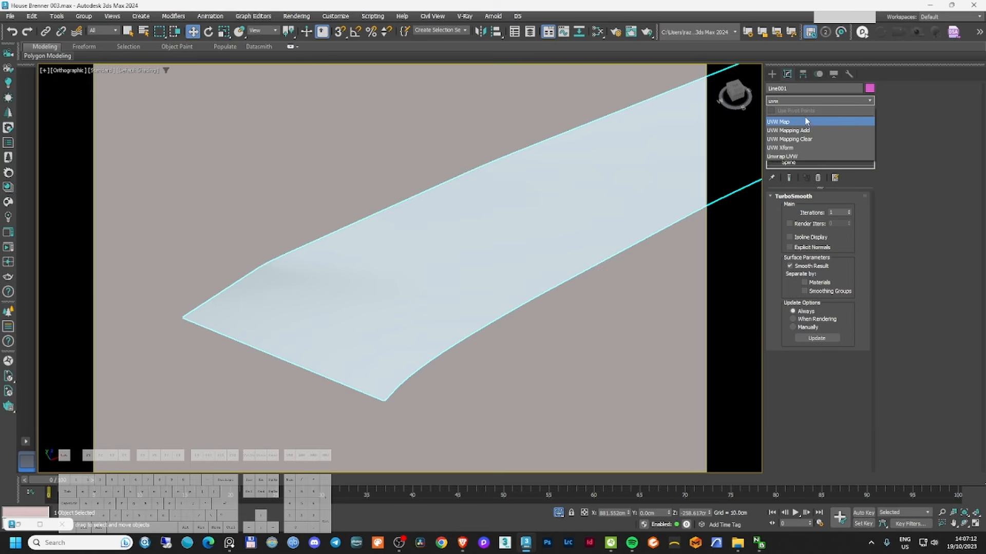
pyautogui.click(806, 122)
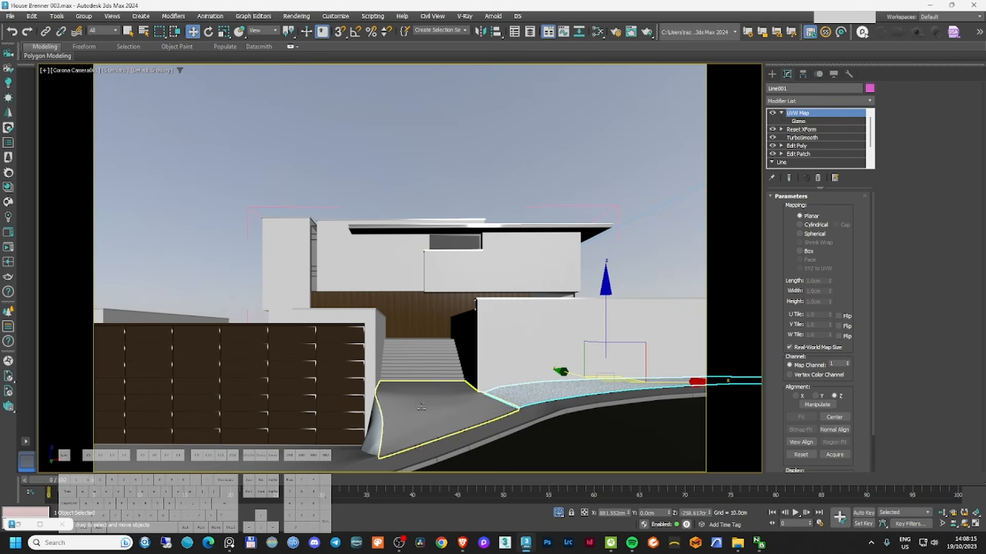
pyautogui.click(373, 426)
pyautogui.click(807, 101)
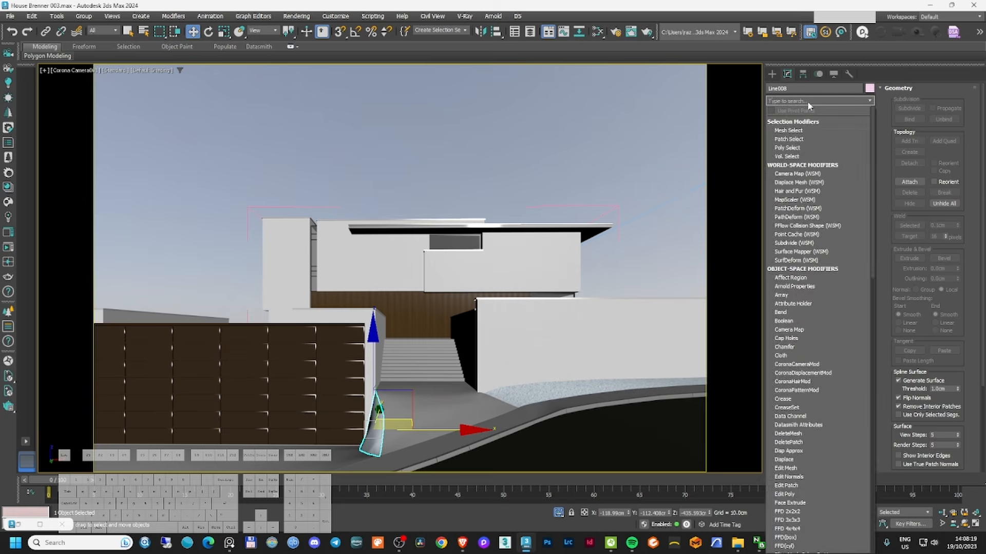
pyautogui.click(806, 100)
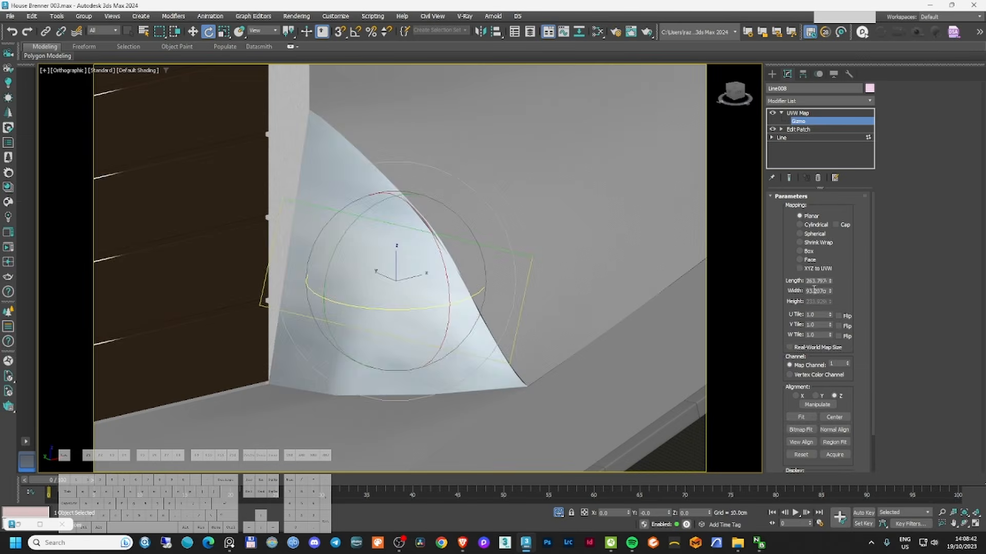
pyautogui.rightClick(418, 276)
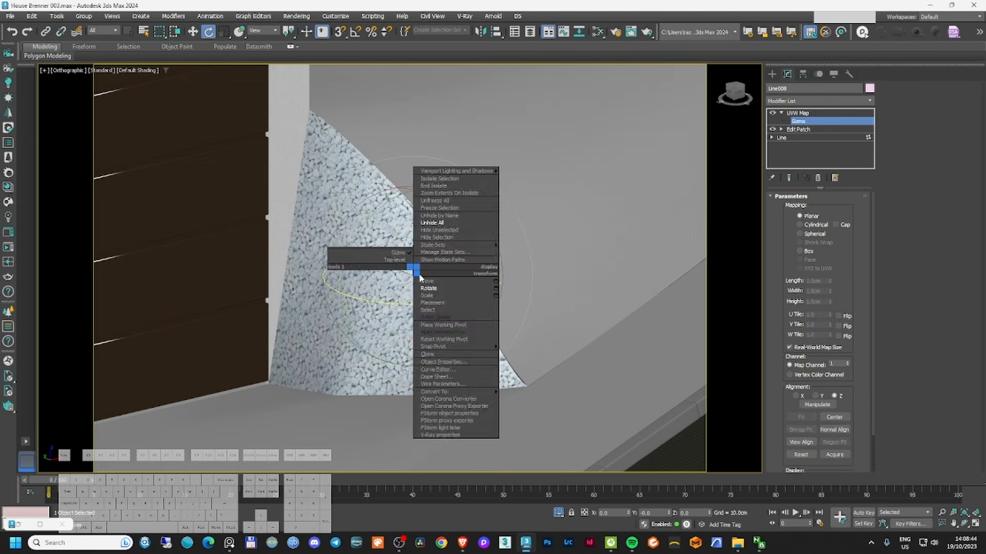
pyautogui.click(427, 281)
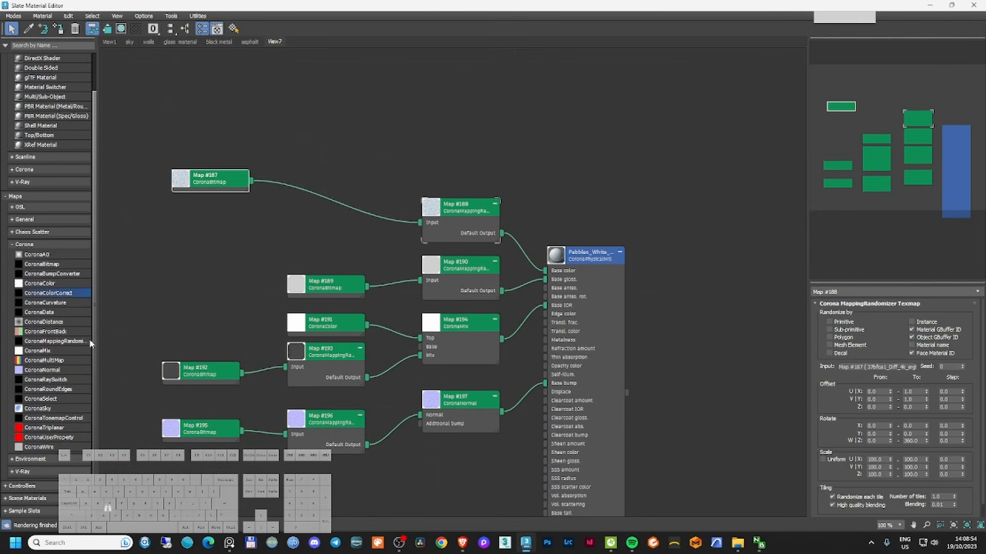
# - Insert a CoronaColorCorrect node between the white pebbles' color bitmap and its mapping randomizer
pyautogui.click(305, 197)
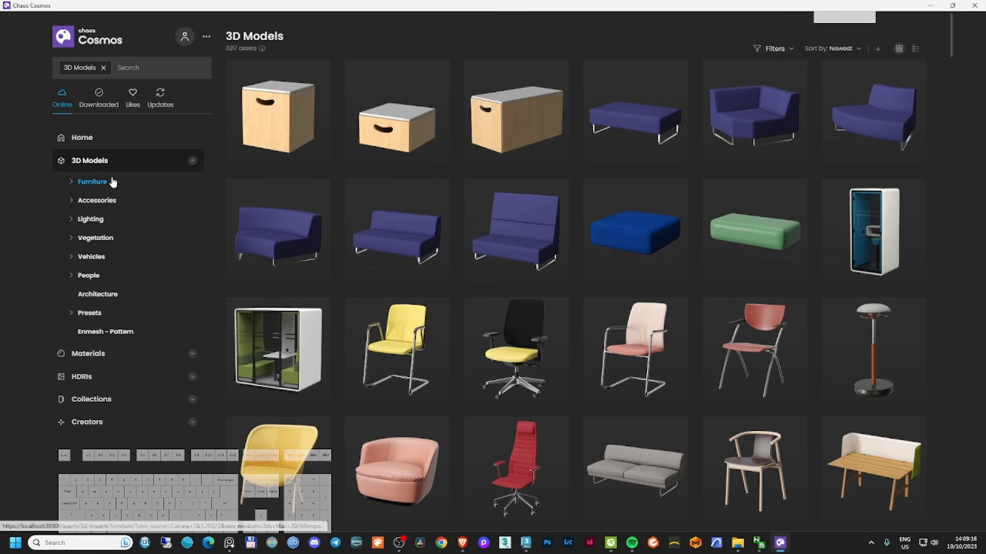
# - Place the Rock Jagged 003 model from Chaos Cosmos, scaled and rotated, on the small pebble strip beside the garage and save the scene
pyautogui.click(96, 238)
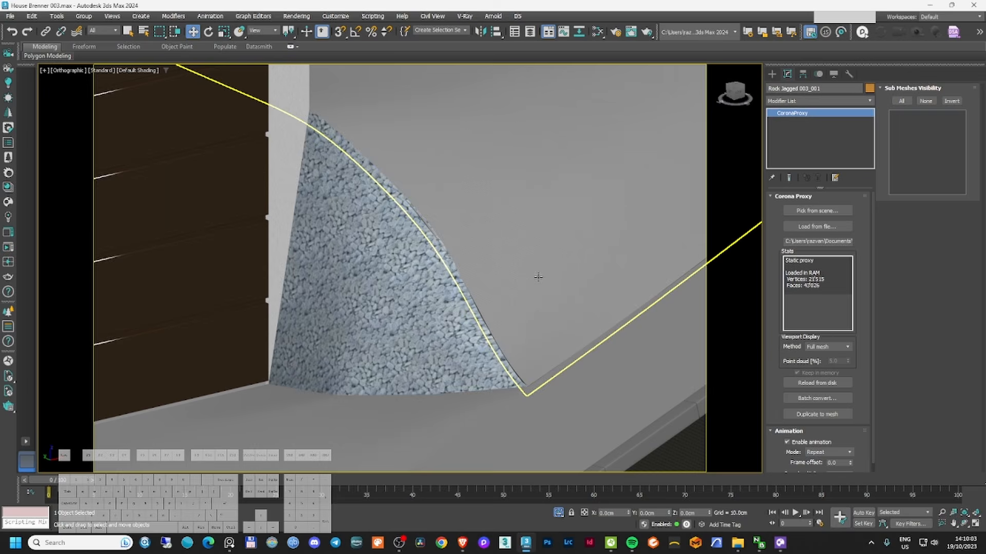
pyautogui.scroll(-3, 530, 266)
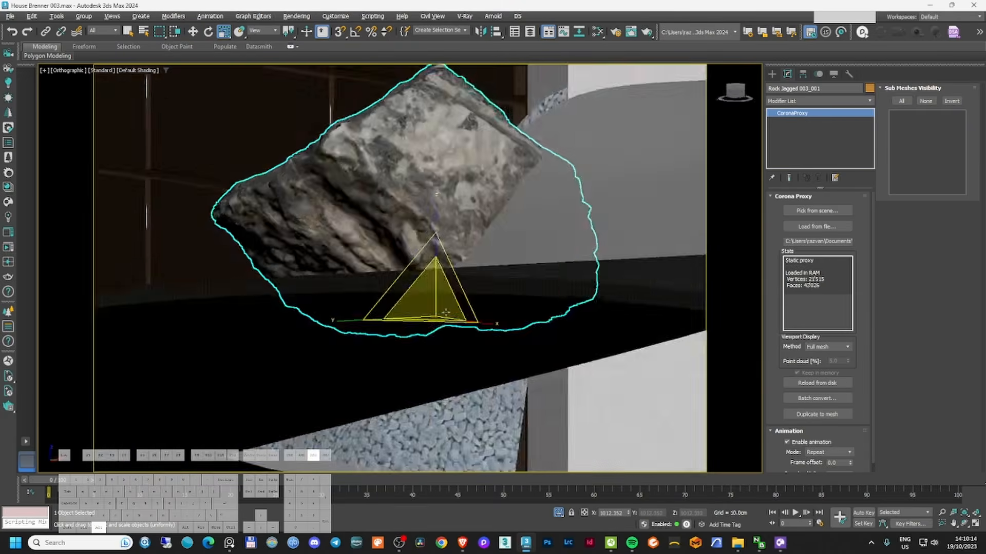
pyautogui.press('e')
pyautogui.moveTo(472, 236); pyautogui.dragTo(388, 201)
pyautogui.scroll(-3, 387, 201)
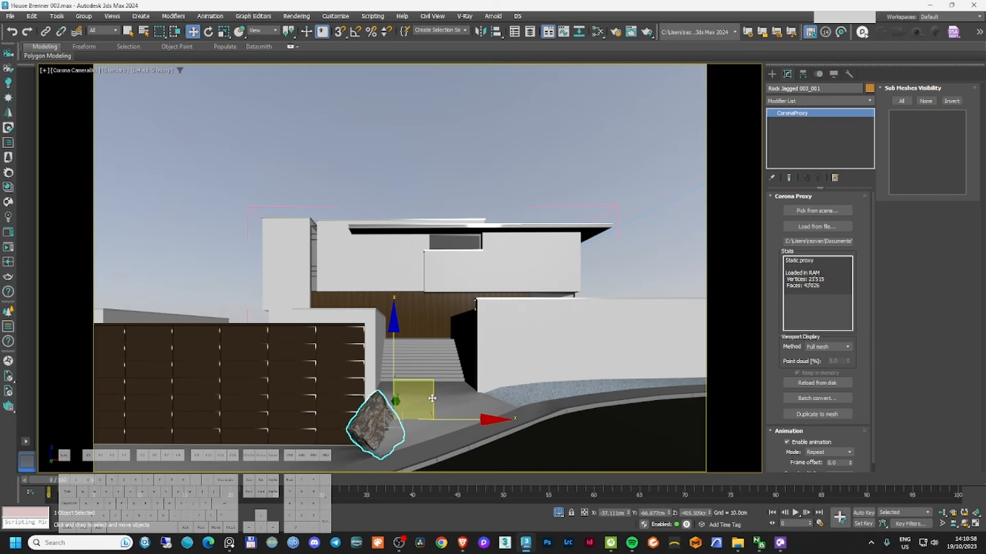
pyautogui.click(607, 180)
pyautogui.hotkey('ctrl', 's')
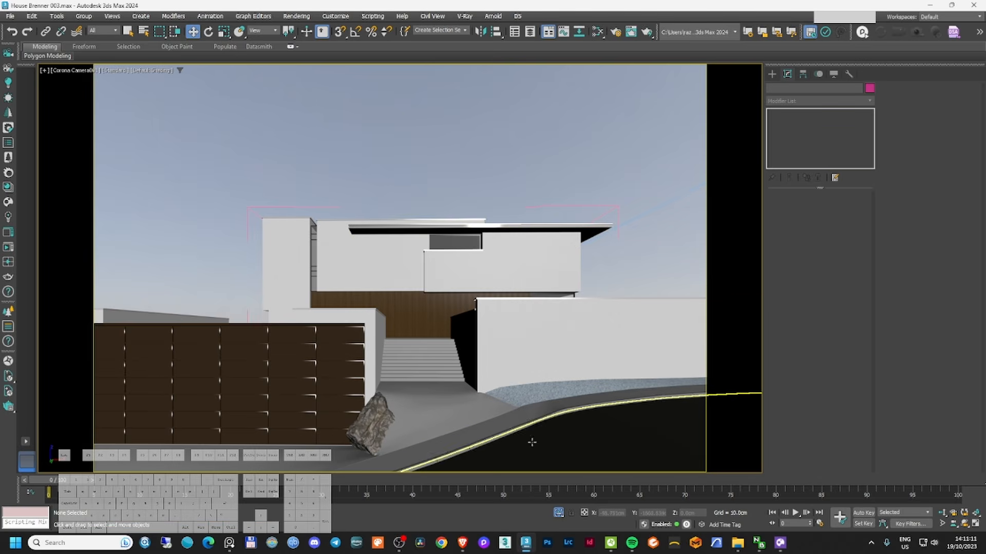
# - Place the Rock Jagged 001 model from Chaos Cosmos, rotated and scaled down, at the stair end of the long pebble strip
pyautogui.click(779, 543)
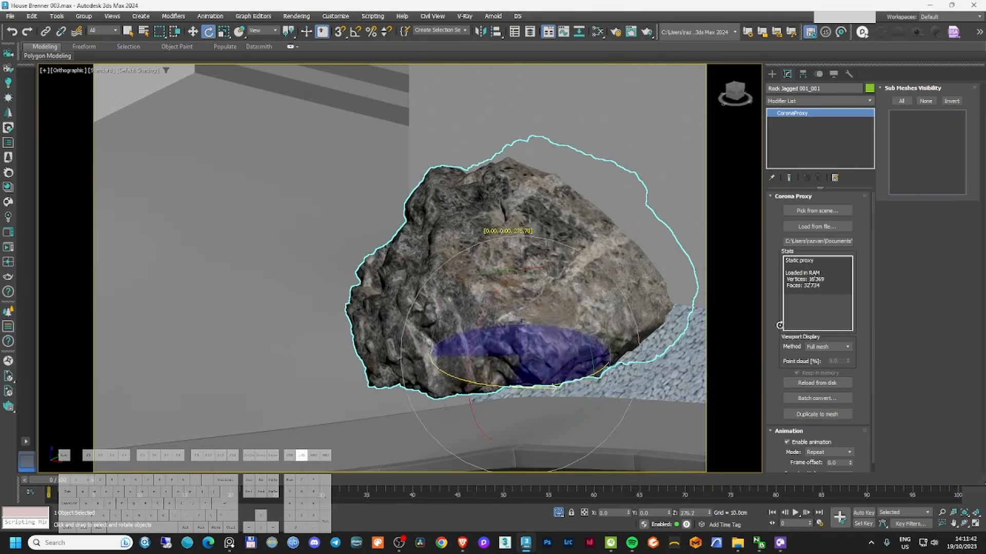
pyautogui.press('r')
pyautogui.moveTo(520, 344); pyautogui.dragTo(521, 365)
pyautogui.press('w')
pyautogui.moveTo(523, 329)
pyautogui.keyDown('alt'); pyautogui.mouseDown(button='middle')
pyautogui.moveTo(565, 313)
pyautogui.moveTo(514, 339)
pyautogui.mouseUp(button='middle'); pyautogui.keyUp('alt')
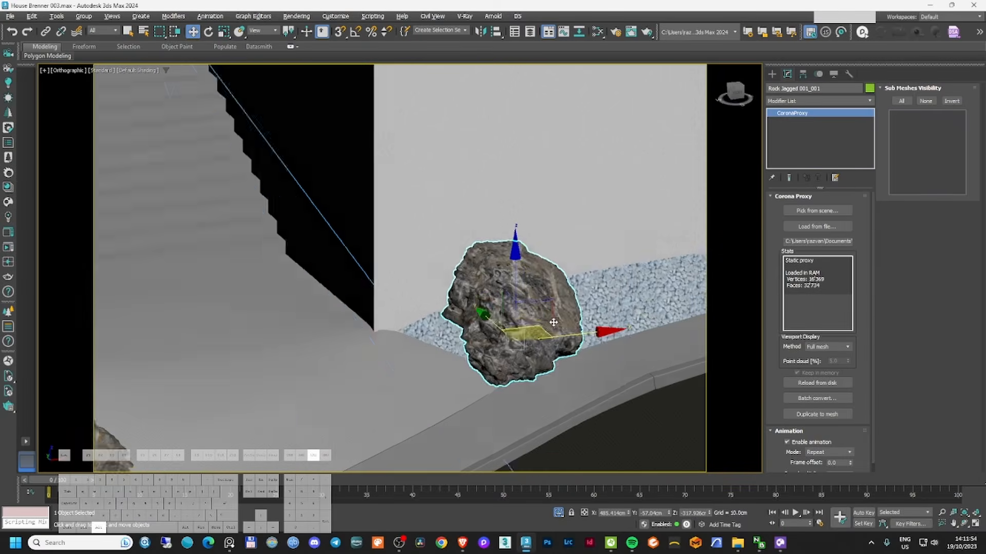
pyautogui.moveTo(519, 337); pyautogui.dragTo(529, 331)
pyautogui.press('r')
pyautogui.moveTo(527, 312); pyautogui.dragTo(526, 323)
pyautogui.press('w')
pyautogui.press('c')
pyautogui.click(651, 209)
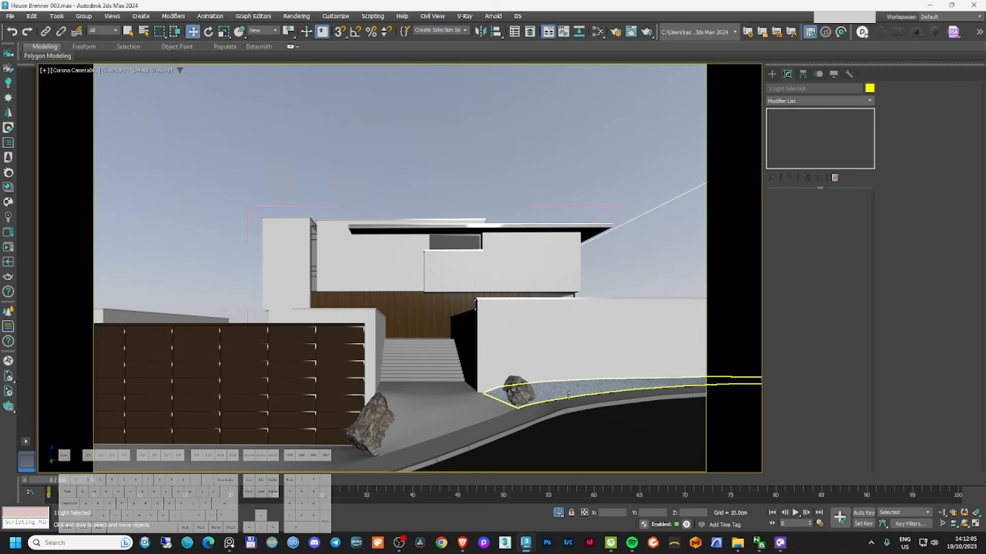
# - In the Edit Poly level of the terrain object, raise the eight polygons above and beside the garage to about Z 215 cm
pyautogui.click(465, 410)
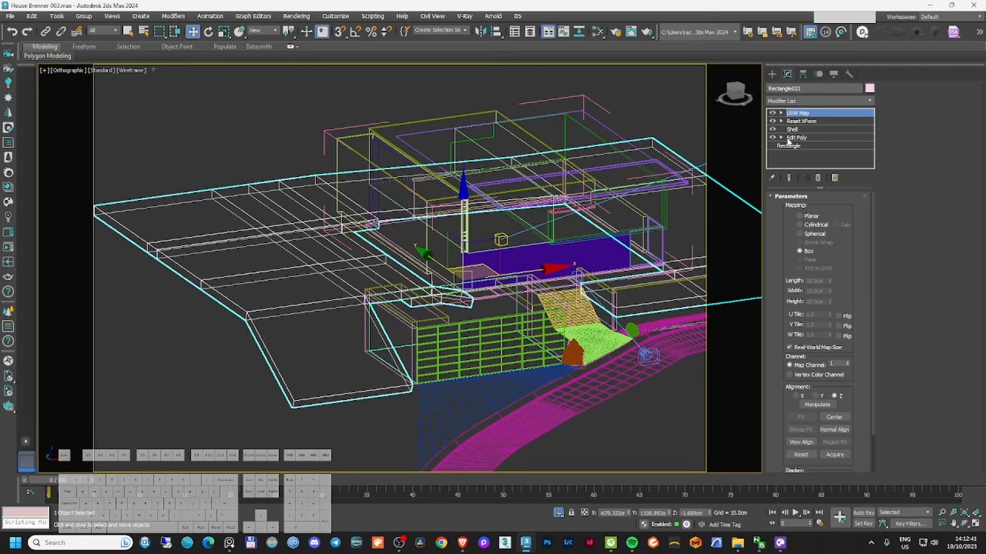
pyautogui.click(796, 137)
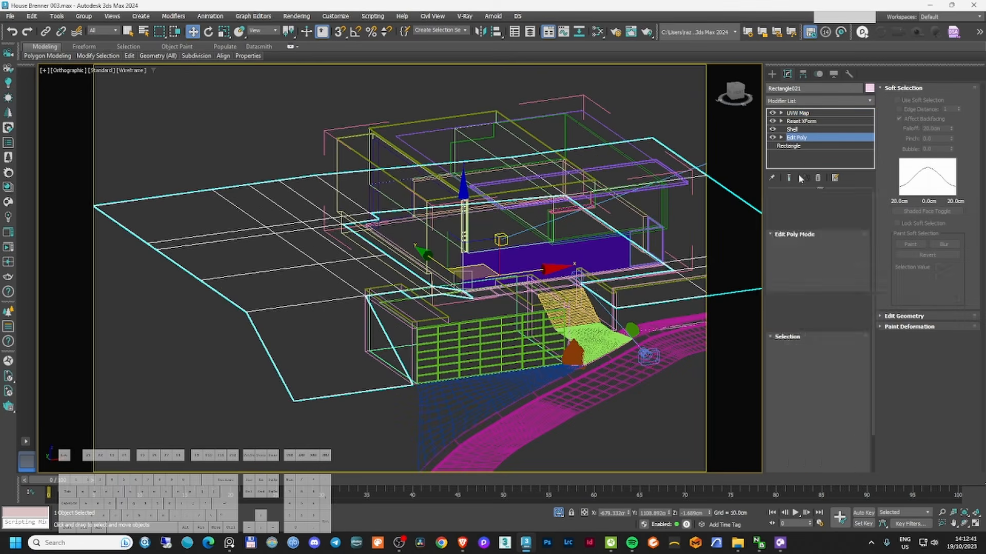
pyautogui.click(827, 272)
pyautogui.click(362, 278)
pyautogui.keyDown('ctrl'); pyautogui.click(313, 284); pyautogui.keyUp('ctrl')
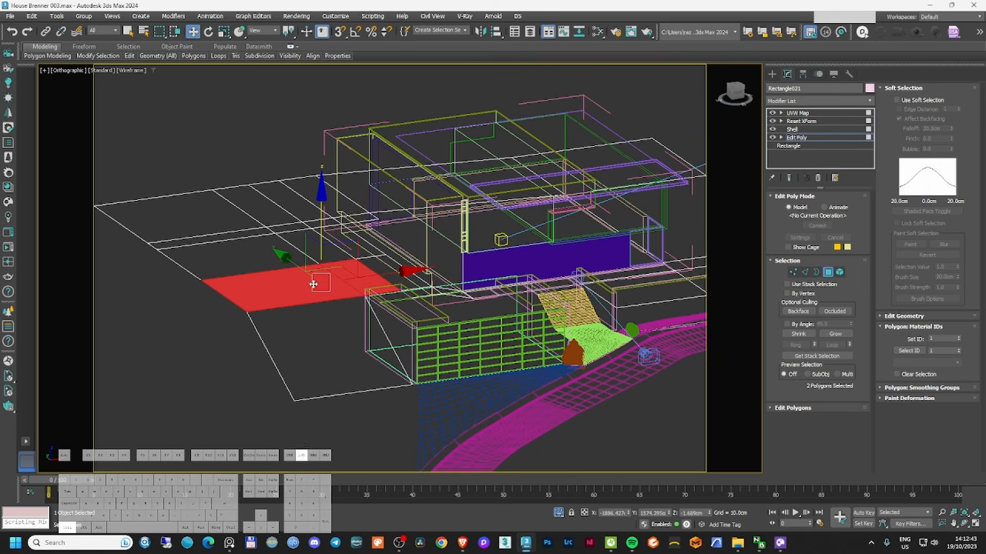
pyautogui.keyDown('ctrl'); pyautogui.click(277, 251); pyautogui.keyUp('ctrl')
pyautogui.keyDown('ctrl'); pyautogui.click(301, 243); pyautogui.keyUp('ctrl')
pyautogui.keyDown('ctrl'); pyautogui.click(286, 229); pyautogui.keyUp('ctrl')
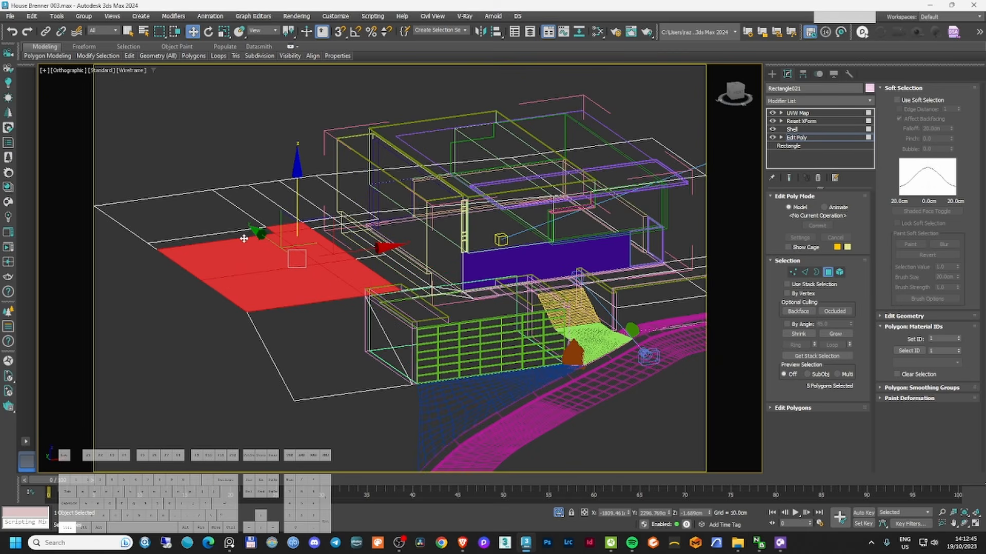
pyautogui.keyDown('ctrl'); pyautogui.click(204, 227); pyautogui.keyUp('ctrl')
pyautogui.keyDown('ctrl'); pyautogui.click(226, 218); pyautogui.keyUp('ctrl')
pyautogui.keyDown('ctrl'); pyautogui.click(248, 210); pyautogui.keyUp('ctrl')
pyautogui.keyDown('alt'); pyautogui.moveTo(264, 213); pyautogui.dragTo(239, 204, button='middle'); pyautogui.keyUp('alt')
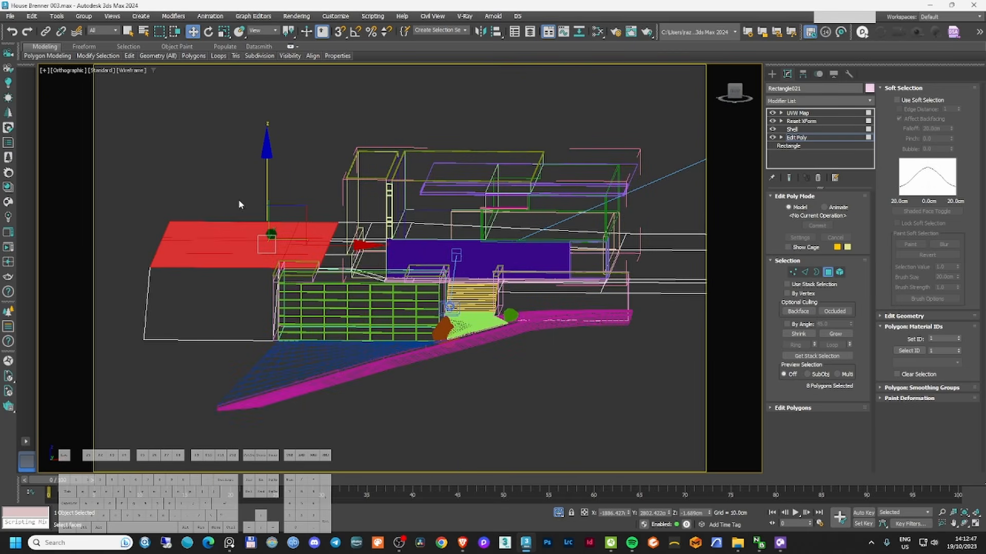
pyautogui.moveTo(265, 167); pyautogui.dragTo(266, 164)
pyautogui.press('p')
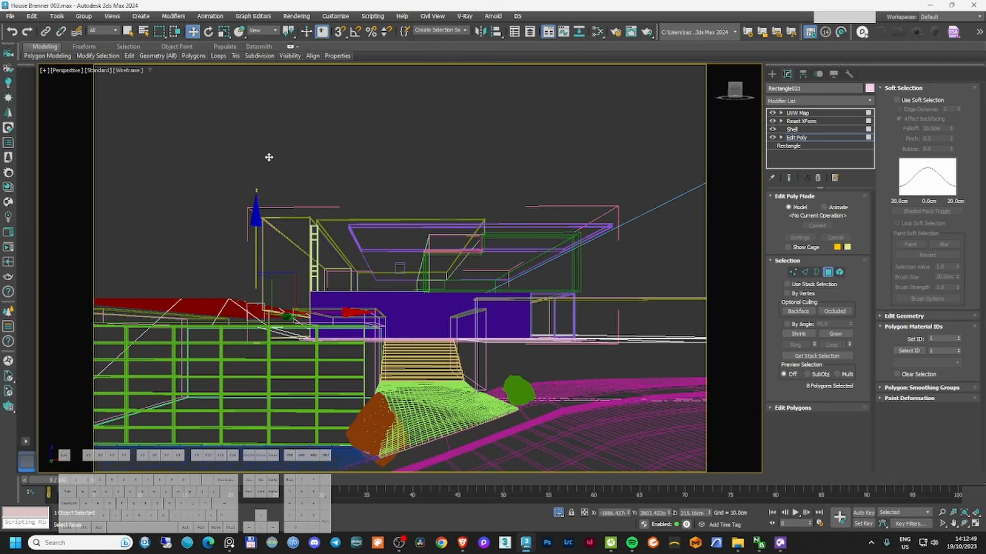
pyautogui.press('F3')
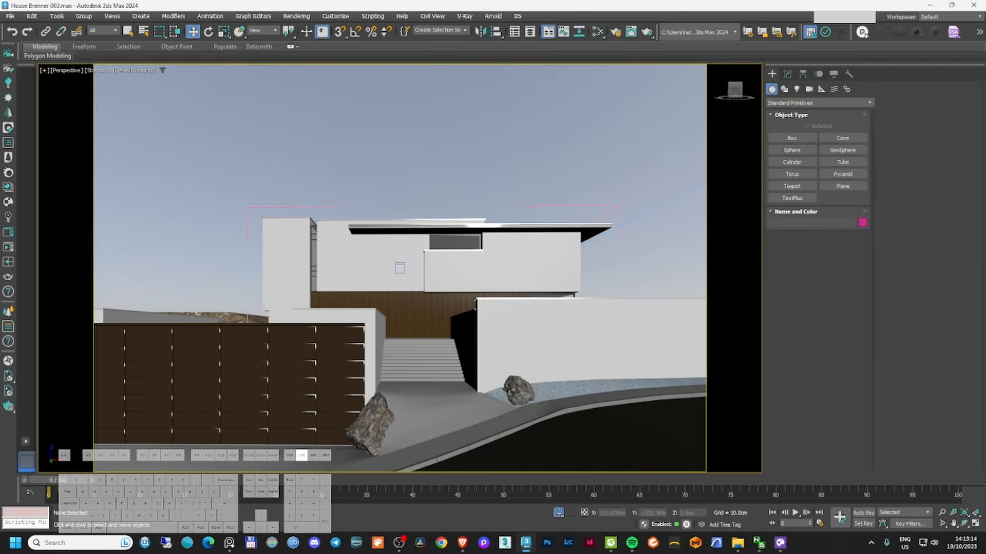
# - Examine the rocks, pebble strip, sidewalk and asphalt up close in the Corona interactive render
pyautogui.moveTo(985, 158); pyautogui.dragTo(496, 163)
pyautogui.doubleClick(496, 163)
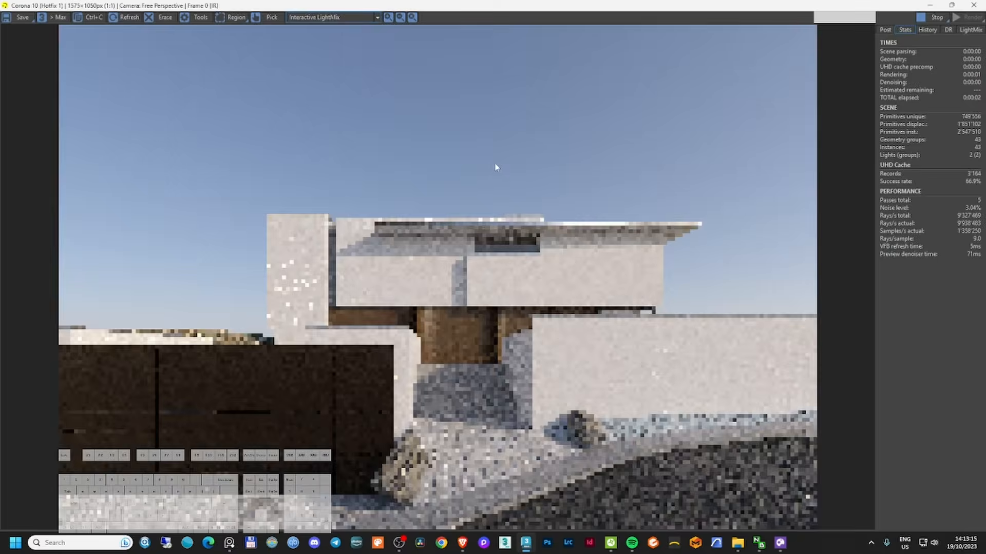
pyautogui.scroll(2, 592, 371)
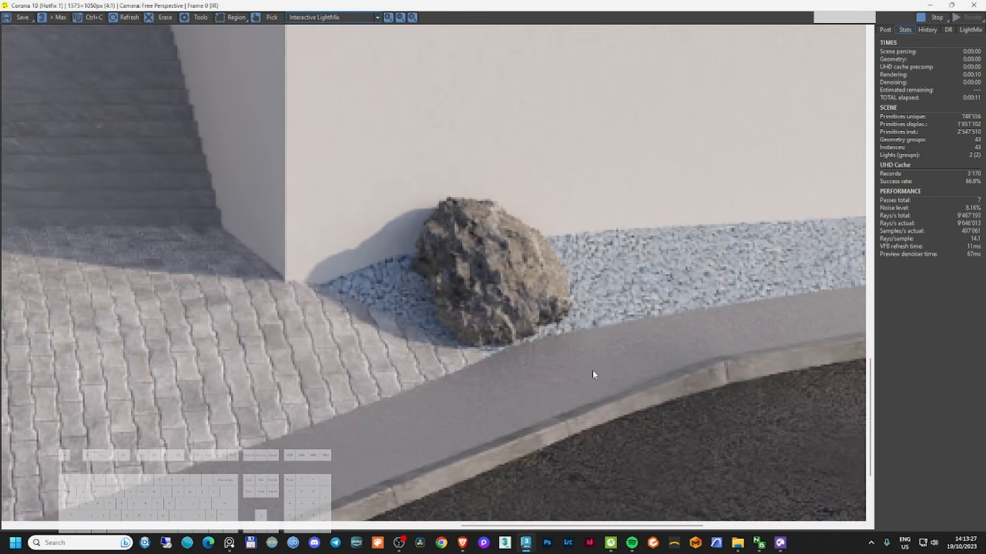
pyautogui.scroll(-1, 584, 369)
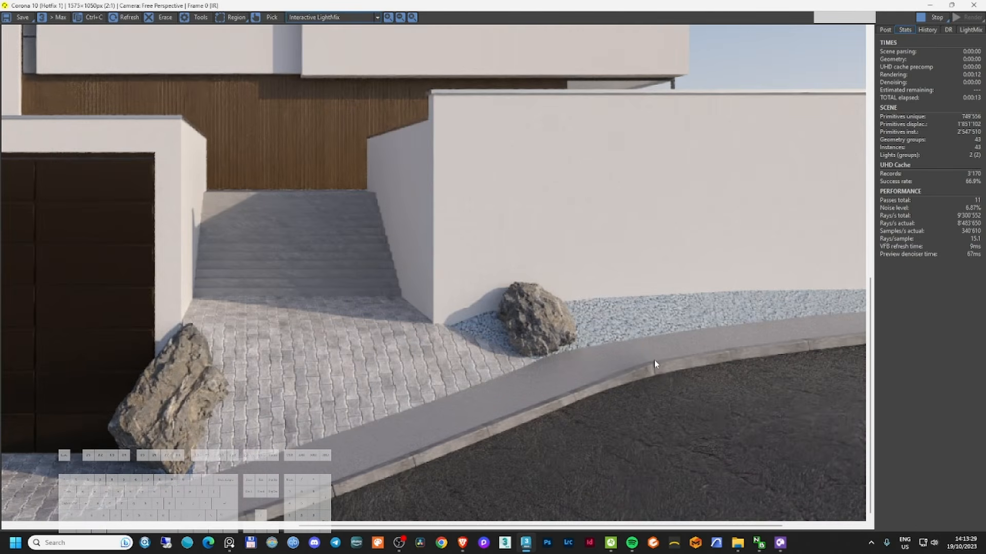
pyautogui.moveTo(654, 360); pyautogui.dragTo(583, 352)
pyautogui.moveTo(680, 457); pyautogui.dragTo(642, 463)
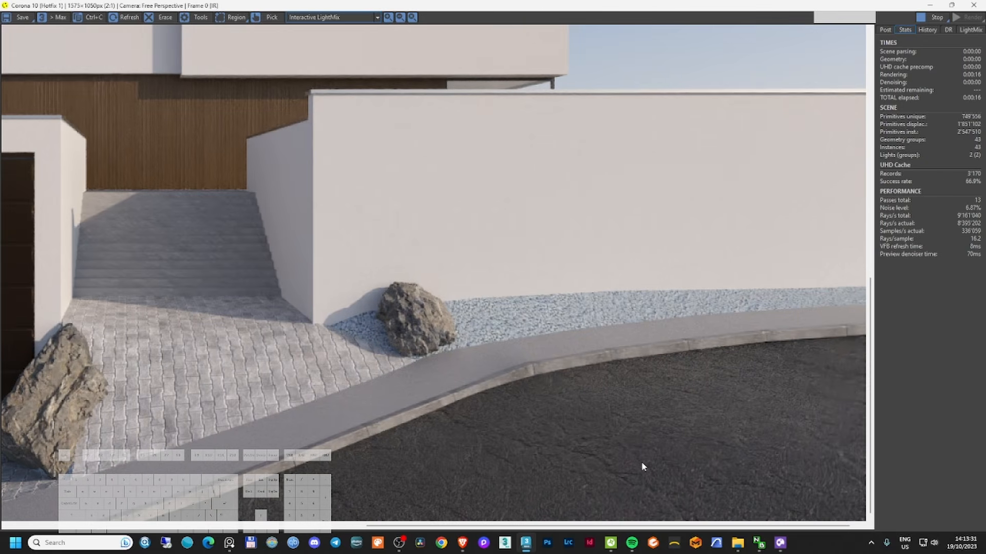
pyautogui.moveTo(651, 8); pyautogui.dragTo(985, 30)
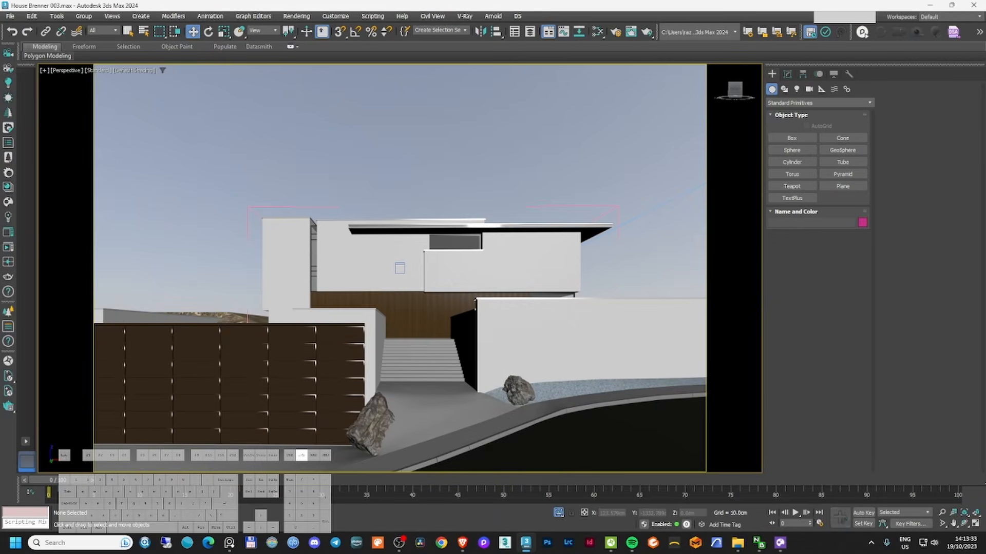
# - Open the real-world width of the asphalt material's color-corrected bitmap for editing and select the concrete material's color bitmap
pyautogui.click(592, 425)
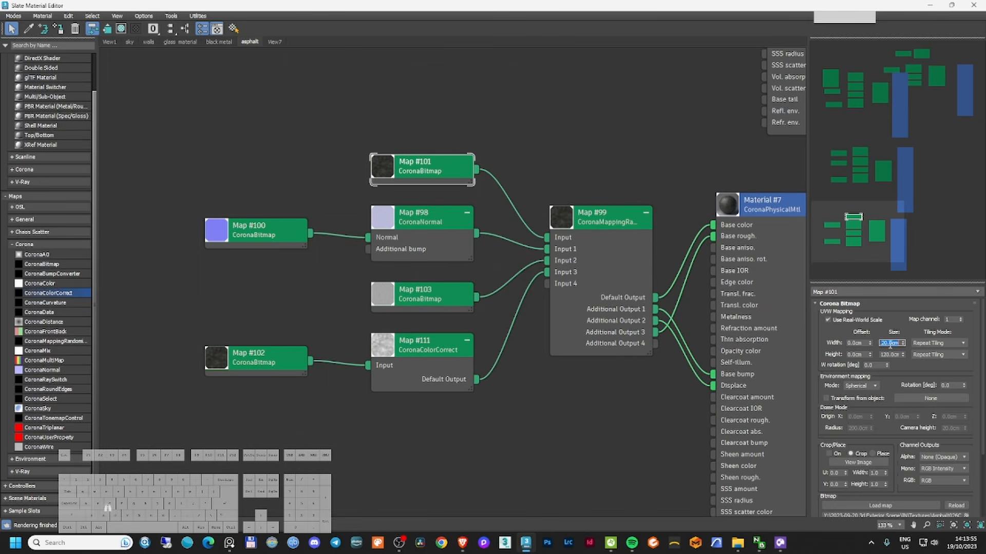
pyautogui.click(401, 354)
pyautogui.click(252, 354)
pyautogui.click(891, 343)
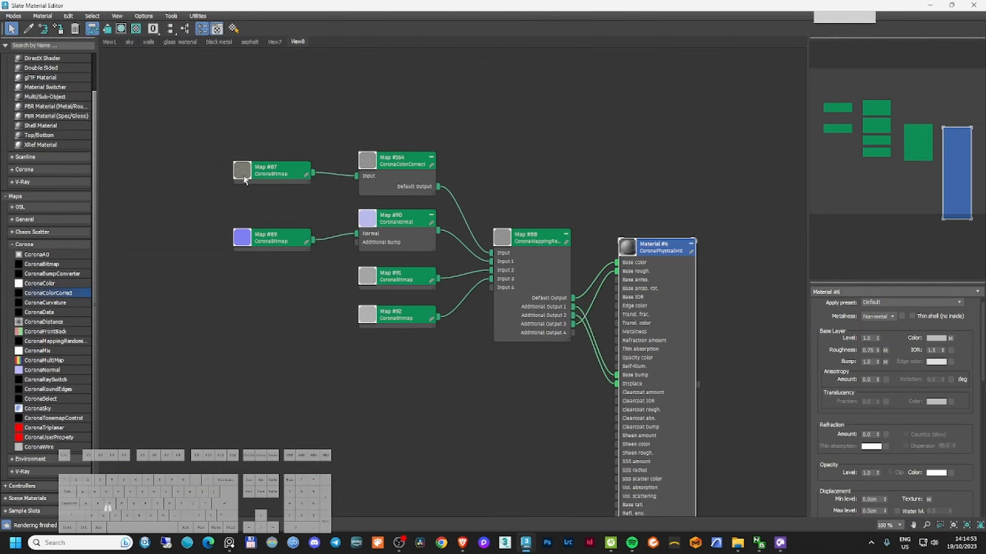
pyautogui.click(246, 175)
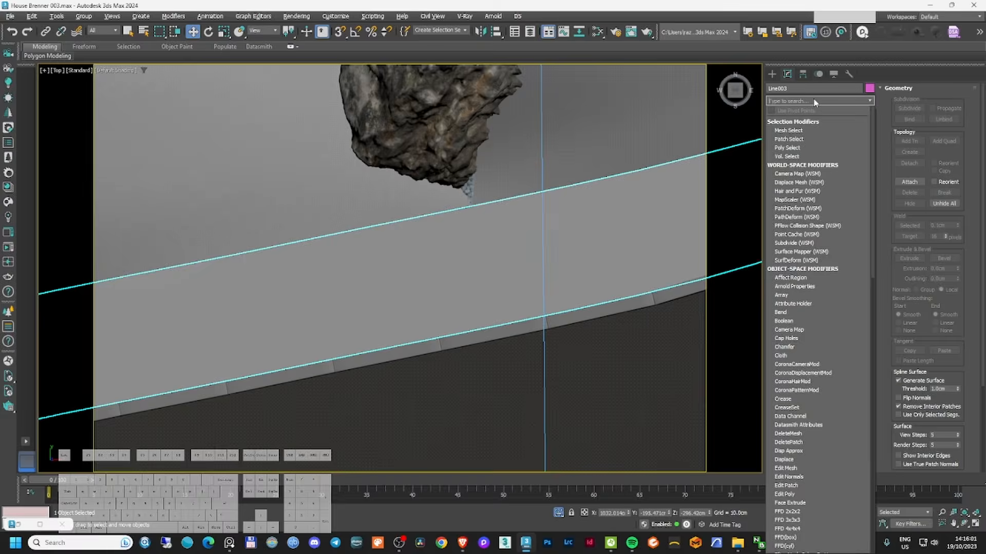
# - Add an Unwrap UVW modifier above the sidewalk's Edit Patch and apply Flatten Mapping to all its polygons
pyautogui.write('un')
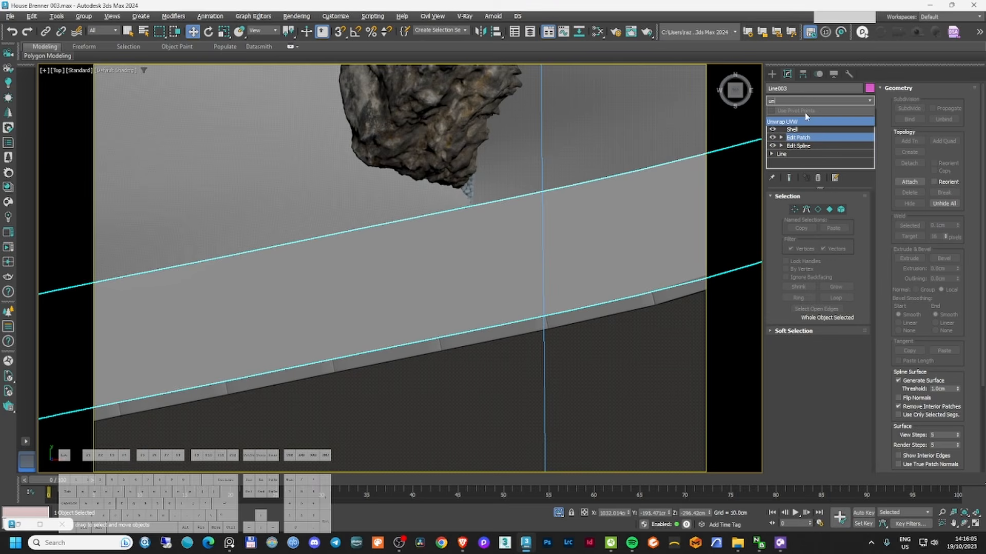
pyautogui.press('Return')
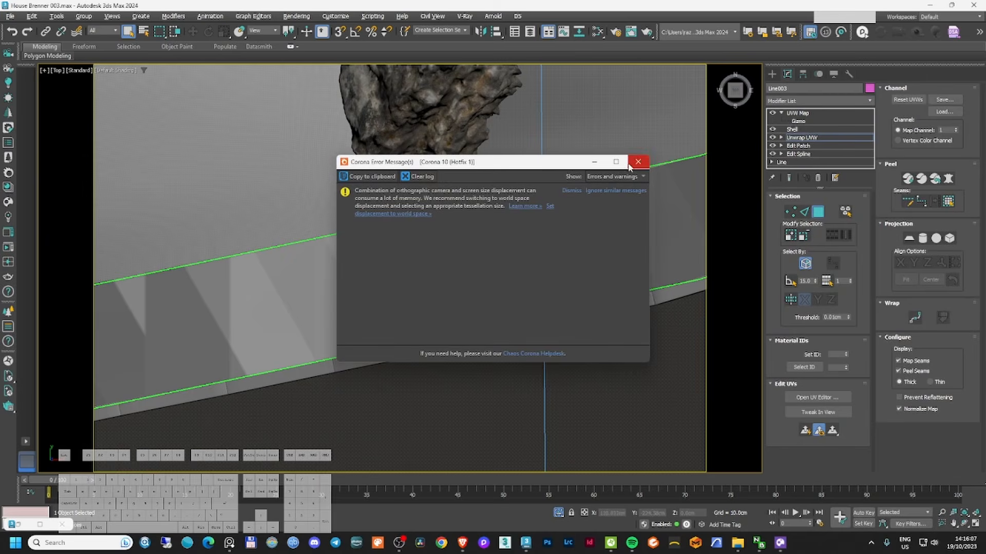
pyautogui.click(635, 163)
pyautogui.click(607, 262)
pyautogui.hotkey('ctrl', 'a')
pyautogui.click(816, 397)
pyautogui.scroll(3, 478, 161)
pyautogui.click(363, 75)
pyautogui.click(377, 87)
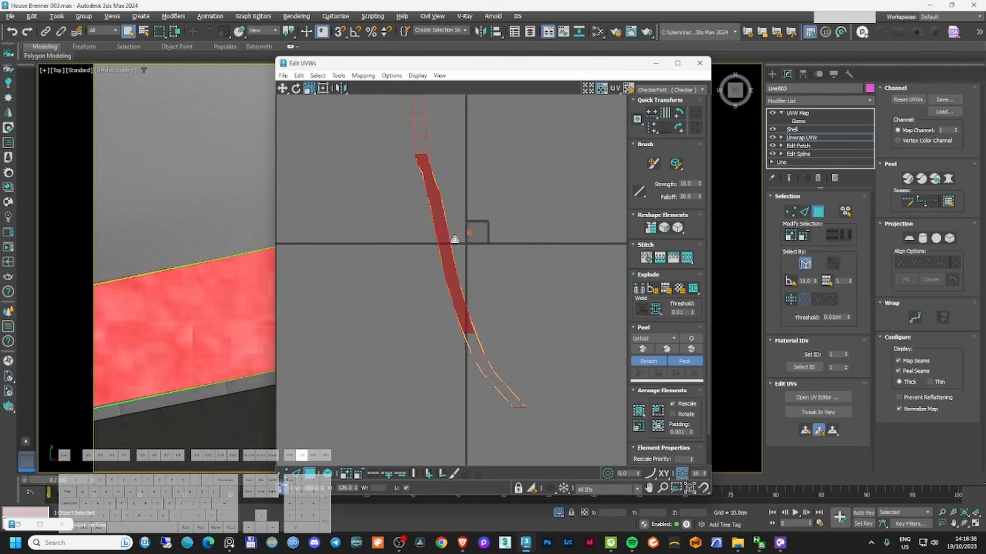
# - Scale the sidewalk's UVs down to fit within the UV tile and delete its UVW Map modifier
pyautogui.moveTo(455, 239); pyautogui.dragTo(464, 288)
pyautogui.scroll(10, 469, 236)
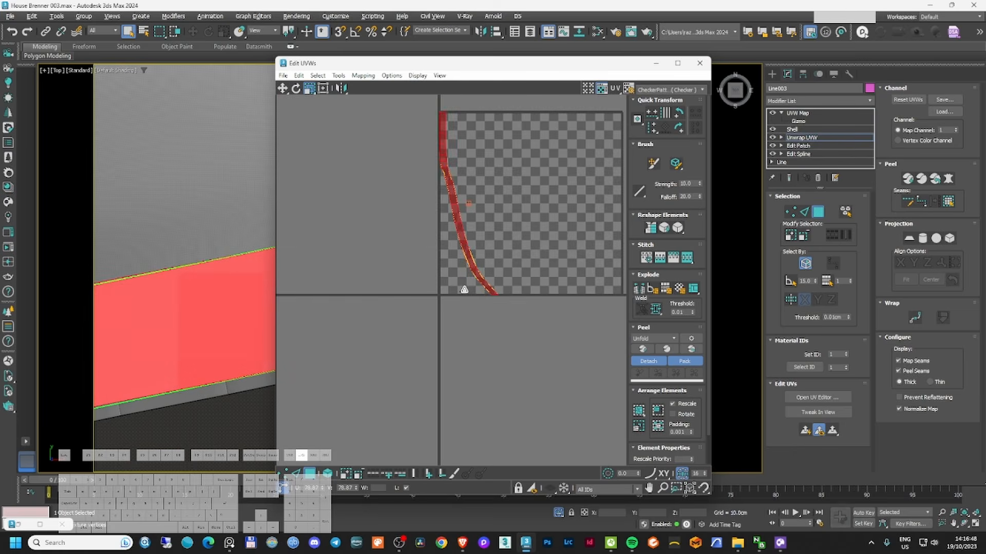
pyautogui.click(699, 63)
pyautogui.rightClick(800, 113)
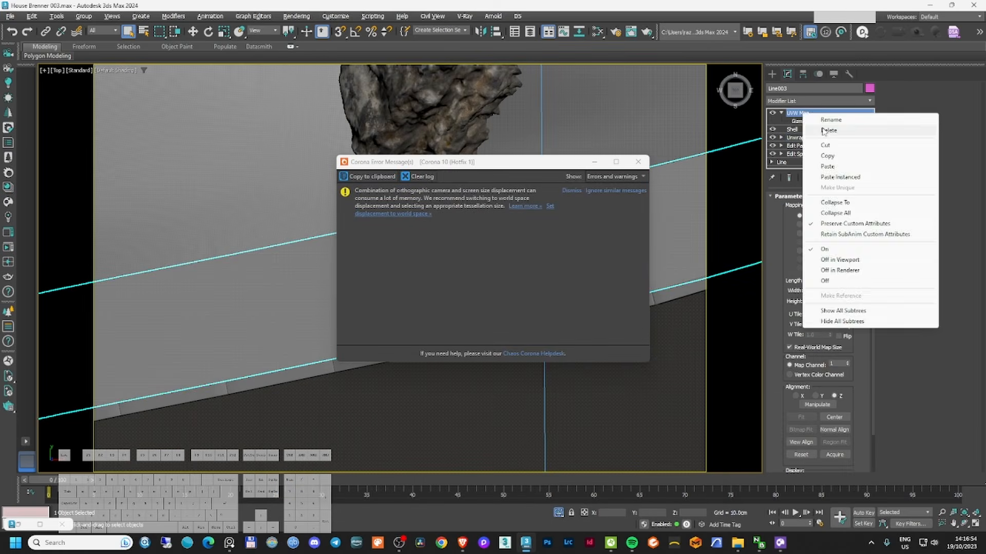
pyautogui.click(826, 134)
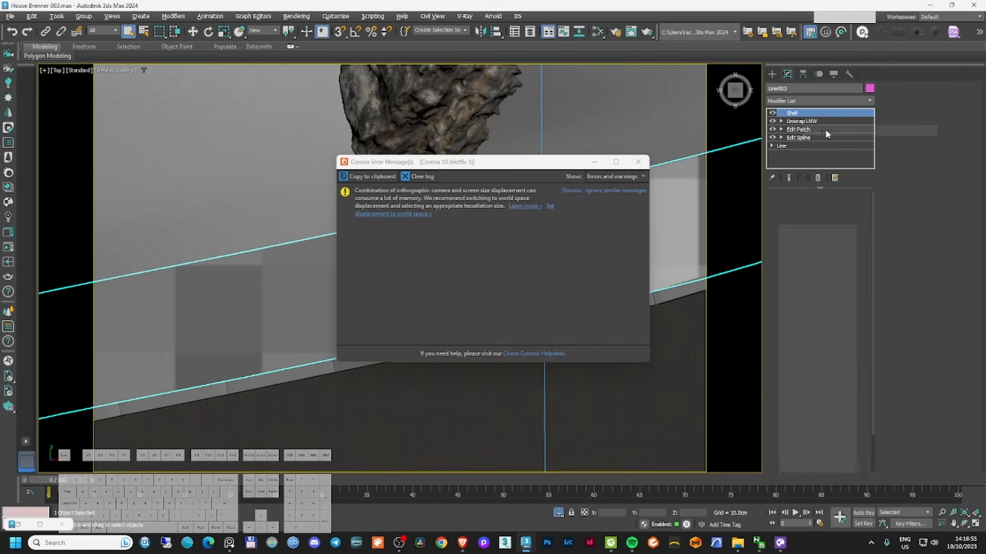
# - Add a UVW Xform modifier on top of the sidewalk's stack and set its tiling to 1000
pyautogui.click(820, 101)
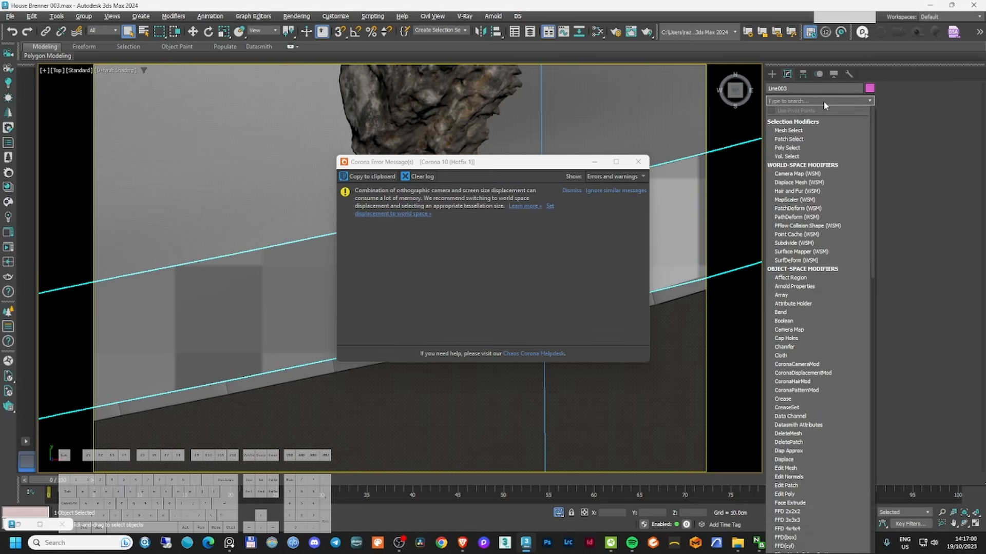
pyautogui.write('u')
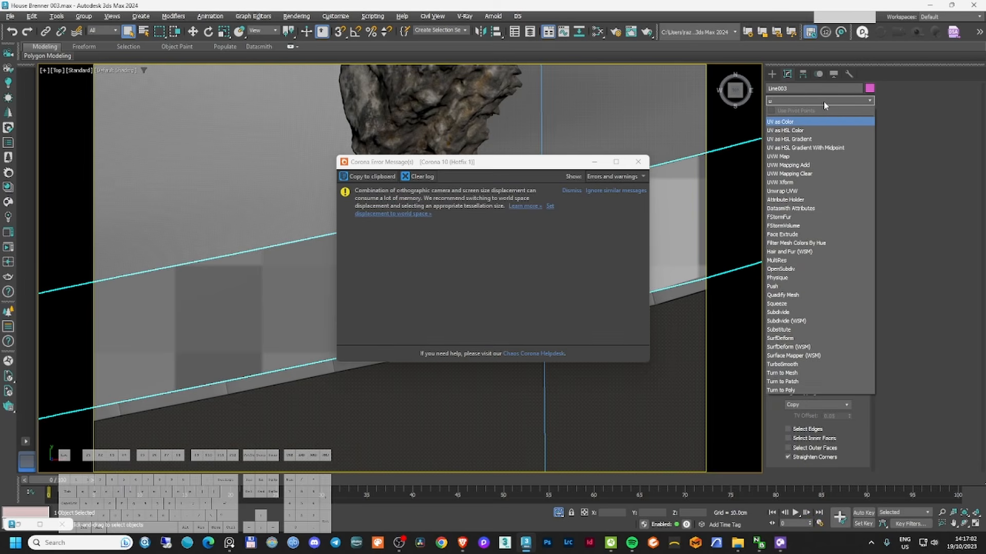
pyautogui.write('v')
pyautogui.click(799, 181)
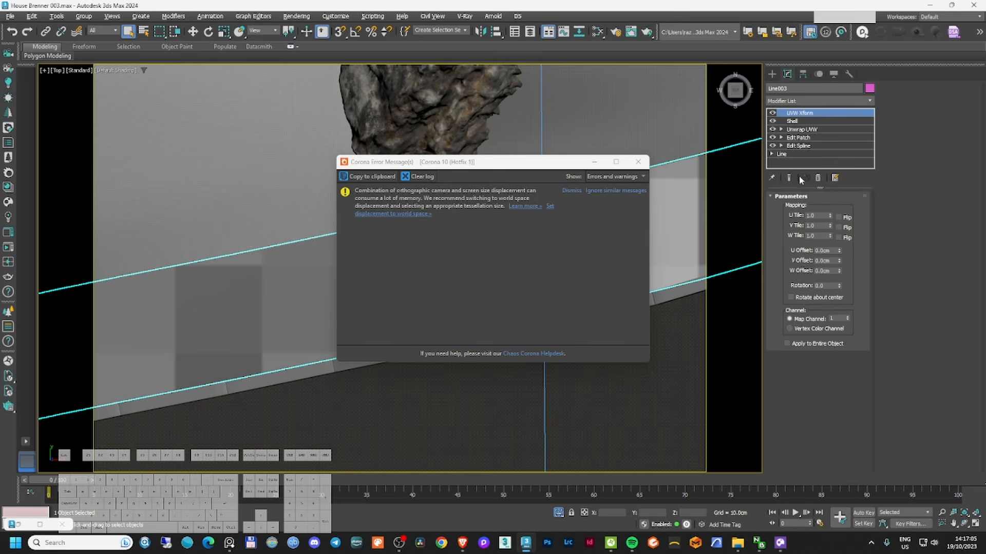
pyautogui.doubleClick(820, 216)
pyautogui.write('1001')
pyautogui.press('BackSpace')
pyautogui.hotkey('shift', 'Left')
pyautogui.hotkey('shift', 'Left')
pyautogui.hotkey('shift', 'Left')
pyautogui.hotkey('shift', 'Left')
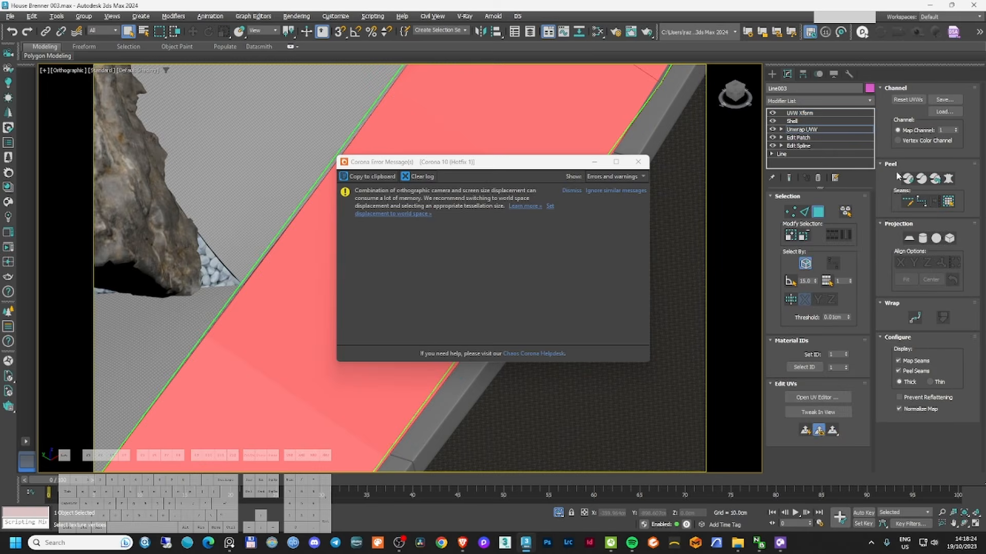
# - Scale the sidewalk's UVs up well beyond the UV tile and turn off its UVW Xform modifier
pyautogui.click(821, 398)
pyautogui.scroll(-5, 425, 275)
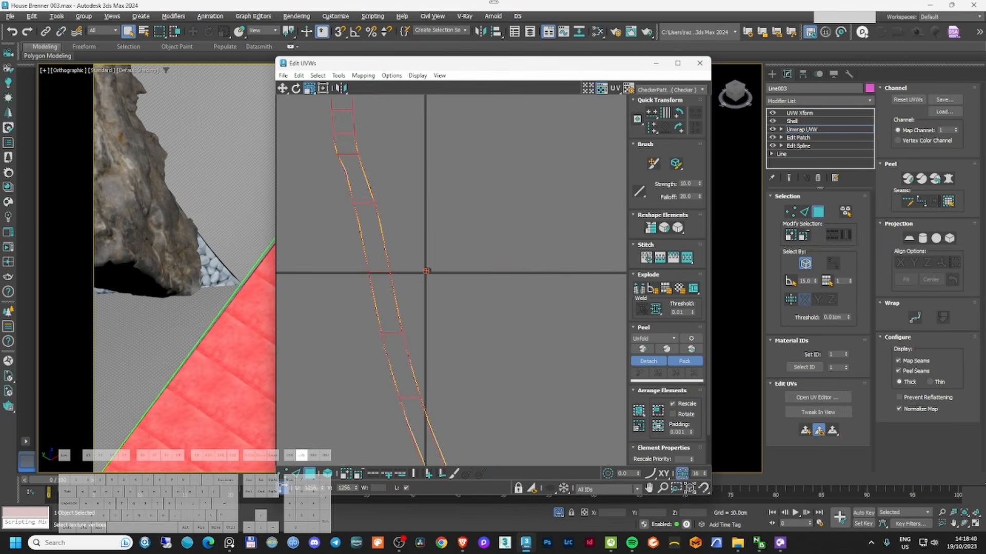
pyautogui.scroll(3, 448, 170)
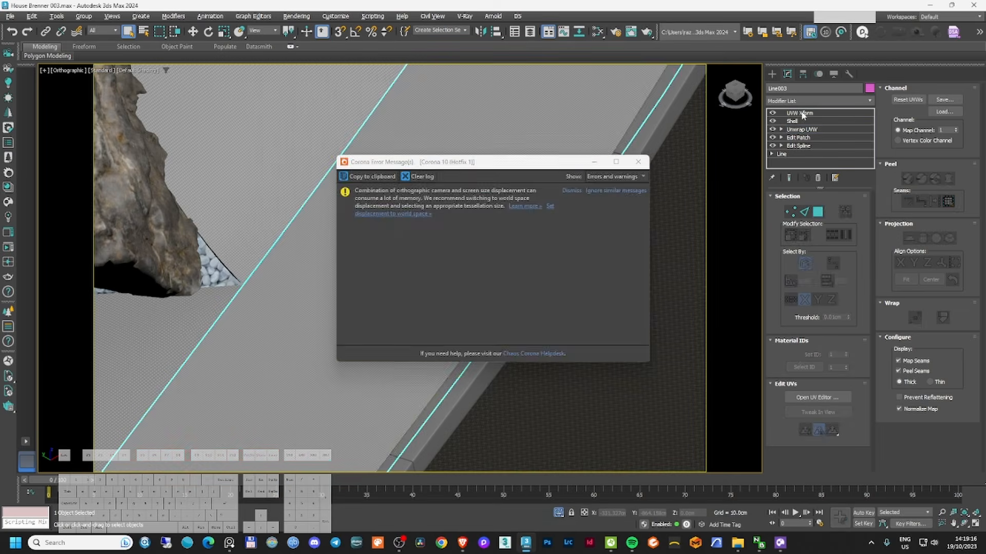
pyautogui.click(775, 113)
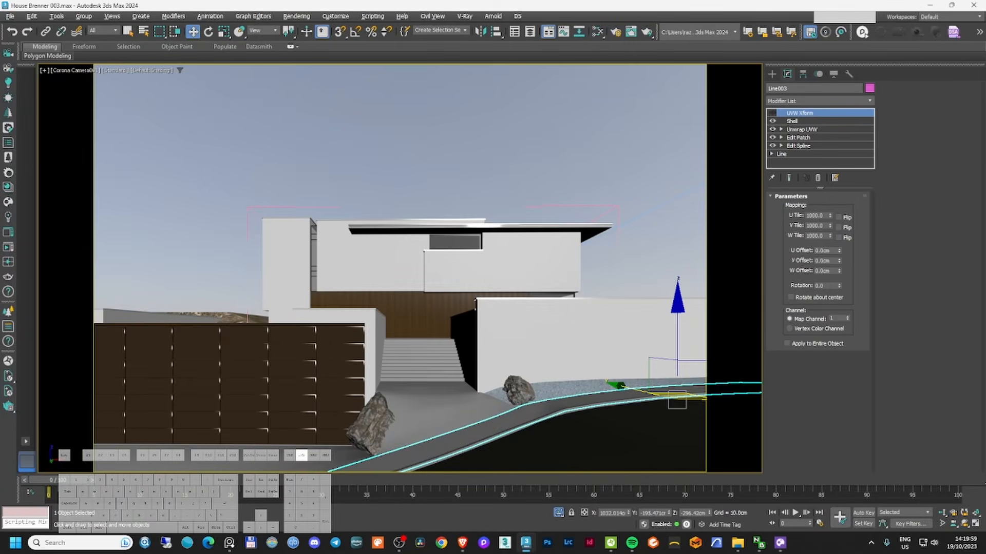
# - With the interactive render beside the material editor, set the CoronaSky map's altitude to 3500 m
pyautogui.moveTo(985, 91); pyautogui.dragTo(662, 95)
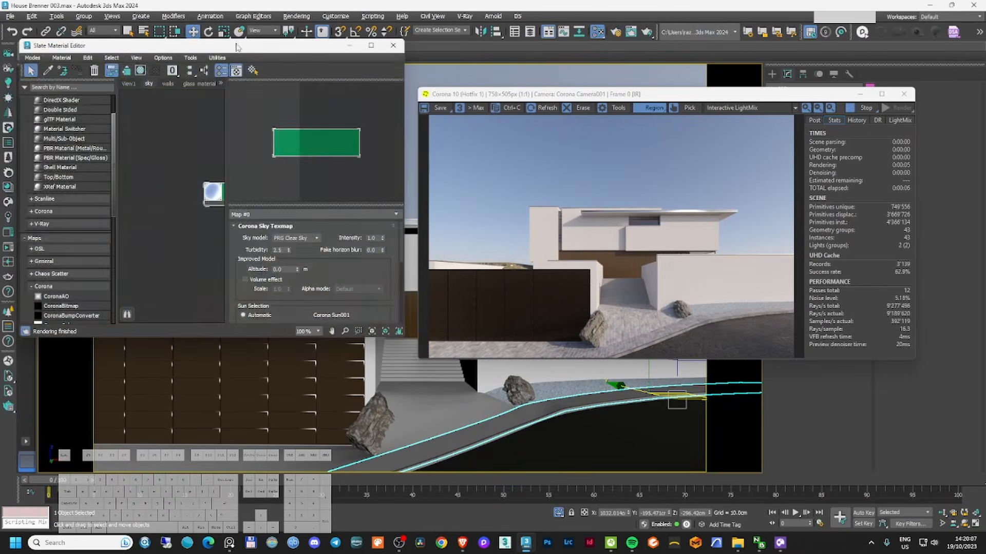
pyautogui.scroll(1, 335, 239)
pyautogui.click(284, 243)
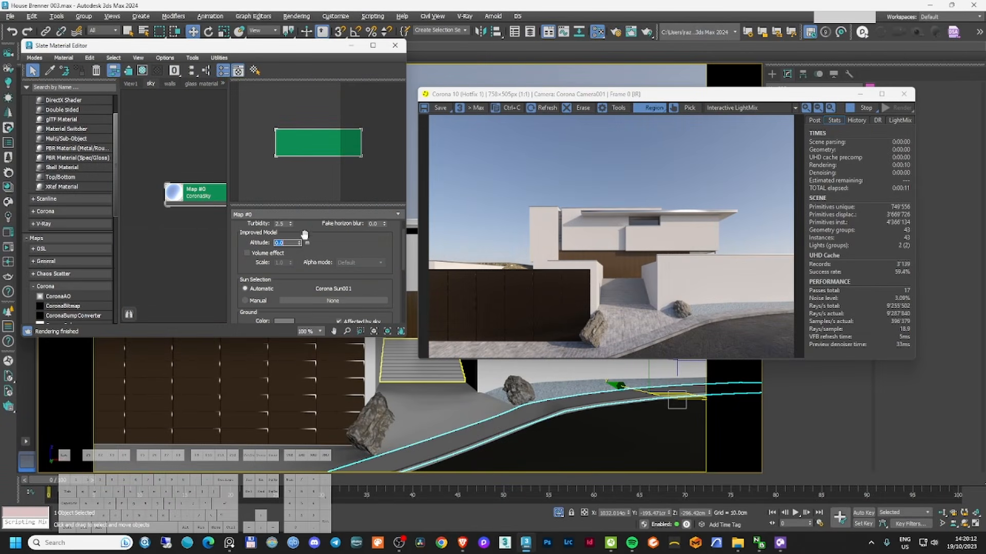
pyautogui.write('3500')
pyautogui.press('Return')
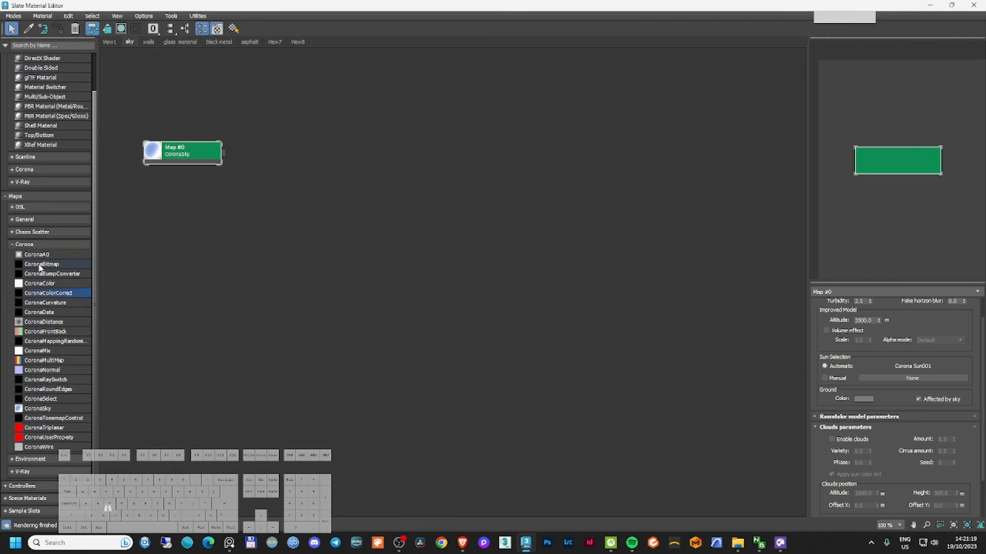
# - Add a CoronaBitmap node to the sky material view and browse to the HDRI texture folder
pyautogui.moveTo(39, 266); pyautogui.dragTo(333, 271)
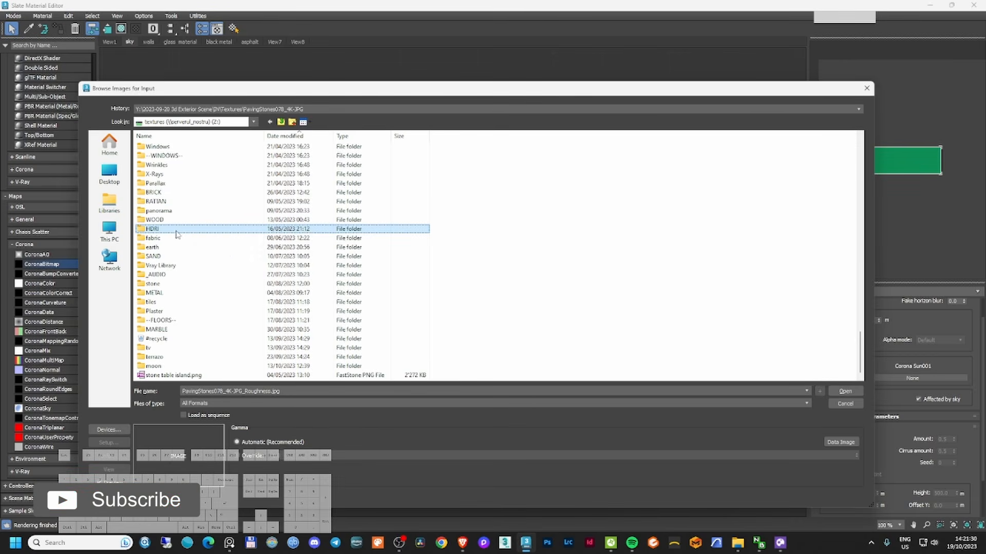
pyautogui.doubleClick(175, 229)
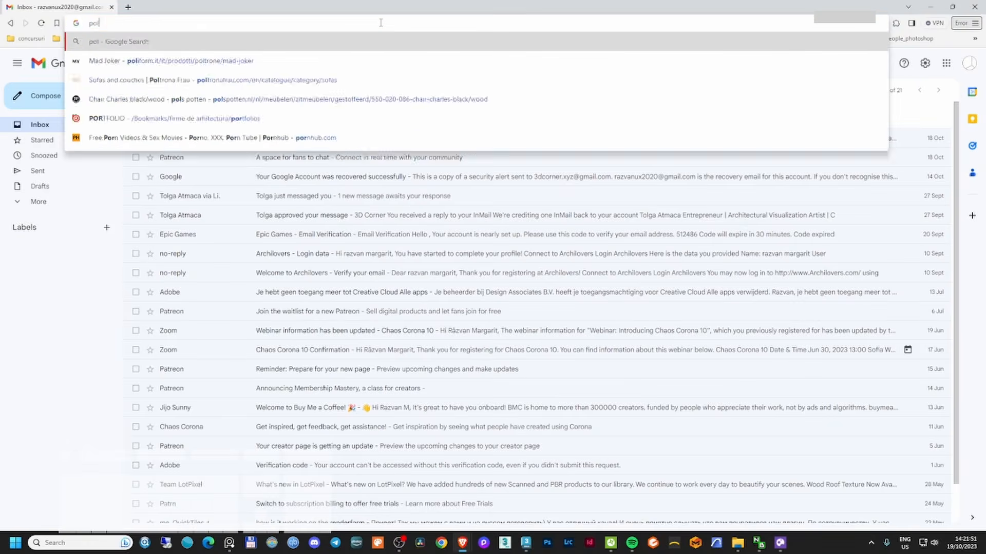
# - Switch to the web browser, go to Poly Haven's HDRI library and open the Meadow 2 HDRI
pyautogui.write('hav')
pyautogui.press('Return')
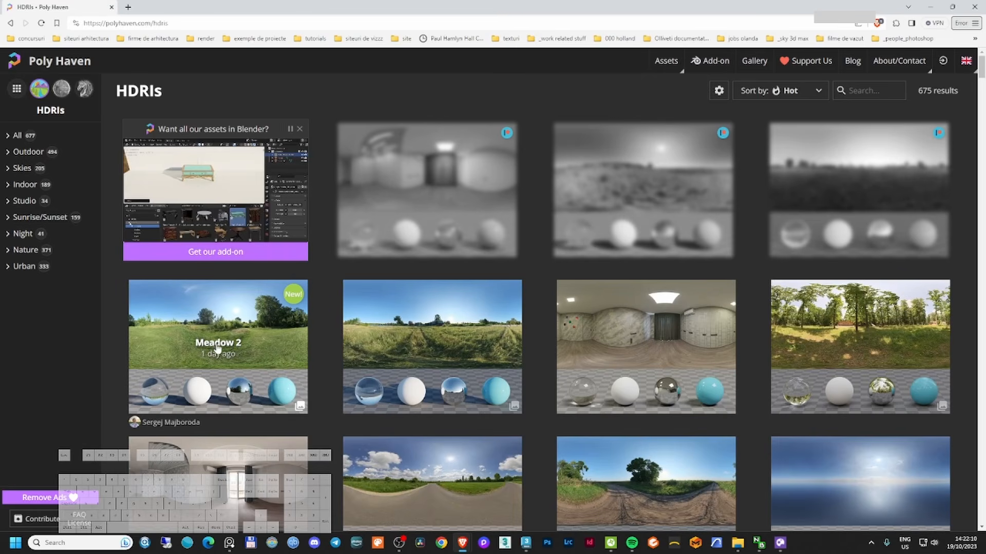
pyautogui.click(237, 325)
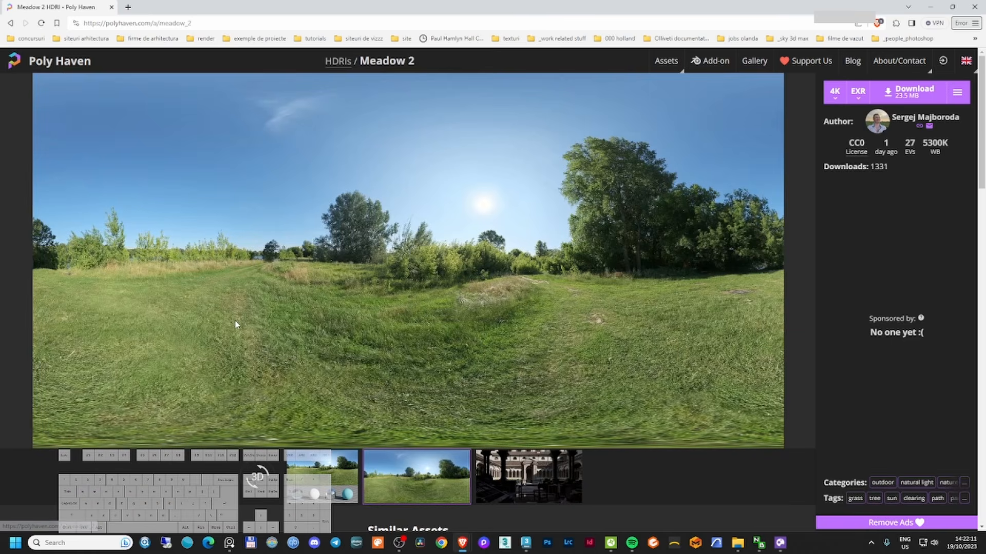
# - Look around the Meadow 2 panorama, return to the HDRI library and open the Rural Asphalt Road HDRI
pyautogui.moveTo(360, 308); pyautogui.dragTo(597, 302)
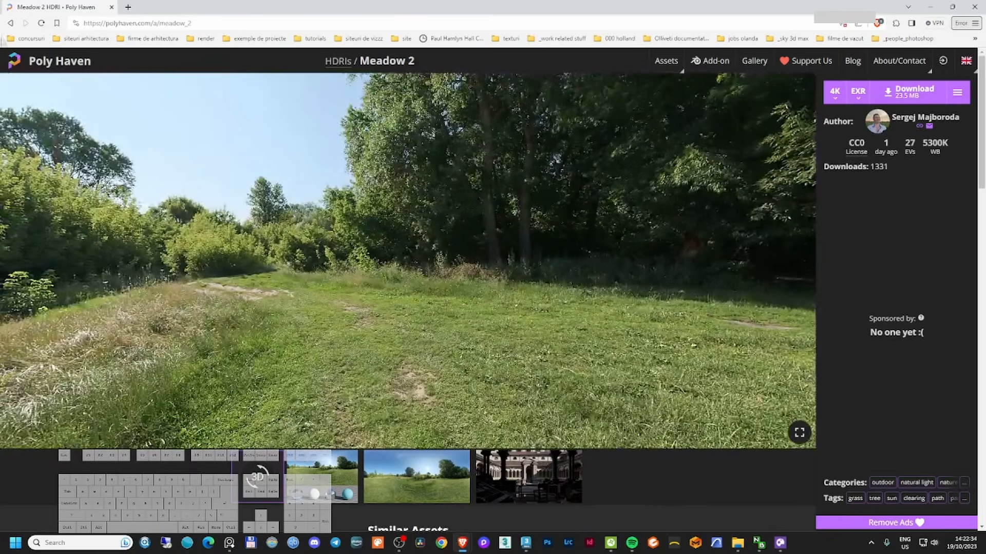
pyautogui.click(11, 23)
pyautogui.scroll(-5, 287, 254)
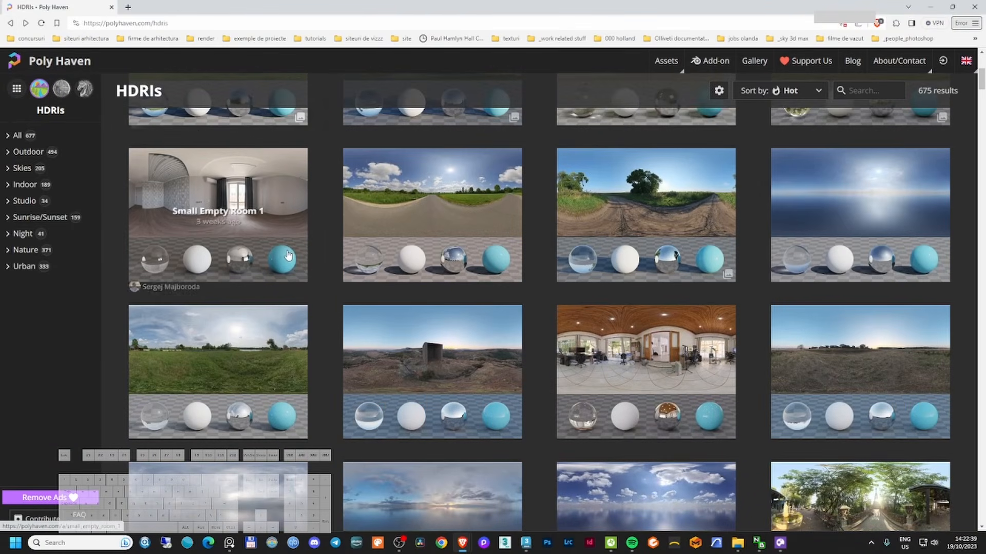
pyautogui.click(453, 196)
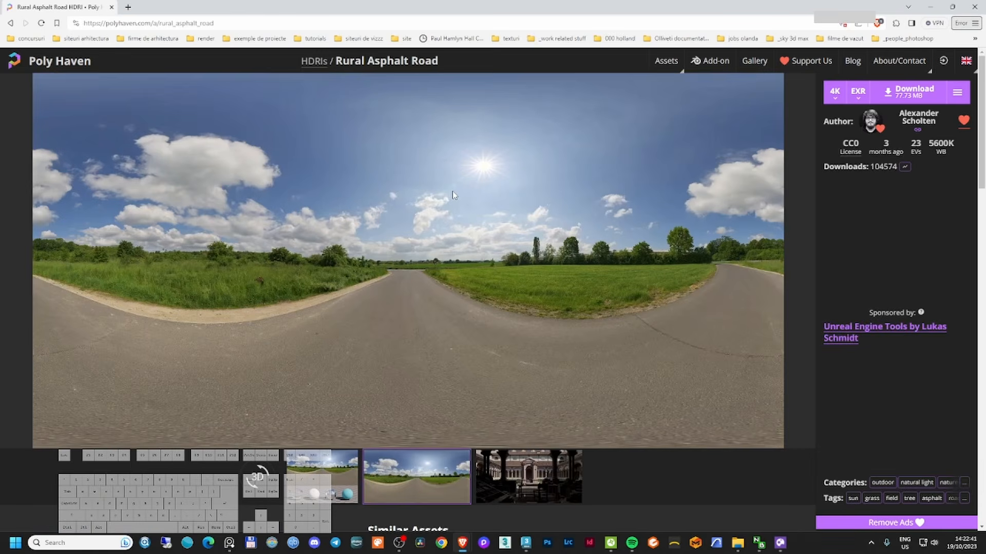
# - Preview the Rural Asphalt Road HDRI as a 3D panorama and examine its sky and surroundings in several directions
pyautogui.click(258, 478)
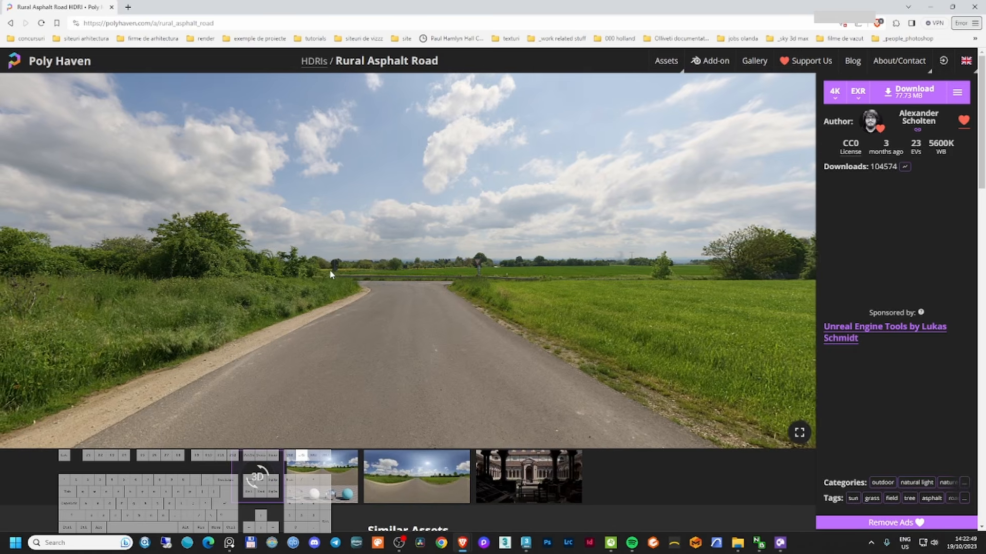
pyautogui.moveTo(331, 272); pyautogui.dragTo(706, 263)
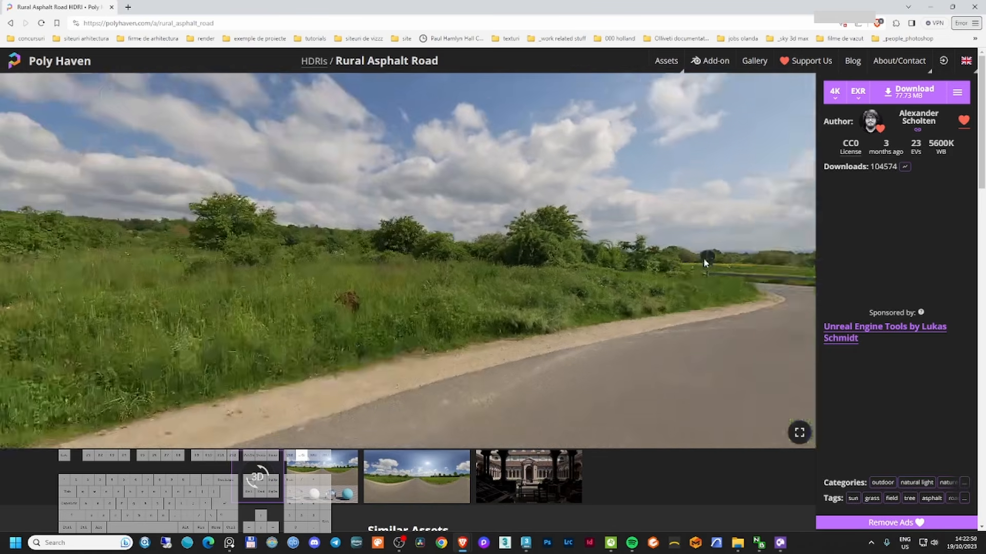
pyautogui.moveTo(506, 294); pyautogui.dragTo(678, 303)
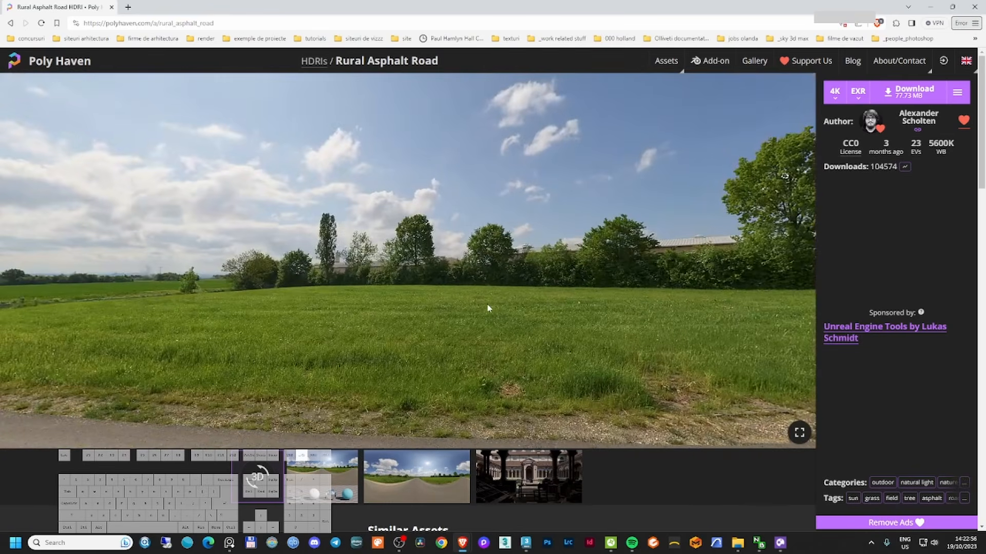
pyautogui.moveTo(486, 303); pyautogui.dragTo(629, 276)
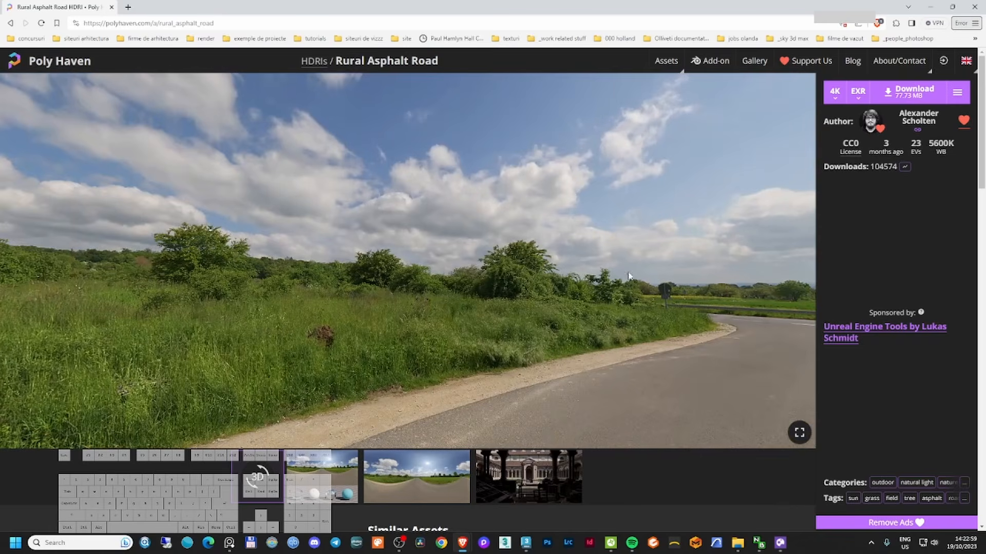
# - Download the Rural Asphalt Road HDRI at 8K resolution
pyautogui.click(835, 92)
pyautogui.click(838, 194)
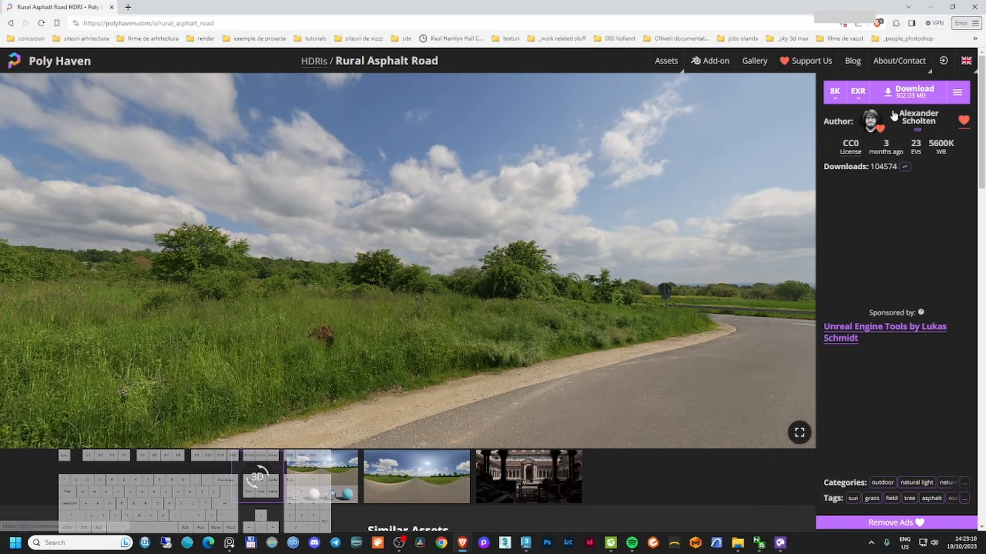
pyautogui.click(909, 94)
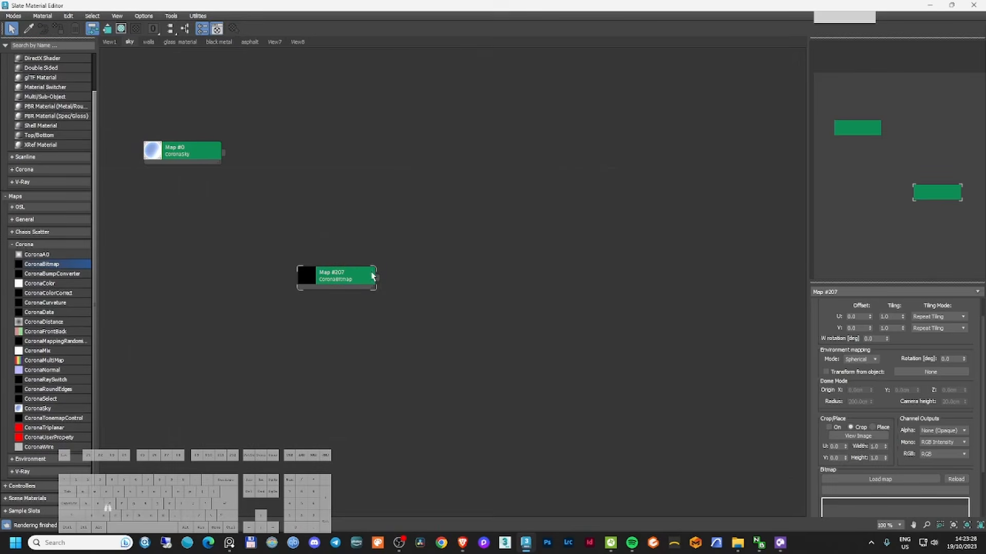
# - Switch to 3ds Max and load rural_asphalt_road_8k.hdr into the sky view's CoronaBitmap map with Real Pixels (32 bpp) storage
pyautogui.click(372, 276)
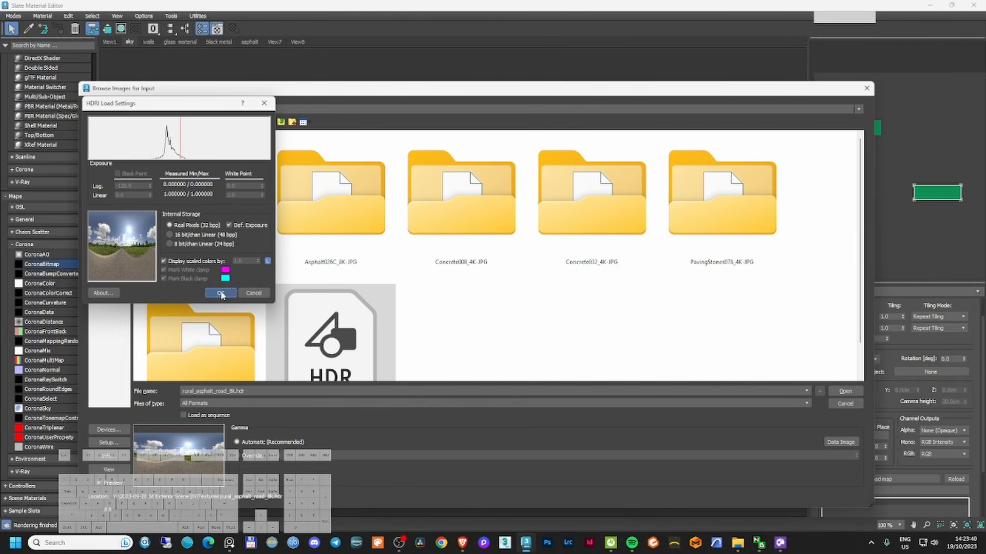
pyautogui.click(221, 293)
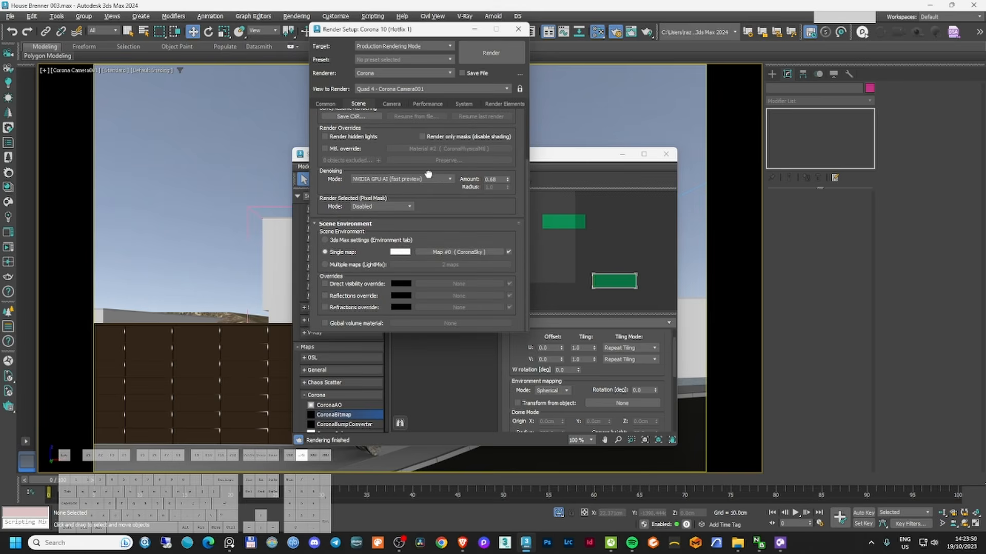
# - Switch the Corona scene environment to multiple maps (LightMix) and assign the CoronaSky map to slot 0
pyautogui.click(445, 265)
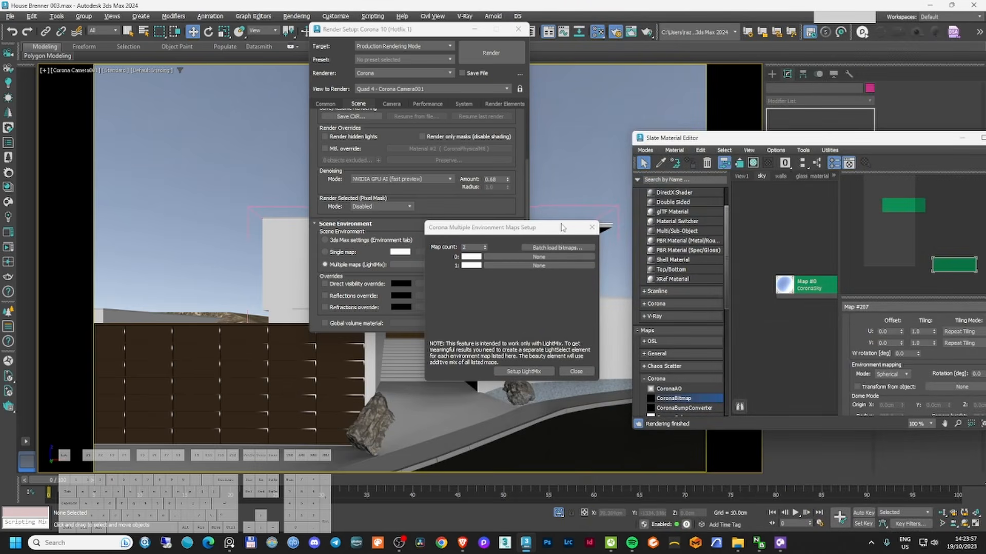
pyautogui.moveTo(562, 227); pyautogui.dragTo(433, 192)
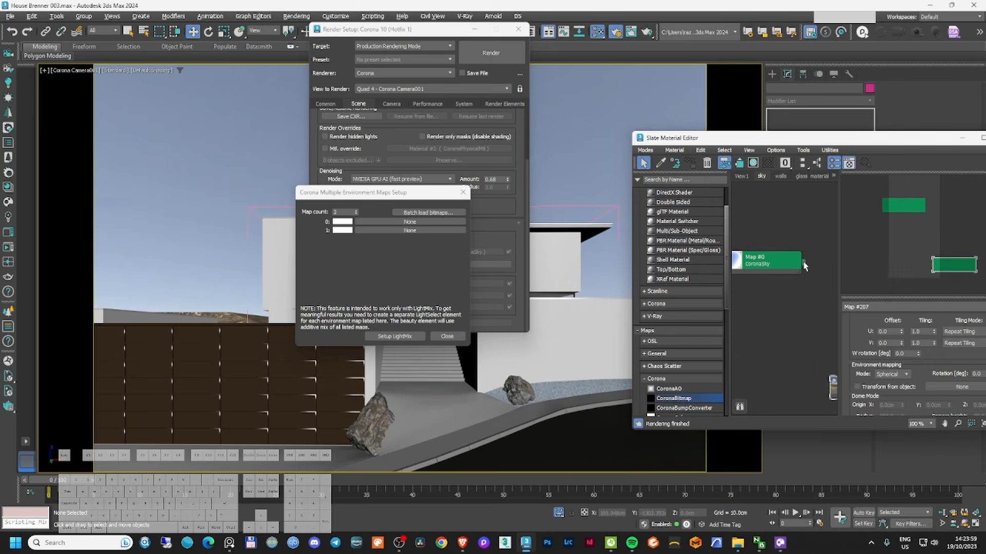
pyautogui.moveTo(804, 262); pyautogui.dragTo(427, 219)
pyautogui.click(362, 299)
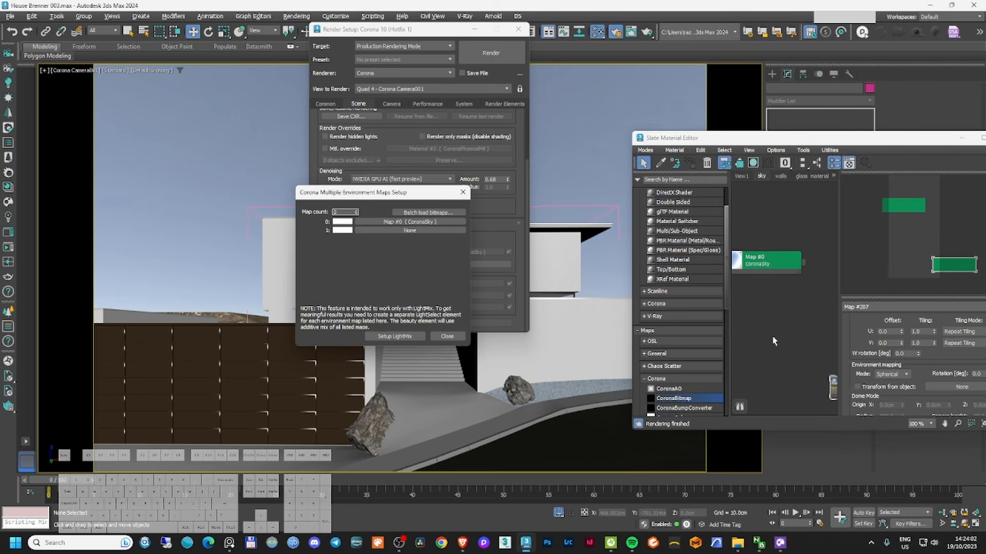
# - Assign the rural_asphalt_road_8k.hdr bitmap to environment slot 1 and set up LightMix from the two environment maps
pyautogui.moveTo(774, 337); pyautogui.dragTo(671, 309, button='middle')
pyautogui.moveTo(801, 362); pyautogui.dragTo(421, 231)
pyautogui.click(361, 298)
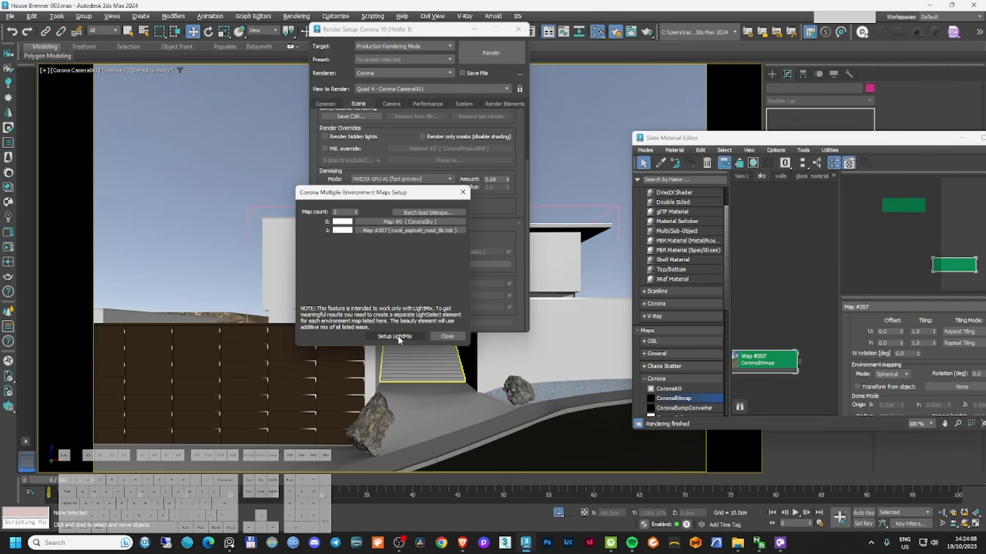
pyautogui.click(398, 336)
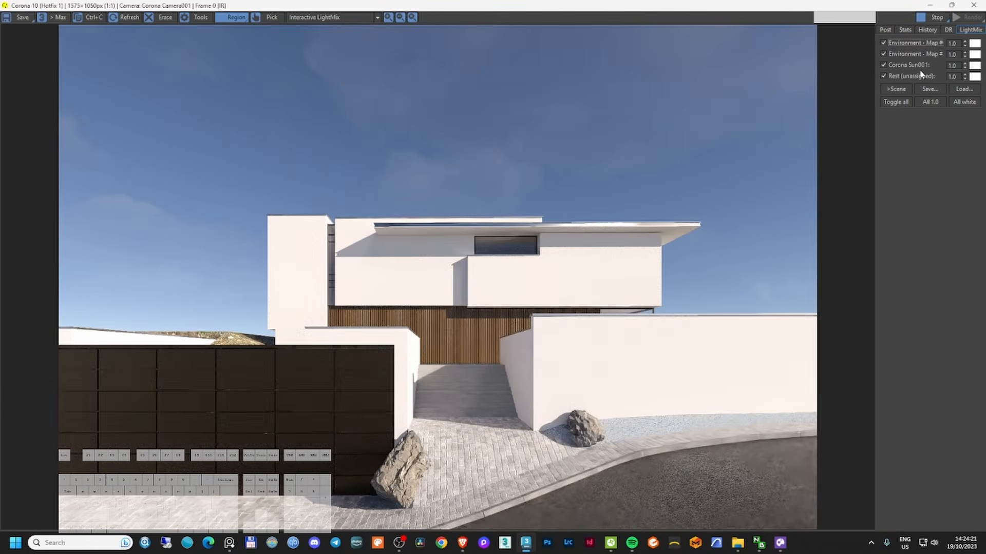
# - In LightMix, turn off the CoronaSky environment and Corona Sun, and set the HDRI environment's intensity to 16.18
pyautogui.click(883, 54)
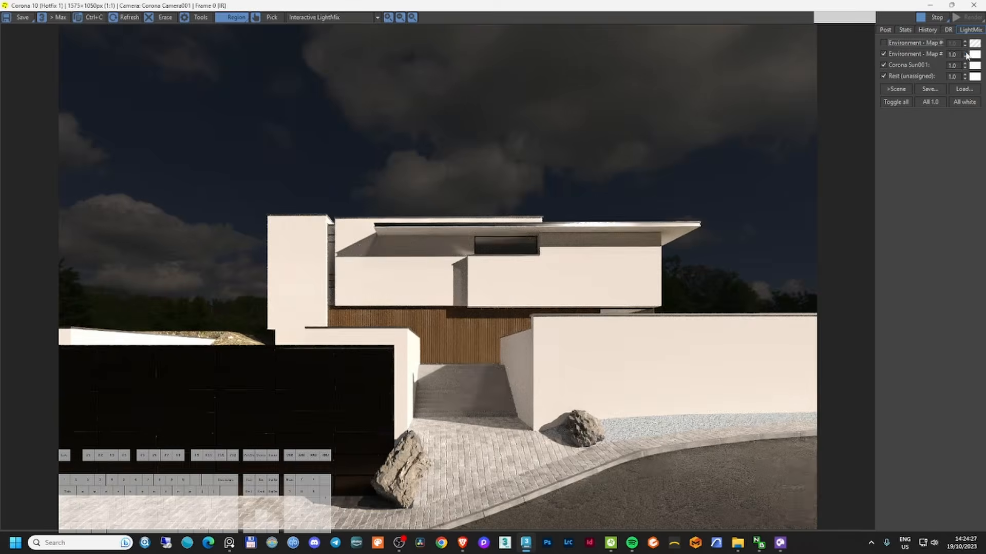
pyautogui.click(884, 65)
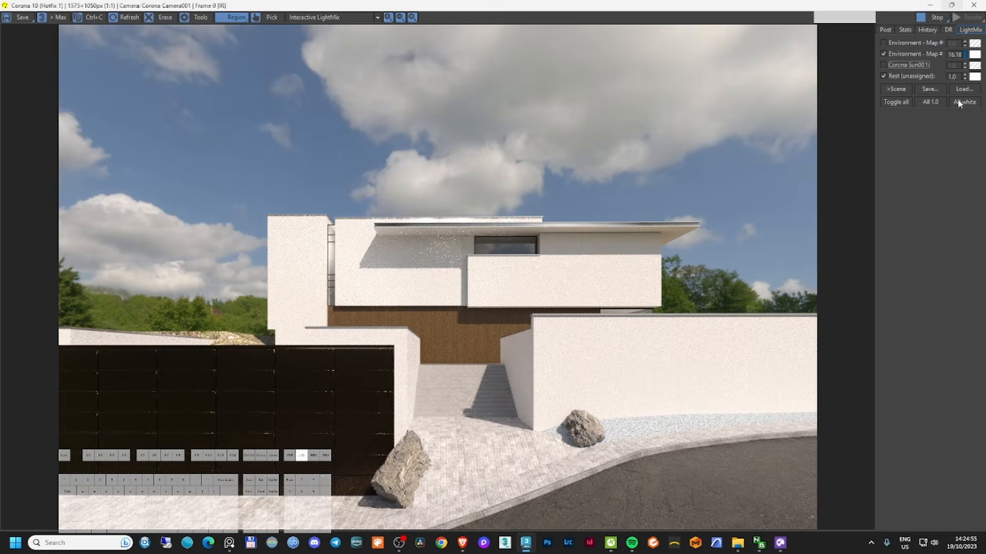
# - Adjust tone mapping to exposure -3.003, white balance 6091.274, highlight compression 2.405 and Filmic highlight compression 0.360
pyautogui.click(885, 30)
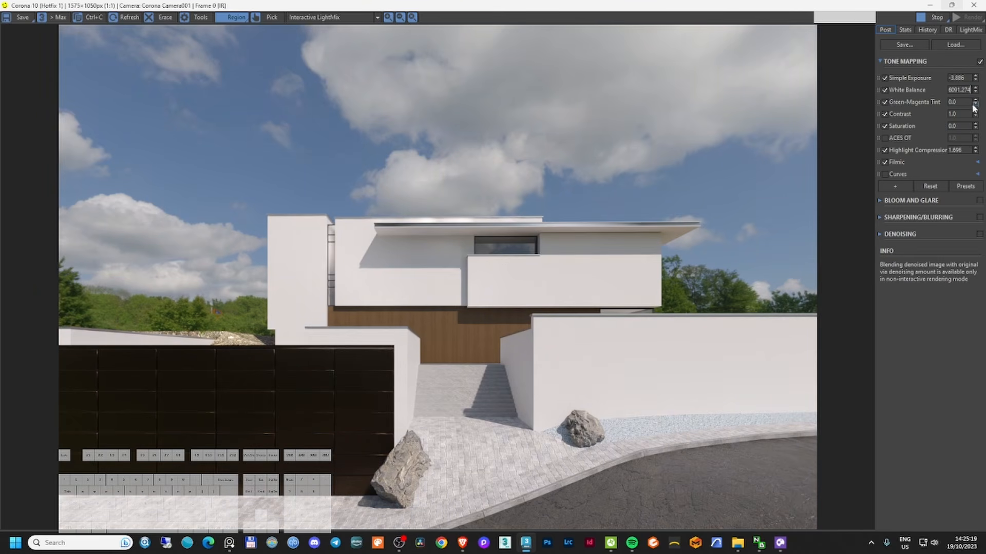
pyautogui.moveTo(974, 150); pyautogui.dragTo(974, 130)
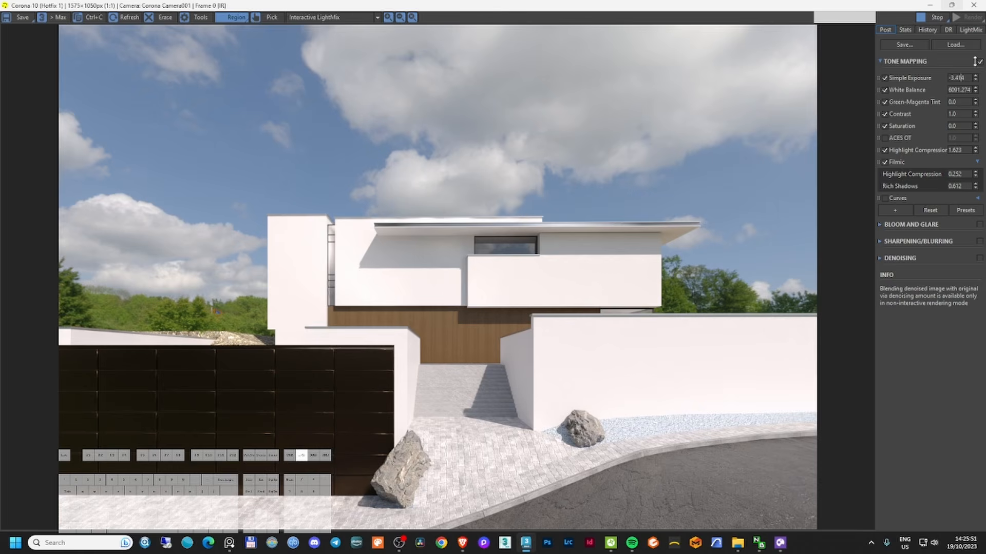
pyautogui.moveTo(974, 77); pyautogui.dragTo(973, 59)
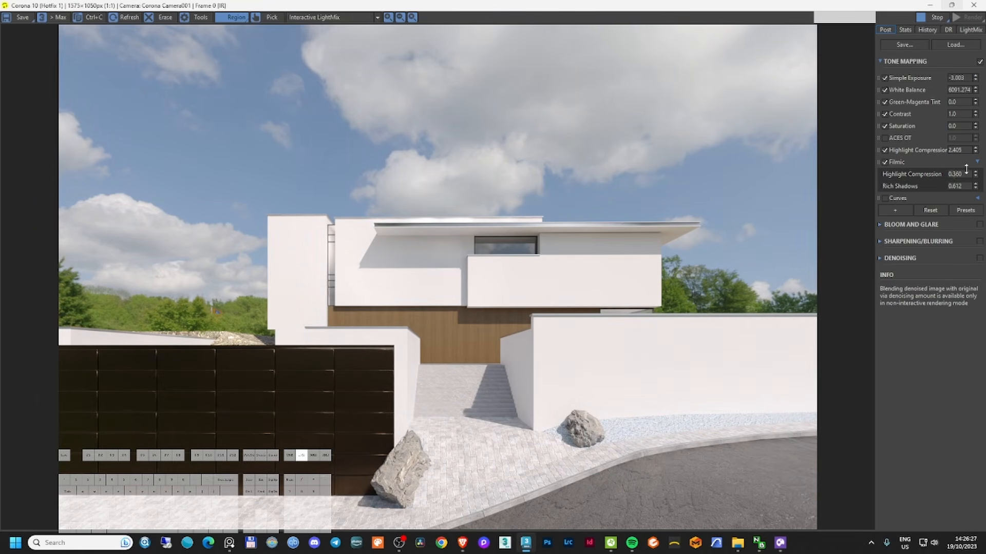
# - Light the render with CoronaSky and the sun instead of the HDRI, with highlight compression 2.168, Filmic highlight compression 0.464 and rich shadows 0.428
pyautogui.click(970, 30)
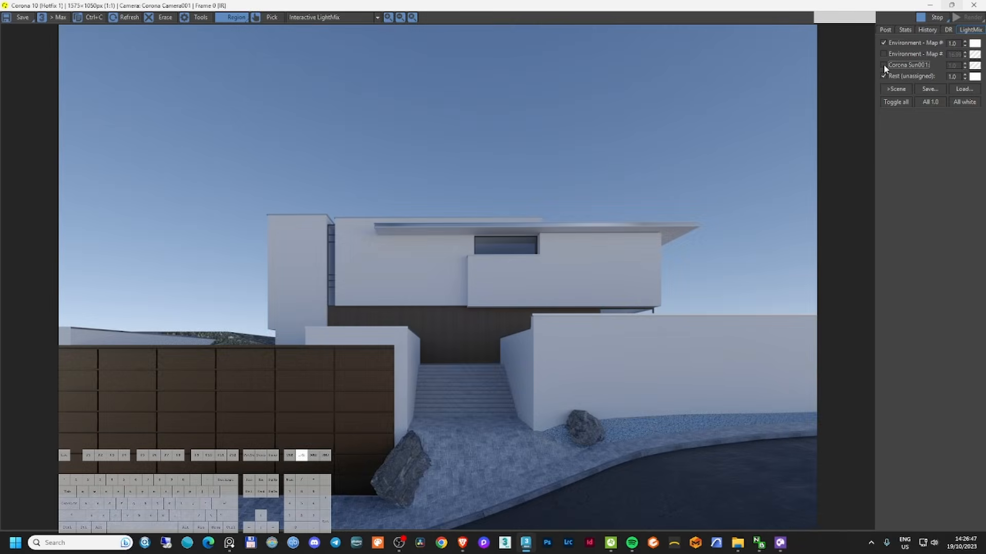
pyautogui.click(884, 65)
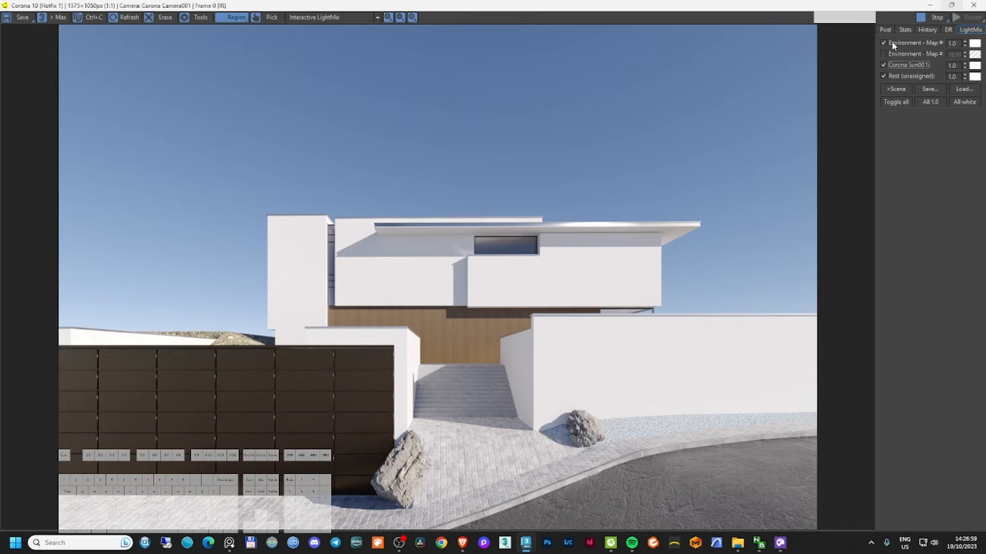
pyautogui.click(885, 29)
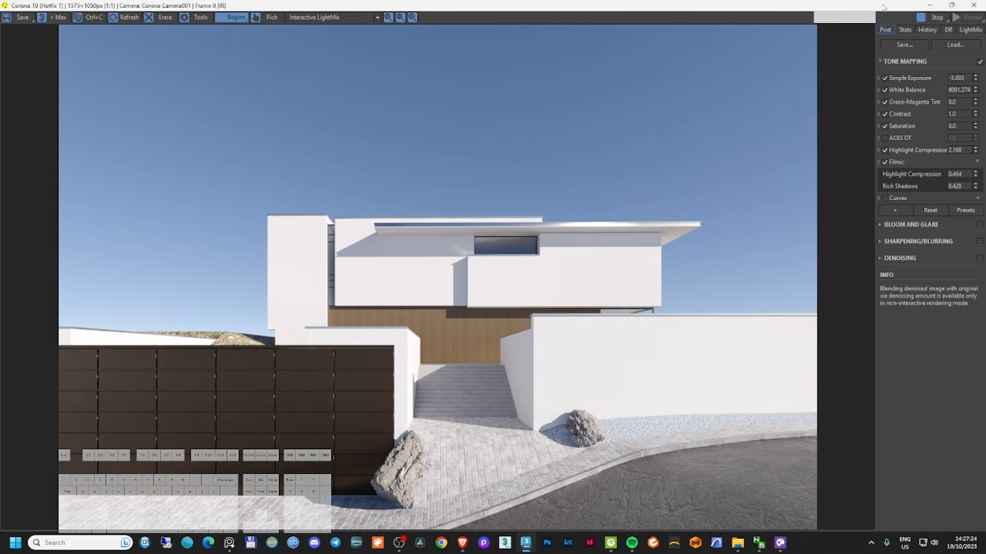
pyautogui.doubleClick(882, 6)
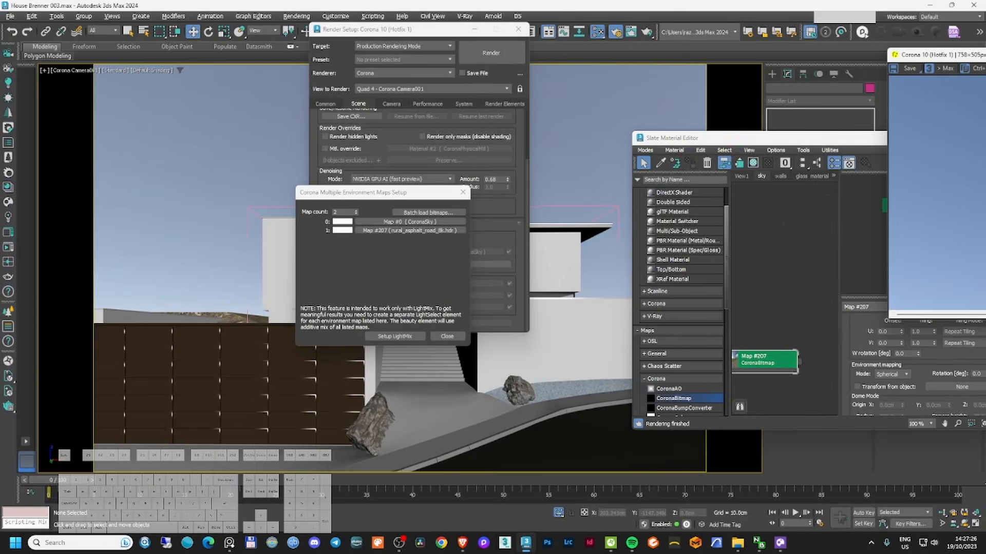
# - Enable the direct visibility override in the scene environment and assign the rural_asphalt_road_8k.hdr bitmap to it
pyautogui.moveTo(433, 192); pyautogui.dragTo(272, 166)
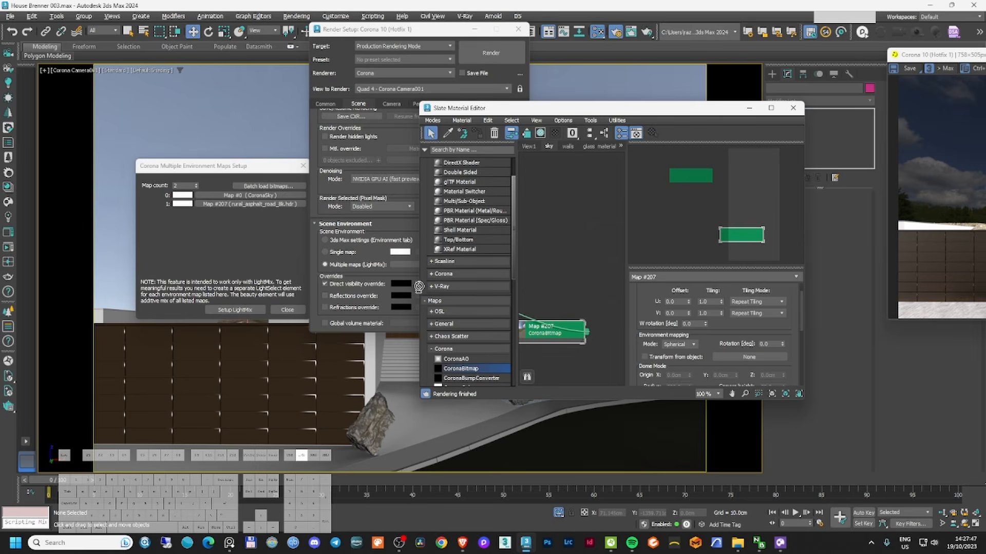
pyautogui.moveTo(419, 287); pyautogui.dragTo(417, 285)
pyautogui.click(397, 224)
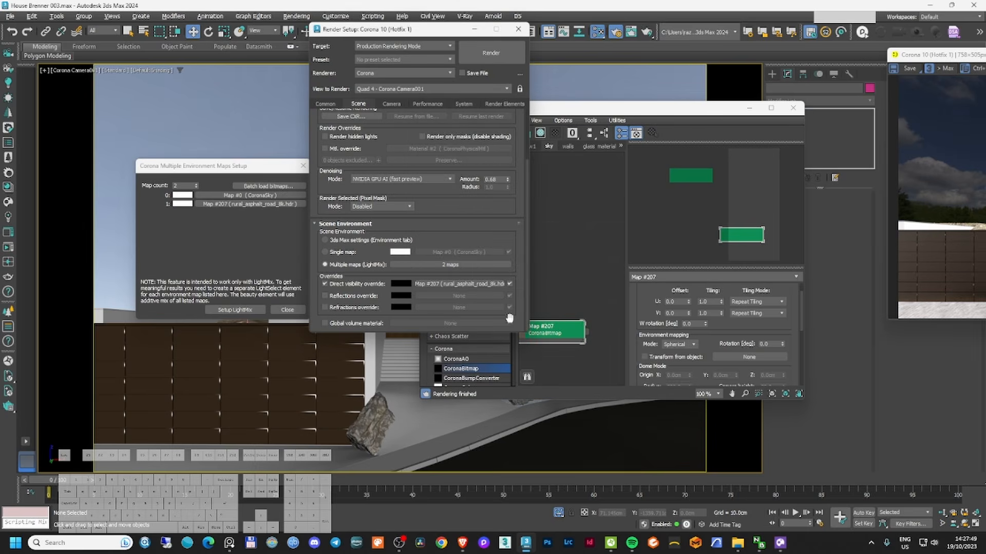
# - Raise the HDRI bitmap's output amount to about 14.3 and assign the same map to an enabled reflections override
pyautogui.click(551, 333)
pyautogui.doubleClick(694, 112)
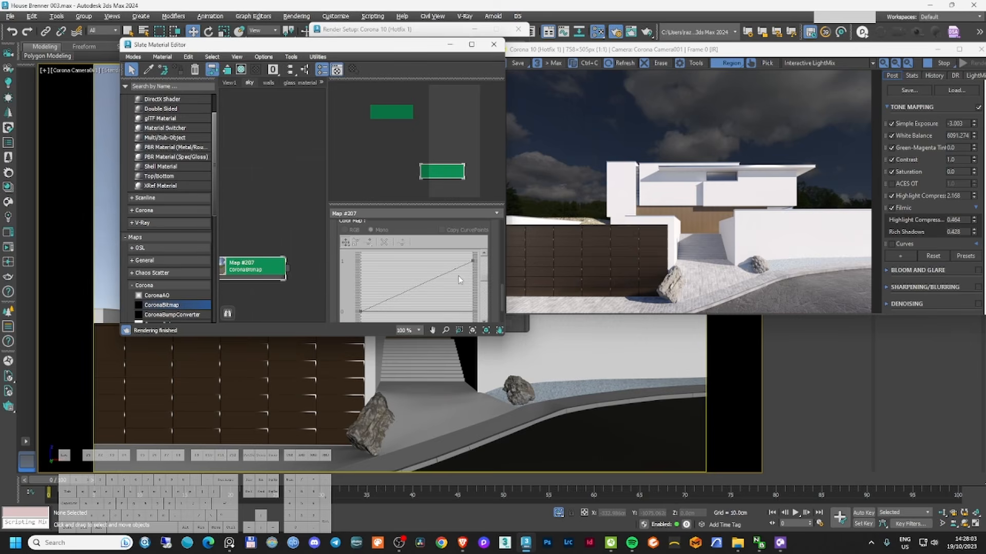
pyautogui.scroll(3, 423, 229)
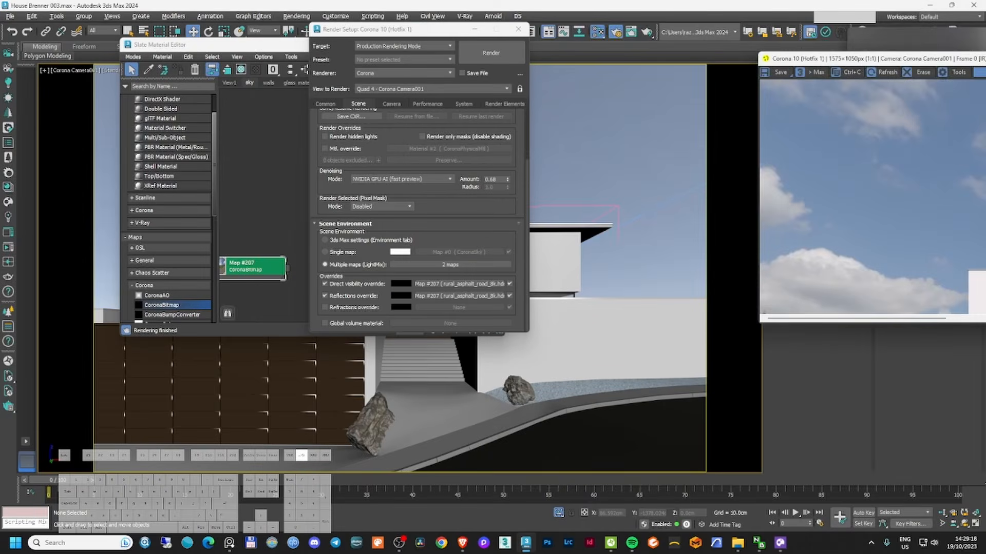
# - Open the walls material view, inspect the stucco base colour bitmap's image and move its node away from the mapping randomizer
pyautogui.click(276, 48)
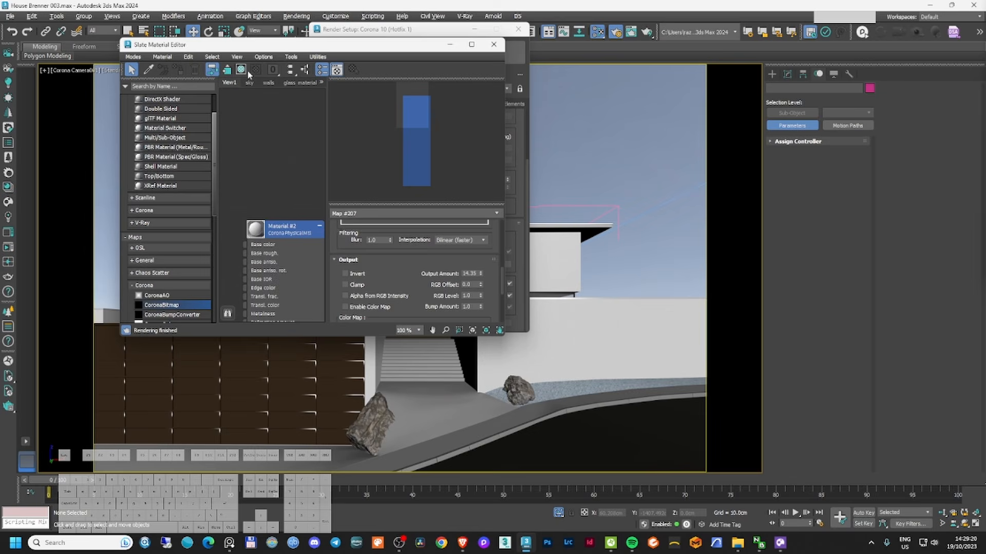
pyautogui.doubleClick(275, 48)
pyautogui.click(148, 42)
pyautogui.moveTo(232, 215); pyautogui.dragTo(402, 266, button='middle')
pyautogui.scroll(3, 381, 211)
pyautogui.click(394, 191)
pyautogui.doubleClick(275, 197)
pyautogui.click(858, 463)
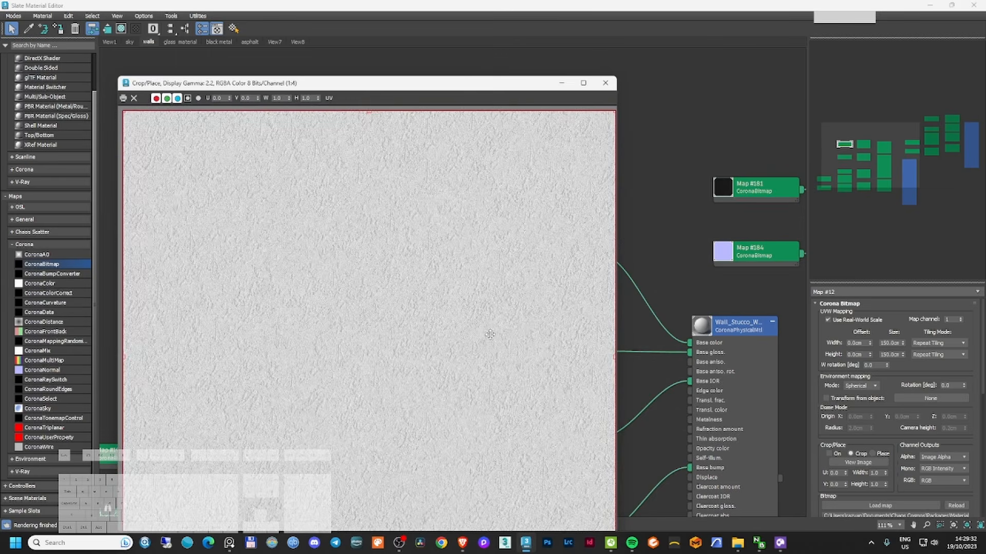
pyautogui.click(605, 83)
pyautogui.moveTo(272, 201); pyautogui.dragTo(224, 192)
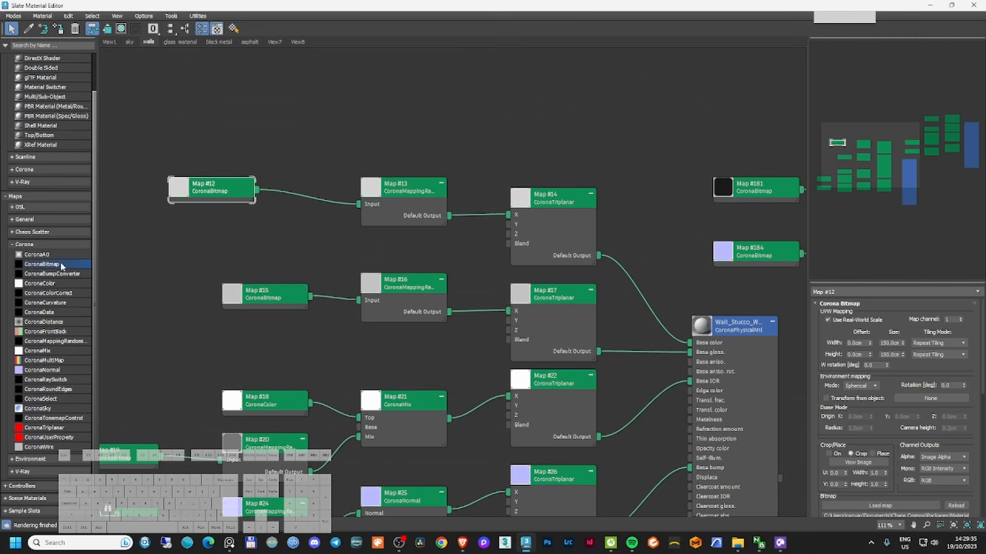
pyautogui.moveTo(60, 264); pyautogui.dragTo(289, 190)
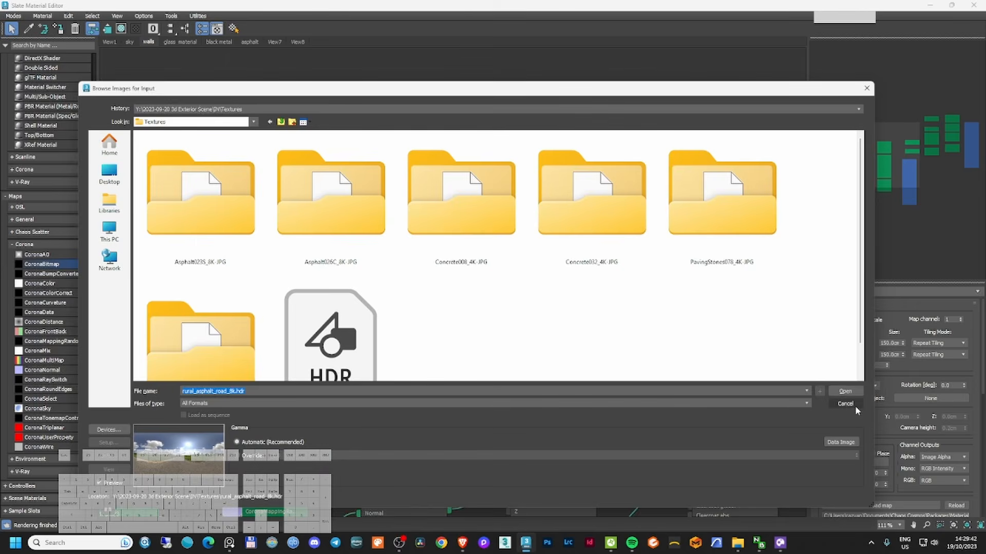
pyautogui.click(853, 404)
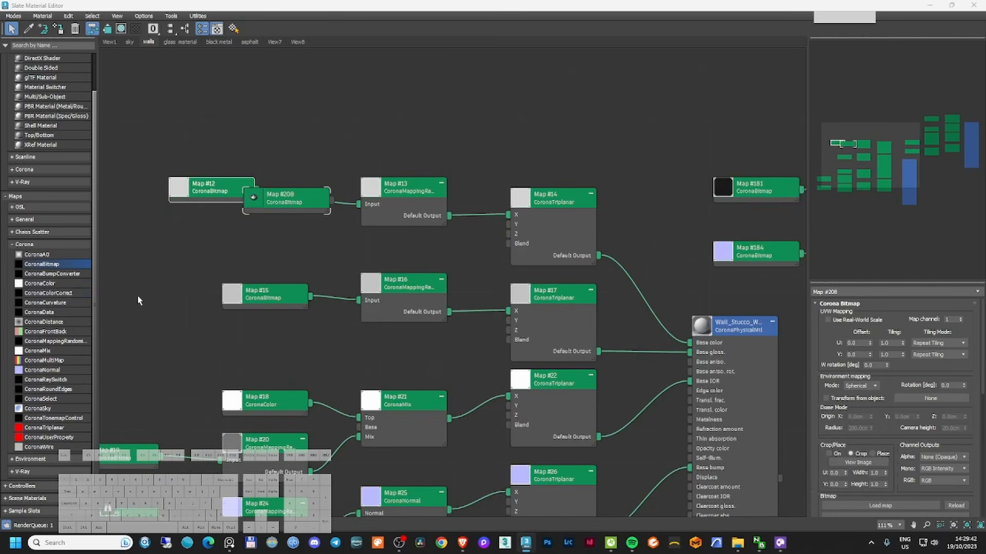
pyautogui.press('Delete')
# - Insert a CoronaColorCorrect map between the stucco base colour bitmap and its mapping randomizer, and open its parameters
pyautogui.moveTo(62, 293); pyautogui.dragTo(302, 193)
pyautogui.doubleClick(301, 193)
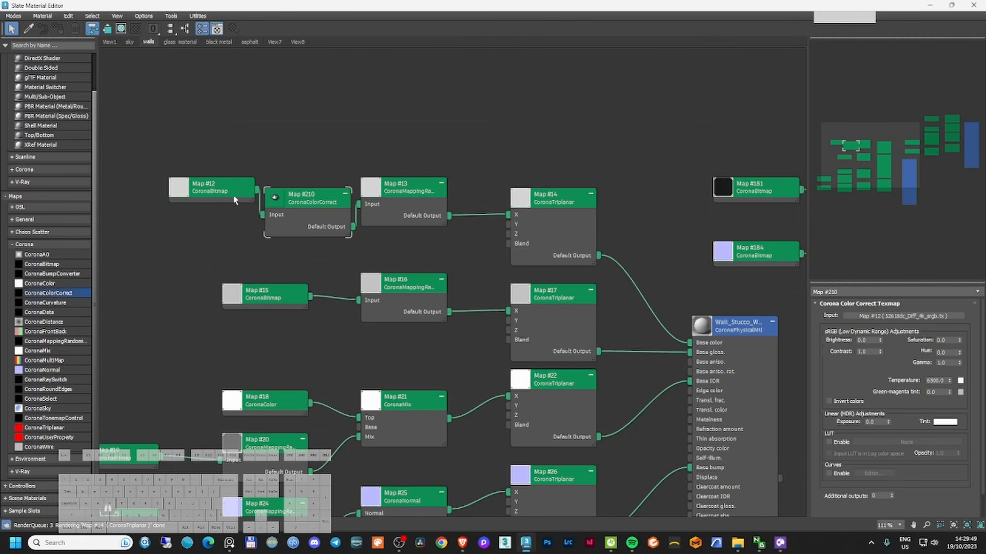
# - Space out the stucco bitmap and colour-correct nodes and set the CoronaColorCorrect's linear exposure to -0.24
pyautogui.moveTo(234, 196); pyautogui.dragTo(213, 175)
pyautogui.moveTo(302, 200); pyautogui.dragTo(280, 190)
pyautogui.moveTo(888, 422); pyautogui.dragTo(891, 434)
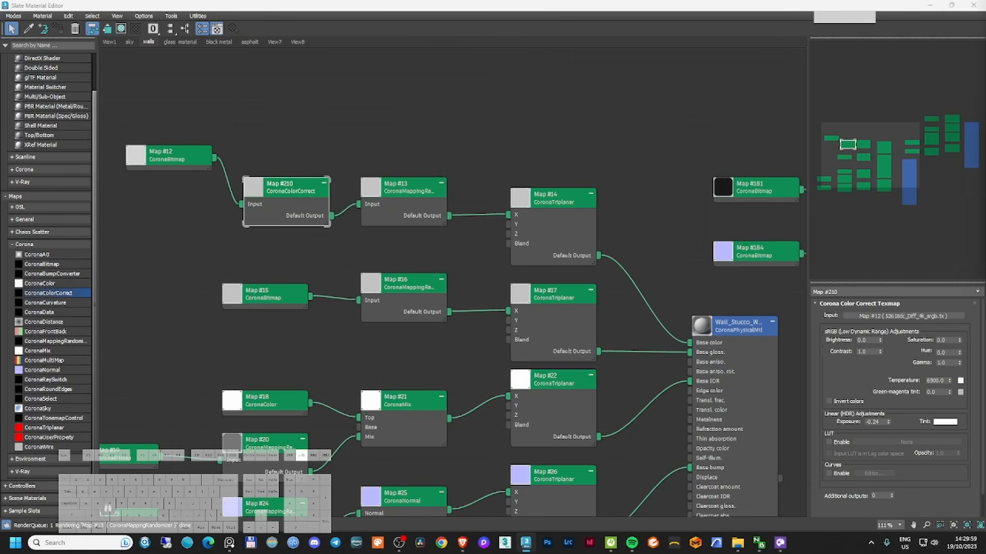
pyautogui.moveTo(985, 152); pyautogui.dragTo(417, 150)
pyautogui.doubleClick(417, 150)
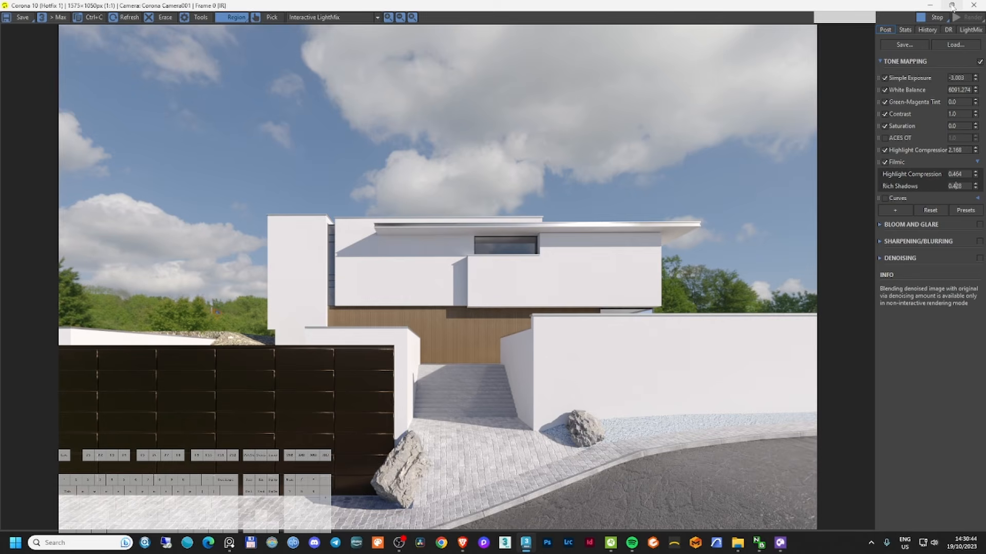
pyautogui.click(973, 5)
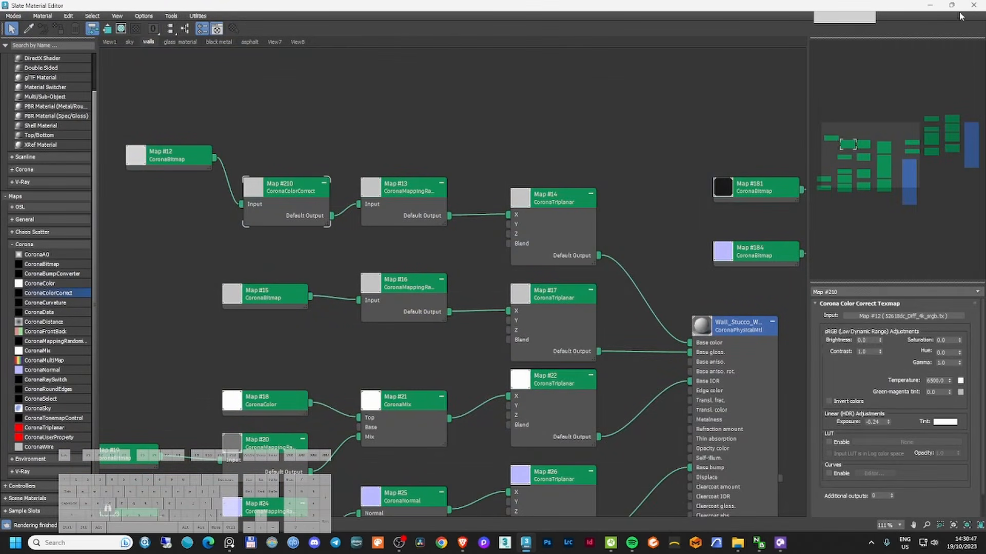
pyautogui.click(973, 5)
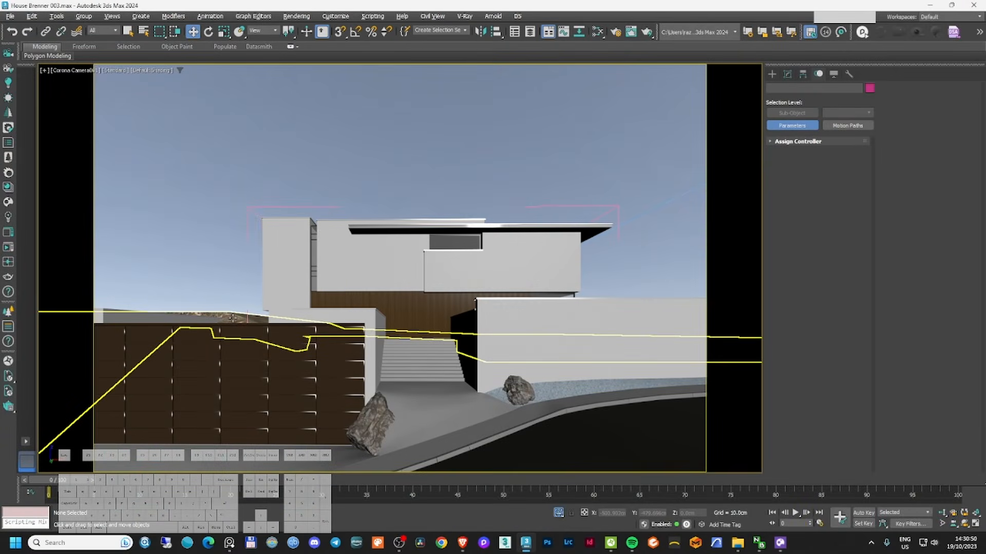
# - Create a Forest Pro scatter object using the leaf-covered ground around the house as its surface
pyautogui.click(232, 319)
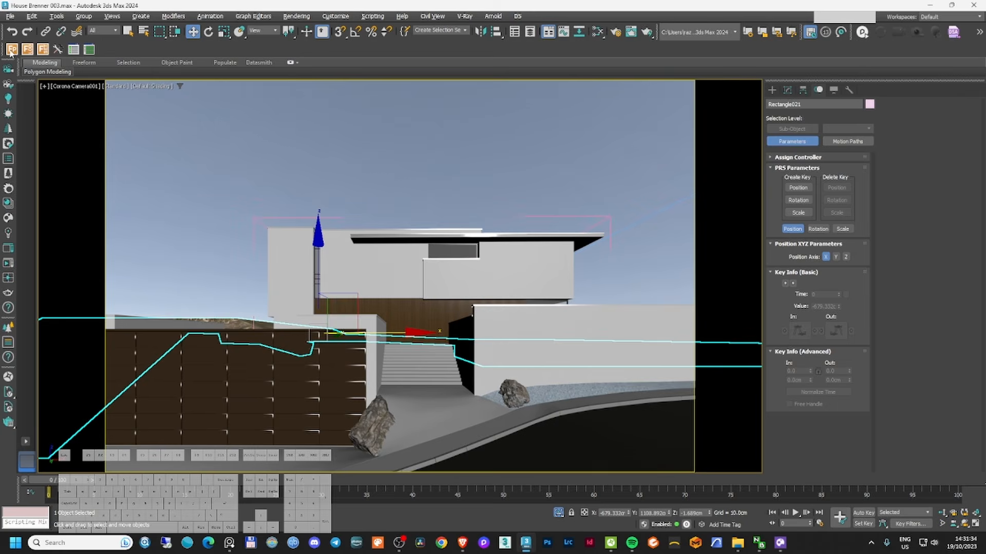
pyautogui.click(12, 50)
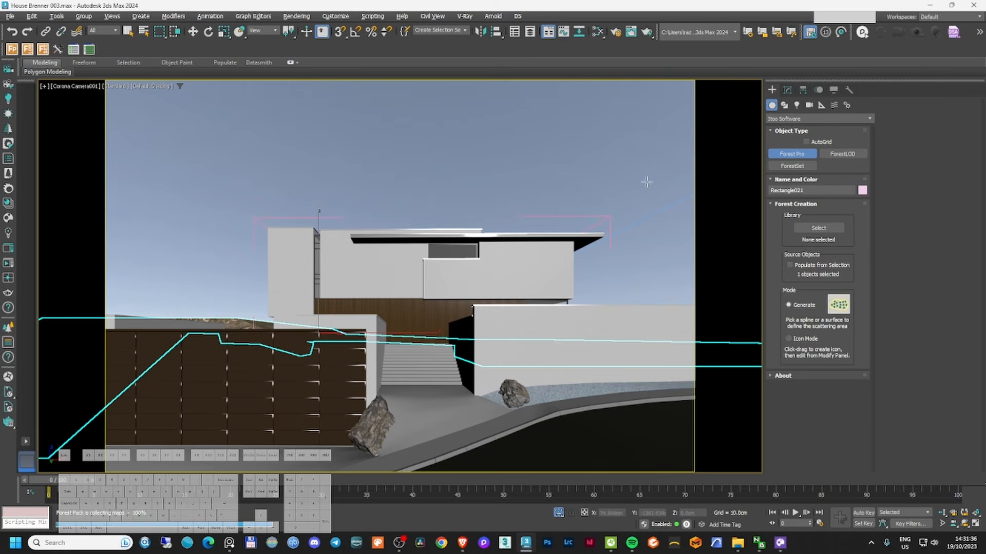
pyautogui.click(272, 317)
pyautogui.click(534, 288)
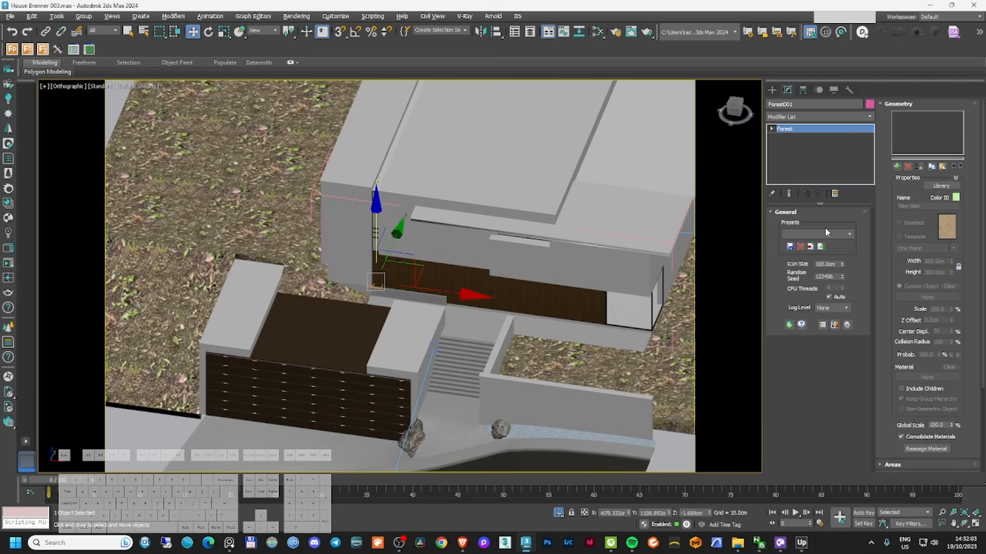
# - Load the Grass Base Layer 4 - Large preset from Layered_Lawns into the Forest object, enabling the recommended proxy display options
pyautogui.click(942, 187)
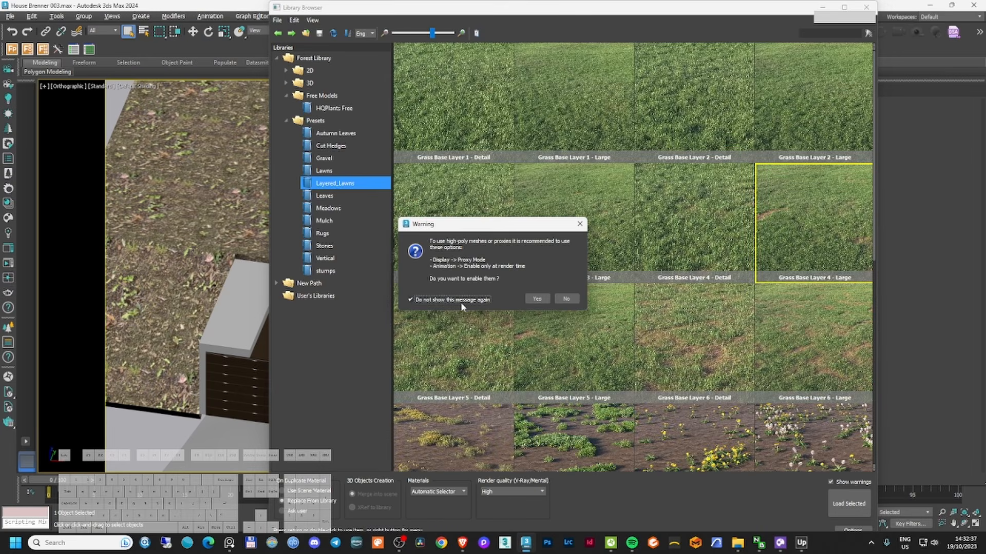
pyautogui.click(534, 296)
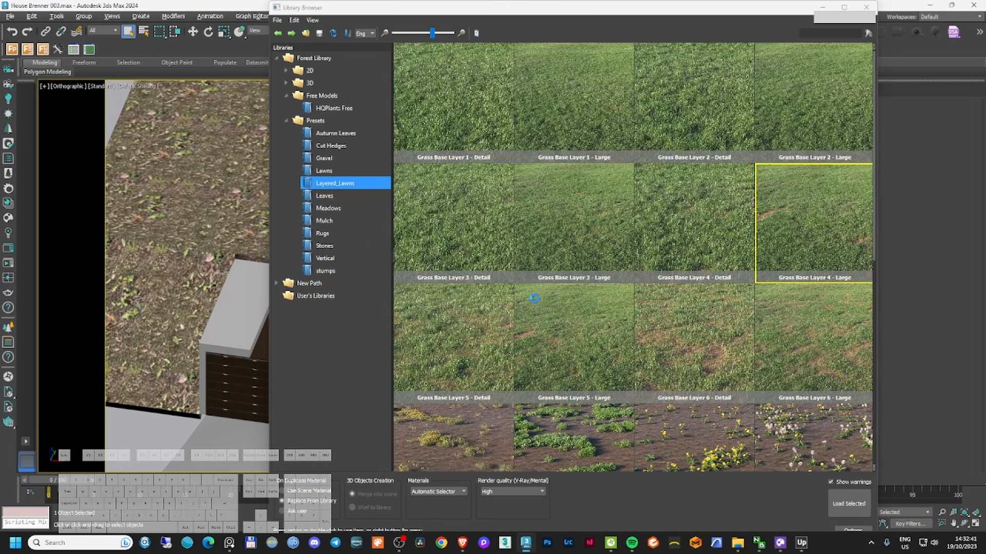
pyautogui.press('c')
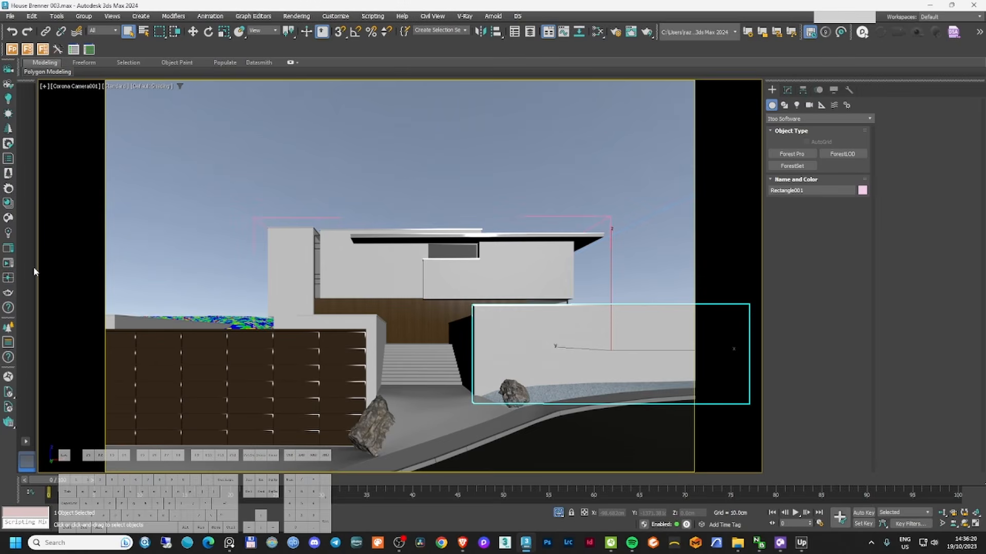
# - Find bamboo in Chaos Cosmos, download Bamboo 002 and move the imported plant towards the gravel bed beside the small rock
pyautogui.click(8, 233)
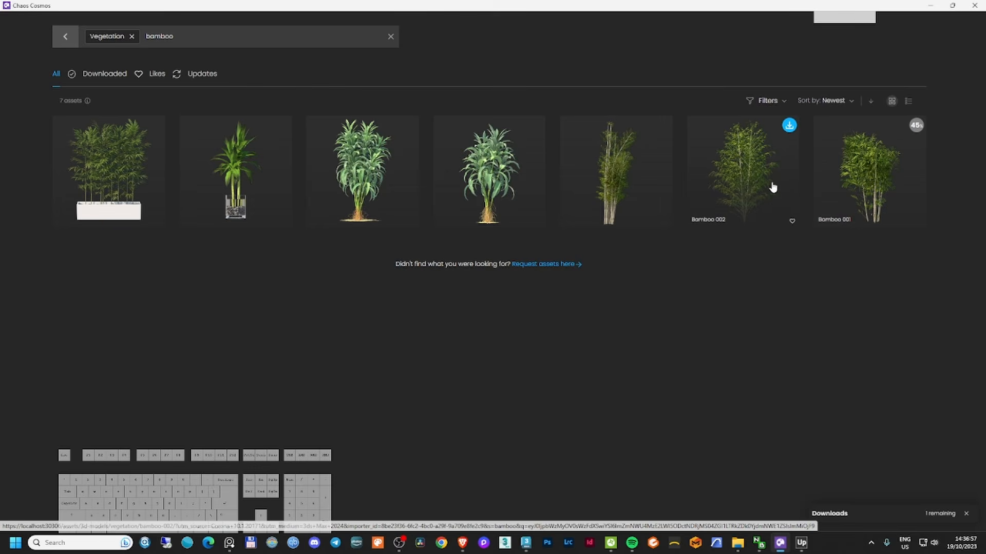
pyautogui.click(788, 125)
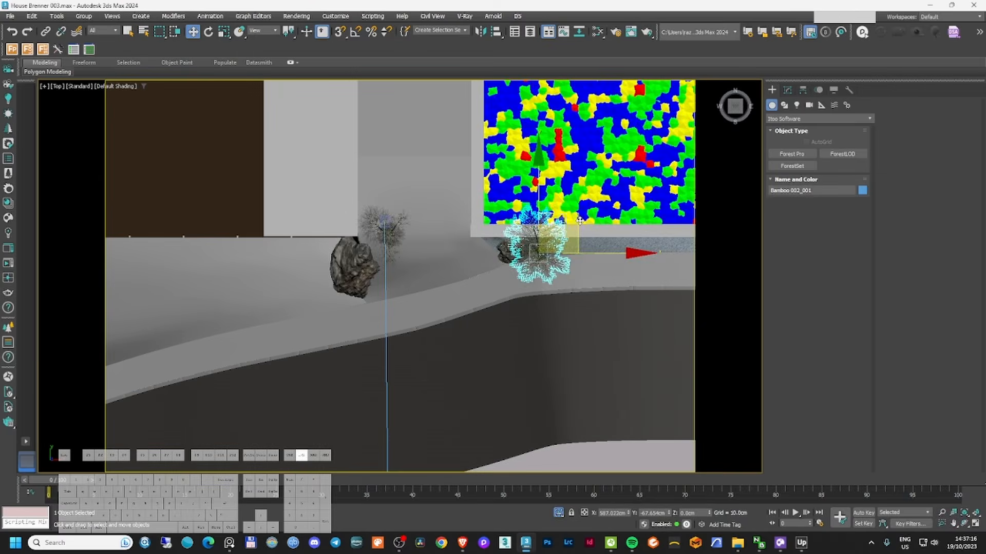
pyautogui.keyDown('alt'); pyautogui.moveTo(580, 221); pyautogui.dragTo(554, 154, button='middle'); pyautogui.keyUp('alt')
pyautogui.moveTo(500, 252); pyautogui.dragTo(500, 360)
pyautogui.scroll(3, 506, 328)
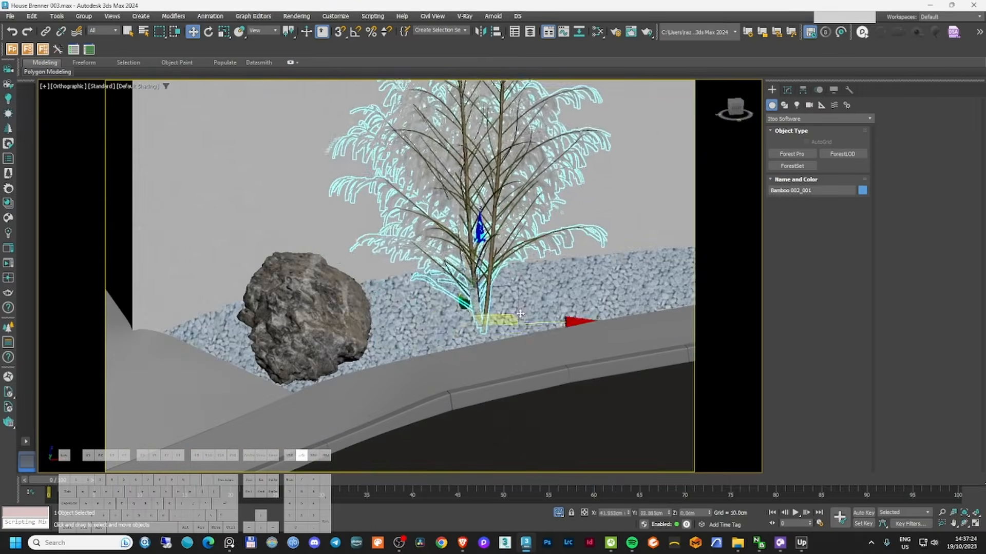
# - Rotate Bamboo 002 and shift it back within the gravel bed beside the rock
pyautogui.keyDown('alt'); pyautogui.moveTo(510, 319); pyautogui.dragTo(560, 329, button='middle'); pyautogui.keyUp('alt')
pyautogui.press('e')
pyautogui.moveTo(539, 395); pyautogui.dragTo(580, 385)
pyautogui.press('w')
pyautogui.moveTo(528, 354); pyautogui.dragTo(529, 328)
pyautogui.keyDown('alt'); pyautogui.moveTo(488, 333); pyautogui.dragTo(519, 369, button='middle'); pyautogui.keyUp('alt')
# - Move Bamboo 001 from in front of the stairs into the gravel bed between the small rock and Bamboo 002
pyautogui.click(392, 221)
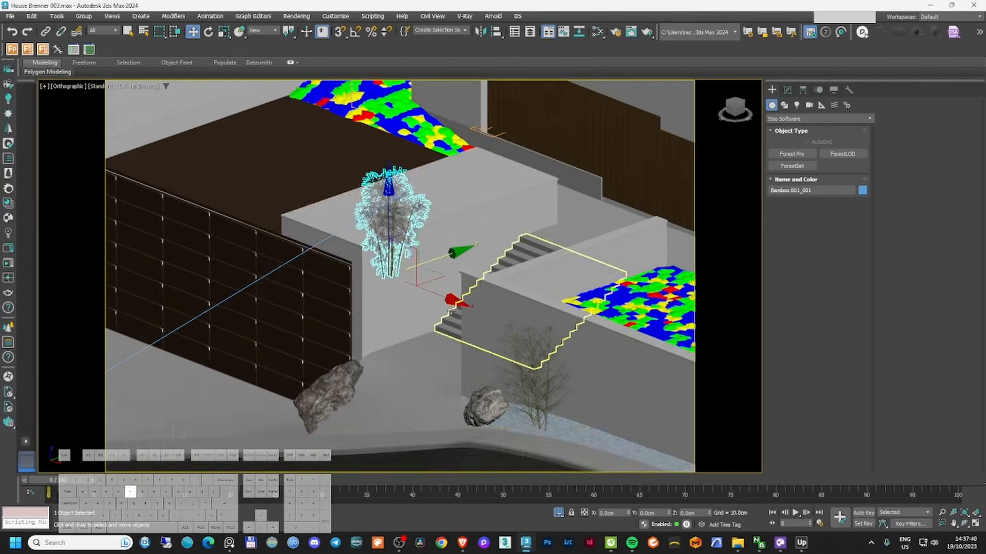
pyautogui.press('t')
pyautogui.moveTo(349, 257); pyautogui.dragTo(565, 283)
pyautogui.rightClick(609, 259)
pyautogui.click(618, 273)
pyautogui.moveTo(606, 308); pyautogui.dragTo(518, 329)
pyautogui.keyDown('alt'); pyautogui.moveTo(555, 328); pyautogui.dragTo(560, 237, button='middle'); pyautogui.keyUp('alt')
pyautogui.rightClick(560, 238)
pyautogui.click(571, 249)
pyautogui.moveTo(536, 162); pyautogui.dragTo(535, 283)
pyautogui.keyDown('alt'); pyautogui.moveTo(544, 288); pyautogui.dragTo(580, 308, button='middle'); pyautogui.keyUp('alt')
# - Slide Bamboo 002 farther along the gravel bed away from Bamboo 001 and save the scene
pyautogui.moveTo(606, 370); pyautogui.dragTo(678, 366)
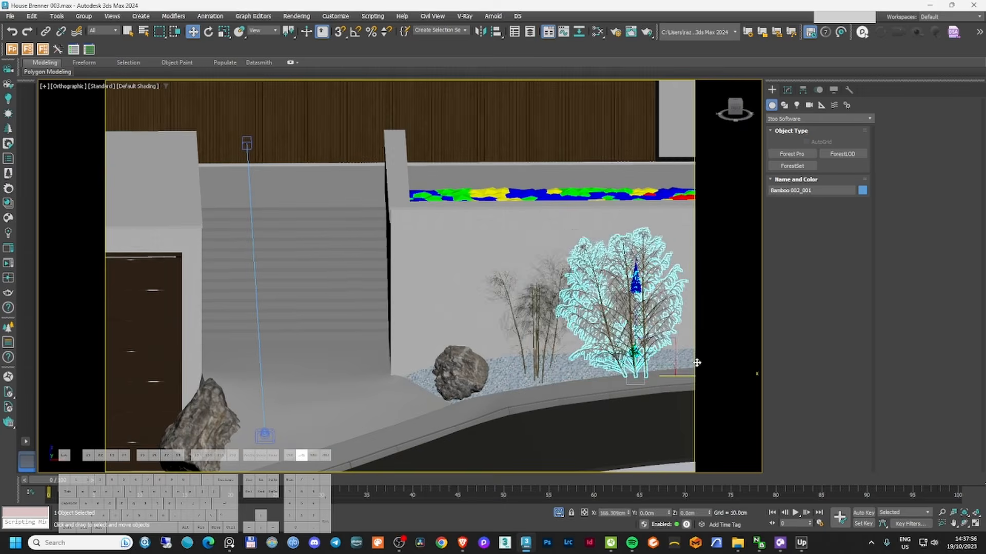
pyautogui.keyDown('alt'); pyautogui.moveTo(615, 308); pyautogui.dragTo(513, 369, button='middle'); pyautogui.keyUp('alt')
pyautogui.keyDown('alt'); pyautogui.moveTo(503, 329); pyautogui.dragTo(555, 328, button='middle'); pyautogui.keyUp('alt')
pyautogui.rightClick(504, 364)
pyautogui.click(514, 373)
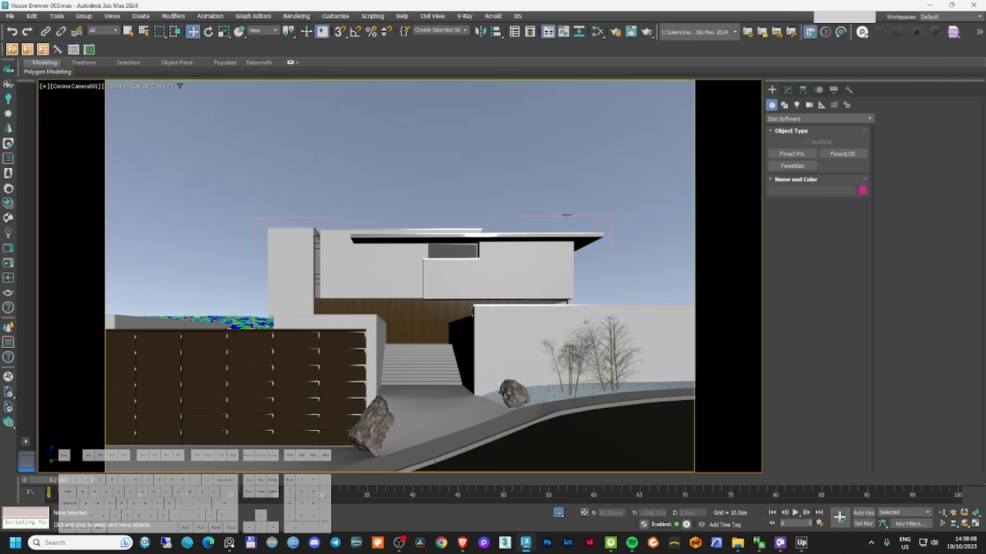
pyautogui.hotkey('ctrl', 's')
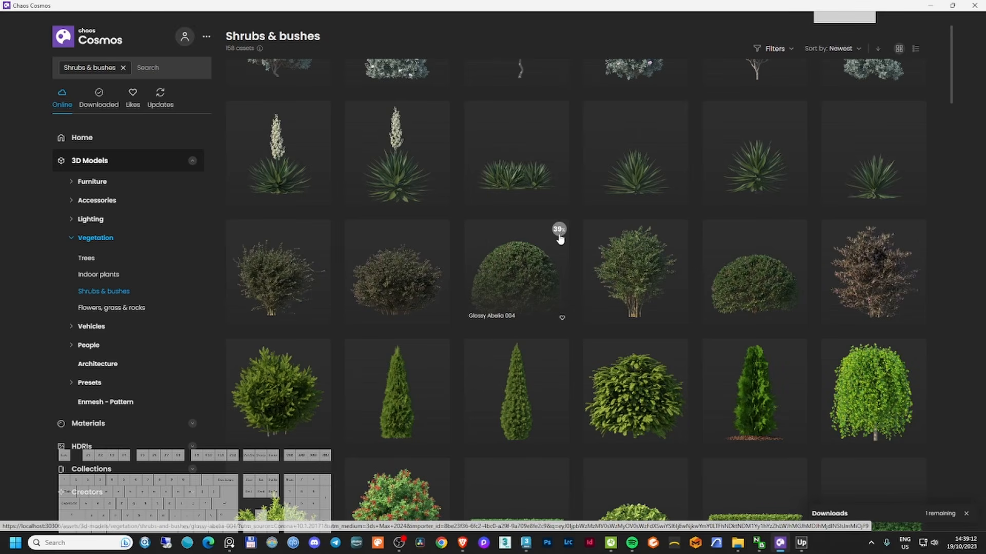
# - Download another low rounded bush from the Shrubs & bushes vegetation category in Chaos Cosmos
pyautogui.click(798, 230)
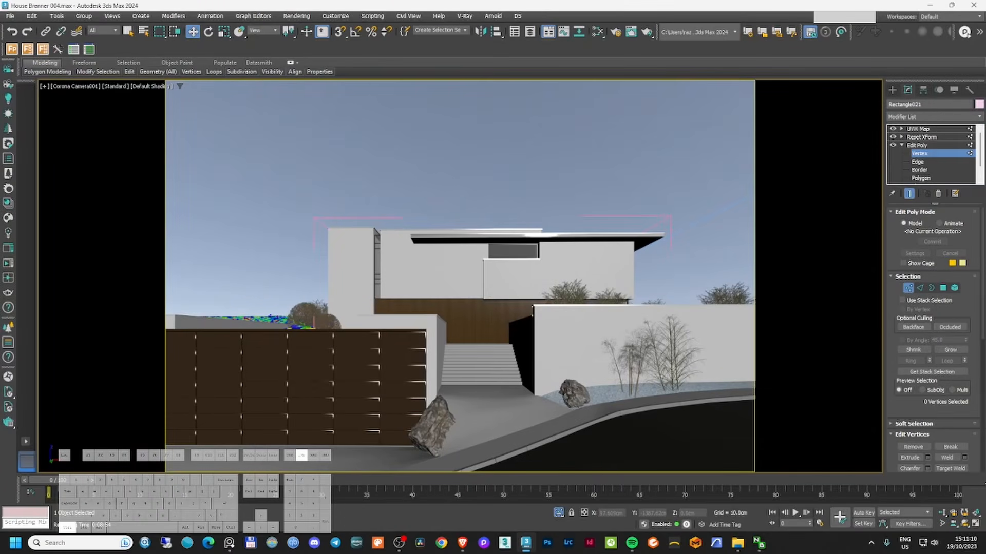
# - Leave the ground's vertex editing and import Mountain Alder 001, 002, 003 and 004 from the Chaos Cosmos Trees category
pyautogui.click(892, 90)
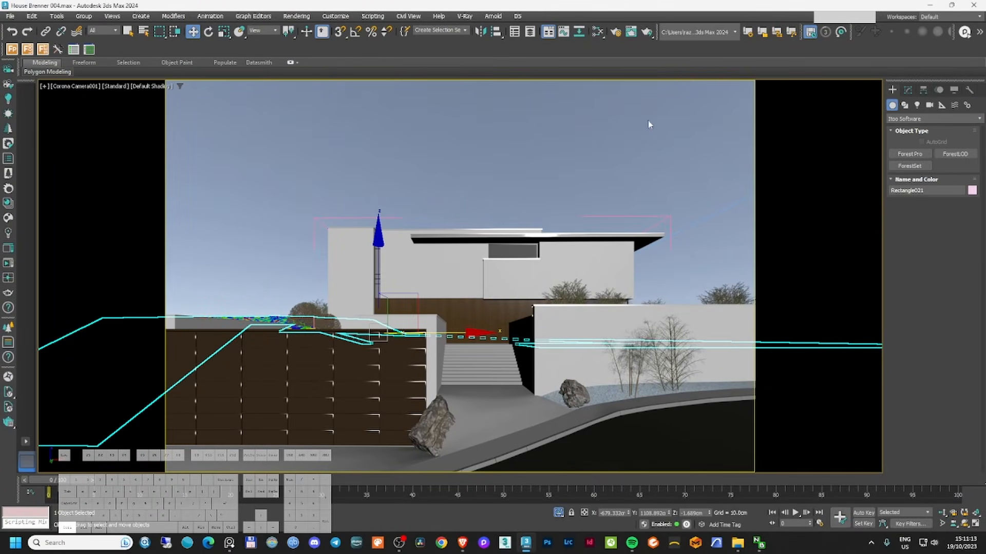
pyautogui.click(263, 165)
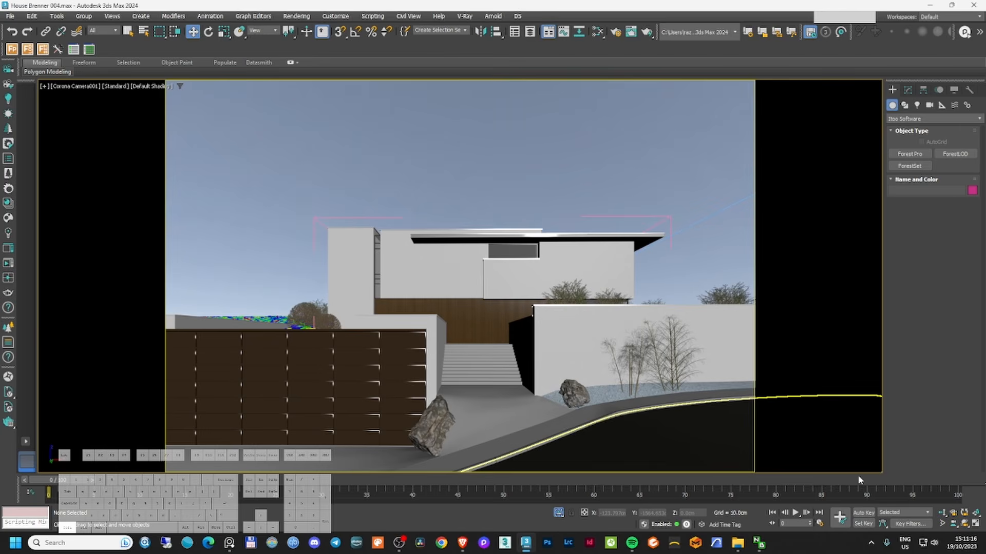
pyautogui.click(7, 190)
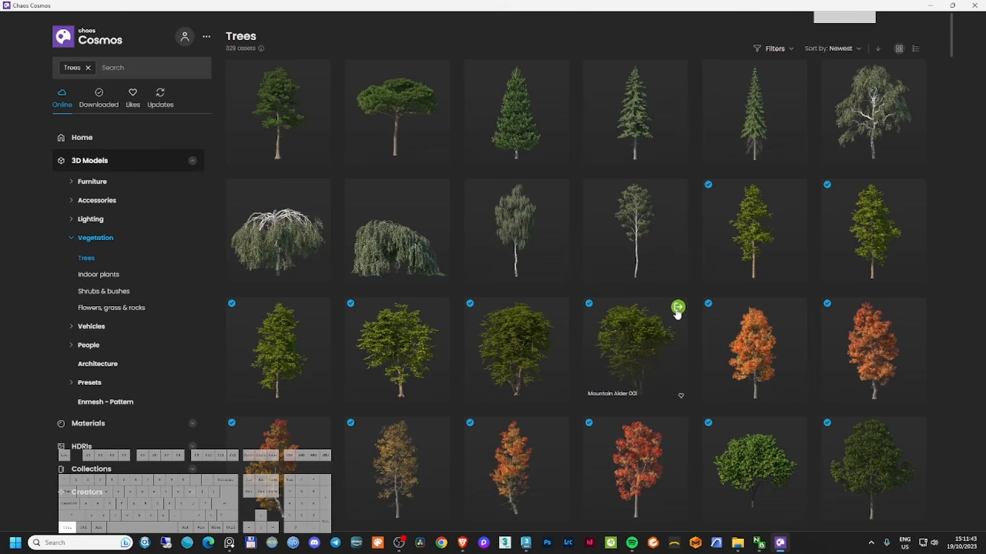
pyautogui.click(678, 307)
pyautogui.click(559, 307)
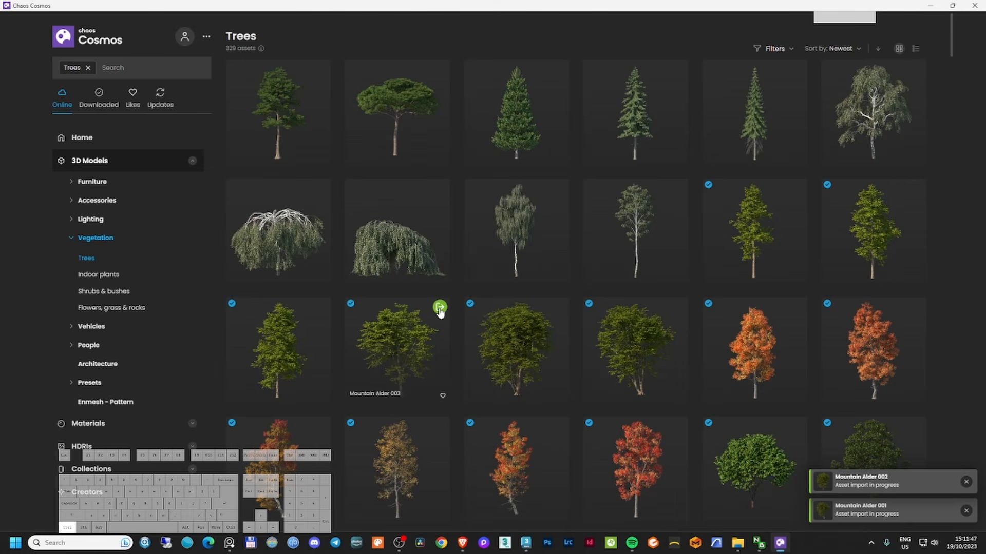
pyautogui.click(440, 308)
pyautogui.click(322, 308)
pyautogui.scroll(-7, 502, 364)
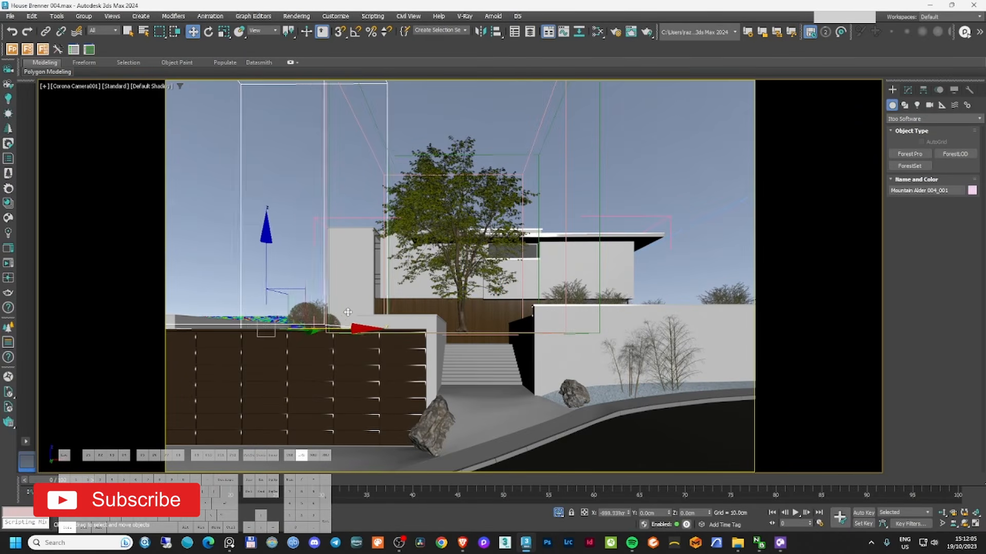
# - Set the Mountain Alder 004 proxy's viewport display to Full mesh and move the tree towards the garage side of the house
pyautogui.moveTo(264, 330); pyautogui.dragTo(310, 330)
pyautogui.click(908, 90)
pyautogui.moveTo(886, 194); pyautogui.dragTo(782, 193)
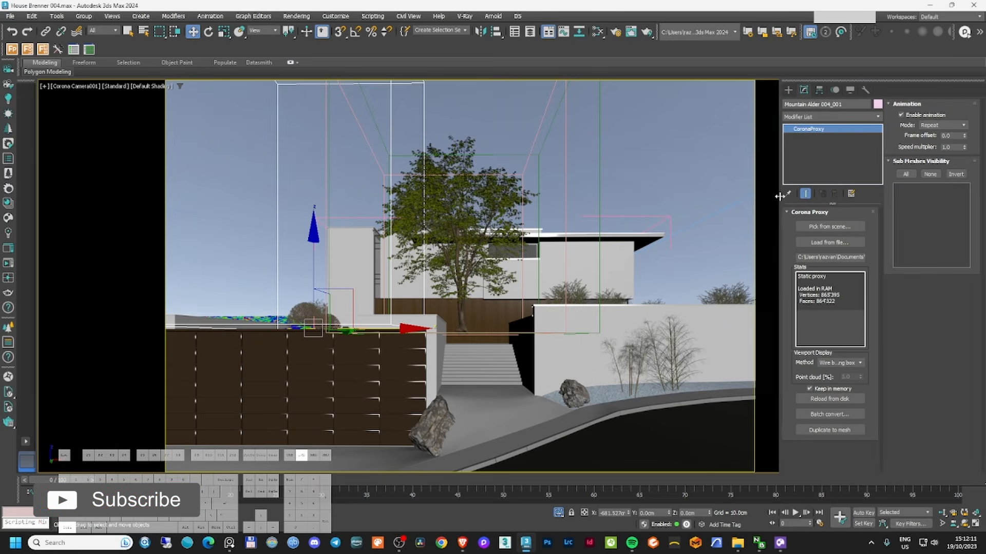
pyautogui.click(839, 362)
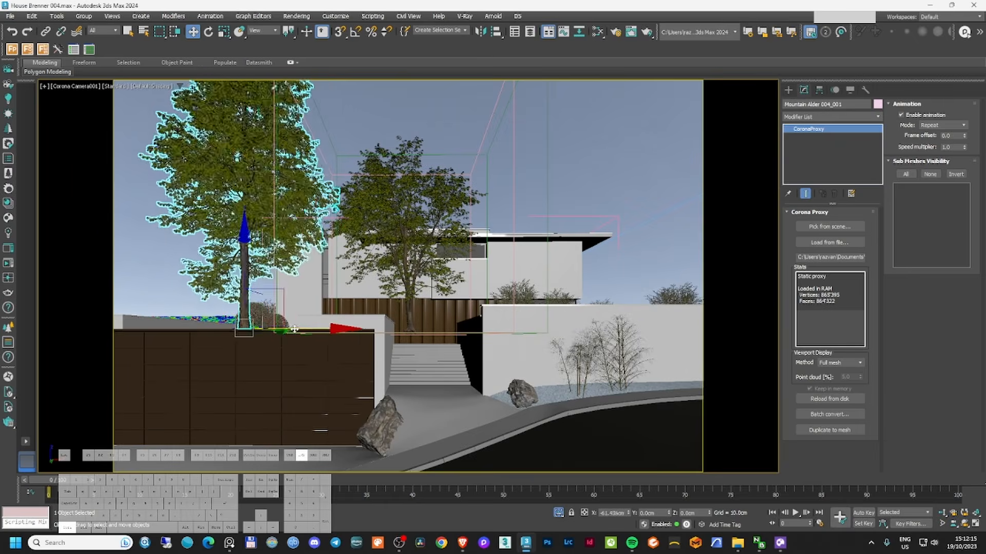
pyautogui.moveTo(293, 328); pyautogui.dragTo(251, 329)
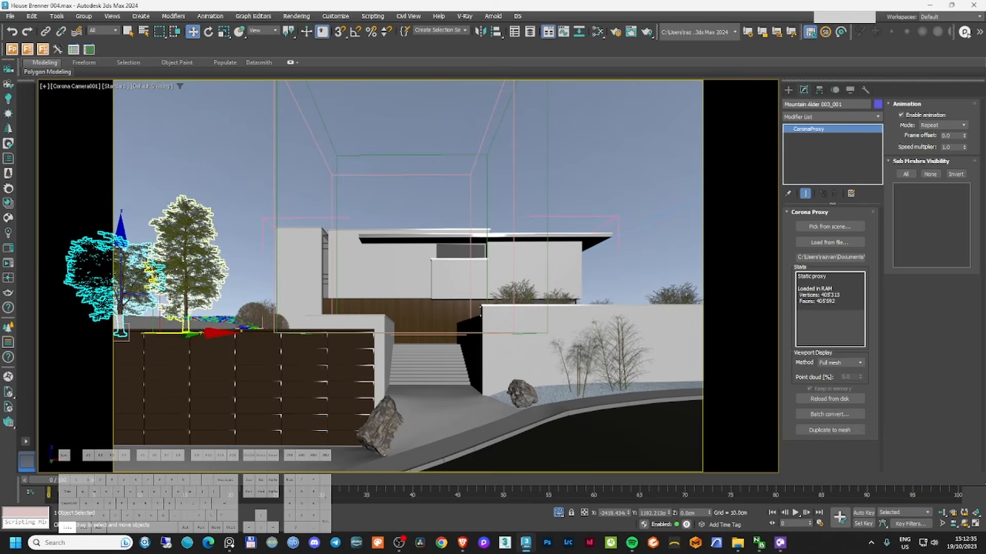
# - Display Mountain Alder 002 as Full mesh and move it to the side of the house above the bamboo wall
pyautogui.click(459, 154)
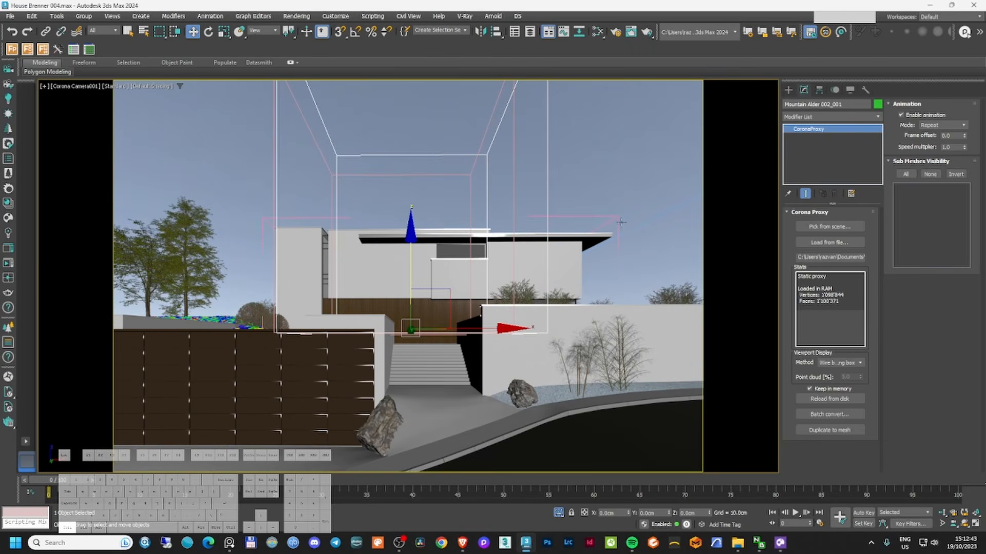
pyautogui.click(845, 363)
pyautogui.click(836, 388)
pyautogui.moveTo(507, 330); pyautogui.dragTo(738, 329)
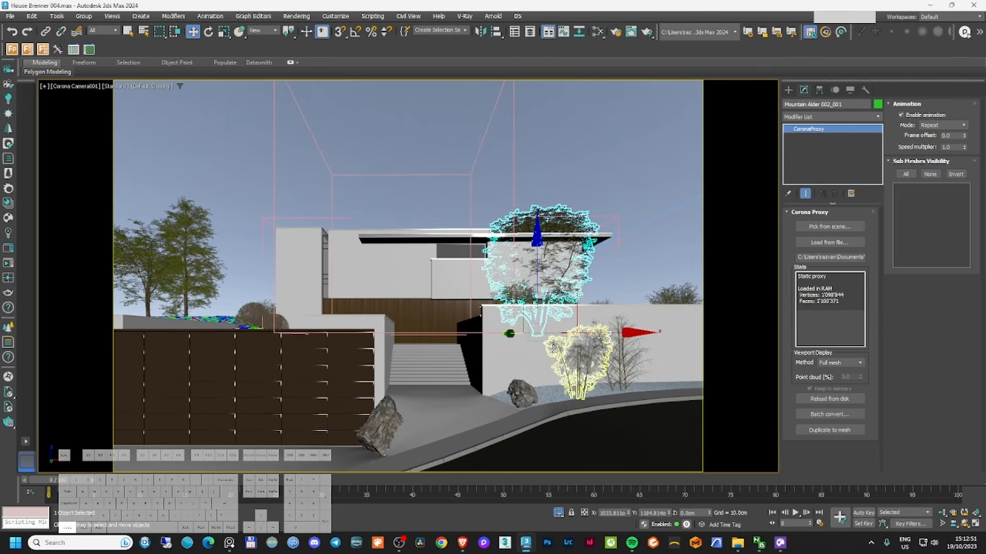
# - Display Mountain Alder 001 as Full mesh and place it on the lawn behind the round shrubs at the house's garage-side corner
pyautogui.click(839, 362)
pyautogui.click(835, 388)
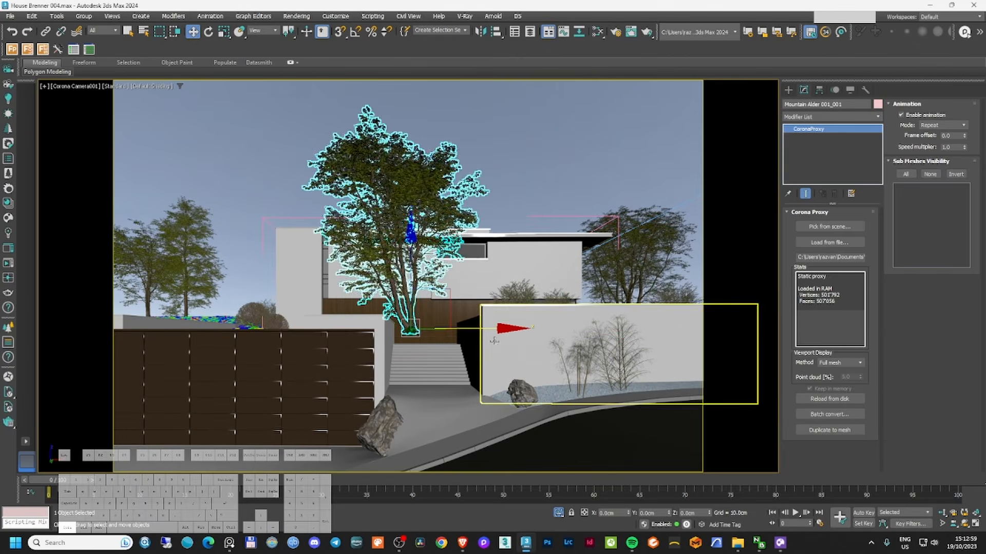
pyautogui.moveTo(410, 330); pyautogui.dragTo(266, 329)
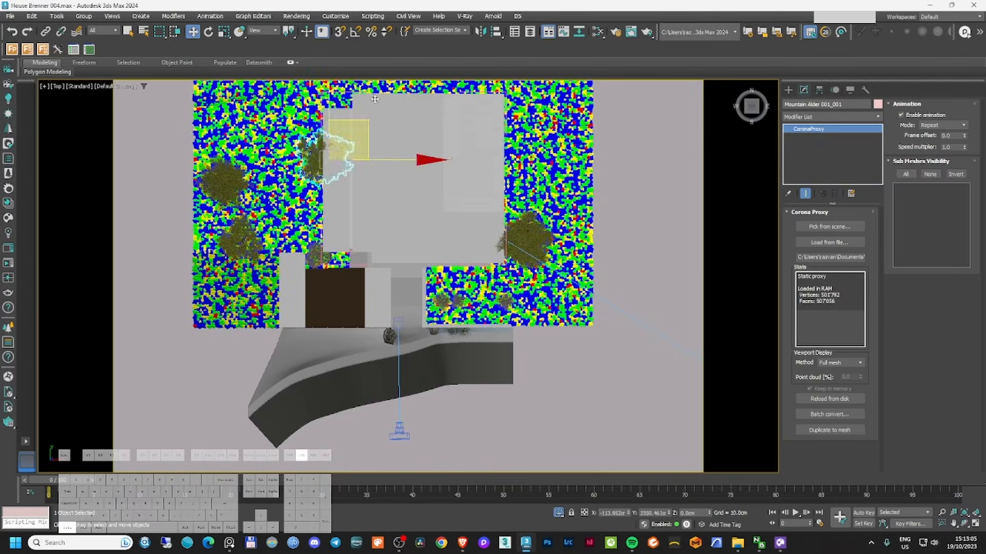
pyautogui.keyDown('alt'); pyautogui.moveTo(390, 287); pyautogui.dragTo(448, 231, button='middle'); pyautogui.keyUp('alt')
pyautogui.scroll(5, 446, 231)
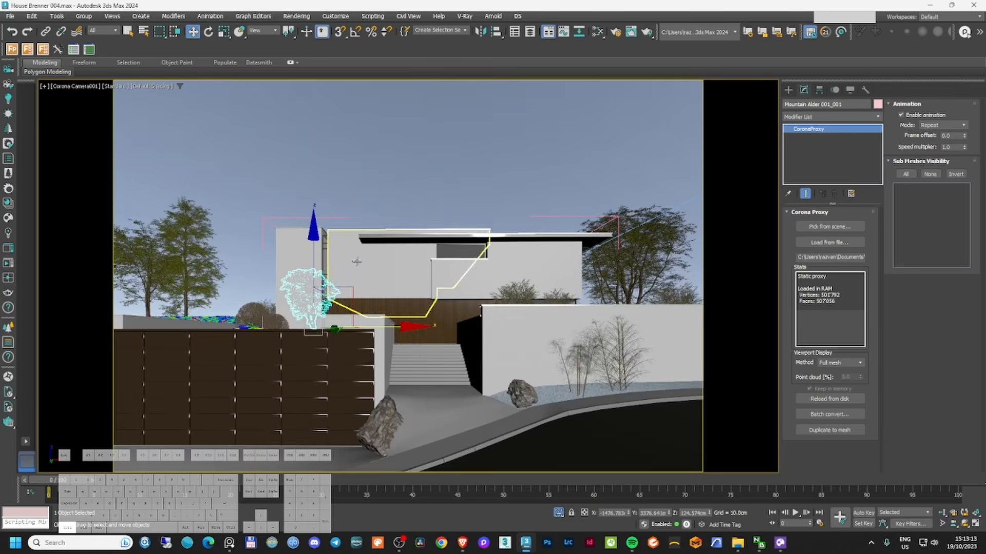
pyautogui.moveTo(278, 298)
pyautogui.mouseDown()
pyautogui.moveTo(277, 308)
pyautogui.moveTo(277, 280)
pyautogui.mouseUp()
pyautogui.press('w')
pyautogui.press('Delete')
# - Clone the garage-side alder trees to the opposite side of the house and fine-tune the copies' position
pyautogui.click(634, 251)
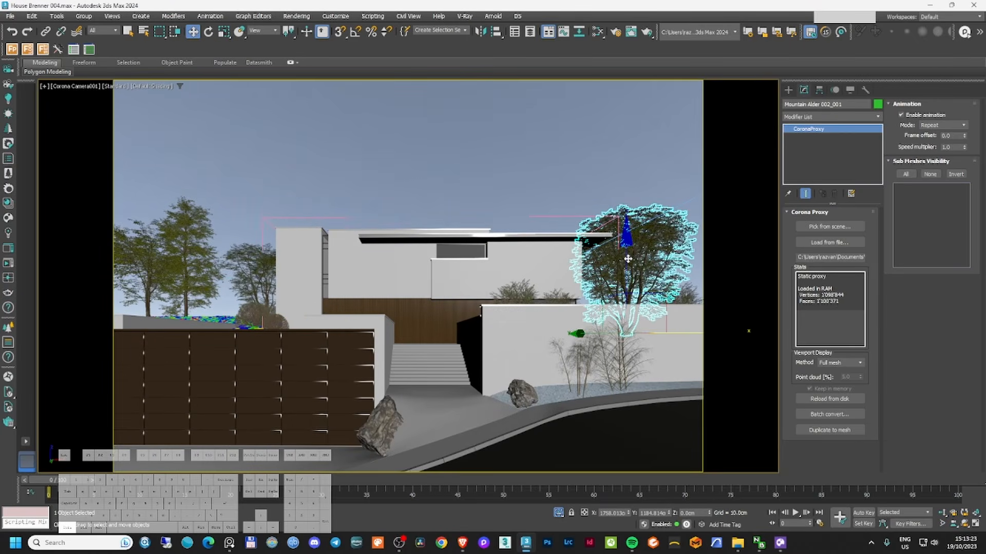
pyautogui.click(185, 252)
pyautogui.click(141, 261)
pyautogui.keyDown('shift'); pyautogui.moveTo(272, 319); pyautogui.dragTo(775, 322); pyautogui.keyUp('shift')
pyautogui.click(508, 326)
pyautogui.moveTo(598, 323); pyautogui.dragTo(550, 327)
pyautogui.click(445, 180)
# - Open the Slate Material Editor and create a new material view named tree
pyautogui.press('m')
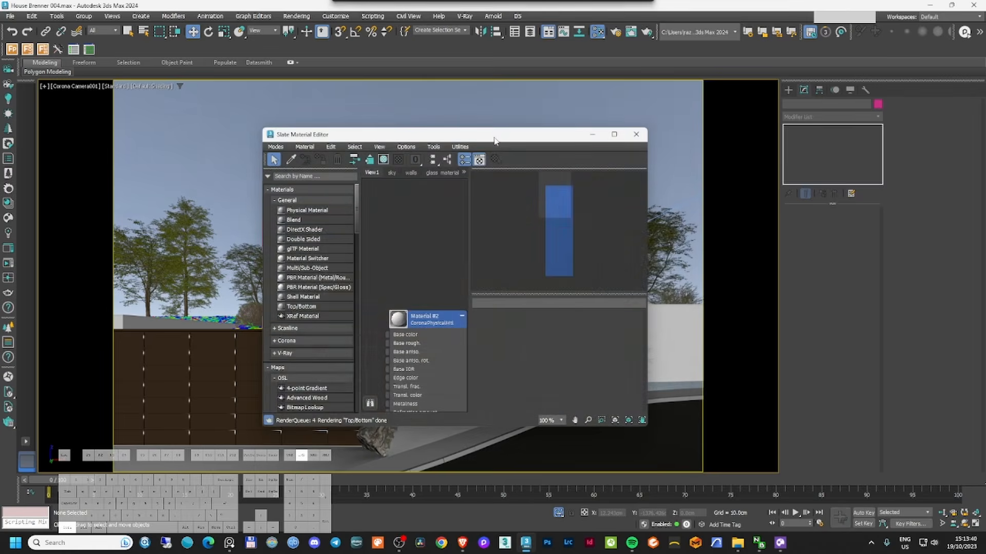
pyautogui.doubleClick(494, 140)
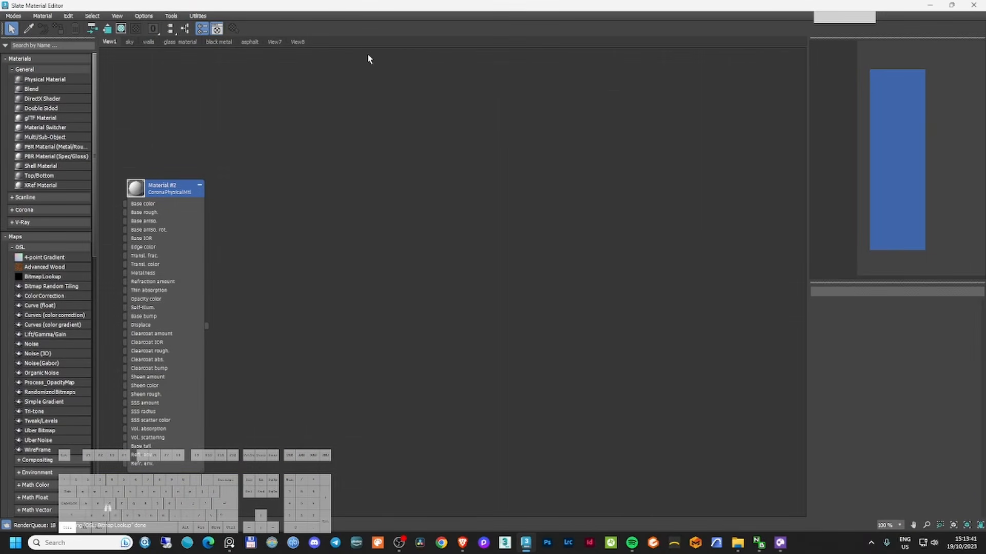
pyautogui.rightClick(358, 40)
pyautogui.click(391, 46)
pyautogui.write('tree')
pyautogui.press('Return')
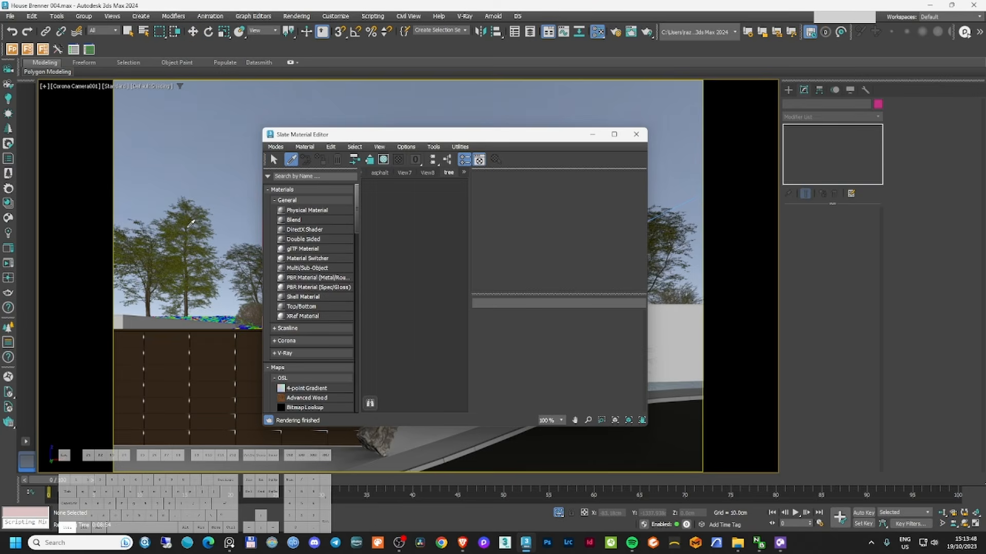
# - Sample the alder tree's material into the tree view and open the parameters of its Leaf_mtl sub-material
pyautogui.click(191, 223)
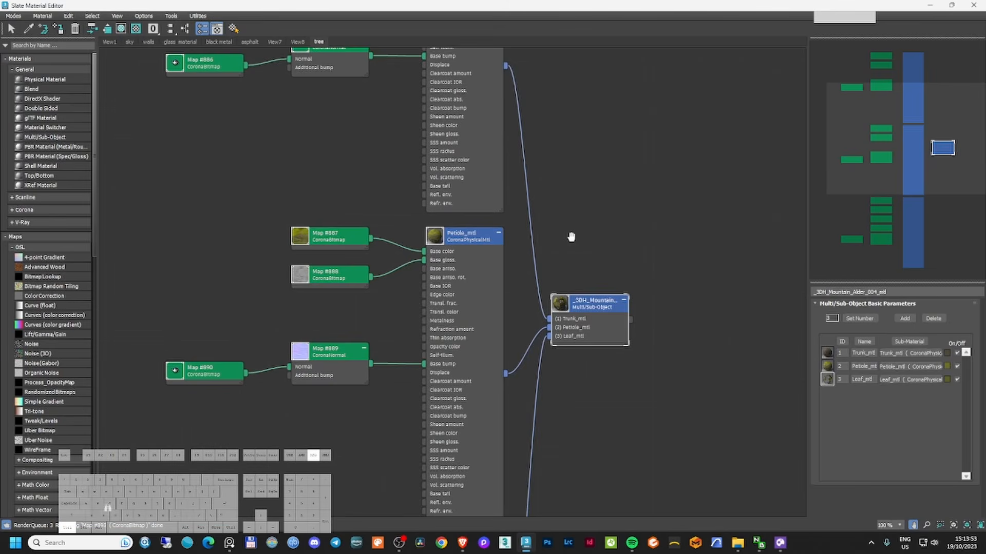
pyautogui.scroll(-3, 570, 237)
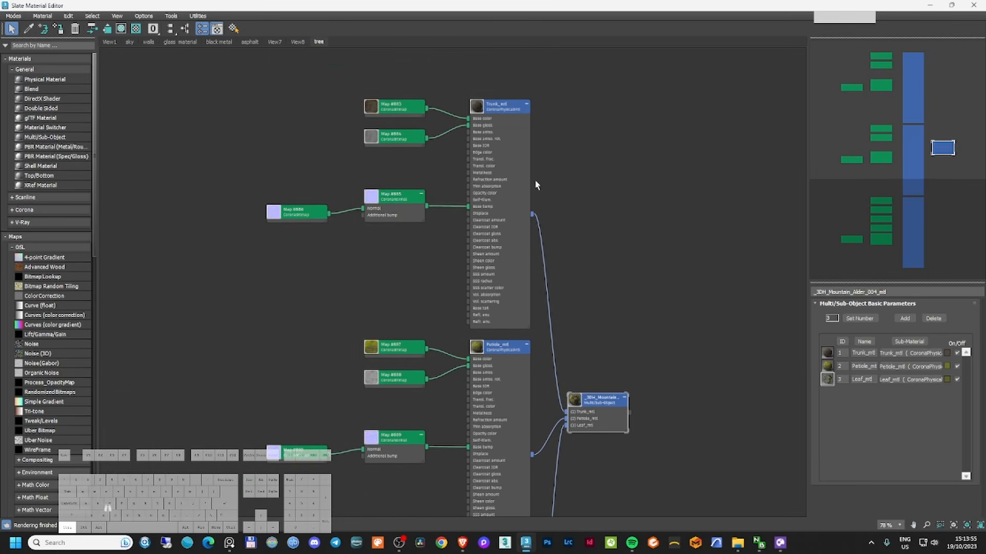
pyautogui.moveTo(535, 185); pyautogui.dragTo(488, 52, button='middle')
pyautogui.scroll(4, 333, 341)
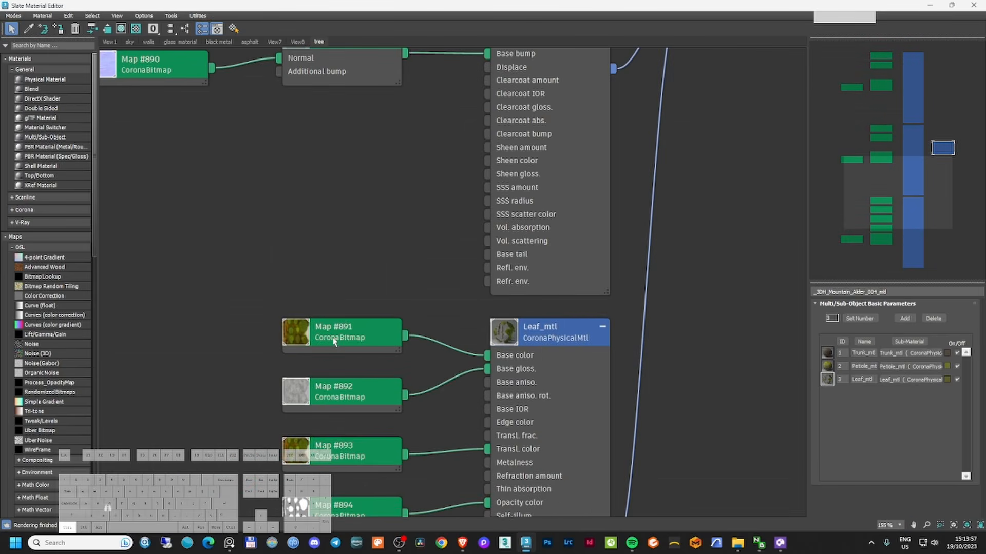
pyautogui.doubleClick(551, 332)
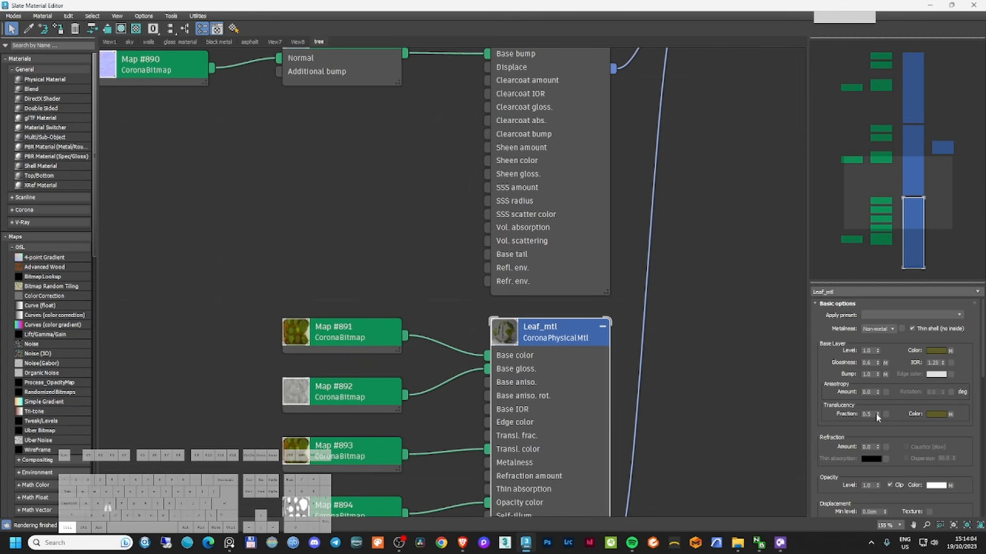
# - Enlarge the preview of the leaf's base color bitmap and set Leaf_mtl's translucency fraction to 0.6
pyautogui.doubleClick(874, 414)
pyautogui.doubleClick(301, 351)
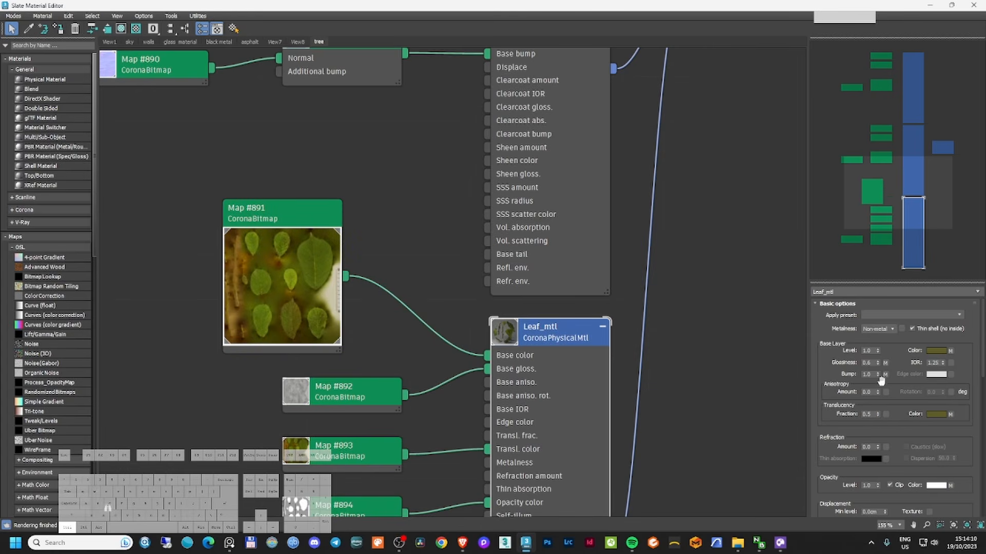
pyautogui.doubleClick(872, 414)
pyautogui.write('.6')
pyautogui.press('Return')
pyautogui.write('.7')
pyautogui.press('Return')
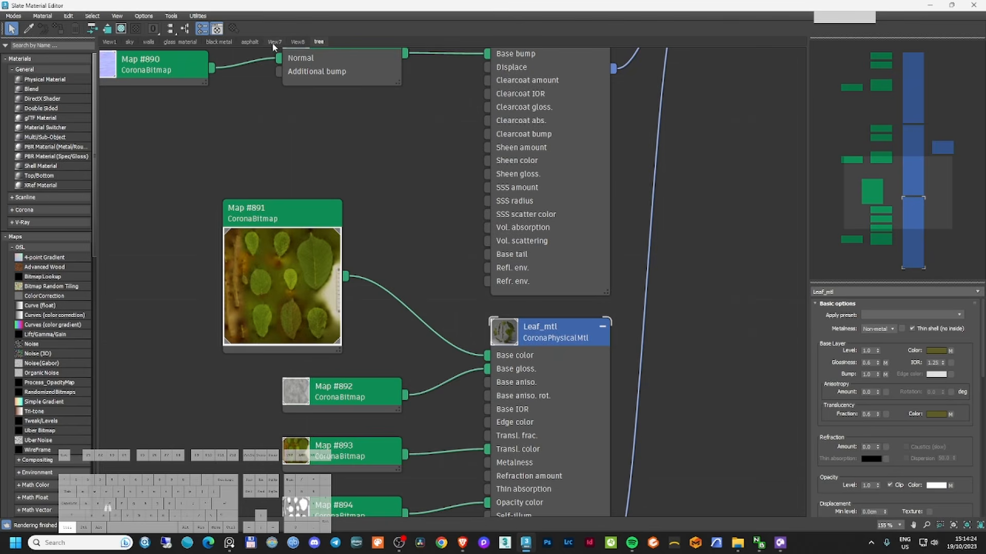
# - Go to the sky material view and open the parameters of its CoronaBitmap node Map #207
pyautogui.click(128, 44)
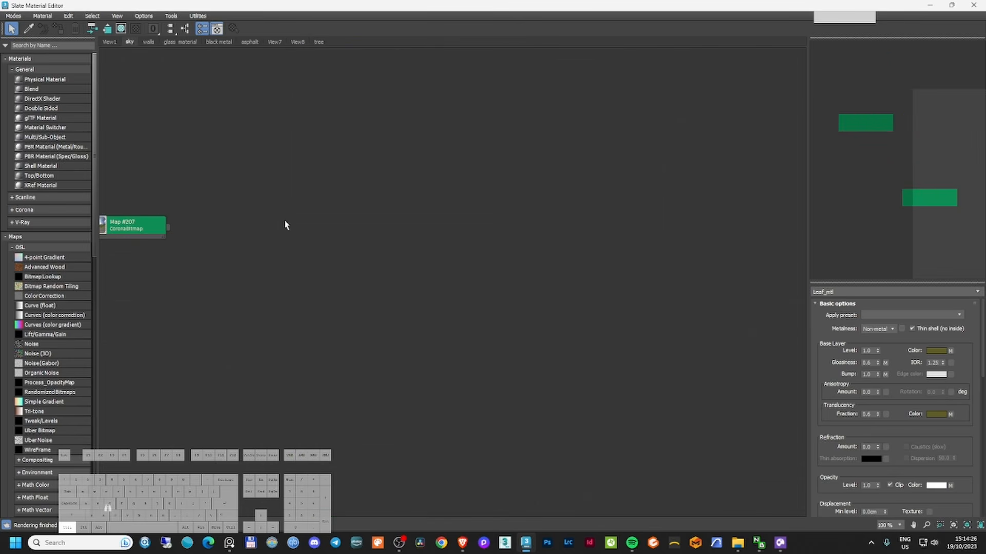
pyautogui.moveTo(217, 248); pyautogui.dragTo(480, 266, button='middle')
pyautogui.doubleClick(393, 241)
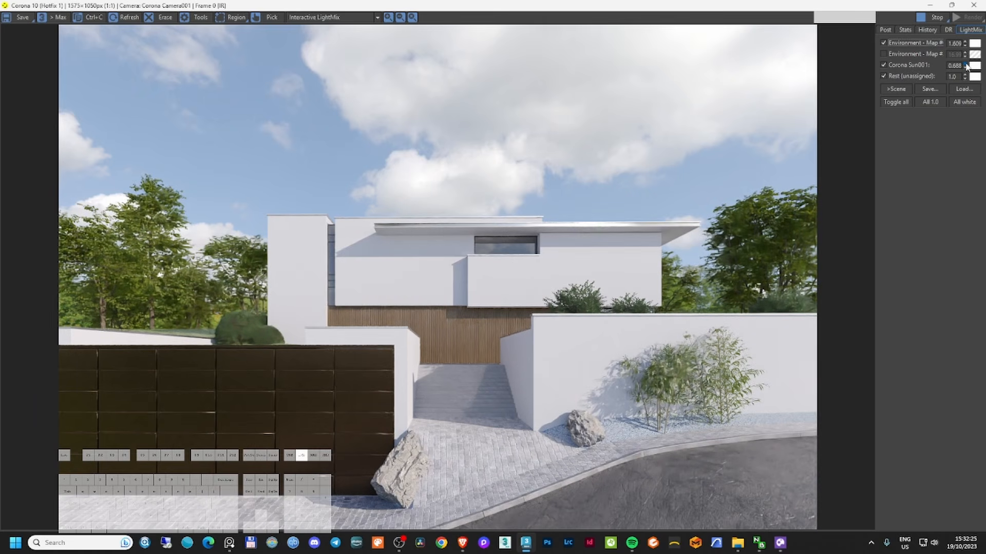
# - Raise Corona Sun001's LightMix intensity to about 0.77 and reduce the Corona frame buffer to a smaller window over the viewport
pyautogui.moveTo(965, 66); pyautogui.dragTo(962, 43)
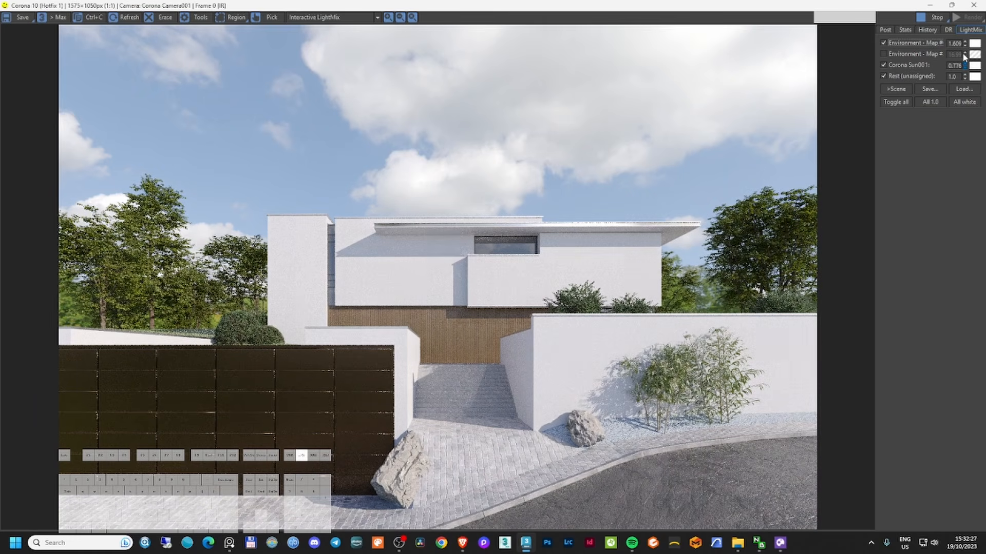
pyautogui.doubleClick(711, 7)
pyautogui.moveTo(696, 79); pyautogui.dragTo(607, 177)
# - Select Corona Sun001 from the scene object list with geometry filtered out, and move the frame buffer clear of the command panel
pyautogui.click(473, 132)
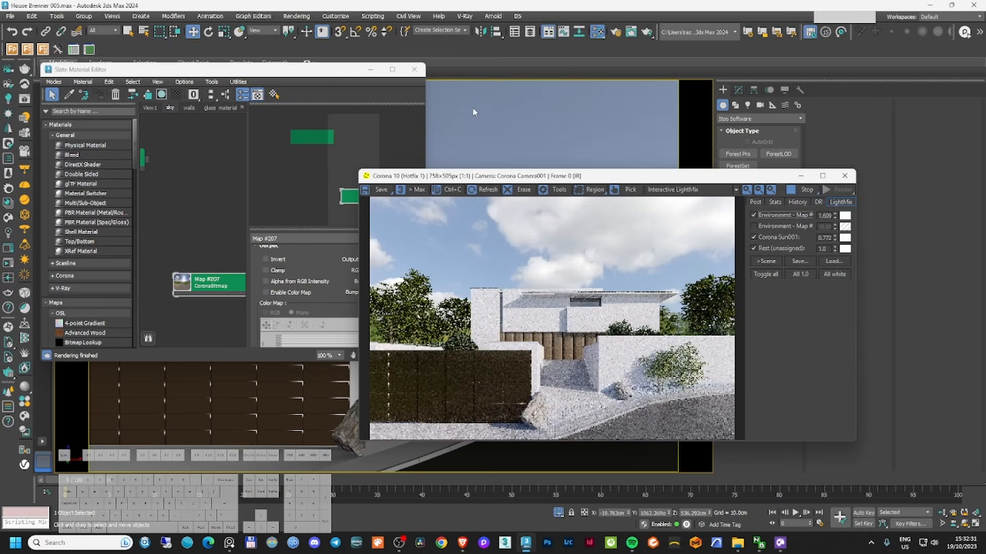
pyautogui.click(59, 82)
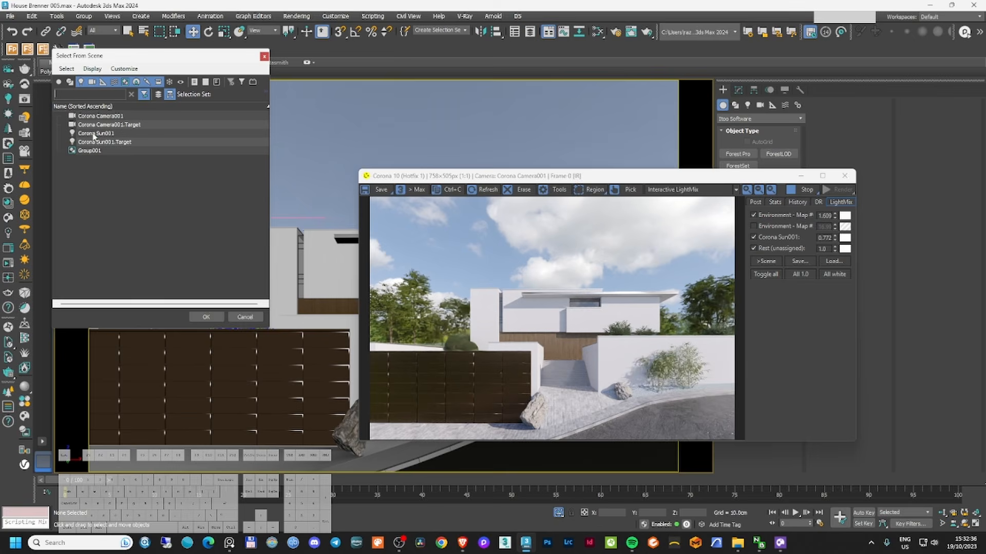
pyautogui.click(94, 136)
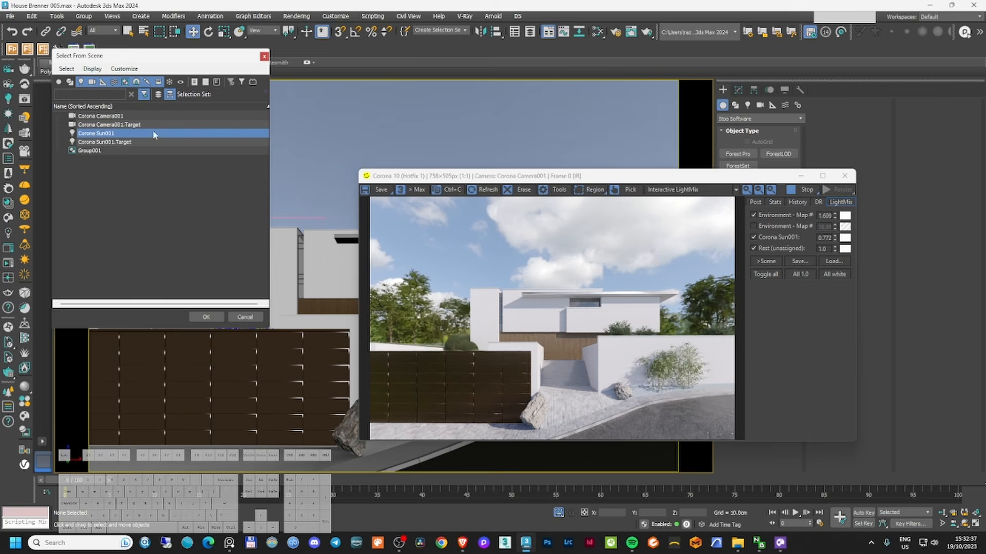
pyautogui.press('Return')
pyautogui.moveTo(592, 178); pyautogui.dragTo(395, 160)
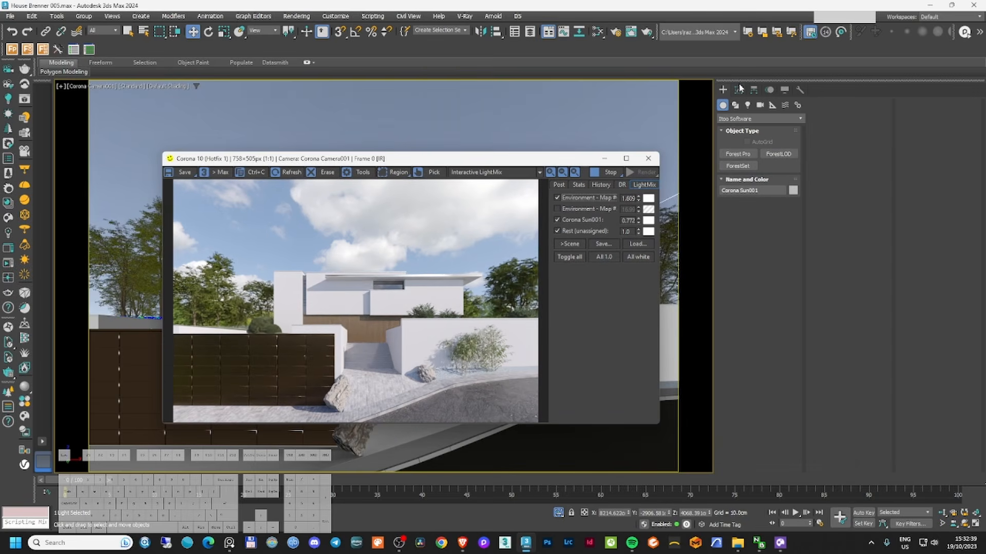
# - Set the size of the selected Corona Sun to 3
pyautogui.click(738, 90)
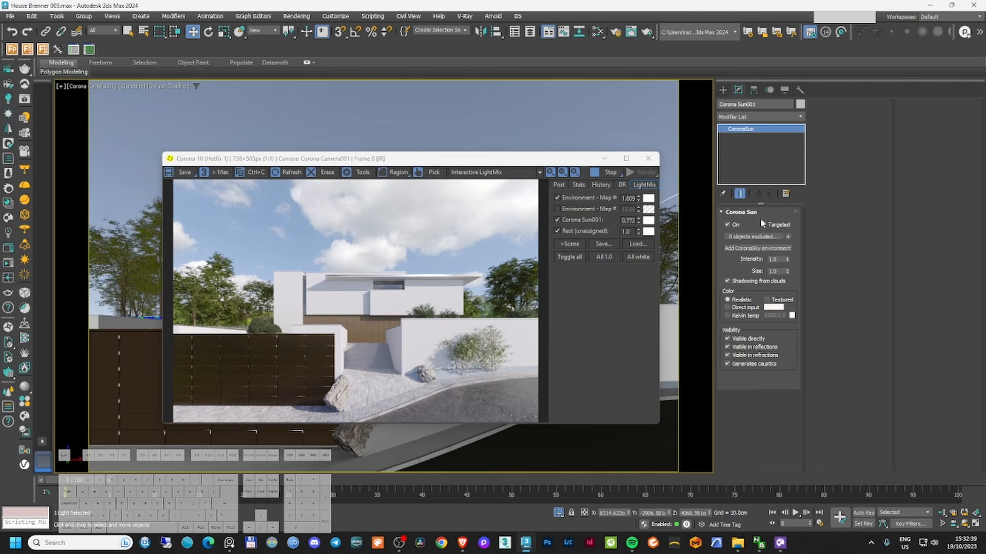
pyautogui.doubleClick(777, 271)
pyautogui.write('3')
pyautogui.press('Return')
# - Lower the render's tone mapping Simple Exposure to -3.427
pyautogui.click(558, 185)
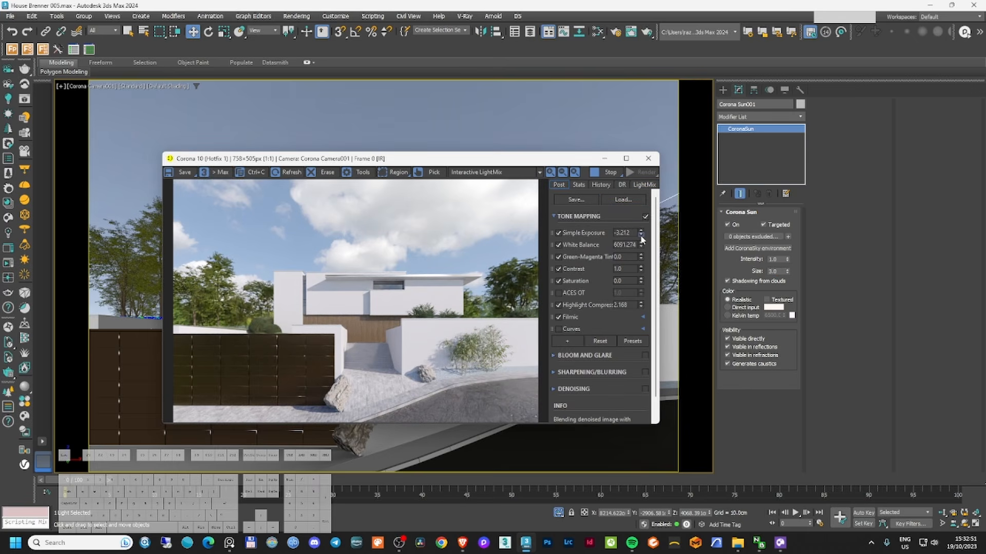
pyautogui.moveTo(641, 235); pyautogui.dragTo(642, 240)
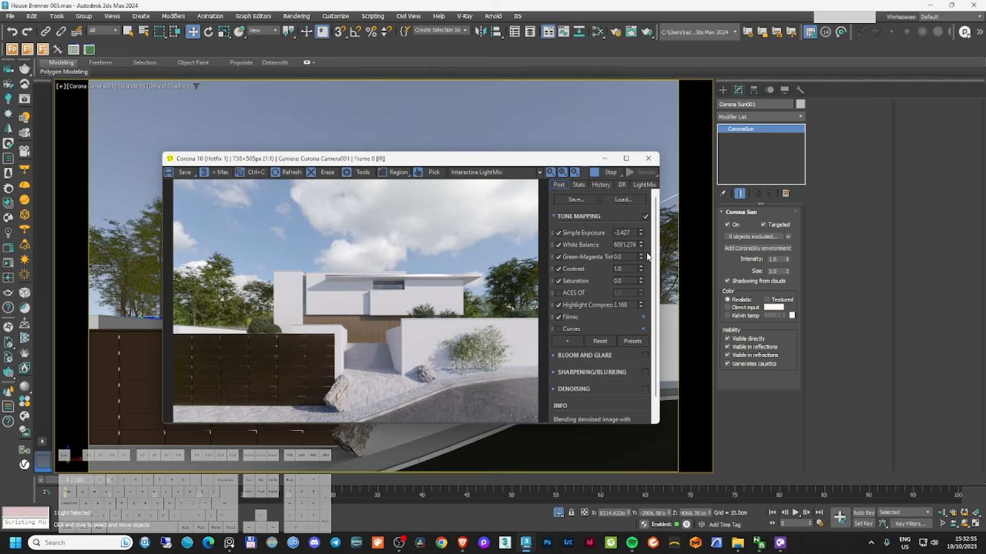
# - Try a tone mapping contrast of 3 and set it back to 1
pyautogui.doubleClick(627, 272)
pyautogui.write('3')
pyautogui.press('Return')
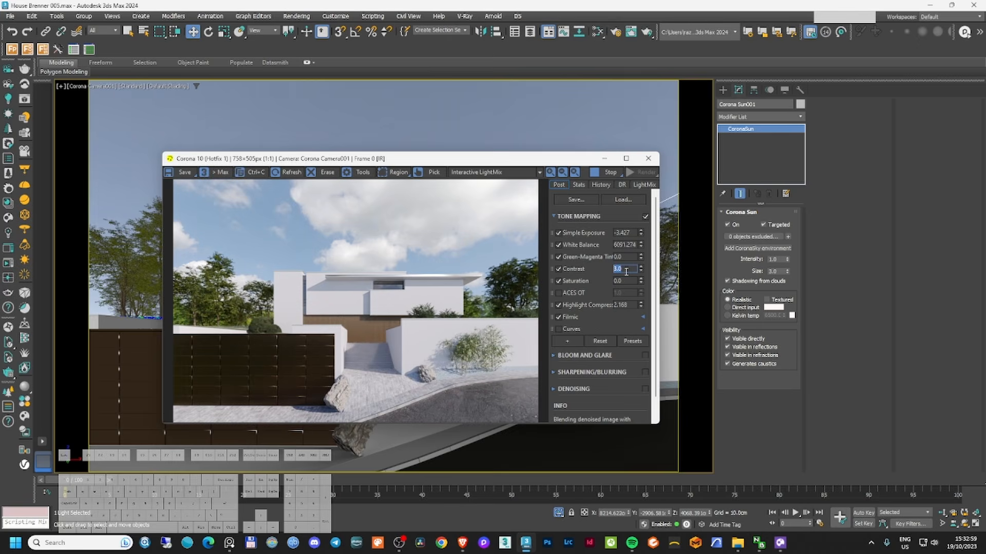
pyautogui.write('1')
pyautogui.press('Return')
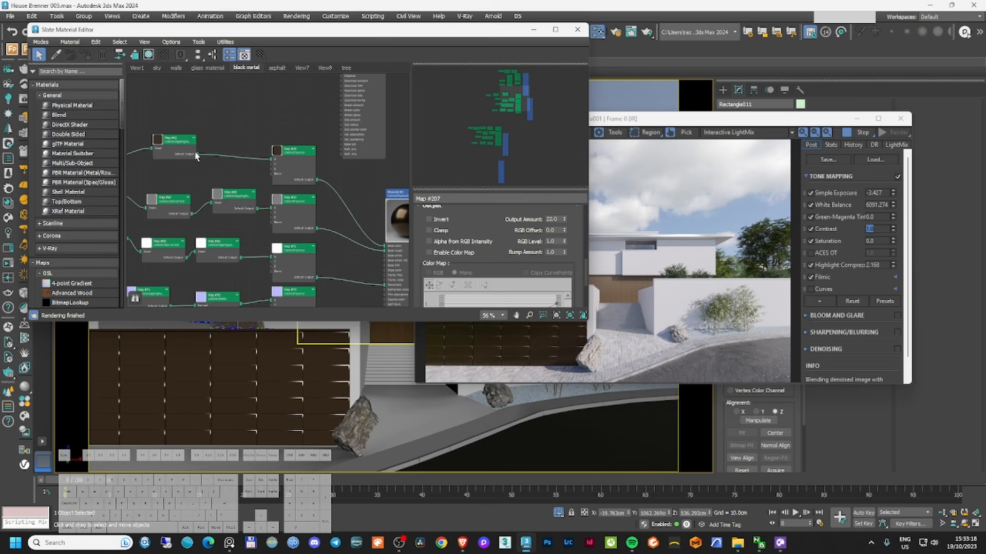
# - Connect the gate material's upper texture branch directly to its base color and raise that branch's Color Correct brightness to -0.13
pyautogui.moveTo(197, 154); pyautogui.dragTo(384, 248)
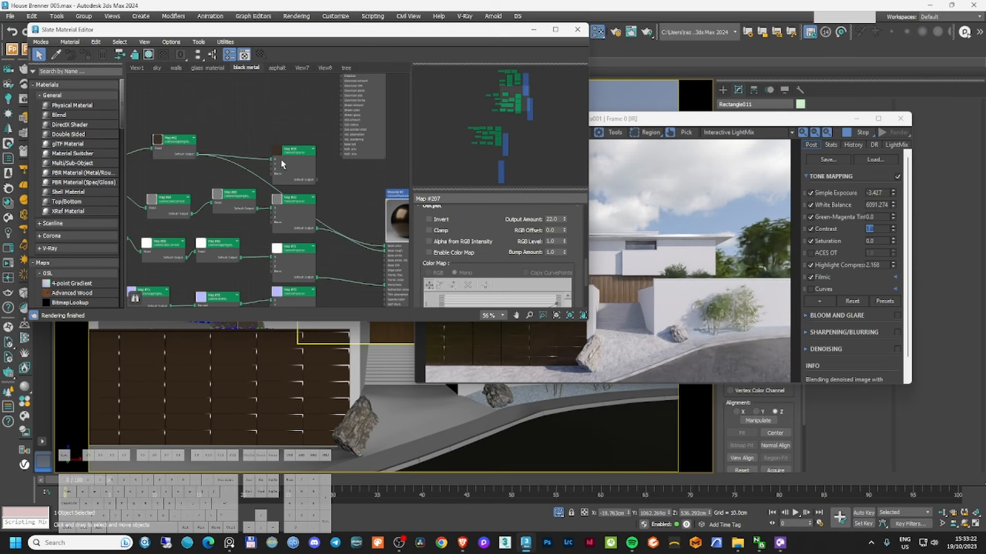
pyautogui.doubleClick(173, 149)
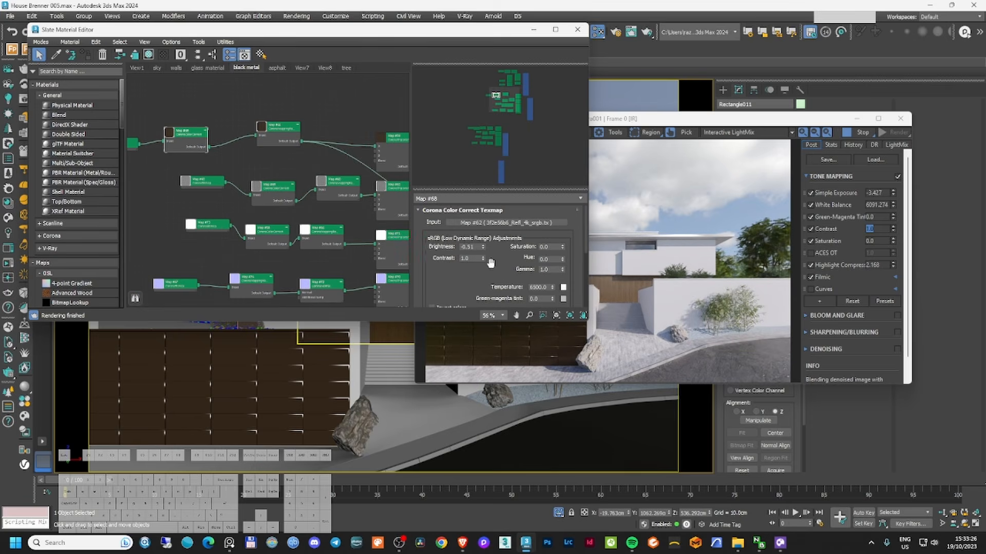
pyautogui.moveTo(483, 250); pyautogui.dragTo(476, 226)
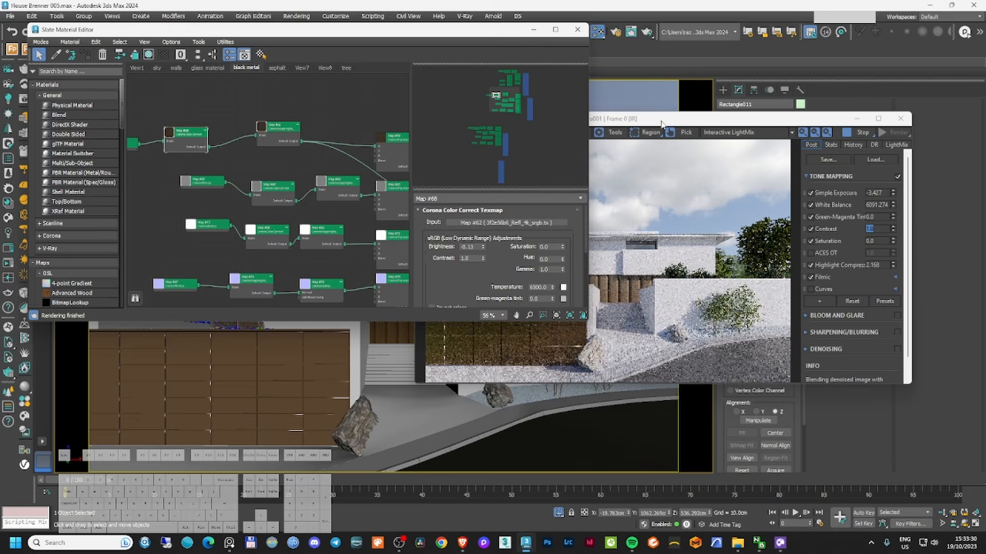
pyautogui.moveTo(662, 124); pyautogui.dragTo(702, 107)
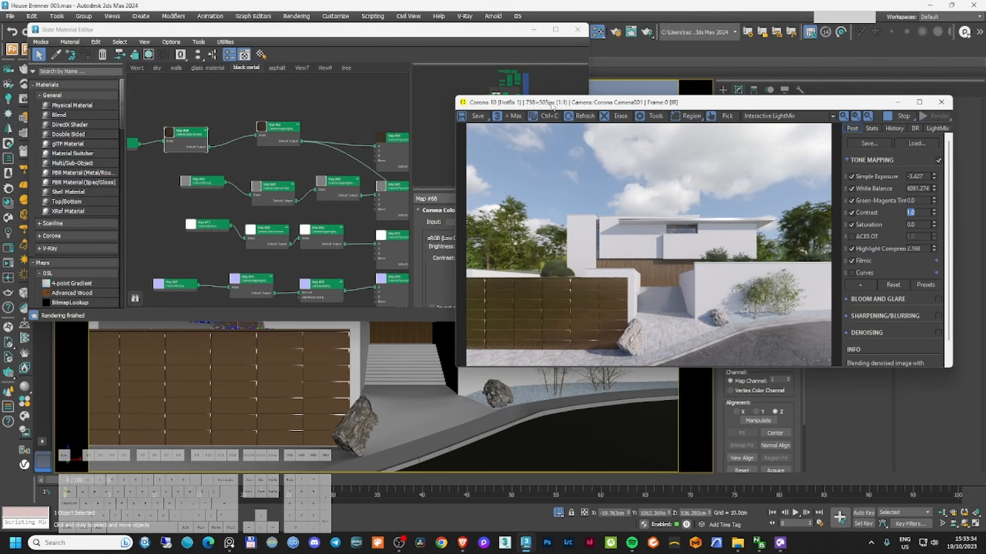
# - Adjust the wood material's diffuse Color Correct map to a brightness of -0.14 and a saturation of -0.05
pyautogui.moveTo(358, 122); pyautogui.dragTo(331, 115, button='middle')
pyautogui.scroll(-6, 327, 140)
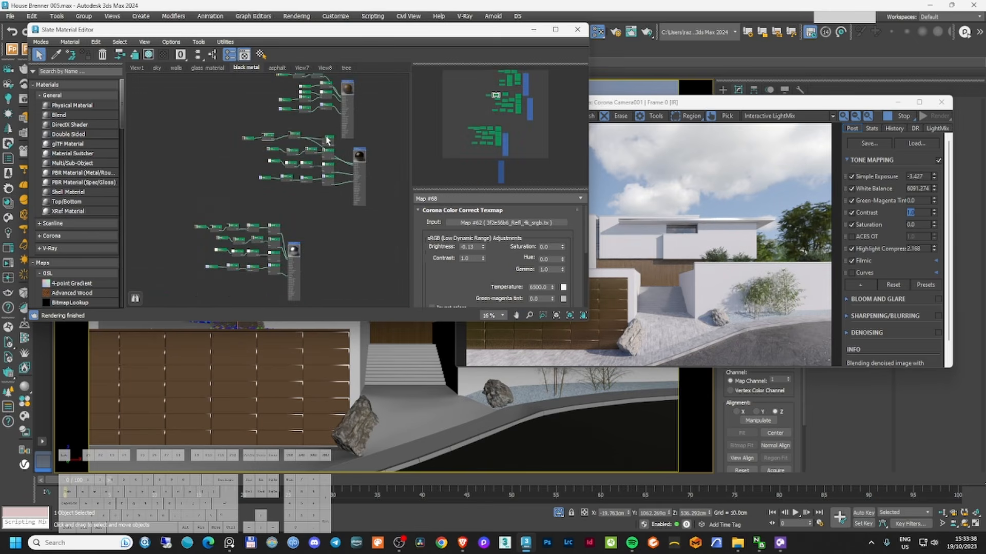
pyautogui.scroll(7, 327, 139)
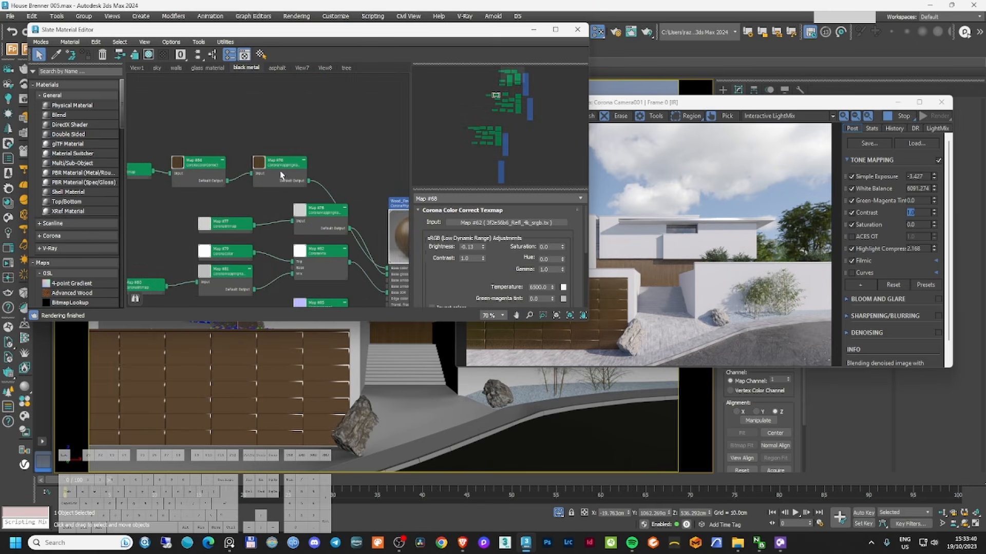
pyautogui.doubleClick(200, 164)
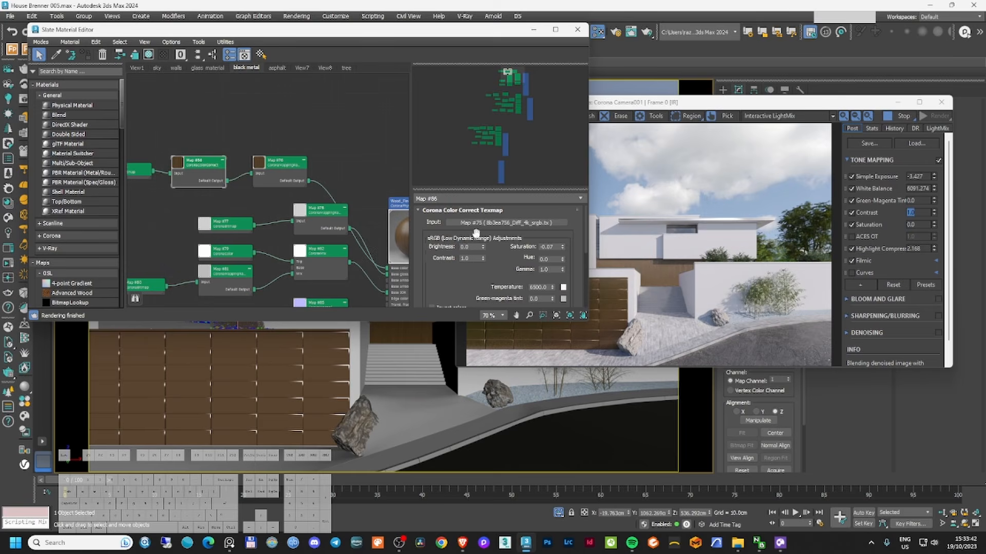
pyautogui.moveTo(483, 249); pyautogui.dragTo(481, 259)
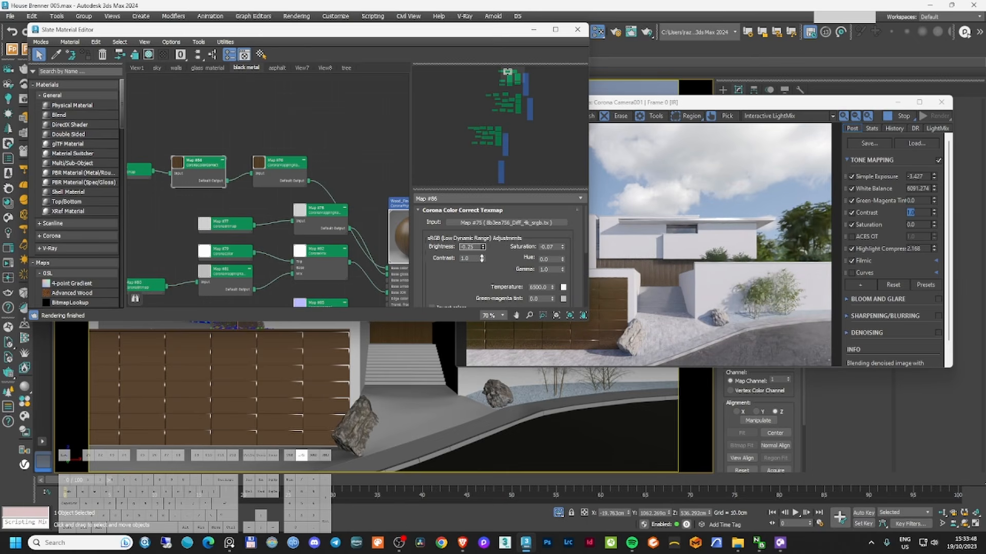
pyautogui.moveTo(482, 258); pyautogui.dragTo(481, 253)
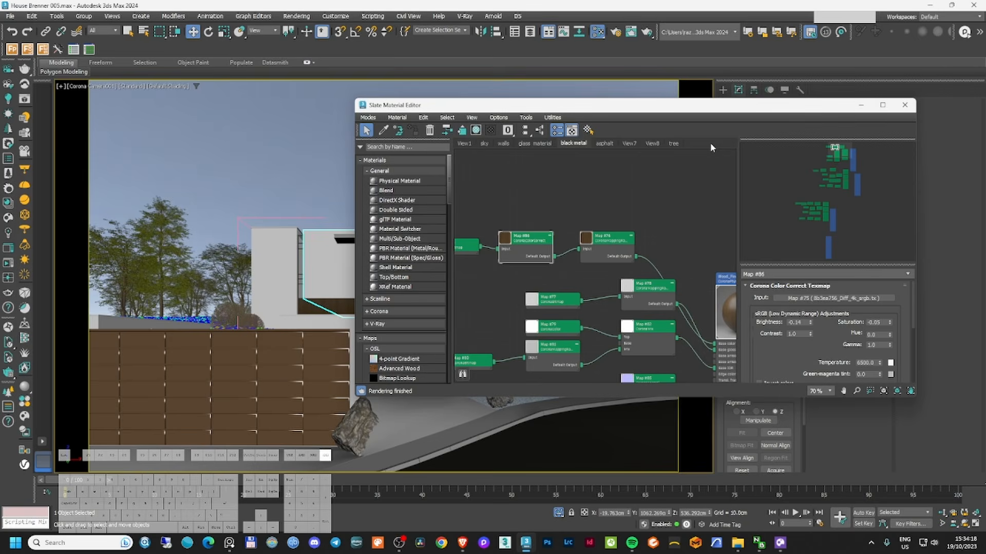
# - Create a new material editor view named bushes
pyautogui.rightClick(710, 143)
pyautogui.click(759, 150)
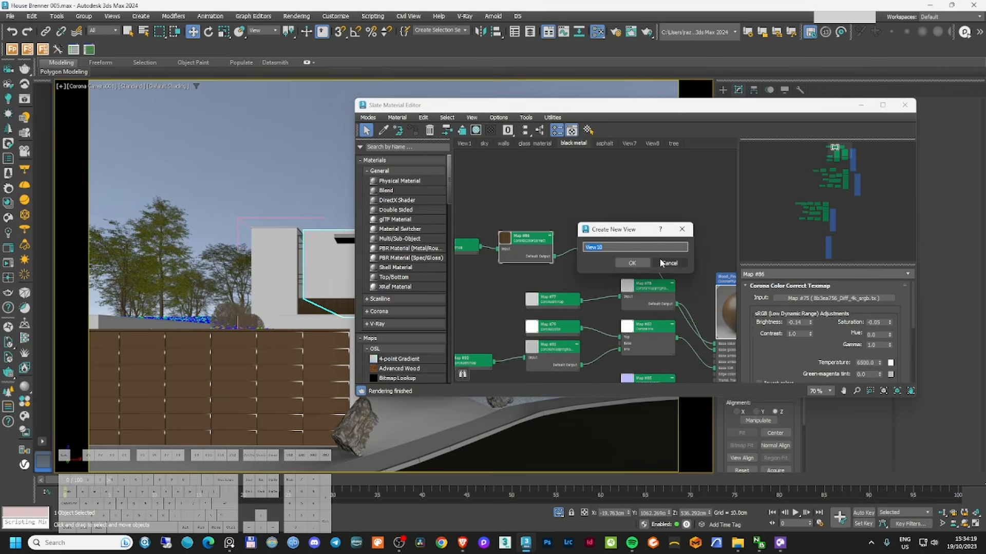
pyautogui.write('bushes')
pyautogui.press('Return')
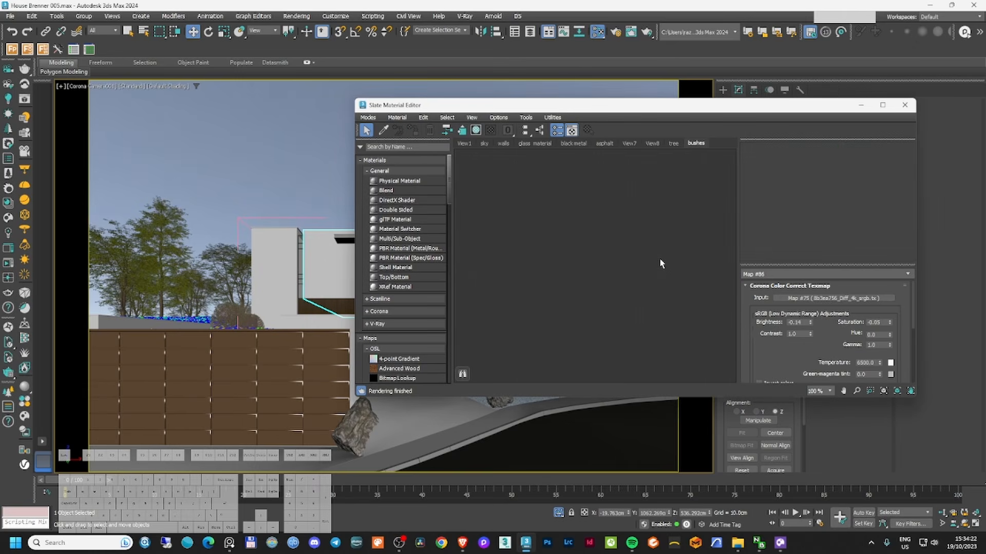
# - Pick the material of the round bush behind the gate into the bushes view and enlarge the material editor
pyautogui.click(383, 130)
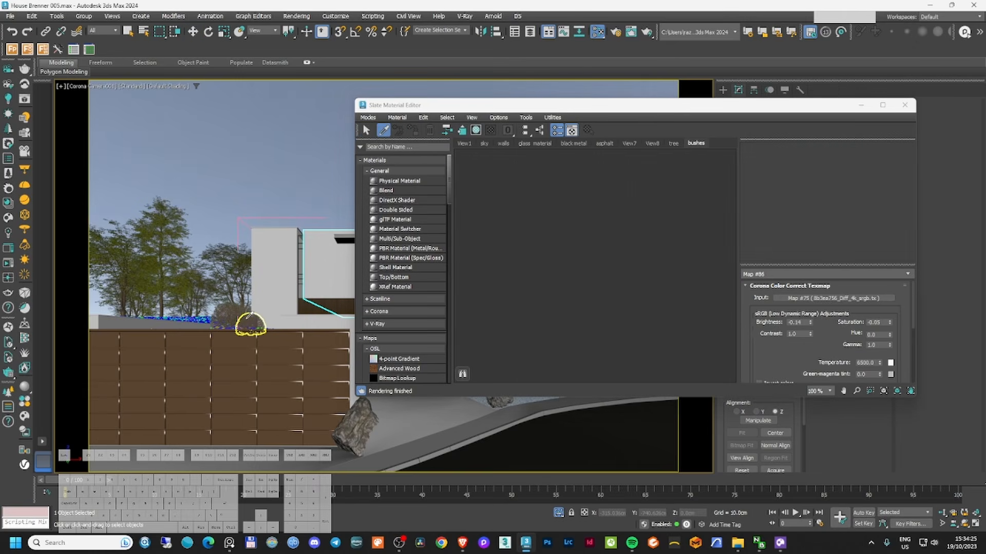
pyautogui.click(247, 318)
pyautogui.doubleClick(636, 108)
pyautogui.moveTo(434, 245); pyautogui.dragTo(719, 368, button='middle')
pyautogui.scroll(2, 273, 203)
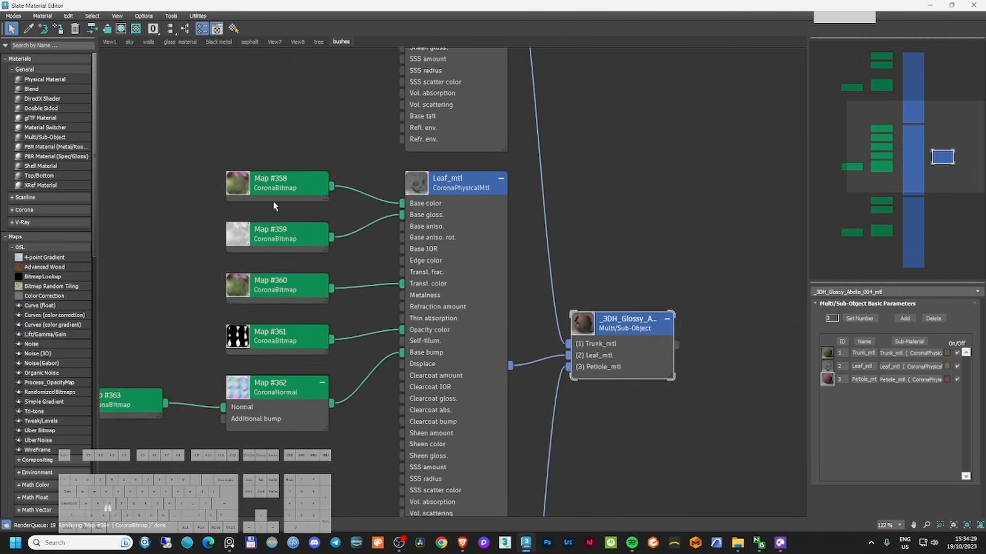
# - Insert a CoronaColorCorrect map between the front leaf diffuse bitmap and the Base color of Leaf_mtl, spacing the nodes apart
pyautogui.scroll(2, 274, 205)
pyautogui.moveTo(270, 186); pyautogui.dragTo(229, 174)
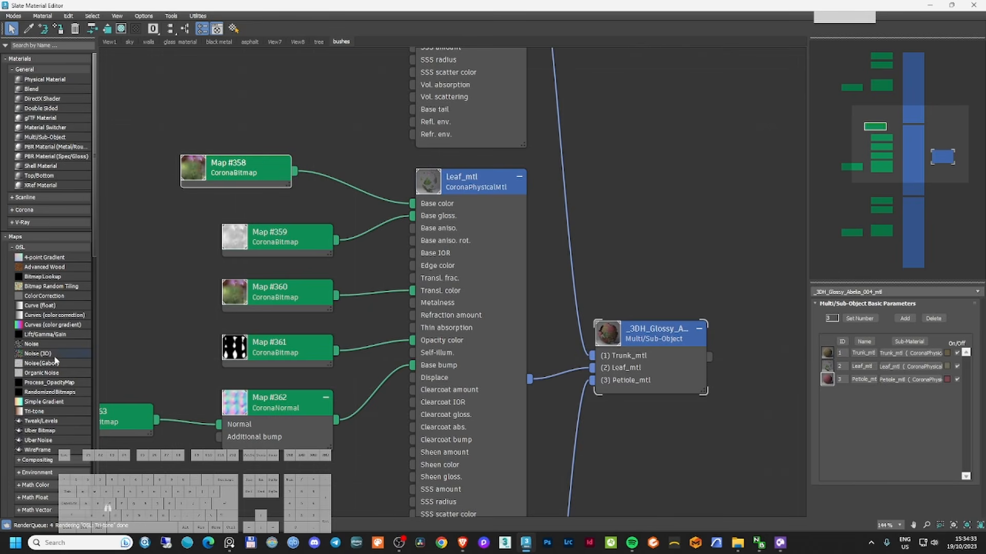
pyautogui.click(13, 247)
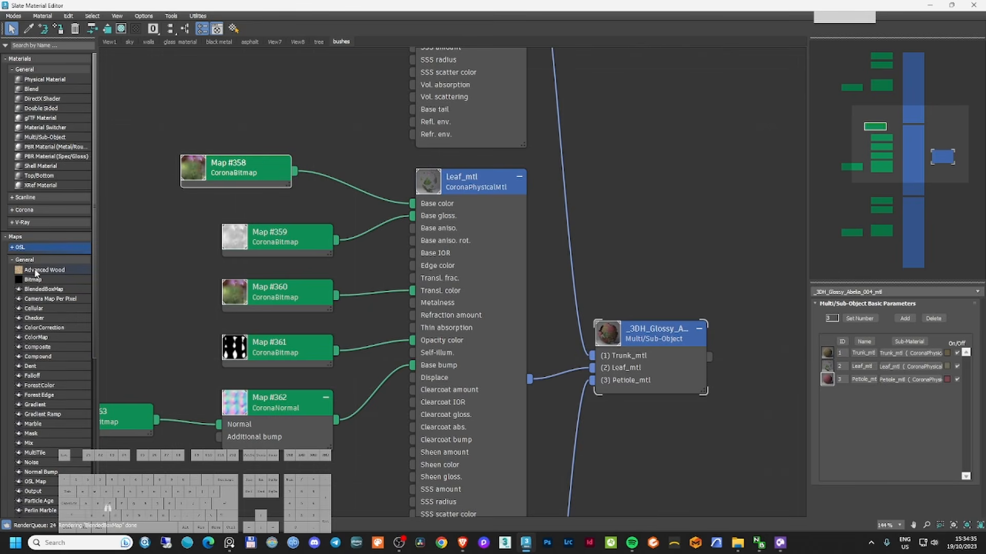
pyautogui.click(13, 260)
pyautogui.click(13, 285)
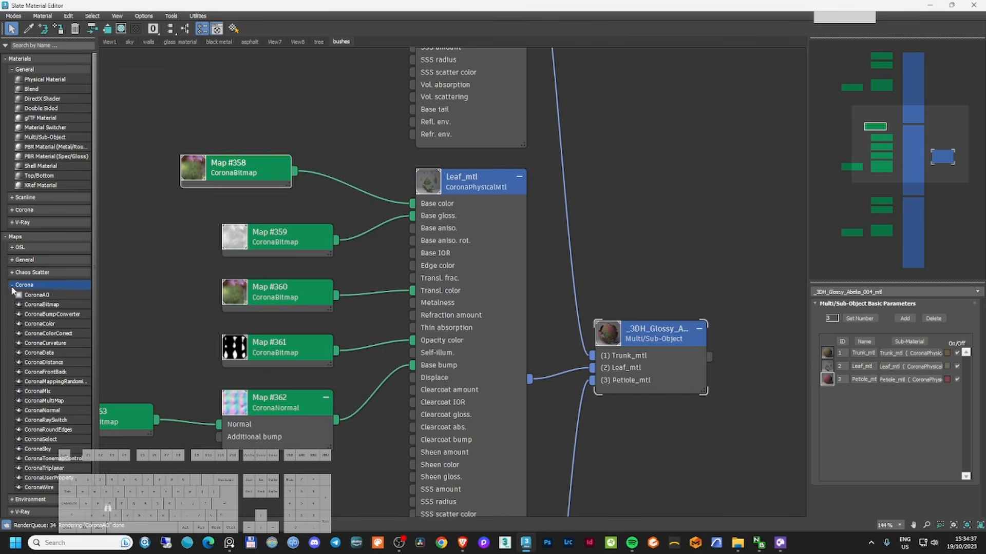
pyautogui.click(46, 334)
pyautogui.moveTo(46, 333); pyautogui.dragTo(341, 180)
pyautogui.moveTo(257, 172); pyautogui.dragTo(240, 163)
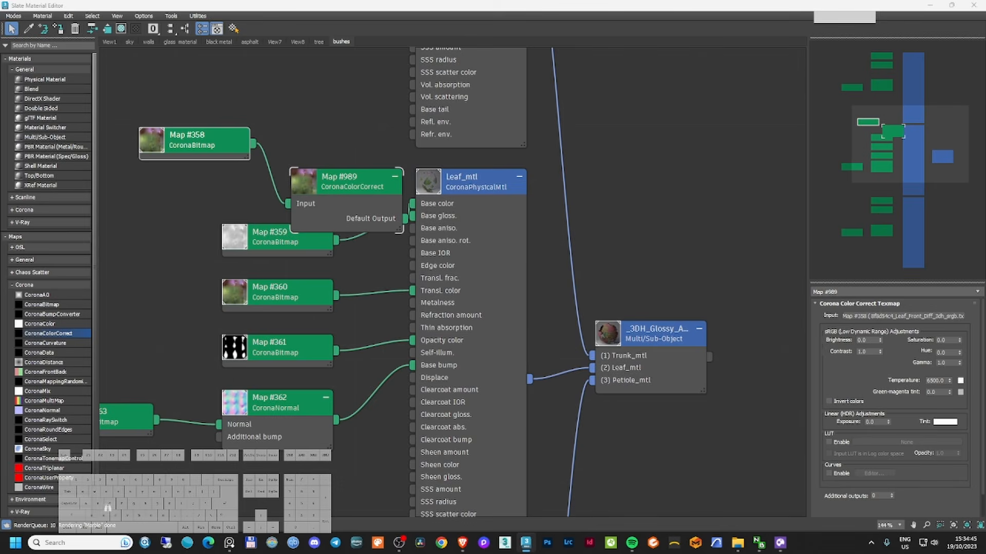
pyautogui.moveTo(349, 180); pyautogui.dragTo(335, 167)
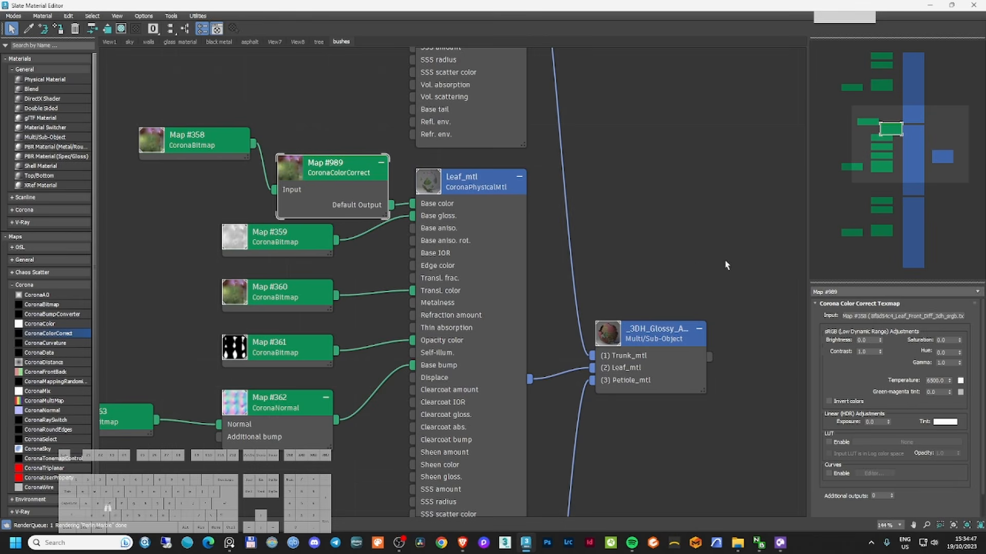
# - Set the leaf Color Correct map's hue to -19 and its exposure to 0.47
pyautogui.moveTo(962, 355)
pyautogui.mouseDown()
pyautogui.moveTo(958, 319)
pyautogui.moveTo(963, 377)
pyautogui.moveTo(963, 361)
pyautogui.mouseUp()
pyautogui.moveTo(889, 422); pyautogui.dragTo(887, 399)
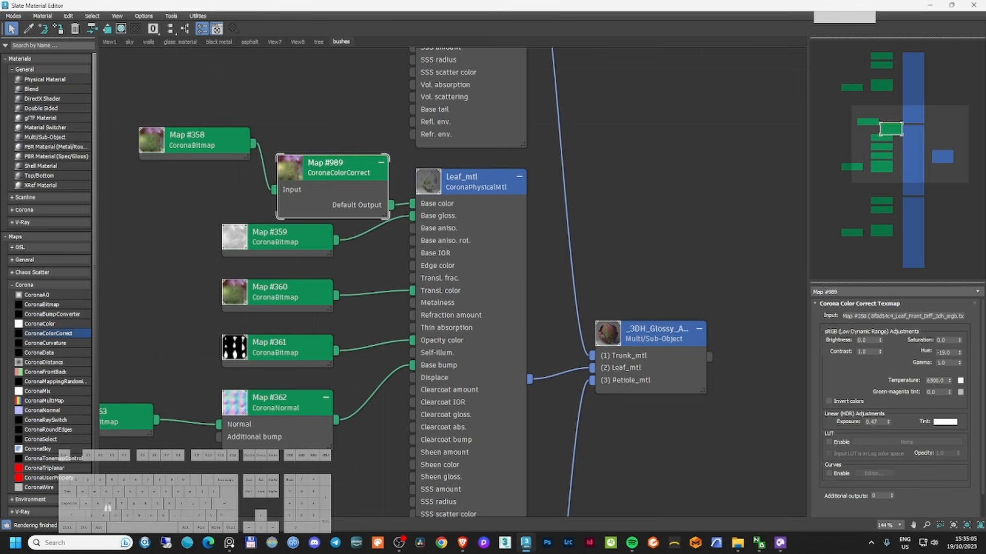
# - Maximize the Corona render window and remove the render region around the bush so the full frame renders
pyautogui.moveTo(985, 88); pyautogui.dragTo(430, 71)
pyautogui.doubleClick(430, 71)
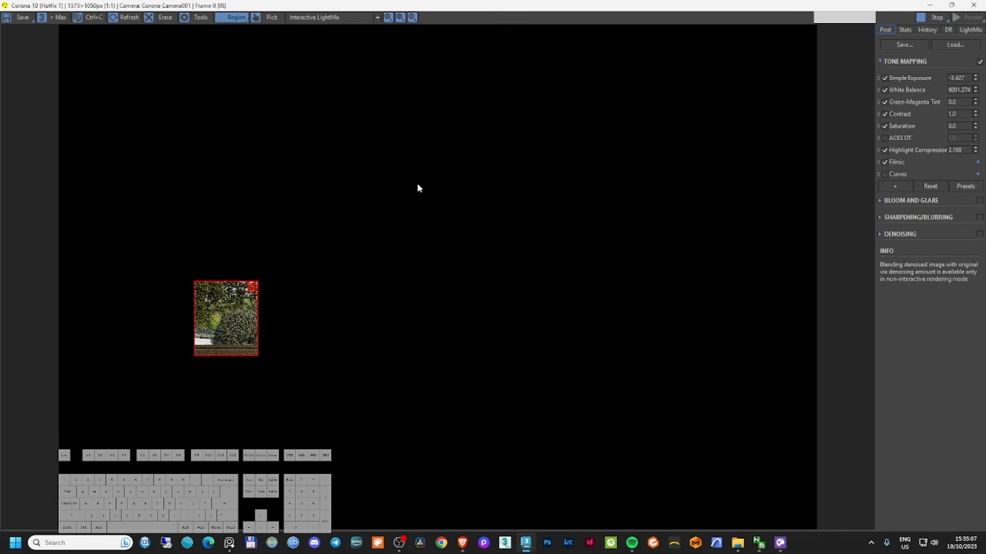
pyautogui.scroll(1, 245, 301)
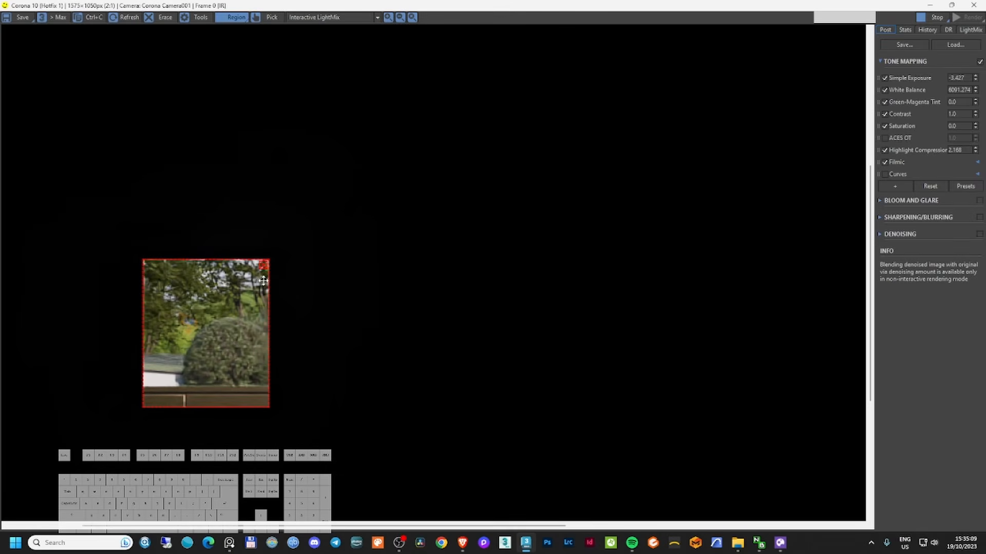
pyautogui.click(263, 265)
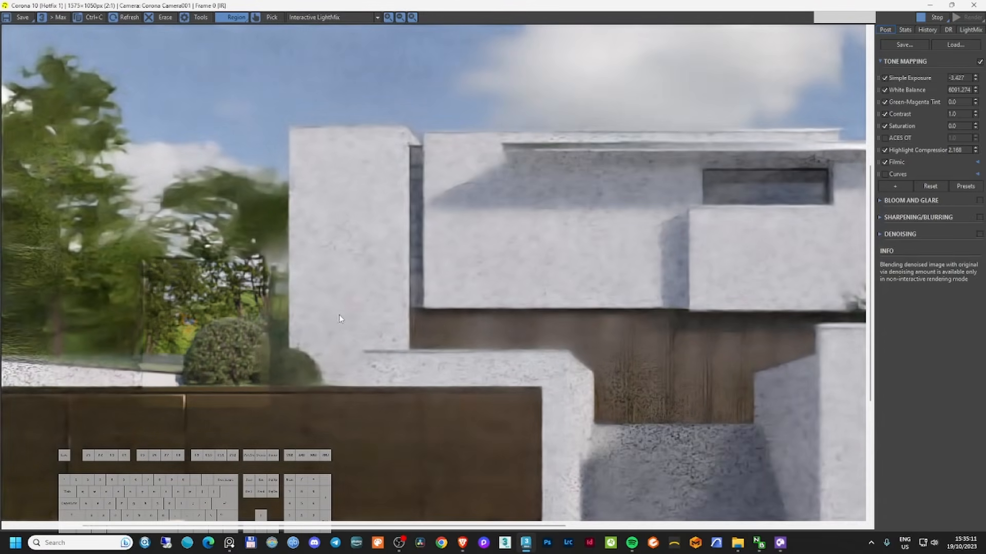
pyautogui.scroll(-1, 338, 319)
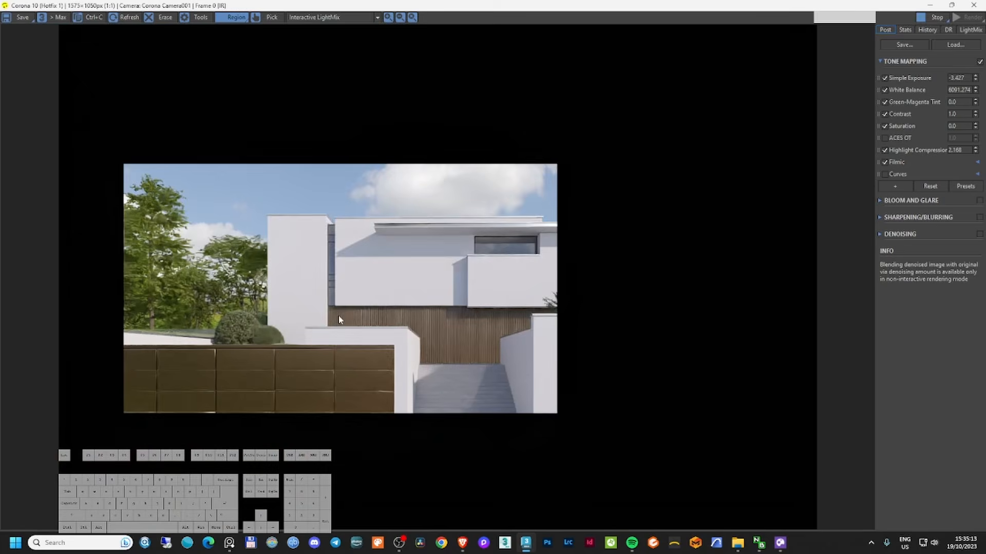
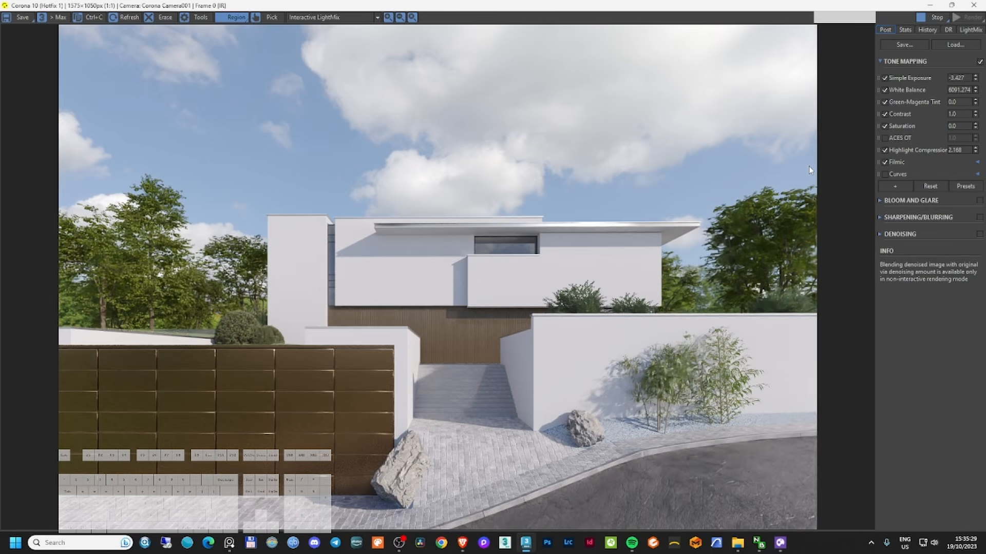
# - Enable Bloom and Glare and Sharpening/Blurring for the render, and set the sharpen radius to 1
pyautogui.click(903, 188)
pyautogui.click(903, 188)
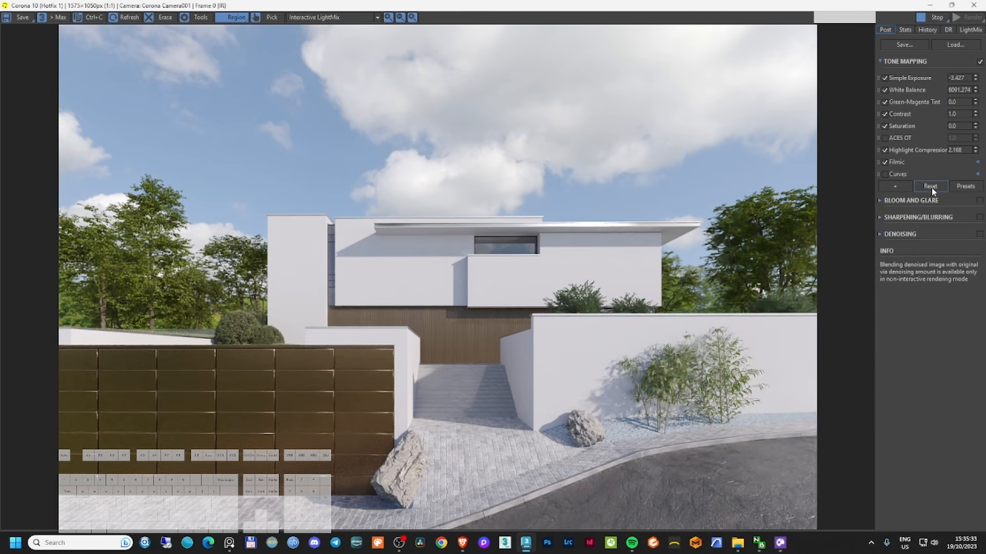
pyautogui.click(978, 201)
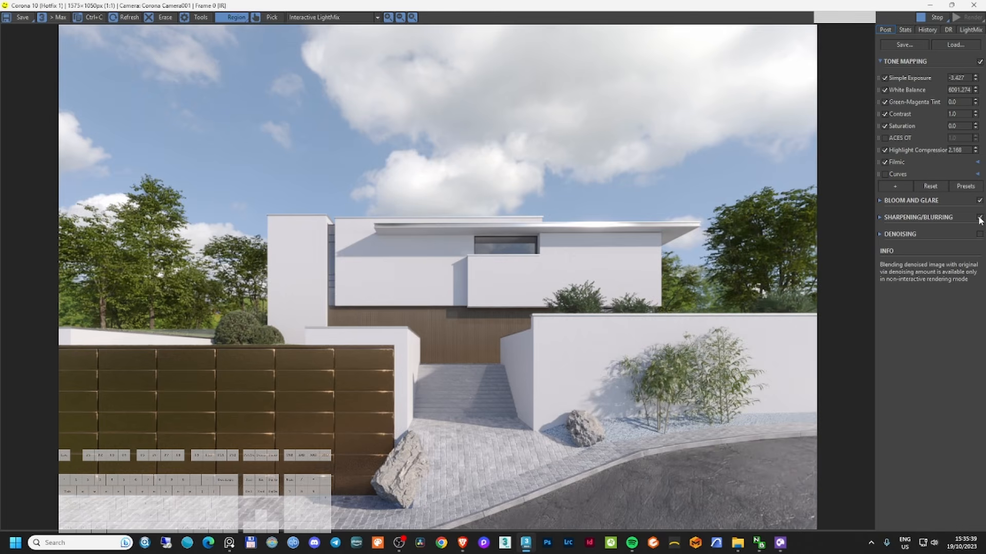
pyautogui.click(881, 217)
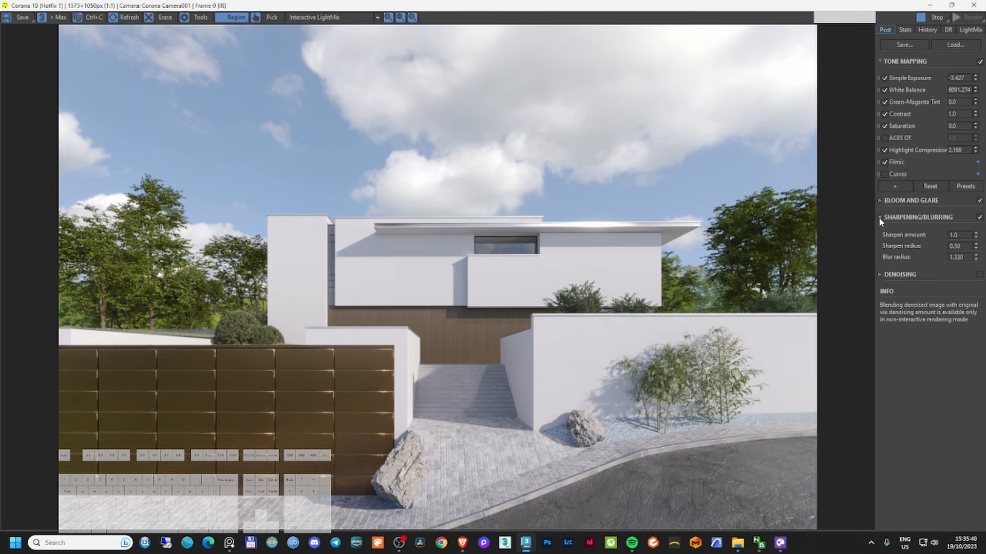
pyautogui.doubleClick(960, 245)
pyautogui.write('1')
pyautogui.press('Return')
# - Add a LUT operator to the tone mapping stack, enable it, and choose a different LUT file for it
pyautogui.click(895, 185)
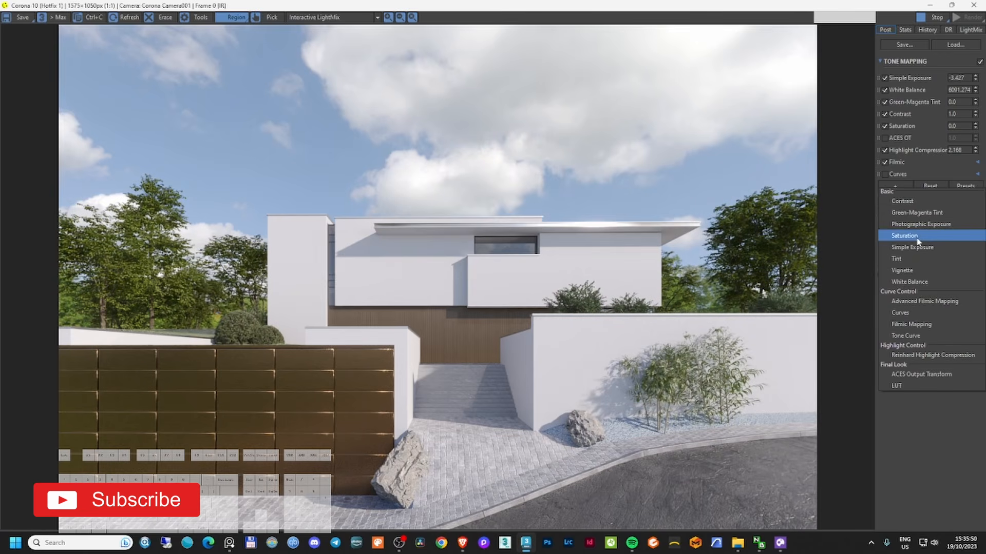
pyautogui.click(899, 386)
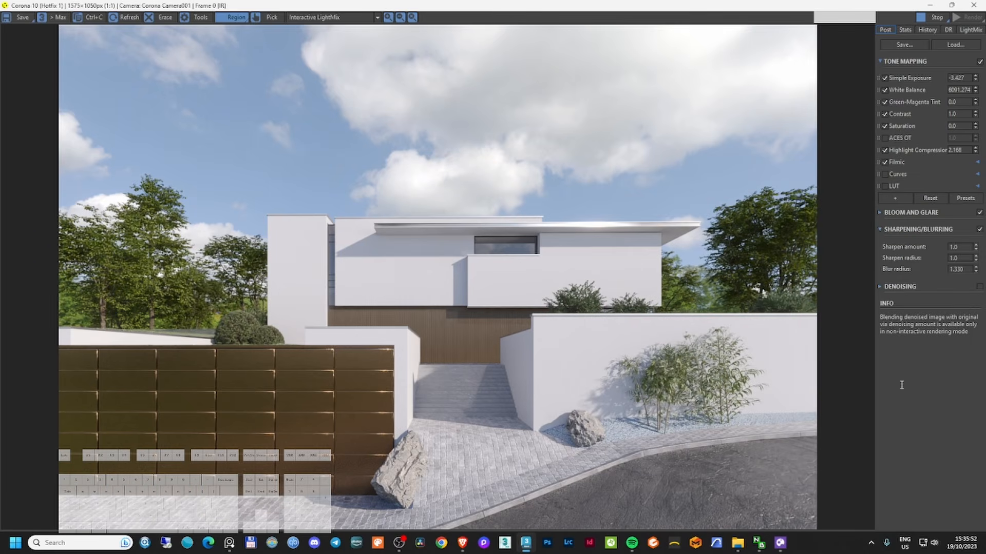
pyautogui.click(885, 187)
pyautogui.click(977, 186)
pyautogui.click(958, 199)
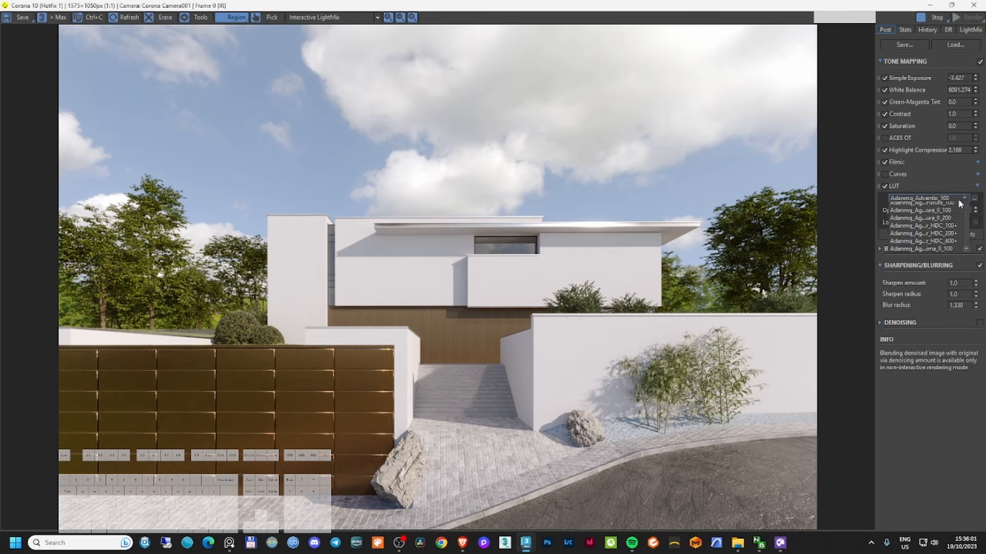
pyautogui.click(952, 218)
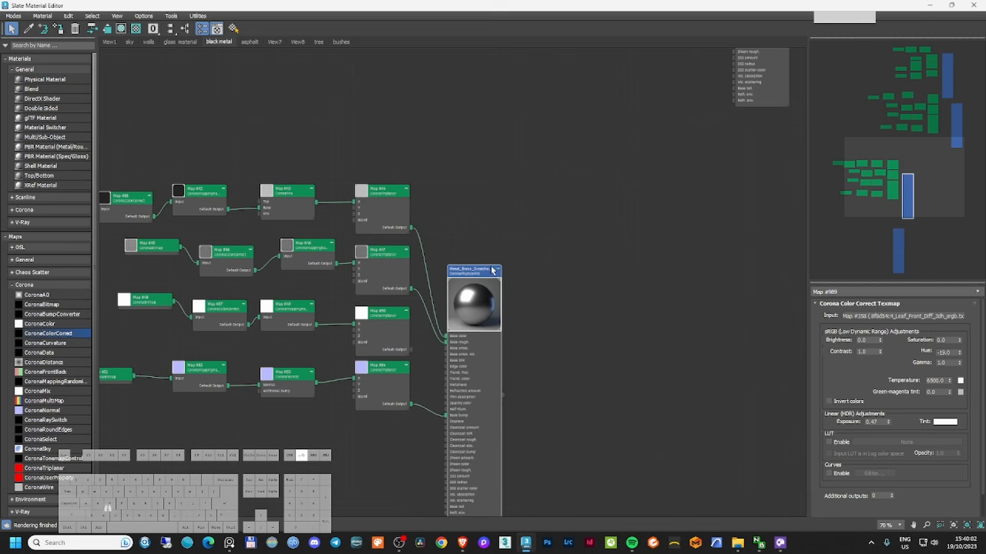
# - Move the scratched brass material node clear of its maps and set its metalness to Non-metal
pyautogui.moveTo(481, 272); pyautogui.dragTo(531, 252)
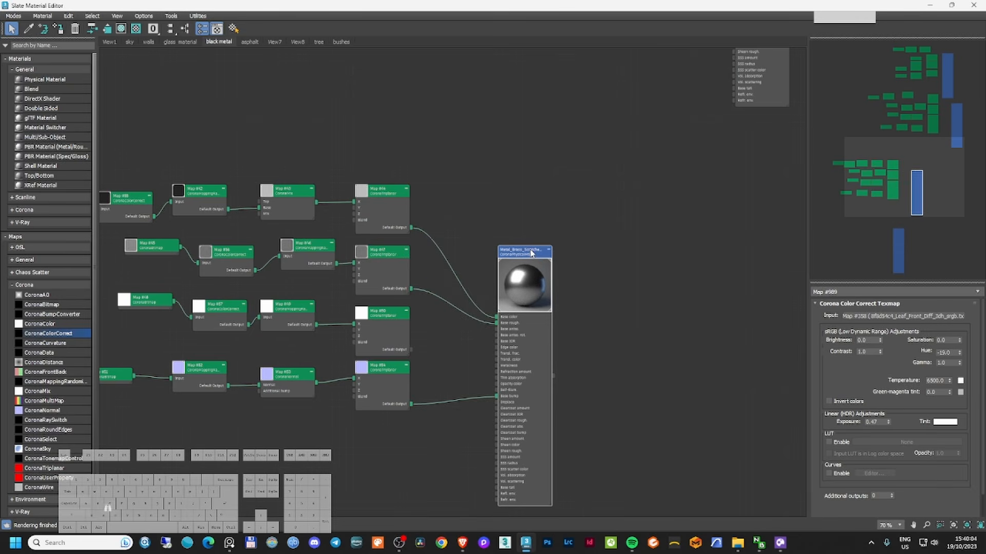
pyautogui.doubleClick(530, 251)
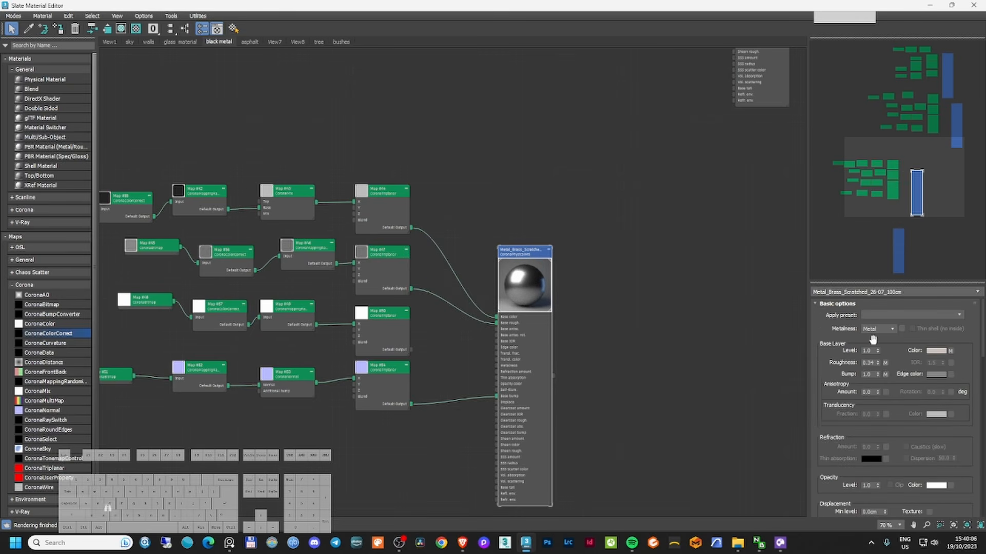
pyautogui.click(893, 329)
pyautogui.click(888, 338)
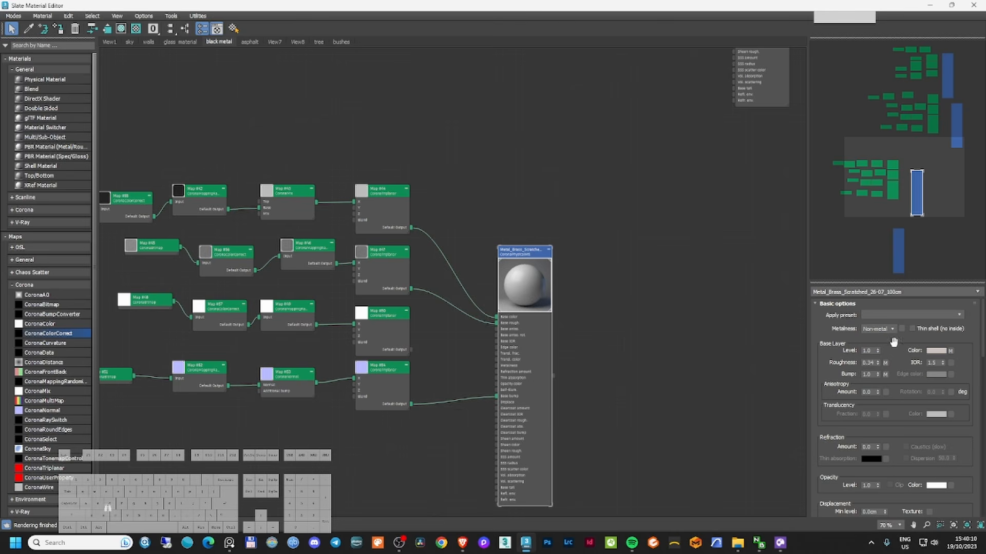
# - Wire the colour branch's mapping randomizer straight into the X input of the base colour triplanar map, bypassing the CoronaMix node
pyautogui.scroll(3, 349, 186)
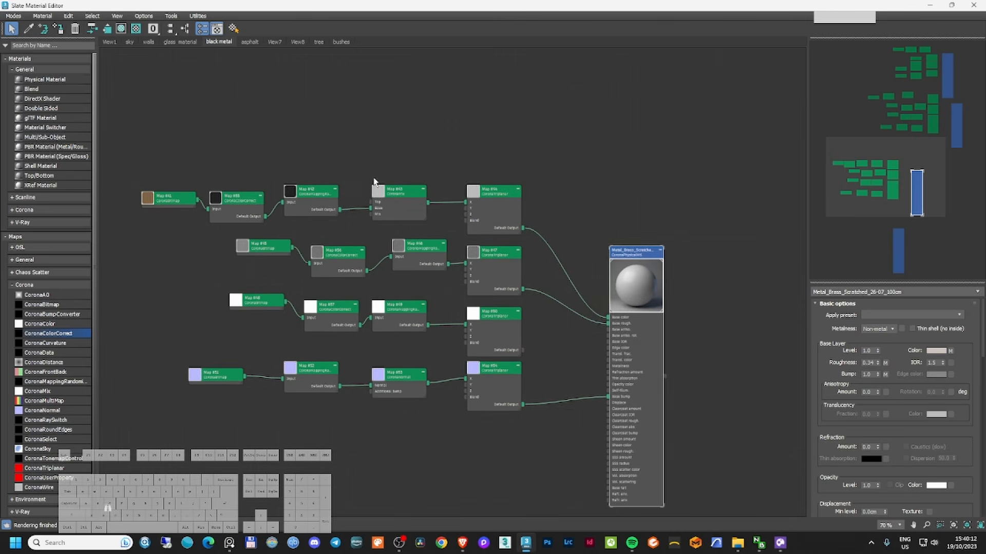
pyautogui.moveTo(398, 201); pyautogui.dragTo(389, 192)
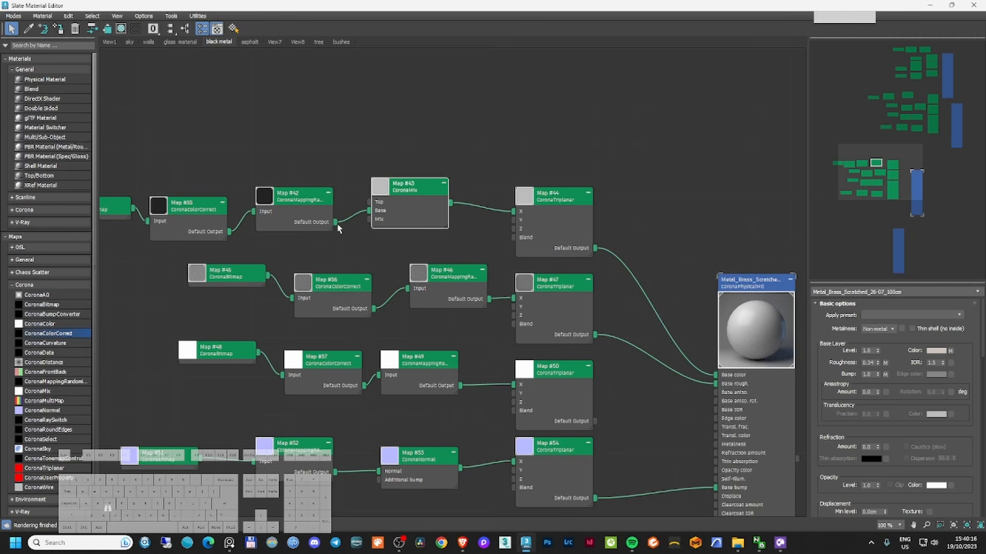
pyautogui.moveTo(336, 222); pyautogui.dragTo(379, 219)
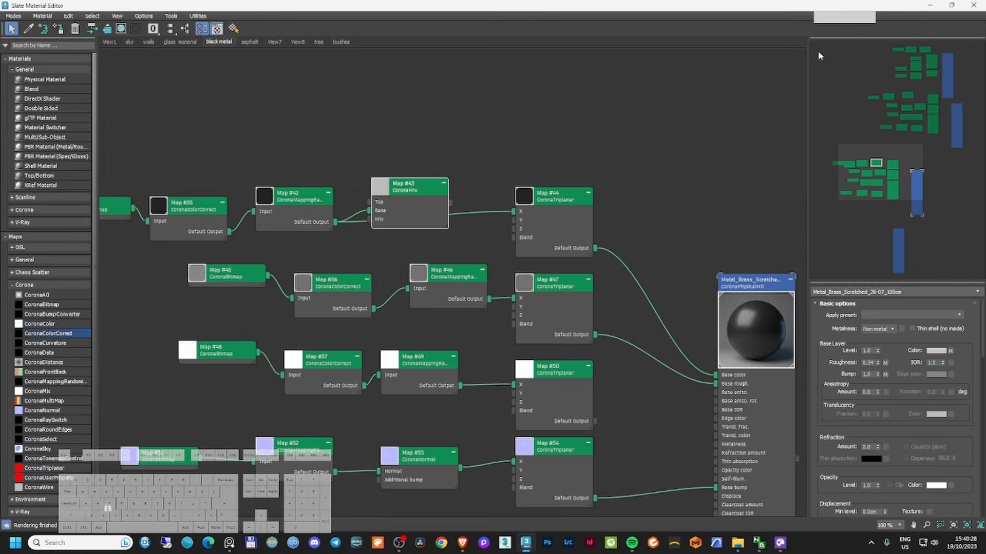
# - Open the bushes material view and float the material editor window clear of the camera viewport
pyautogui.click(343, 43)
pyautogui.moveTo(402, 6); pyautogui.dragTo(243, 123)
pyautogui.scroll(-10, 189, 224)
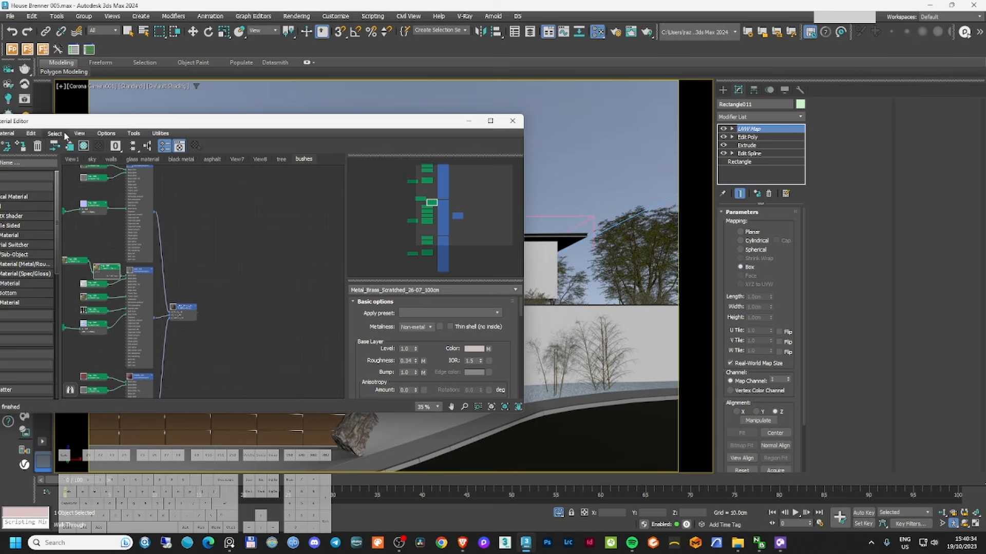
pyautogui.moveTo(82, 123); pyautogui.dragTo(145, 114)
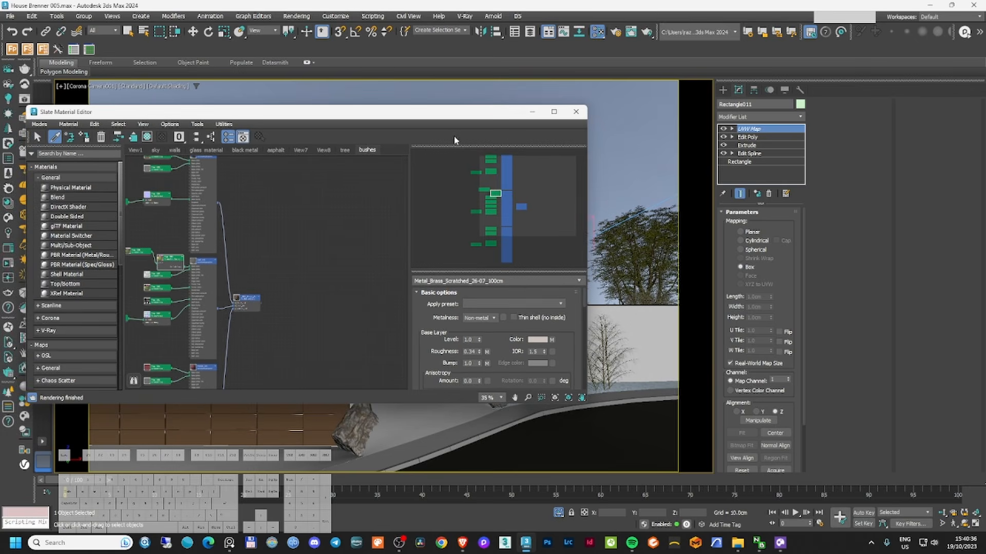
pyautogui.moveTo(455, 118); pyautogui.dragTo(538, 347)
pyautogui.click(534, 304)
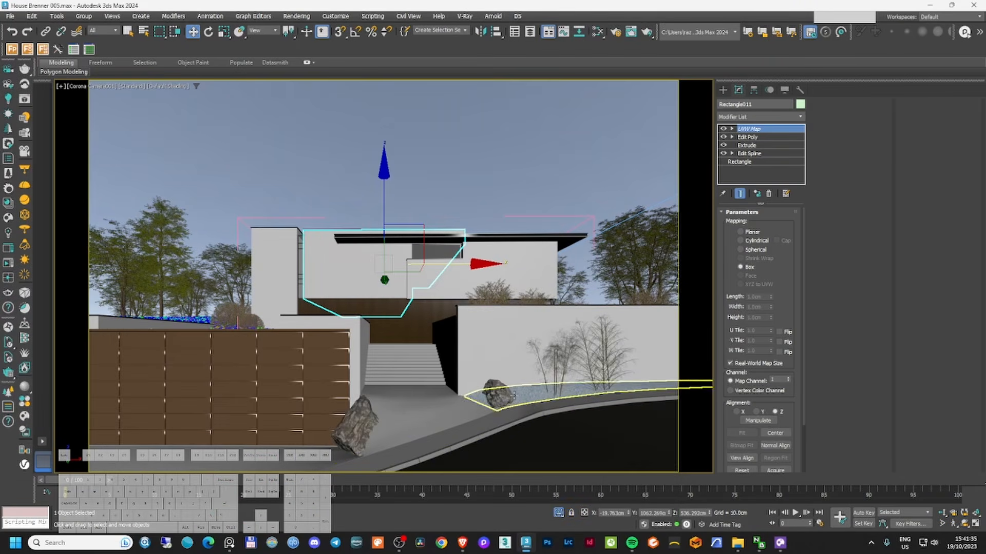
# - Move the smaller rock from the pebble bed across to the front of the slatted gate
pyautogui.click(498, 394)
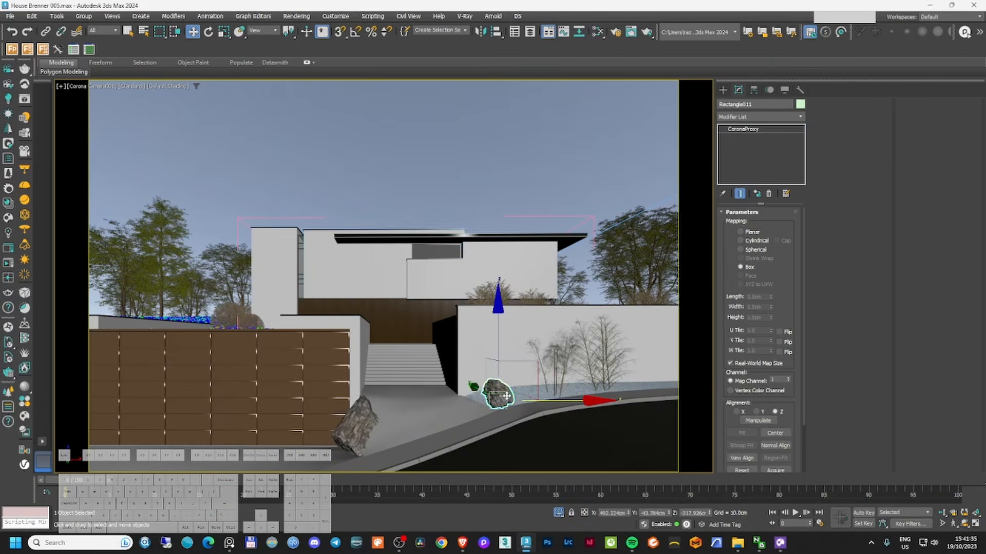
pyautogui.moveTo(507, 396); pyautogui.dragTo(228, 347)
pyautogui.press('t')
pyautogui.press('z')
pyautogui.scroll(-7, 288, 336)
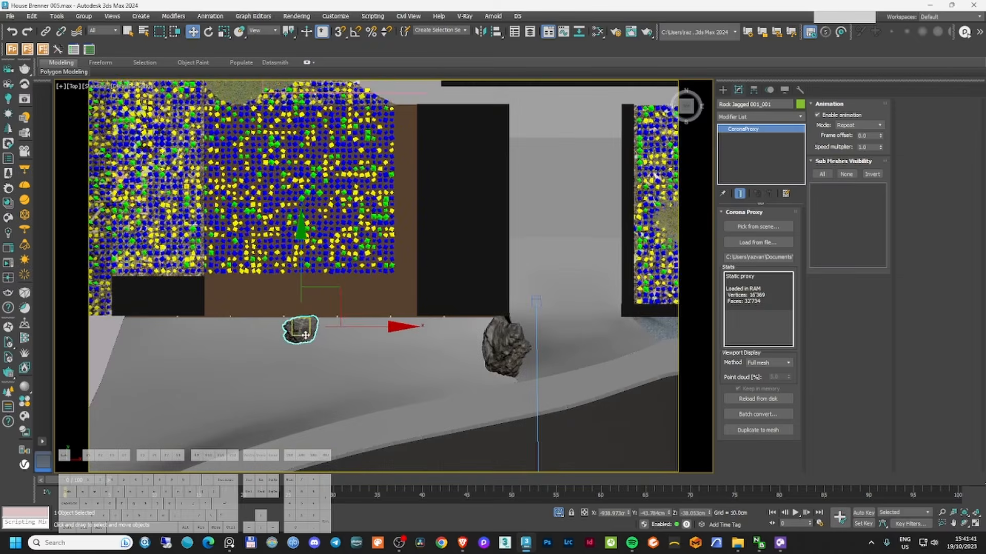
# - Move the small rock back onto the planted ground behind the low wall and adjust its height
pyautogui.moveTo(302, 330); pyautogui.dragTo(350, 319, button='middle')
pyautogui.scroll(3, 392, 375)
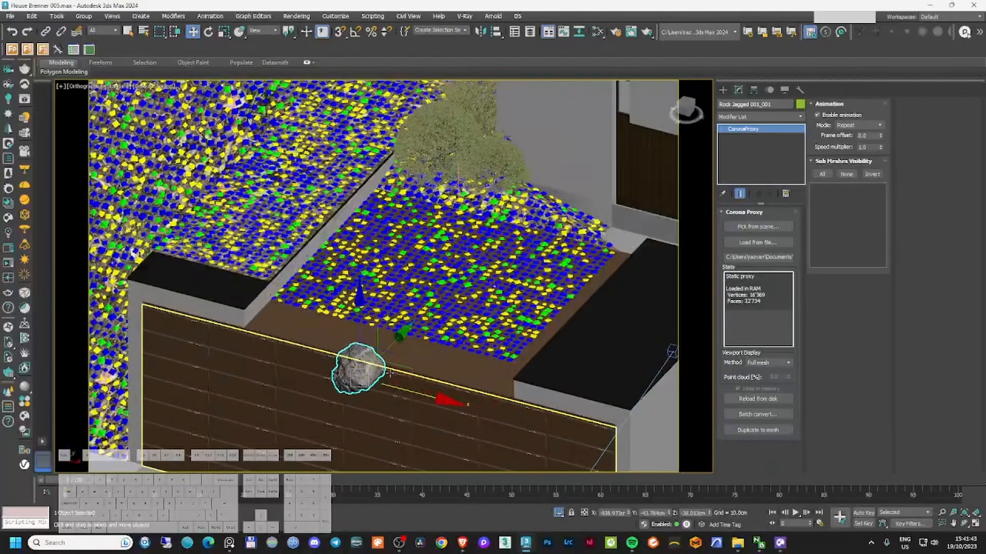
pyautogui.moveTo(403, 371); pyautogui.dragTo(373, 148)
pyautogui.moveTo(340, 157); pyautogui.dragTo(363, 299, button='middle')
pyautogui.scroll(3, 362, 298)
pyautogui.moveTo(343, 288); pyautogui.dragTo(349, 217)
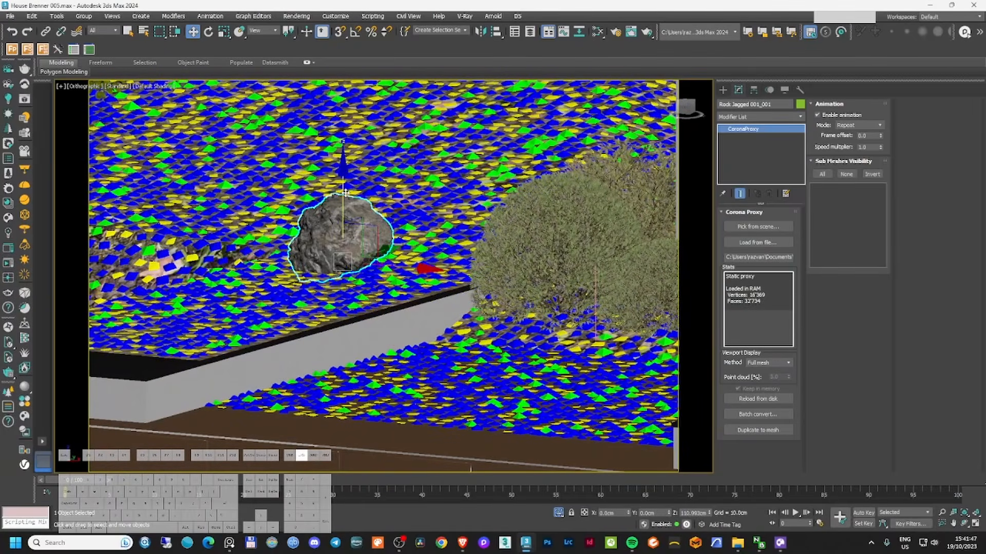
# - Scale the small rock up uniformly to about 1009% and check it in the camera view
pyautogui.rightClick(351, 215)
pyautogui.click(361, 234)
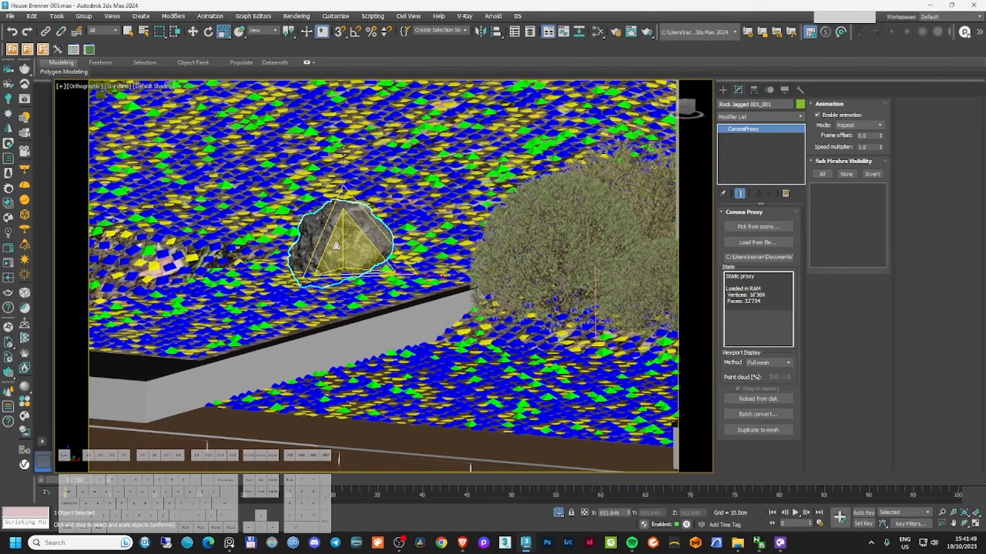
pyautogui.scroll(3, 347, 205)
pyautogui.press('c')
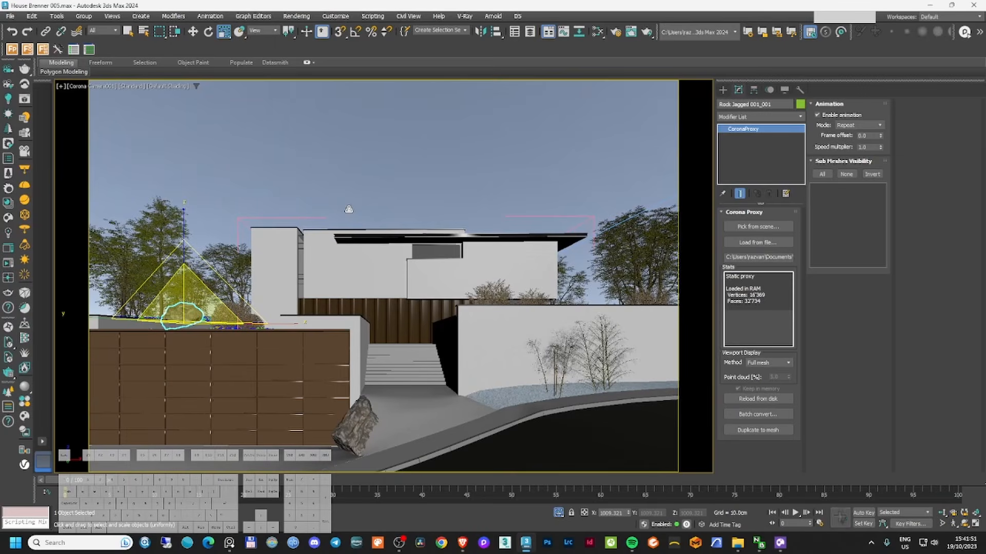
# - Rotate the enlarged rock behind the wall, tilting it about 10 degrees around the Y axis
pyautogui.rightClick(218, 299)
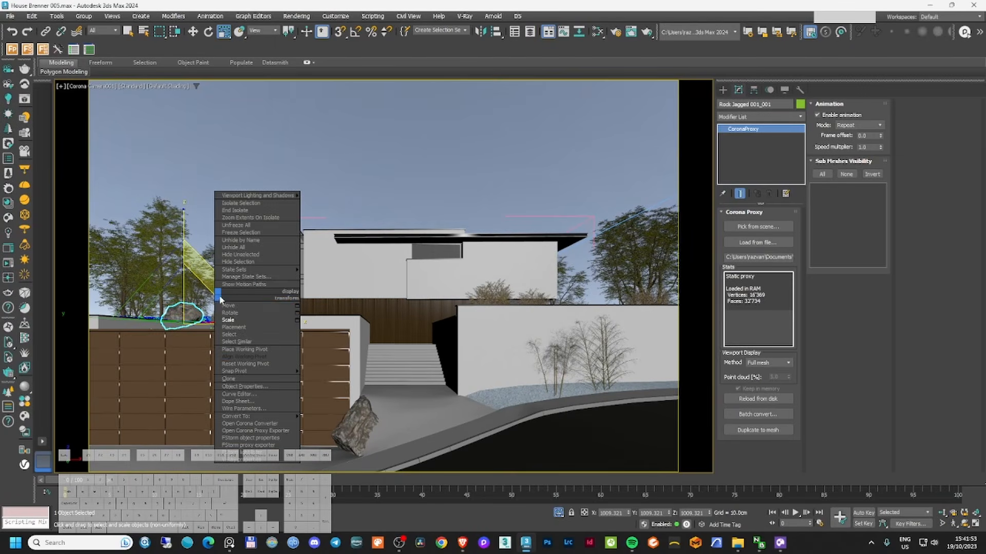
pyautogui.click(246, 314)
pyautogui.moveTo(105, 309); pyautogui.dragTo(107, 280)
pyautogui.moveTo(229, 249); pyautogui.dragTo(238, 259)
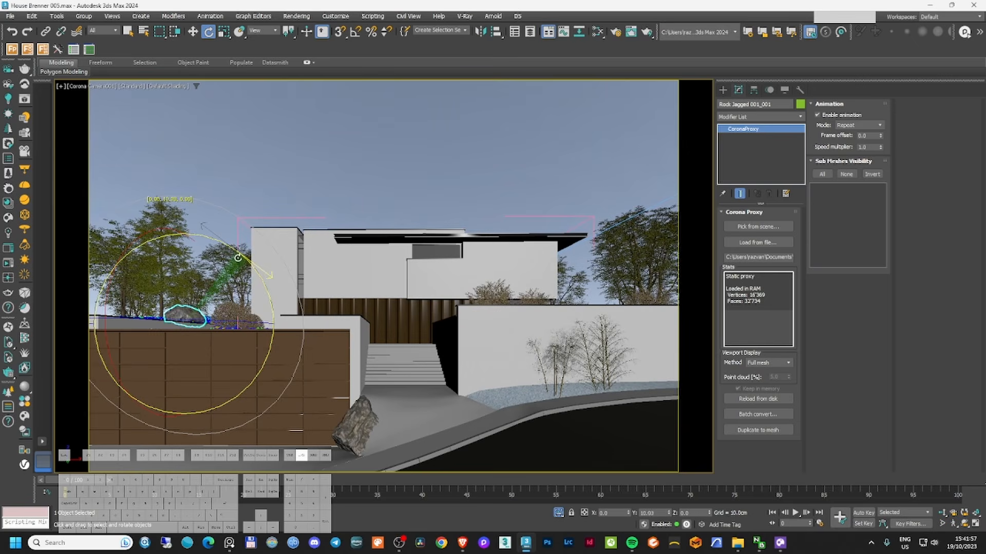
# - Lower the enlarged rock into the ground to a Z position of about 43 cm
pyautogui.rightClick(226, 265)
pyautogui.click(238, 267)
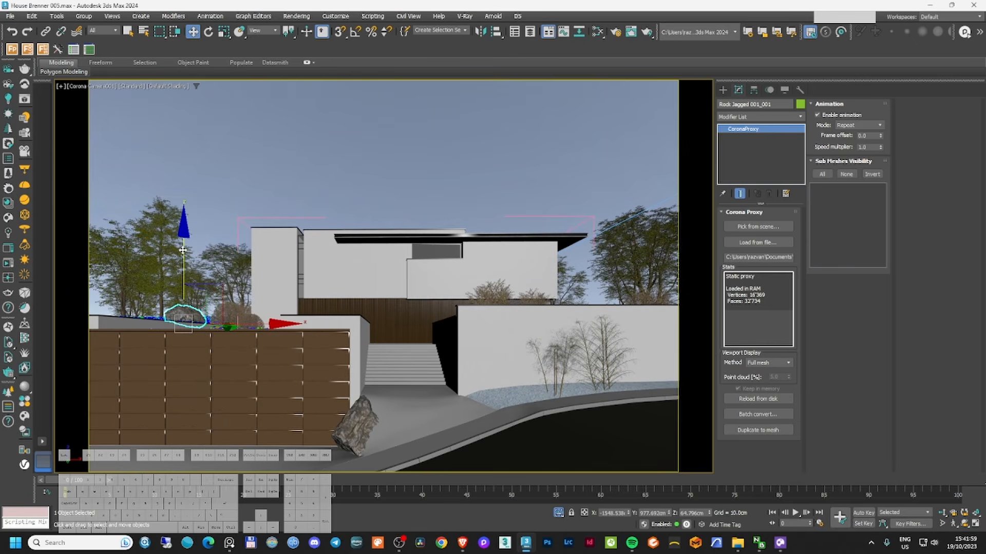
pyautogui.moveTo(184, 254); pyautogui.dragTo(185, 254)
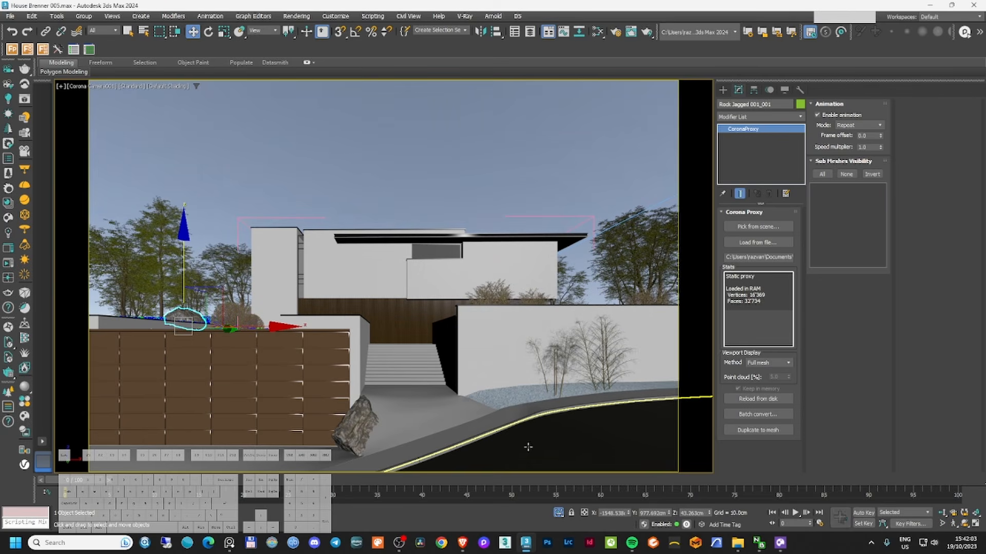
pyautogui.click(510, 396)
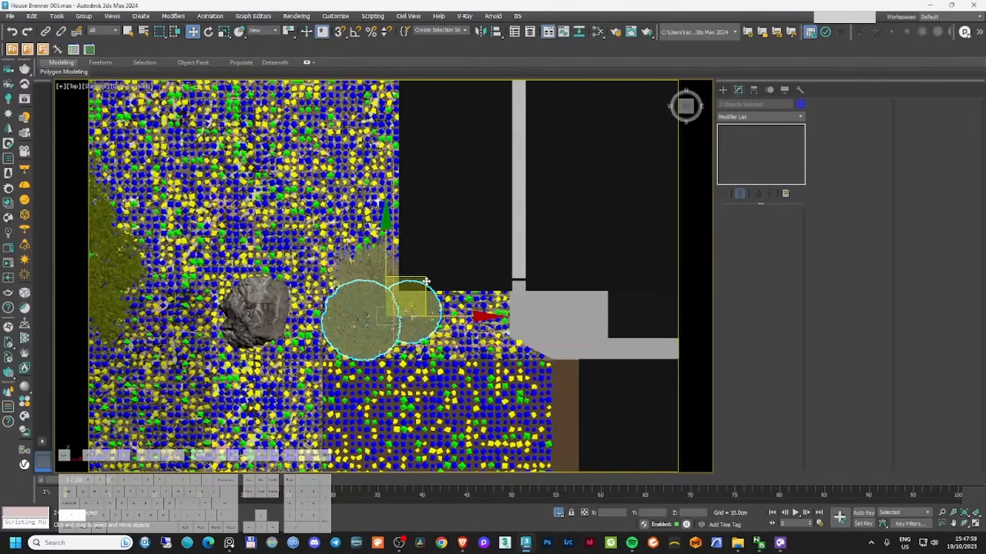
# - Clone the two round bushes near the house corner onto the ground behind the rock
pyautogui.keyDown('shift'); pyautogui.moveTo(426, 281); pyautogui.dragTo(253, 213); pyautogui.keyUp('shift')
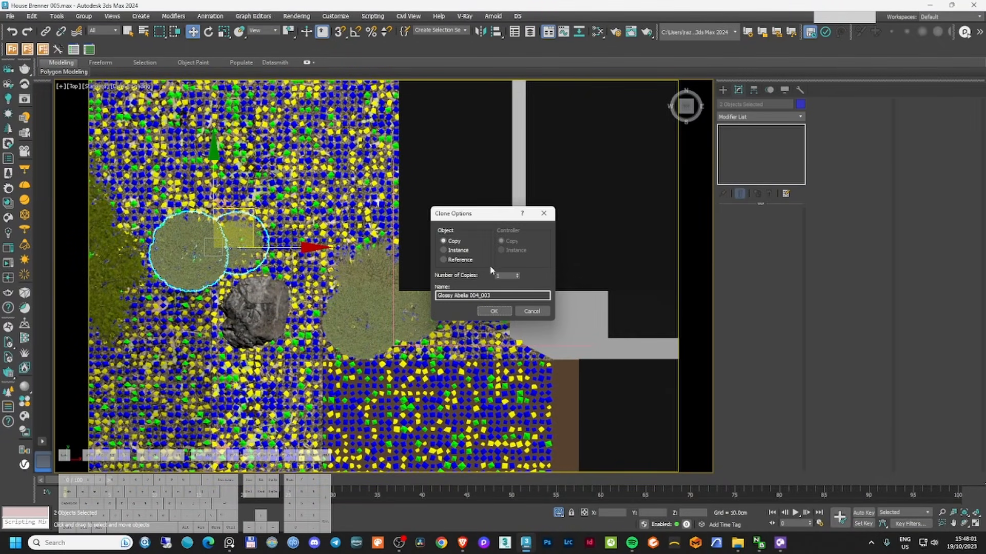
pyautogui.click(492, 316)
pyautogui.keyDown('alt'); pyautogui.moveTo(318, 303); pyautogui.dragTo(288, 246, button='middle'); pyautogui.keyUp('alt')
pyautogui.scroll(4, 257, 247)
# - Raise the cloned bush directly behind the rock and fine-tune its height against the terrain
pyautogui.click(252, 226)
pyautogui.moveTo(264, 233); pyautogui.dragTo(266, 218)
pyautogui.moveTo(272, 241)
pyautogui.keyDown('alt'); pyautogui.mouseDown(button='middle')
pyautogui.moveTo(329, 226)
pyautogui.moveTo(349, 246)
pyautogui.mouseUp(button='middle'); pyautogui.keyUp('alt')
pyautogui.moveTo(357, 231); pyautogui.dragTo(365, 200)
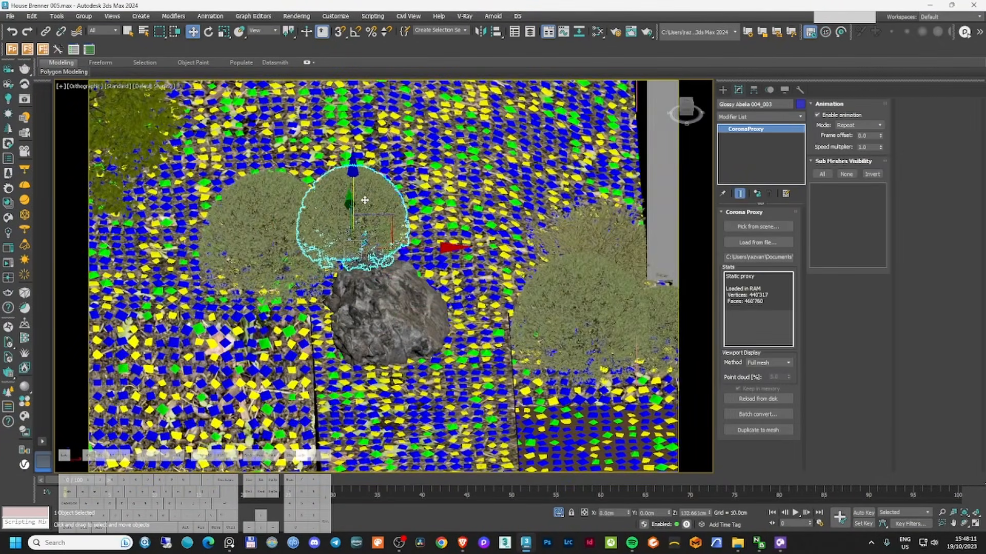
pyautogui.keyDown('alt'); pyautogui.moveTo(364, 201); pyautogui.dragTo(334, 143, button='middle'); pyautogui.keyUp('alt')
pyautogui.scroll(-1, 354, 205)
pyautogui.moveTo(355, 187); pyautogui.dragTo(356, 196)
# - Make one instance of the cloned bush beside the rock and place it near the neighbouring tree
pyautogui.scroll(-2, 357, 215)
pyautogui.moveTo(357, 226); pyautogui.dragTo(429, 251, button='middle')
pyautogui.click(367, 262)
pyautogui.keyDown('shift'); pyautogui.moveTo(393, 295); pyautogui.dragTo(277, 301); pyautogui.keyUp('shift')
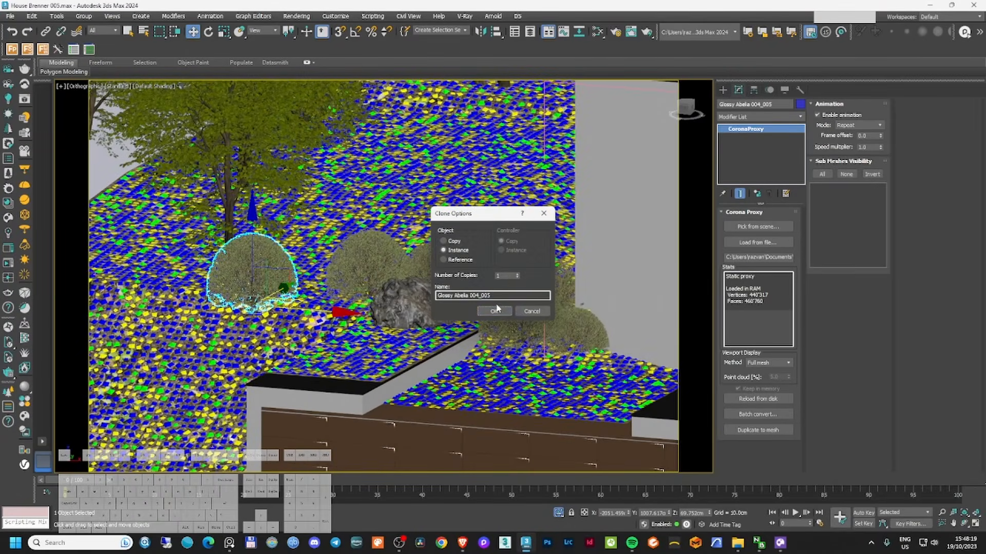
pyautogui.click(497, 309)
# - Position the new bush instance next to the tree trunk and resize it uniformly
pyautogui.keyDown('alt'); pyautogui.moveTo(370, 318); pyautogui.dragTo(329, 277, button='middle'); pyautogui.keyUp('alt')
pyautogui.scroll(4, 257, 288)
pyautogui.moveTo(334, 396); pyautogui.dragTo(405, 398, button='middle')
pyautogui.moveTo(411, 321); pyautogui.dragTo(363, 326)
pyautogui.rightClick(295, 305)
pyautogui.click(311, 334)
pyautogui.moveTo(283, 304); pyautogui.dragTo(283, 314)
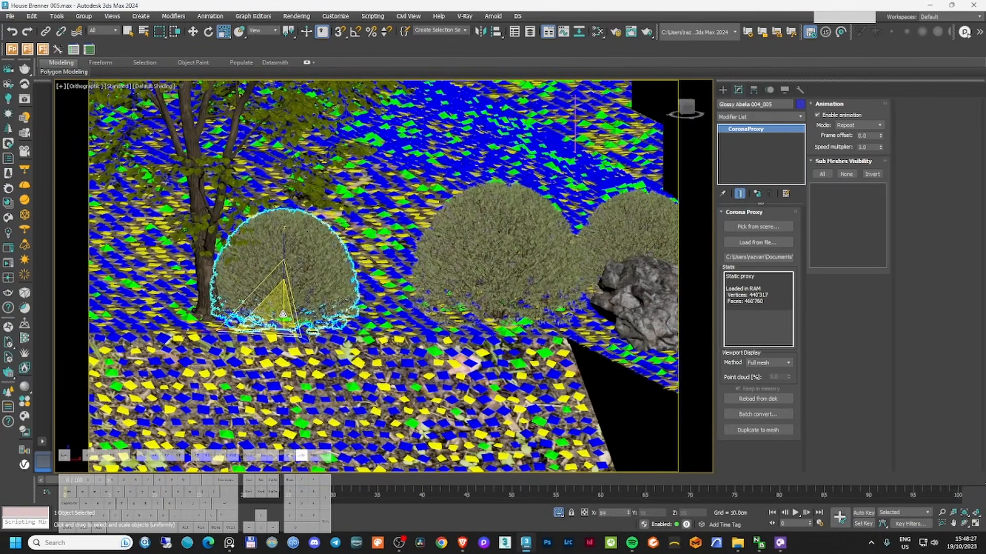
# - Clone the bush by the tree trunk onto the open ground in front of the tree
pyautogui.press('w')
pyautogui.press('c')
pyautogui.press('t')
pyautogui.keyDown('alt'); pyautogui.moveTo(359, 329); pyautogui.dragTo(328, 277, button='middle'); pyautogui.keyUp('alt')
pyautogui.keyDown('shift'); pyautogui.moveTo(324, 271); pyautogui.dragTo(246, 337); pyautogui.keyUp('shift')
pyautogui.click(496, 309)
# - Lower the newest bush to ground level and shift it toward the tree and rock
pyautogui.keyDown('alt'); pyautogui.moveTo(359, 329); pyautogui.dragTo(329, 272, button='middle'); pyautogui.keyUp('alt')
pyautogui.scroll(4, 247, 329)
pyautogui.moveTo(249, 310); pyautogui.dragTo(248, 319)
pyautogui.keyDown('alt'); pyautogui.moveTo(249, 320); pyautogui.dragTo(257, 342, button='middle'); pyautogui.keyUp('alt')
pyautogui.moveTo(298, 336); pyautogui.dragTo(338, 323)
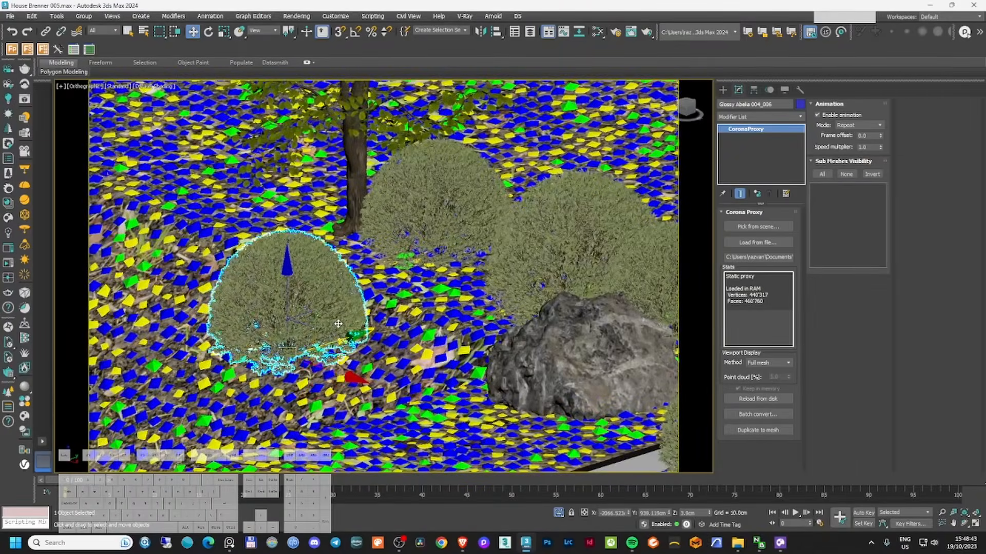
# - Clone the front bush to a spot behind the existing group and move it farther up the planted slope
pyautogui.scroll(-5, 338, 324)
pyautogui.keyDown('alt'); pyautogui.moveTo(329, 287); pyautogui.dragTo(328, 334, button='middle'); pyautogui.keyUp('alt')
pyautogui.keyDown('shift'); pyautogui.moveTo(303, 321); pyautogui.dragTo(387, 288); pyautogui.keyUp('shift')
pyautogui.click(496, 309)
pyautogui.keyDown('alt'); pyautogui.moveTo(359, 287); pyautogui.dragTo(401, 308, button='middle'); pyautogui.keyUp('alt')
pyautogui.moveTo(383, 220); pyautogui.dragTo(369, 167)
# - Clone the rear bush farther back near the house wall, and select the bush behind the rock for rotation
pyautogui.keyDown('alt'); pyautogui.moveTo(359, 308); pyautogui.dragTo(341, 246, button='middle'); pyautogui.keyUp('alt')
pyautogui.scroll(4, 341, 257)
pyautogui.keyDown('shift'); pyautogui.moveTo(334, 311); pyautogui.dragTo(532, 260); pyautogui.keyUp('shift')
pyautogui.click(494, 311)
pyautogui.press('e')
pyautogui.click(351, 430)
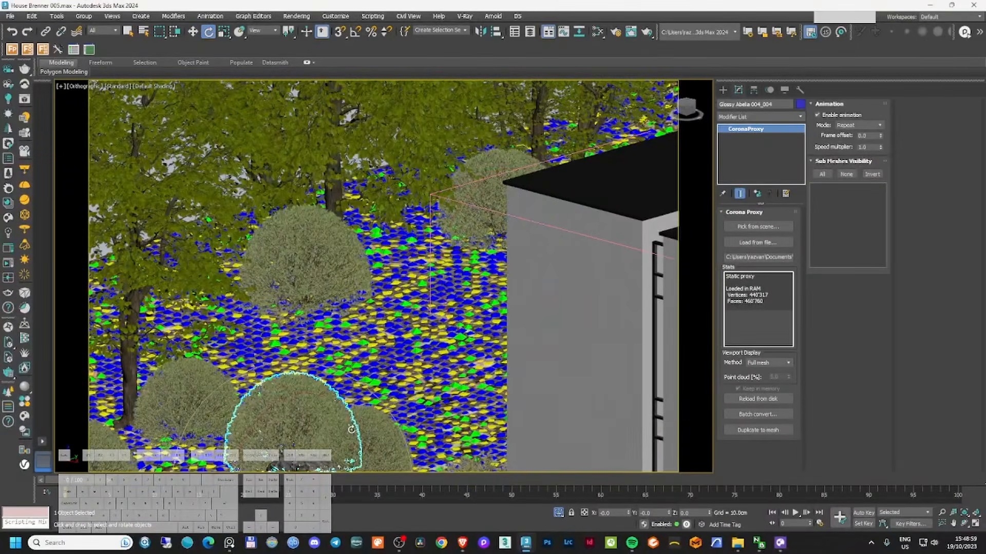
pyautogui.keyDown('alt'); pyautogui.moveTo(351, 430); pyautogui.dragTo(331, 375, button='middle'); pyautogui.keyUp('alt')
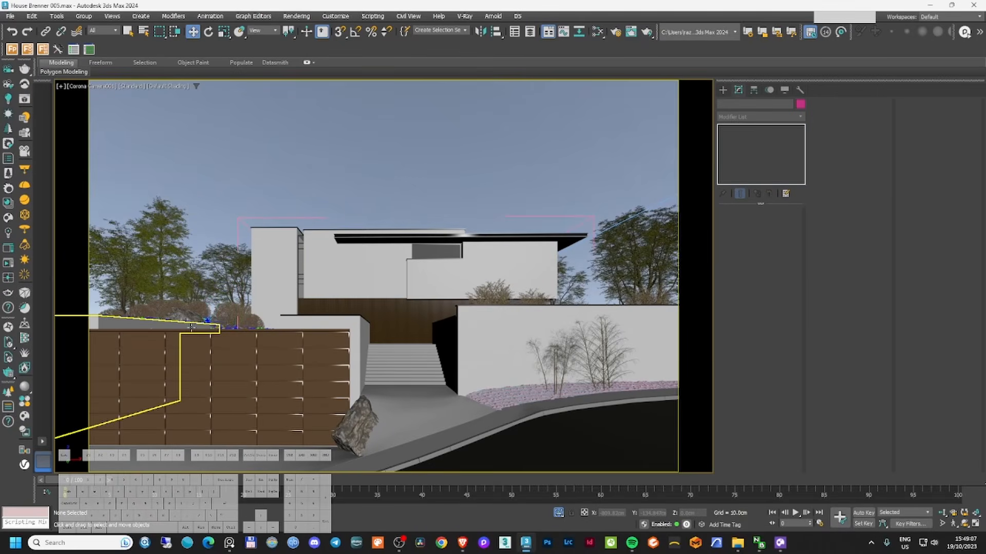
# - Clone the upright abelia shrub onto the ground beside the rock, and place another copy between the rock and the house
pyautogui.click(174, 306)
pyautogui.moveTo(173, 306)
pyautogui.keyDown('shift'); pyautogui.mouseDown()
pyautogui.moveTo(495, 308)
pyautogui.moveTo(131, 308)
pyautogui.mouseUp(); pyautogui.keyUp('shift')
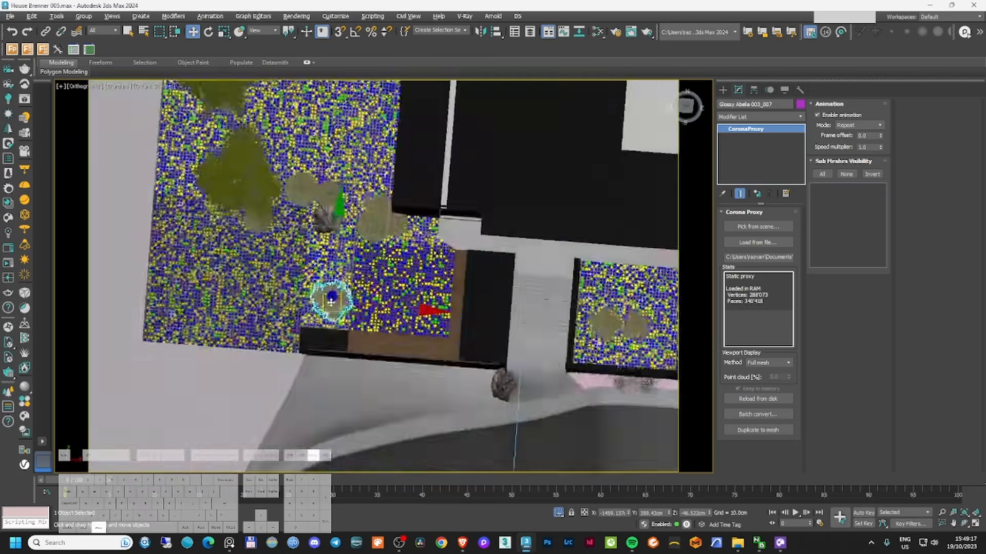
pyautogui.moveTo(331, 302); pyautogui.dragTo(290, 261)
pyautogui.keyDown('alt'); pyautogui.moveTo(291, 261); pyautogui.dragTo(231, 221, button='middle'); pyautogui.keyUp('alt')
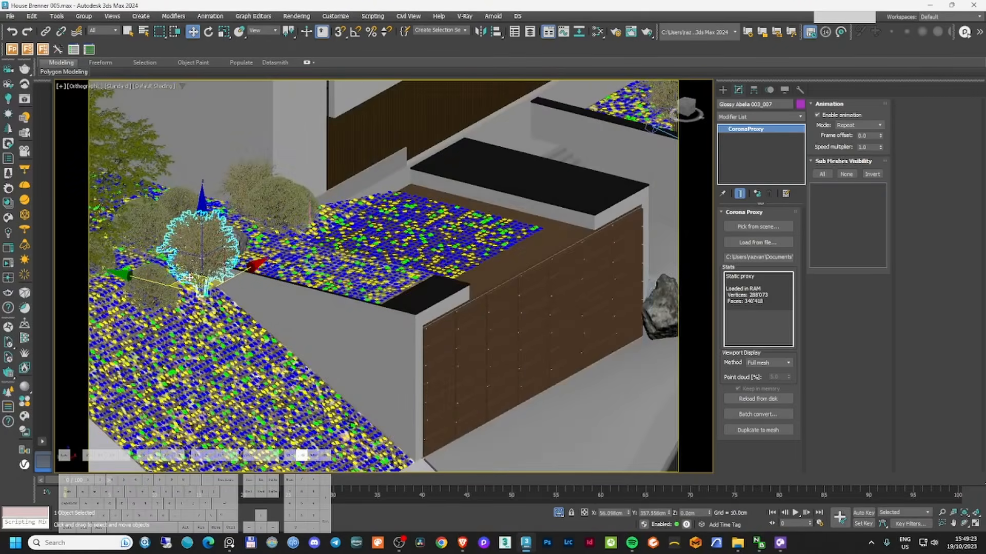
pyautogui.press('c')
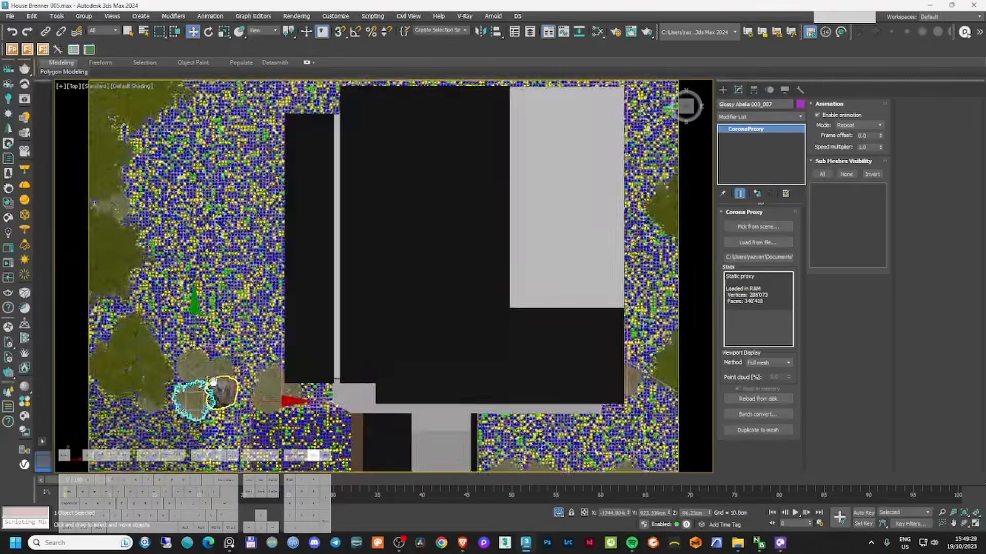
pyautogui.keyDown('alt'); pyautogui.moveTo(288, 267); pyautogui.dragTo(313, 304, button='middle'); pyautogui.keyUp('alt')
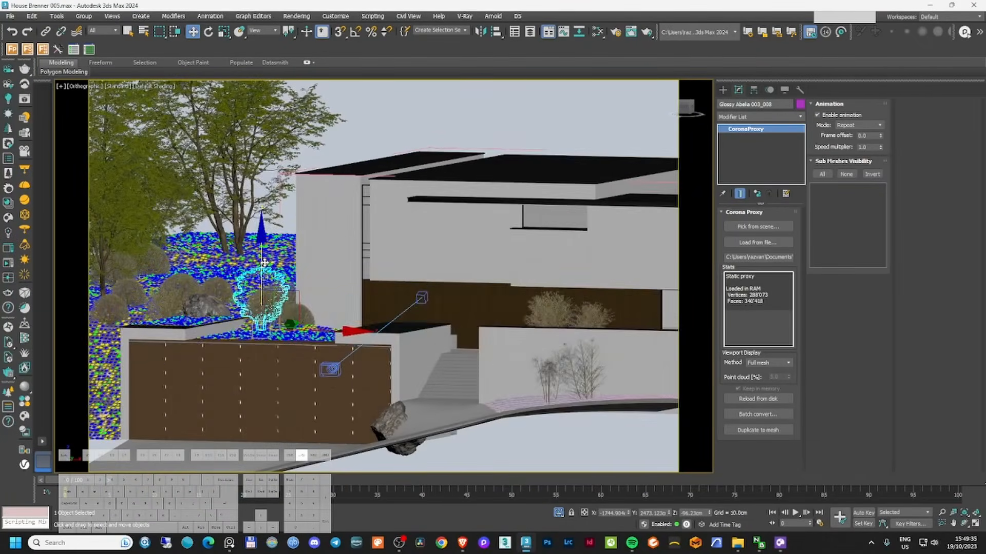
# - Shift the selected upright abelia shrub slightly closer to the rock and return to the Corona camera view
pyautogui.moveTo(272, 308); pyautogui.dragTo(252, 313)
pyautogui.press('c')
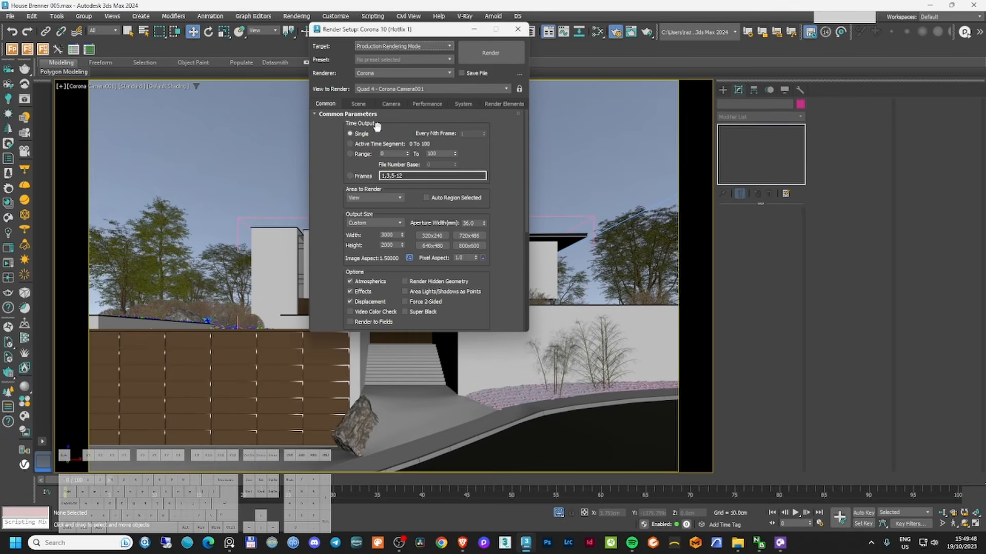
# - Set the progressive rendering noise level limit to 3.0% in the Corona scene settings
pyautogui.click(358, 103)
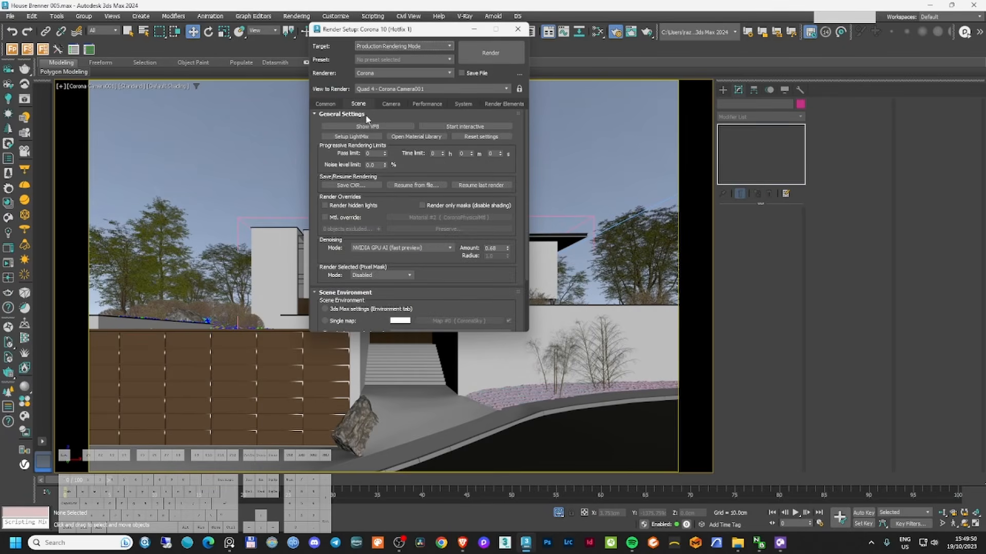
pyautogui.click(374, 153)
pyautogui.click(379, 165)
pyautogui.scroll(-1, 410, 169)
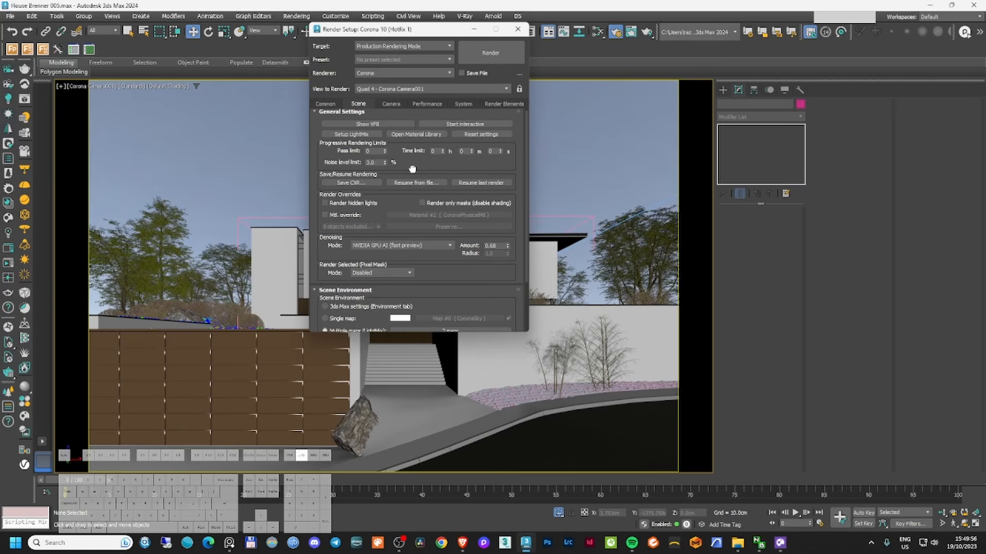
# - Set the denoising mode to Corona High Quality and raise the denoise amount
pyautogui.click(396, 245)
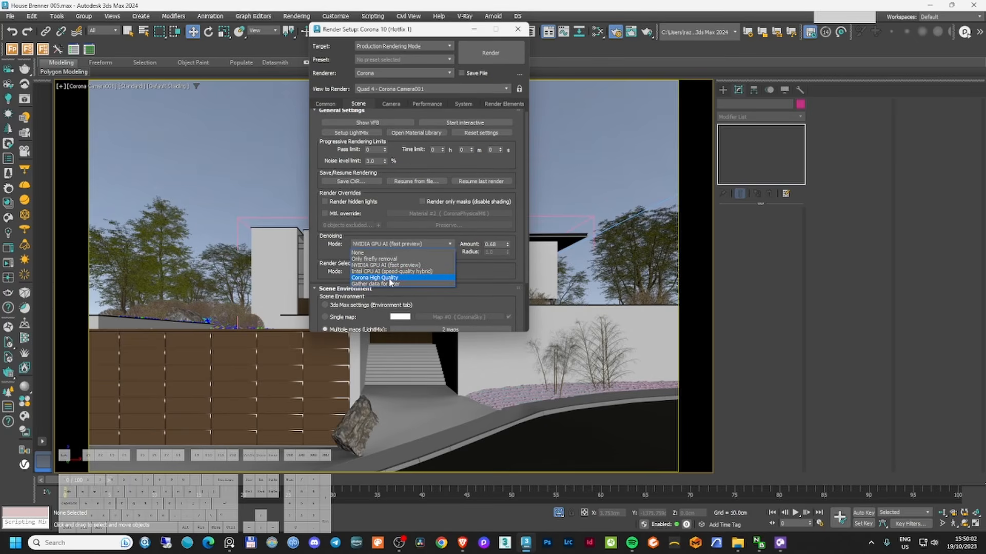
pyautogui.click(390, 277)
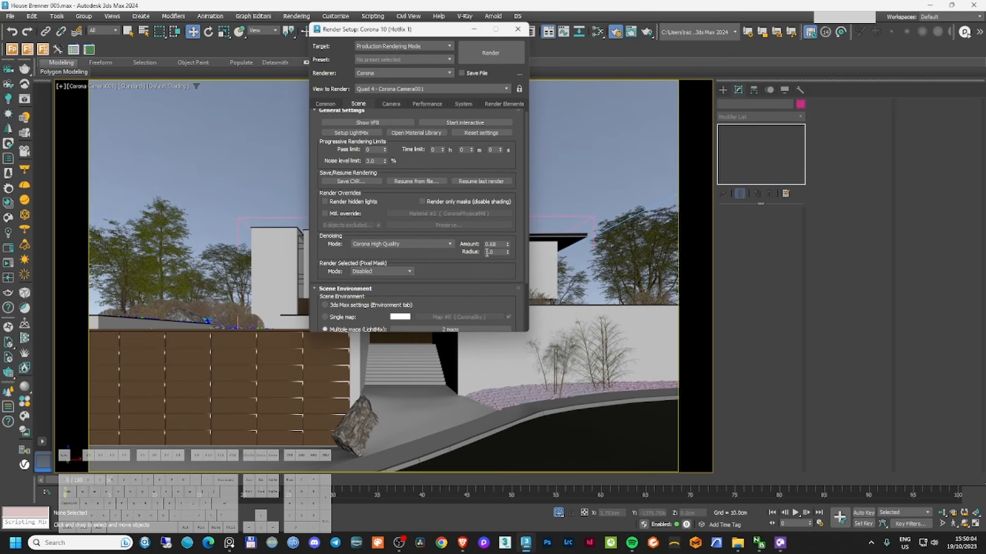
pyautogui.moveTo(506, 246); pyautogui.dragTo(511, 231)
pyautogui.moveTo(461, 264); pyautogui.dragTo(433, 304)
# - Open the output file selection for the render and move the rendering progress window clear of the image
pyautogui.click(325, 104)
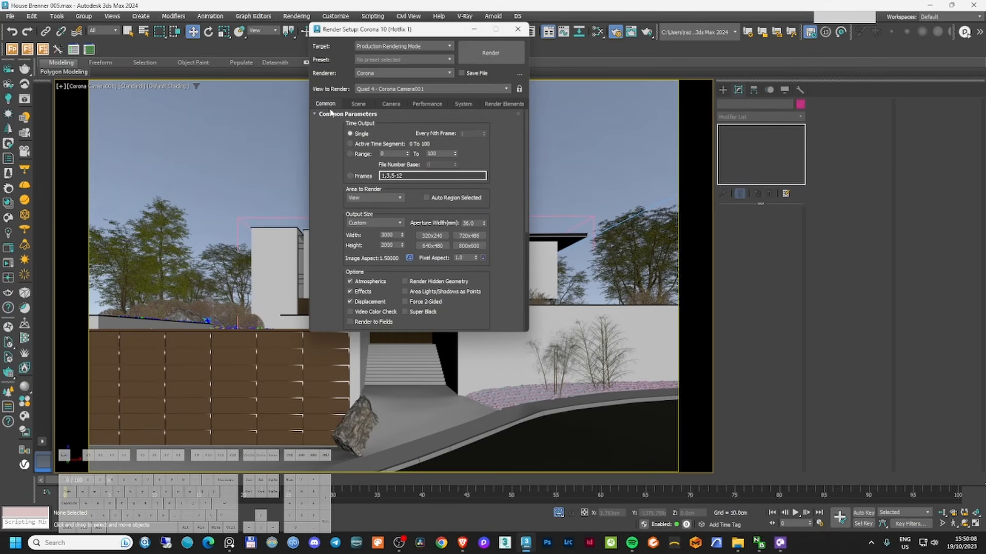
pyautogui.moveTo(362, 235); pyautogui.dragTo(339, 115)
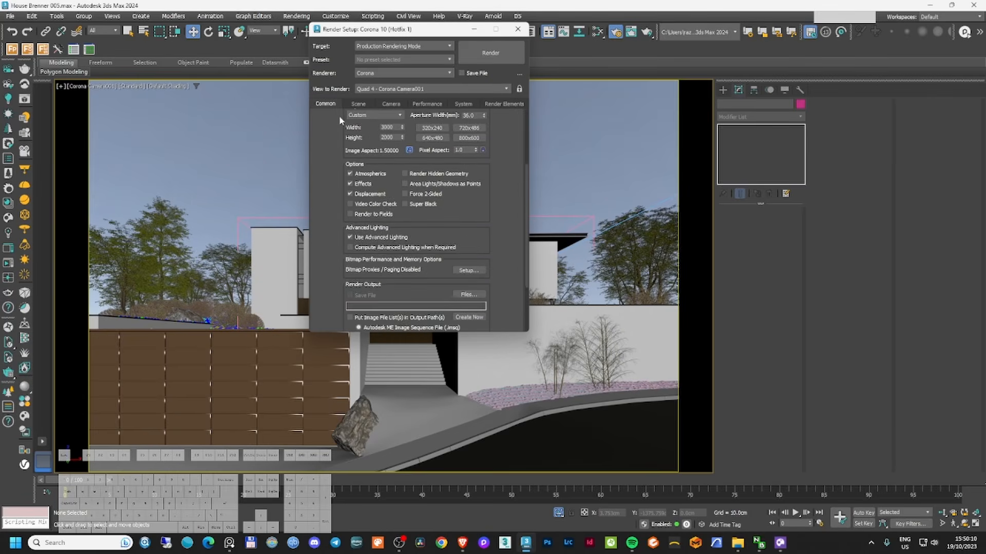
pyautogui.click(468, 294)
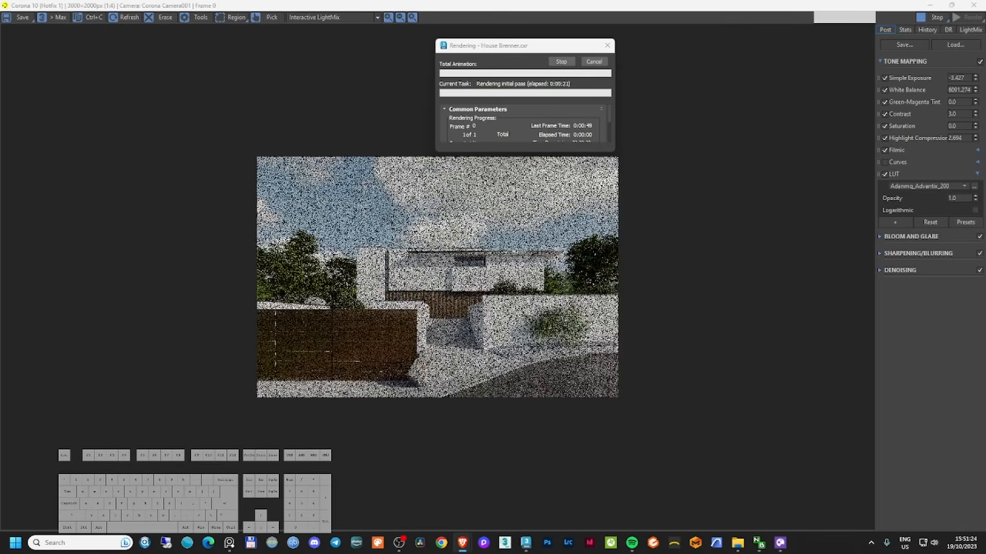
pyautogui.scroll(1, 547, 285)
pyautogui.moveTo(493, 45); pyautogui.dragTo(697, 52)
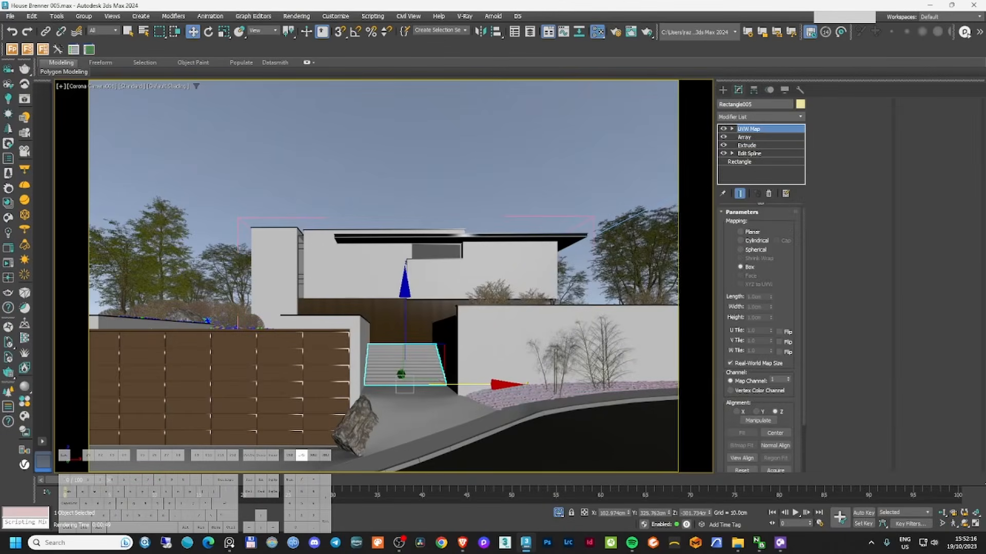
# - Pick the entrance stairs' material into the Slate Material Editor and maximize the editor to show its full node graph
pyautogui.press('m')
pyautogui.click(654, 115)
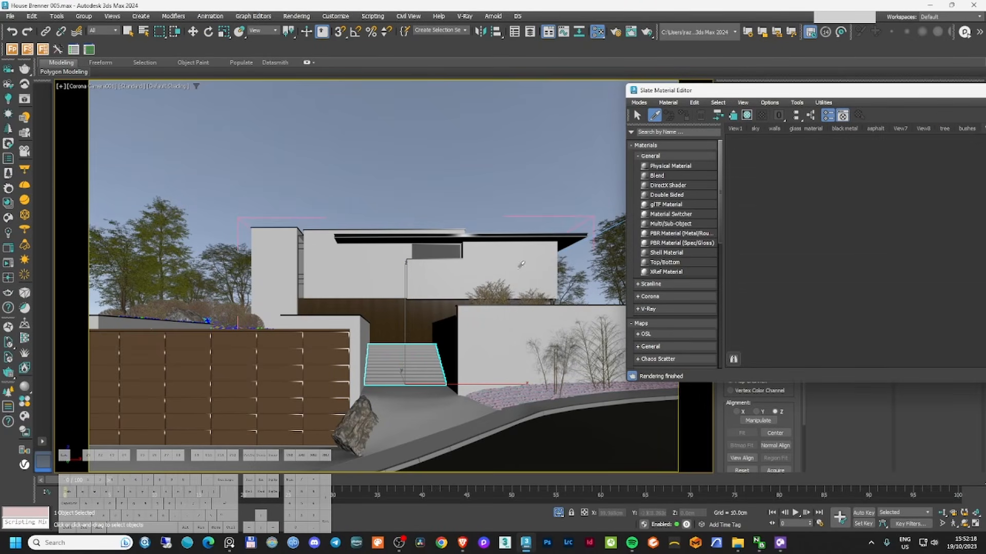
pyautogui.click(405, 358)
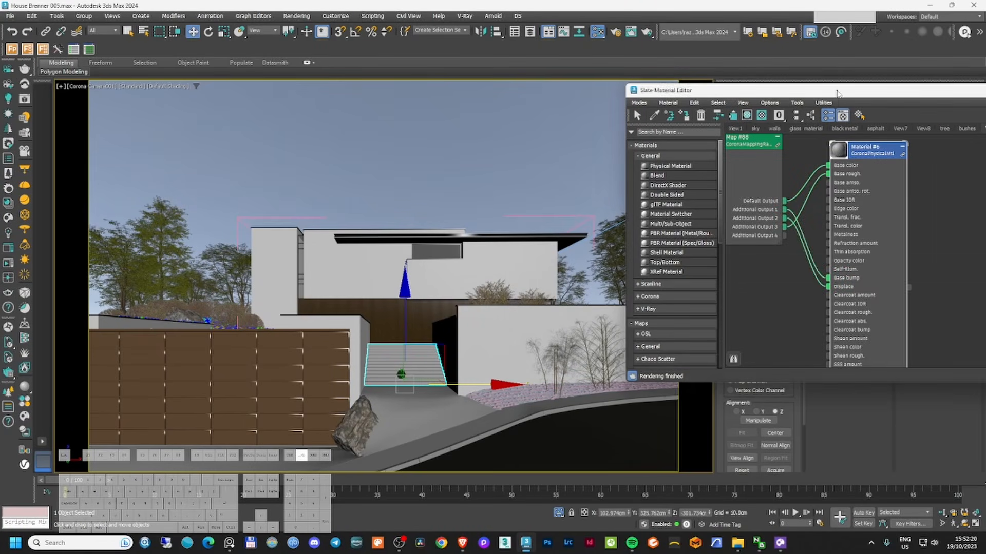
pyautogui.moveTo(839, 93); pyautogui.dragTo(475, 119)
pyautogui.doubleClick(475, 120)
pyautogui.moveTo(424, 202); pyautogui.dragTo(821, 332, button='middle')
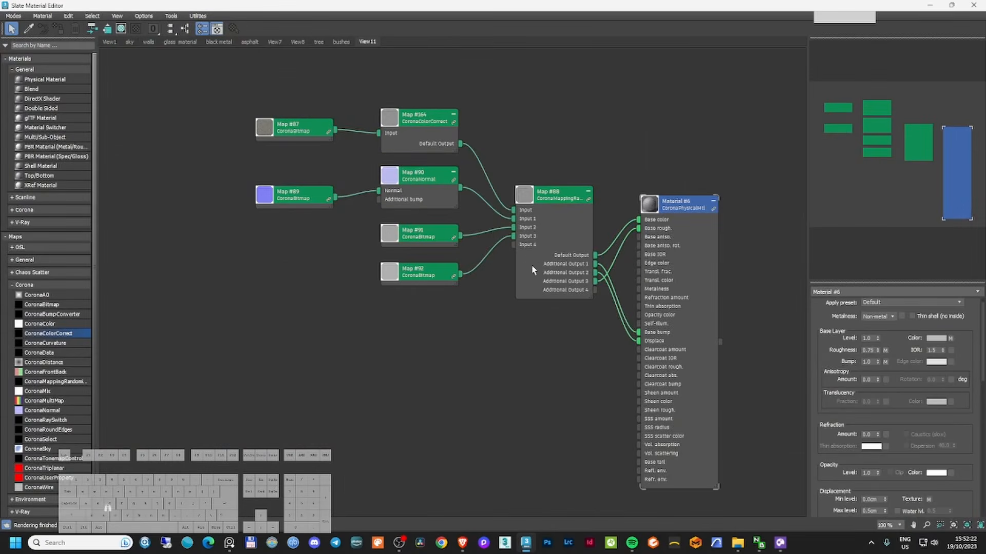
pyautogui.scroll(1, 493, 226)
# - Set the strength multiplier of the stairs material's CoronaNormal map to 0.5
pyautogui.click(431, 174)
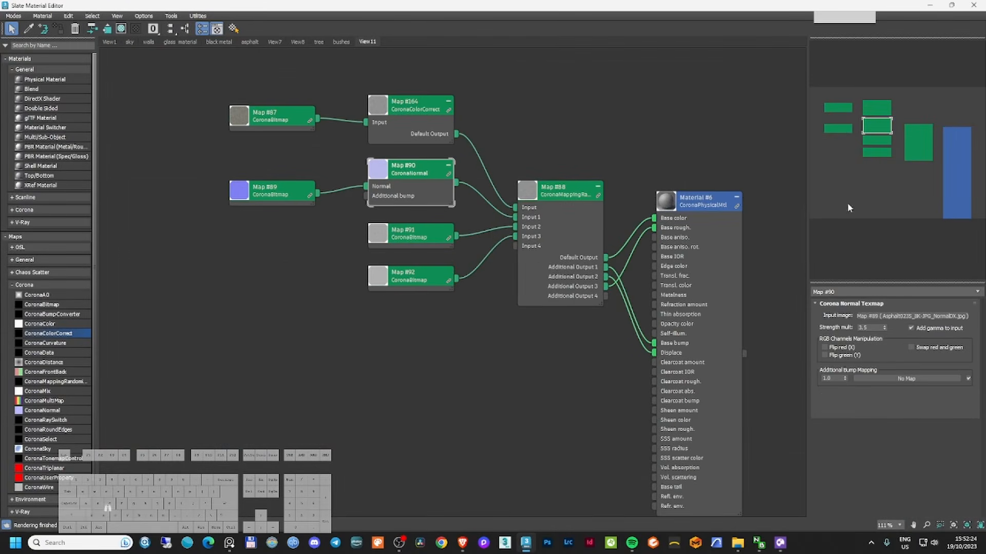
pyautogui.write('1')
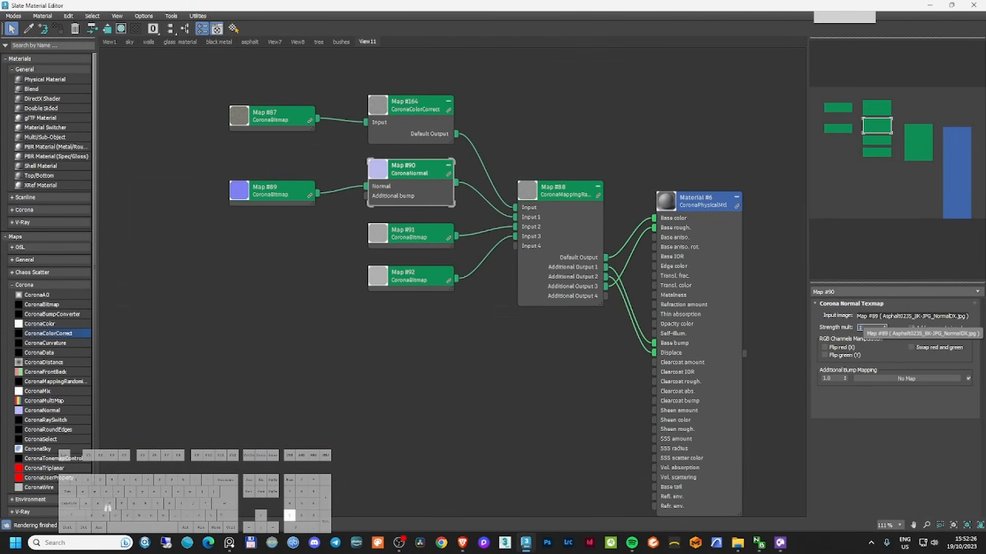
pyautogui.press('Return')
pyautogui.write('.5')
pyautogui.press('Return')
# - Set the maximum displacement level of the stairs' CoronaPhysicalMtl to 0.2 cm
pyautogui.click(426, 238)
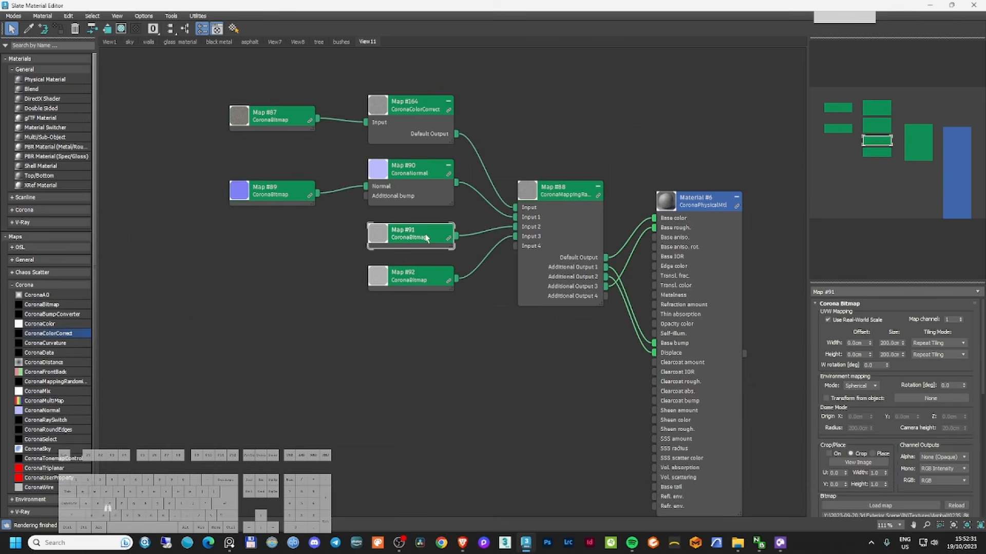
pyautogui.click(560, 203)
pyautogui.click(687, 205)
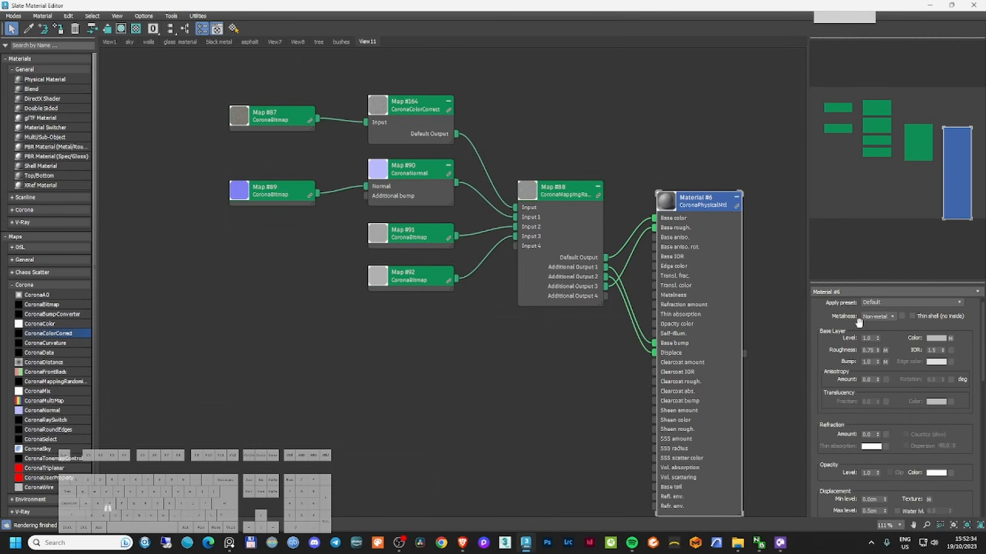
pyautogui.scroll(-1, 911, 343)
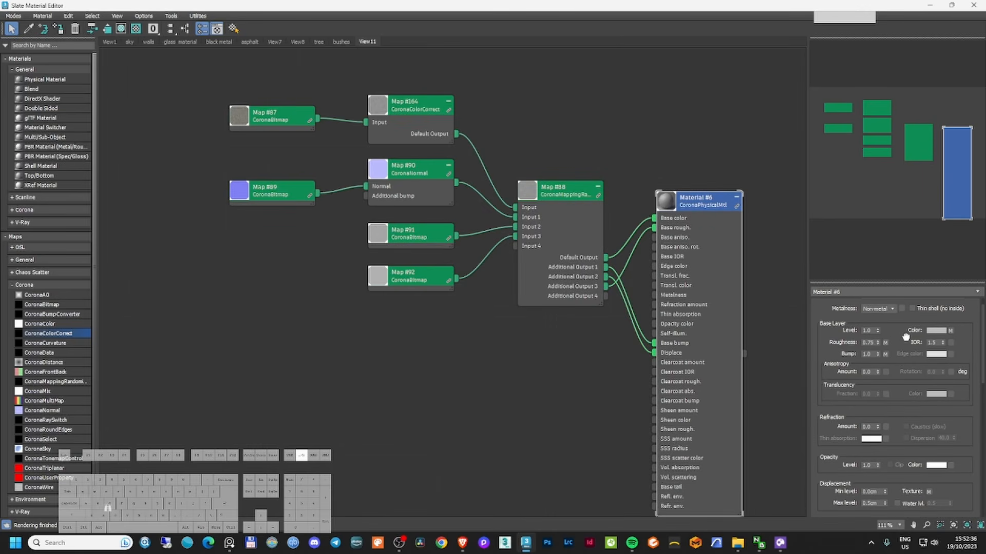
pyautogui.scroll(-3, 905, 336)
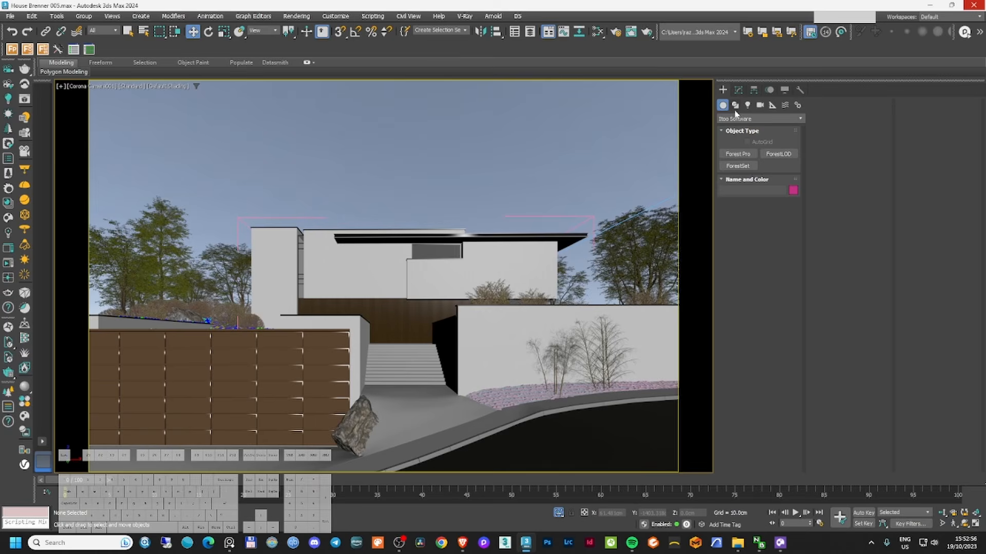
# - Create a standard box over the house in the top view, about 4200 cm long, 6949 cm wide and 789 cm high
pyautogui.click(739, 119)
pyautogui.click(742, 126)
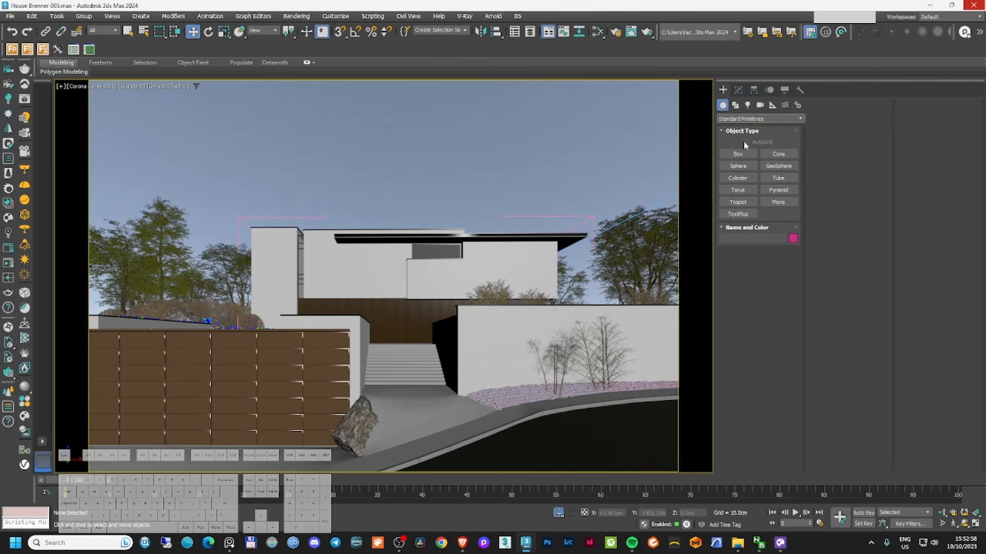
pyautogui.click(737, 153)
pyautogui.press('t')
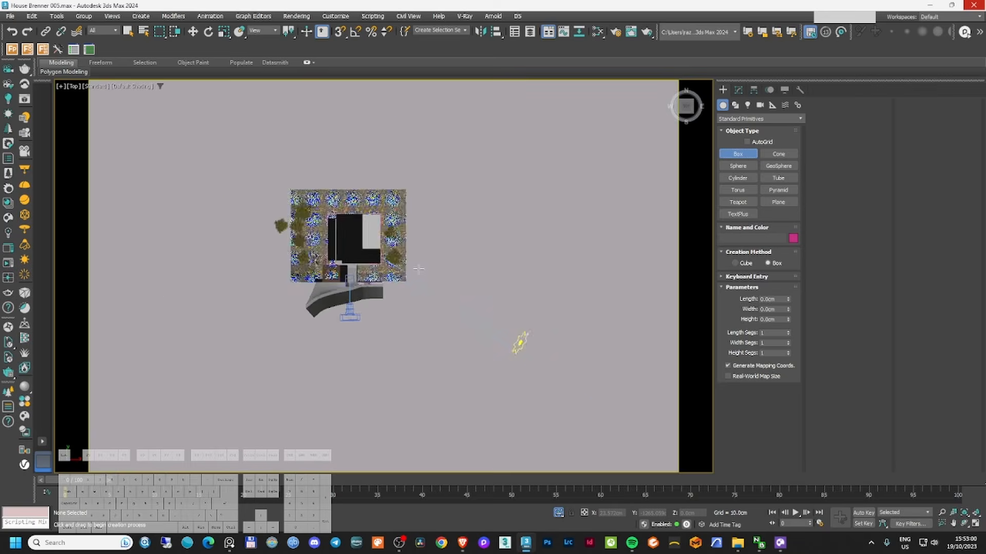
pyautogui.moveTo(457, 269); pyautogui.dragTo(167, 94)
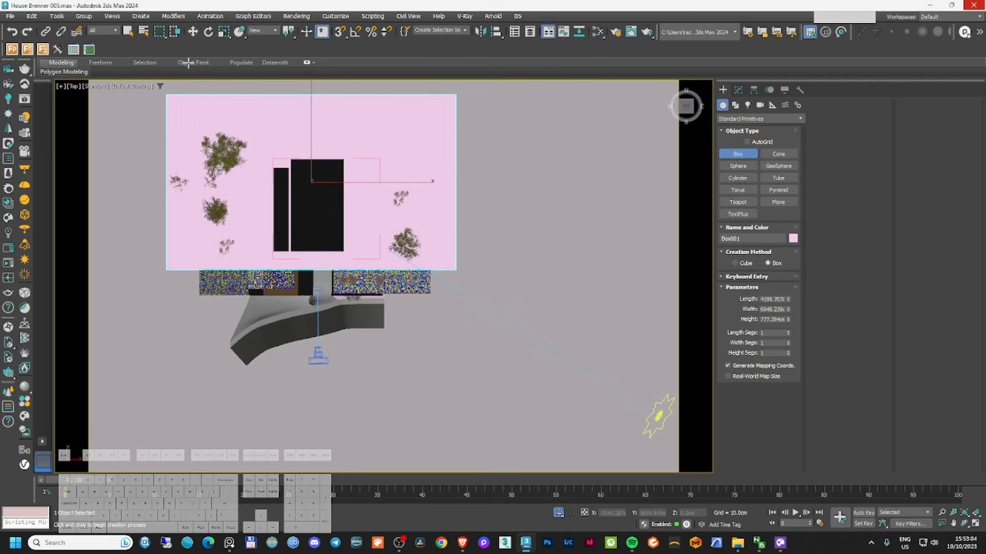
pyautogui.click(188, 62)
pyautogui.keyDown('alt'); pyautogui.moveTo(343, 226); pyautogui.dragTo(331, 170, button='middle'); pyautogui.keyUp('alt')
pyautogui.press('c')
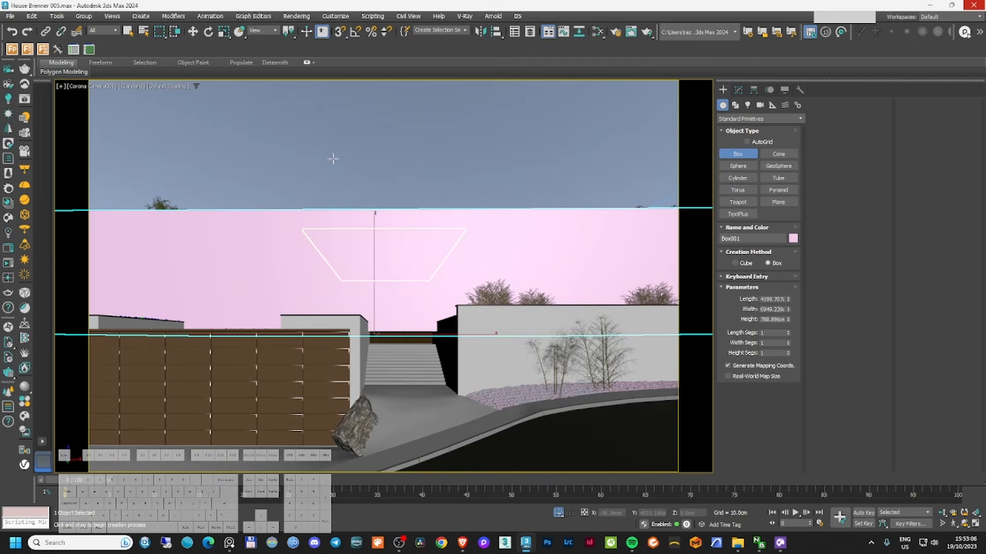
# - Scale the new box taller along Z and lower it to about -638 cm so it extends below the ground
pyautogui.rightClick(398, 246)
pyautogui.rightClick(398, 247)
pyautogui.click(427, 281)
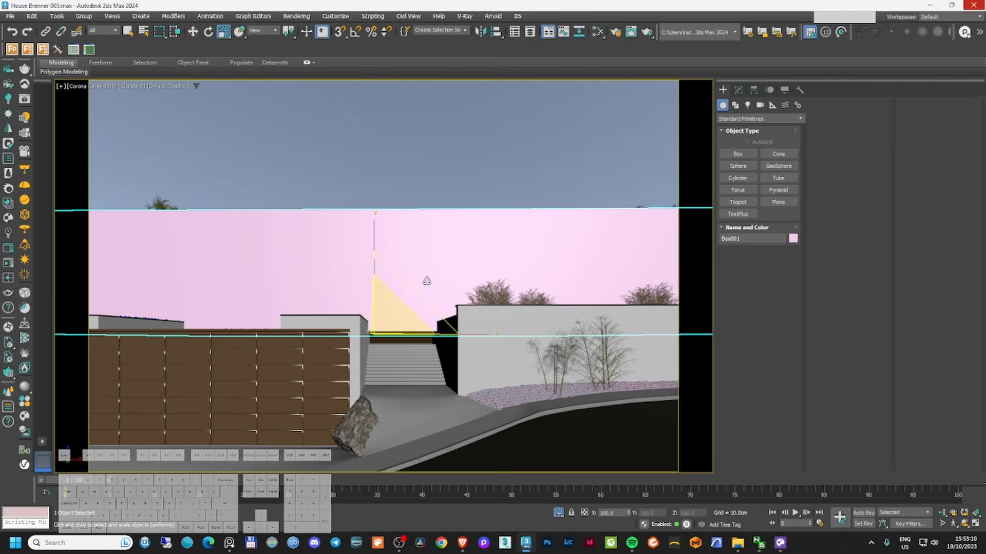
pyautogui.moveTo(374, 240); pyautogui.dragTo(372, 201)
pyautogui.rightClick(378, 222)
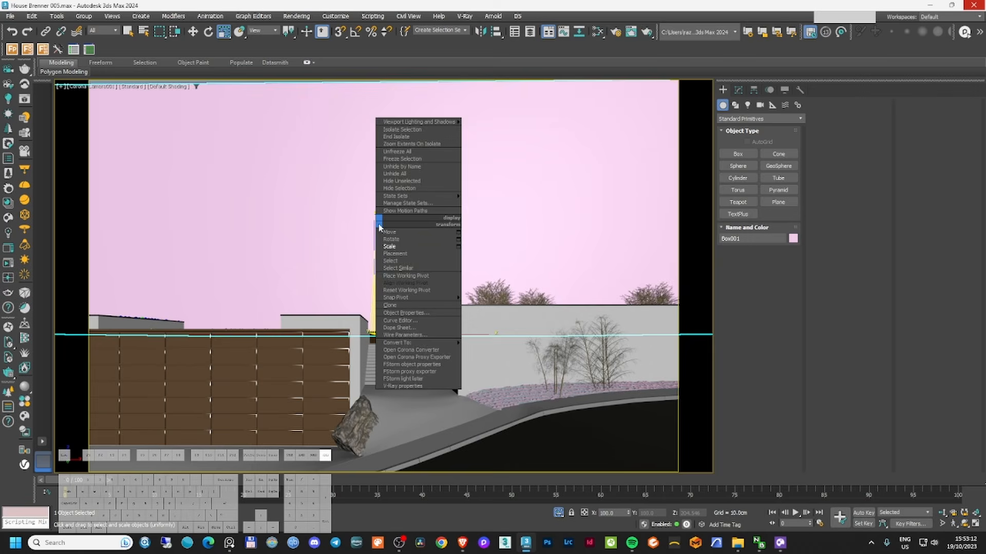
pyautogui.click(386, 232)
pyautogui.moveTo(373, 261); pyautogui.dragTo(371, 309)
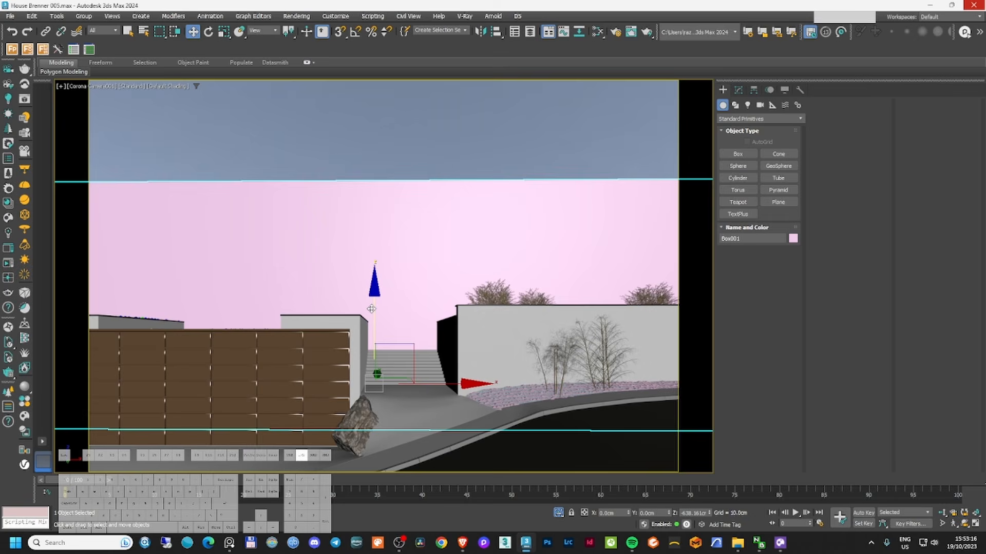
# - Create a new view named "enviroment" in the Slate Material Editor
pyautogui.press('m')
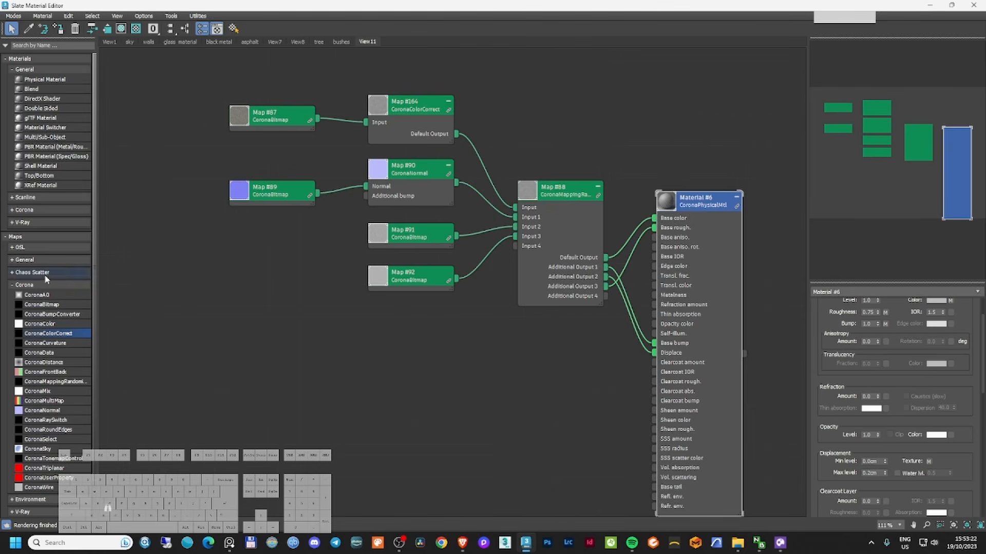
pyautogui.rightClick(405, 44)
pyautogui.click(408, 42)
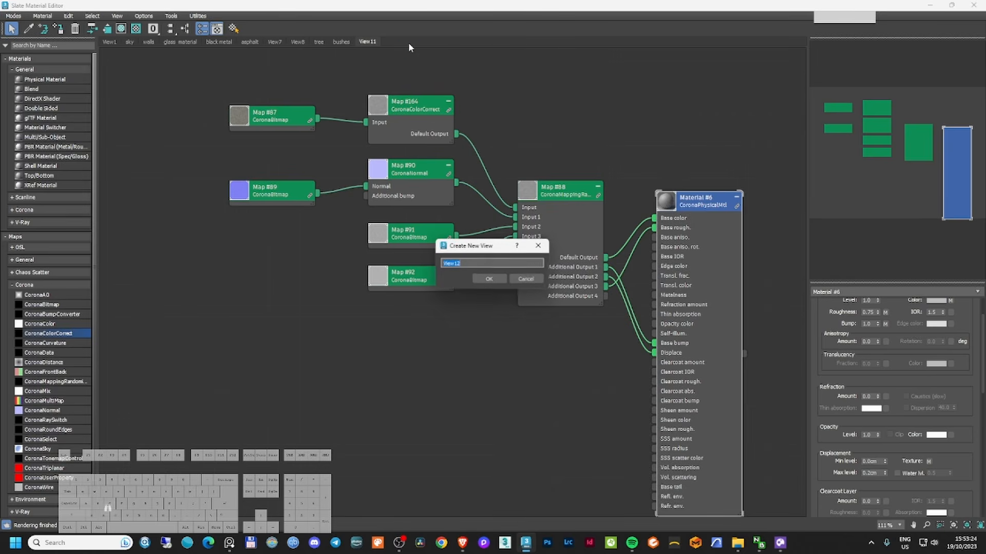
pyautogui.write('envi')
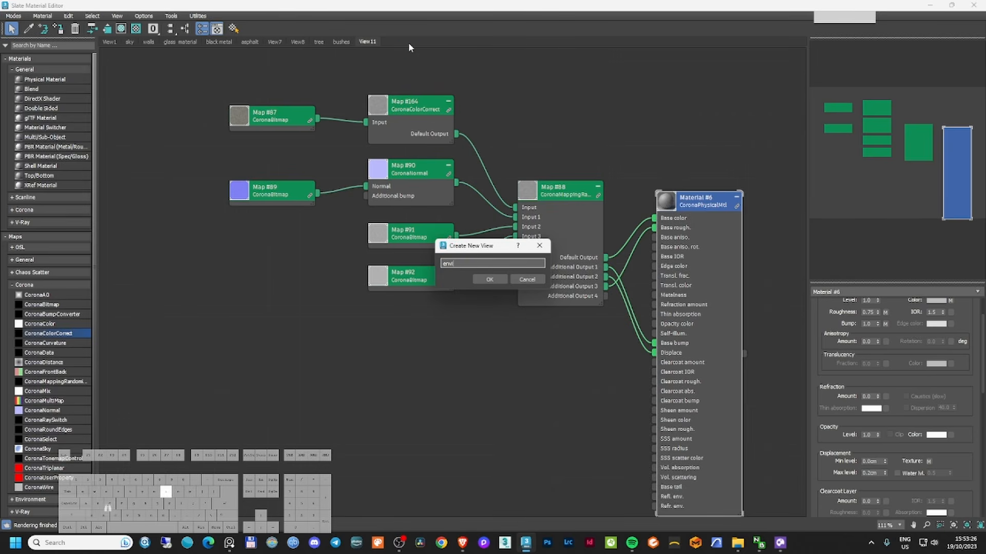
pyautogui.write('roment')
pyautogui.press('Return')
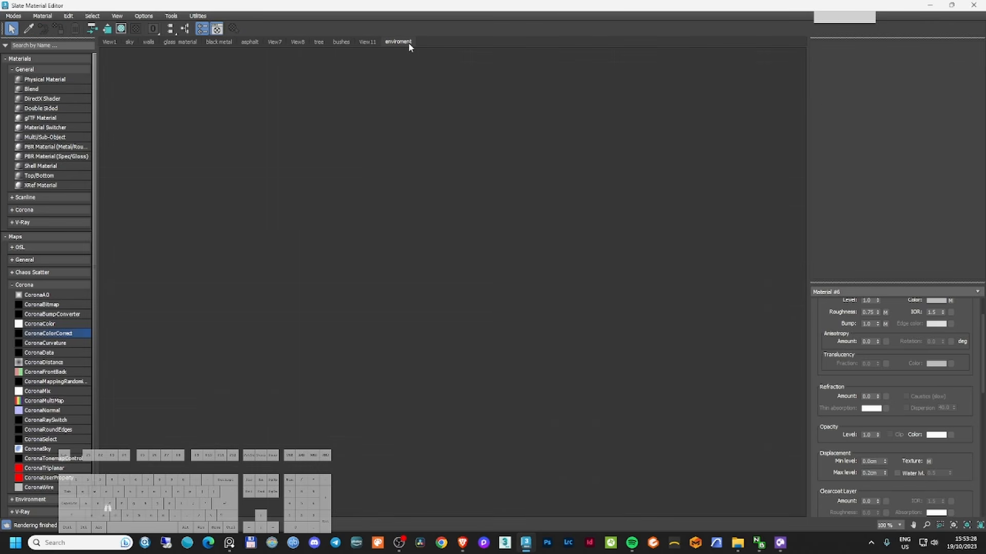
# - Add a CoronaVolumeMtl to the enviroment view, assign it to the large box, and restore the editor to a smaller window
pyautogui.click(54, 213)
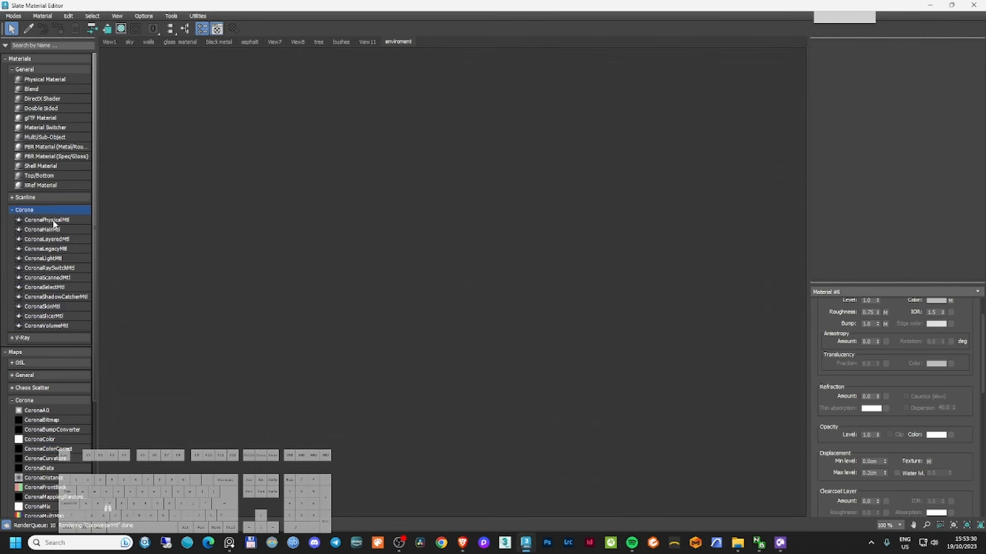
pyautogui.click(57, 327)
pyautogui.moveTo(57, 328); pyautogui.dragTo(414, 260)
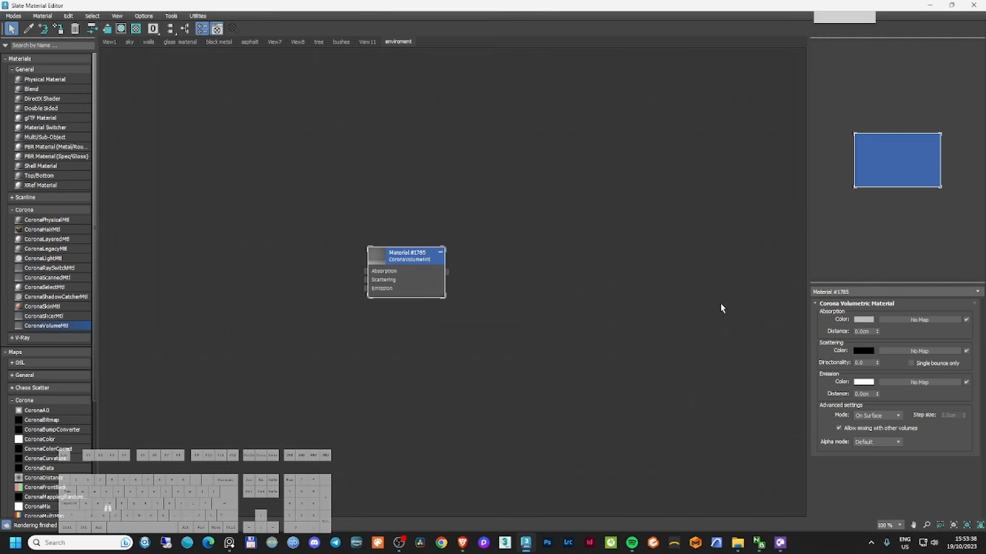
pyautogui.click(872, 331)
pyautogui.doubleClick(530, 16)
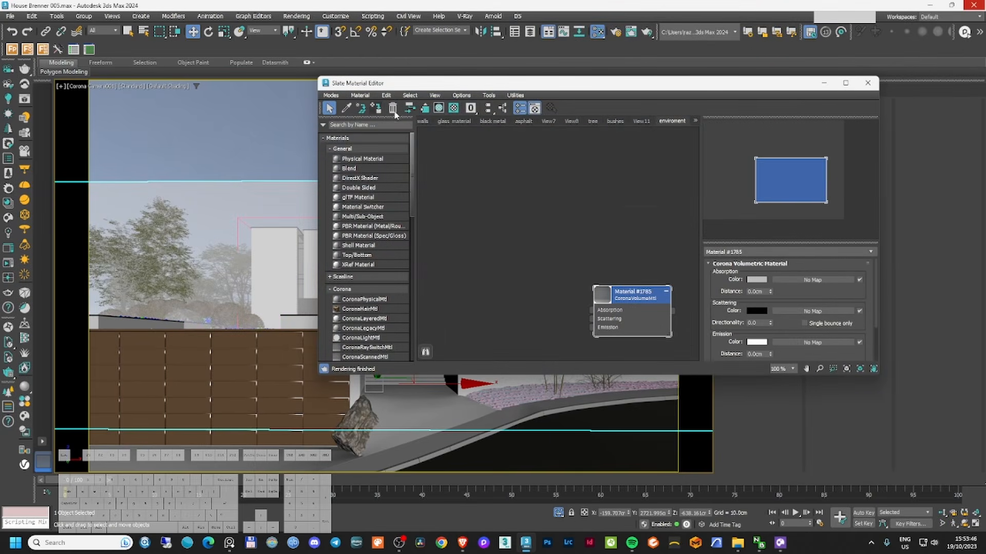
pyautogui.moveTo(753, 87); pyautogui.dragTo(590, 127)
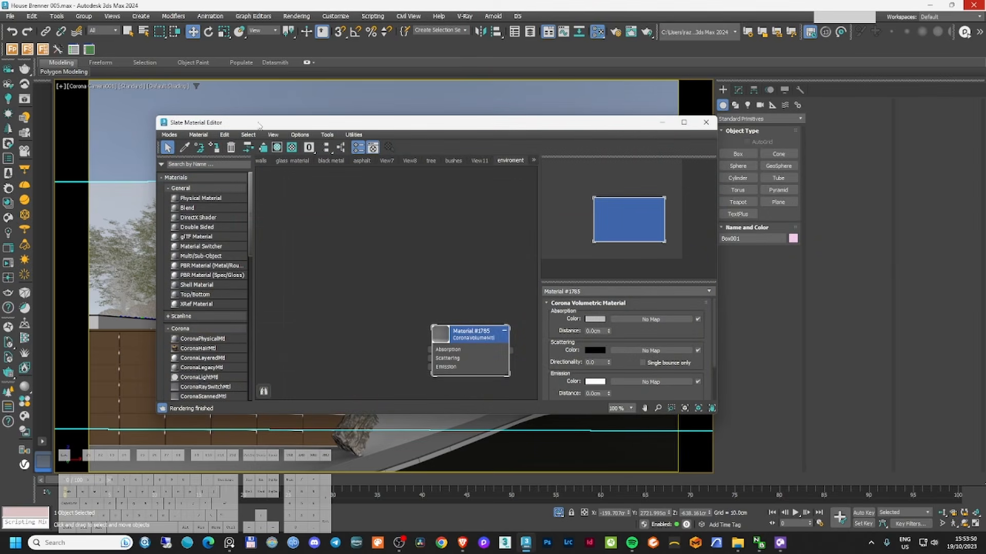
pyautogui.click(25, 100)
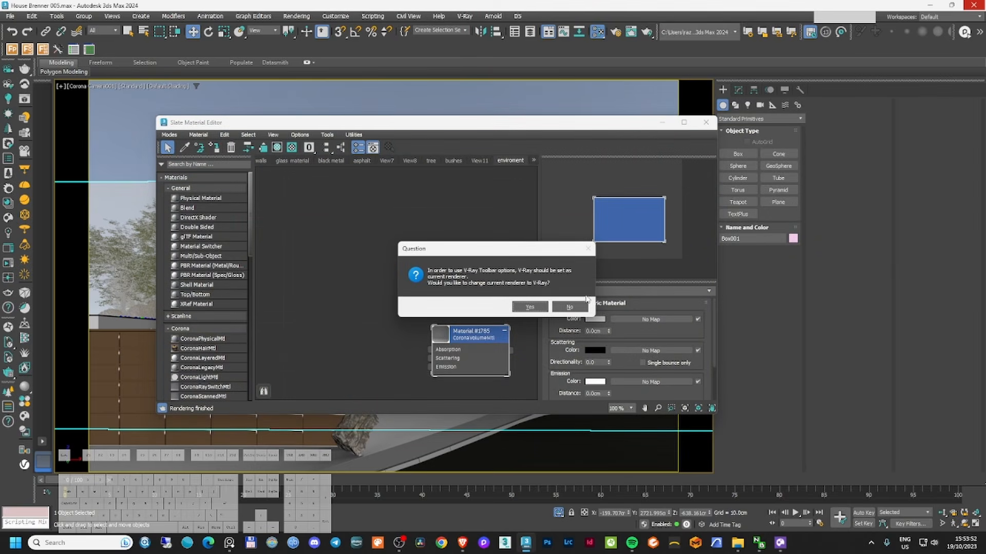
pyautogui.click(569, 307)
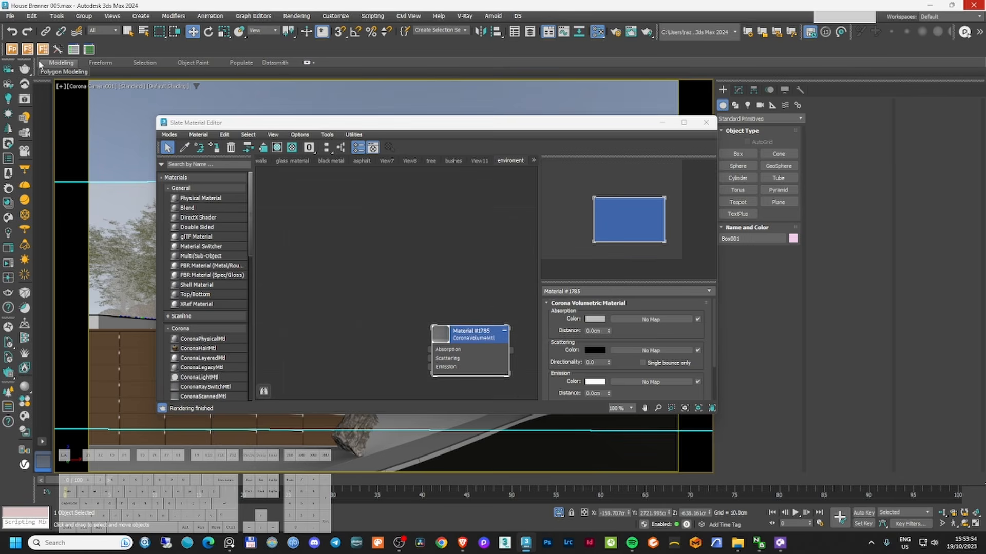
# - Set the absorption distance of the Corona volume material in the enviroment view to 15000 cm
pyautogui.click(11, 15)
pyautogui.click(37, 95)
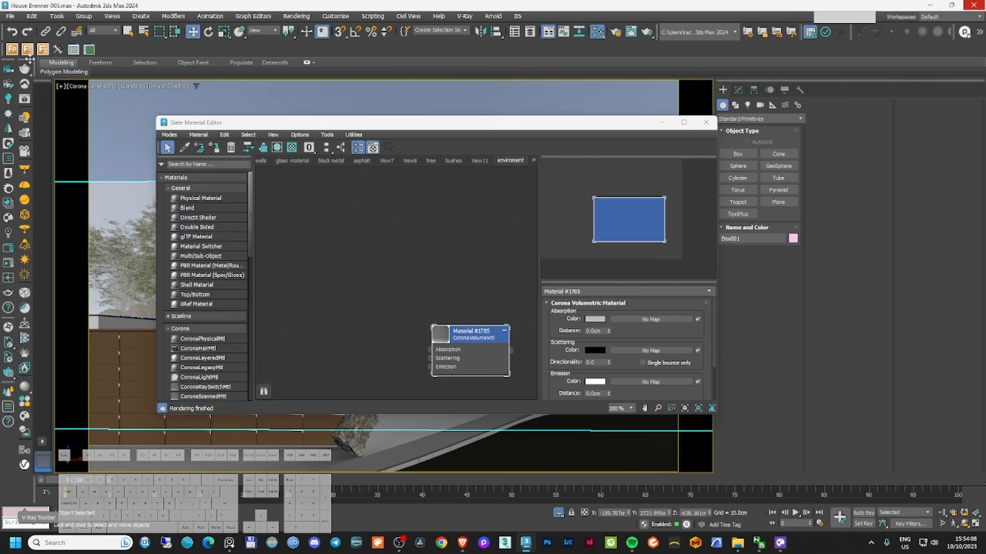
pyautogui.click(871, 332)
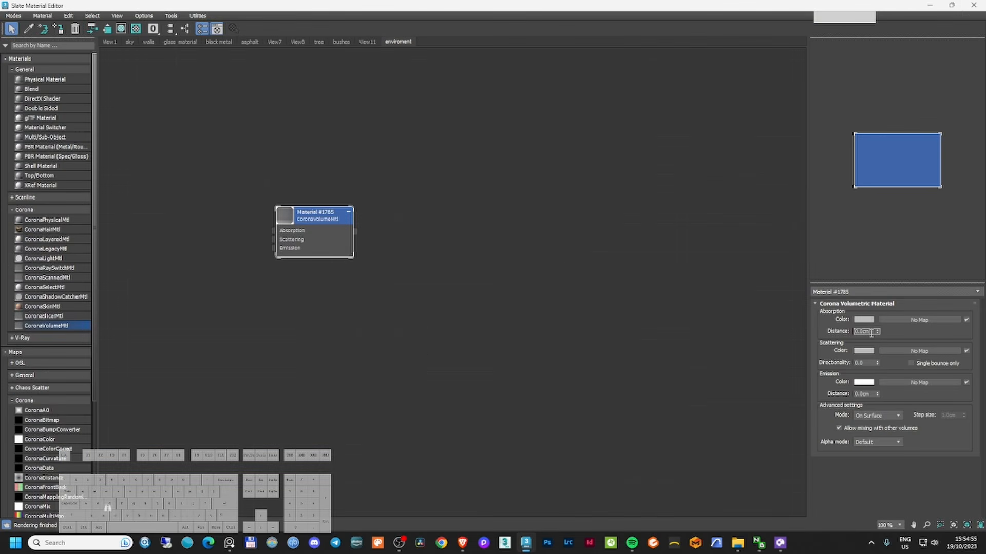
pyautogui.write('5000')
pyautogui.press('Return')
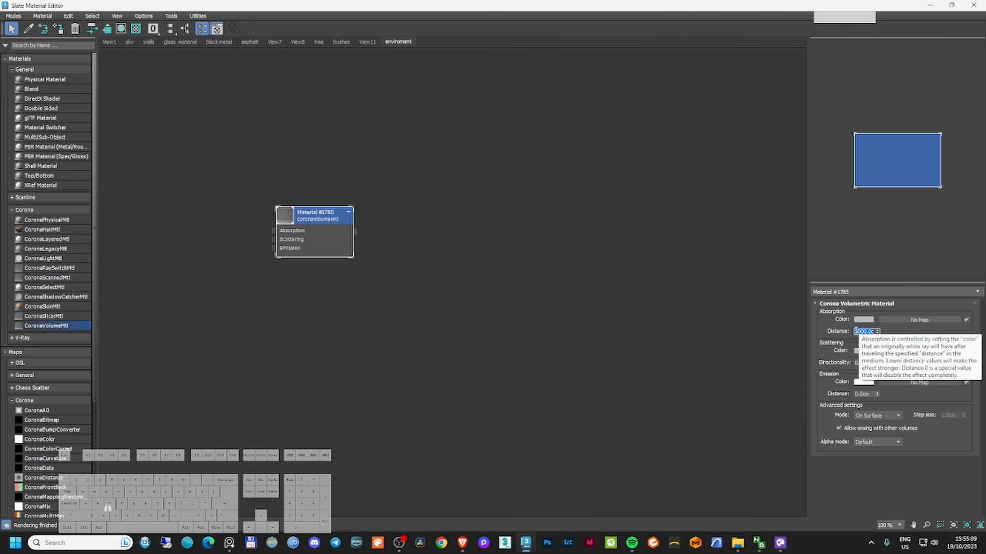
pyautogui.click(872, 332)
pyautogui.write('1')
pyautogui.press('Return')
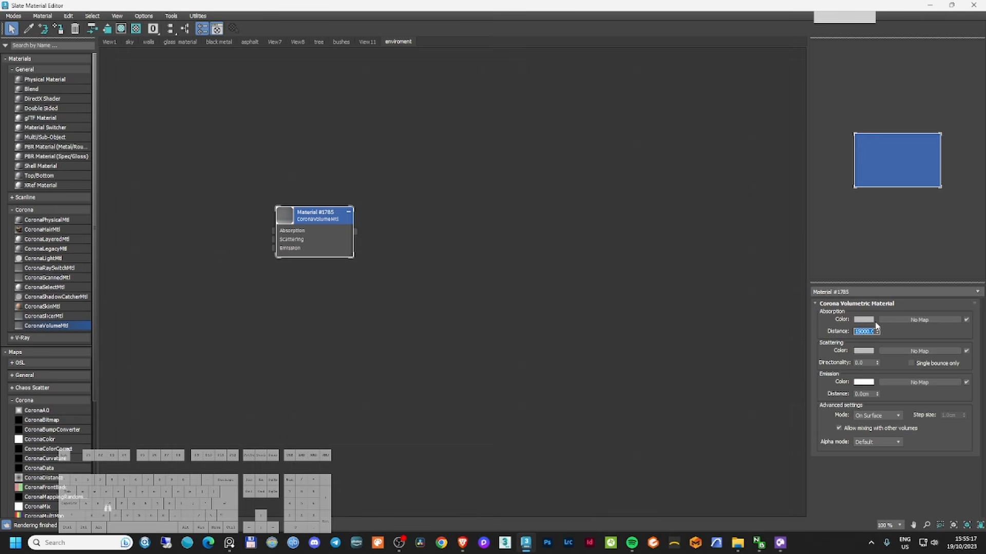
# - Set the volume material's scattering colour to the sampled pale blue AABED0 and lighten it to near white
pyautogui.click(867, 352)
pyautogui.click(631, 328)
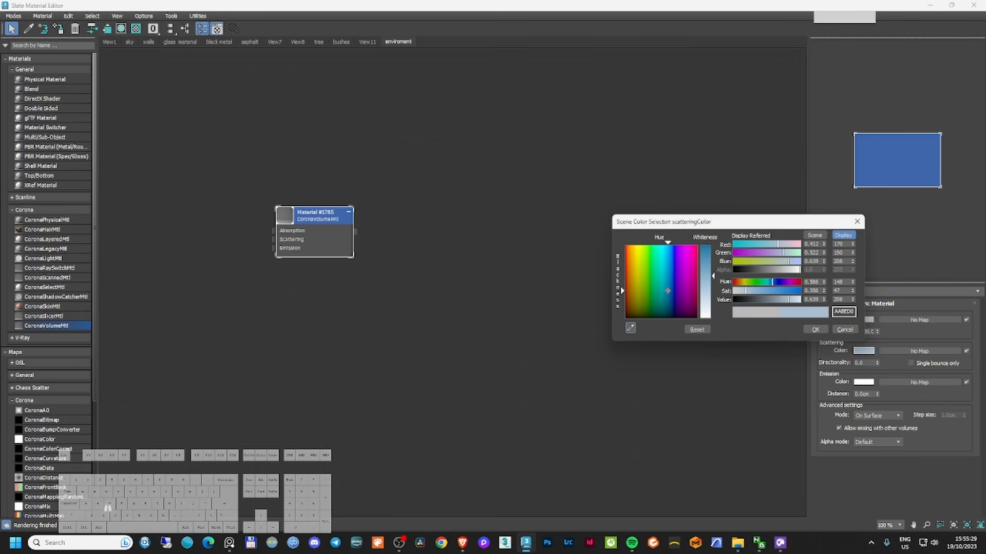
pyautogui.click(814, 330)
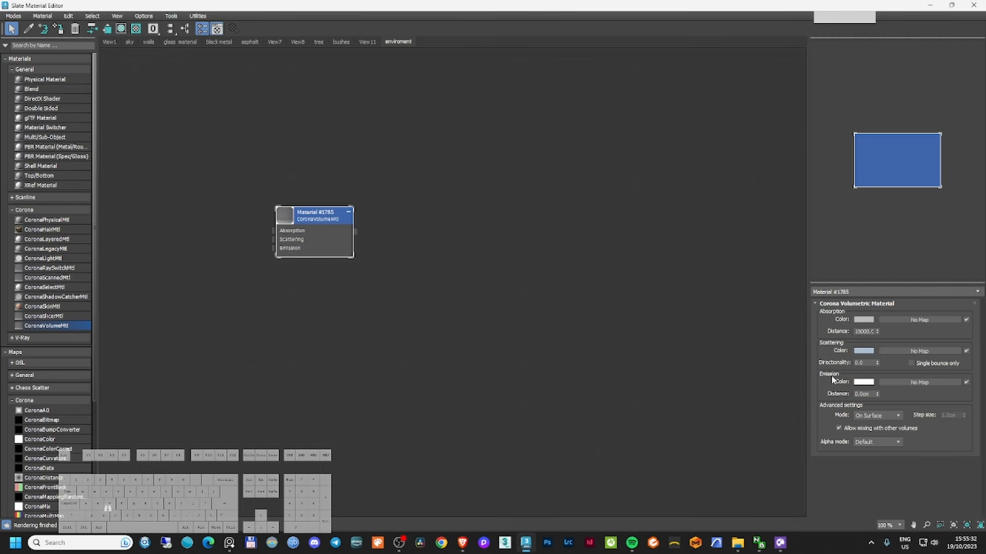
pyautogui.click(864, 352)
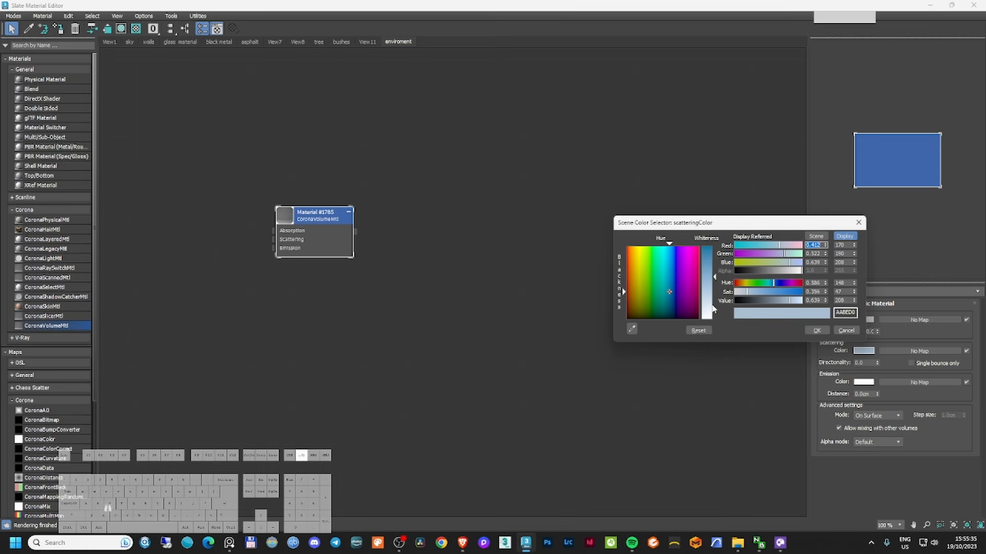
pyautogui.click(817, 330)
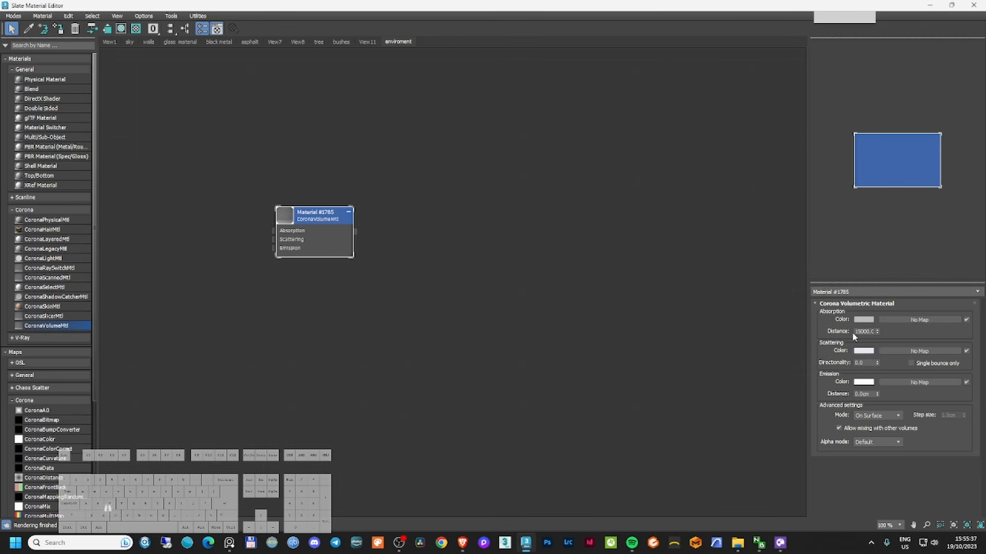
# - Set the volume material's absorption distance to 35000 cm and start a full Corona render of the camera view
pyautogui.doubleClick(865, 332)
pyautogui.press('Return')
pyautogui.moveTo(0, 205); pyautogui.dragTo(589, 125)
pyautogui.doubleClick(589, 125)
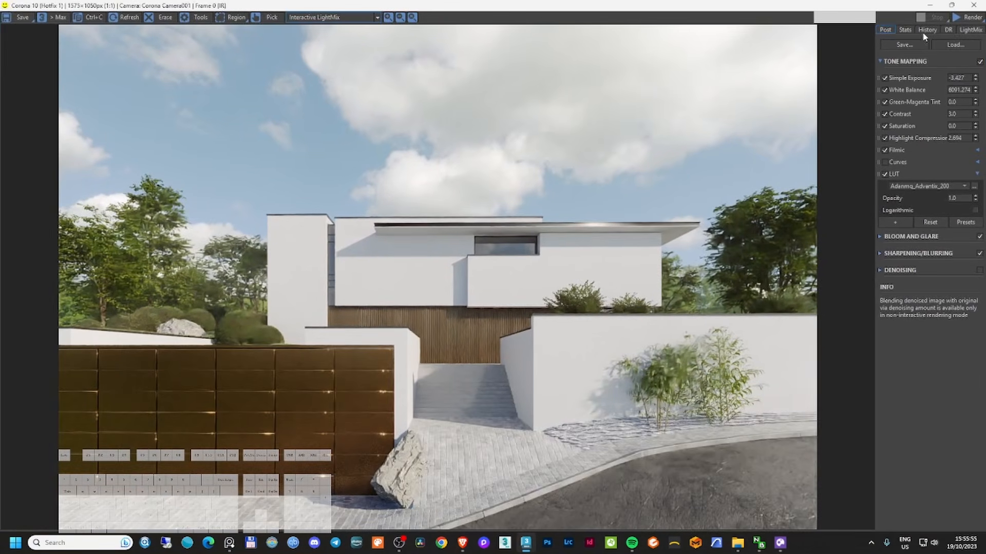
pyautogui.click(968, 20)
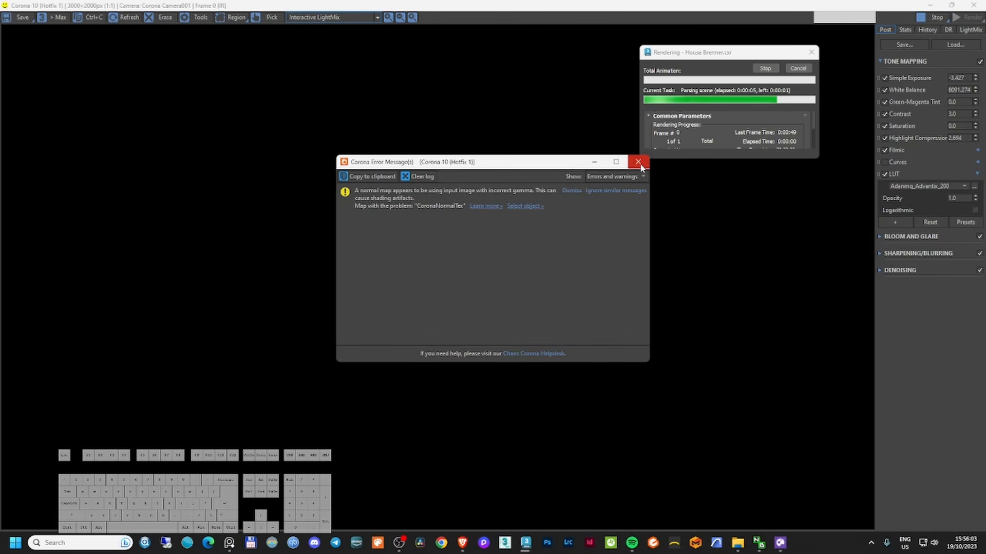
# - Cancel the render and select the object that uses the flagged CoronaNormalTex map, returning to the viewport
pyautogui.click(768, 69)
pyautogui.click(796, 70)
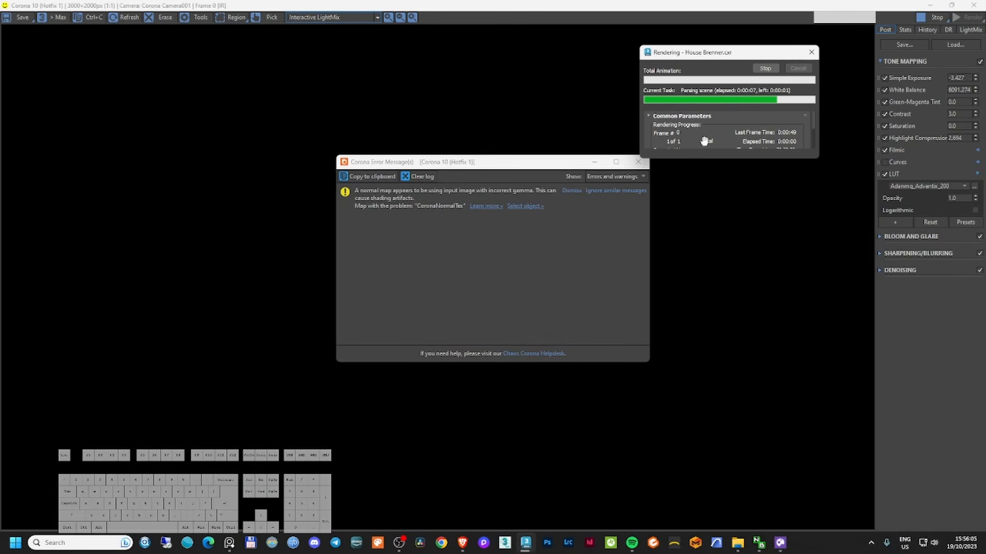
pyautogui.click(526, 207)
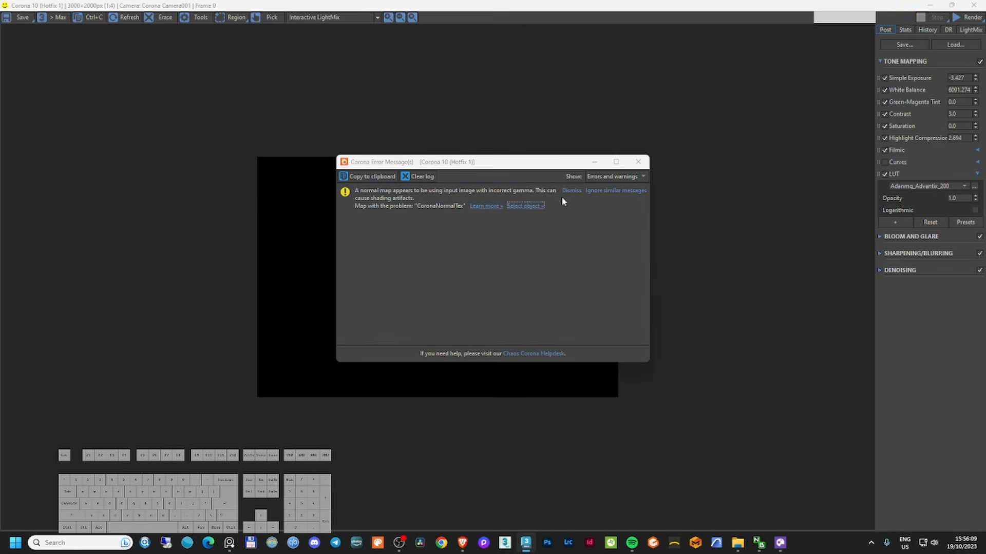
pyautogui.click(974, 6)
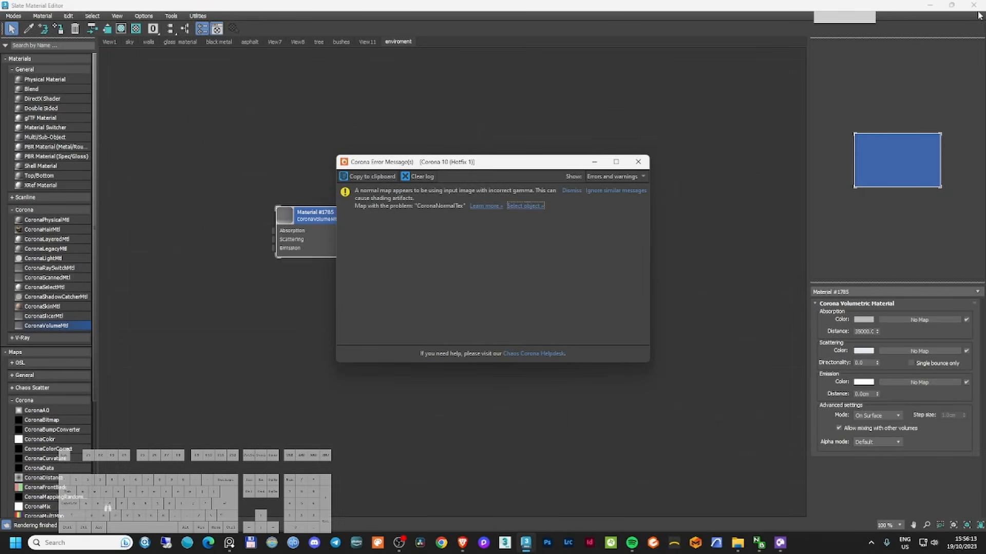
pyautogui.click(975, 6)
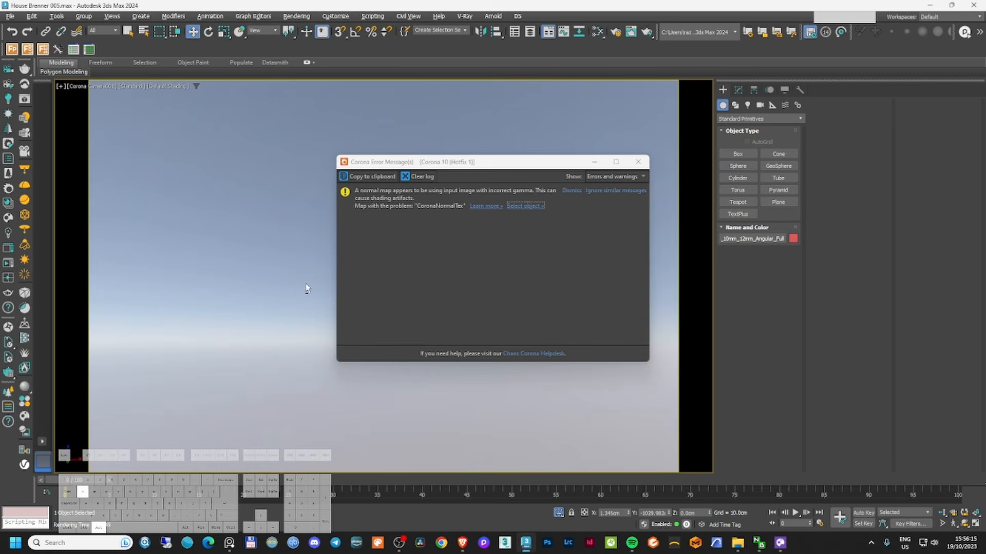
# - Examine the selected gravel object in wireframe from the top and at an angle, along with its MaterialByElement settings
pyautogui.press('t')
pyautogui.moveTo(462, 162); pyautogui.dragTo(827, 162)
pyautogui.press('F3')
pyautogui.scroll(-10, 520, 280)
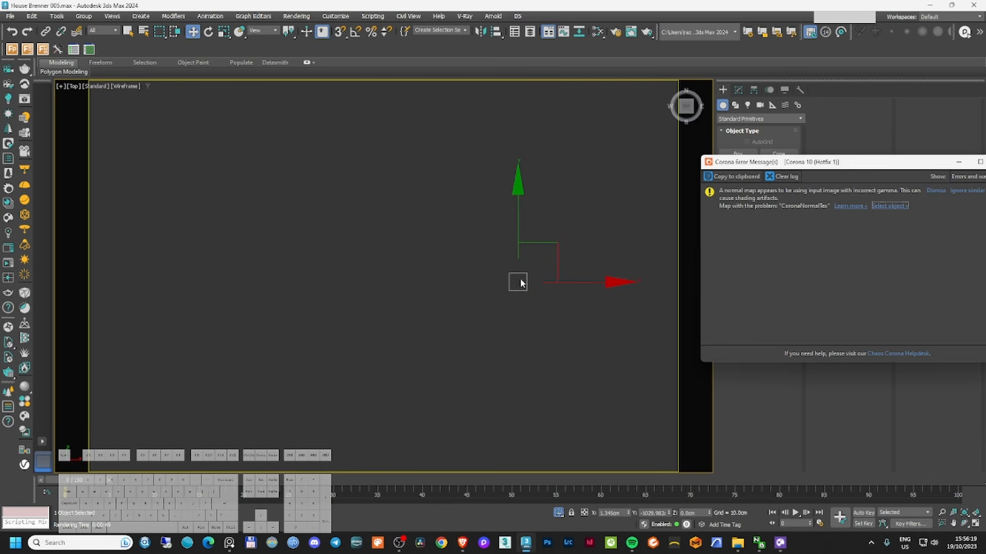
pyautogui.scroll(5, 544, 286)
pyautogui.scroll(5, 544, 287)
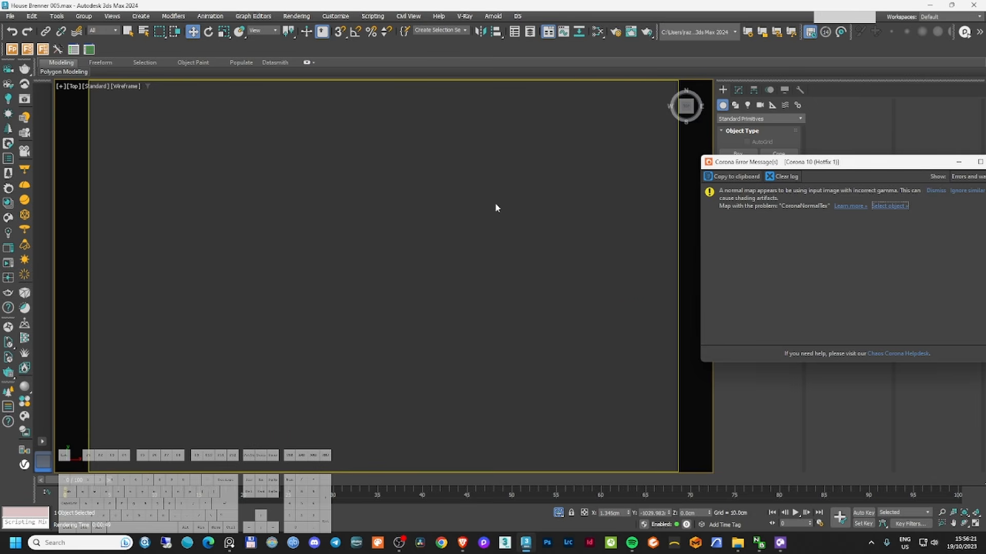
pyautogui.scroll(-5, 475, 286)
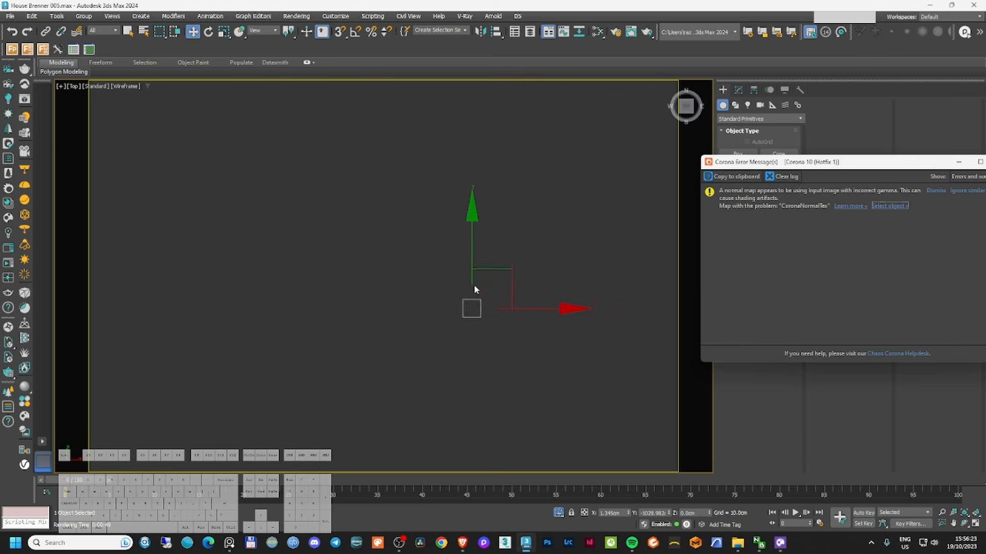
pyautogui.keyDown('alt'); pyautogui.moveTo(475, 286); pyautogui.dragTo(678, 162, button='middle'); pyautogui.keyUp('alt')
pyautogui.click(739, 90)
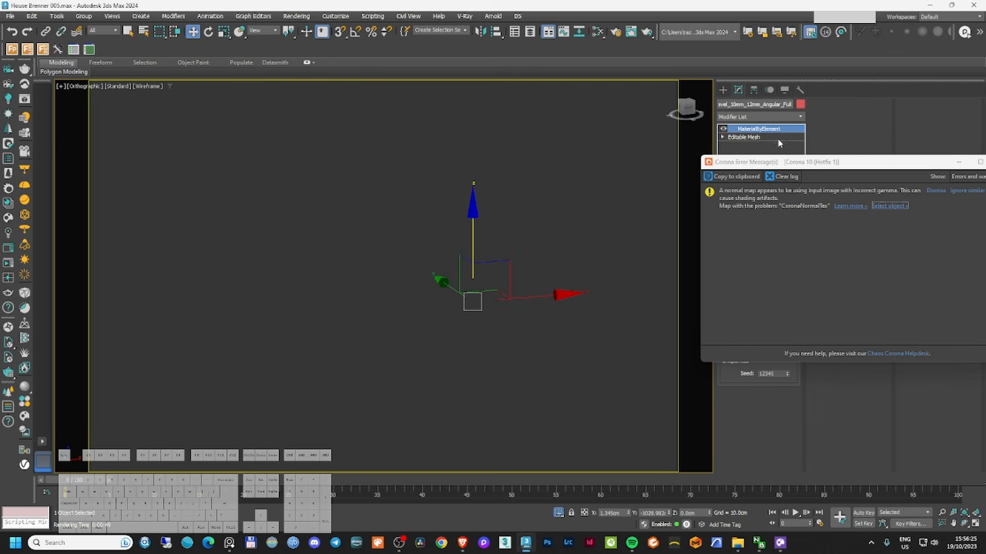
pyautogui.moveTo(766, 165); pyautogui.dragTo(985, 163)
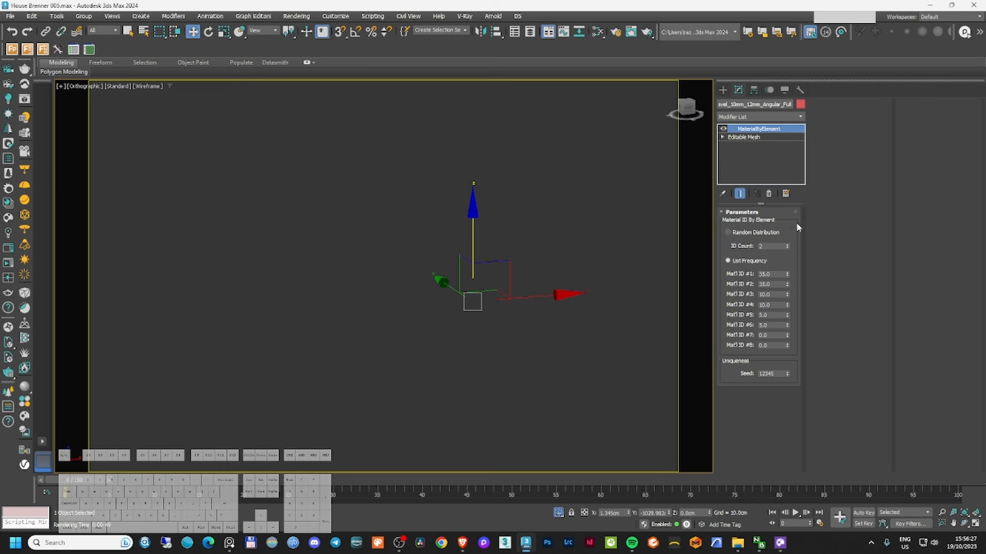
pyautogui.moveTo(473, 254); pyautogui.dragTo(476, 240)
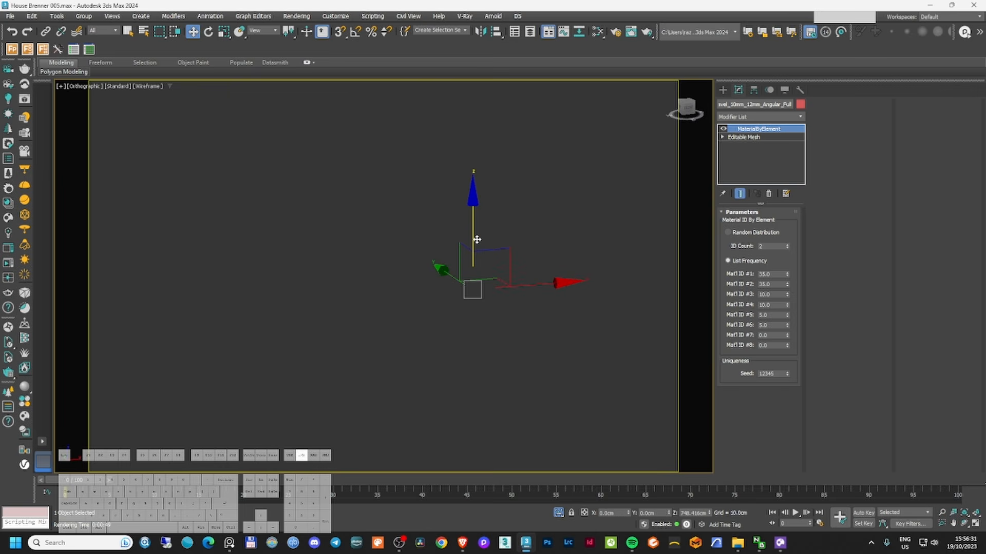
pyautogui.rightClick(477, 240)
pyautogui.scroll(-8, 474, 247)
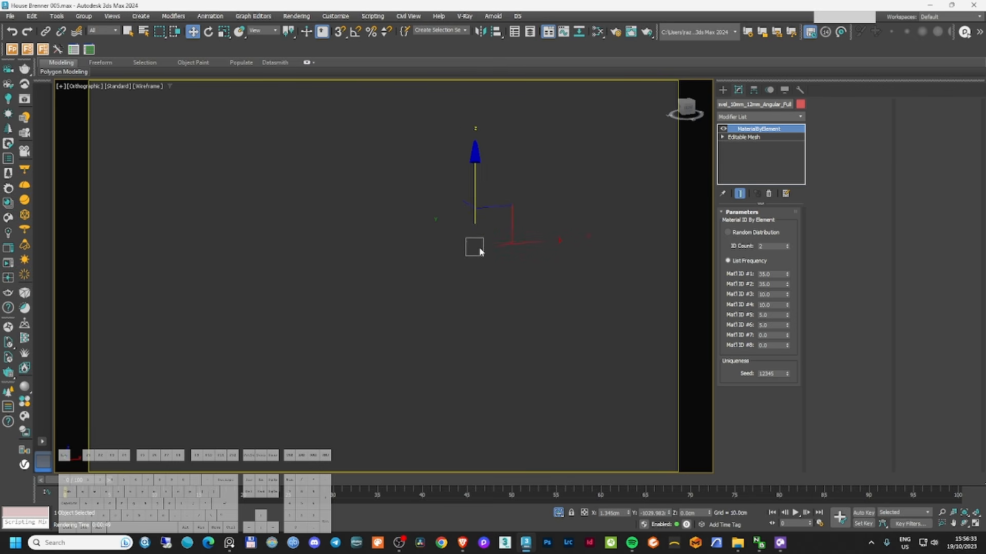
# - Return to the Corona camera view and unhide all objects in the scene
pyautogui.press('c')
pyautogui.rightClick(462, 260)
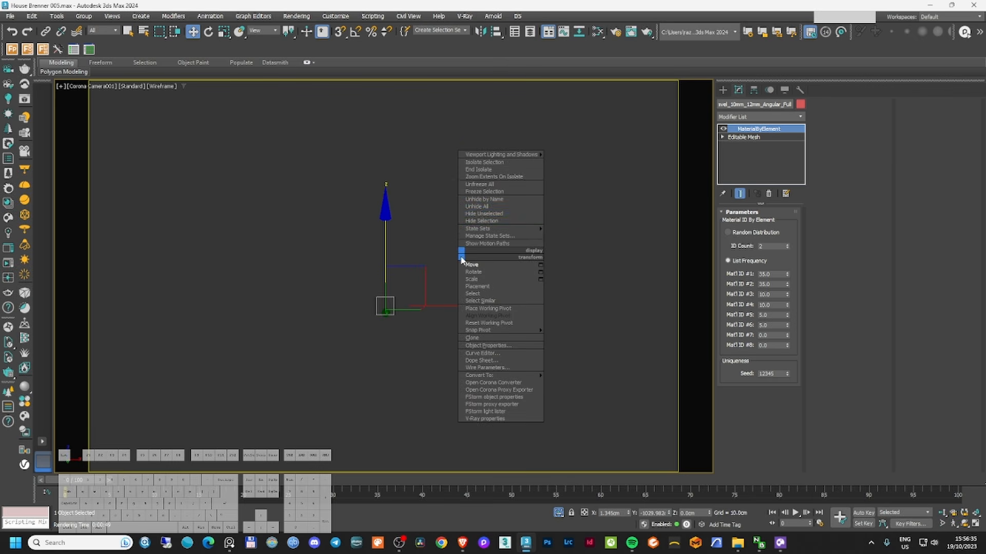
pyautogui.click(477, 206)
pyautogui.click(498, 281)
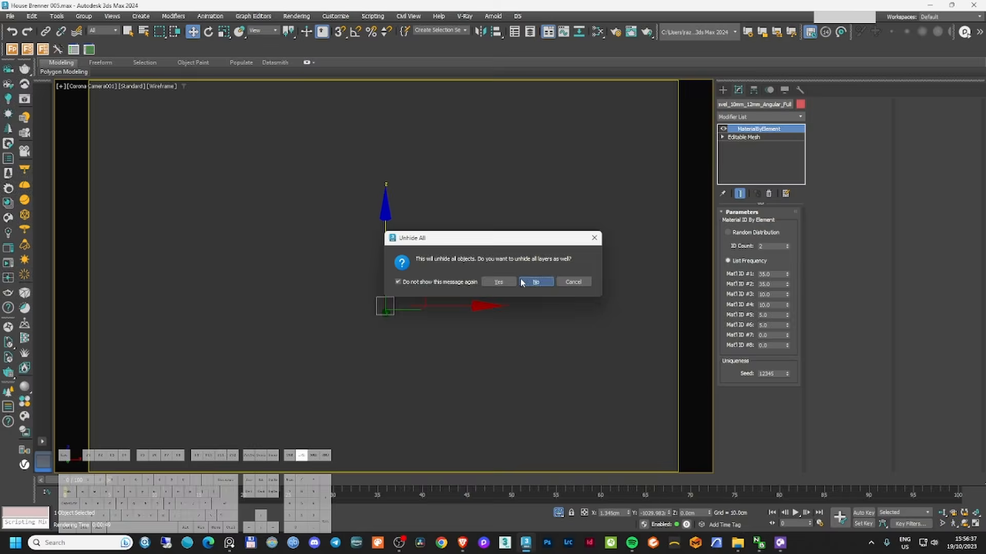
# - Try raising the selected gravel object along Z in the camera view, and undo the move
pyautogui.press('F3')
pyautogui.moveTo(384, 260); pyautogui.dragTo(390, 114)
pyautogui.press('F3')
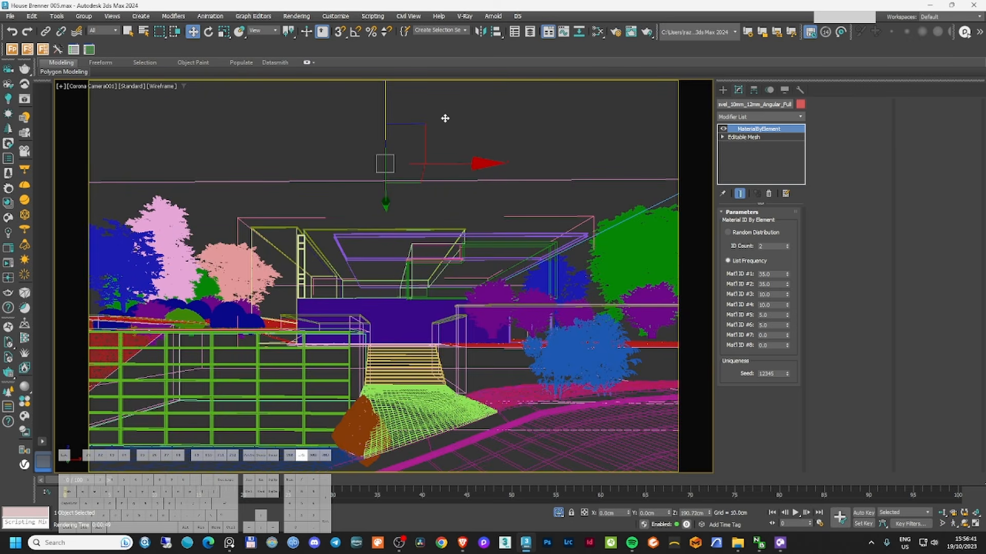
pyautogui.hotkey('ctrl', 'z')
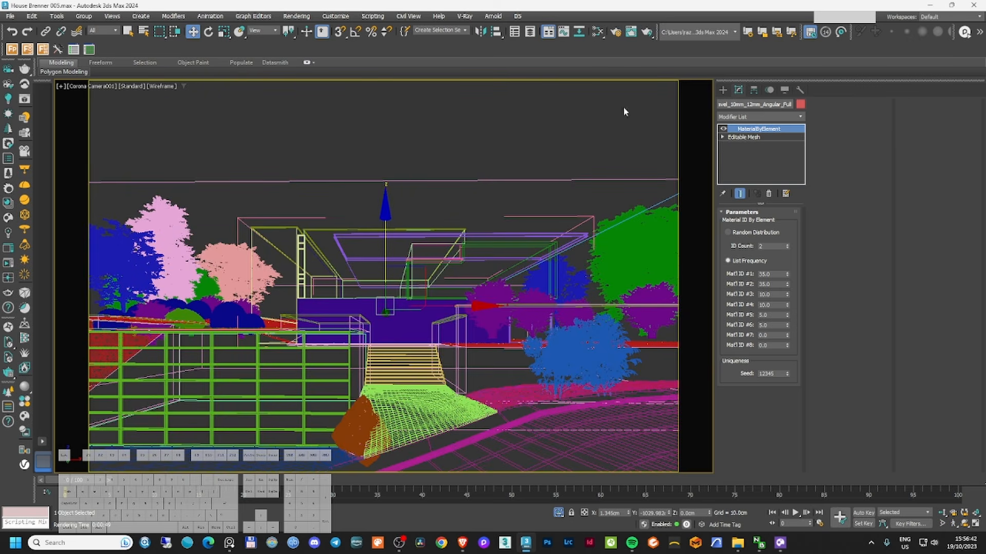
# - Read through the full name of the selected gravel object back to its beginning
pyautogui.click(753, 105)
pyautogui.press('Left')
pyautogui.press('Left')
pyautogui.press('Left')
pyautogui.press('Left')
pyautogui.press('Left')
pyautogui.press('Left')
pyautogui.press('Left')
pyautogui.press('Left')
pyautogui.press('Left')
pyautogui.press('Left')
pyautogui.press('Left')
pyautogui.press('Left')
pyautogui.press('Left')
pyautogui.press('Left')
pyautogui.press('Left')
pyautogui.press('Left')
pyautogui.press('Left')
pyautogui.press('Left')
pyautogui.press('Left')
pyautogui.press('Left')
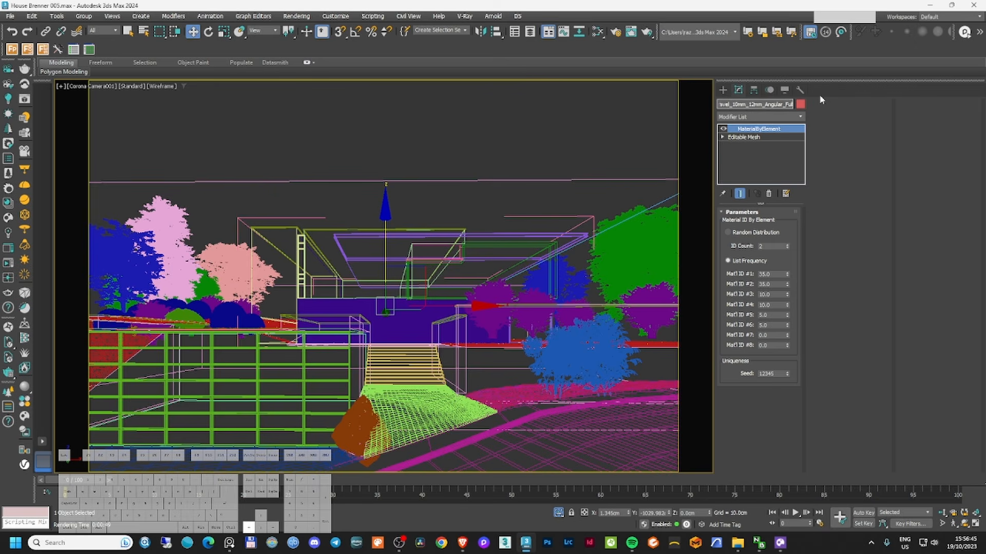
pyautogui.press('Left')
pyautogui.press('Left')
pyautogui.press('Left')
pyautogui.press('Left')
pyautogui.press('Left')
pyautogui.press('Left')
pyautogui.press('Left')
pyautogui.press('Left')
pyautogui.press('Left')
pyautogui.press('Left')
pyautogui.press('Left')
pyautogui.press('Left')
pyautogui.press('Left')
pyautogui.press('Left')
pyautogui.press('Left')
pyautogui.press('Left')
pyautogui.press('Left')
pyautogui.press('Left')
pyautogui.press('Left')
pyautogui.press('Left')
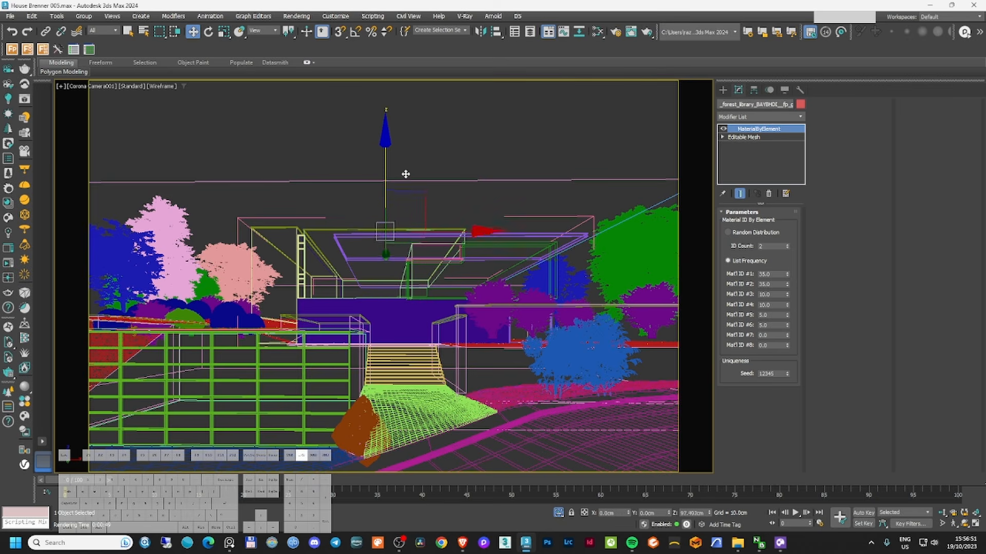
# - Undo back to the state with the gravel object selected and the other objects hidden
pyautogui.click(433, 189)
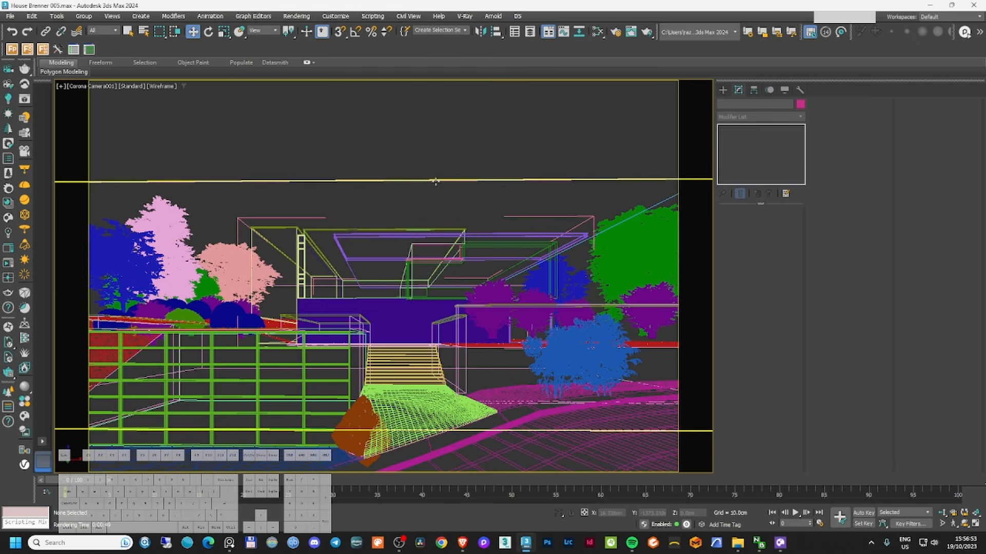
pyautogui.press('super')
pyautogui.press('super')
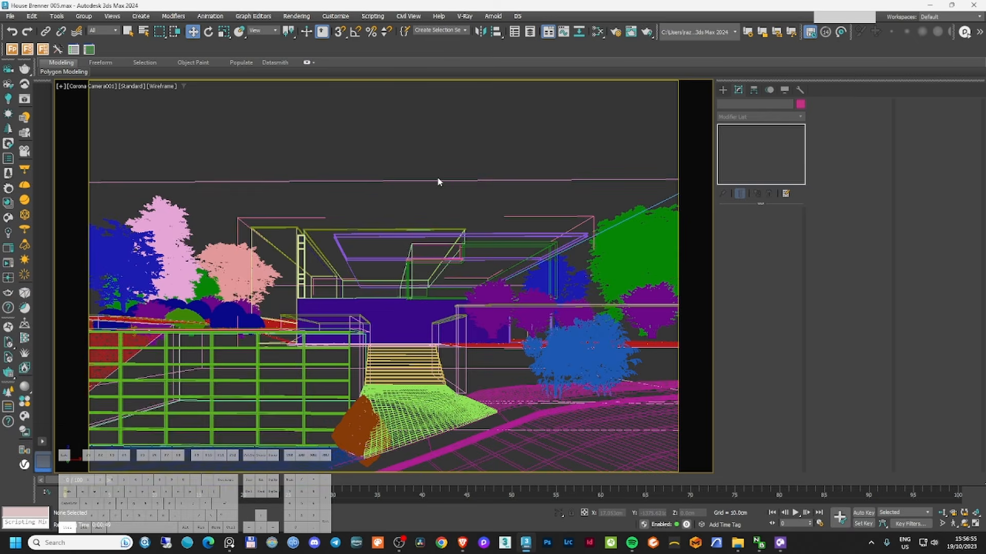
pyautogui.hotkey('ctrl', 'z')
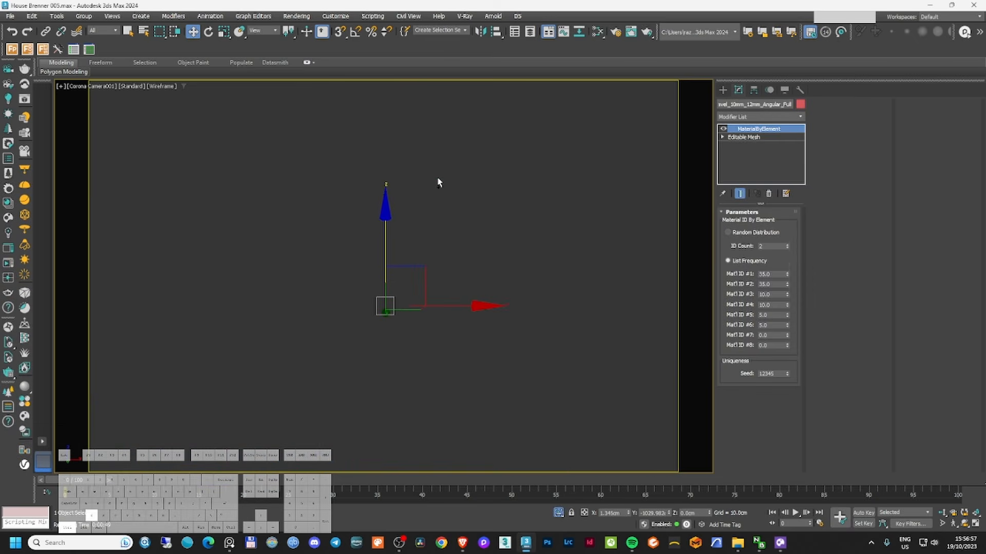
# - Open the Slate Material Editor, move it clear of the viewport and unhide all objects in the scene
pyautogui.press('m')
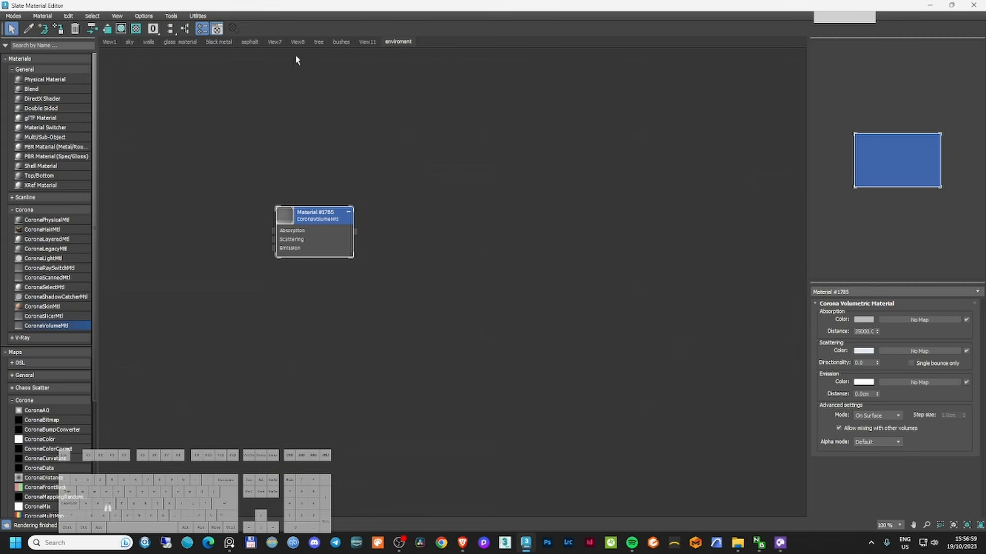
pyautogui.moveTo(367, 9); pyautogui.dragTo(985, 36)
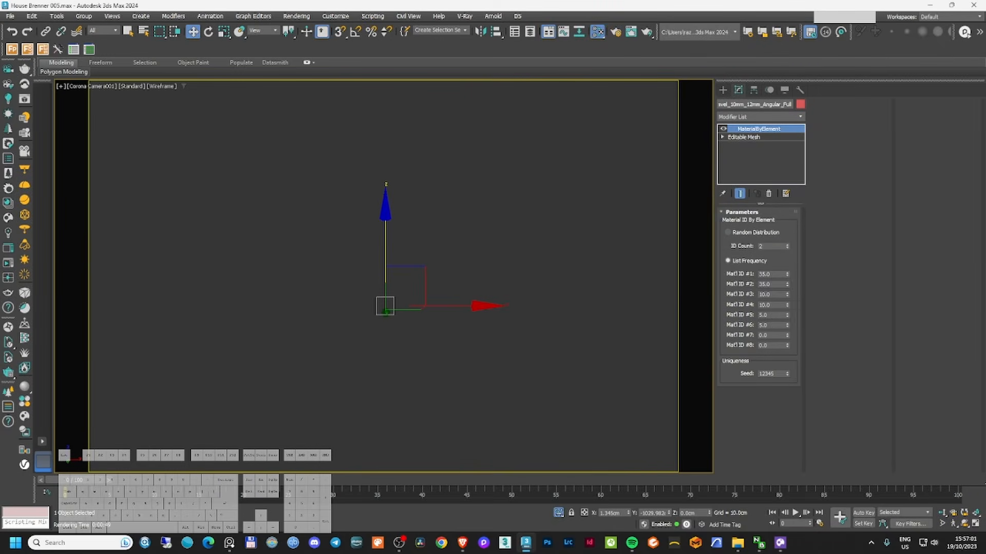
pyautogui.press('q')
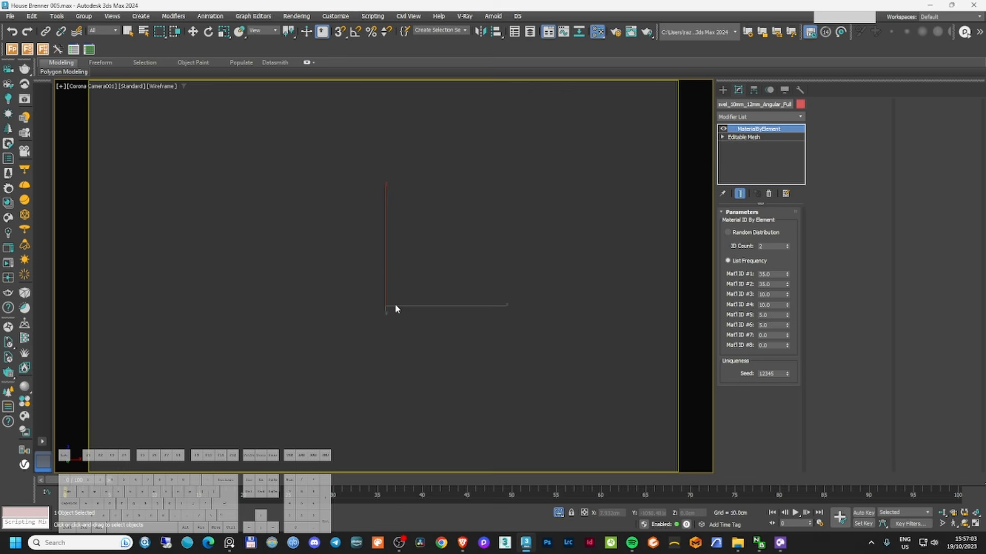
pyautogui.press('w')
pyautogui.rightClick(455, 281)
pyautogui.click(473, 231)
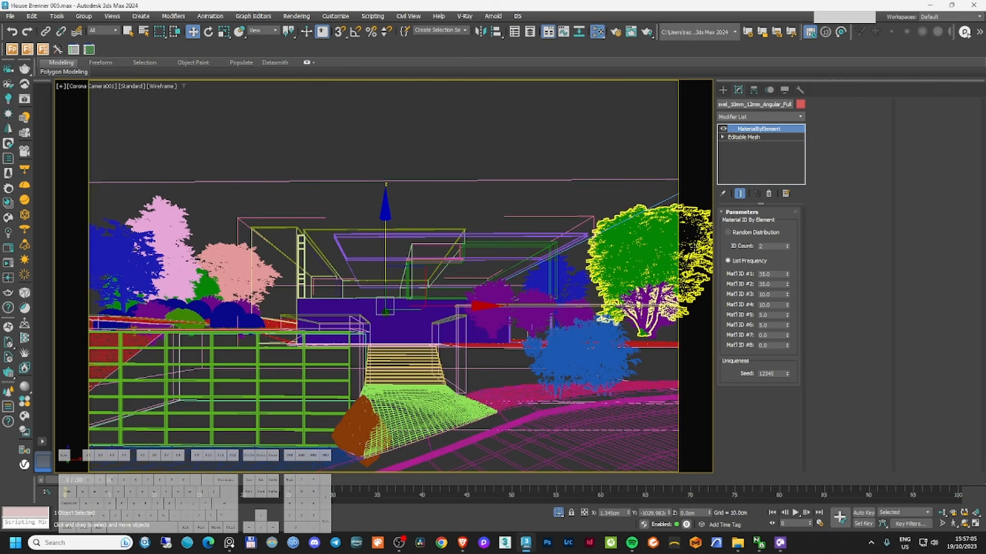
pyautogui.press('q')
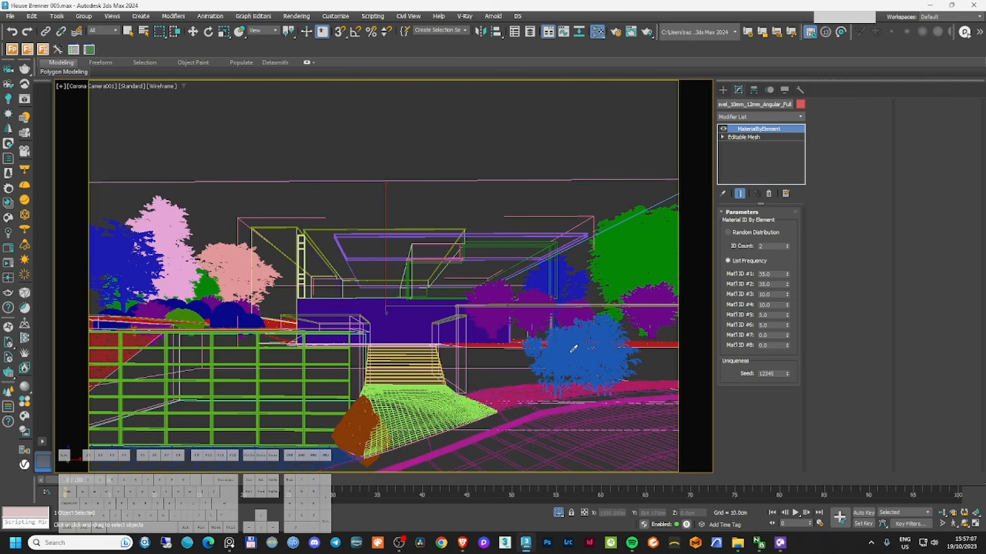
# - Inspect the Corona normal map feeding the limestone material's bump in an enlarged Slate Material Editor and enable Add gamma to input
pyautogui.press('w')
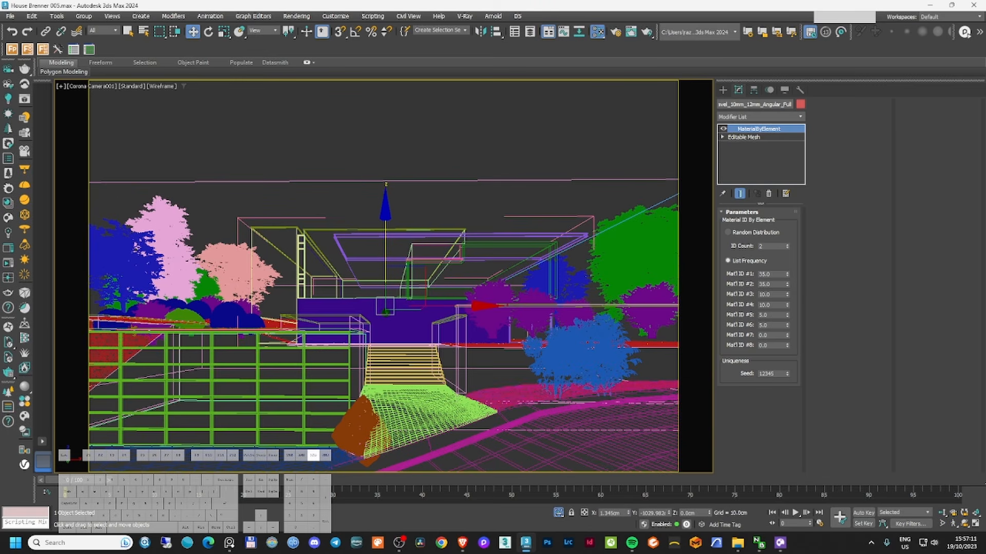
pyautogui.press('m')
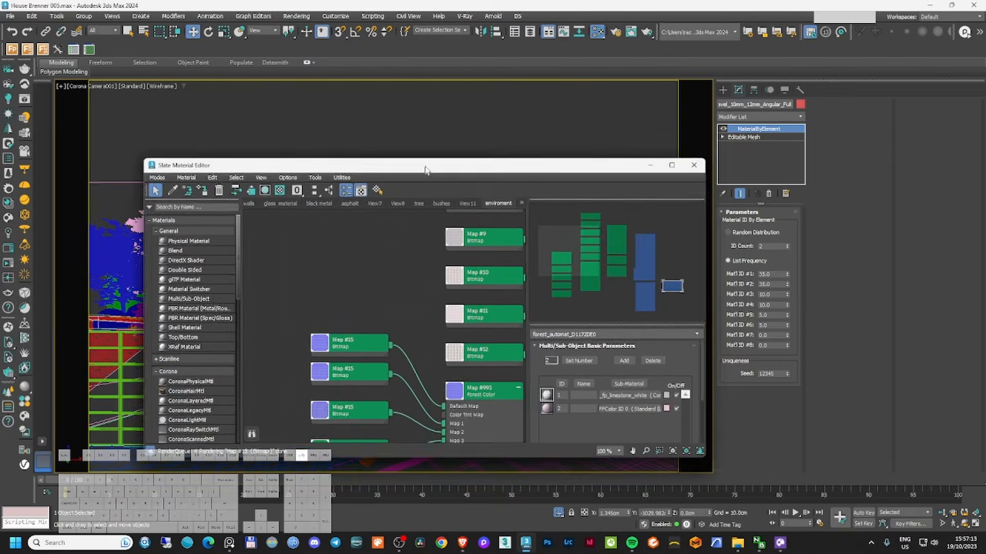
pyautogui.press('super+Up')
pyautogui.doubleClick(467, 241)
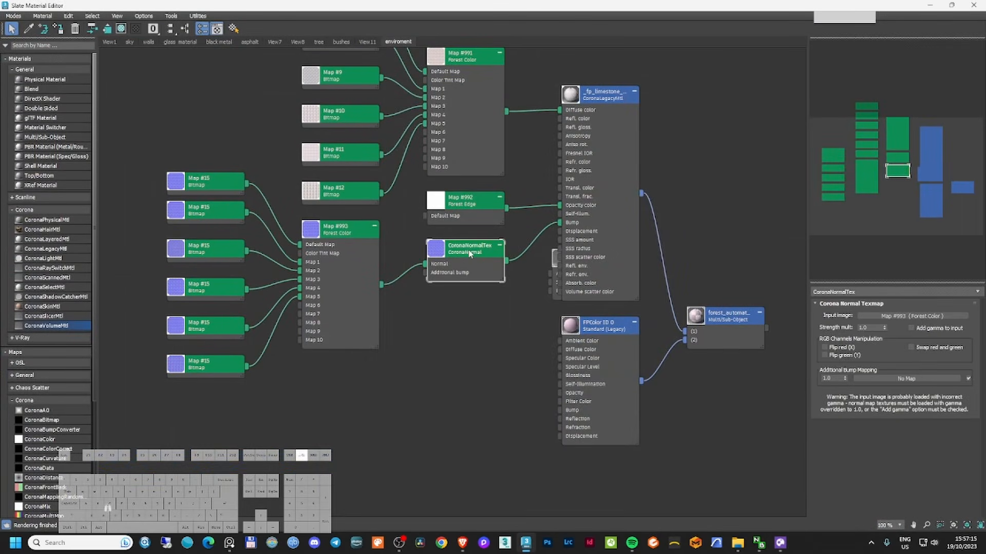
pyautogui.click(923, 333)
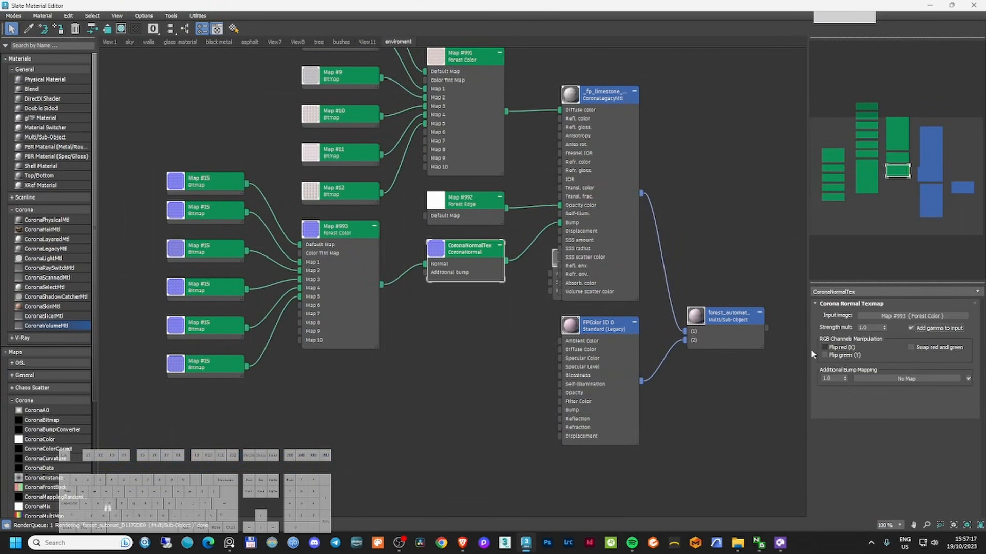
# - Spread the Multi/Sub-Object and _fp_limestone_white nodes away from their maps so the overlapping Corona volume material is uncovered
pyautogui.moveTo(528, 353); pyautogui.dragTo(429, 443, button='middle')
pyautogui.doubleClick(477, 188)
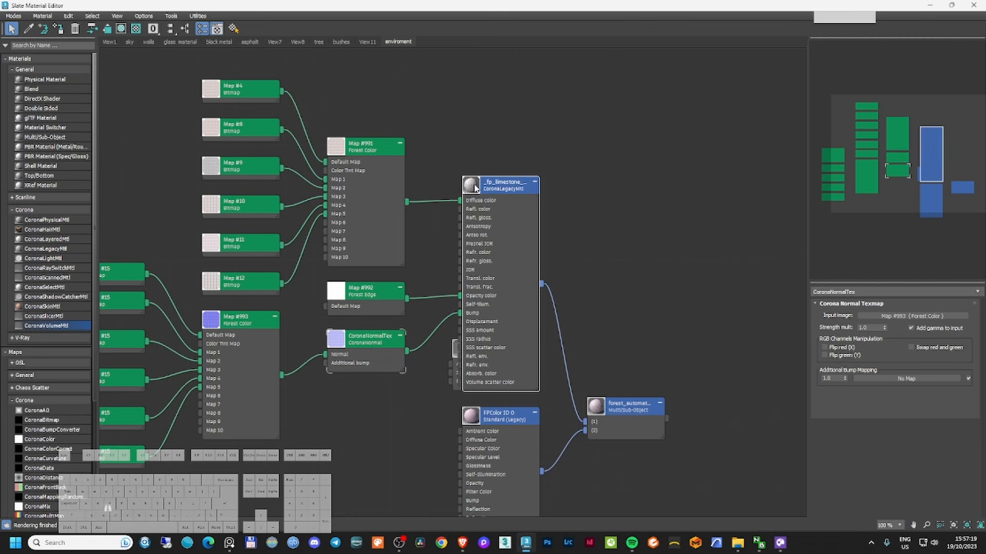
pyautogui.moveTo(631, 406); pyautogui.dragTo(709, 406)
pyautogui.moveTo(498, 183); pyautogui.dragTo(604, 89)
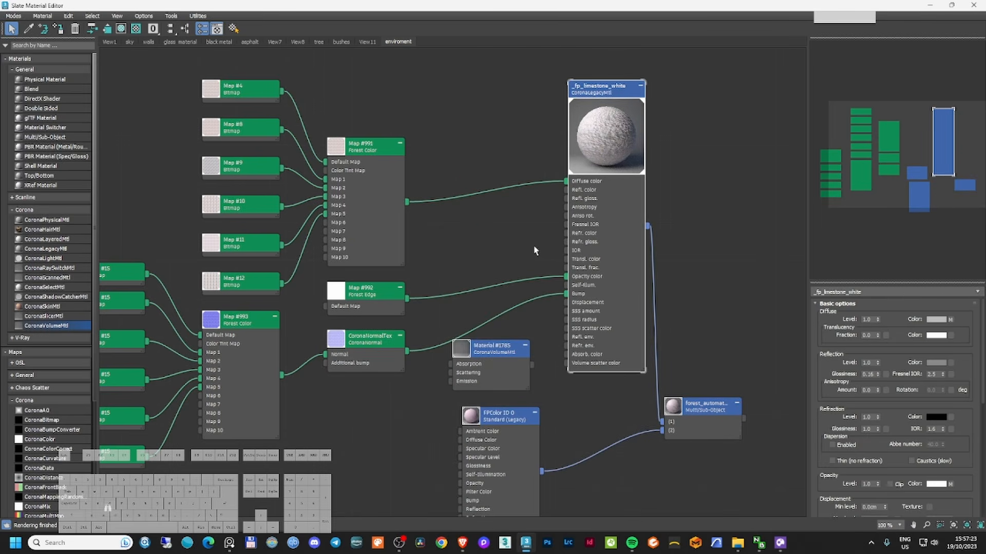
pyautogui.moveTo(305, 410); pyautogui.dragTo(315, 406, button='middle')
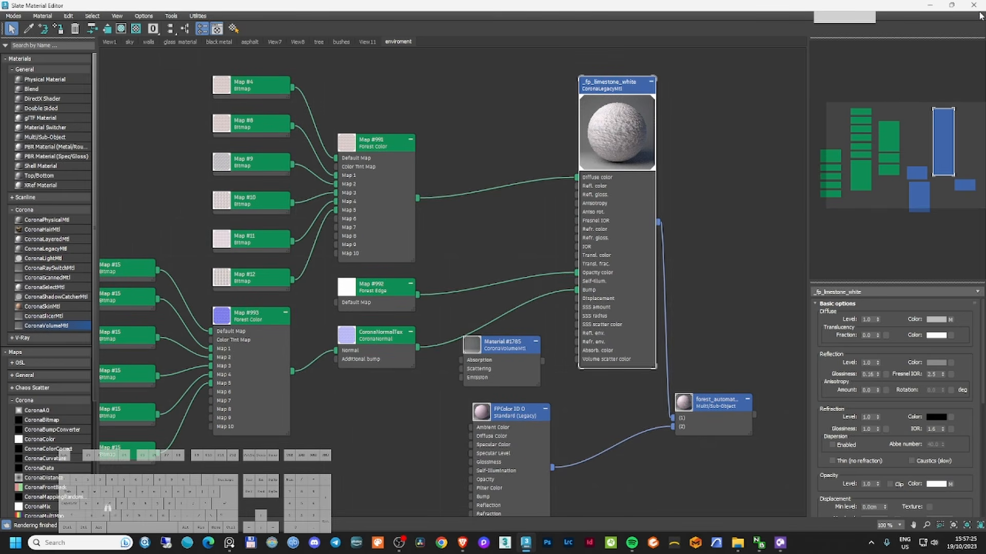
# - Close the Slate Material Editor, clear the object selection and save the scene
pyautogui.click(973, 5)
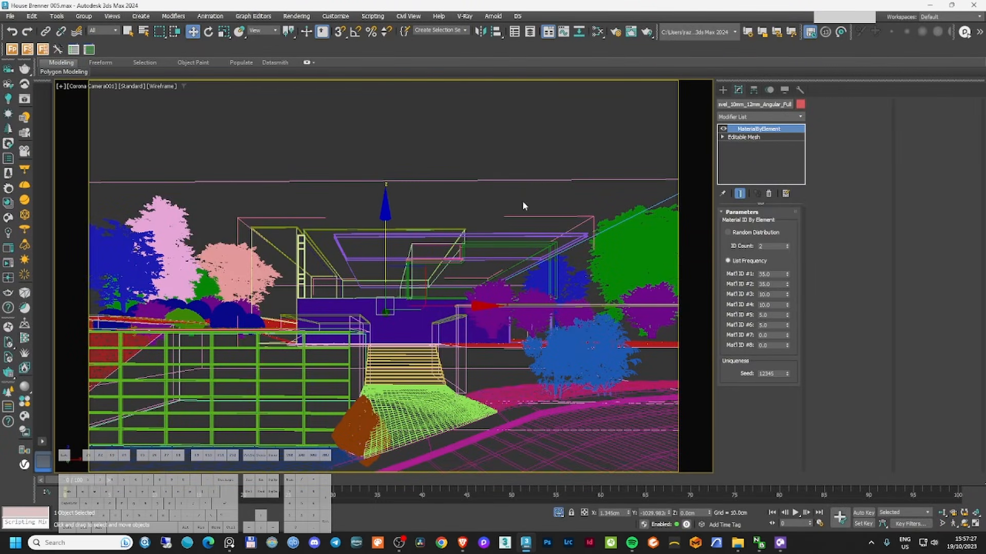
pyautogui.click(475, 144)
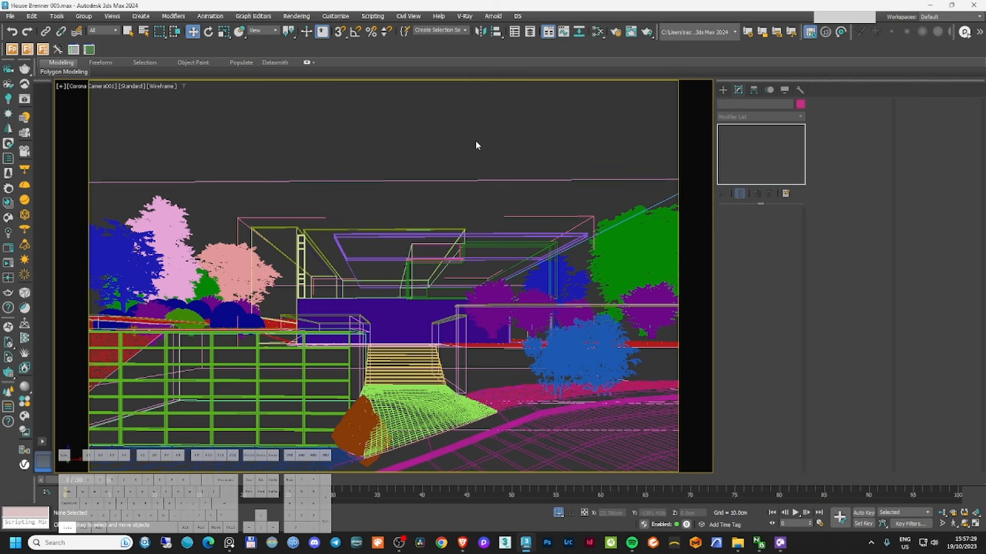
pyautogui.hotkey('ctrl', 's')
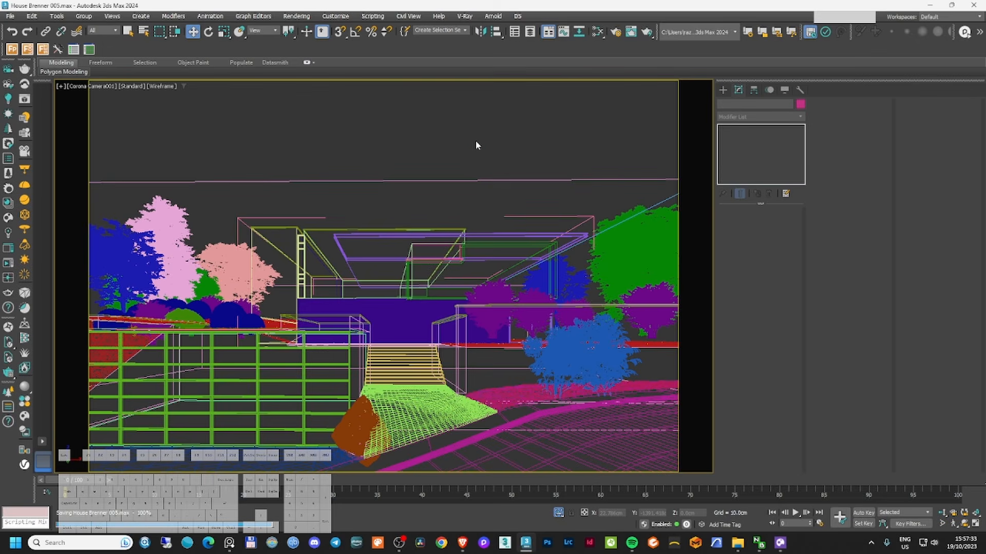
# - Add a CMasking_WireColor render element in the render setup and save the scene
pyautogui.press('F10')
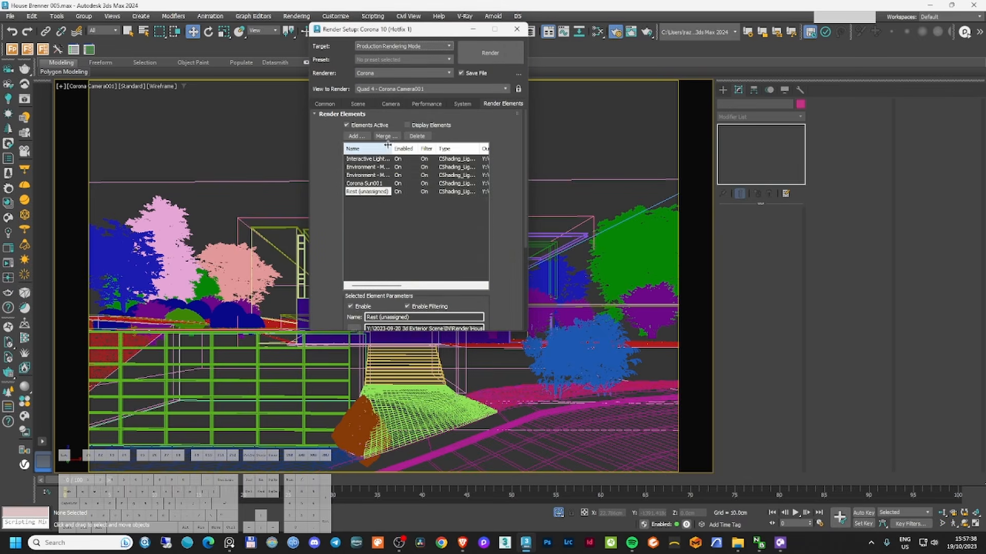
pyautogui.click(361, 137)
pyautogui.scroll(-4, 384, 229)
pyautogui.click(387, 241)
pyautogui.click(364, 171)
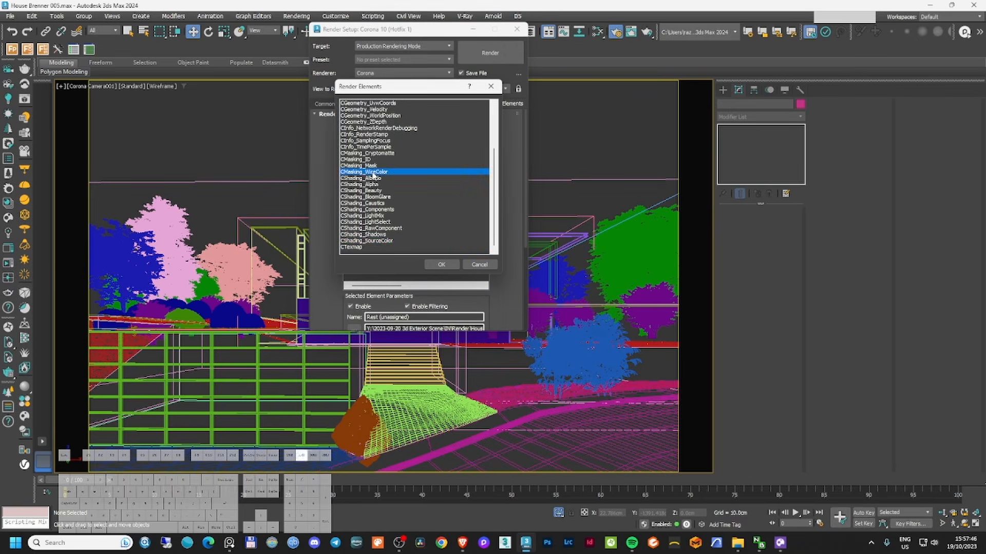
pyautogui.click(441, 264)
pyautogui.hotkey('ctrl', 's')
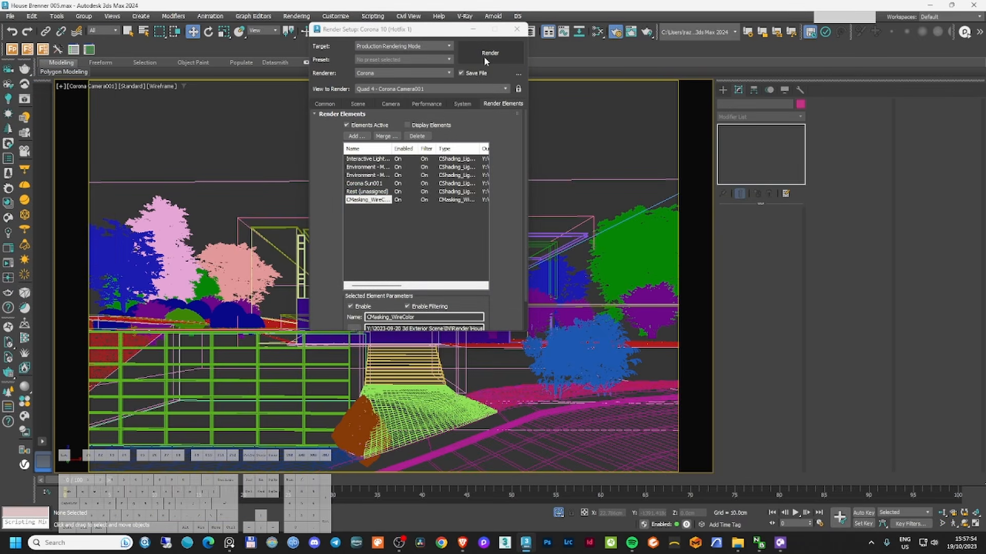
# - Switch the camera view to shaded display and scale the jagged rock beside the entrance path
pyautogui.press('F3')
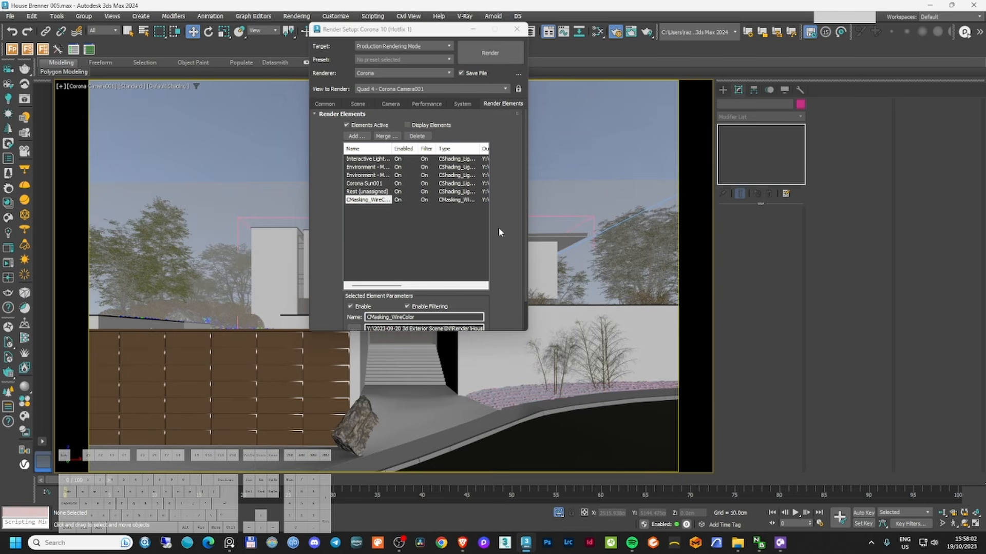
pyautogui.click(364, 417)
pyautogui.rightClick(367, 366)
pyautogui.click(380, 389)
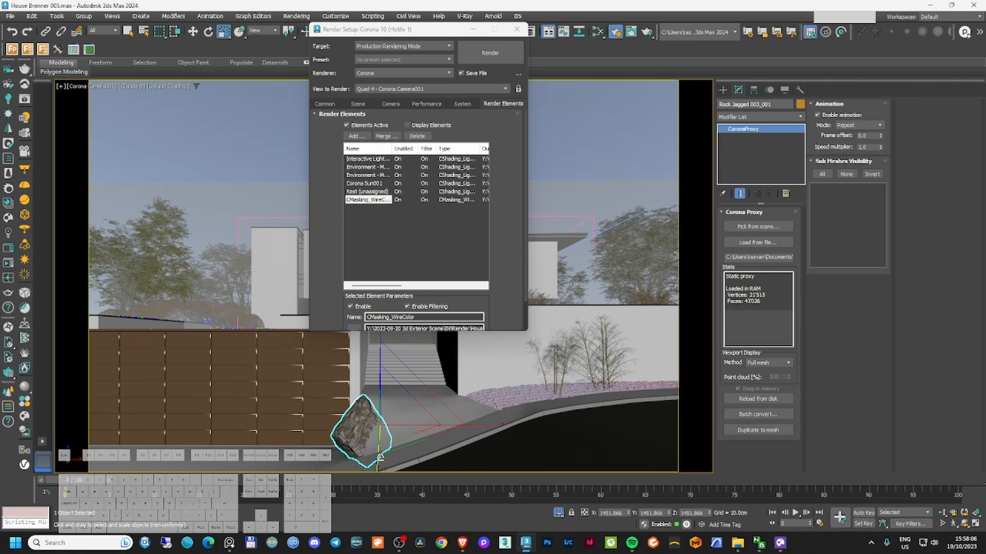
pyautogui.moveTo(406, 414); pyautogui.dragTo(446, 427)
pyautogui.rightClick(397, 367)
pyautogui.click(407, 374)
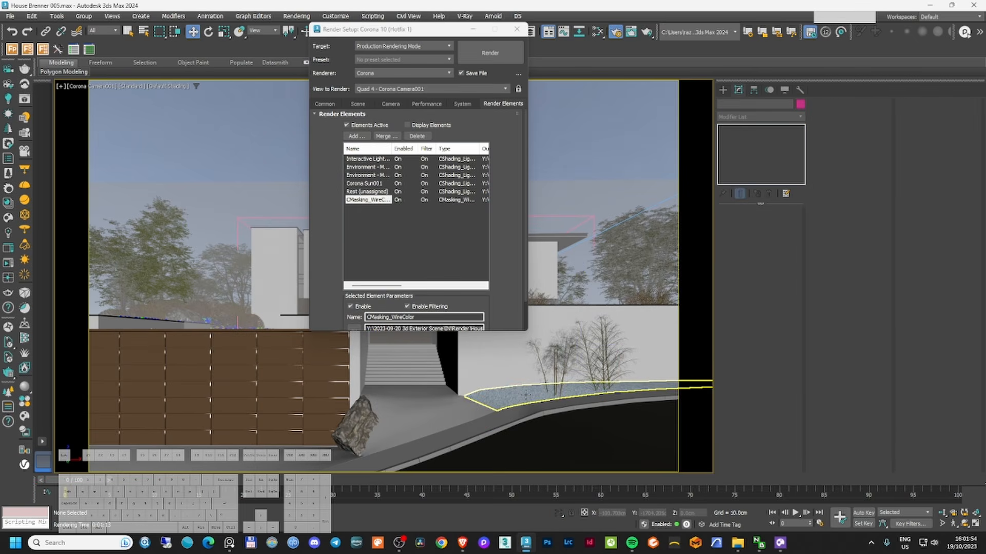
# - Frame the entrance path and rock in a wireframe top view and select only the path
pyautogui.click(390, 422)
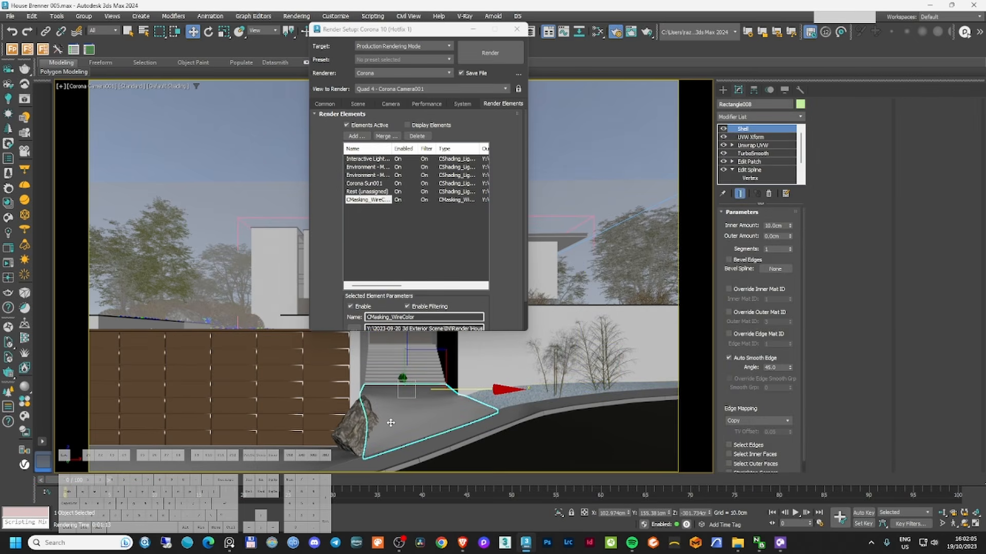
pyautogui.keyDown('ctrl'); pyautogui.click(361, 423); pyautogui.keyUp('ctrl')
pyautogui.press('t')
pyautogui.press('z')
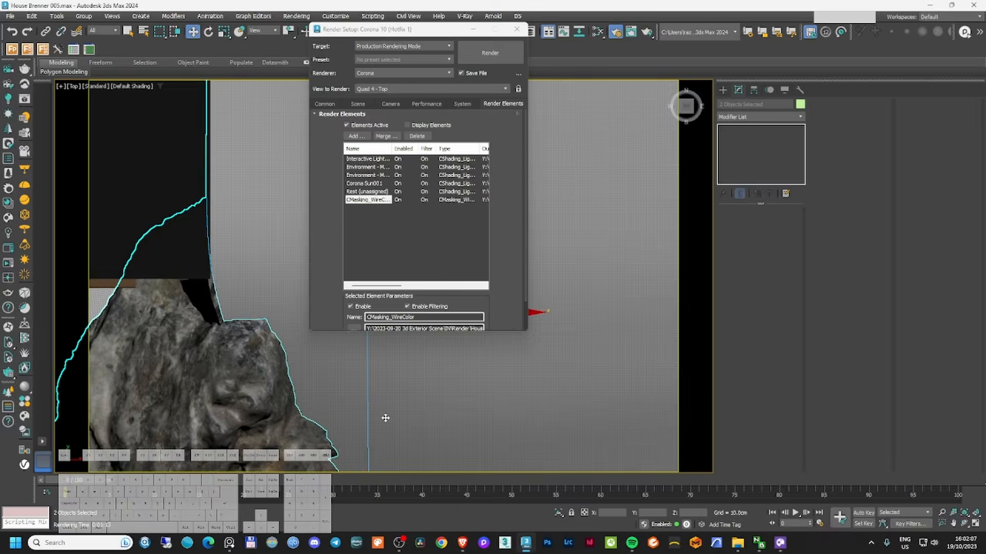
pyautogui.scroll(-6, 385, 418)
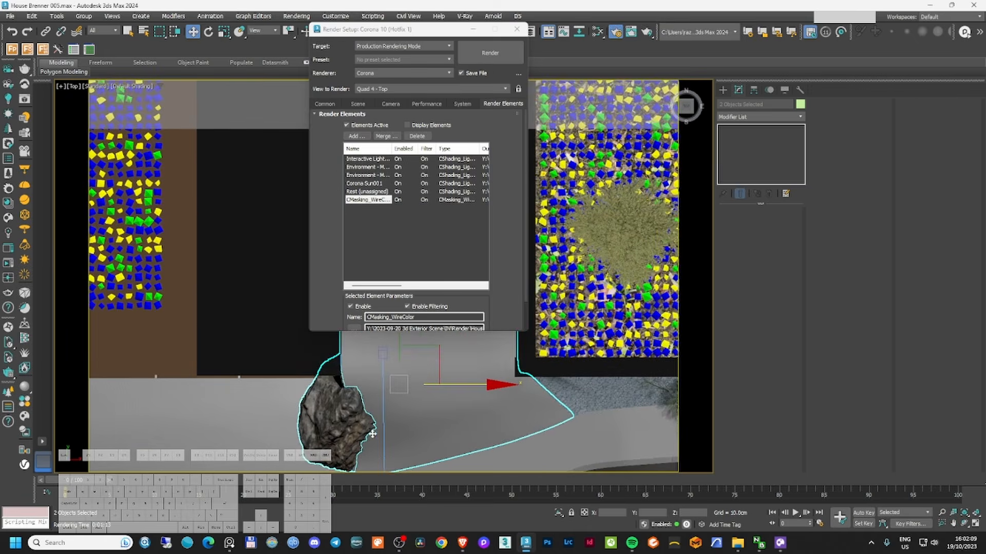
pyautogui.press('F3')
pyautogui.click(429, 417)
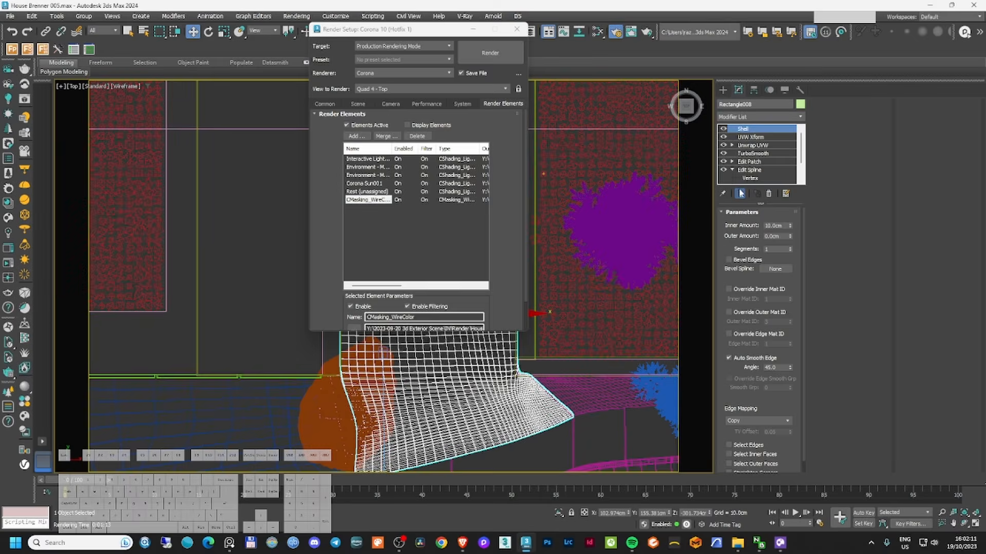
# - Turn off the path's modifiers from Shell down to Edit Patch and enter the Edit Spline vertex level, accepting the topology warning
pyautogui.click(724, 129)
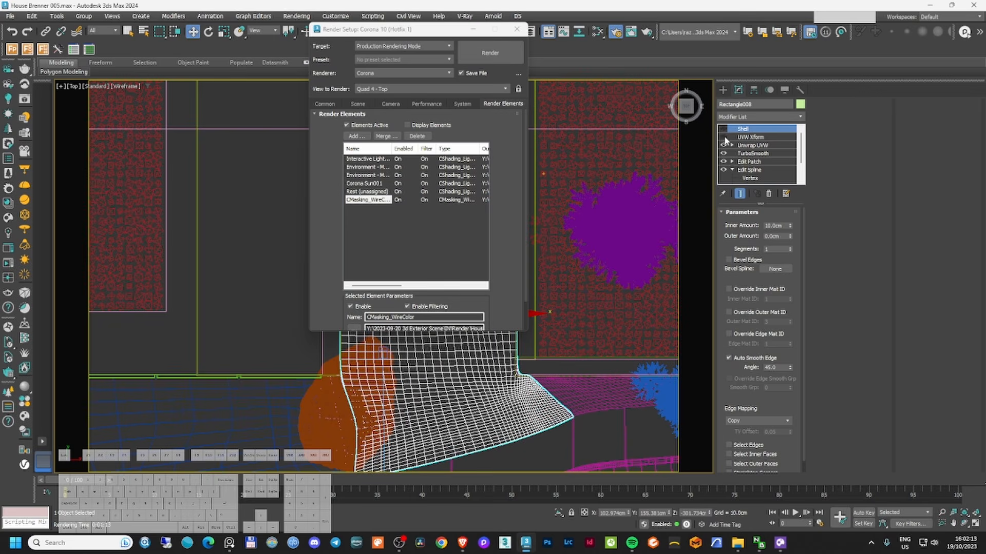
pyautogui.click(724, 153)
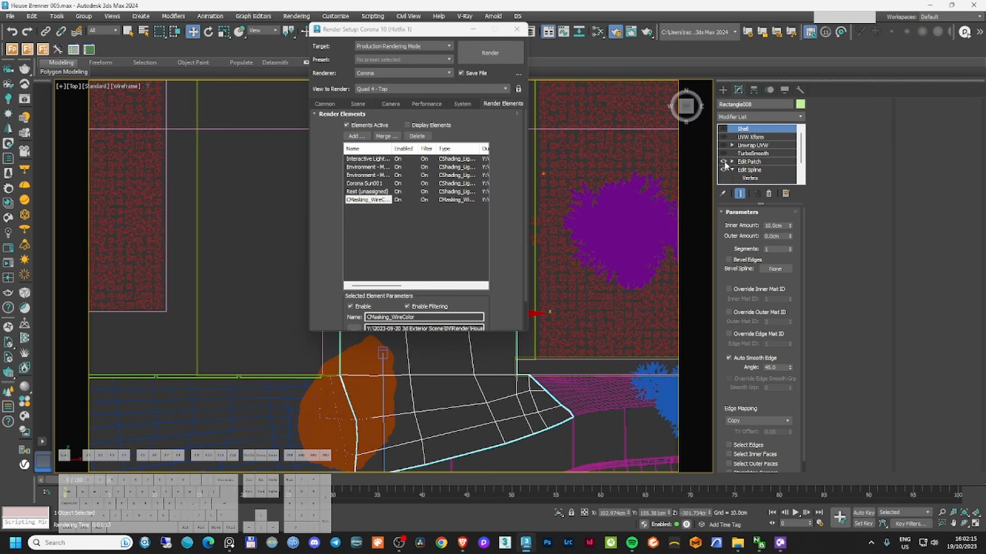
pyautogui.click(724, 162)
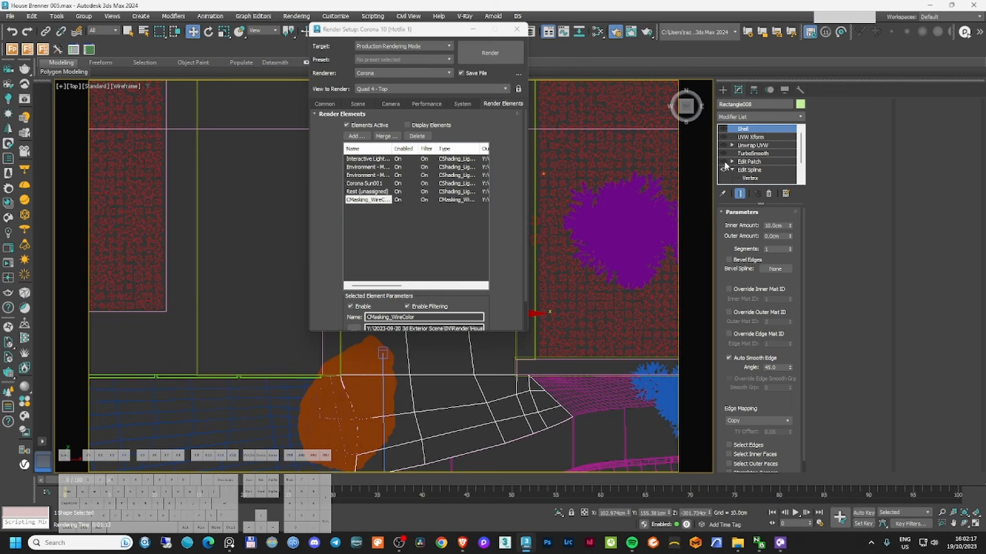
pyautogui.click(745, 178)
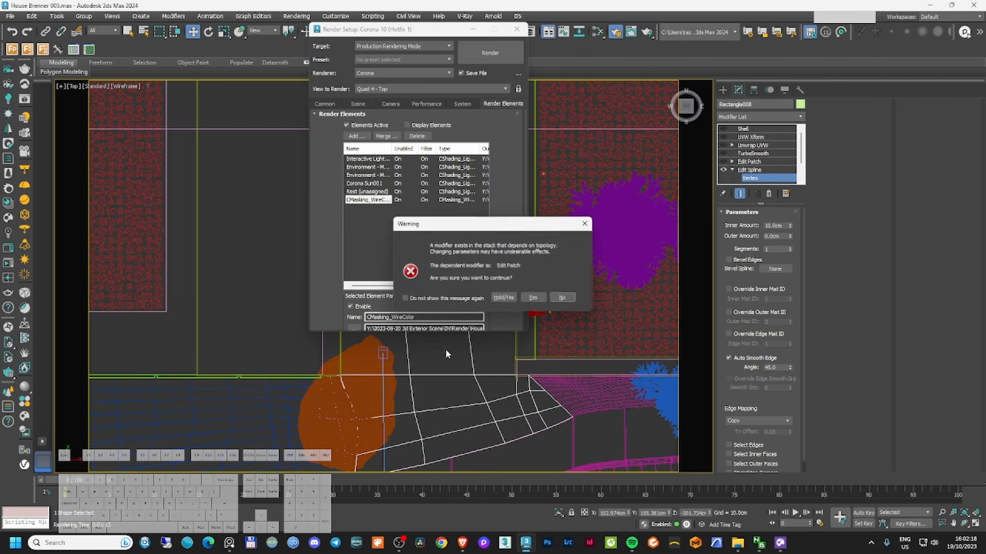
pyautogui.click(534, 297)
# - Show the path in a shaded orthographic view and select its spline vertices along the edge beside the rock
pyautogui.moveTo(394, 407)
pyautogui.mouseDown(button='middle')
pyautogui.moveTo(396, 378)
pyautogui.moveTo(393, 394)
pyautogui.moveTo(381, 363)
pyautogui.mouseUp(button='middle')
pyautogui.scroll(-3, 378, 410)
pyautogui.scroll(3, 382, 363)
pyautogui.press('F3')
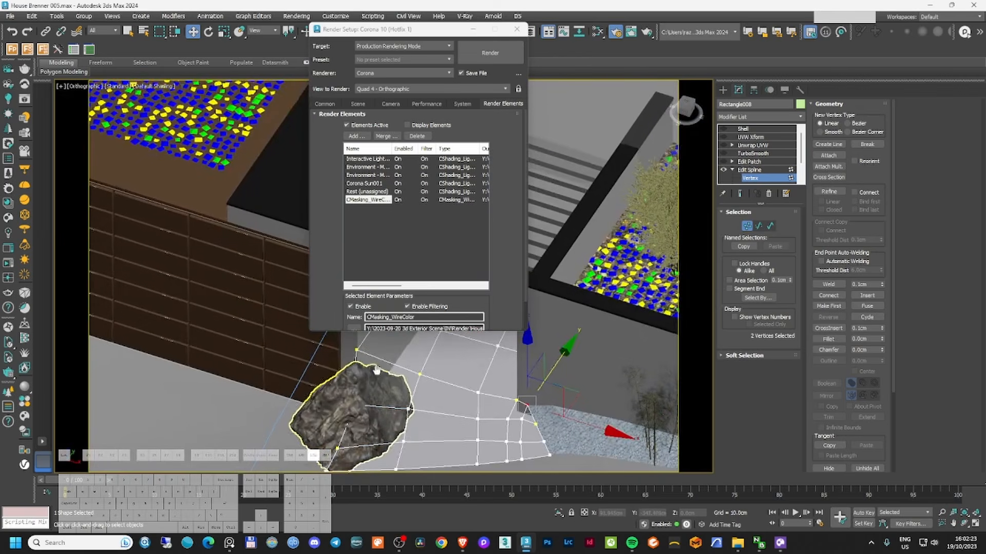
pyautogui.moveTo(364, 417)
pyautogui.mouseDown(button='middle')
pyautogui.moveTo(355, 354)
pyautogui.moveTo(337, 405)
pyautogui.mouseUp(button='middle')
pyautogui.scroll(3, 358, 358)
pyautogui.moveTo(288, 365); pyautogui.dragTo(413, 412)
pyautogui.moveTo(372, 416); pyautogui.dragTo(429, 347, button='middle')
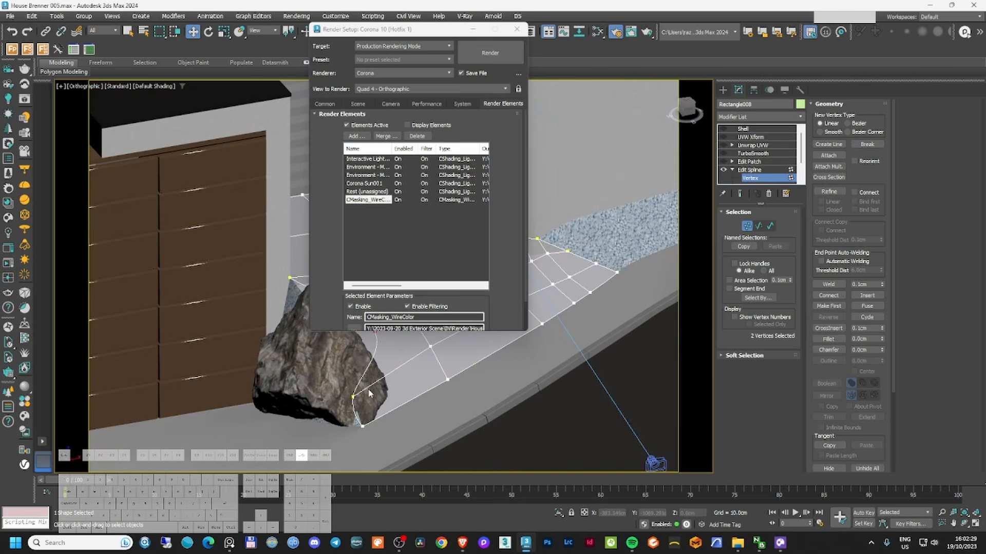
# - Adjust the path's edge vertices and their Bezier handles so that the edge curves around the rock
pyautogui.moveTo(369, 388); pyautogui.dragTo(336, 403)
pyautogui.scroll(3, 337, 403)
pyautogui.moveTo(407, 385); pyautogui.dragTo(447, 376)
pyautogui.keyDown('alt'); pyautogui.moveTo(447, 376); pyautogui.dragTo(411, 399, button='middle'); pyautogui.keyUp('alt')
pyautogui.keyDown('alt'); pyautogui.moveTo(388, 430); pyautogui.dragTo(418, 379, button='middle'); pyautogui.keyUp('alt')
pyautogui.scroll(4, 396, 395)
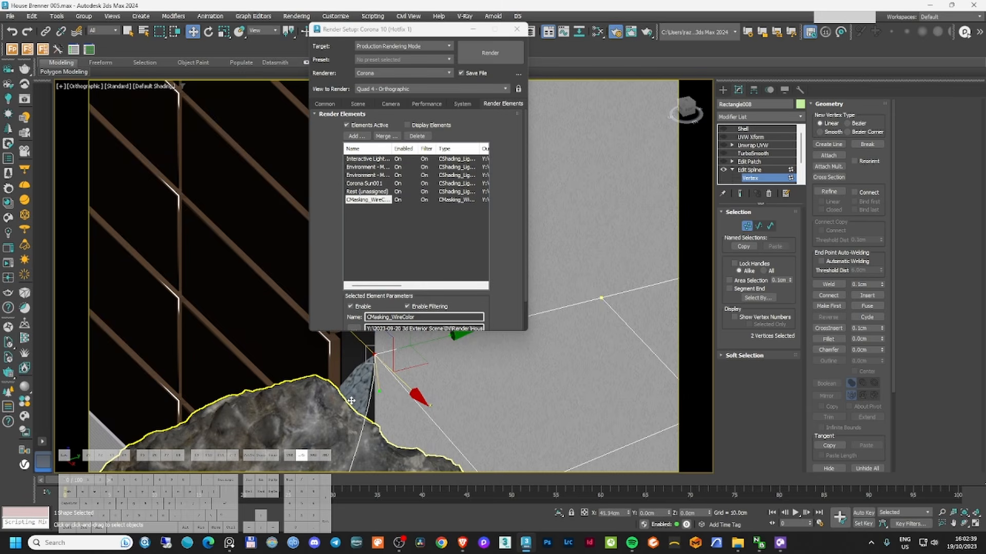
pyautogui.scroll(-5, 353, 402)
pyautogui.keyDown('alt'); pyautogui.moveTo(359, 408); pyautogui.dragTo(415, 403, button='middle'); pyautogui.keyUp('alt')
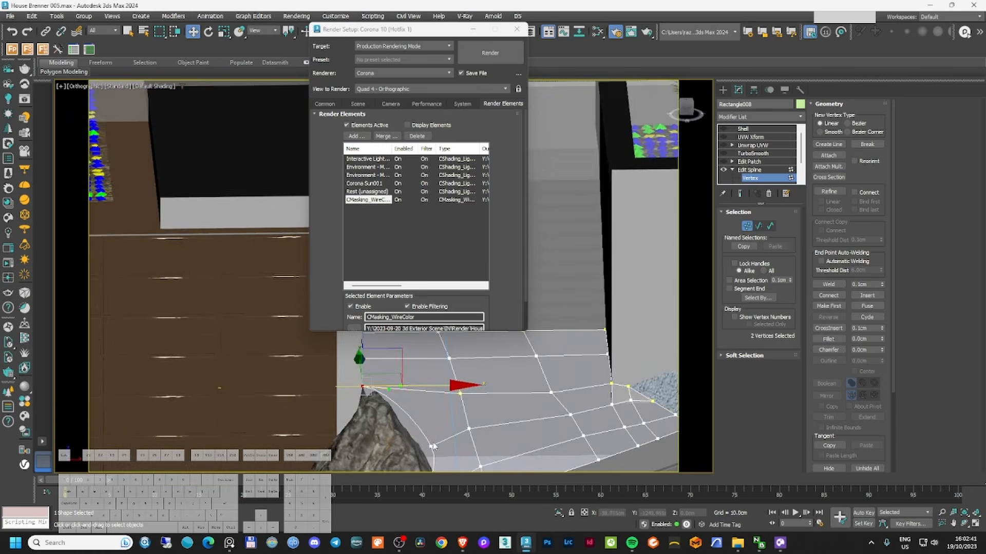
pyautogui.moveTo(436, 462); pyautogui.dragTo(436, 361, button='middle')
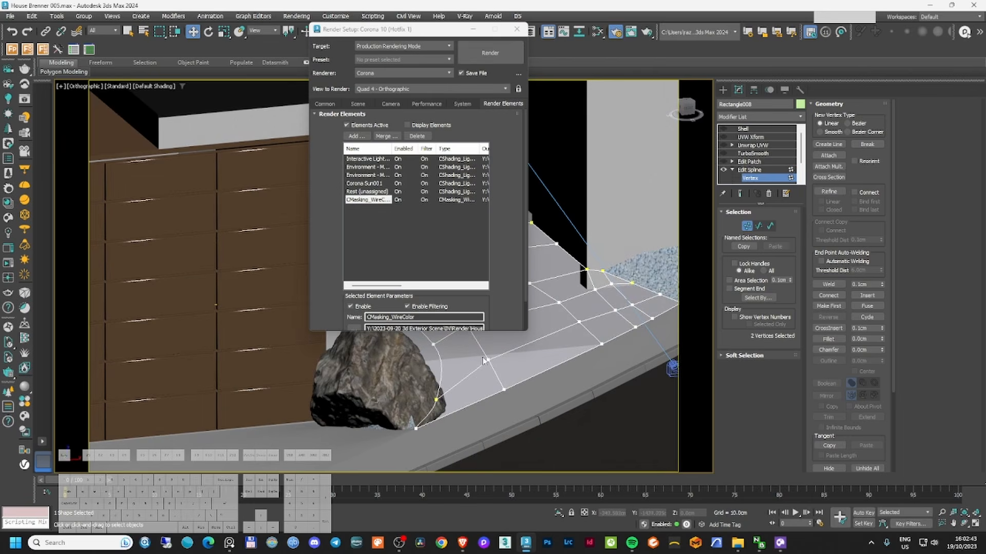
# - Leave vertex editing and turn the path's modifiers from Edit Patch up to Shell back on, accepting the topology warning
pyautogui.click(748, 226)
pyautogui.click(739, 162)
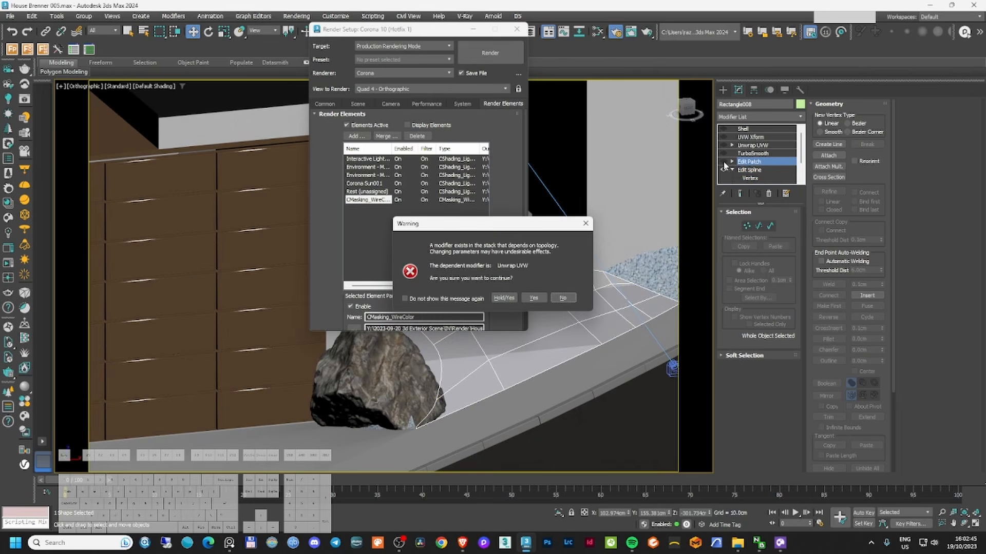
pyautogui.click(534, 298)
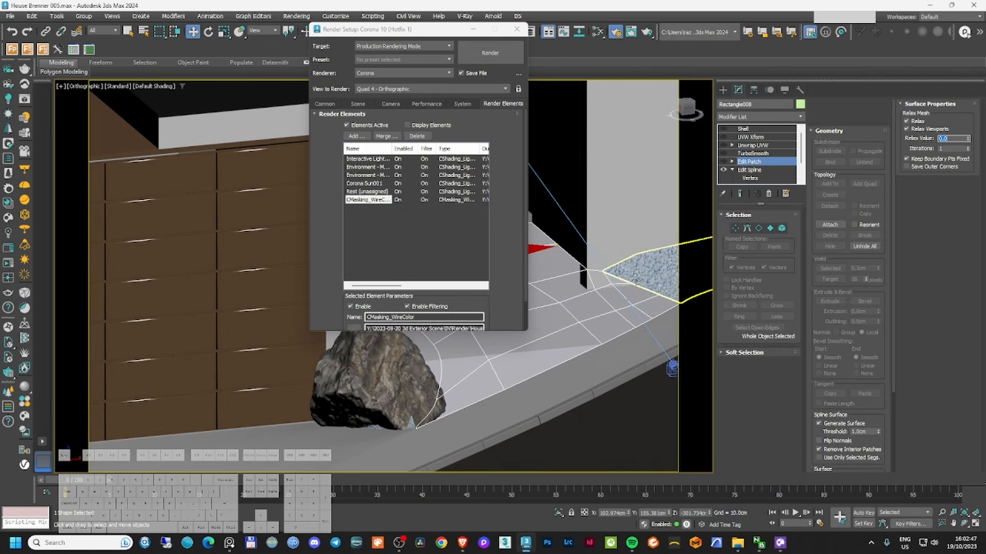
pyautogui.click(723, 162)
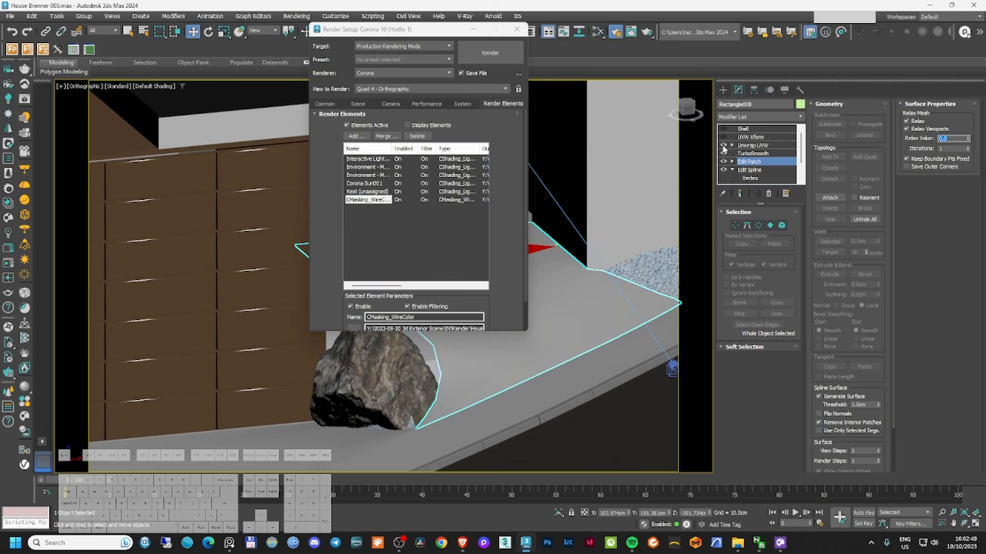
pyautogui.click(745, 129)
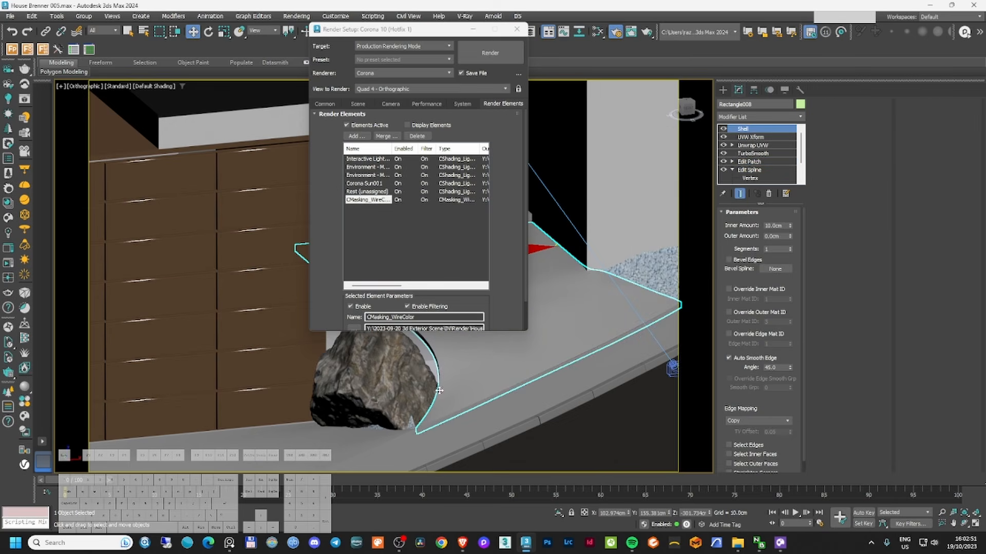
# - Isolate the entrance path together with the gravel patch behind the rock and frame both from the top
pyautogui.scroll(4, 403, 428)
pyautogui.click(417, 415)
pyautogui.keyDown('ctrl'); pyautogui.click(482, 393); pyautogui.keyUp('ctrl')
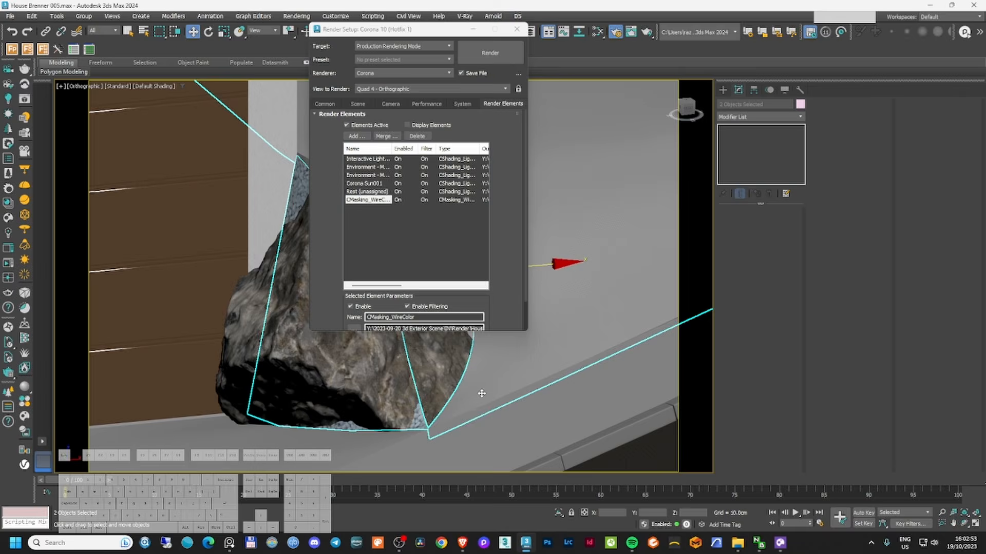
pyautogui.press('z')
pyautogui.press('t')
pyautogui.press('z')
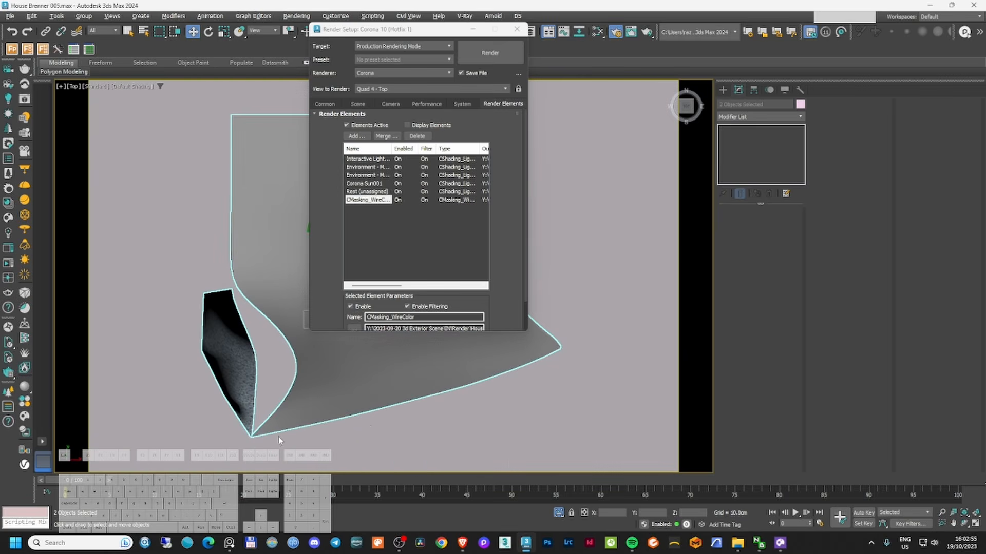
# - Enter the vertex level of the gravel patch's base line and move its middle vertices out to the path's curved edge
pyautogui.moveTo(278, 437); pyautogui.dragTo(290, 450, button='middle')
pyautogui.click(258, 412)
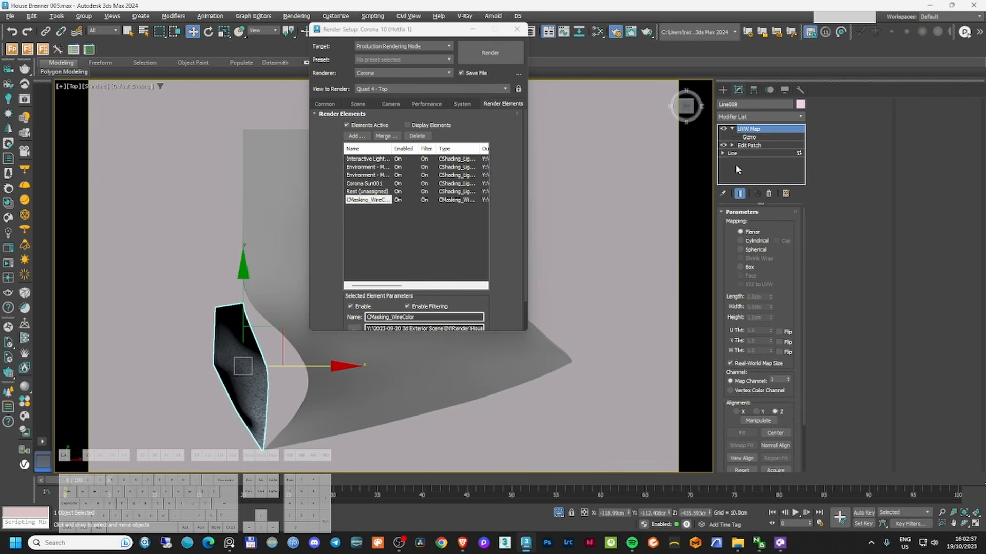
pyautogui.click(722, 154)
pyautogui.click(740, 162)
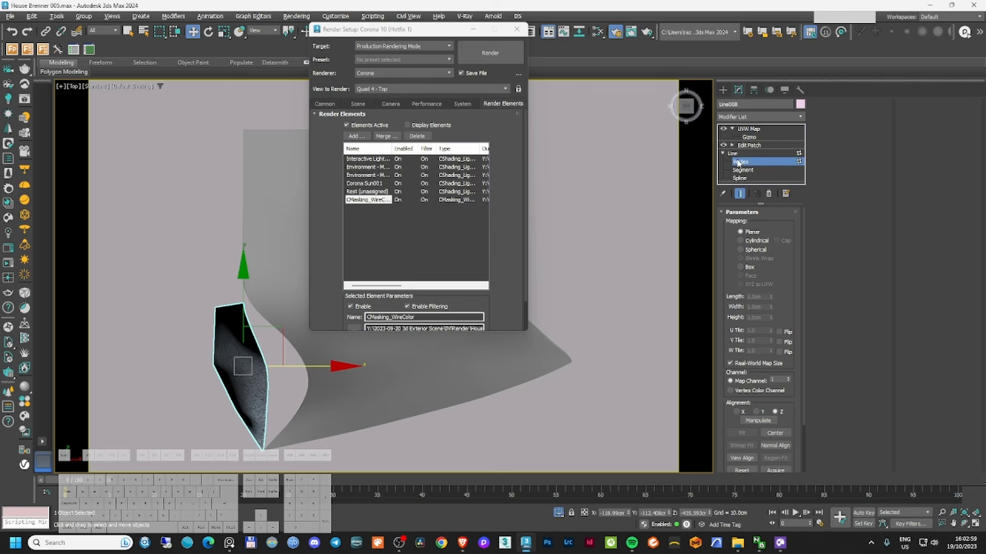
pyautogui.scroll(4, 281, 366)
pyautogui.moveTo(269, 372); pyautogui.dragTo(372, 345)
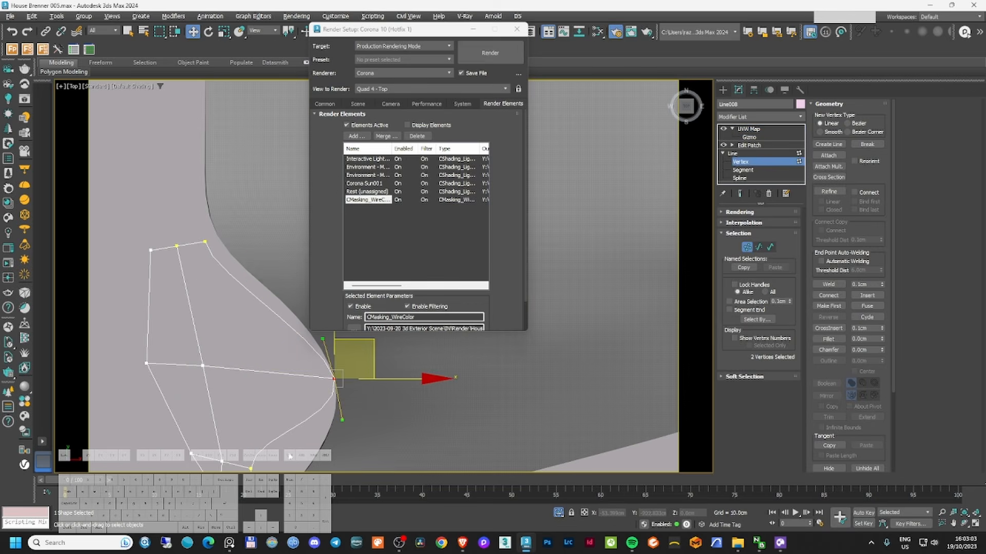
# - Move the gravel line's lower vertices onto the path edge and aim the front corner vertex's handle along that edge
pyautogui.moveTo(259, 466); pyautogui.dragTo(250, 377, button='middle')
pyautogui.scroll(3, 250, 377)
pyautogui.moveTo(250, 380); pyautogui.dragTo(361, 380)
pyautogui.moveTo(323, 435); pyautogui.dragTo(316, 435)
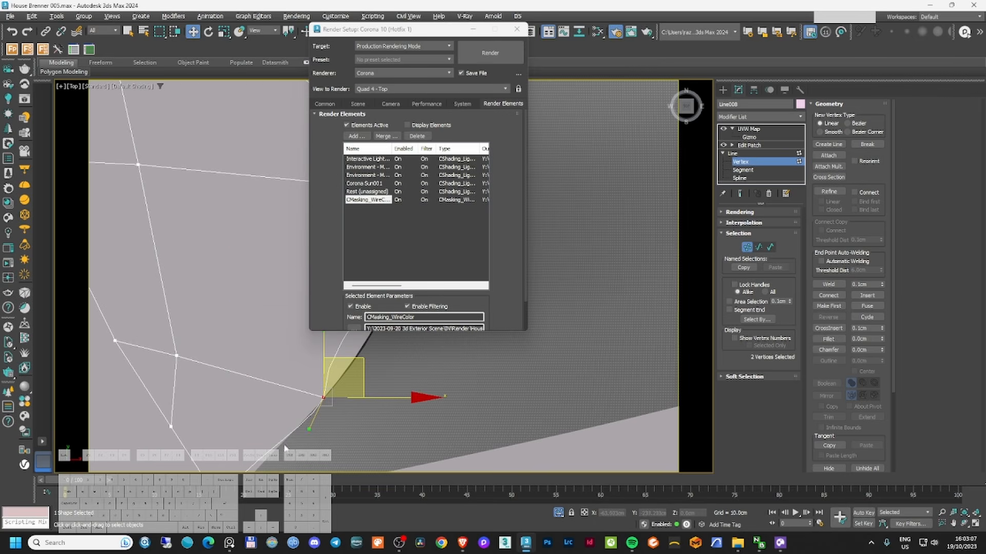
pyautogui.moveTo(242, 469); pyautogui.dragTo(239, 372, button='middle')
pyautogui.click(219, 406)
pyautogui.scroll(2, 217, 377)
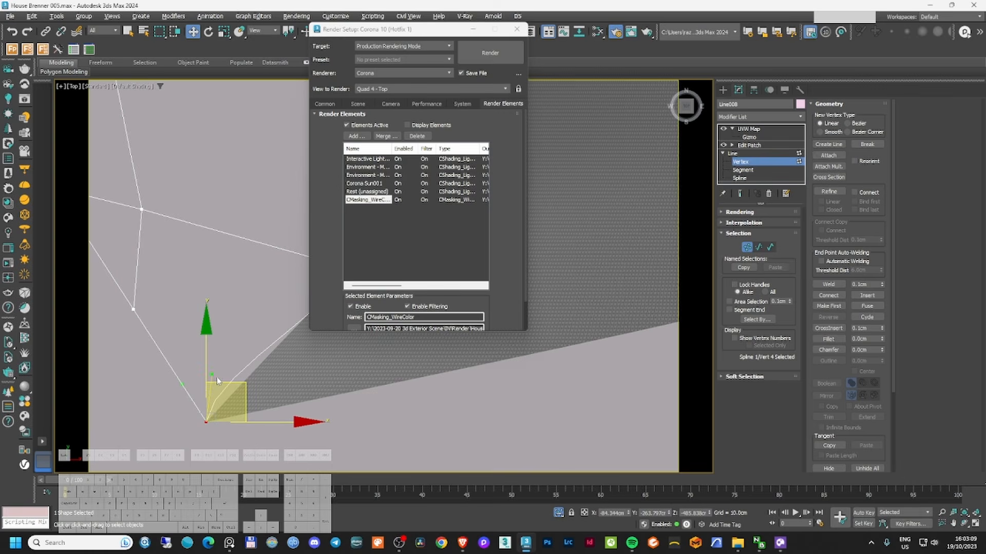
pyautogui.moveTo(211, 376); pyautogui.dragTo(240, 378)
# - Fine-tune the gravel line's lower vertices and their upper Bezier handle to follow the path's lower curve
pyautogui.moveTo(276, 364); pyautogui.dragTo(179, 424, button='middle')
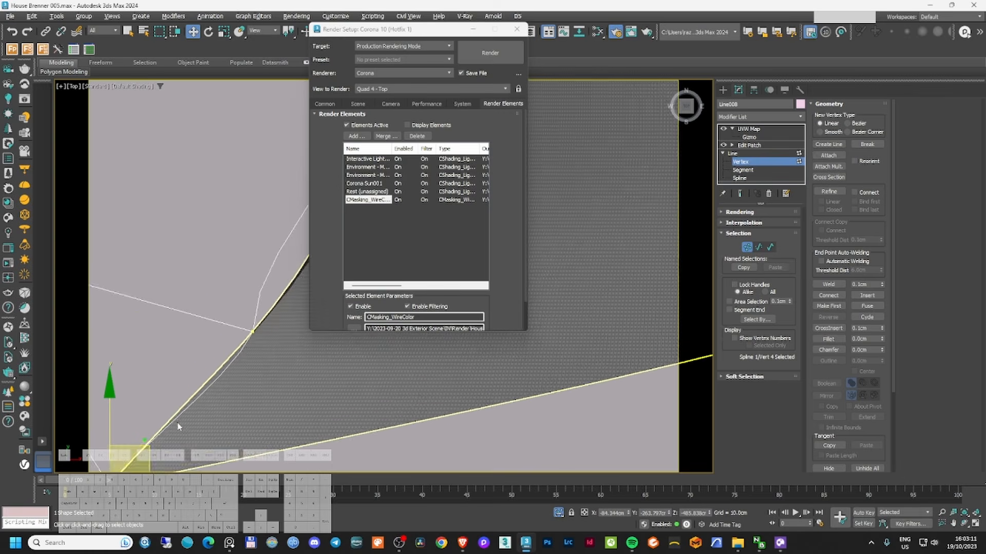
pyautogui.scroll(-2, 179, 425)
pyautogui.moveTo(226, 346); pyautogui.dragTo(240, 366)
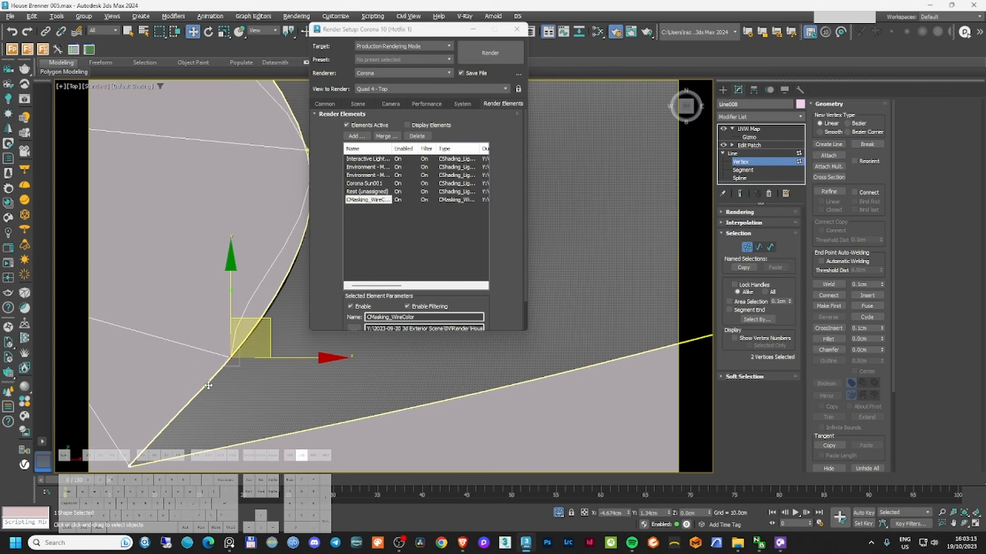
pyautogui.scroll(1, 216, 339)
pyautogui.scroll(1, 216, 336)
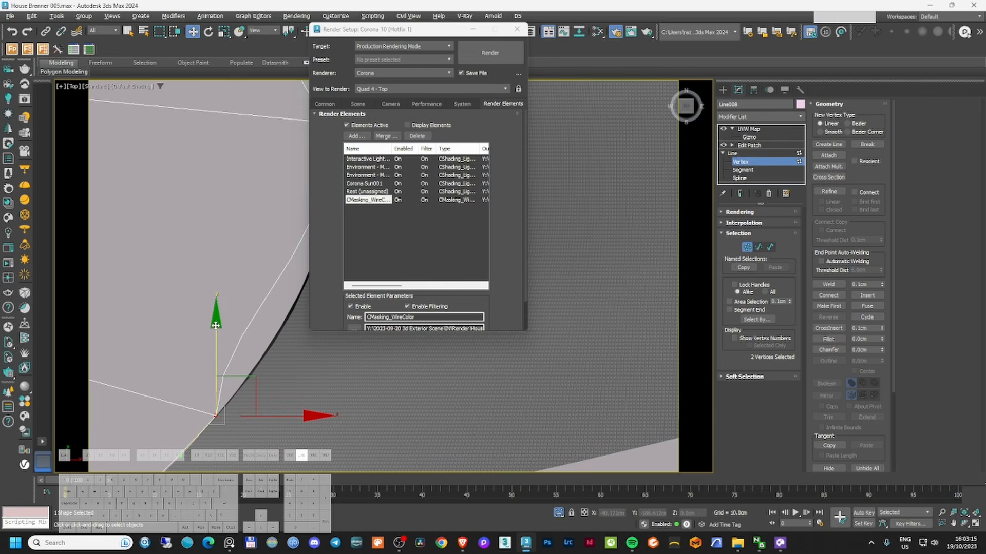
pyautogui.scroll(1, 217, 324)
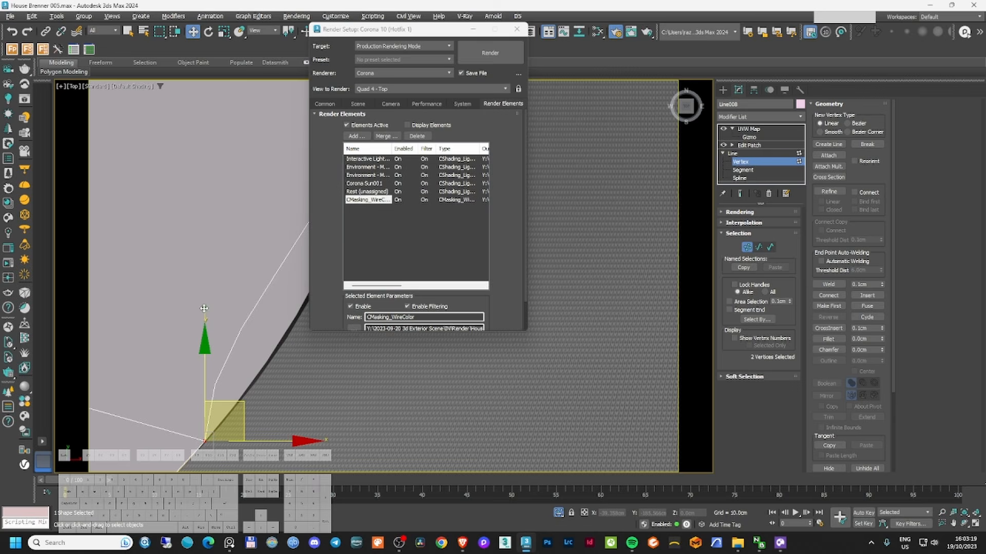
pyautogui.moveTo(204, 308); pyautogui.dragTo(275, 379)
pyautogui.scroll(-3, 273, 370)
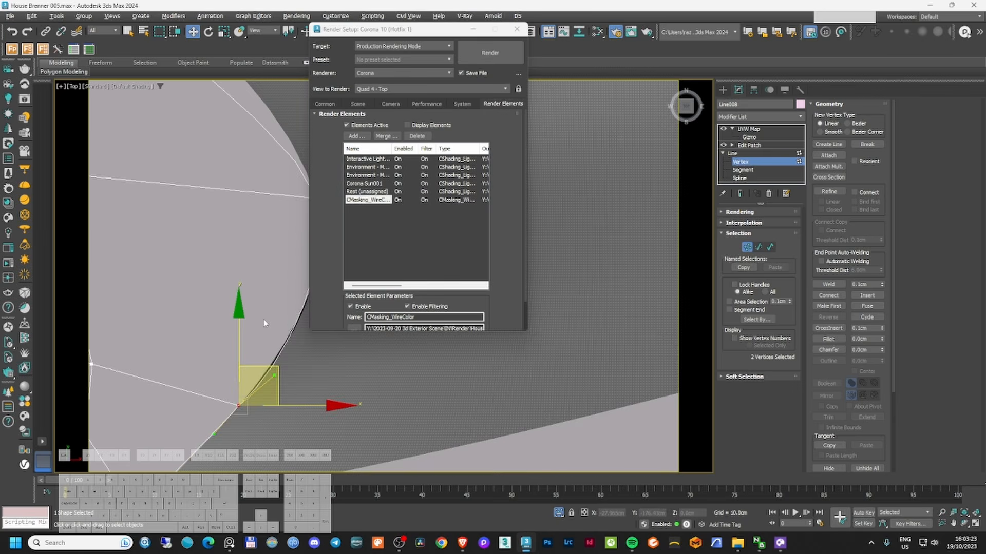
# - Reposition the vertices at the curve's widest point and adjust their Bezier handles to match the path's bulge
pyautogui.moveTo(266, 317); pyautogui.dragTo(196, 367, button='middle')
pyautogui.scroll(2, 226, 243)
pyautogui.moveTo(226, 242); pyautogui.dragTo(288, 317)
pyautogui.scroll(-3, 297, 361)
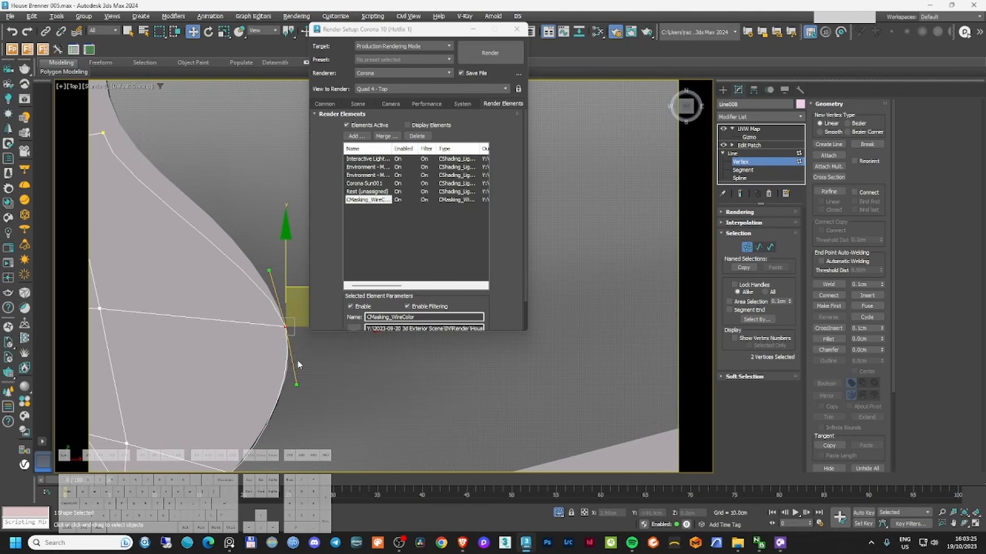
pyautogui.moveTo(267, 269); pyautogui.dragTo(265, 232)
pyautogui.moveTo(295, 386); pyautogui.dragTo(296, 388)
# - Move the gravel line's upper corner vertex to the path edge and adjust its handle along the curve
pyautogui.moveTo(168, 304); pyautogui.dragTo(263, 432, button='middle')
pyautogui.moveTo(185, 272); pyautogui.dragTo(184, 272)
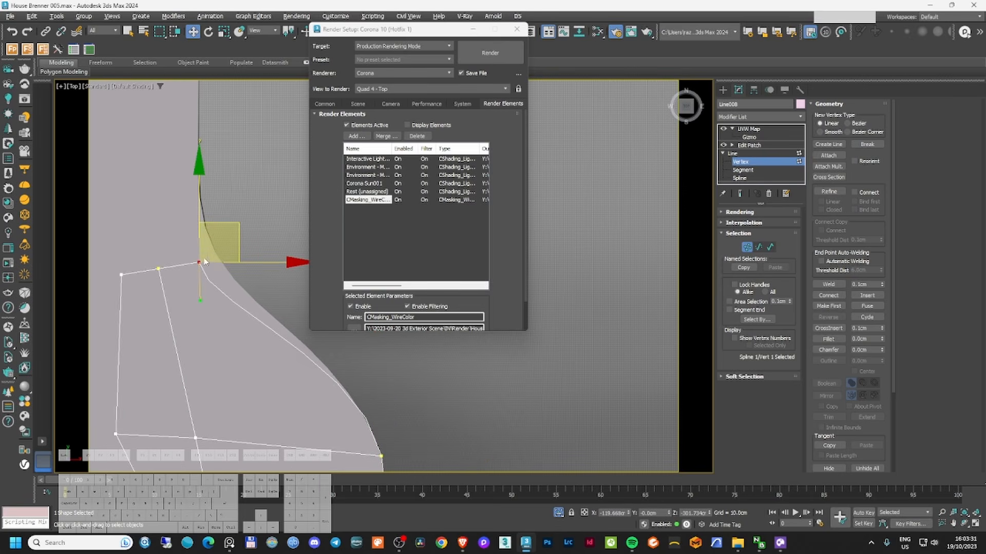
pyautogui.moveTo(226, 223); pyautogui.dragTo(238, 197)
pyautogui.moveTo(214, 285); pyautogui.dragTo(220, 304)
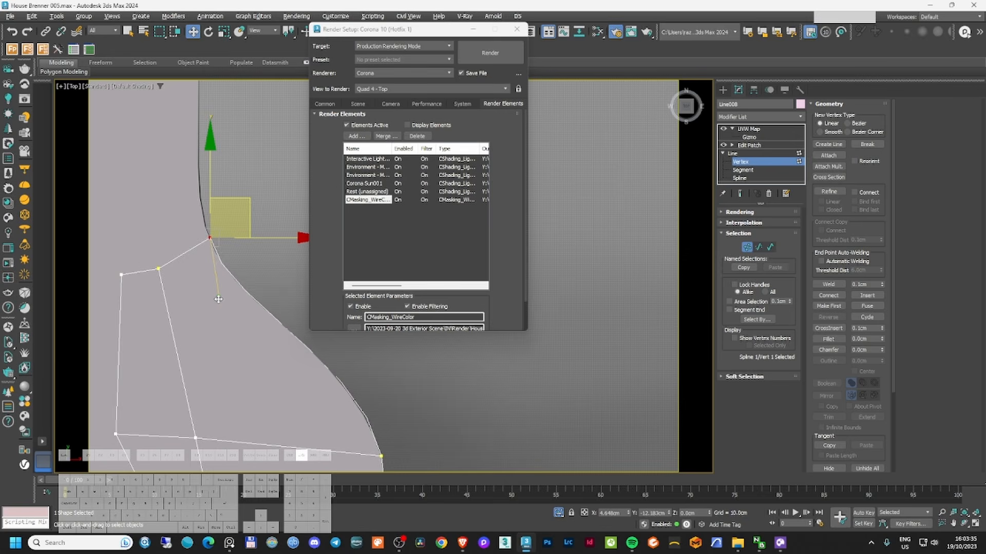
# - Leave vertex editing, return to the UVW Map modifier, and unhide the whole scene in the camera view
pyautogui.click(747, 247)
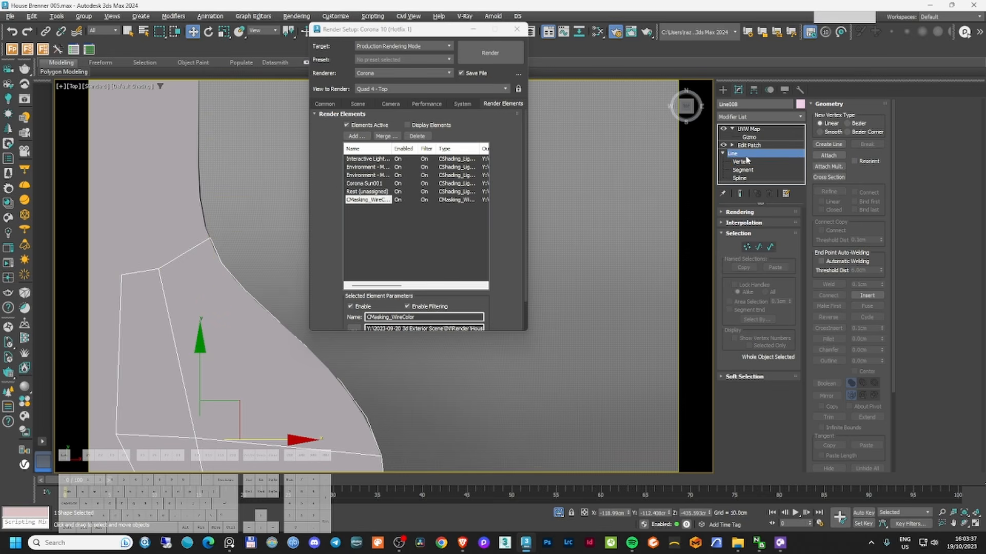
pyautogui.click(749, 129)
pyautogui.keyDown('alt'); pyautogui.moveTo(293, 355); pyautogui.dragTo(310, 285, button='middle'); pyautogui.keyUp('alt')
pyautogui.press('c')
pyautogui.rightClick(304, 334)
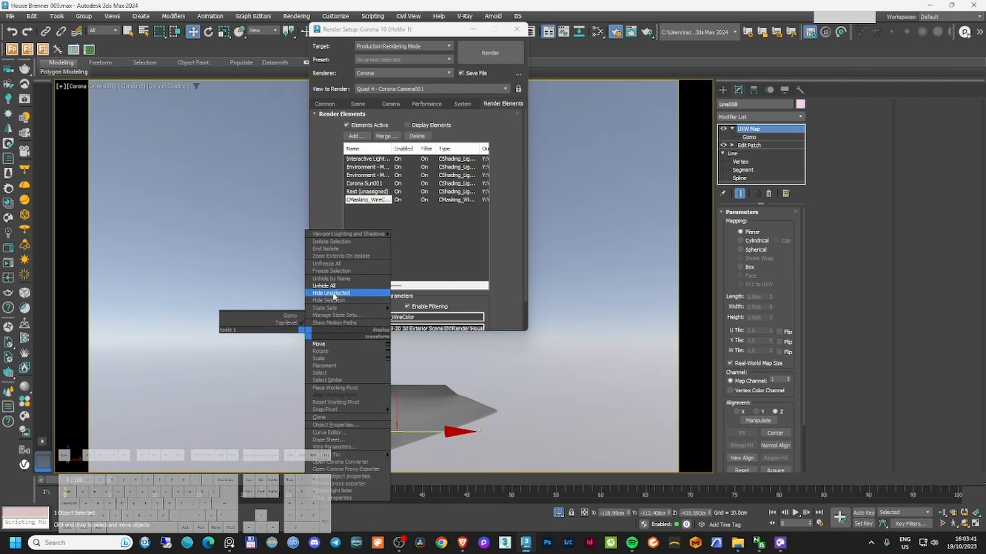
pyautogui.click(334, 286)
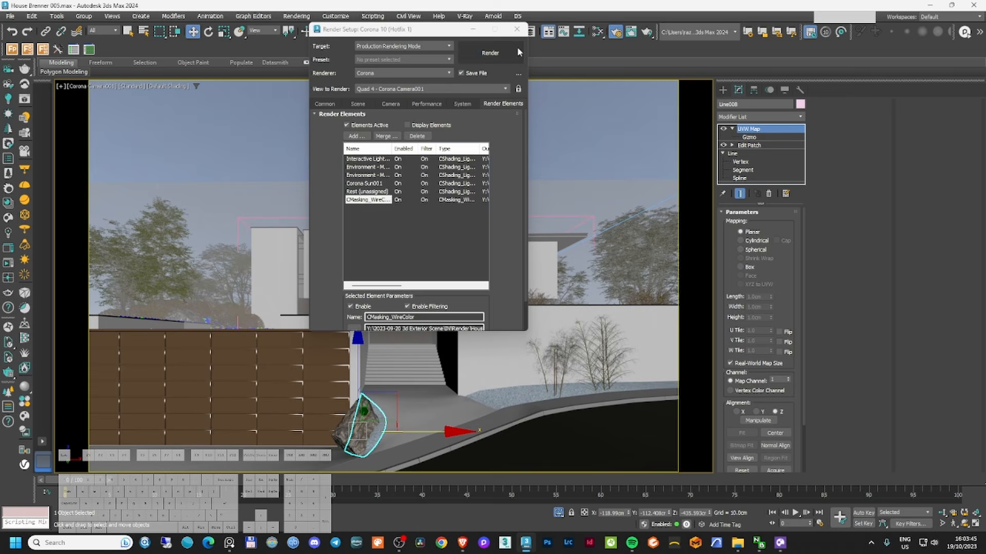
# - Close the render setup and isolate the gravel patch and the path in an angled orthographic view
pyautogui.click(516, 28)
pyautogui.click(723, 90)
pyautogui.click(511, 394)
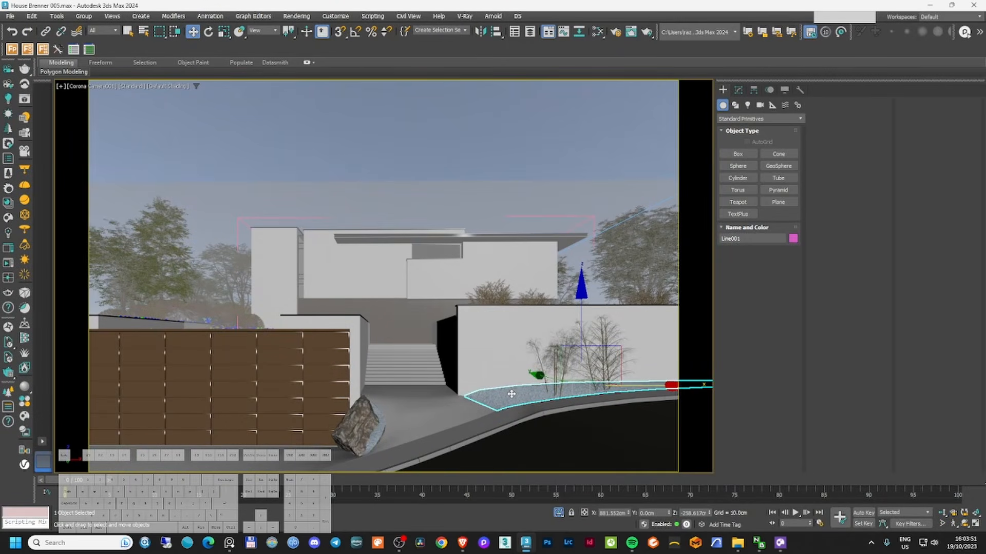
pyautogui.click(379, 432)
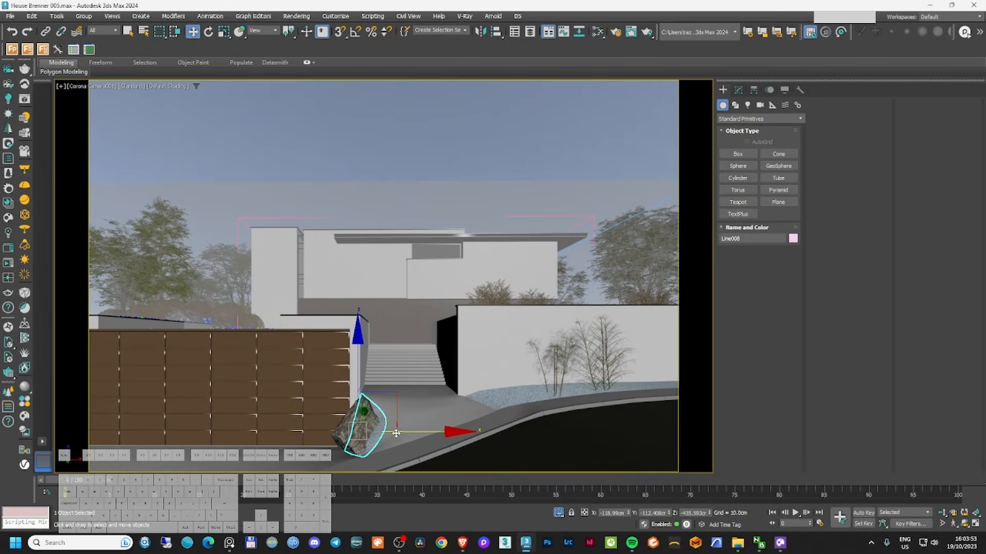
pyautogui.keyDown('ctrl'); pyautogui.click(397, 437); pyautogui.keyUp('ctrl')
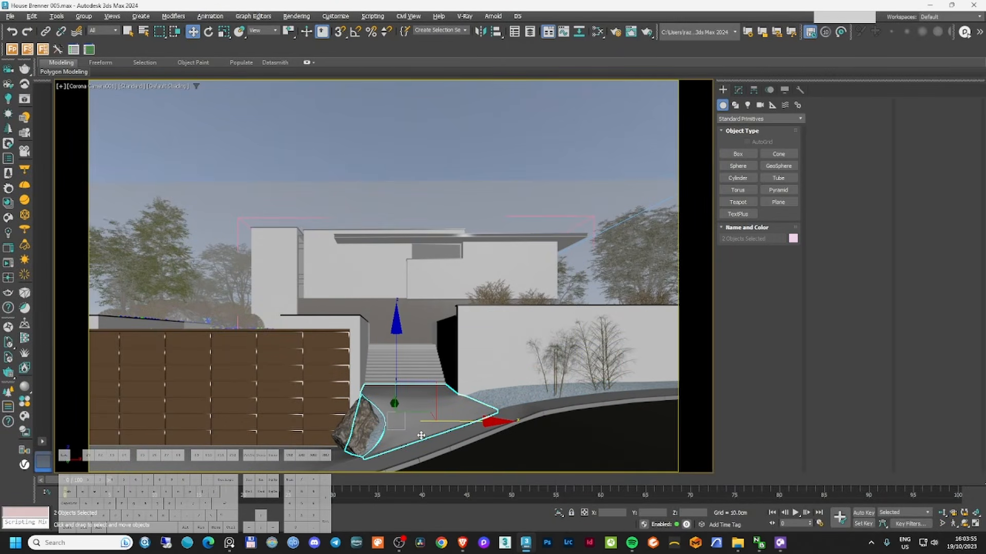
pyautogui.hotkey('alt', 'q')
pyautogui.press('t')
pyautogui.press('z')
pyautogui.keyDown('alt'); pyautogui.moveTo(328, 398); pyautogui.dragTo(264, 313, button='middle'); pyautogui.keyUp('alt')
pyautogui.scroll(4, 366, 329)
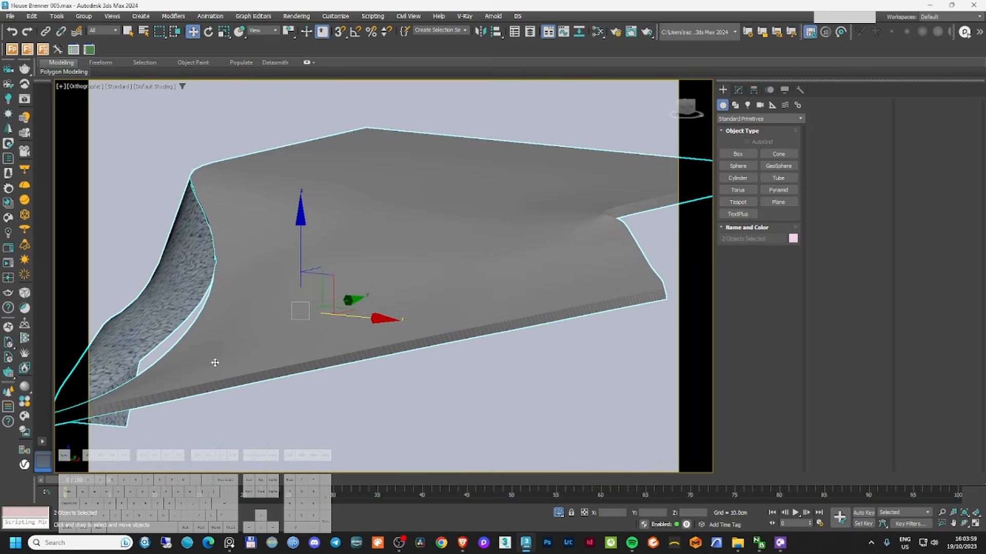
# - Enter the gravel patch's line vertex level and select the vertices at the widest point of its curved edge
pyautogui.moveTo(213, 359); pyautogui.dragTo(312, 315, button='middle')
pyautogui.click(345, 369)
pyautogui.click(315, 229)
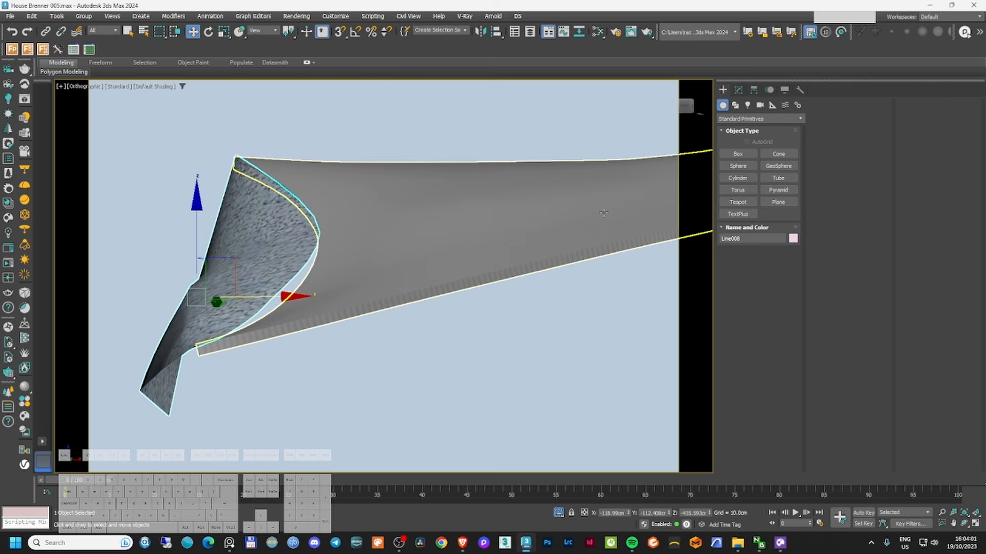
pyautogui.click(738, 90)
pyautogui.click(746, 162)
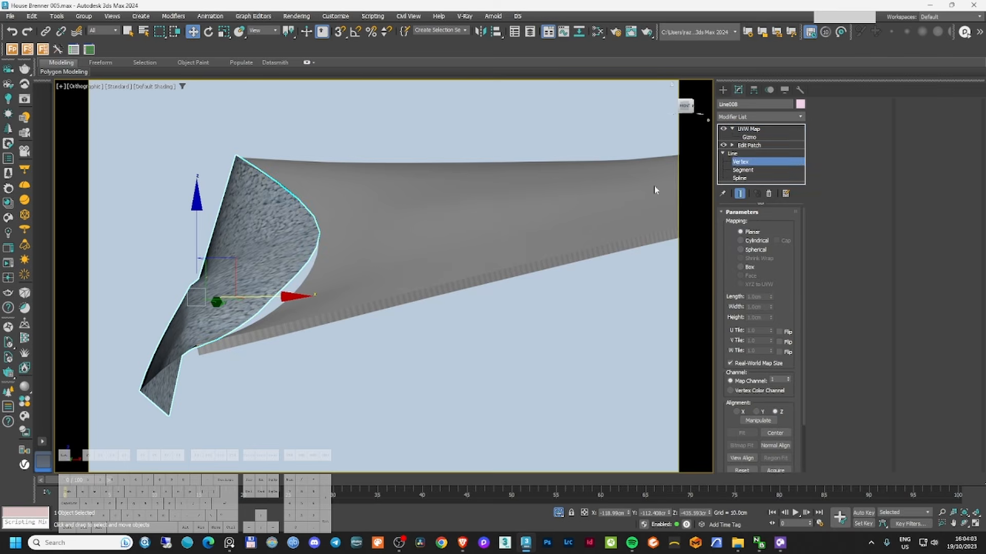
pyautogui.scroll(3, 308, 263)
pyautogui.moveTo(310, 211); pyautogui.dragTo(338, 239)
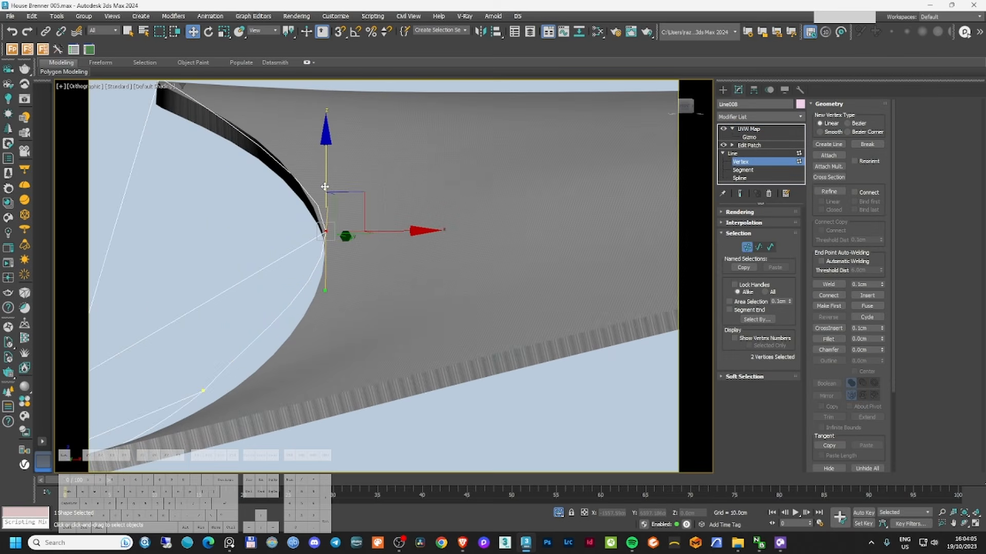
# - Adjust the height of the gravel line's lower curve vertices and their handles to meet the path surface
pyautogui.scroll(2, 338, 238)
pyautogui.moveTo(231, 287); pyautogui.dragTo(275, 224, button='middle')
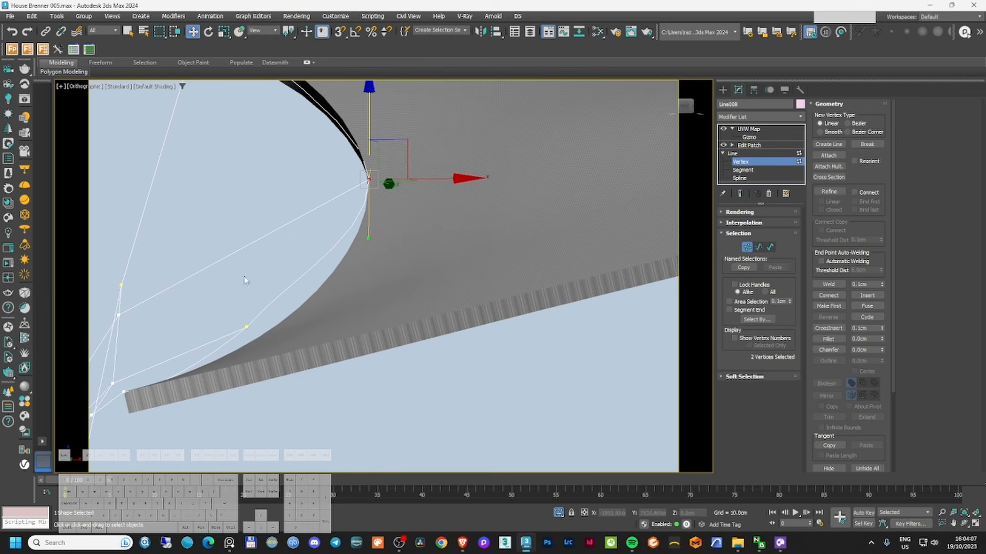
pyautogui.moveTo(233, 313); pyautogui.dragTo(262, 333)
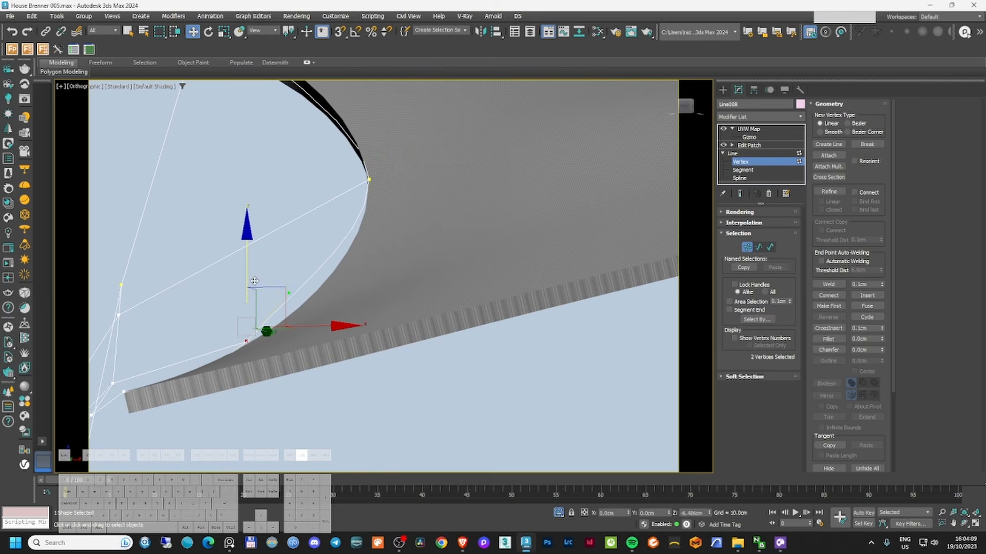
pyautogui.scroll(2, 290, 273)
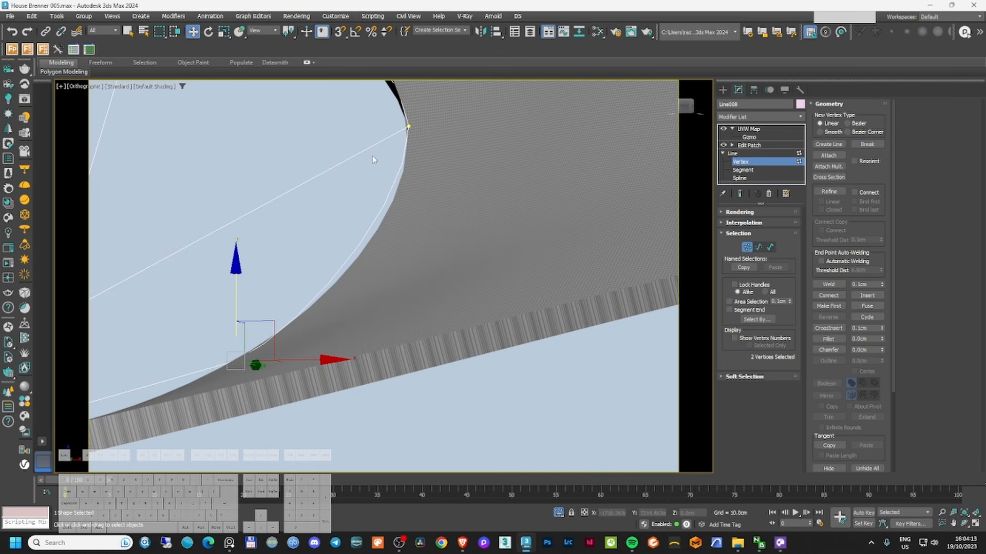
pyautogui.moveTo(381, 108); pyautogui.dragTo(437, 151)
pyautogui.keyDown('alt'); pyautogui.moveTo(419, 214); pyautogui.dragTo(341, 238, button='middle'); pyautogui.keyUp('alt')
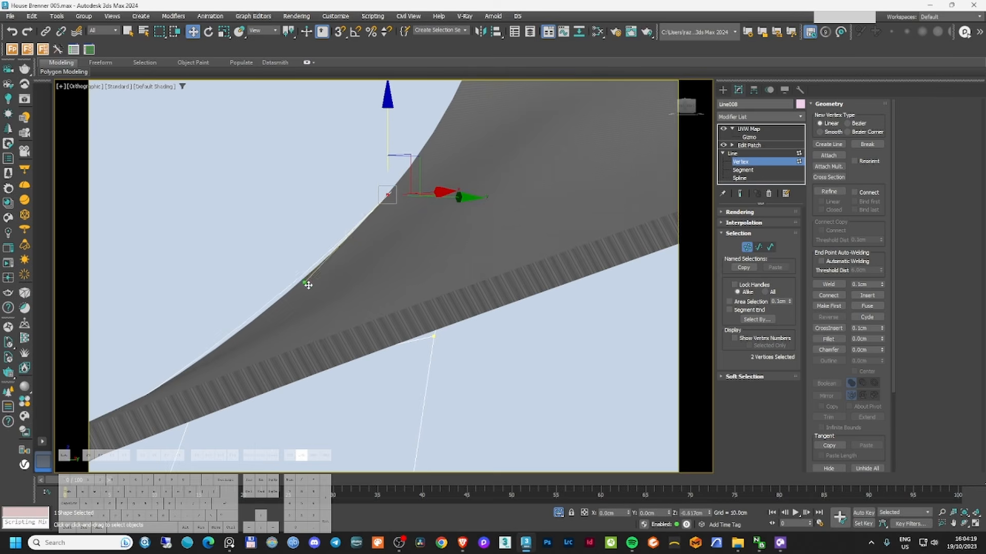
# - Raise the upper Bezier handle at the curve's widest point so the gravel edge follows the path's top edge
pyautogui.keyDown('alt'); pyautogui.moveTo(312, 293); pyautogui.dragTo(329, 210, button='middle'); pyautogui.keyUp('alt')
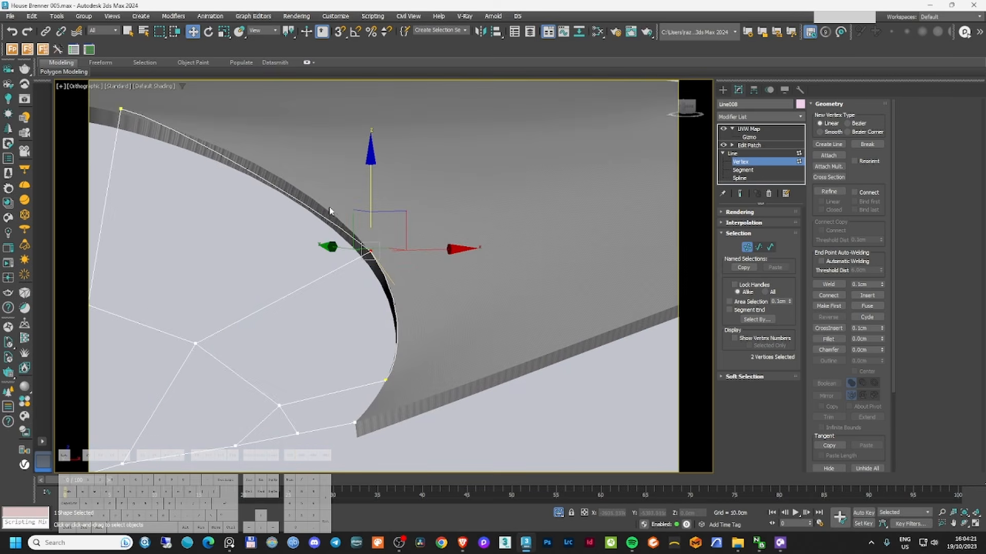
pyautogui.scroll(4, 342, 225)
pyautogui.press('F3')
pyautogui.moveTo(371, 236); pyautogui.dragTo(368, 288, button='middle')
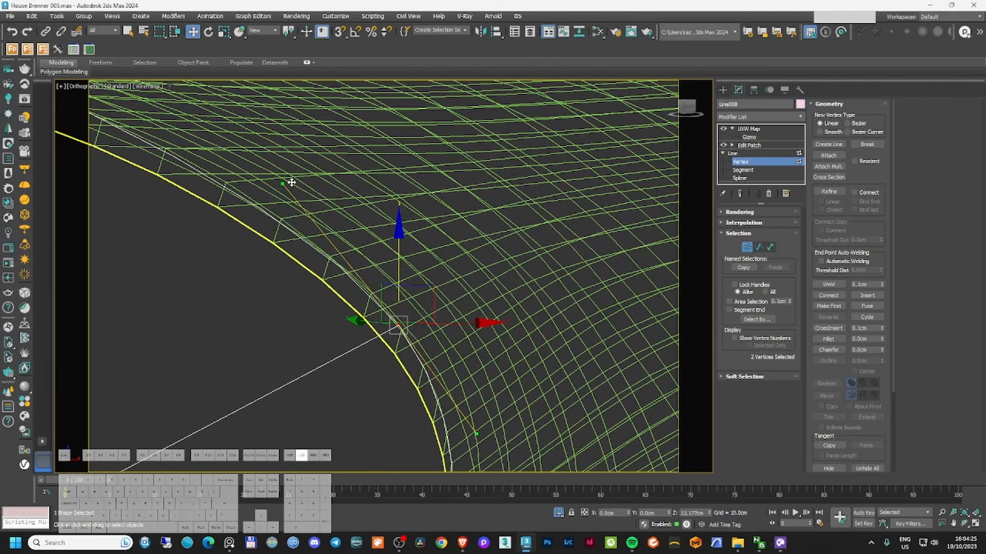
pyautogui.press('F3')
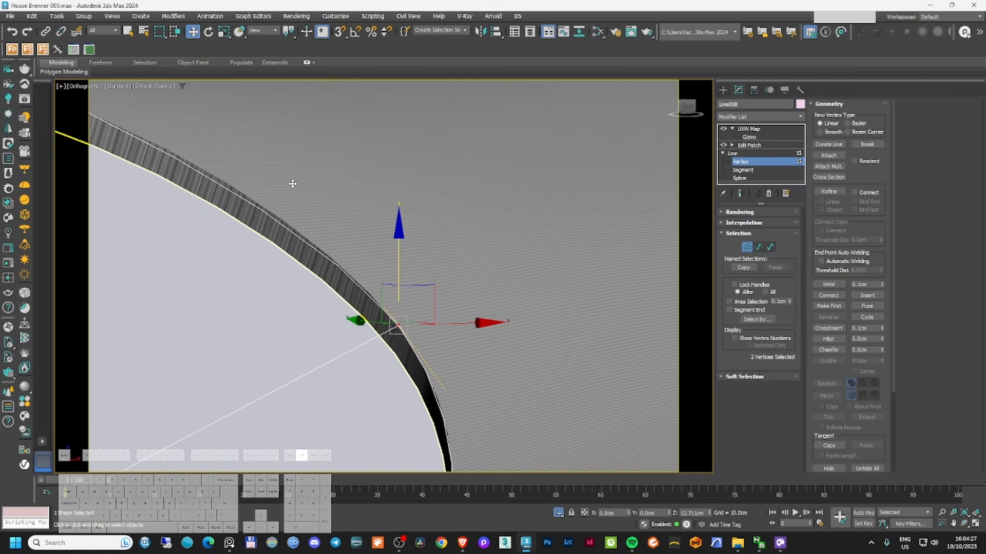
# - Select the gravel line's upper corner vertex and raise its Bezier handle to align with the path's top edge
pyautogui.moveTo(223, 203); pyautogui.dragTo(349, 284, button='middle')
pyautogui.scroll(-3, 236, 215)
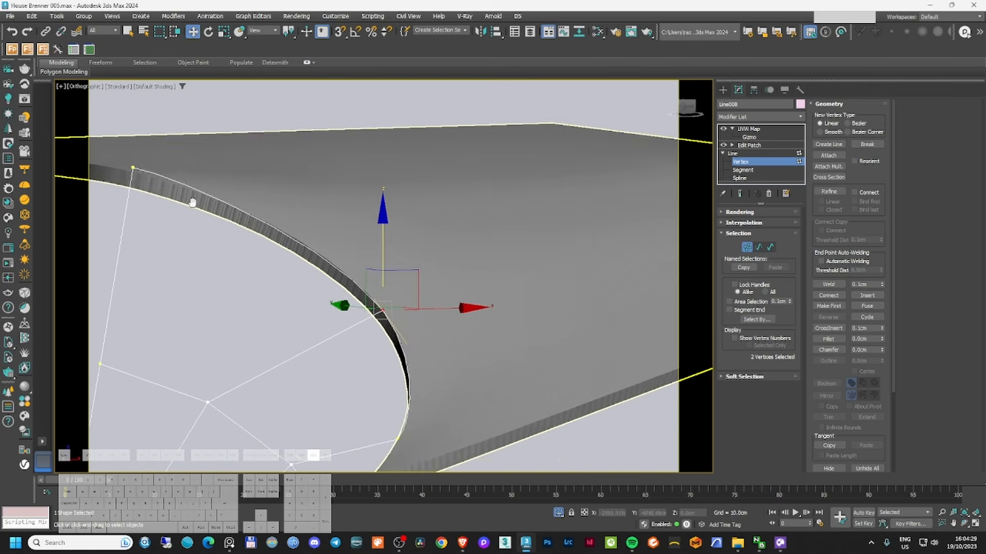
pyautogui.moveTo(191, 202); pyautogui.dragTo(237, 222, button='middle')
pyautogui.scroll(5, 177, 181)
pyautogui.moveTo(192, 180); pyautogui.dragTo(390, 240)
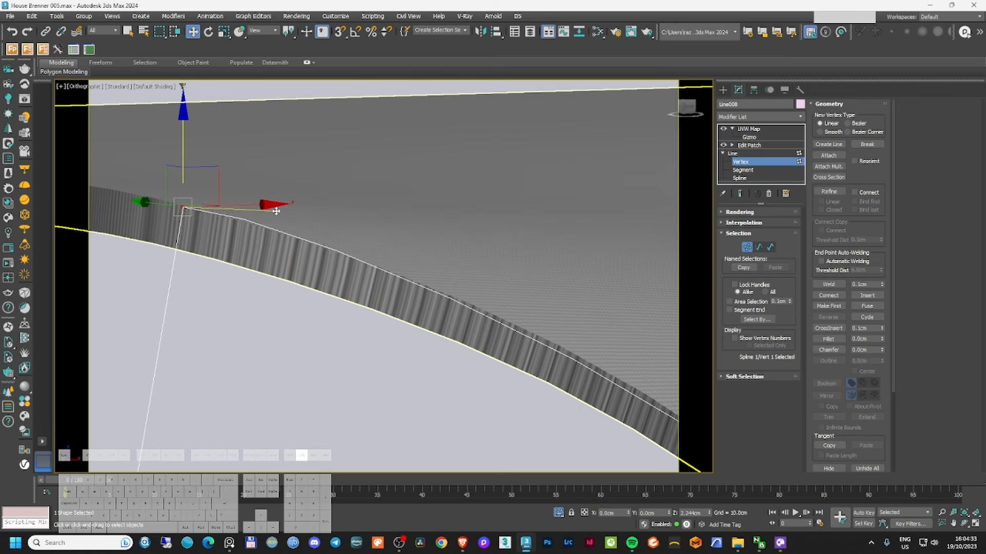
# - Leave the gravel line's vertex level, return to its UVW Map modifier, and deselect the patch
pyautogui.keyDown('alt'); pyautogui.moveTo(276, 223); pyautogui.dragTo(622, 279, button='middle'); pyautogui.keyUp('alt')
pyautogui.click(748, 153)
pyautogui.click(748, 145)
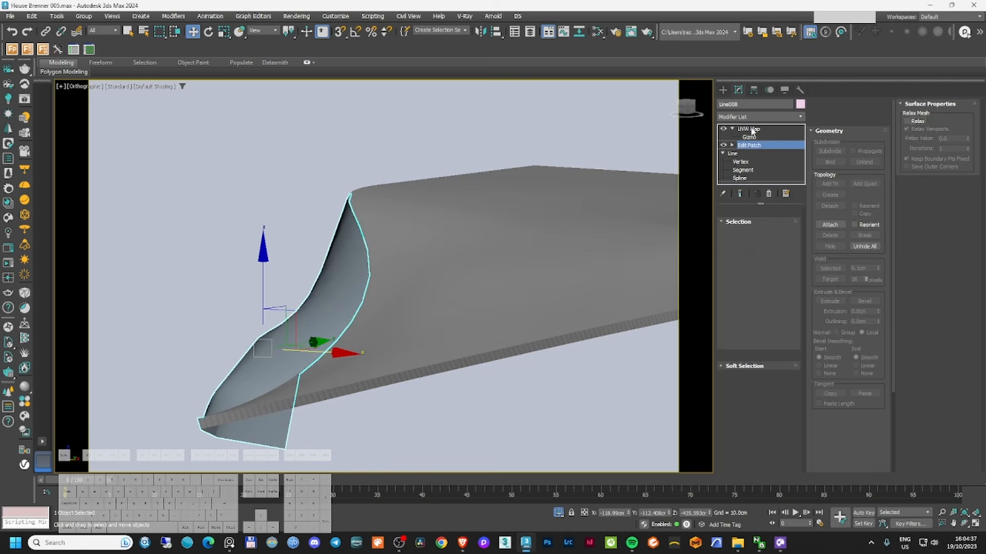
pyautogui.click(751, 129)
pyautogui.click(303, 201)
# - Return to the Corona camera view, unhide all scene objects, and save the file
pyautogui.press('c')
pyautogui.rightClick(407, 323)
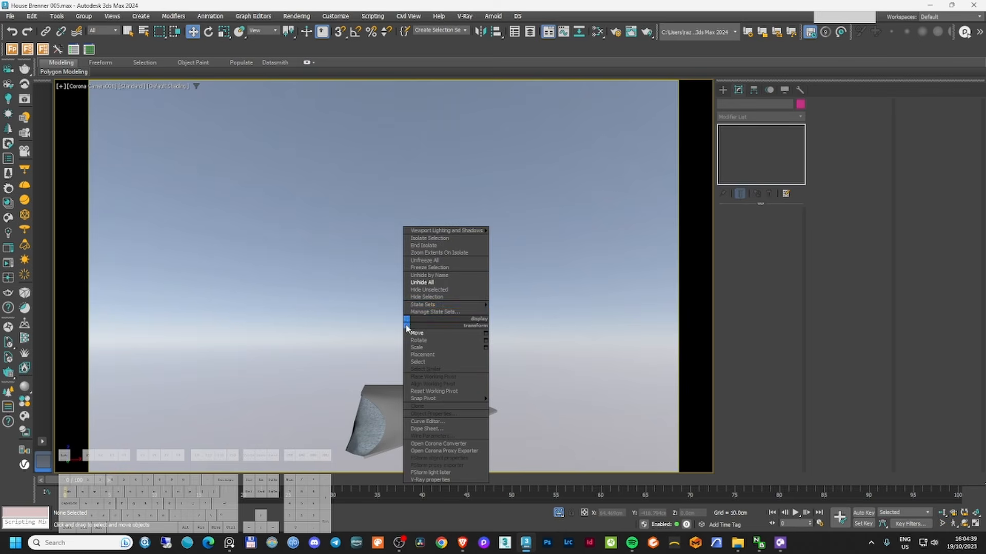
pyautogui.click(423, 282)
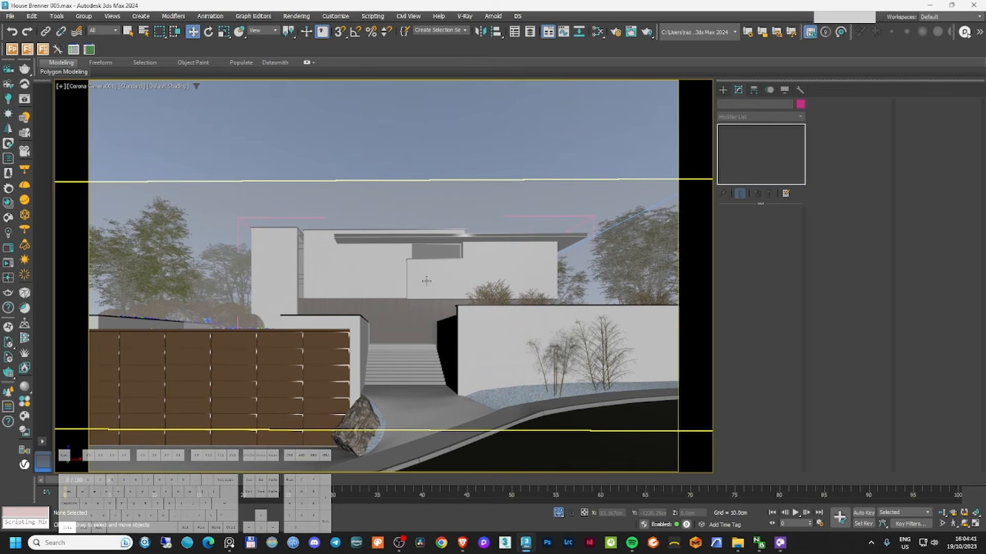
pyautogui.hotkey('ctrl', 's')
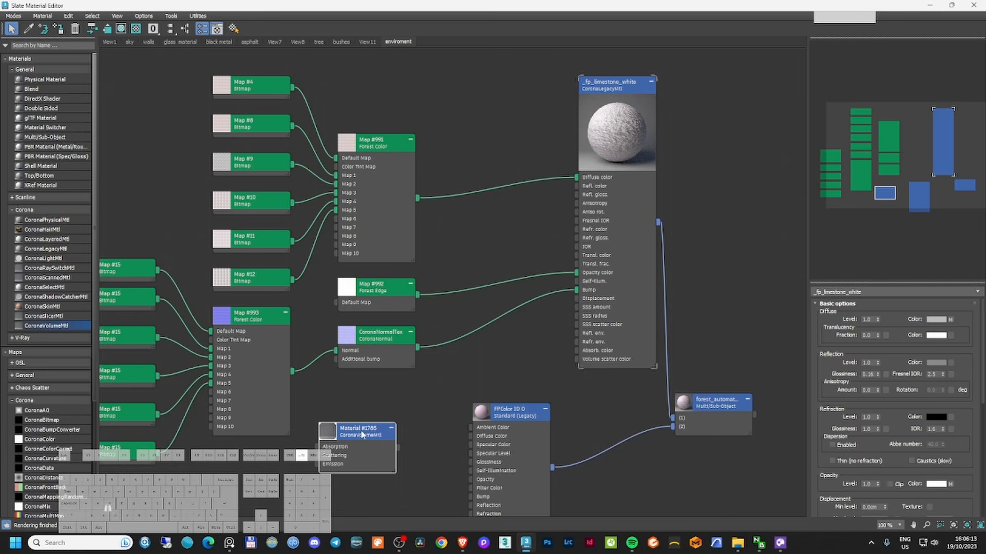
# - Set the absorption distance of the environment's CoronaVolumeMtl to 65000 and close the material editor
pyautogui.doubleClick(363, 436)
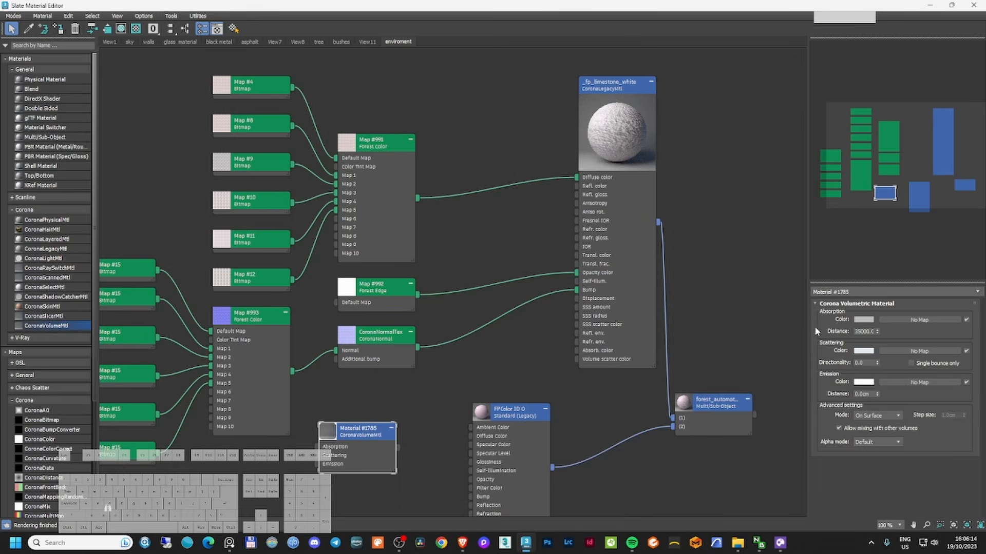
pyautogui.doubleClick(858, 332)
pyautogui.click(973, 5)
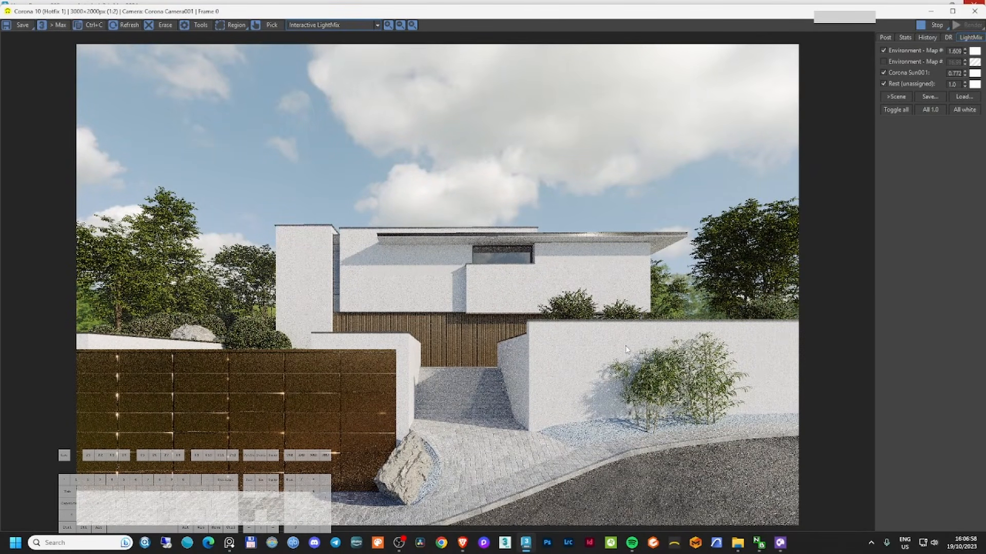
# - Enlarge the render progress dialog, move it off the image, and maximize the frame buffer to watch the render
pyautogui.moveTo(901, 17); pyautogui.dragTo(786, 115)
pyautogui.click(798, 66)
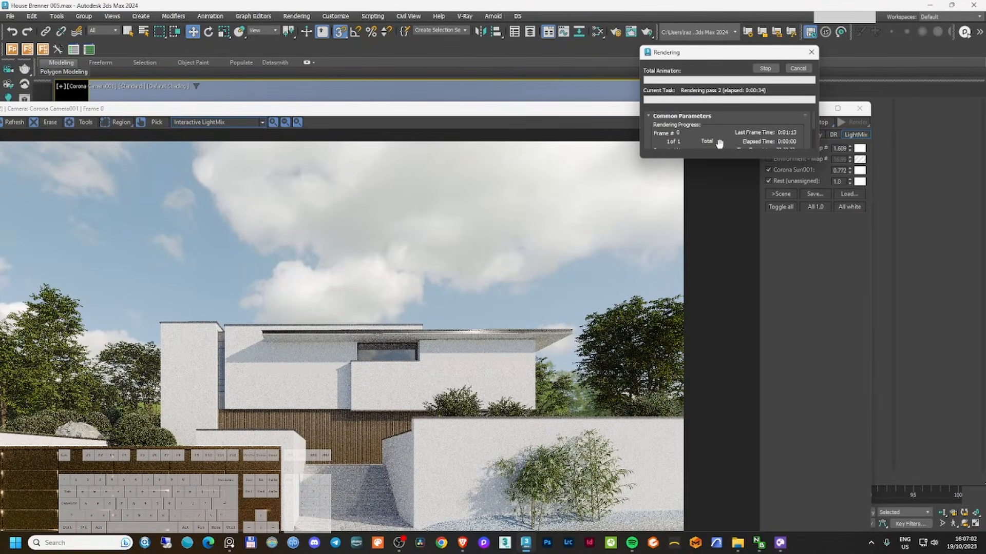
pyautogui.moveTo(718, 159); pyautogui.dragTo(716, 395)
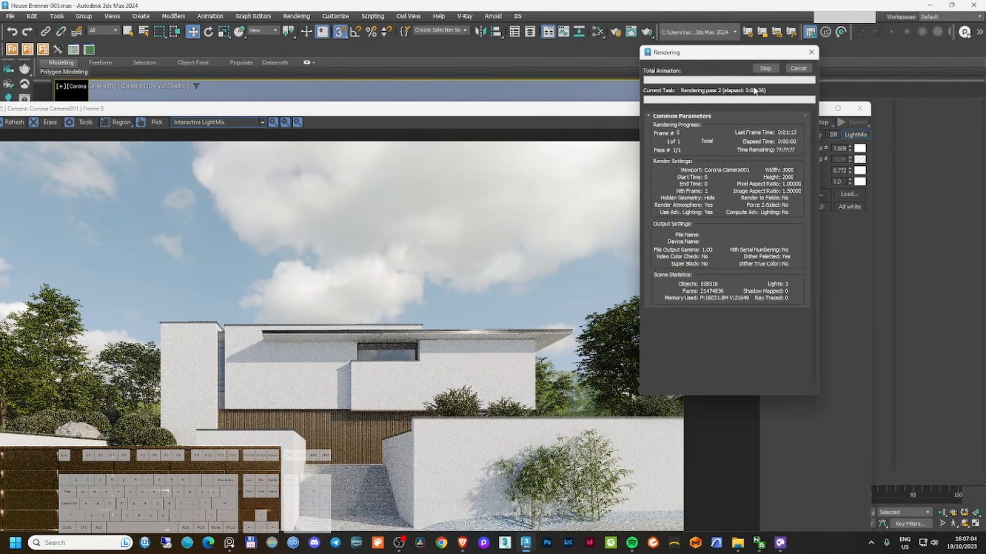
pyautogui.moveTo(703, 52); pyautogui.dragTo(983, 96)
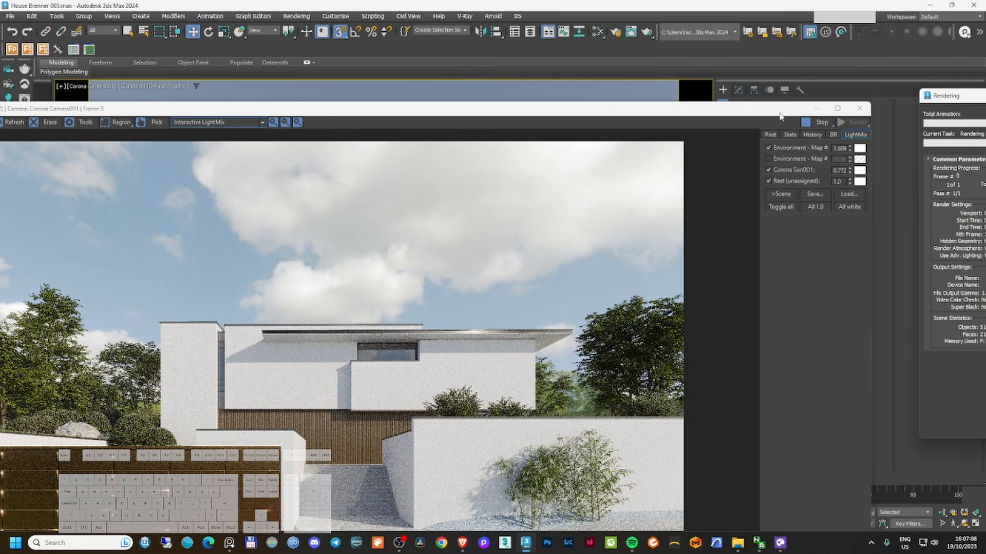
pyautogui.moveTo(779, 113); pyautogui.dragTo(807, 94)
pyautogui.doubleClick(807, 94)
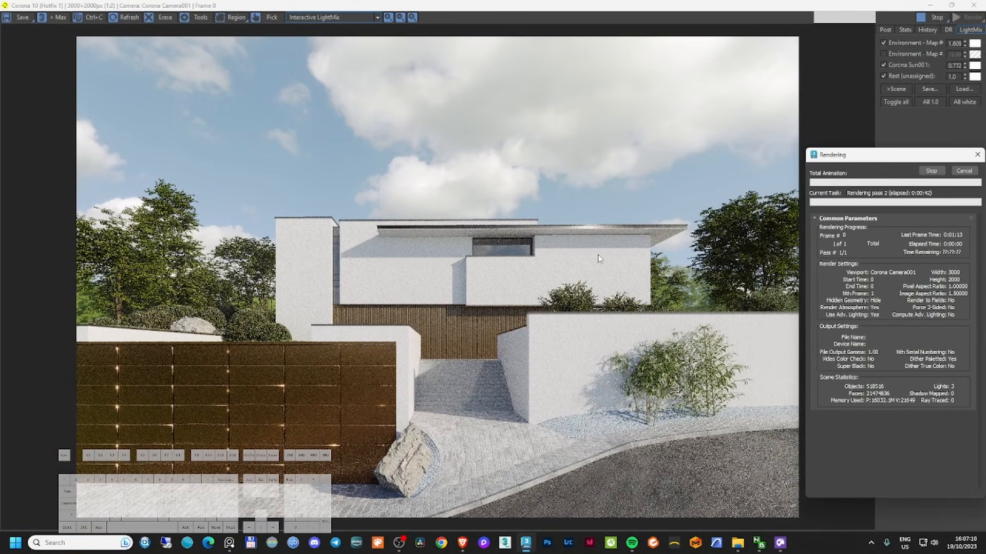
pyautogui.scroll(-1, 602, 271)
pyautogui.scroll(1, 497, 282)
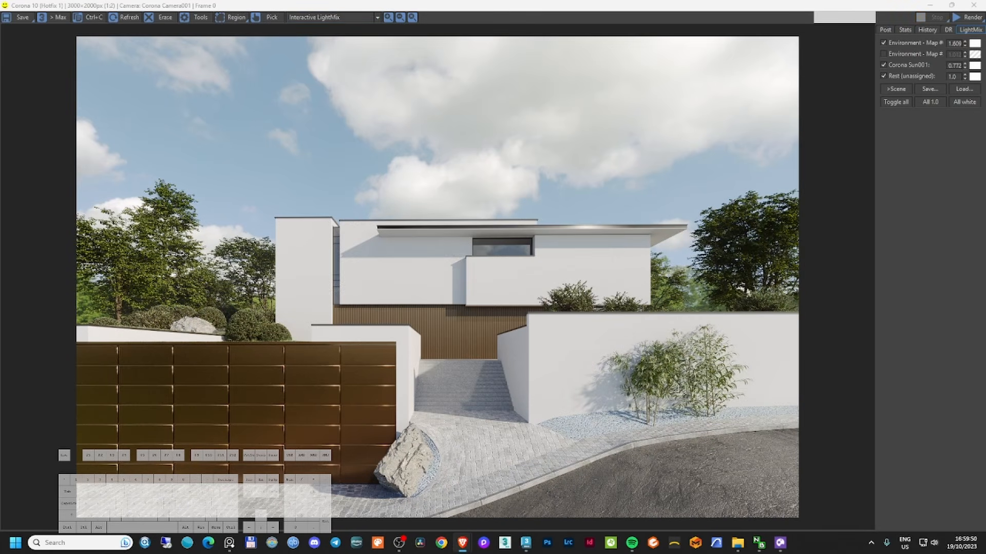
# - Create a new material editor view named "pebels"
pyautogui.click(973, 5)
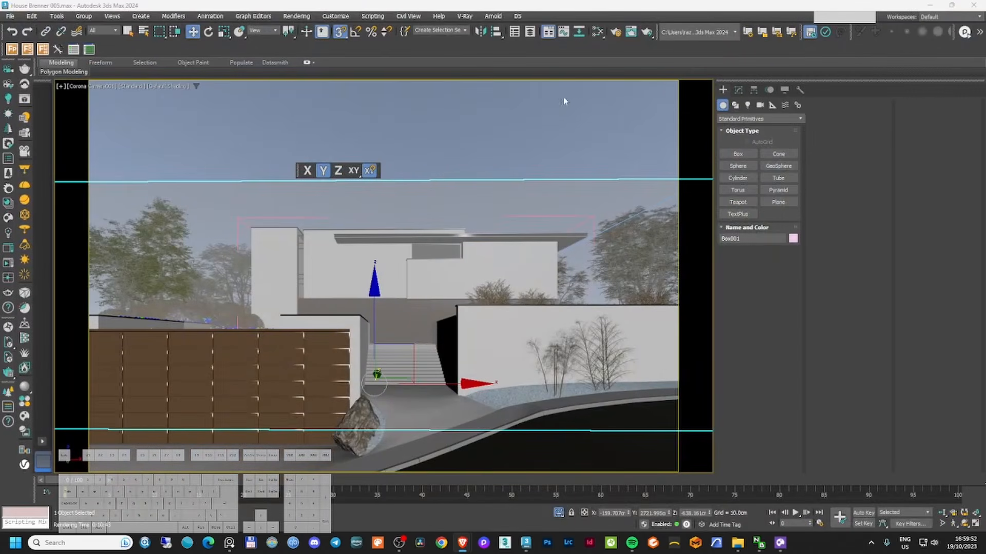
pyautogui.press('m')
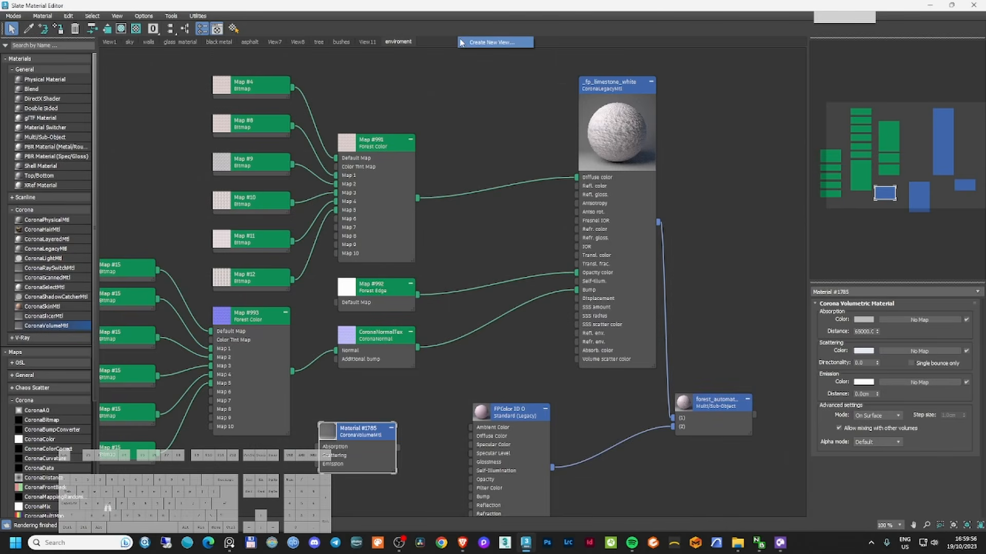
pyautogui.doubleClick(462, 43)
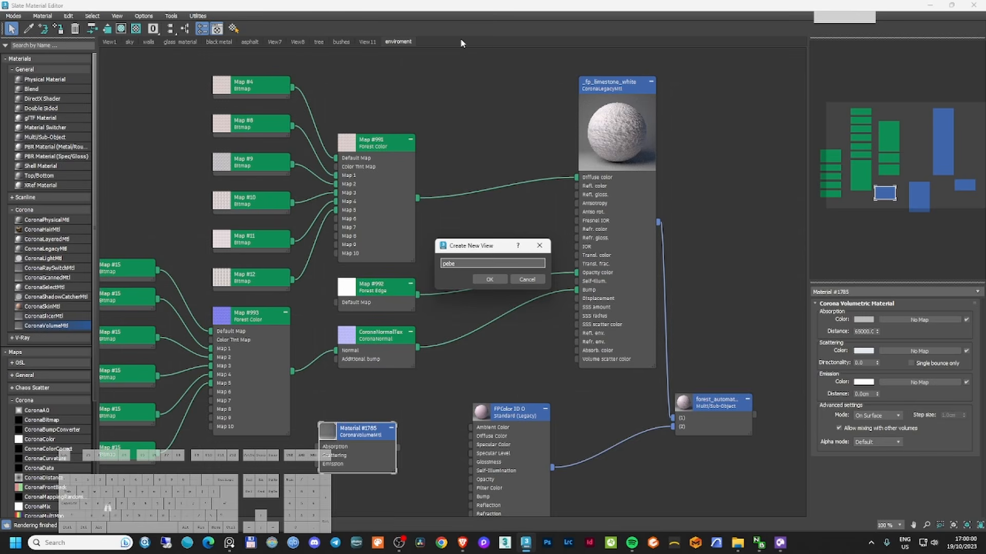
pyautogui.write('pebels')
pyautogui.press('Return')
# - Sample the material of the gravel patch by the boundary wall into the new view and maximize the editor around its nodes
pyautogui.moveTo(447, 6); pyautogui.dragTo(797, 121)
pyautogui.click(558, 135)
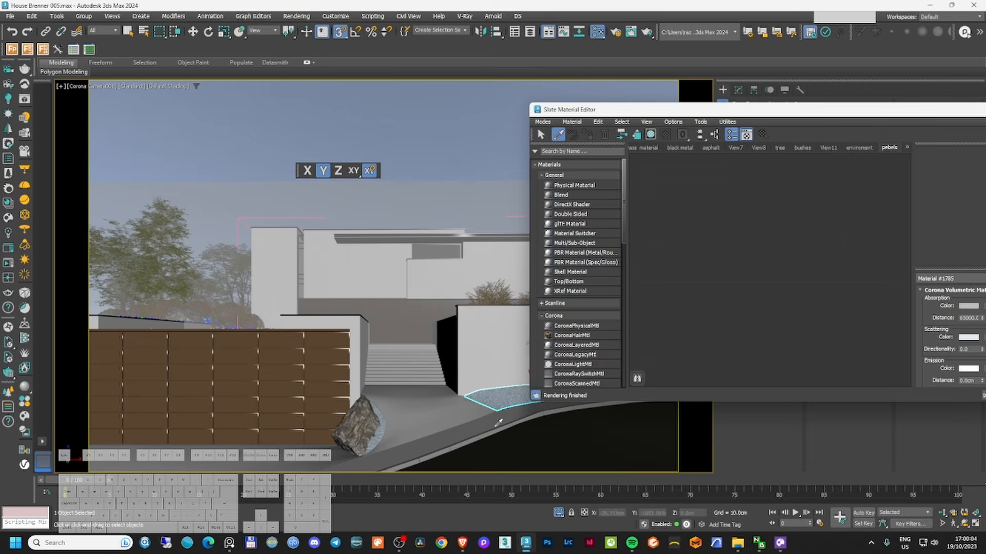
pyautogui.click(508, 397)
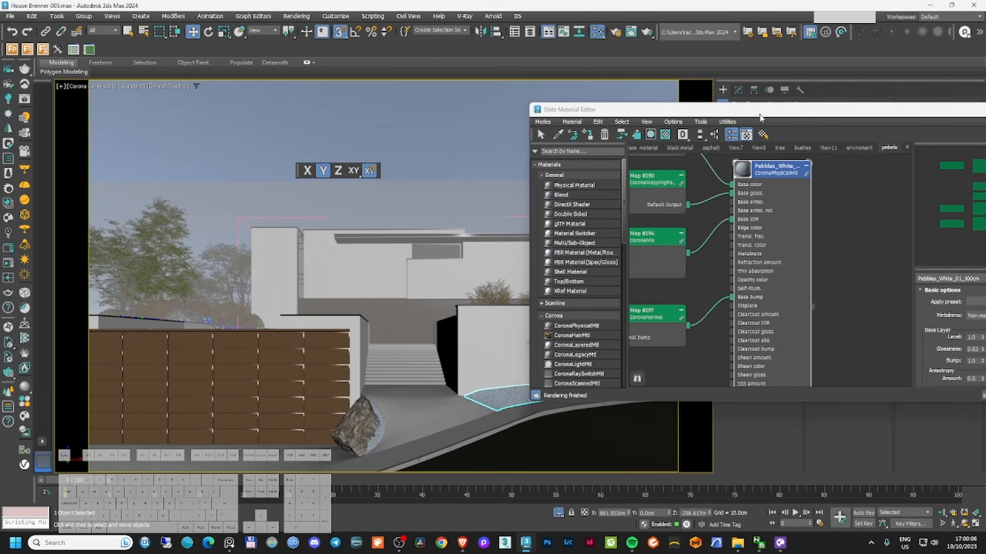
pyautogui.moveTo(760, 114); pyautogui.dragTo(336, 68)
pyautogui.doubleClick(336, 67)
pyautogui.moveTo(388, 176); pyautogui.dragTo(592, 316, button='middle')
pyautogui.scroll(3, 281, 155)
pyautogui.moveTo(280, 154); pyautogui.dragTo(600, 176, button='middle')
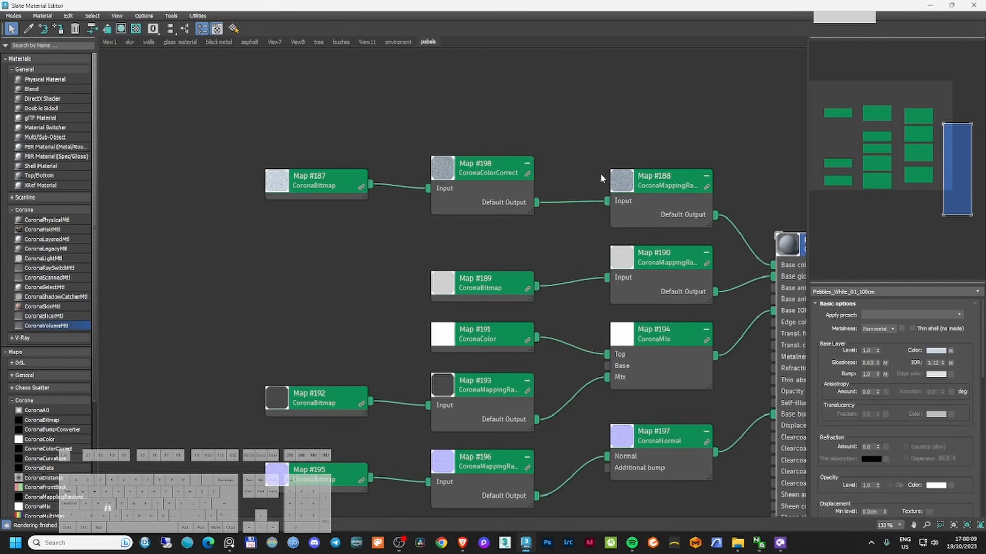
# - Review the pebble material's color correction and diffuse bitmap nodes, and the stone textures on ambientCG in the browser
pyautogui.doubleClick(485, 175)
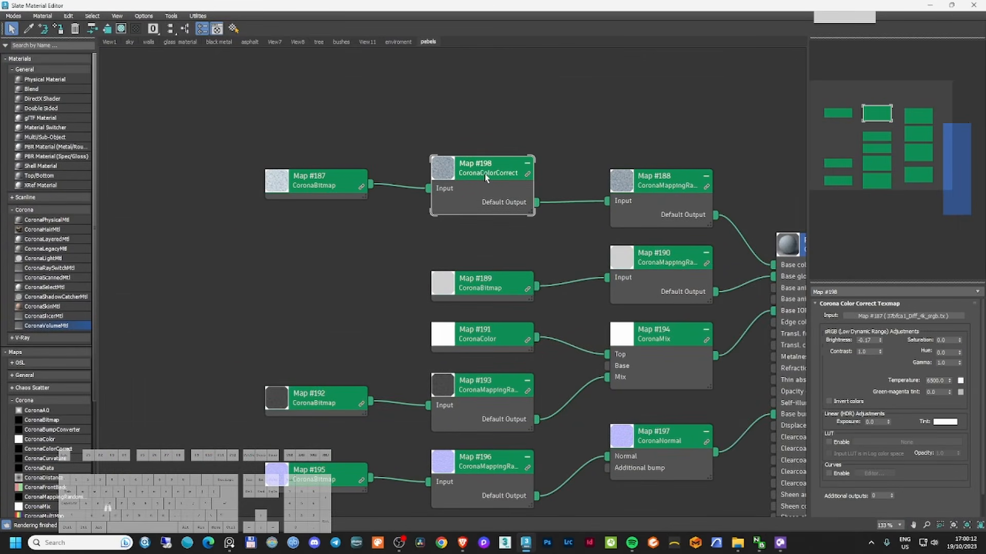
pyautogui.click(295, 190)
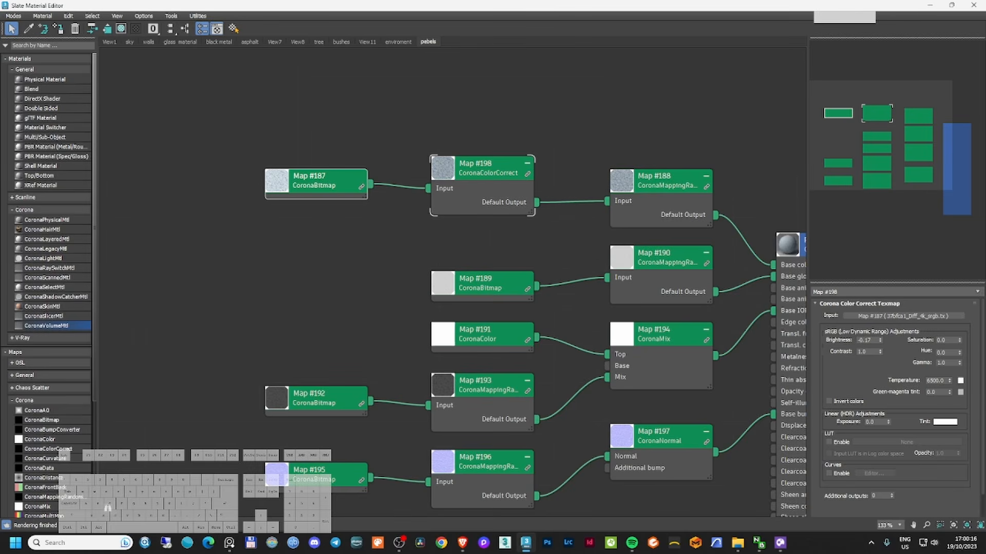
pyautogui.click(462, 542)
pyautogui.doubleClick(482, 121)
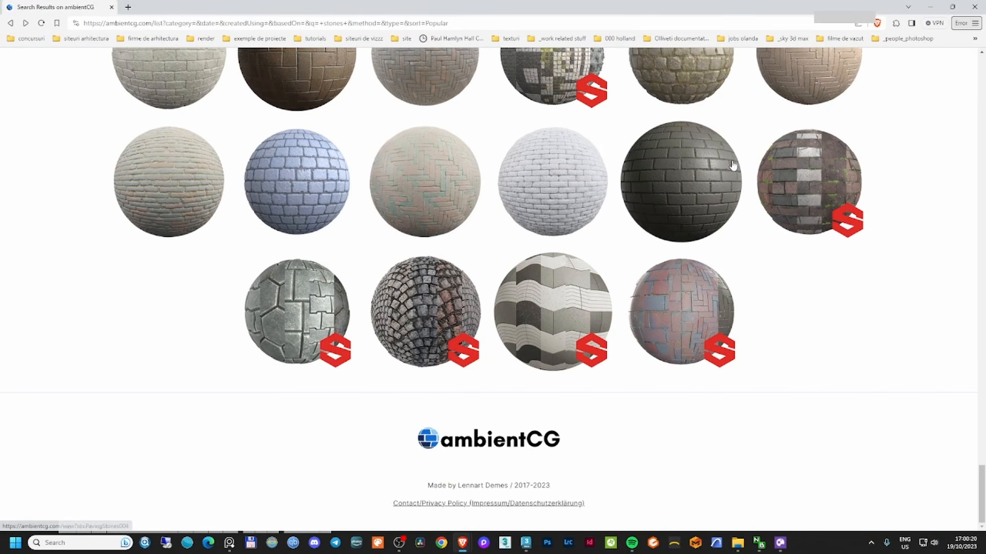
pyautogui.scroll(3, 473, 115)
pyautogui.click(930, 6)
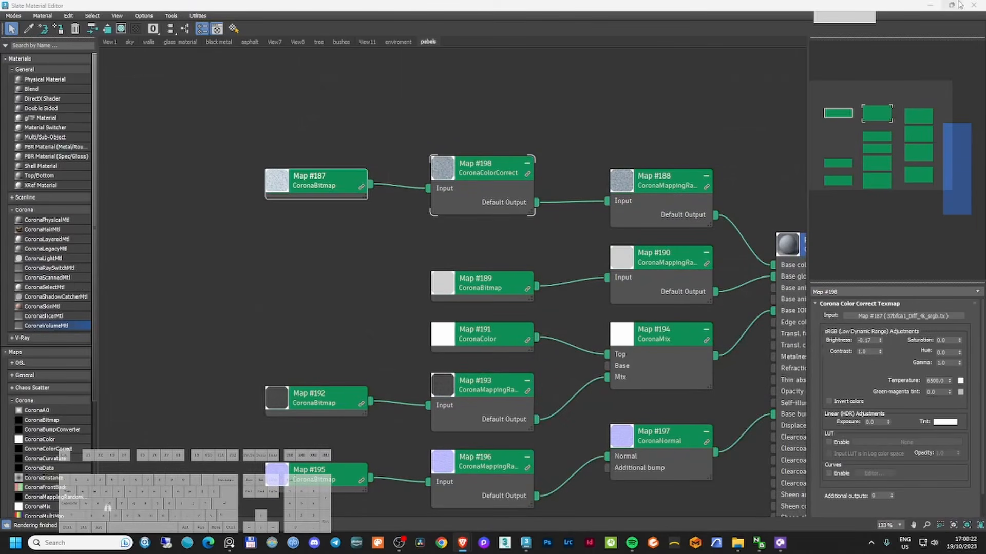
# - Examine the stairs, paving, rock and gravel up close in the finished render
pyautogui.click(930, 6)
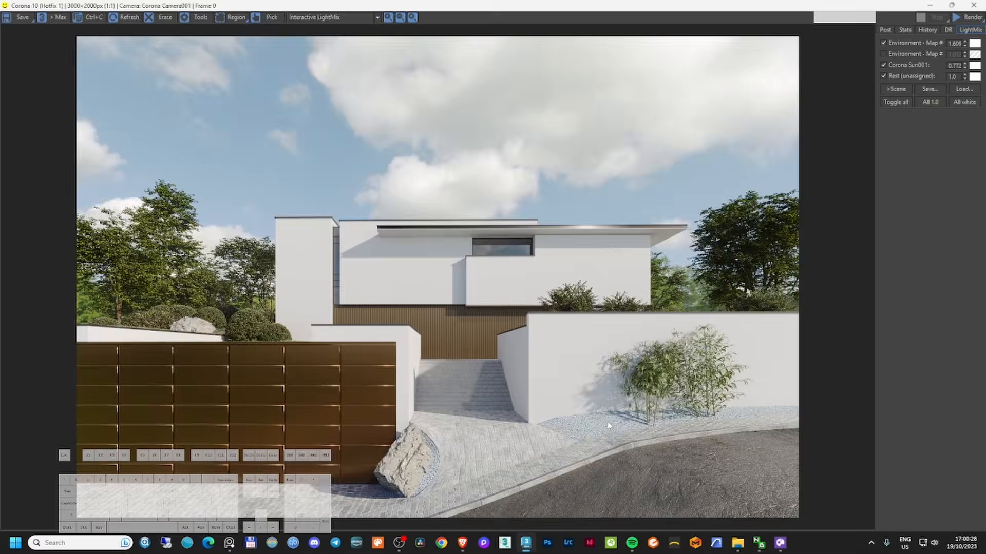
pyautogui.scroll(5, 608, 421)
pyautogui.moveTo(446, 394); pyautogui.dragTo(744, 403, button='middle')
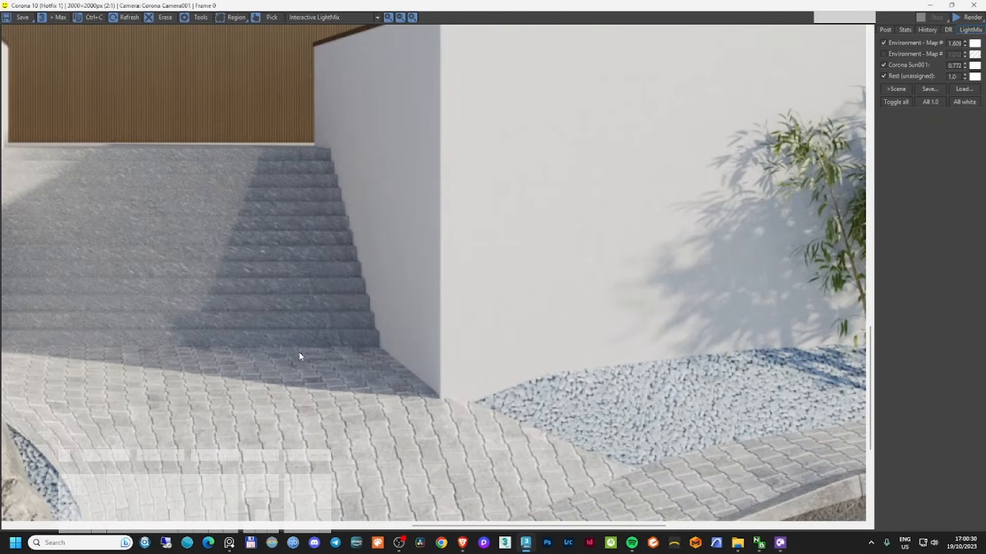
pyautogui.moveTo(140, 265); pyautogui.dragTo(534, 310, button='middle')
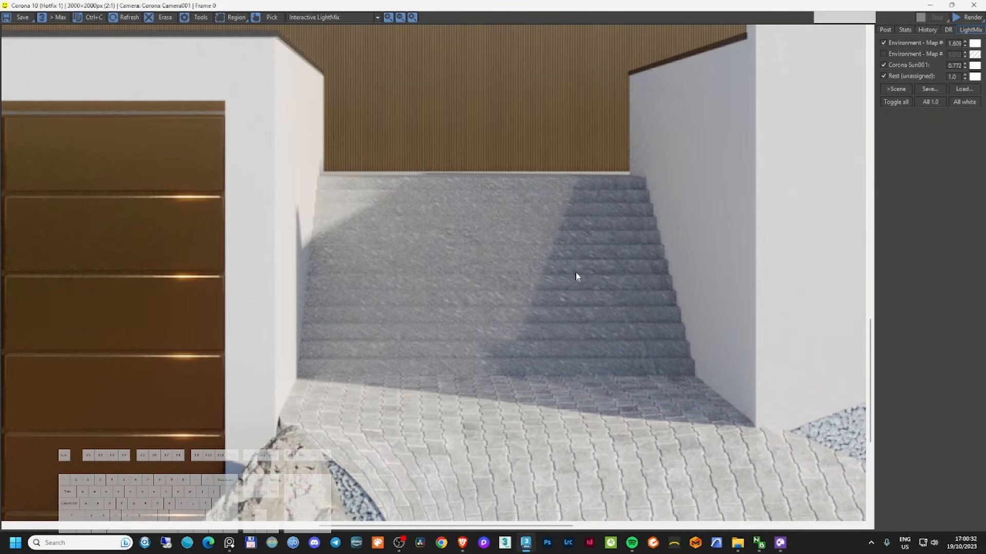
pyautogui.scroll(-2, 514, 308)
pyautogui.scroll(3, 484, 358)
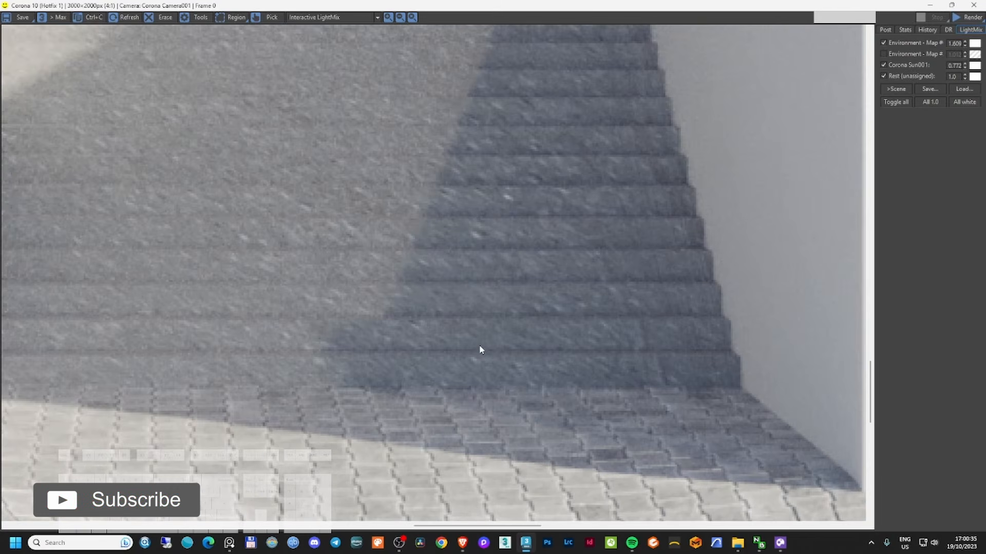
pyautogui.scroll(-3, 480, 349)
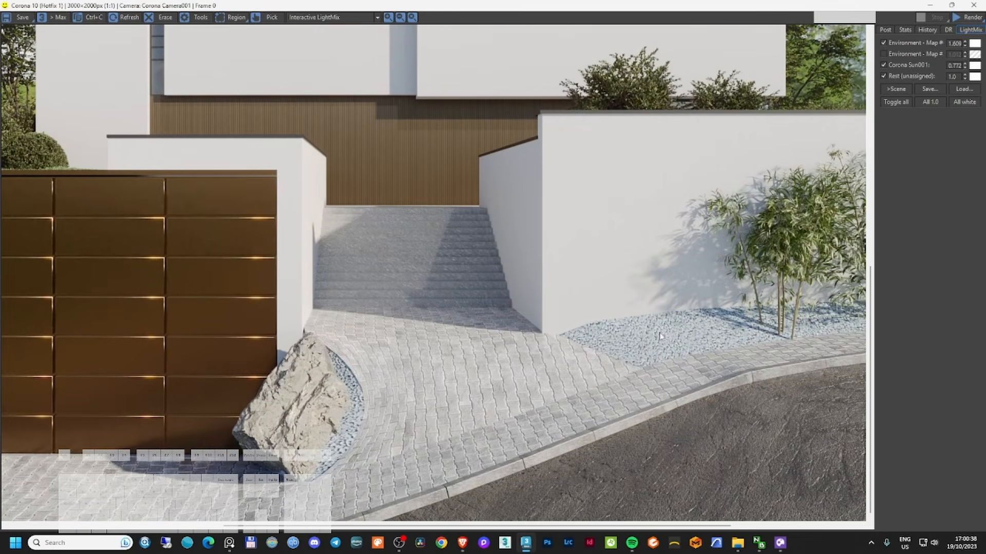
pyautogui.scroll(2, 632, 342)
pyautogui.scroll(-1, 632, 343)
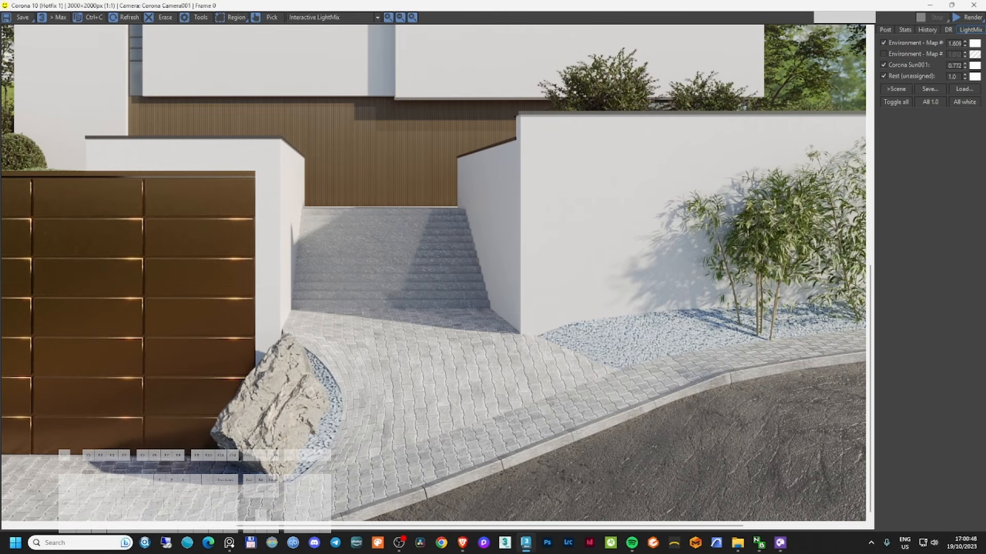
# - Download the 8K JPG version of ambientCG's Gravel 011 material in the browser and save it to the project's Textures folder
pyautogui.moveTo(985, 87); pyautogui.dragTo(473, 77)
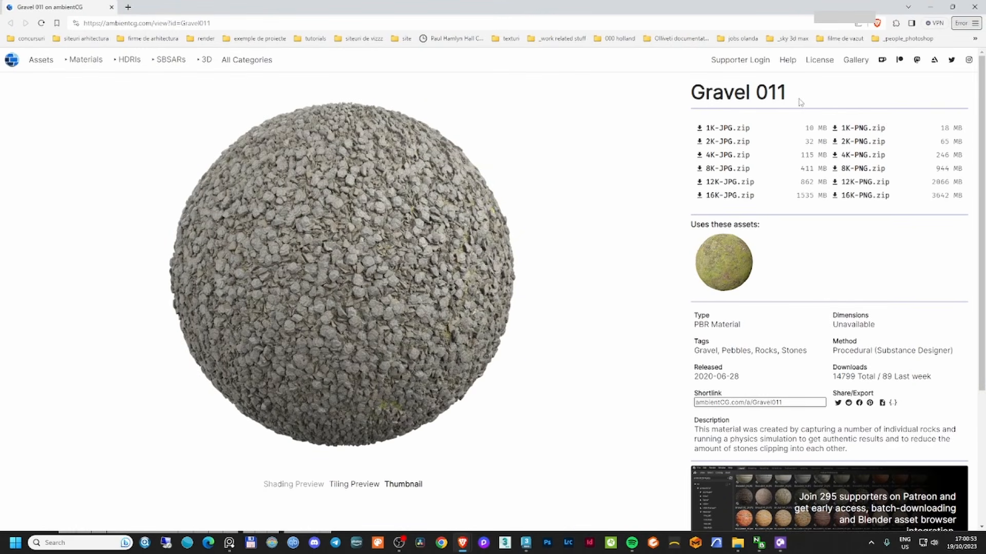
pyautogui.click(734, 182)
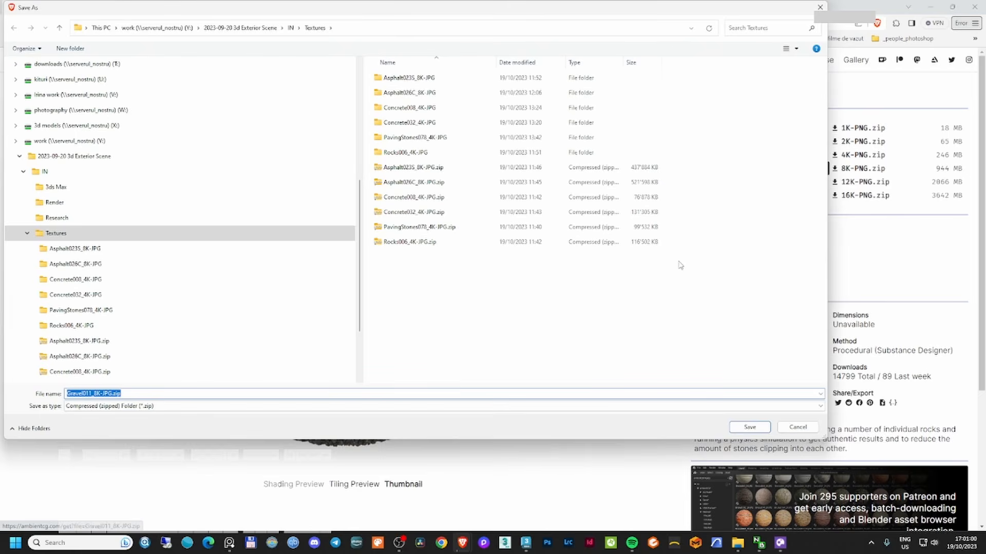
pyautogui.click(747, 426)
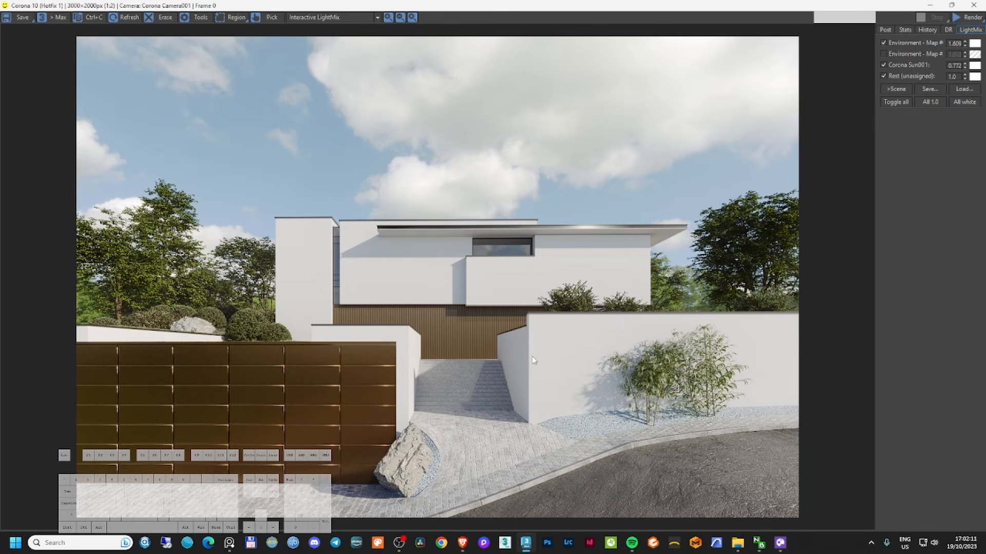
# - Set the render's bloom and glare size to 0.520, bloom intensity to about 1.25 and glare intensity to 0.50
pyautogui.scroll(2, 232, 381)
pyautogui.scroll(-1, 550, 303)
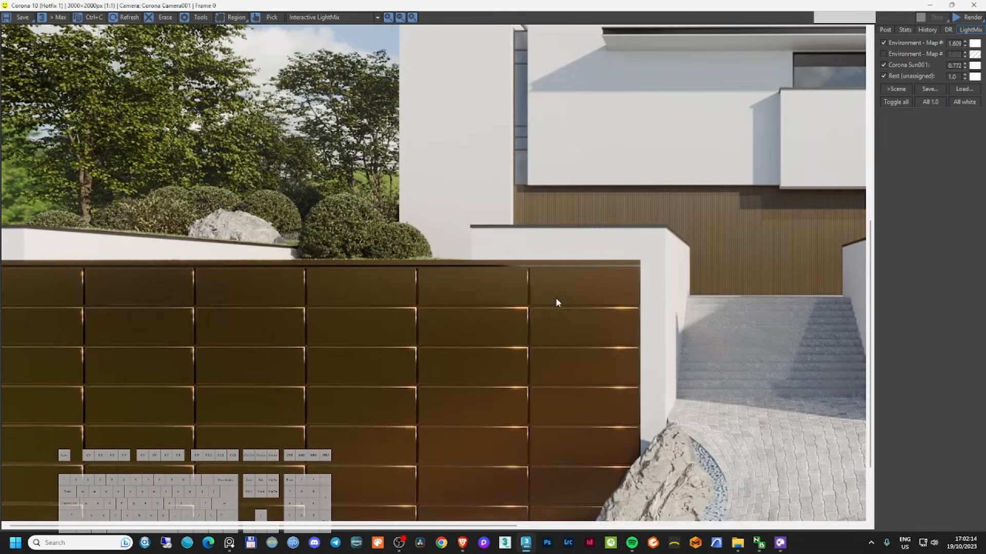
pyautogui.click(885, 30)
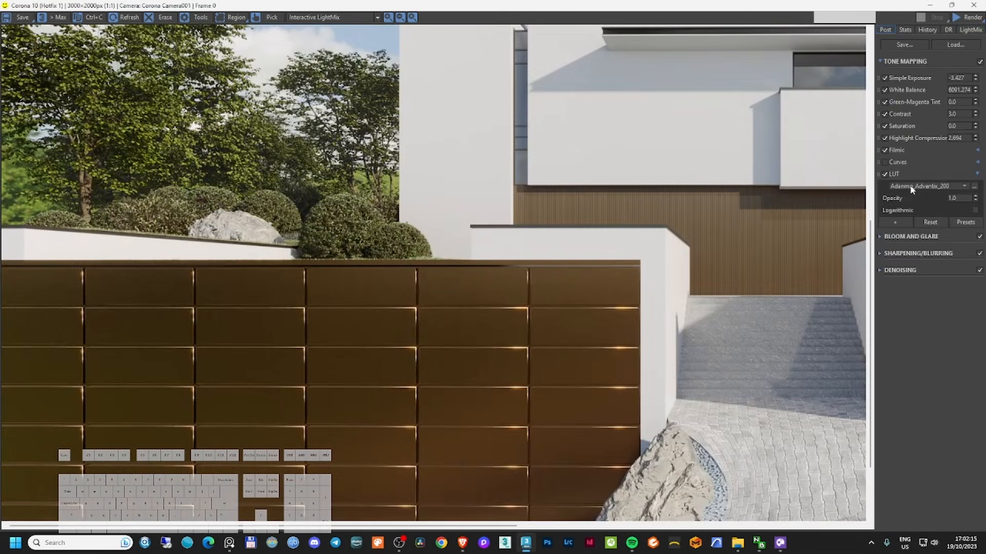
pyautogui.click(881, 237)
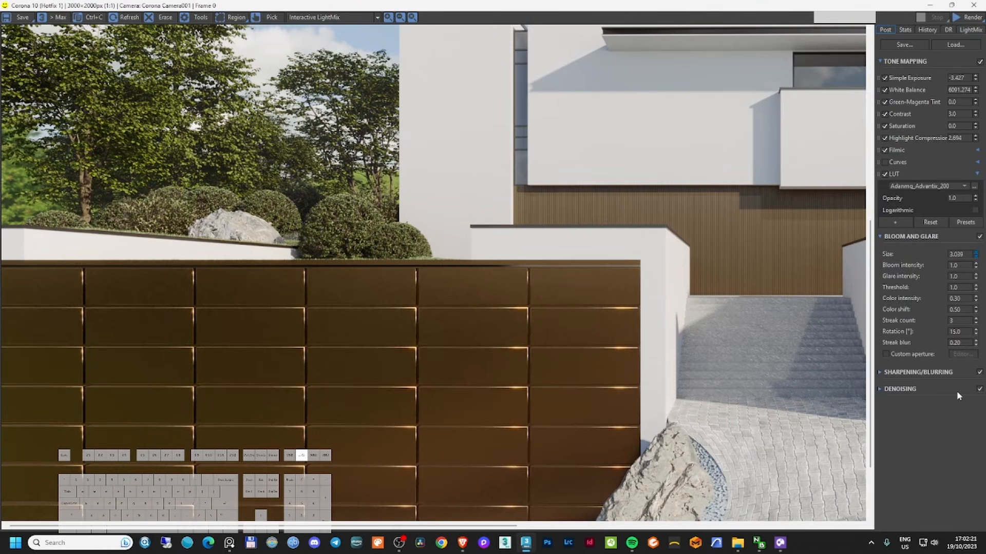
pyautogui.moveTo(956, 391); pyautogui.dragTo(904, 521)
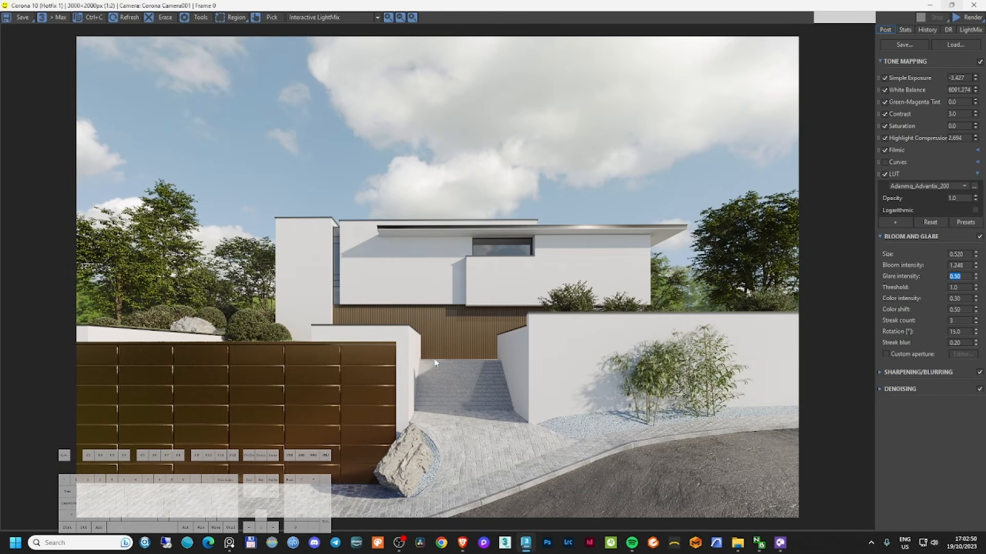
pyautogui.scroll(1, 277, 317)
pyautogui.scroll(-1, 277, 314)
pyautogui.scroll(1, 699, 299)
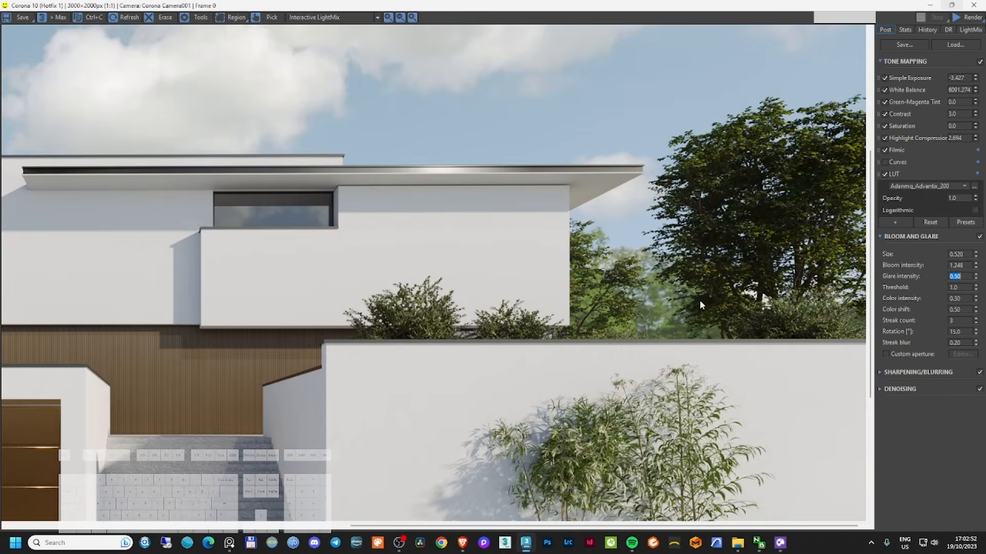
# - Maximize the material editor and frame the pebble material's color map nodes
pyautogui.scroll(-1, 769, 258)
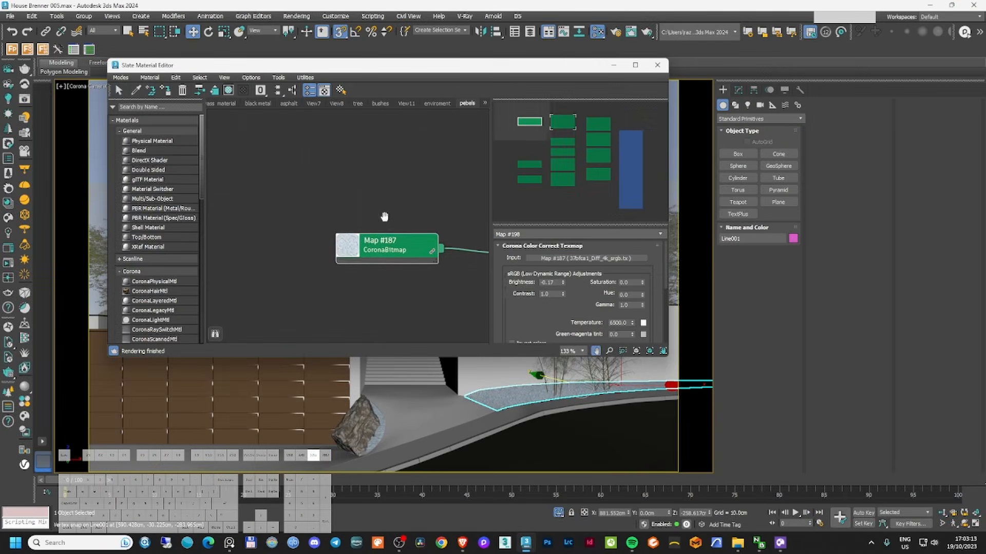
pyautogui.moveTo(519, 66); pyautogui.dragTo(648, 138)
pyautogui.doubleClick(646, 135)
pyautogui.moveTo(379, 198); pyautogui.dragTo(616, 193, button='middle')
pyautogui.scroll(1, 532, 240)
pyautogui.moveTo(468, 209); pyautogui.dragTo(368, 231, button='middle')
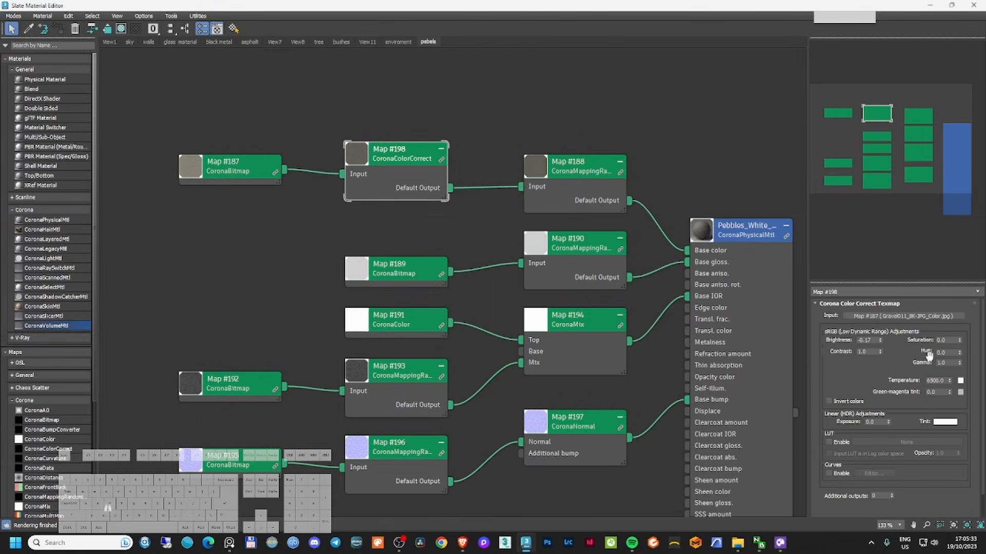
# - Set the gravel color correction's brightness to 0.41 and its saturation to -0.22
pyautogui.doubleClick(876, 340)
pyautogui.write('-0.5')
pyautogui.press('Return')
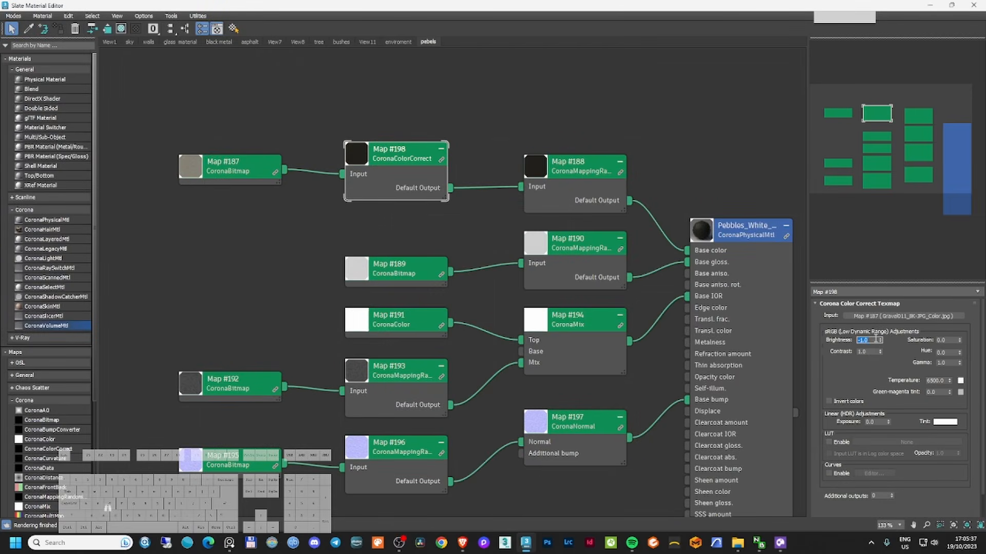
pyautogui.write('0.5')
pyautogui.press('Return')
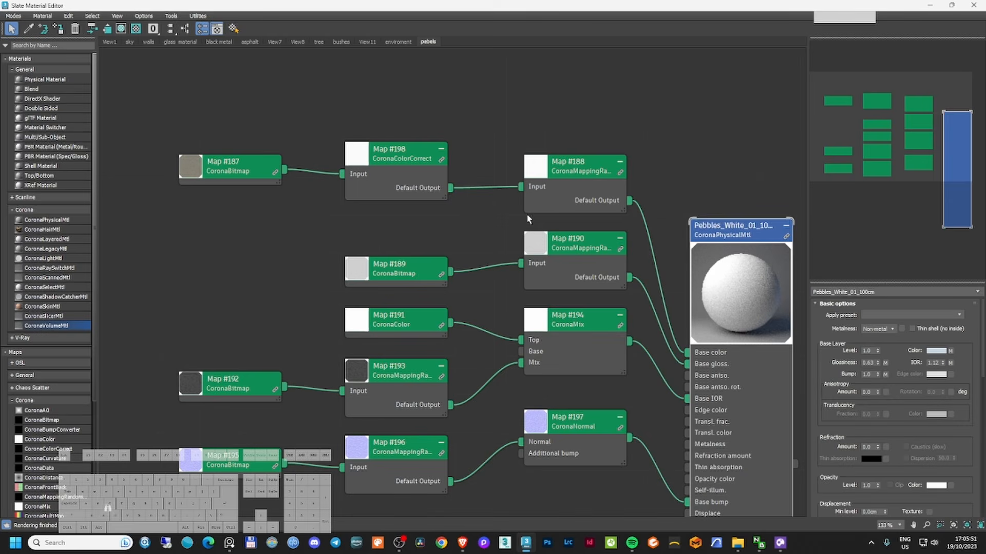
pyautogui.click(411, 168)
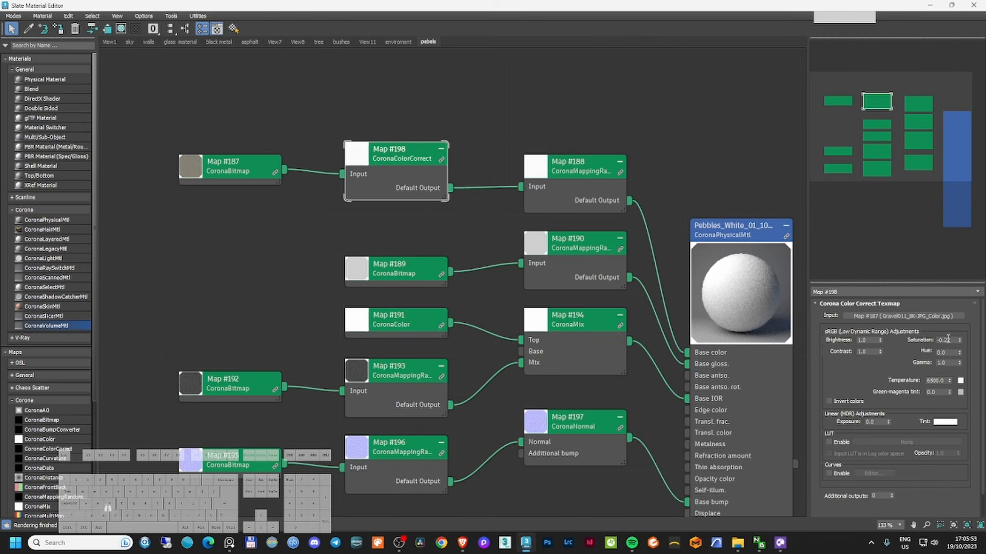
pyautogui.moveTo(879, 339); pyautogui.dragTo(883, 369)
# - Delete the old glossiness and IOR map branches from the pebble material's node network
pyautogui.moveTo(406, 264); pyautogui.dragTo(353, 264)
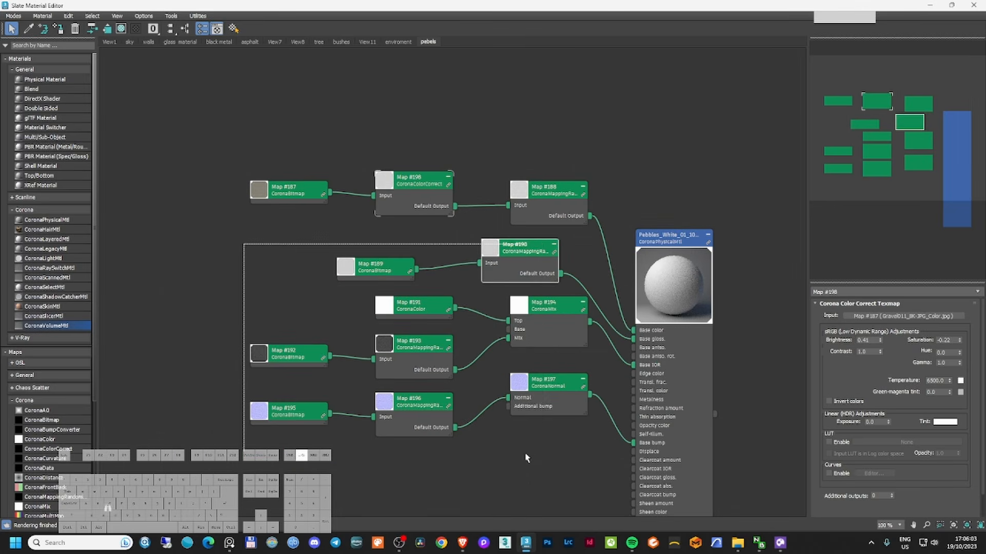
pyautogui.moveTo(260, 249); pyautogui.dragTo(508, 380)
pyautogui.press('Delete')
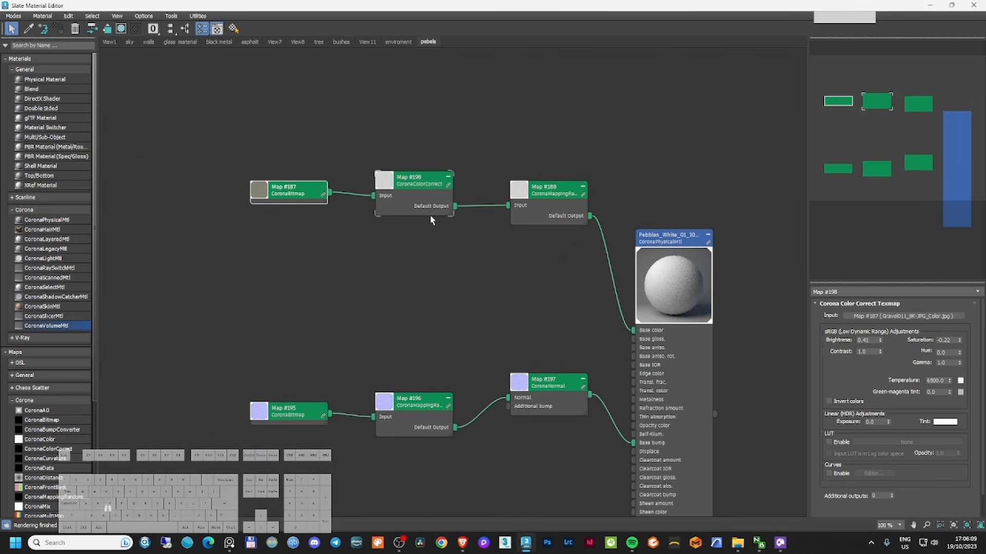
# - Delete the mapping randomizer nodes from the color and normal branches and move the remaining normal nodes closer together
pyautogui.scroll(2, 431, 210)
pyautogui.moveTo(590, 189); pyautogui.dragTo(563, 201)
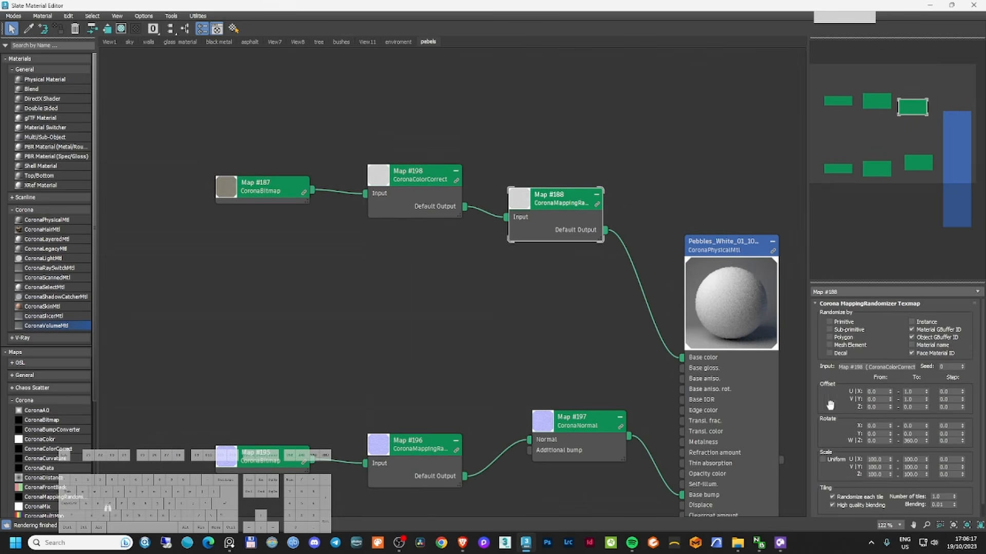
pyautogui.moveTo(830, 405); pyautogui.dragTo(836, 354)
pyautogui.moveTo(574, 218); pyautogui.dragTo(571, 217)
pyautogui.press('Delete')
pyautogui.moveTo(588, 430)
pyautogui.mouseDown()
pyautogui.moveTo(572, 411)
pyautogui.moveTo(575, 430)
pyautogui.mouseUp()
pyautogui.doubleClick(408, 453)
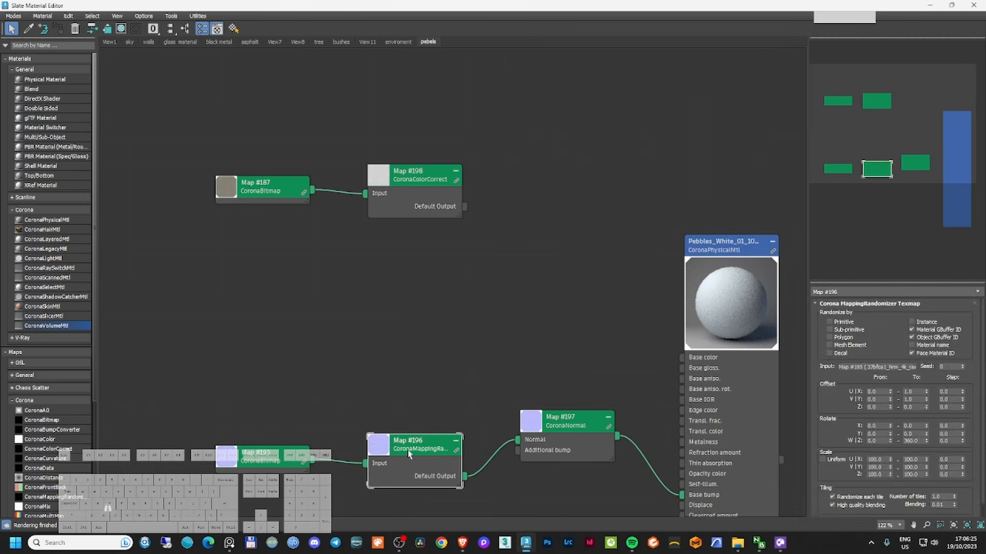
pyautogui.press('Delete')
pyautogui.moveTo(267, 456); pyautogui.dragTo(302, 433)
pyautogui.doubleClick(302, 432)
pyautogui.moveTo(558, 423); pyautogui.dragTo(513, 423)
# - Set the gravel color bitmap's real-world size to 200 cm and connect its color correction to the material's base color
pyautogui.doubleClick(231, 191)
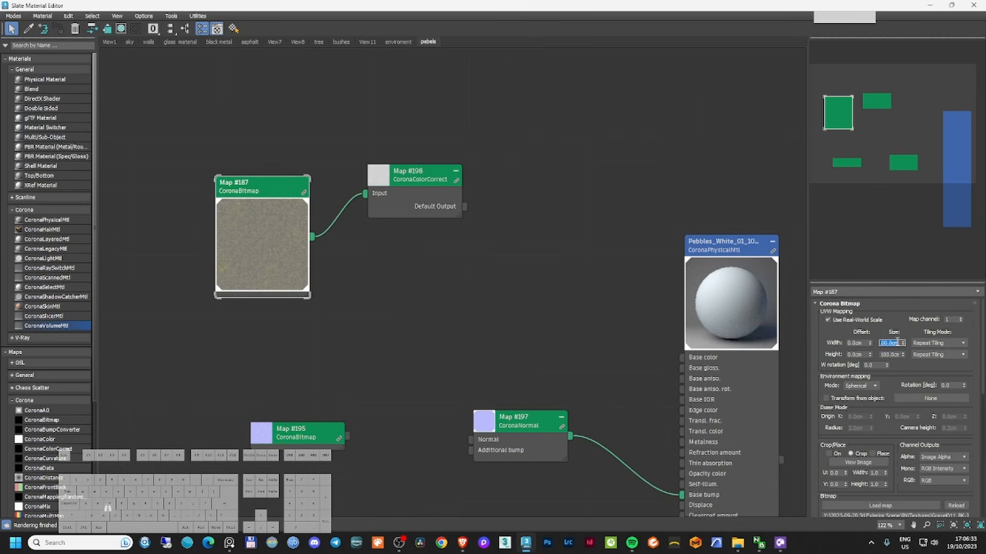
pyautogui.press('Tab')
pyautogui.write('200')
pyautogui.press('Return')
pyautogui.moveTo(464, 207); pyautogui.dragTo(682, 358)
pyautogui.moveTo(262, 180); pyautogui.dragTo(274, 145)
# - Set the normal bitmap's real-world width and height to 200 cm
pyautogui.doubleClick(302, 432)
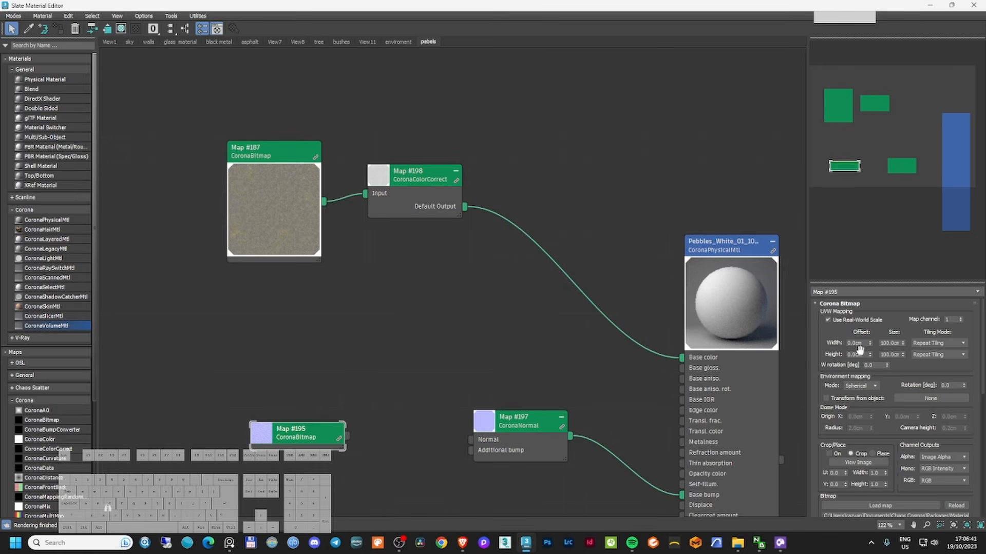
pyautogui.doubleClick(887, 343)
pyautogui.write('200')
pyautogui.press('Tab')
pyautogui.write('200')
pyautogui.press('Return')
# - Load Gravel011_8K-JPG_NormalDX.jpg into the normal bitmap node
pyautogui.click(889, 506)
pyautogui.click(191, 40)
pyautogui.click(205, 54)
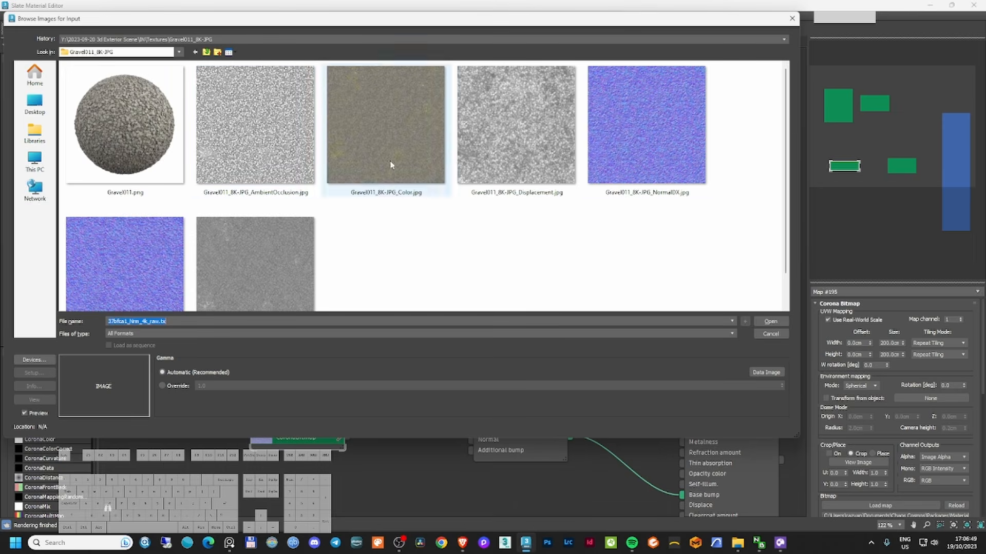
pyautogui.click(636, 155)
pyautogui.doubleClick(637, 157)
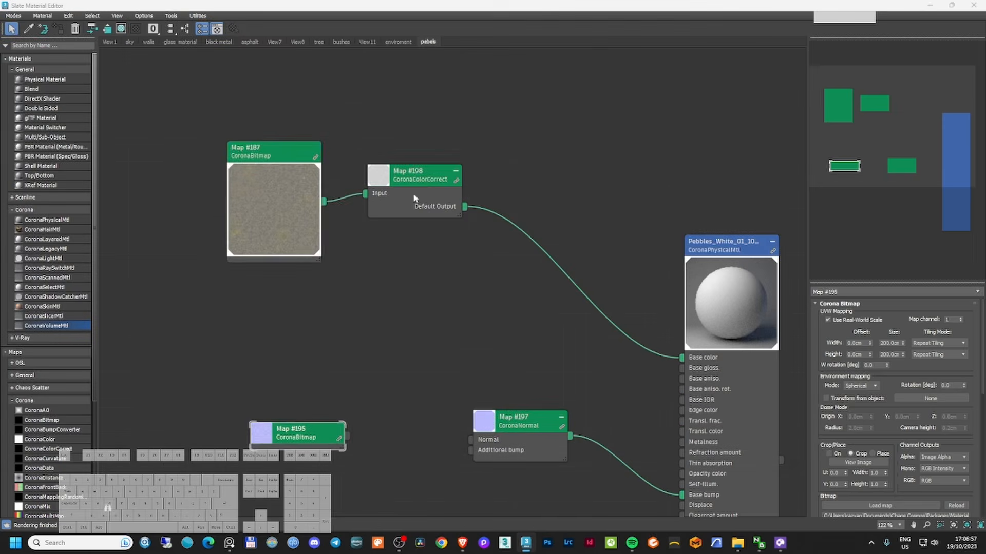
# - Connect the normal bitmap to the Corona Normal node and enable Add gamma to input
pyautogui.moveTo(283, 177); pyautogui.dragTo(268, 129)
pyautogui.scroll(-2, 377, 195)
pyautogui.moveTo(352, 393); pyautogui.dragTo(453, 396)
pyautogui.moveTo(481, 391); pyautogui.dragTo(433, 407)
pyautogui.doubleClick(433, 408)
pyautogui.click(911, 328)
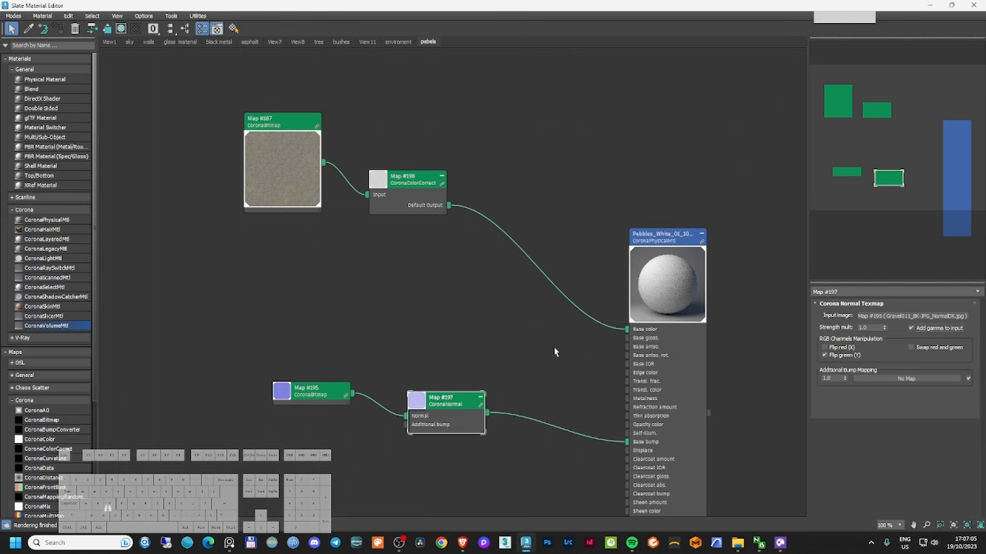
# - Duplicate the gravel color bitmap node and load Gravel011_8K-JPG_Roughness.jpg into the copy
pyautogui.moveTo(223, 354); pyautogui.dragTo(493, 441)
pyautogui.moveTo(452, 399); pyautogui.dragTo(422, 438)
pyautogui.moveTo(408, 180); pyautogui.dragTo(428, 161)
pyautogui.click(295, 128)
pyautogui.keyDown('shift'); pyautogui.moveTo(295, 127); pyautogui.dragTo(342, 234); pyautogui.keyUp('shift')
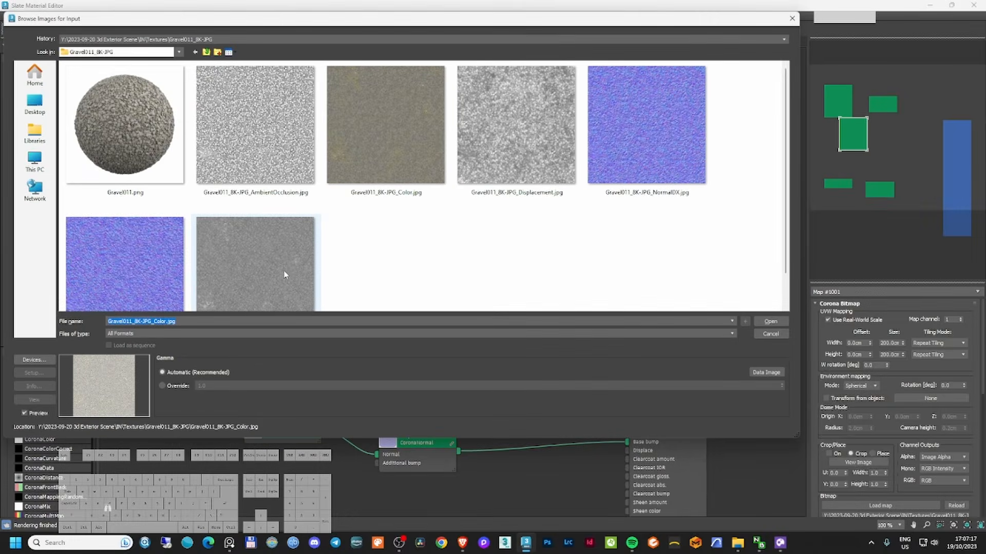
pyautogui.scroll(-1, 283, 272)
pyautogui.doubleClick(285, 269)
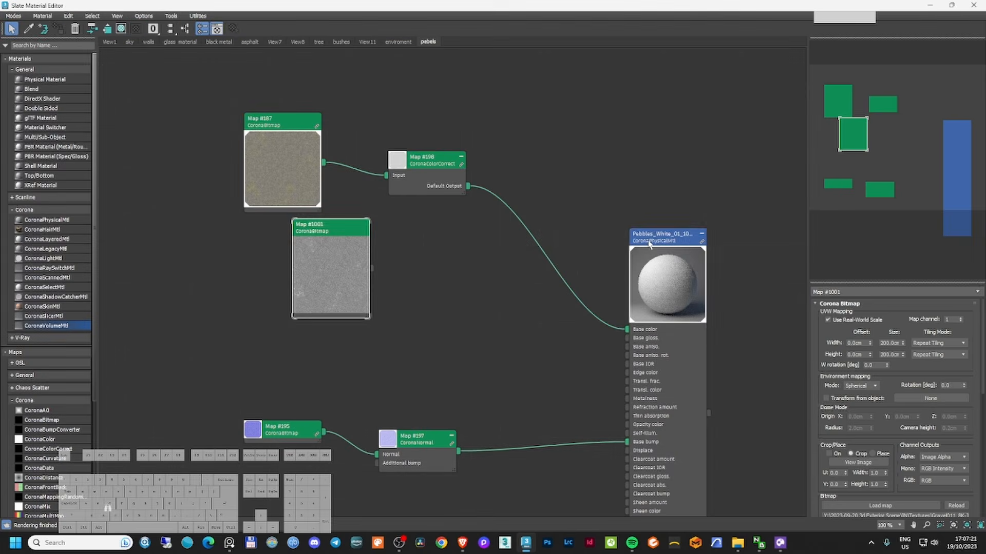
# - Connect the roughness bitmap to the pebble material's base glossiness and review the material's parameters
pyautogui.doubleClick(648, 241)
pyautogui.moveTo(371, 268); pyautogui.dragTo(885, 363)
pyautogui.click(471, 298)
pyautogui.scroll(-4, 922, 372)
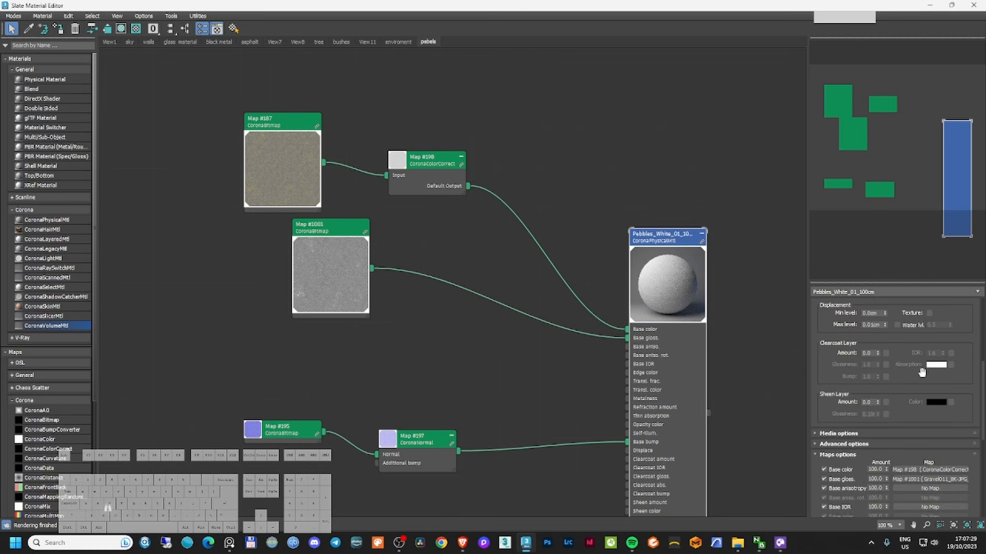
# - Duplicate the roughness bitmap node below the original as the basis for another gravel map
pyautogui.doubleClick(341, 229)
pyautogui.moveTo(336, 229); pyautogui.dragTo(345, 201)
pyautogui.keyDown('shift'); pyautogui.moveTo(343, 200); pyautogui.dragTo(343, 306); pyautogui.keyUp('shift')
pyautogui.doubleClick(342, 306)
pyautogui.moveTo(575, 355); pyautogui.dragTo(562, 375, button='middle')
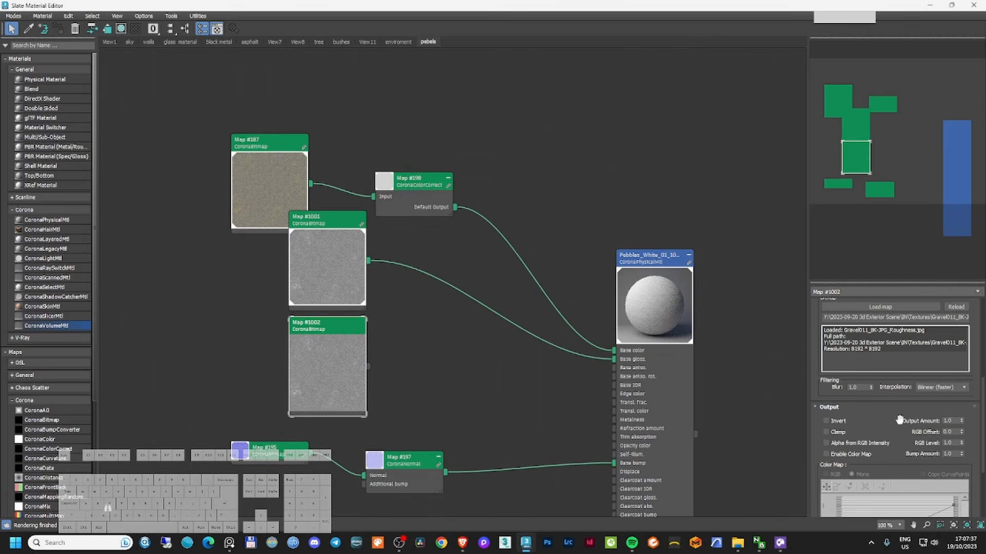
pyautogui.scroll(3, 898, 420)
pyautogui.click(880, 405)
pyautogui.click(750, 335)
# - Connect the duplicated bitmap to the material's displacement and load Gravel011_8K-JPG_Displacement.jpg into it
pyautogui.moveTo(329, 328); pyautogui.dragTo(368, 328)
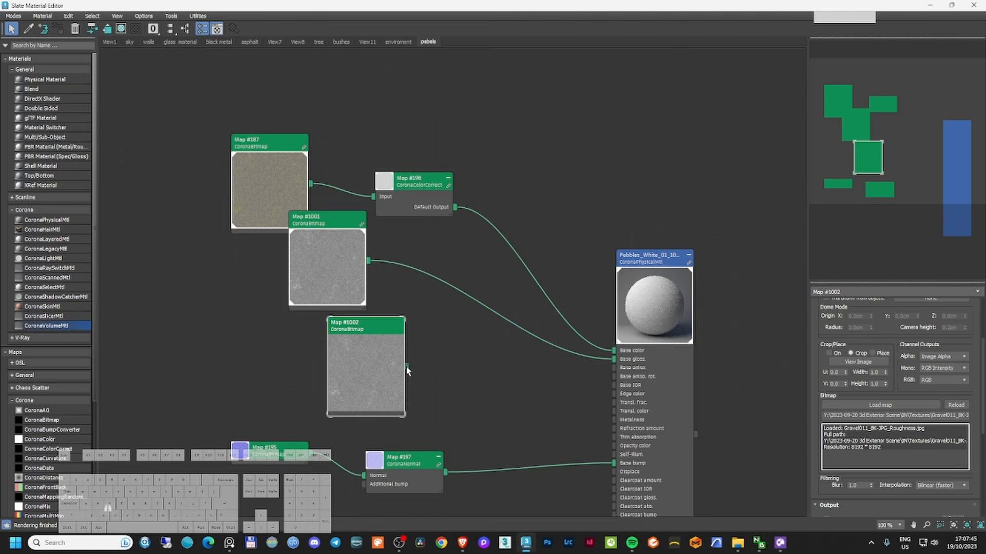
pyautogui.moveTo(407, 367); pyautogui.dragTo(617, 473)
pyautogui.click(880, 405)
pyautogui.doubleClick(512, 114)
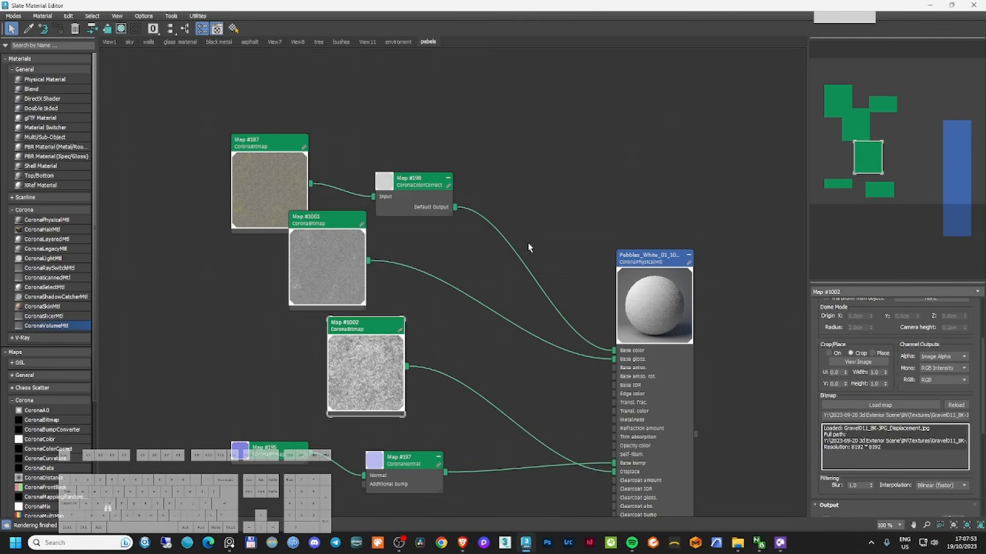
# - Add a Corona Mix node between the gravel's color correction and the material's base color
pyautogui.moveTo(270, 153); pyautogui.dragTo(299, 105)
pyautogui.moveTo(418, 182); pyautogui.dragTo(418, 114)
pyautogui.scroll(-3, 62, 417)
pyautogui.moveTo(46, 472); pyautogui.dragTo(556, 161)
pyautogui.click(522, 212)
# - Duplicate the gravel color bitmap and load Gravel011_8K-JPG_AmbientOcclusion.jpg into the copy for the mix's top layer
pyautogui.moveTo(301, 111); pyautogui.dragTo(301, 63)
pyautogui.moveTo(301, 63)
pyautogui.keyDown('shift'); pyautogui.mouseDown()
pyautogui.moveTo(224, 160)
pyautogui.moveTo(508, 178)
pyautogui.mouseUp(); pyautogui.keyUp('shift')
pyautogui.click(881, 506)
pyautogui.doubleClick(227, 143)
# - Set the Corona Mix node's mix operation to Overlay
pyautogui.doubleClick(544, 168)
pyautogui.click(909, 323)
pyautogui.click(883, 345)
pyautogui.click(891, 324)
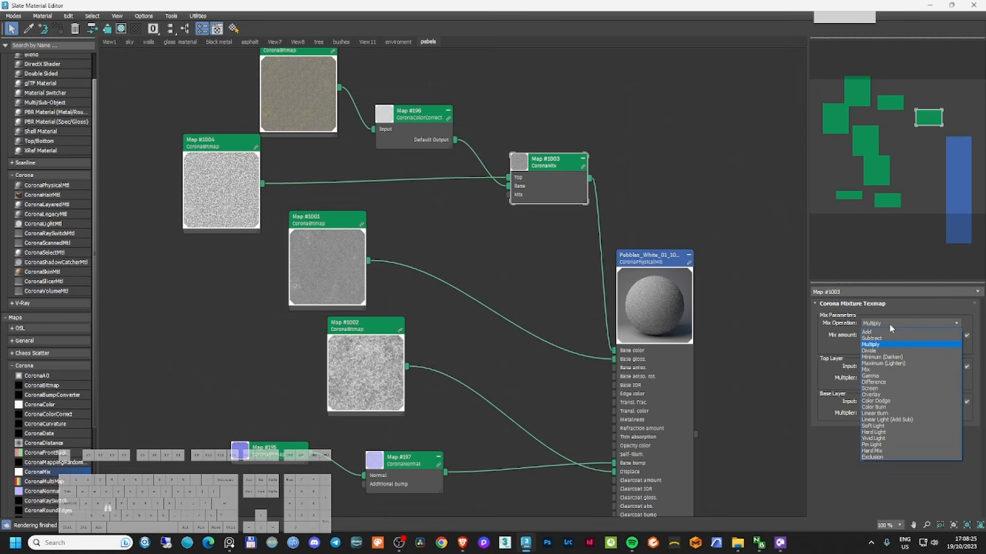
pyautogui.click(879, 396)
# - Open the pebble material's parameters and rearrange its displacement, roughness and ambient occlusion bitmap nodes
pyautogui.doubleClick(630, 276)
pyautogui.doubleClick(626, 260)
pyautogui.moveTo(363, 326); pyautogui.dragTo(354, 353)
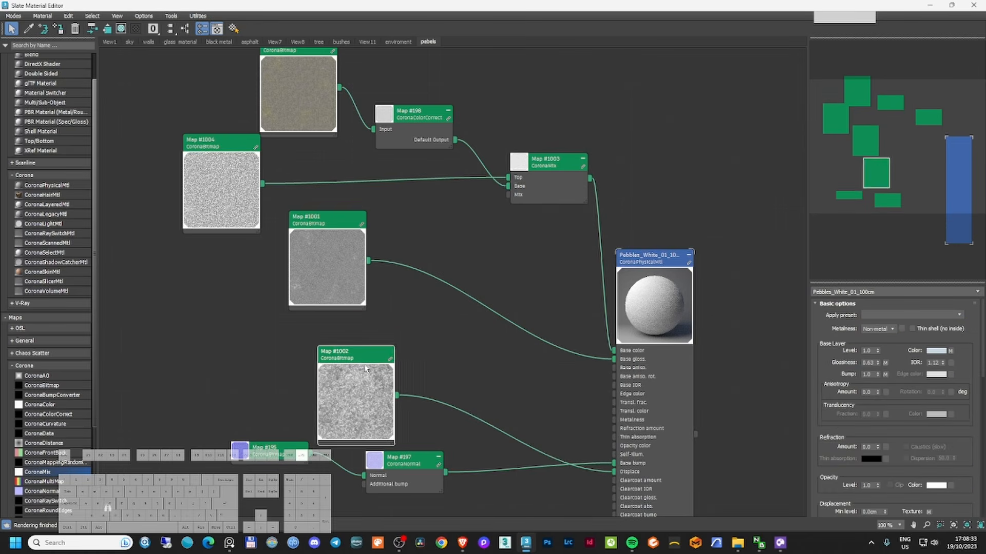
pyautogui.moveTo(328, 220); pyautogui.dragTo(357, 278)
pyautogui.moveTo(231, 143); pyautogui.dragTo(368, 121)
pyautogui.scroll(-3, 368, 121)
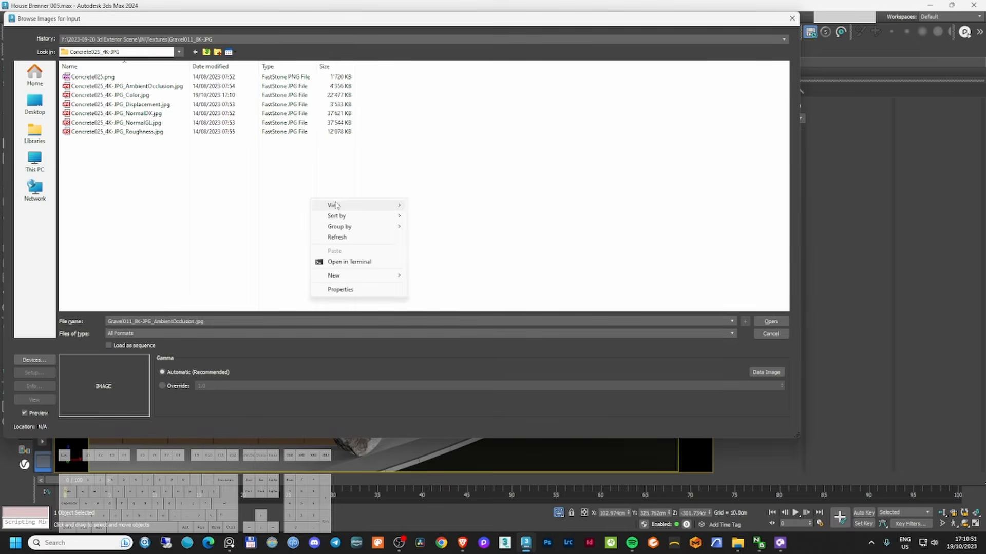
# - Load the Concrete025_4K-JPG color, roughness, NormalDX and displacement textures into the stairs material's bitmap nodes and open the material
pyautogui.click(436, 218)
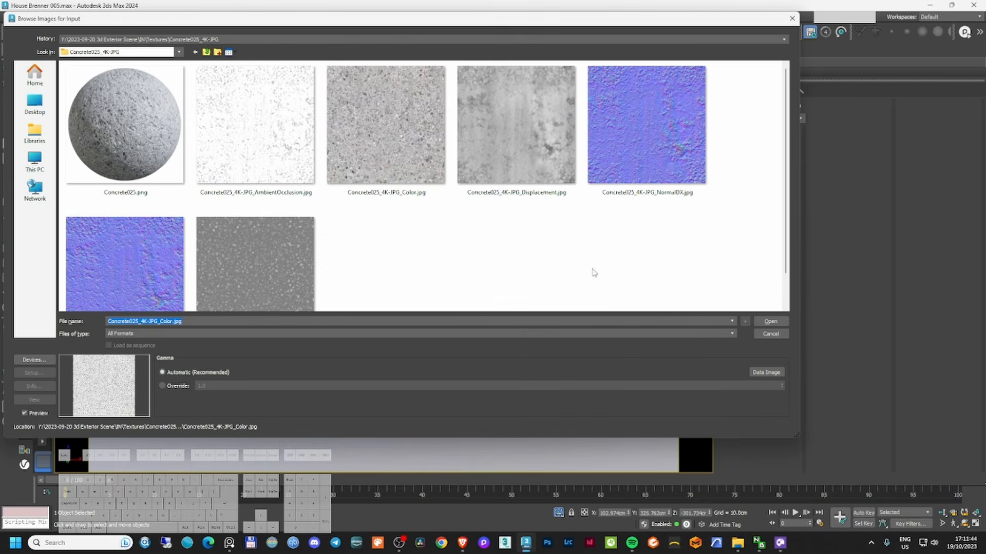
pyautogui.scroll(-1, 374, 233)
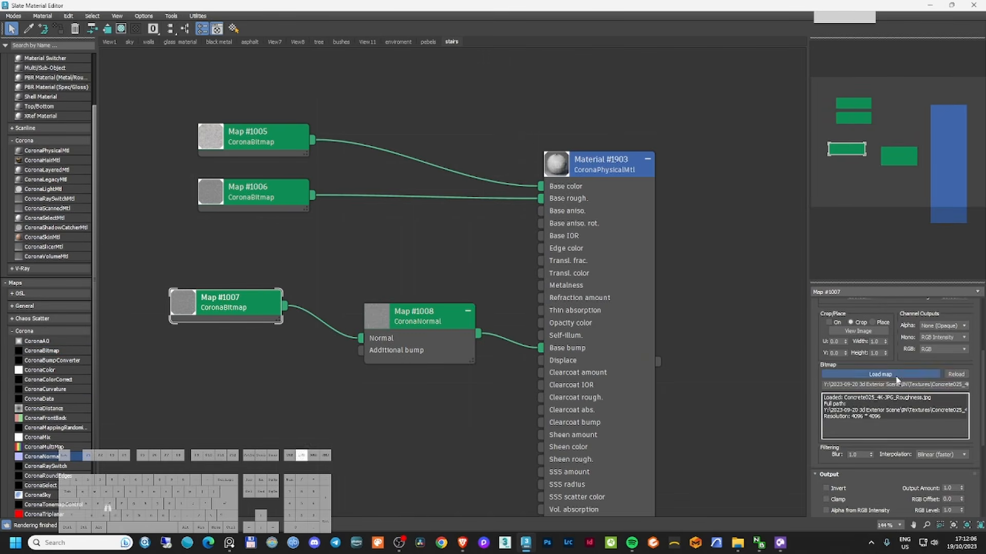
pyautogui.click(897, 379)
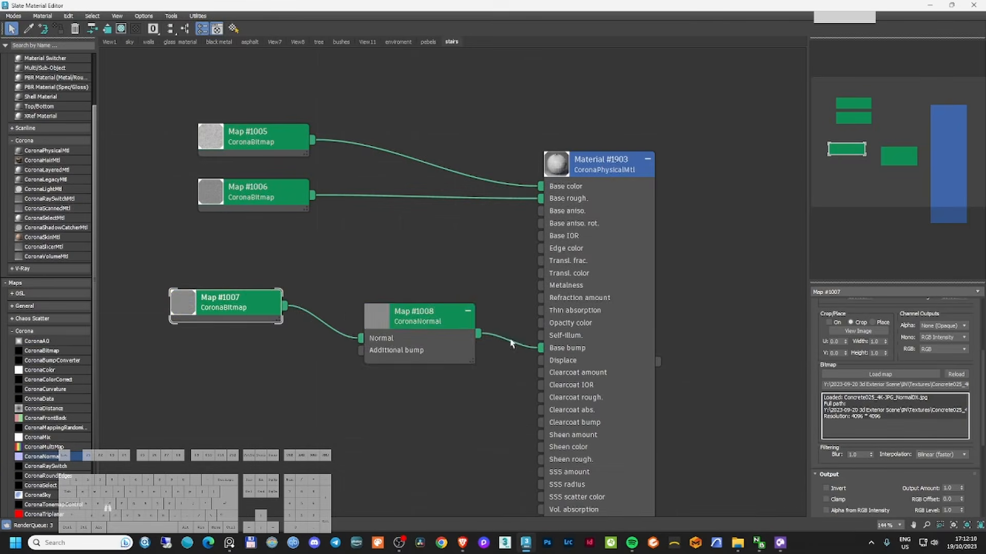
pyautogui.moveTo(410, 314); pyautogui.dragTo(398, 314)
pyautogui.moveTo(235, 301); pyautogui.dragTo(248, 277)
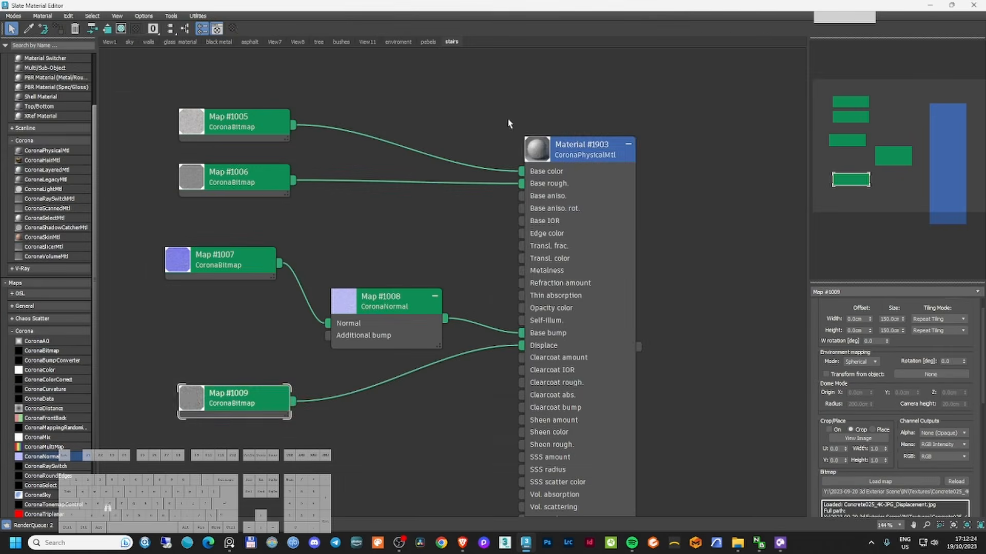
pyautogui.doubleClick(543, 151)
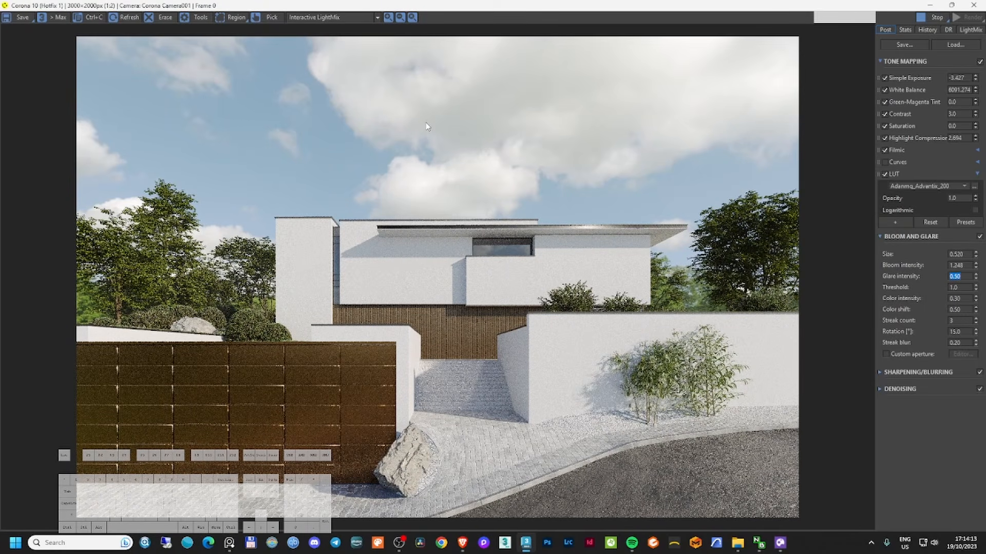
# - Inspect the stairs, paving and gravel up close in the running render, and stop the rendering
pyautogui.scroll(2, 601, 426)
pyautogui.scroll(-1, 601, 426)
pyautogui.scroll(1, 316, 467)
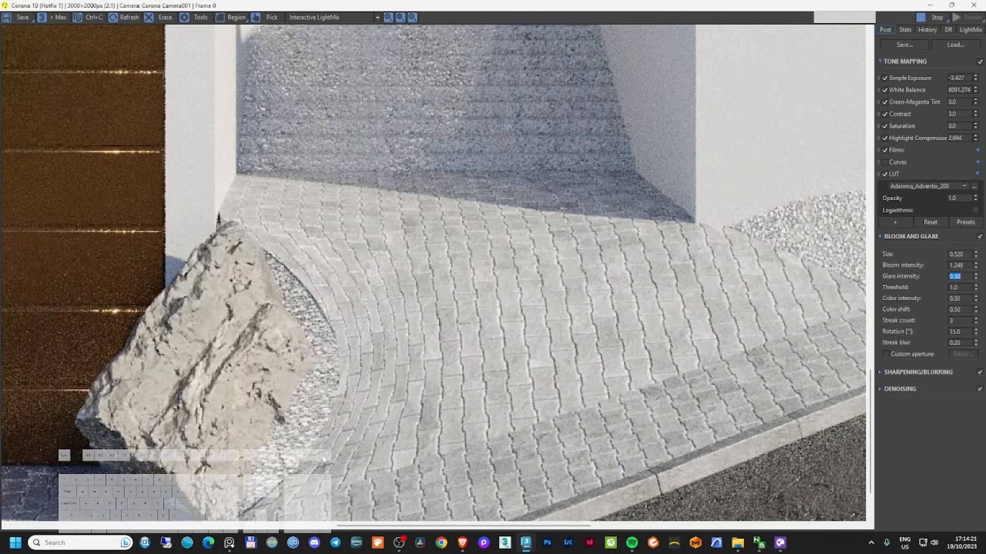
pyautogui.scroll(-1, 324, 461)
pyautogui.scroll(1, 718, 329)
pyautogui.scroll(-1, 717, 328)
pyautogui.click(930, 5)
pyautogui.click(964, 170)
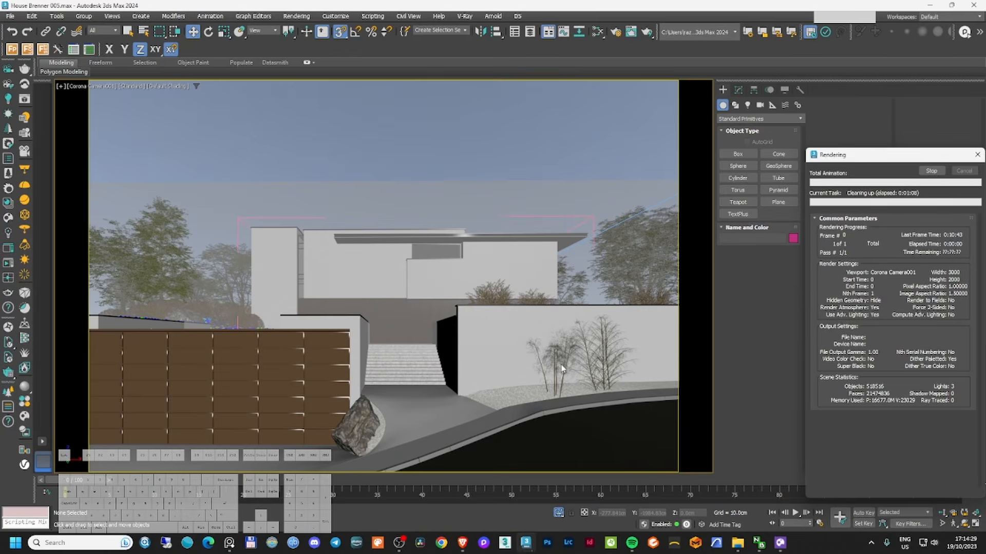
# - Move the bamboo in the gravel bed slightly toward the wall, to about -37.8 cm in Y, and restore the camera view
pyautogui.click(561, 368)
pyautogui.press('t')
pyautogui.press('z')
pyautogui.keyDown('alt'); pyautogui.moveTo(521, 354); pyautogui.dragTo(575, 288, button='middle'); pyautogui.keyUp('alt')
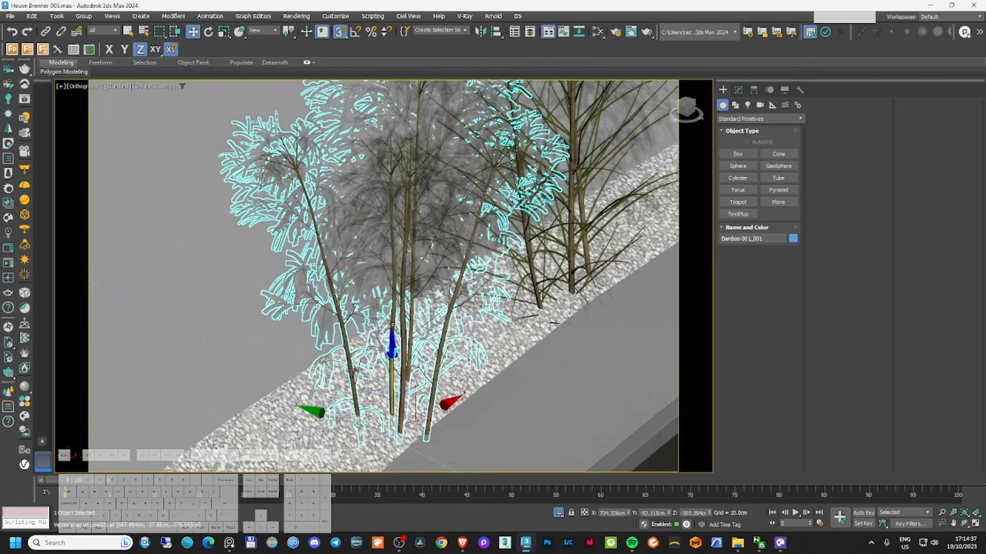
pyautogui.moveTo(338, 419); pyautogui.dragTo(321, 415)
pyautogui.press('c')
# - Select the gravel strip beside the rock and open the pebble material's parameters in the material editor
pyautogui.click(363, 430)
pyautogui.press('m')
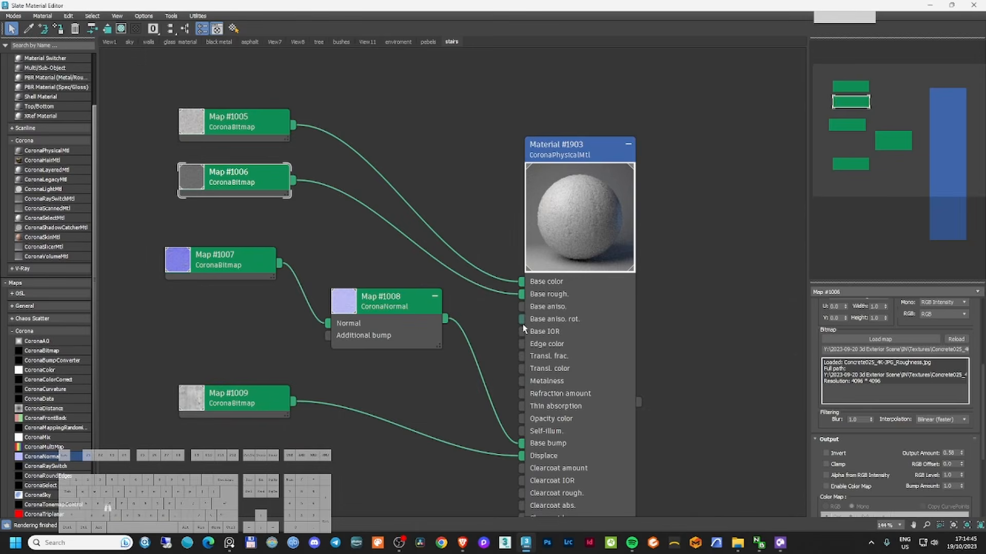
pyautogui.click(428, 41)
pyautogui.scroll(-2, 550, 306)
pyautogui.doubleClick(610, 222)
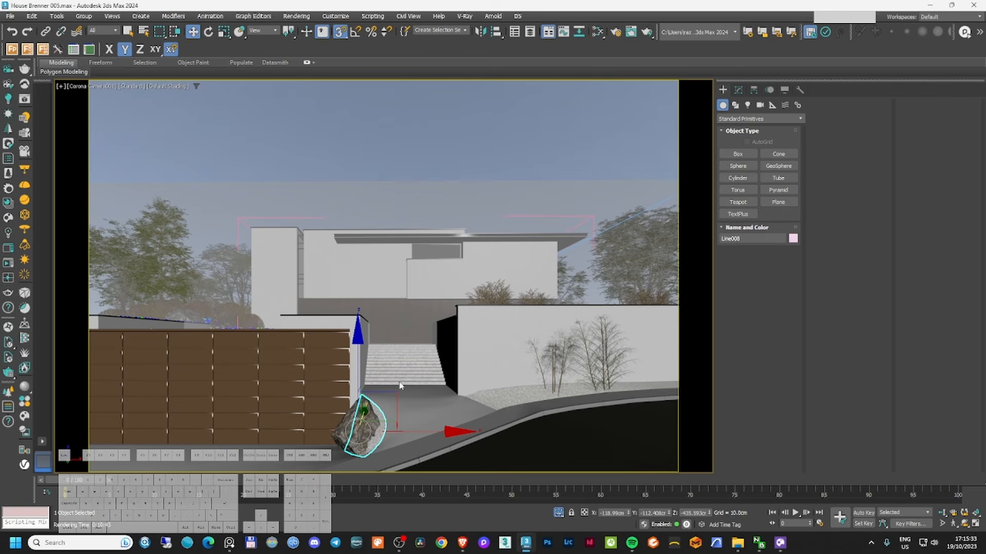
pyautogui.press('m')
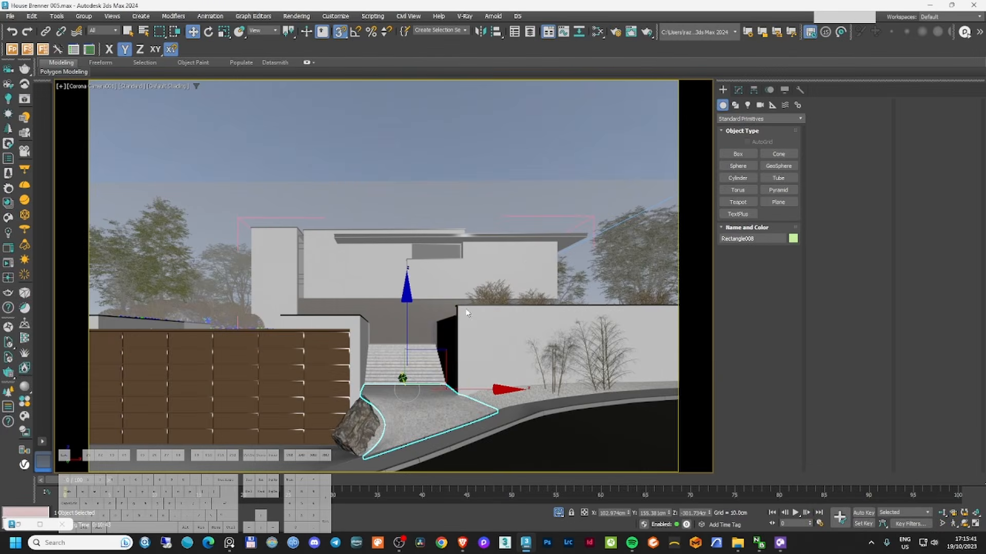
pyautogui.click(565, 152)
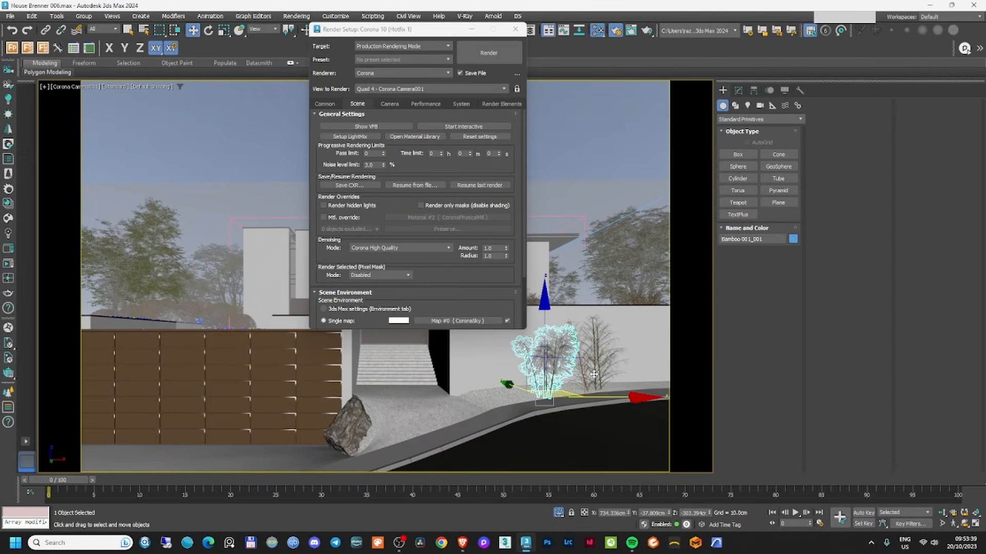
# - Copy the bamboo along the X axis toward the far end of the gravel bed and raise the copy to about -262 cm in Z
pyautogui.keyDown('shift'); pyautogui.moveTo(603, 397); pyautogui.dragTo(697, 395); pyautogui.keyUp('shift')
pyautogui.click(493, 307)
pyautogui.moveTo(637, 318); pyautogui.dragTo(638, 309)
# - Rotate the copied bamboo, fine-tune its position in the gravel bed in an orthographic view, and restore the camera view
pyautogui.press('u')
pyautogui.press('z')
pyautogui.keyDown('alt'); pyautogui.moveTo(637, 314); pyautogui.dragTo(648, 360, button='middle'); pyautogui.keyUp('alt')
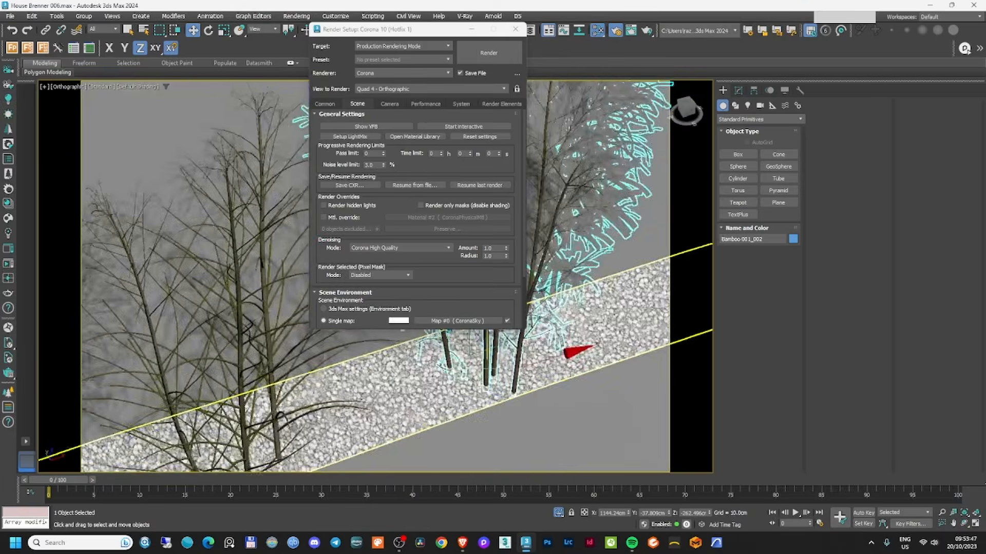
pyautogui.scroll(-4, 487, 359)
pyautogui.keyDown('alt'); pyautogui.moveTo(487, 360); pyautogui.dragTo(490, 354, button='middle'); pyautogui.keyUp('alt')
pyautogui.rightClick(484, 364)
pyautogui.click(497, 382)
pyautogui.keyDown('alt'); pyautogui.moveTo(500, 390); pyautogui.dragTo(508, 363, button='middle'); pyautogui.keyUp('alt')
pyautogui.moveTo(501, 385); pyautogui.dragTo(686, 334)
pyautogui.scroll(-4, 564, 354)
pyautogui.keyDown('alt'); pyautogui.moveTo(514, 359); pyautogui.dragTo(580, 354, button='middle'); pyautogui.keyUp('alt')
pyautogui.press('w')
pyautogui.moveTo(632, 392)
pyautogui.mouseDown()
pyautogui.moveTo(601, 392)
pyautogui.moveTo(635, 384)
pyautogui.mouseUp()
pyautogui.press('c')
# - Lower the middle bamboo slightly to about -276 cm in Z and clear the selection
pyautogui.rightClick(629, 339)
pyautogui.click(643, 366)
pyautogui.click(591, 366)
pyautogui.rightClick(589, 367)
pyautogui.click(603, 377)
pyautogui.moveTo(596, 291); pyautogui.dragTo(596, 294)
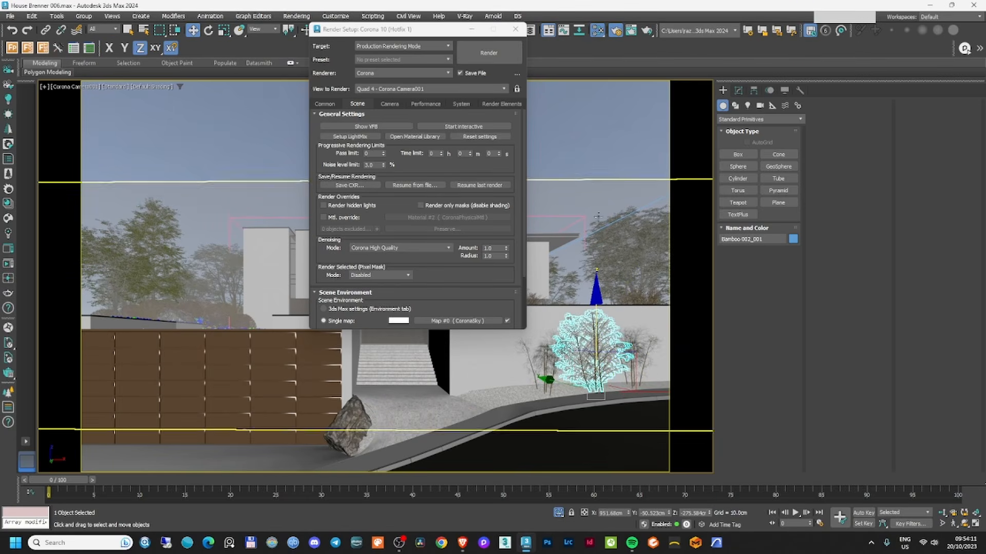
pyautogui.press('Delete')
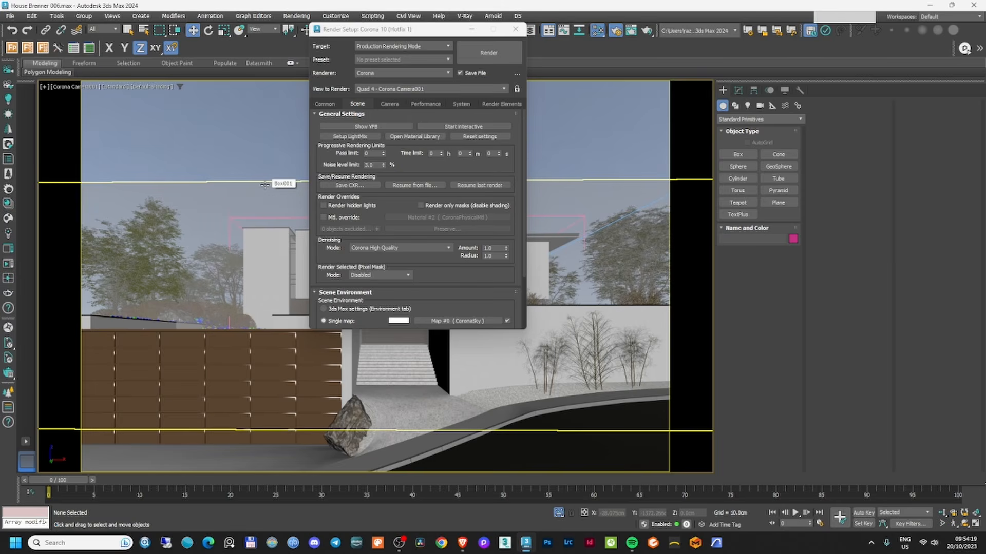
# - Check the common output settings, render the Corona camera view, and look through the available render elements
pyautogui.click(324, 104)
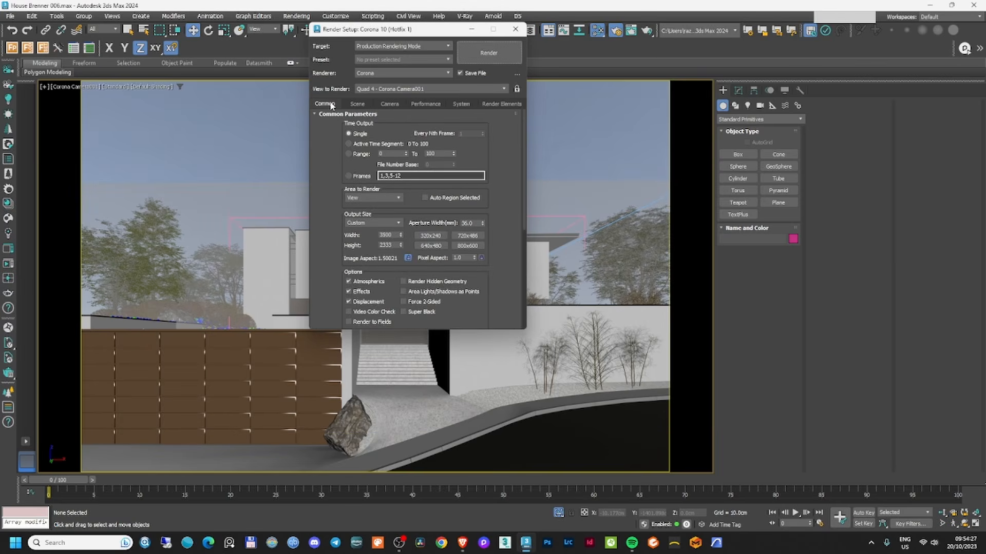
pyautogui.click(473, 57)
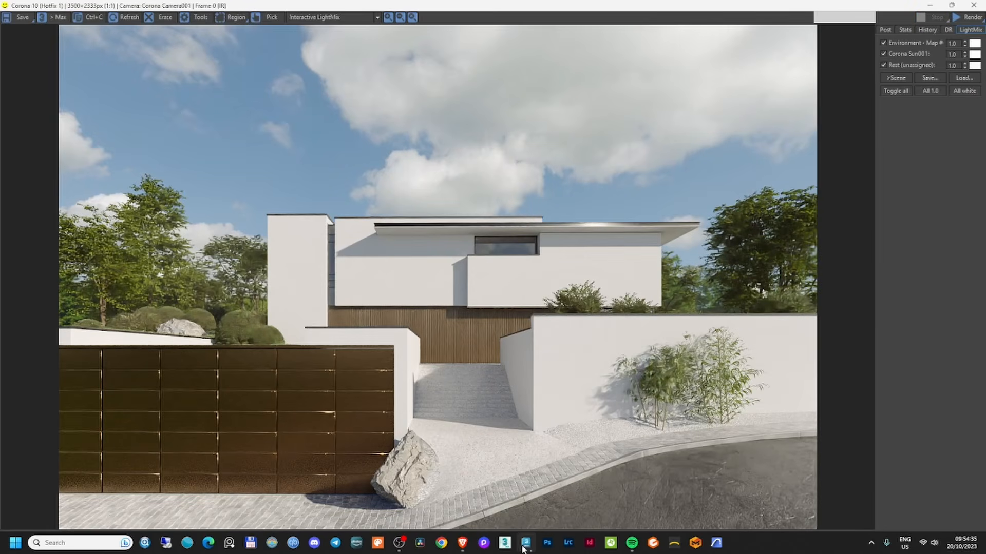
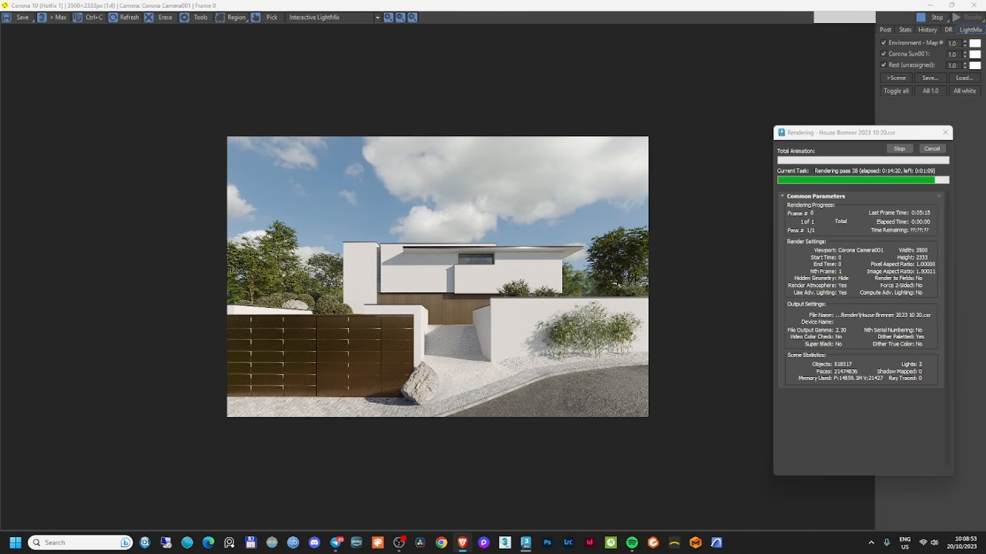
pyautogui.click(319, 18)
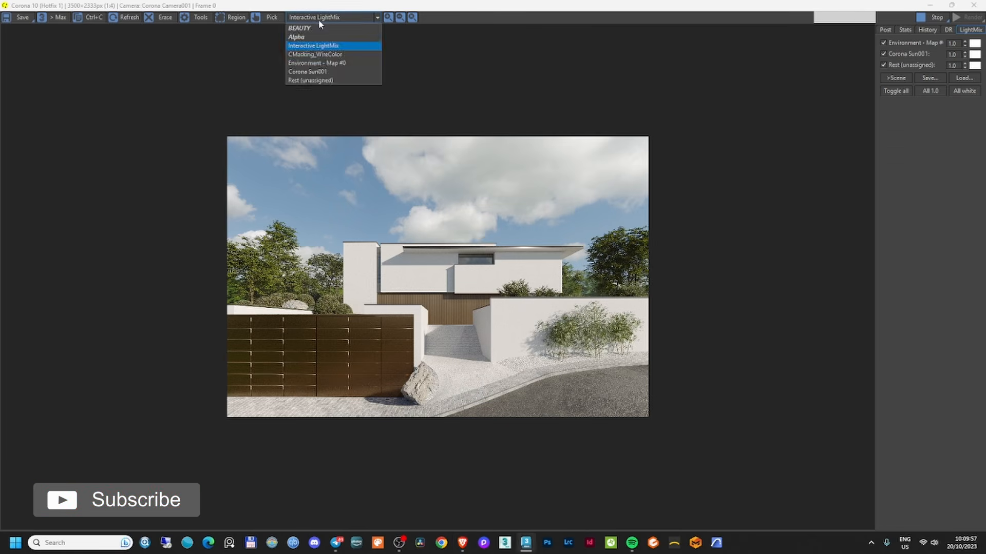
pyautogui.click(320, 24)
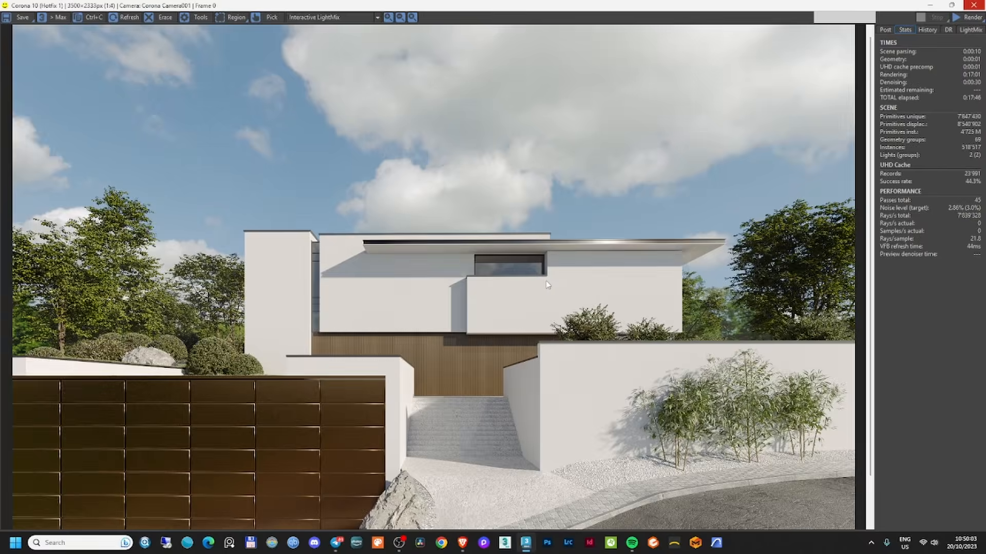
# - Inspect the finished render up close around the upper window, the roof overhang and the facade shadows
pyautogui.scroll(-2, 547, 284)
pyautogui.scroll(2, 569, 271)
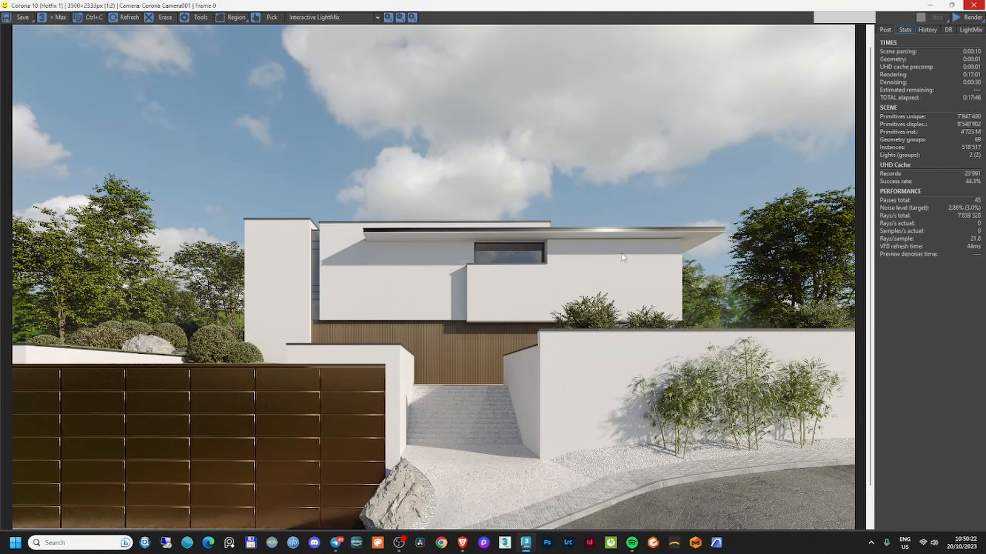
pyautogui.scroll(3, 586, 250)
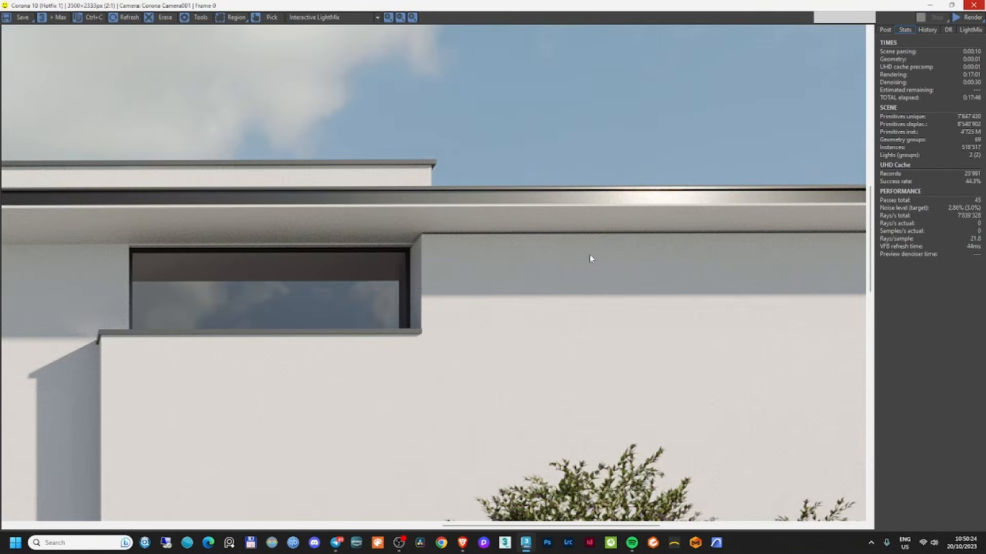
pyautogui.scroll(-1, 484, 208)
pyautogui.moveTo(484, 209); pyautogui.dragTo(726, 231, button='middle')
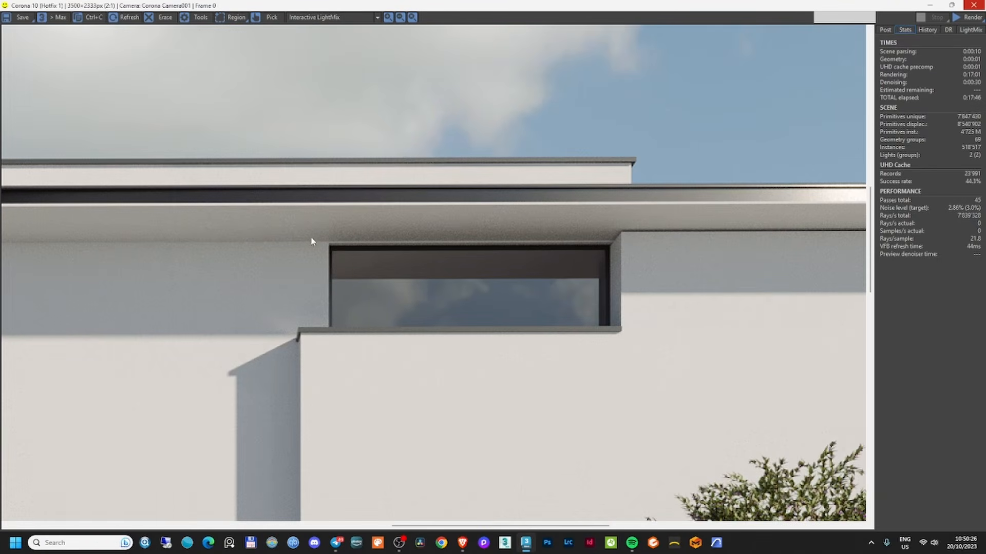
pyautogui.moveTo(311, 238); pyautogui.dragTo(739, 229, button='middle')
pyautogui.scroll(1, 257, 257)
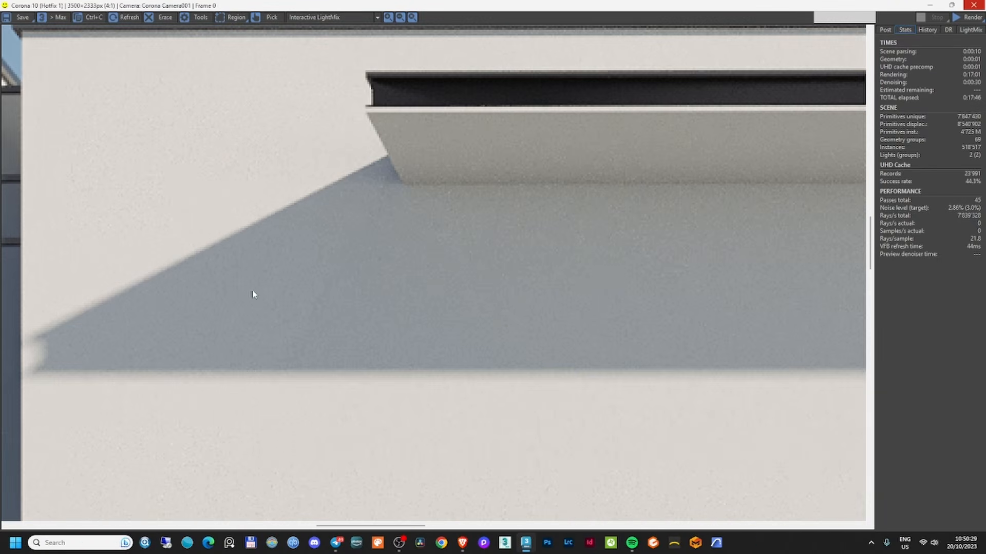
# - Compare the render with the denoise amount at 0.0, and set the amount to about 0.956
pyautogui.click(886, 30)
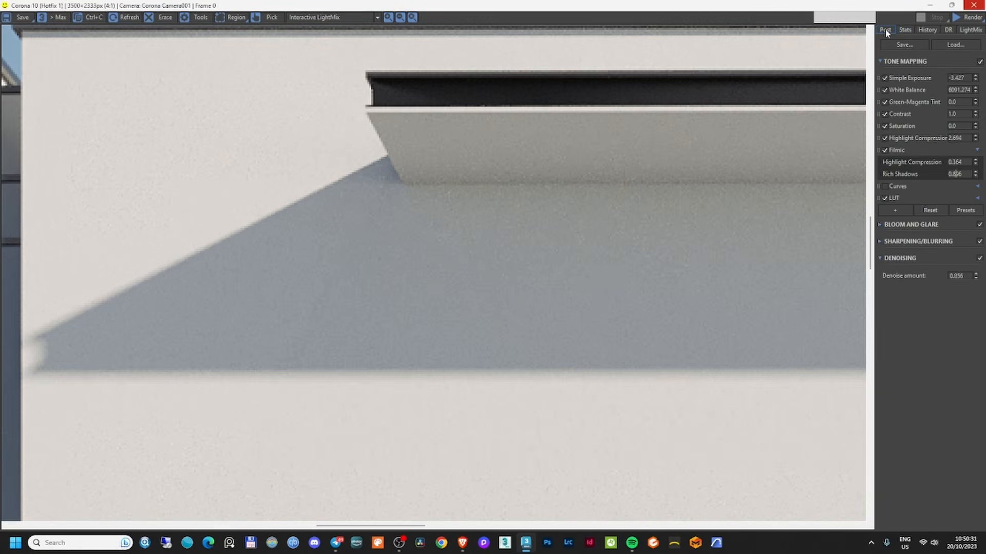
pyautogui.rightClick(975, 278)
pyautogui.scroll(-2, 582, 266)
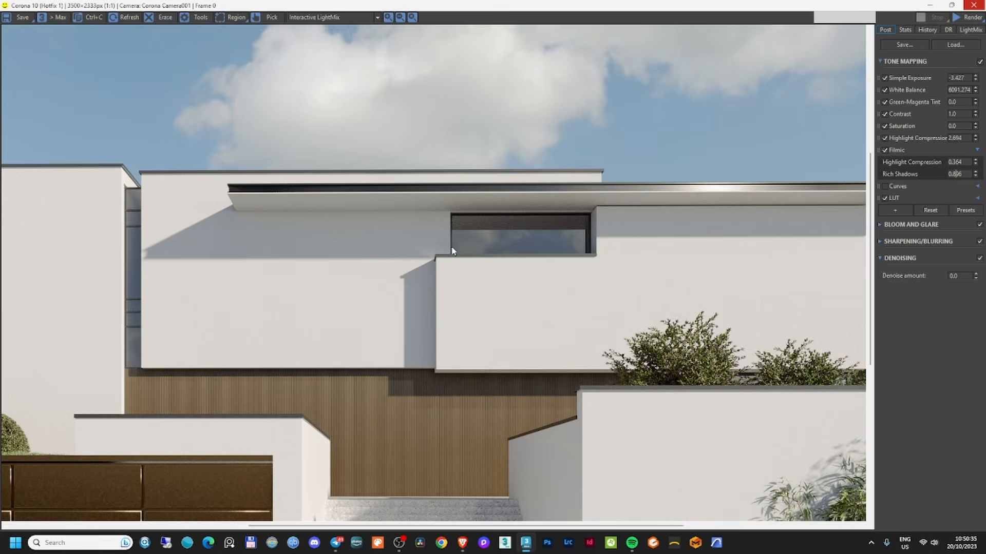
pyautogui.moveTo(975, 277); pyautogui.dragTo(955, 162)
pyautogui.scroll(1, 452, 214)
pyautogui.scroll(-2, 464, 216)
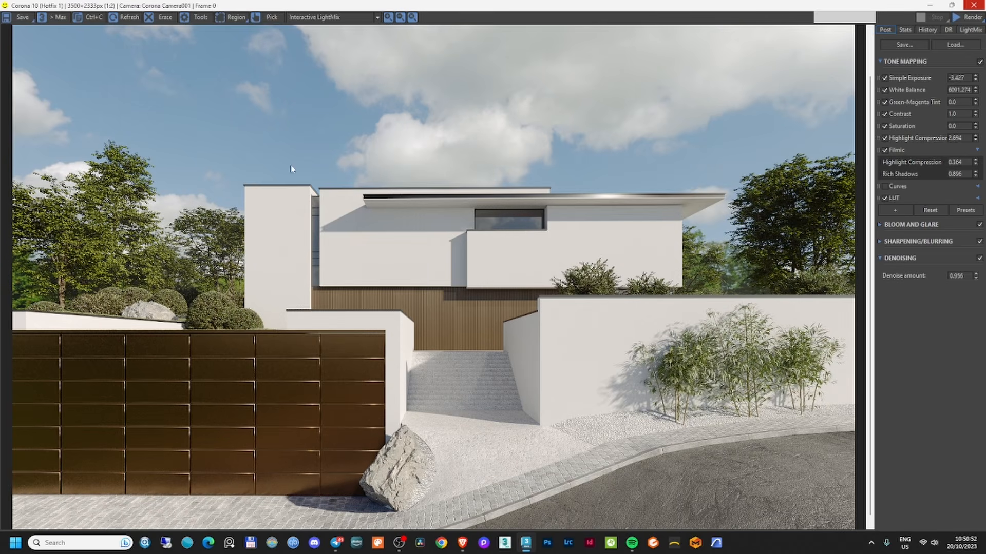
# - Save the render as the Targa image House Brenner 2023 10 20 in the Render folder
pyautogui.click(21, 17)
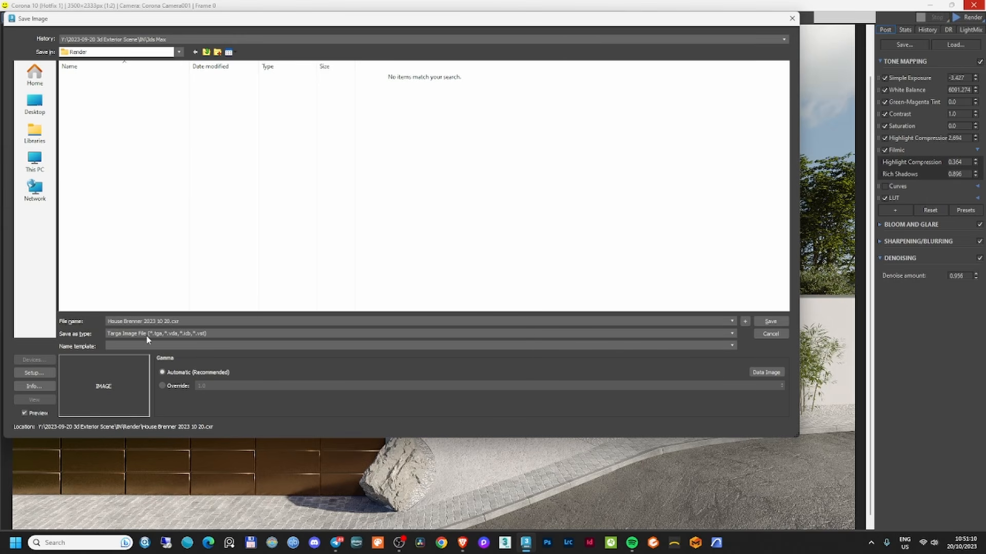
pyautogui.click(770, 322)
pyautogui.click(483, 283)
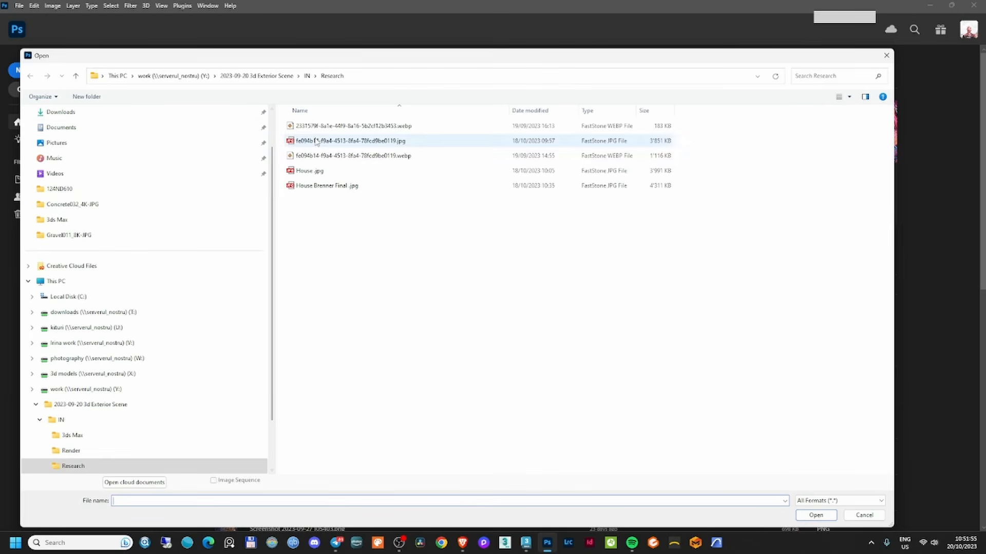
# - Open House Brenner 2023 10 20.tga in Photoshop
pyautogui.click(314, 76)
pyautogui.click(313, 76)
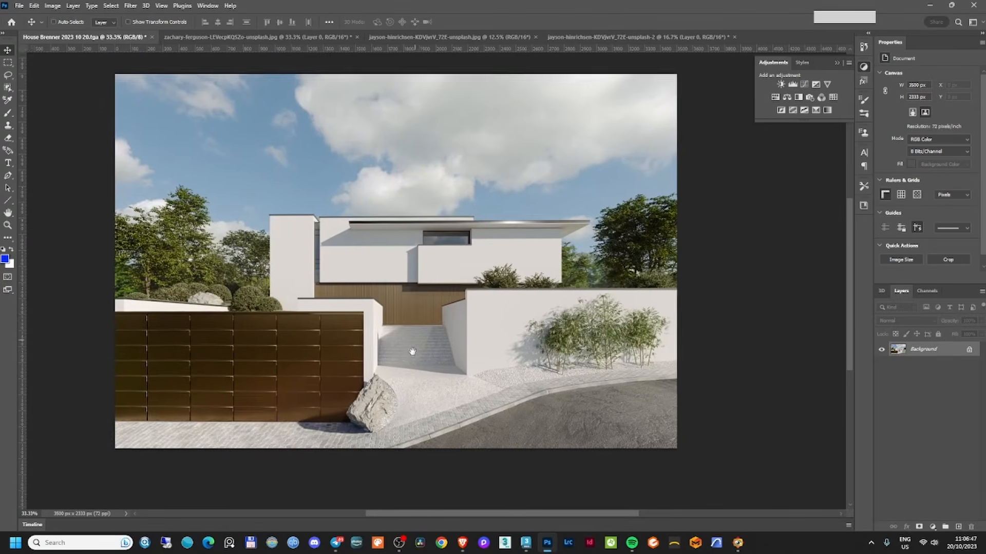
pyautogui.moveTo(412, 351); pyautogui.dragTo(408, 371)
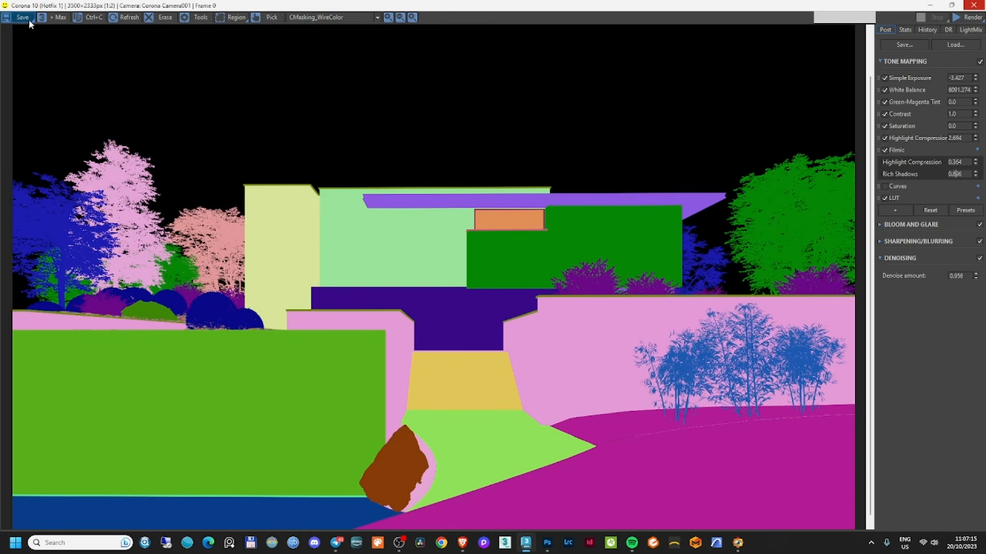
# - Switch to the Corona frame buffer and save the CMasking_WireColor element as an image
pyautogui.click(23, 17)
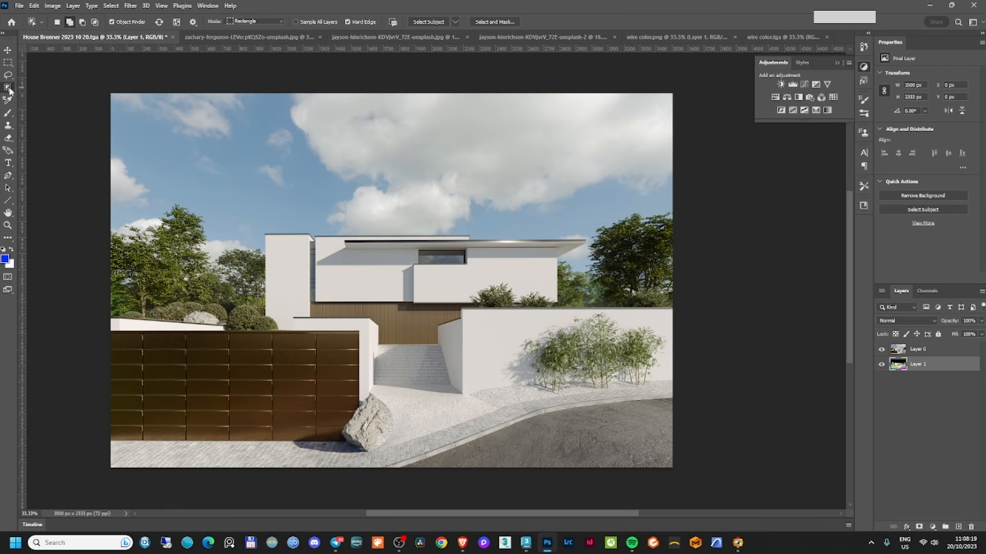
# - In Photoshop, select the sky on the wire-color layer with the Magic Wand and check the selection against the mask
pyautogui.rightClick(8, 88)
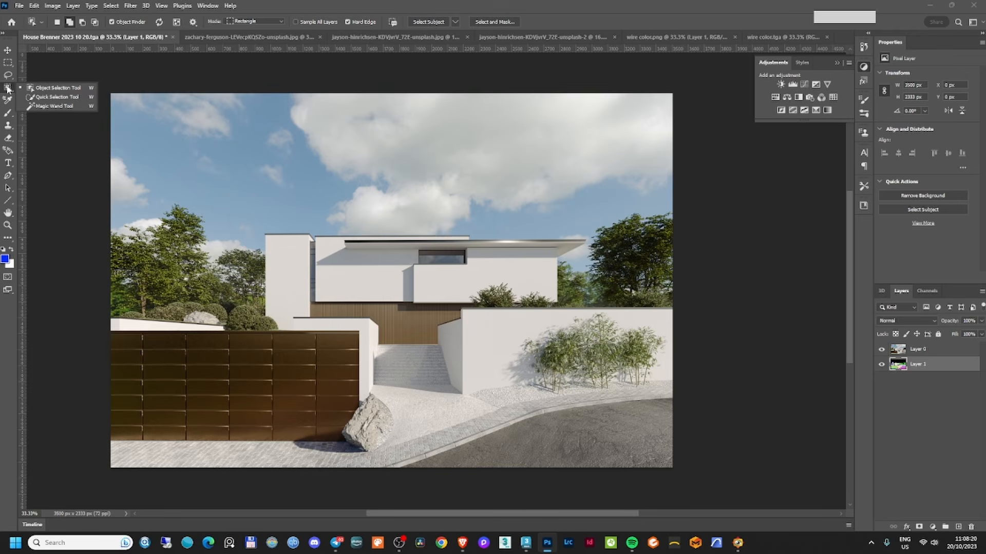
pyautogui.click(54, 106)
pyautogui.click(231, 176)
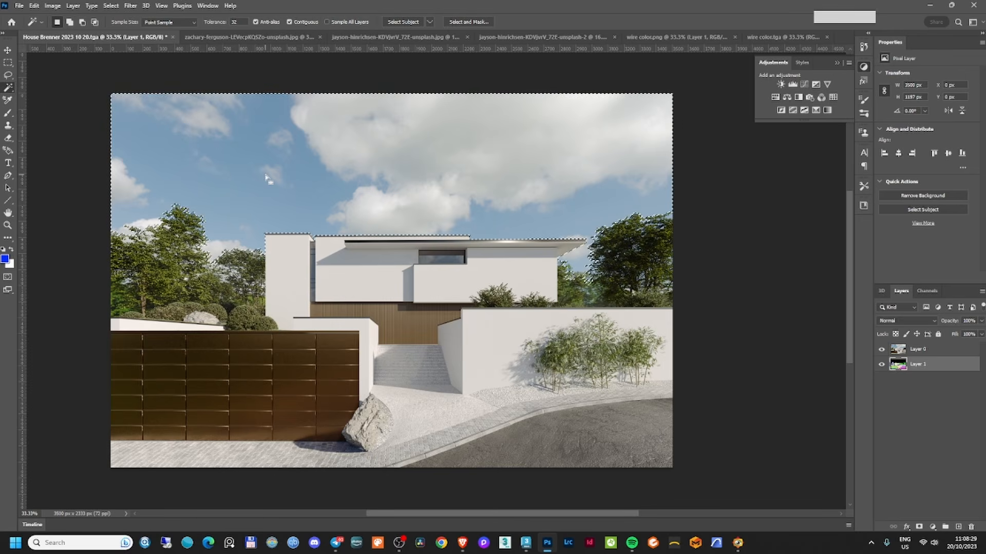
pyautogui.keyDown('alt'); pyautogui.click(881, 364); pyautogui.keyUp('alt')
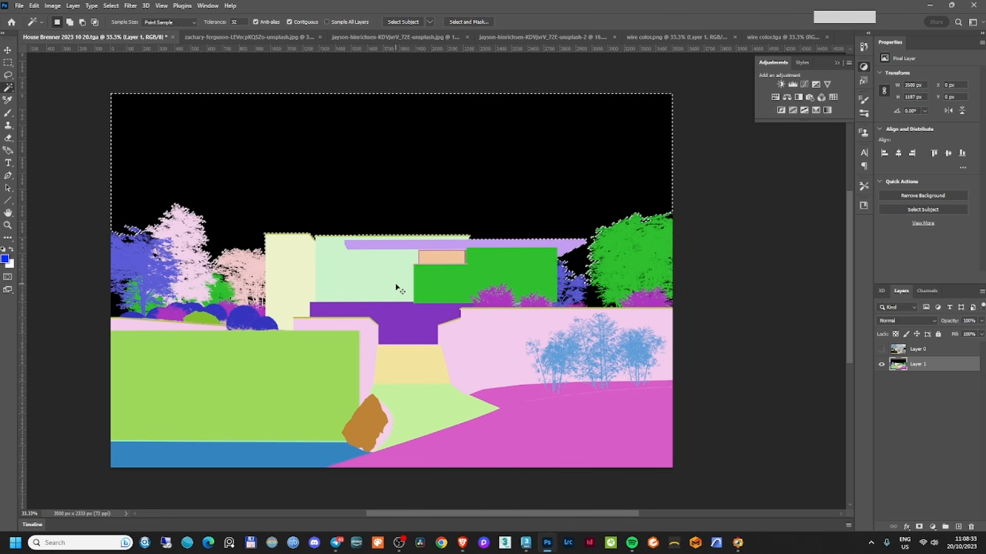
pyautogui.hotkey('ctrl', 'd')
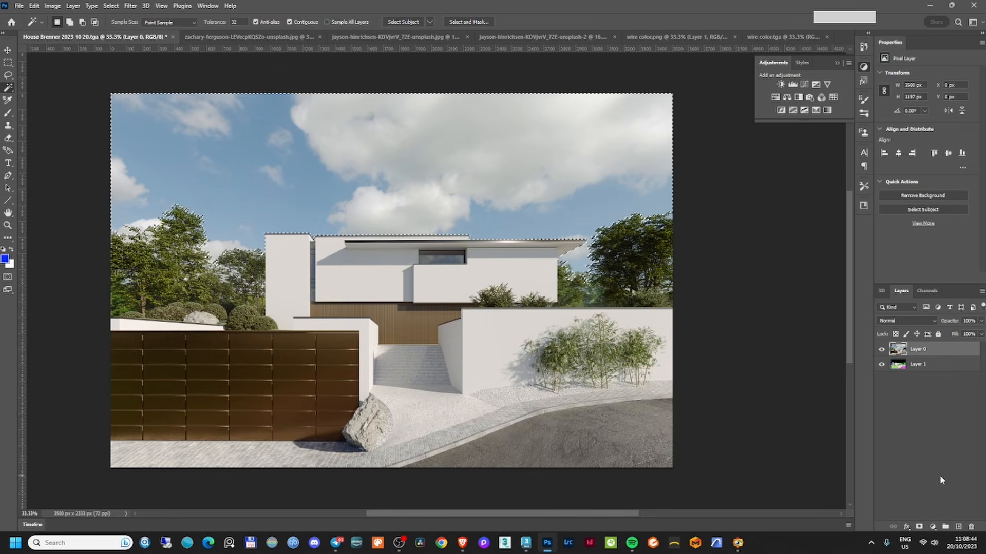
# - Add a Levels adjustment for the selected sky above Layer 0, with input black about 68 and input white 249
pyautogui.click(933, 527)
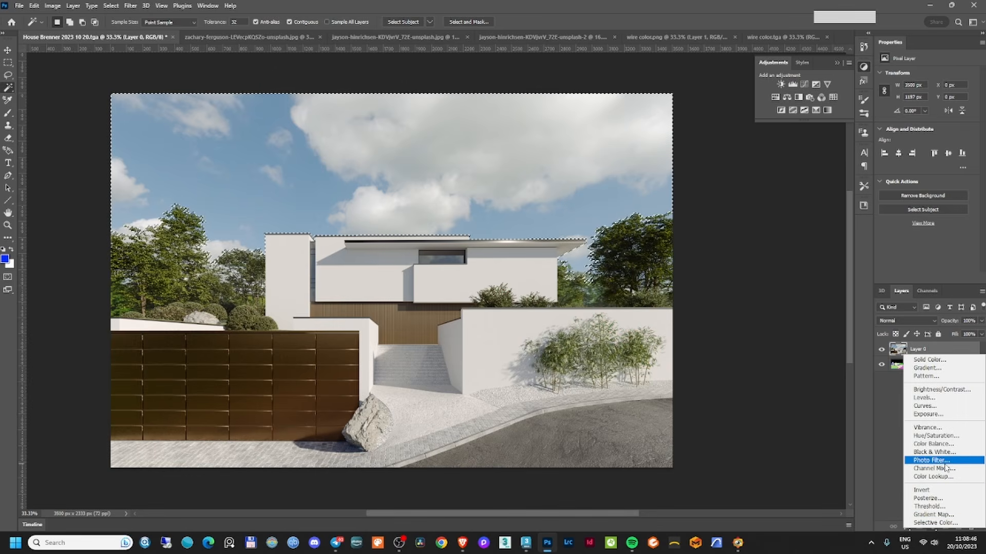
pyautogui.click(924, 397)
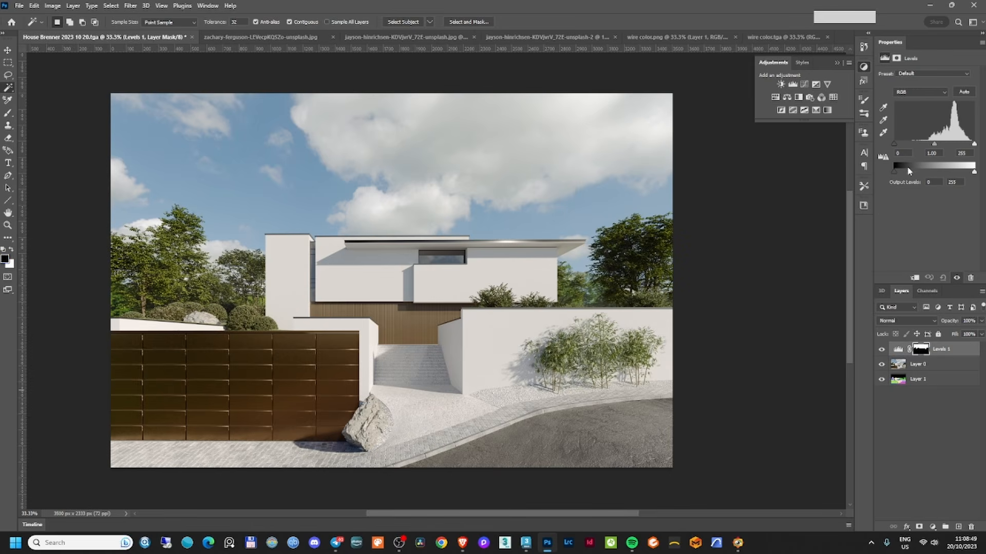
pyautogui.moveTo(895, 145); pyautogui.dragTo(916, 149)
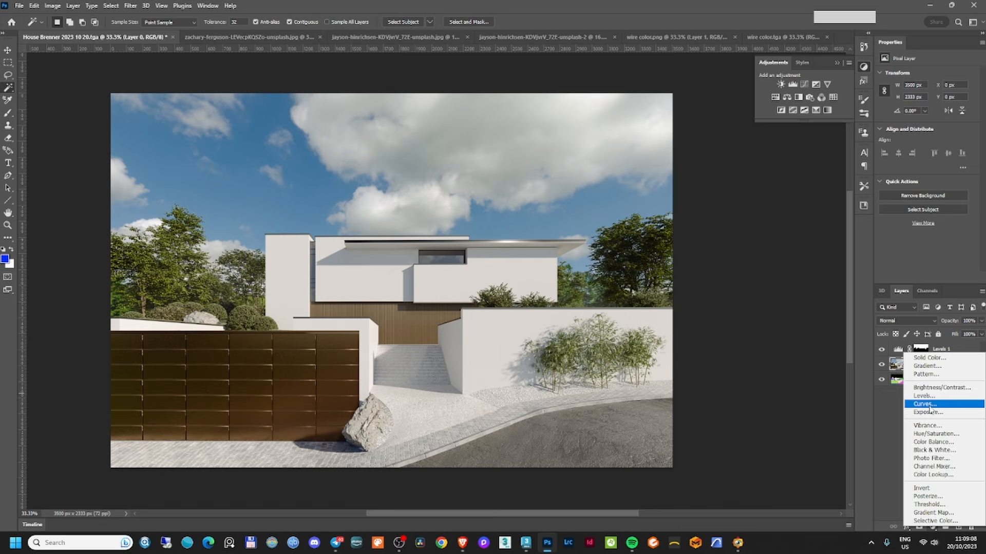
# - Add a Curves adjustment above Layer 0 with a point at input 223, output 234, and clip both adjustments to the render layer
pyautogui.click(924, 403)
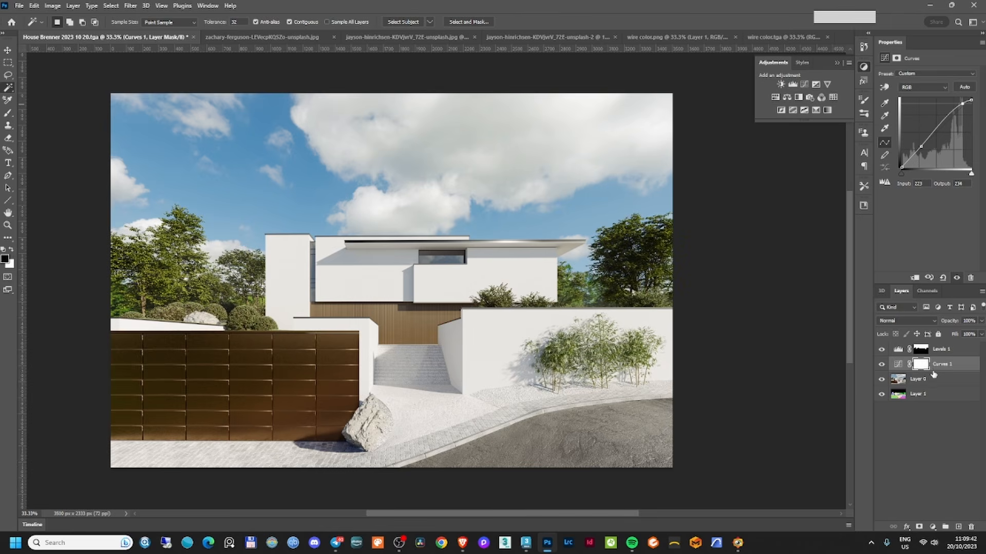
pyautogui.keyDown('alt'); pyautogui.click(935, 371); pyautogui.keyUp('alt')
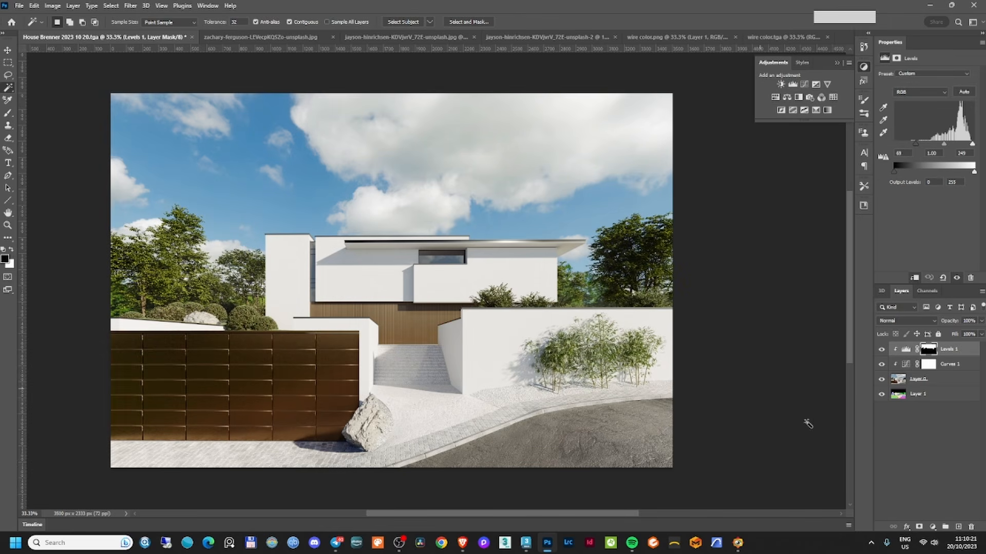
# - Select the gate through the wire-color layer and add a Hue/Saturation adjustment above Layer 0 with hue +3, saturation +7 and lightness +6
pyautogui.click(939, 394)
pyautogui.click(260, 370)
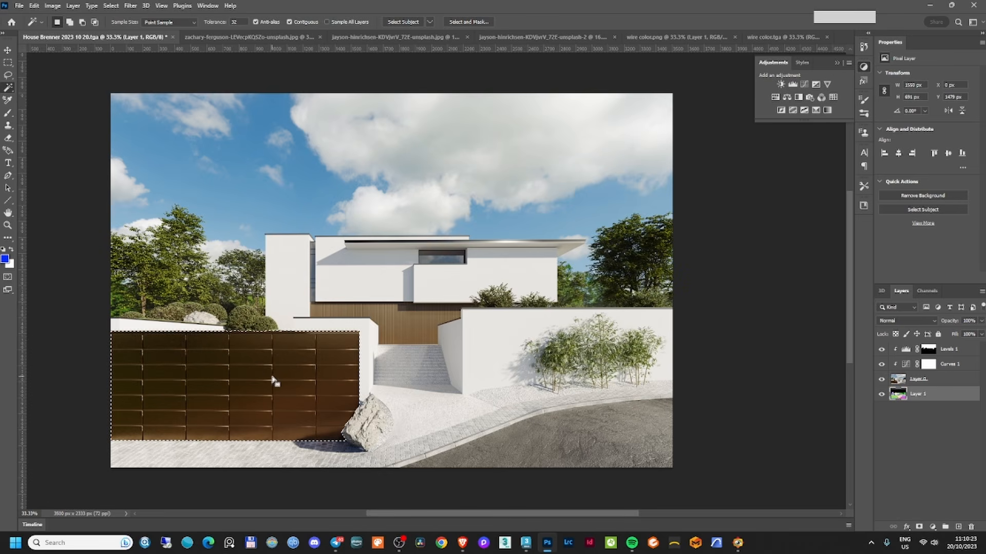
pyautogui.click(926, 379)
pyautogui.click(932, 527)
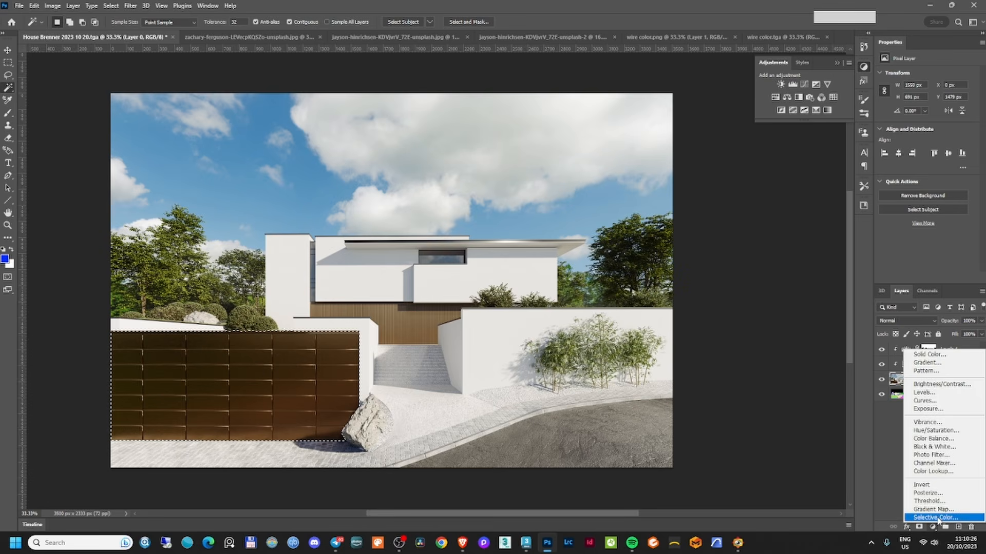
pyautogui.click(935, 430)
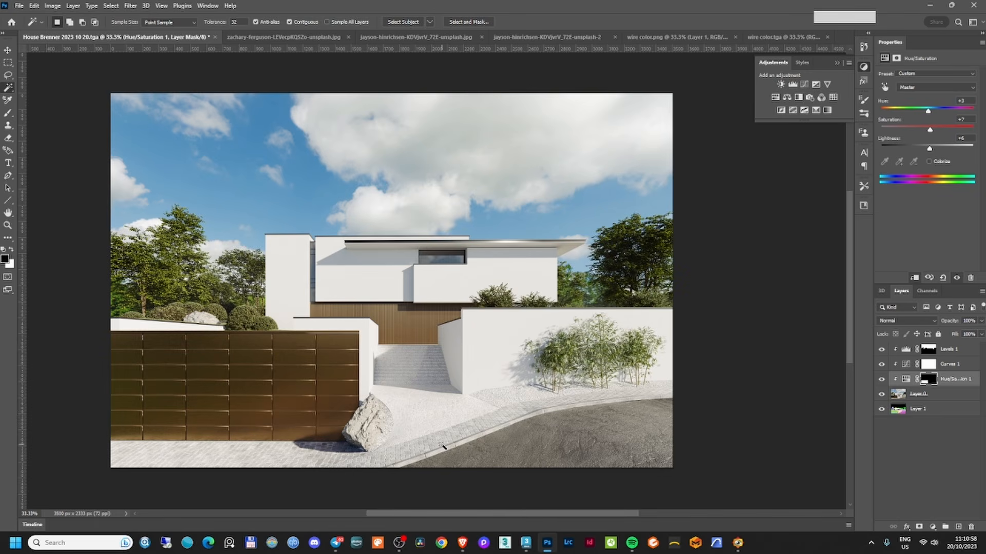
# - Select the large tree beside the house through the wire-color layer and brighten it with a Curves adjustment, input 115 to output 154
pyautogui.click(927, 411)
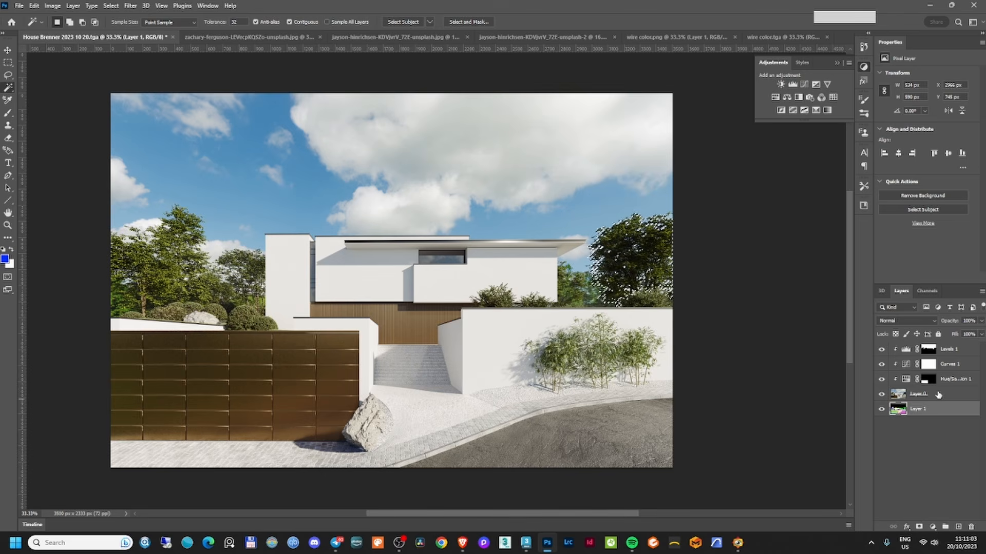
pyautogui.click(938, 396)
pyautogui.click(933, 528)
pyautogui.click(944, 403)
pyautogui.moveTo(937, 131)
pyautogui.mouseDown()
pyautogui.moveTo(952, 97)
pyautogui.moveTo(932, 125)
pyautogui.mouseUp()
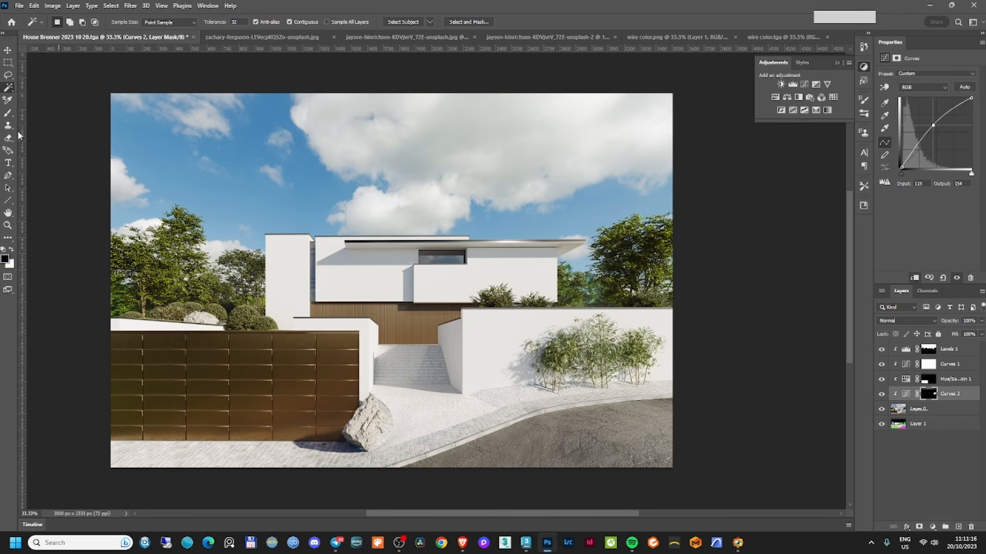
# - Select the small tree behind the house's right end through the wire-color layer and brighten it with a clipped Curves adjustment
pyautogui.click(922, 424)
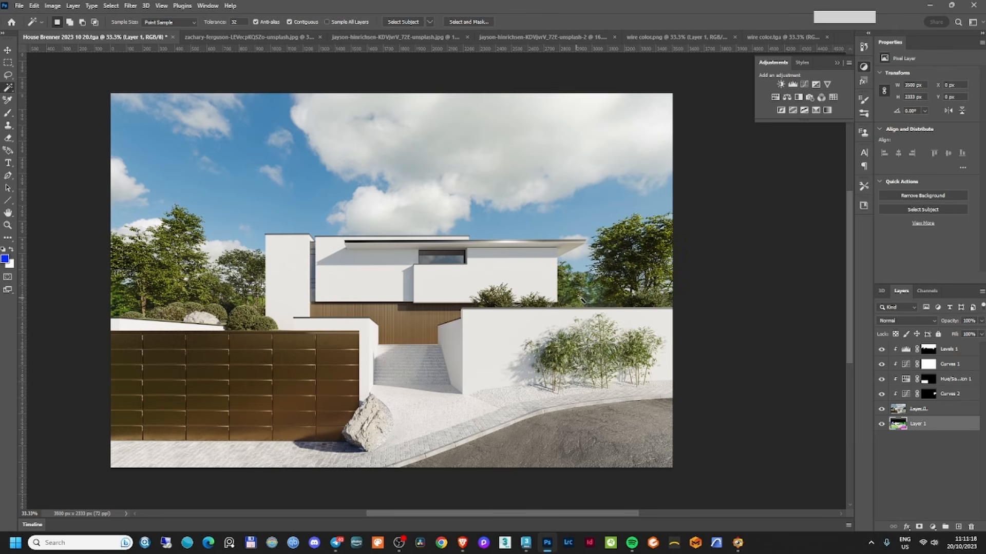
pyautogui.click(575, 285)
pyautogui.keyDown('alt'); pyautogui.scroll(3, 592, 288); pyautogui.keyUp('alt')
pyautogui.keyDown('alt'); pyautogui.scroll(-2, 591, 287); pyautogui.keyUp('alt')
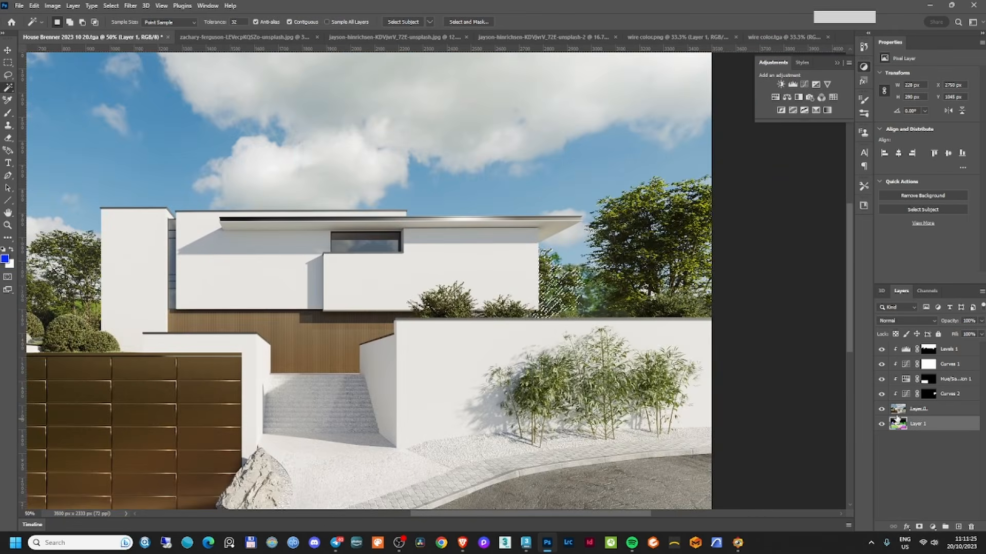
pyautogui.click(932, 528)
pyautogui.click(939, 377)
pyautogui.moveTo(939, 129); pyautogui.dragTo(945, 119)
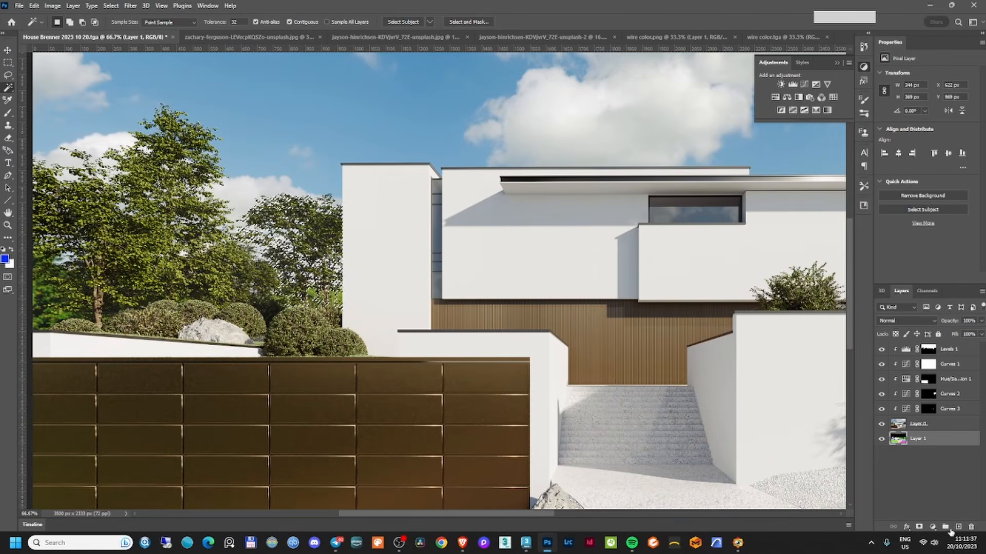
# - Brighten the selected tree beside the house's left wing with a clipped Curves adjustment, input 95 to output 113
pyautogui.click(932, 527)
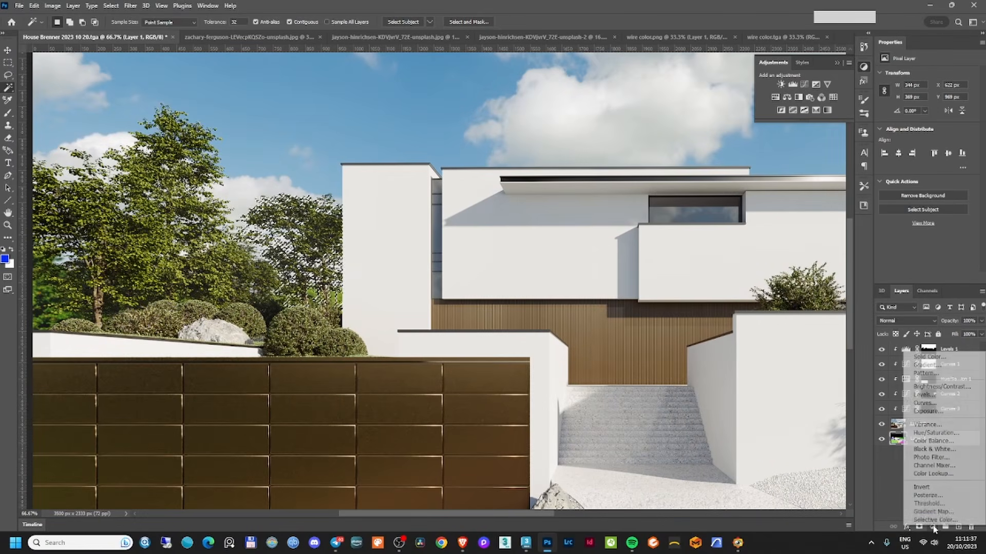
pyautogui.click(924, 403)
pyautogui.moveTo(935, 135); pyautogui.dragTo(978, 129)
pyautogui.doubleClick(942, 439)
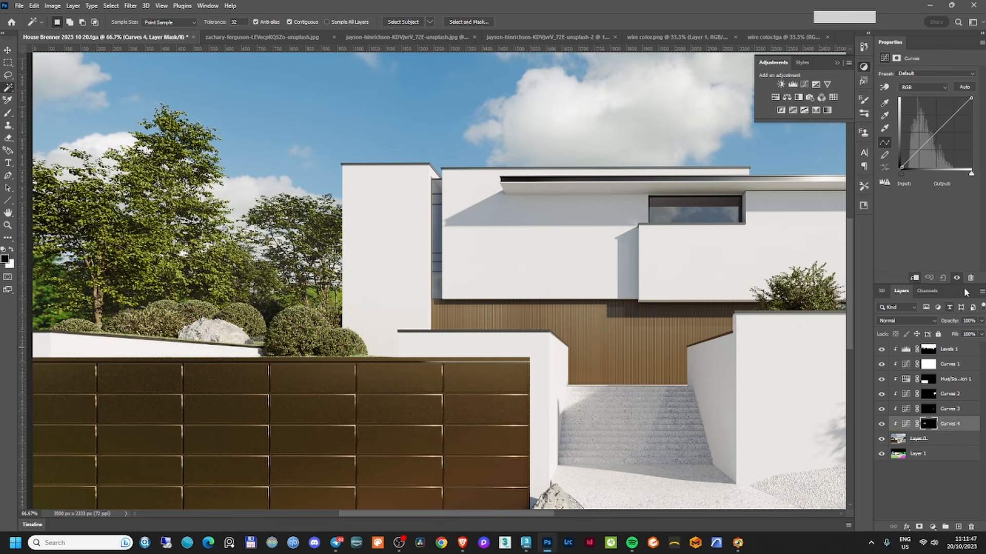
pyautogui.moveTo(932, 135); pyautogui.dragTo(927, 137)
pyautogui.keyDown('alt'); pyautogui.scroll(-3, 515, 335); pyautogui.keyUp('alt')
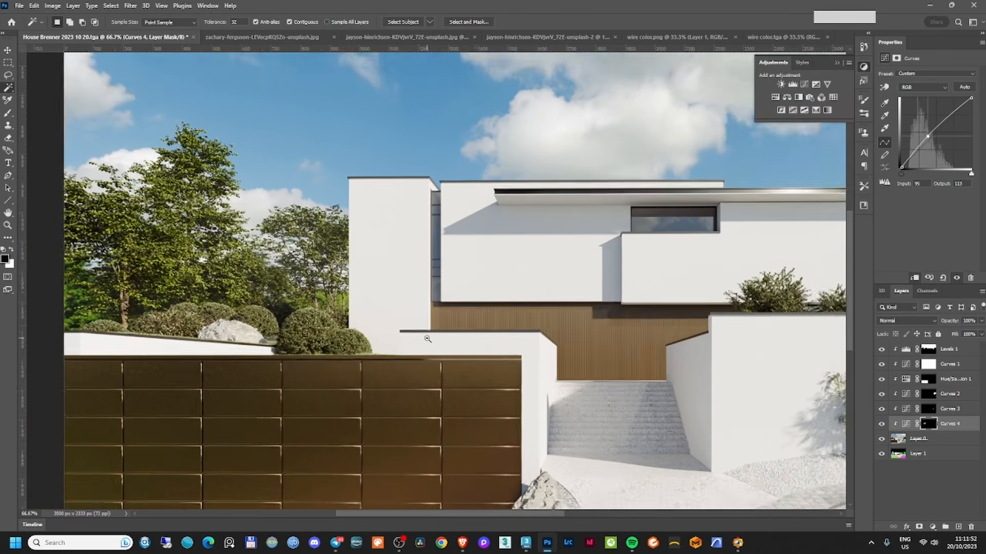
pyautogui.keyDown('alt'); pyautogui.scroll(2, 427, 338); pyautogui.keyUp('alt')
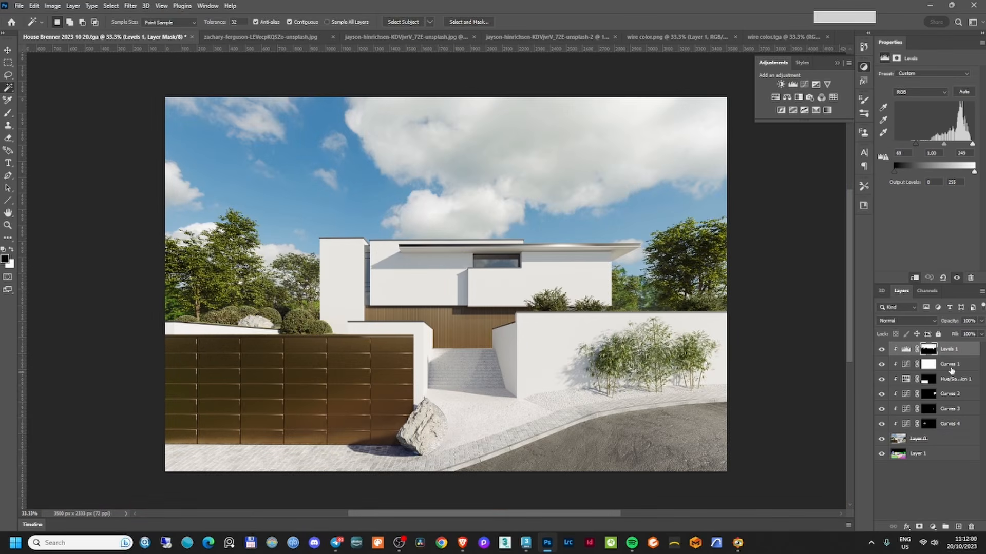
# - Try a Camera Raw filter on Layer 2 with contrast +22, highlights -49, whites +32 and lowered blacks, and compare it with the original
pyautogui.click(130, 5)
pyautogui.click(179, 80)
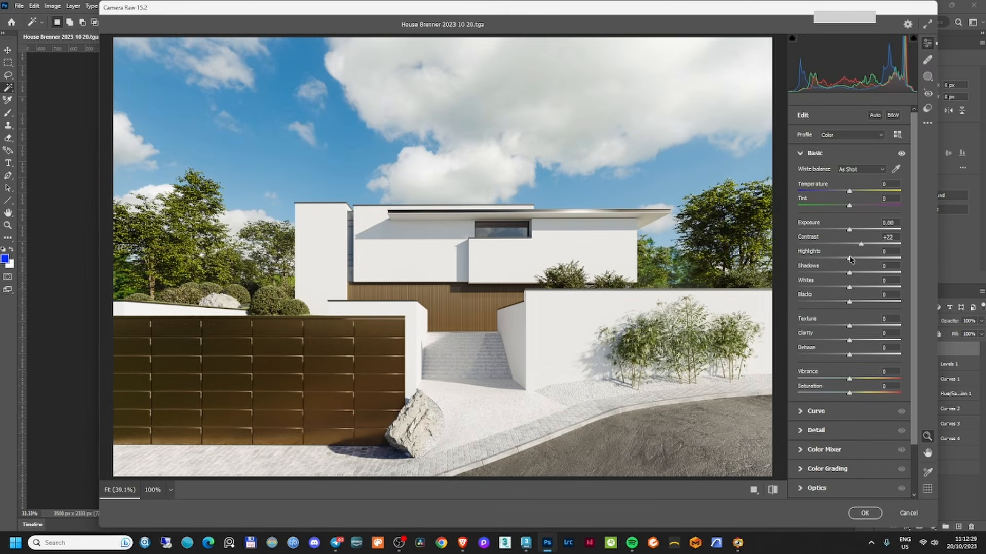
pyautogui.moveTo(847, 259); pyautogui.dragTo(824, 258)
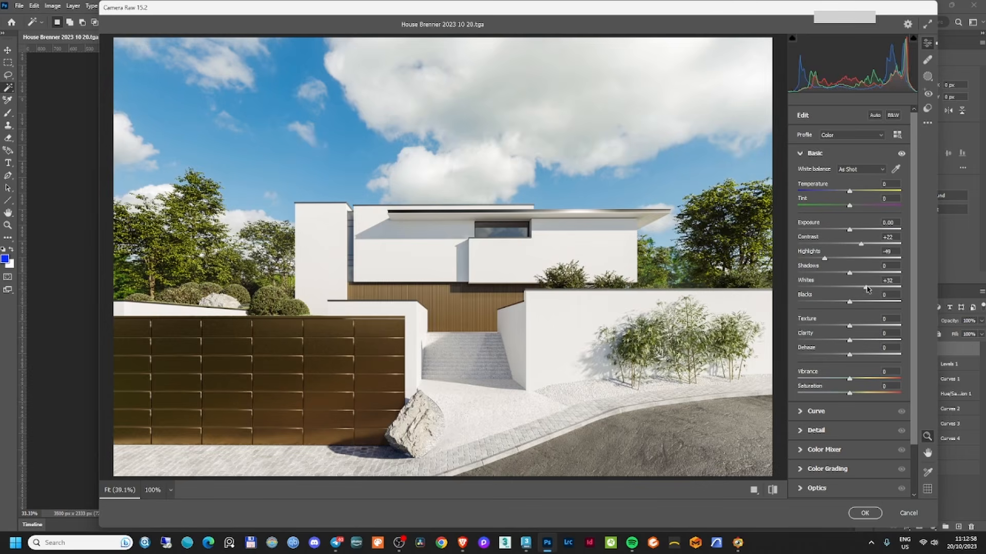
pyautogui.moveTo(849, 303); pyautogui.dragTo(840, 303)
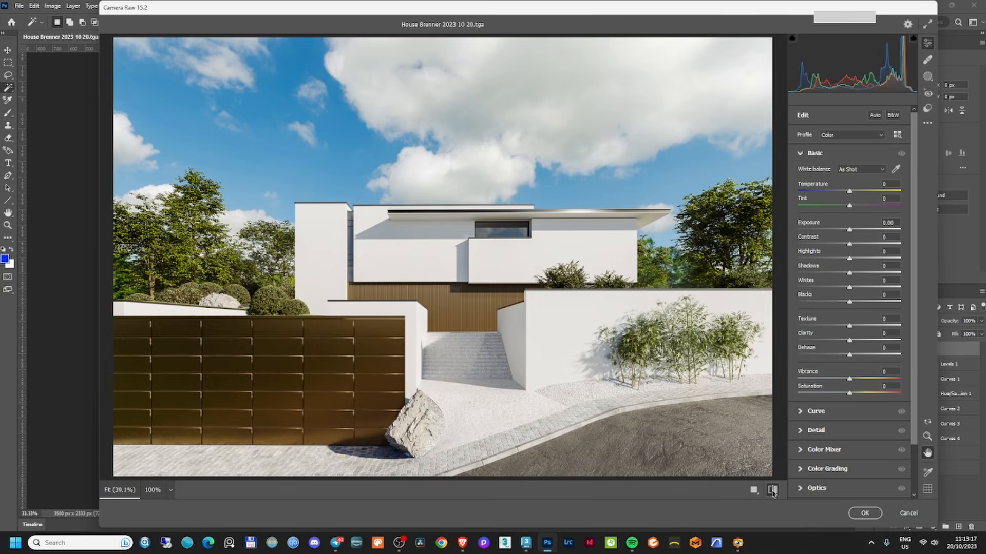
pyautogui.click(772, 490)
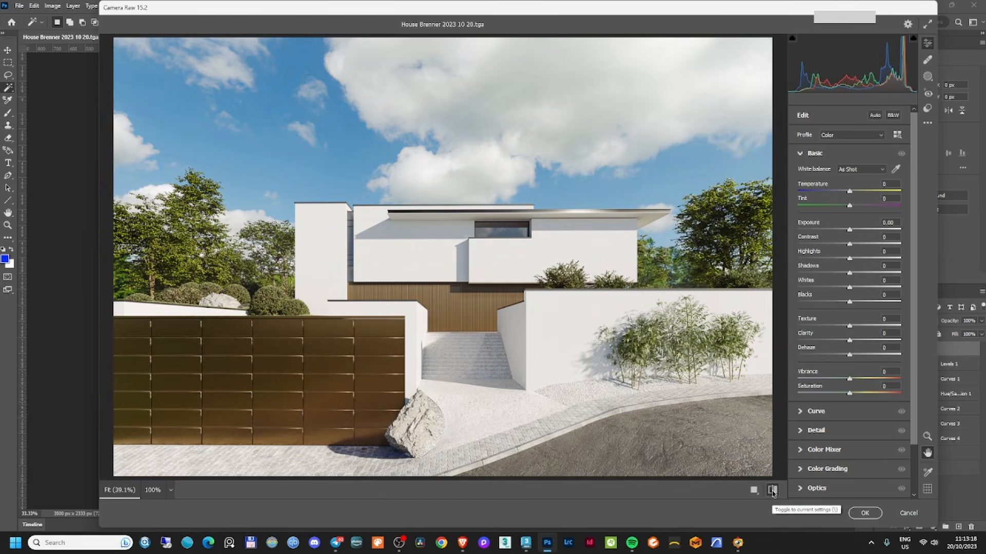
pyautogui.click(772, 491)
pyautogui.click(772, 490)
pyautogui.click(772, 490)
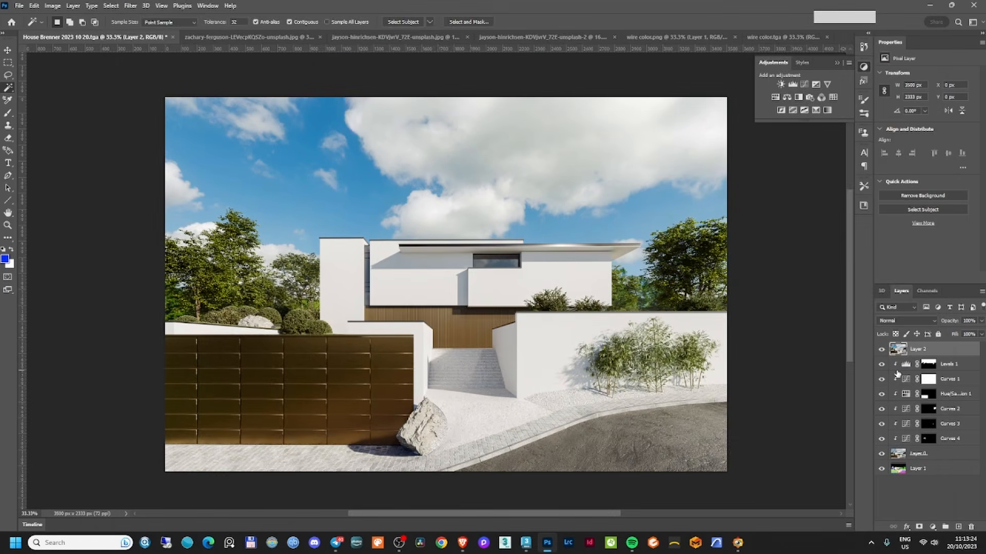
# - Convert Layer 2 to a smart object
pyautogui.rightClick(961, 349)
pyautogui.click(962, 348)
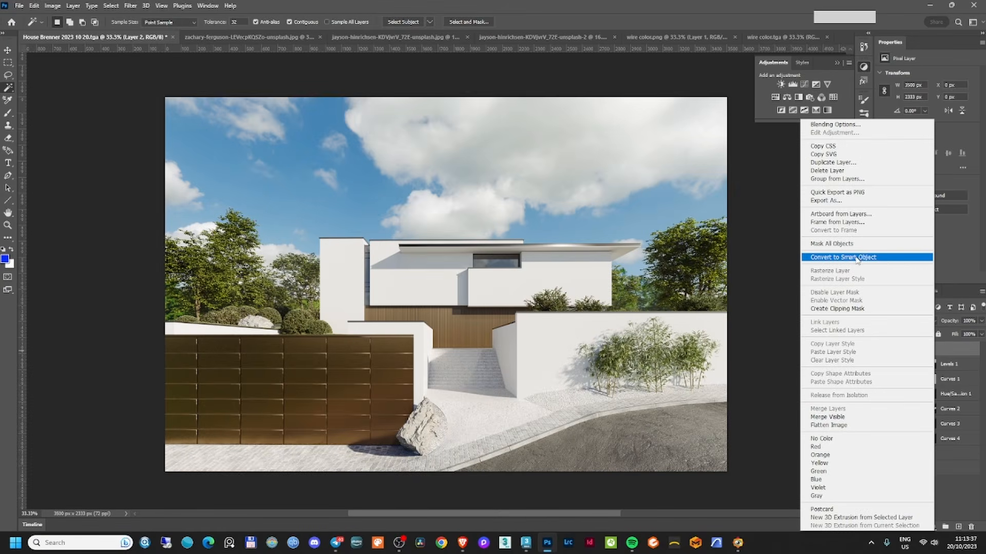
pyautogui.click(897, 258)
pyautogui.click(131, 6)
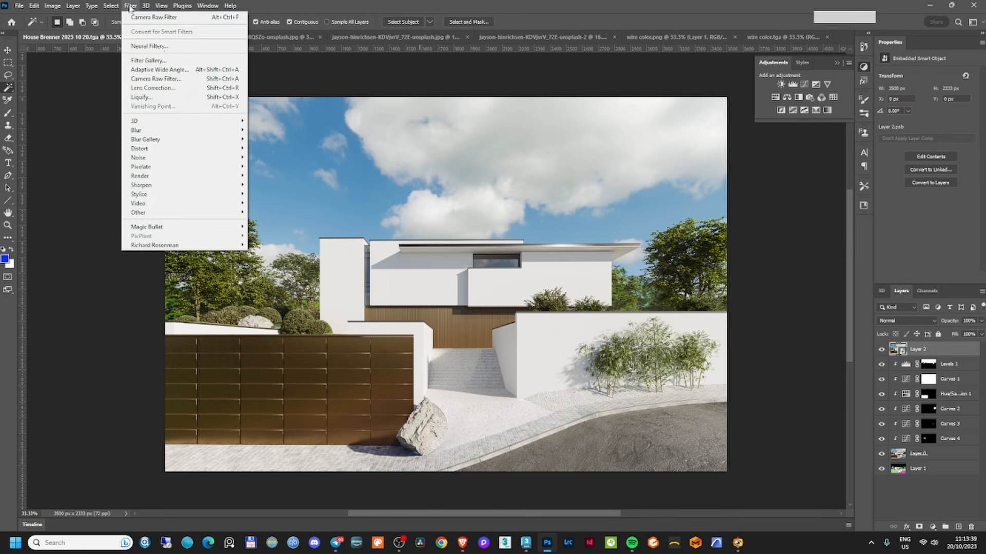
pyautogui.press('Escape')
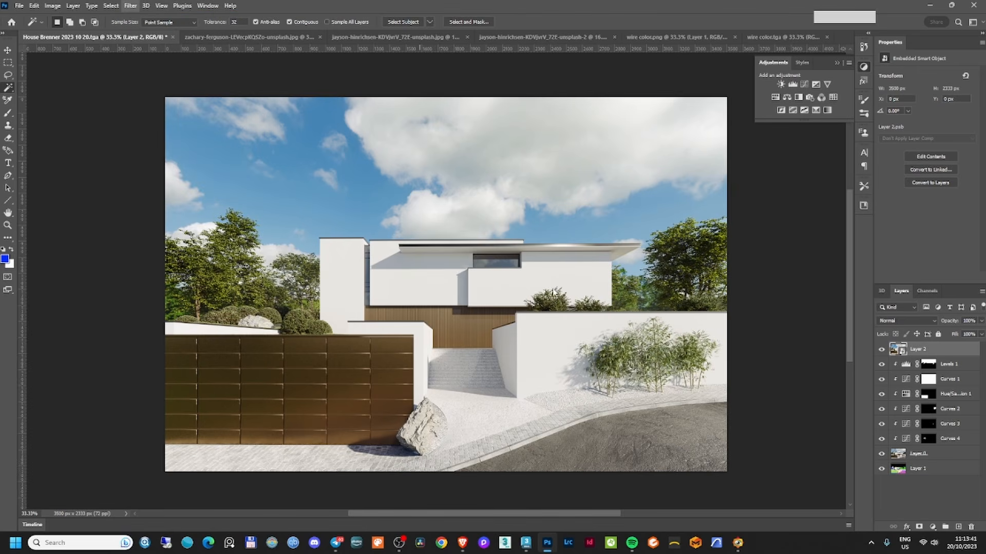
# - Start a Camera Raw filter on the smart object with temperature -4, tint -10, contrast +20, highlights -35 and whites +21
pyautogui.hotkey('ctrl', 'shift', 'a')
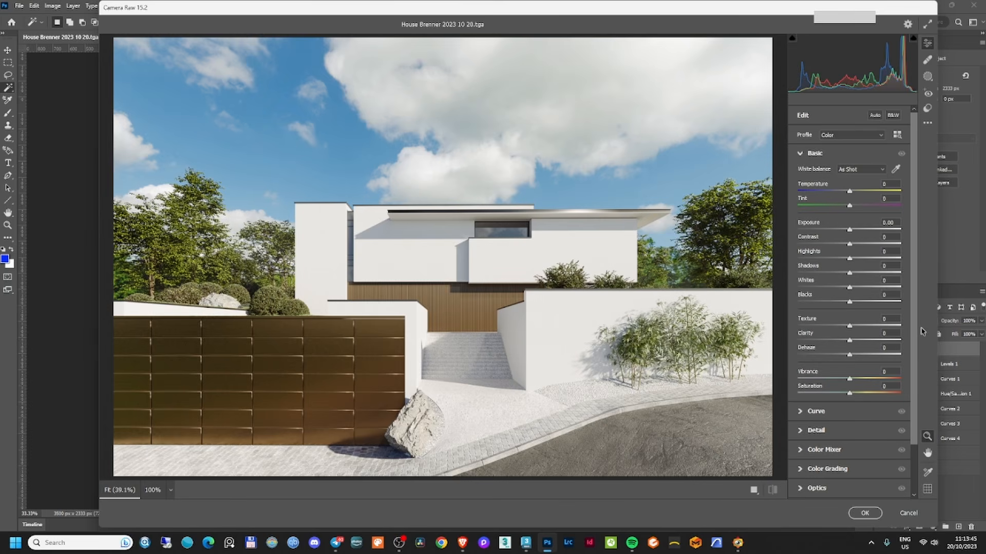
pyautogui.moveTo(850, 245); pyautogui.dragTo(860, 246)
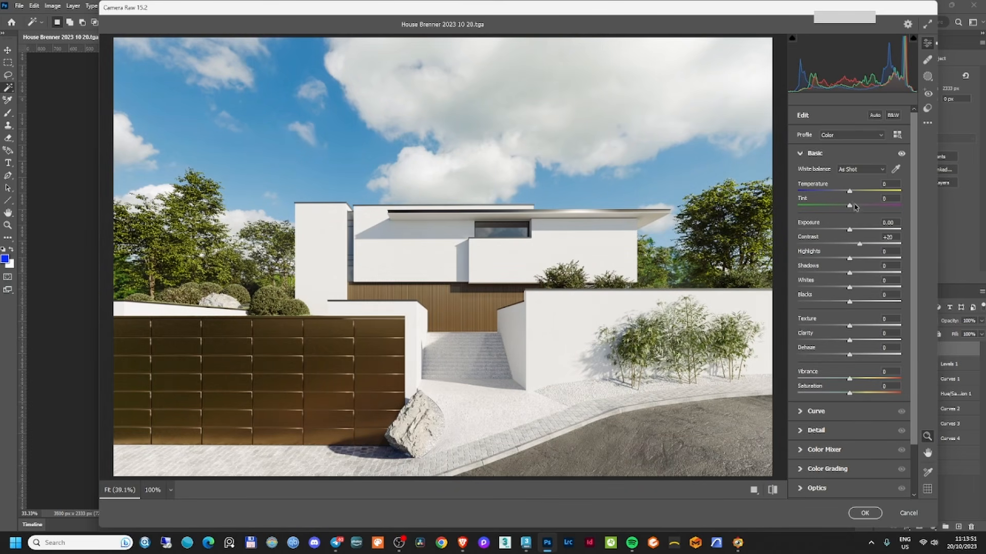
pyautogui.moveTo(849, 192); pyautogui.dragTo(845, 193)
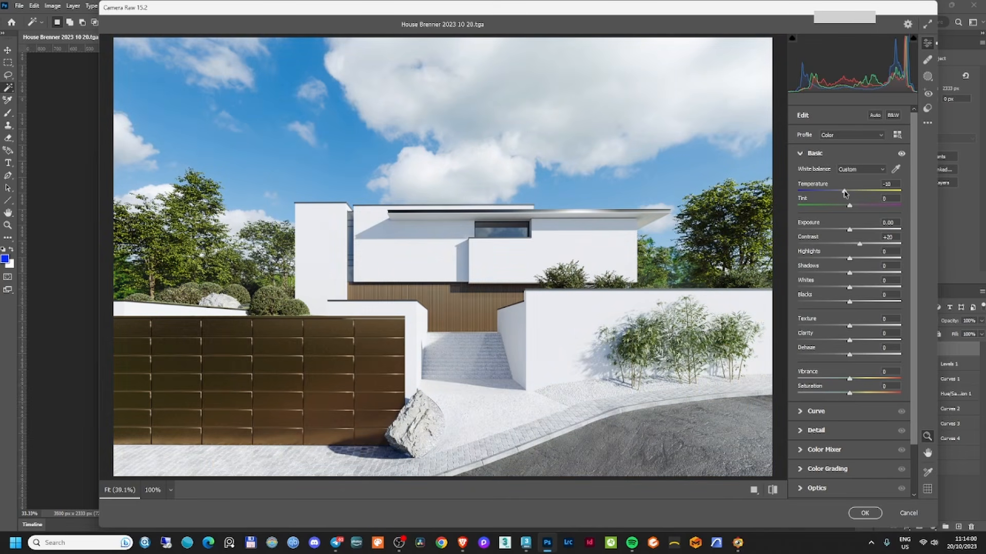
pyautogui.moveTo(844, 193); pyautogui.dragTo(844, 205)
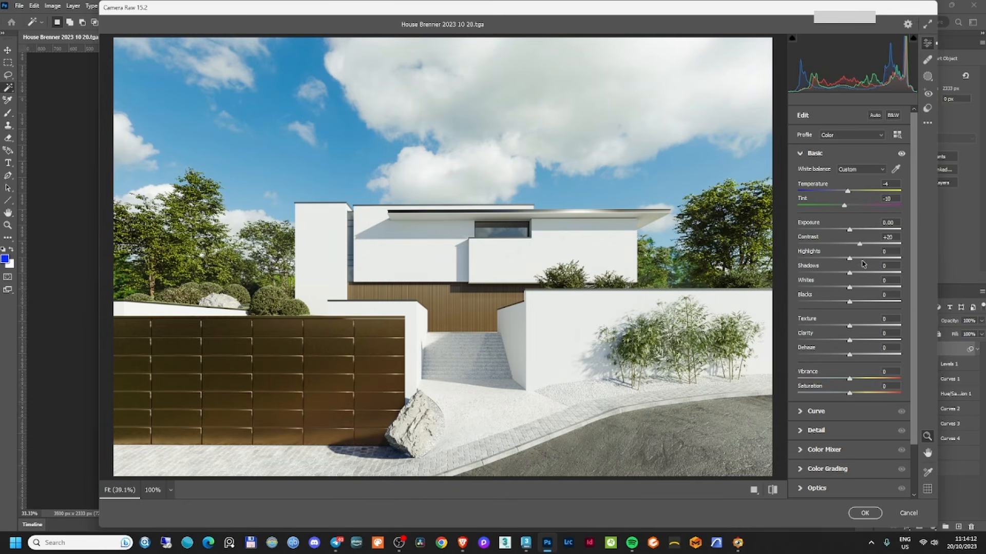
pyautogui.moveTo(849, 258); pyautogui.dragTo(862, 289)
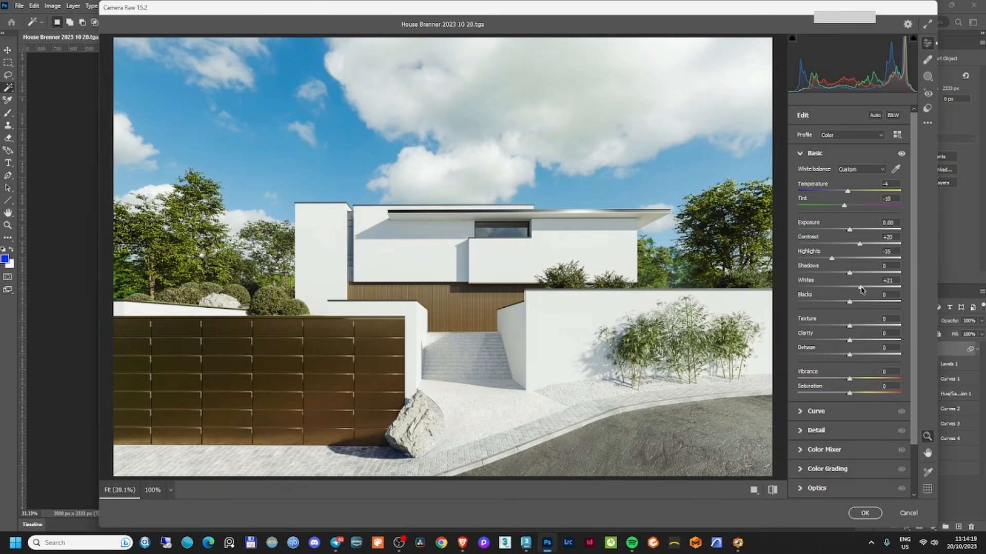
# - Set texture to +21 and clarity to +10, and try a lower vibrance before resetting it to 0
pyautogui.moveTo(850, 326)
pyautogui.mouseDown()
pyautogui.moveTo(863, 327)
pyautogui.moveTo(856, 343)
pyautogui.mouseUp()
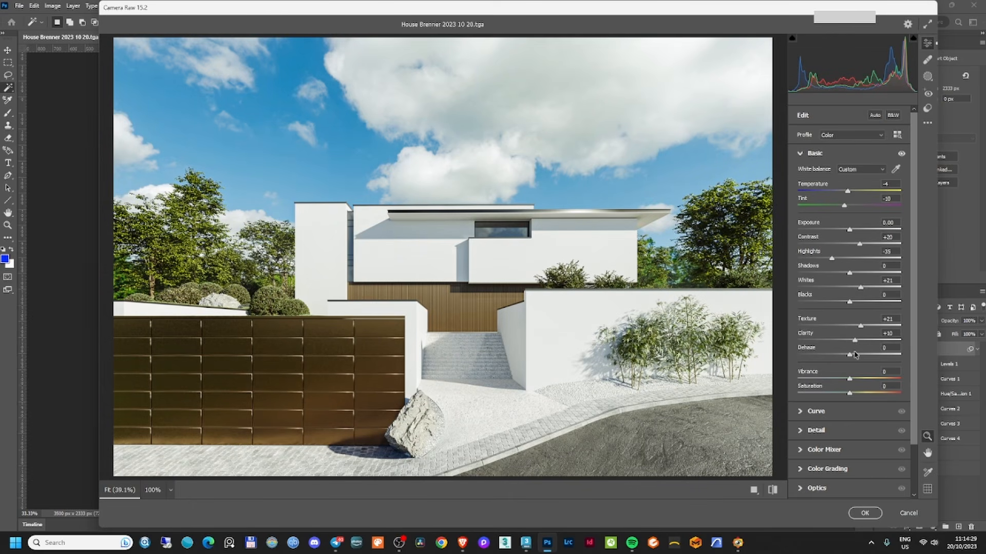
pyautogui.moveTo(849, 379); pyautogui.dragTo(842, 381)
pyautogui.doubleClick(842, 380)
# - Set sharpening to 9, add noise reduction and color noise reduction, and compare the image with its original
pyautogui.click(813, 431)
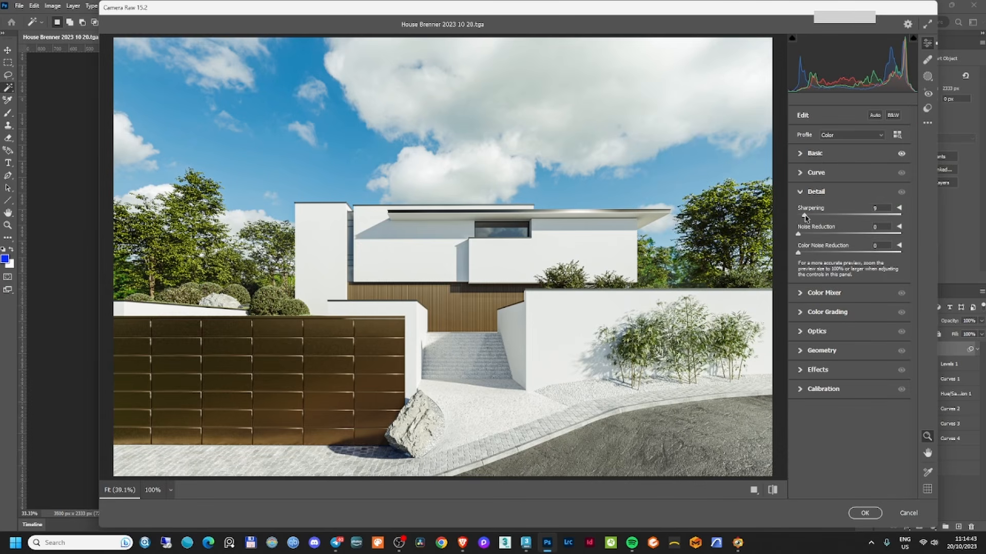
pyautogui.click(424, 235)
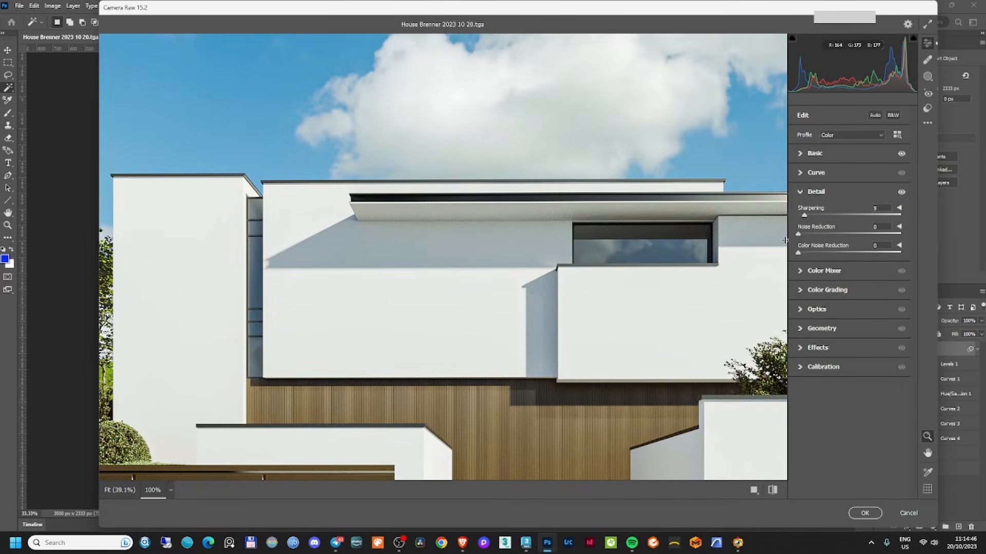
pyautogui.moveTo(800, 234)
pyautogui.mouseDown()
pyautogui.moveTo(946, 236)
pyautogui.moveTo(799, 235)
pyautogui.mouseUp()
pyautogui.moveTo(798, 253); pyautogui.dragTo(827, 253)
pyautogui.moveTo(798, 235); pyautogui.dragTo(816, 236)
pyautogui.click(800, 271)
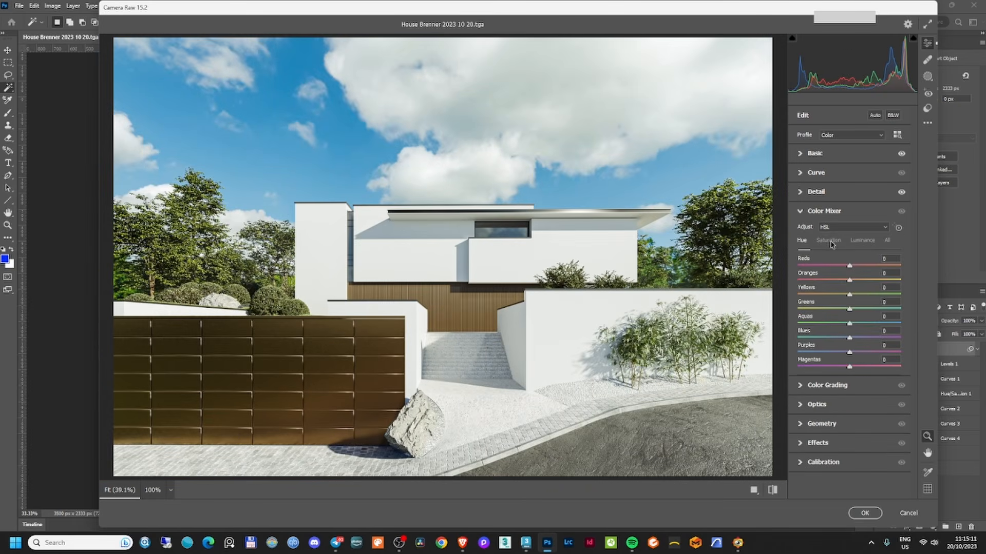
pyautogui.click(772, 490)
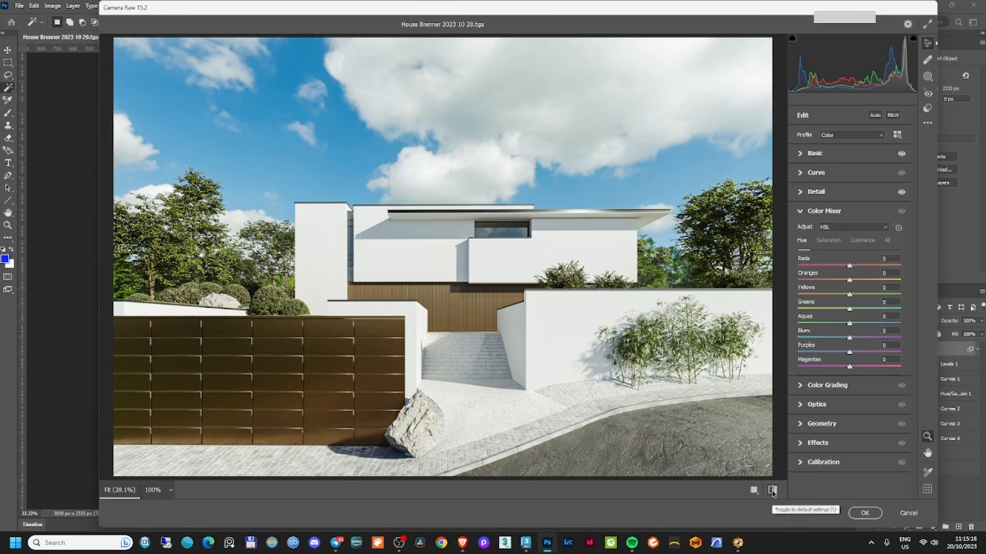
pyautogui.click(773, 489)
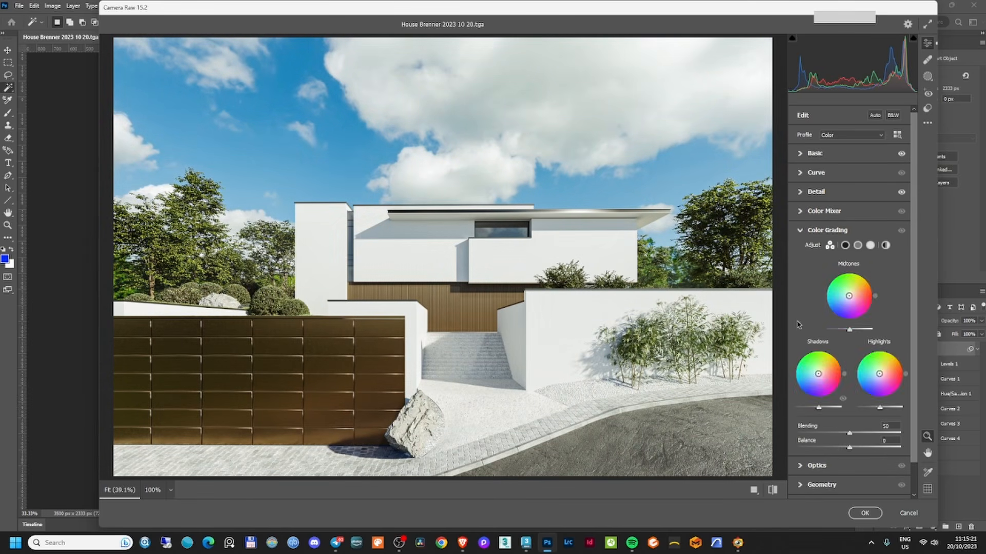
# - Set the blue primary saturation to +14 in the color calibration
pyautogui.click(805, 232)
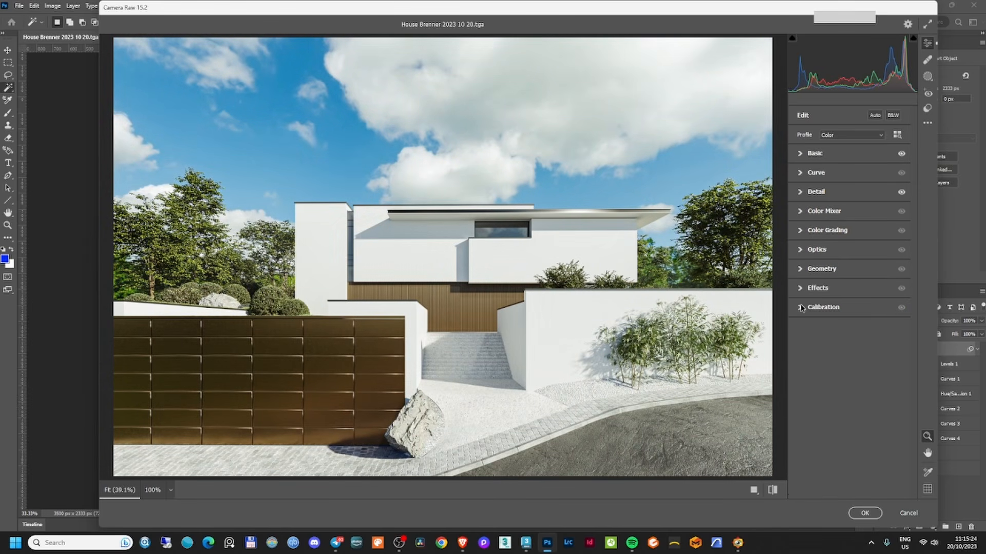
pyautogui.click(801, 306)
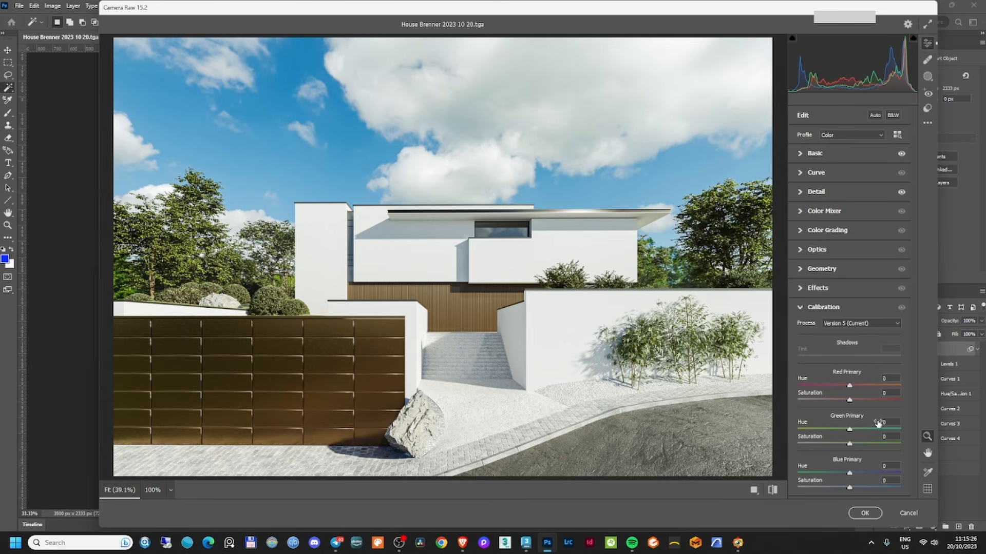
pyautogui.moveTo(851, 474)
pyautogui.mouseDown()
pyautogui.moveTo(826, 473)
pyautogui.moveTo(849, 473)
pyautogui.moveTo(858, 490)
pyautogui.mouseUp()
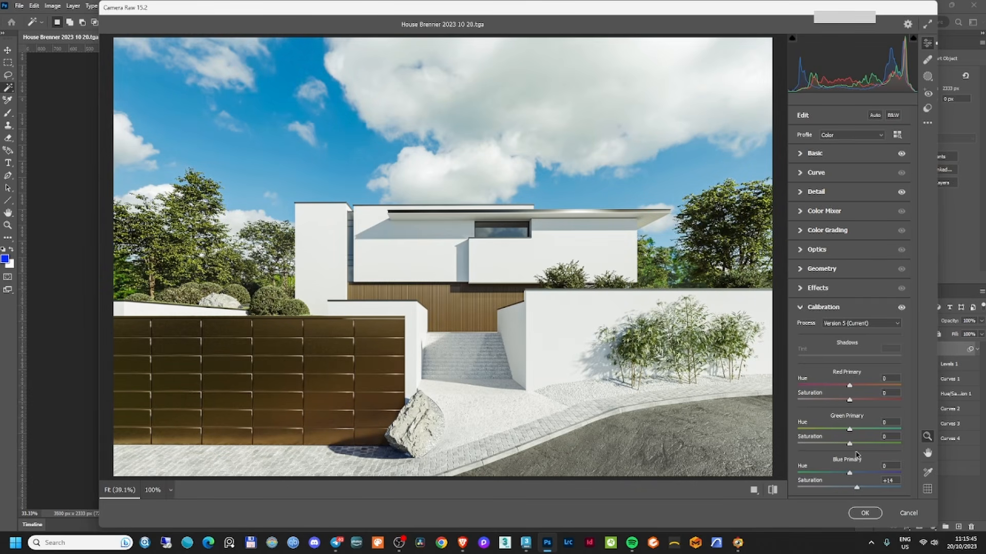
# - Set the green primary hue to -29 and saturation to -7 in the calibration, and compare the image before and after
pyautogui.moveTo(849, 430); pyautogui.dragTo(918, 428)
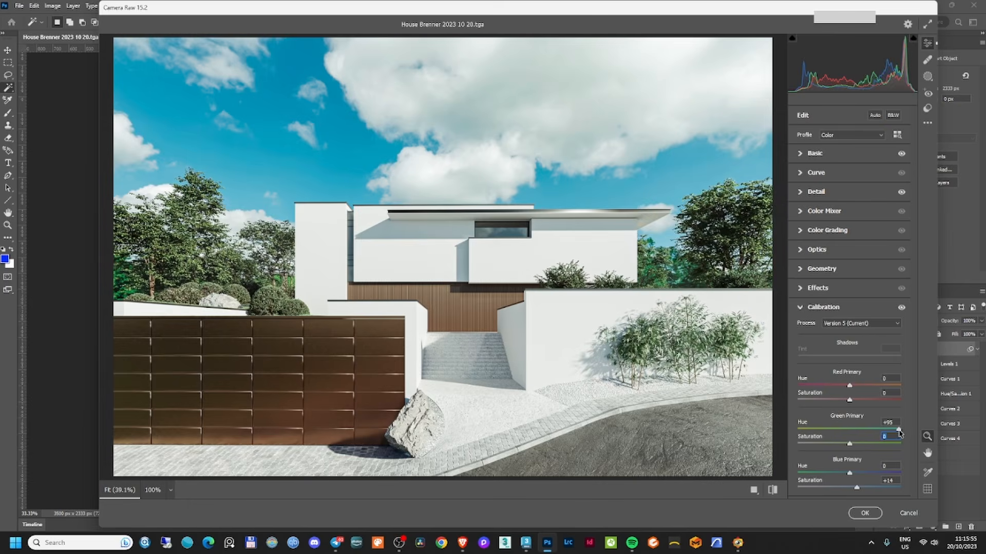
pyautogui.moveTo(901, 429); pyautogui.dragTo(850, 430)
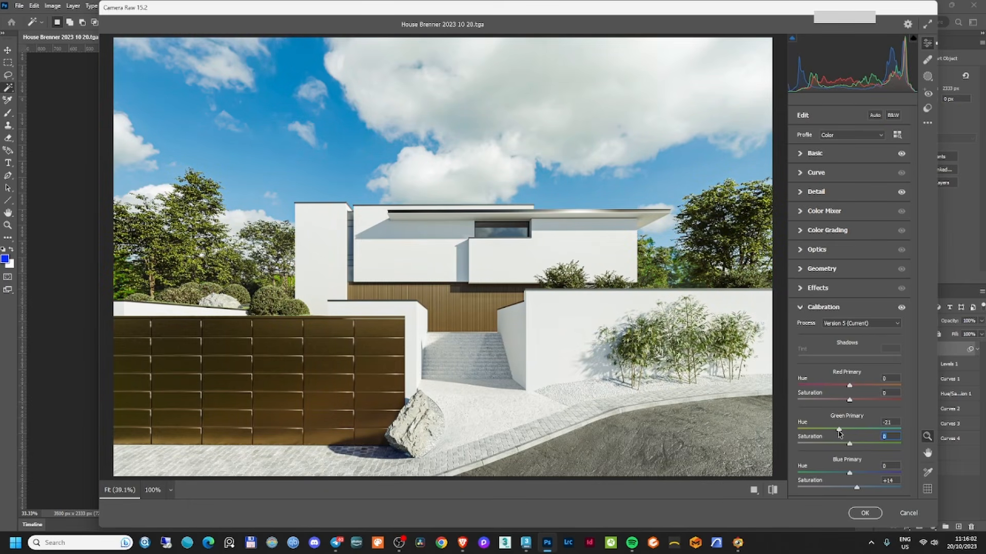
pyautogui.moveTo(842, 431); pyautogui.dragTo(834, 431)
pyautogui.moveTo(850, 445); pyautogui.dragTo(832, 445)
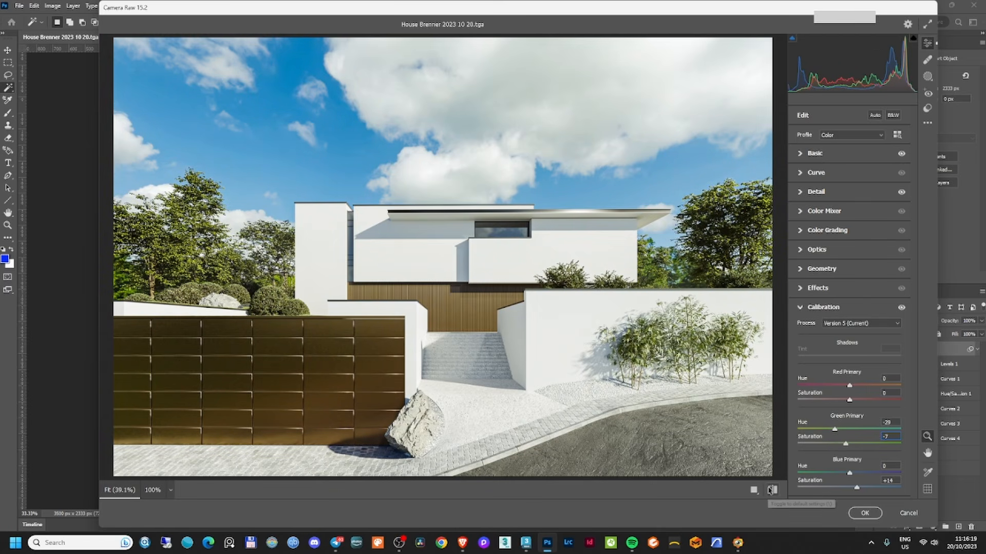
pyautogui.click(773, 490)
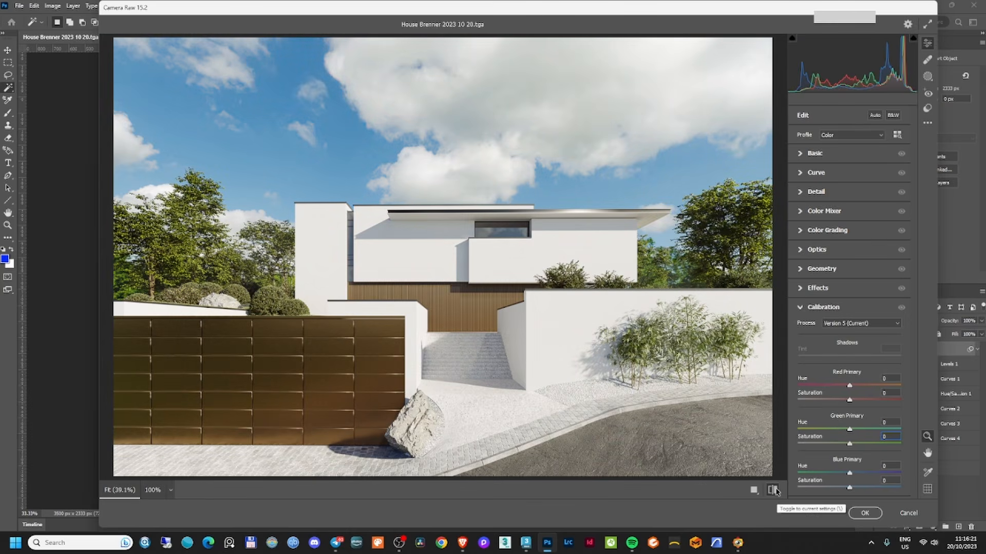
pyautogui.click(777, 491)
pyautogui.click(773, 490)
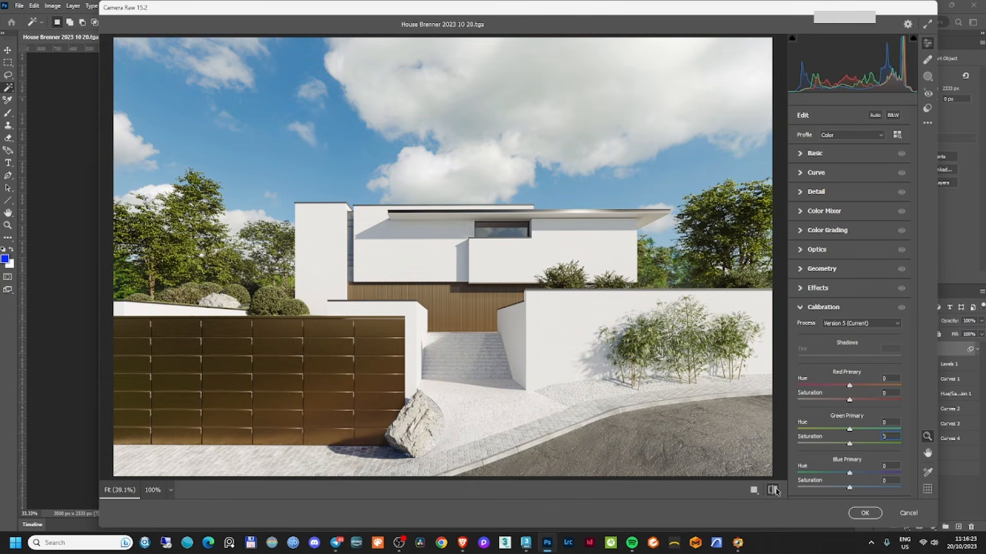
pyautogui.click(773, 490)
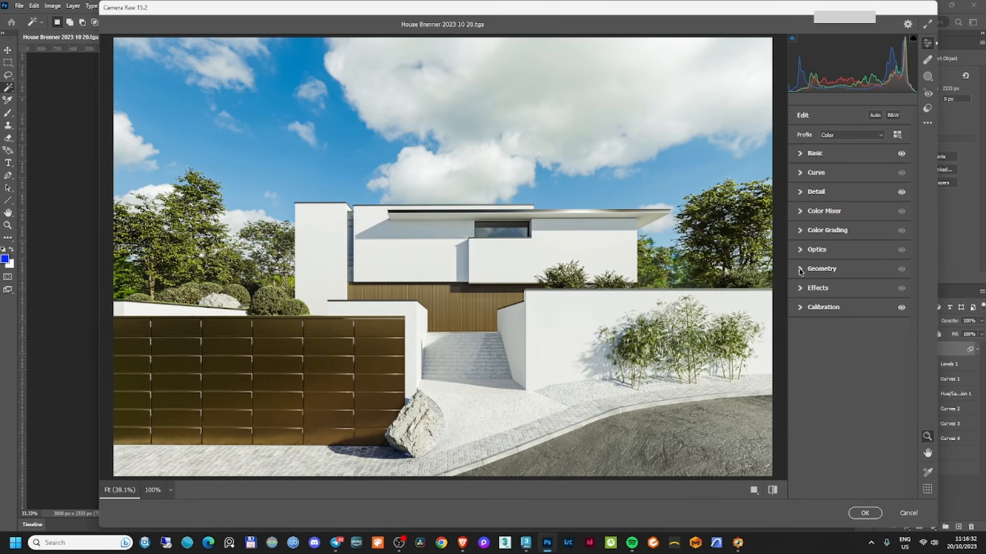
# - Review the Color Mixer, Detail, Curve and Basic settings, and apply the Camera Raw filter to the smart object
pyautogui.click(800, 212)
pyautogui.click(801, 212)
pyautogui.click(800, 192)
pyautogui.click(800, 192)
pyautogui.click(799, 173)
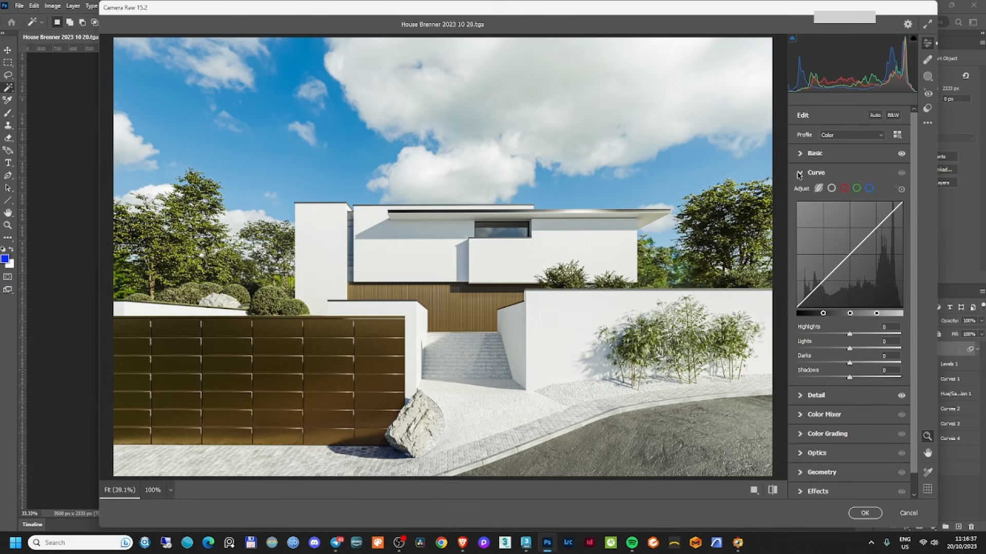
pyautogui.click(800, 173)
pyautogui.click(799, 153)
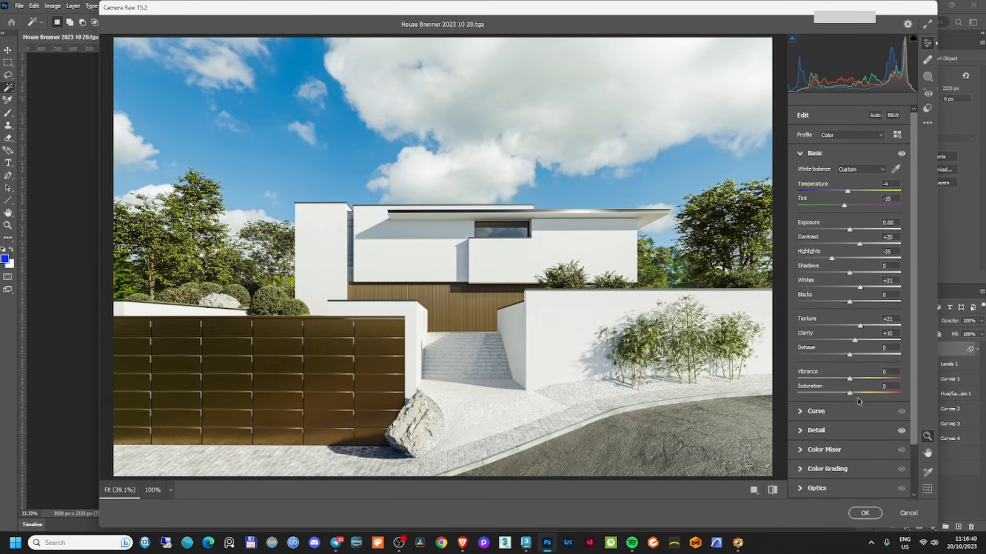
pyautogui.click(865, 513)
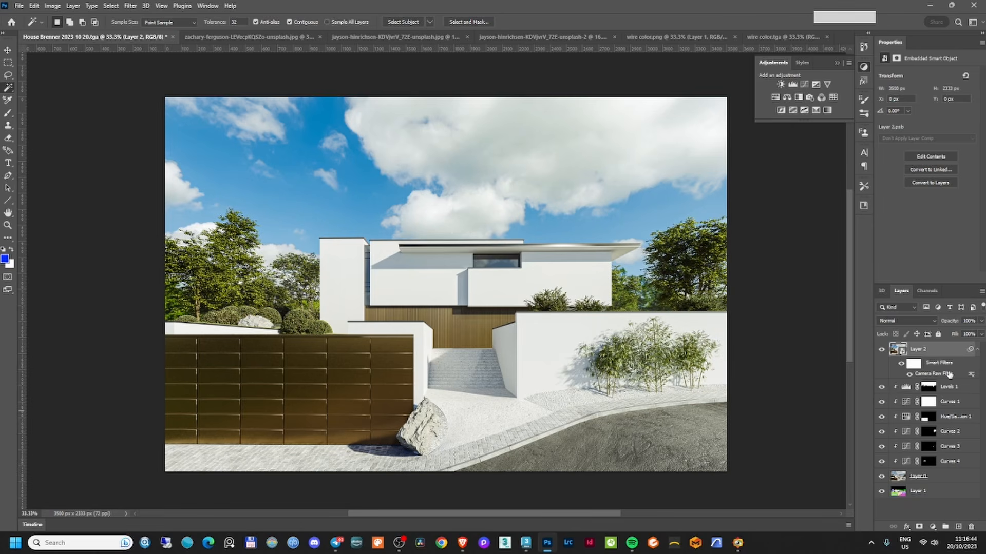
# - Toggle the Camera Raw smart filter's visibility to compare the image with and without it
pyautogui.click(911, 376)
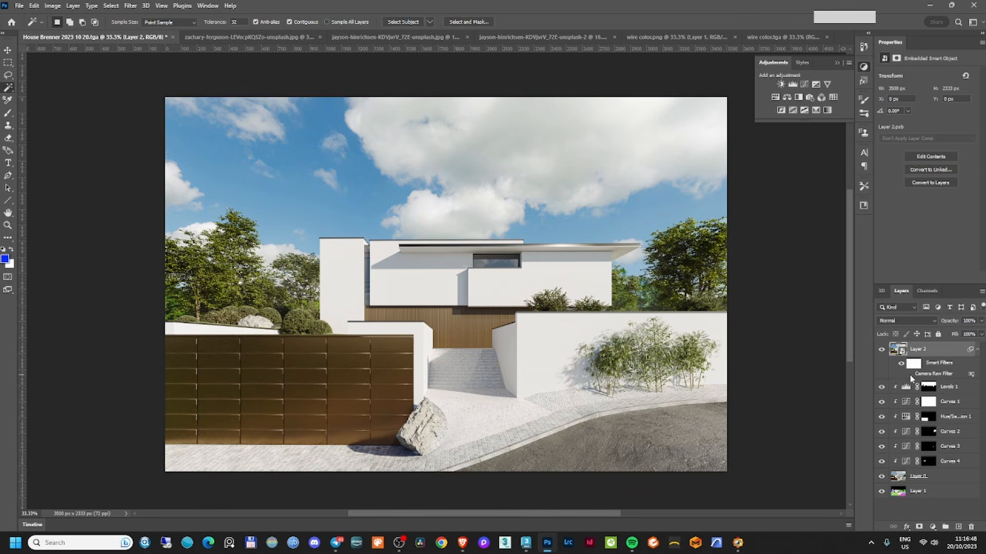
pyautogui.click(910, 376)
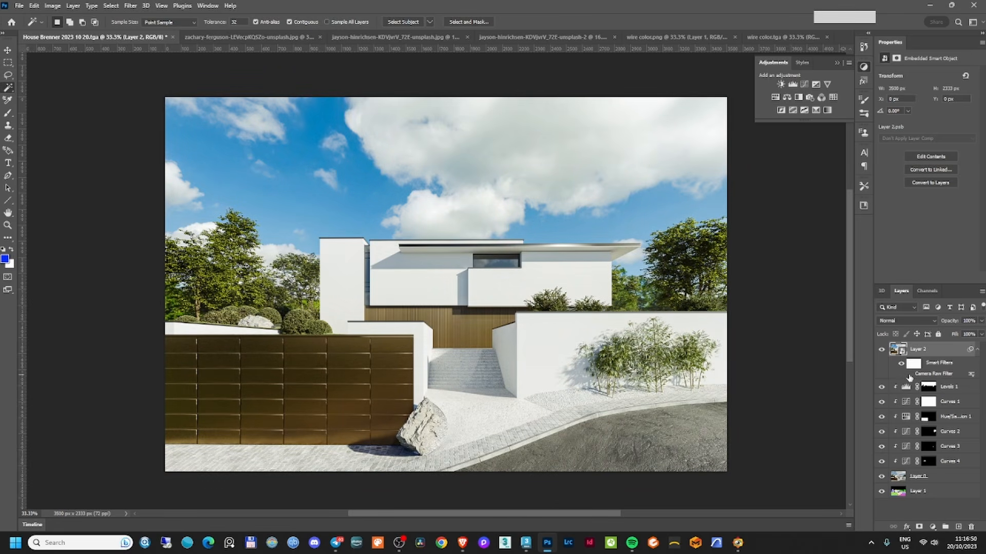
pyautogui.click(910, 377)
pyautogui.click(910, 377)
# - Reopen the Camera Raw smart filter, reset the blue primary saturation to 0 in the calibration, and apply the change
pyautogui.doubleClick(934, 374)
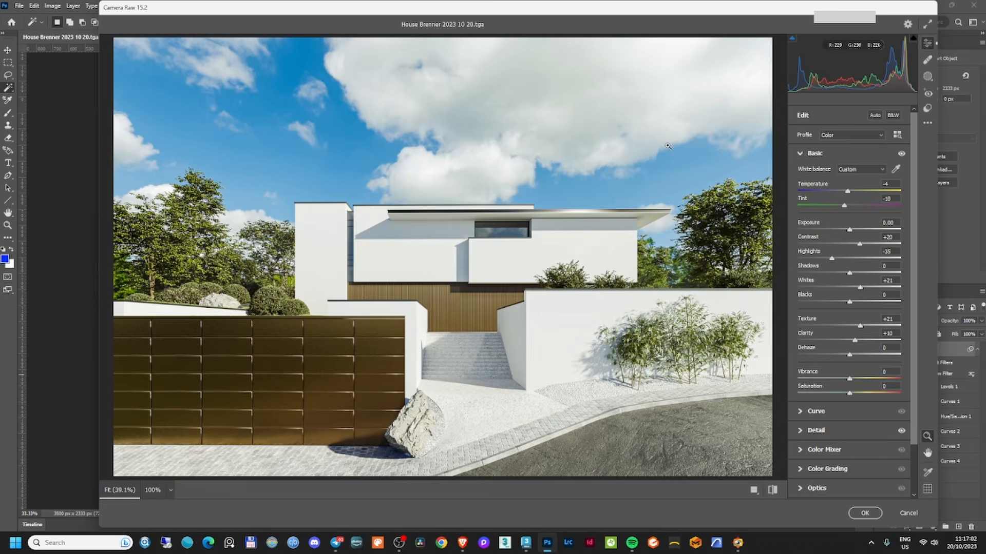
pyautogui.moveTo(631, 14); pyautogui.dragTo(614, 26)
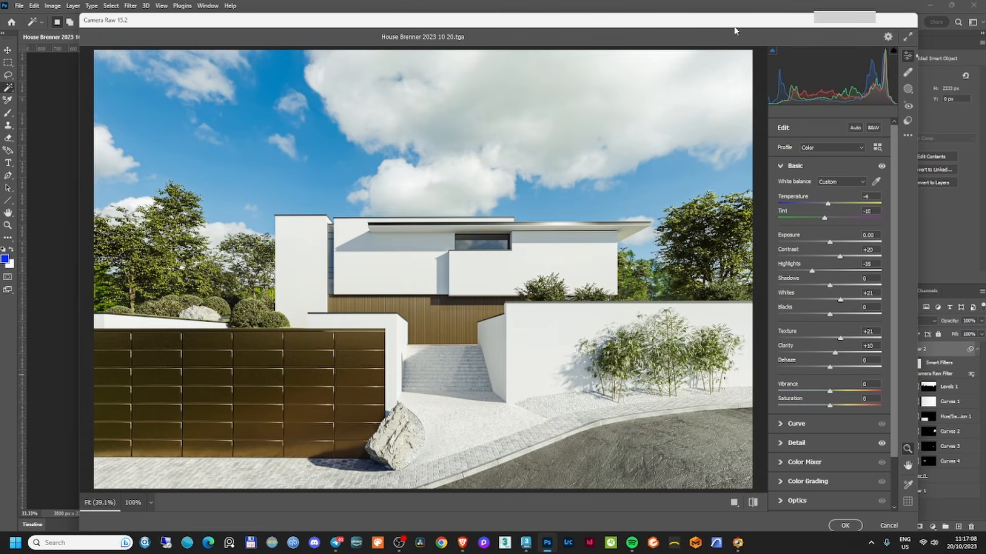
pyautogui.moveTo(733, 29); pyautogui.dragTo(711, 29)
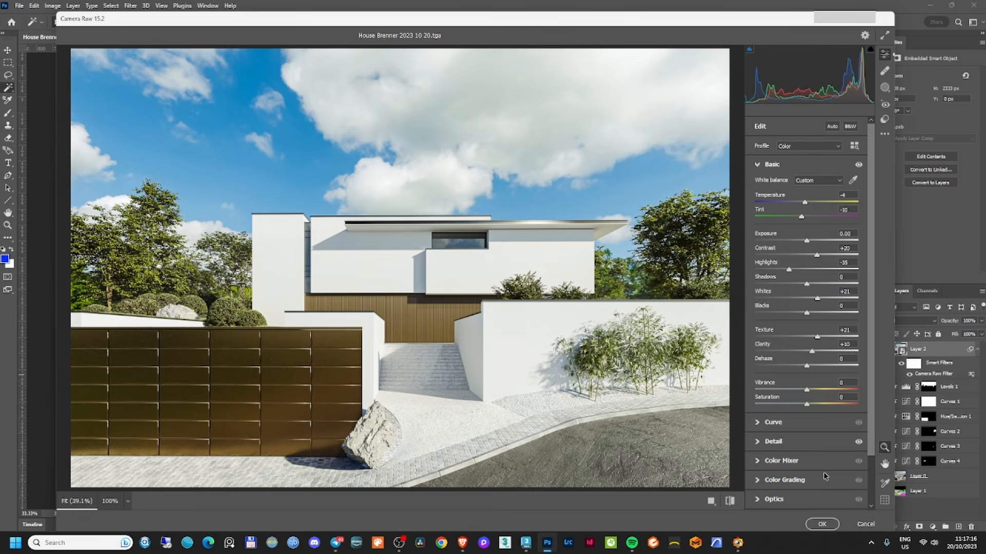
pyautogui.scroll(-5, 846, 414)
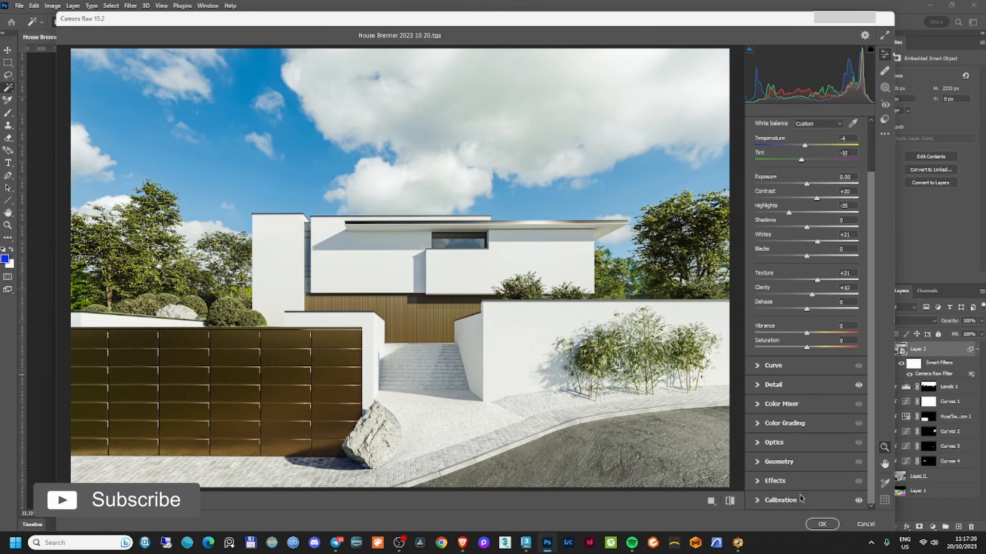
pyautogui.click(760, 500)
pyautogui.doubleClick(814, 498)
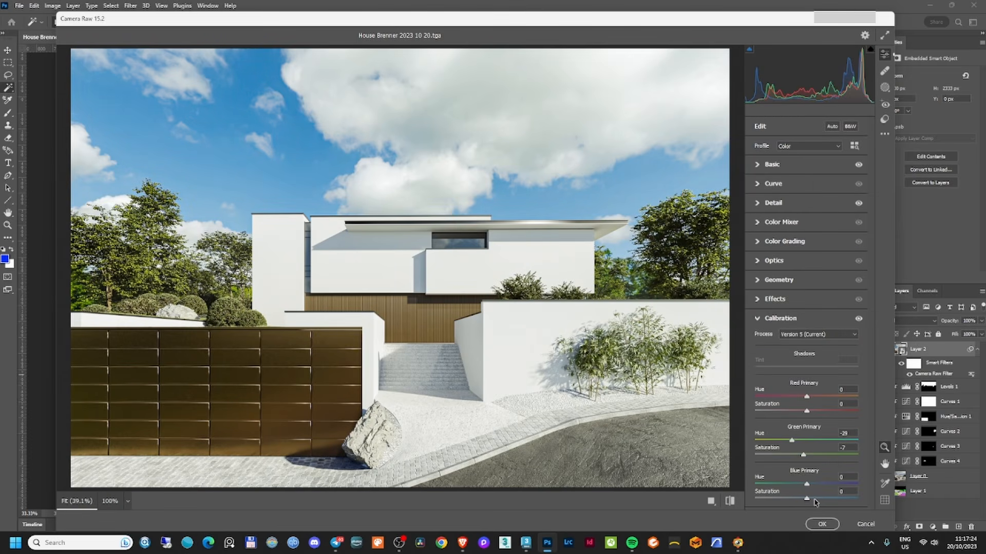
pyautogui.click(823, 524)
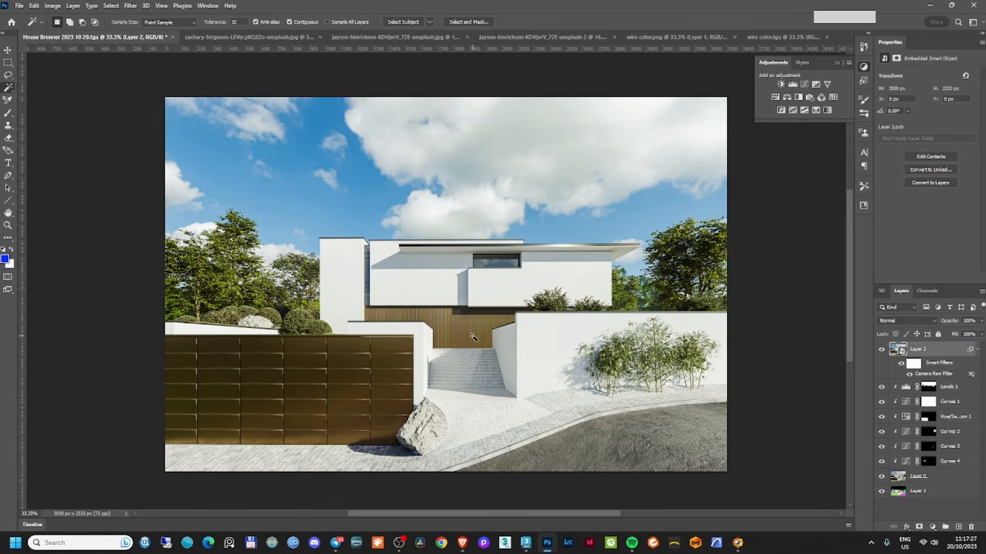
# - Switch from the Magic Wand to the Move tool
pyautogui.click(8, 50)
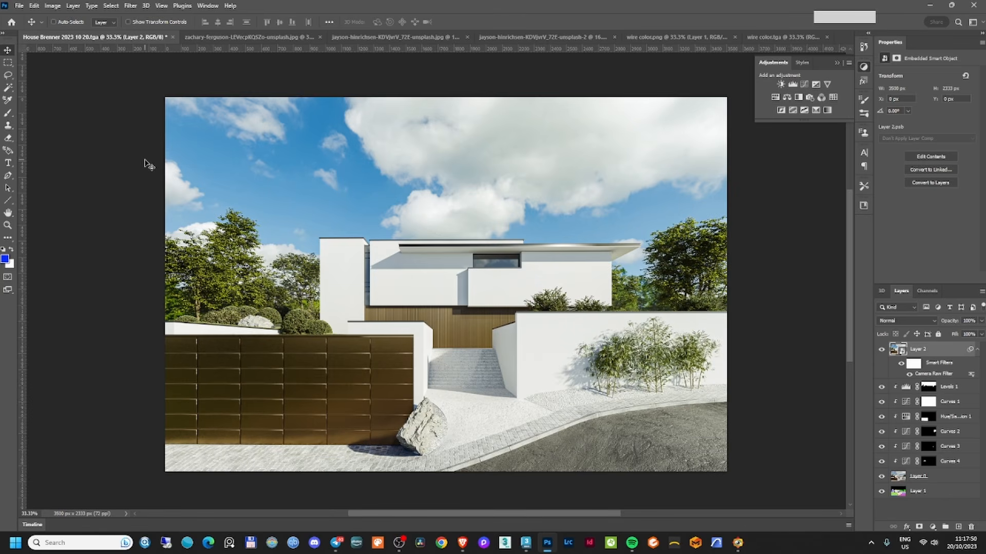
pyautogui.click(399, 542)
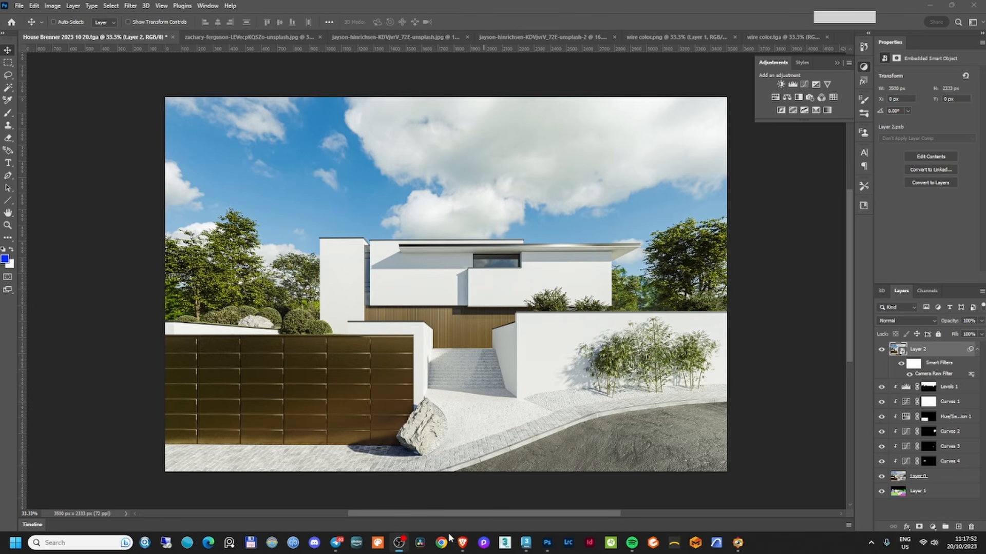